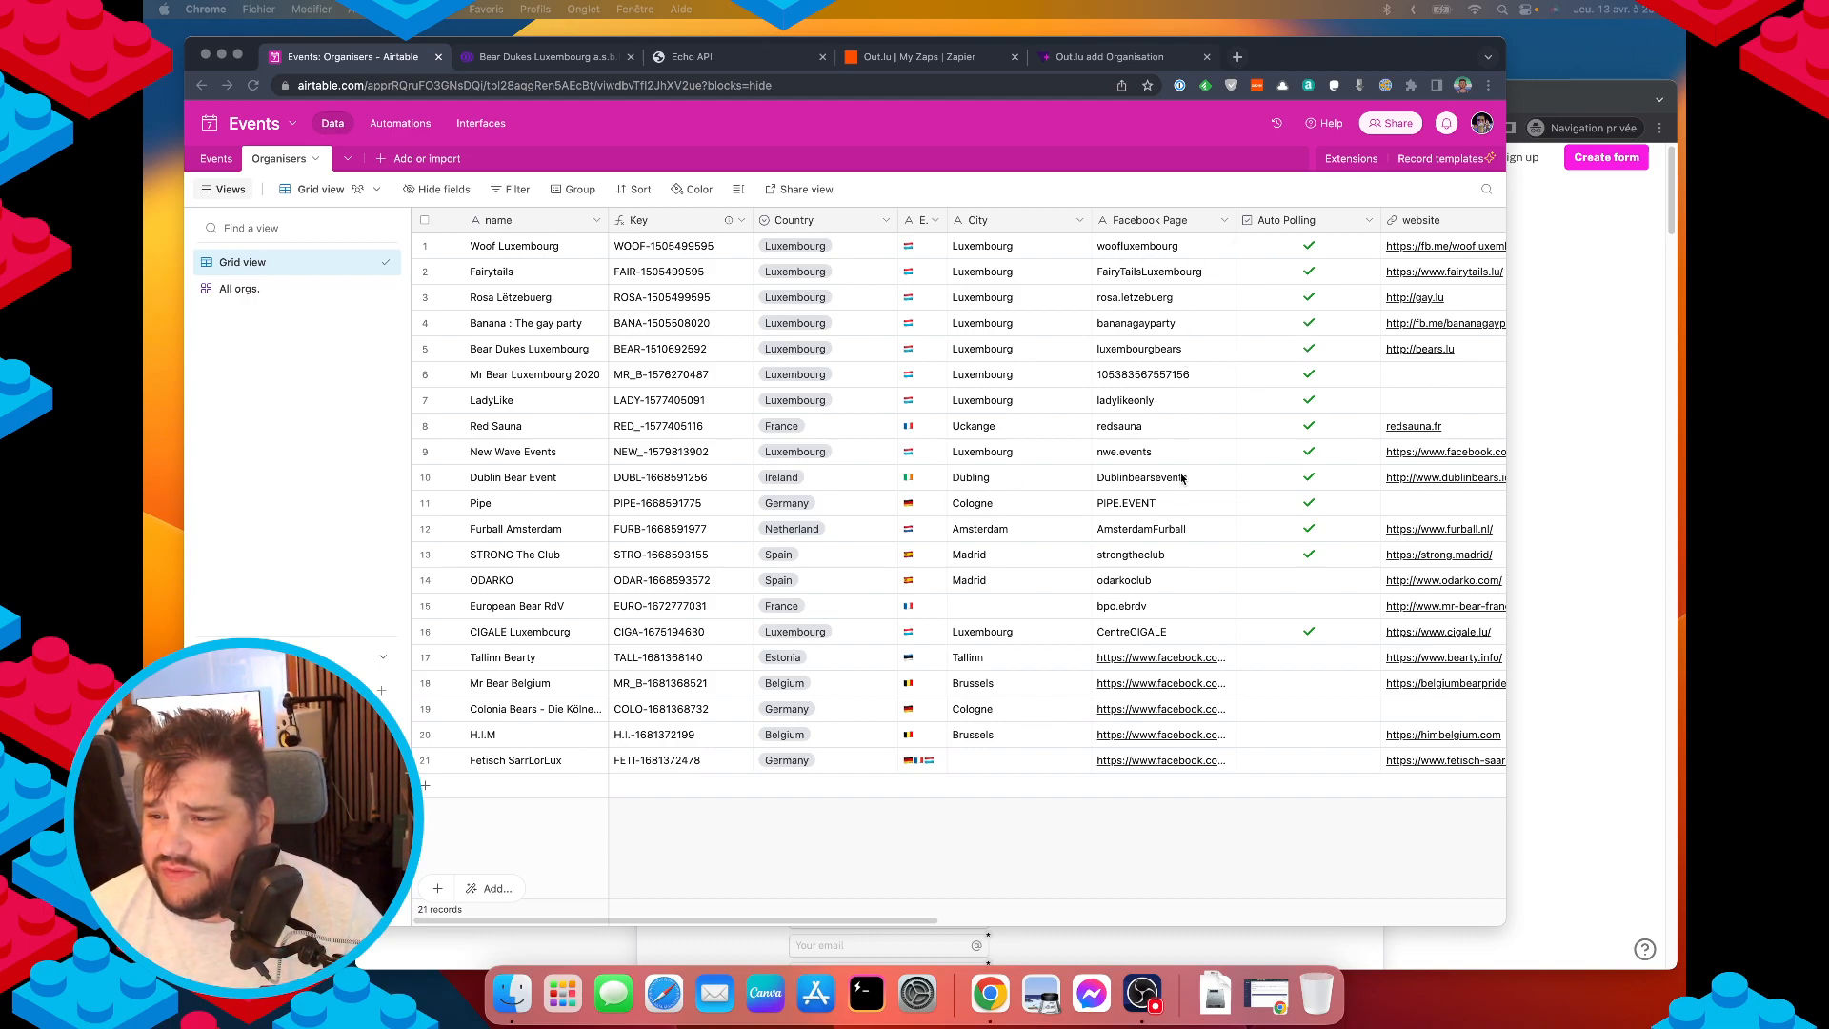
Scroll the Organisers grid and inspect the Call field settings without changing them.
scroll(1168, 480, right, 10)
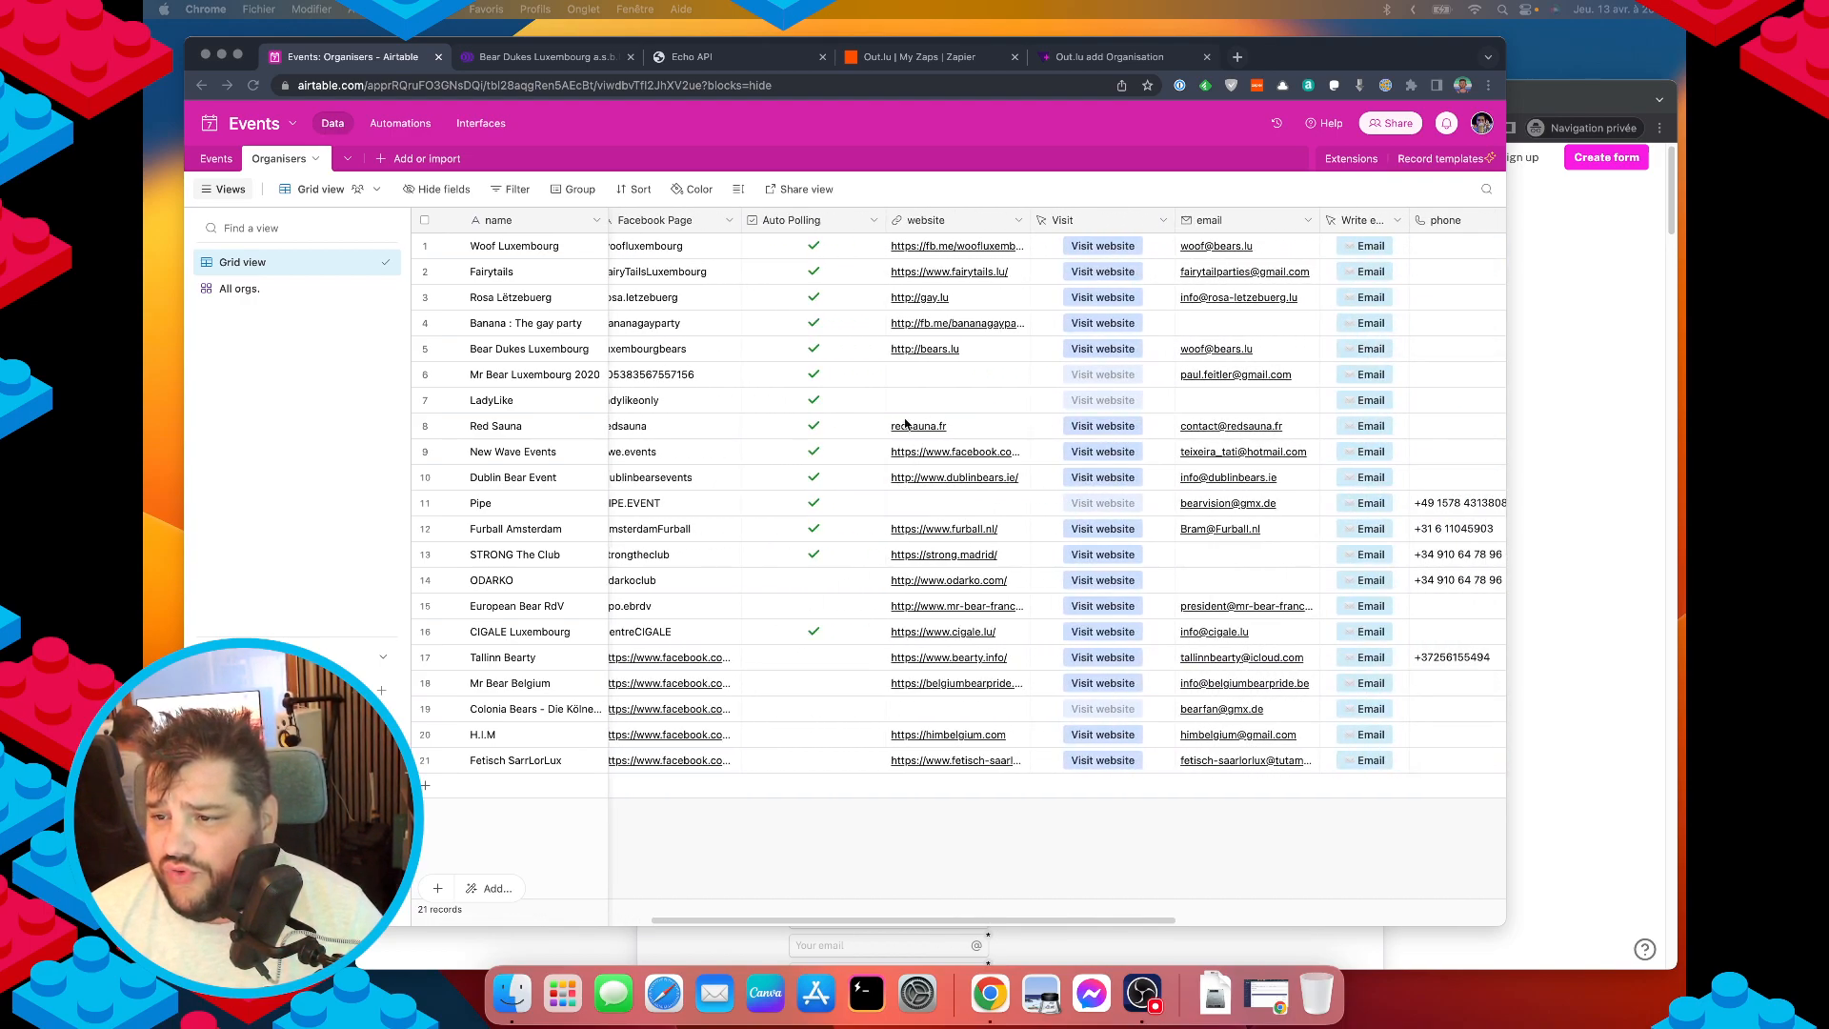
scroll(1134, 393, right, 5)
scroll(957, 386, right, 9)
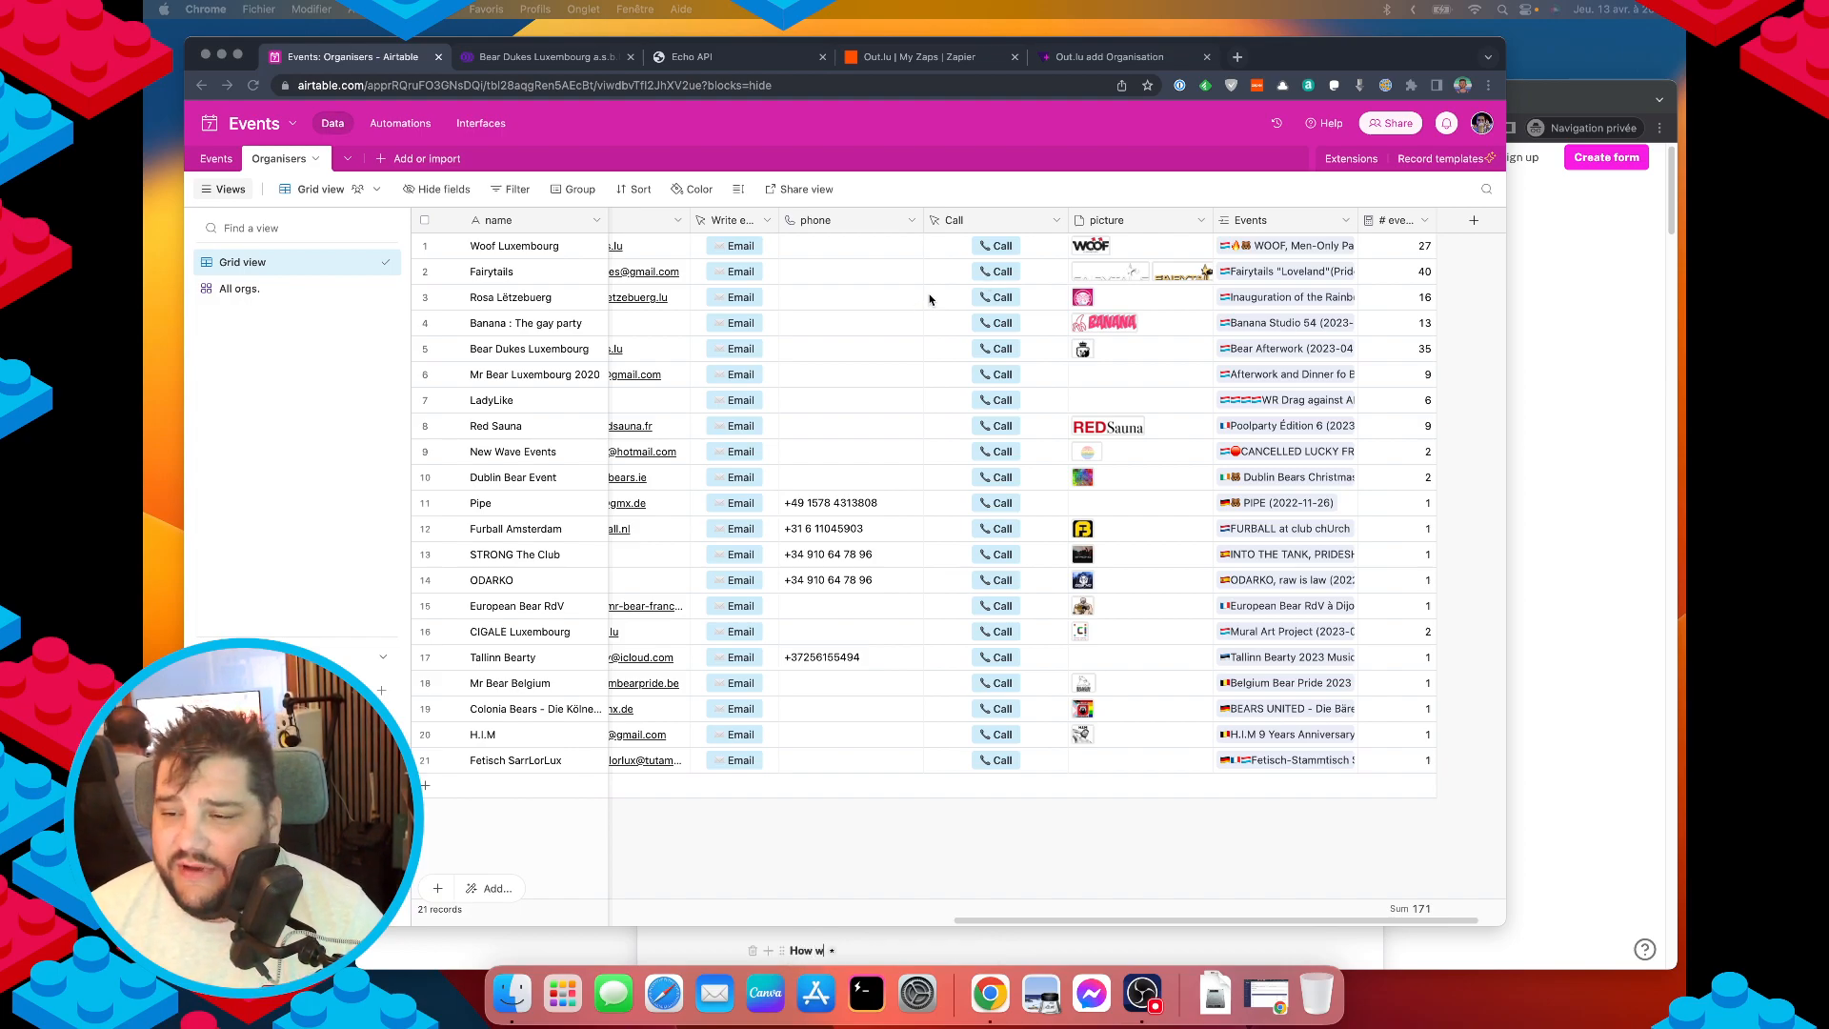
click(996, 218)
double_click(995, 218)
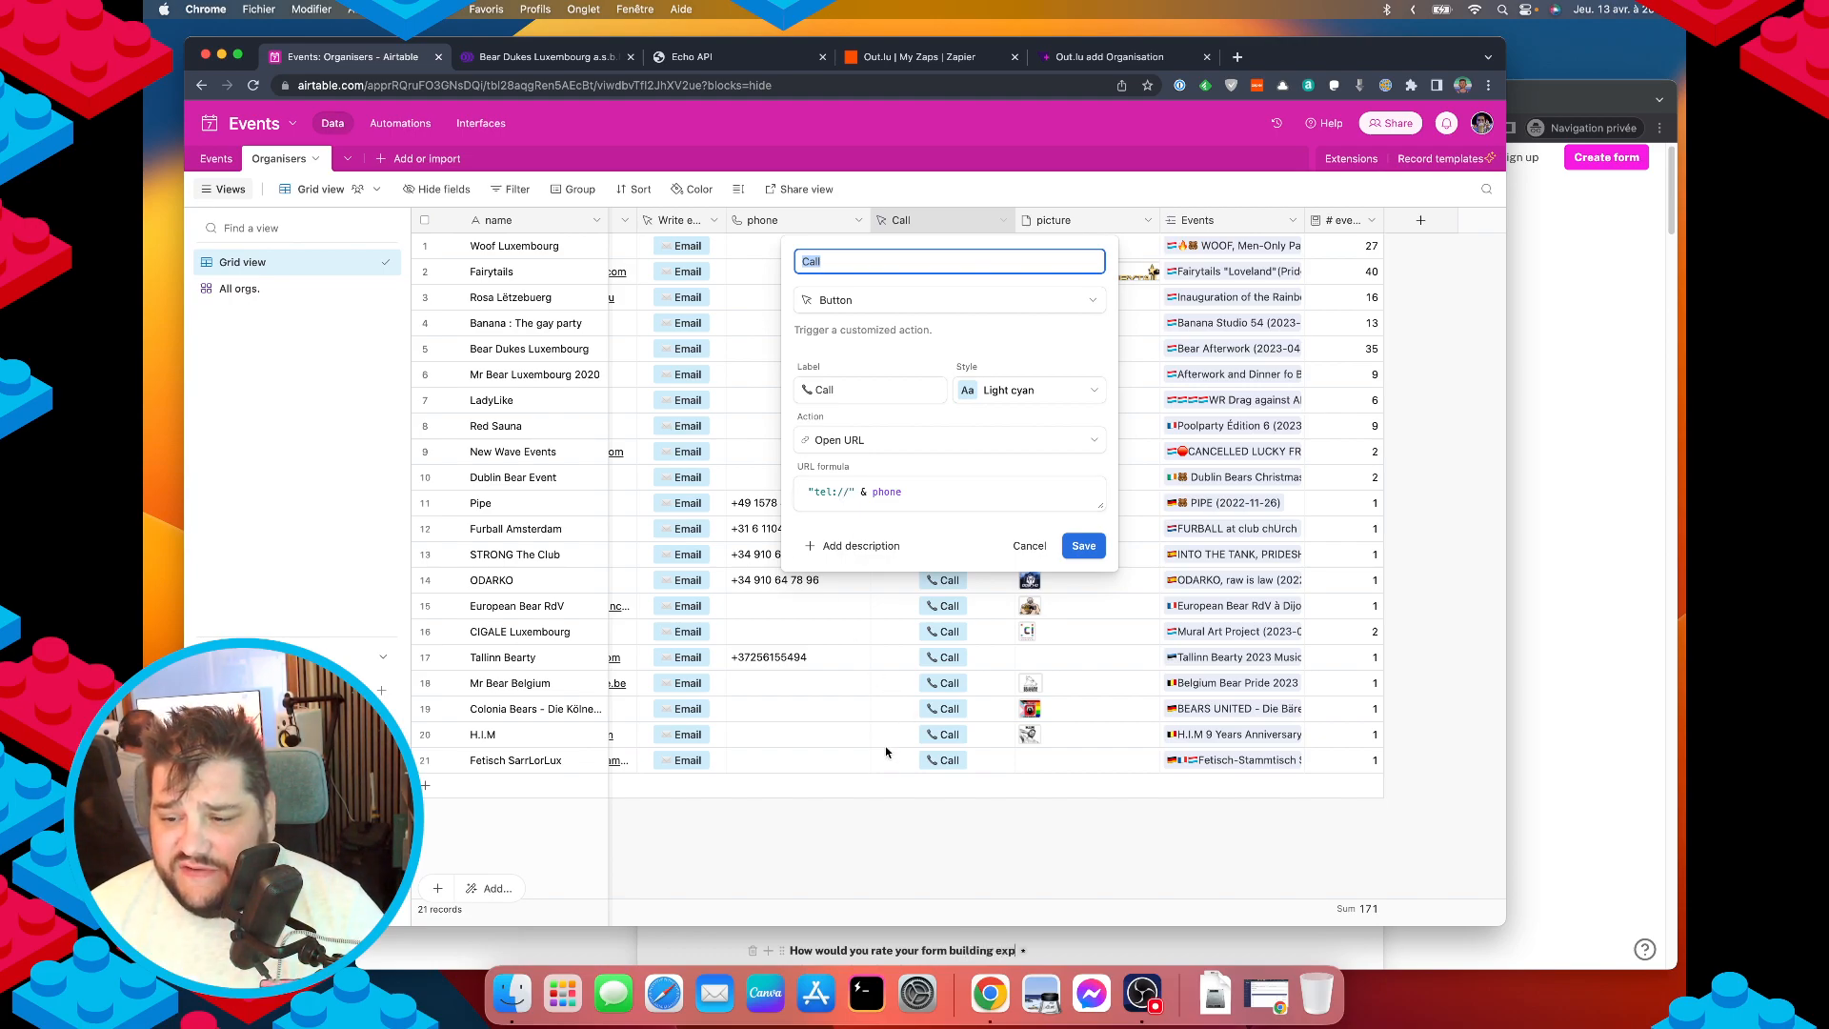
click(930, 856)
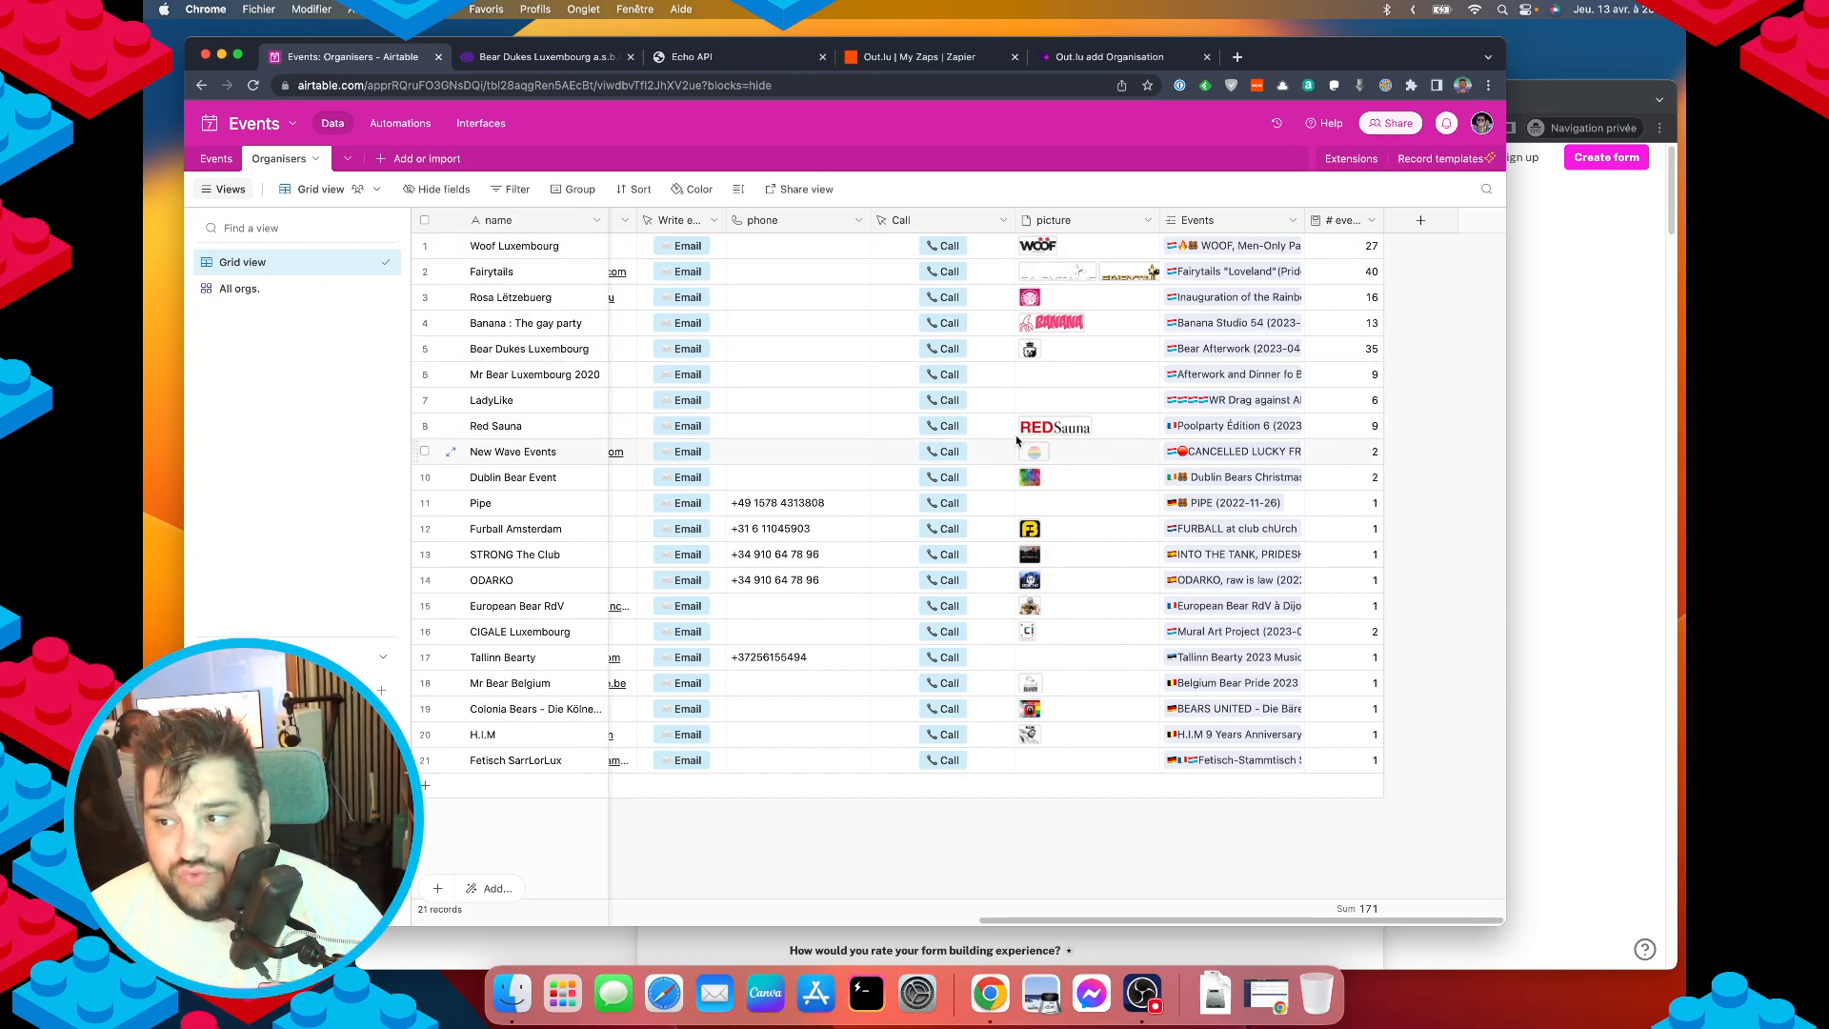
Switch Organisers to the All orgs. gallery and bring up its card layout settings.
click(335, 287)
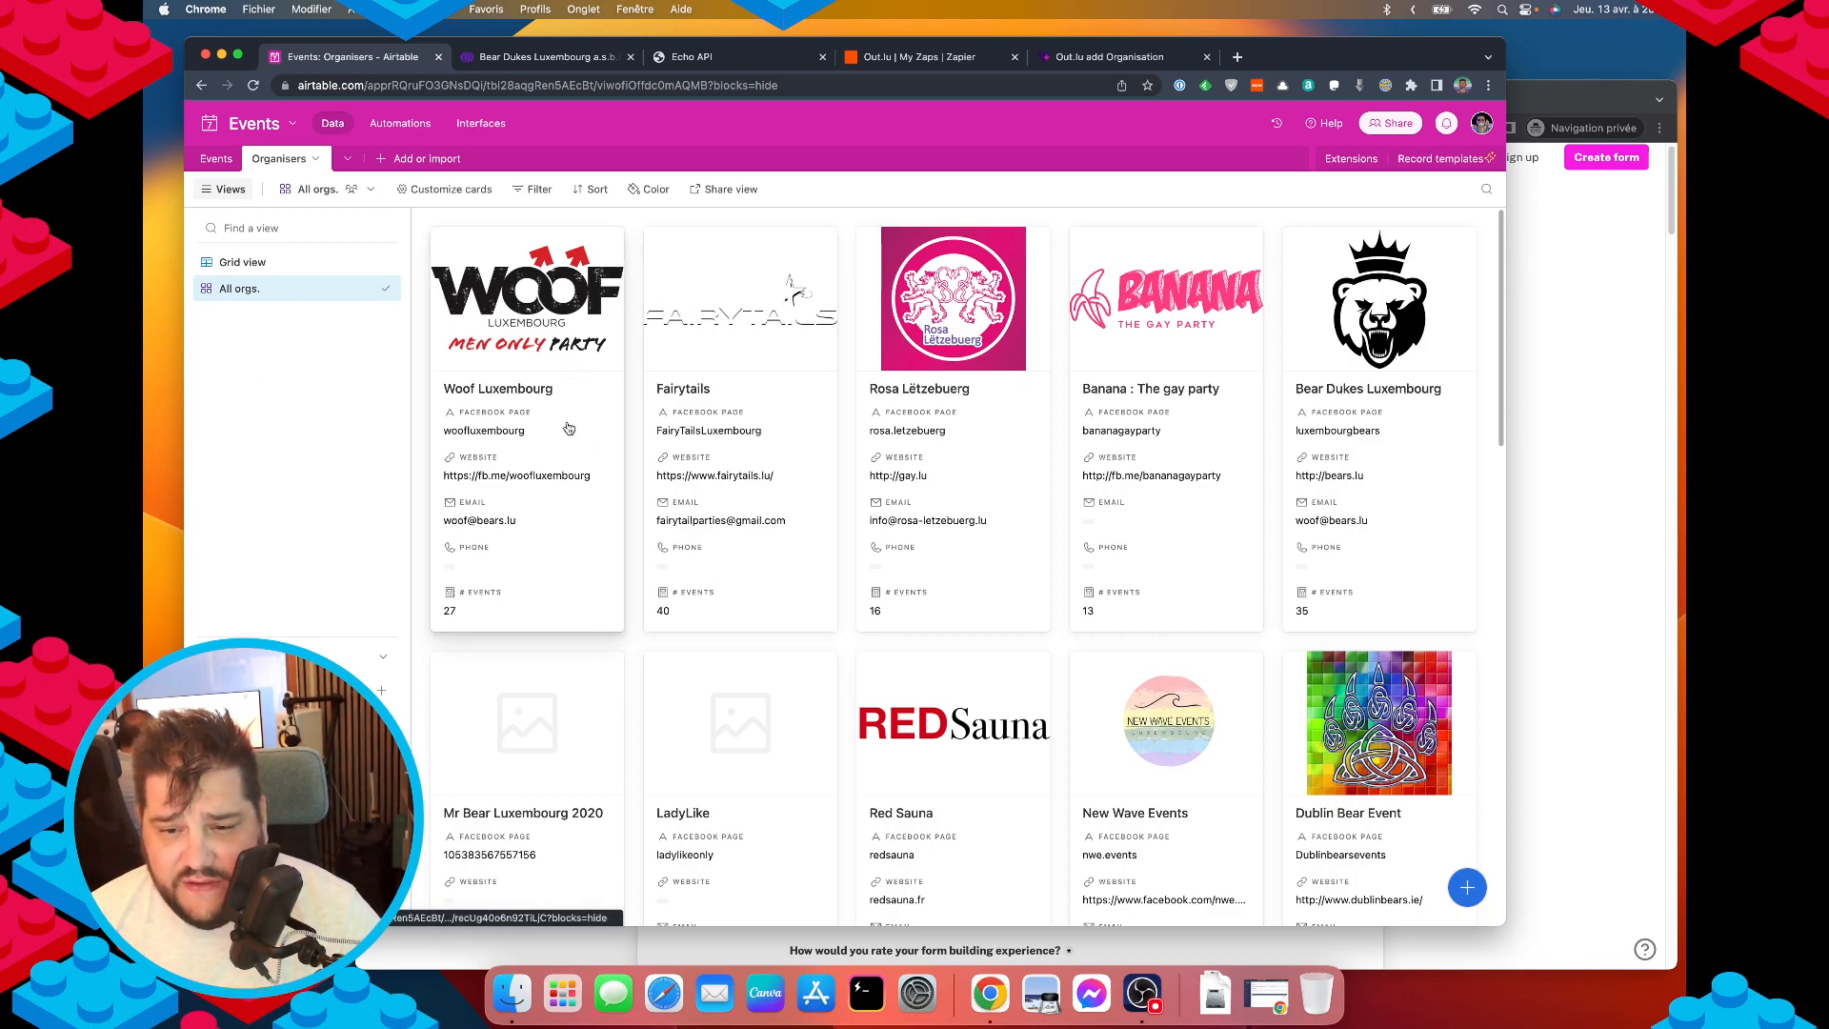
click(482, 194)
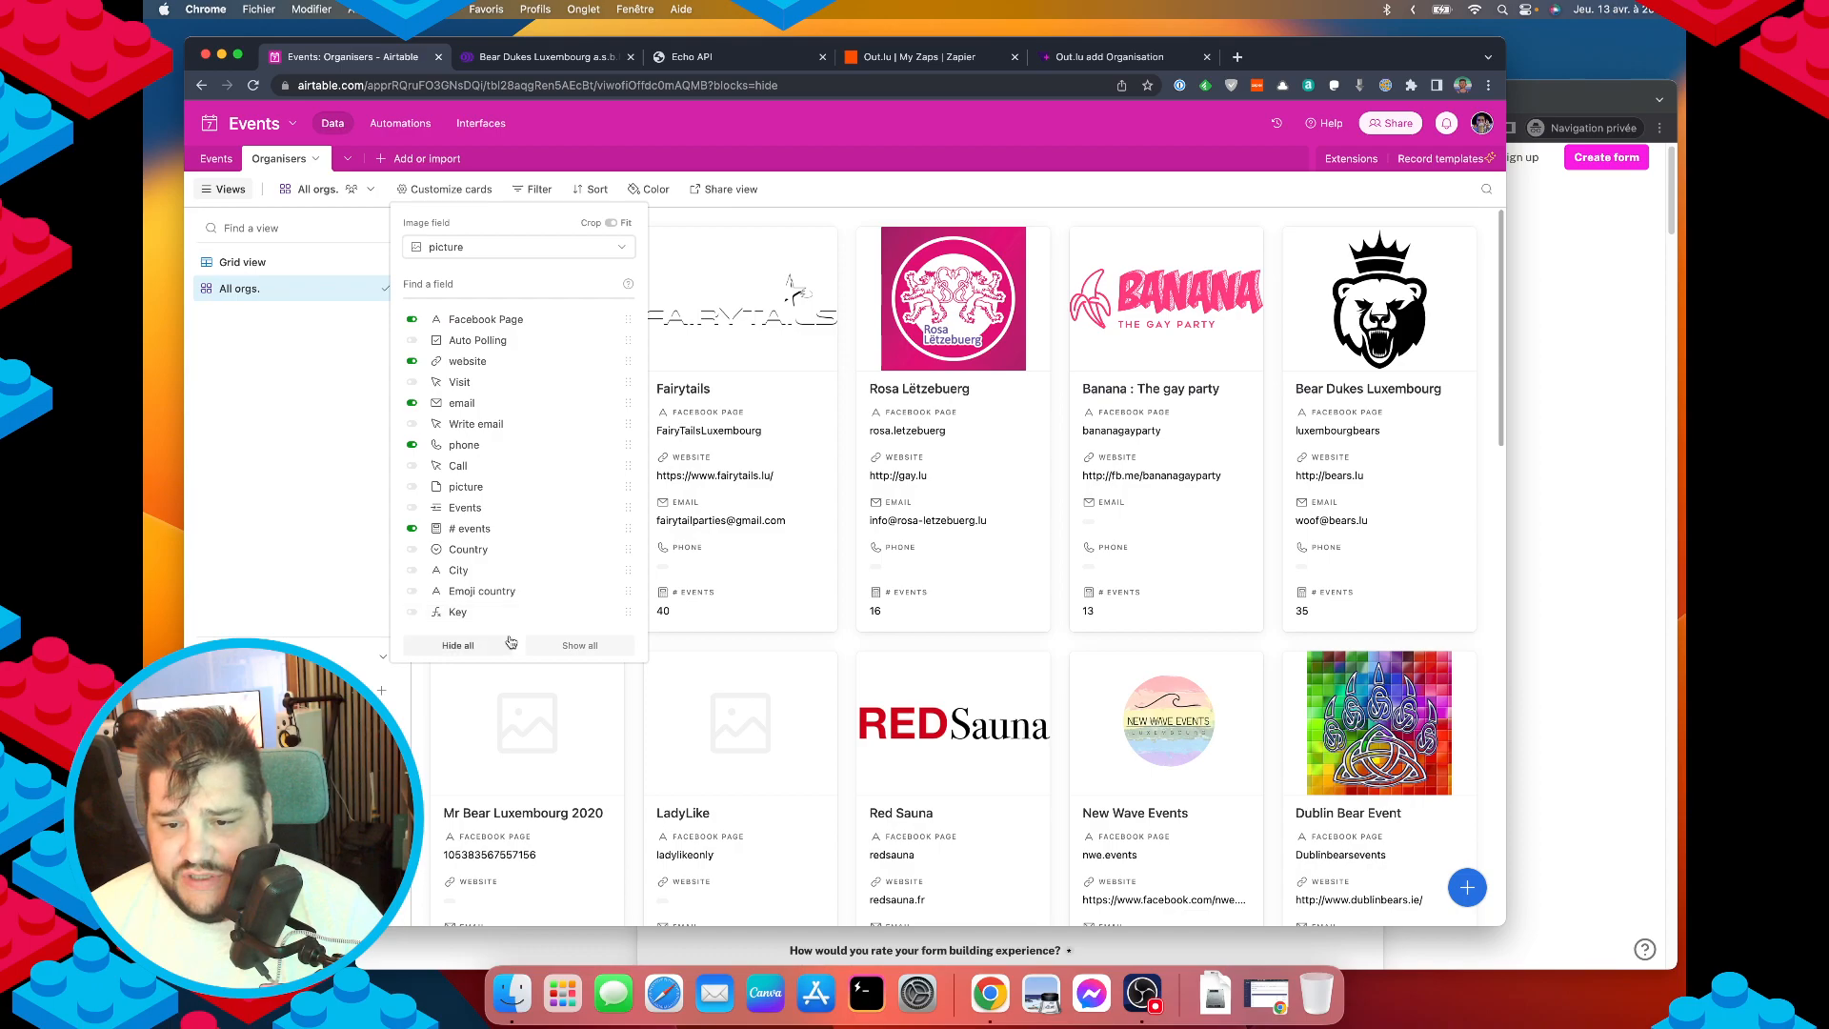
Replace phone and email on the organiser cards with Call and Write email buttons.
click(412, 446)
click(411, 464)
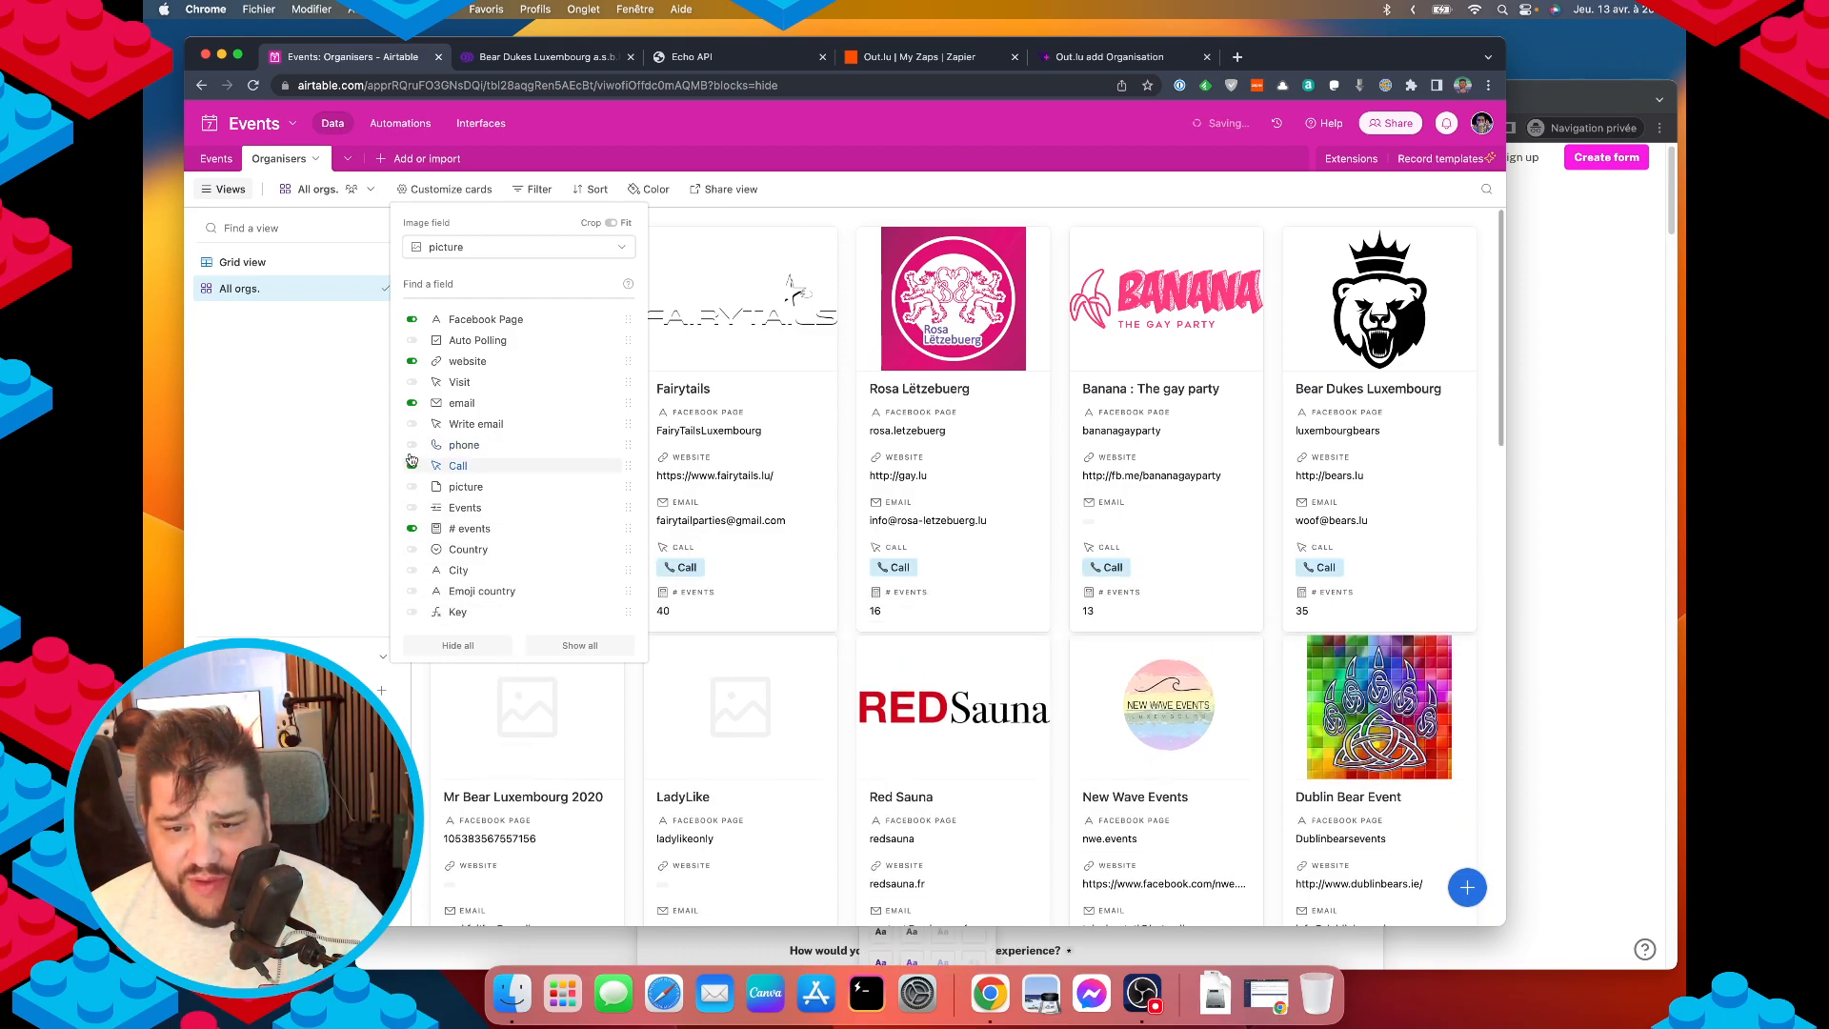
click(411, 403)
click(411, 424)
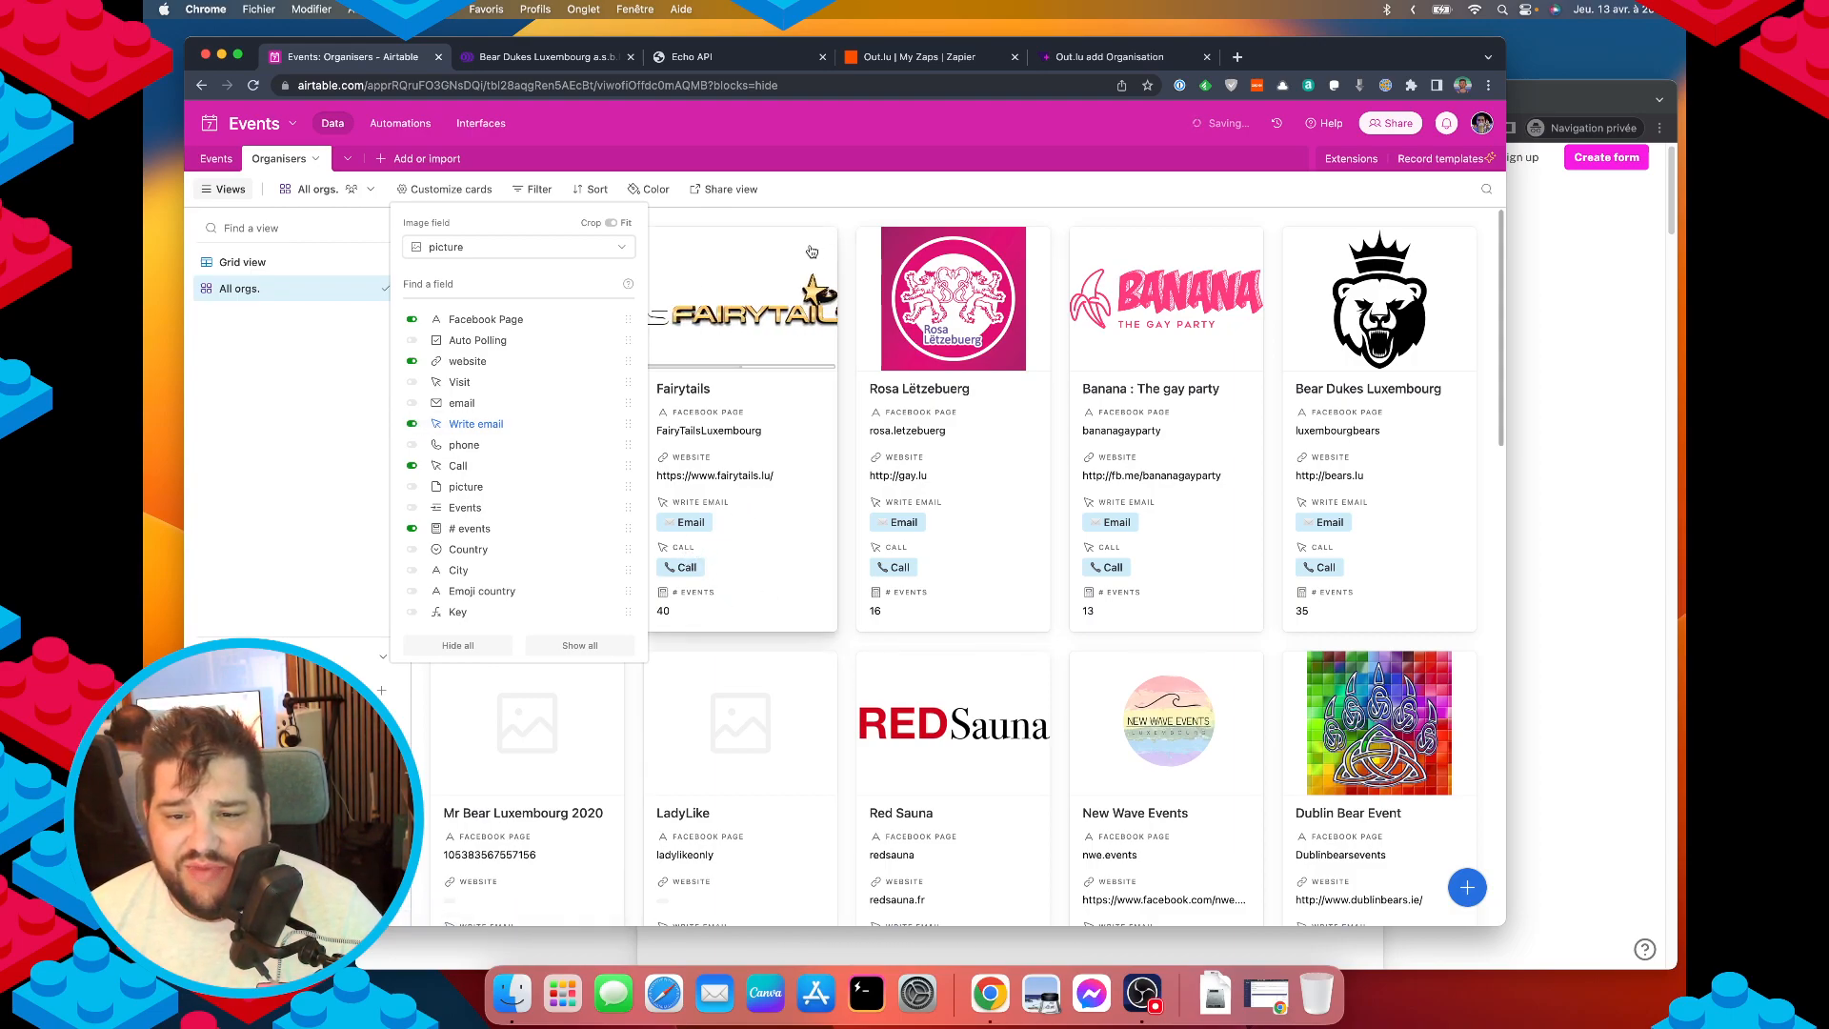
click(584, 168)
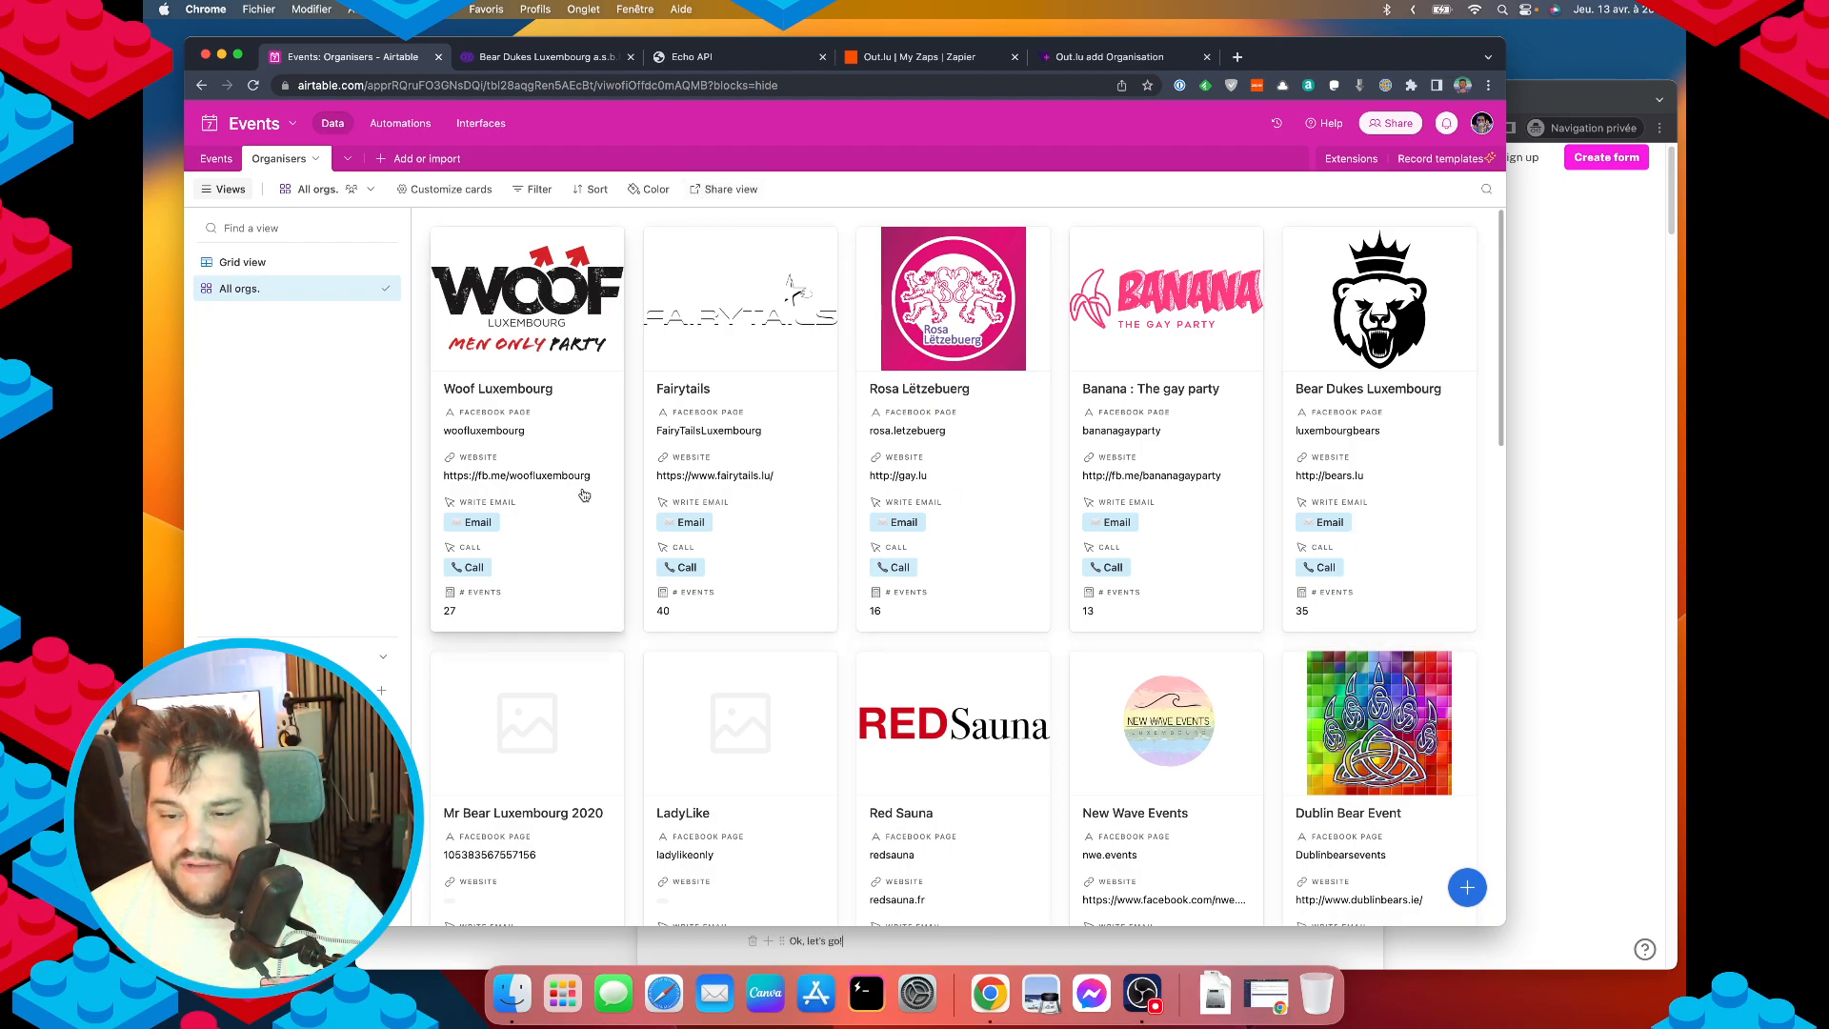
Return Organisers to grid view and go to the Events table.
scroll(693, 541, down, 5)
scroll(705, 528, up, 5)
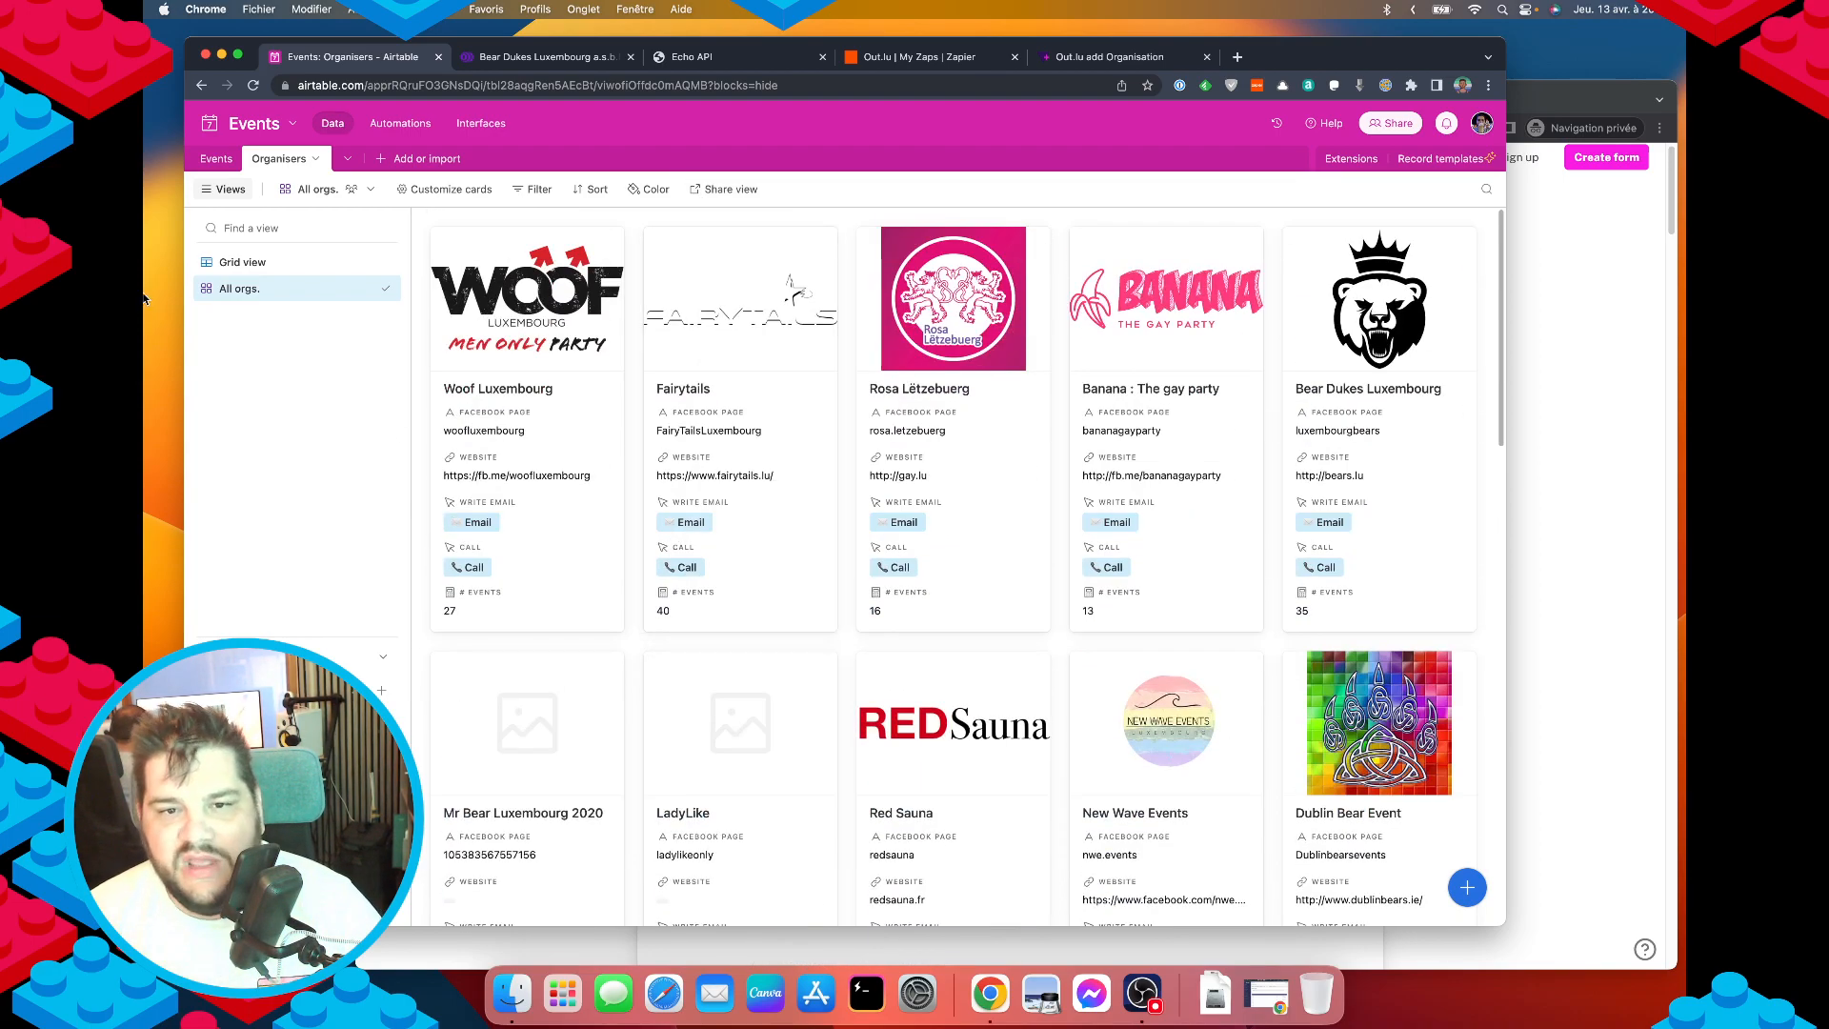
click(259, 273)
click(215, 163)
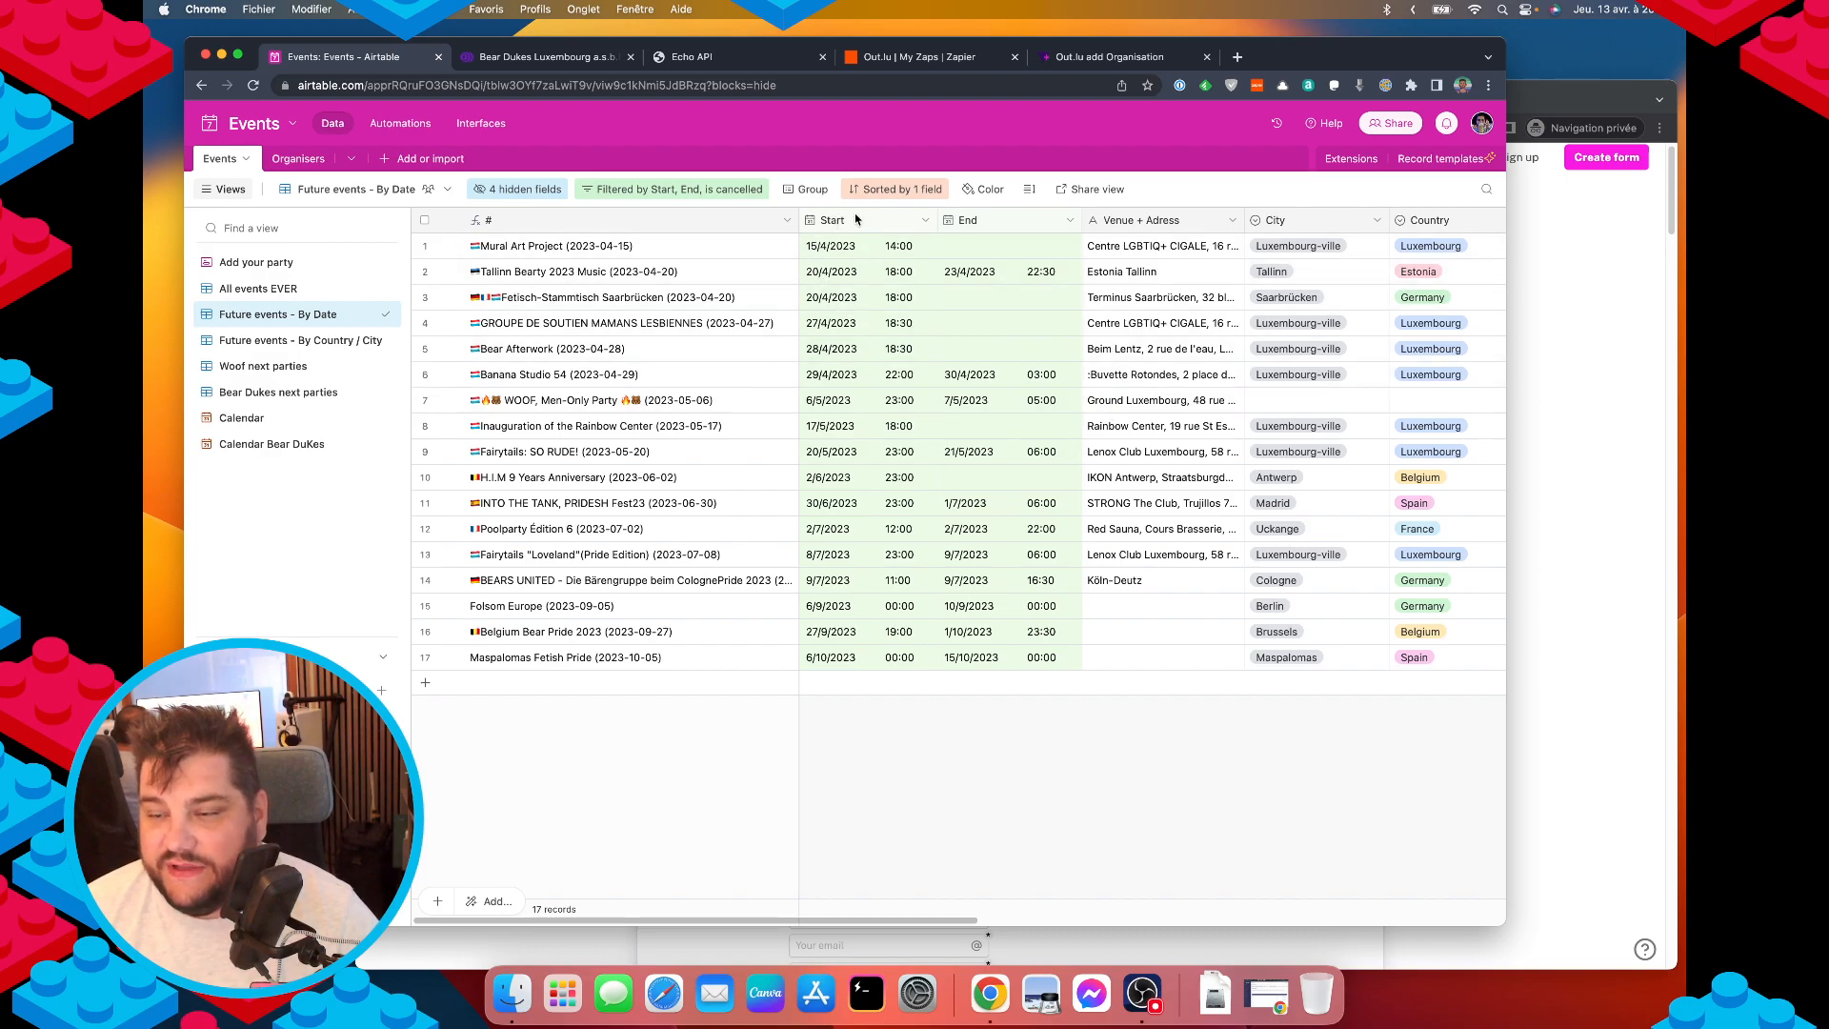
Show the All events EVER view and scroll across the columns of its 222 records.
scroll(1091, 295, right, 2)
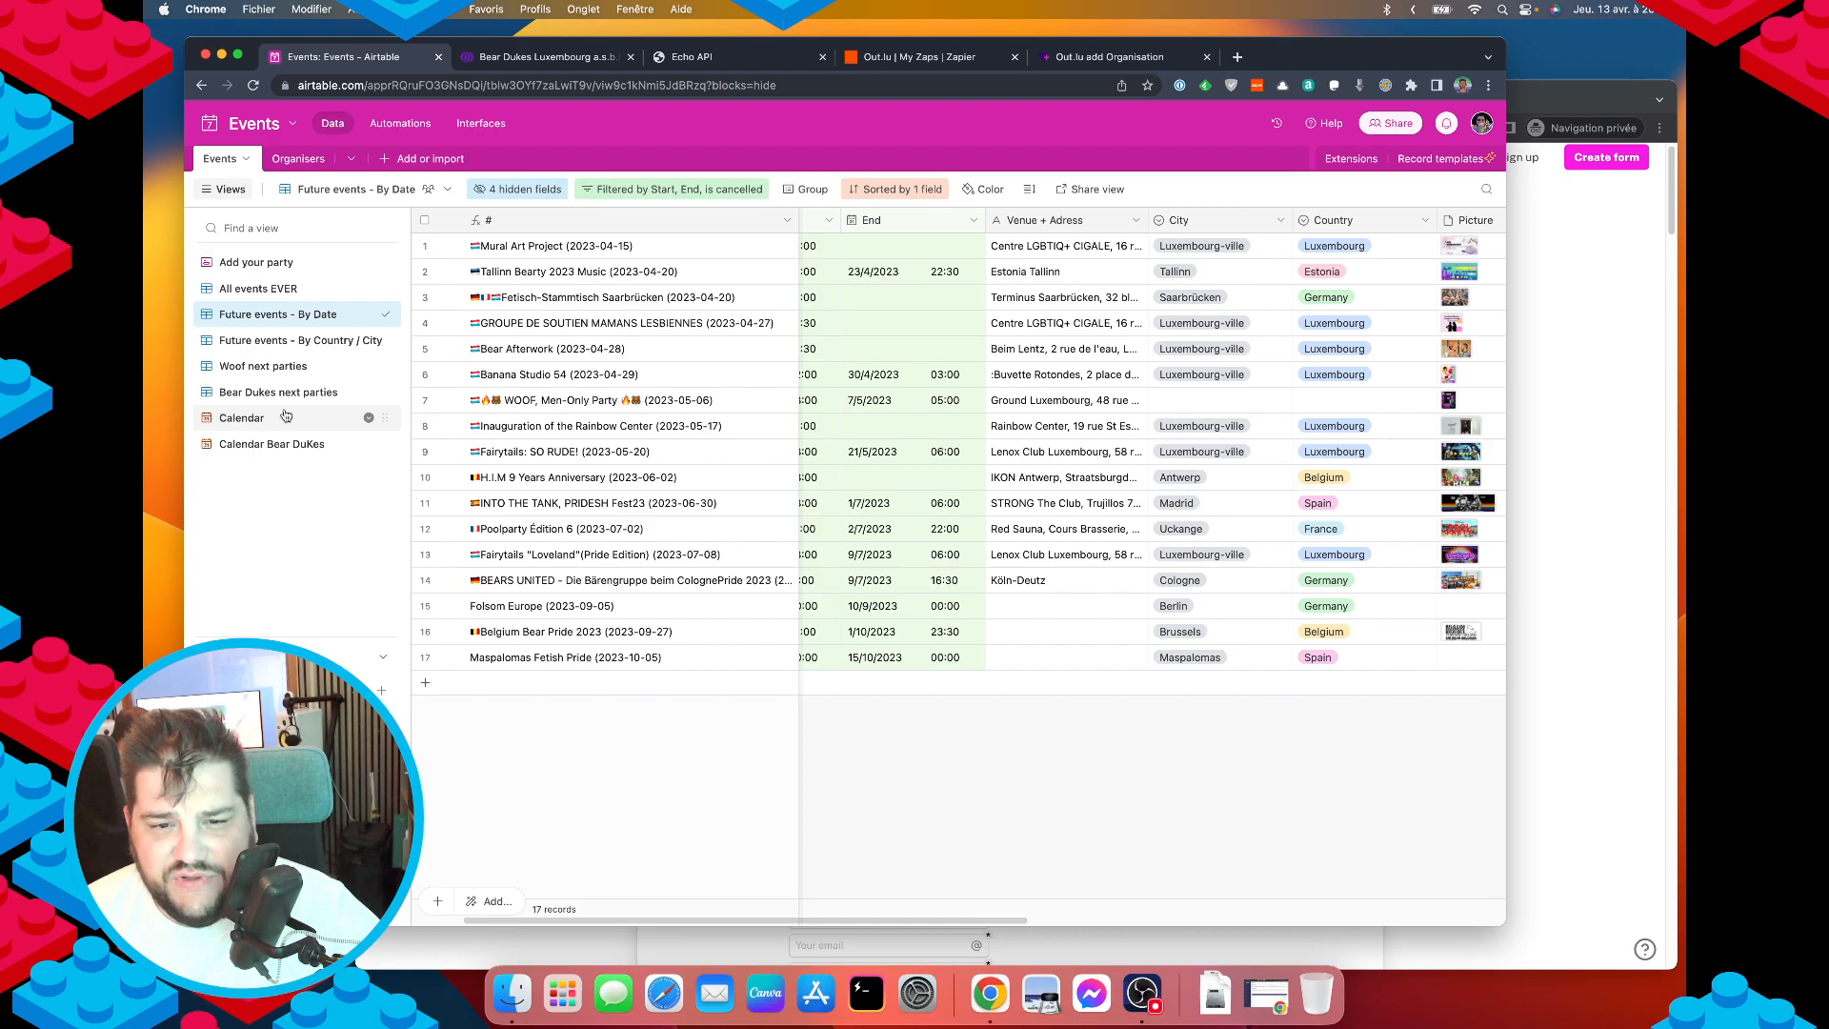
click(256, 288)
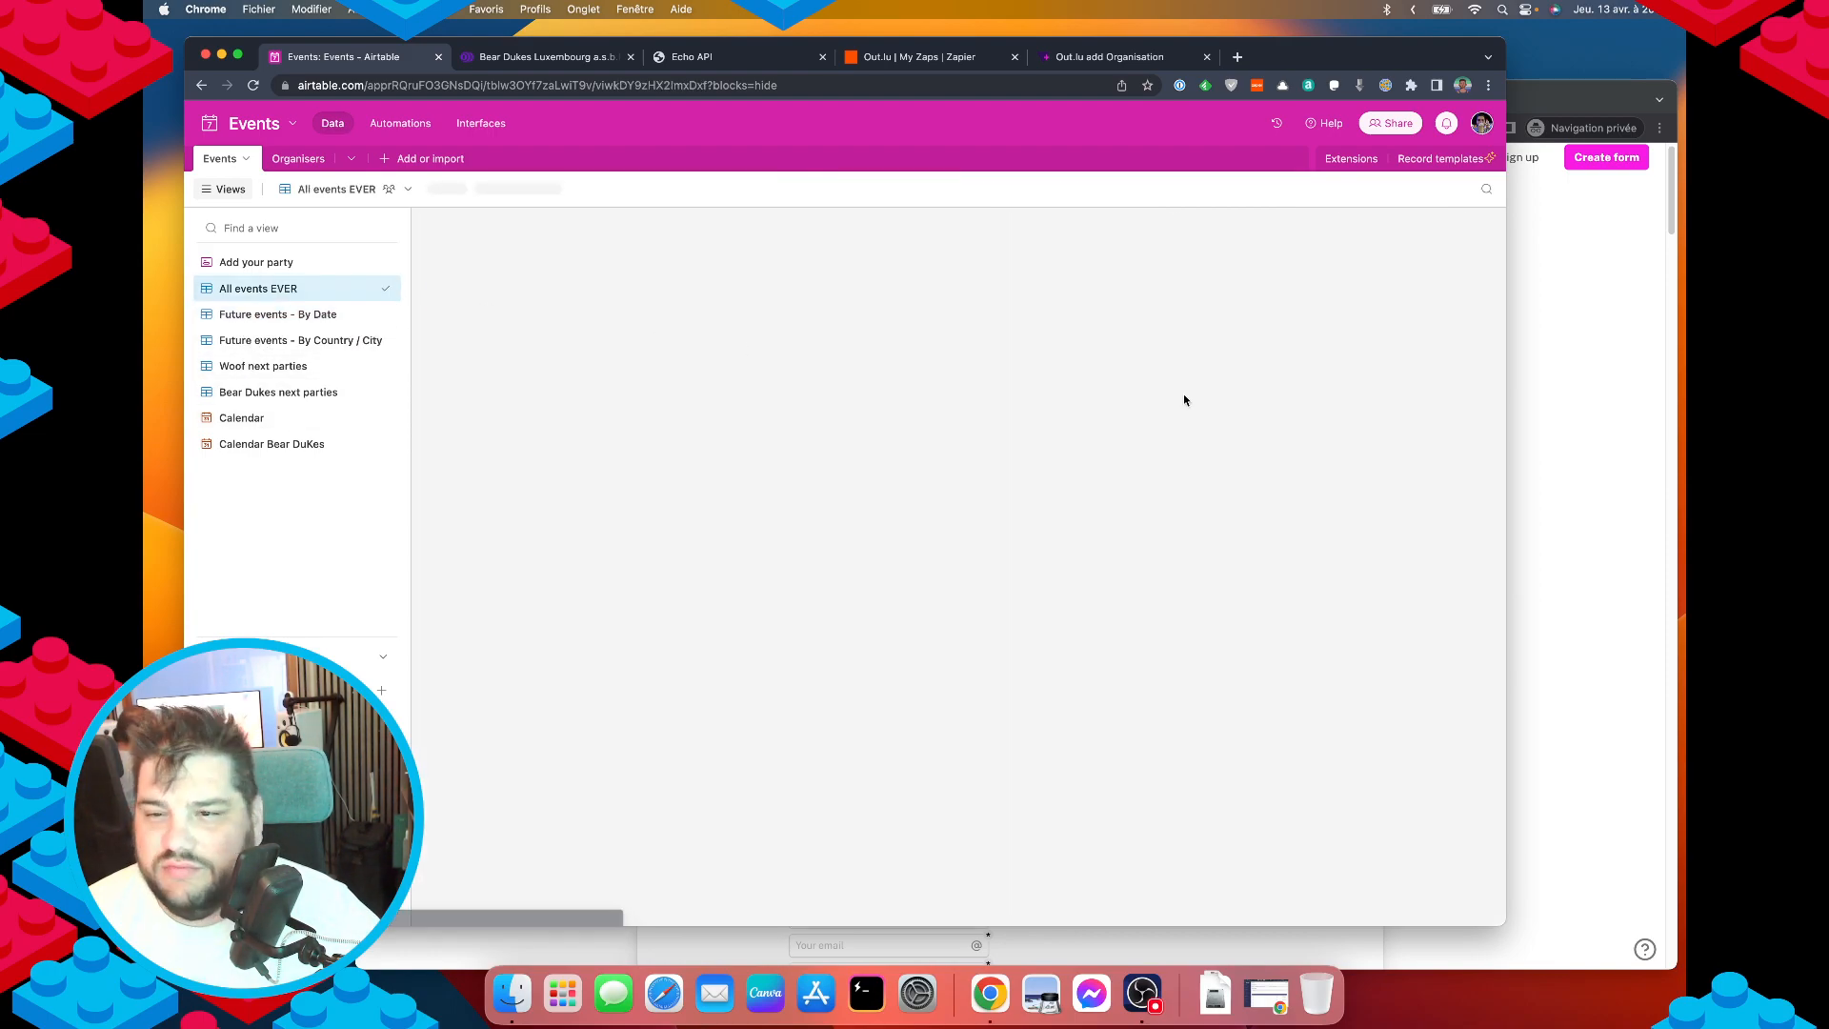
scroll(917, 362, left, 10)
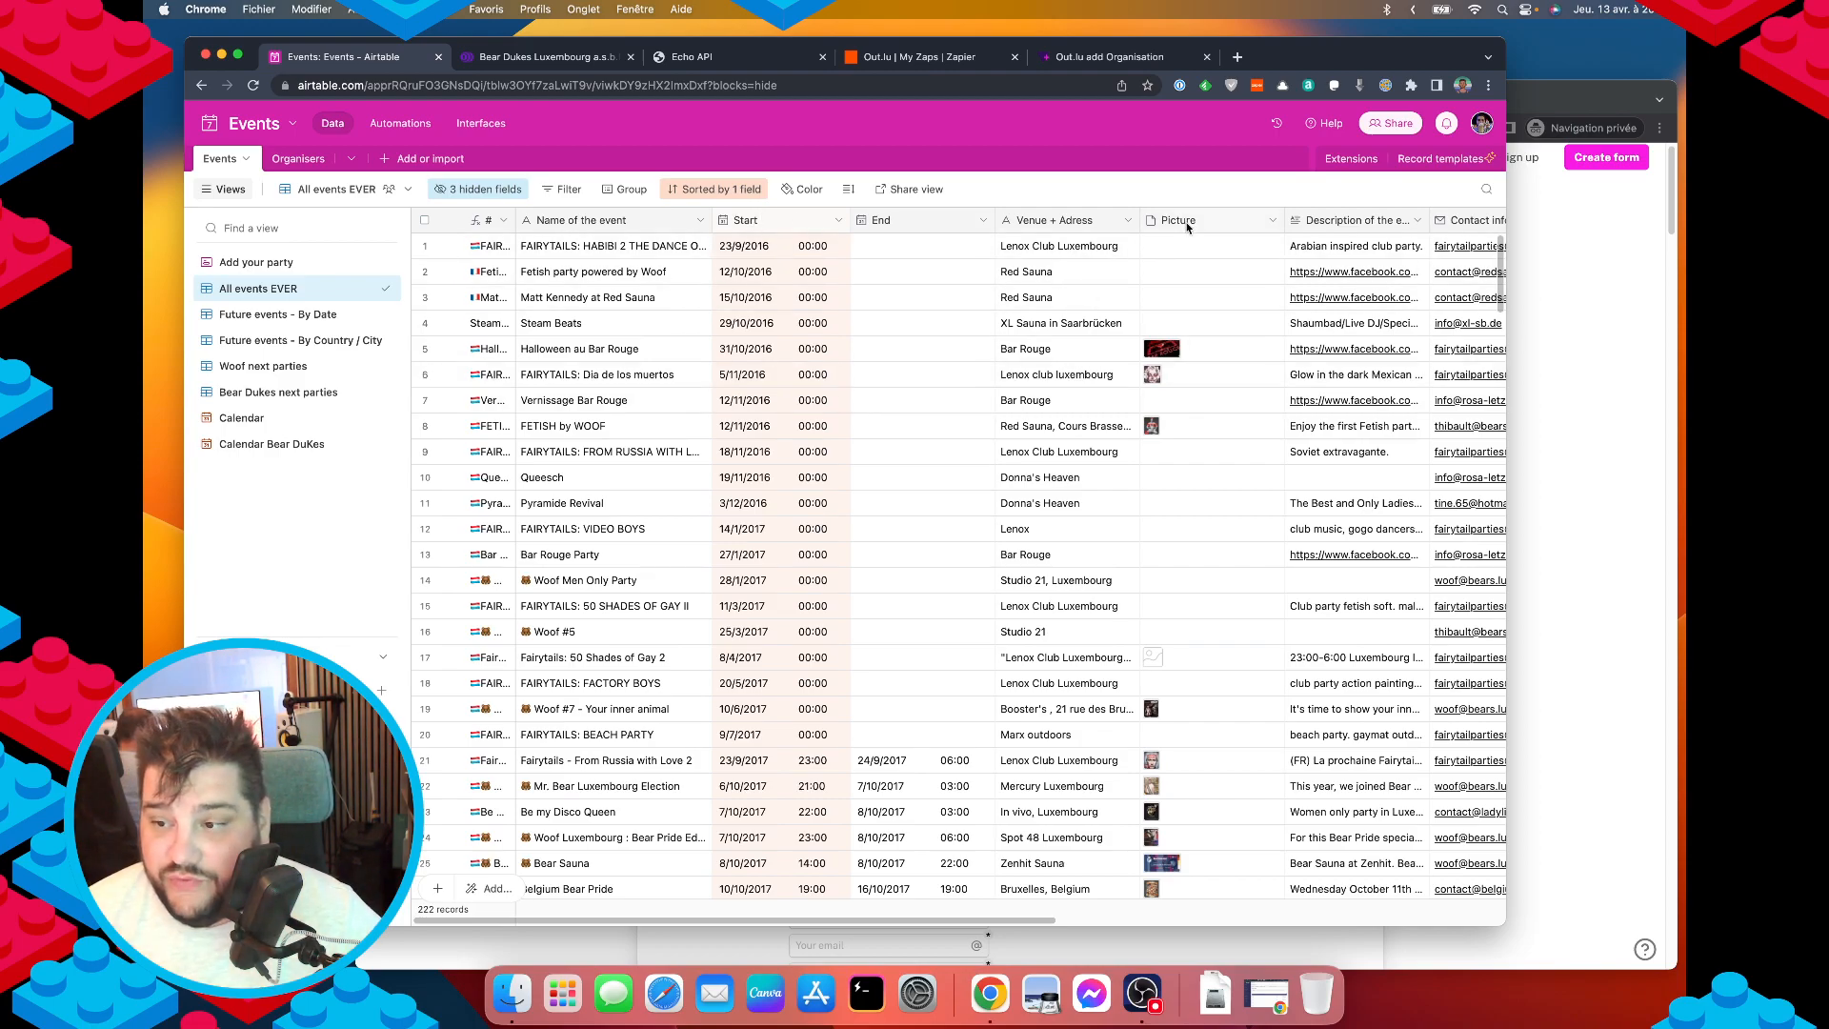
scroll(1154, 309, right, 5)
scroll(1155, 315, right, 5)
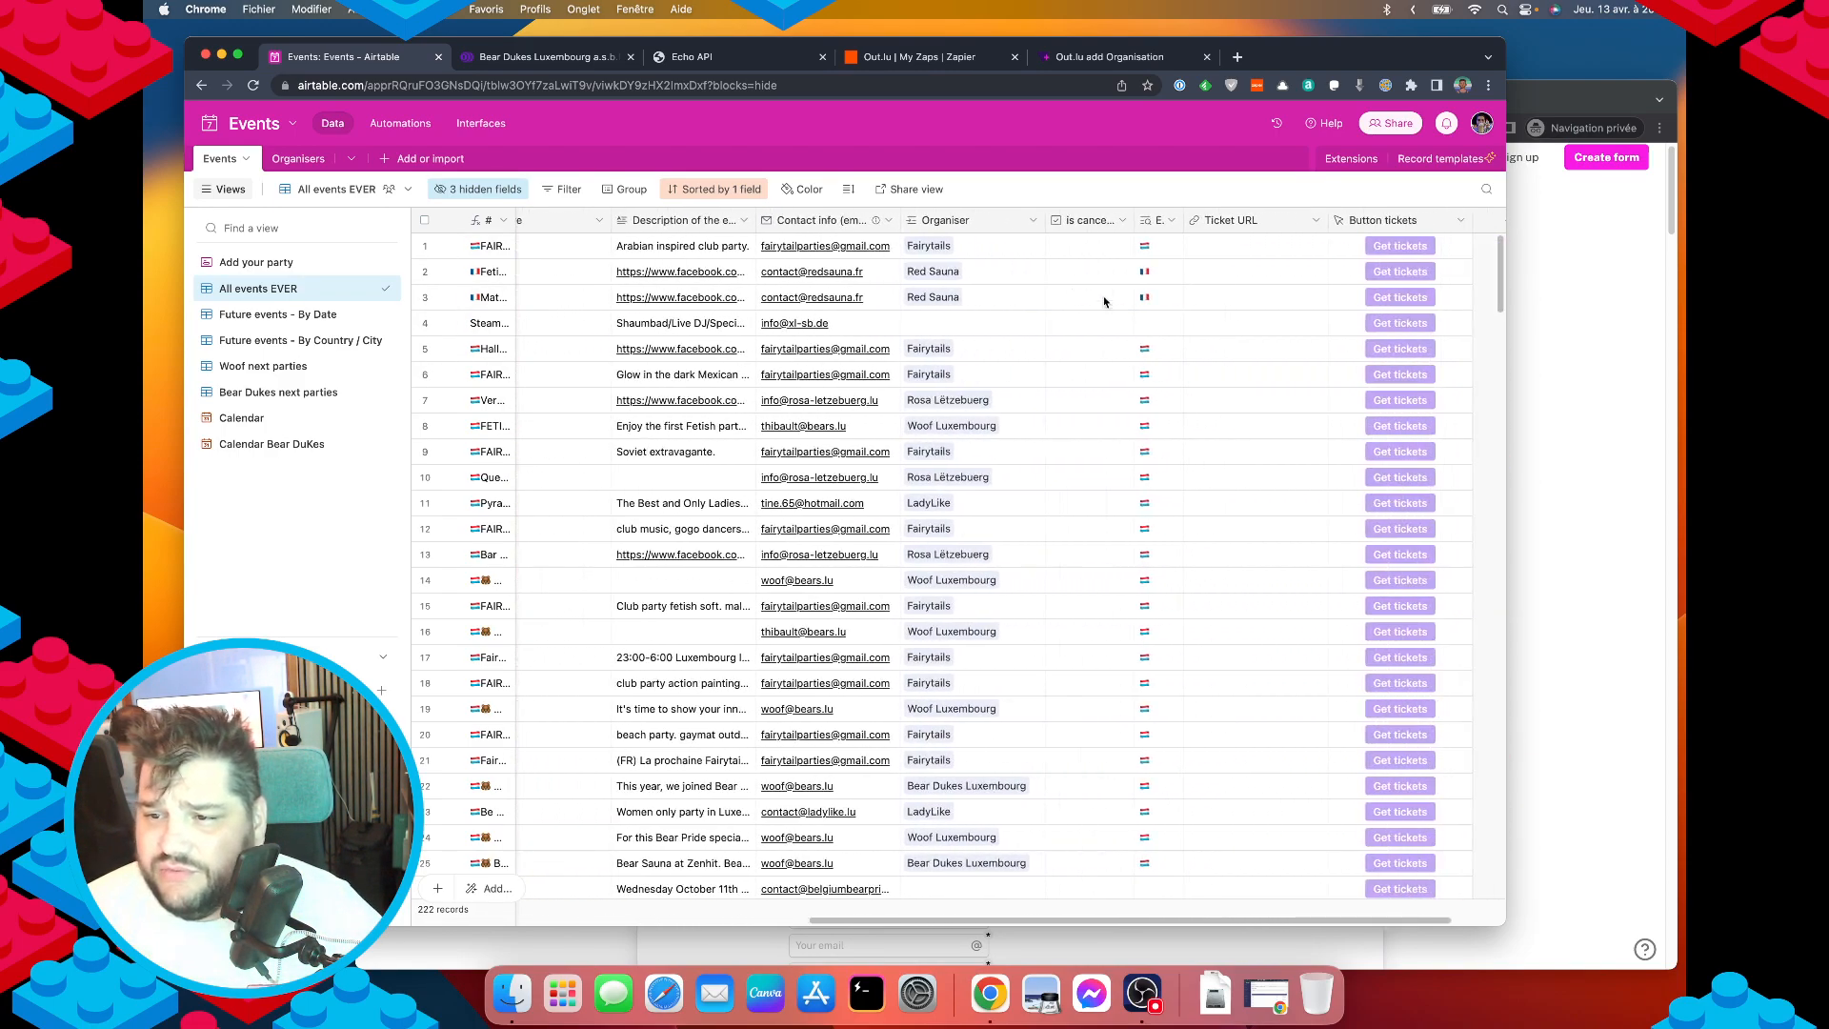
scroll(801, 339, right, 2)
scroll(801, 340, right, 1)
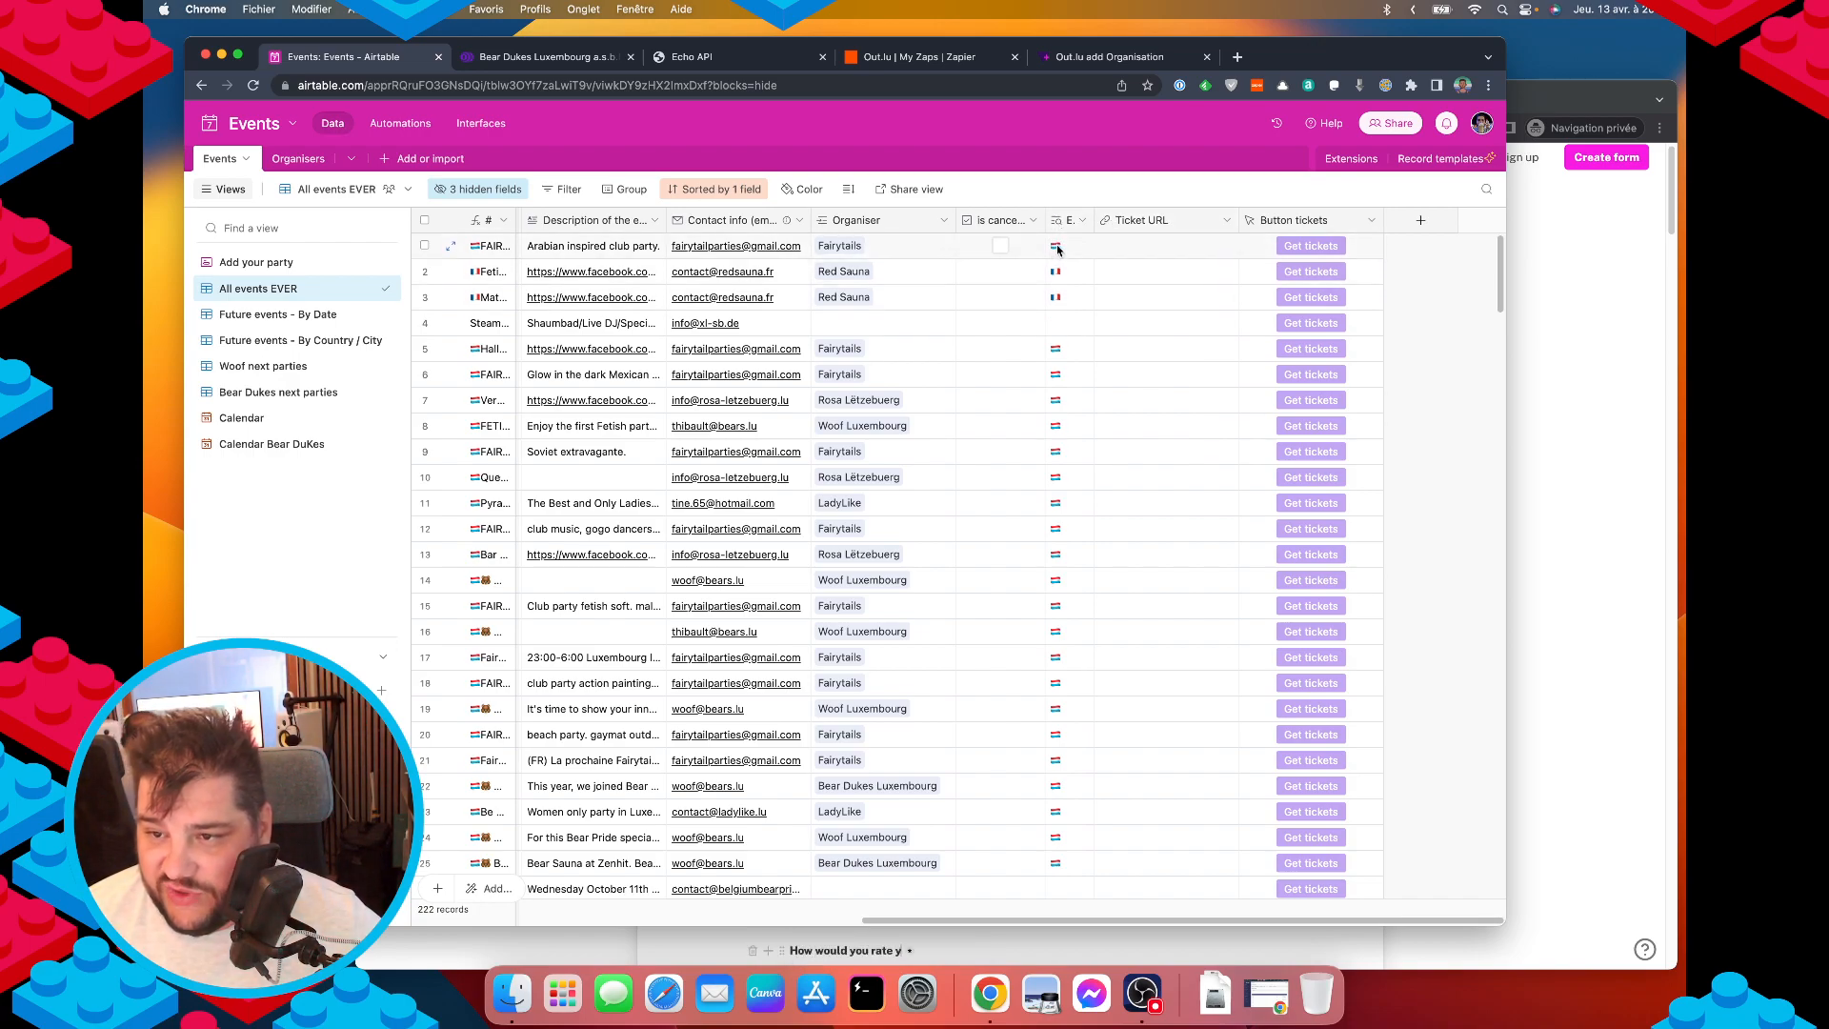
Inspect the # field's formula without saving, then show the March 2023 Calendar view.
double_click(486, 221)
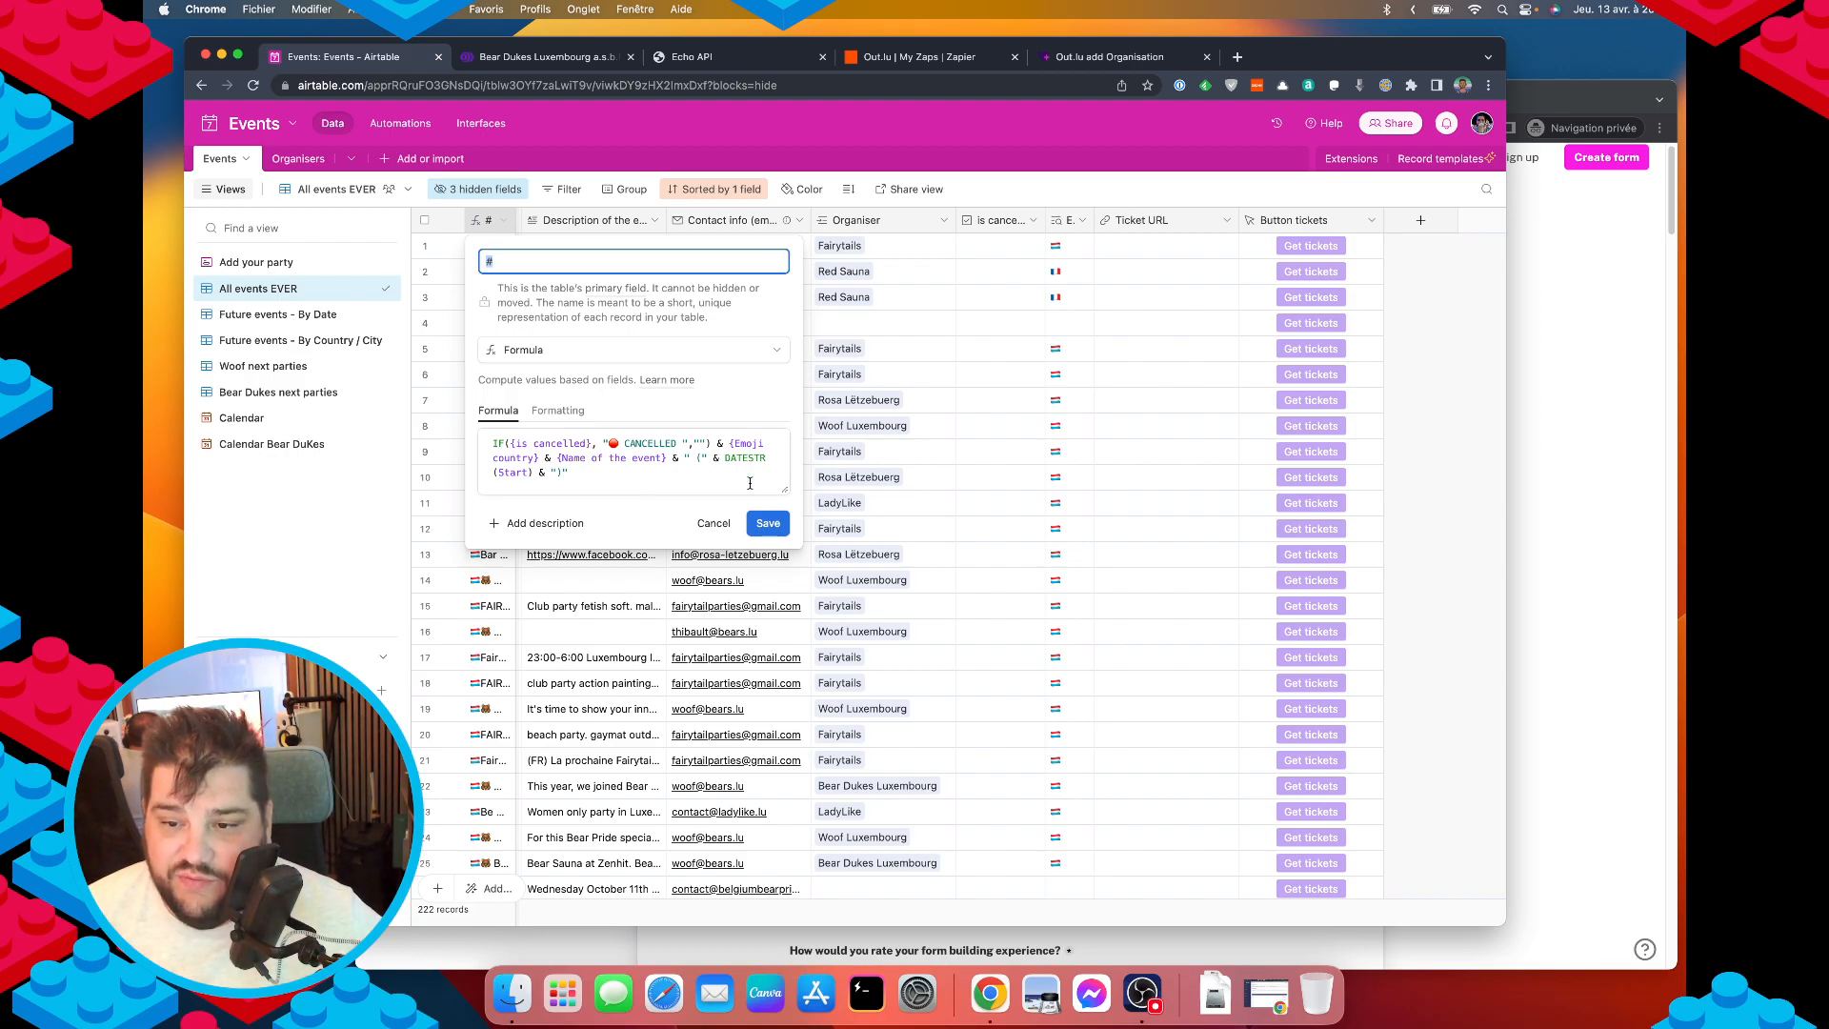
click(715, 524)
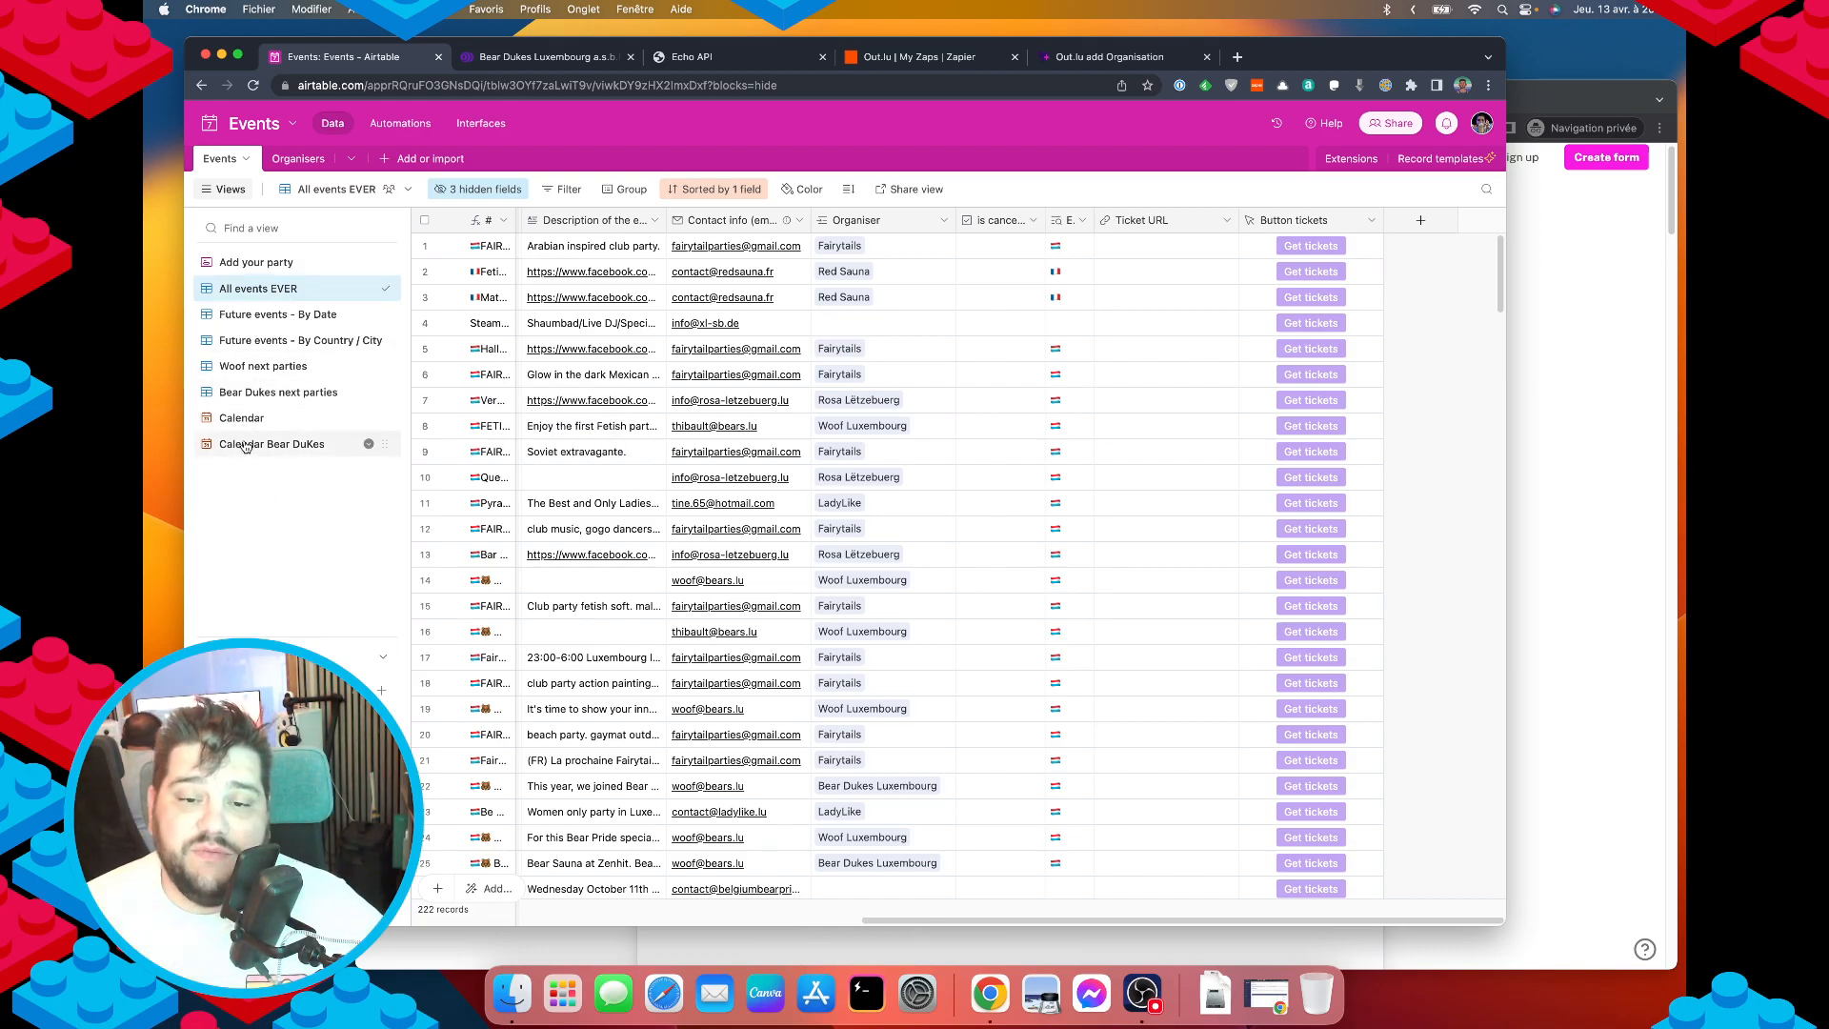
click(241, 417)
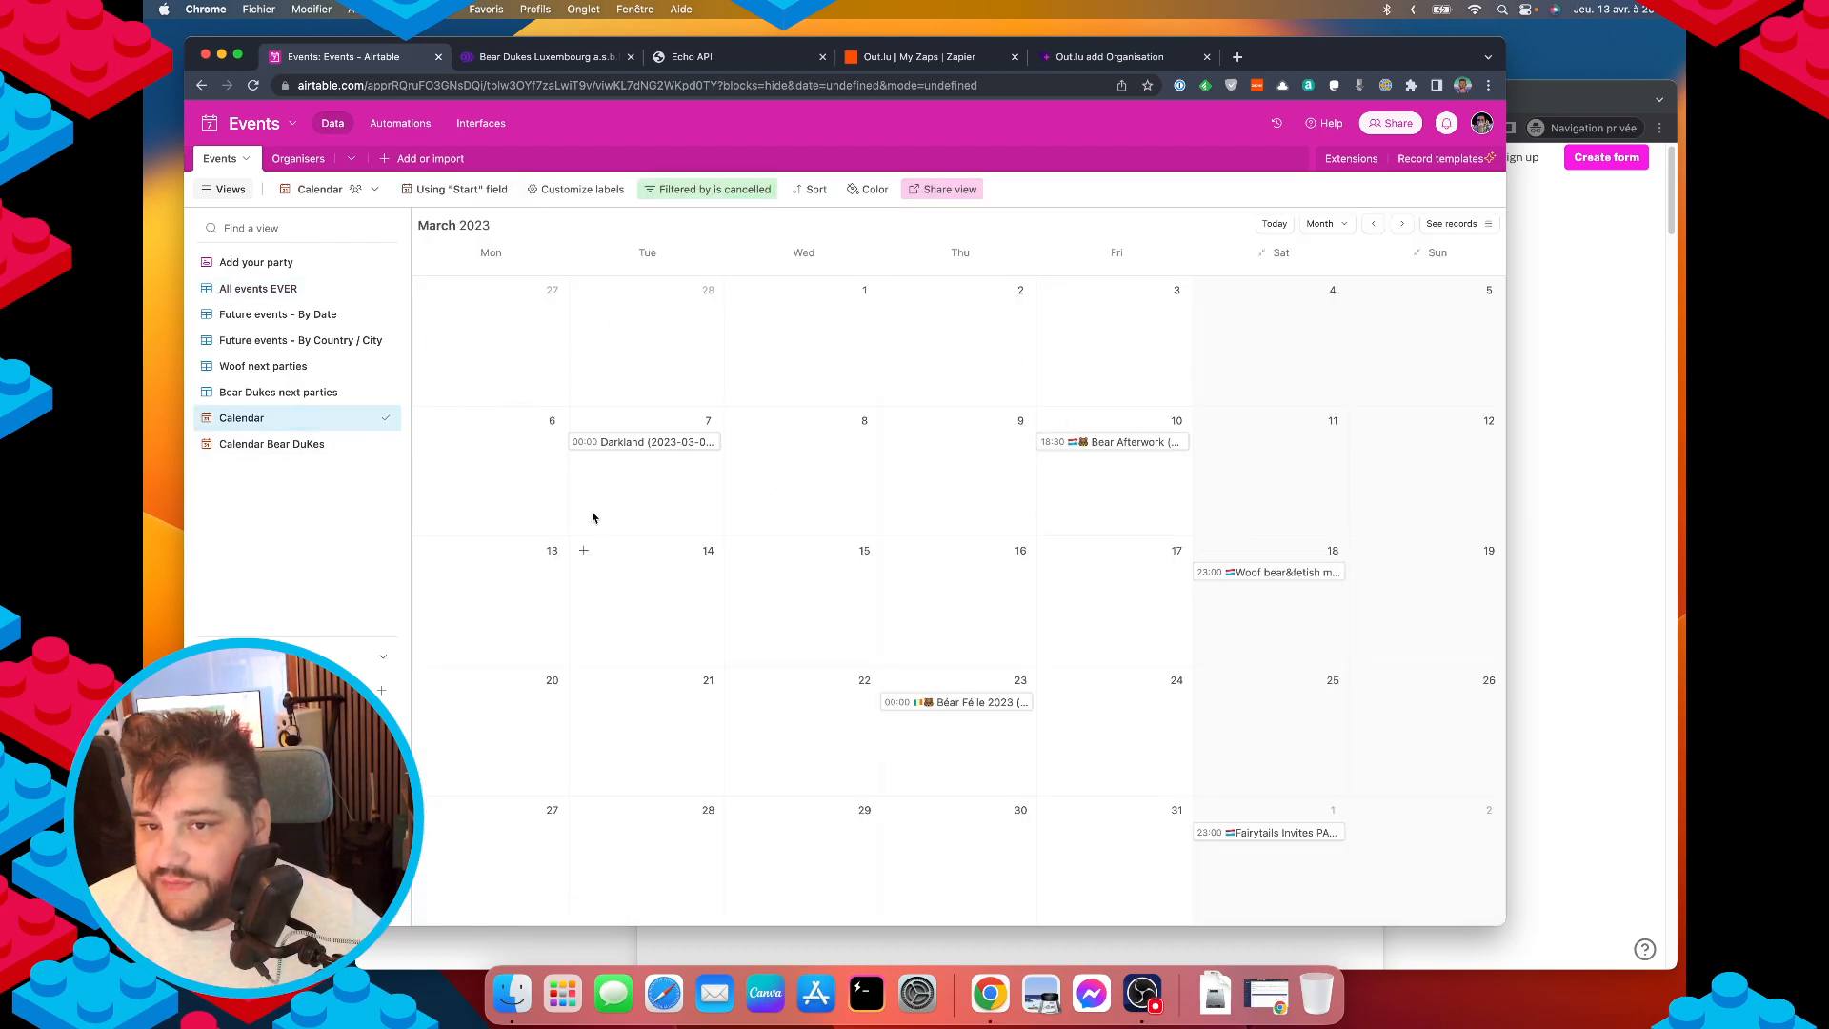
Check the calendar's share options and toggle between All events EVER and Calendar views.
click(942, 191)
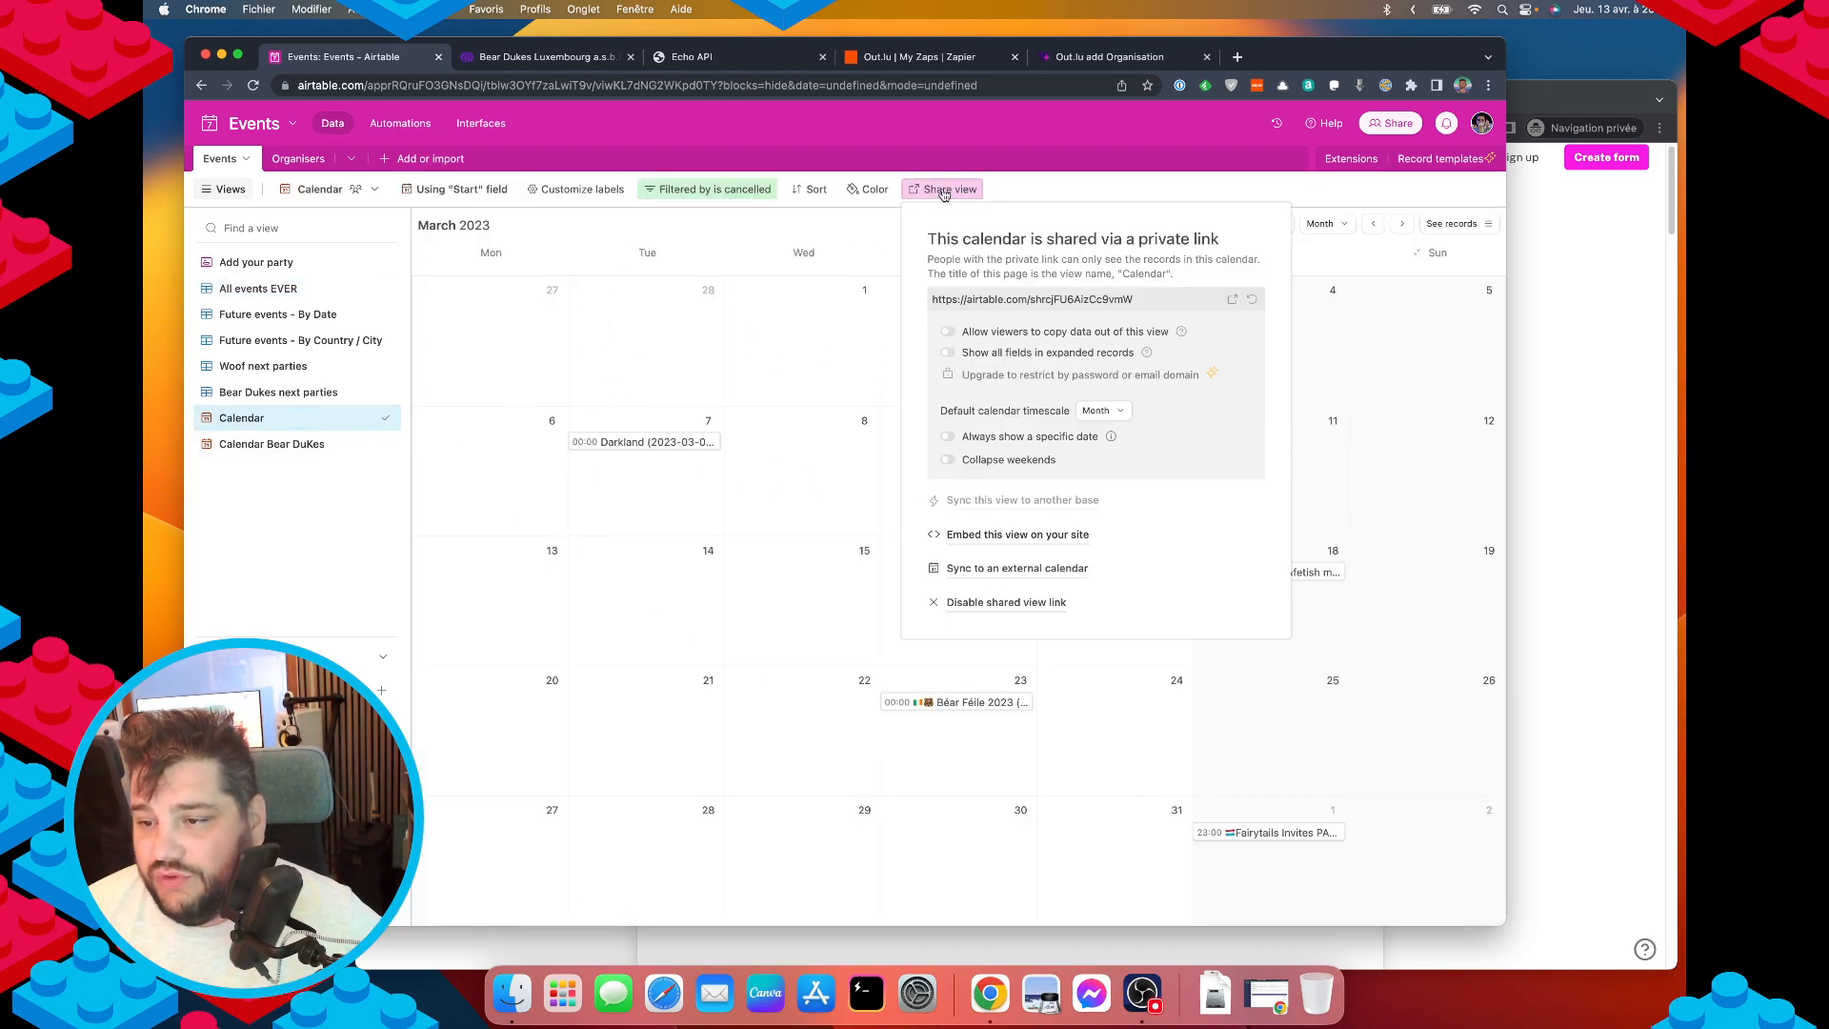
click(734, 374)
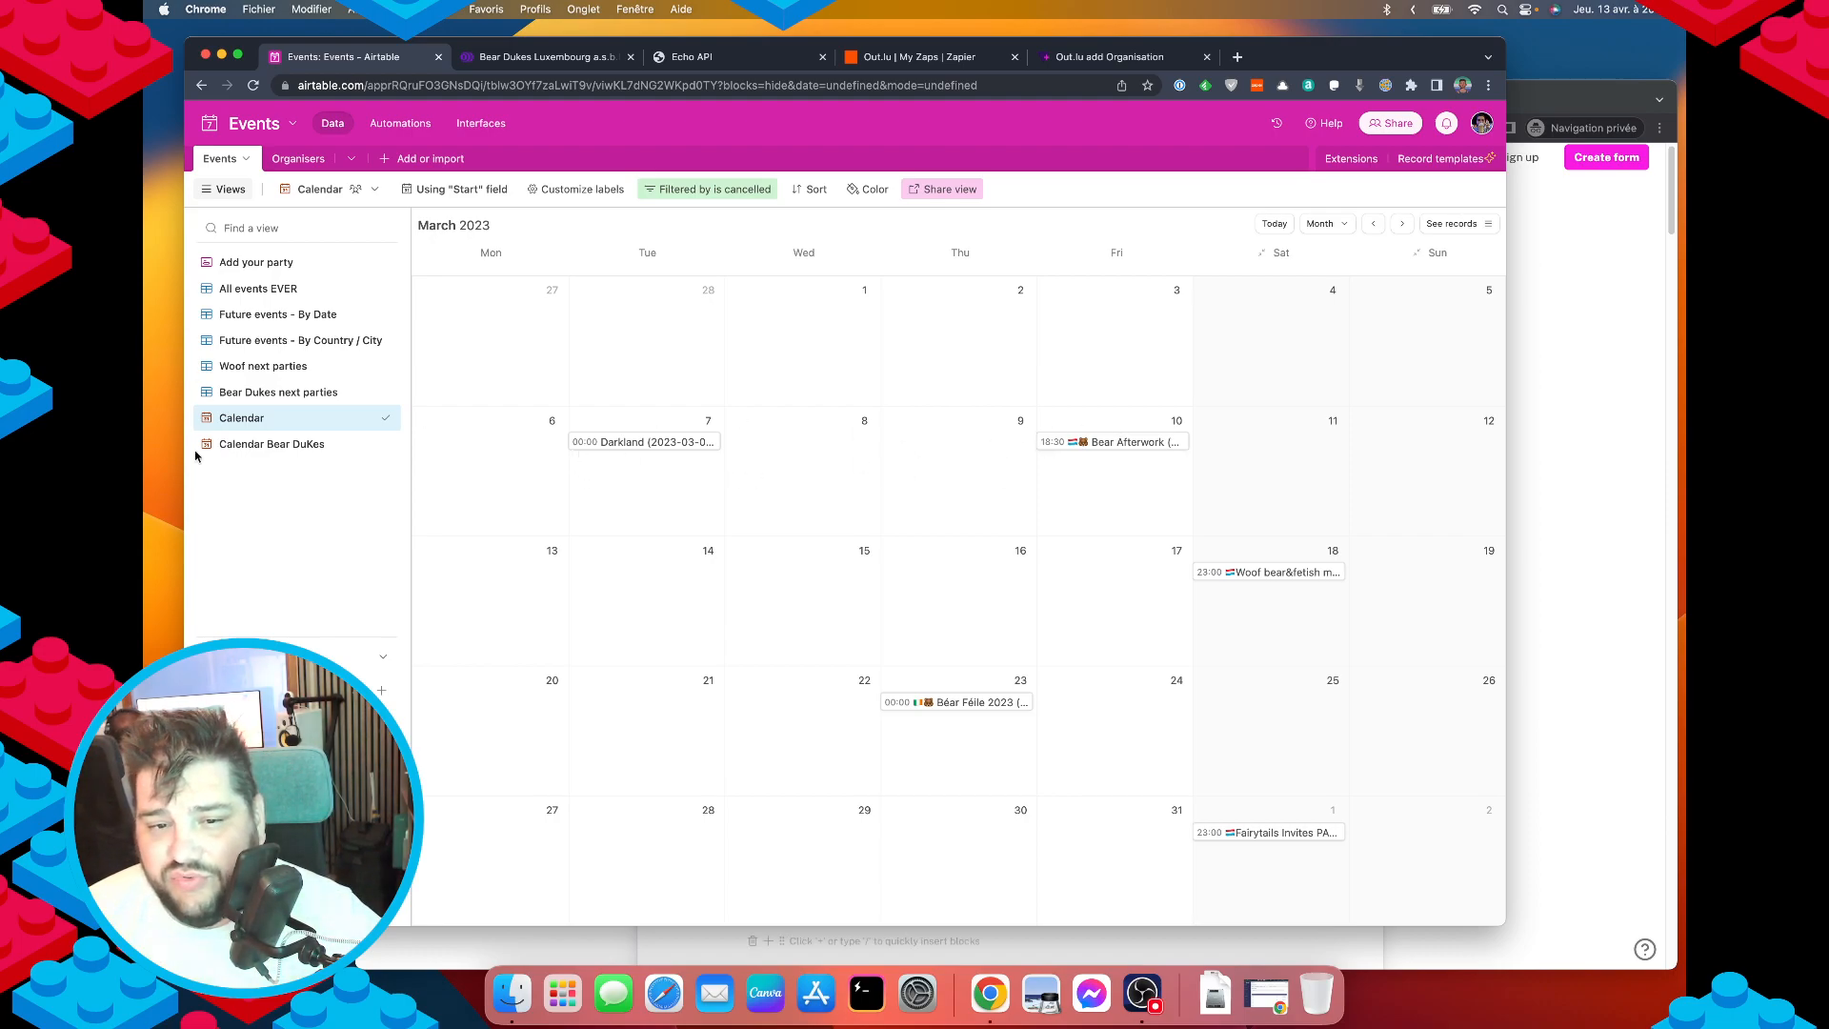
click(256, 288)
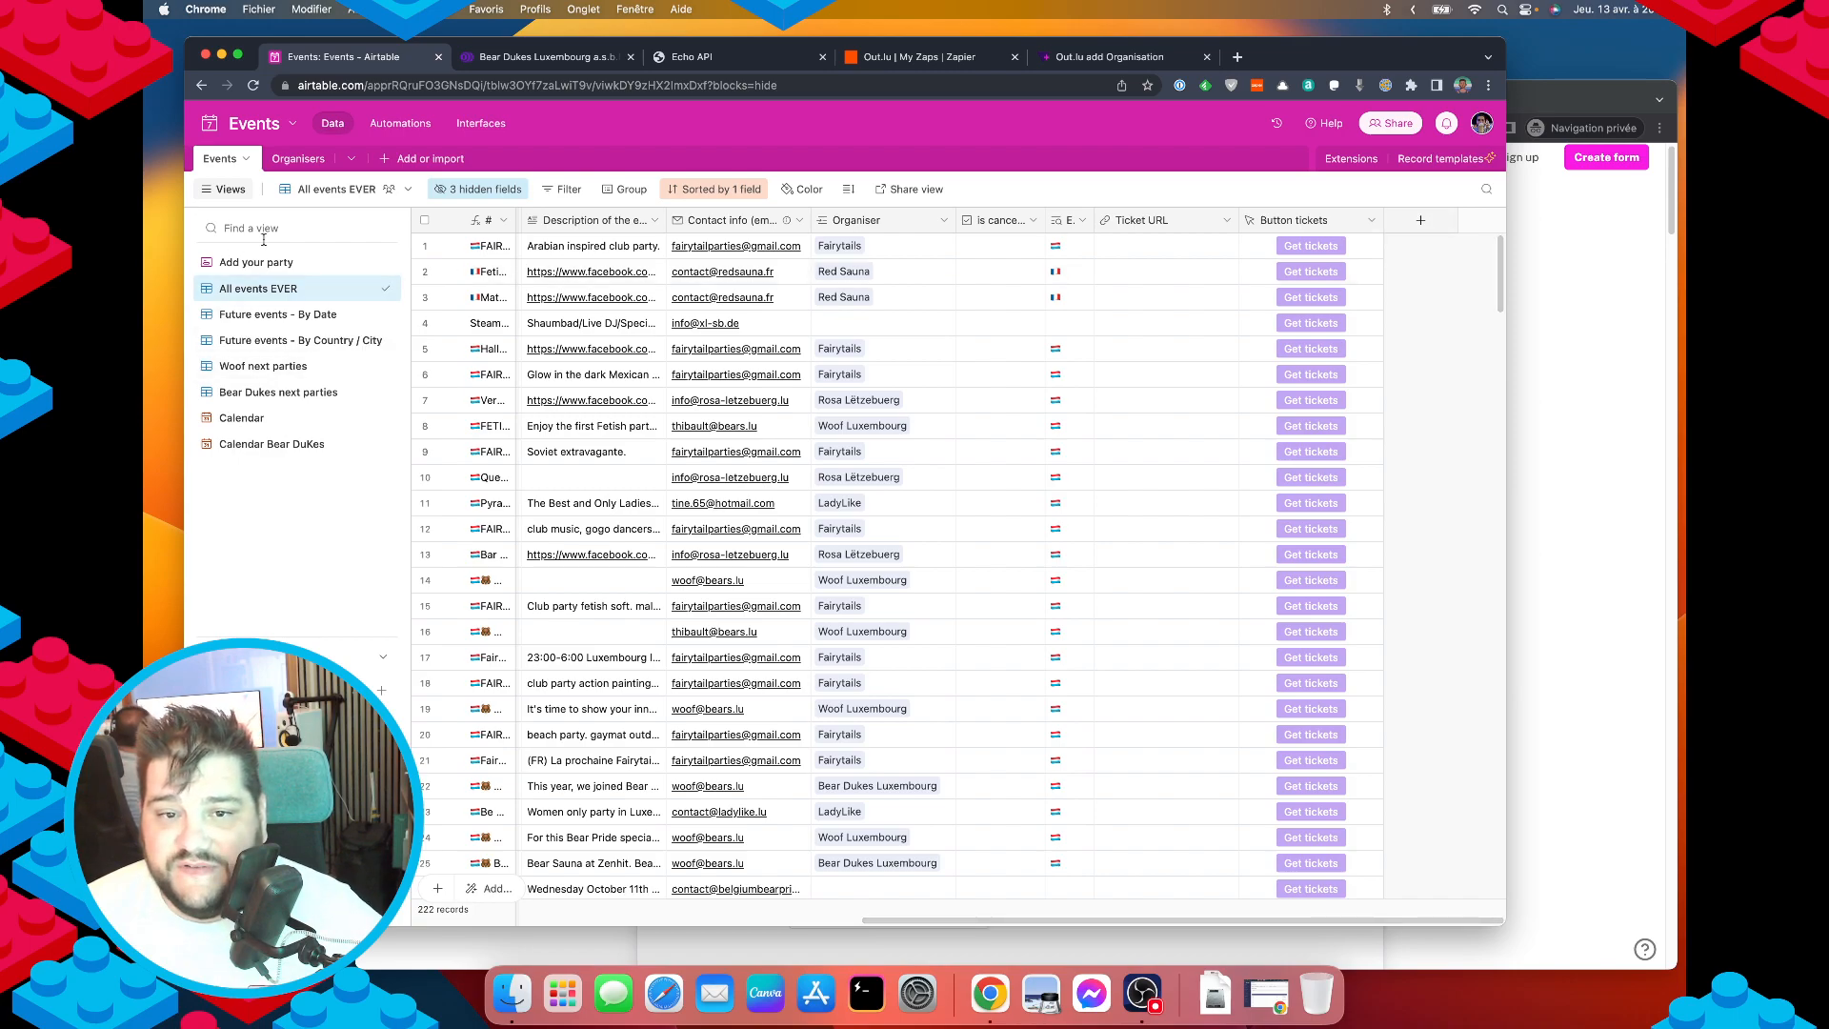
click(243, 419)
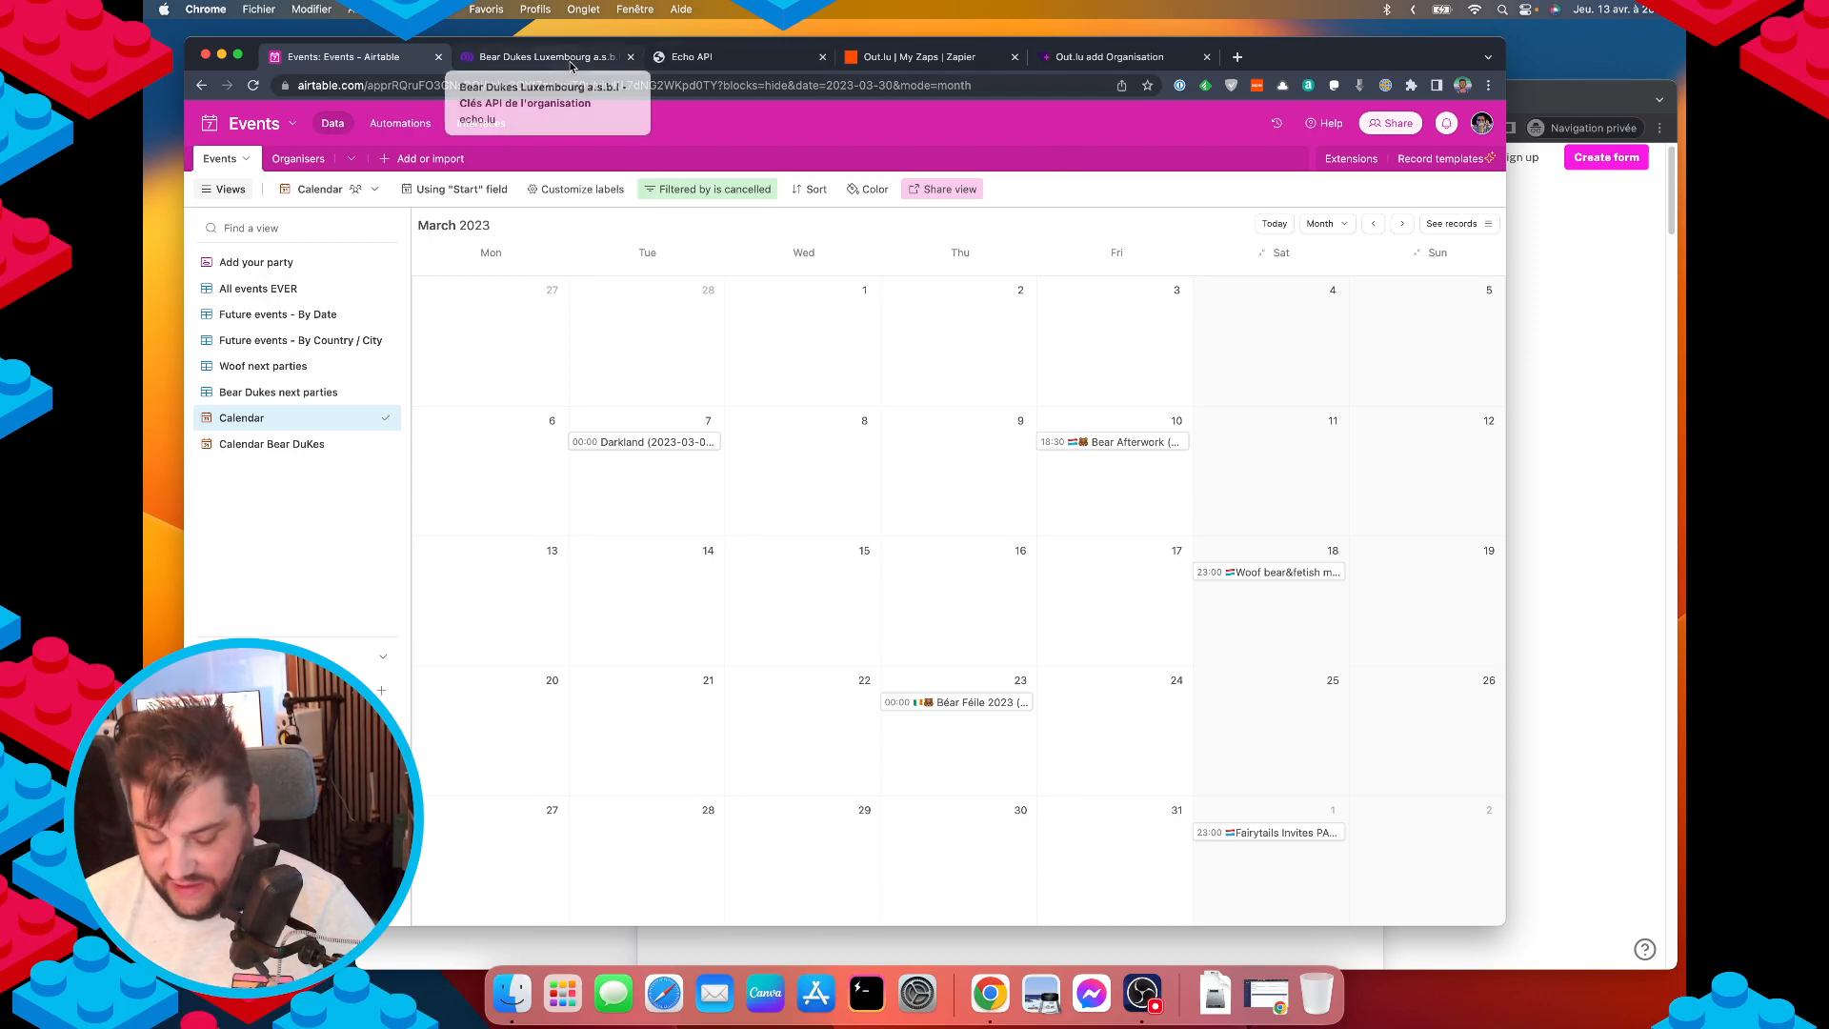
Load the echo.lu website in a new browser tab.
key(super+t)
text(echo.)
key(Return)
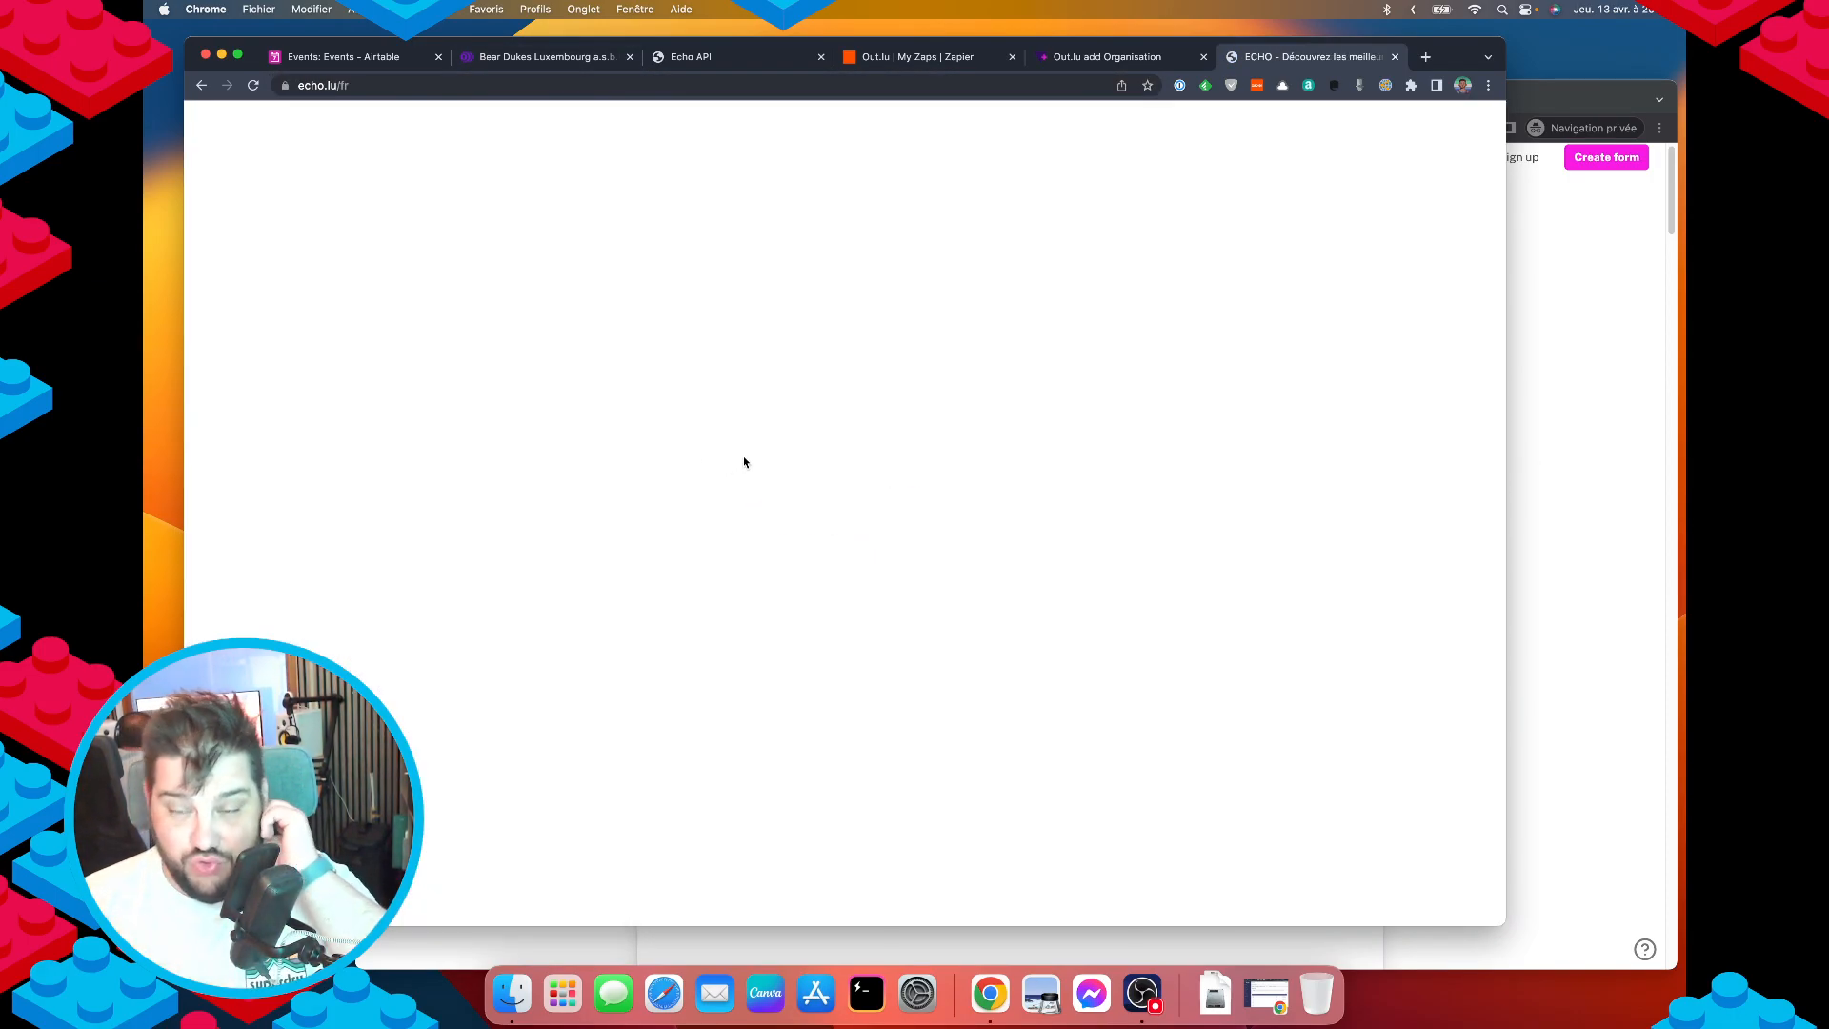
Scroll through the echo.lu events homepage, then return to the Echo API docs.
scroll(867, 494, up, 1)
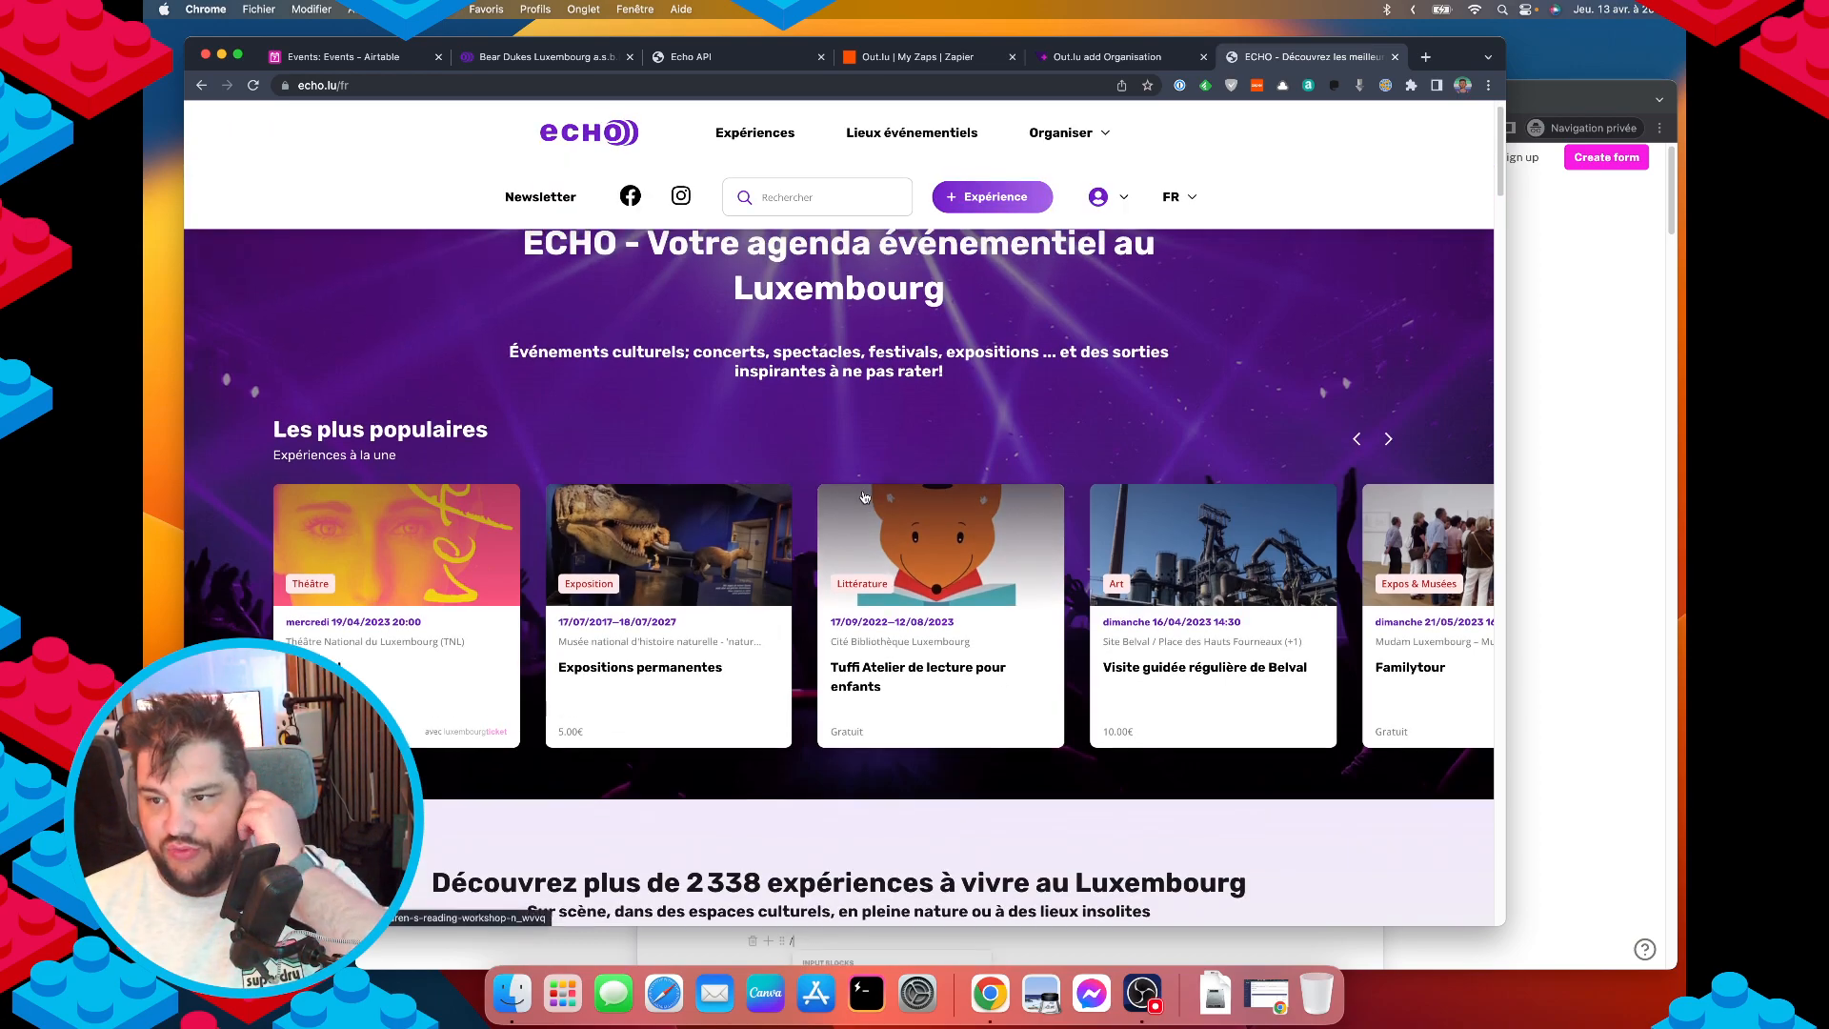
scroll(847, 535, down, 5)
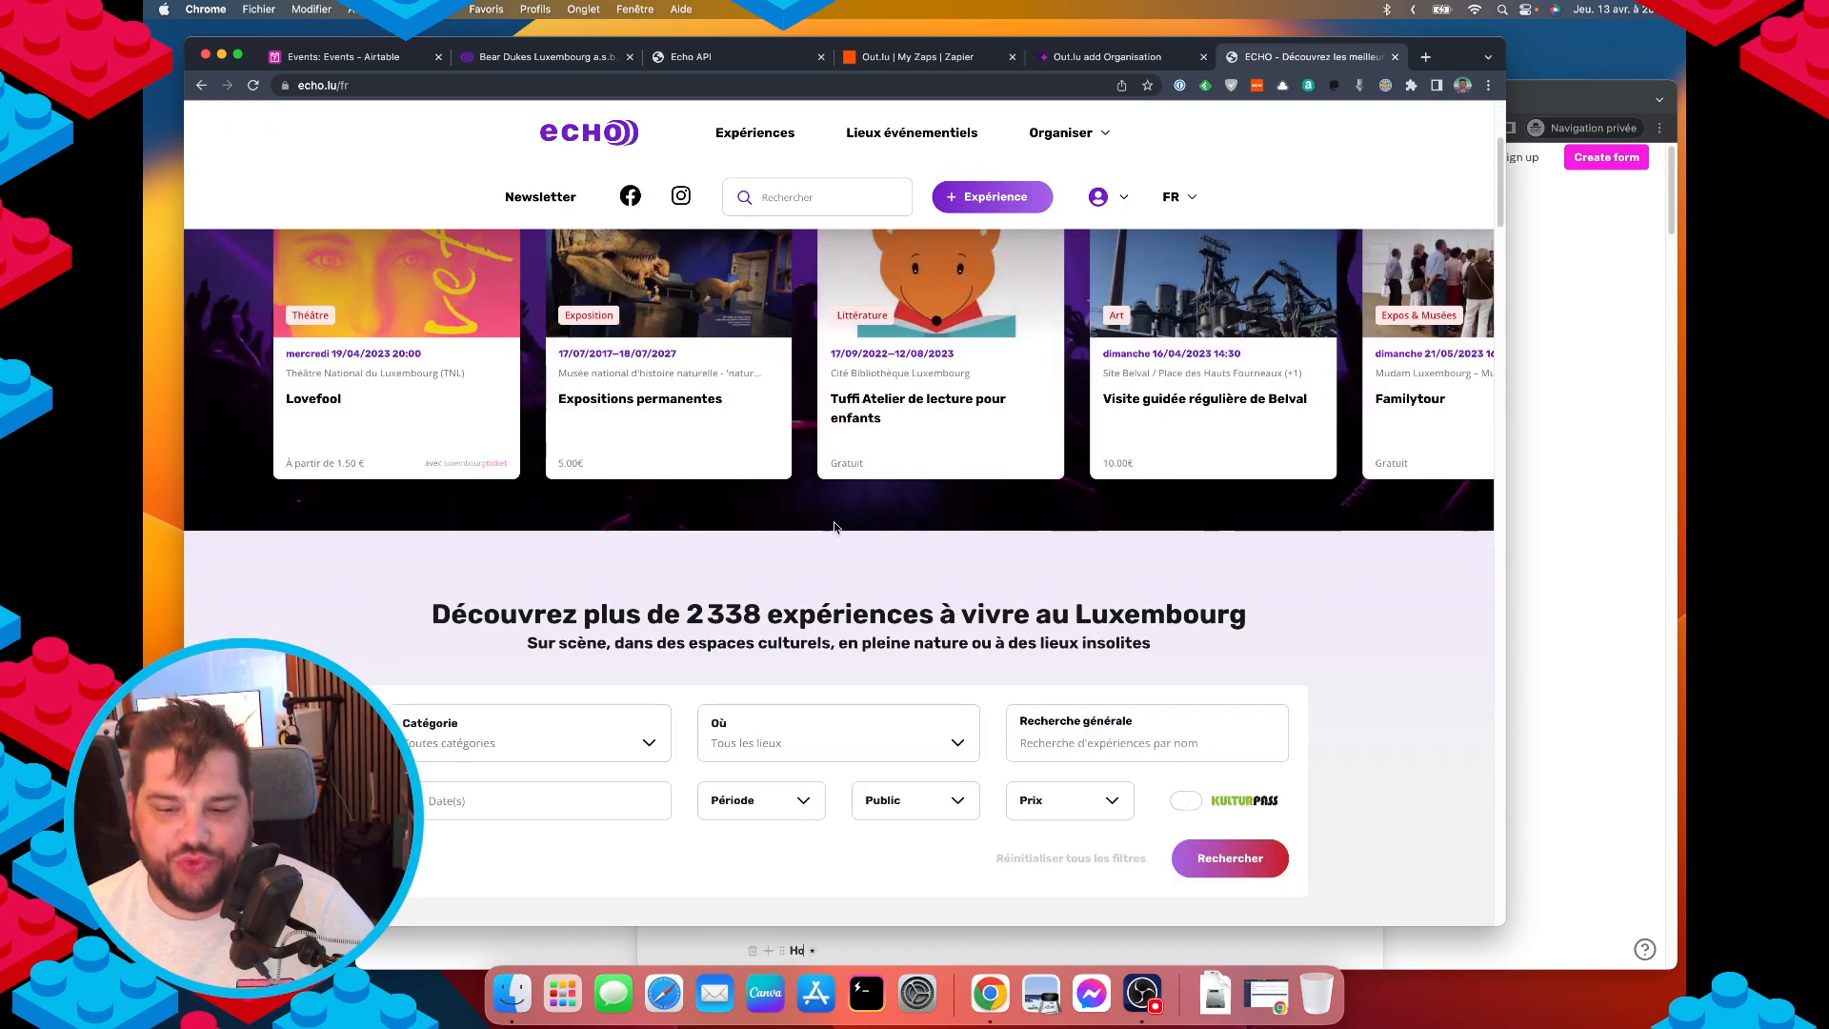
scroll(334, 624, up, 4)
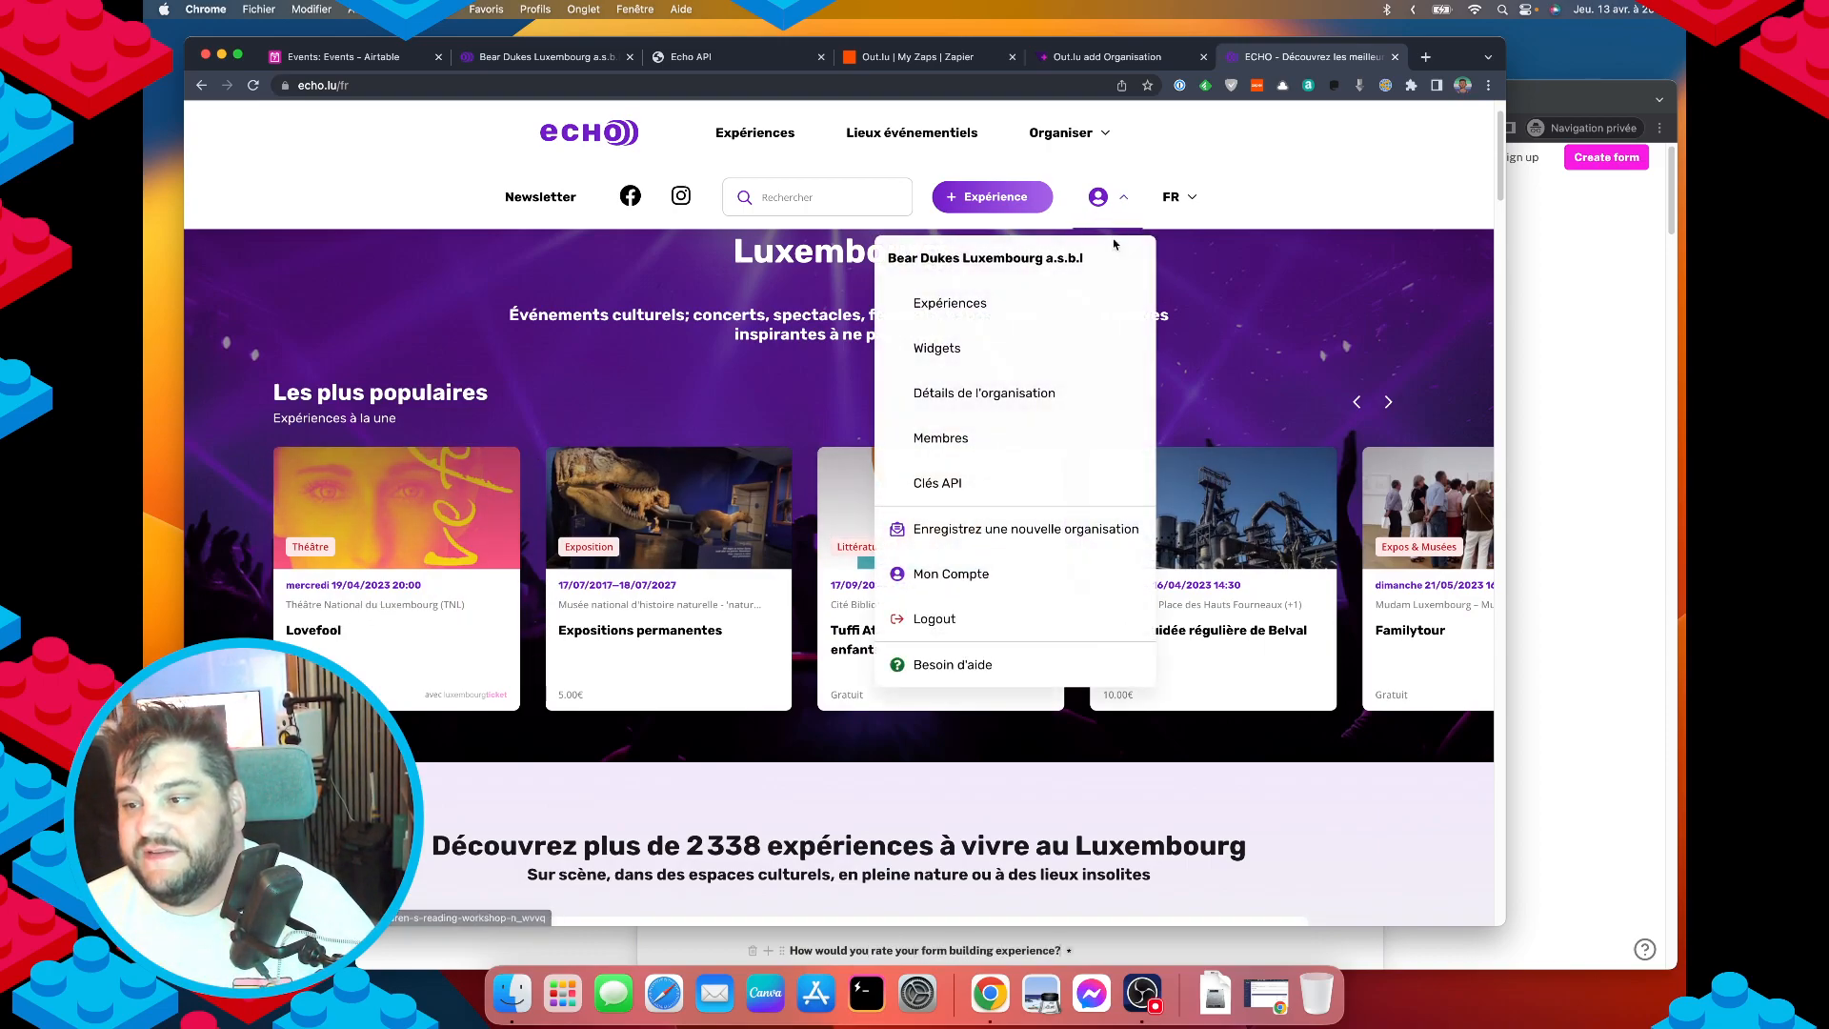
click(688, 57)
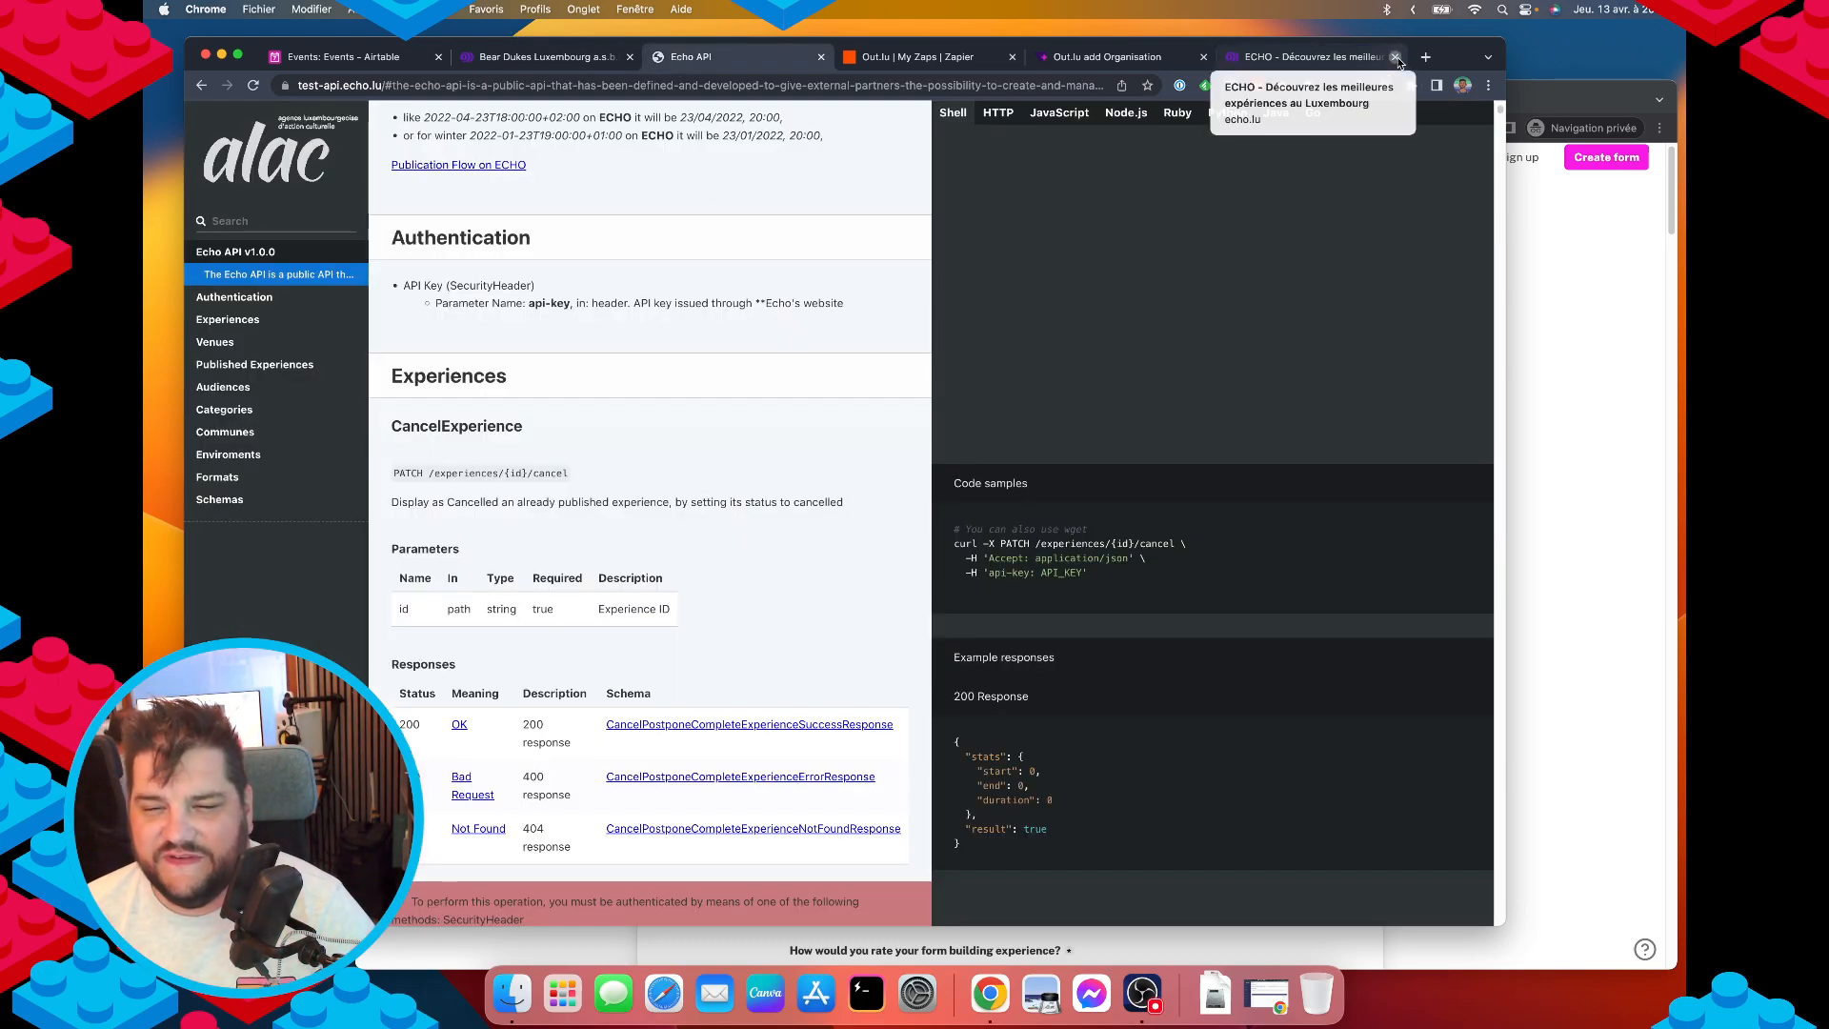
Close the ECHO homepage tab and go back to Airtable's Organisers table.
click(1396, 57)
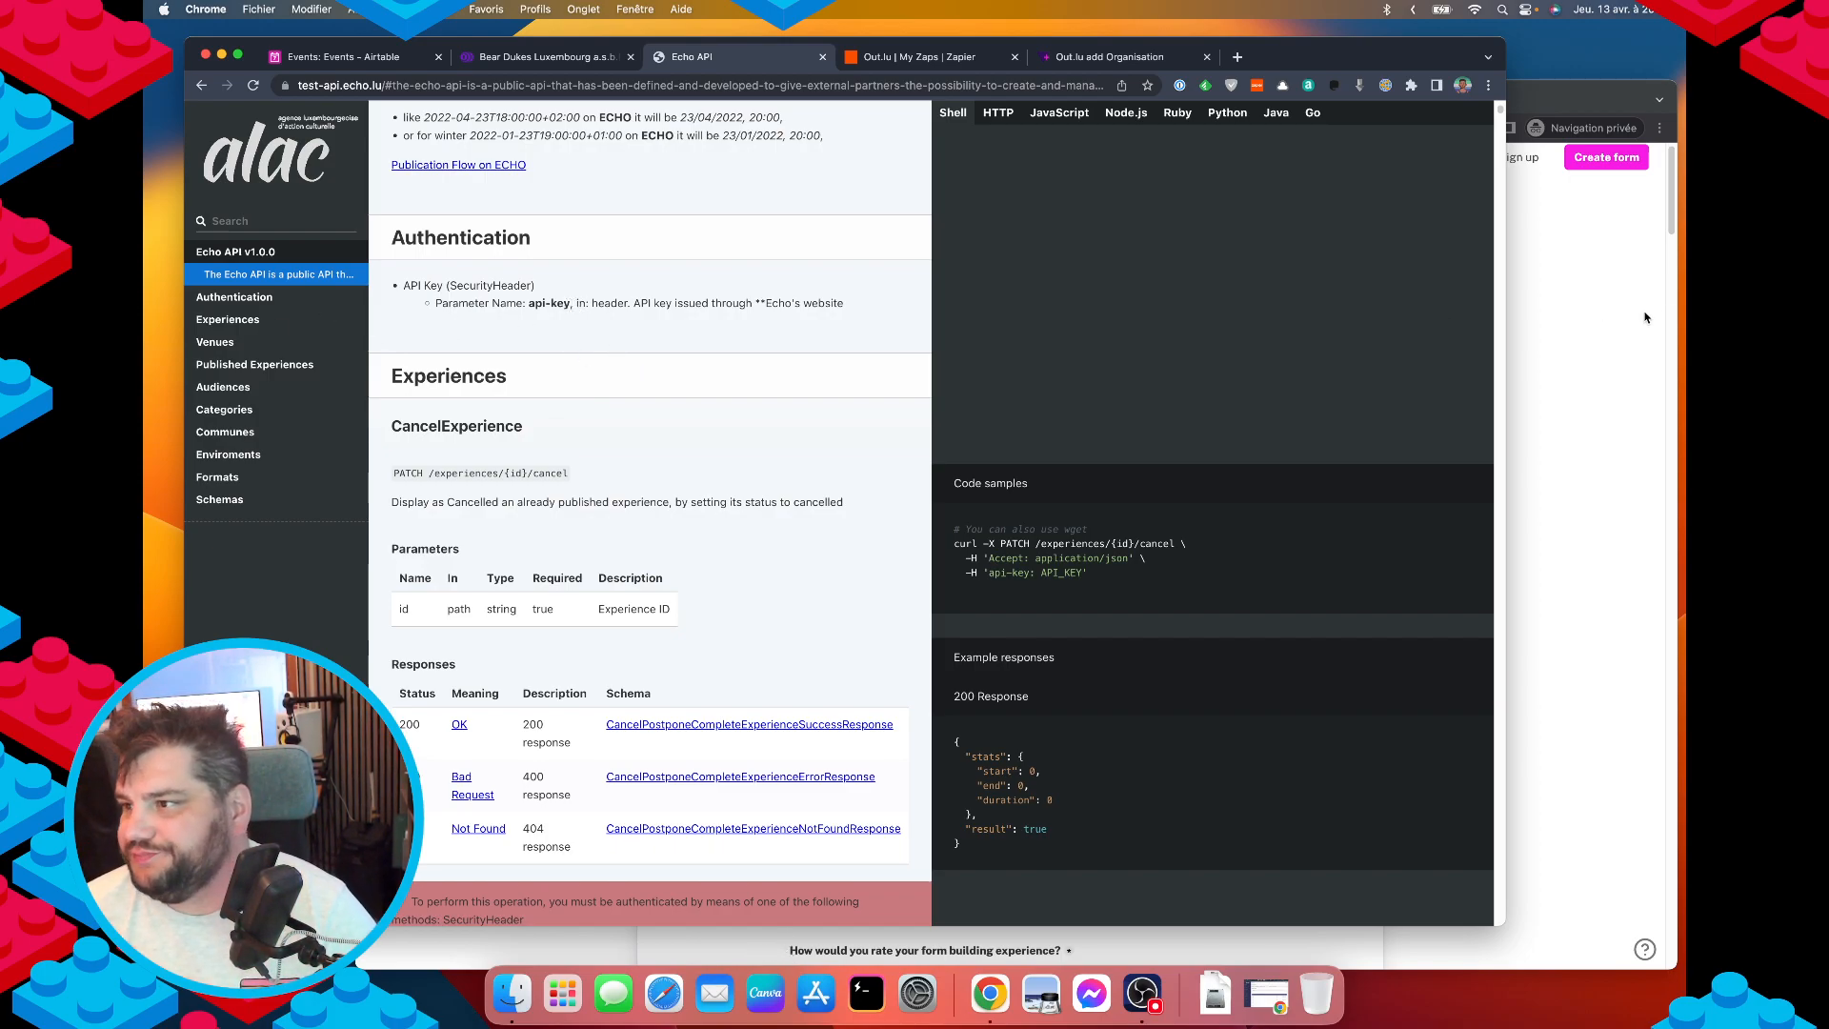
click(1543, 312)
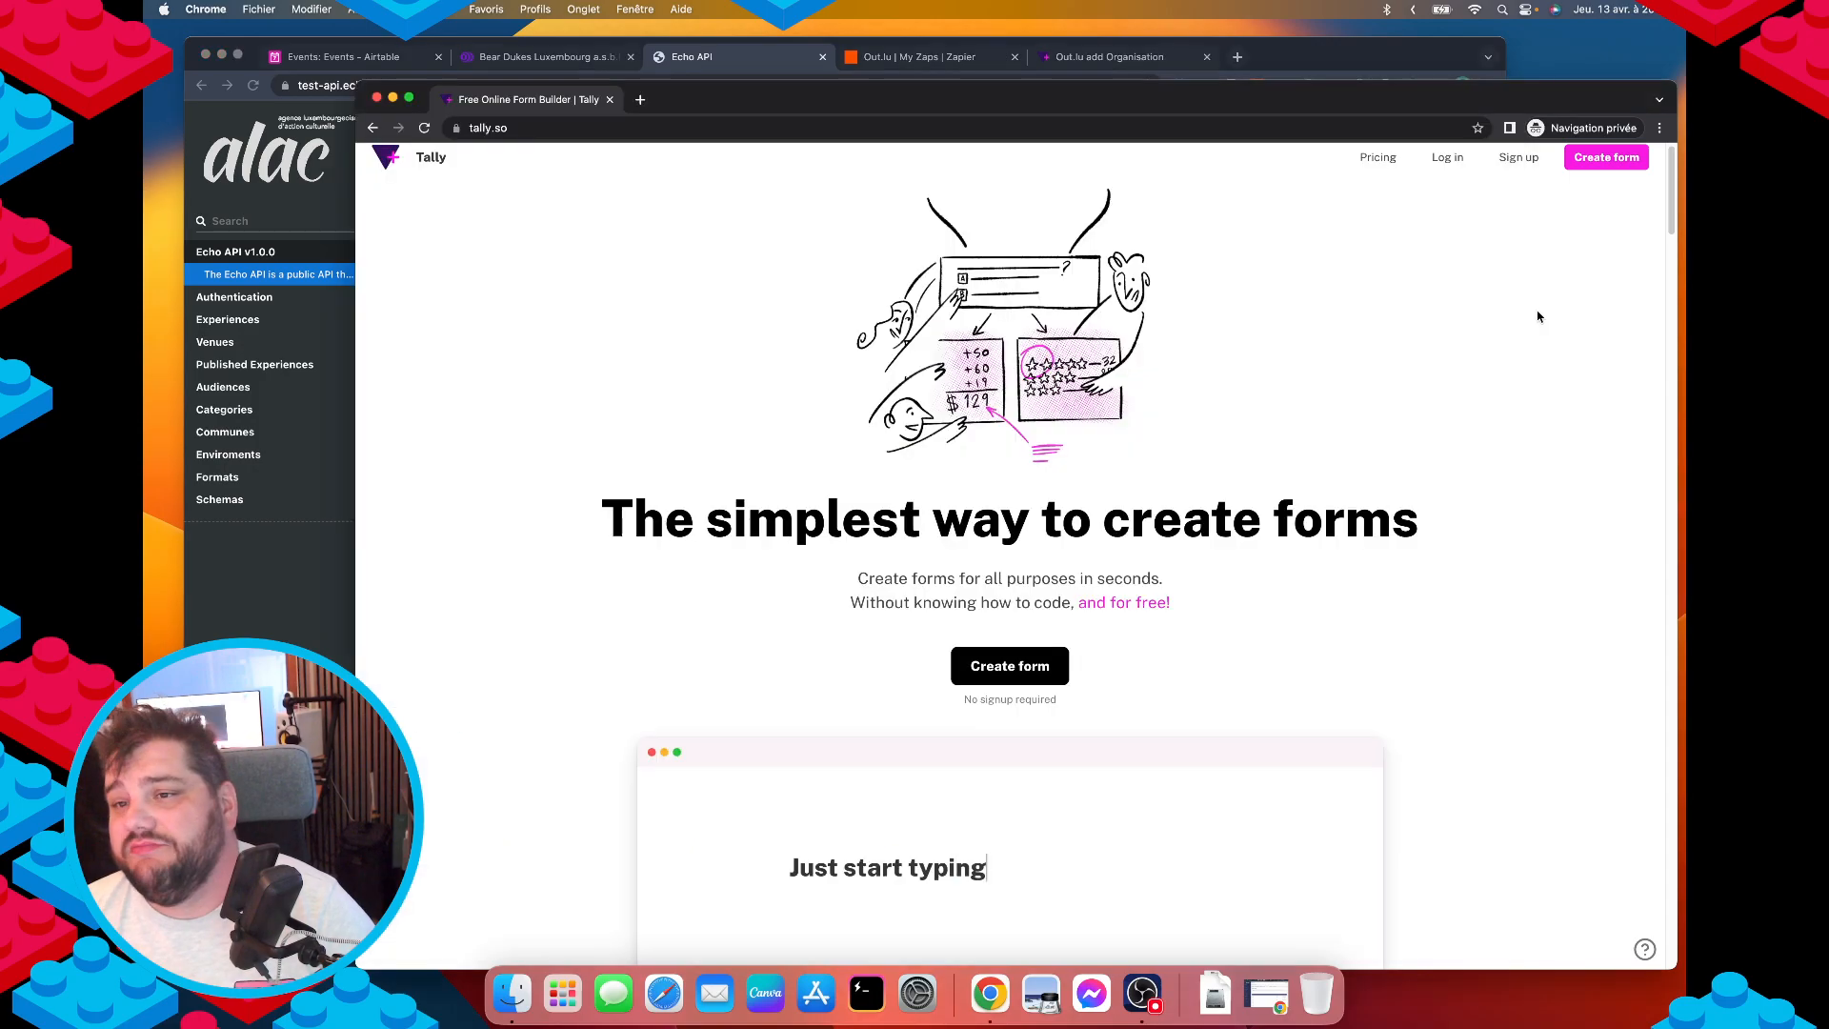
click(495, 63)
click(338, 59)
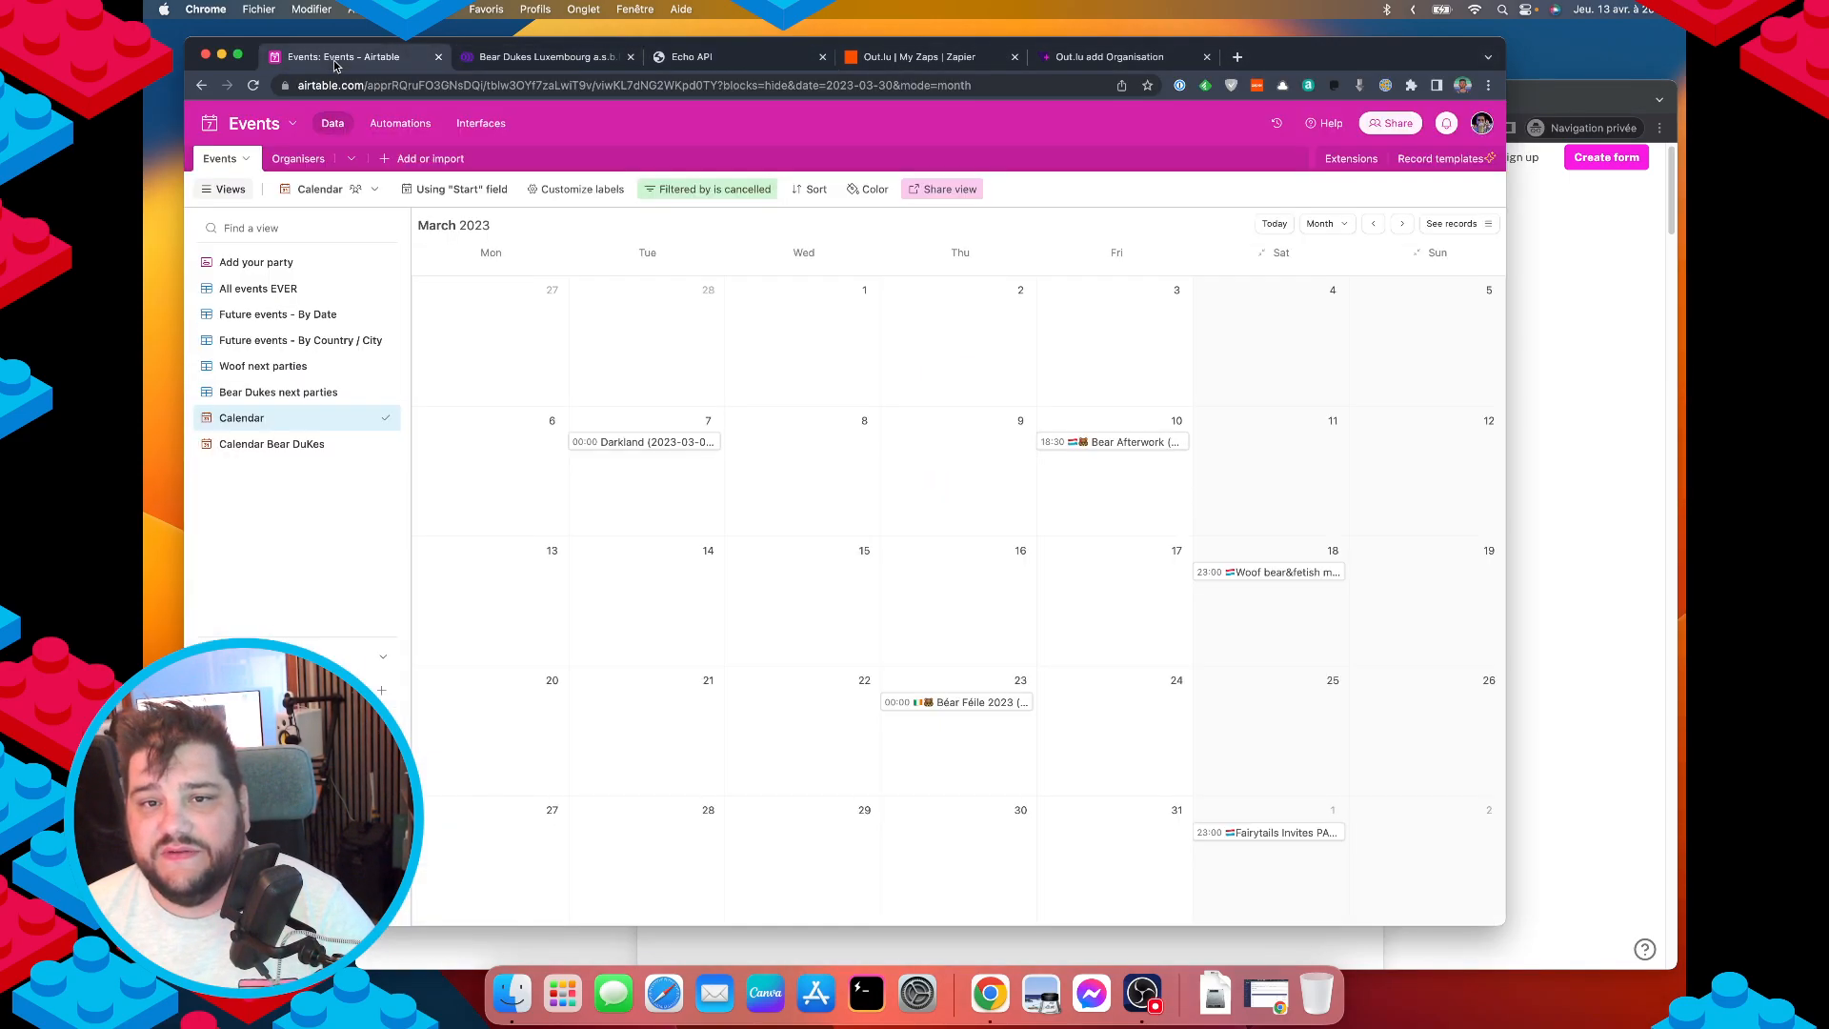
click(282, 158)
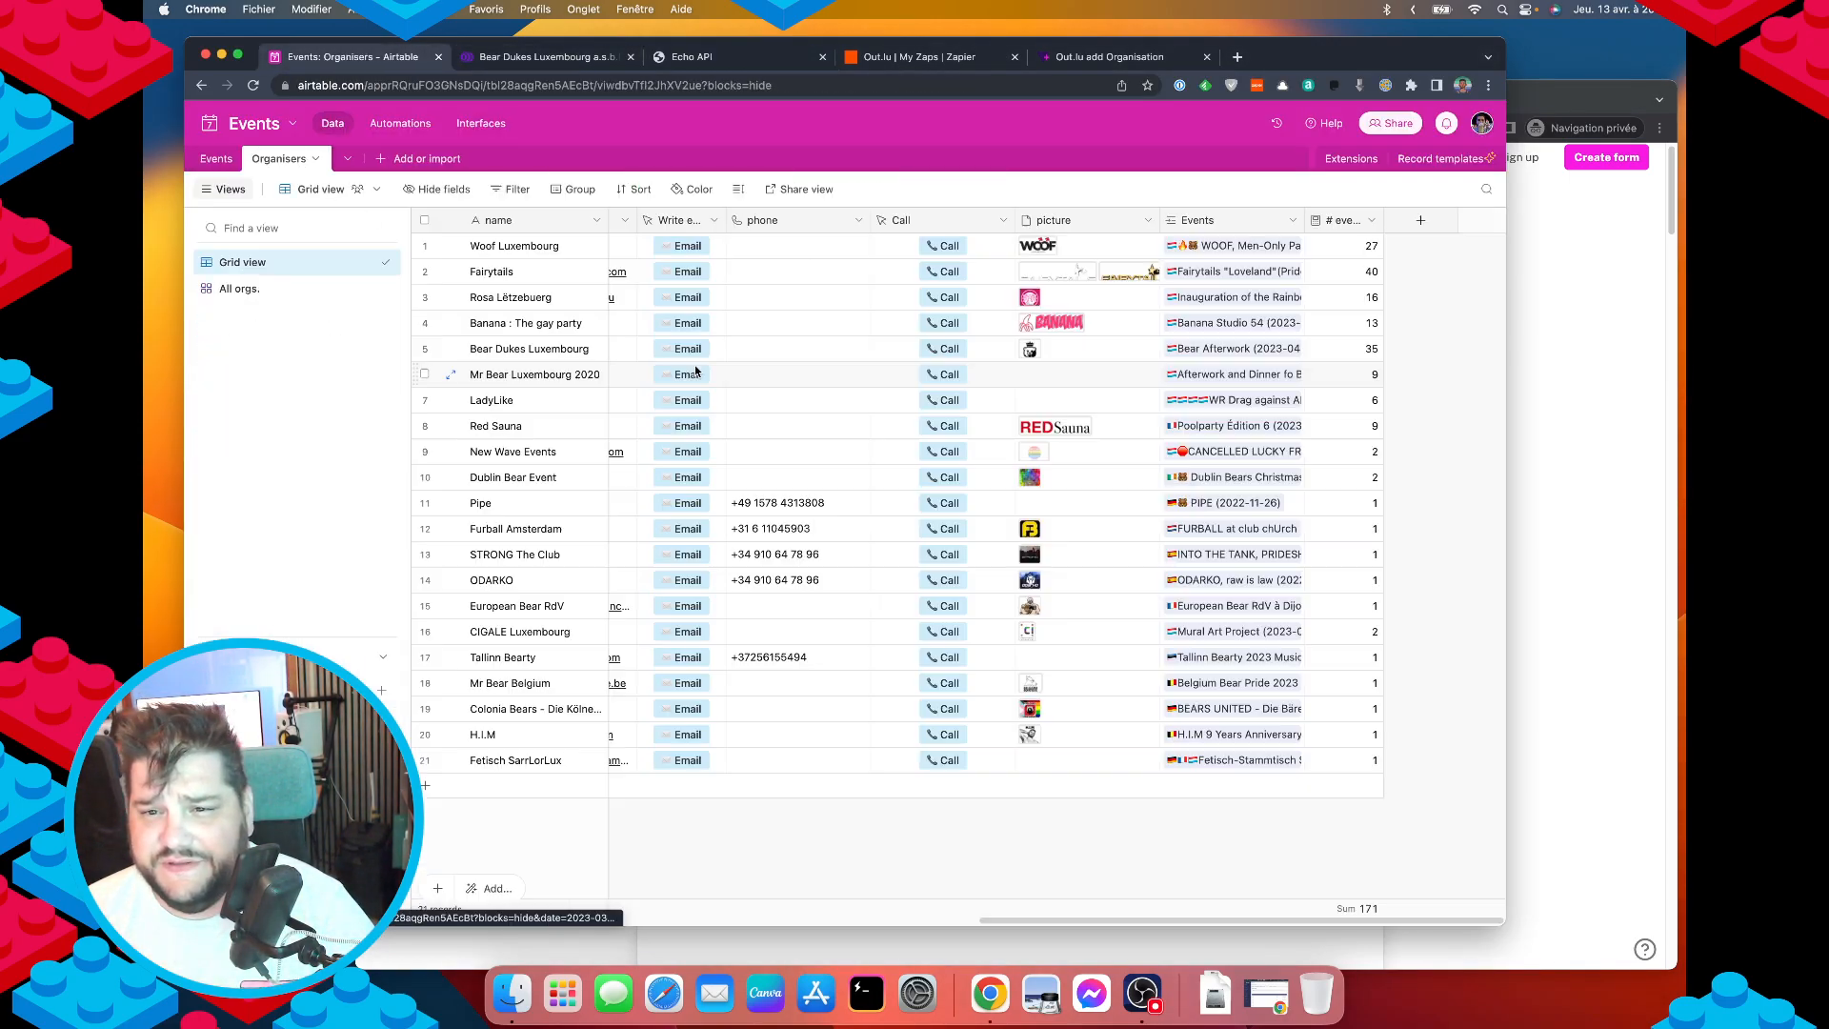
Add a single line text field named 'API Key' to the Organisers table.
click(1420, 220)
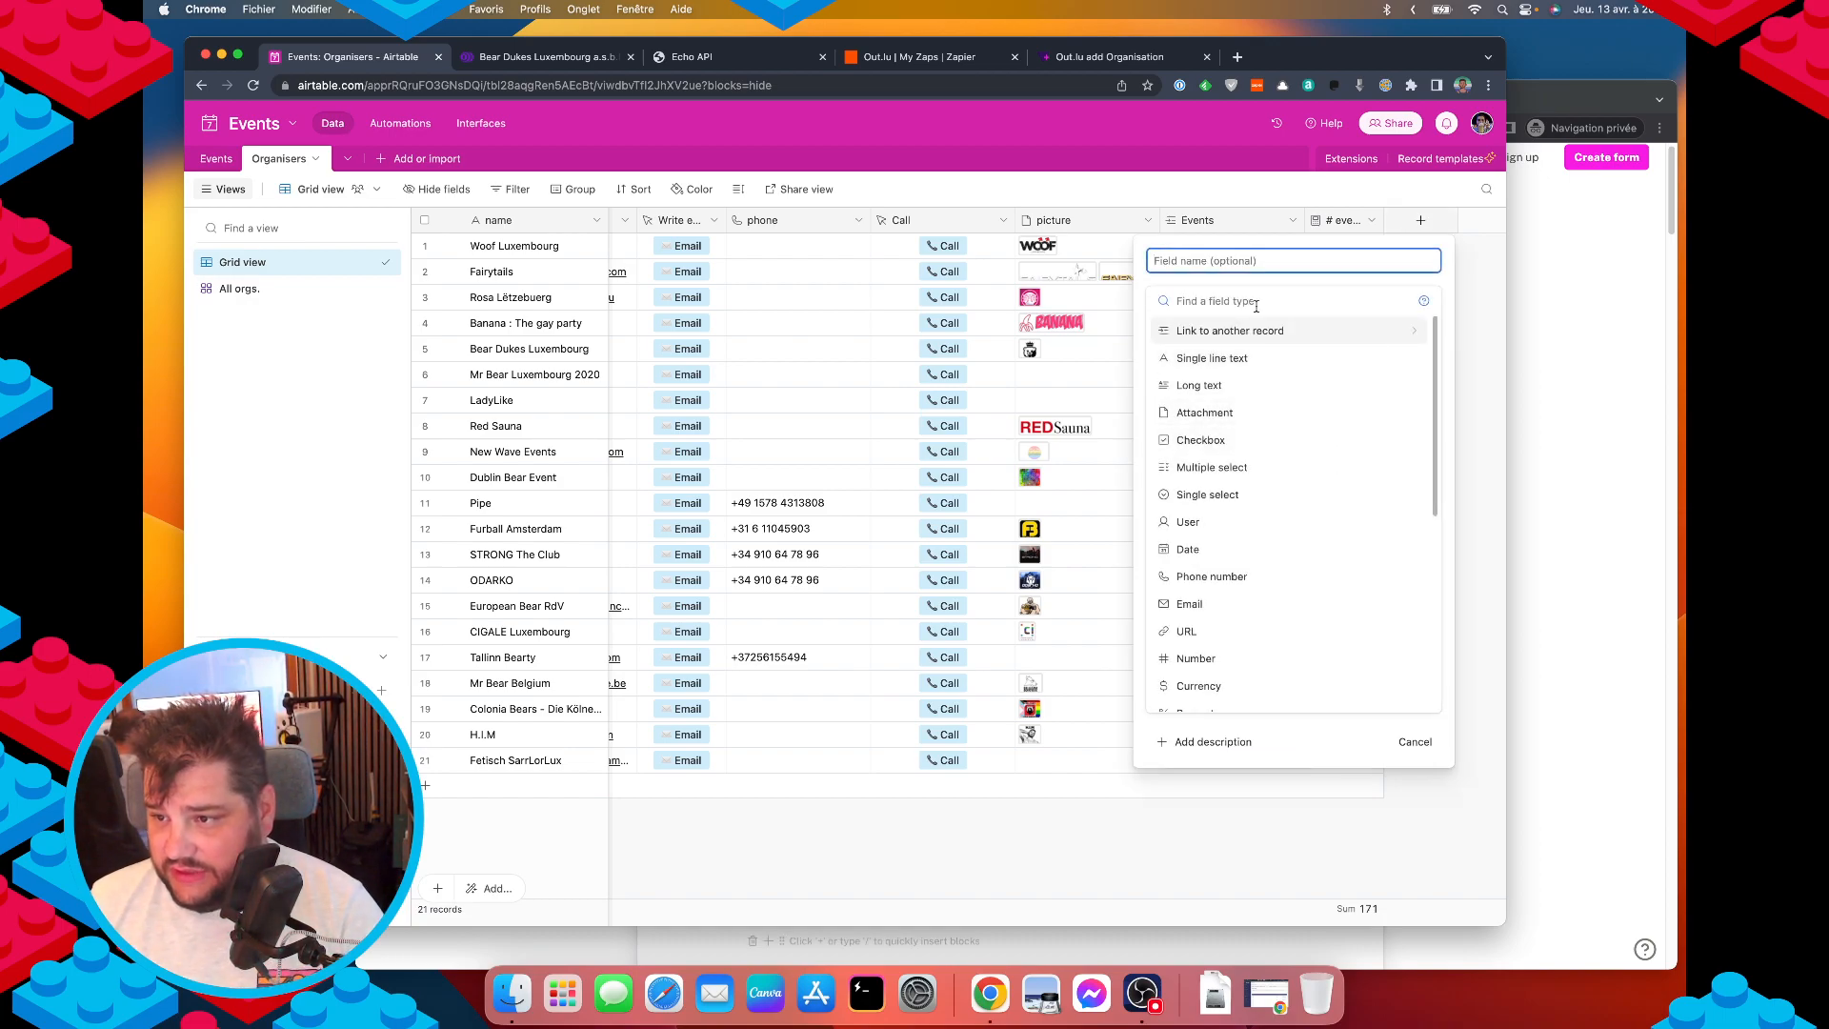
text(API Kye)
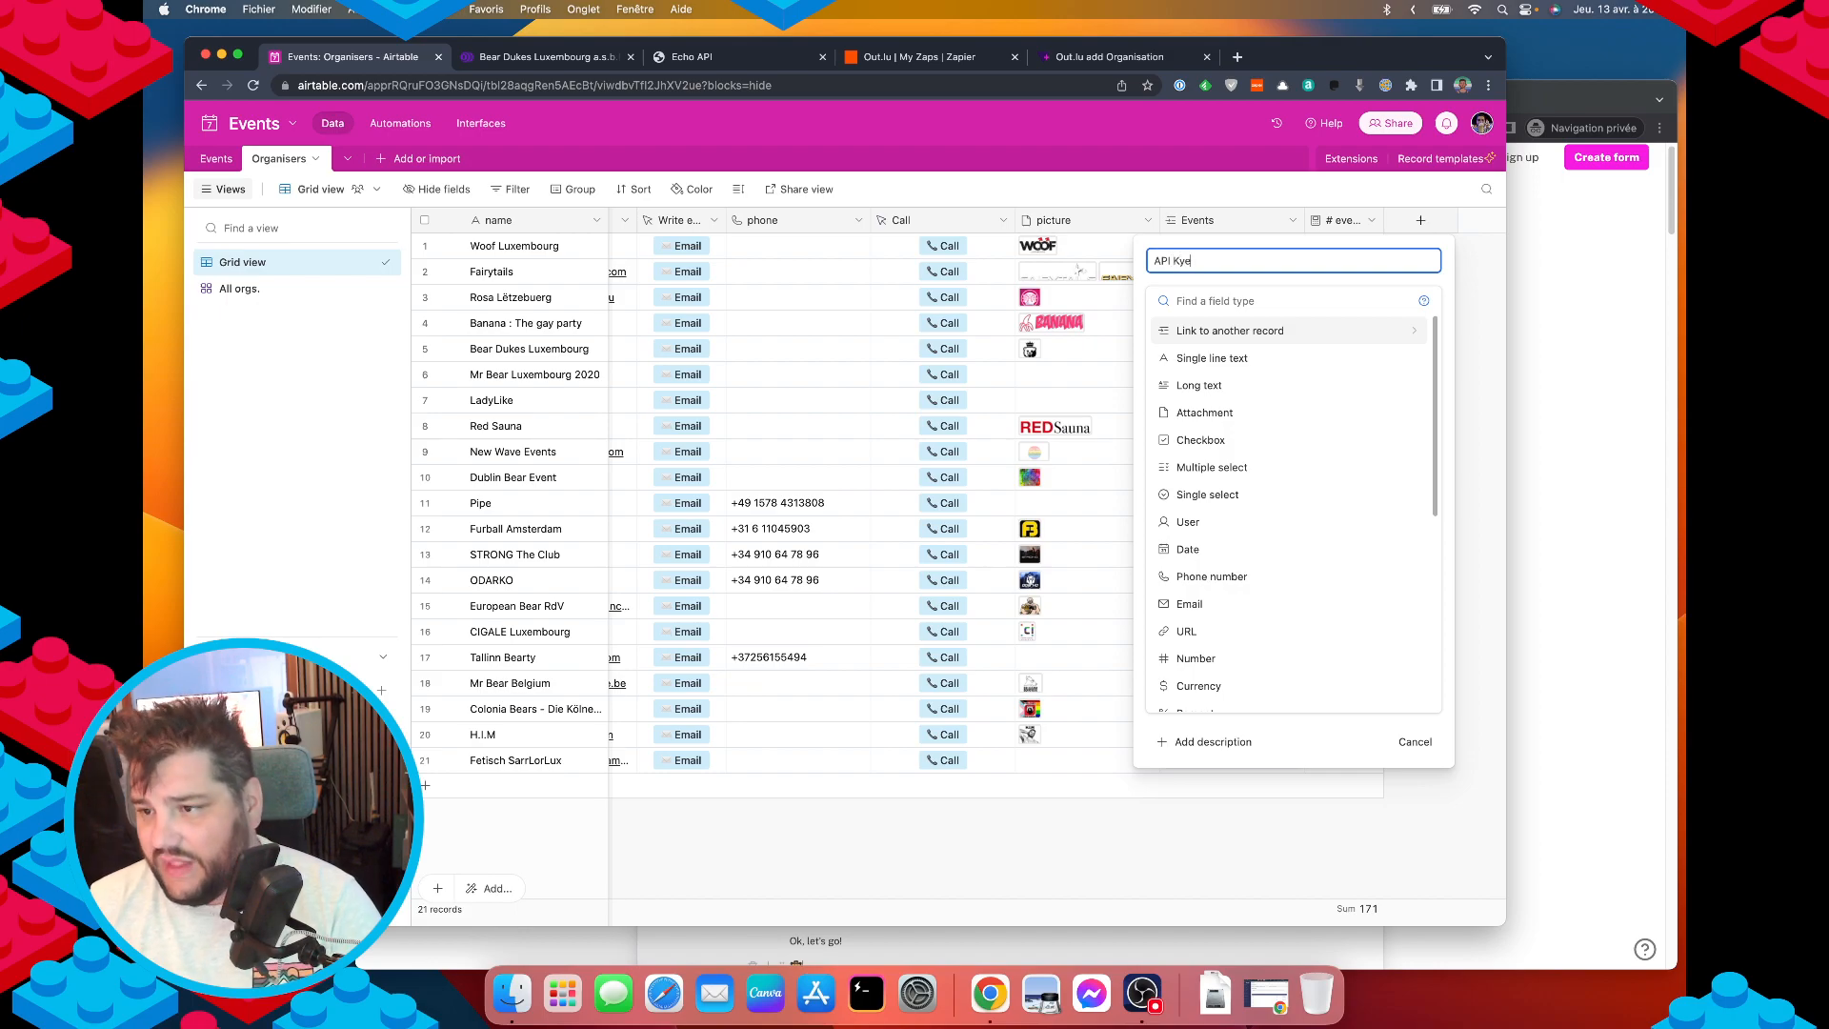
key(BackSpace)
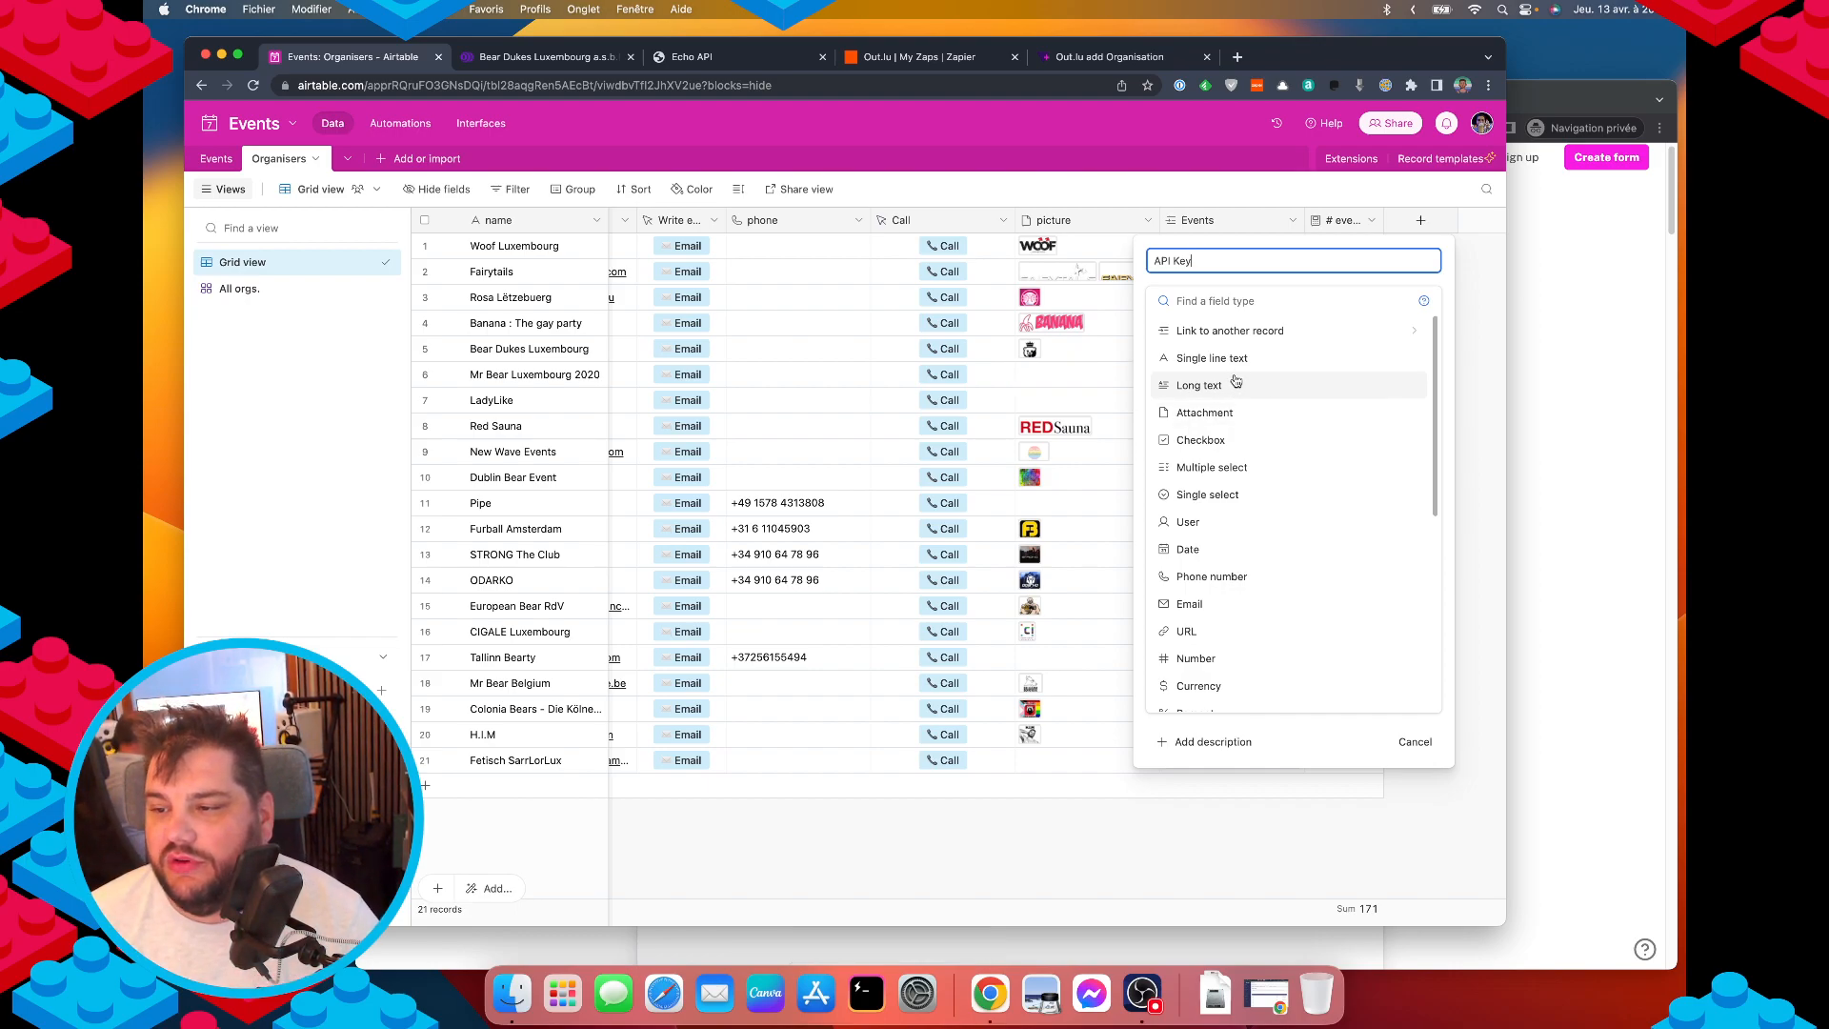
scroll(1291, 569, down, 1)
scroll(1286, 547, up, 1)
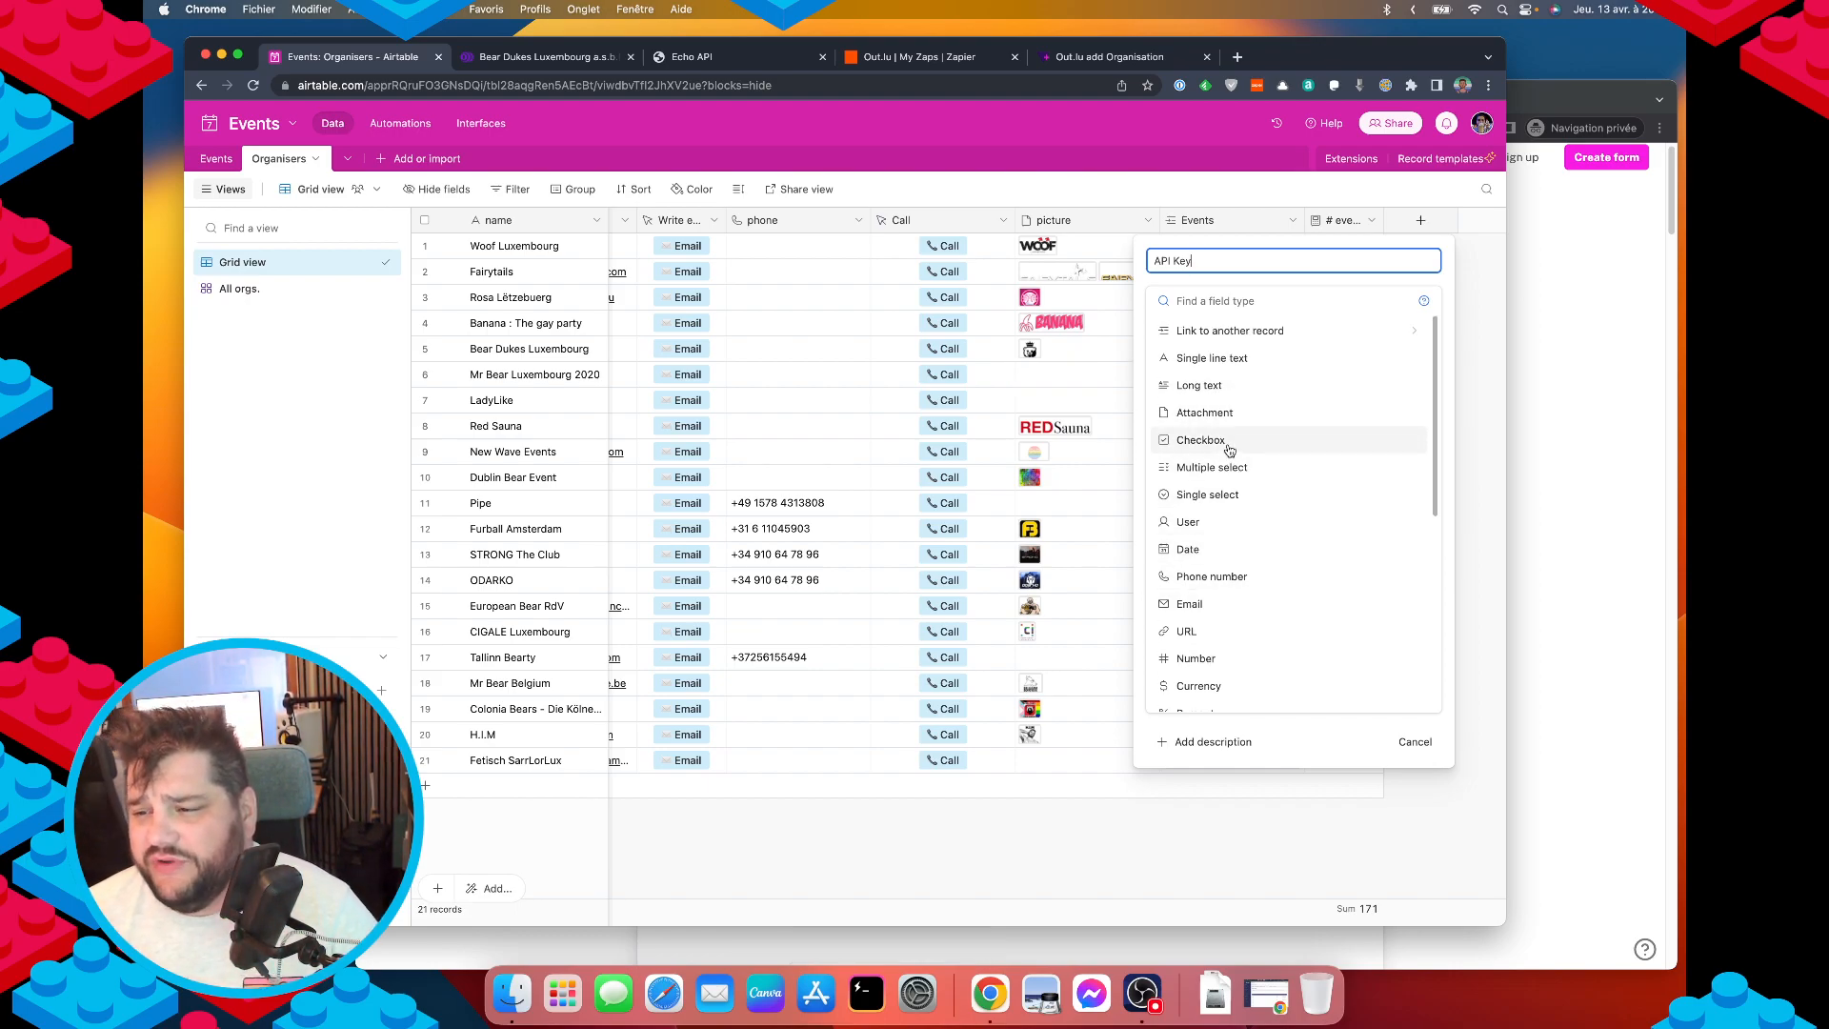
click(1255, 368)
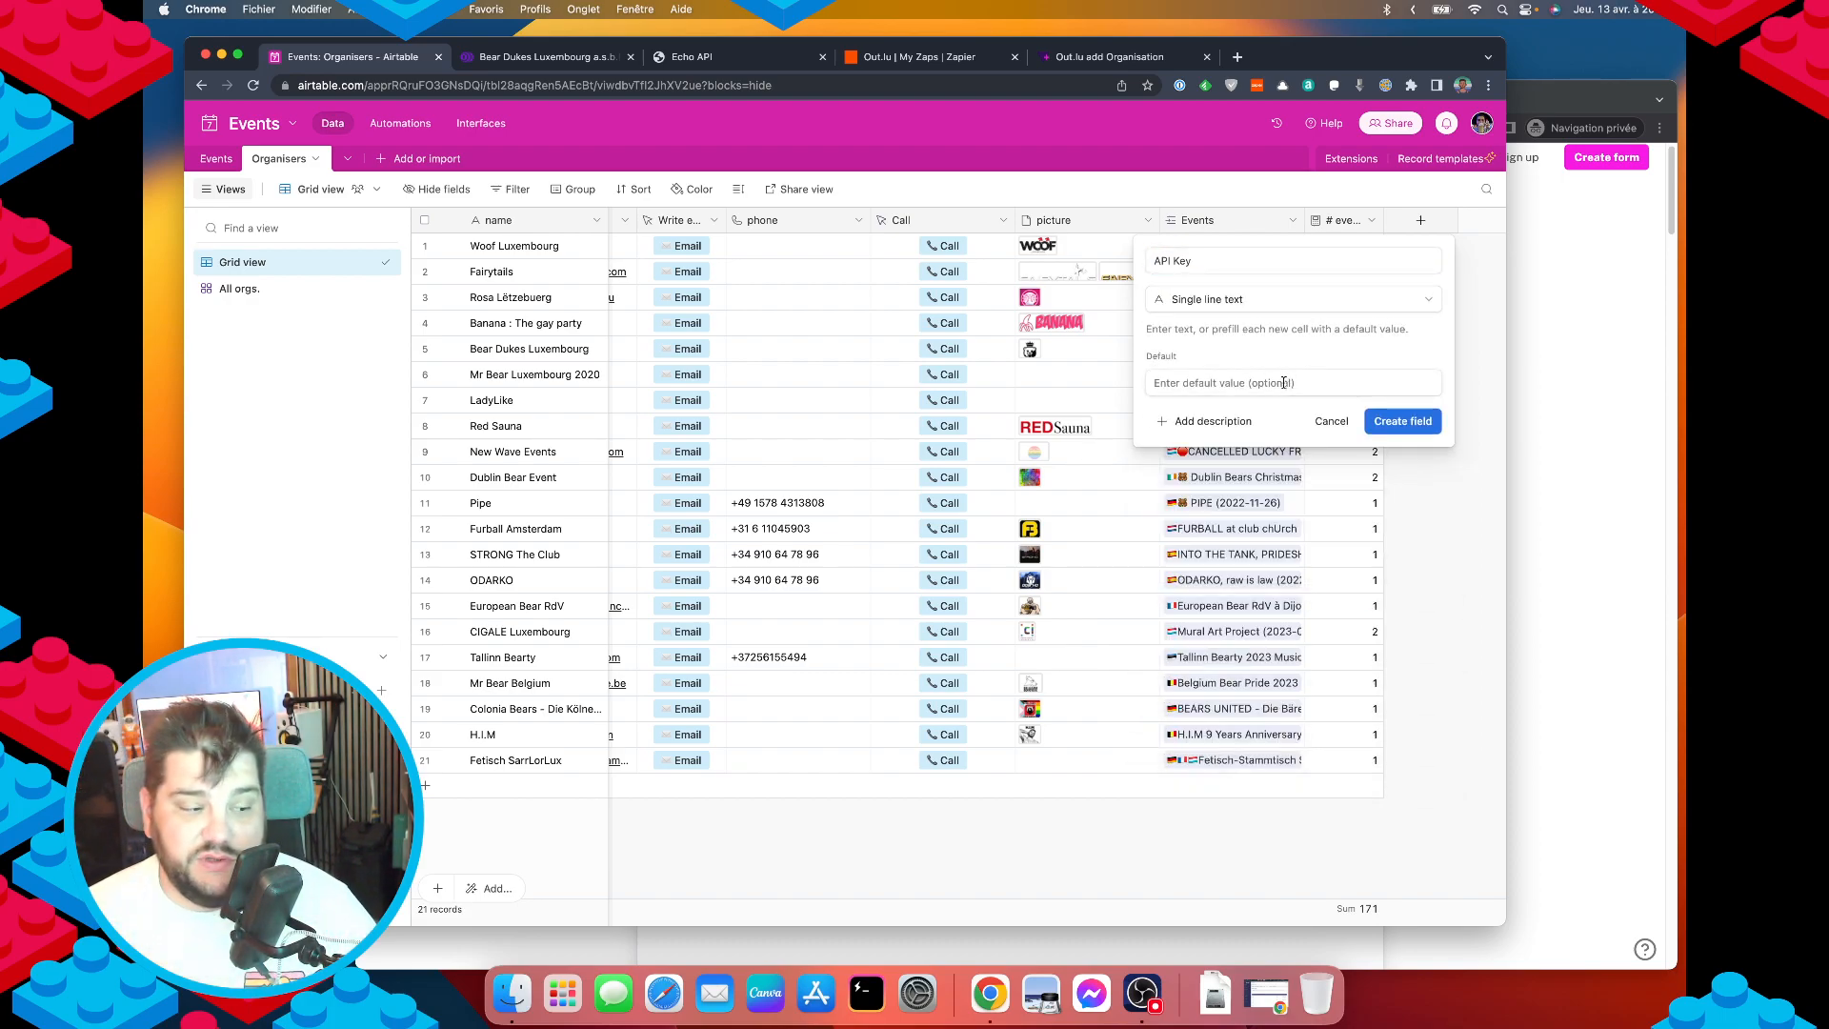
click(1386, 426)
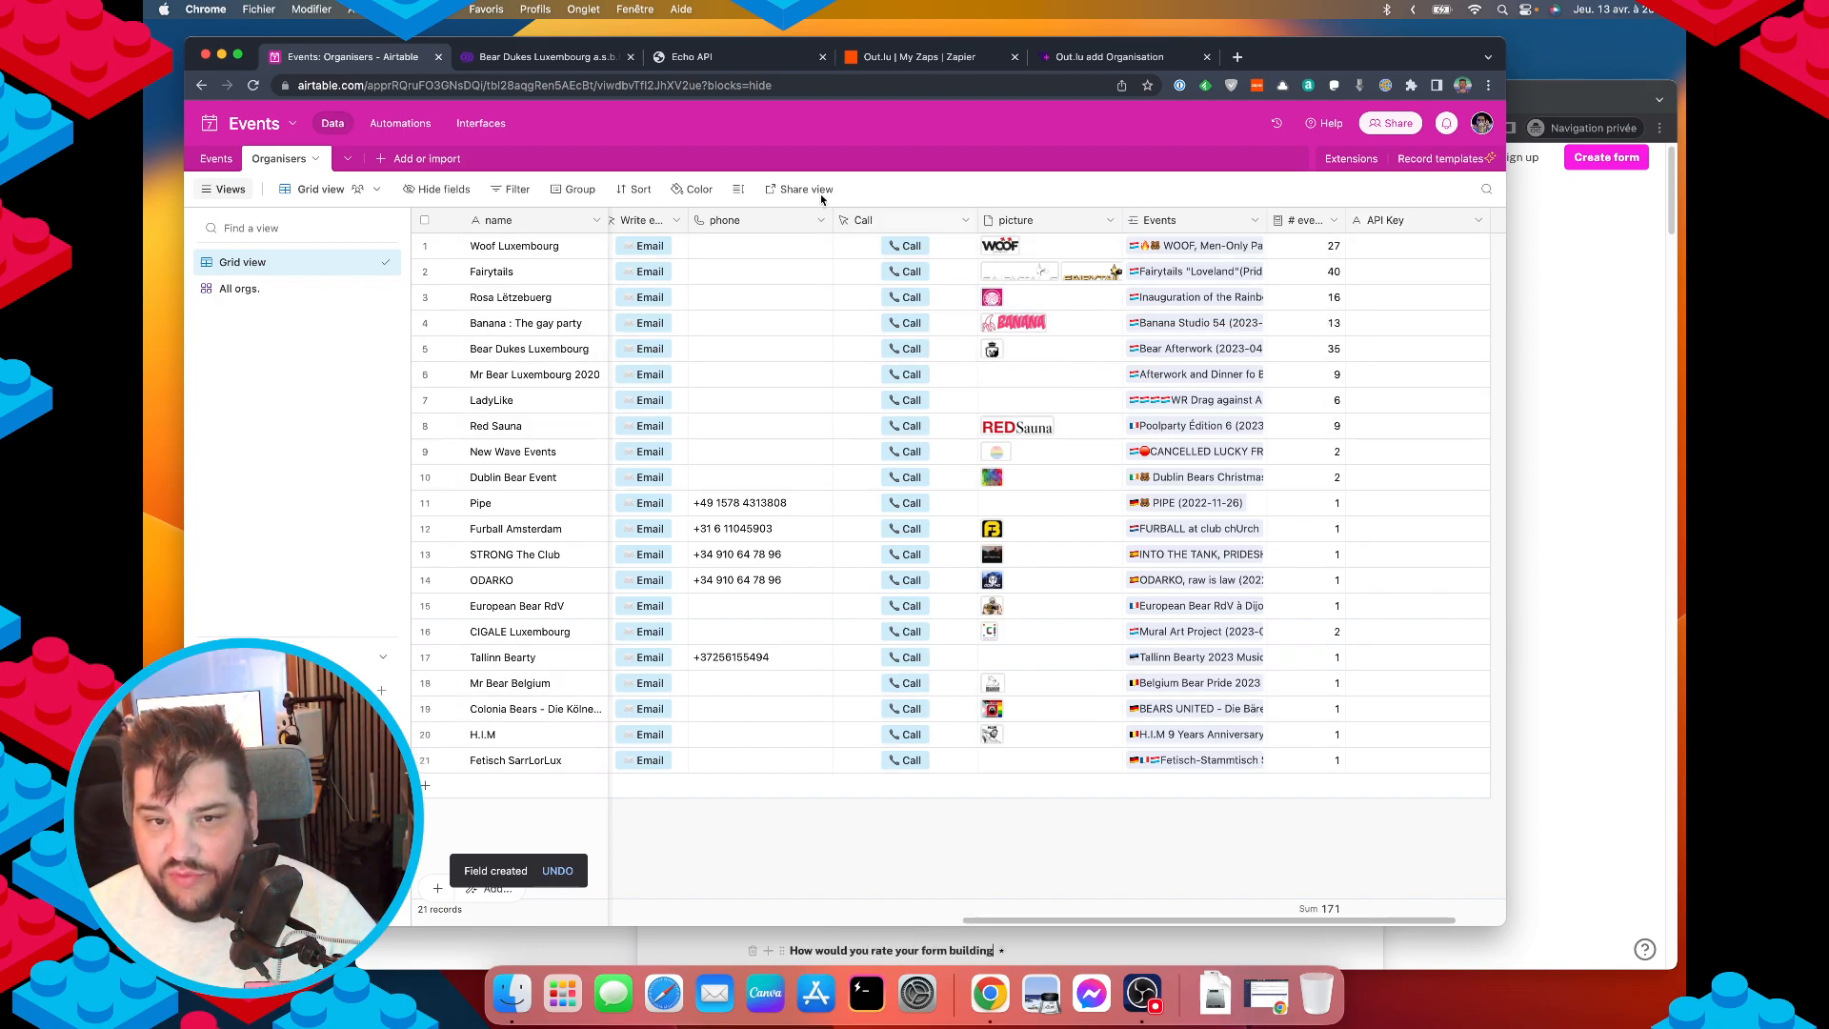
Return to the Events table's All events EVER view.
click(214, 159)
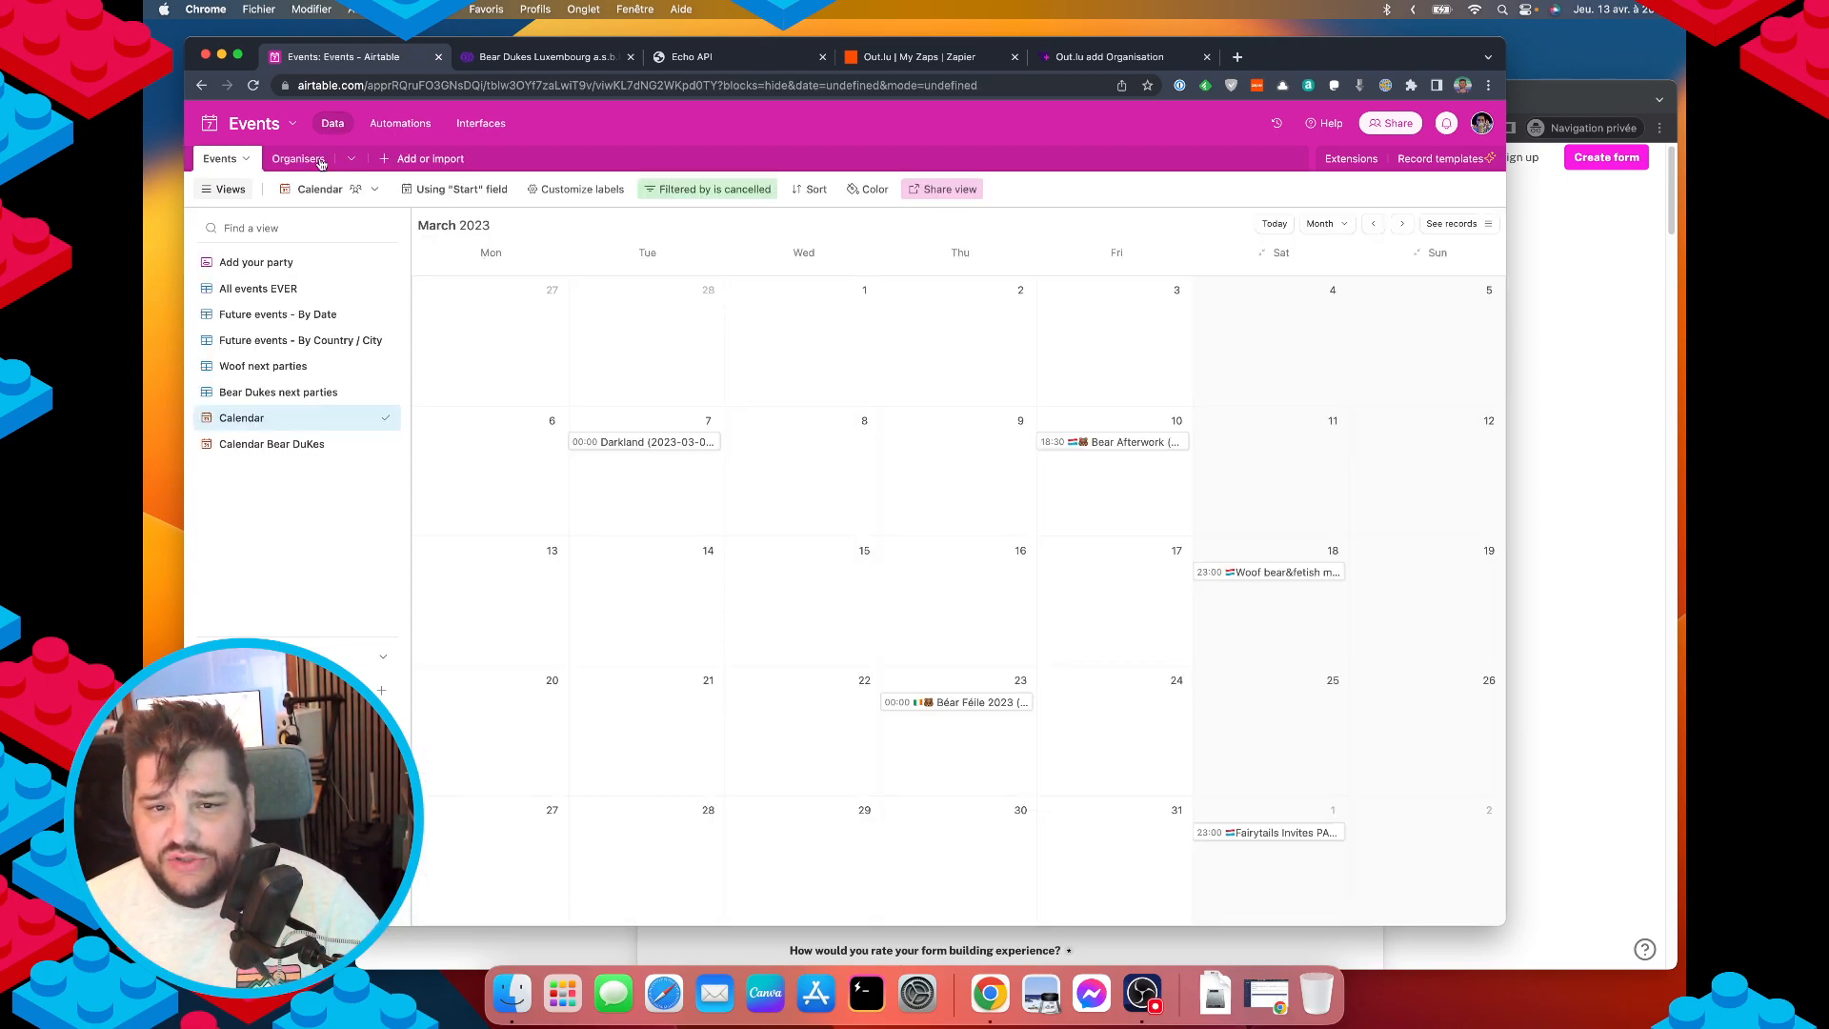
click(286, 314)
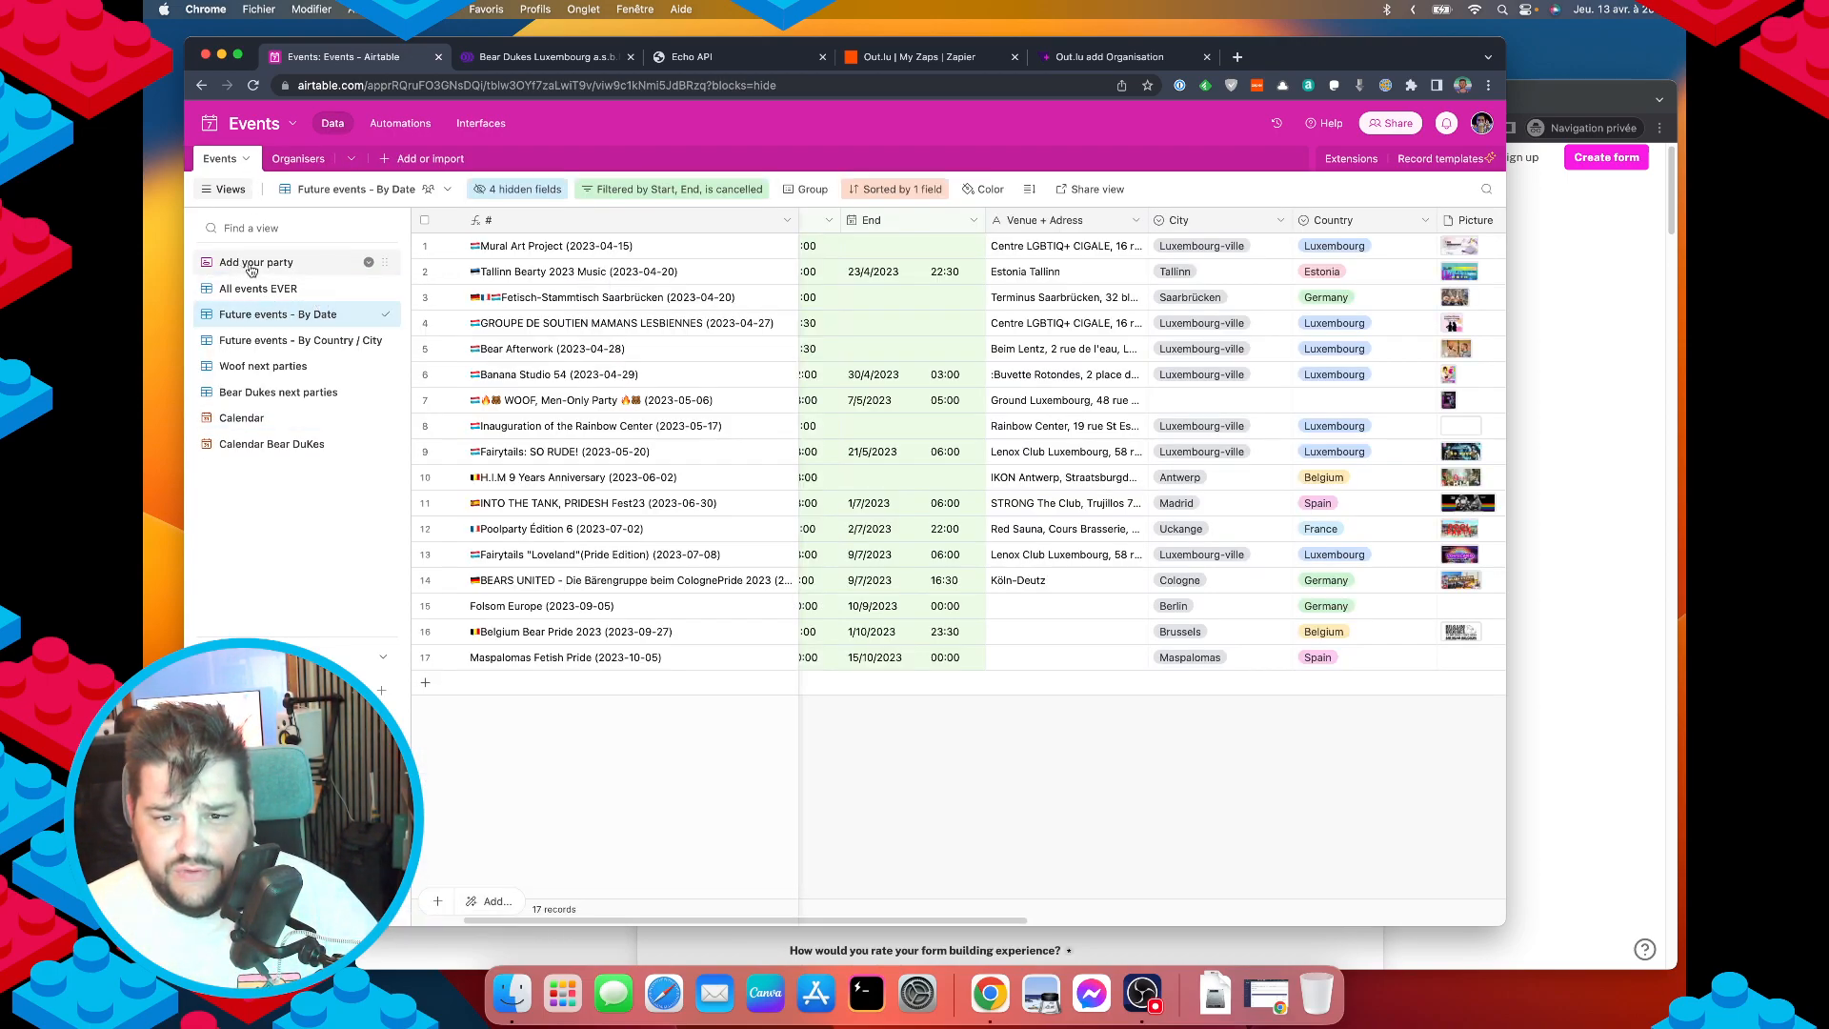
click(272, 288)
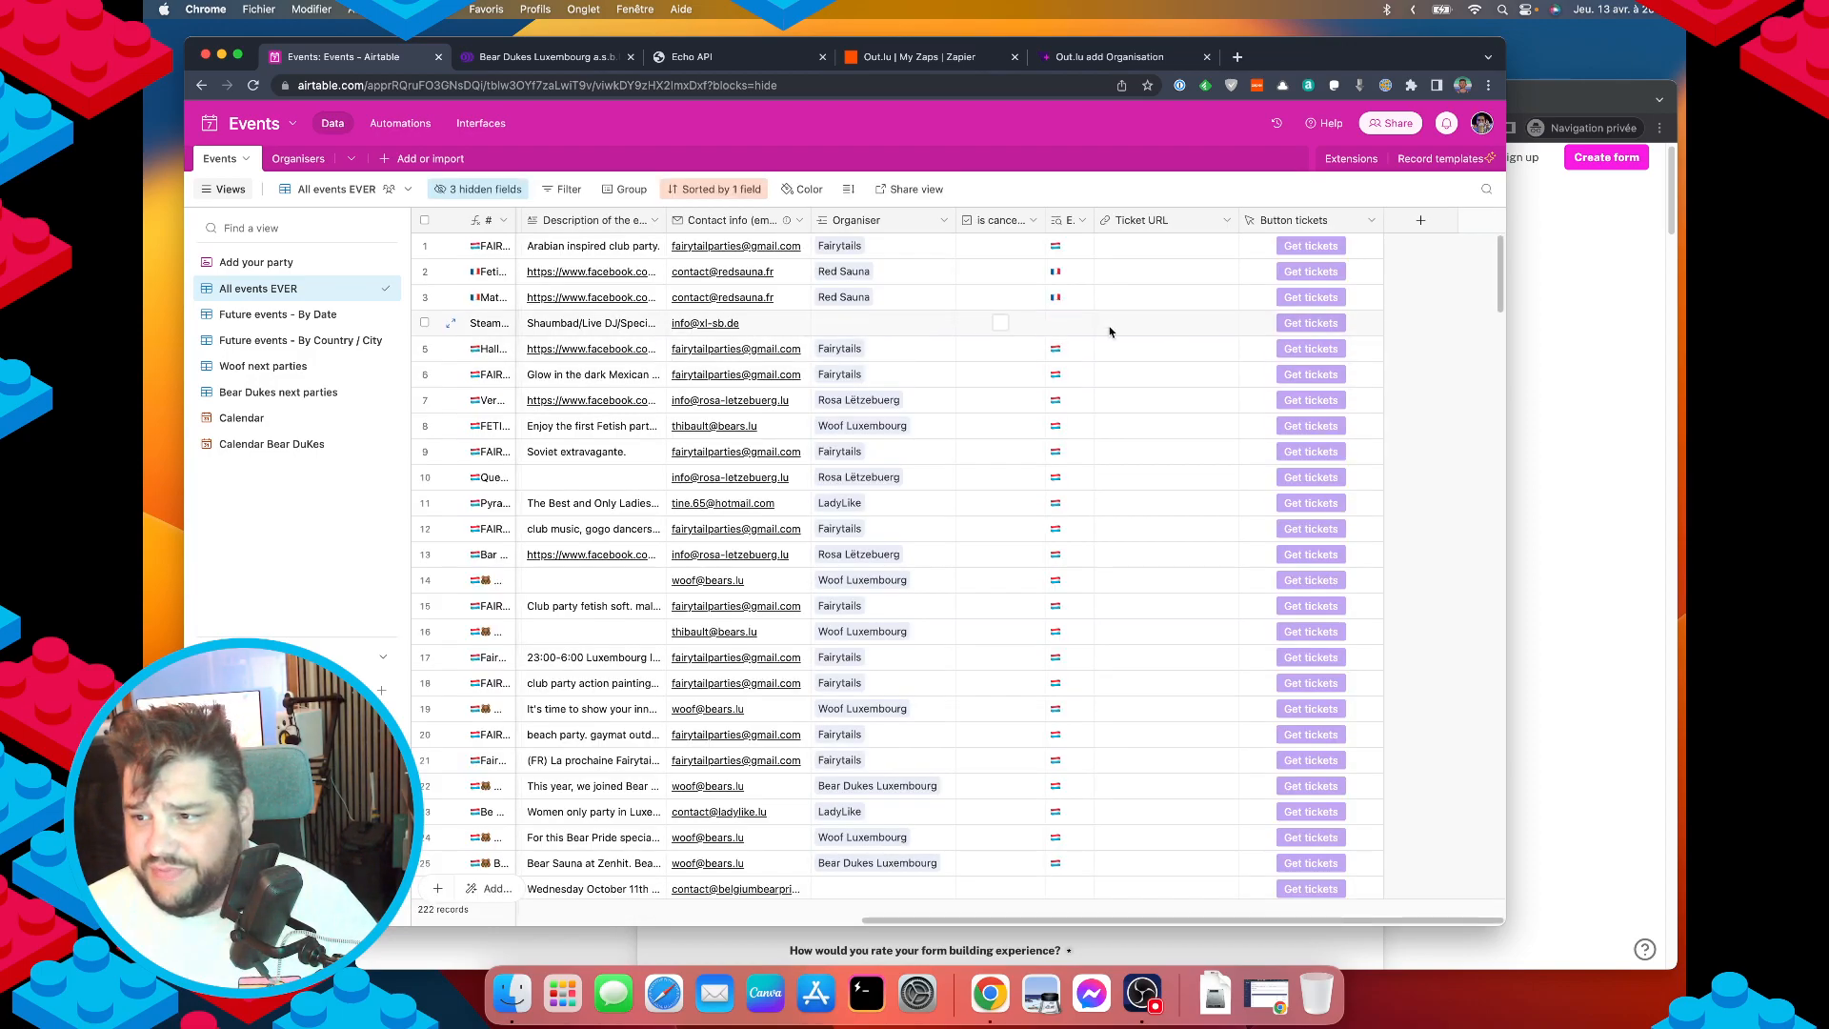
scroll(767, 352, left, 5)
Sort All events EVER by Start from 9 → 1 so 2023 events come first.
scroll(770, 366, left, 5)
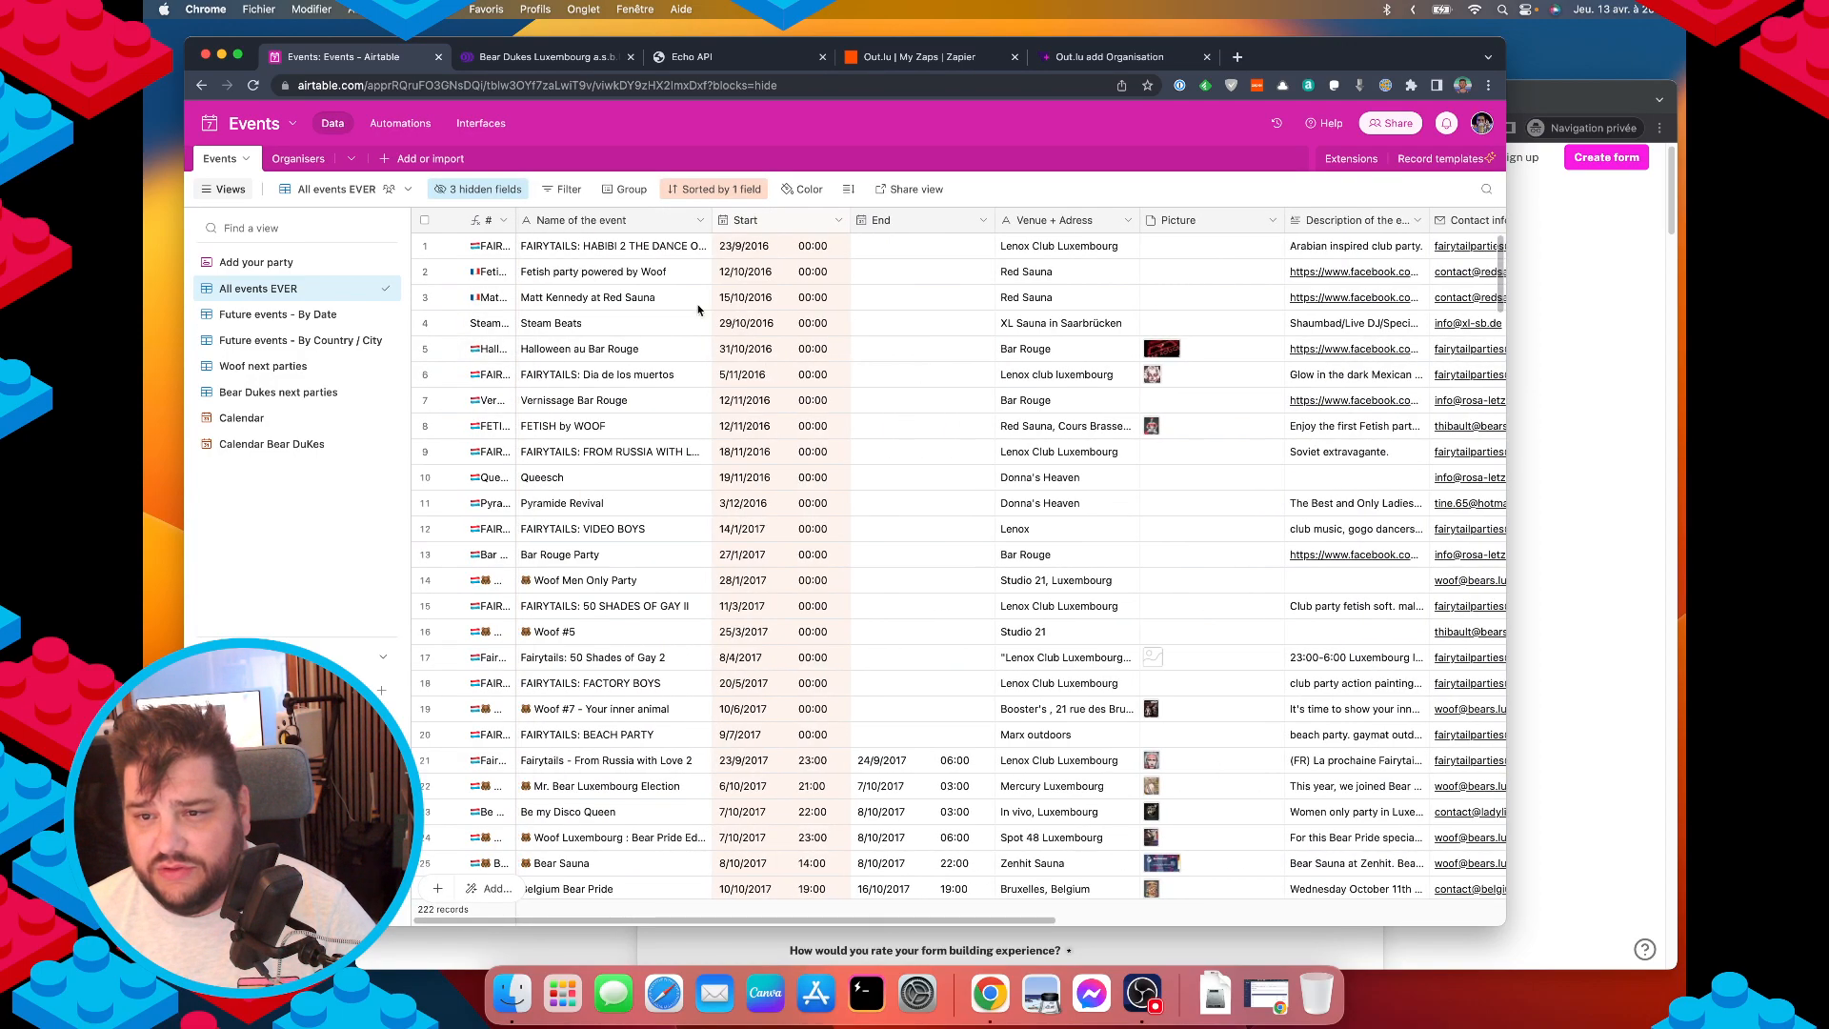
click(710, 189)
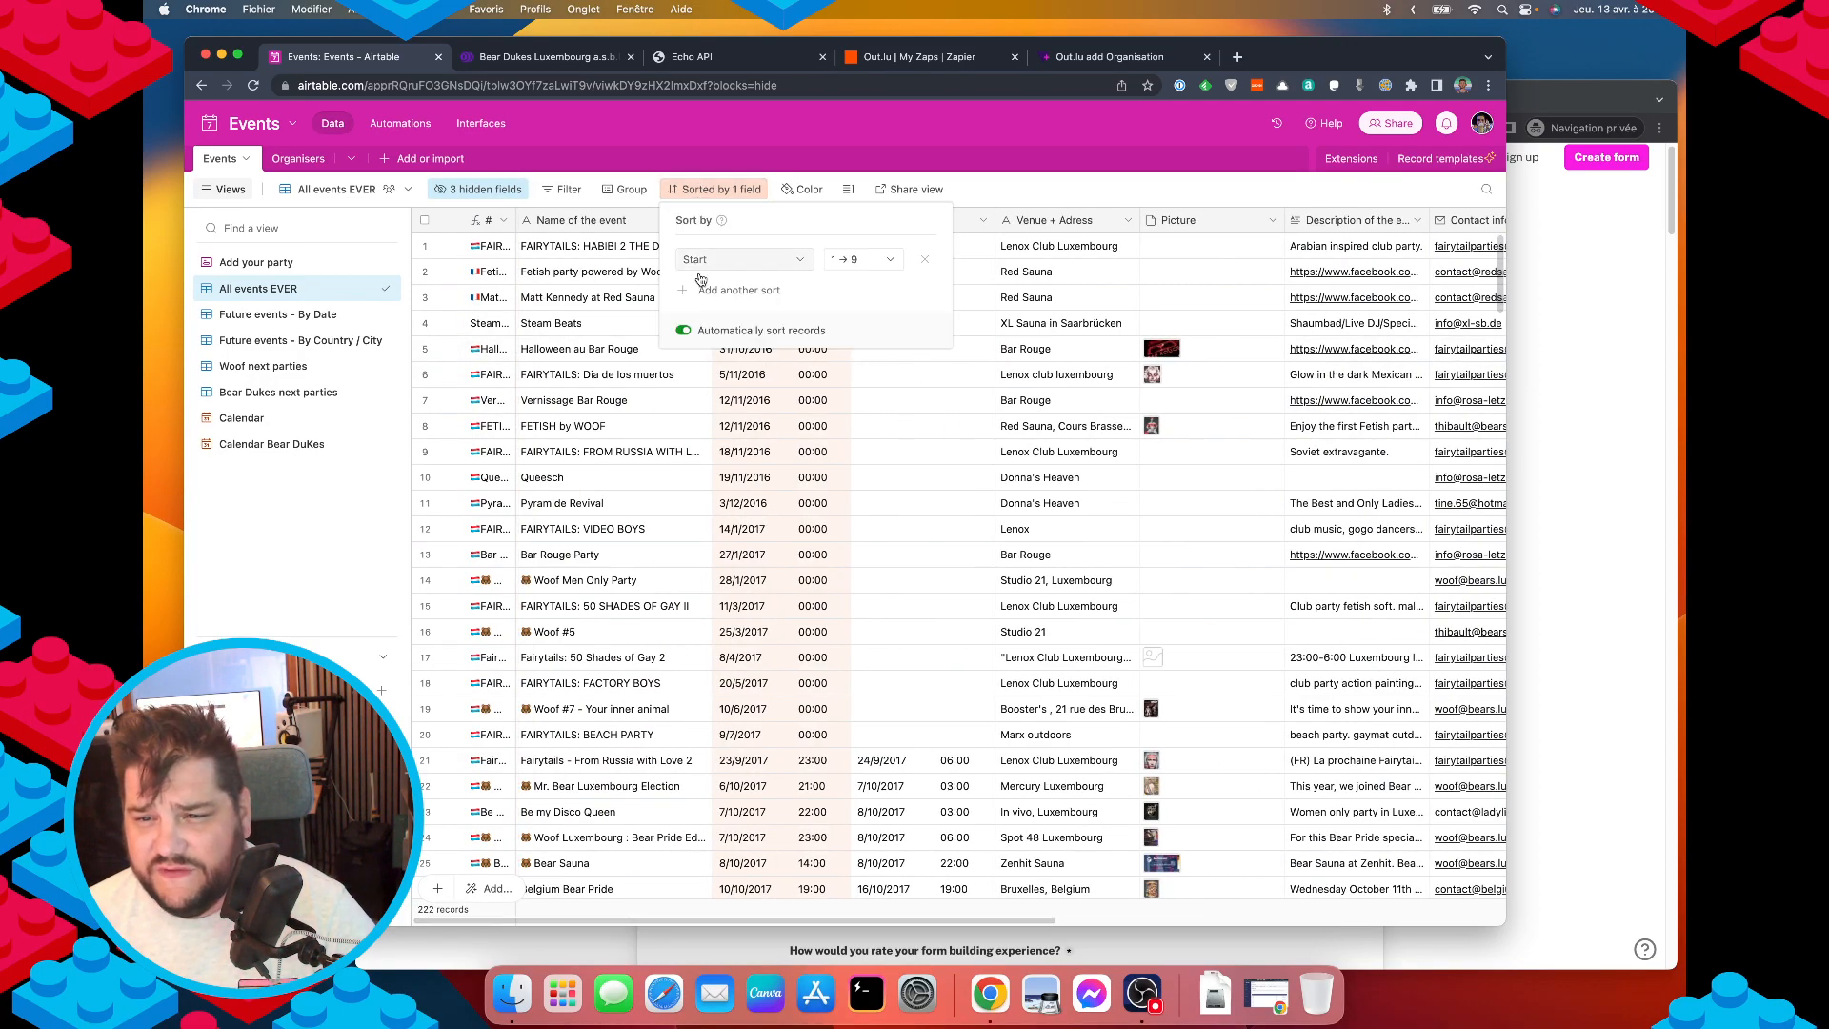
click(862, 259)
click(846, 307)
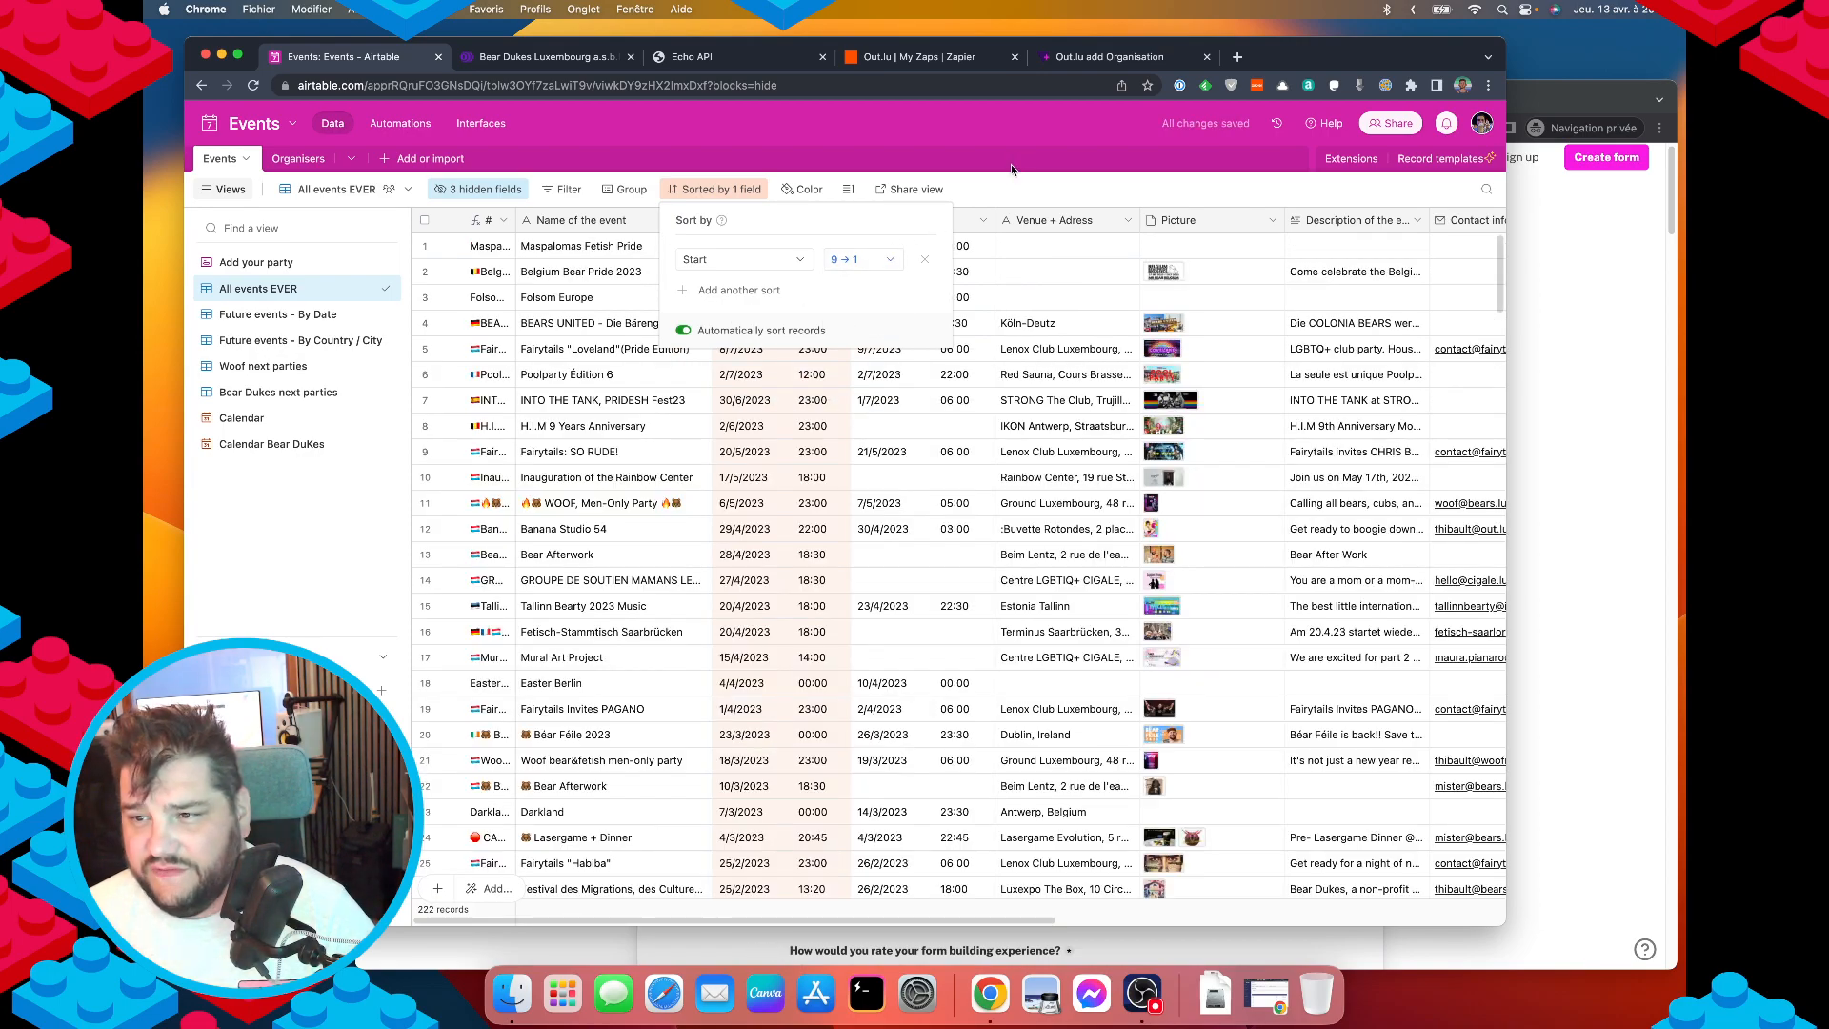
click(1021, 197)
scroll(939, 334, right, 10)
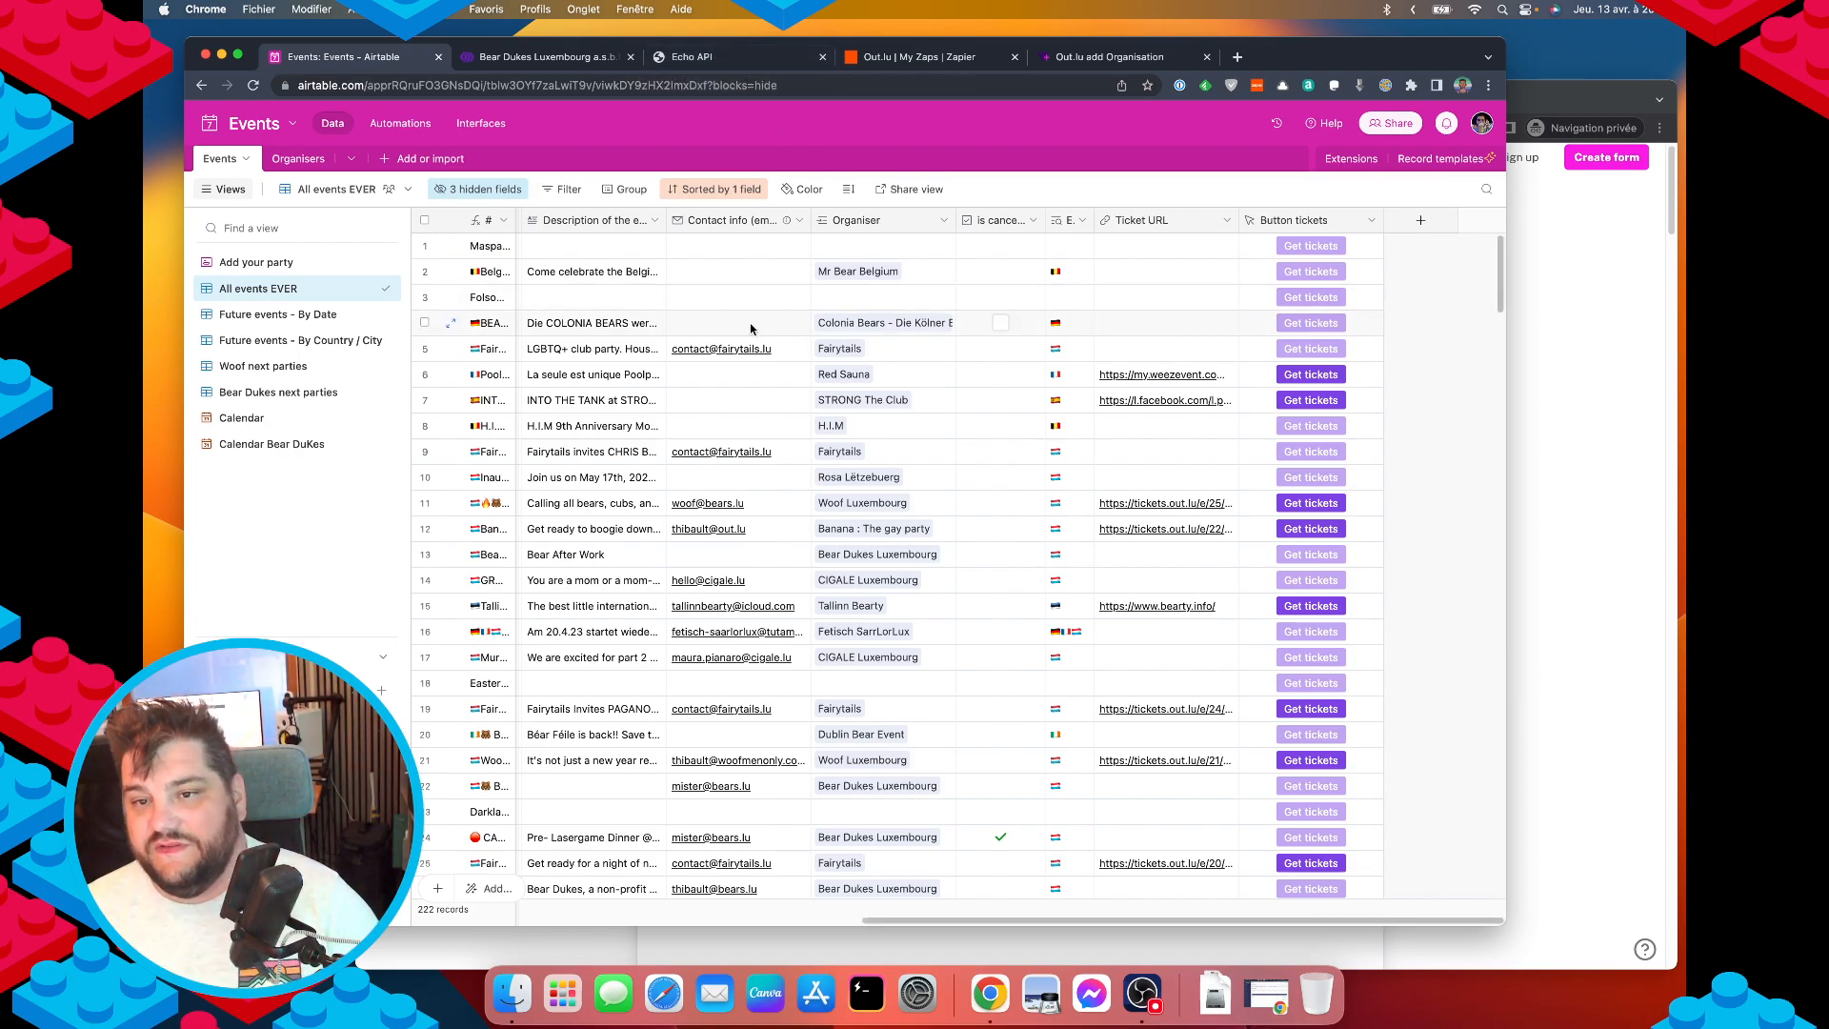
scroll(749, 333, left, 10)
Show the CreateExperienceRequest schema under Experiences > CreateExperience in the Echo API docs.
click(734, 59)
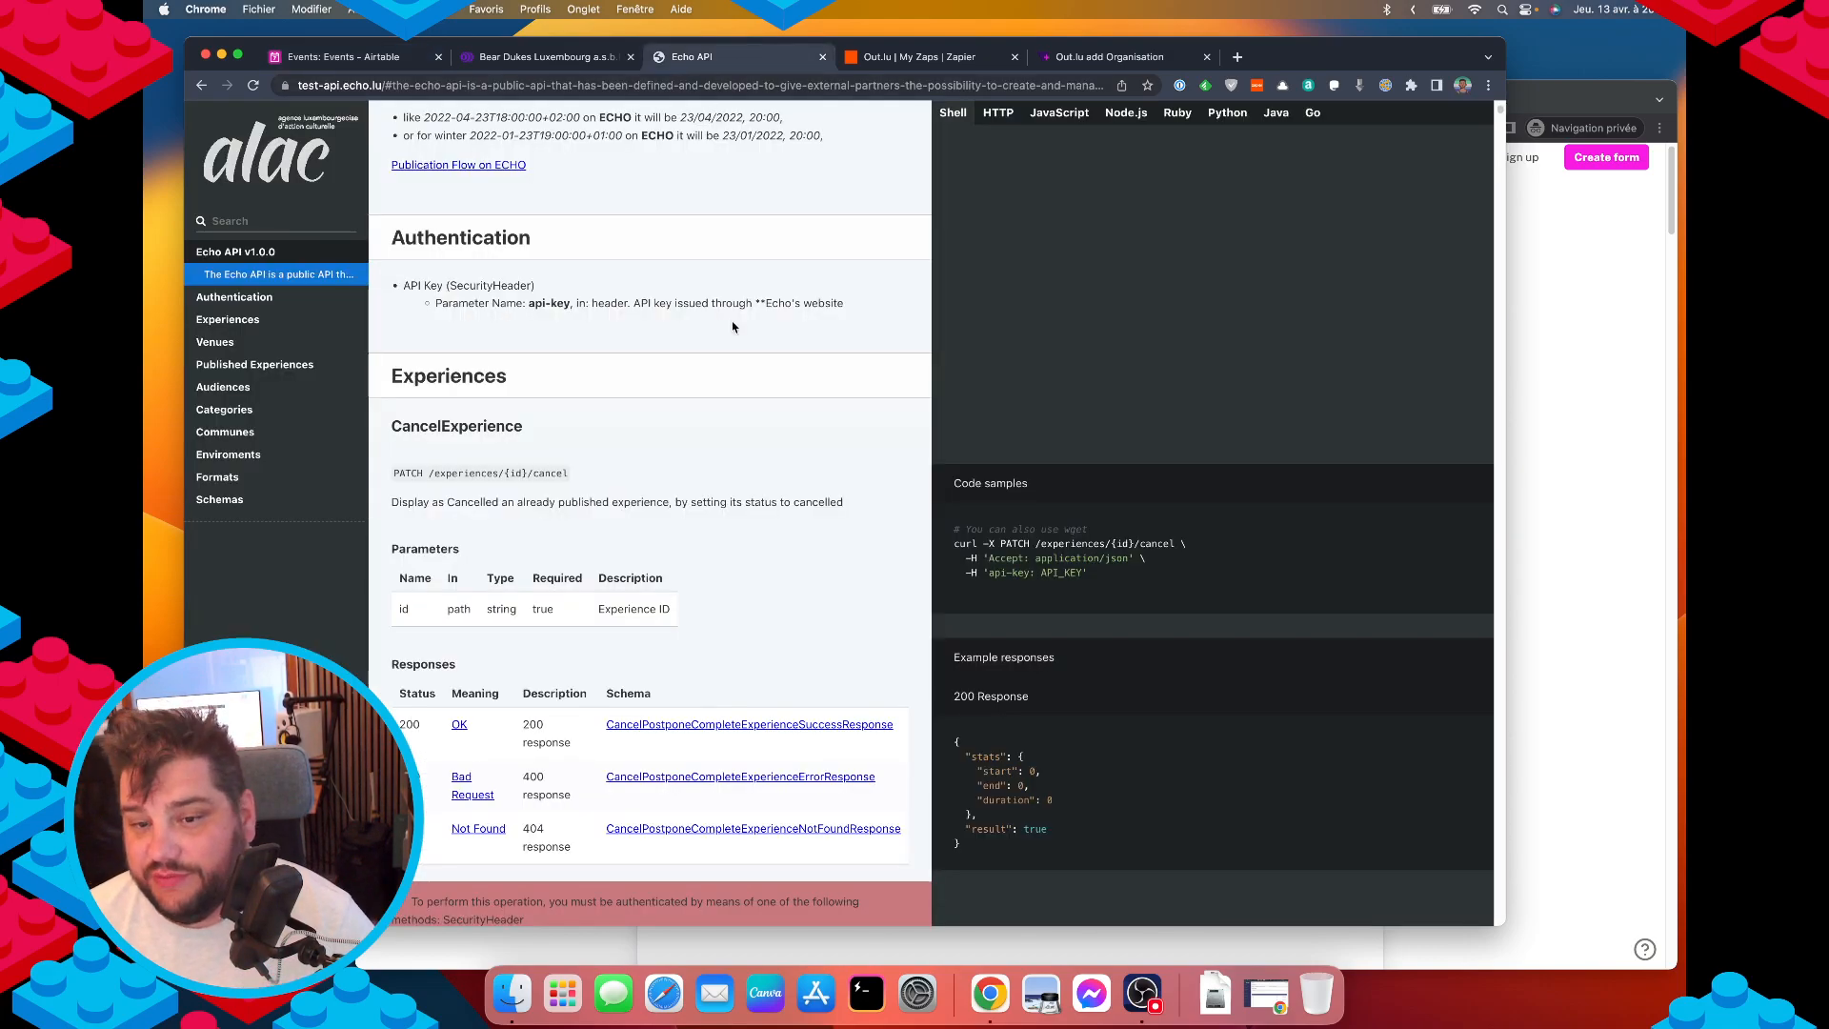
click(229, 324)
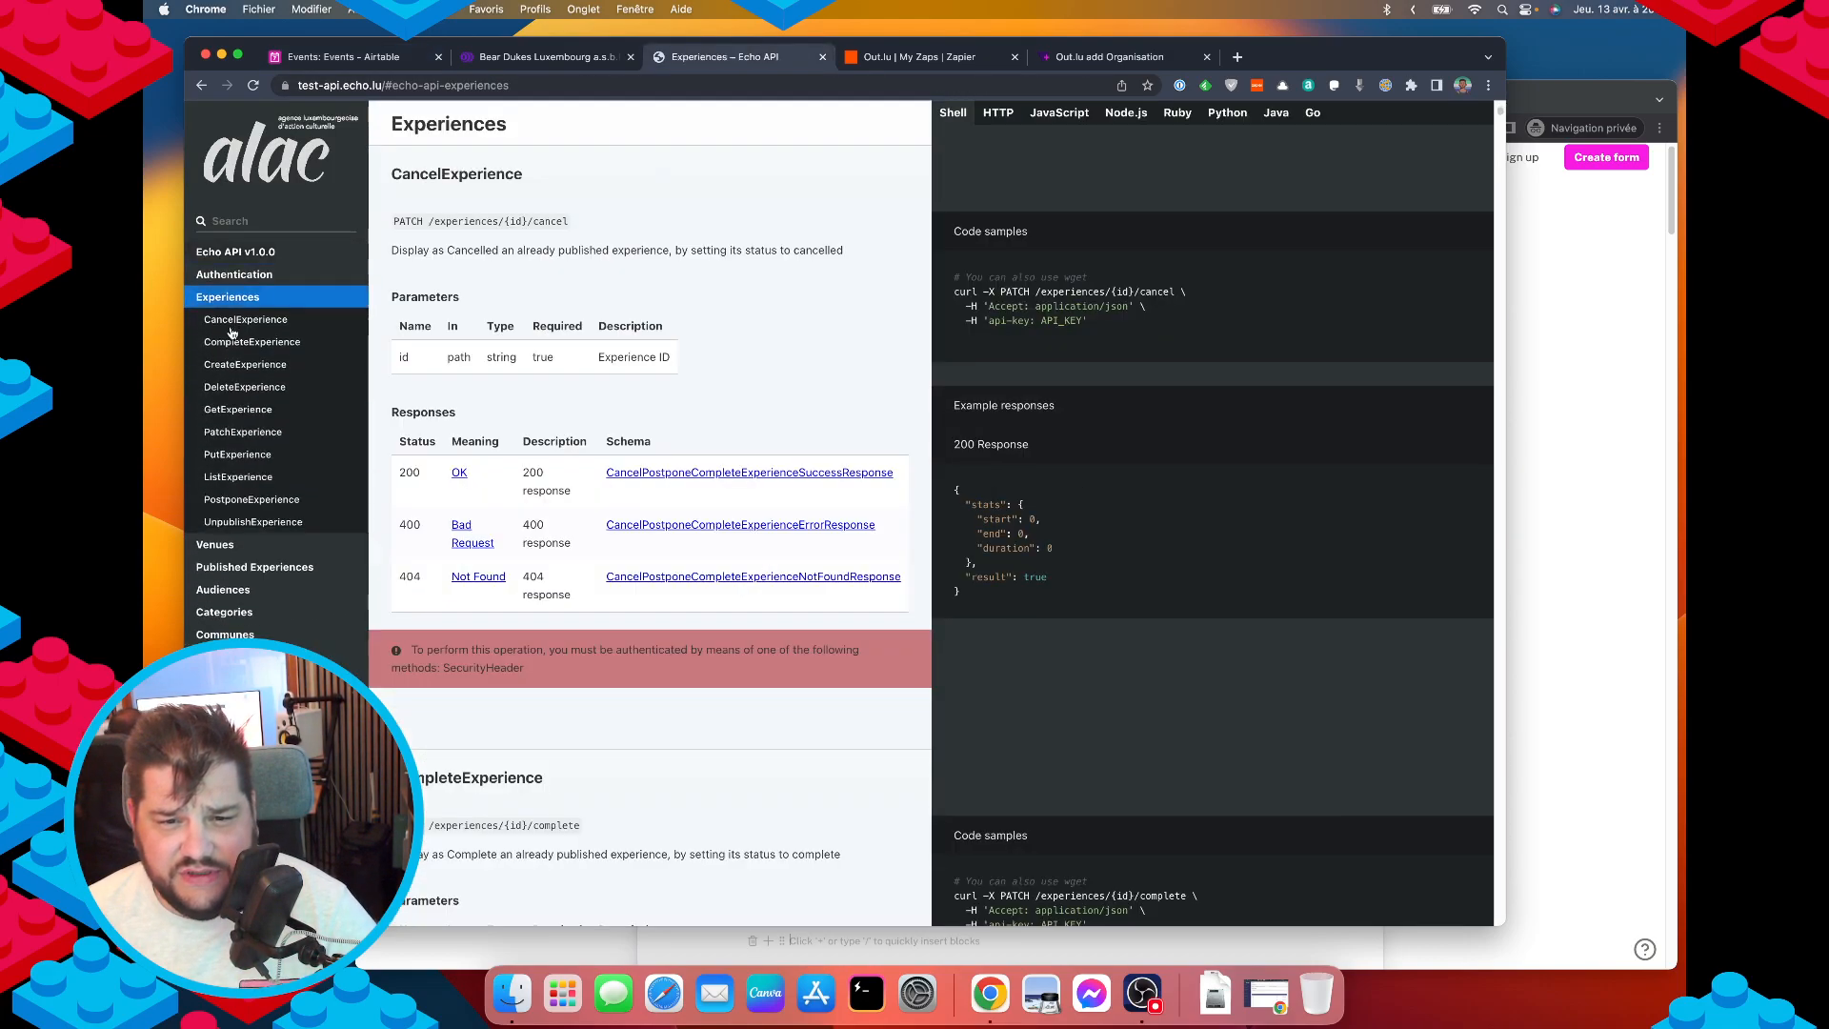
click(246, 365)
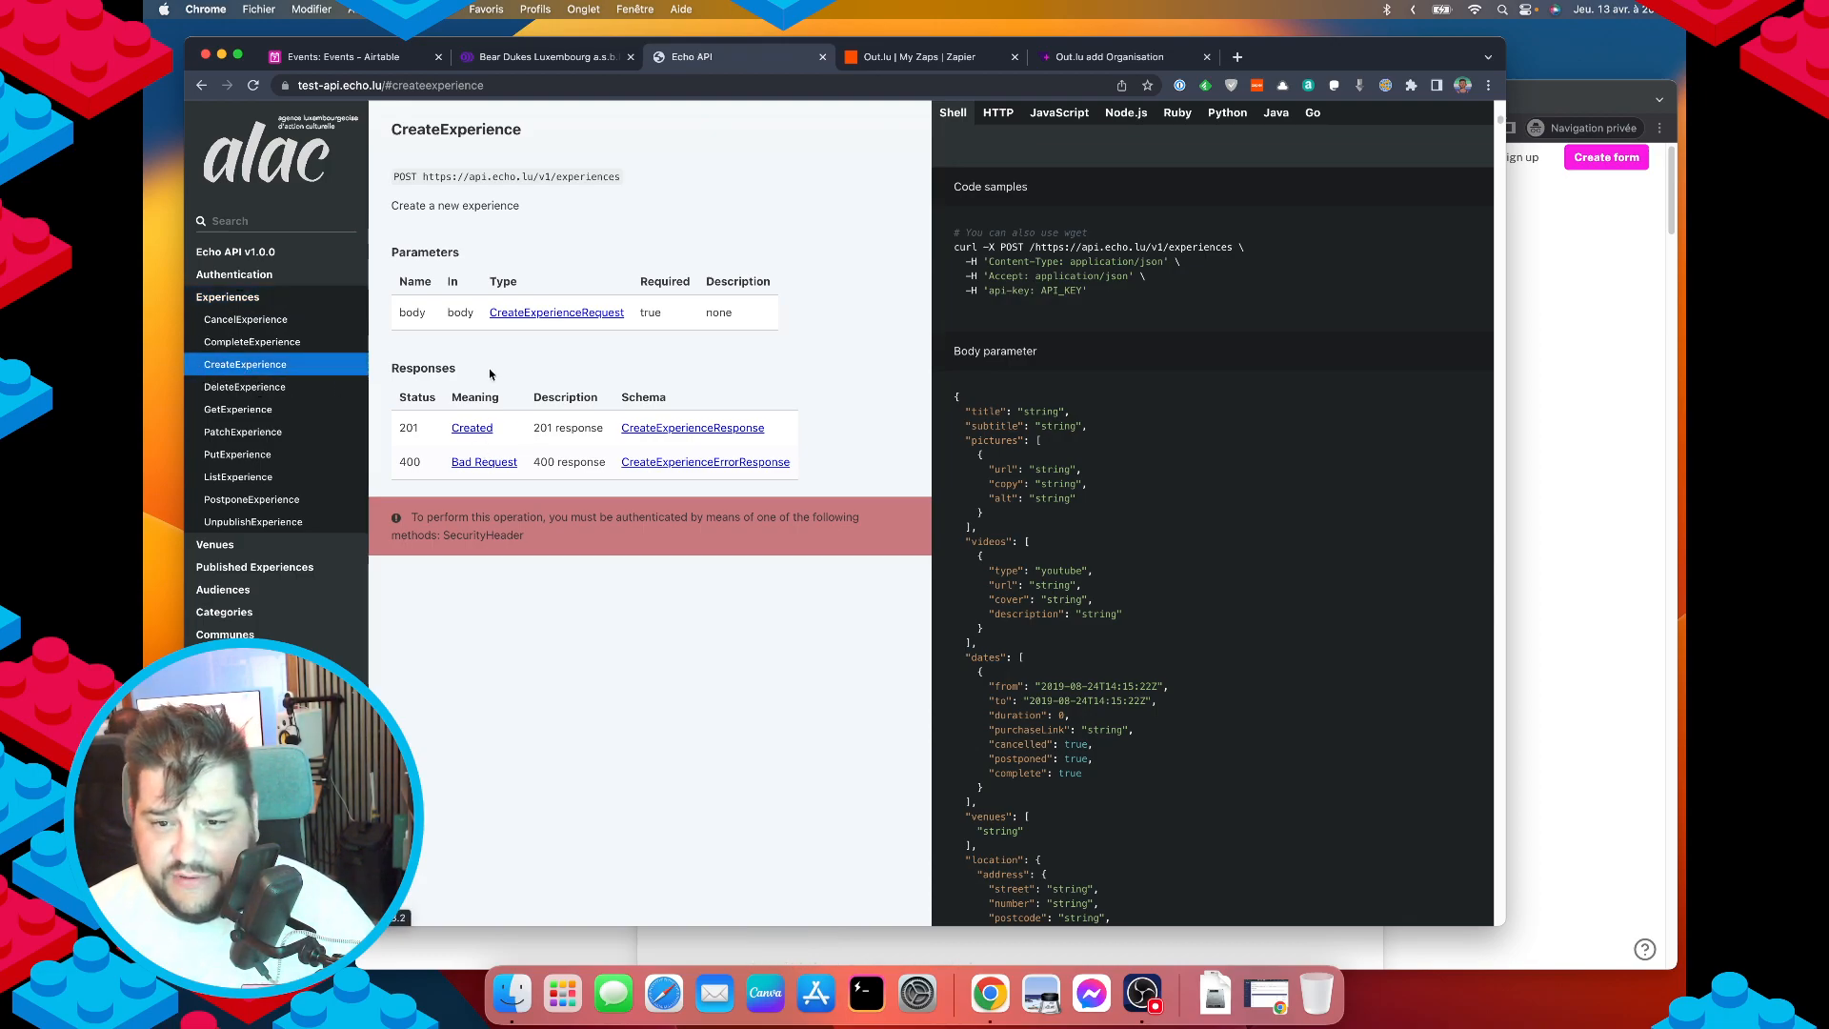
click(509, 317)
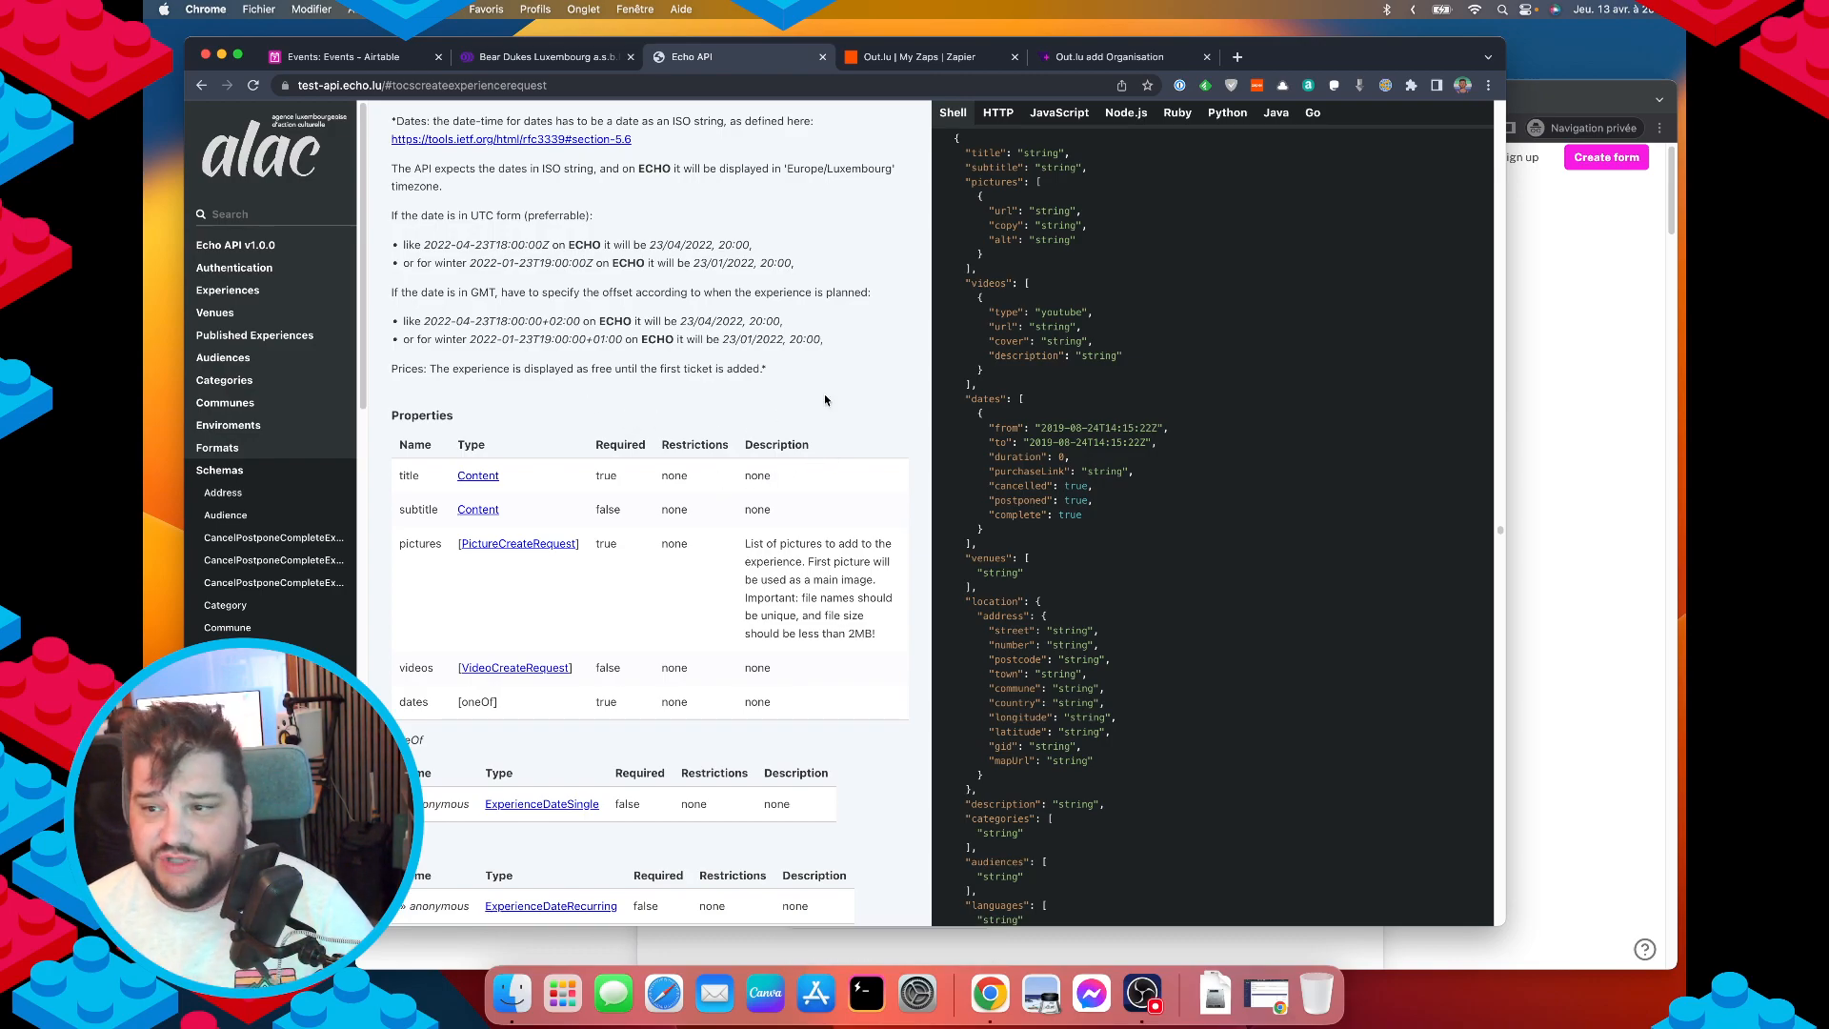
scroll(943, 448, up, 1)
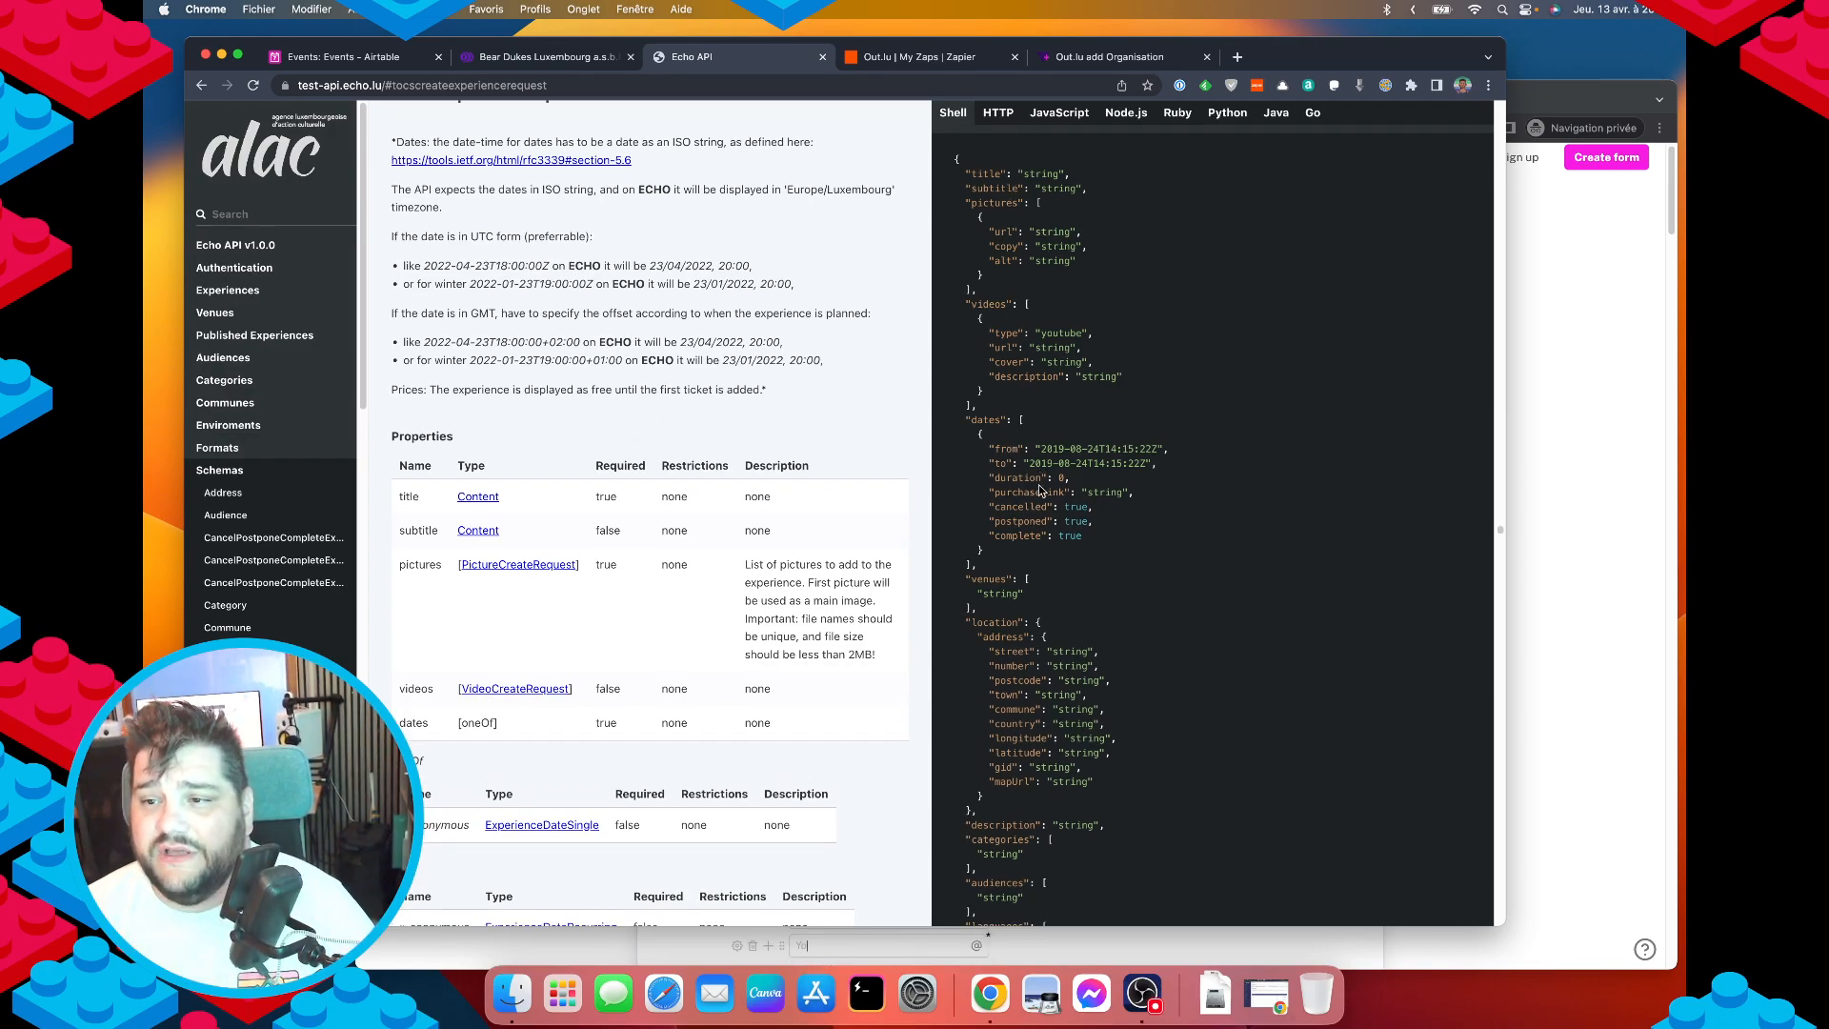
Split the screen: Echo API docs window on the right, Airtable events grid on the left.
drag(741, 56, 1378, 170)
drag(1338, 172, 1684, 132)
click(525, 58)
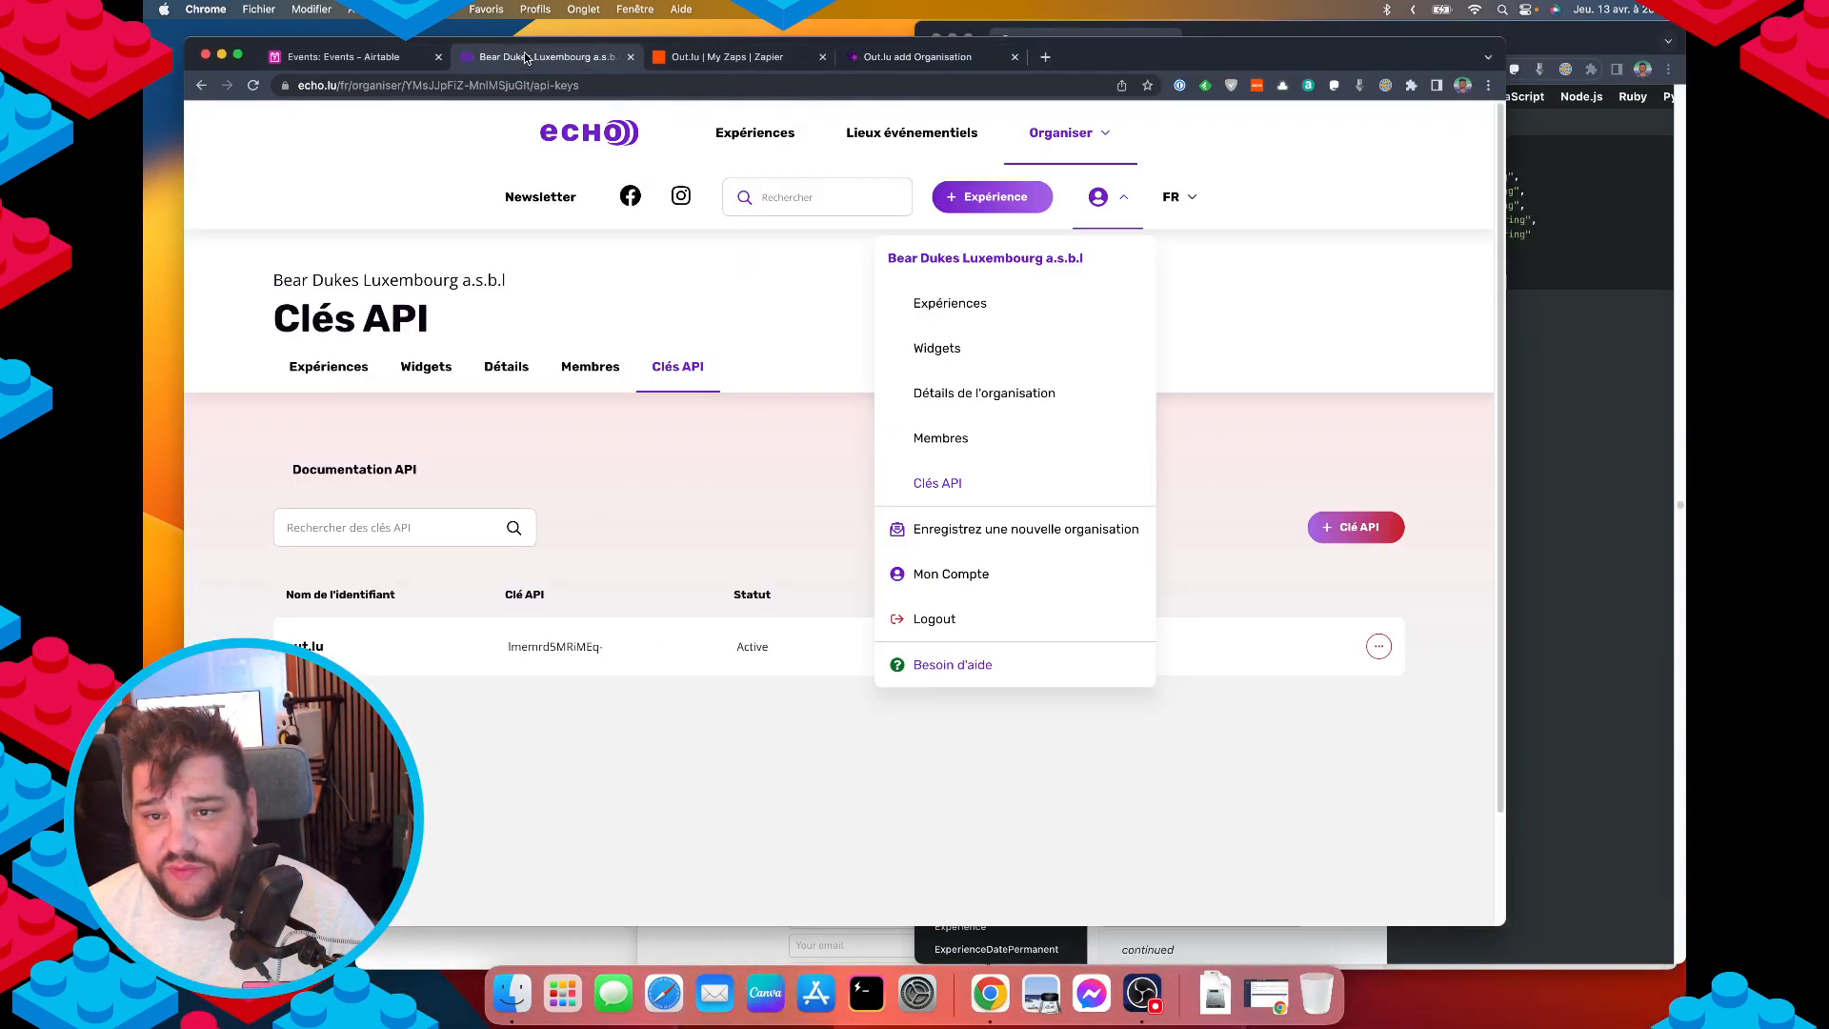
click(758, 63)
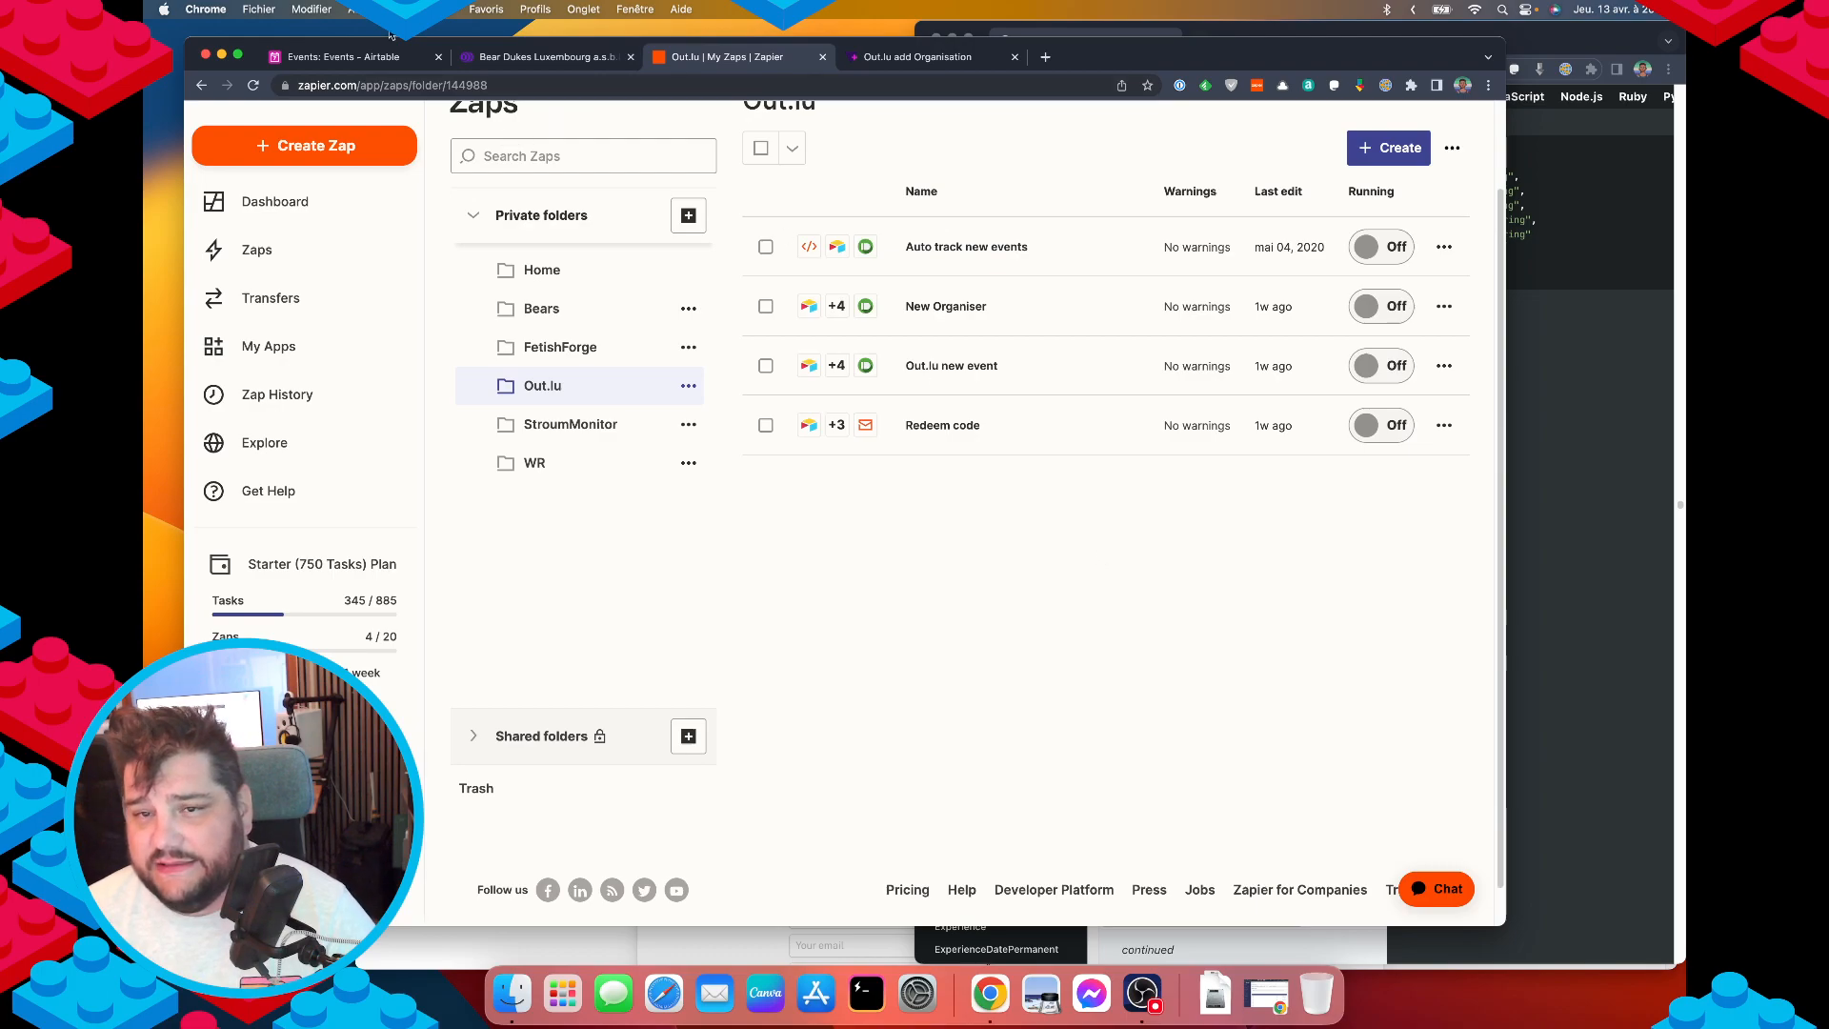
click(328, 57)
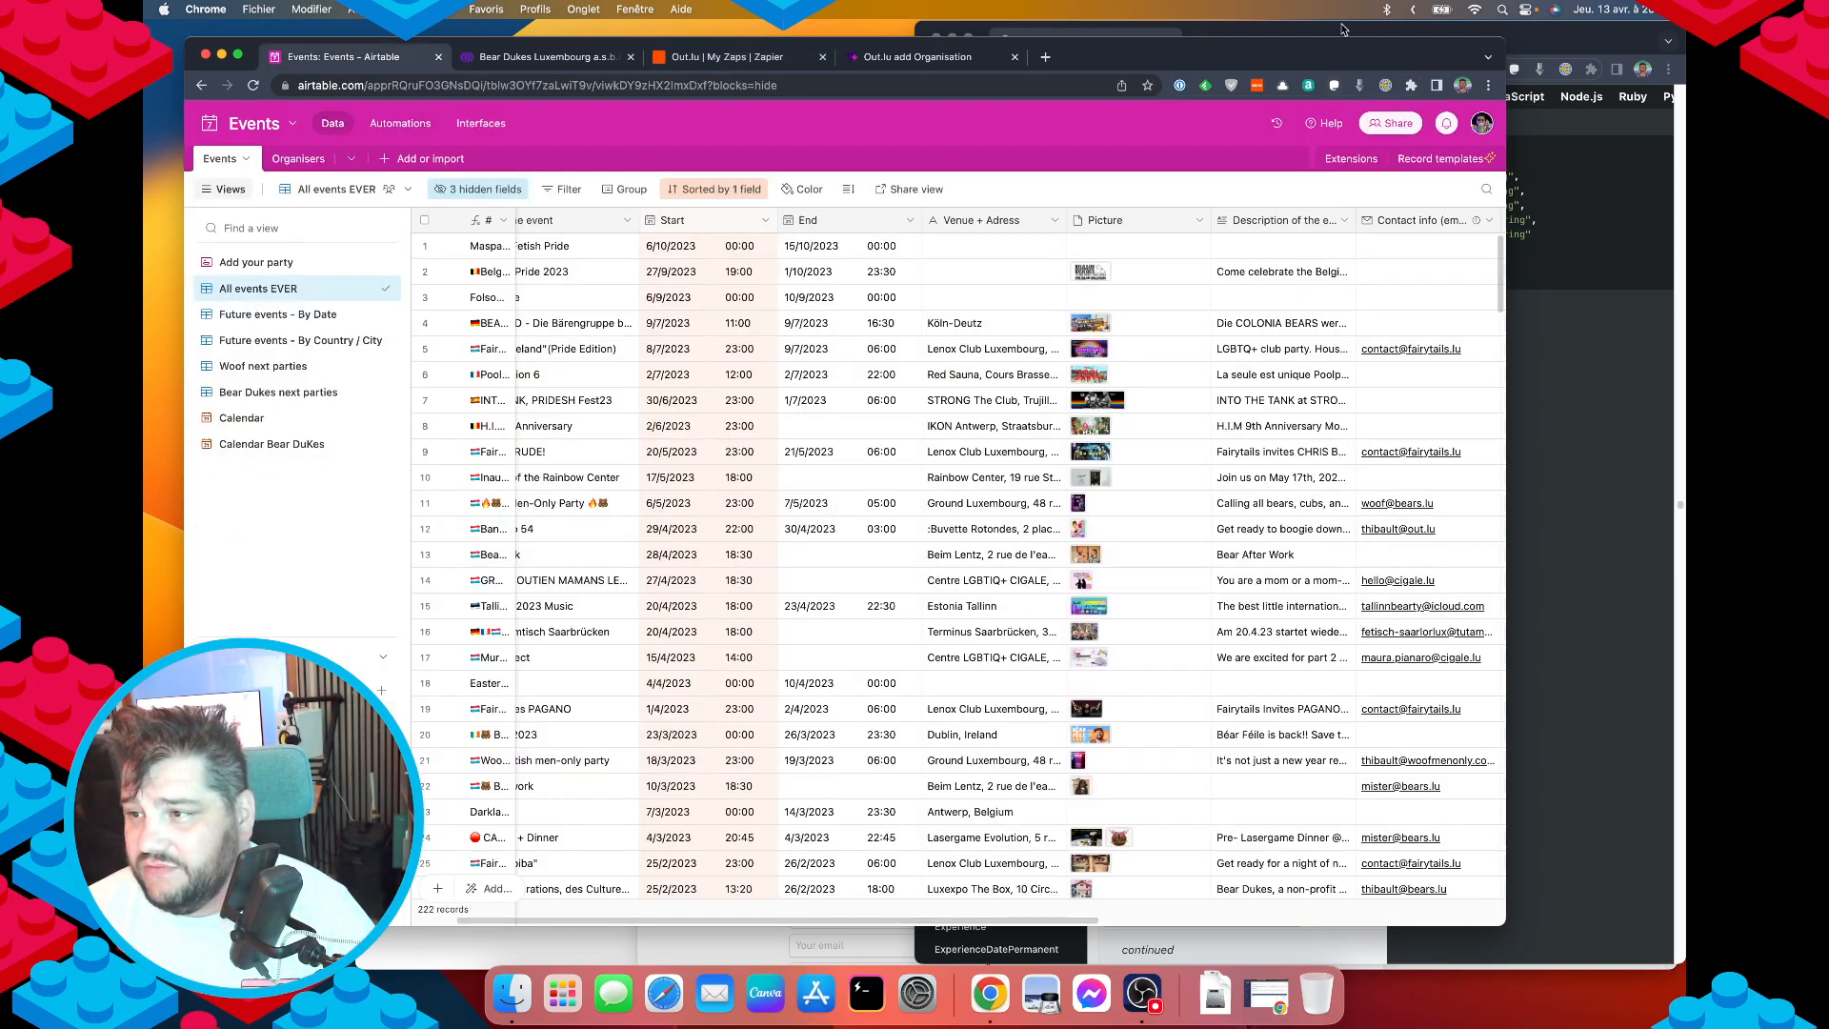
drag(1293, 54, 144, 184)
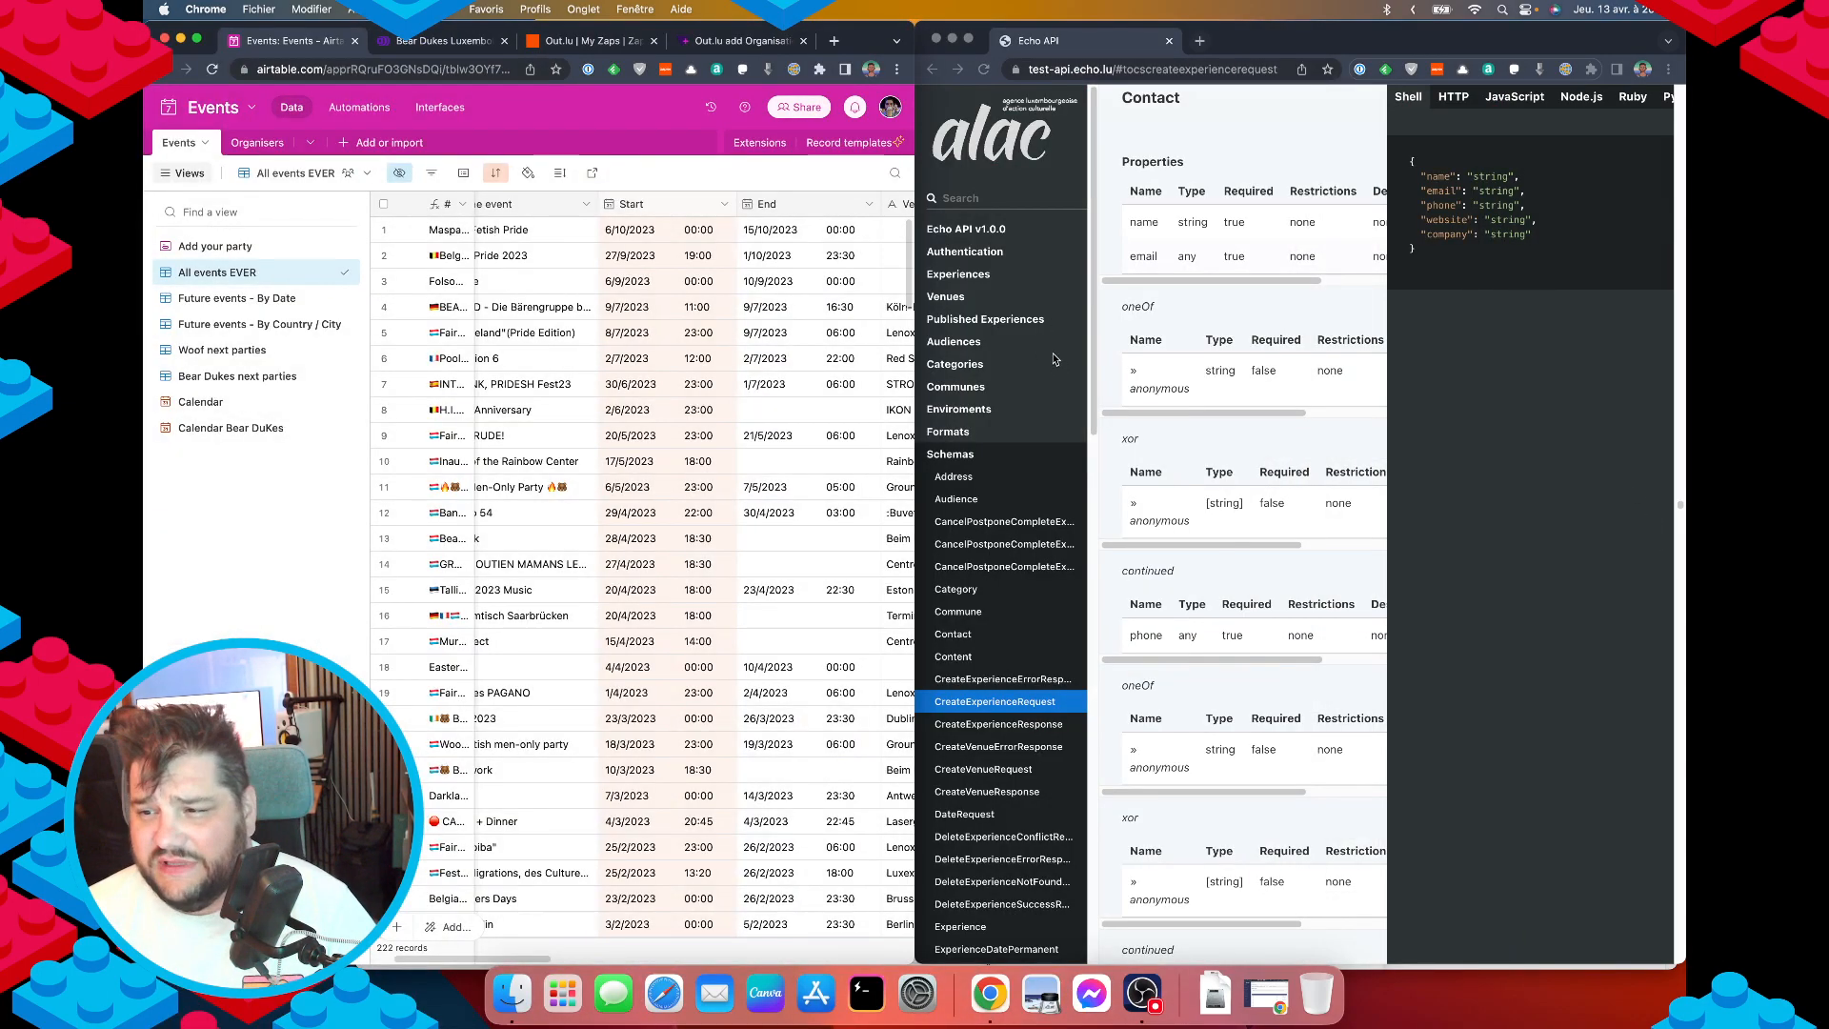
Bring the Echo API CreateExperienceRequest schema forward beside the Airtable events grid.
click(1008, 710)
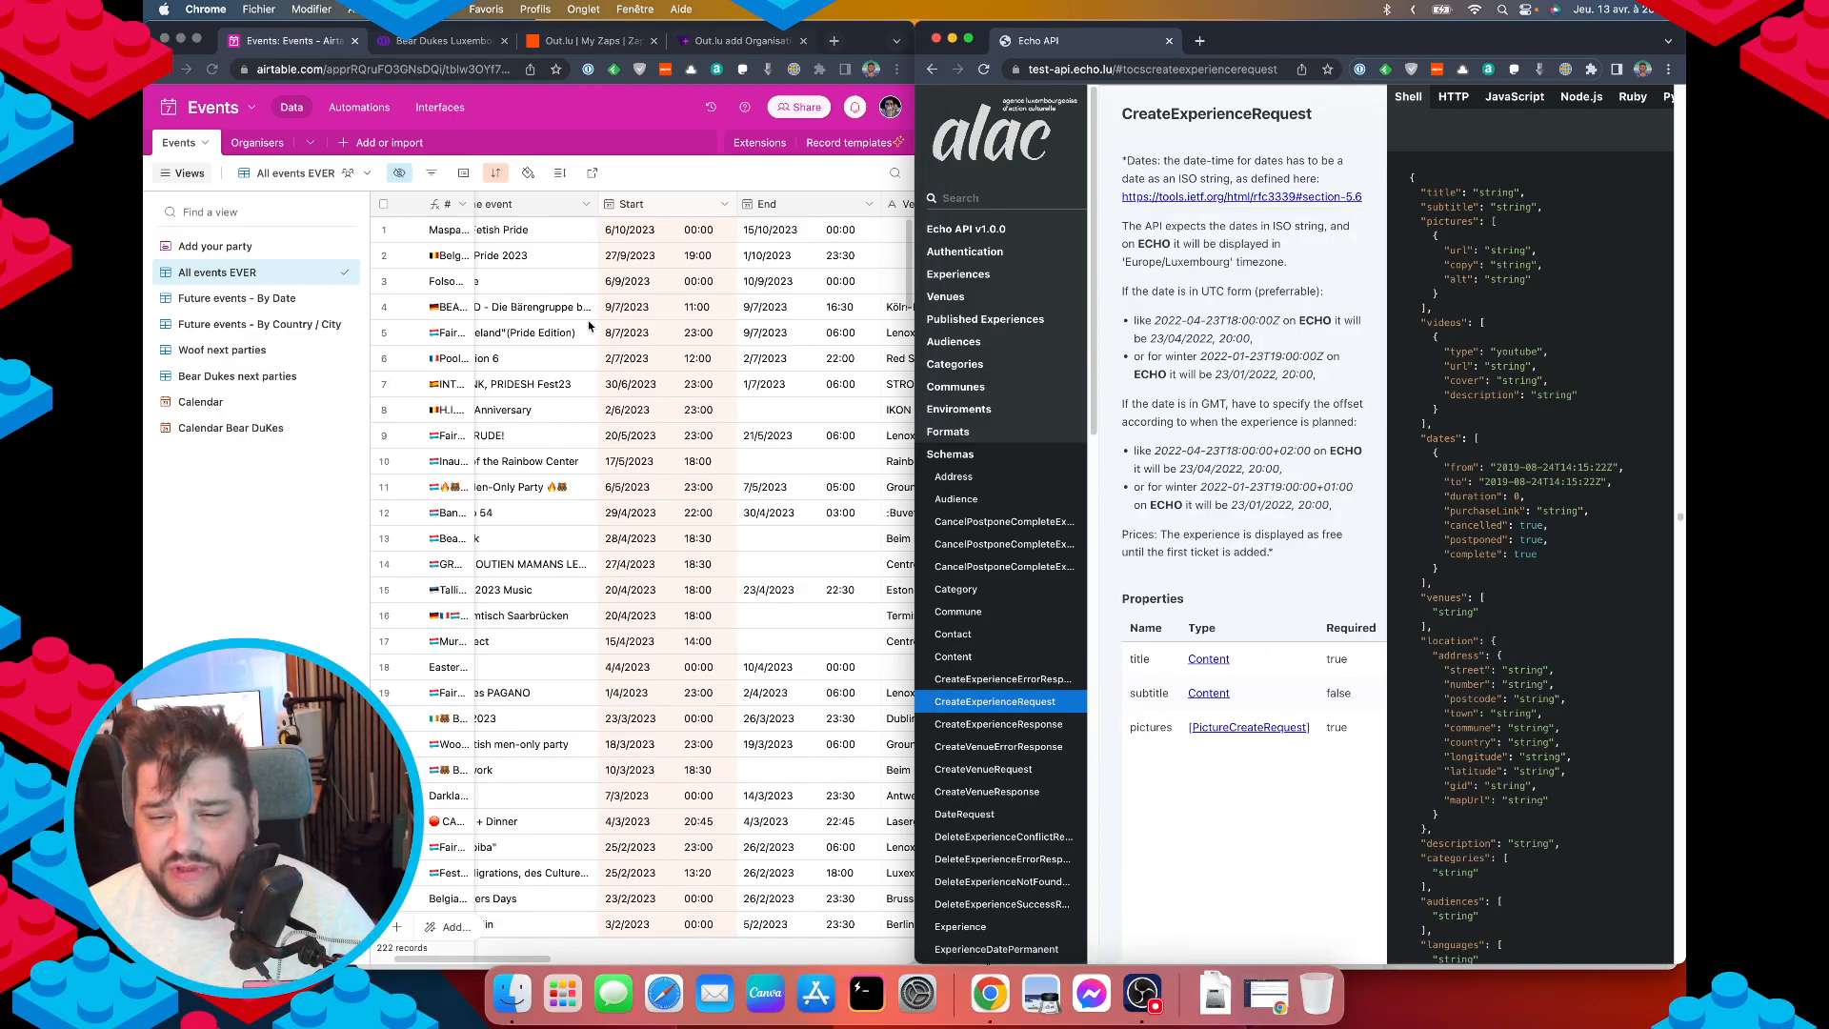
scroll(576, 332, left, 3)
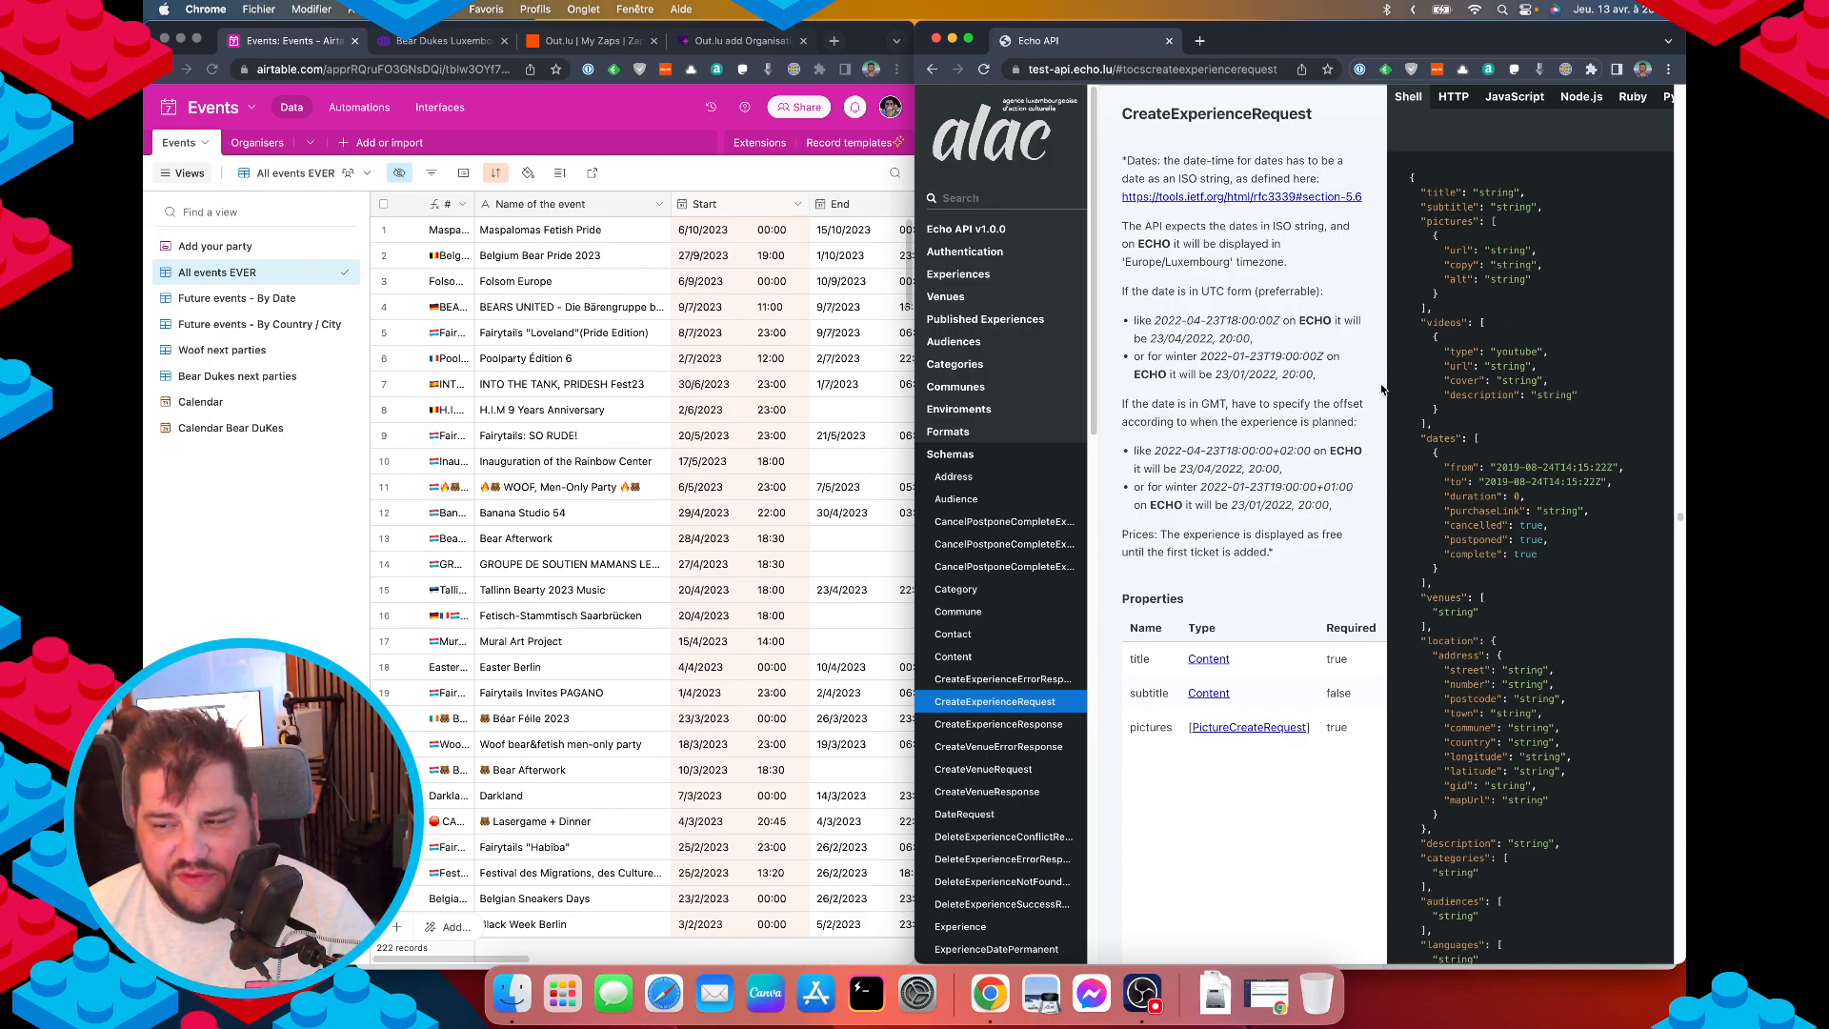
scroll(619, 327, right, 10)
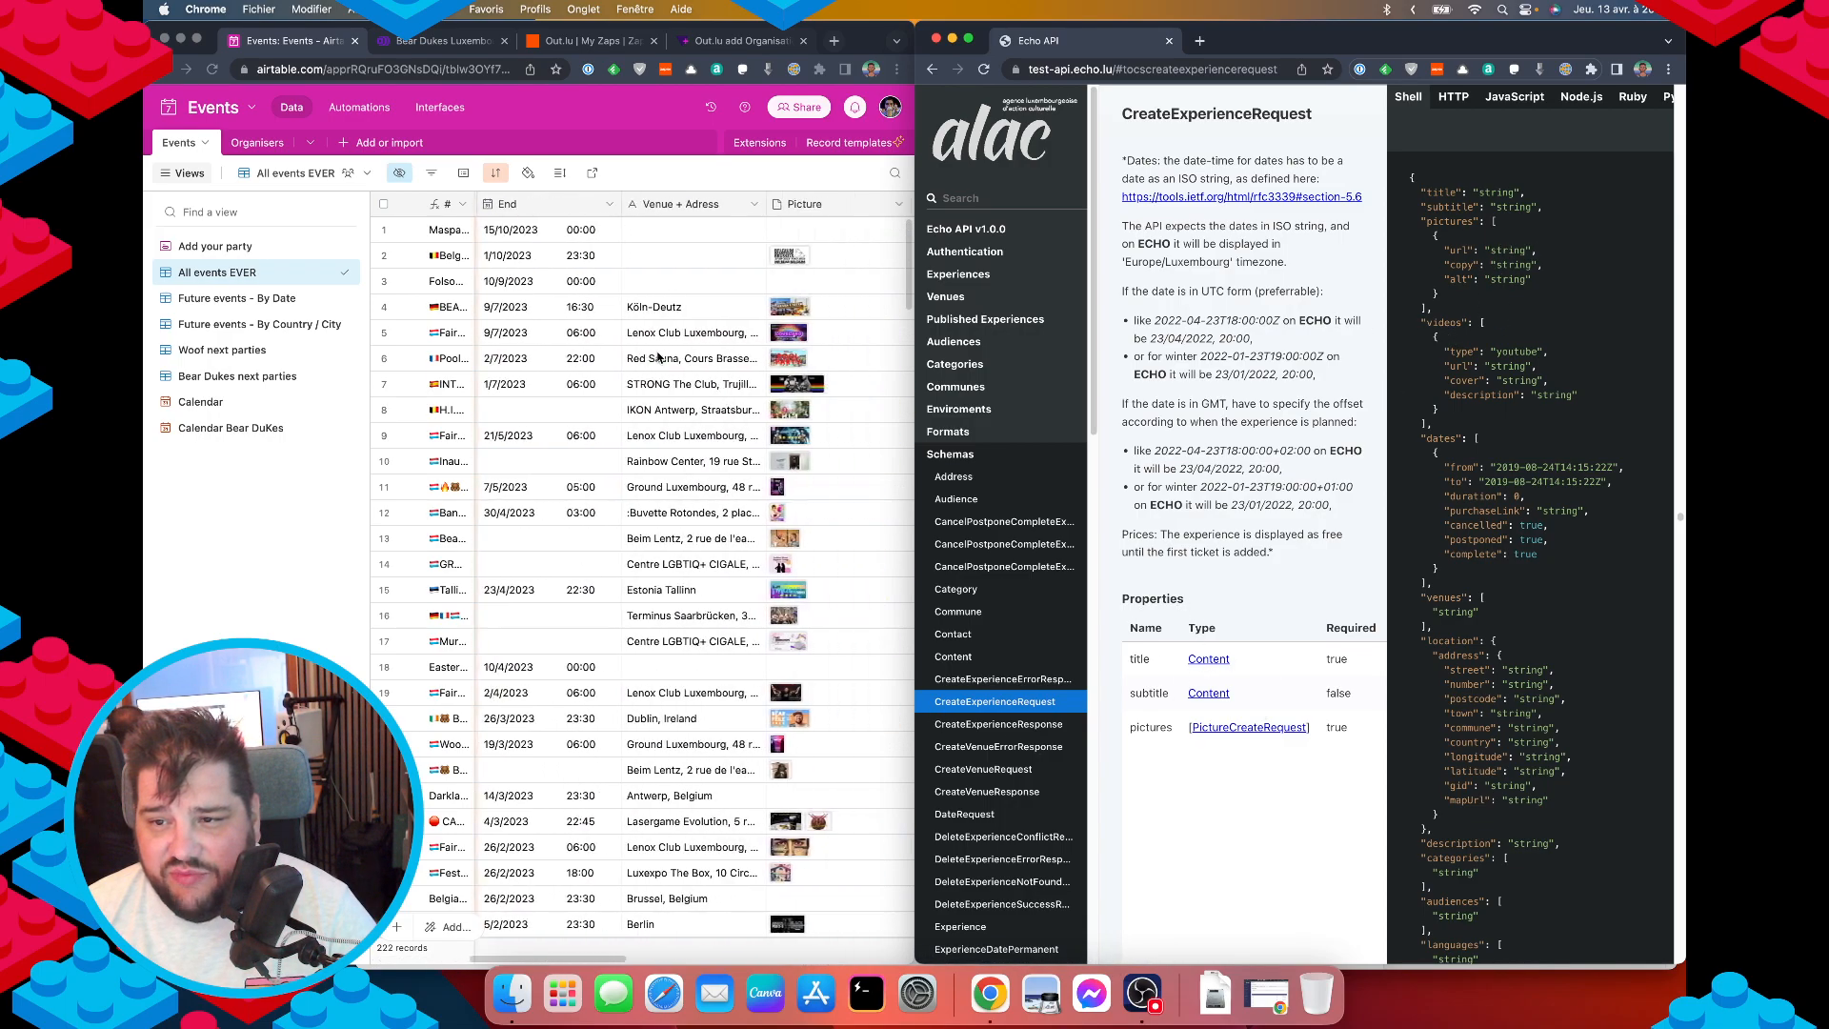
scroll(620, 327, left, 3)
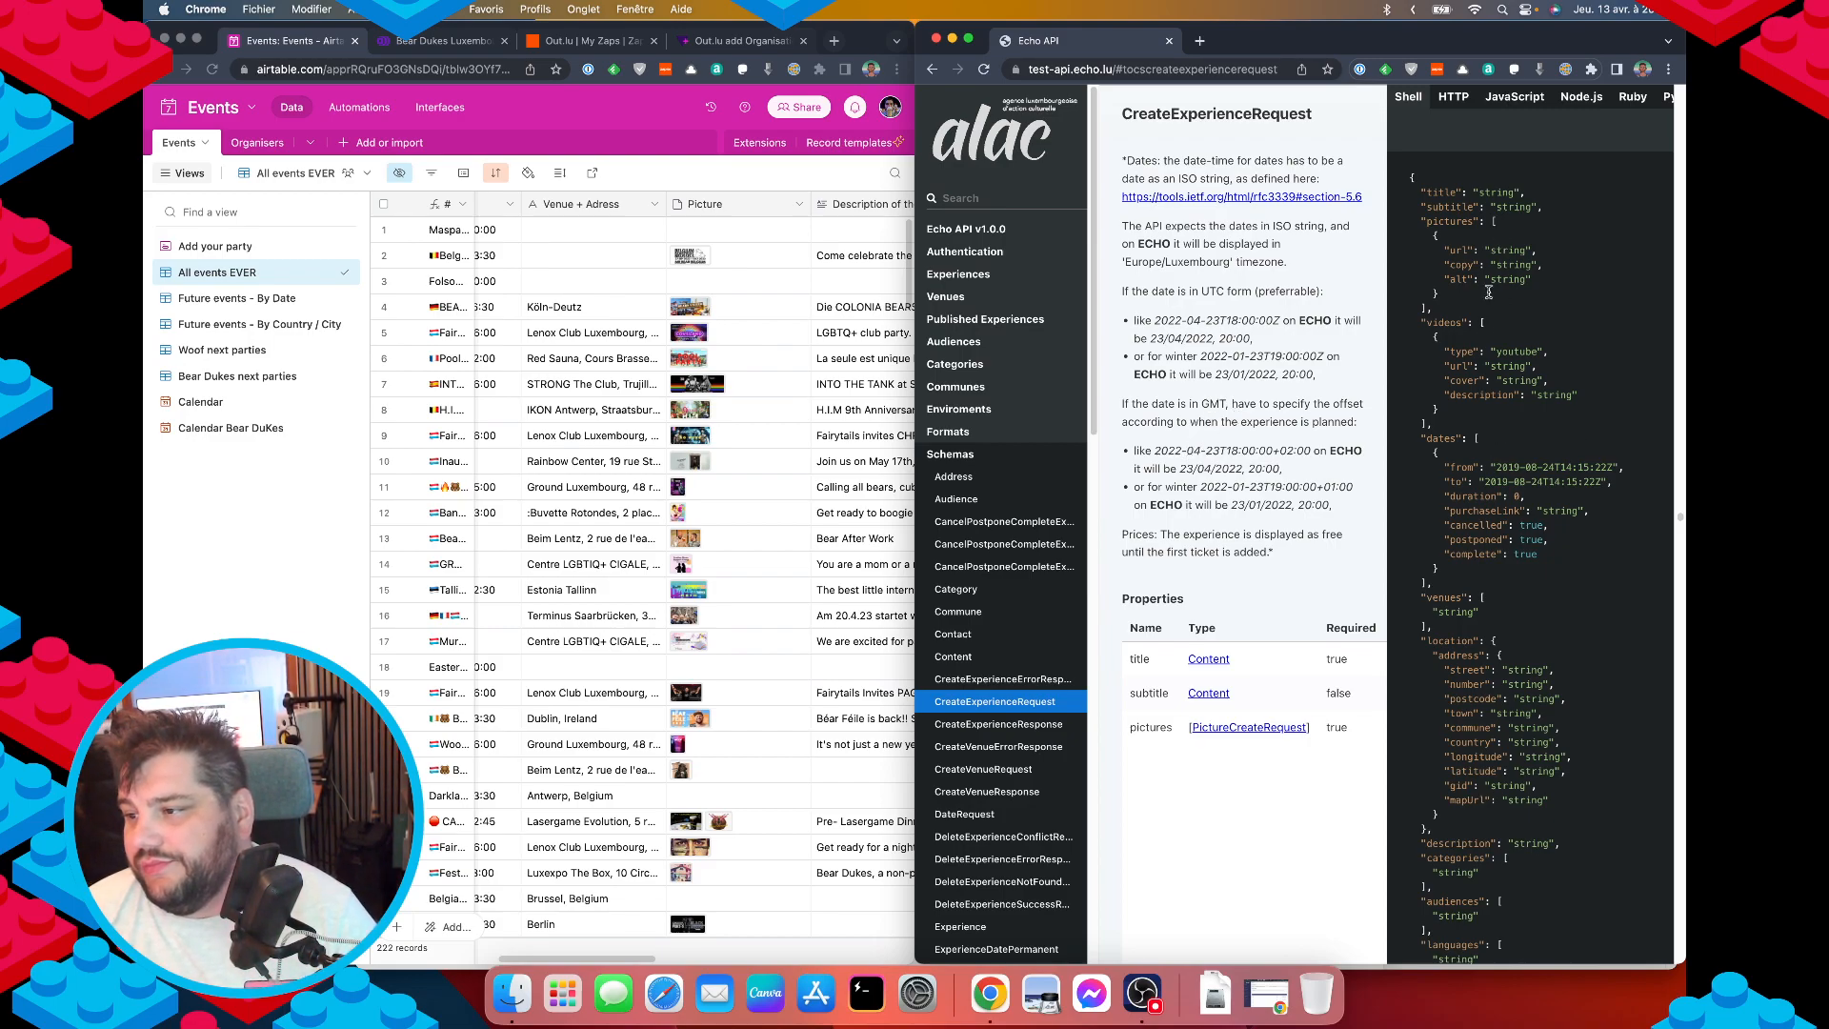
scroll(1167, 717, down, 3)
scroll(1175, 714, down, 2)
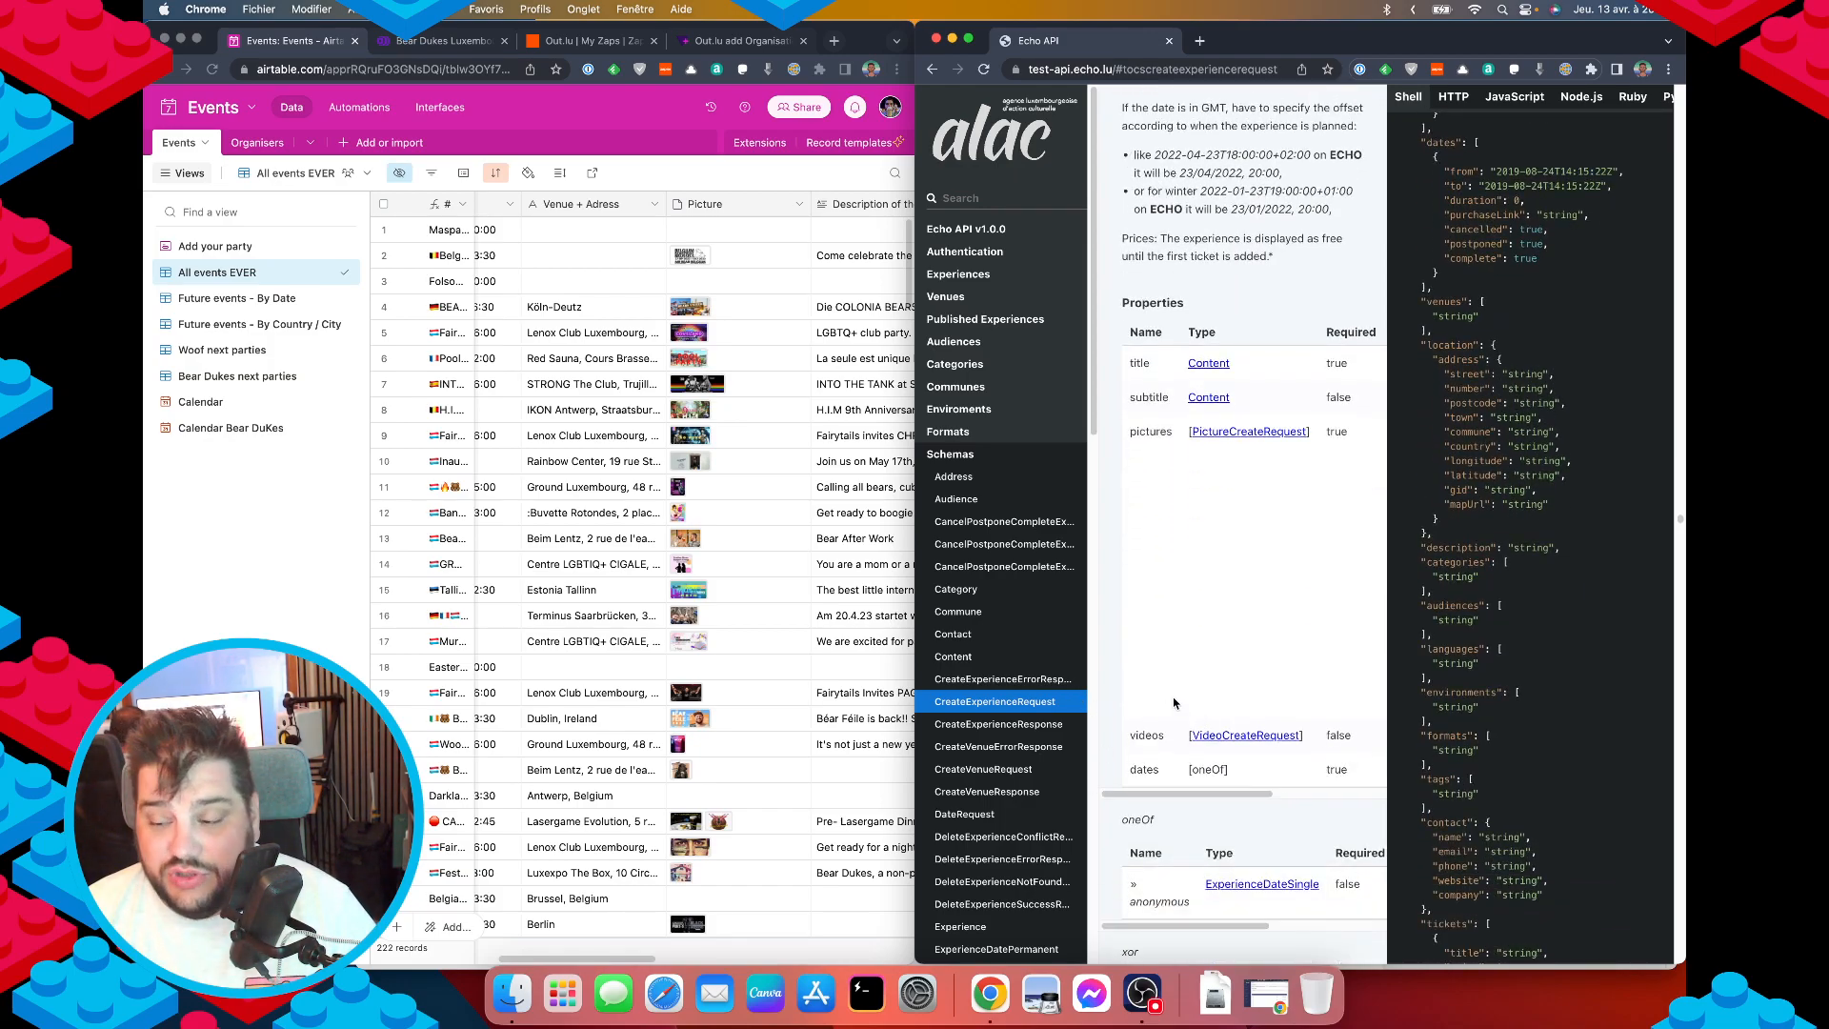
scroll(1128, 783, down, 1)
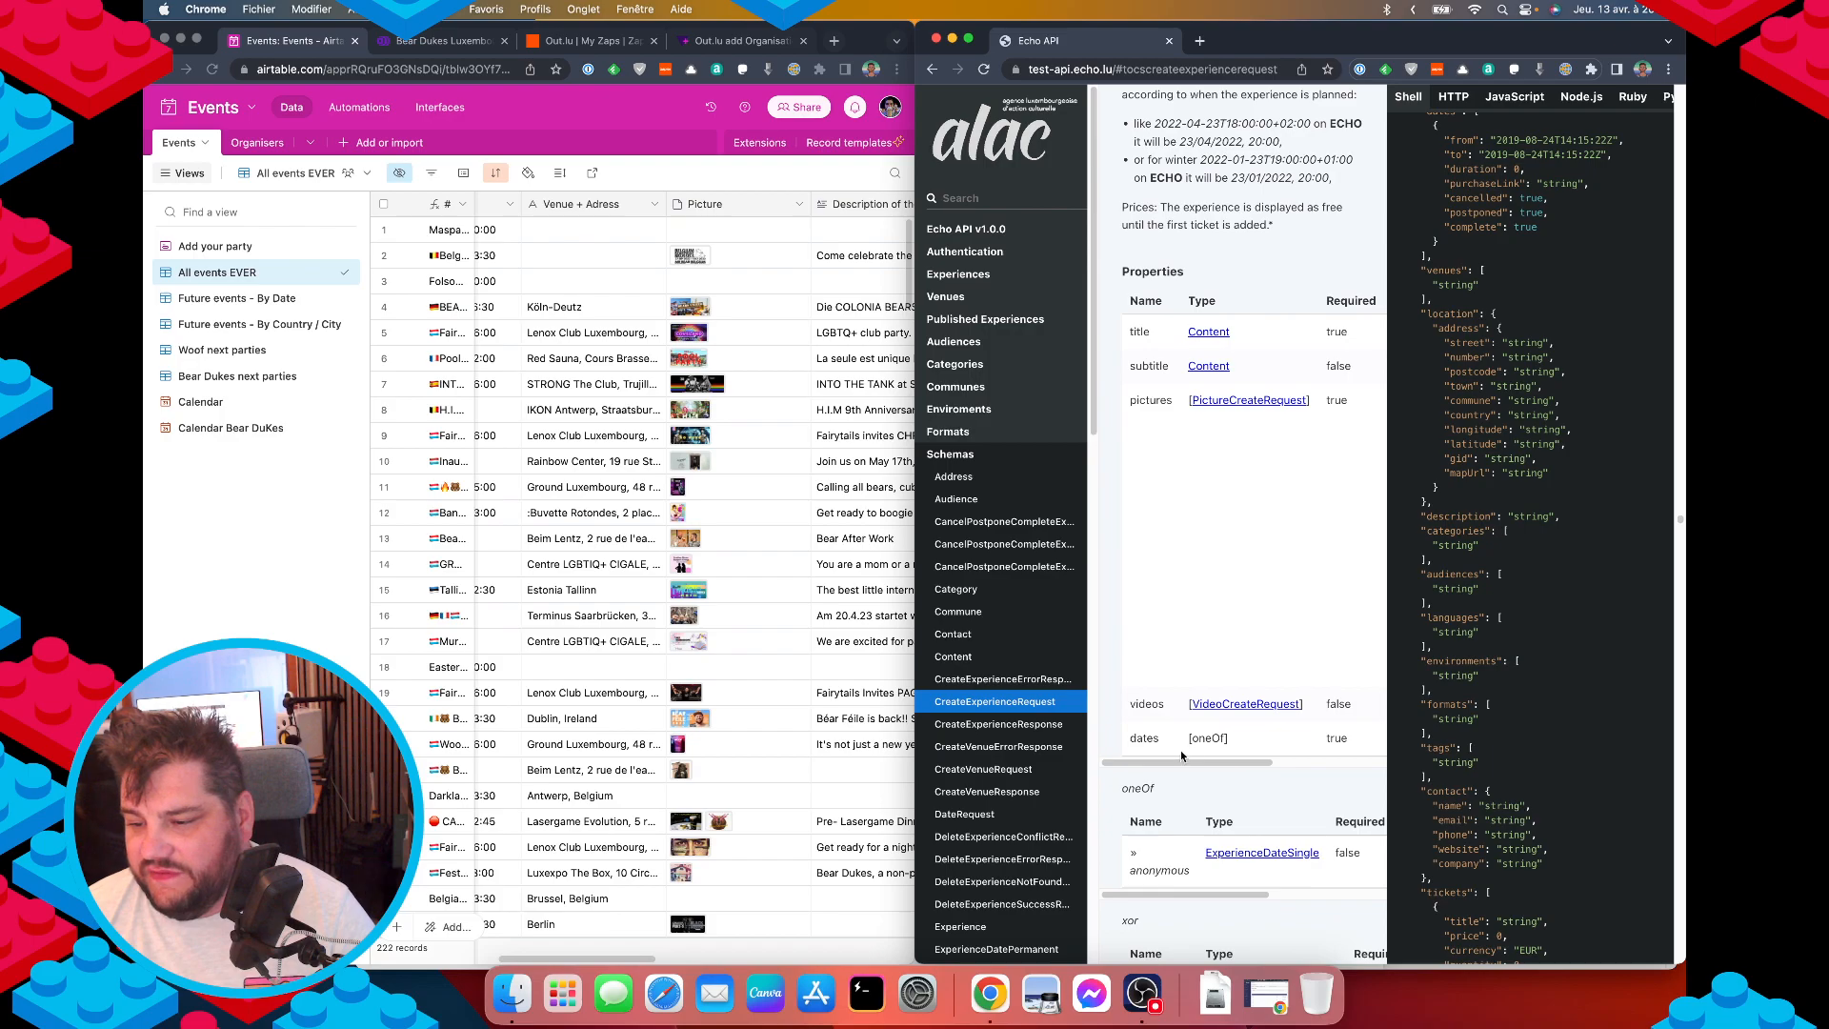
scroll(1181, 755, down, 4)
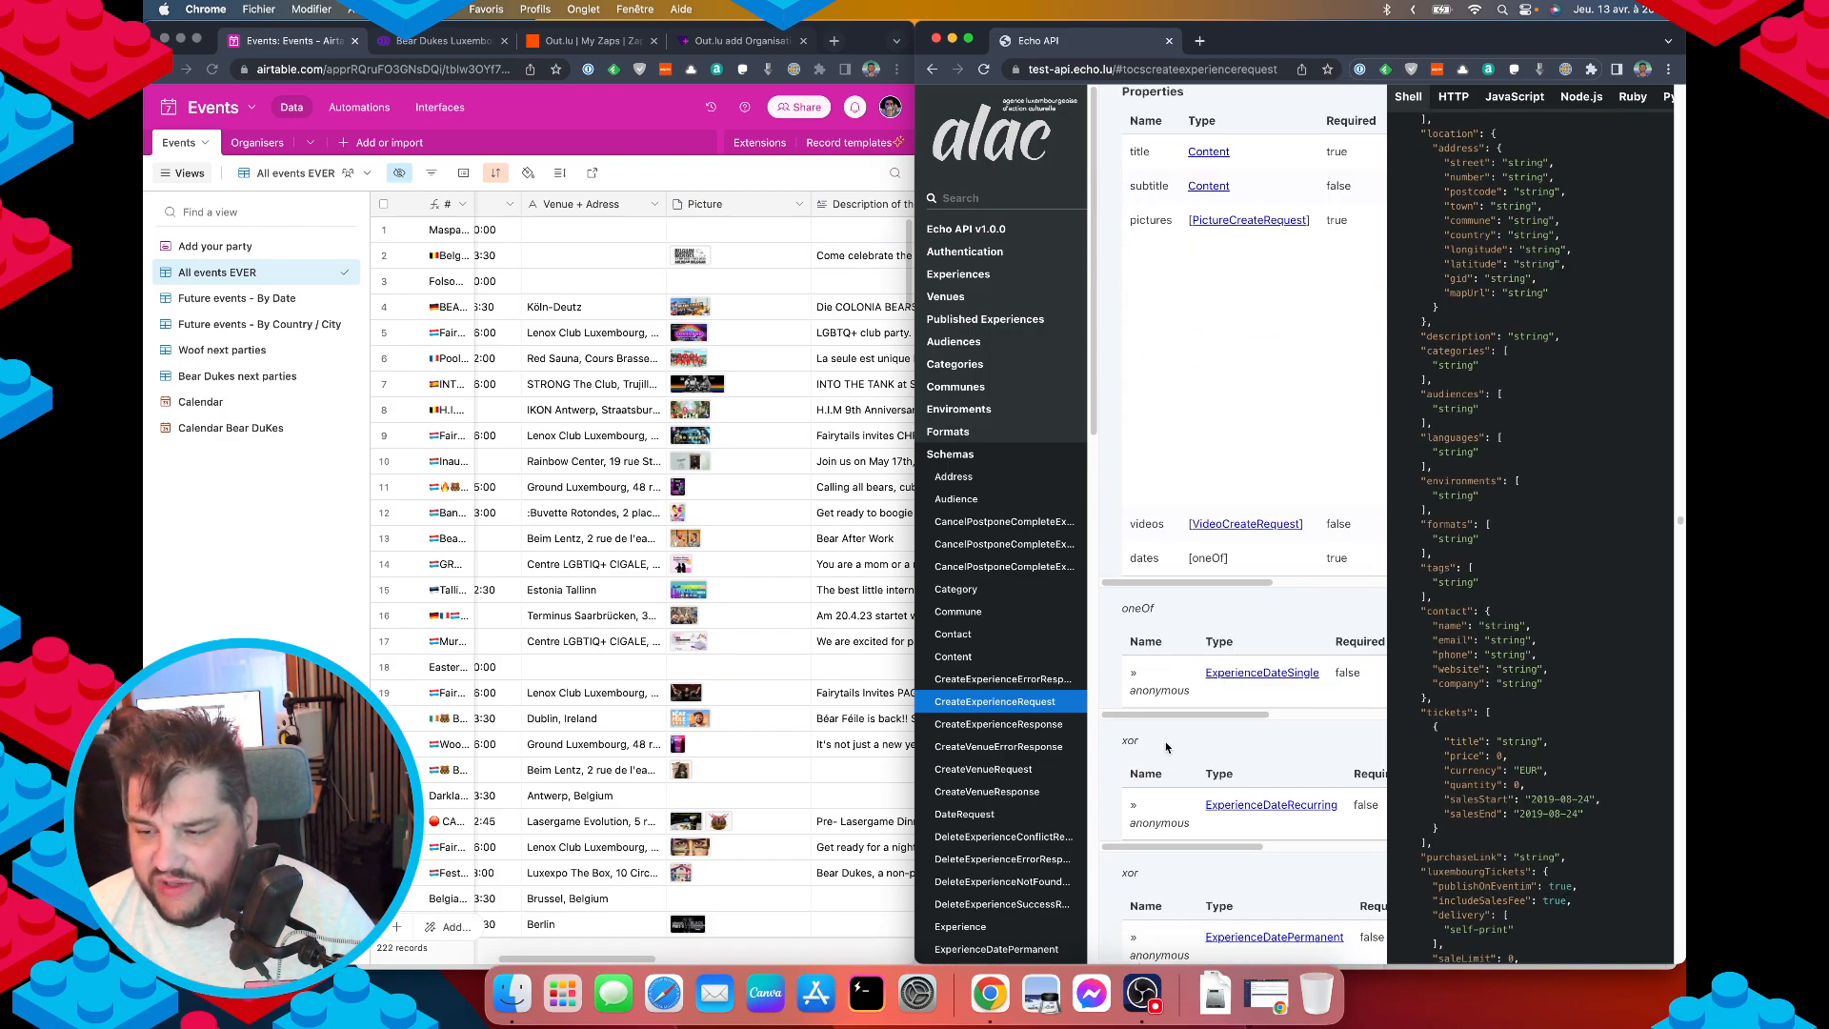
scroll(1166, 746, down, 1)
scroll(1160, 783, down, 10)
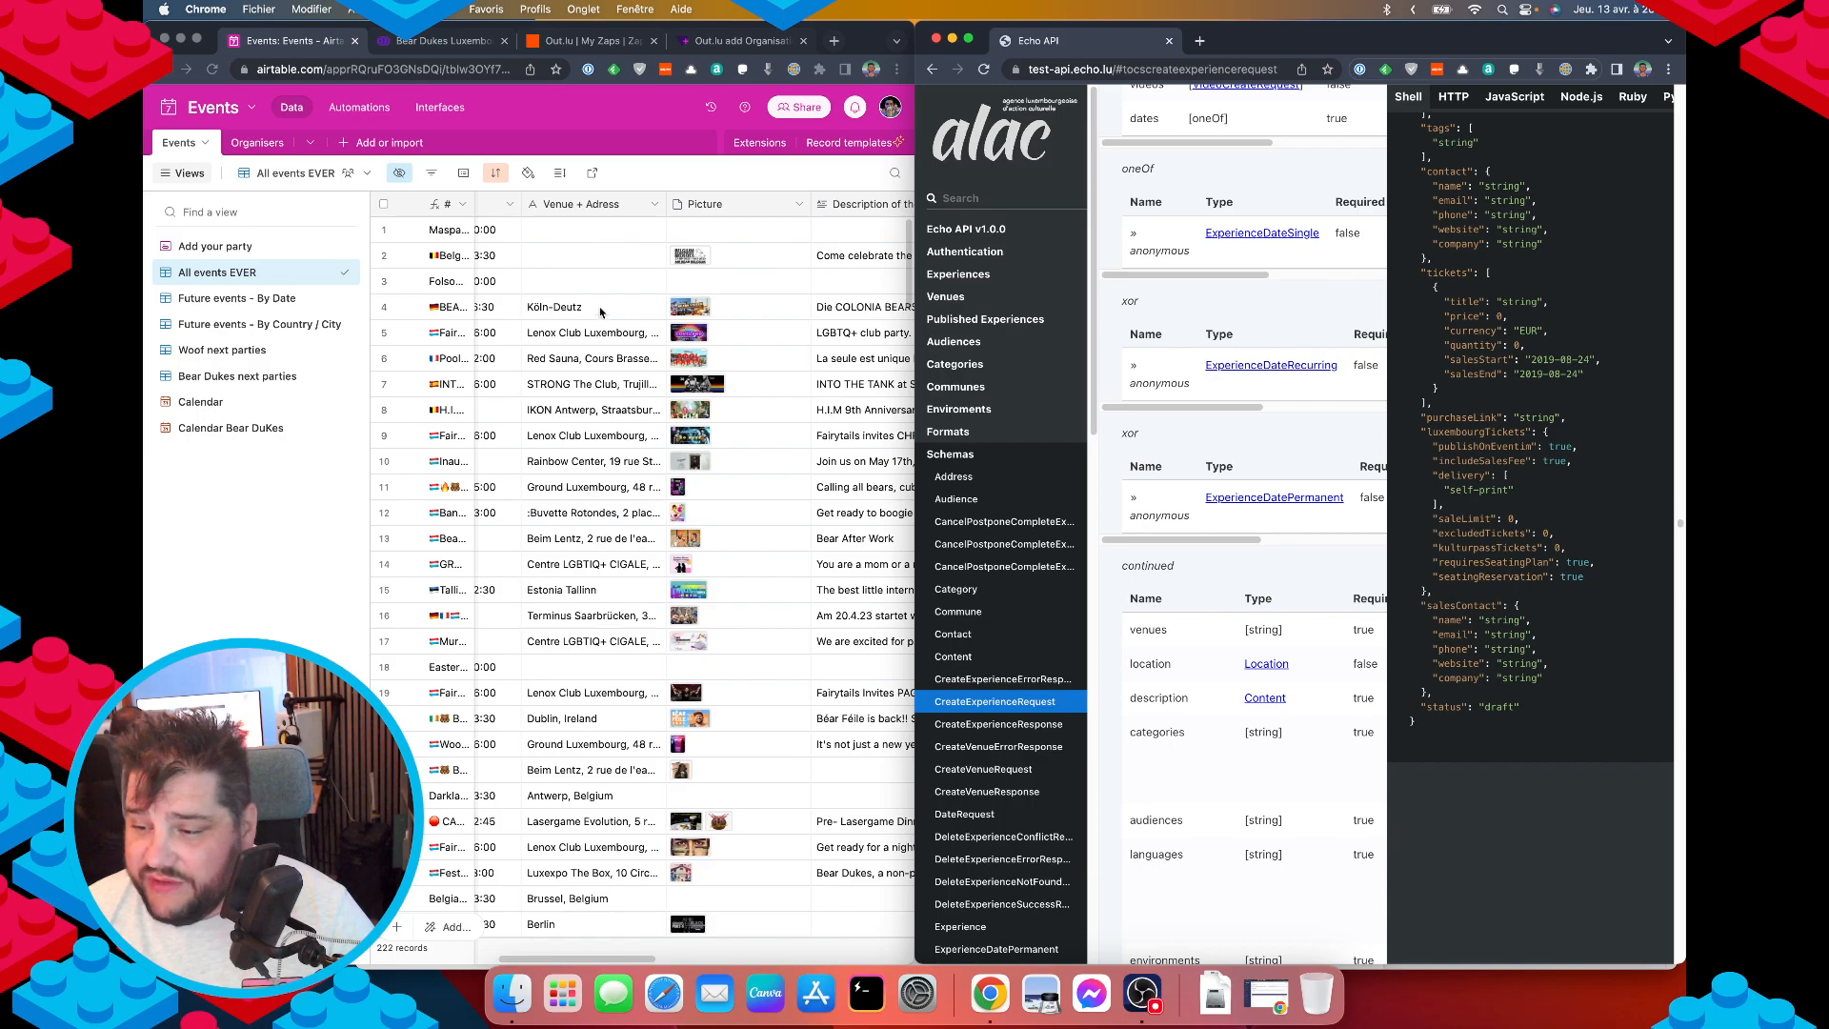
scroll(1518, 516, up, 8)
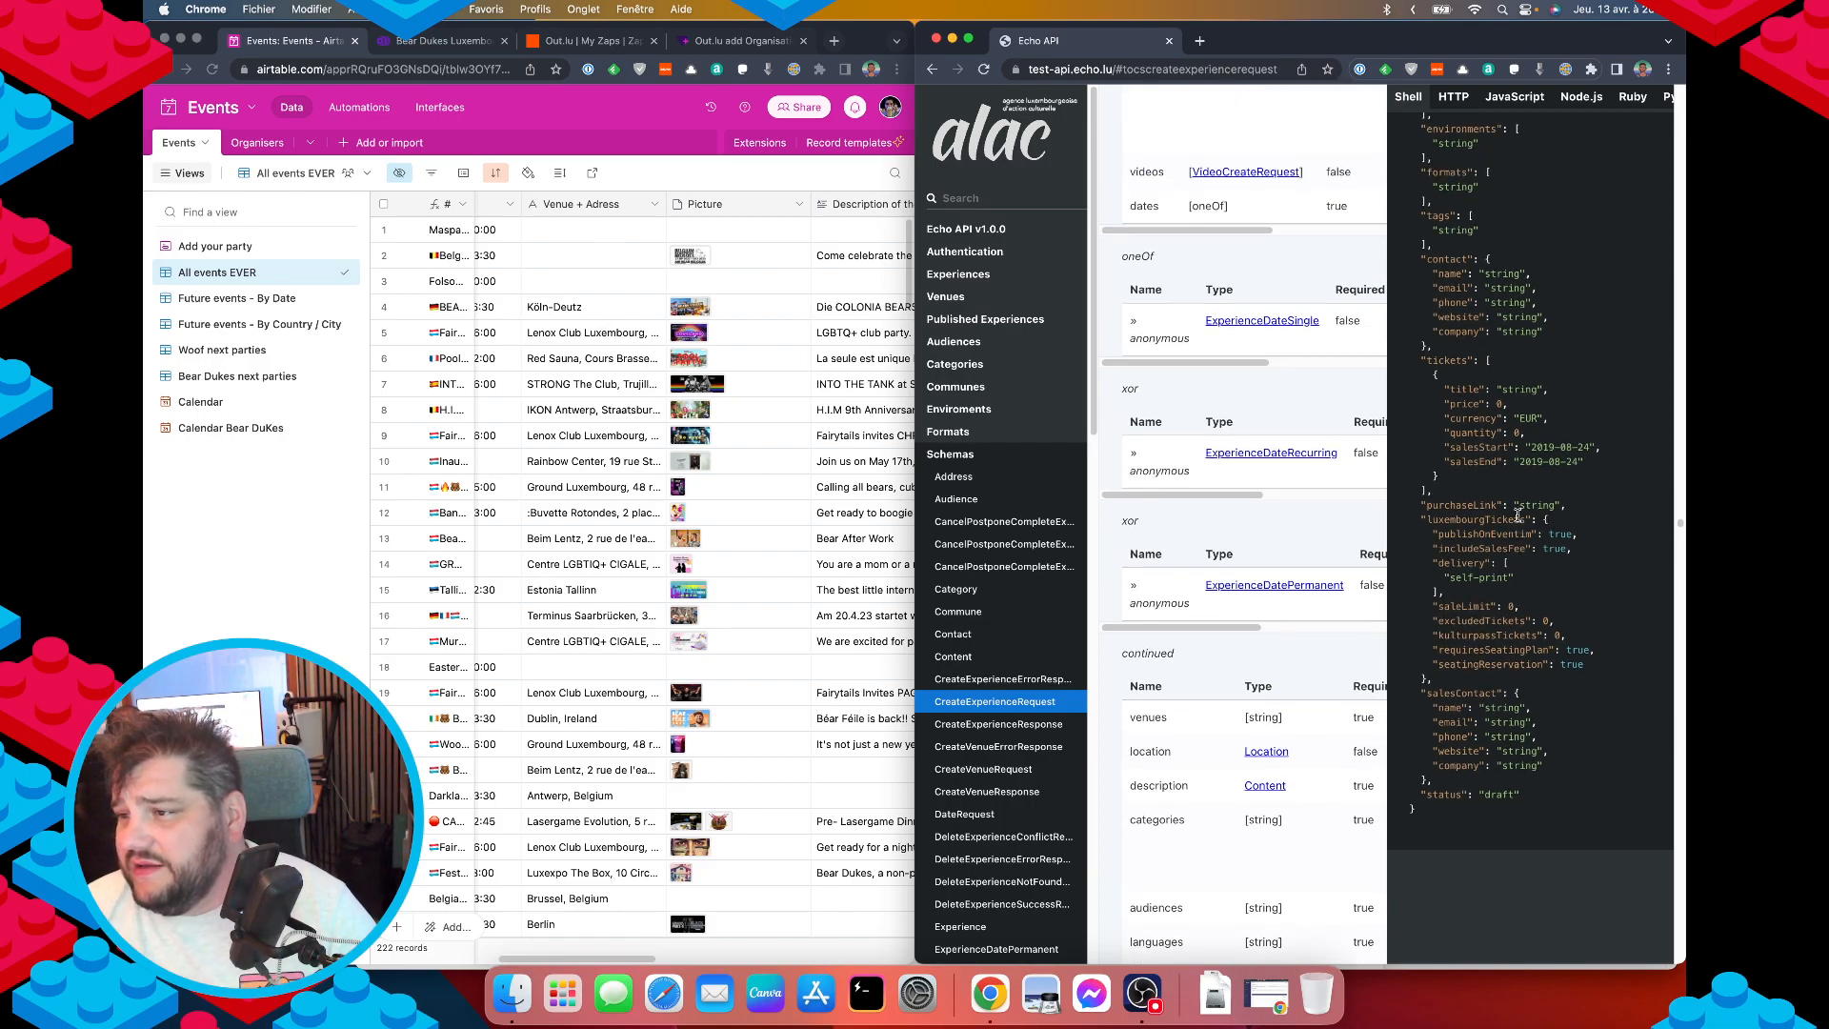
scroll(1484, 281, up, 6)
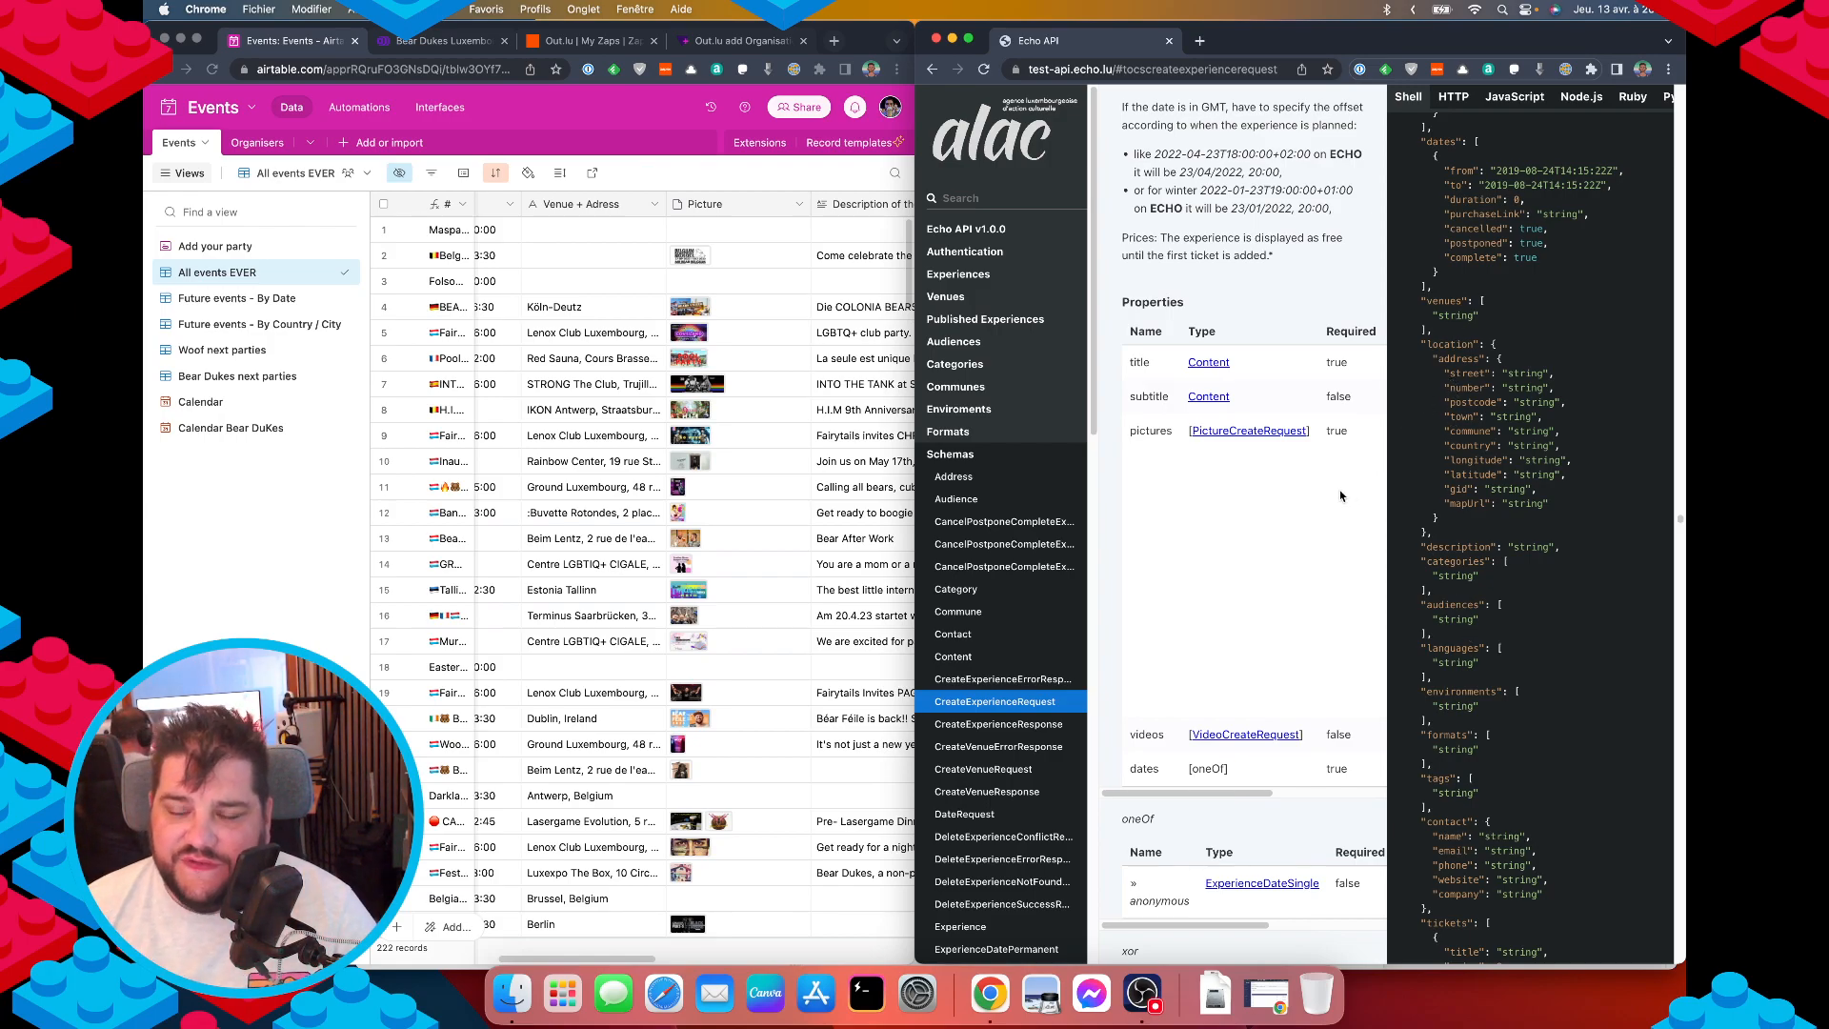
scroll(1309, 576, down, 14)
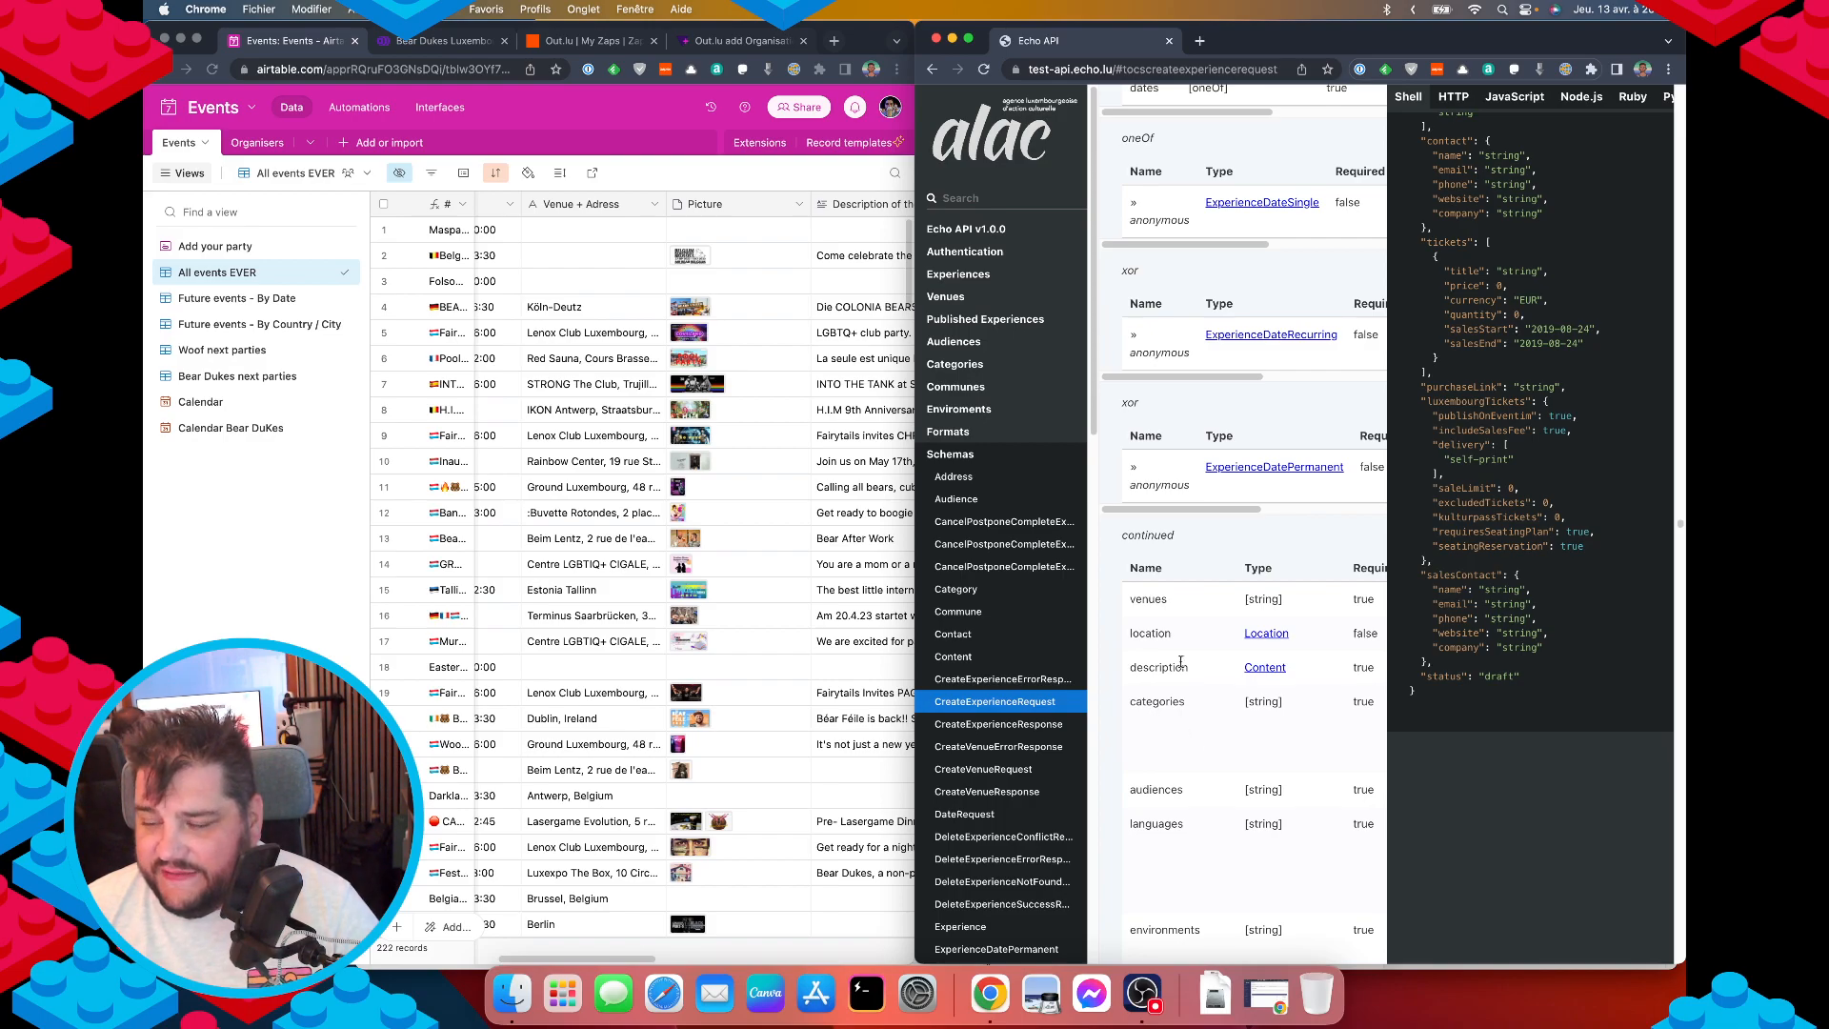
scroll(805, 324, right, 4)
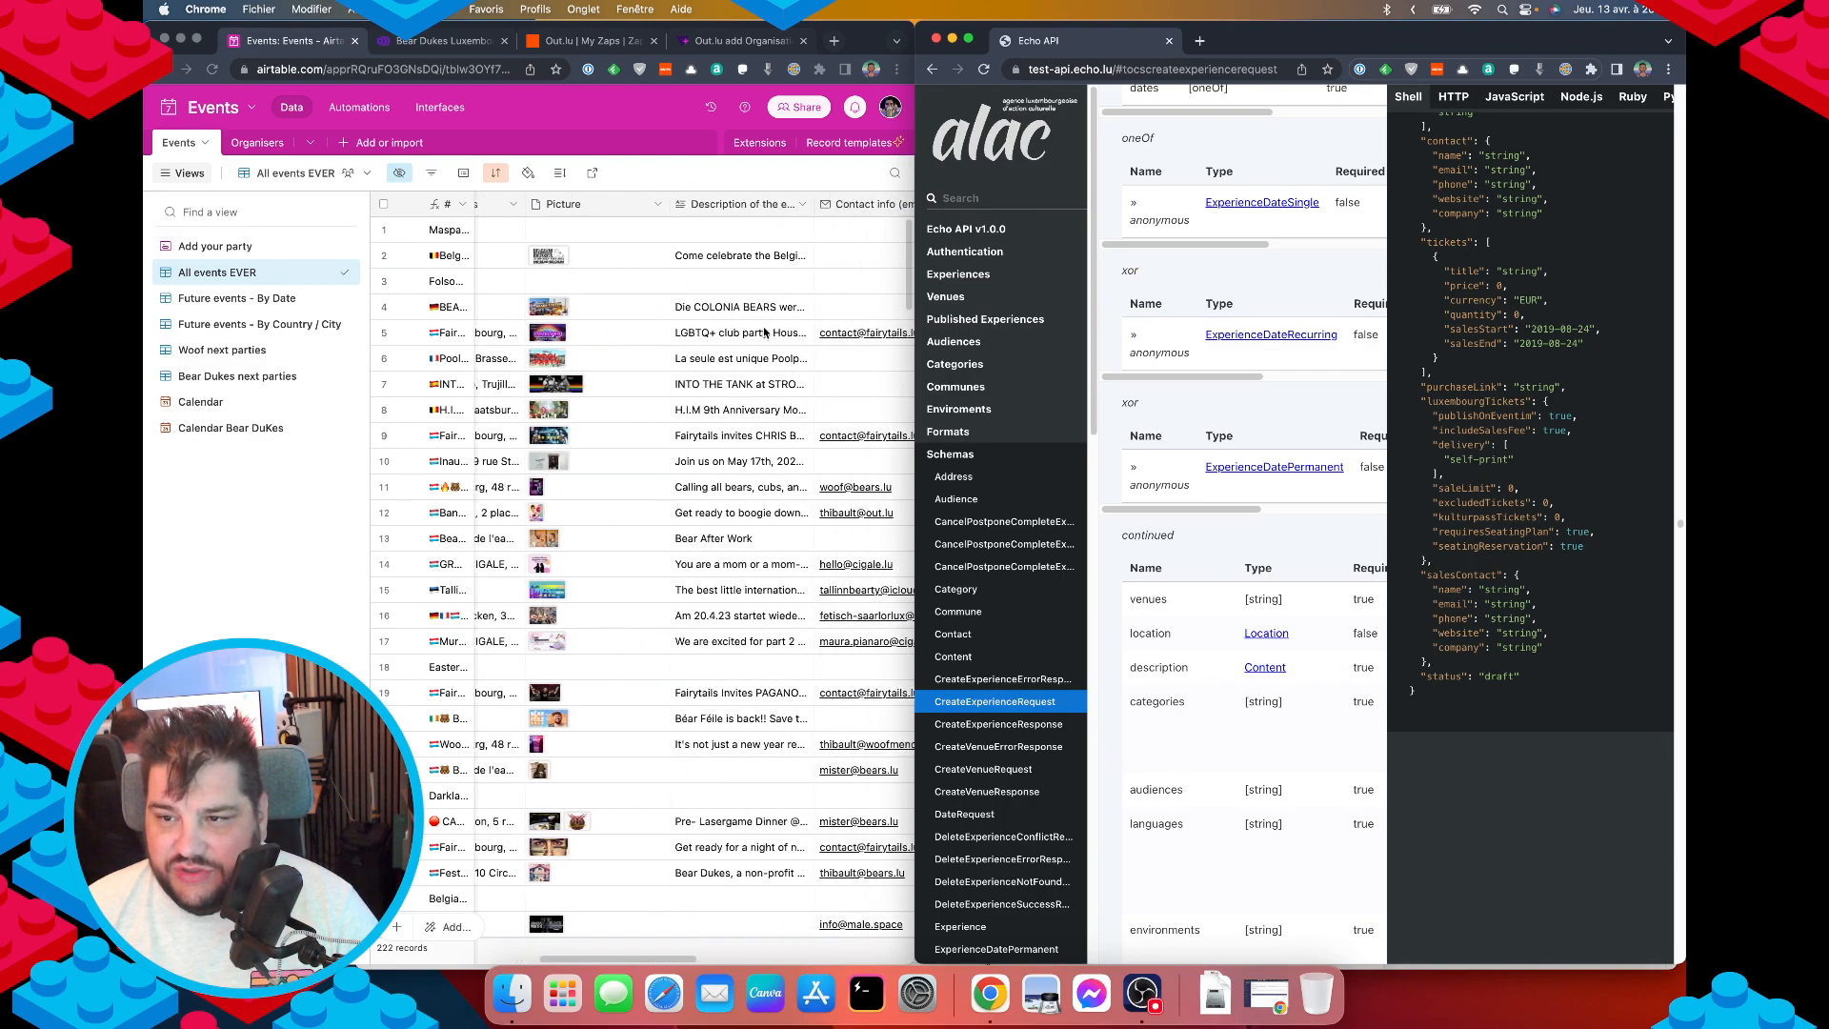
scroll(651, 676, left, 4)
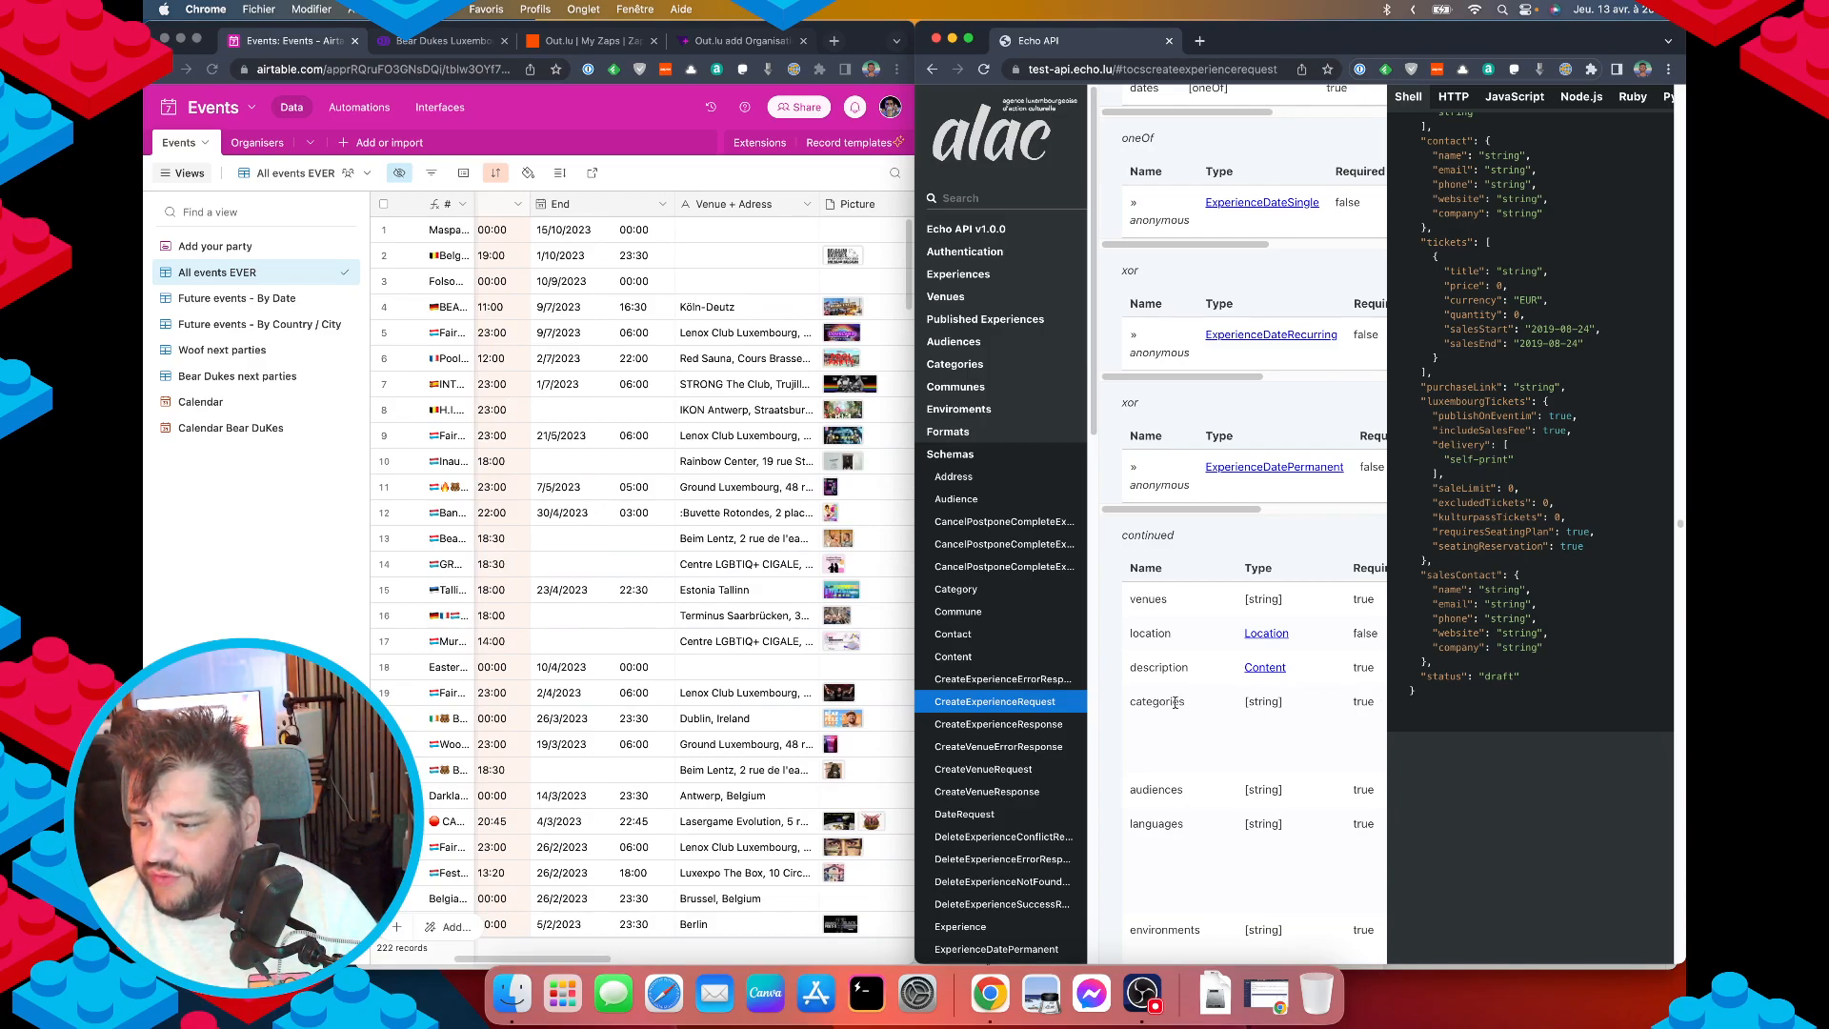
scroll(1189, 698, down, 2)
scroll(1188, 694, up, 5)
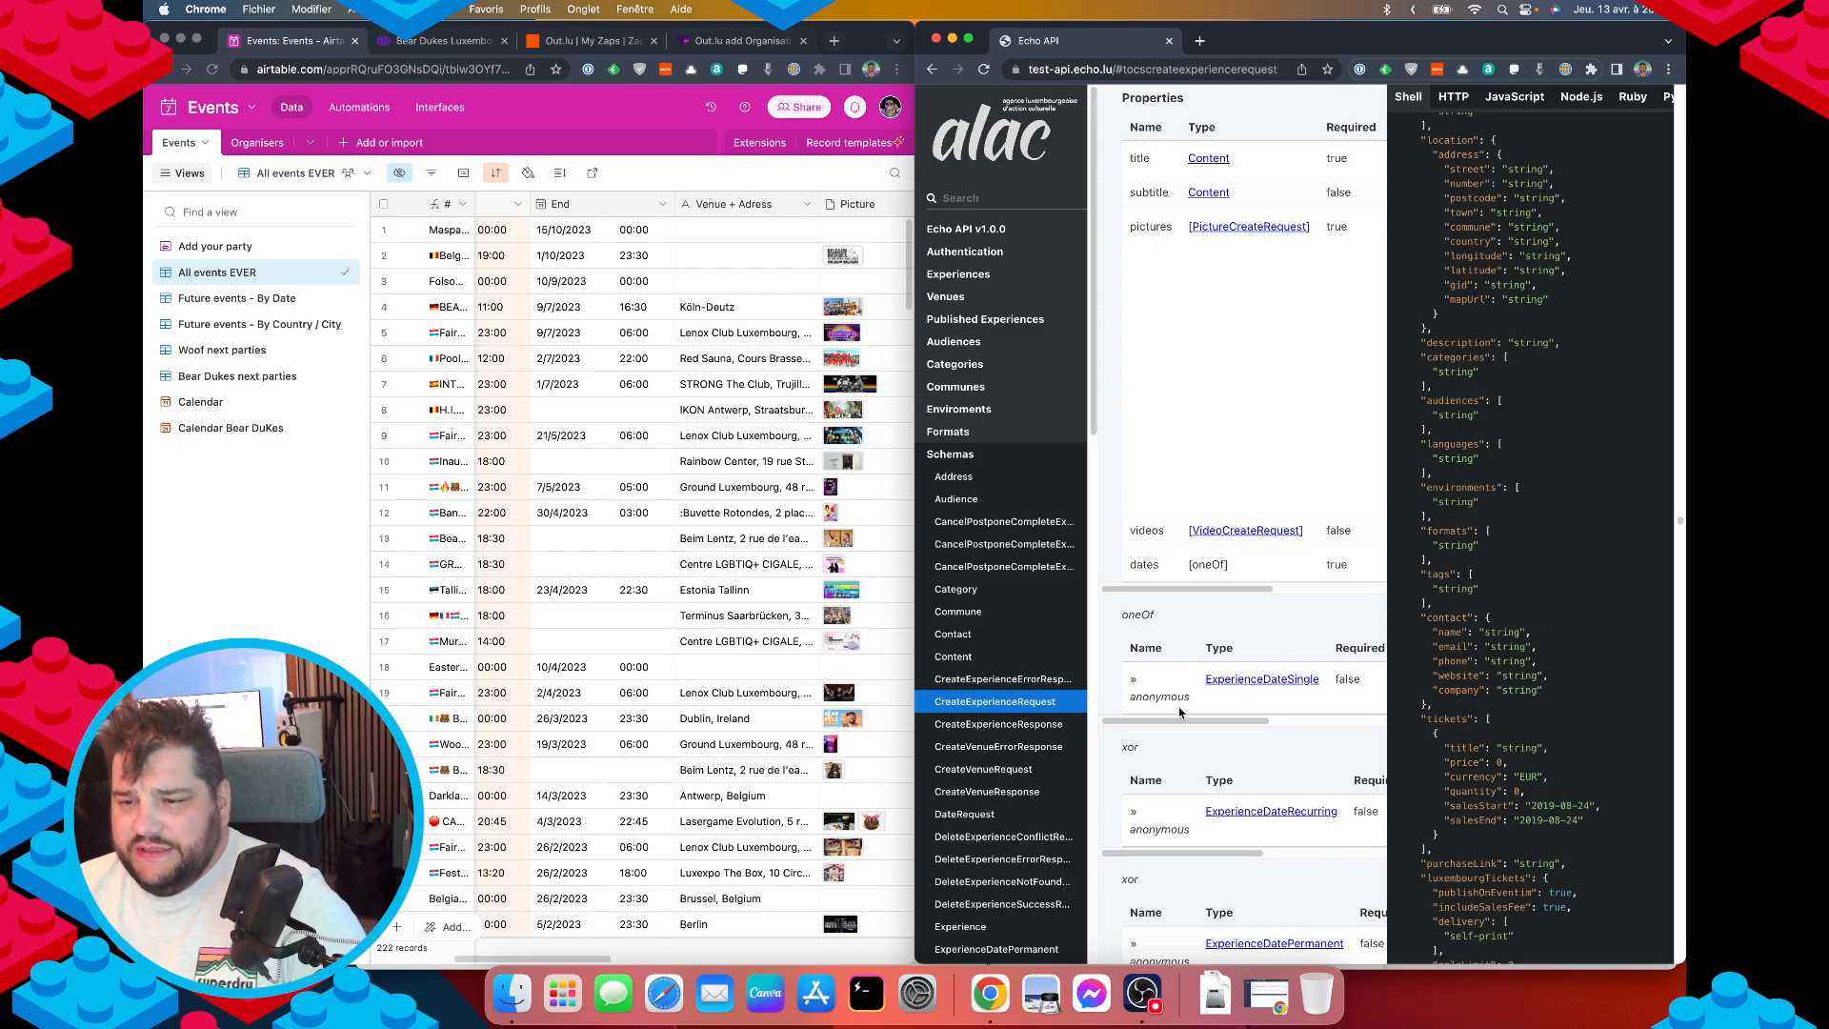
click(953, 364)
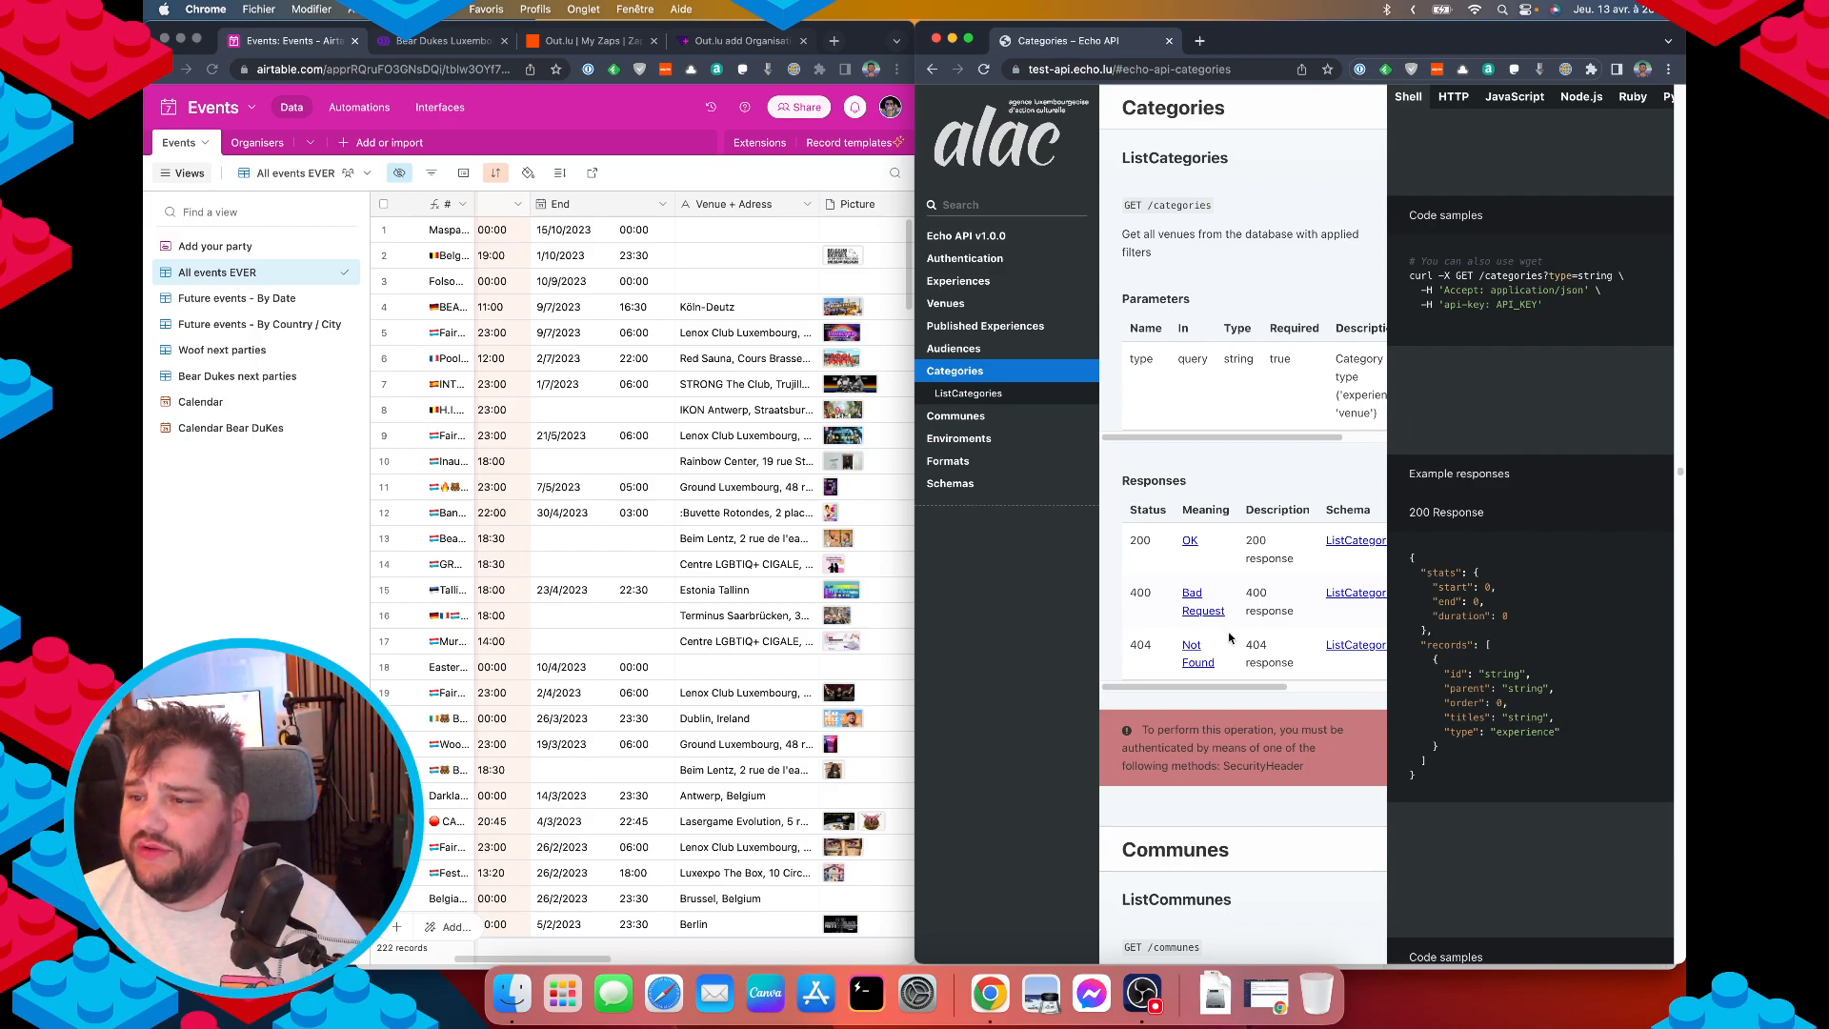
Check the ListCategoriesResponse schema, return to the Categories section, then bring up Launchpad.
scroll(1243, 647, down, 4)
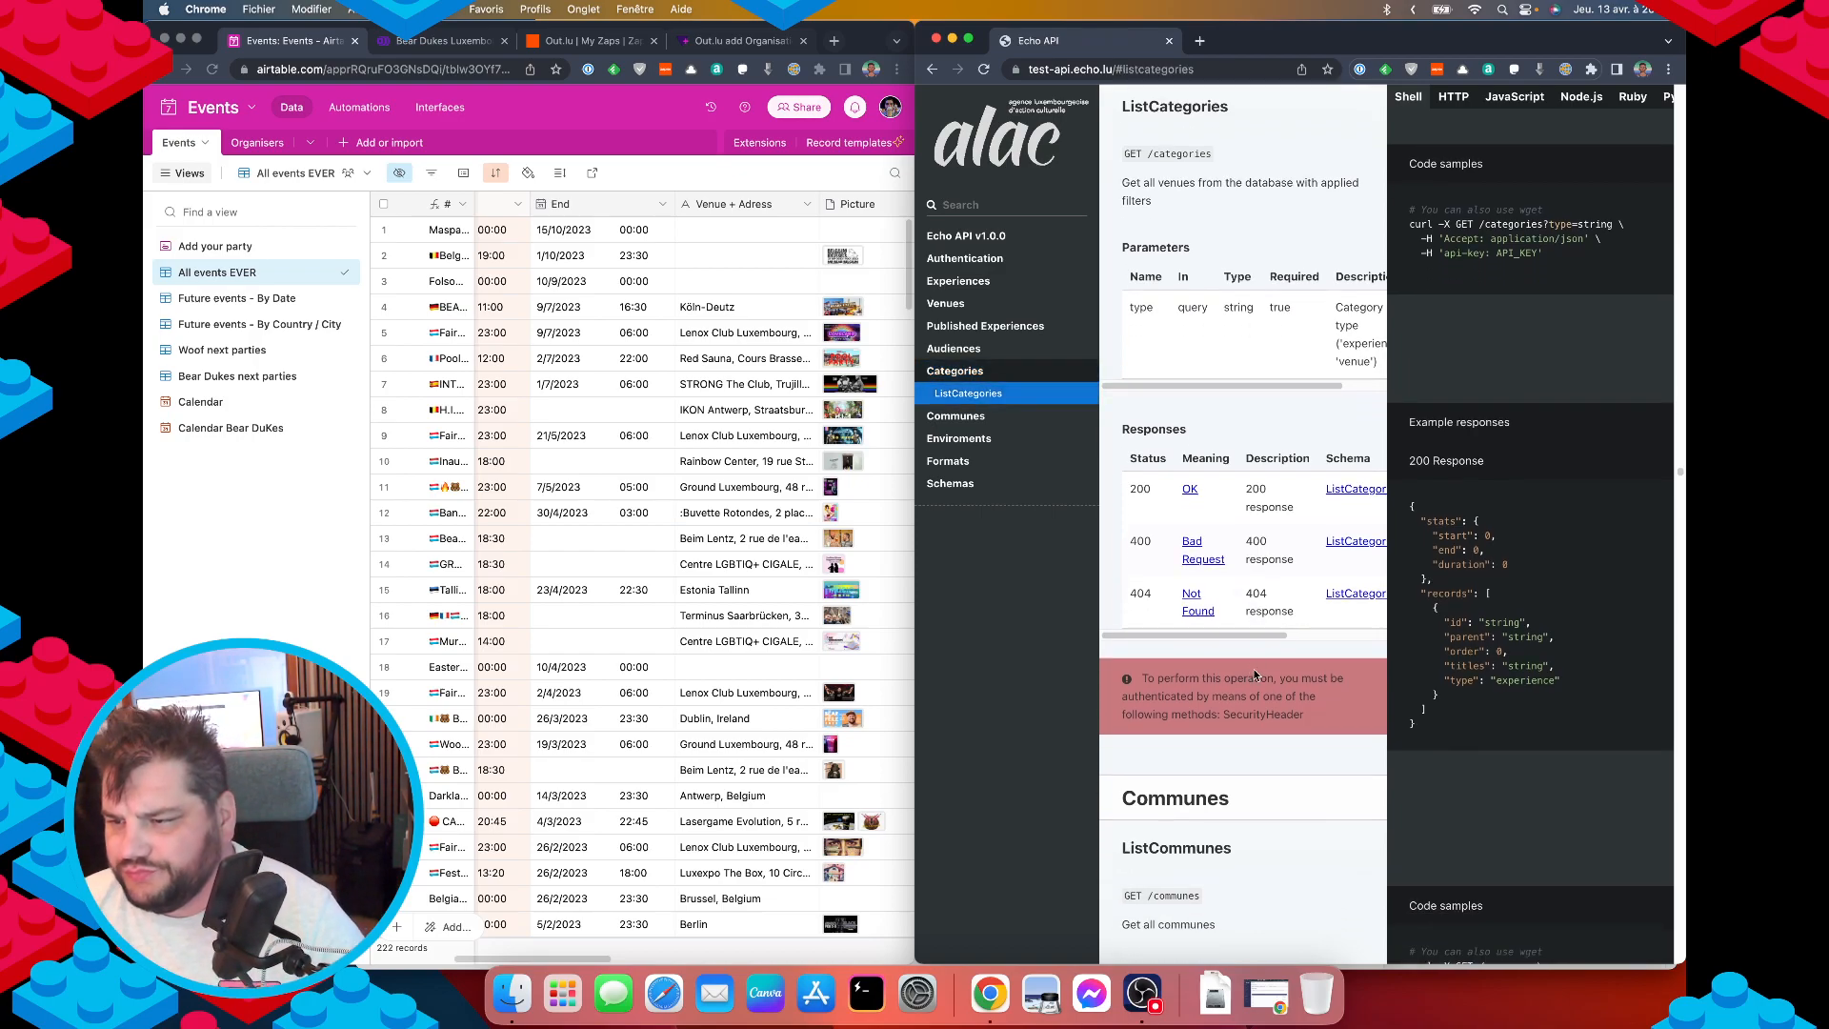
click(1354, 373)
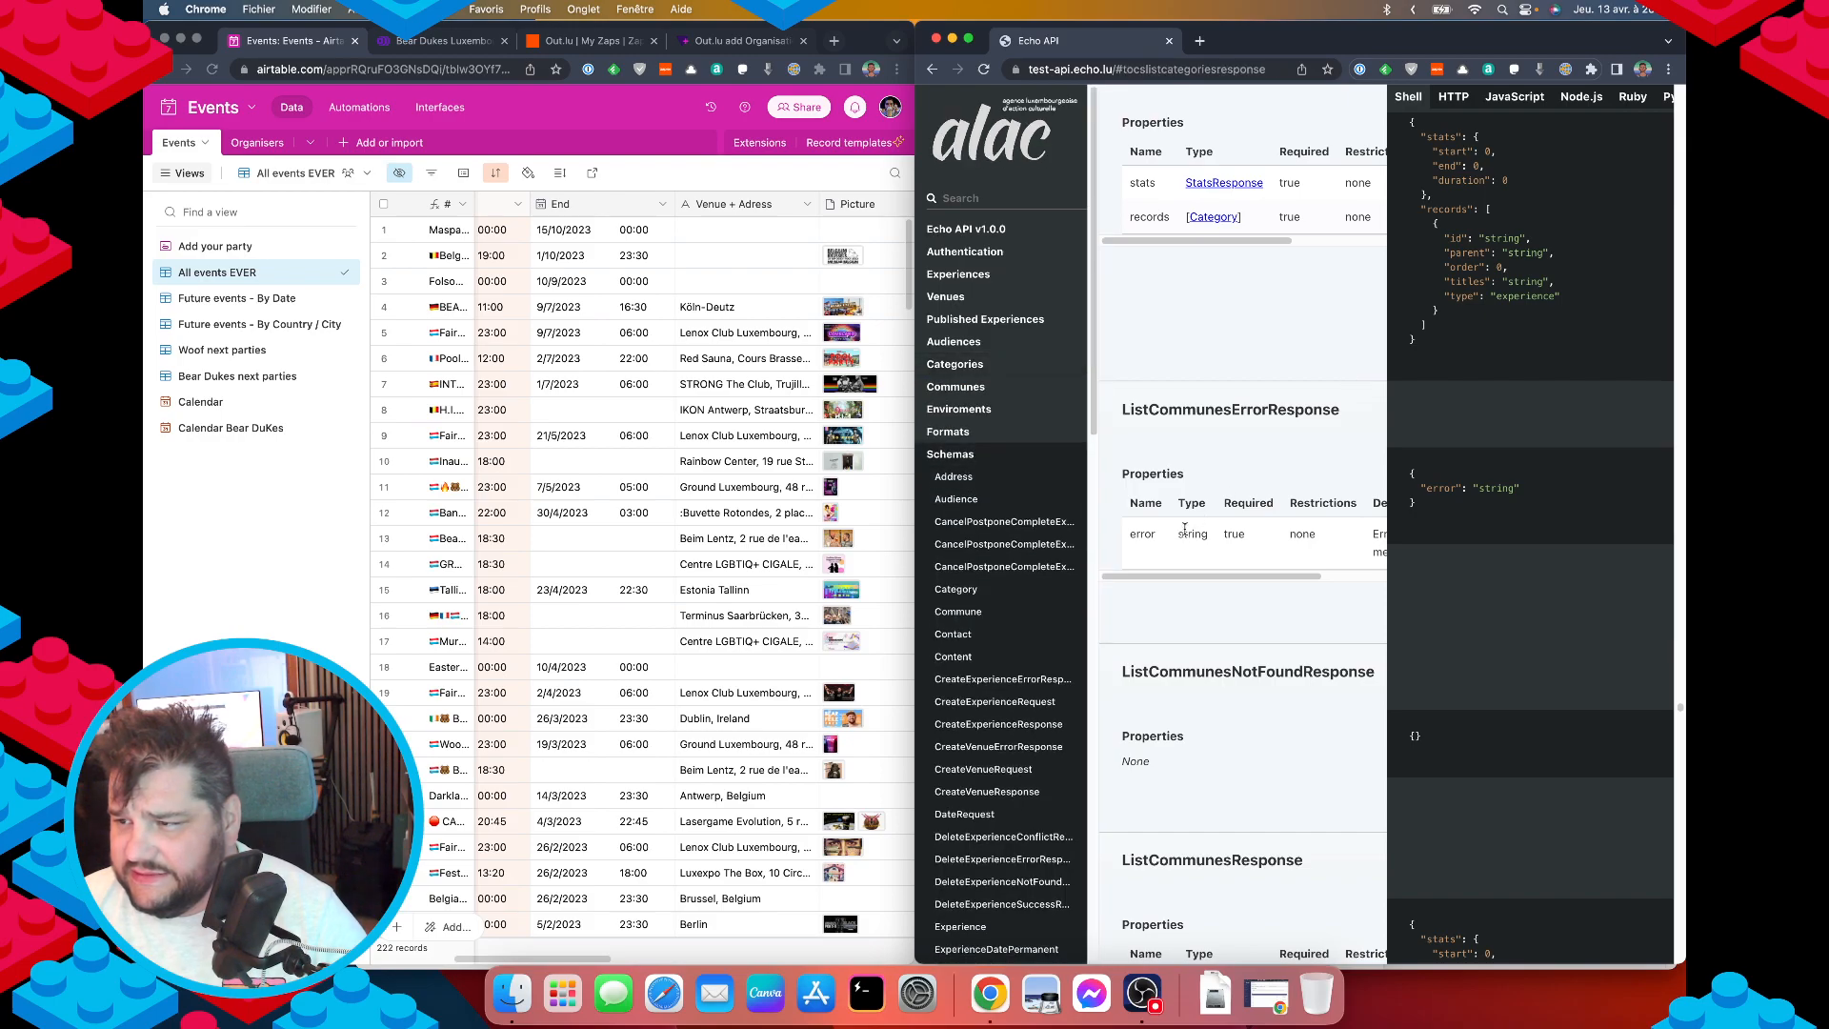
key(super+Left)
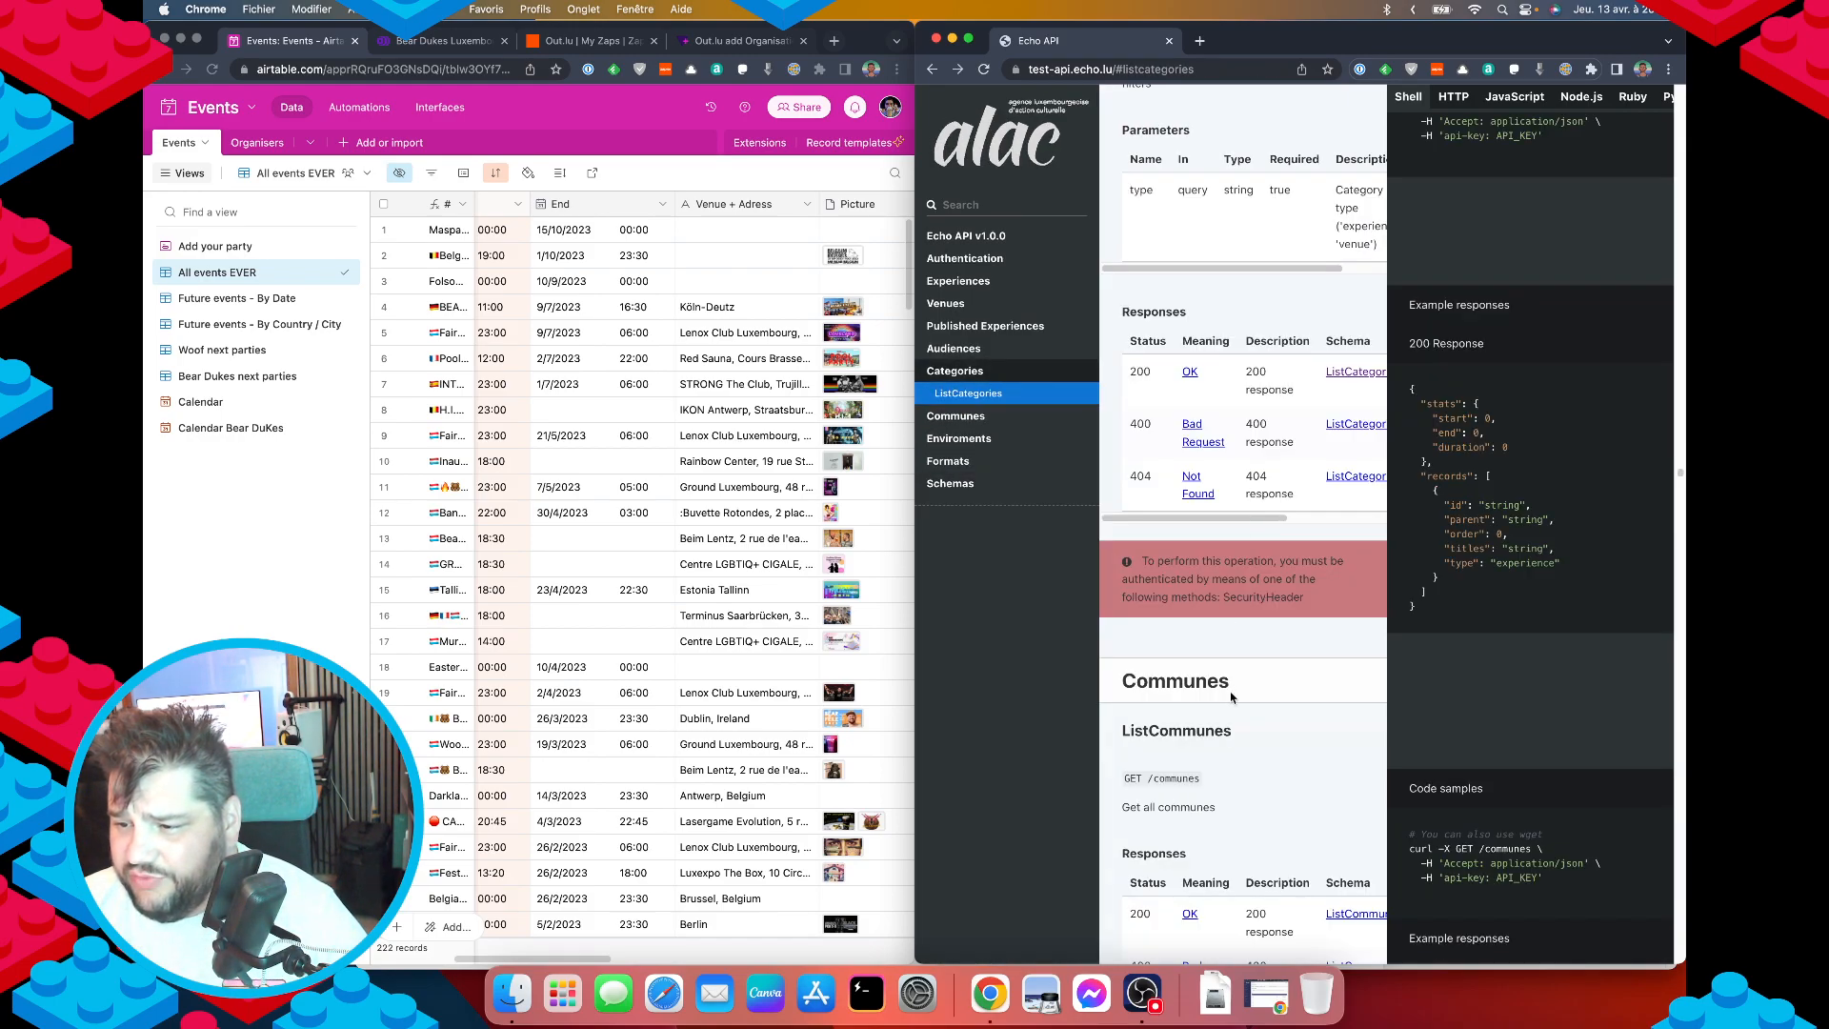
scroll(1248, 684, down, 4)
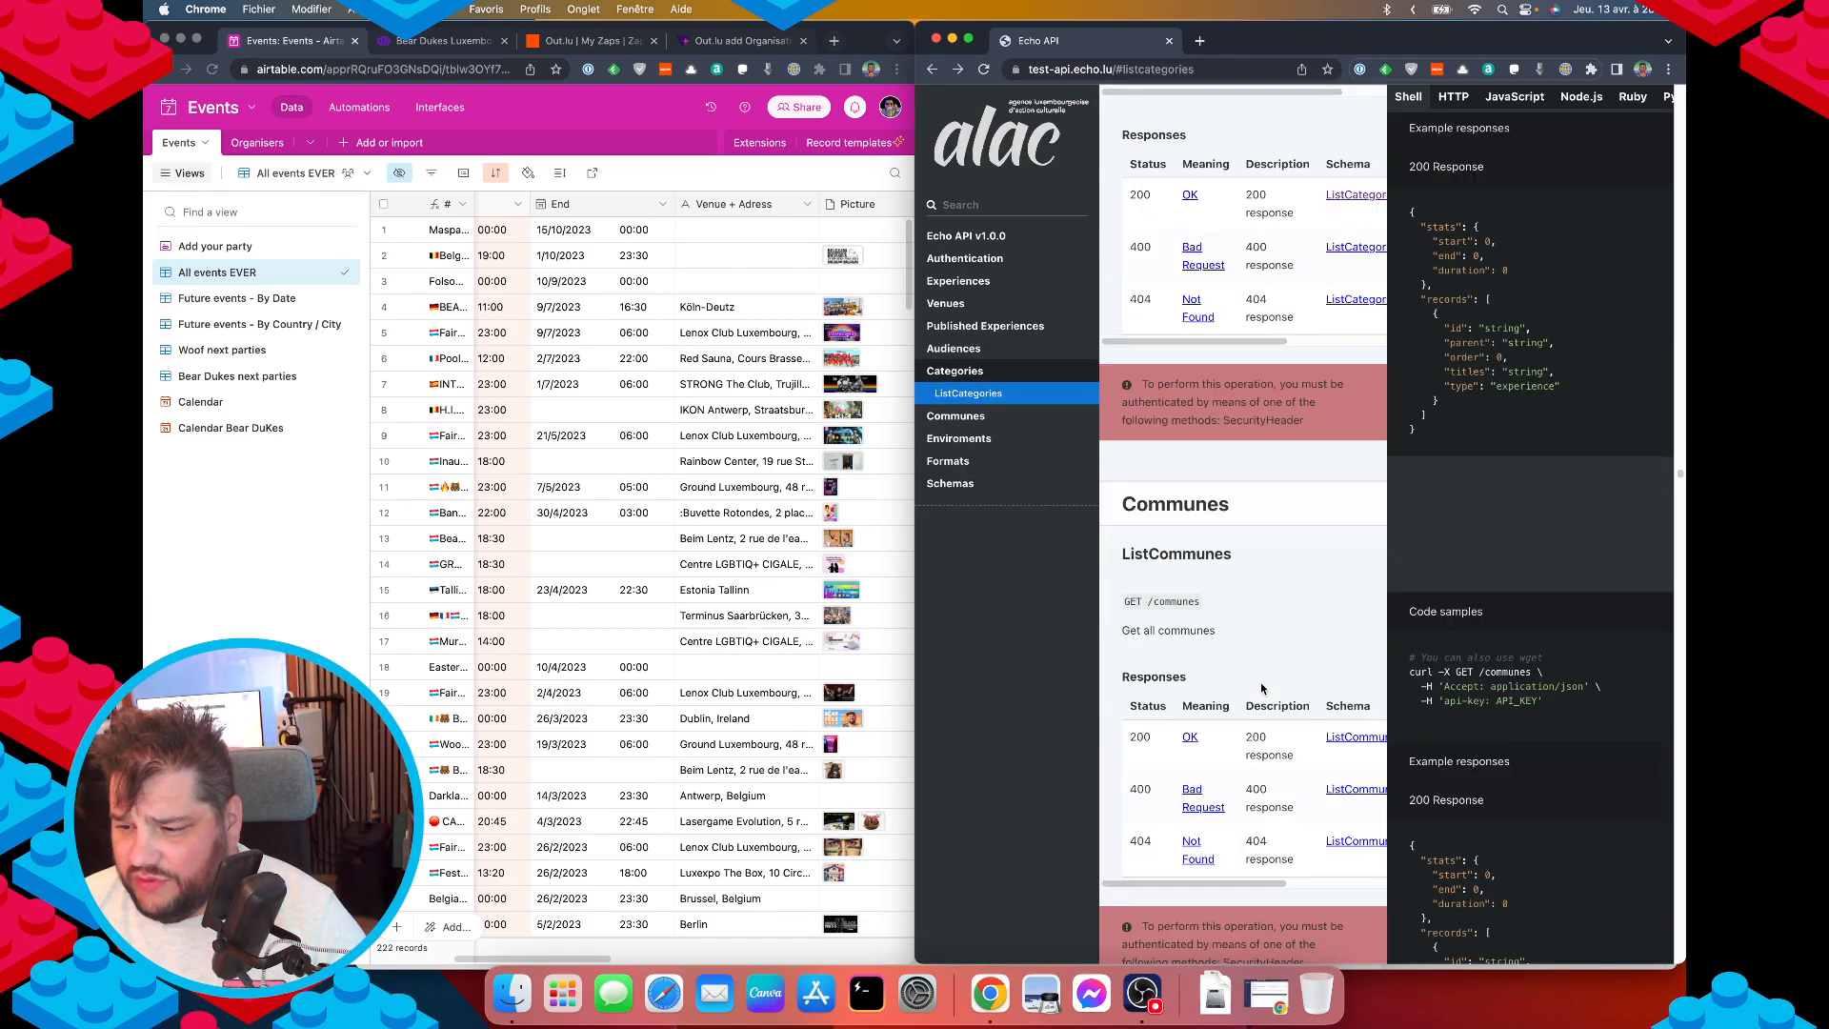
scroll(1261, 682, up, 10)
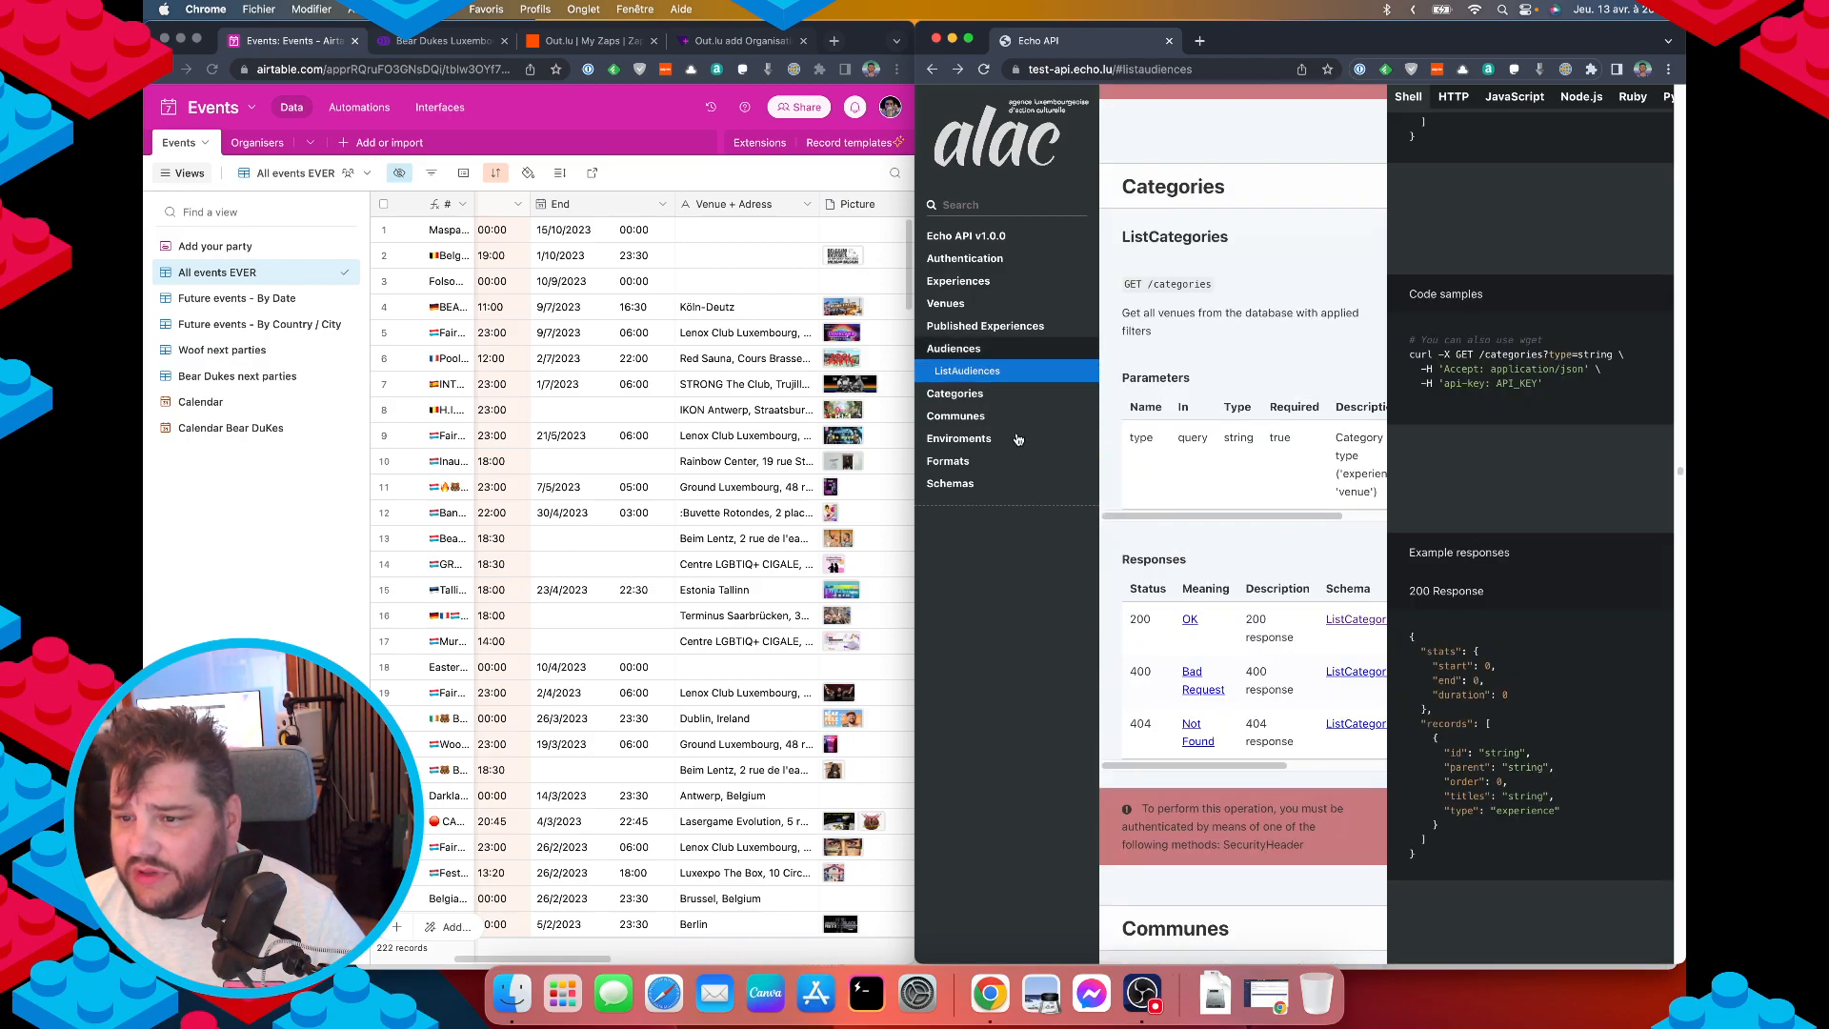
click(966, 394)
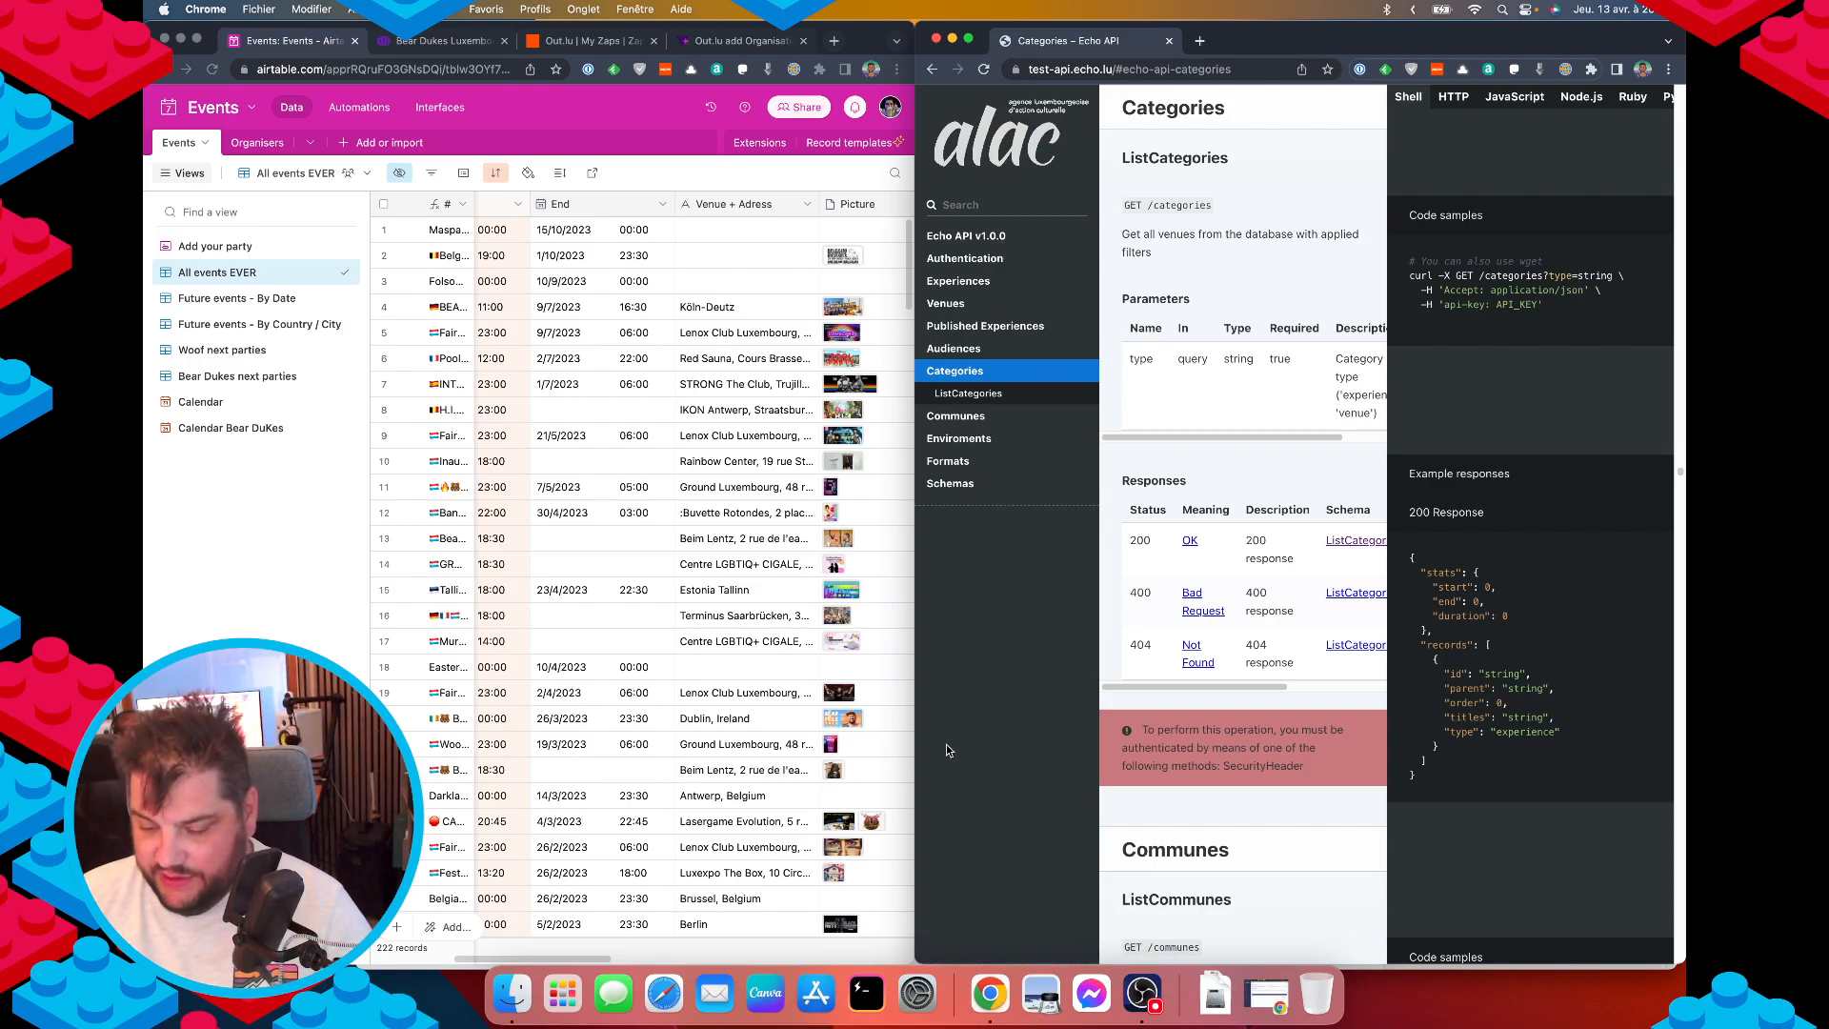
key(F4)
Swipe back and forth through the Launchpad pages of installed apps.
scroll(962, 703, right, 5)
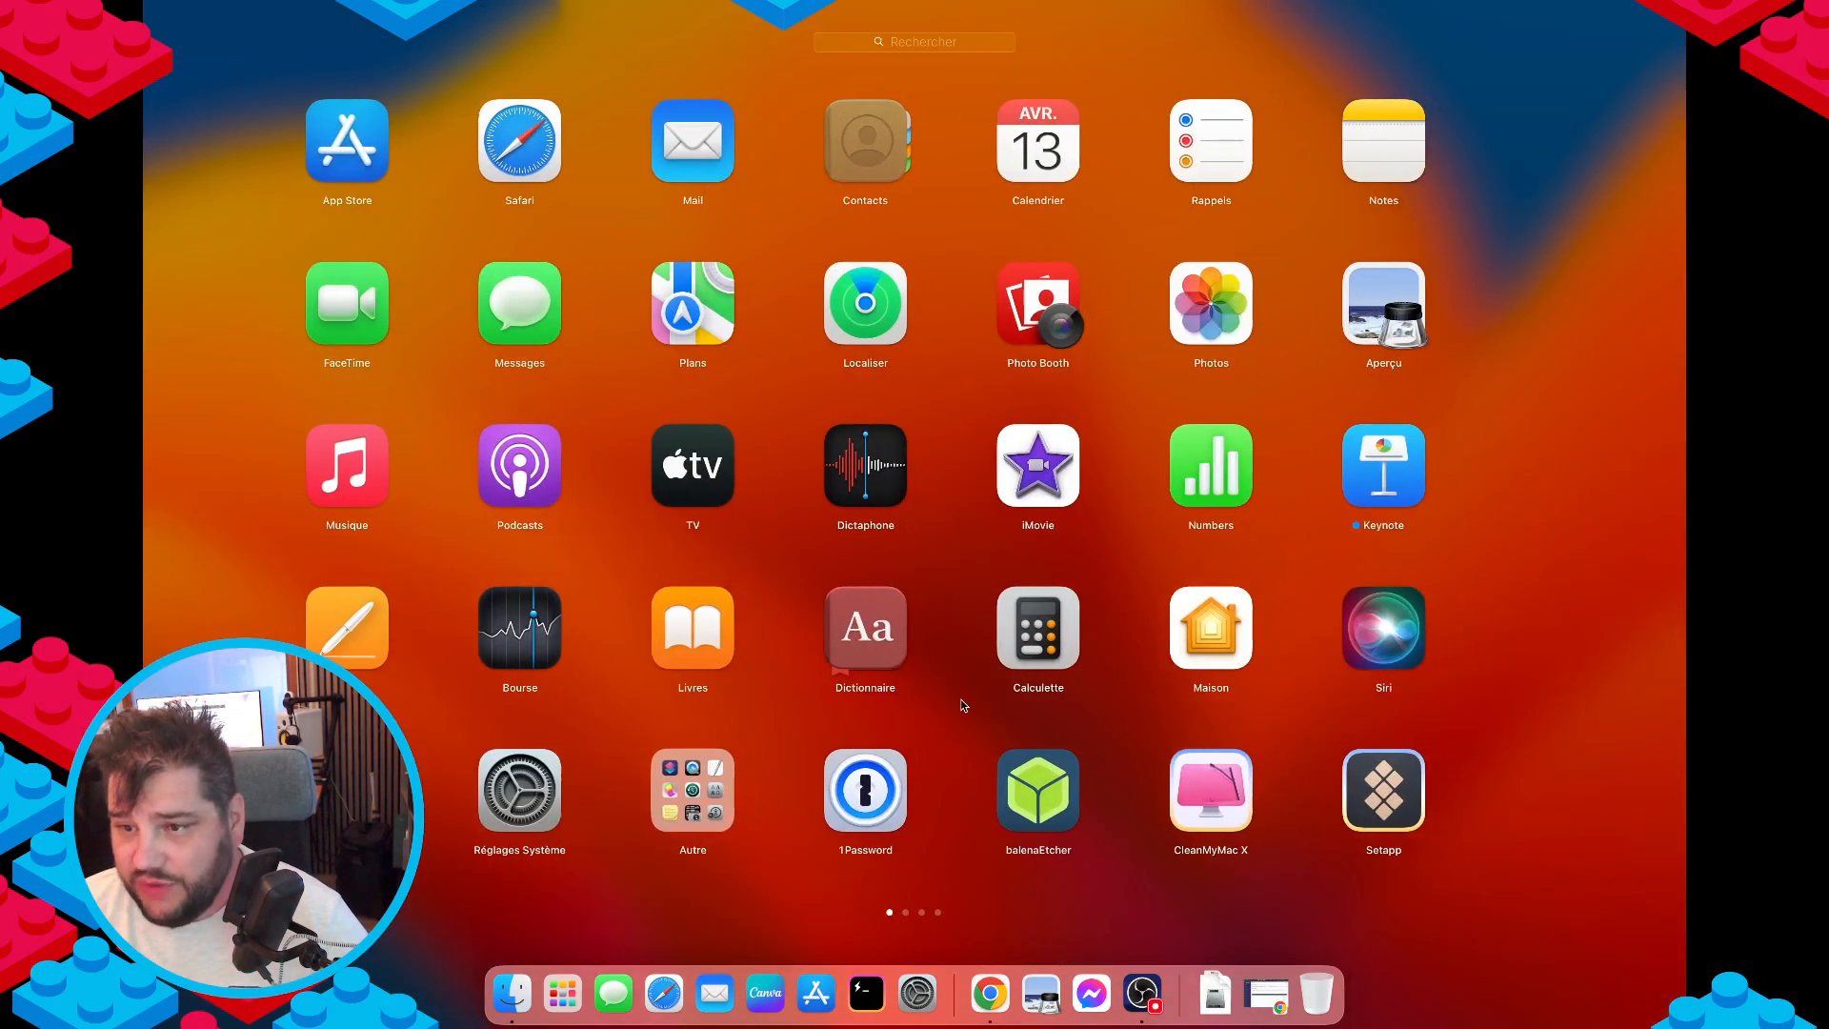
scroll(962, 705, right, 10)
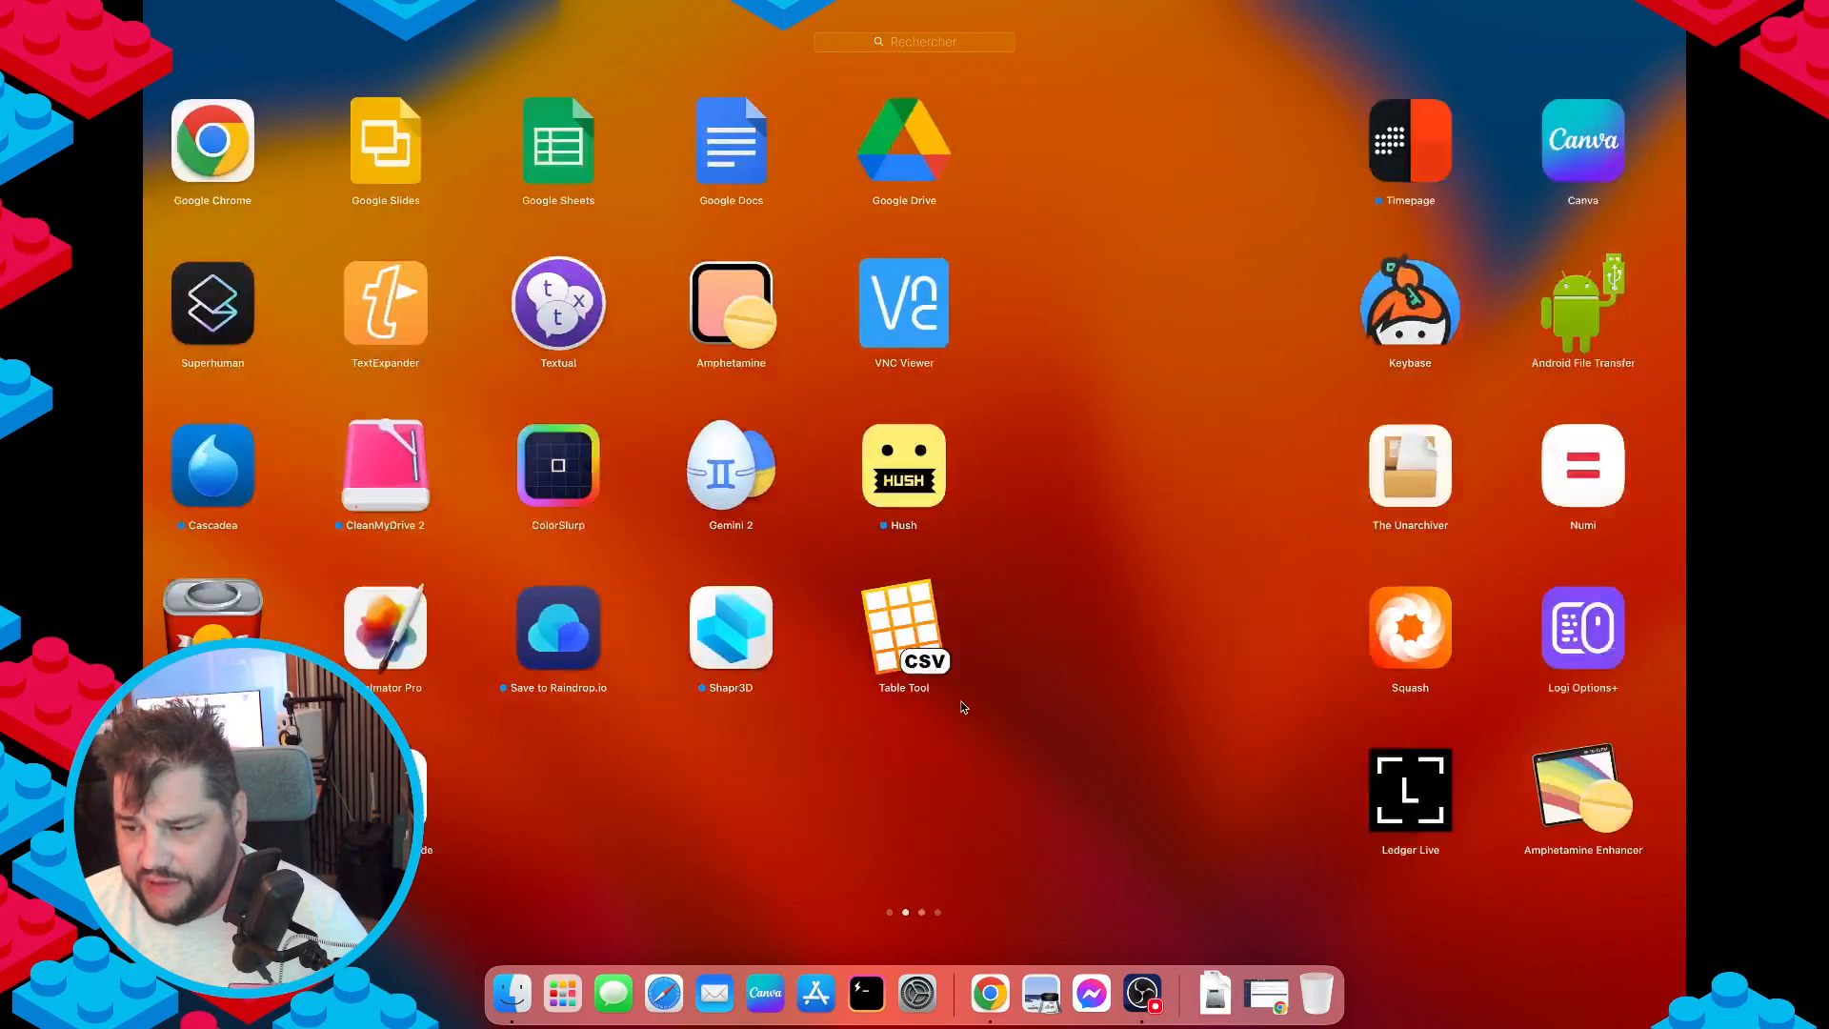
scroll(961, 702, right, 2)
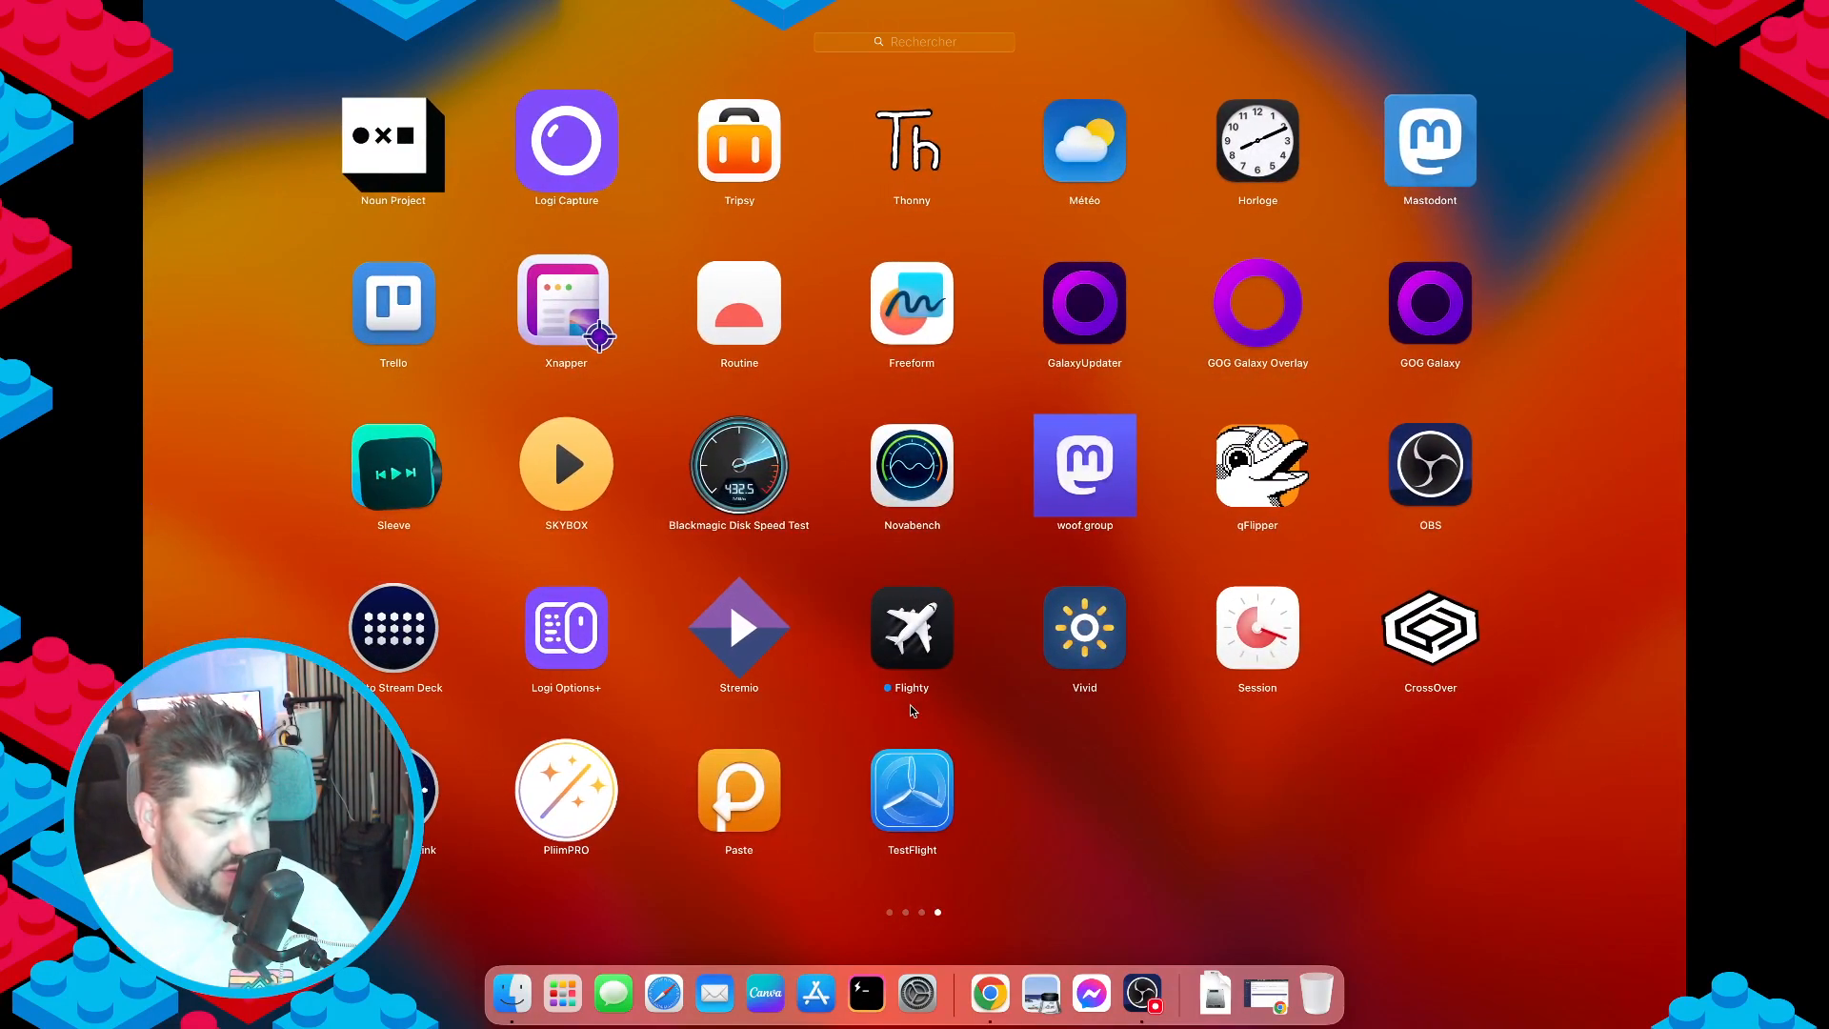
scroll(910, 705, left, 1)
scroll(908, 705, left, 2)
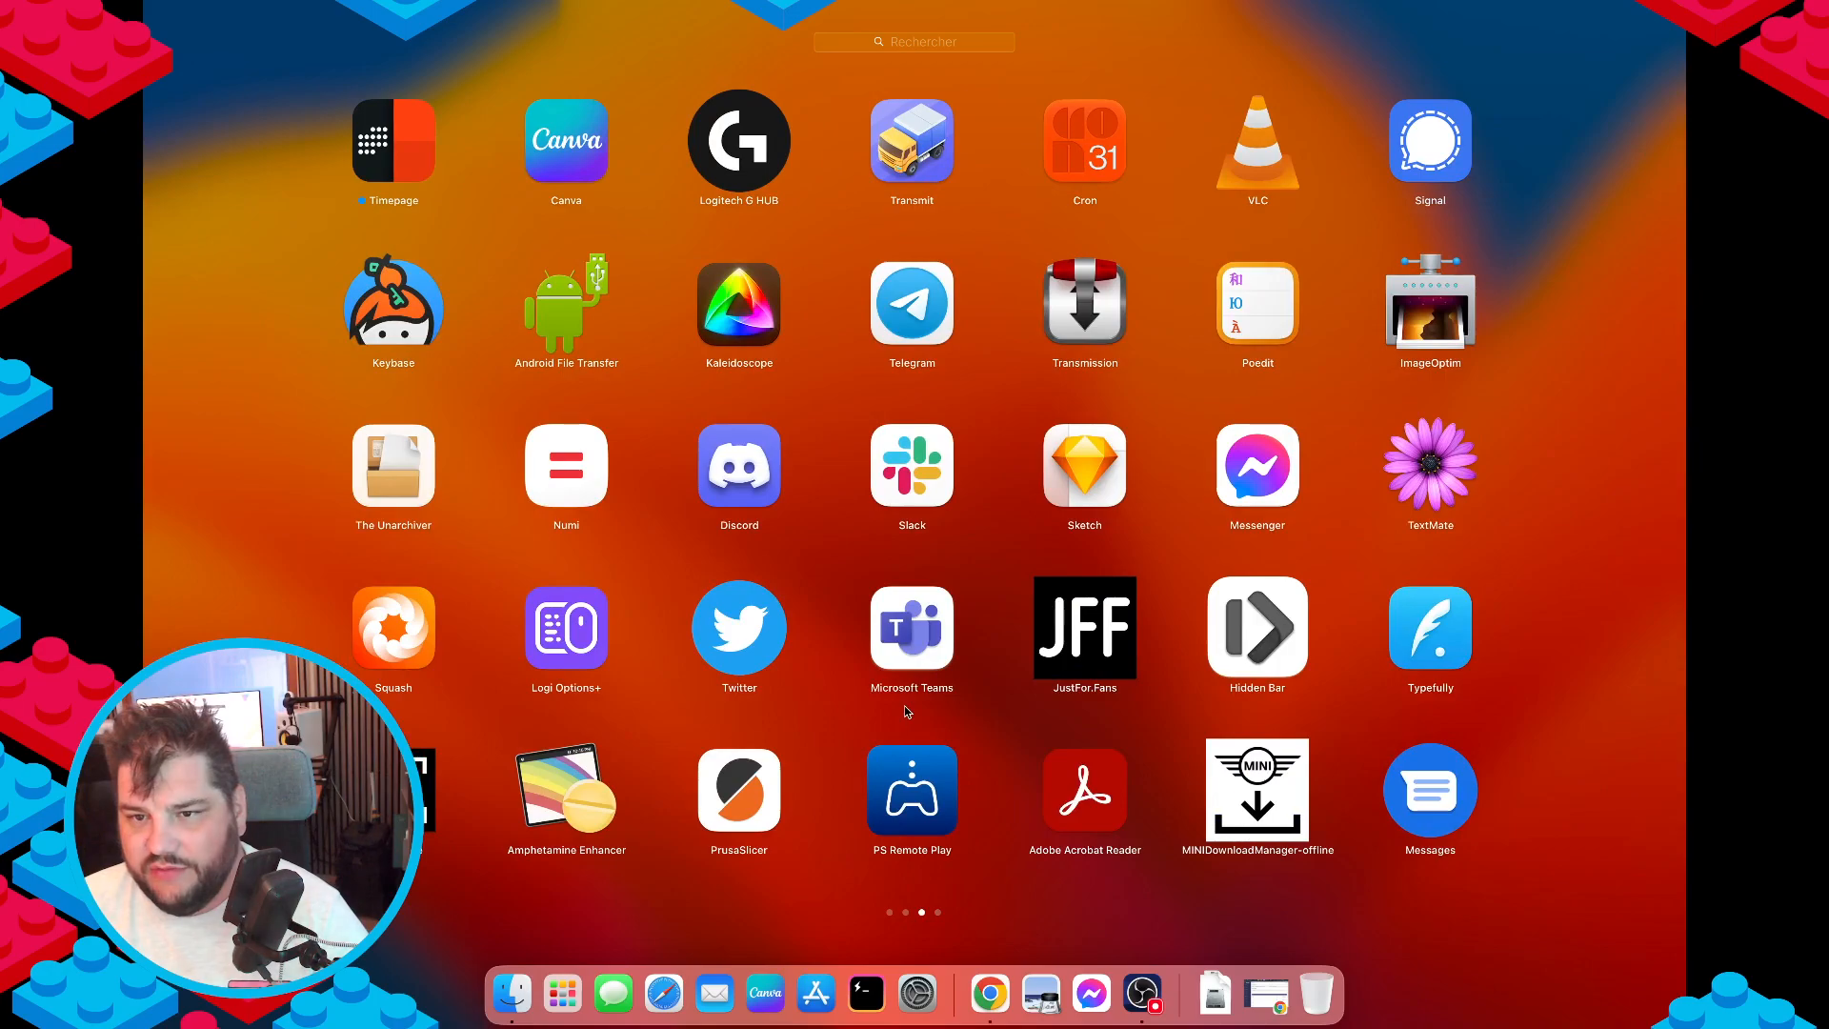
scroll(900, 711, left, 2)
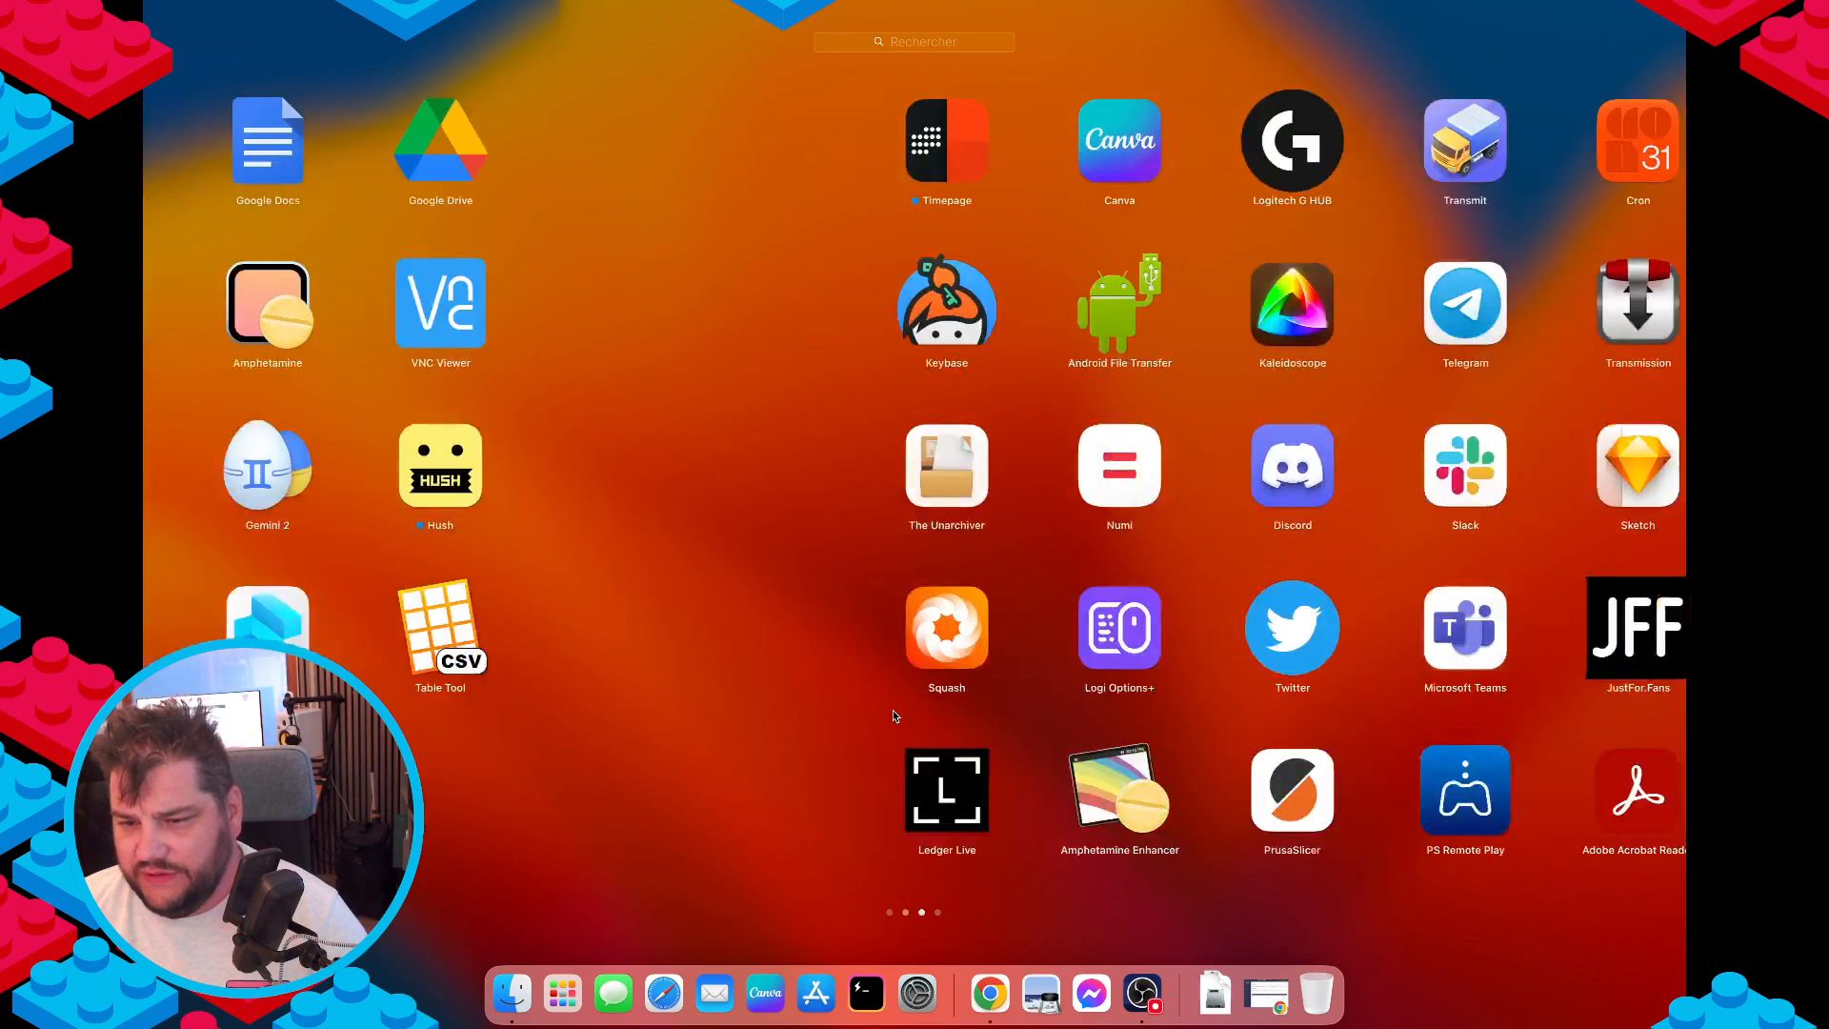
scroll(893, 707, left, 2)
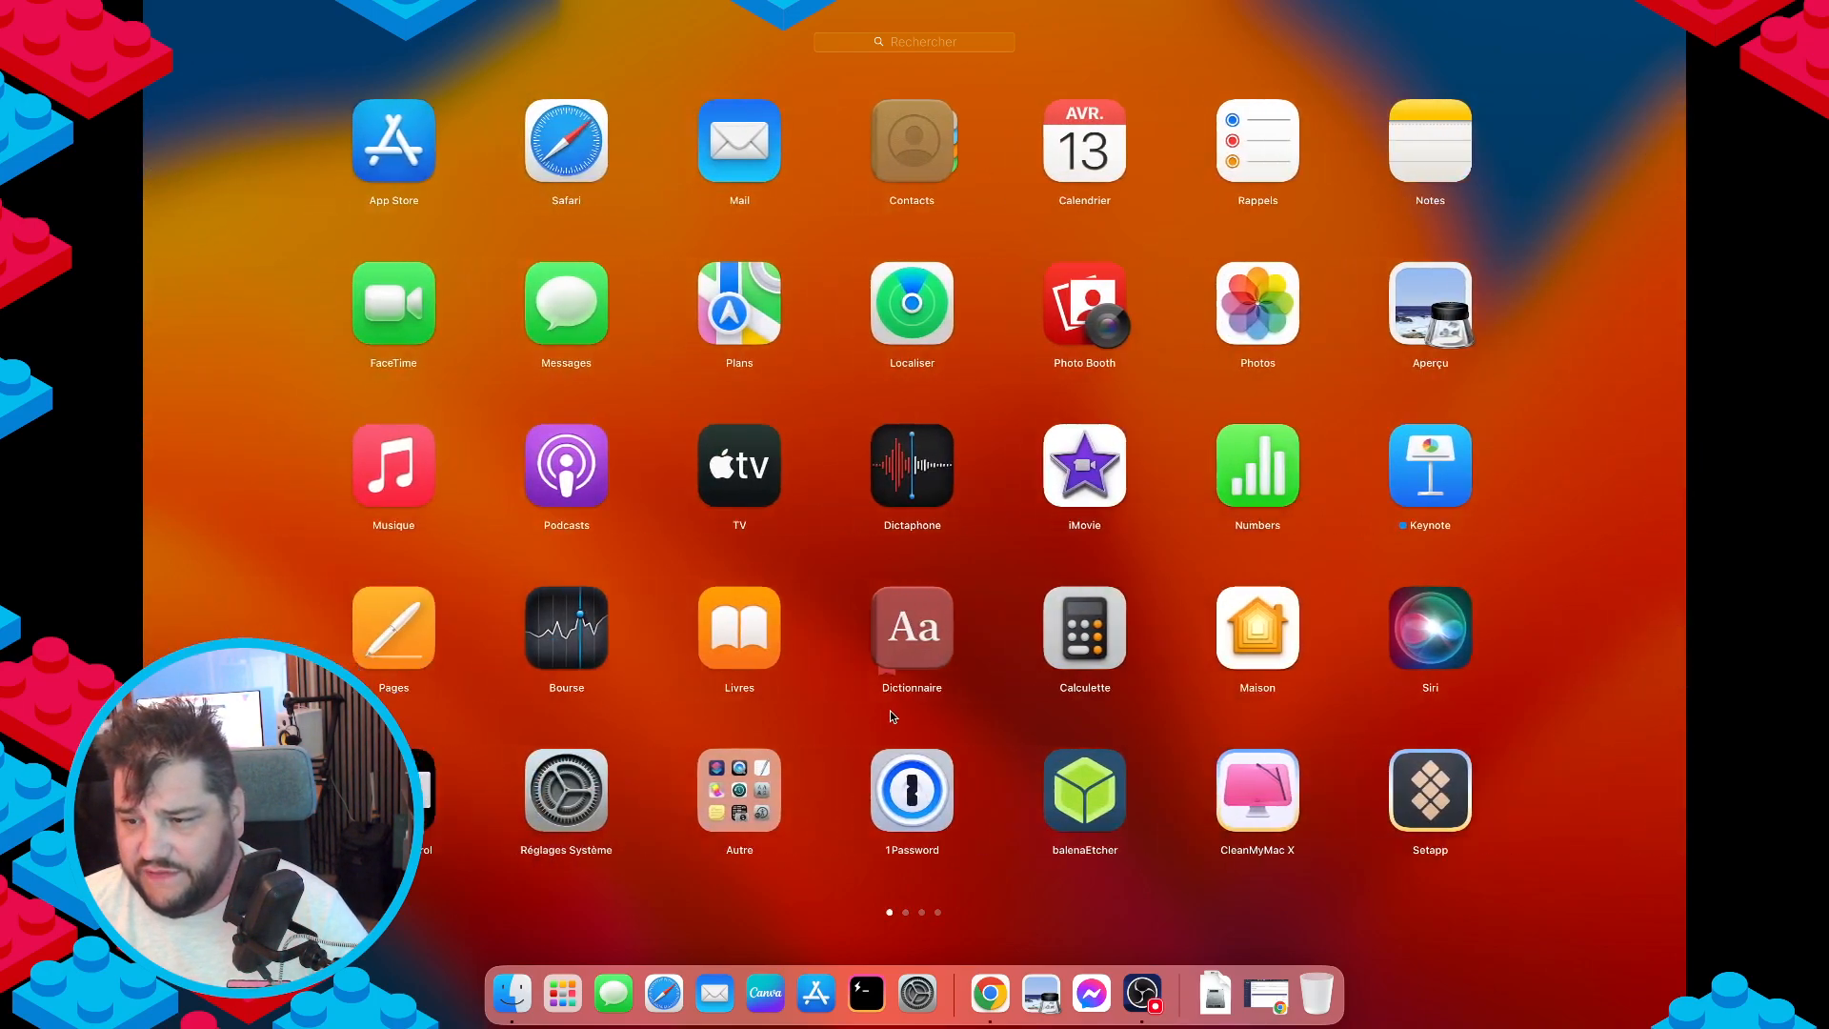
scroll(893, 716, right, 3)
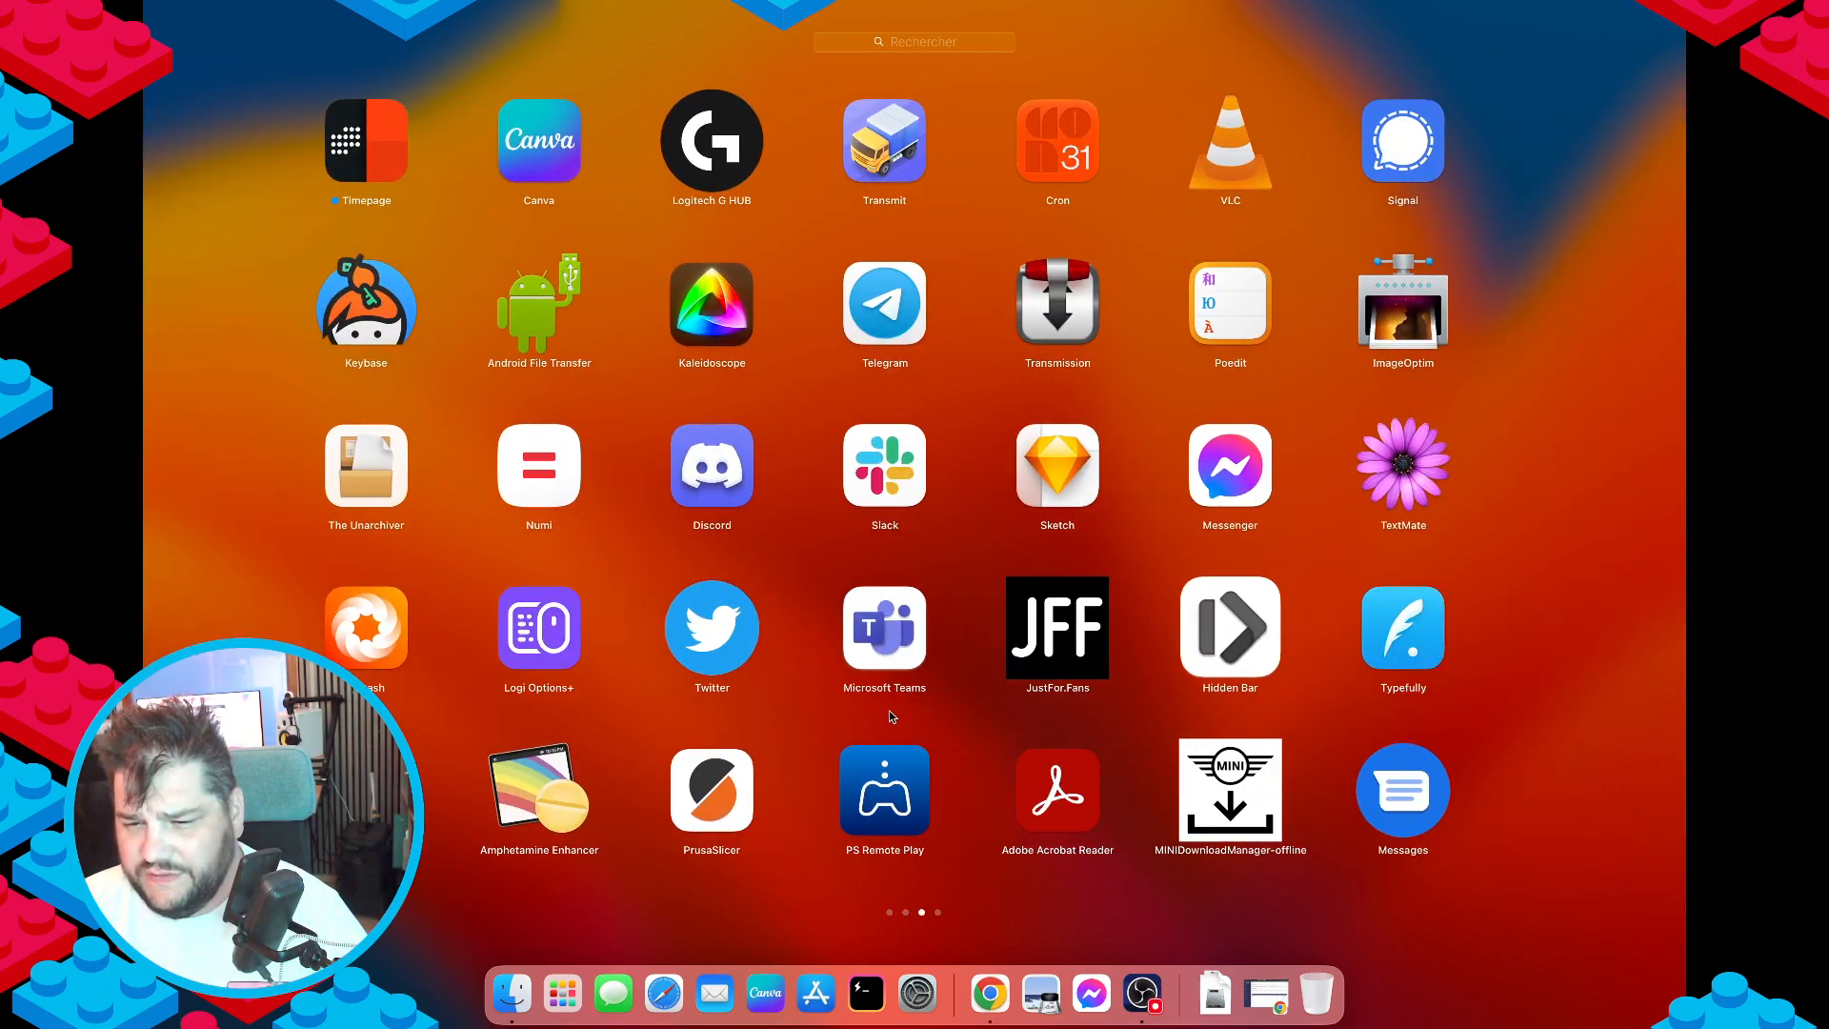
scroll(890, 716, right, 1)
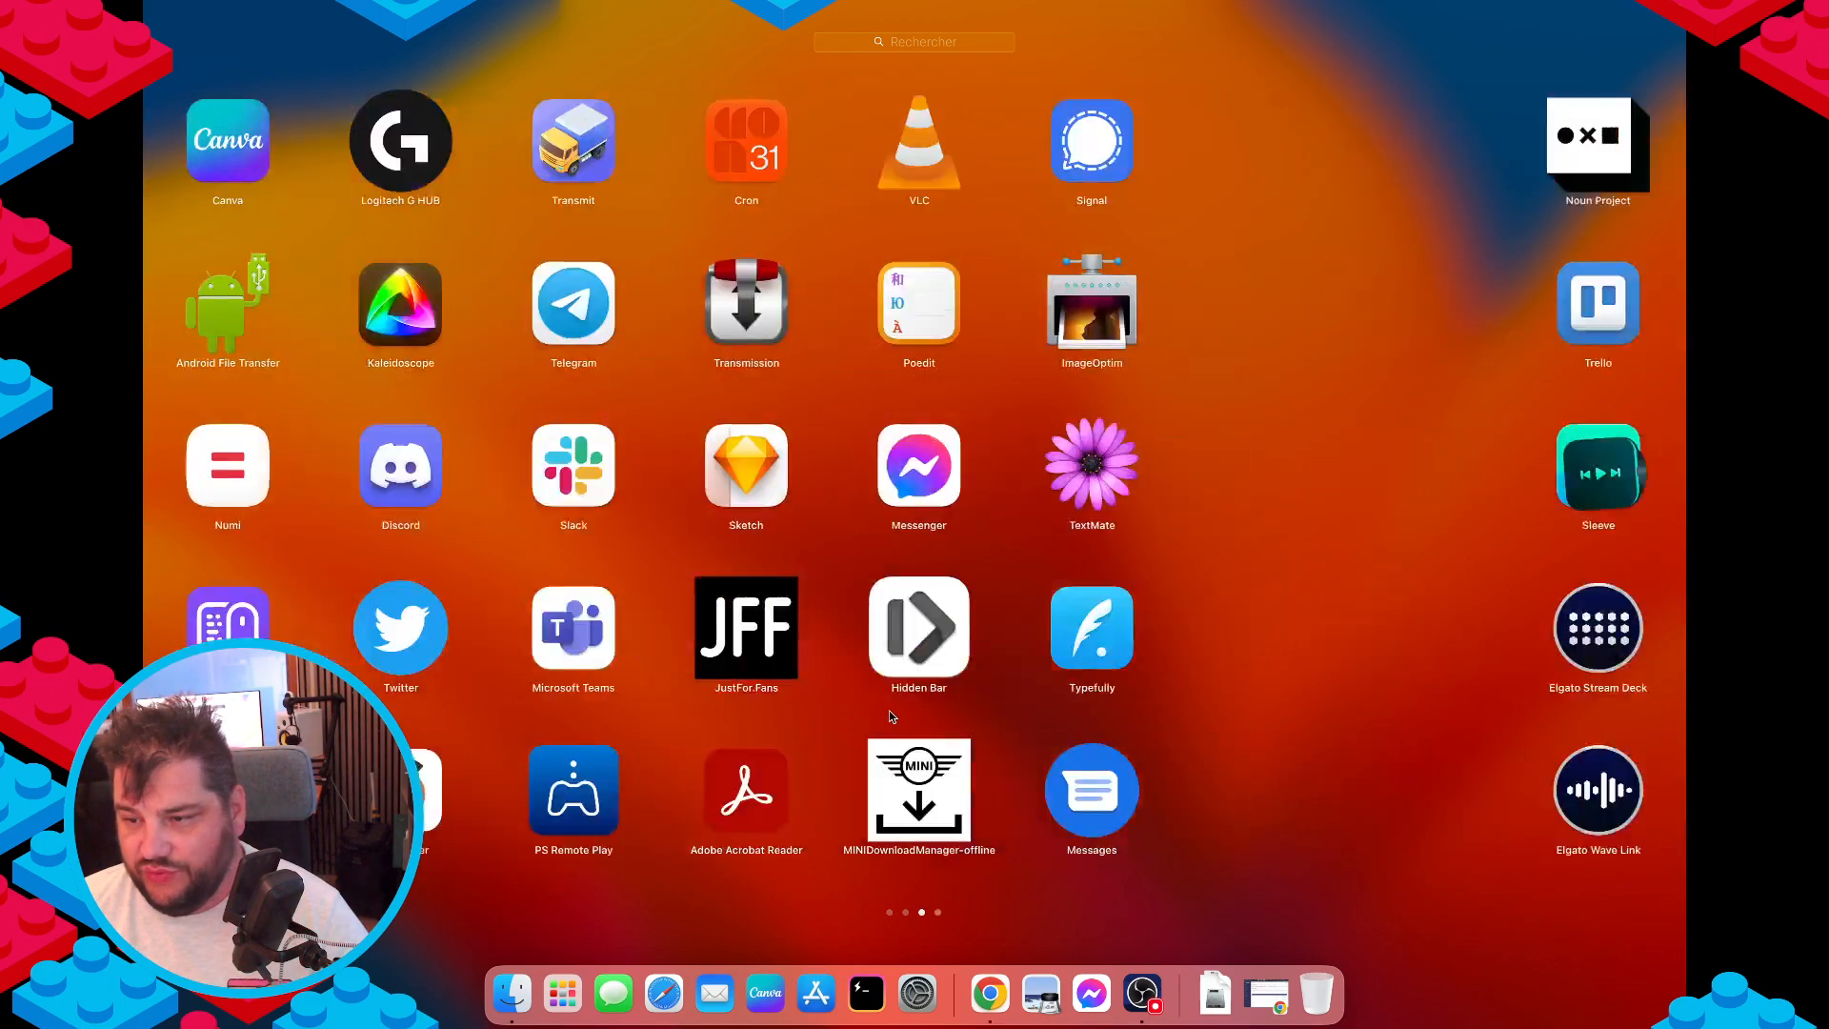
scroll(1003, 750, right, 1)
Leave Launchpad and jump the Echo API docs to the Authentication section.
click(1003, 751)
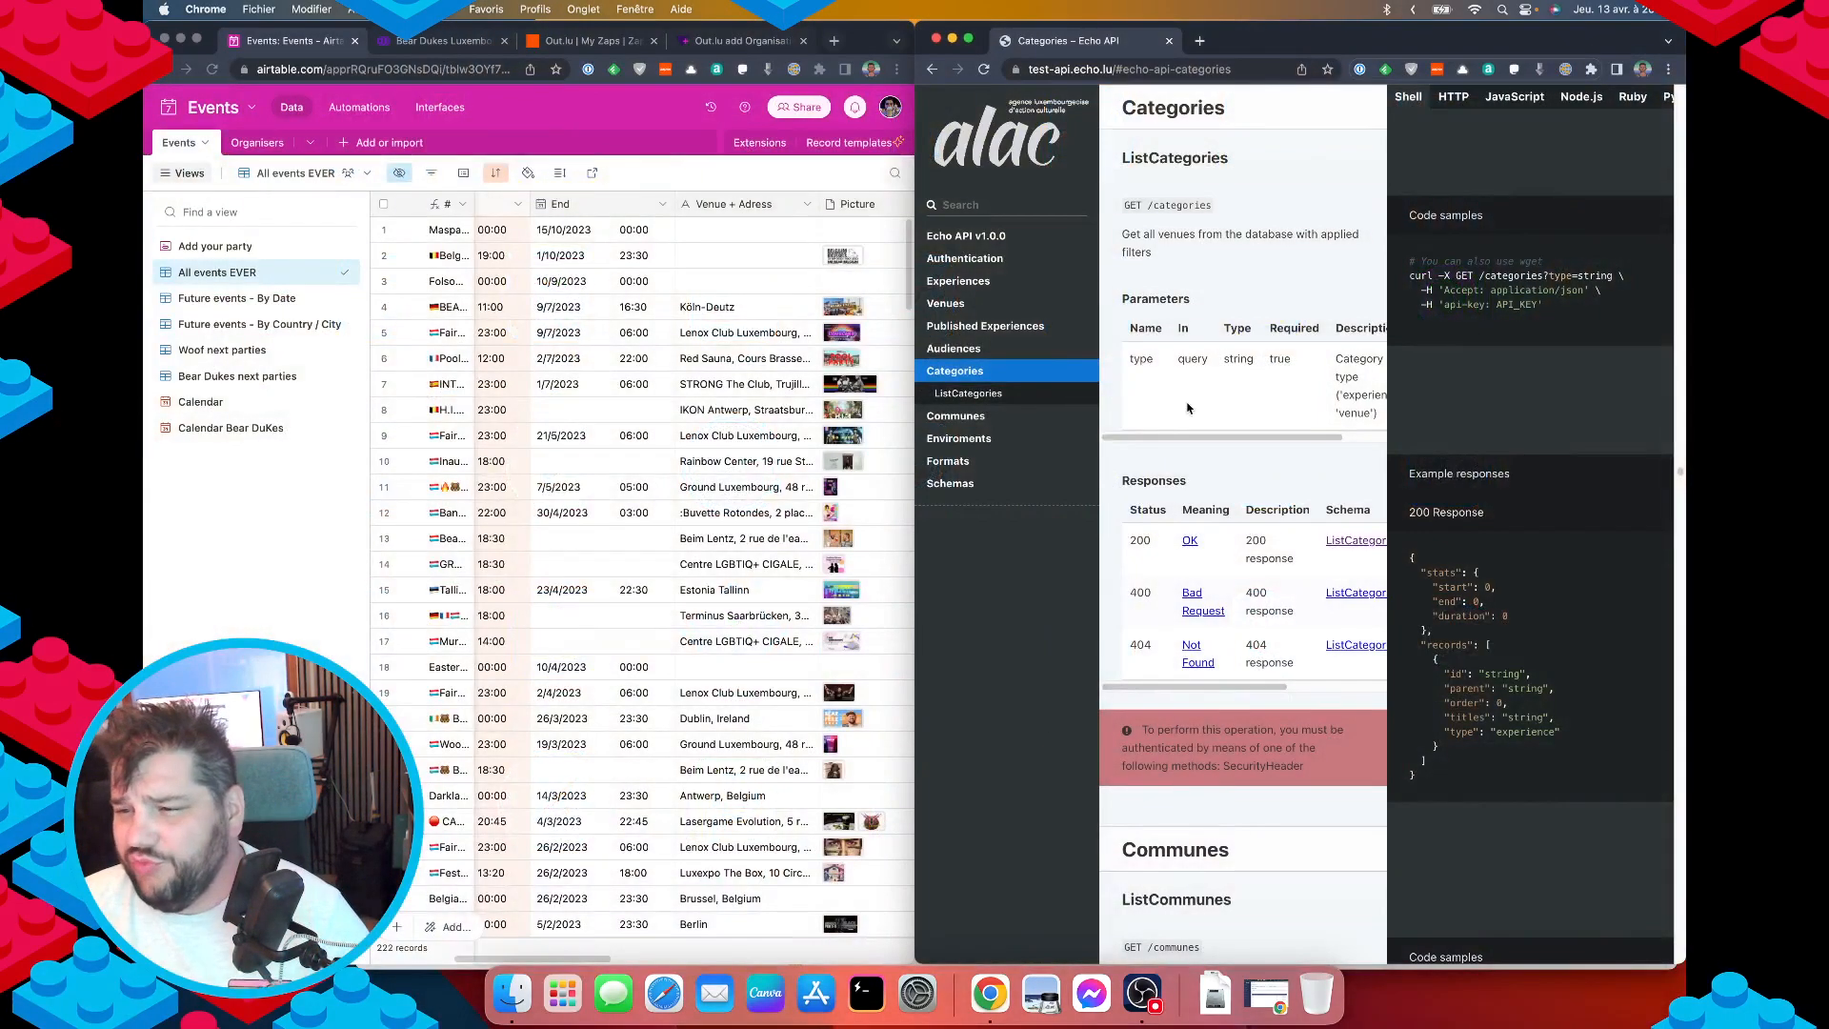
click(1004, 237)
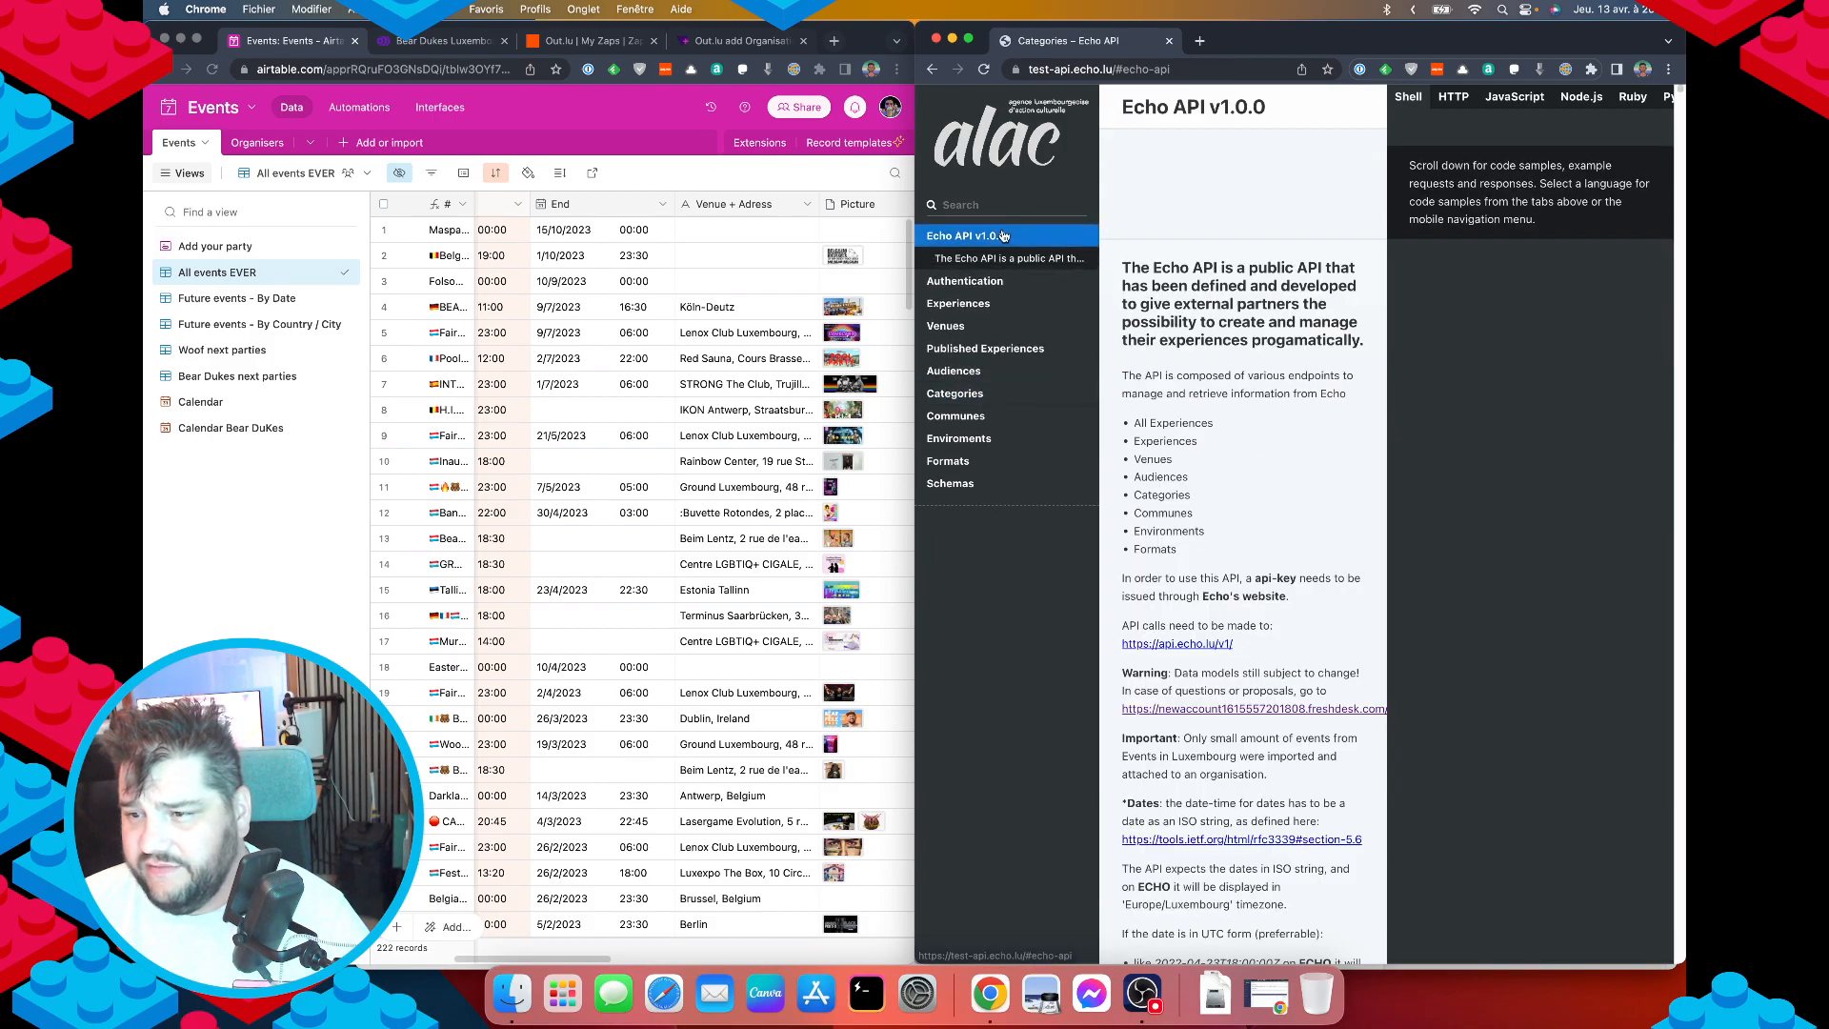
click(965, 278)
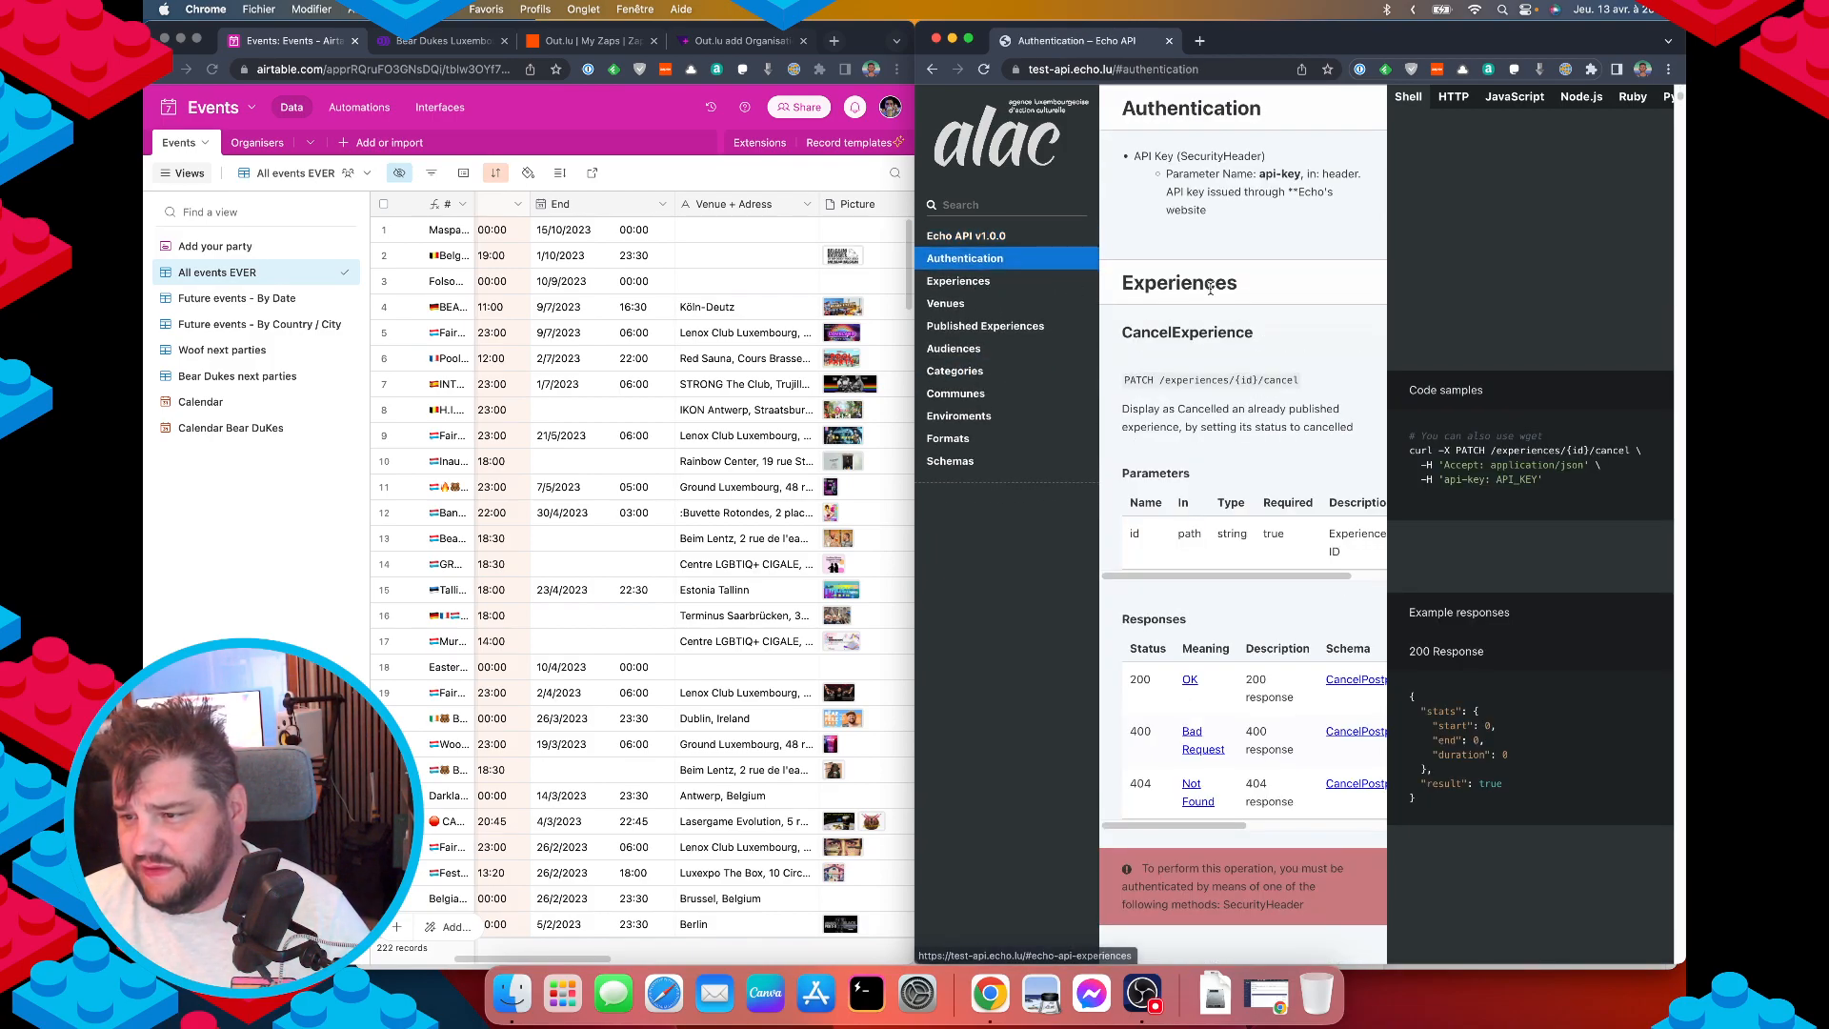
scroll(1162, 428, up, 10)
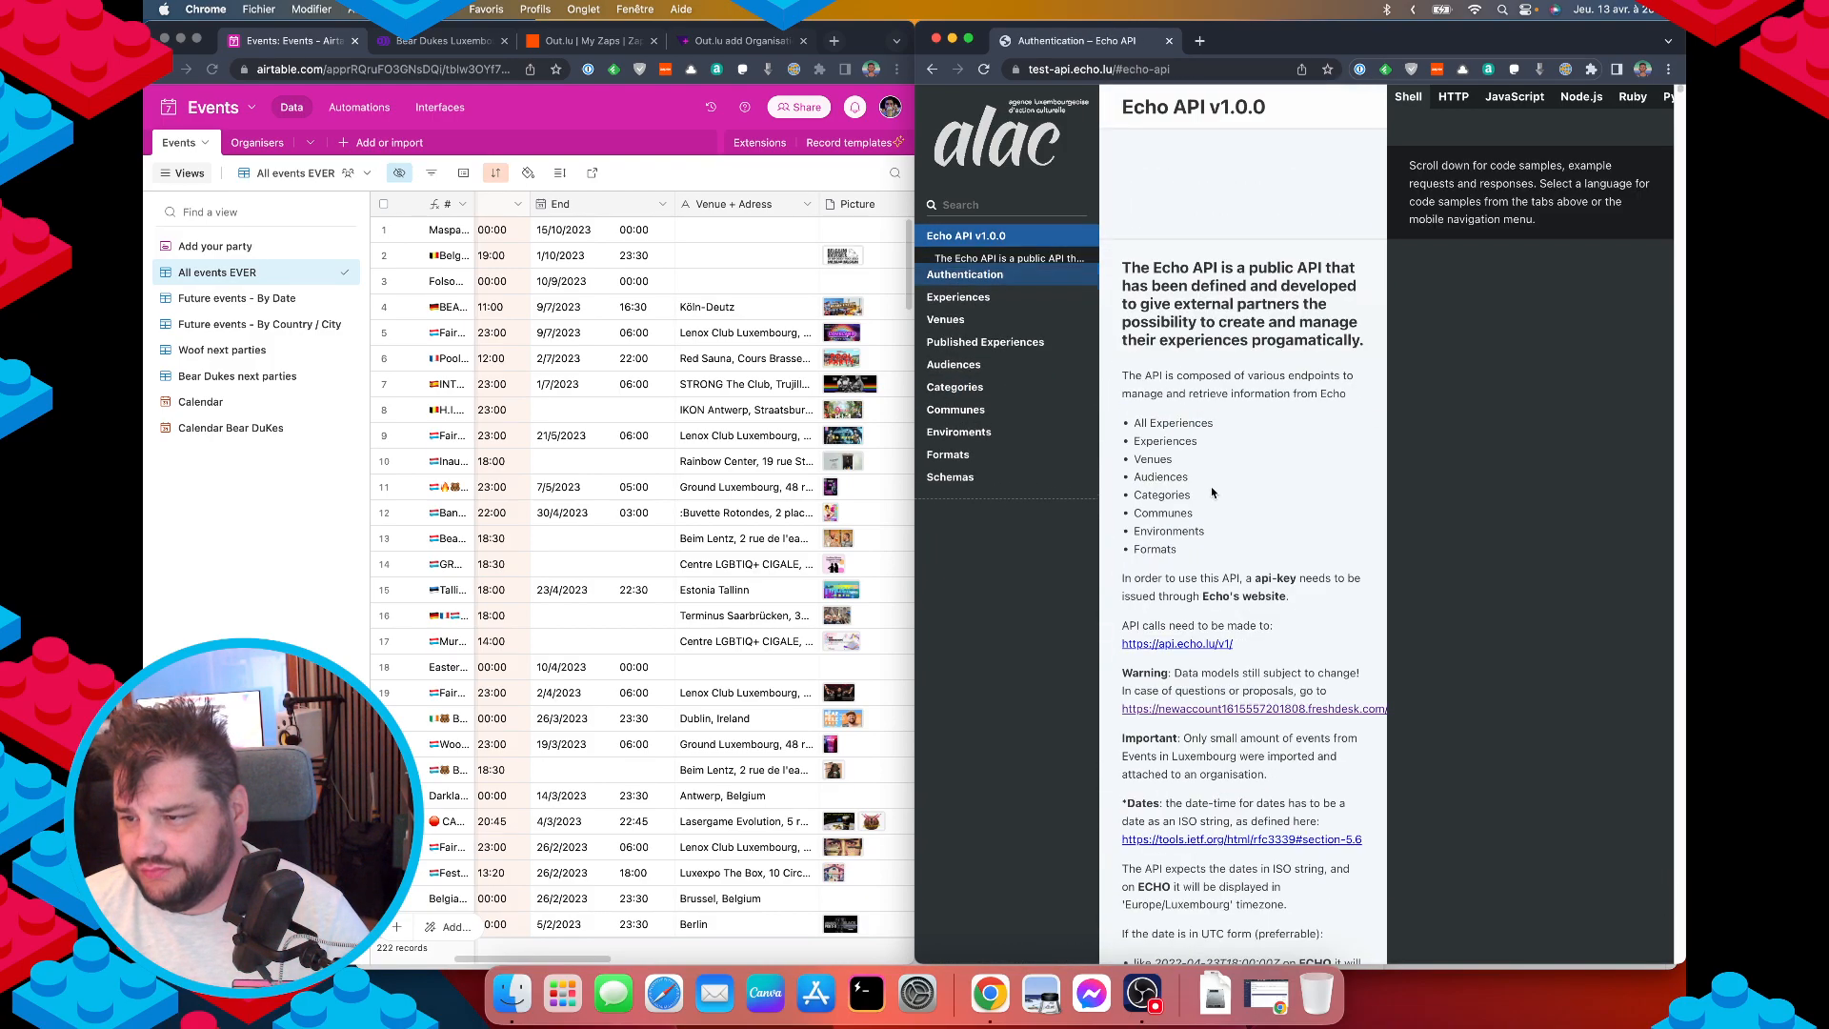
scroll(1210, 515, down, 1)
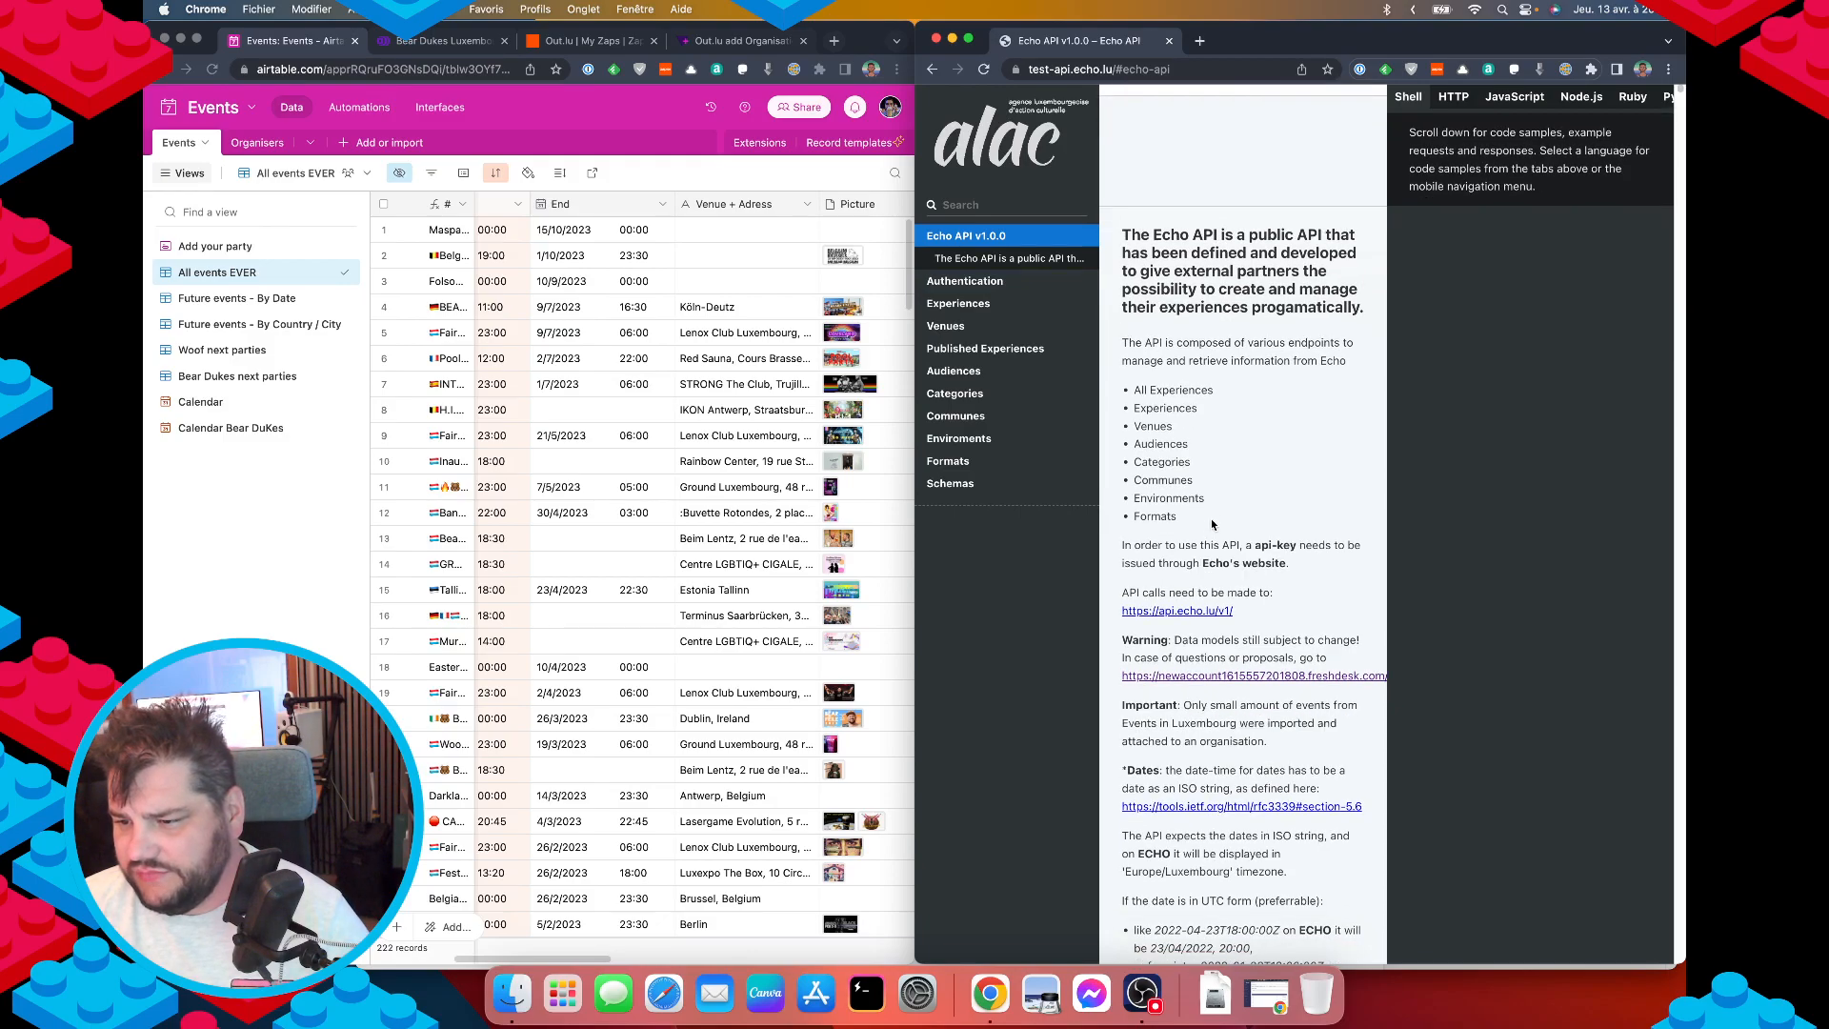
Copy the api.echo.lu base URL and load it in a new tab, getting 'API TOKEN NOT VALID'.
right_click(1173, 615)
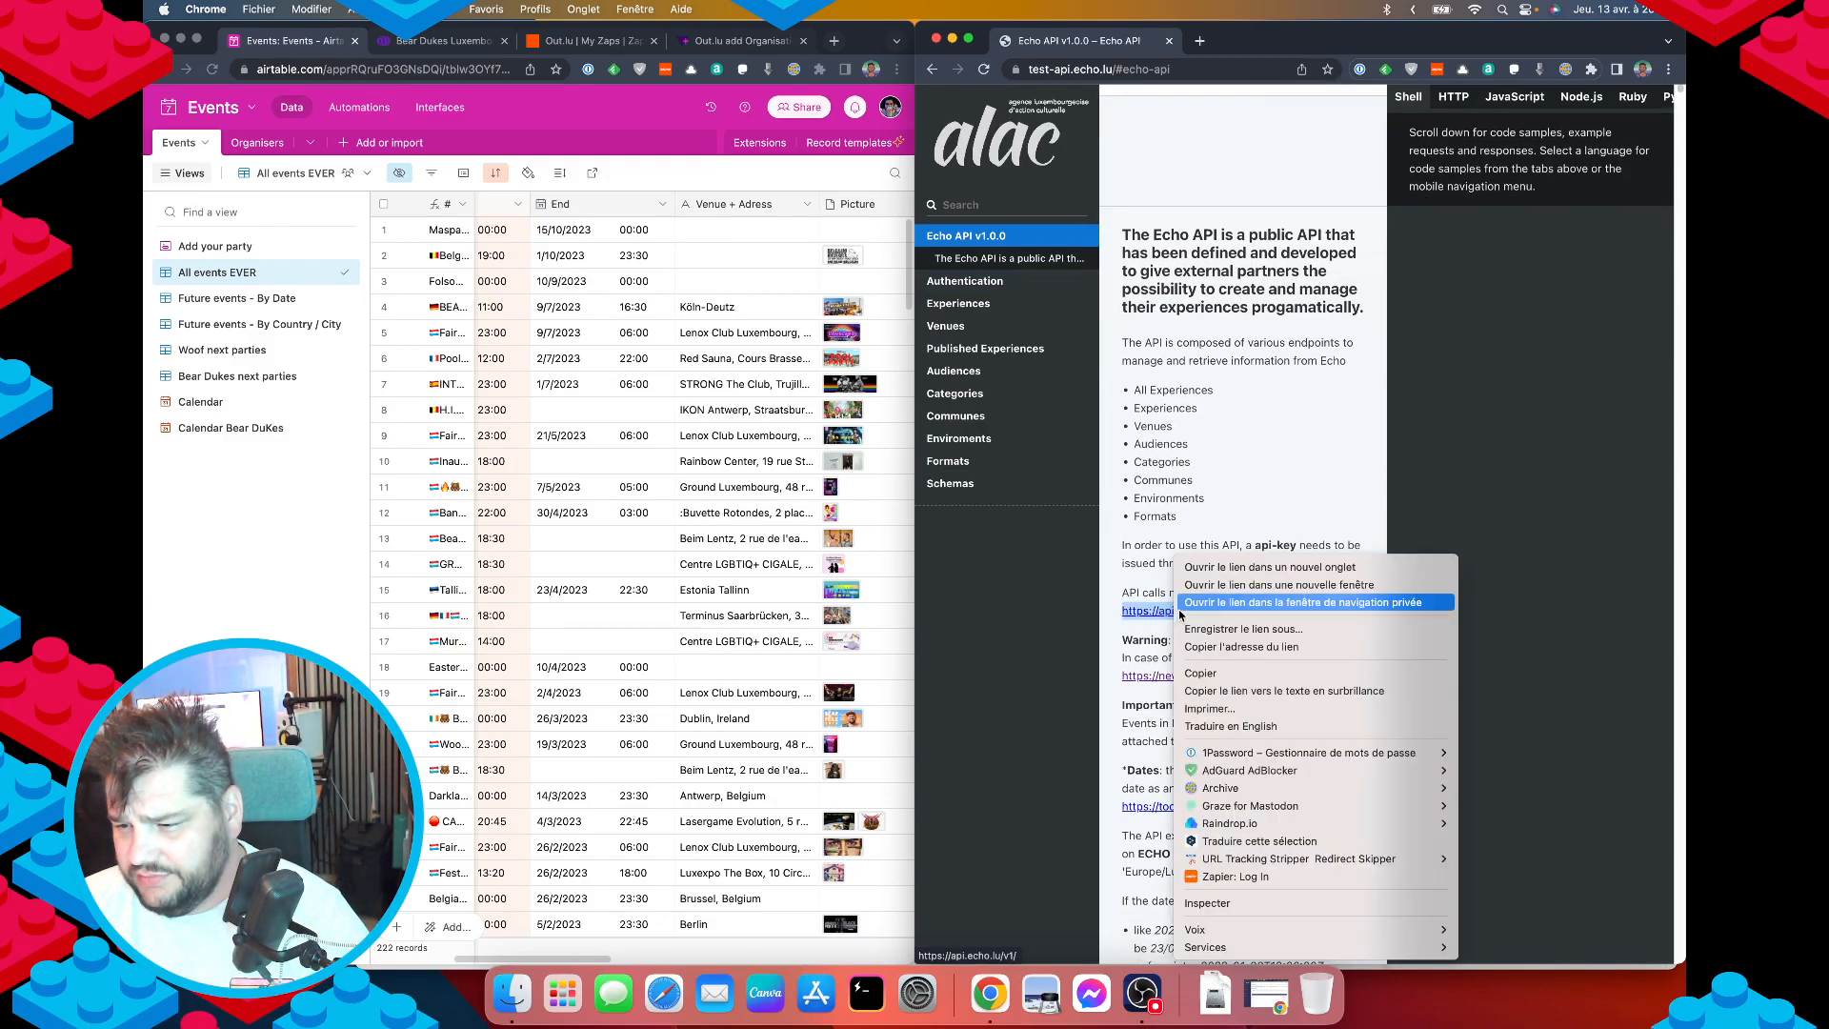
click(1224, 656)
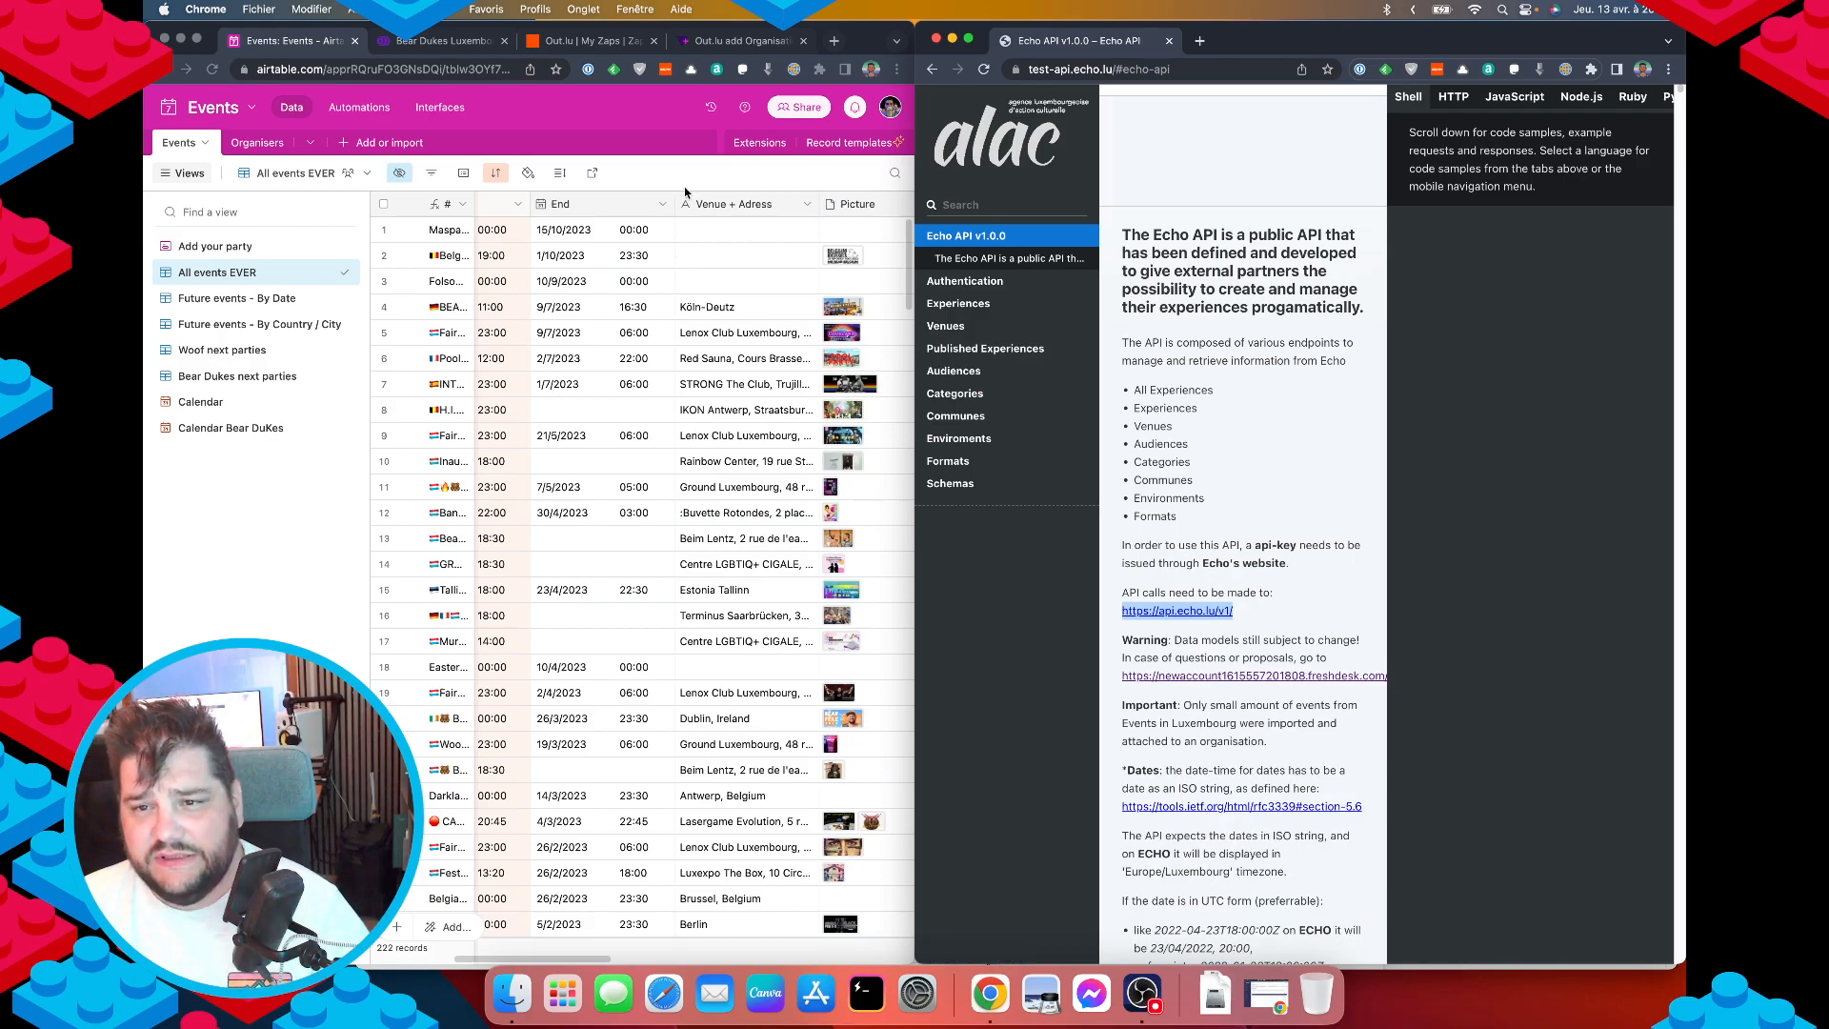
click(700, 175)
key(super+t)
key(super+v)
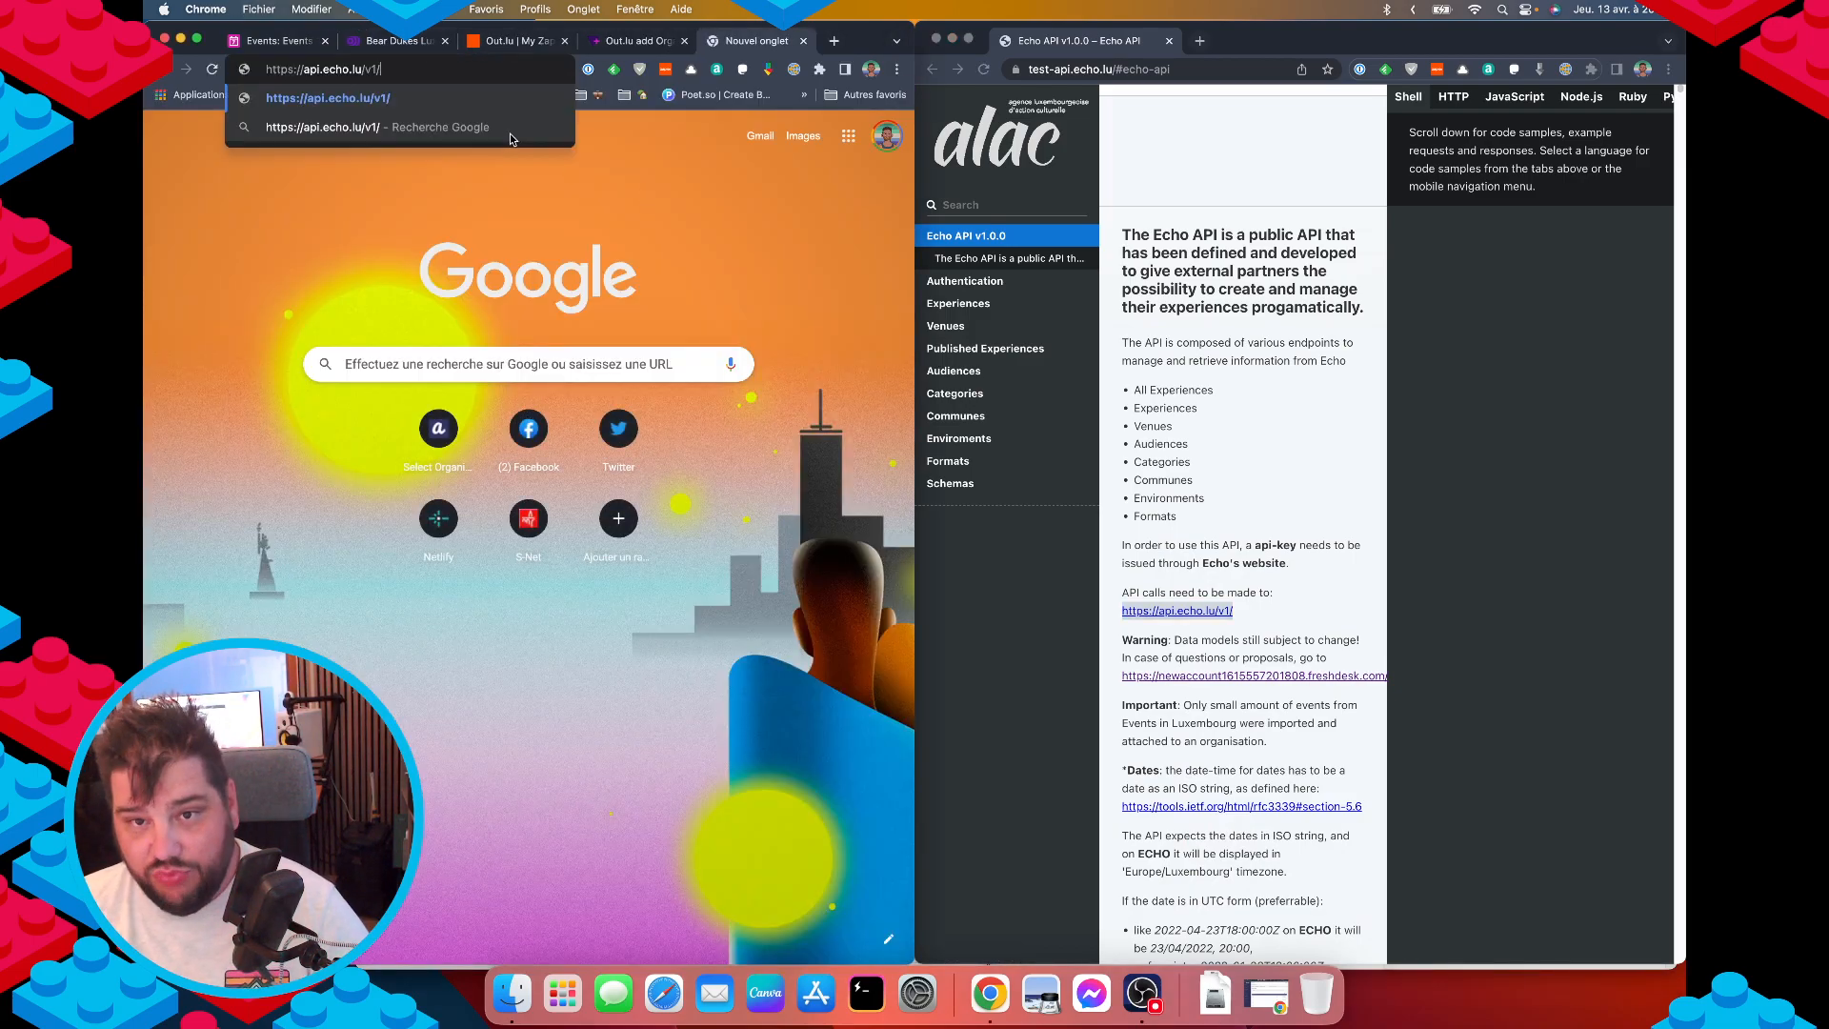
key(Return)
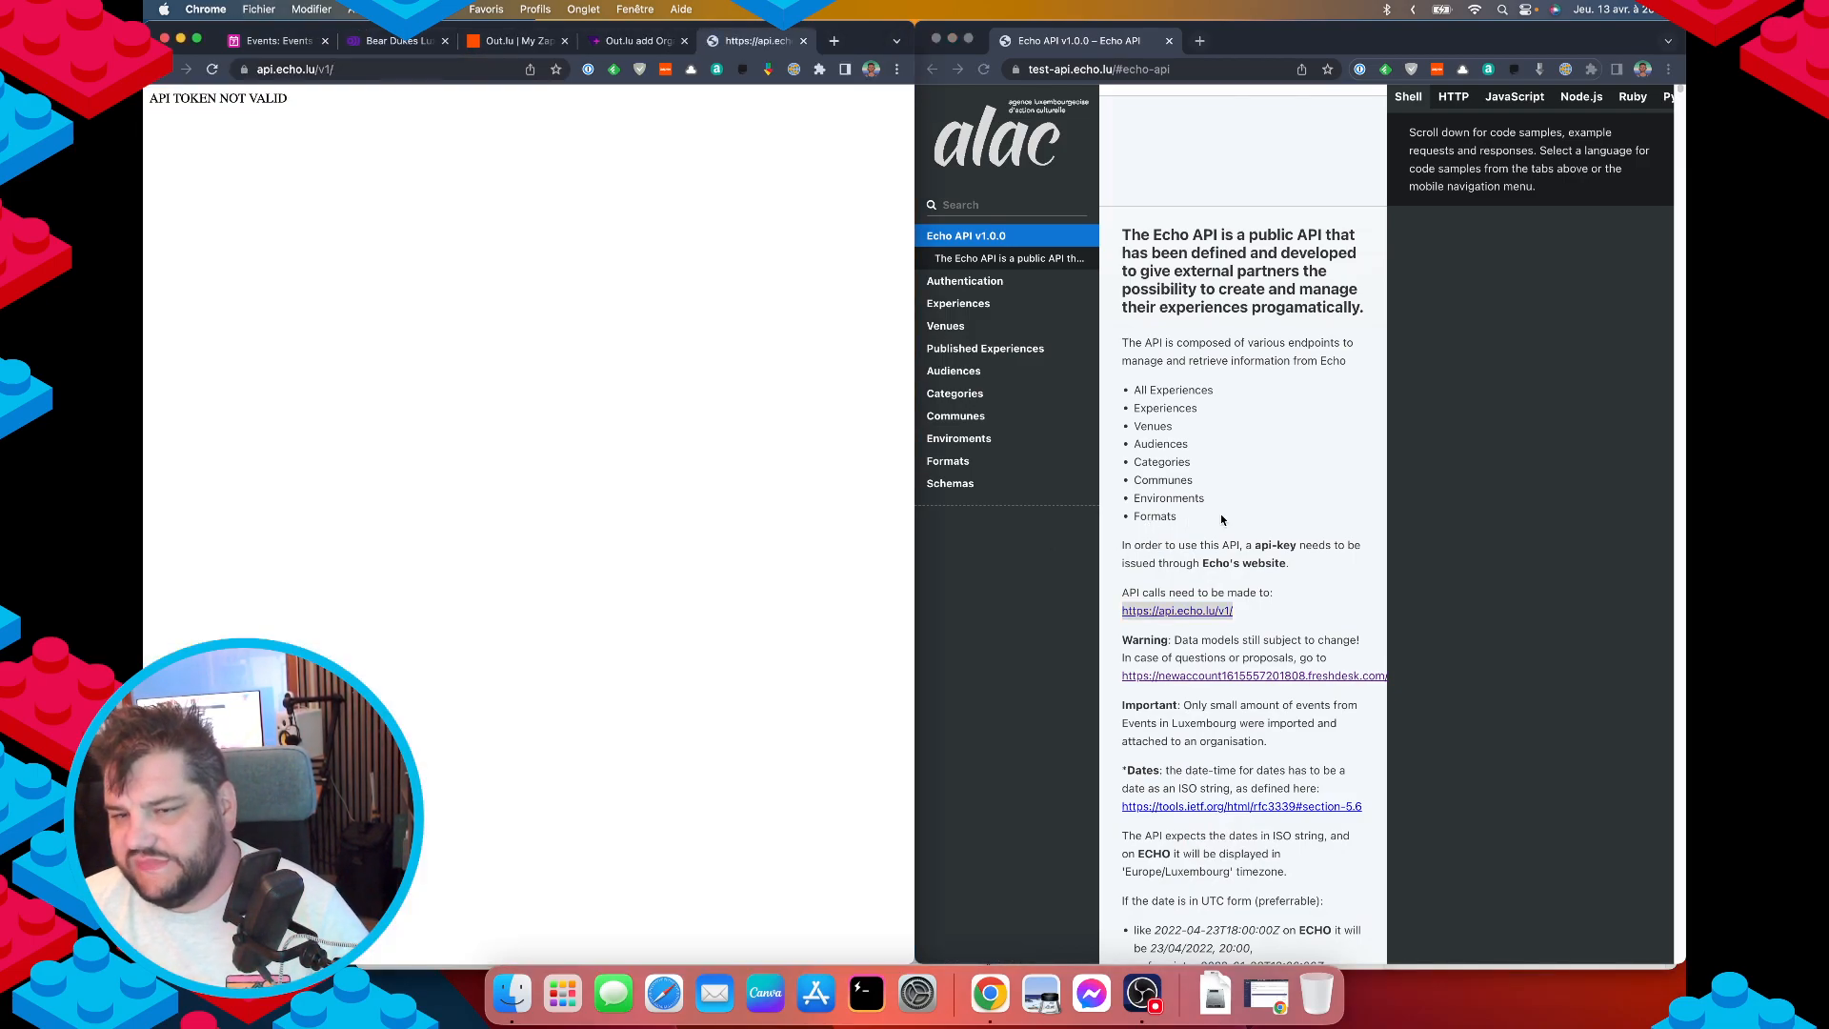
Highlight the api-key header name, scroll down to CancelExperience, then start a new tab in the left window.
click(1272, 536)
scroll(1238, 591, down, 10)
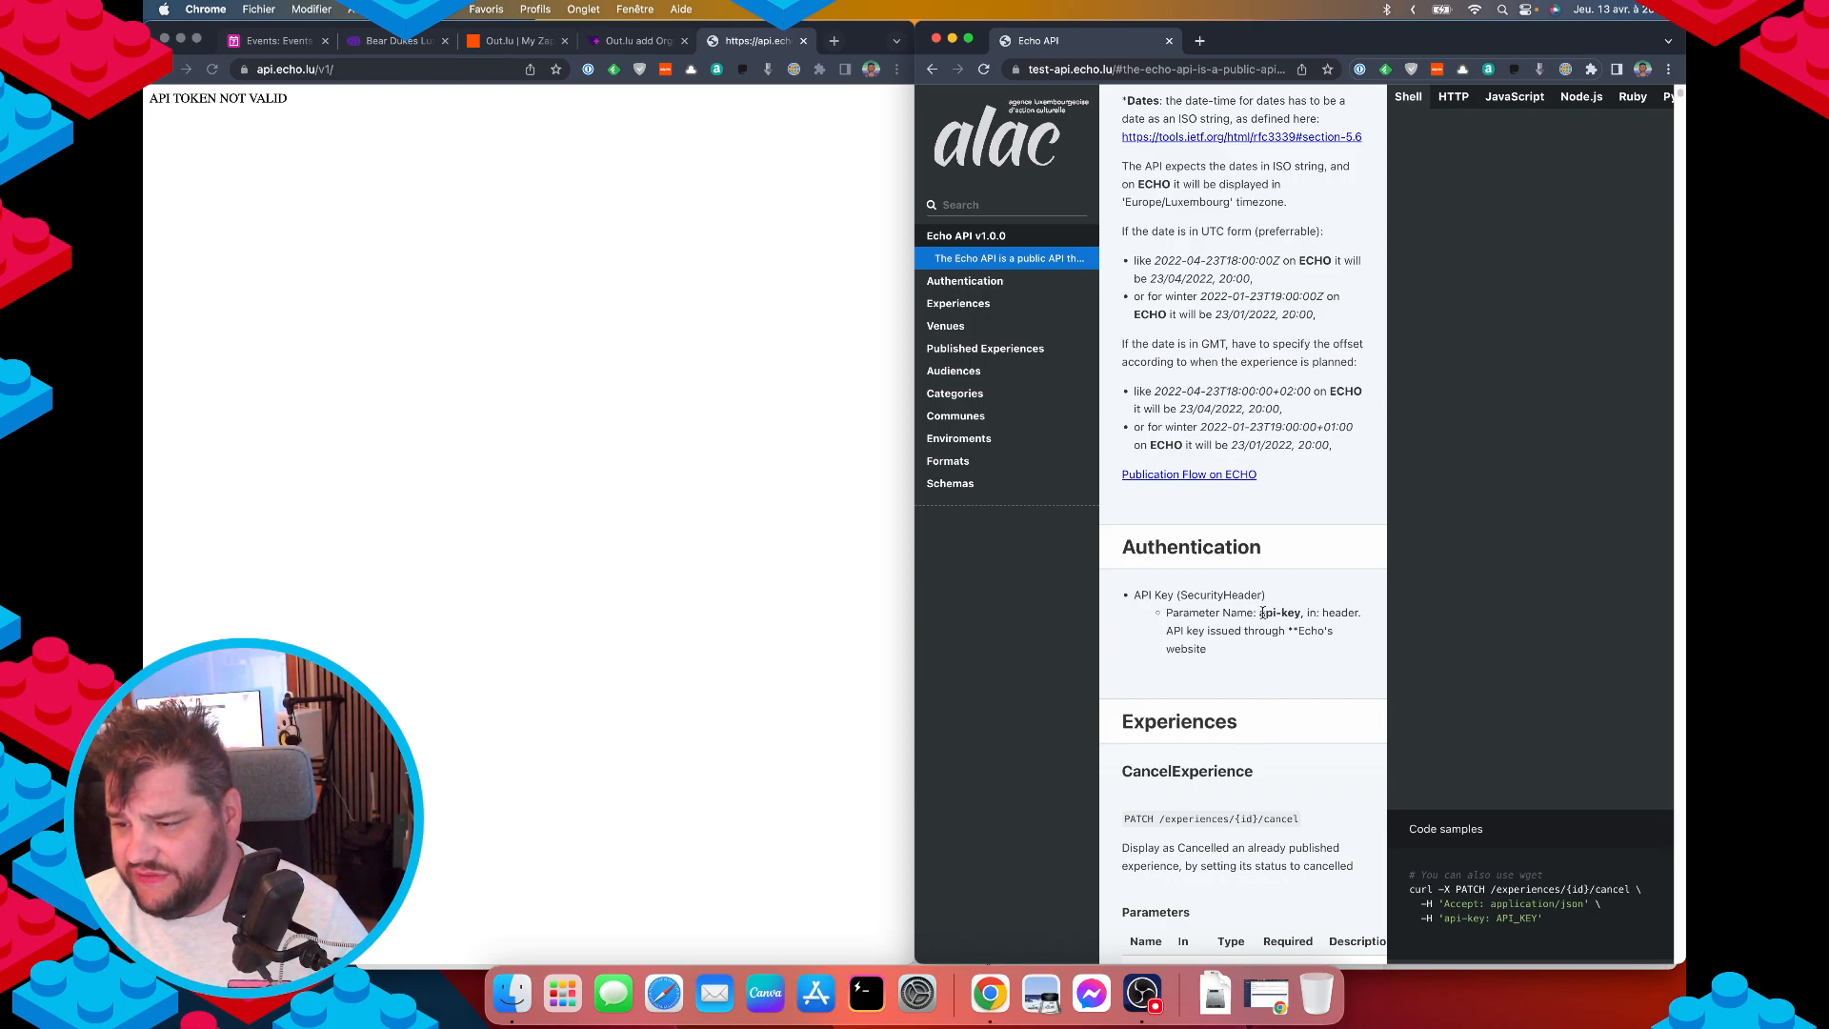
drag(1262, 613, 1288, 613)
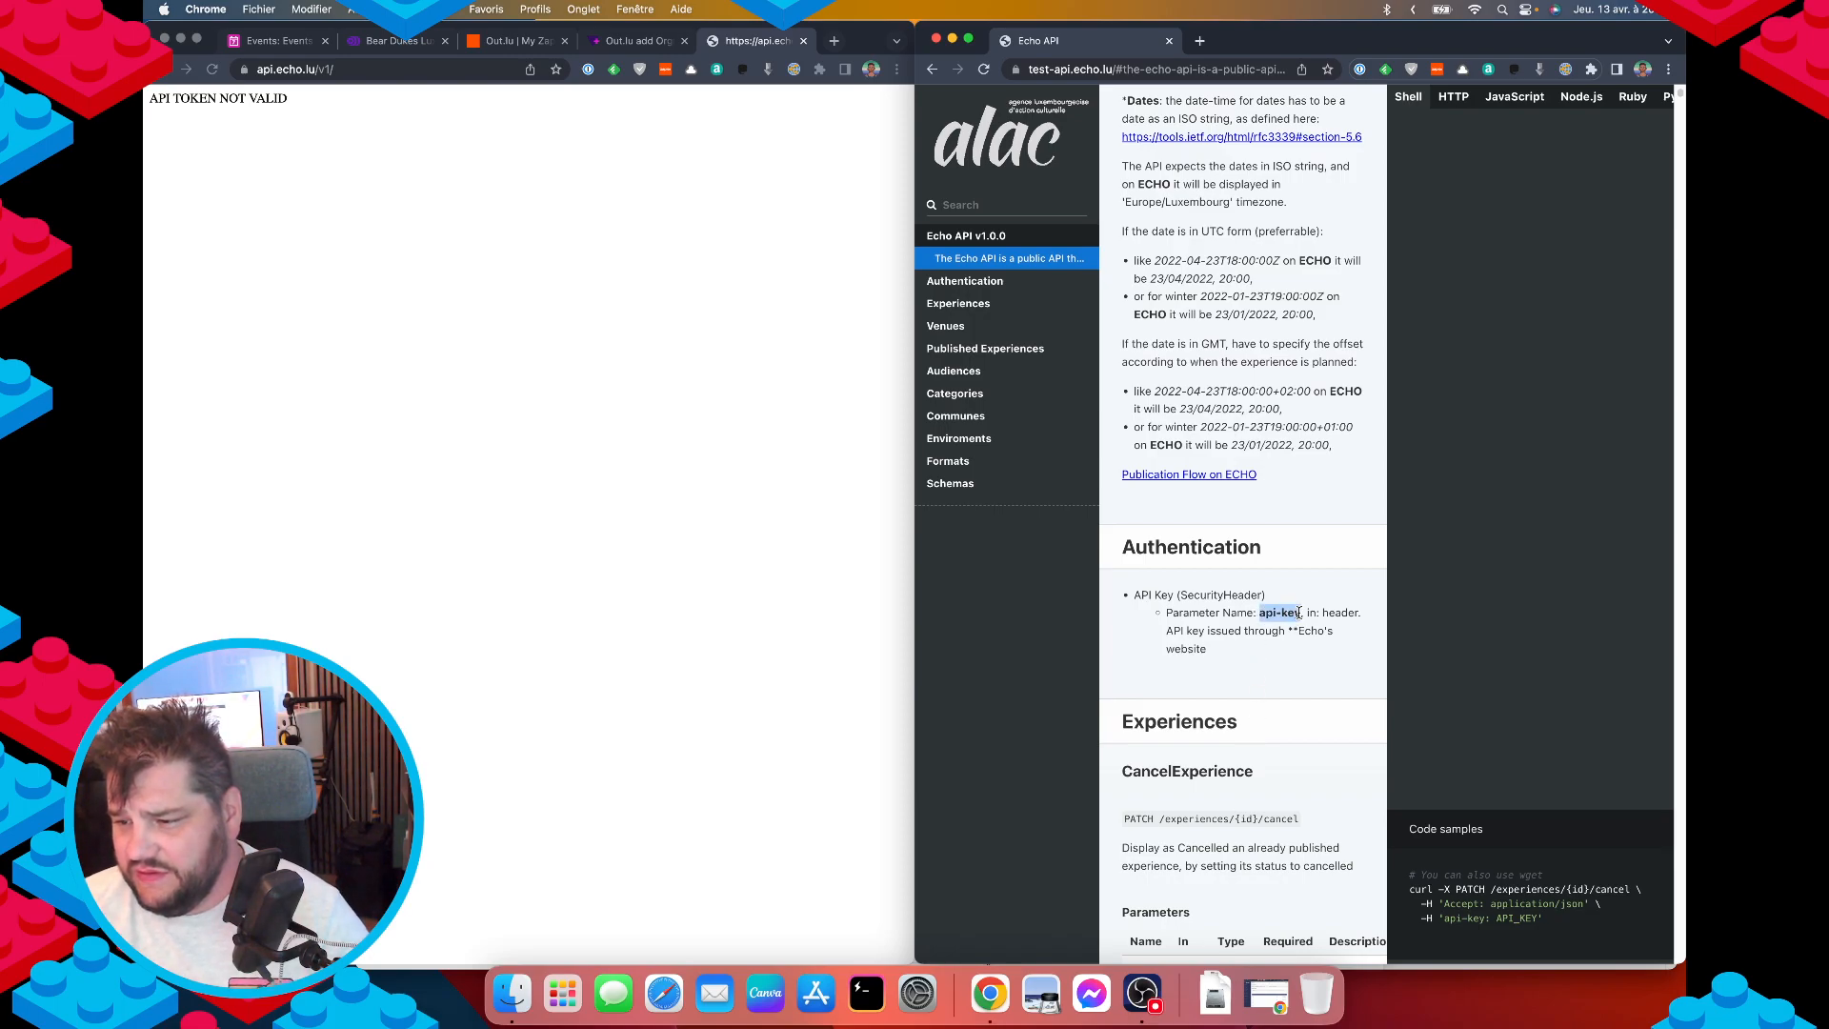
click(1231, 715)
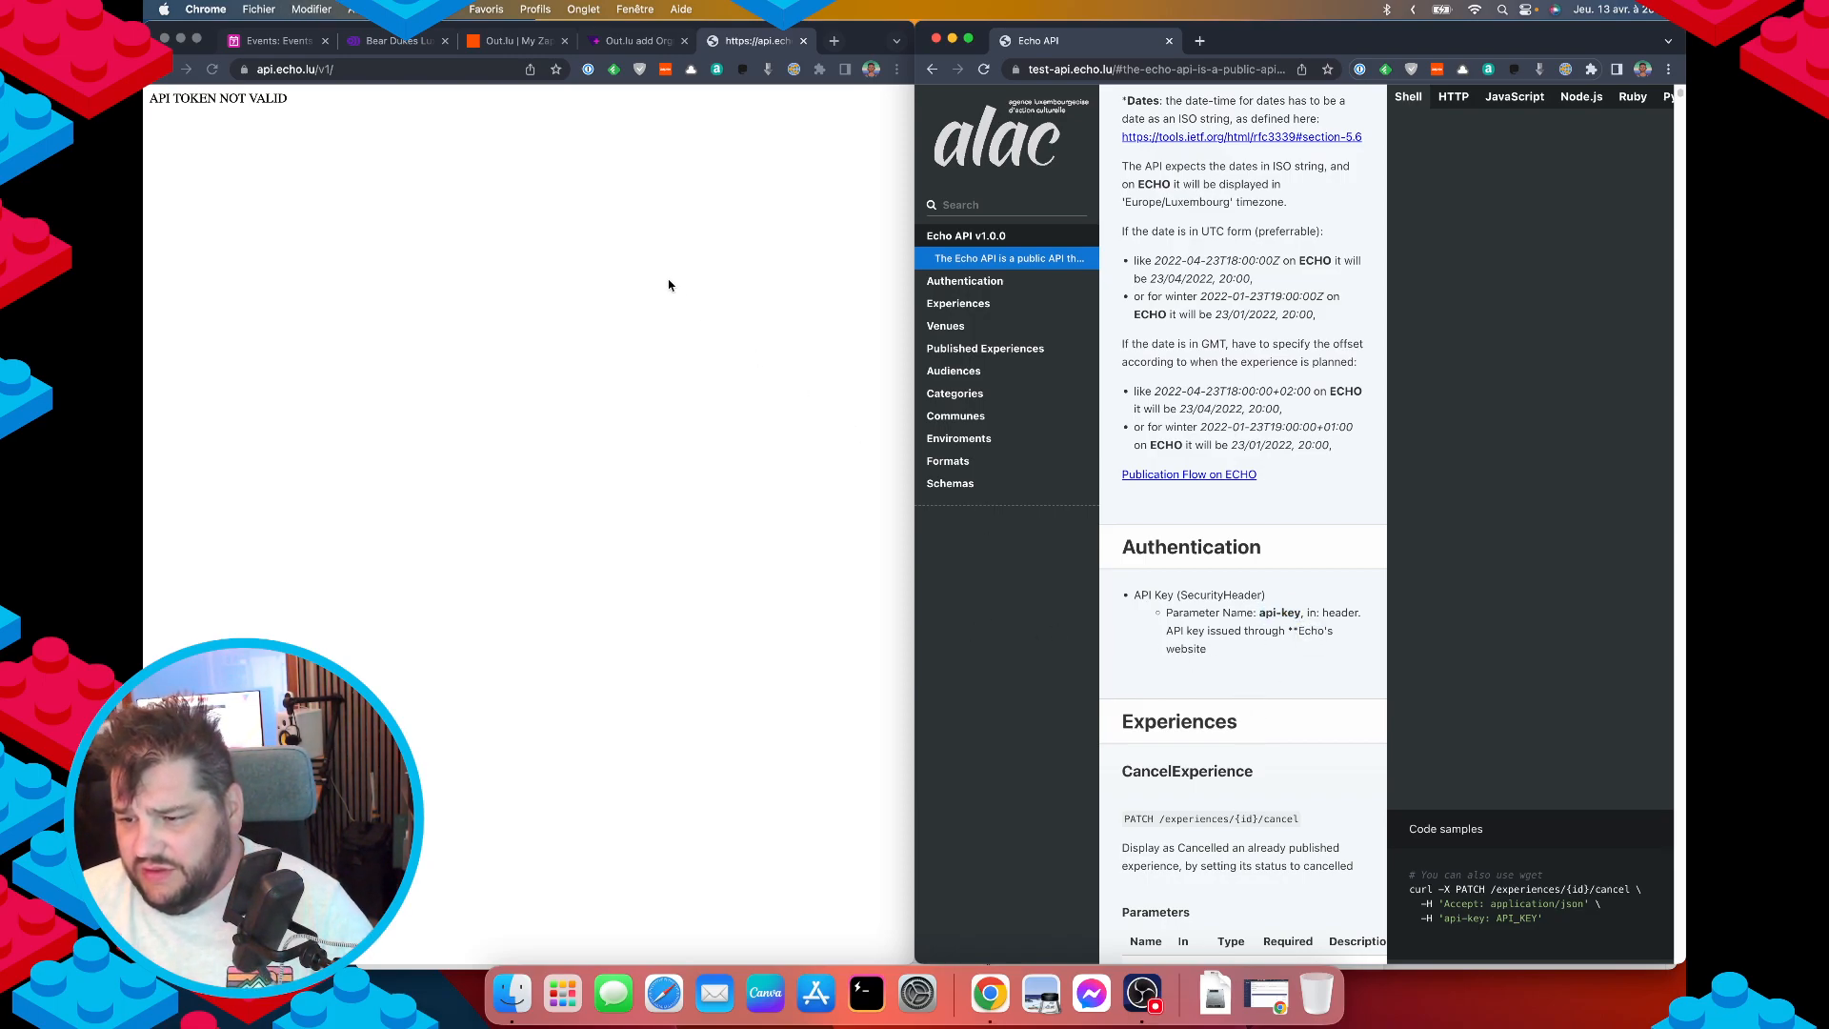
scroll(1372, 610, down, 5)
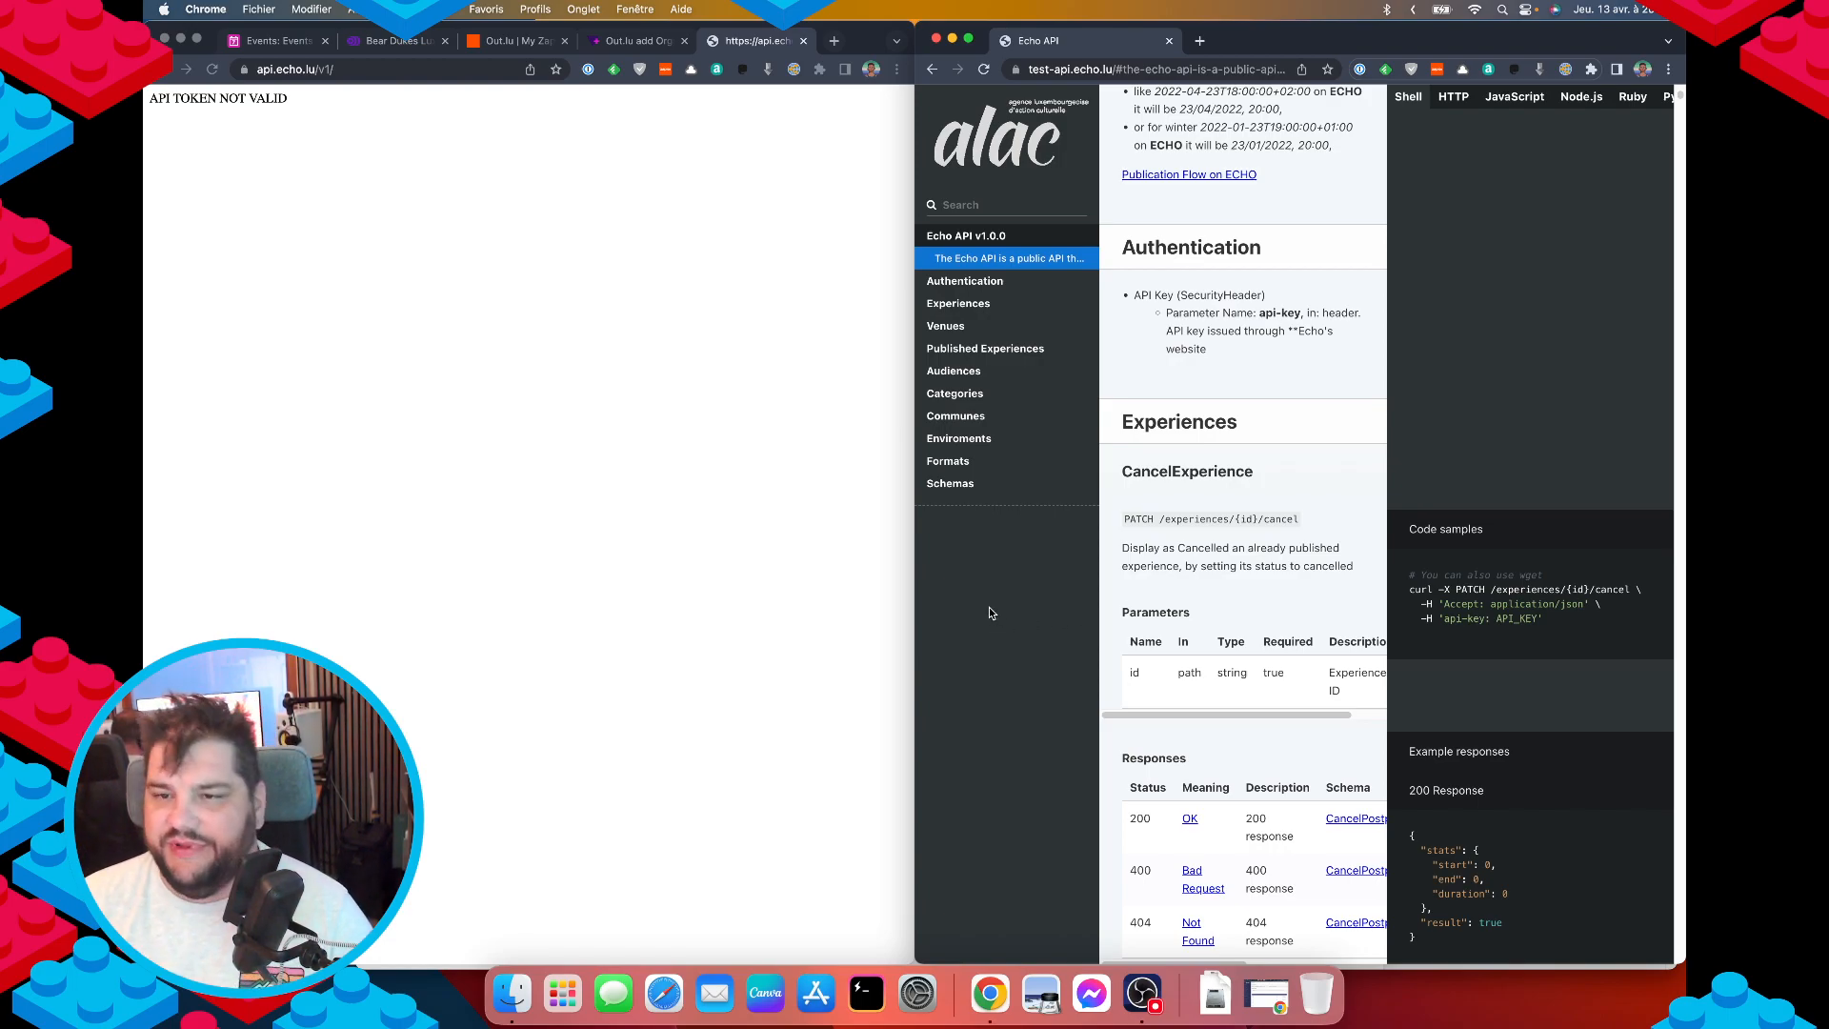
click(579, 490)
key(super+t)
Search Google for 'hopscoth', correct it to 'hoppscotch', and open hoppscotch.io from the results.
text(ho)
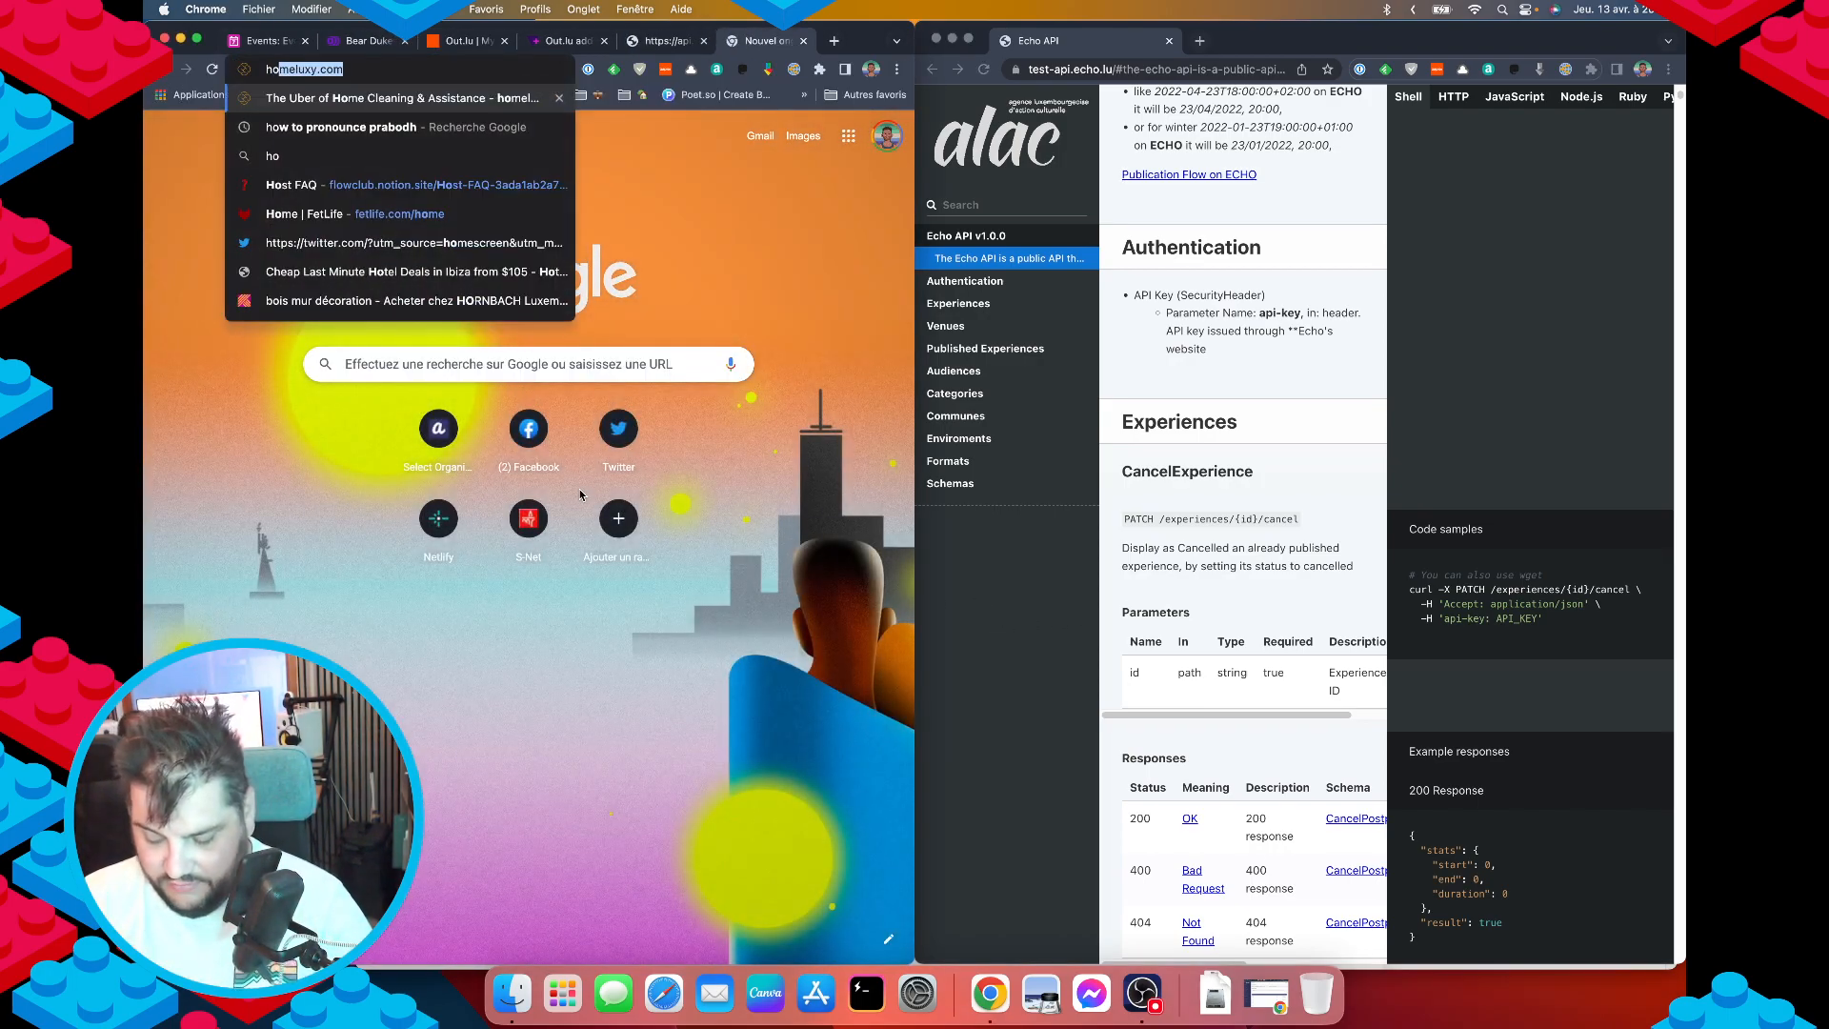
text(pscoth)
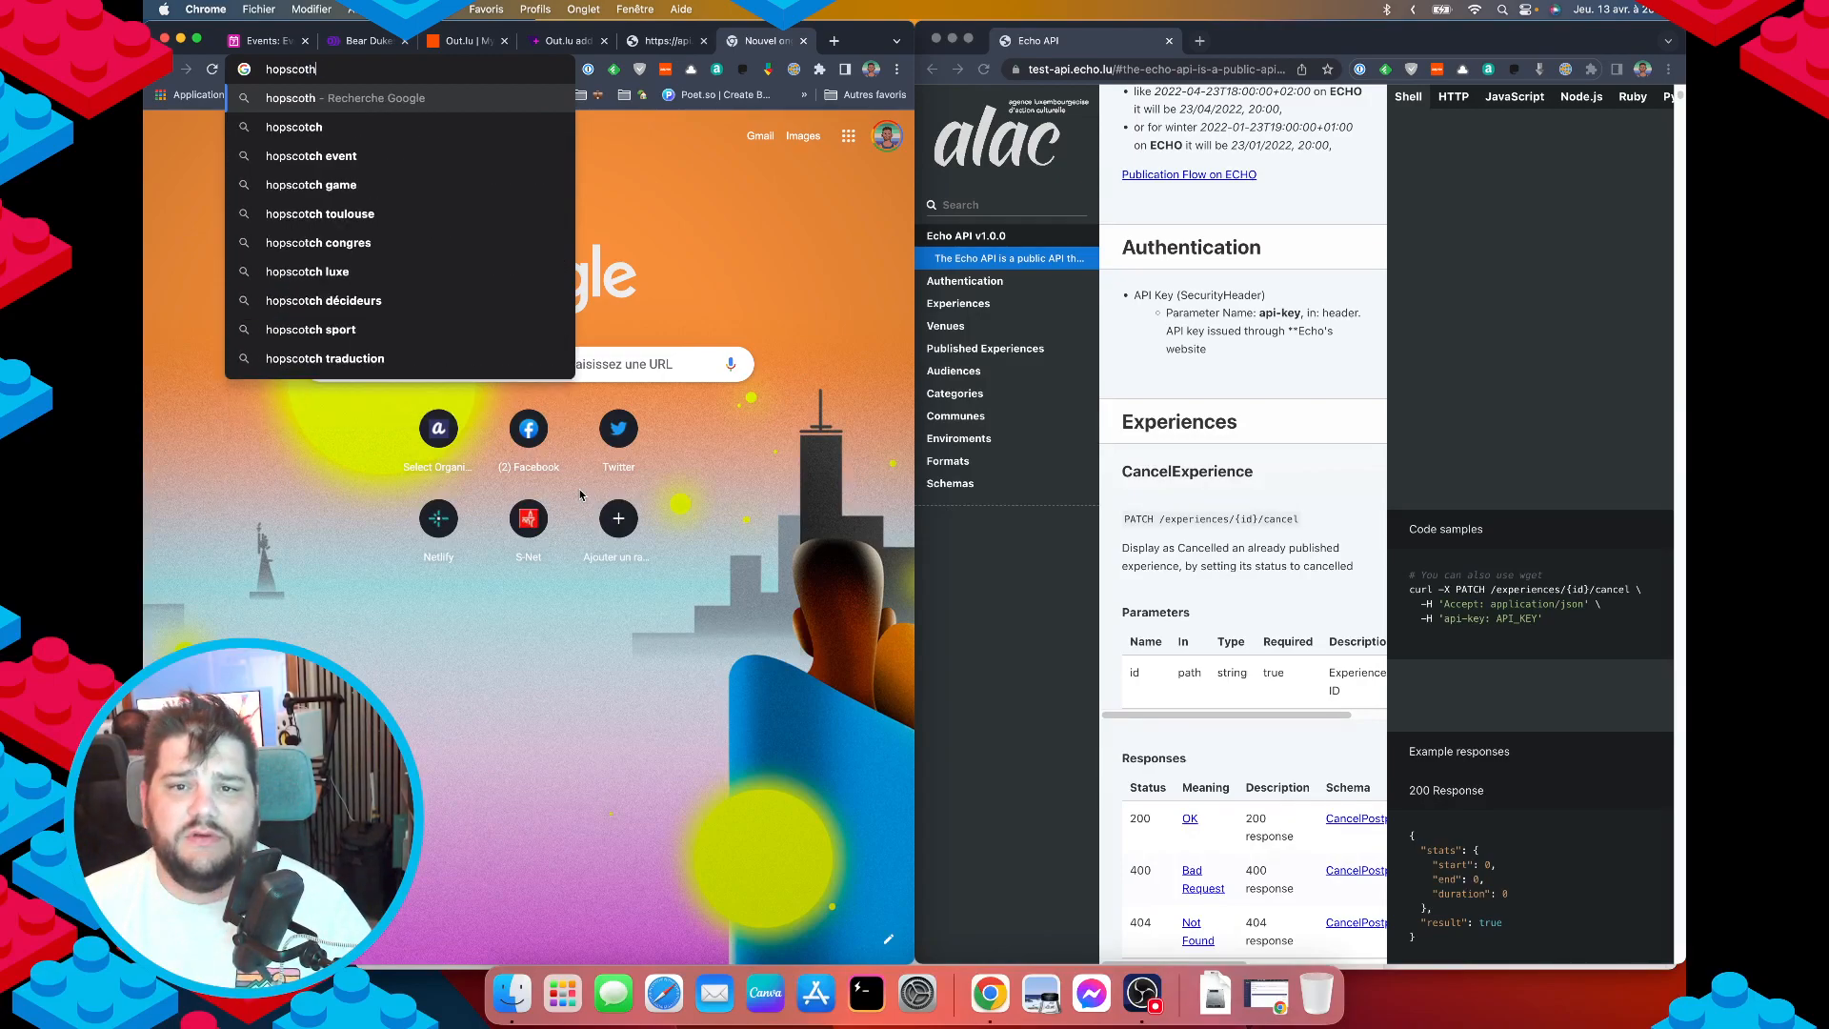
key(Down)
key(Return)
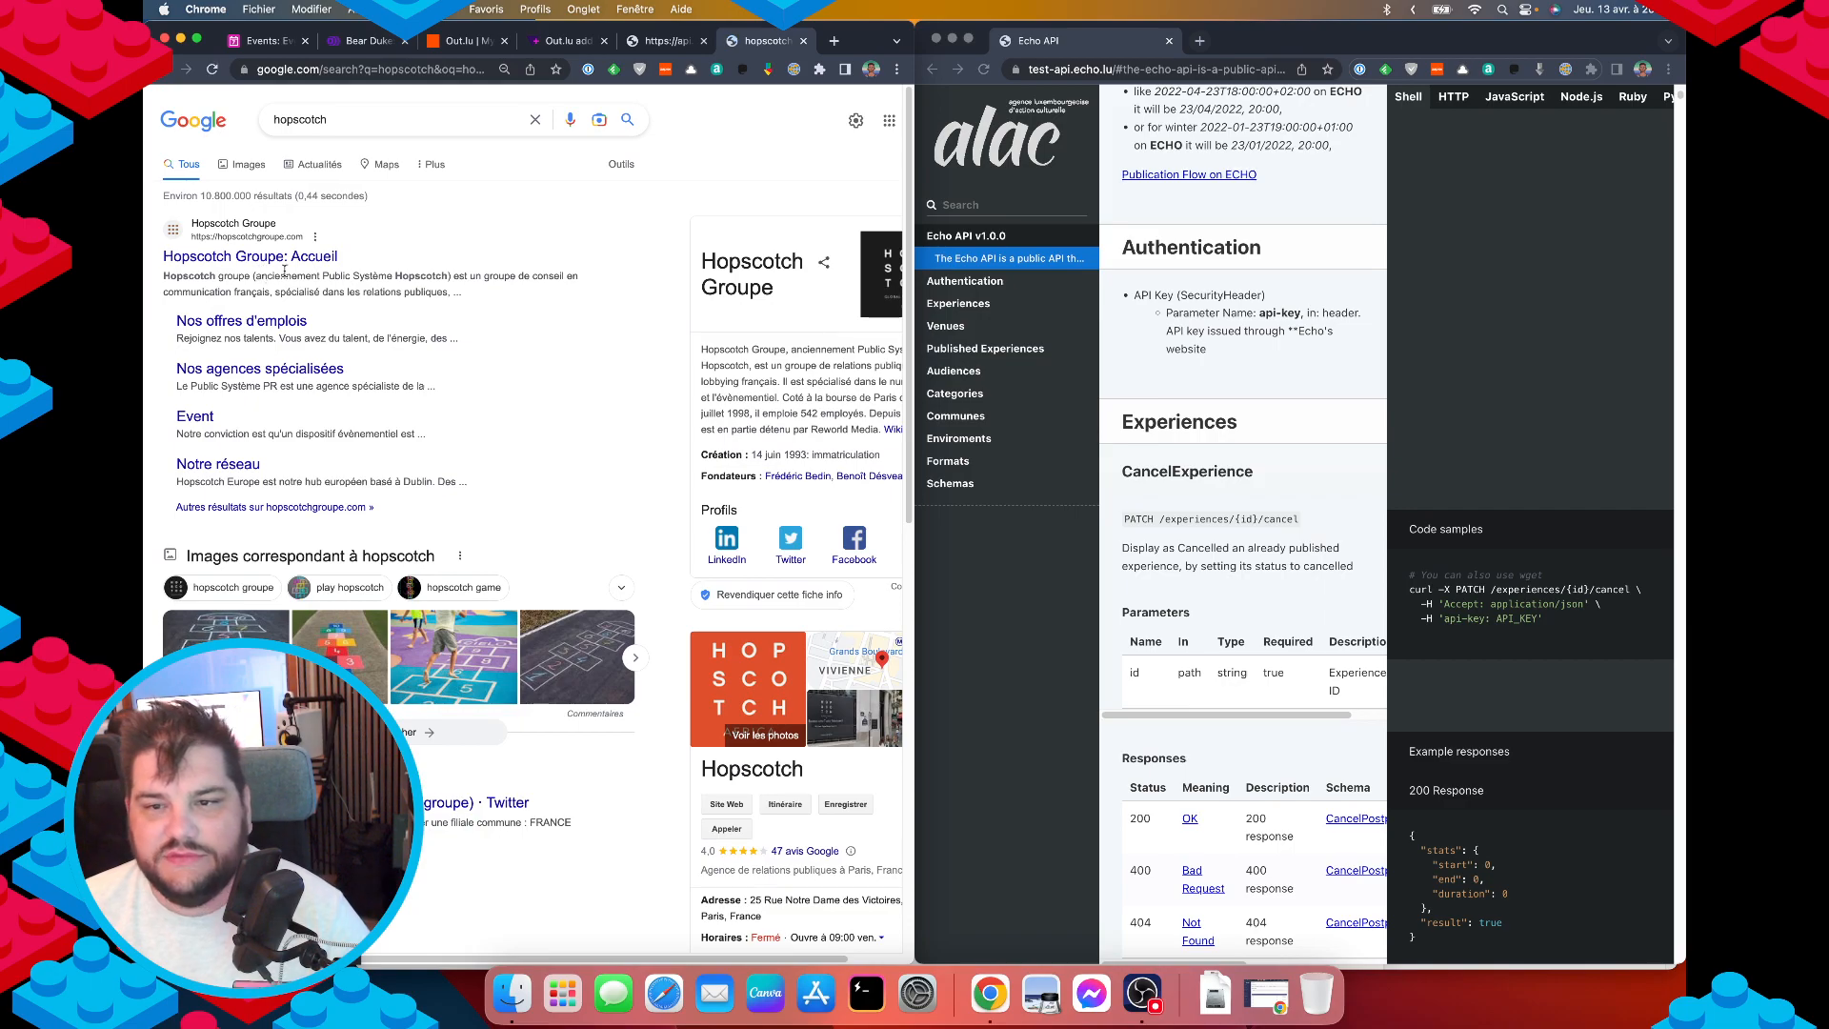
click(362, 116)
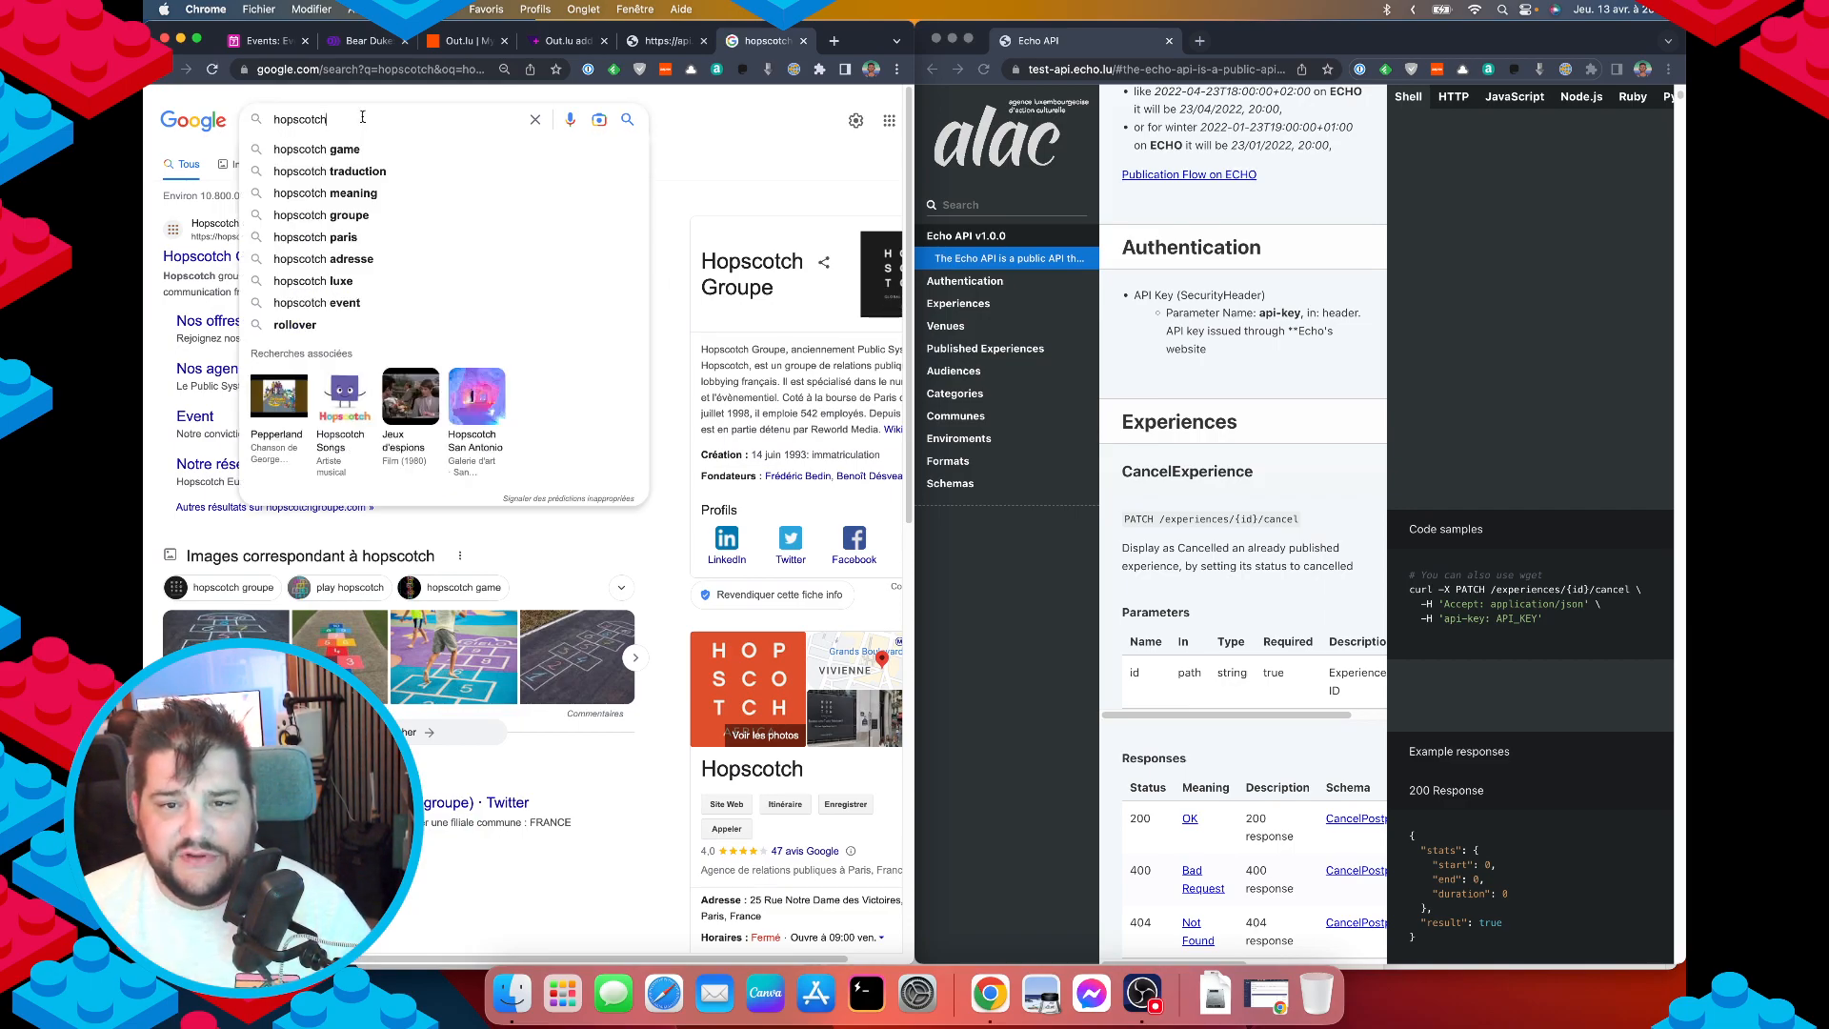
key(BackSpace)
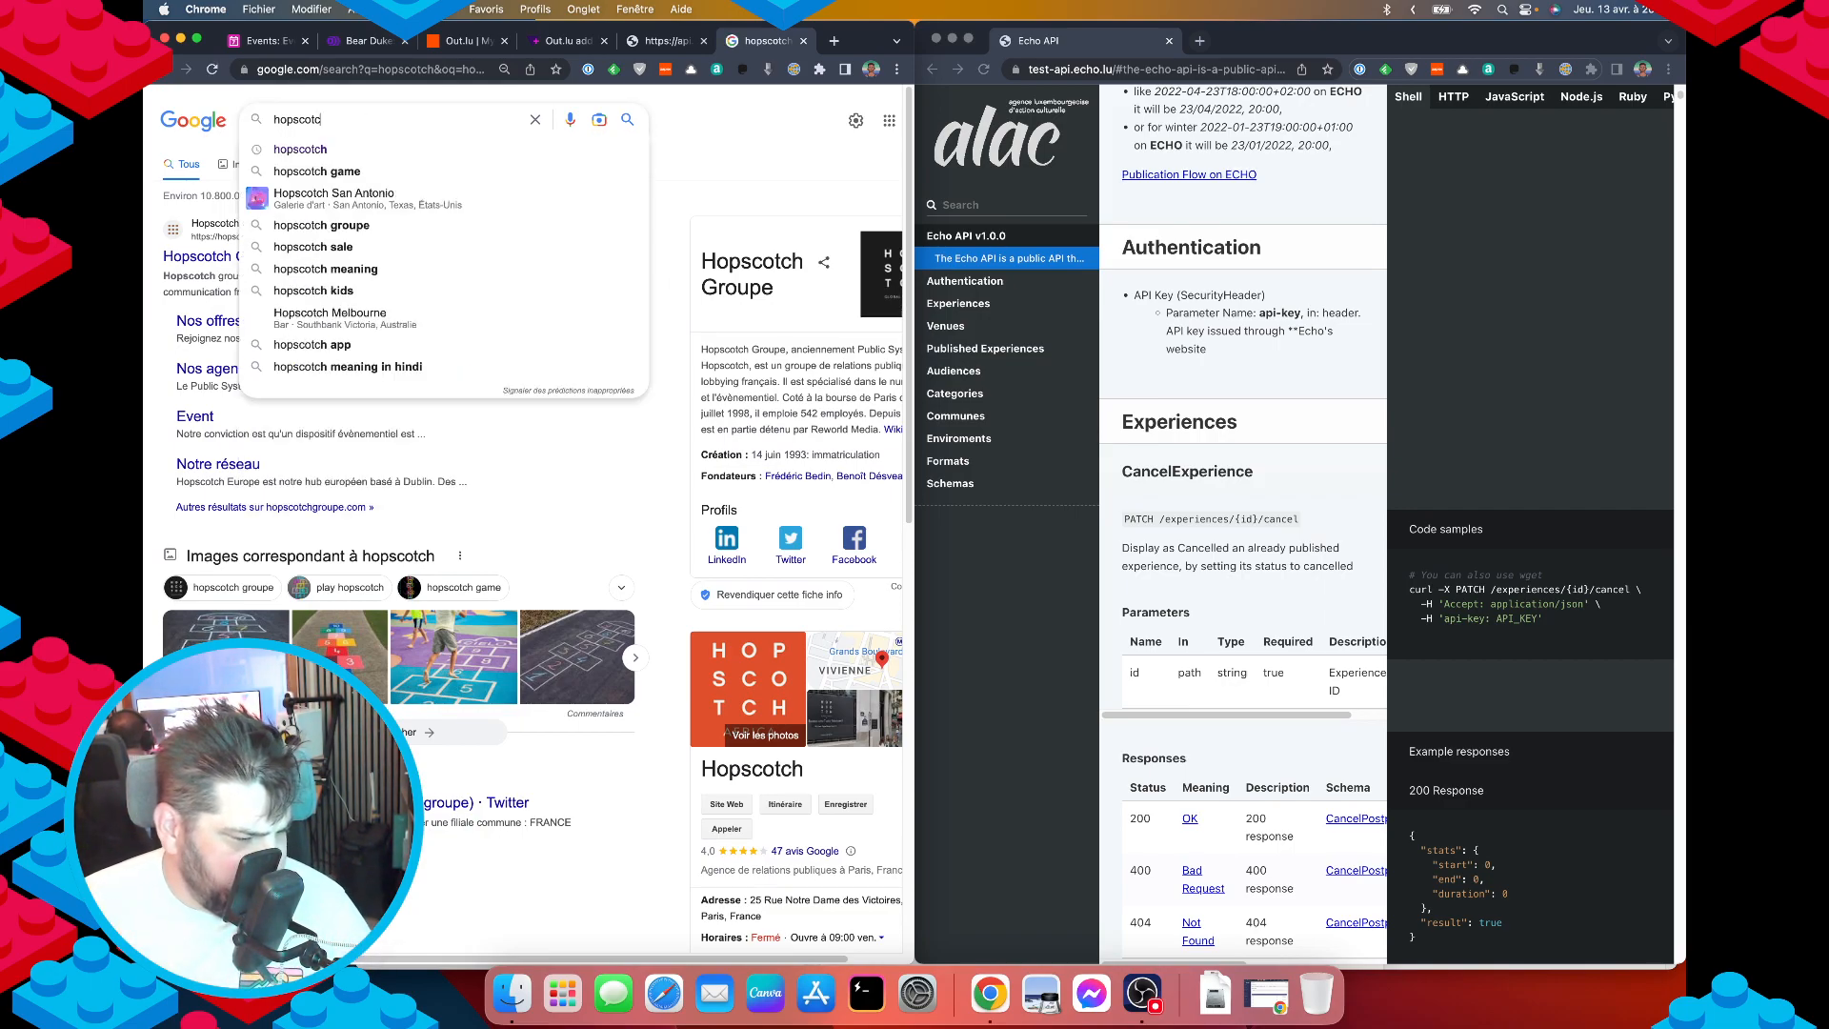
key(BackSpace)
key(BackSpace)
key(BackSpace)
text(psc)
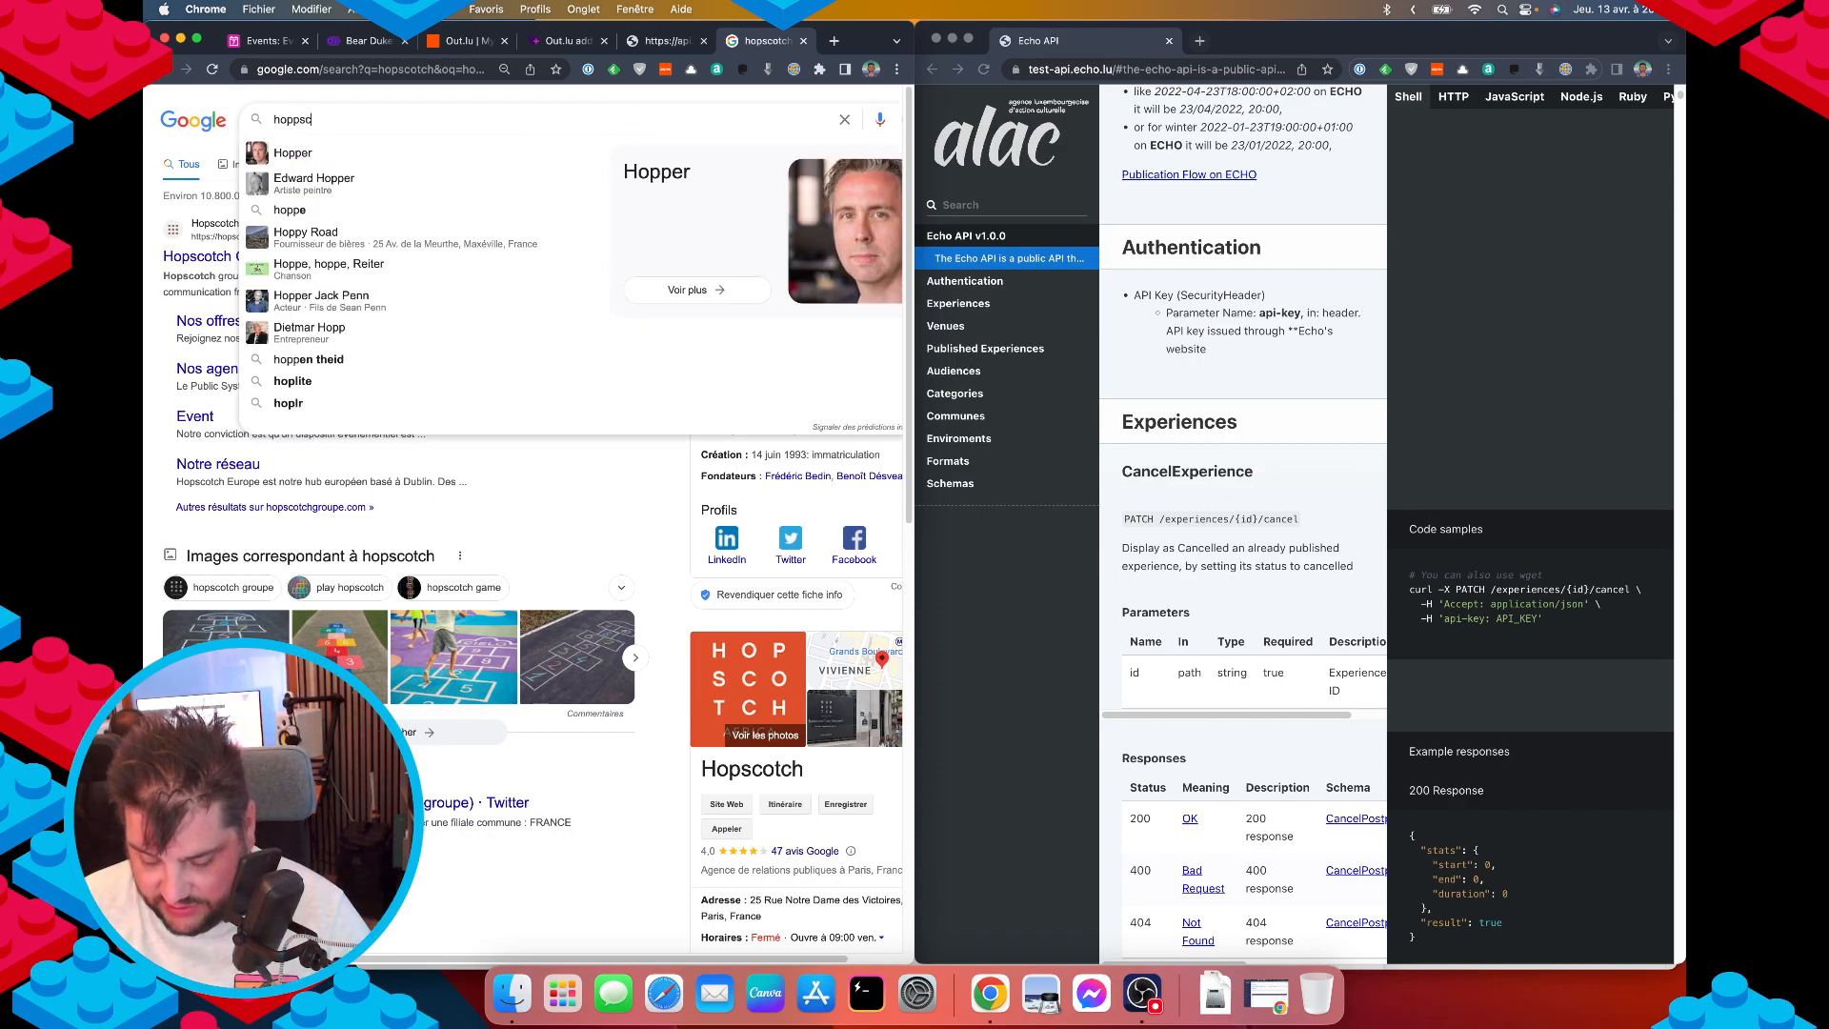
text(otch)
key(Return)
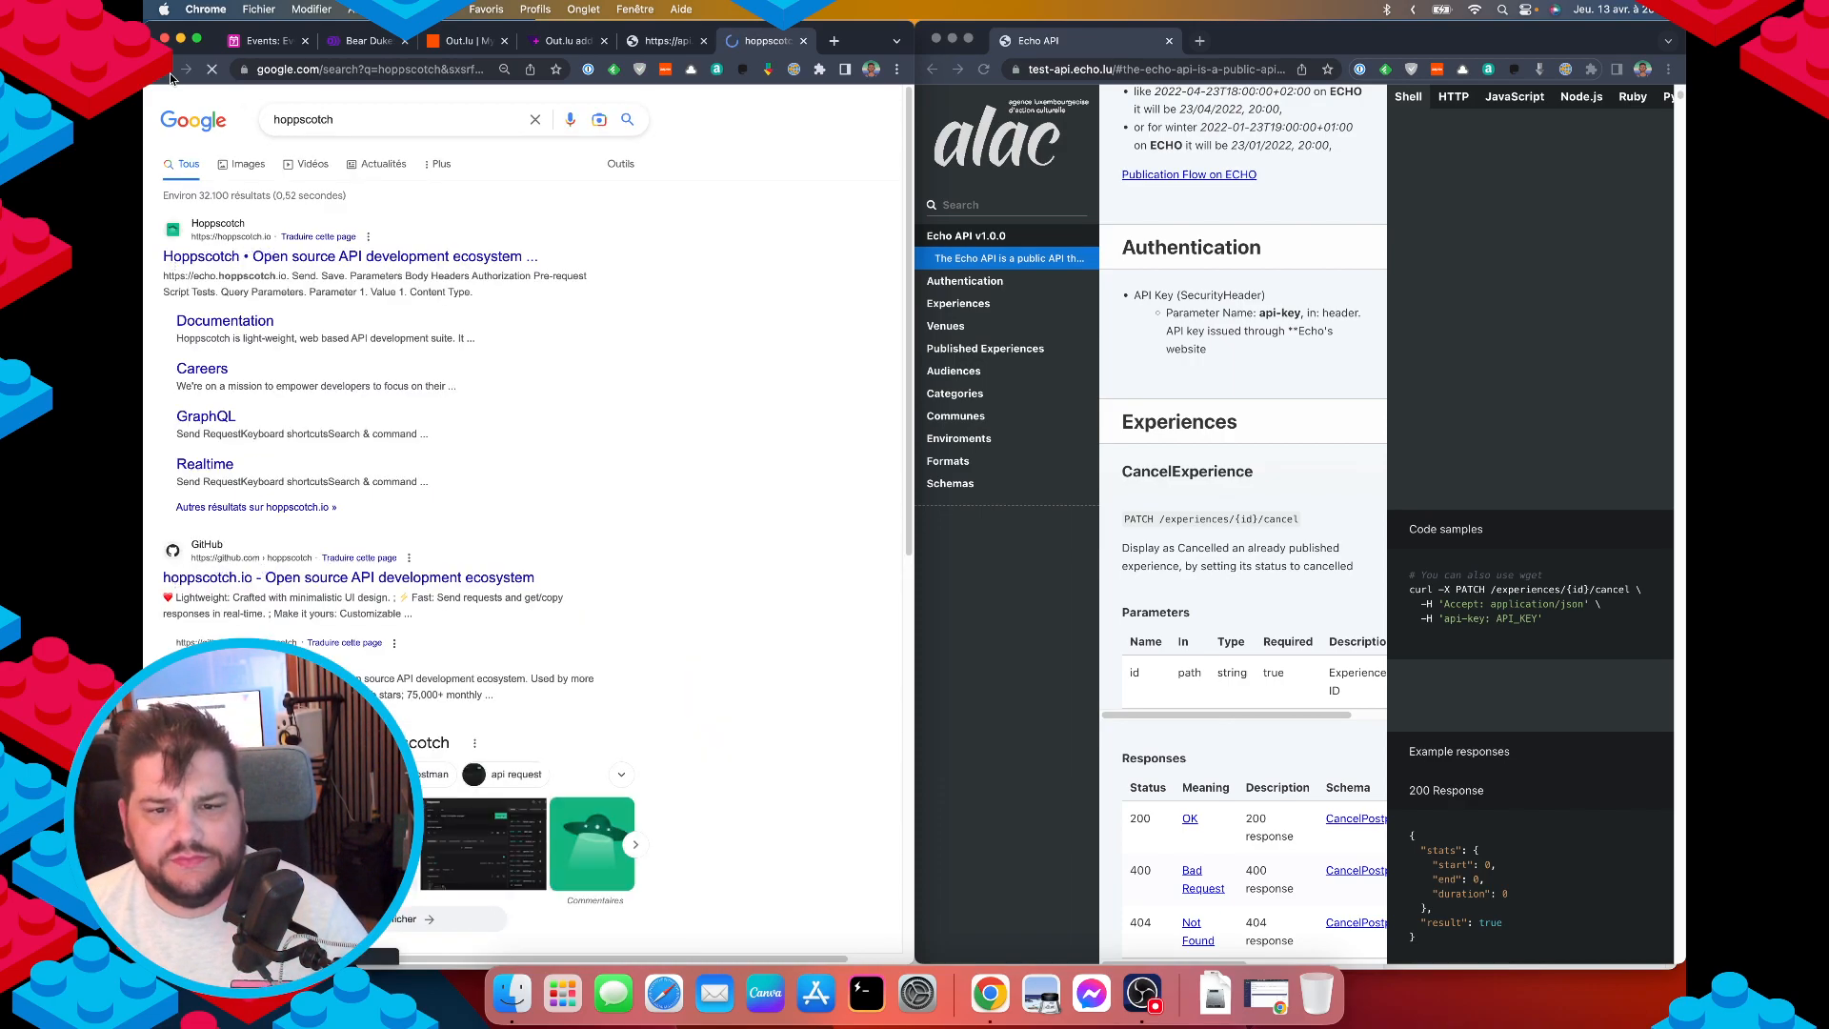
click(270, 258)
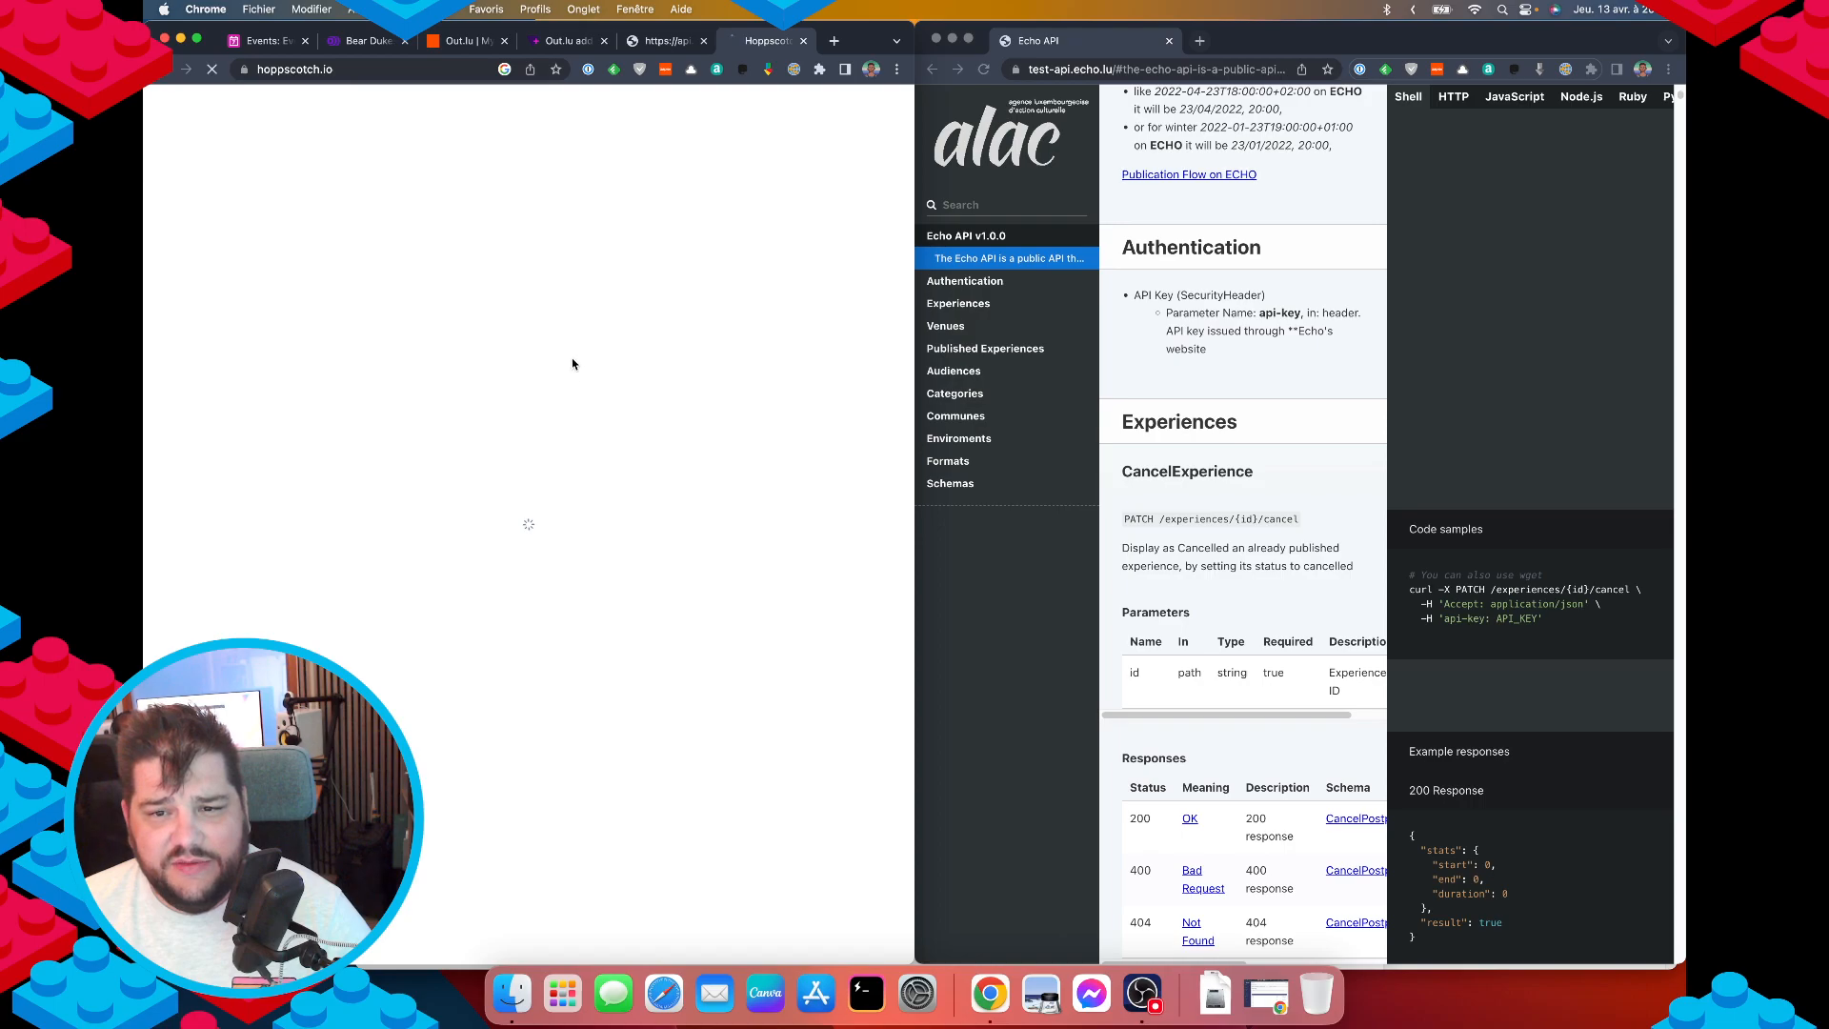
triple_click(388, 189)
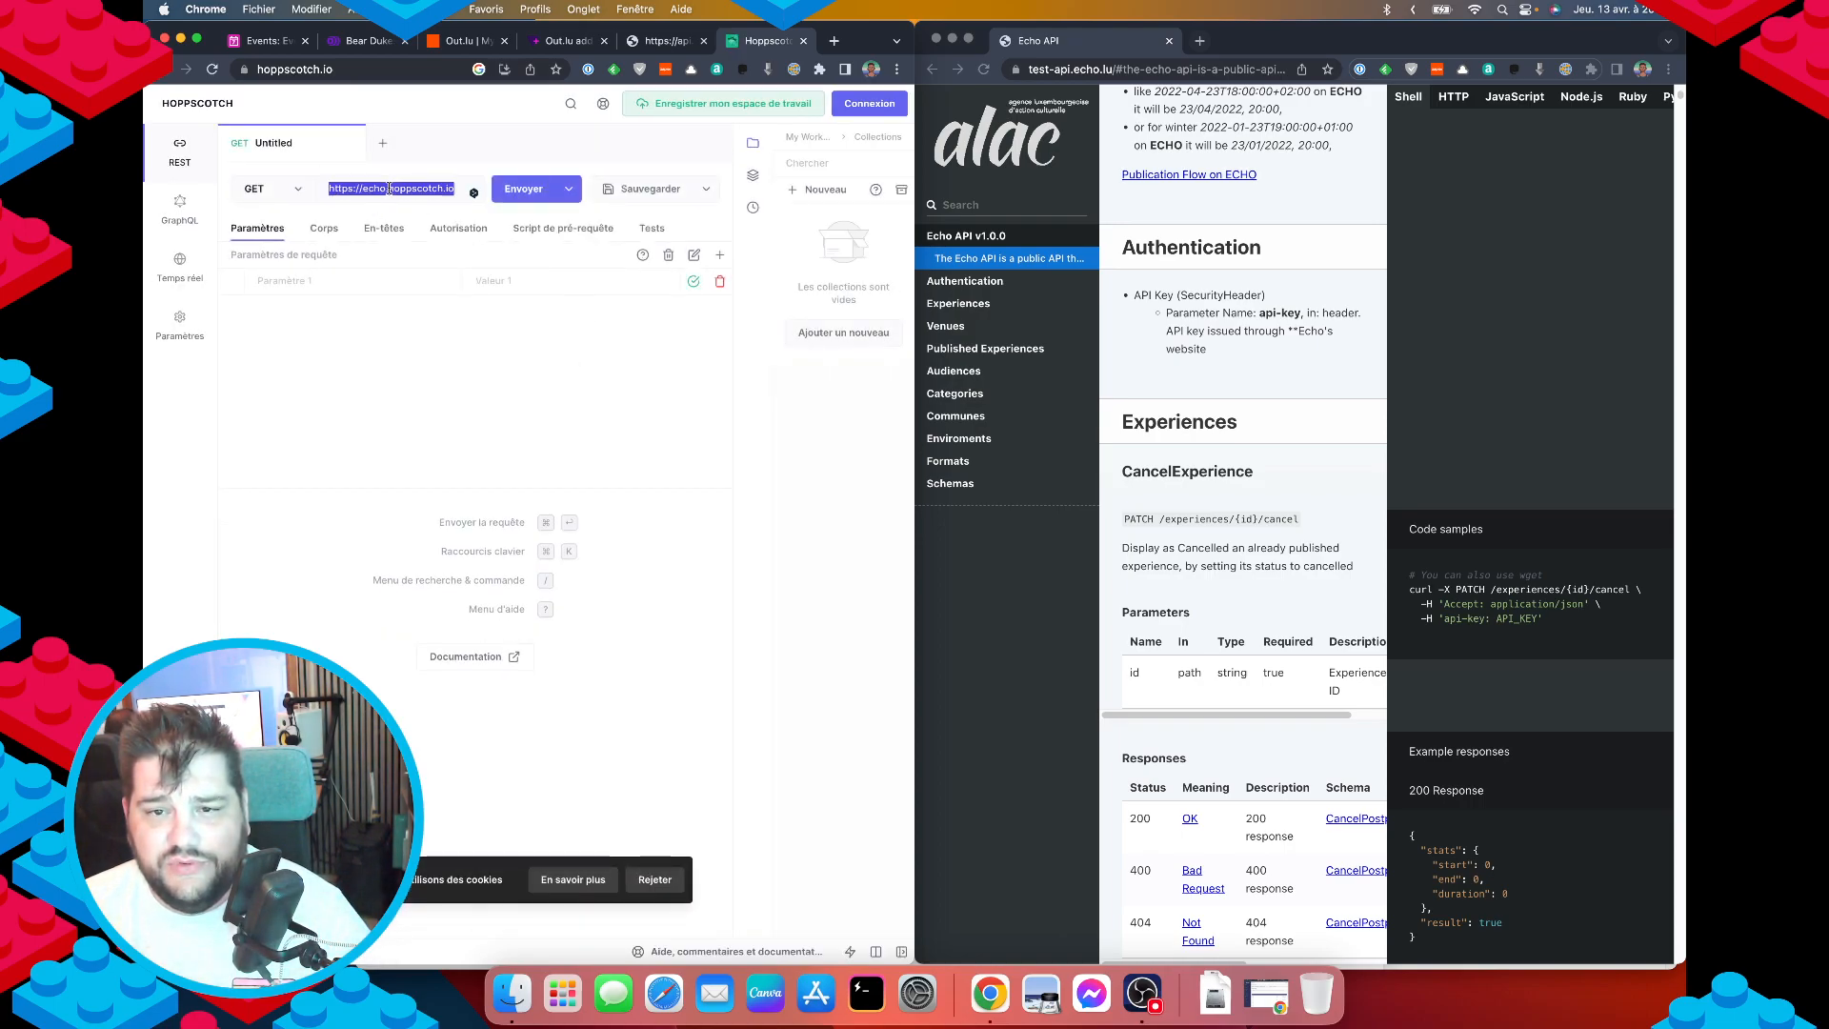
key(super+v)
key(super+z)
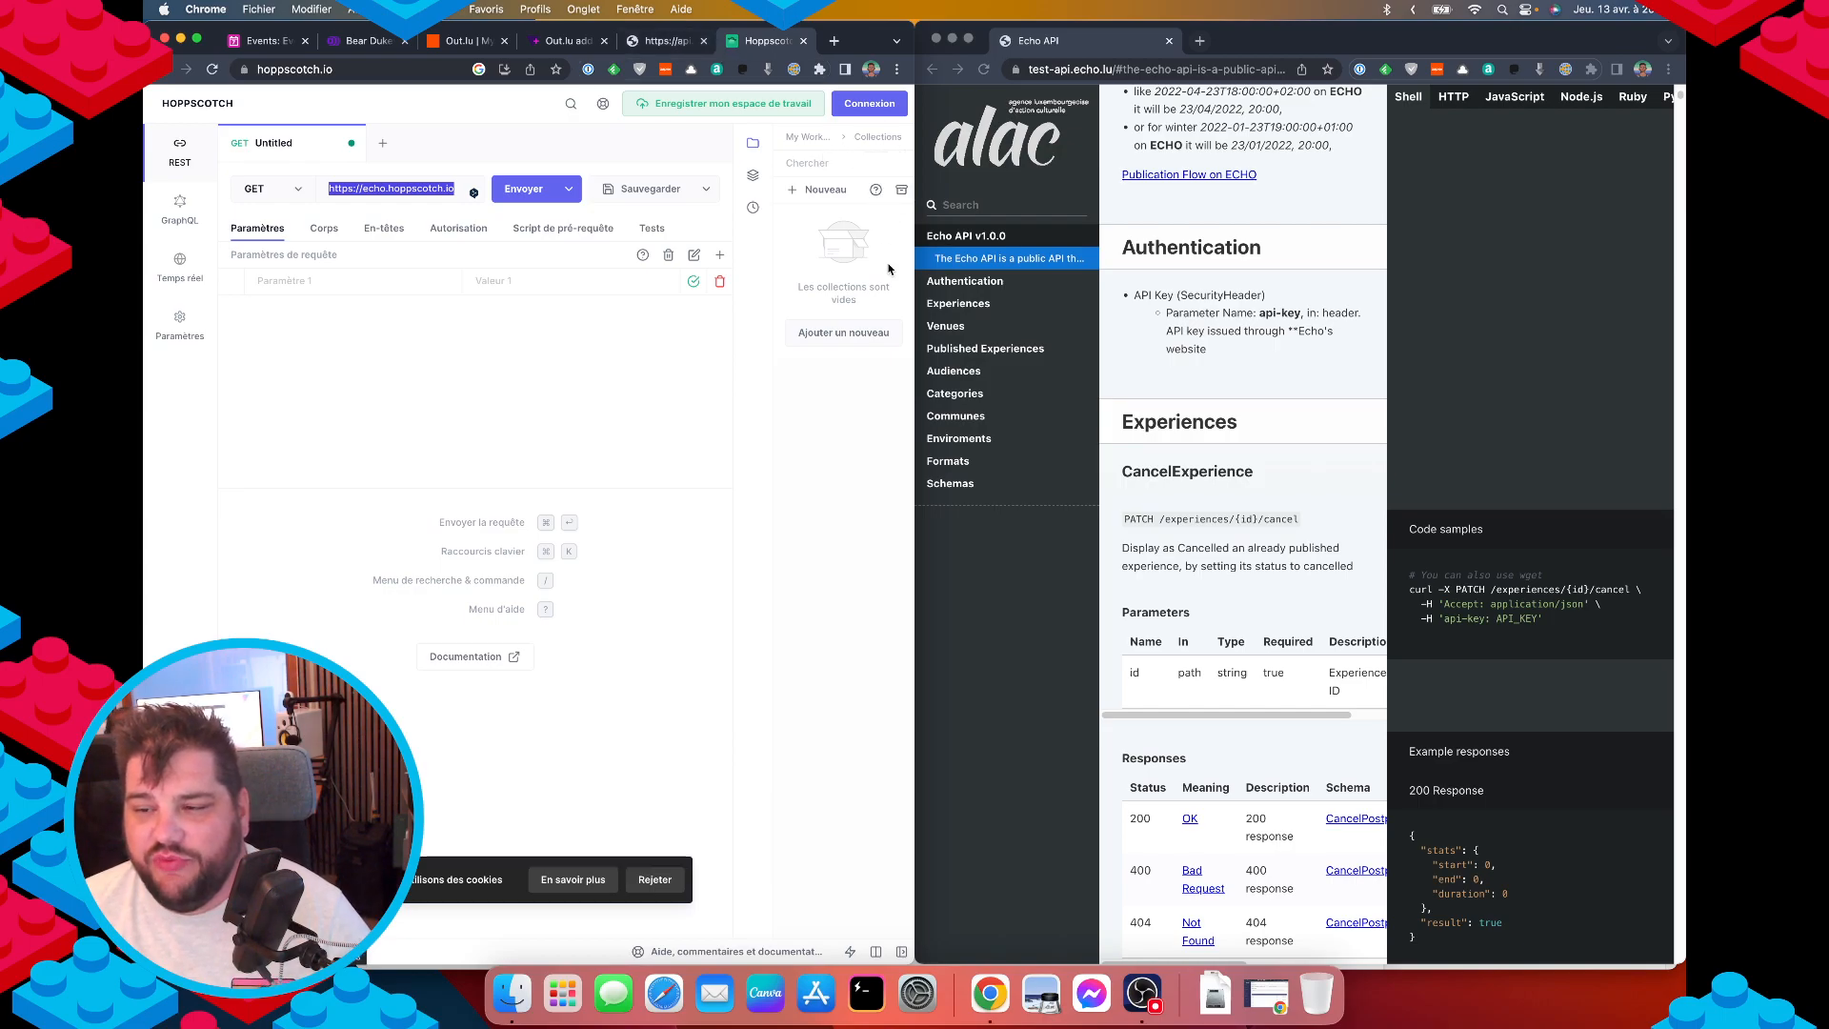
click(665, 44)
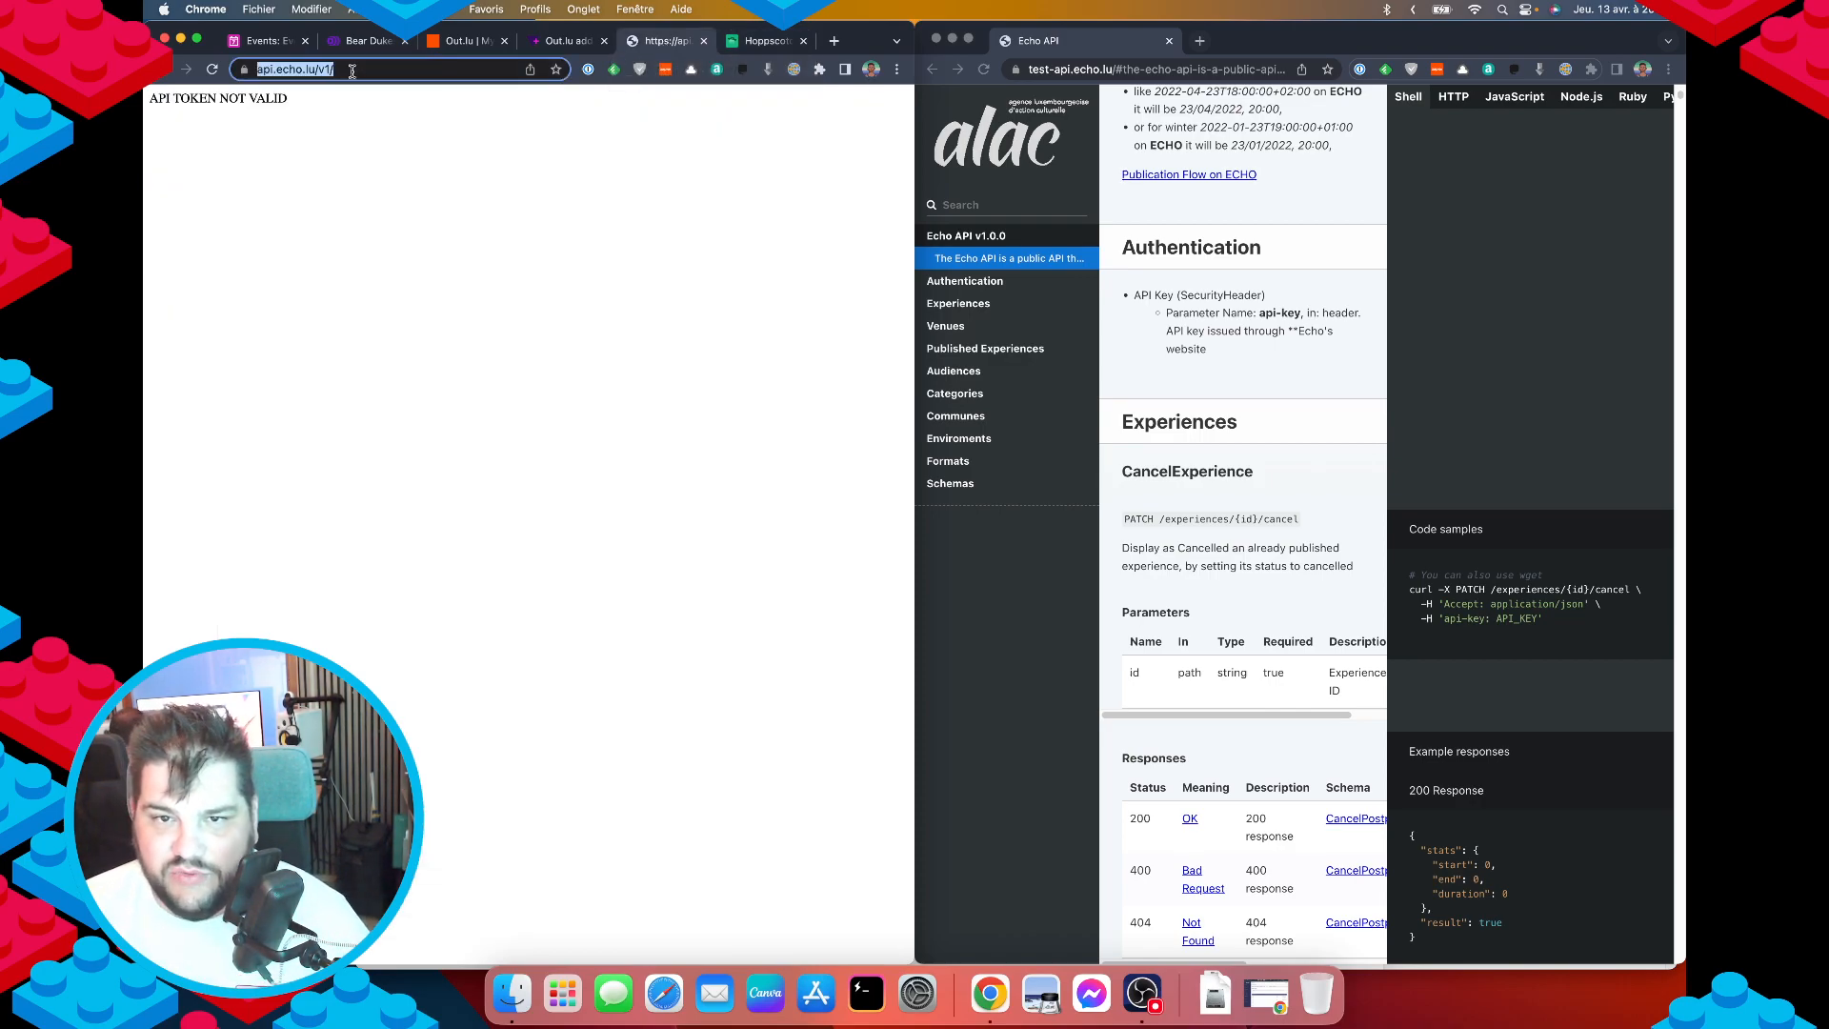
key(super+w)
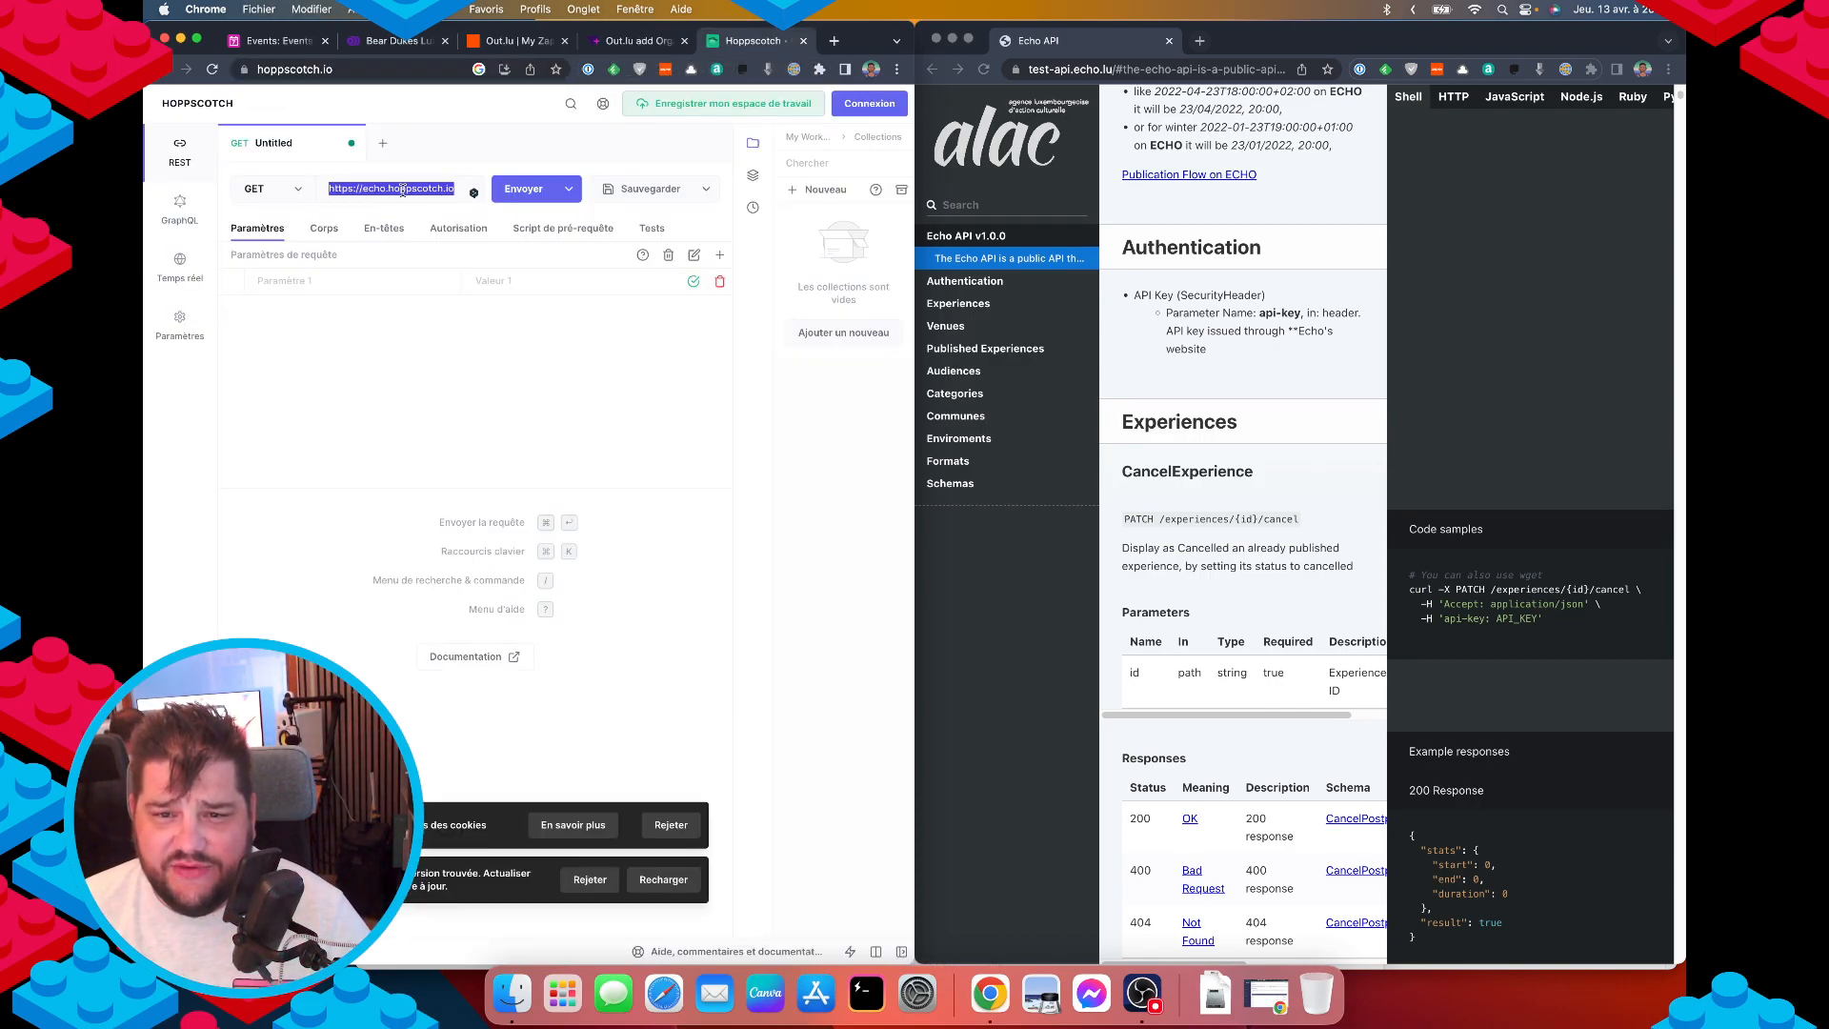
key(super+v)
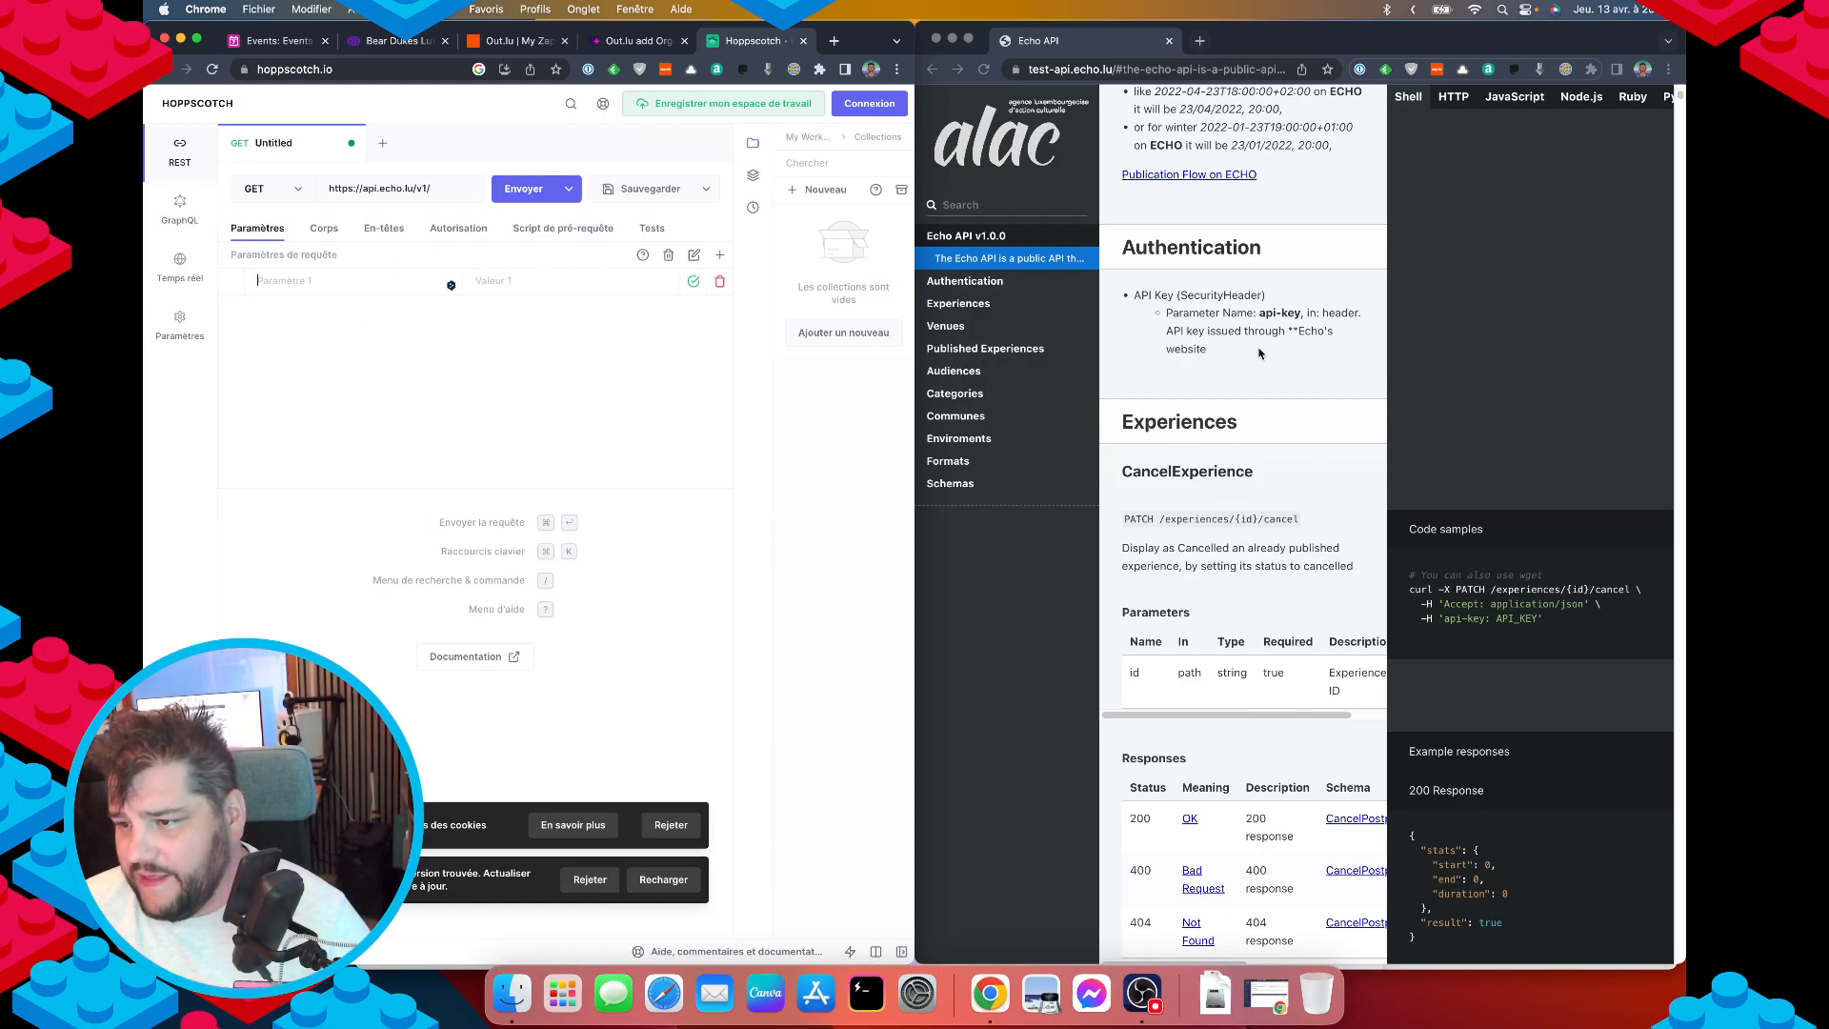
Add a query parameter named api-key, copied from the Echo API docs.
triple_click(1282, 314)
click(1256, 317)
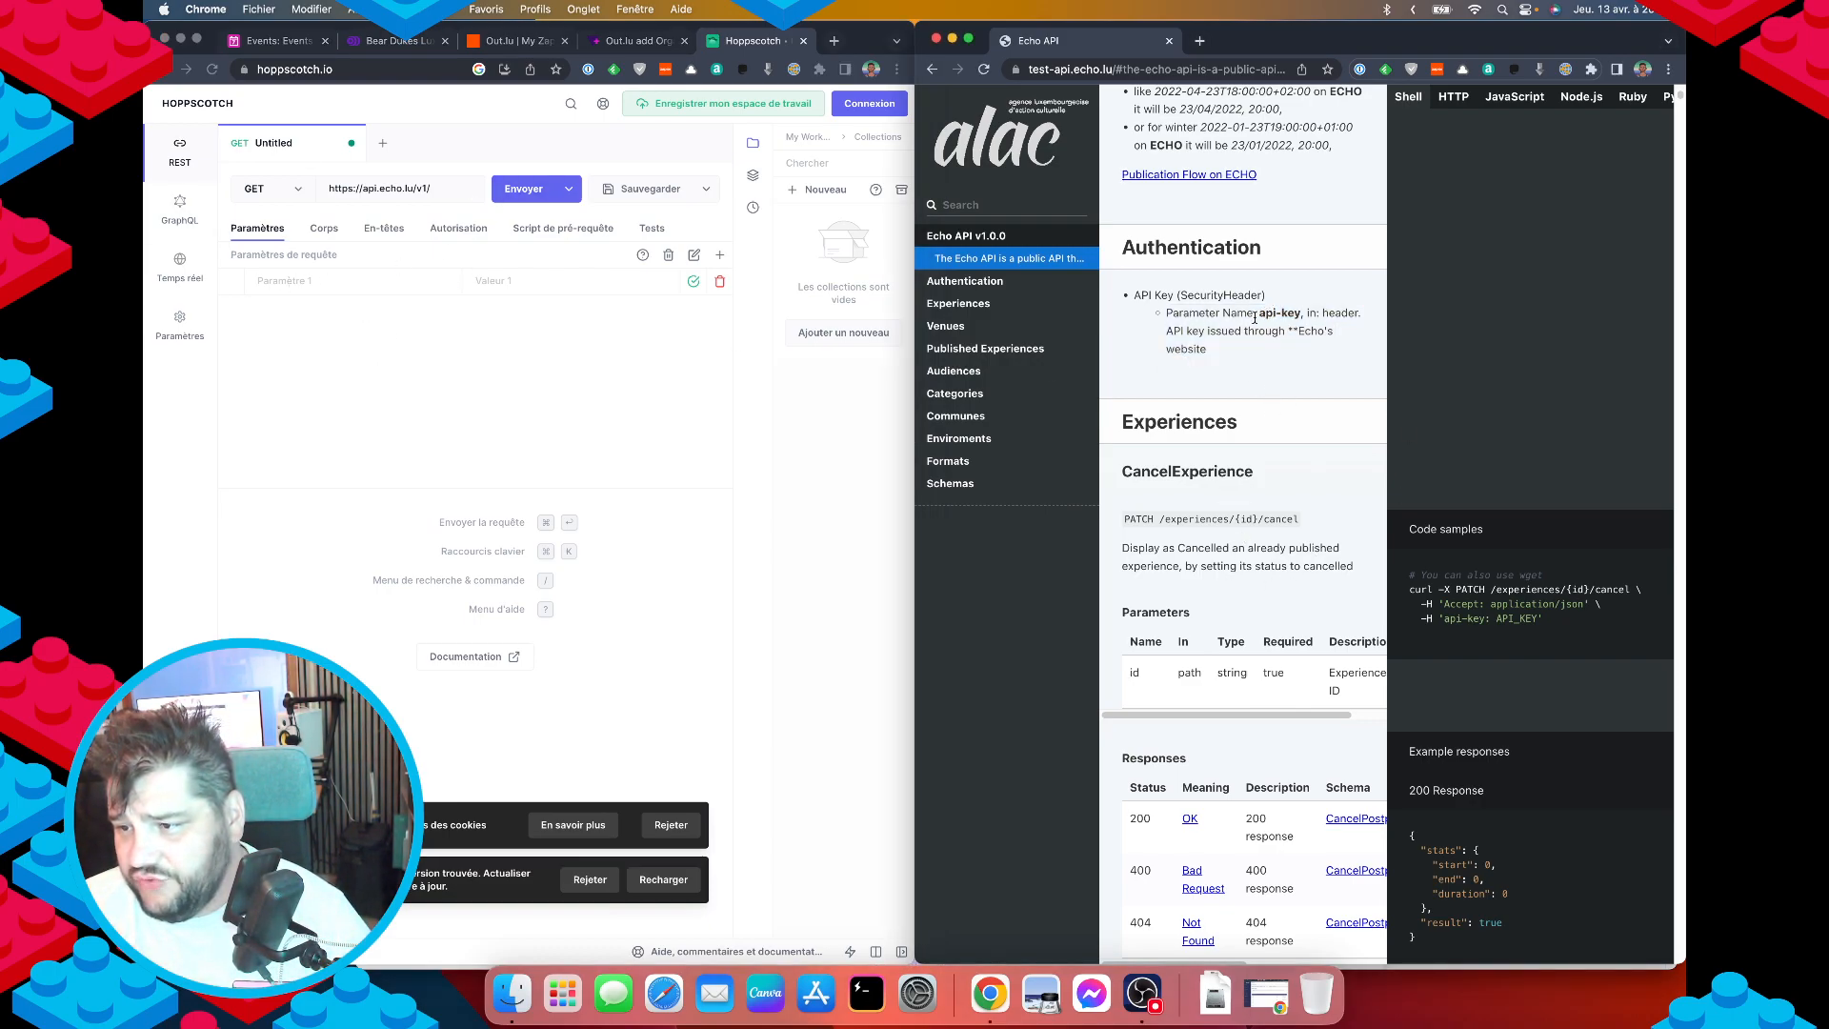
double_click(1259, 315)
key(super+c)
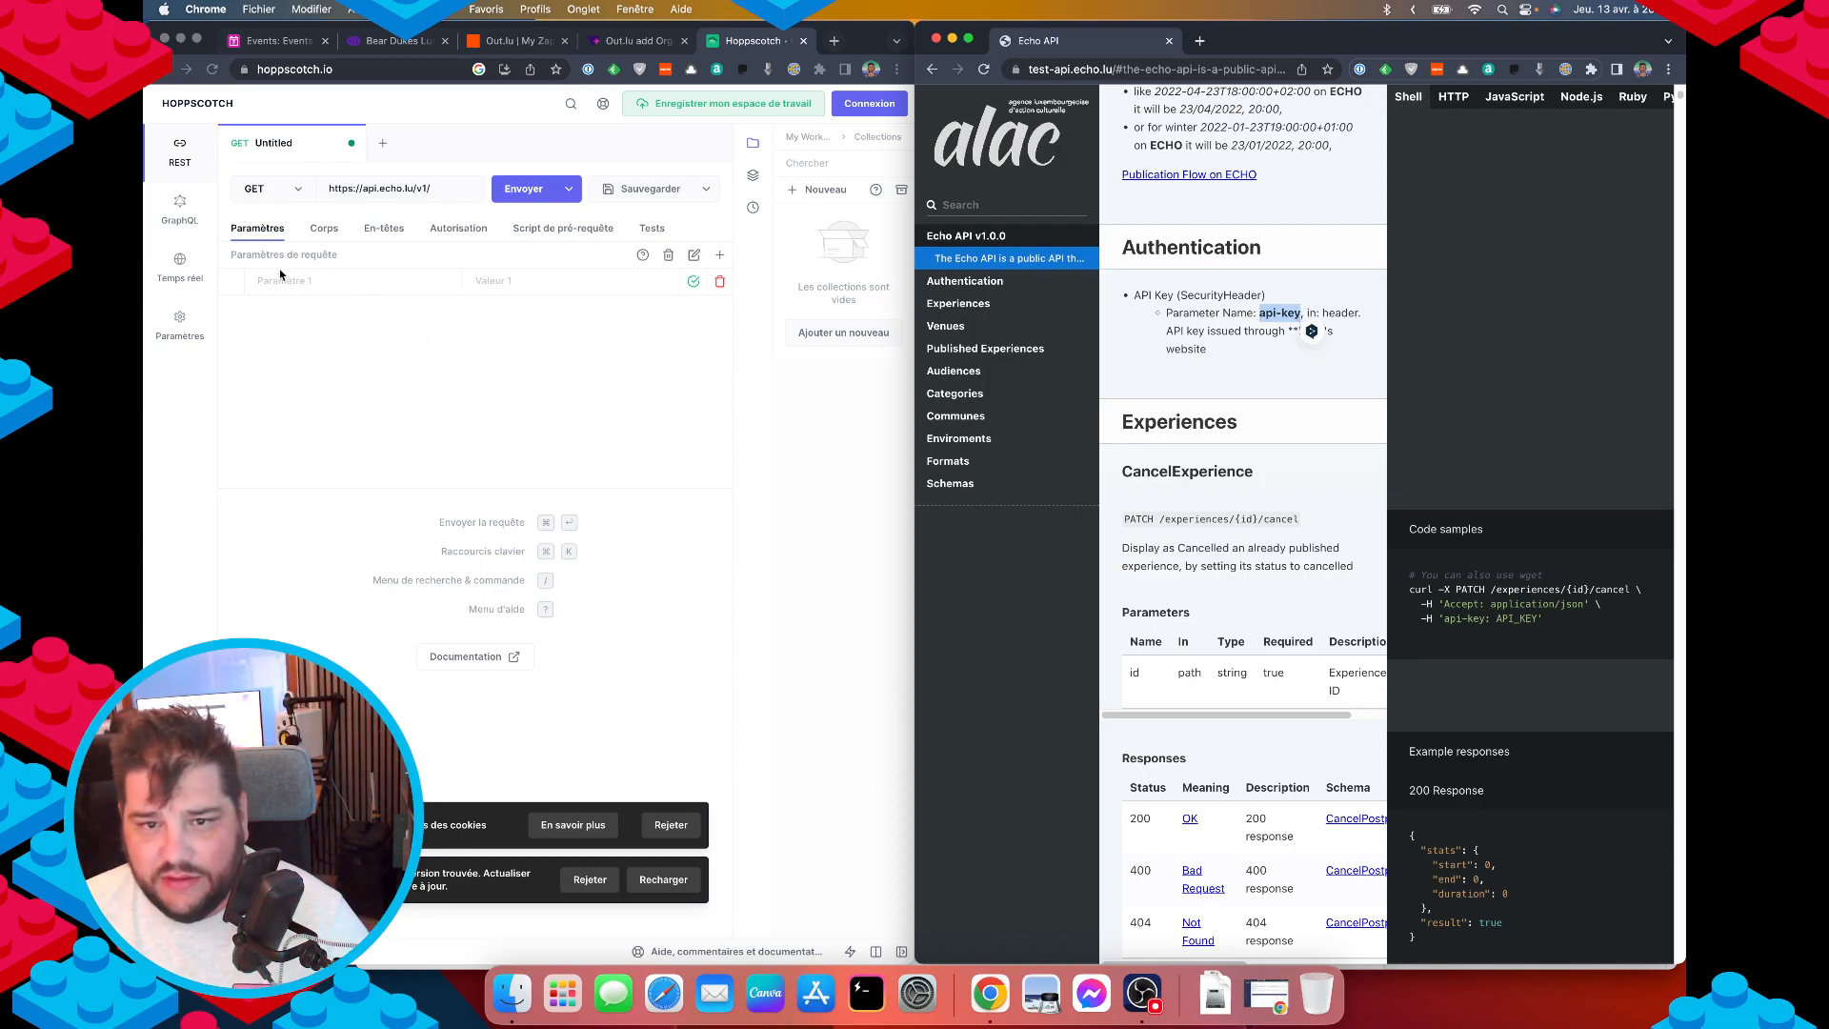
click(298, 281)
Give it the existing organisation API key and send, getting 500 API TOKEN NOT VALID.
click(385, 43)
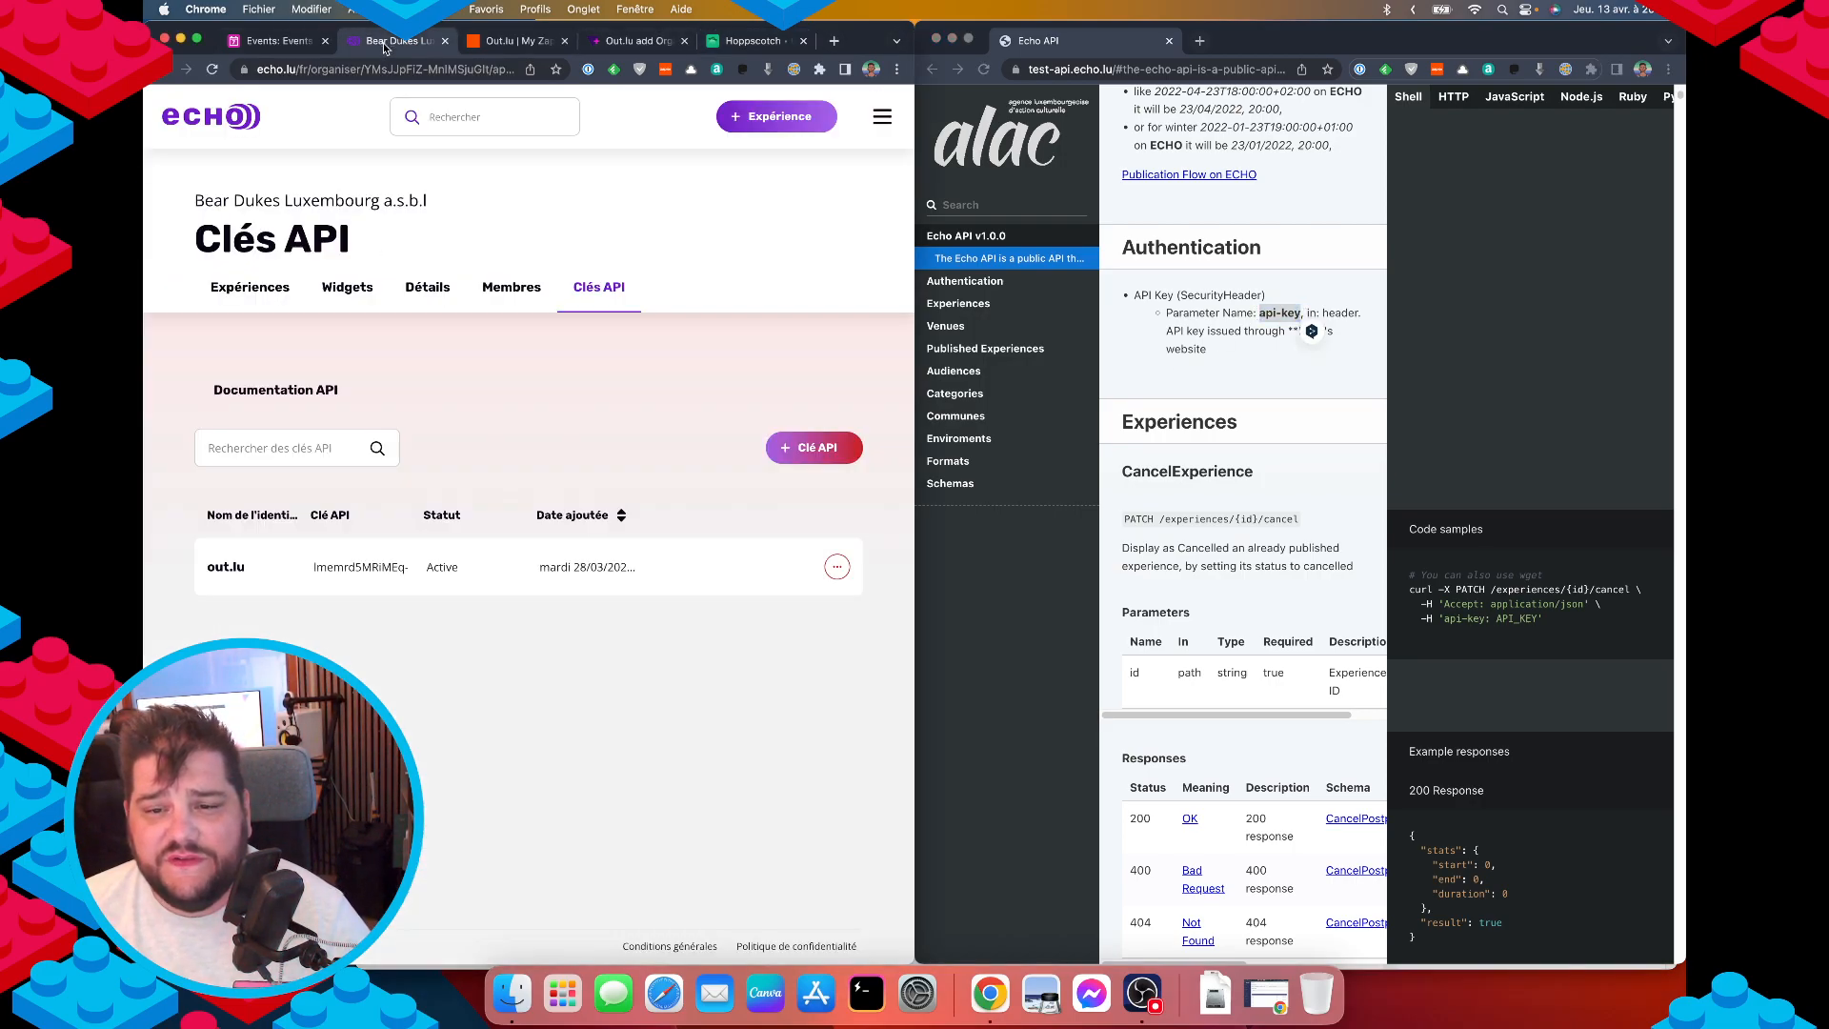
triple_click(368, 568)
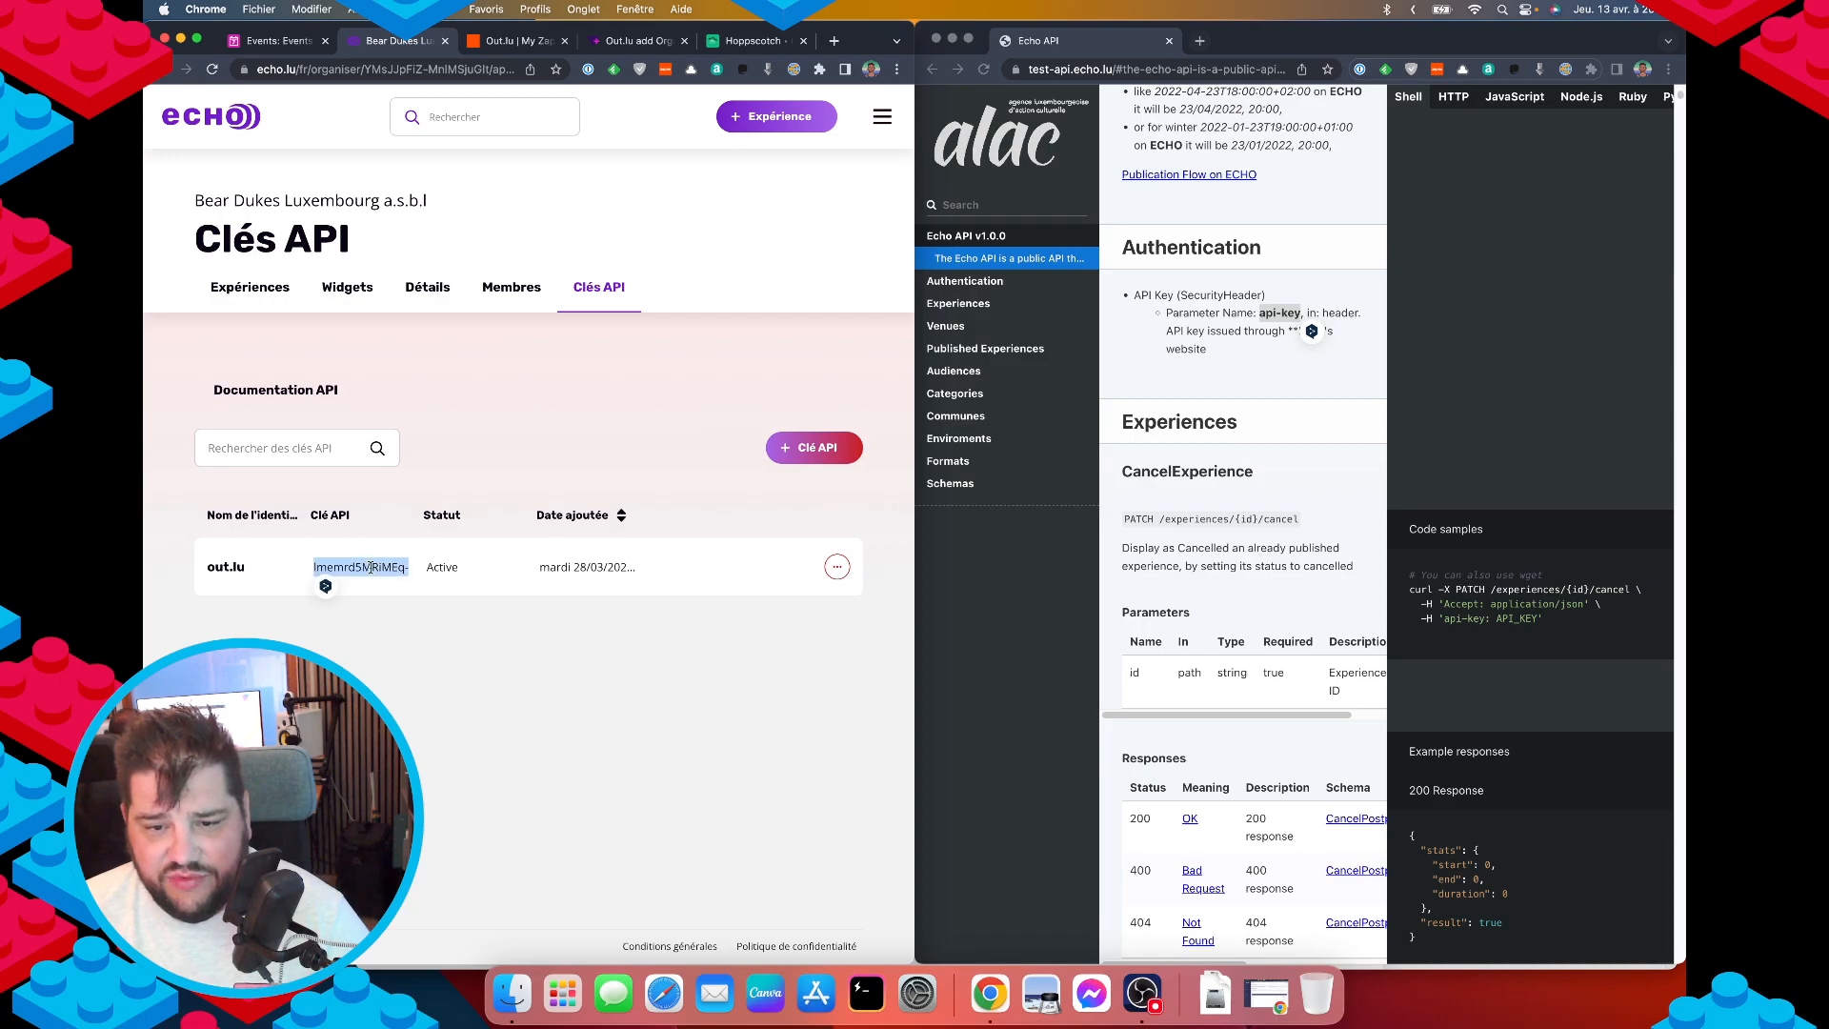
click(741, 44)
click(472, 277)
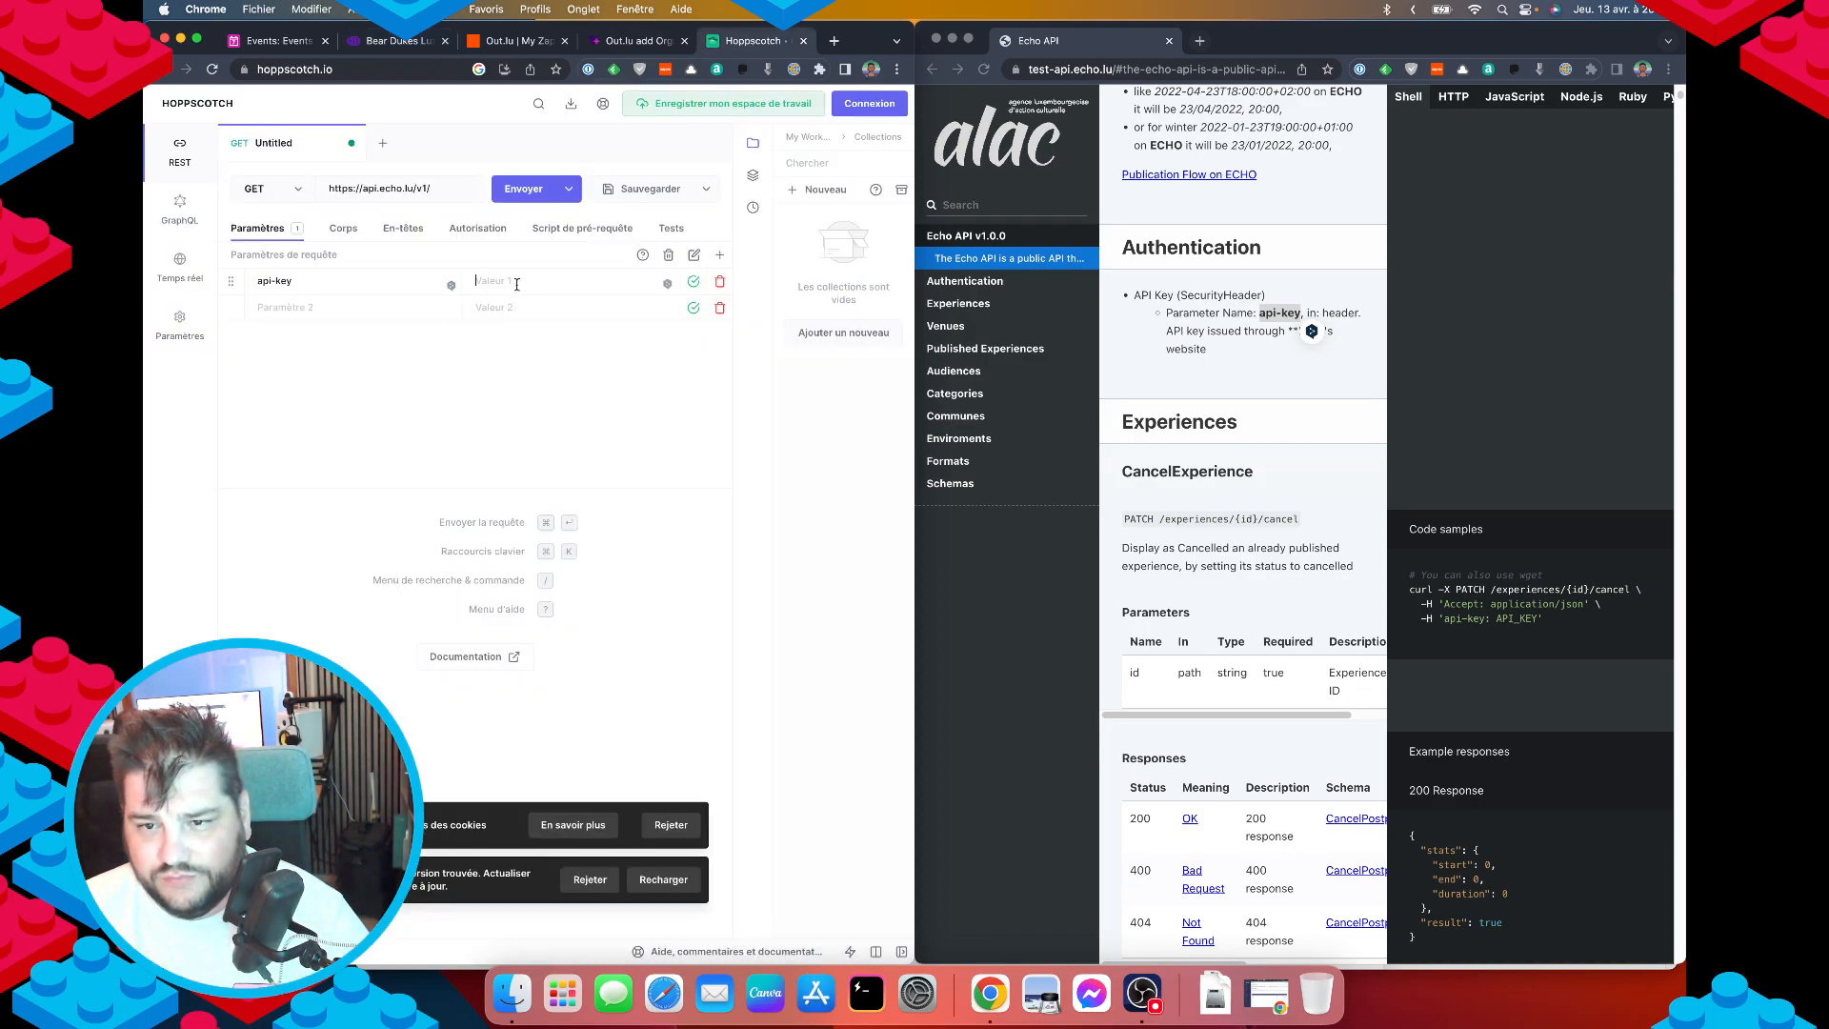
key(super+v)
key(super+Return)
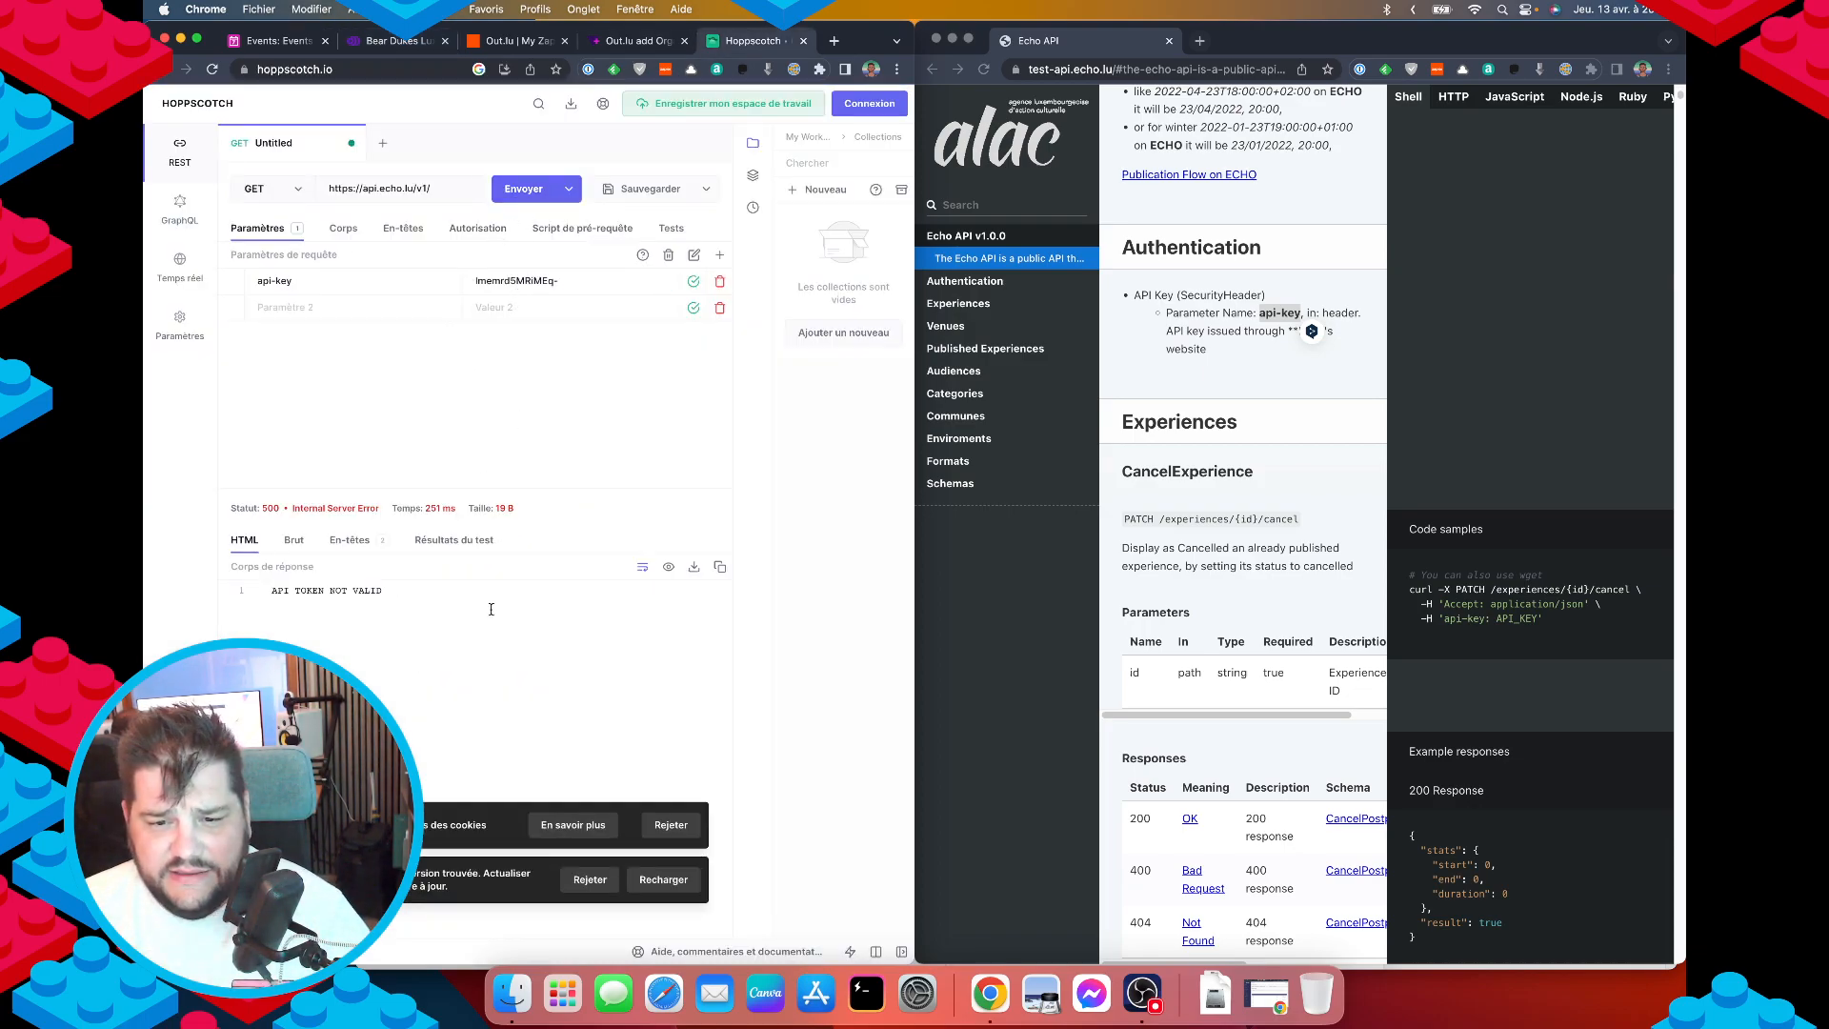
click(386, 45)
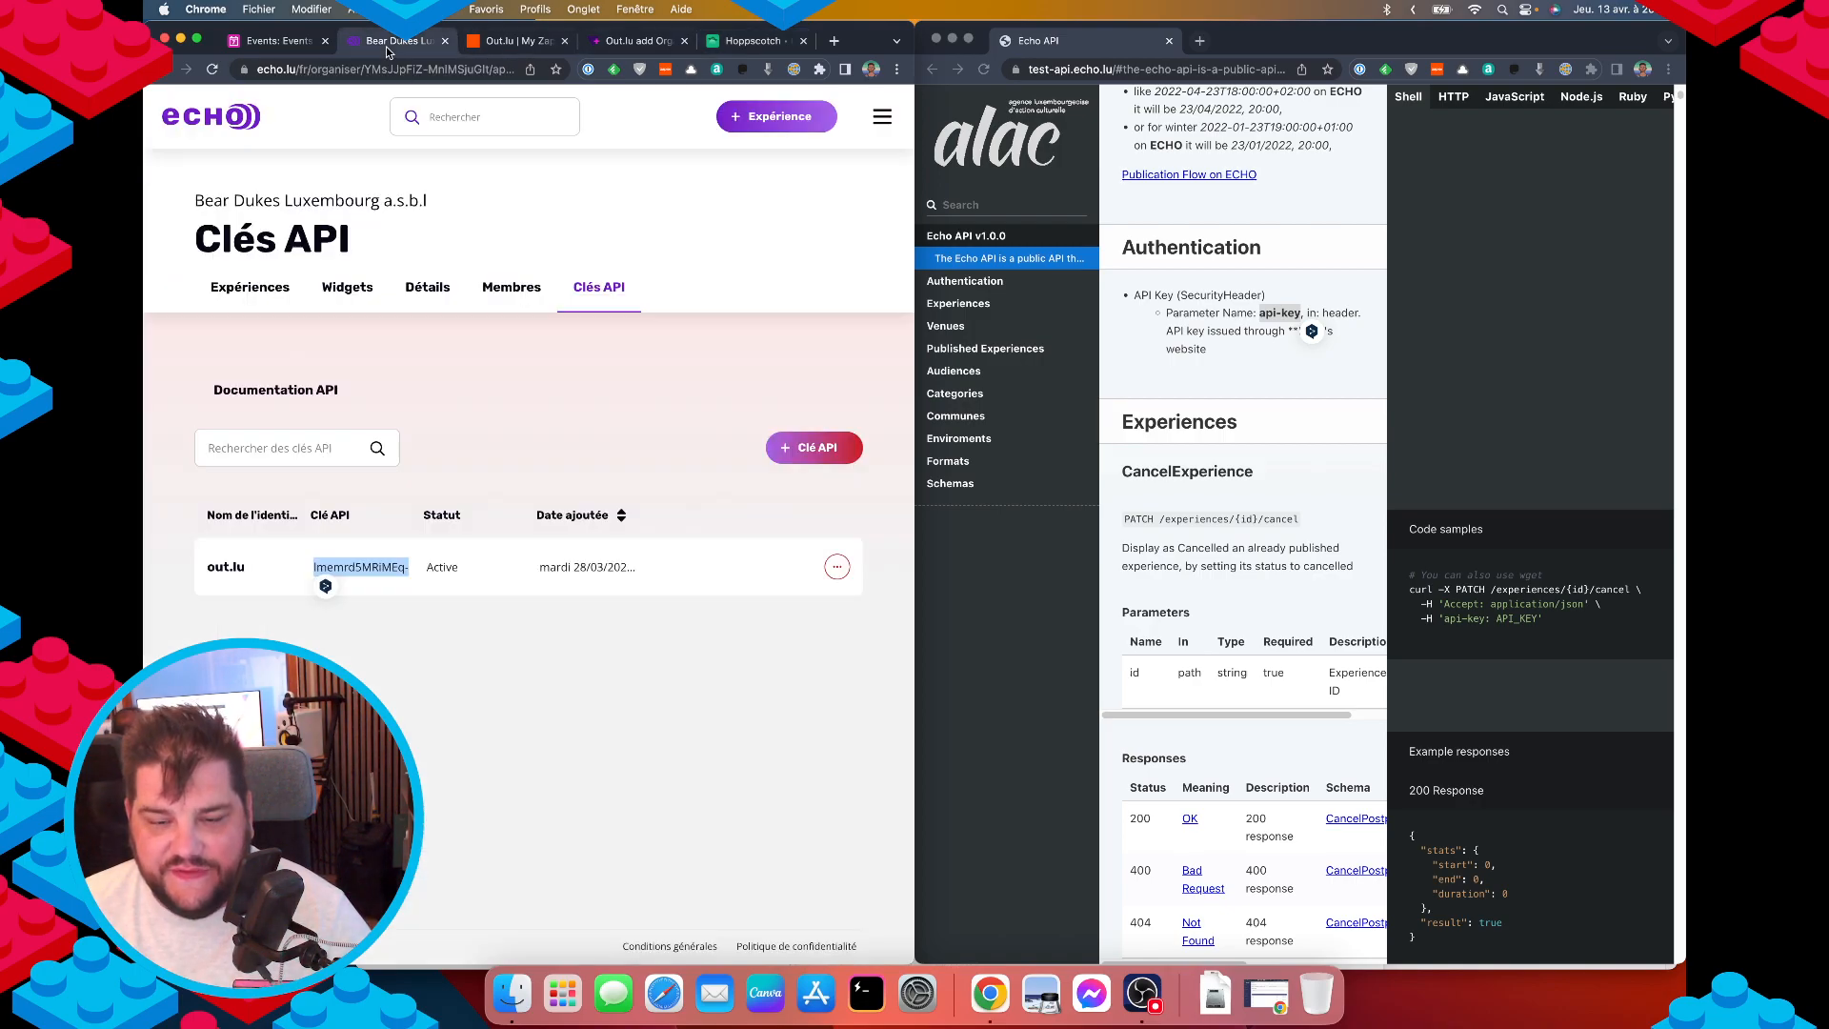
Create a new Echo API key with a custom identifier name and copy its key value.
click(801, 452)
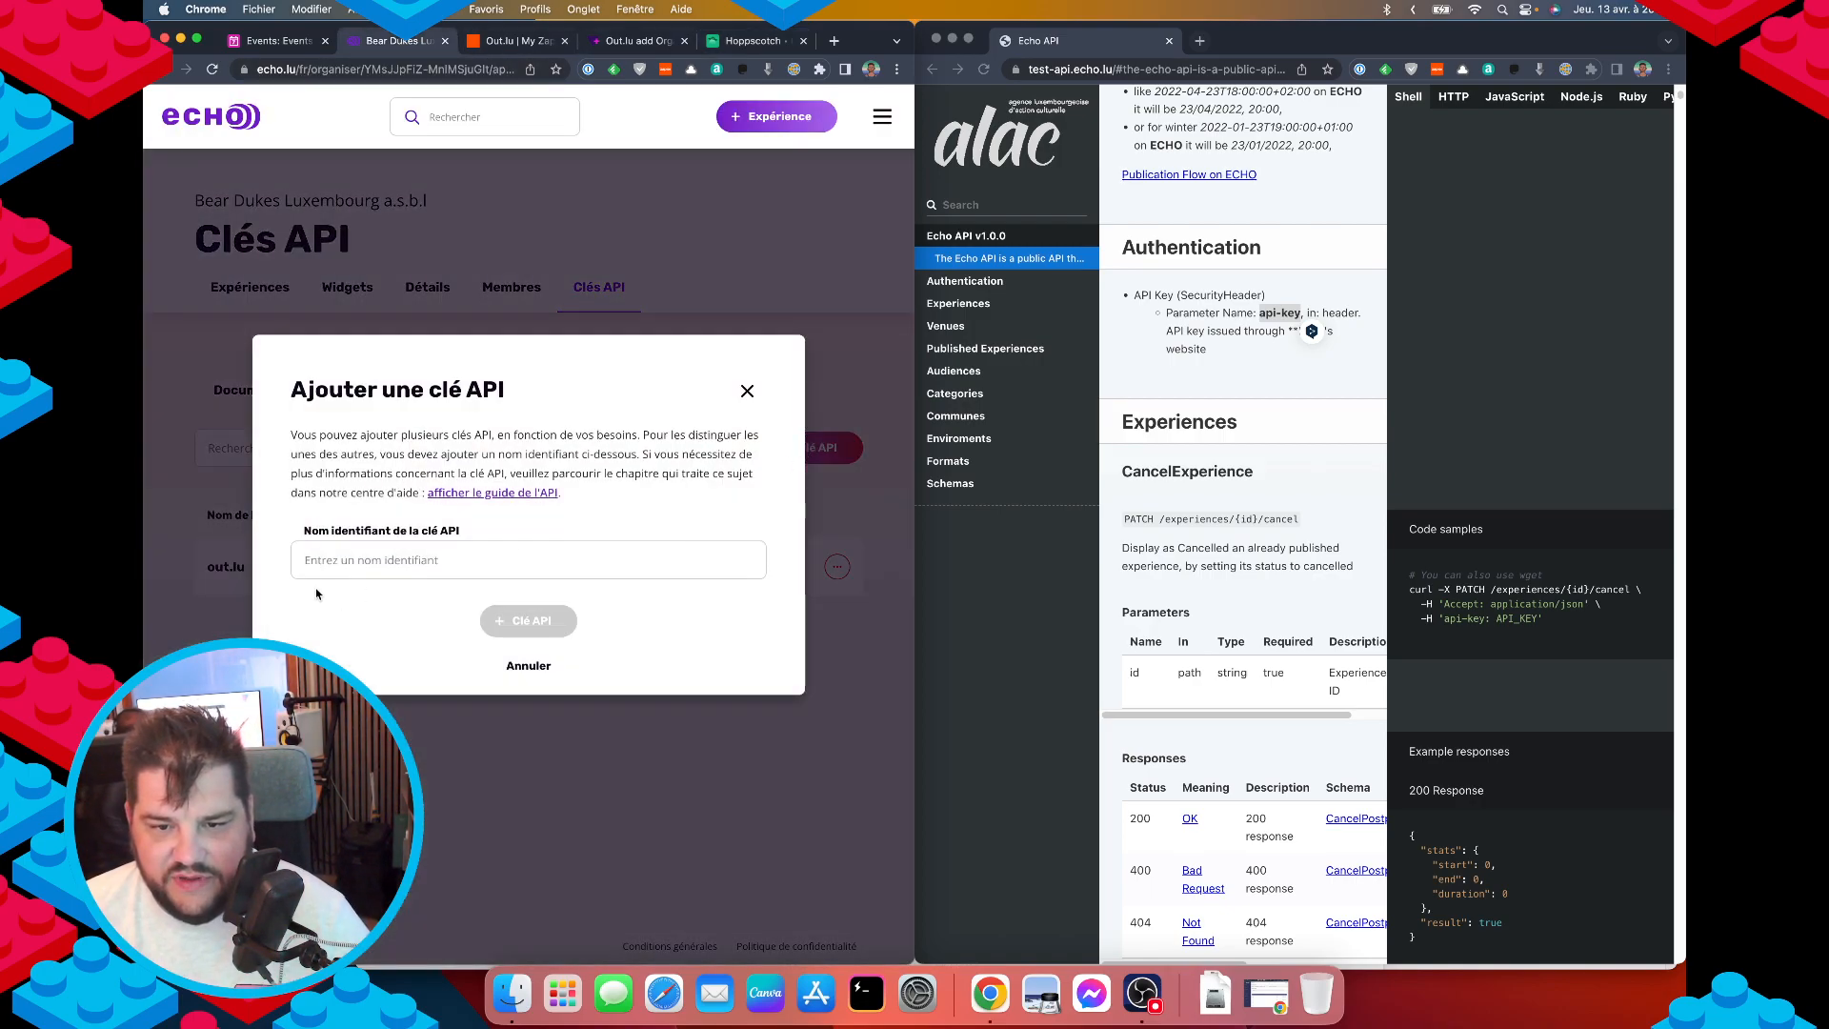
click(336, 563)
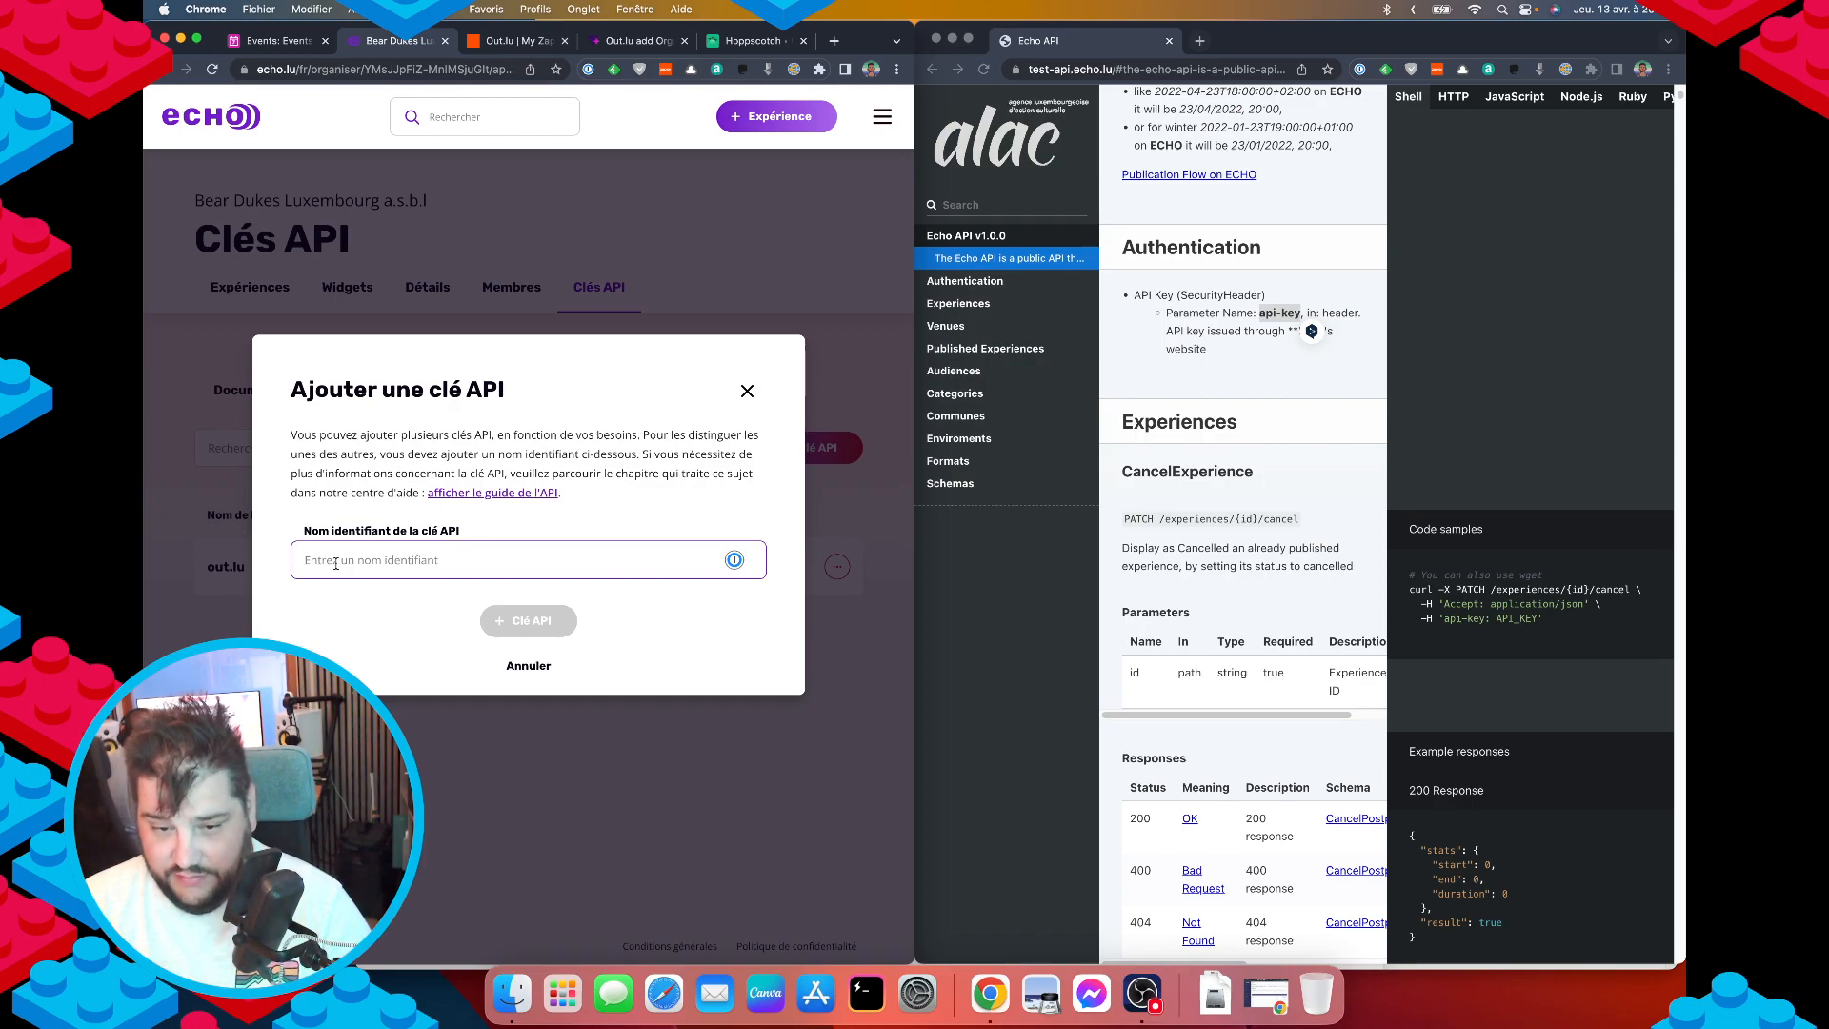
text(Thibault_nocode)
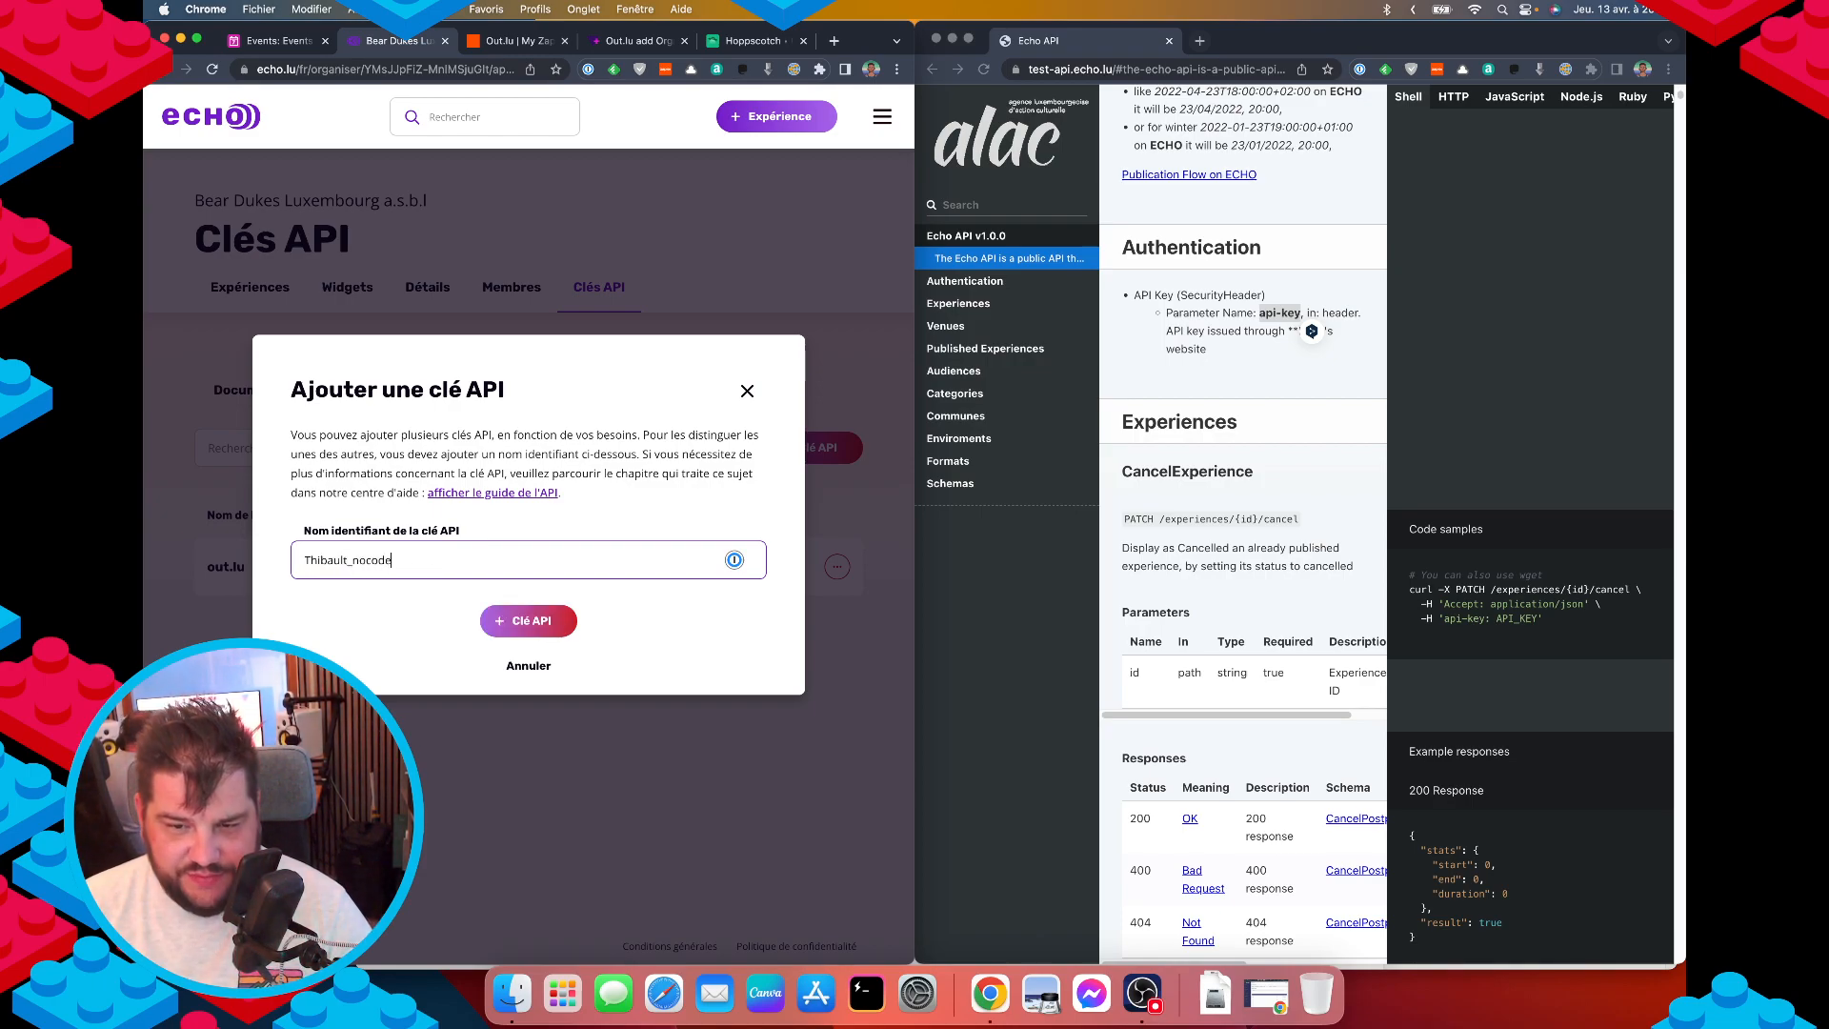
click(513, 624)
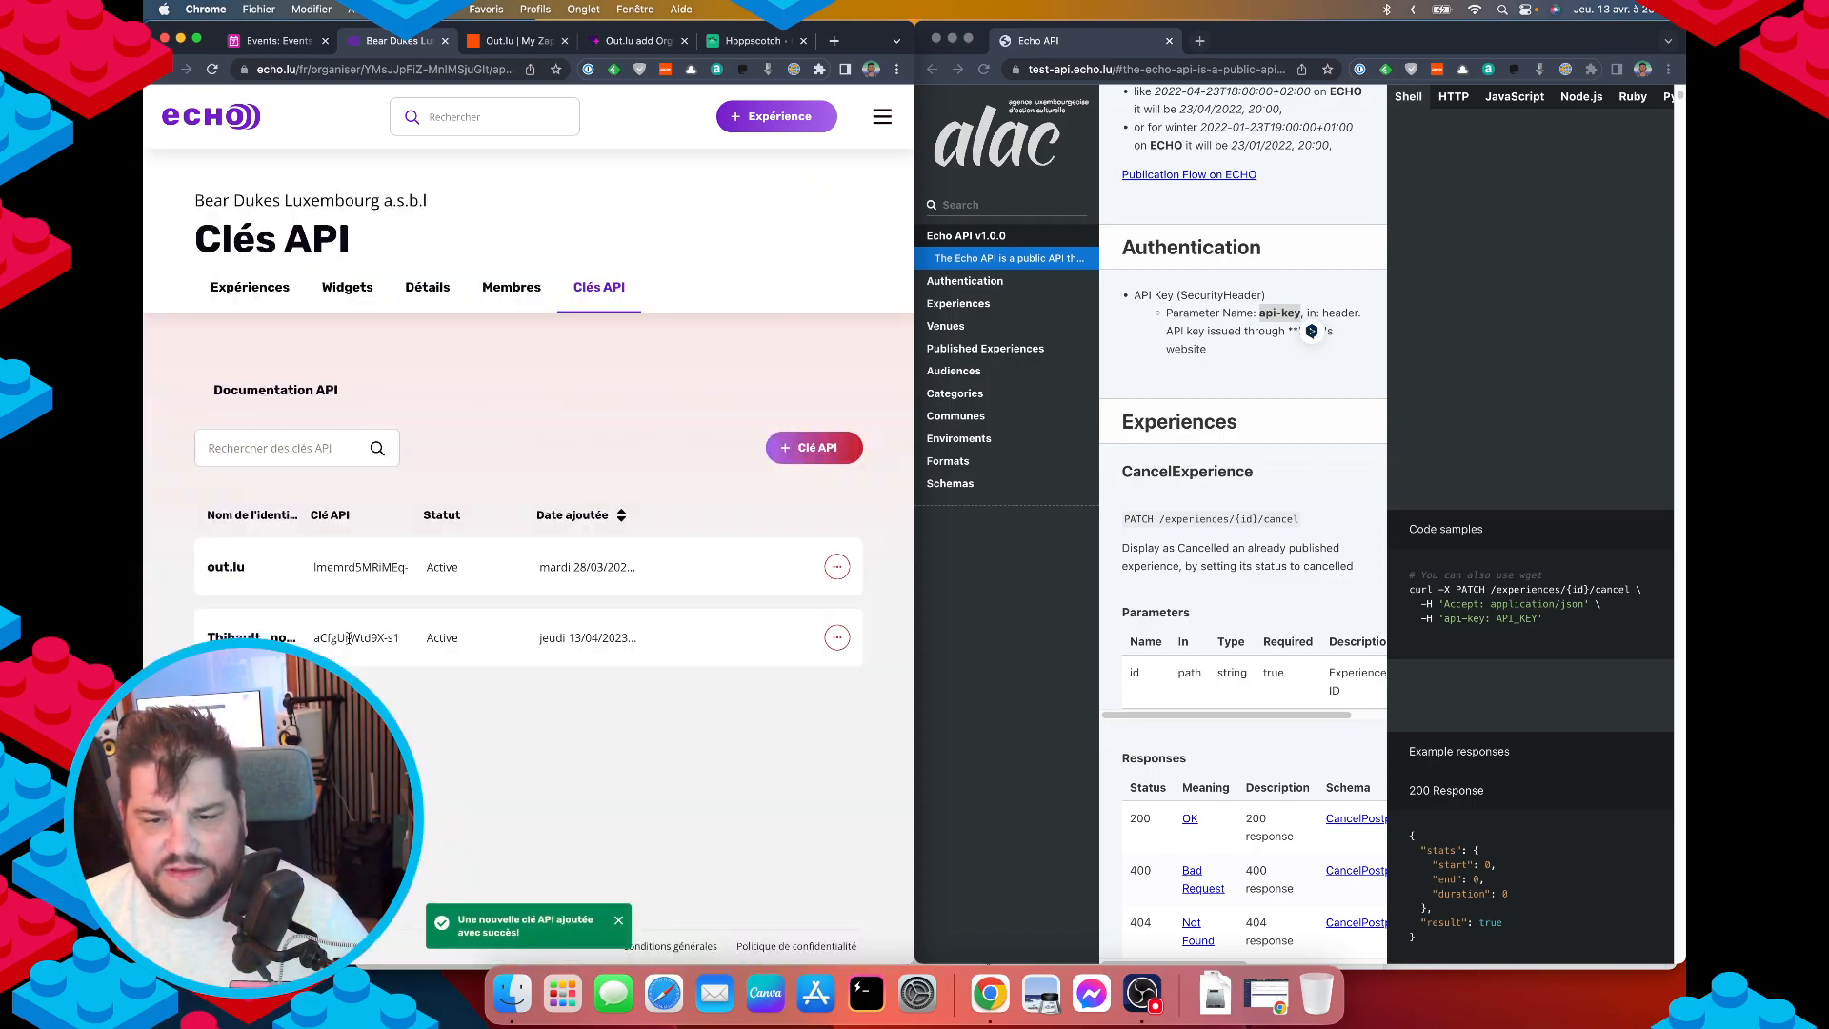
double_click(349, 638)
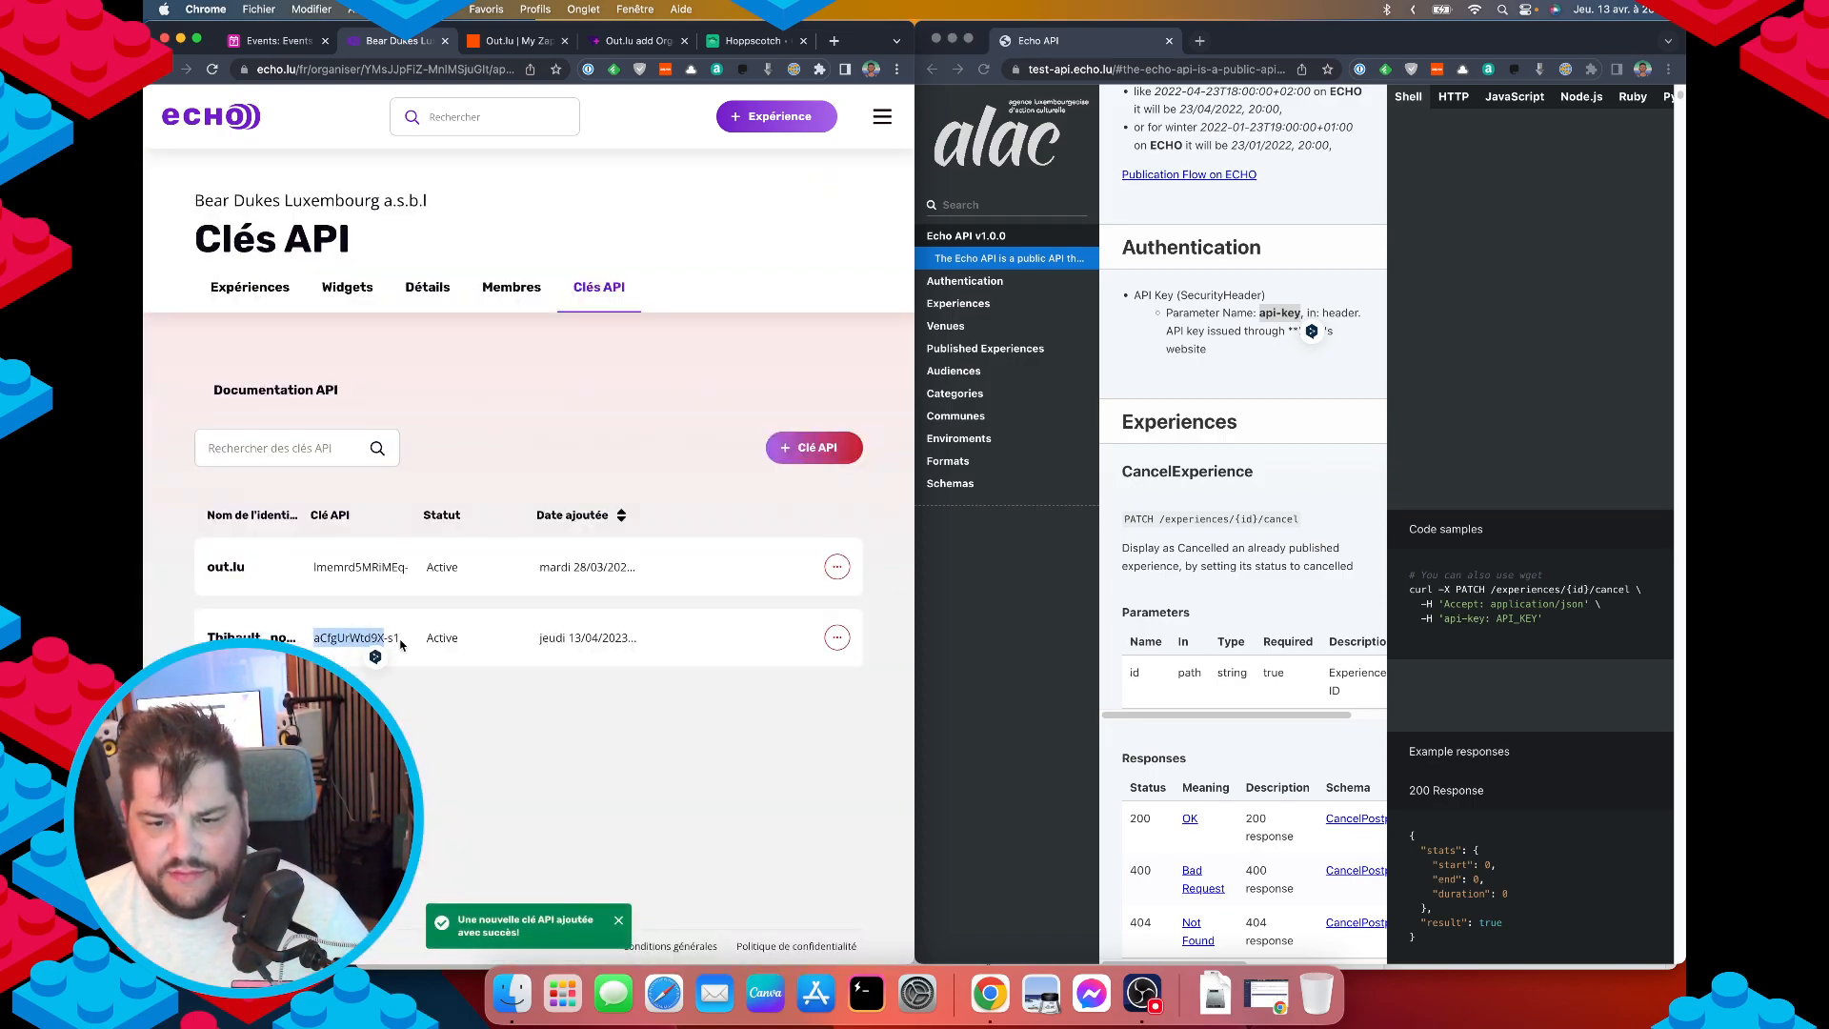
drag(400, 638, 313, 638)
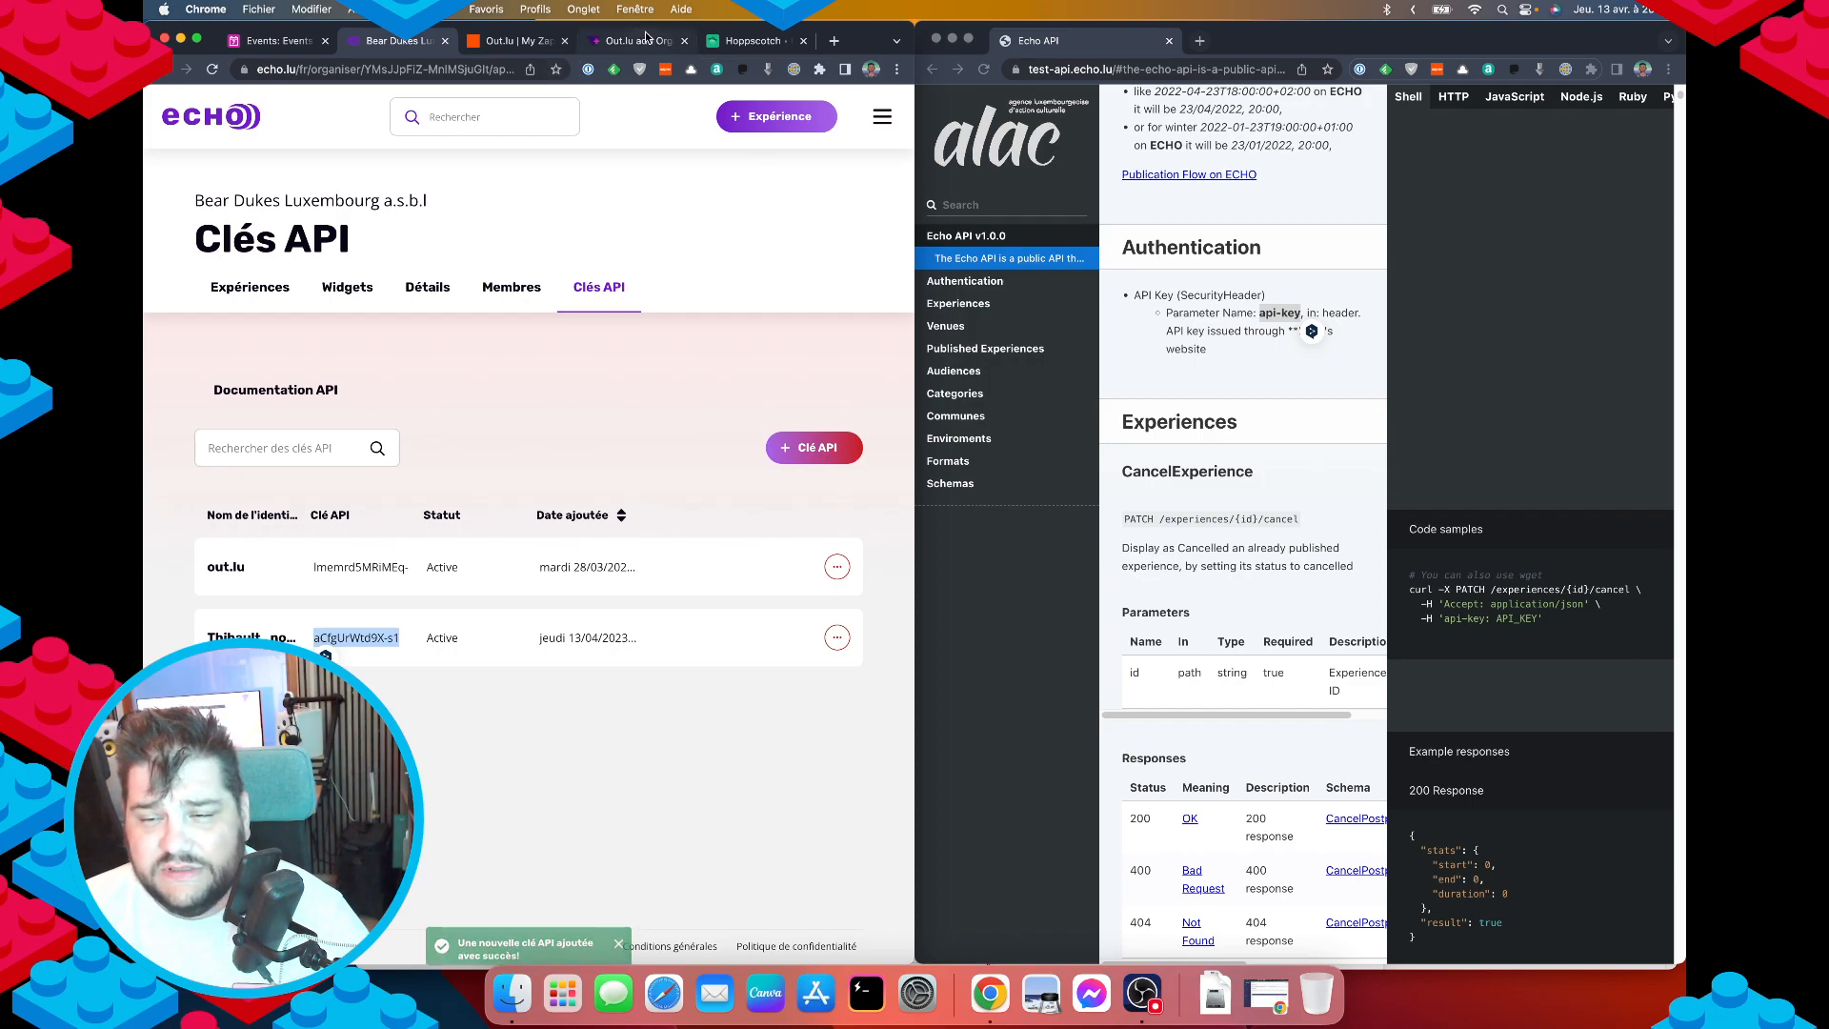
click(645, 38)
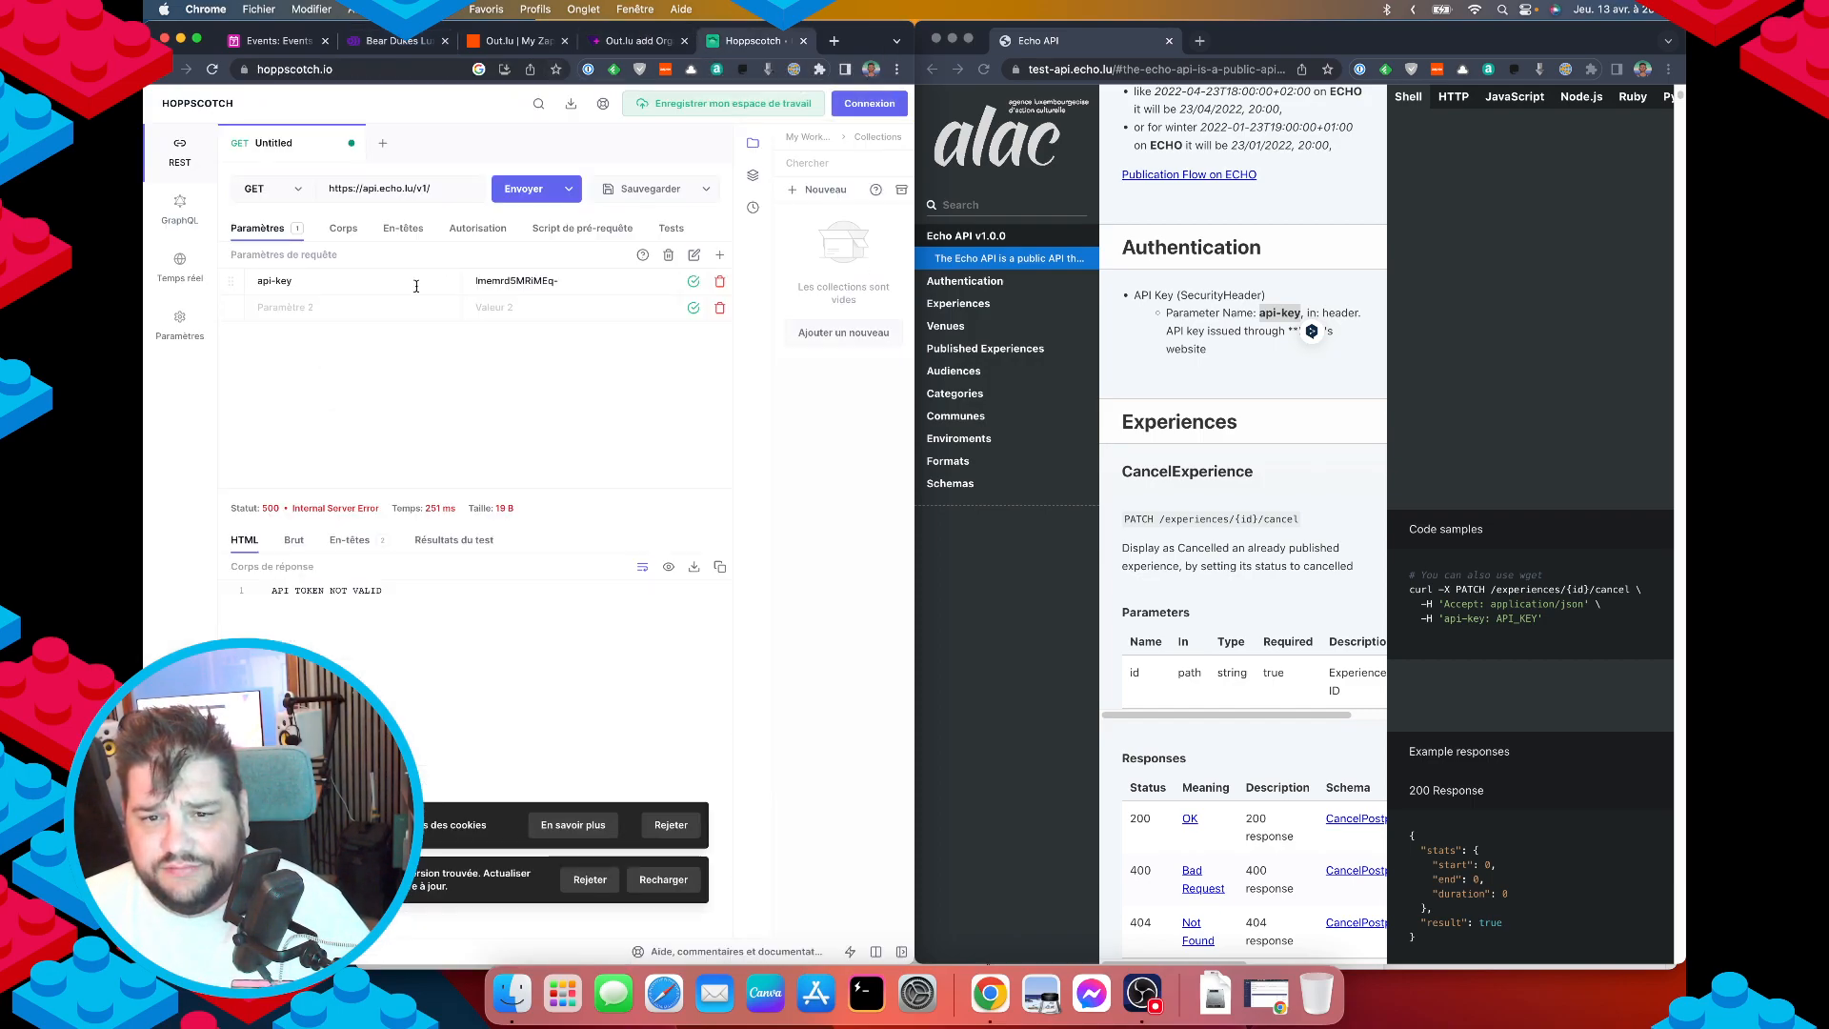
triple_click(526, 282)
Paste the new key, add an api-key request header, and delete the api-key query parameter.
key(super+v)
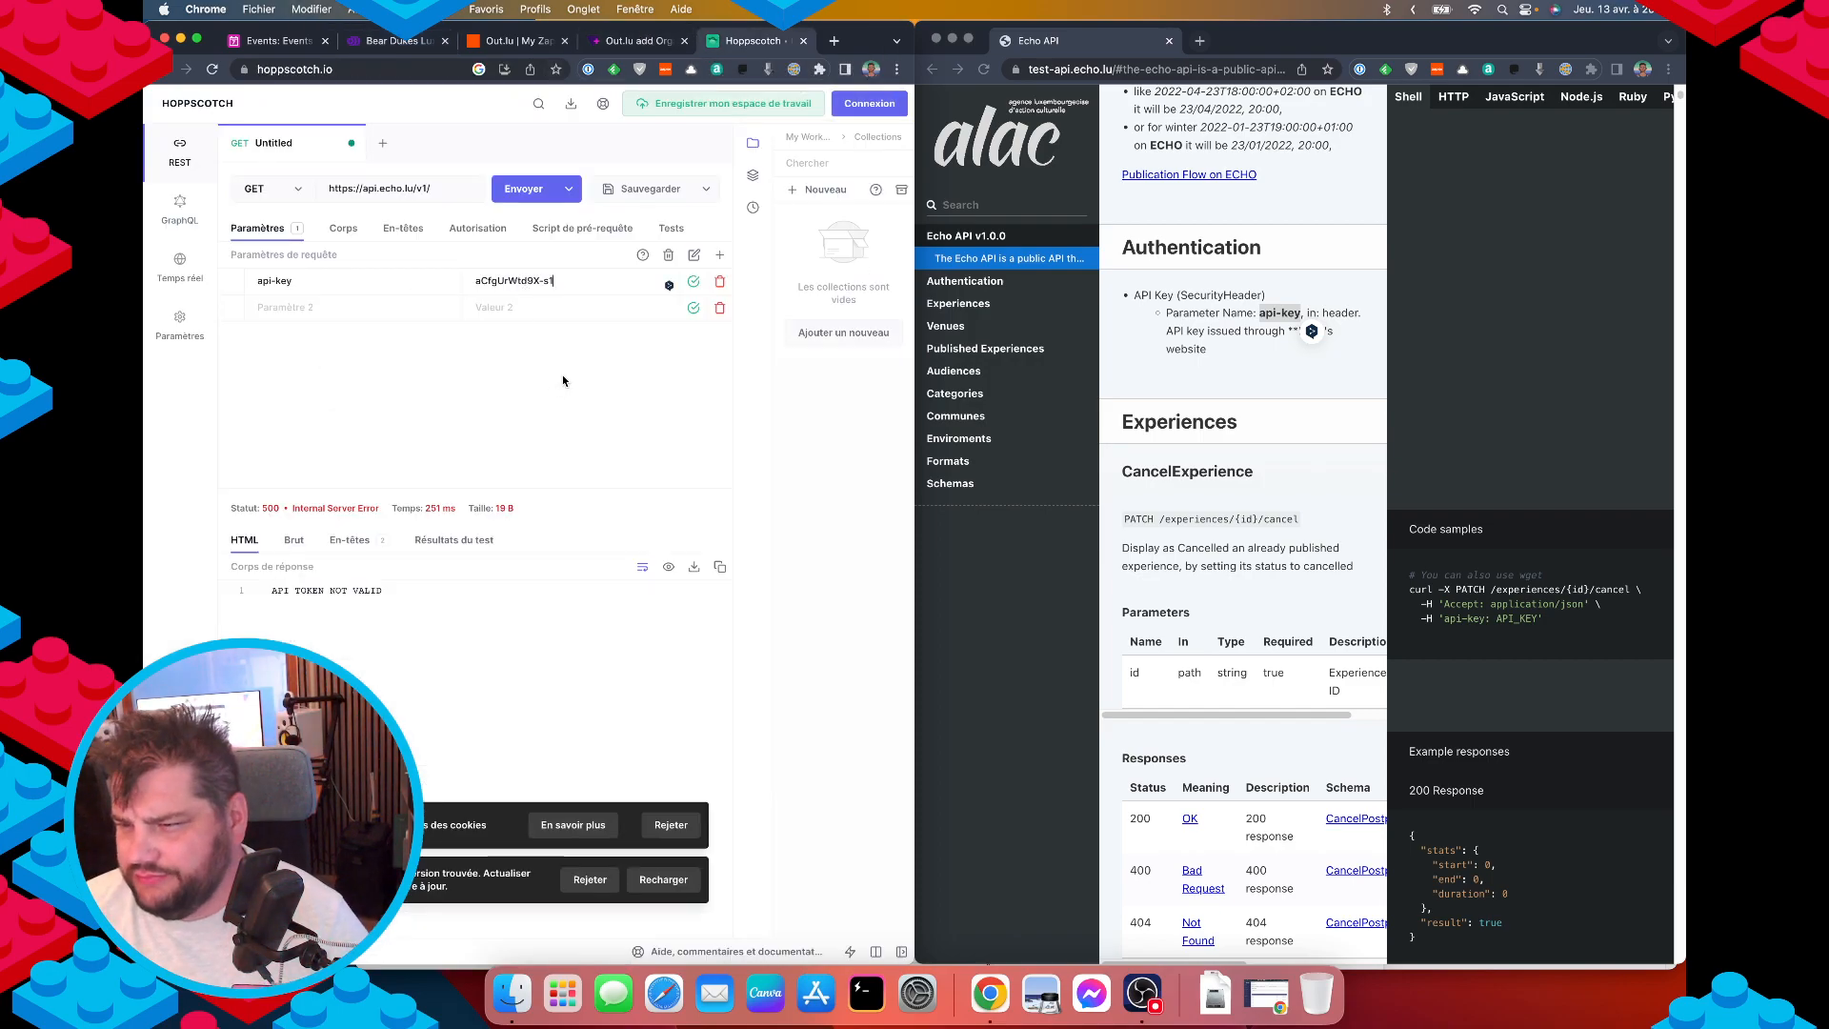
click(383, 232)
click(314, 279)
key(super+v)
click(262, 233)
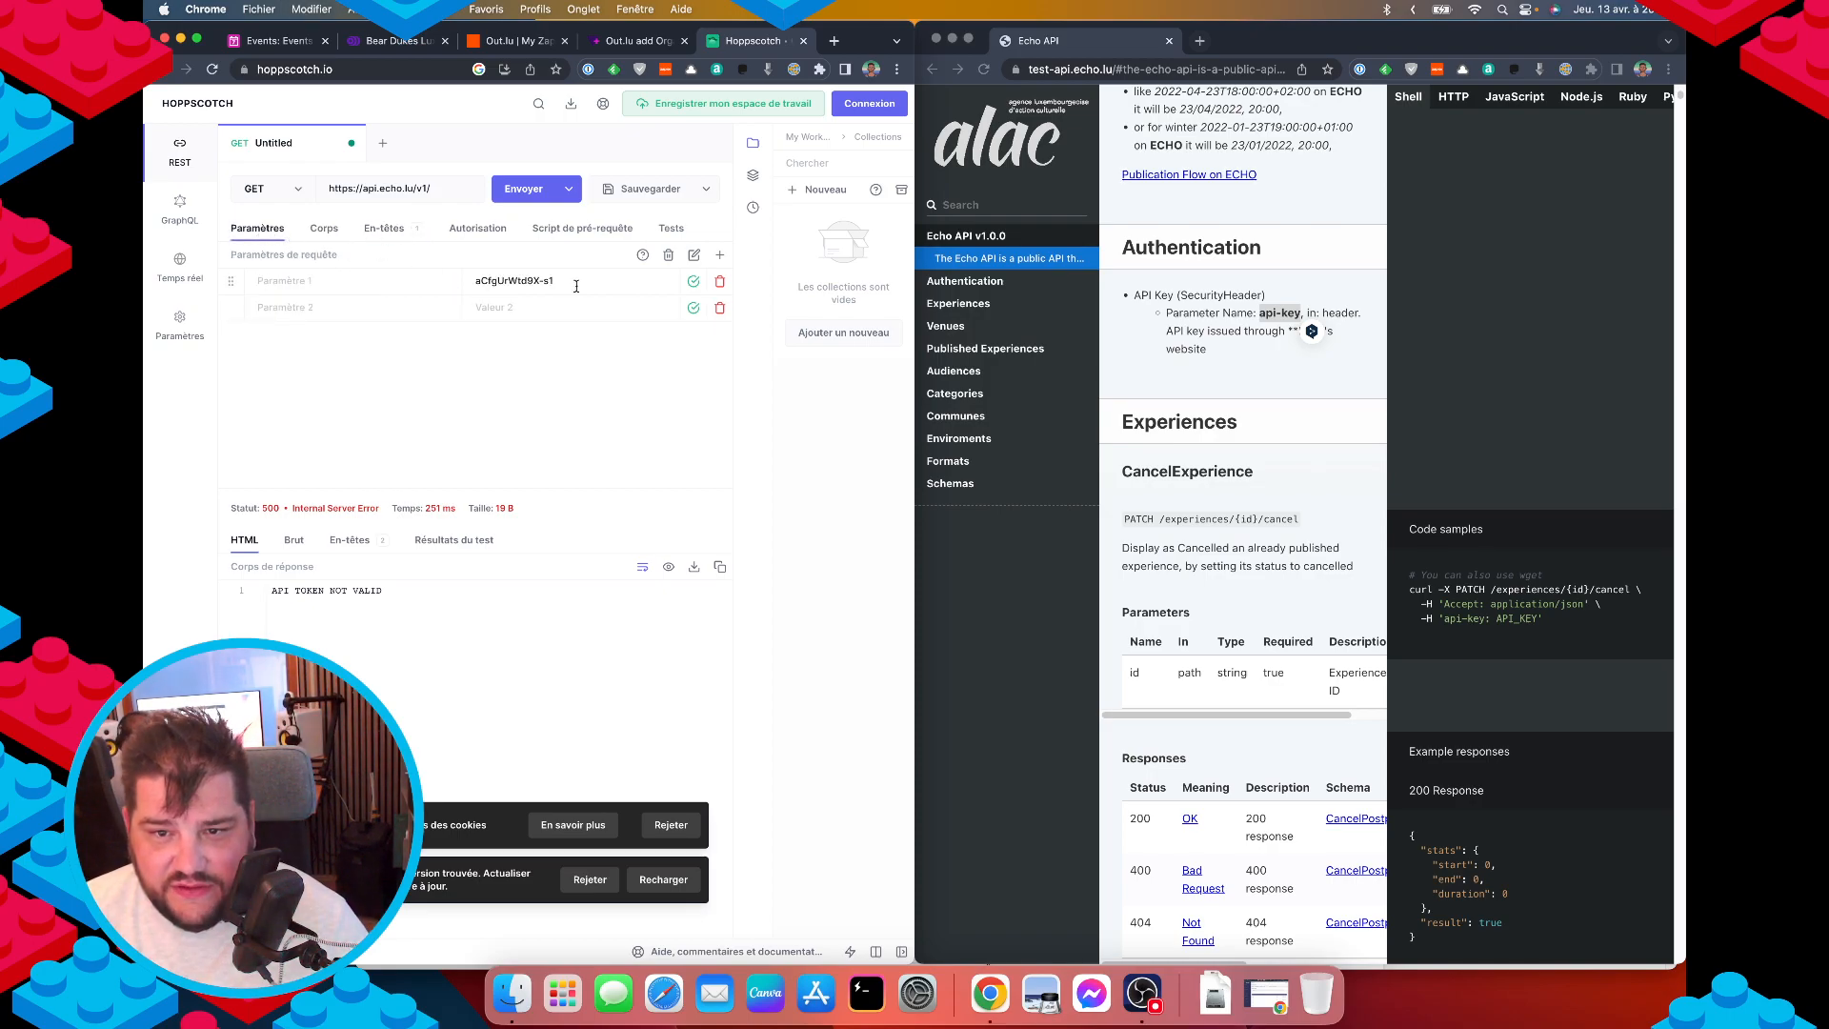
drag(575, 284, 397, 275)
click(669, 255)
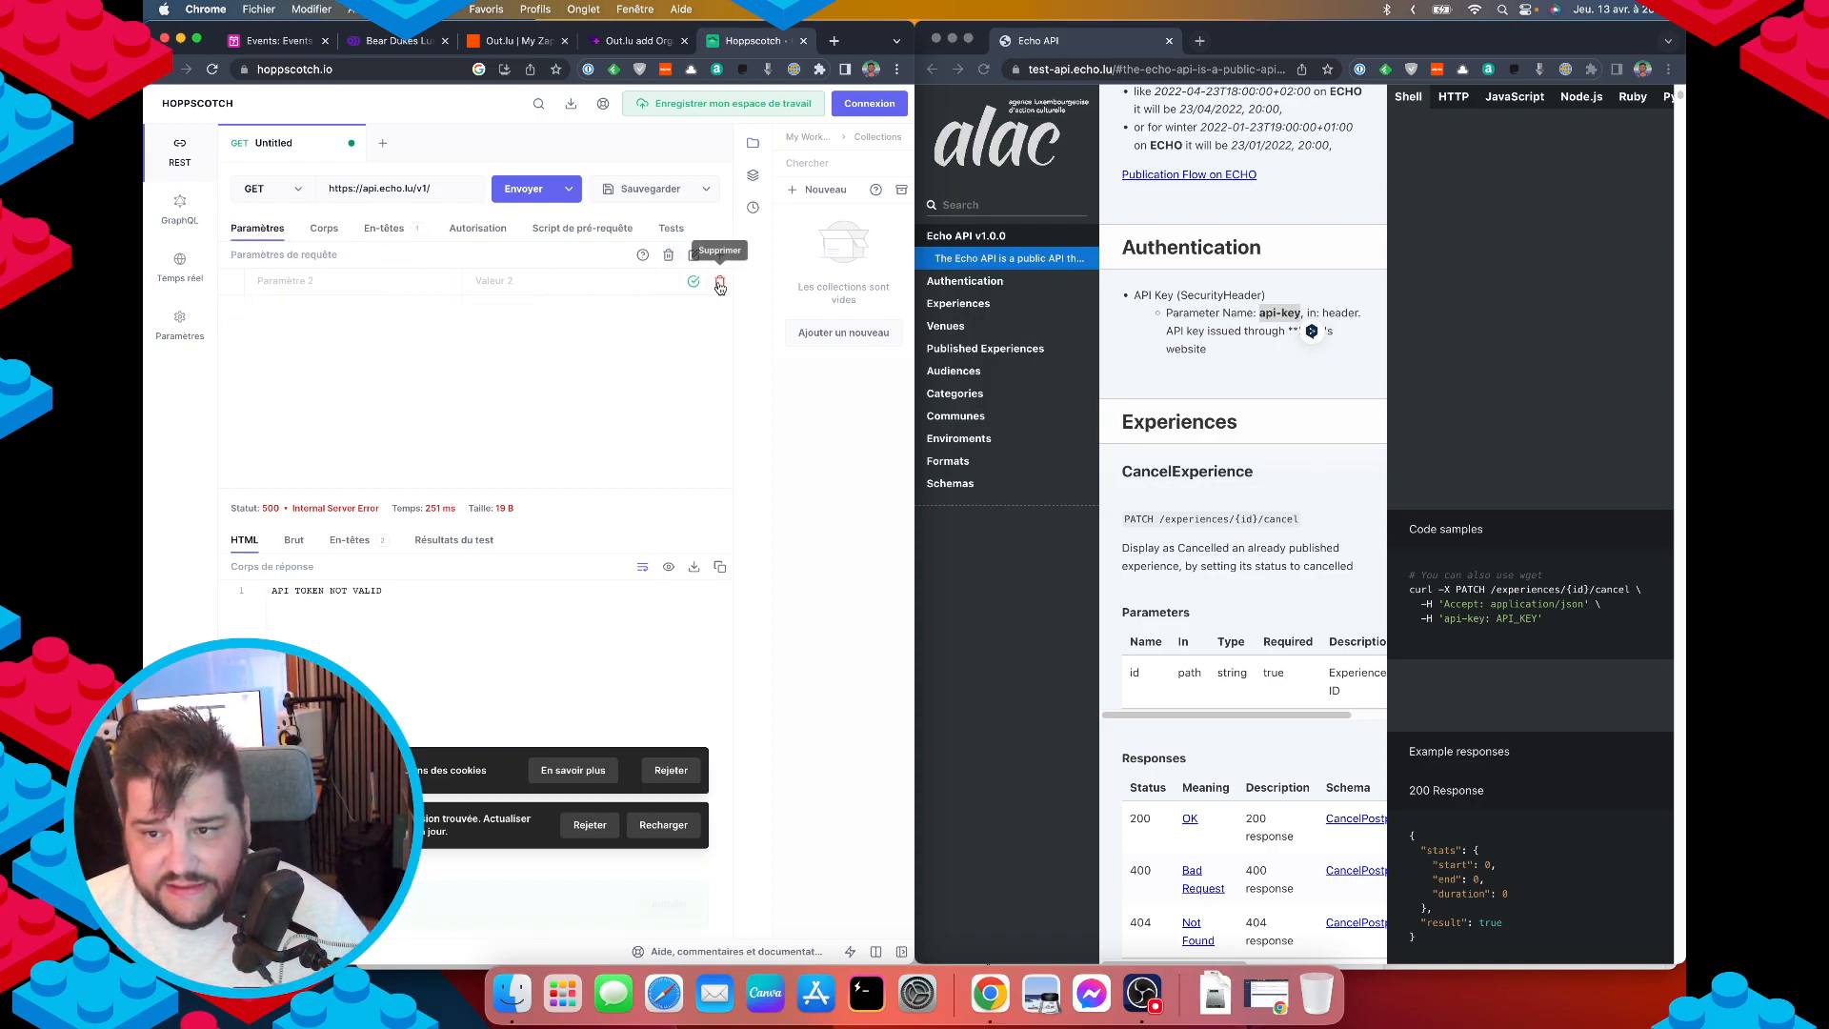
click(380, 231)
click(505, 281)
key(super+v)
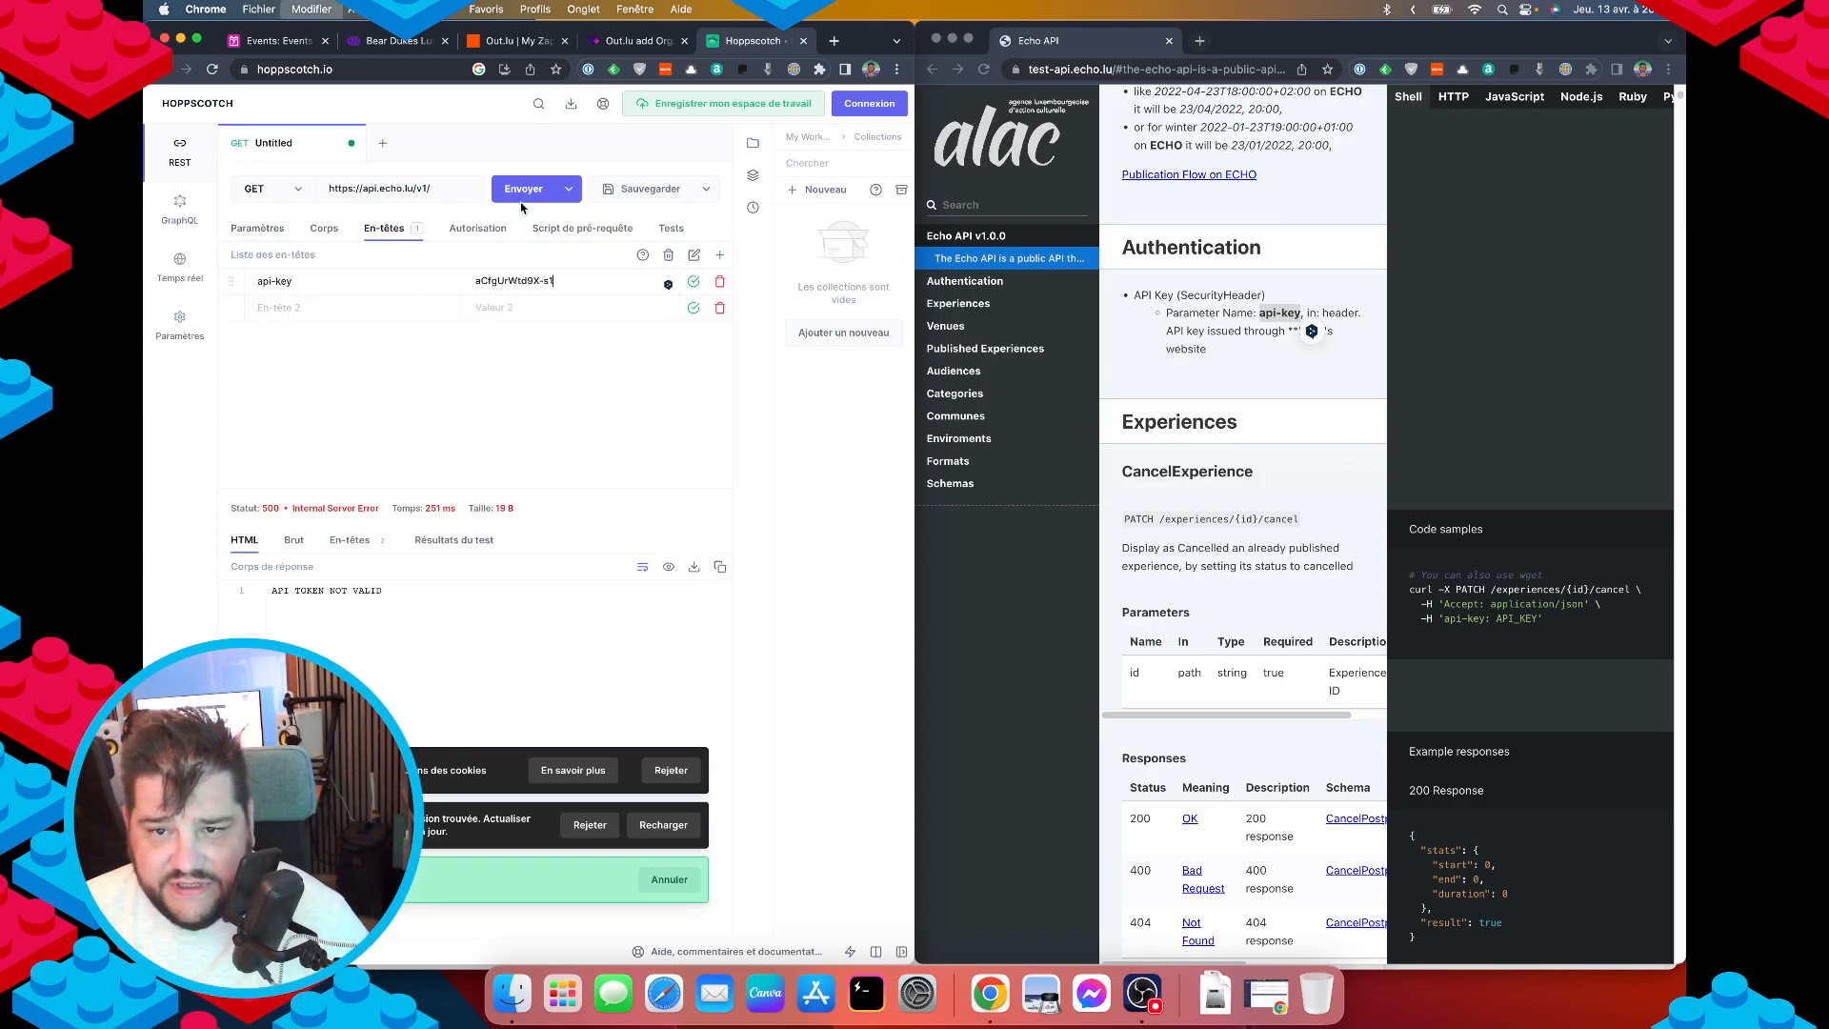
click(523, 188)
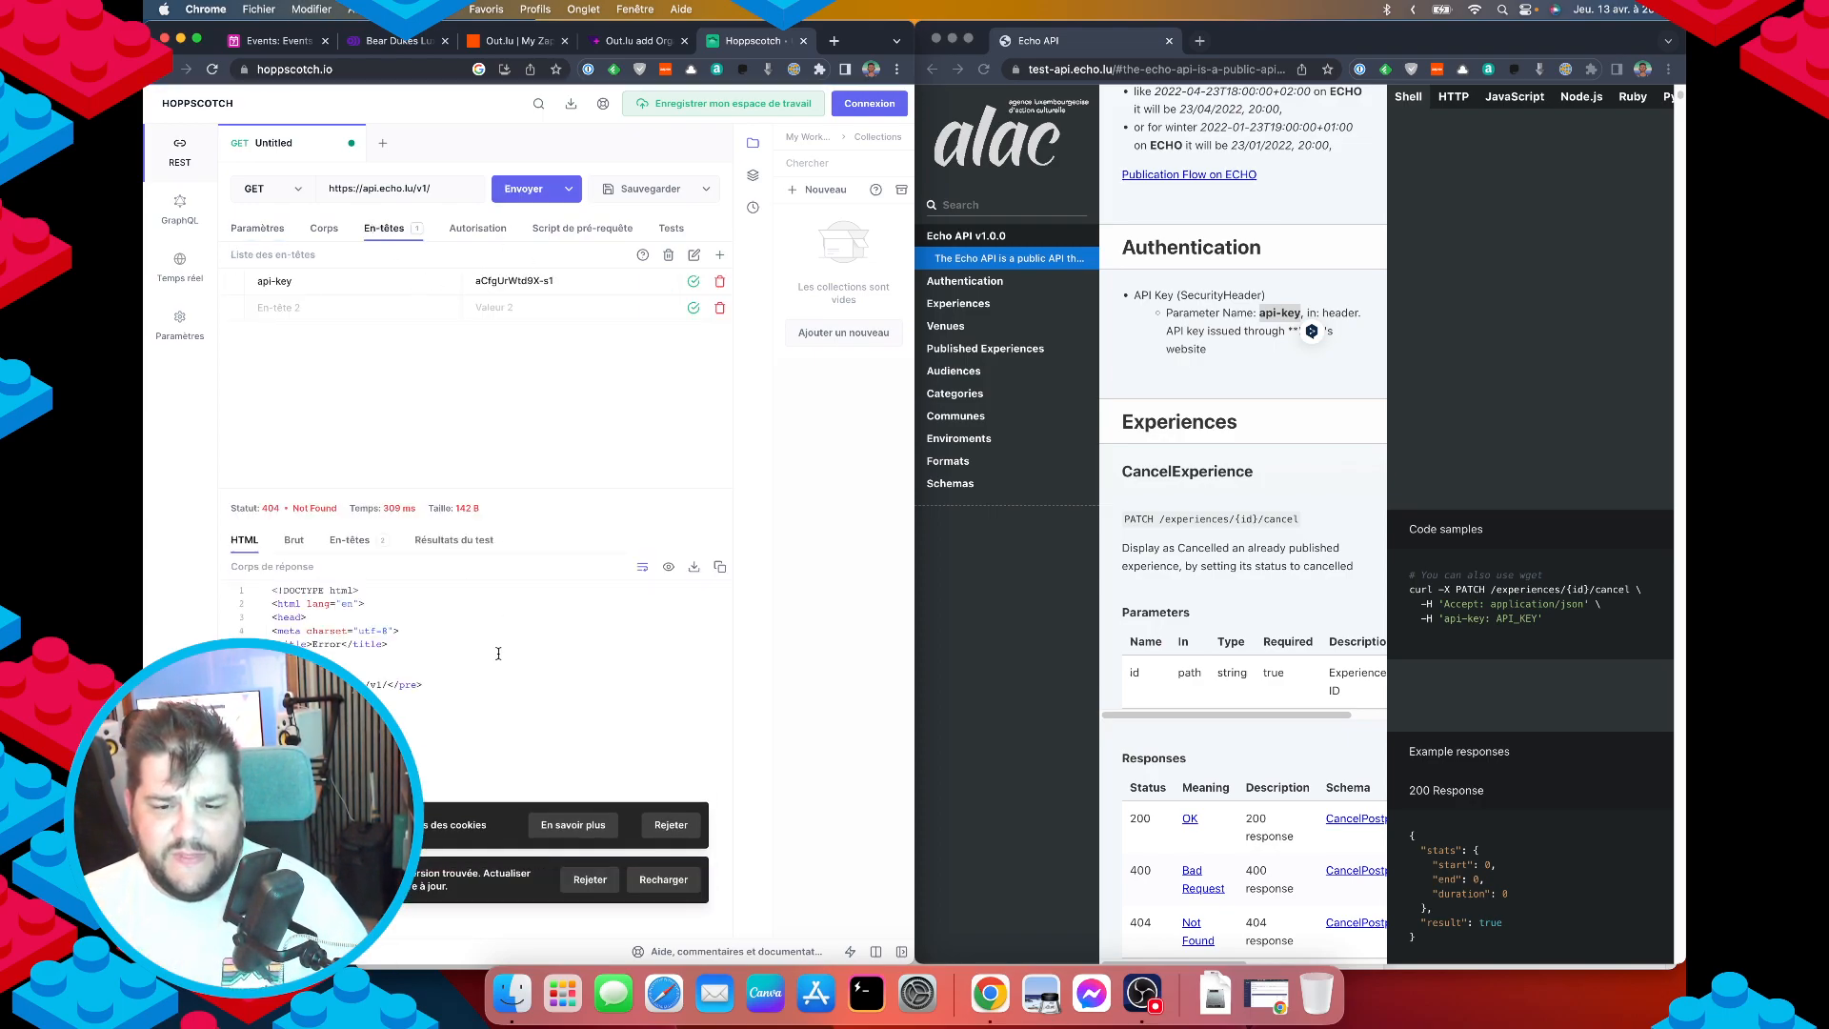
click(443, 186)
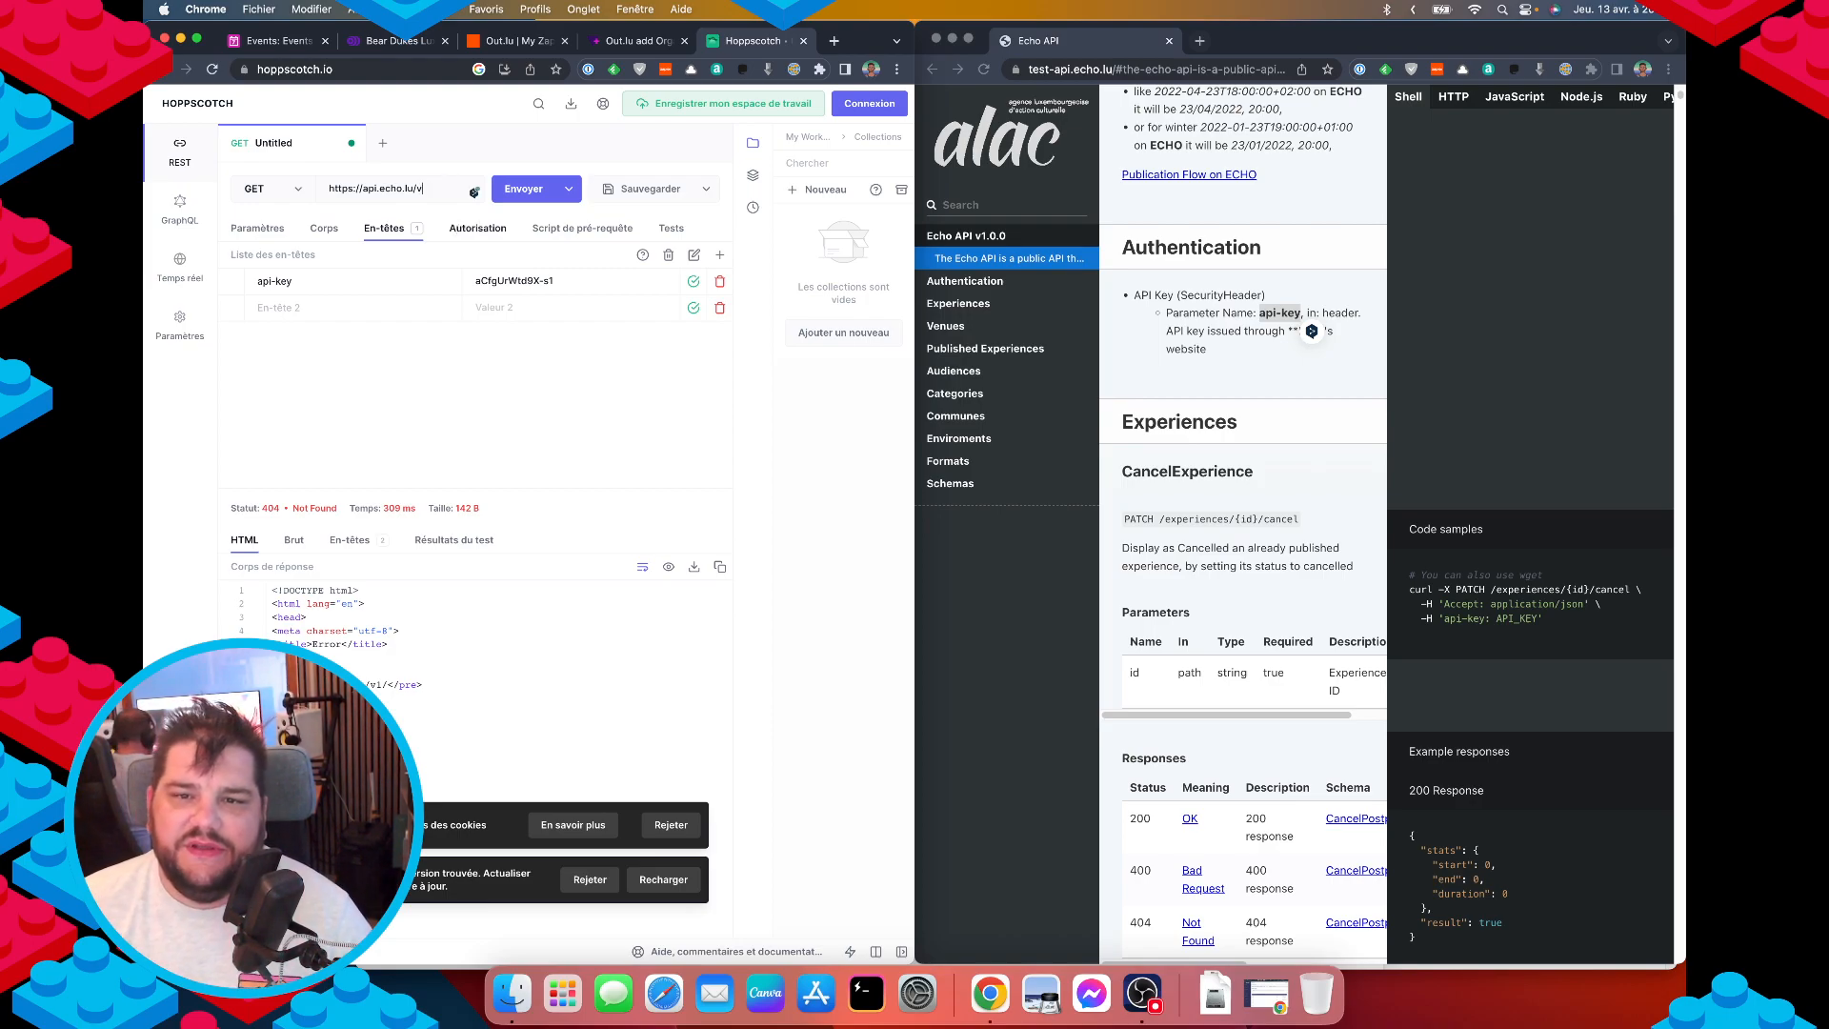
key(BackSpace)
key(Return)
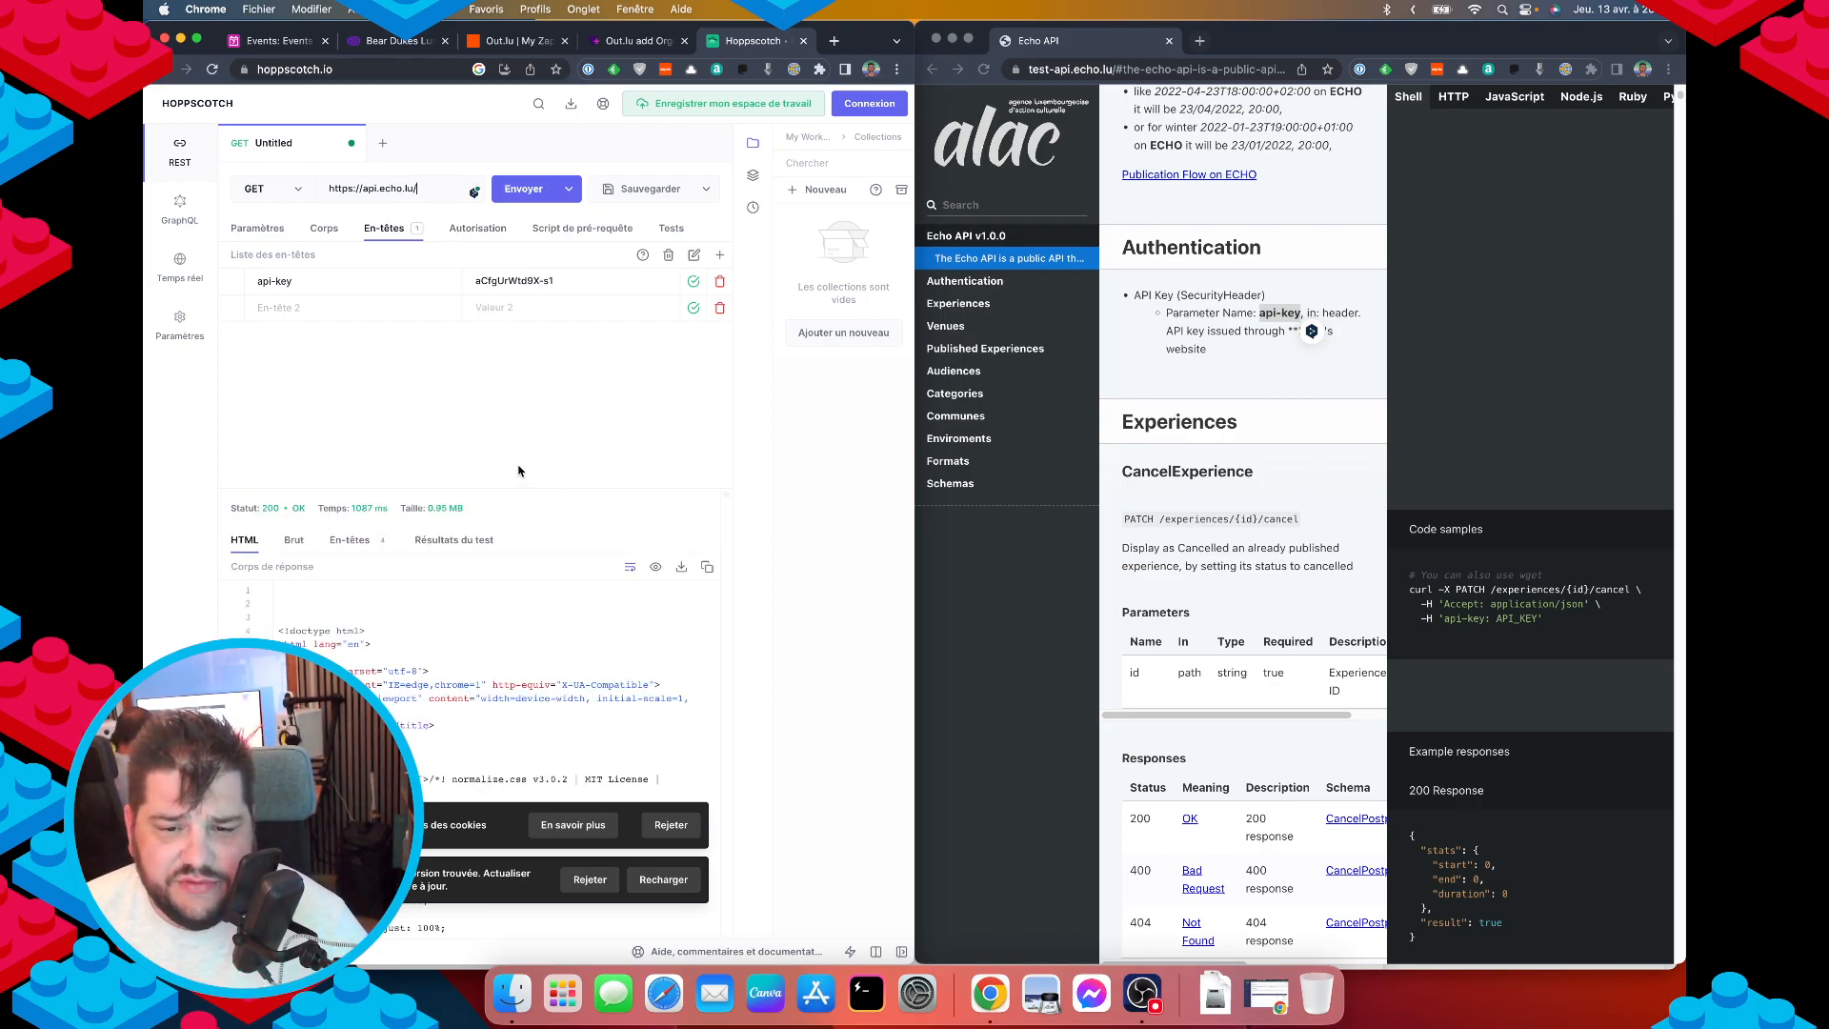
scroll(453, 764, down, 10)
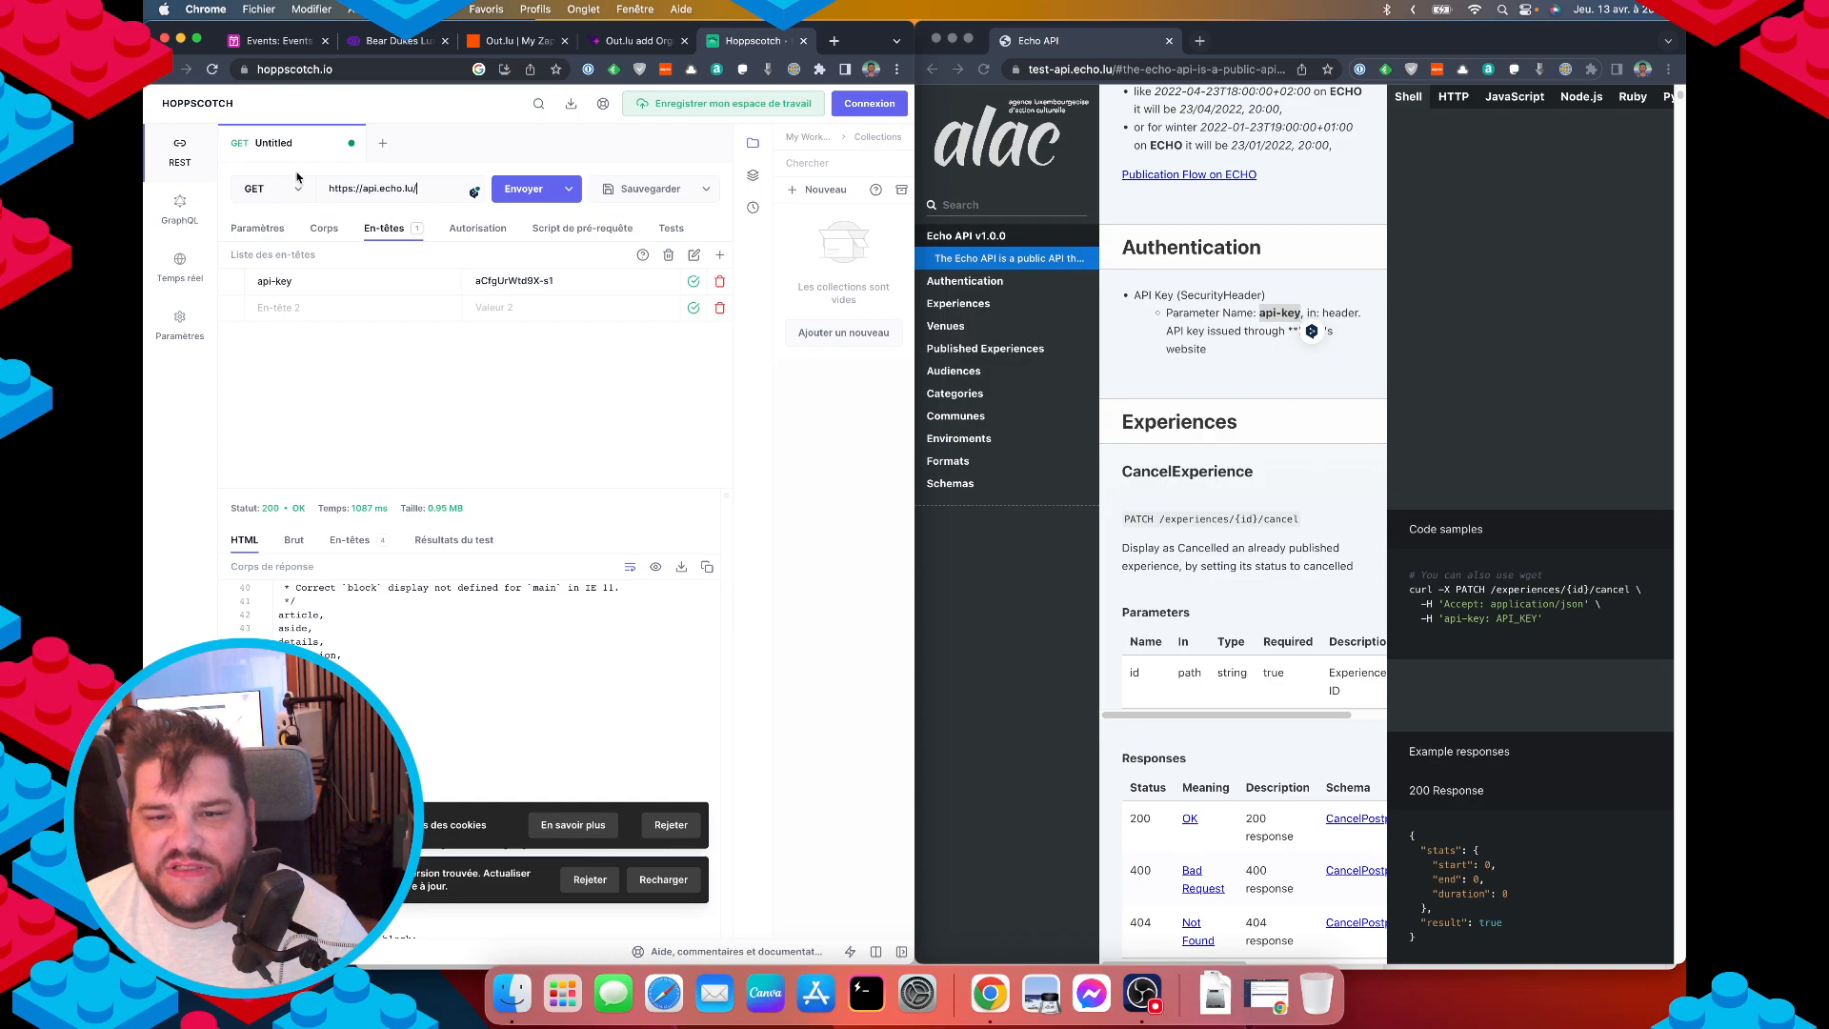
scroll(1249, 614, up, 3)
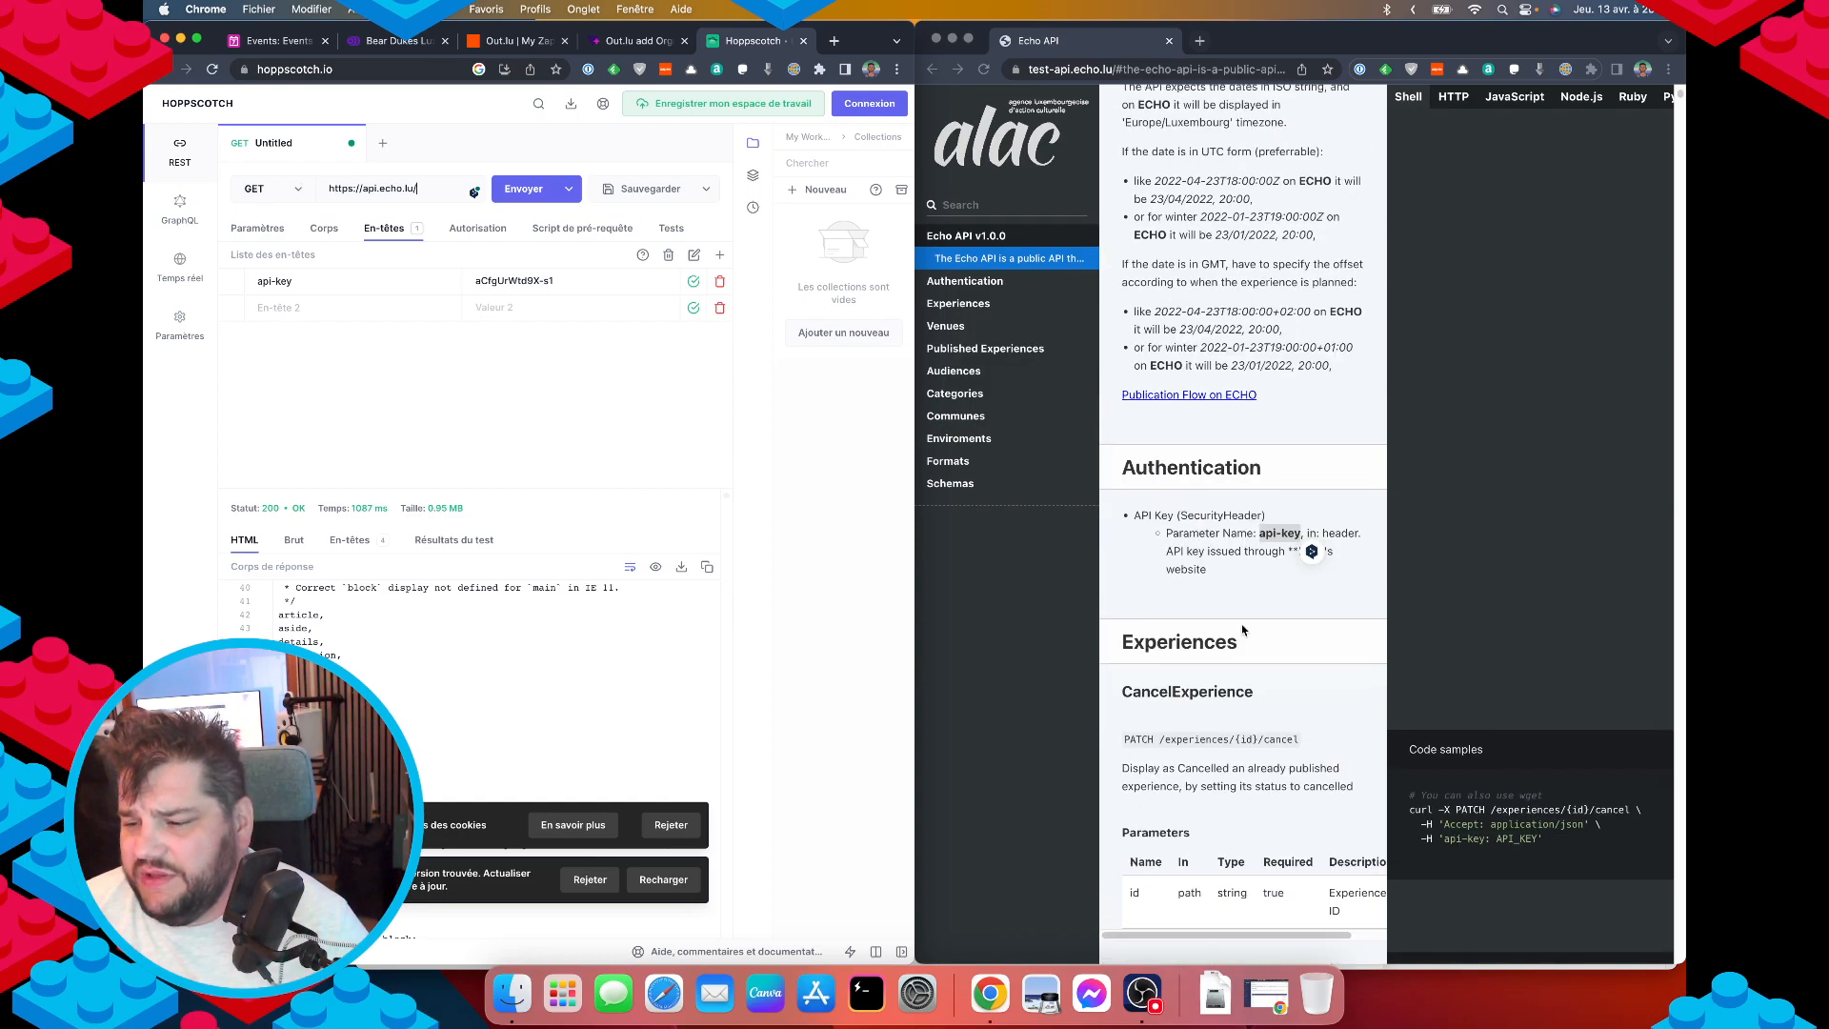
scroll(1125, 431, up, 10)
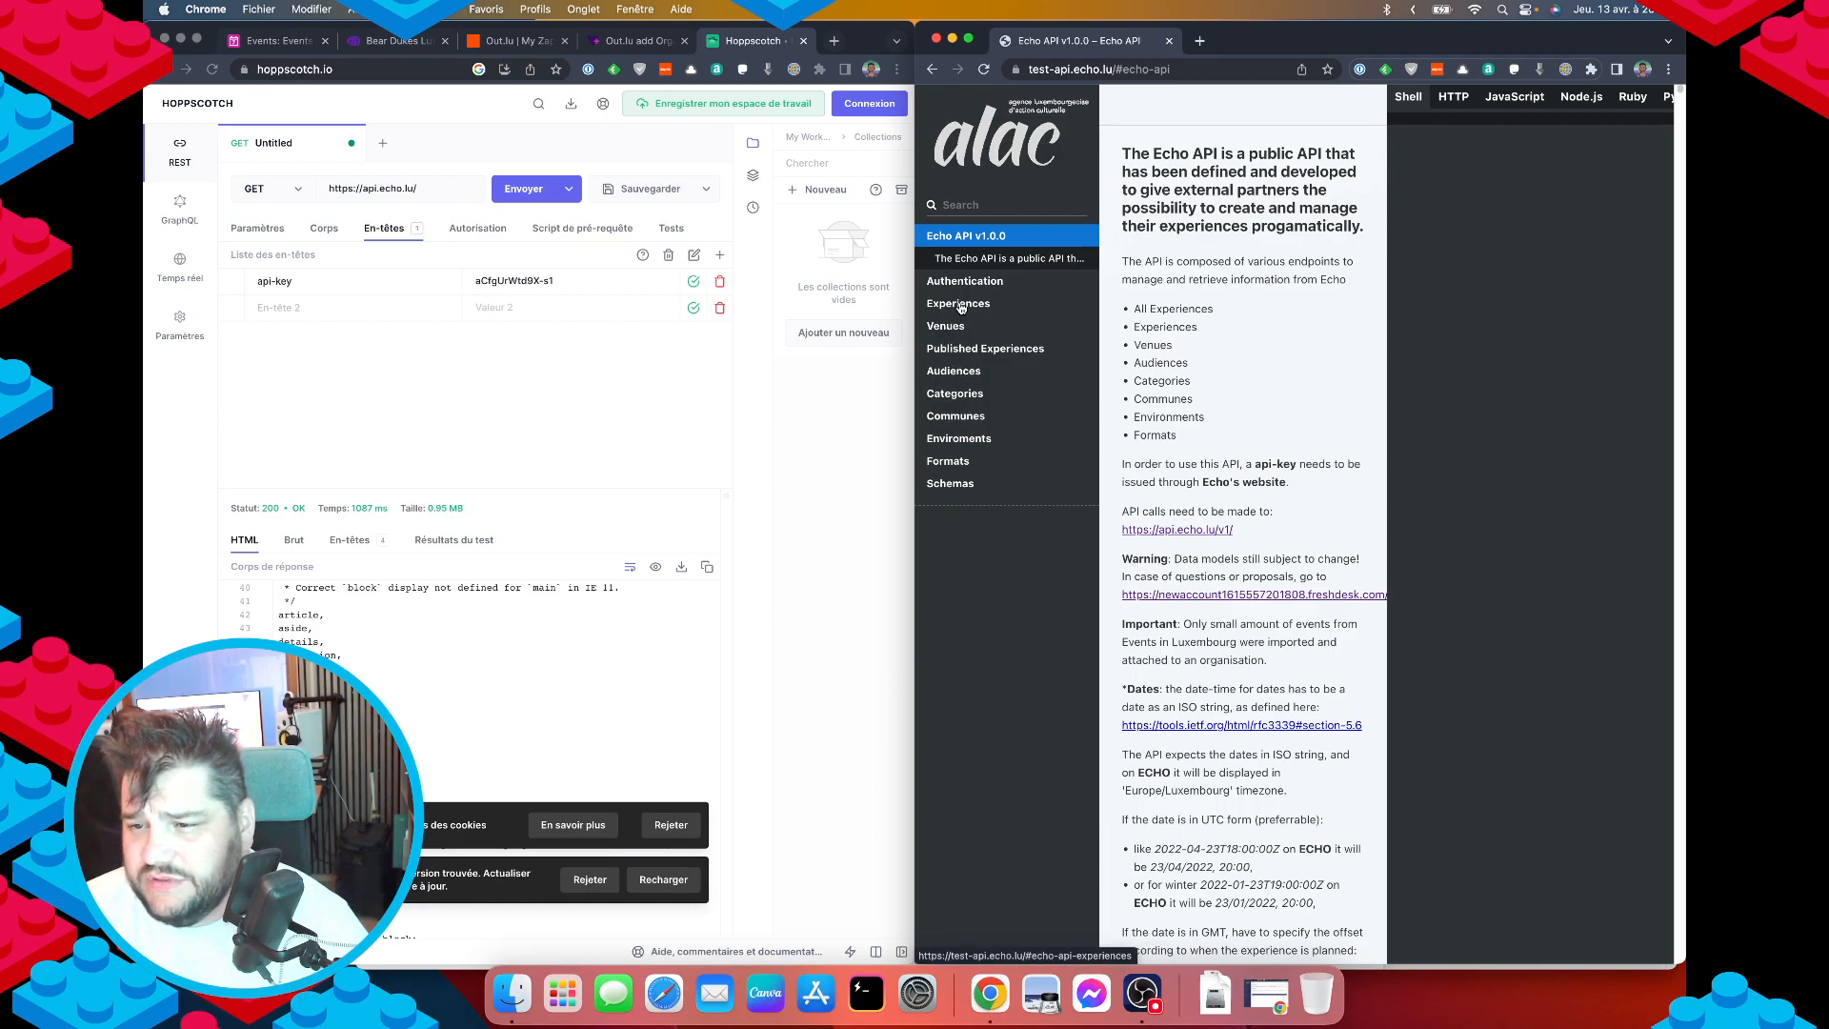
Append /categories to the request URL and send it, getting 400 'Missing required parameter type'.
click(954, 393)
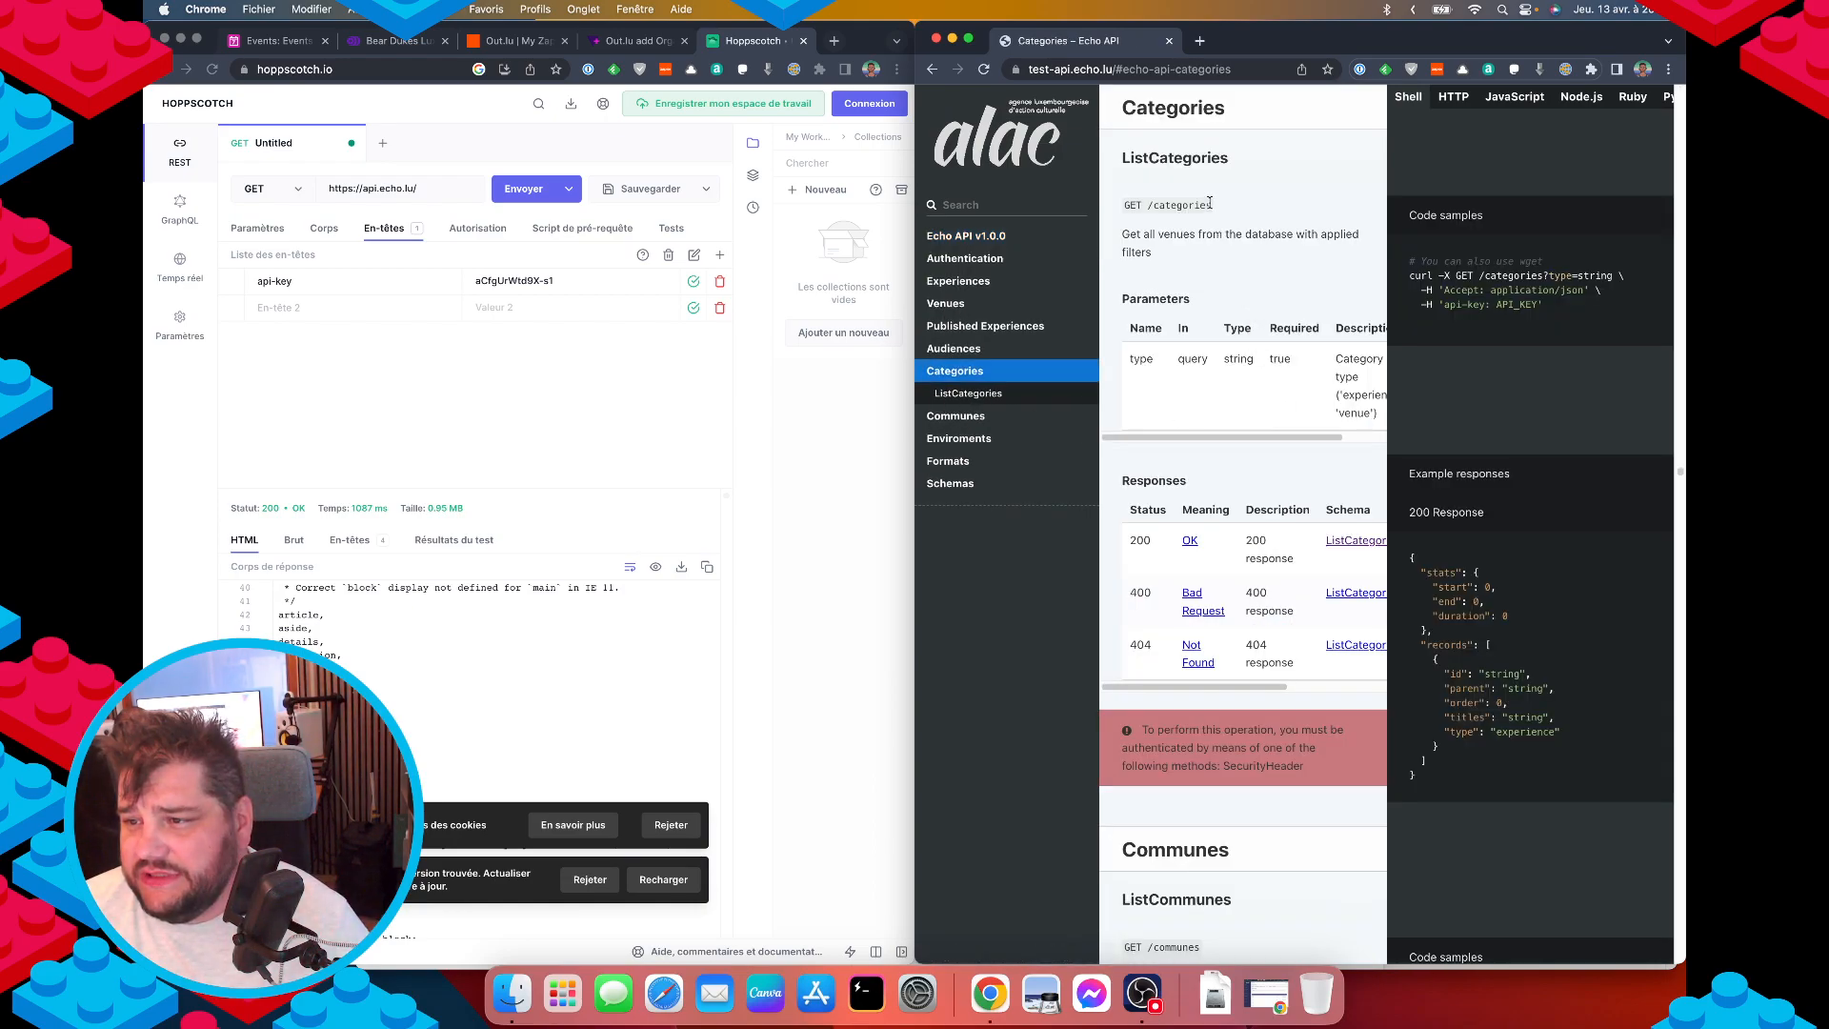
drag(1209, 203, 1134, 204)
click(419, 188)
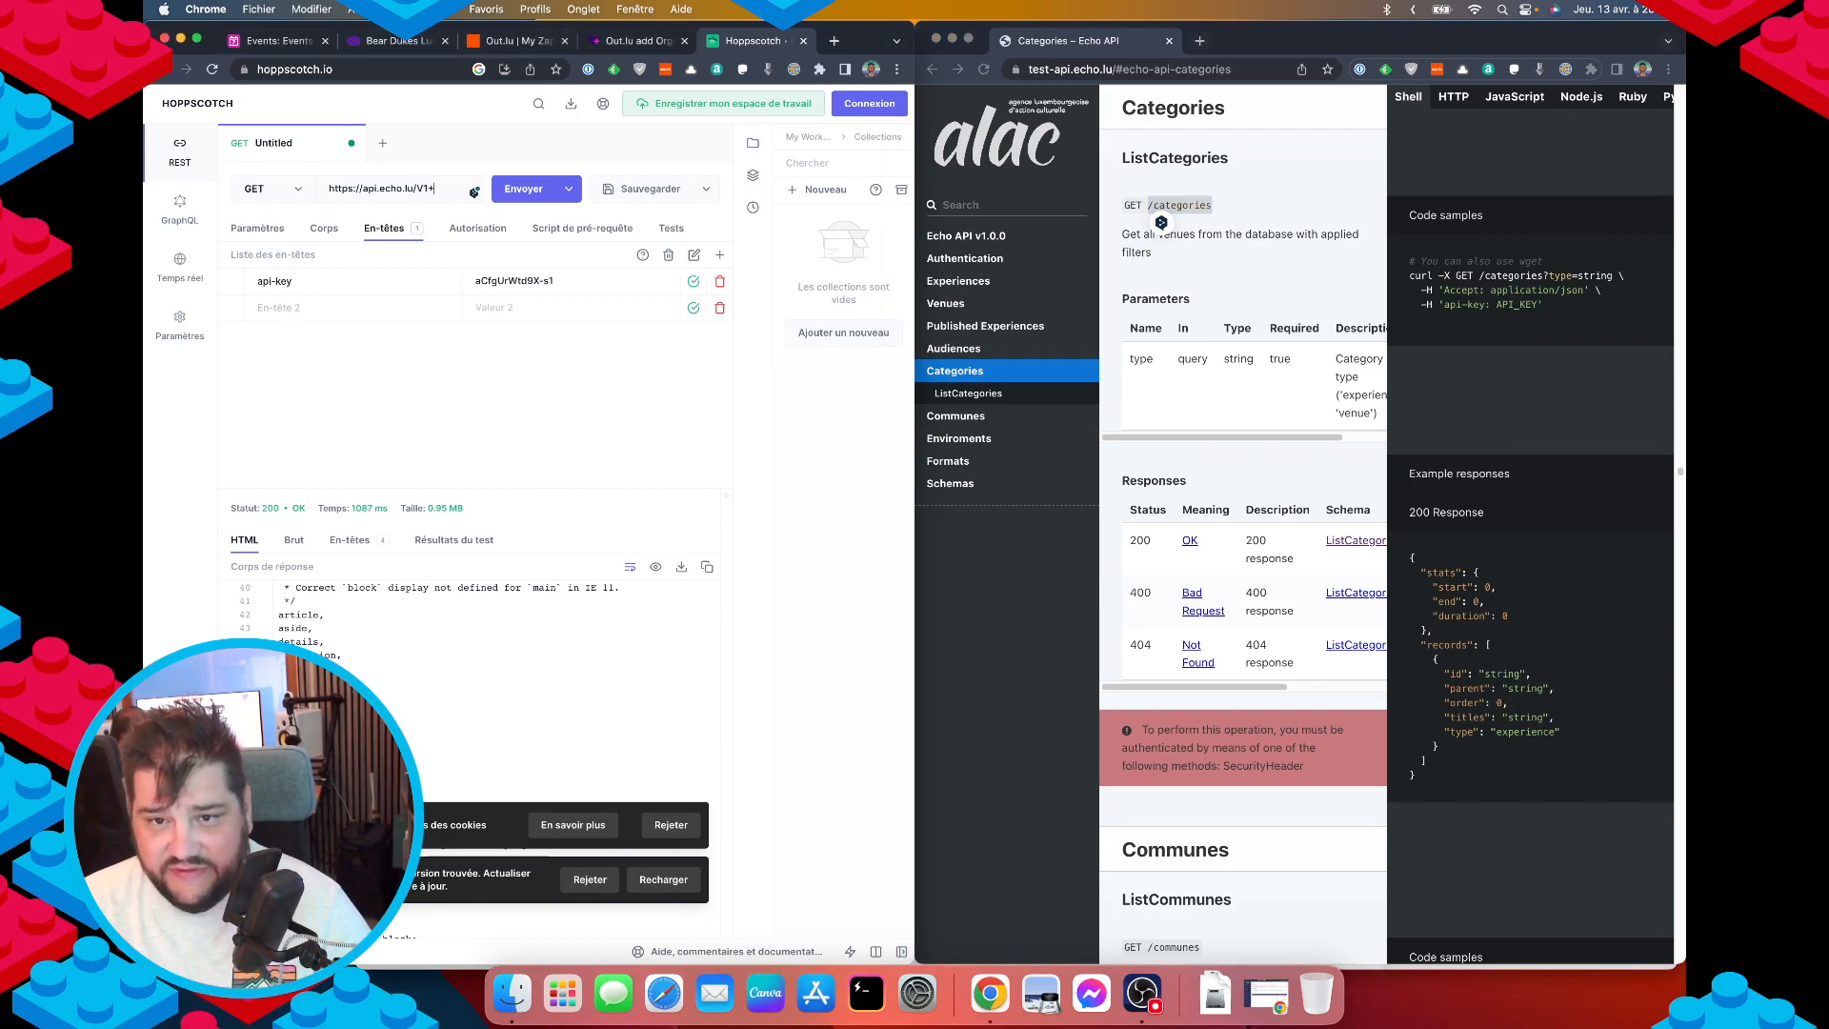
text(/categories)
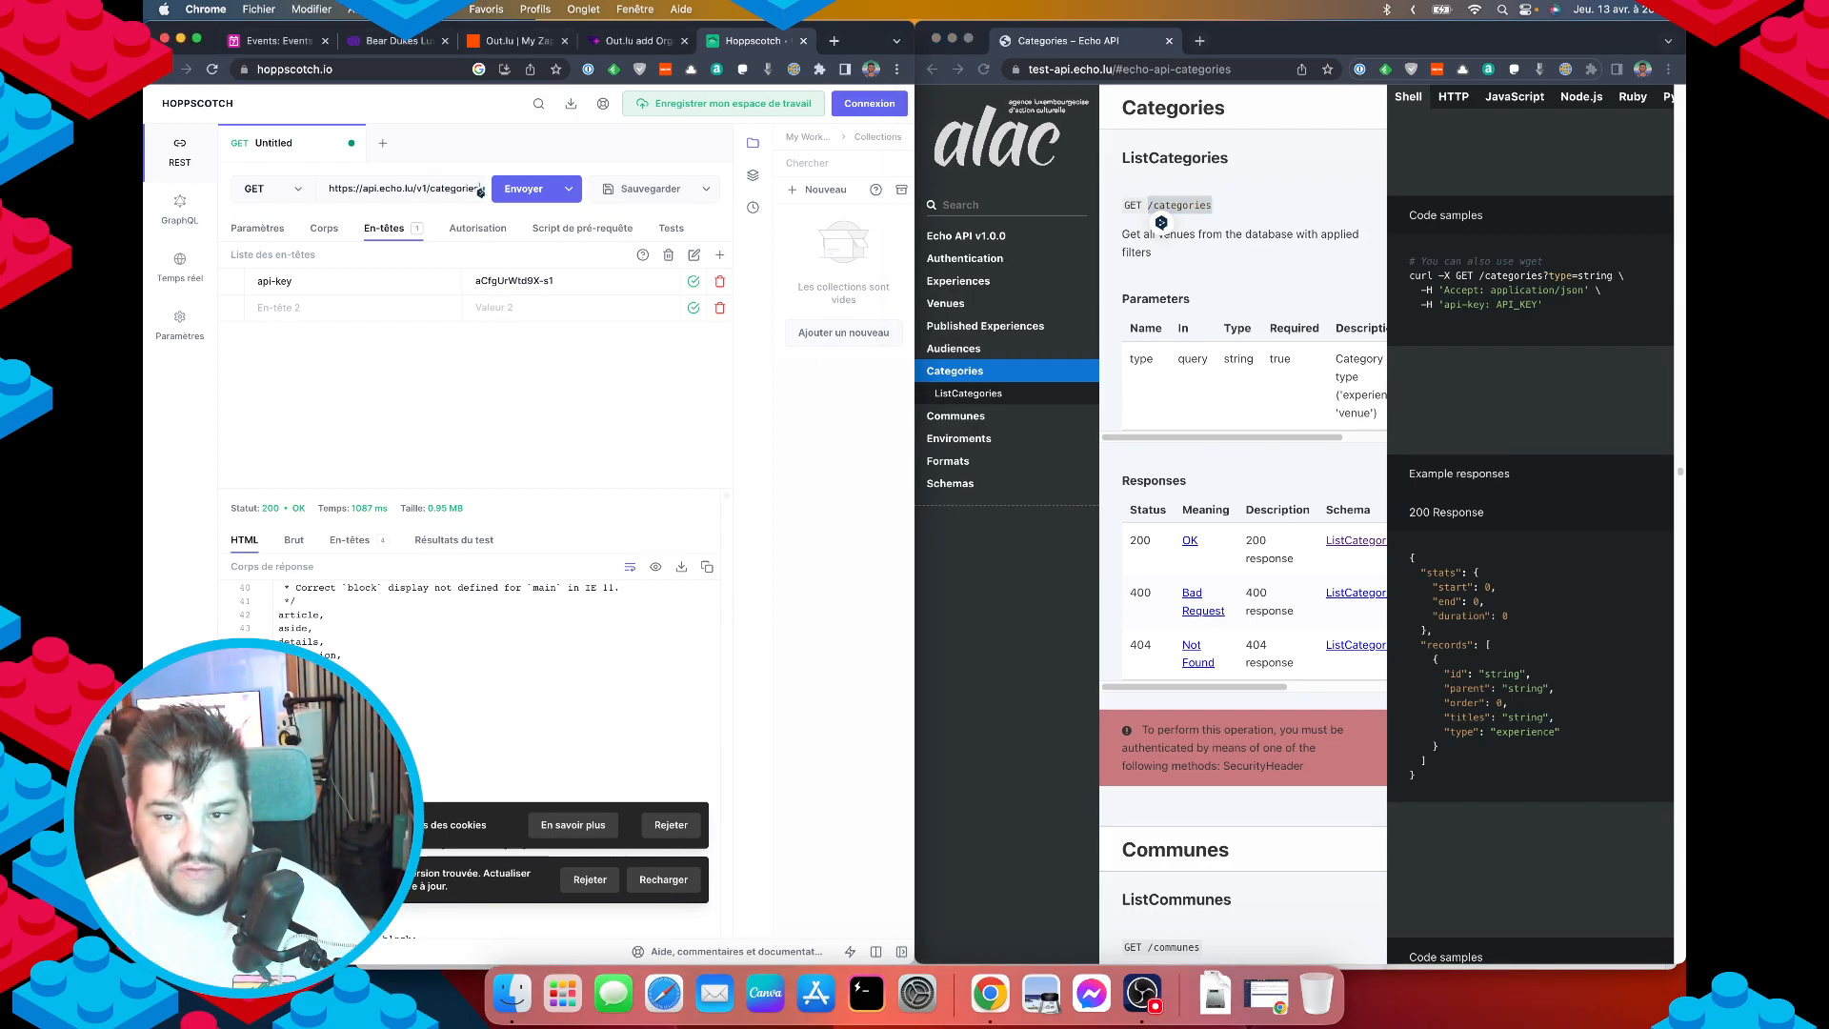
key(Return)
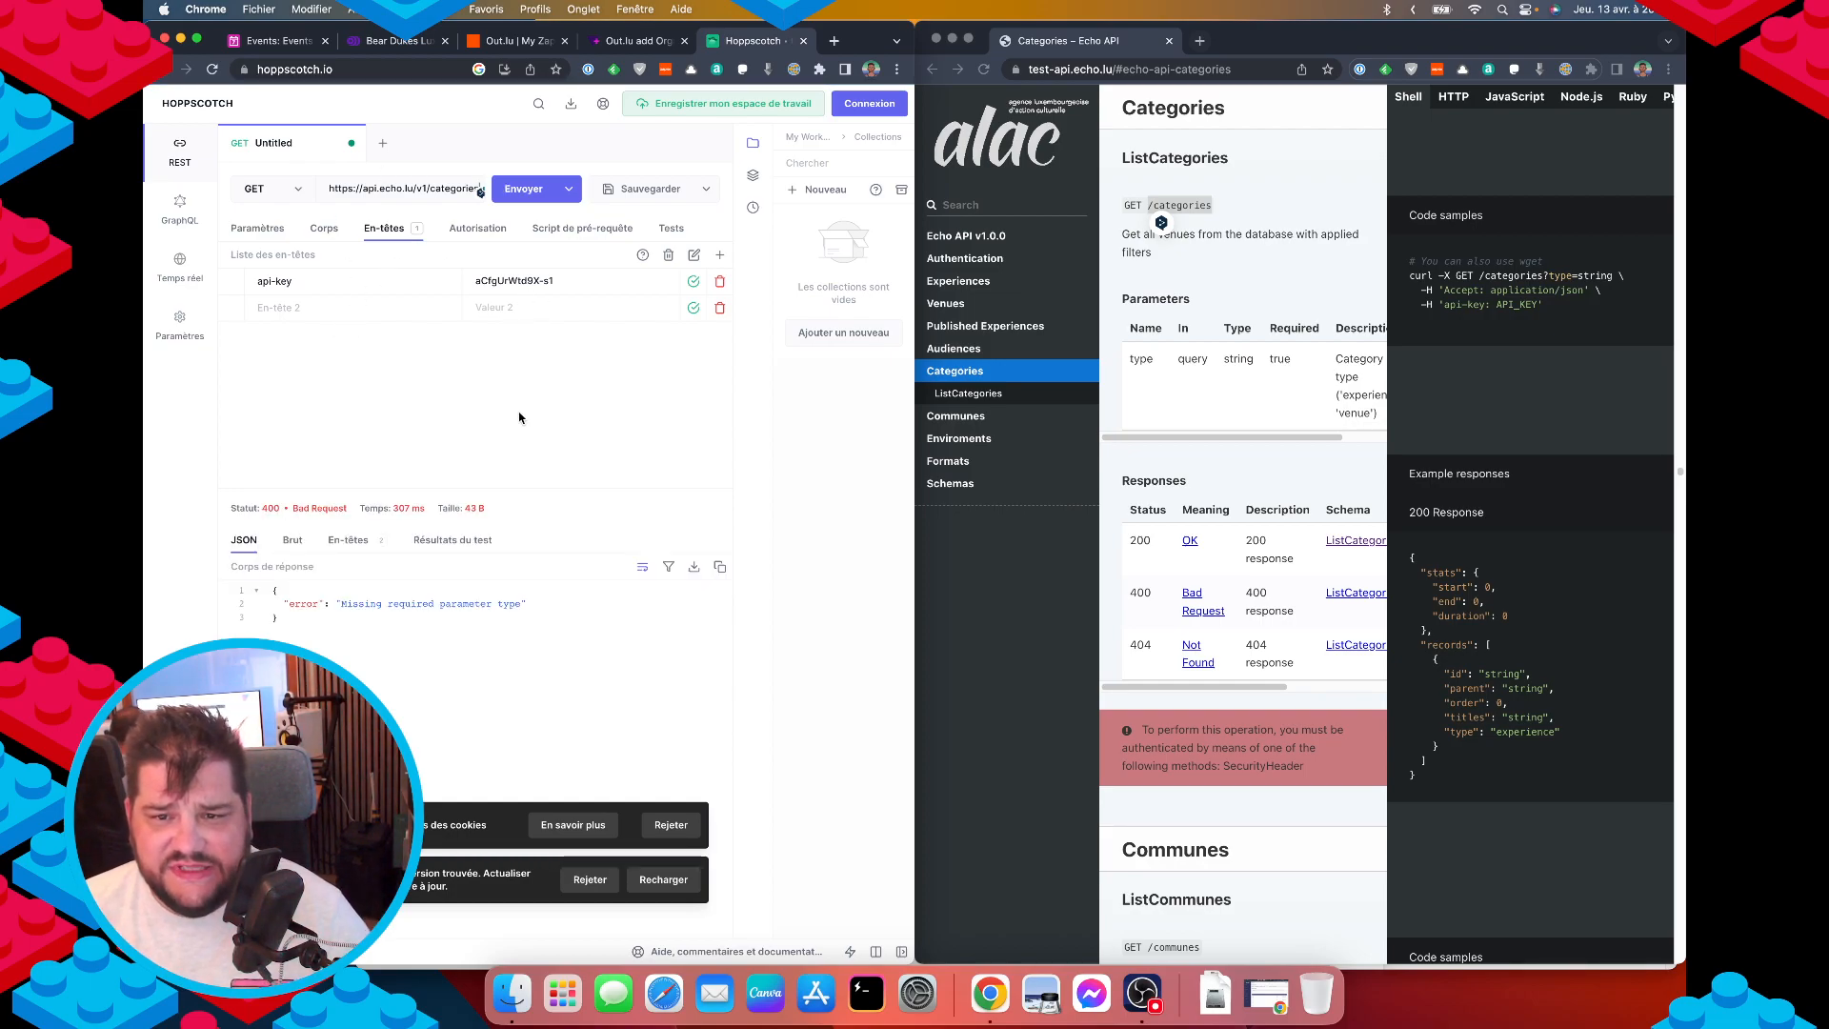
Read the type parameter's allowed values in the docs, selecting experience.
click(1190, 433)
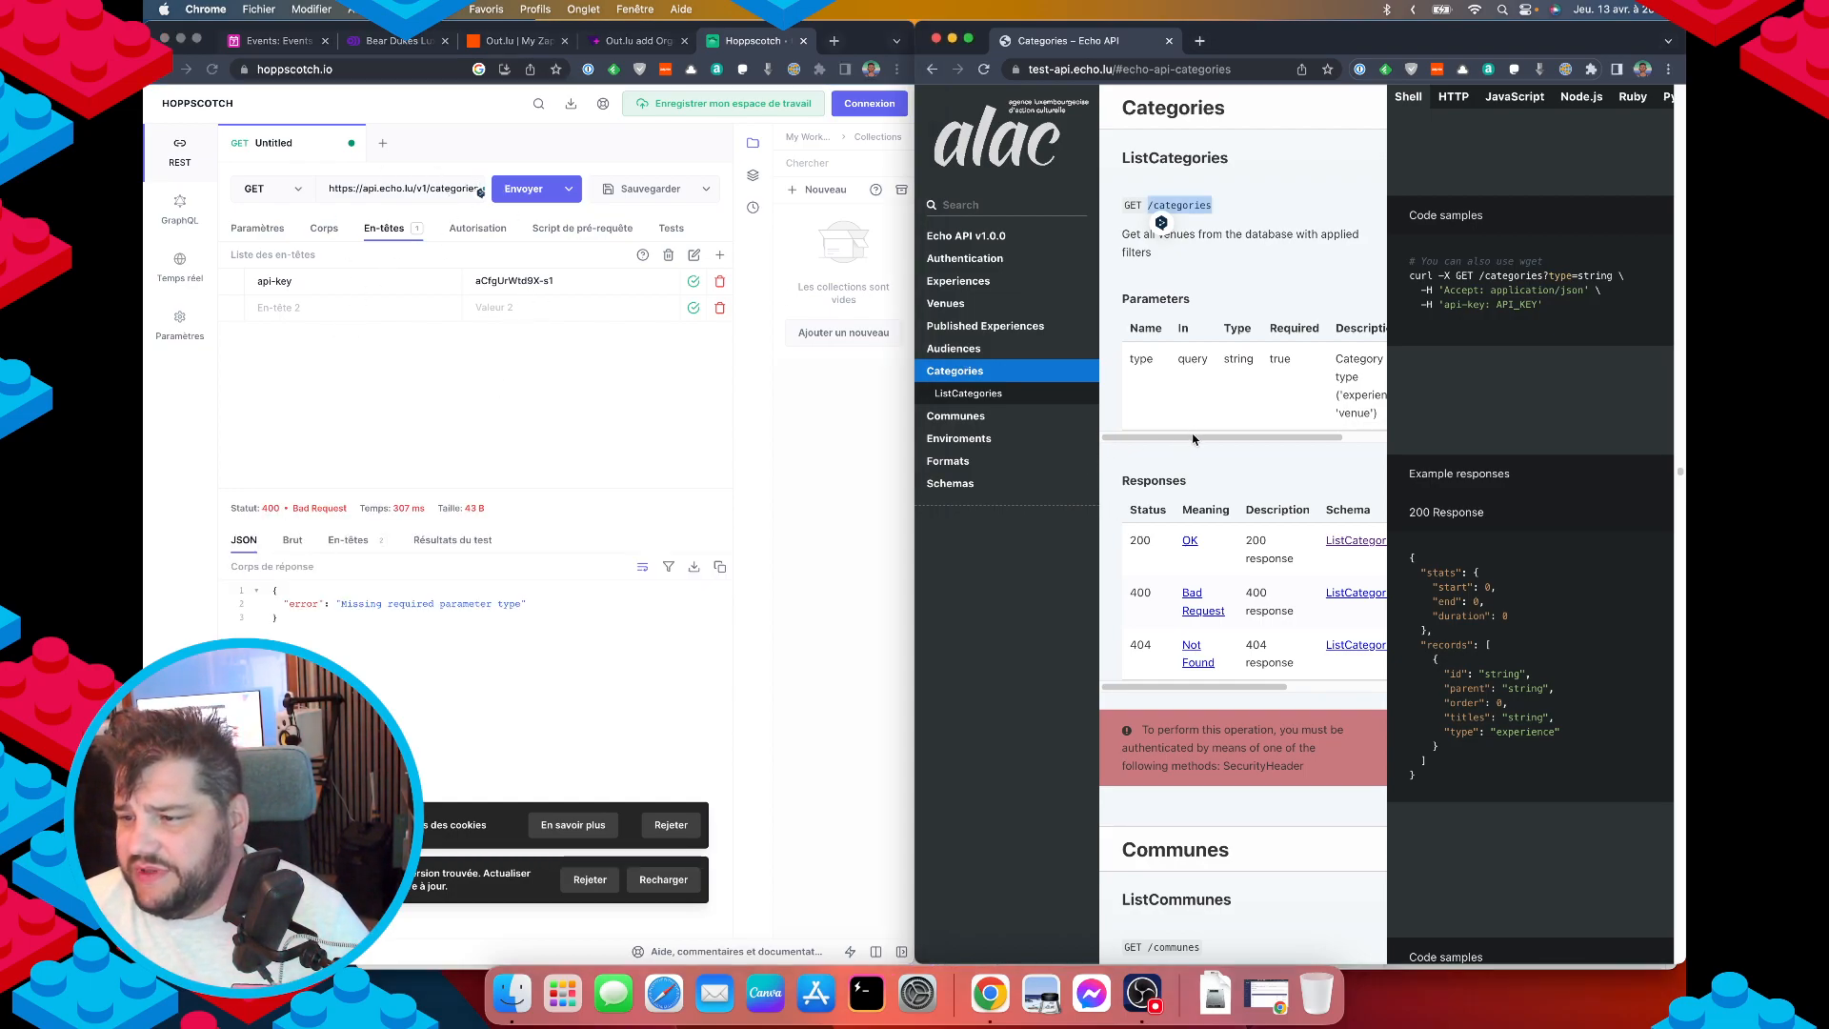
drag(1193, 436, 1270, 441)
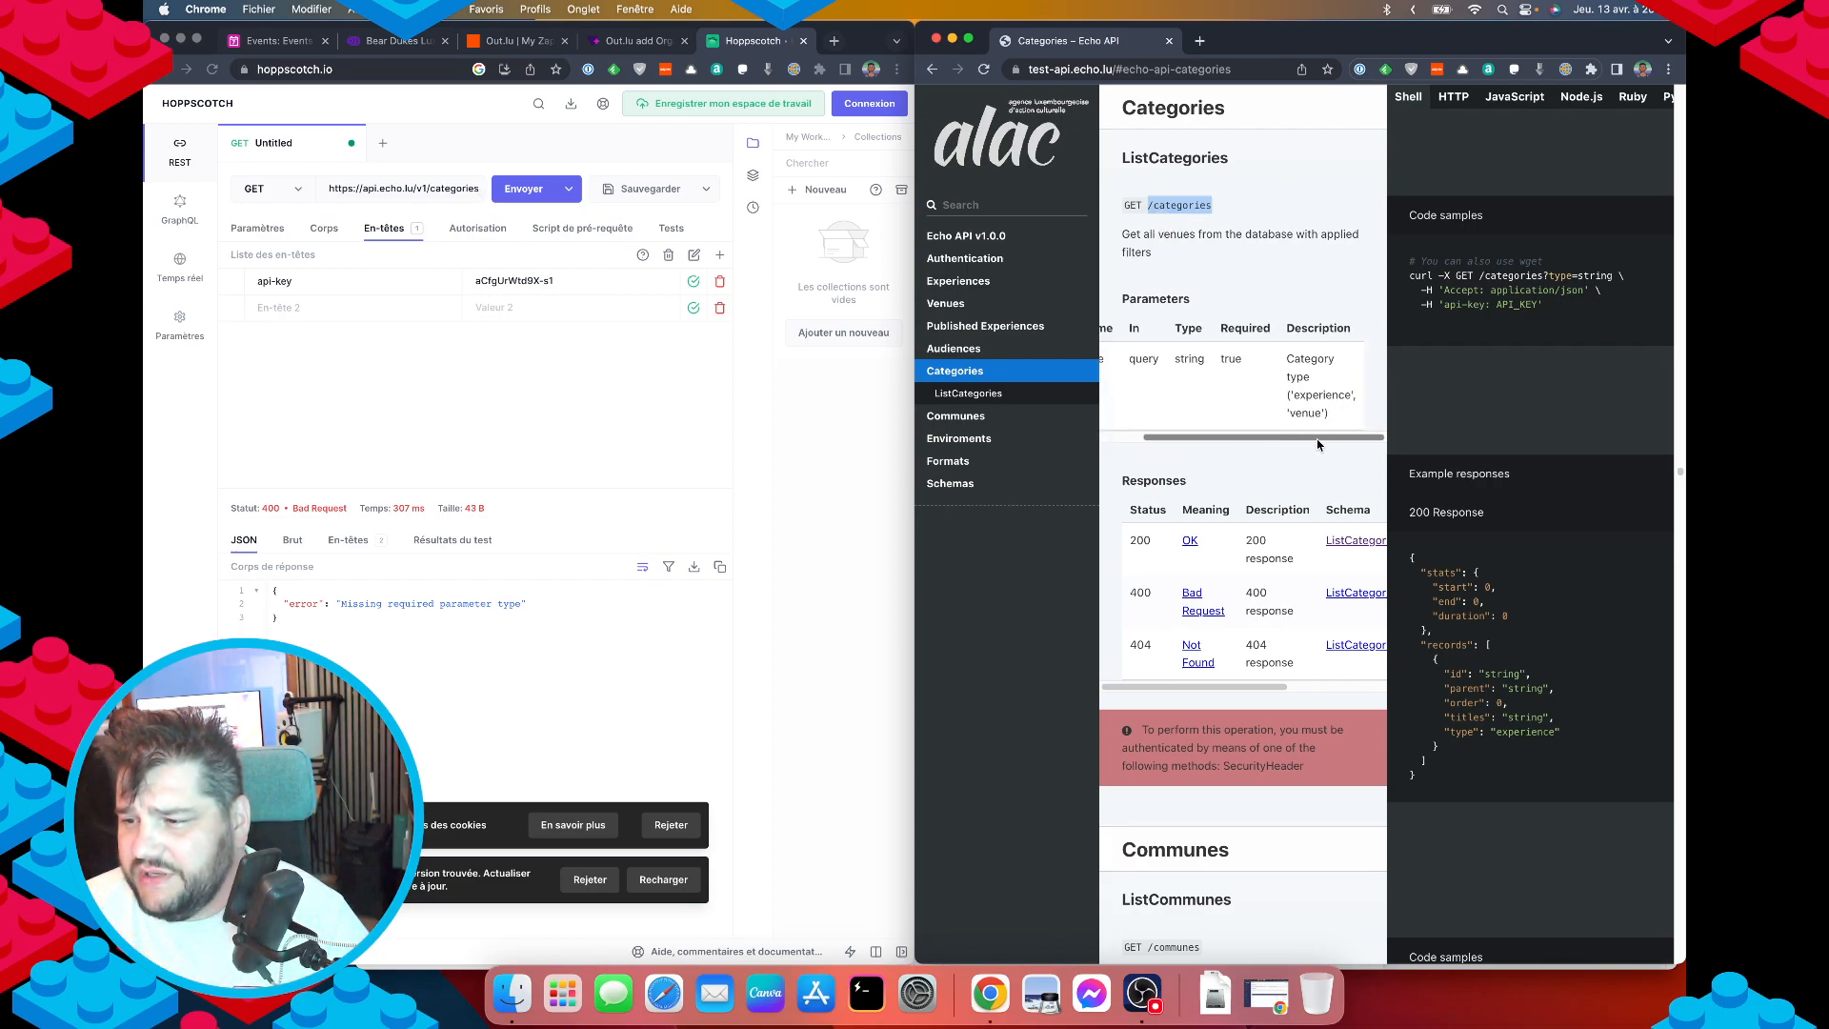
double_click(1322, 394)
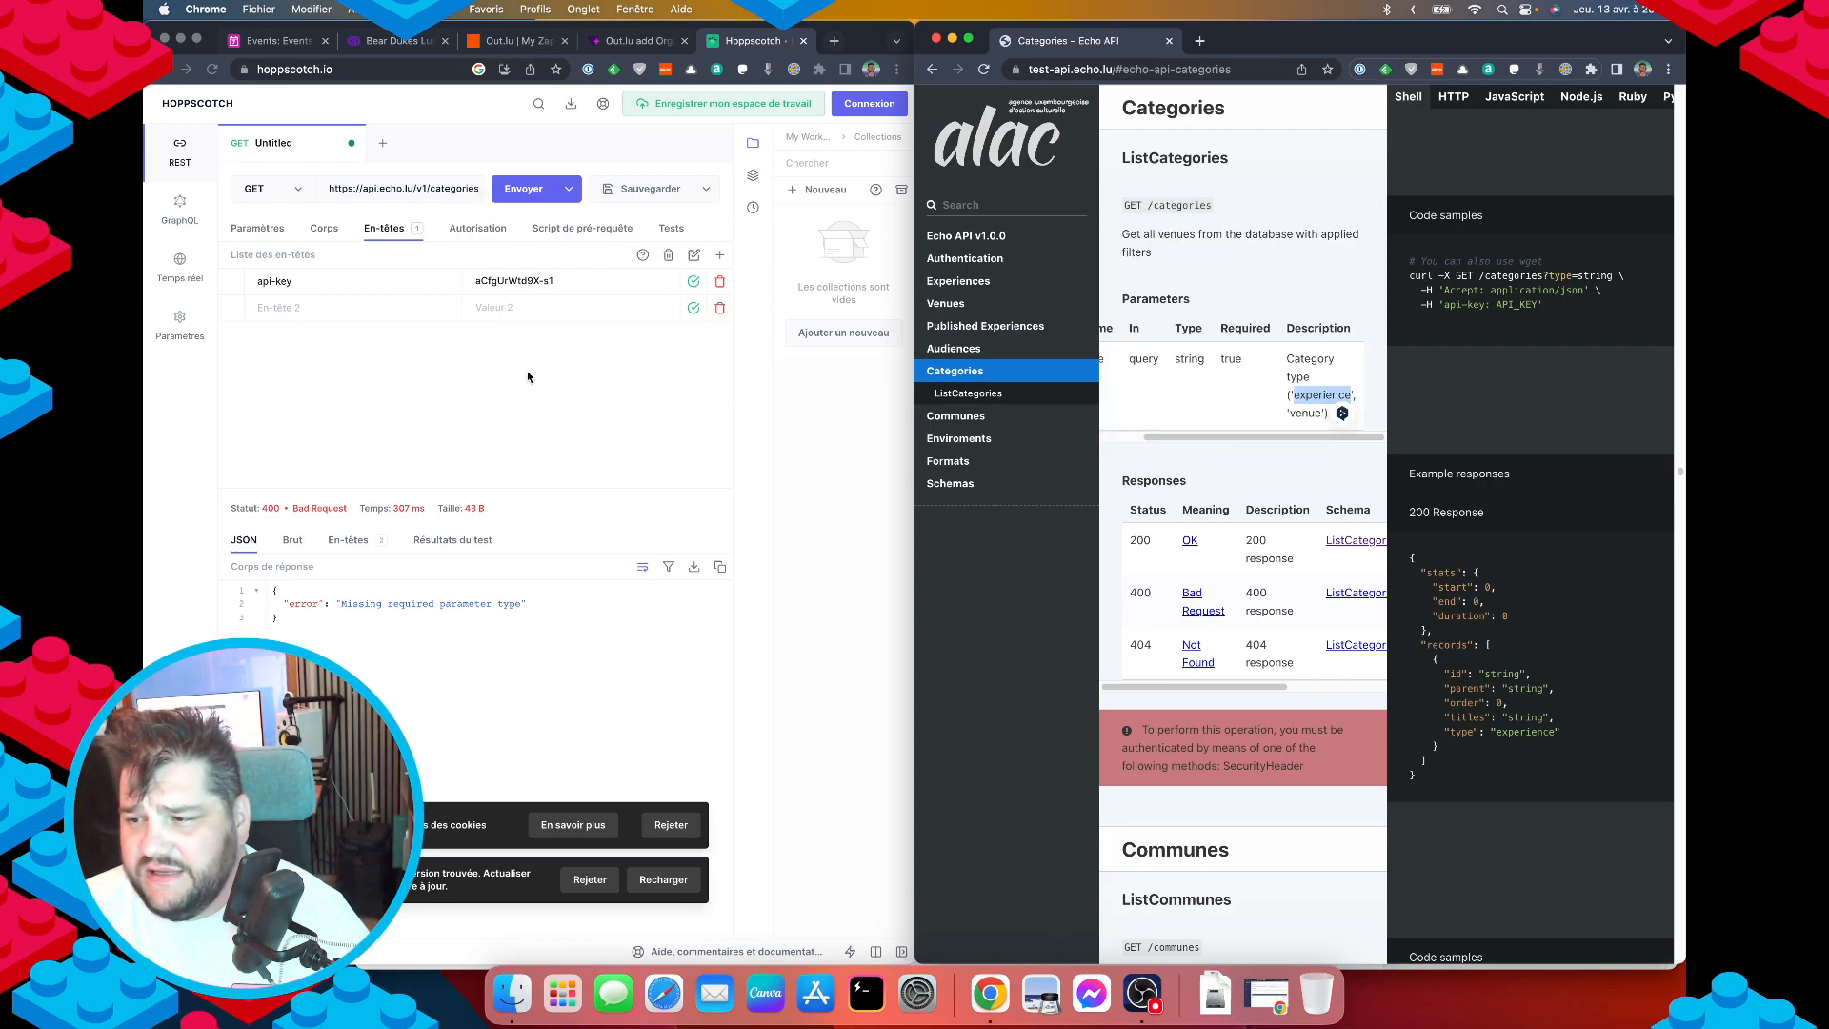
drag(1218, 434, 1104, 429)
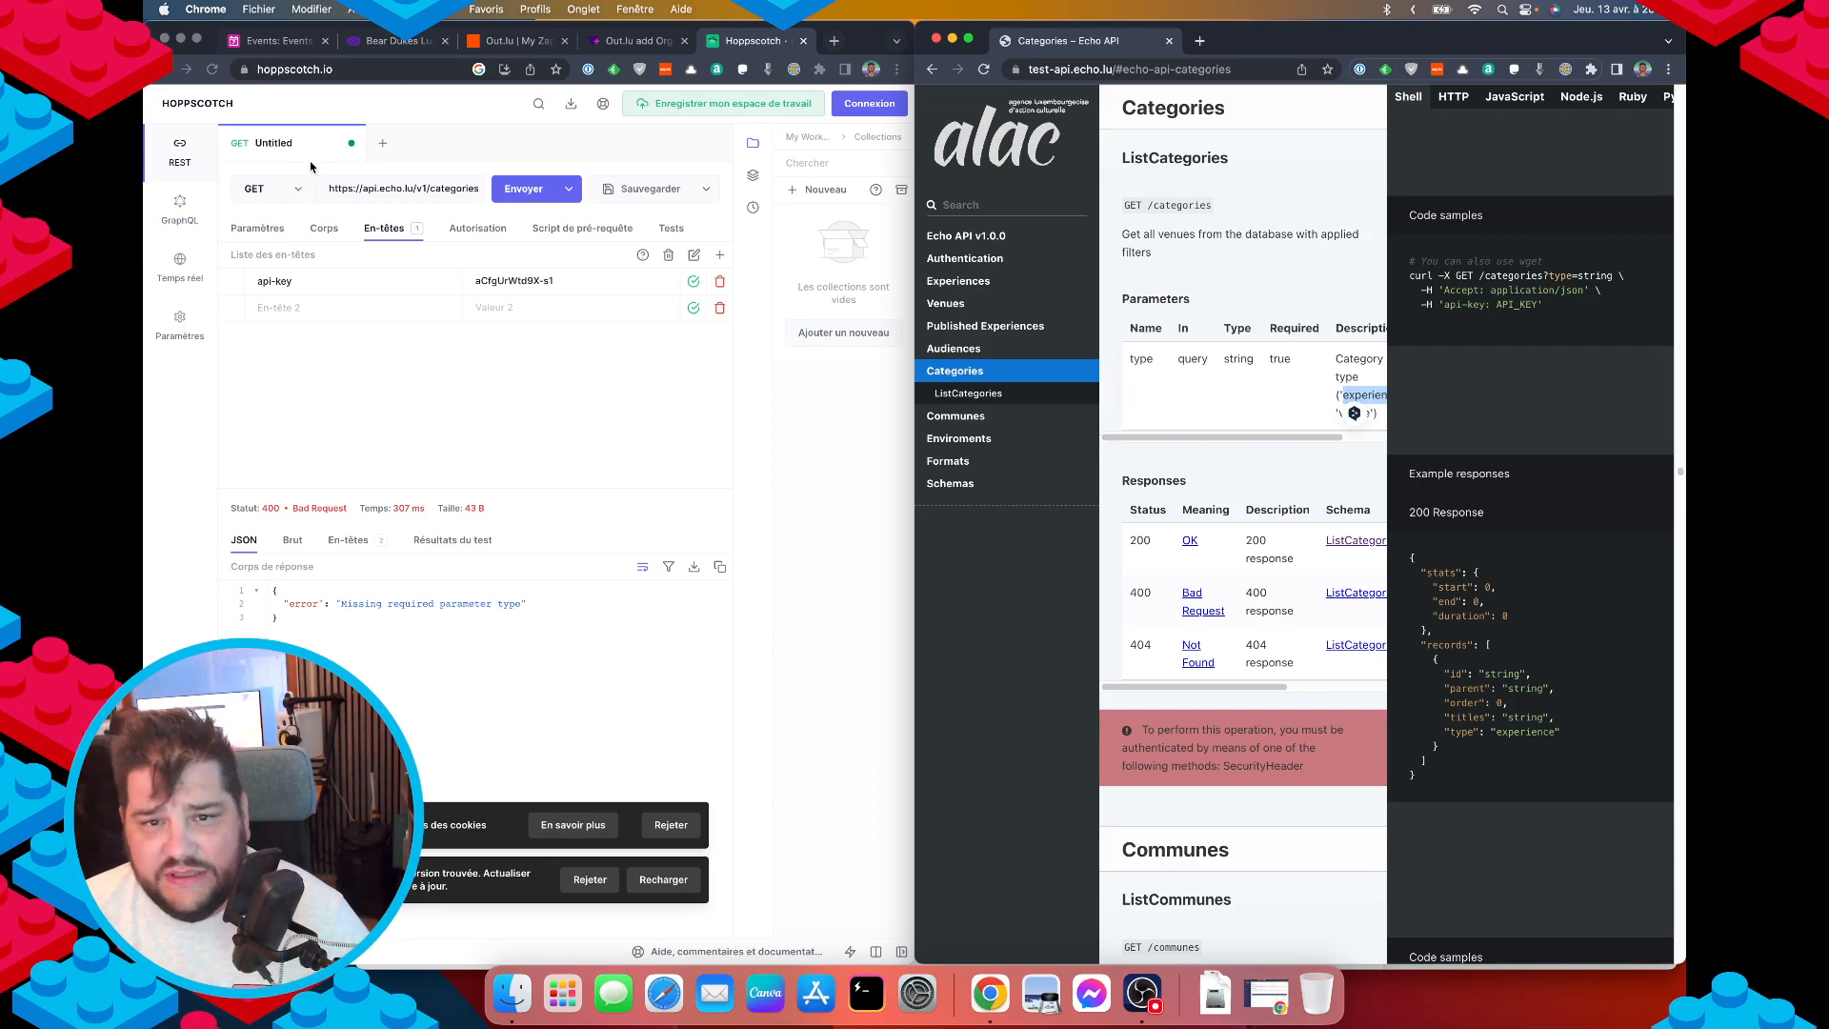
Add query parameter type=experience, send the request, and dismiss the cookie and update notices.
click(270, 231)
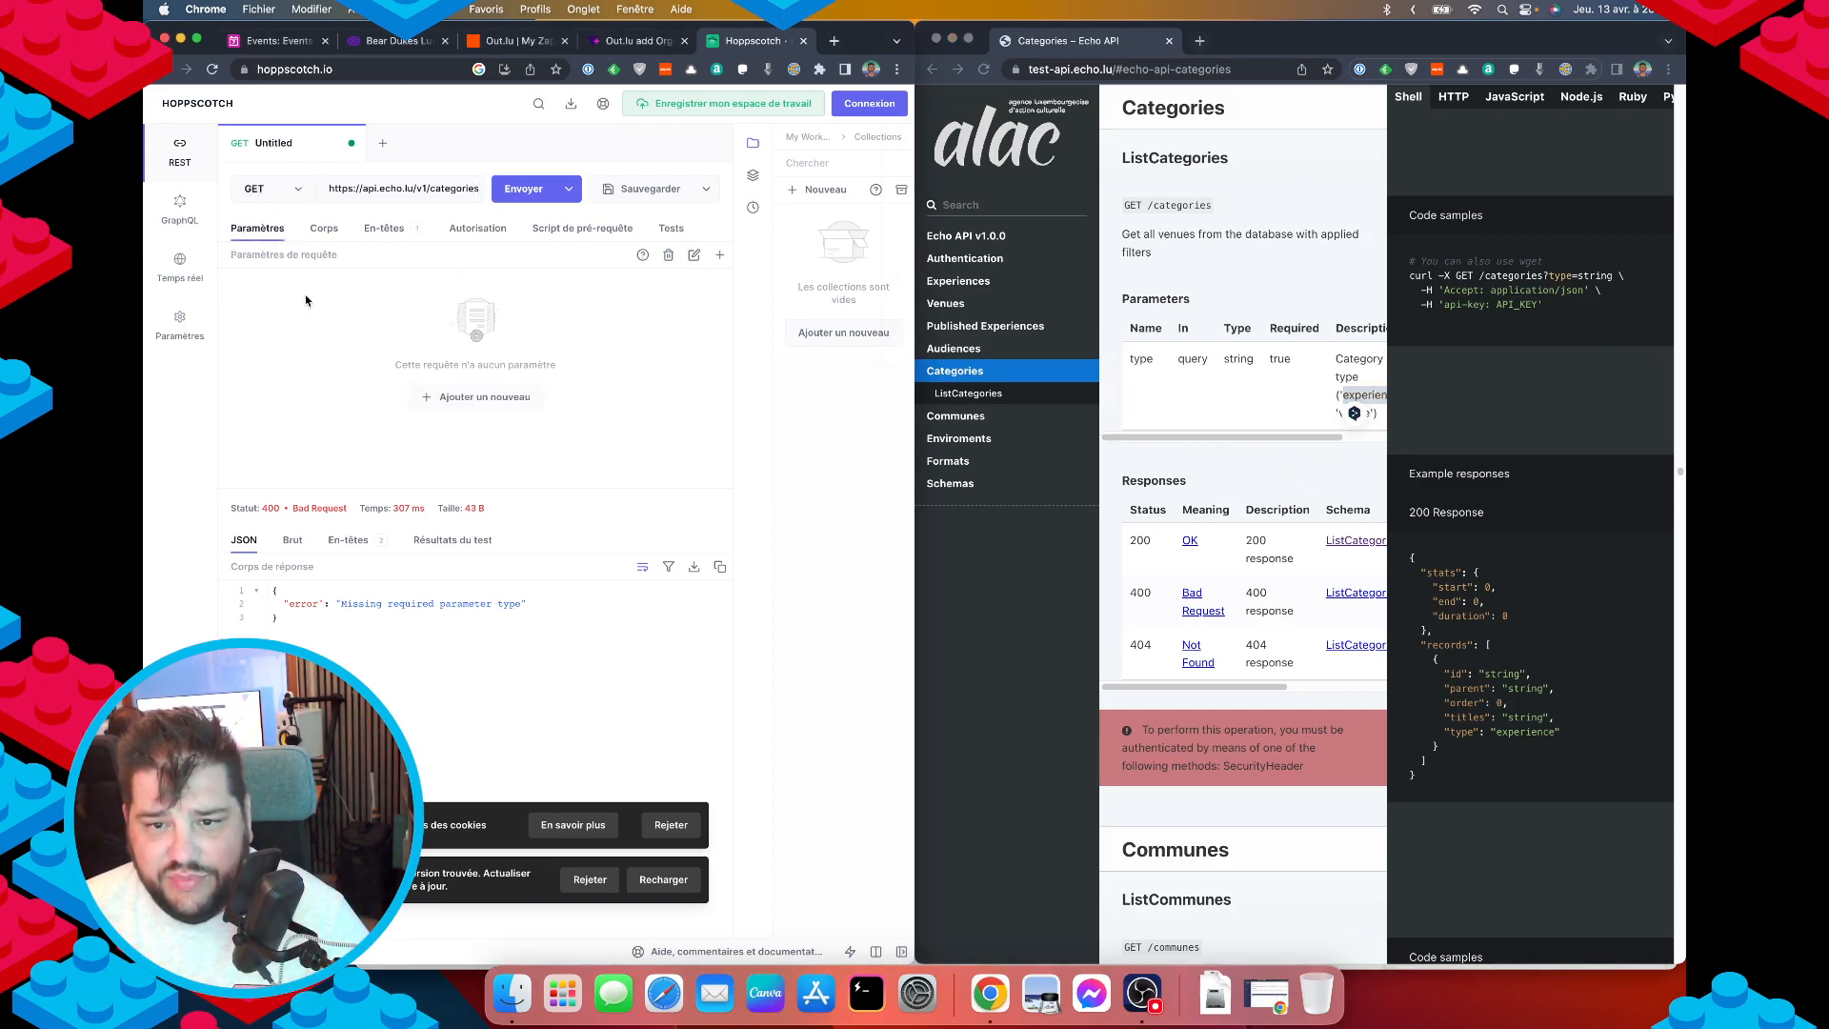
text(ty)
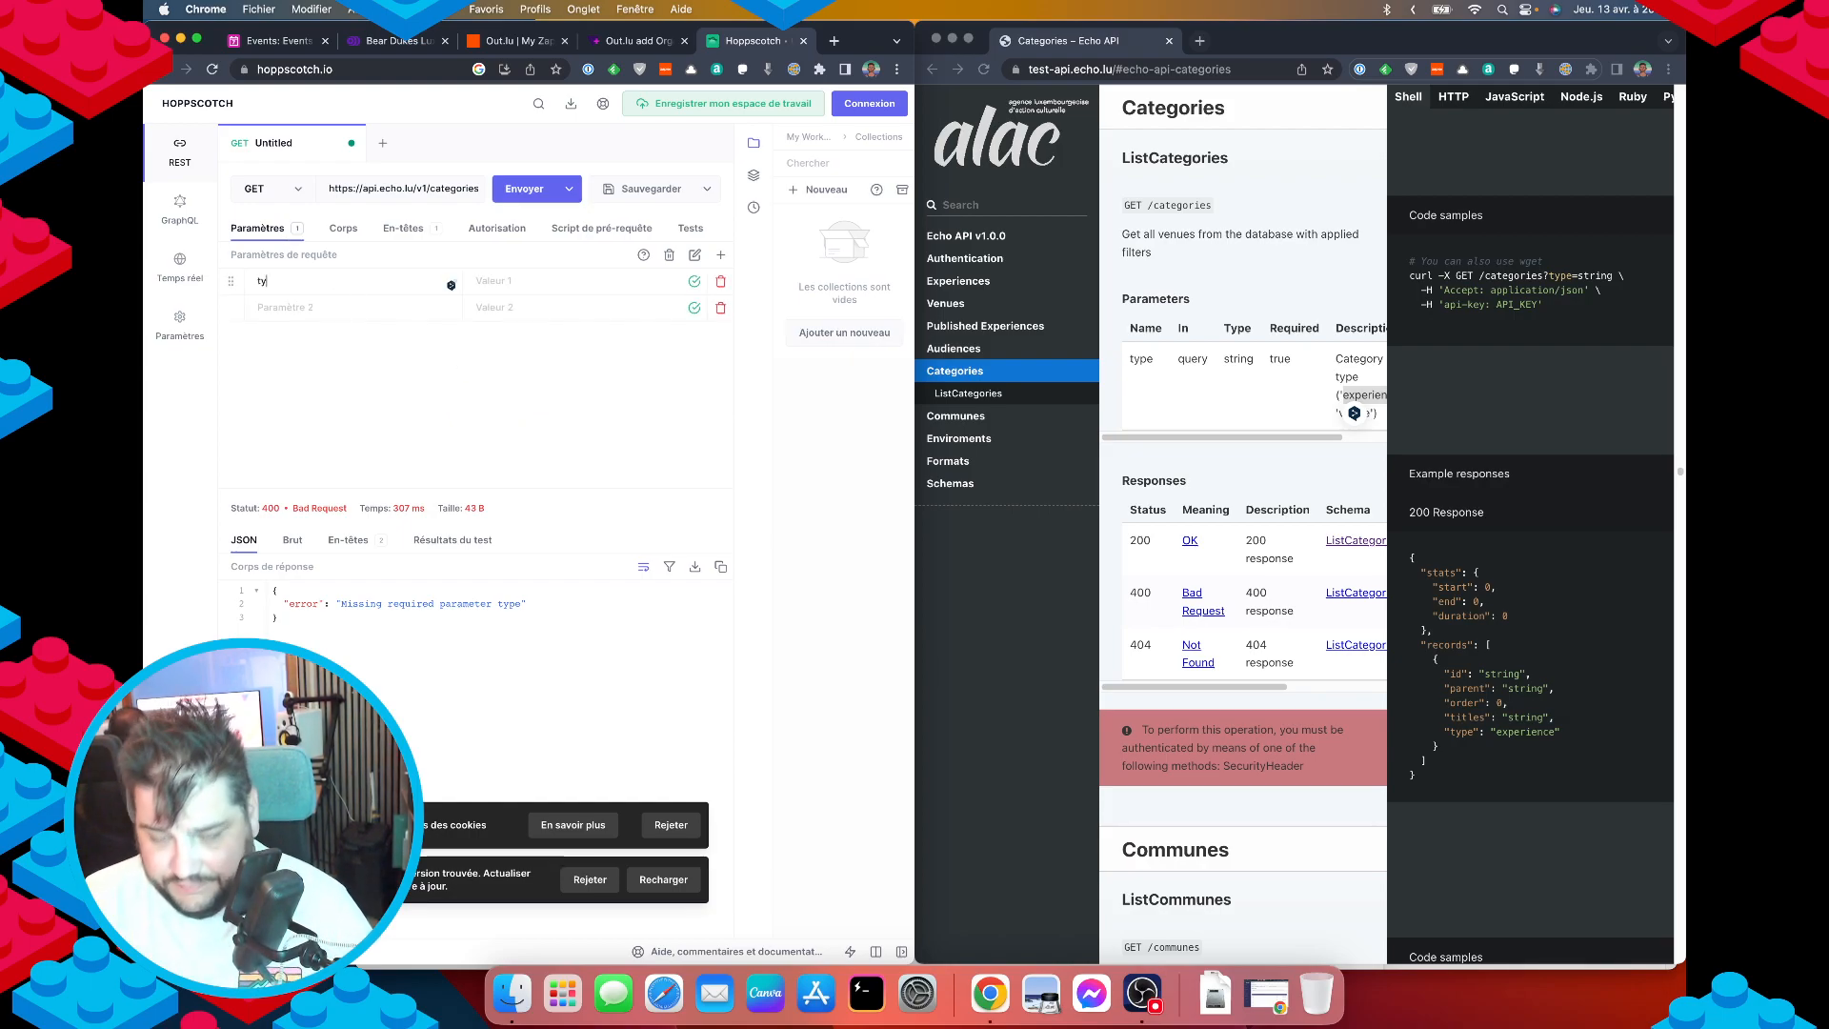
text(experience)
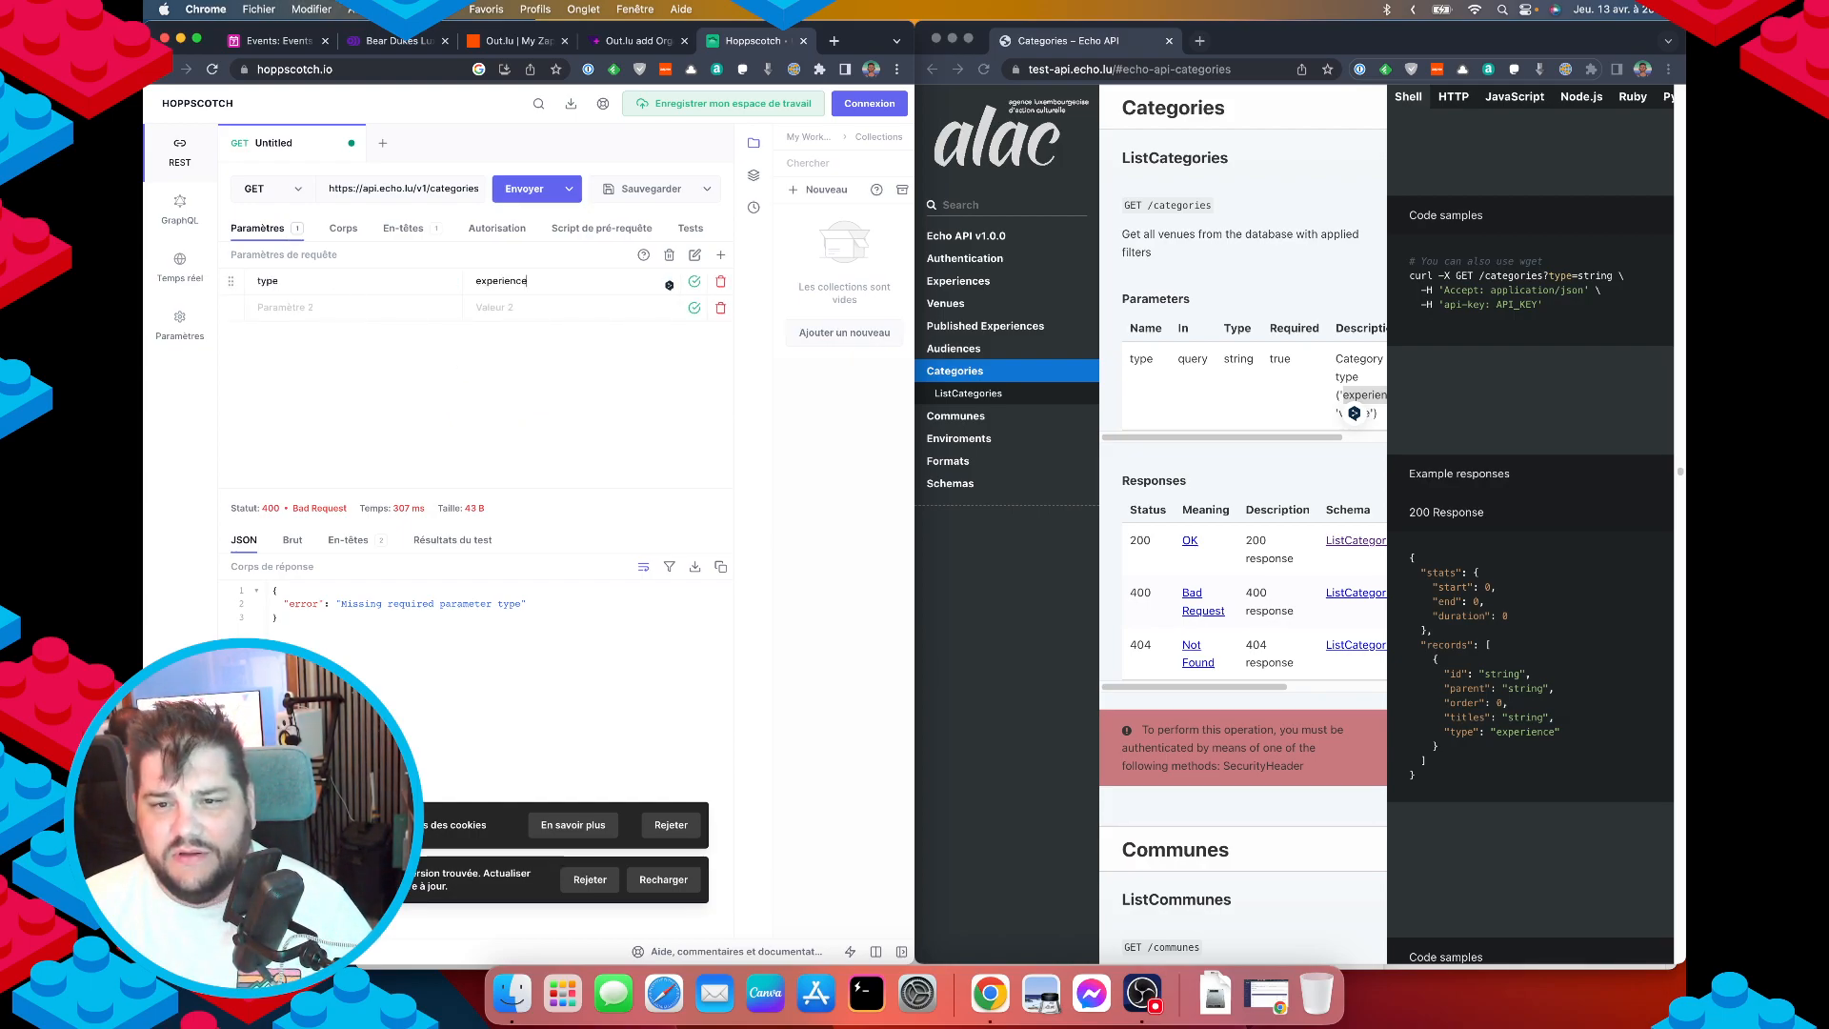
click(524, 188)
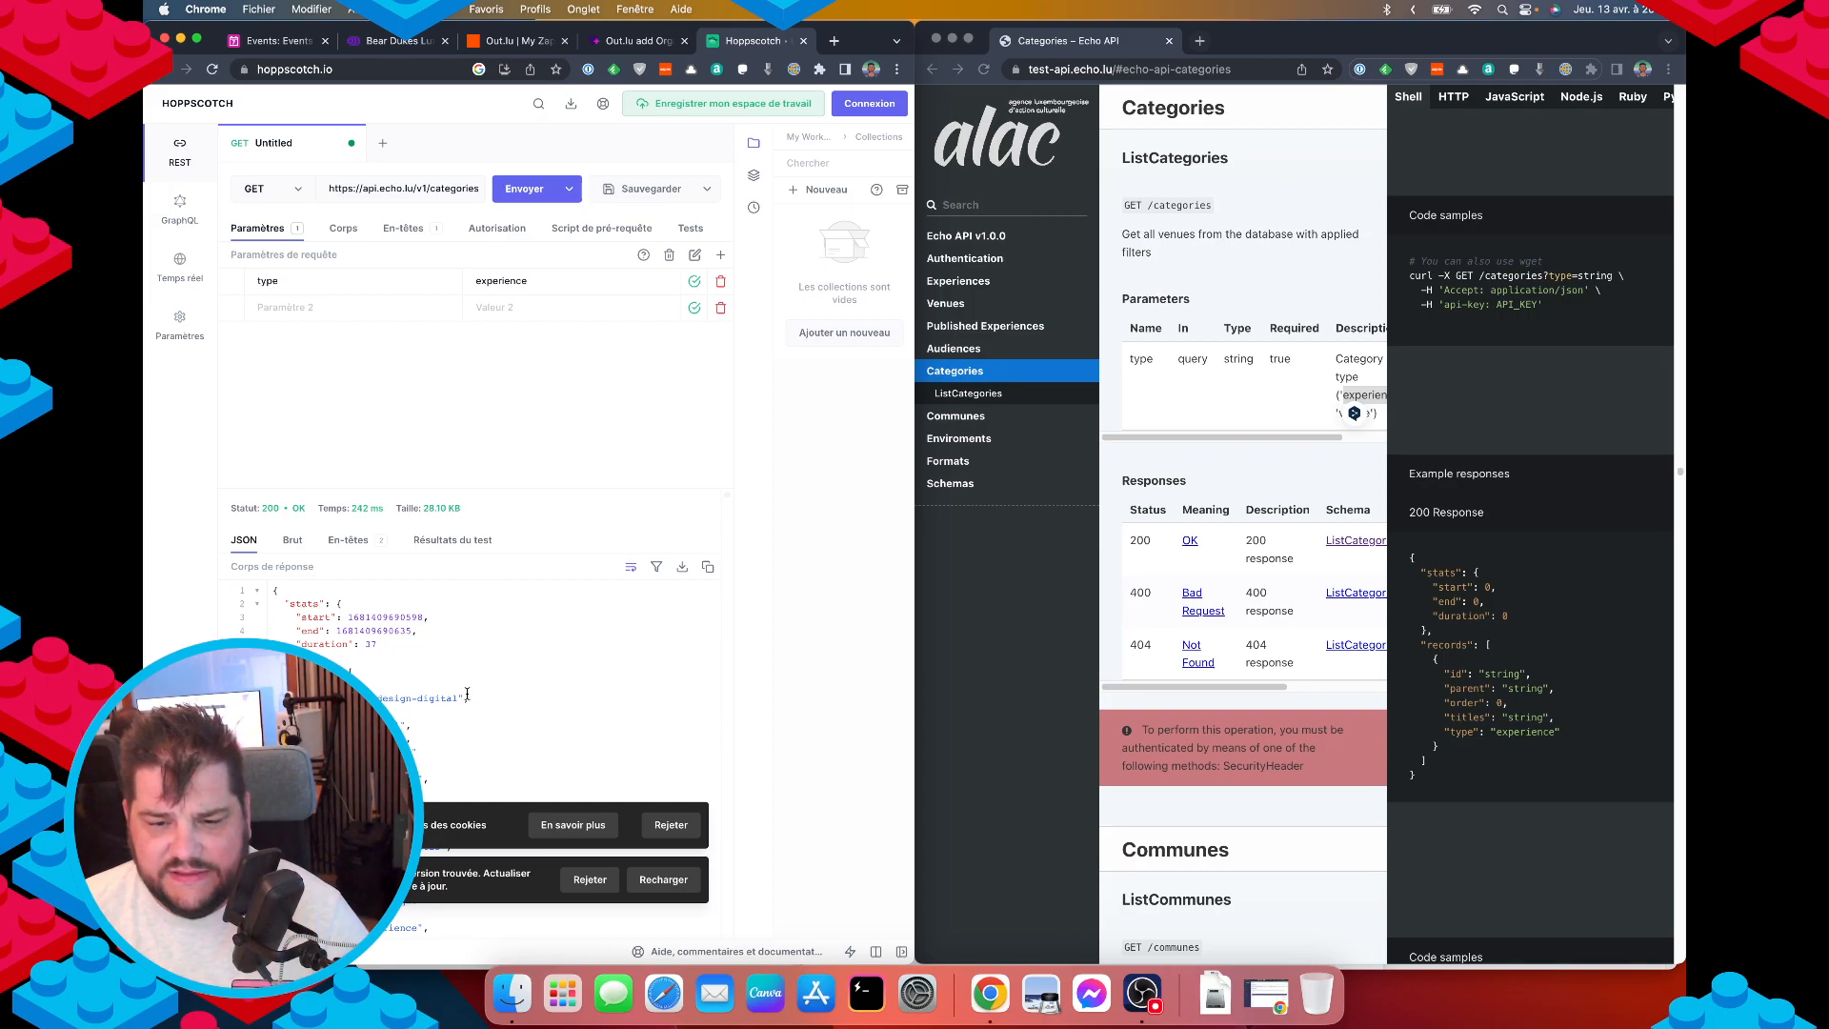
scroll(467, 694, down, 1)
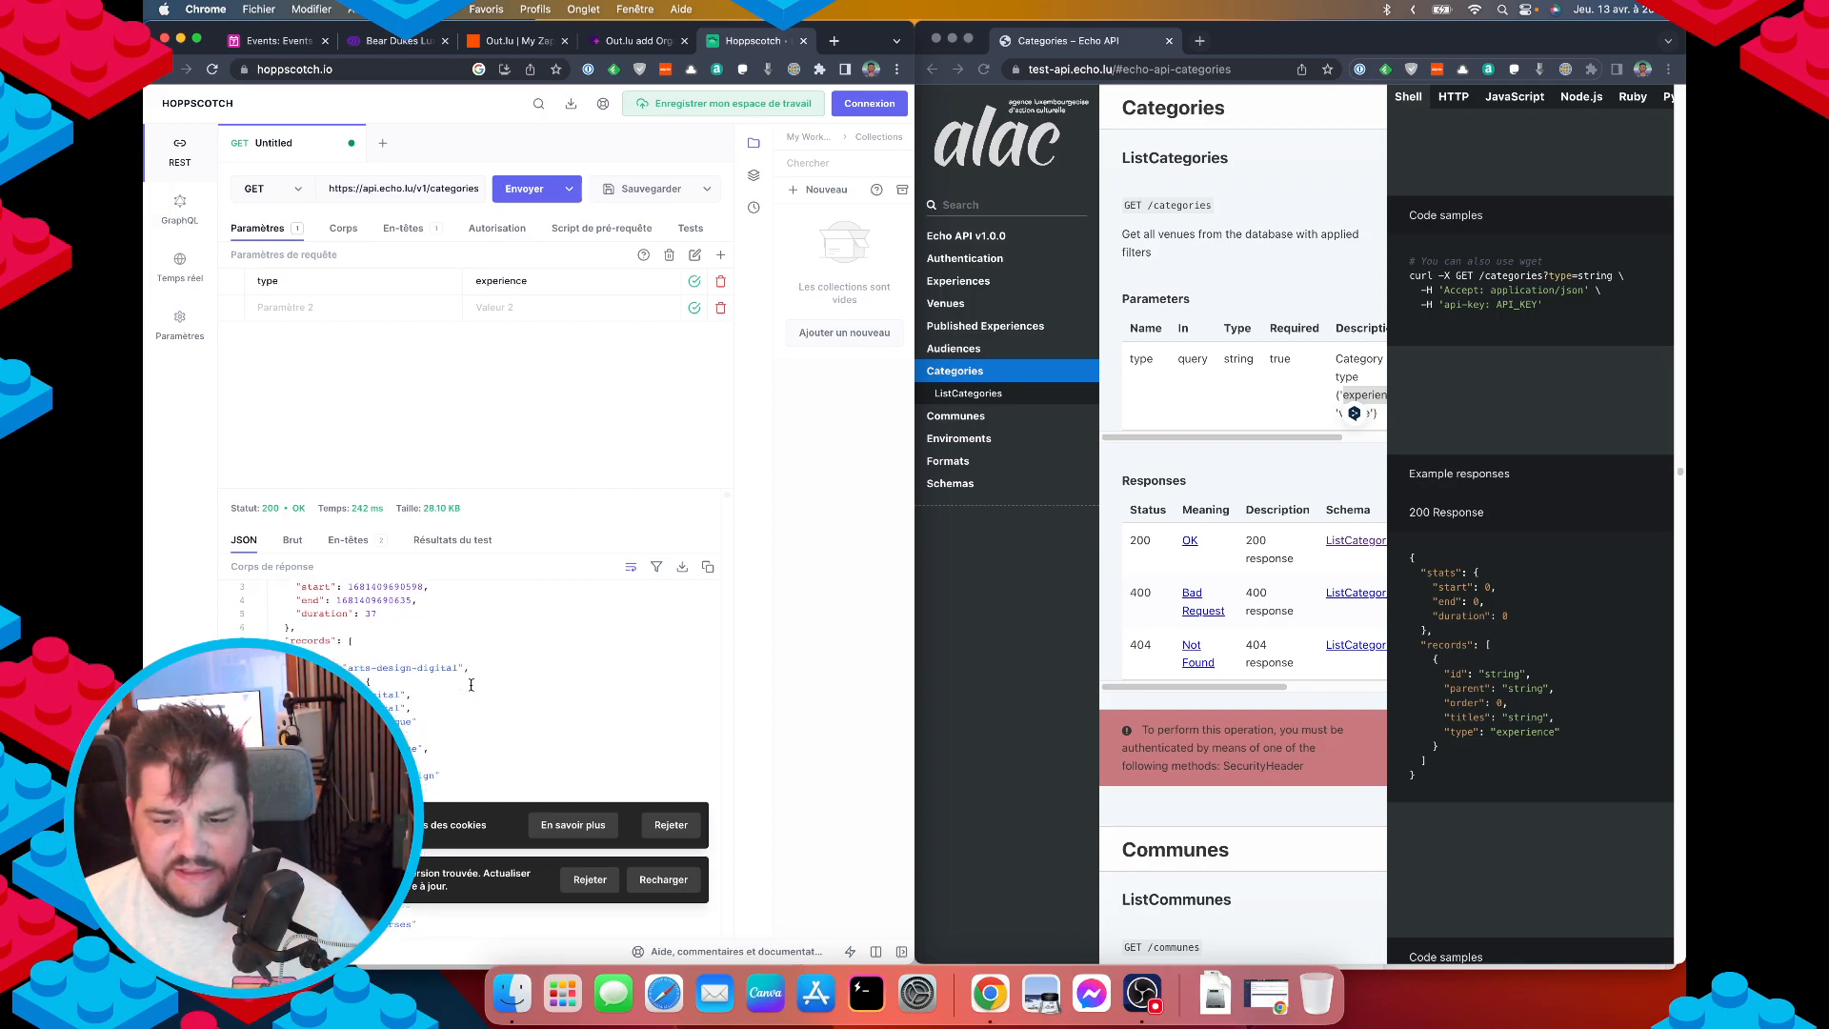
click(672, 827)
click(589, 880)
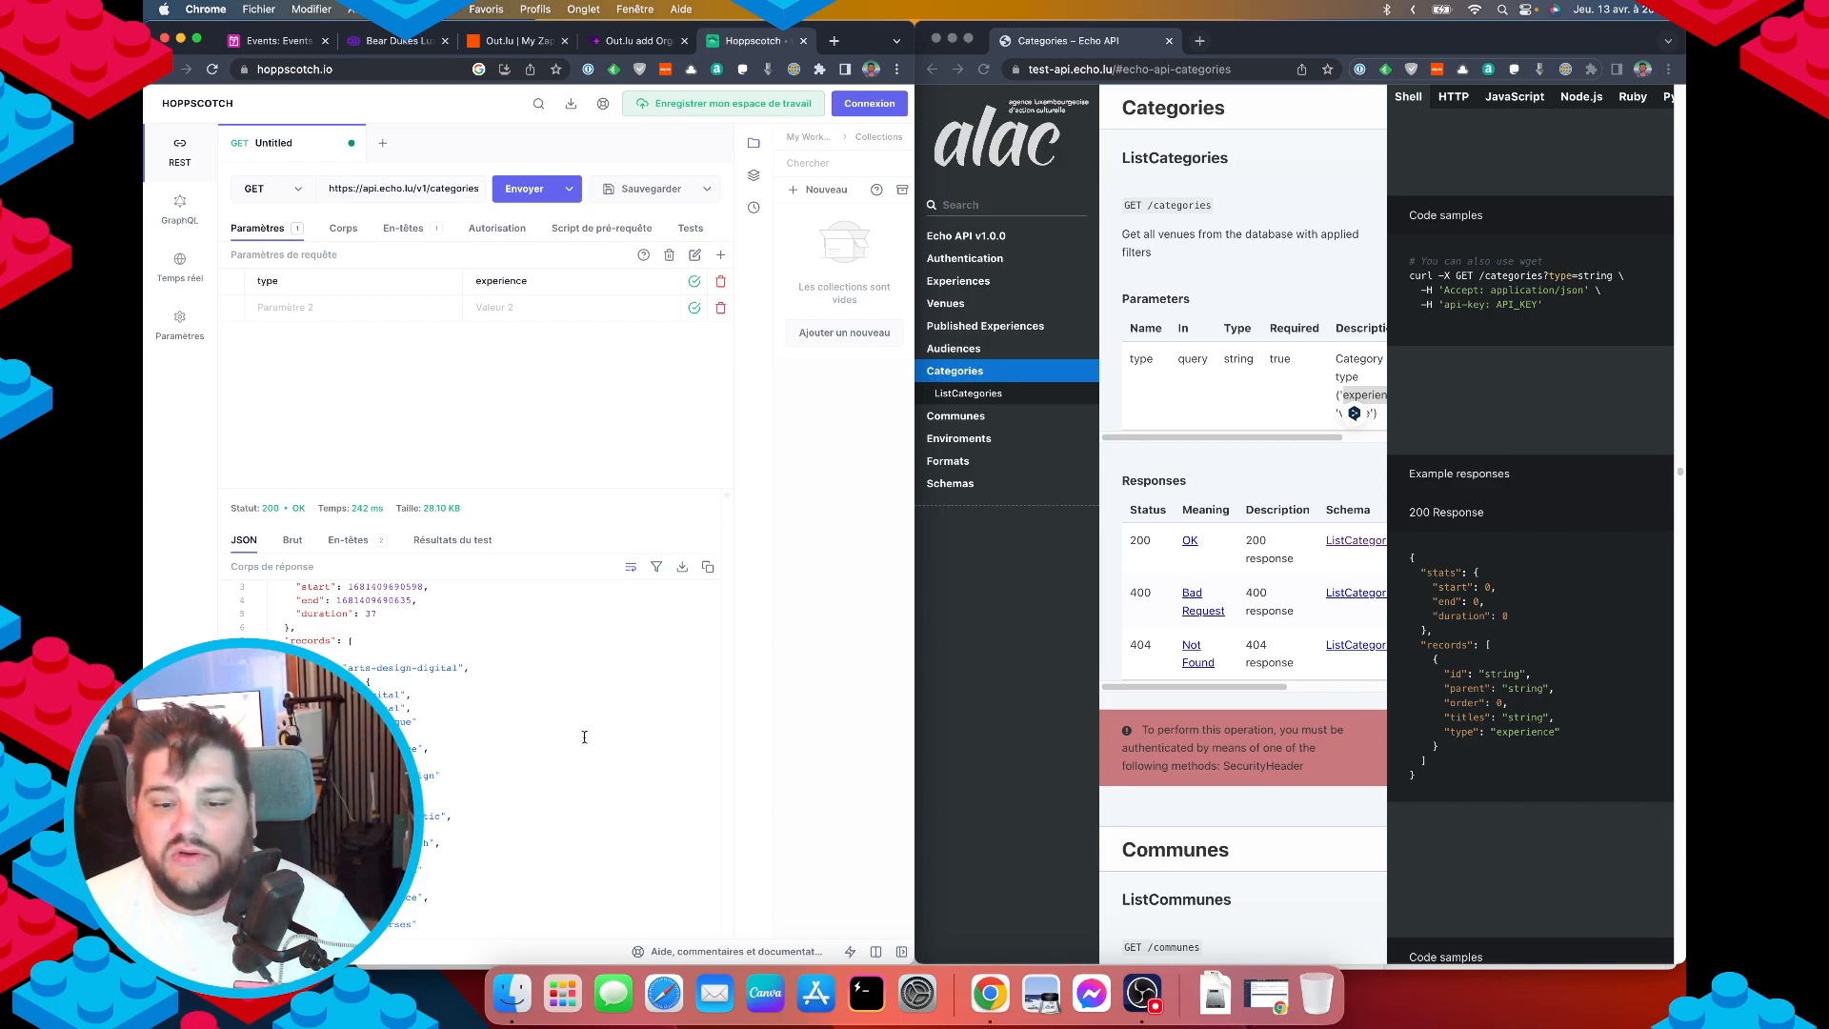
Scroll through the 200 OK, 28.10 KB JSON list of category records.
scroll(583, 737, down, 1)
scroll(476, 753, up, 2)
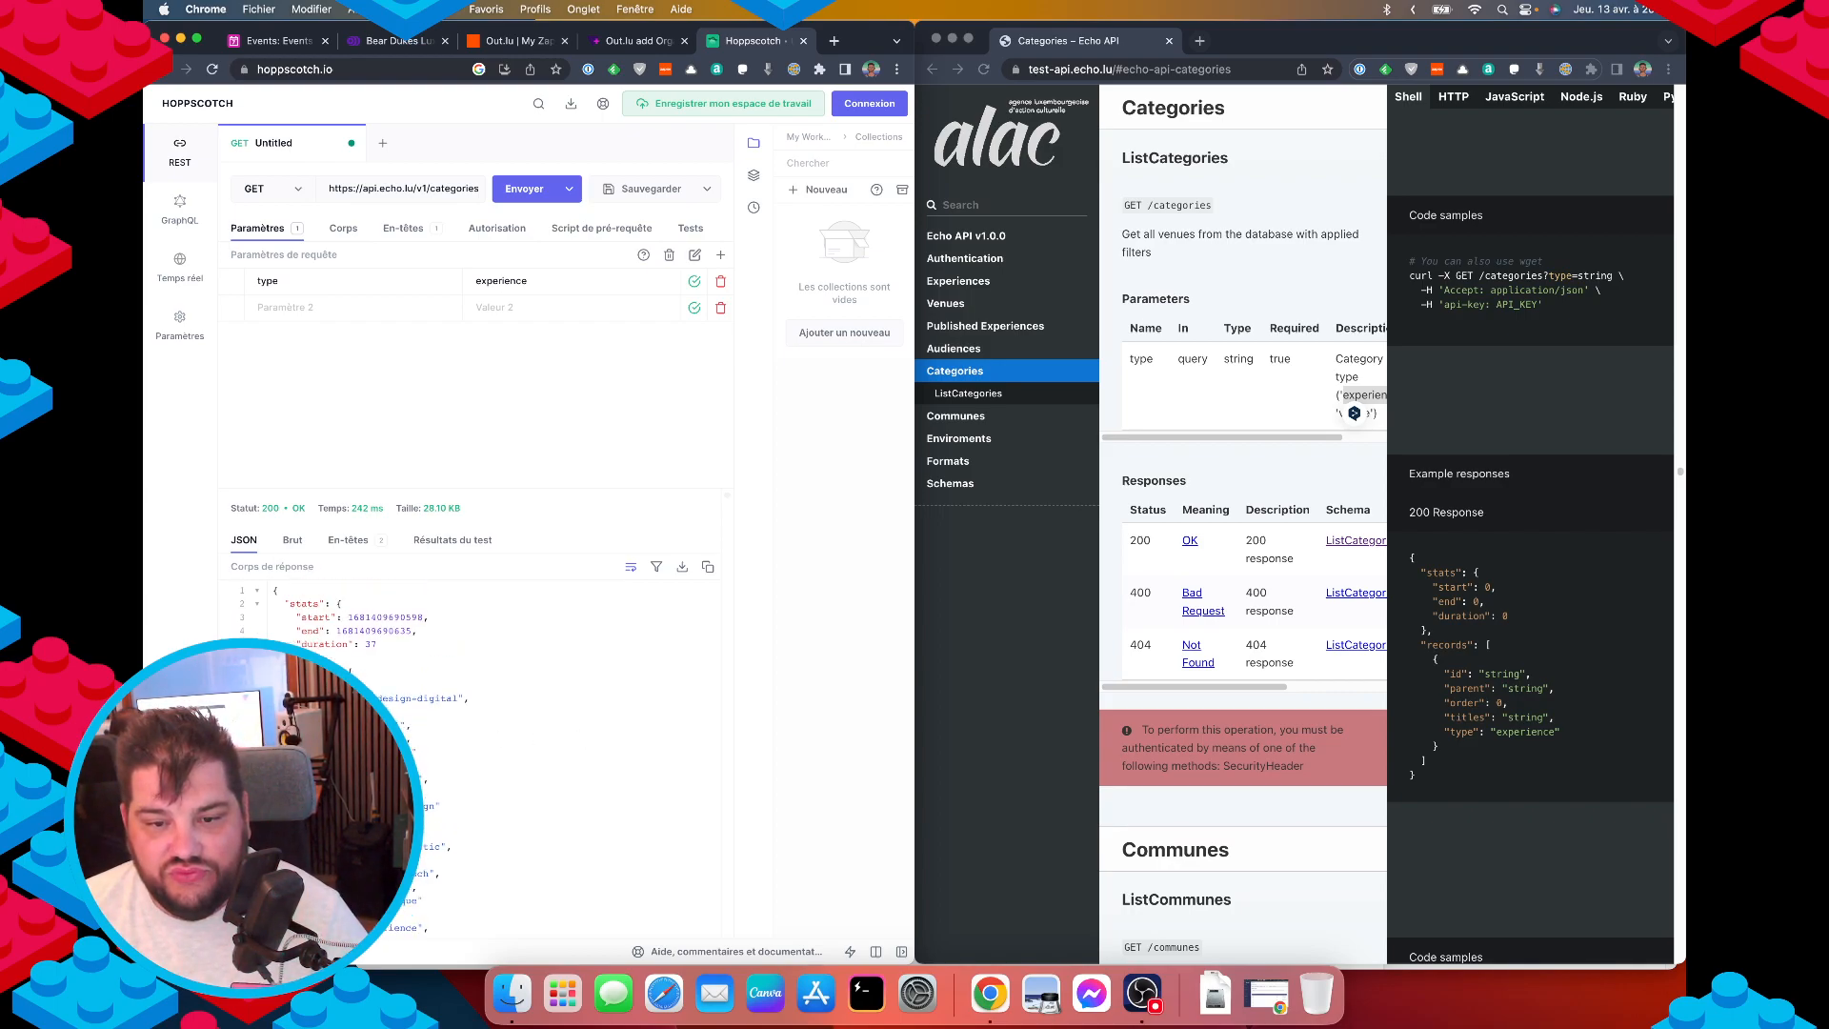
scroll(490, 735, down, 3)
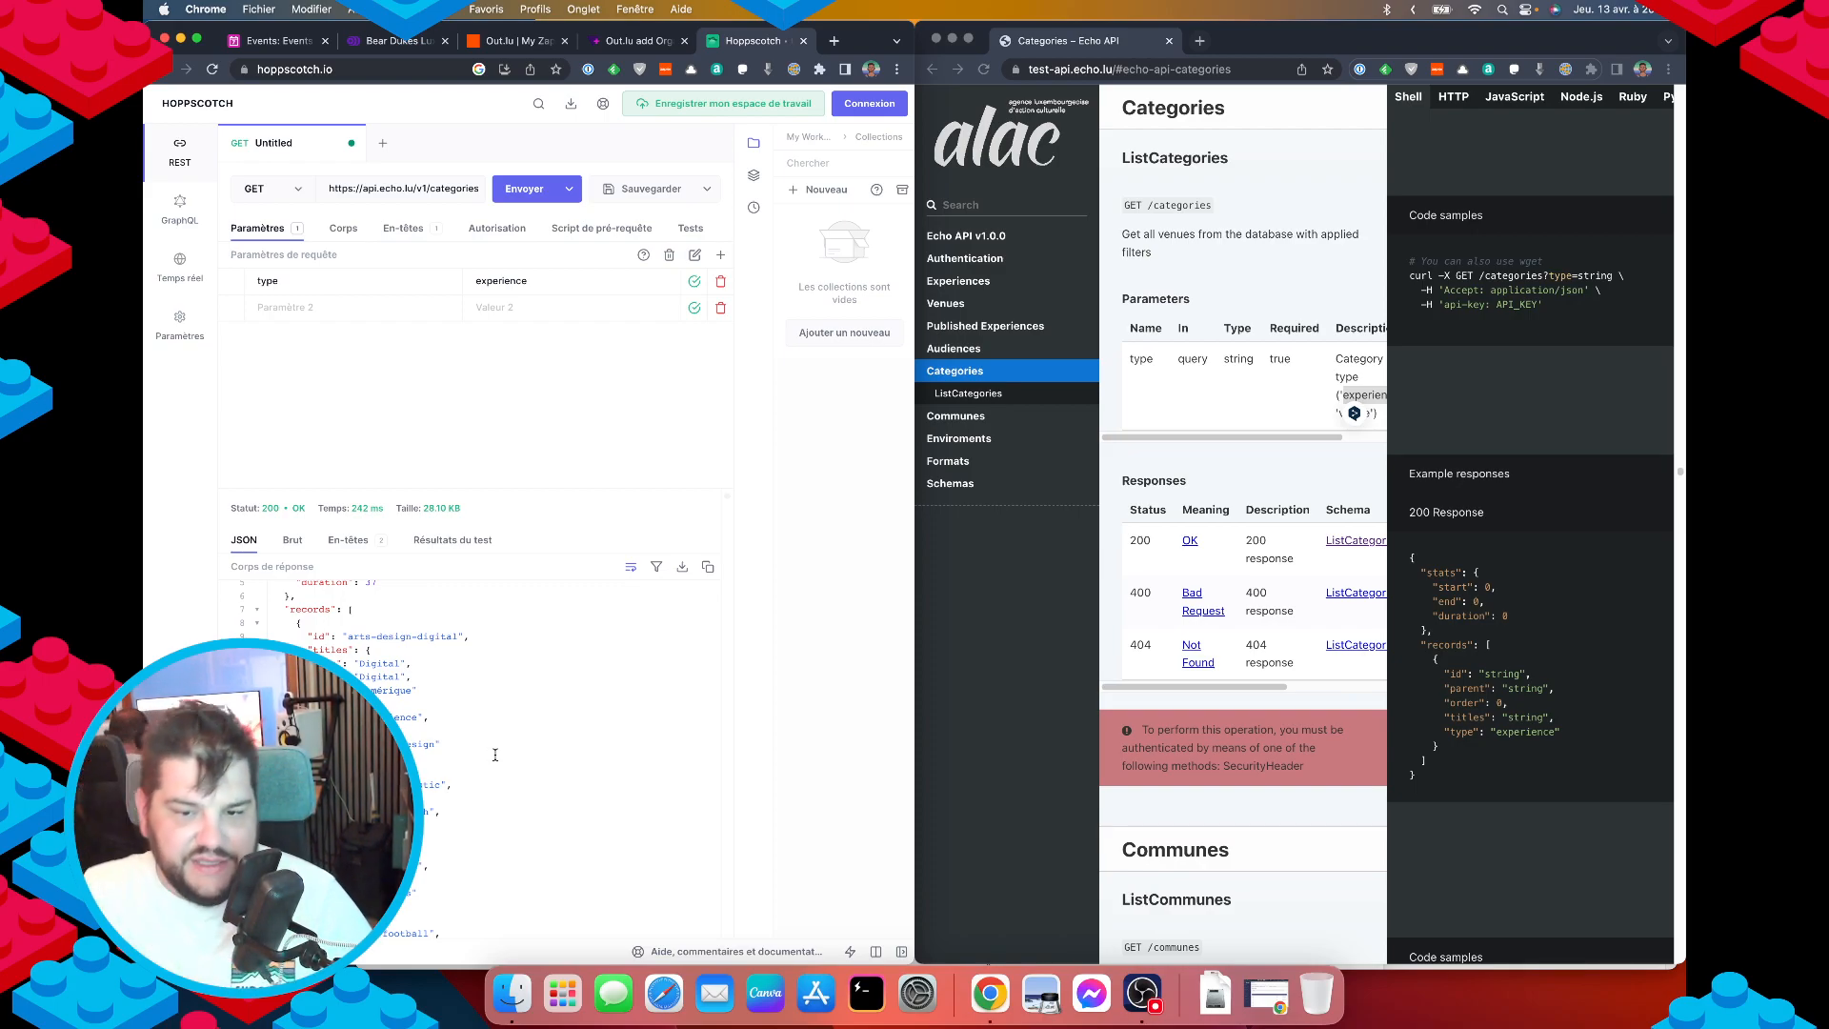
scroll(524, 733, down, 20)
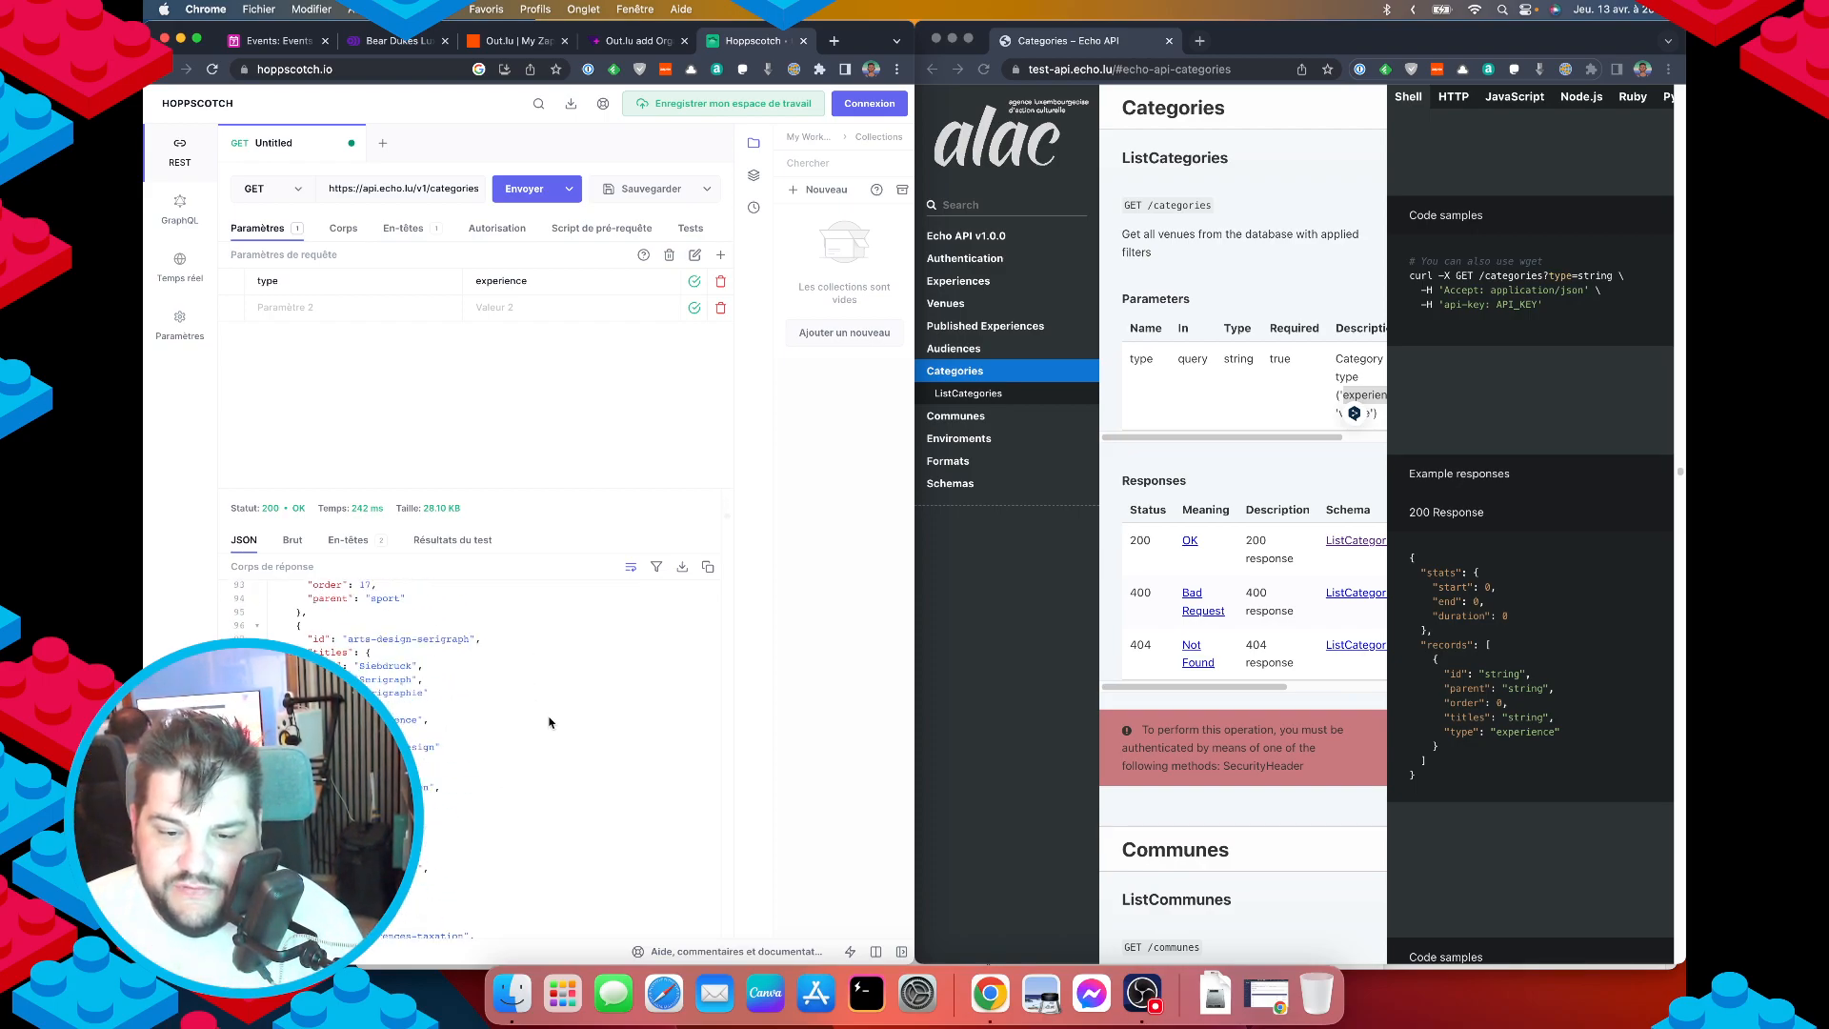
scroll(548, 722, down, 20)
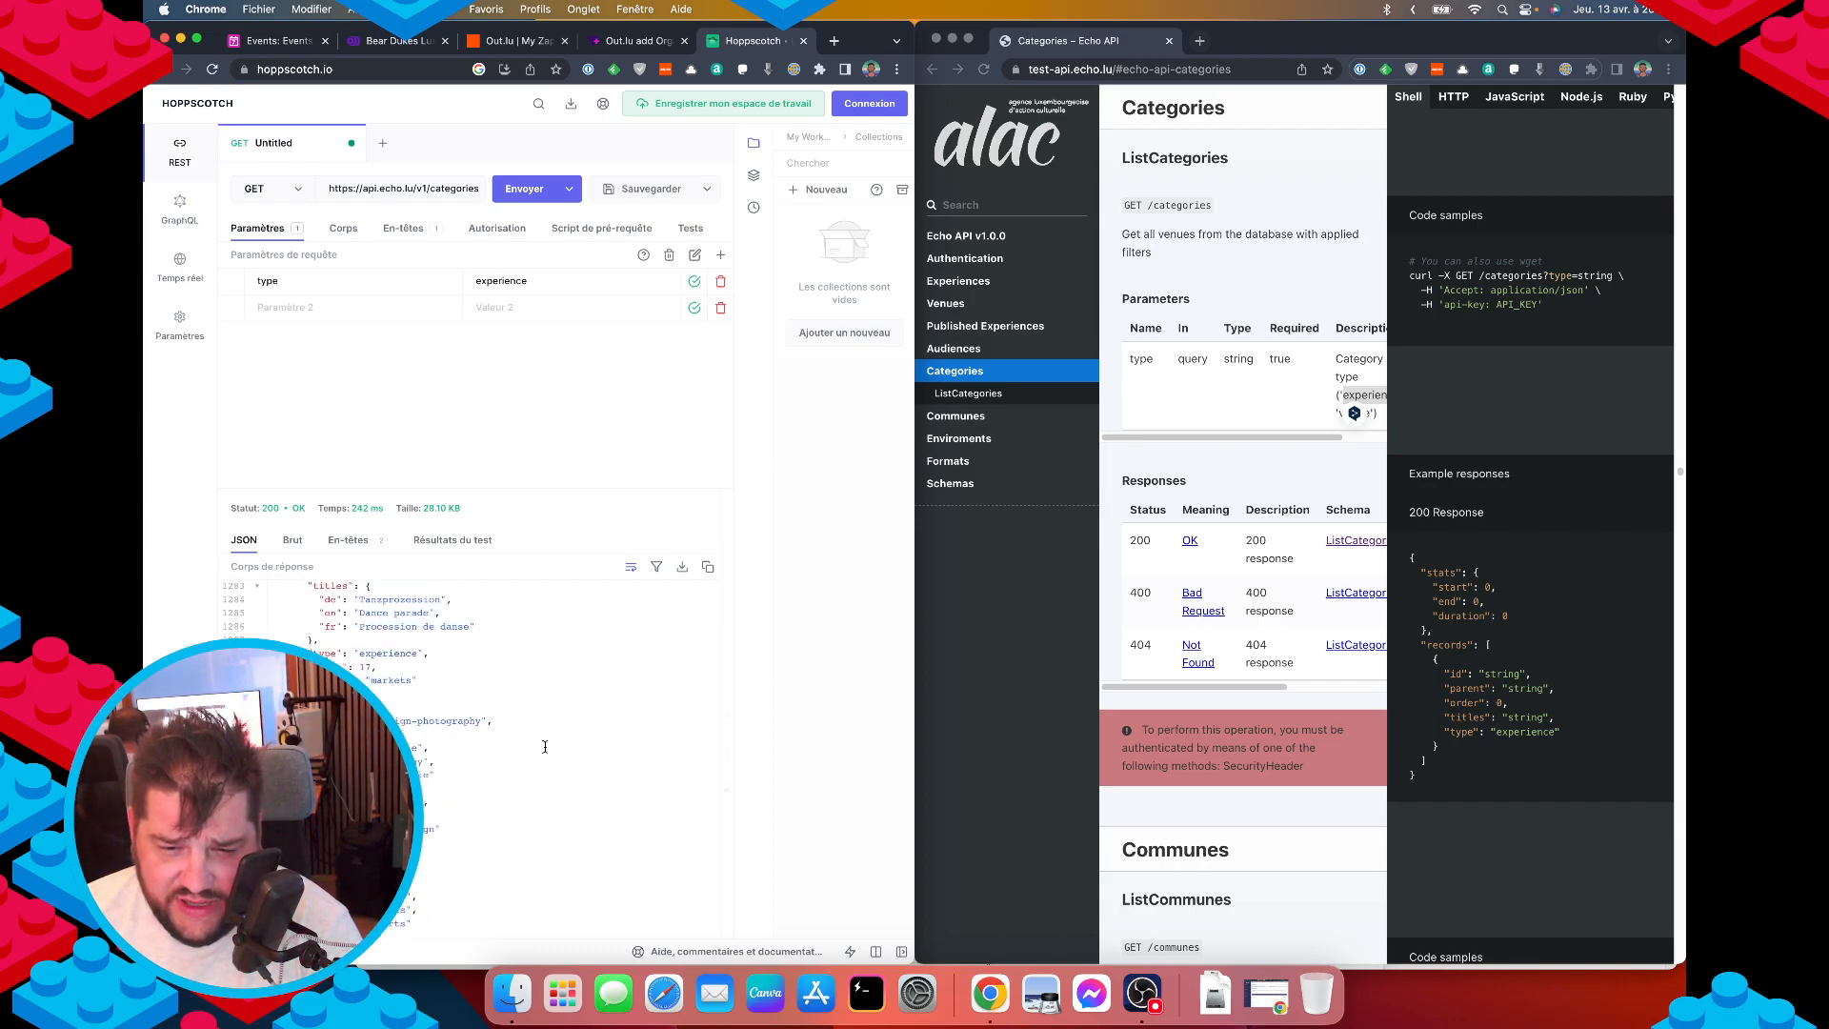
scroll(545, 746, down, 20)
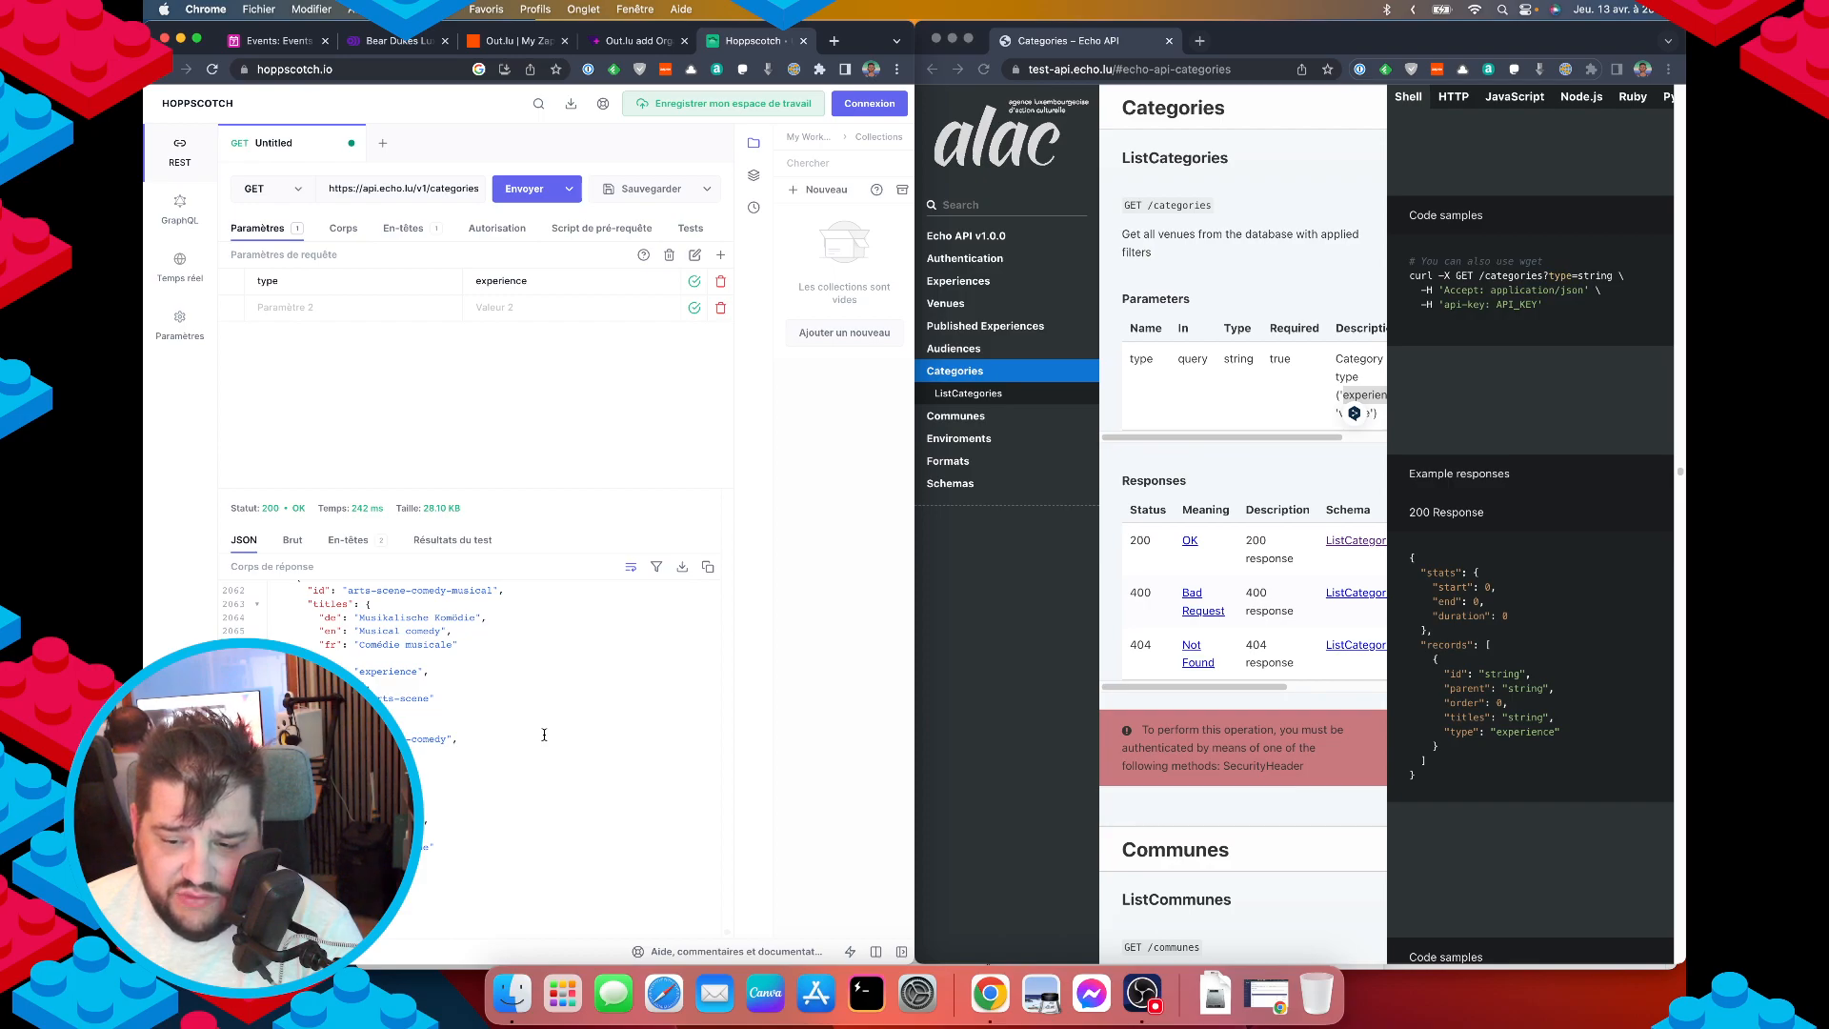
scroll(475, 779, down, 20)
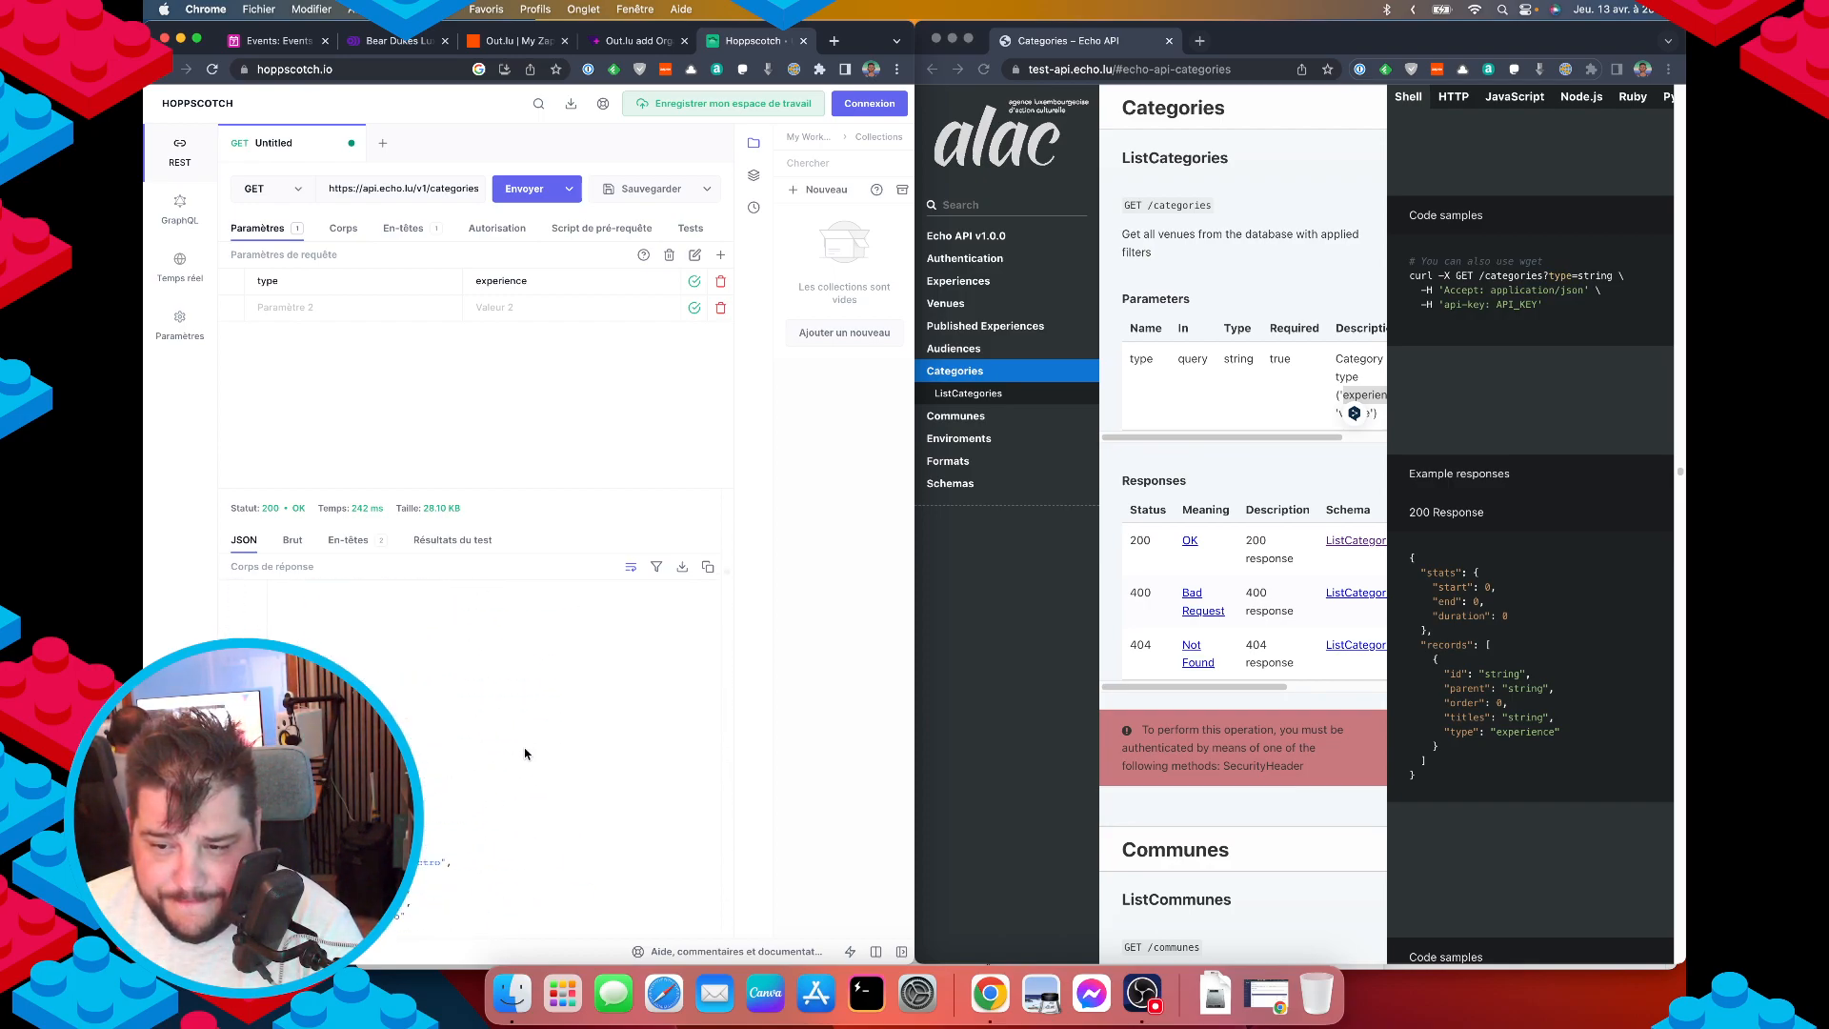
scroll(515, 771, up, 20)
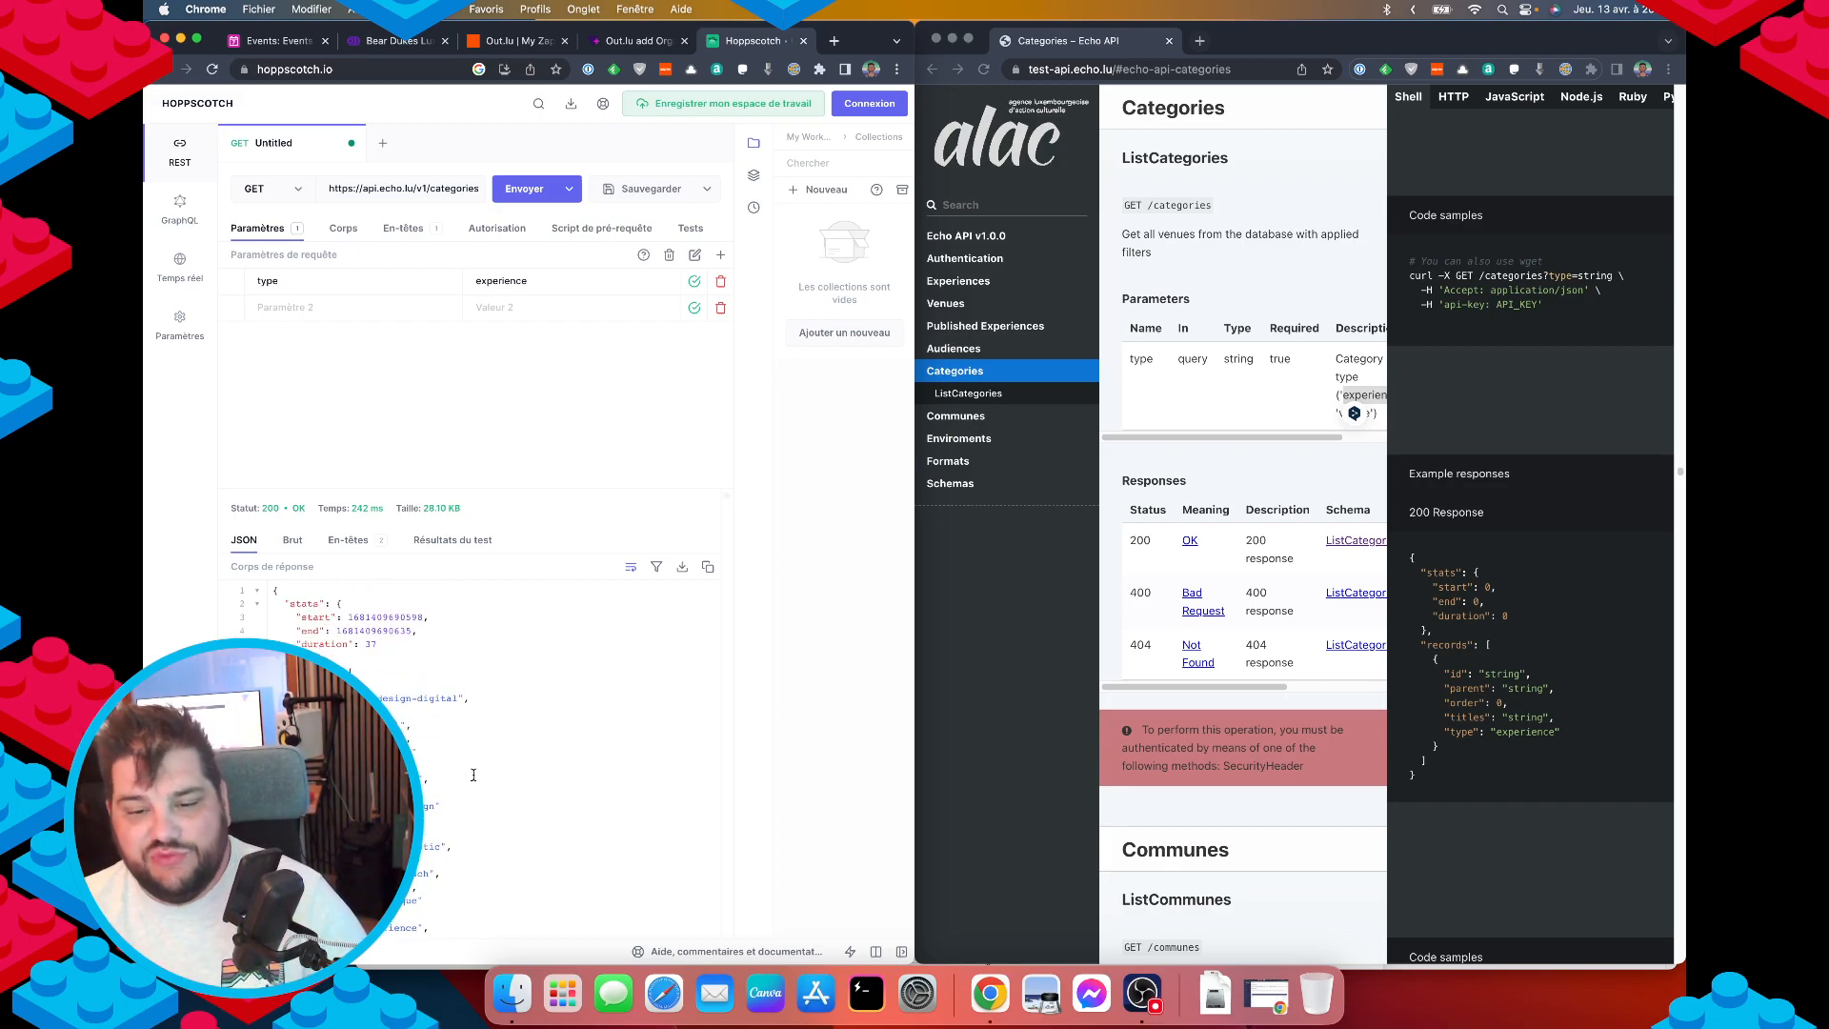
scroll(473, 775, down, 2)
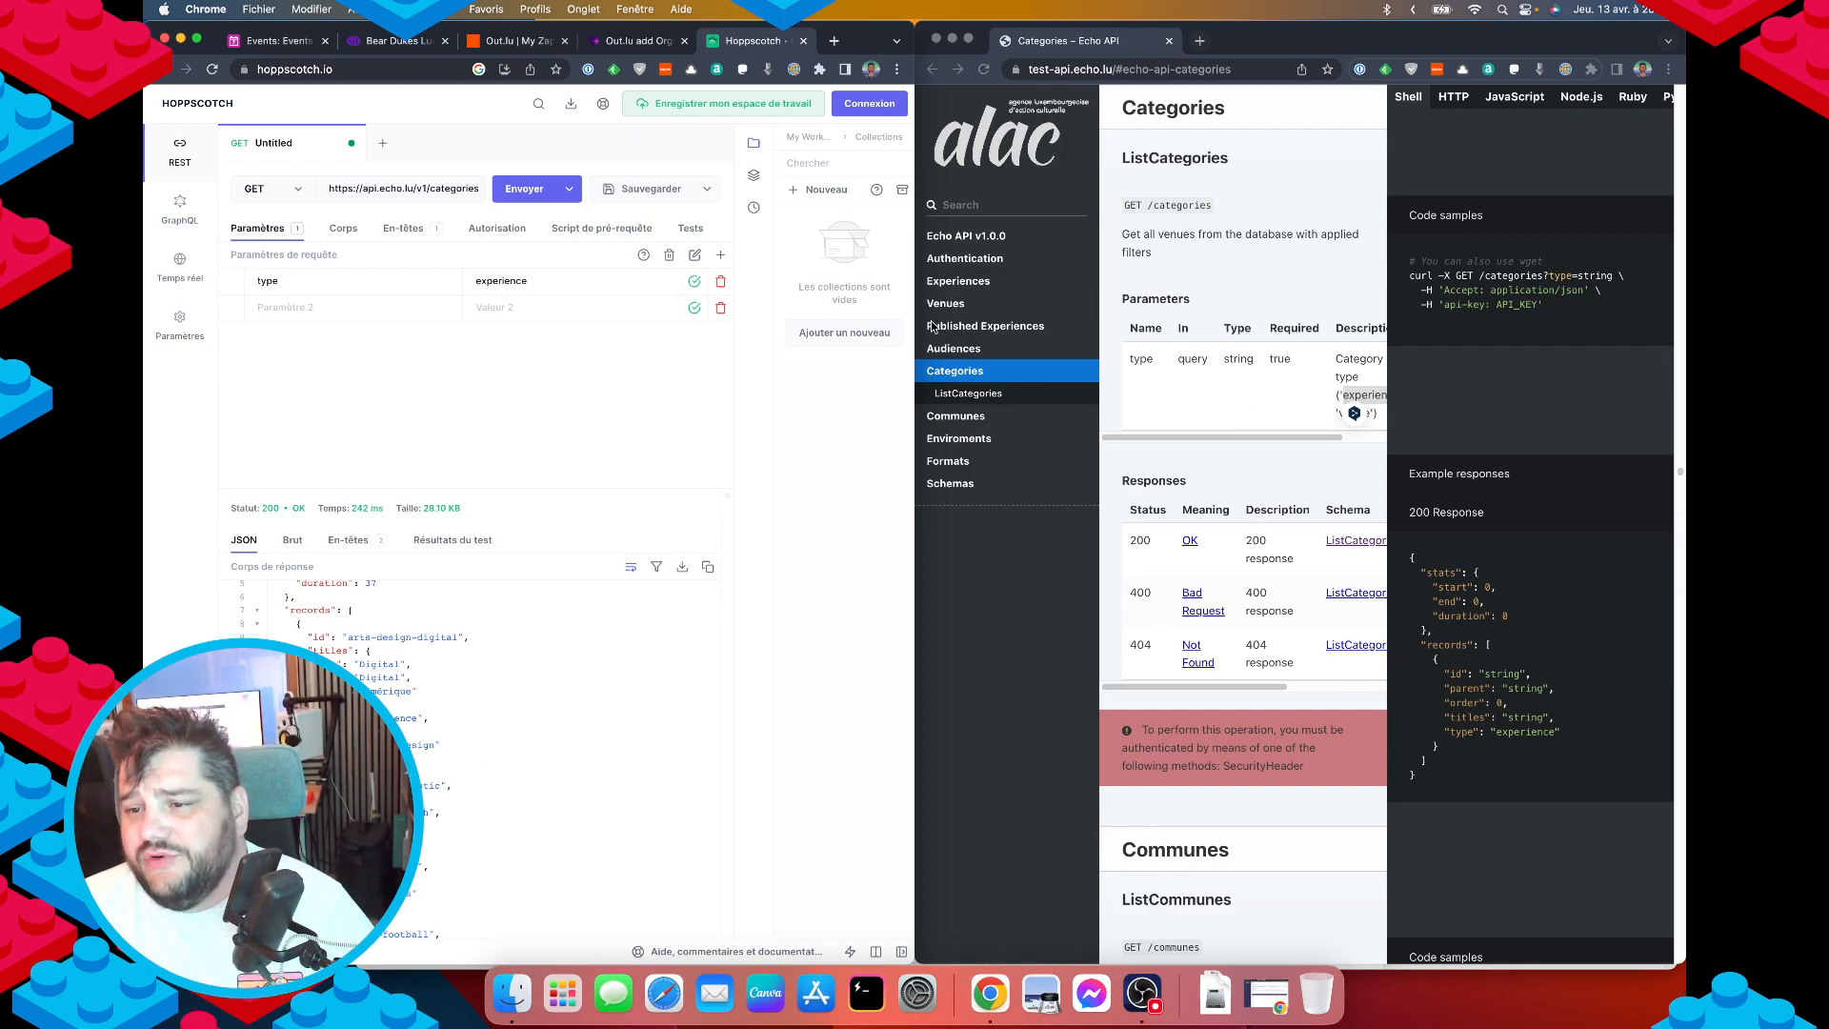
Return the Echo API docs window to its introduction at the top.
click(980, 283)
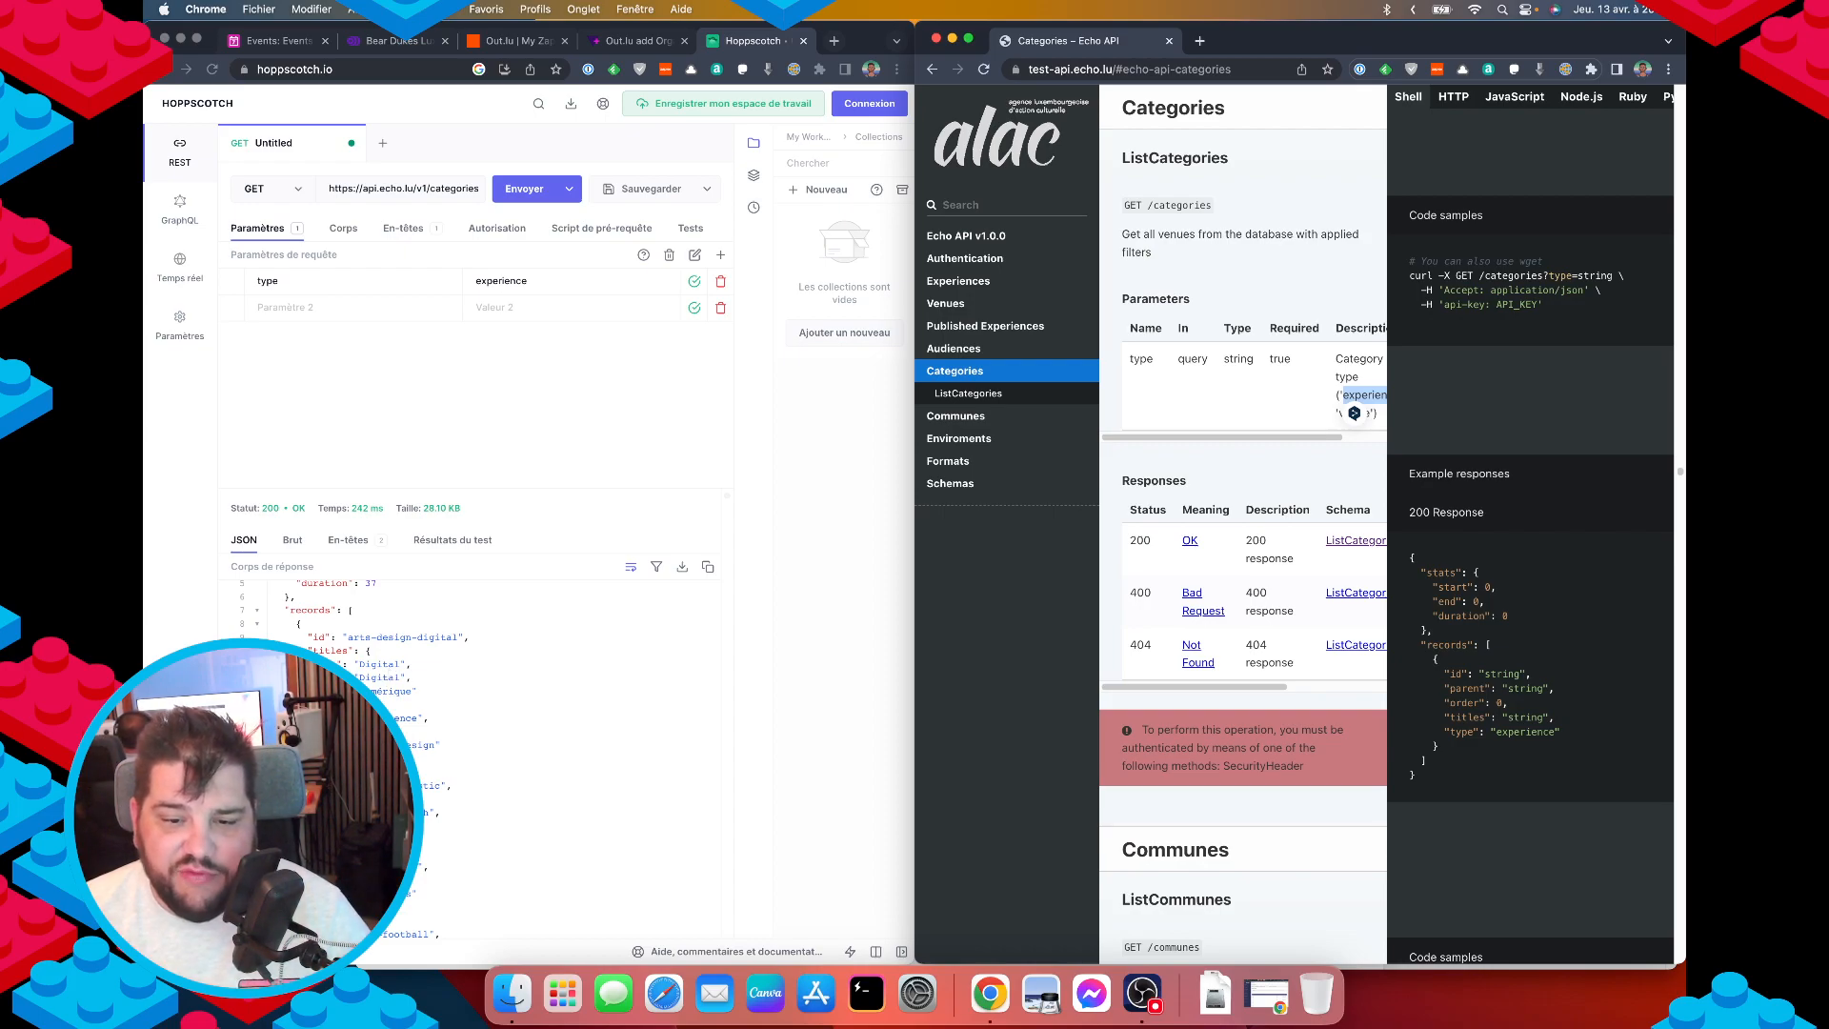
click(385, 644)
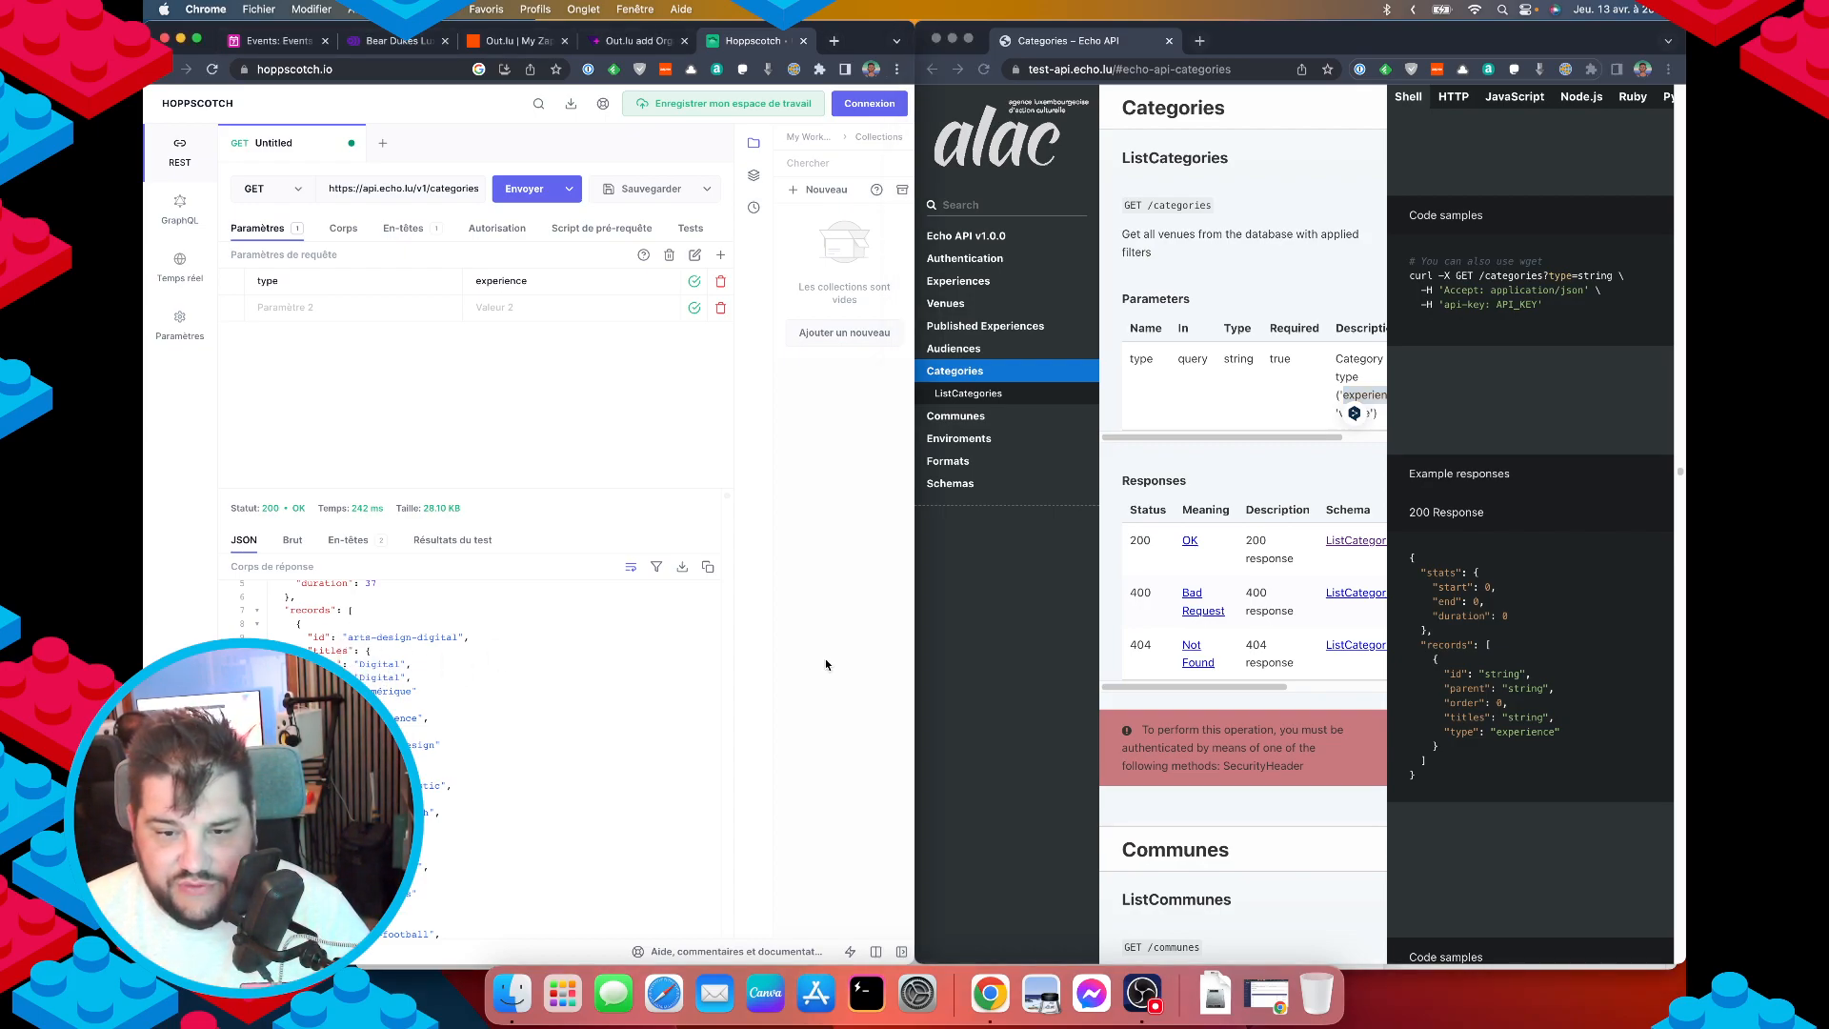
click(1044, 664)
click(1211, 256)
key(super+Up)
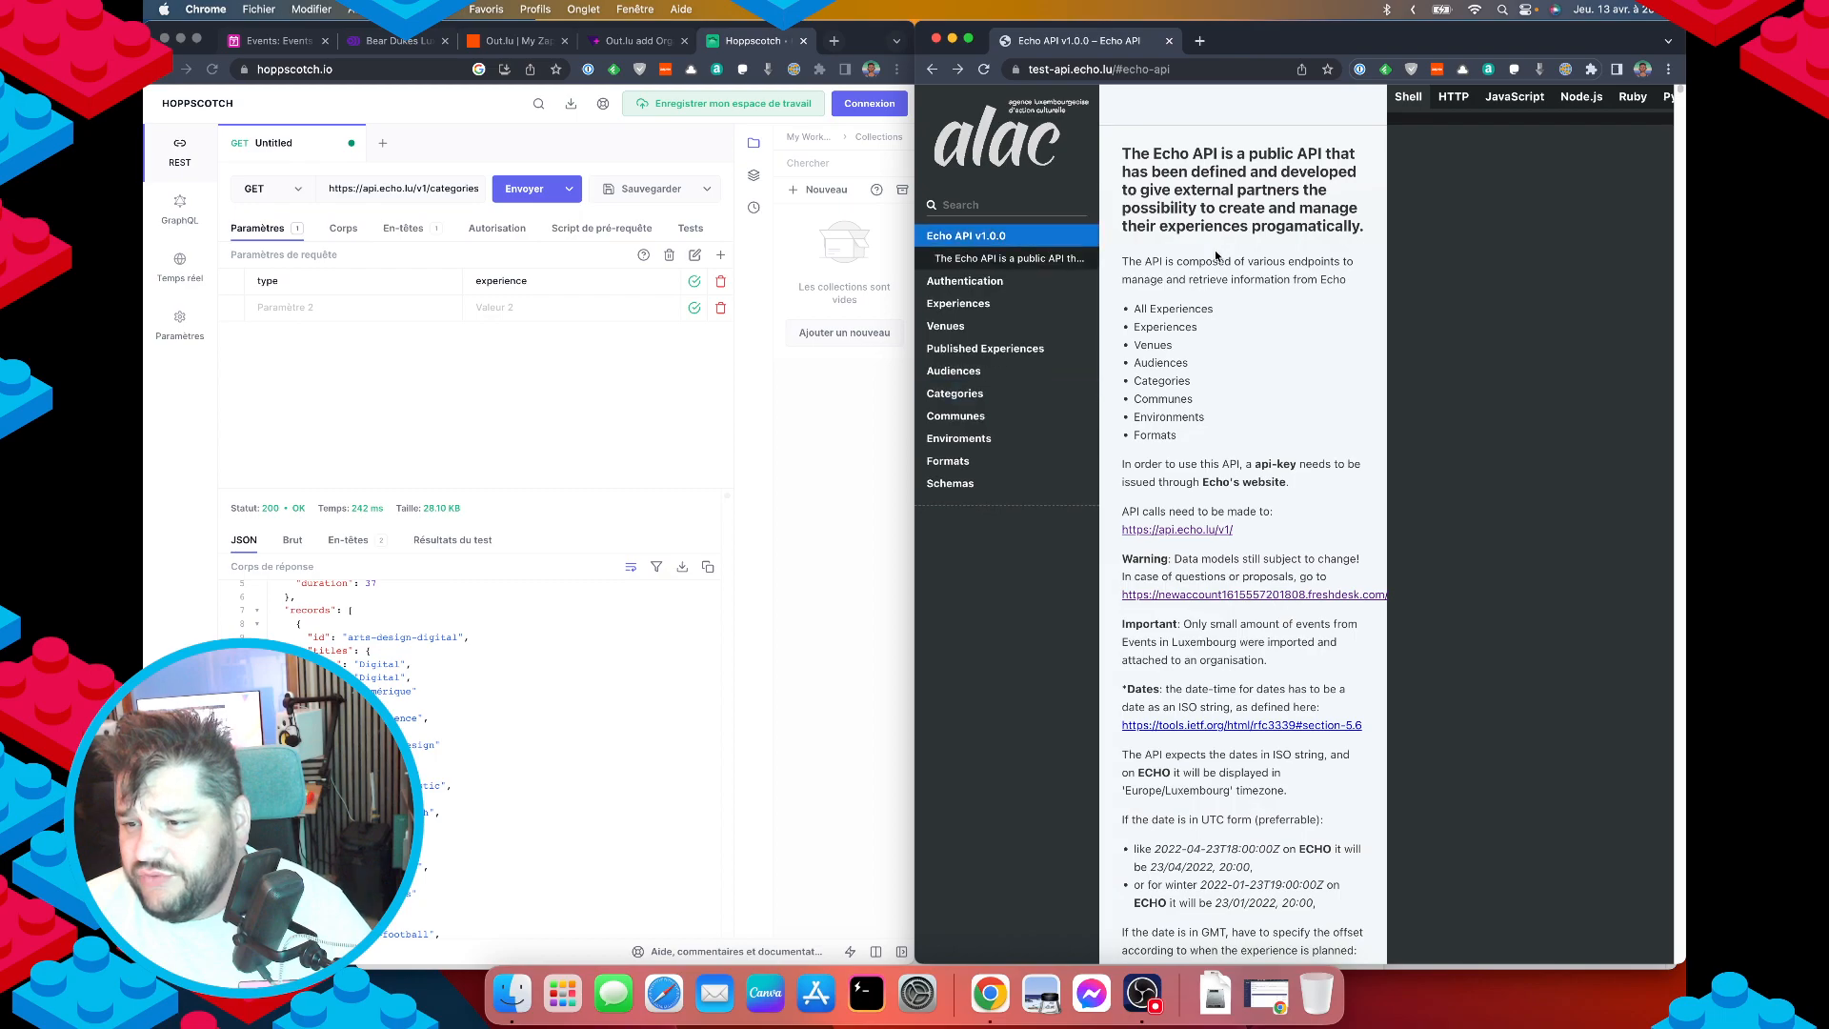
Navigate the Echo API docs sidebar to the Experiences > CreateExperience endpoint.
click(956, 393)
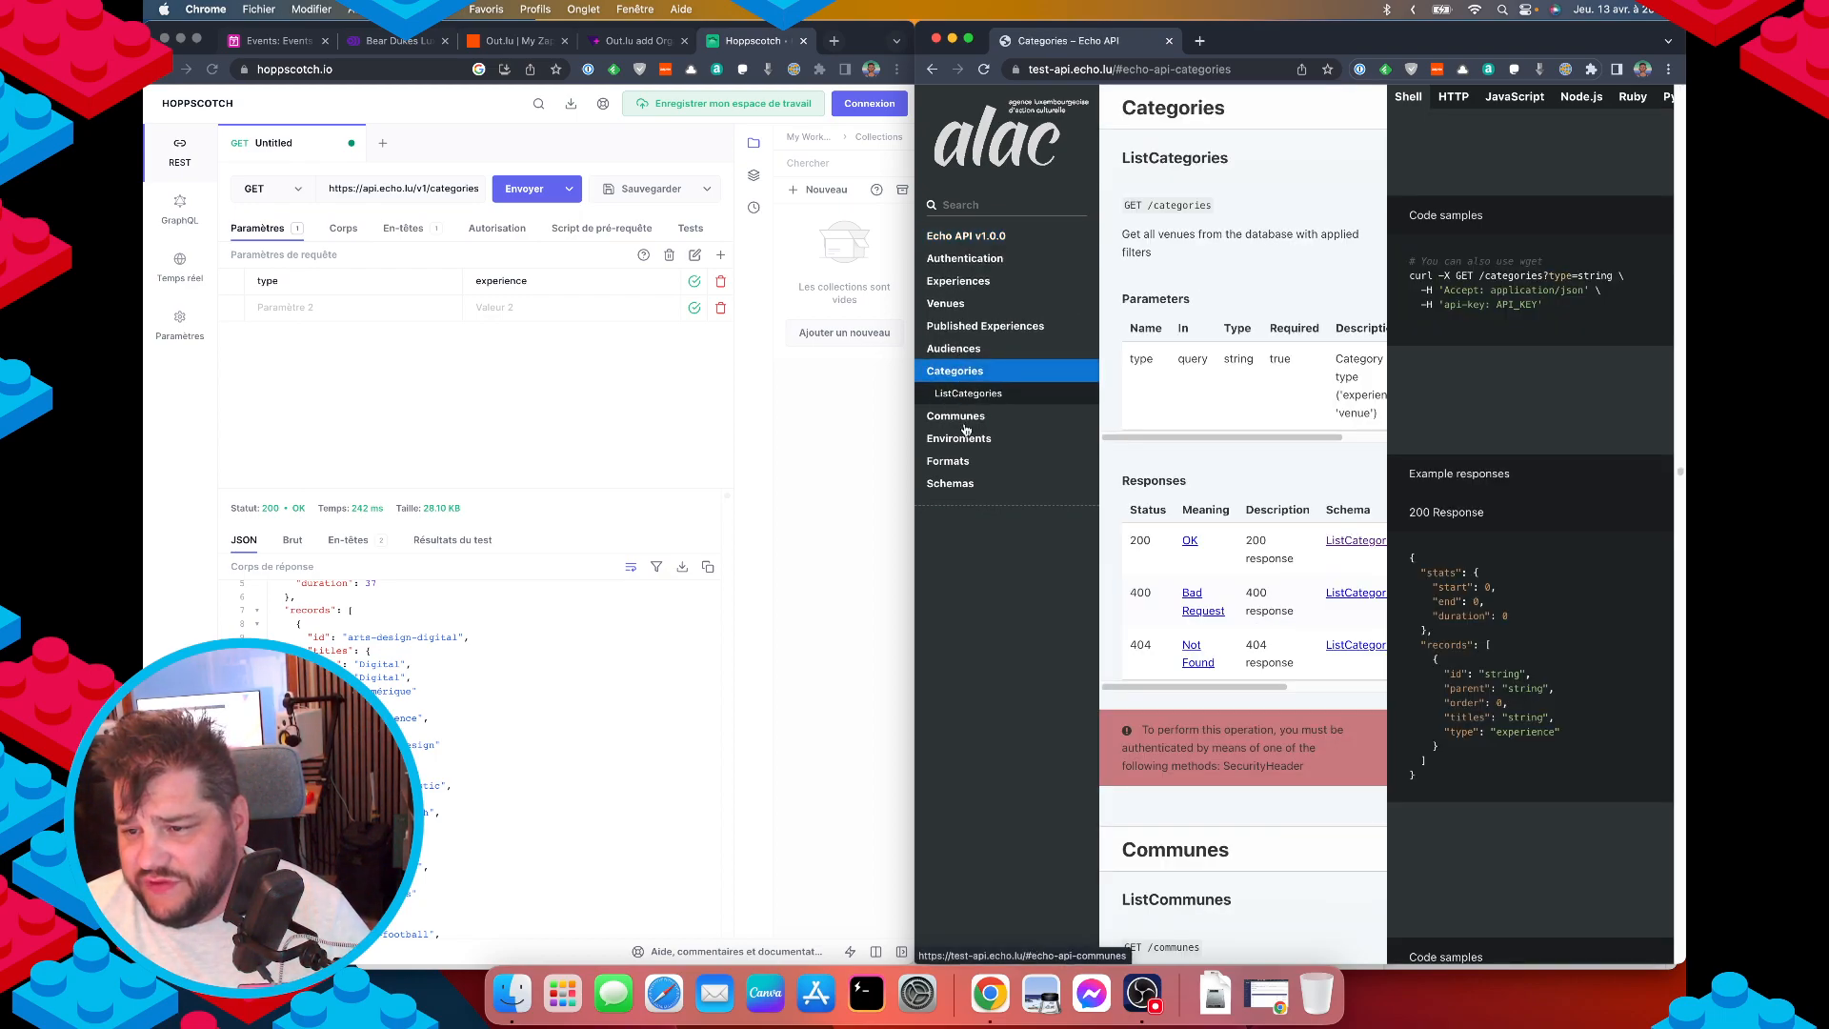
click(950, 327)
click(948, 284)
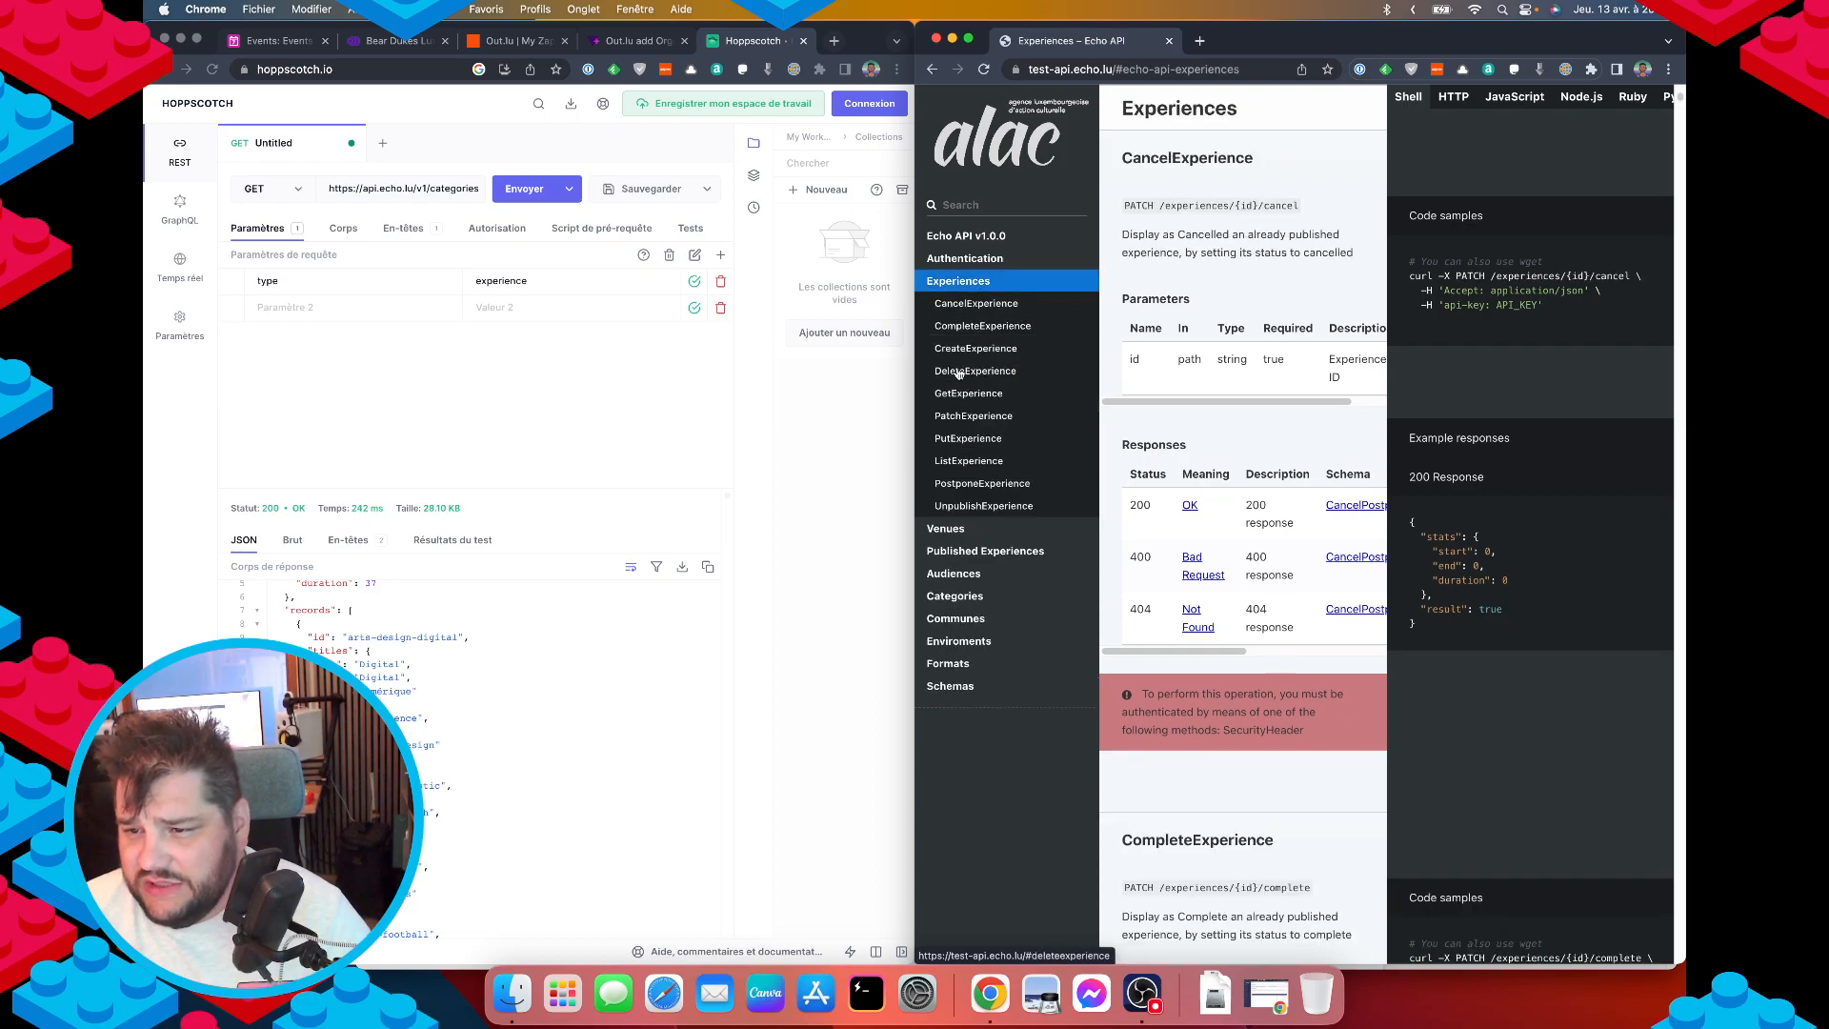
click(952, 350)
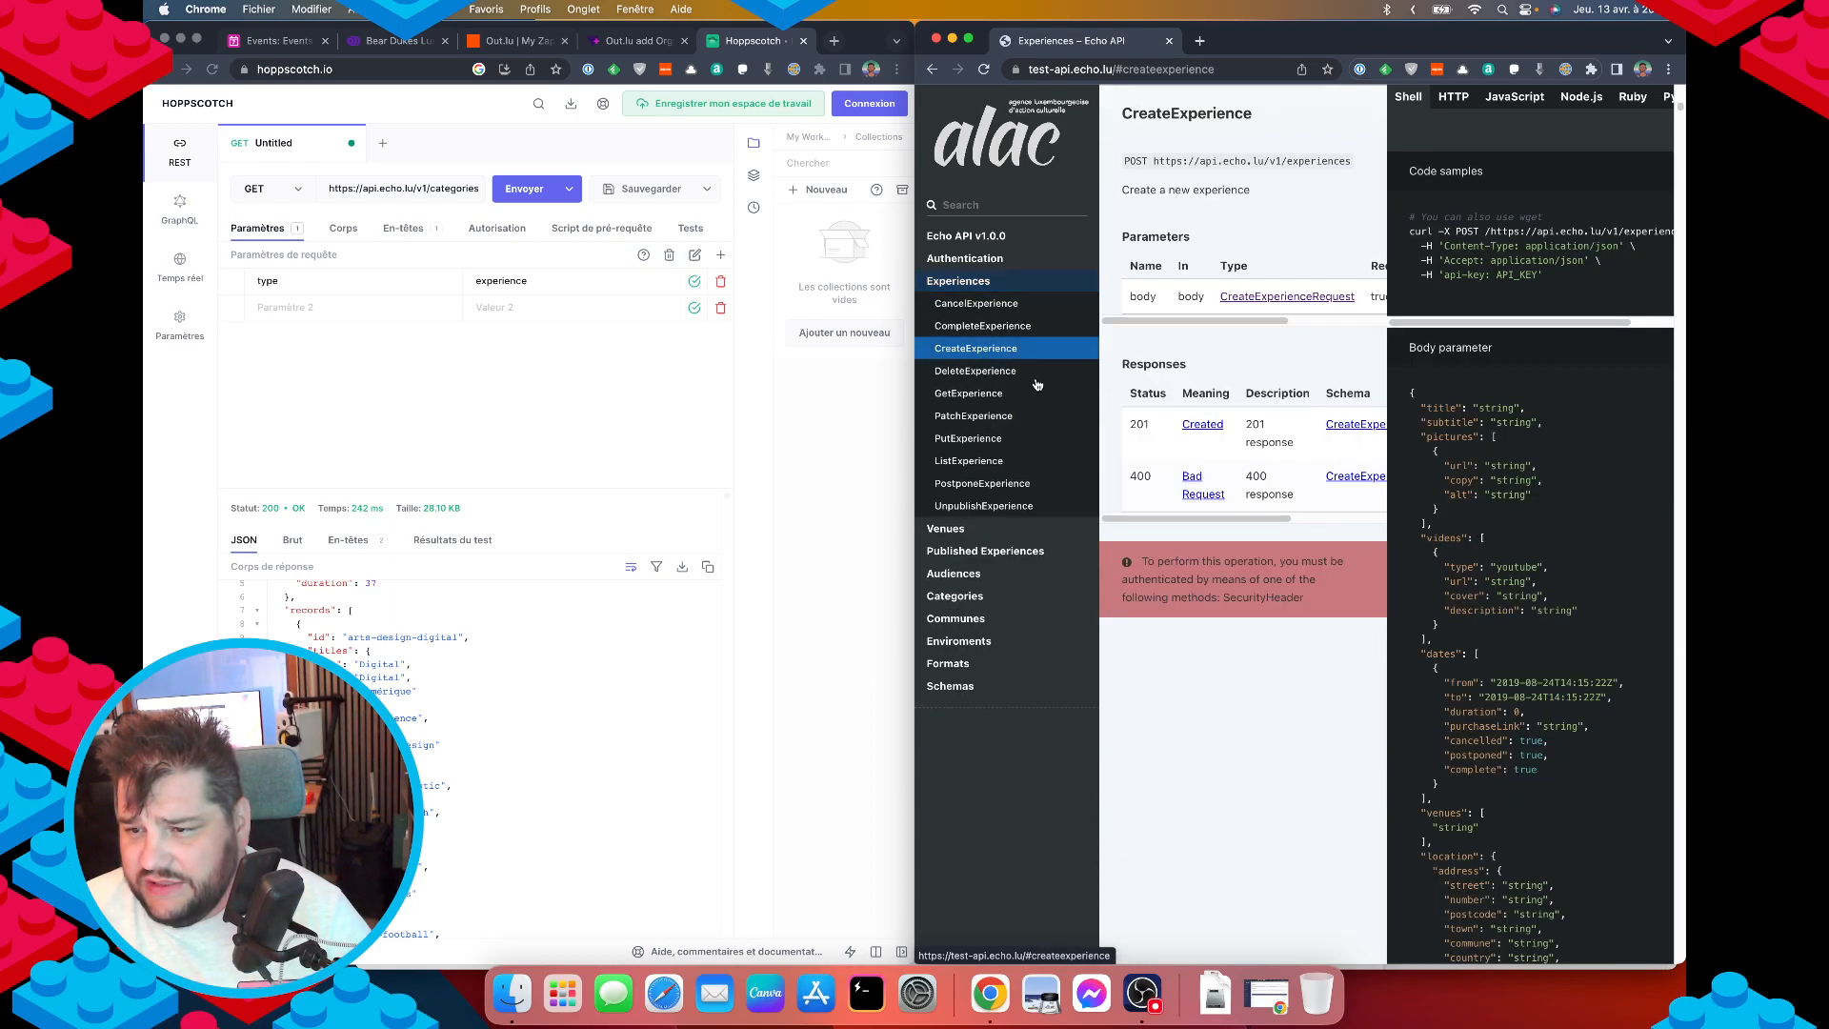
Open the CreateExperienceRequest schema and read its properties table and example JSON body.
click(1266, 299)
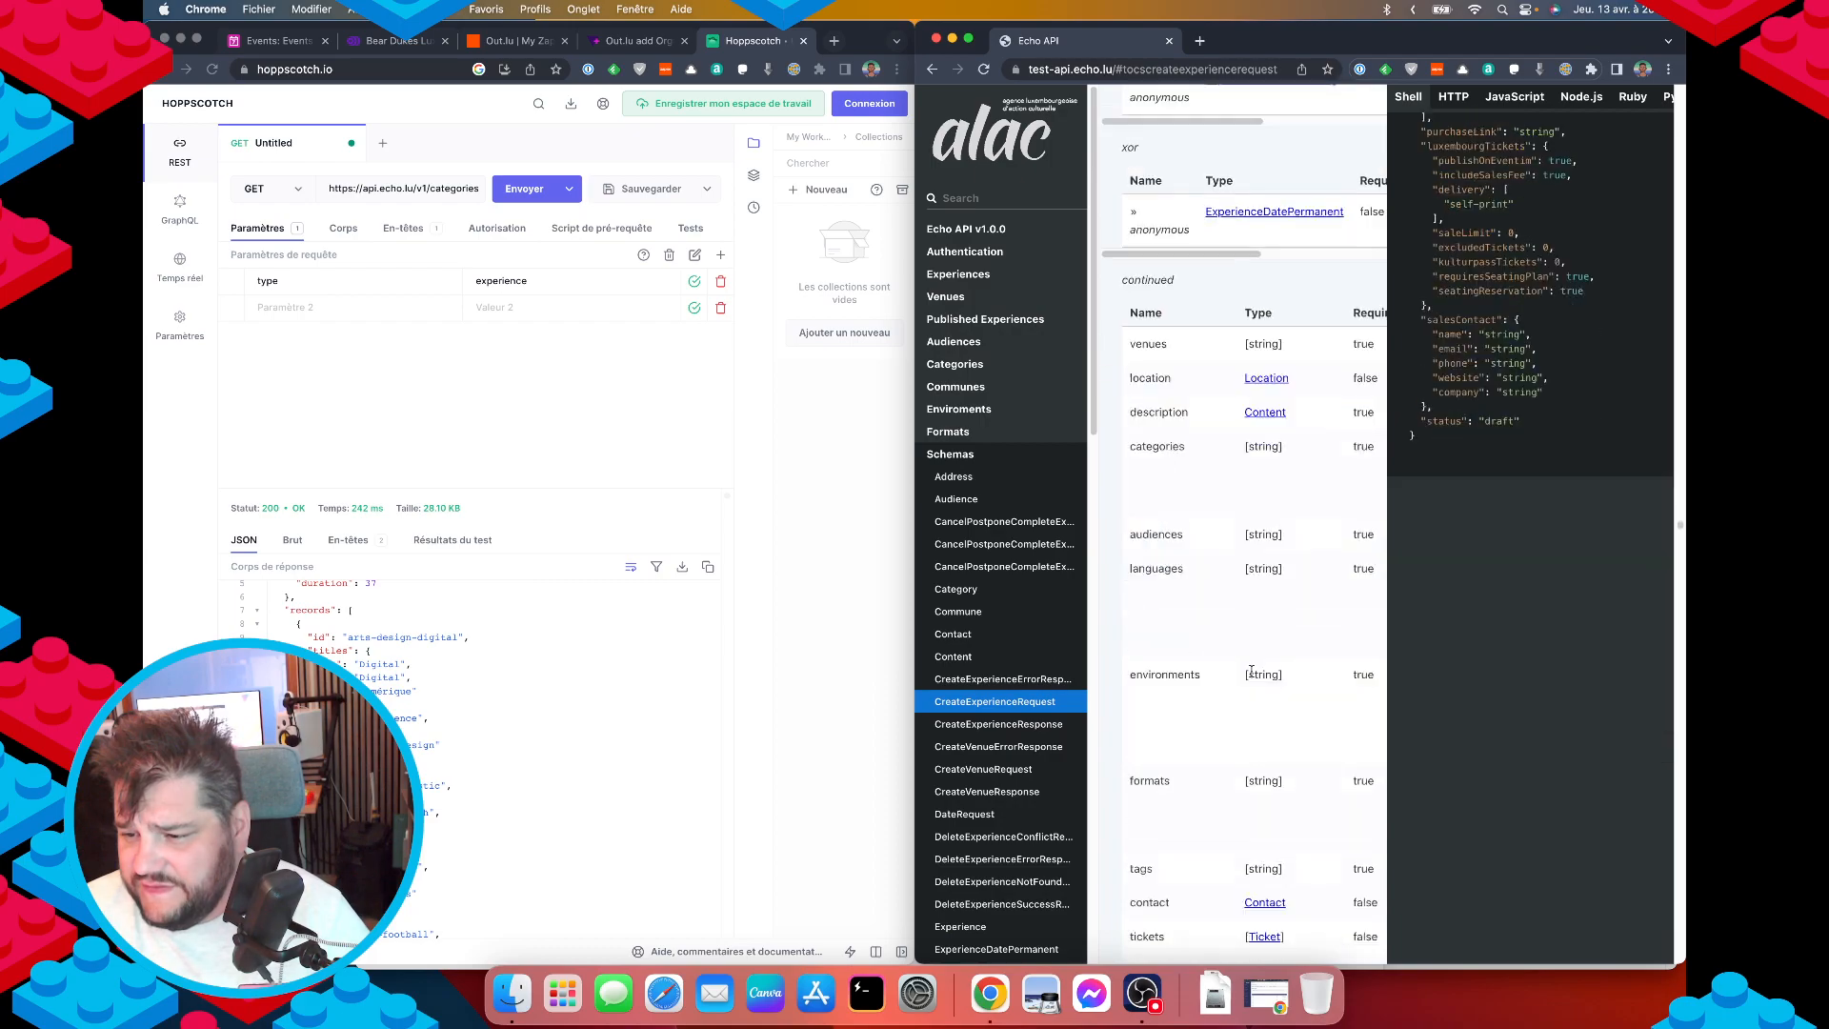
scroll(1252, 675, down, 5)
scroll(1238, 517, up, 5)
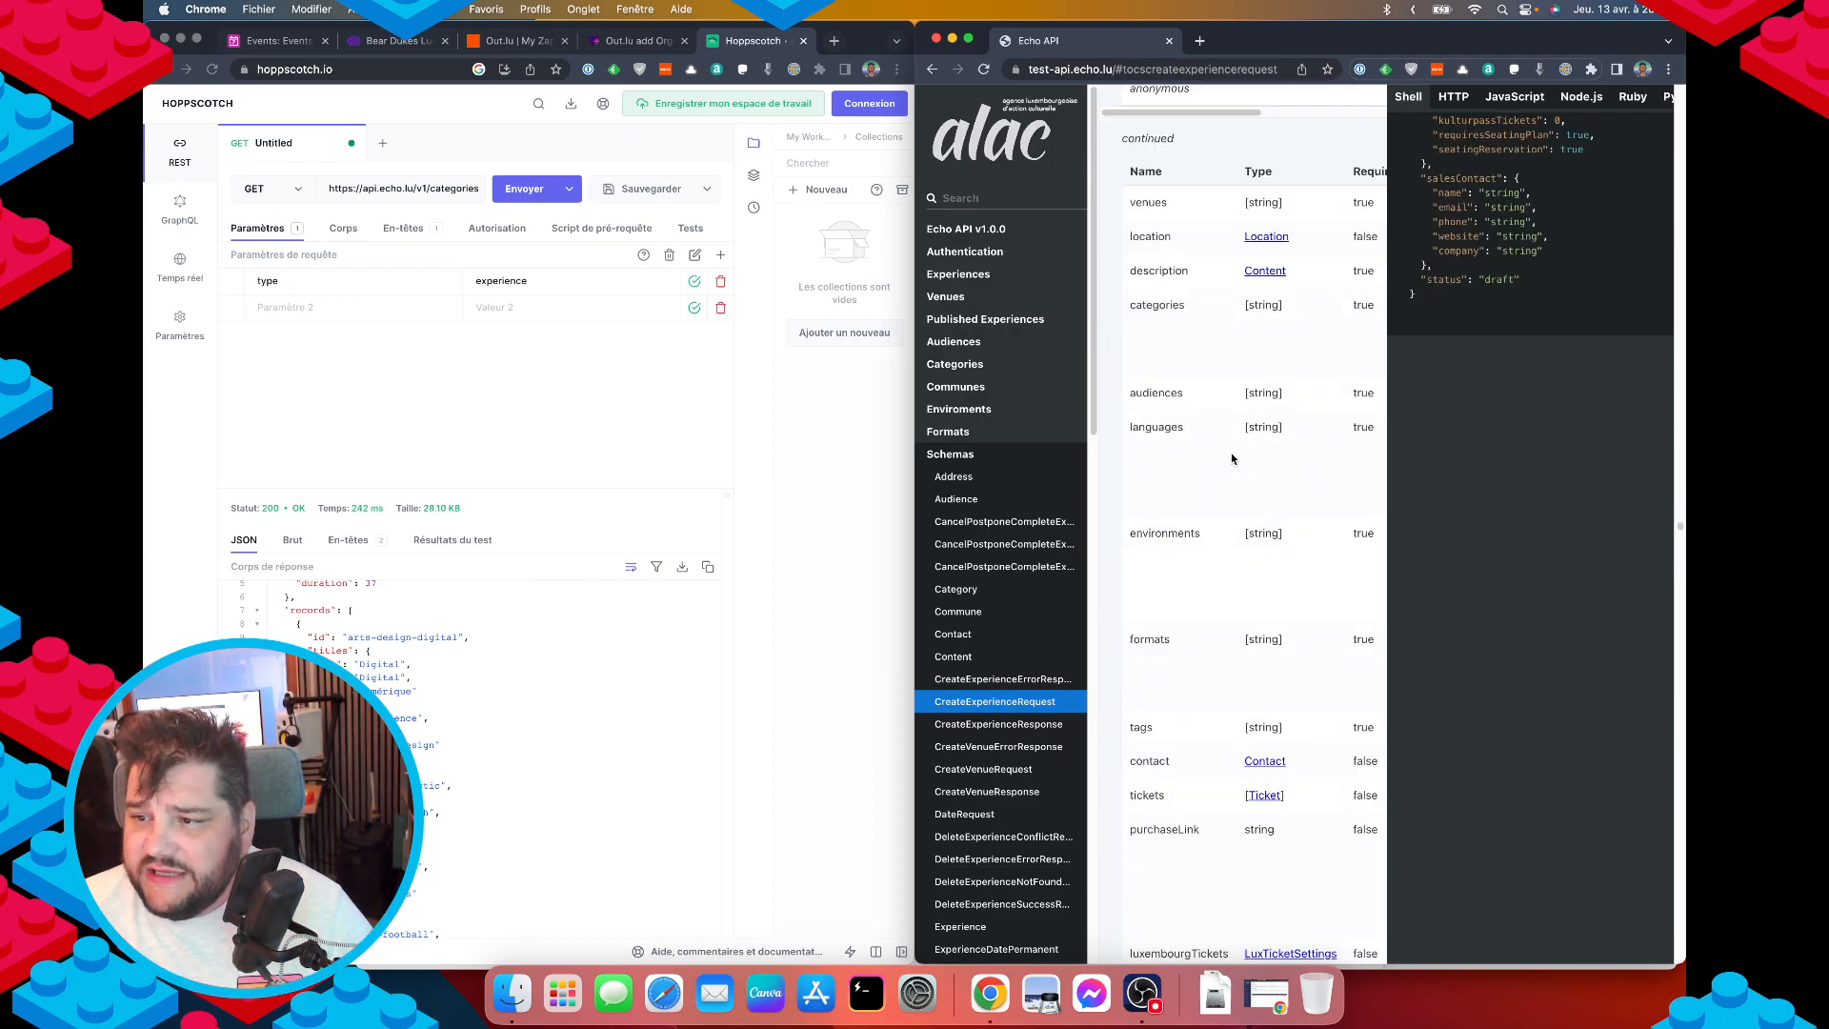
scroll(1234, 447, up, 1)
scroll(1267, 337, up, 8)
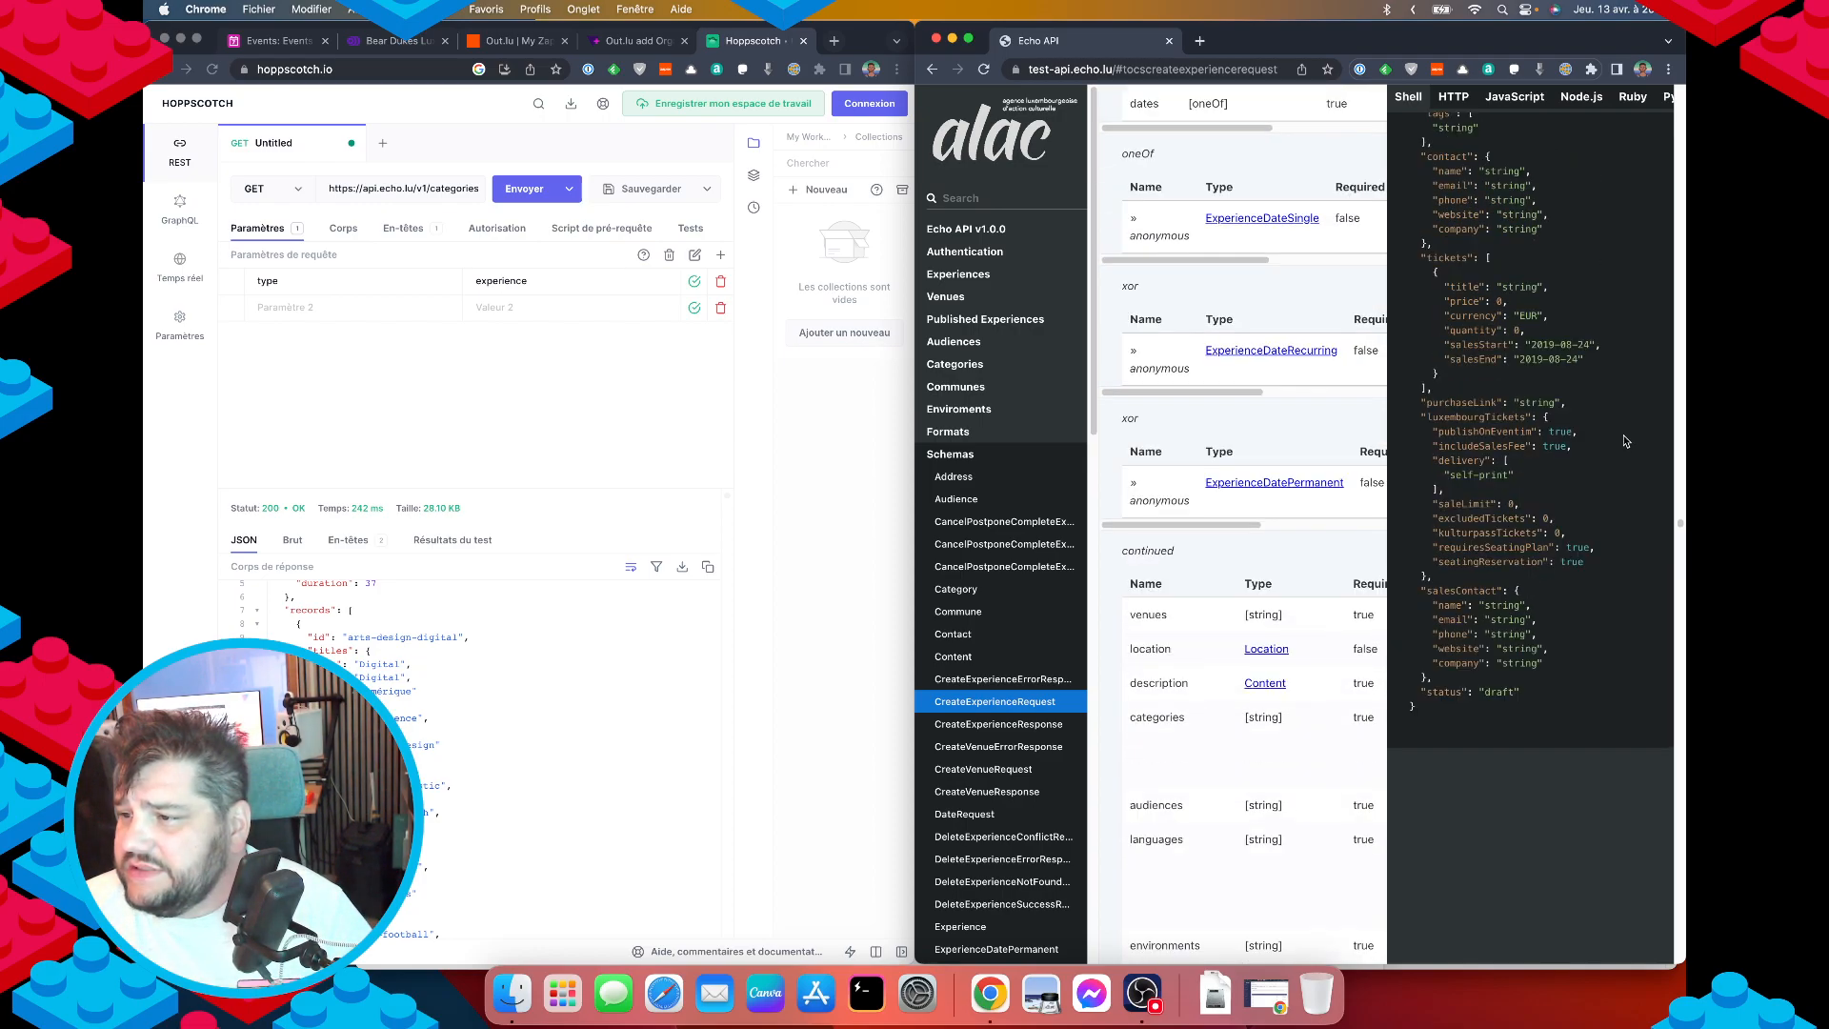
scroll(1511, 635, down, 1)
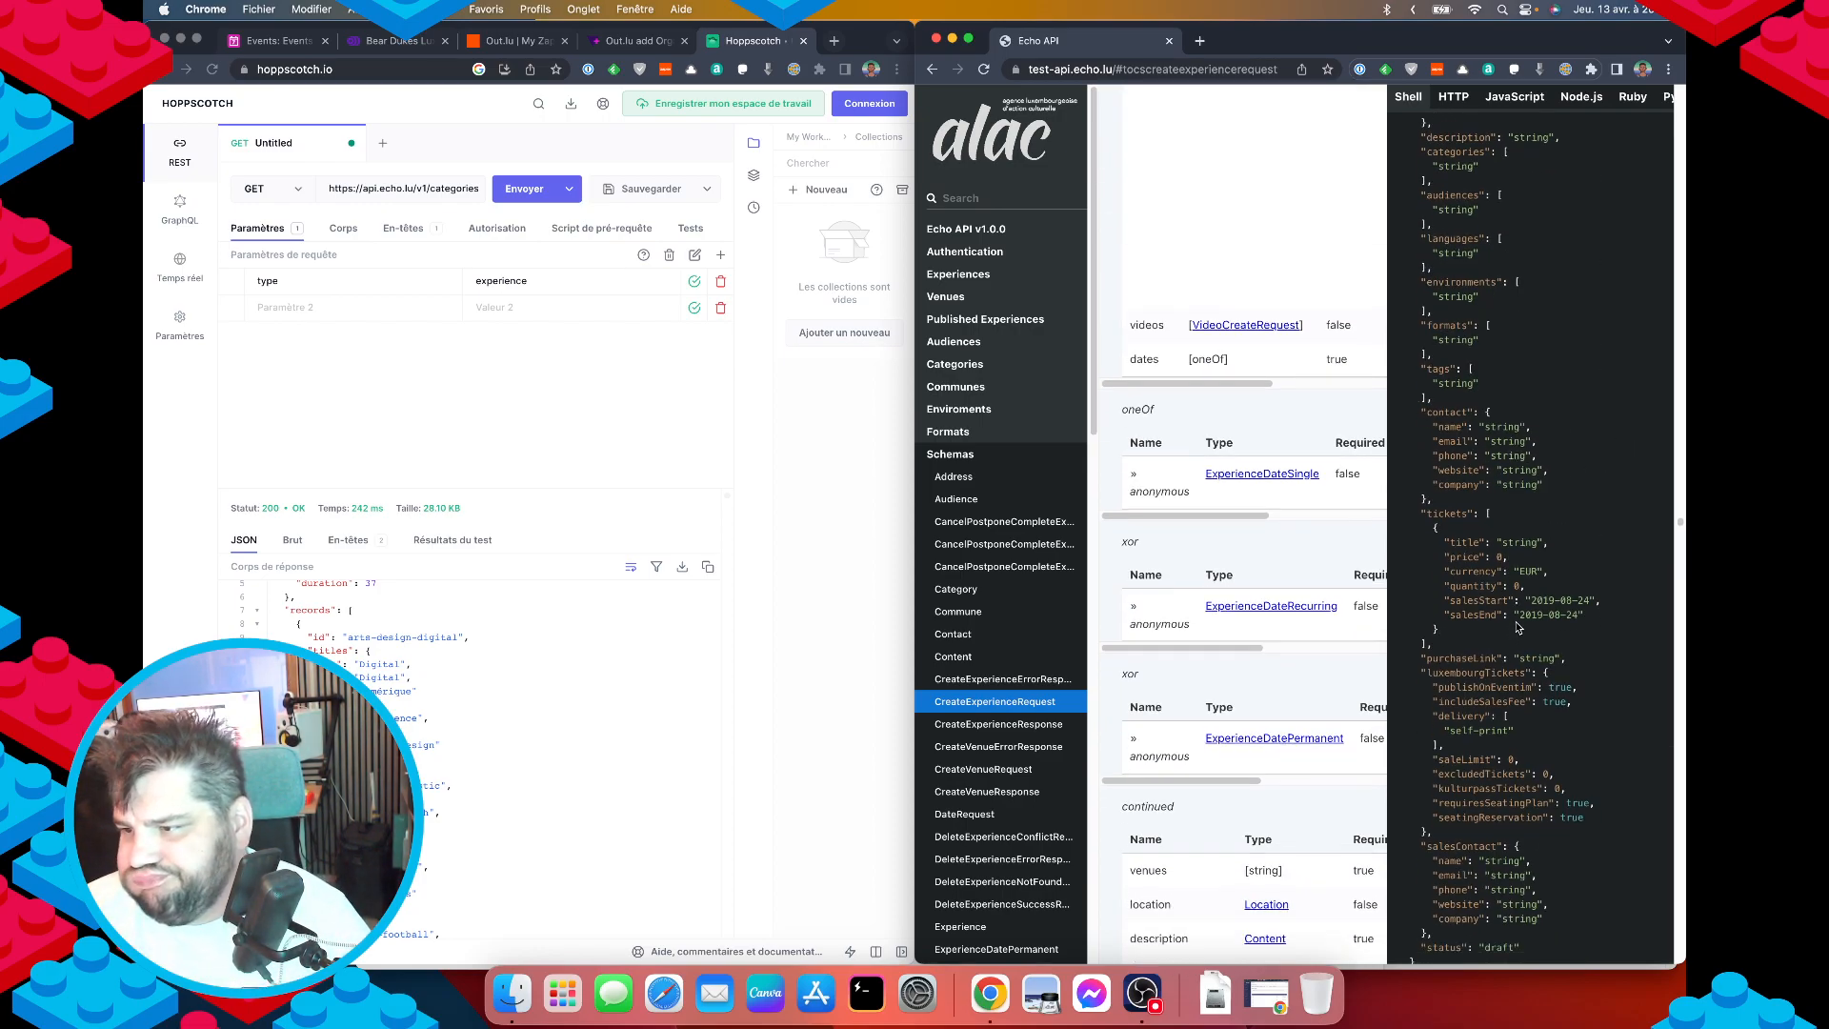
scroll(1536, 605, up, 2)
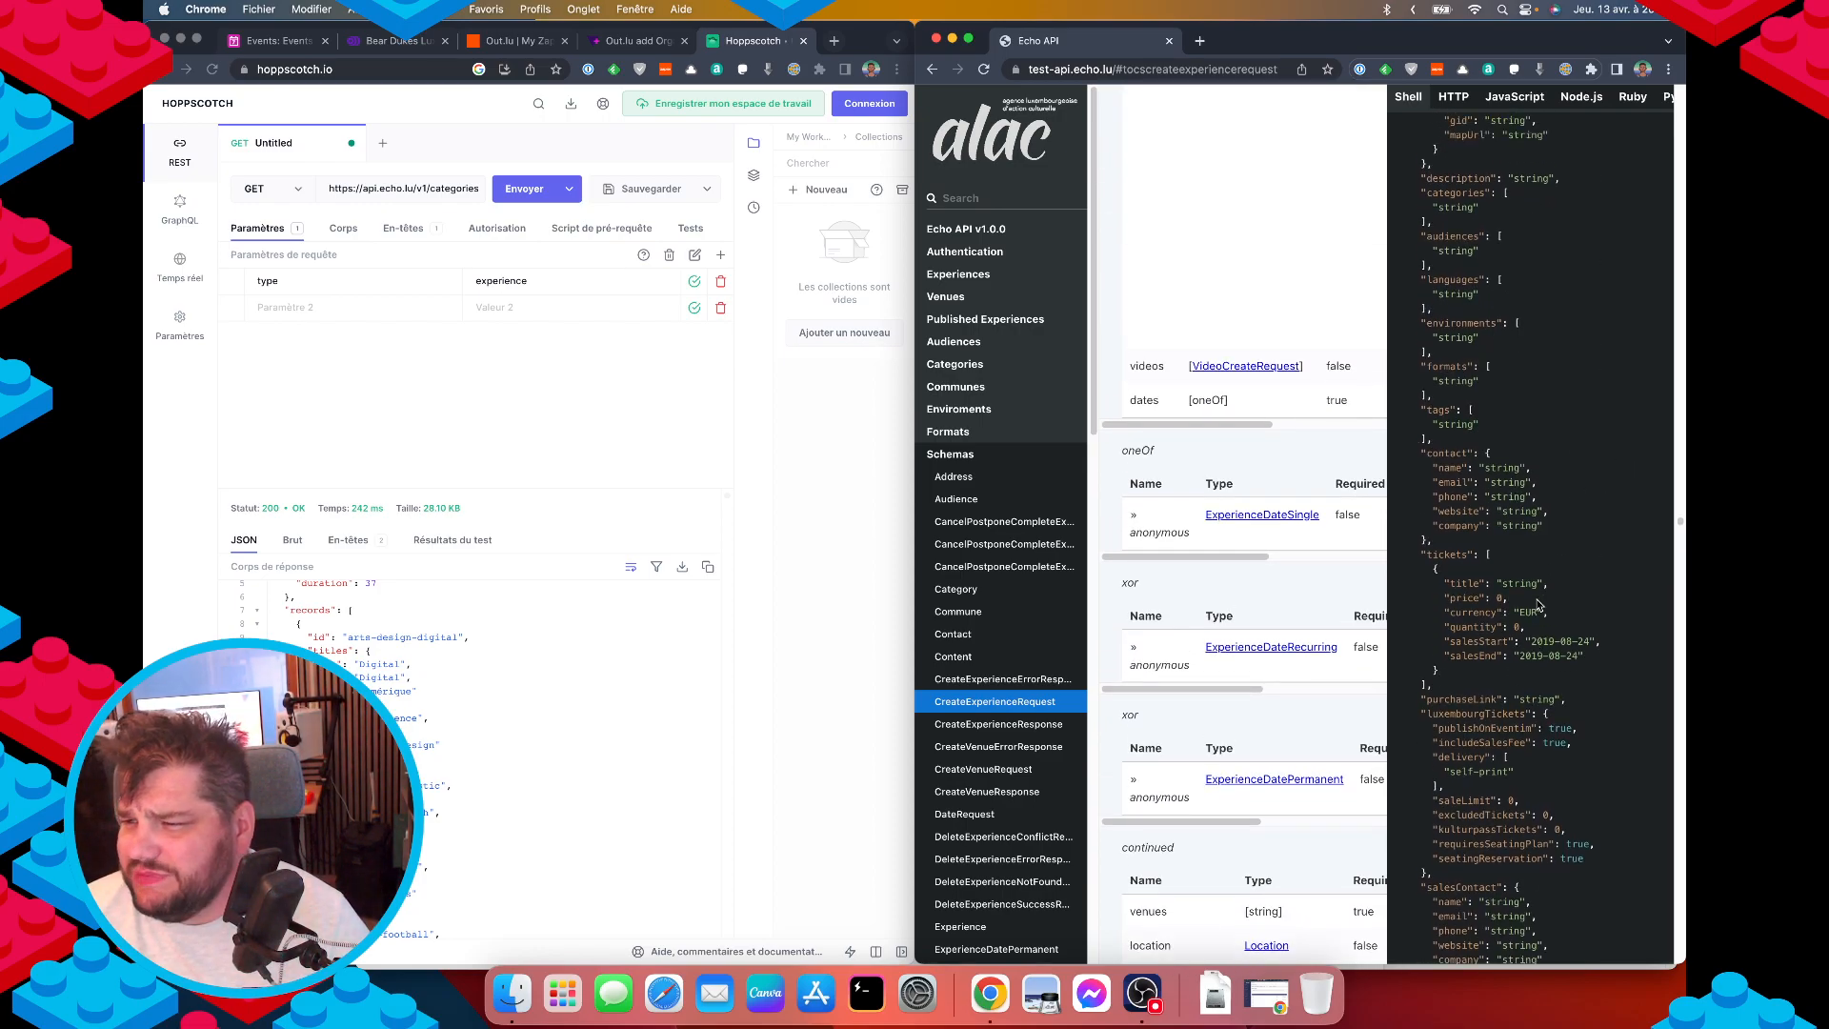
scroll(1536, 604, up, 1)
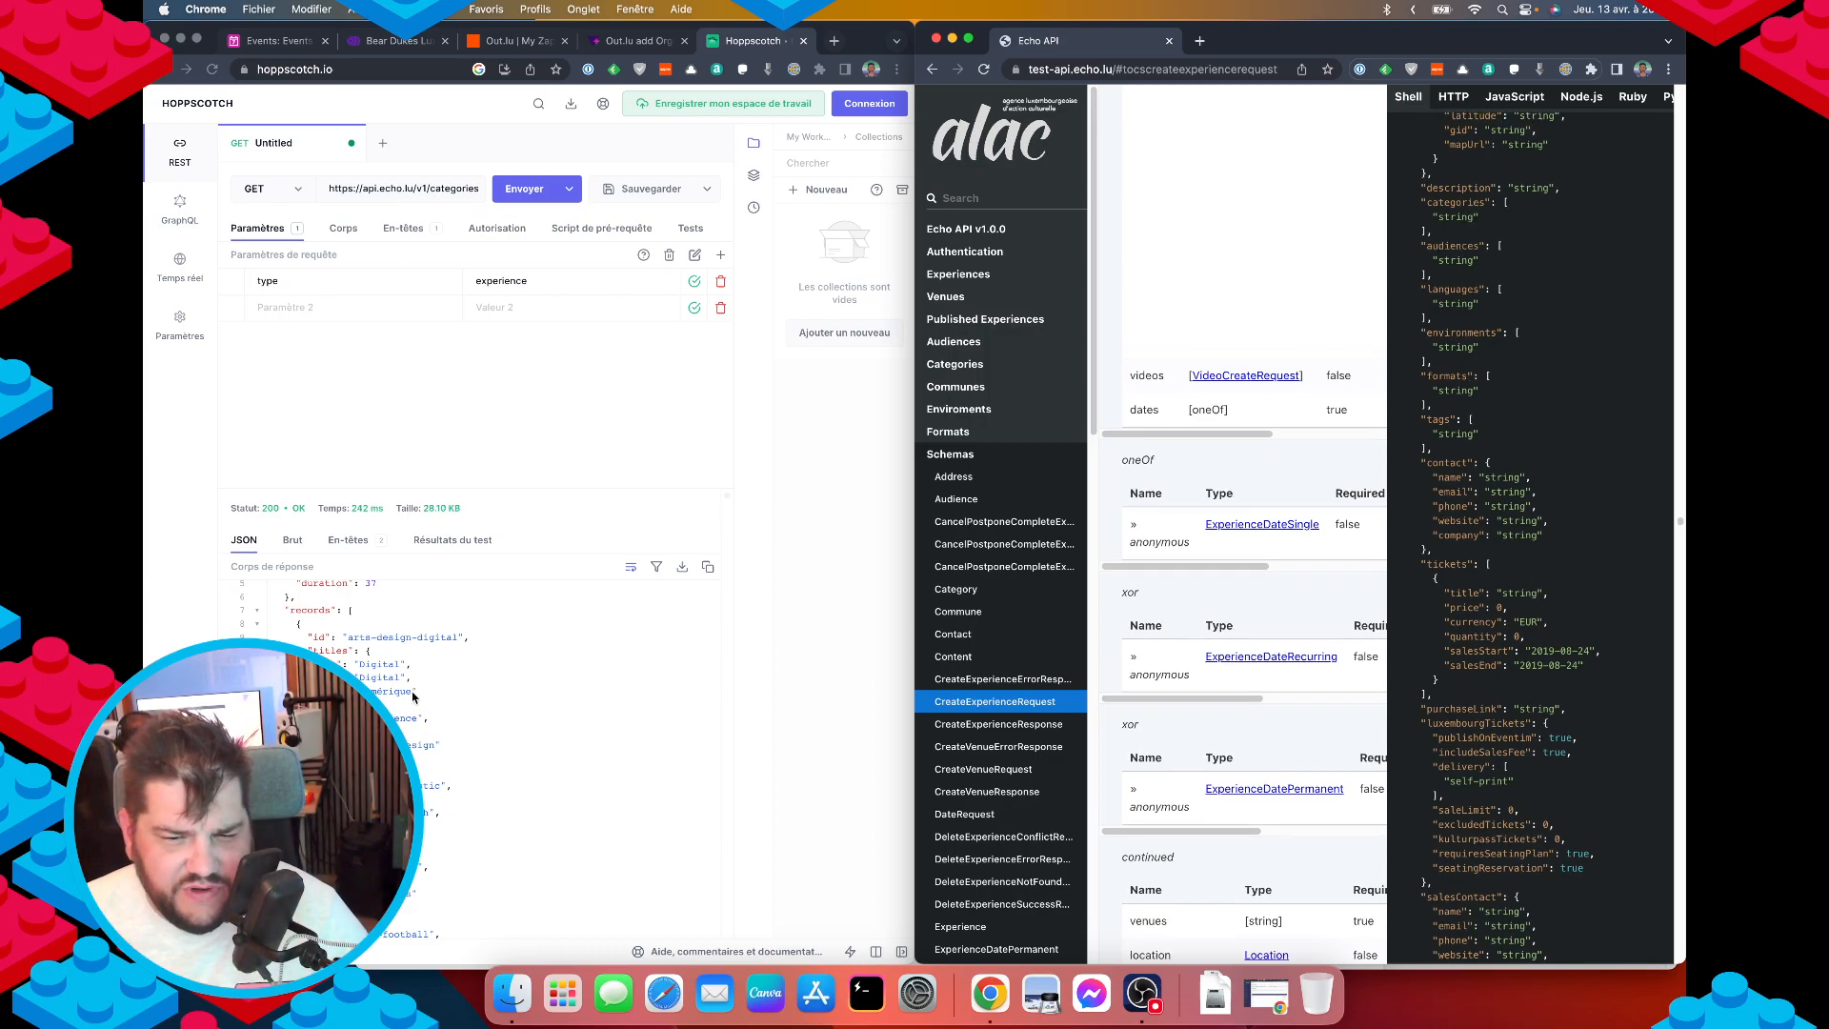
scroll(416, 695, up, 1)
scroll(415, 695, down, 1)
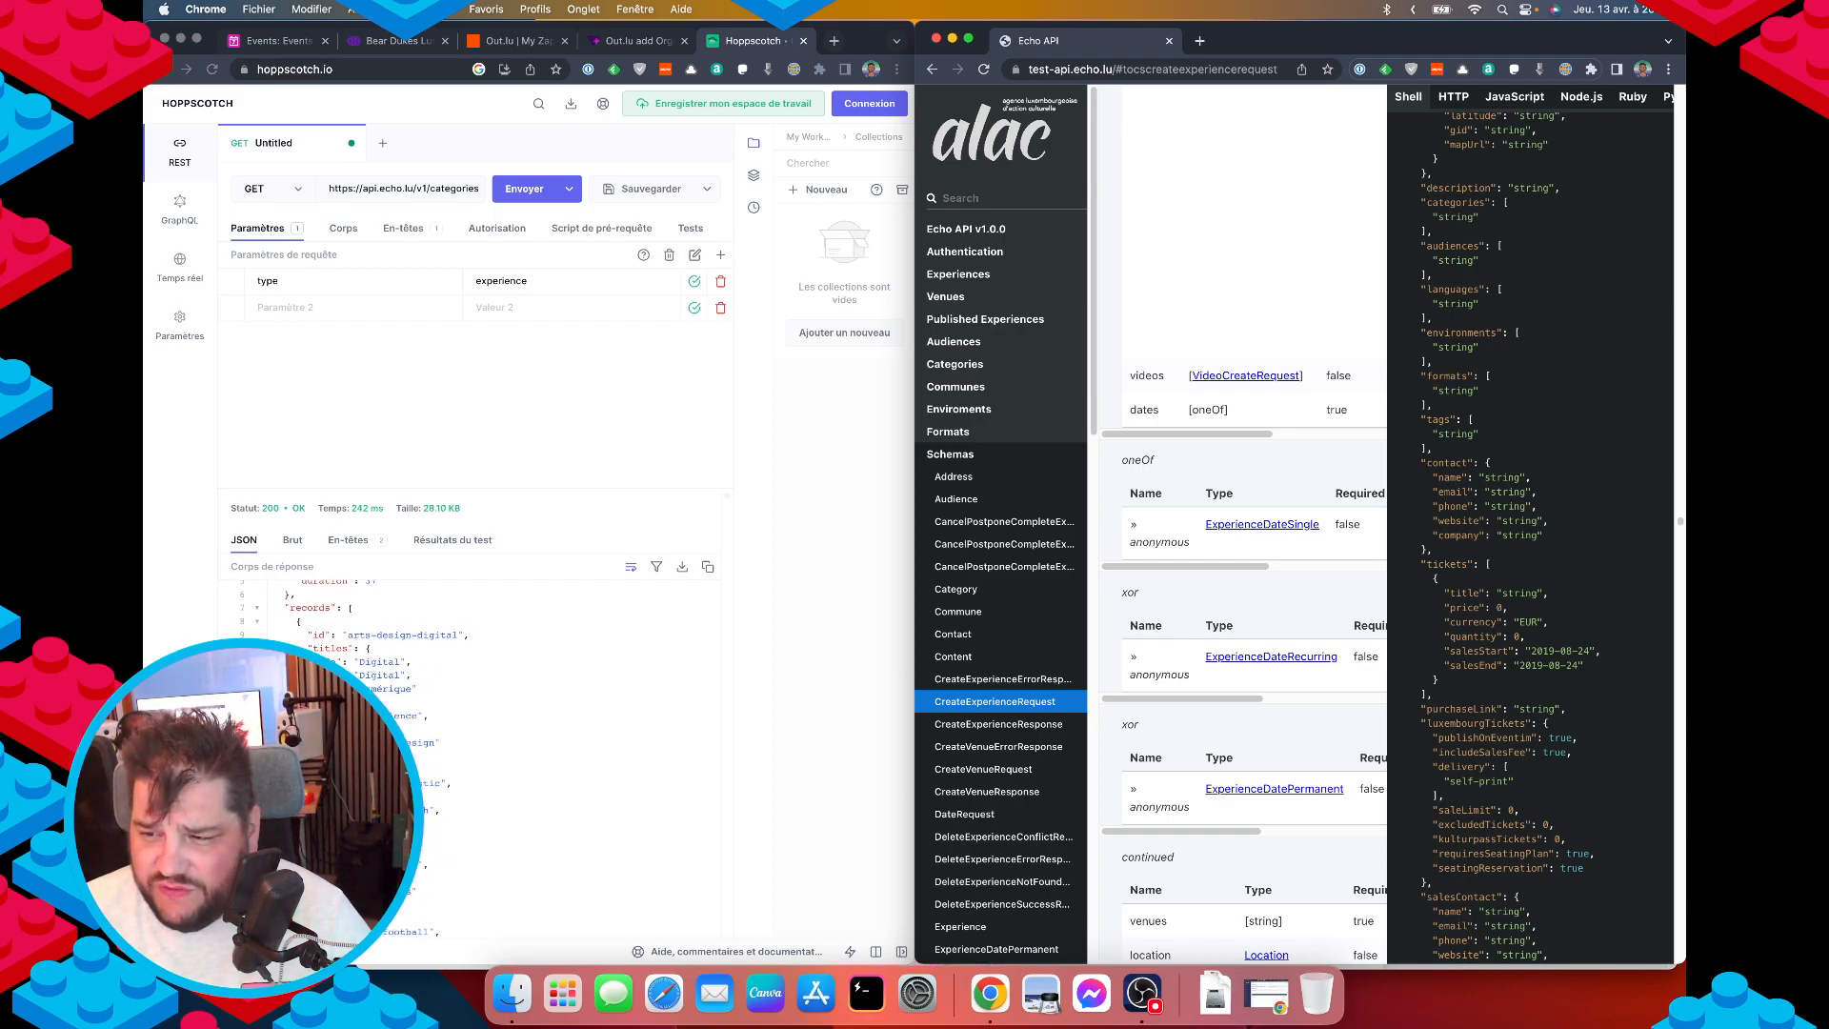
Check the Hoppscotch categories response, then read the Echo API v1.0.0 introduction.
click(451, 796)
double_click(437, 785)
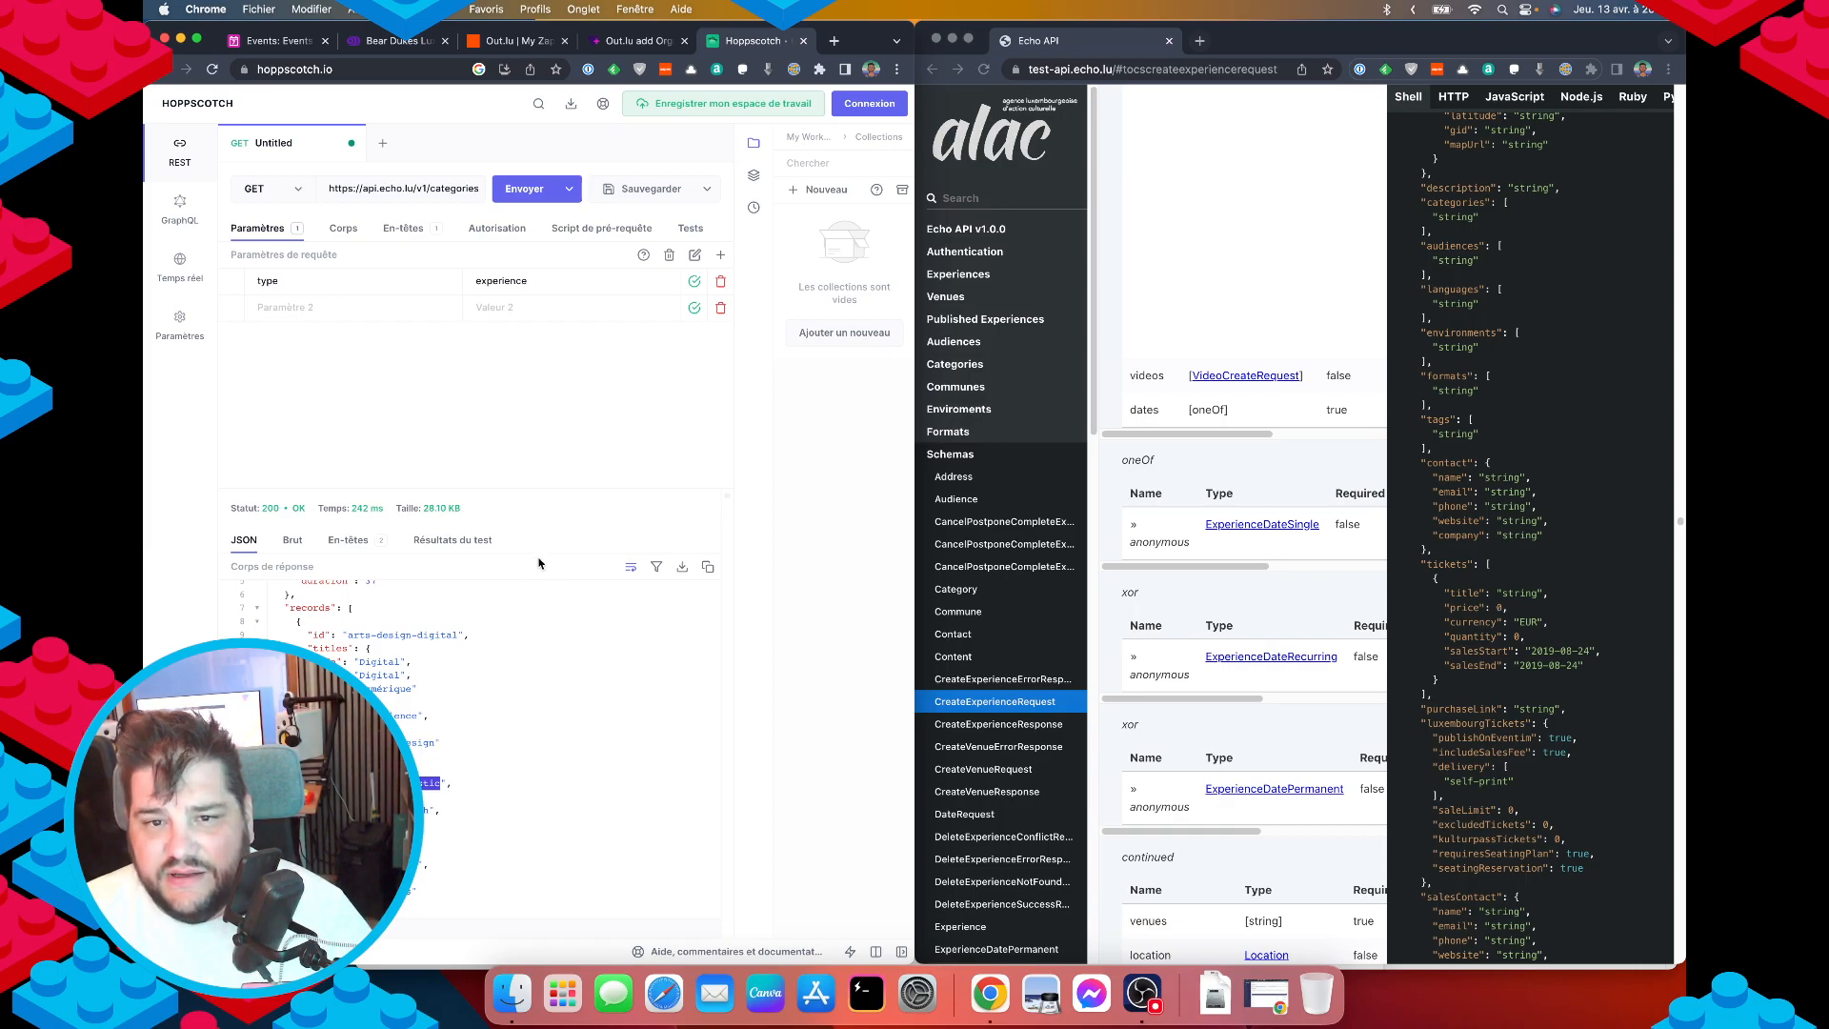
click(992, 231)
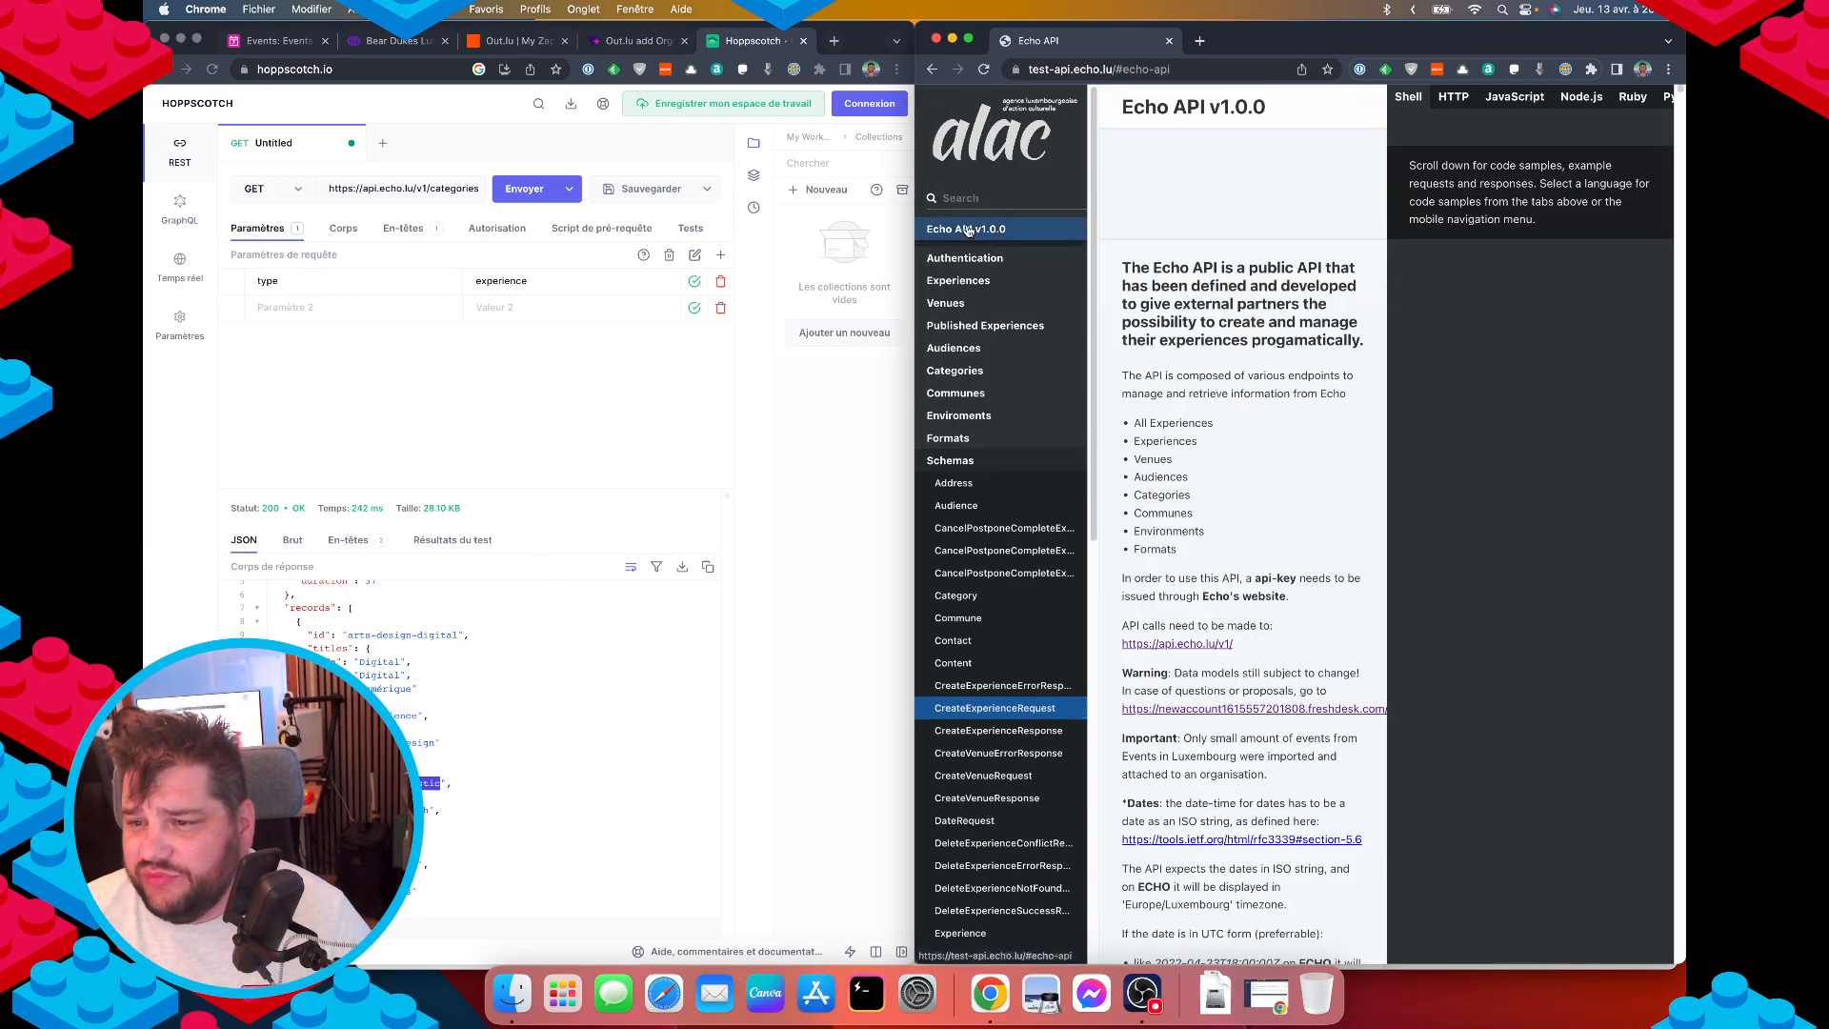
scroll(1190, 568, down, 5)
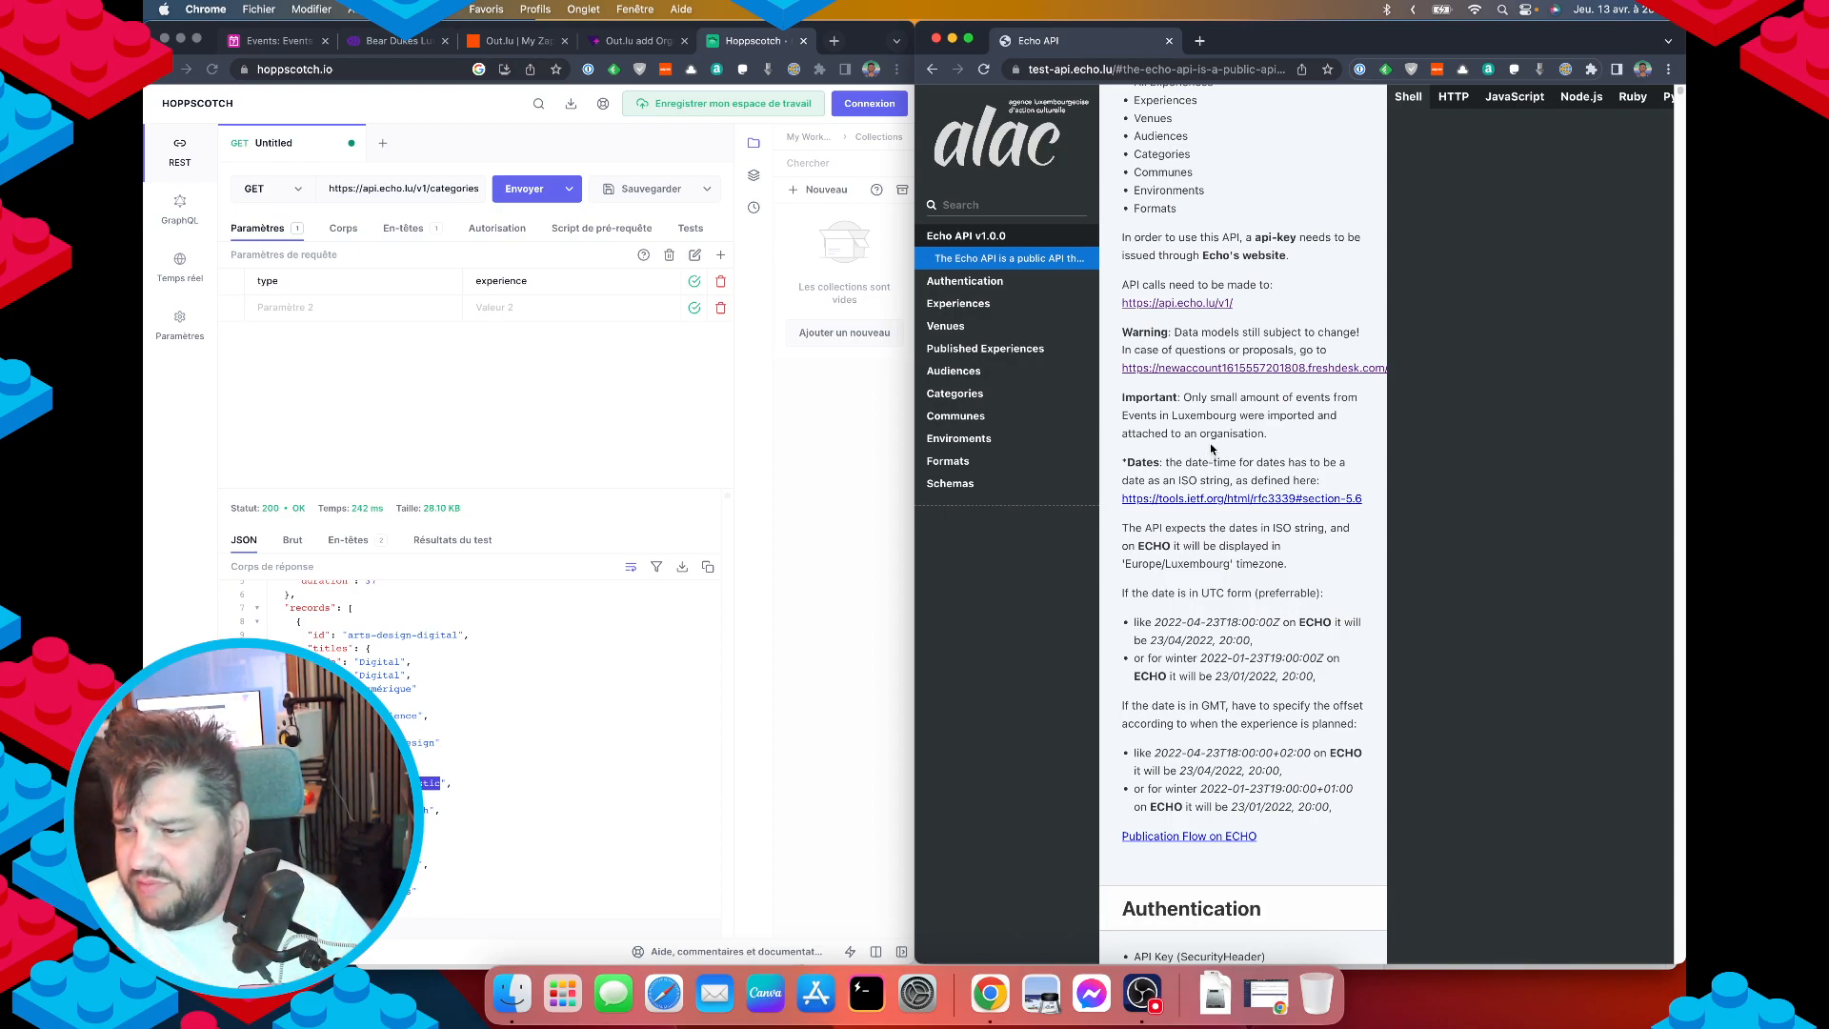
scroll(1210, 514, down, 5)
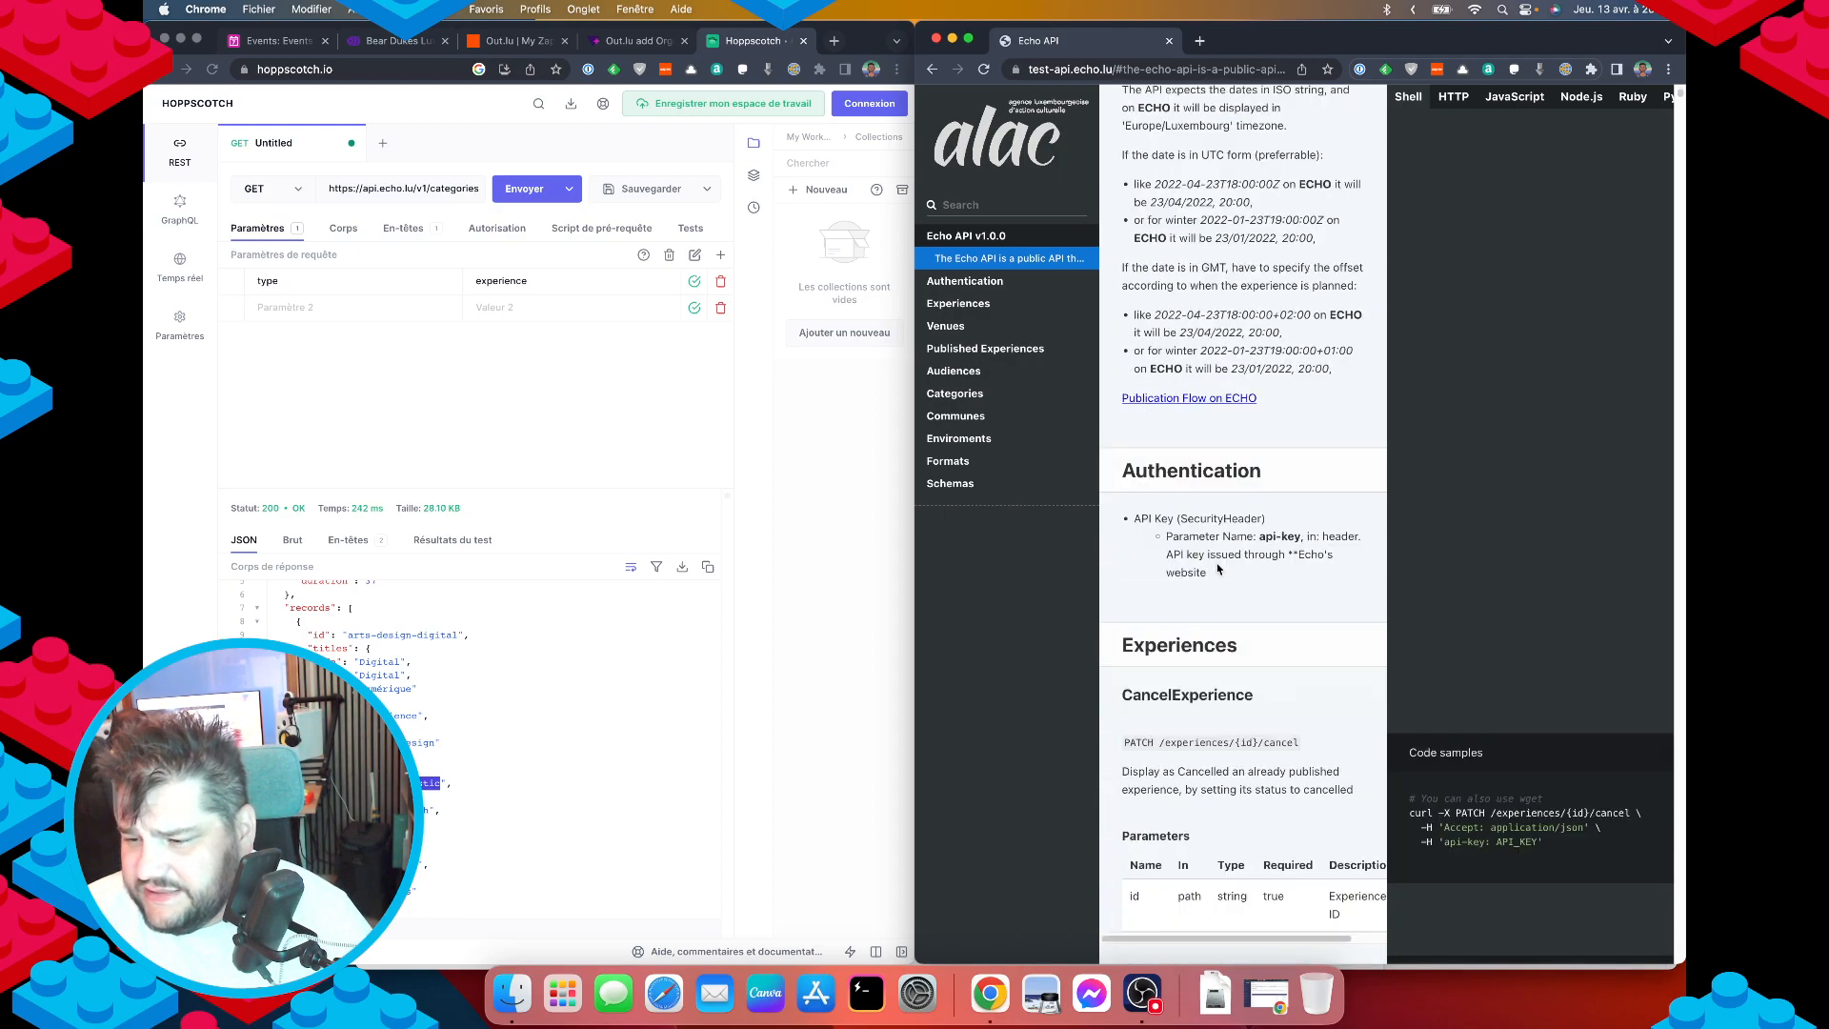
scroll(1219, 590, up, 9)
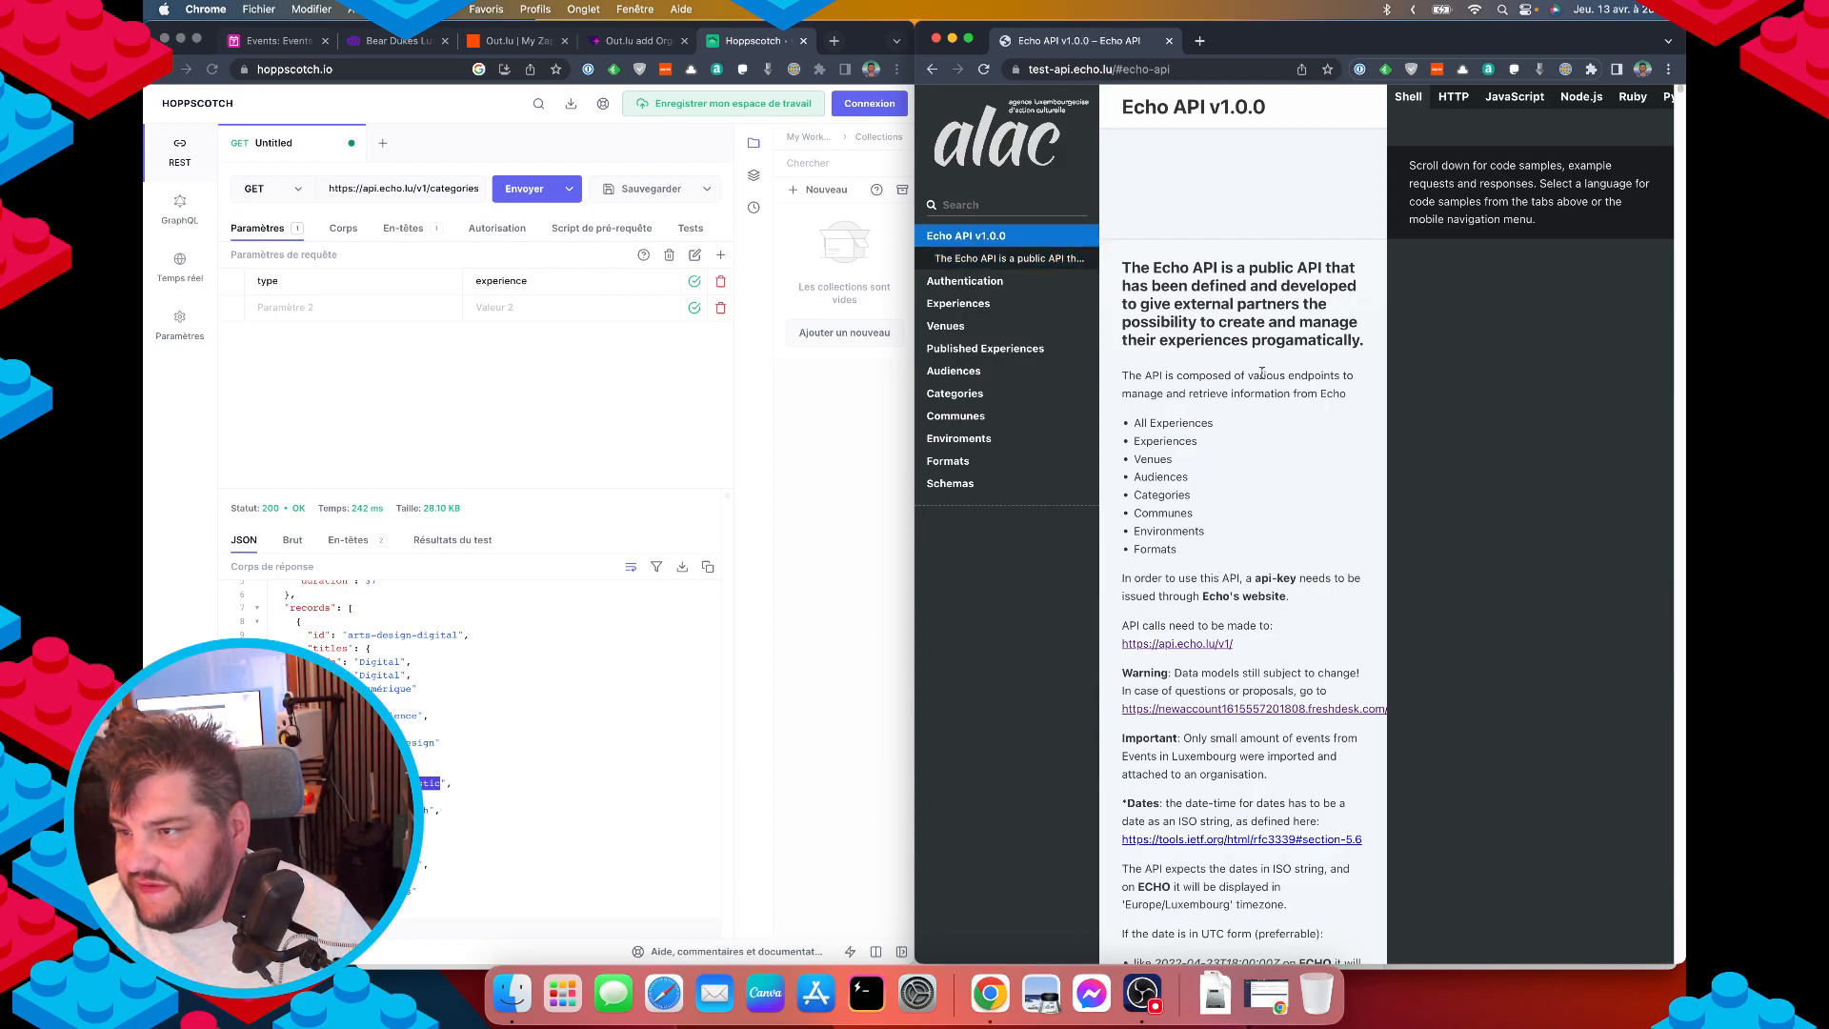
scroll(1262, 373, down, 20)
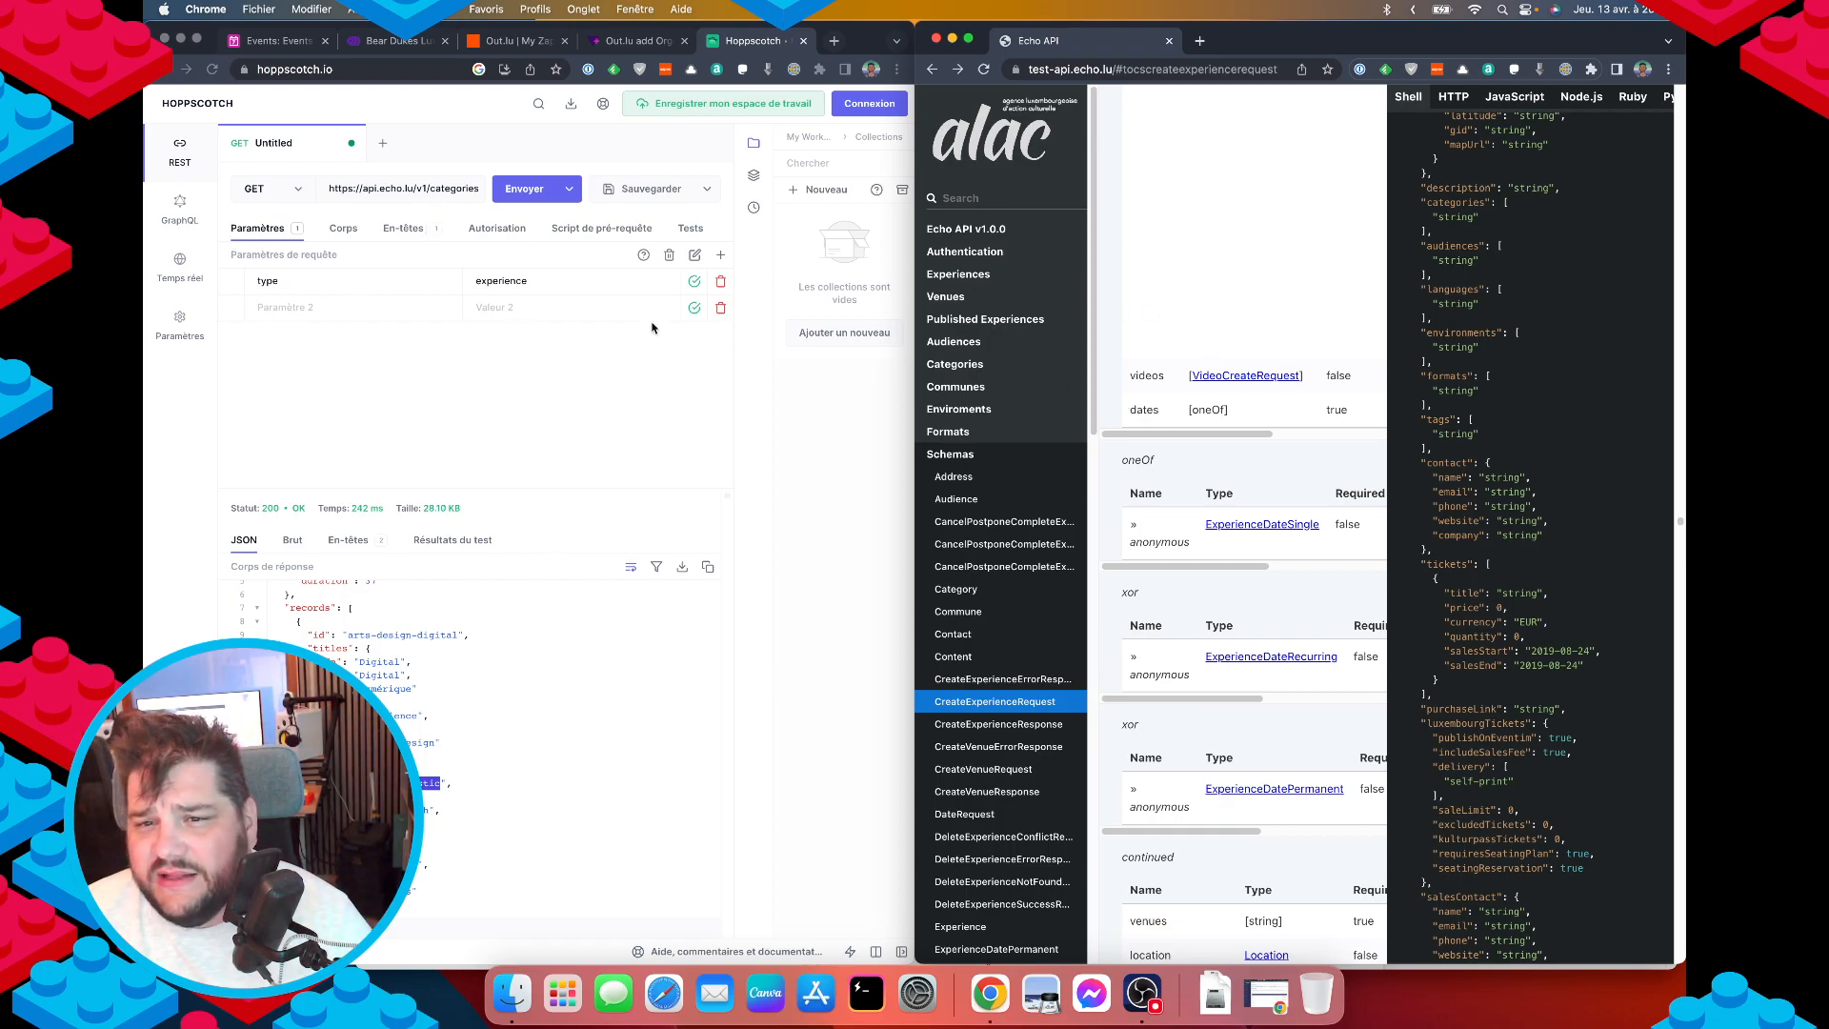
Add a second, empty request tab in Hoppscotch.
right_click(266, 148)
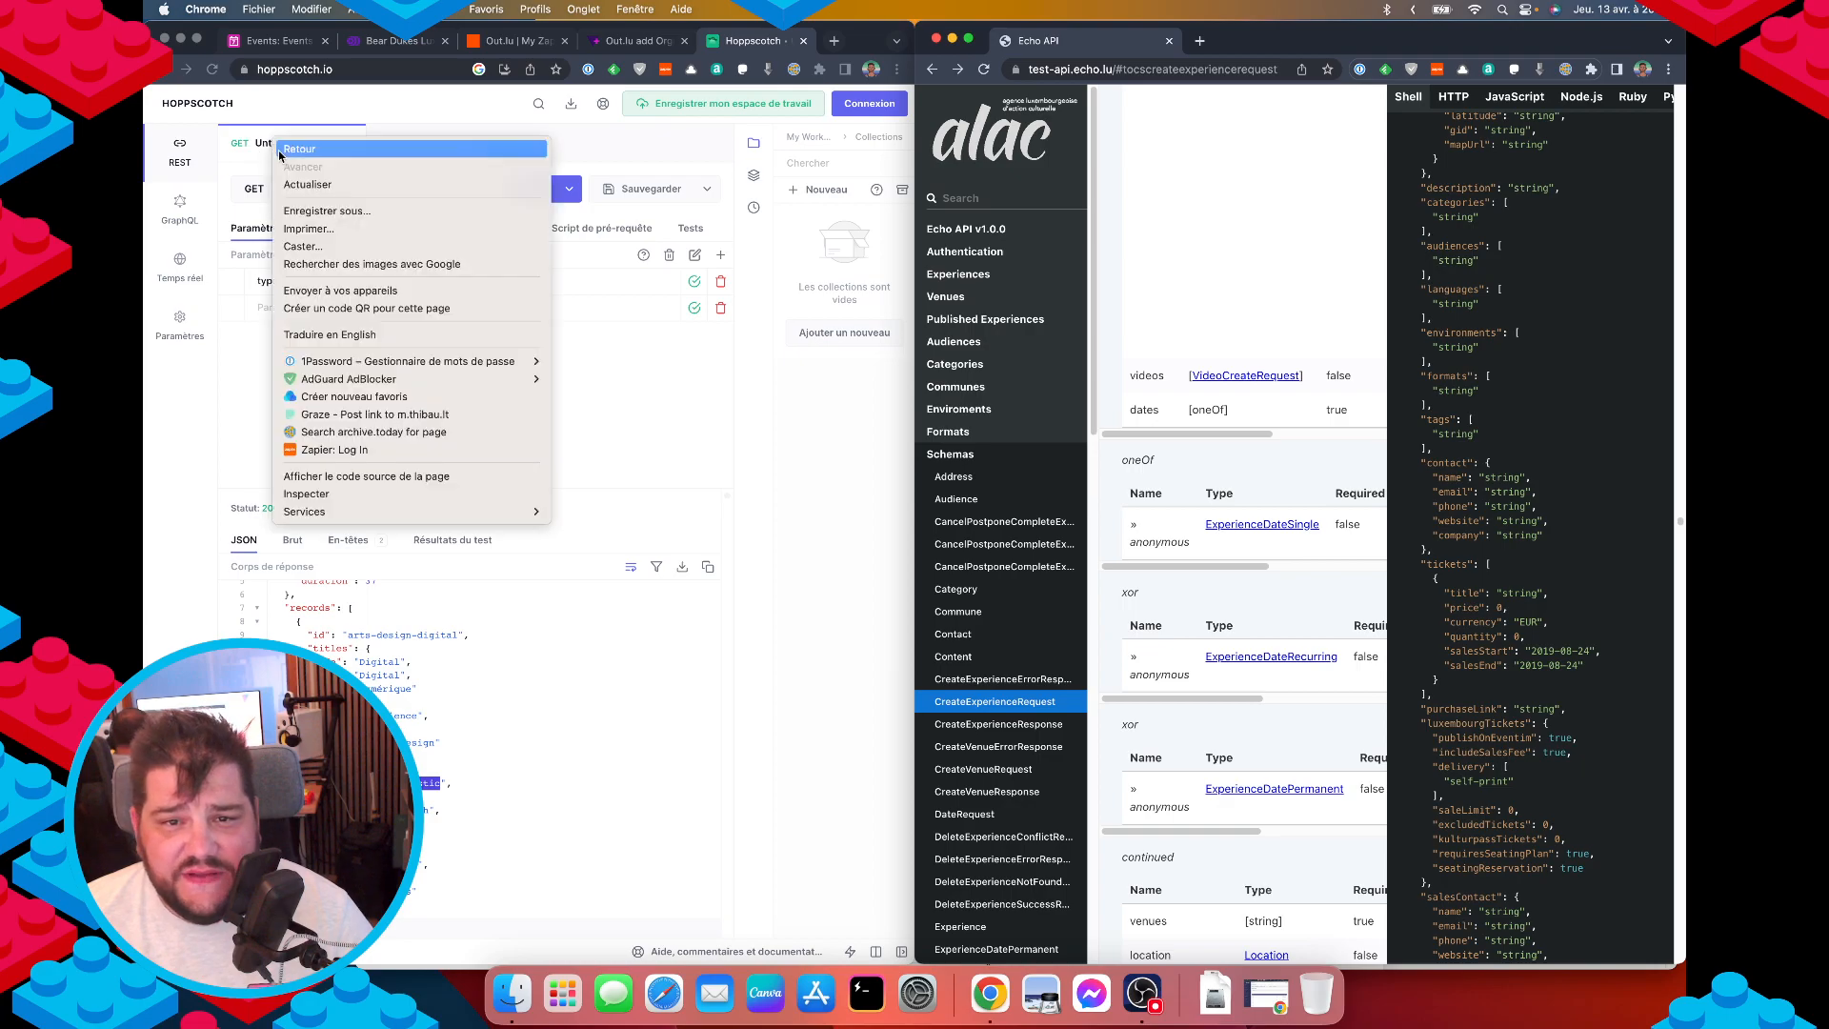
click(272, 144)
click(287, 145)
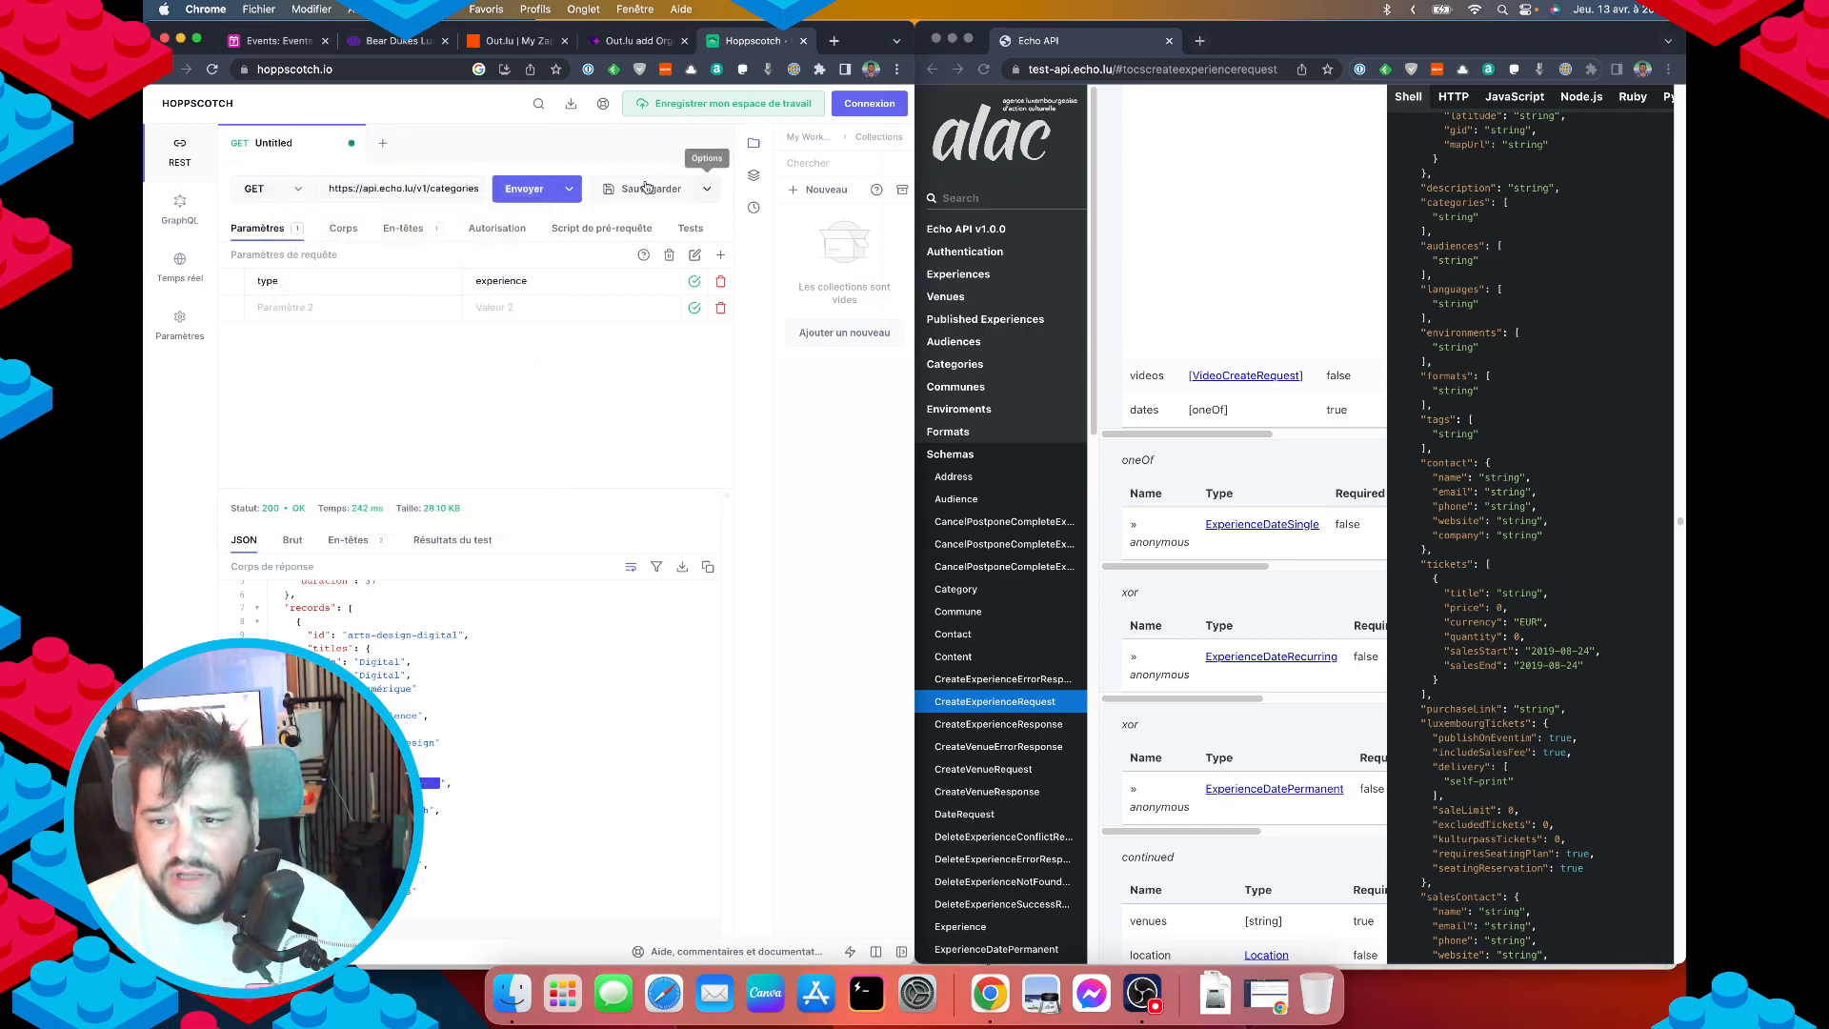
right_click(273, 145)
click(273, 145)
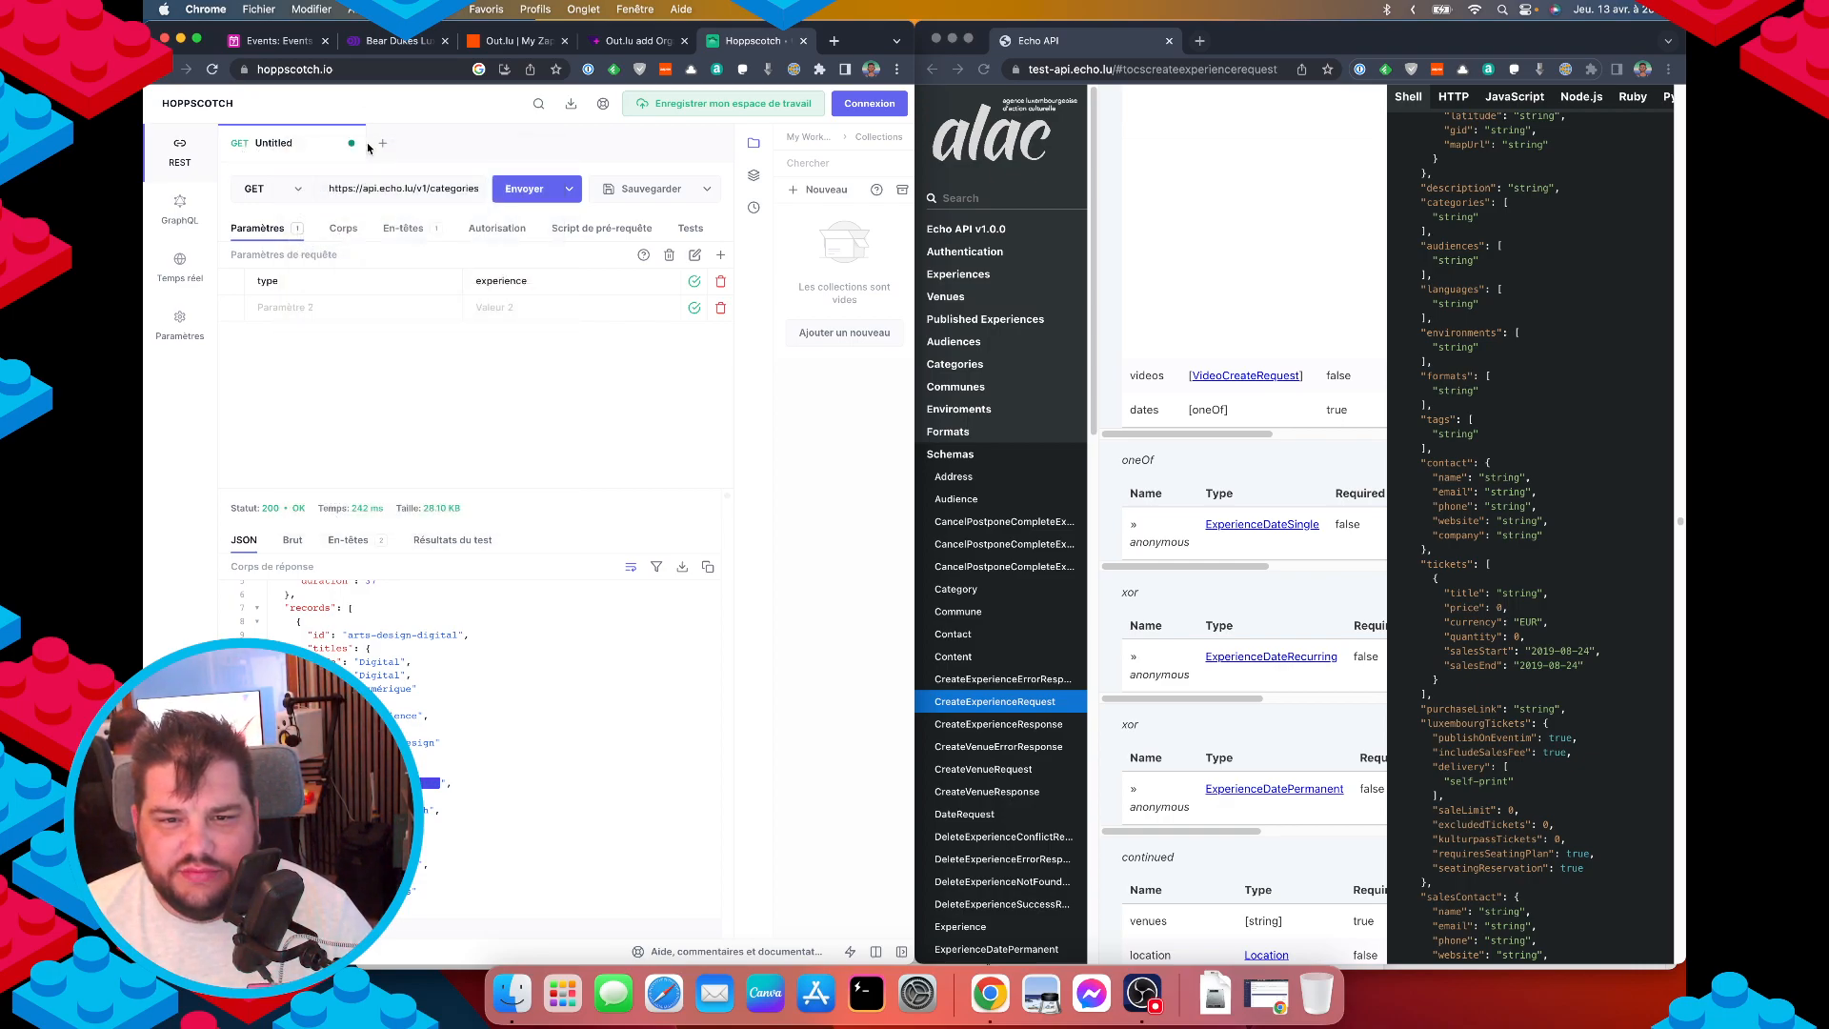
click(376, 143)
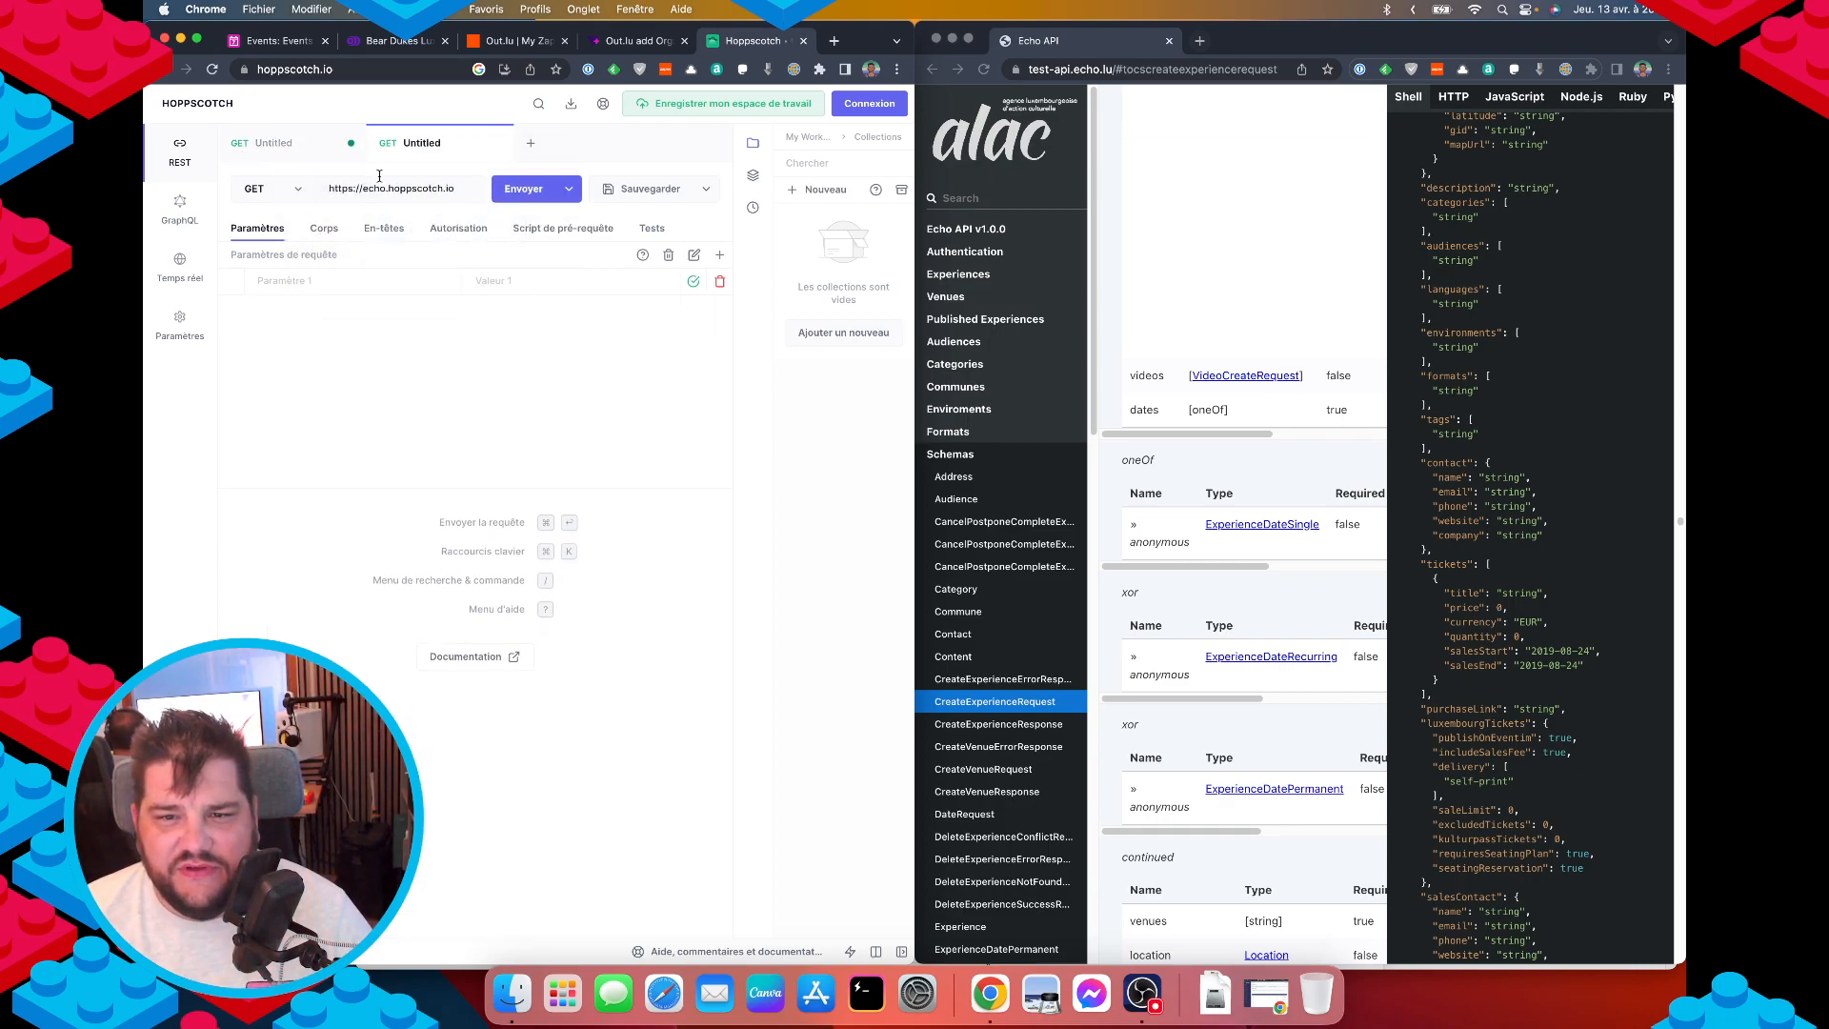
click(277, 145)
click(376, 189)
key(super+a)
key(super+c)
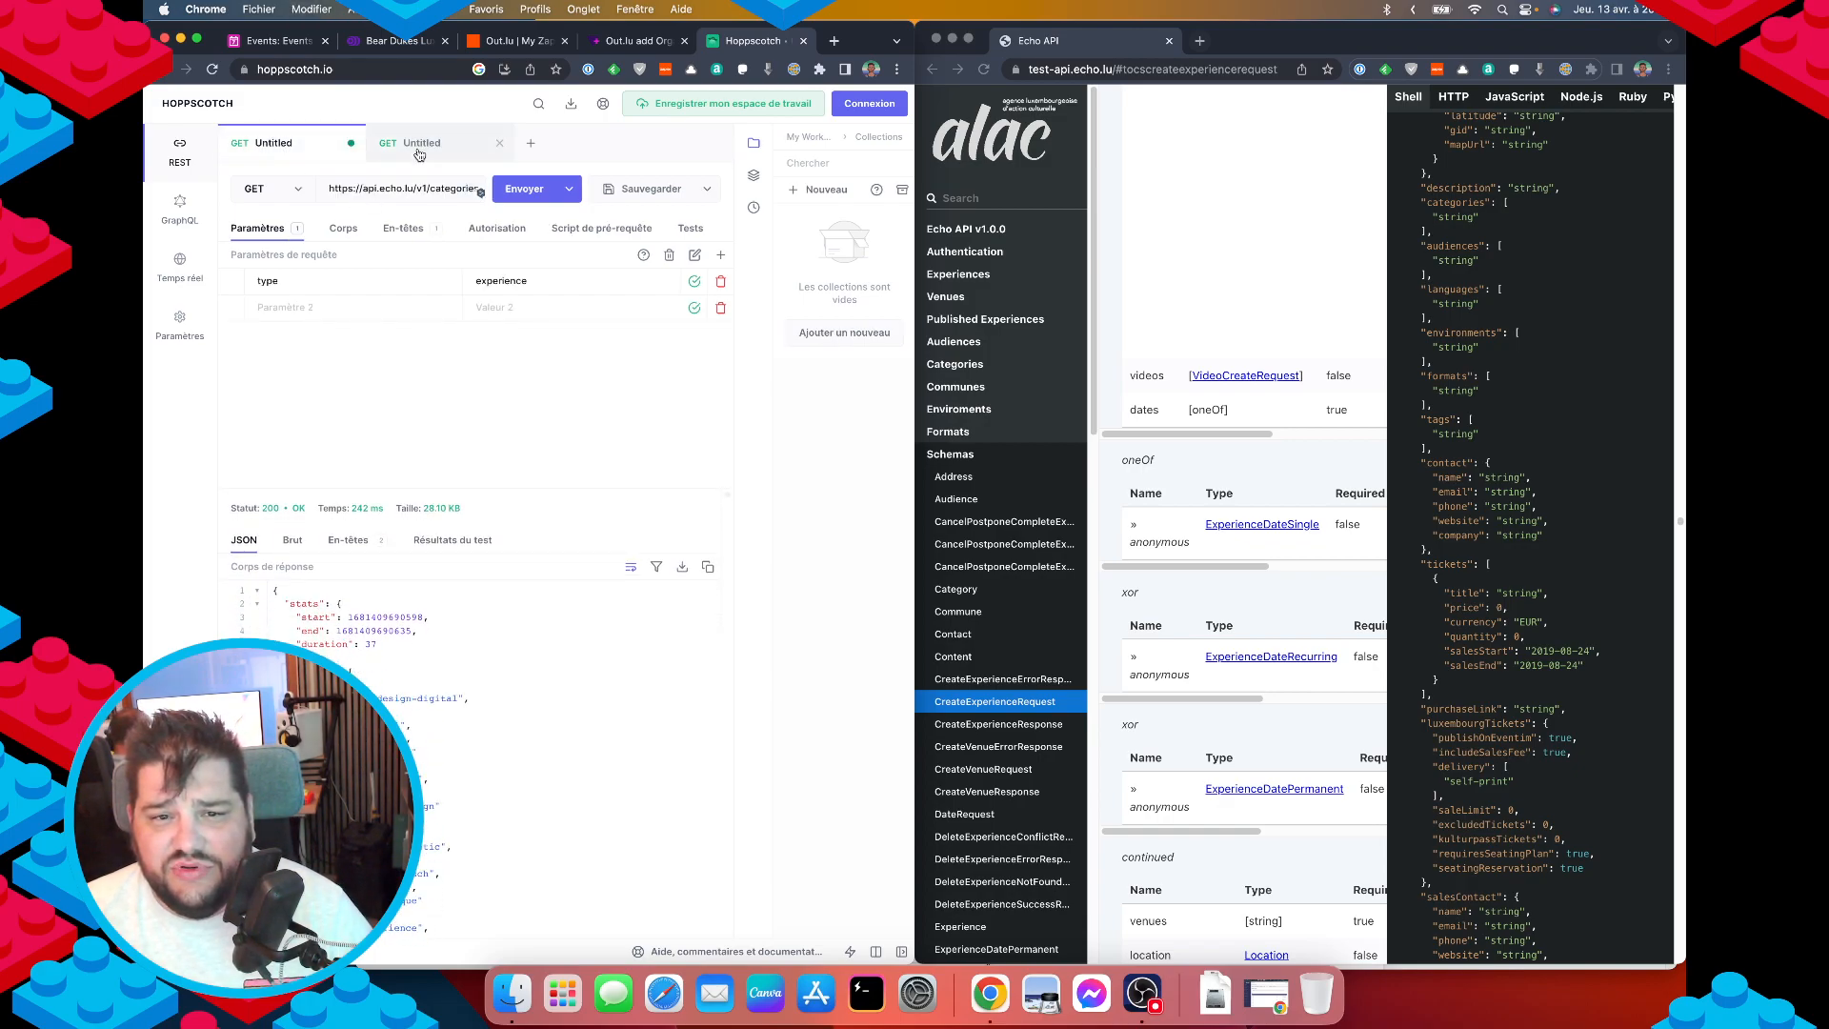
click(410, 143)
key(super+v)
Copy the api-key header value from the first request and add an api-key header to the new request.
click(276, 145)
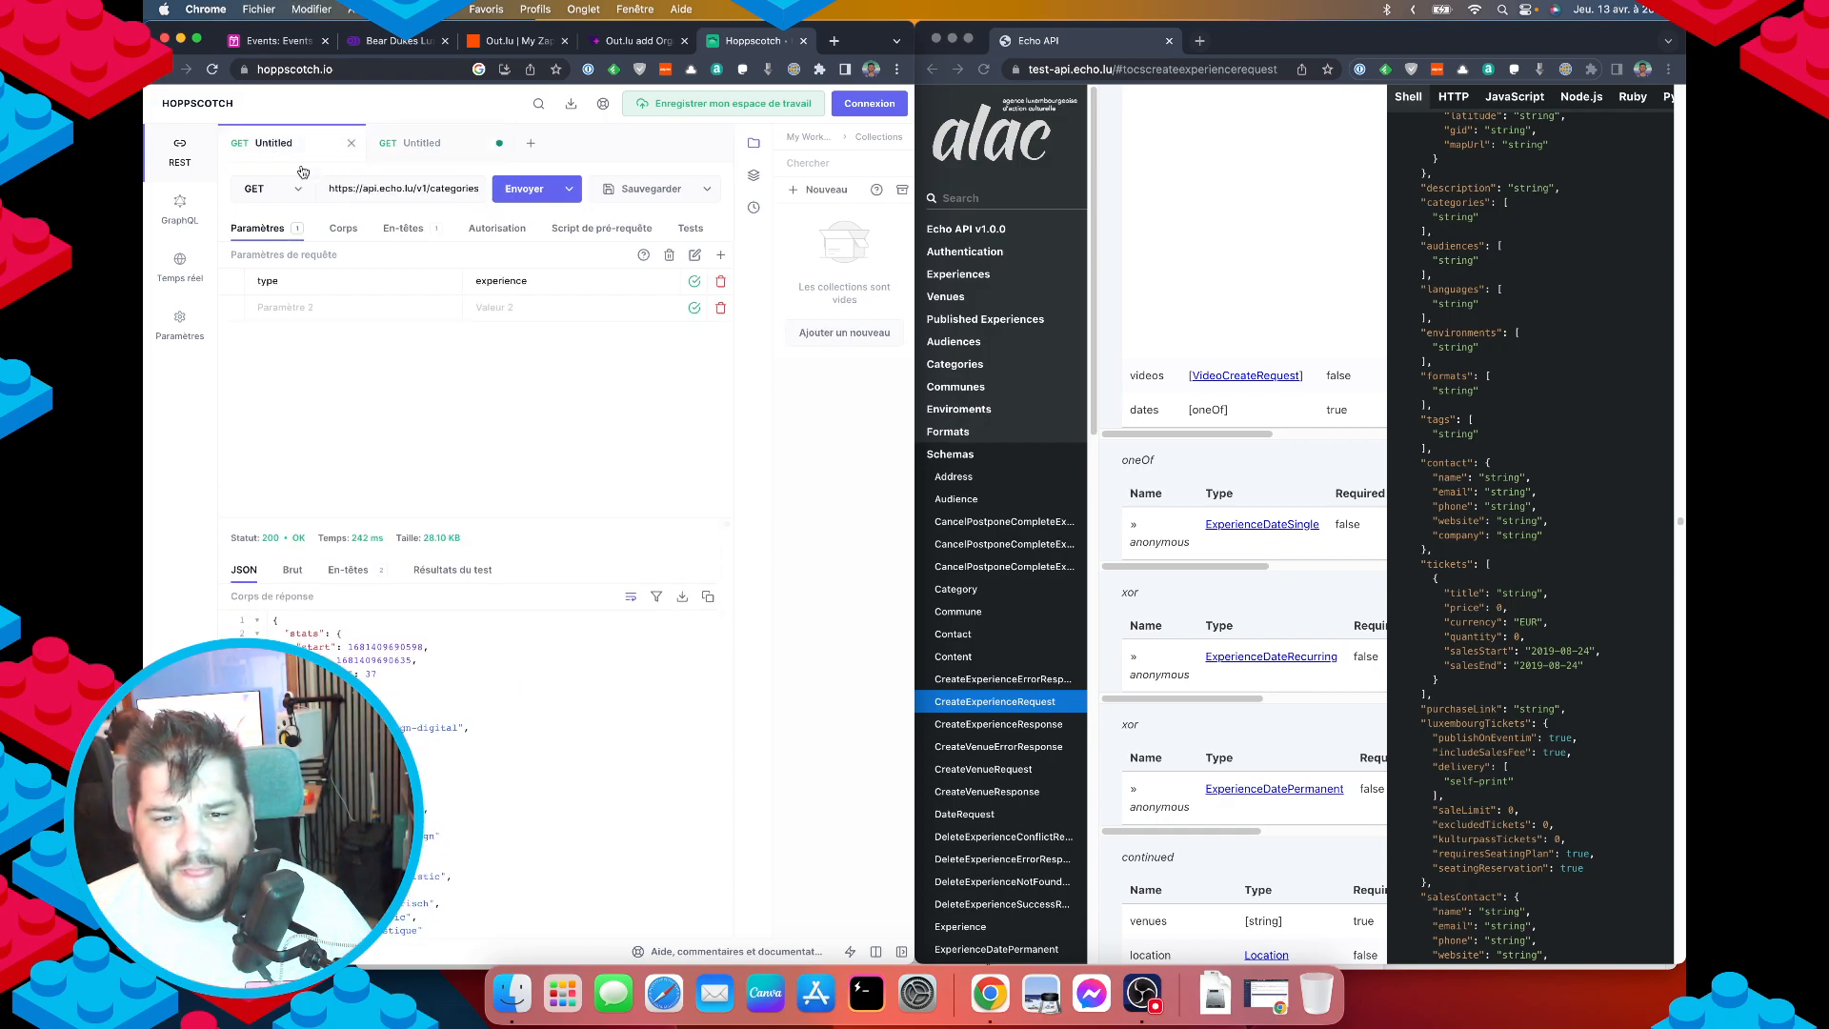
click(403, 229)
drag(476, 283, 555, 283)
click(412, 143)
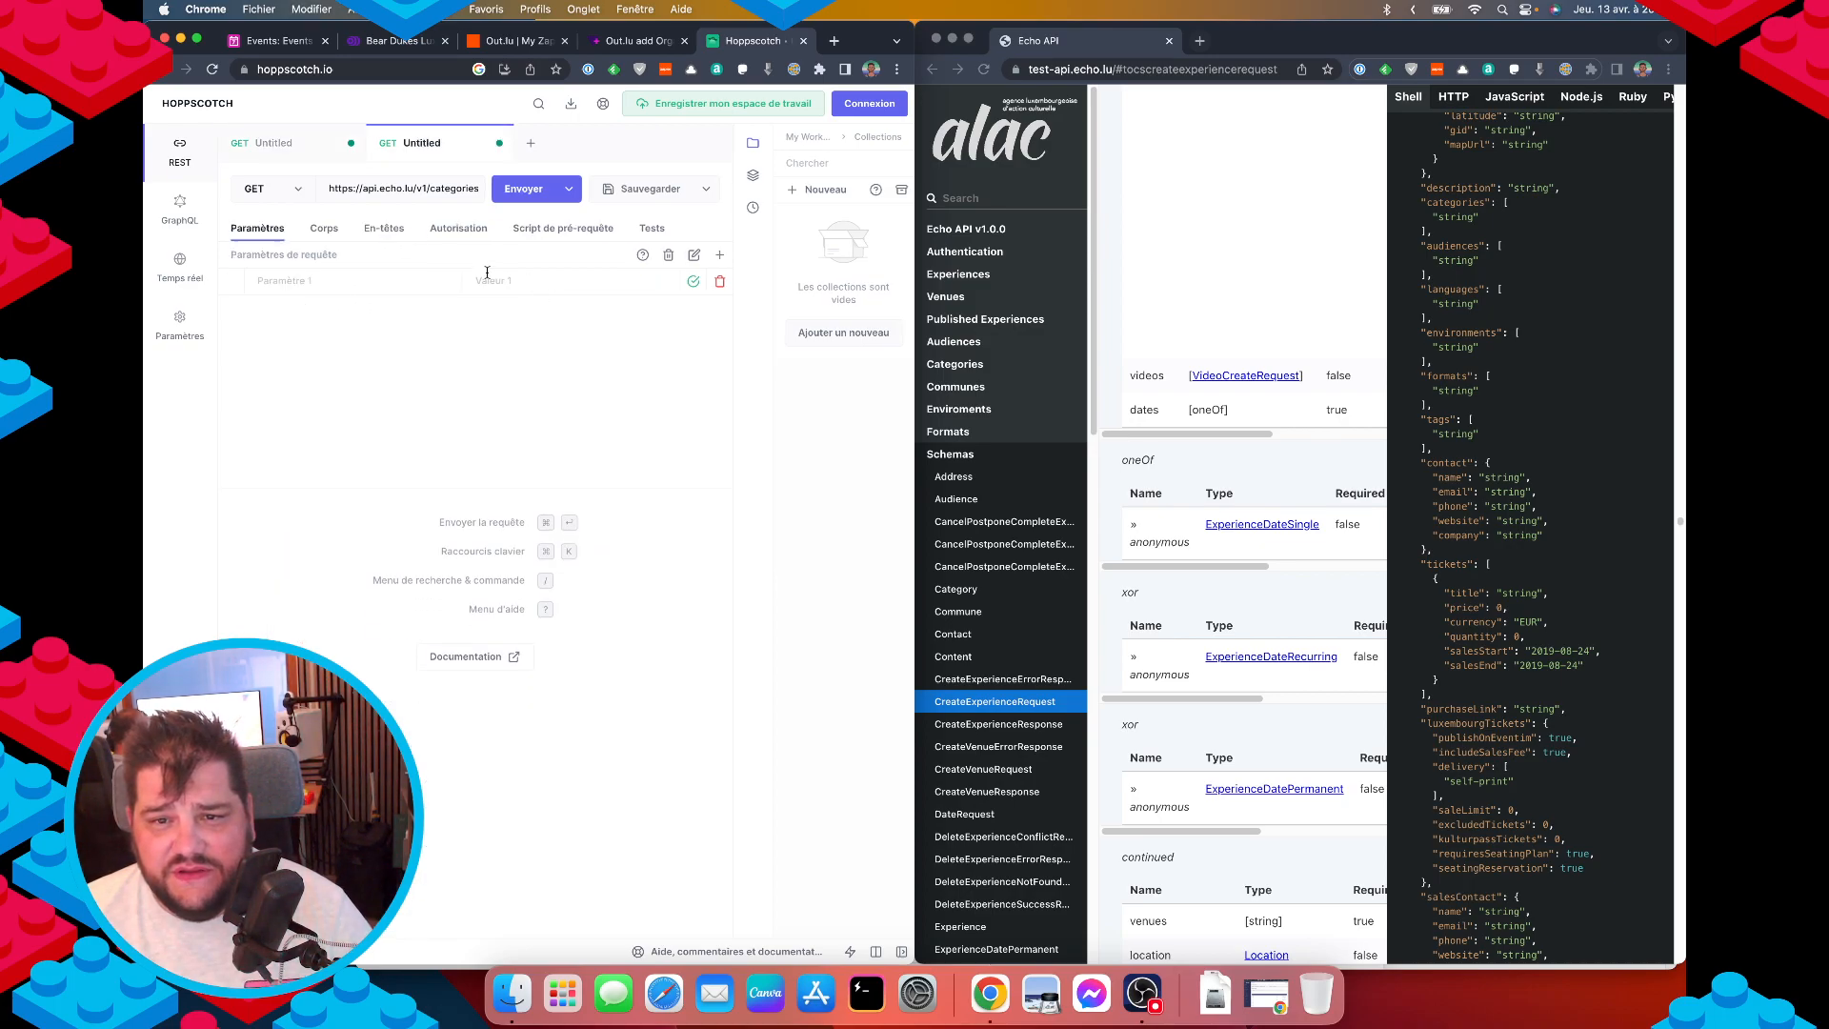
click(384, 229)
click(318, 280)
text(api-key)
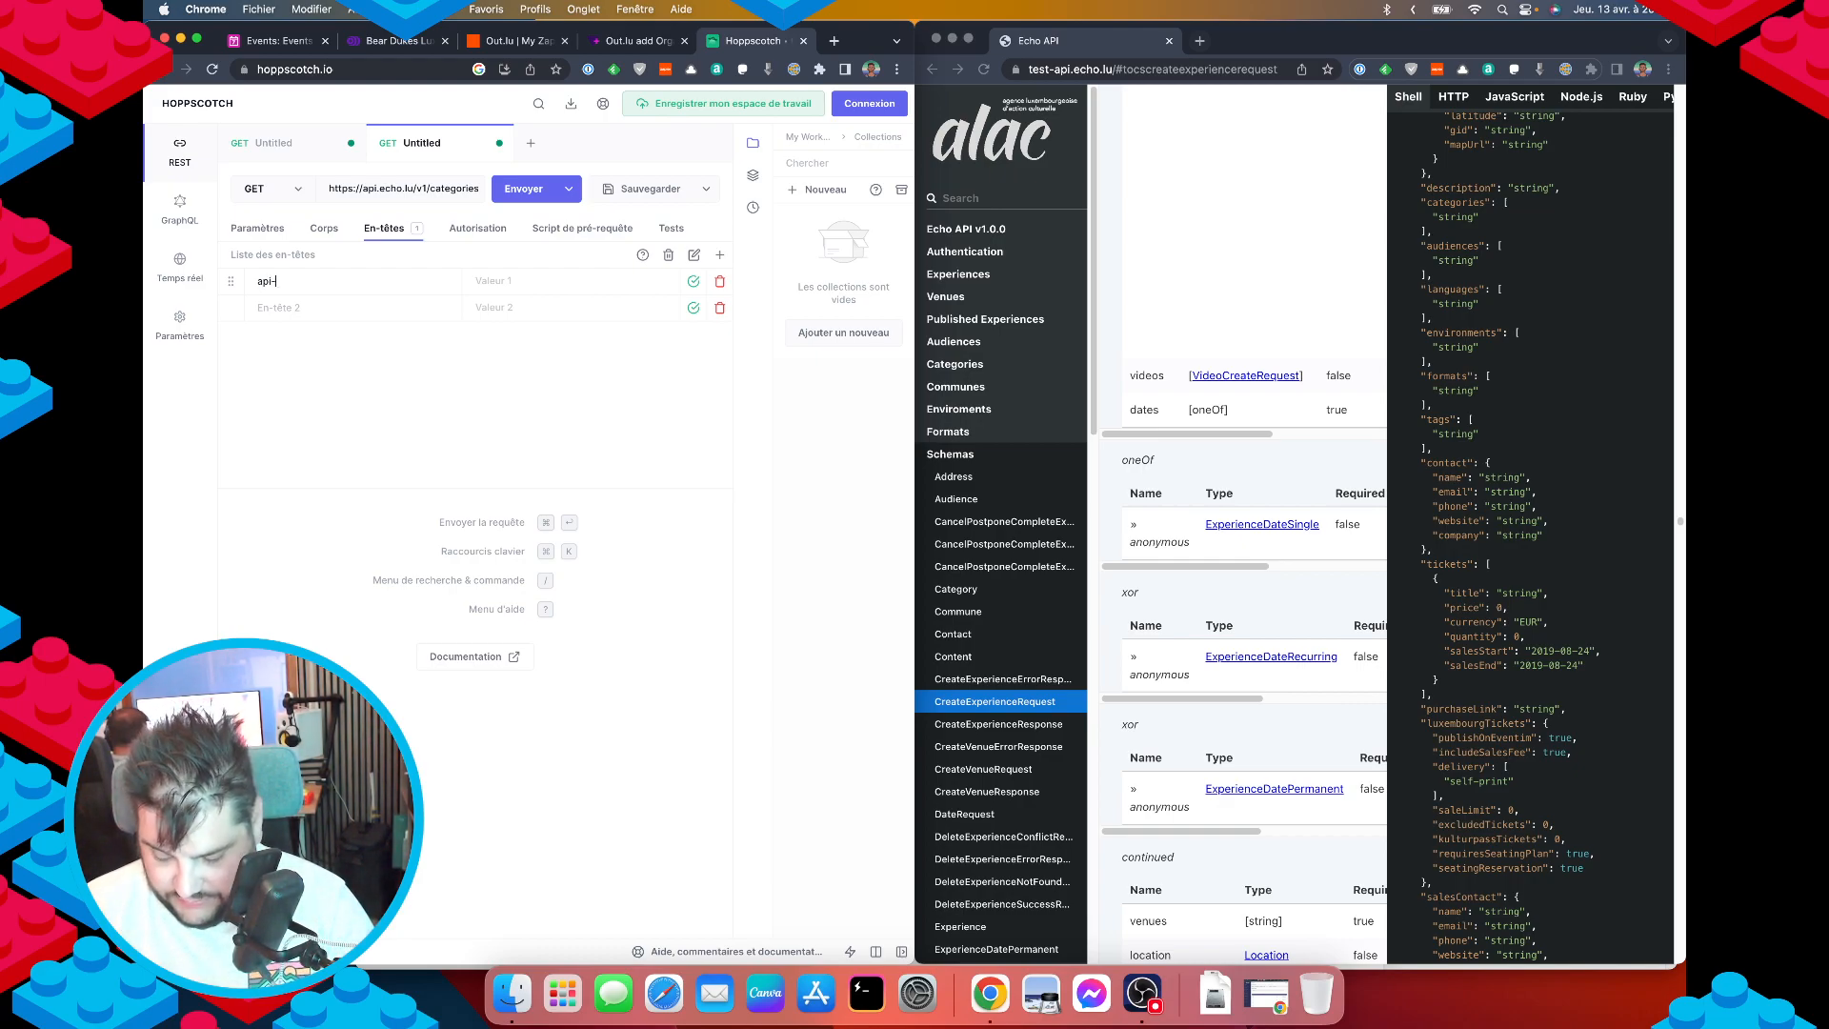
click(247, 228)
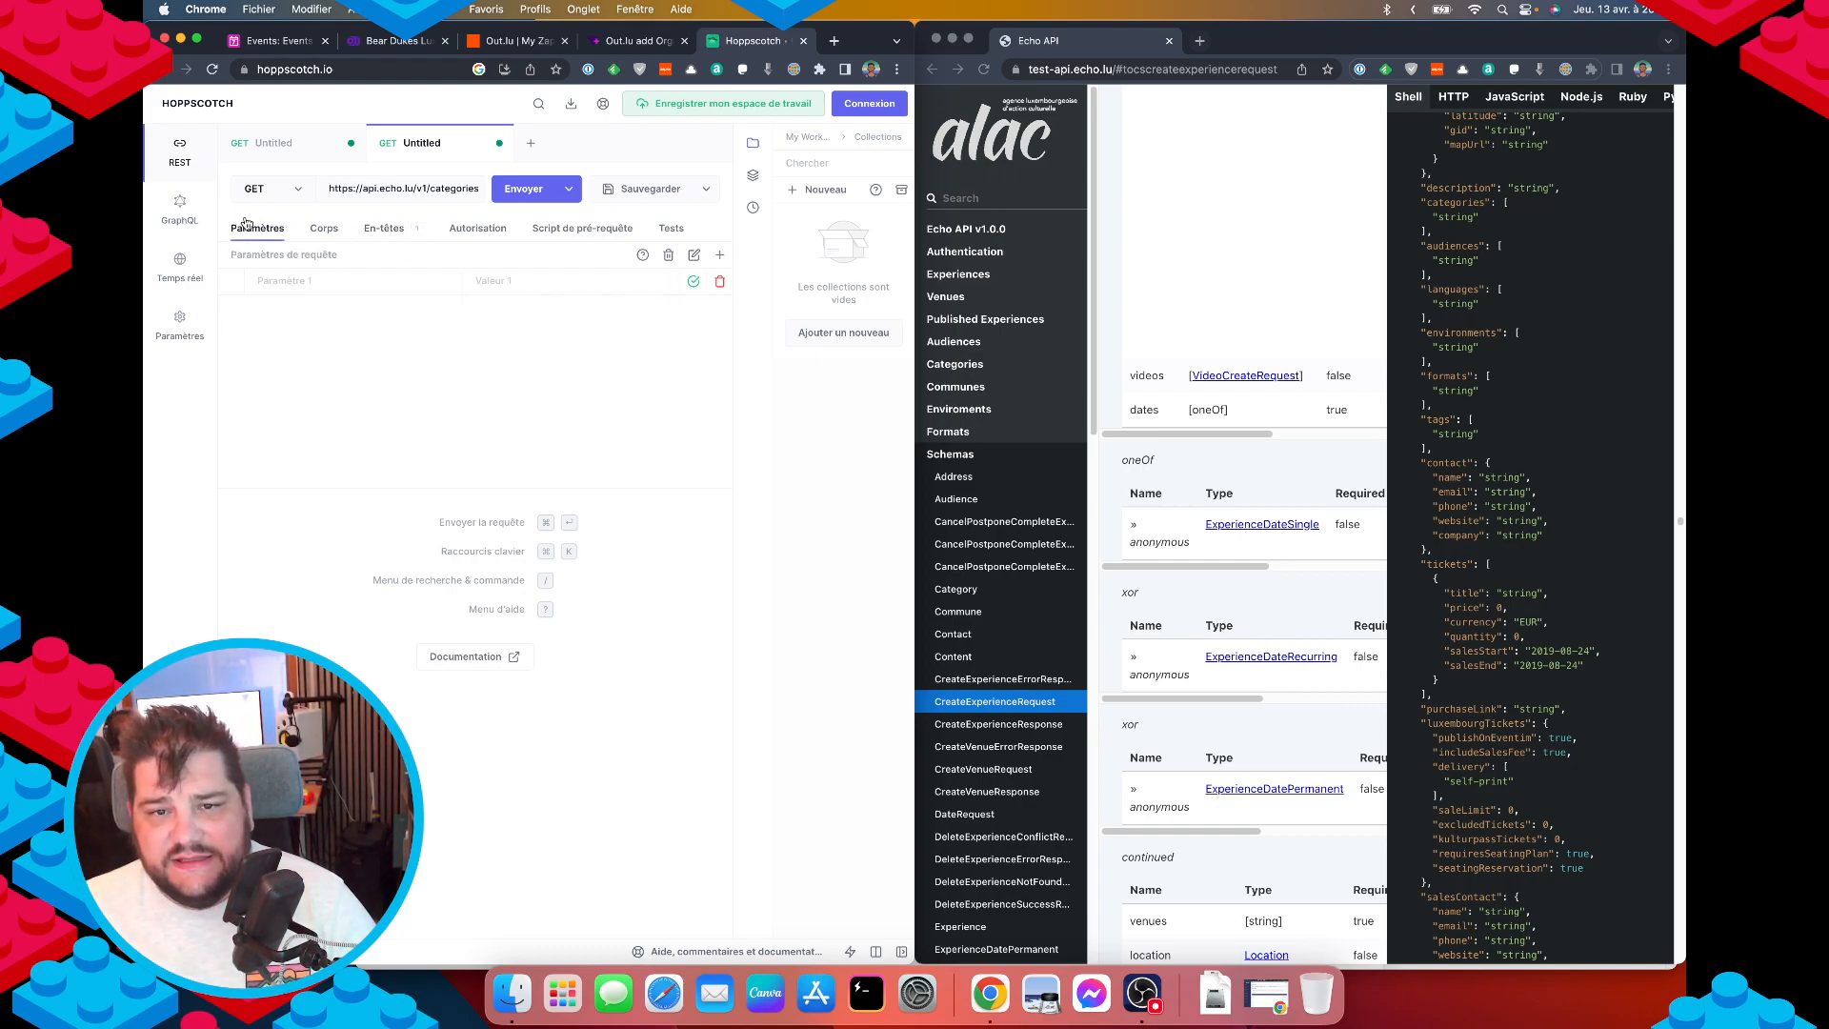
click(988, 701)
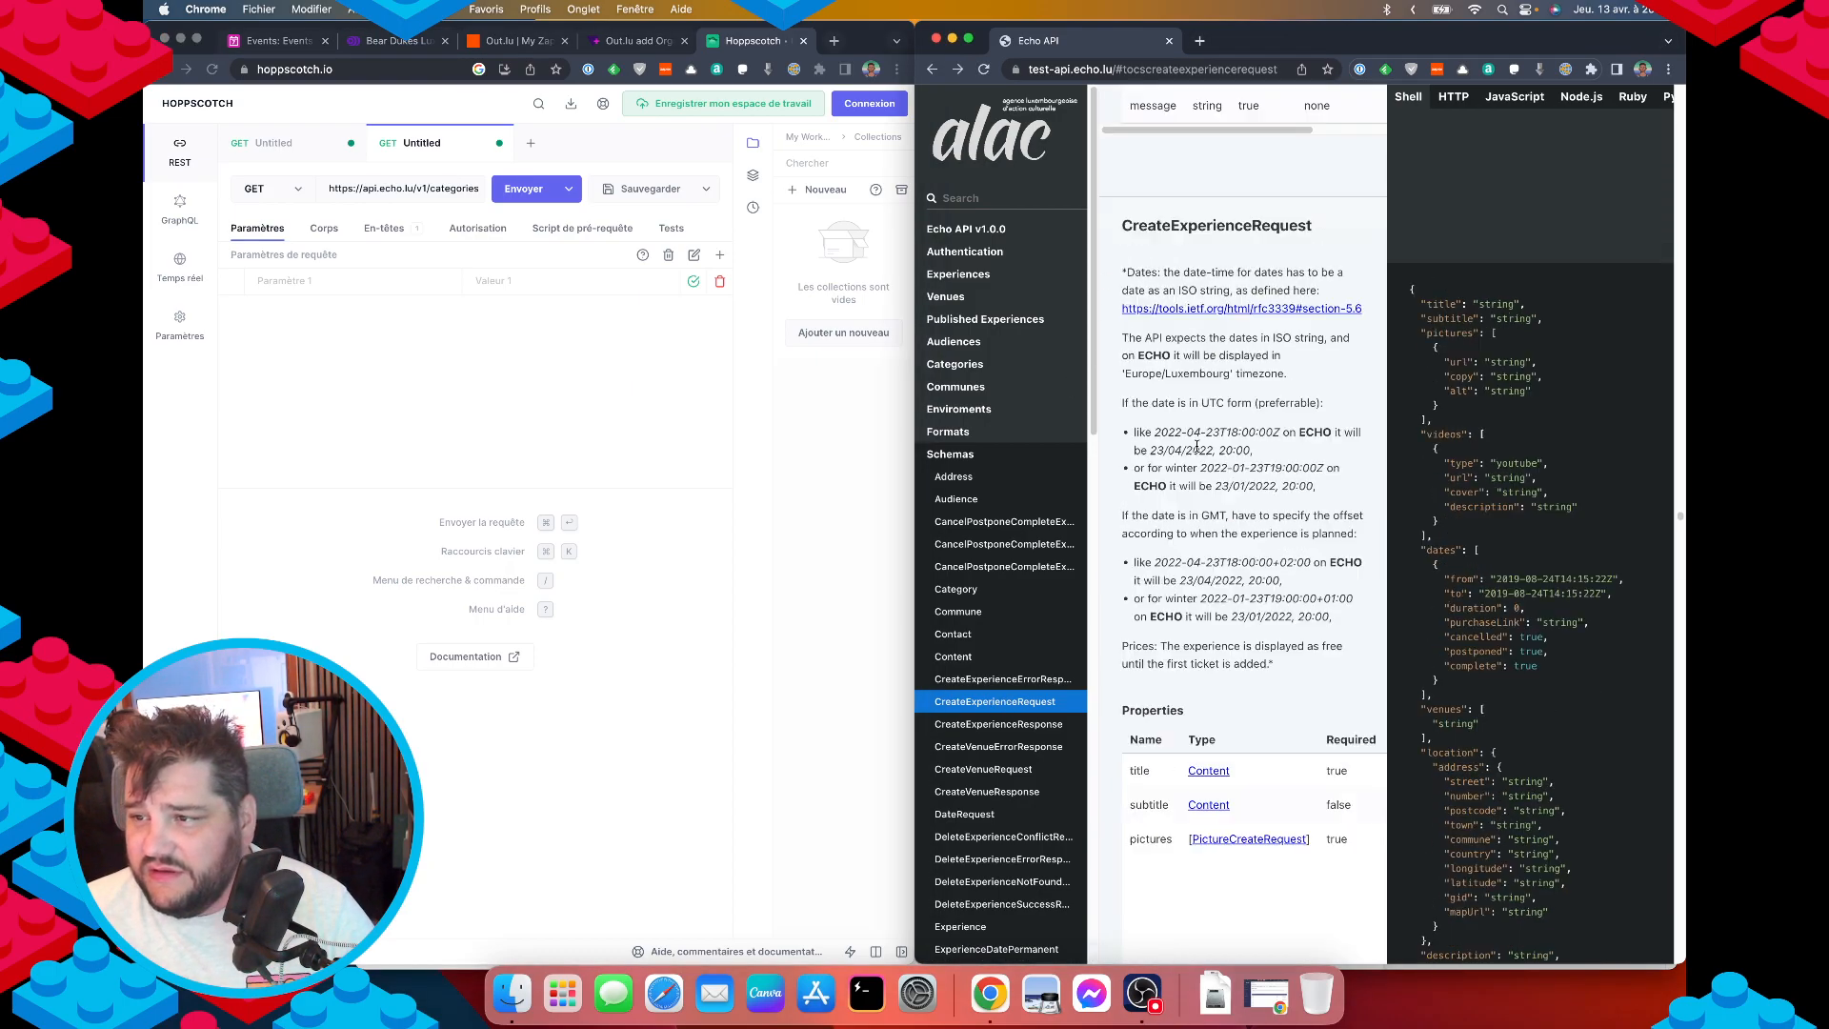
Copy the 'experiences' path from the CreateExperience endpoint URL in the docs.
scroll(1198, 445, up, 4)
scroll(1207, 455, down, 6)
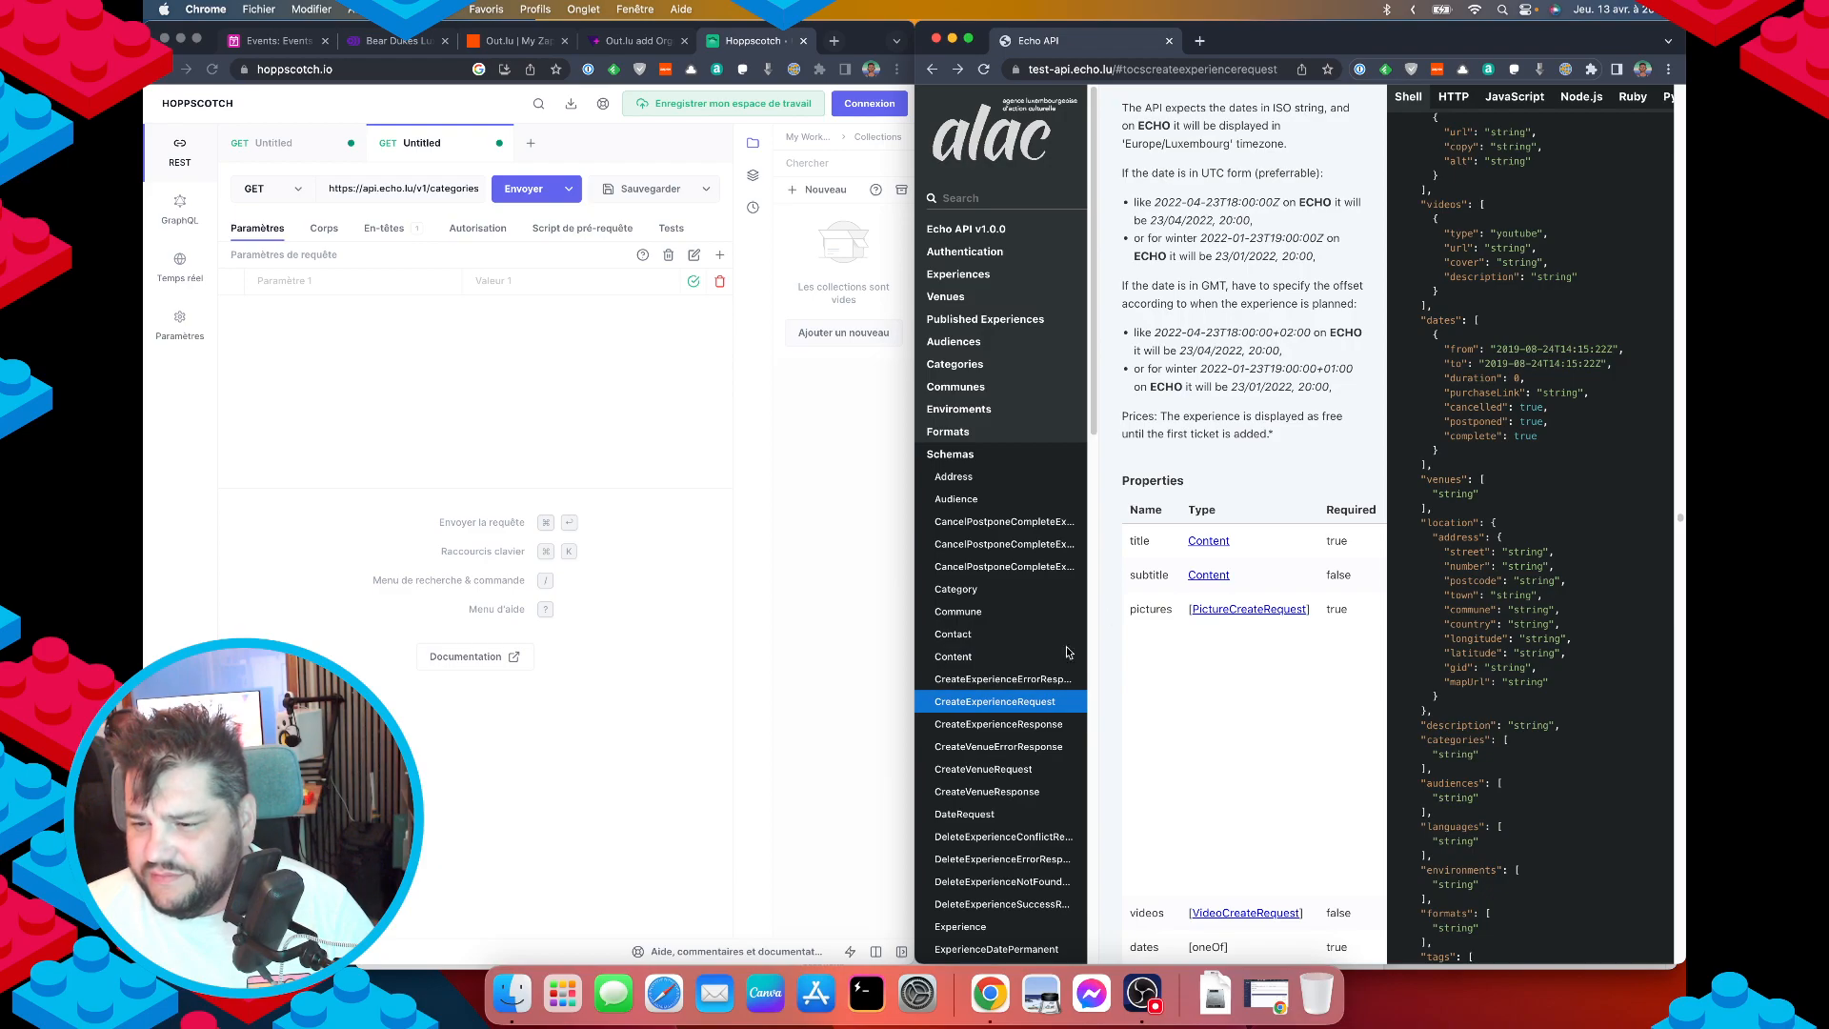
scroll(1238, 402, up, 4)
key(super+bracketleft)
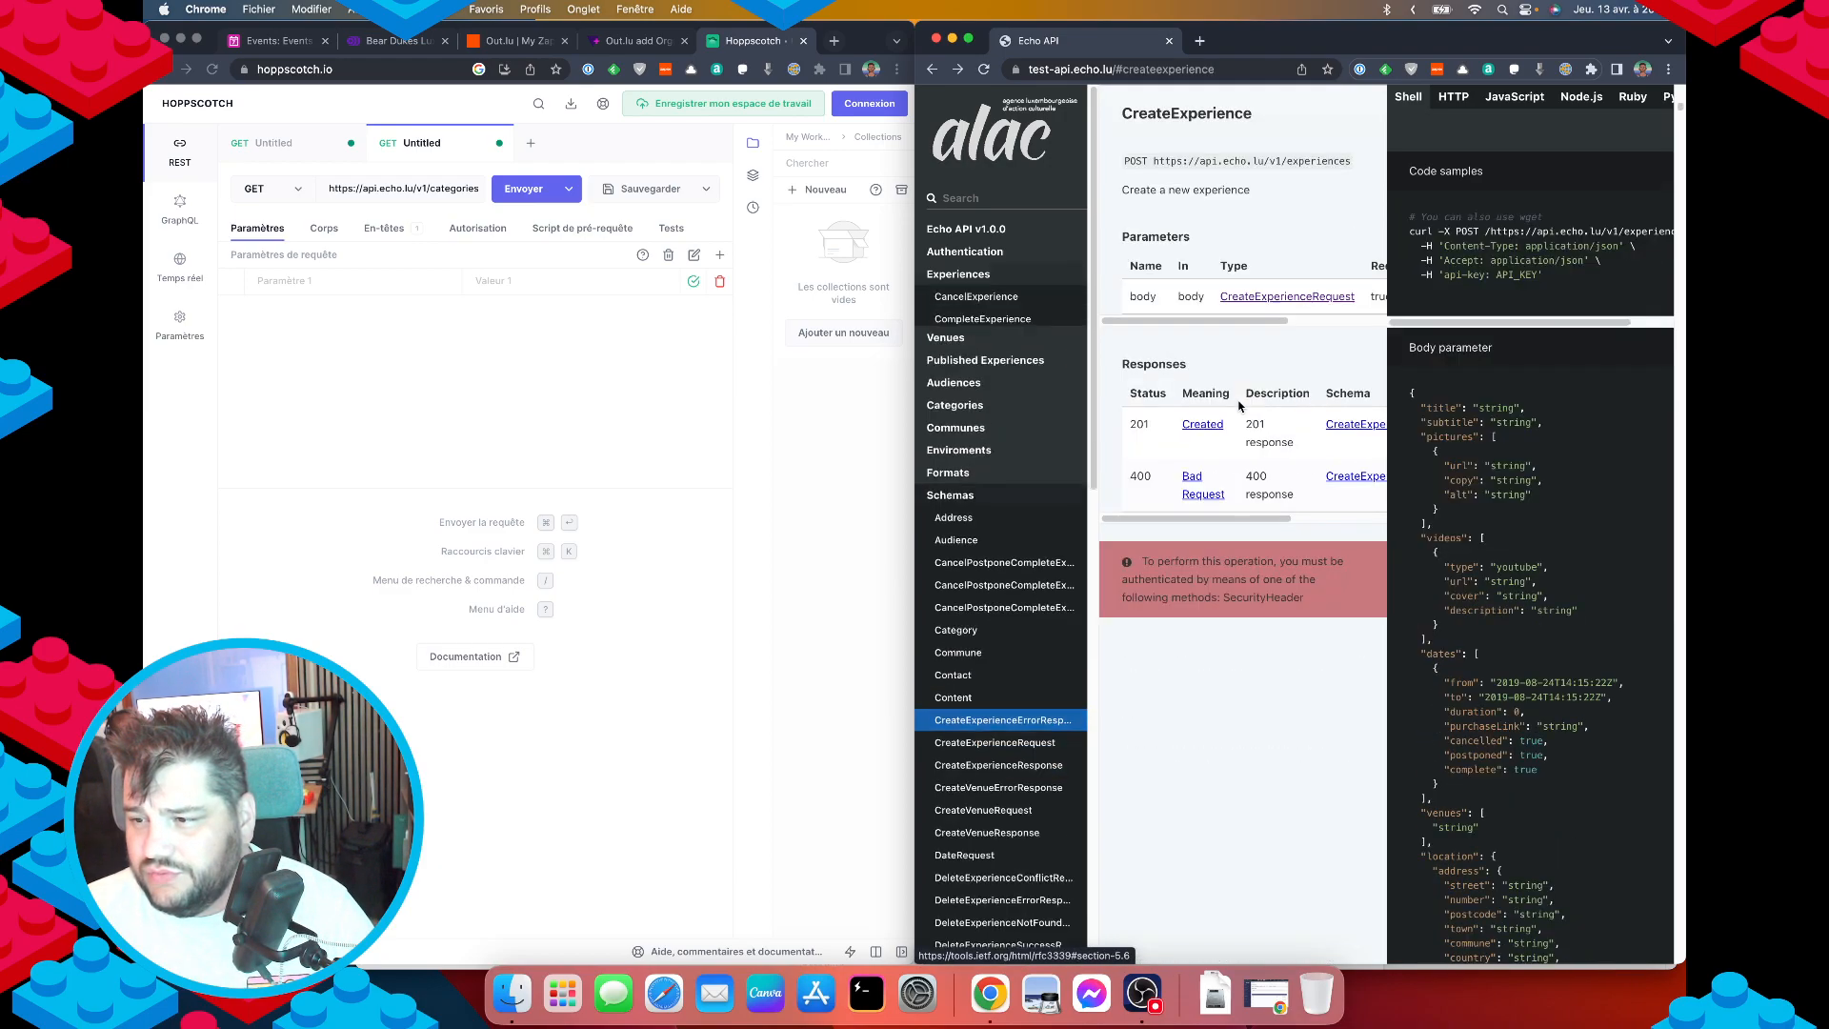
double_click(1289, 161)
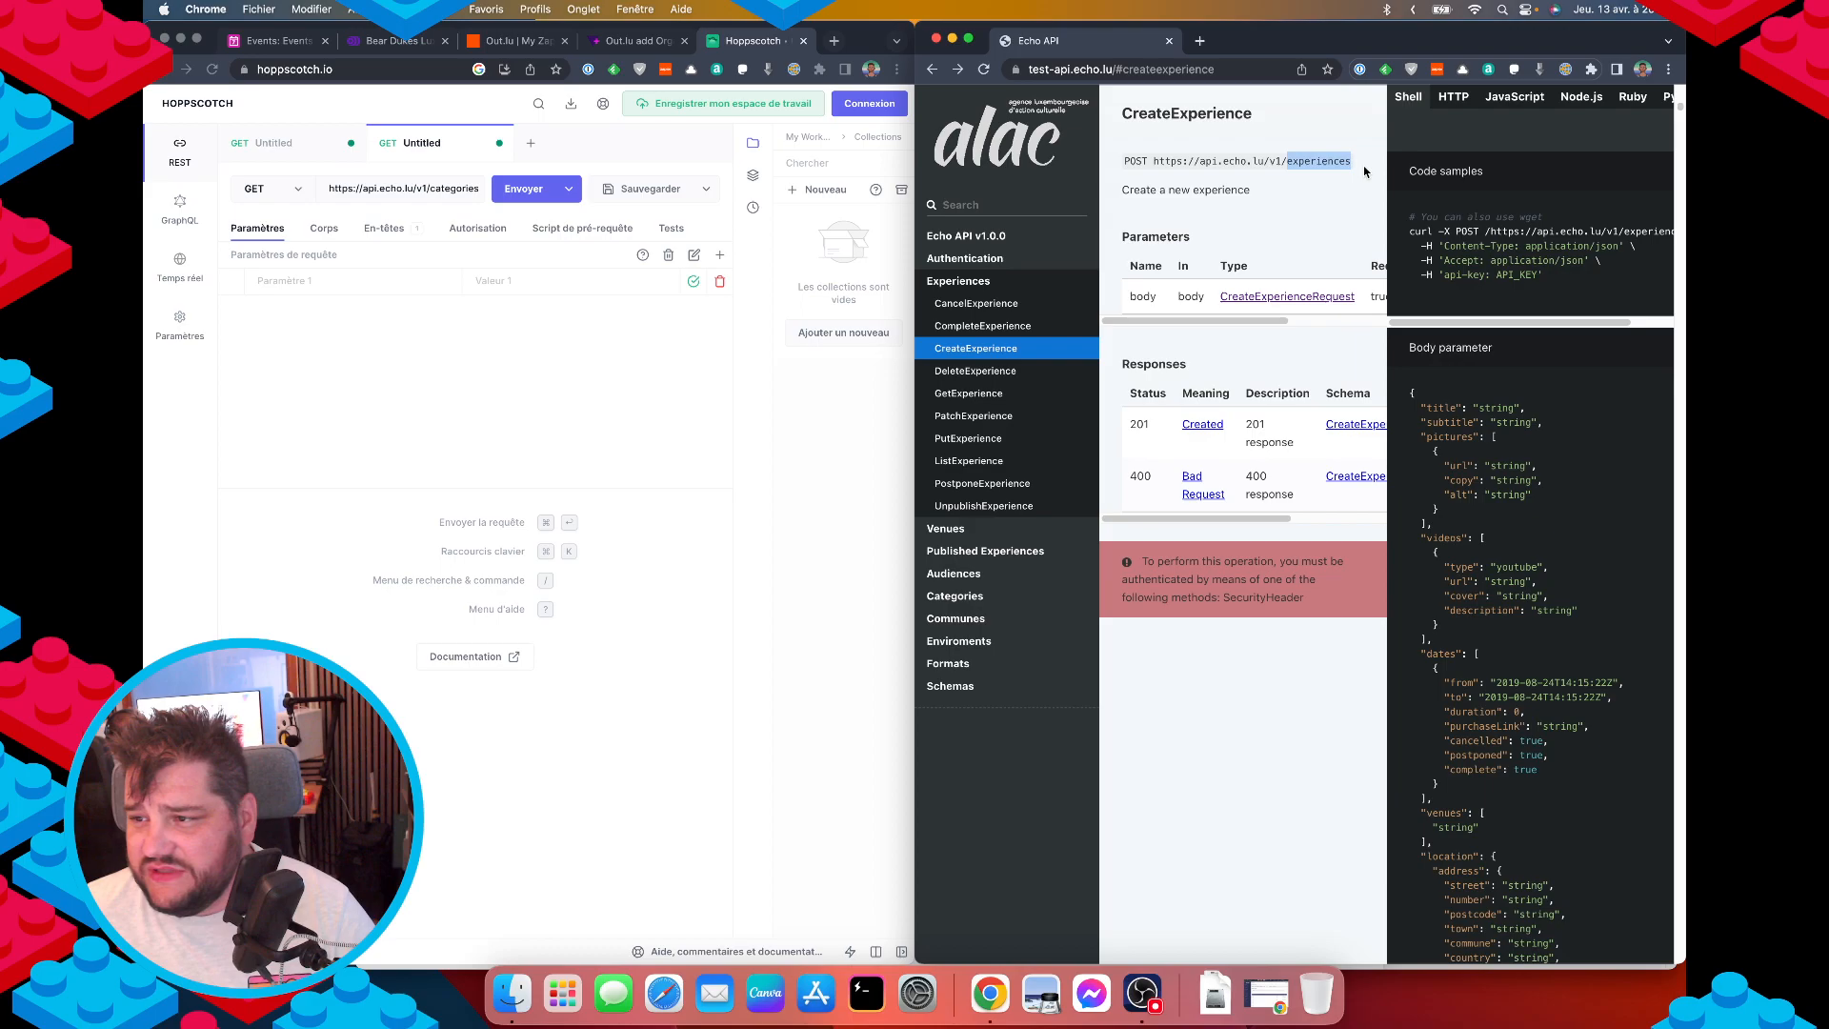
click(271, 187)
click(271, 186)
click(257, 245)
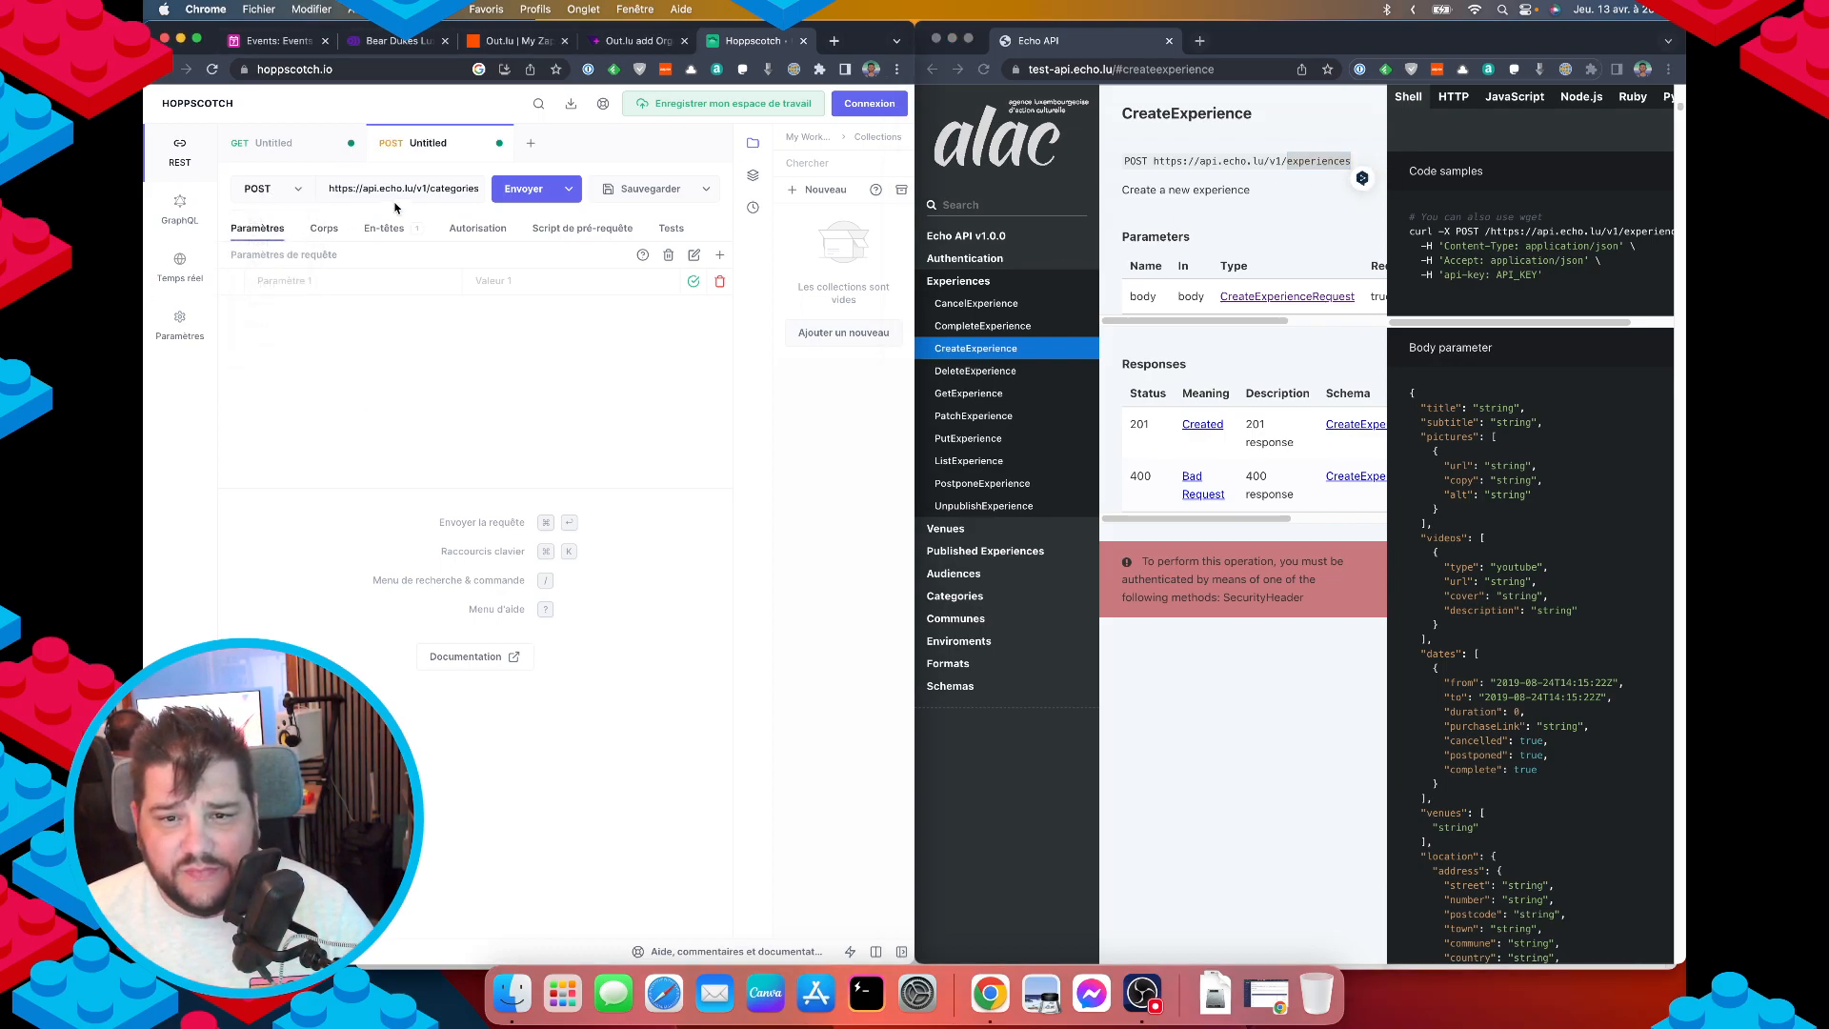
double_click(458, 188)
key(super+v)
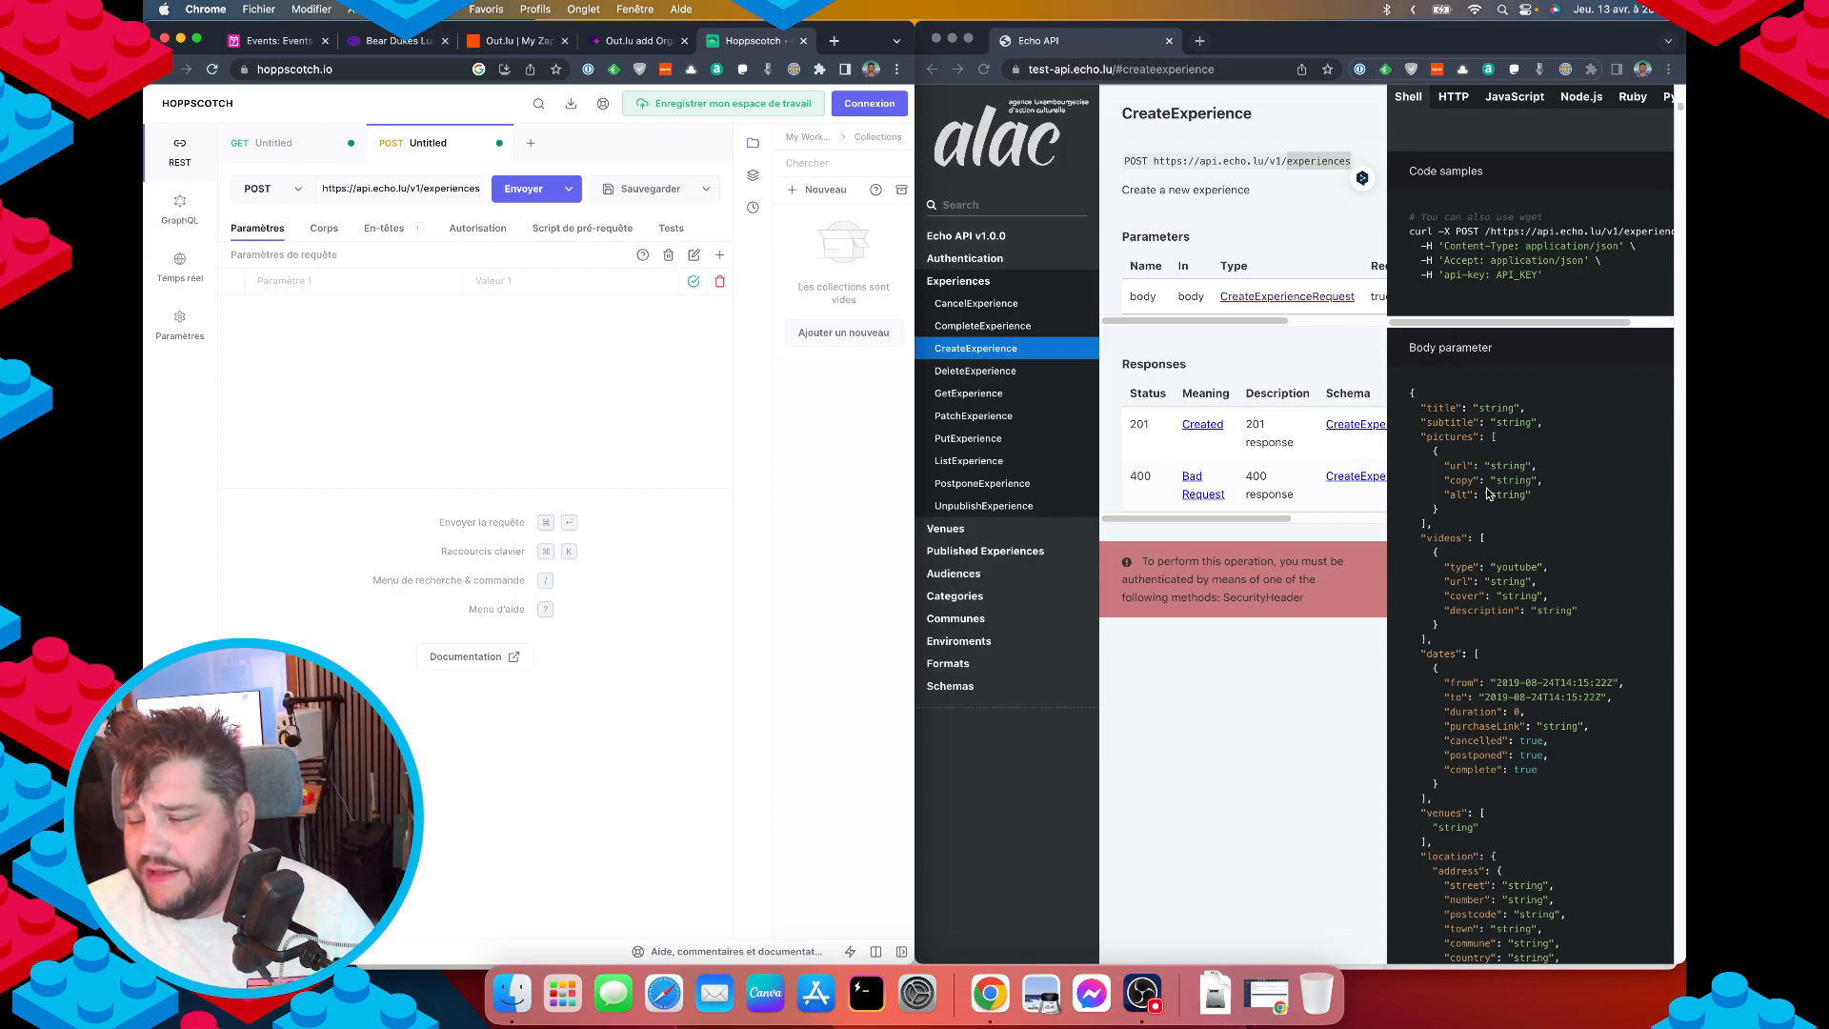
scroll(1486, 488, down, 1)
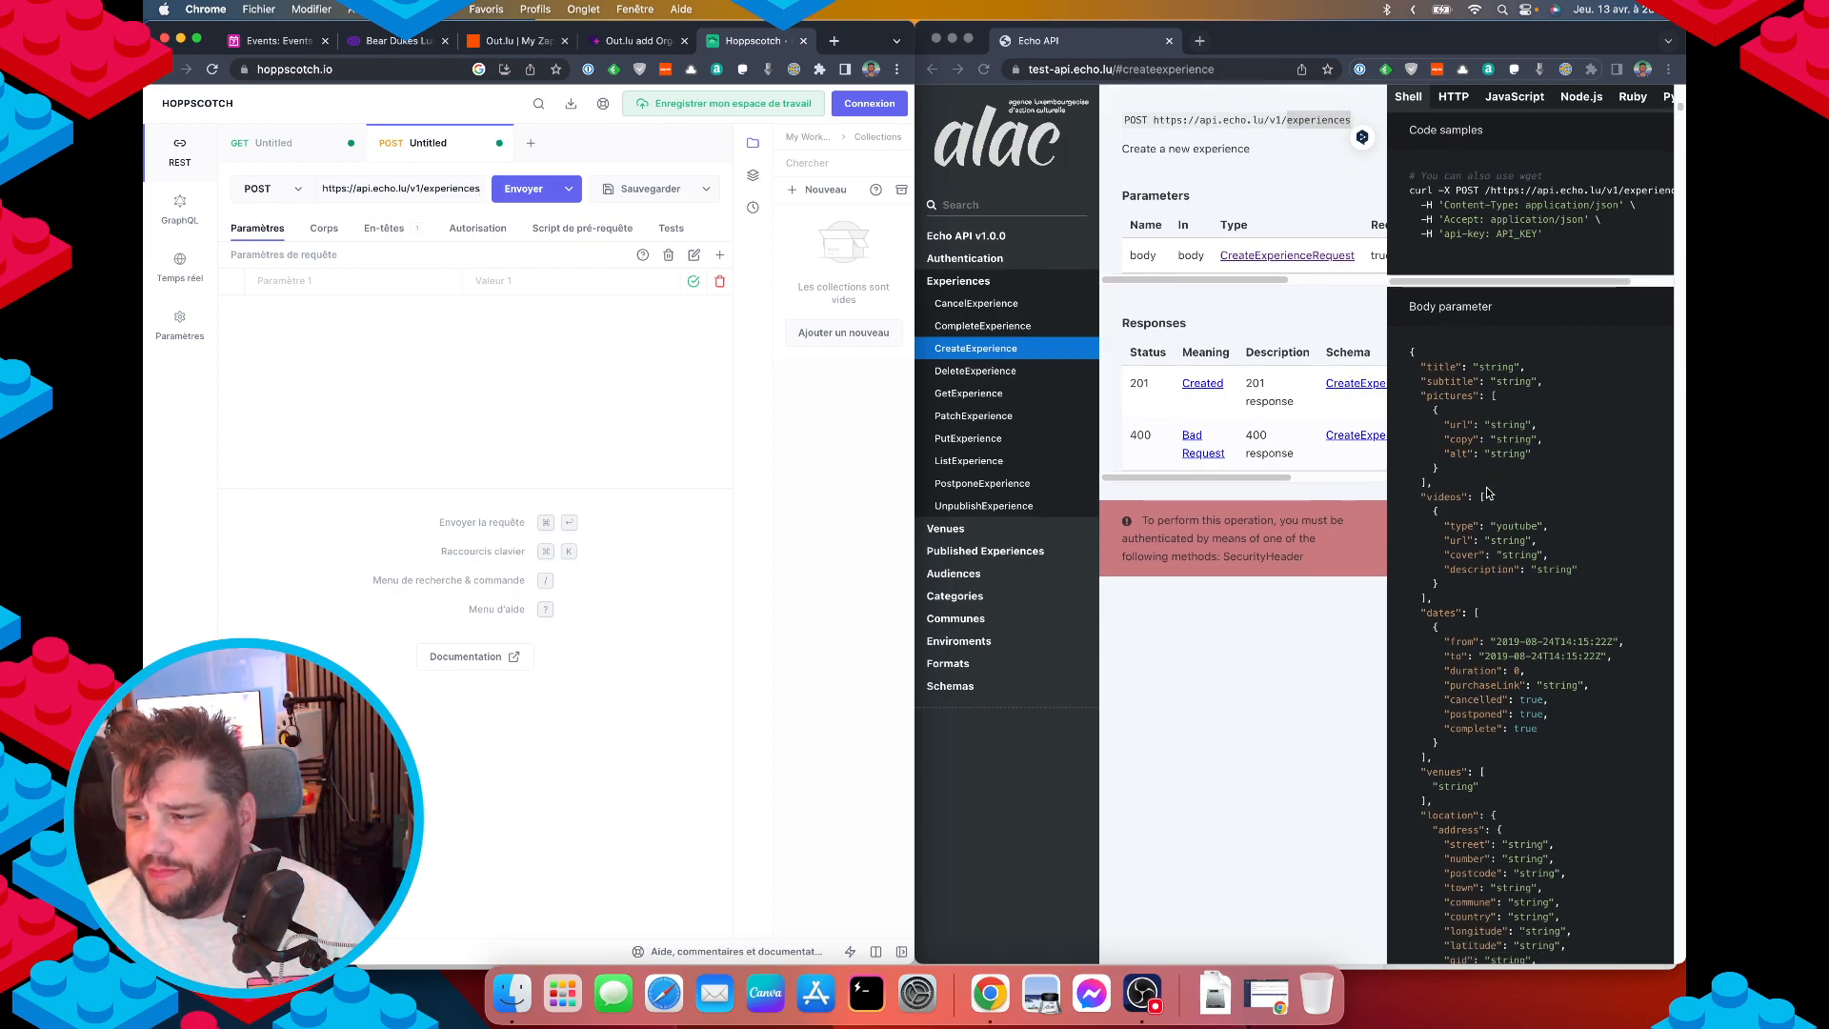
click(323, 229)
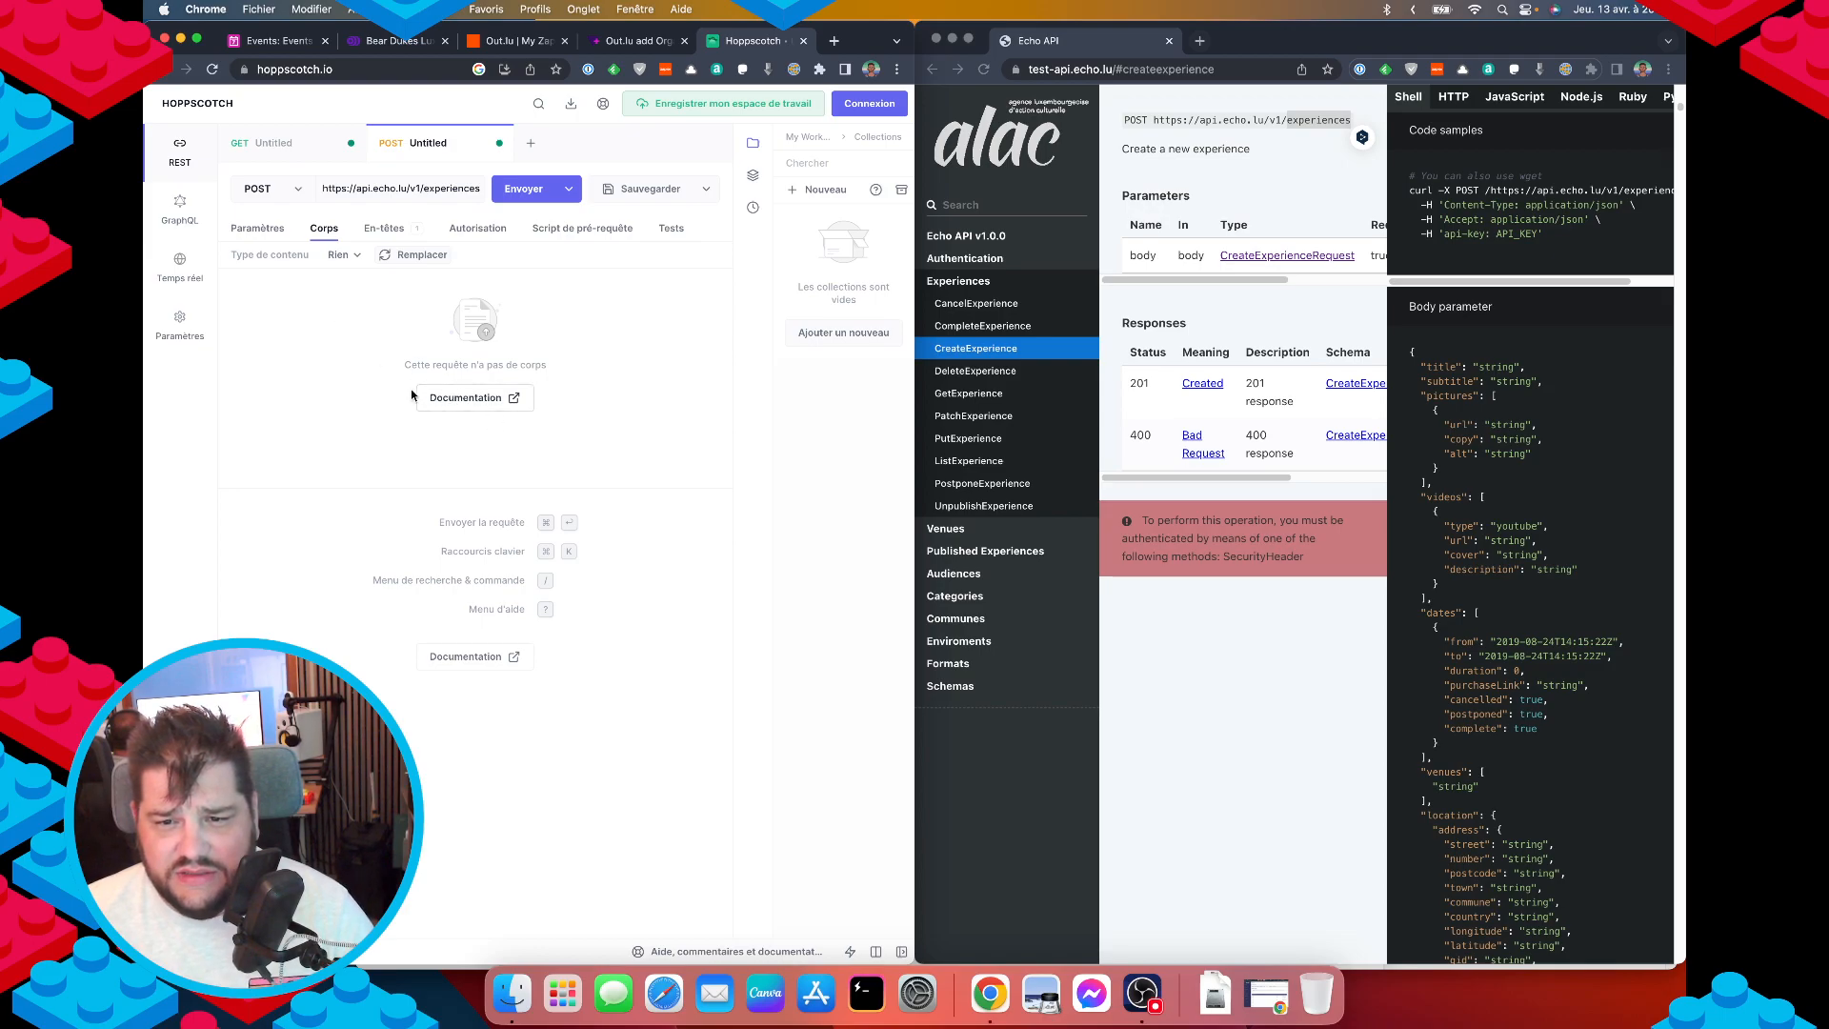
Set the body content type to application/json and enter { "title": "test".
click(340, 256)
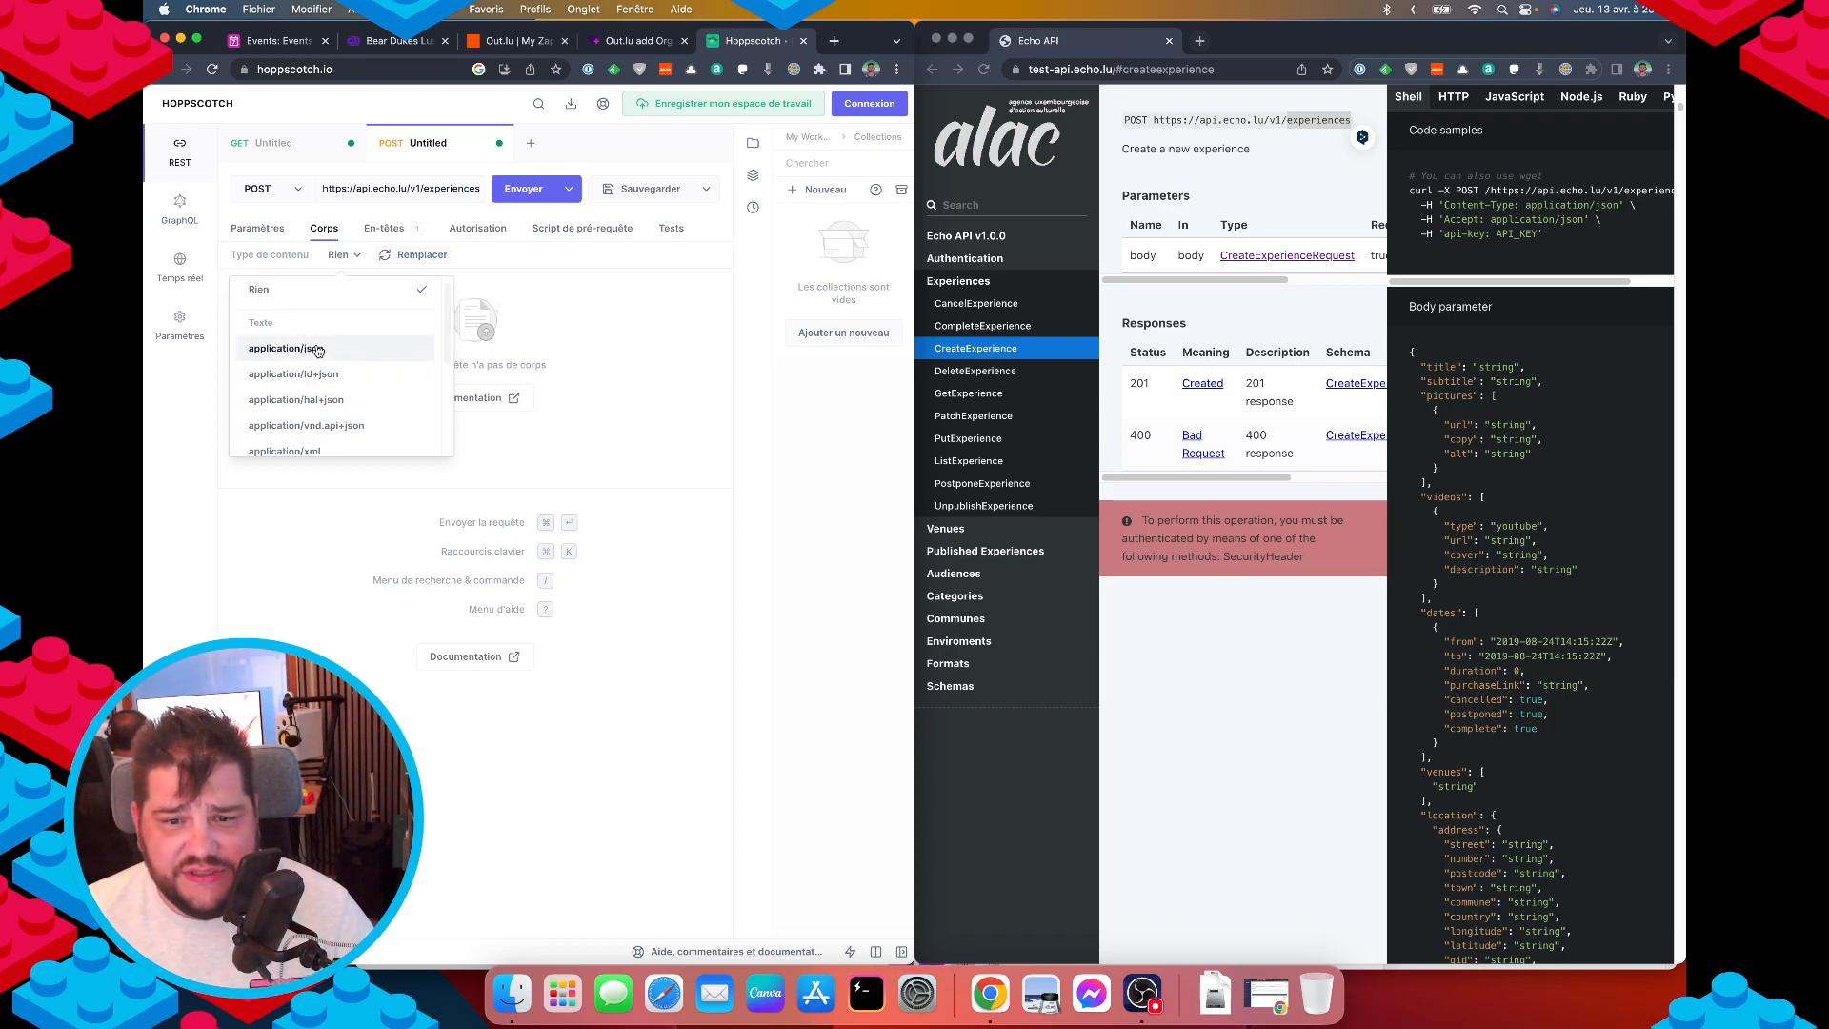
click(291, 349)
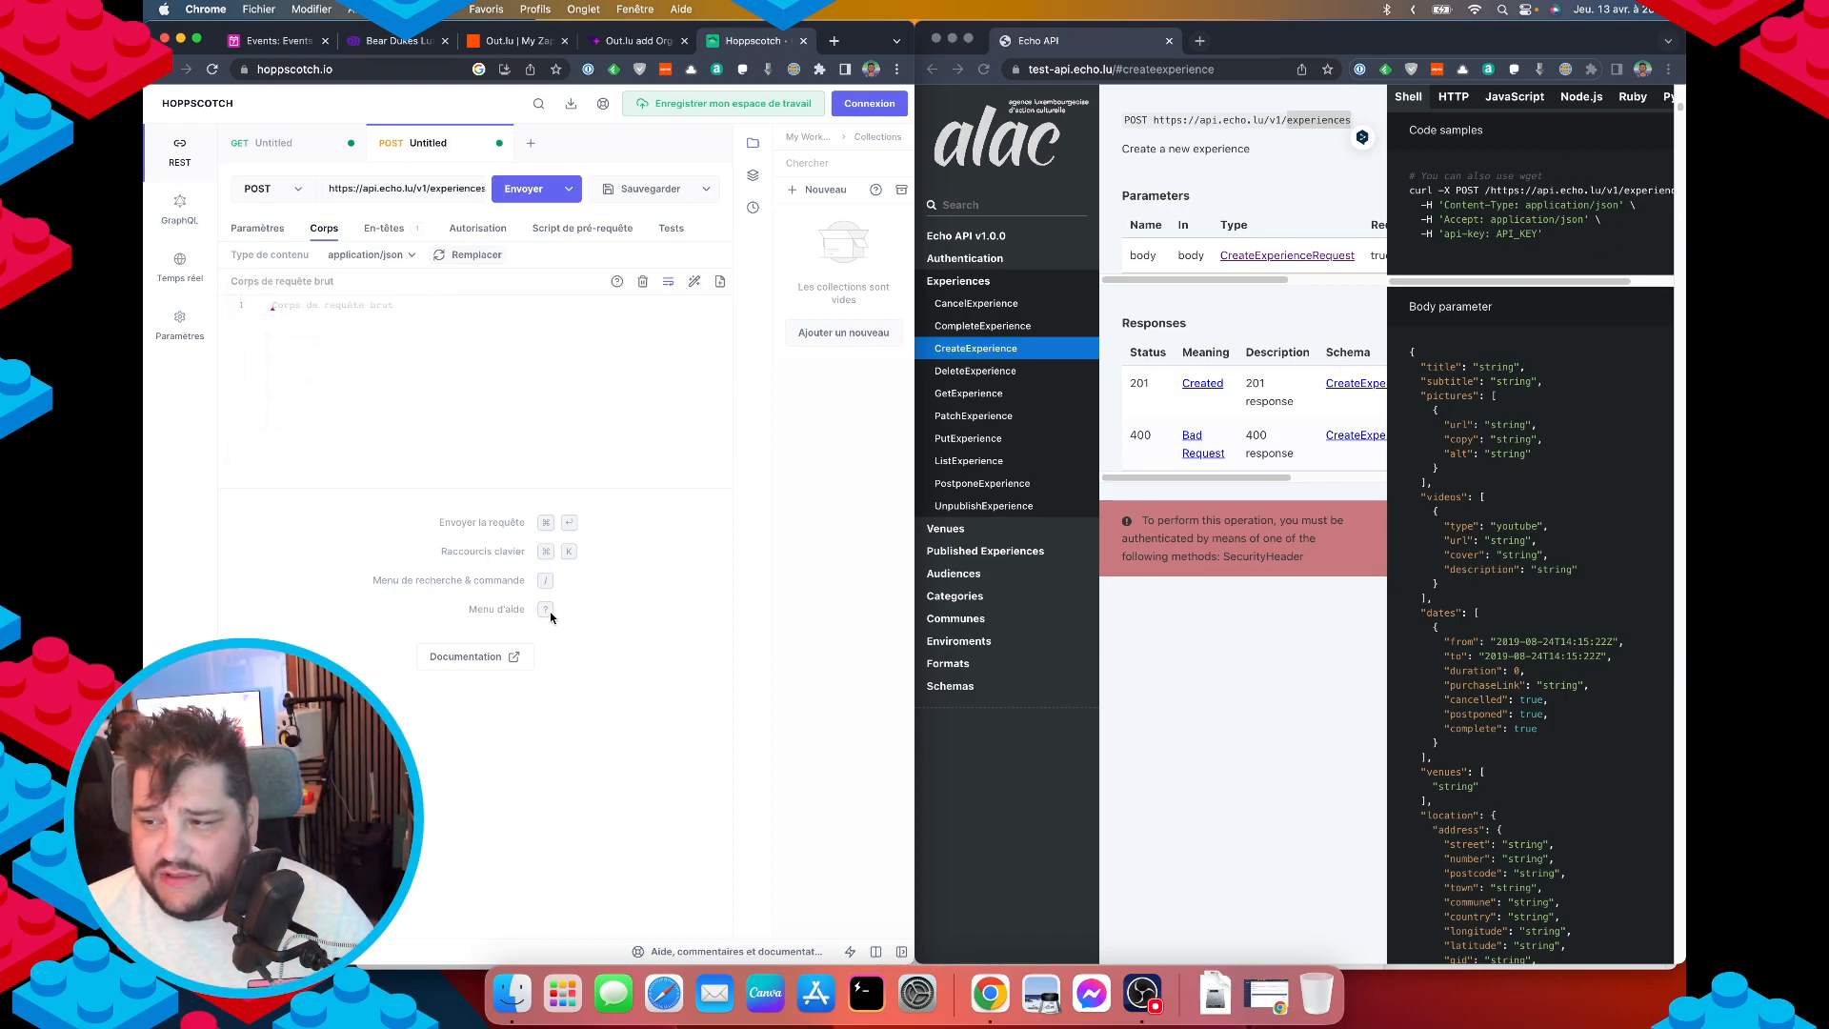
click(281, 324)
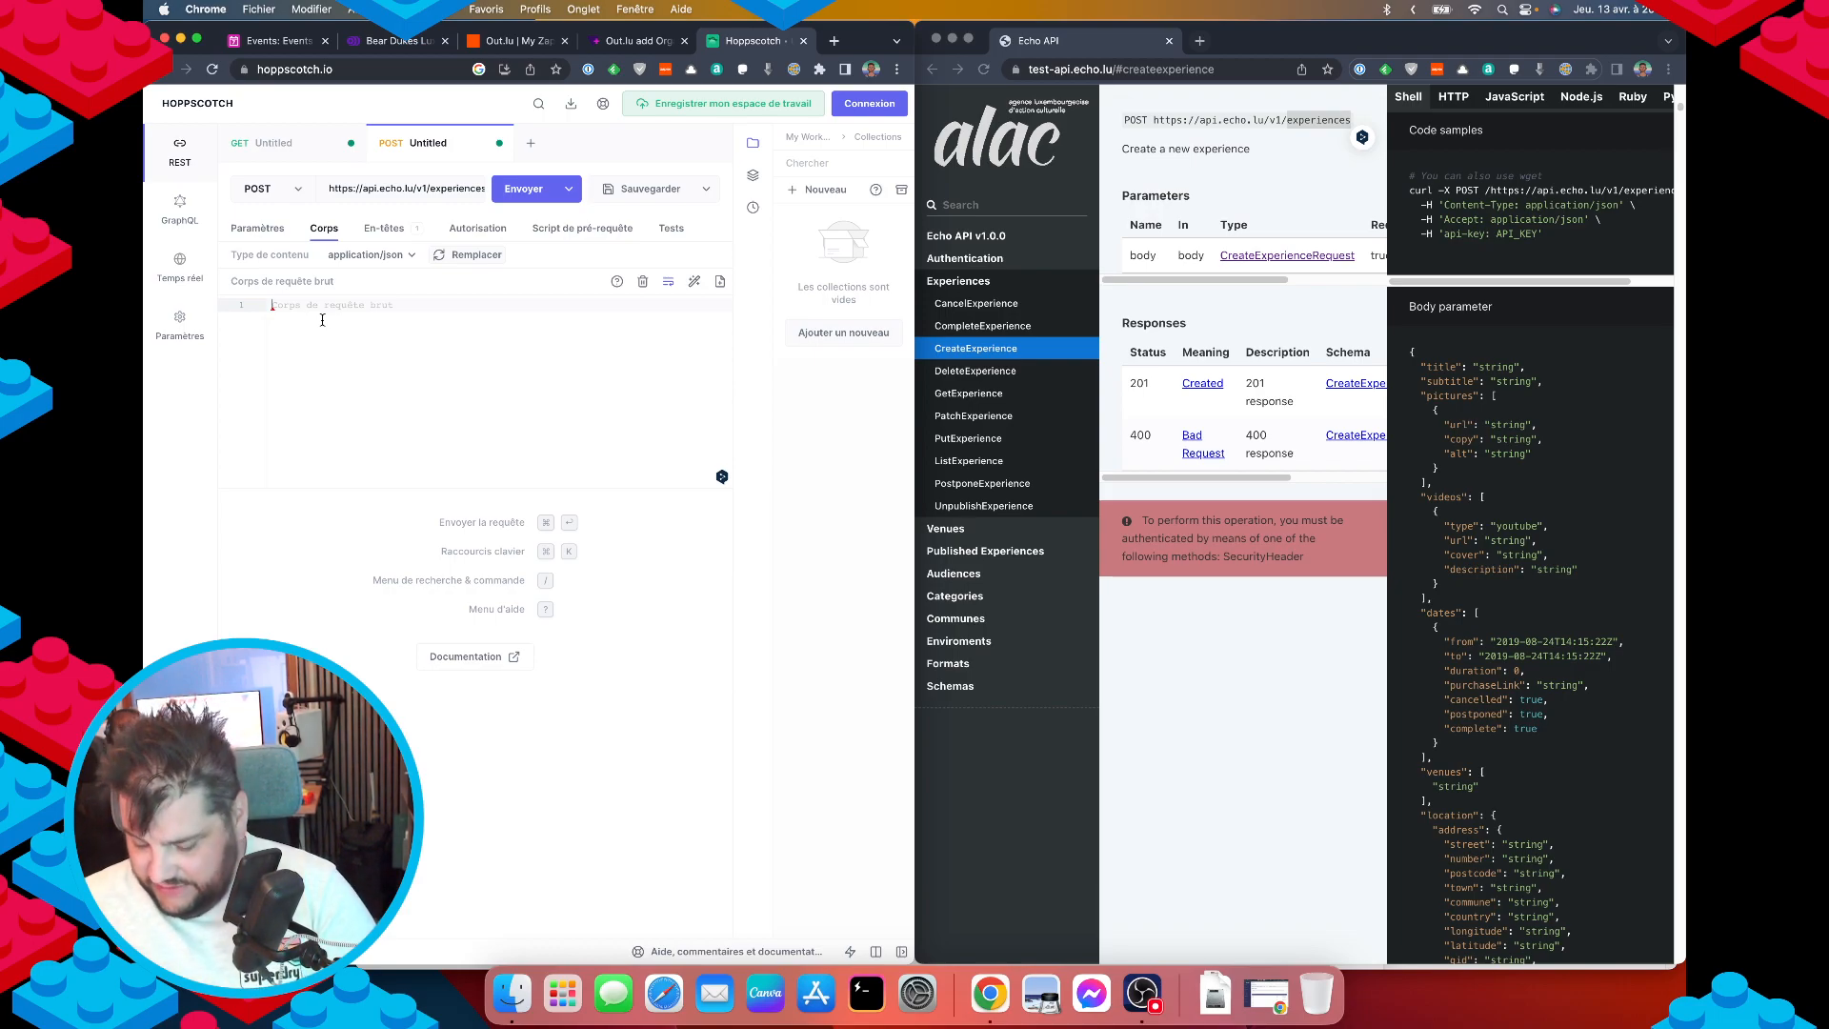
text({)
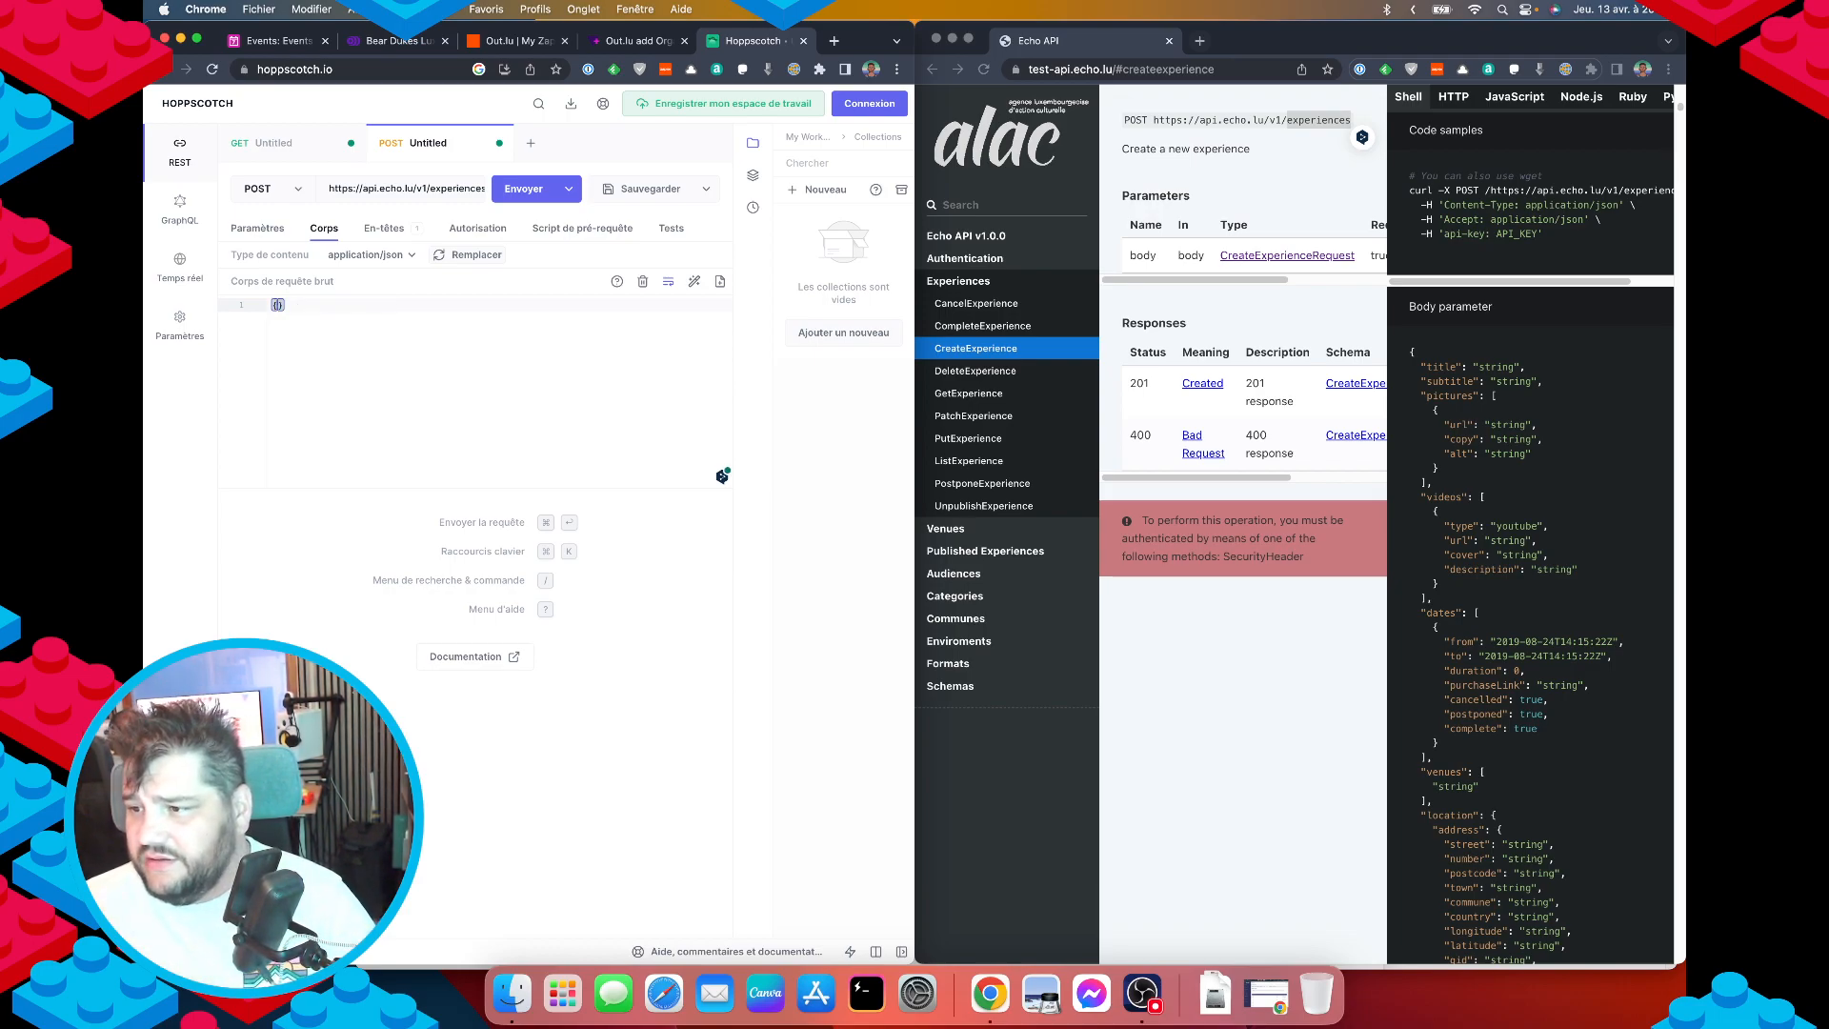
key(Return)
text("ti)
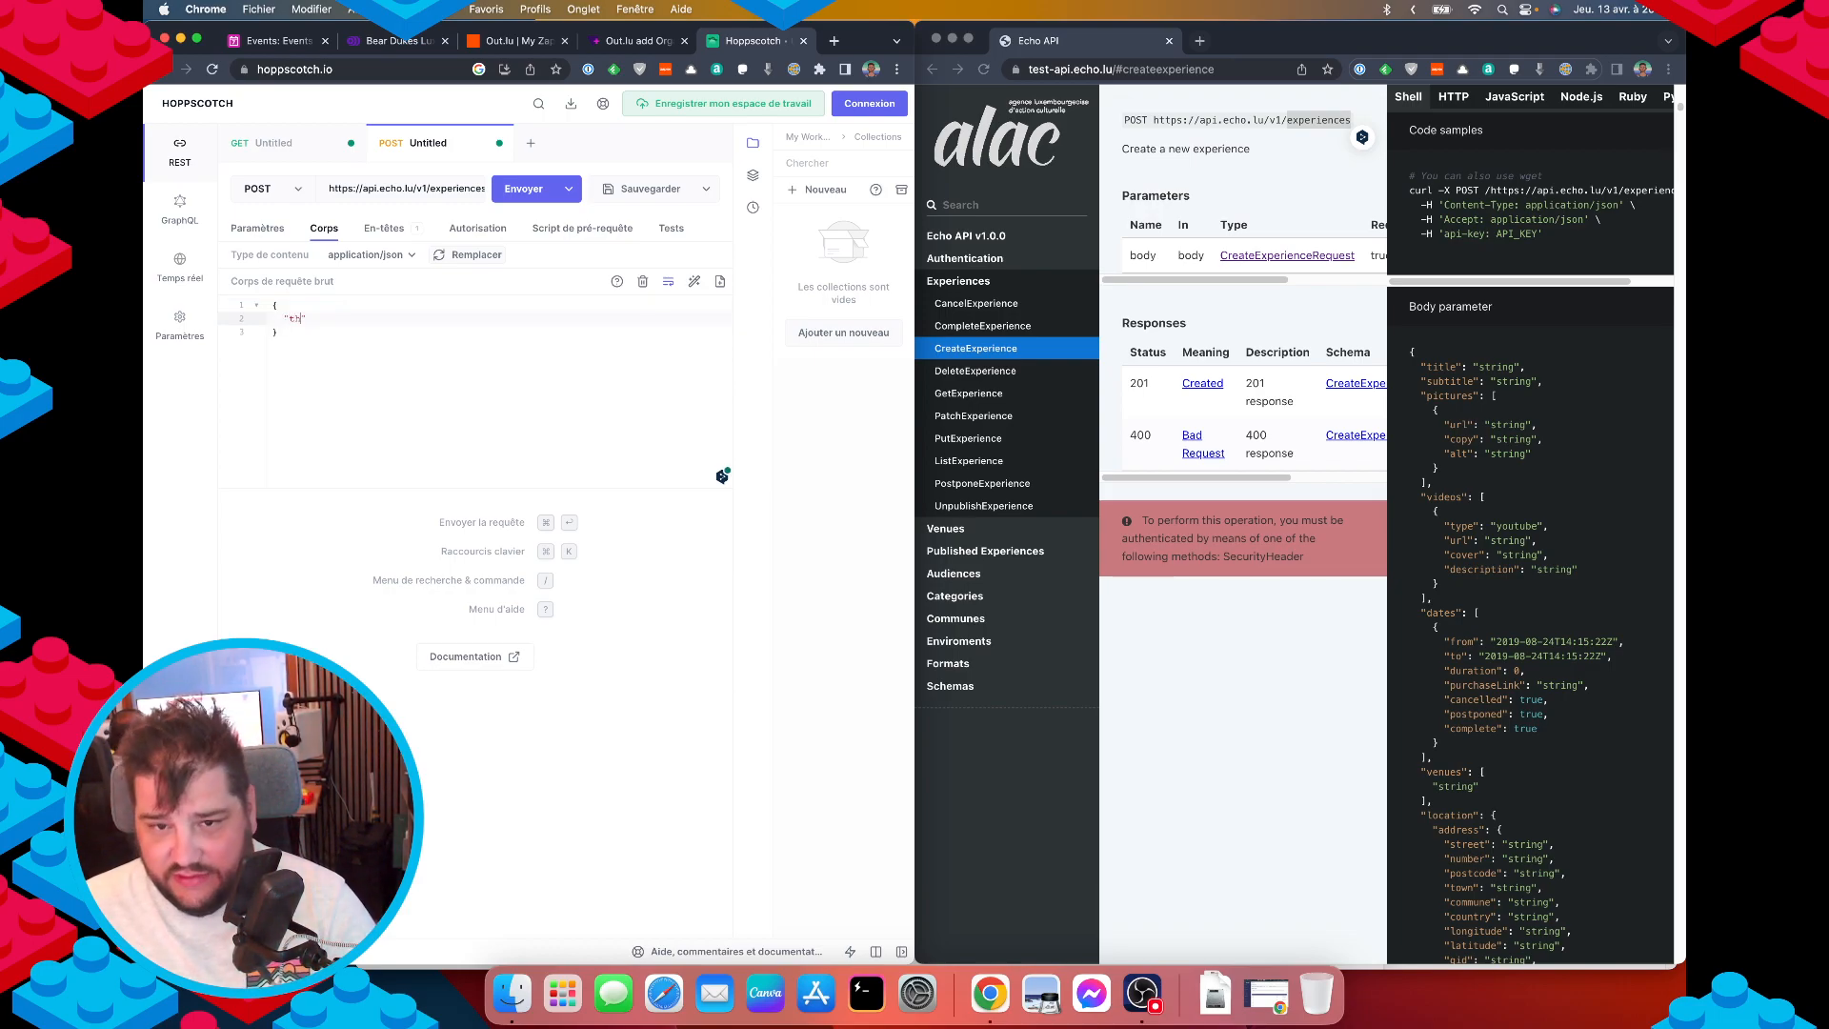
key(BackSpace)
key(BackSpace)
text(itle)
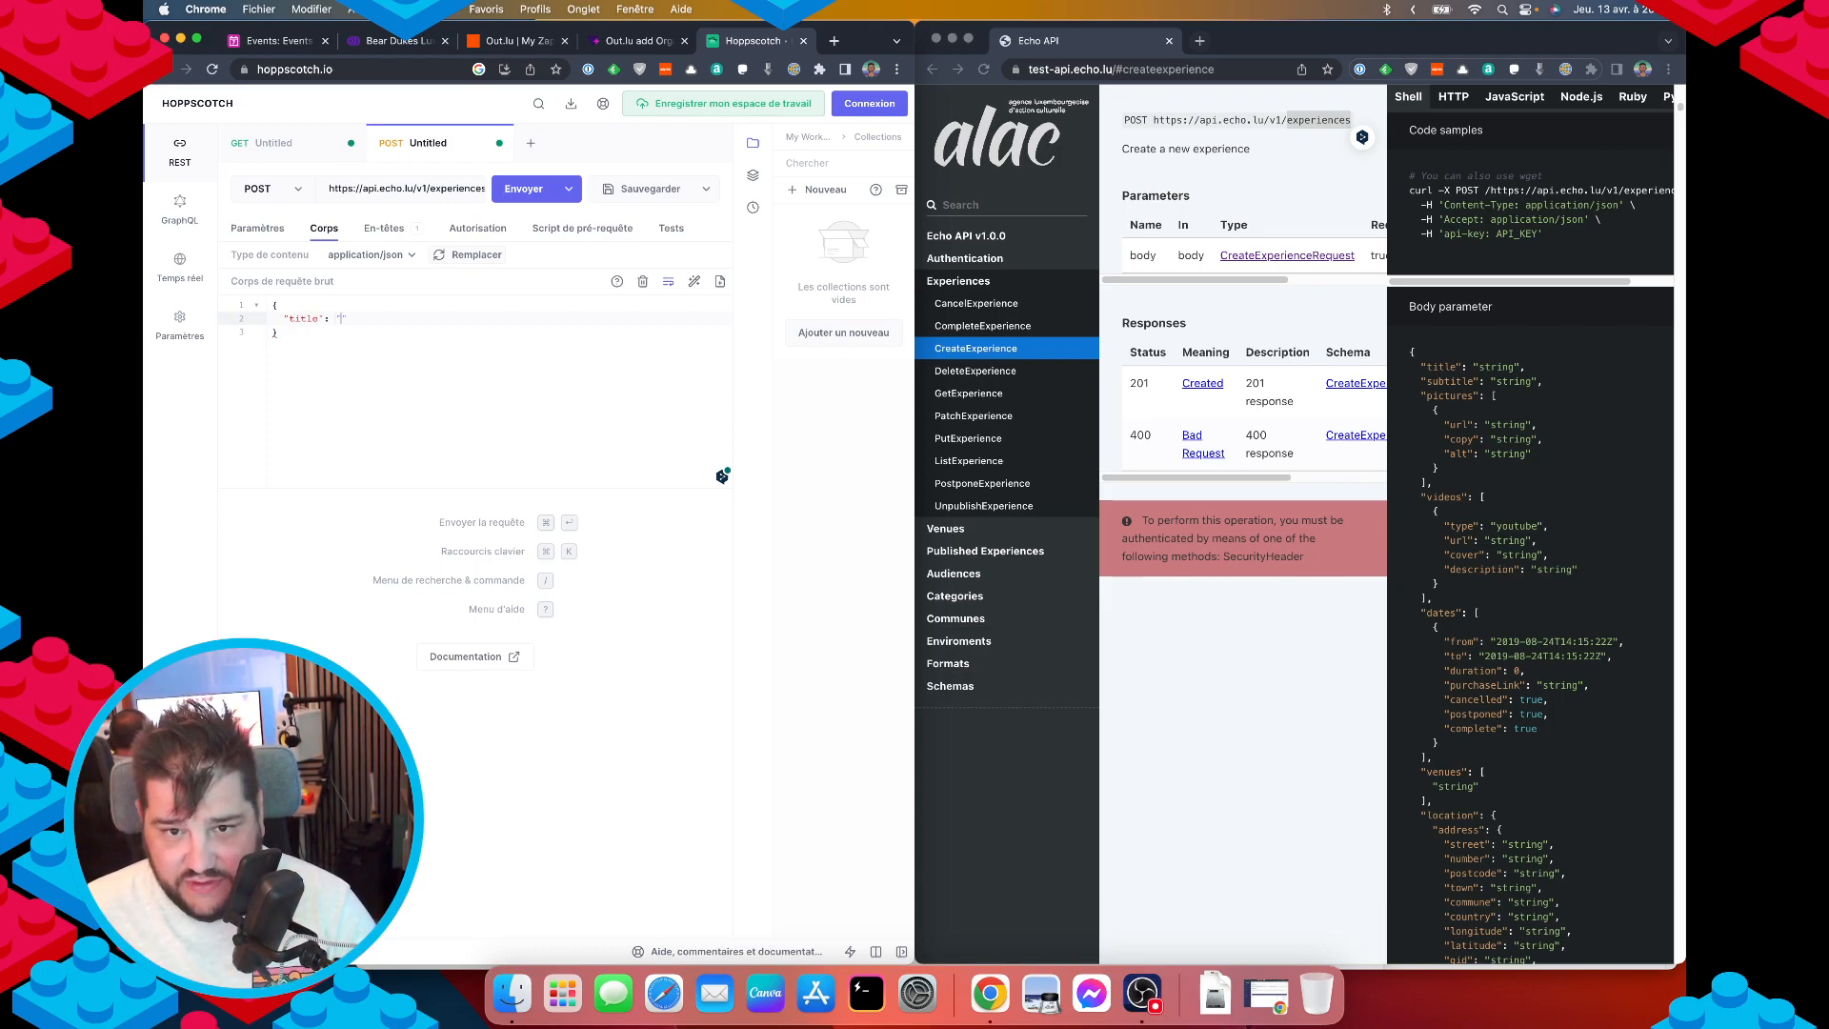
text(": "test")
Add a "pictures" key on a new line after the title entry.
key(Return)
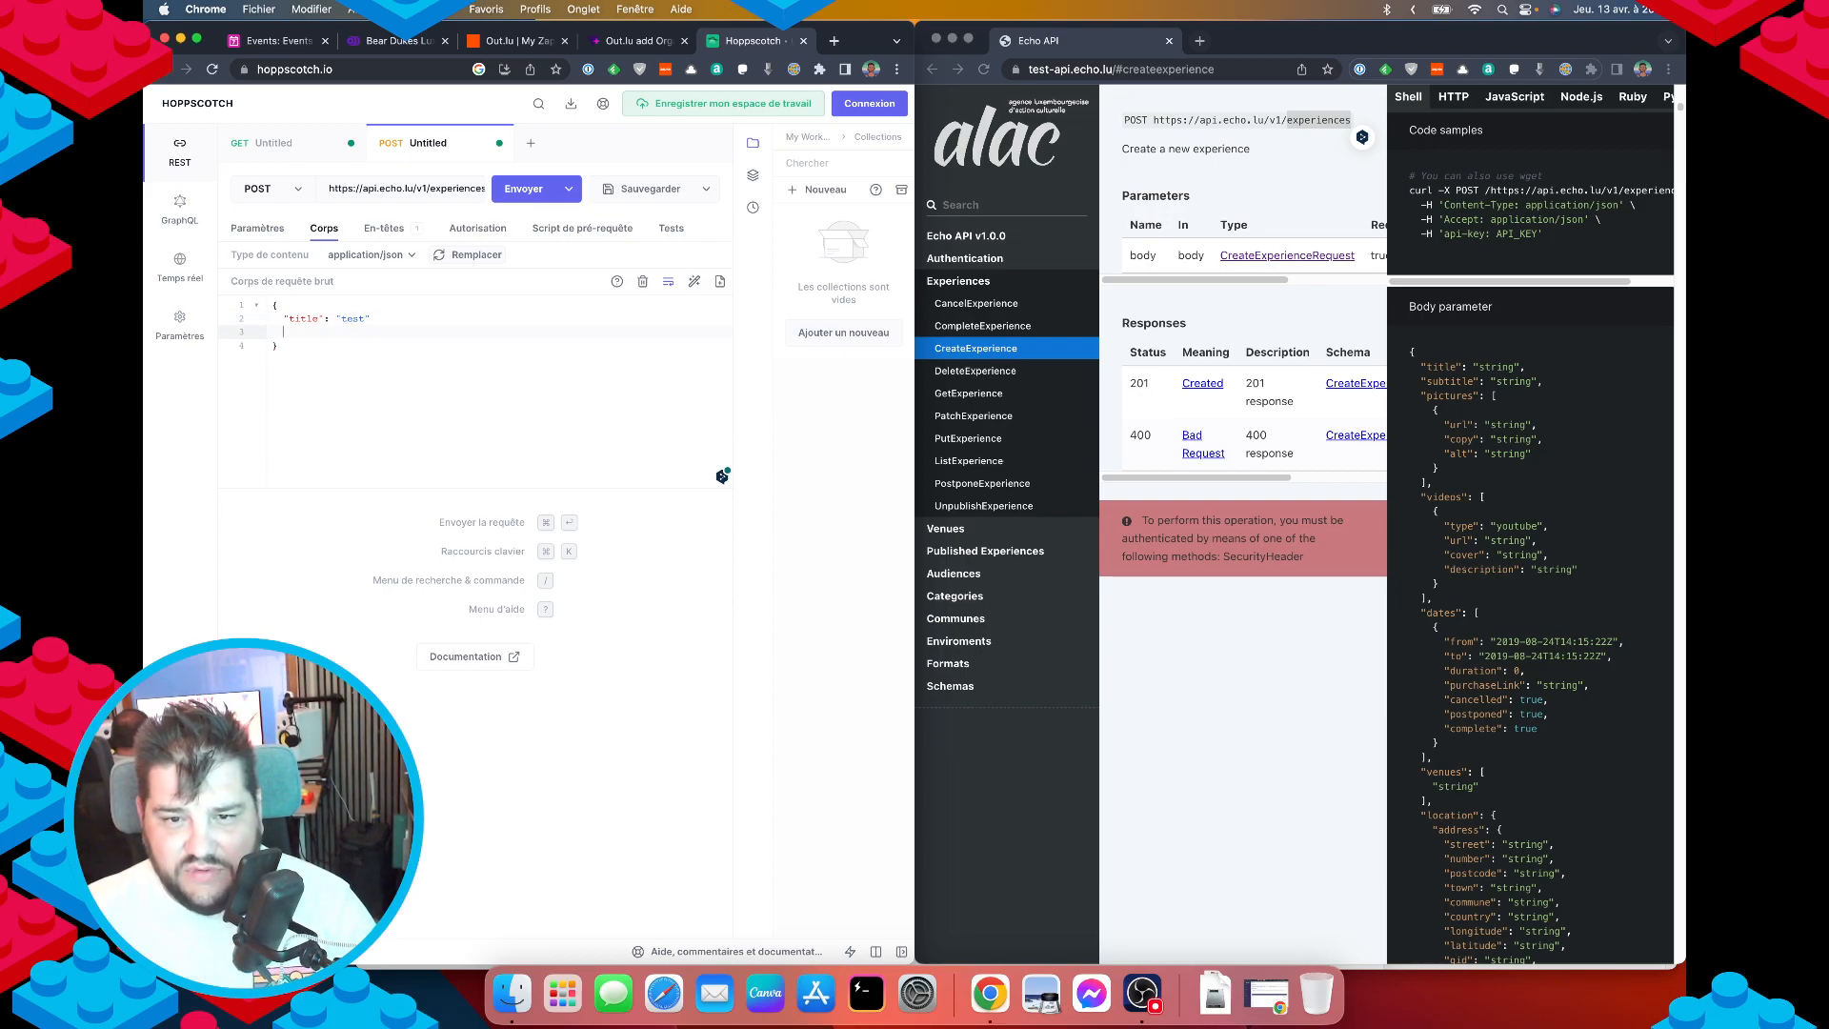
key(BackSpace)
text(,)
key(Return)
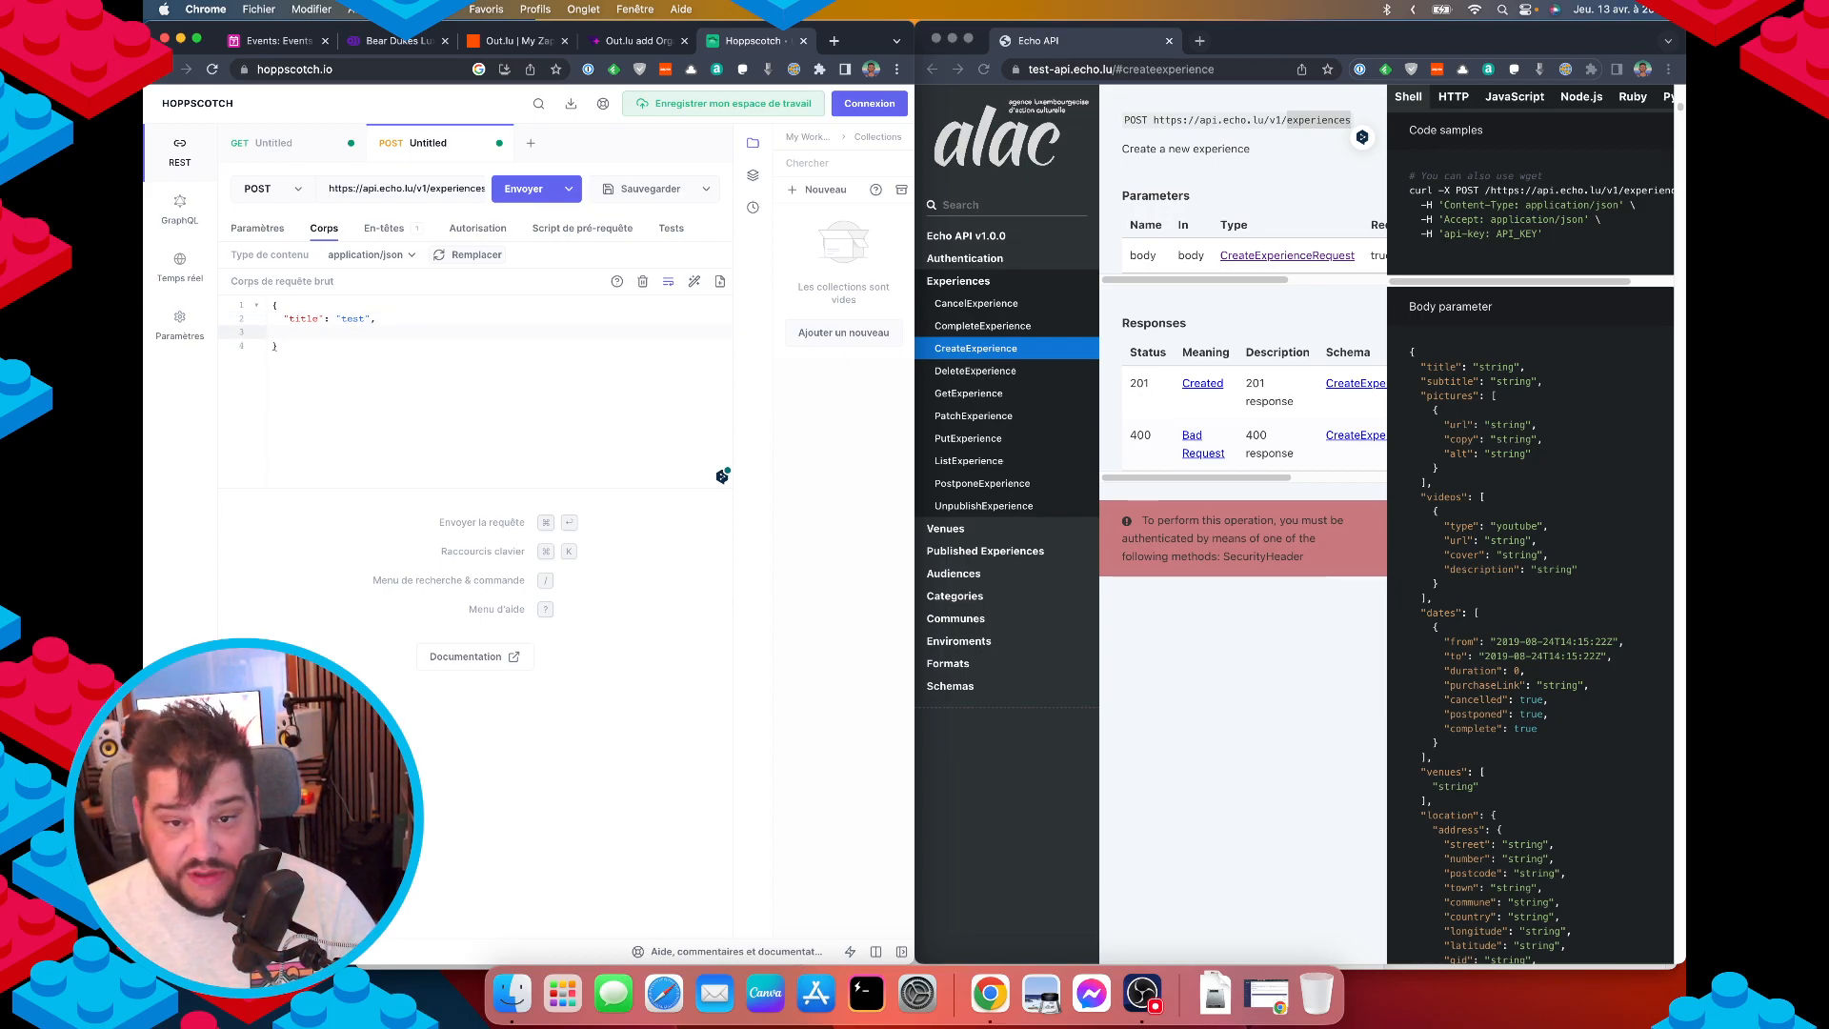
text("pictures)
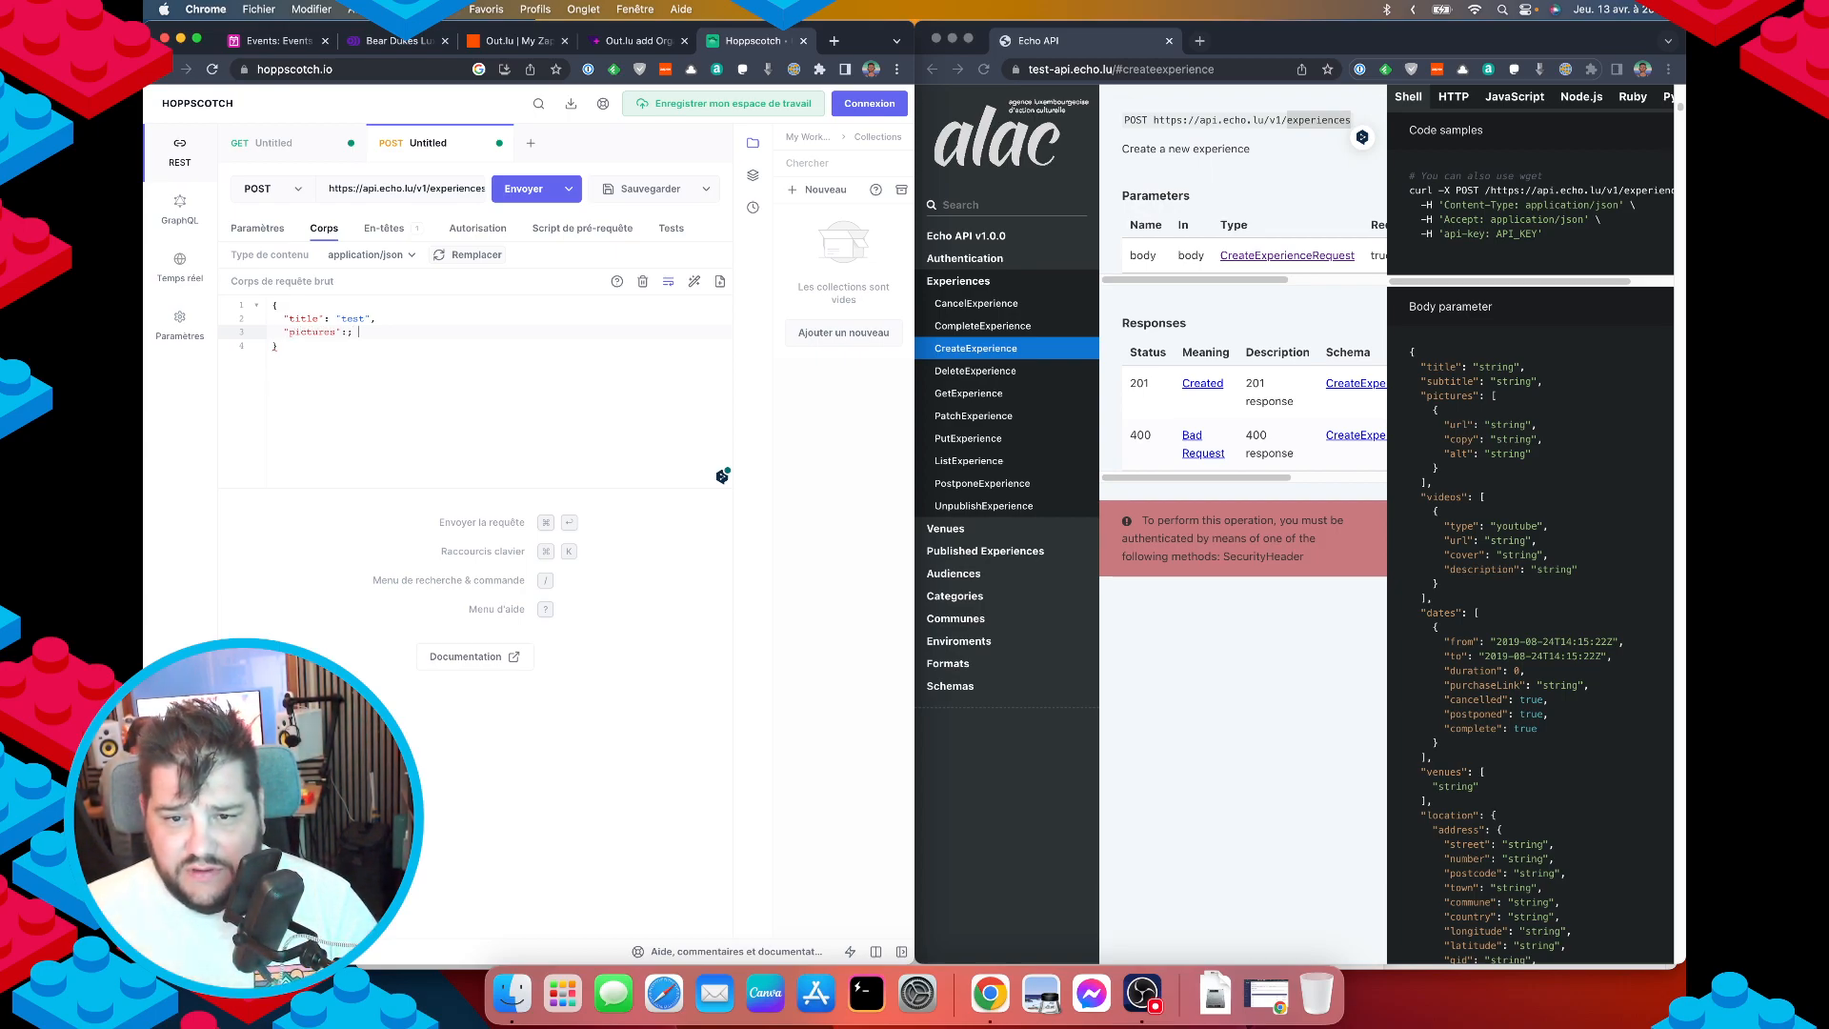
click(285, 41)
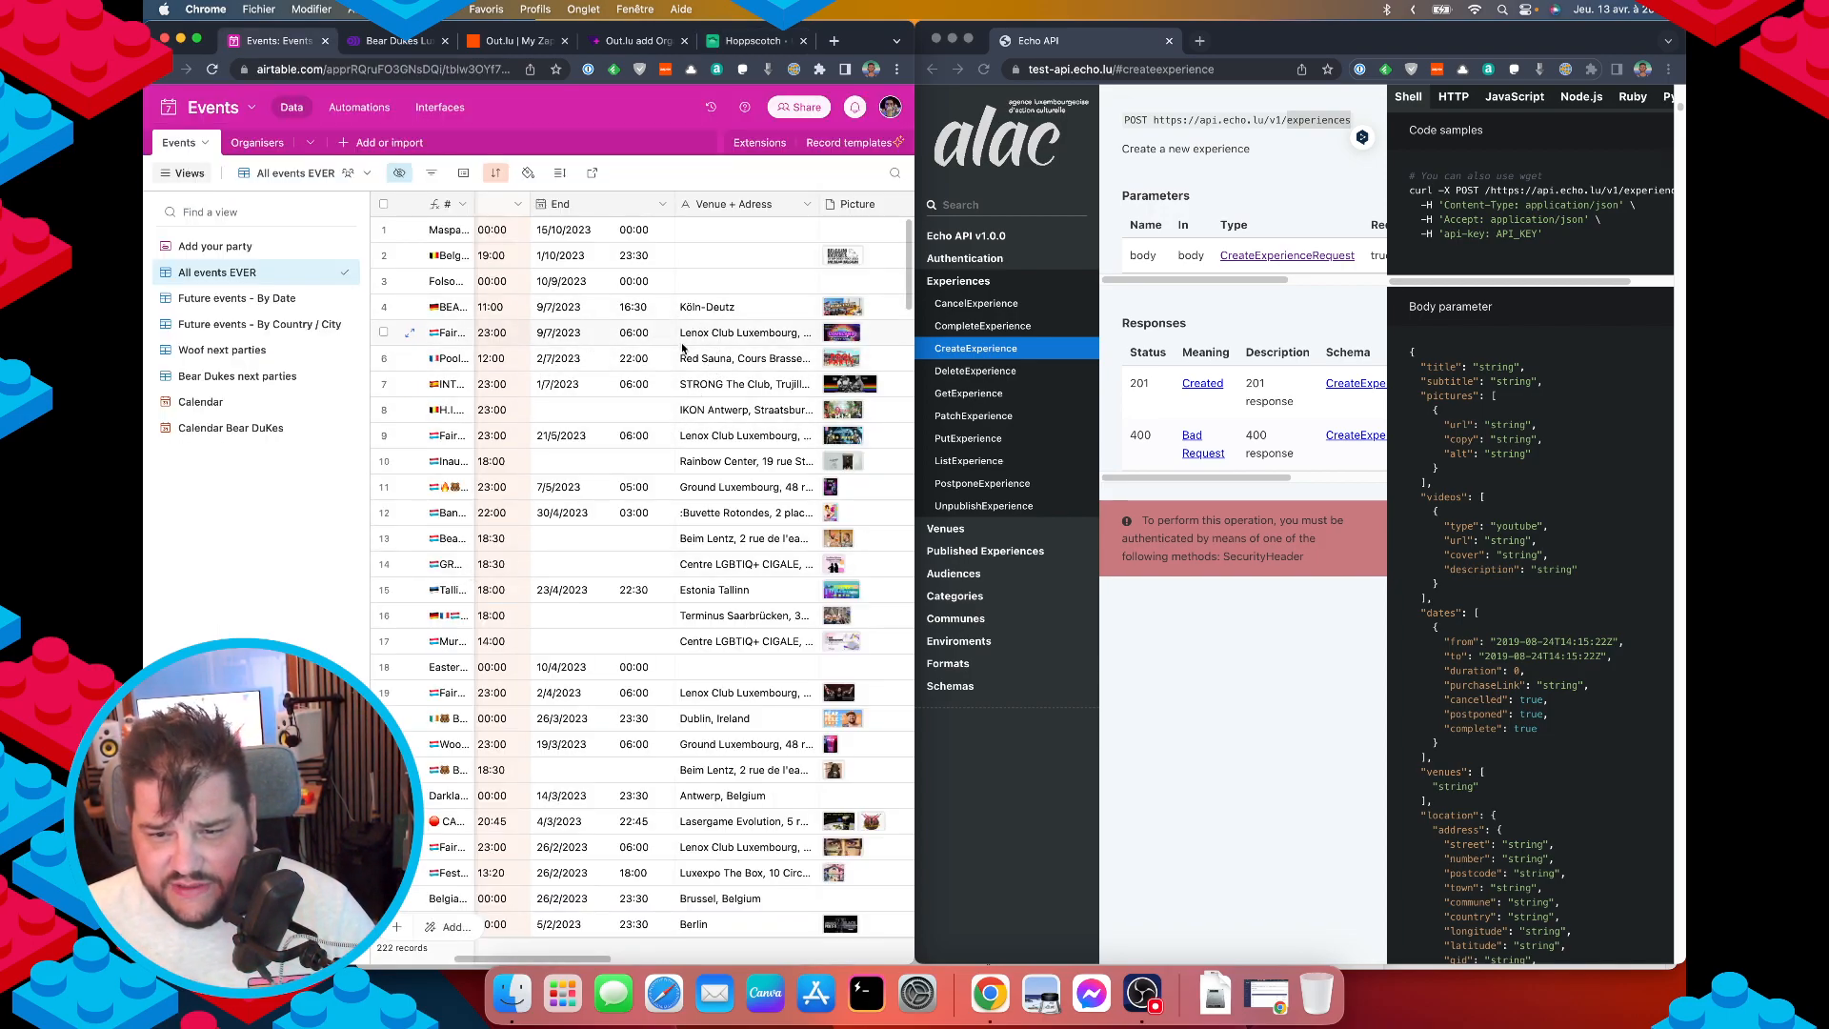
Copy the poster image address from the WOOF, Men-Only Party record's attachment.
click(411, 491)
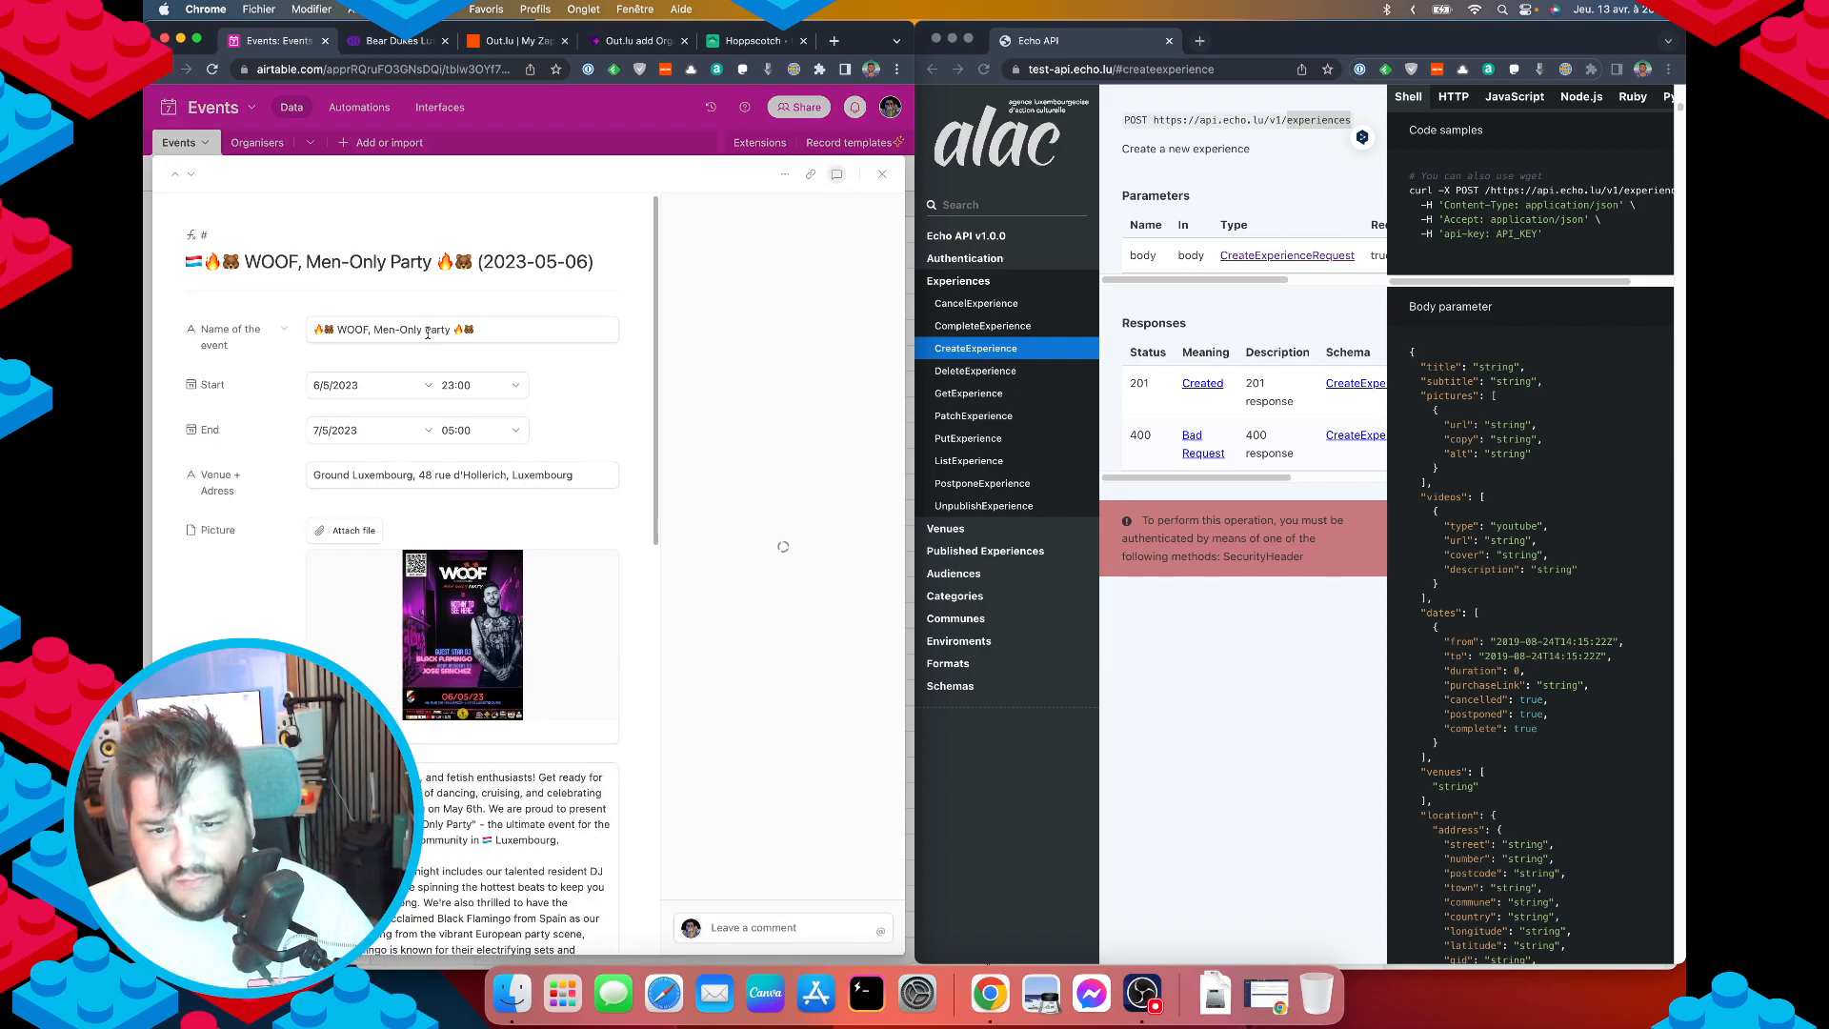
click(753, 40)
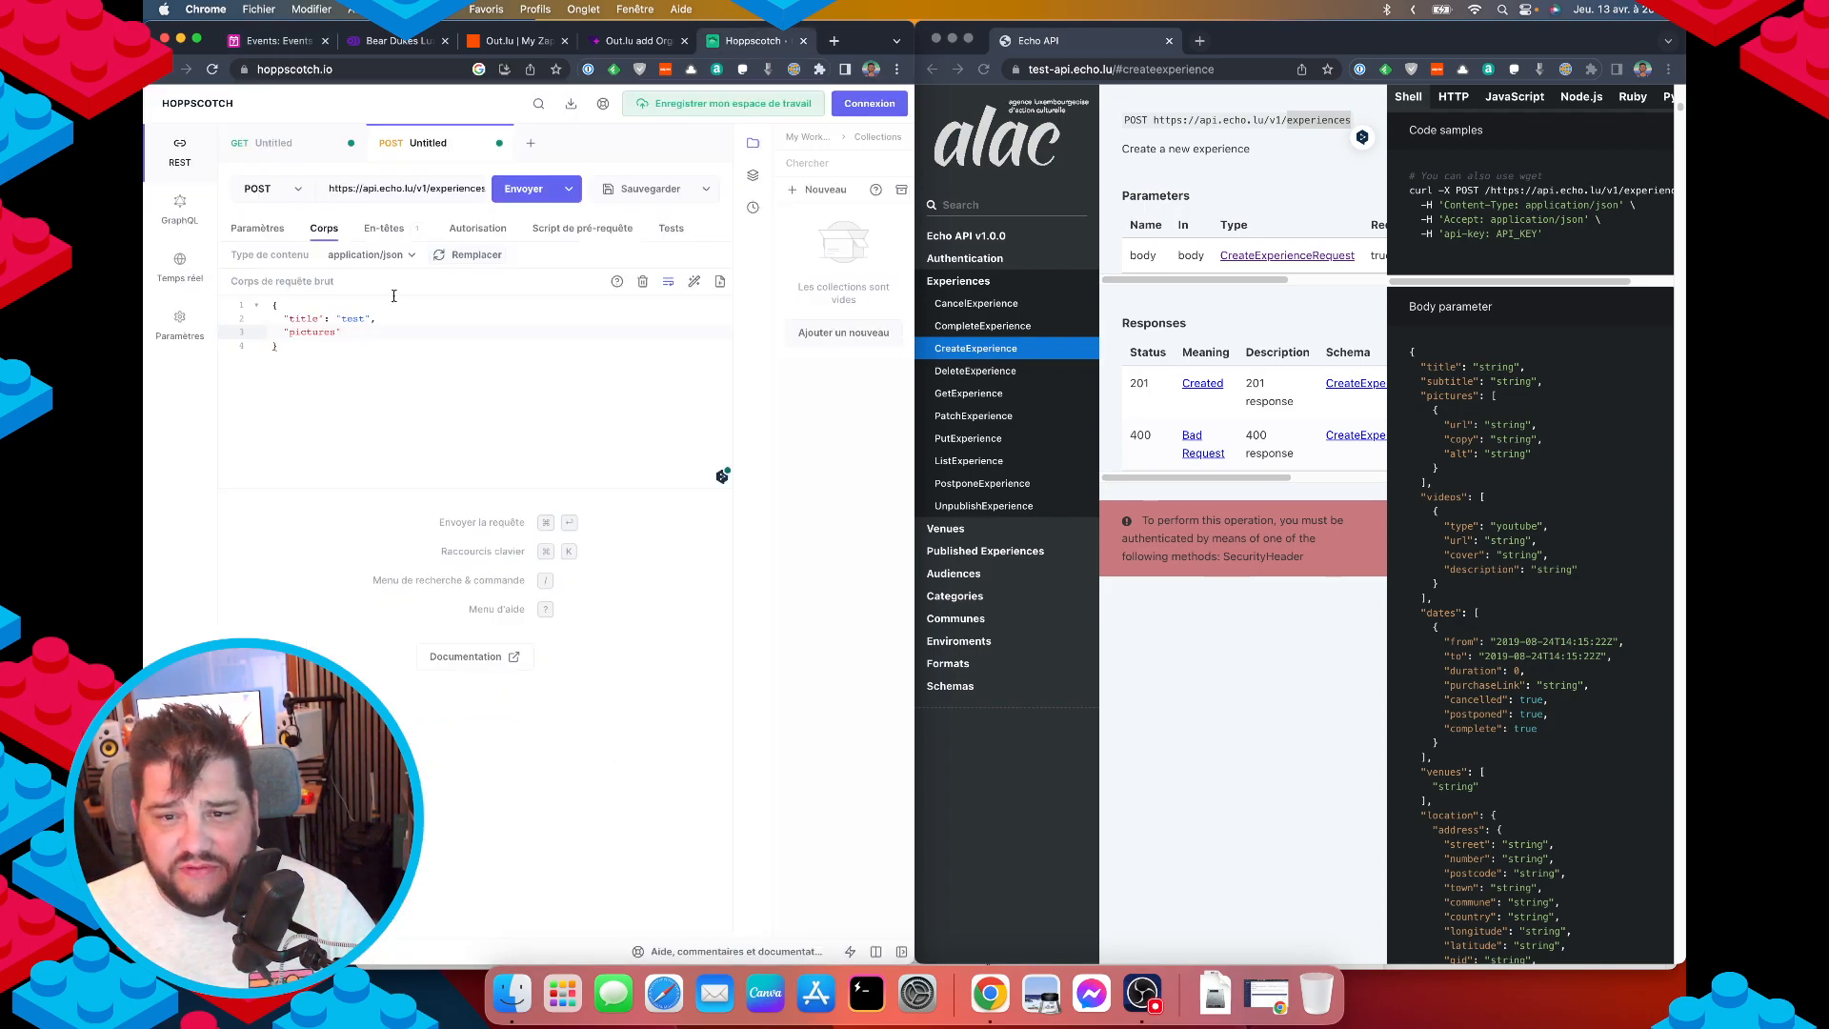
click(285, 41)
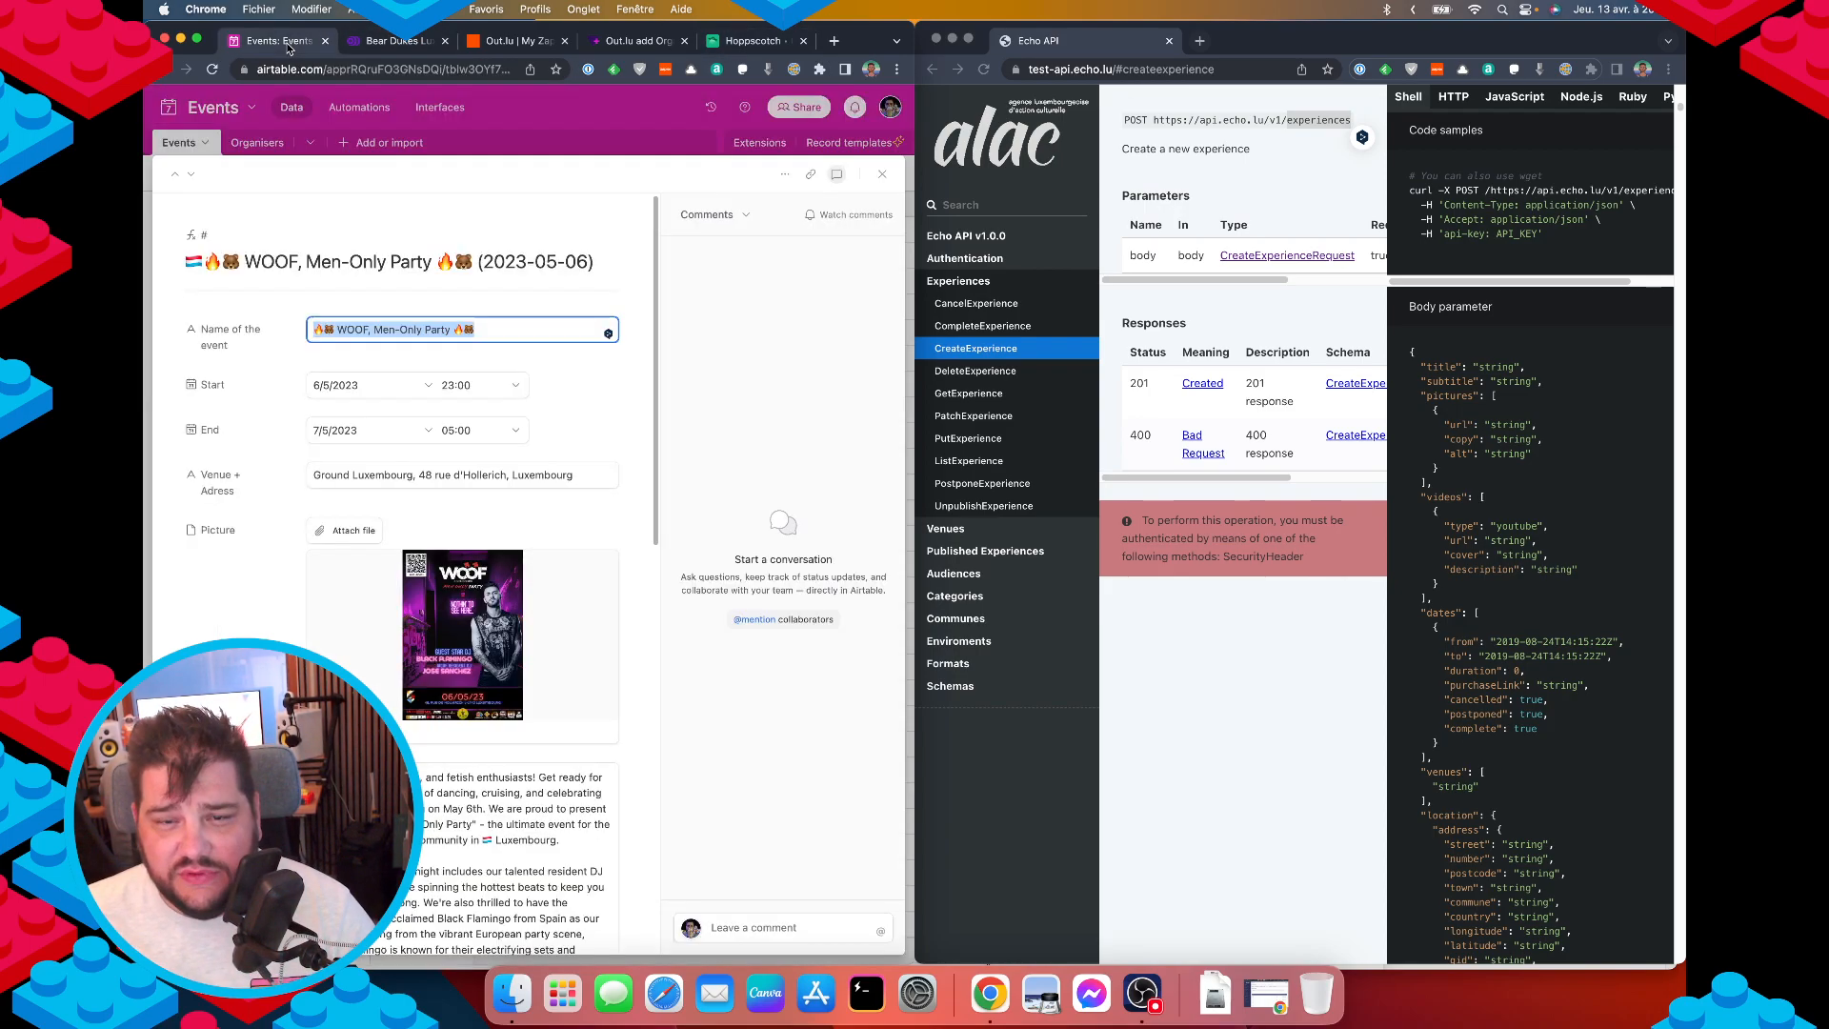
scroll(409, 430, down, 1)
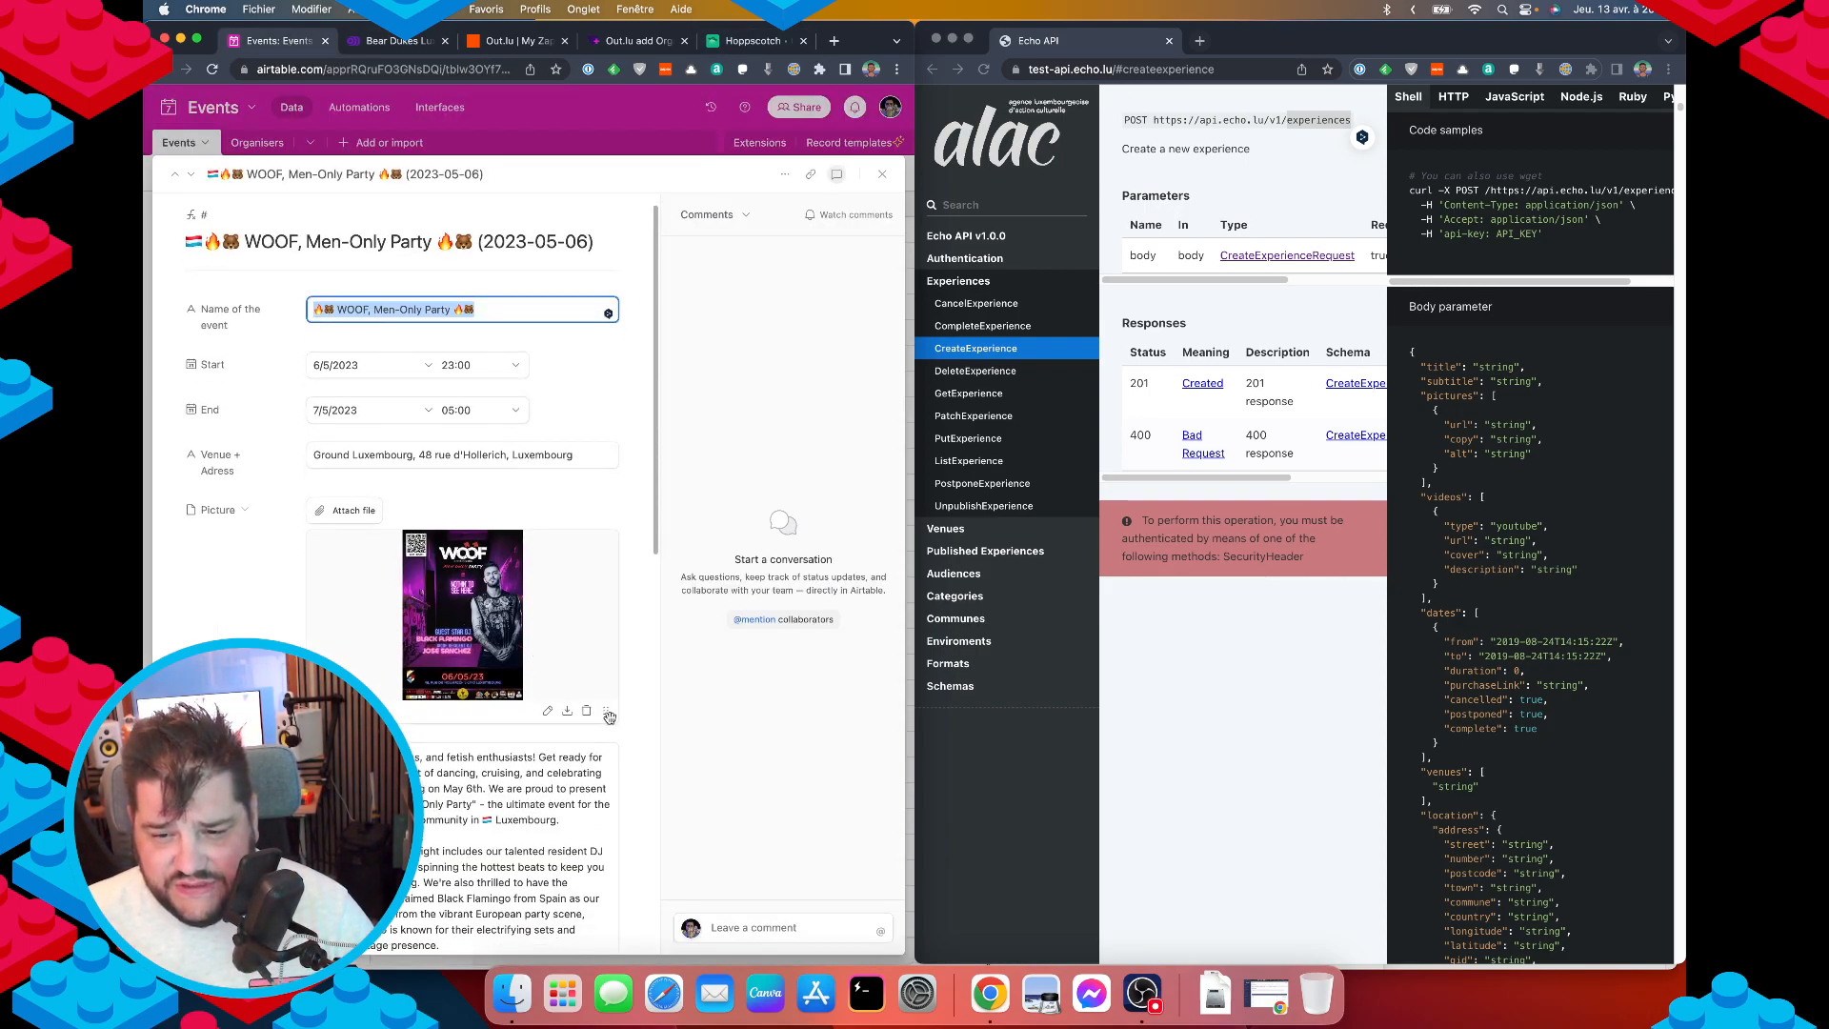
click(569, 648)
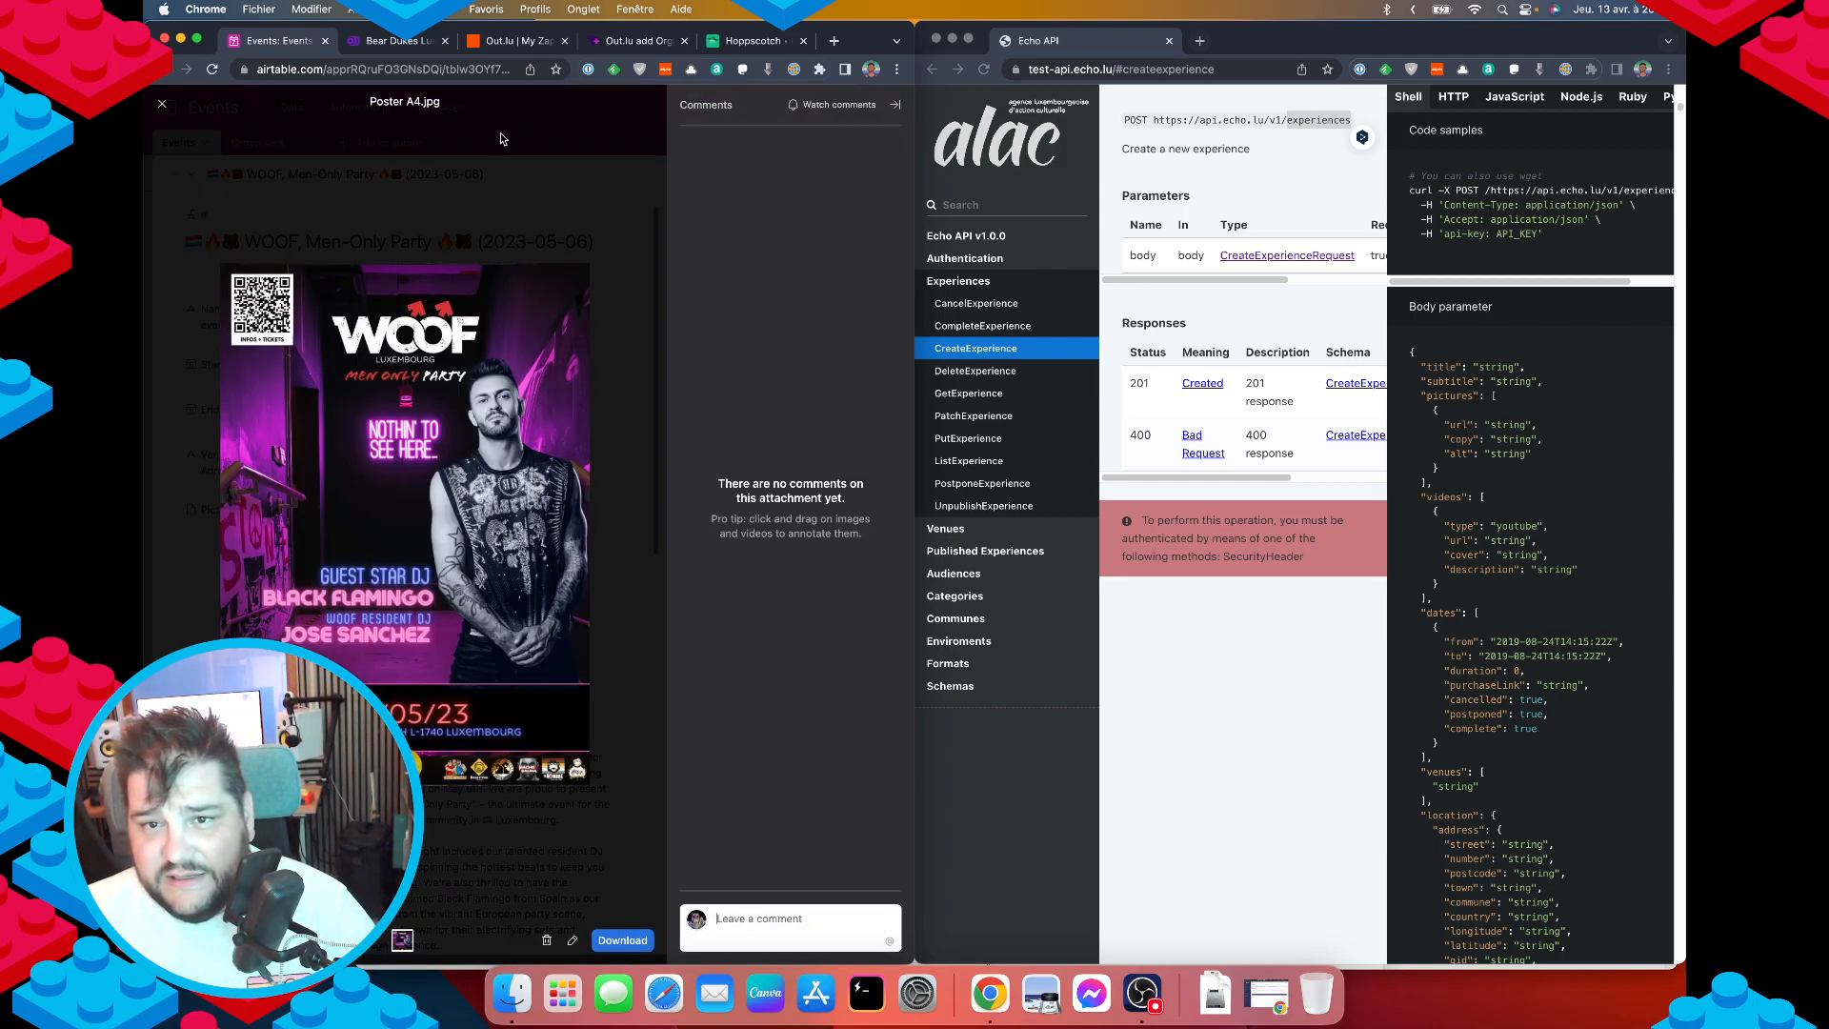
right_click(368, 323)
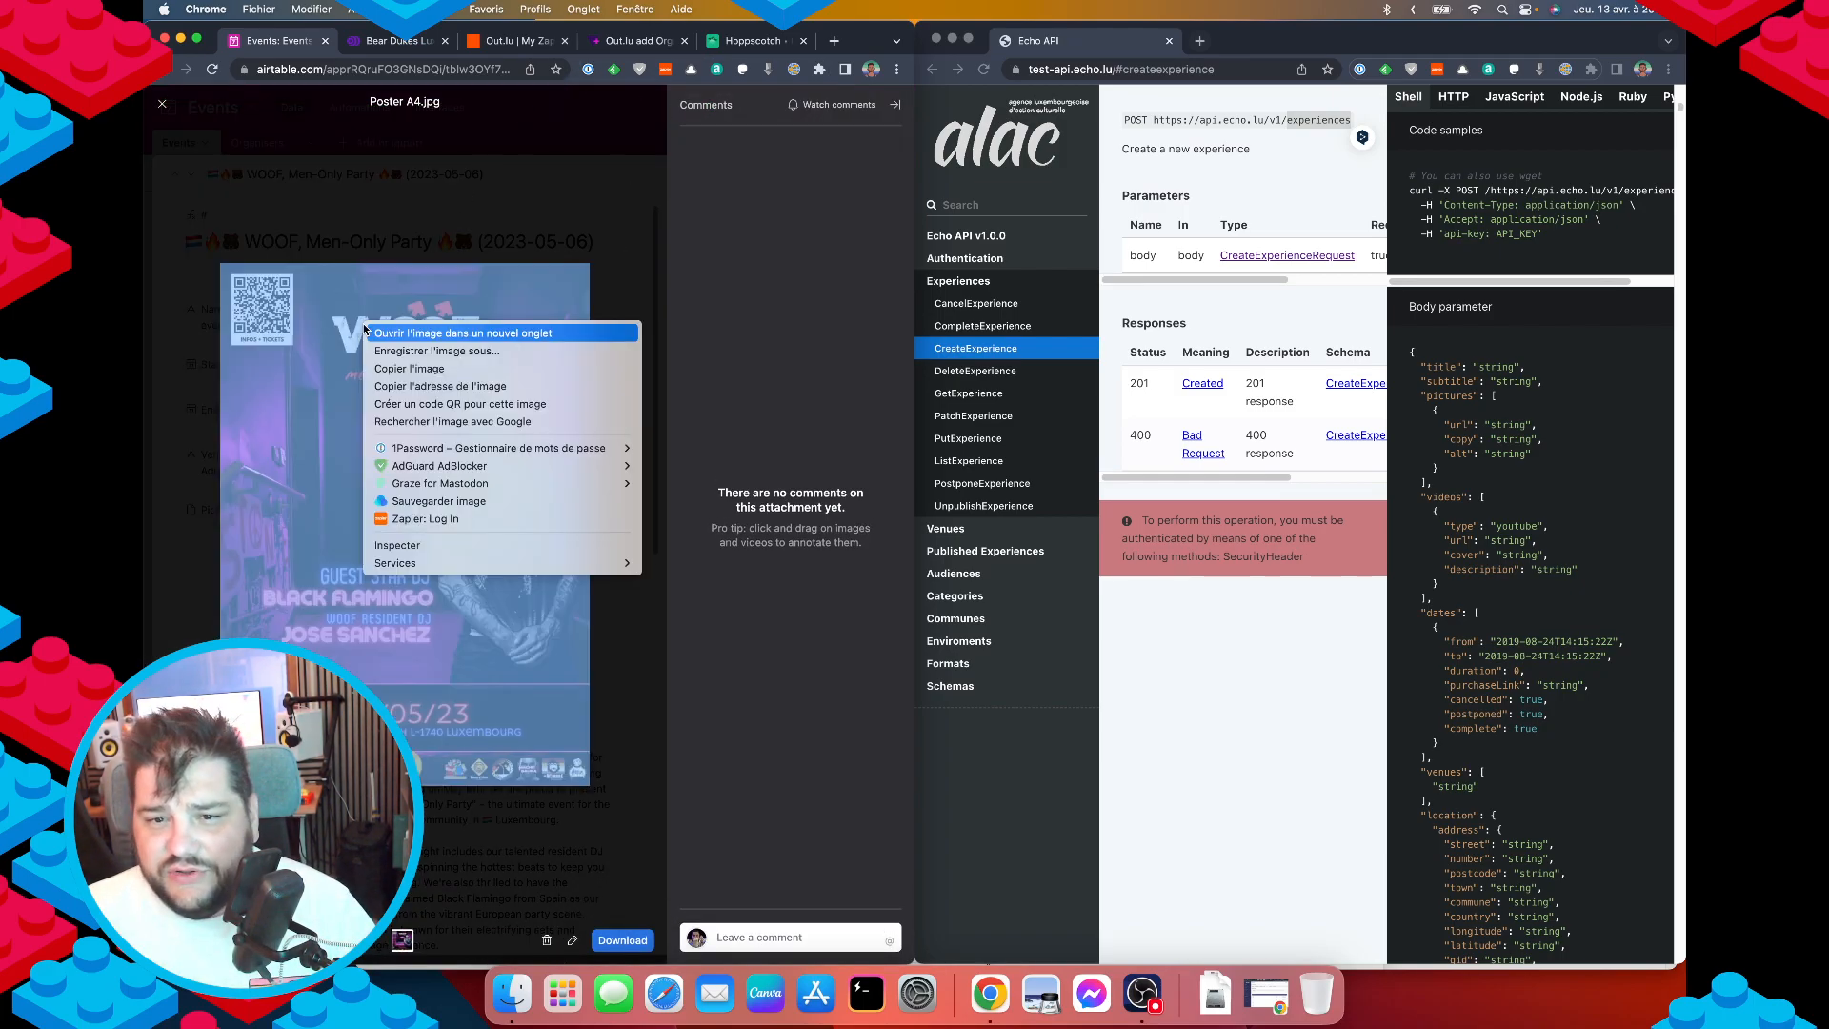
click(450, 387)
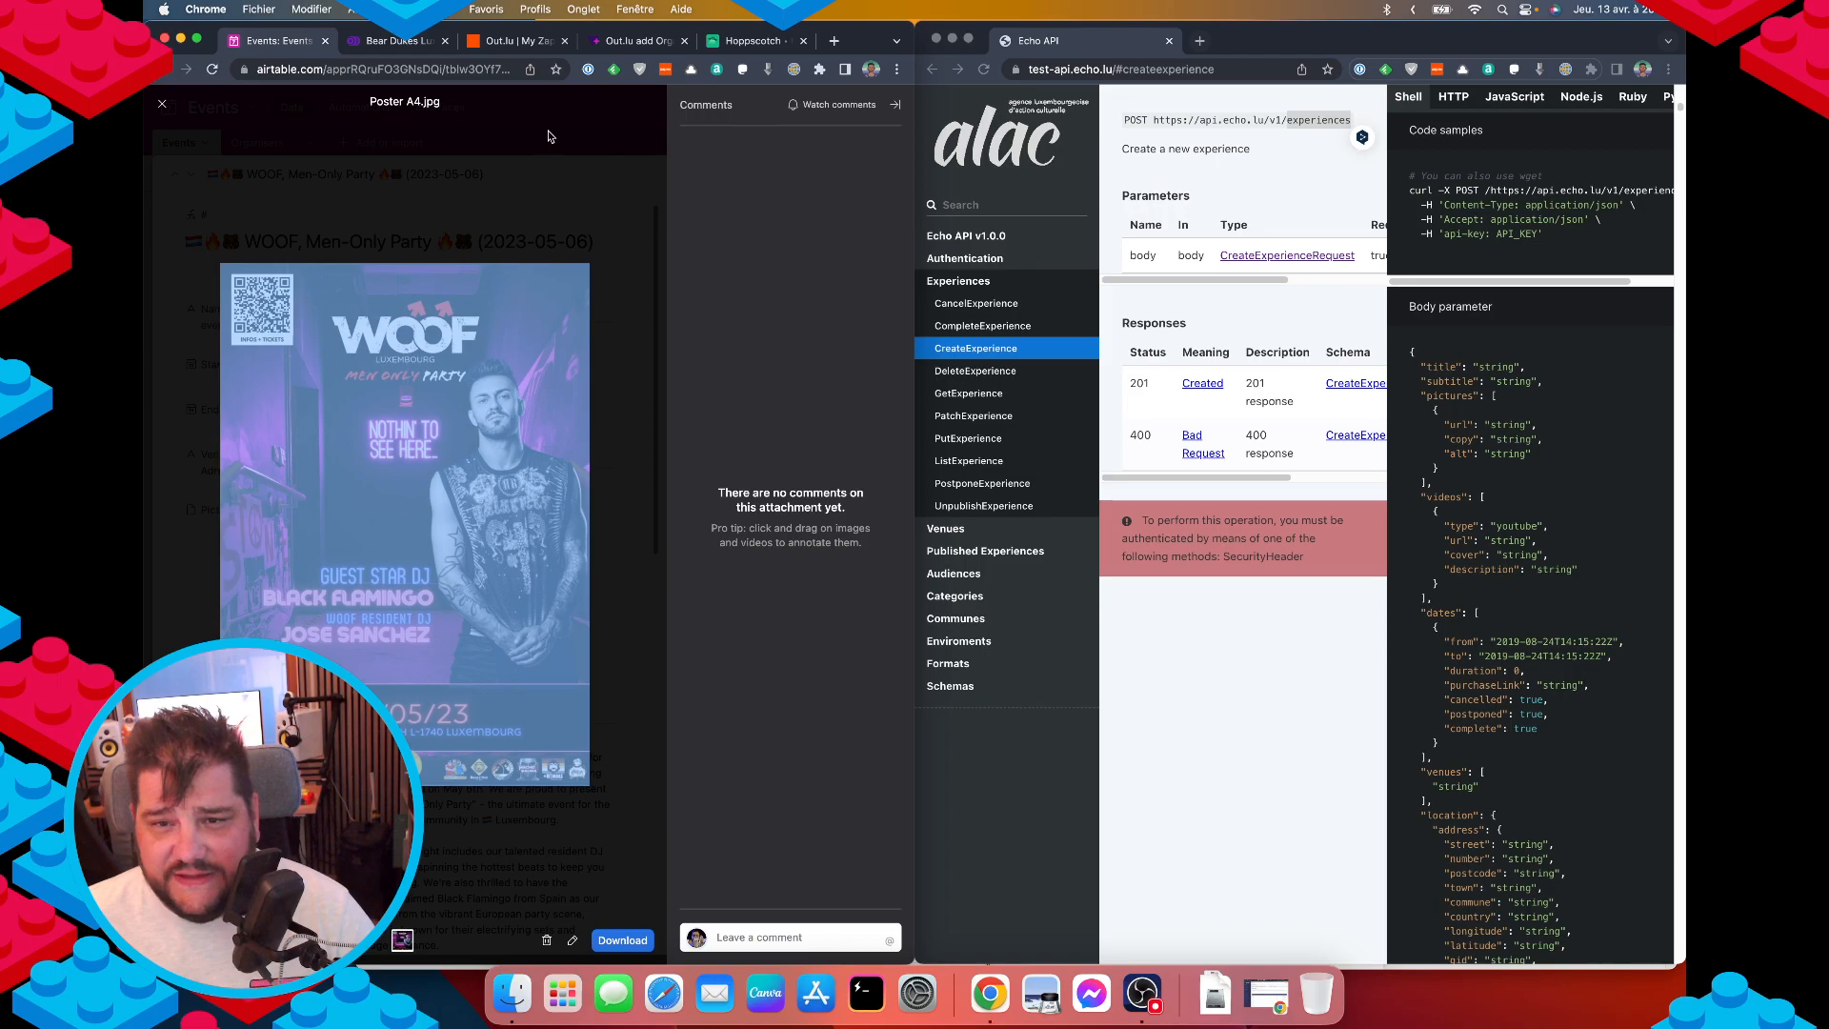
right_click(458, 390)
click(553, 453)
click(575, 134)
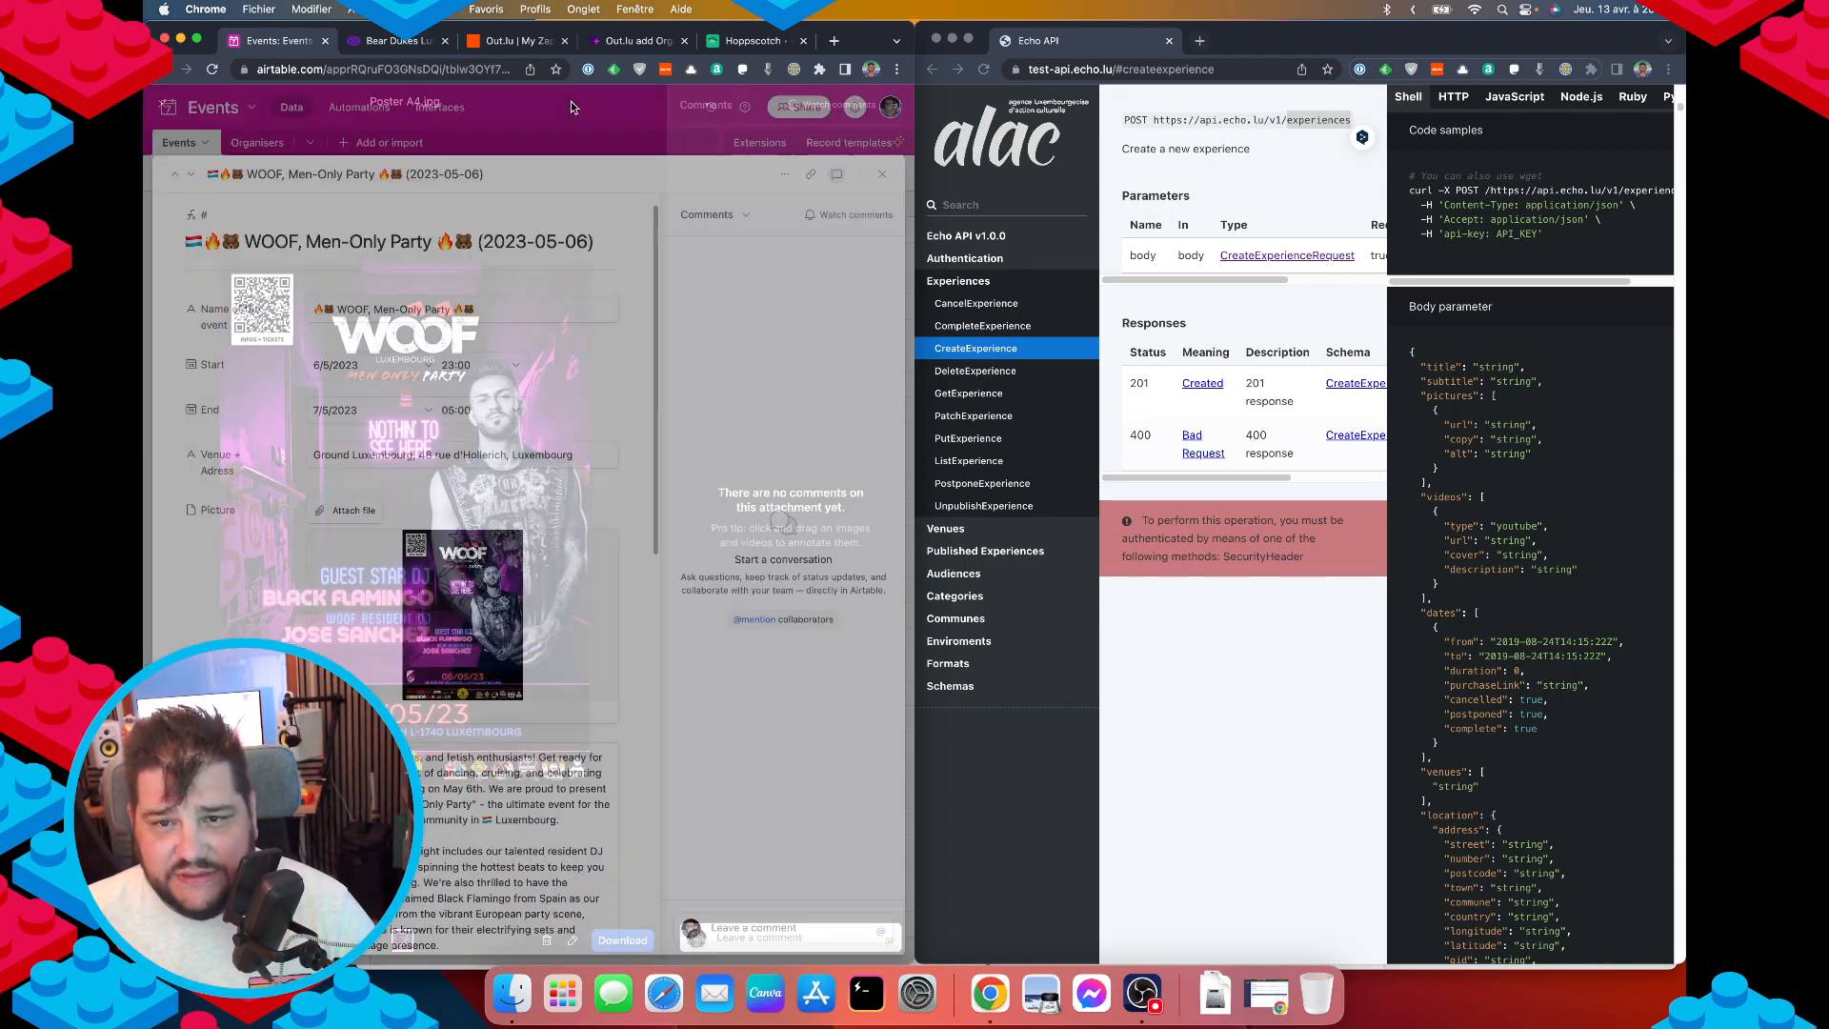
click(575, 134)
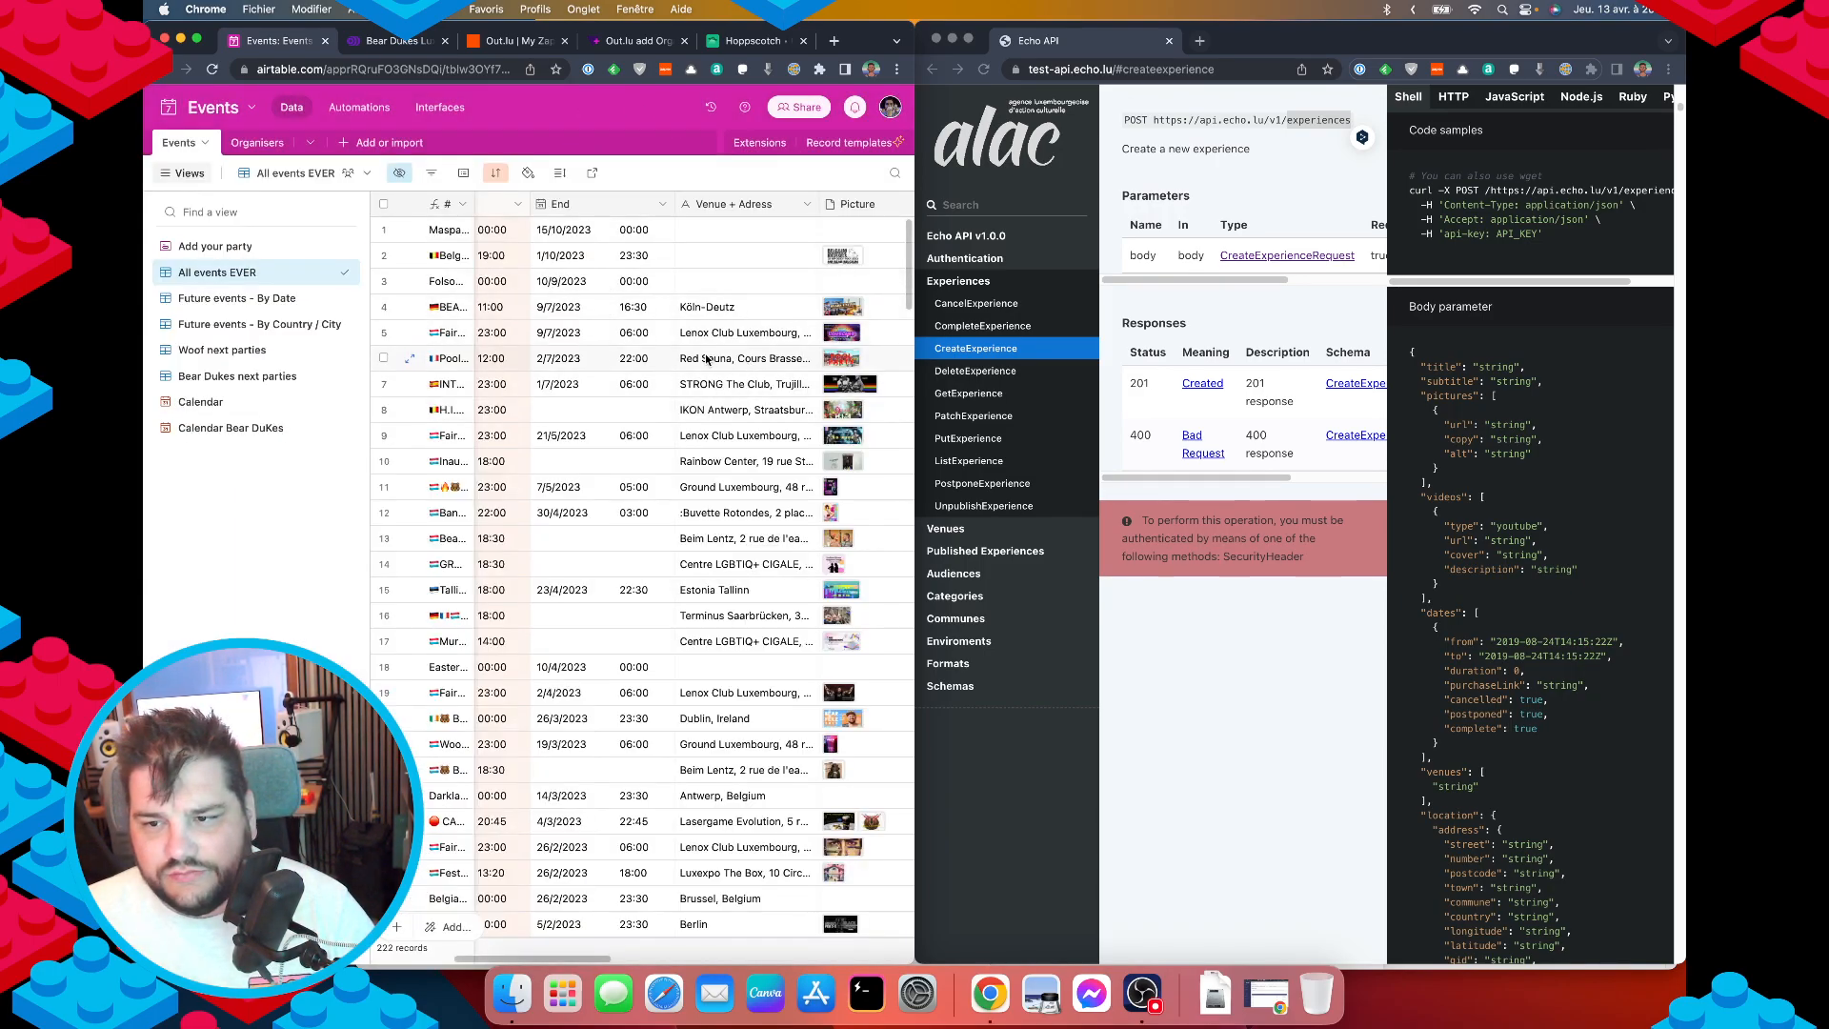
Open a pictures array after the "pictures" key in the JSON body.
click(410, 381)
click(637, 40)
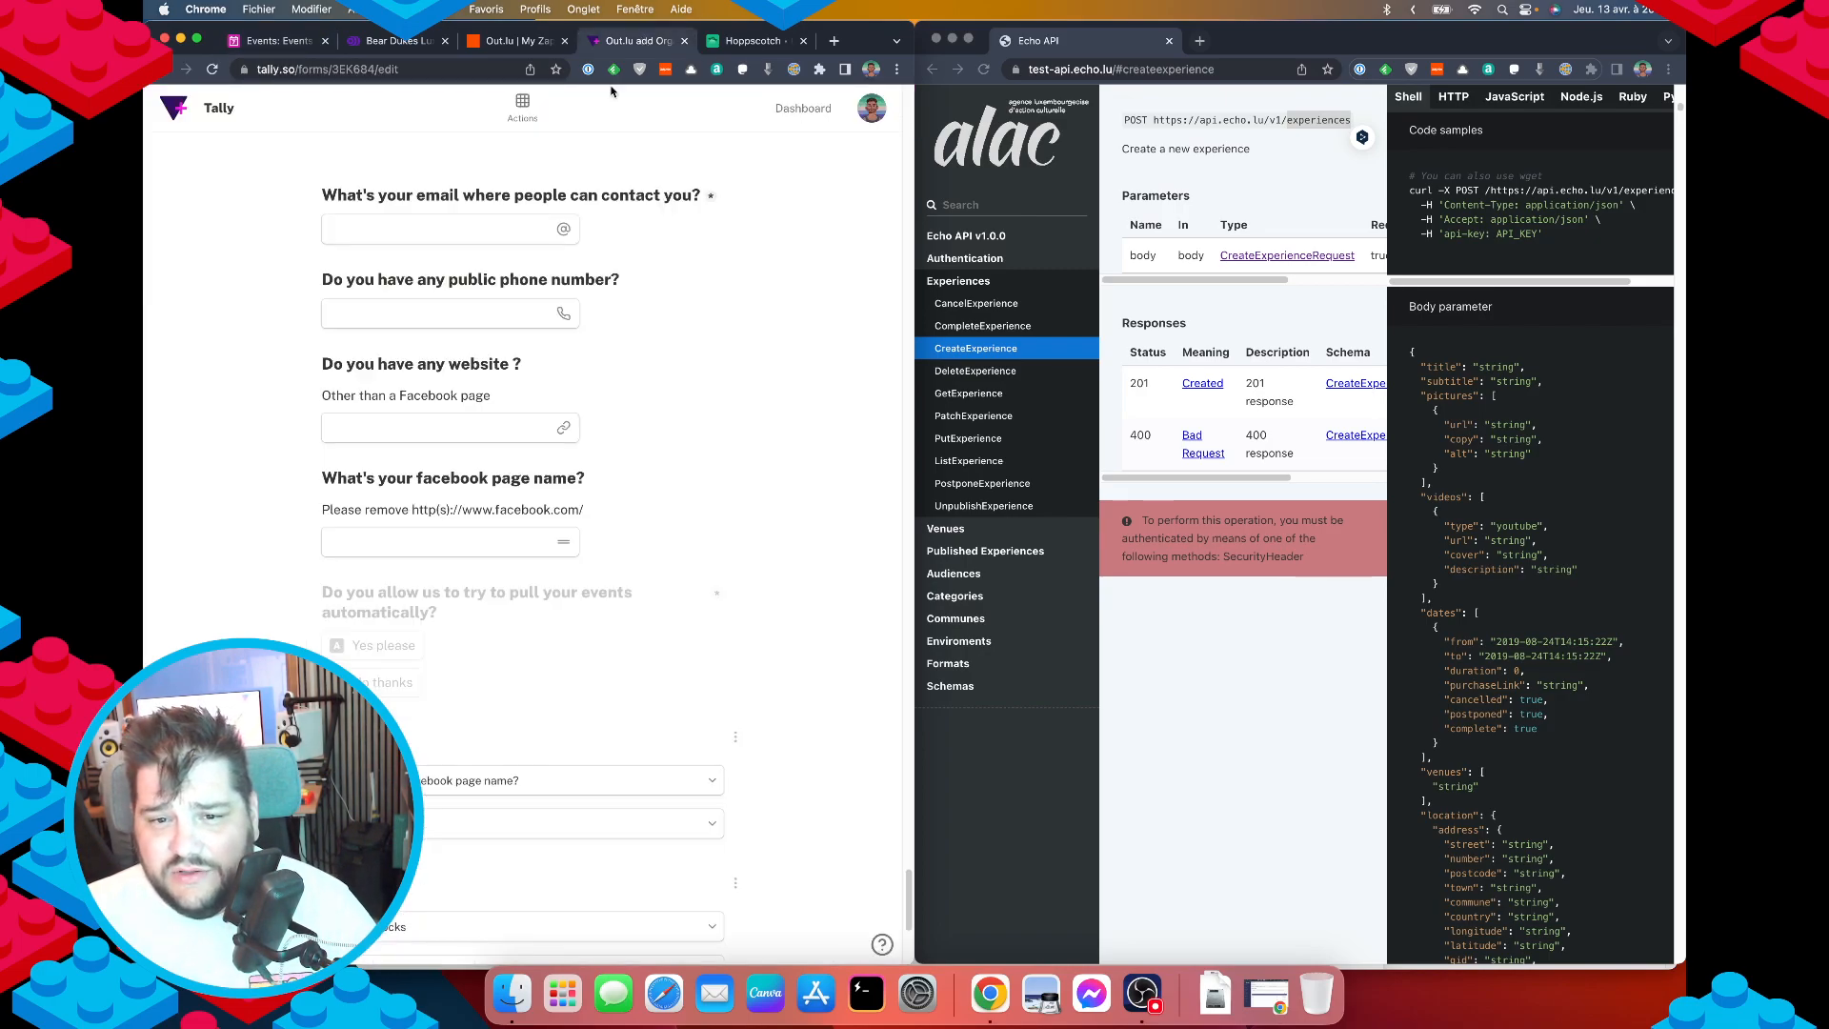
click(753, 40)
click(362, 335)
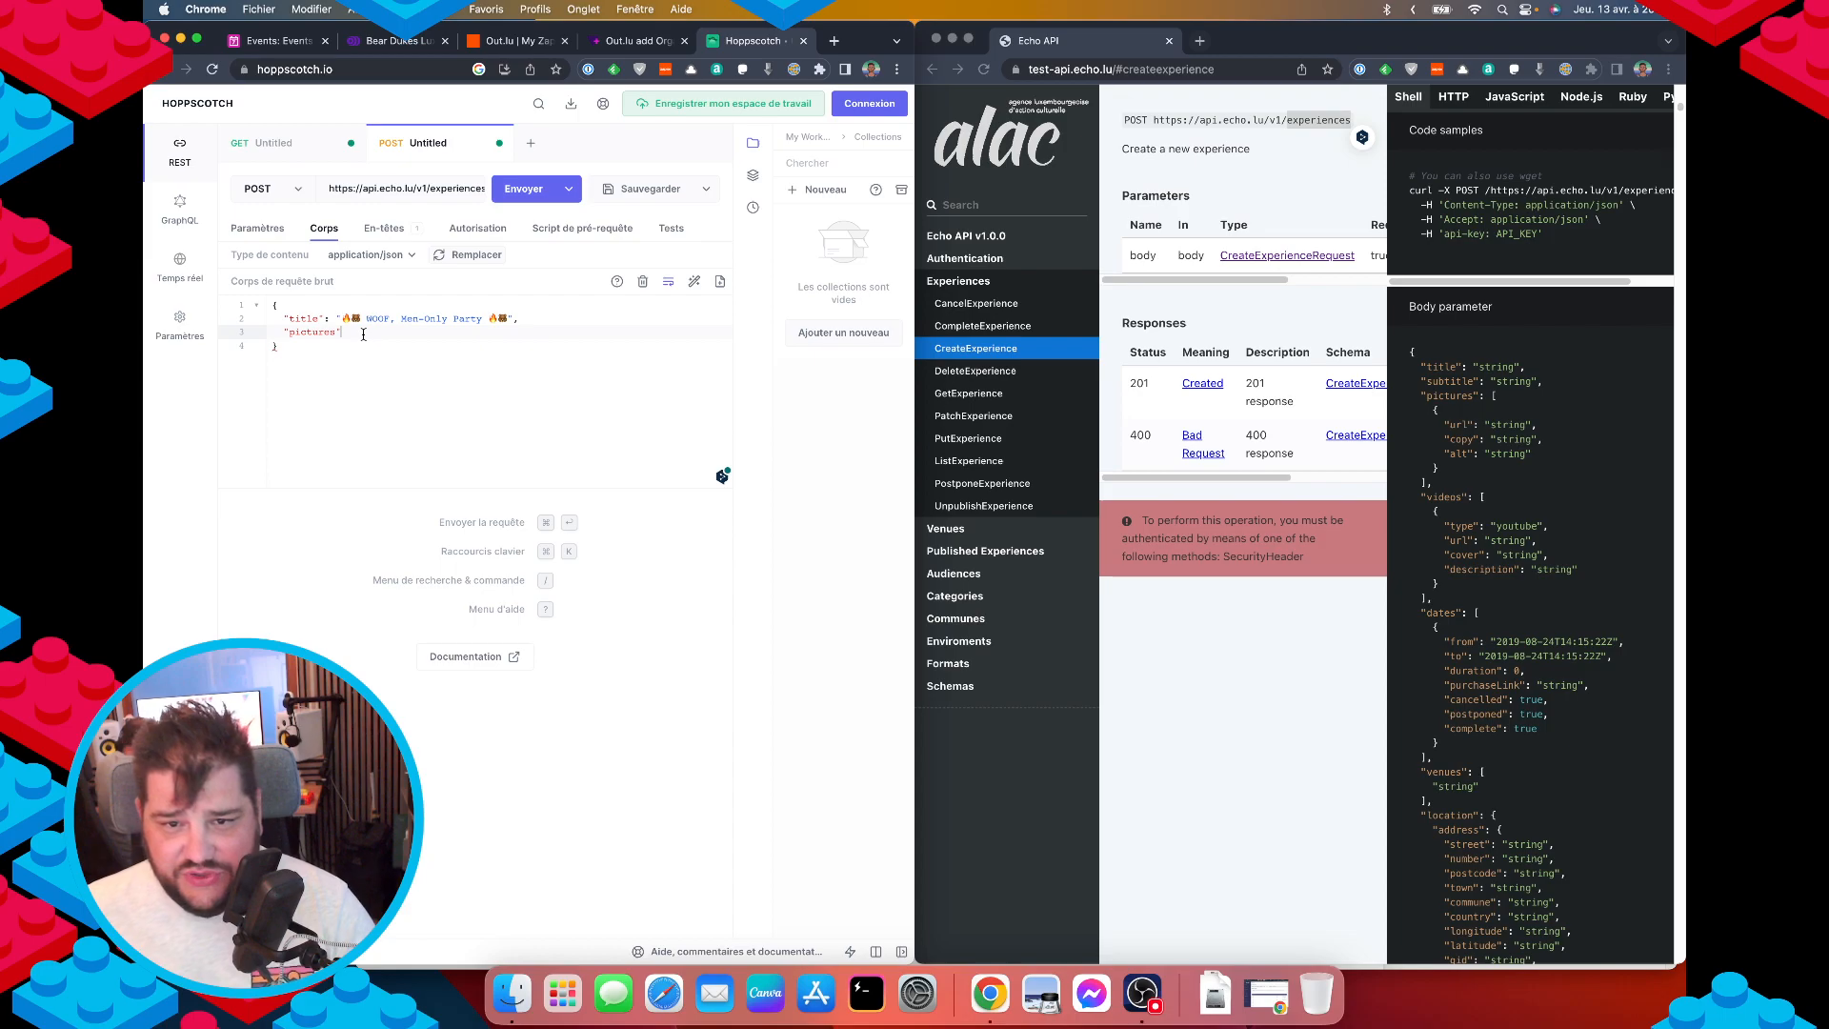
text([)
key(Return)
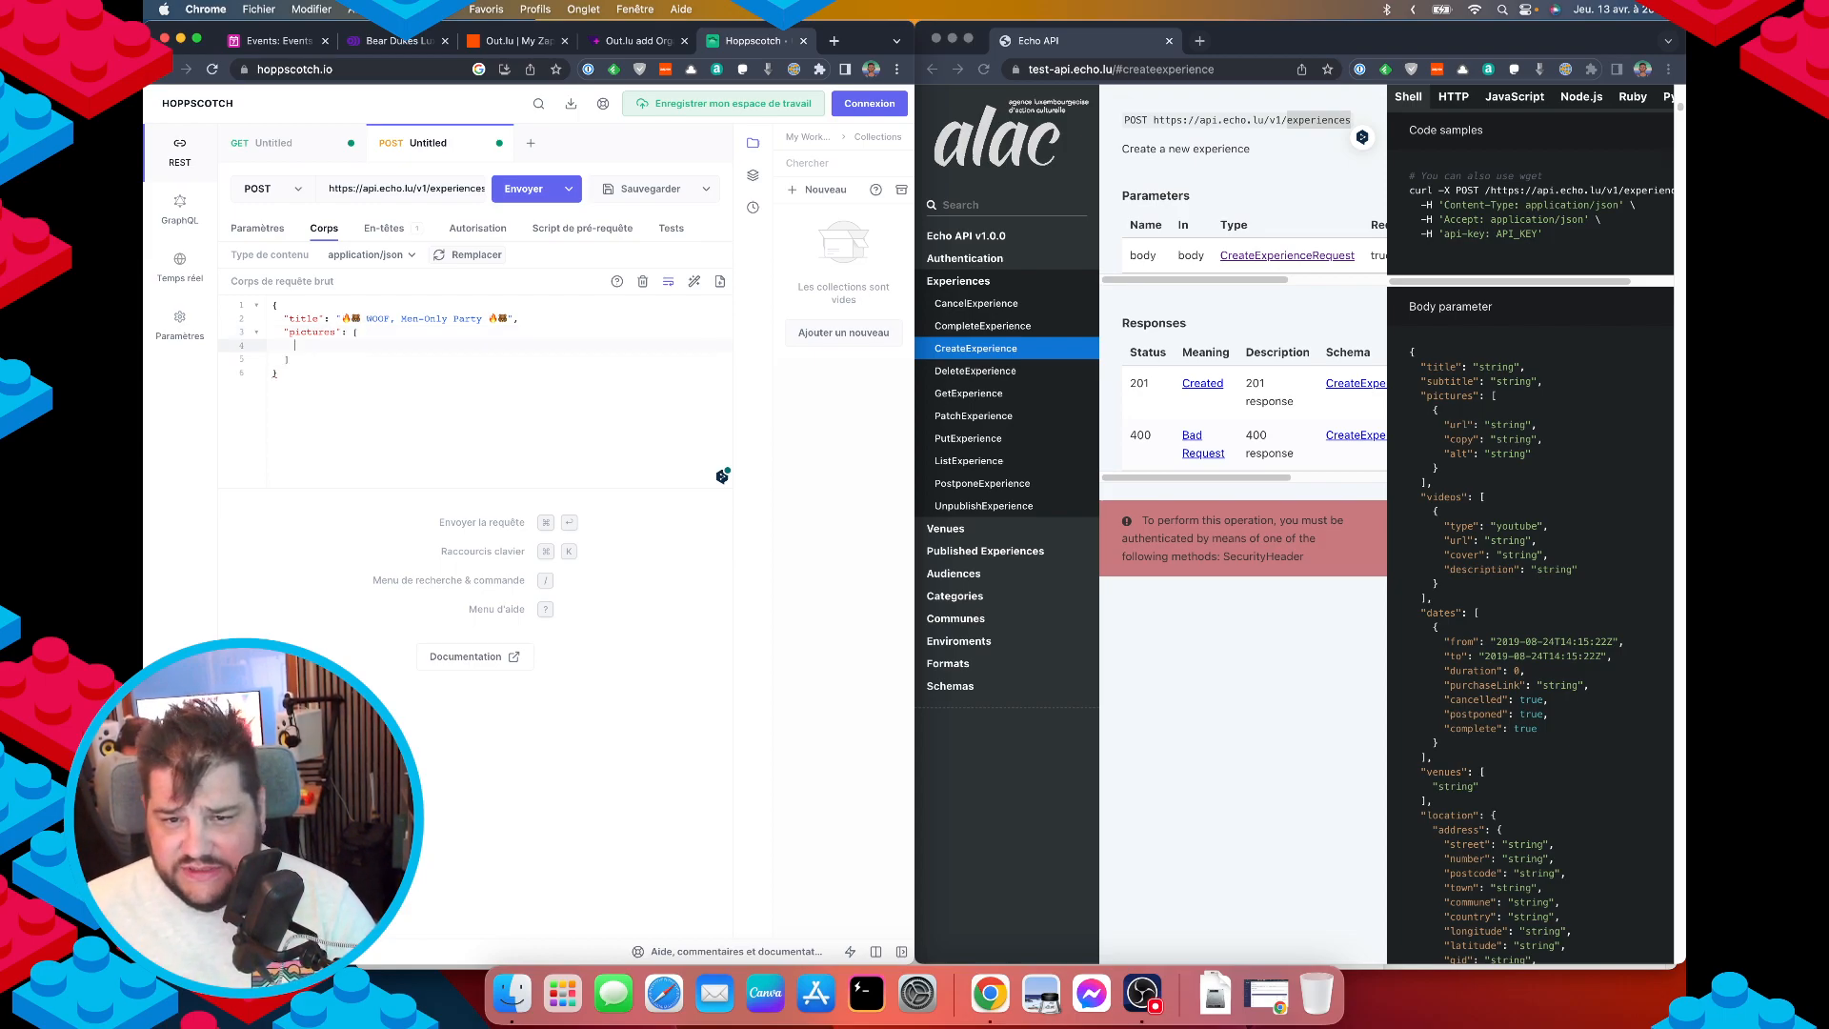
Add a picture object whose "url" is the pasted Airtable poster address.
text(")
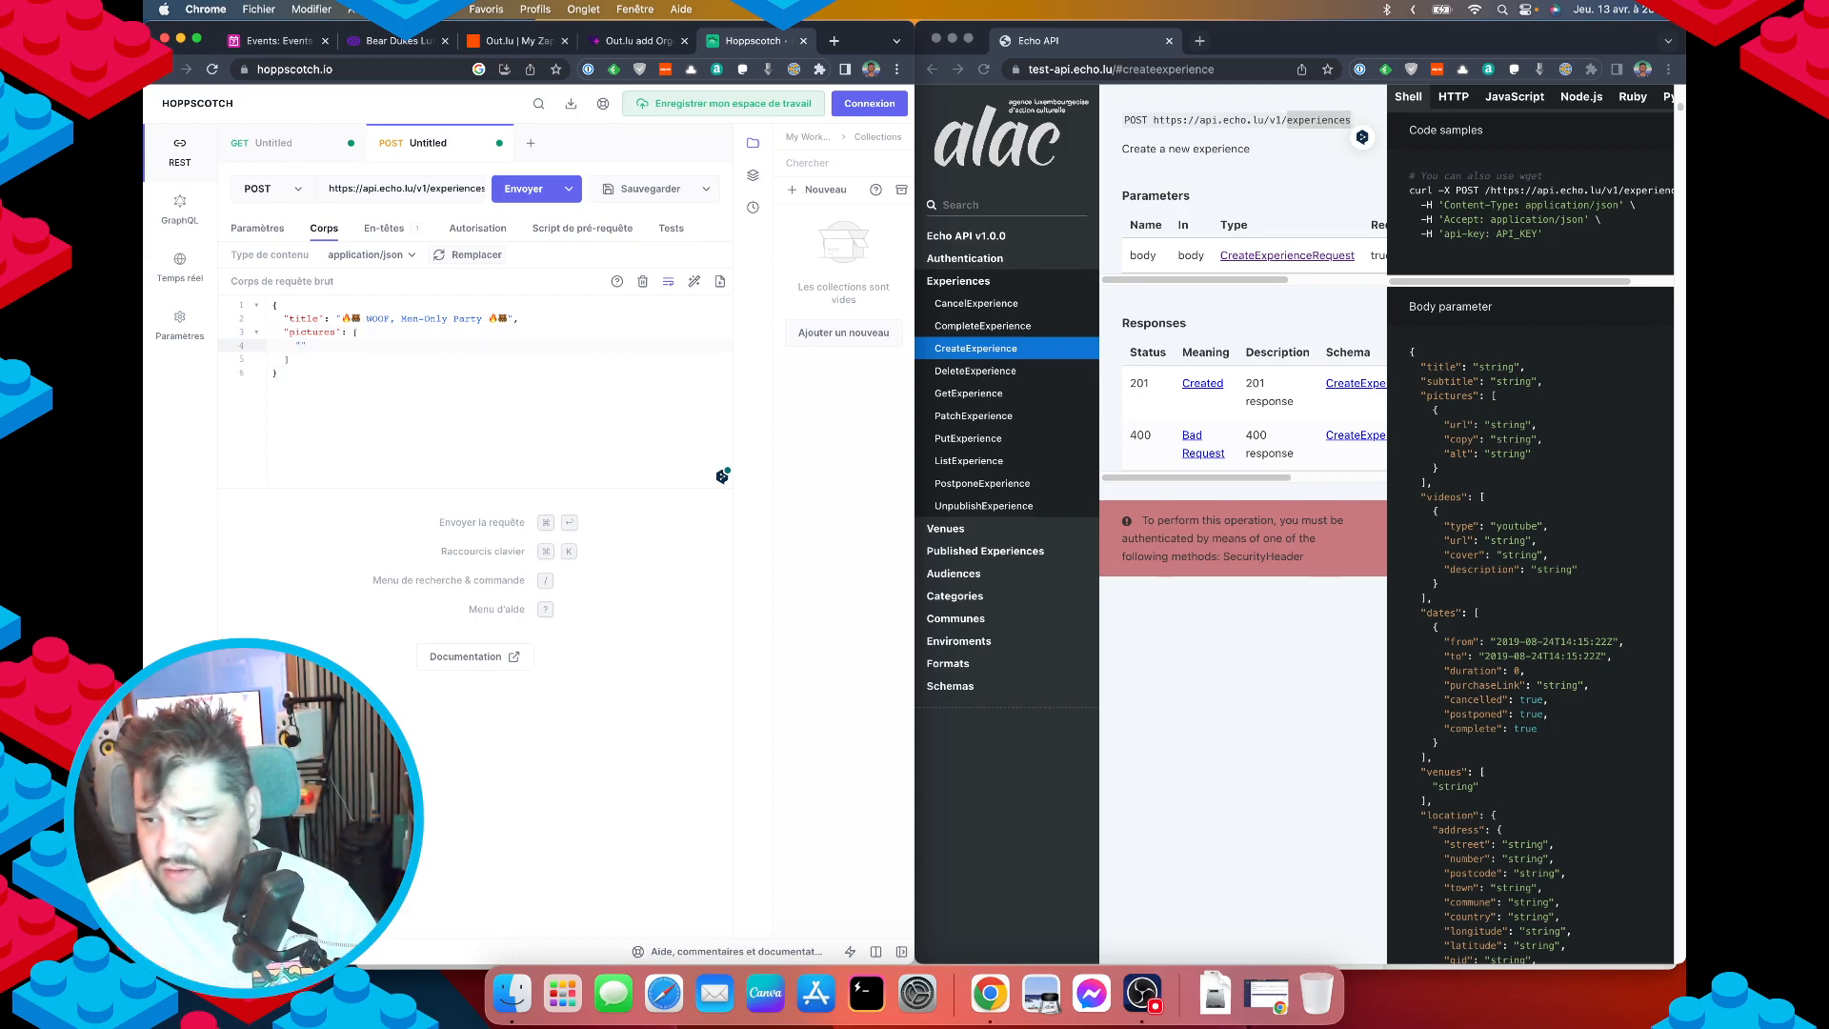
key(BackSpace)
text({)
key(Return)
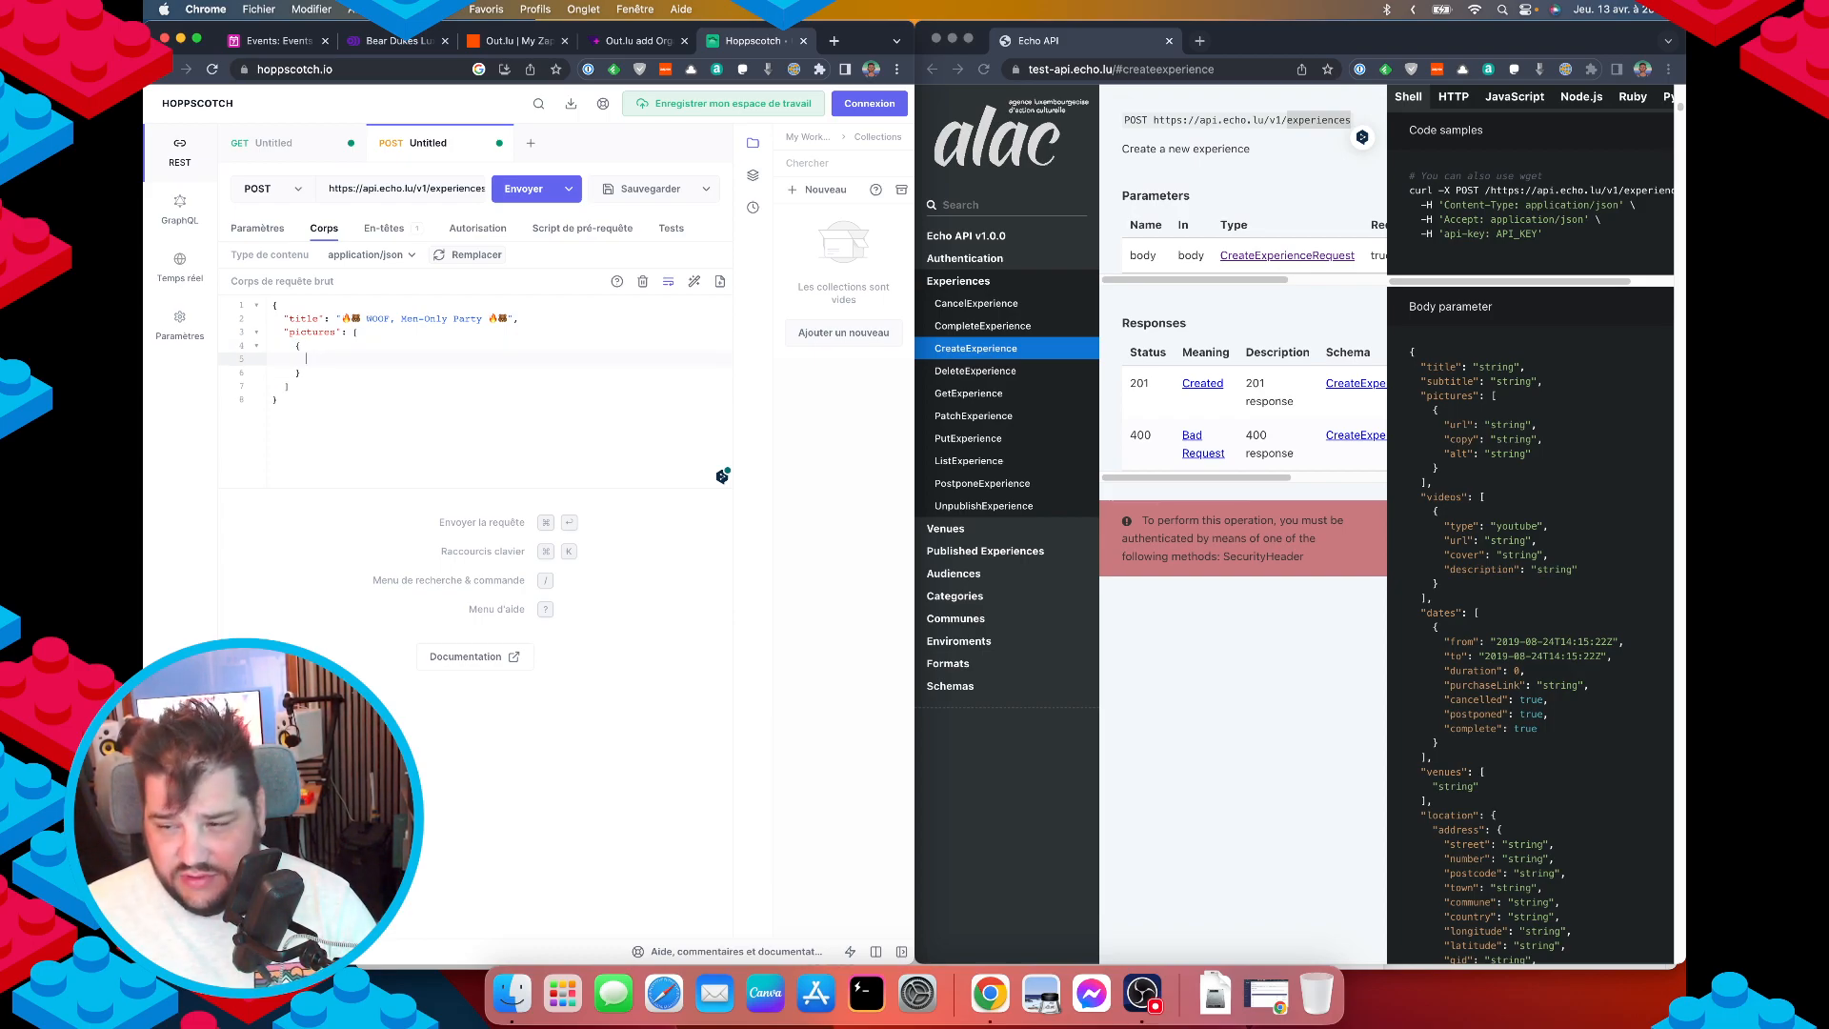
text("url":)
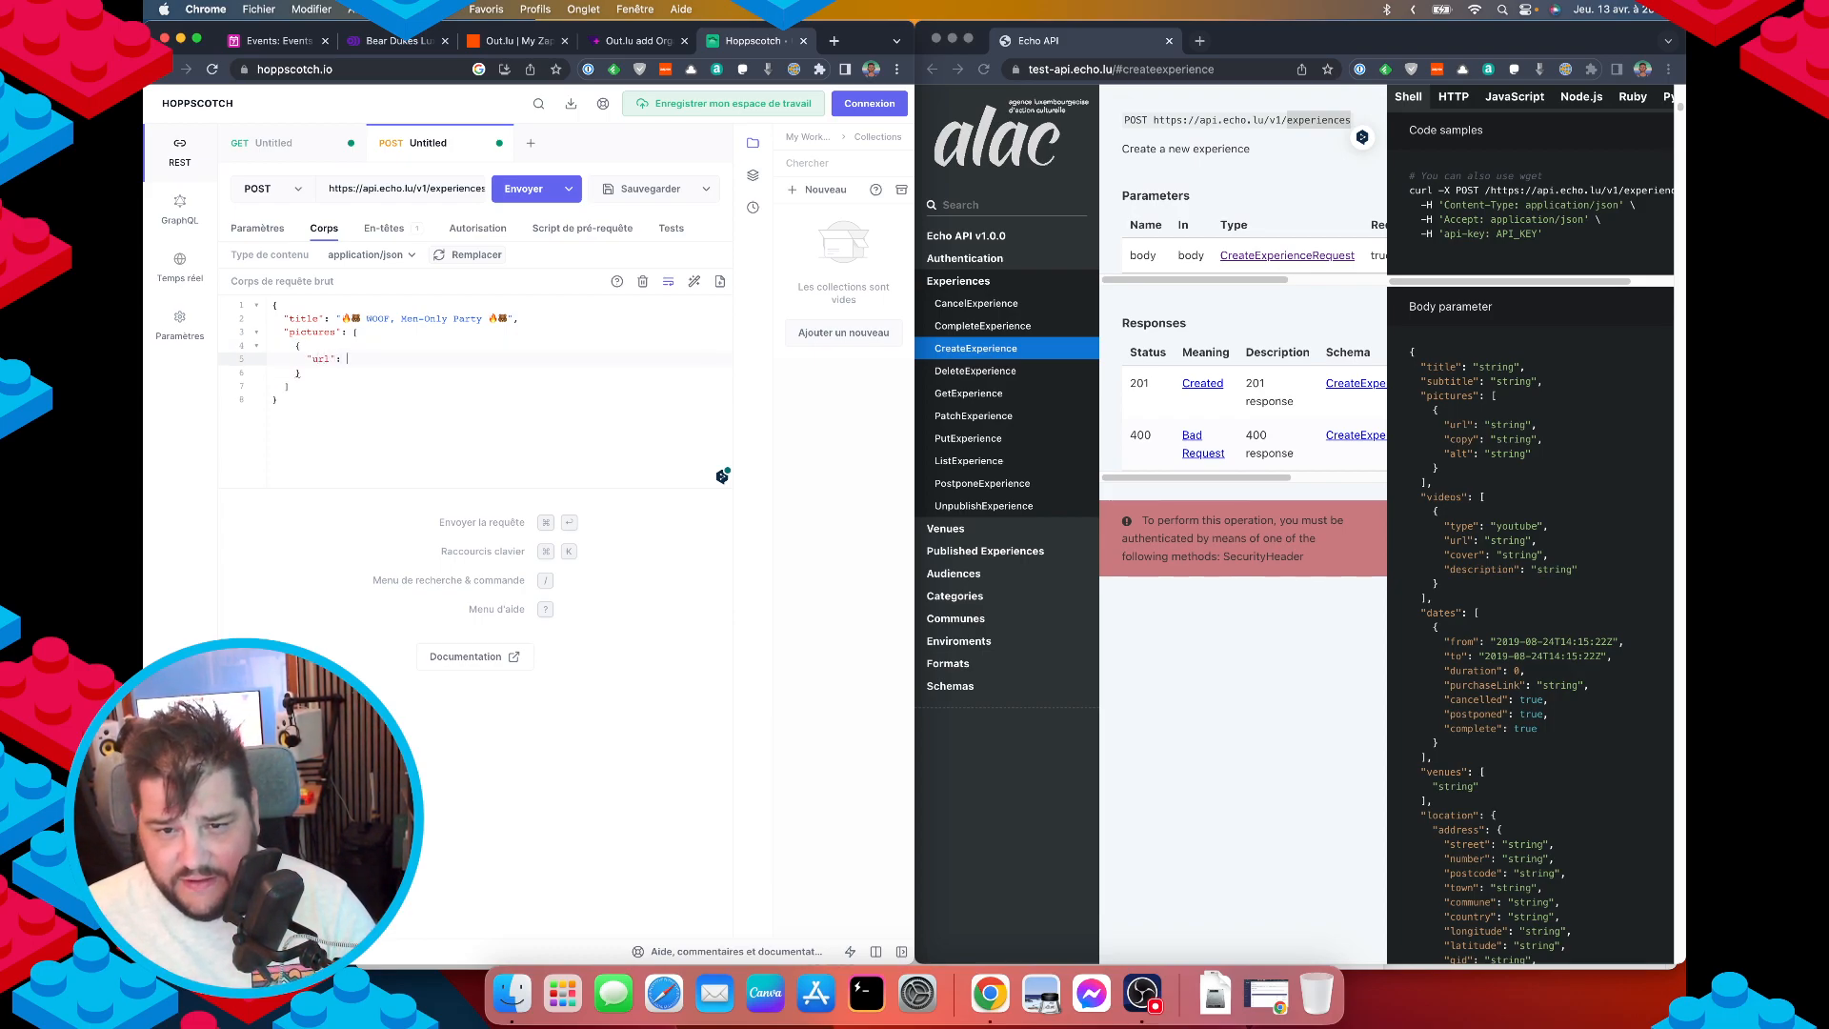
text(")
key(super+v)
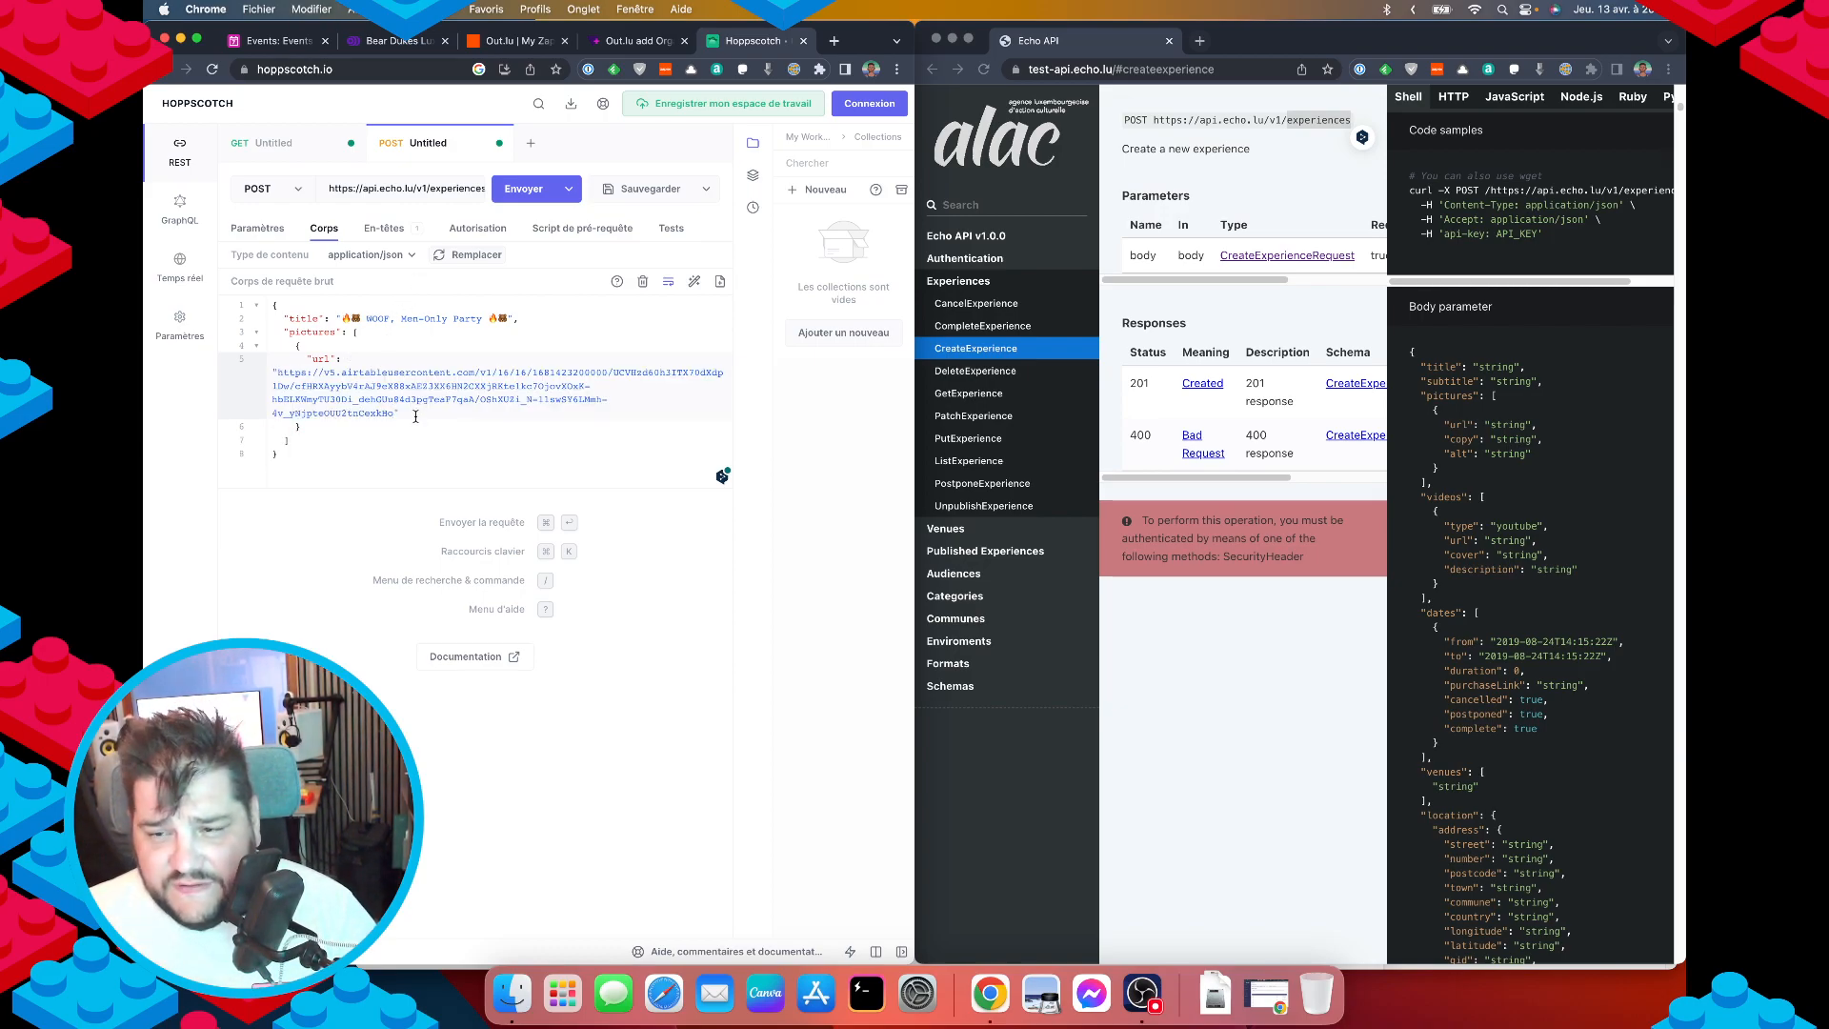
click(1137, 832)
scroll(1281, 498, down, 10)
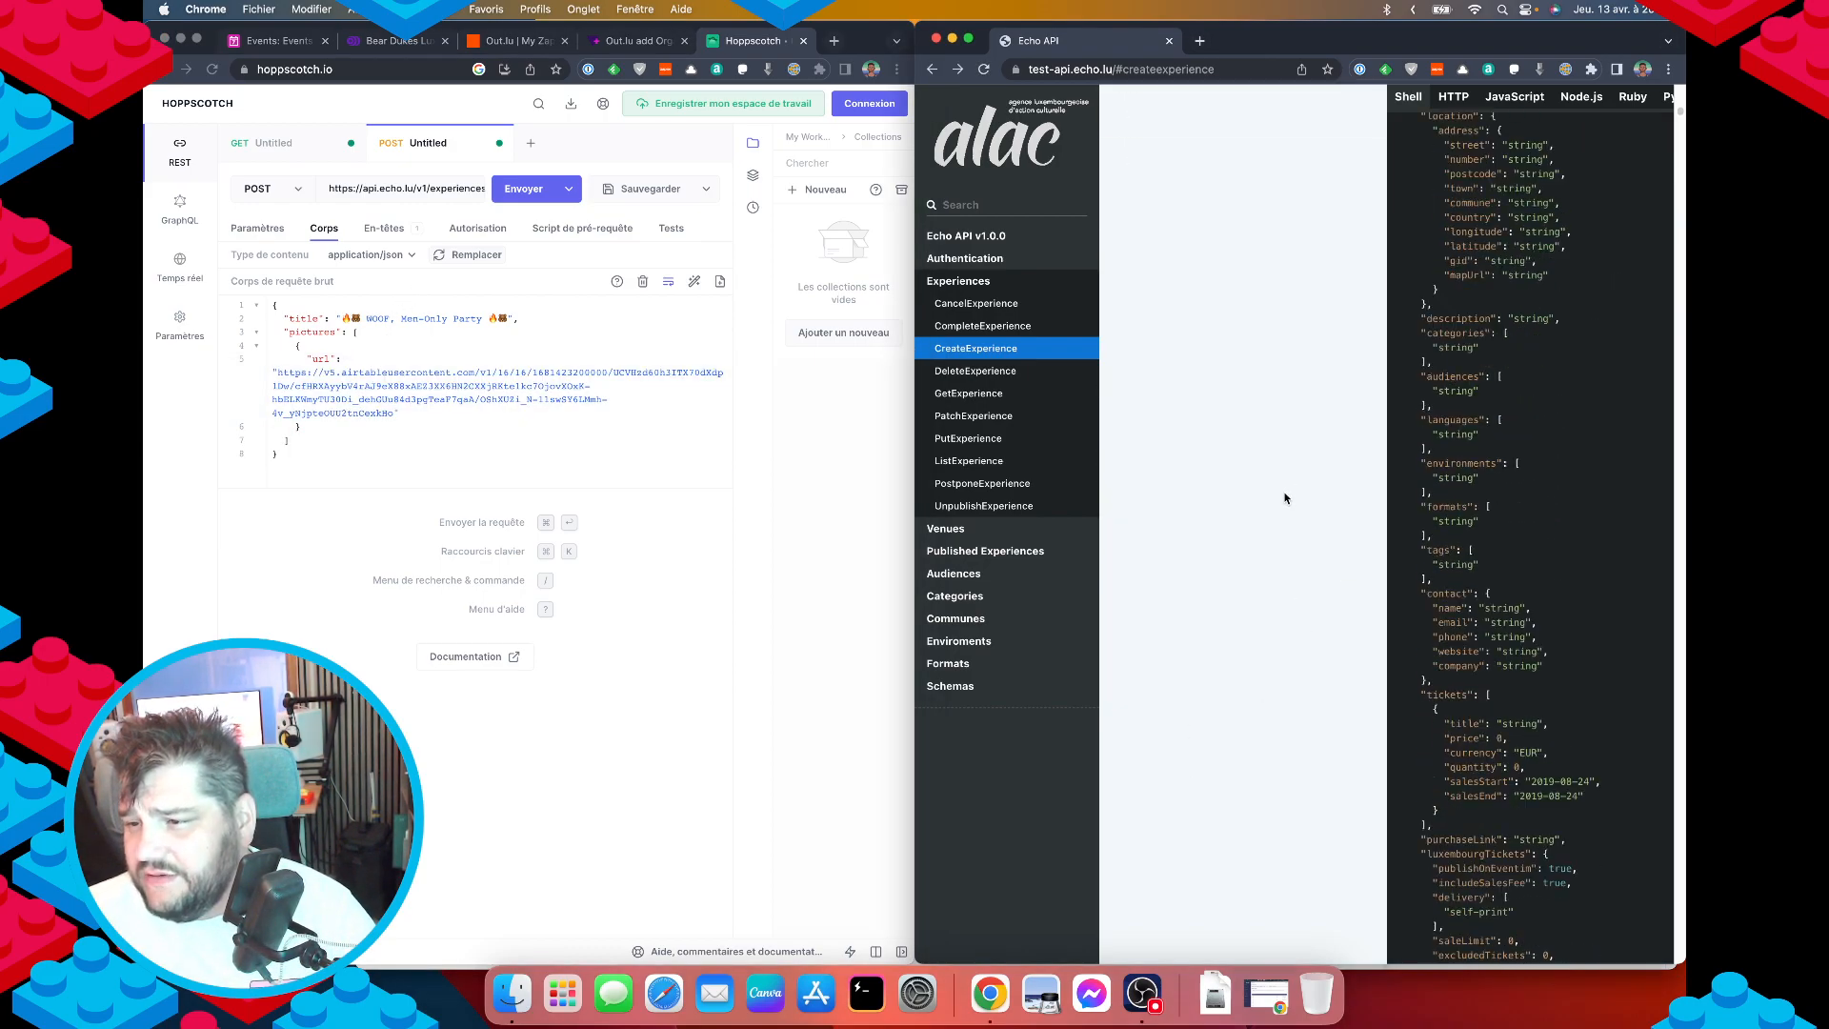
Follow CreateExperience > CreateExperienceRequest > PictureCreateRequest to see the url, copy and alt properties.
scroll(1255, 632, up, 15)
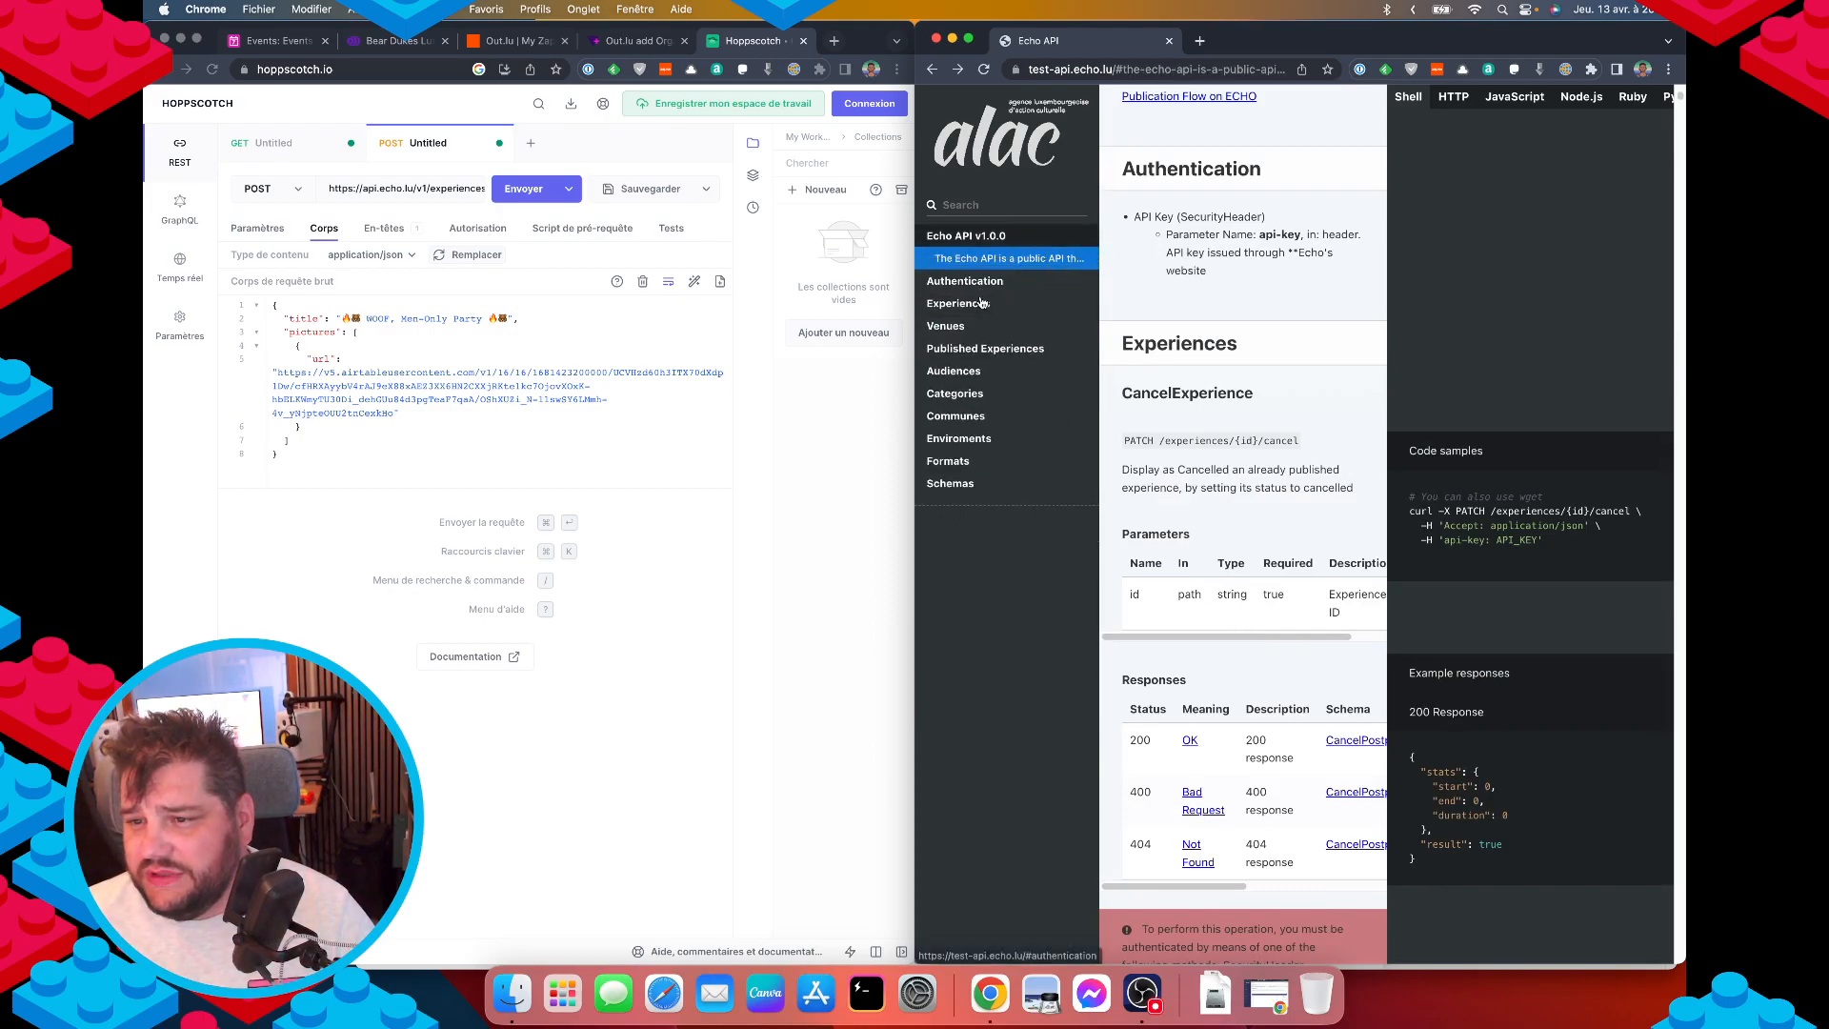
click(979, 289)
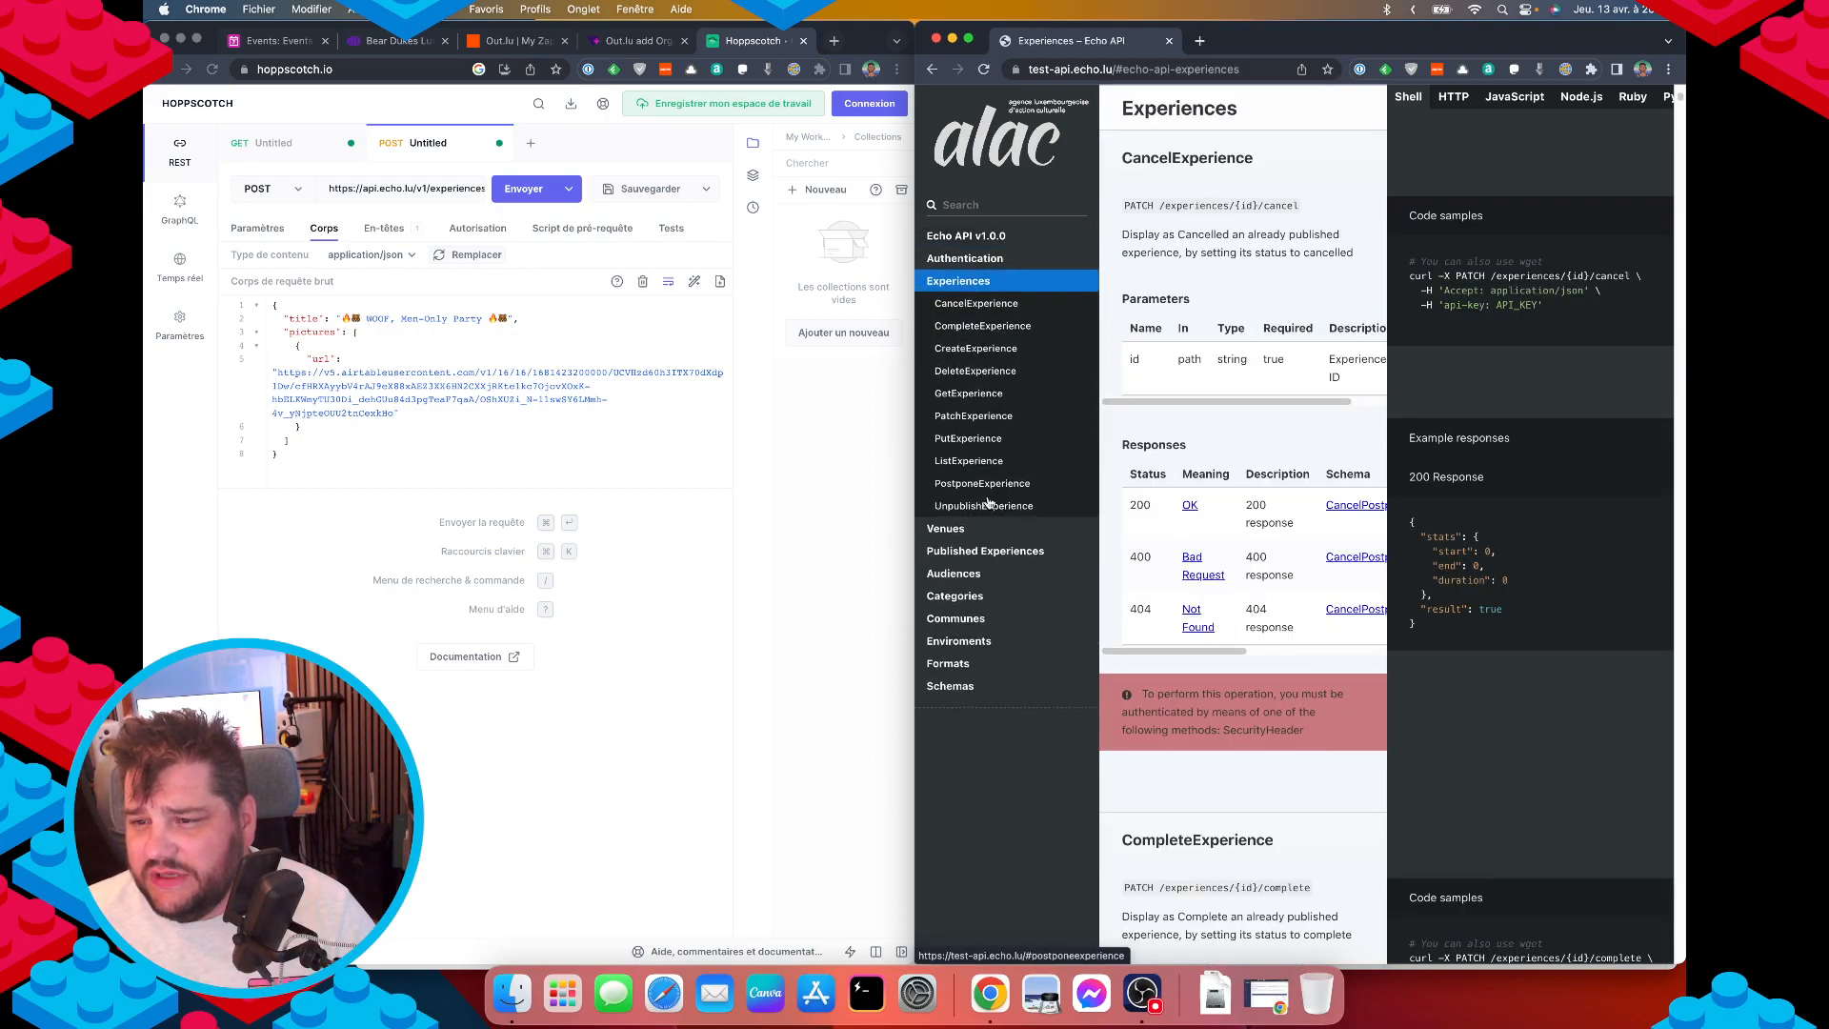
click(976, 353)
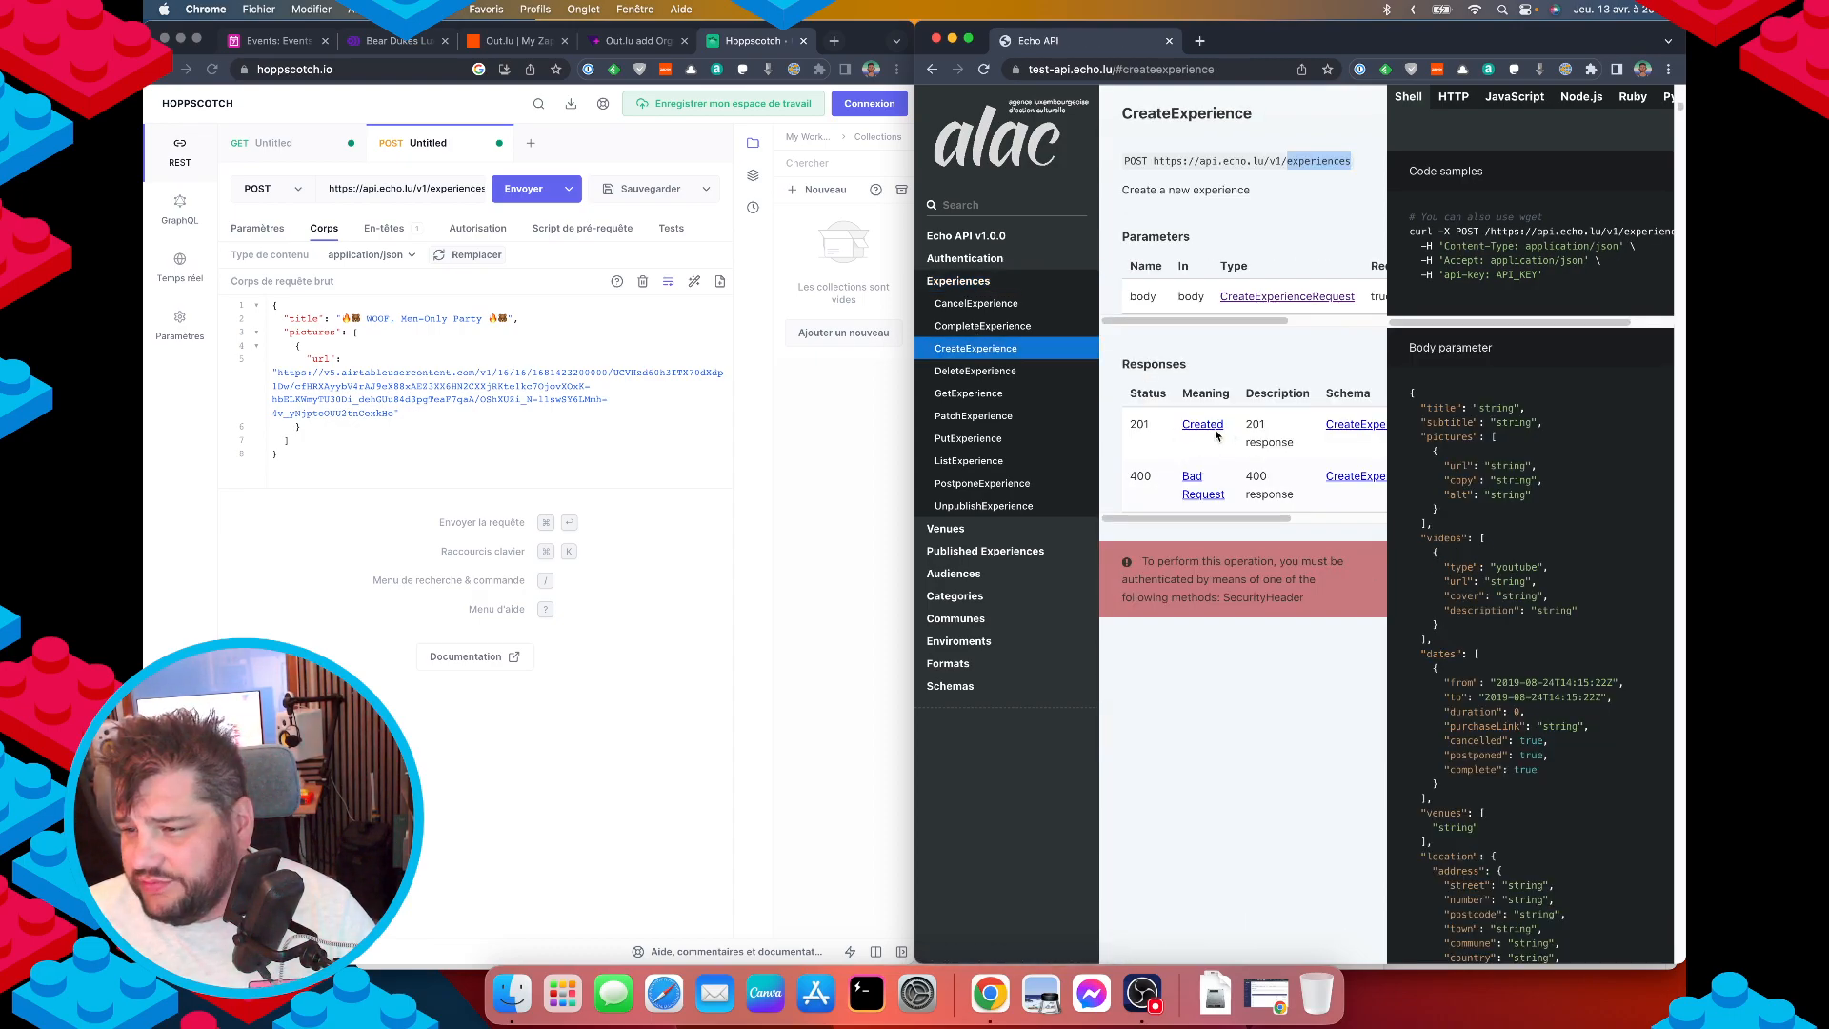
click(1266, 296)
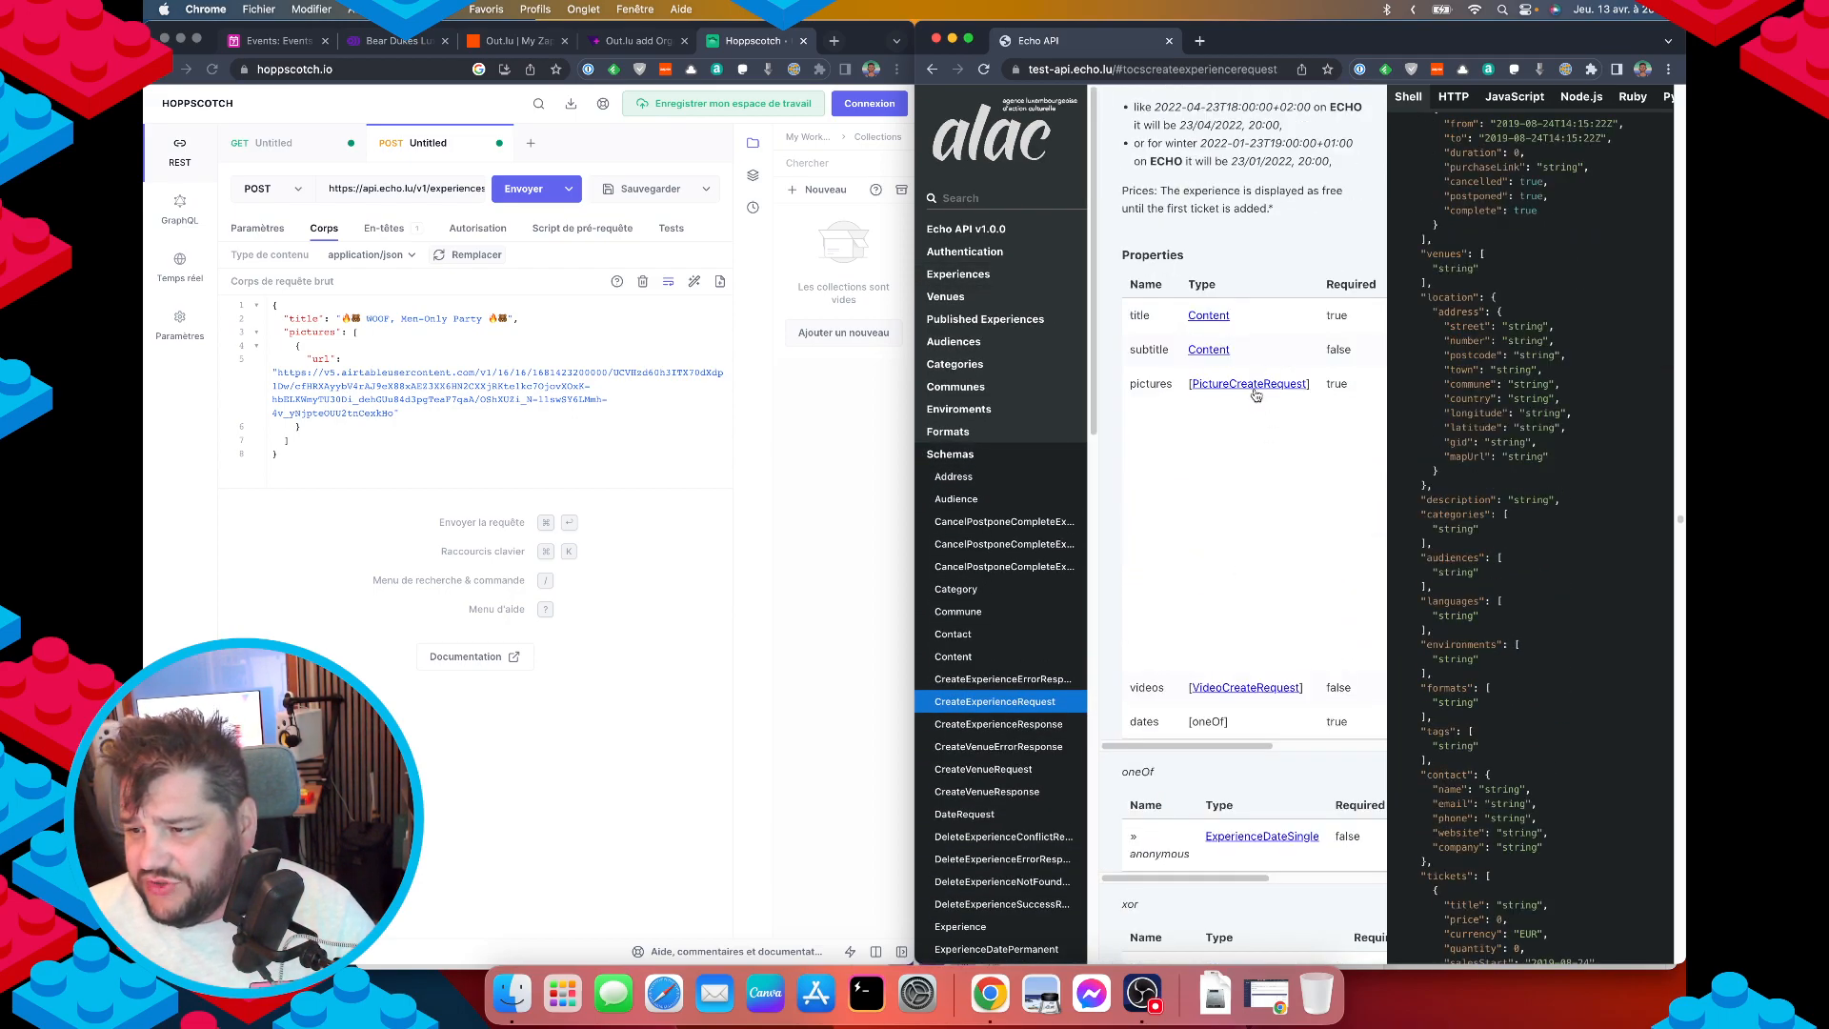
click(1254, 385)
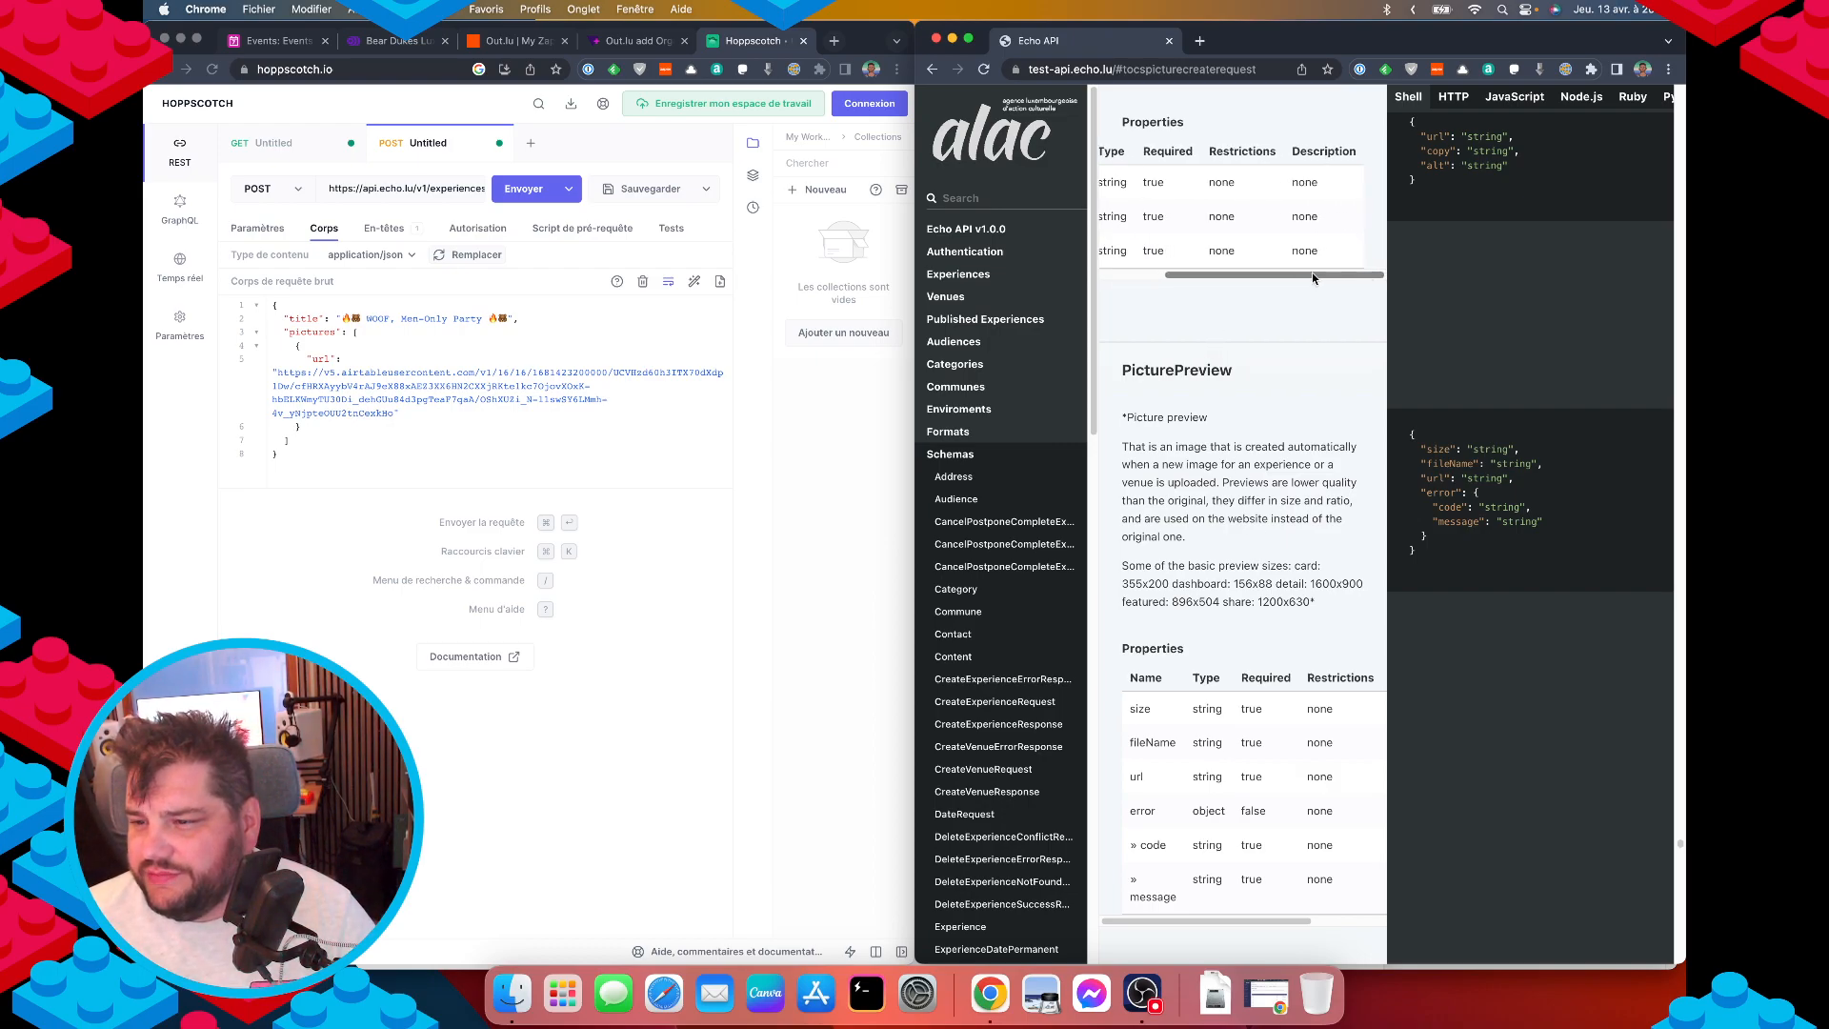
scroll(1332, 457, up, 2)
scroll(1332, 457, up, 2)
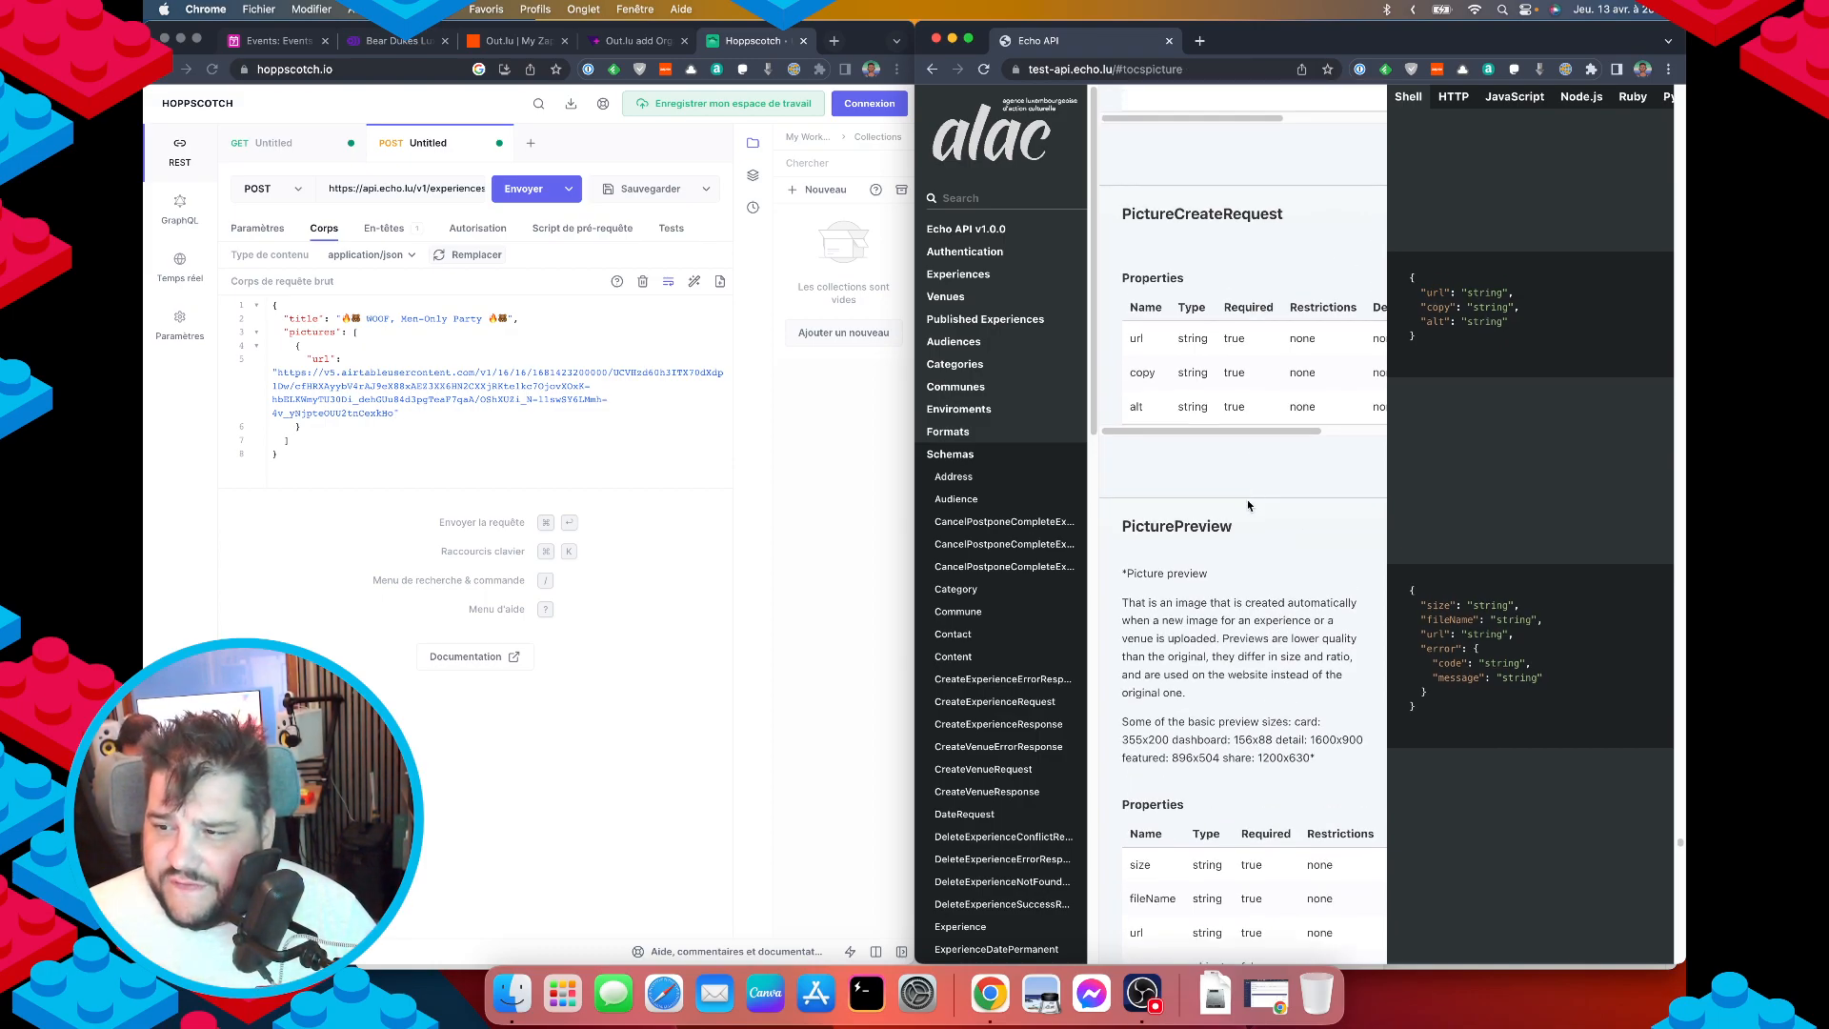
scroll(1237, 499, up, 2)
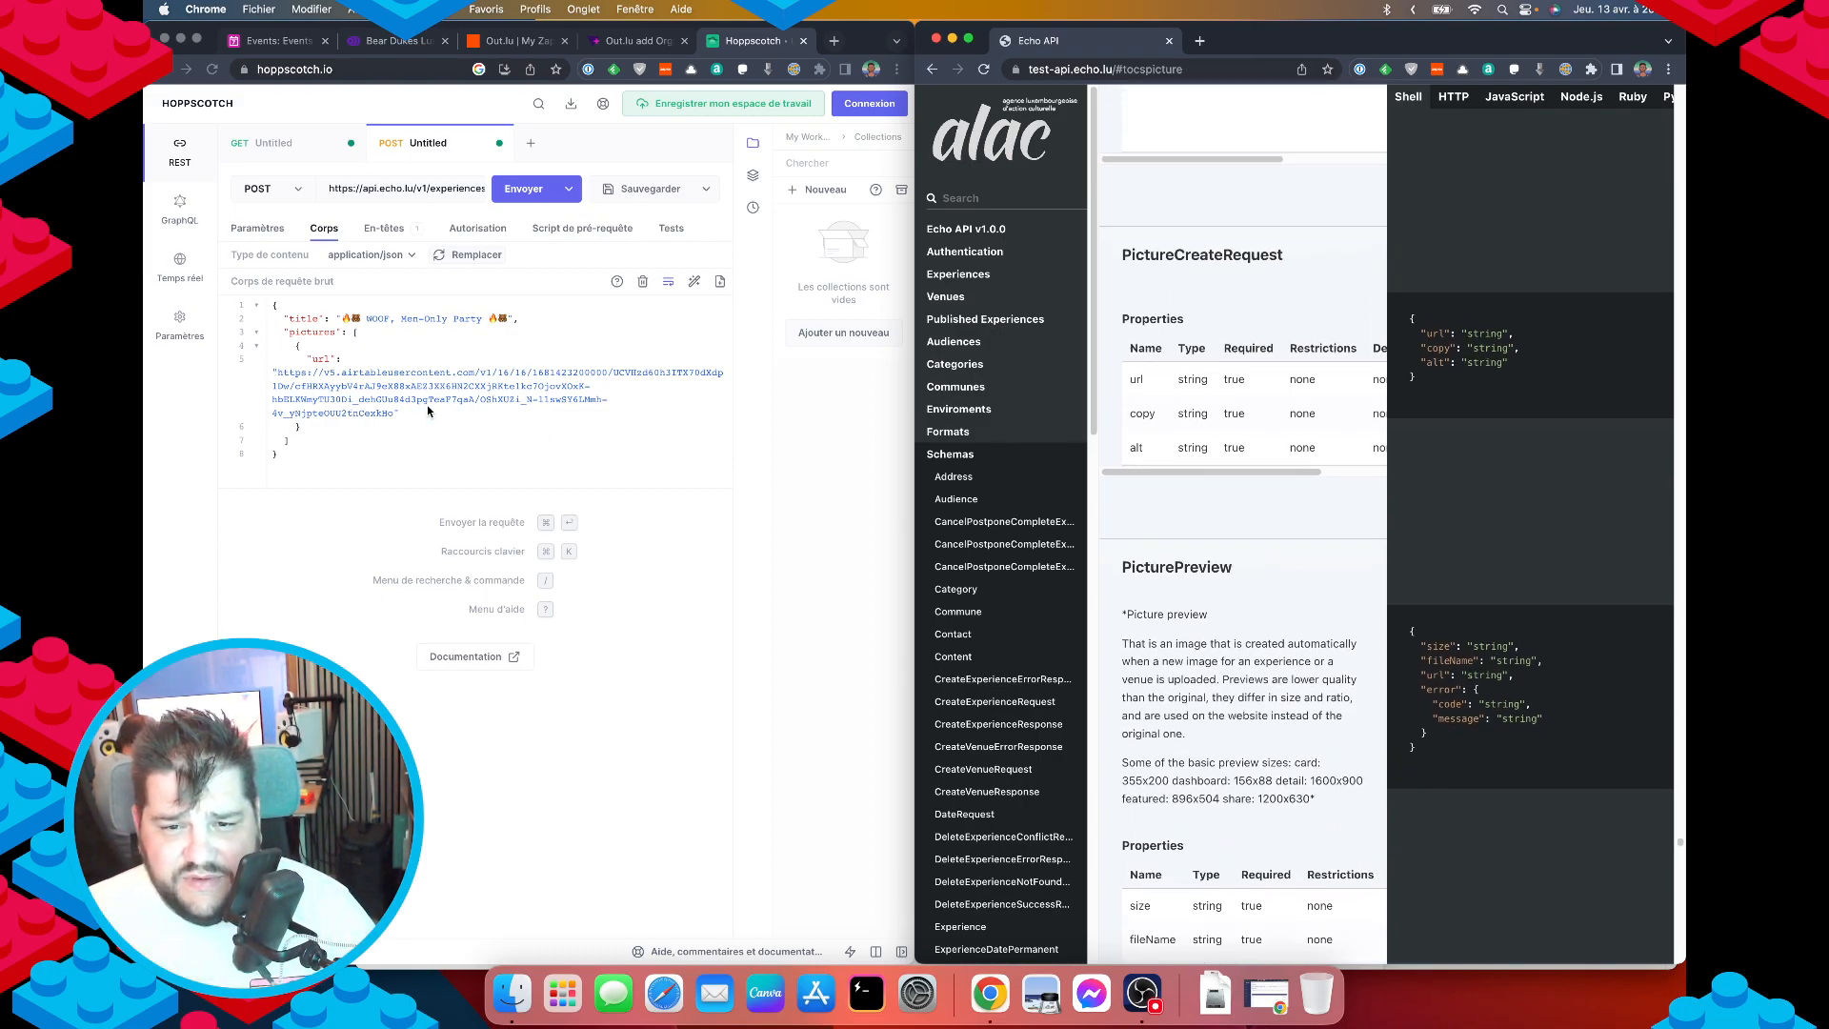
click(422, 412)
Add an empty "copy" field after the picture url.
text(,)
key(Return)
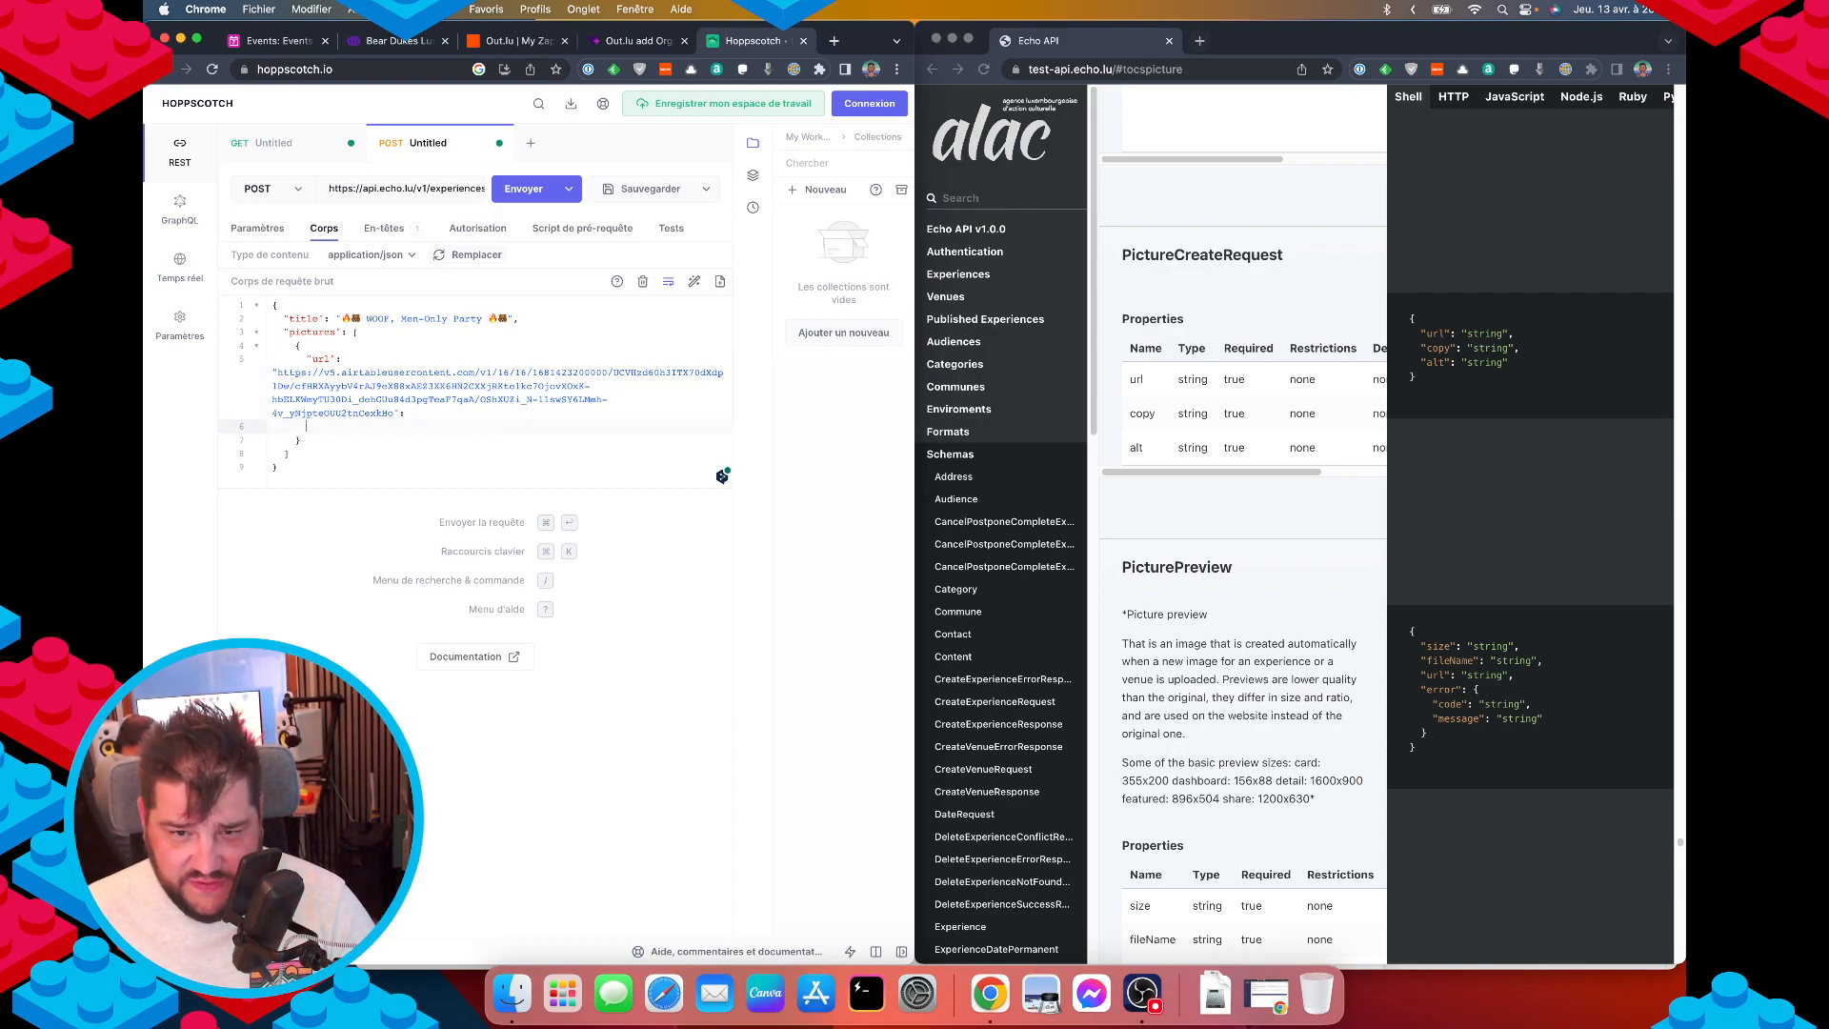
text("copy)
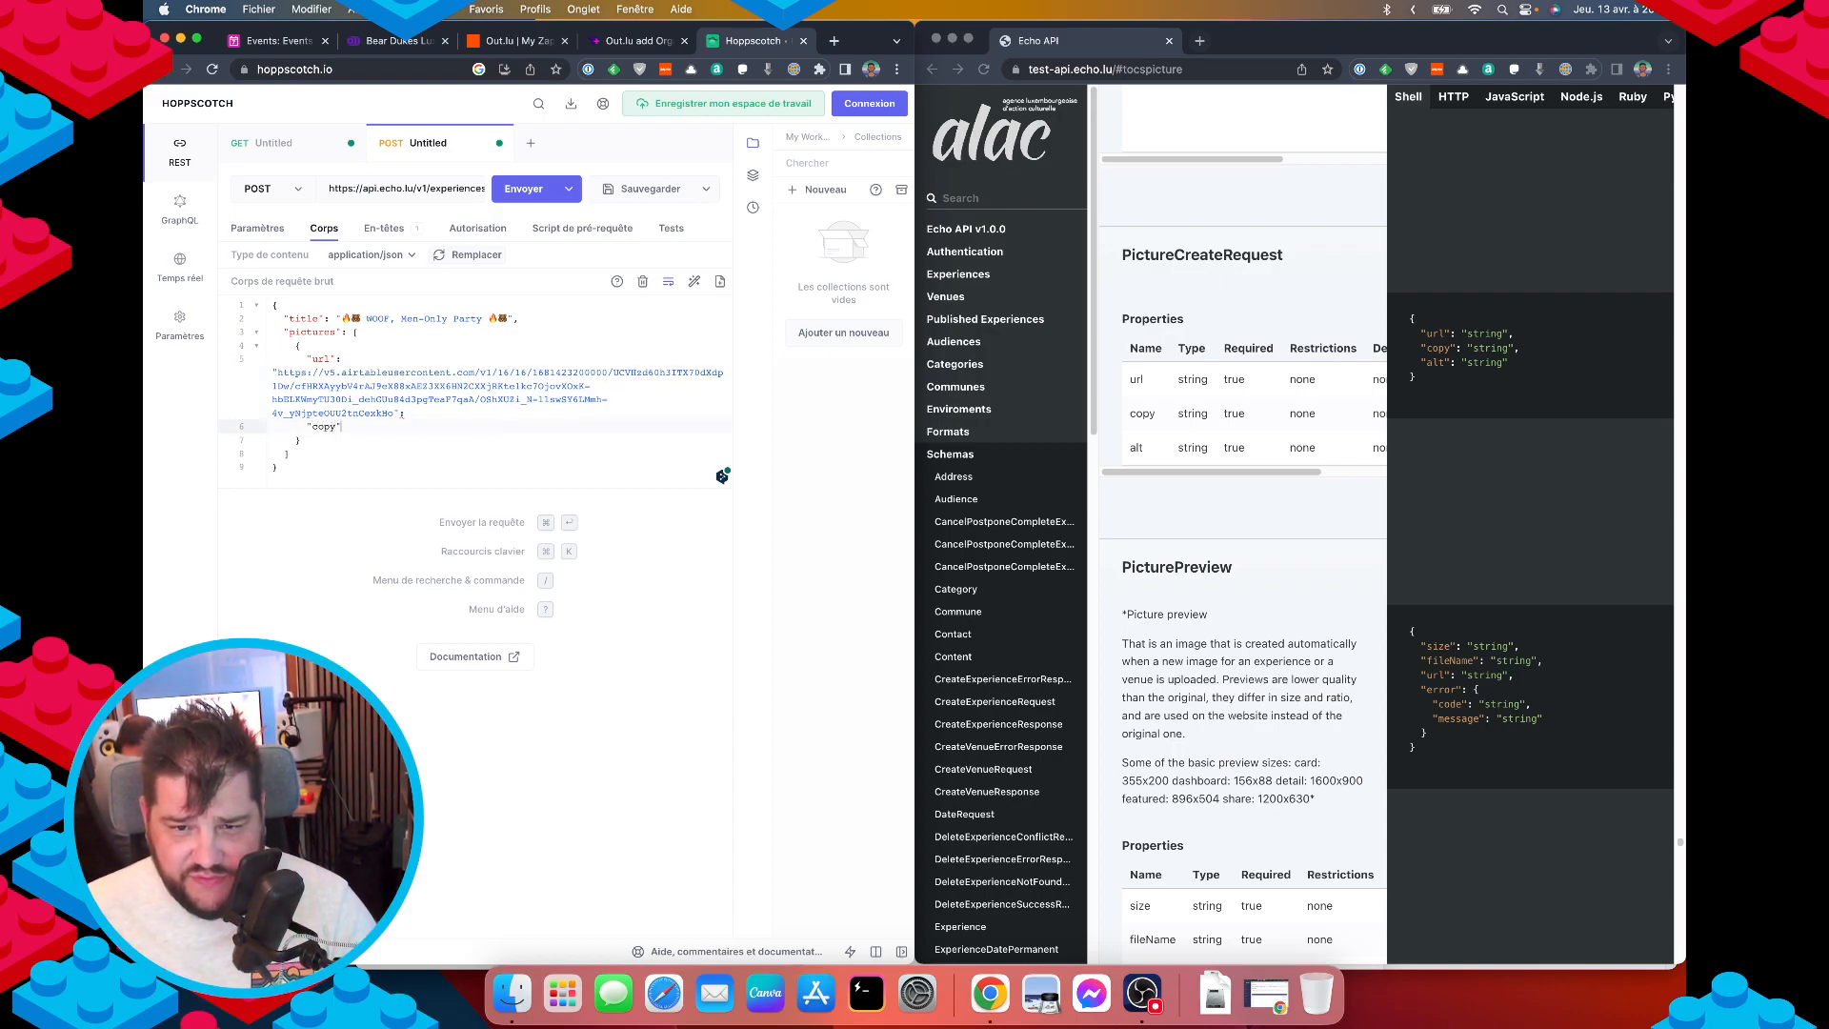
text(":")
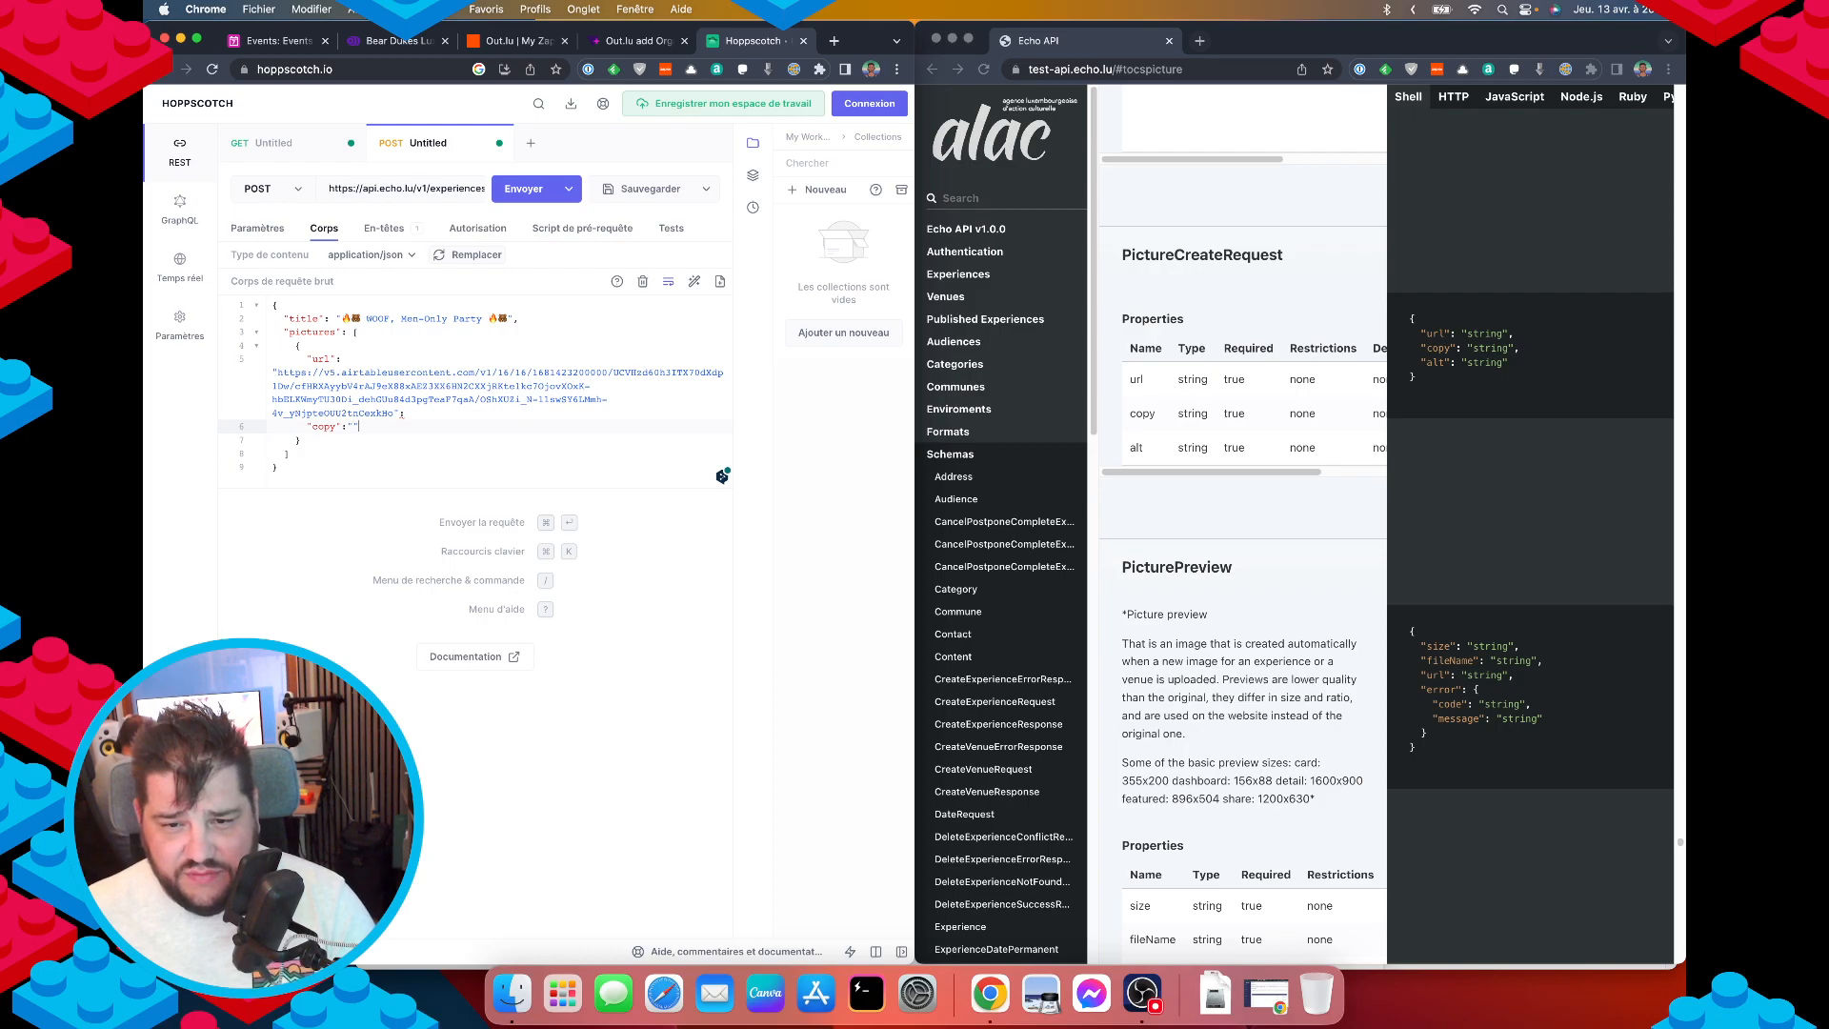
key(Up)
key(Down)
Add an "alt" field reading "Flyer de l'evenement" to the picture entry.
key(Return)
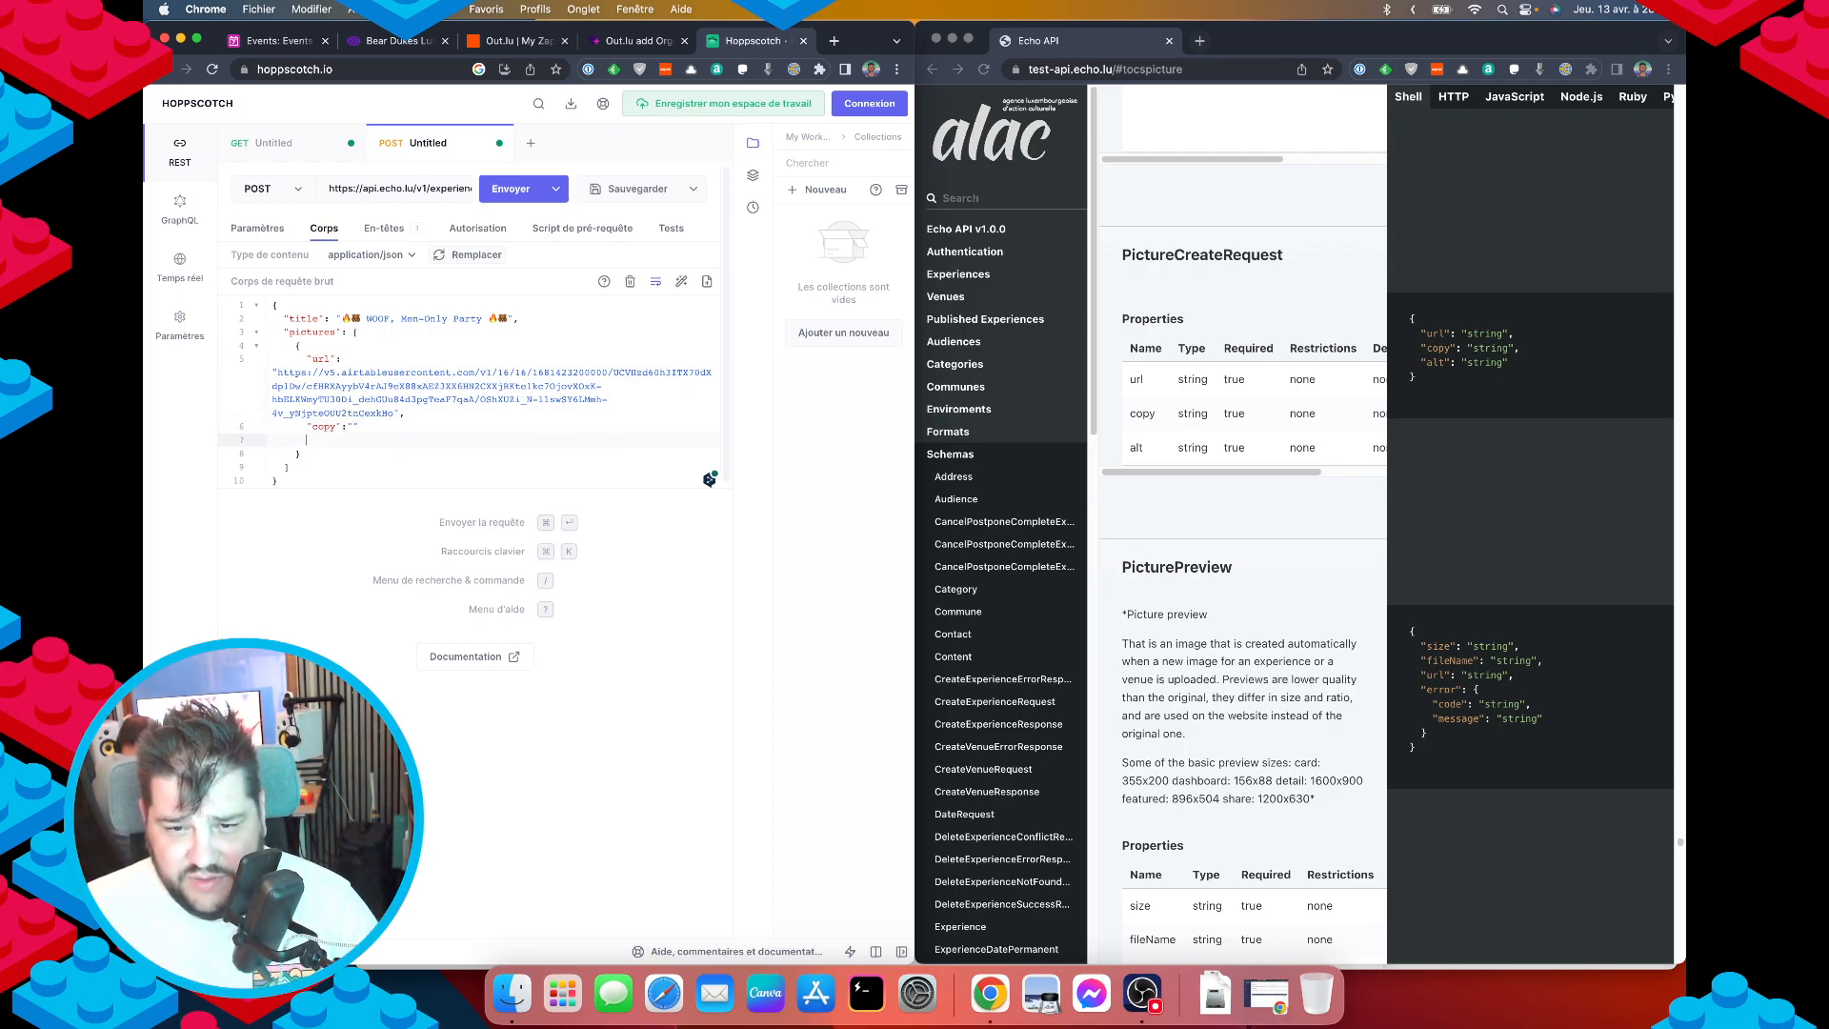
text("alt": ")
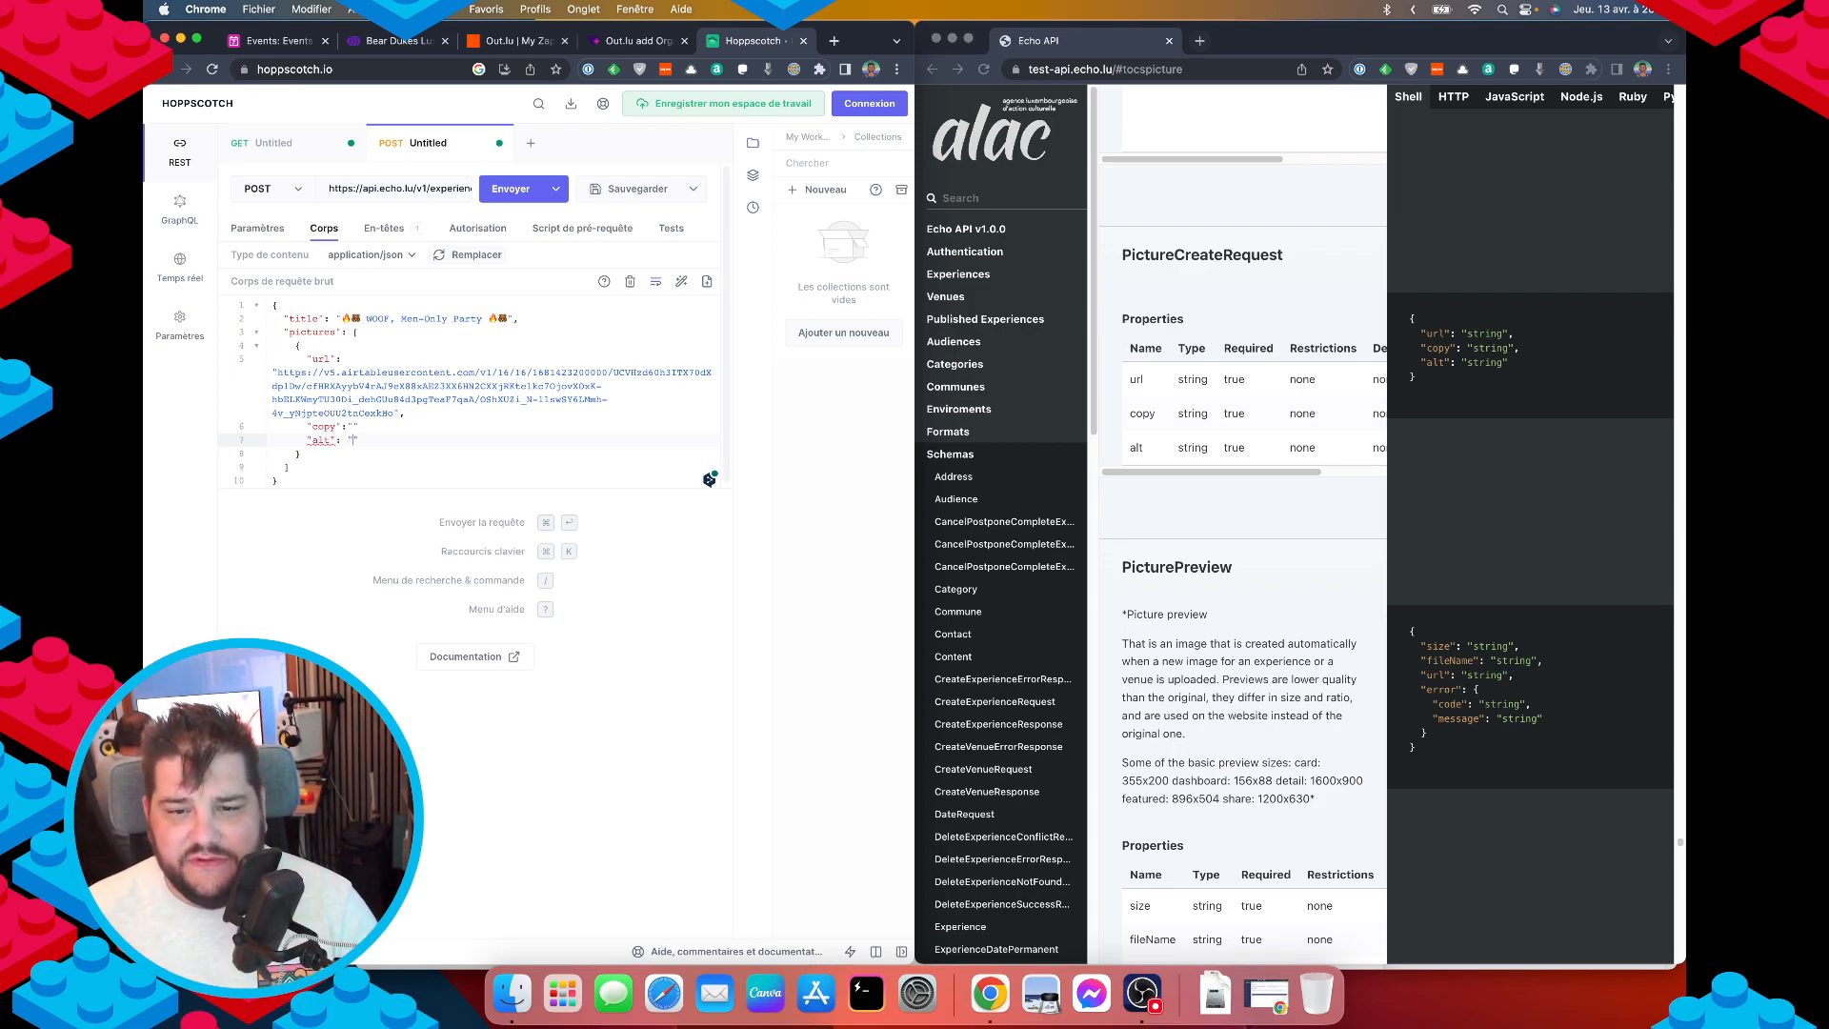
key(Up)
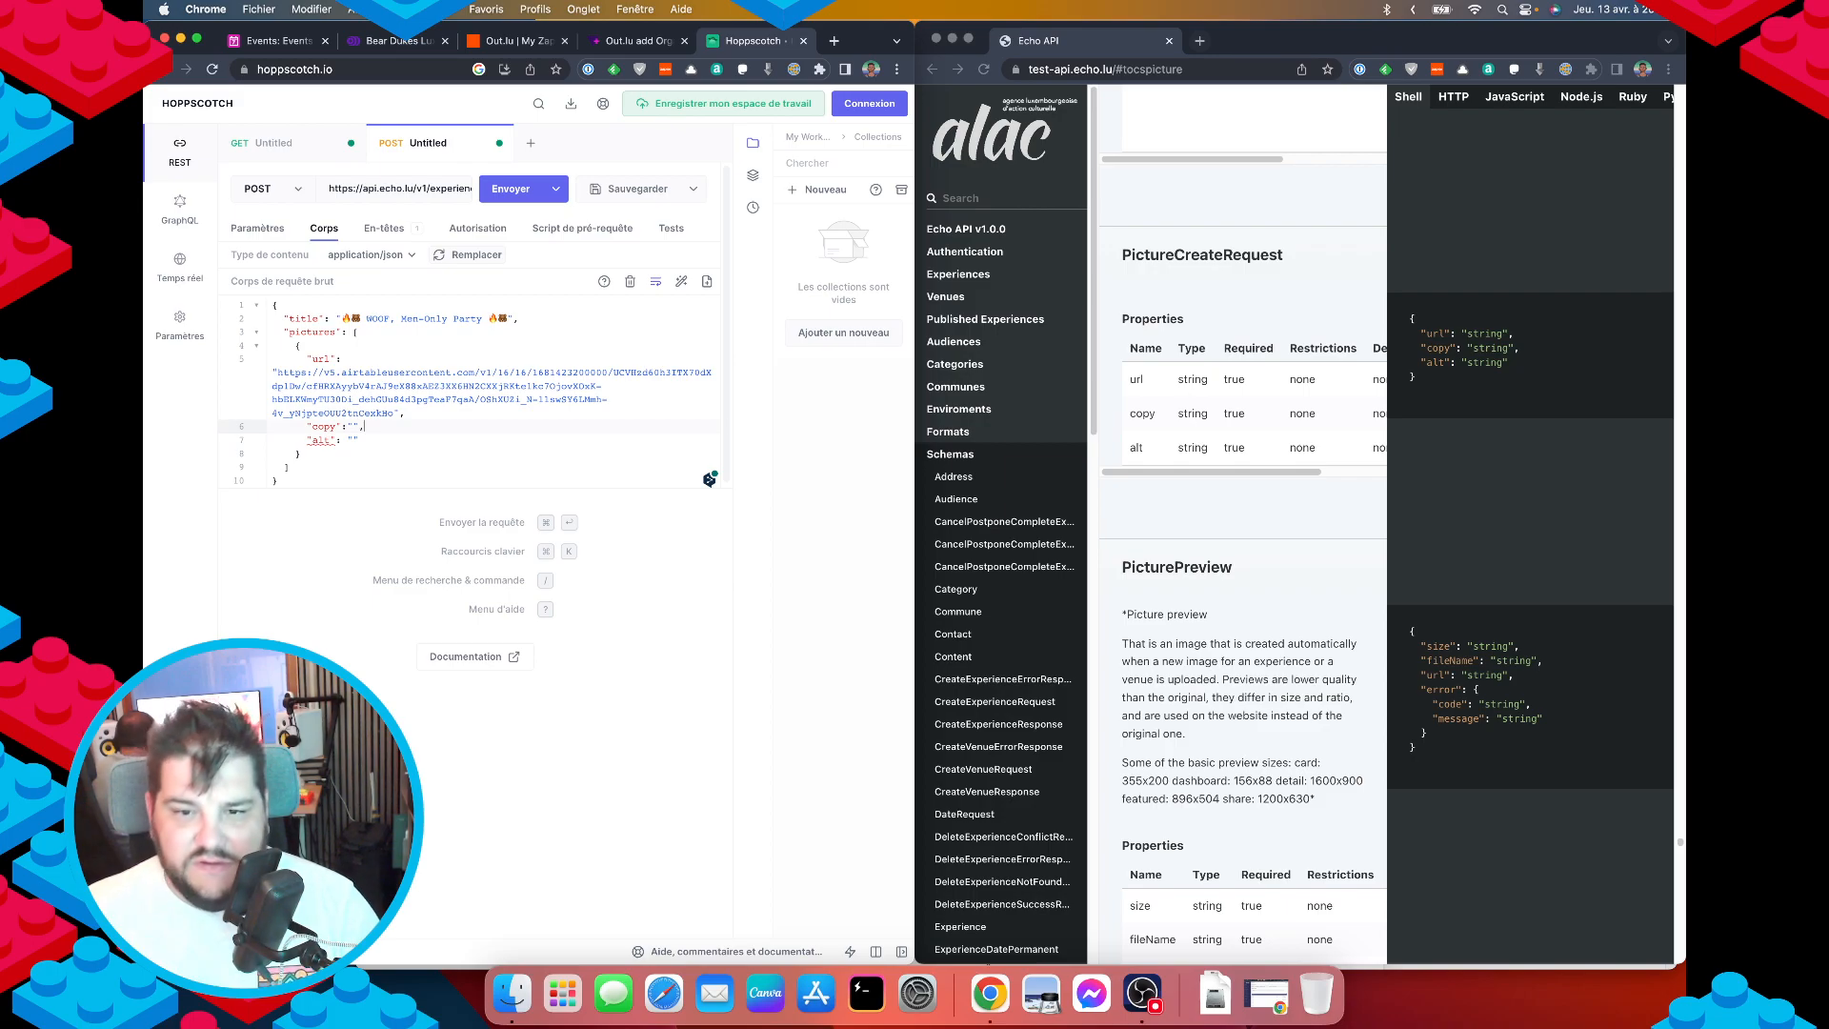
key(Down)
key(Left)
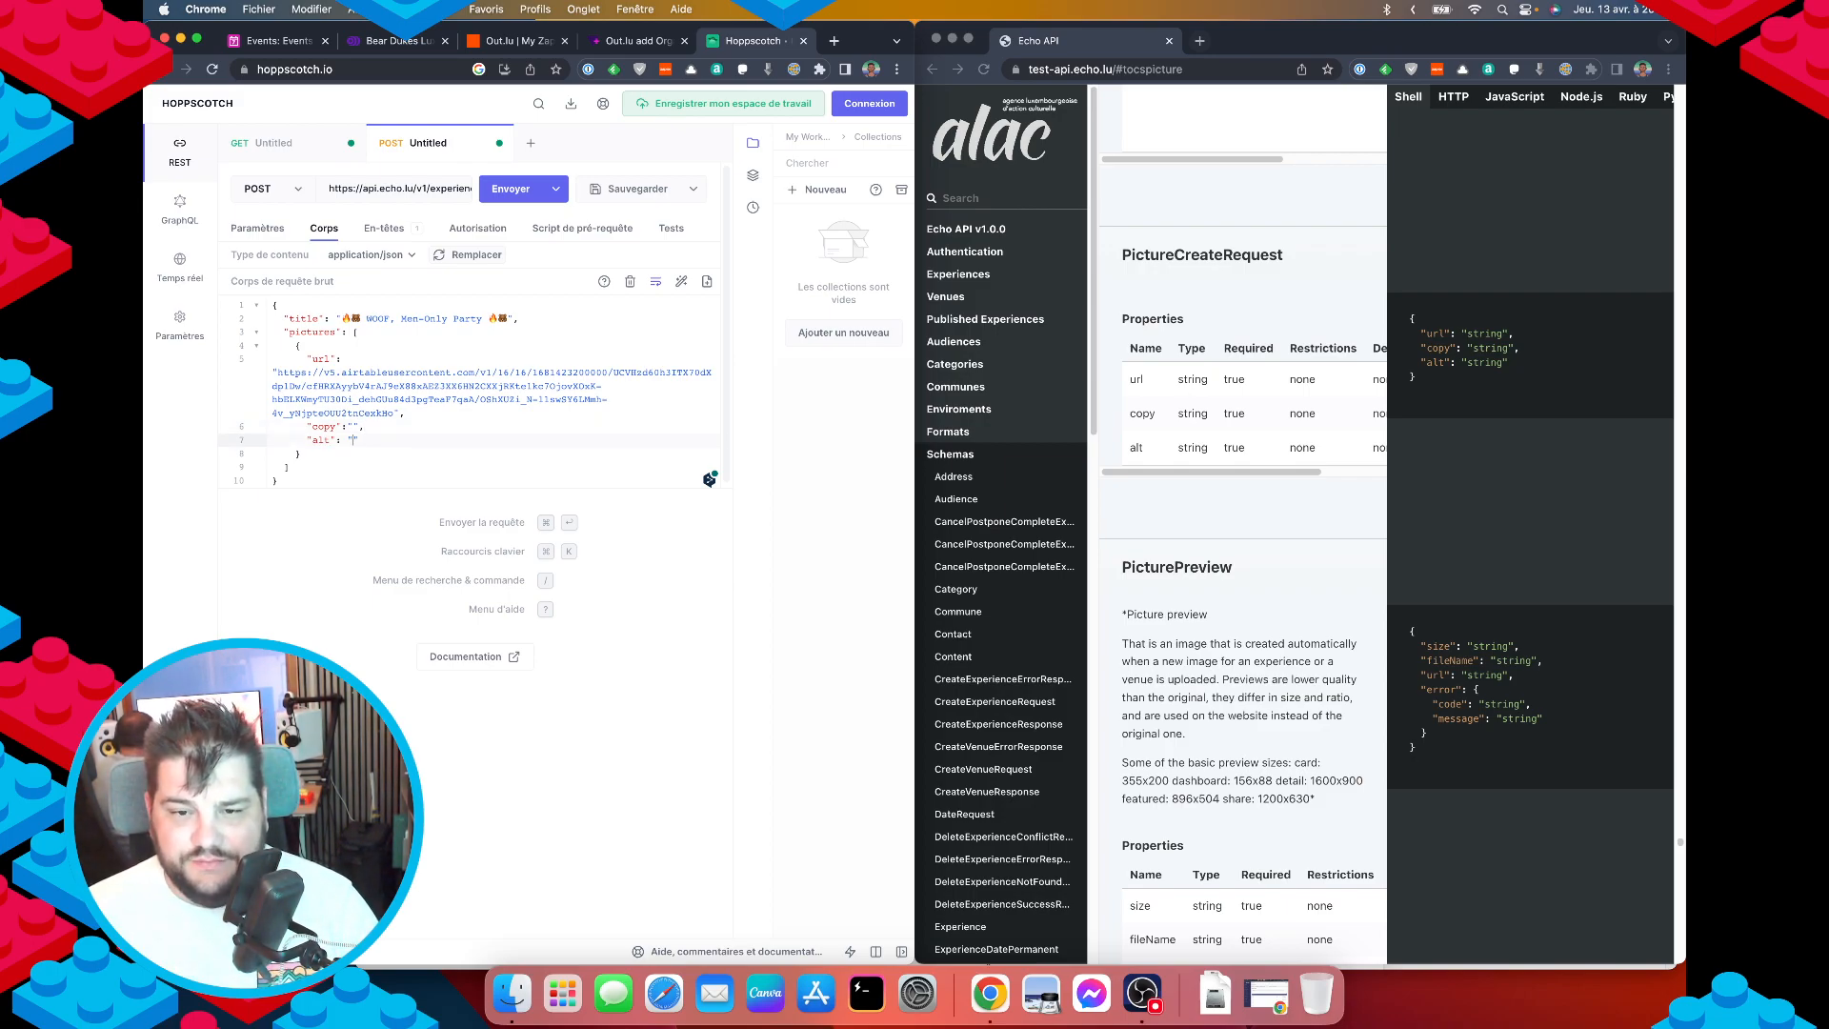
text(Flyer)
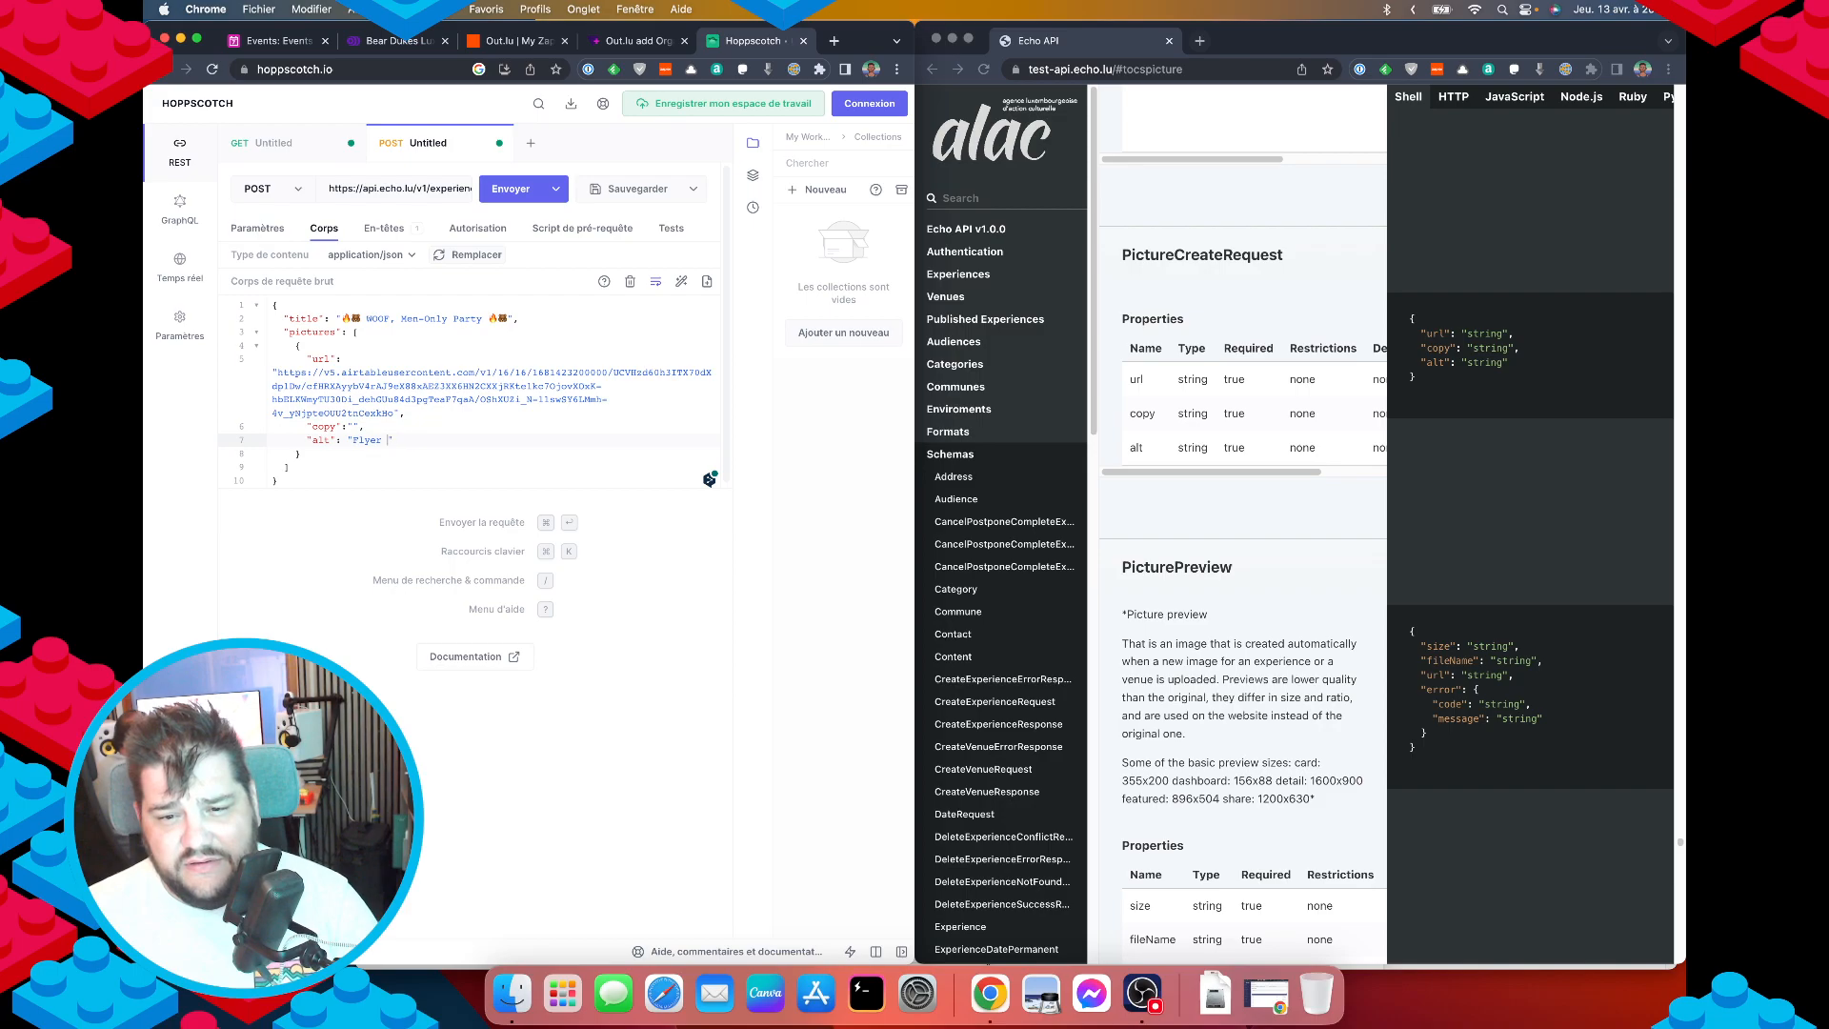
text(de l'e)
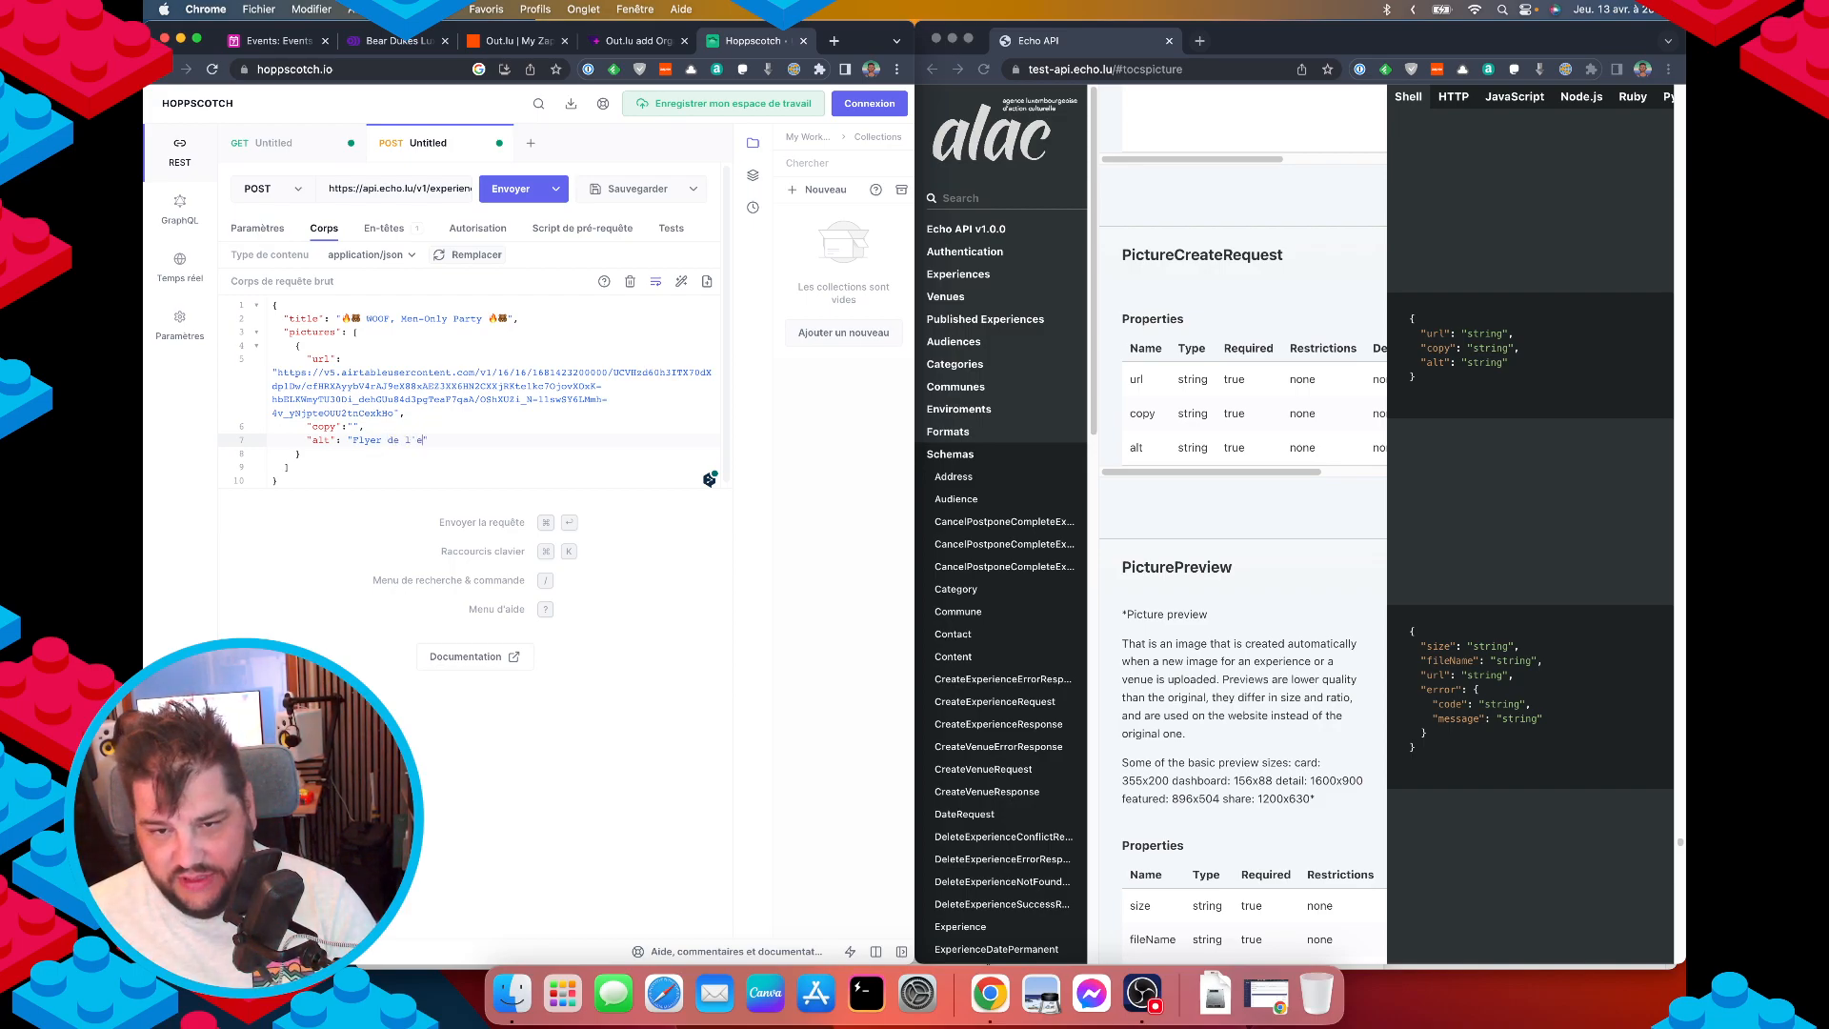
text(venement)
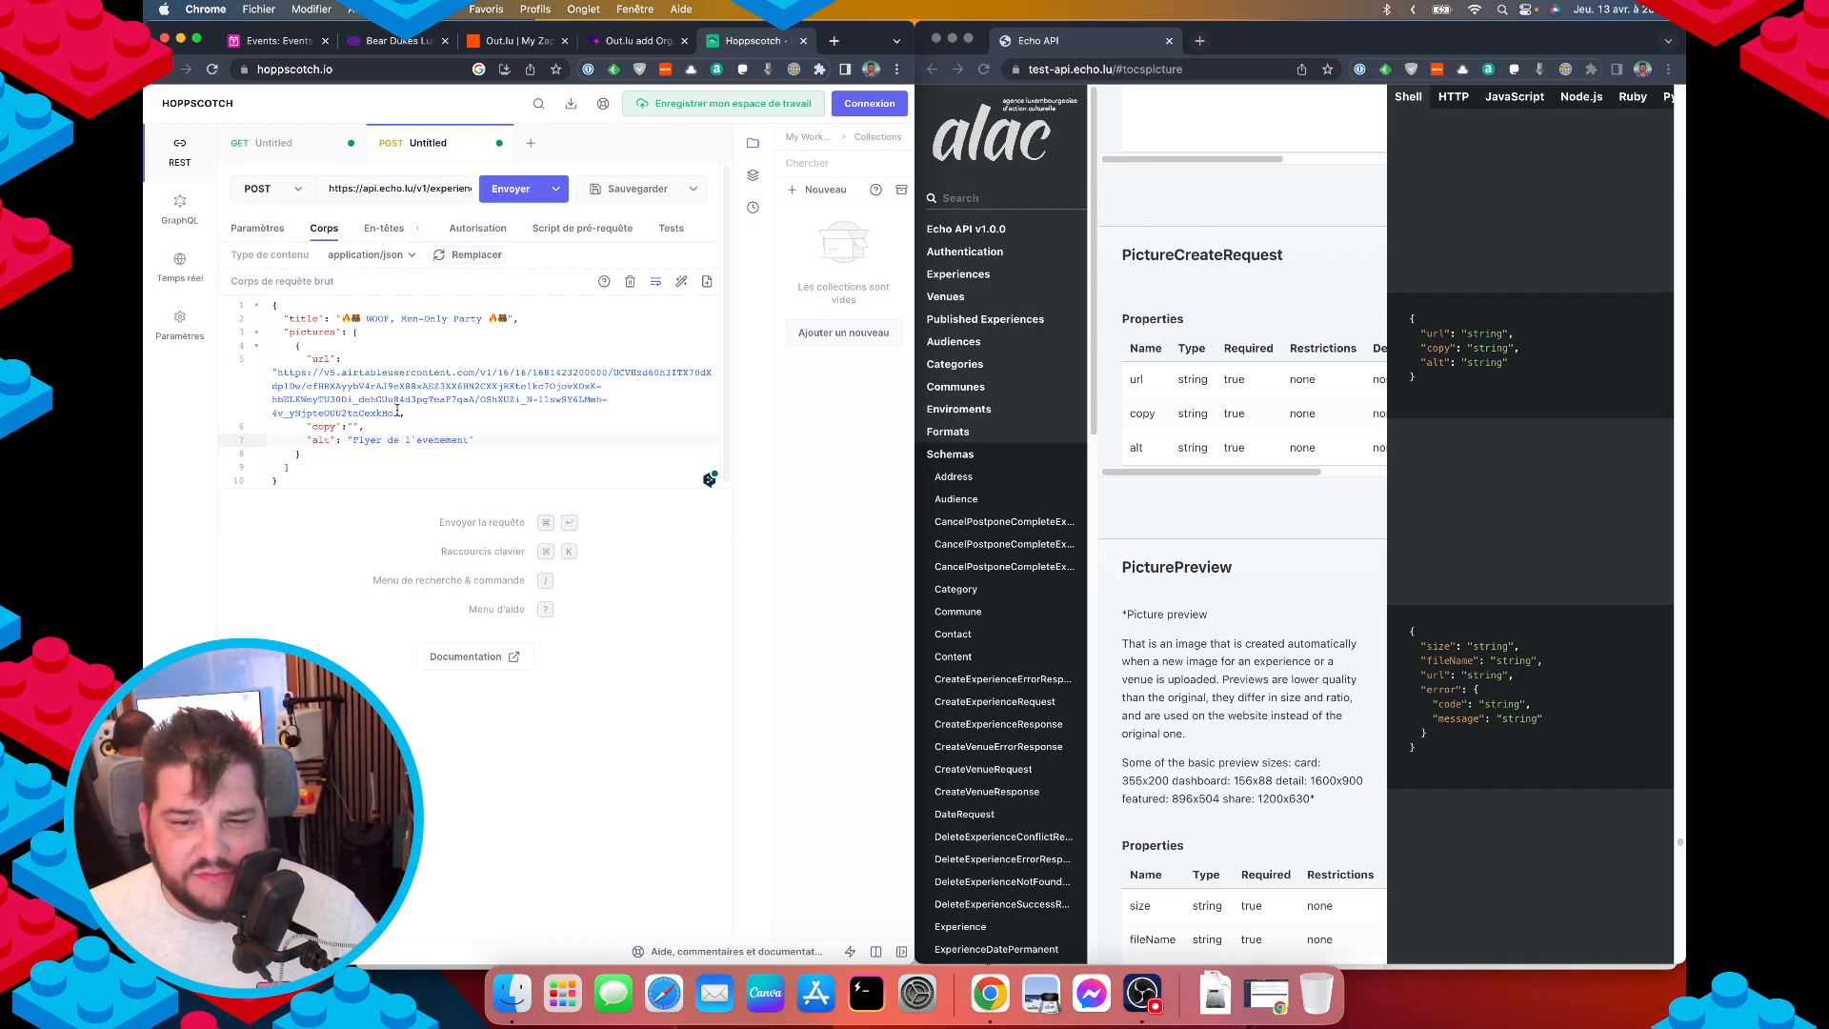
click(520, 431)
Return the docs to the CreateExperienceRequest schema.
click(1321, 519)
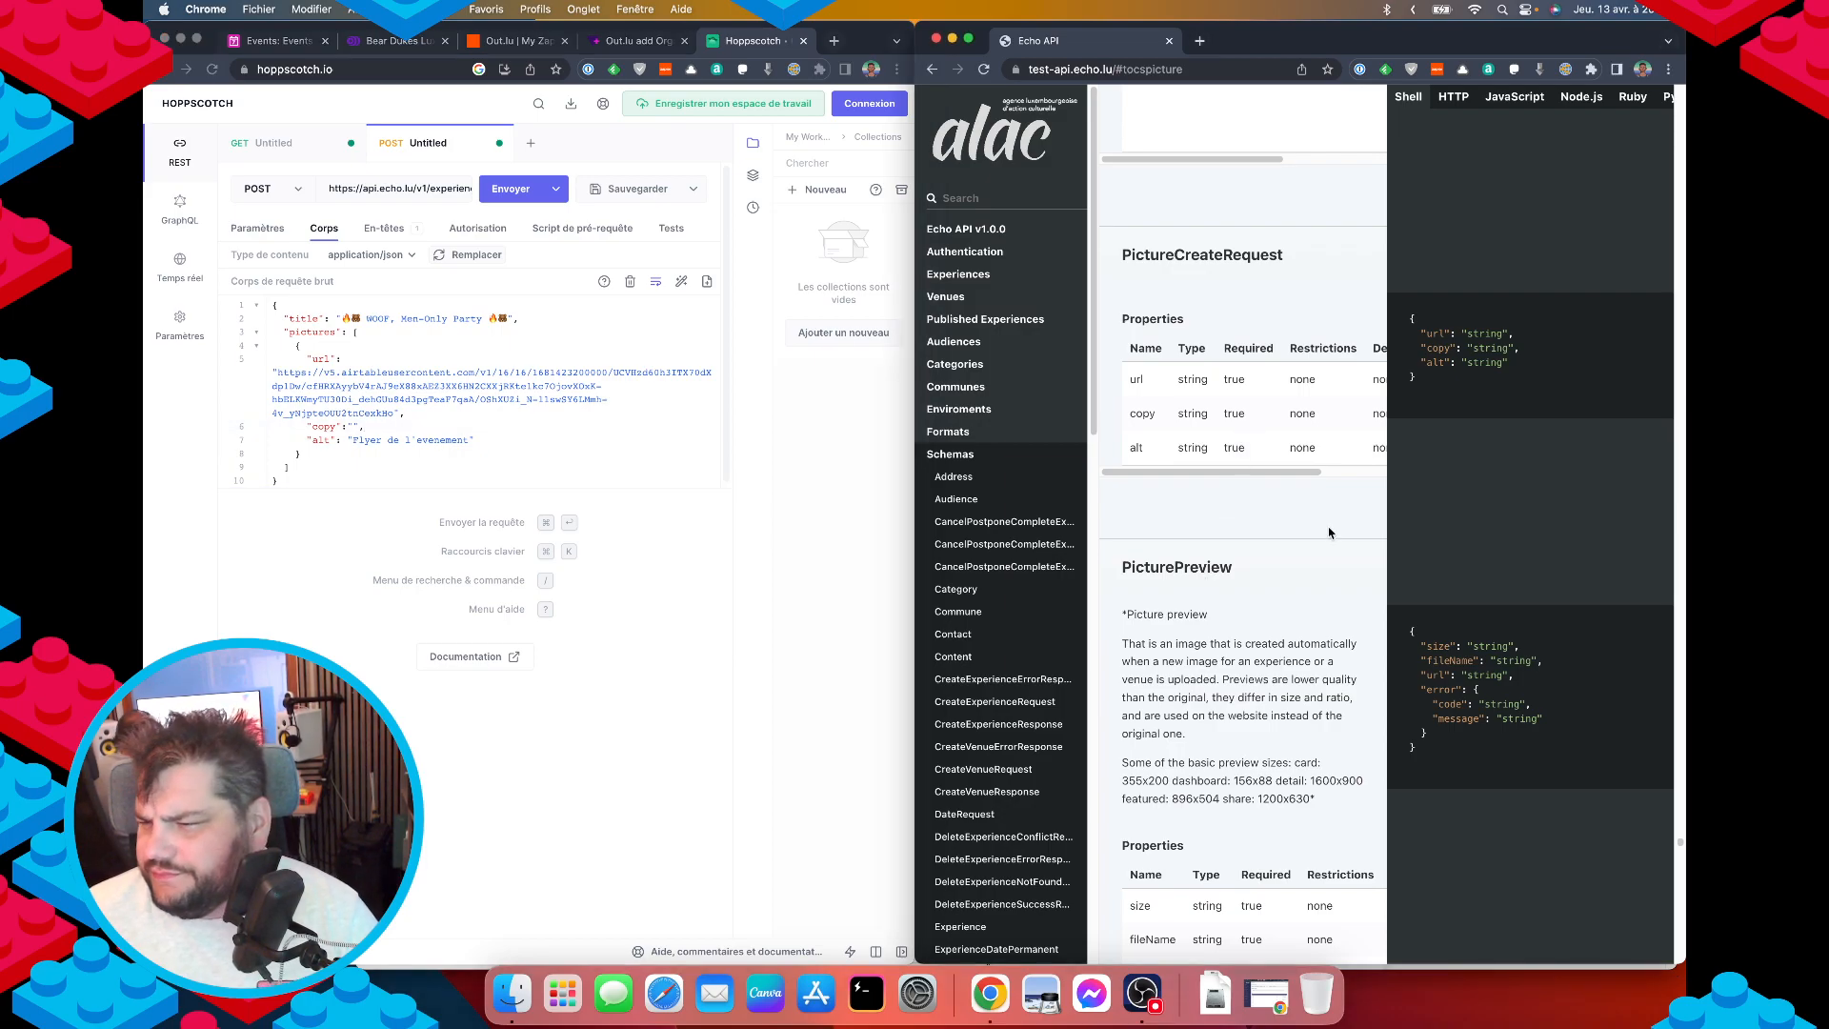
key(super+Left)
scroll(1238, 481, down, 3)
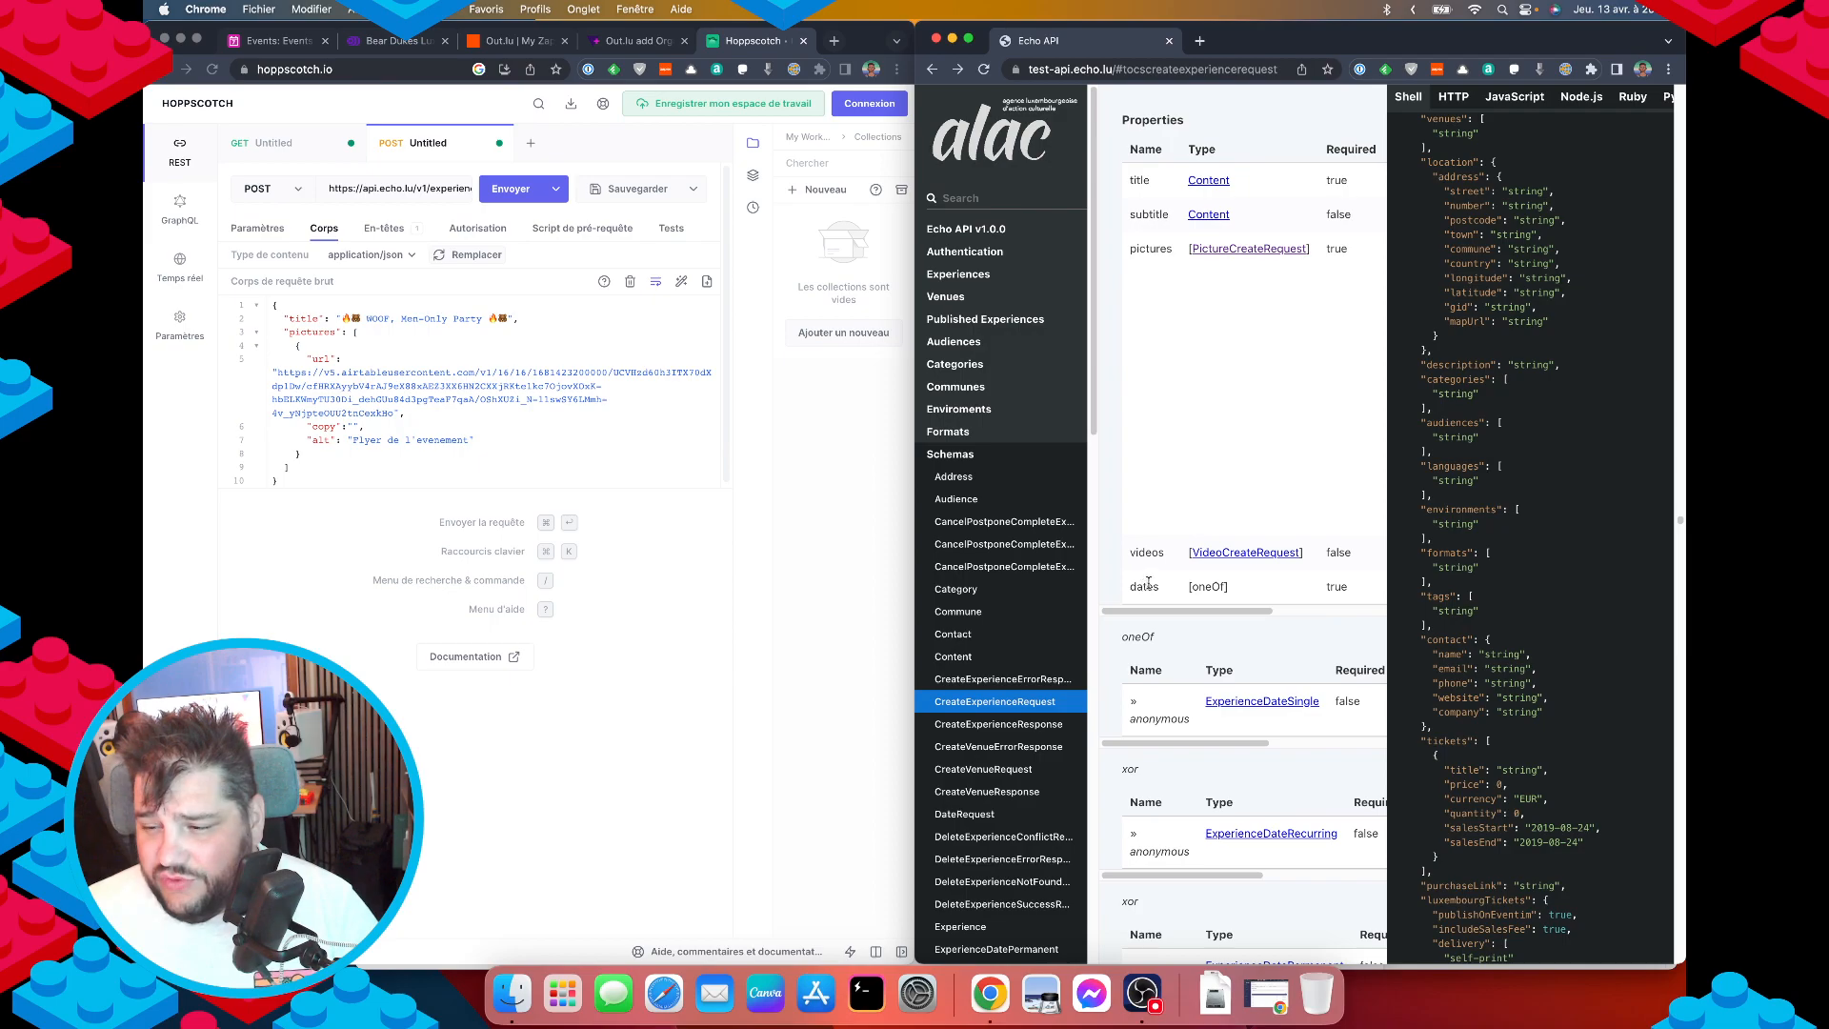
Add a "dates": [ list after the pictures array, starting with a "from" key.
scroll(1124, 569, down, 1)
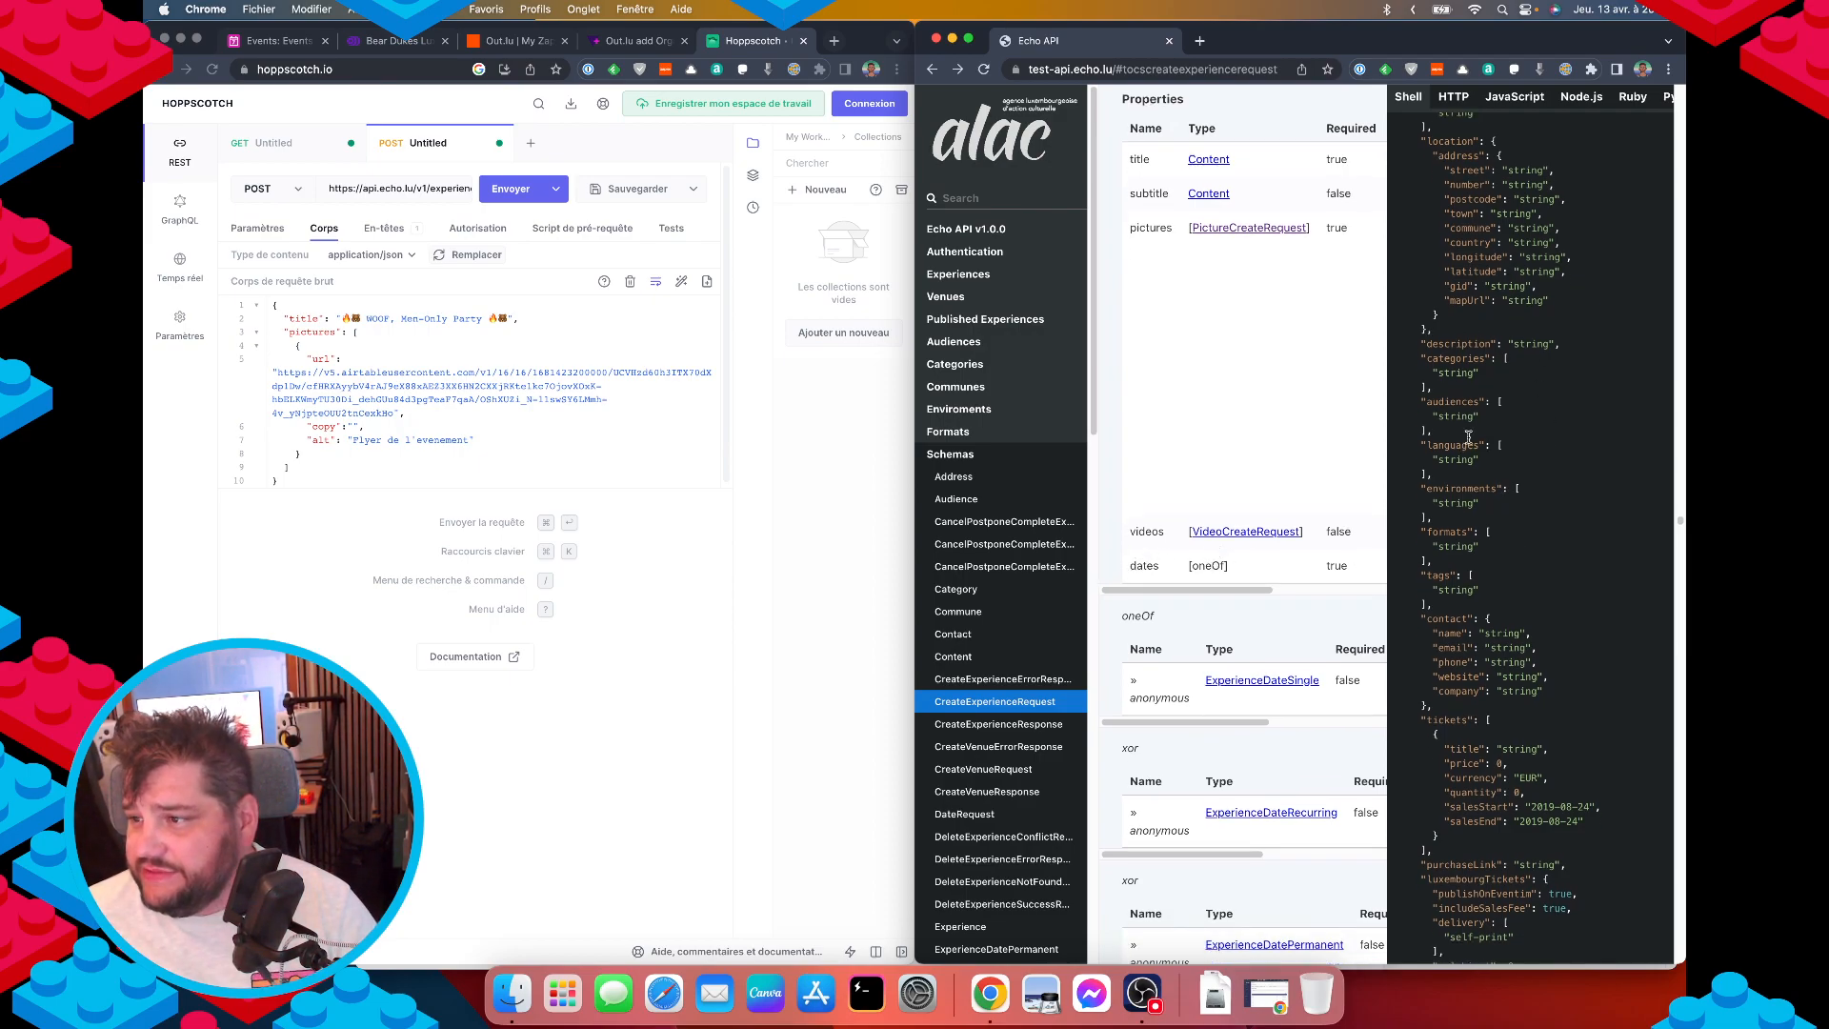
scroll(1470, 343, up, 8)
scroll(1474, 369, up, 1)
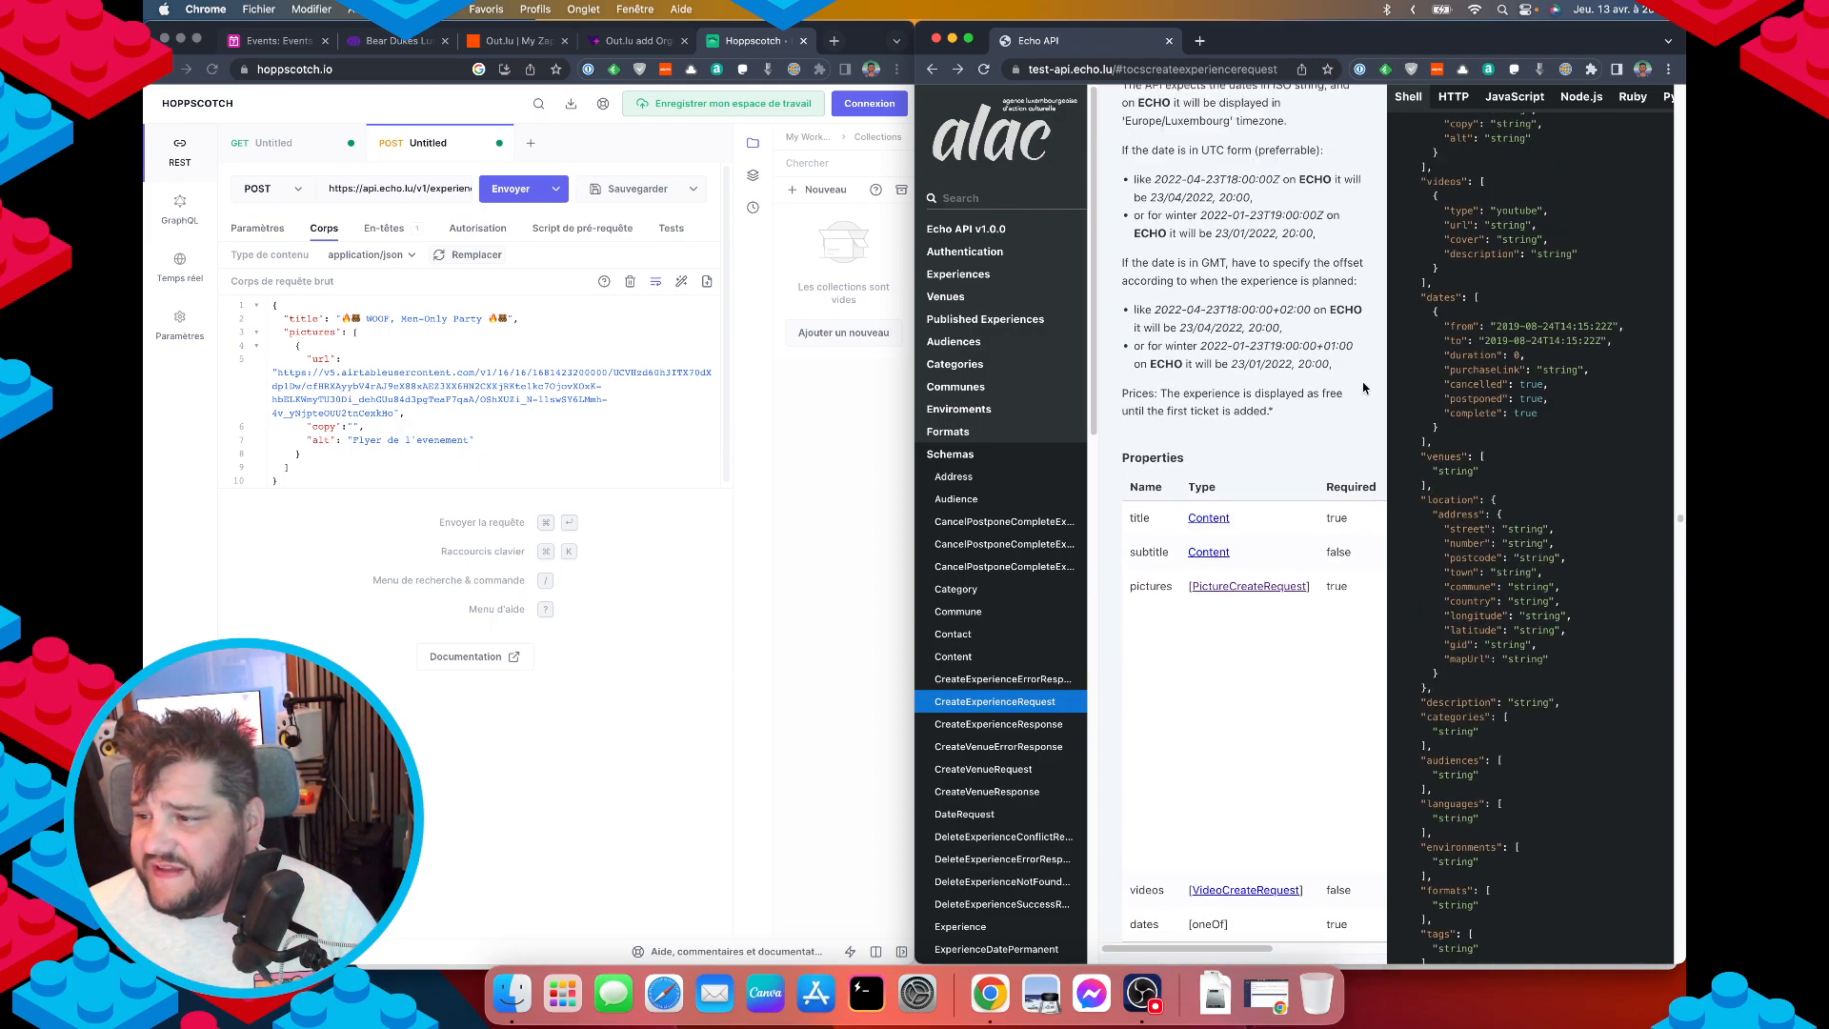
click(321, 470)
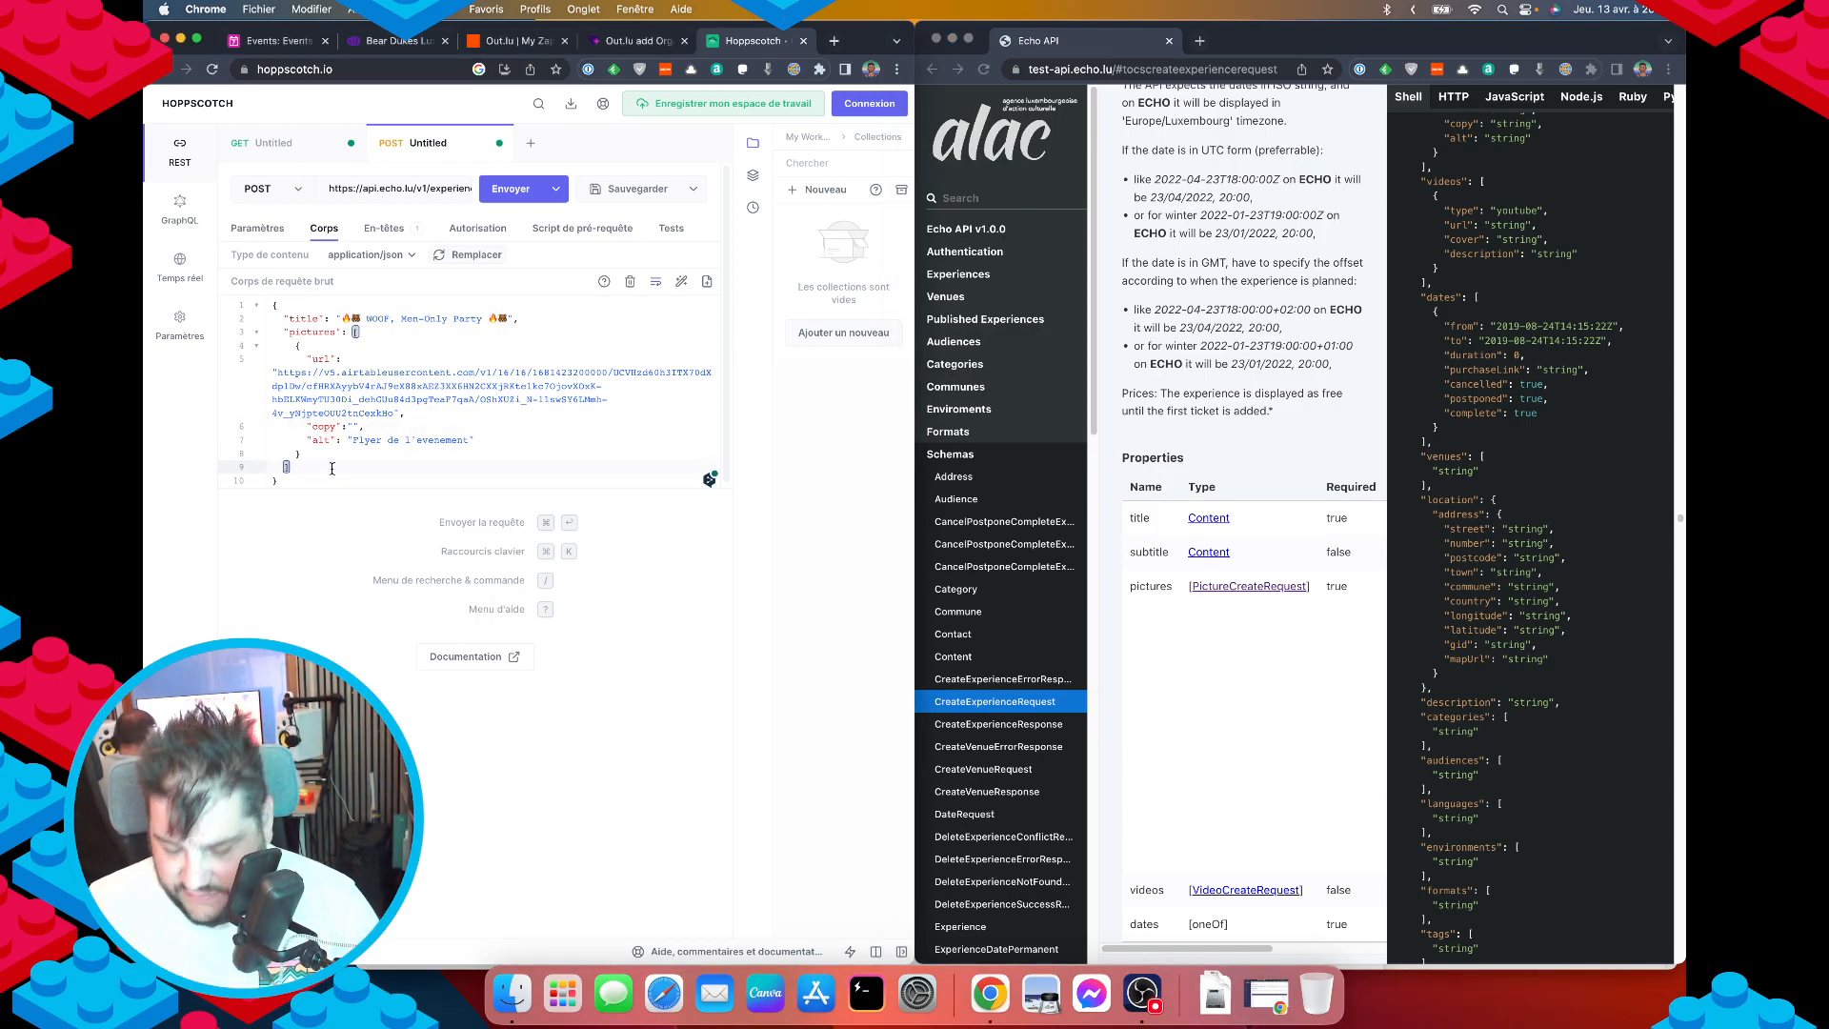
text(,)
key(Return)
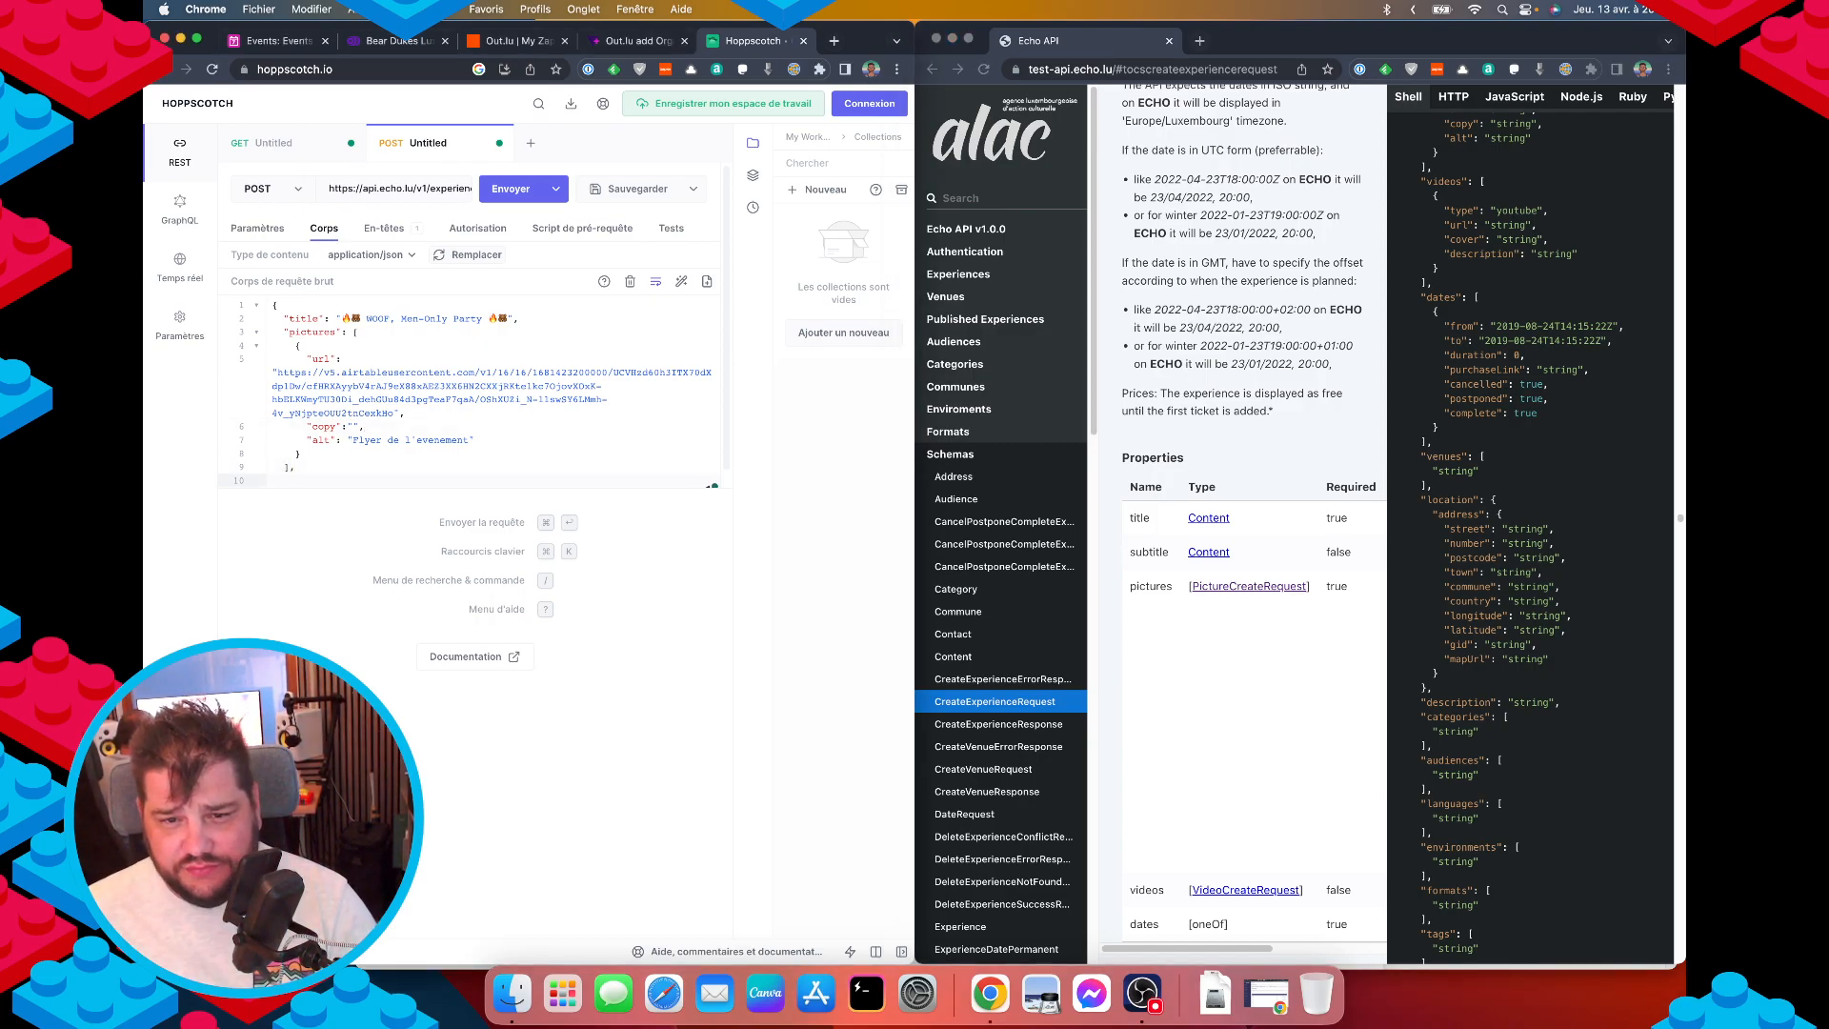
text("da)
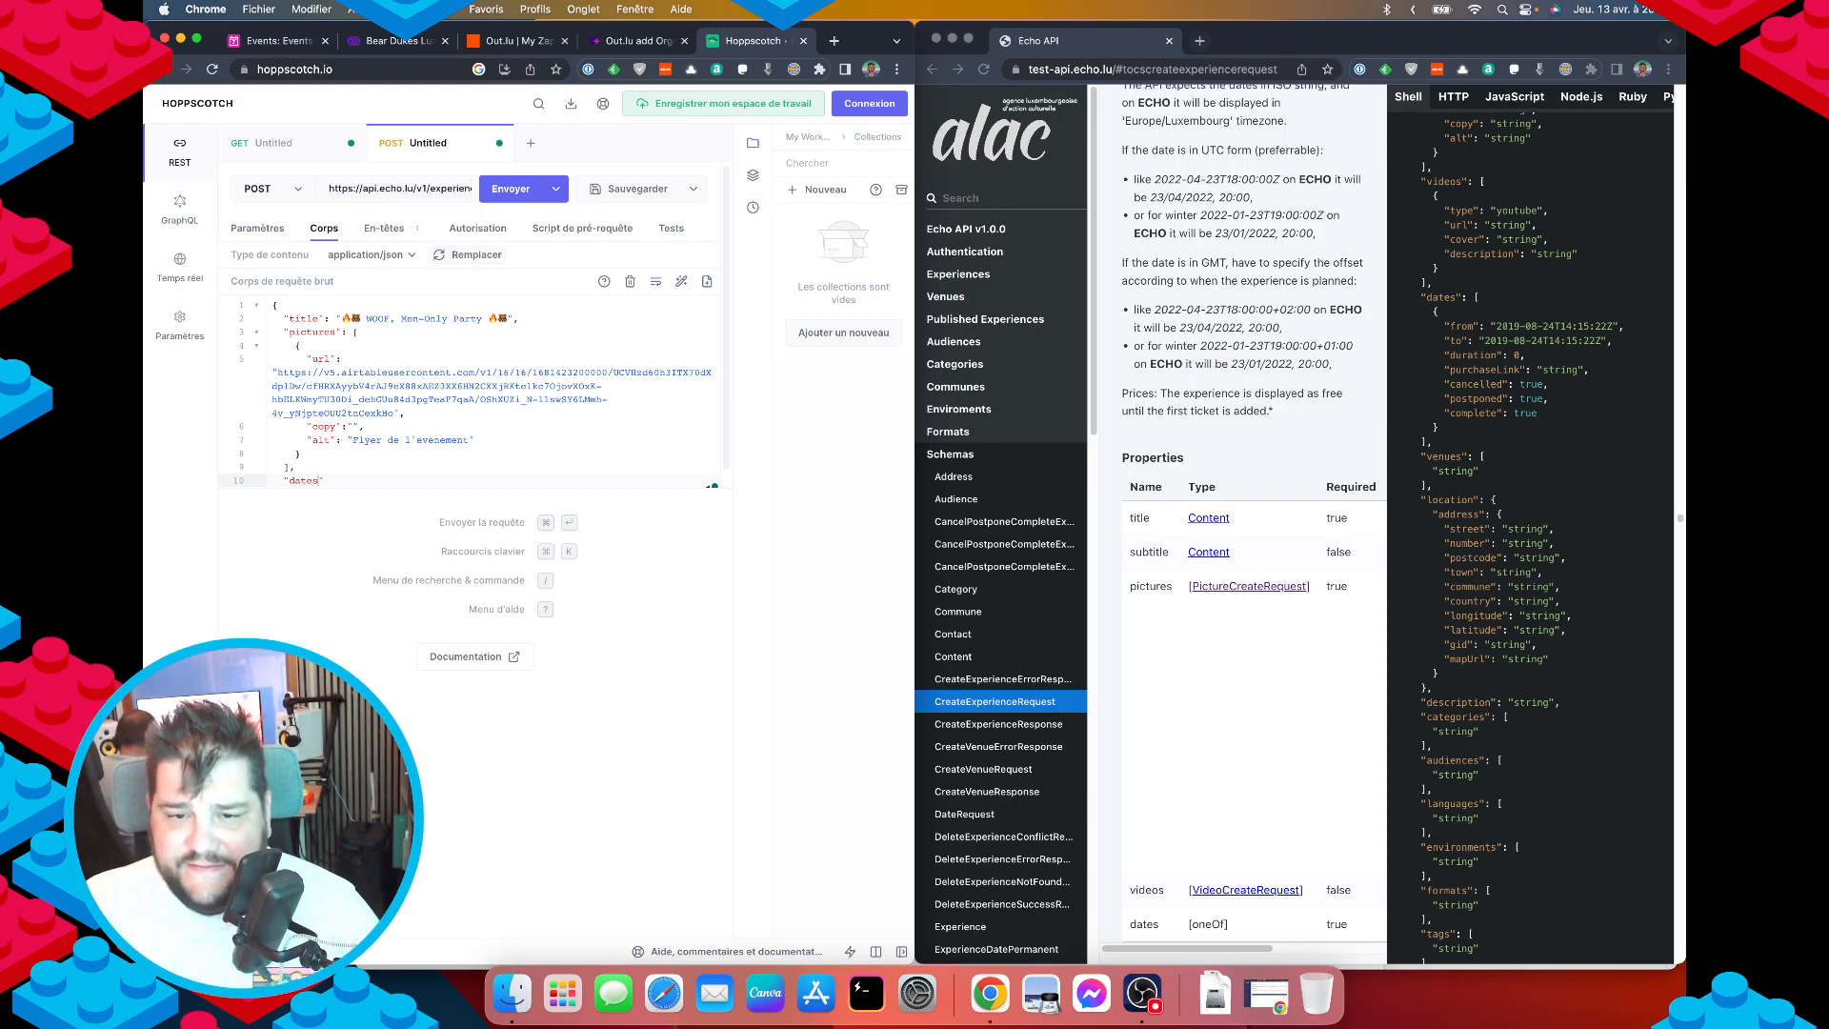
text(tes": [)
key(Return)
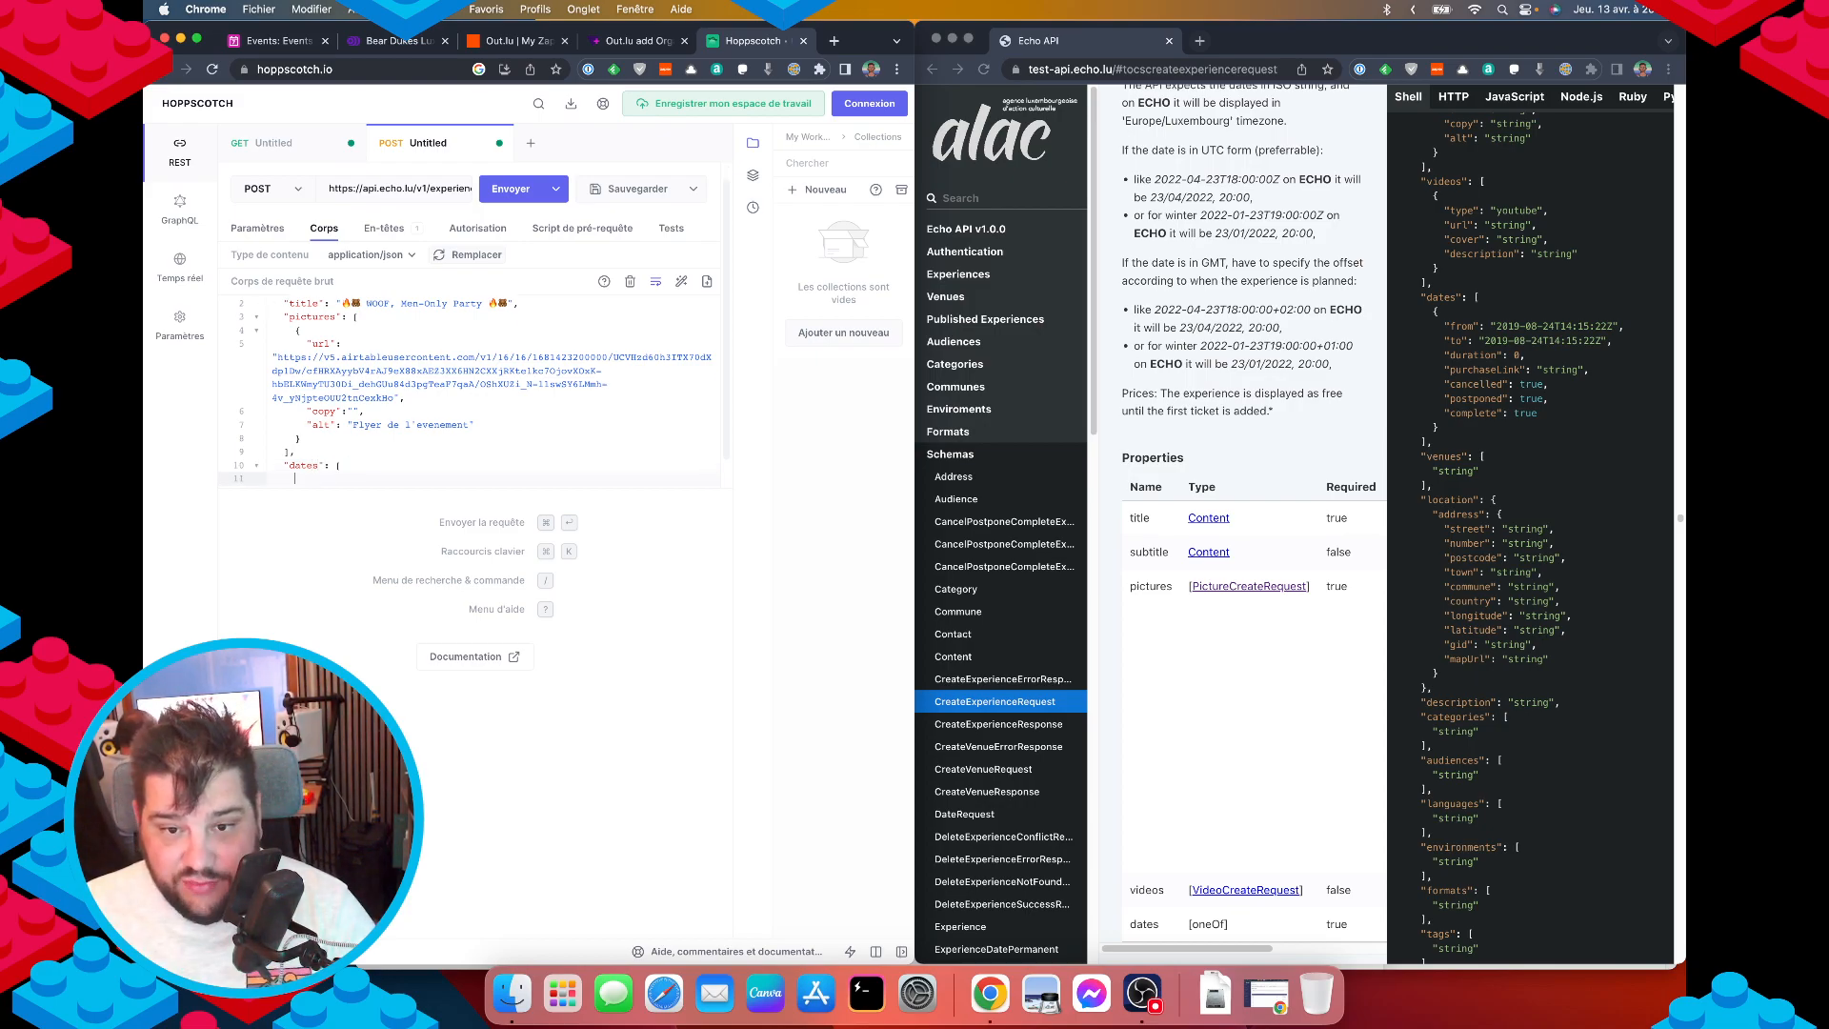
text({)
key(BackSpace)
text("f)
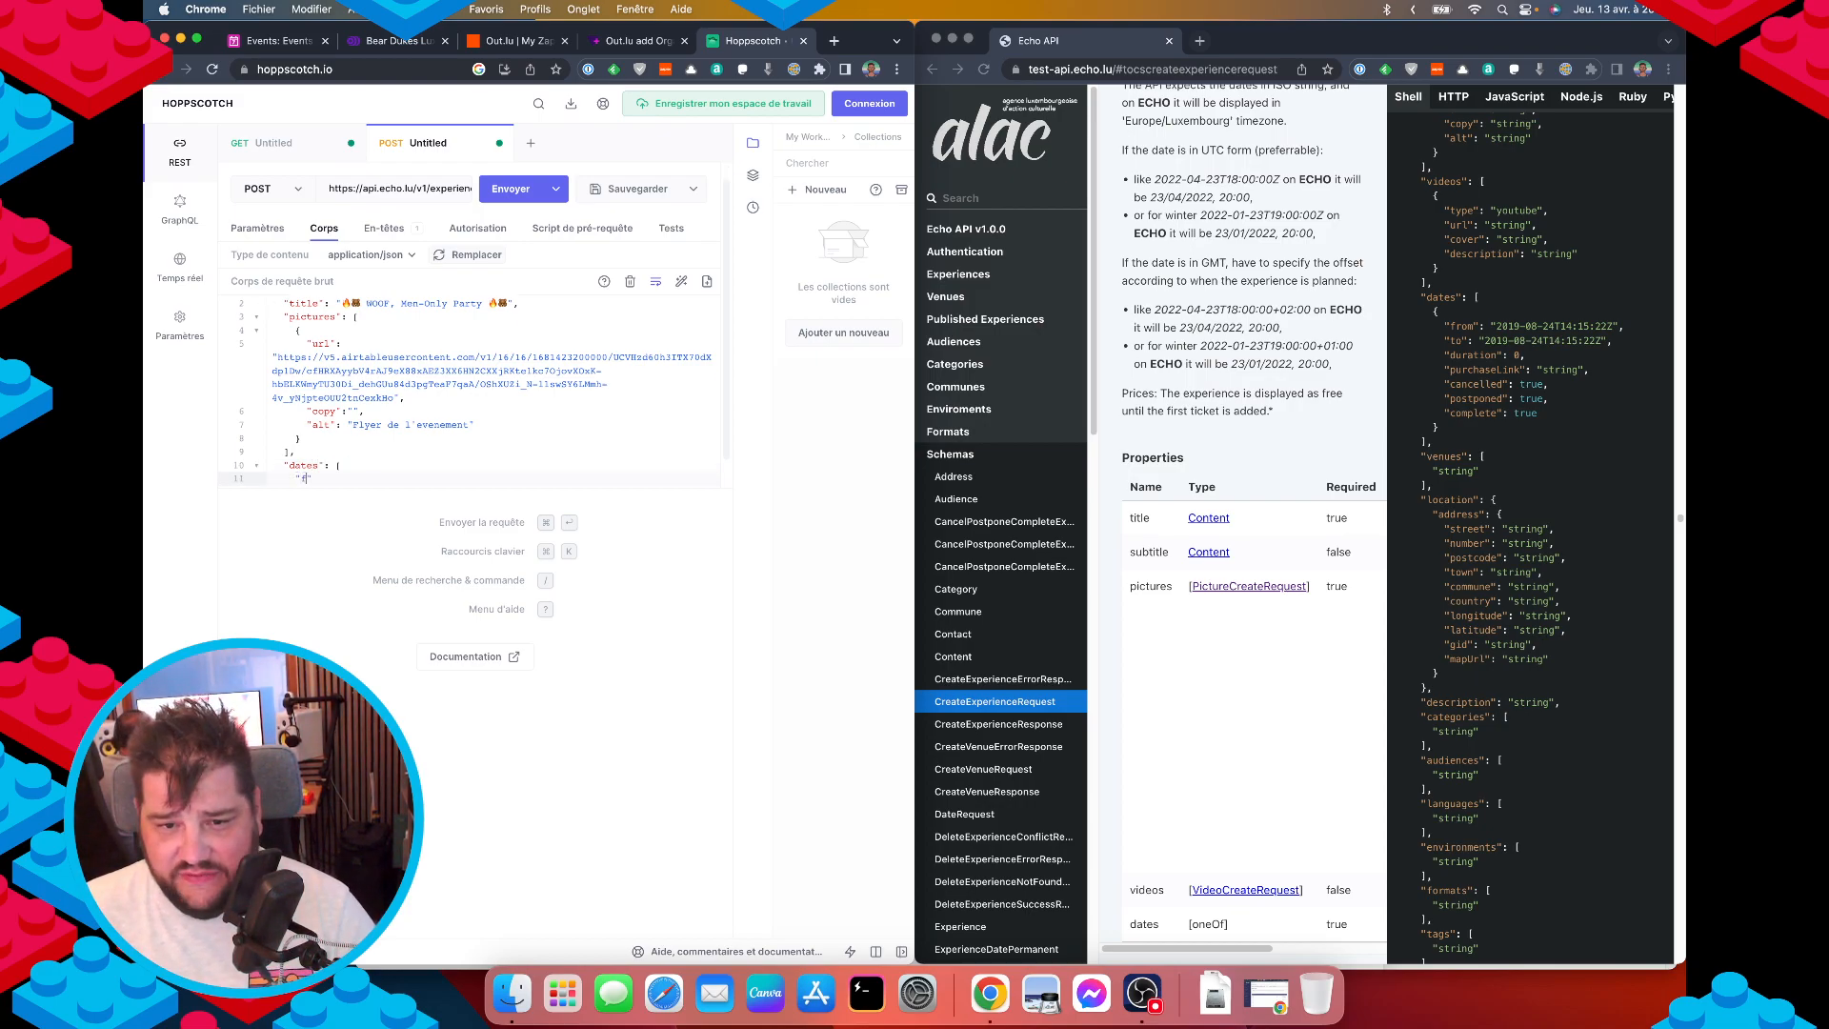
text(rom)
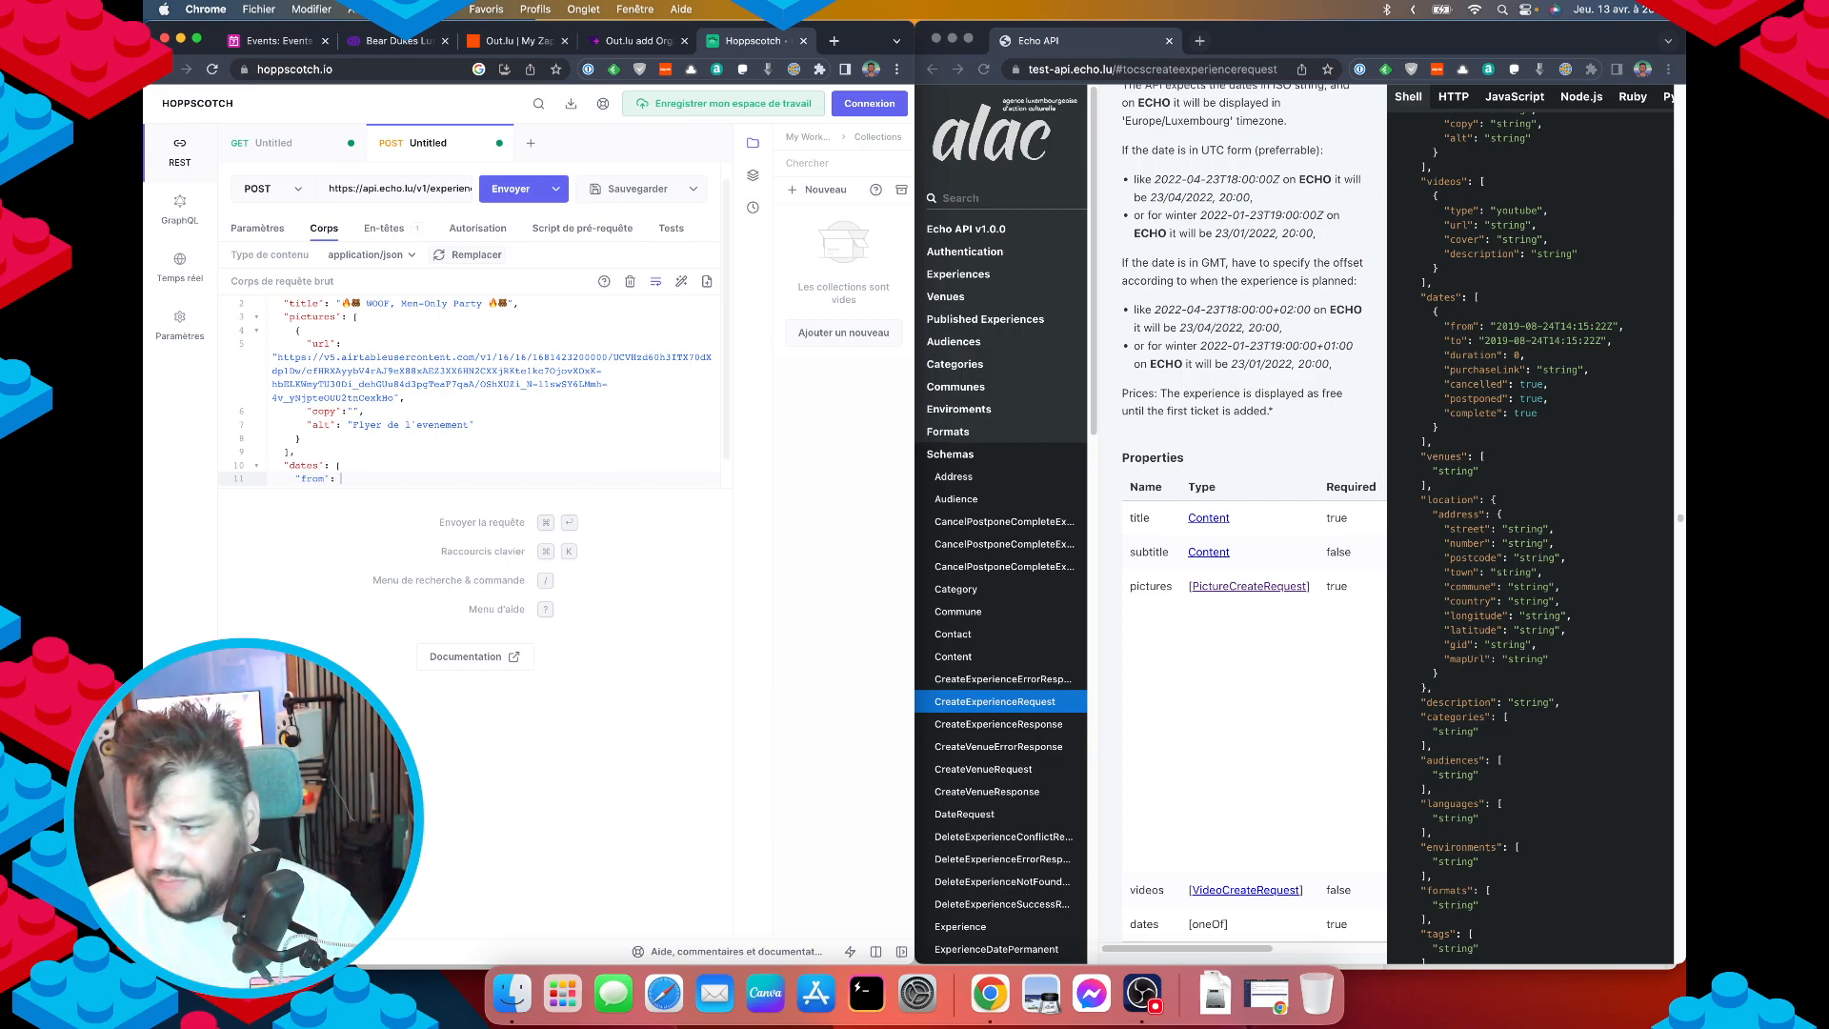
Look up the event's dates in the Airtable record, then return to the request body.
click(637, 41)
click(274, 43)
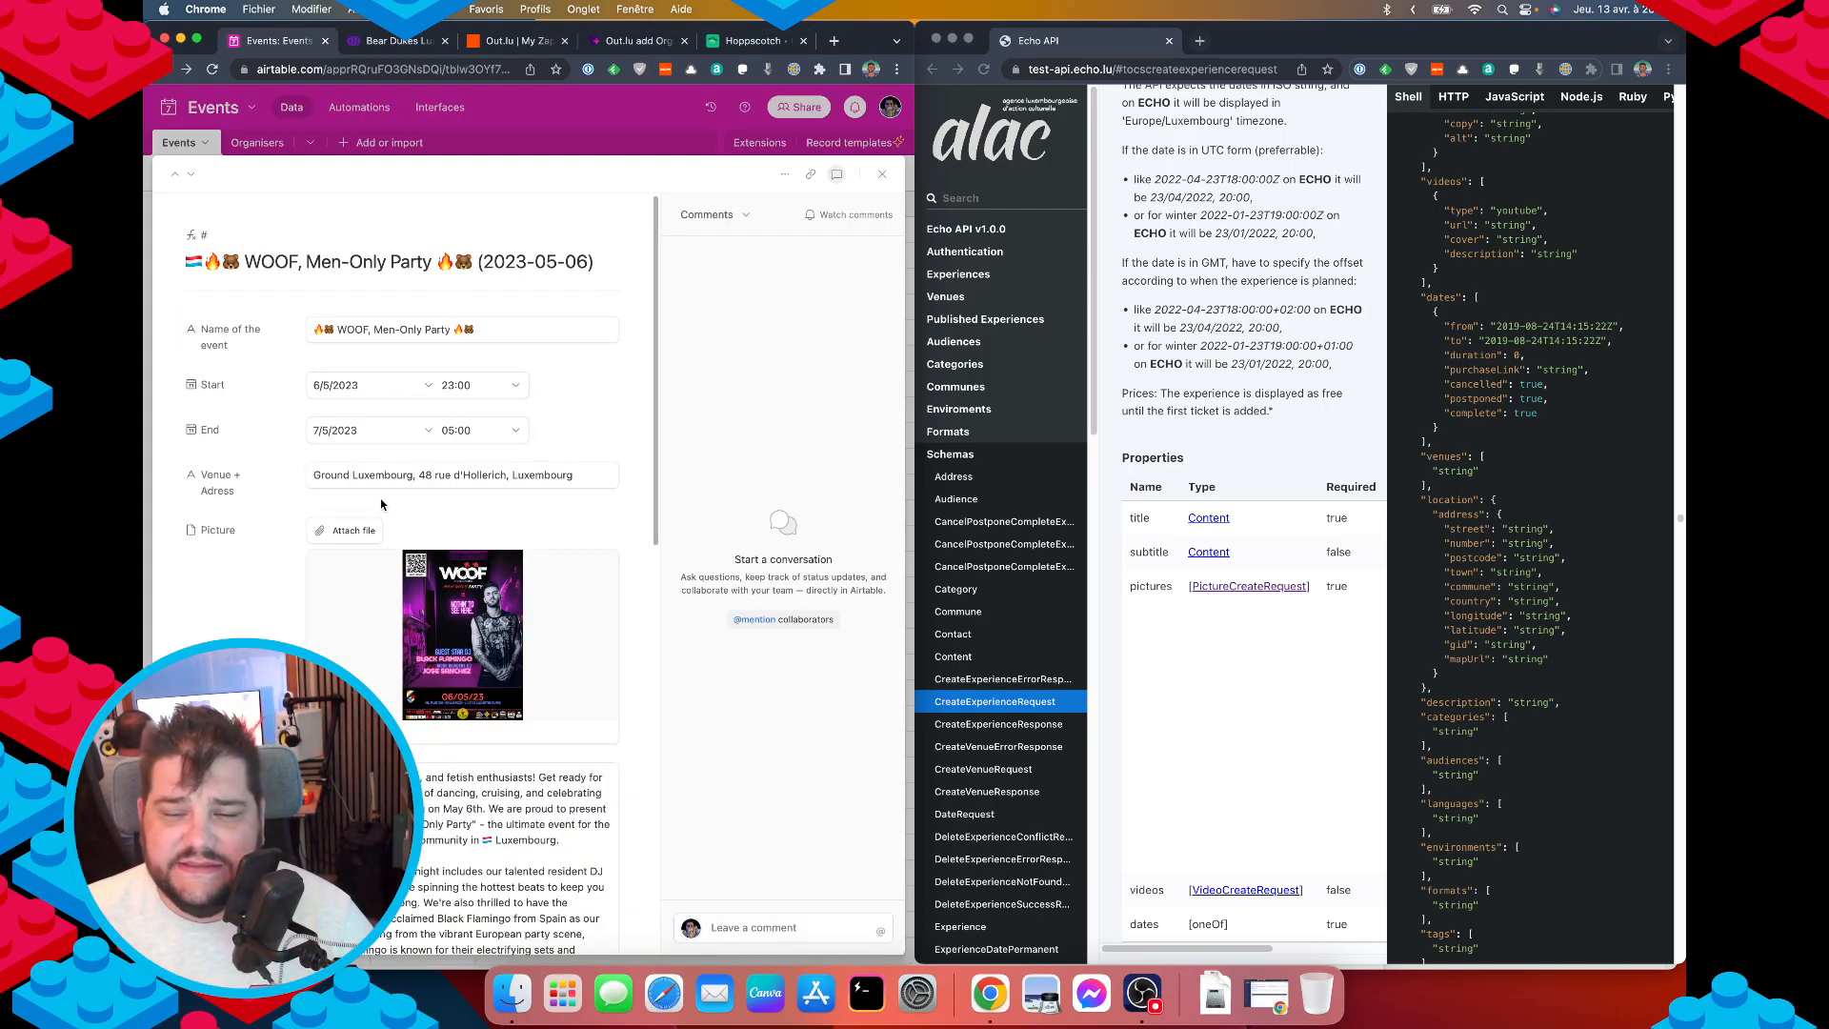
click(758, 42)
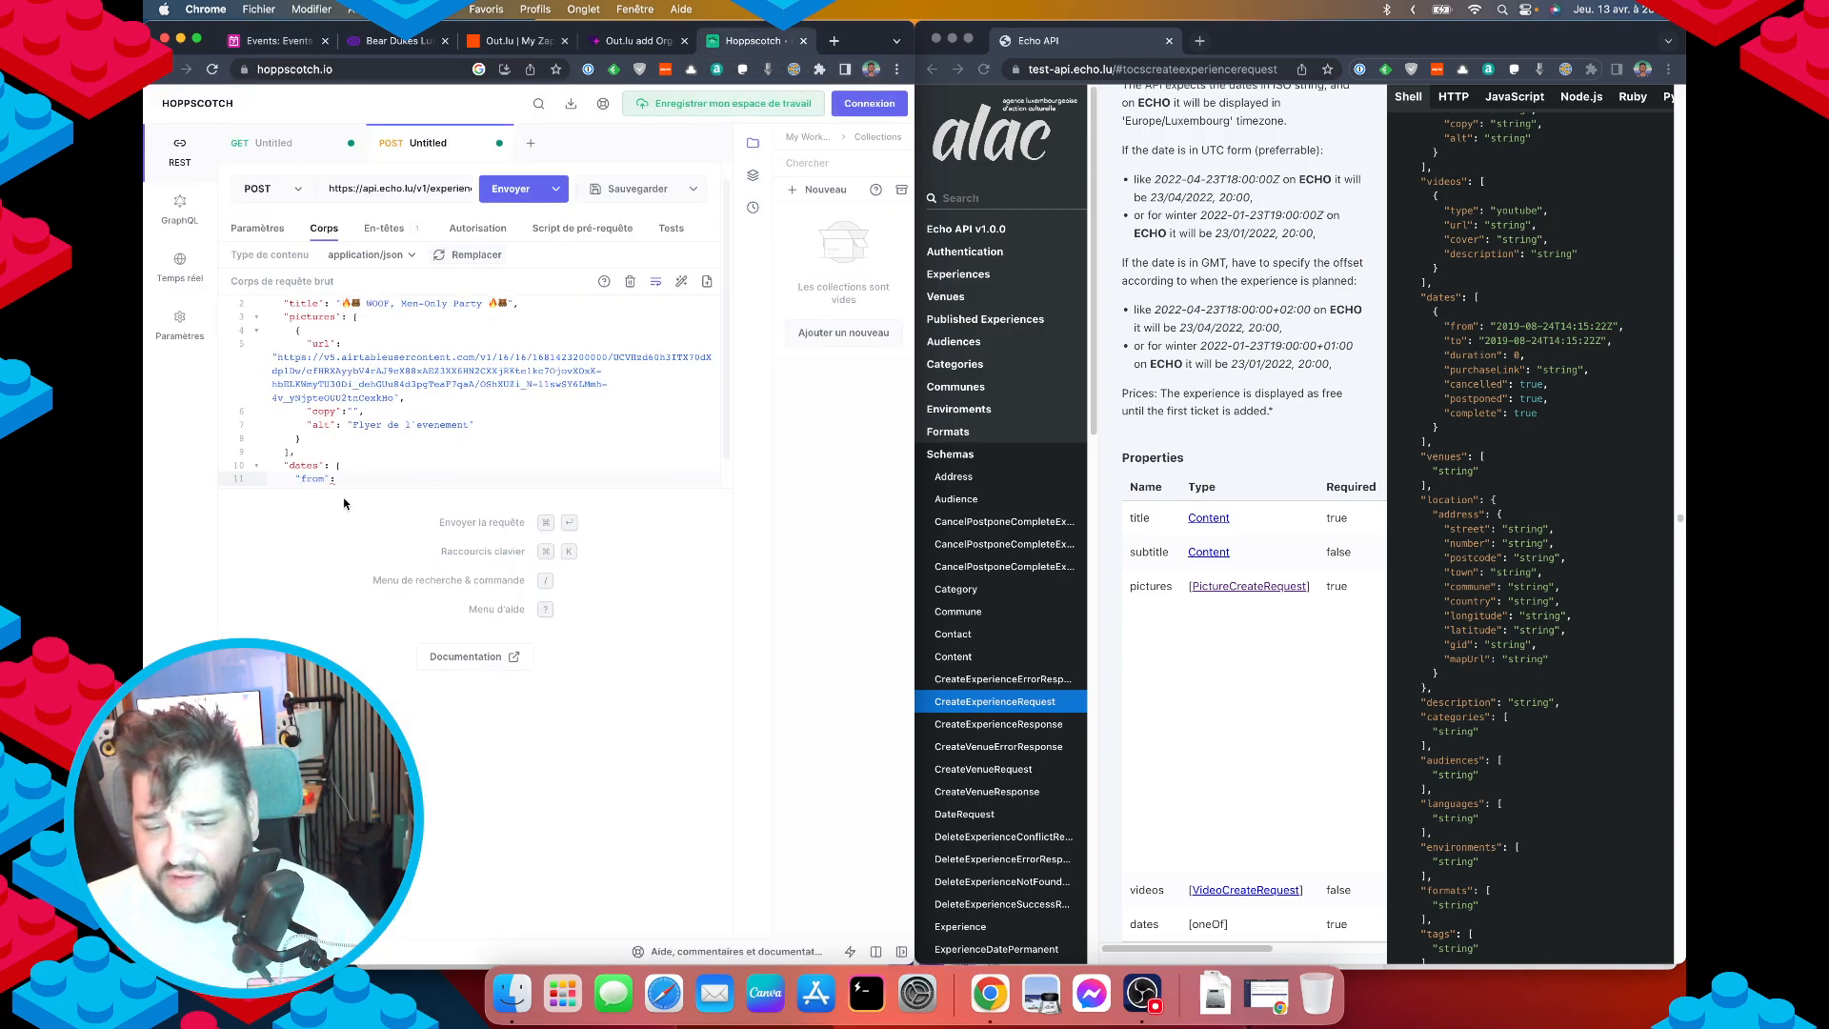
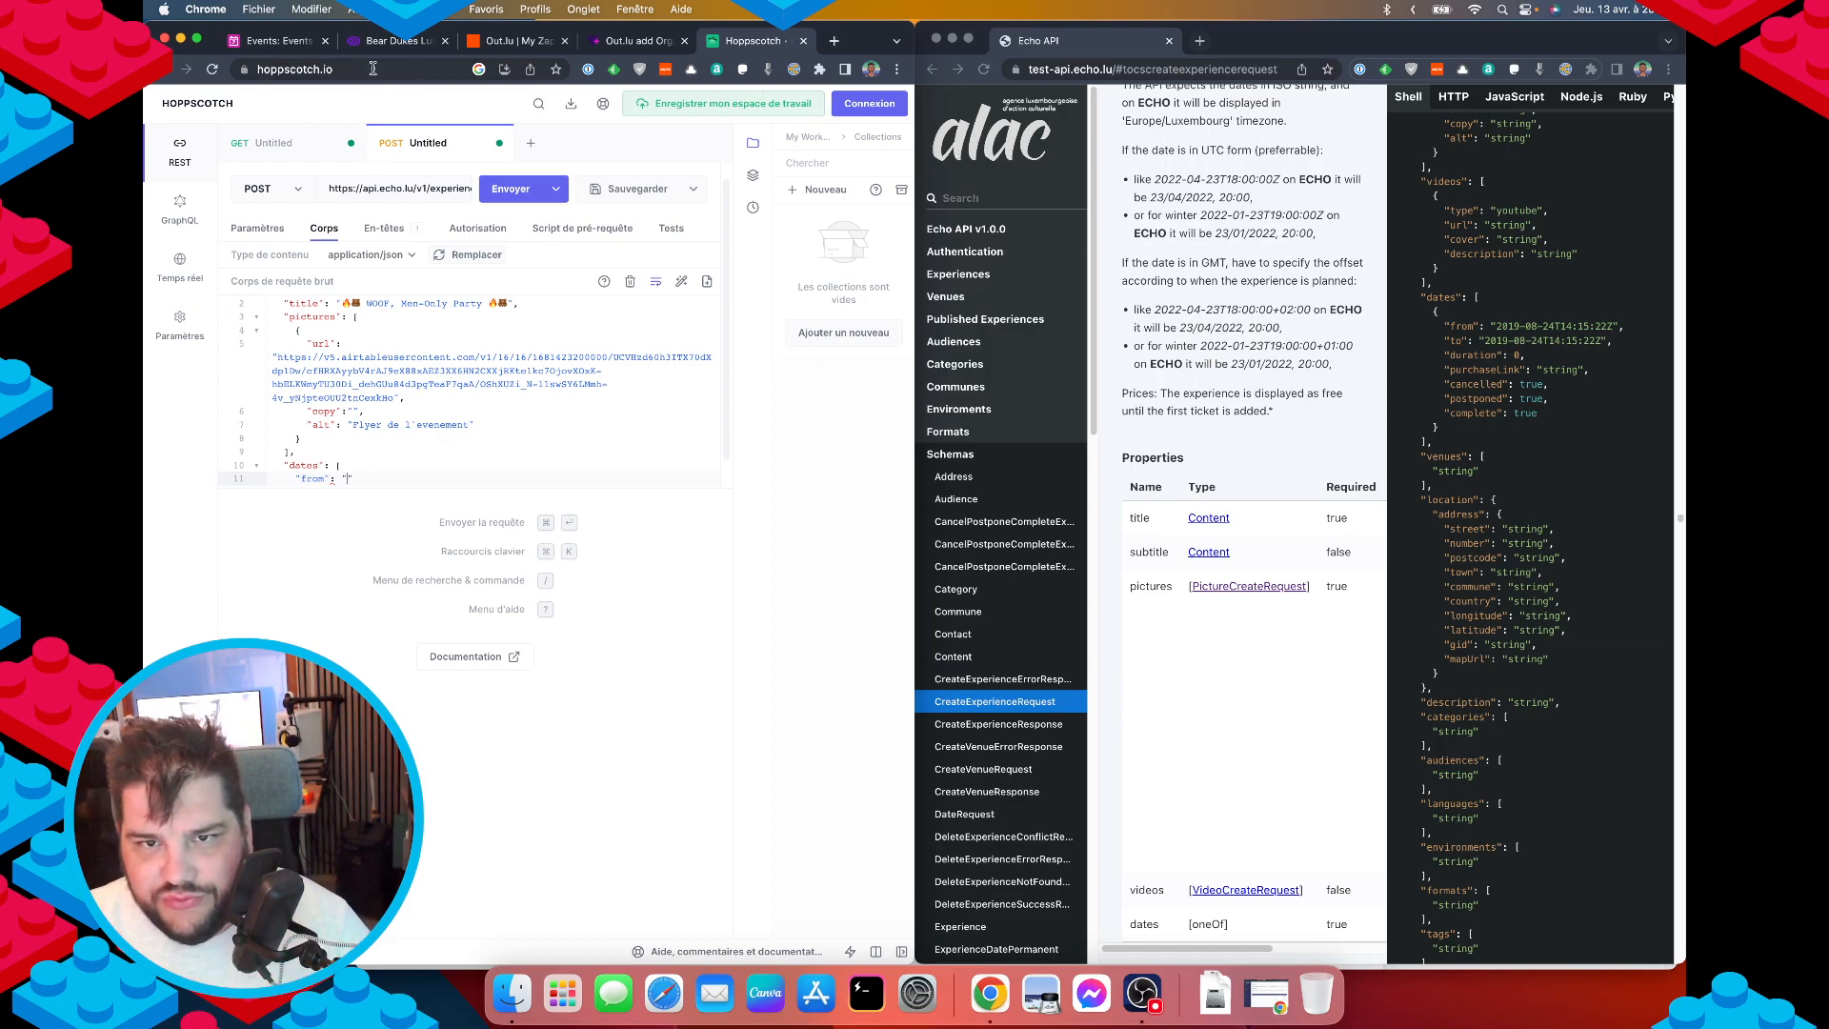
Fill in the from value as 2023-05-06T23:00:00Z after checking the Airtable record.
click(241, 43)
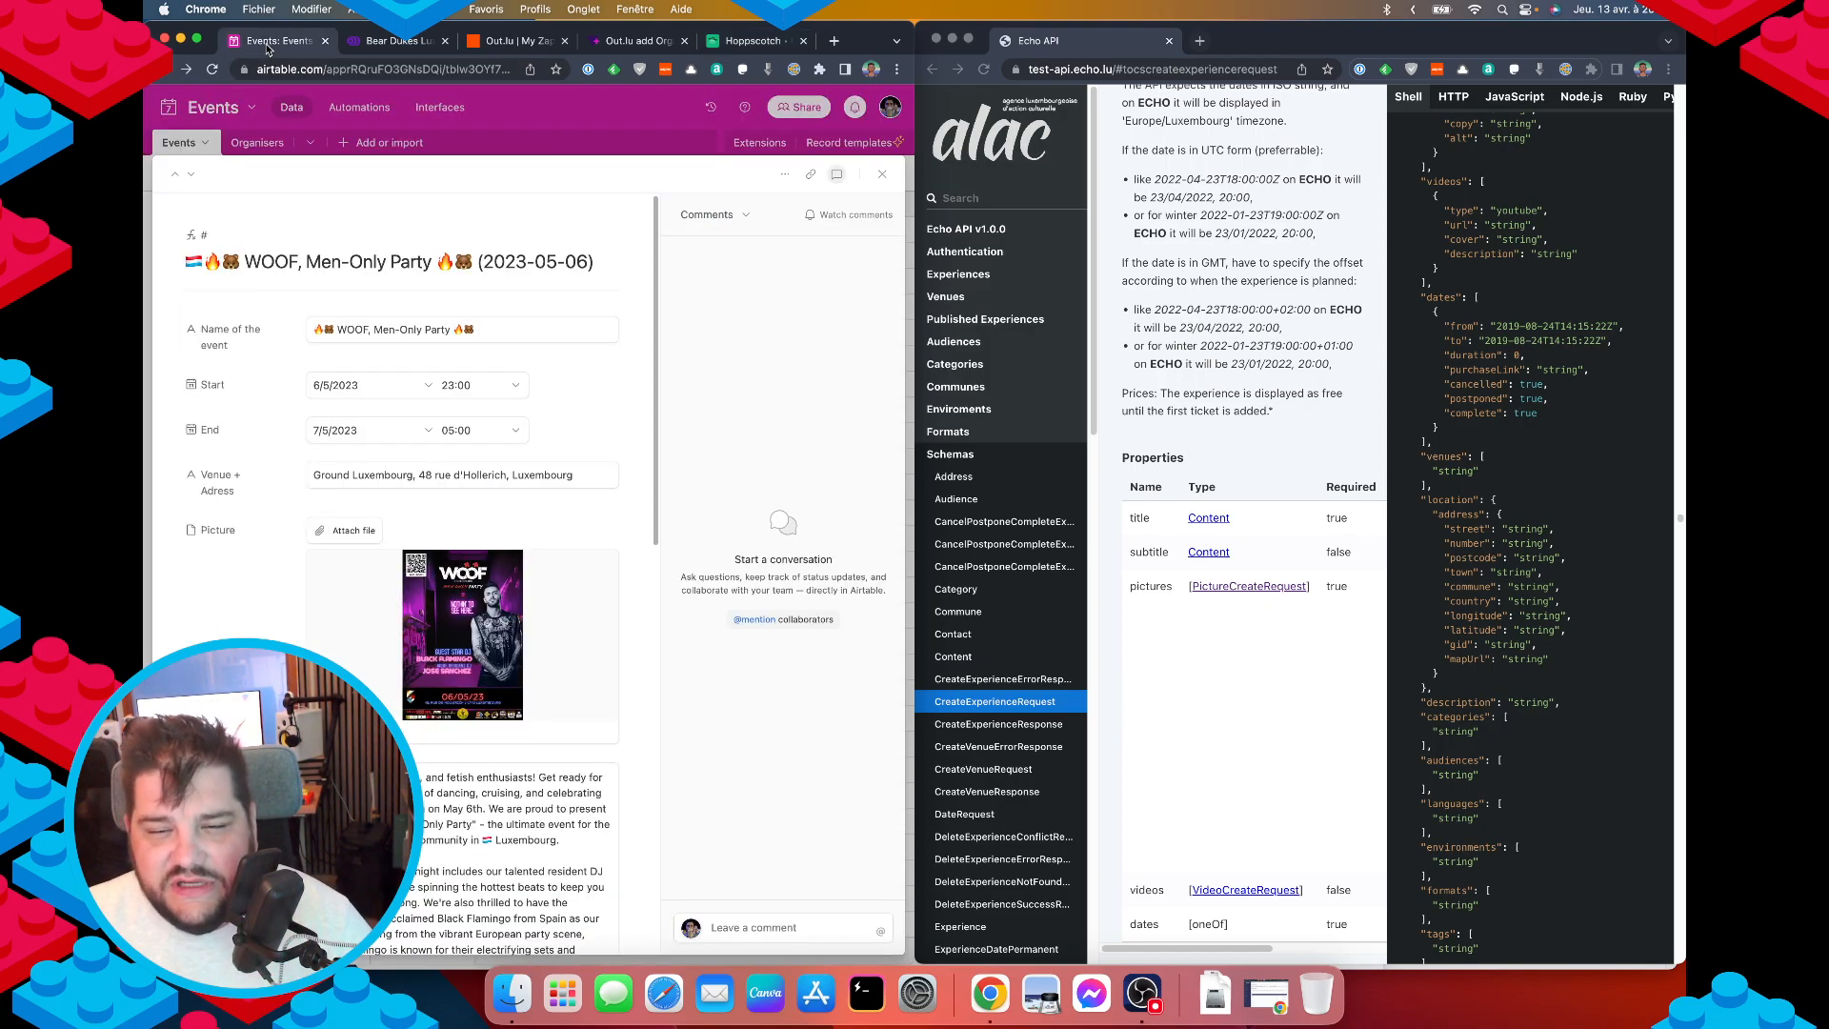
click(744, 42)
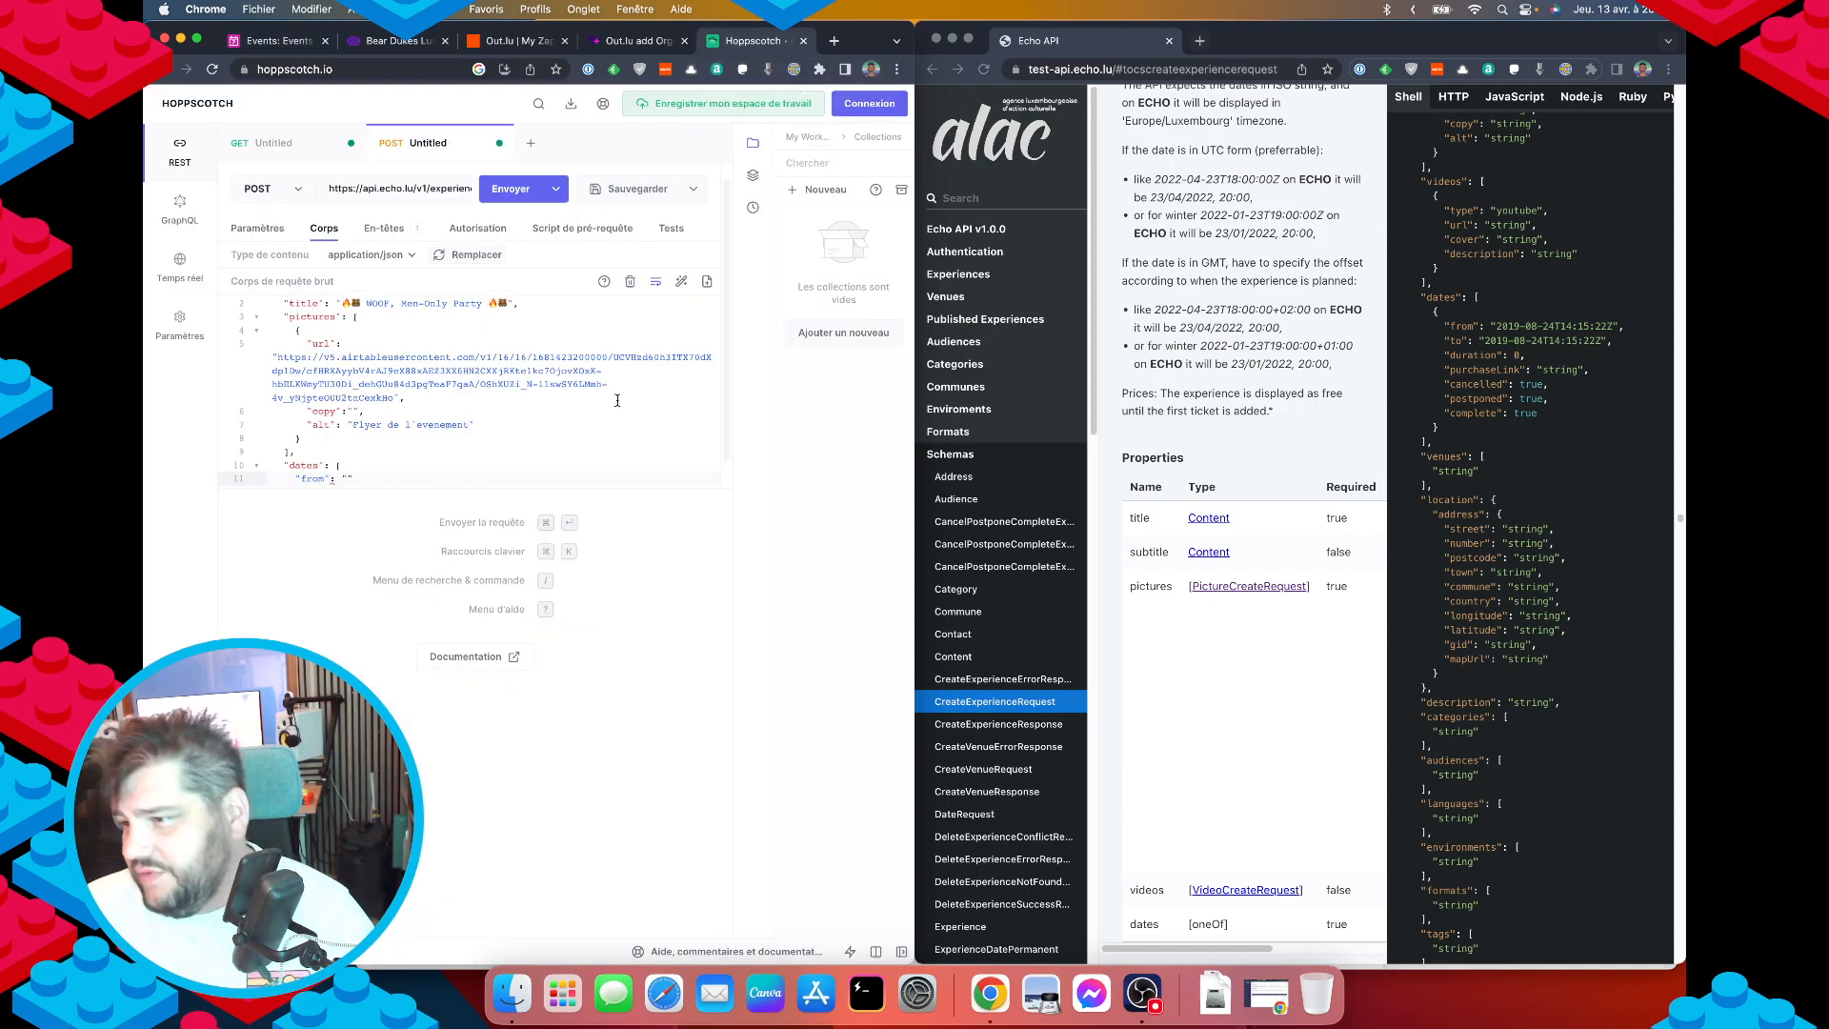
text(2023-)
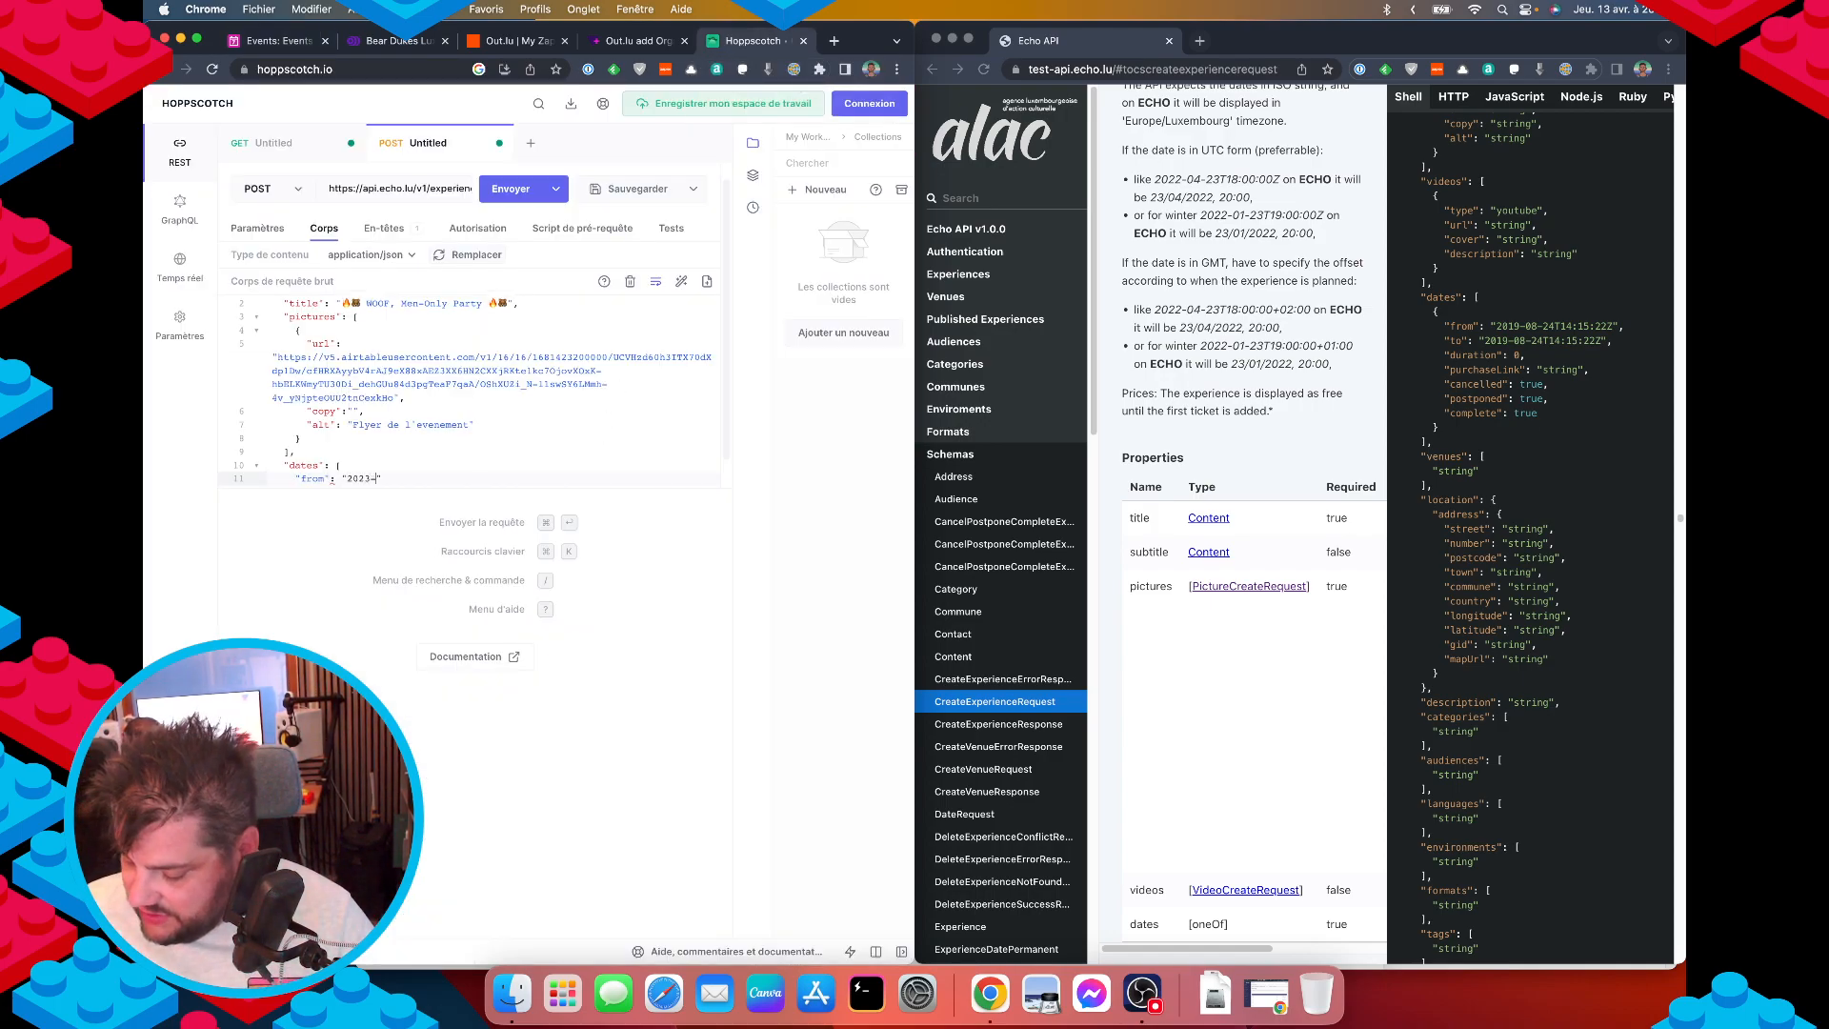
text(05-06T)
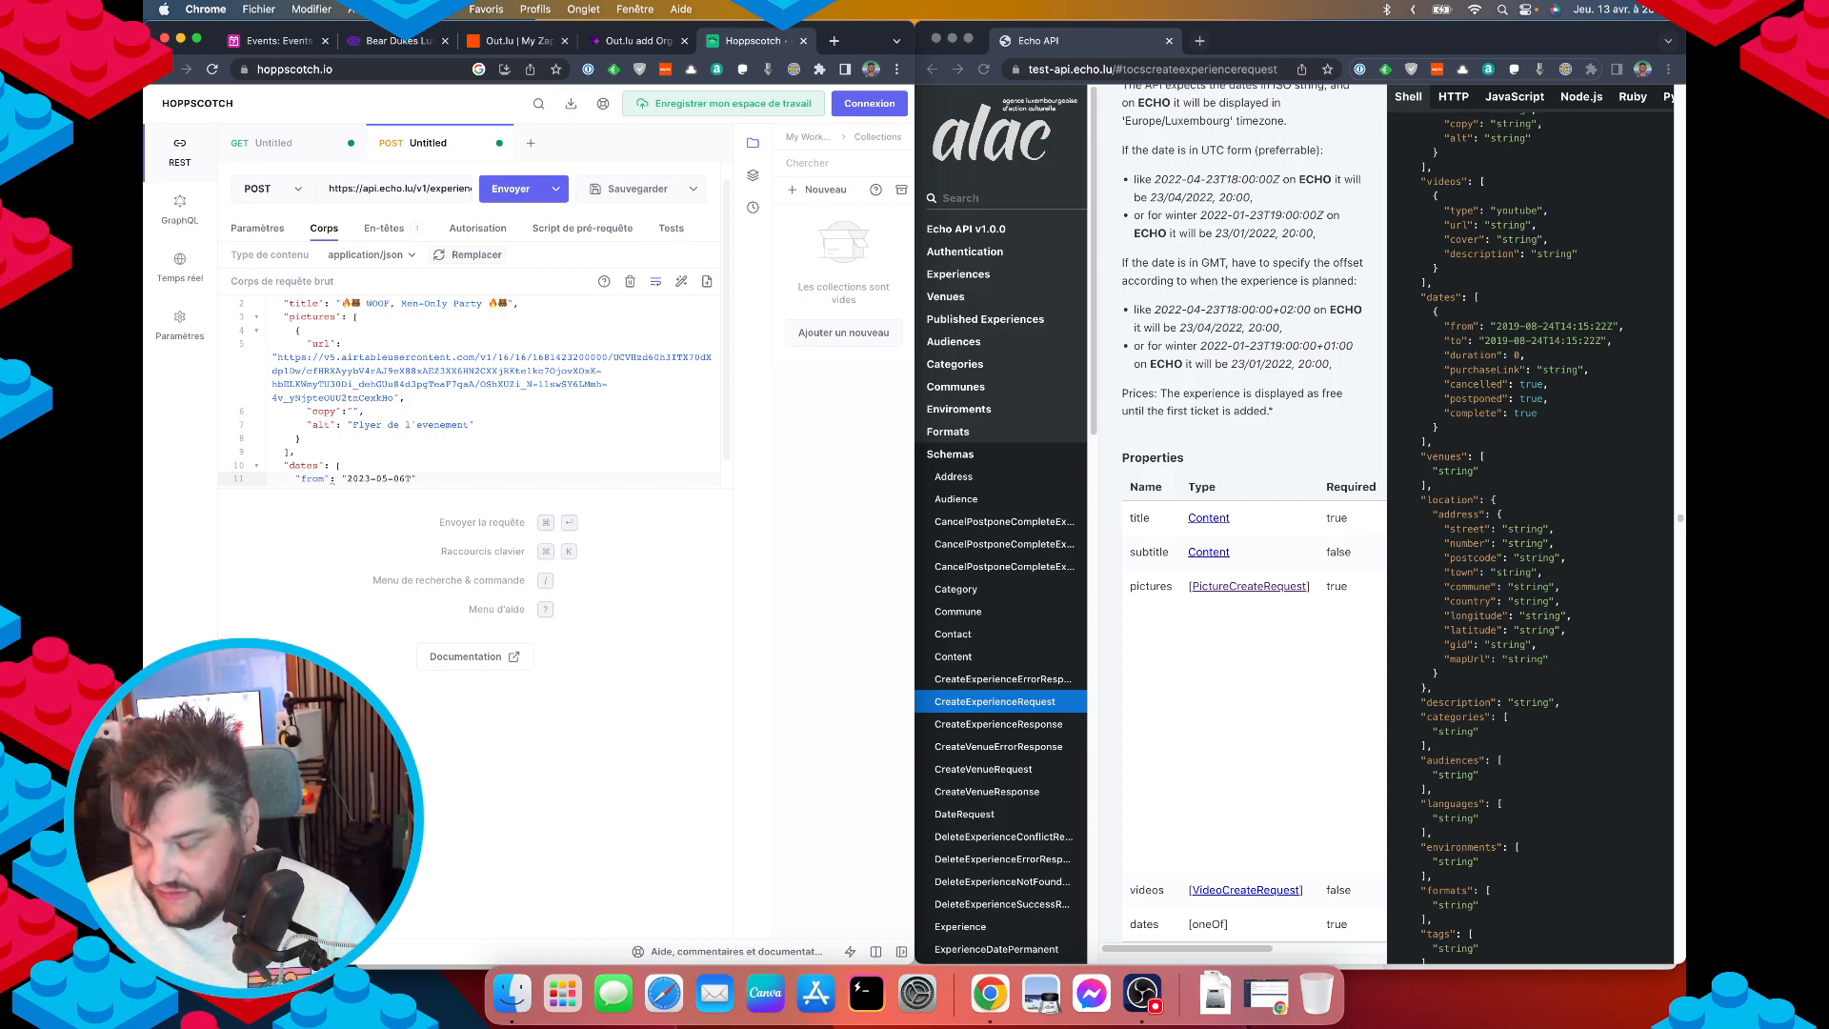
text(23)
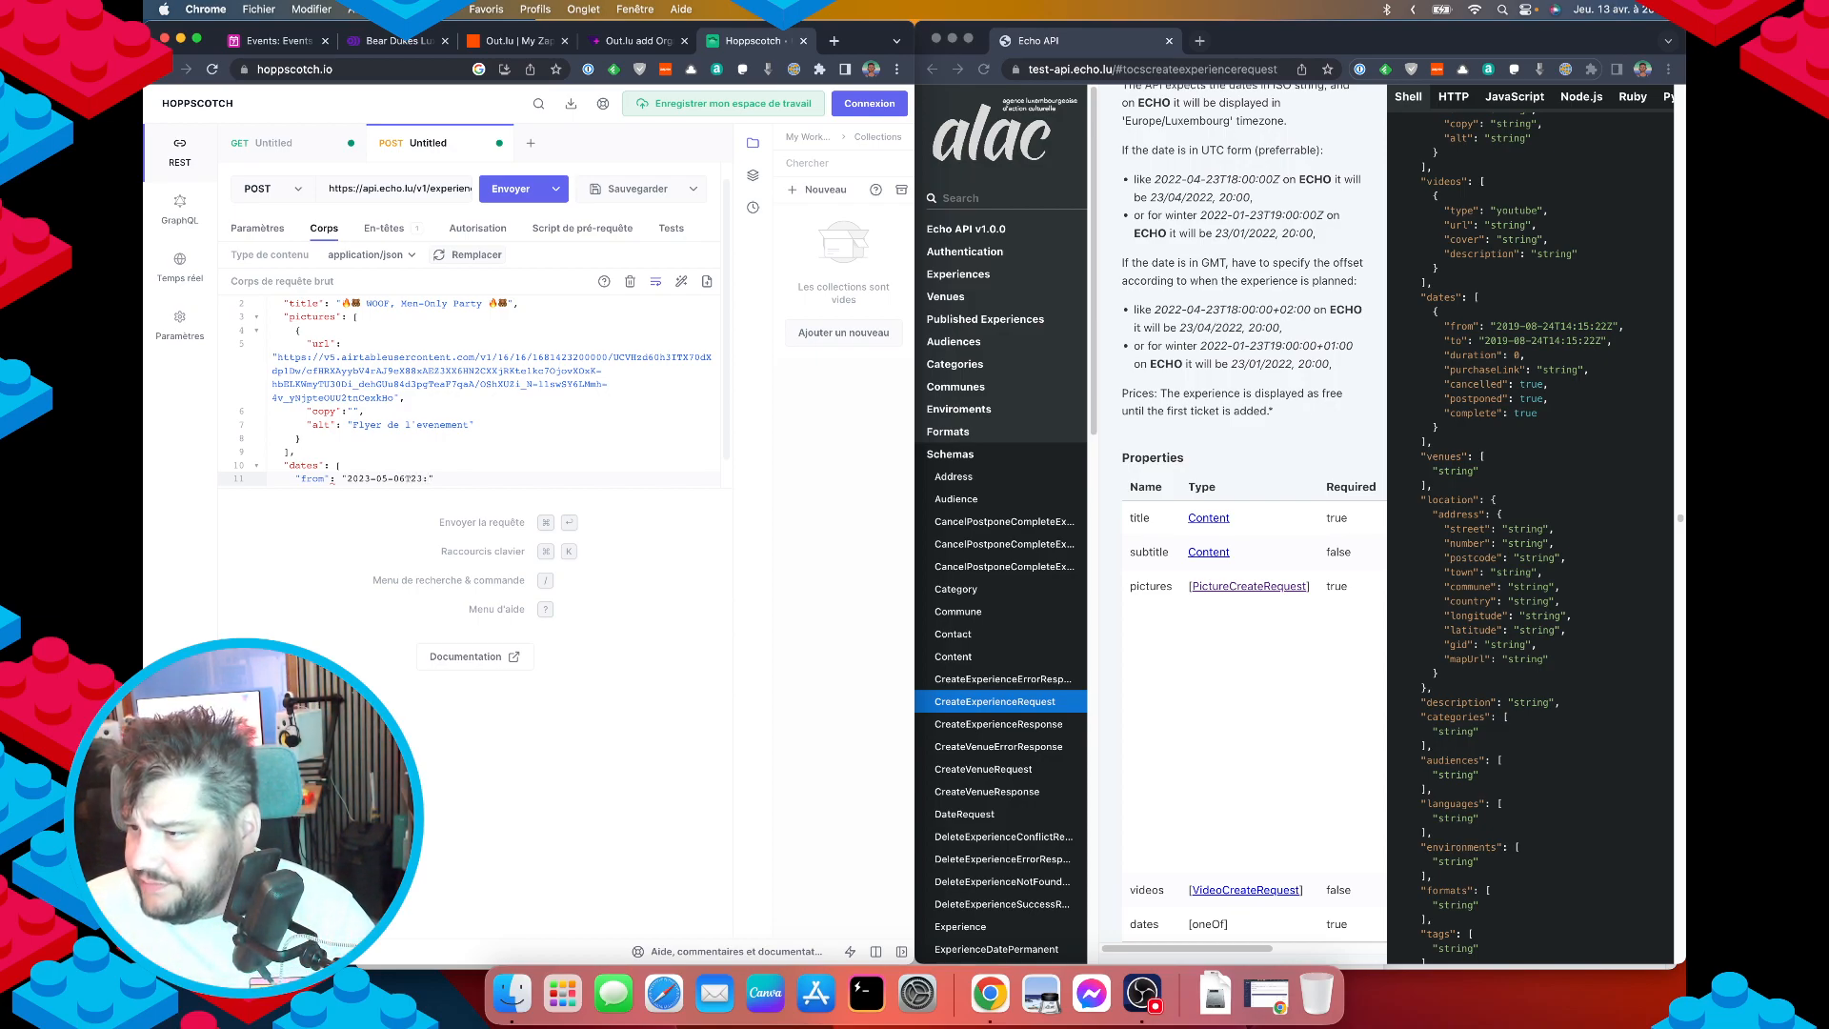
text(:00:00Z)
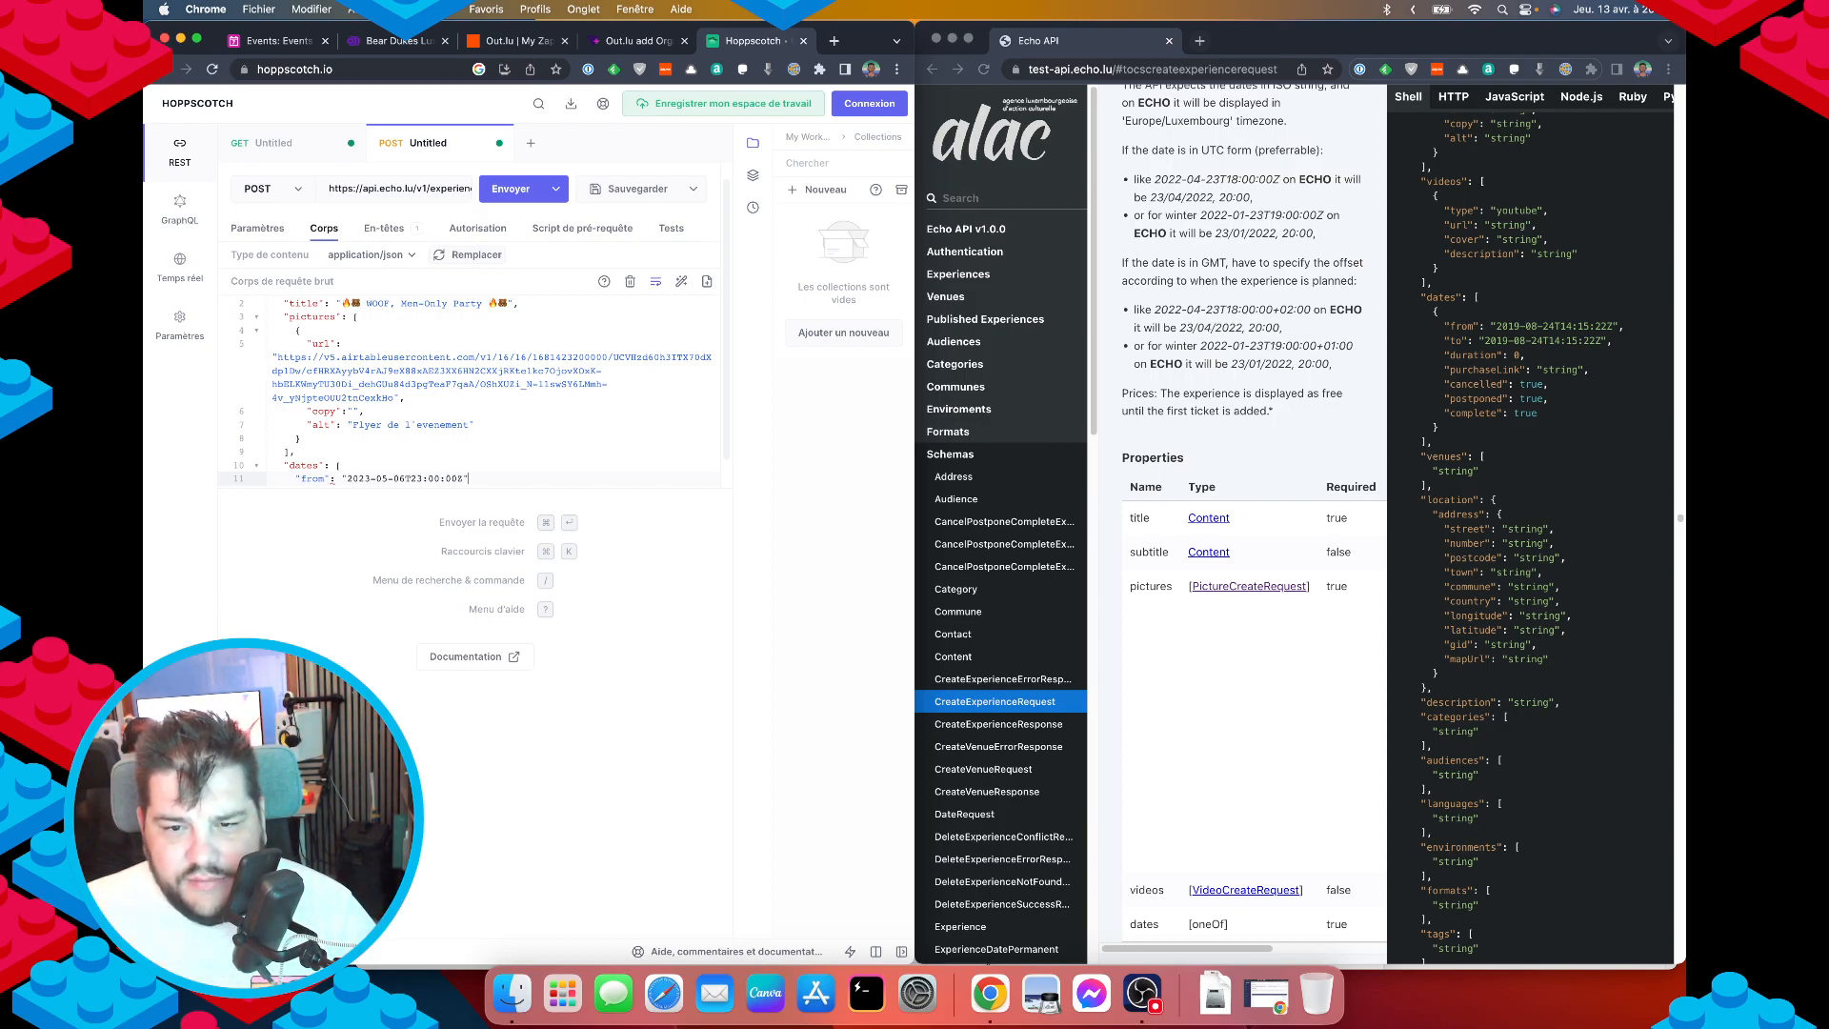
Wrap the from line in a date object and add "to": "2023-05-07T05:00:00Z".
key(Up)
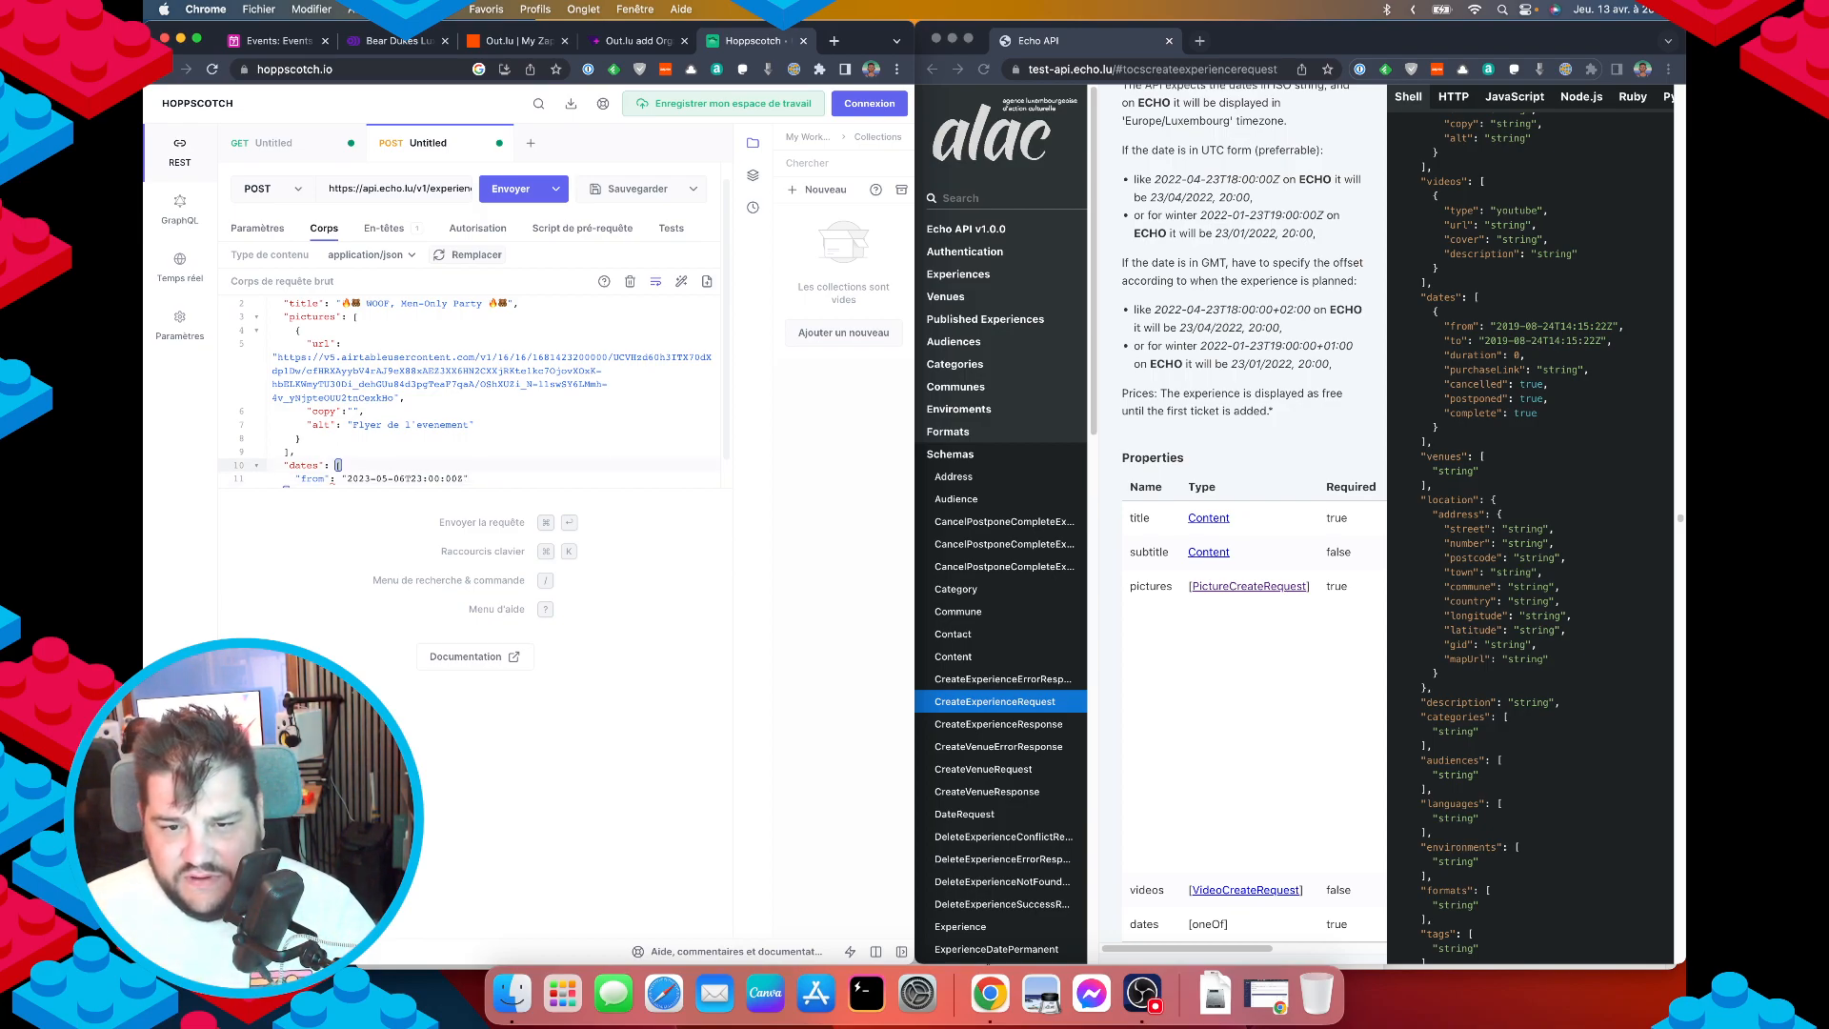
text({)
key(Return)
text("from": "2023-05-06T23:00:00Z")
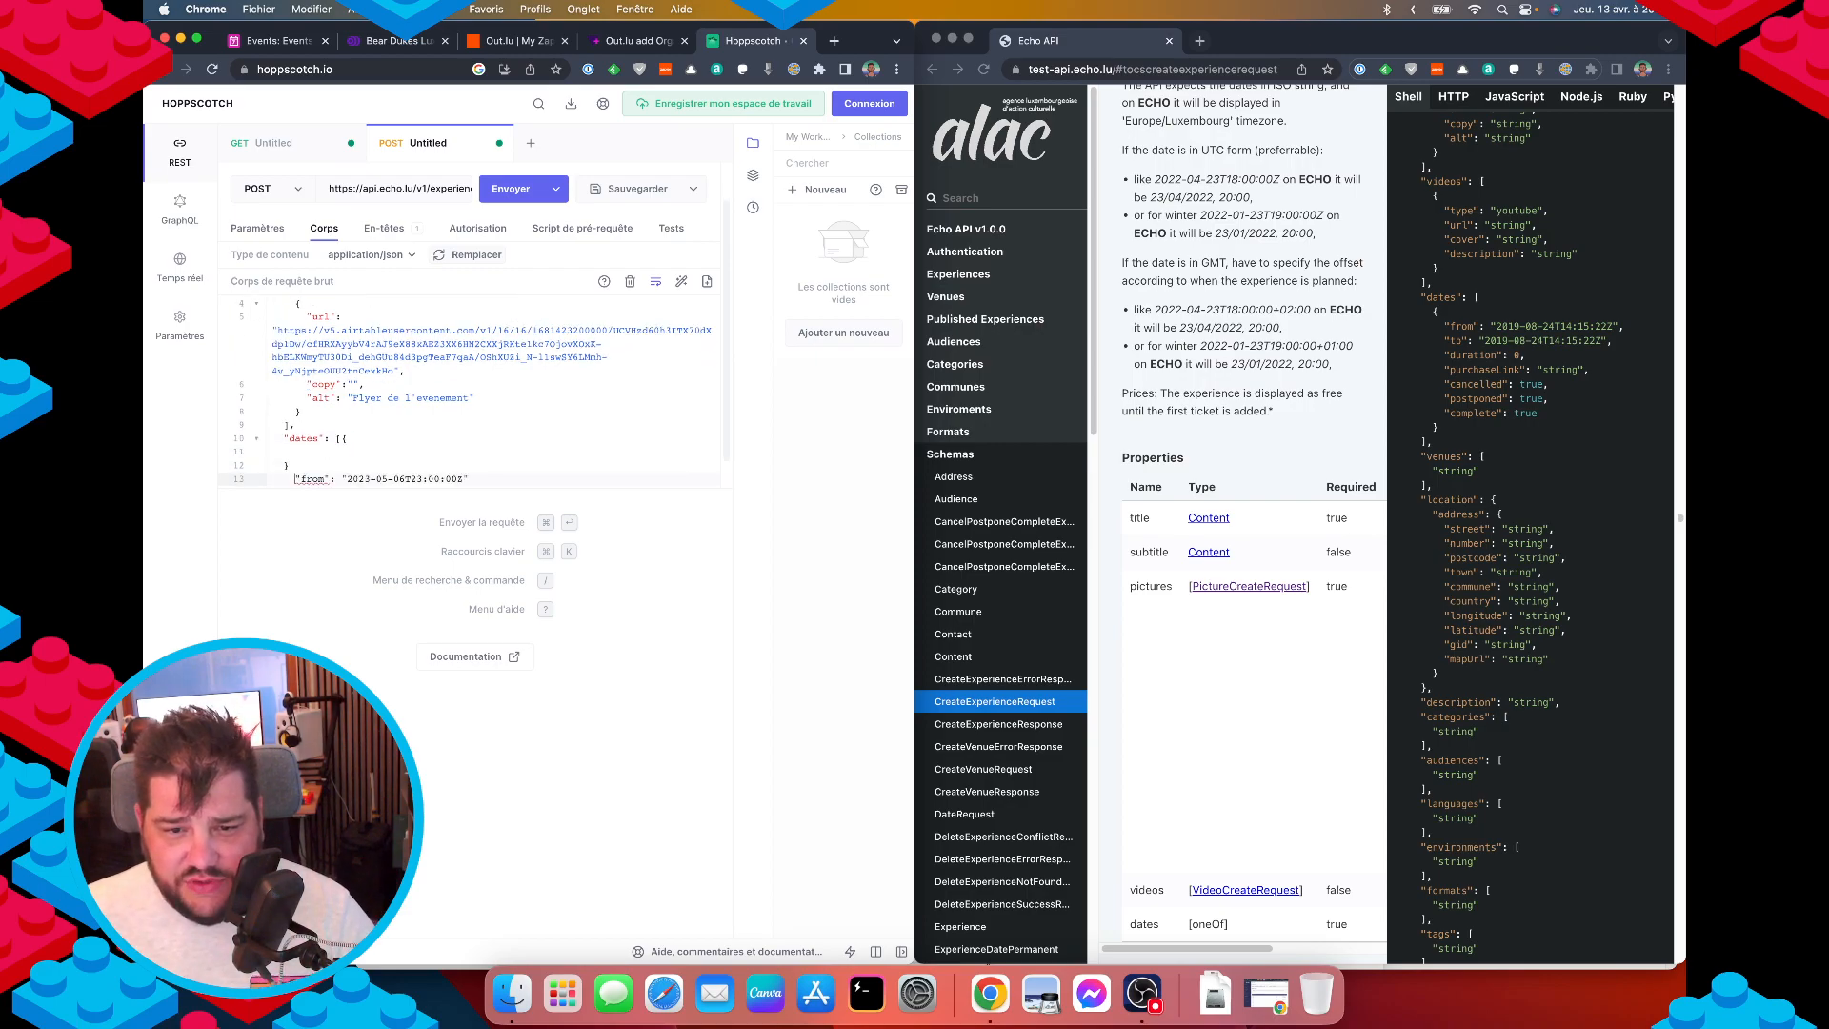
key(super+shift+Left)
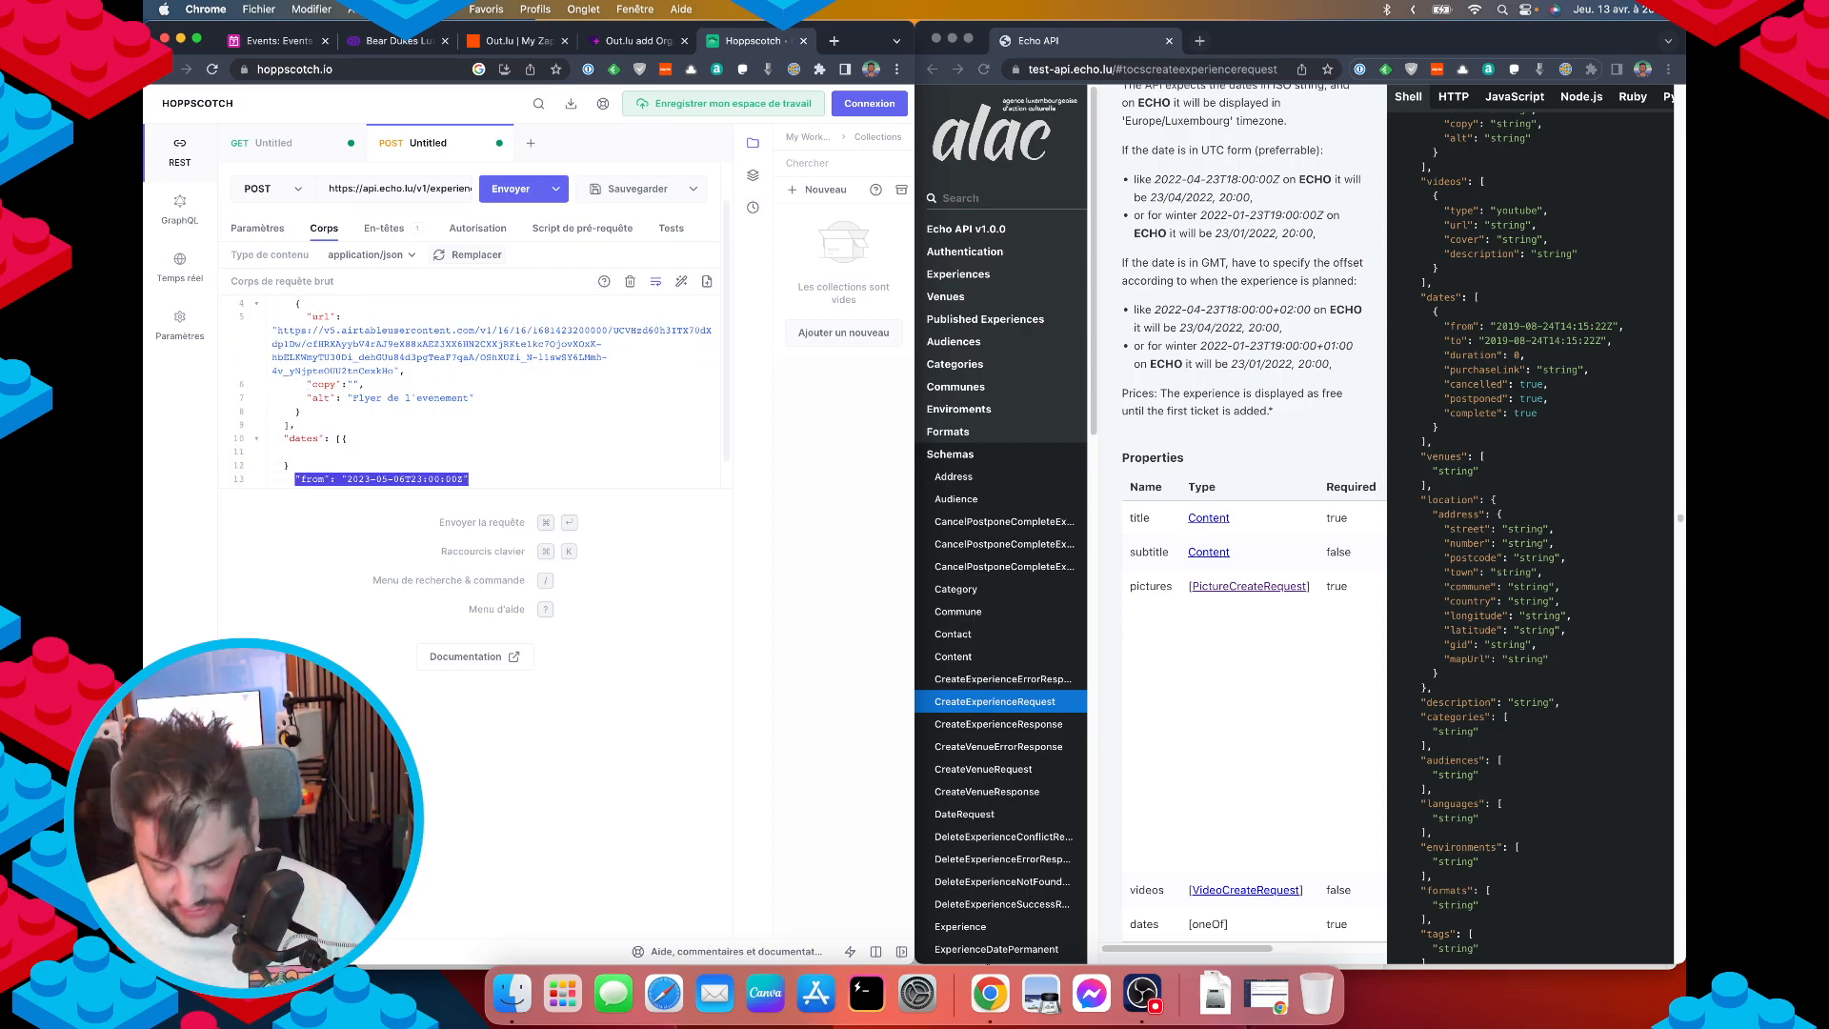
key(super+x)
key(BackSpace)
key(Up)
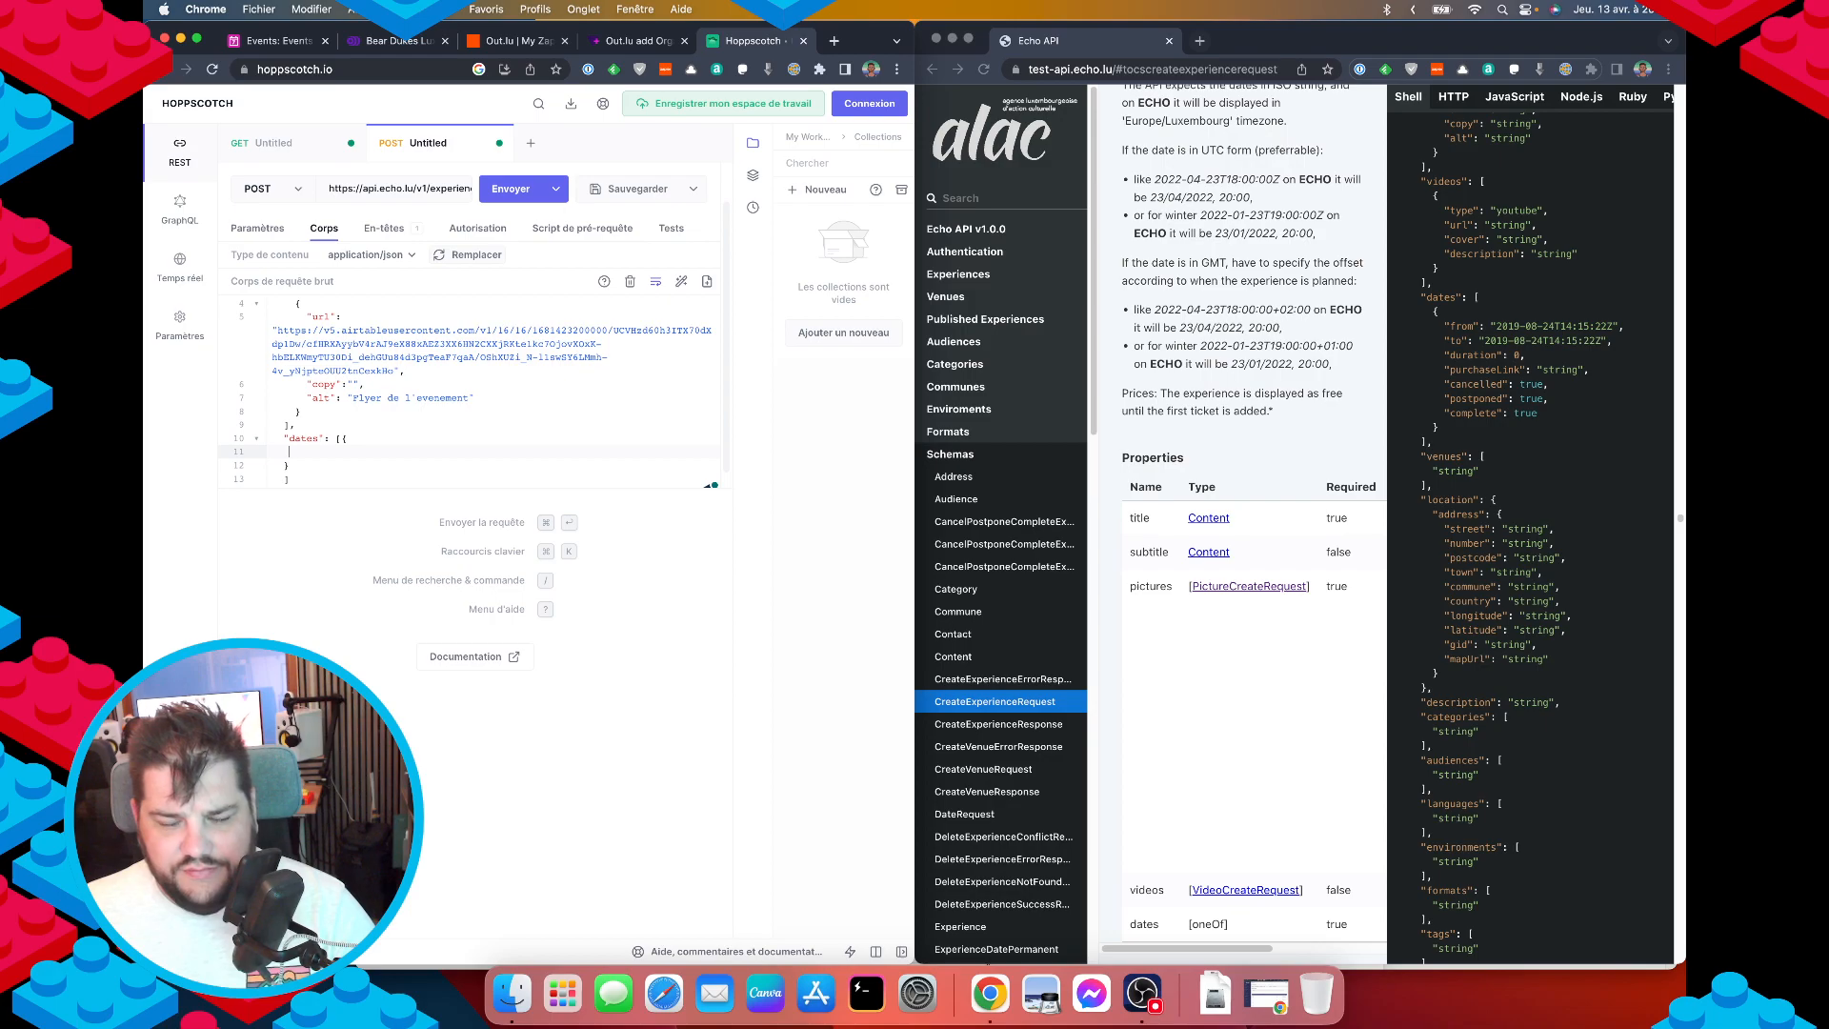
key(super+v)
text(,)
key(Return)
text(")
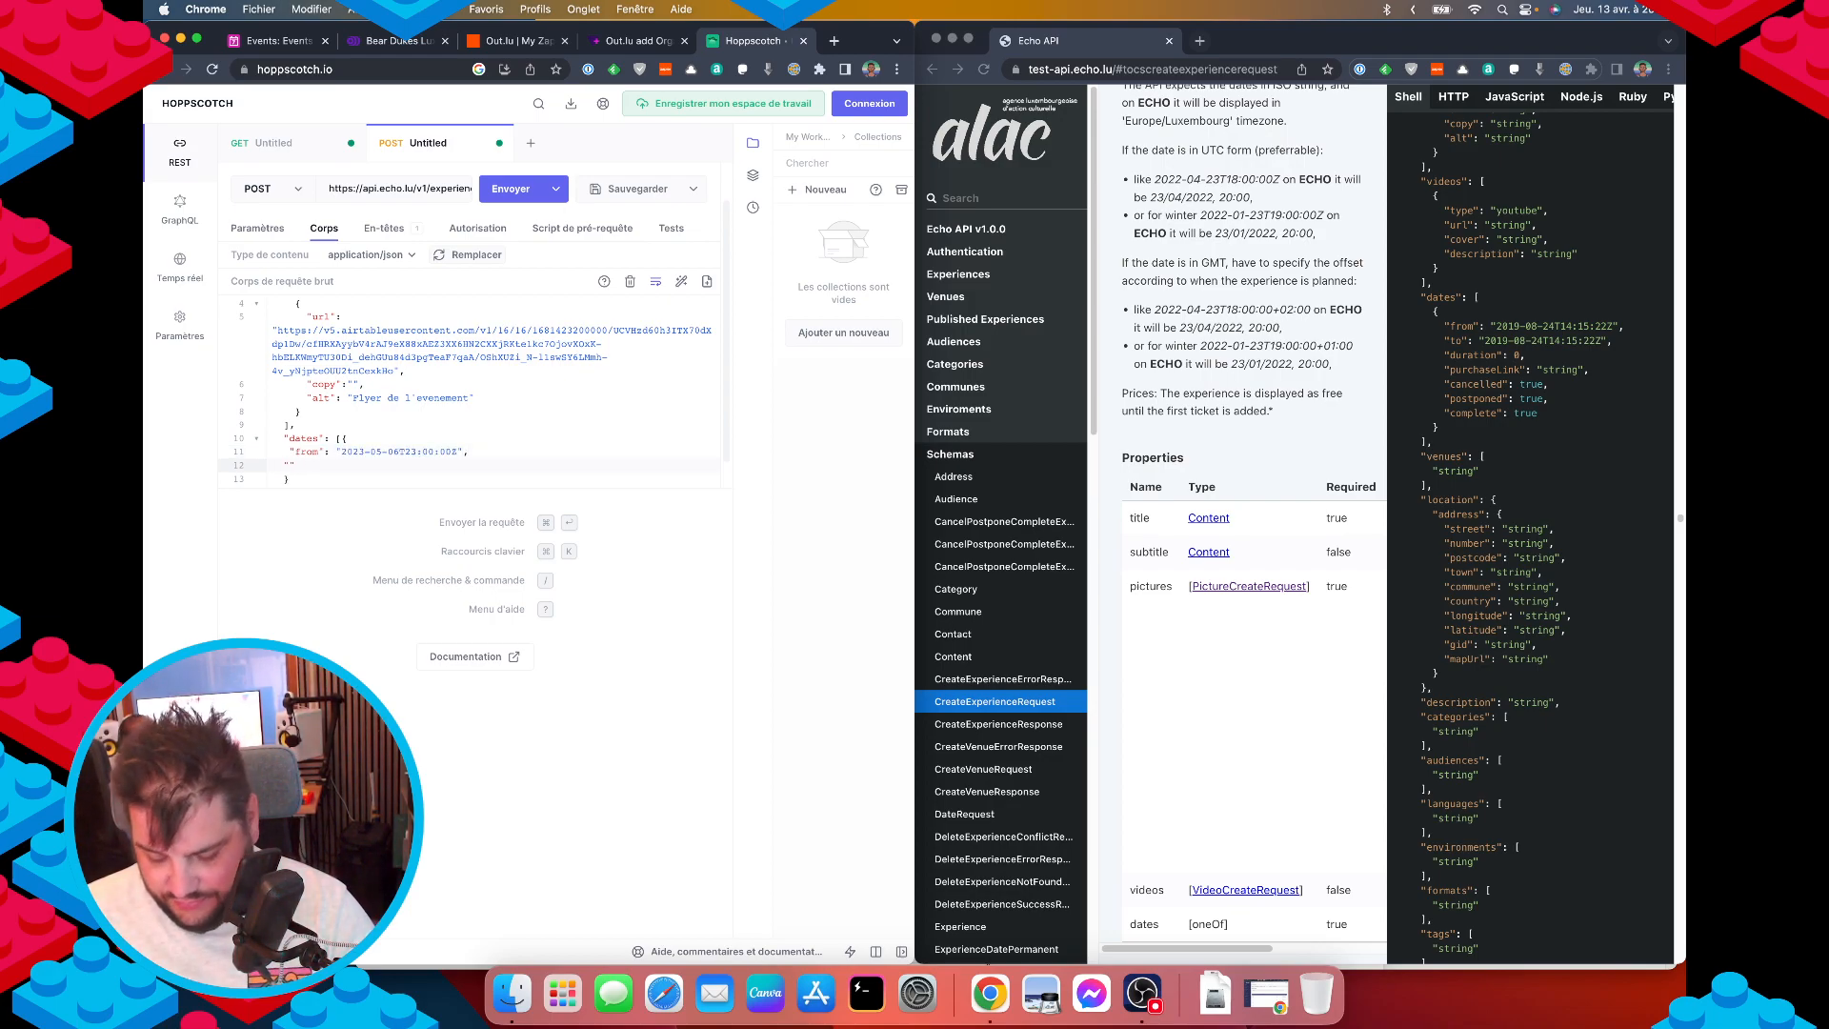
text(to")
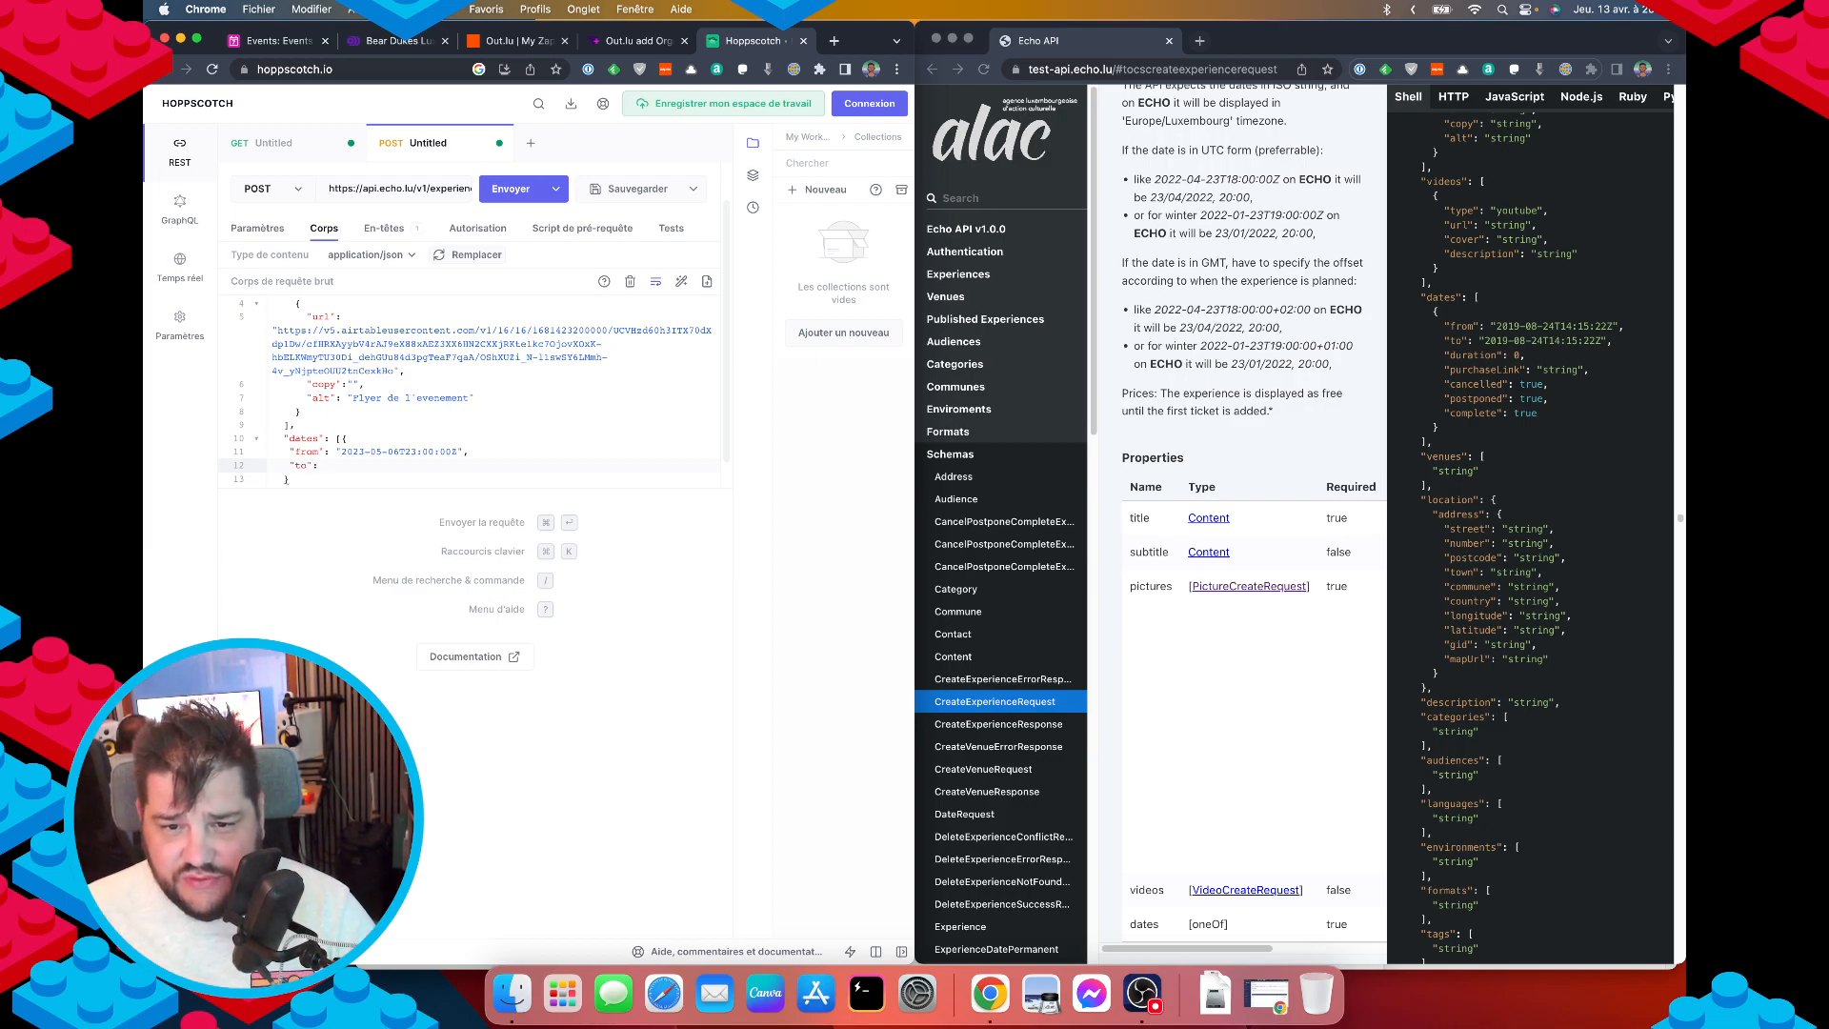
text(: "2023)
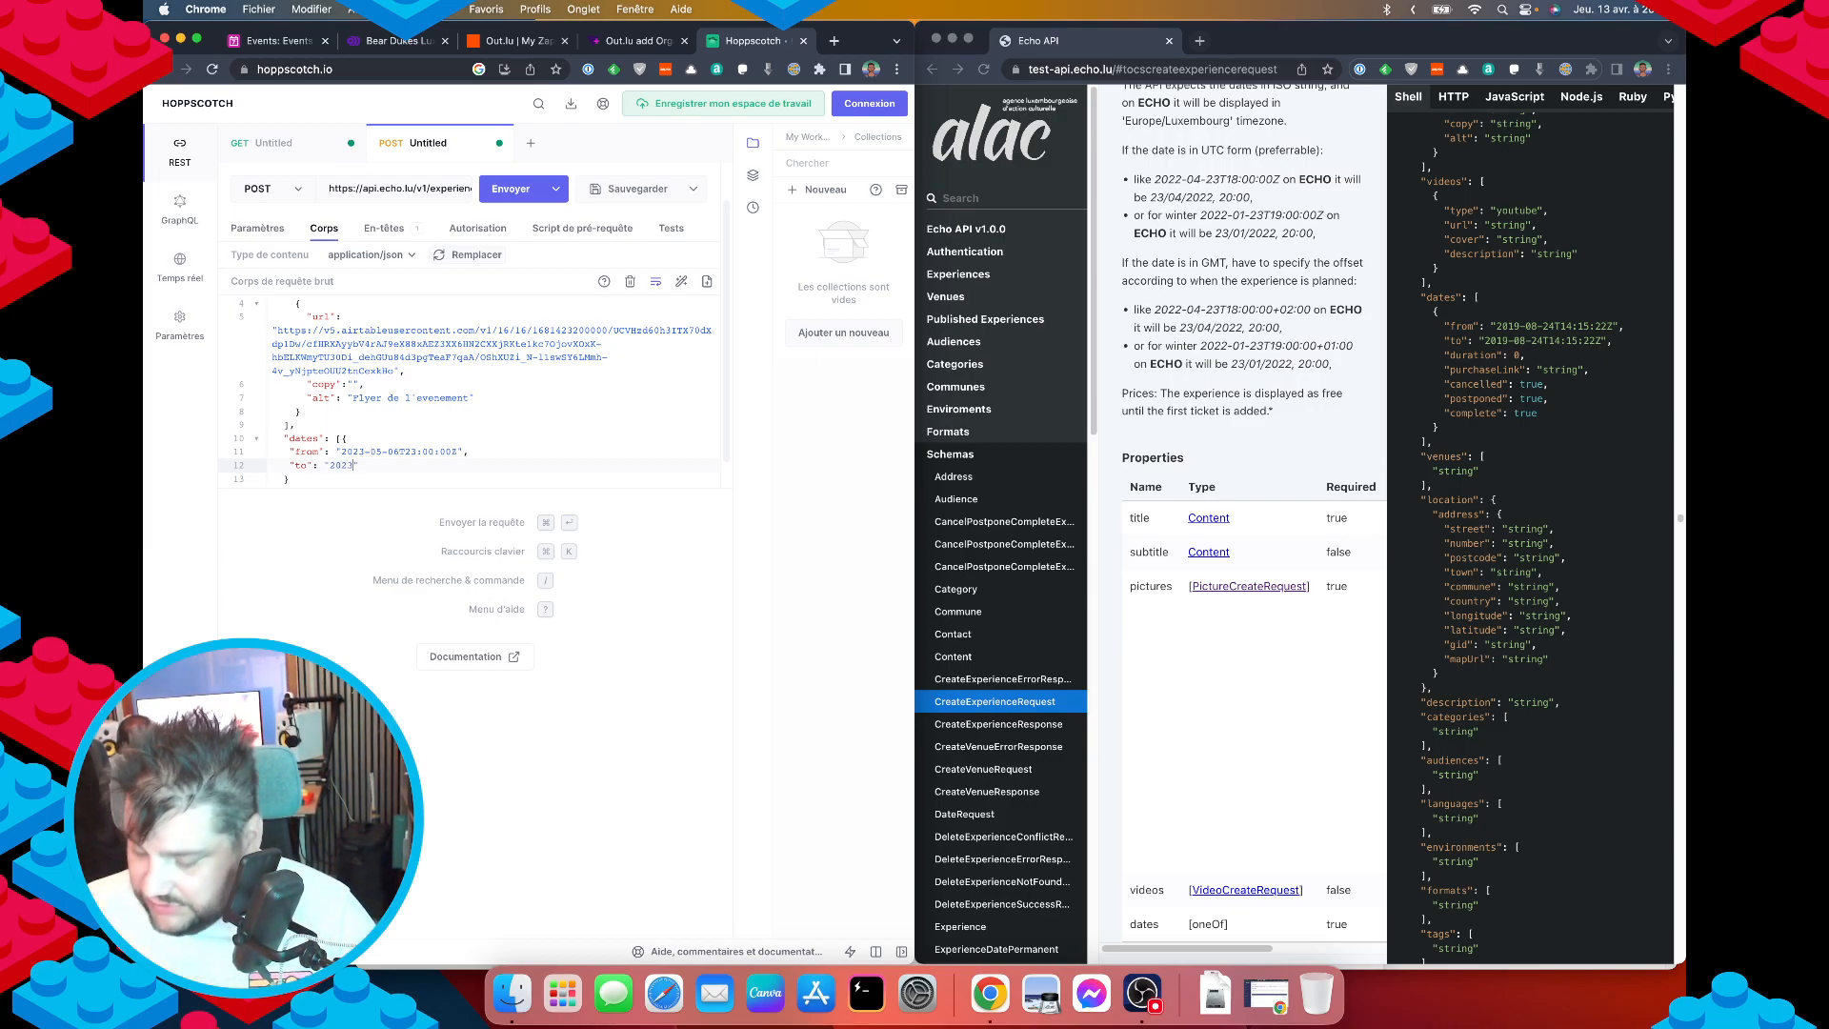
text(-05-07)
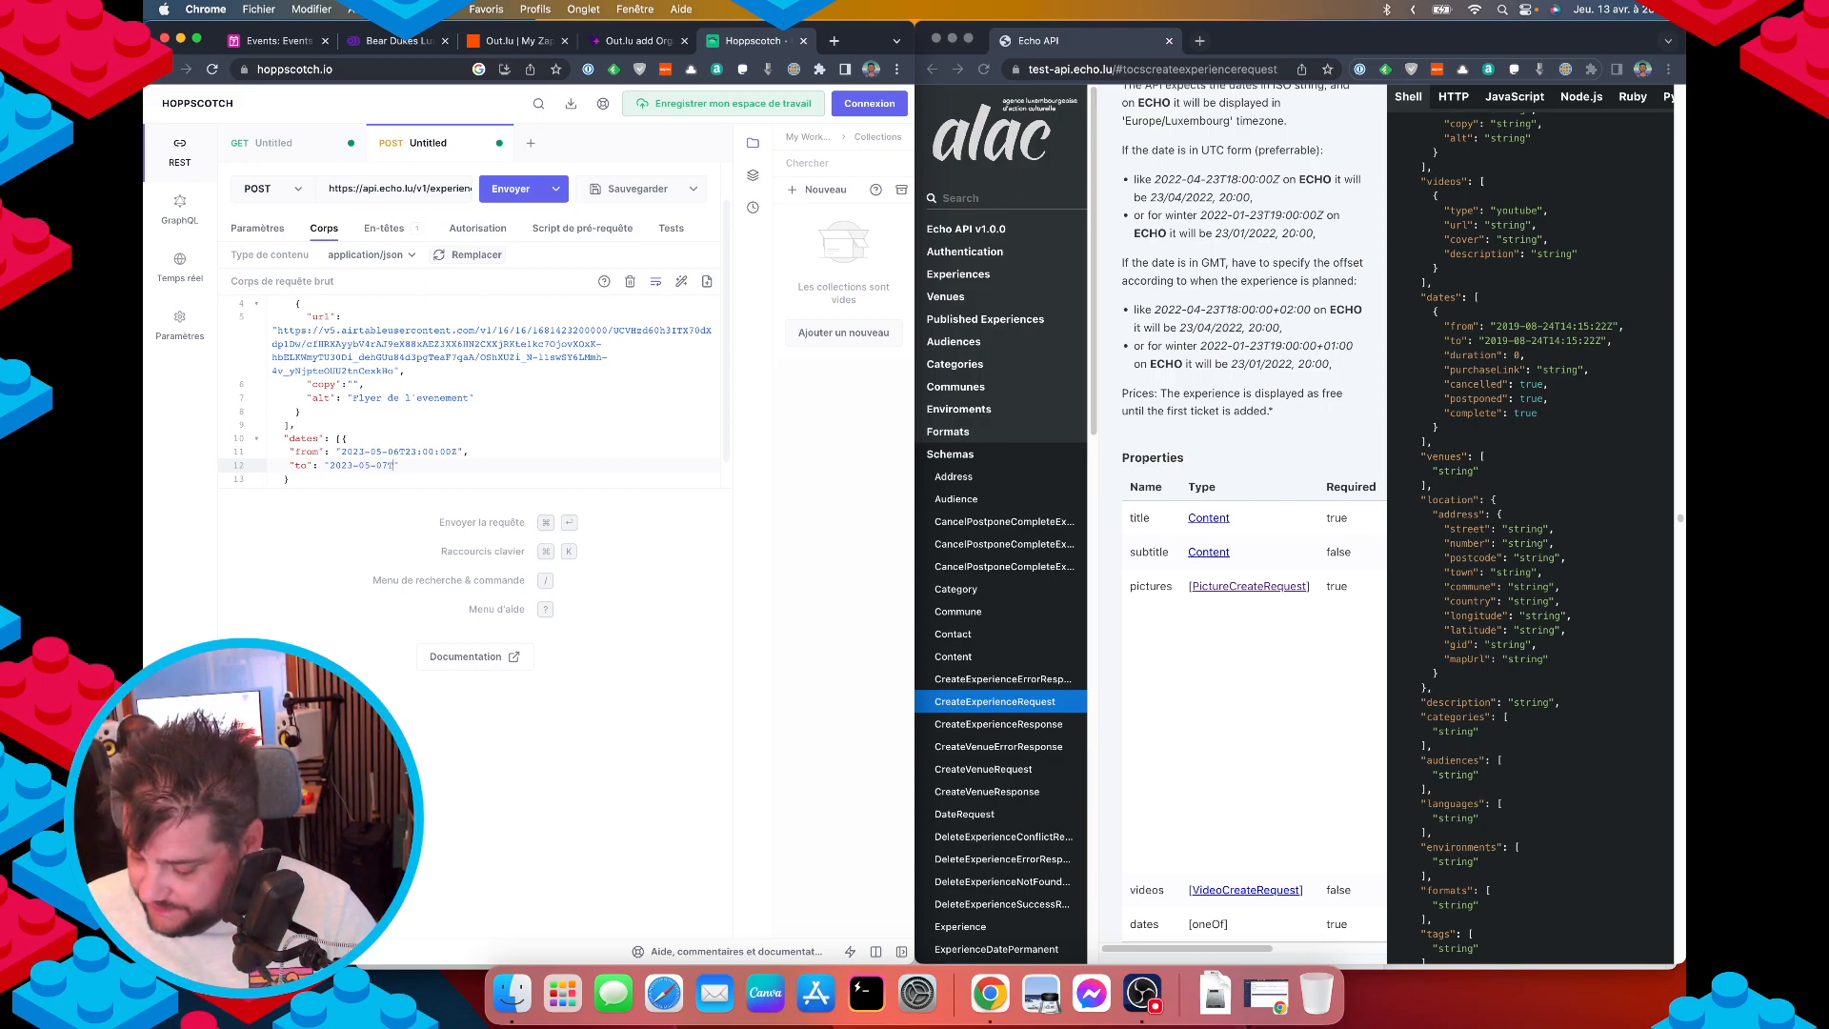
text(T05:00:00Z)
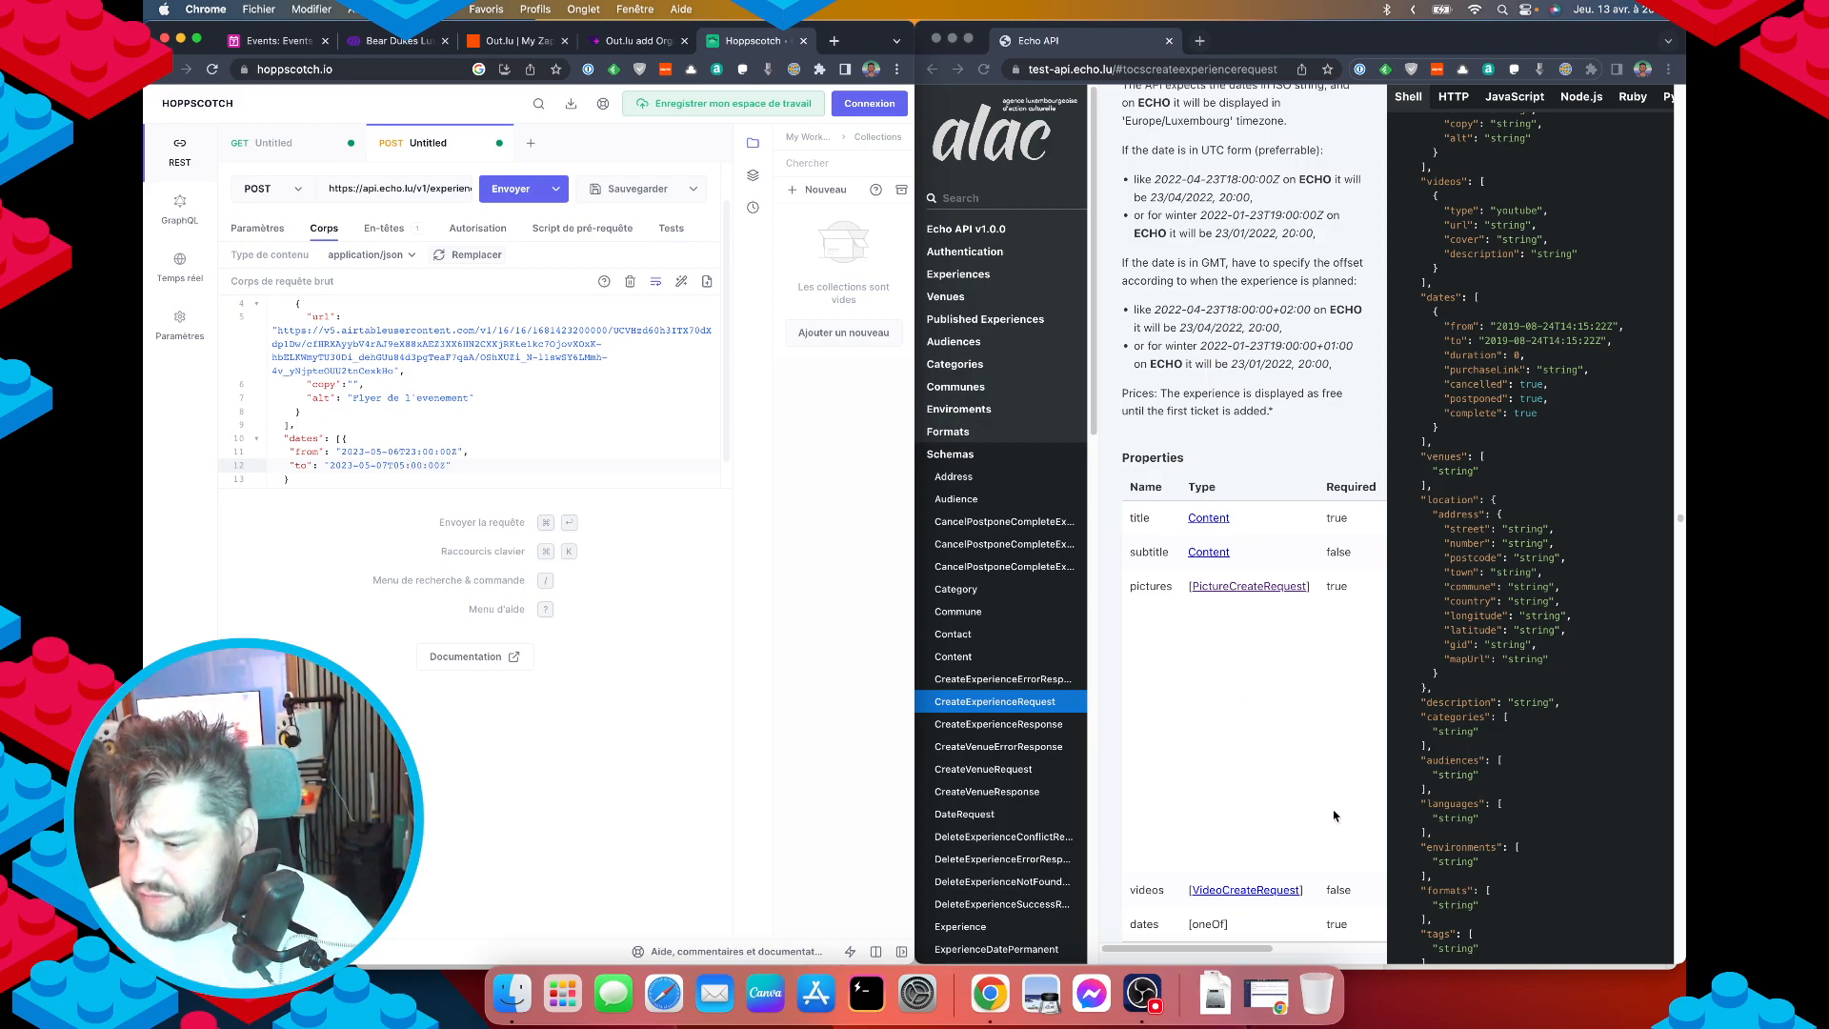
scroll(1265, 809, down, 5)
Open the ExperienceDateSingle schema in the docs to see its fields, including purchaseLink.
scroll(1239, 731, down, 1)
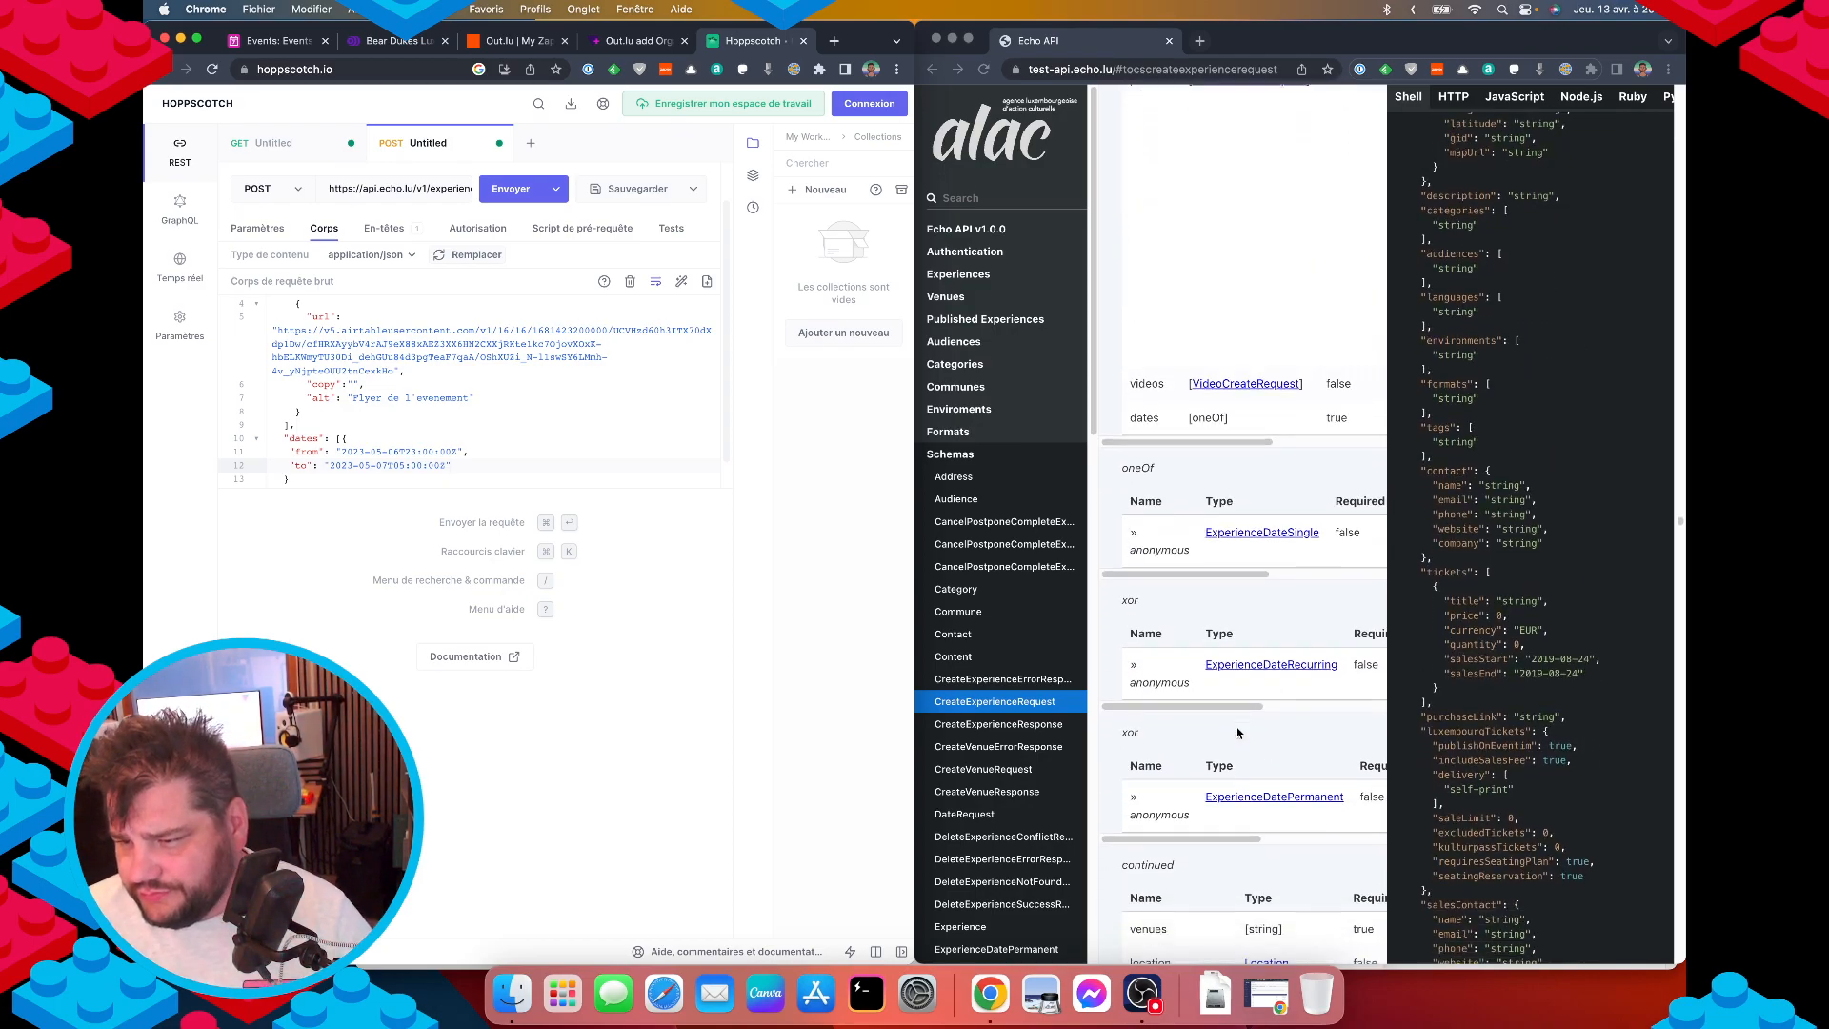
click(1259, 550)
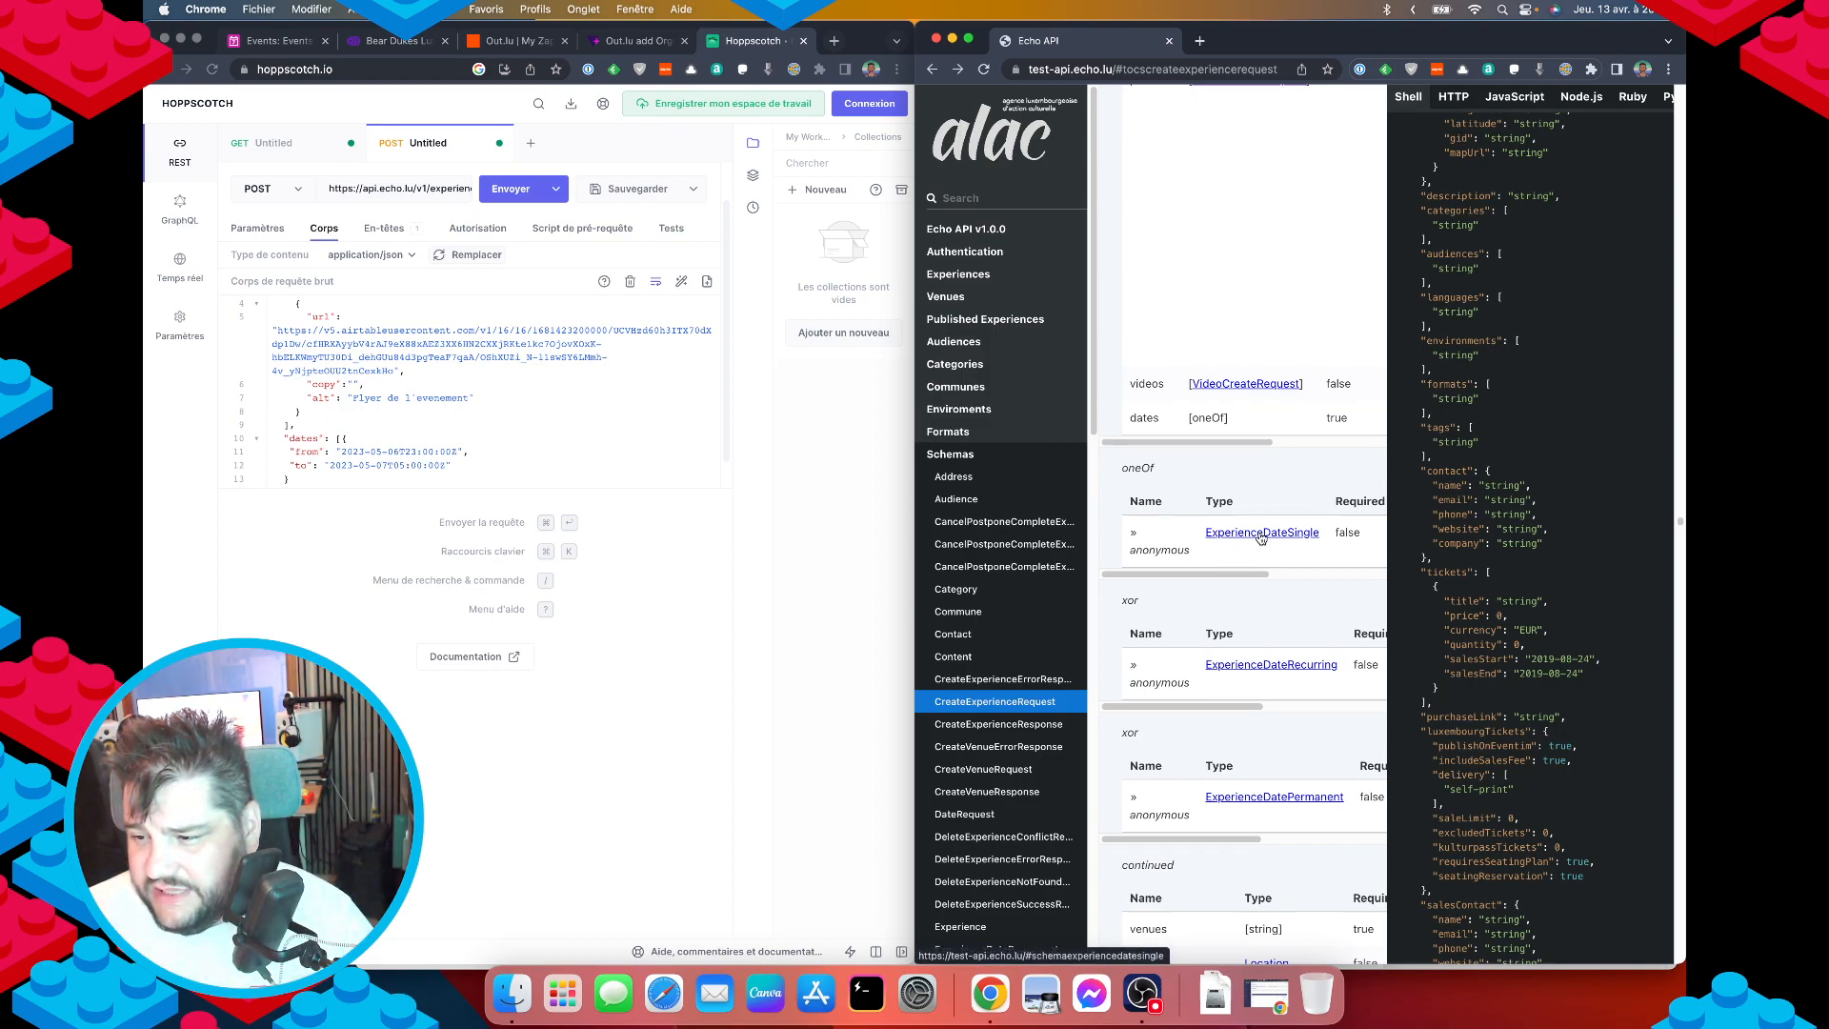
click(1261, 533)
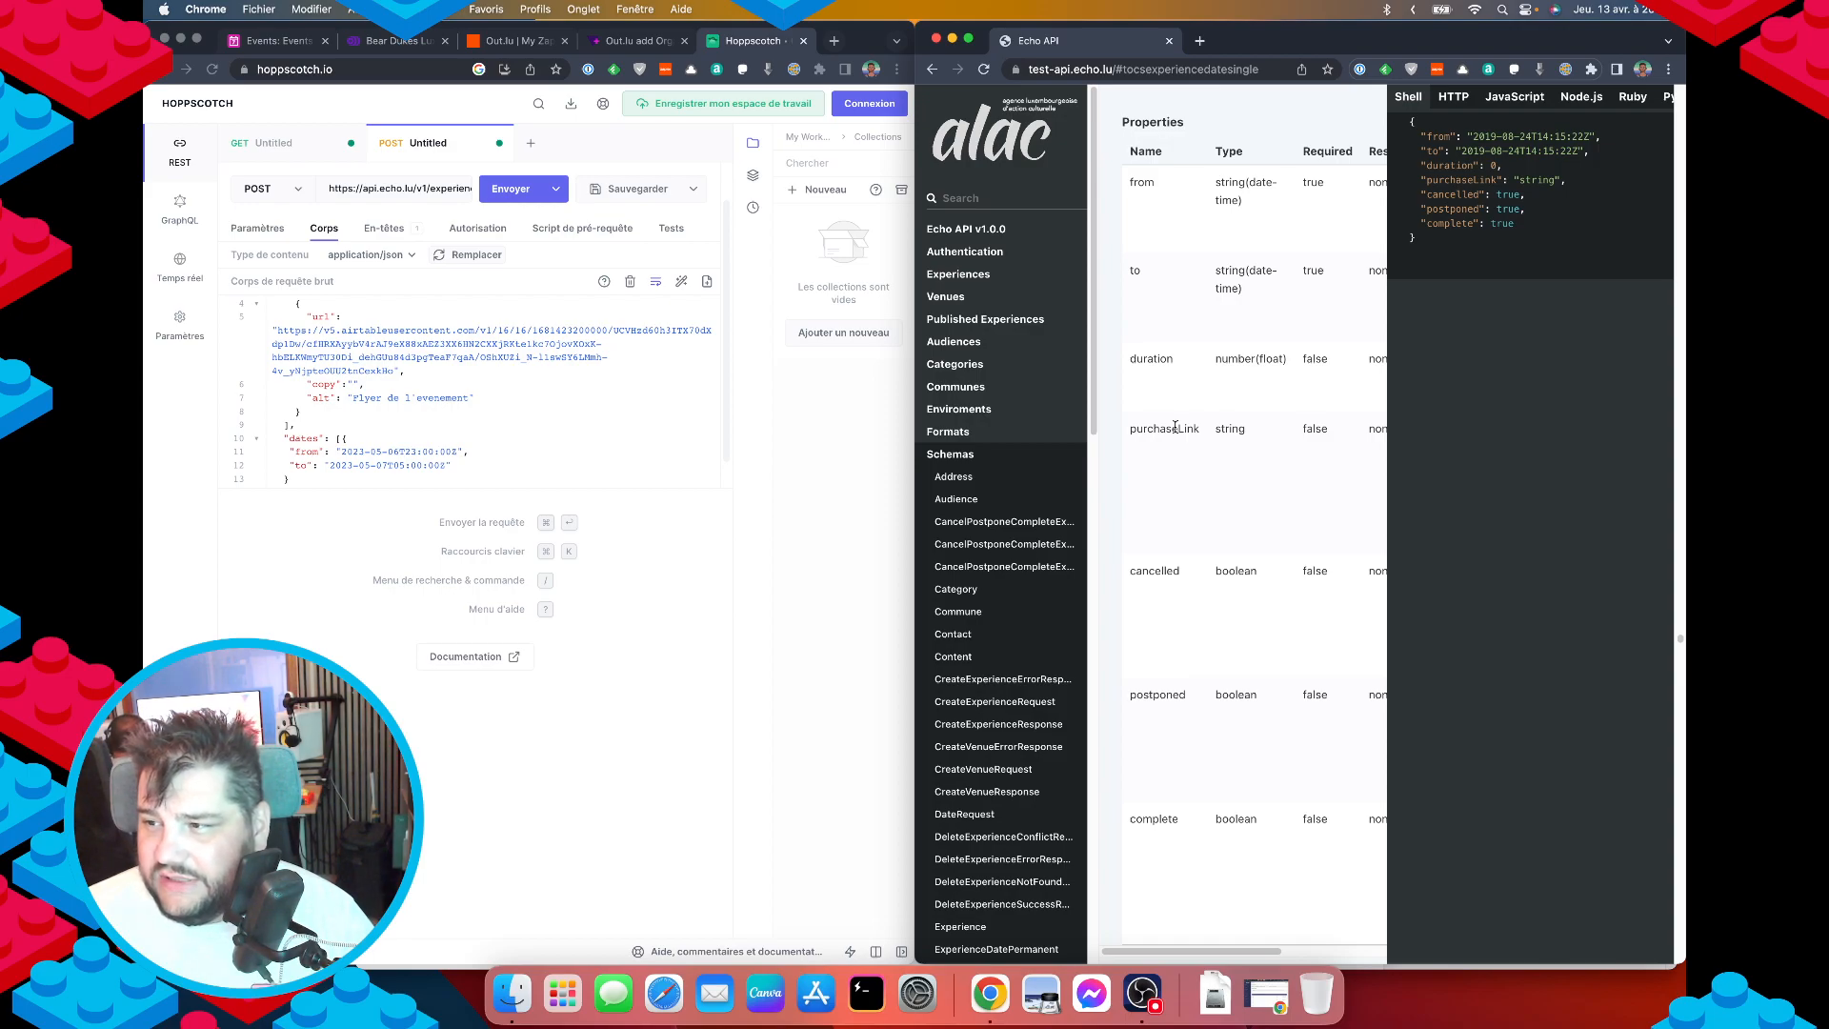
click(477, 469)
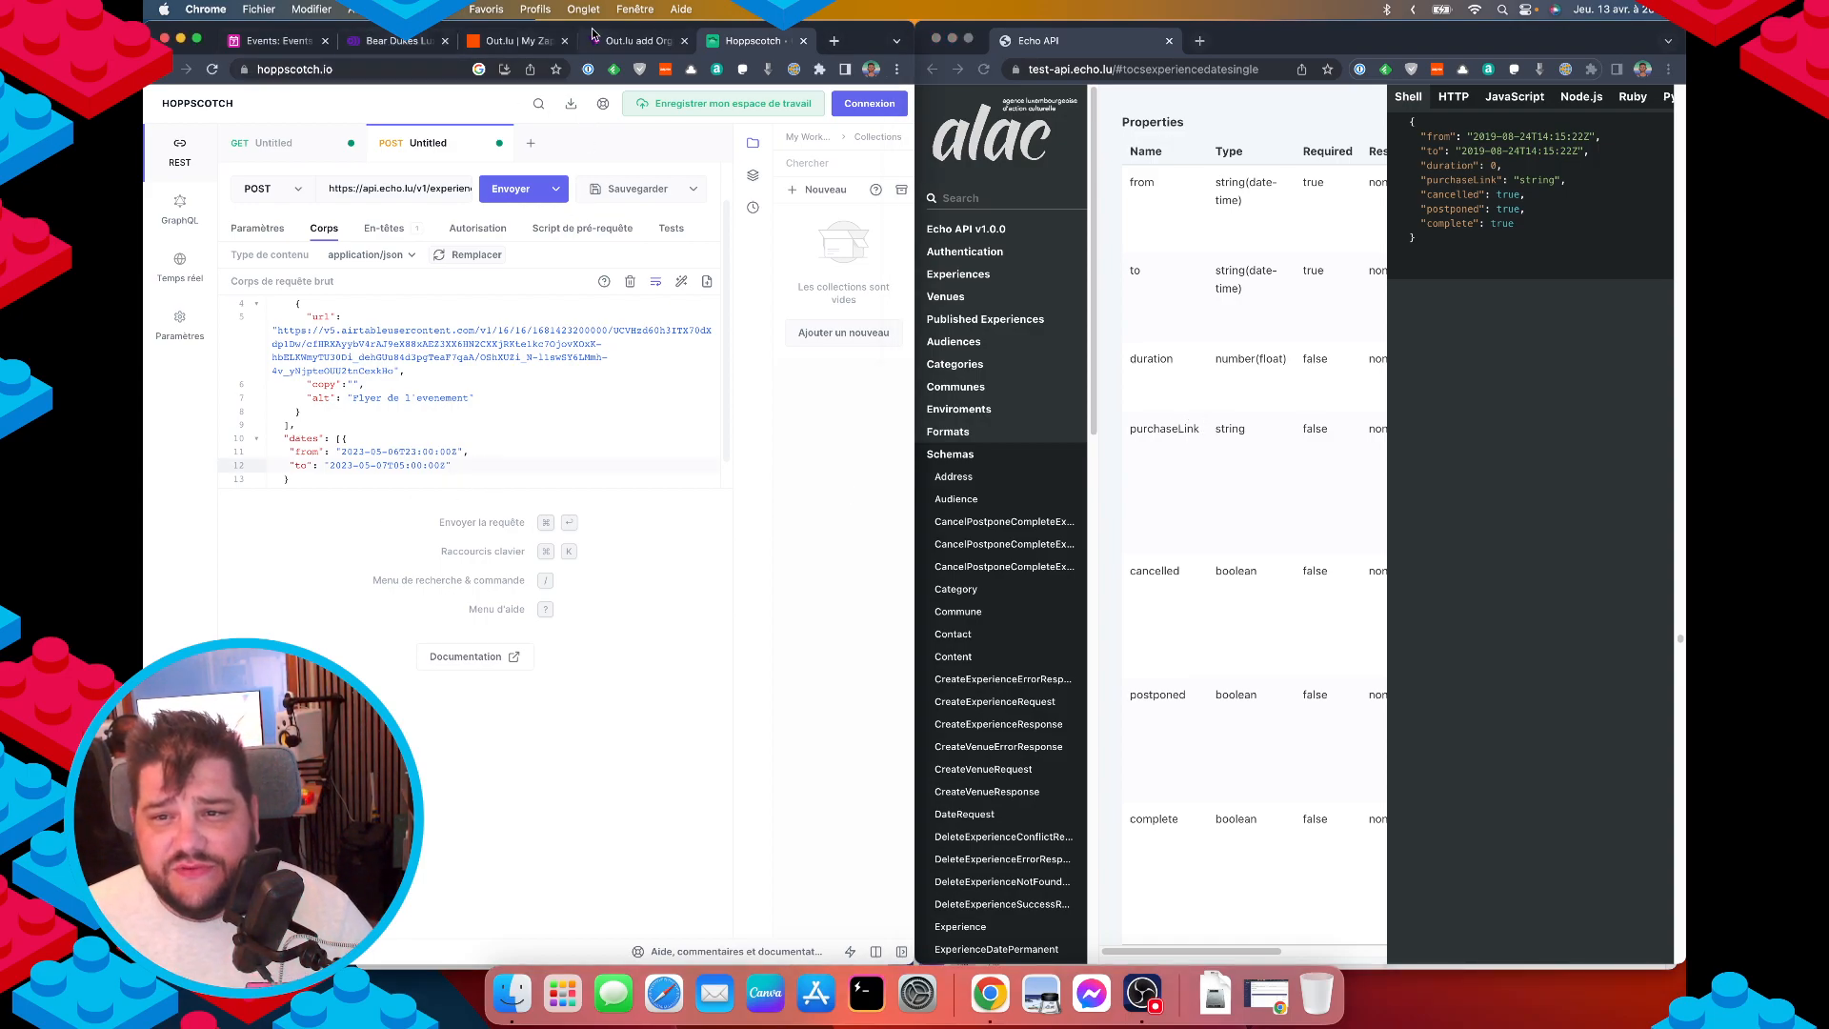
click(252, 42)
scroll(522, 594, down, 15)
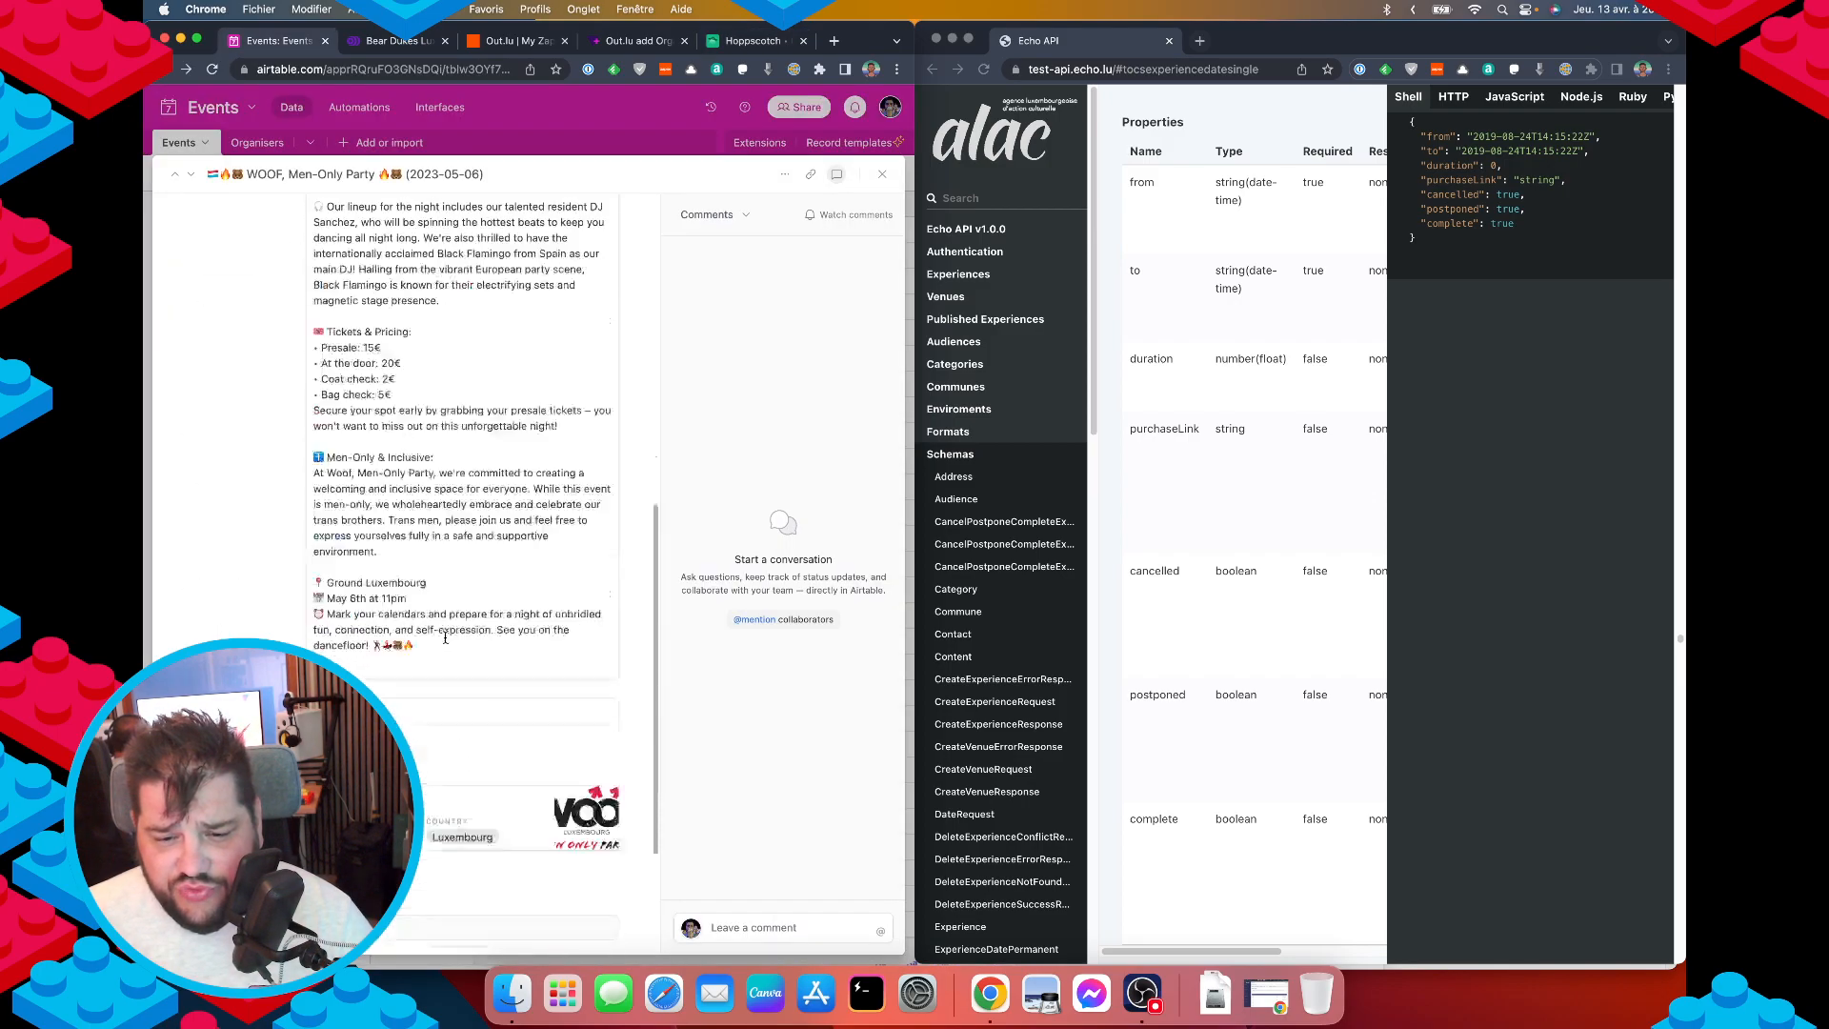
Copy the event's ticket URL from the Airtable record.
triple_click(596, 758)
key(super+c)
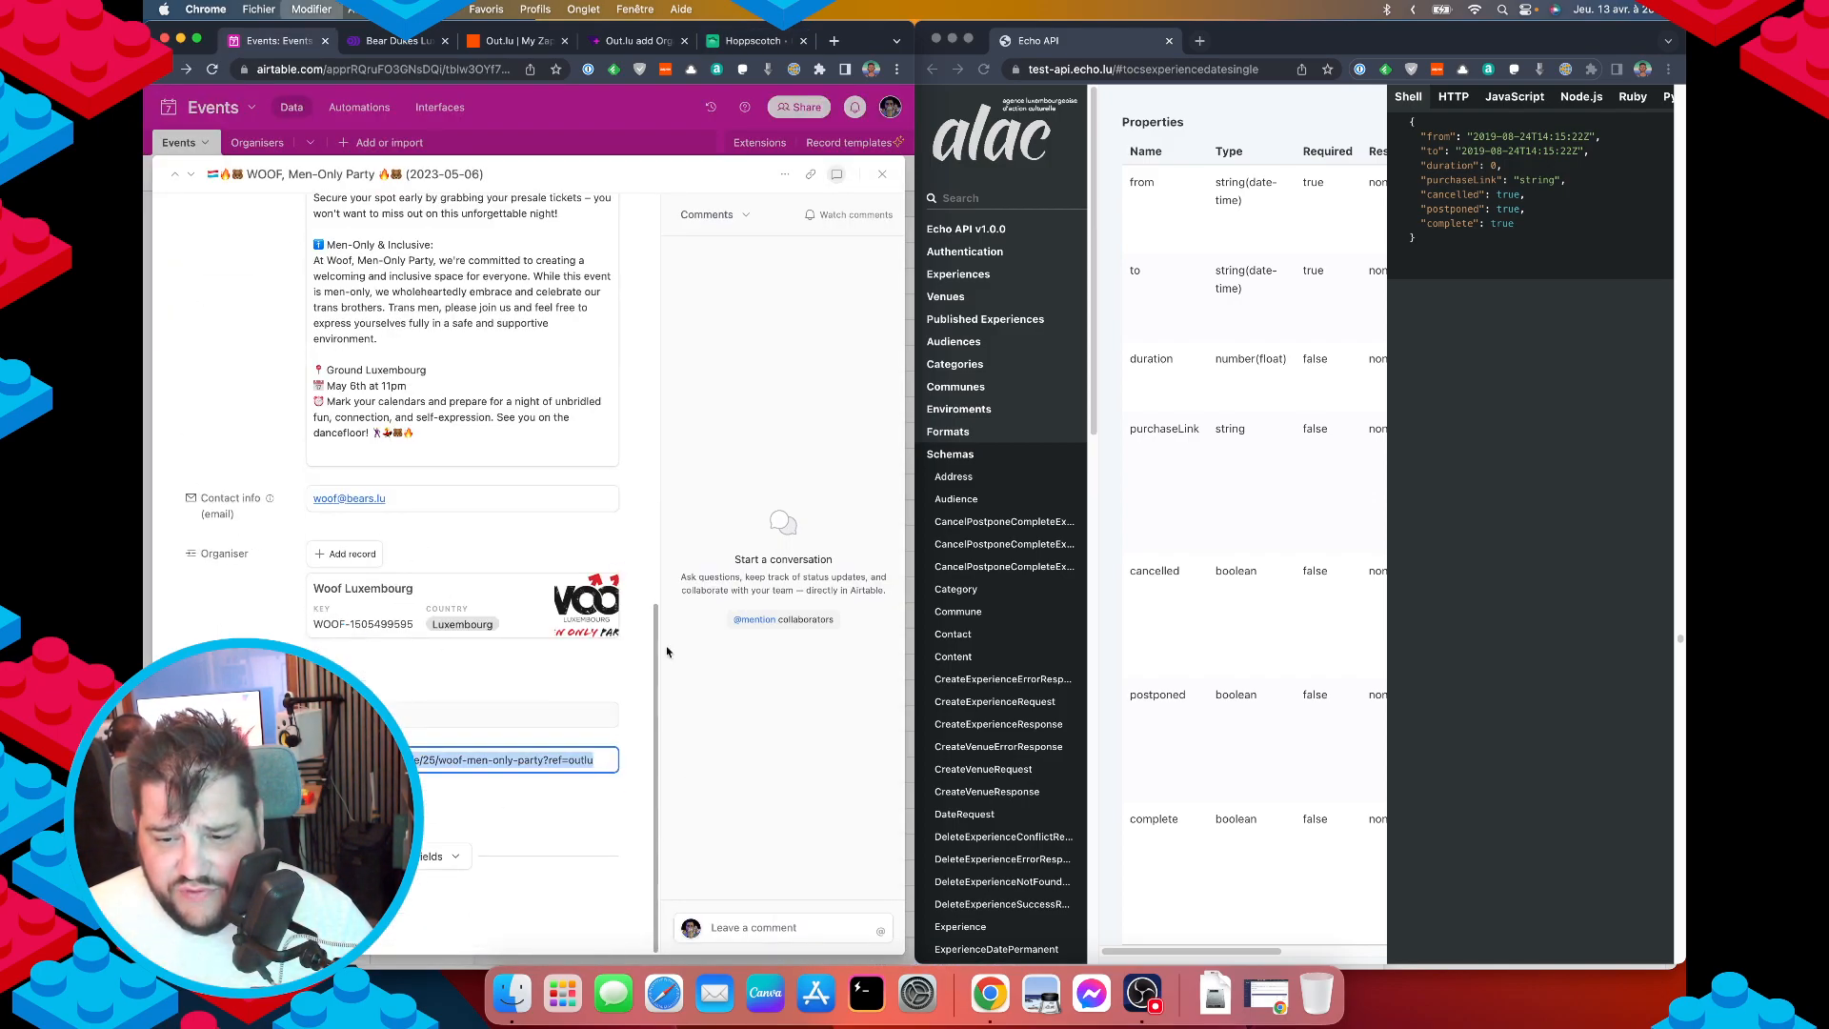
click(637, 41)
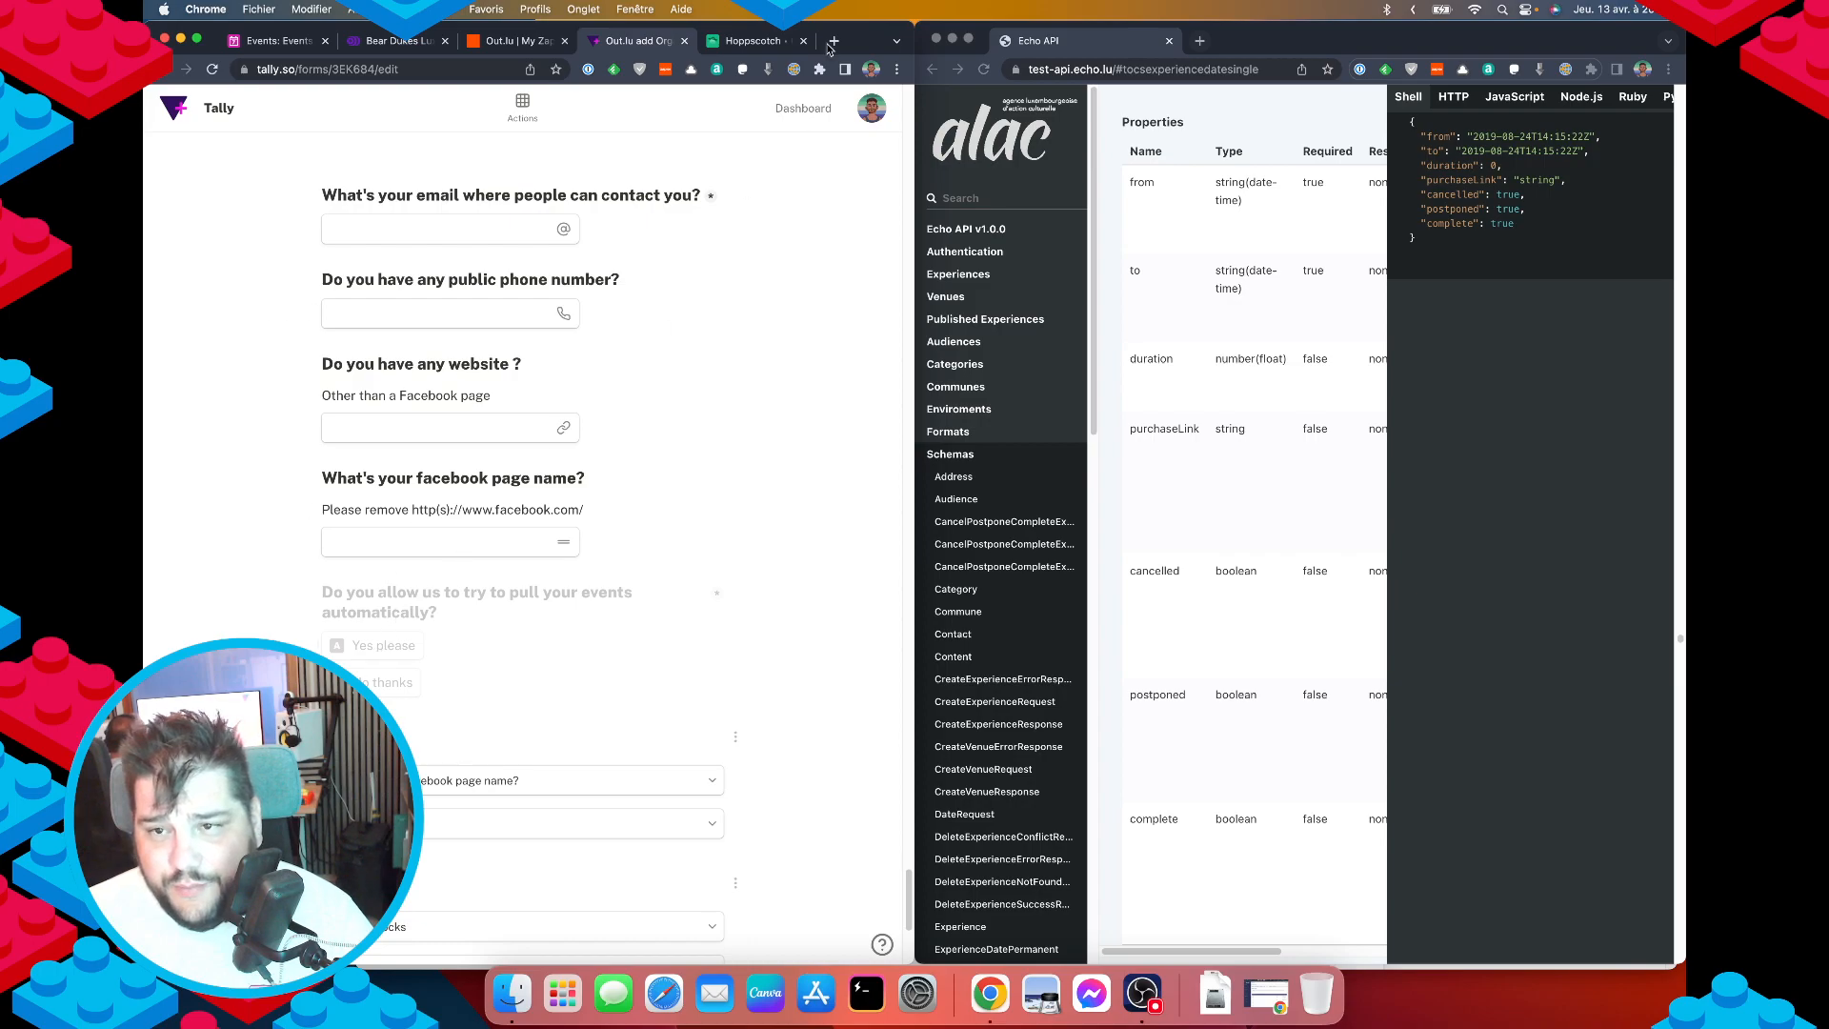
click(741, 41)
Add a purchaseLink after the to value, set to the tickets.out.lu woof-men-only-party URL.
click(464, 474)
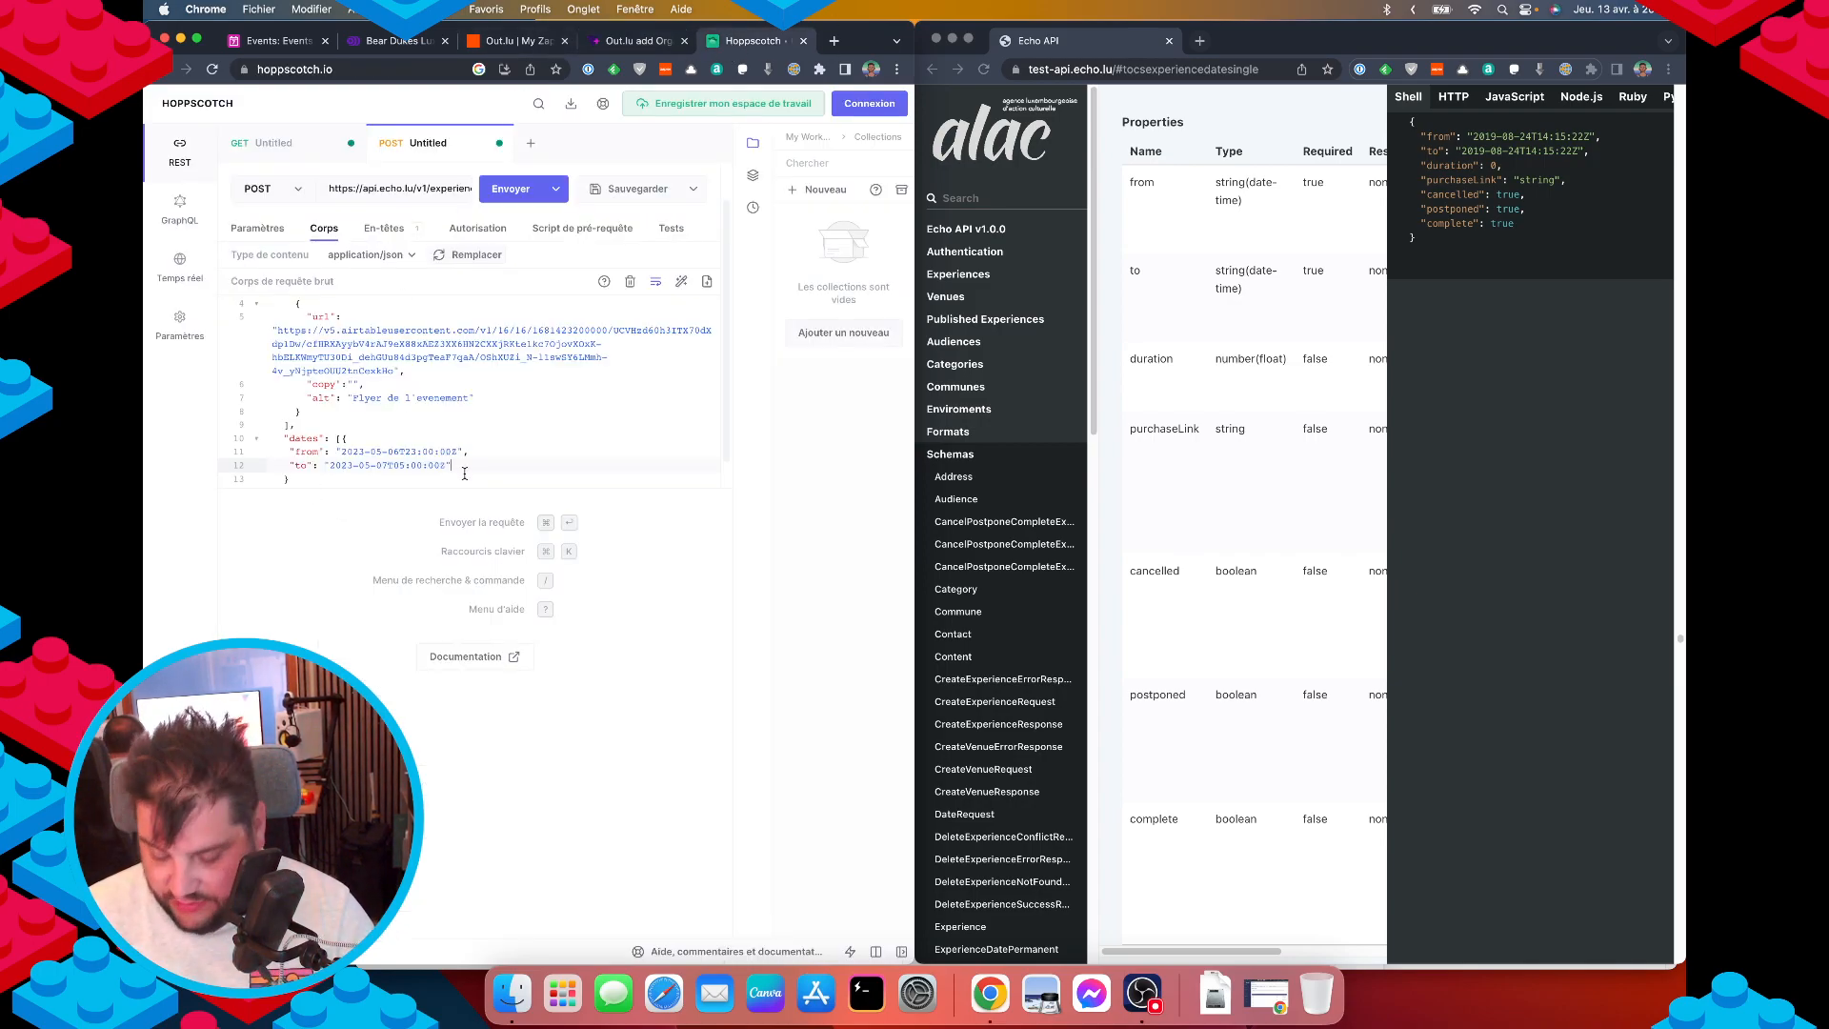
text(,)
key(Return)
text(")
key(super+v)
key(super+z)
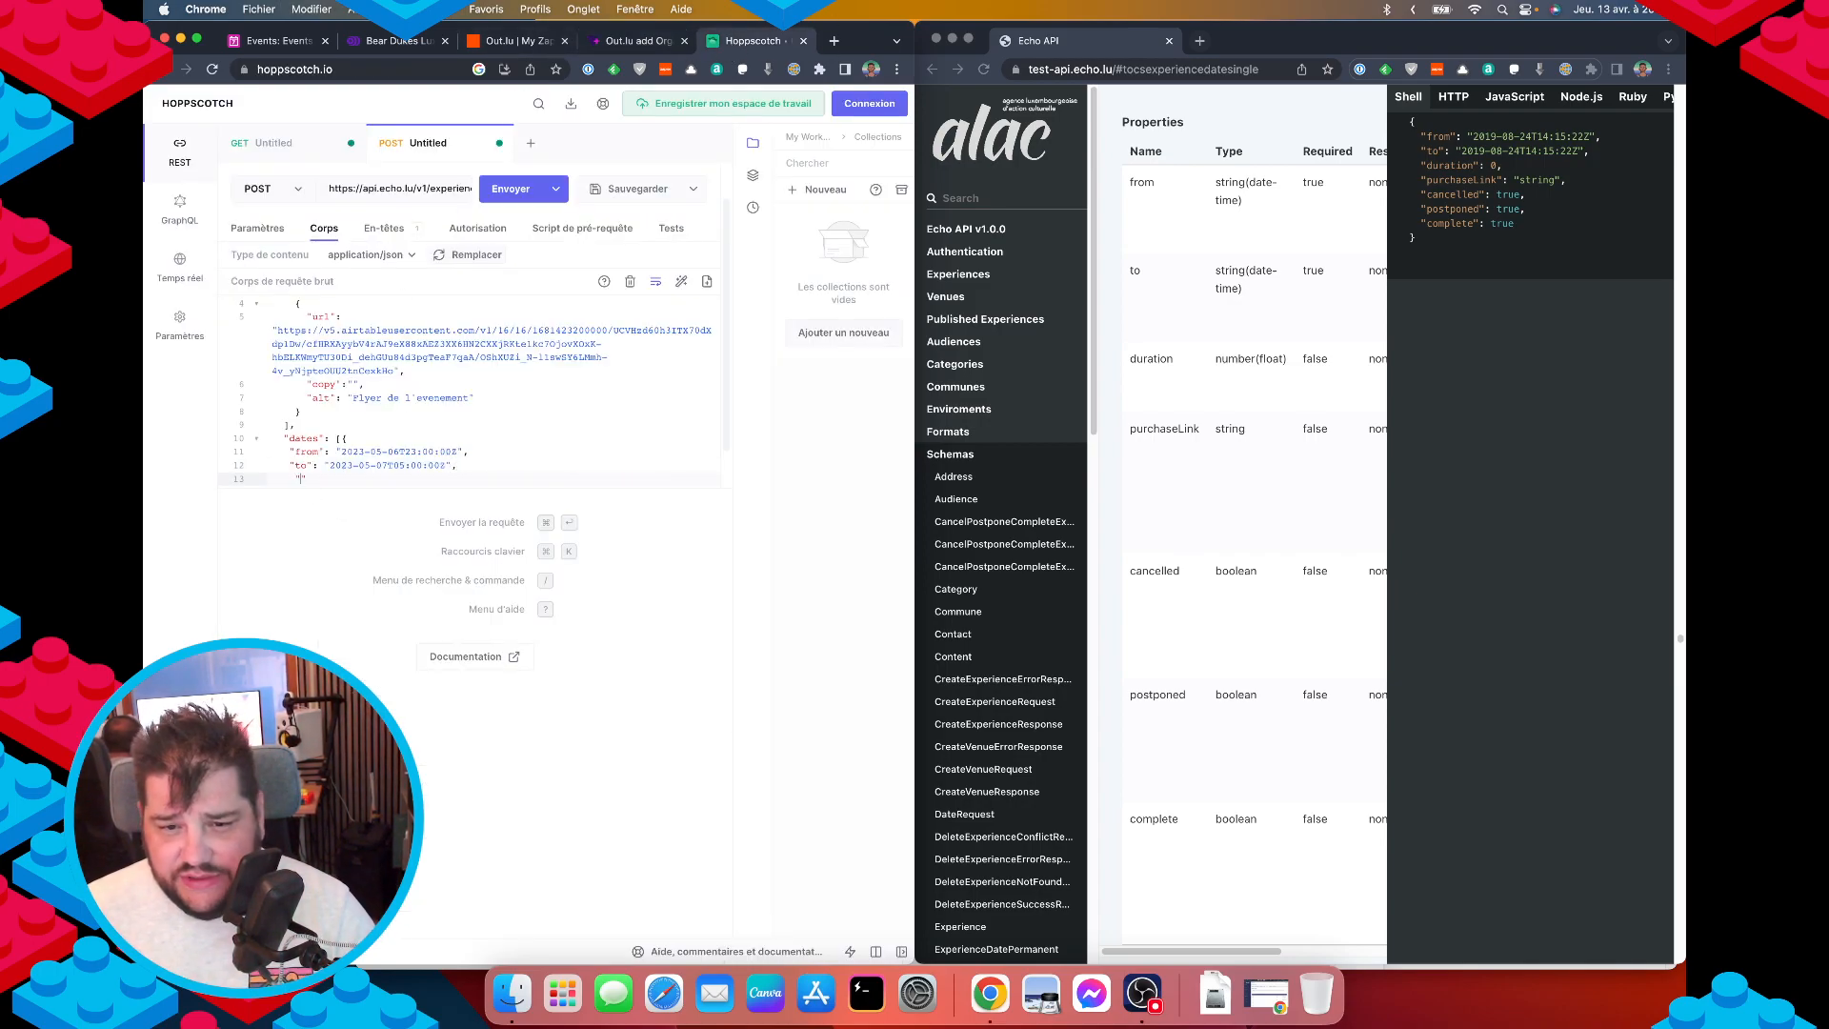
text(purch)
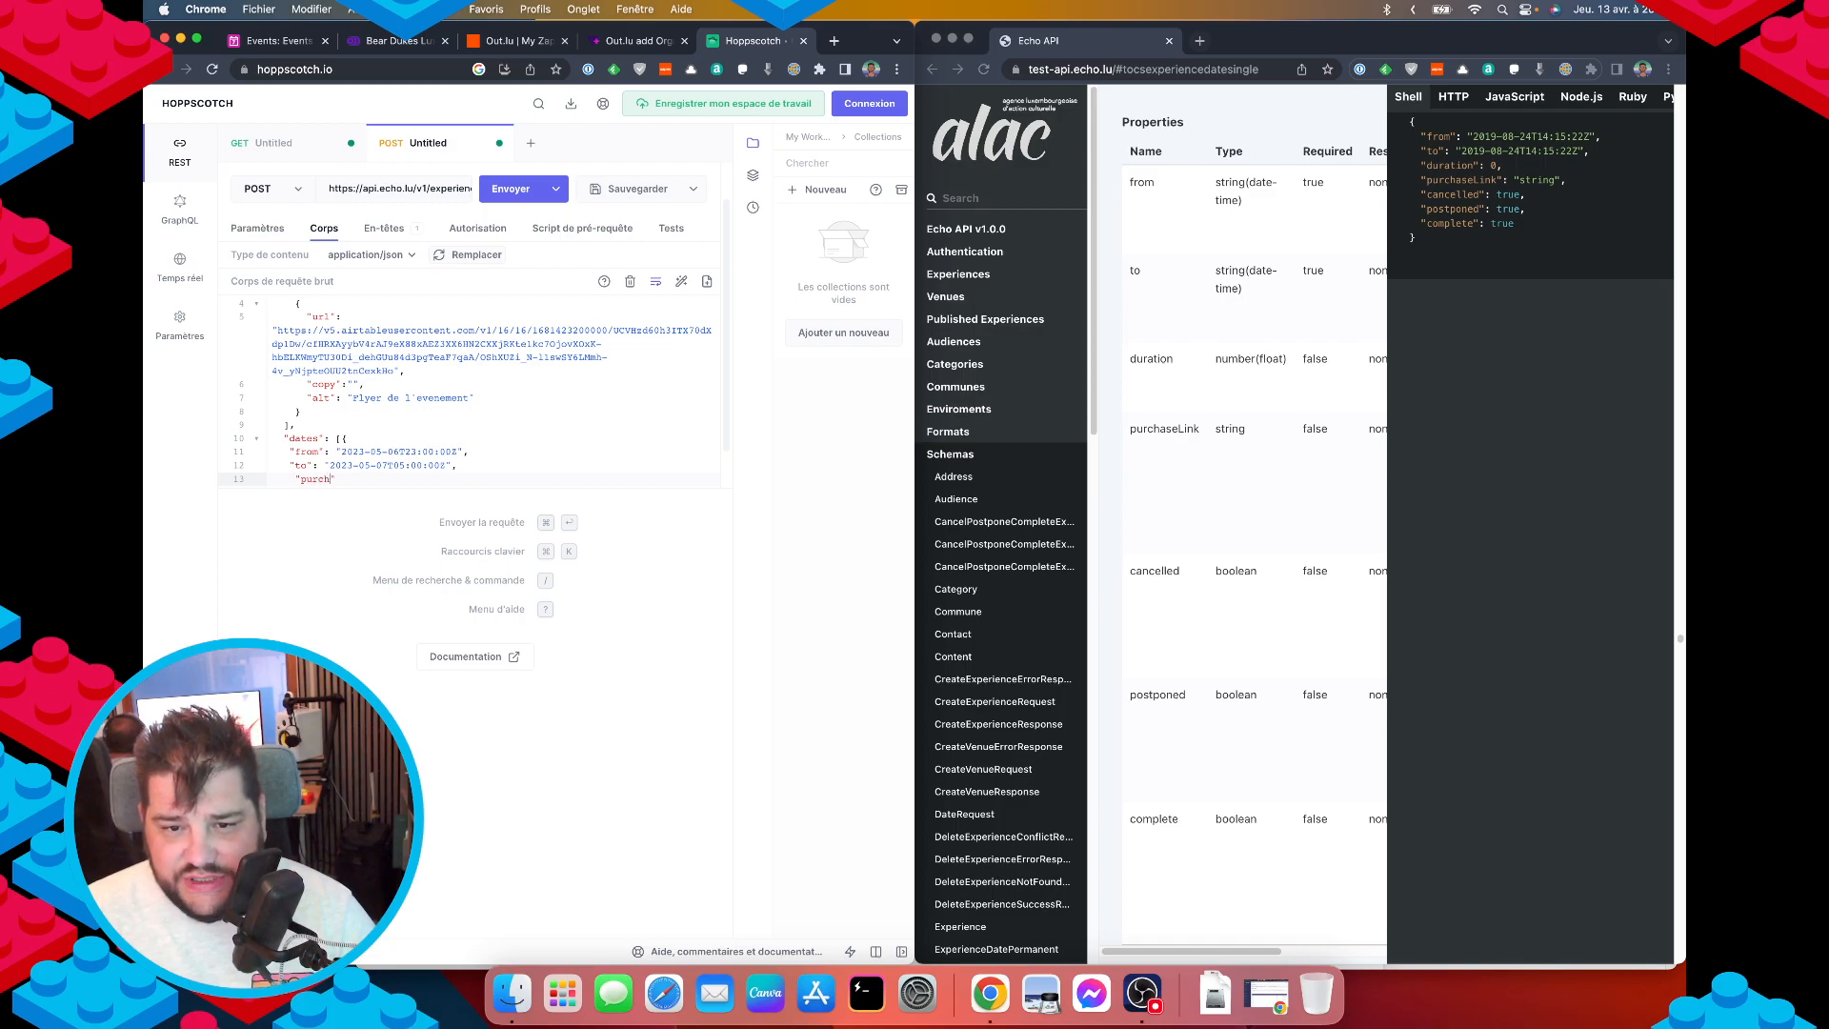
text(aseL)
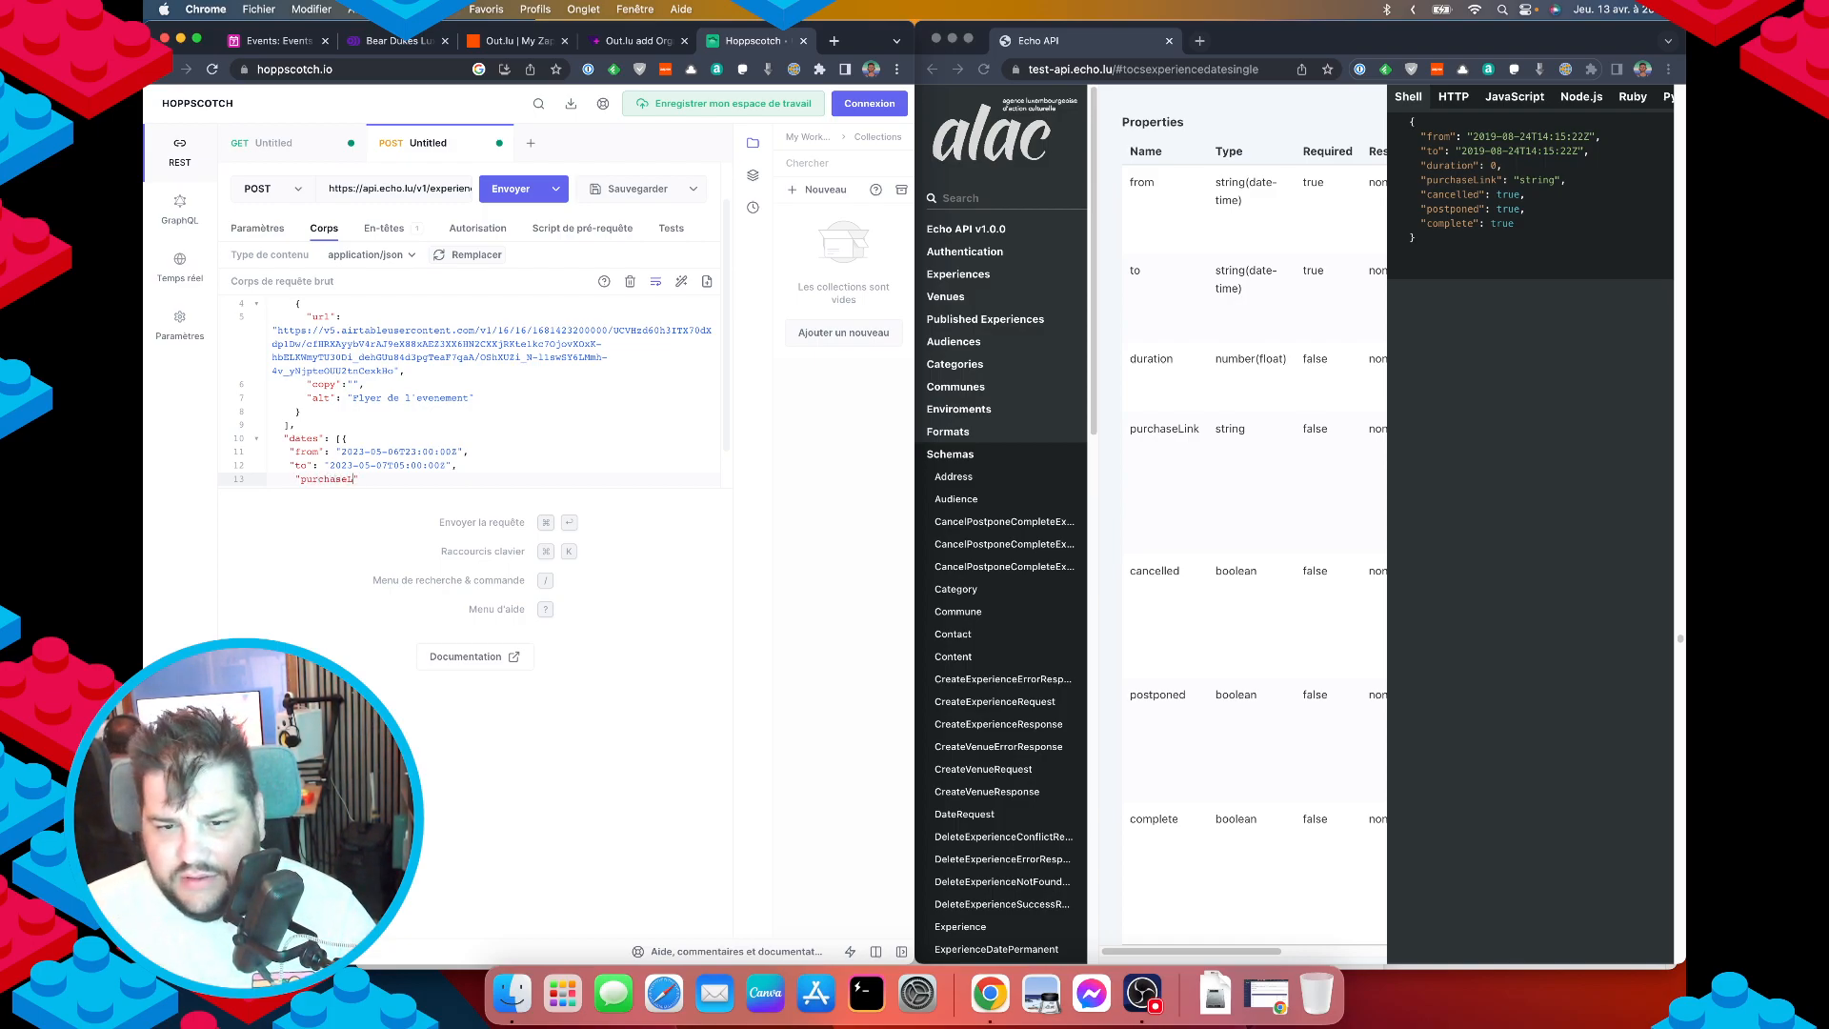
text(ink":)
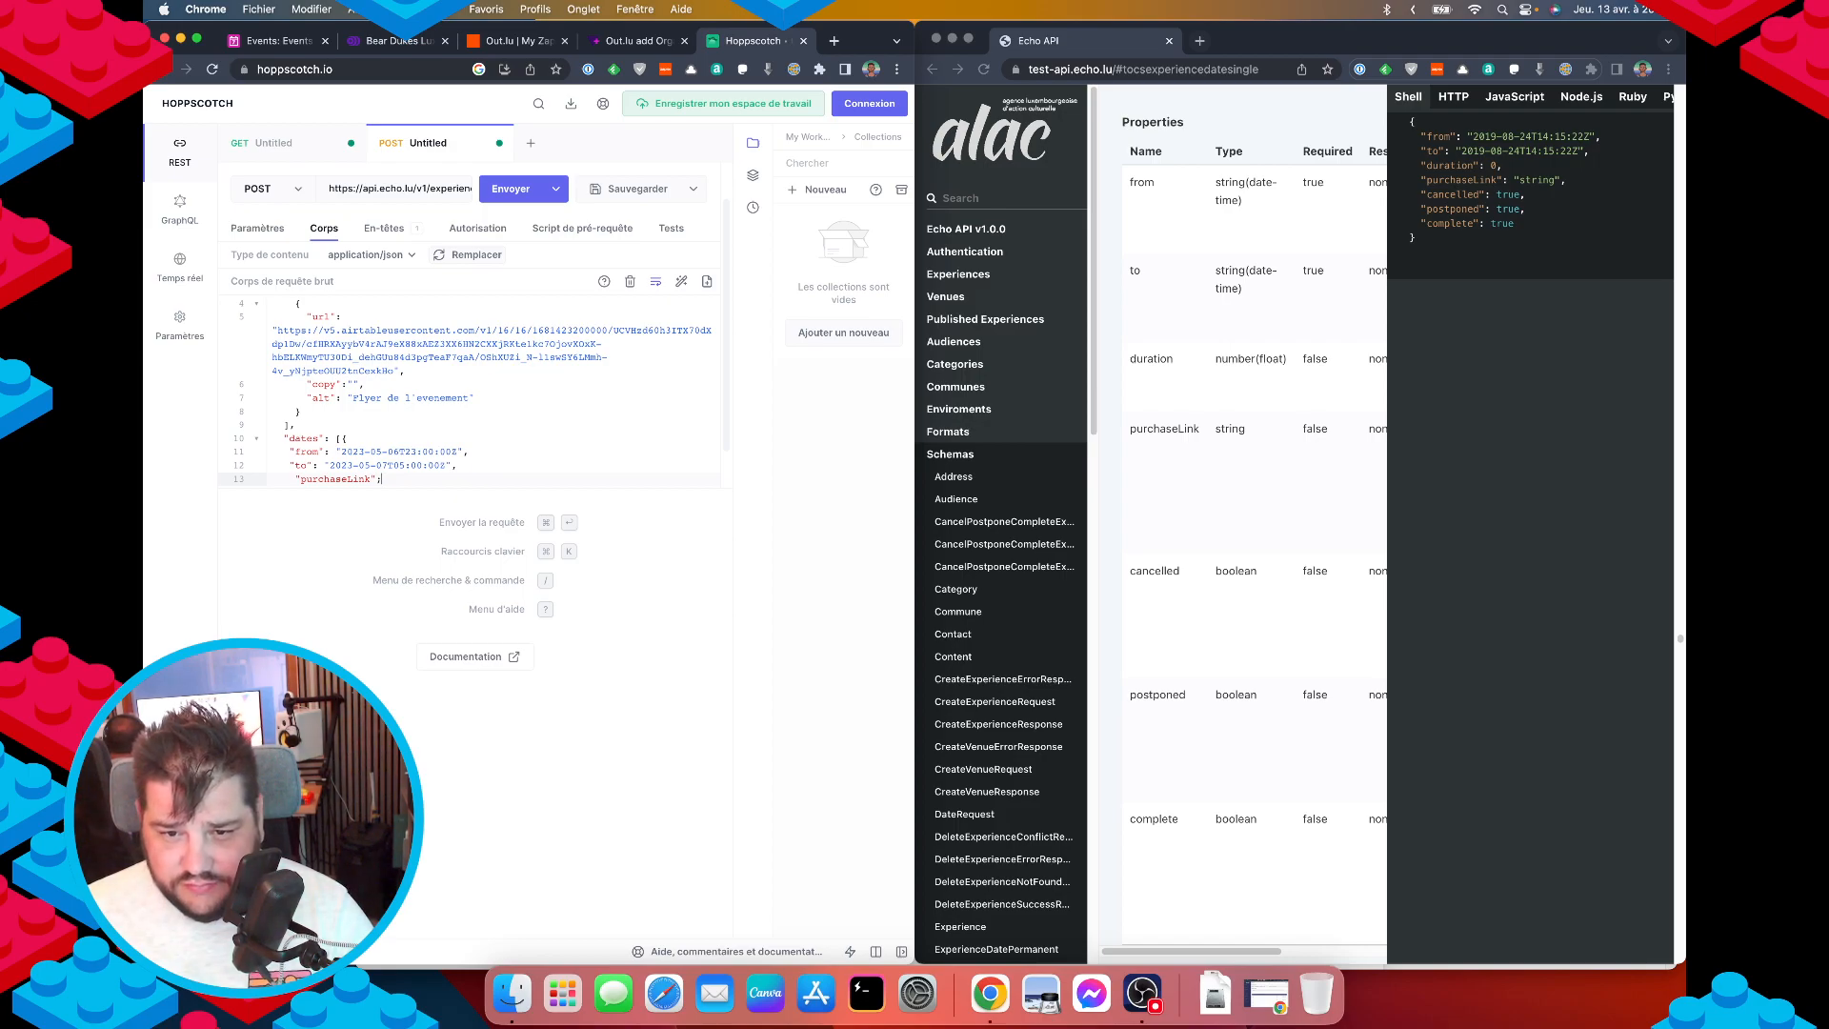
text(")
key(super+v)
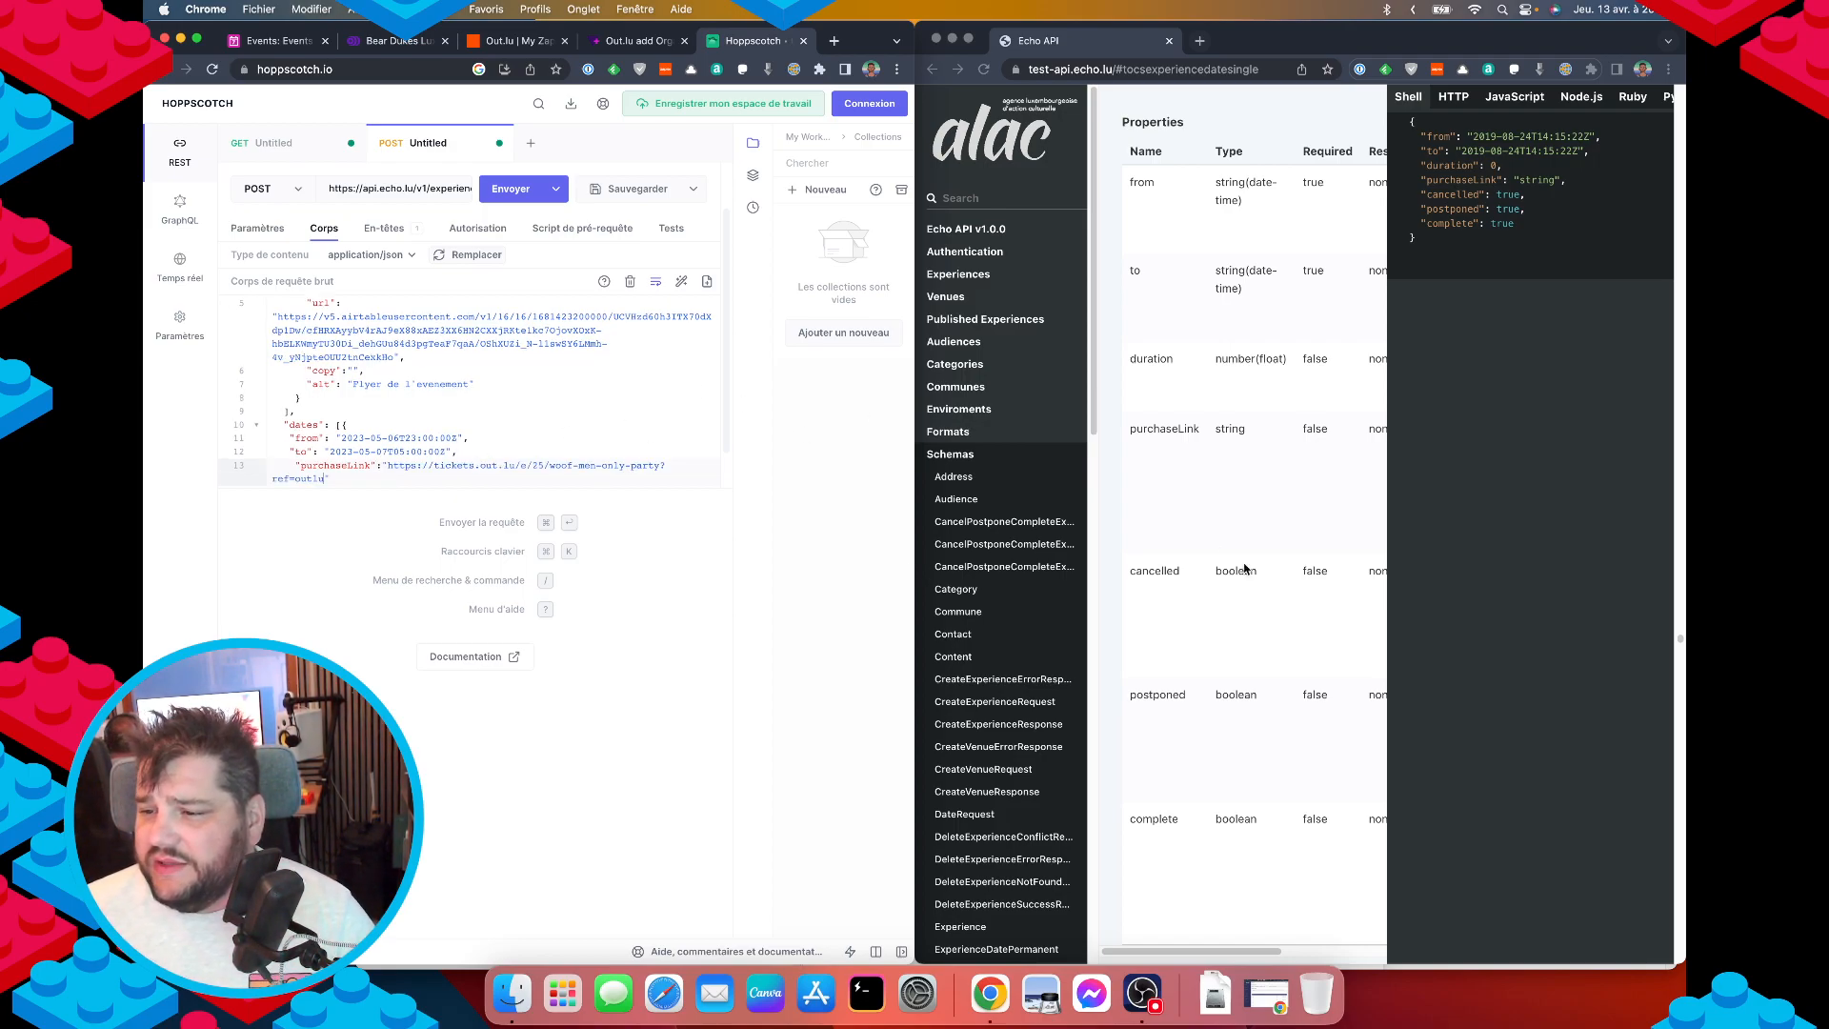
scroll(1276, 618, down, 2)
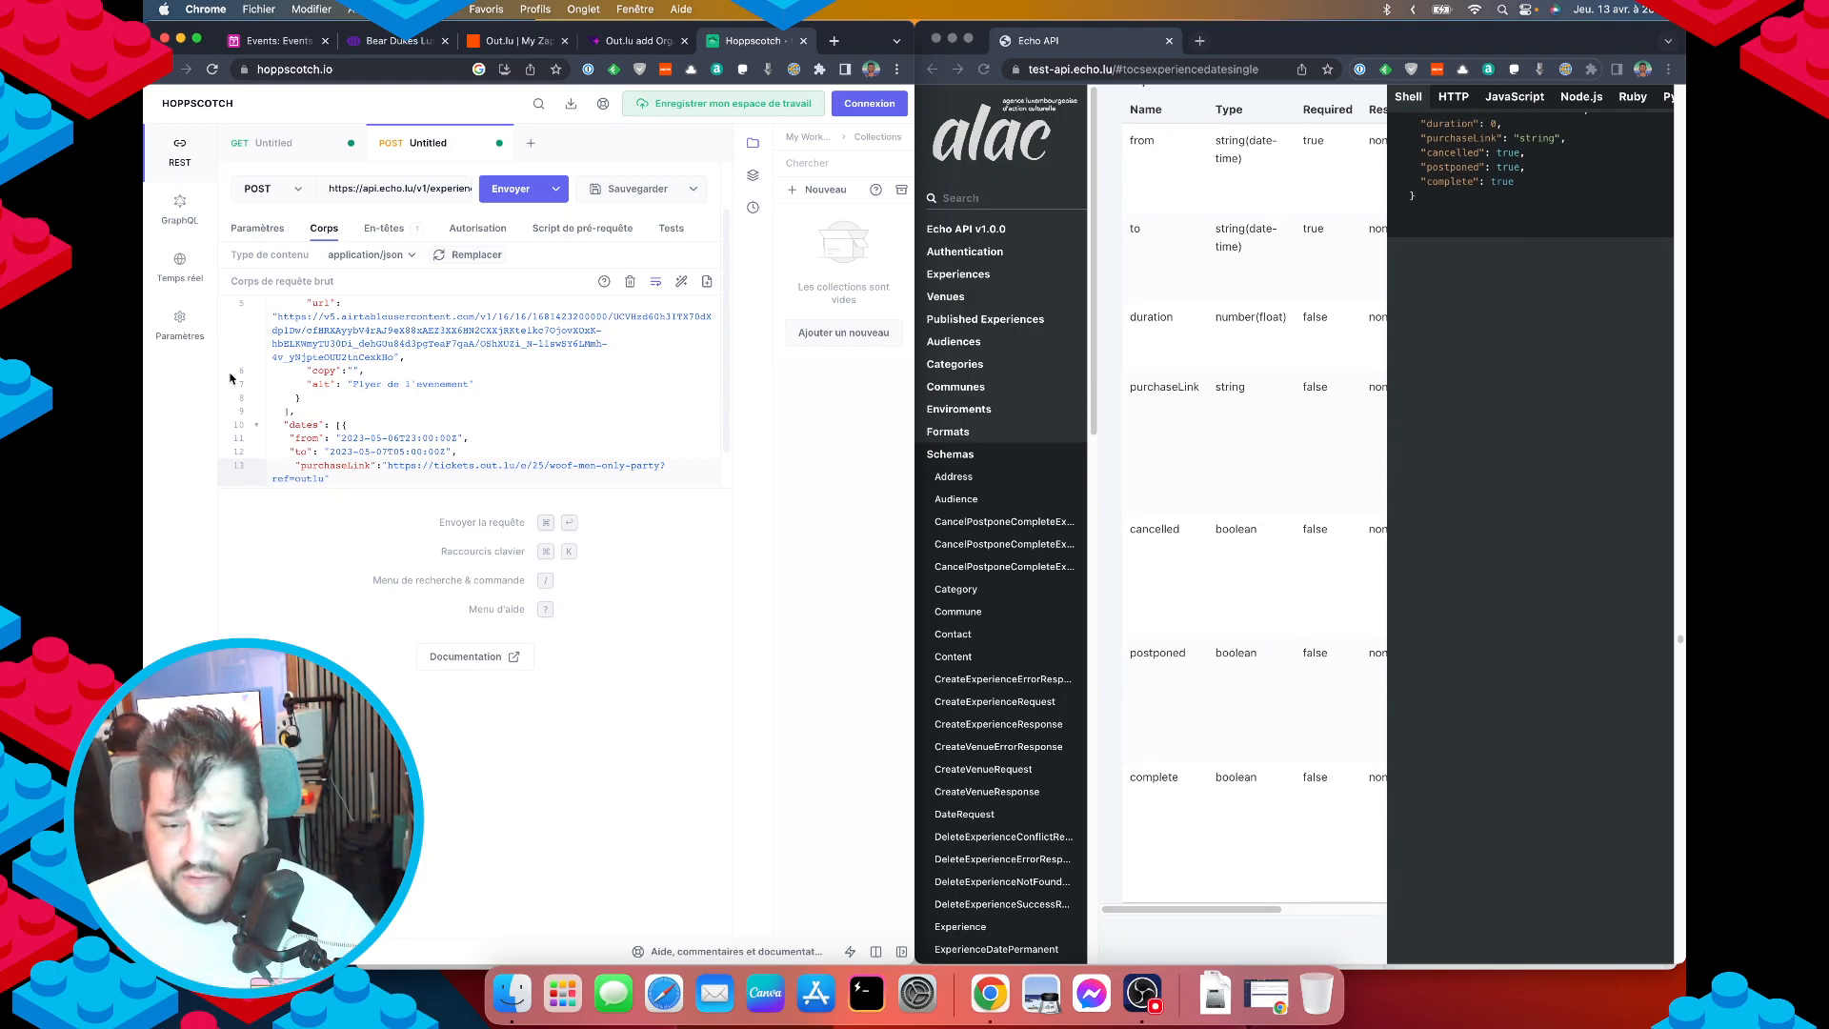
scroll(1254, 645, up, 5)
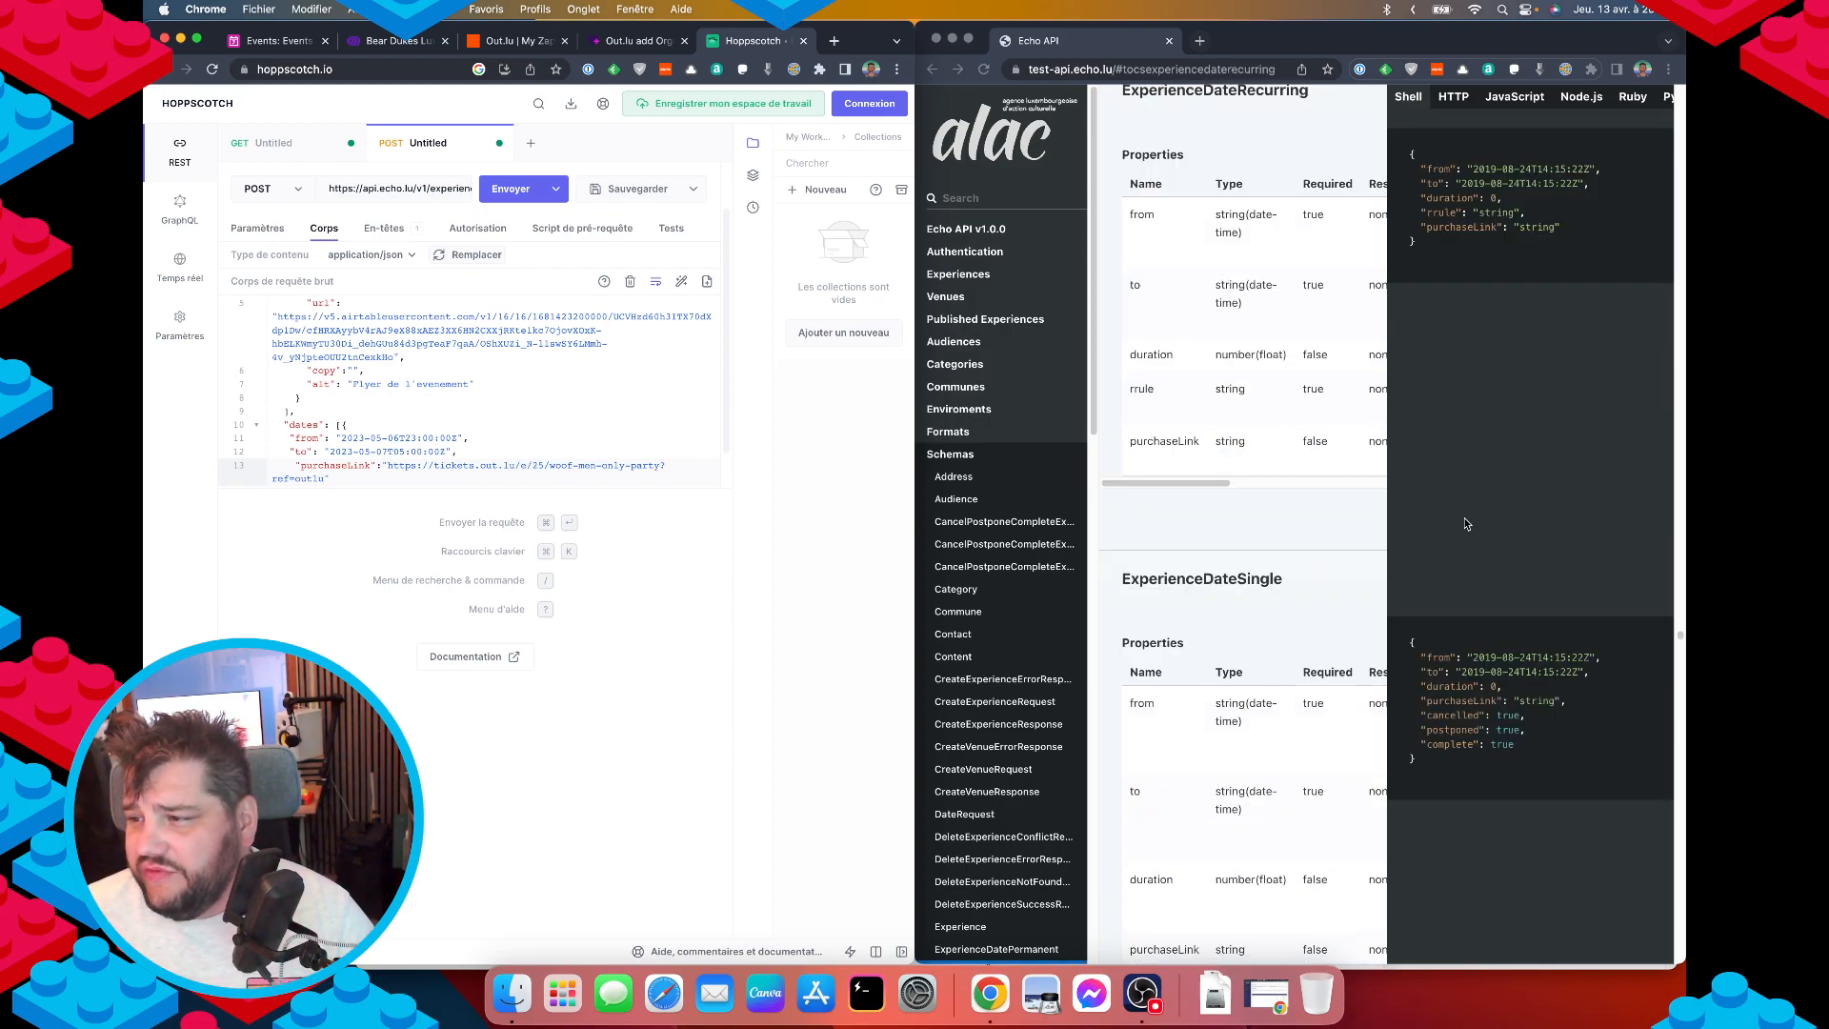
click(1467, 523)
Close the dates array with ] and begin a "venue" key after it.
scroll(1457, 515, up, 15)
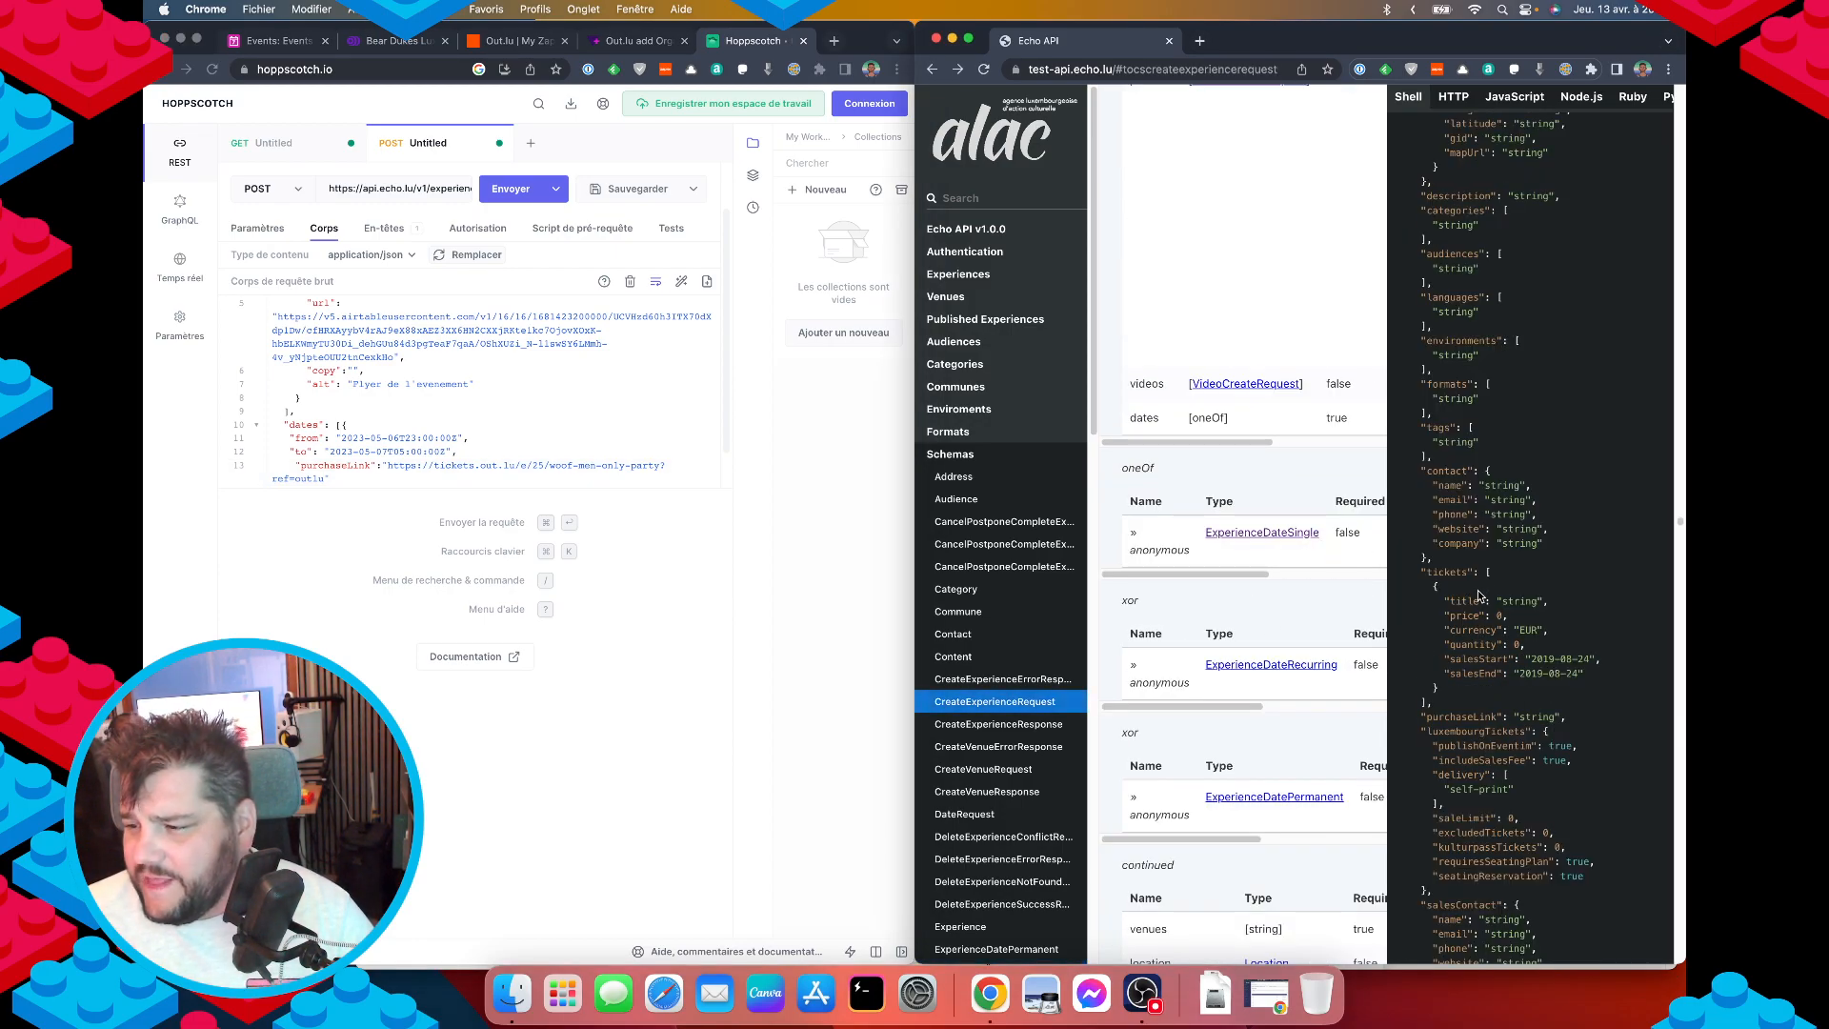
scroll(1228, 672, down, 5)
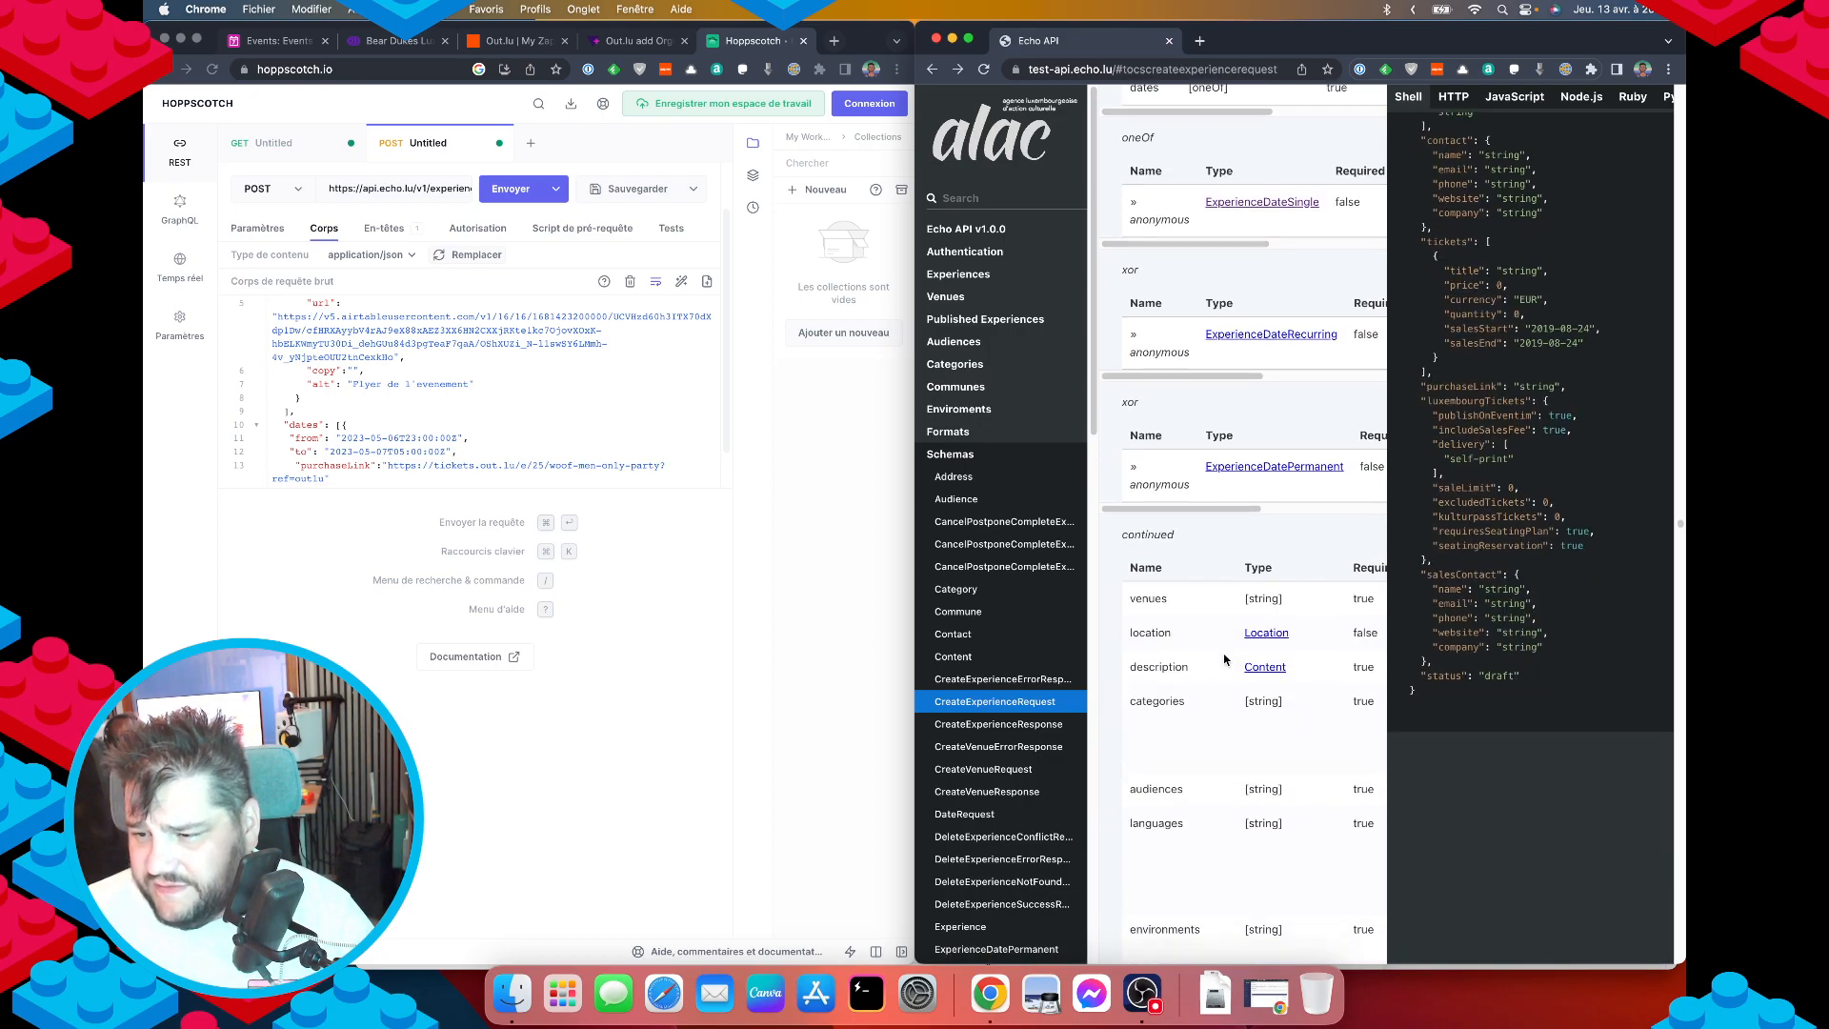
click(350, 466)
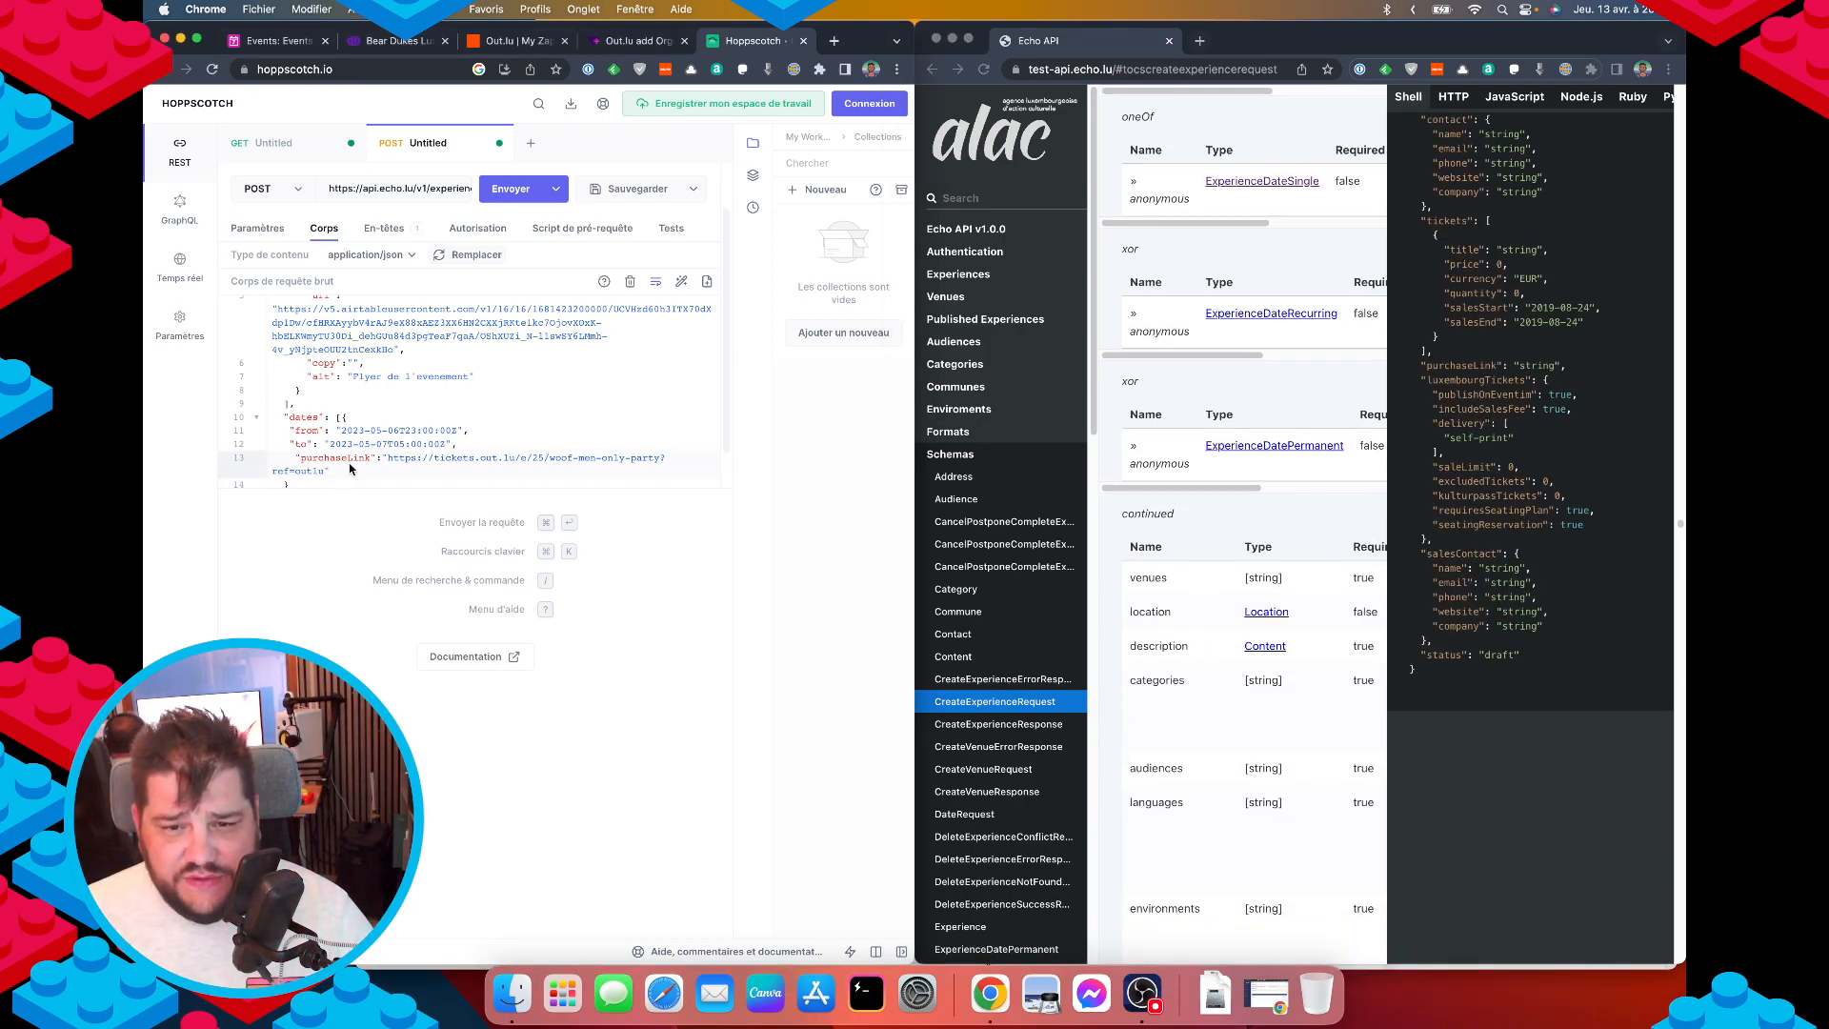
click(321, 482)
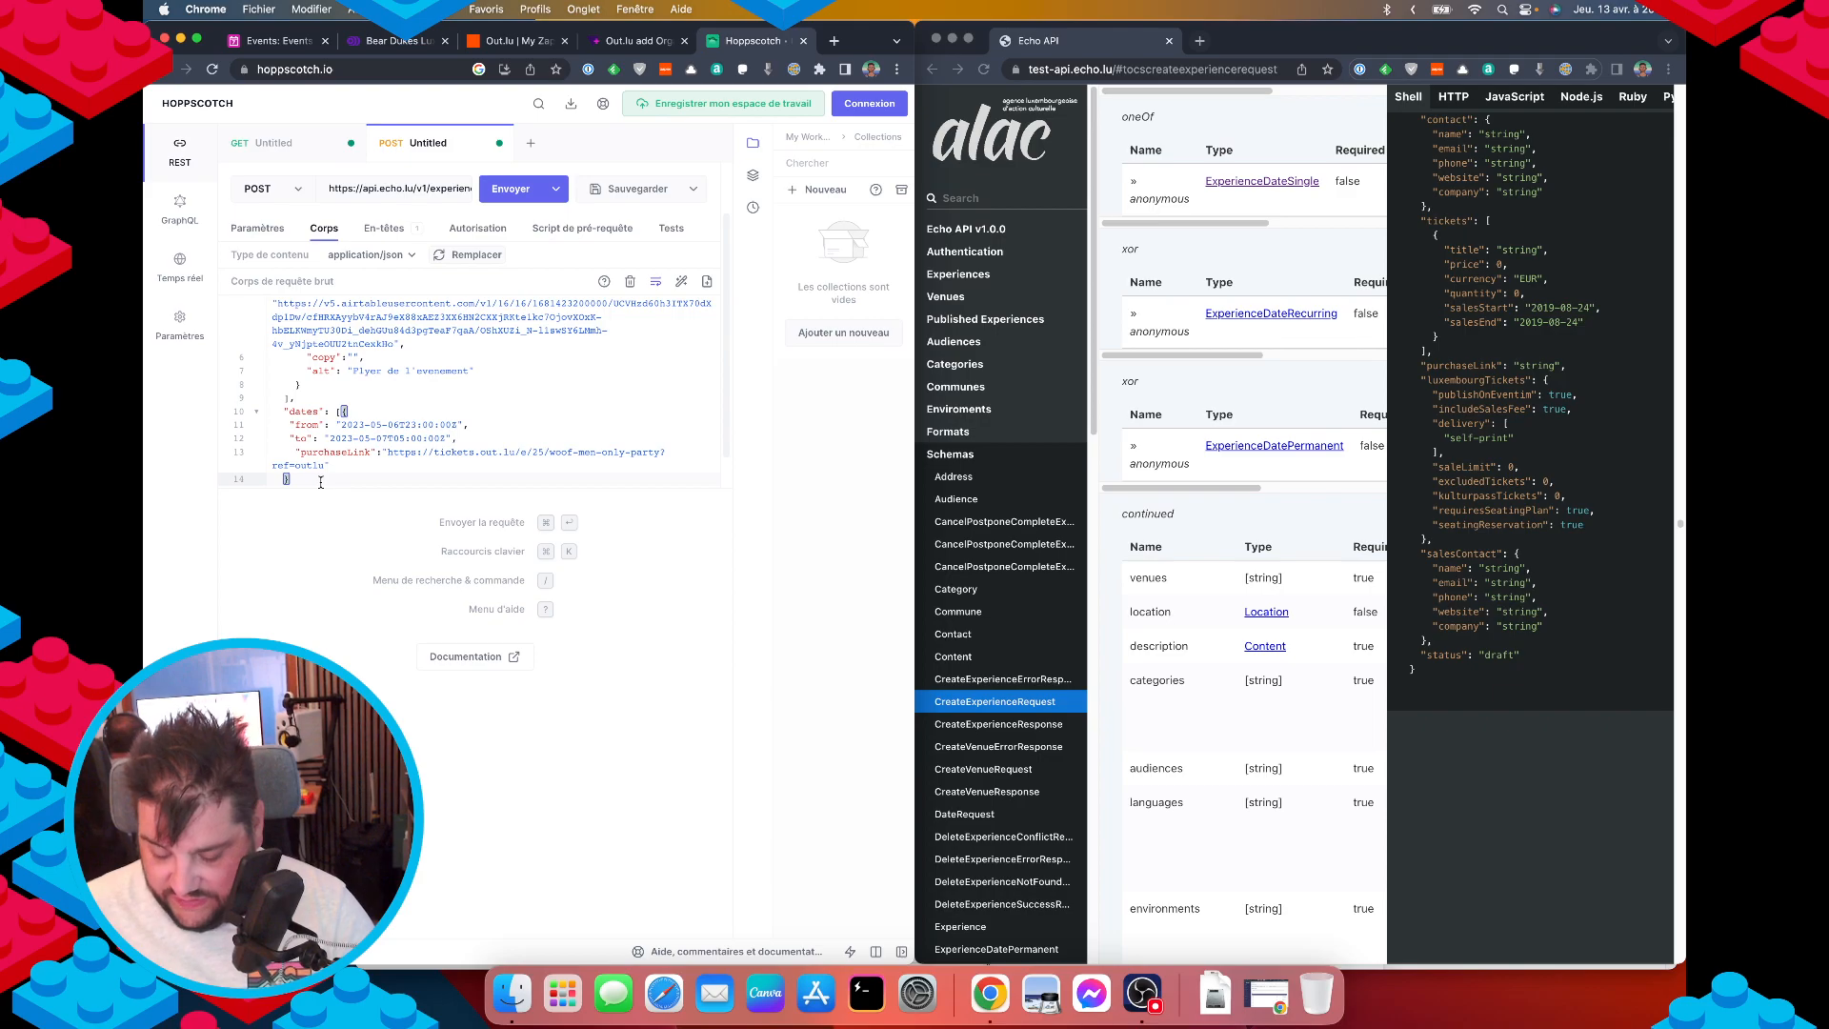
text(,)
key(Return)
text(")
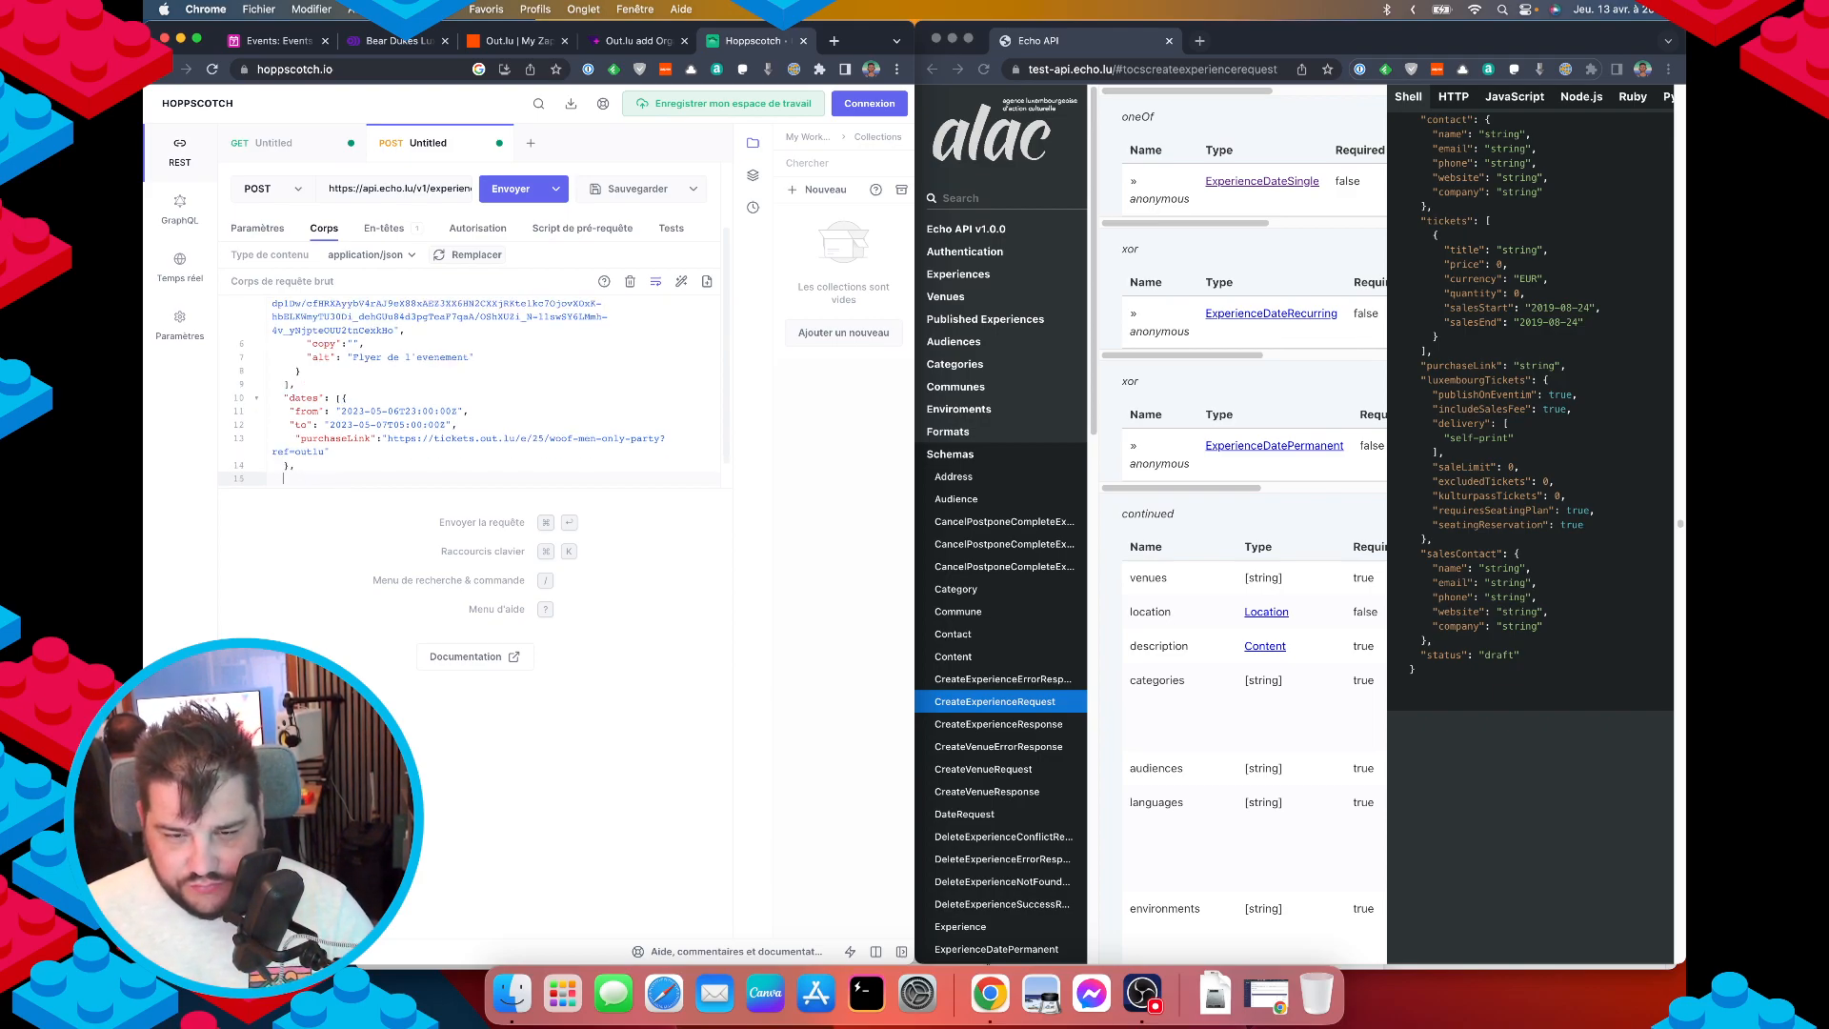
text(venue)
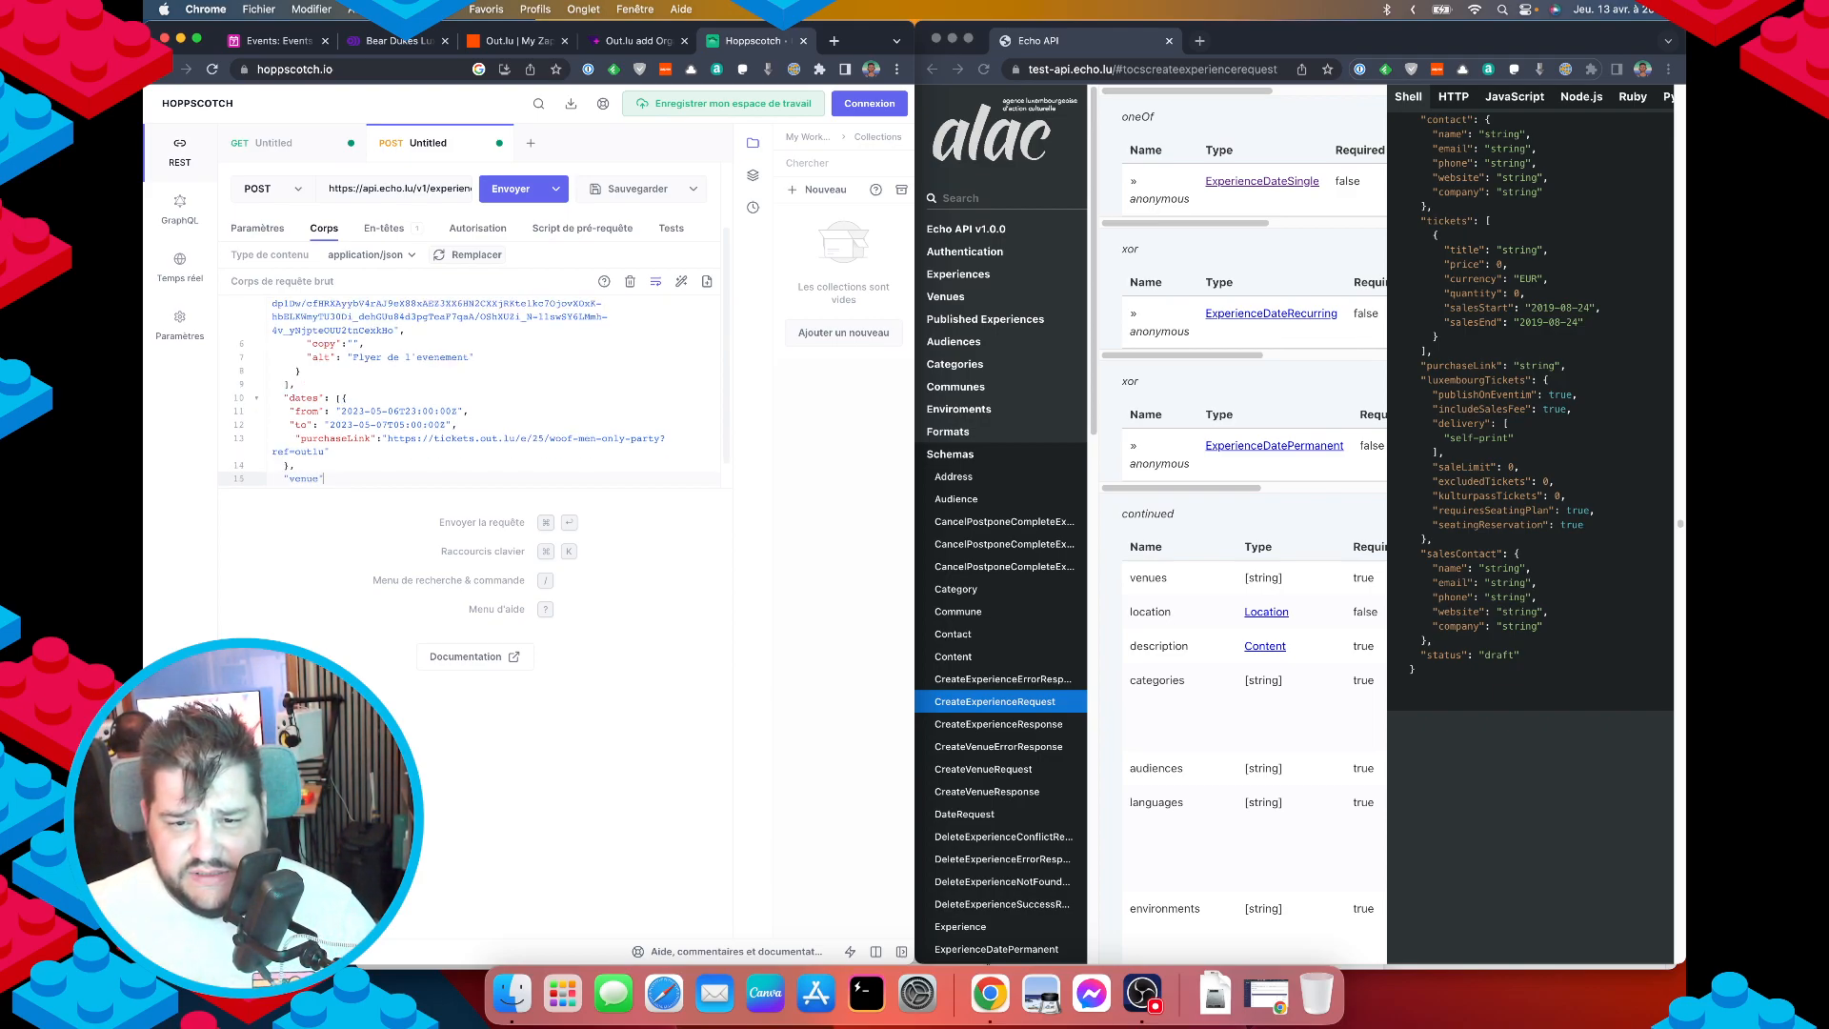
key(Up)
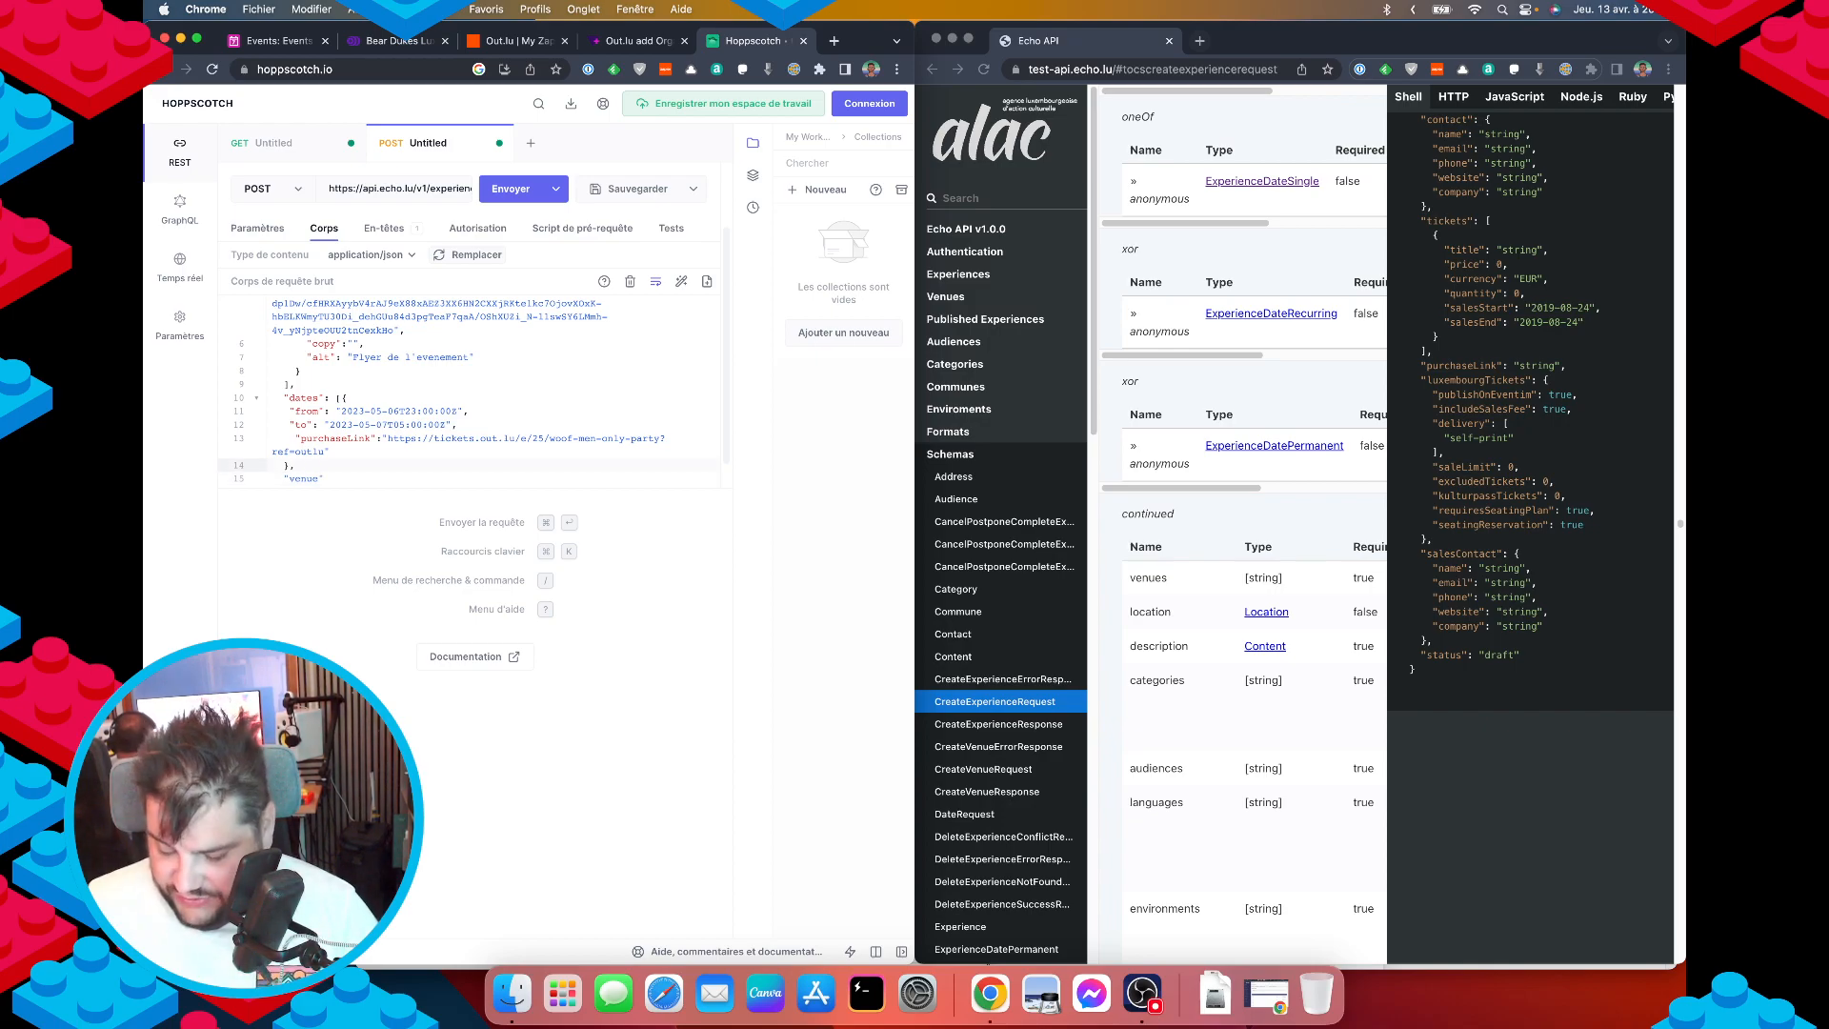
key(Left)
text(])
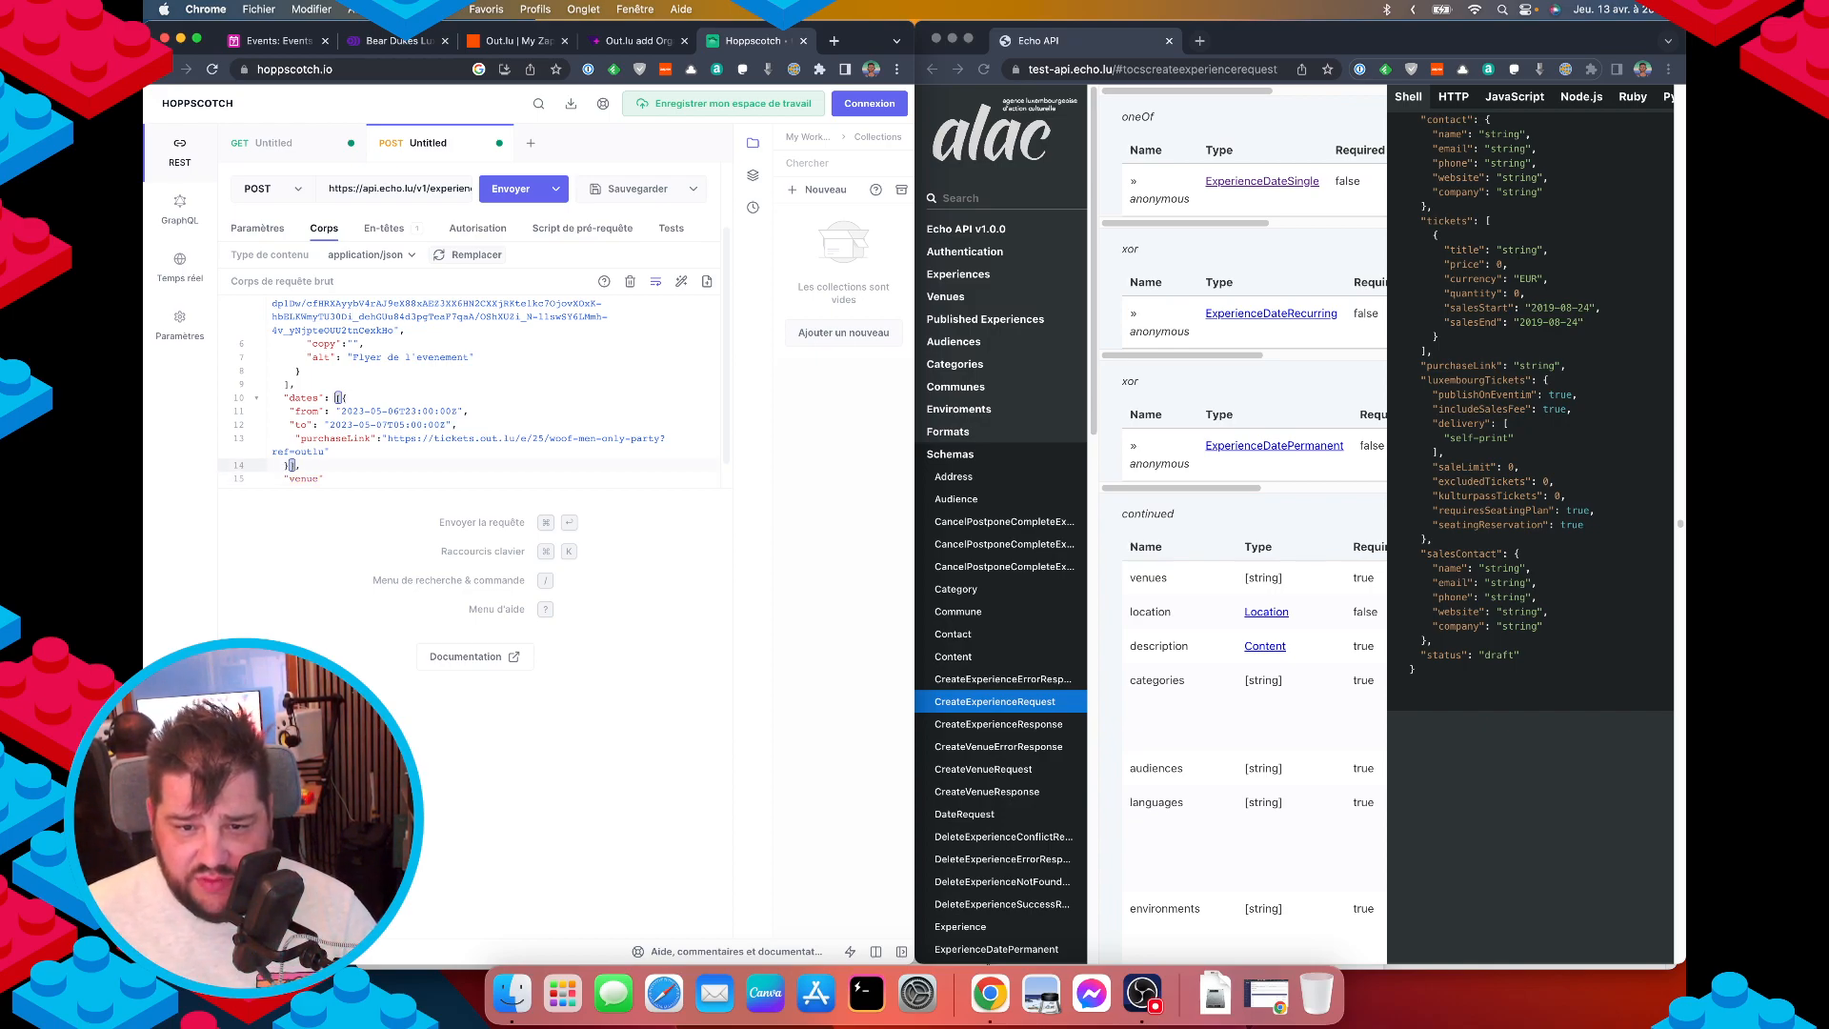
key(Down)
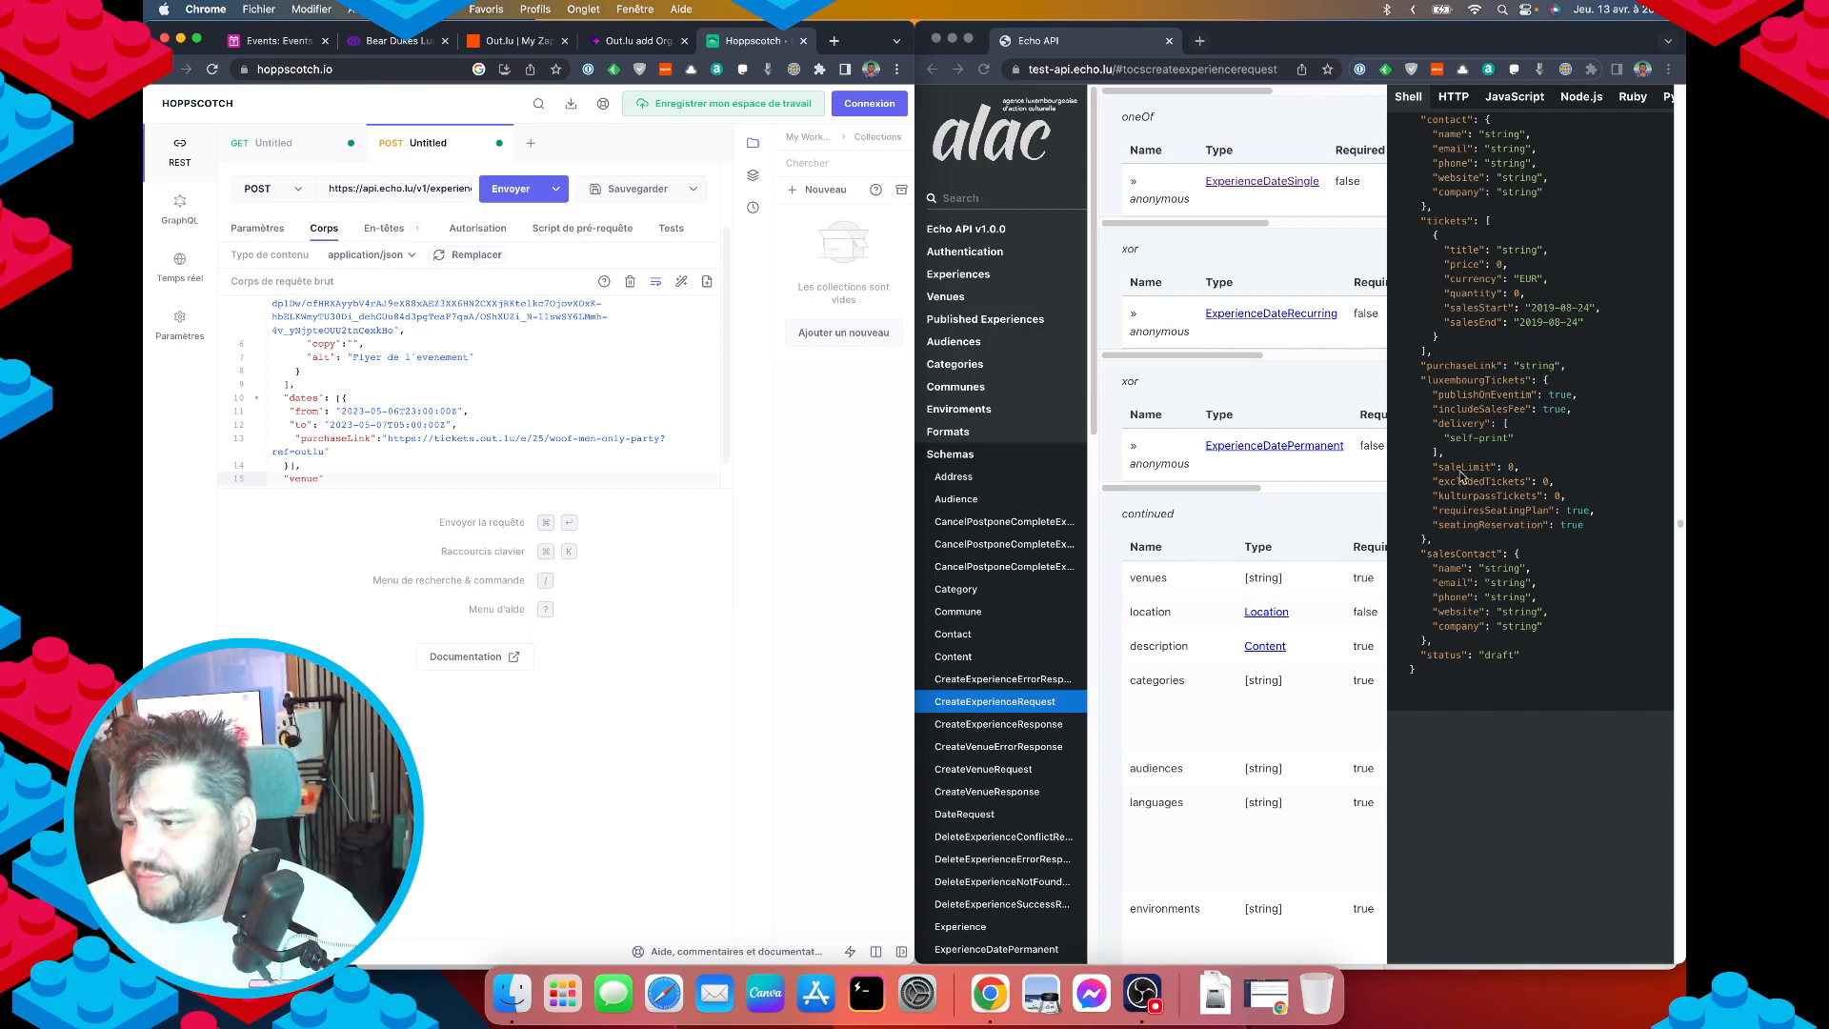
Complete the key as "venues":[ with an empty line inside the list.
scroll(1578, 525, up, 8)
scroll(1578, 525, down, 1)
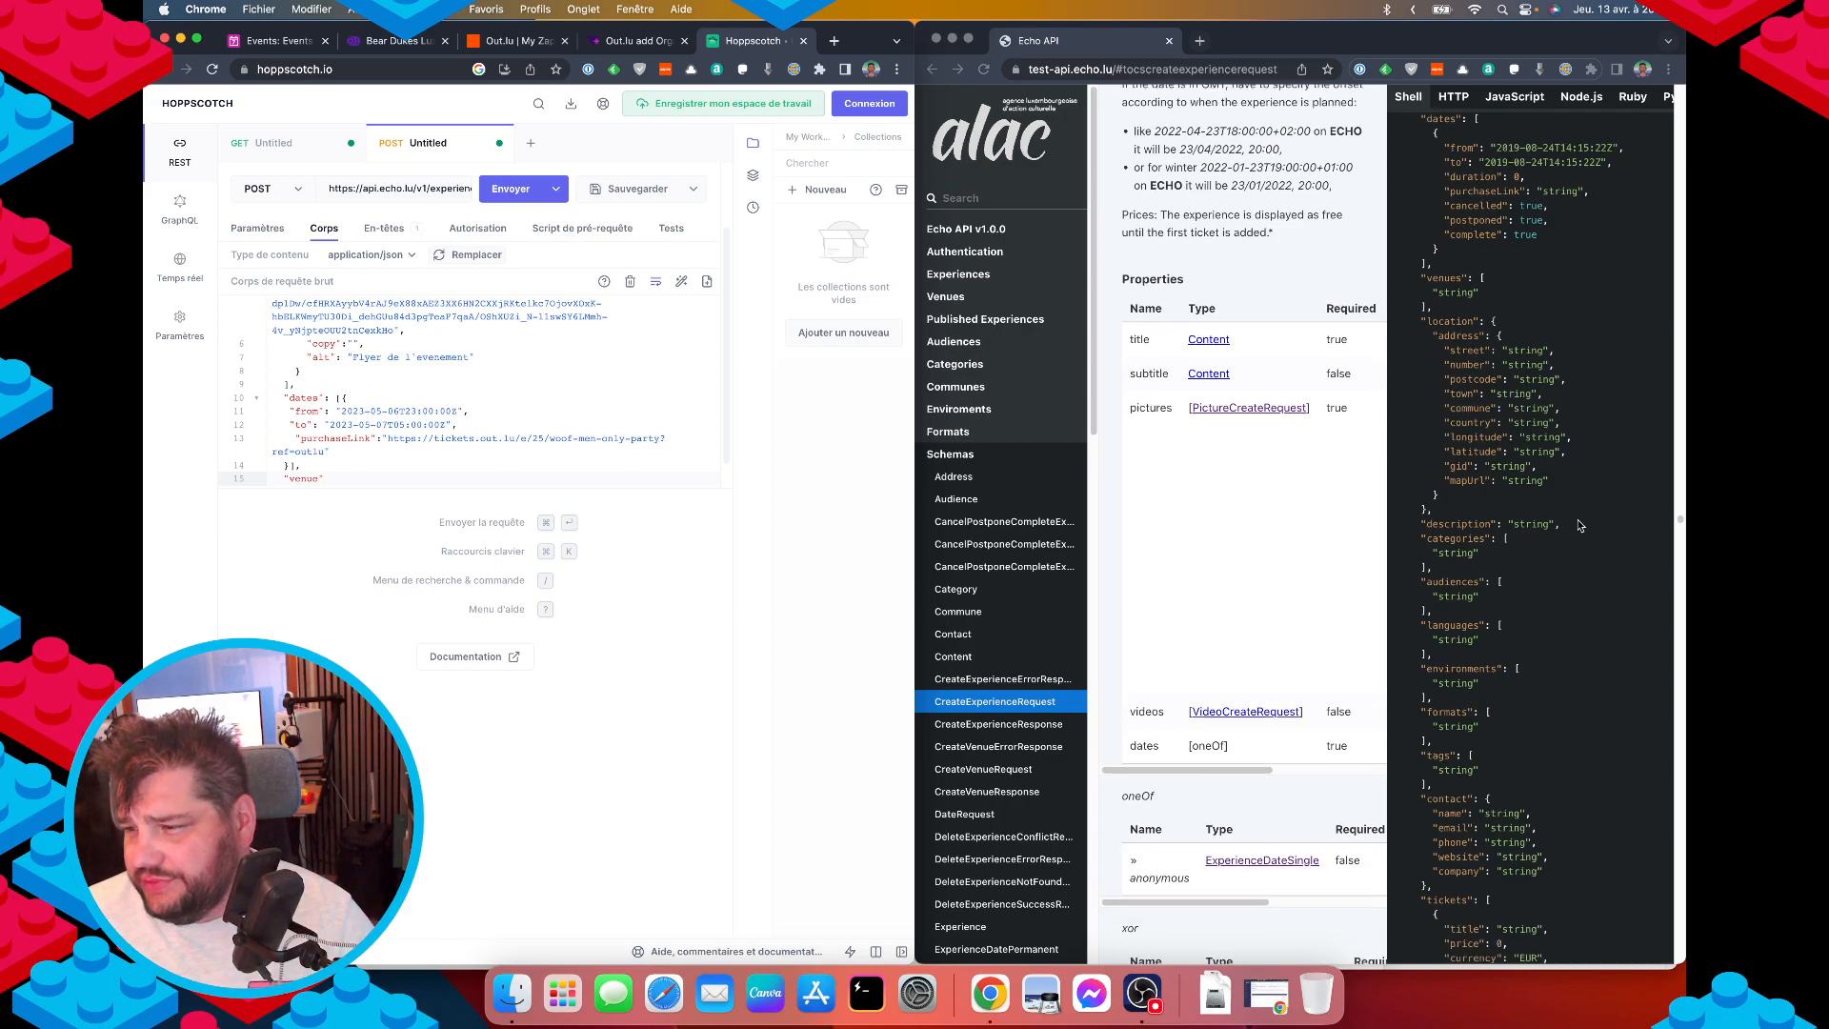
scroll(1481, 443, up, 1)
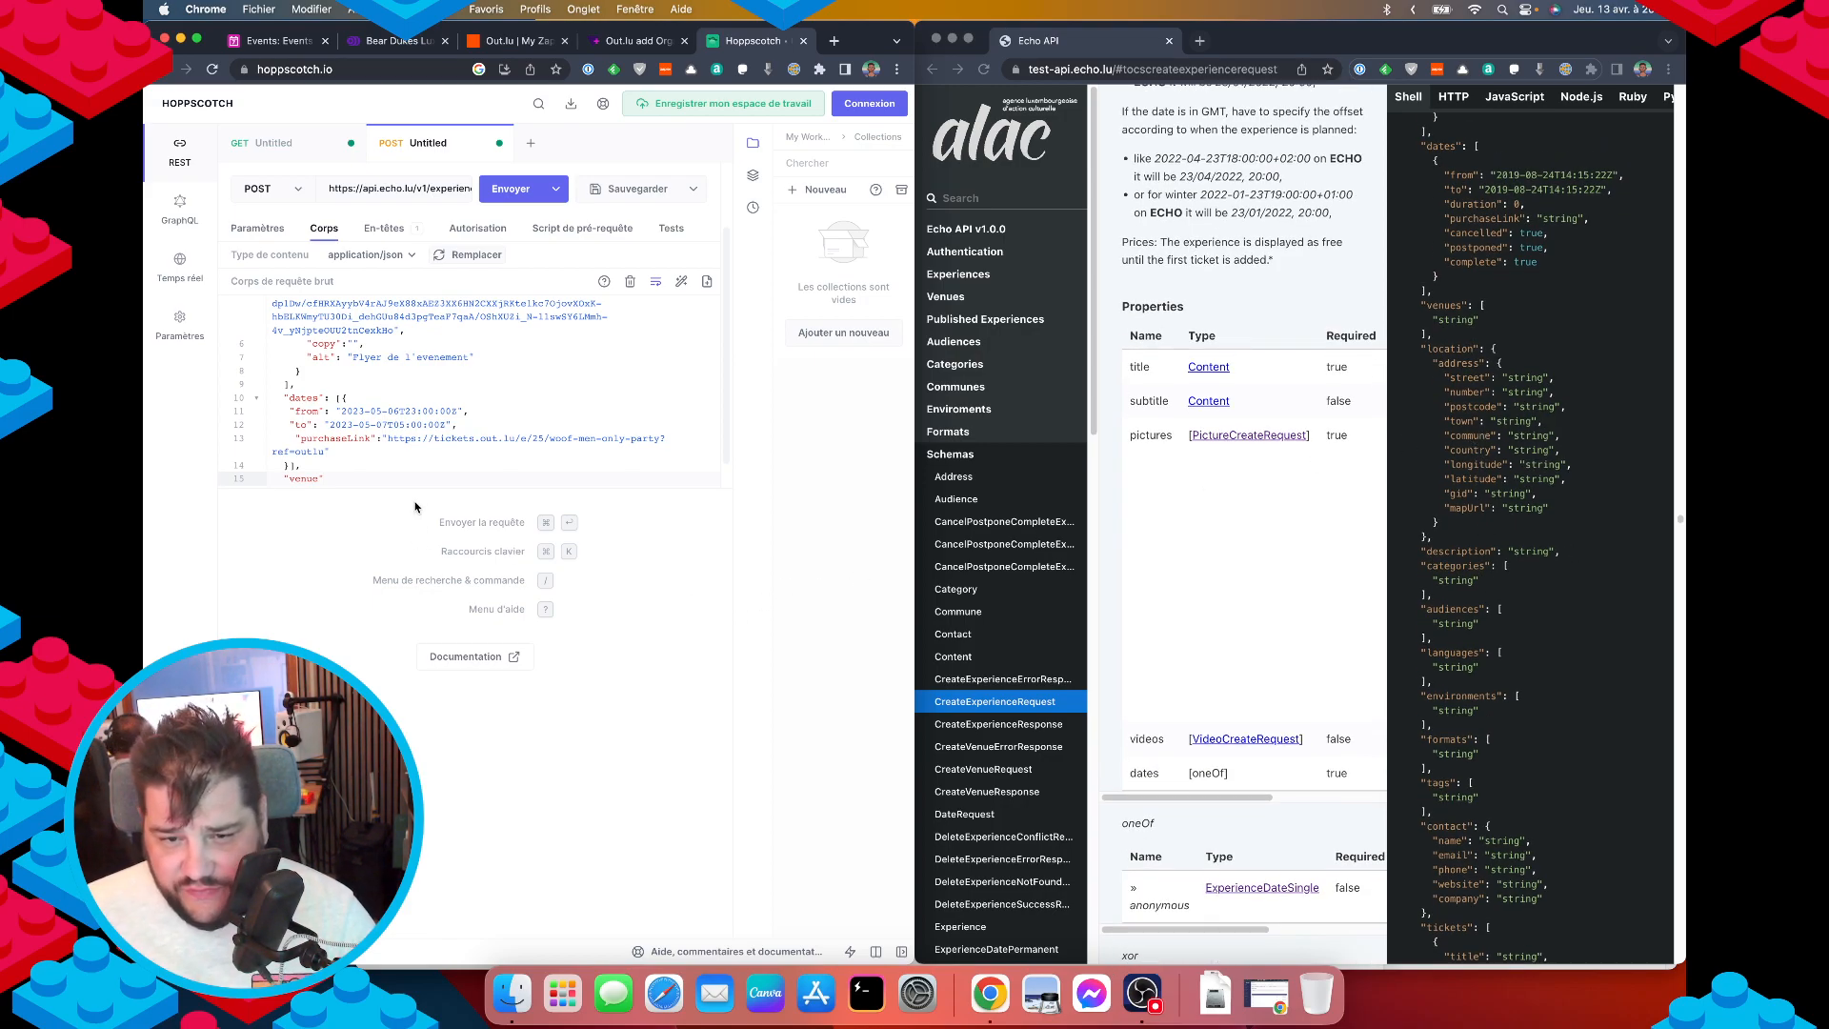
text(s":[)
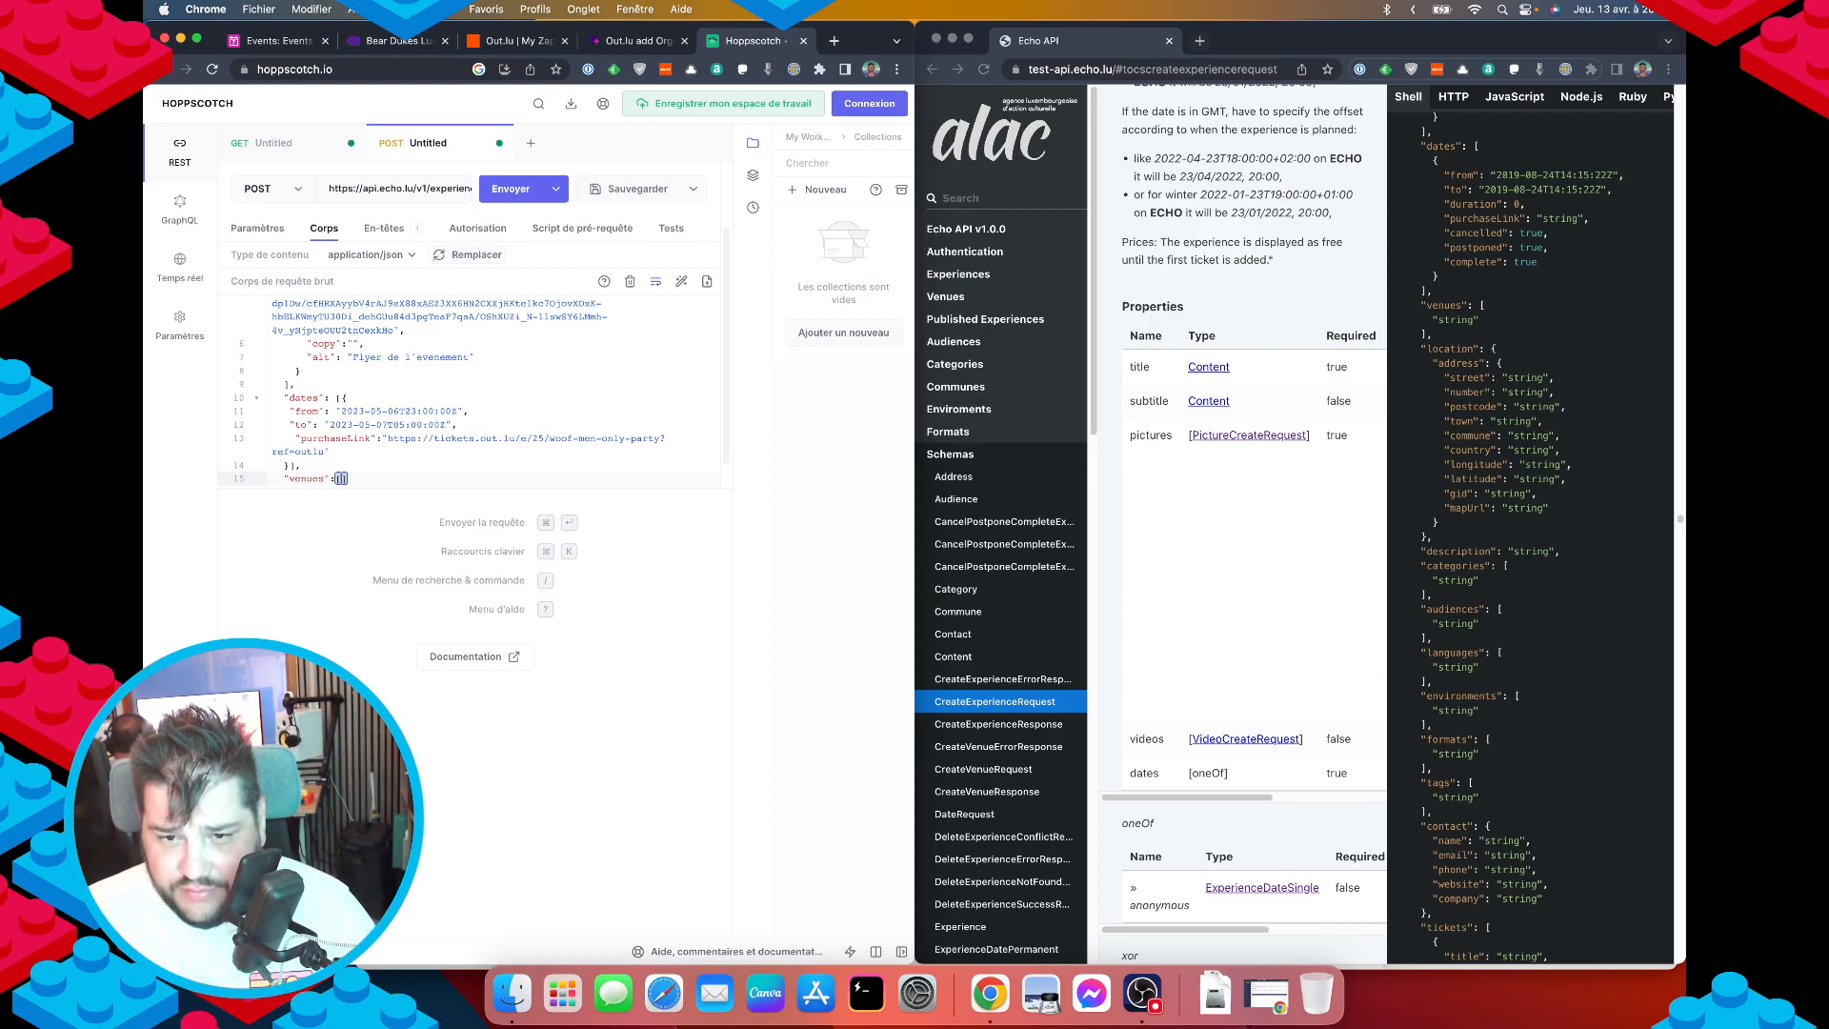
key(Return)
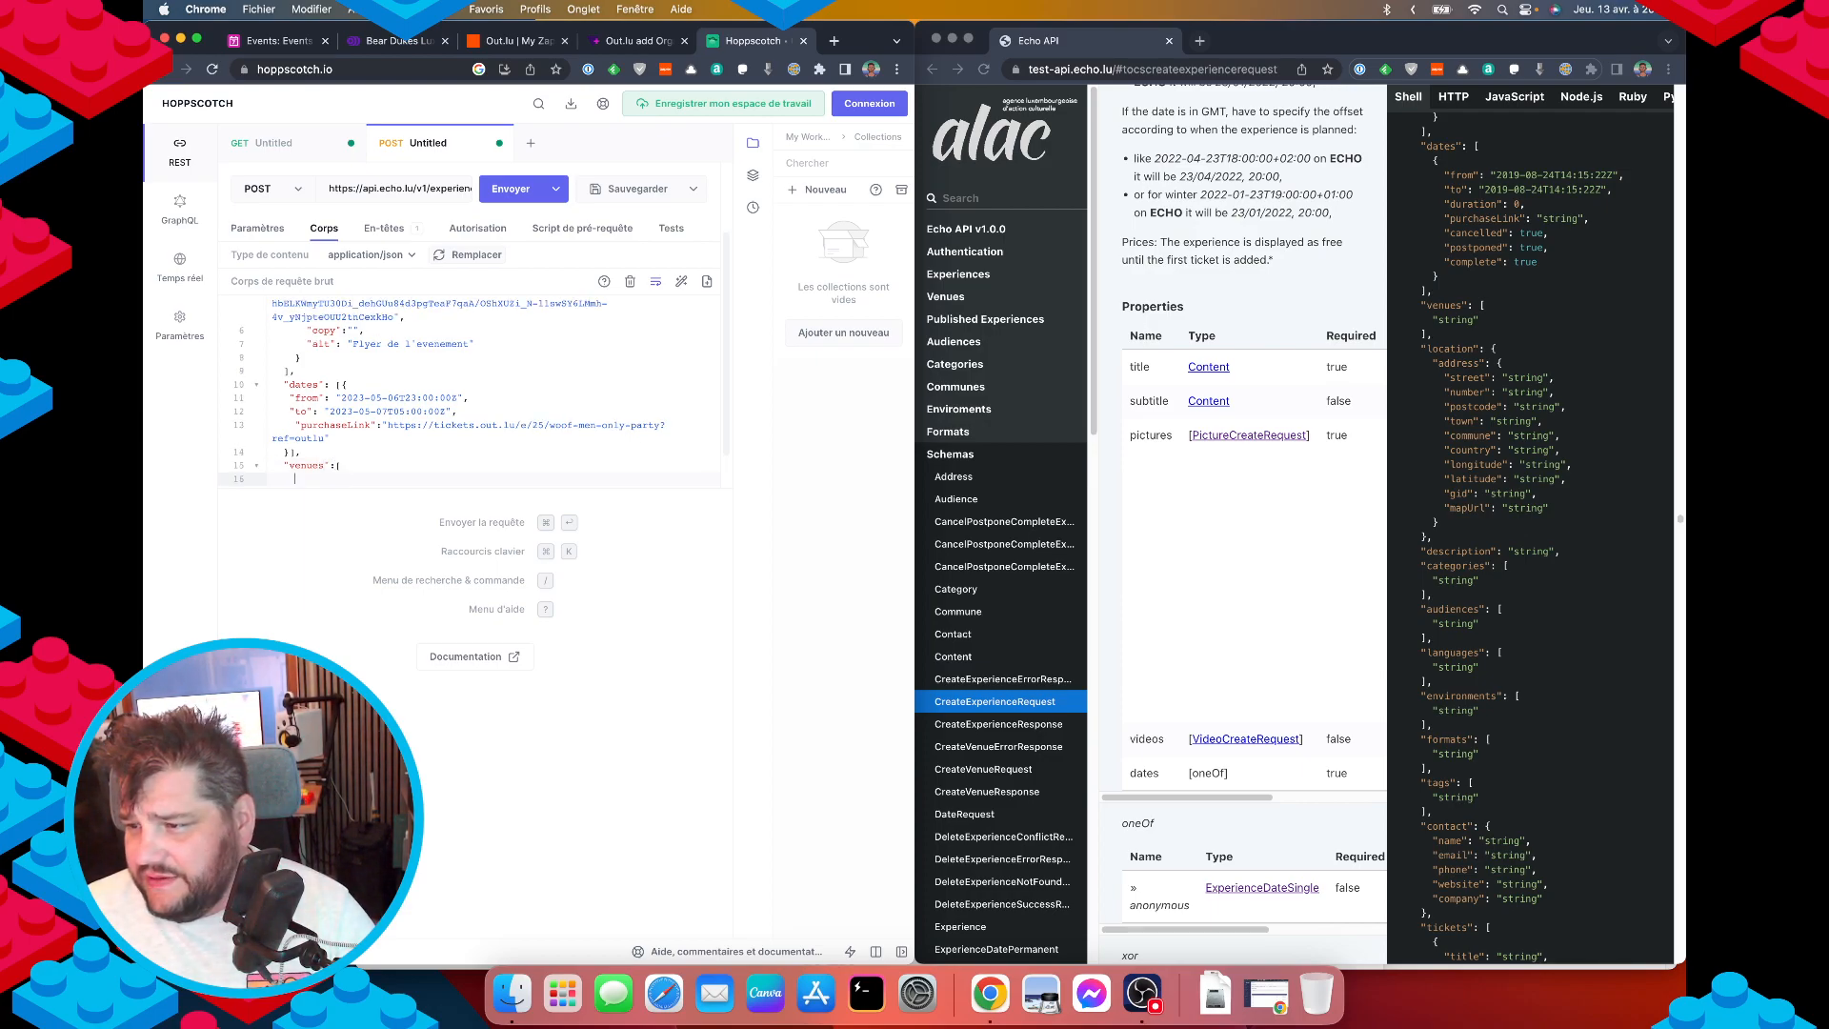
scroll(1217, 734, down, 15)
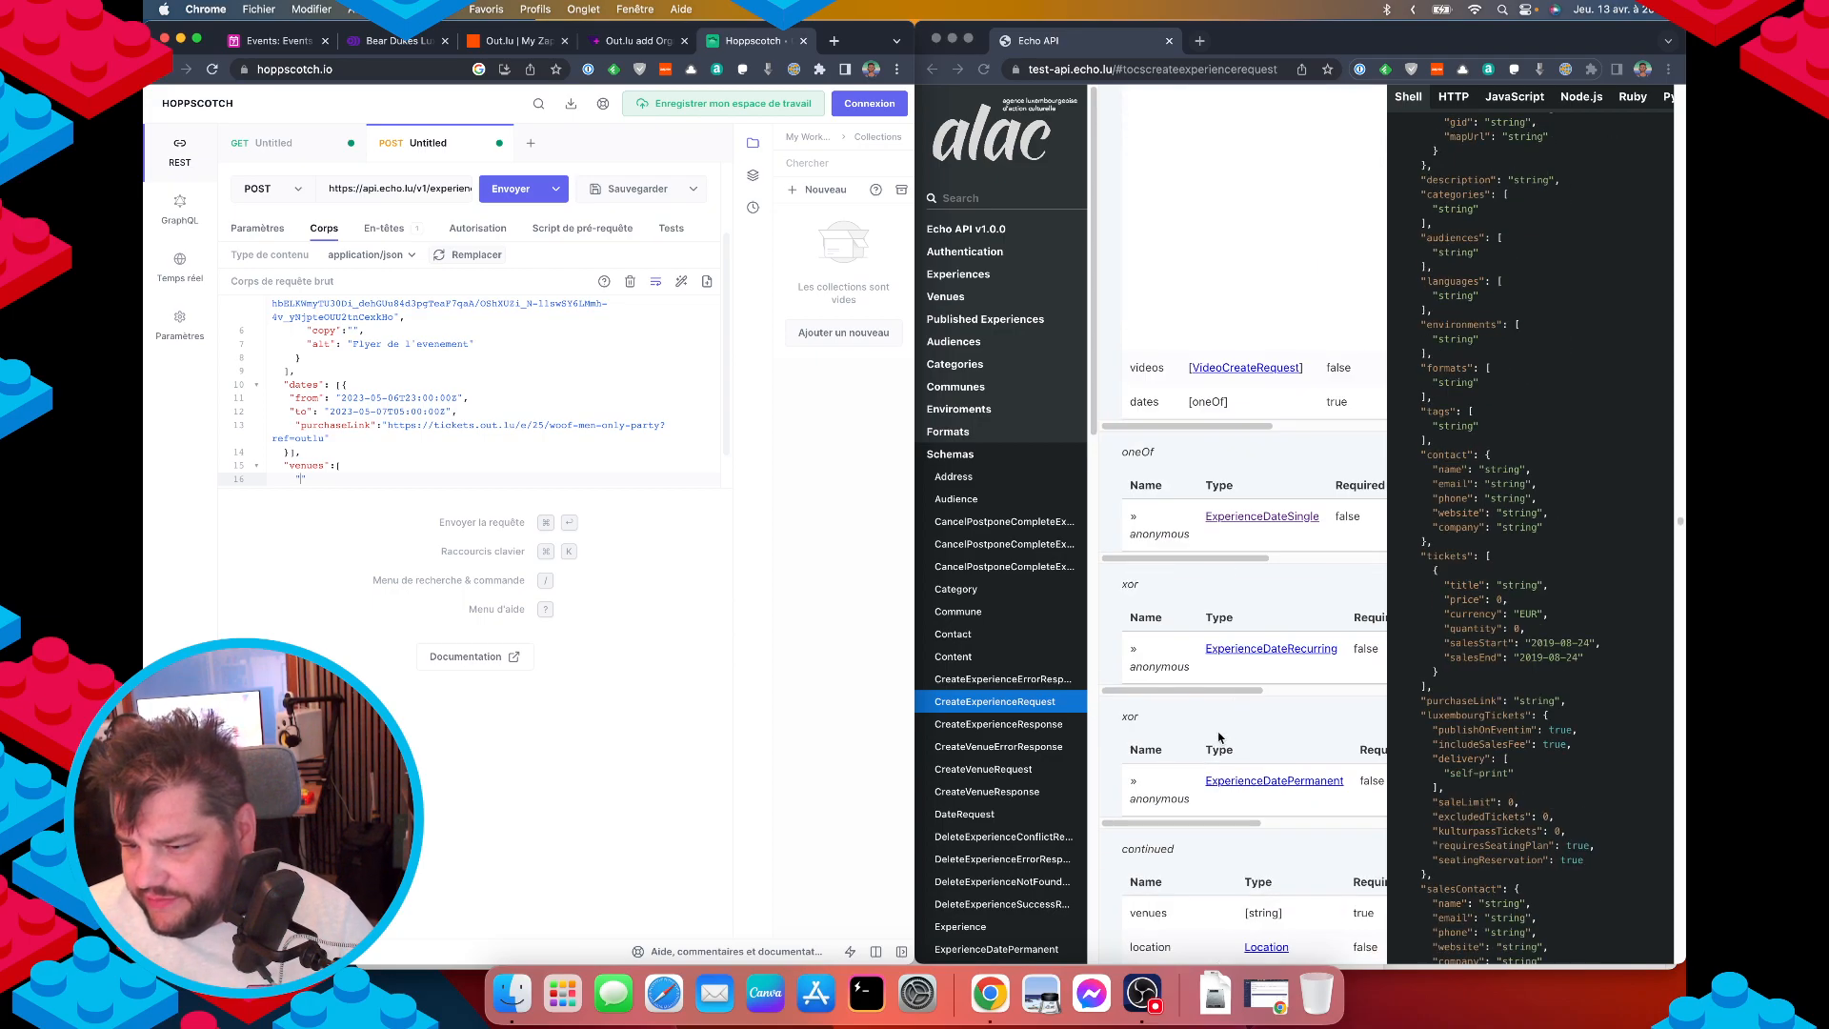
scroll(1217, 734, up, 1)
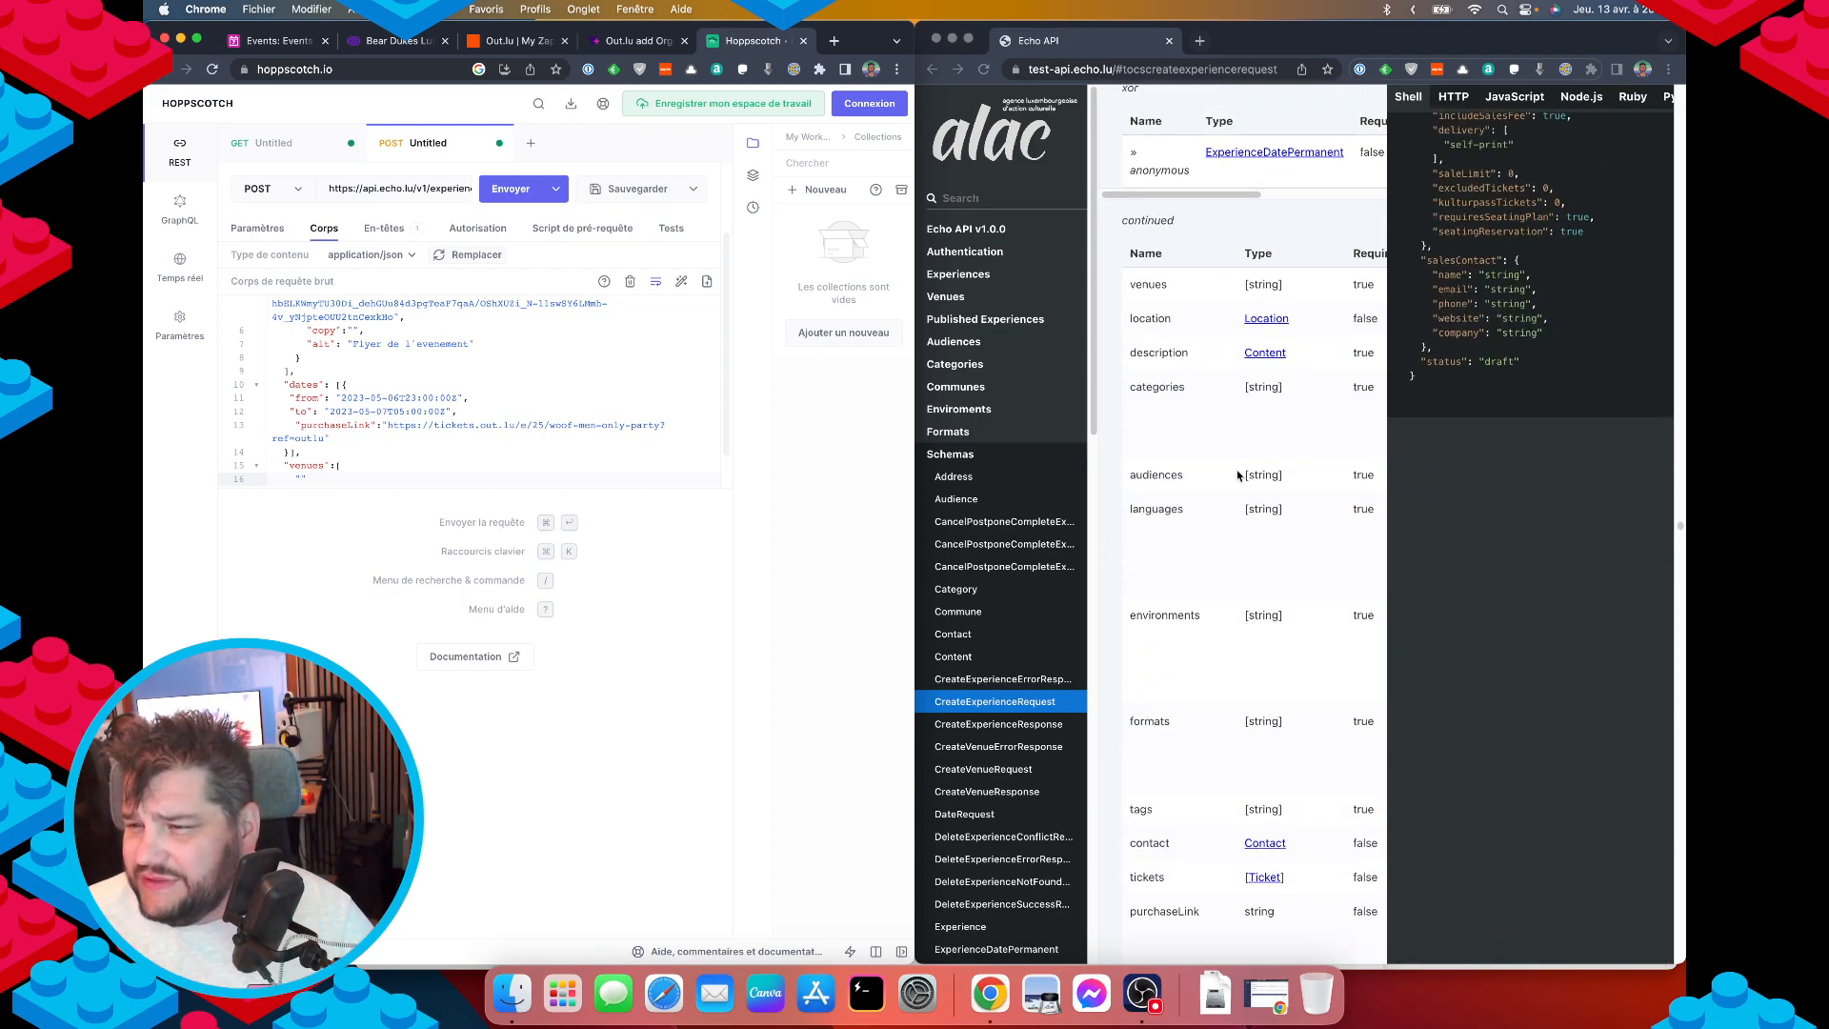
click(1303, 290)
scroll(1285, 290, right, 3)
scroll(1279, 284, right, 3)
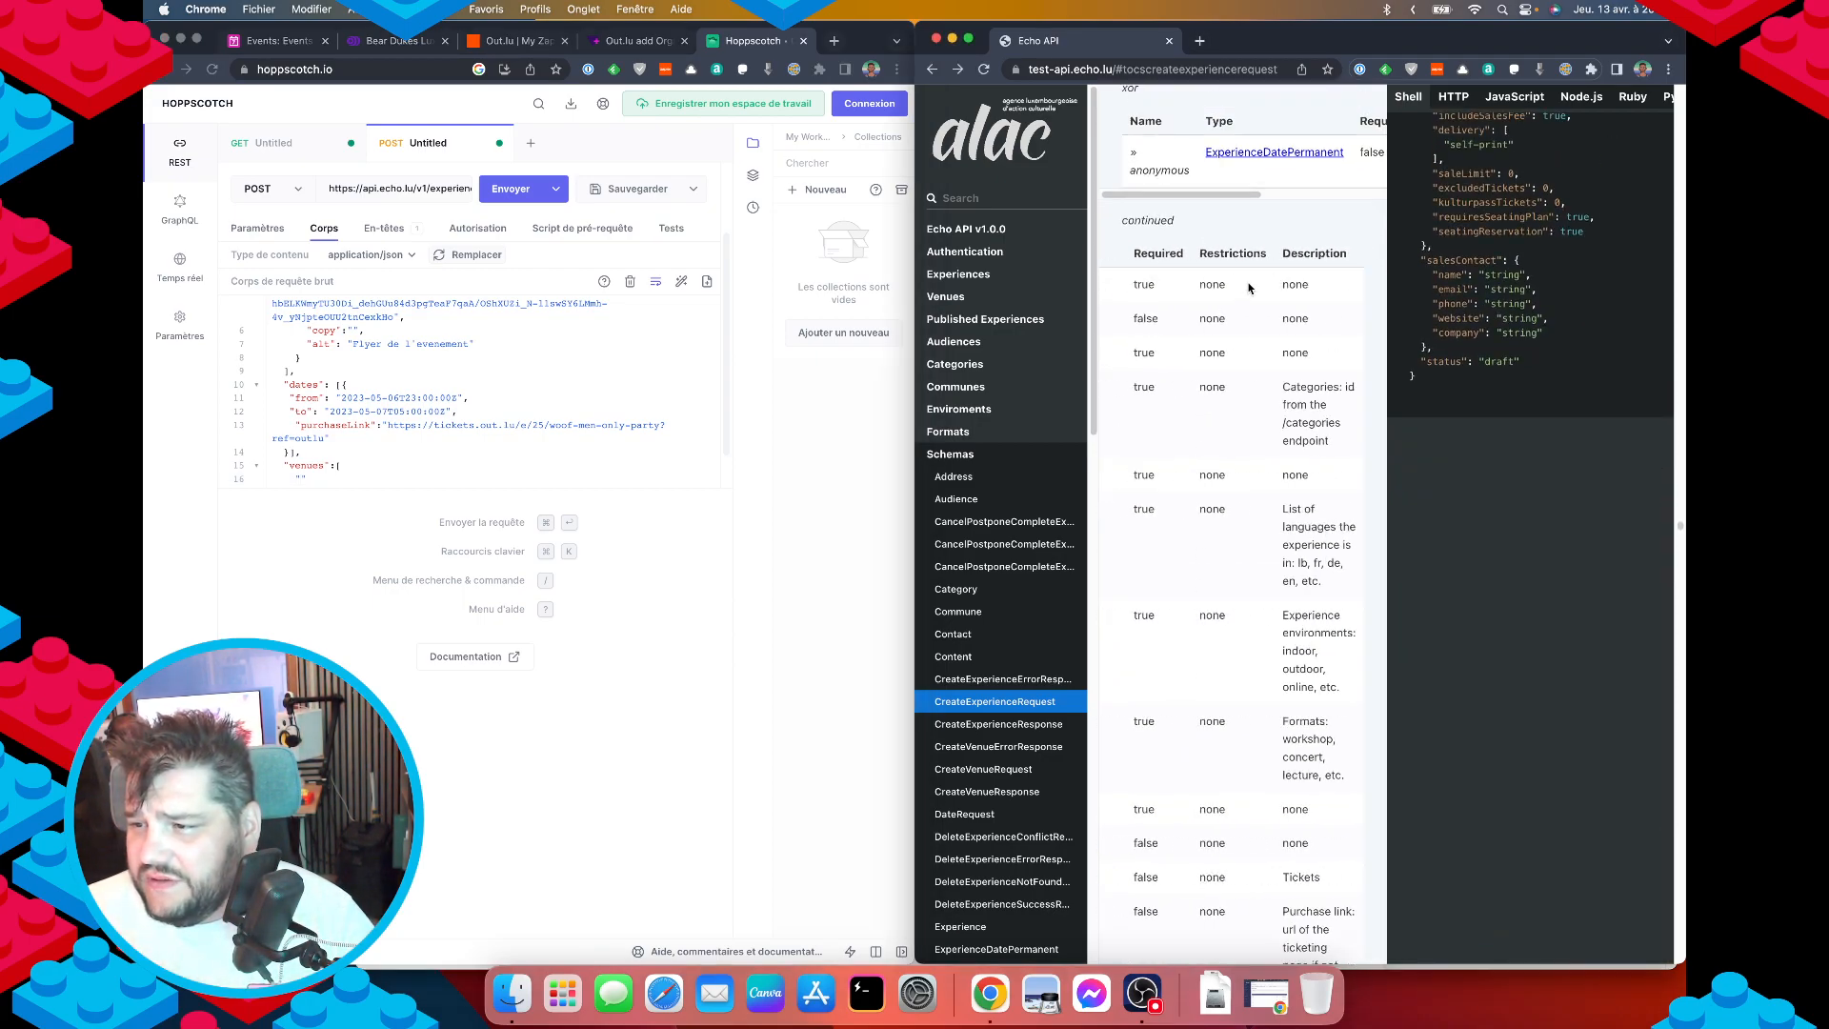
scroll(1249, 288, left, 5)
scroll(1251, 312, right, 5)
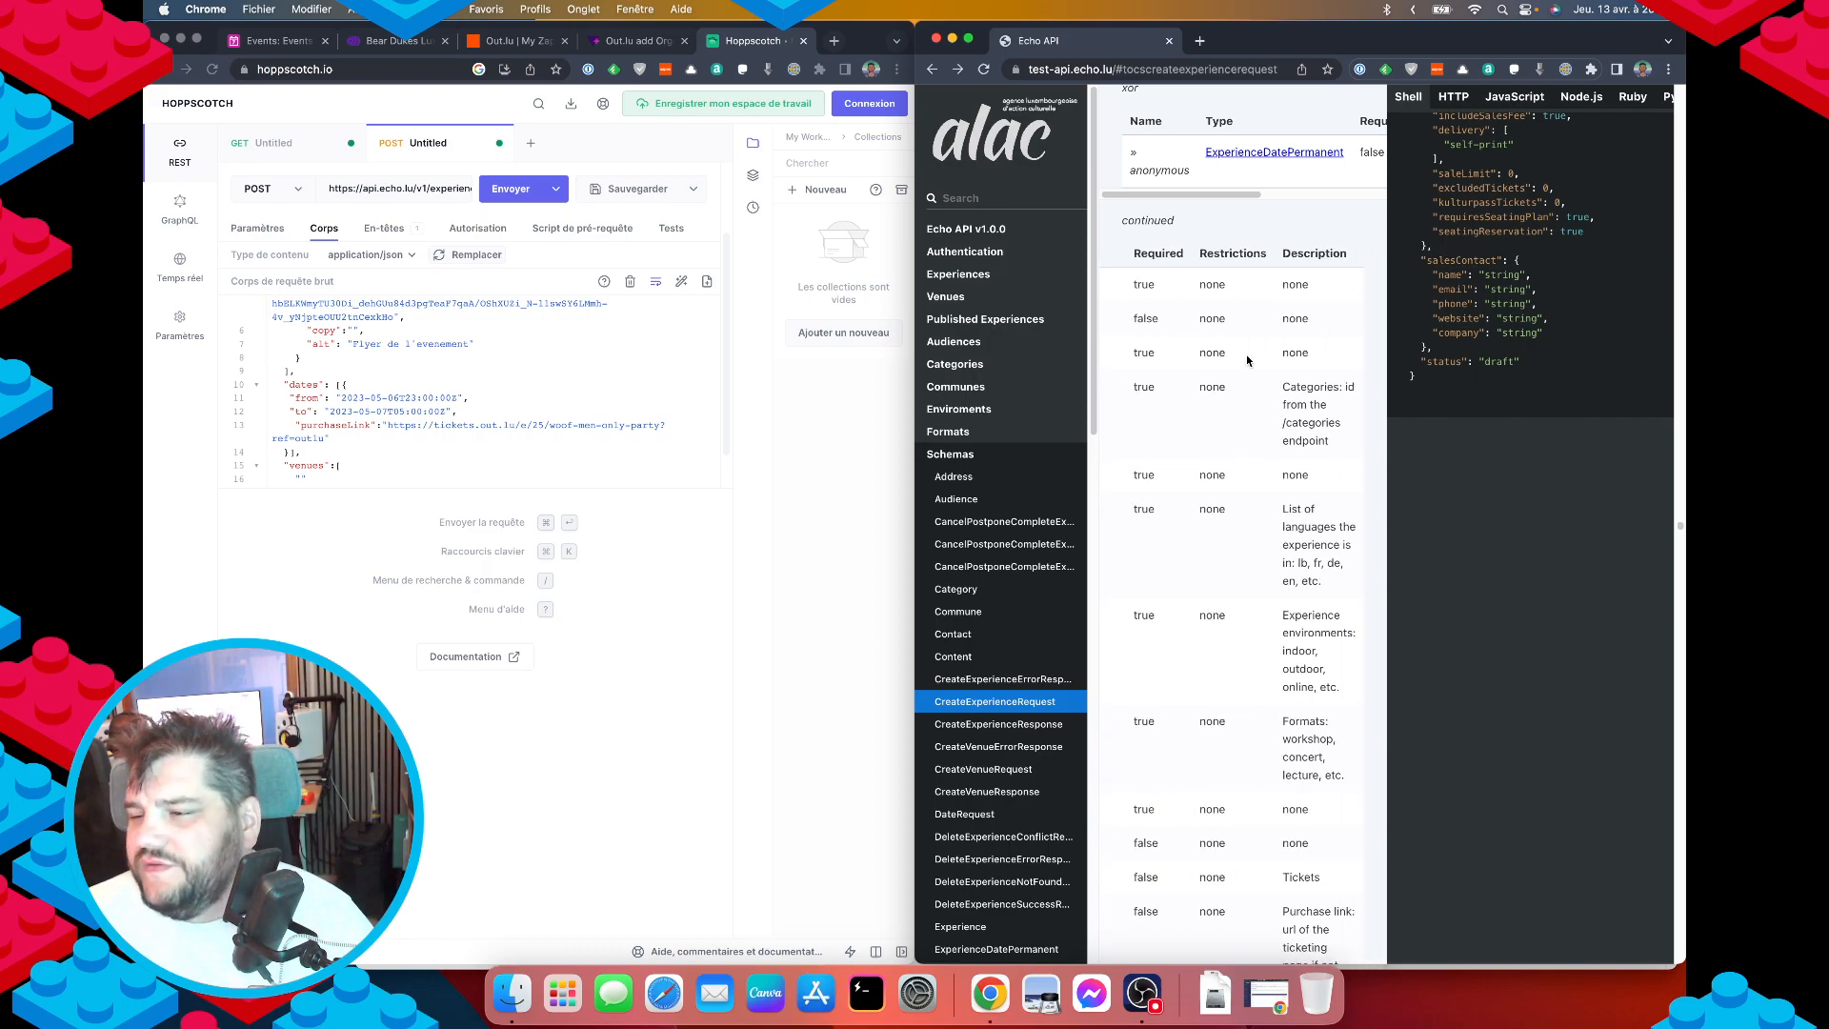
scroll(1243, 362, left, 5)
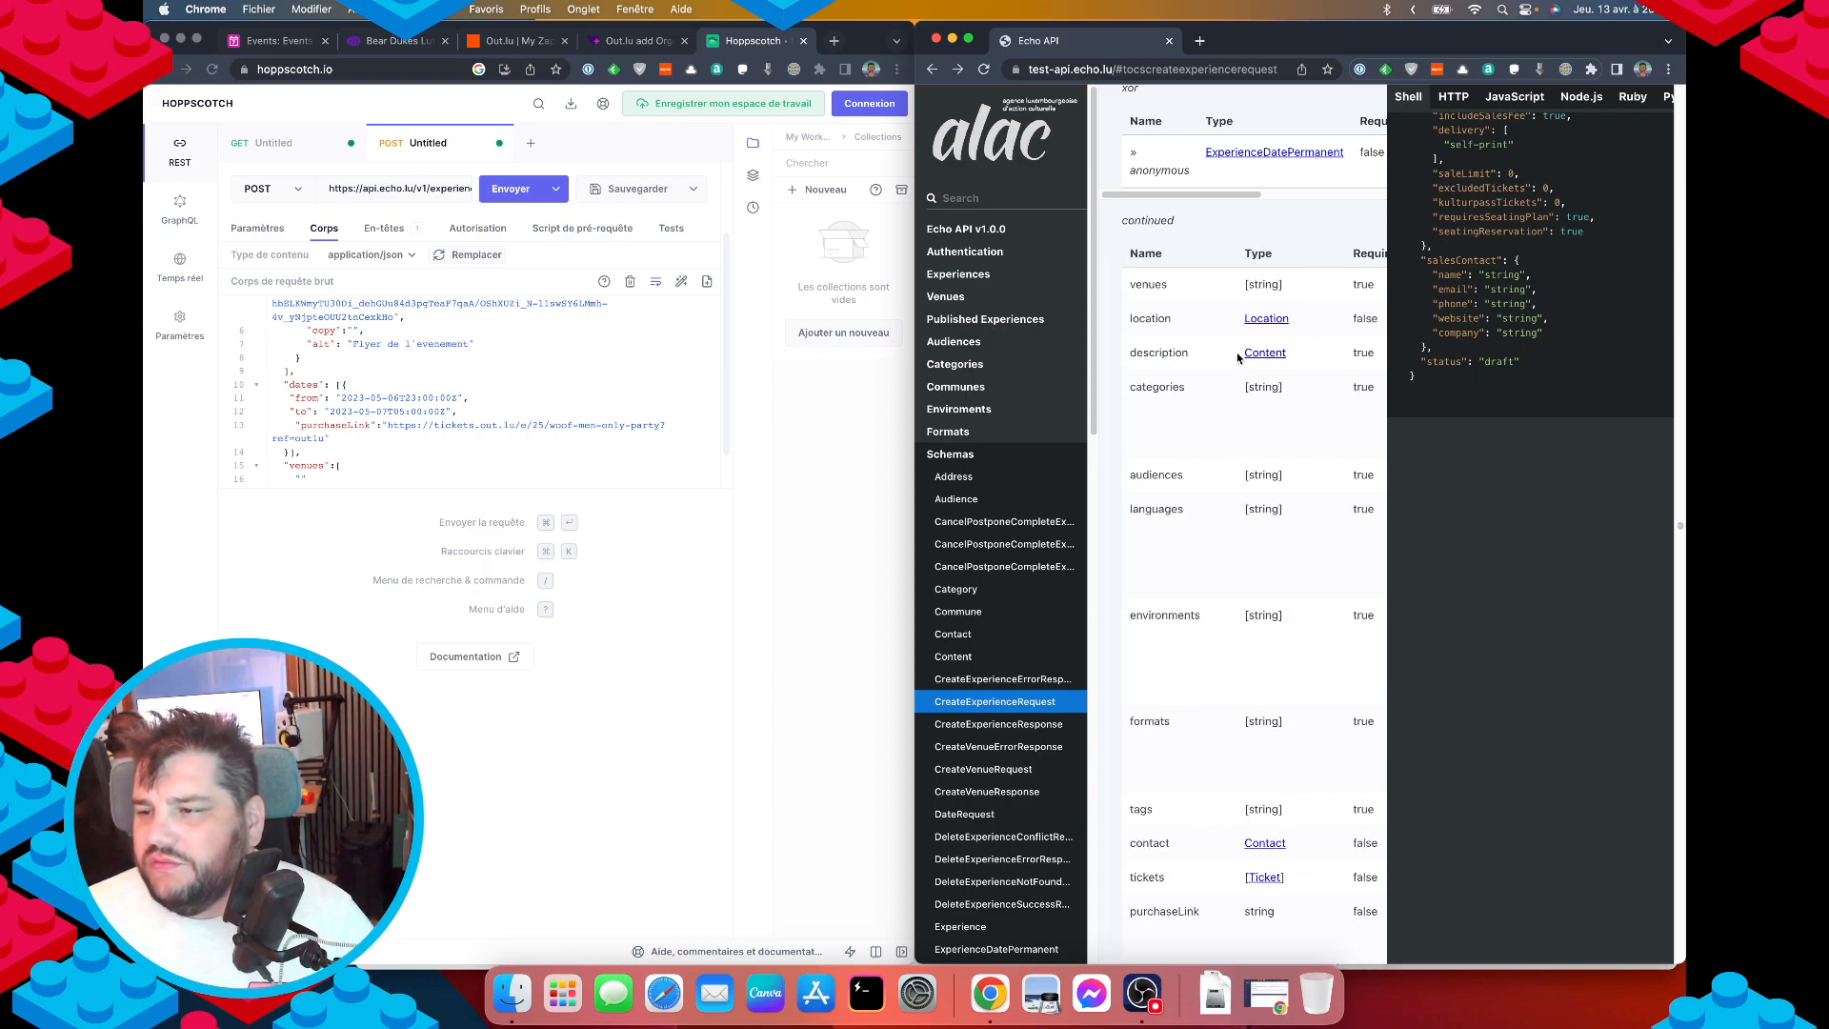
Paste Ground Luxembourg from Airtable's Venue field into the venues list.
click(322, 477)
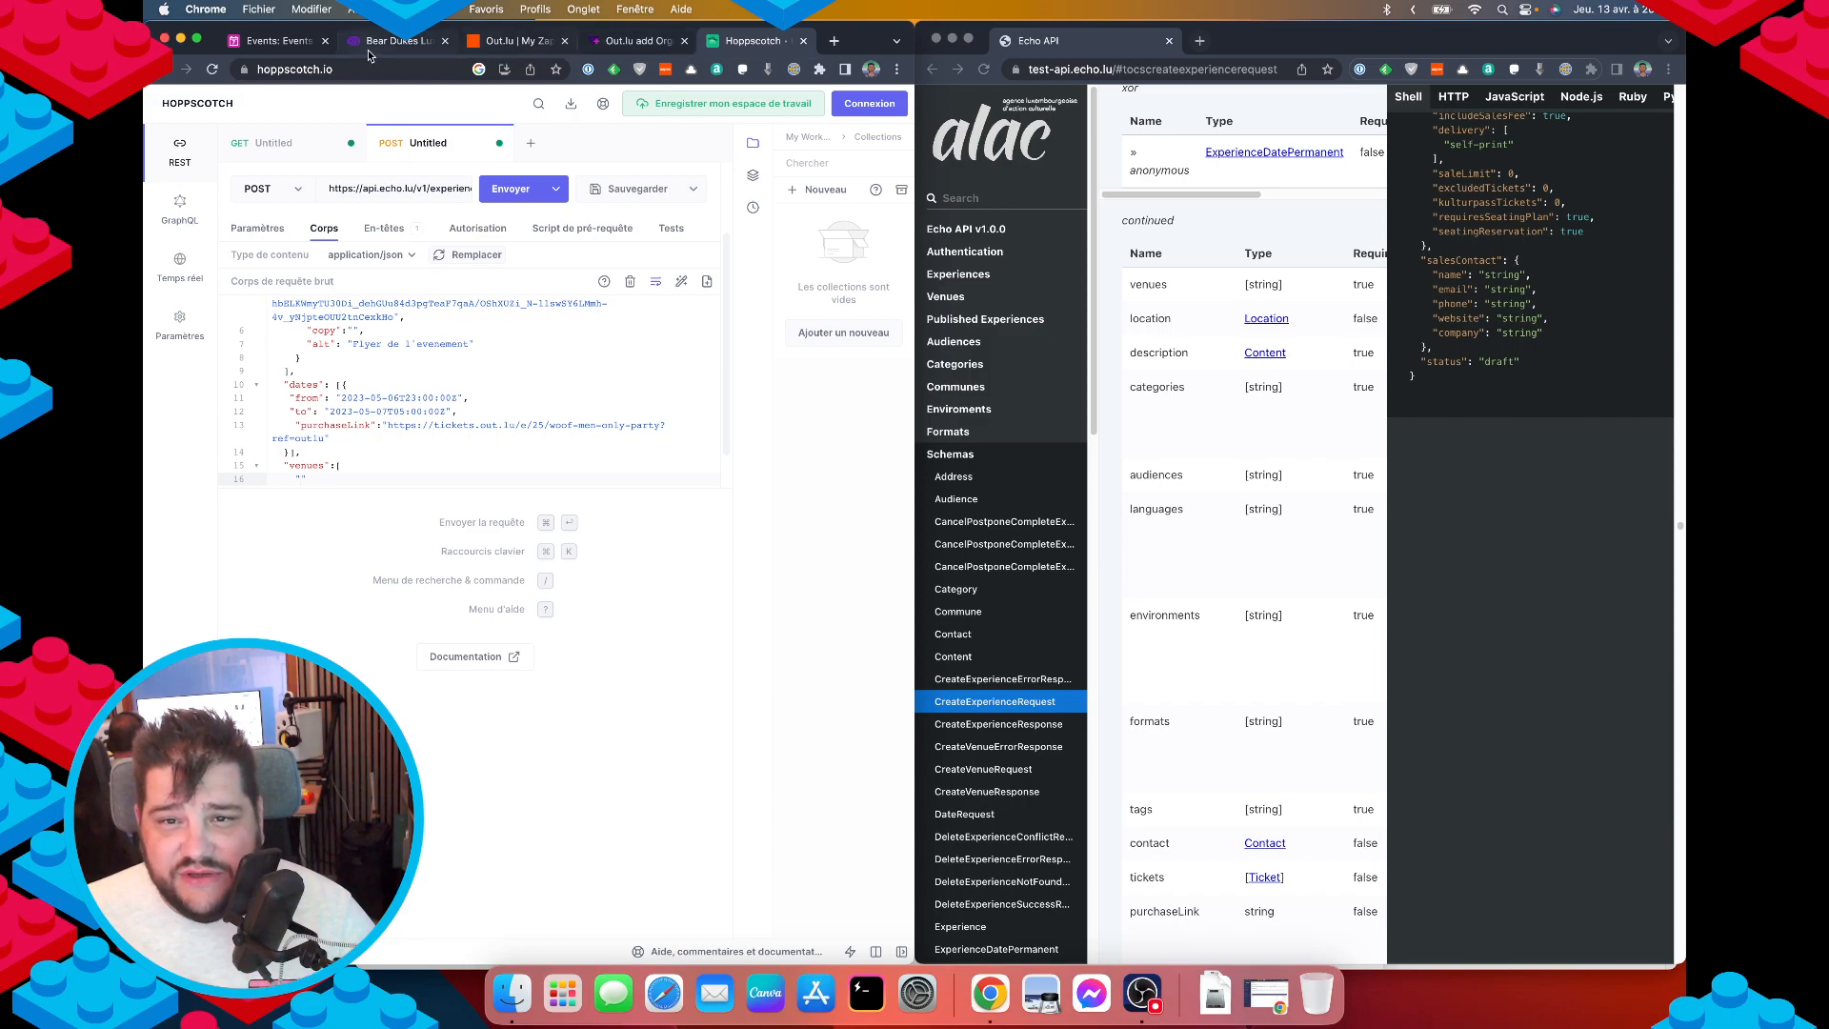
click(278, 42)
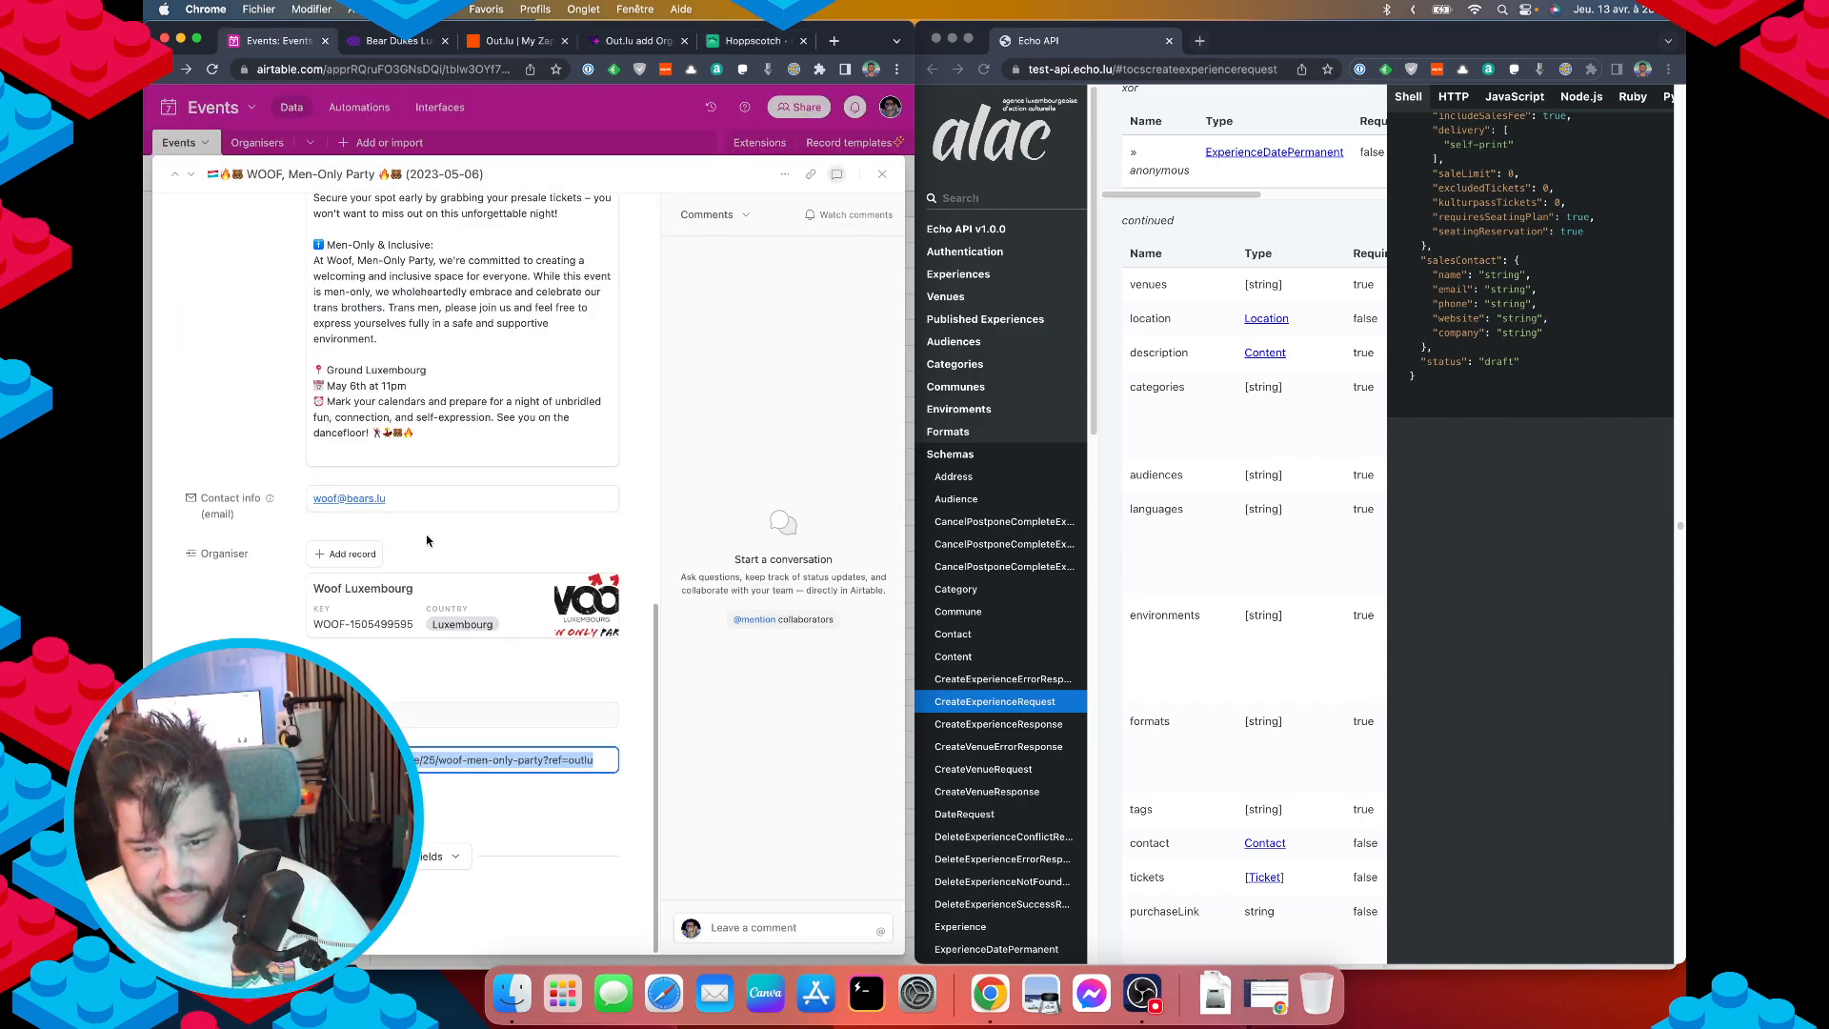
scroll(427, 541, up, 15)
click(407, 430)
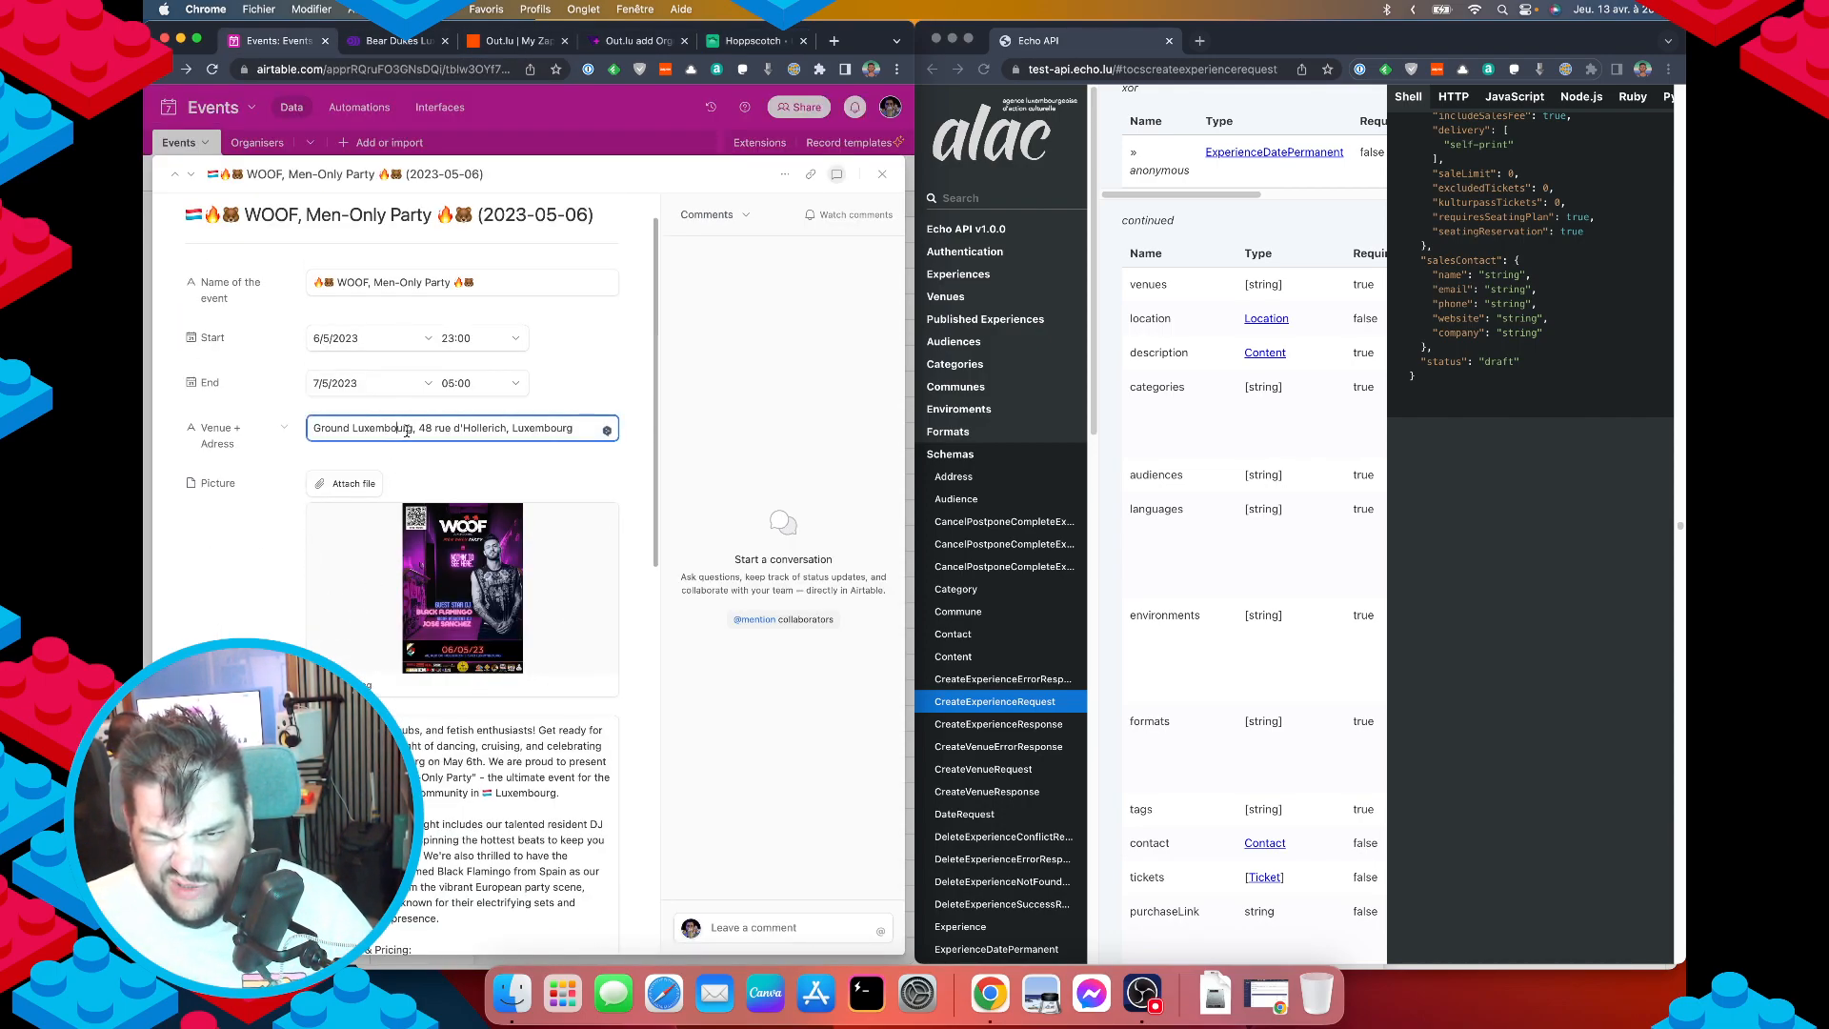
drag(413, 429, 313, 429)
key(super+c)
click(753, 44)
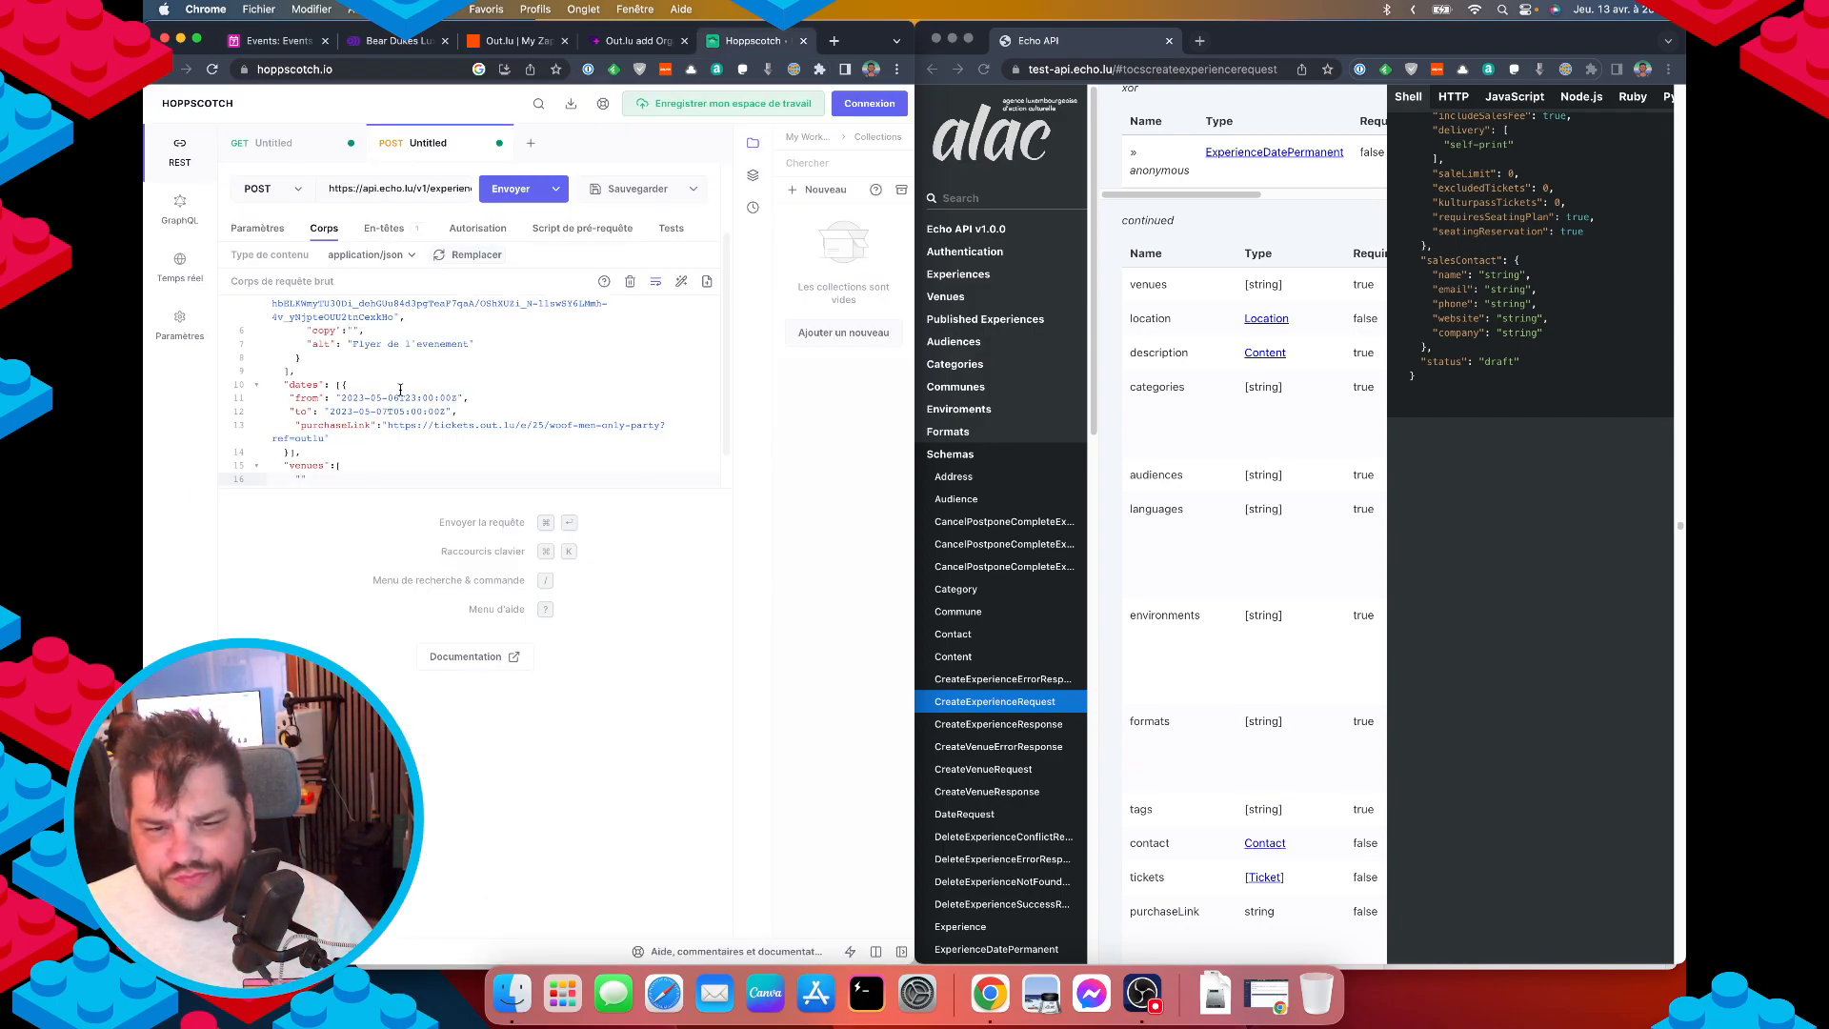
key(super+v)
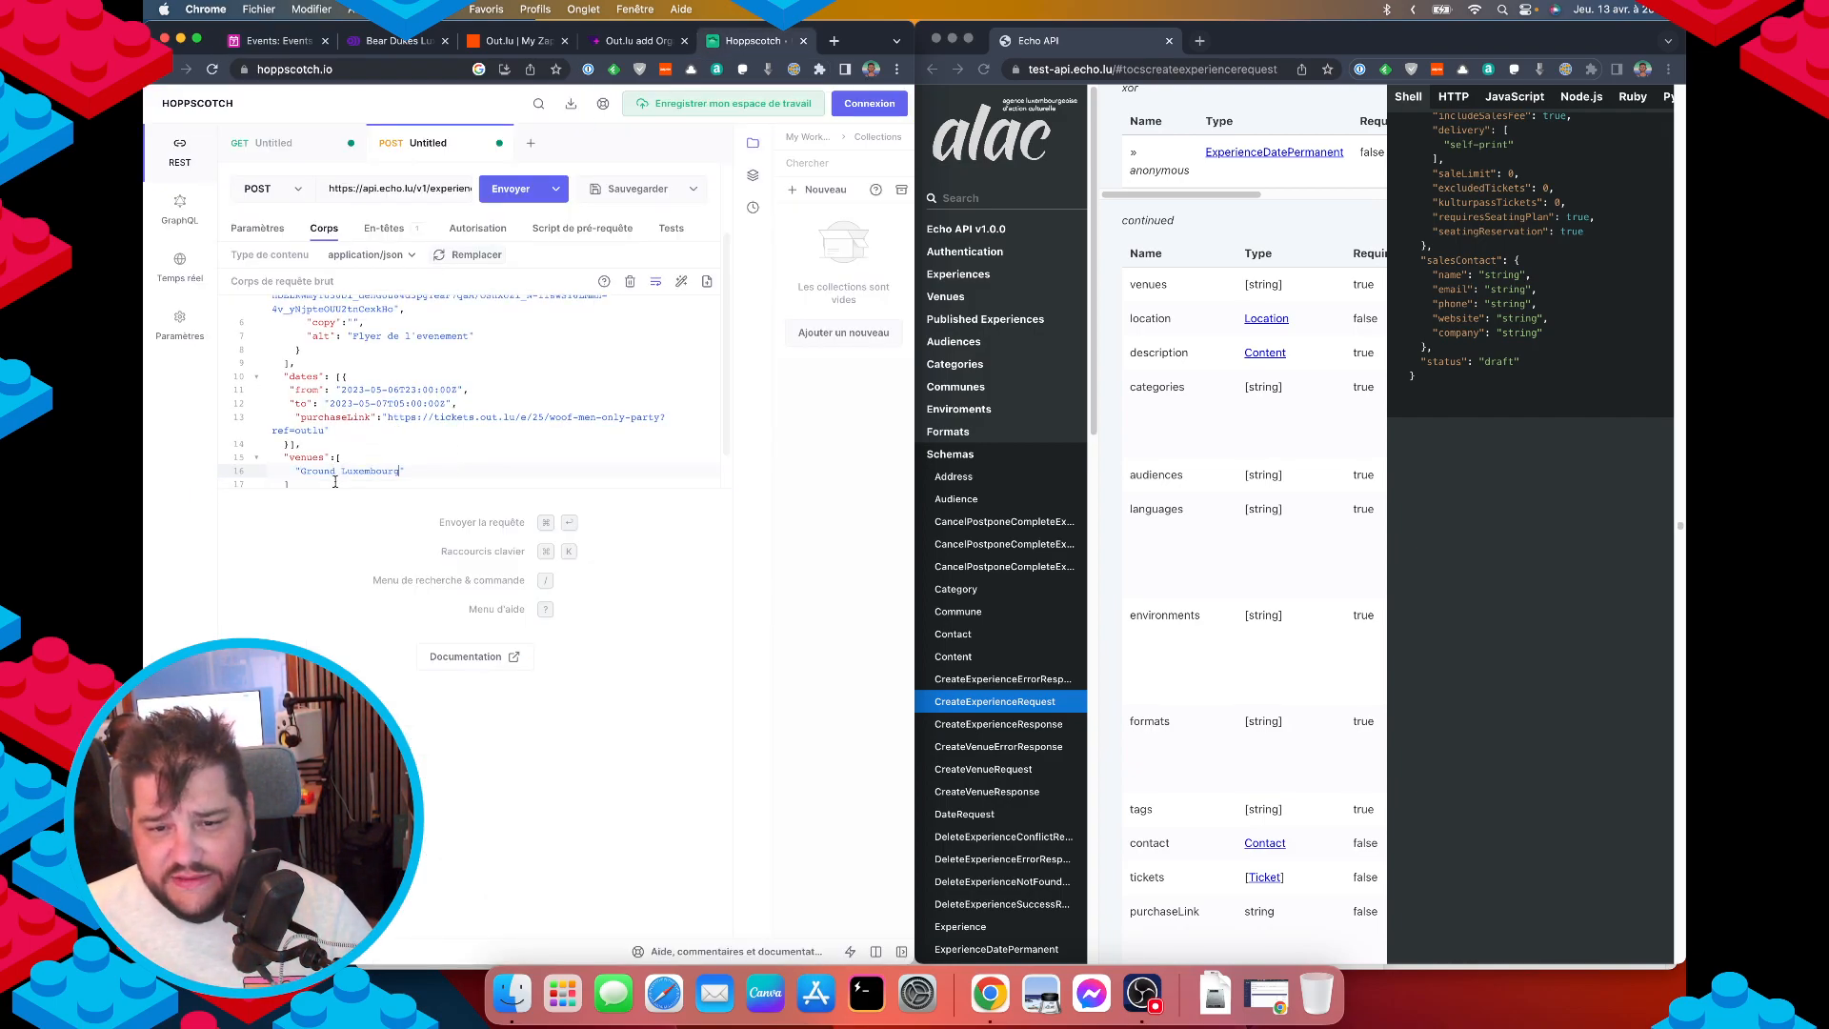
click(335, 481)
scroll(1481, 405, up, 3)
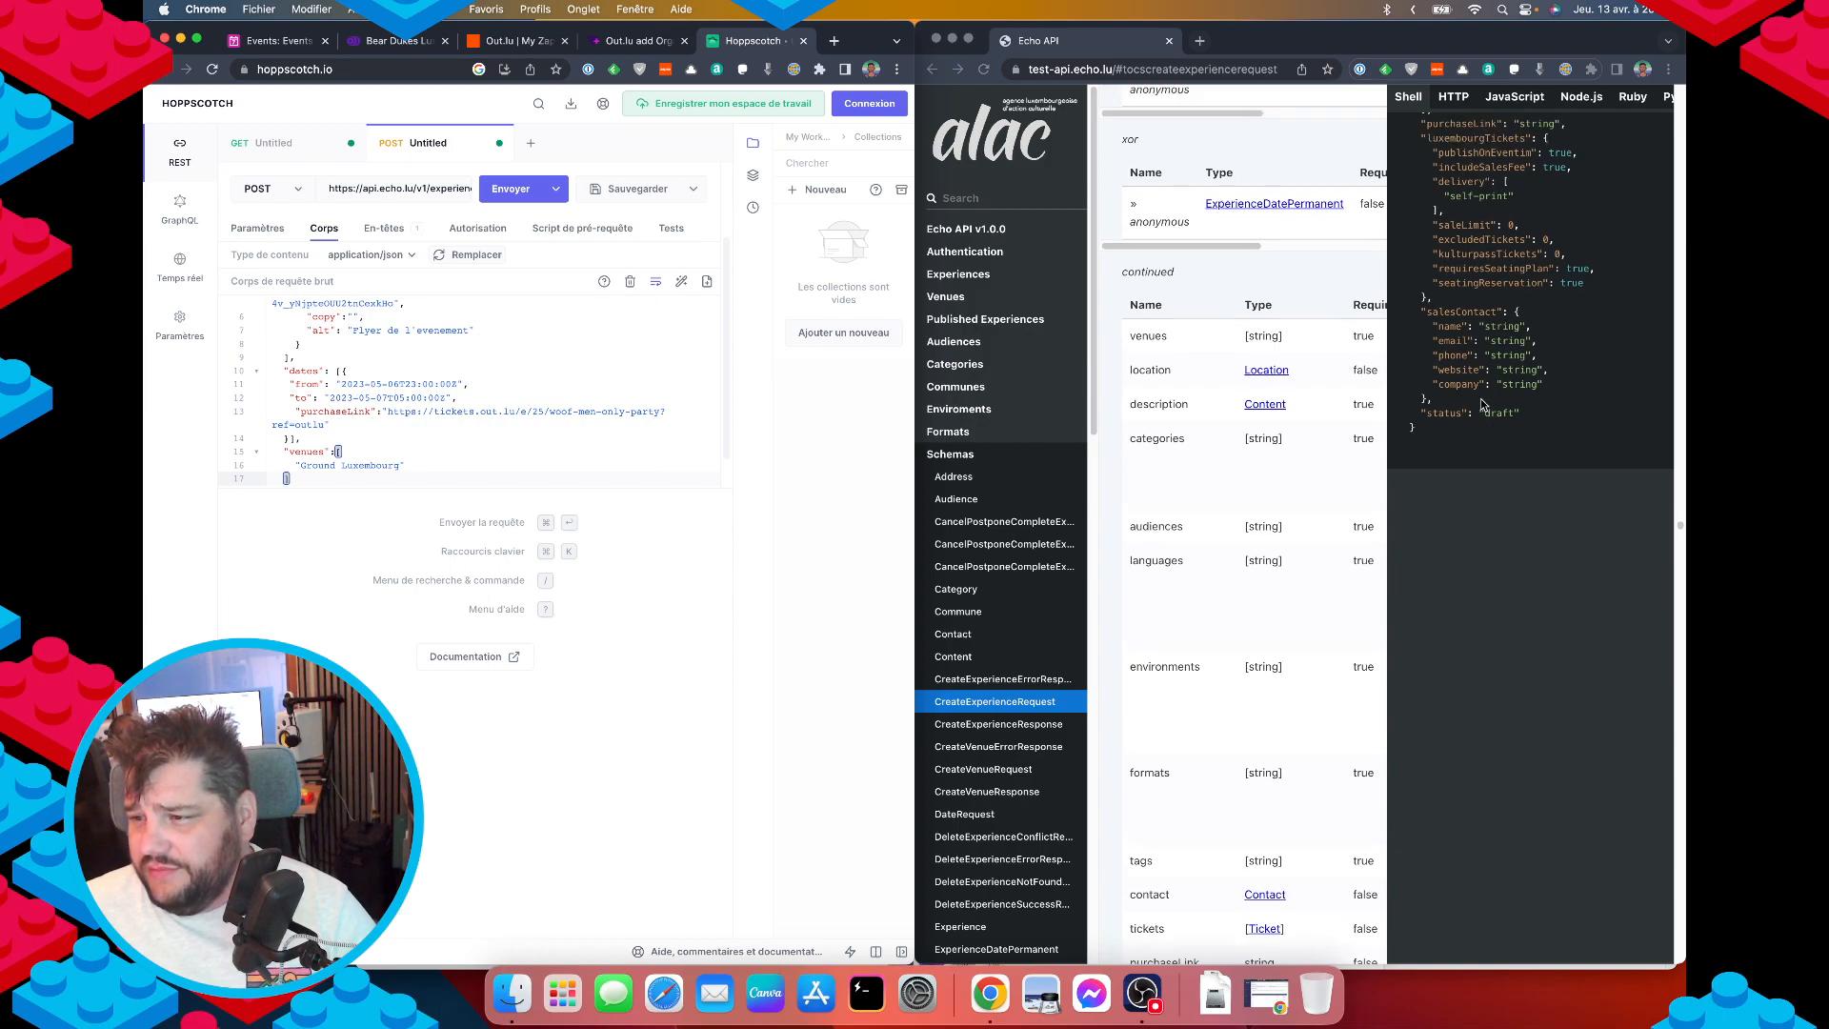
Read the Required and Description columns of the CreateExperienceRequest table, then show the GET categories request.
scroll(1481, 405, up, 10)
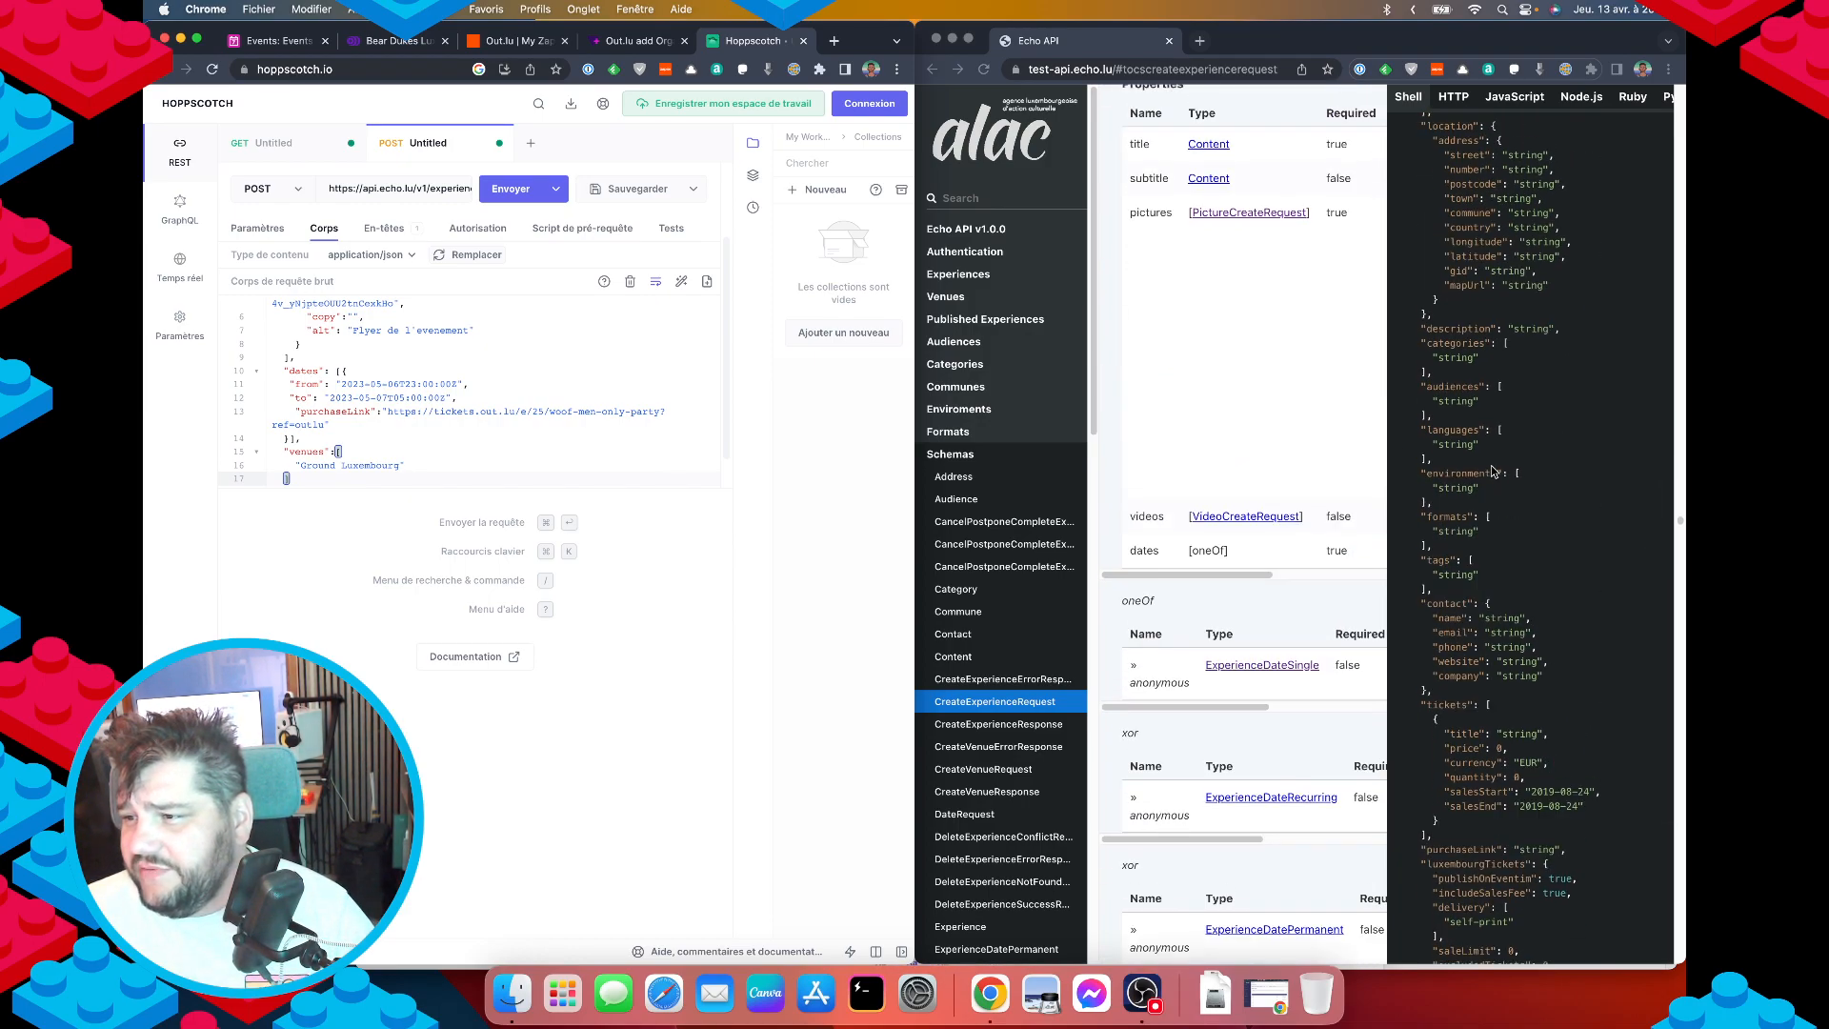
scroll(1493, 471, down, 3)
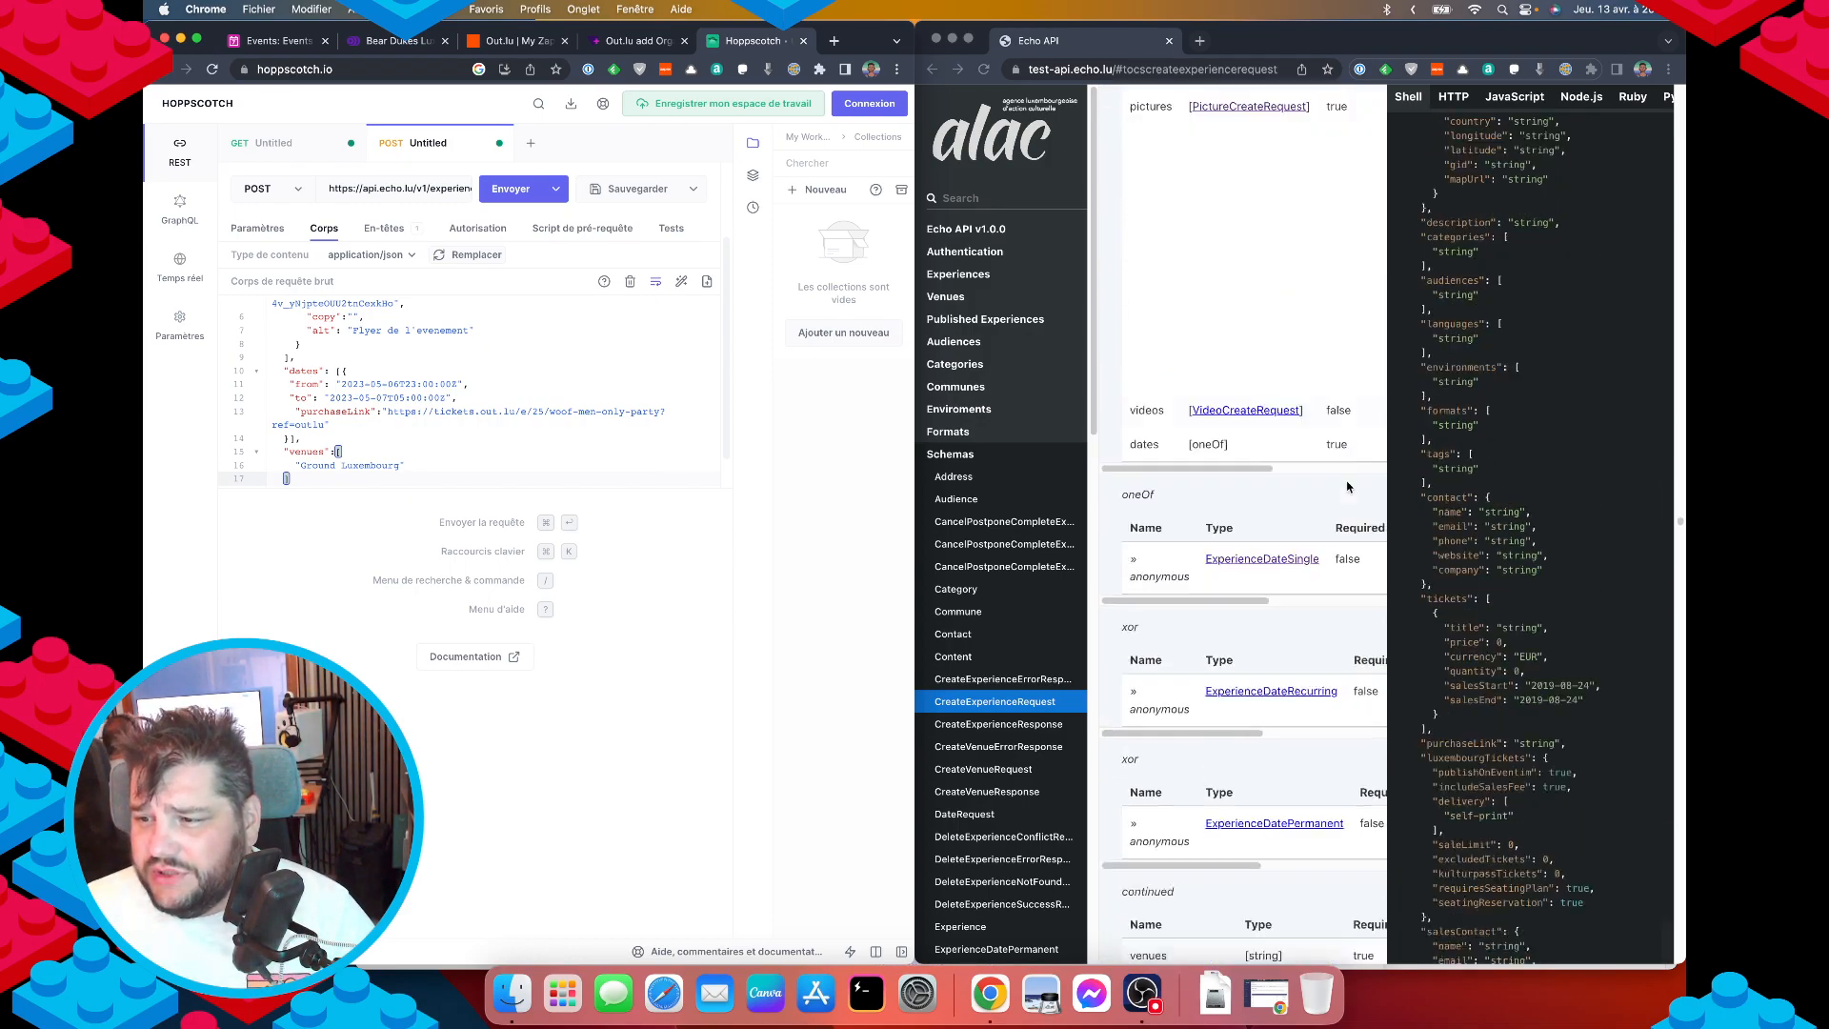
scroll(1347, 486, down, 6)
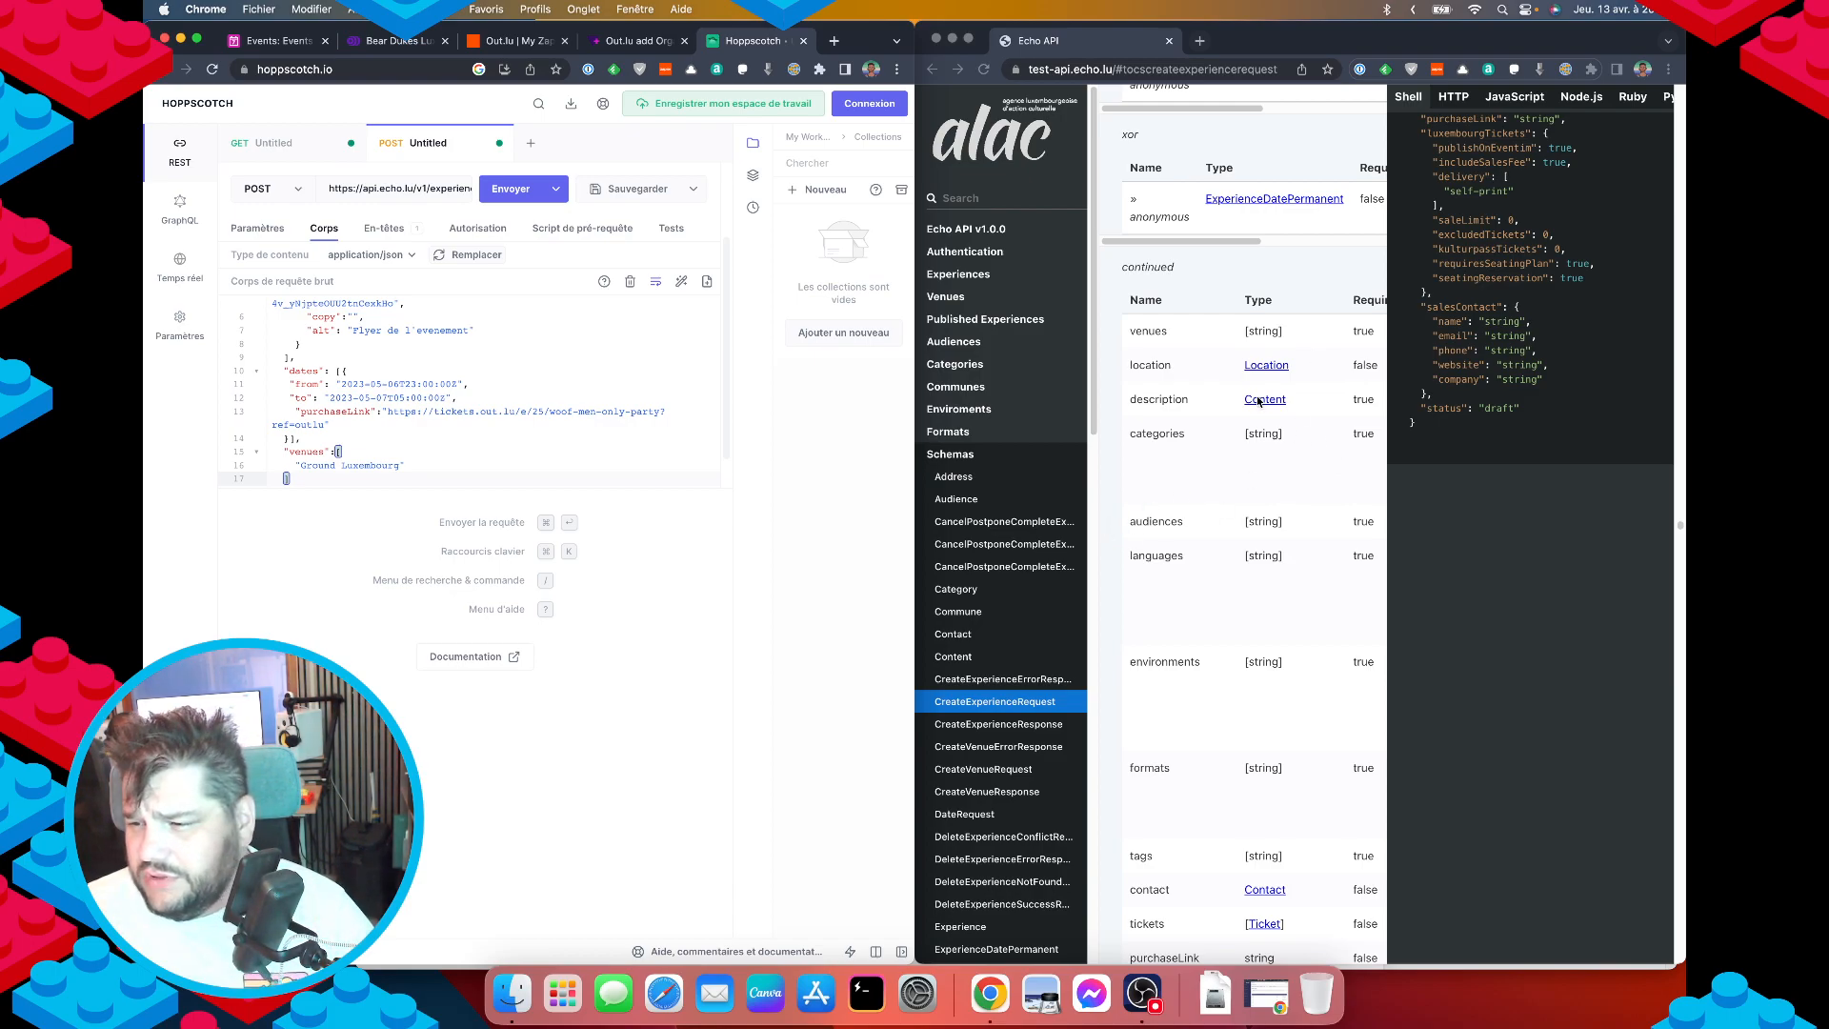
scroll(1388, 534, up, 3)
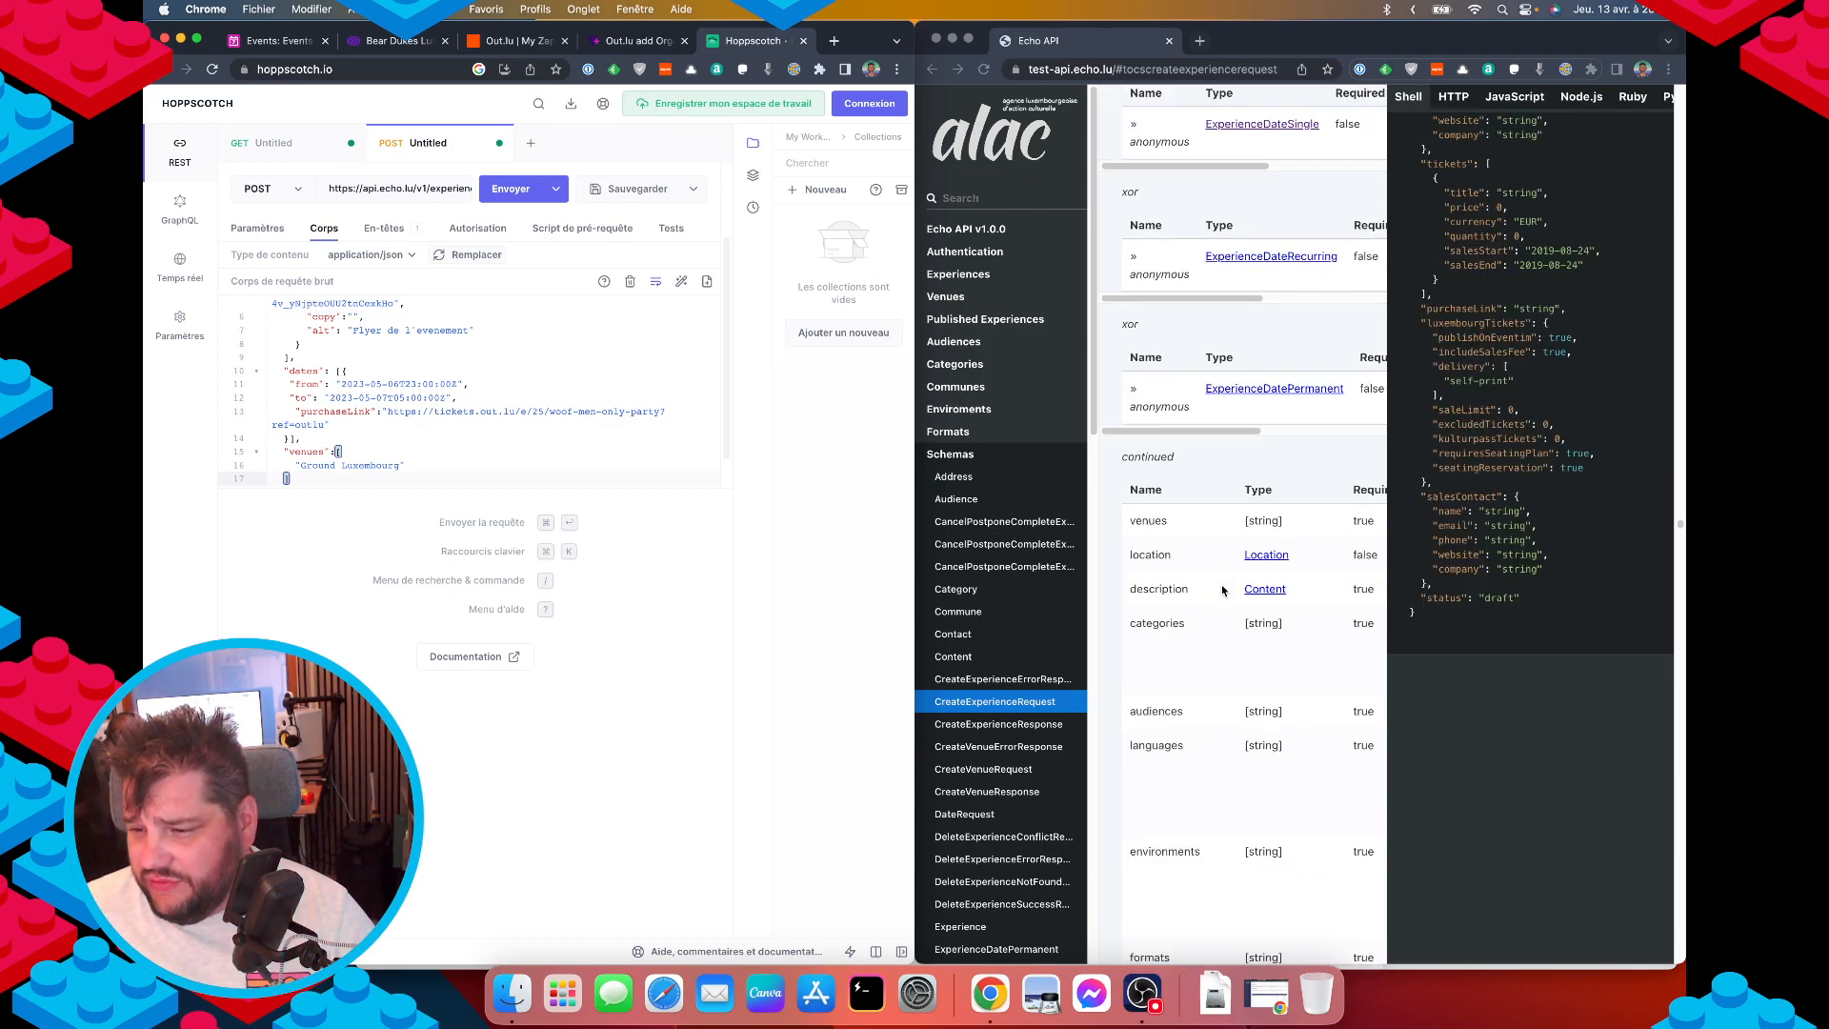
scroll(1221, 653, right, 5)
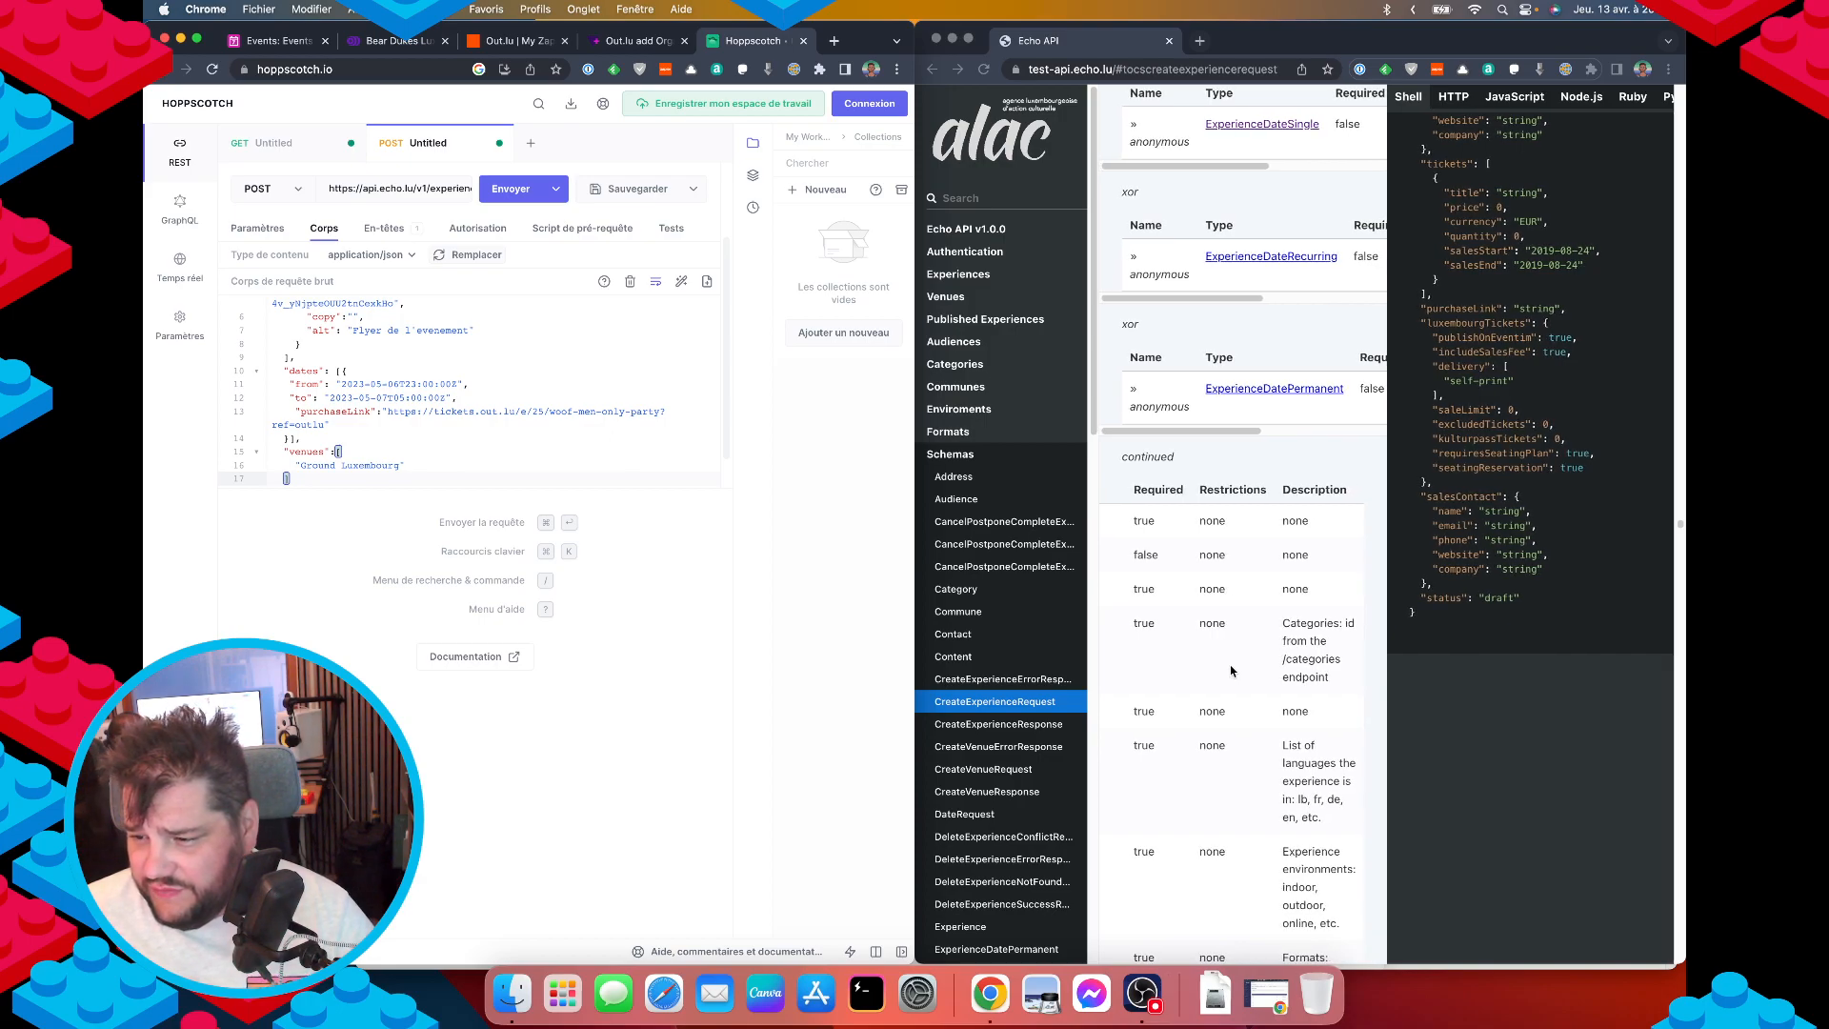
scroll(1282, 665, left, 3)
scroll(1281, 665, left, 2)
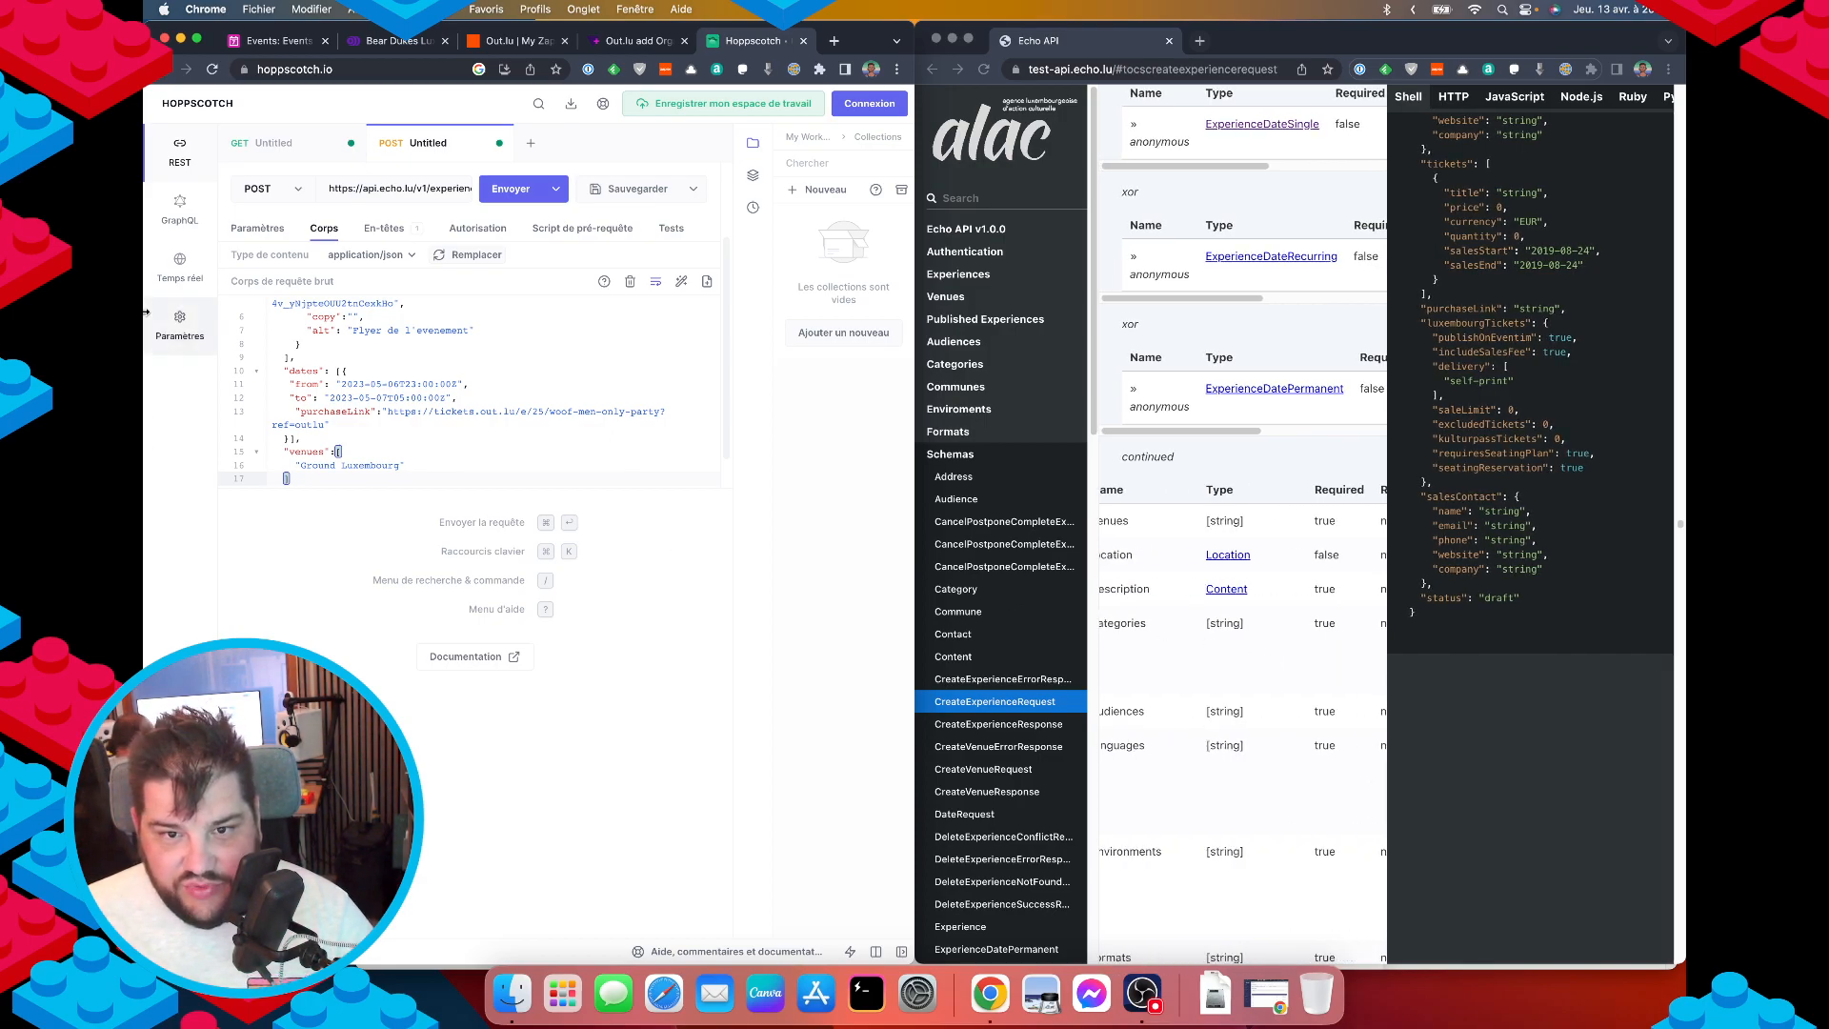
click(271, 143)
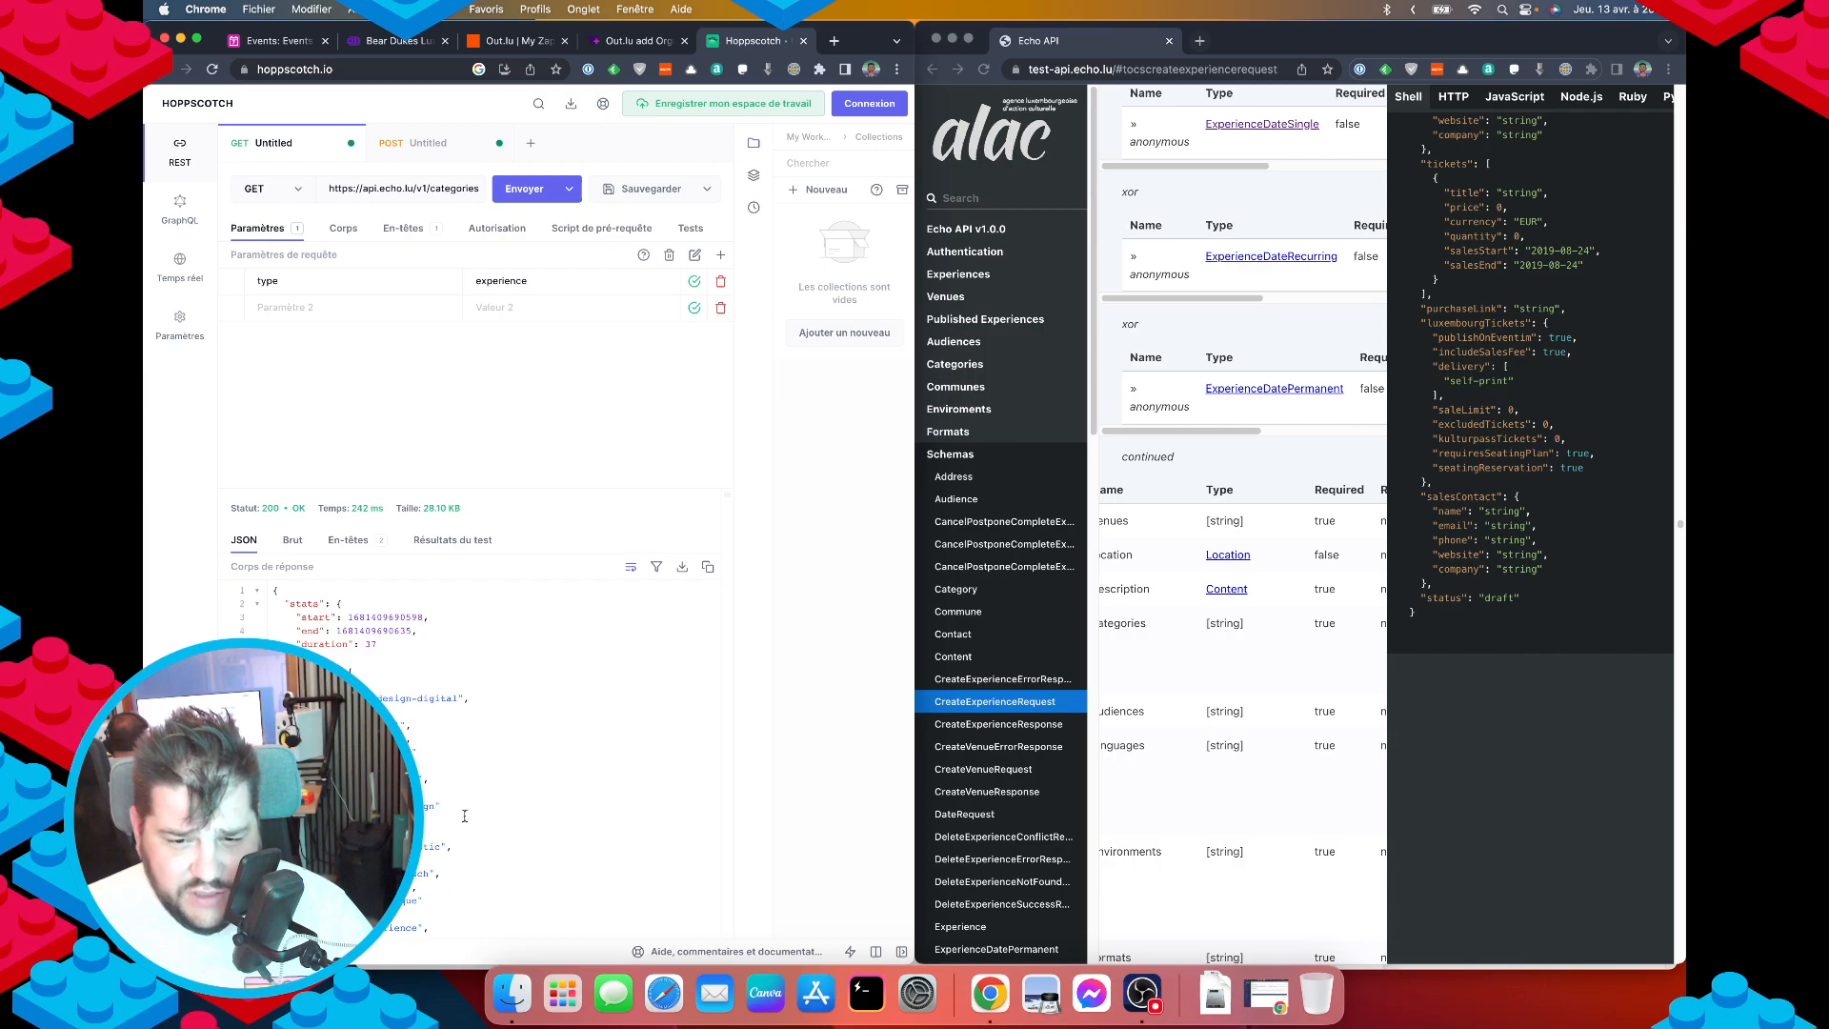
Browse the experience categories in the GET response, then go to the organiser's Echo page.
scroll(434, 713, down, 10)
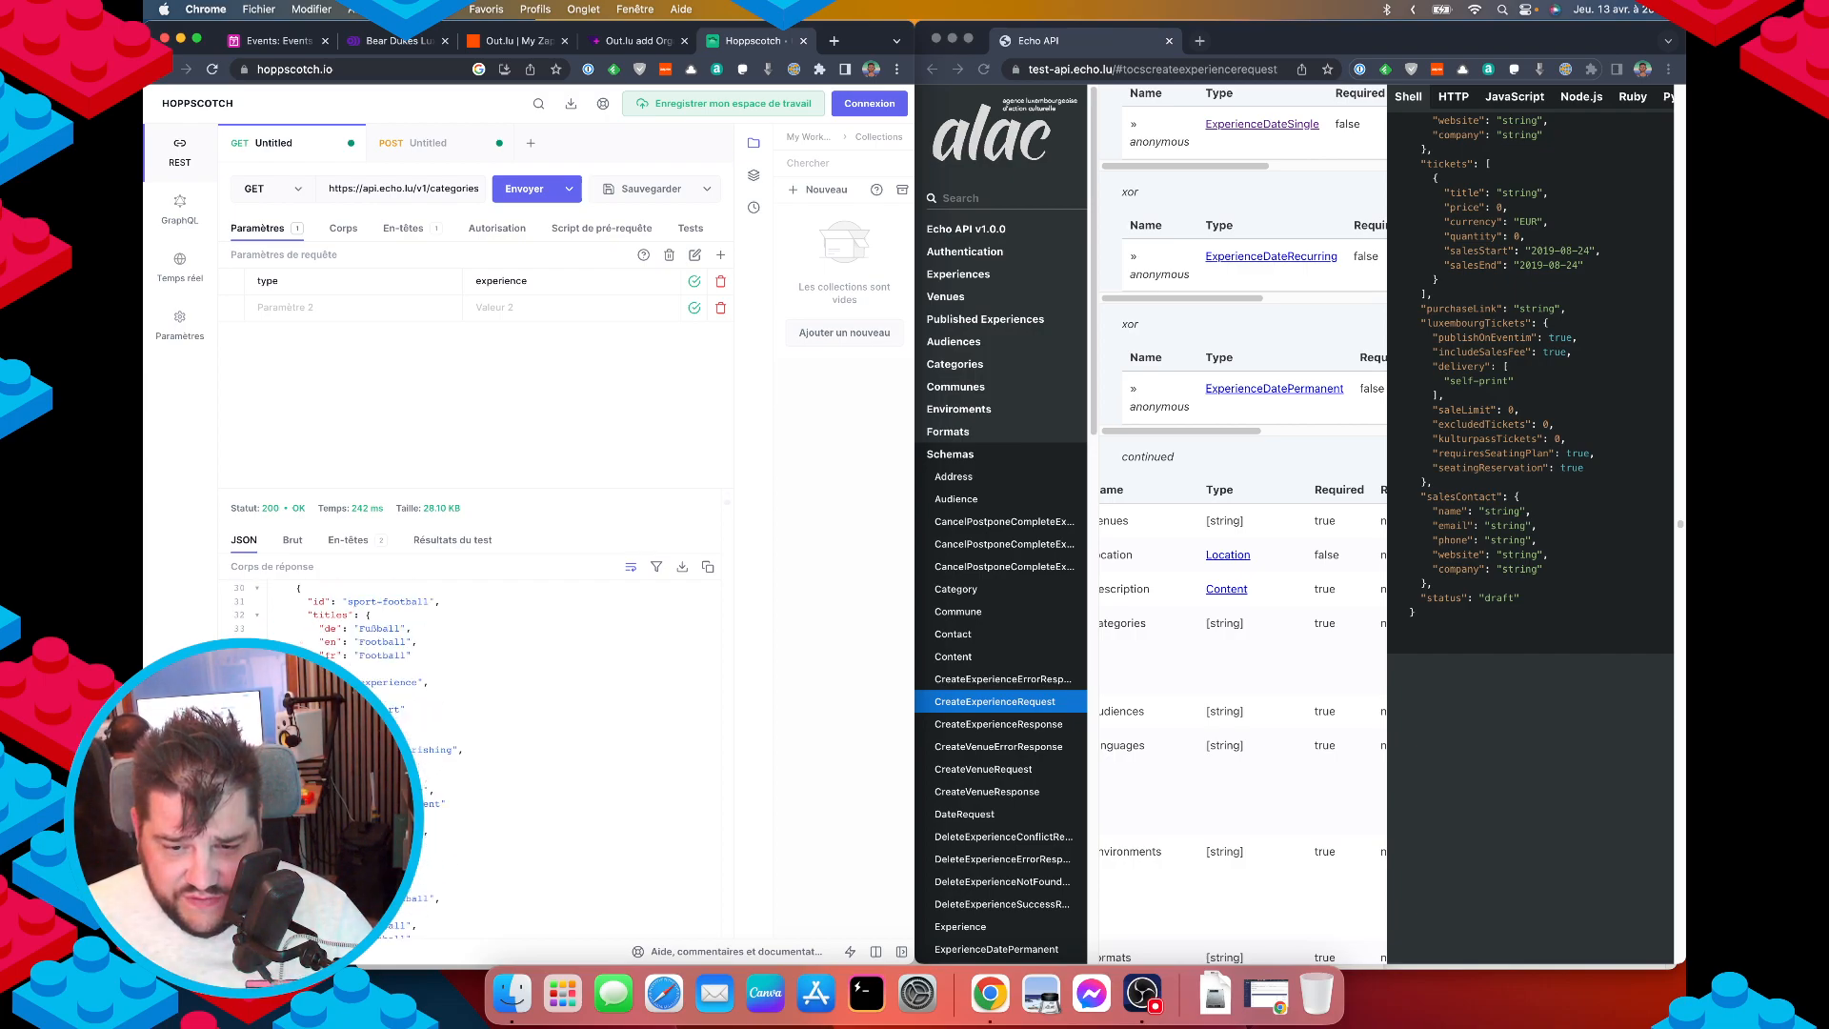
scroll(434, 714, down, 7)
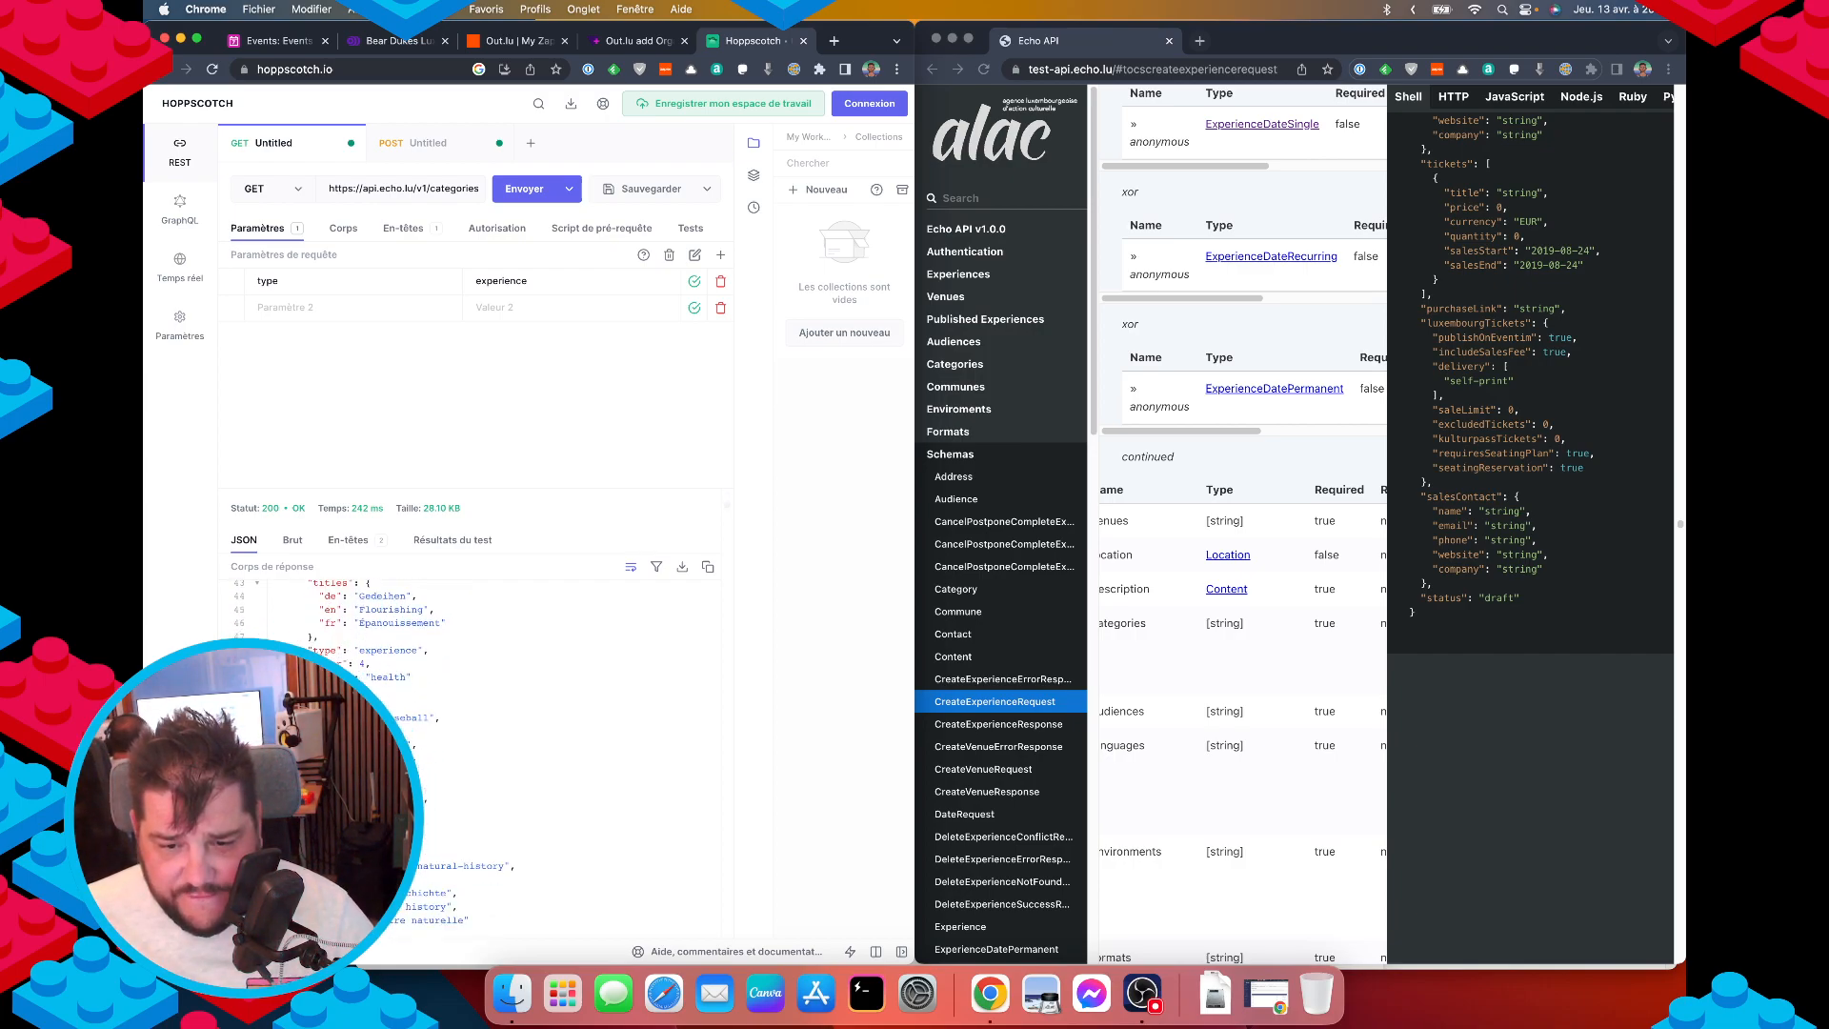
scroll(434, 714, down, 2)
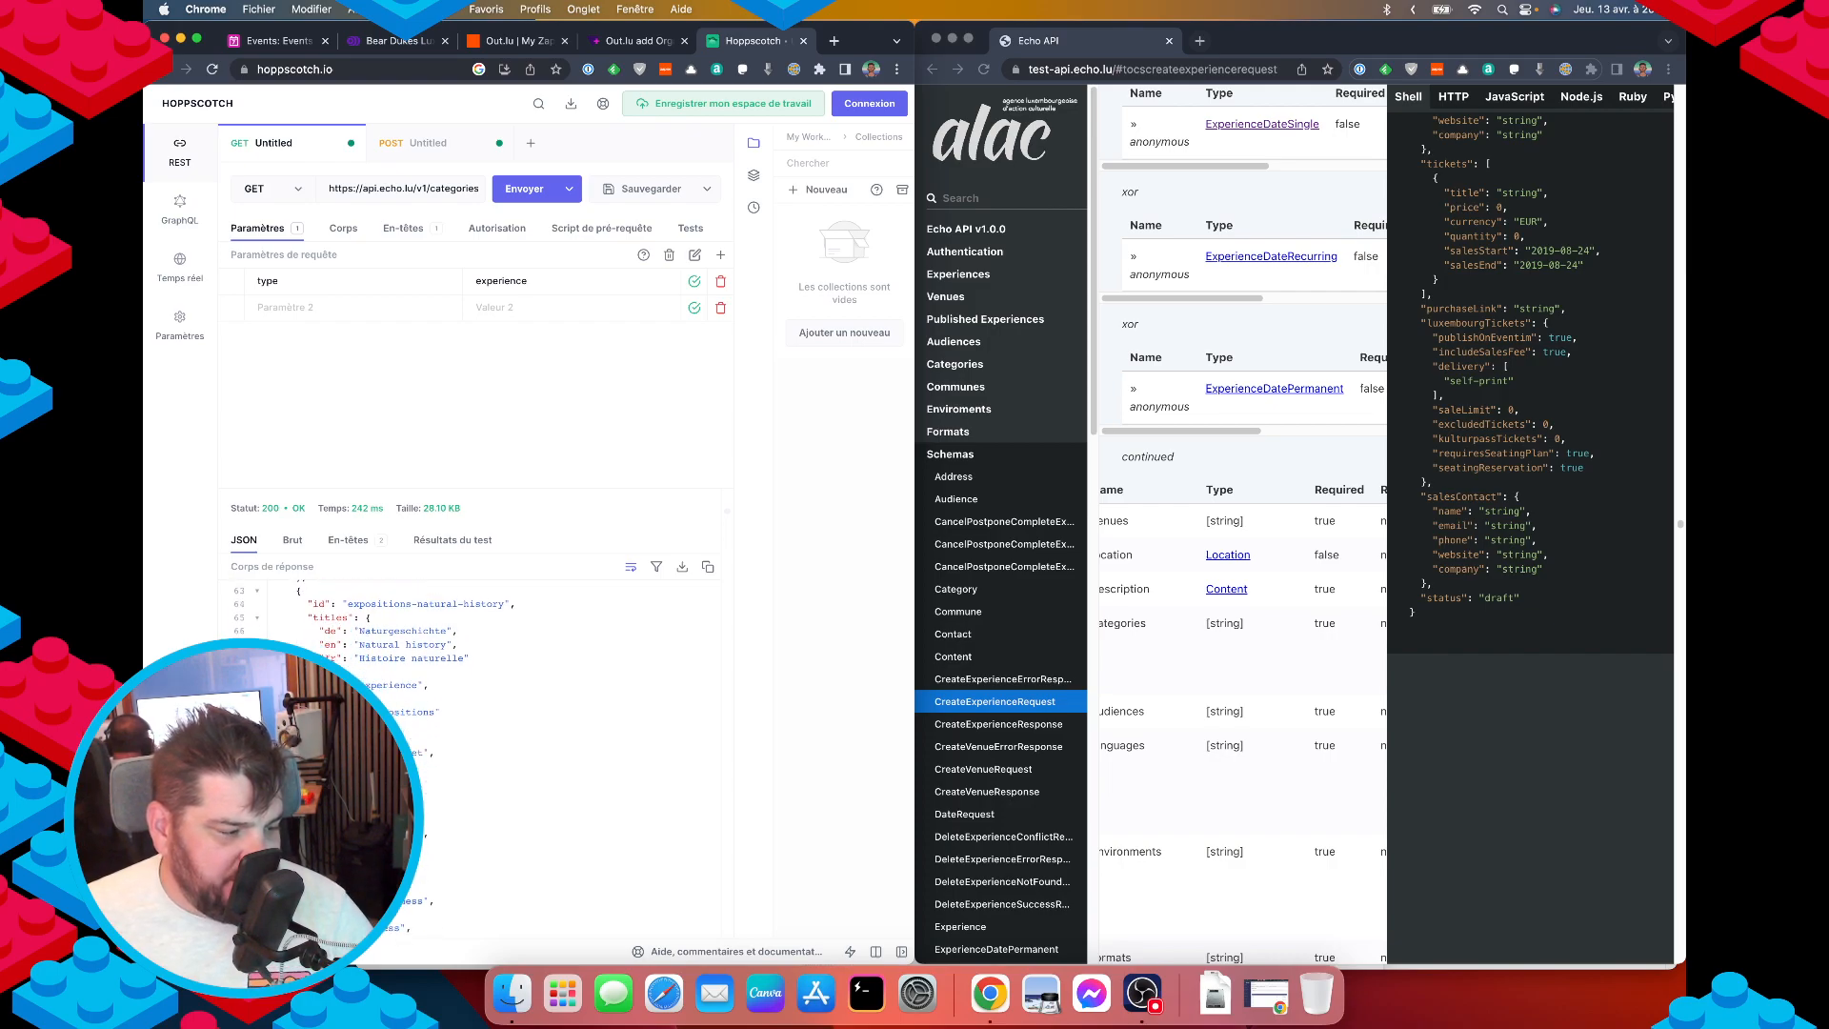
scroll(434, 713, down, 1)
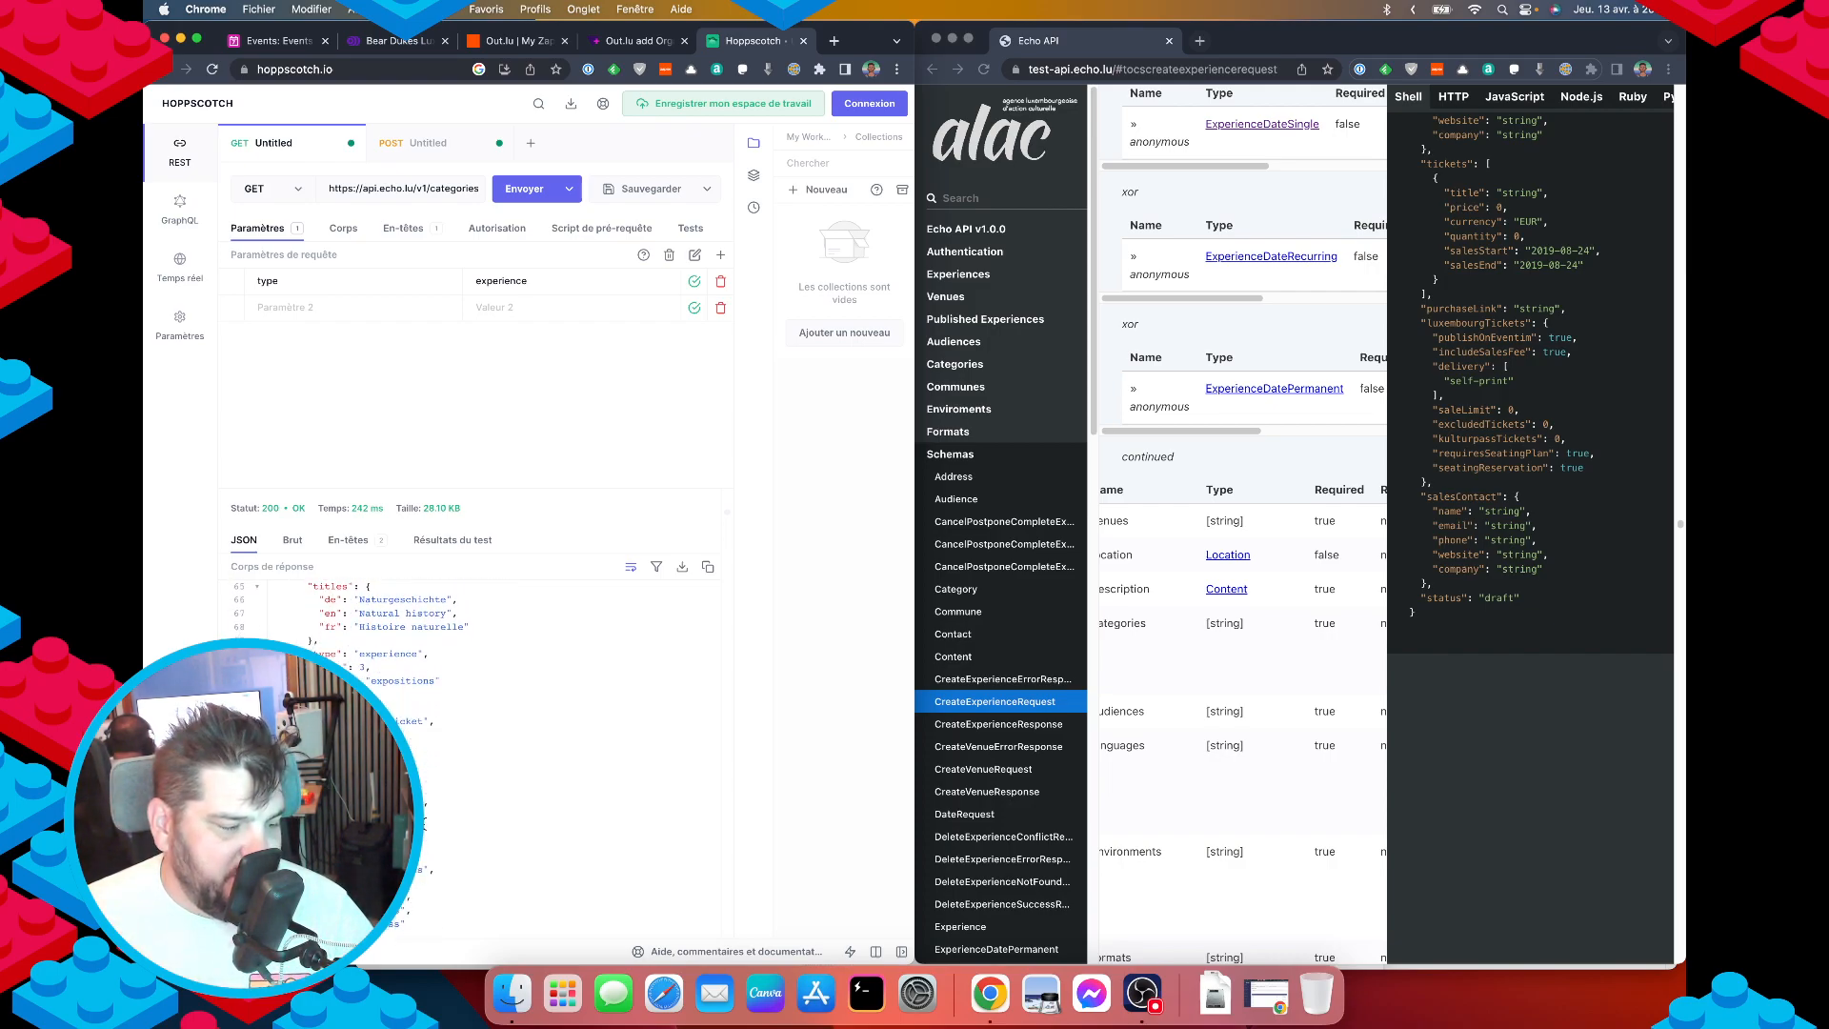
scroll(430, 816, down, 20)
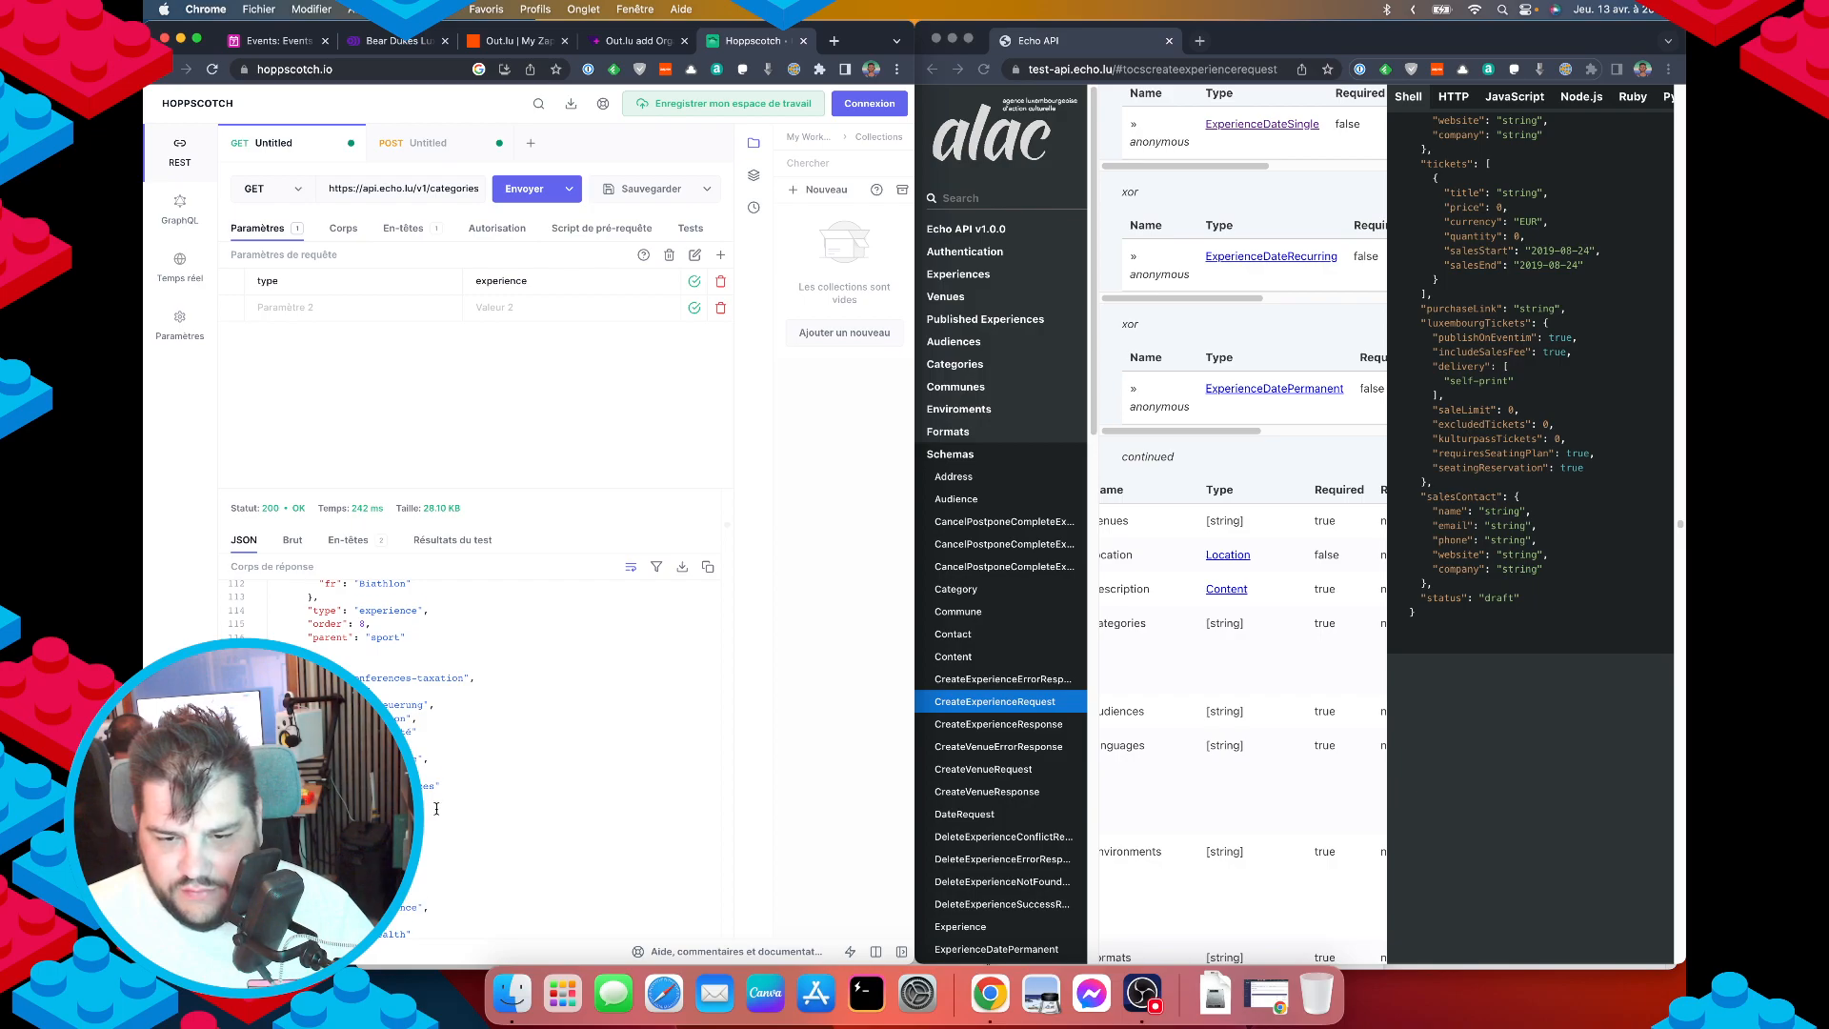
scroll(435, 817, down, 12)
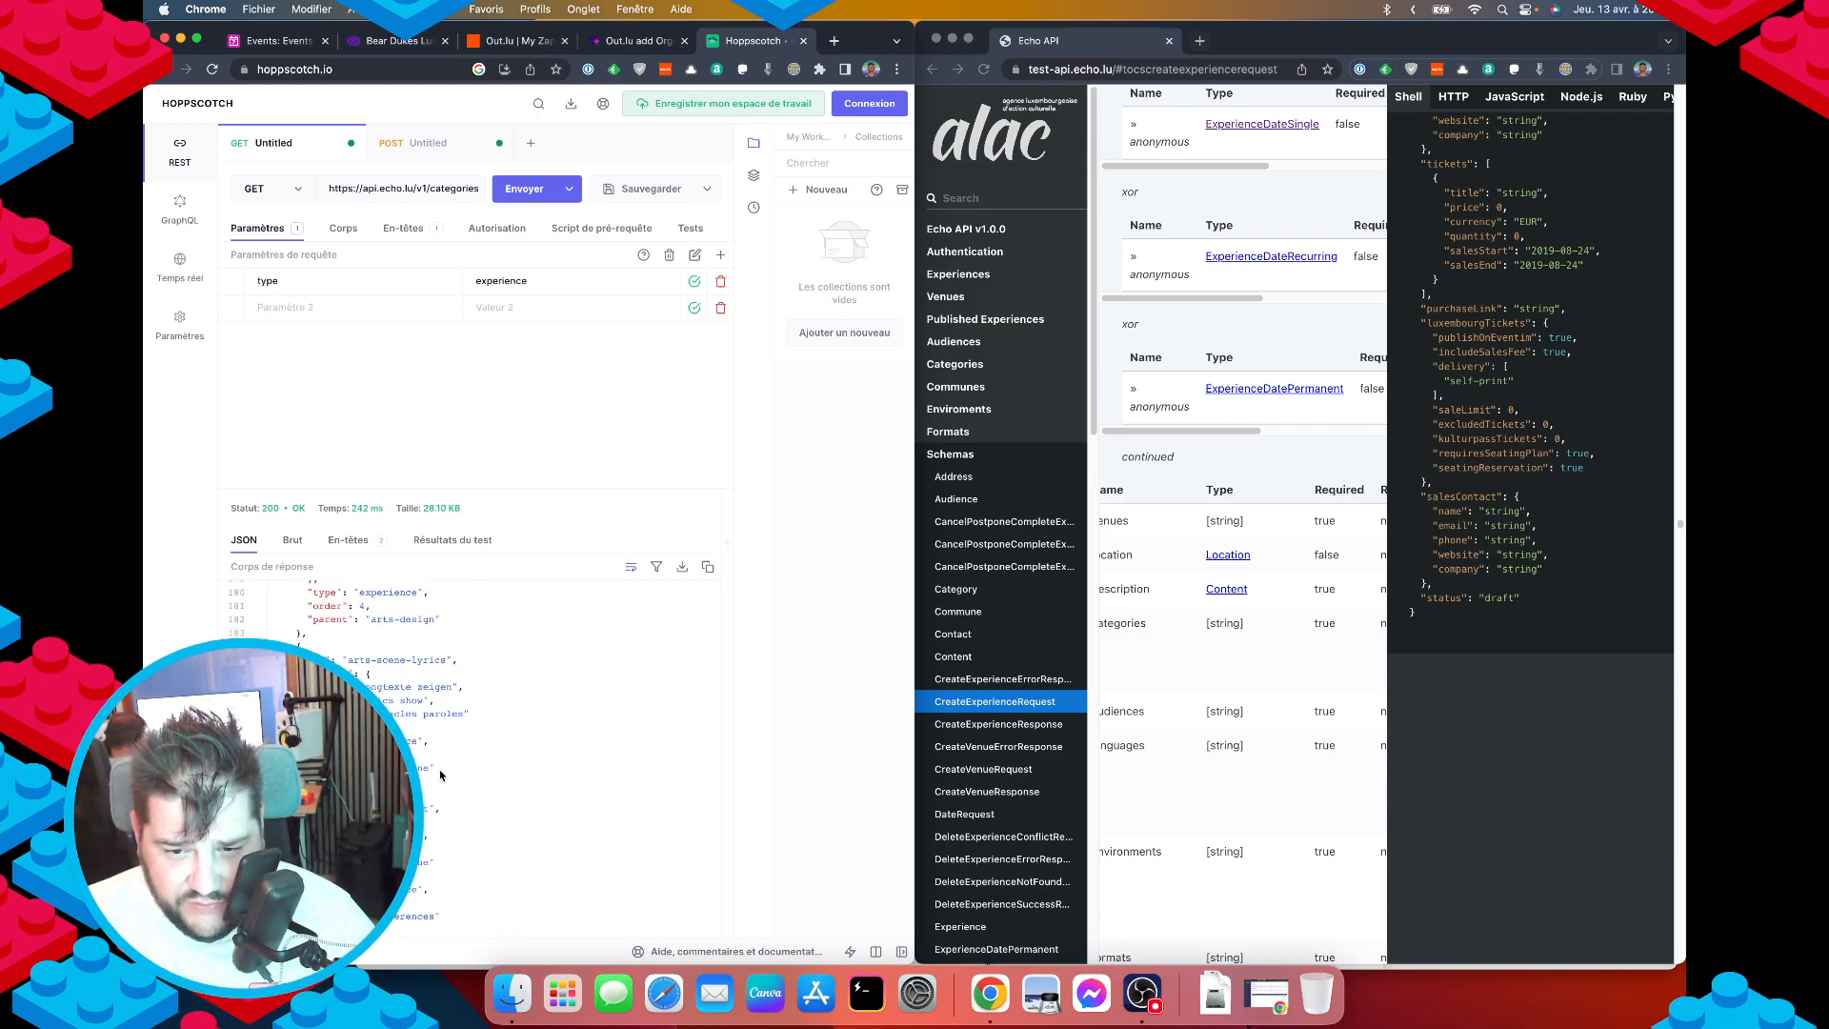
scroll(439, 767, up, 9)
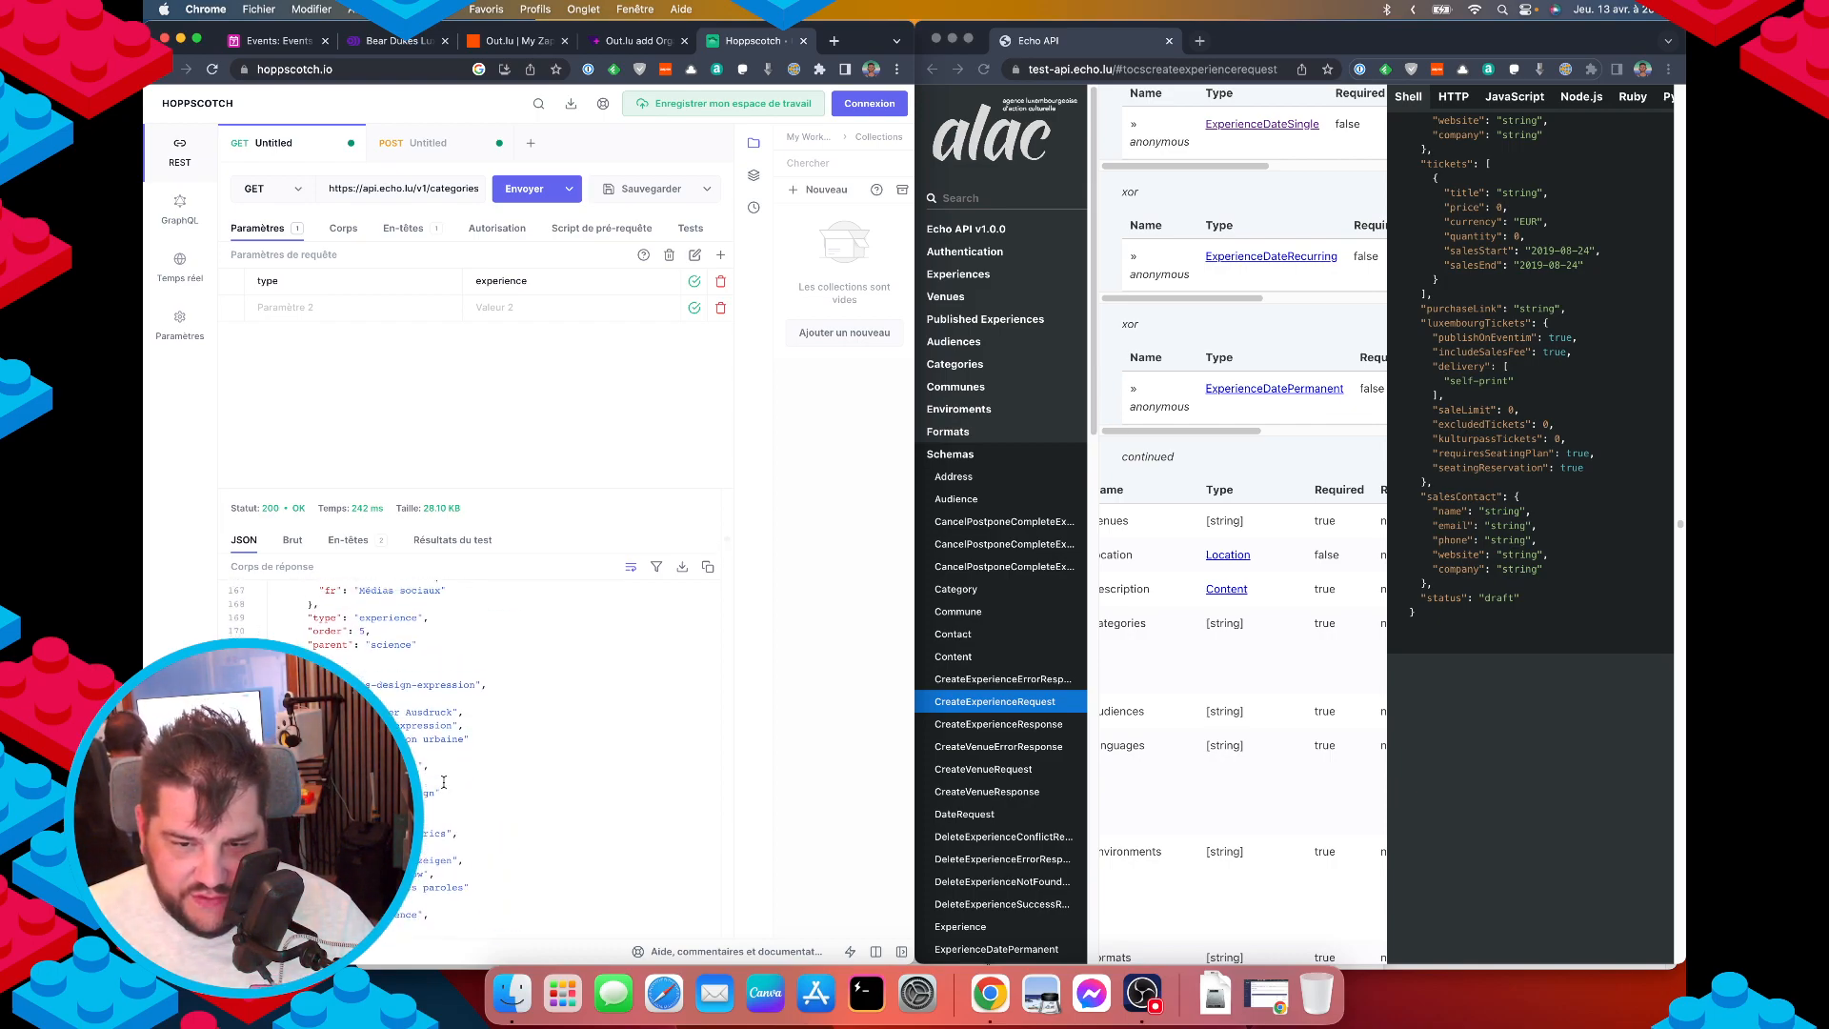
scroll(443, 781, up, 3)
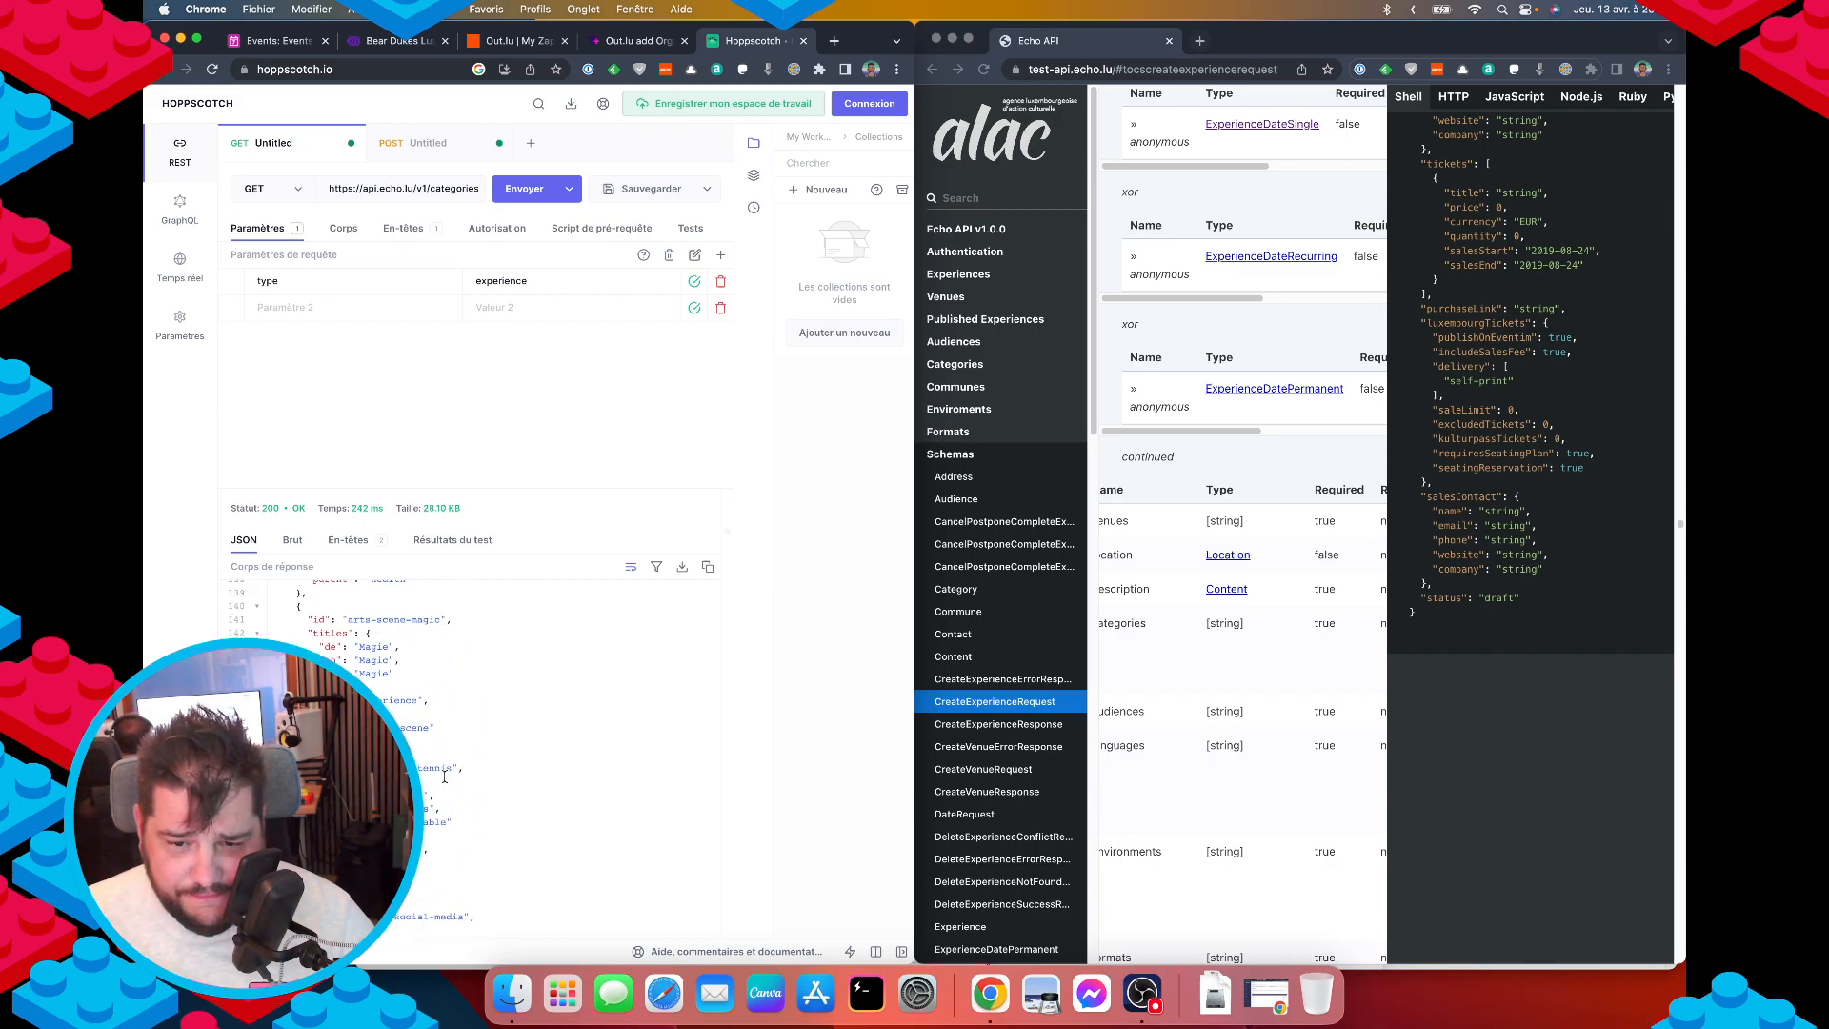
scroll(441, 779, up, 4)
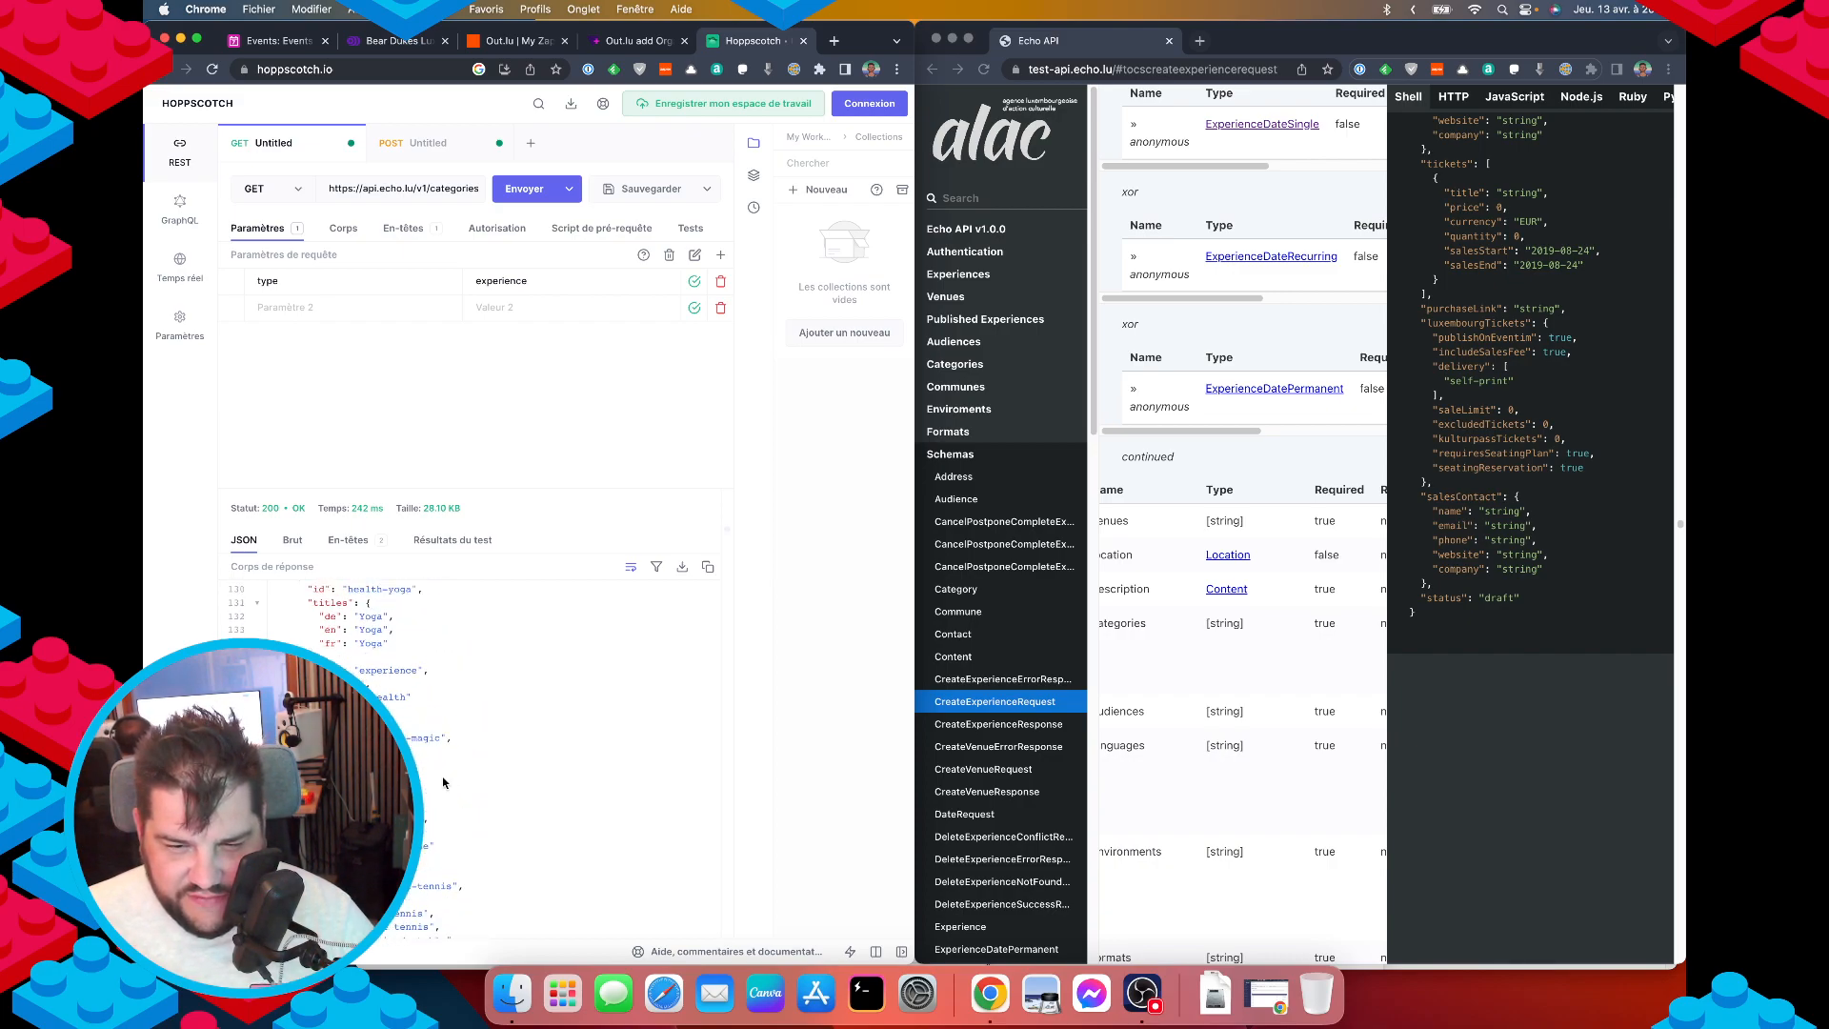
scroll(443, 777, up, 8)
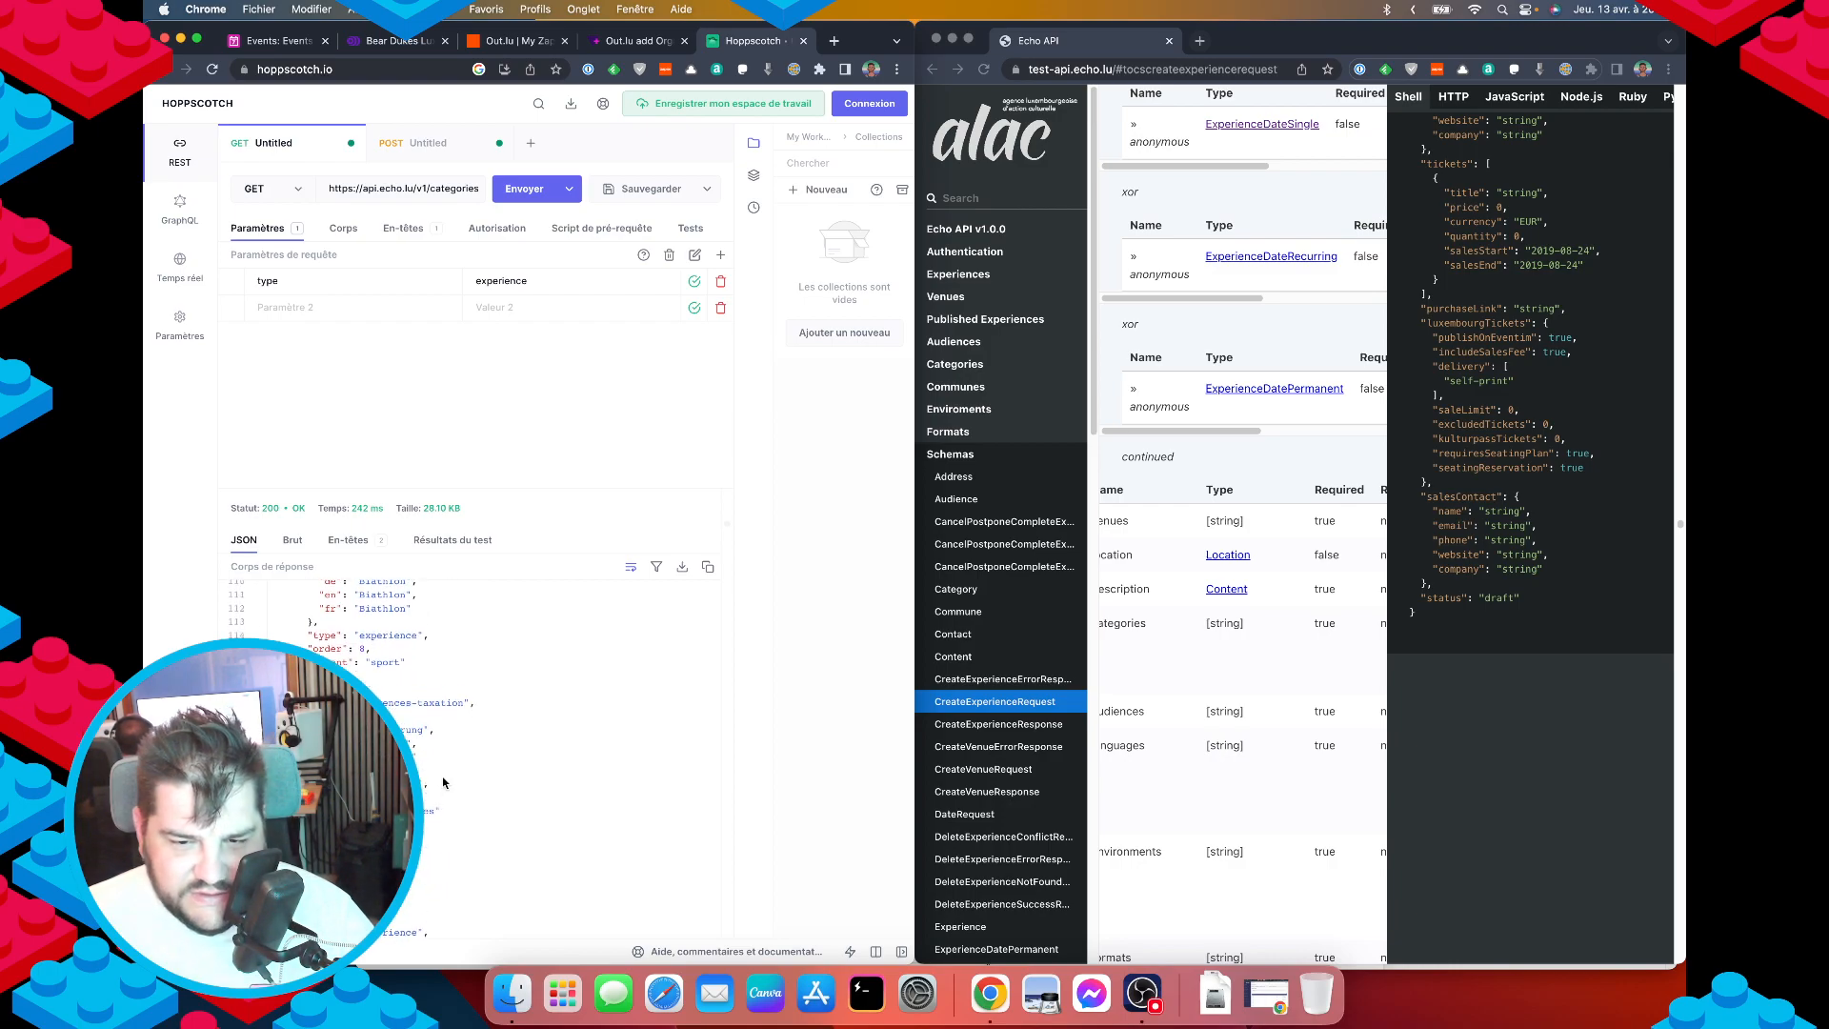
scroll(443, 776, up, 1)
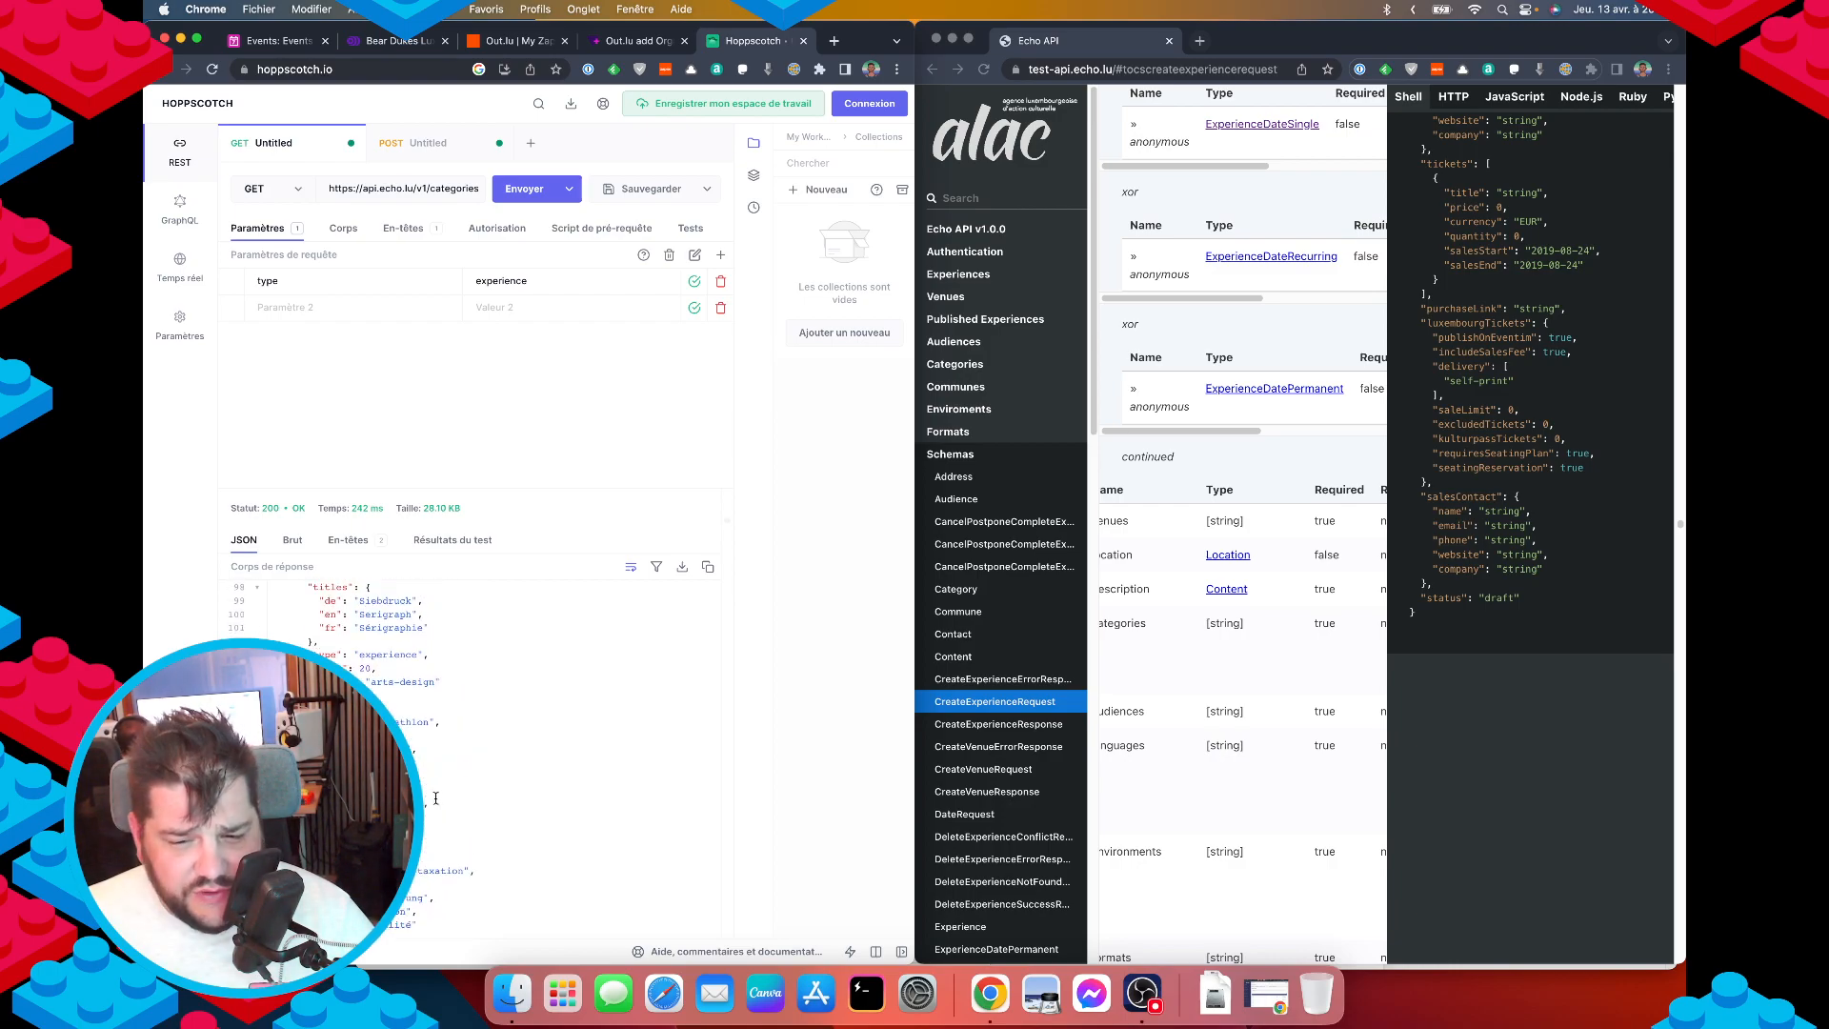
scroll(437, 795, up, 1)
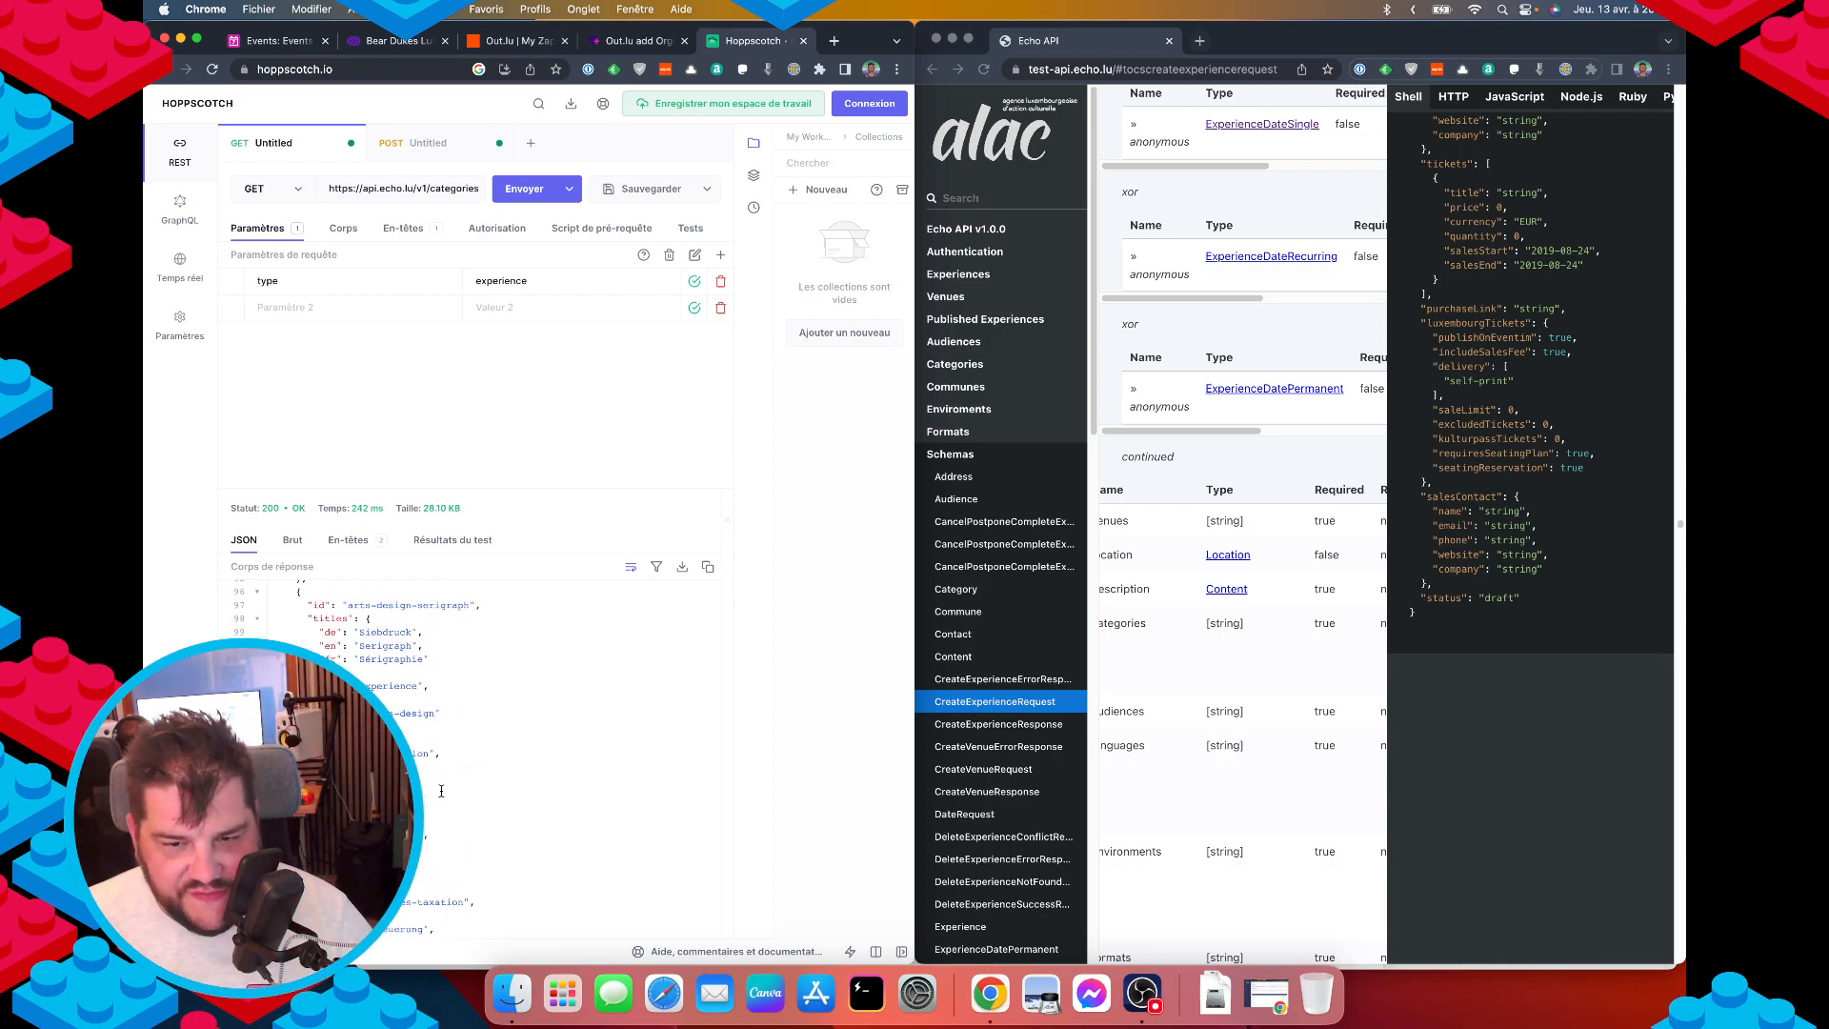
scroll(441, 791, up, 10)
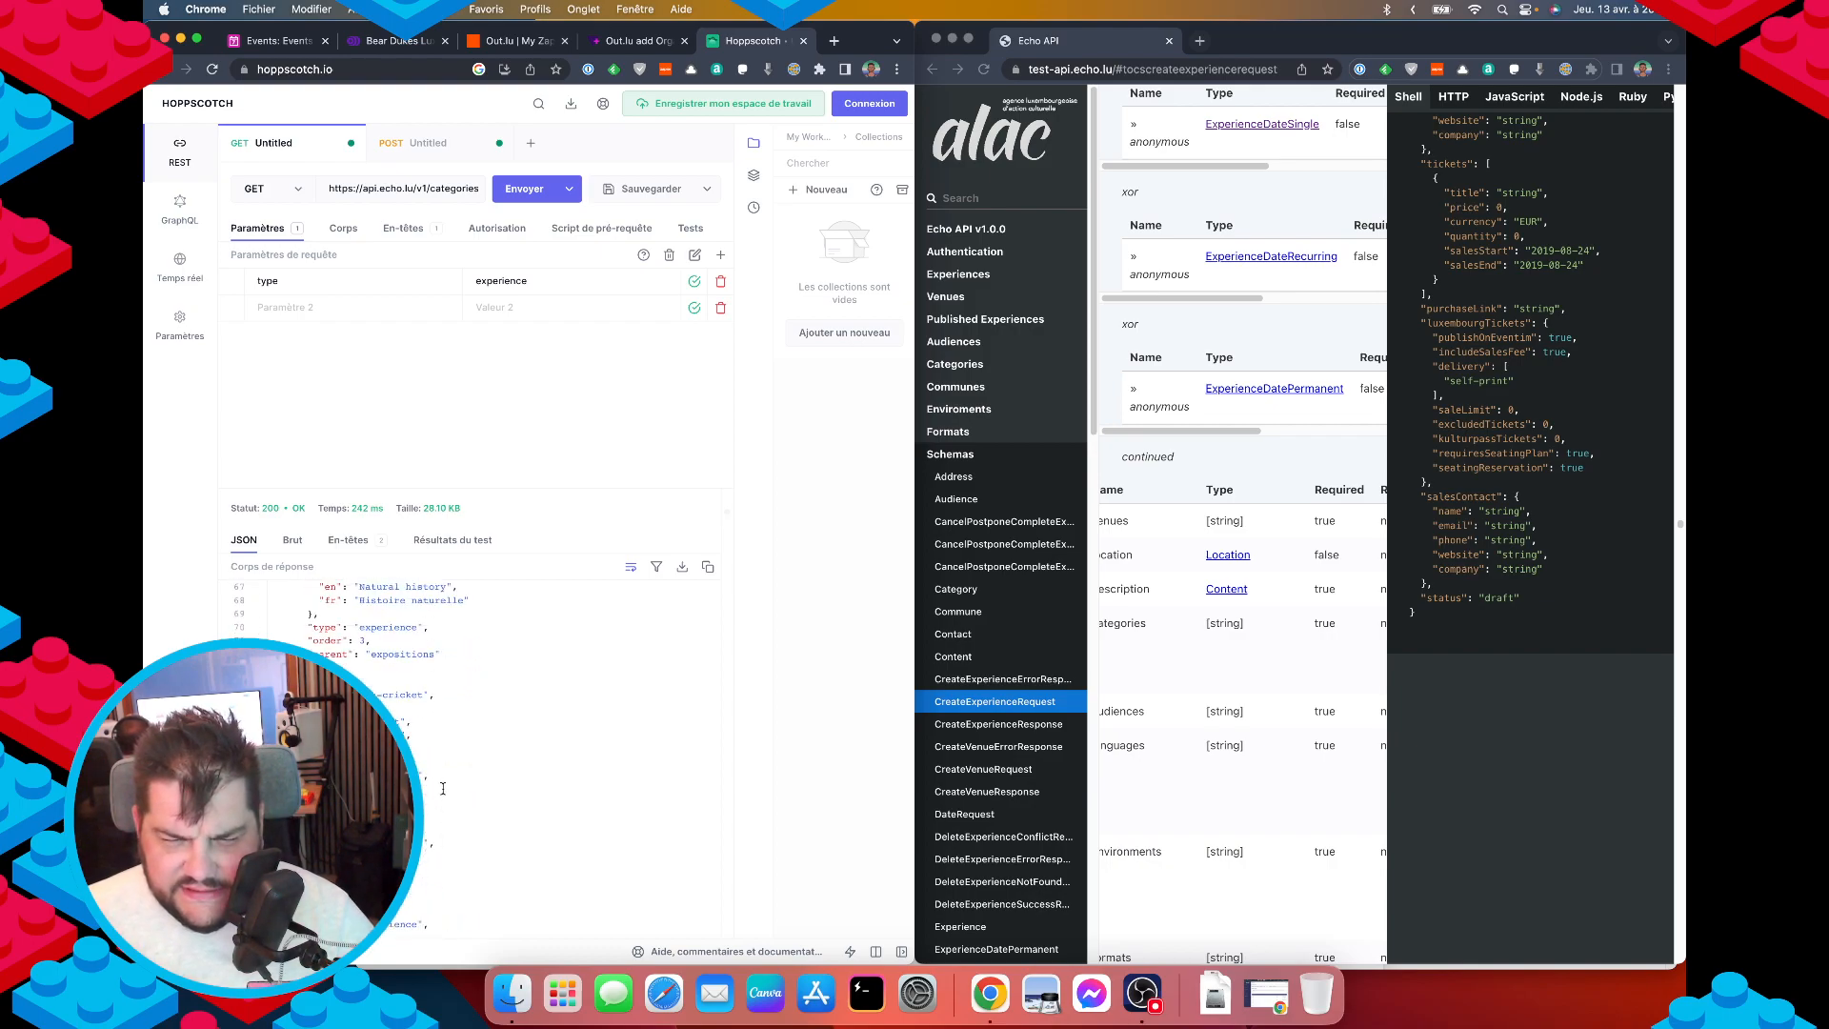
scroll(443, 788, up, 9)
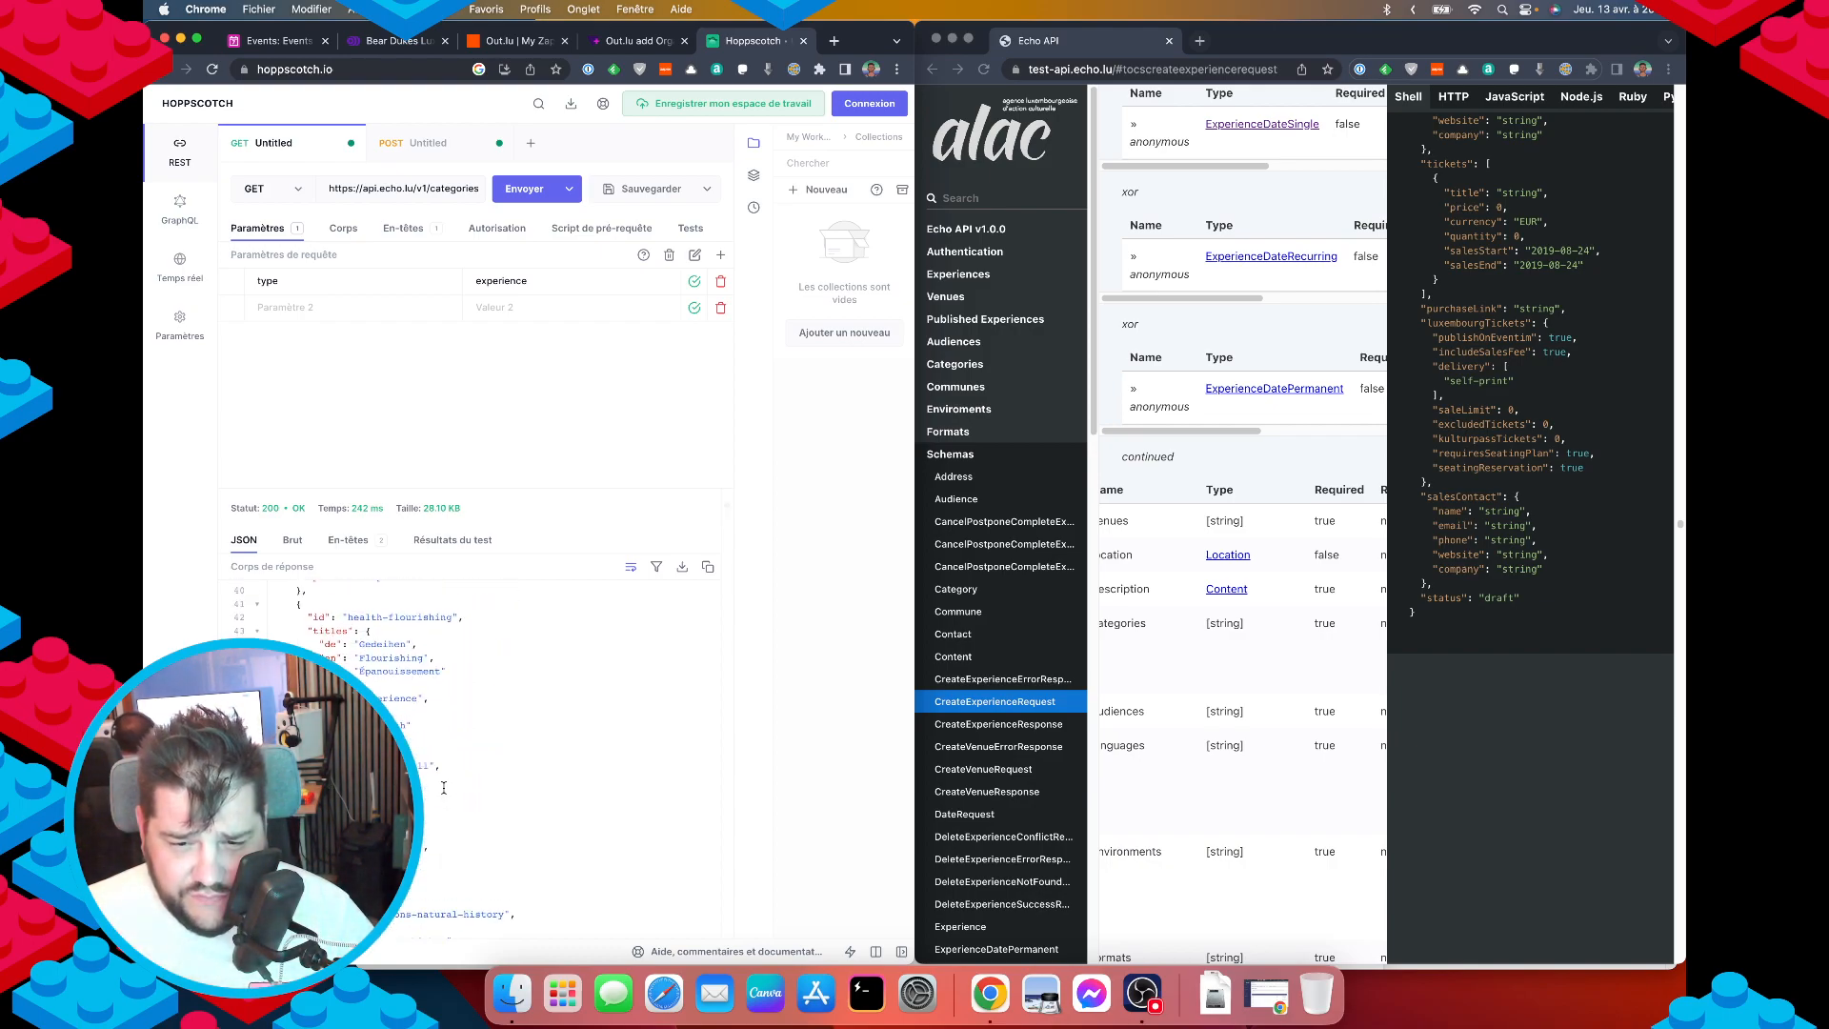
scroll(443, 787, up, 8)
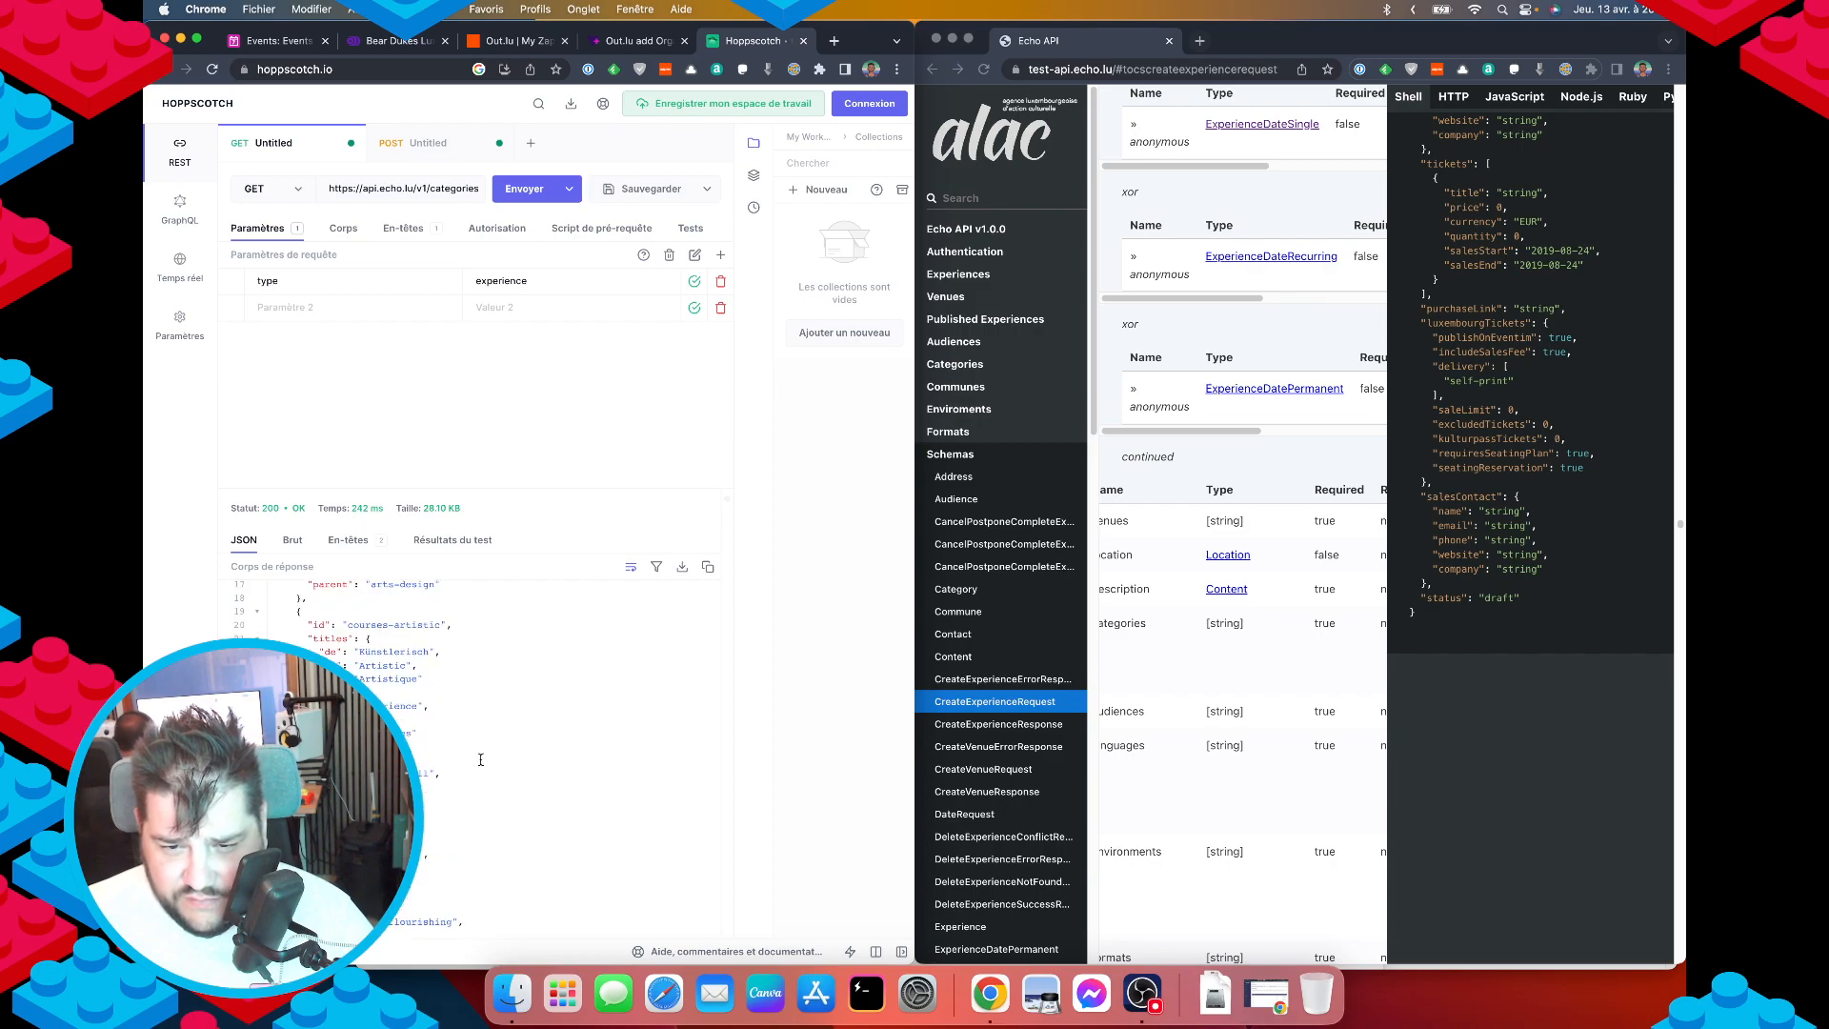
click(398, 40)
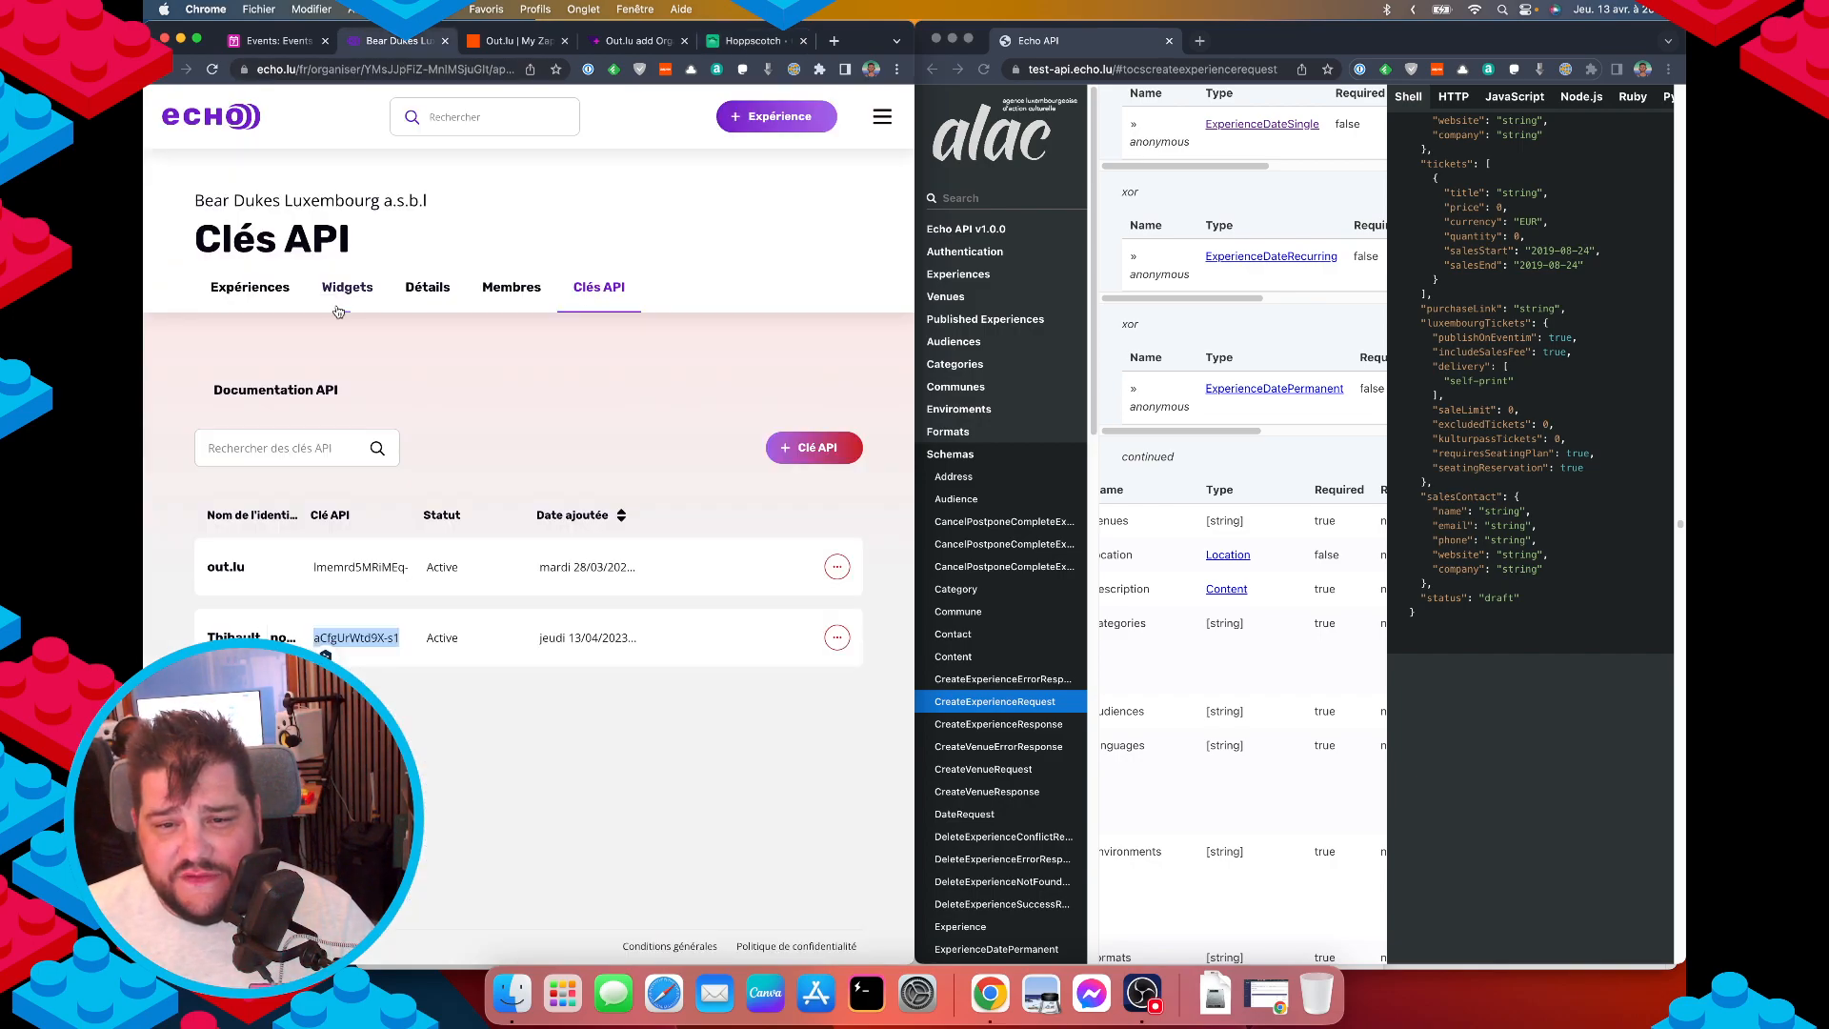
Open PAGANO's editor from Expériences to check venue Lenox Club Luxembourg and category Vie nocturne.
click(249, 287)
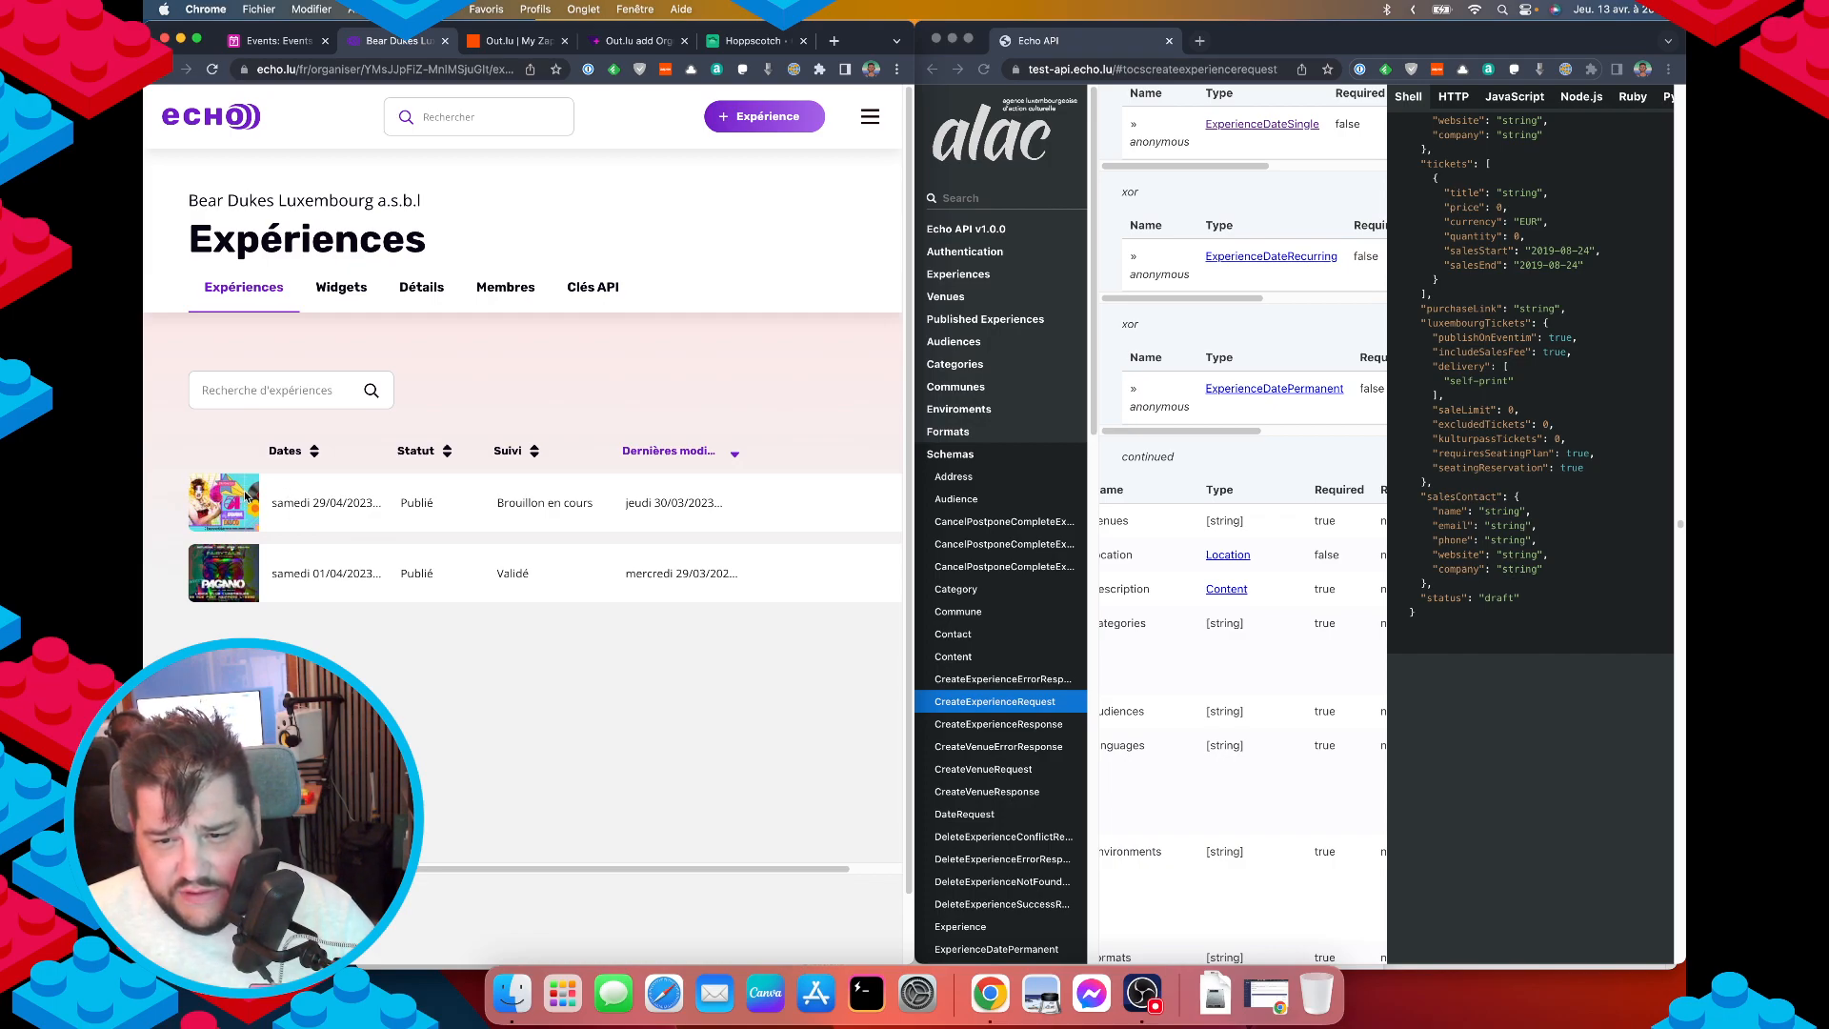
scroll(714, 581, right, 2)
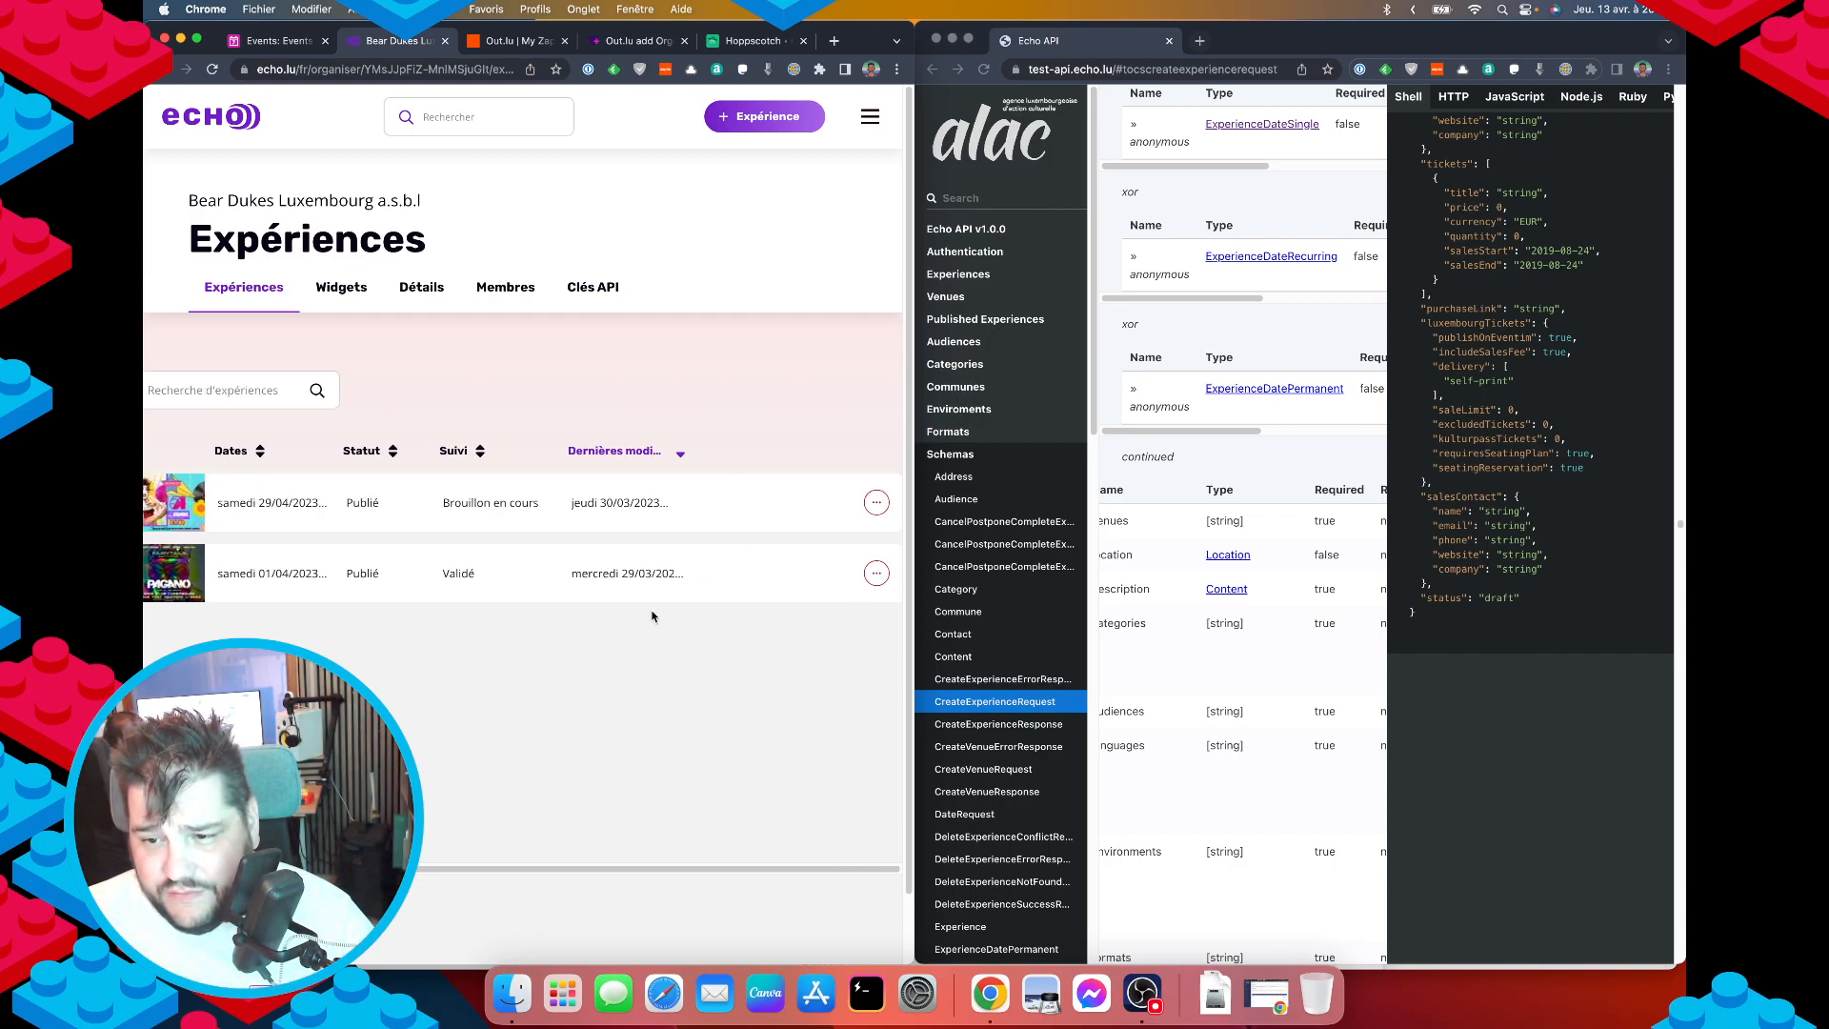
click(870, 573)
click(724, 660)
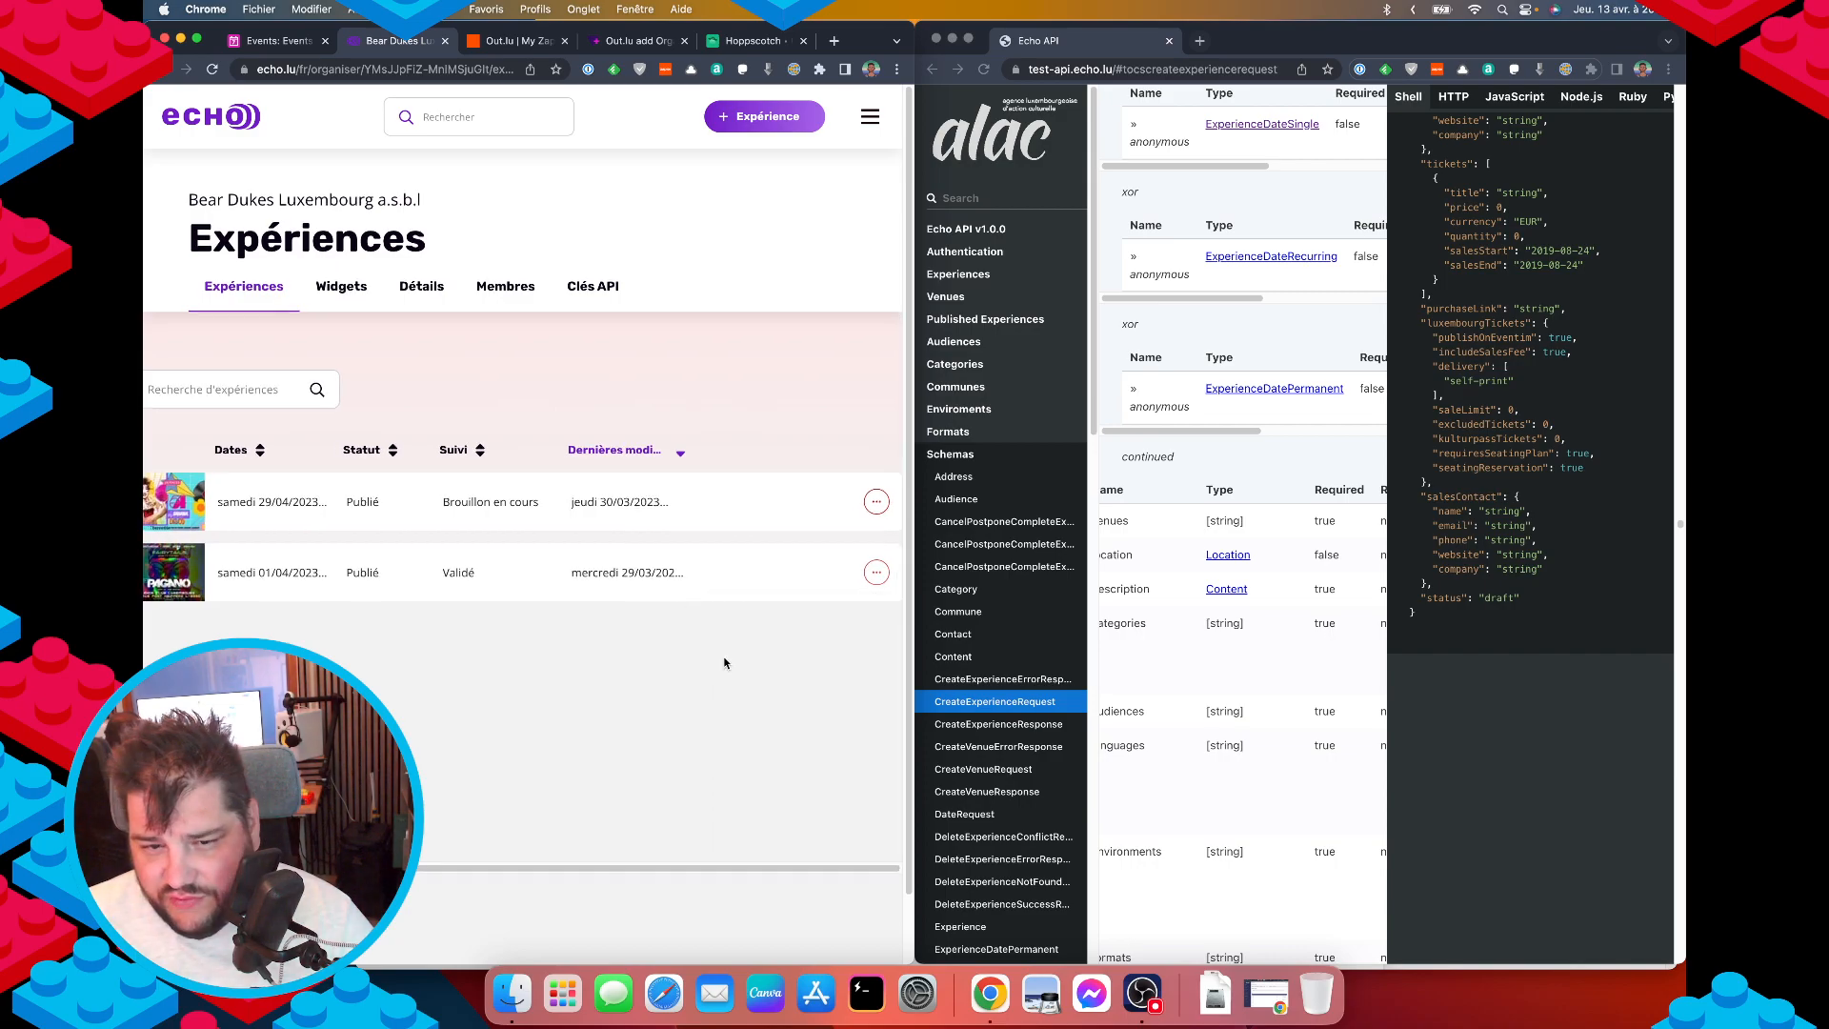
scroll(578, 620, down, 5)
scroll(578, 620, down, 7)
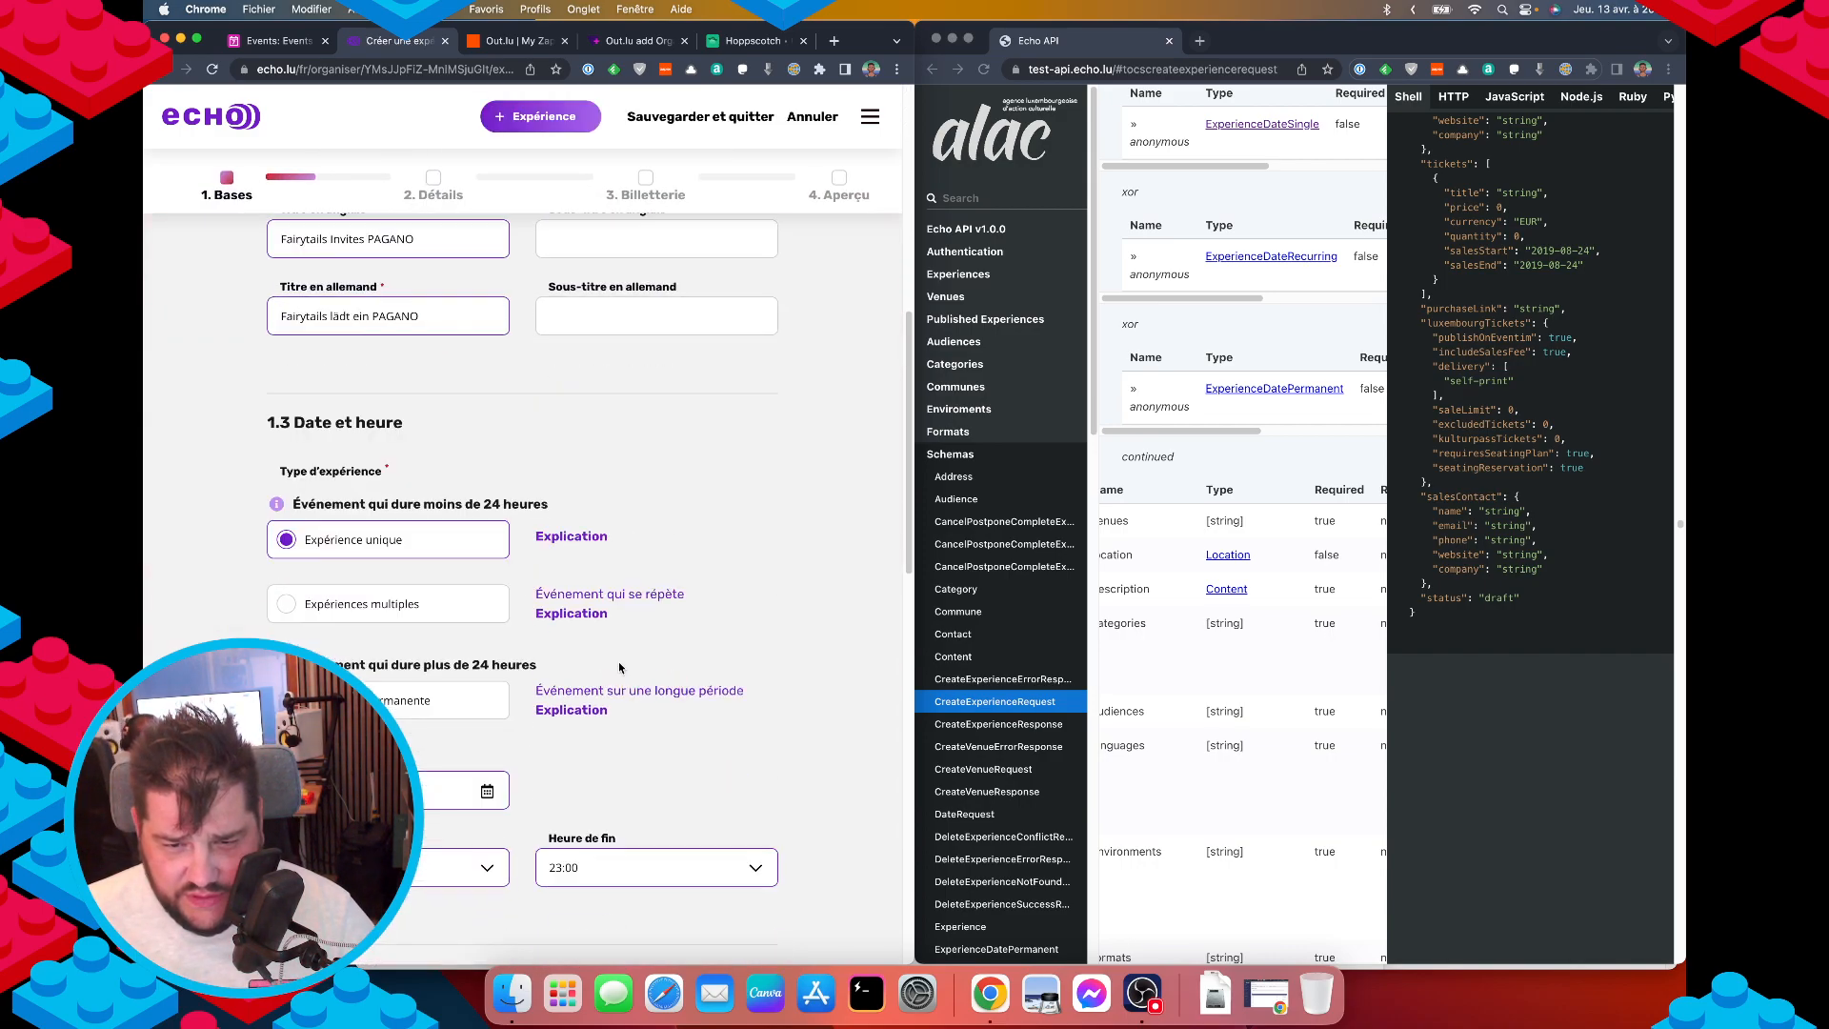
scroll(587, 662, down, 1)
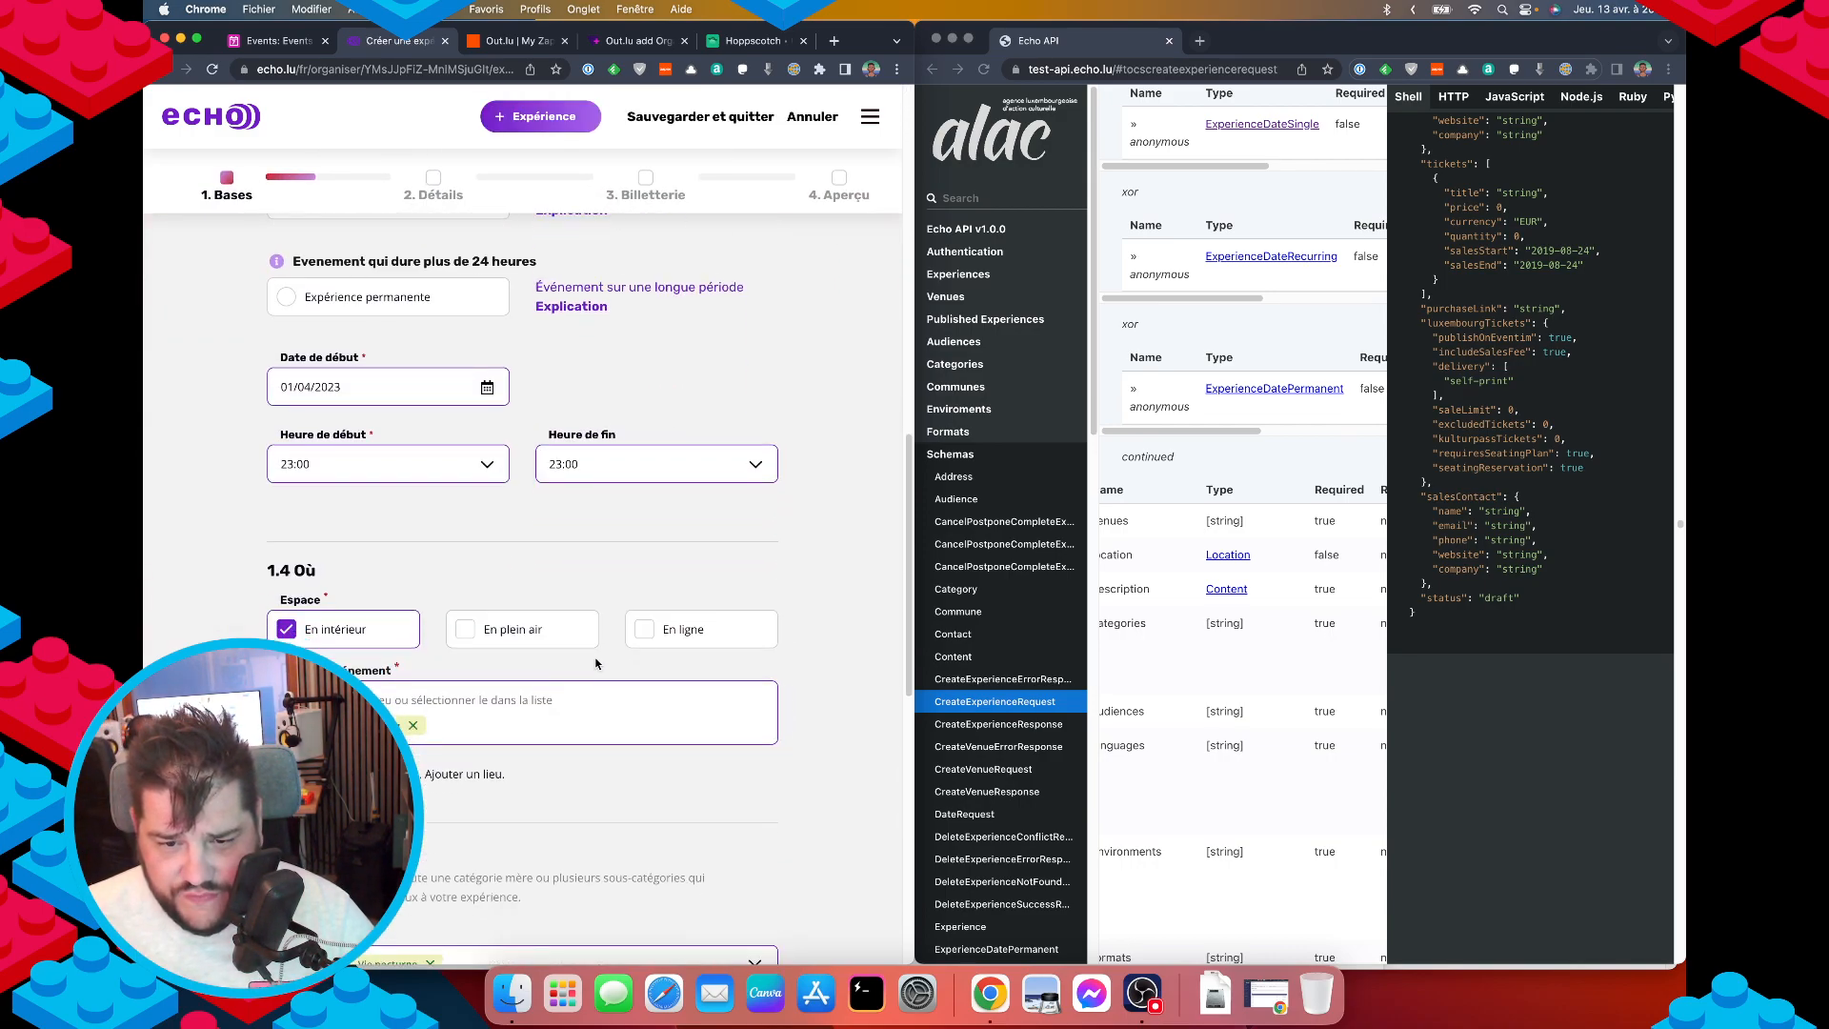
scroll(591, 666, down, 2)
scroll(591, 666, down, 1)
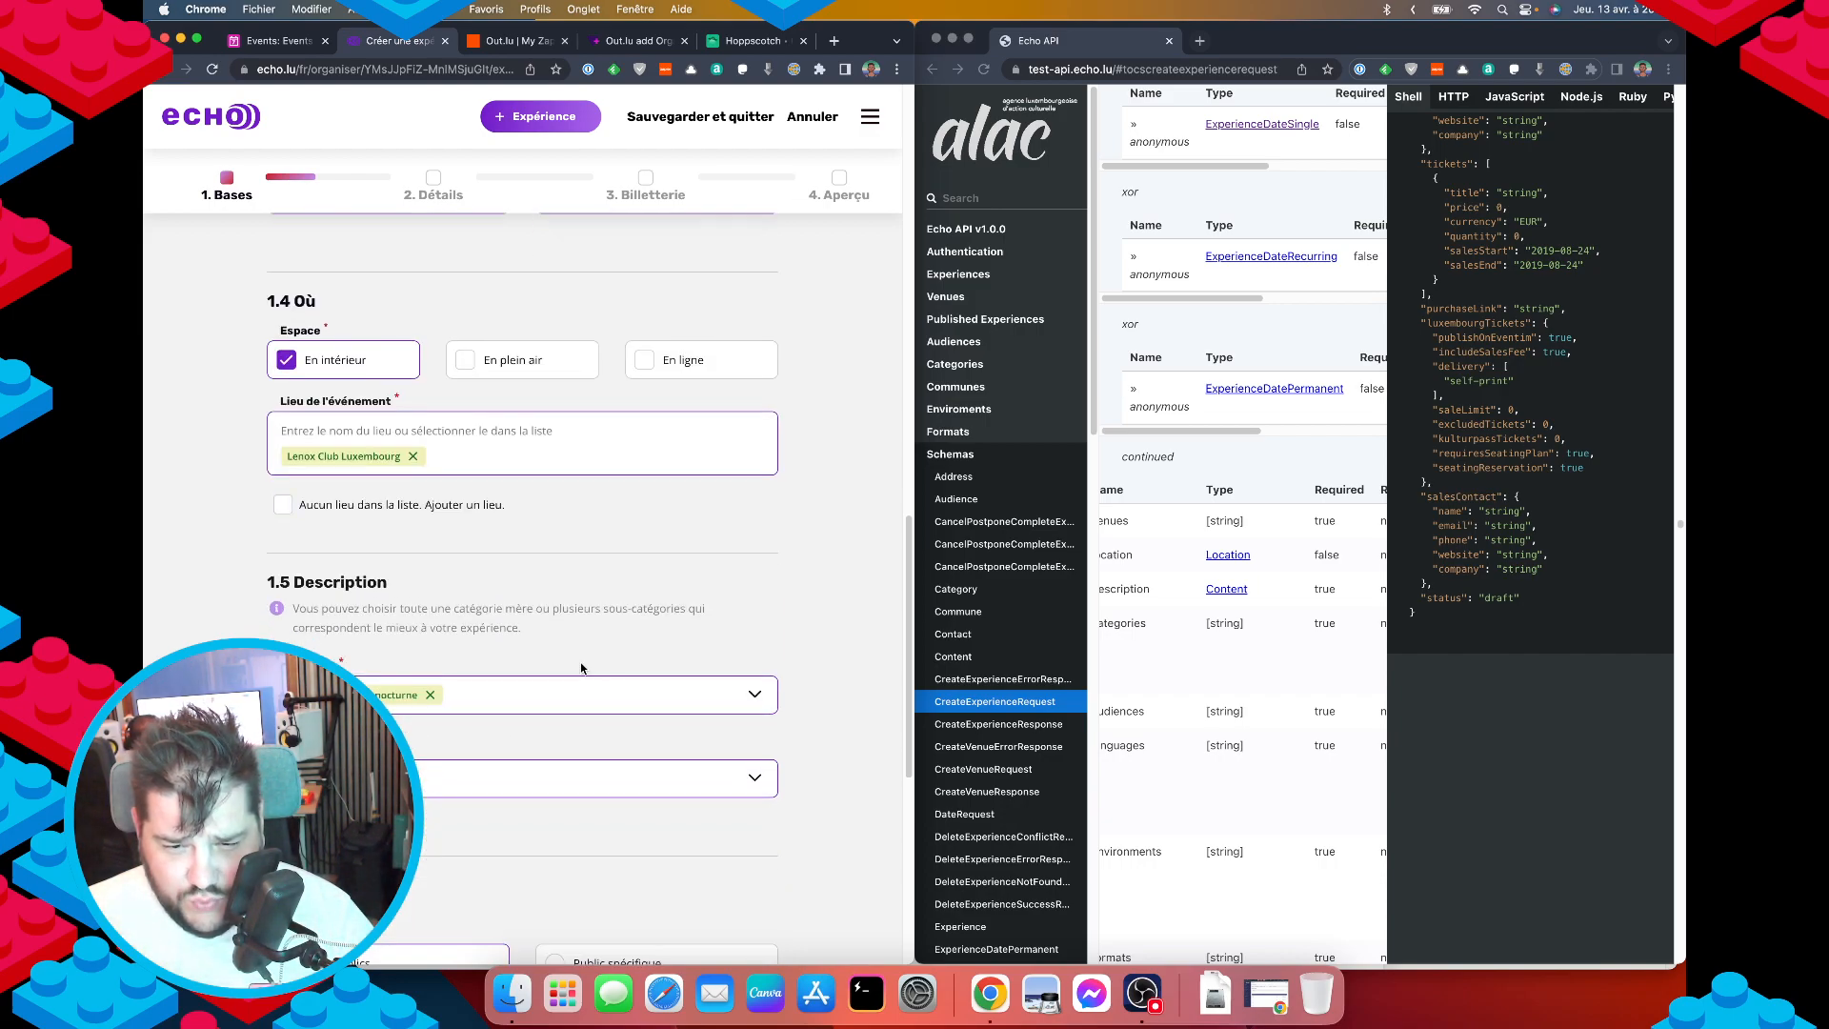
scroll(582, 667, down, 1)
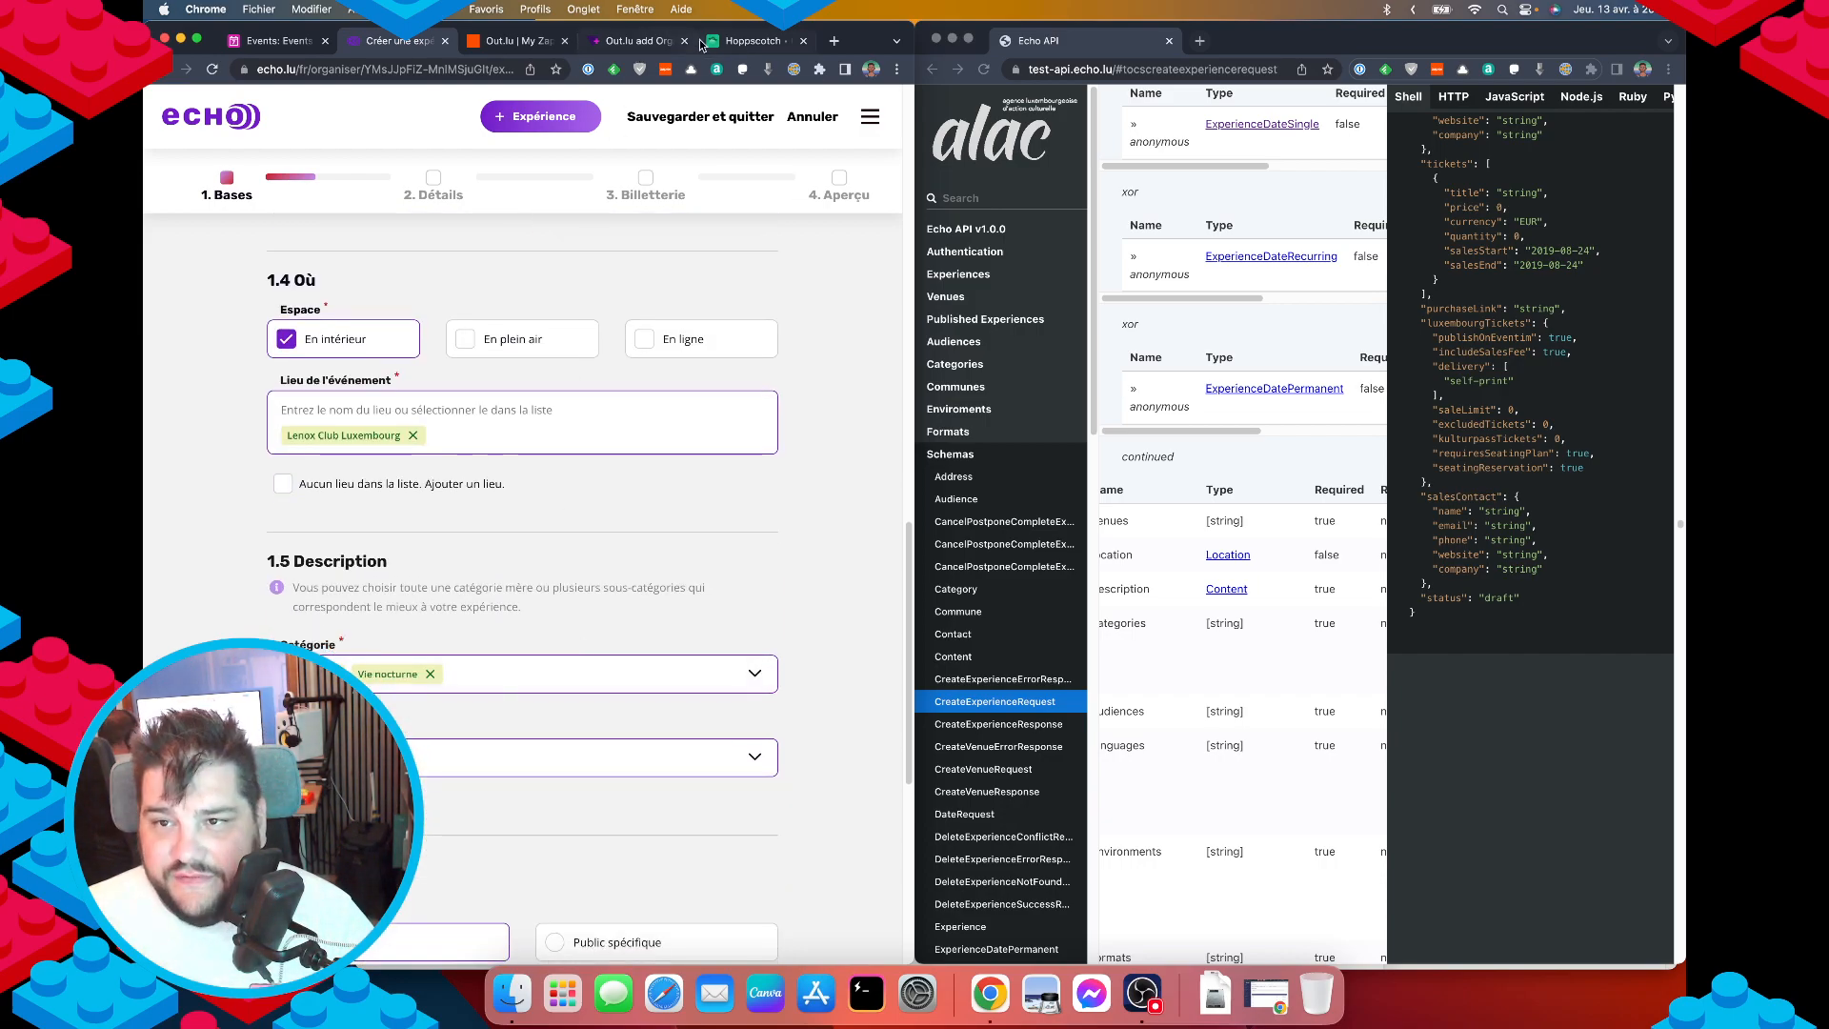
click(755, 40)
key(super+f)
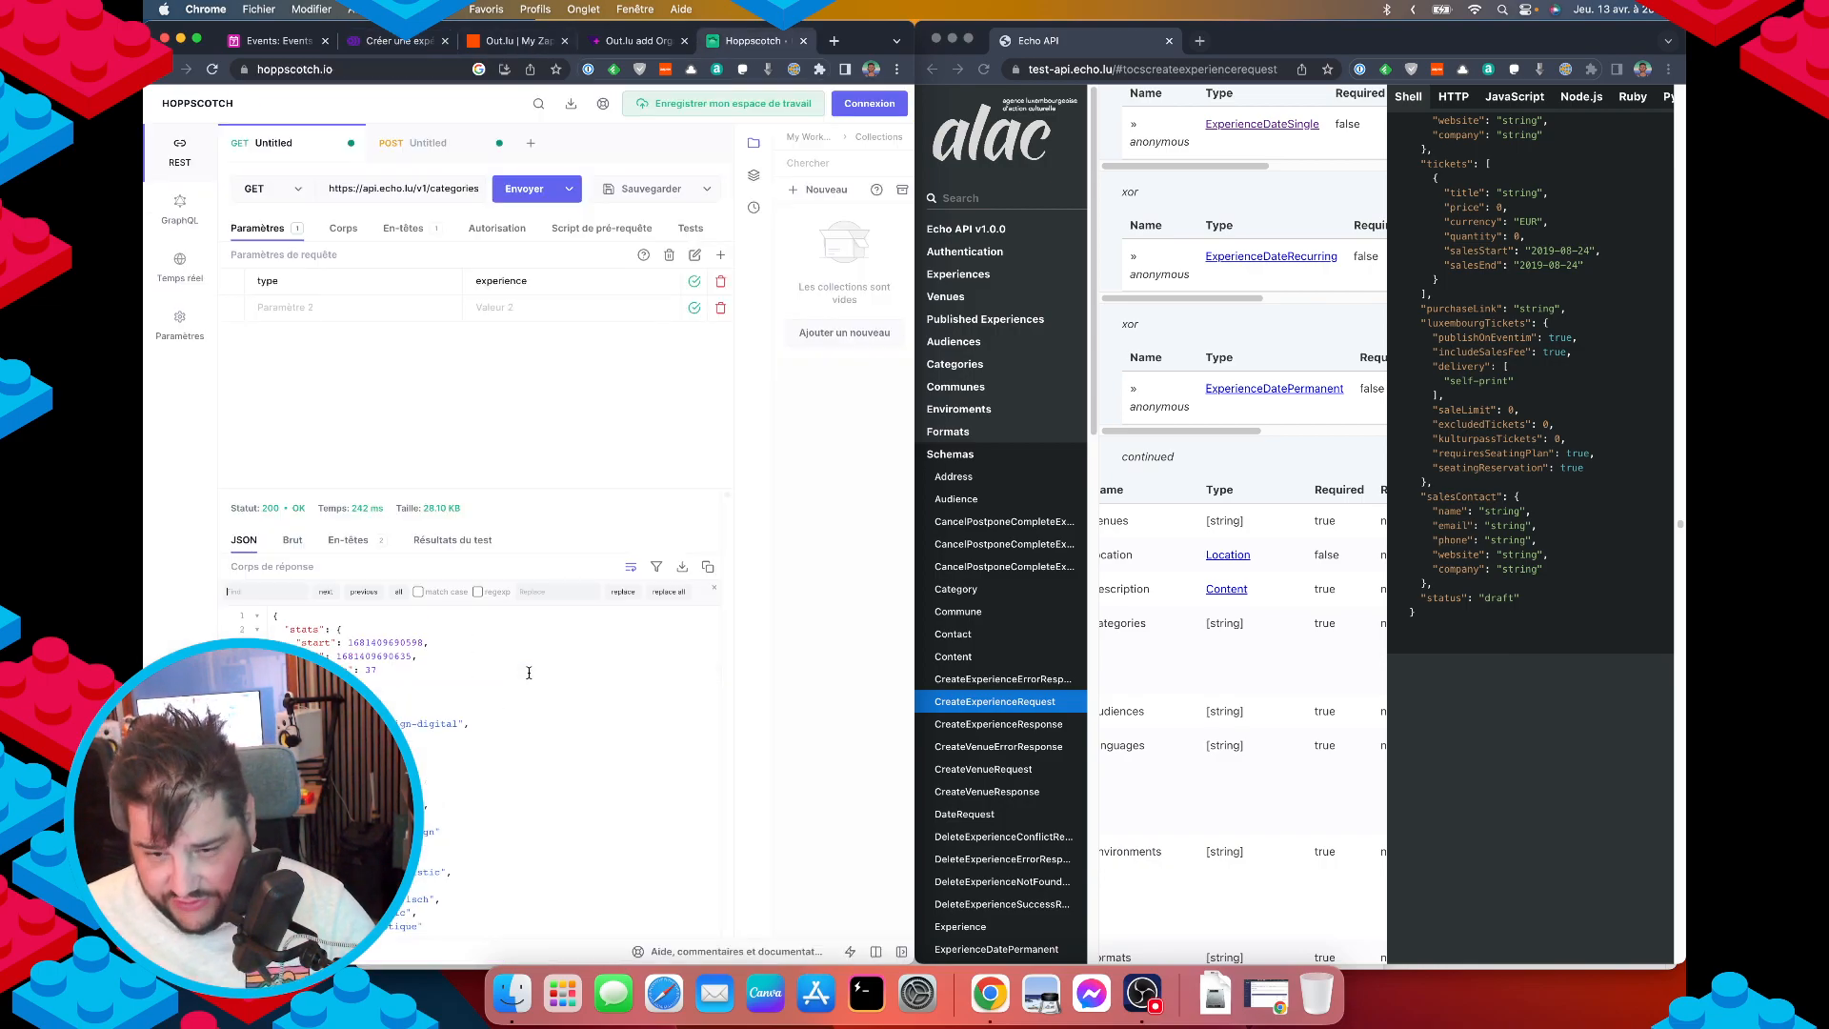
text(vie n)
key(super+a)
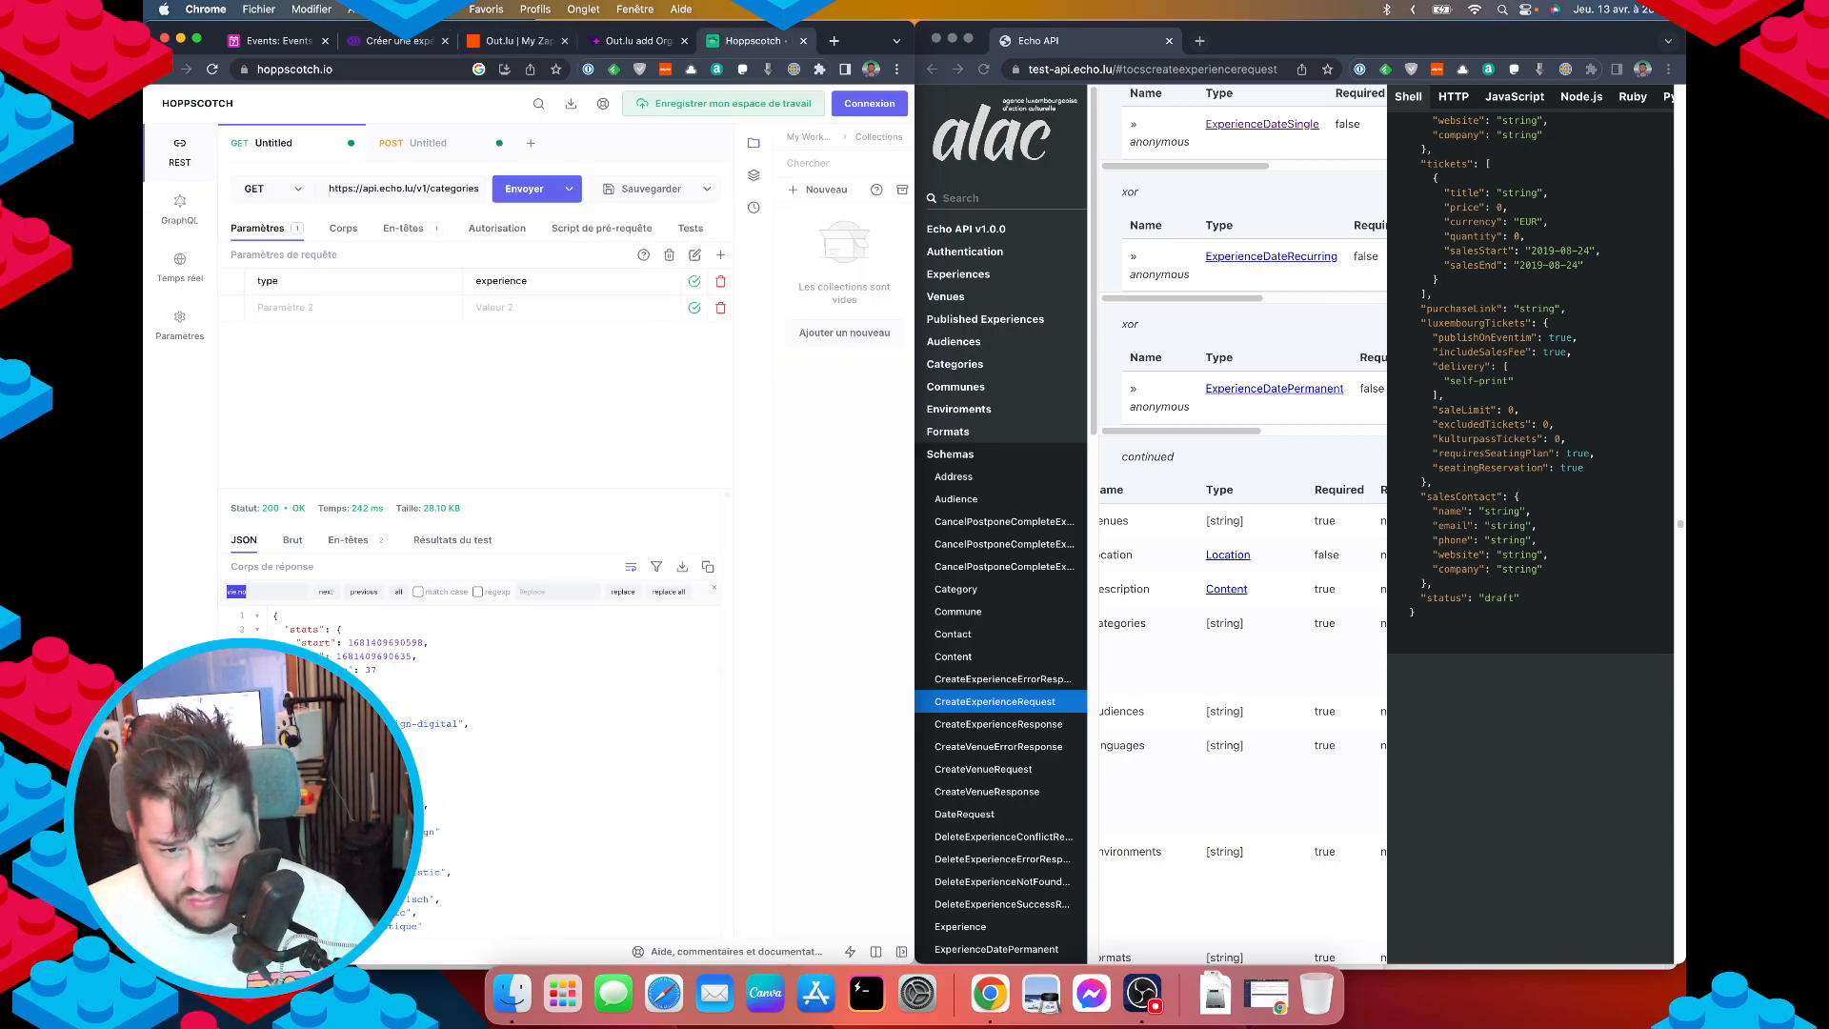
text(nocturne)
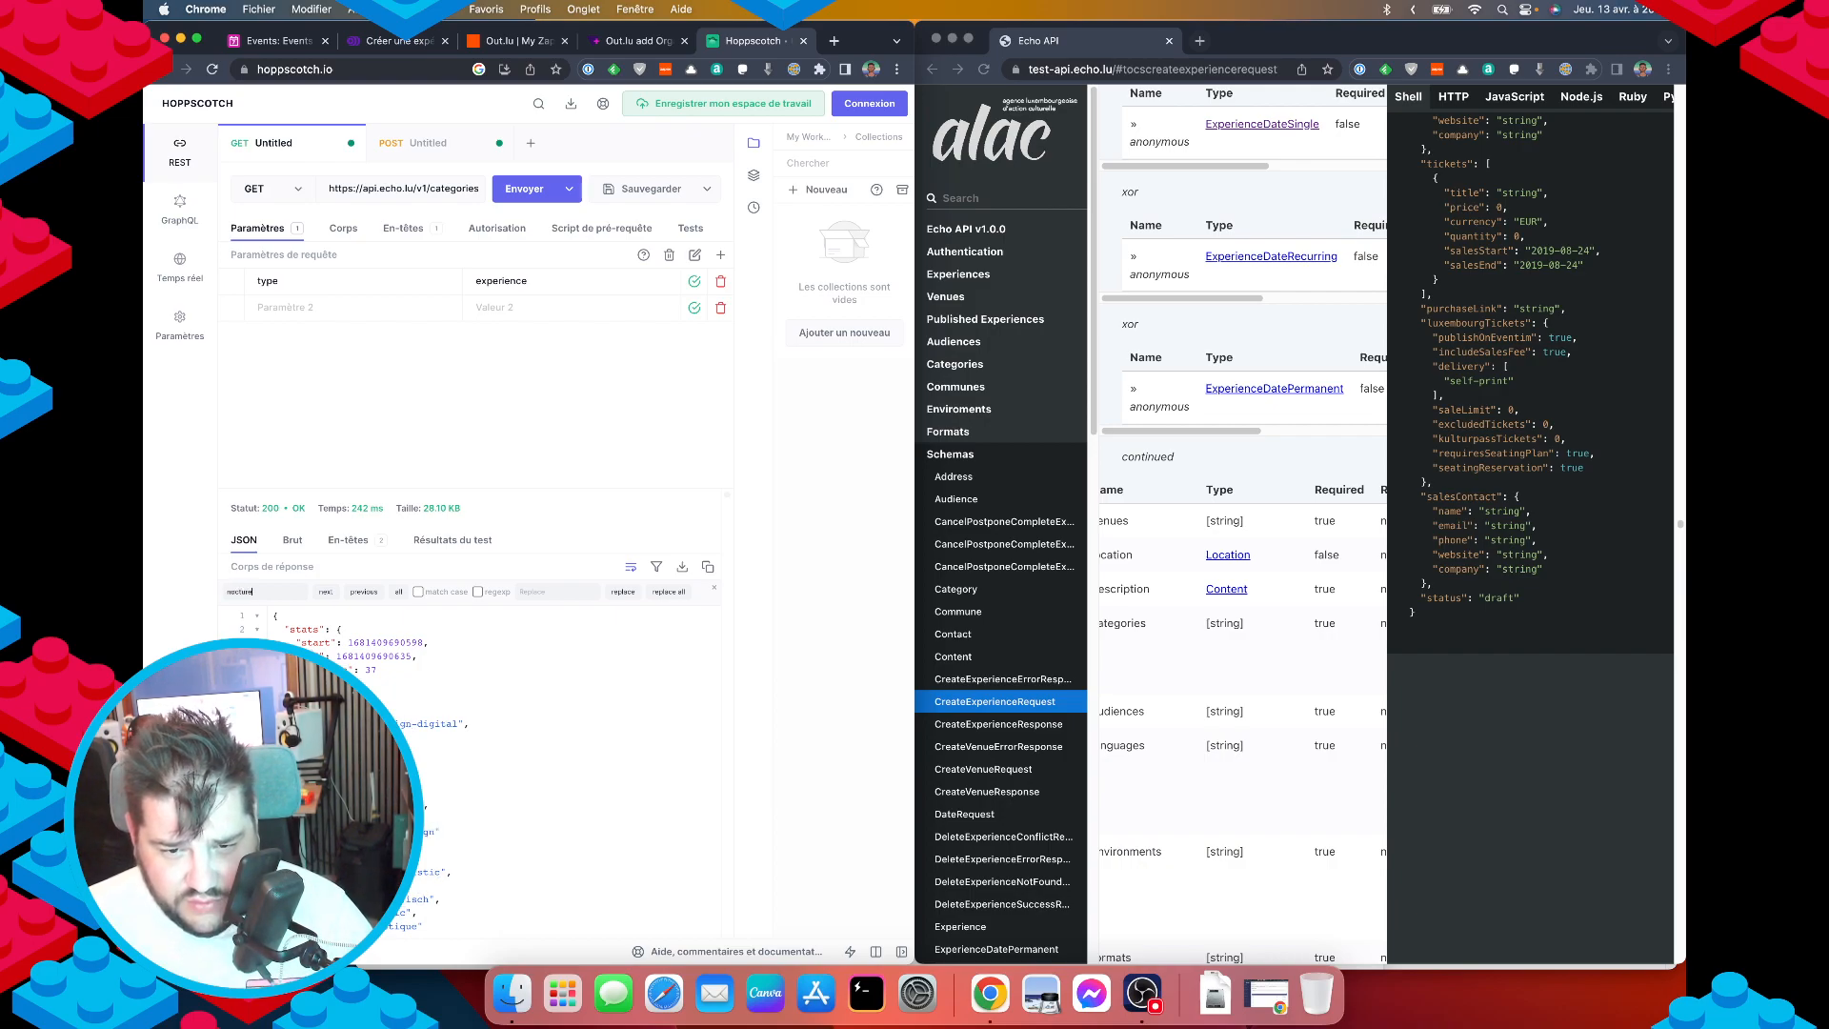
scroll(534, 789, down, 20)
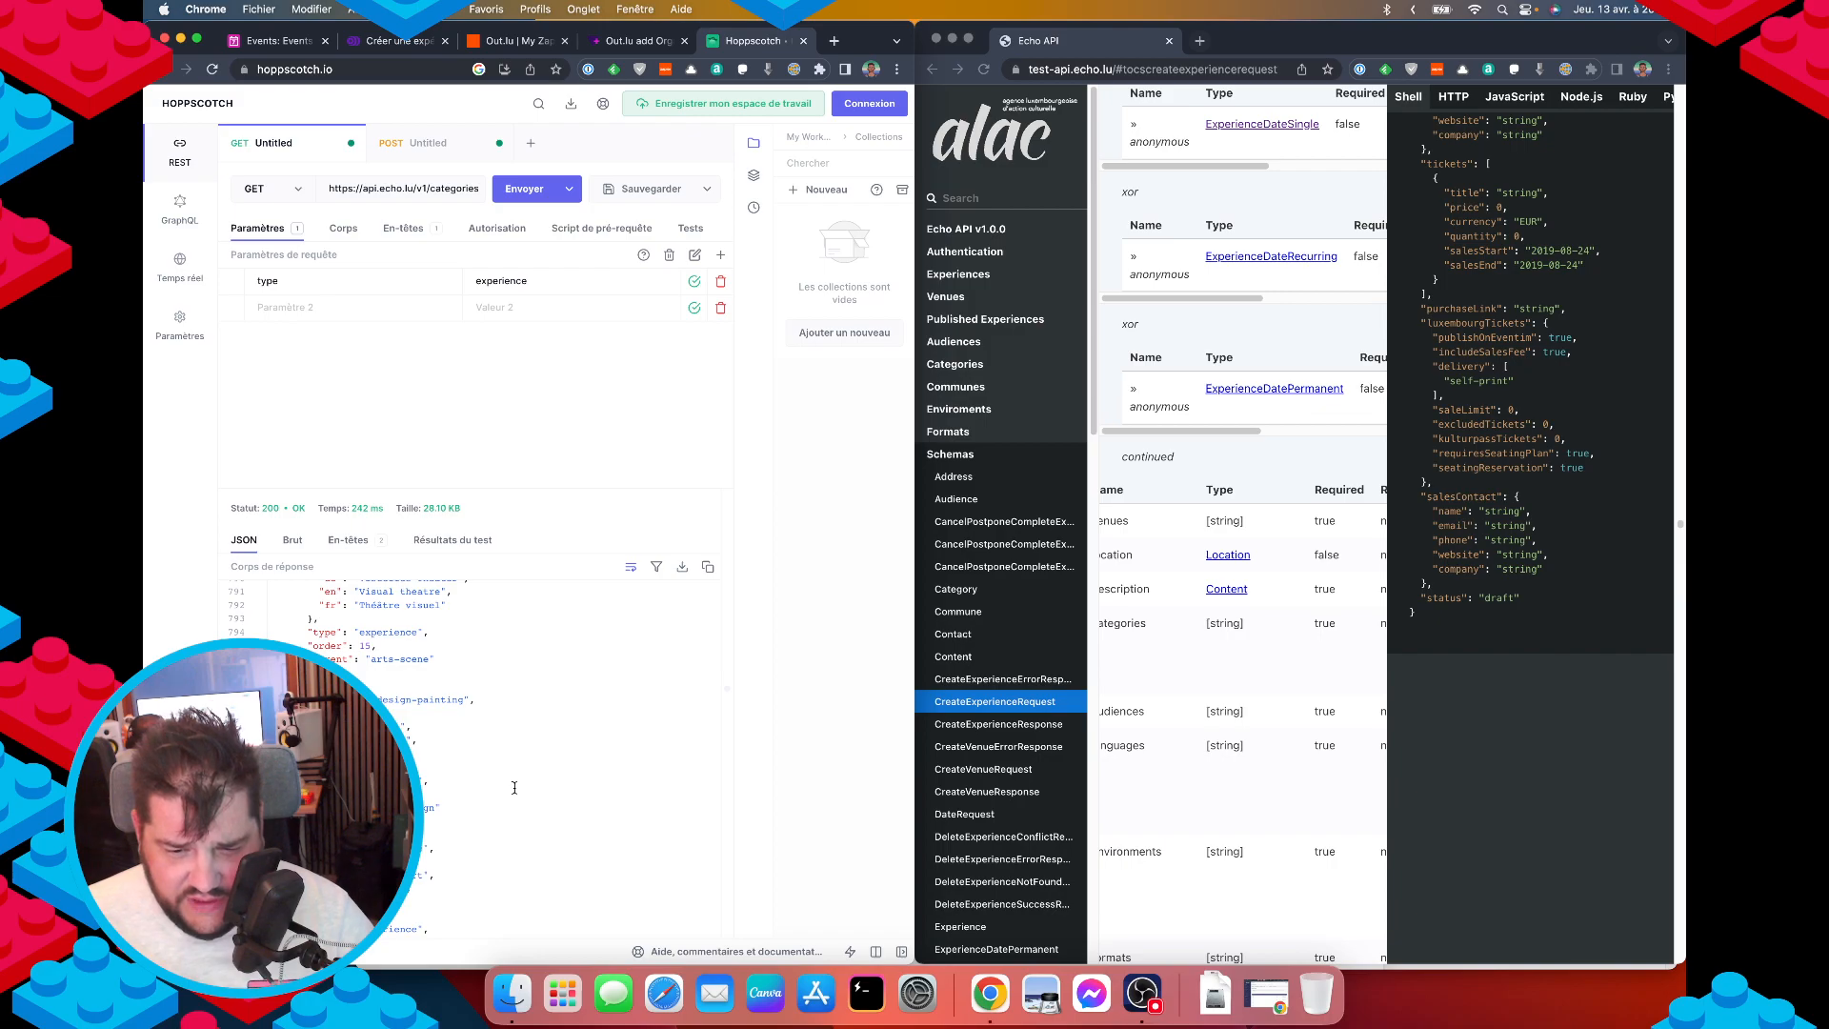
click(405, 42)
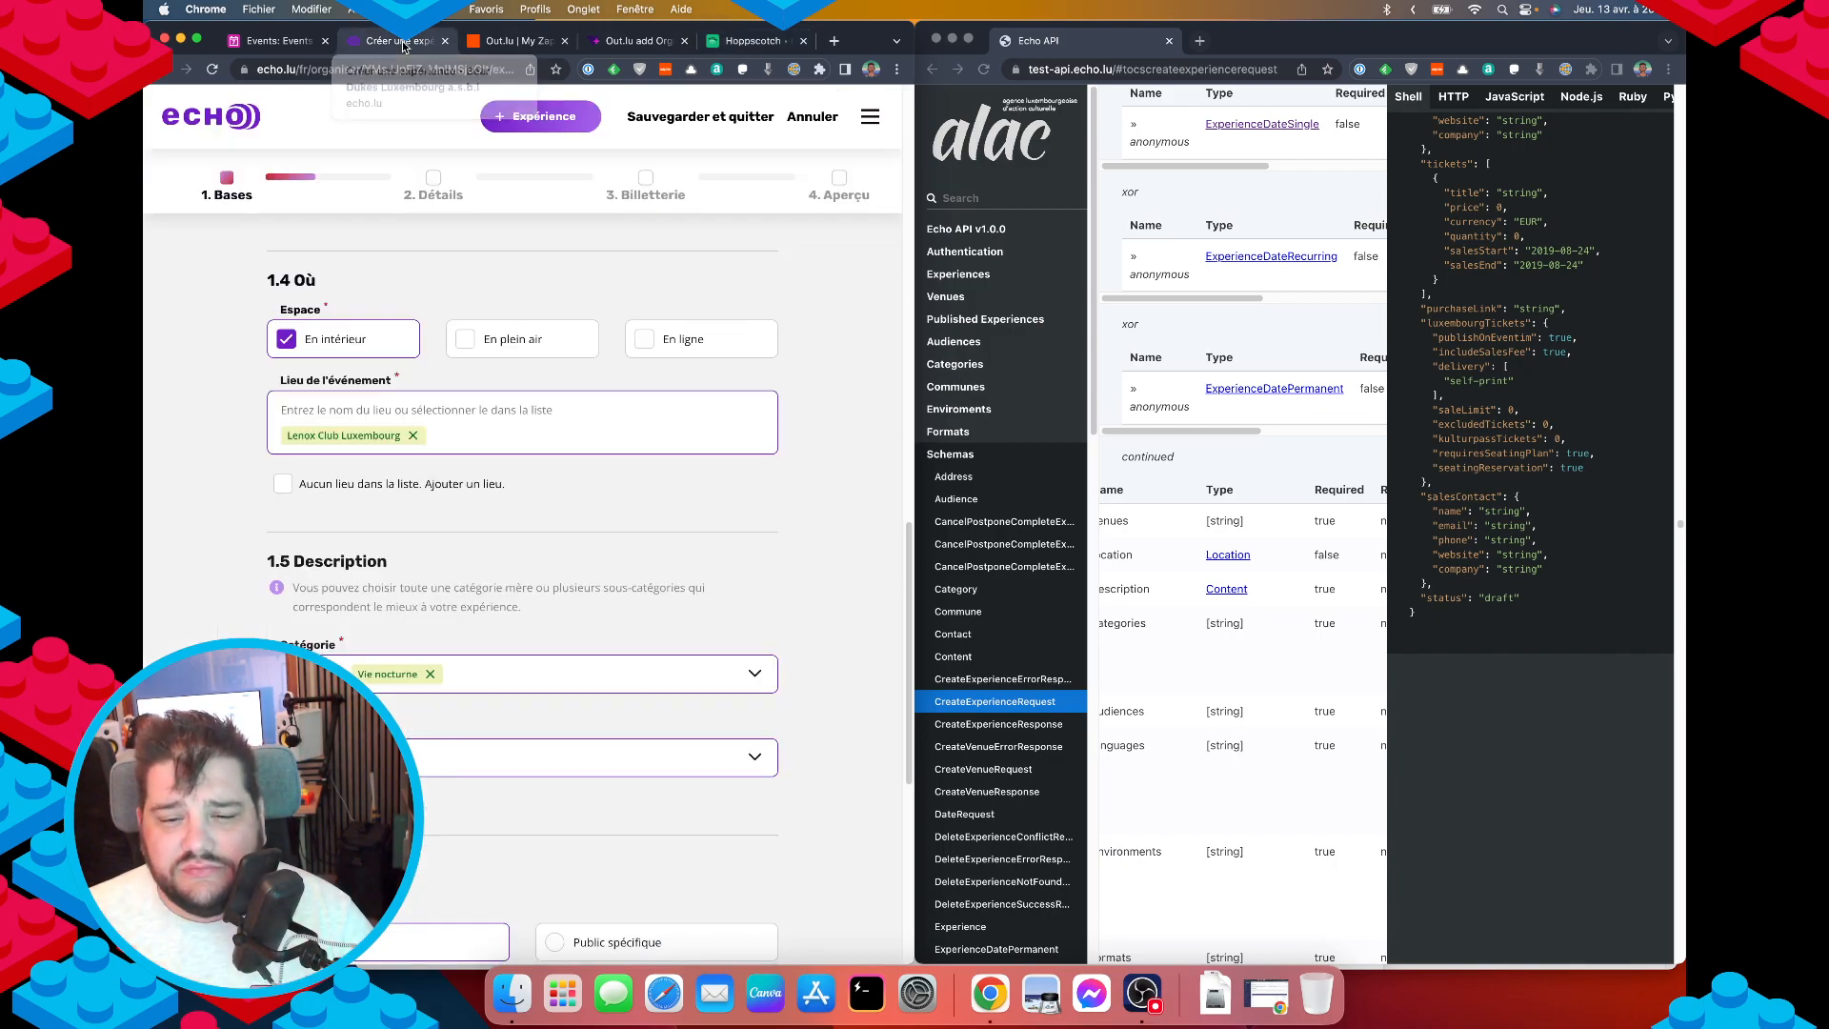
click(744, 44)
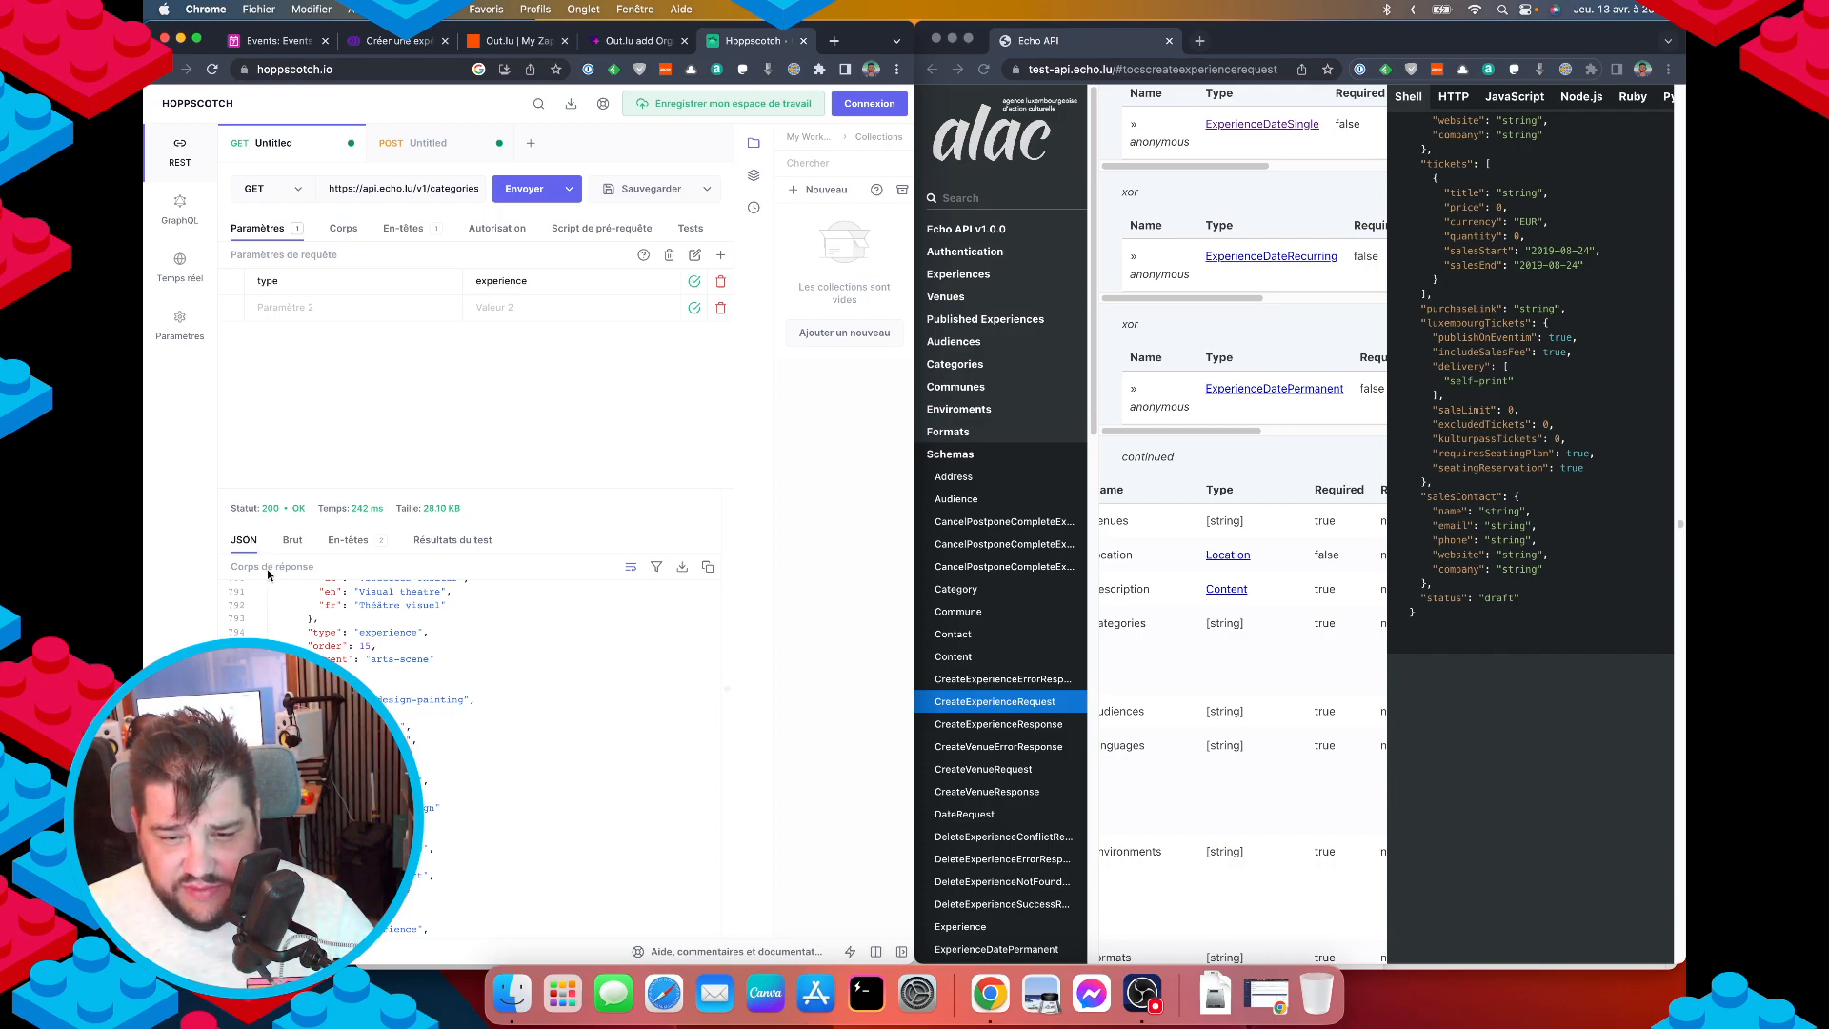
key(super+f)
text(script)
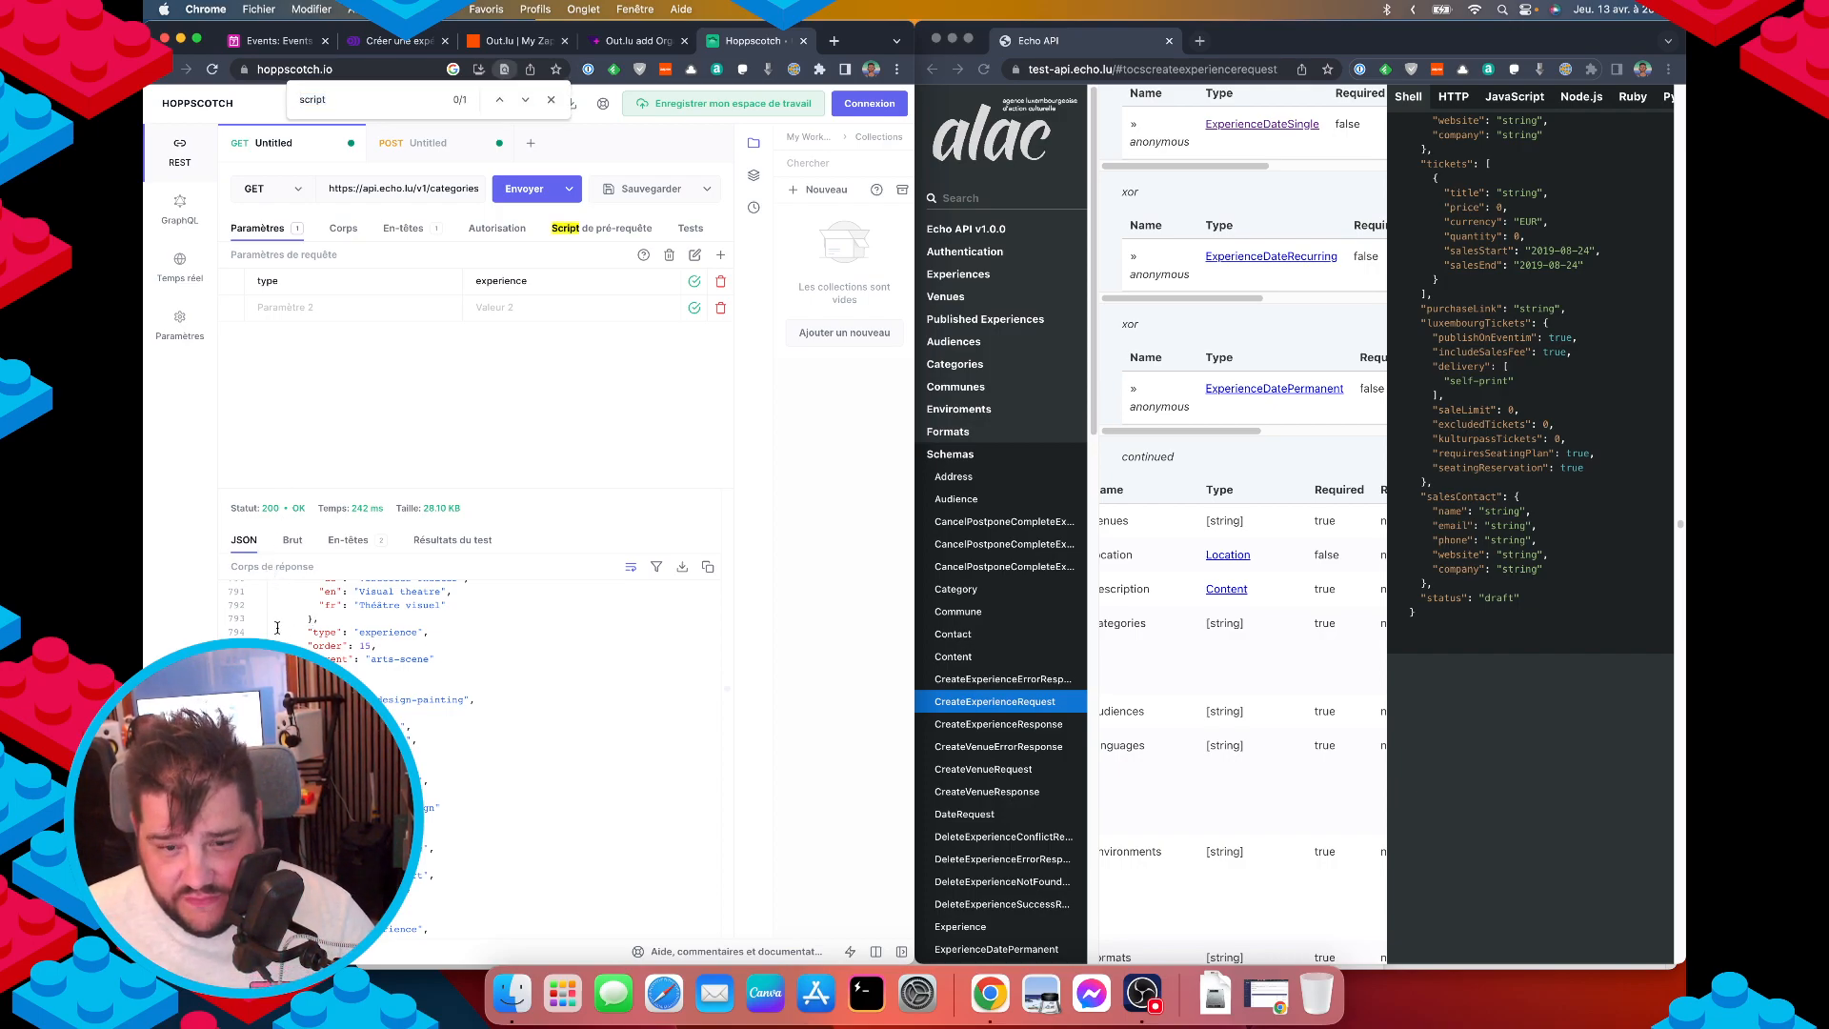
scroll(274, 626, up, 5)
scroll(316, 624, up, 20)
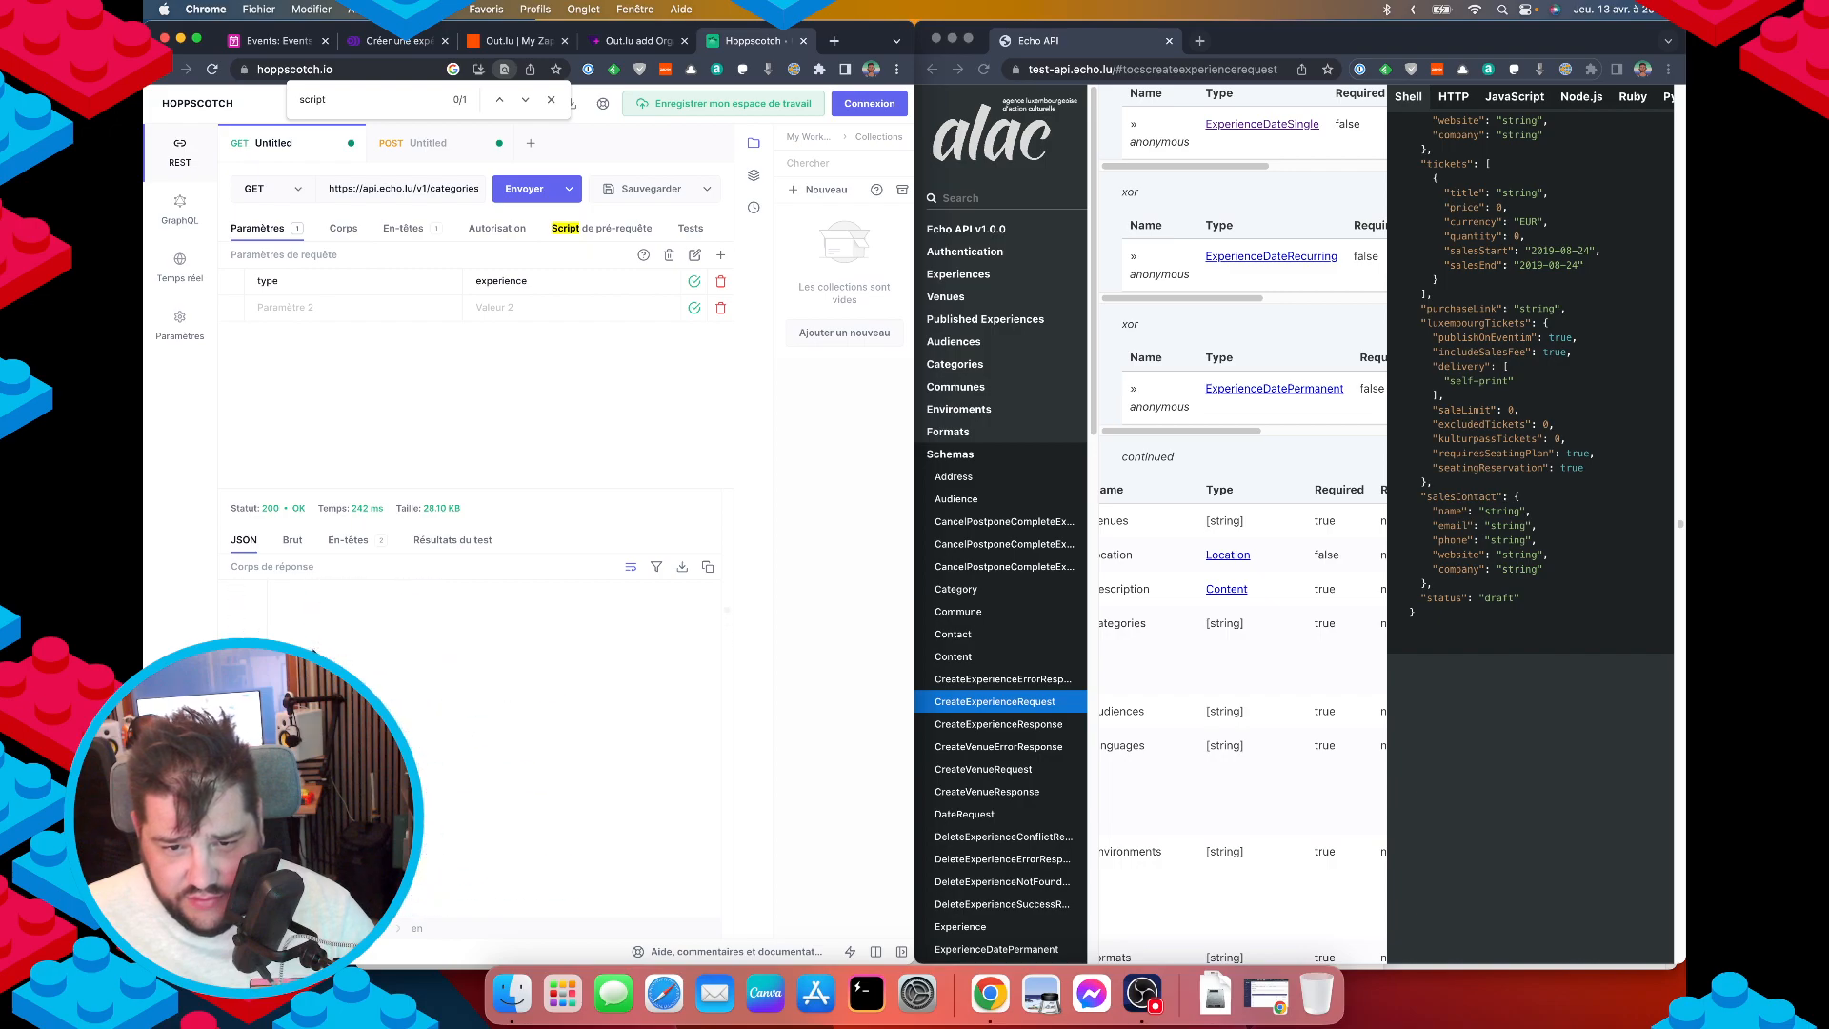
double_click(264, 589)
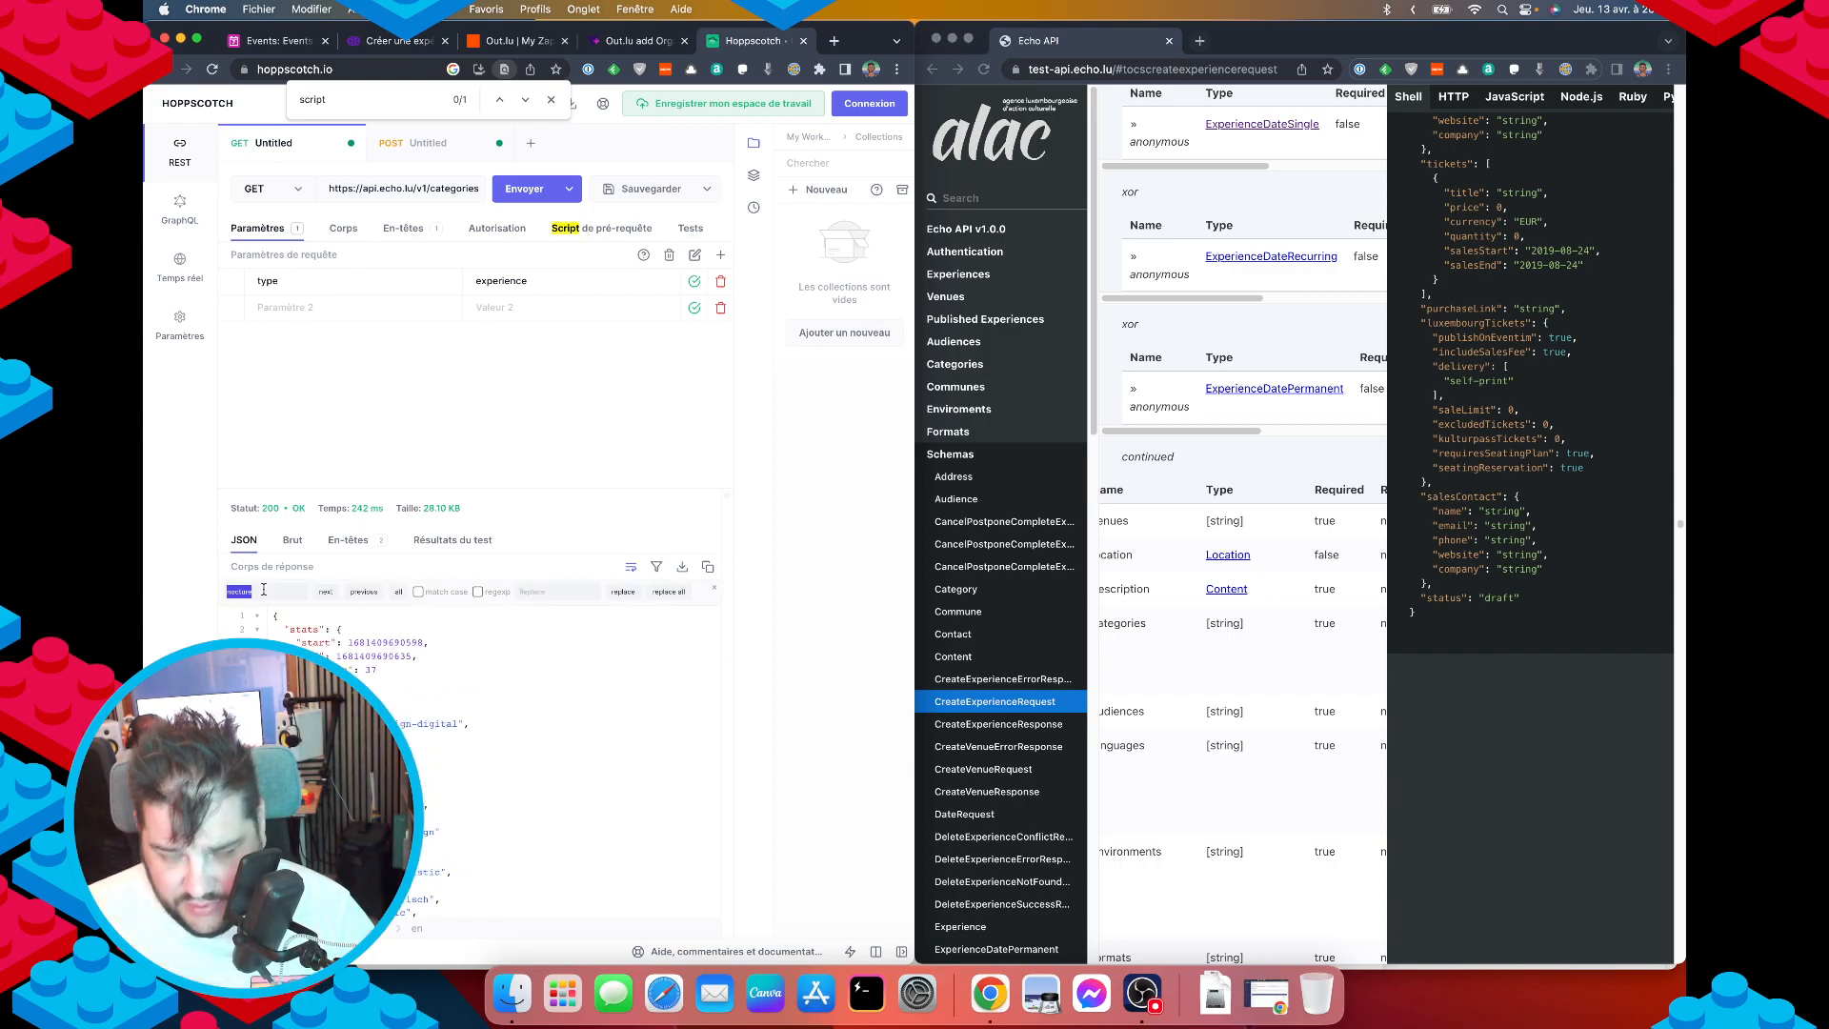
key(BackSpace)
text(fête)
key(Return)
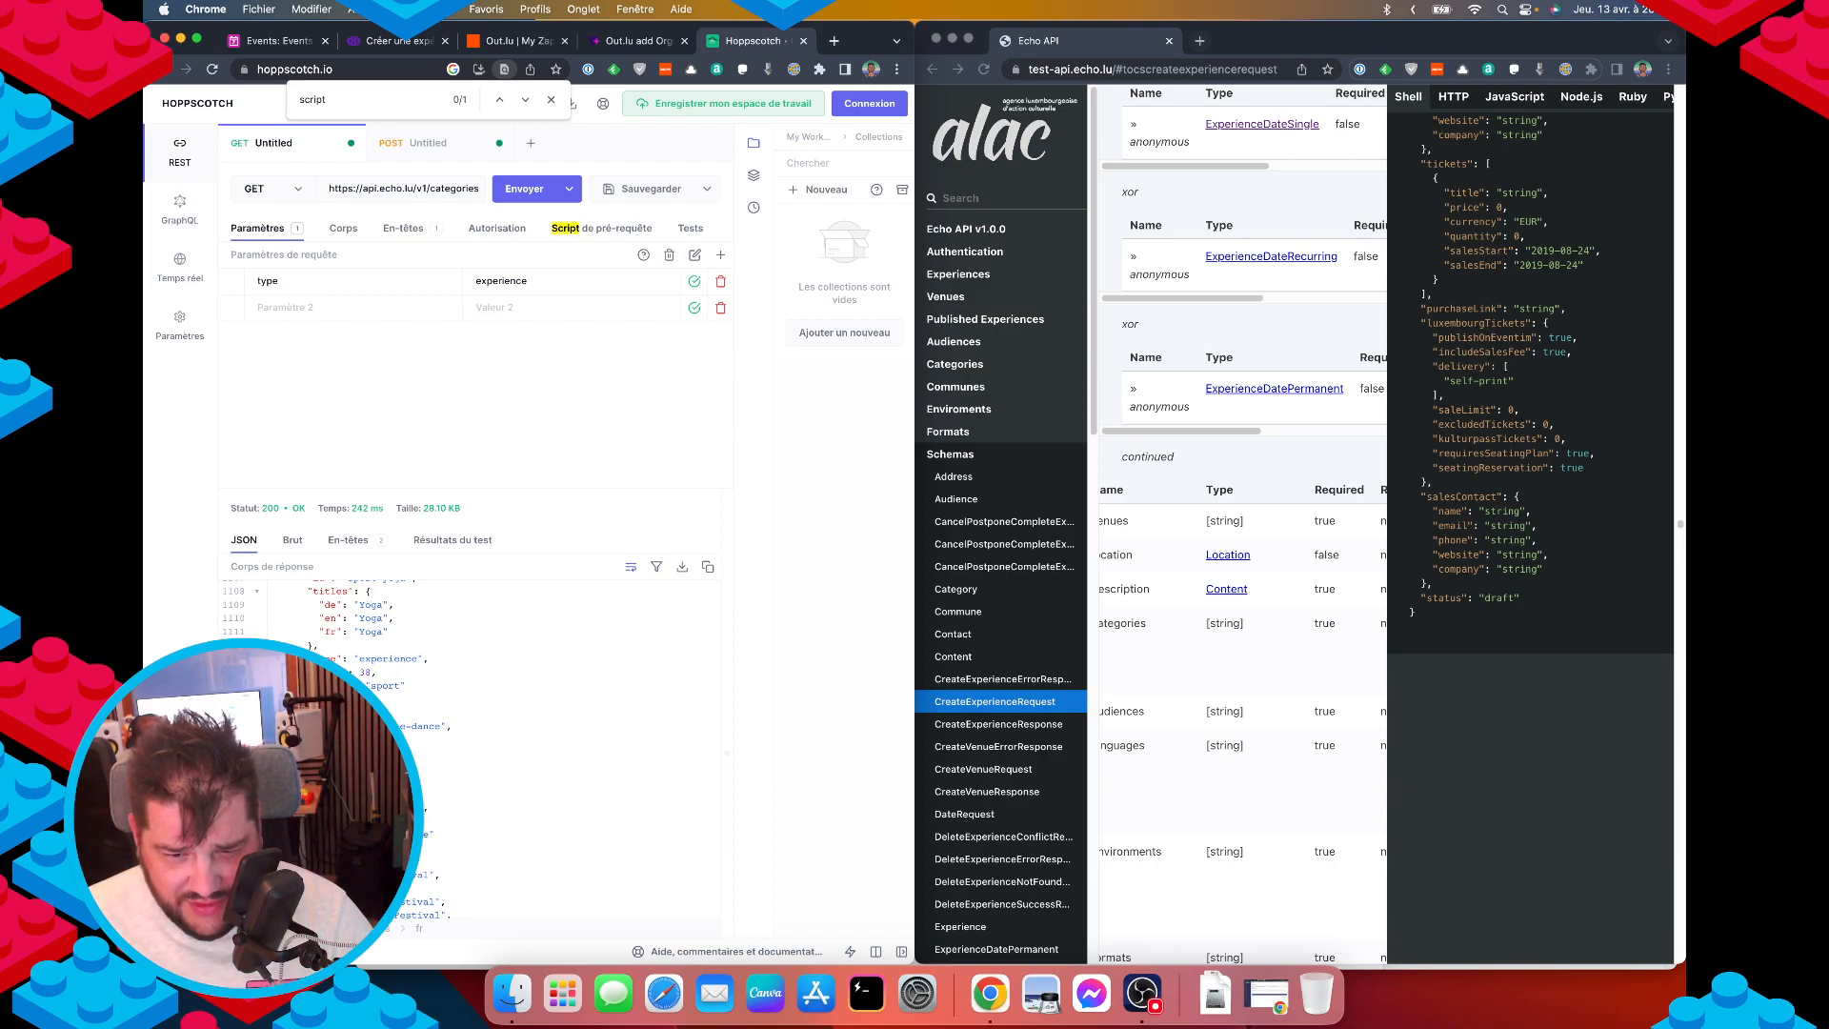
key(Return)
key(Return)
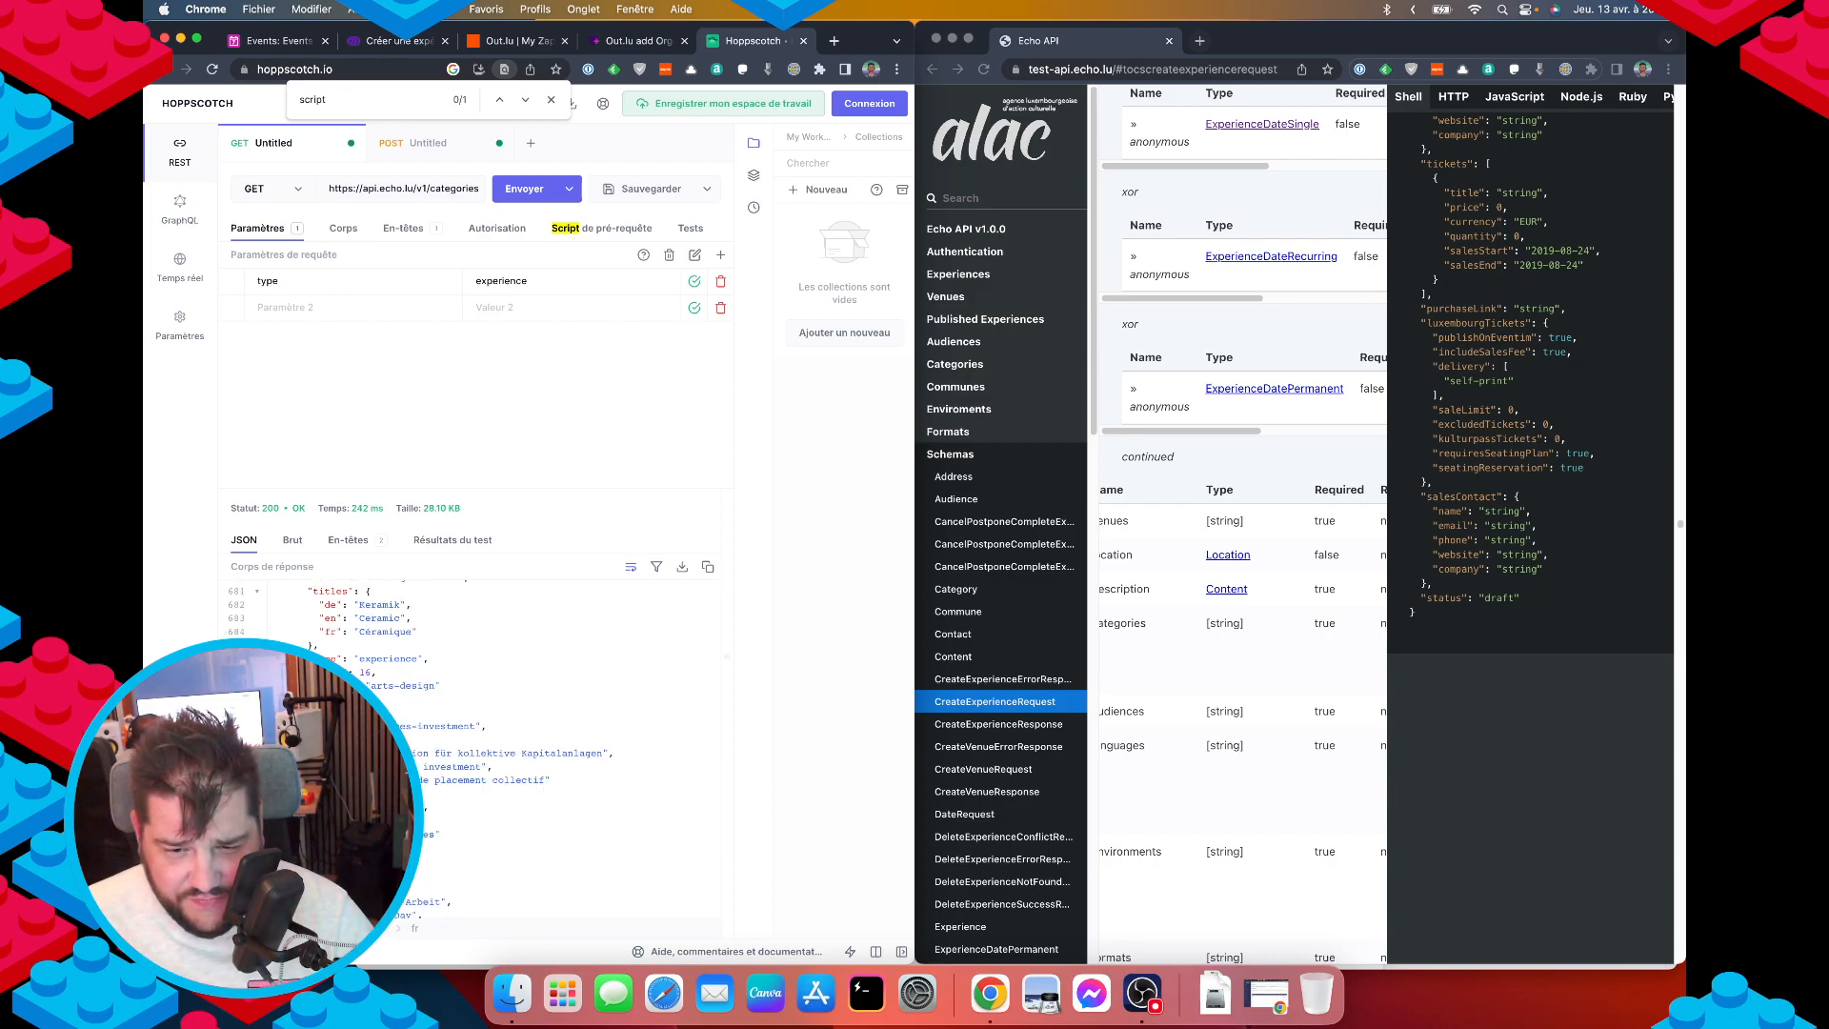
key(Return)
key(Return)
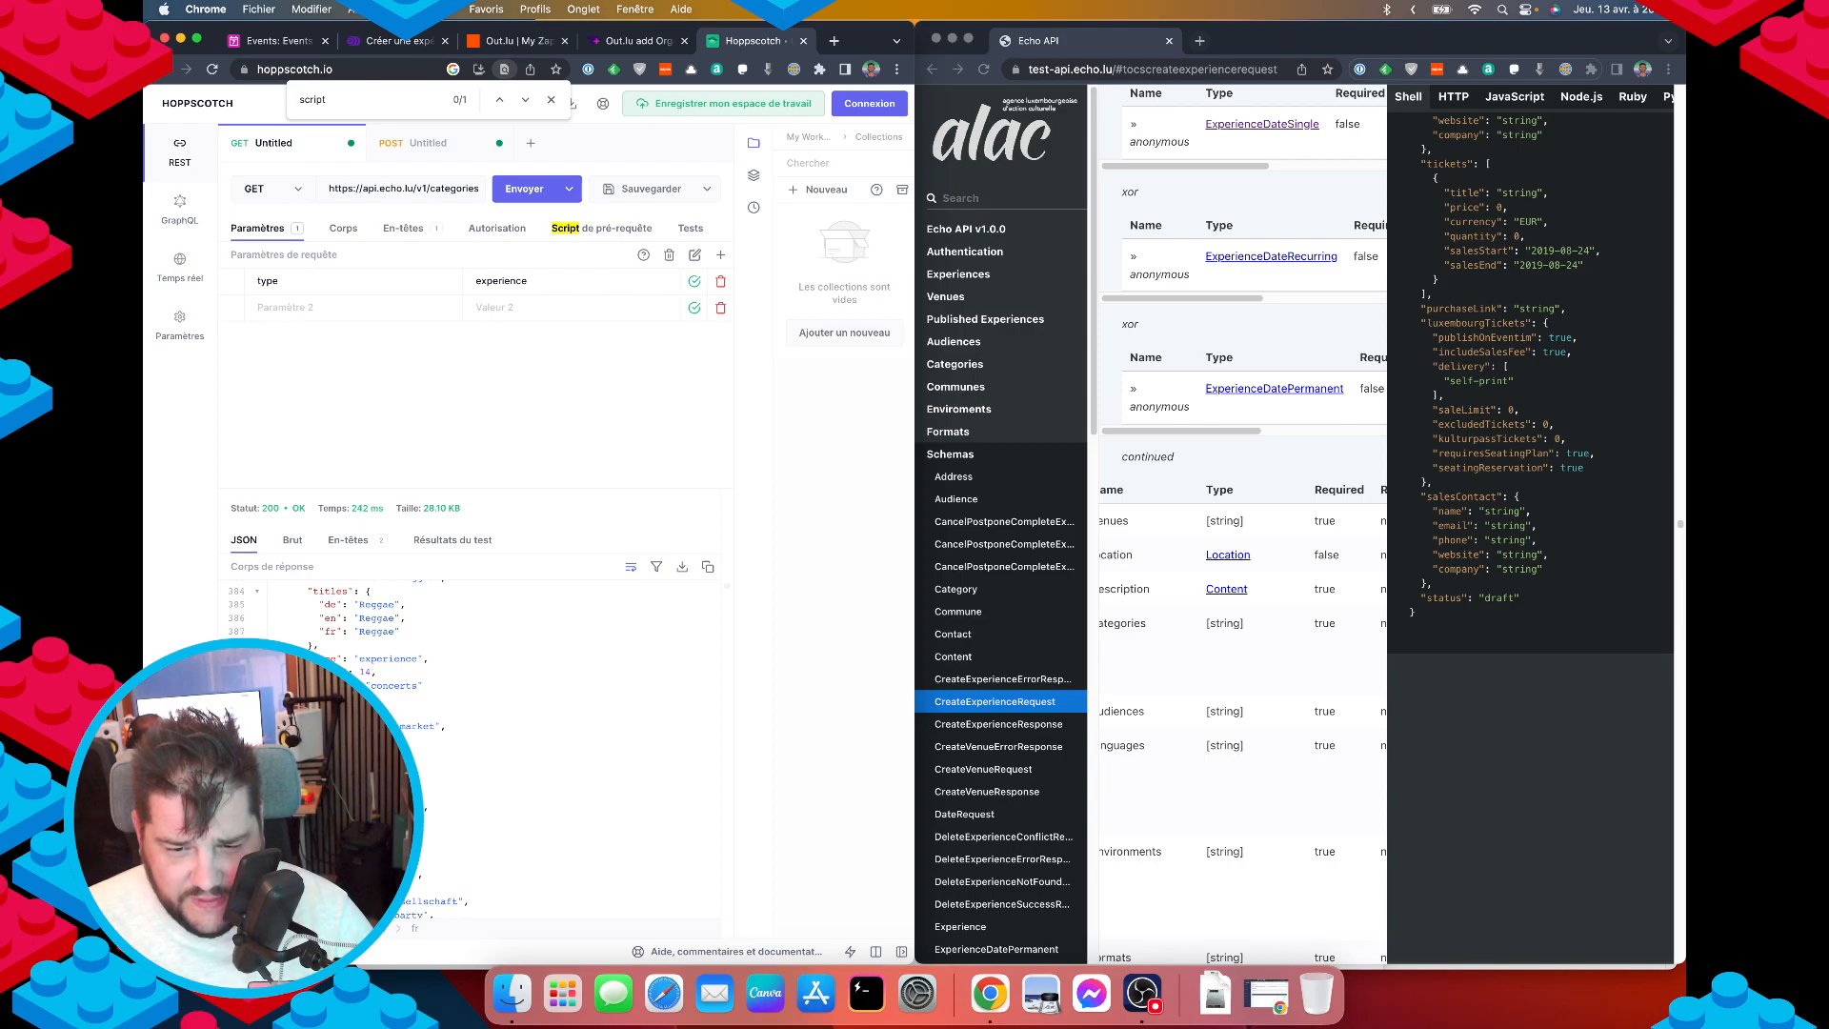
key(Return)
key(Return)
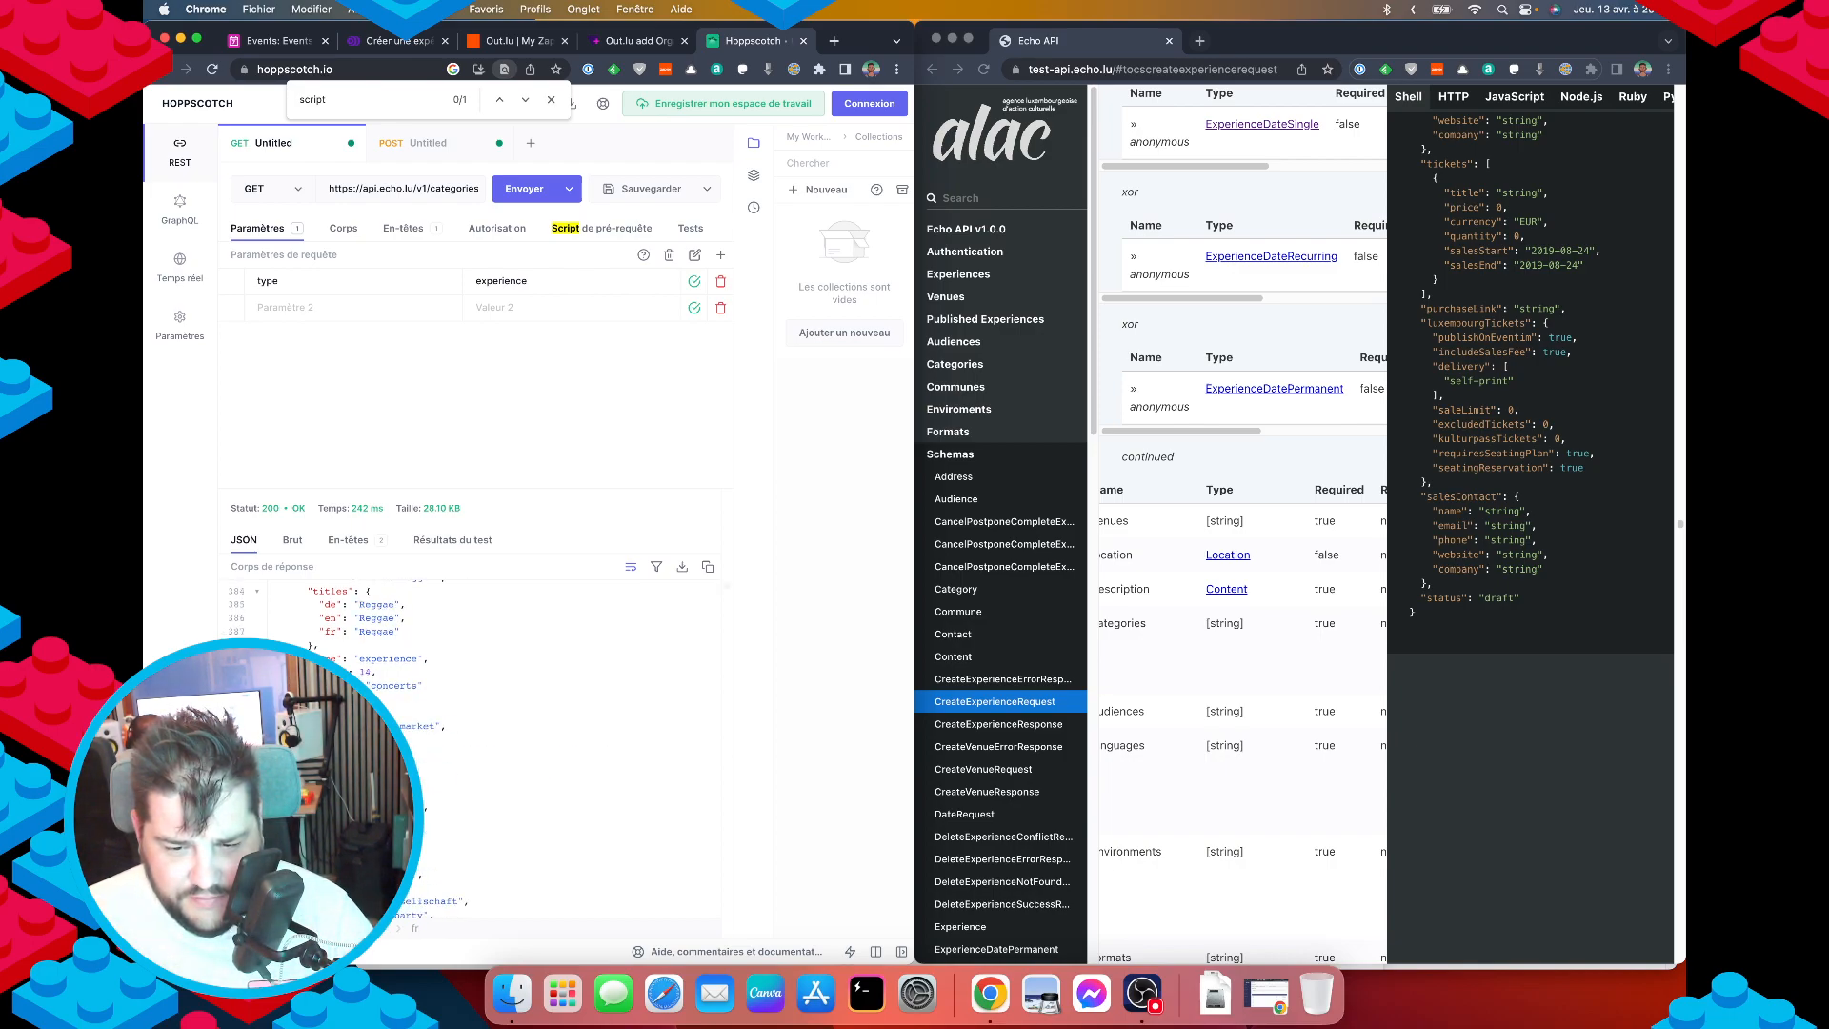
key(Return)
key(Return)
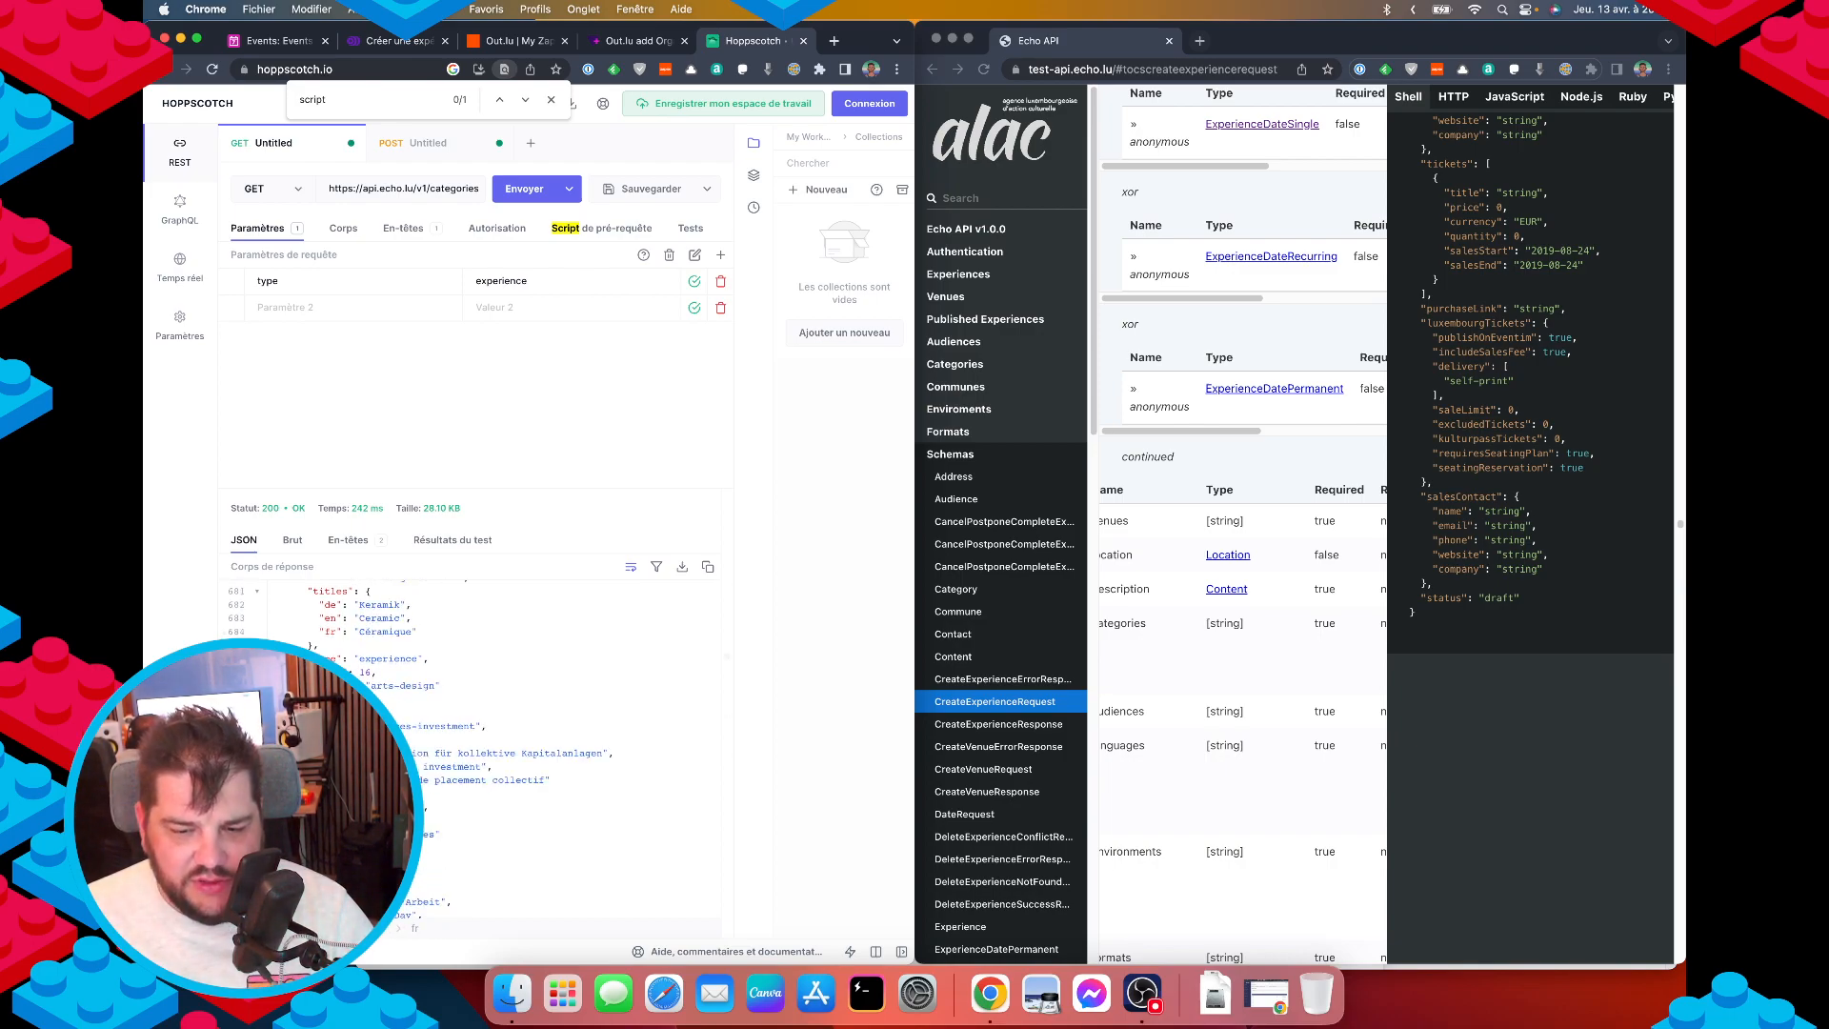
key(Return)
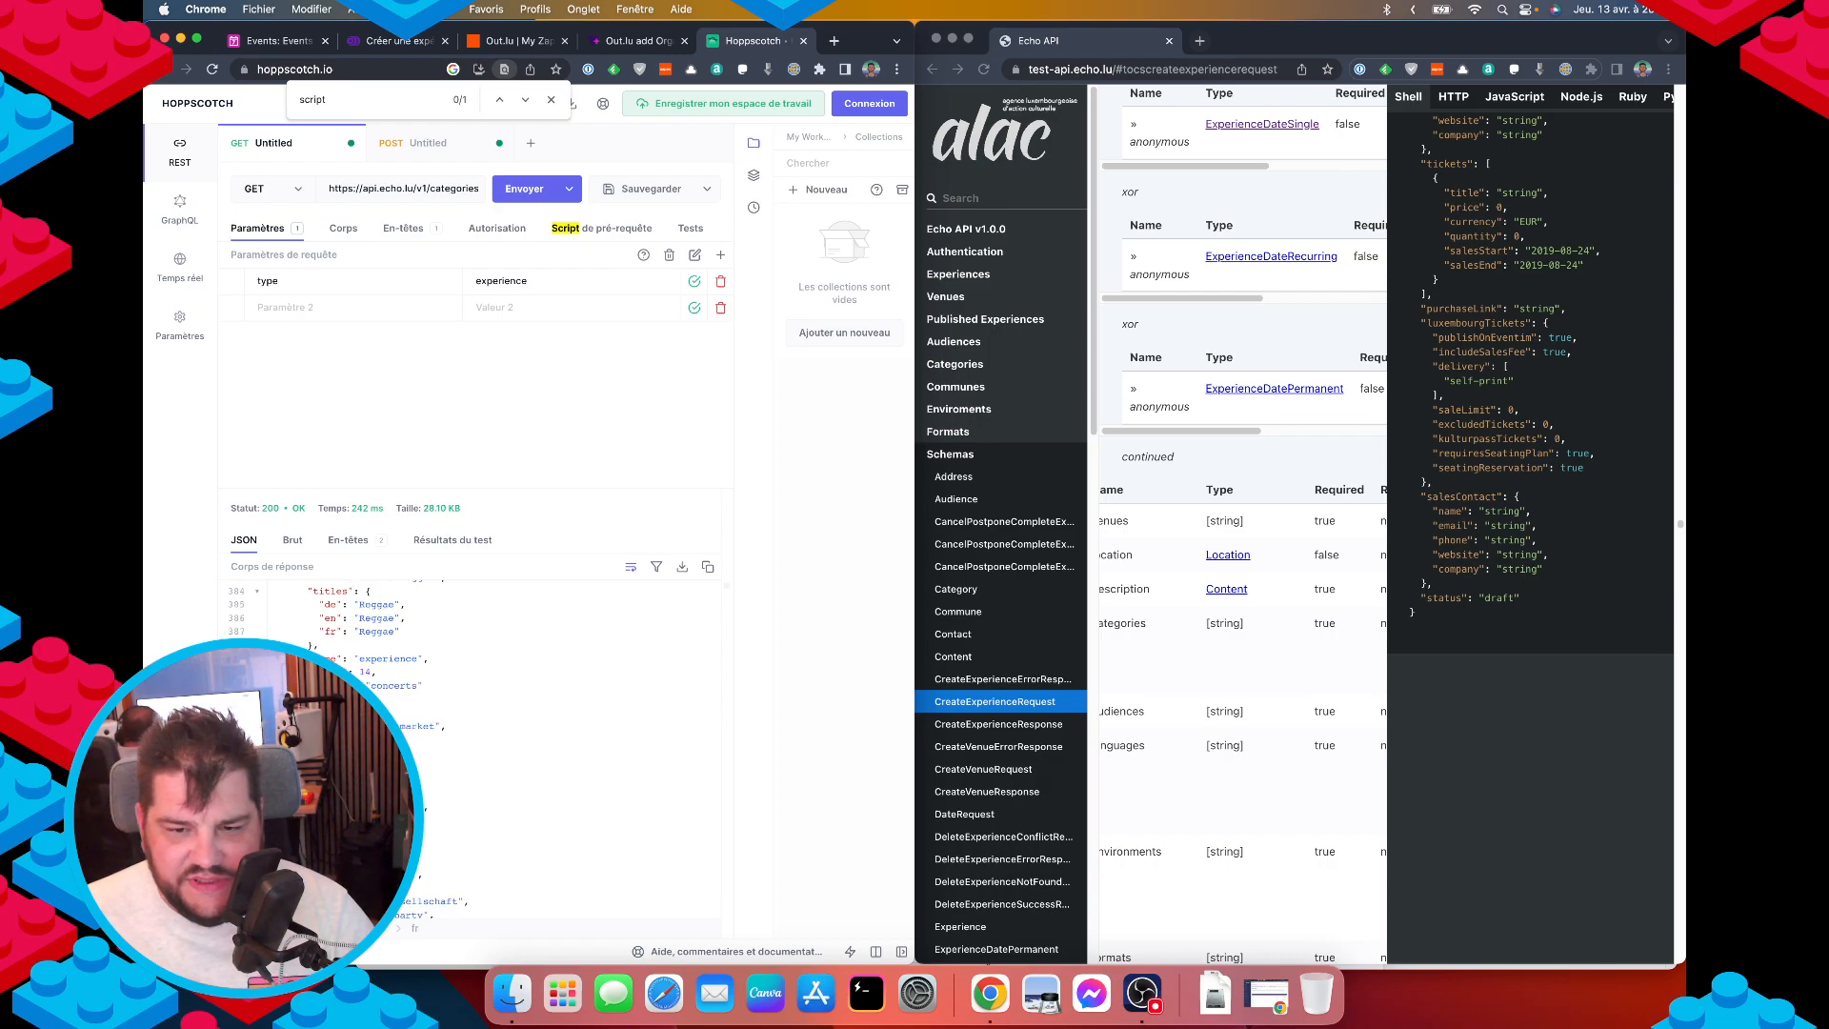
scroll(367, 684, up, 5)
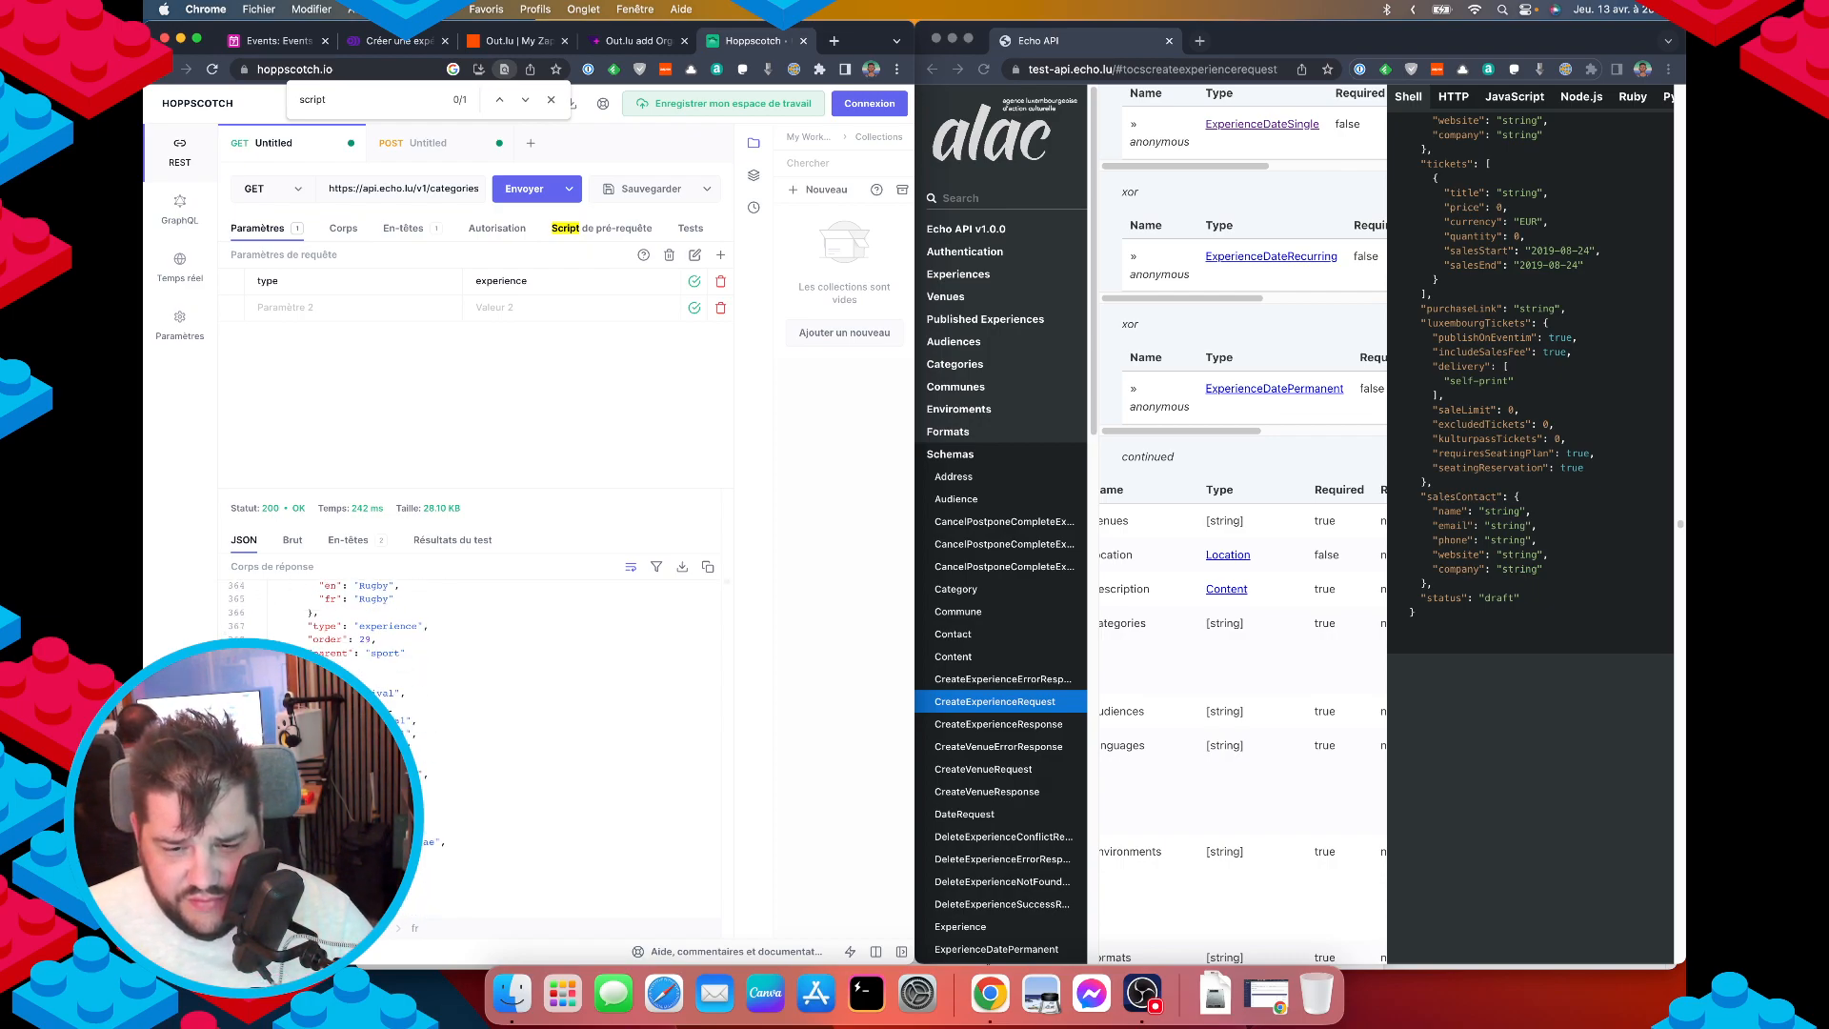
scroll(471, 753, down, 1)
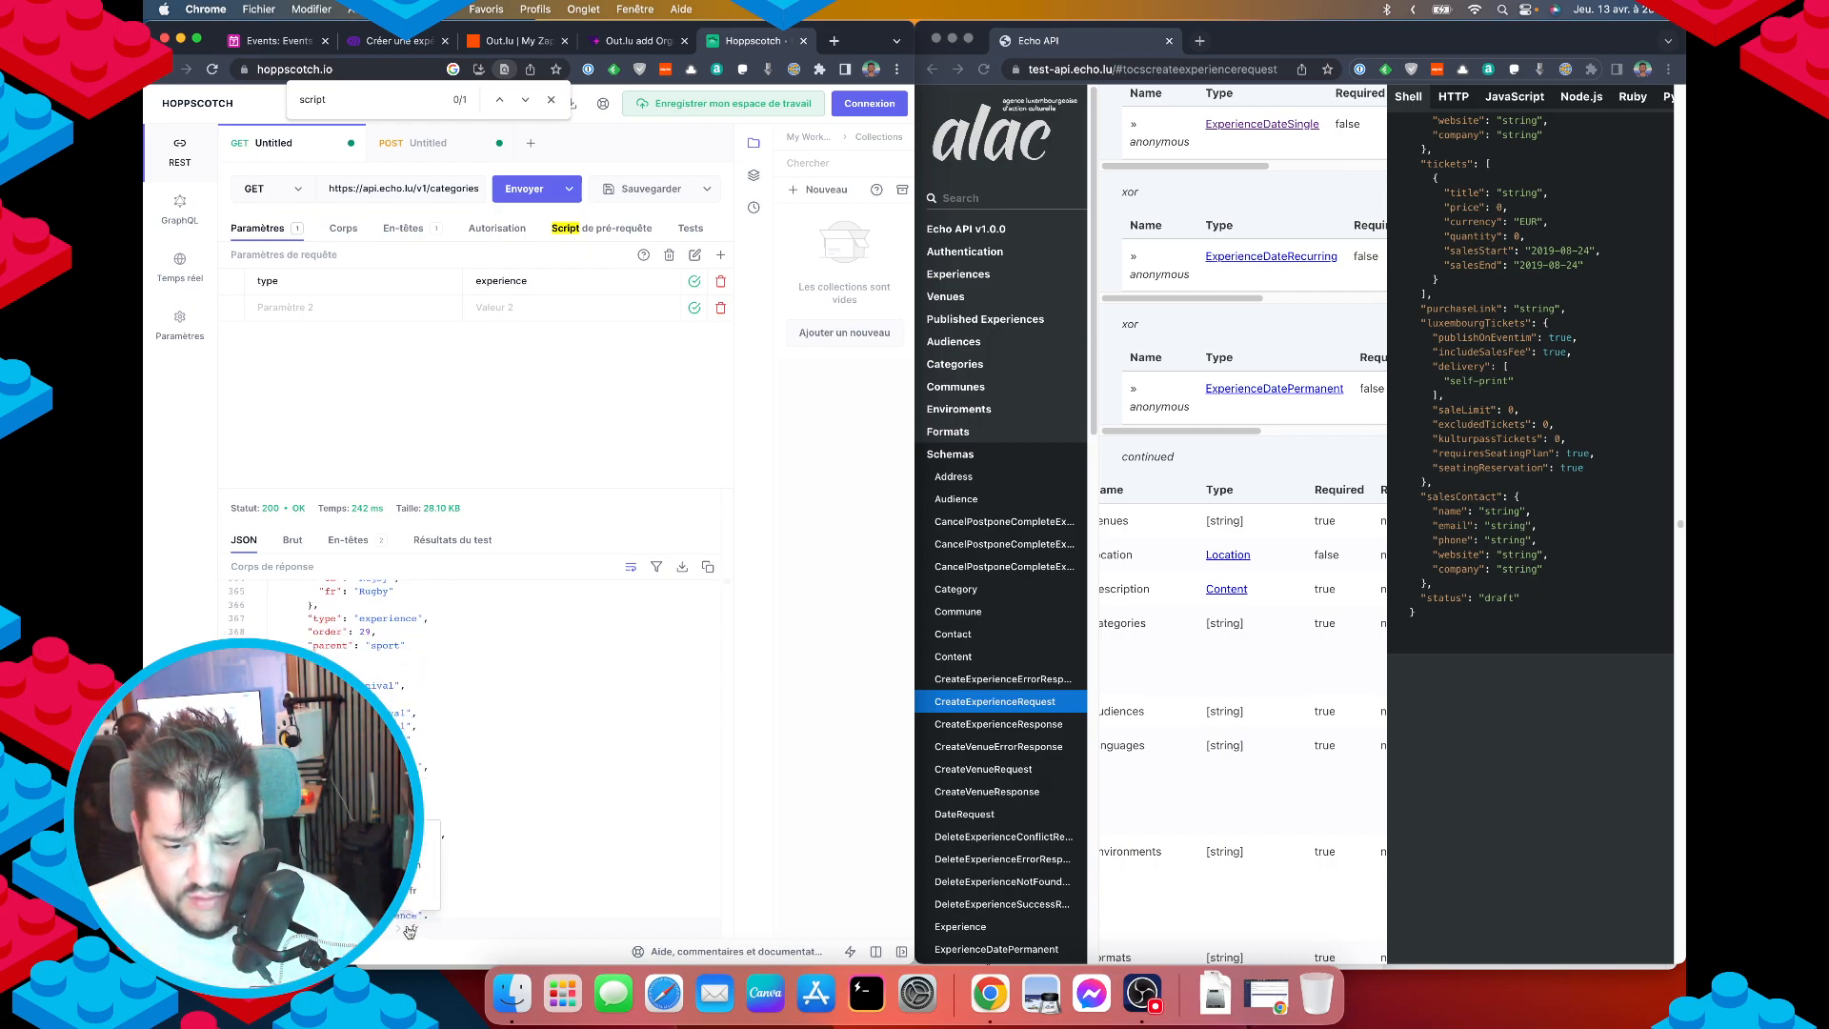
scroll(472, 753, up, 5)
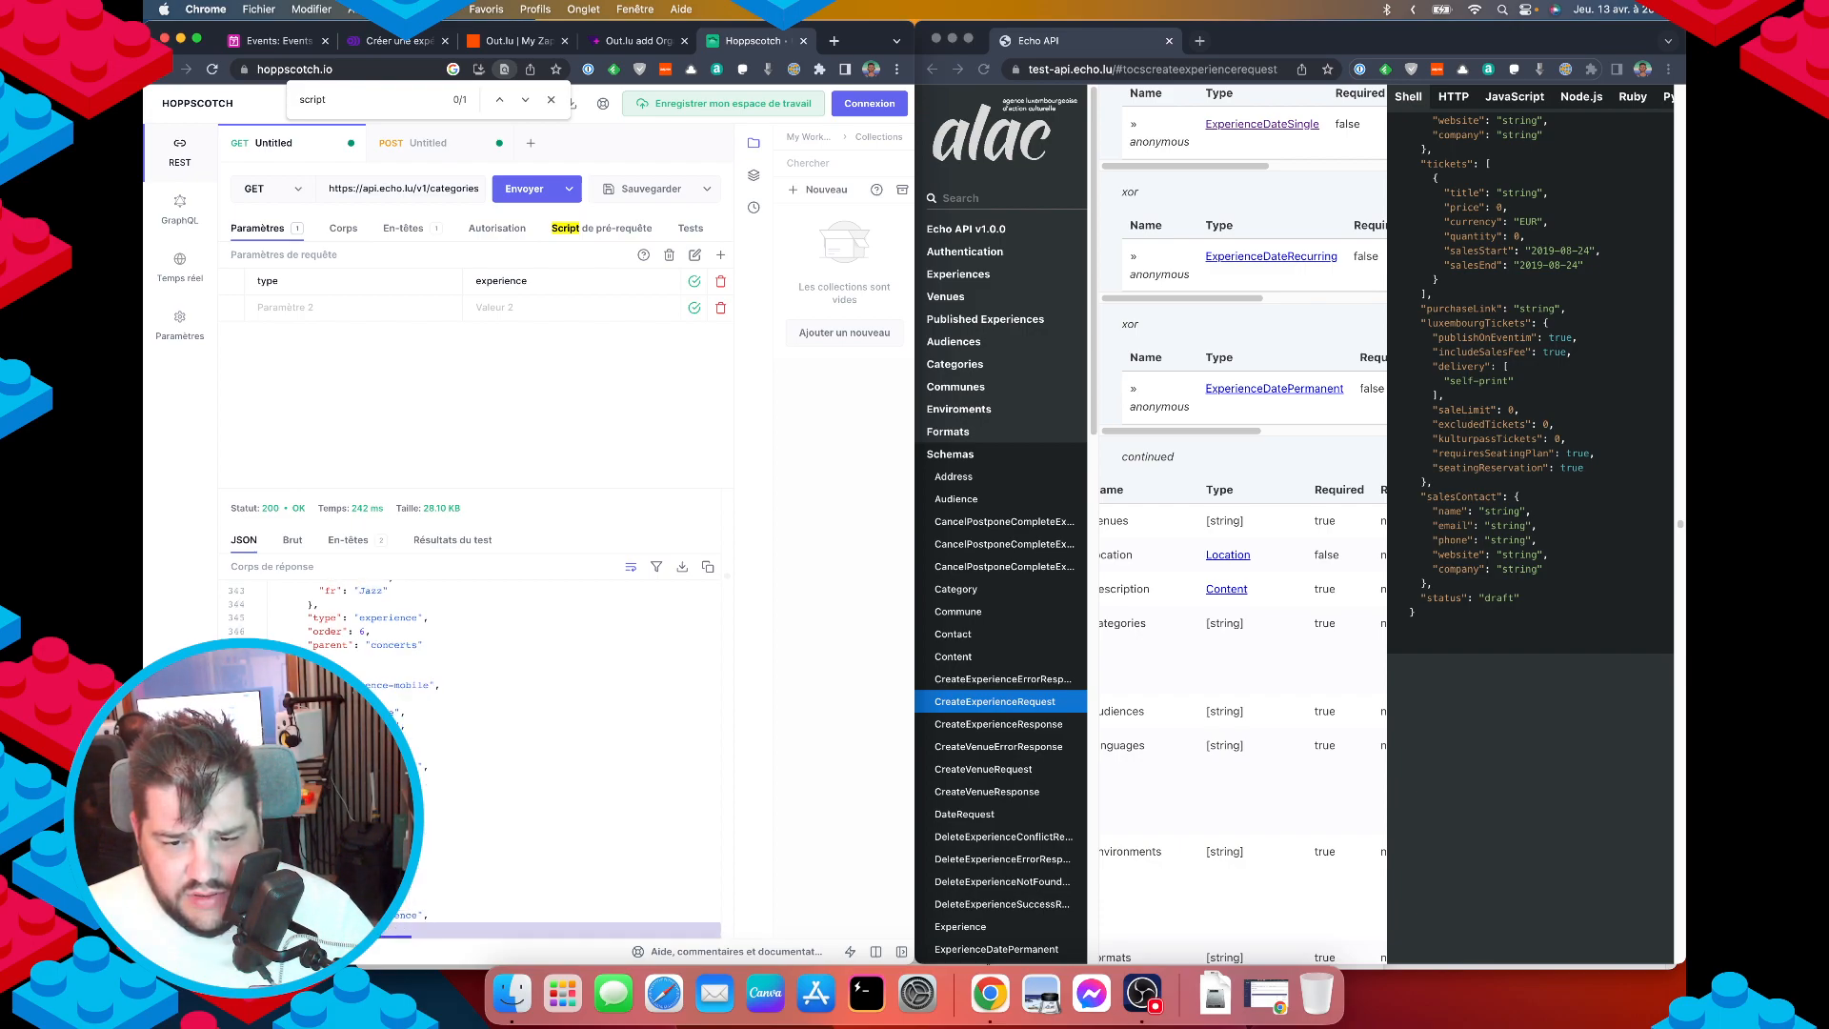
scroll(421, 842, down, 4)
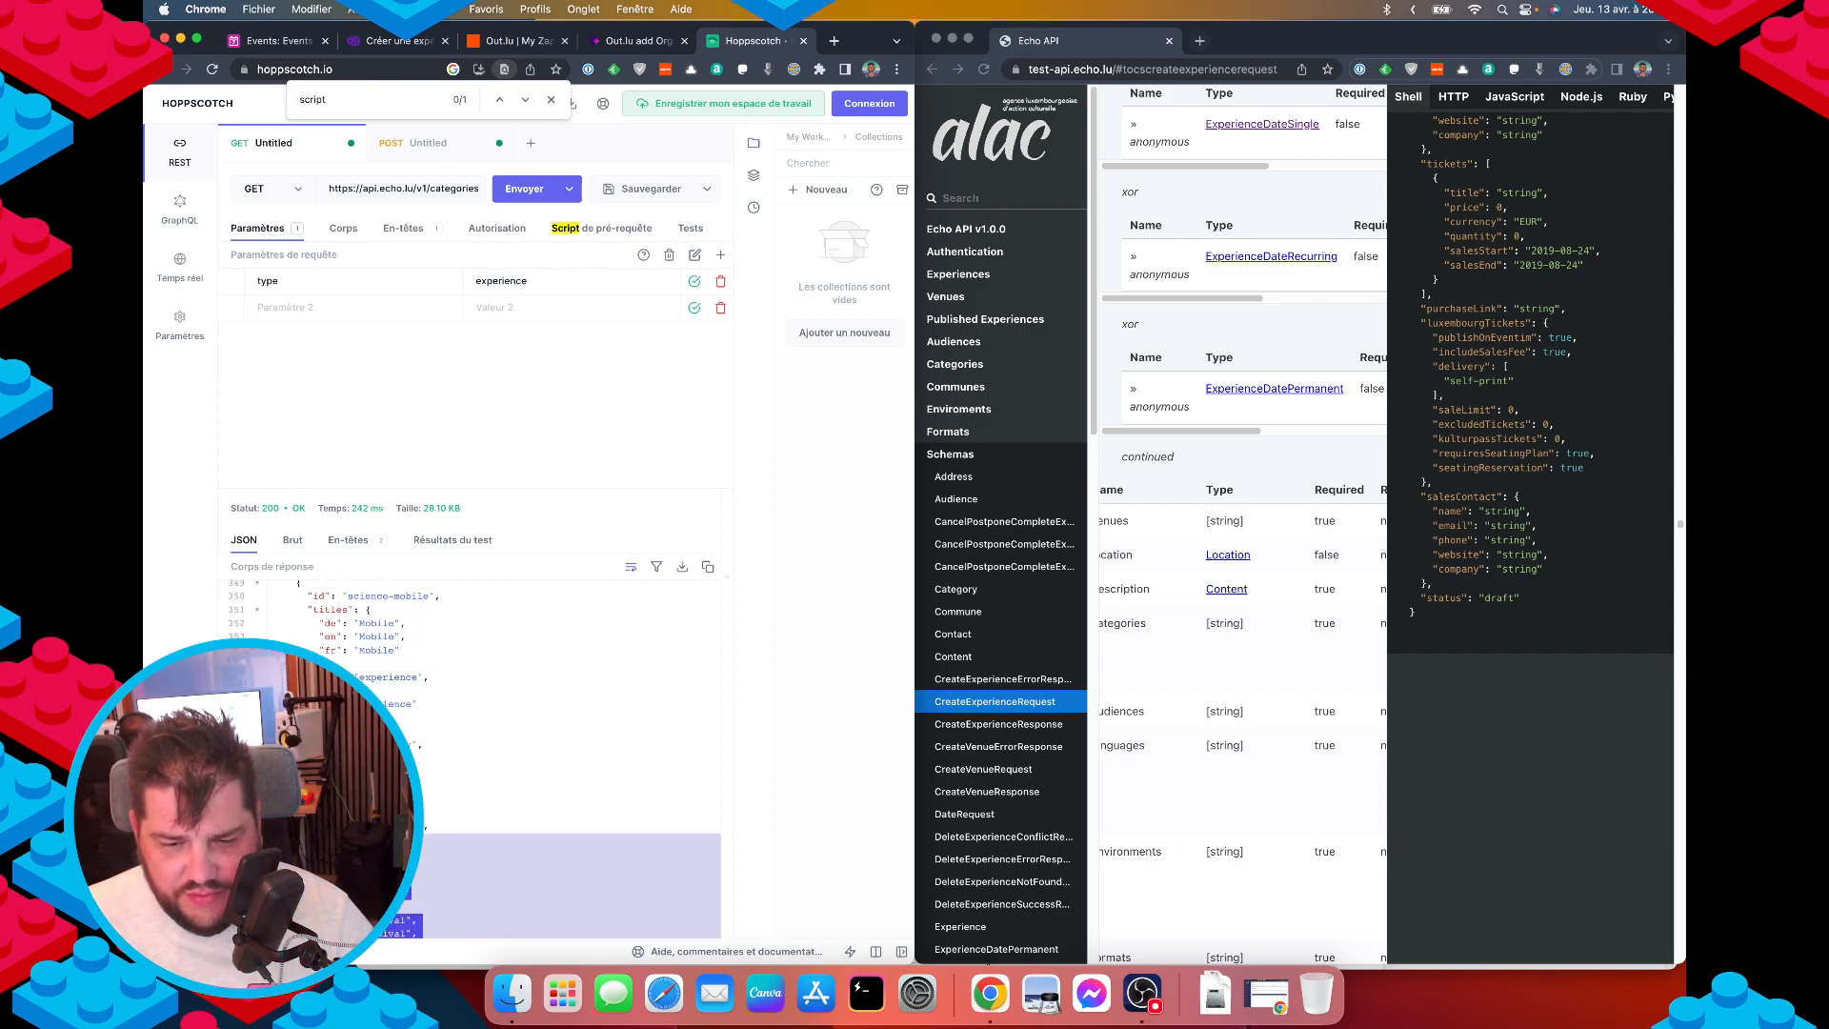
scroll(421, 820, down, 1)
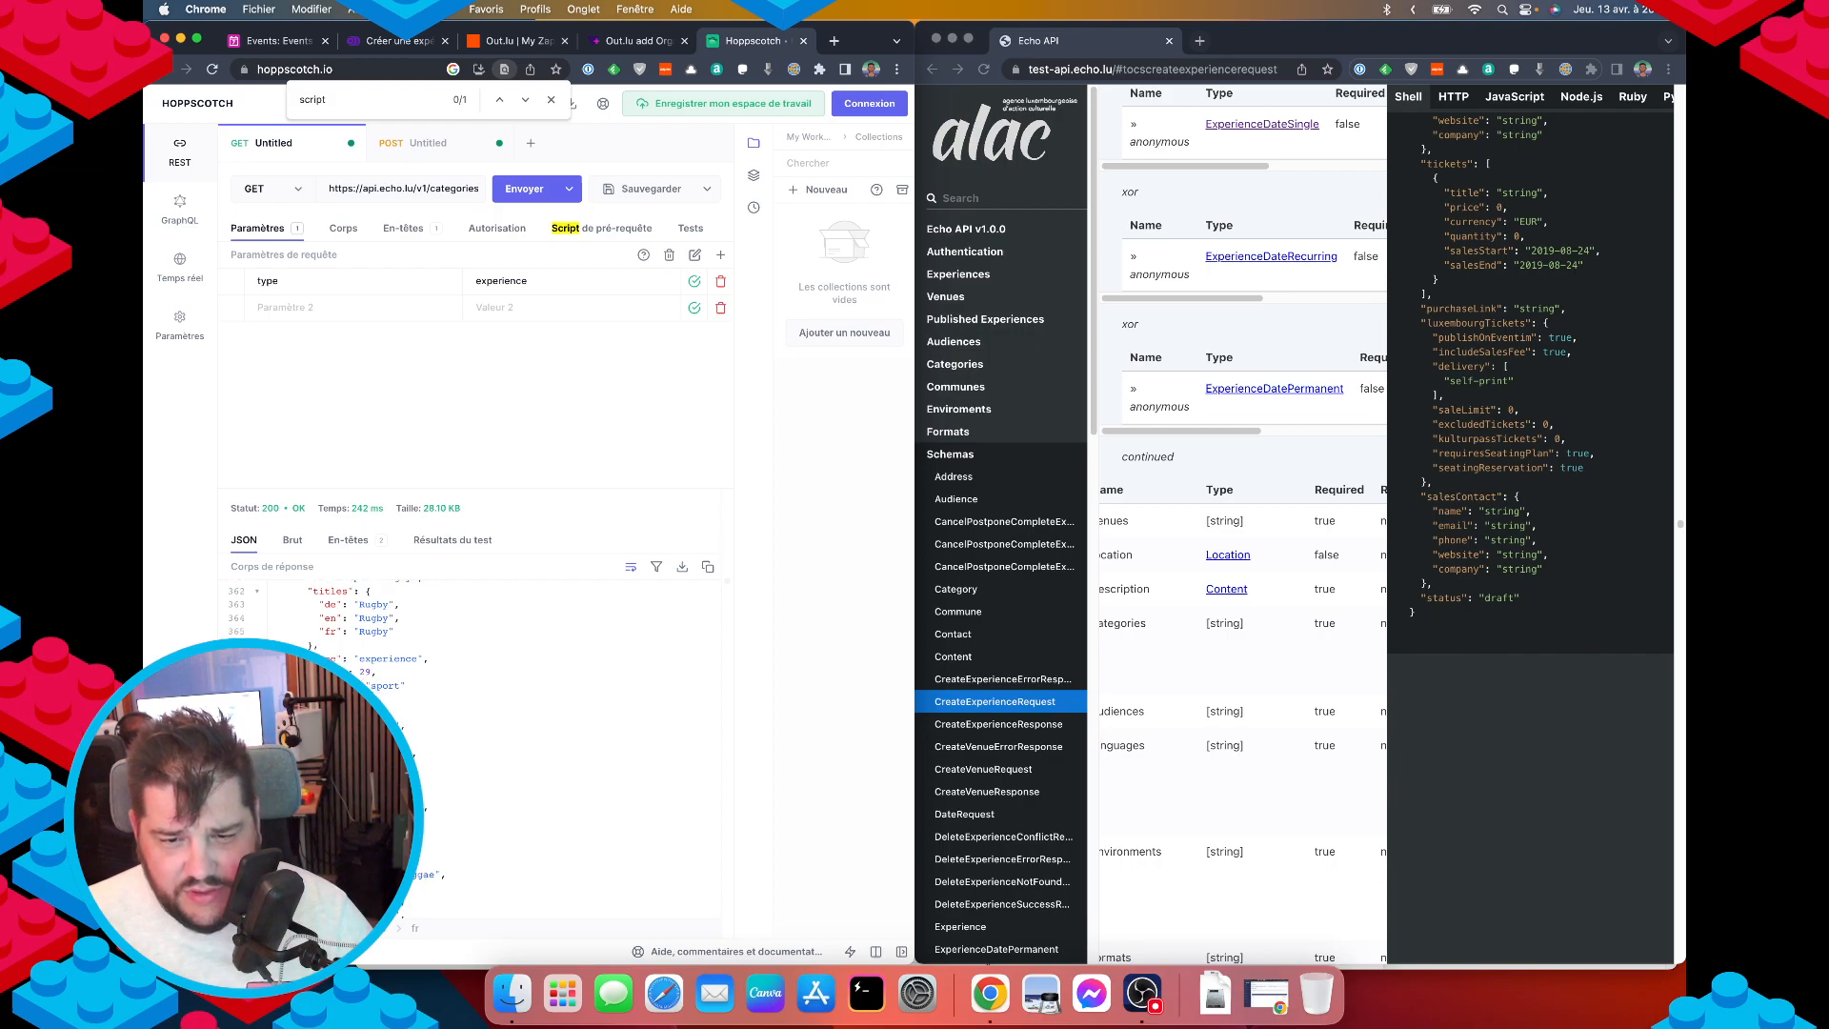
click(287, 628)
key(super+f)
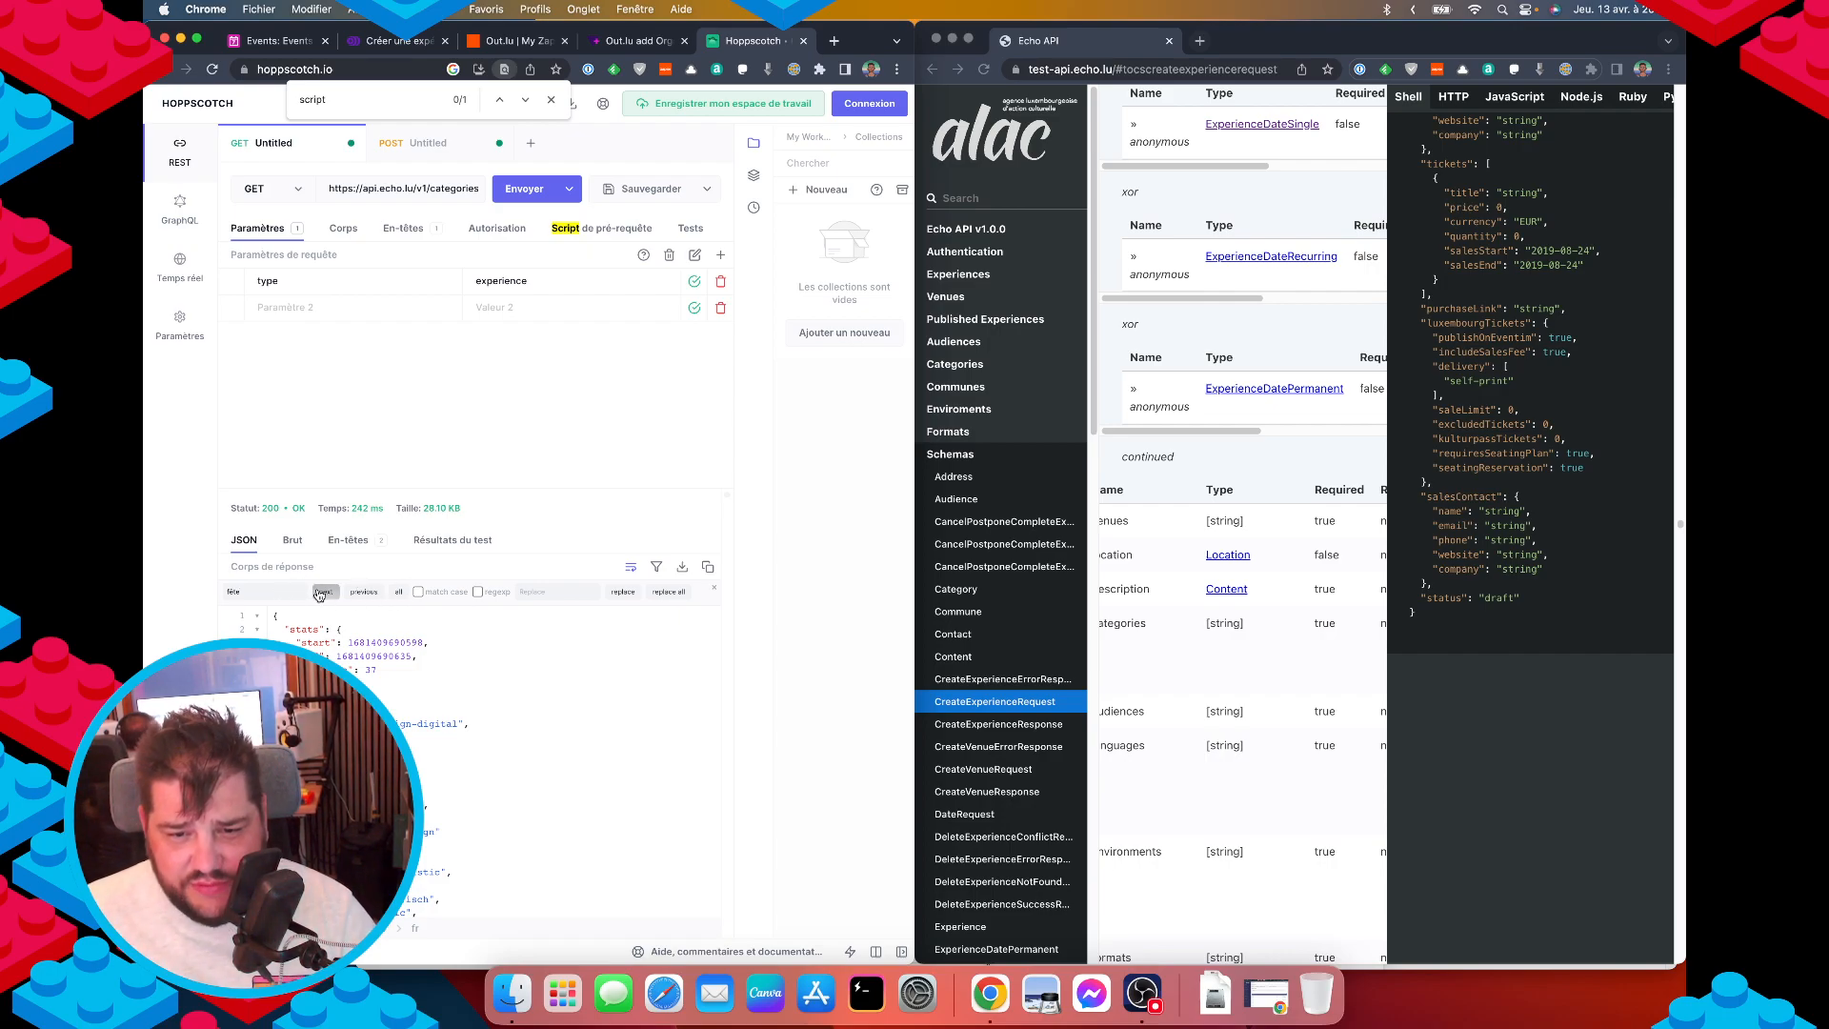
click(319, 594)
key(Escape)
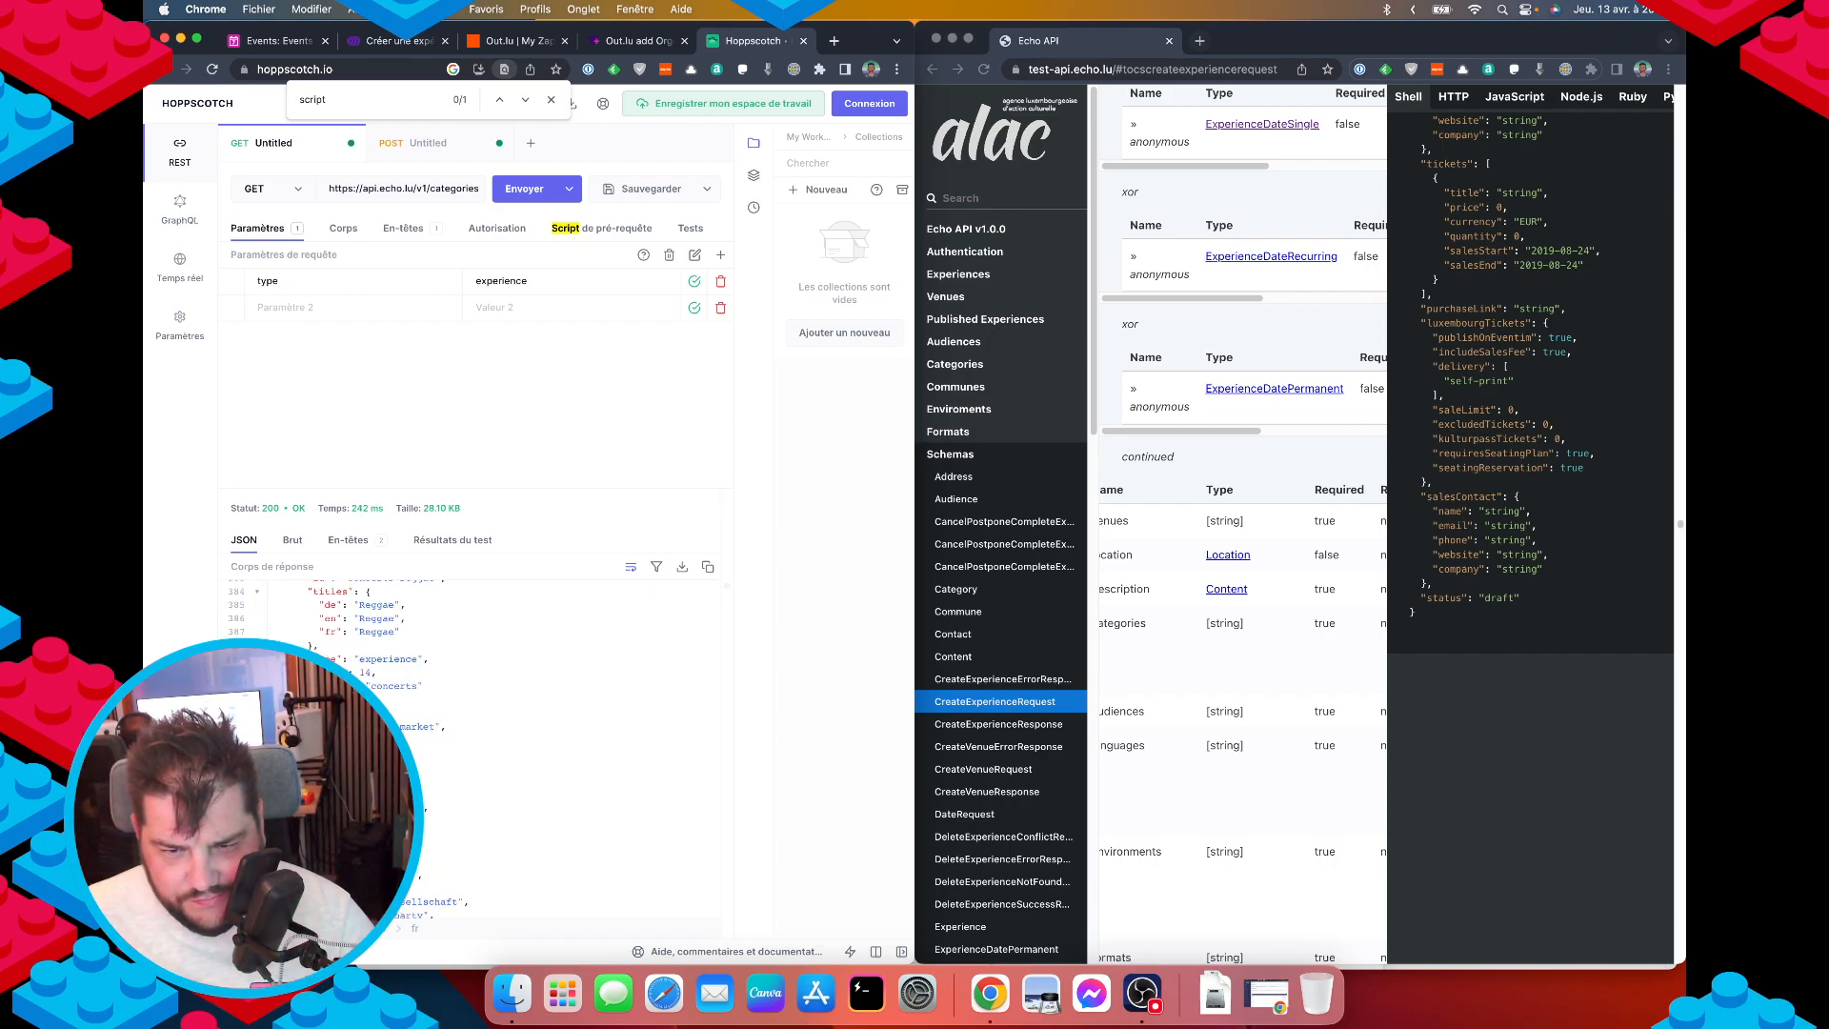
scroll(446, 786, down, 1)
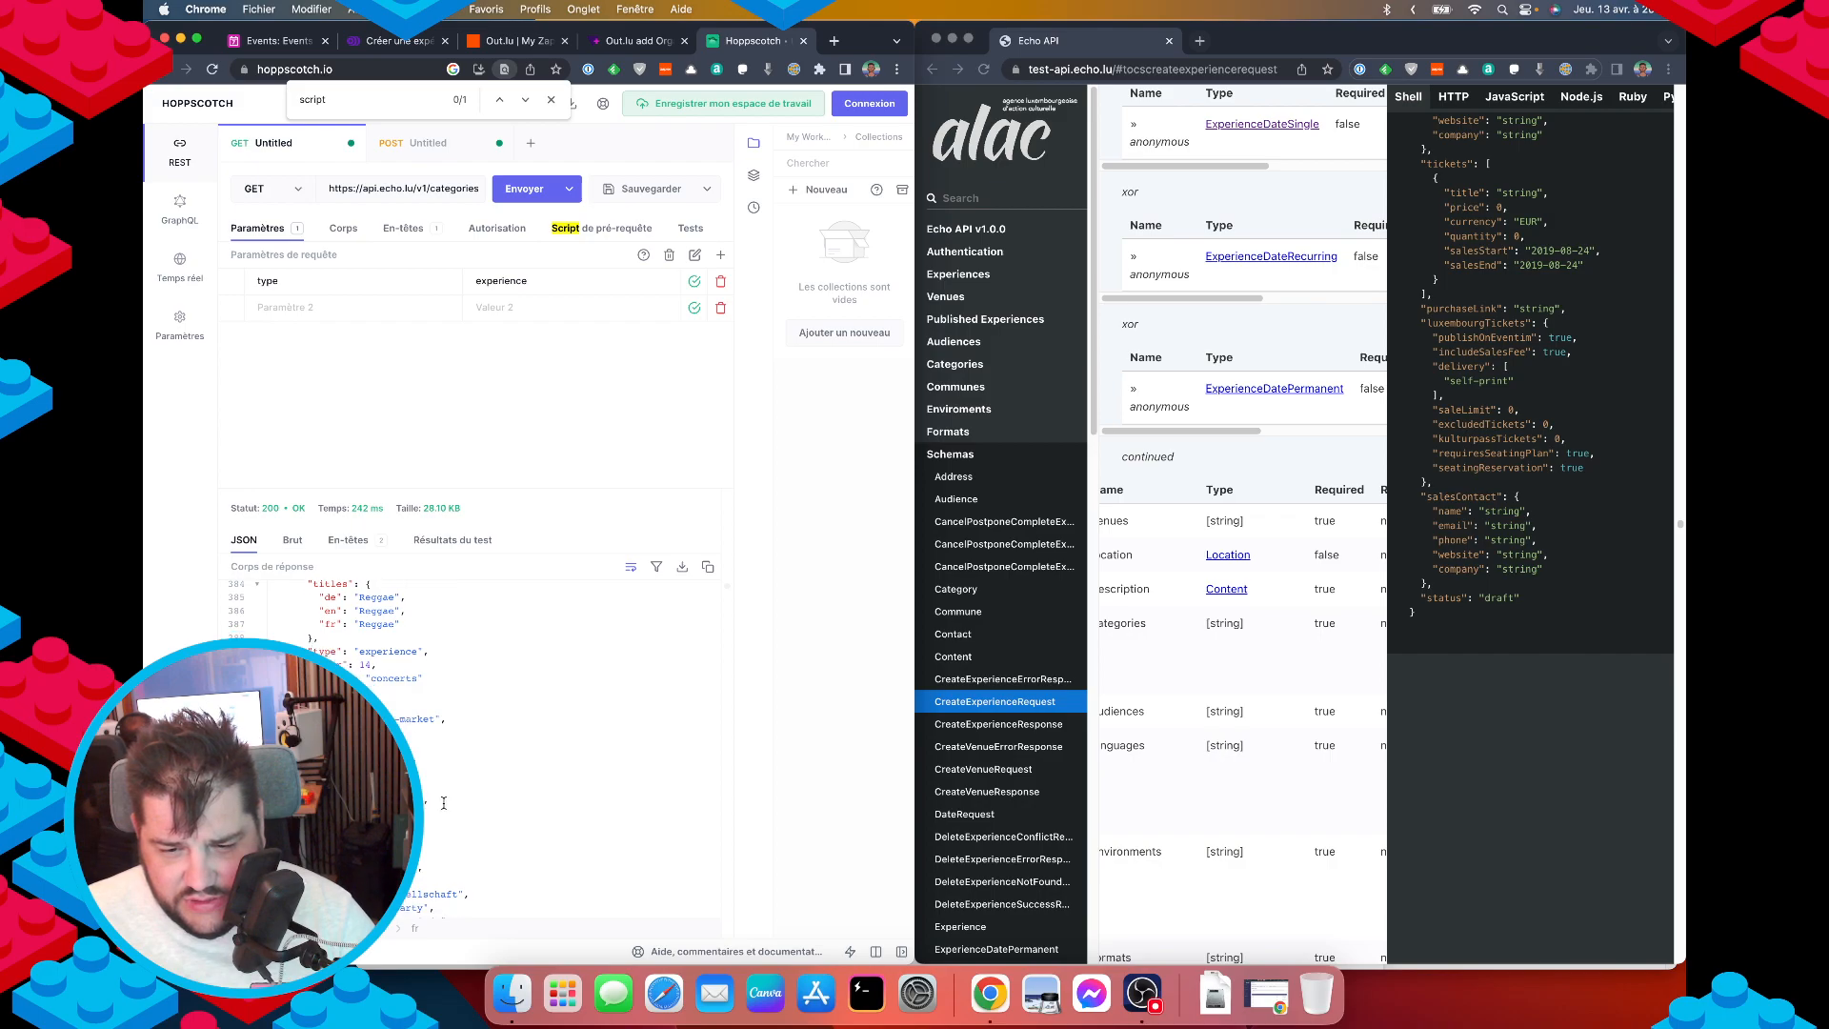
scroll(444, 803, down, 3)
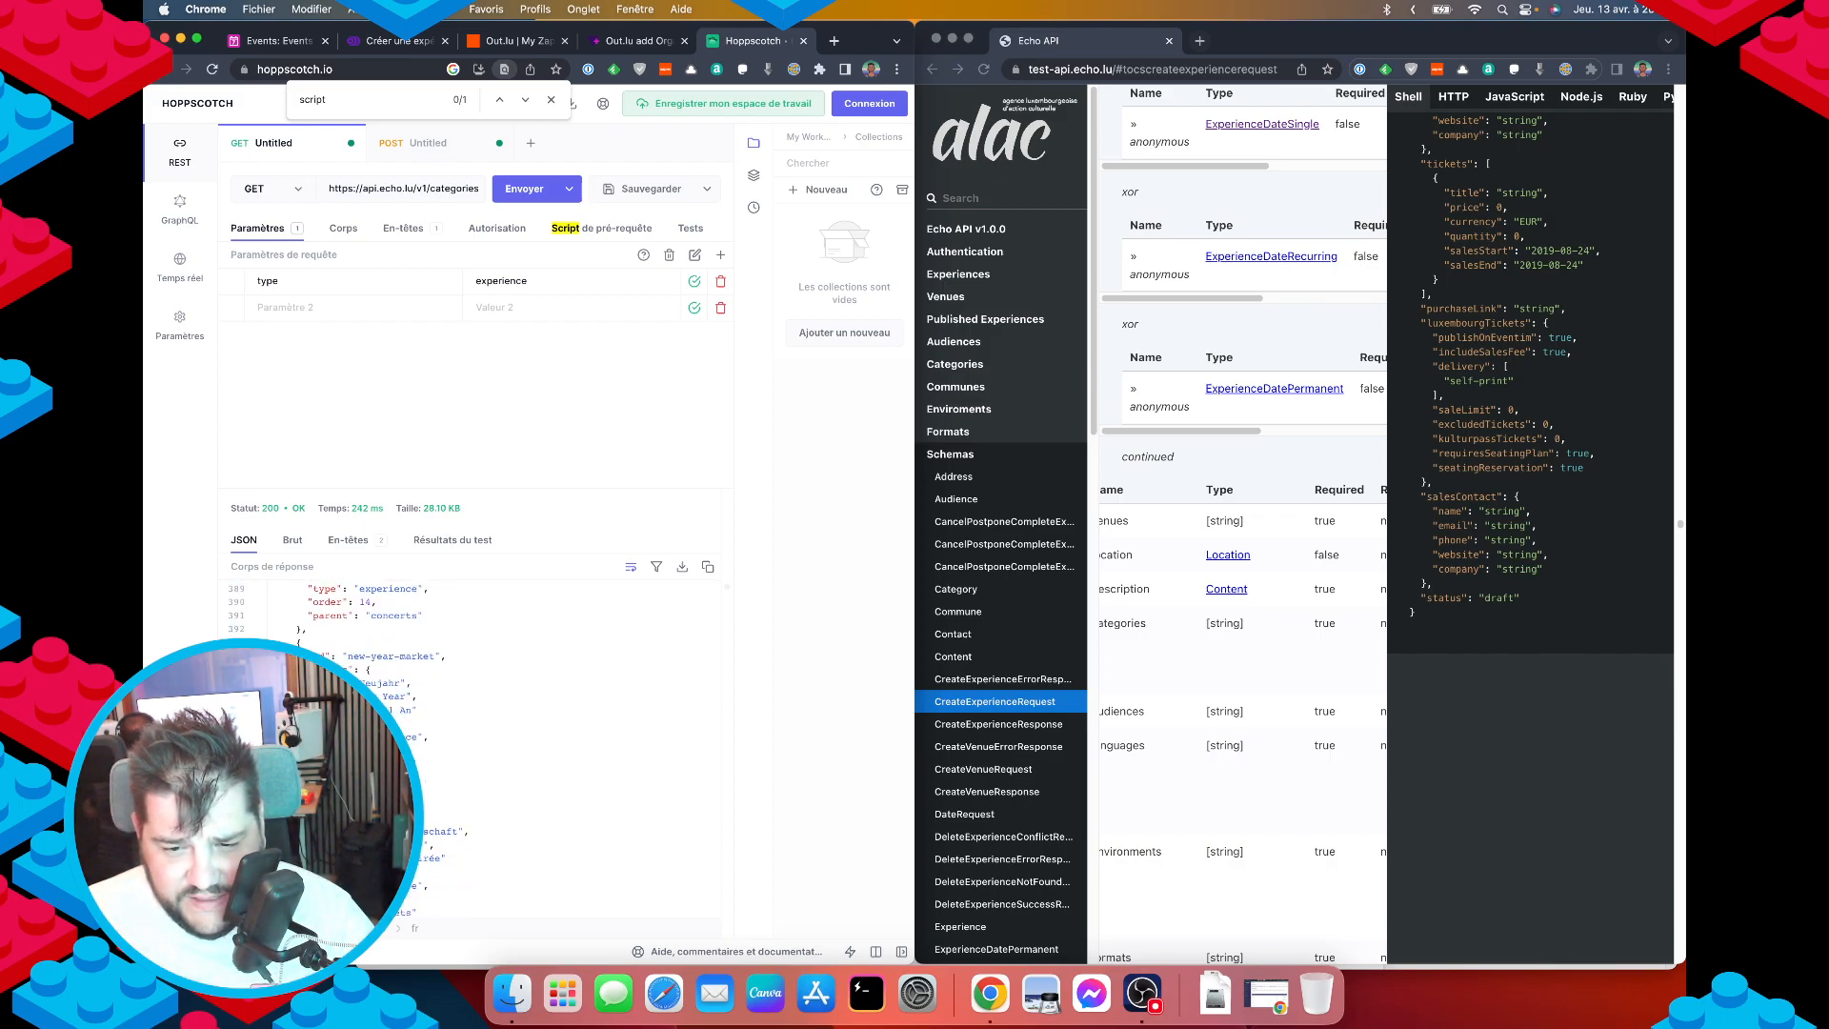
scroll(444, 803, up, 20)
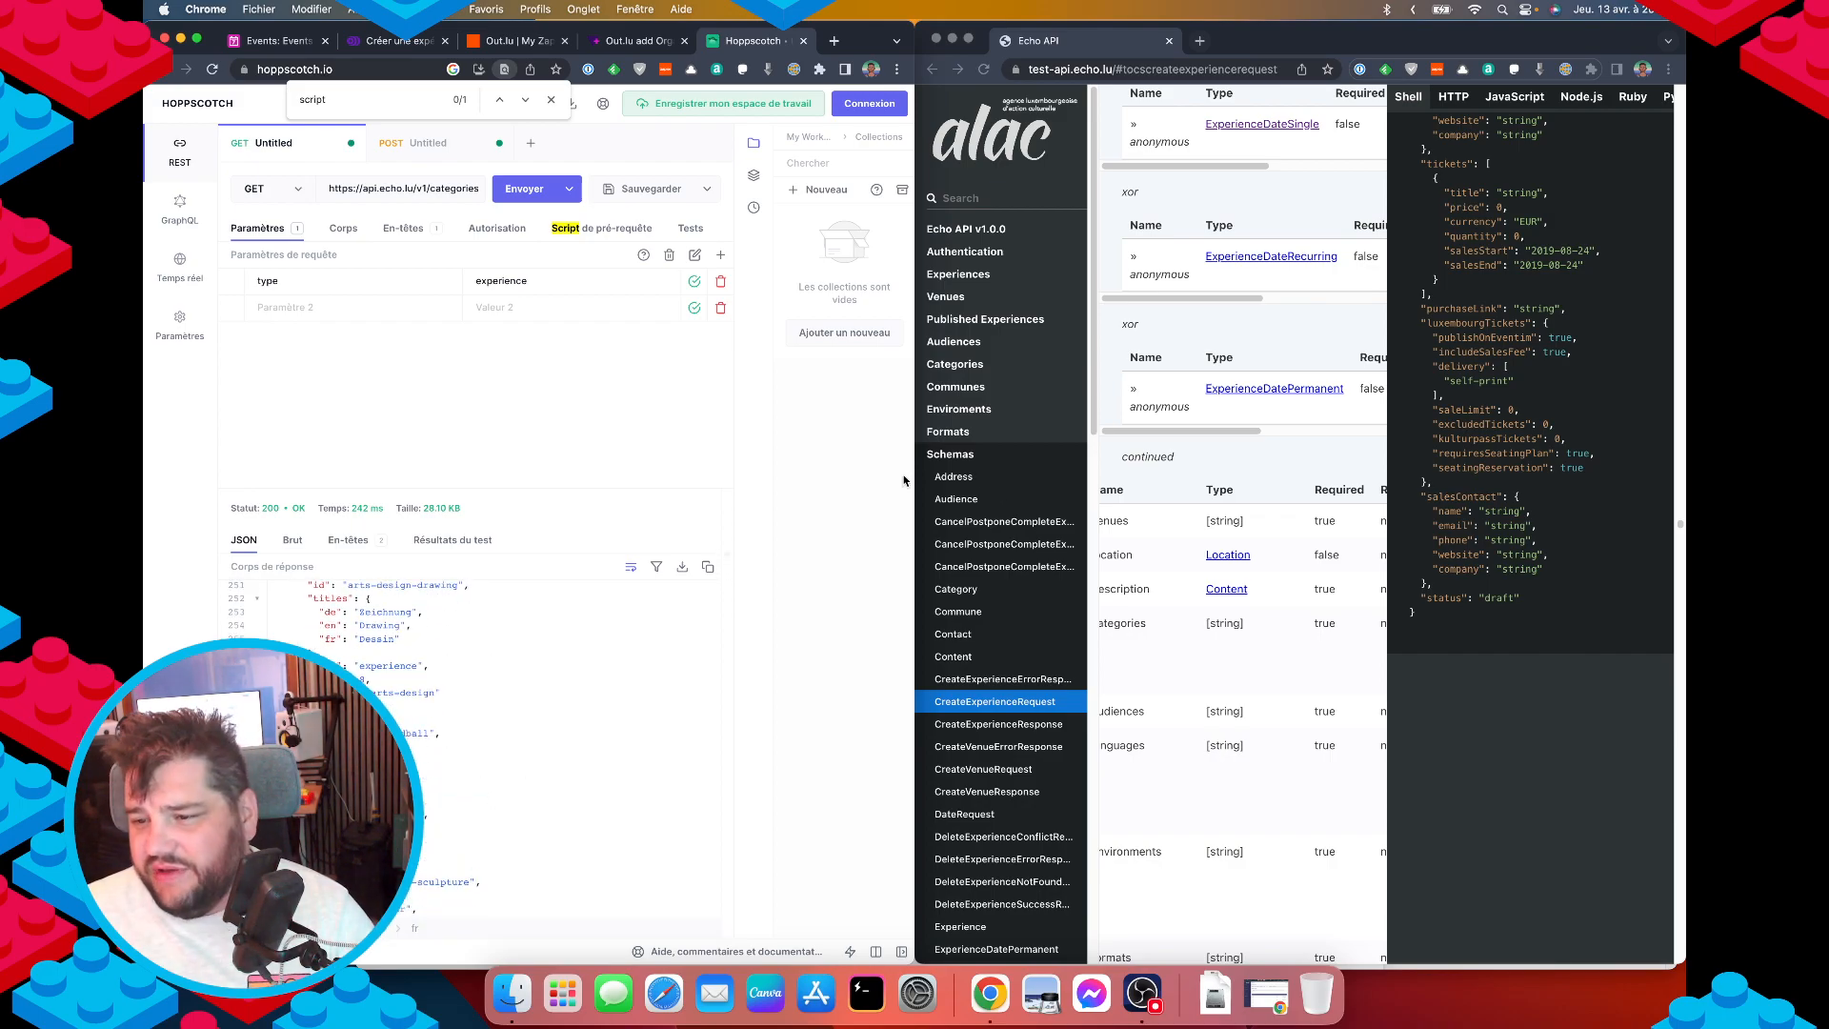
scroll(428, 750, up, 5)
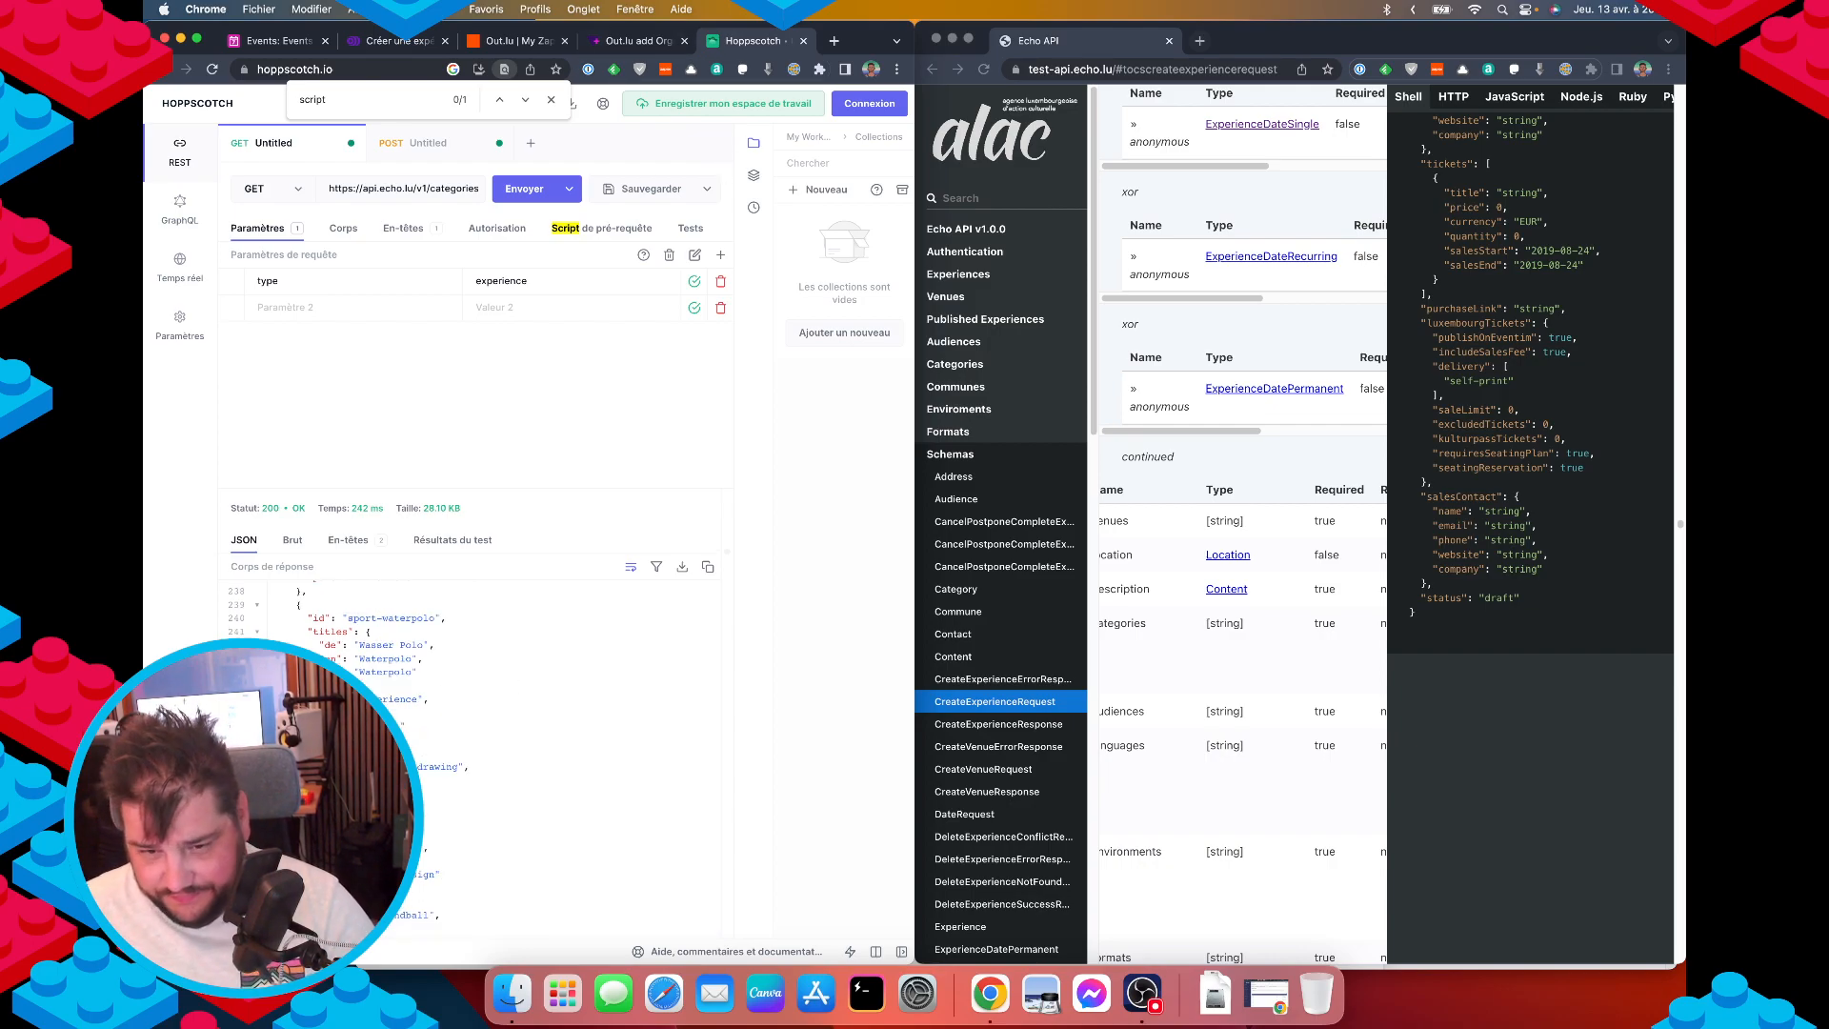
scroll(444, 762, down, 20)
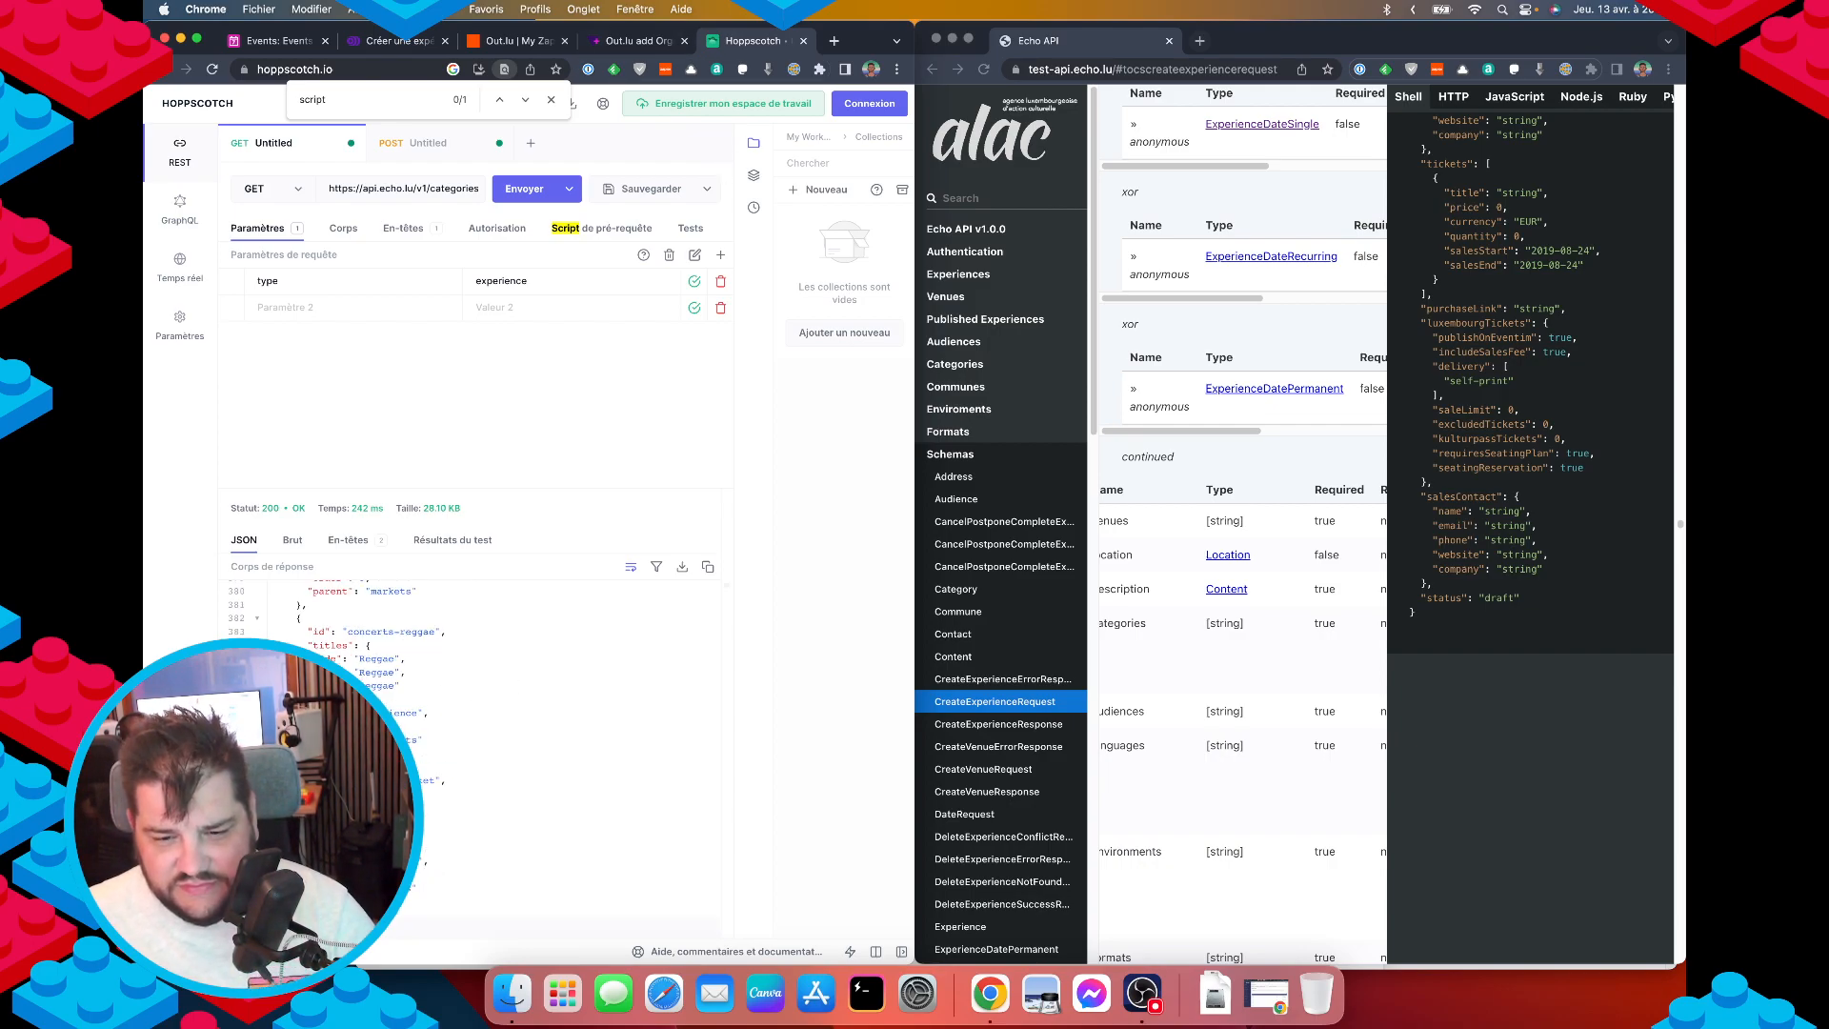
key(Escape)
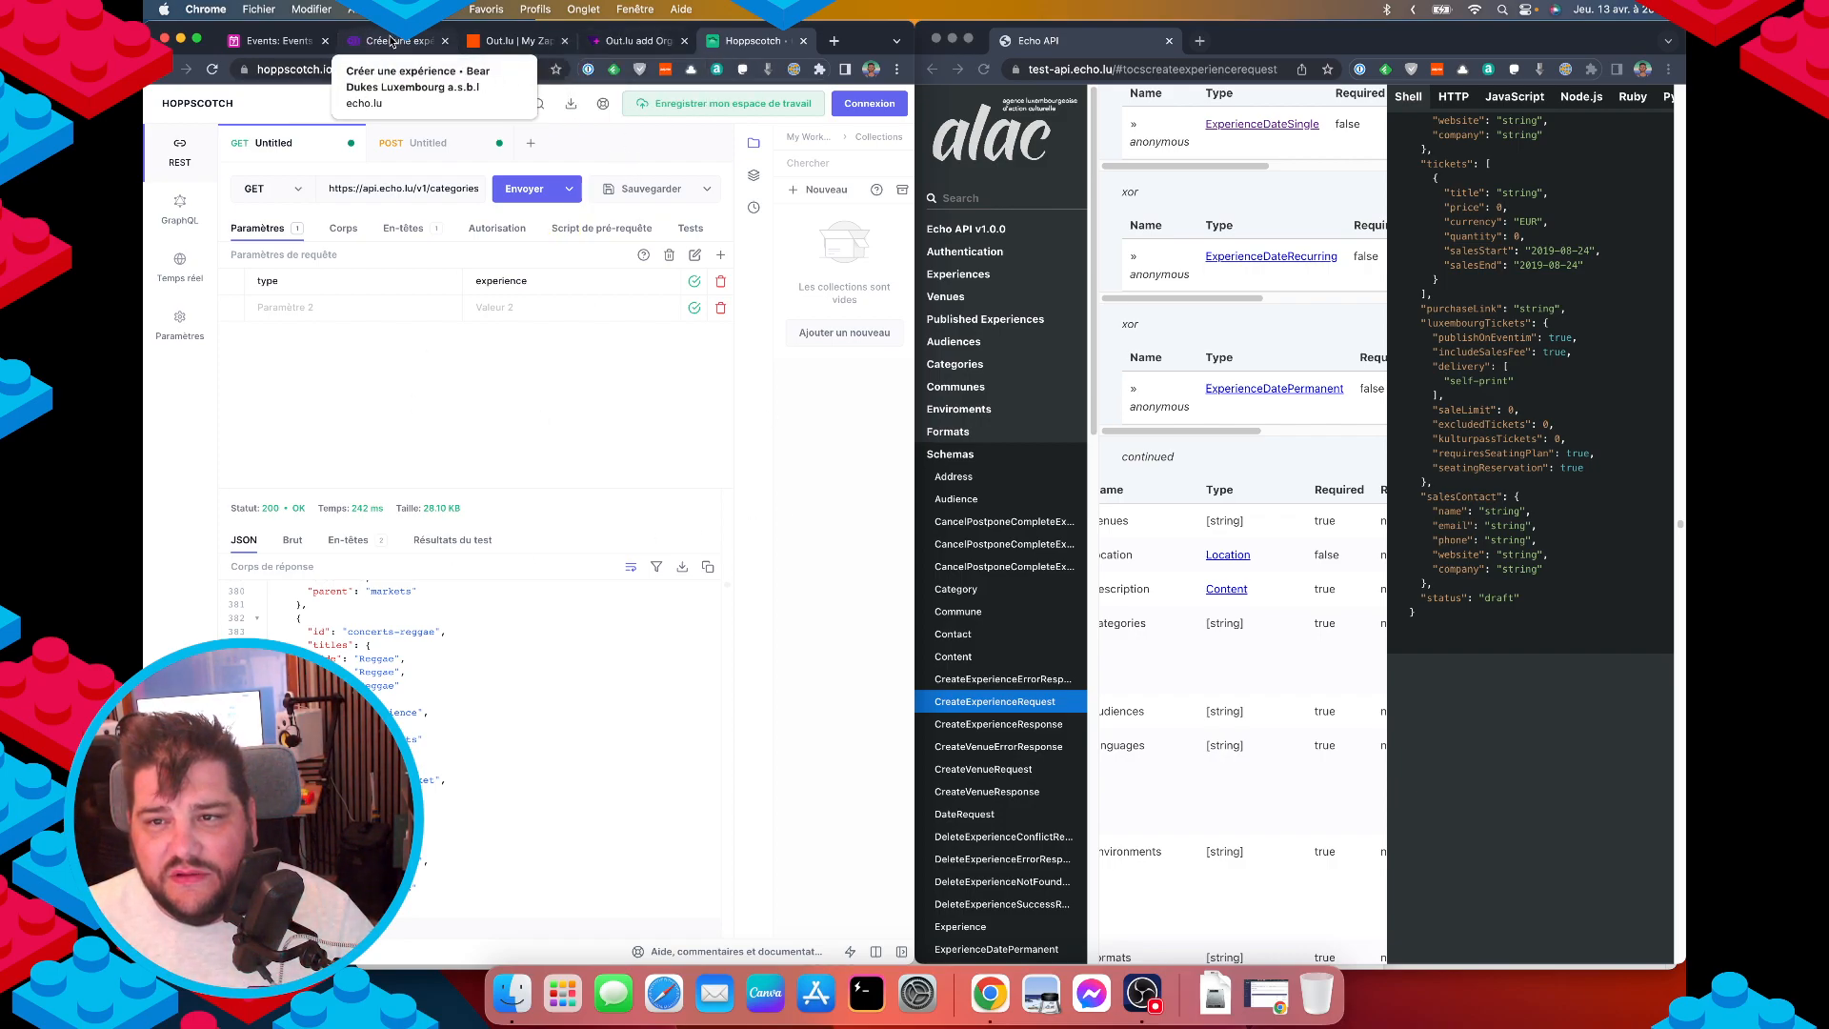
Start a "categories": [ entry after the venues list, adding a comma after the venues ].
click(445, 139)
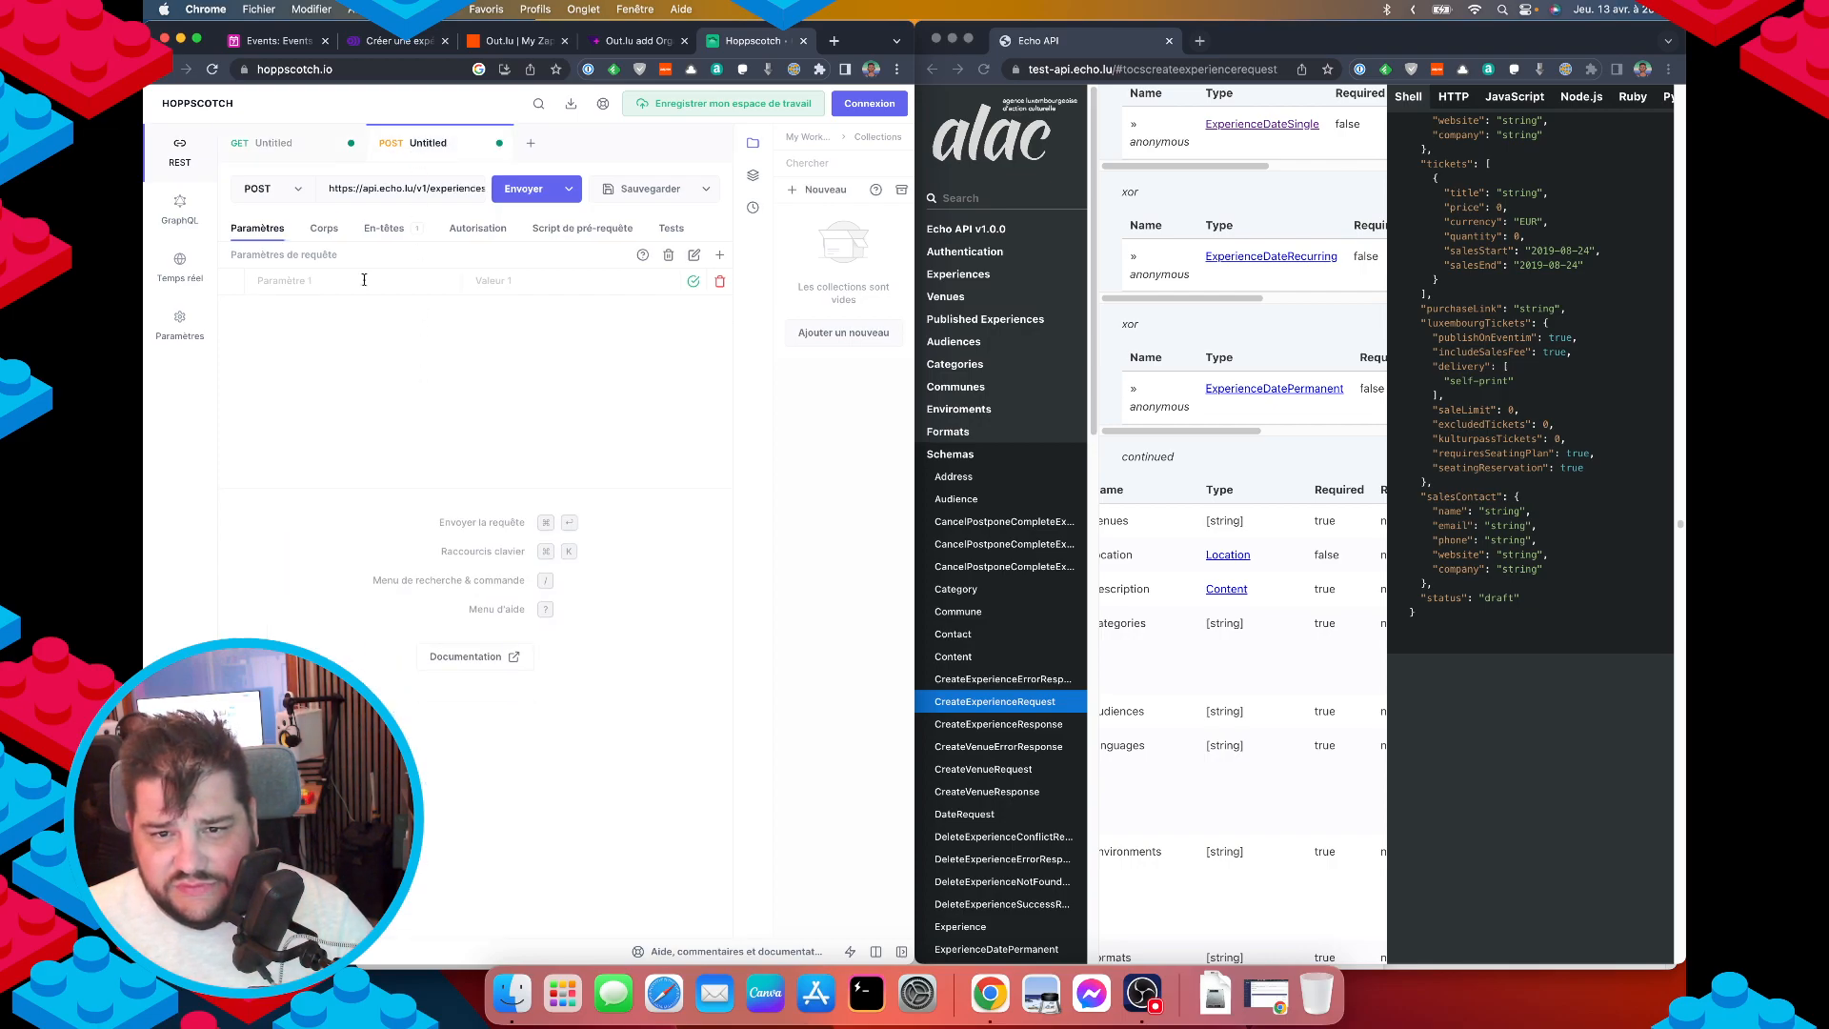
click(324, 229)
scroll(366, 457, down, 3)
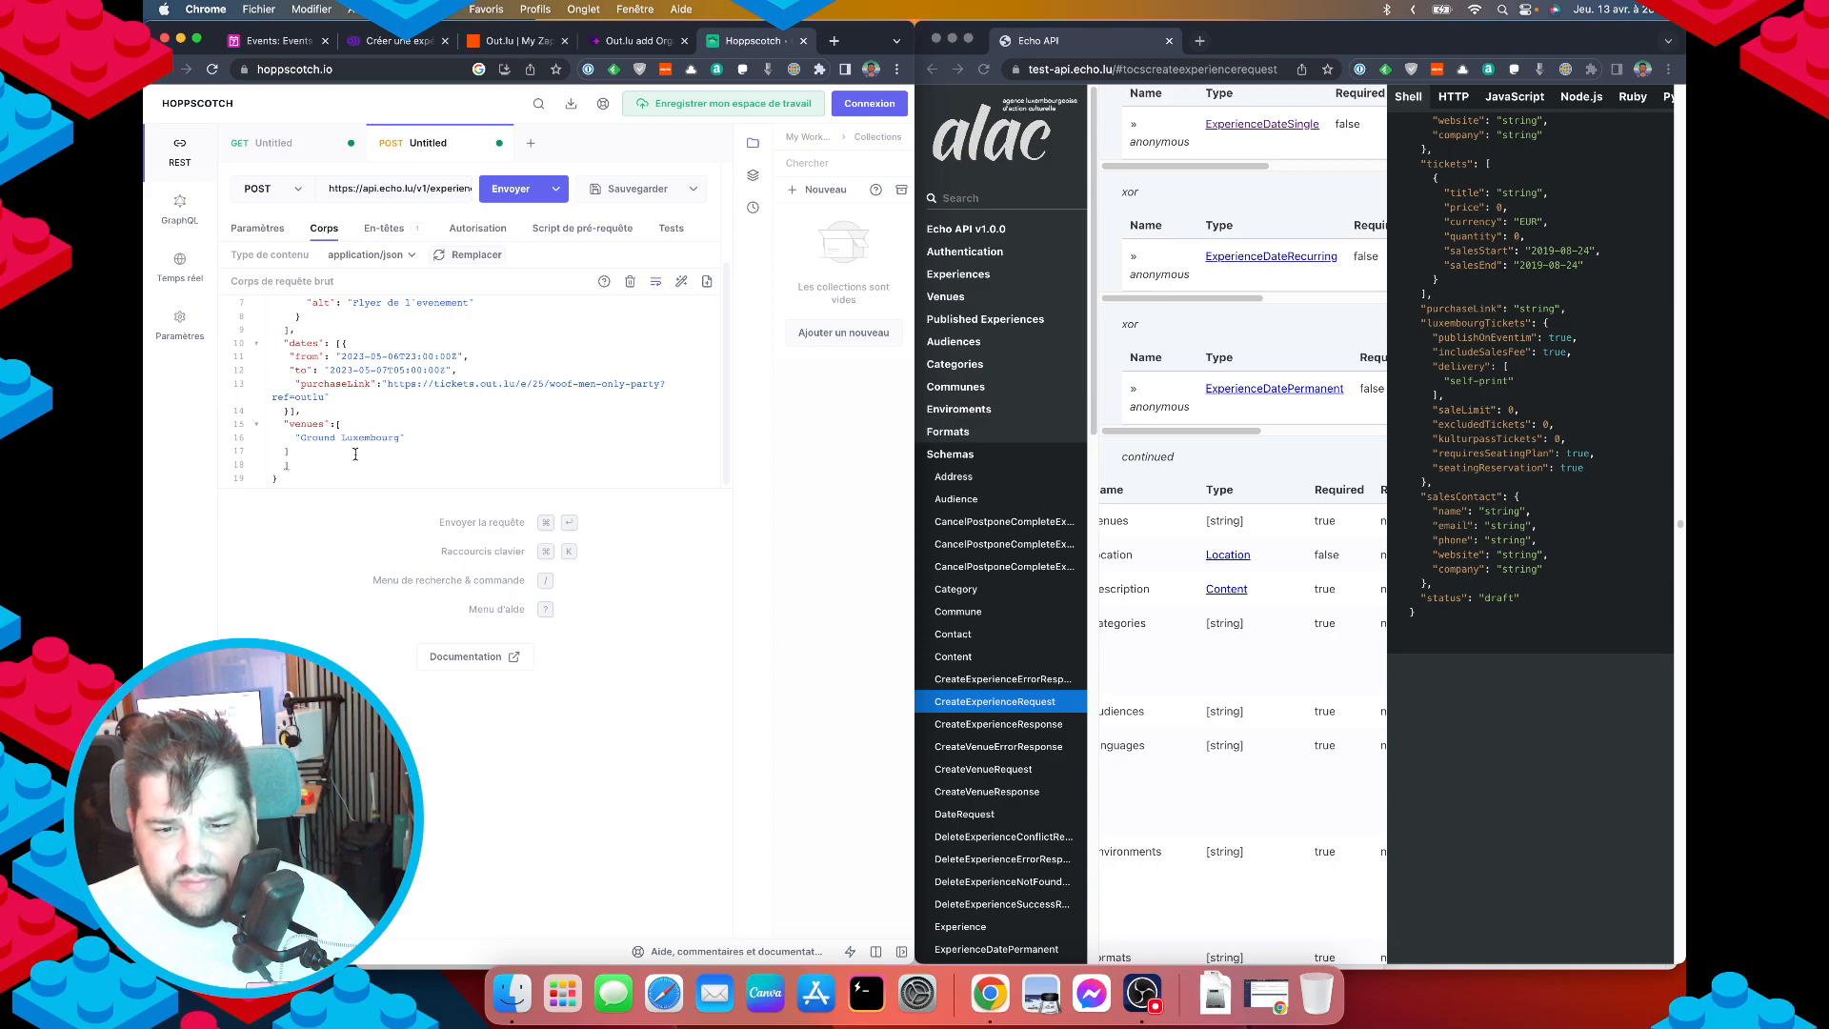
click(310, 461)
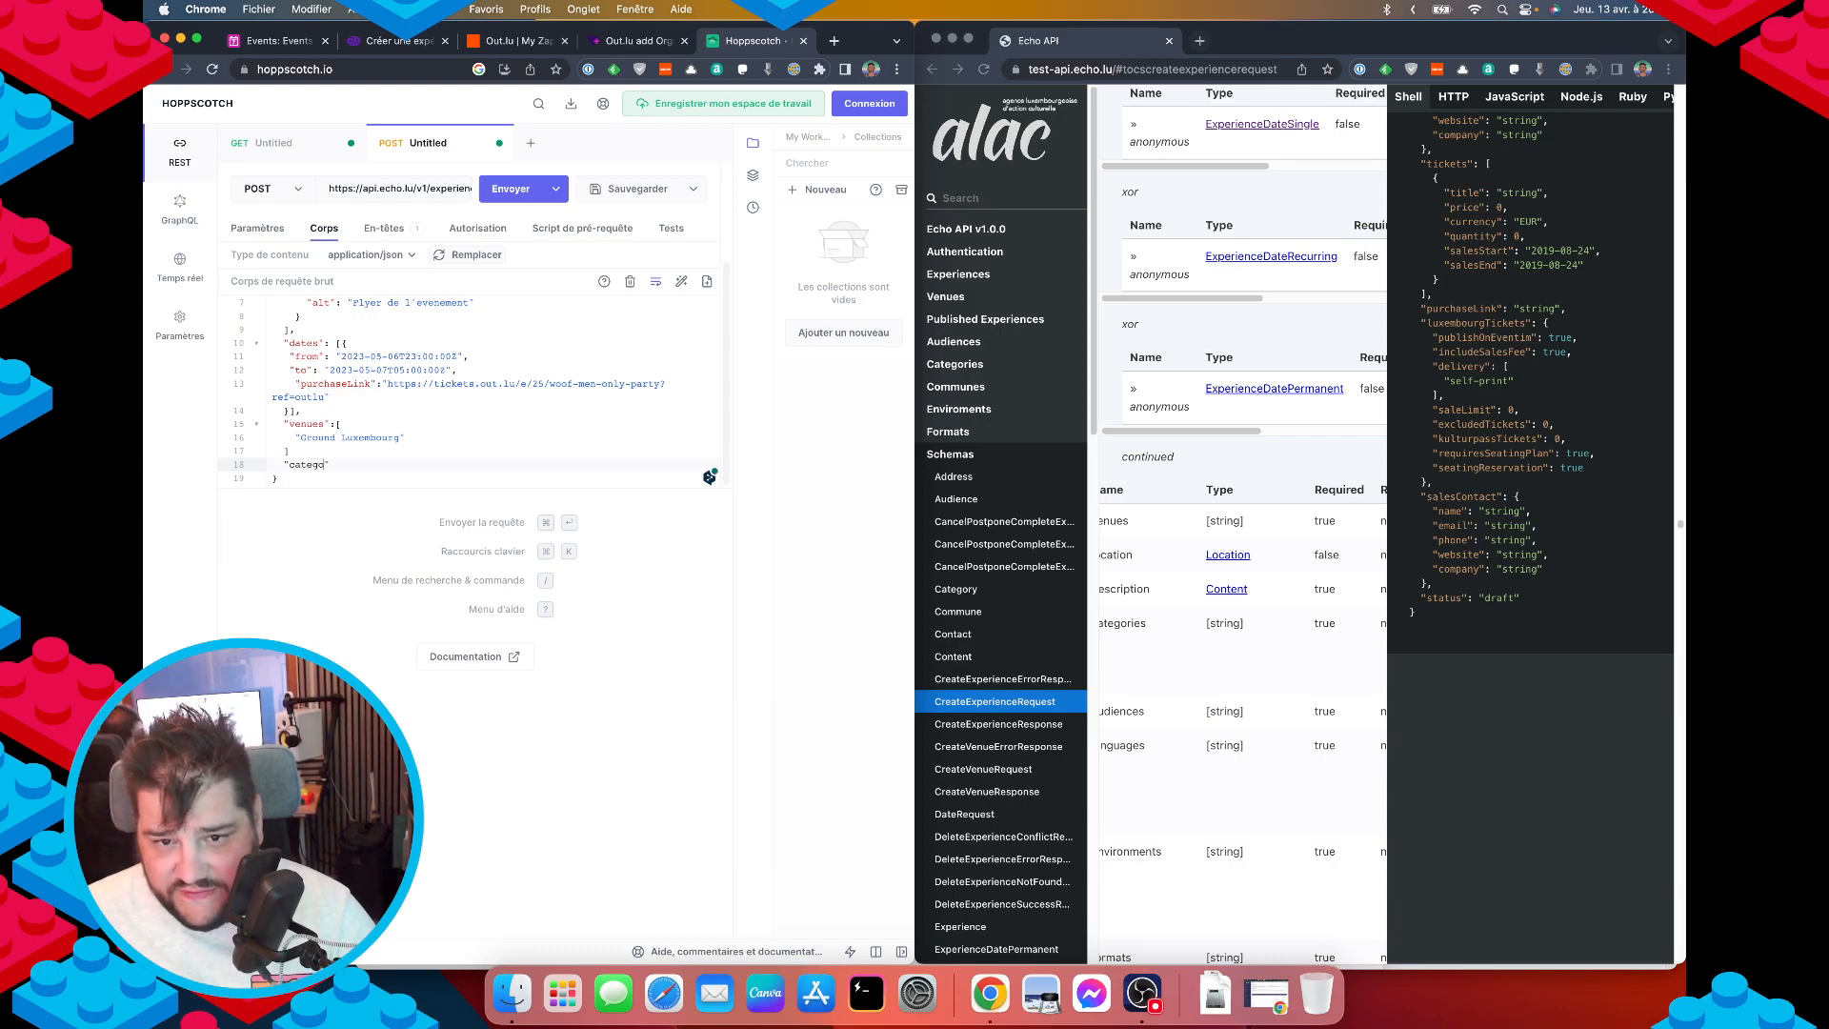
text("categories)
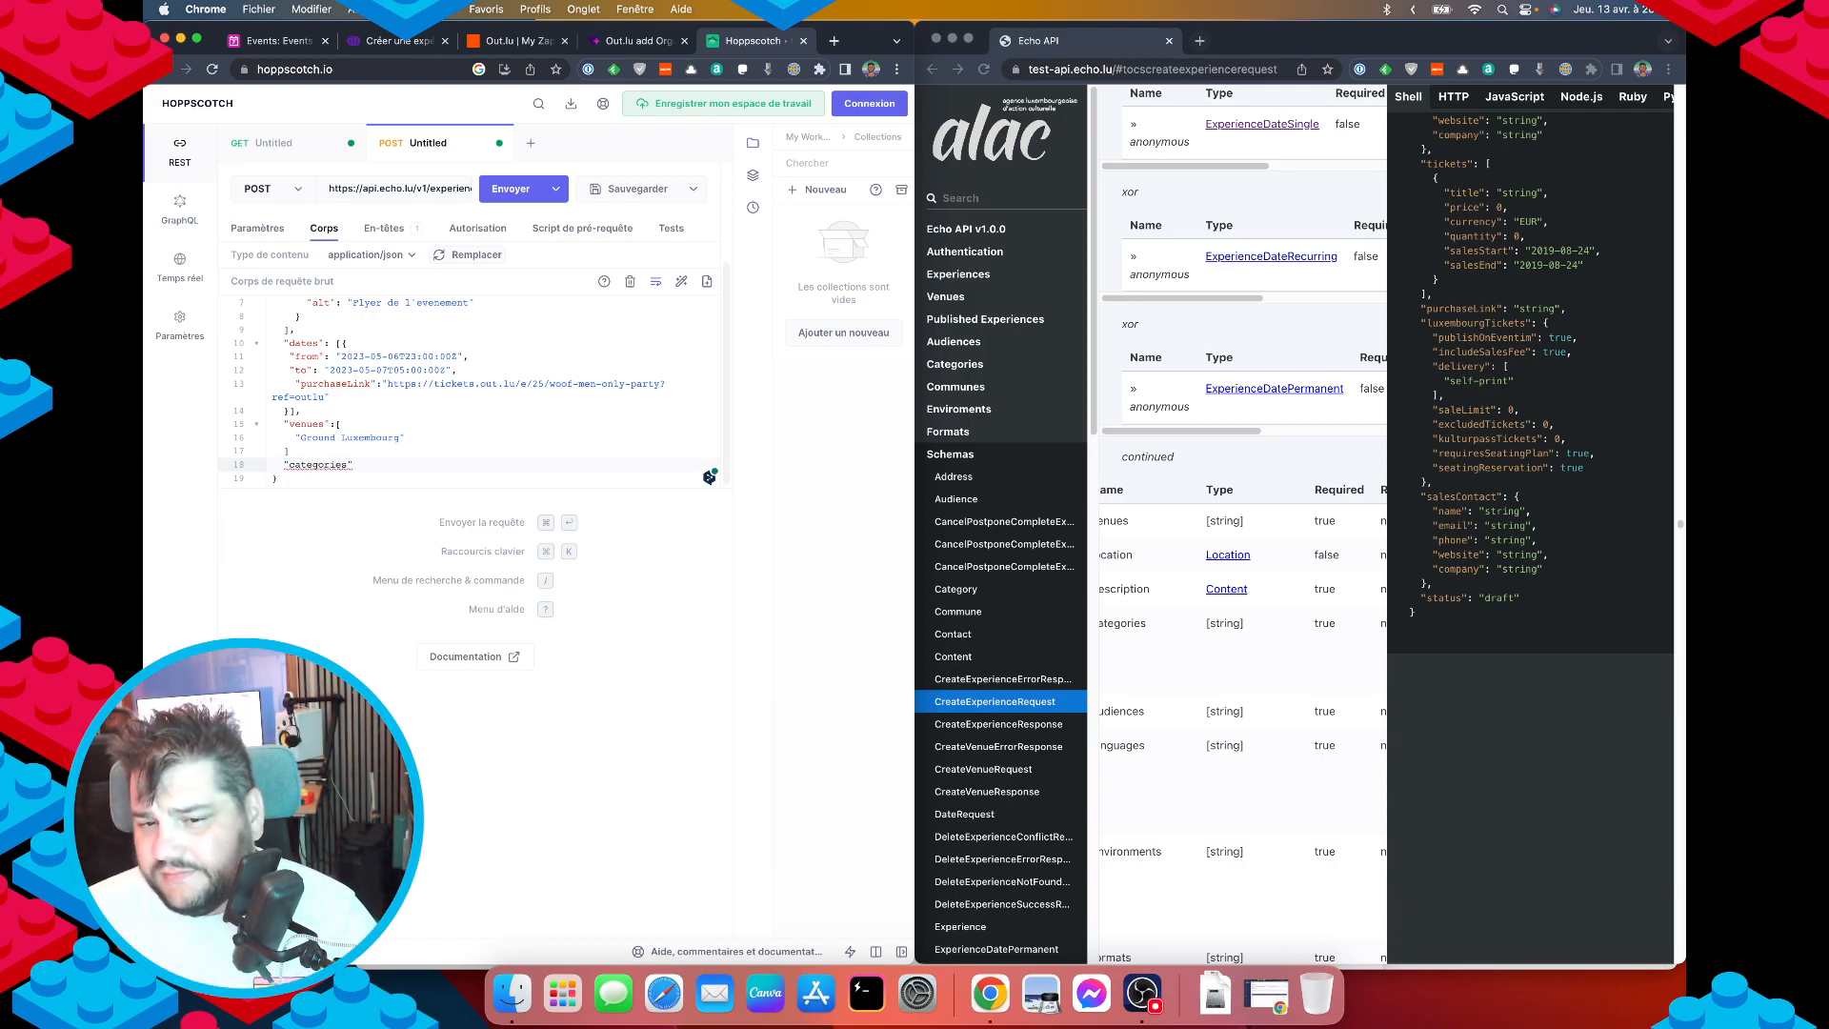
key(Up)
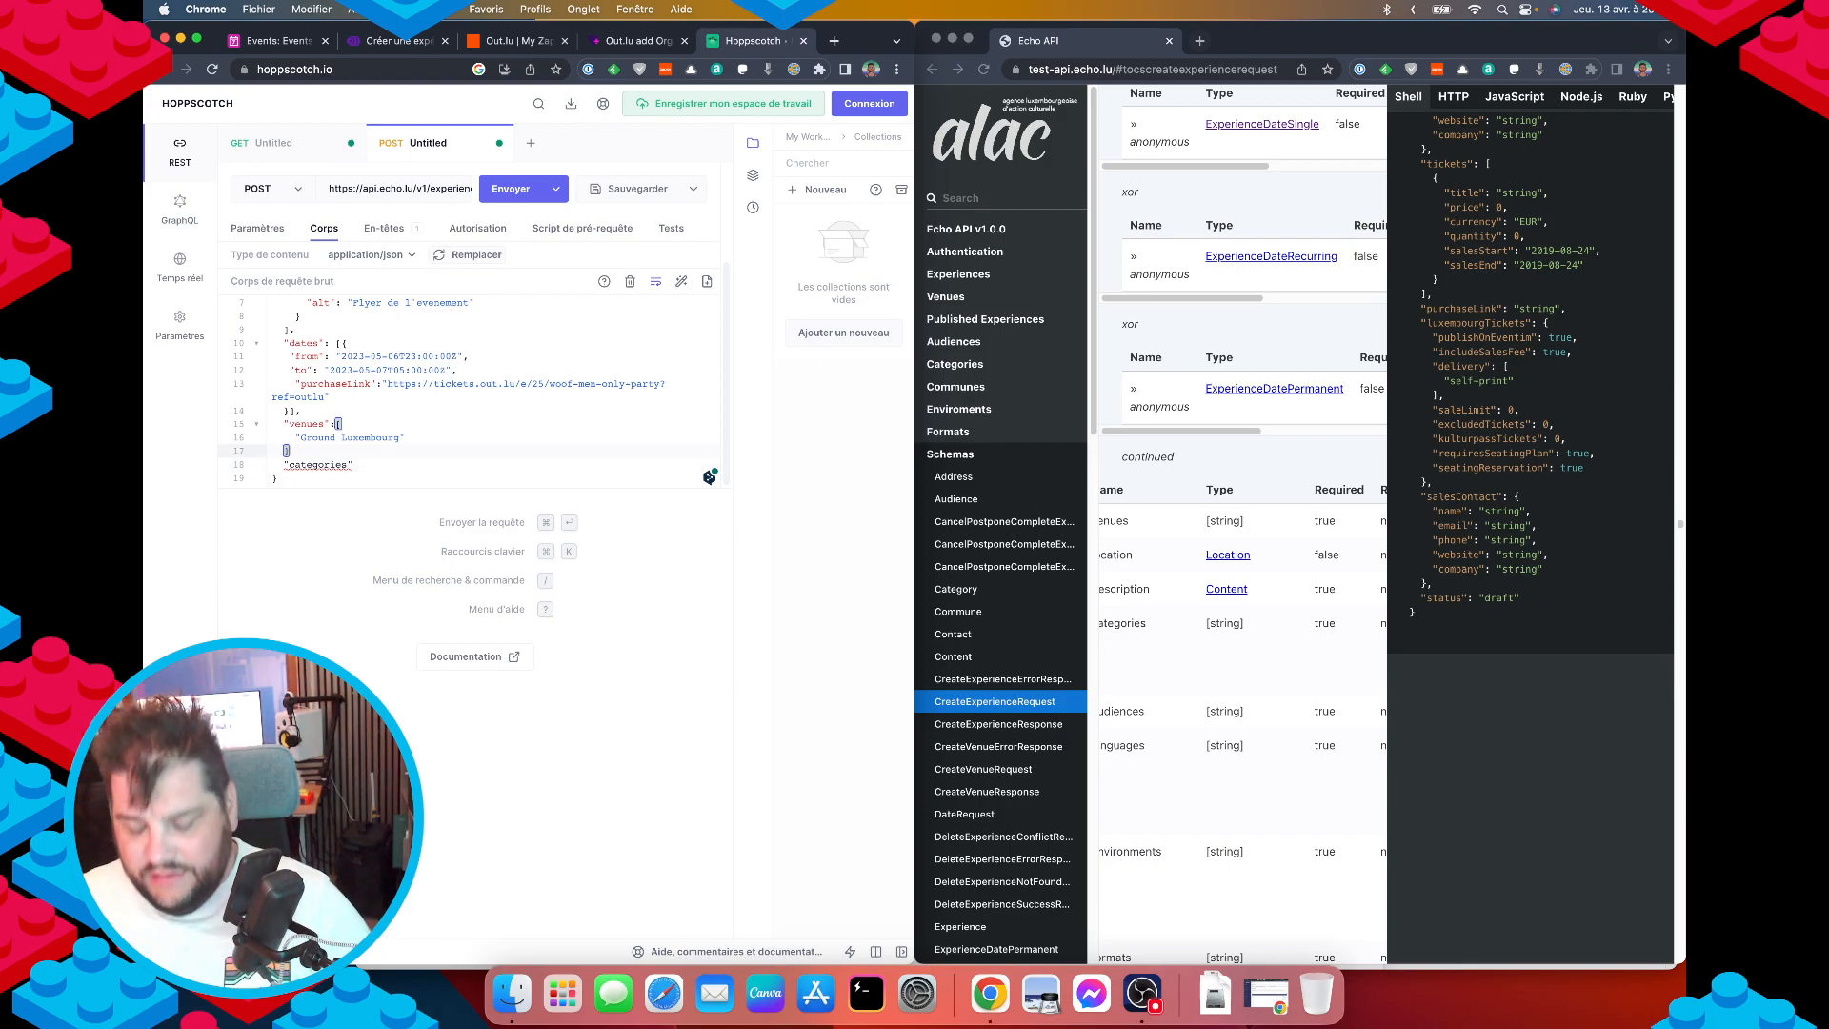
text(,)
key(Down)
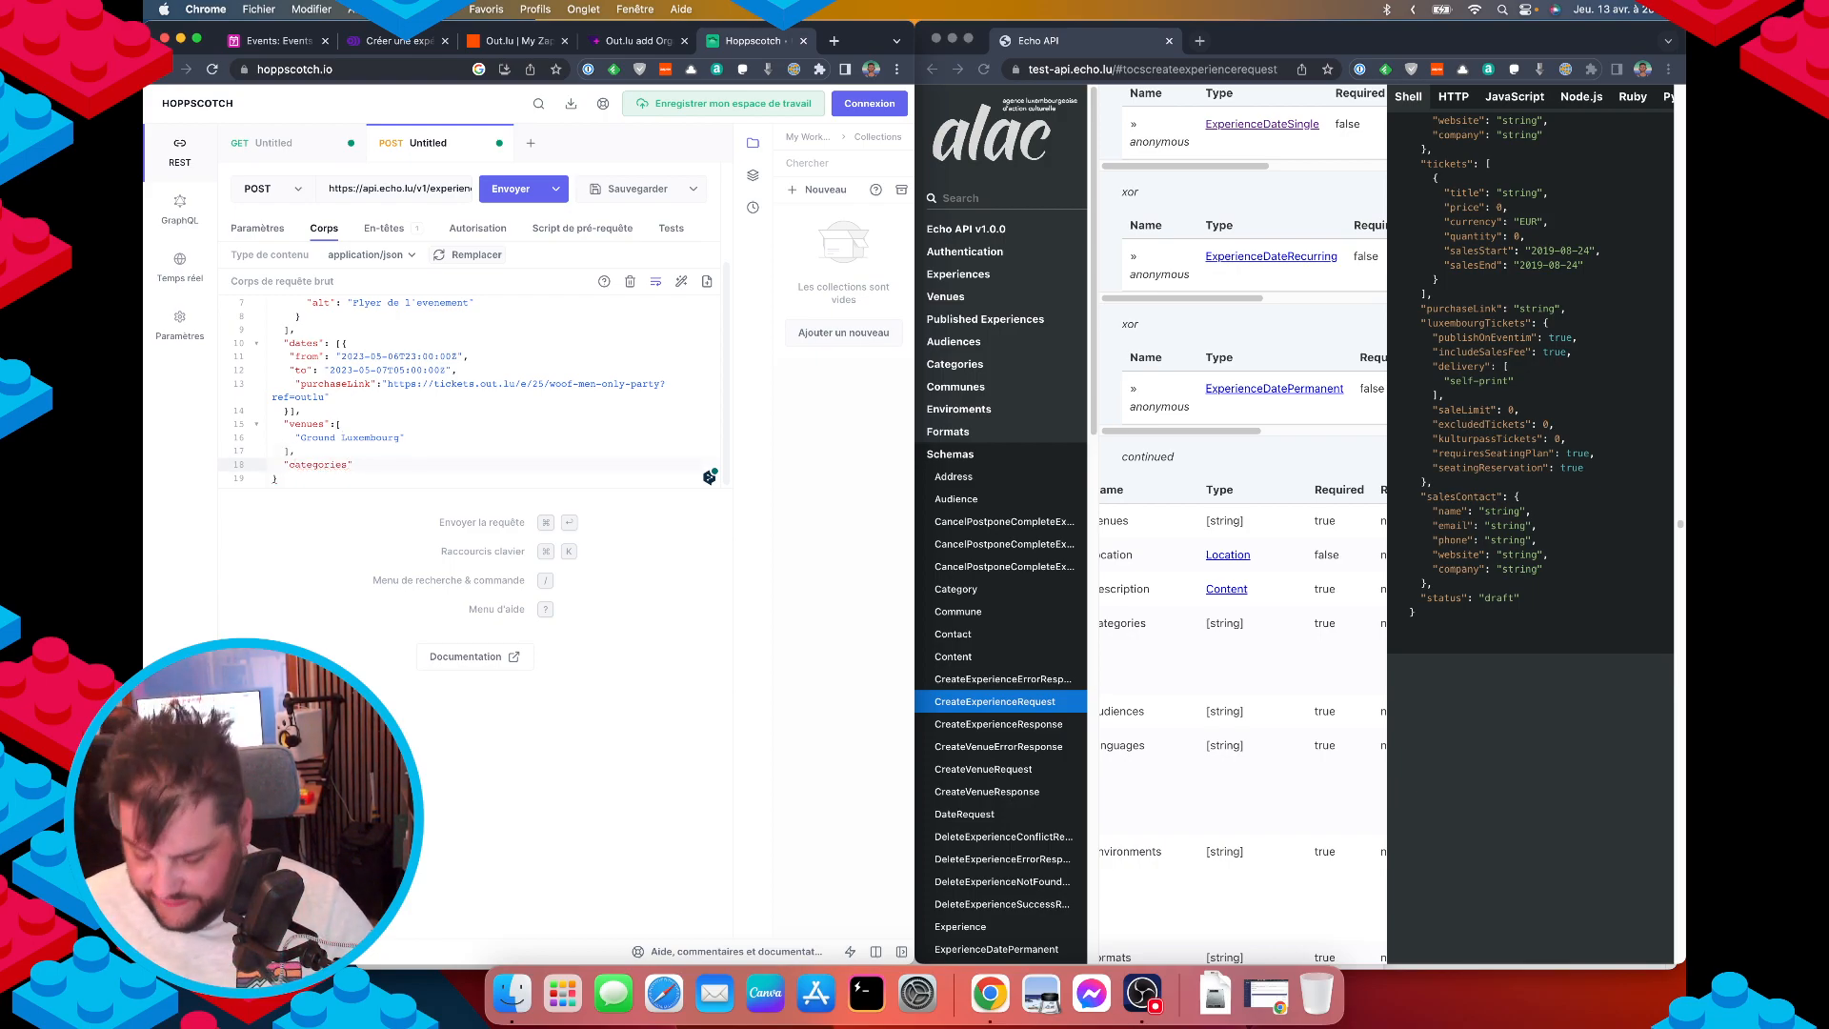
text([)
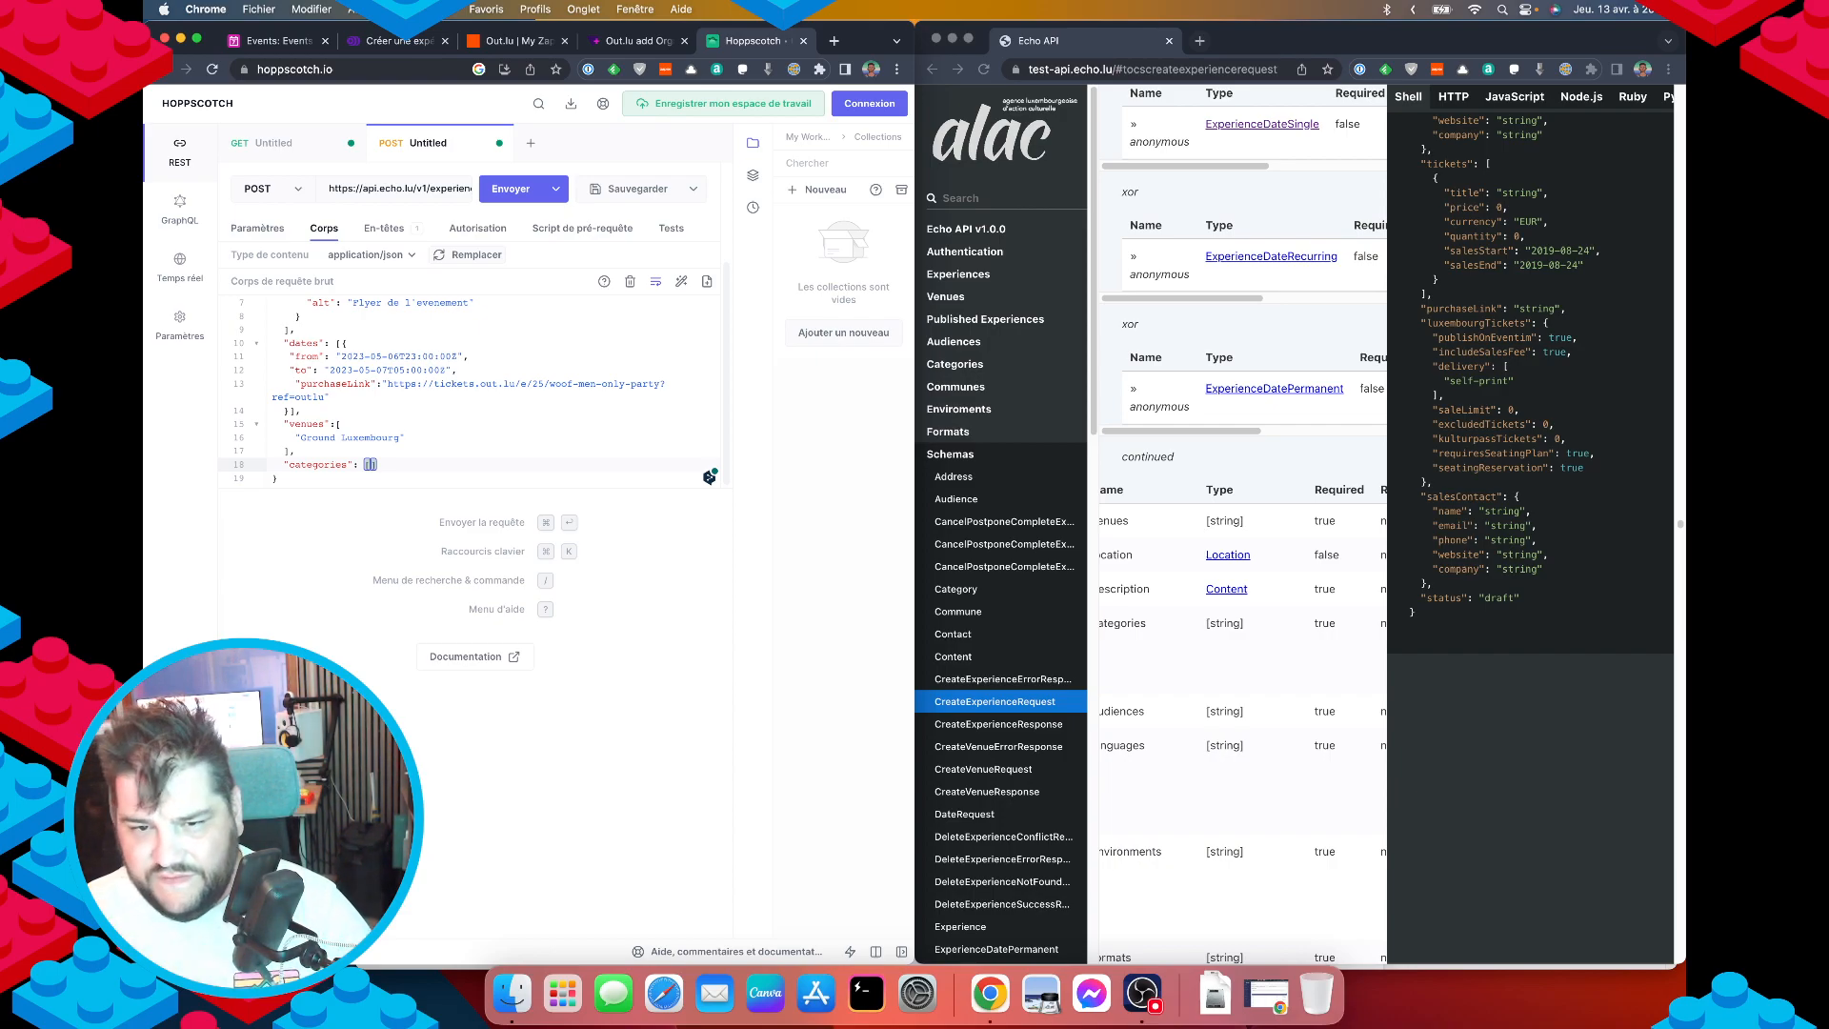
Enter "night-parties" as the categories value, then return to the GET categories request.
scroll(1471, 586, up, 4)
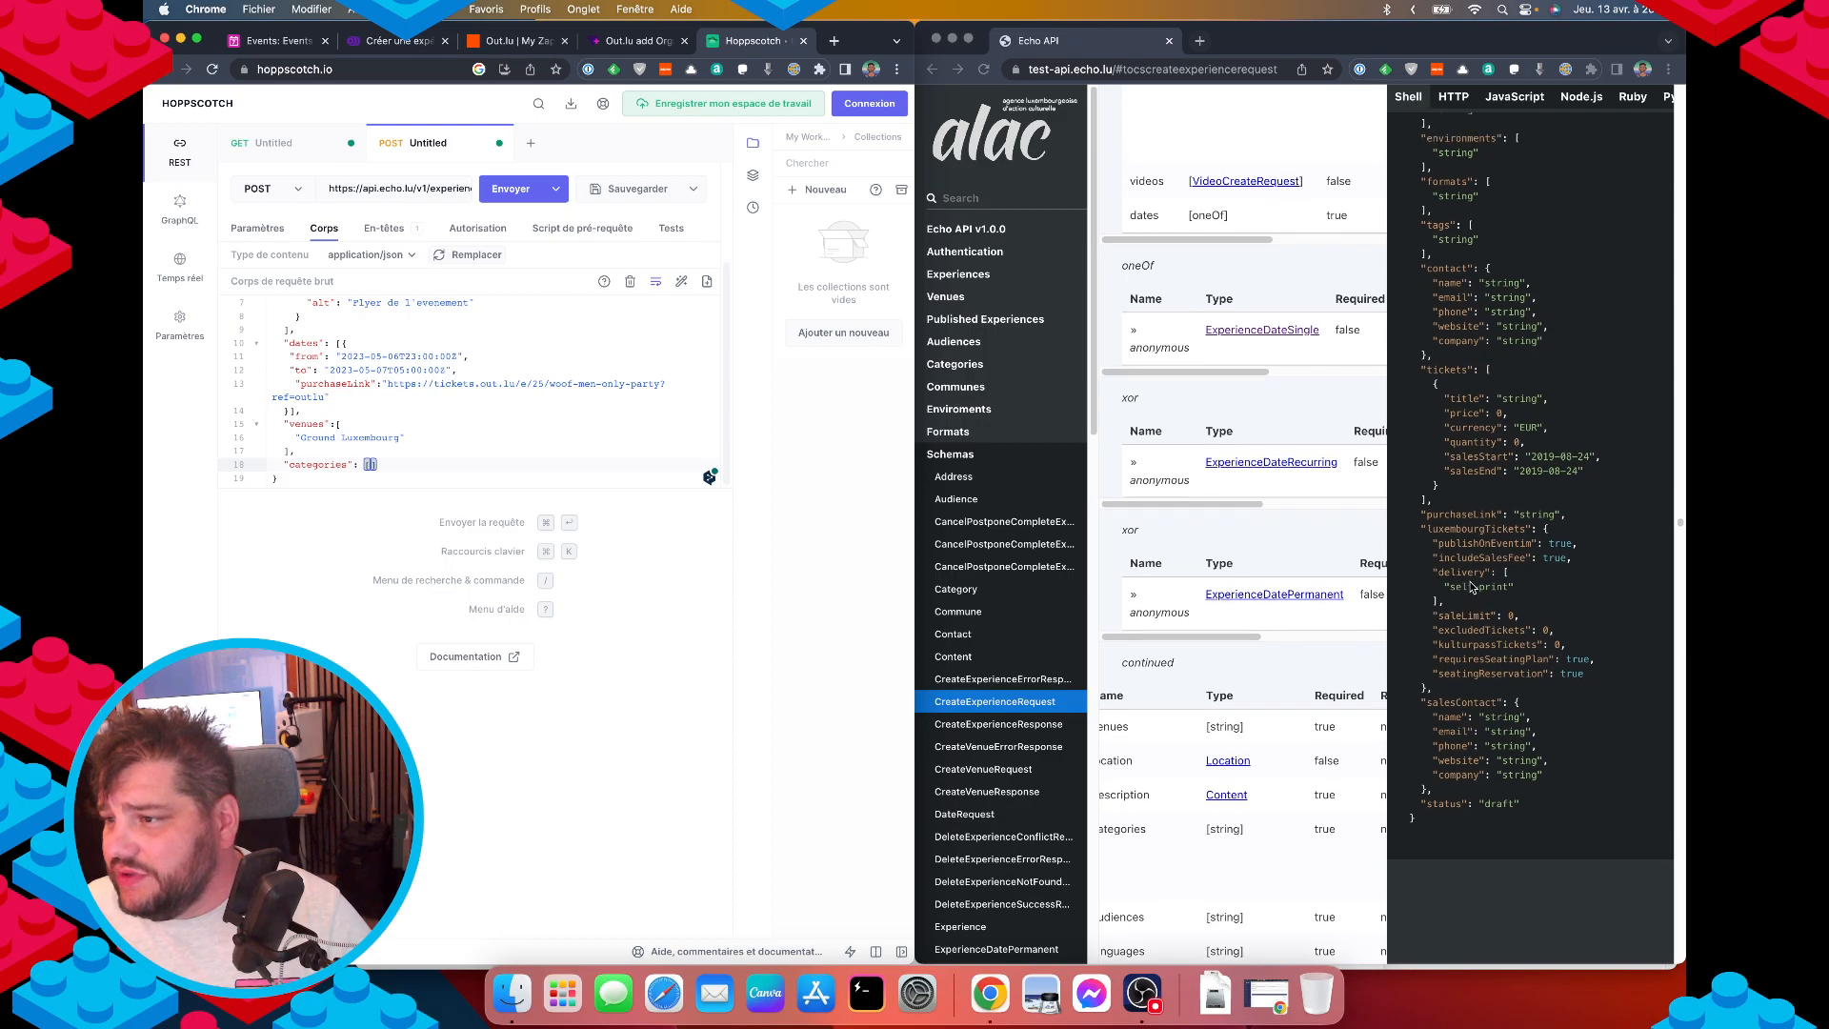
scroll(1471, 586, up, 1)
scroll(1478, 586, up, 4)
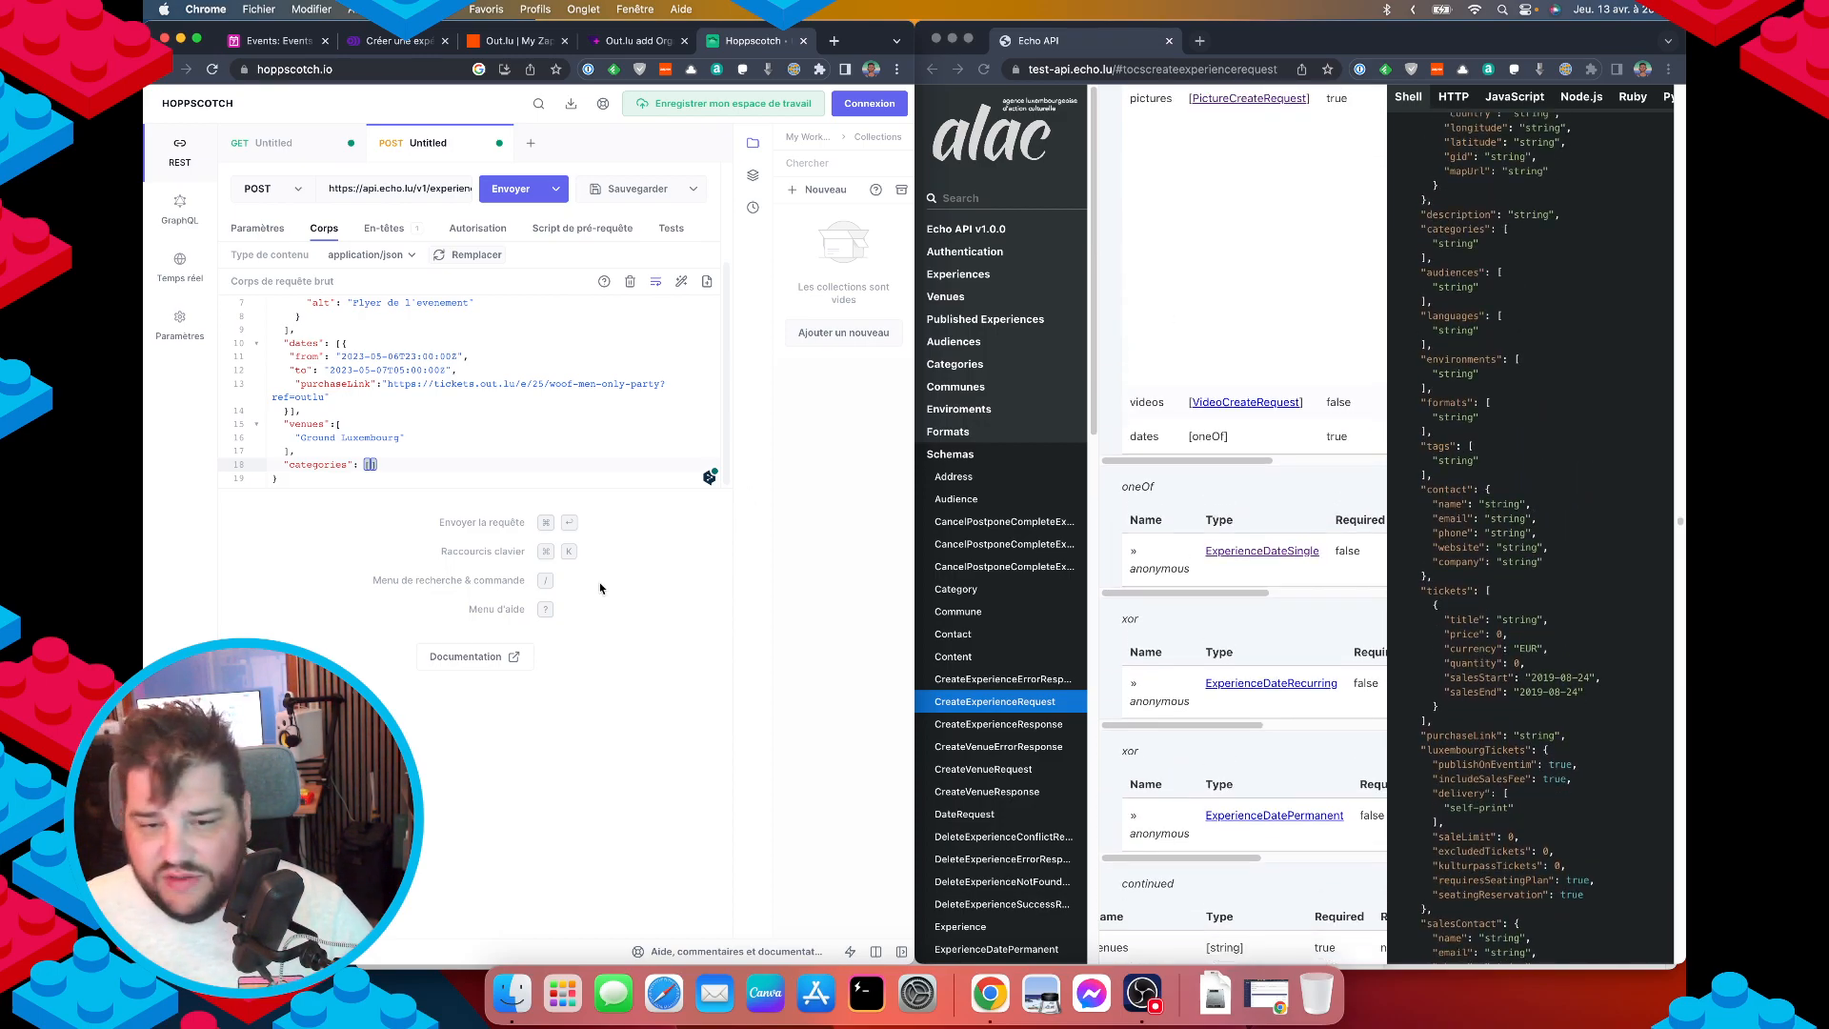
text(")
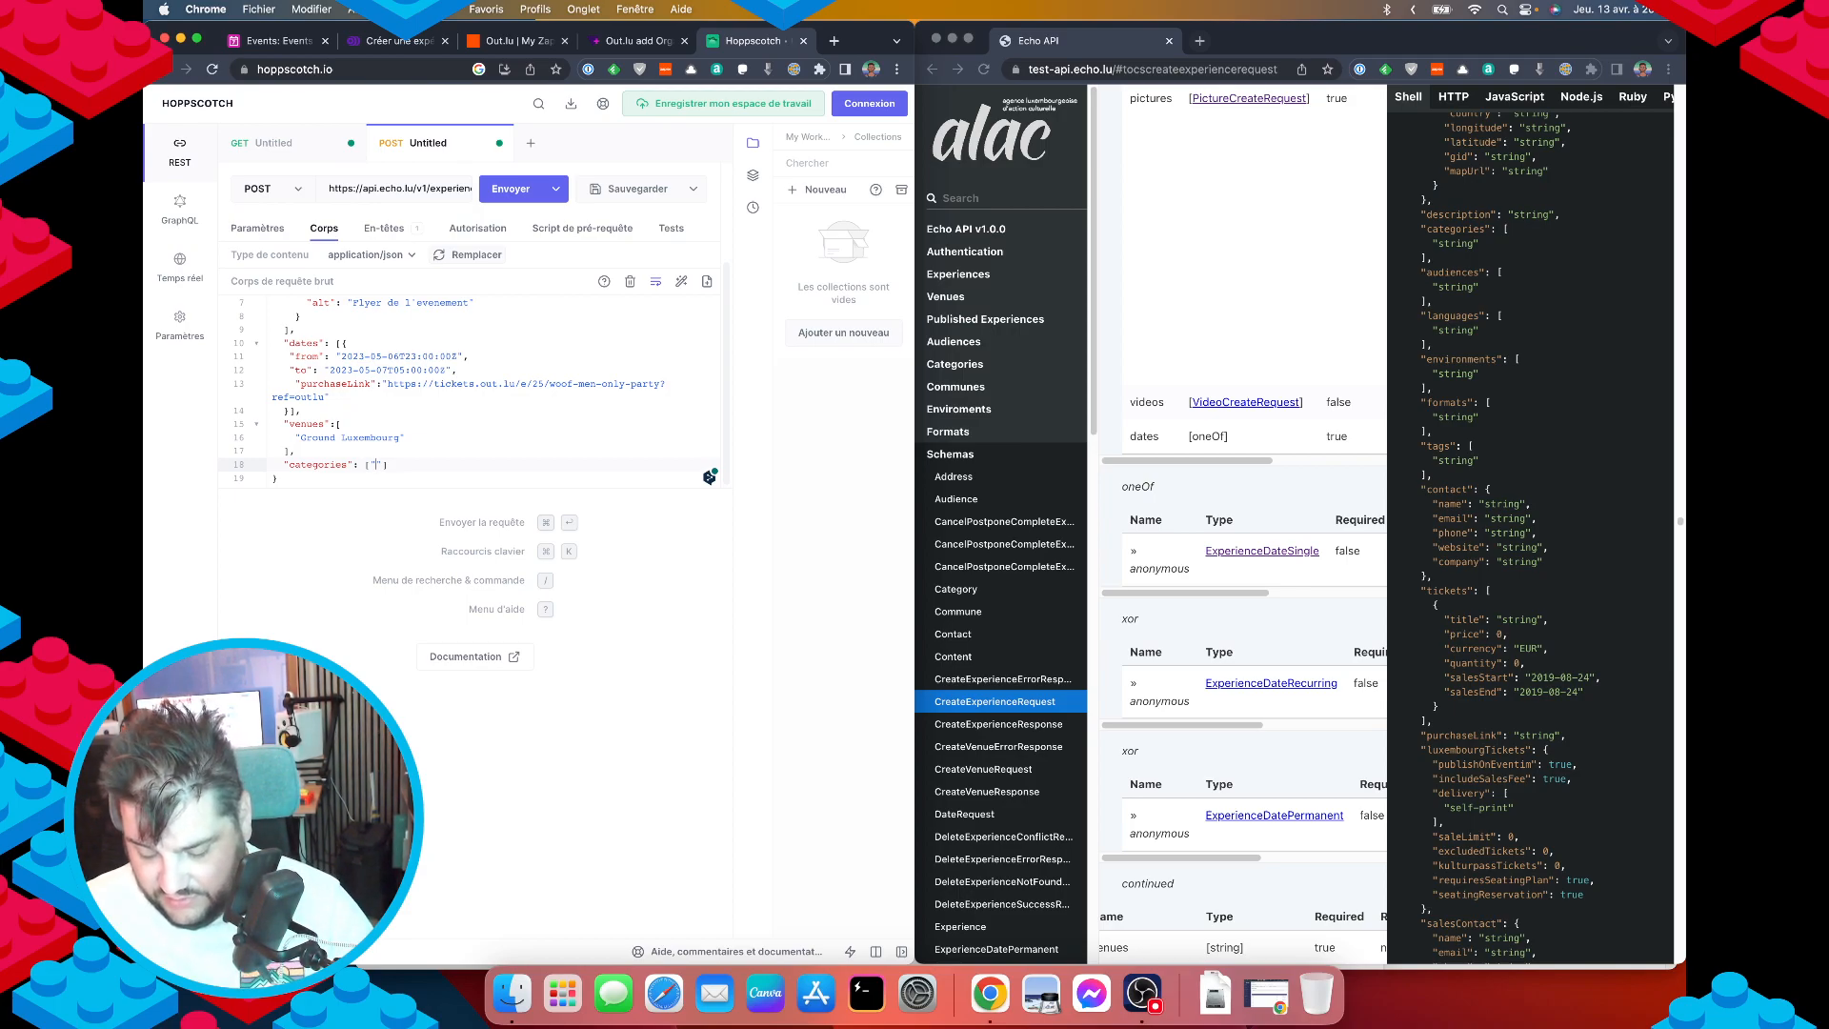
text(night-part)
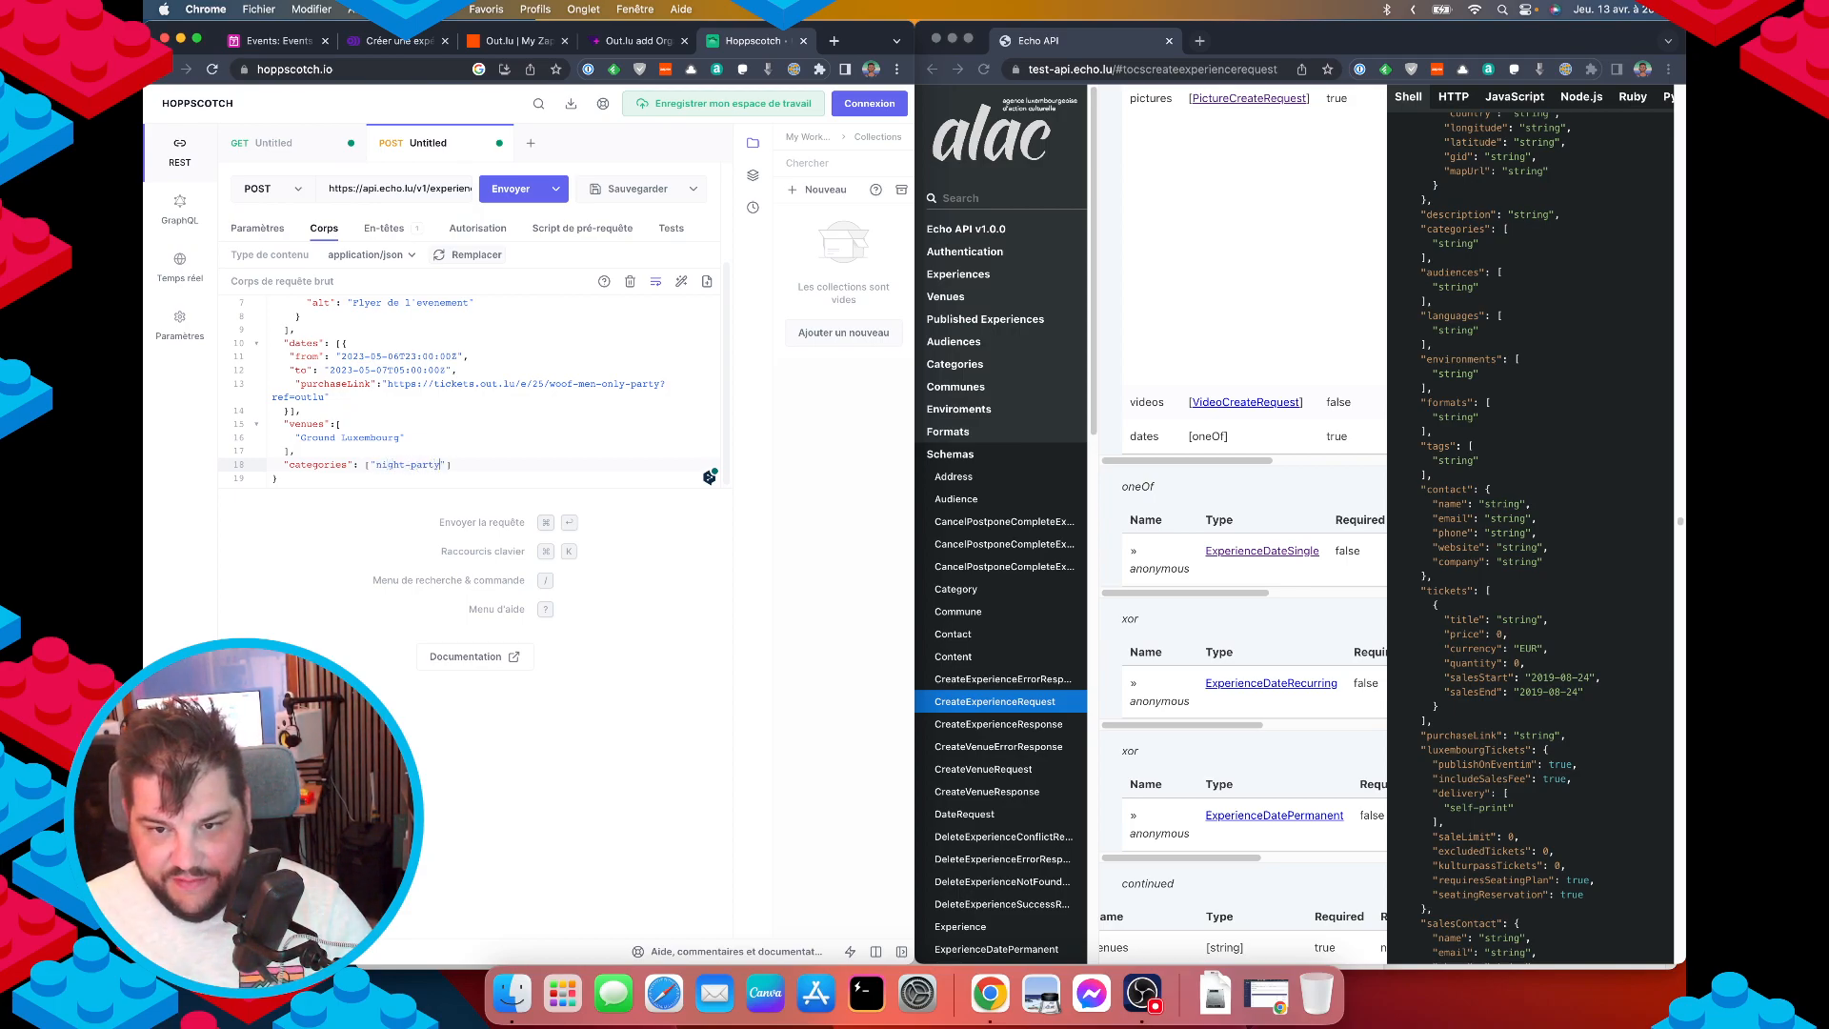
text(ies)
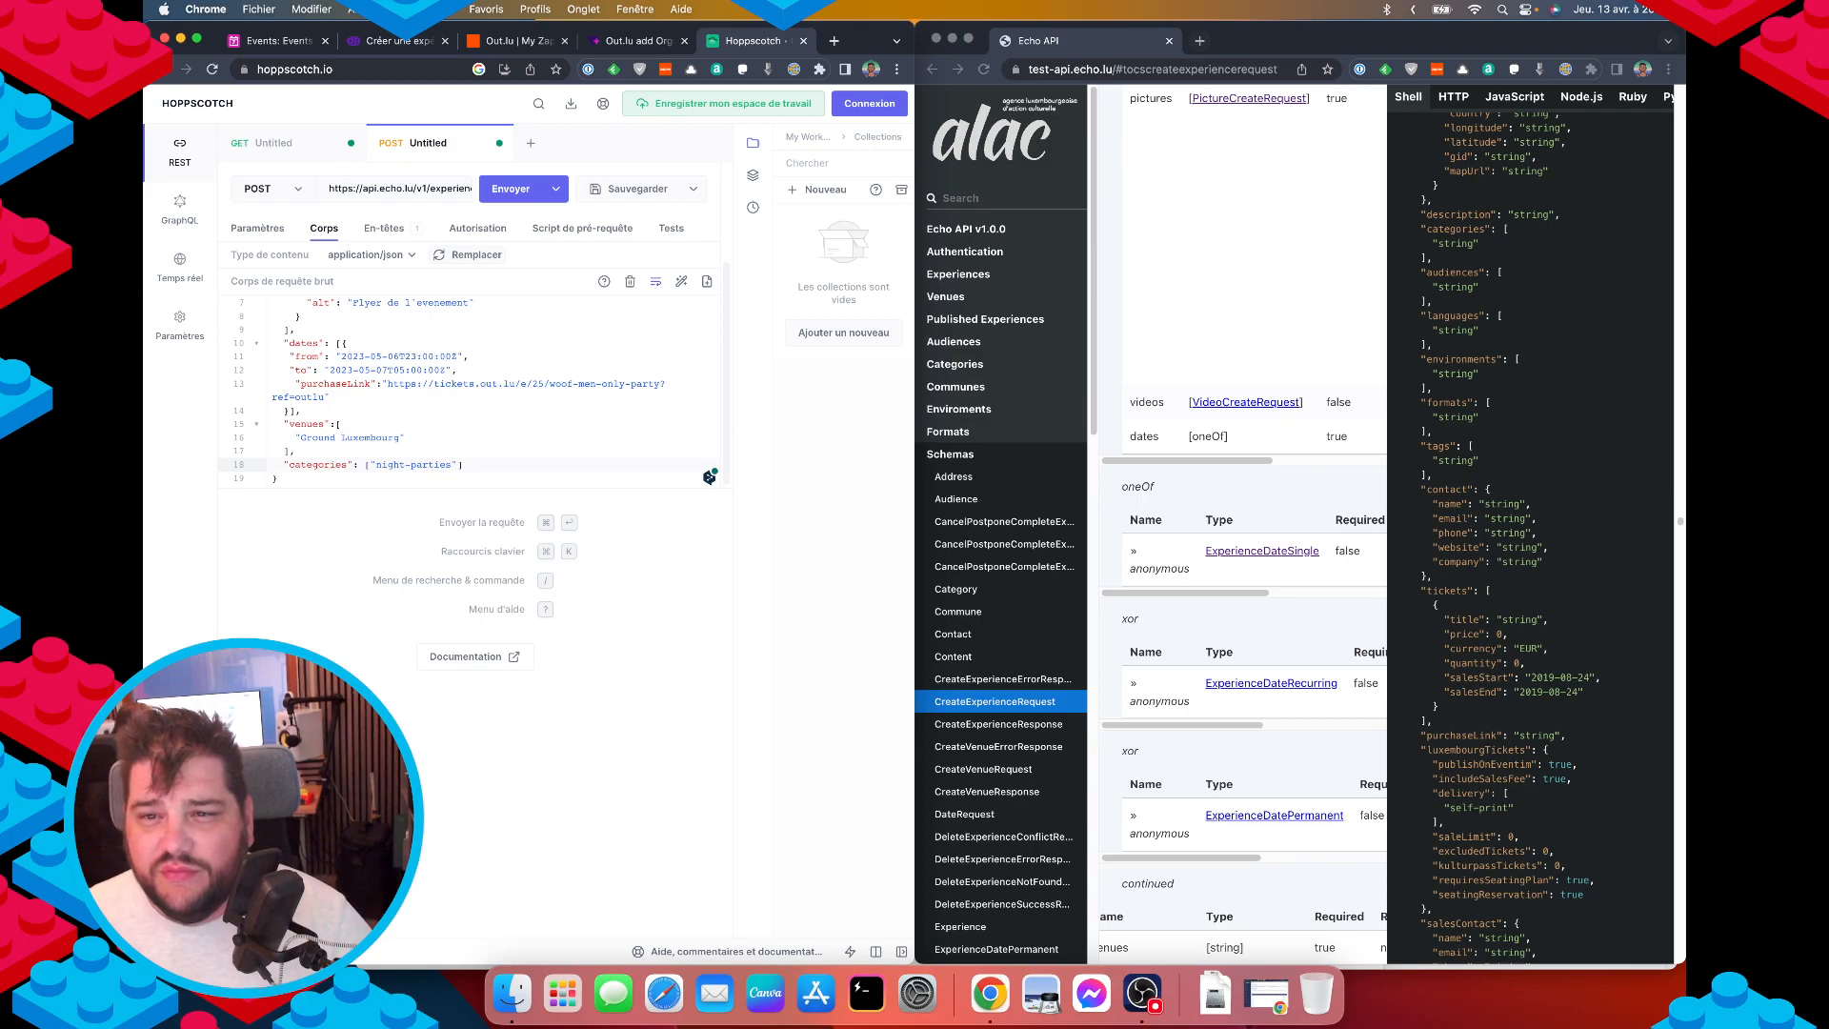
click(268, 142)
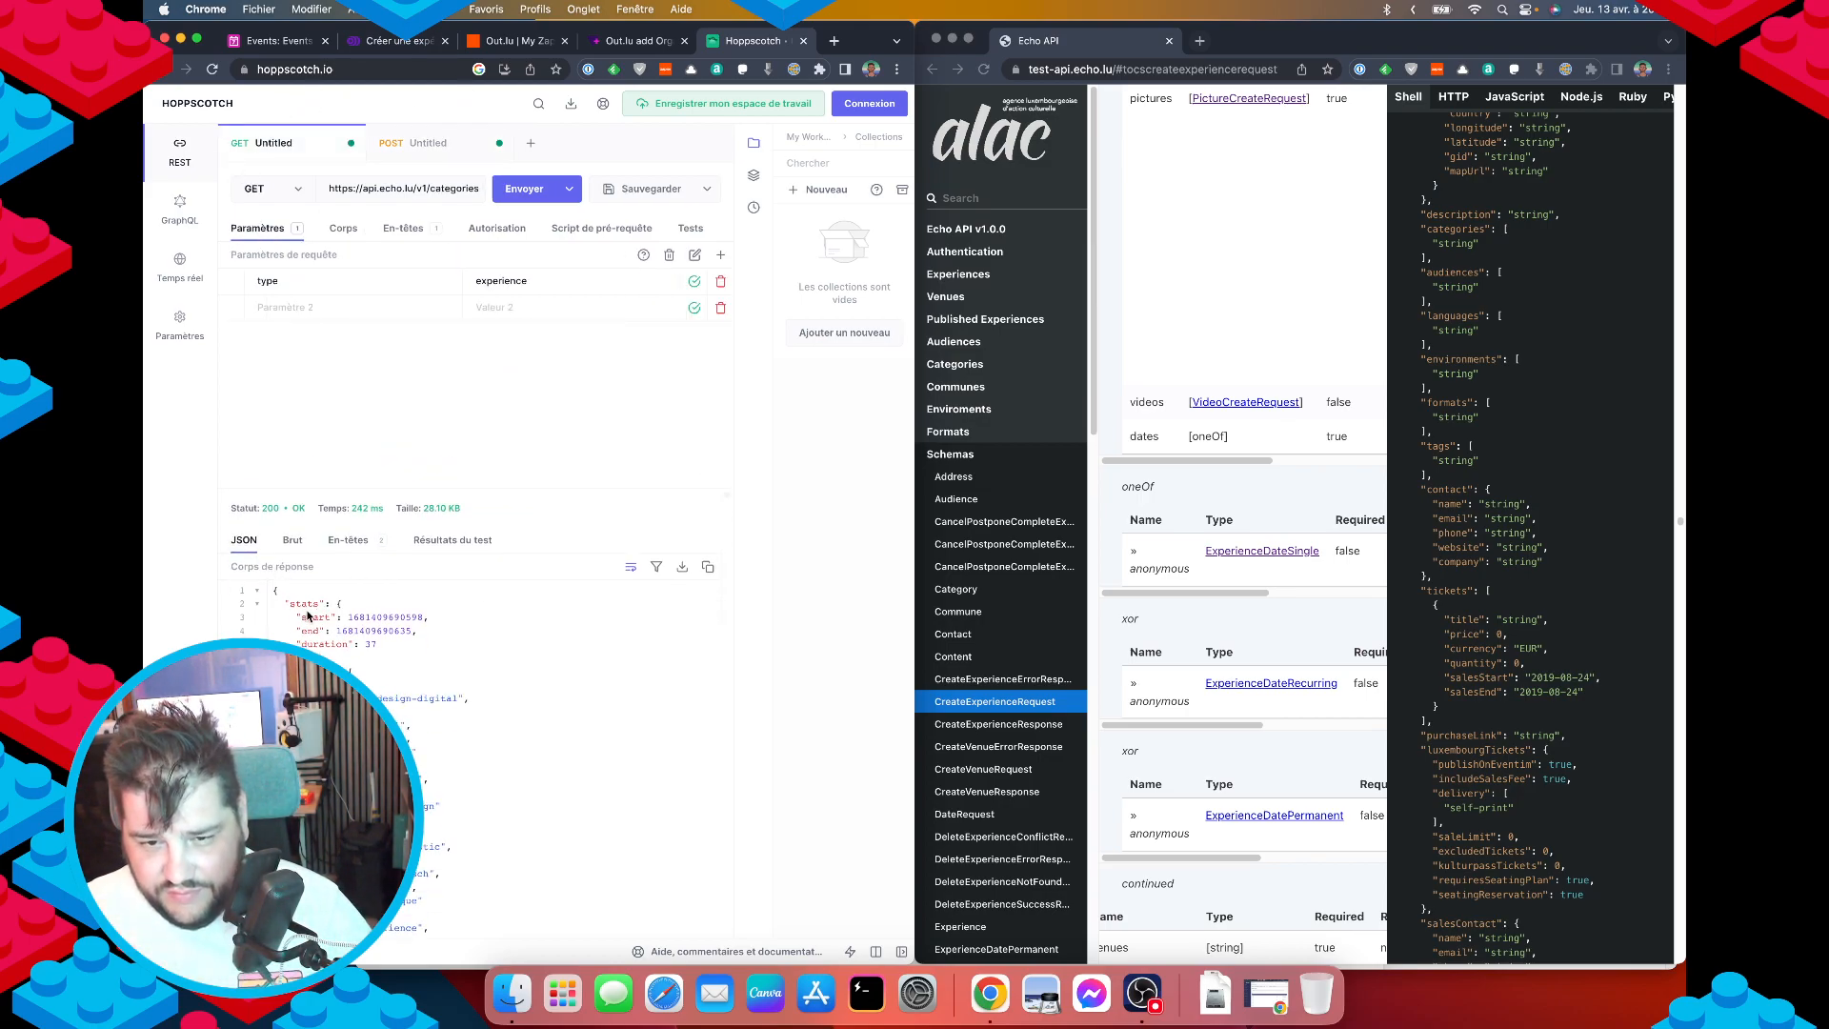
Search the categories response for "night" to find the matching category id.
key(super+f)
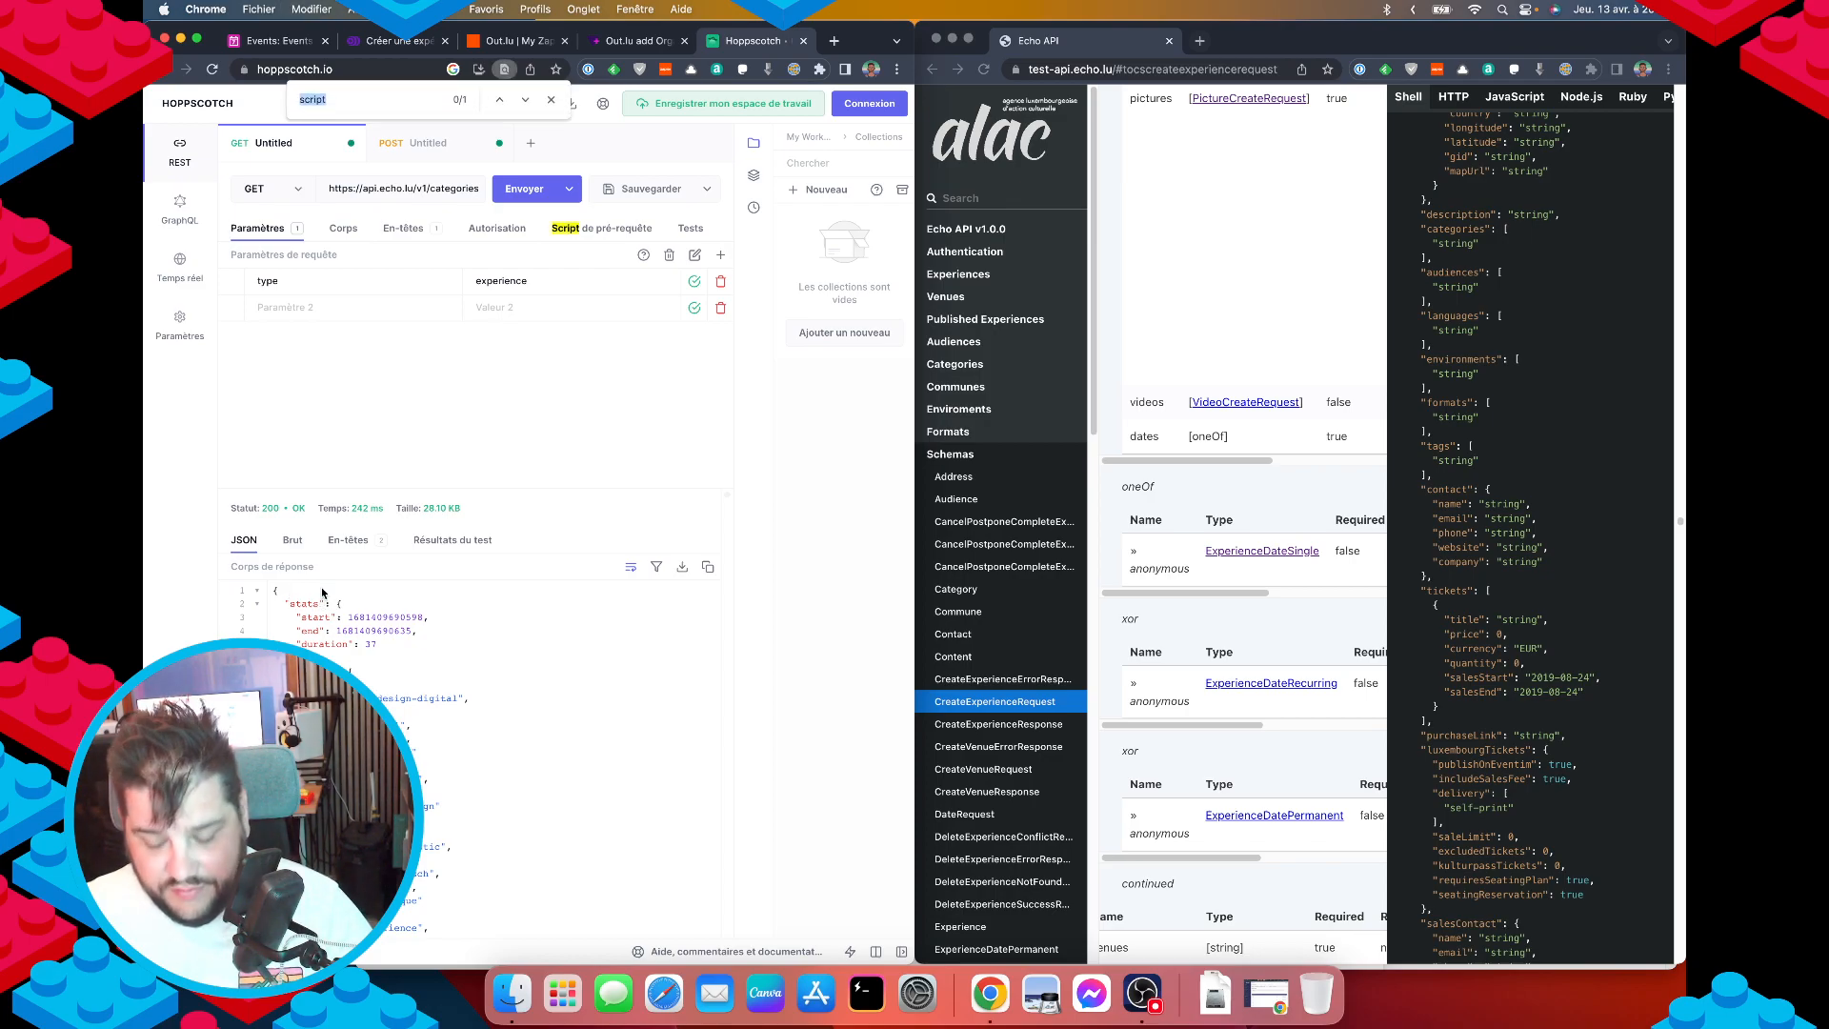
text(night)
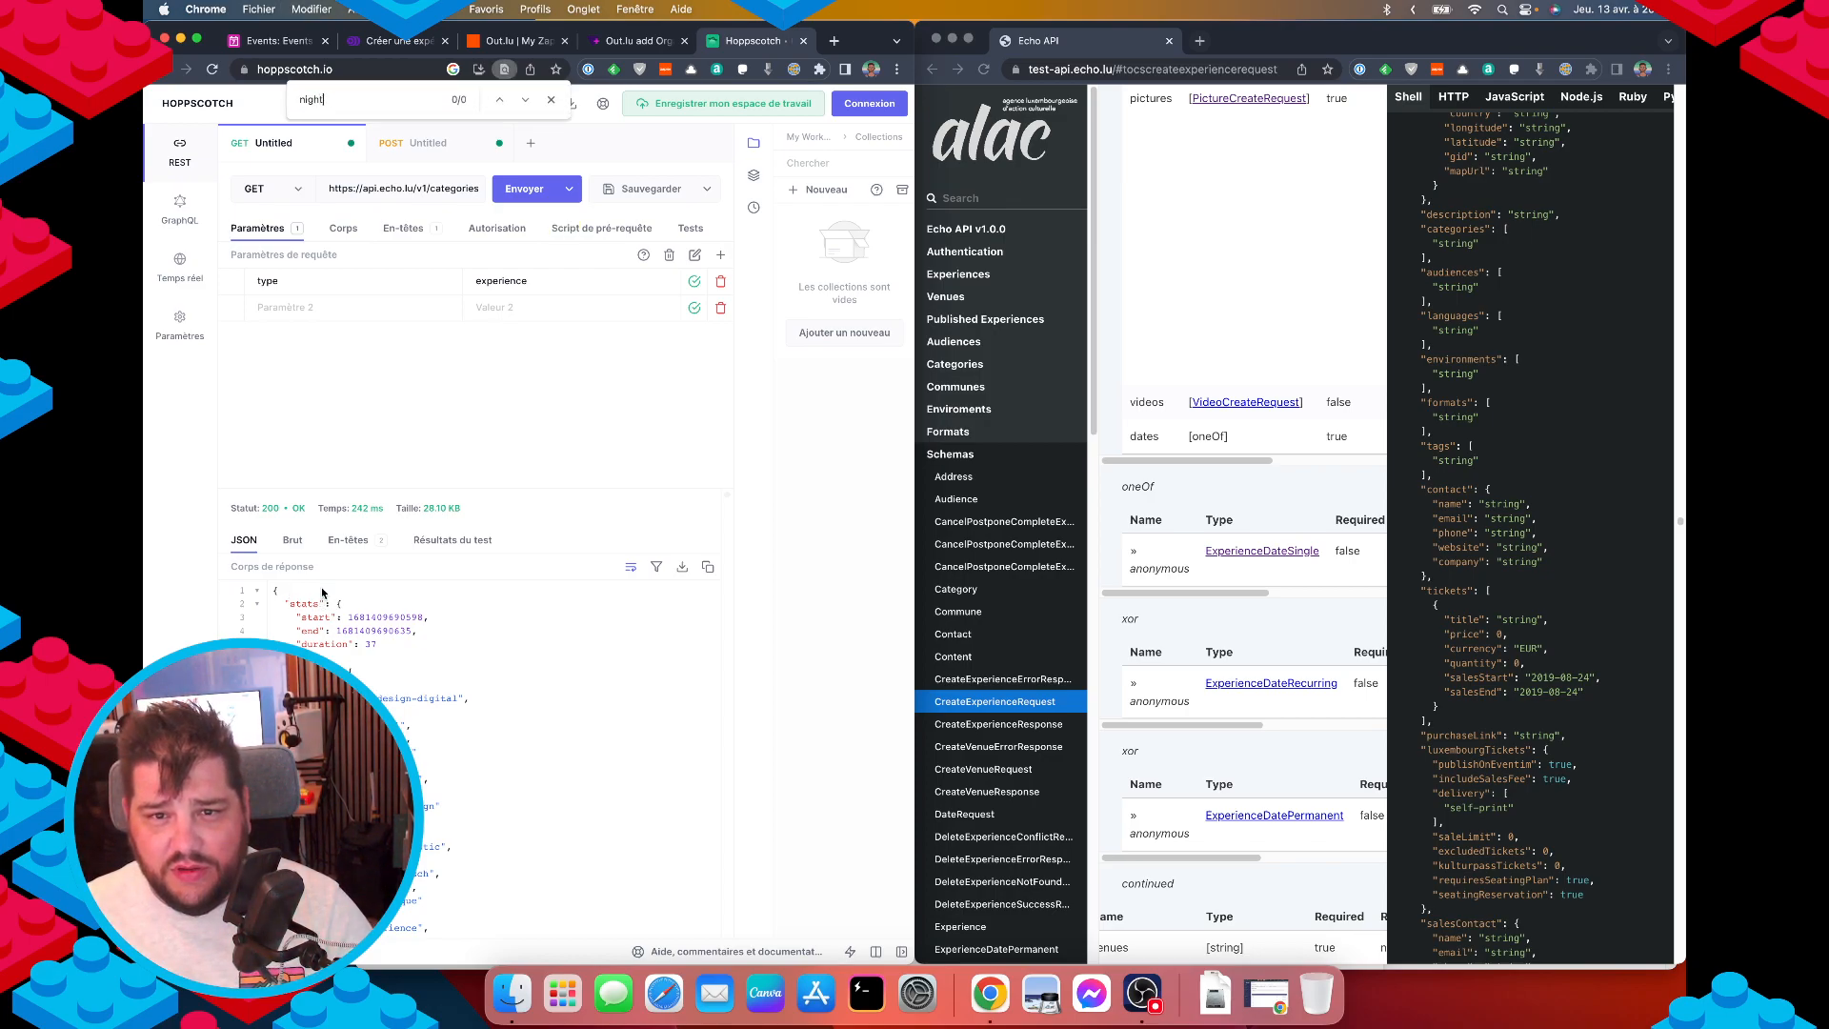
key(Escape)
click(559, 756)
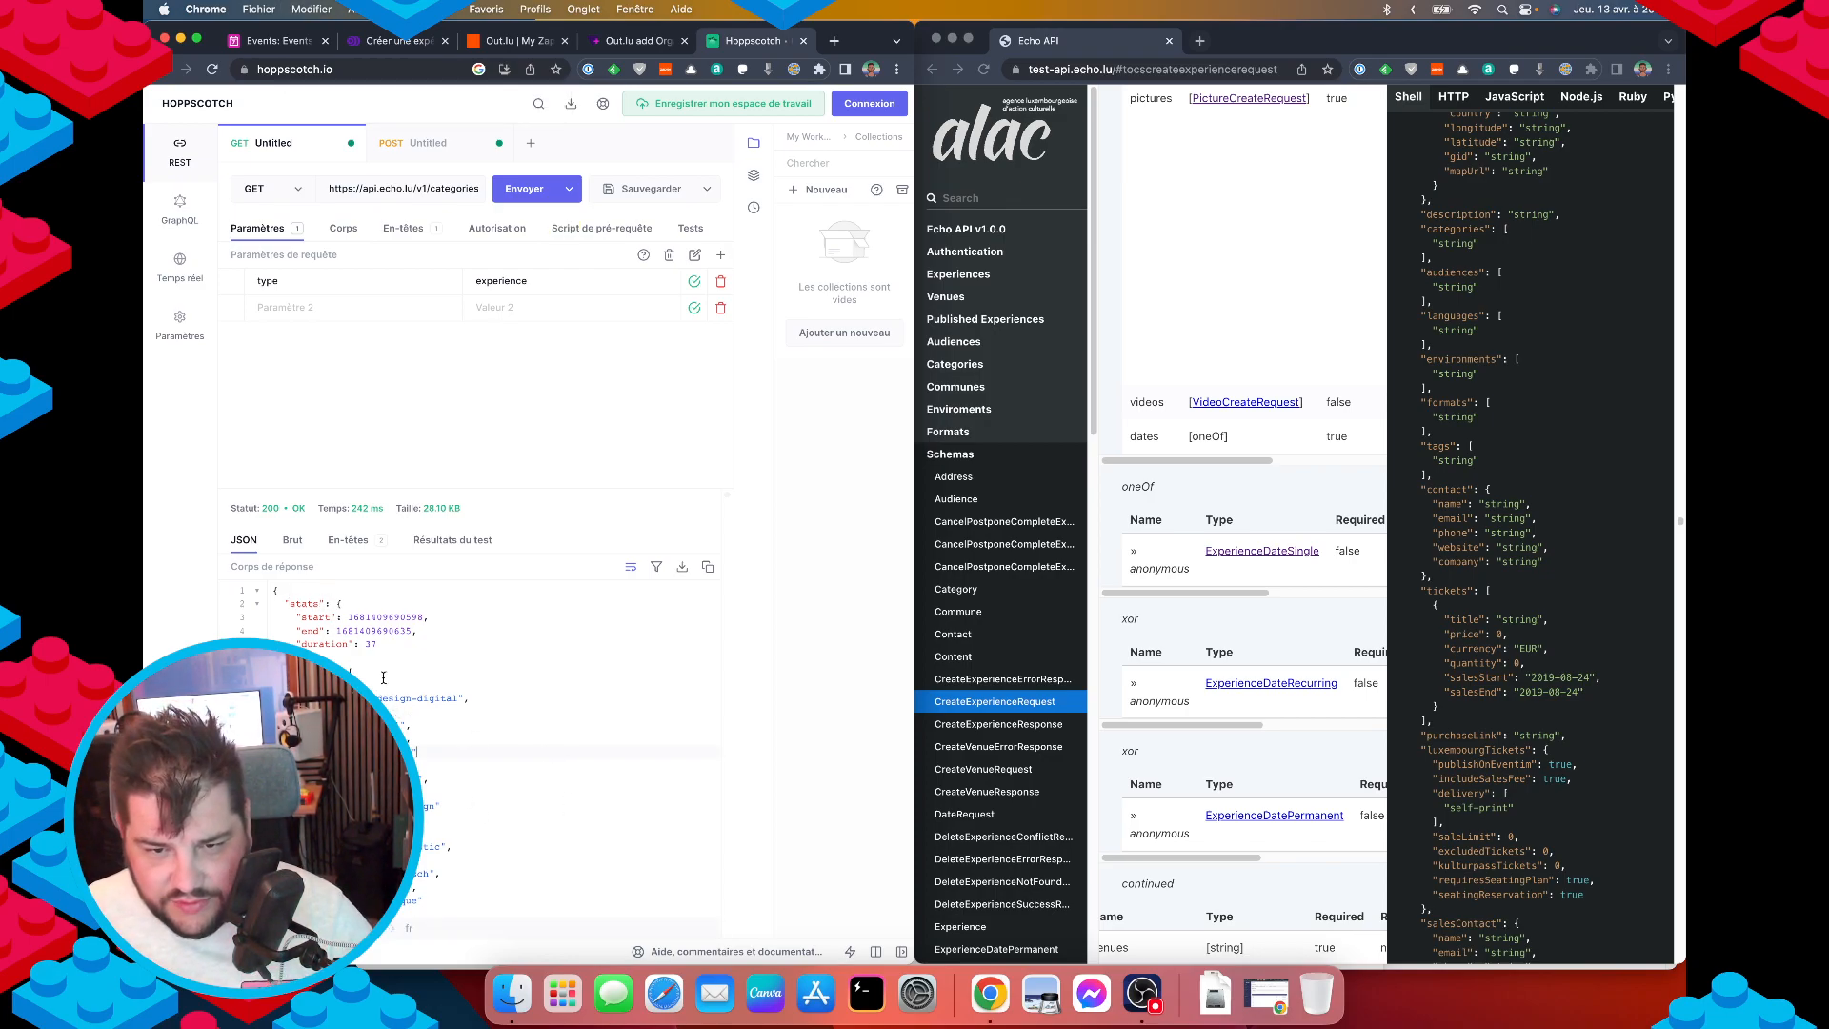
key(super+f)
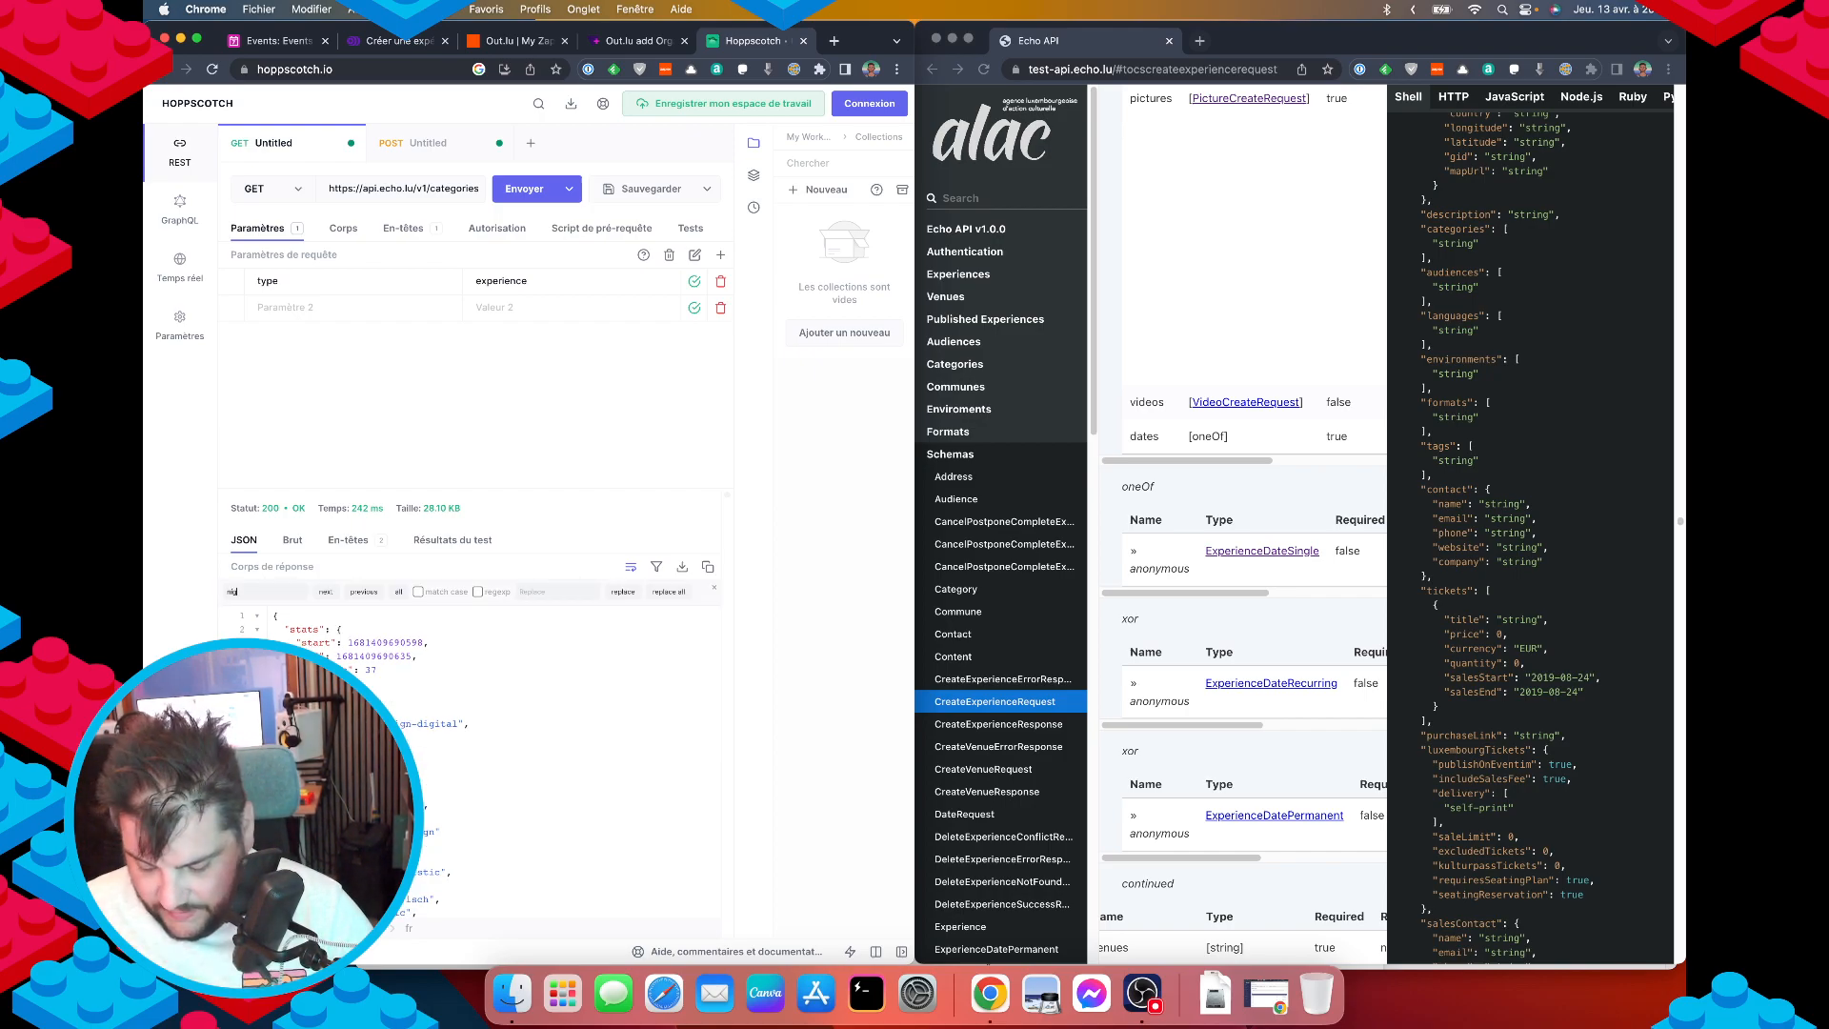
key(Escape)
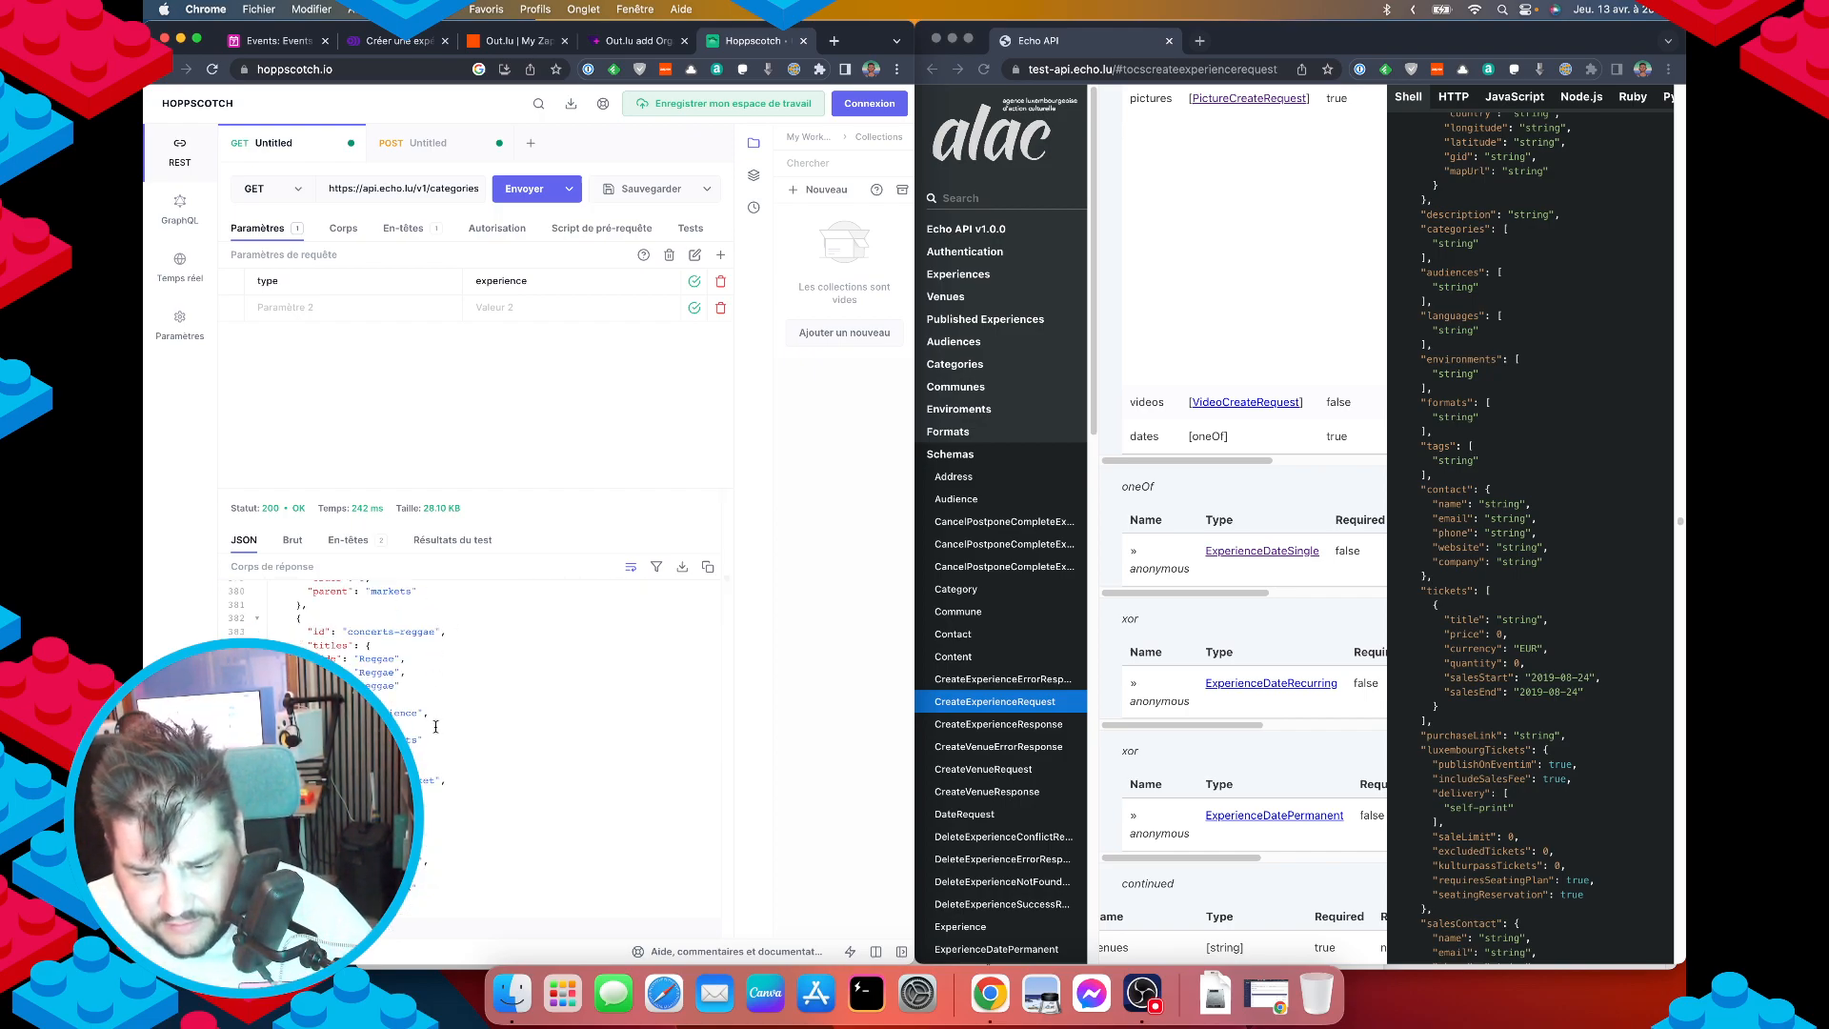
scroll(436, 727, down, 1)
scroll(438, 789, down, 2)
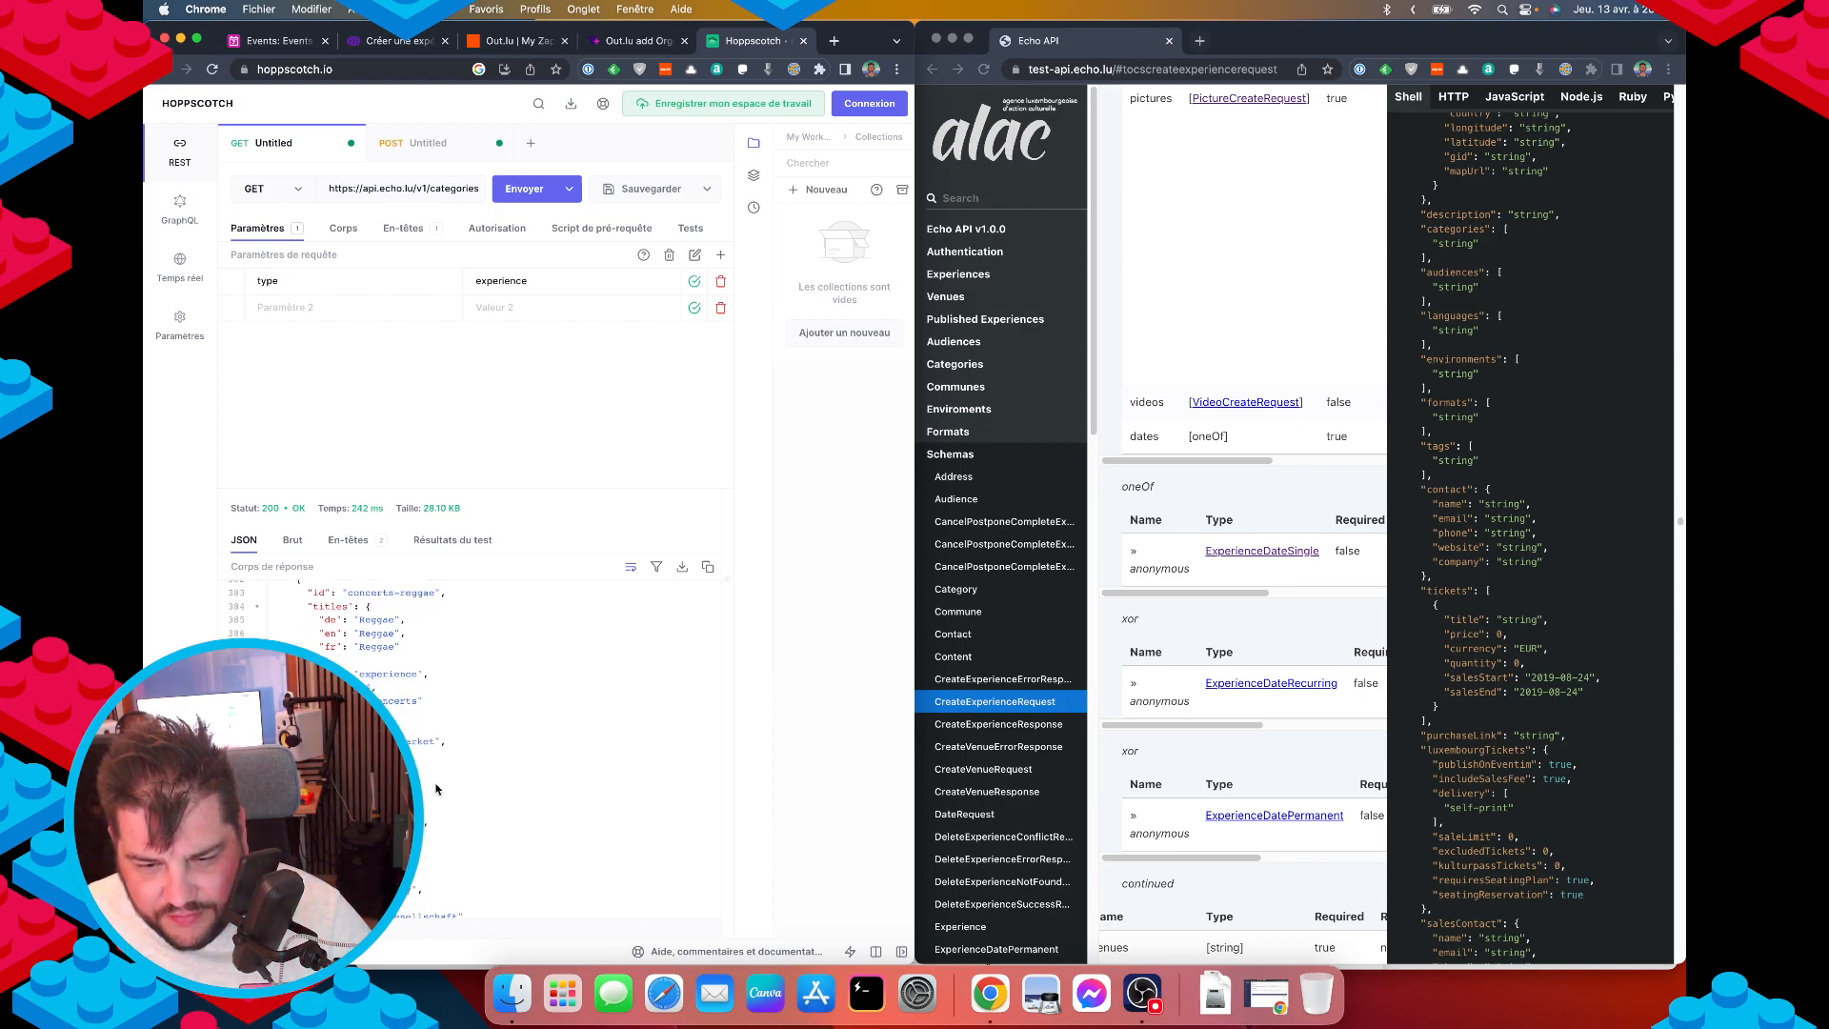
scroll(437, 789, down, 1)
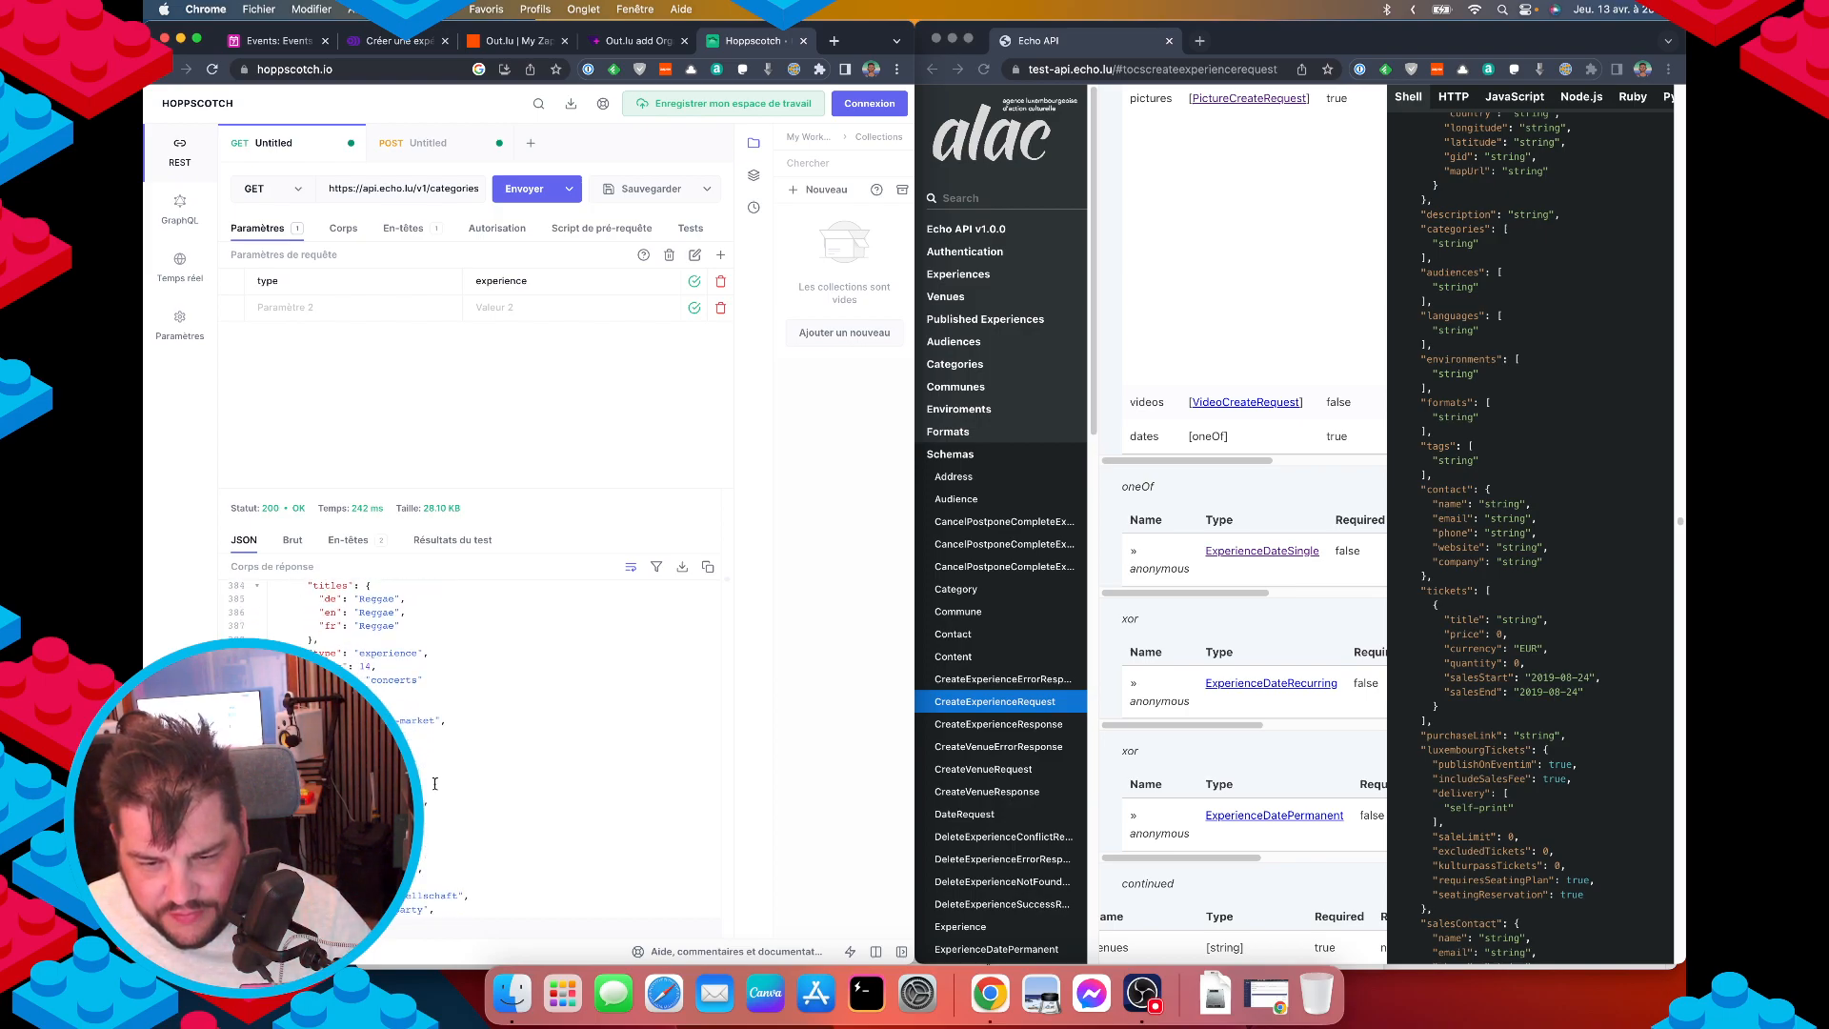
Bring the POST request's JSON body back up.
click(617, 42)
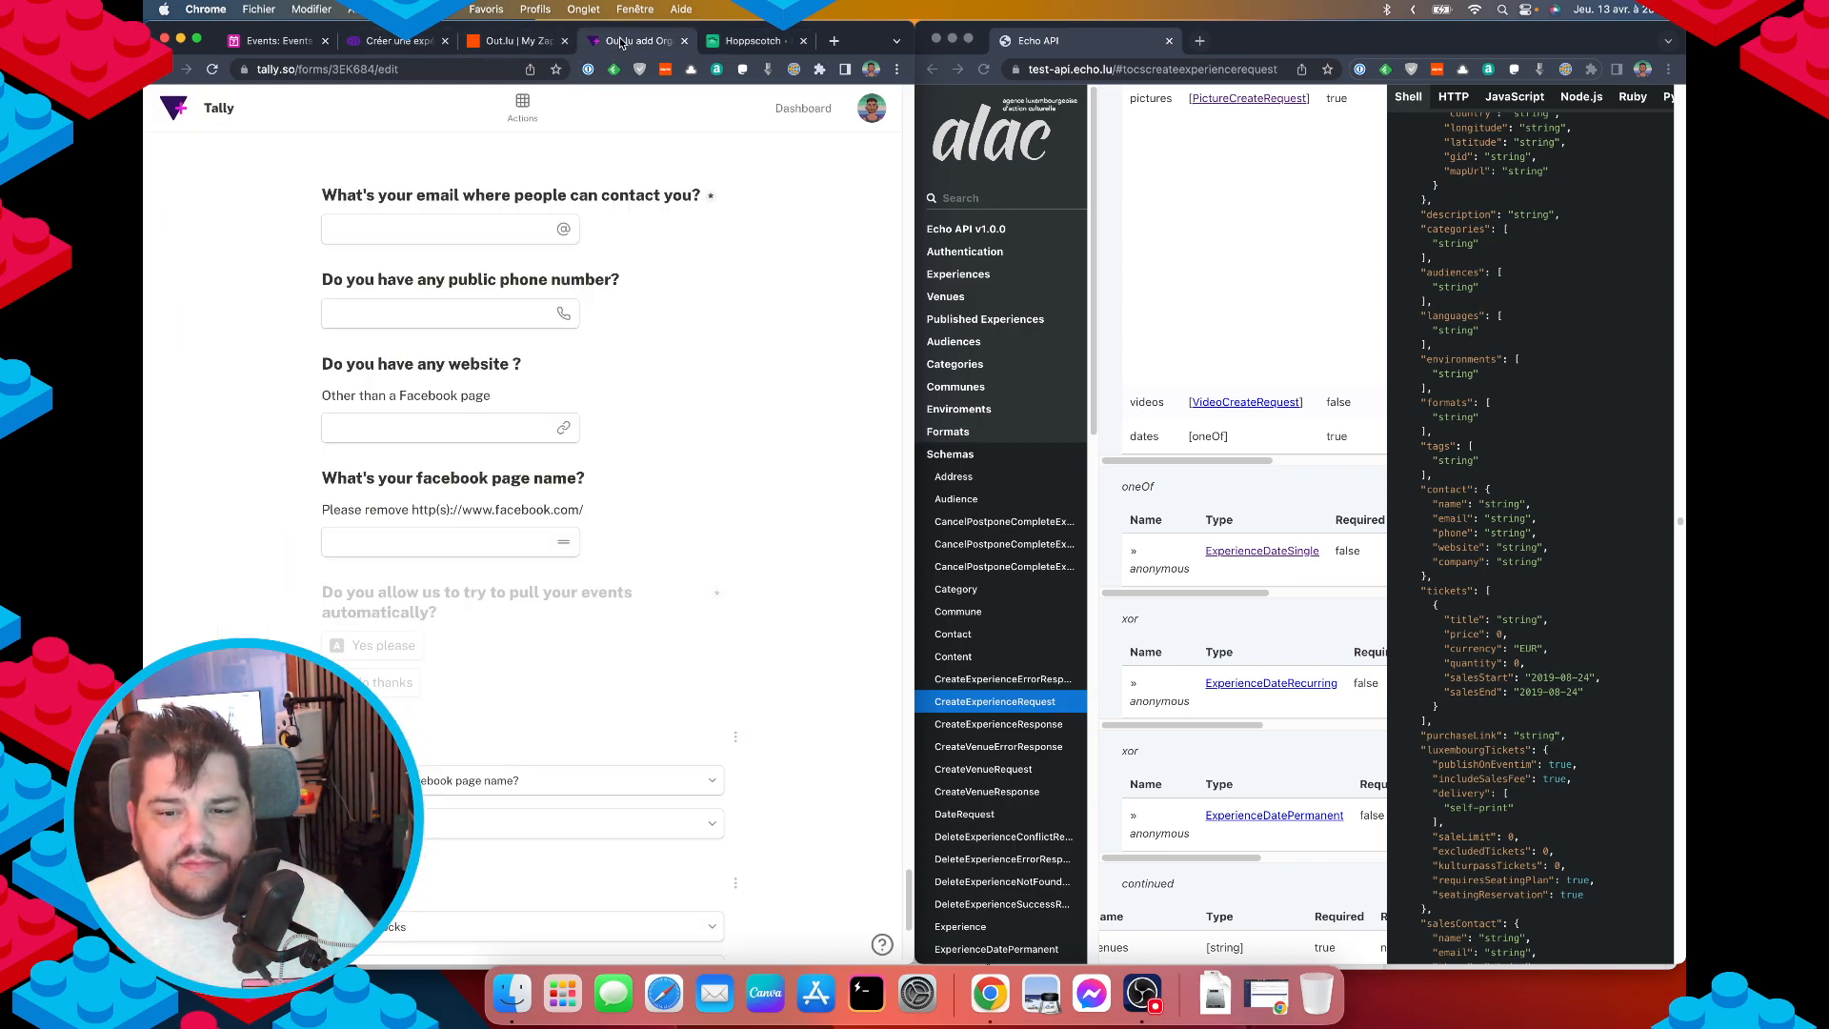
click(757, 41)
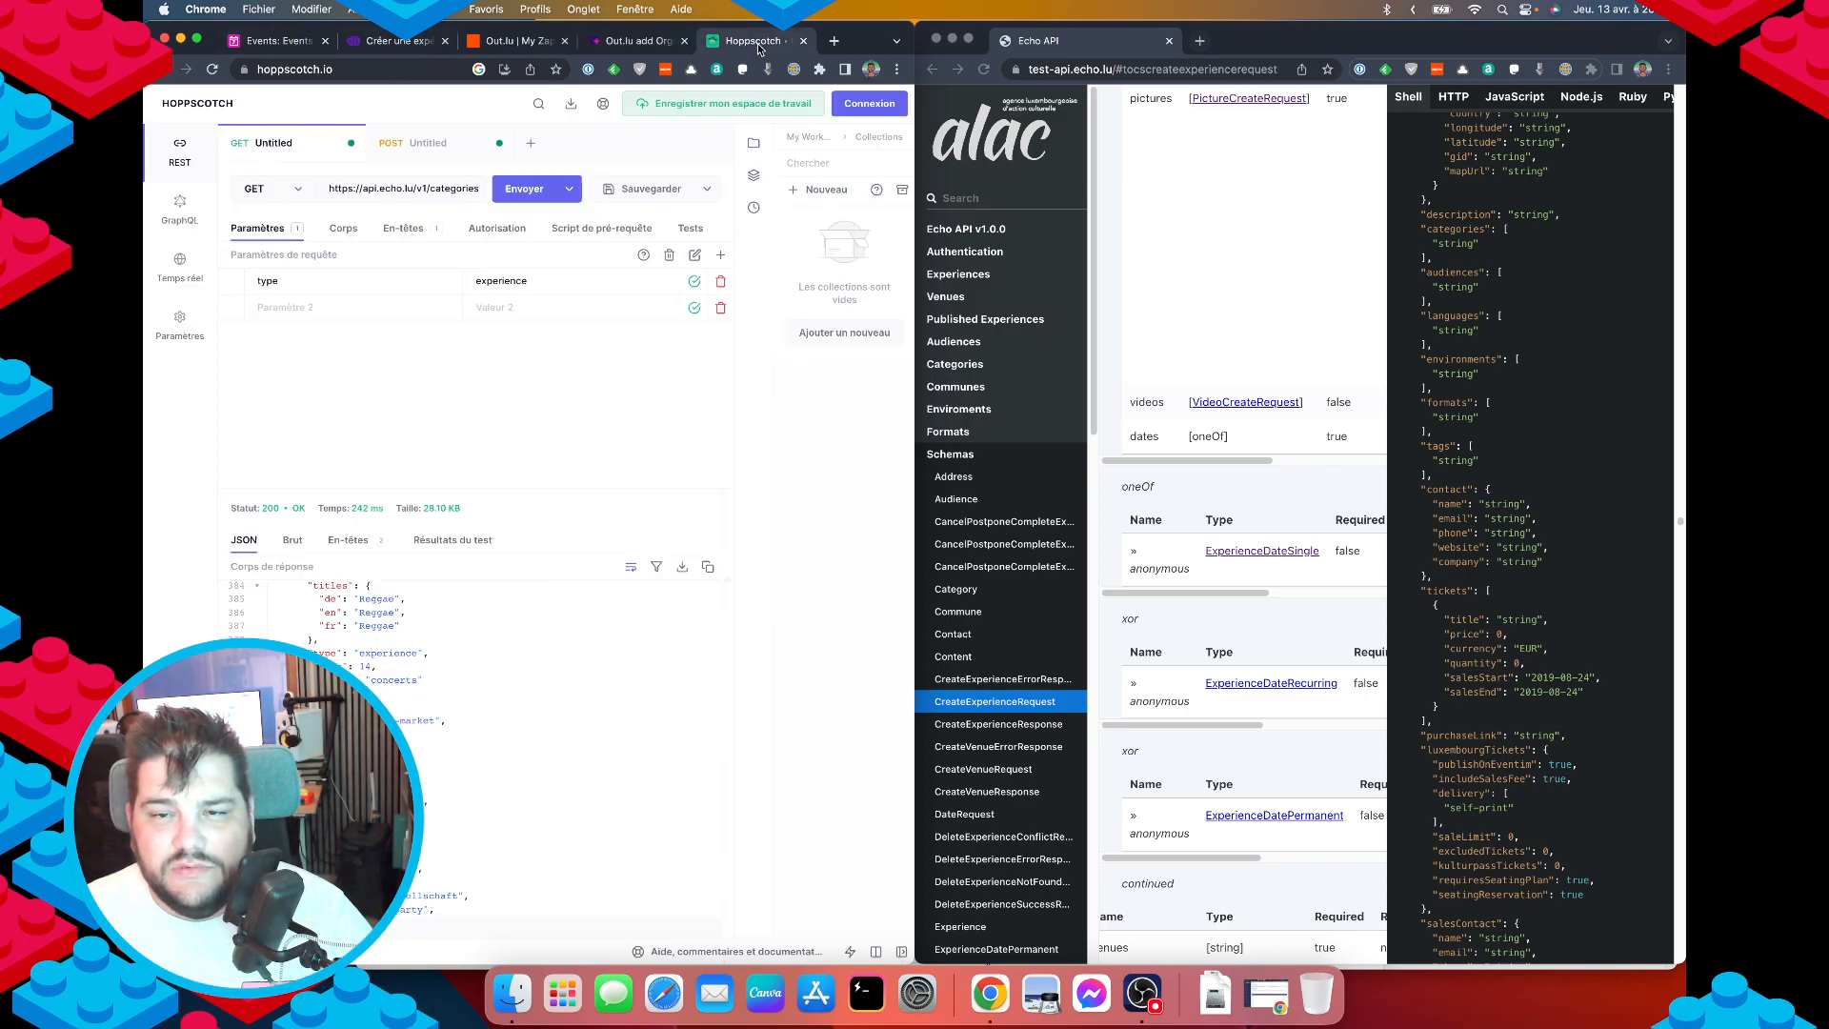
click(412, 144)
click(324, 228)
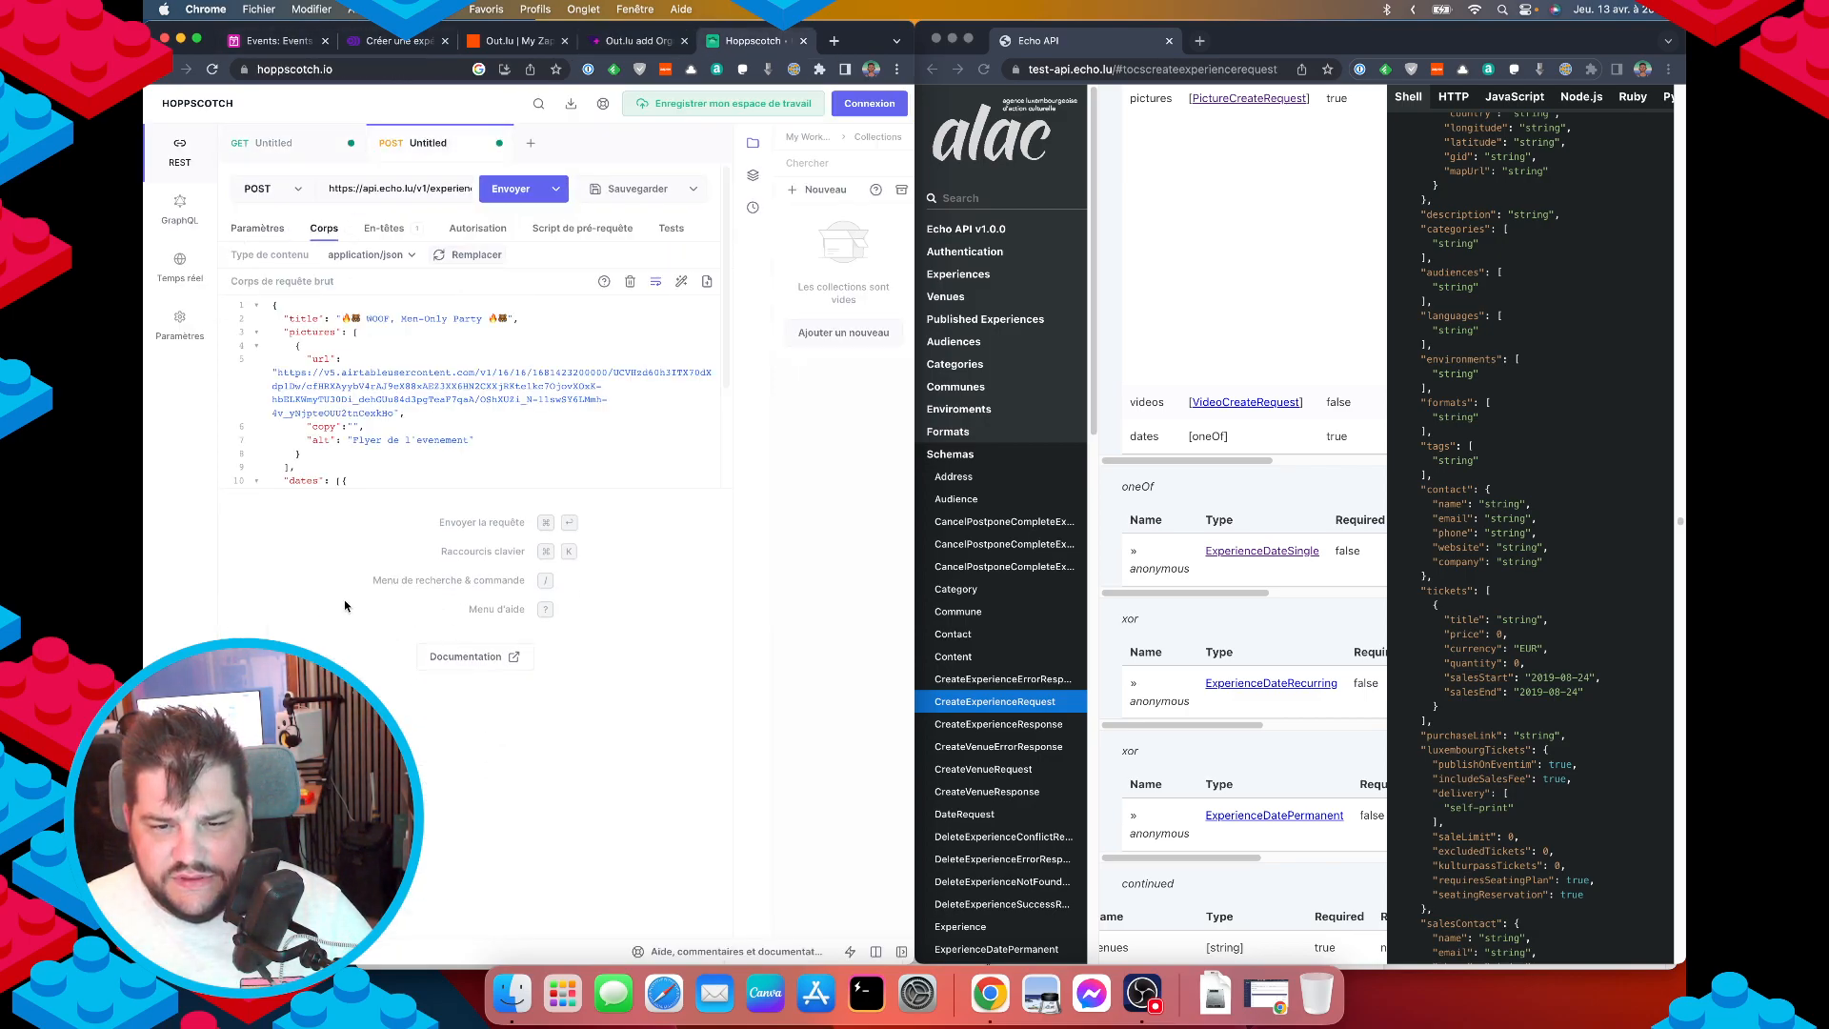
Change the categories value from night-parties to night-party.
click(450, 466)
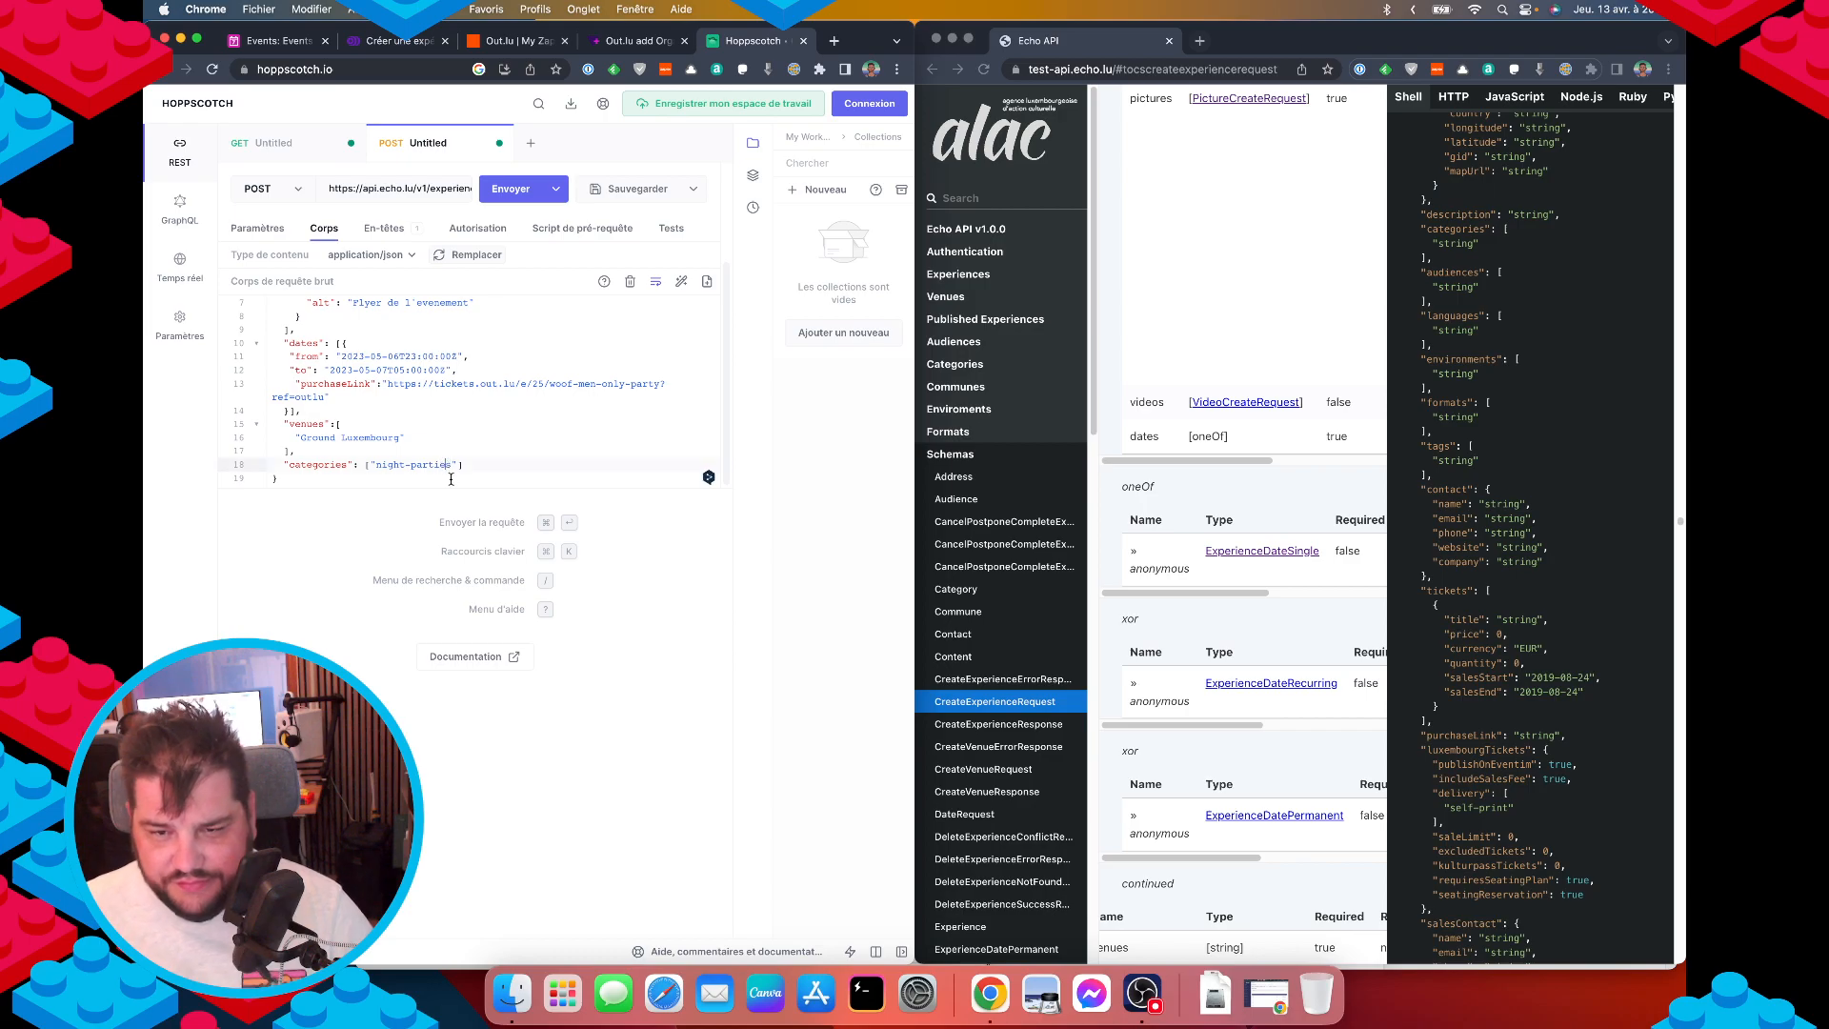
key(BackSpace)
key(BackSpace)
text(y)
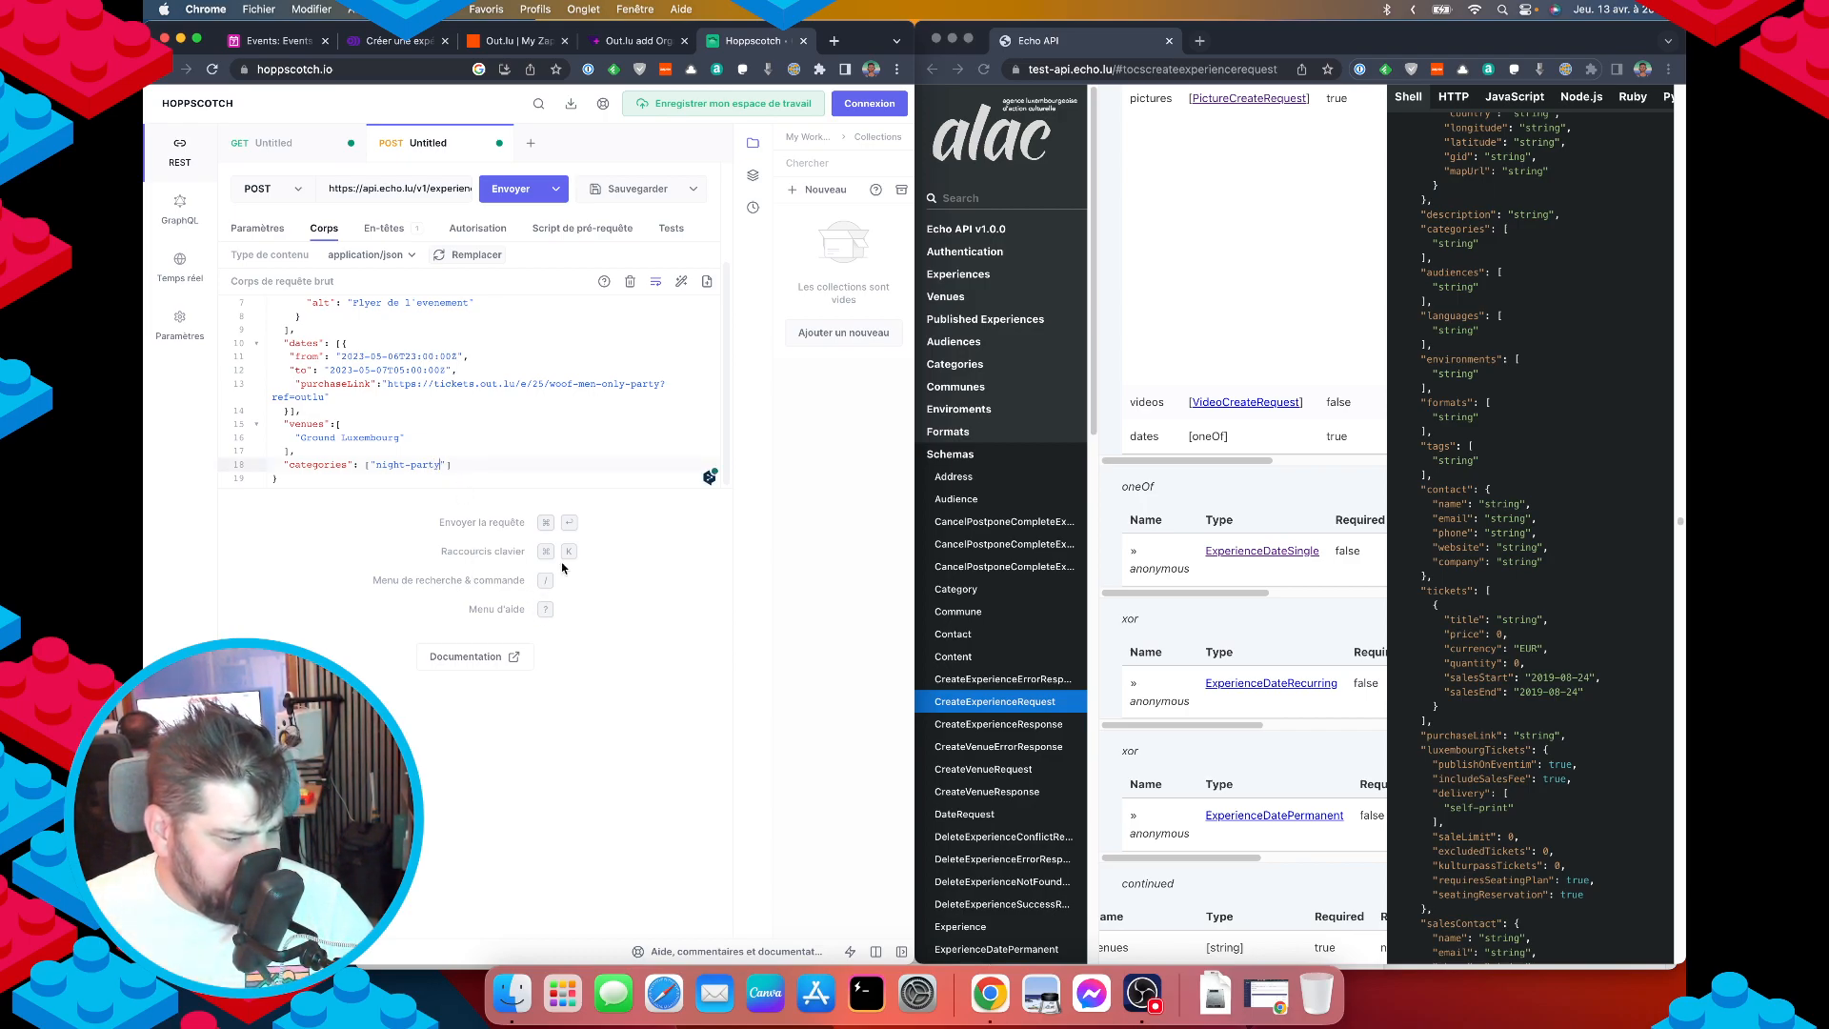
click(477, 462)
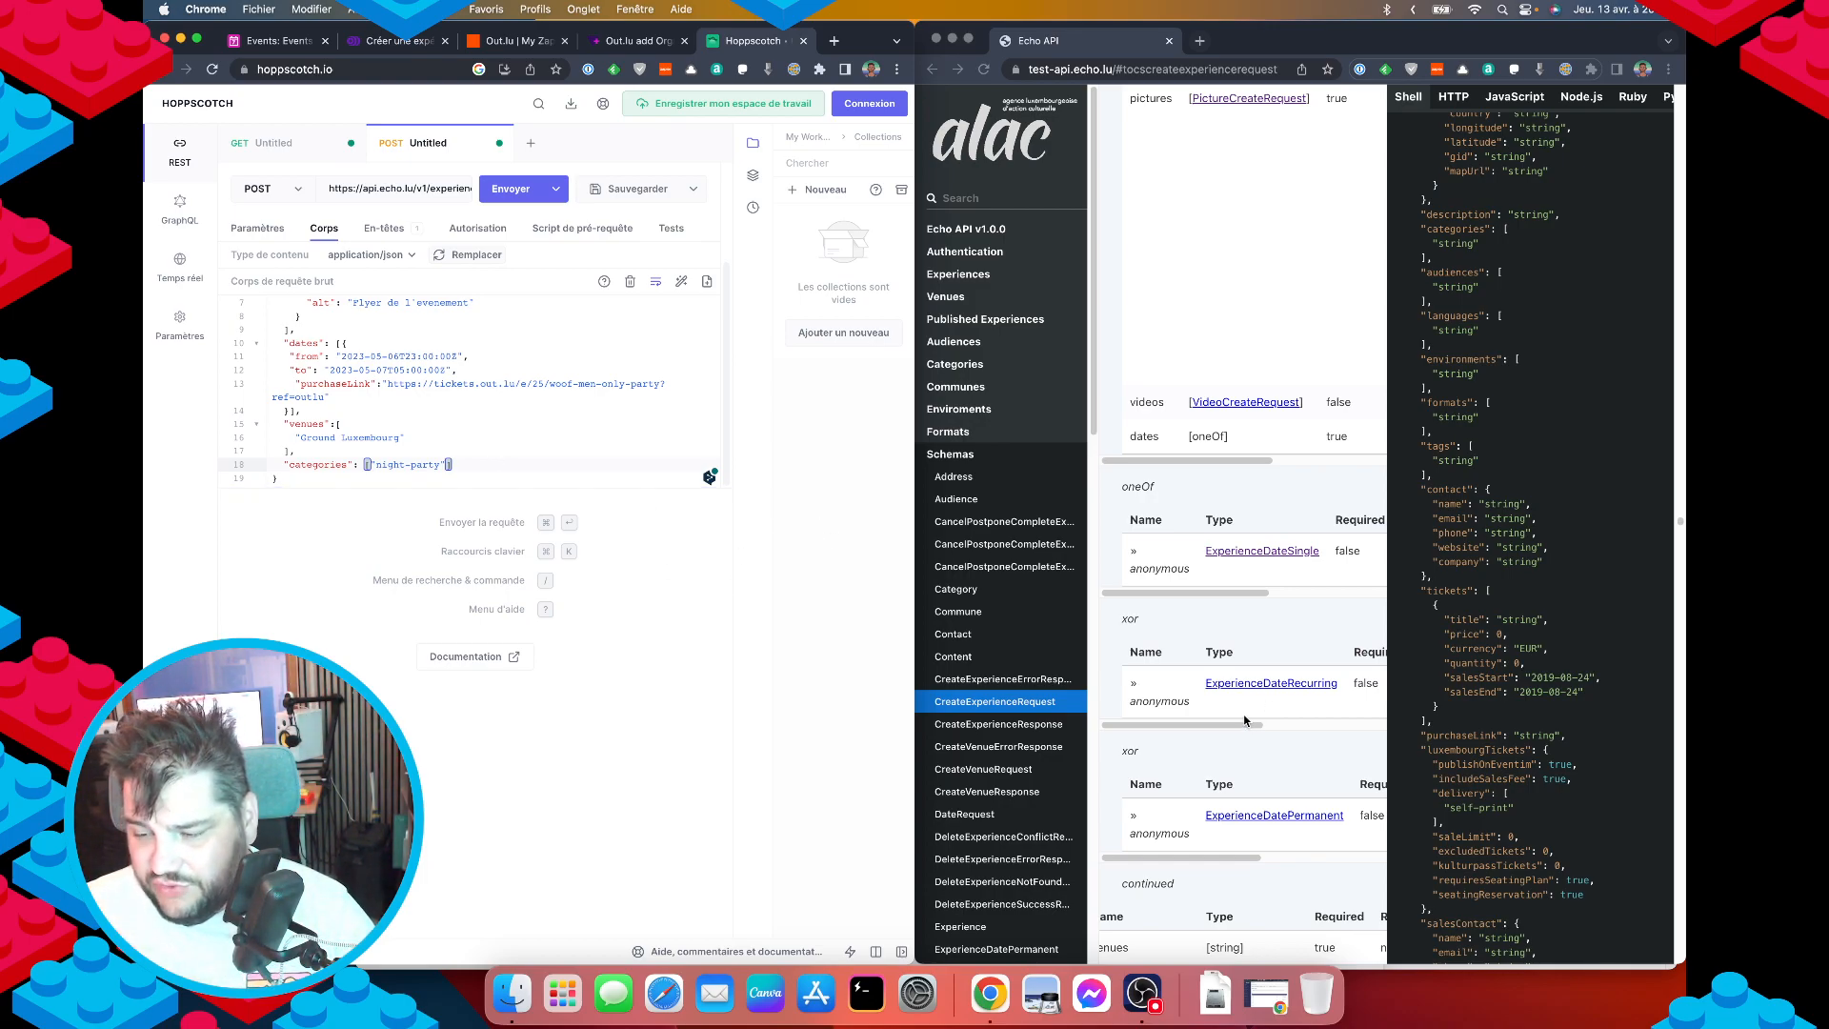
Find and select the audiences field in the docs' schema table.
scroll(1244, 721, down, 5)
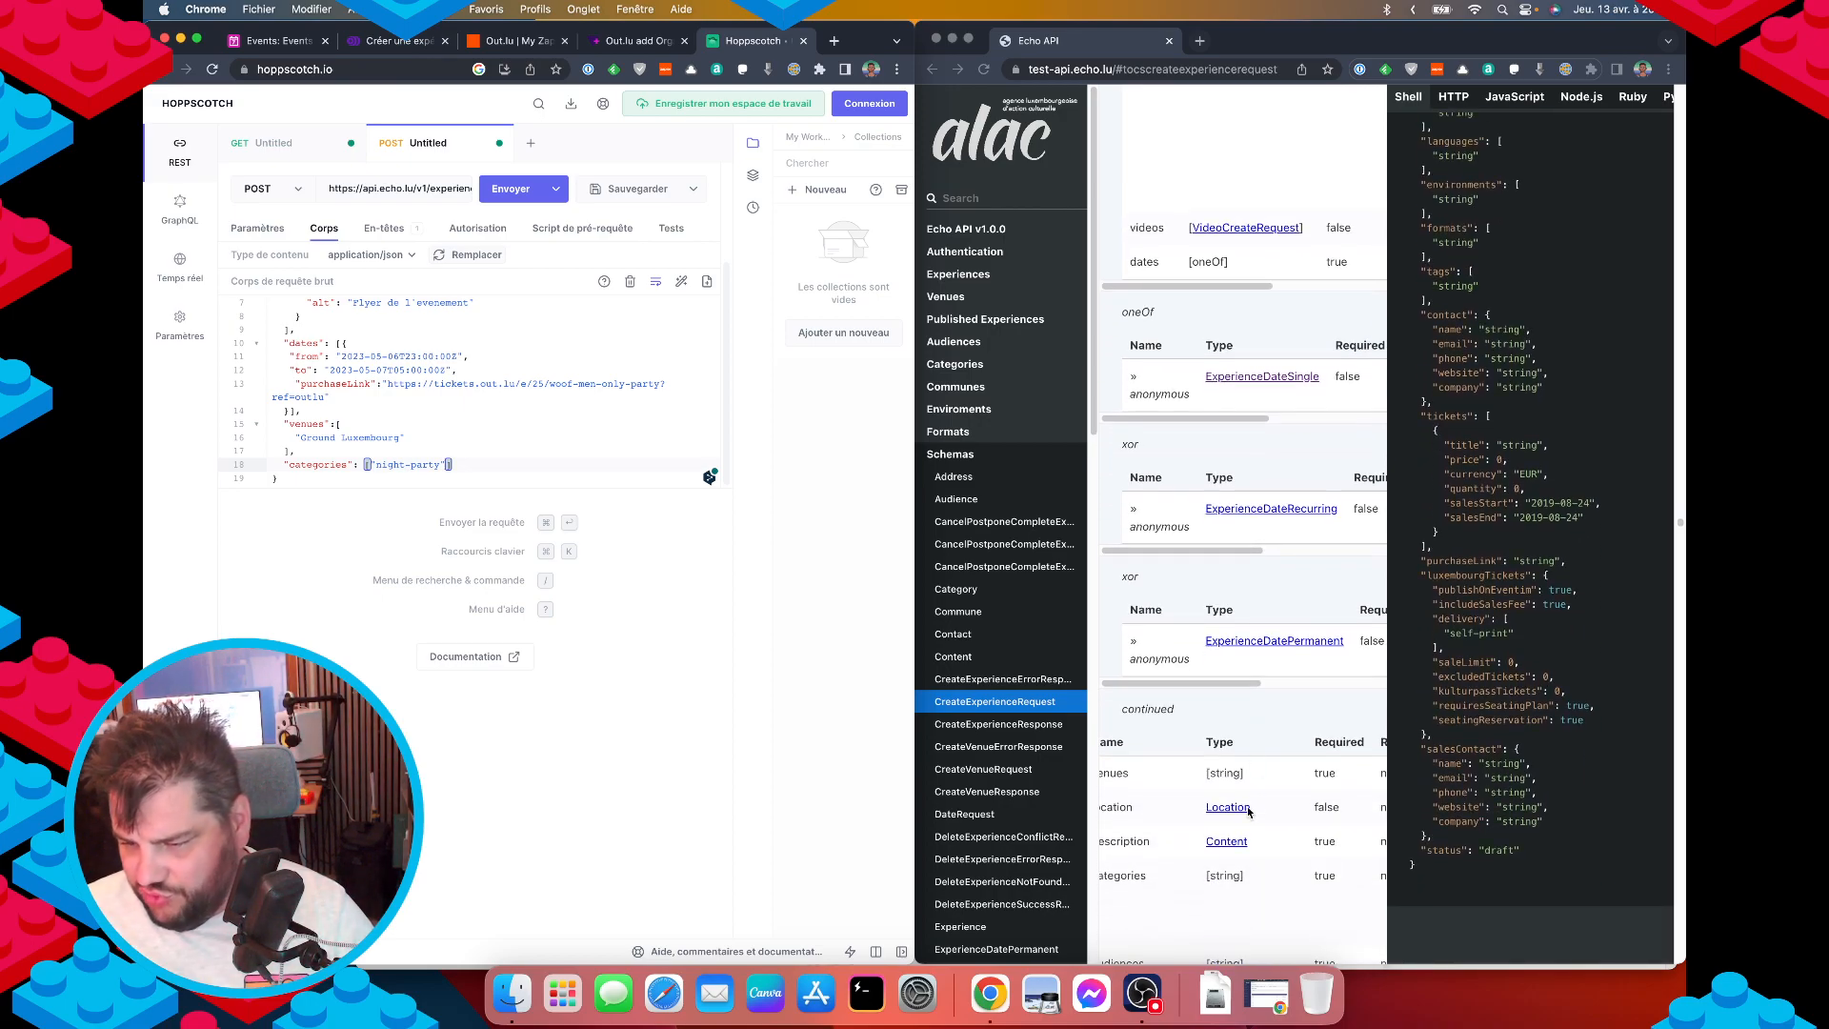
scroll(1238, 843, left, 3)
scroll(1210, 848, down, 3)
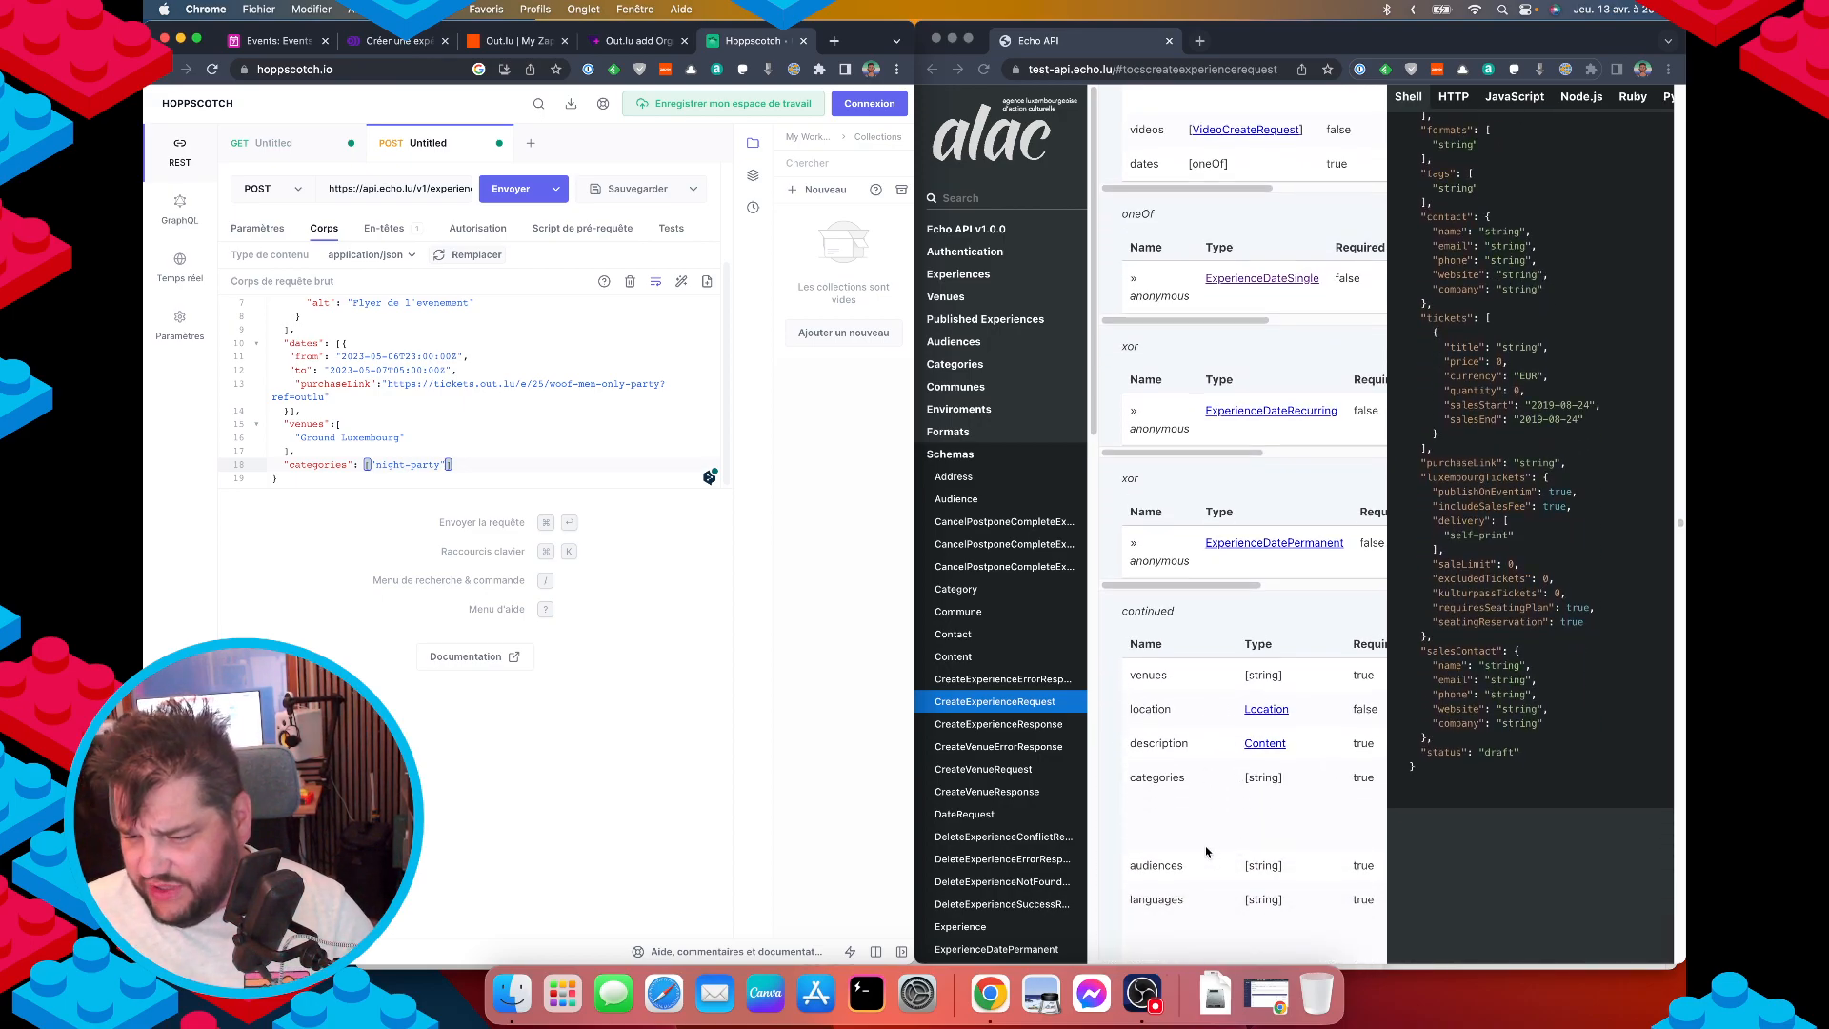
scroll(1209, 848, down, 2)
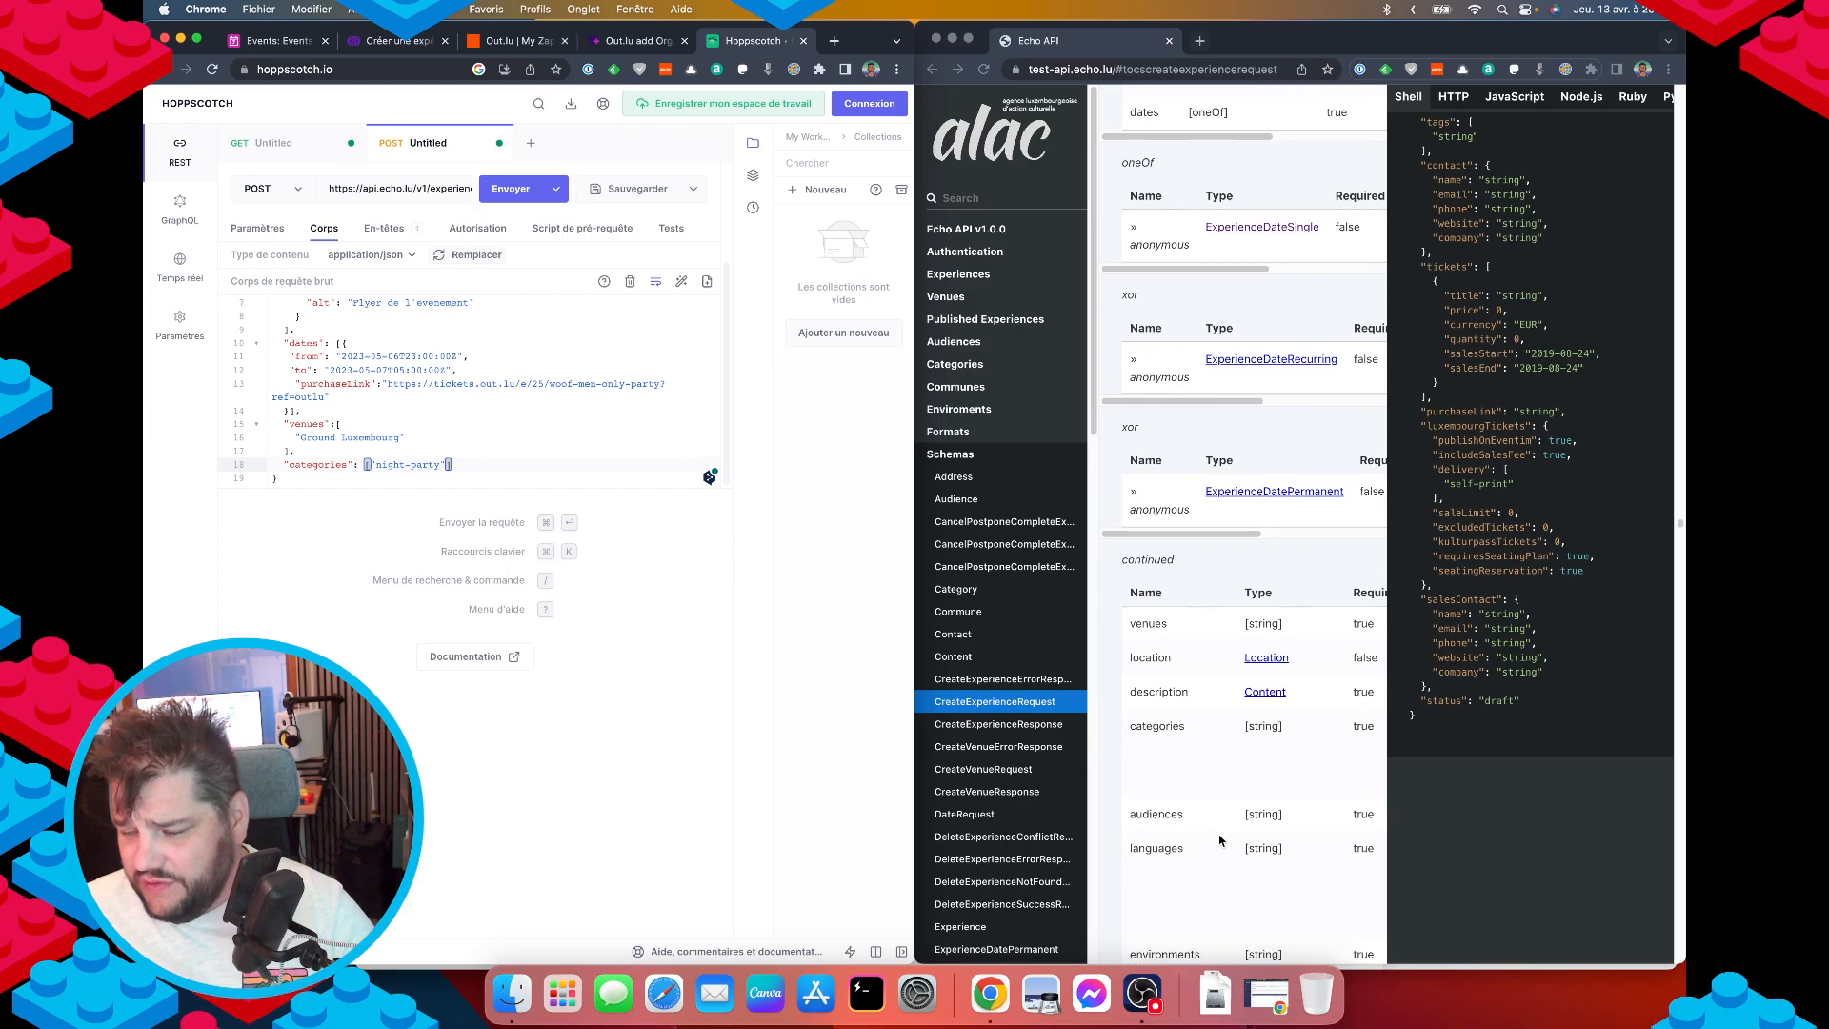
double_click(1162, 816)
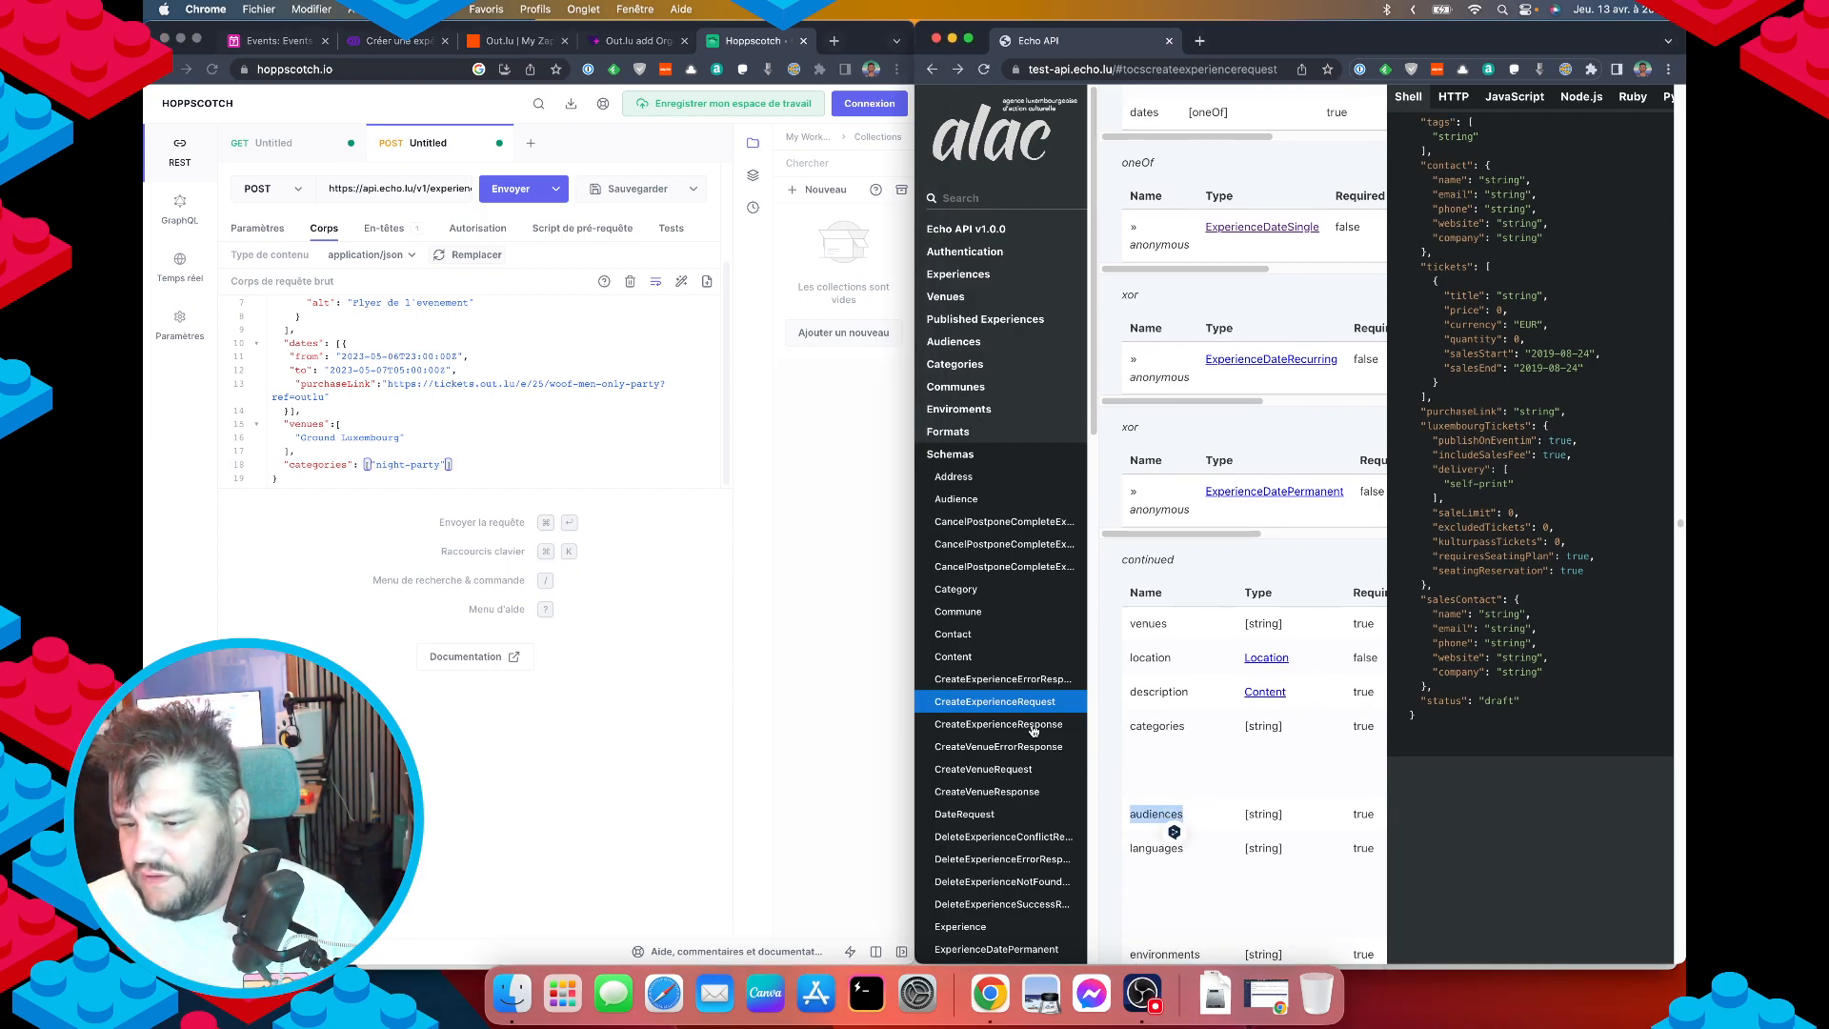
scroll(1200, 781, right, 5)
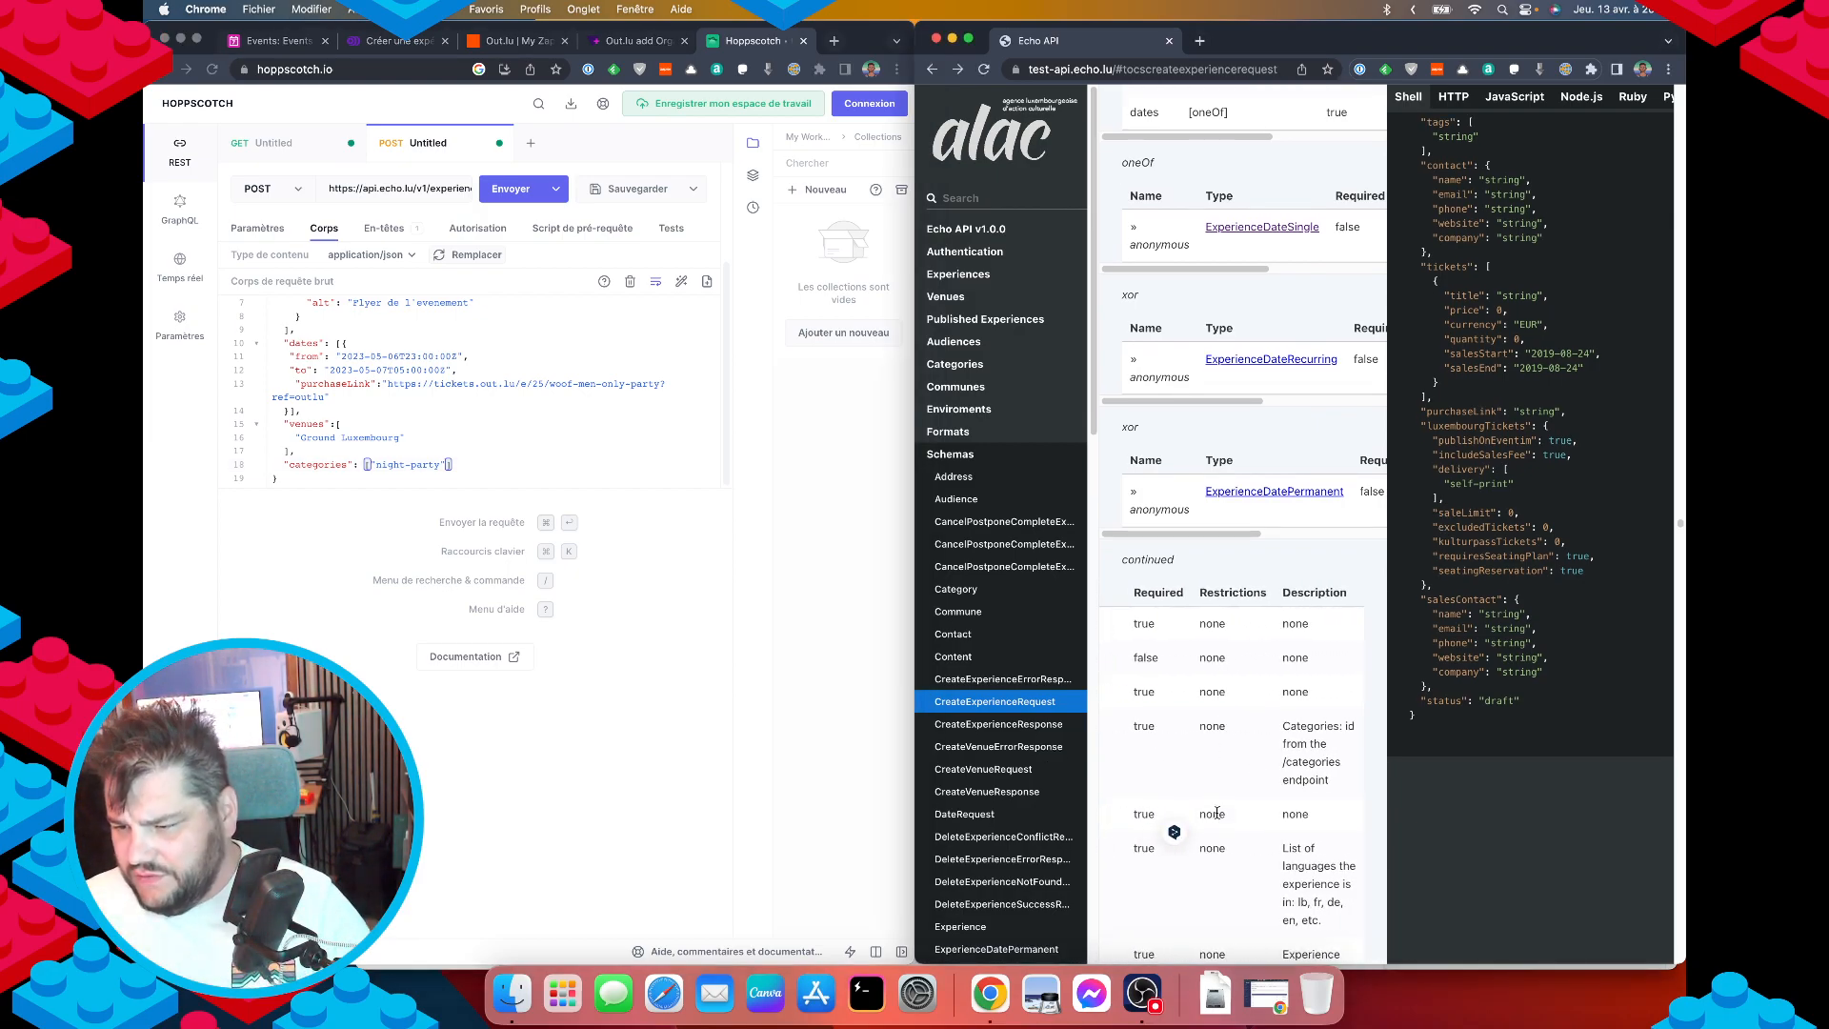
scroll(1205, 810, left, 5)
scroll(1465, 648, up, 3)
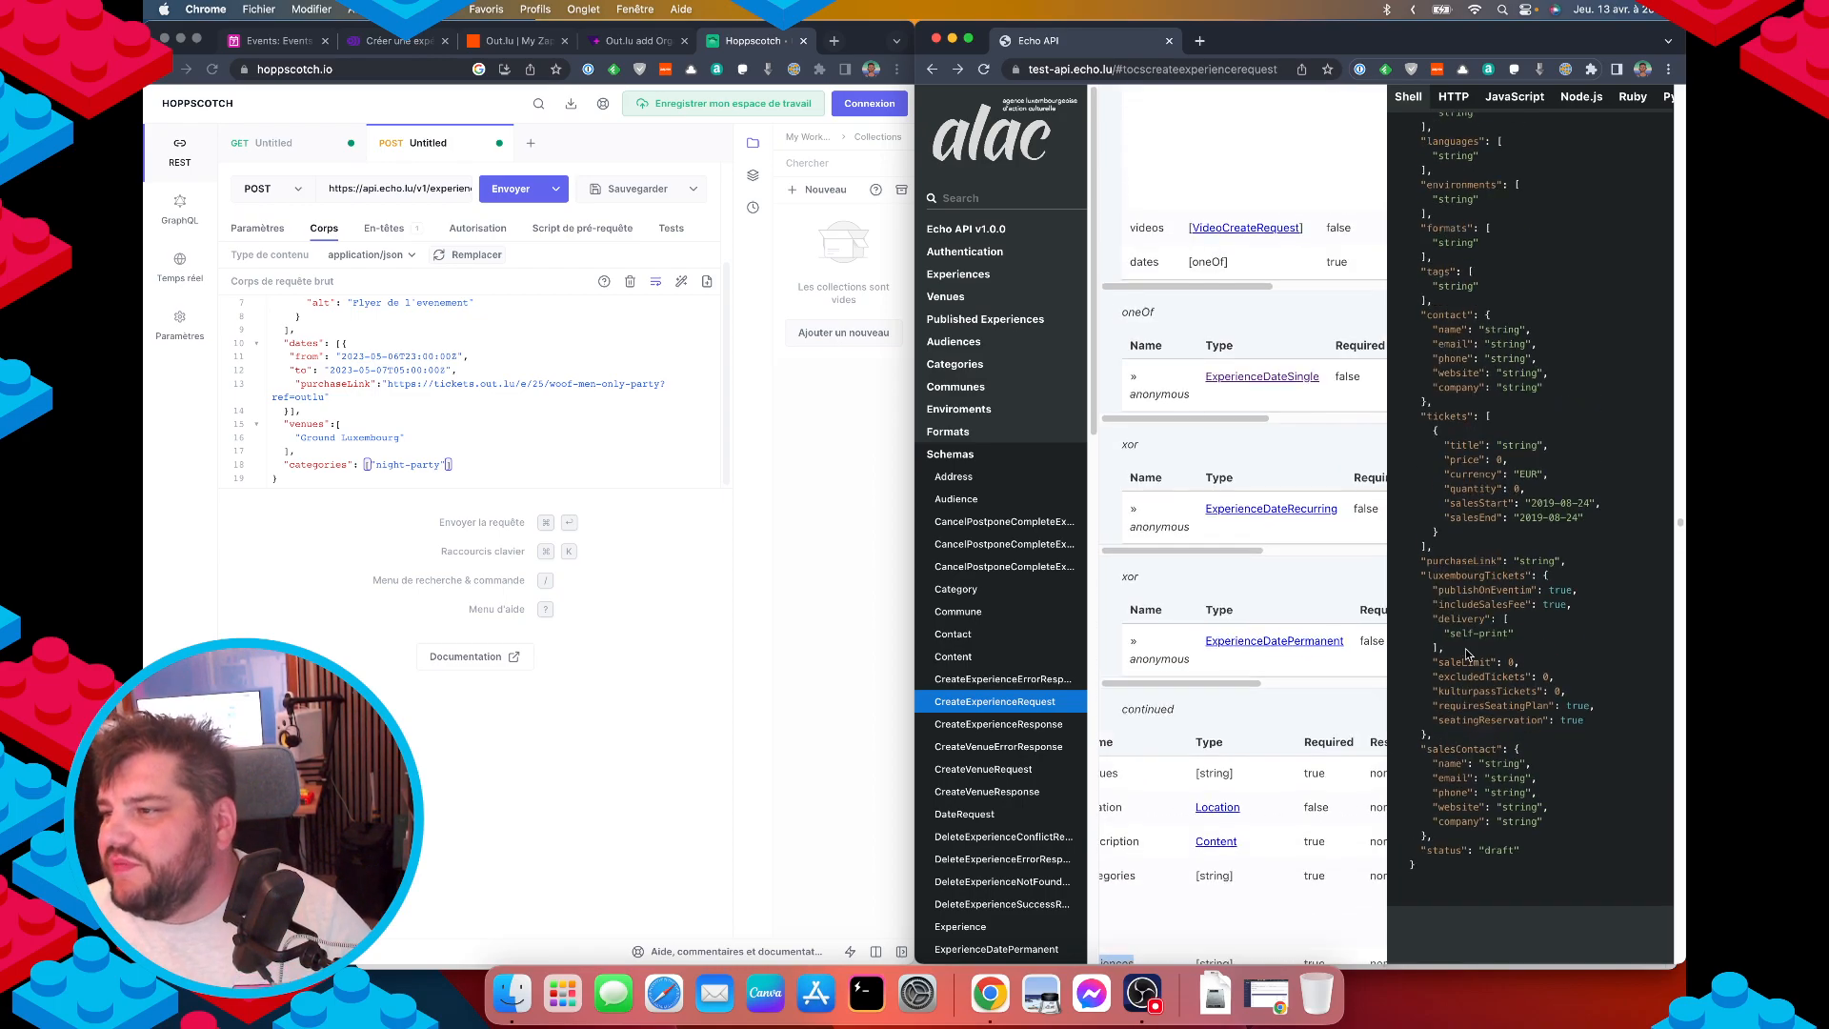
scroll(1465, 648, up, 1)
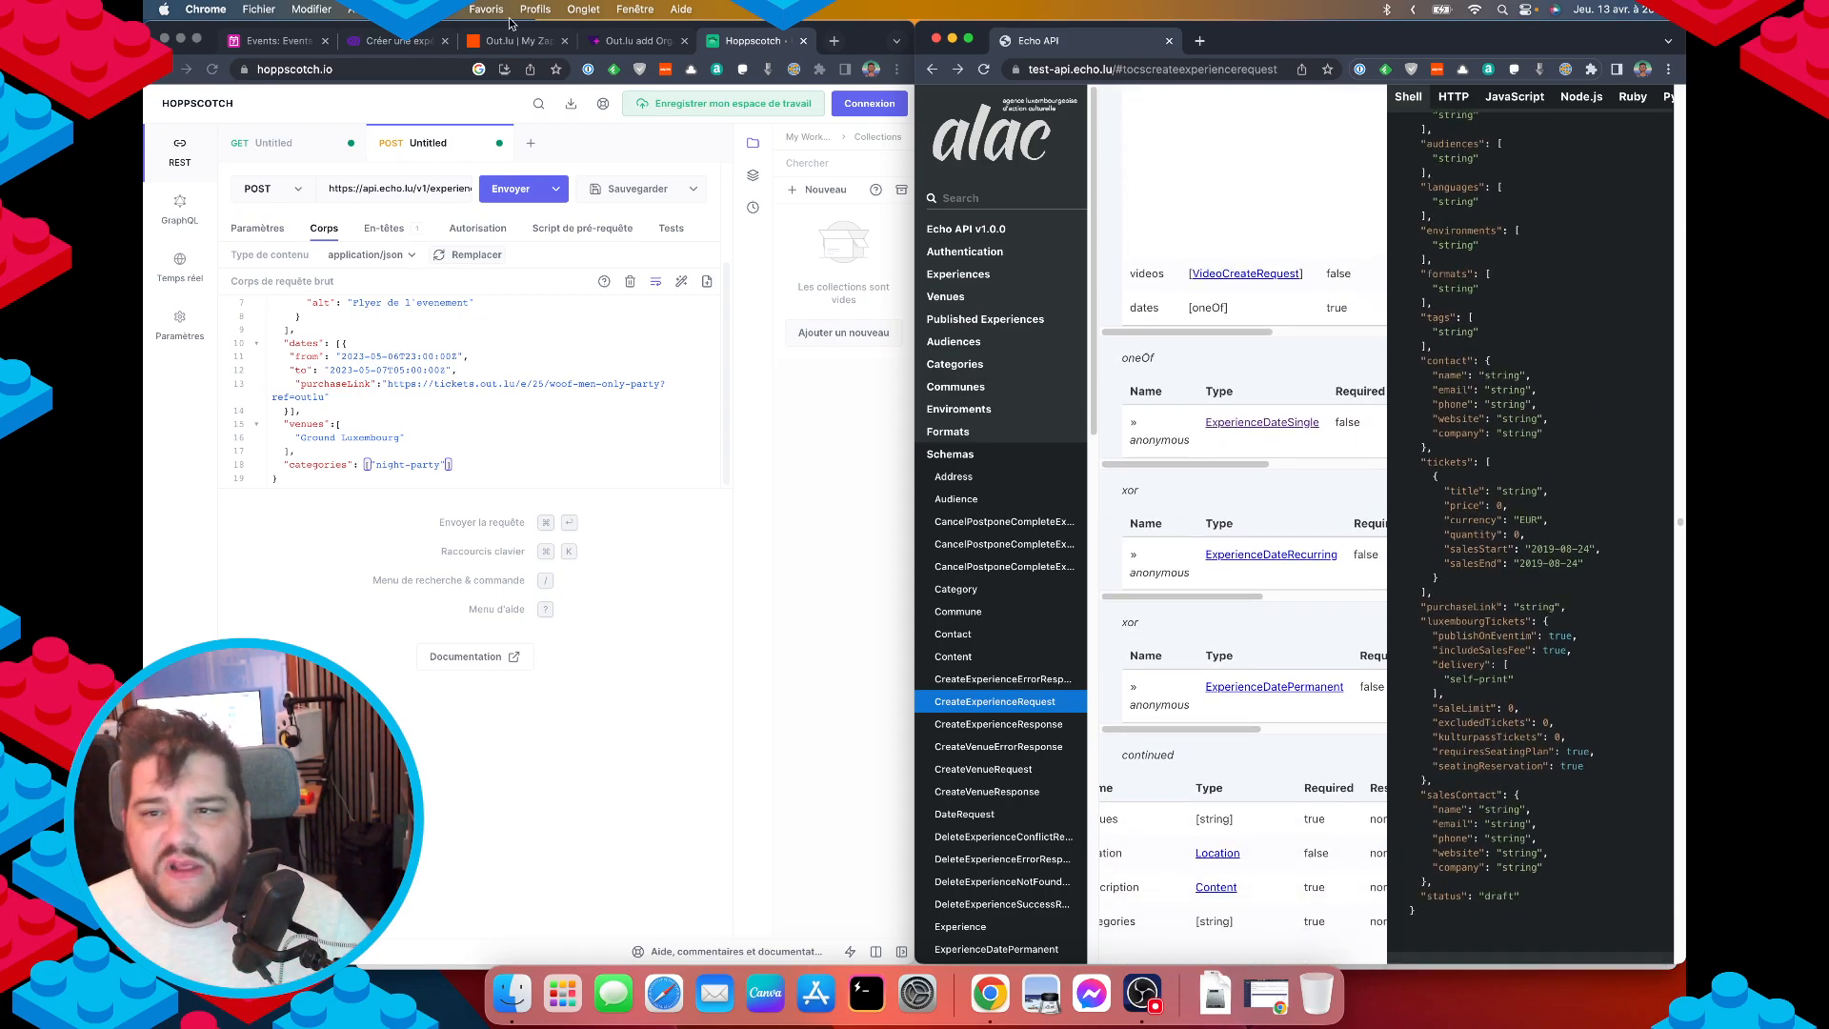
click(250, 41)
click(357, 40)
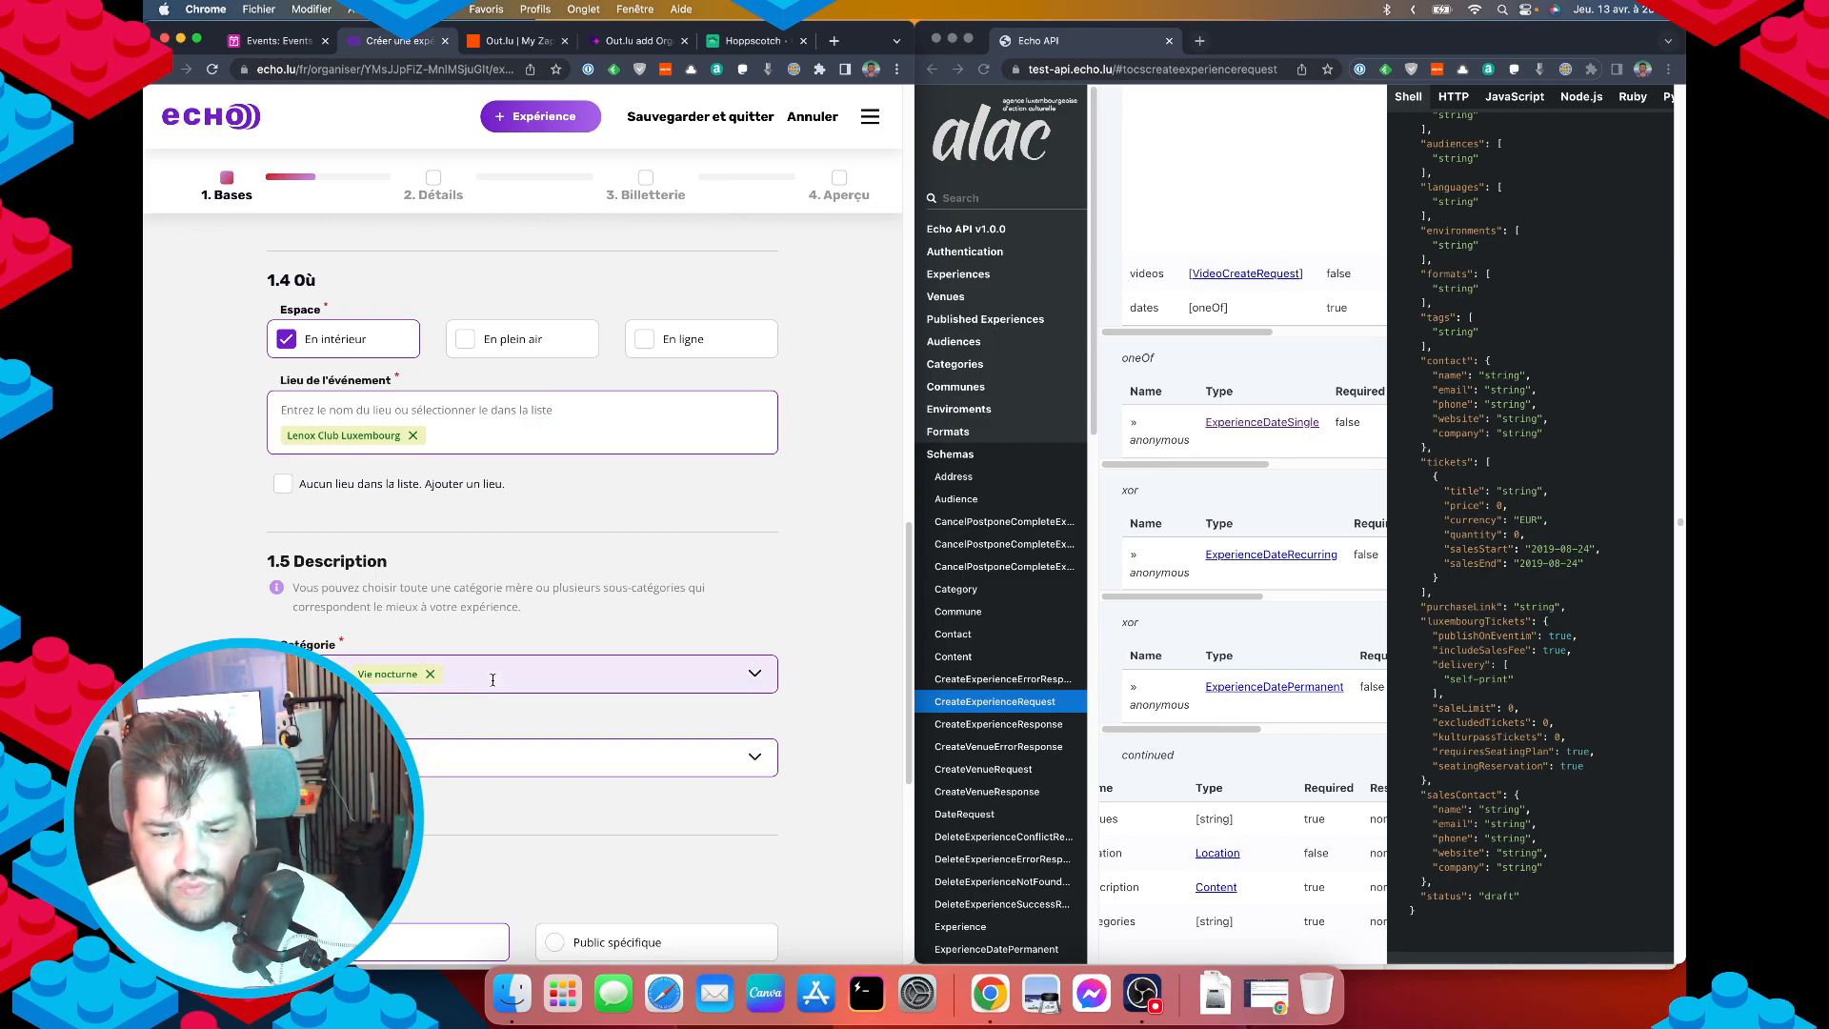
scroll(493, 678, down, 2)
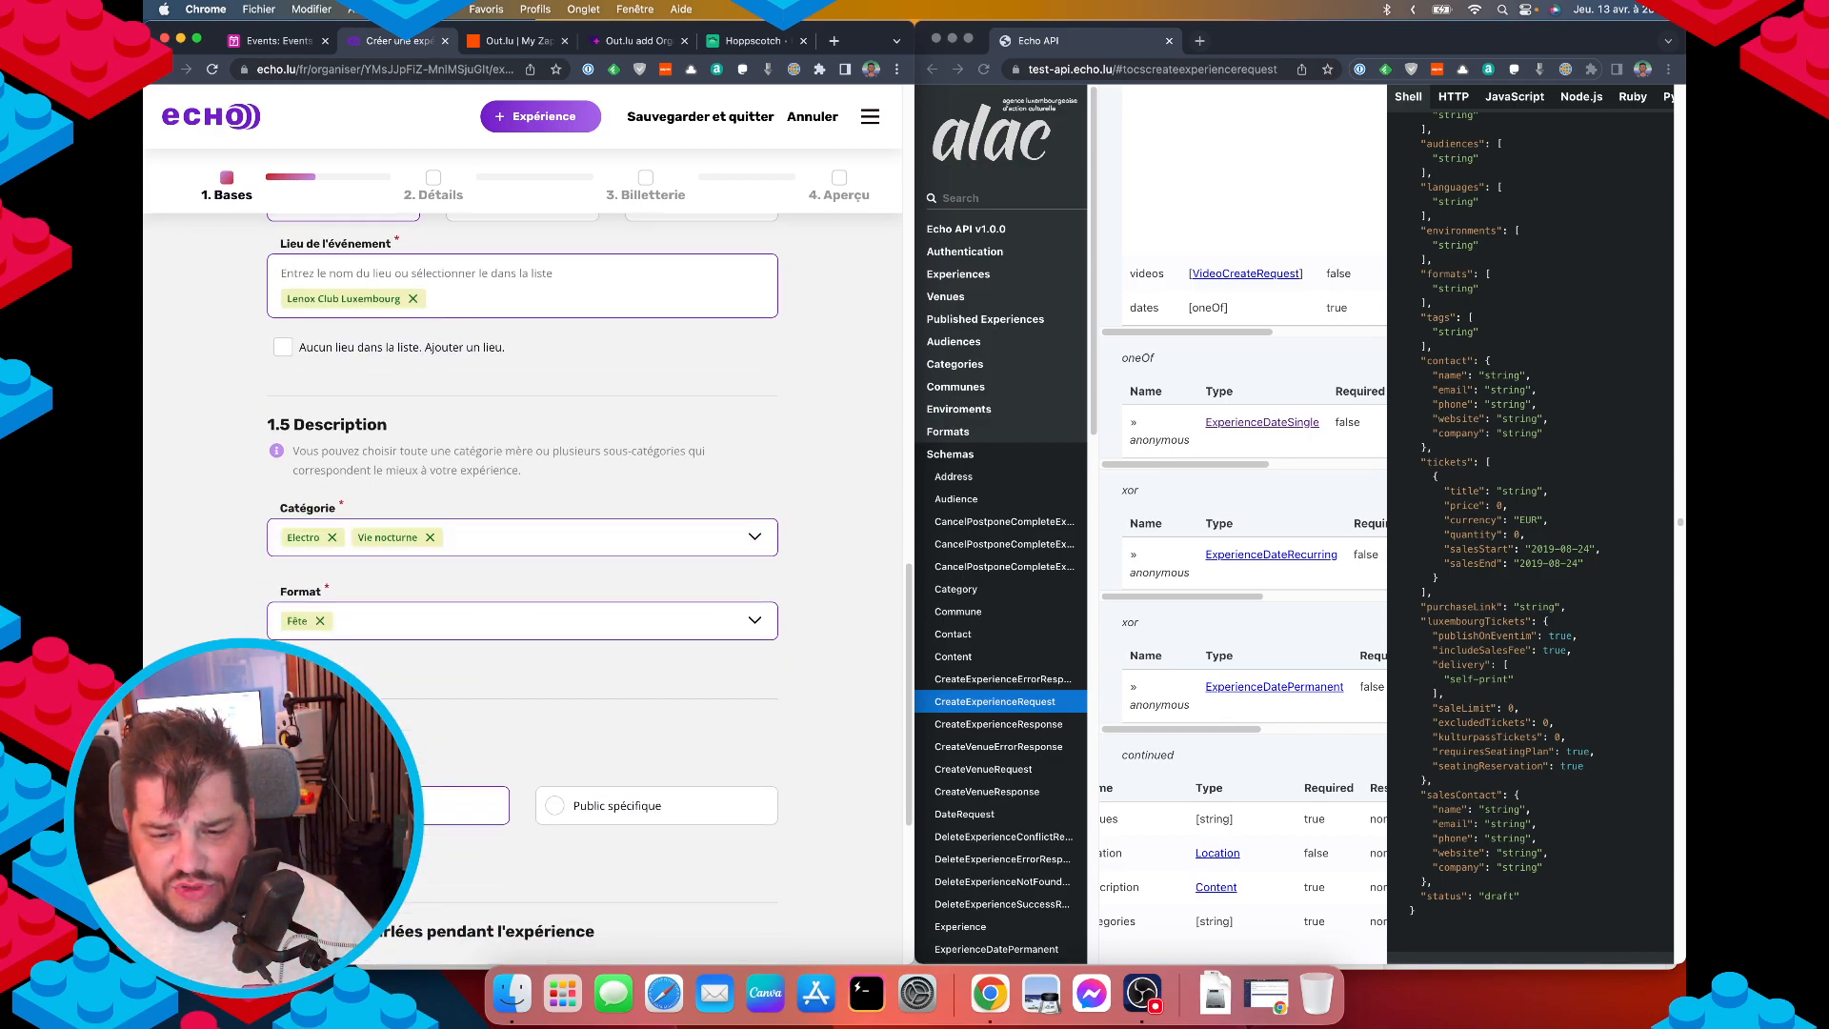
click(733, 41)
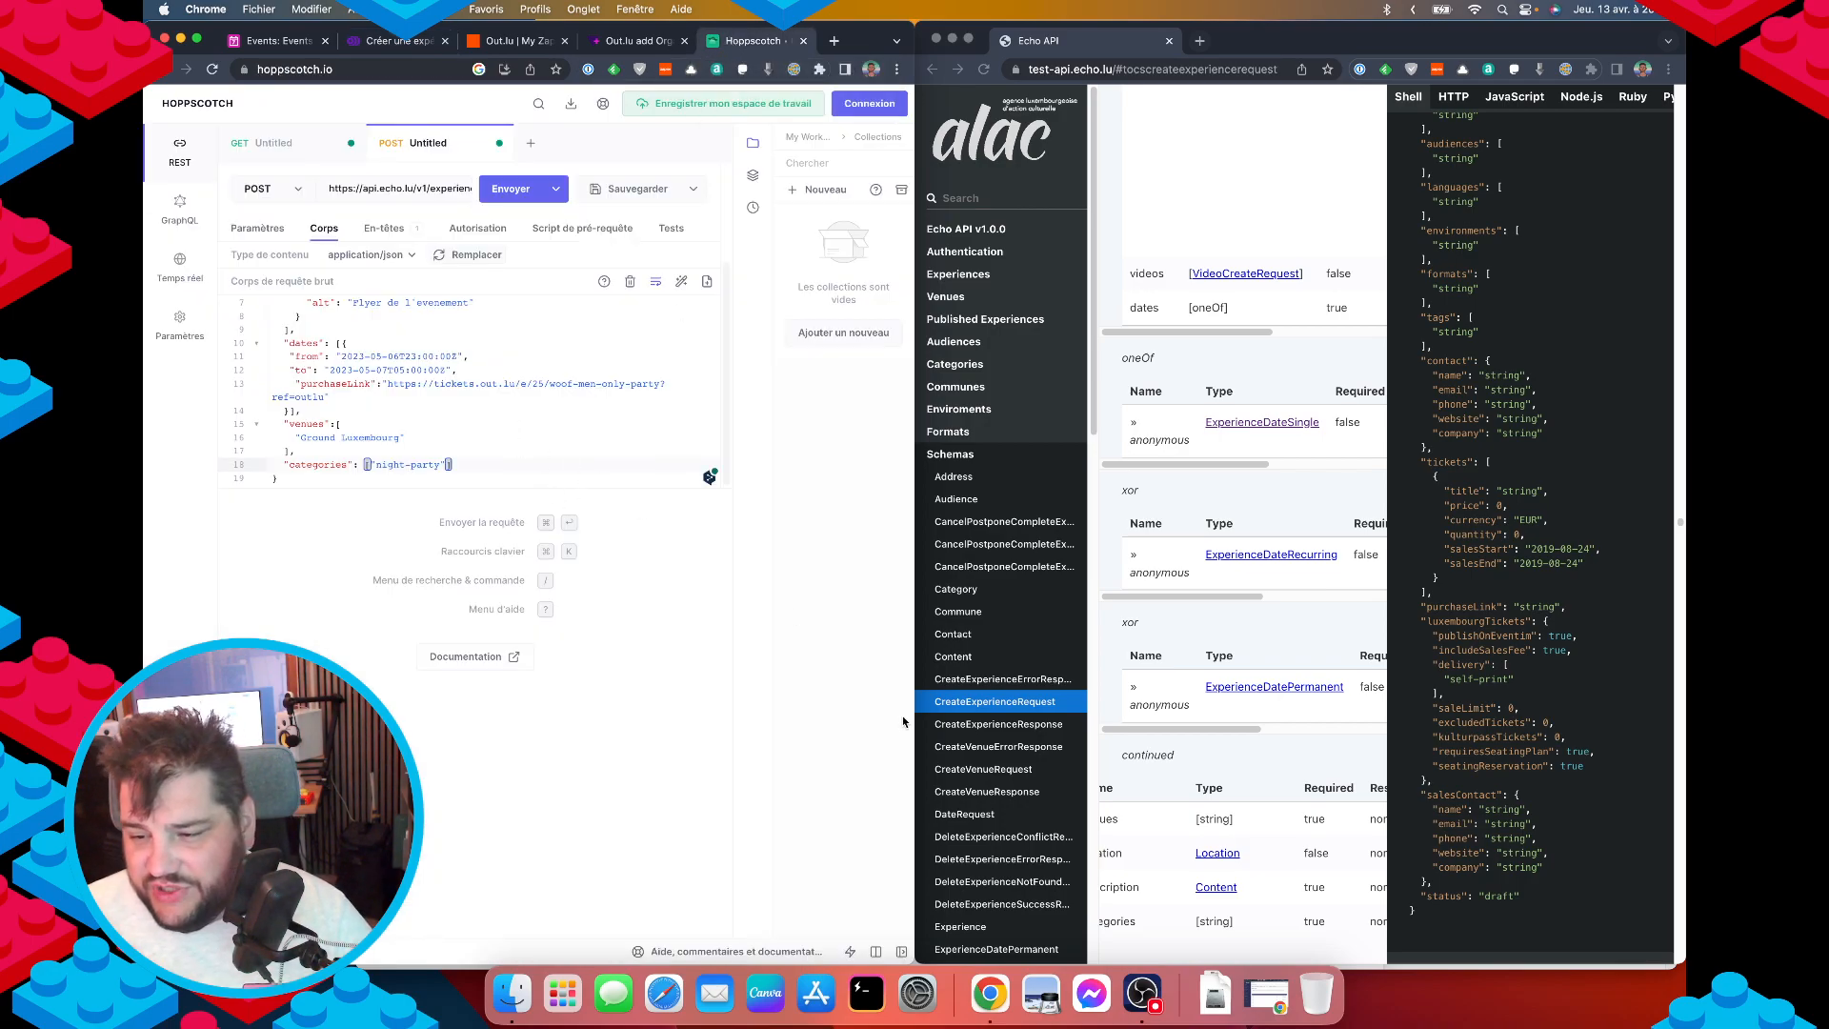
click(955, 342)
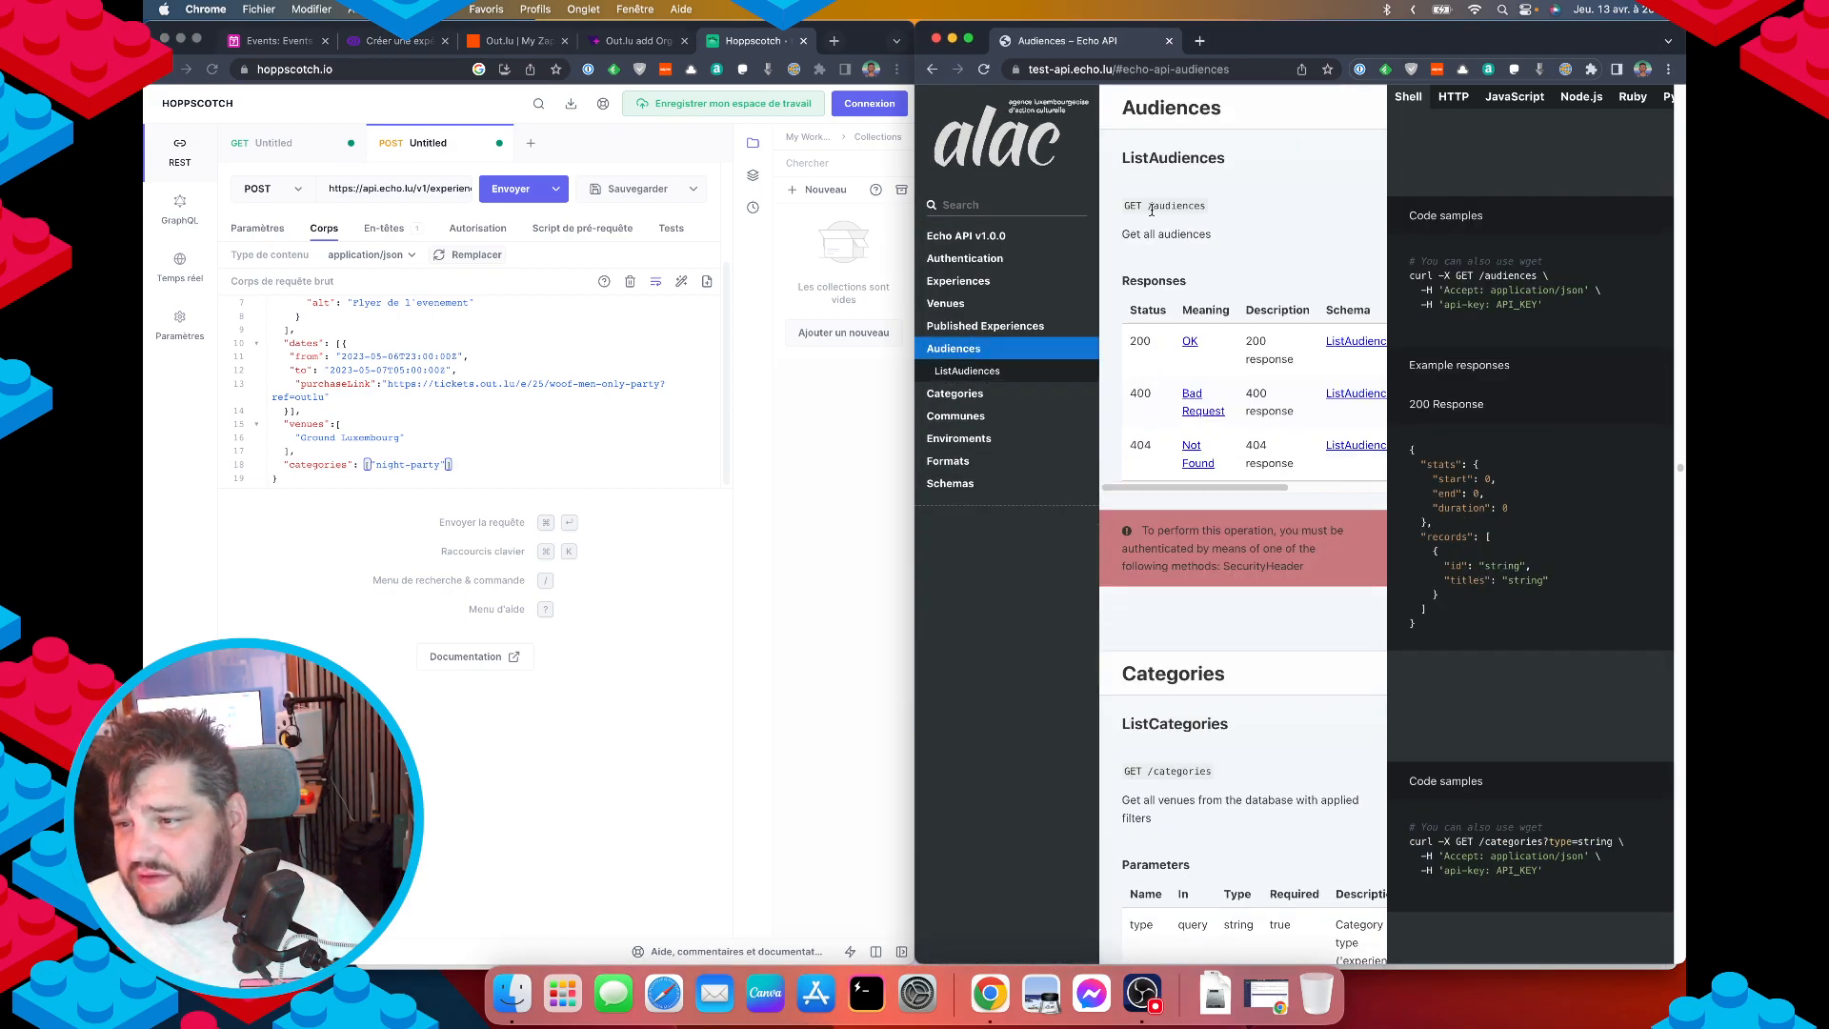
Point the GET request at /audiences instead of /categories and send it.
drag(1148, 207, 1205, 206)
key(super+c)
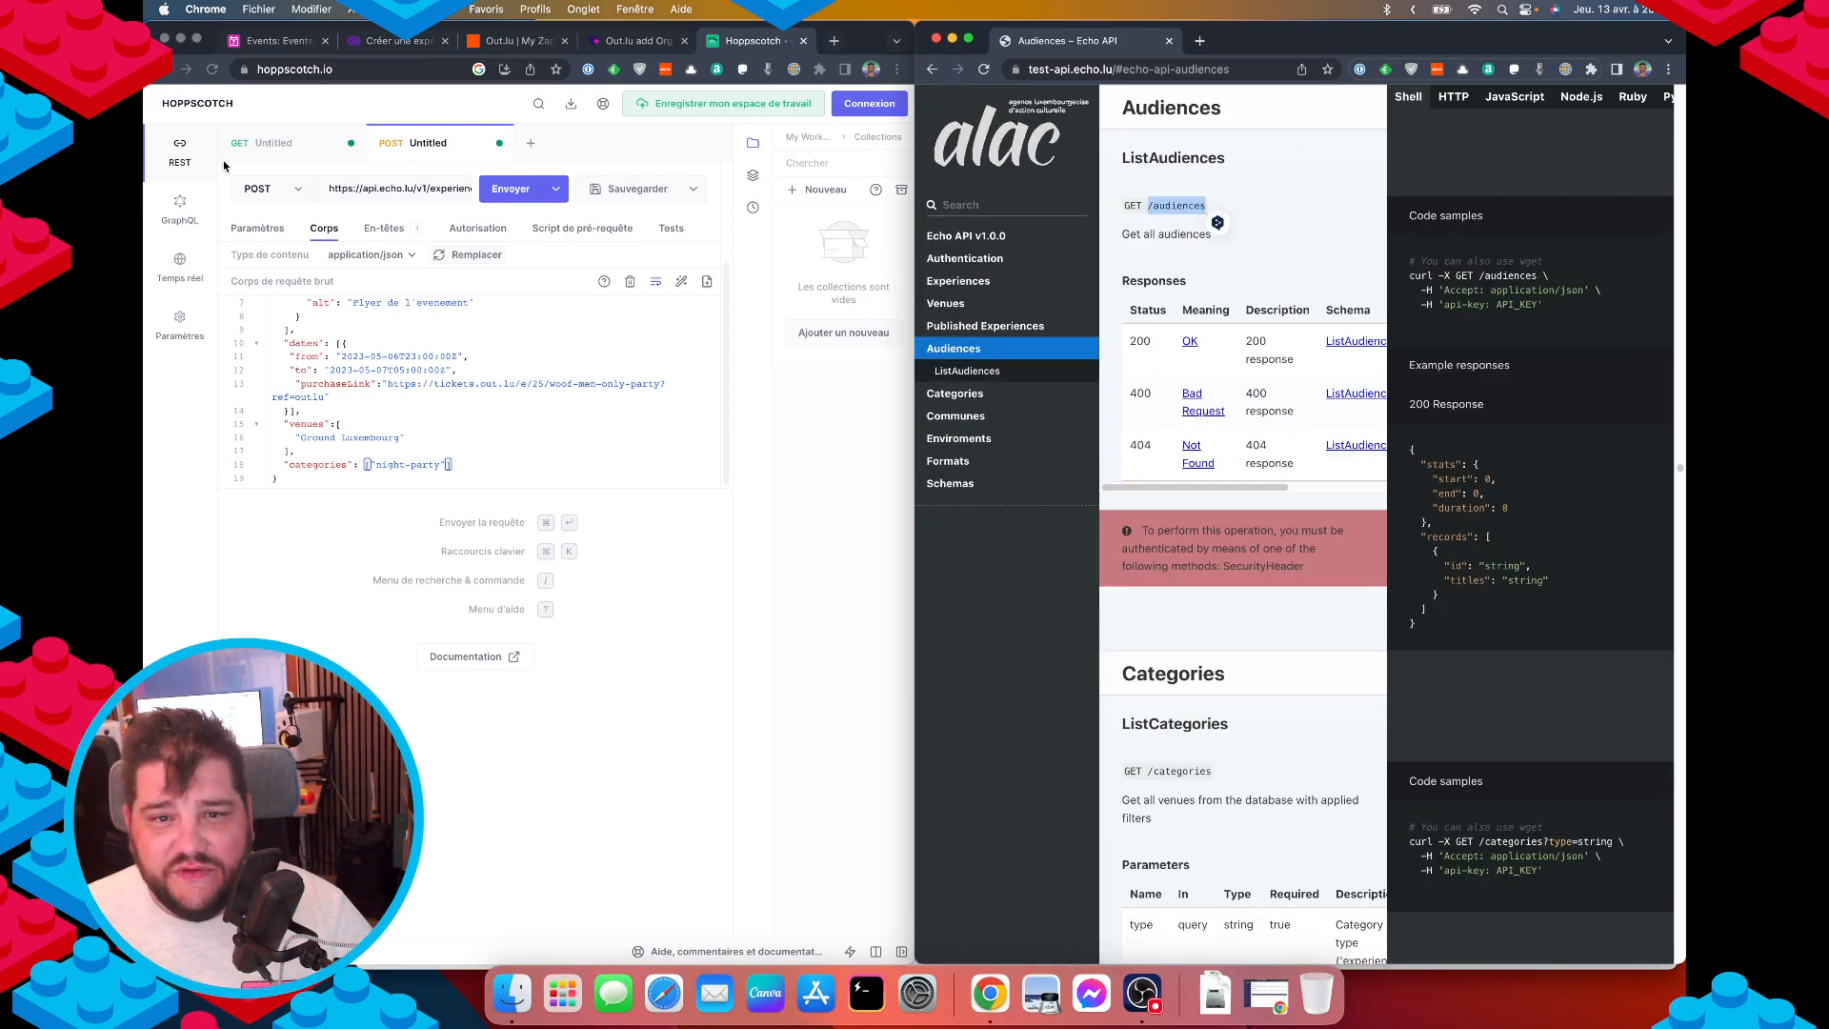
click(224, 165)
click(267, 143)
double_click(431, 188)
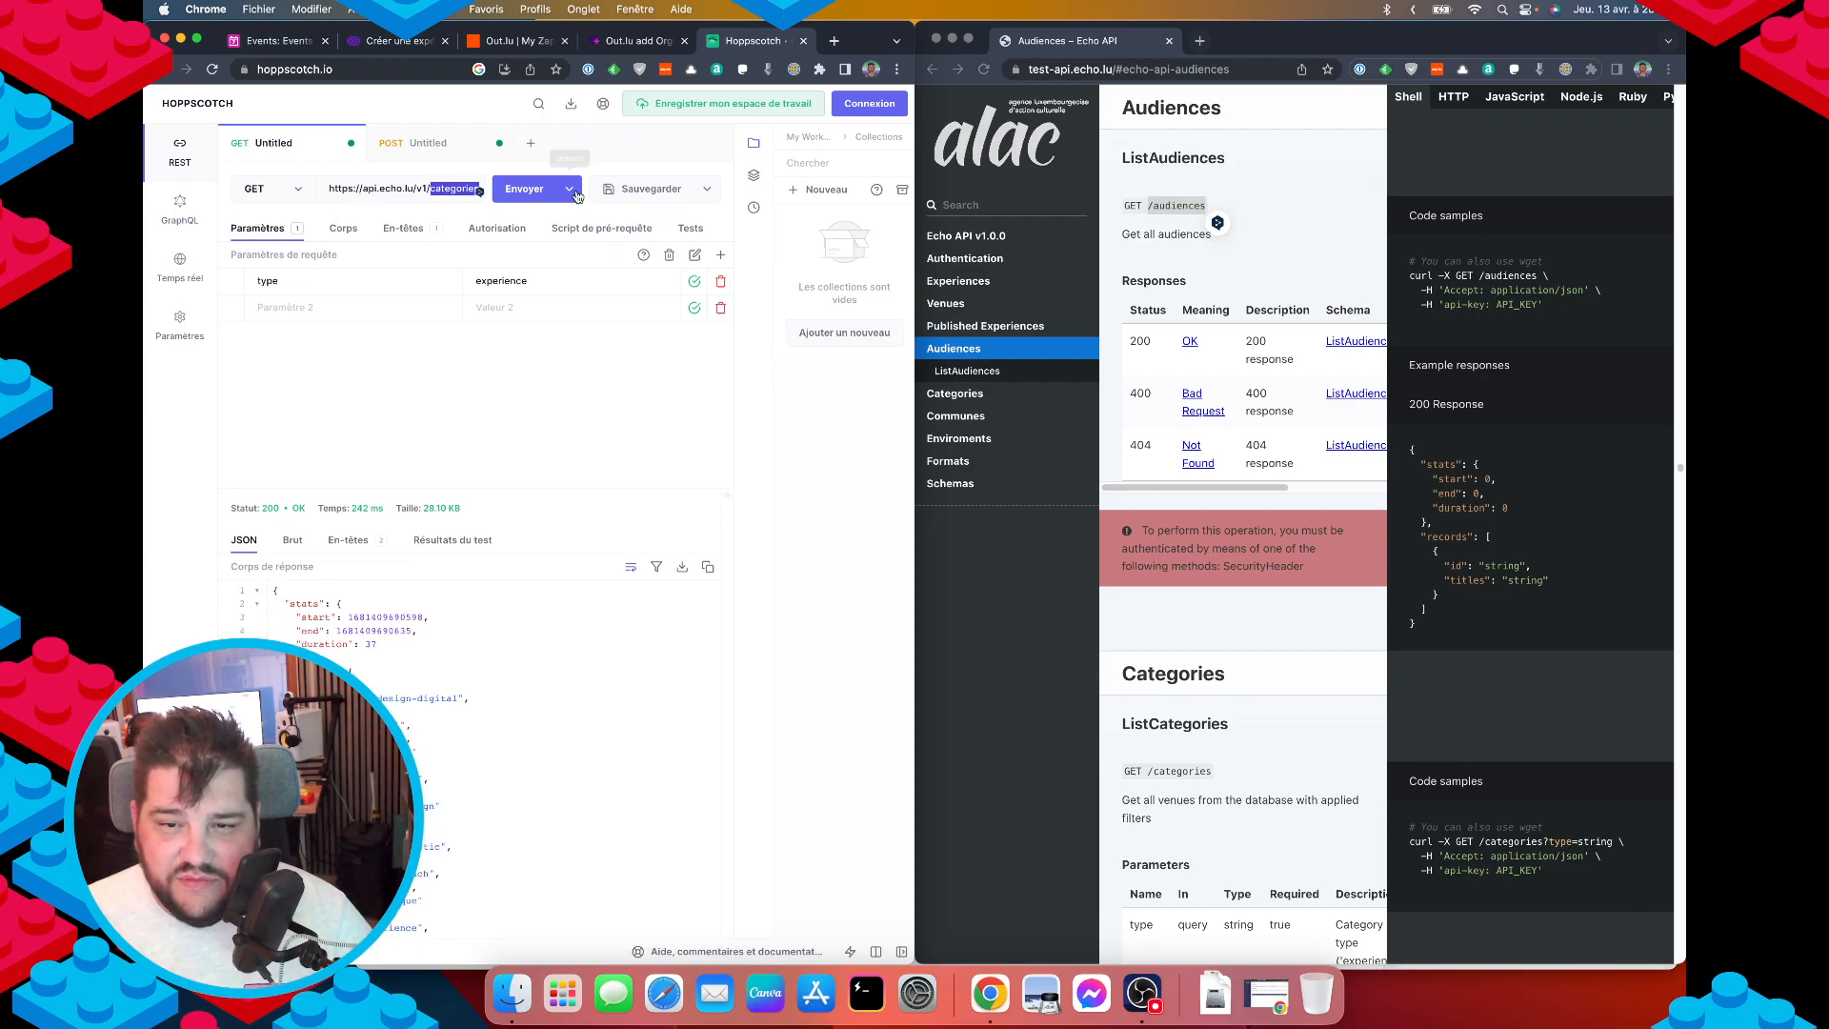
key(super+v)
key(Return)
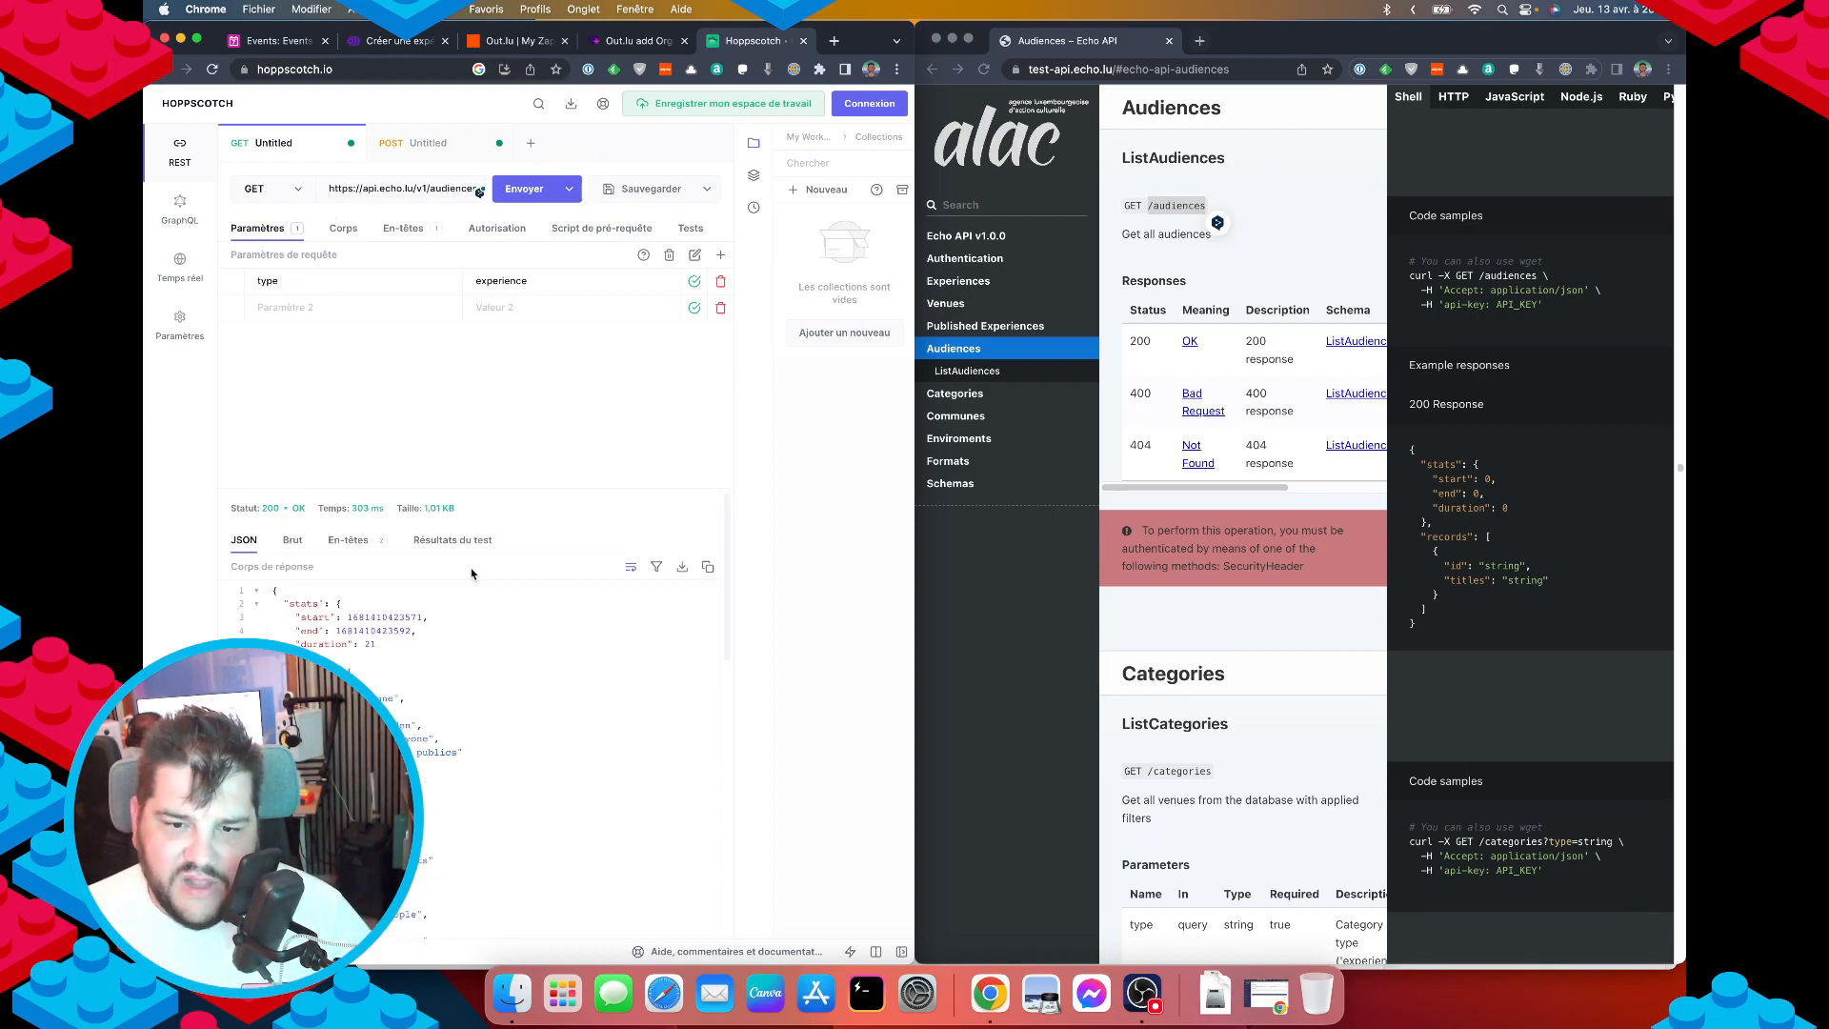
Copy the everyone audience id from the response and return to the POST request.
double_click(368, 698)
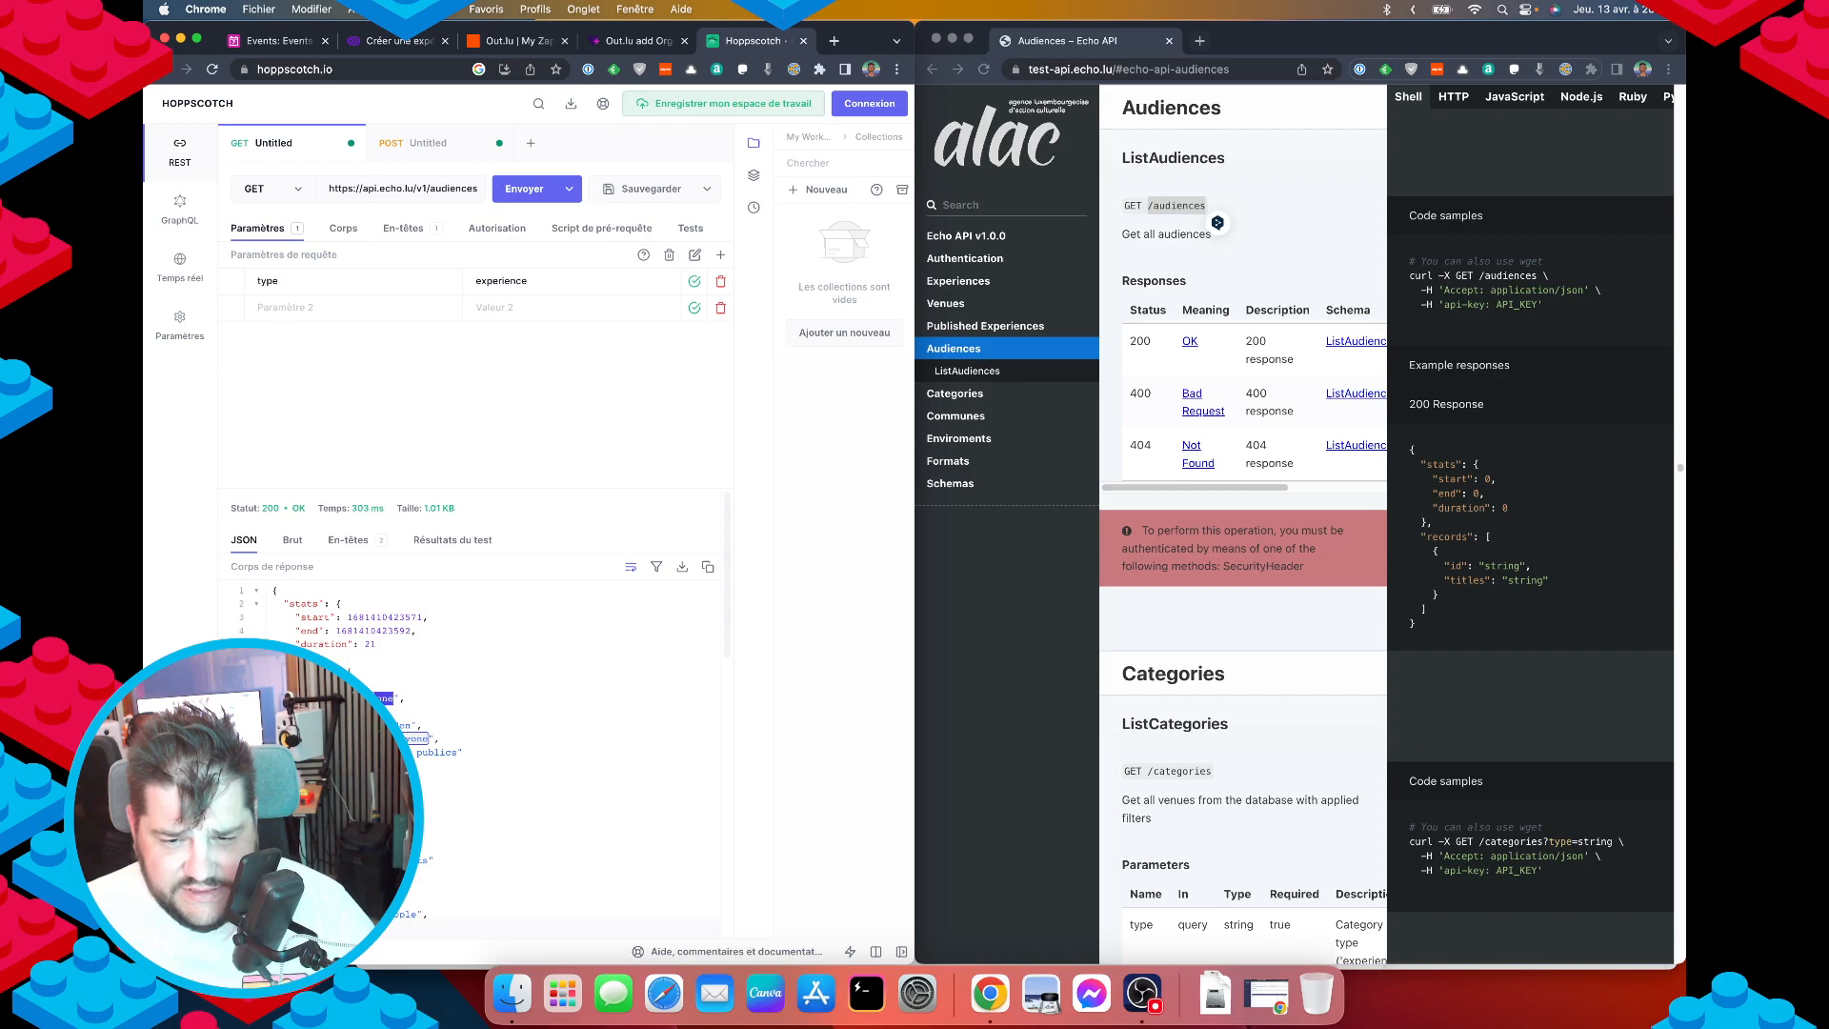
key(super+c)
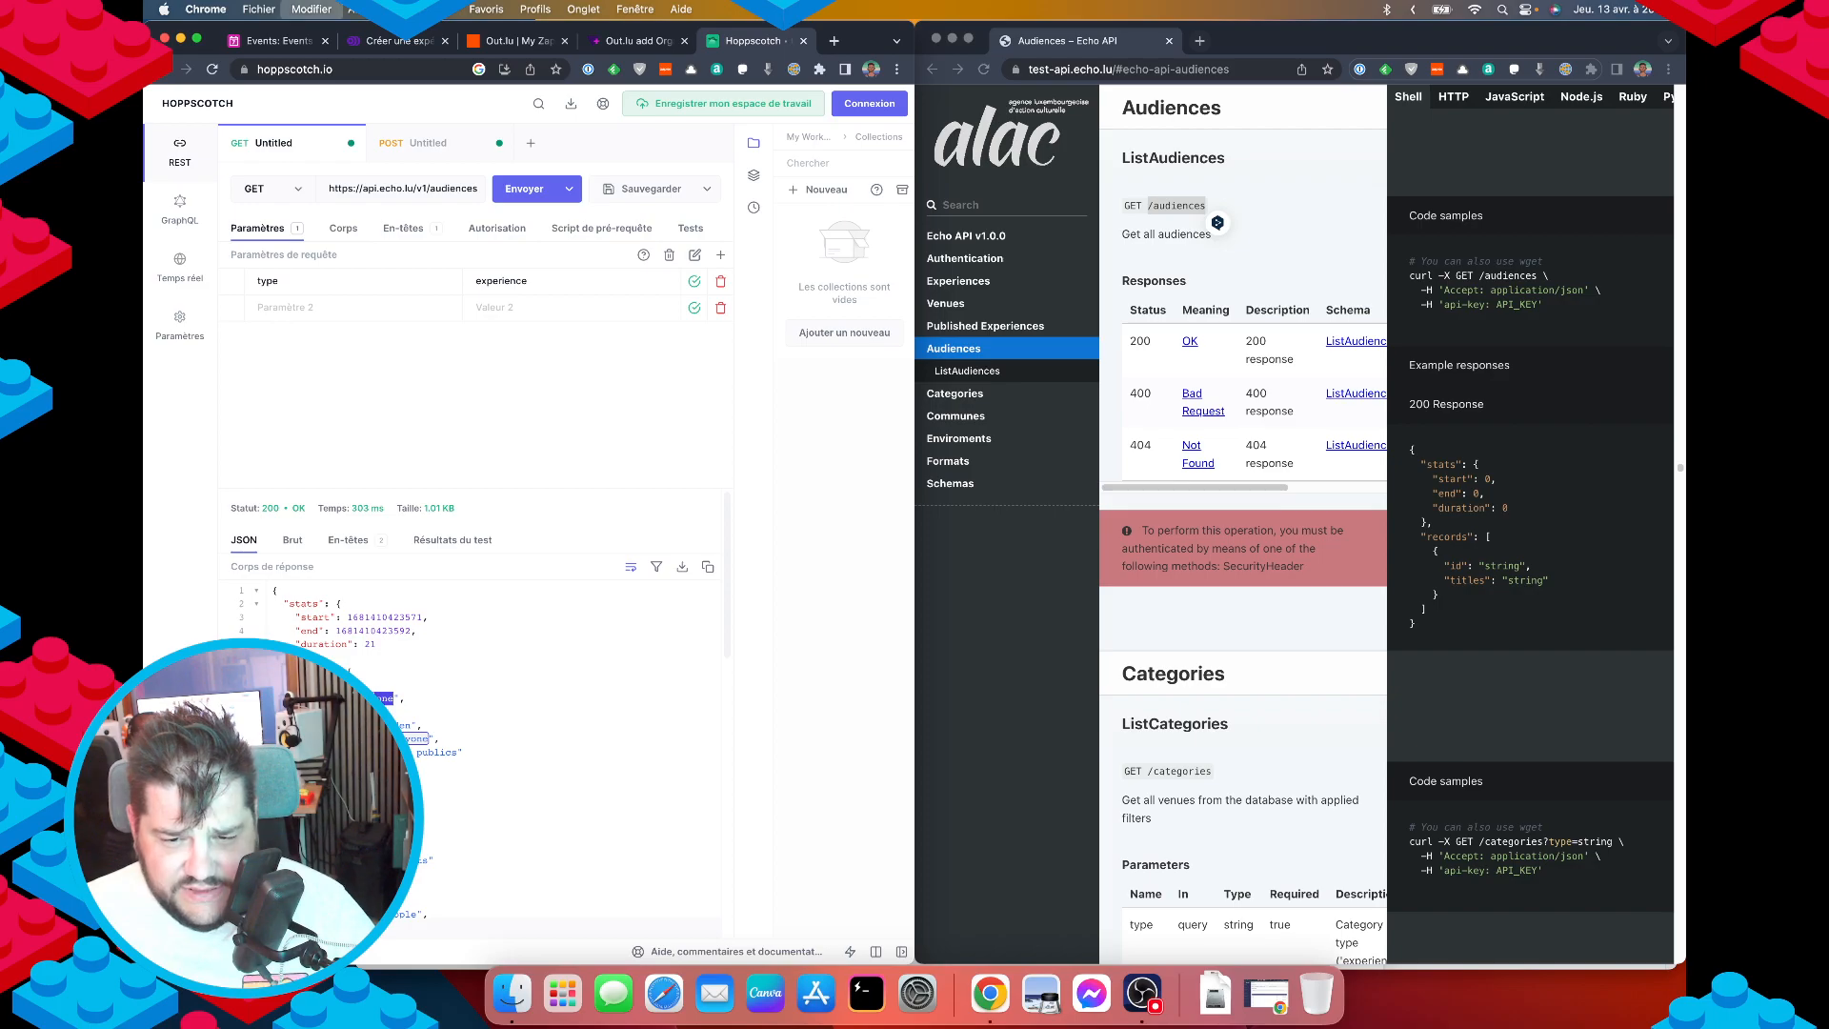
key(ctrl+shift+Tab)
click(412, 45)
click(725, 45)
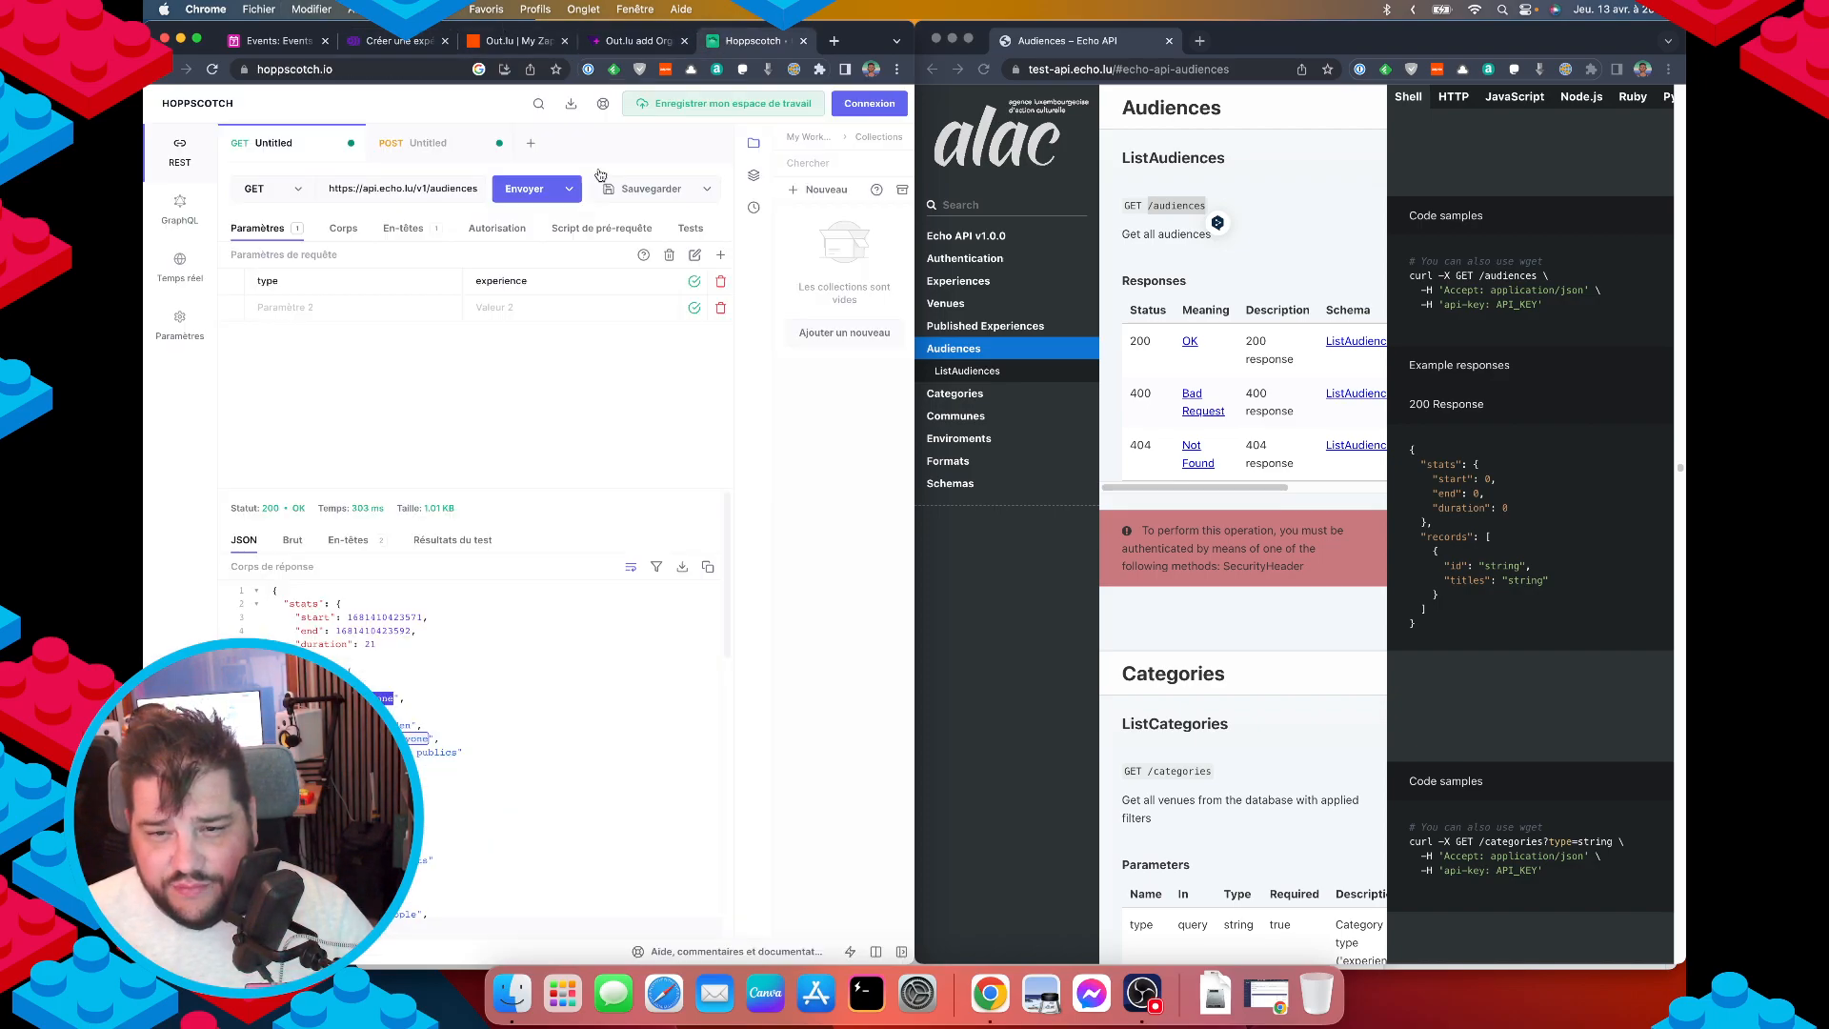
scroll(464, 736, down, 1)
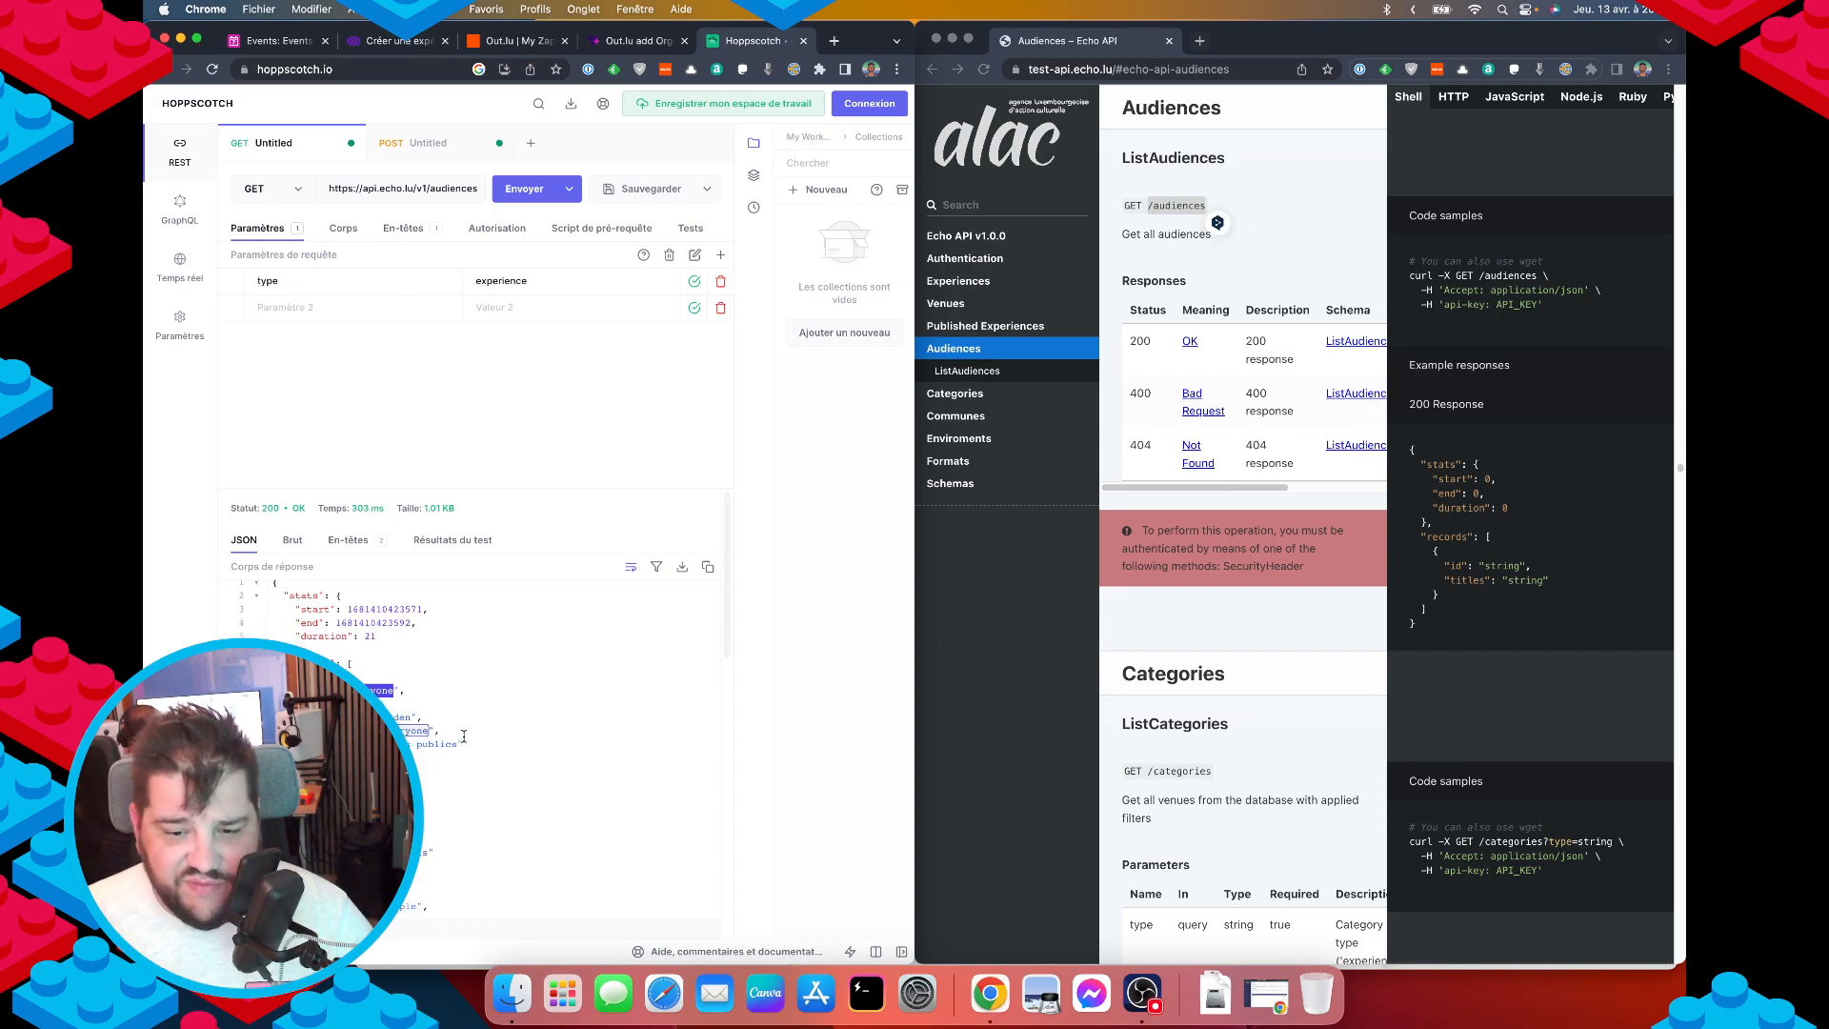
scroll(464, 737, down, 15)
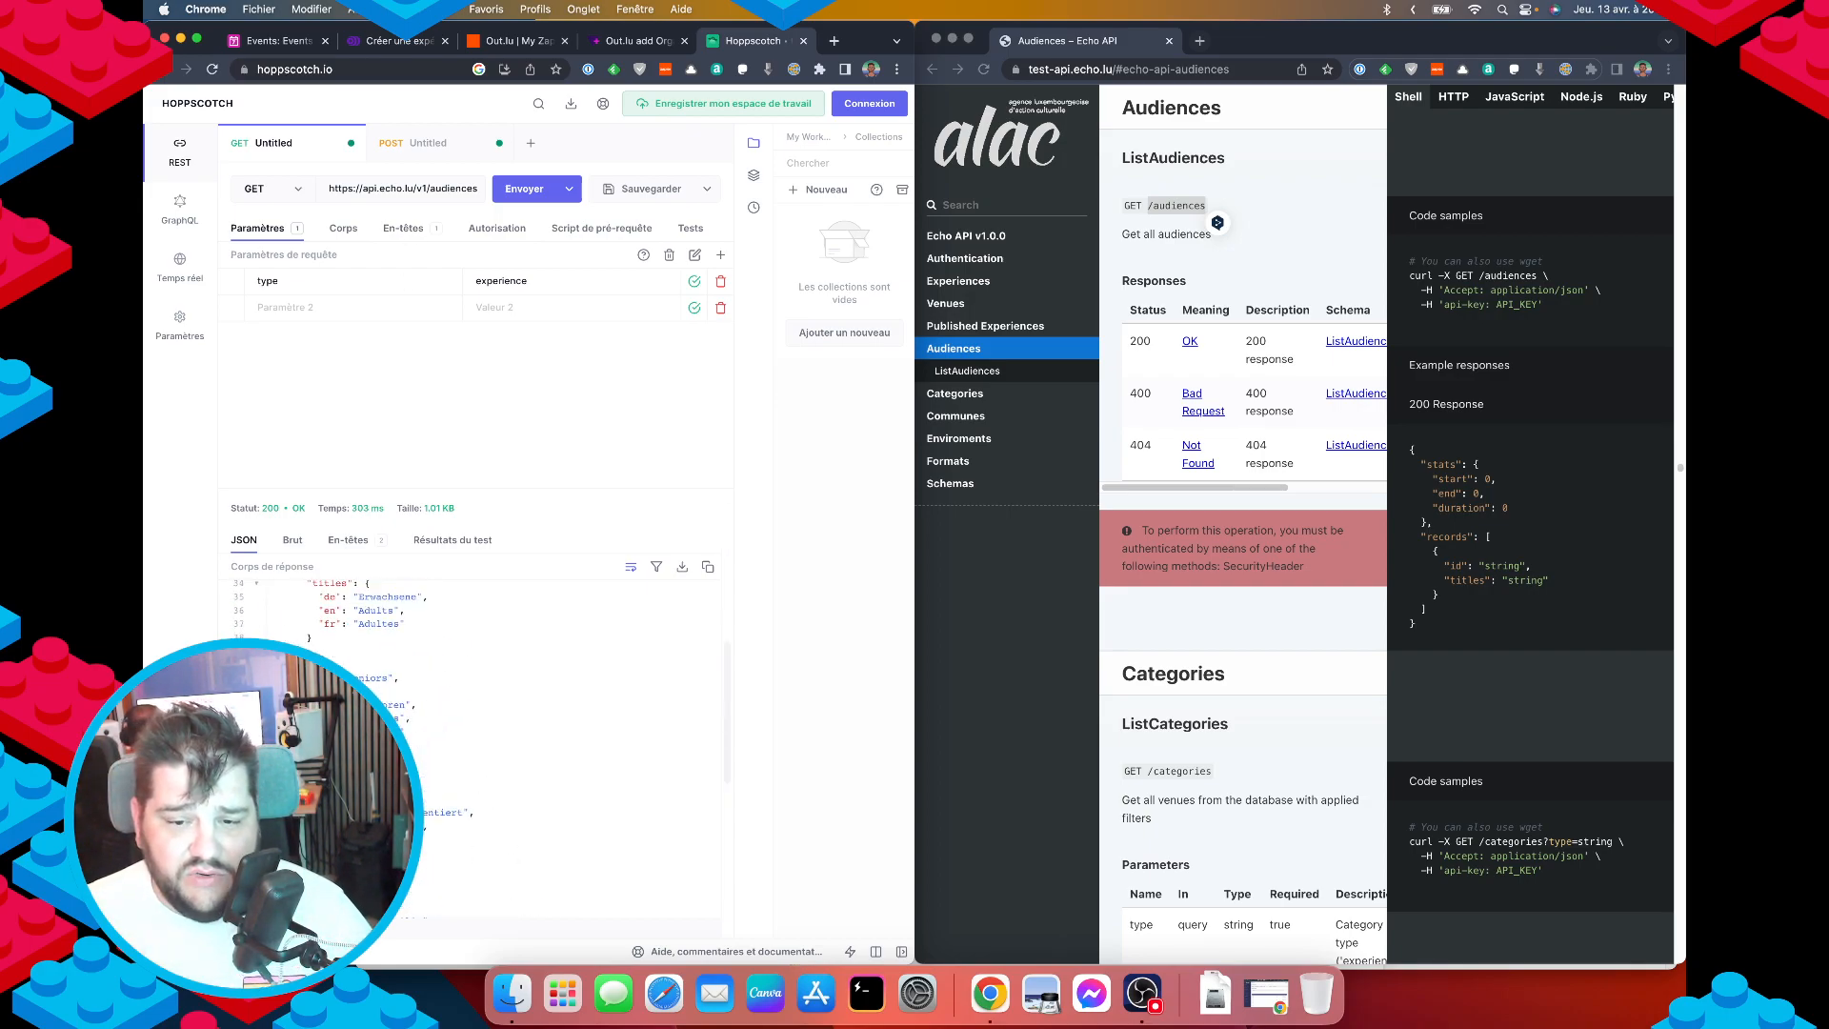
click(424, 143)
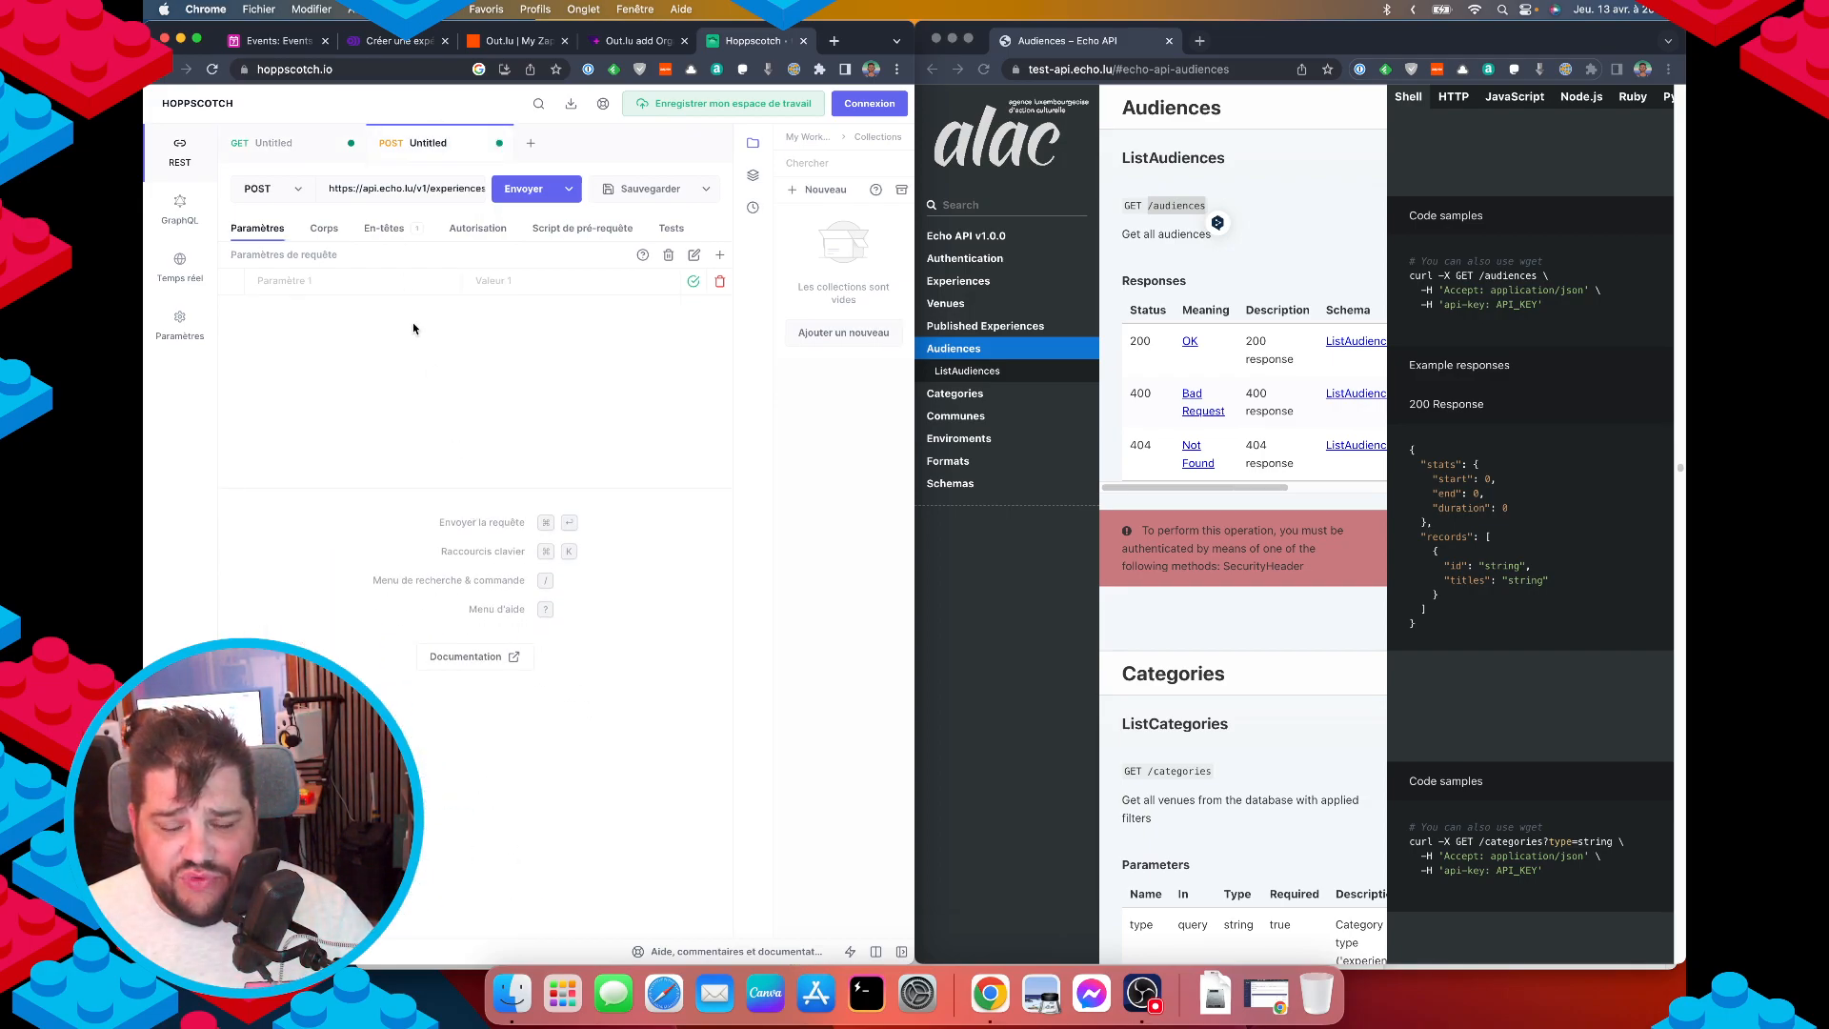
Add "audiences": ["everyone"] after the categories entry in the JSON body.
click(380, 230)
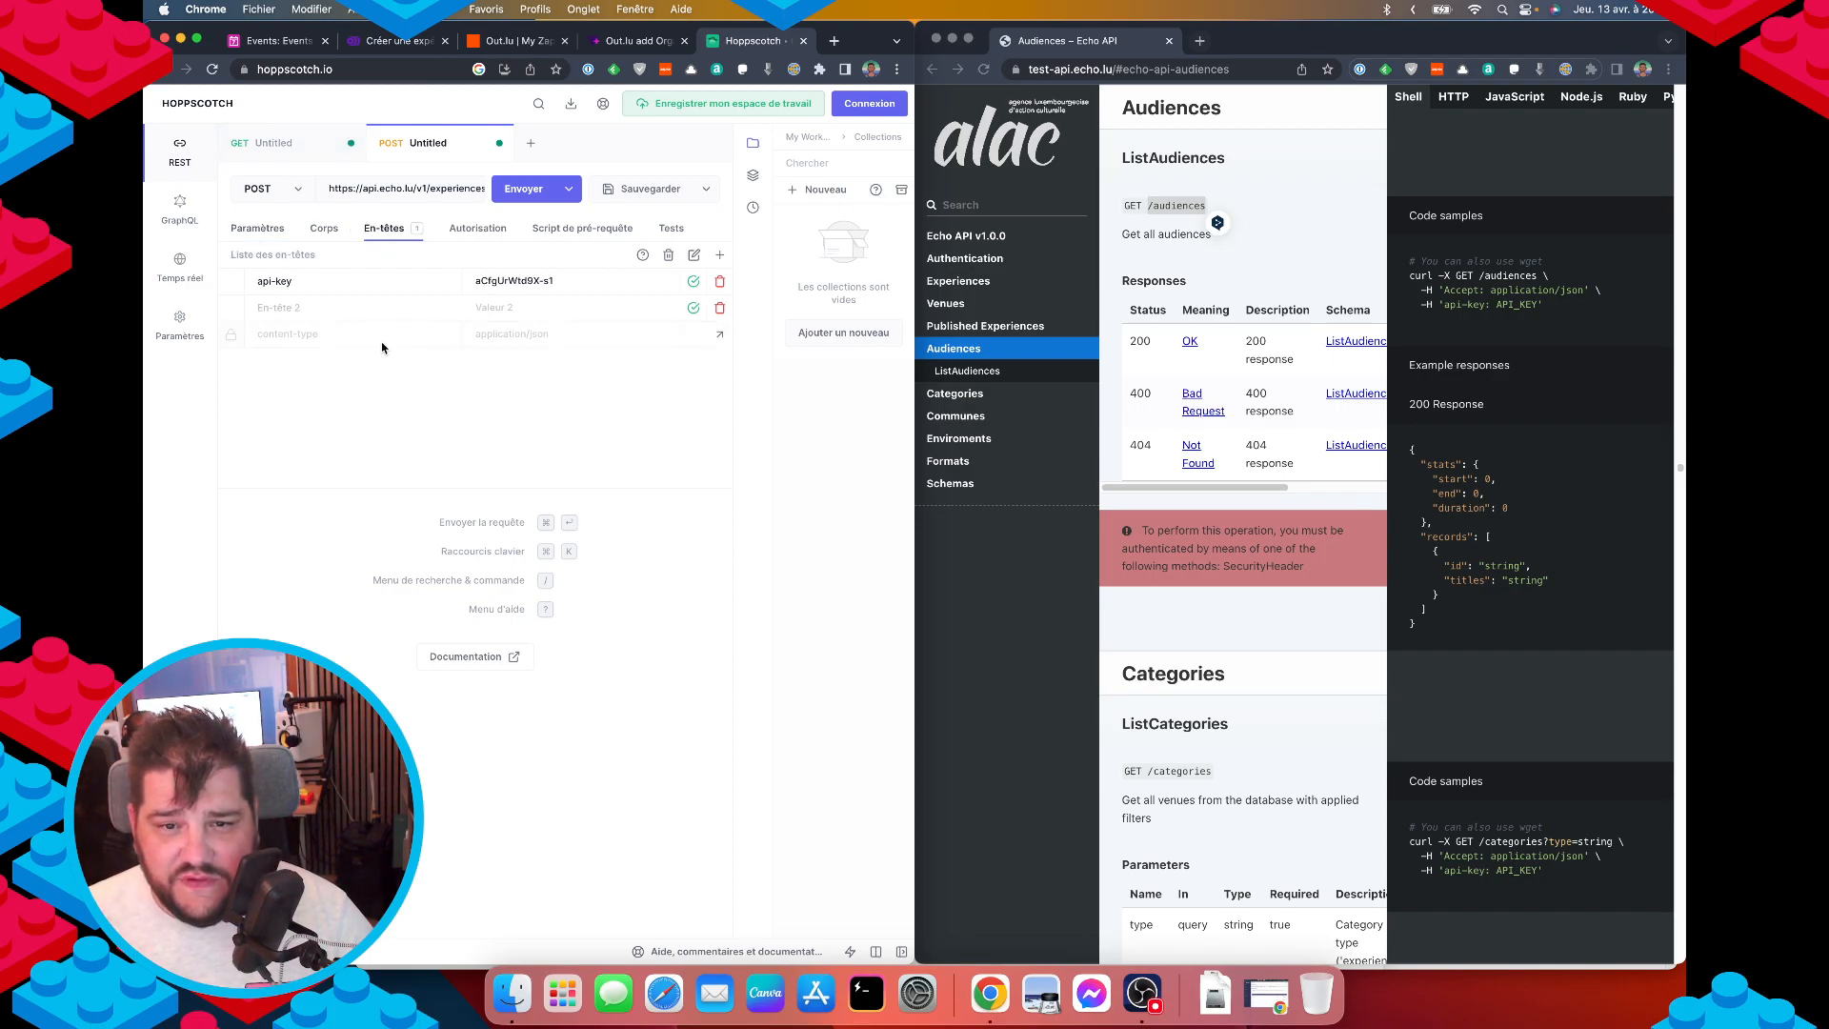
click(322, 229)
scroll(416, 458, down, 3)
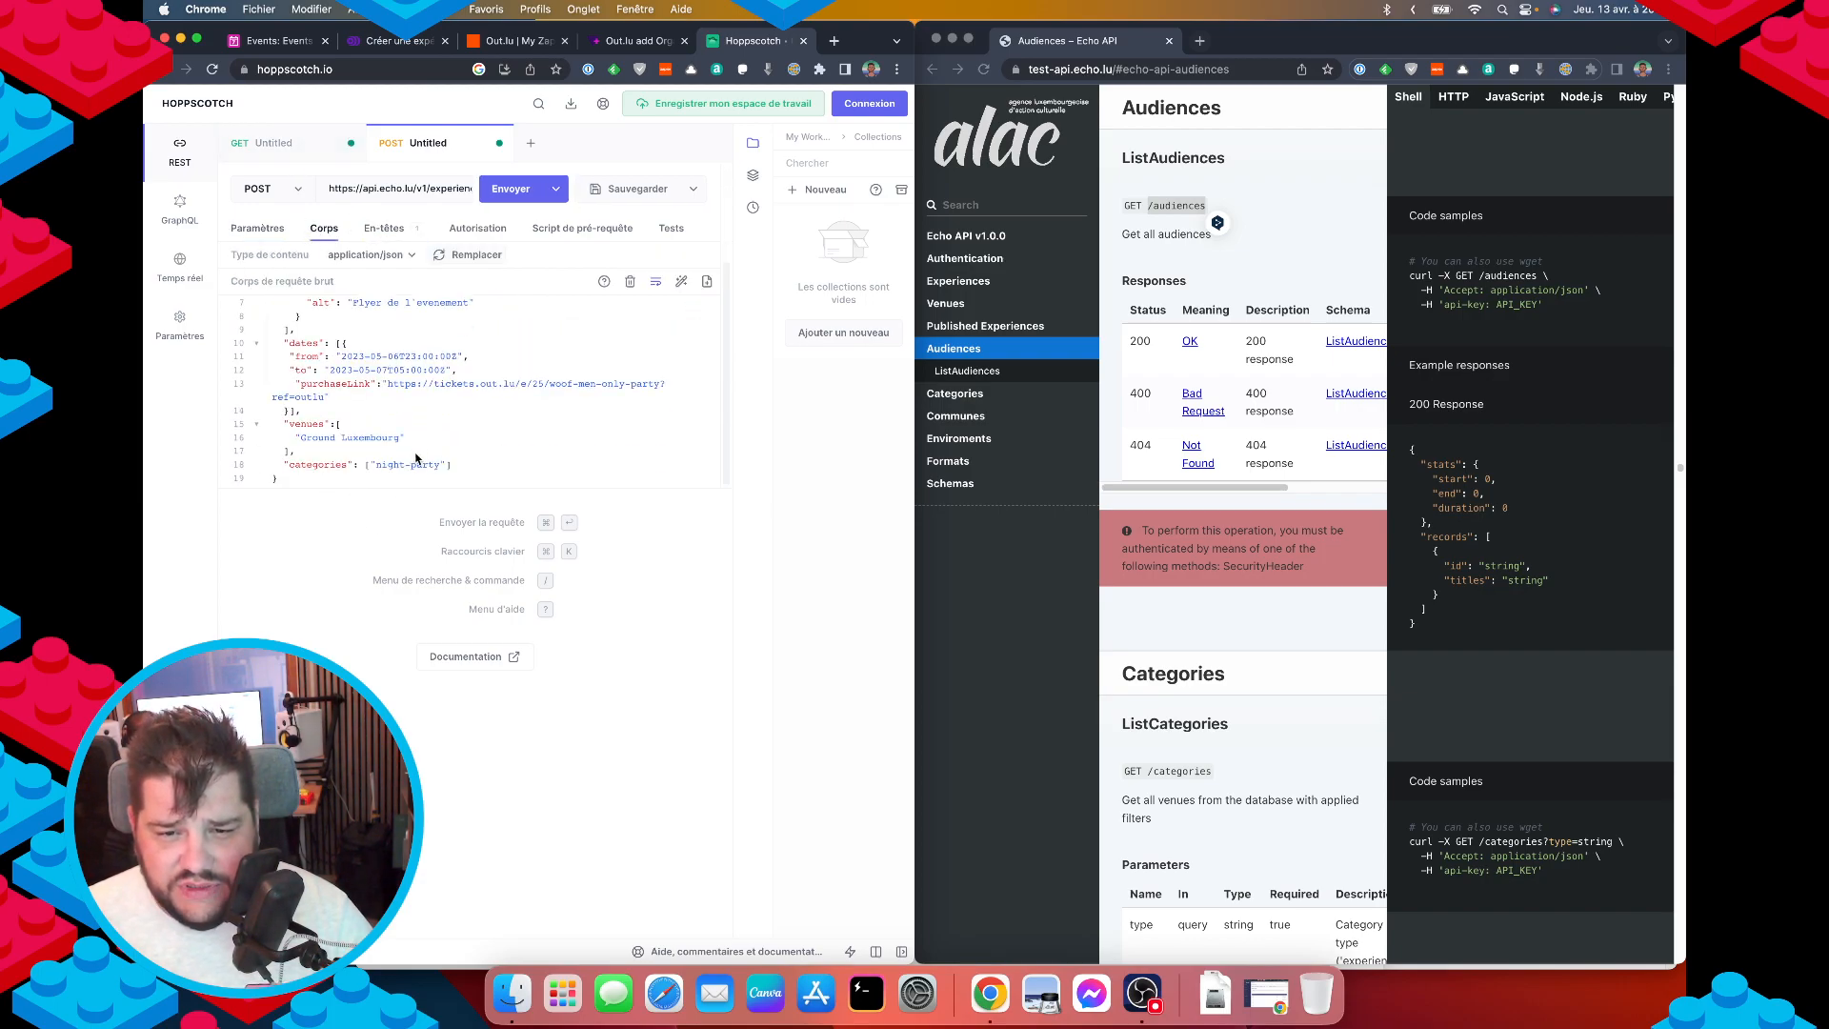
click(453, 464)
text(,)
key(Return)
text(")
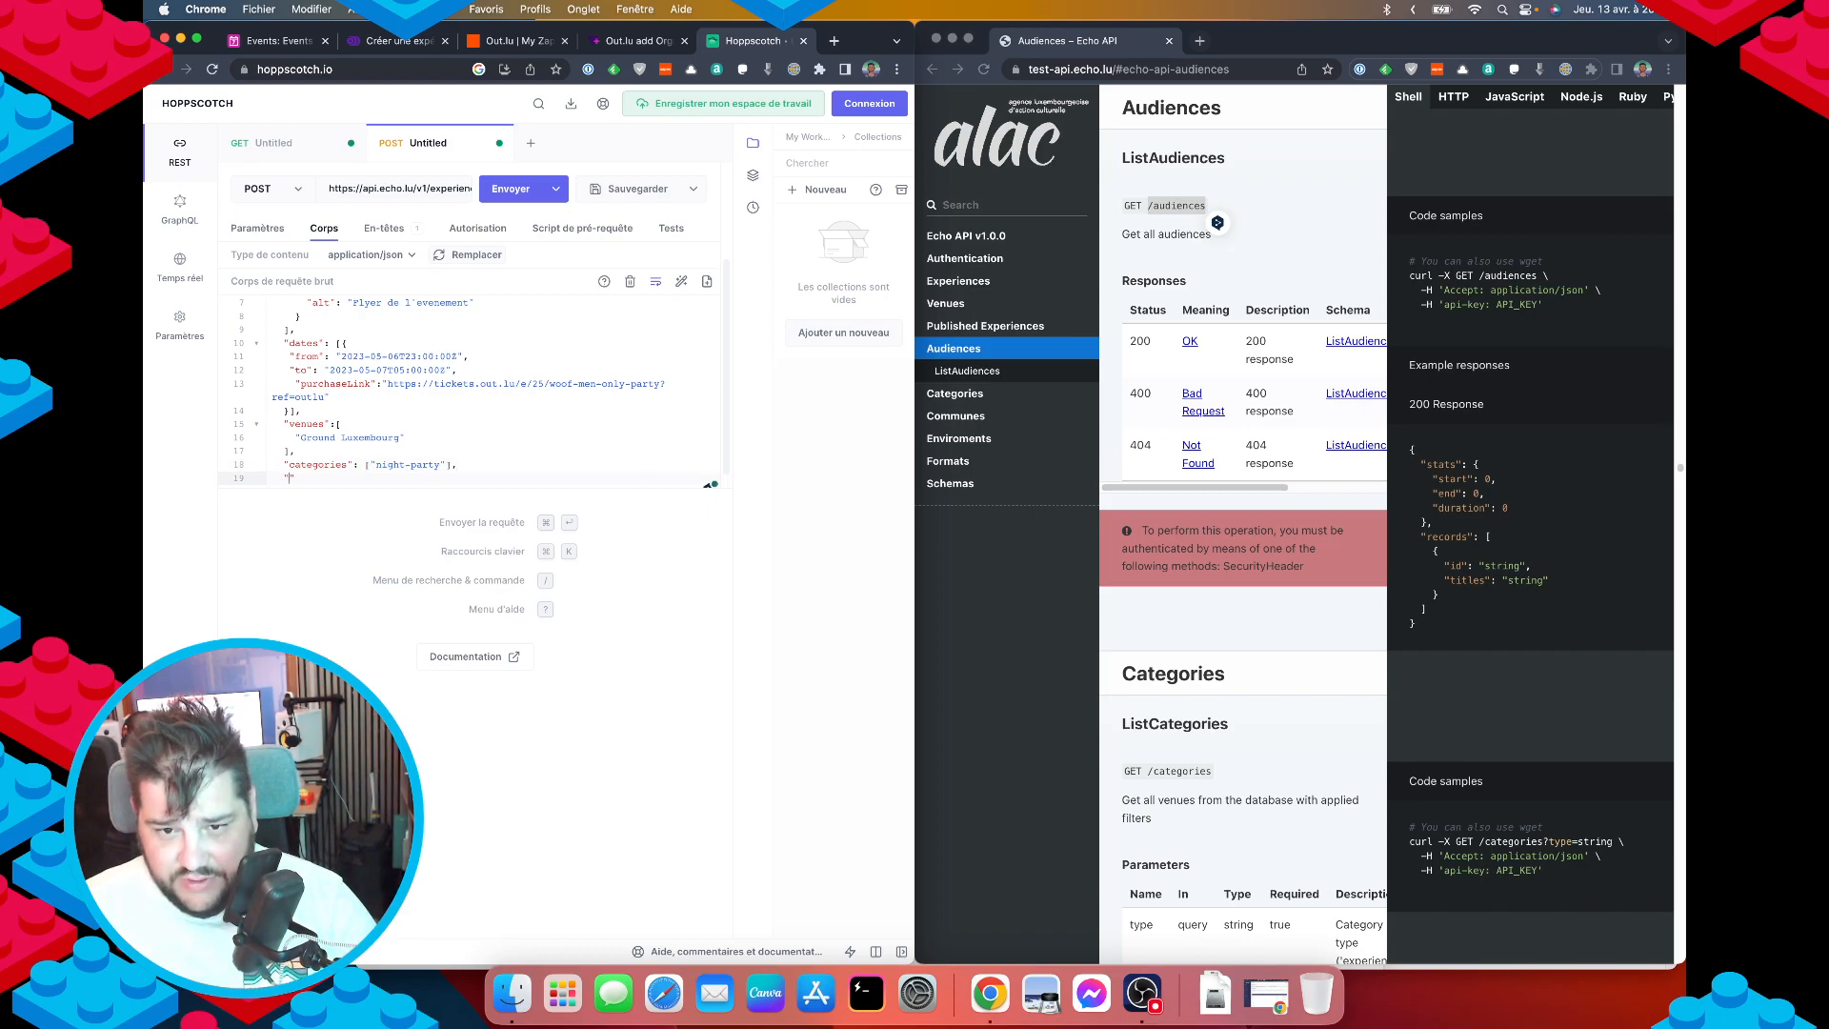
text(audiences)
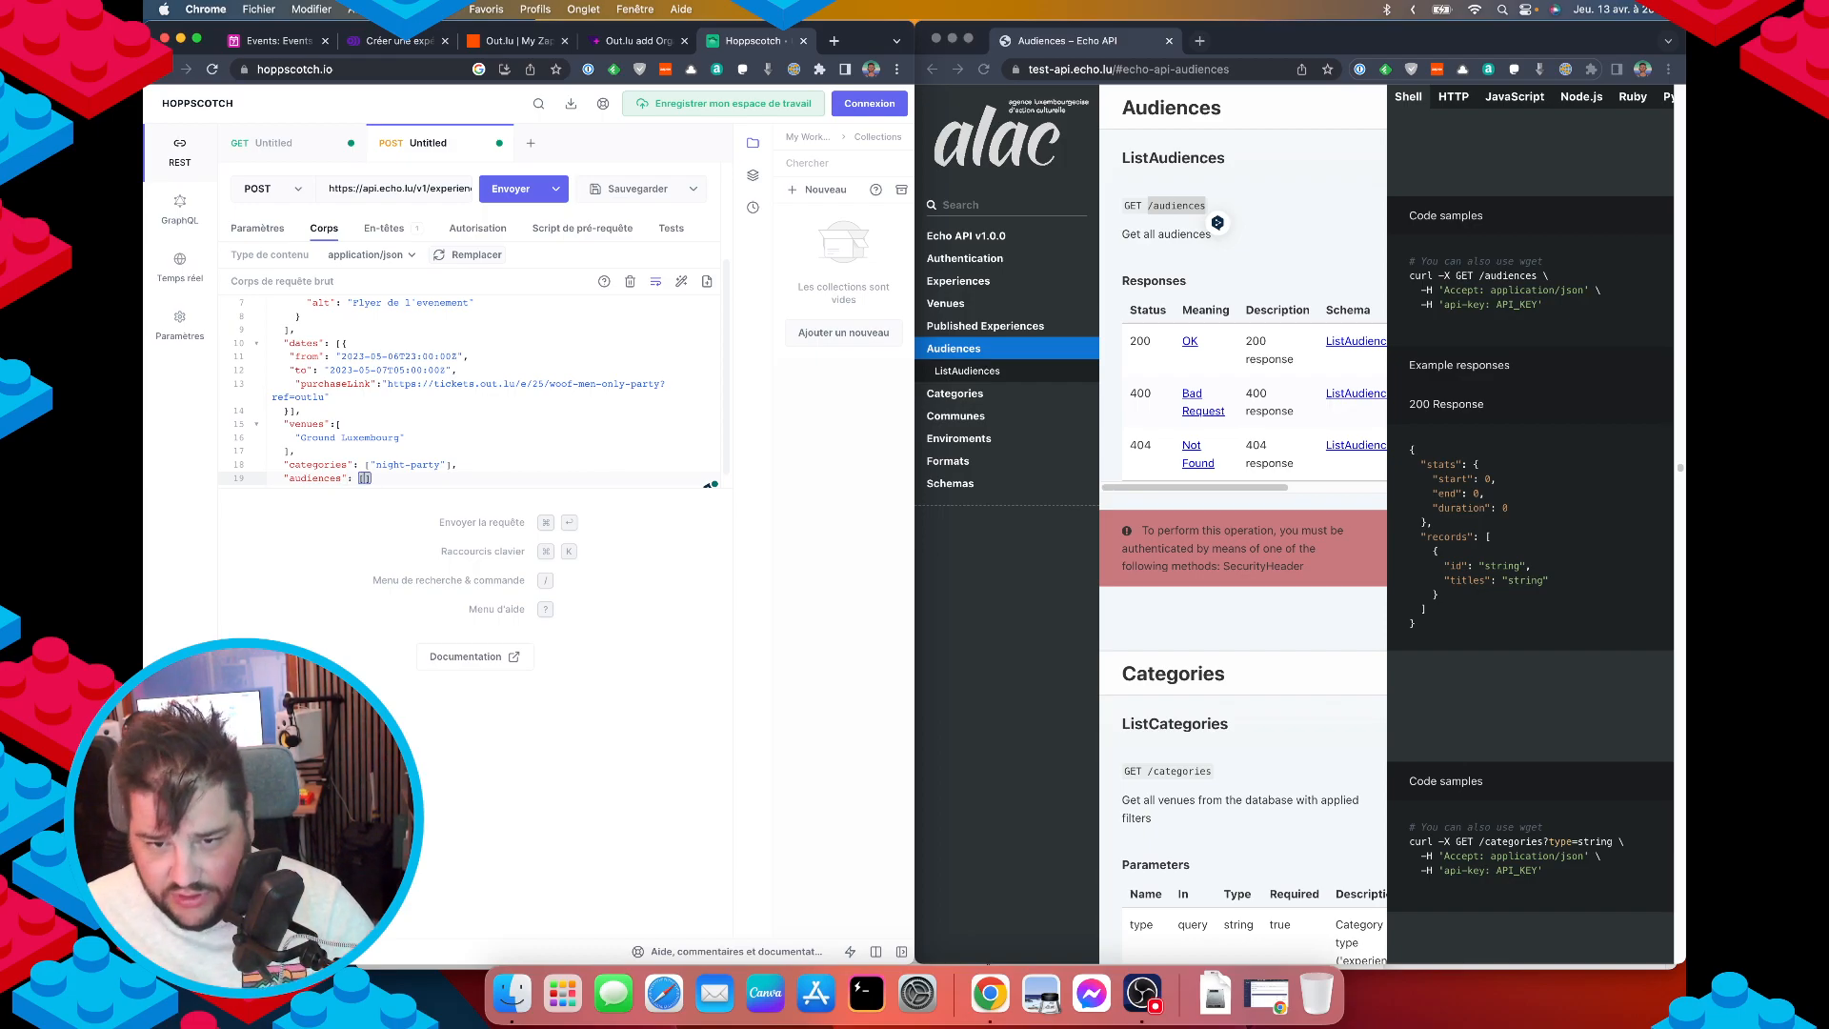
text(": ["everyone)
Add a "languages" key on a new line, copying the name from the docs schema.
click(1140, 621)
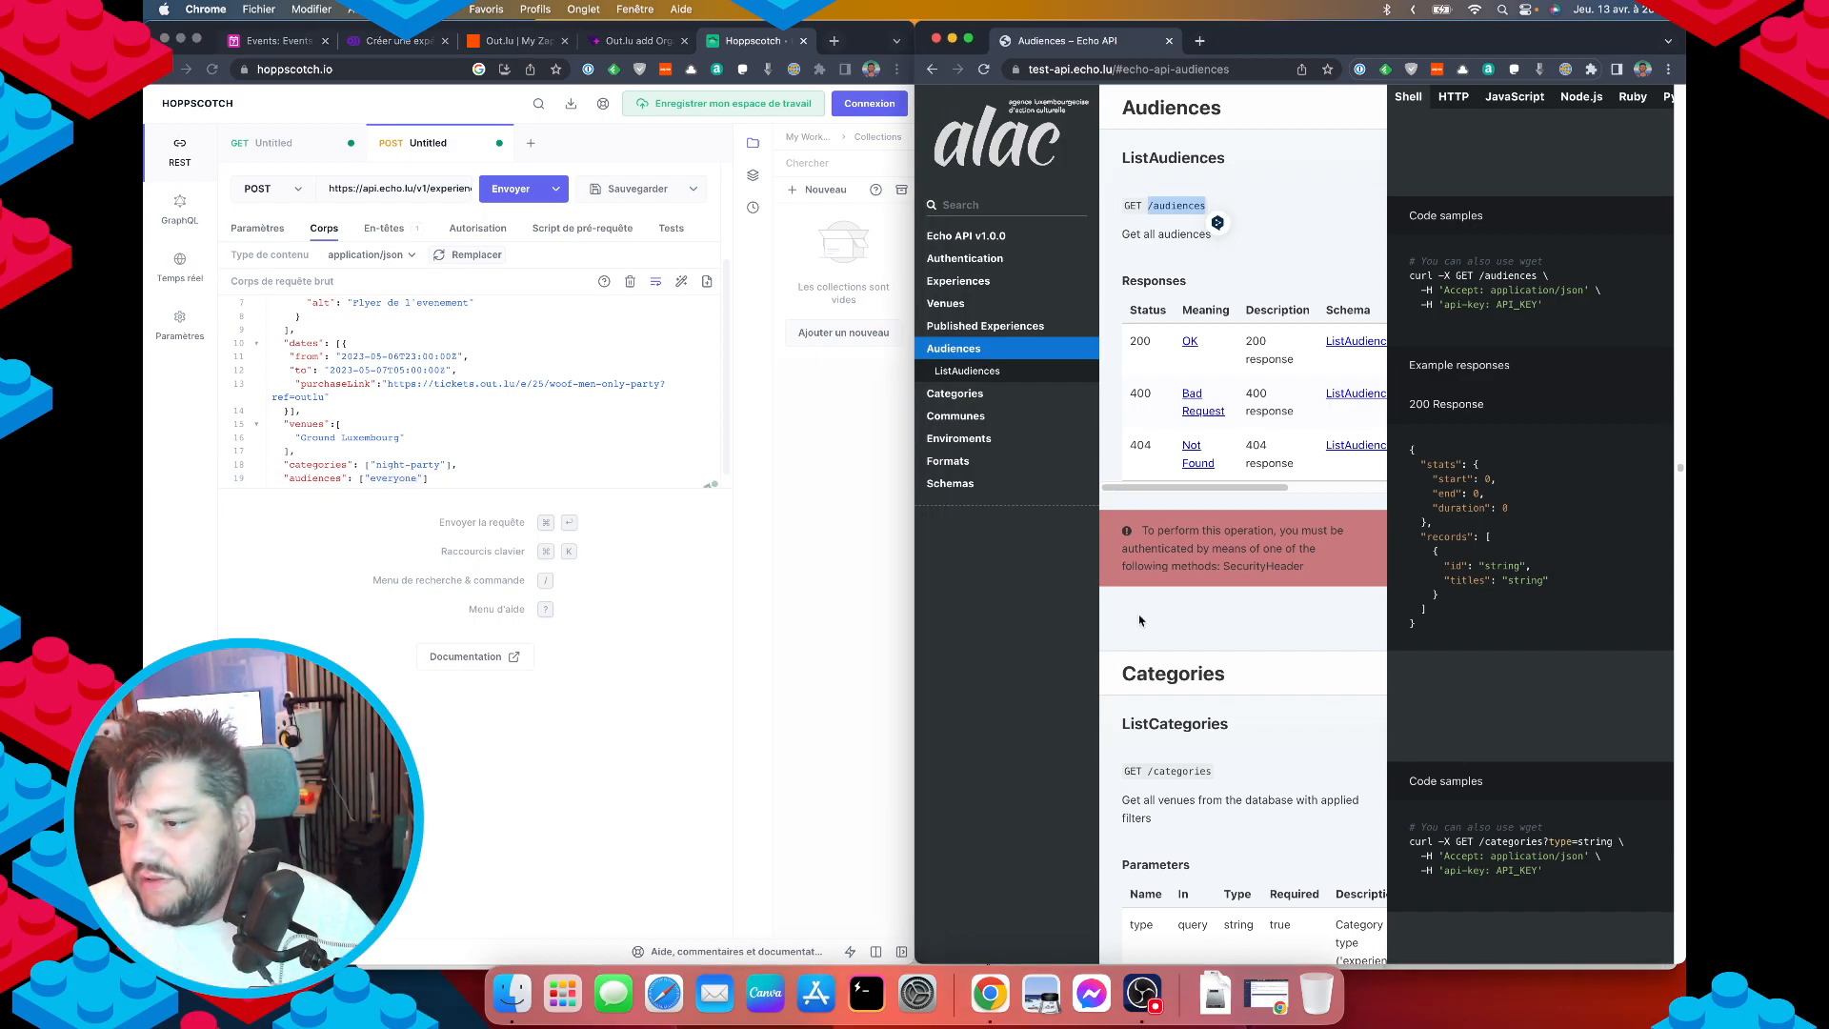
key(super+bracketleft)
scroll(1249, 734, down, 4)
scroll(1235, 788, left, 3)
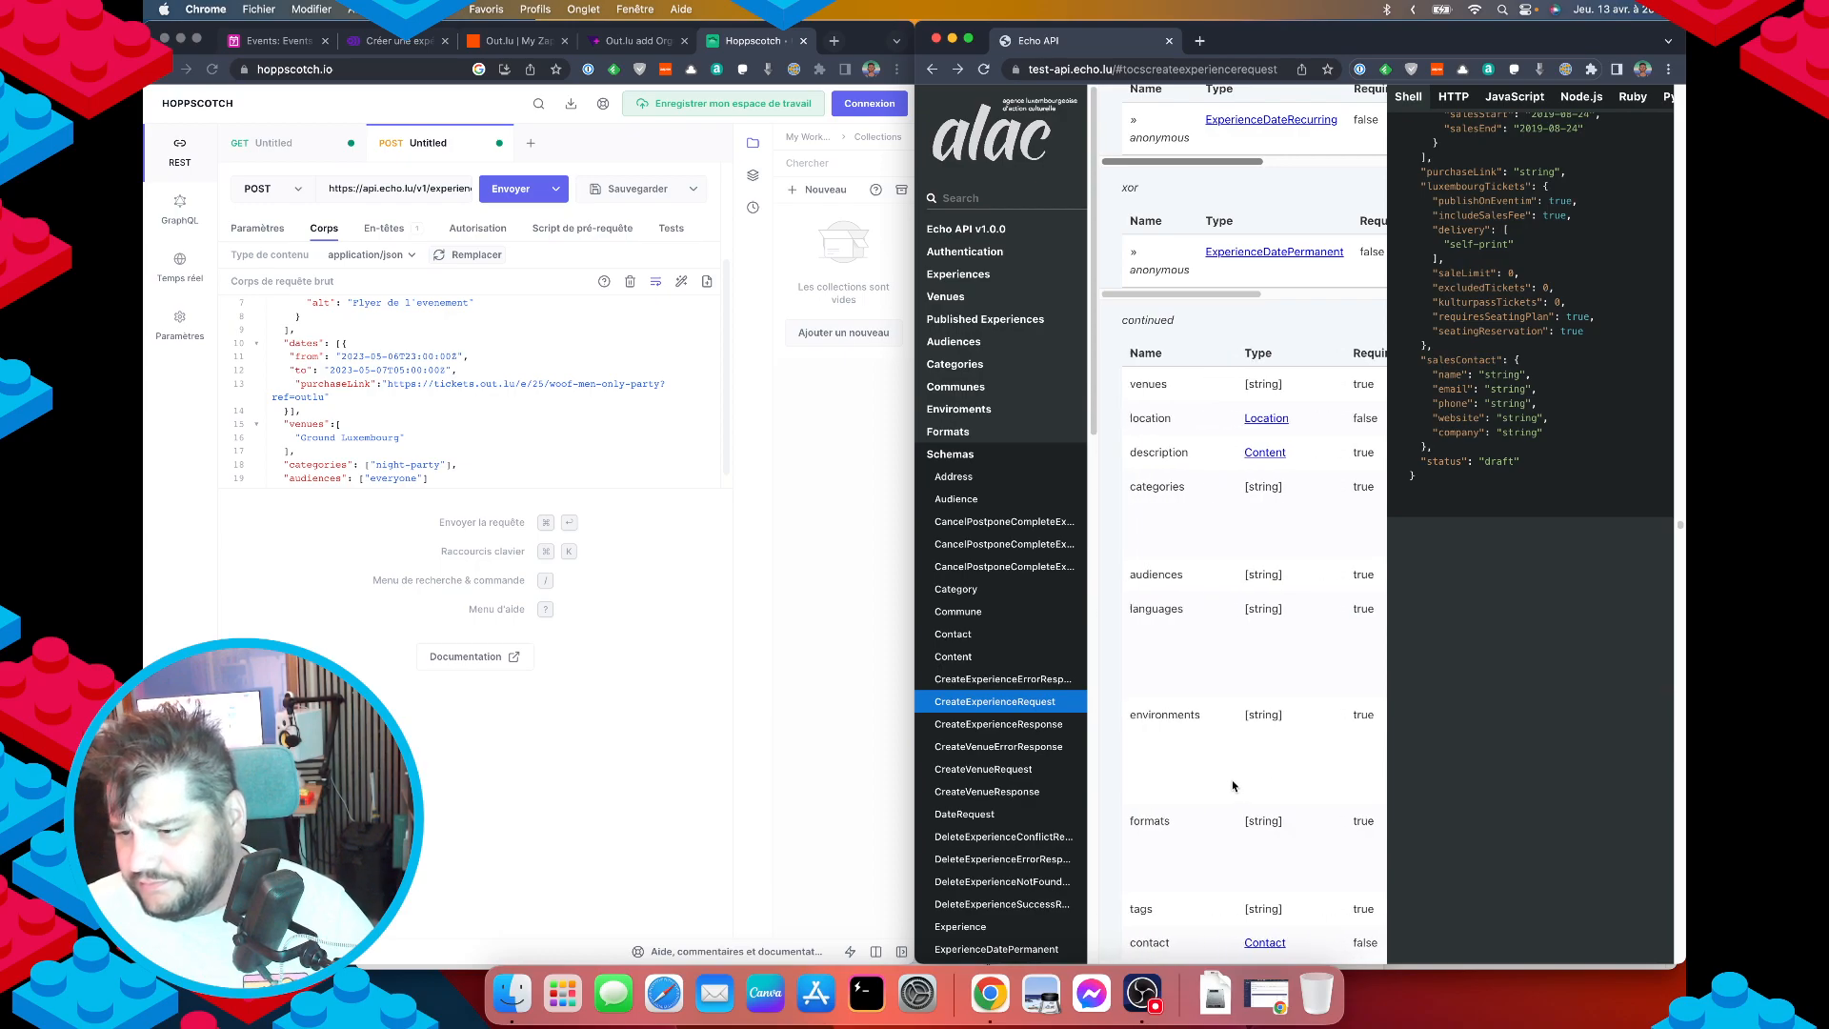
double_click(1152, 610)
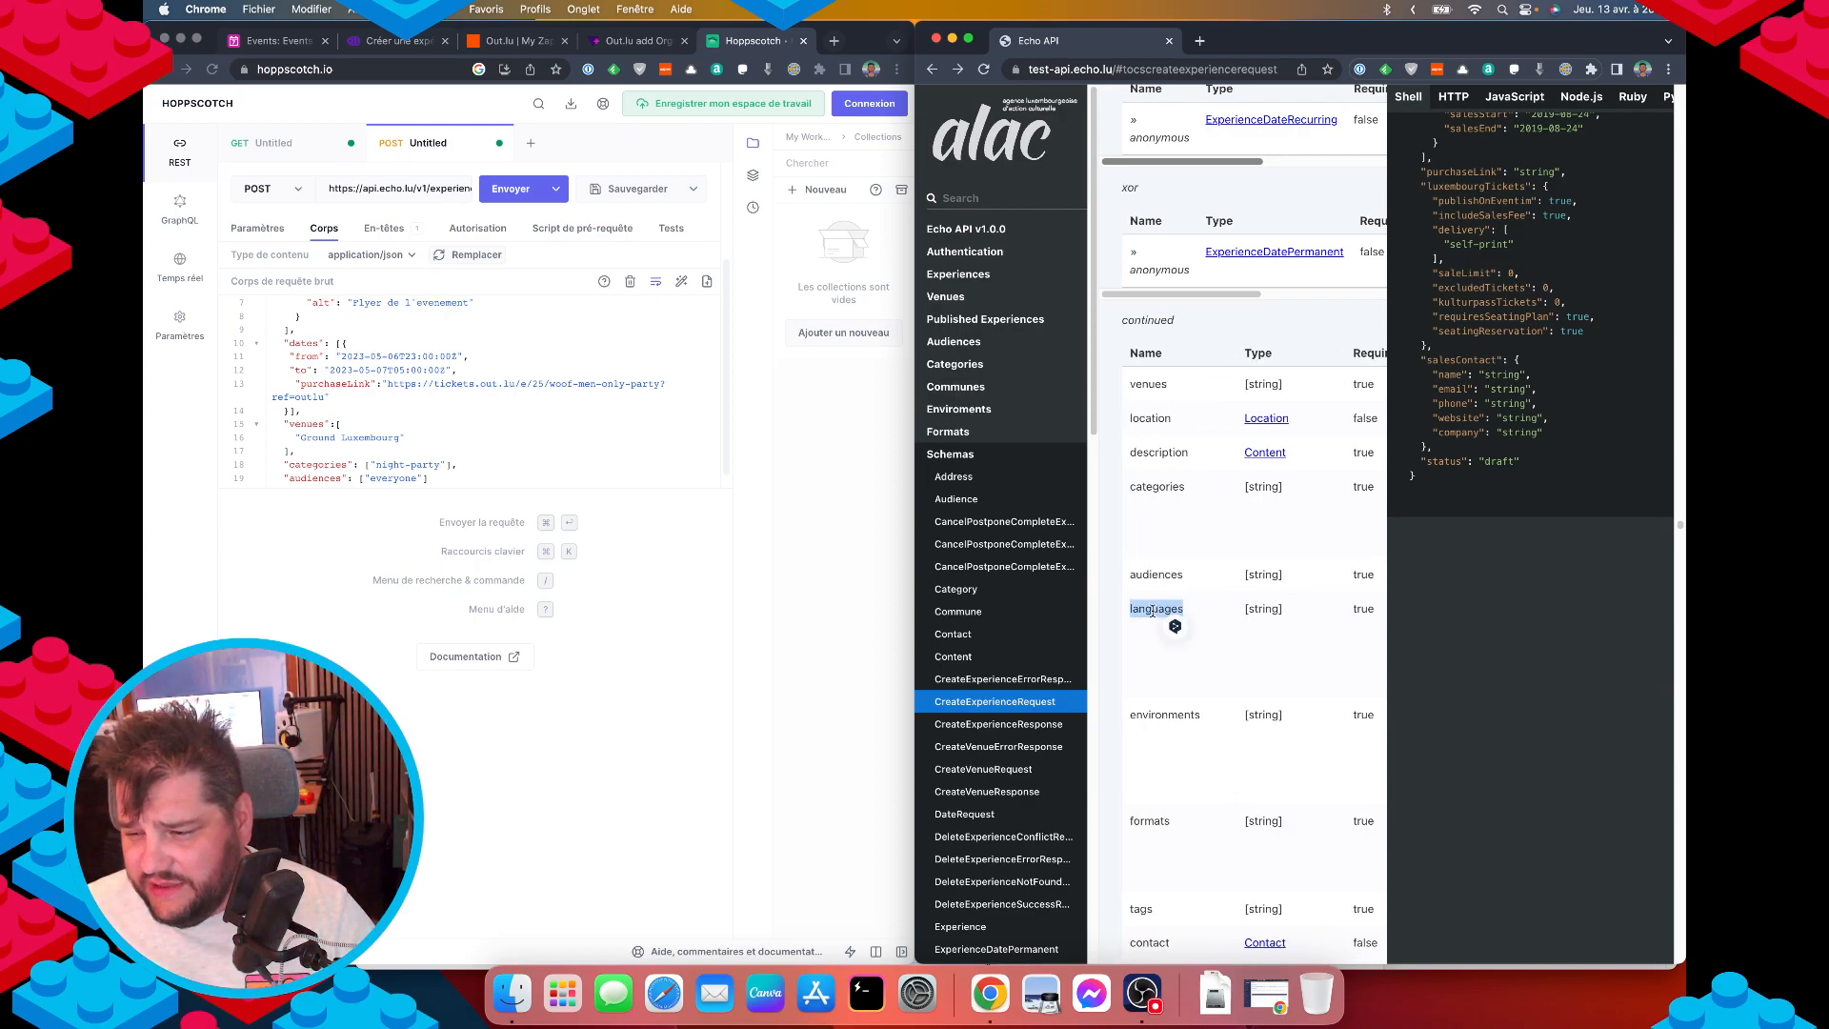
click(460, 481)
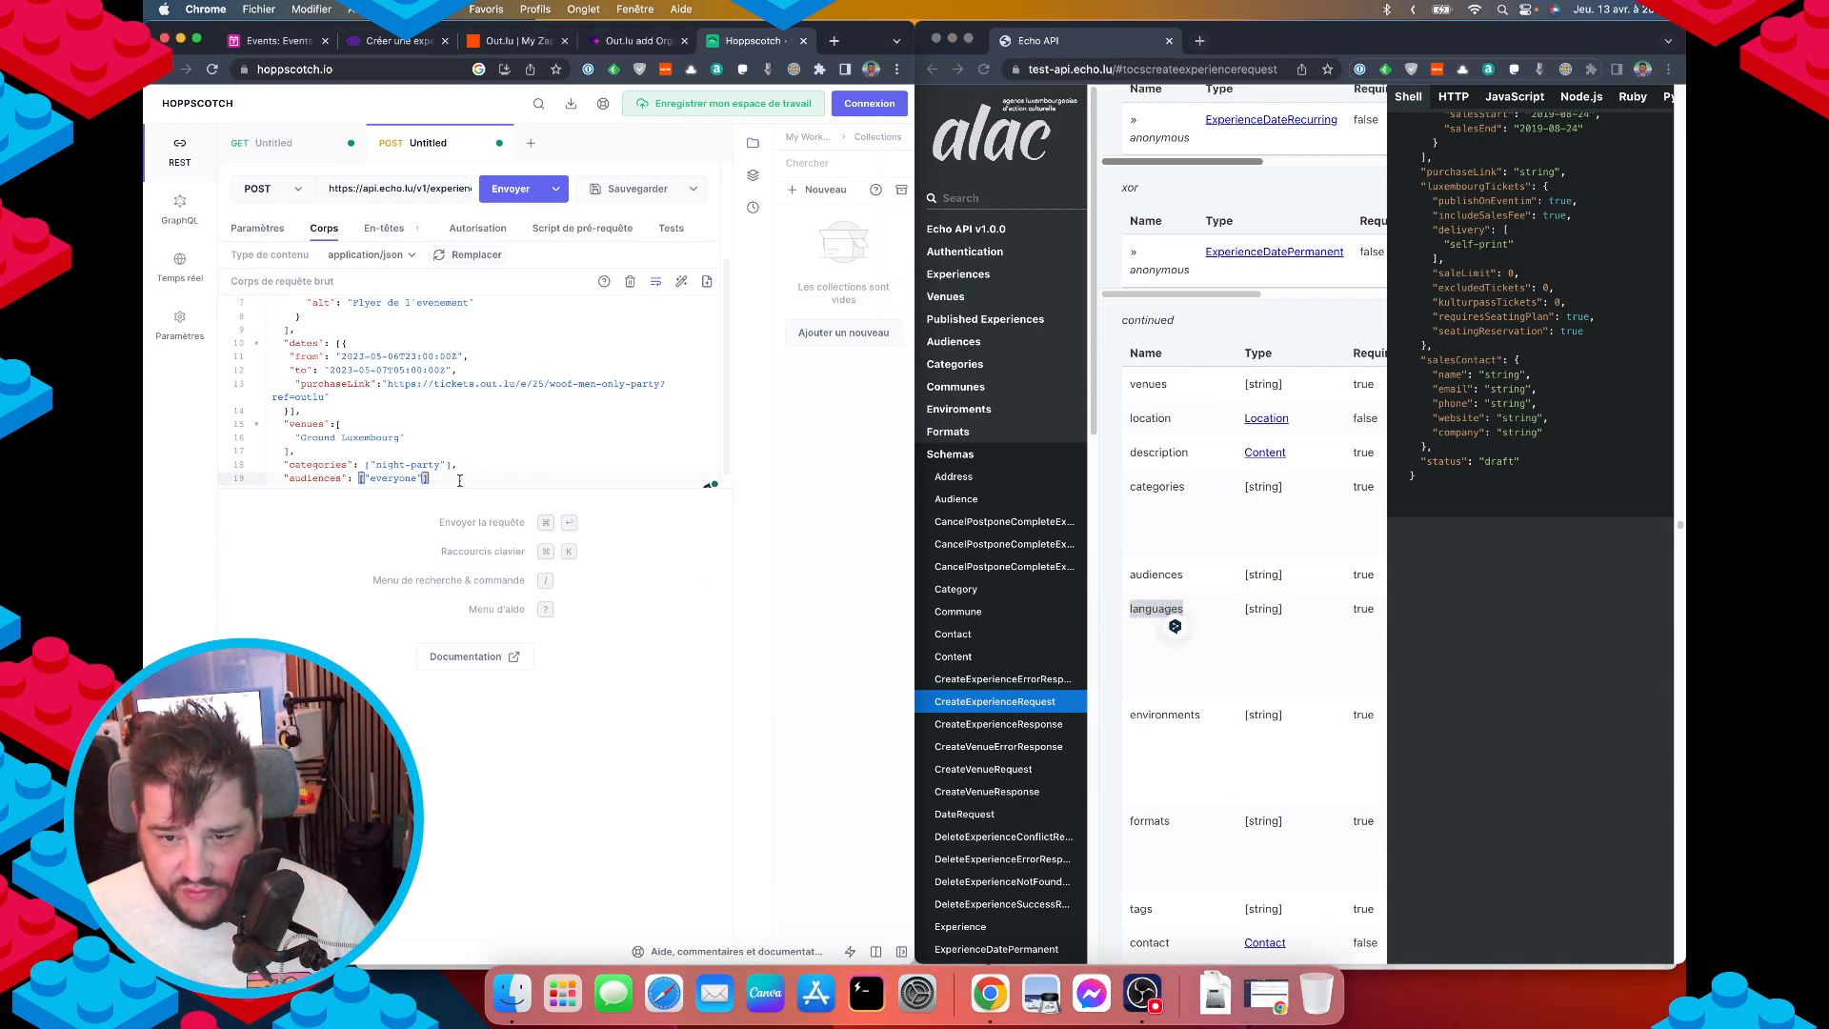
text(,)
key(Return)
text(")
key(super+v)
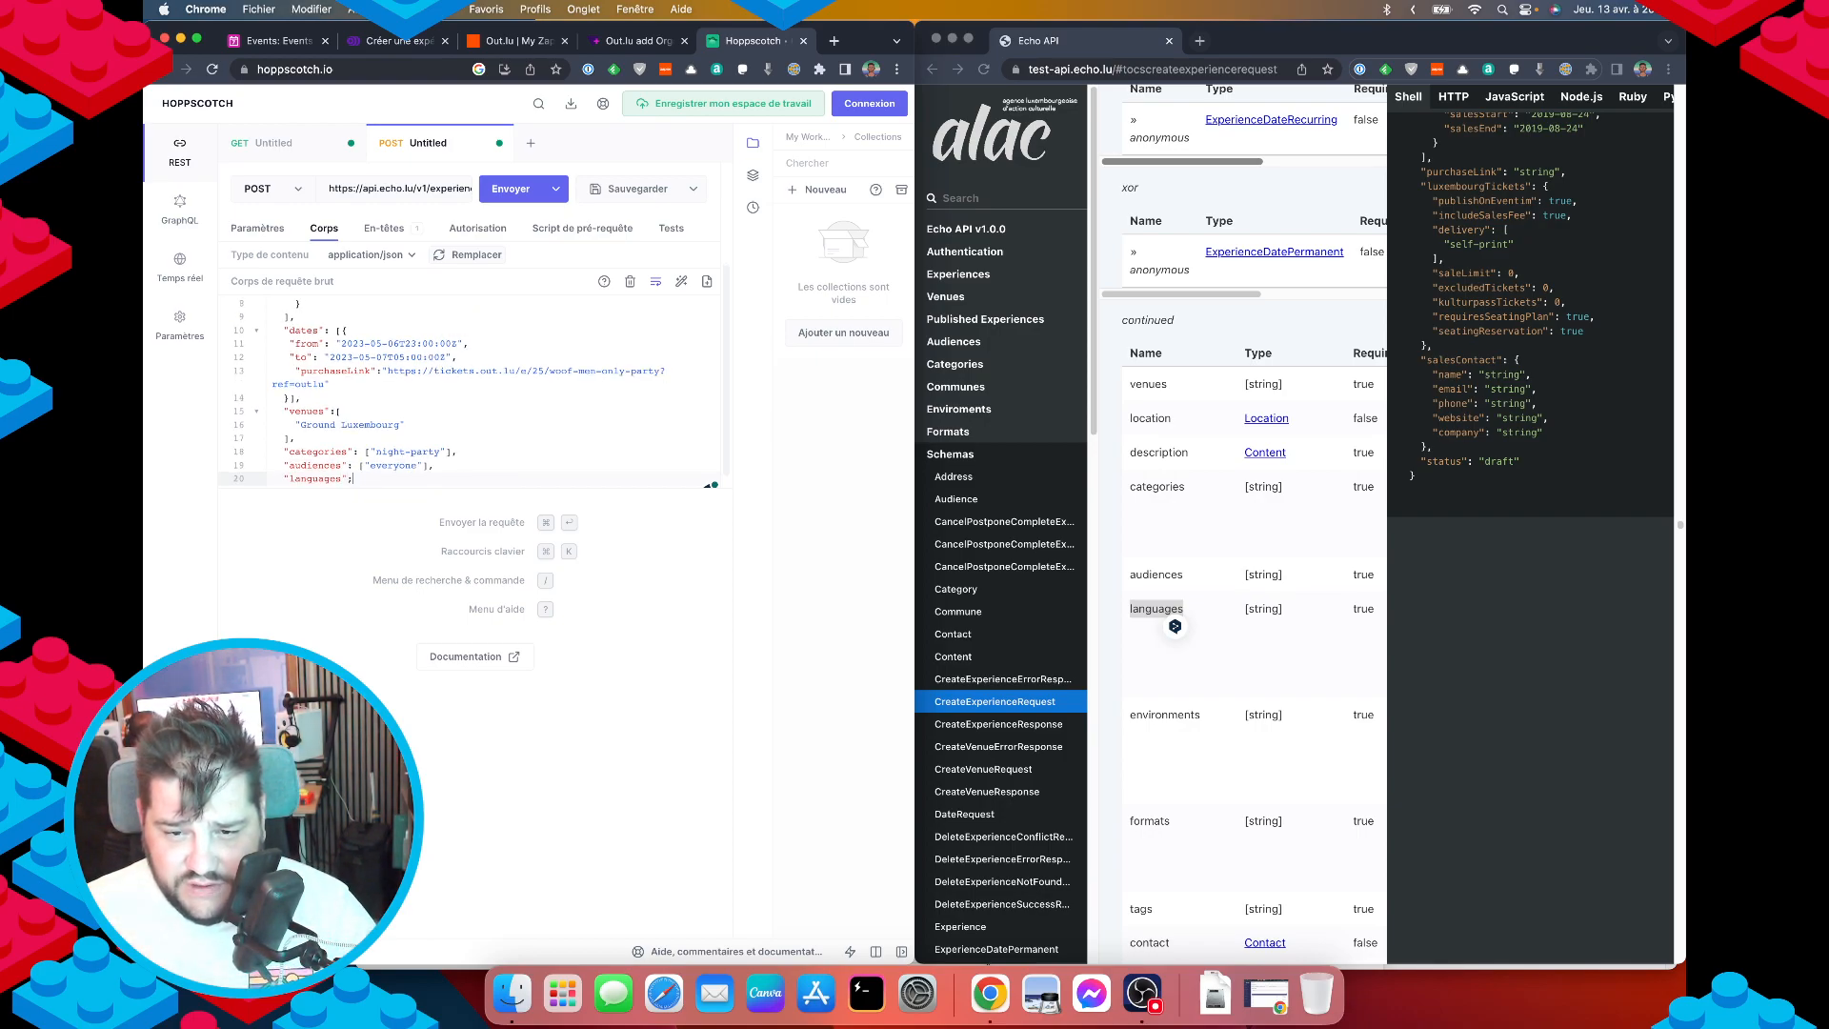
text(: [")
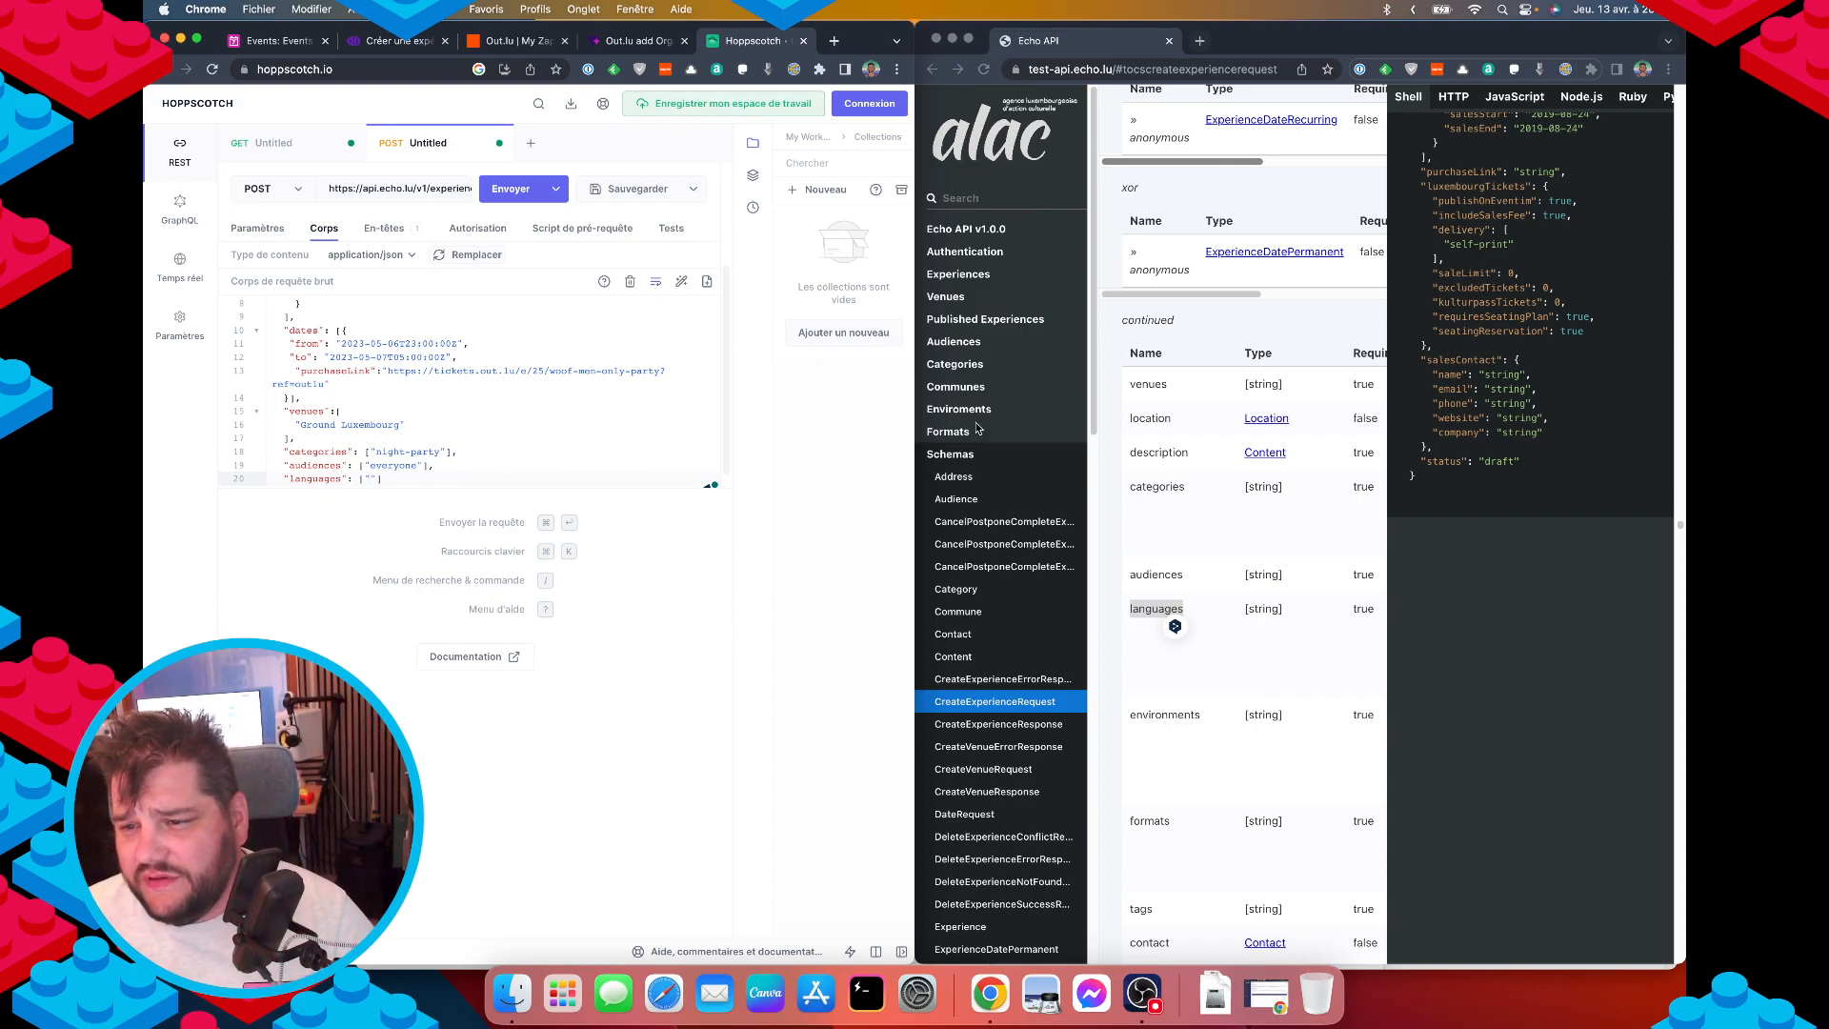
Fill the languages list with "en" and "fr".
scroll(1015, 413, down, 10)
scroll(1048, 532, up, 7)
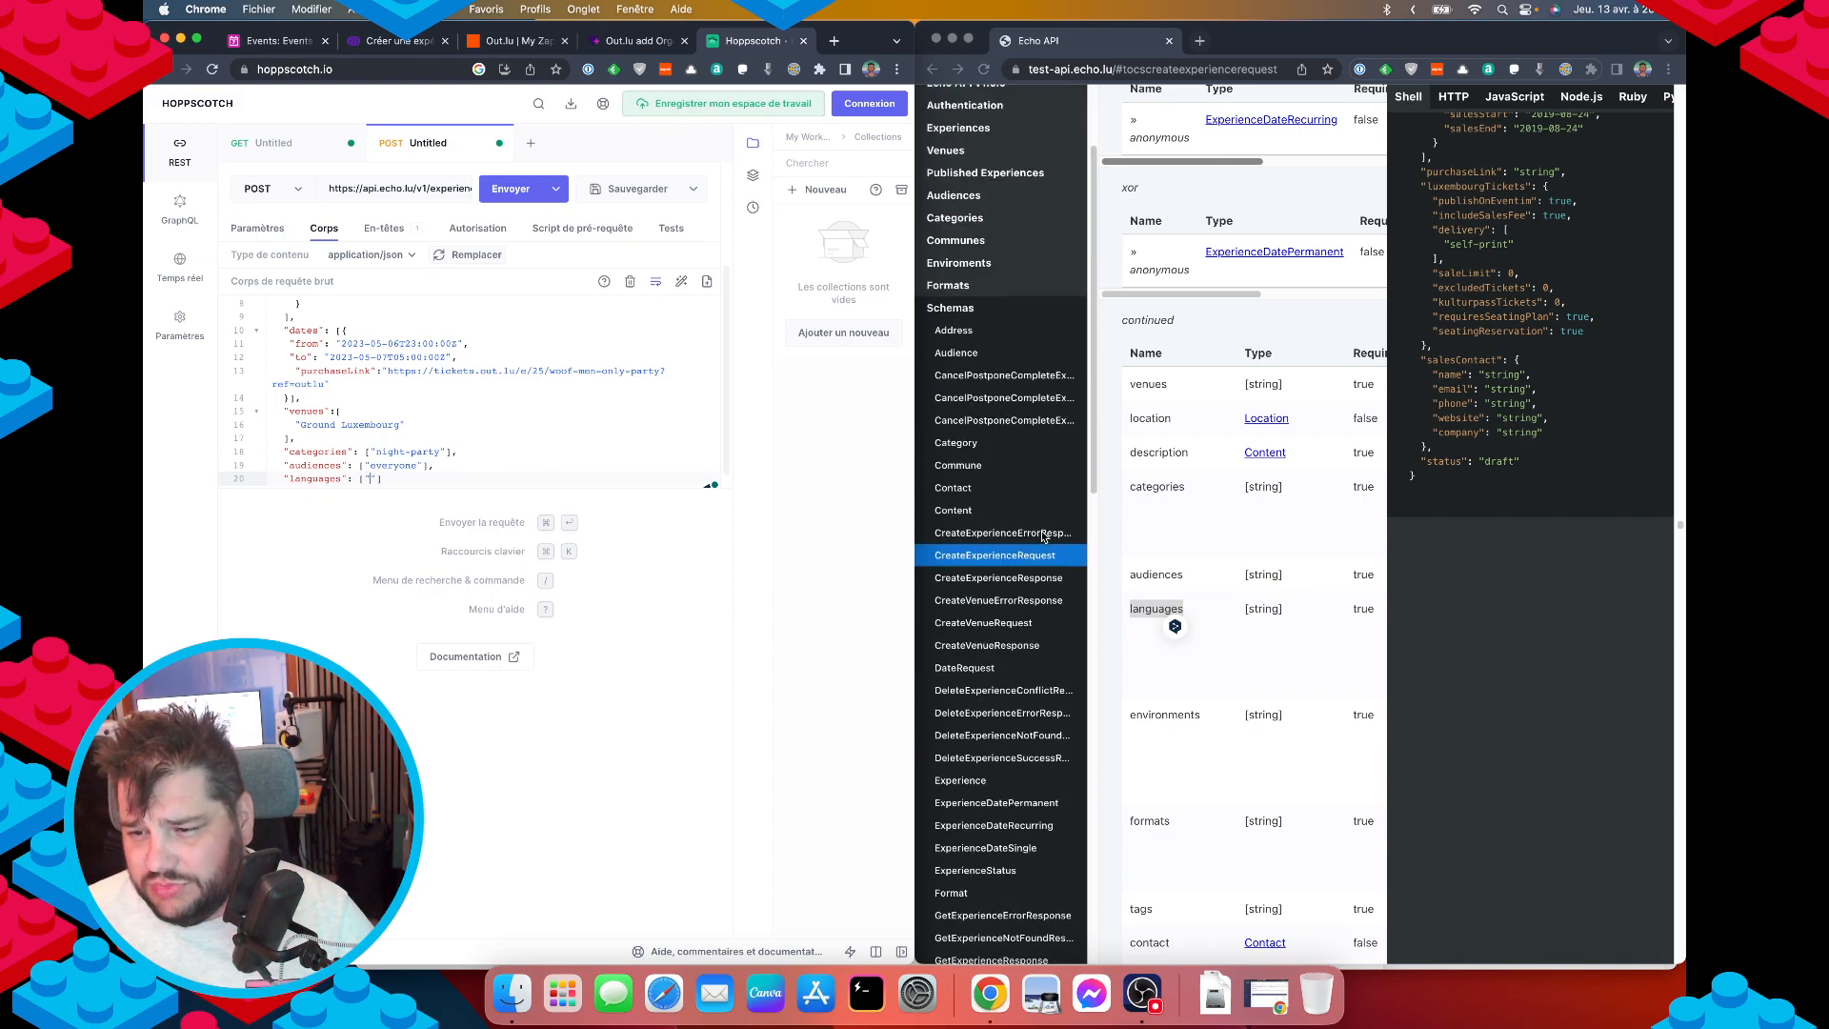
scroll(1013, 647, down, 8)
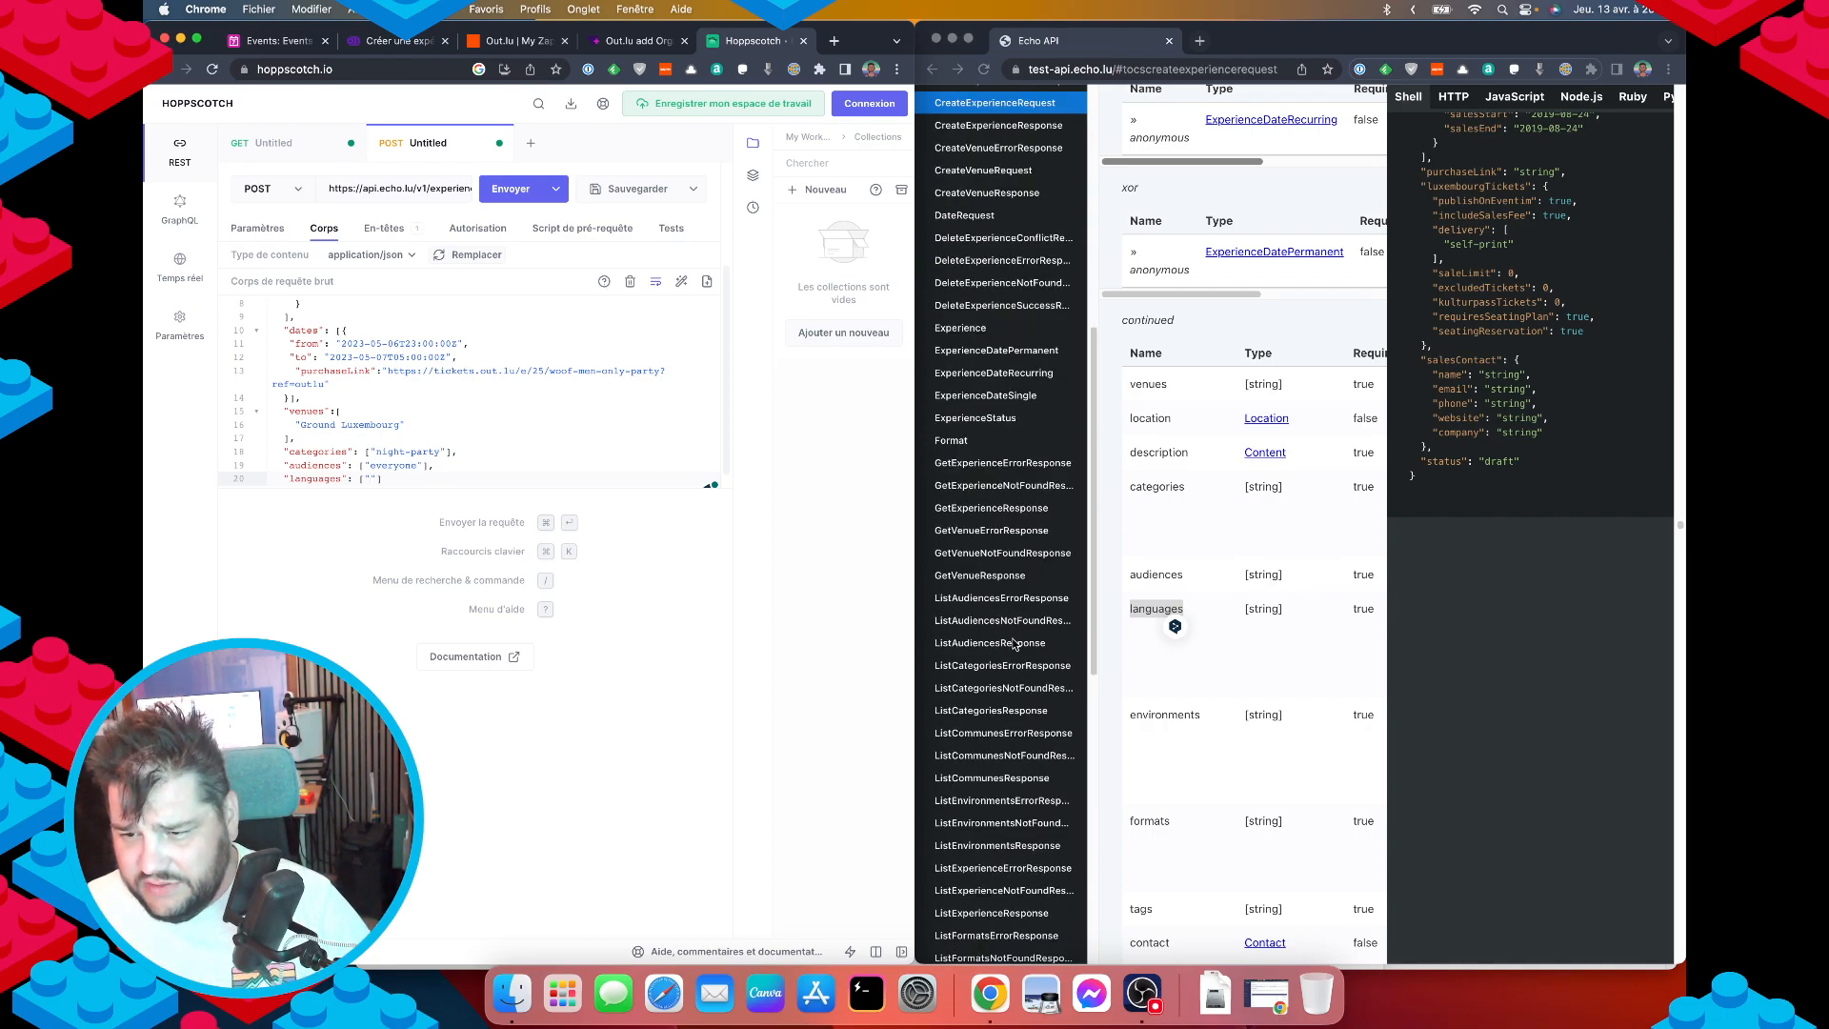
scroll(1014, 640, up, 10)
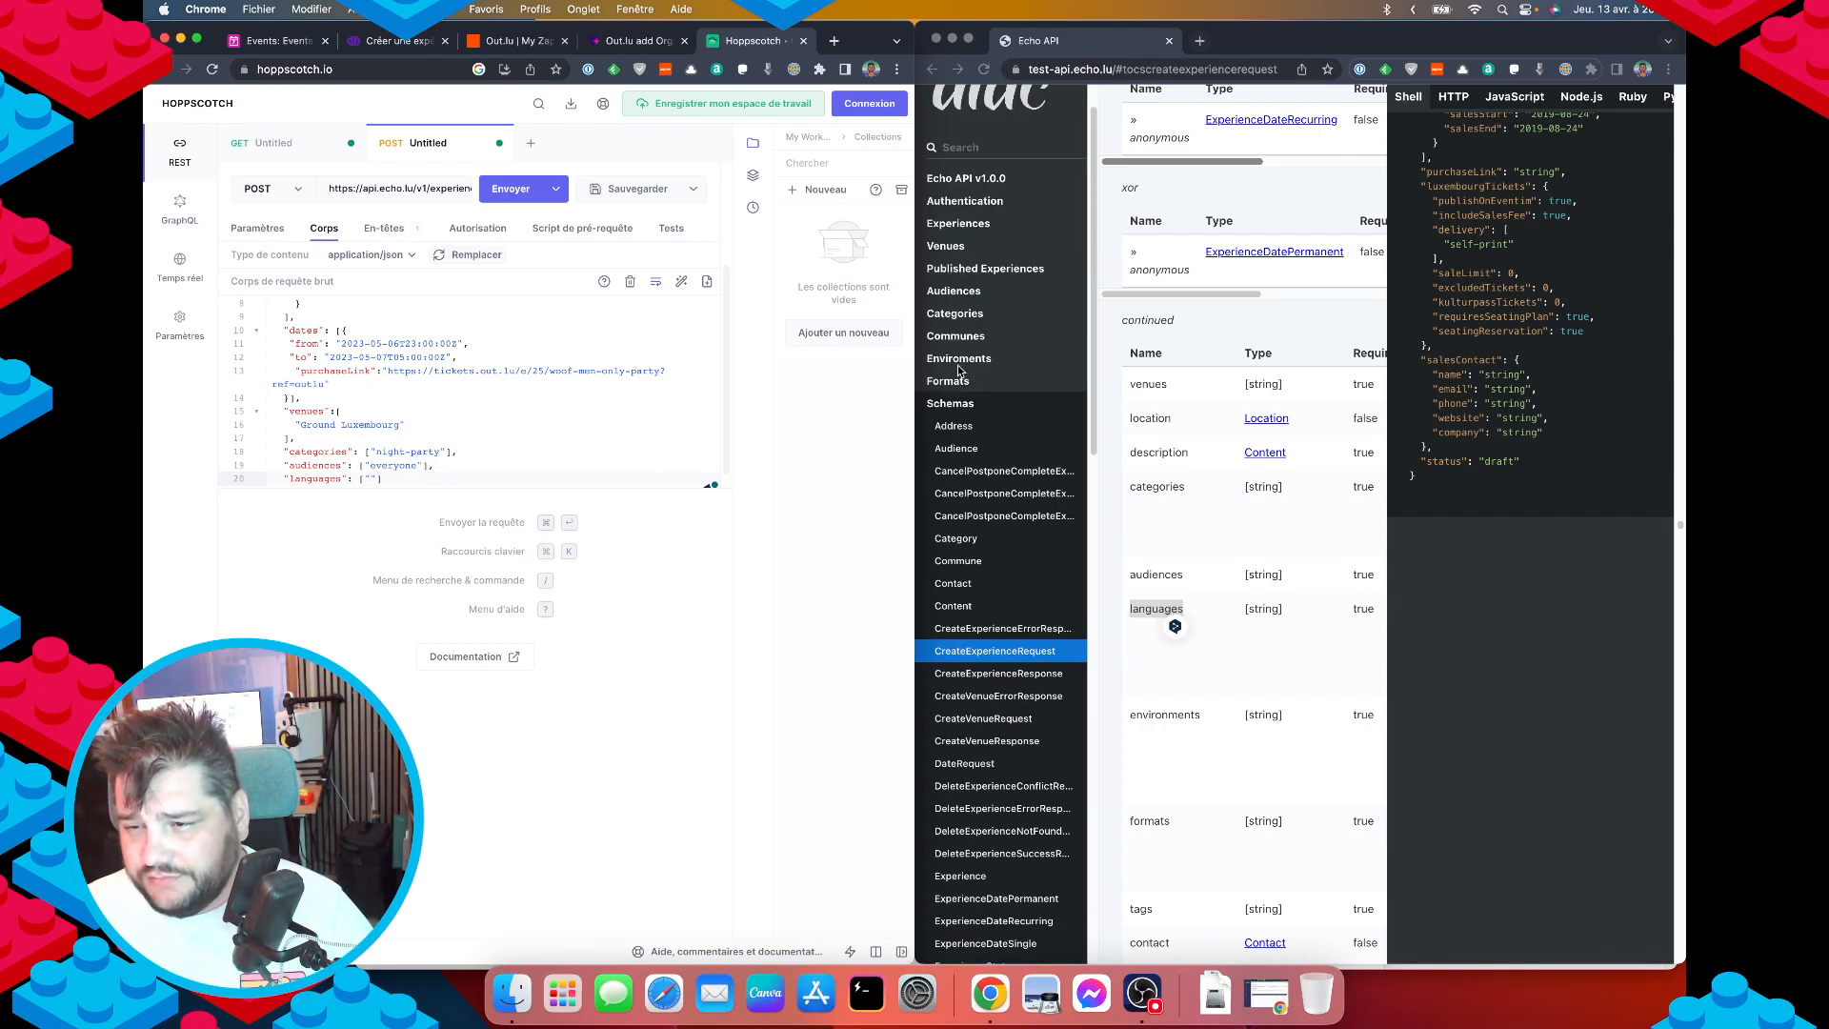
scroll(1046, 658, down, 15)
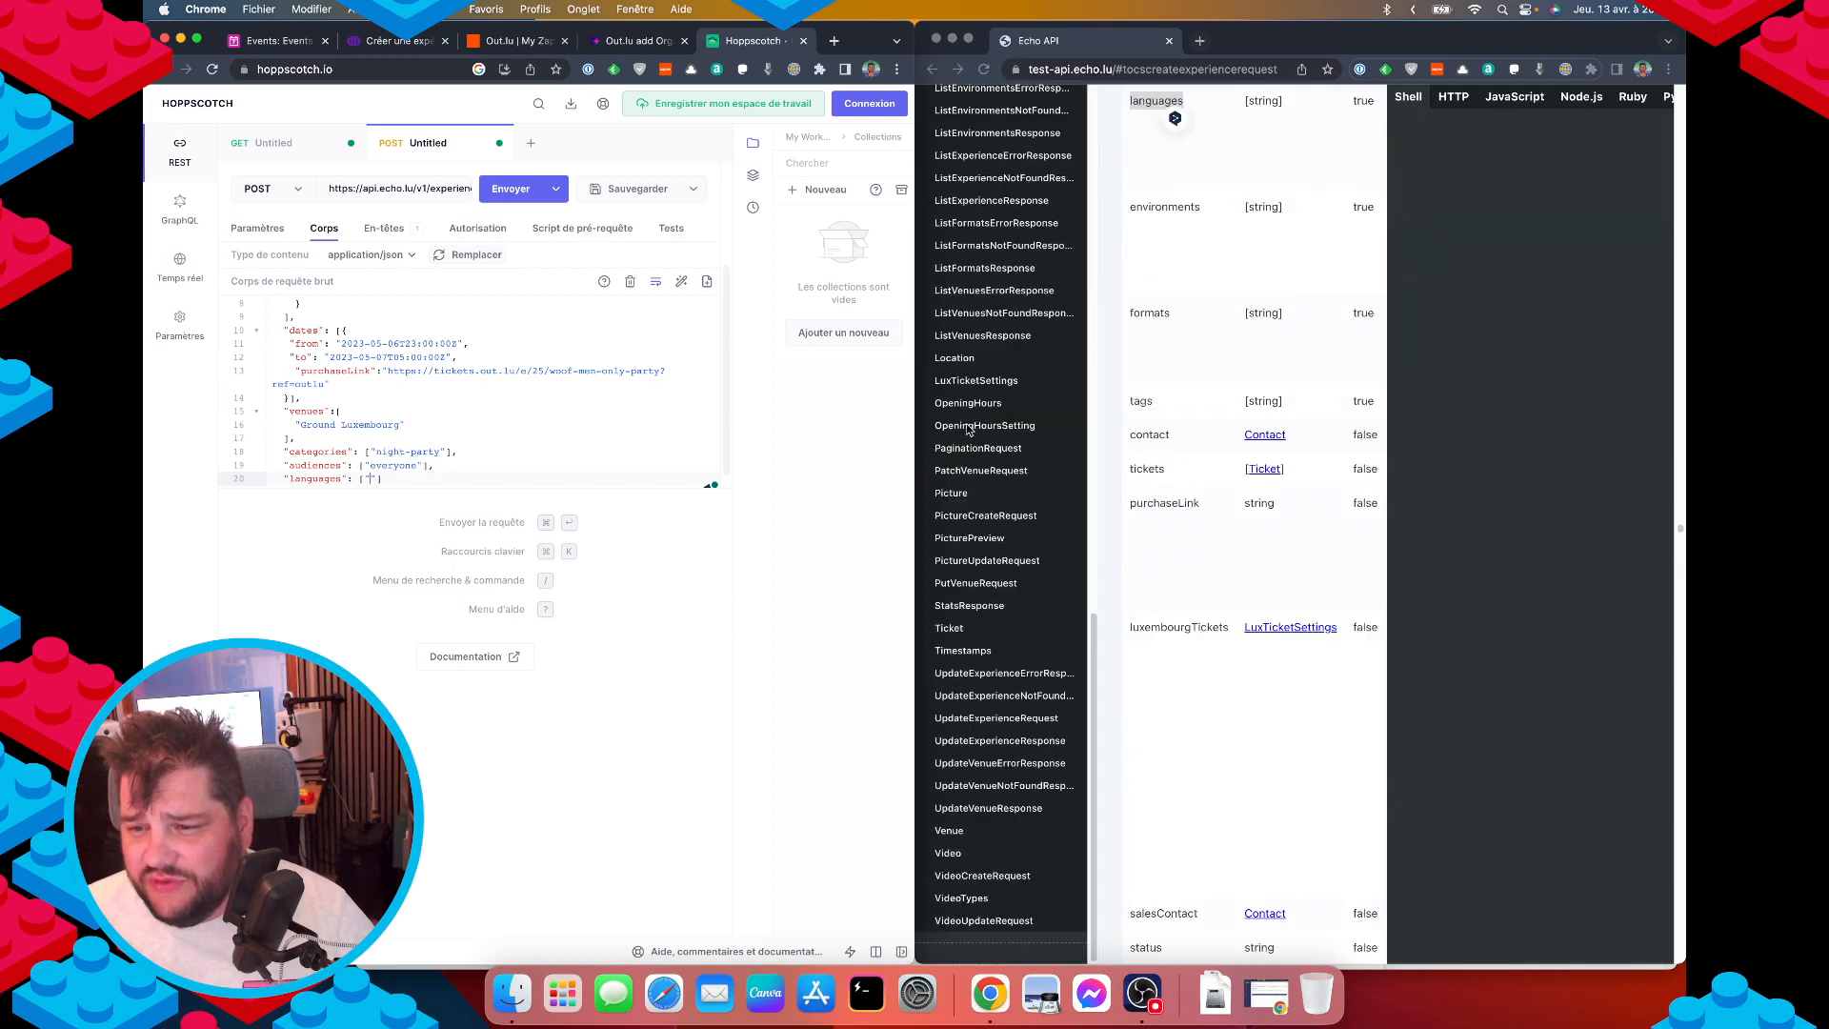
scroll(1033, 757, up, 15)
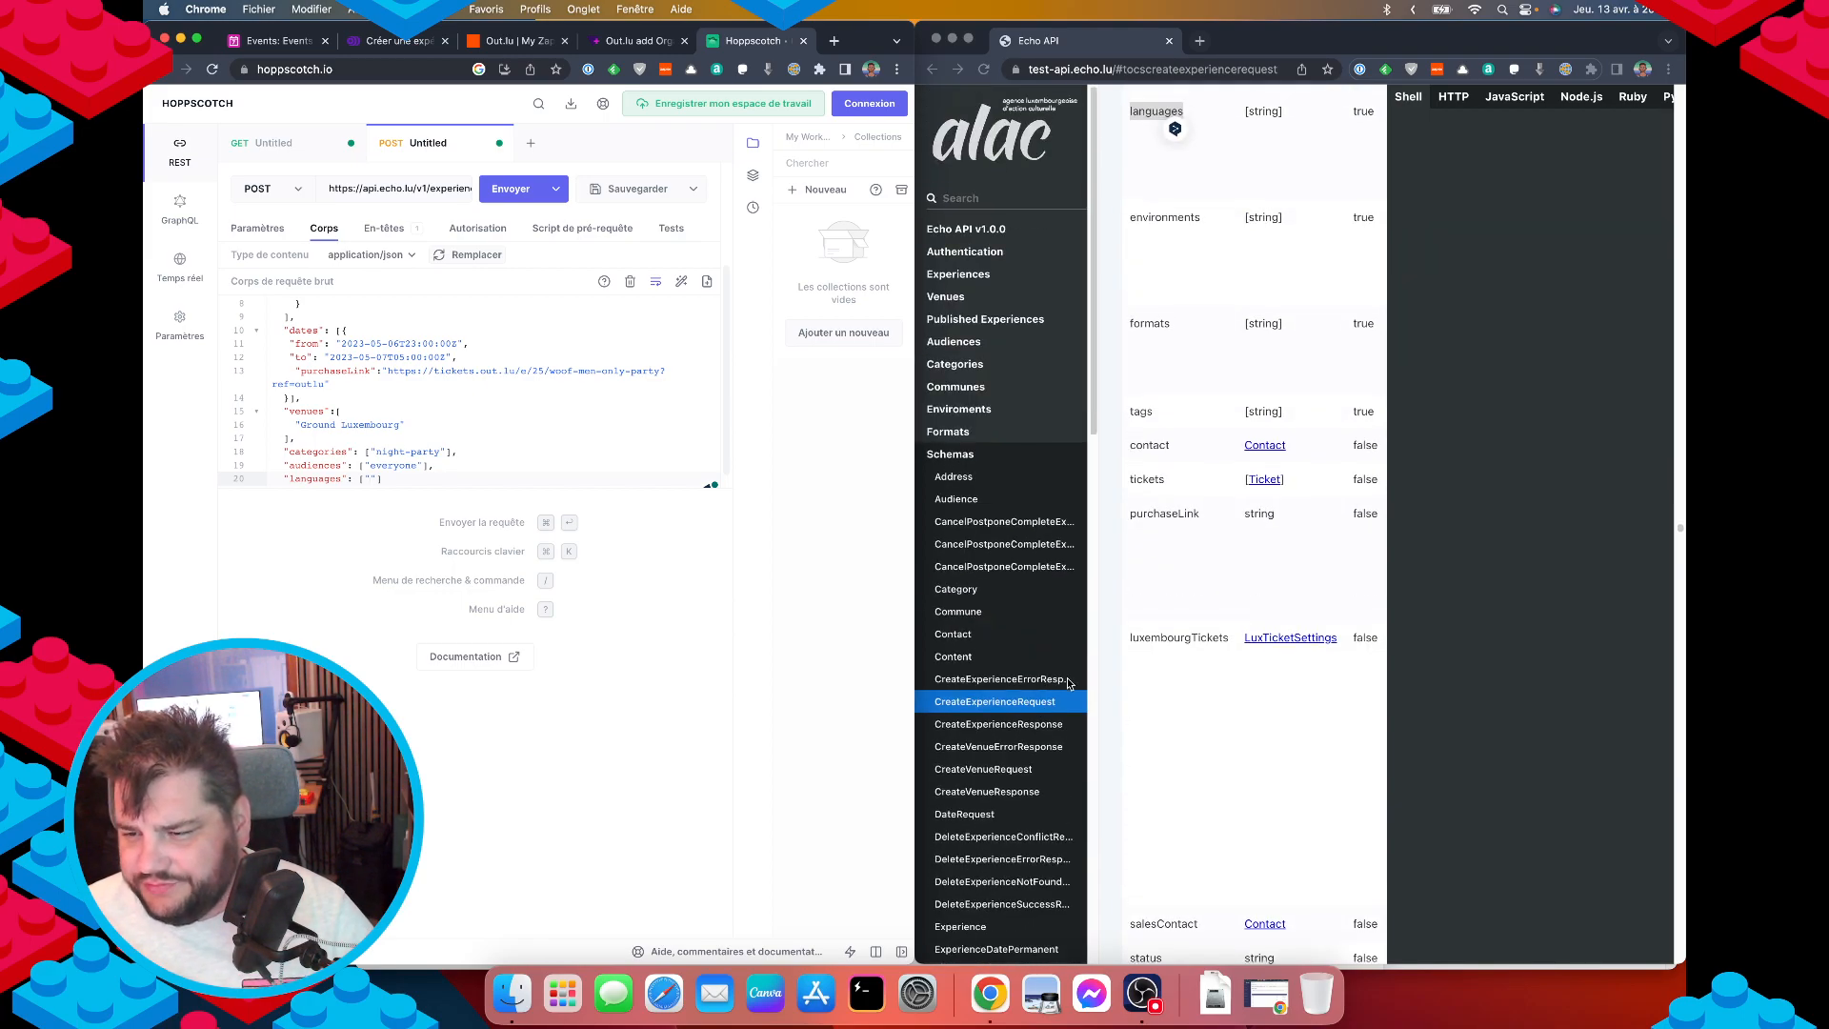
scroll(1277, 664, up, 3)
scroll(1231, 619, right, 4)
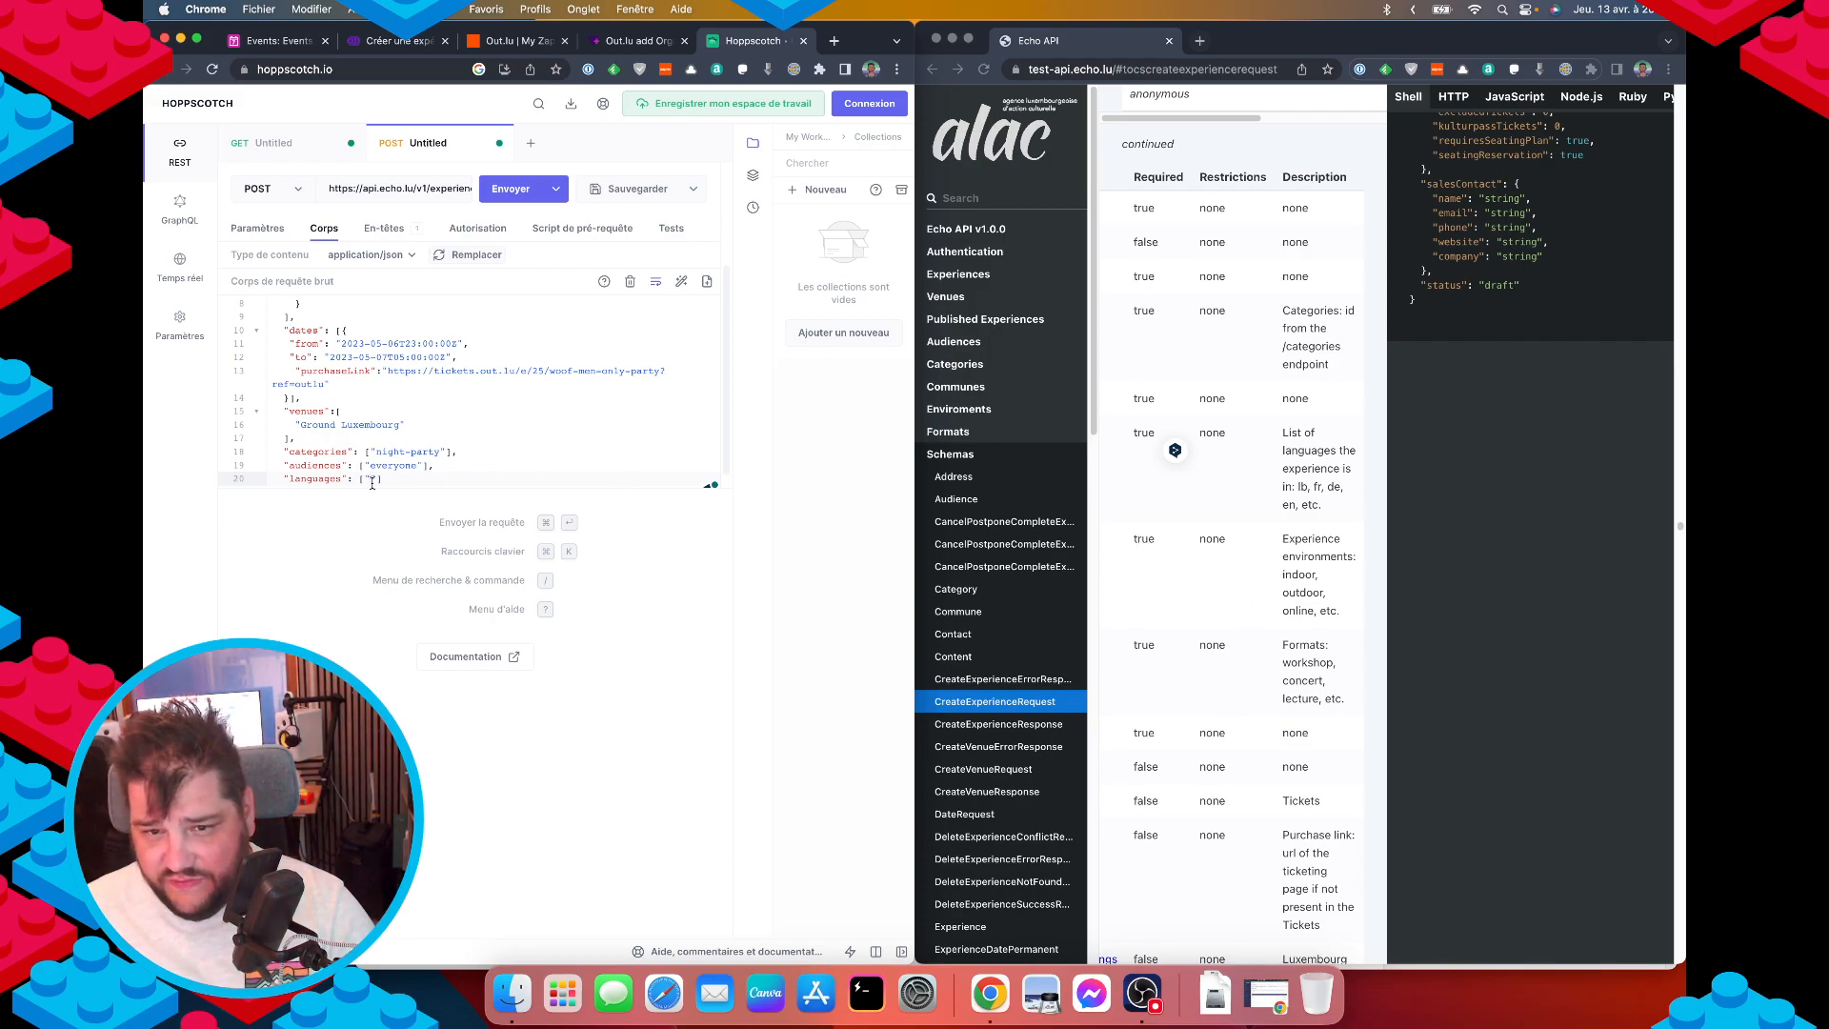
key(Right)
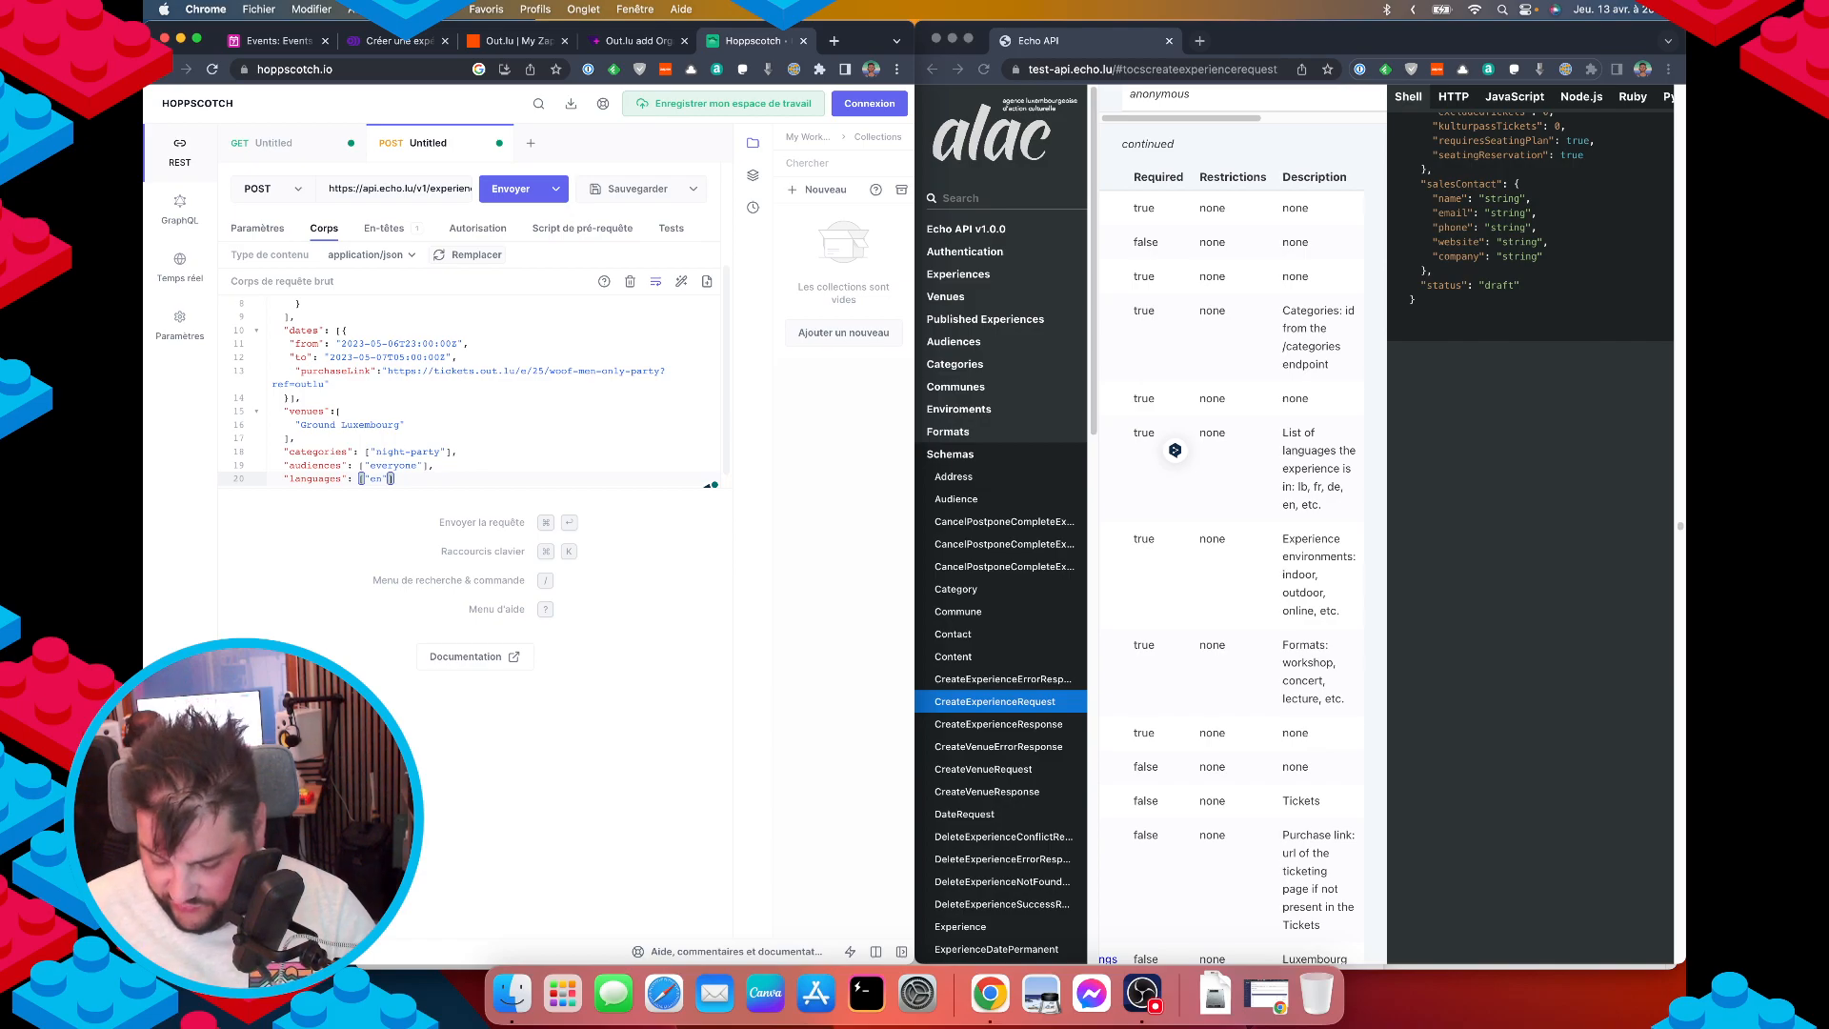
text("fr)
key(Right)
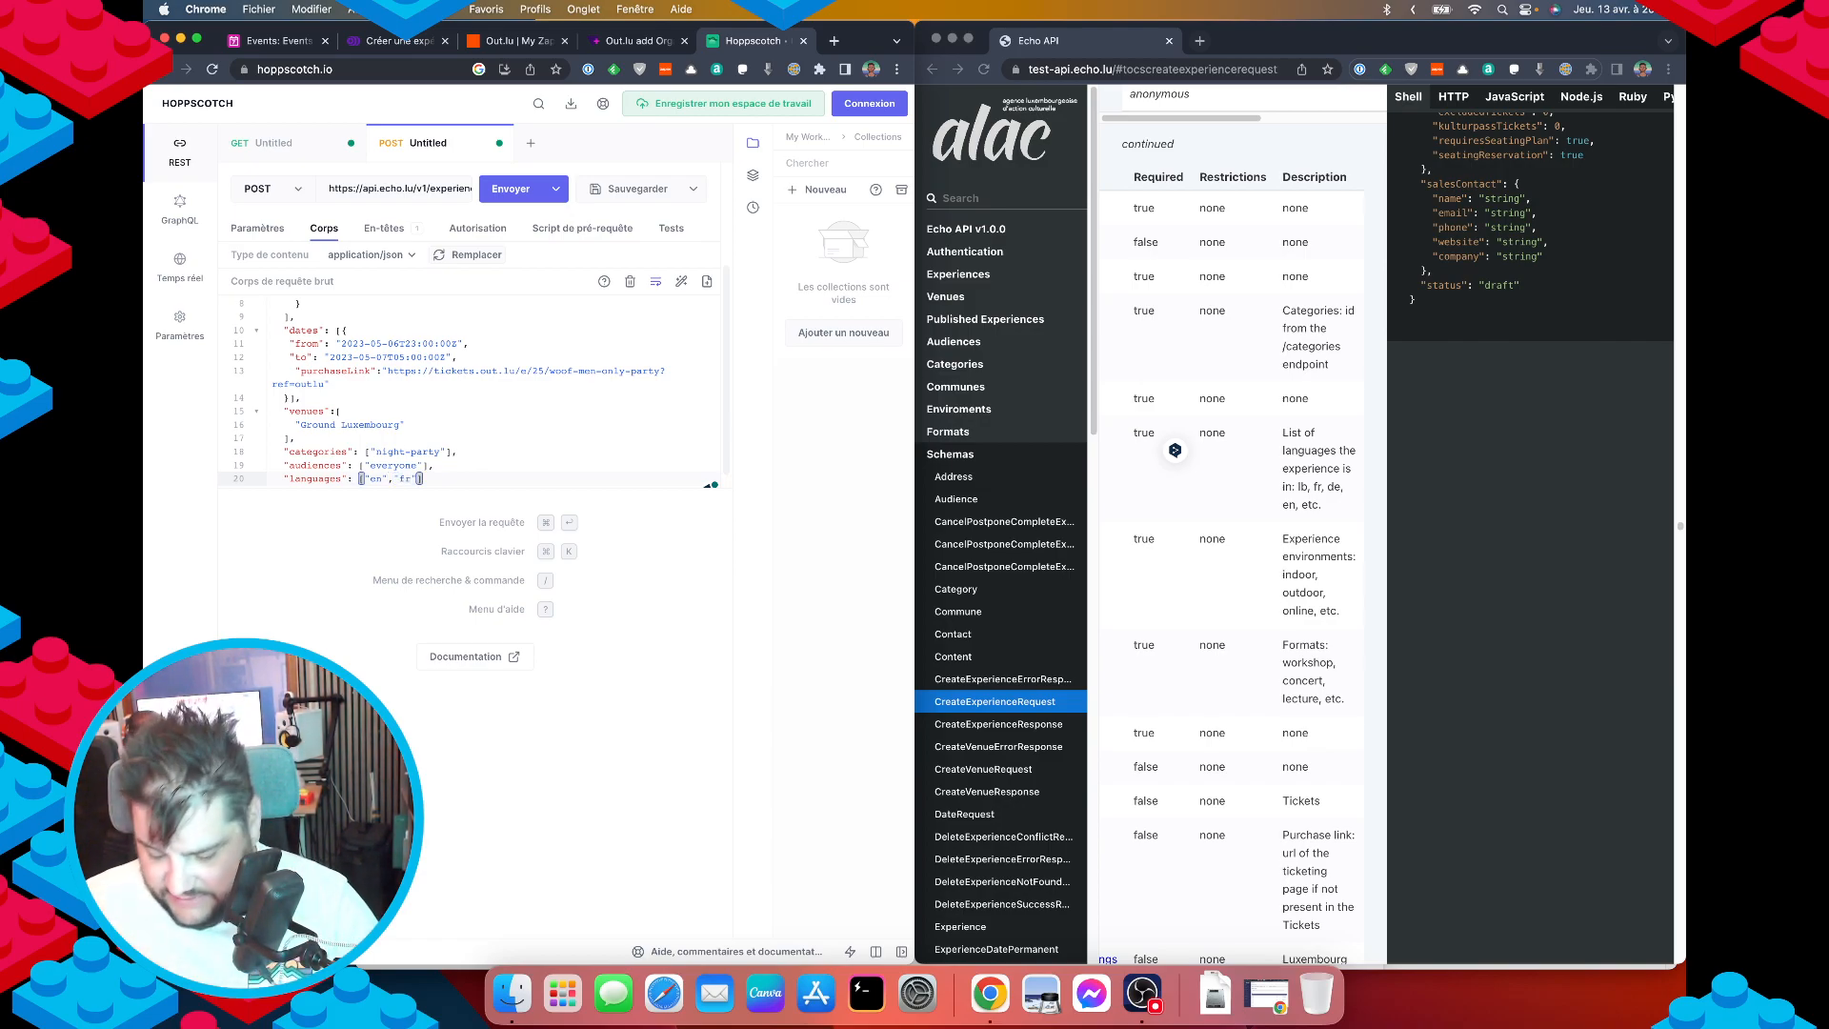
Start an "environments" key on the next line and open Environments in the docs.
key(Right)
text(,)
key(Return)
text(")
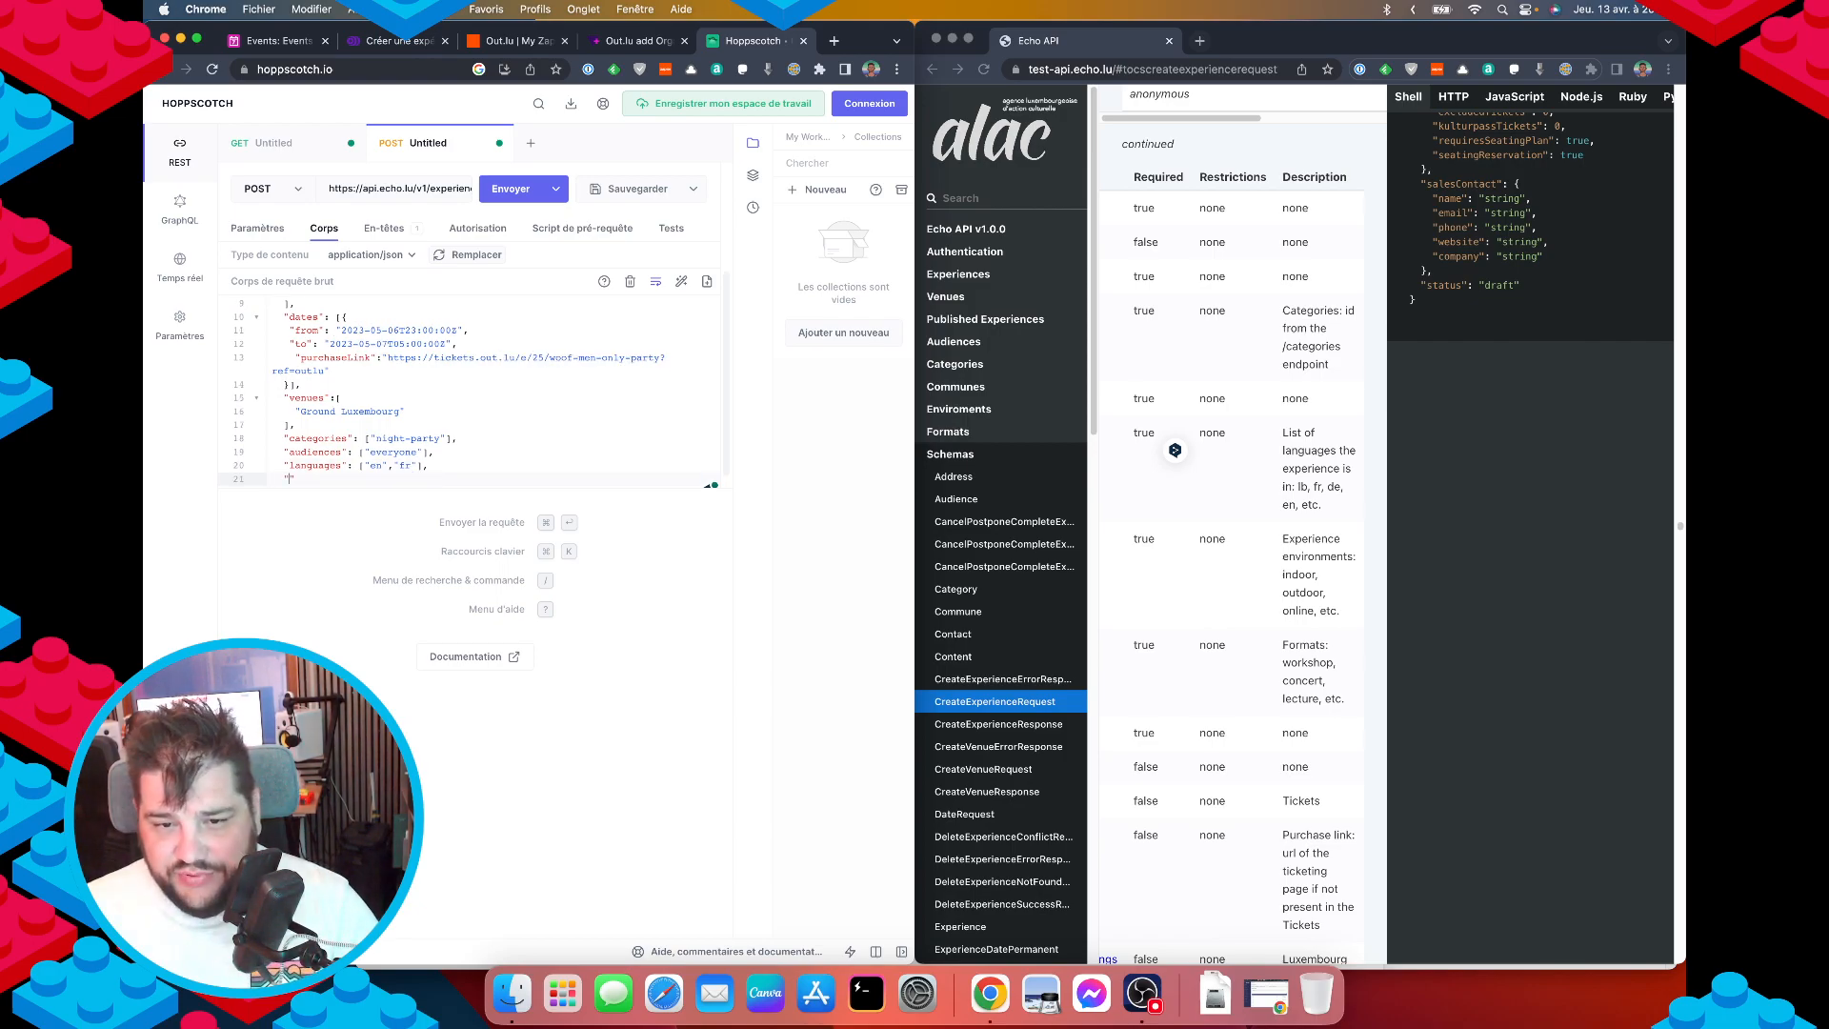
scroll(1274, 648, left, 5)
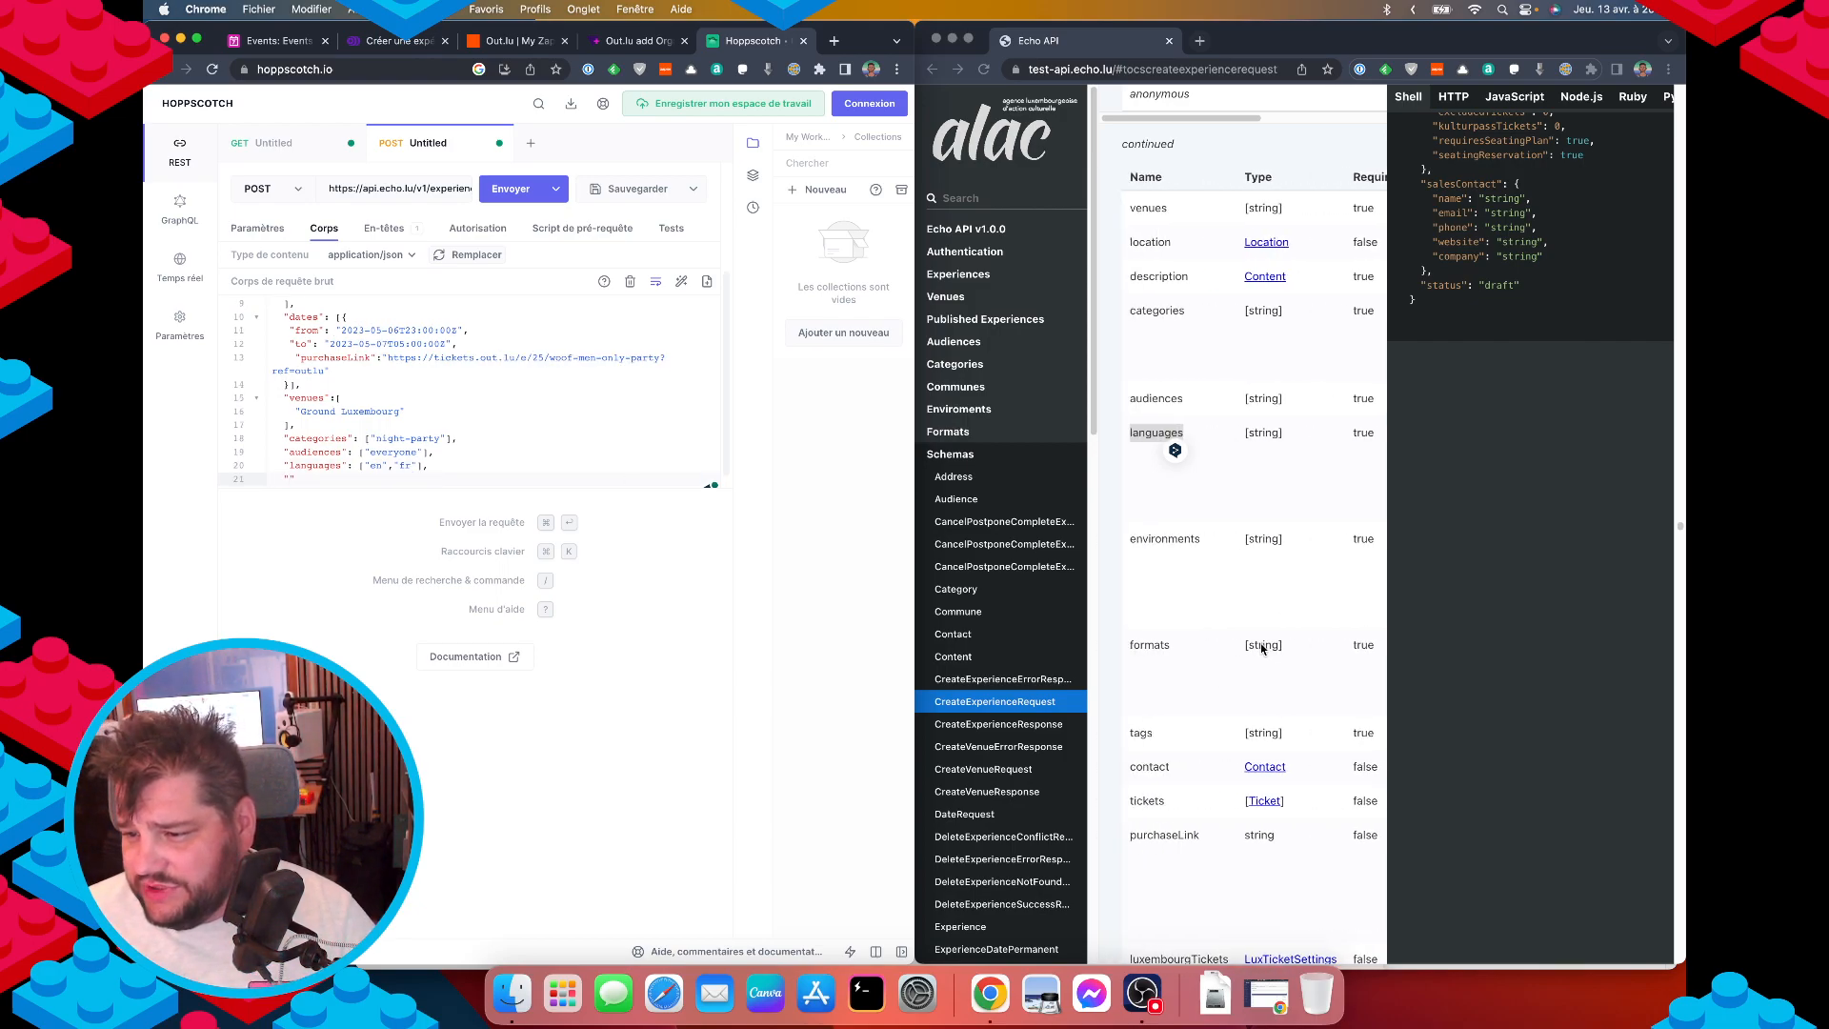
double_click(1173, 545)
key(super+c)
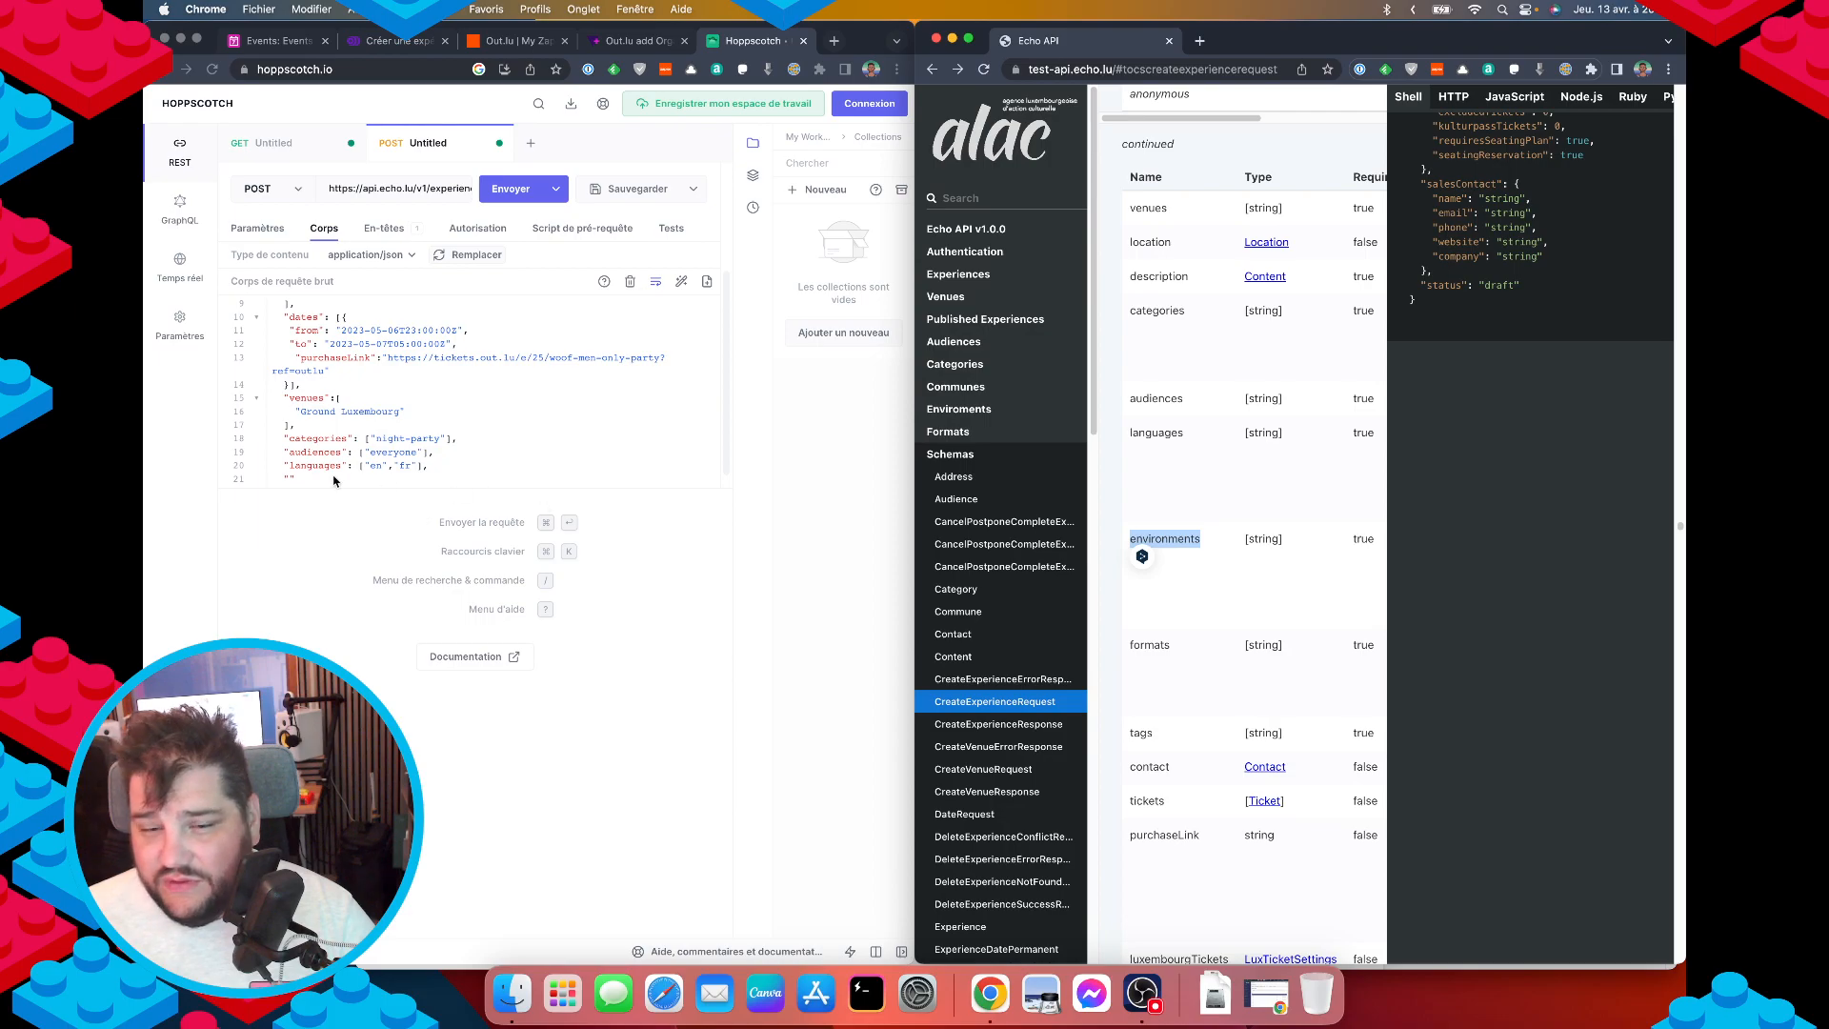
click(290, 479)
key(super+v)
scroll(1258, 721, right, 5)
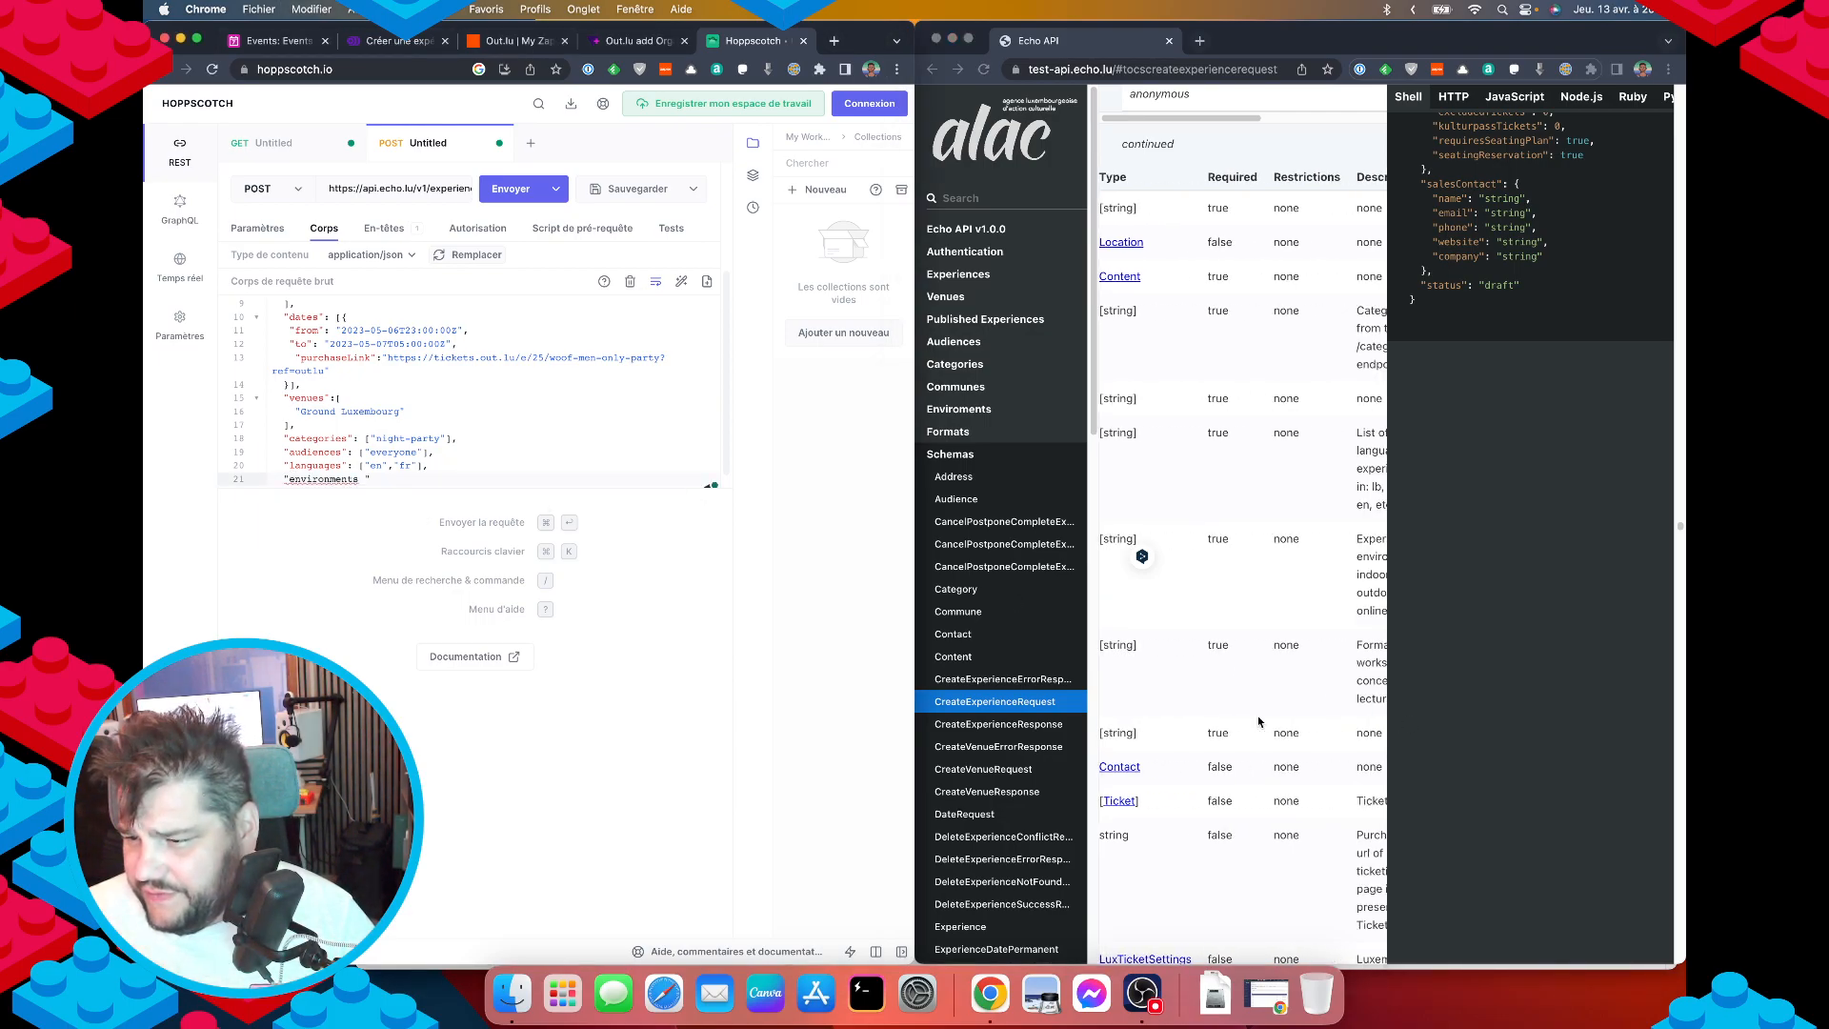
scroll(1259, 721, right, 2)
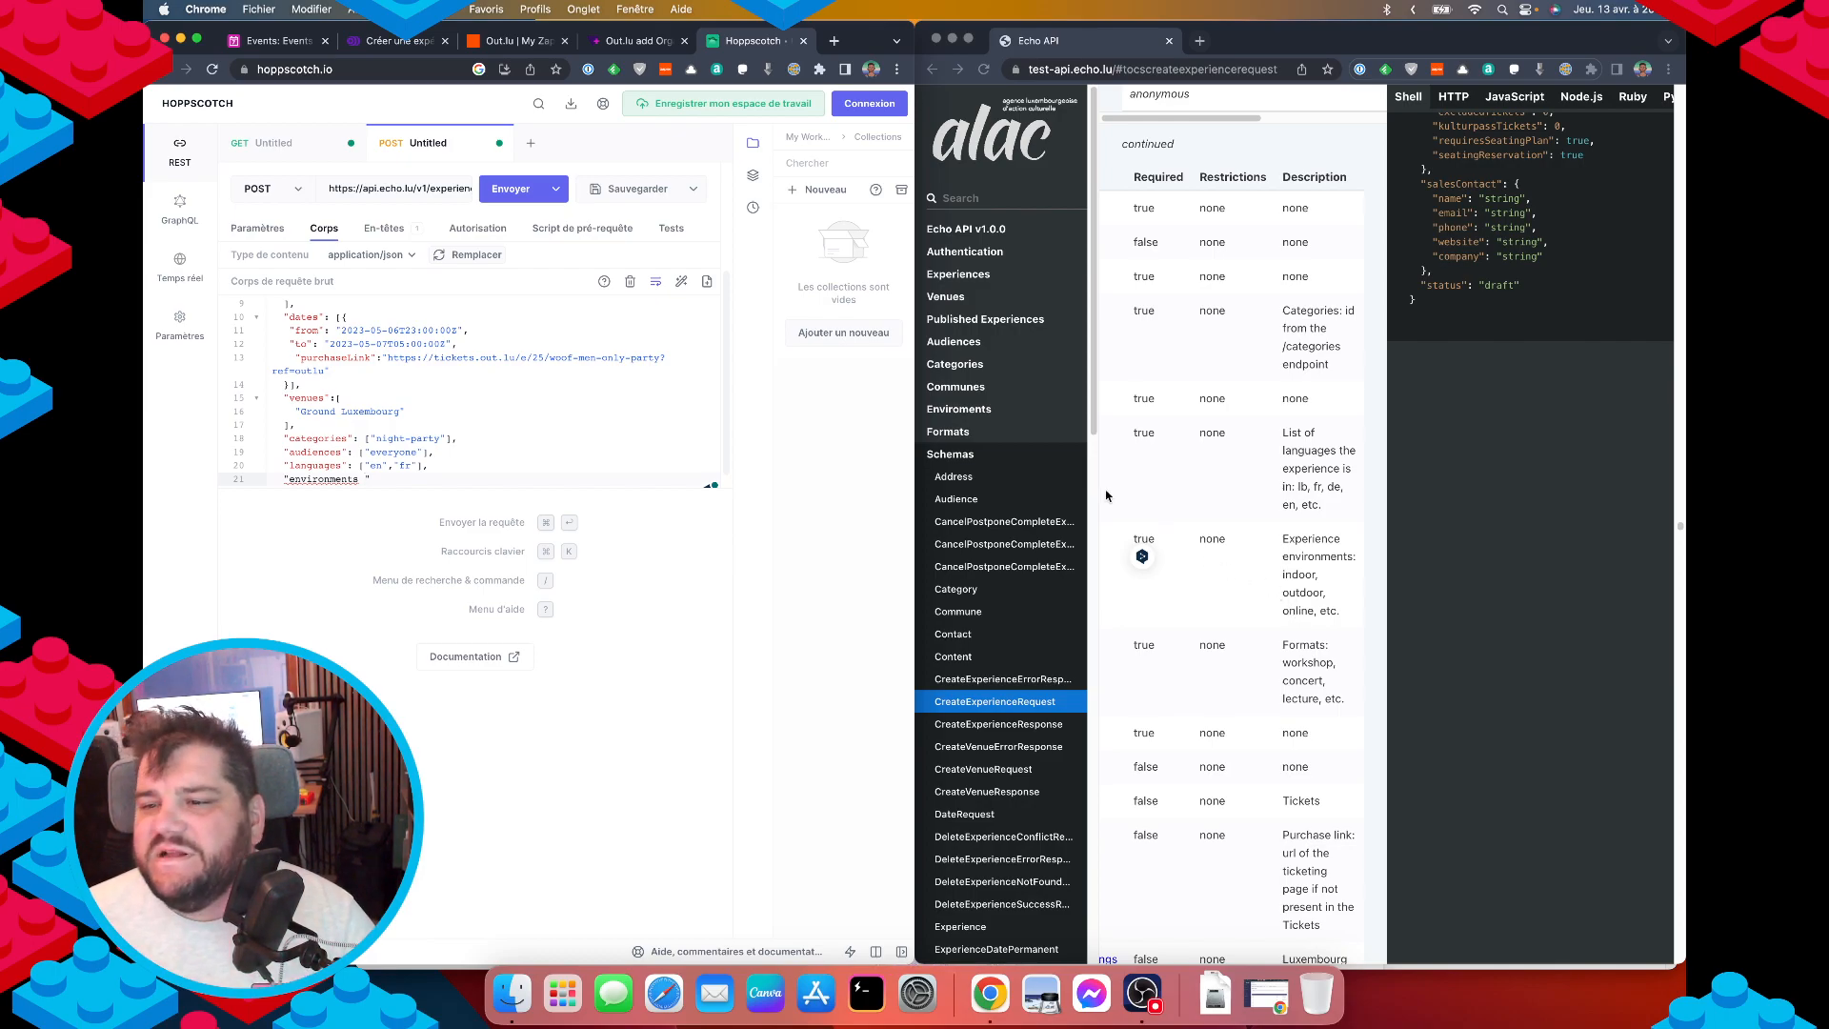
click(952, 410)
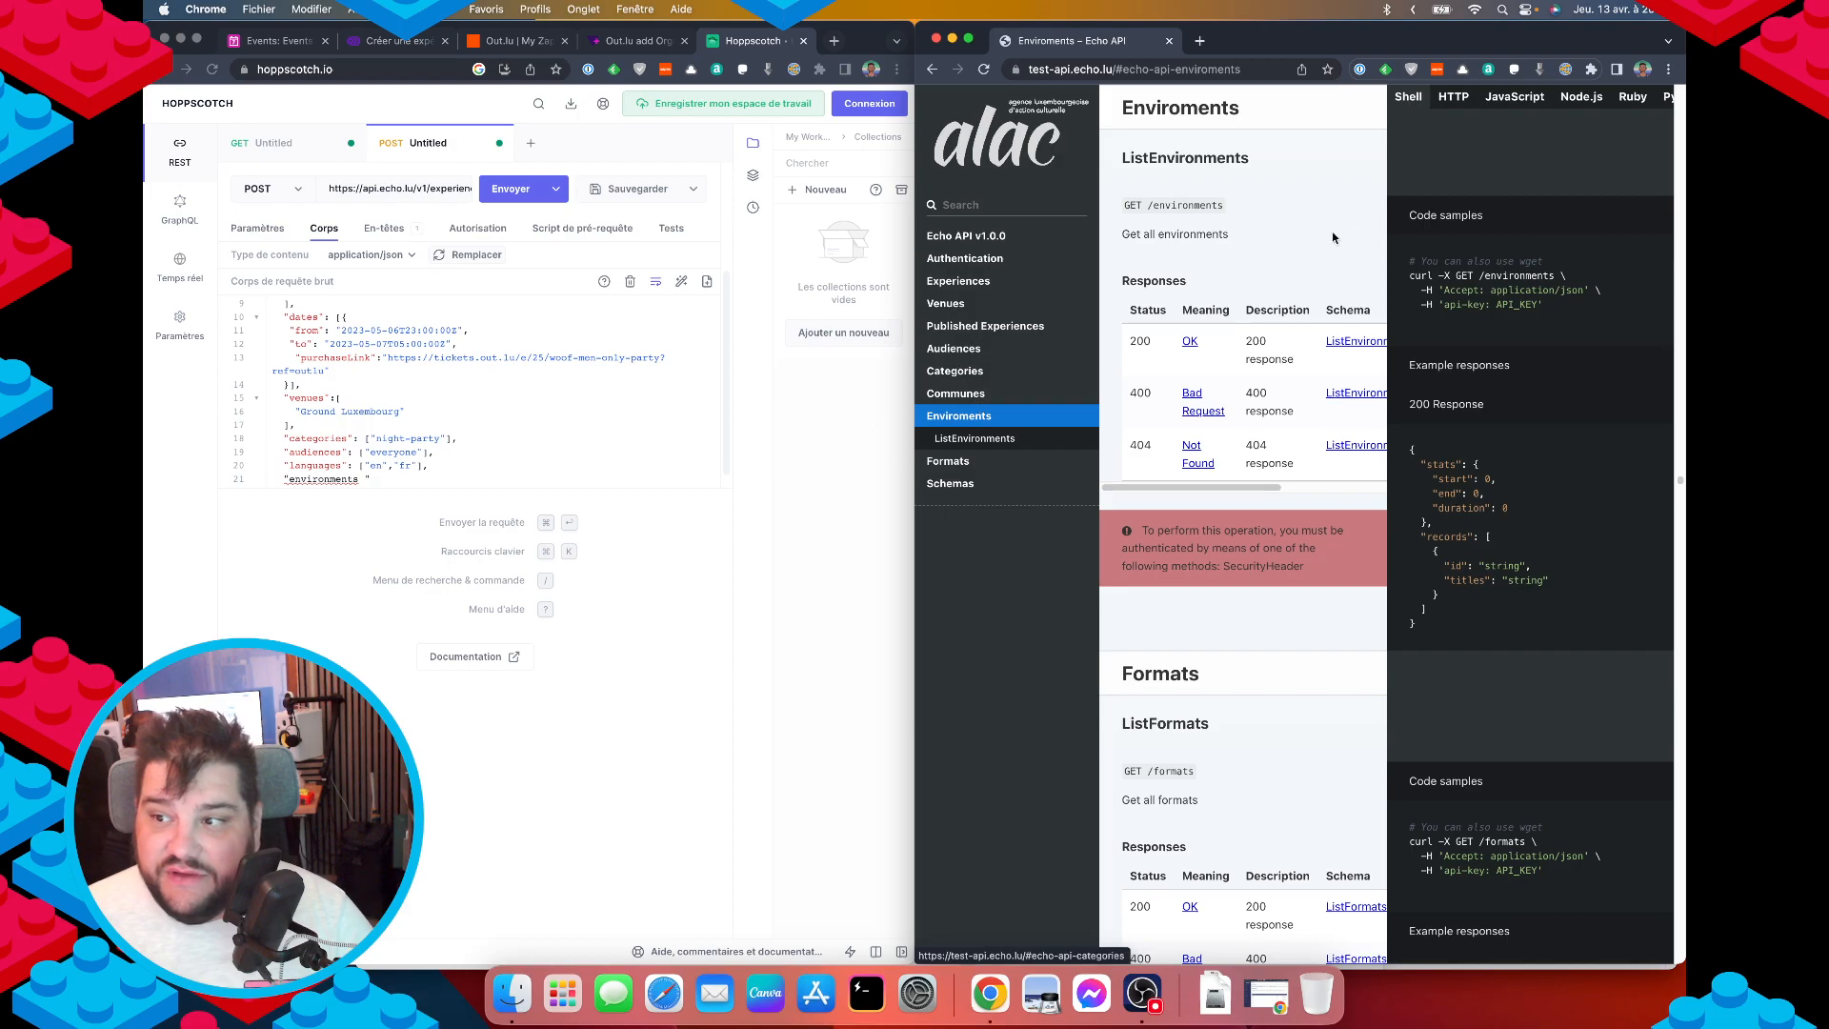
Send the GET /environments request and select indoors in the response.
double_click(1179, 204)
key(super+c)
click(254, 144)
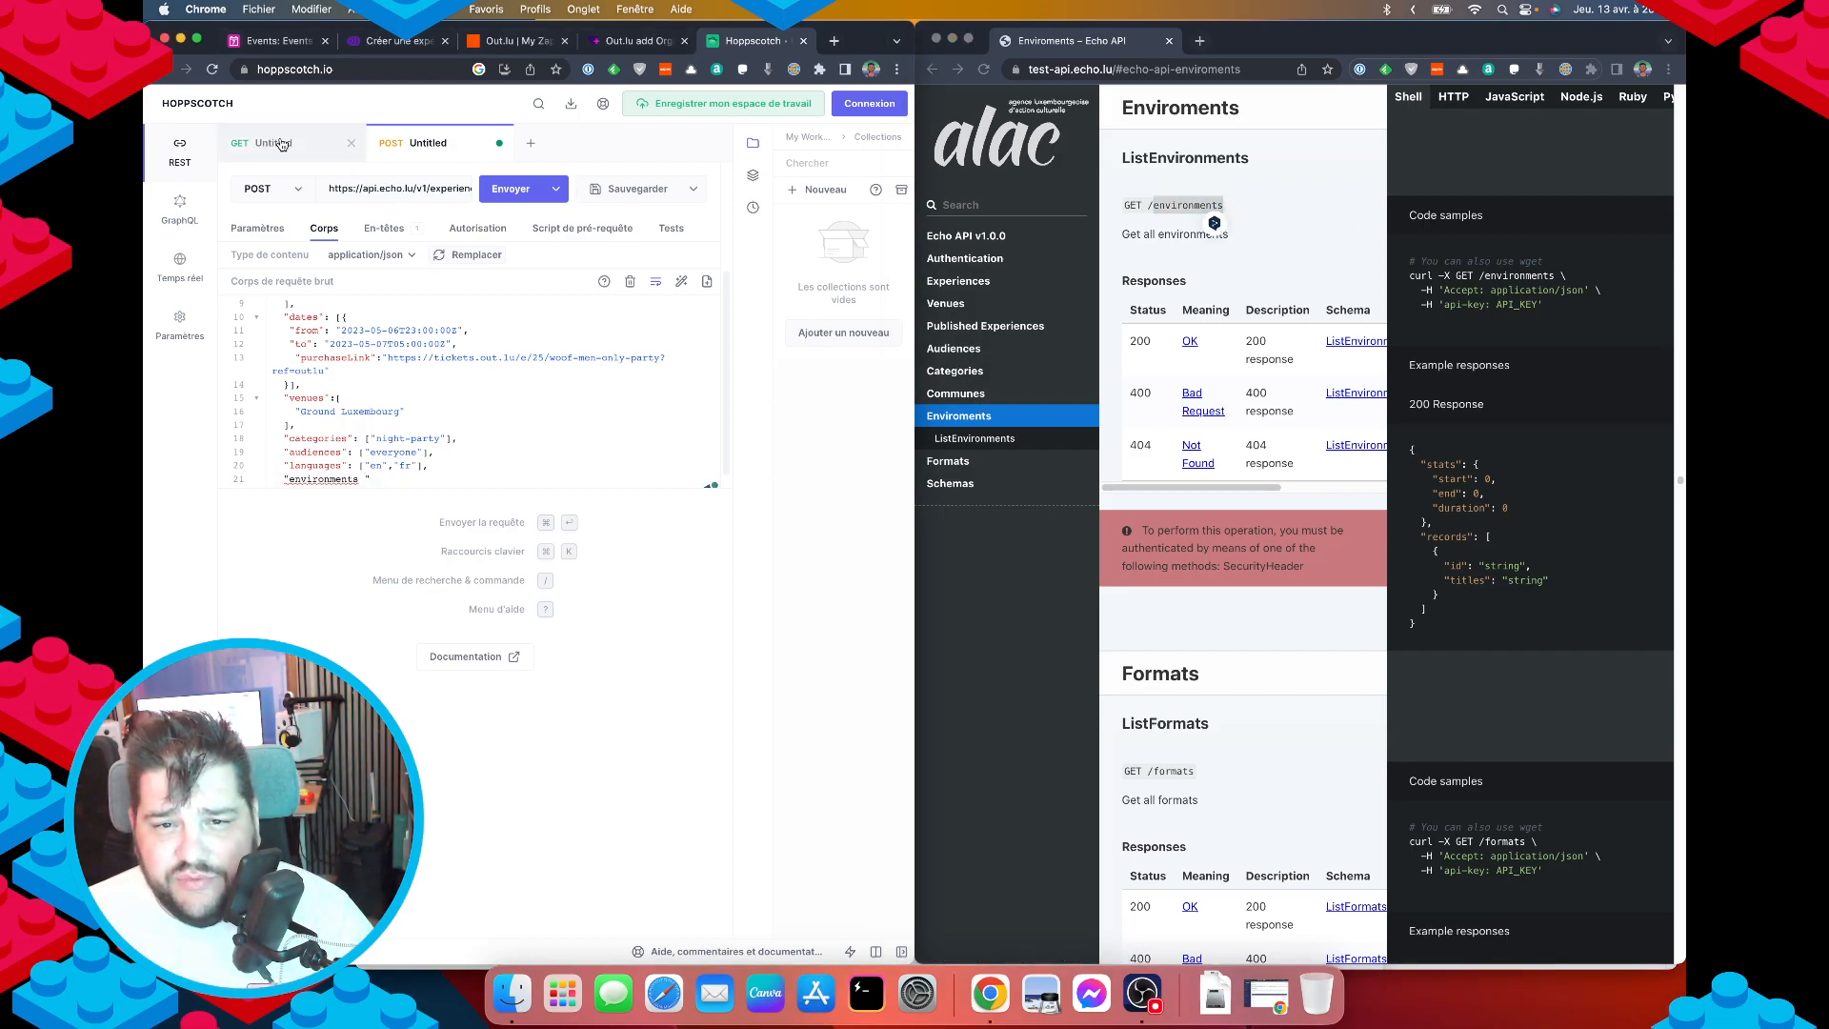
click(281, 145)
click(523, 195)
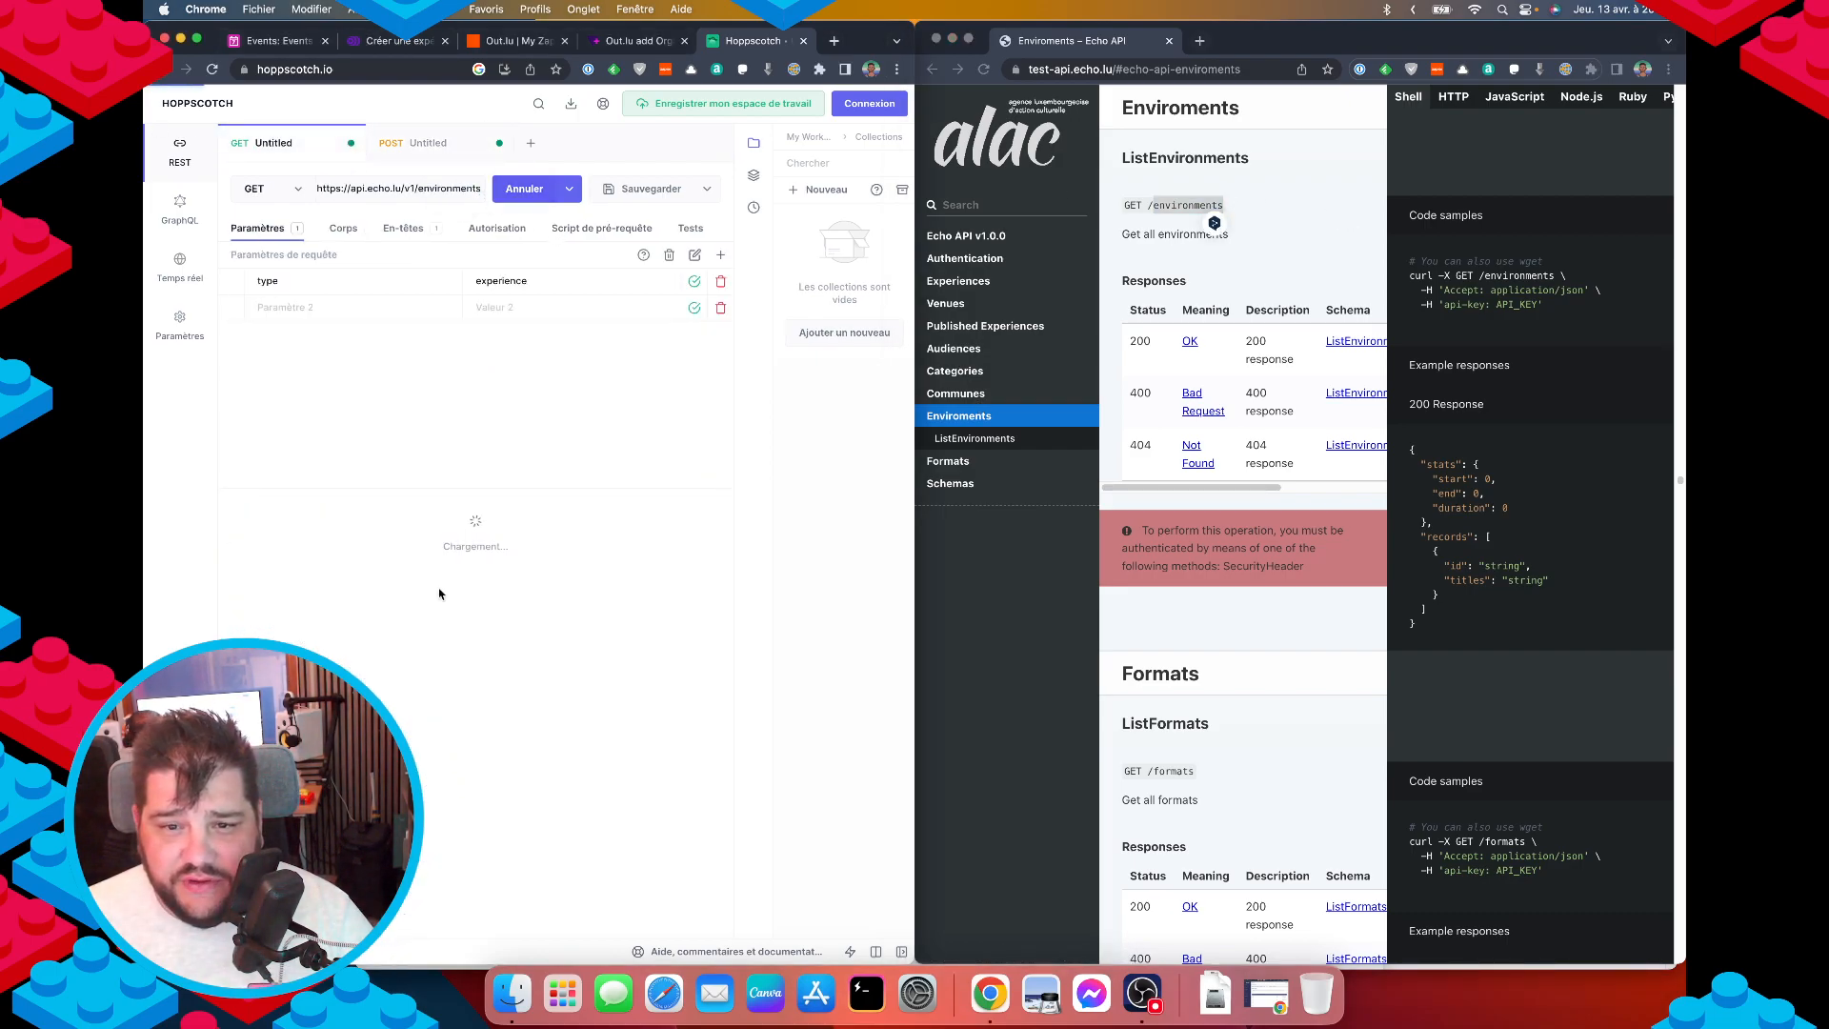
scroll(427, 772, down, 5)
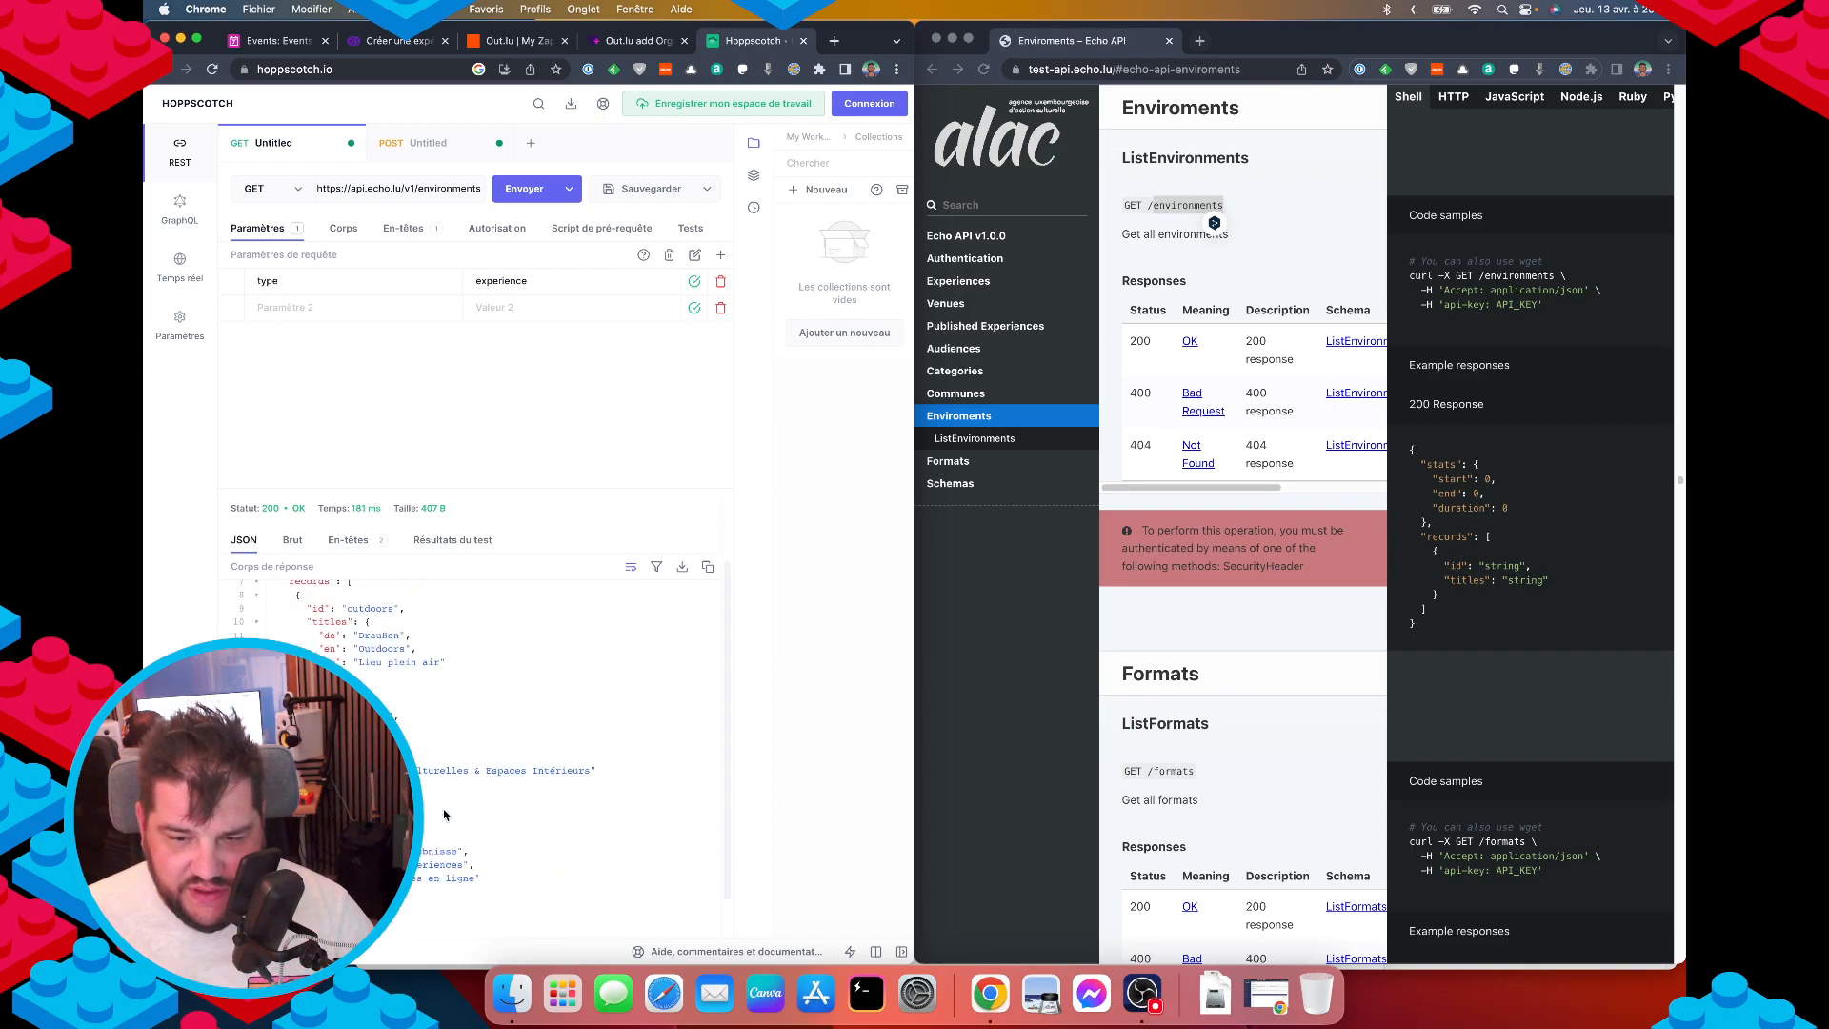
double_click(370, 674)
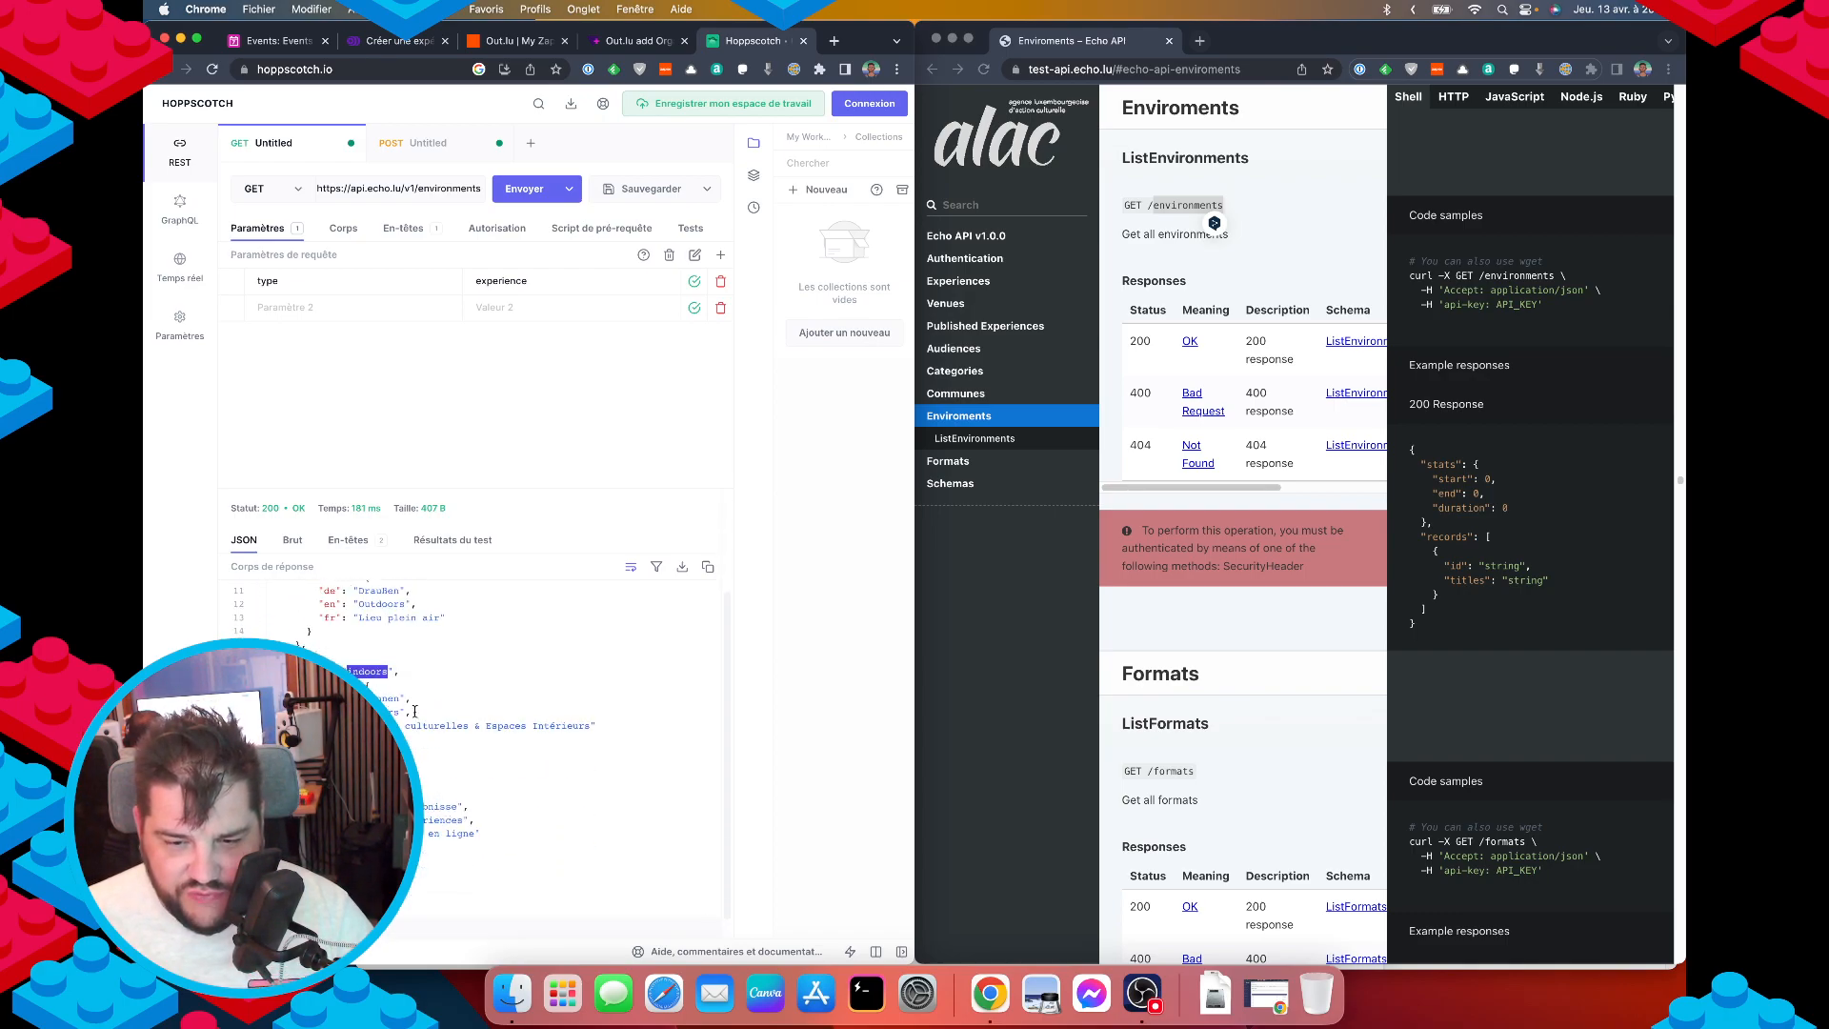
scroll(439, 686, up, 5)
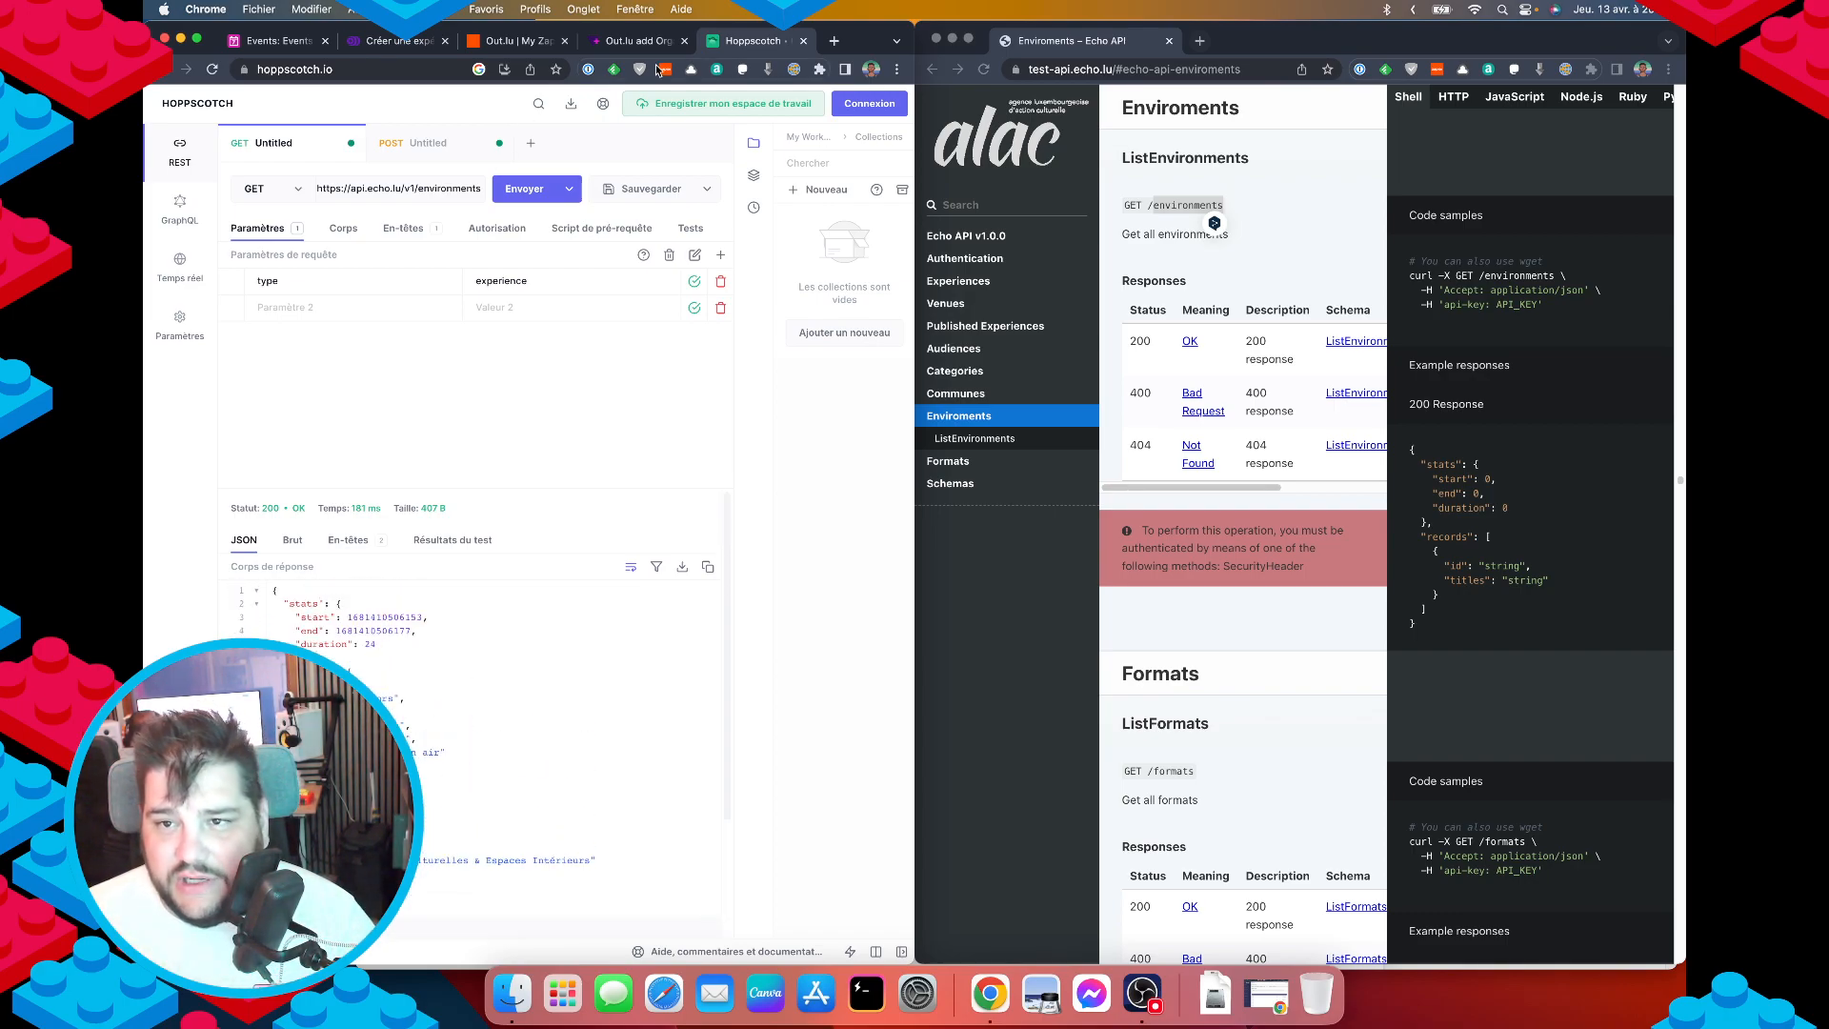
Set environments to ["indoors"] in the POST JSON body, then go to Airtable.
click(420, 143)
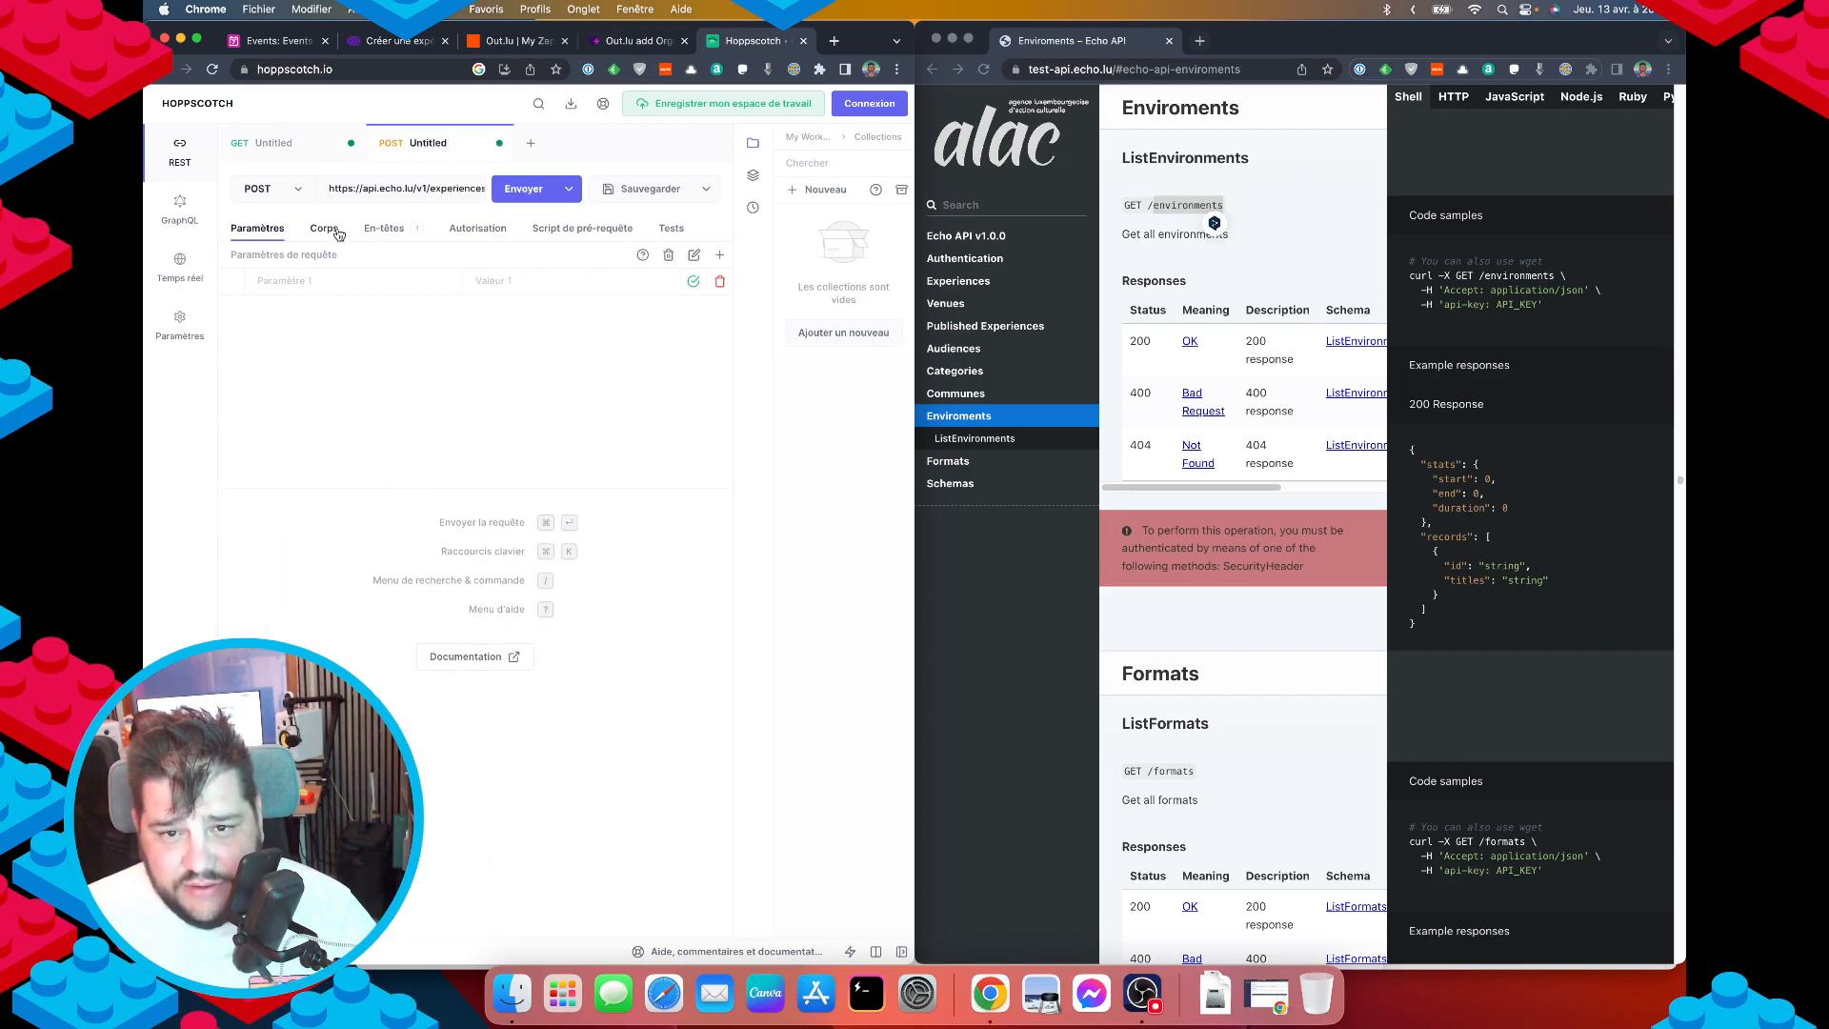
click(325, 229)
click(373, 234)
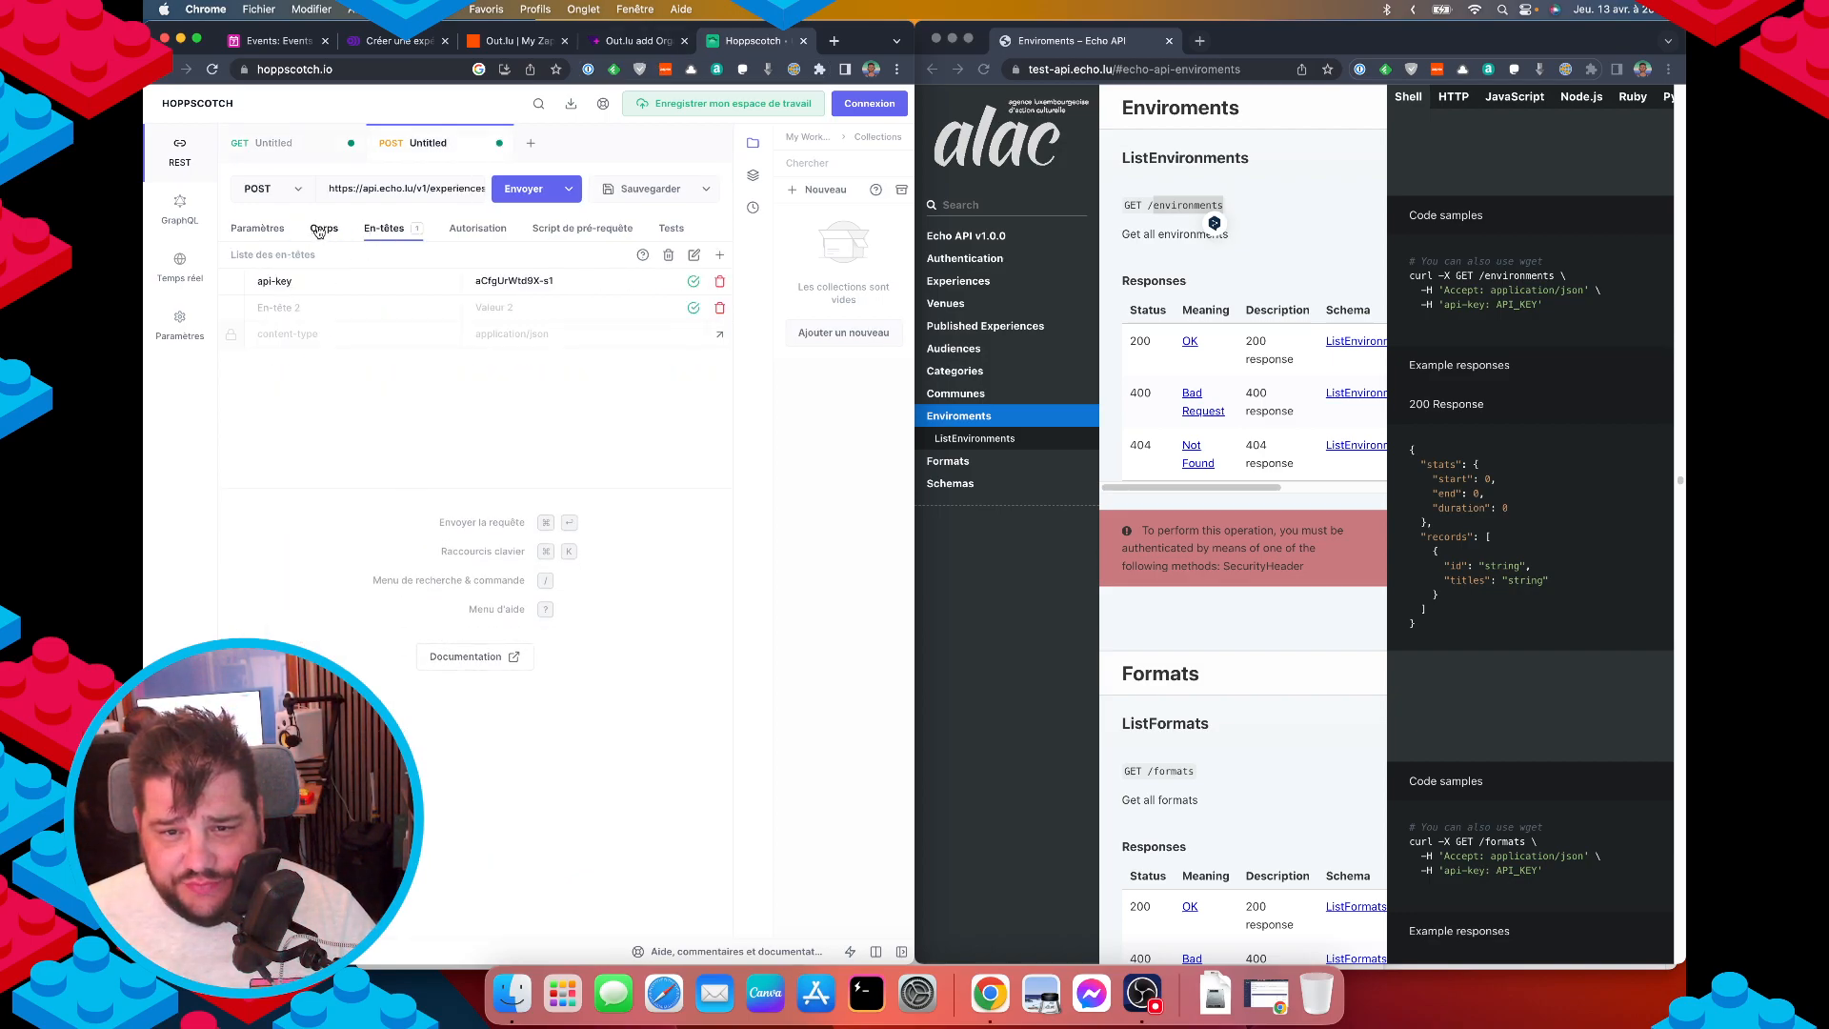
click(321, 230)
click(386, 473)
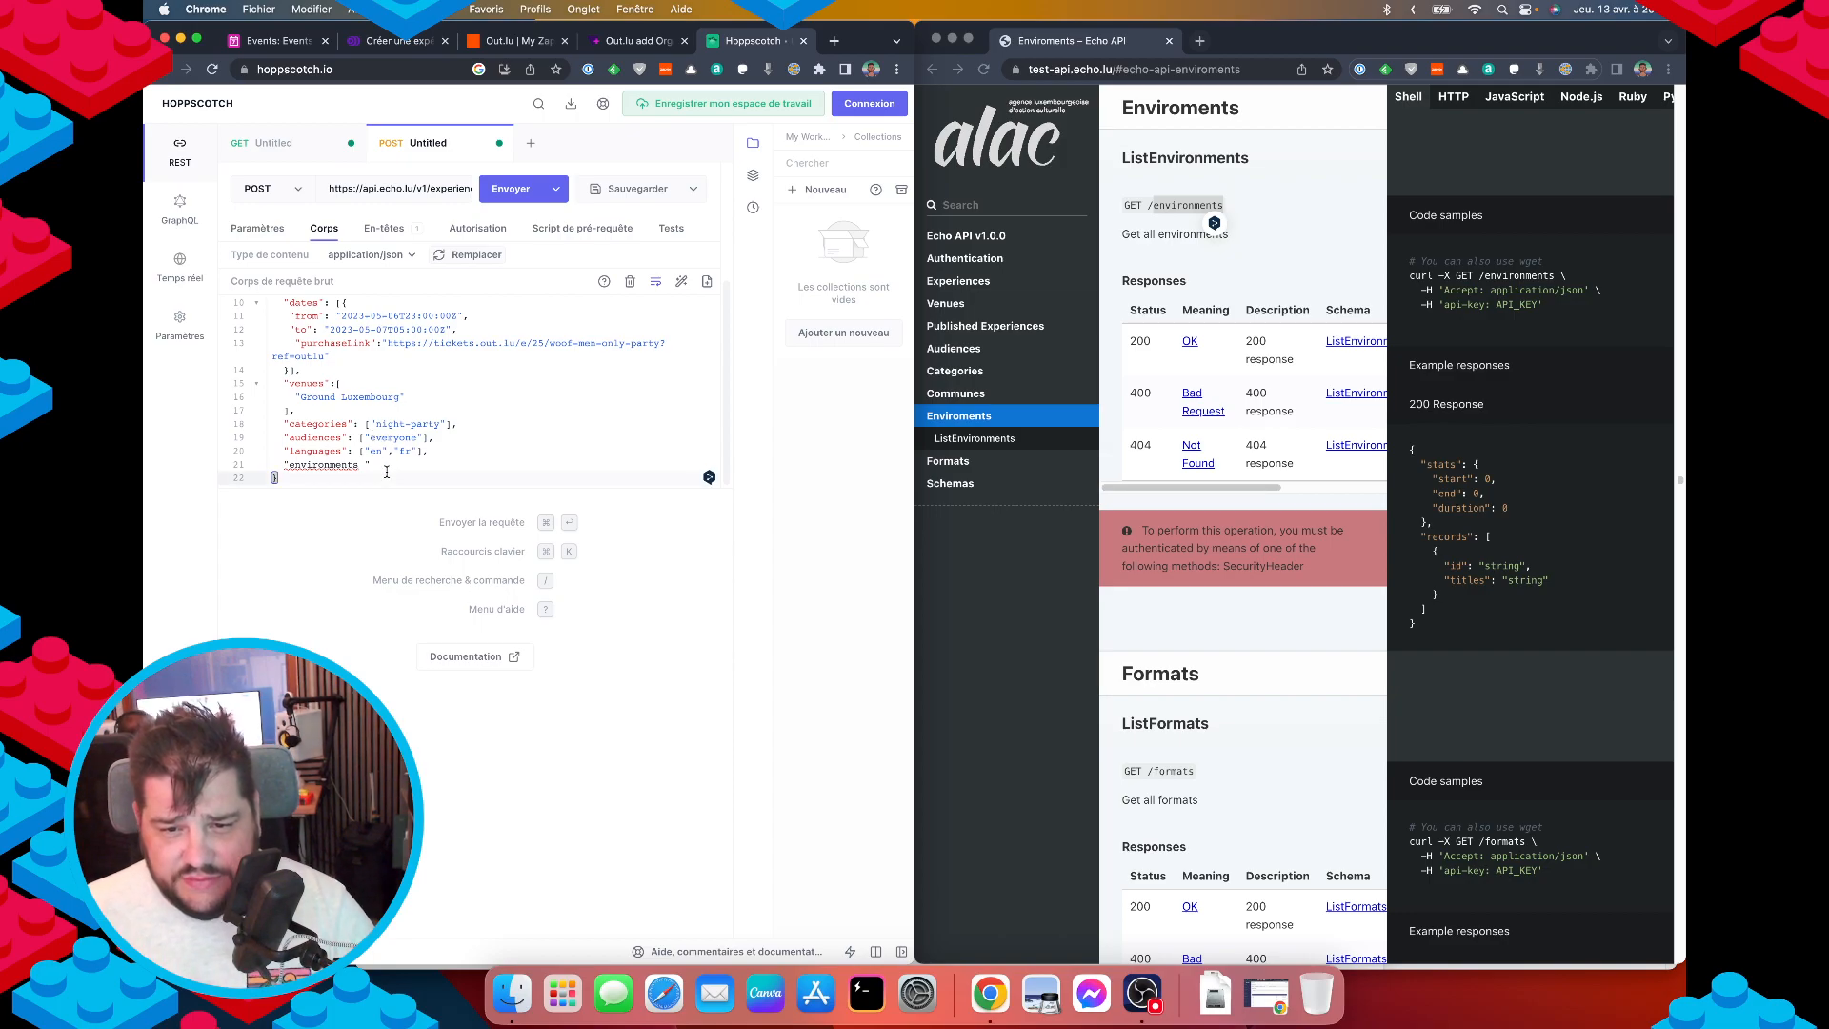
key(Up)
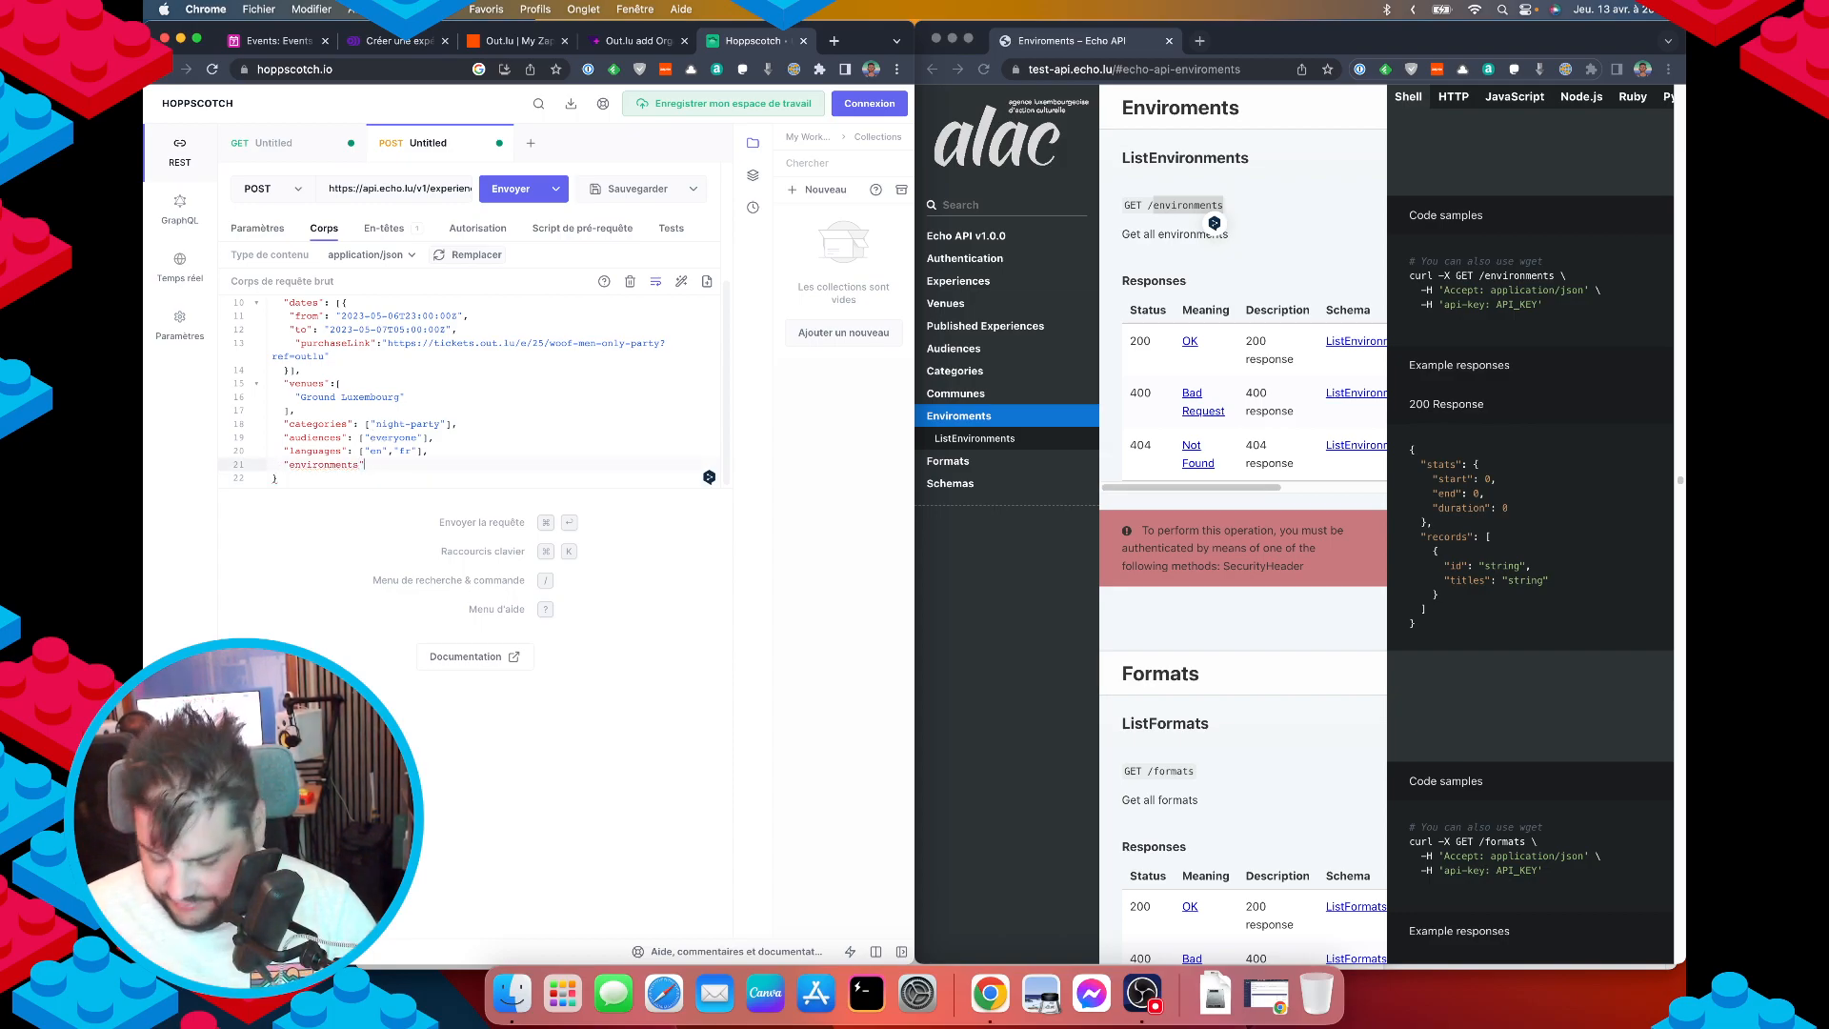
text(")
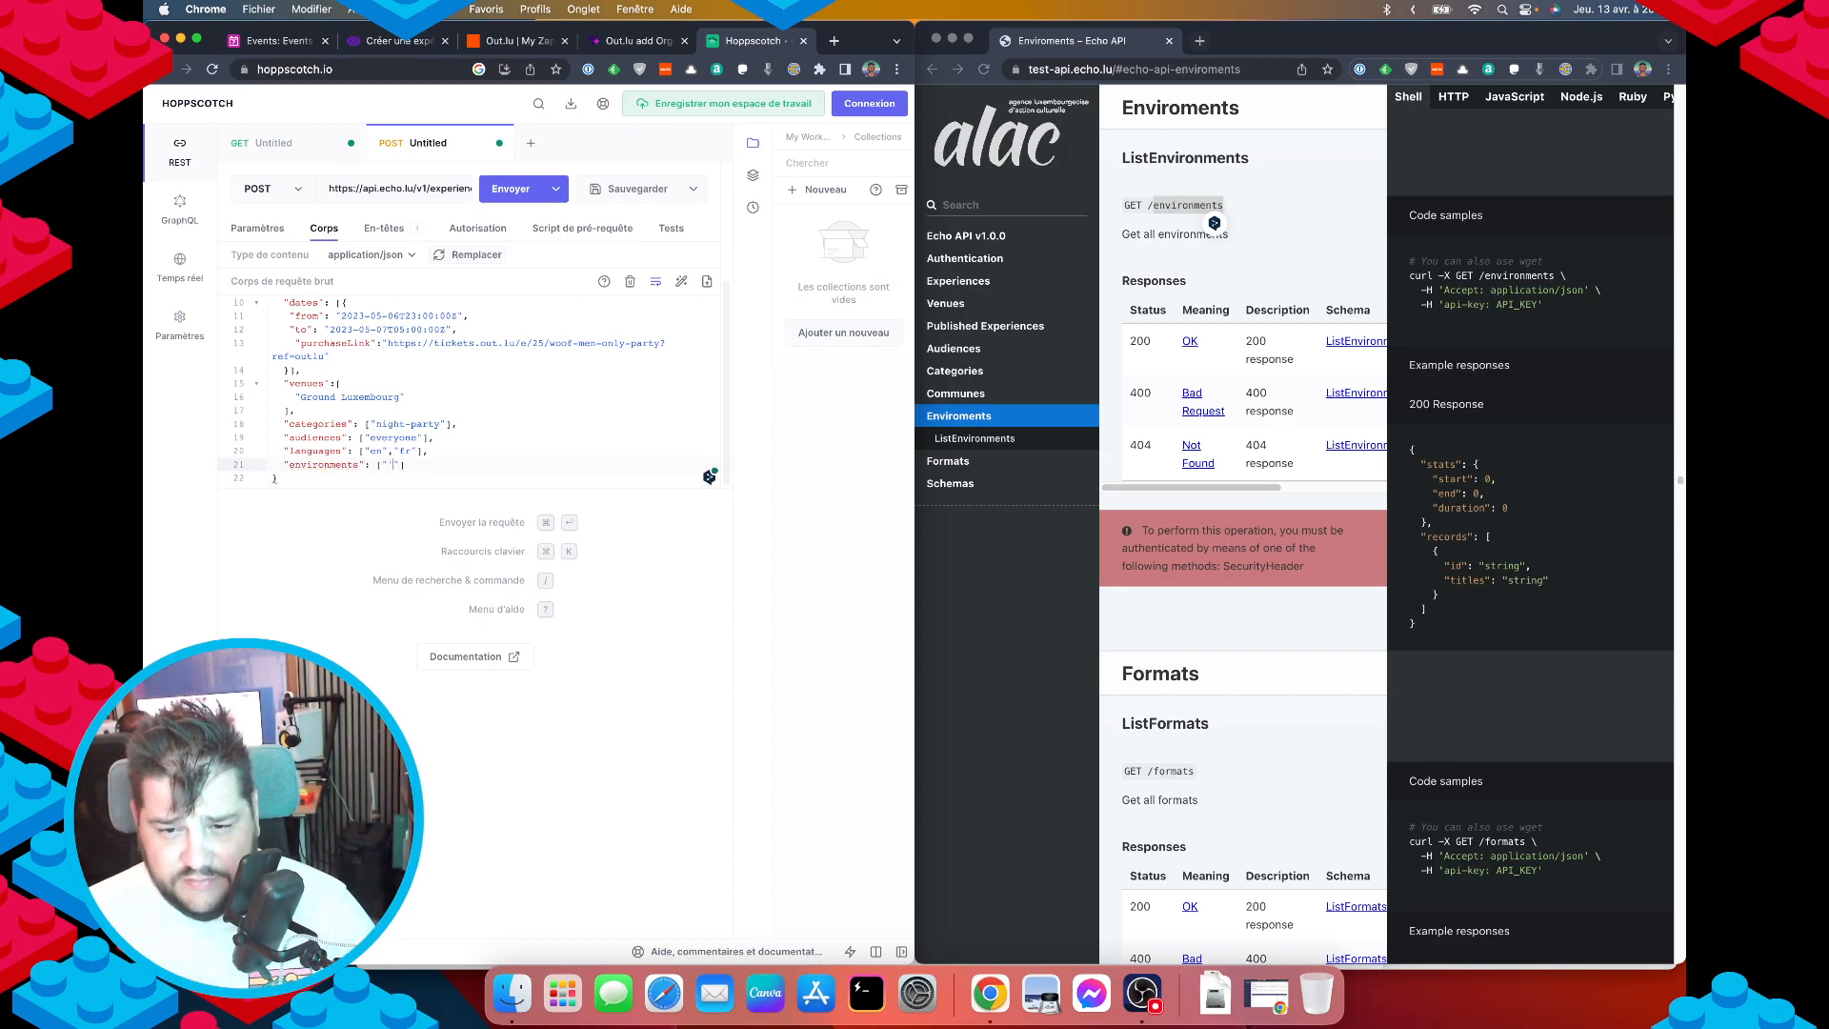
text(indoors")
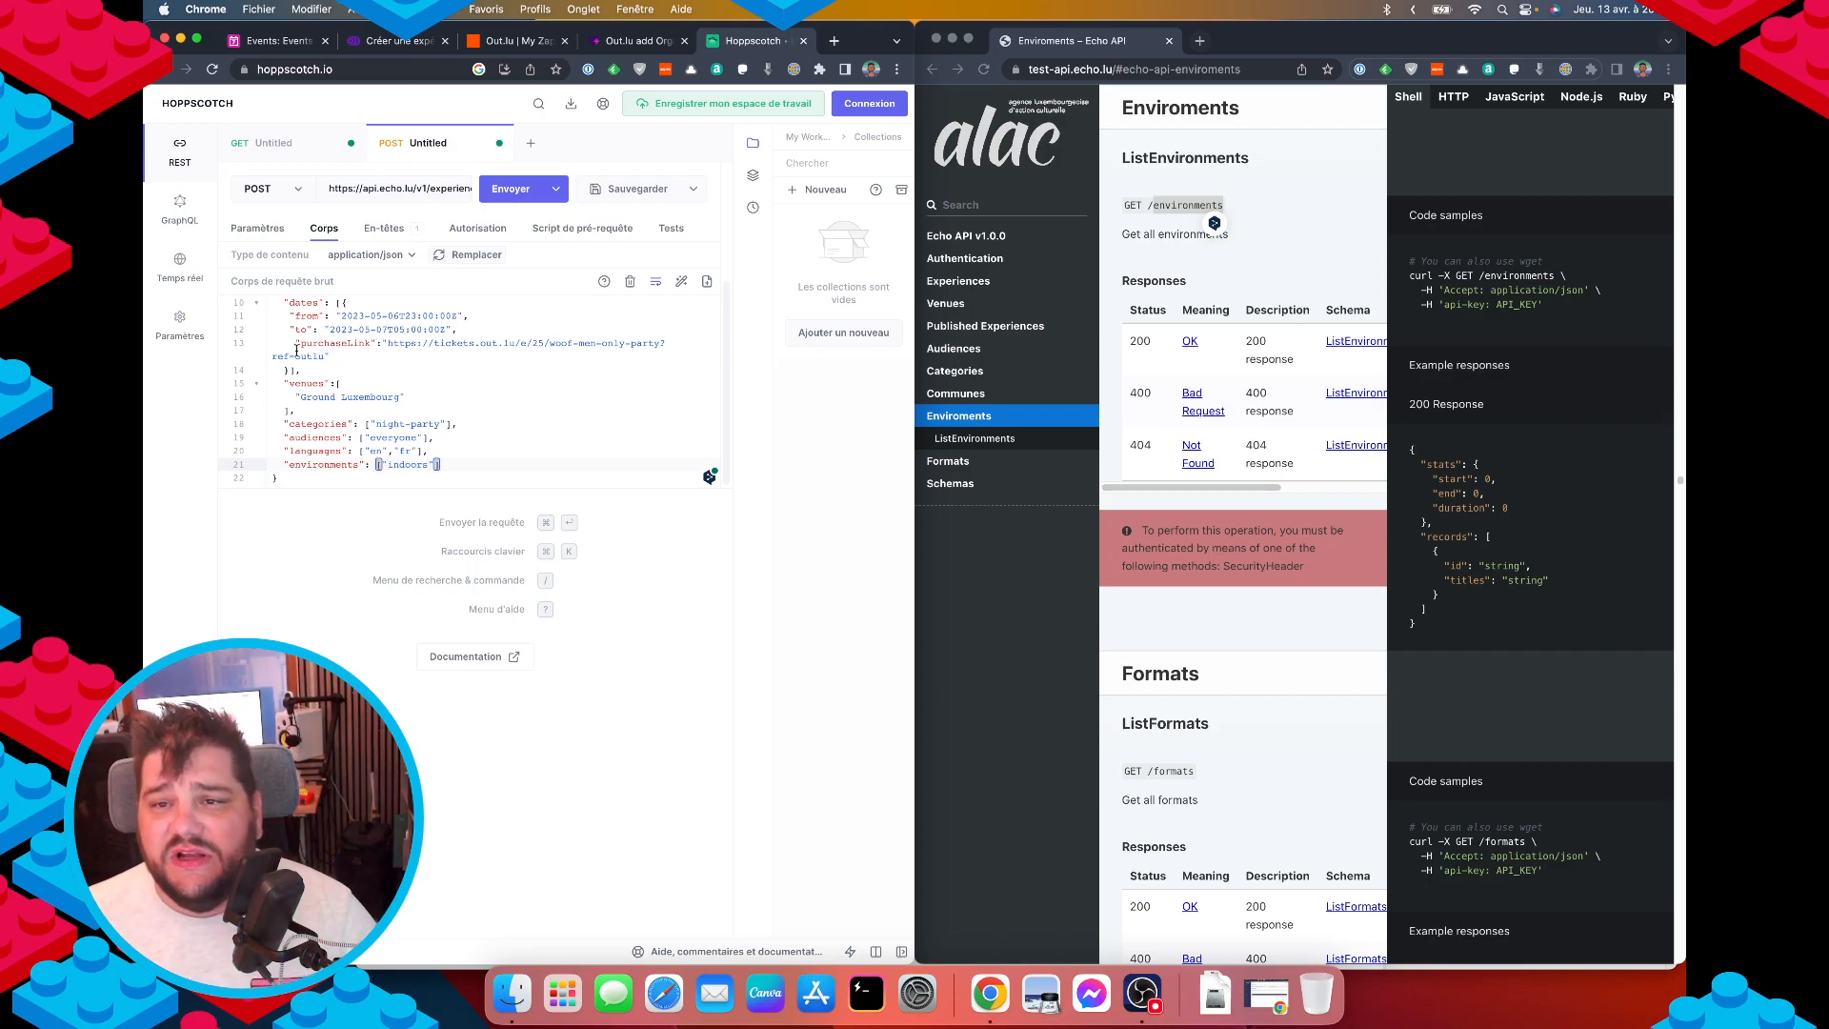
click(257, 41)
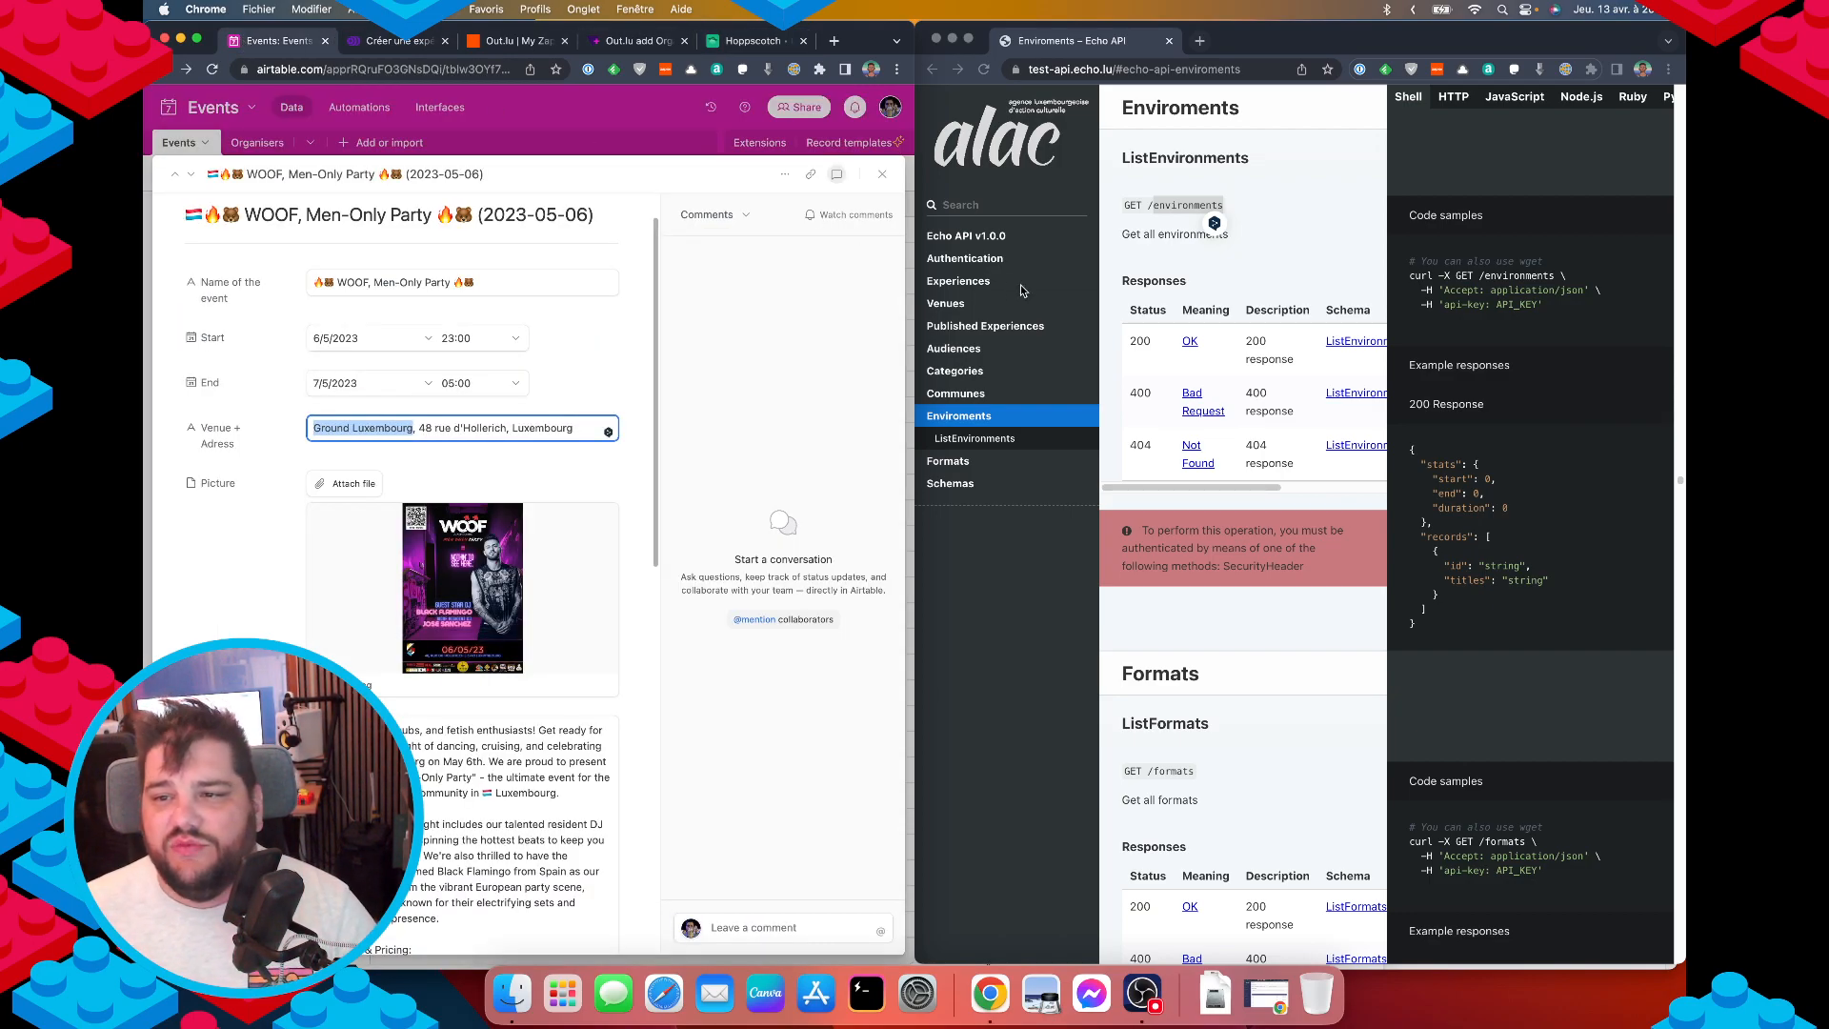
Close the WOOF record and start a single-select field named Environment.
click(906, 278)
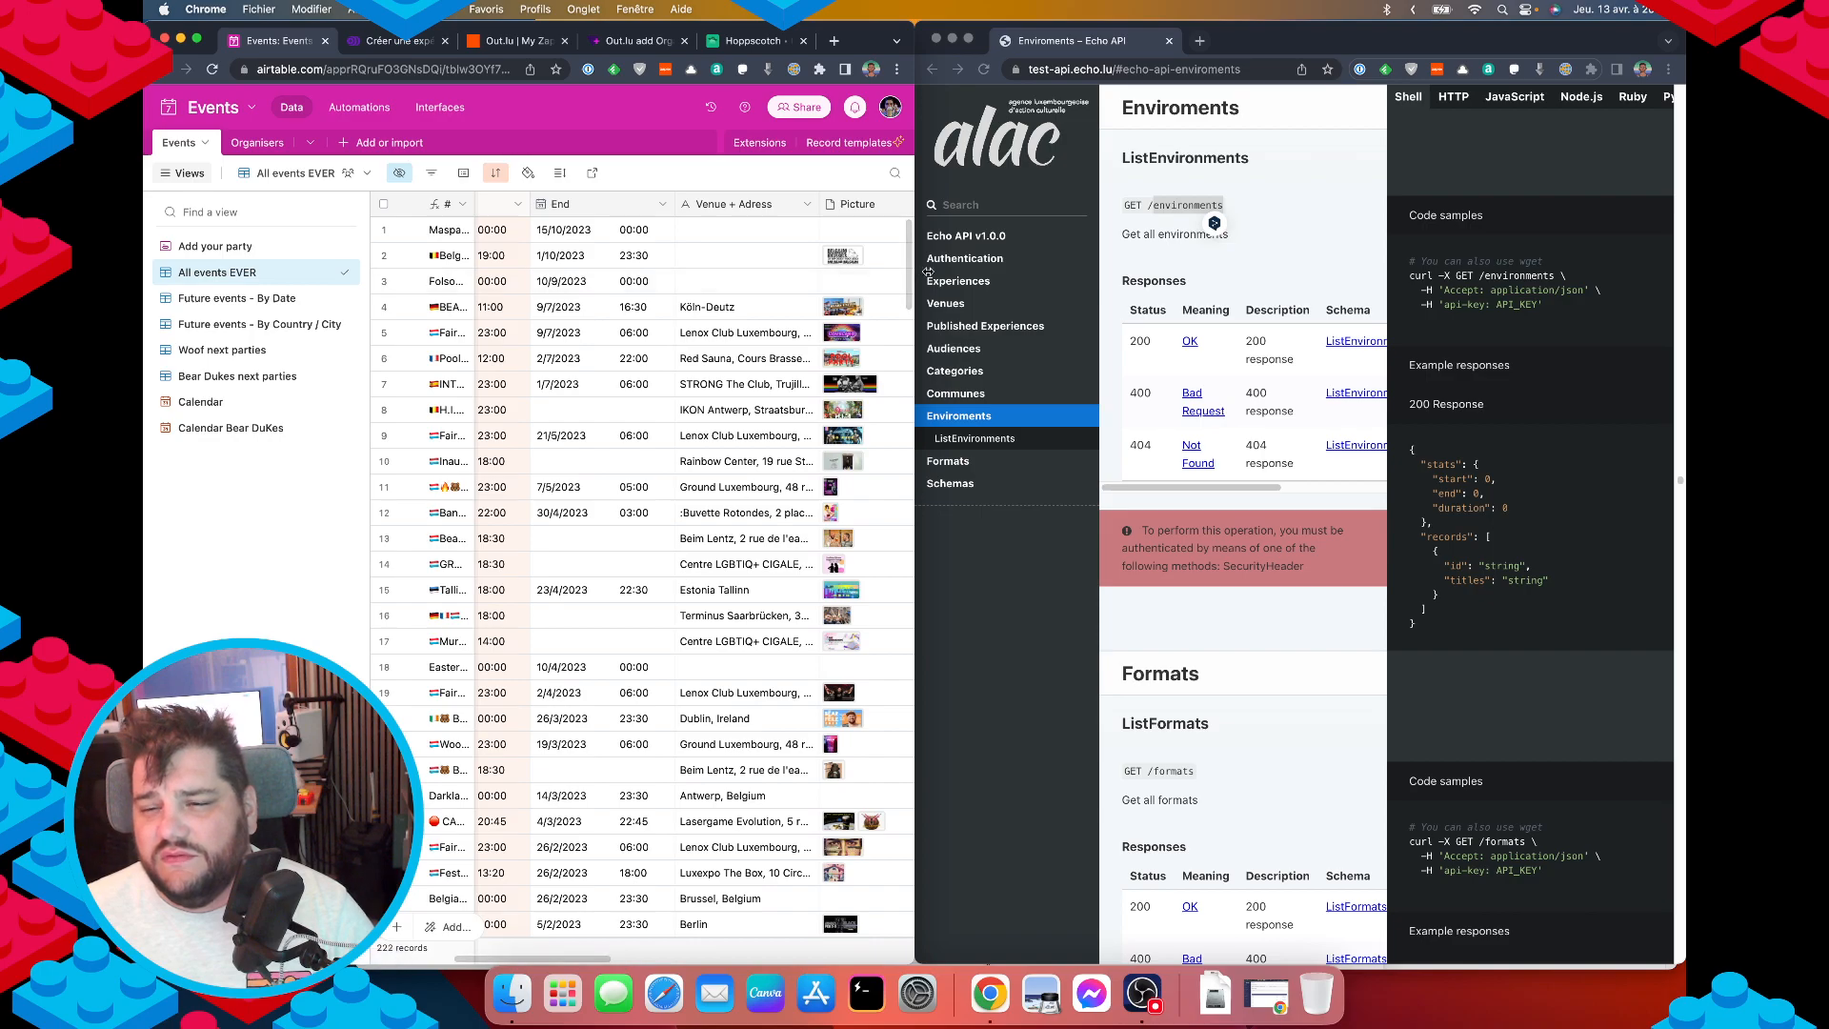
drag(914, 282, 1400, 284)
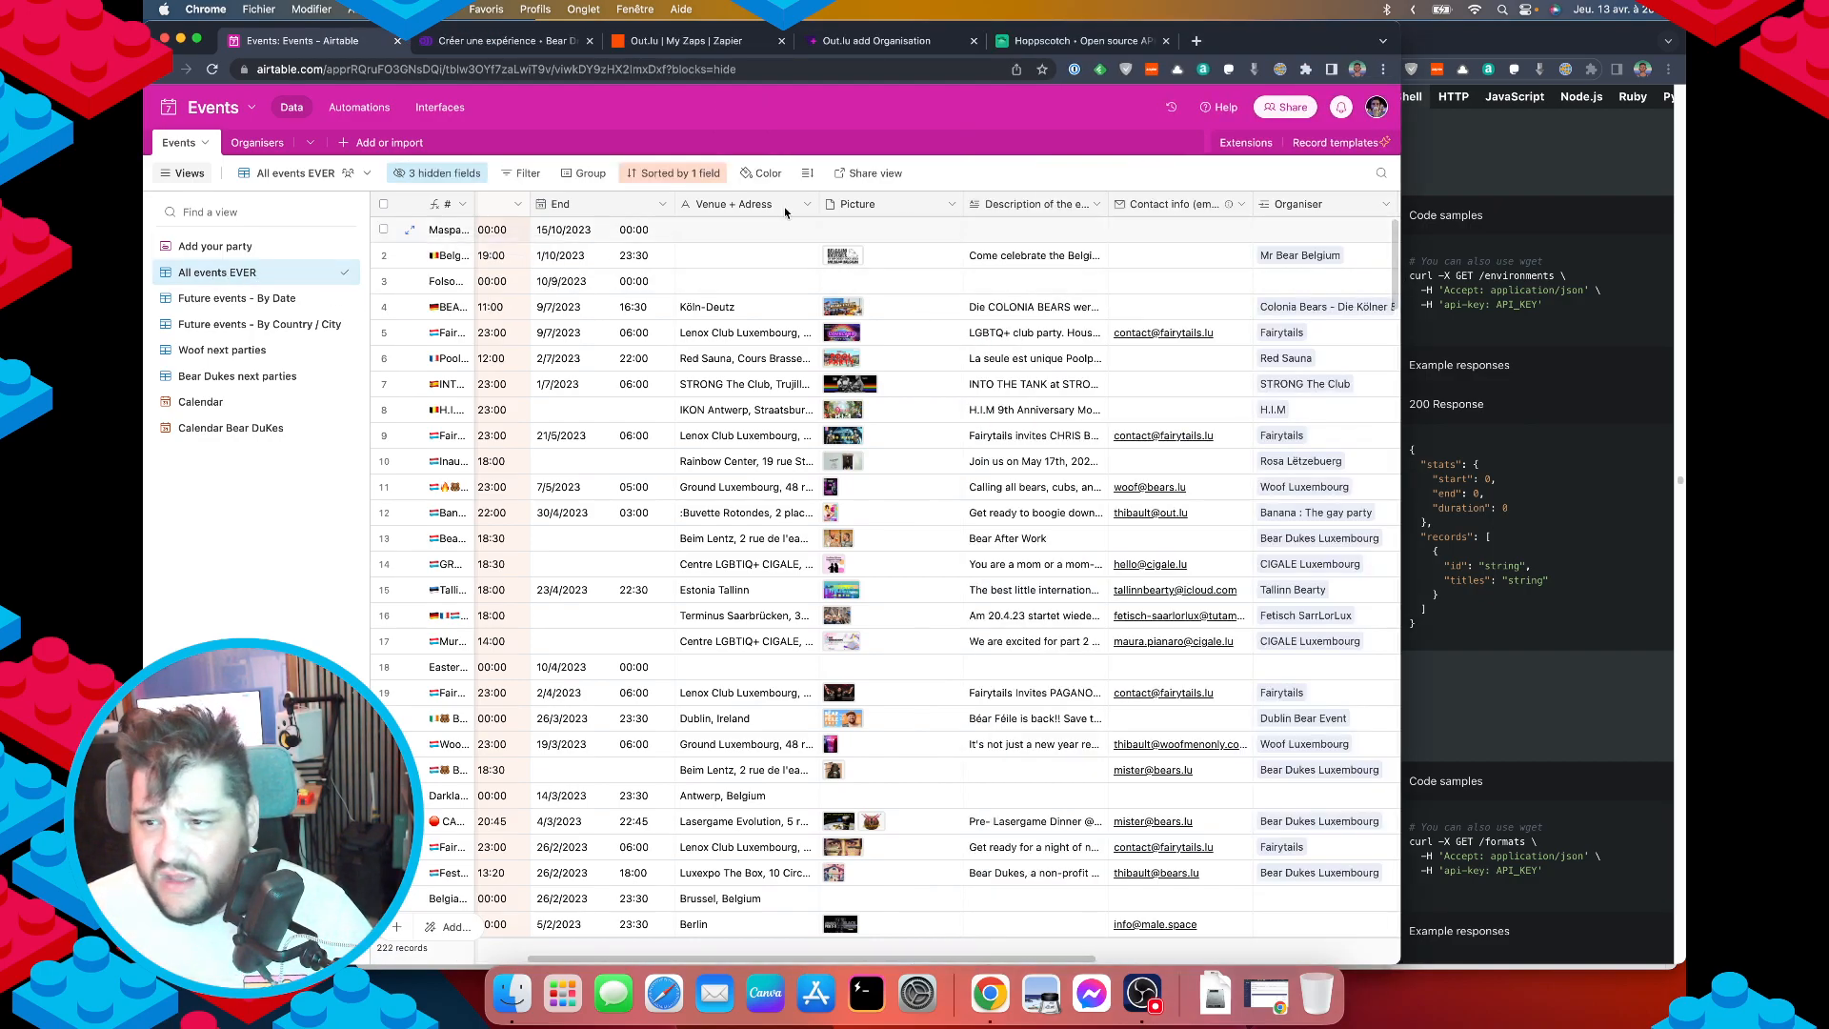
scroll(1274, 204, right, 6)
click(1316, 204)
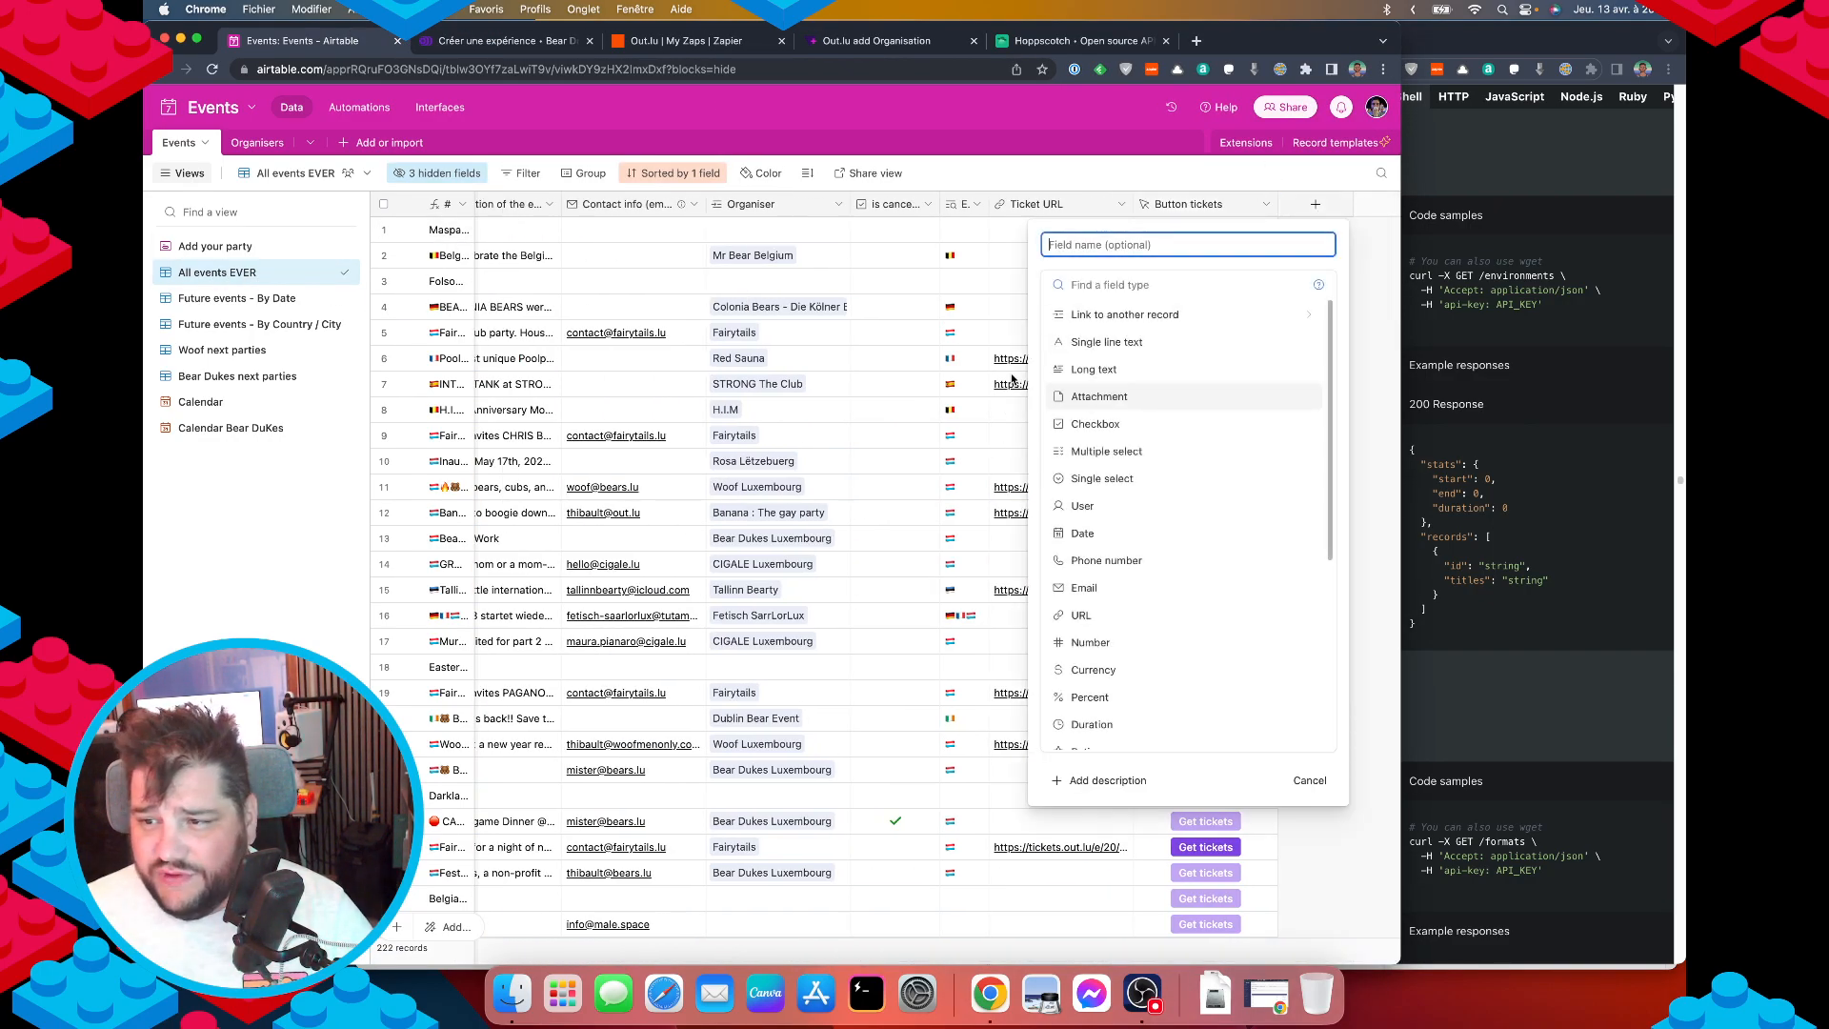
click(1102, 478)
click(1102, 244)
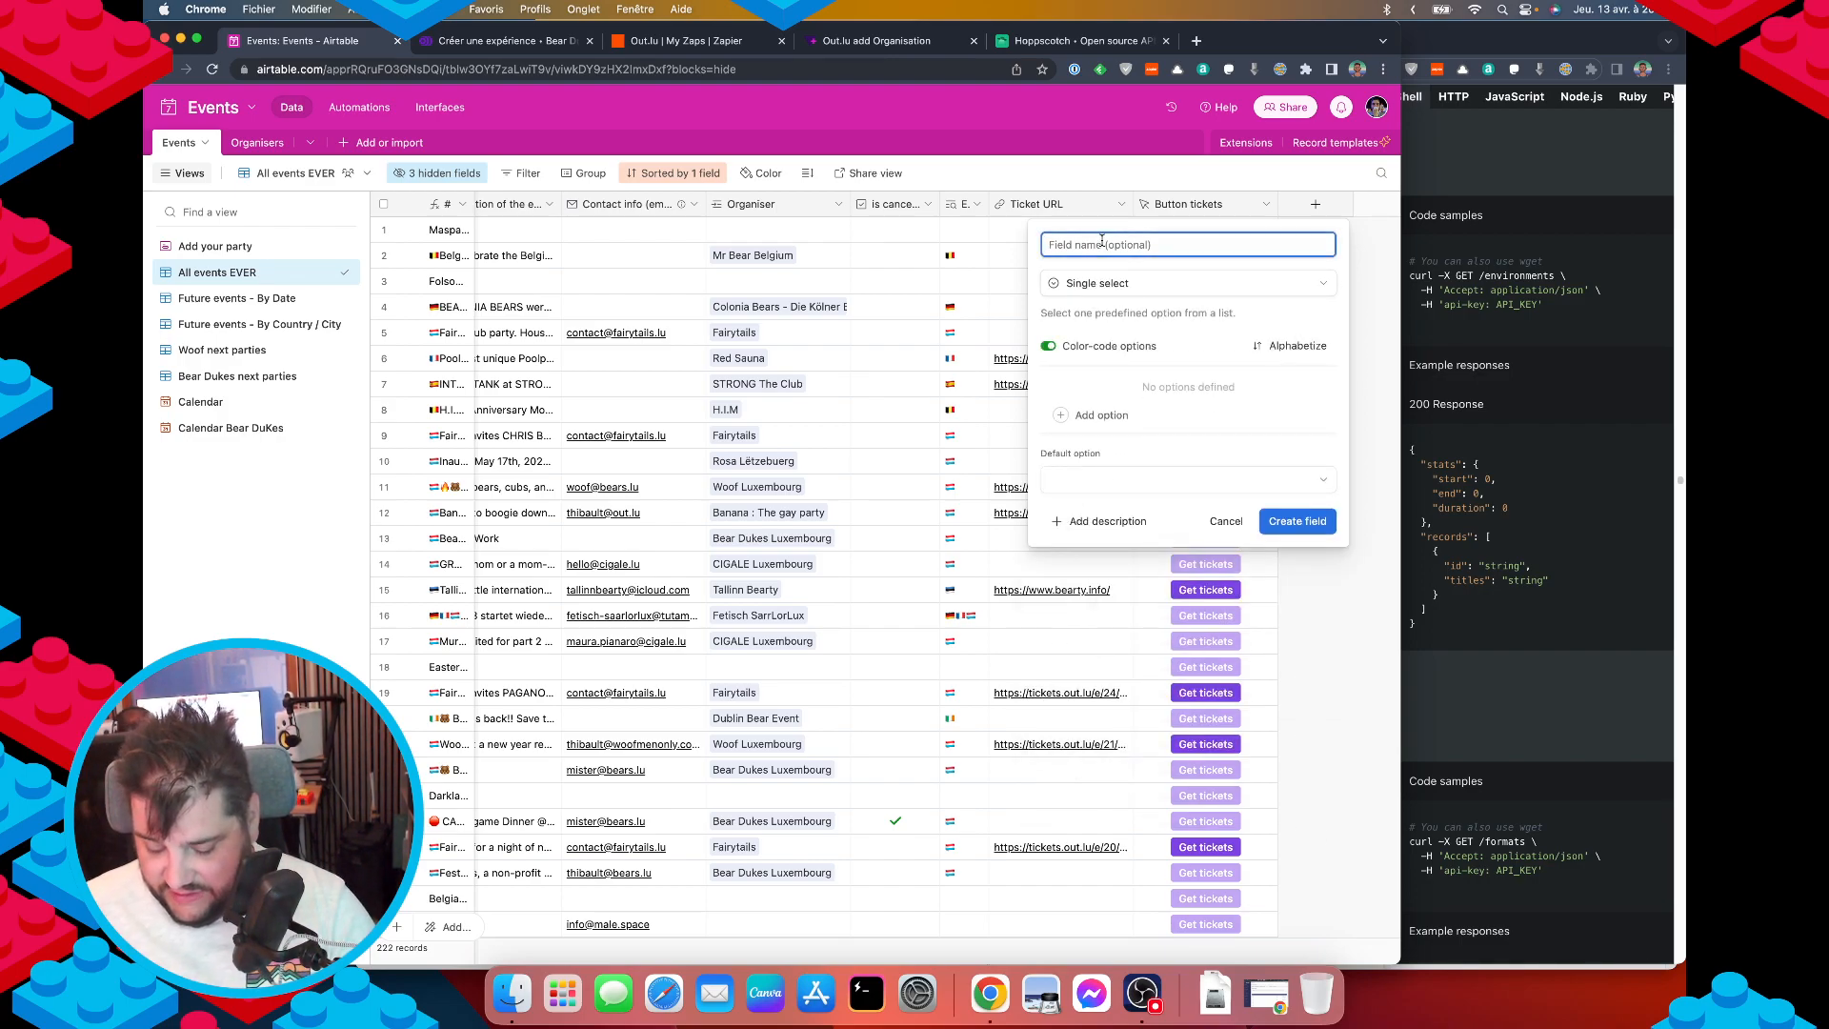
text(Environment)
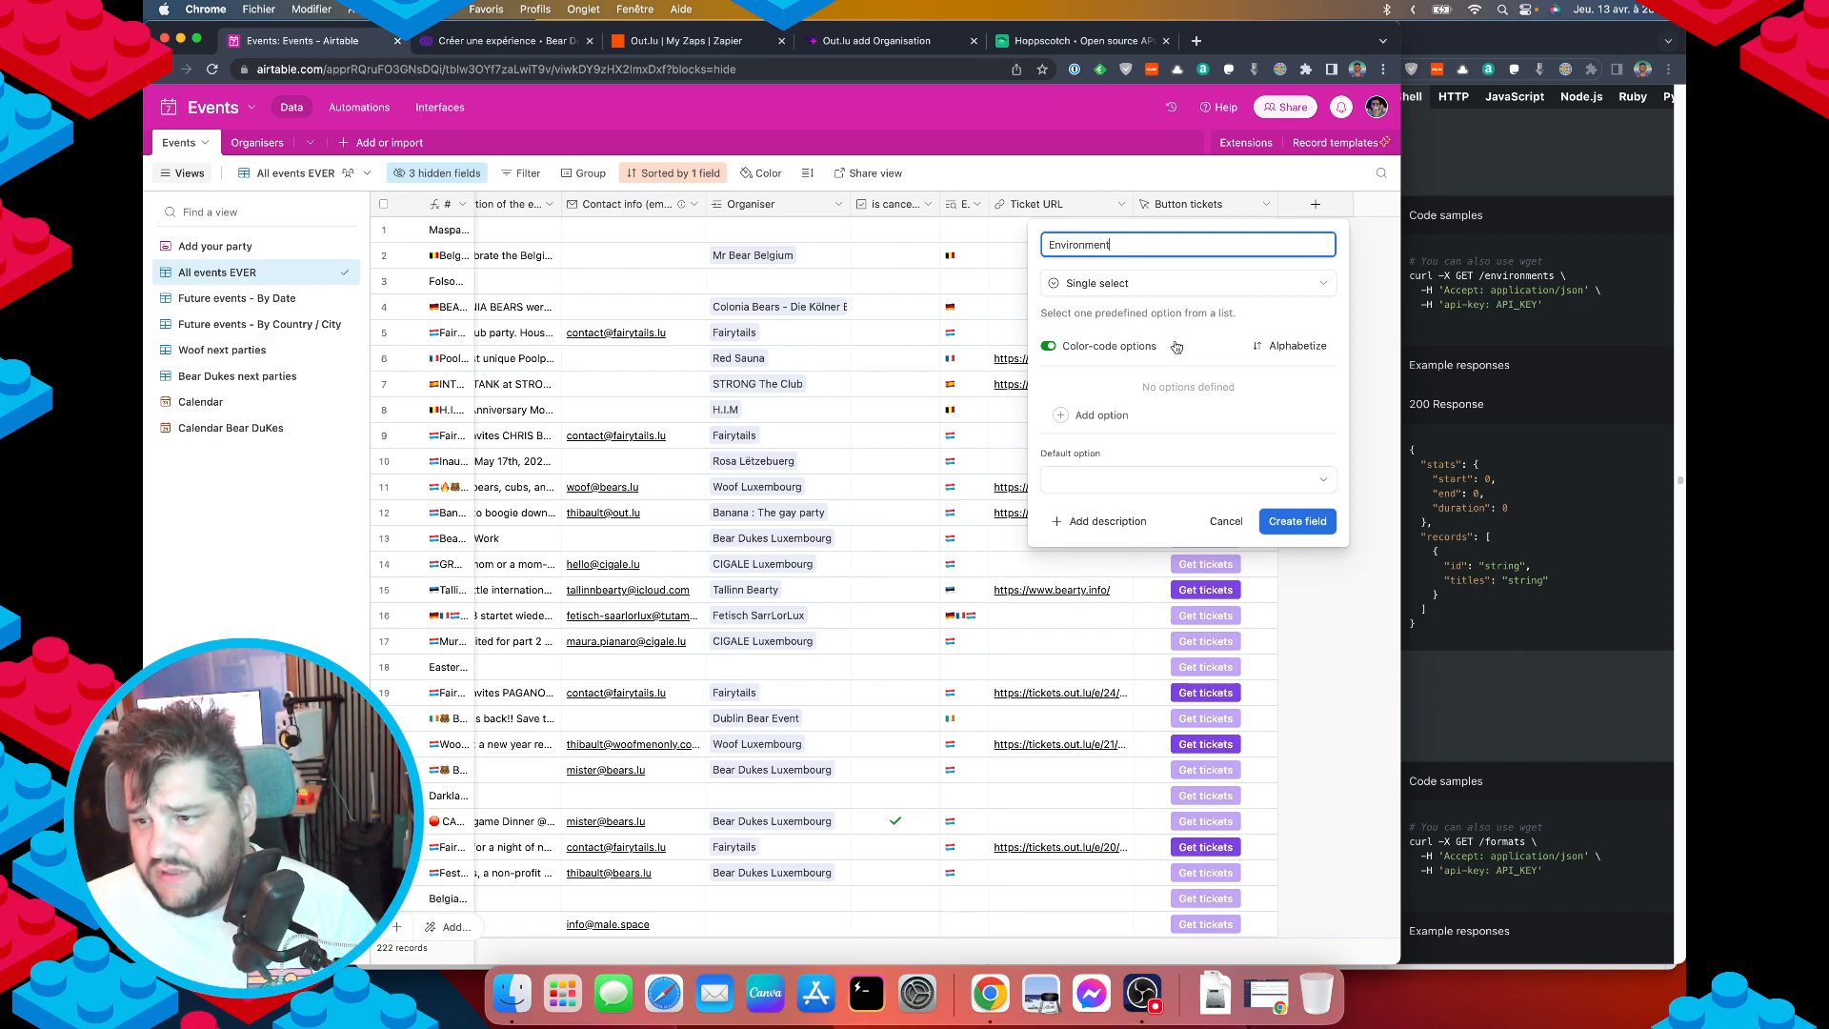
Give it options indoors, outdoors and online, create it, and return to Hoppscotch.
click(1102, 415)
text(indoors)
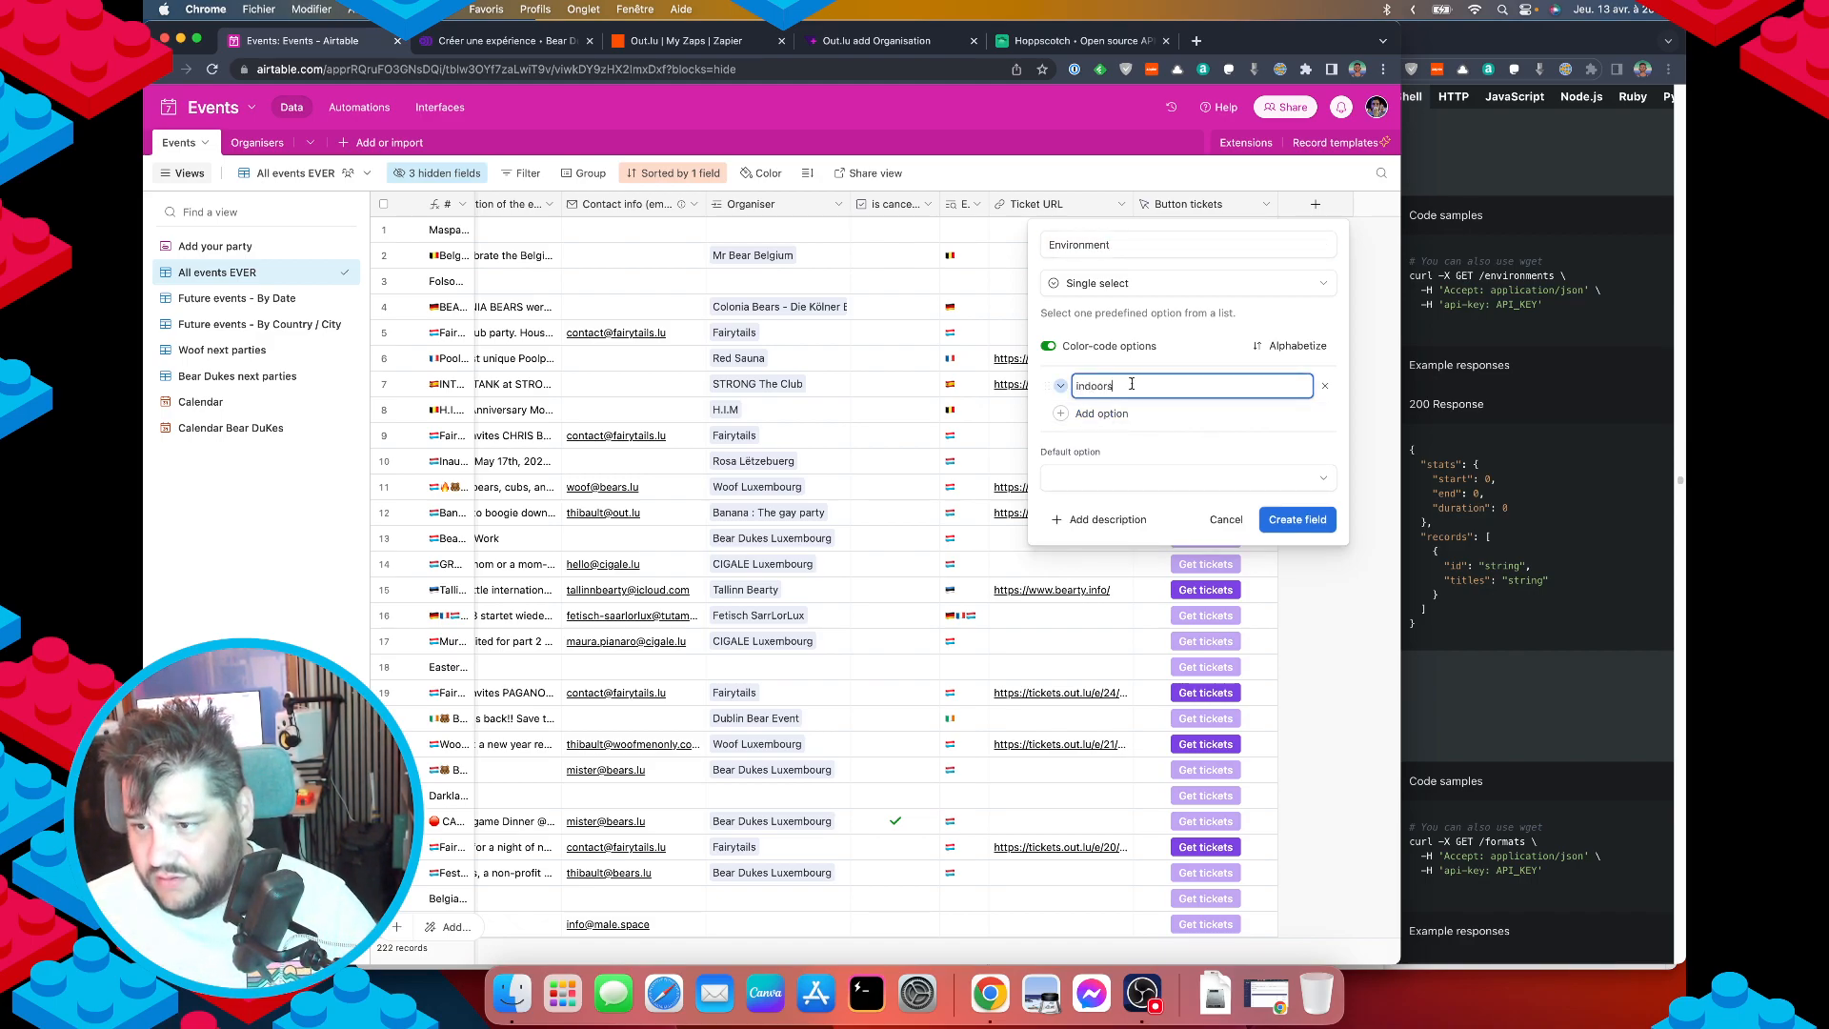
key(Return)
text(outd)
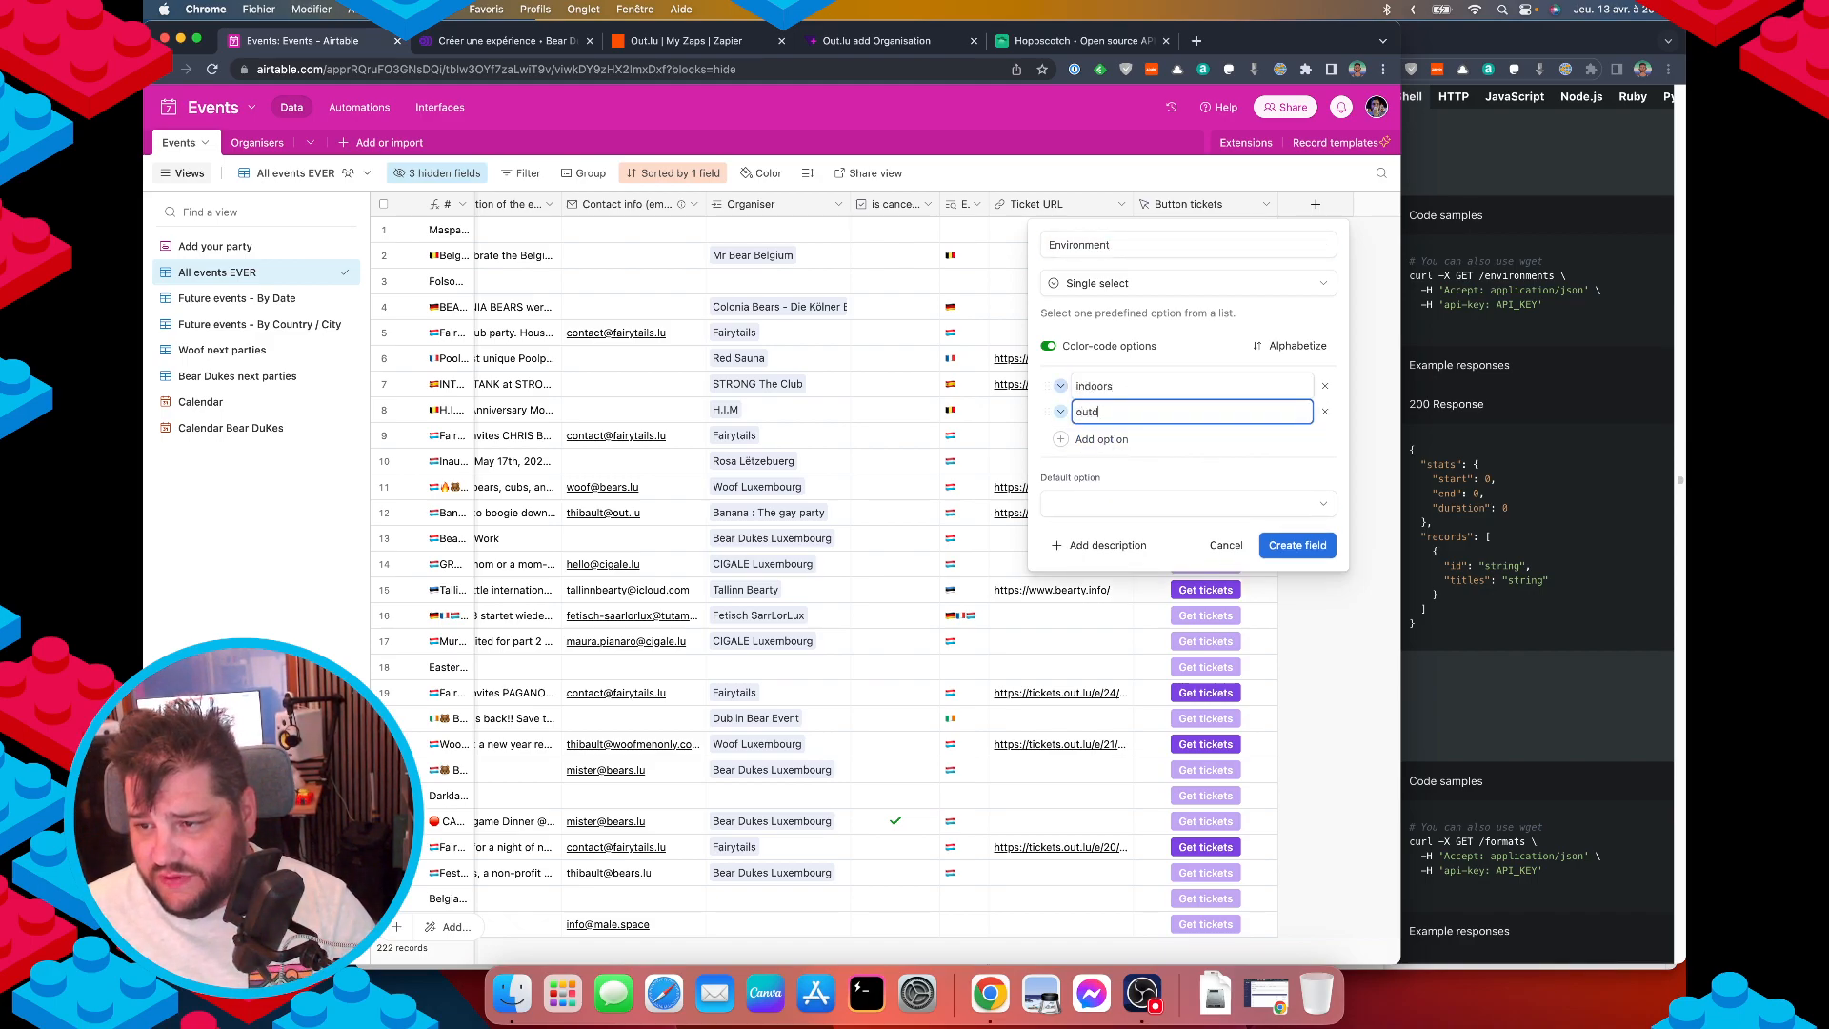
text(oors)
key(Return)
text(online)
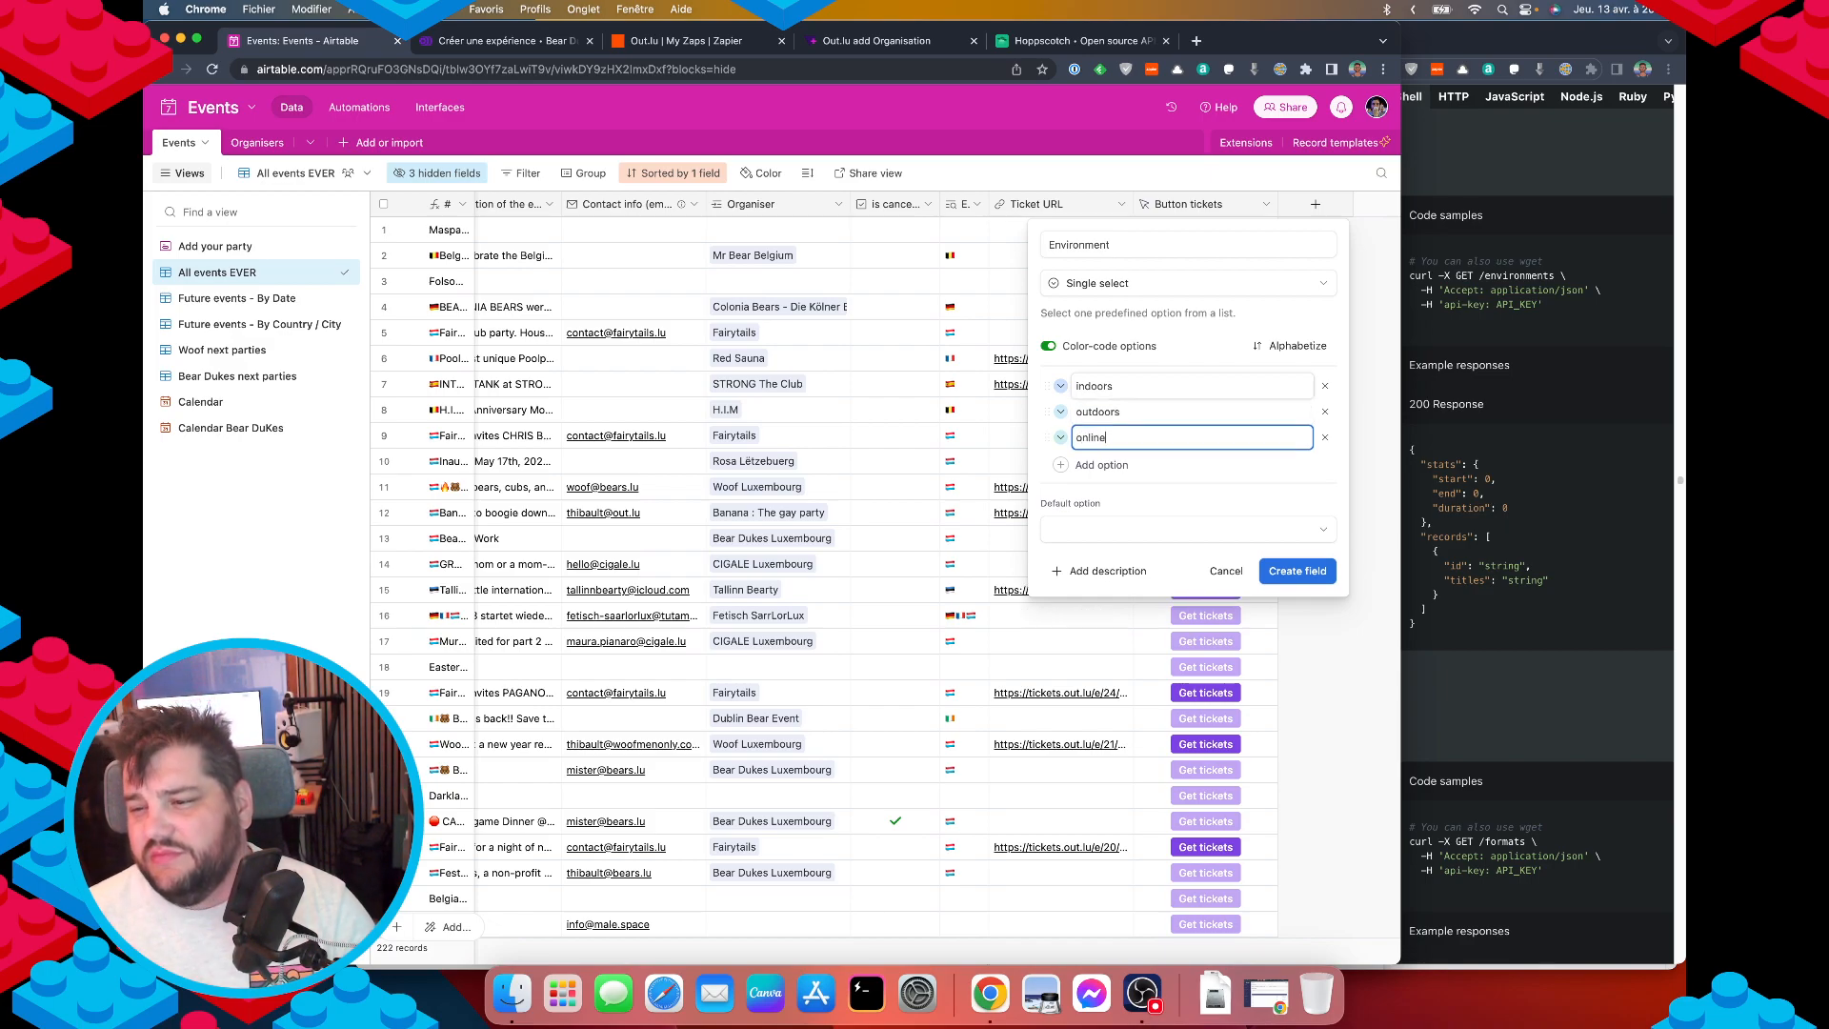
click(1219, 339)
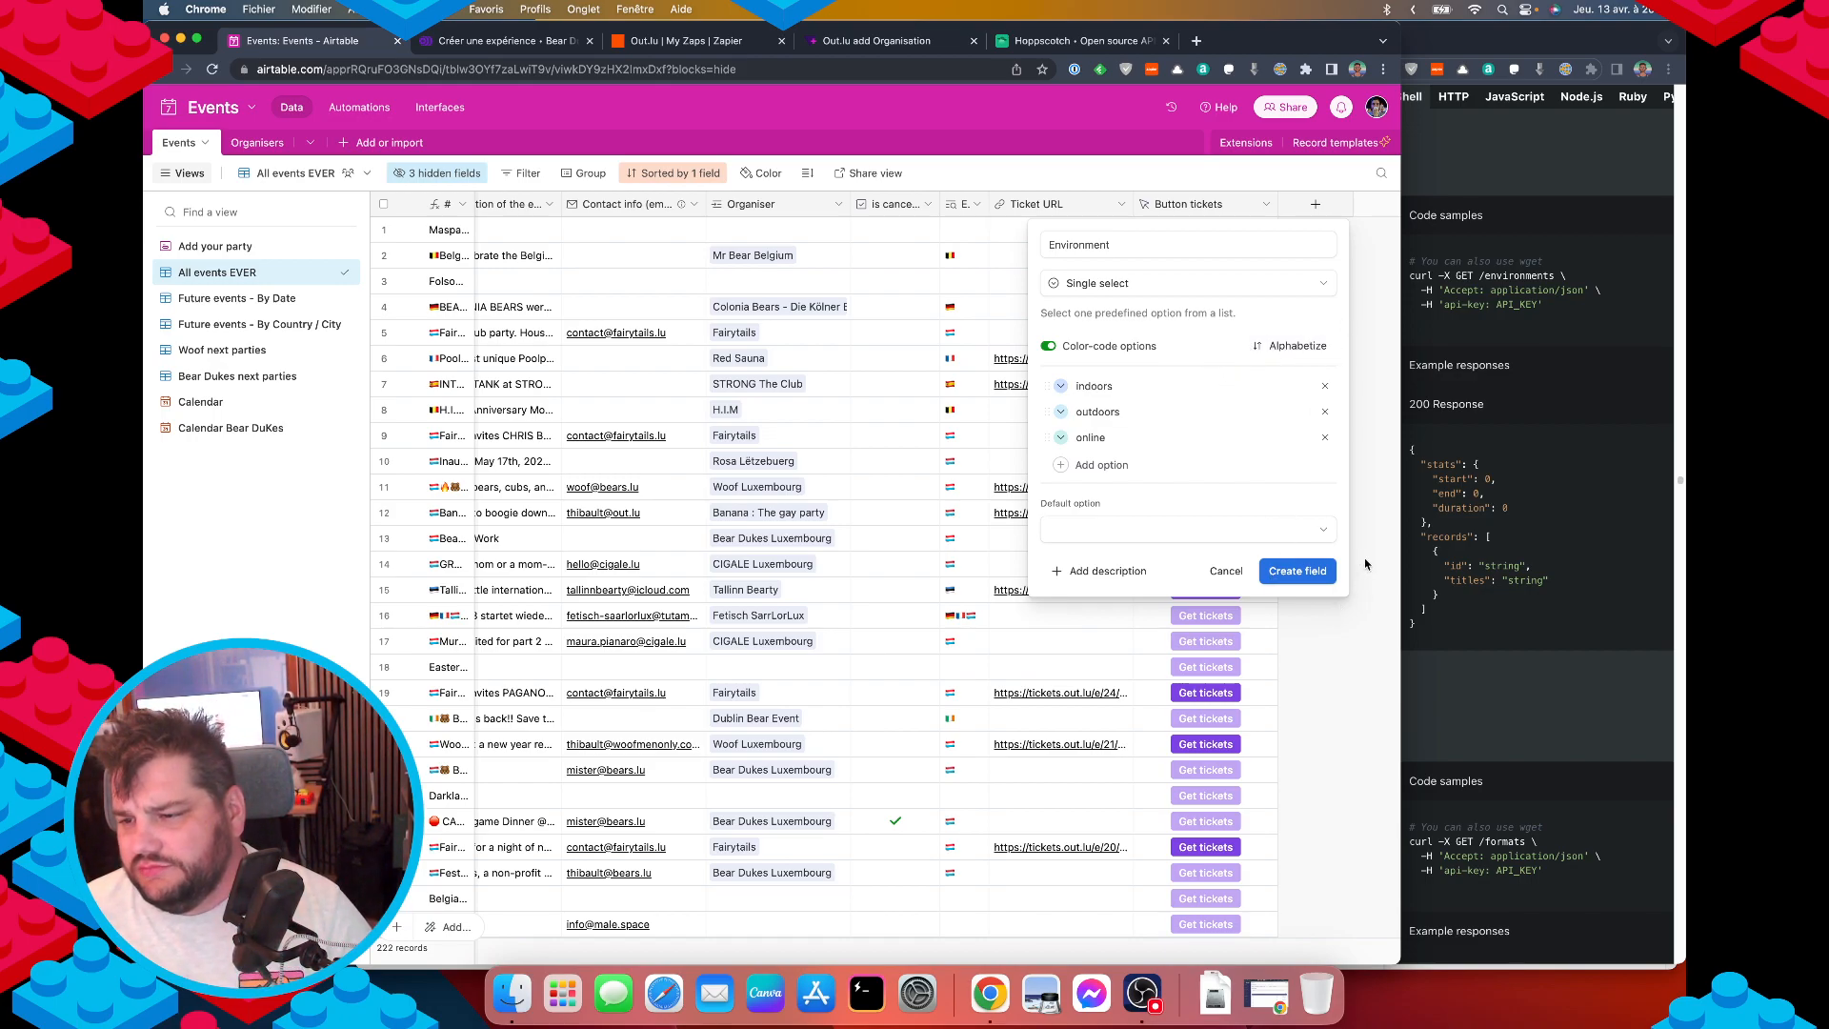
click(1291, 571)
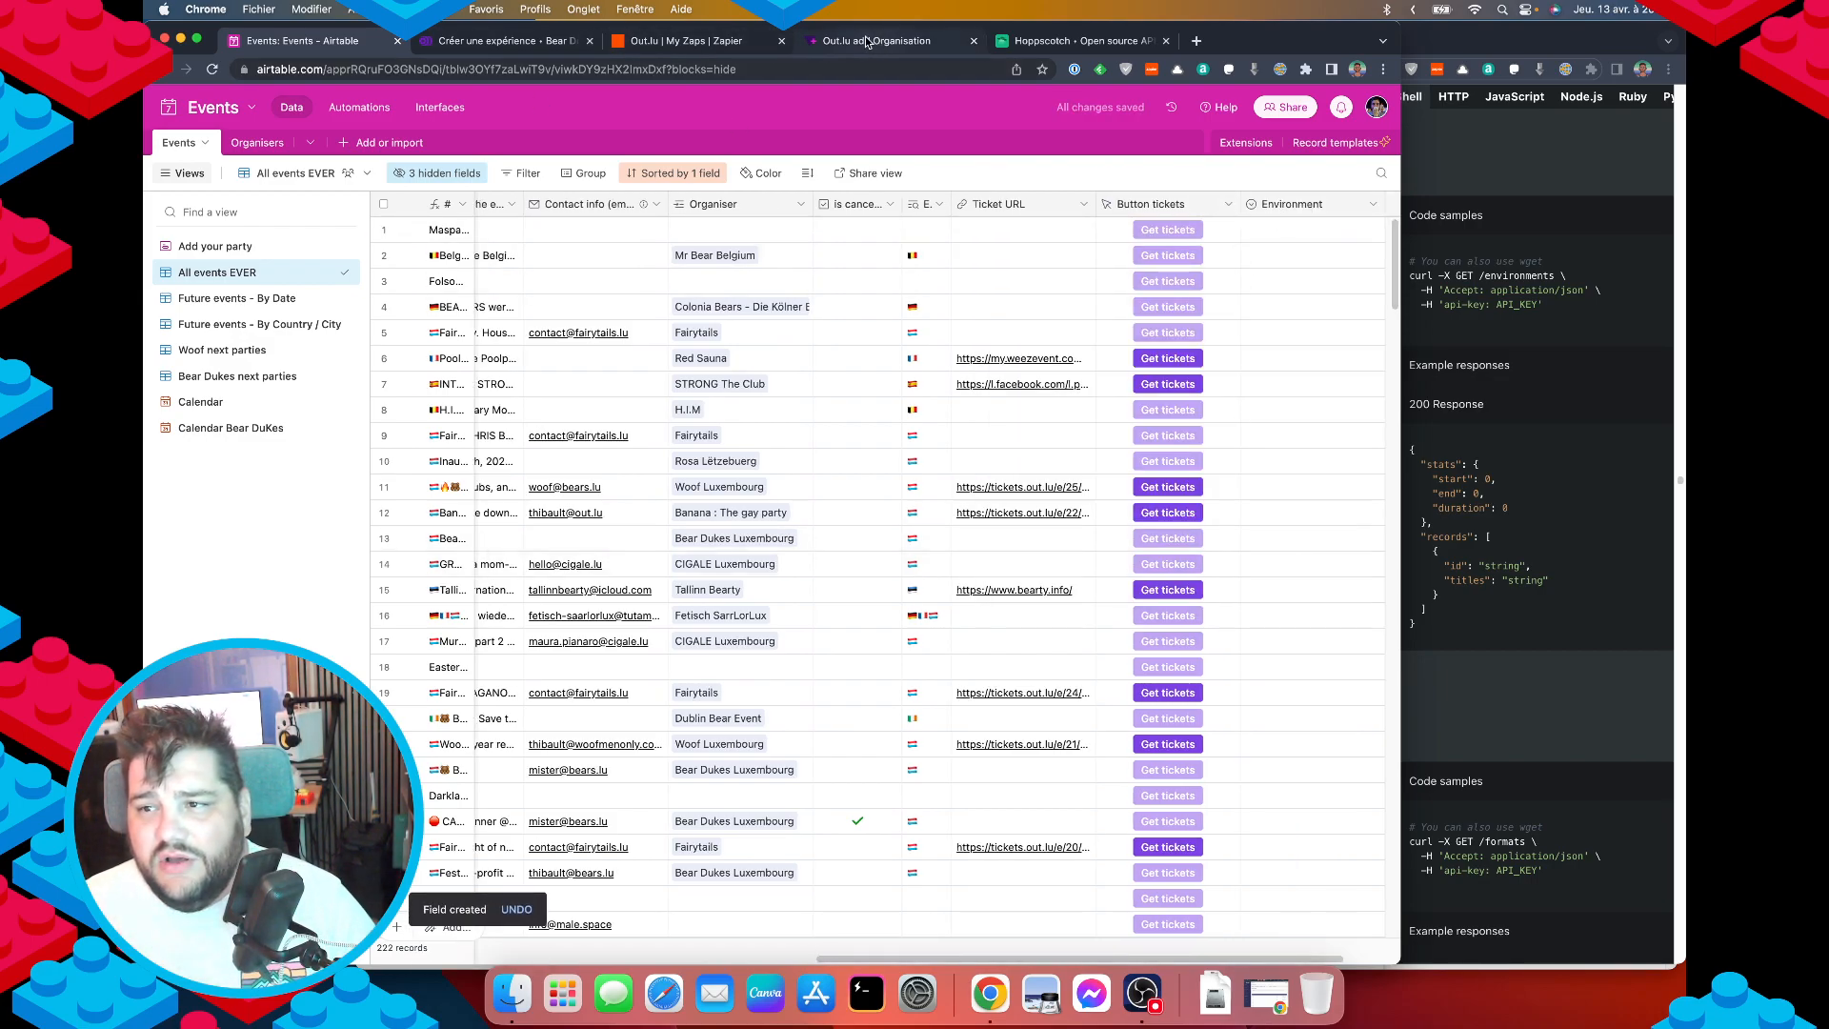
click(1057, 41)
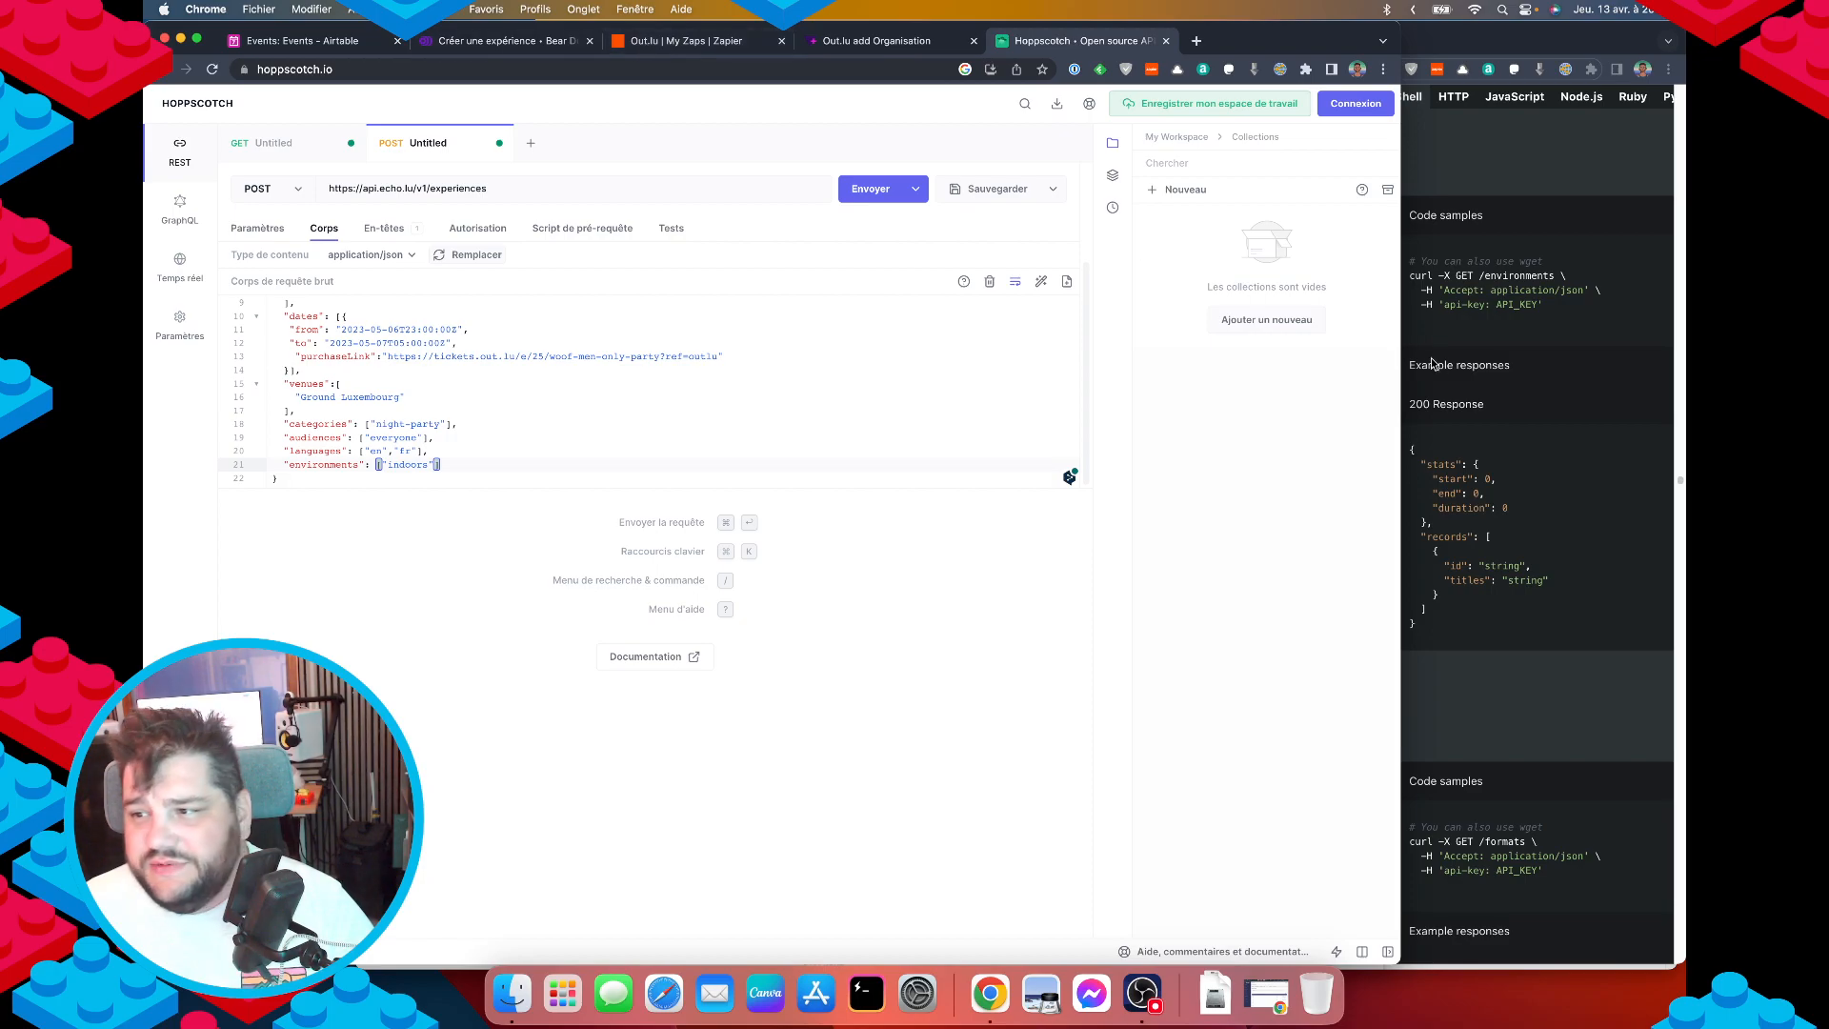
Narrow Hoppscotch and select formats in the docs' CreateExperienceRequest schema.
drag(1400, 363, 915, 378)
scroll(1226, 540, down, 5)
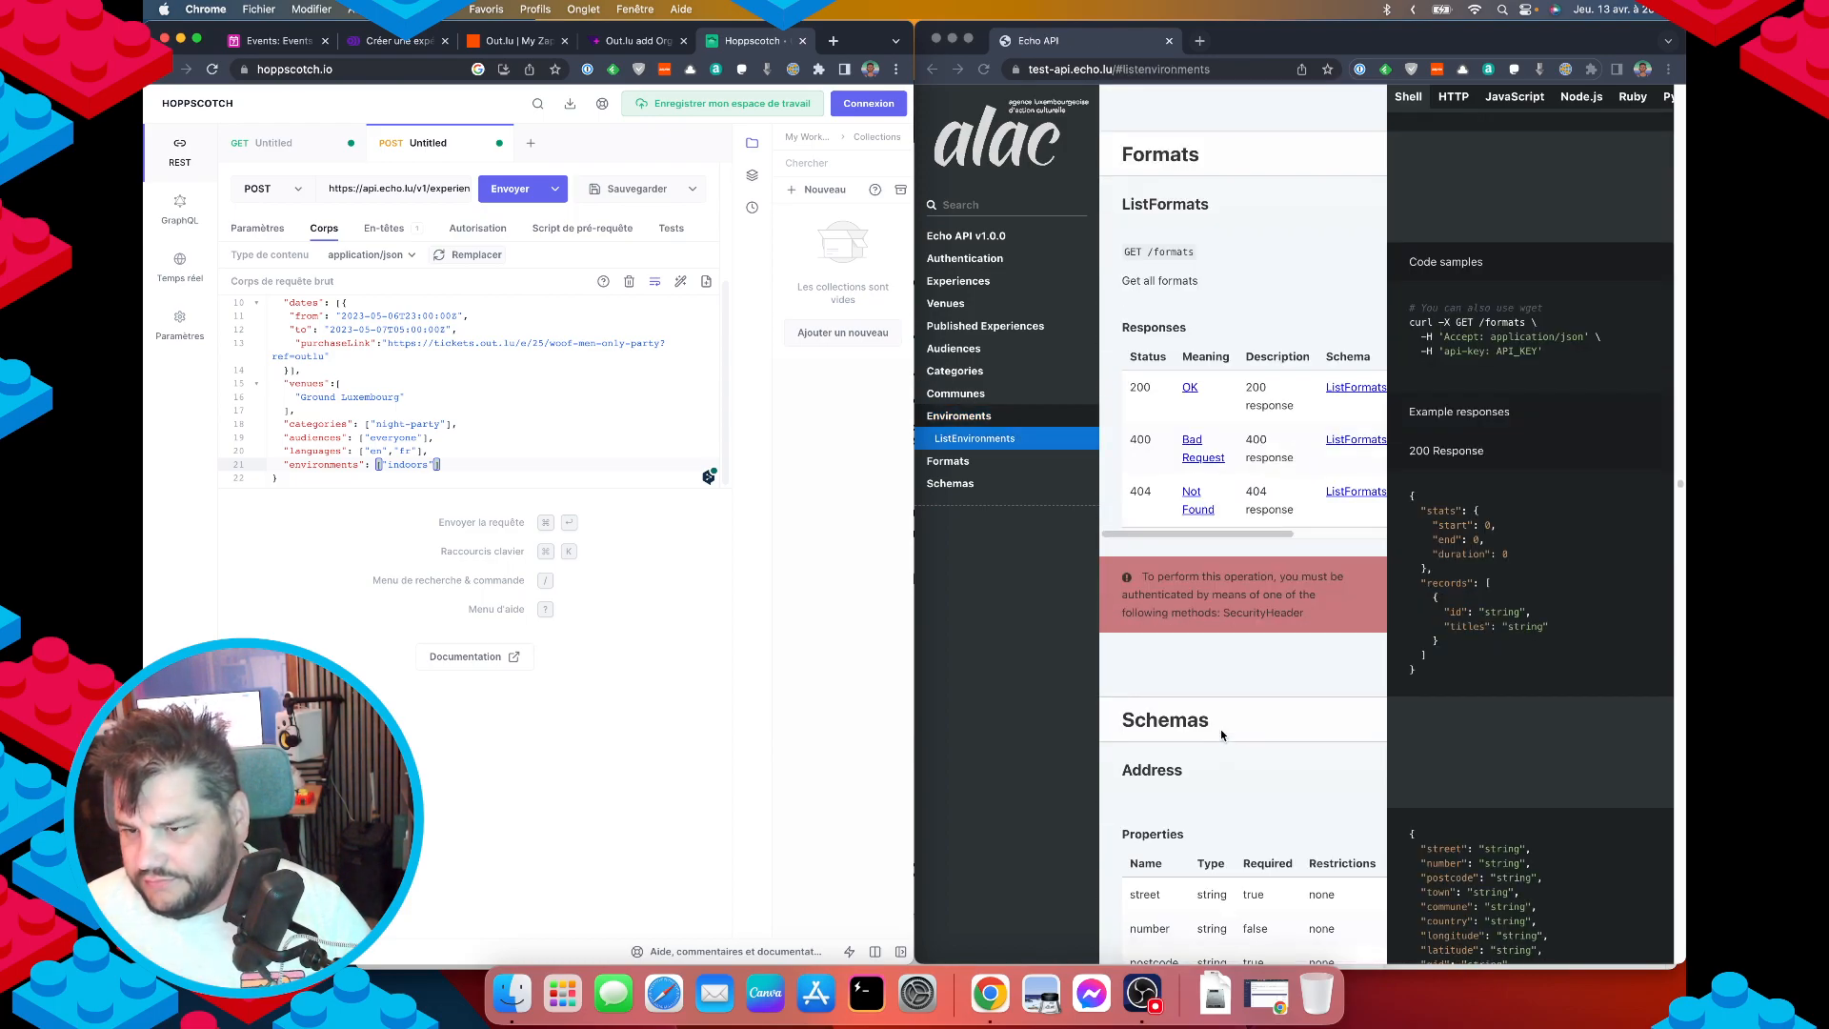
click(1206, 439)
scroll(1238, 591, down, 20)
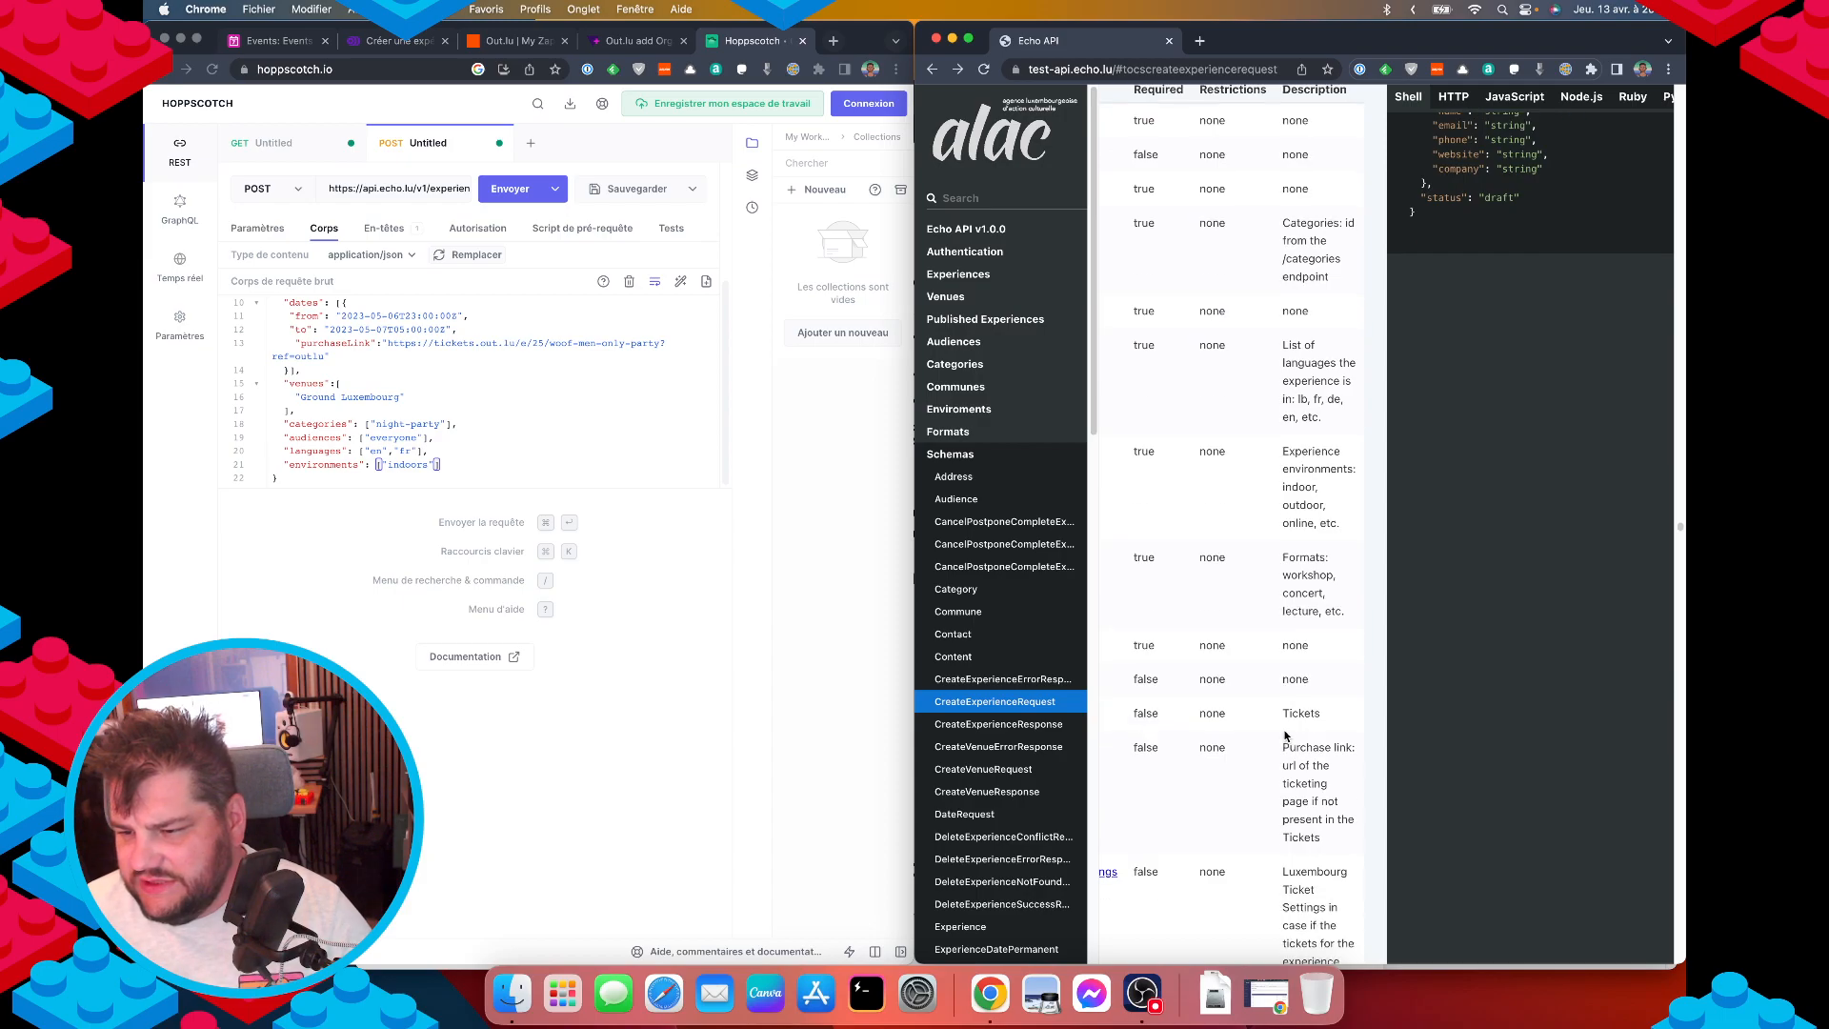
scroll(1284, 736, down, 1)
scroll(1283, 752, left, 5)
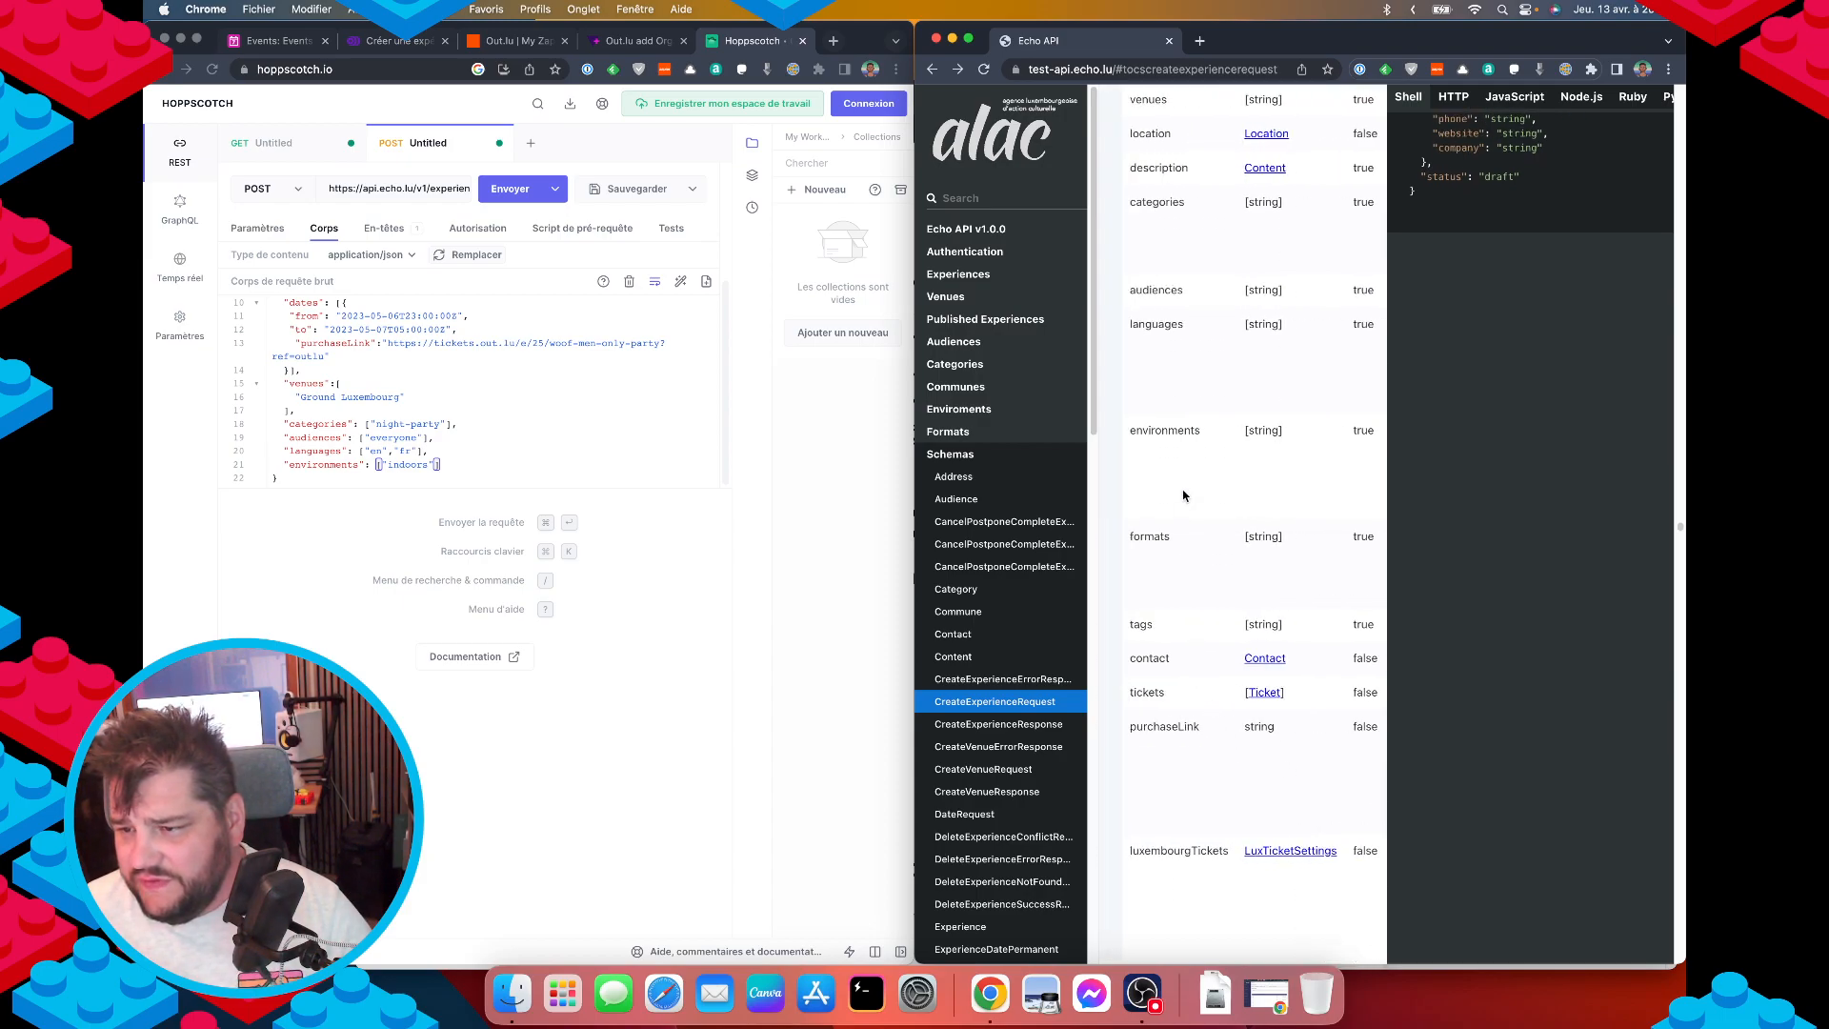
double_click(1146, 538)
key(super+c)
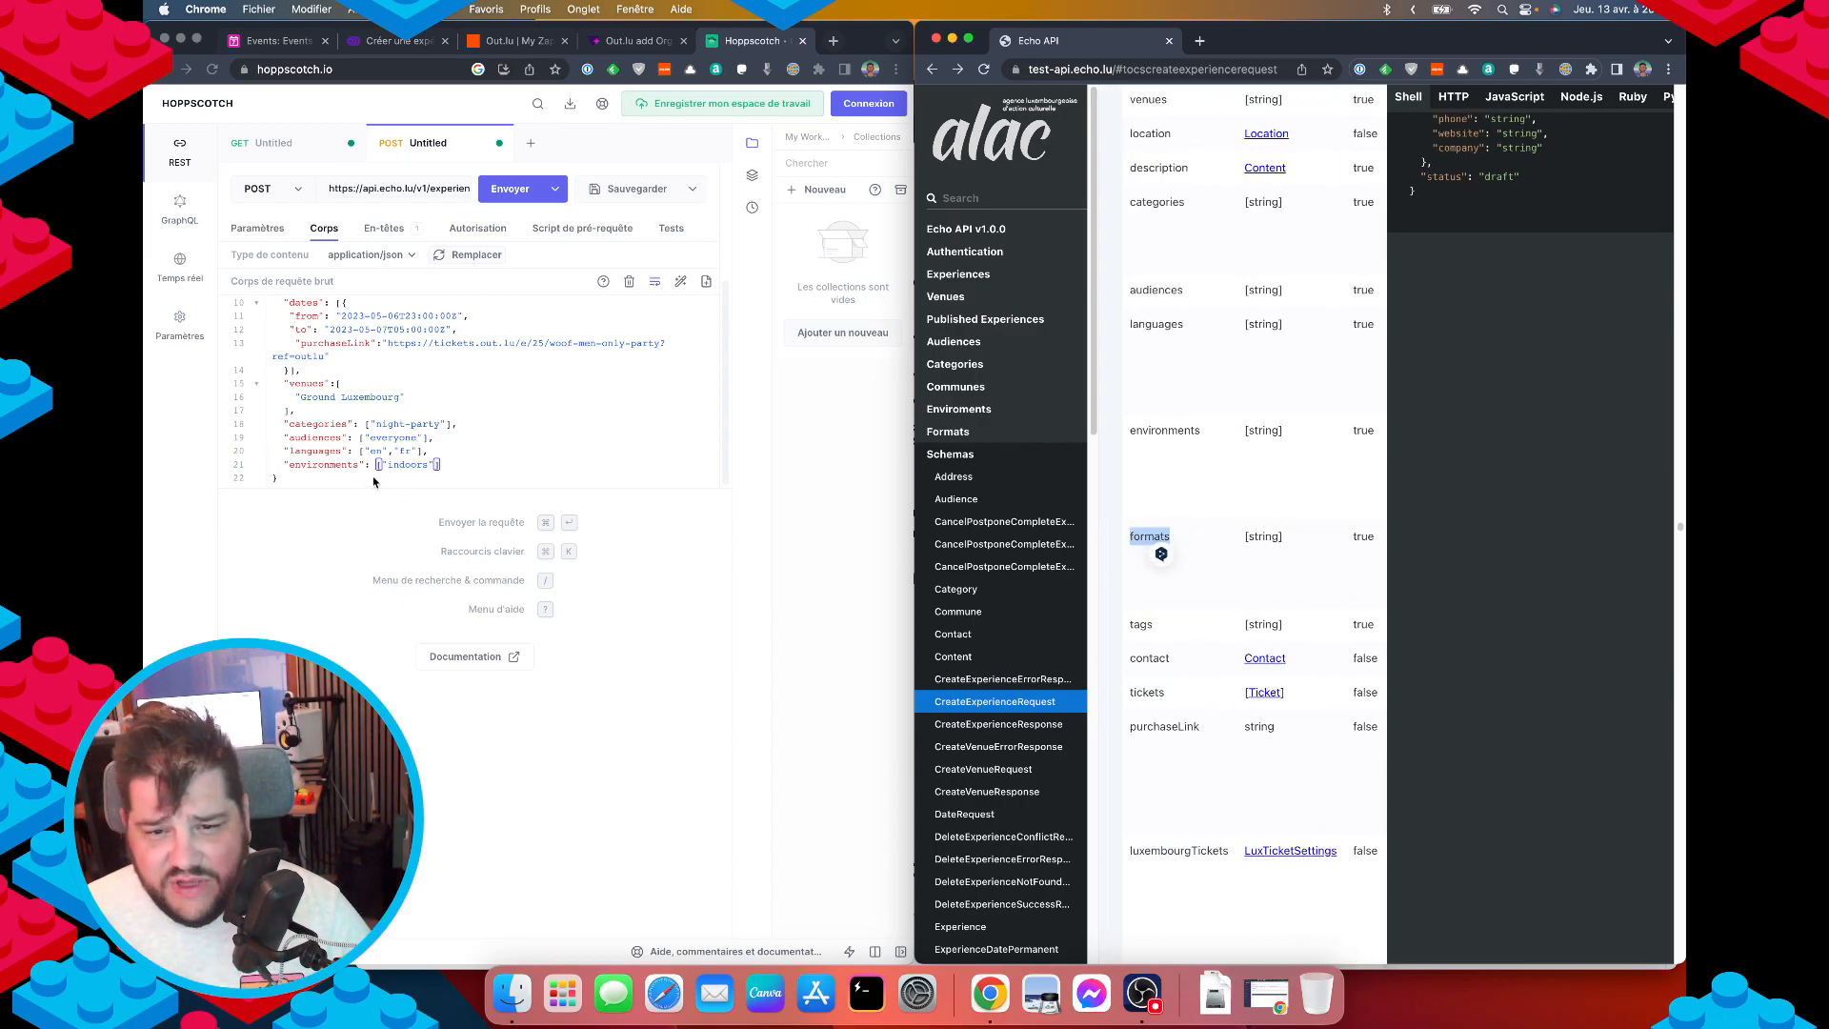
Add a comma after environments and a "formats" key on the next line.
click(461, 465)
text(,)
key(Return)
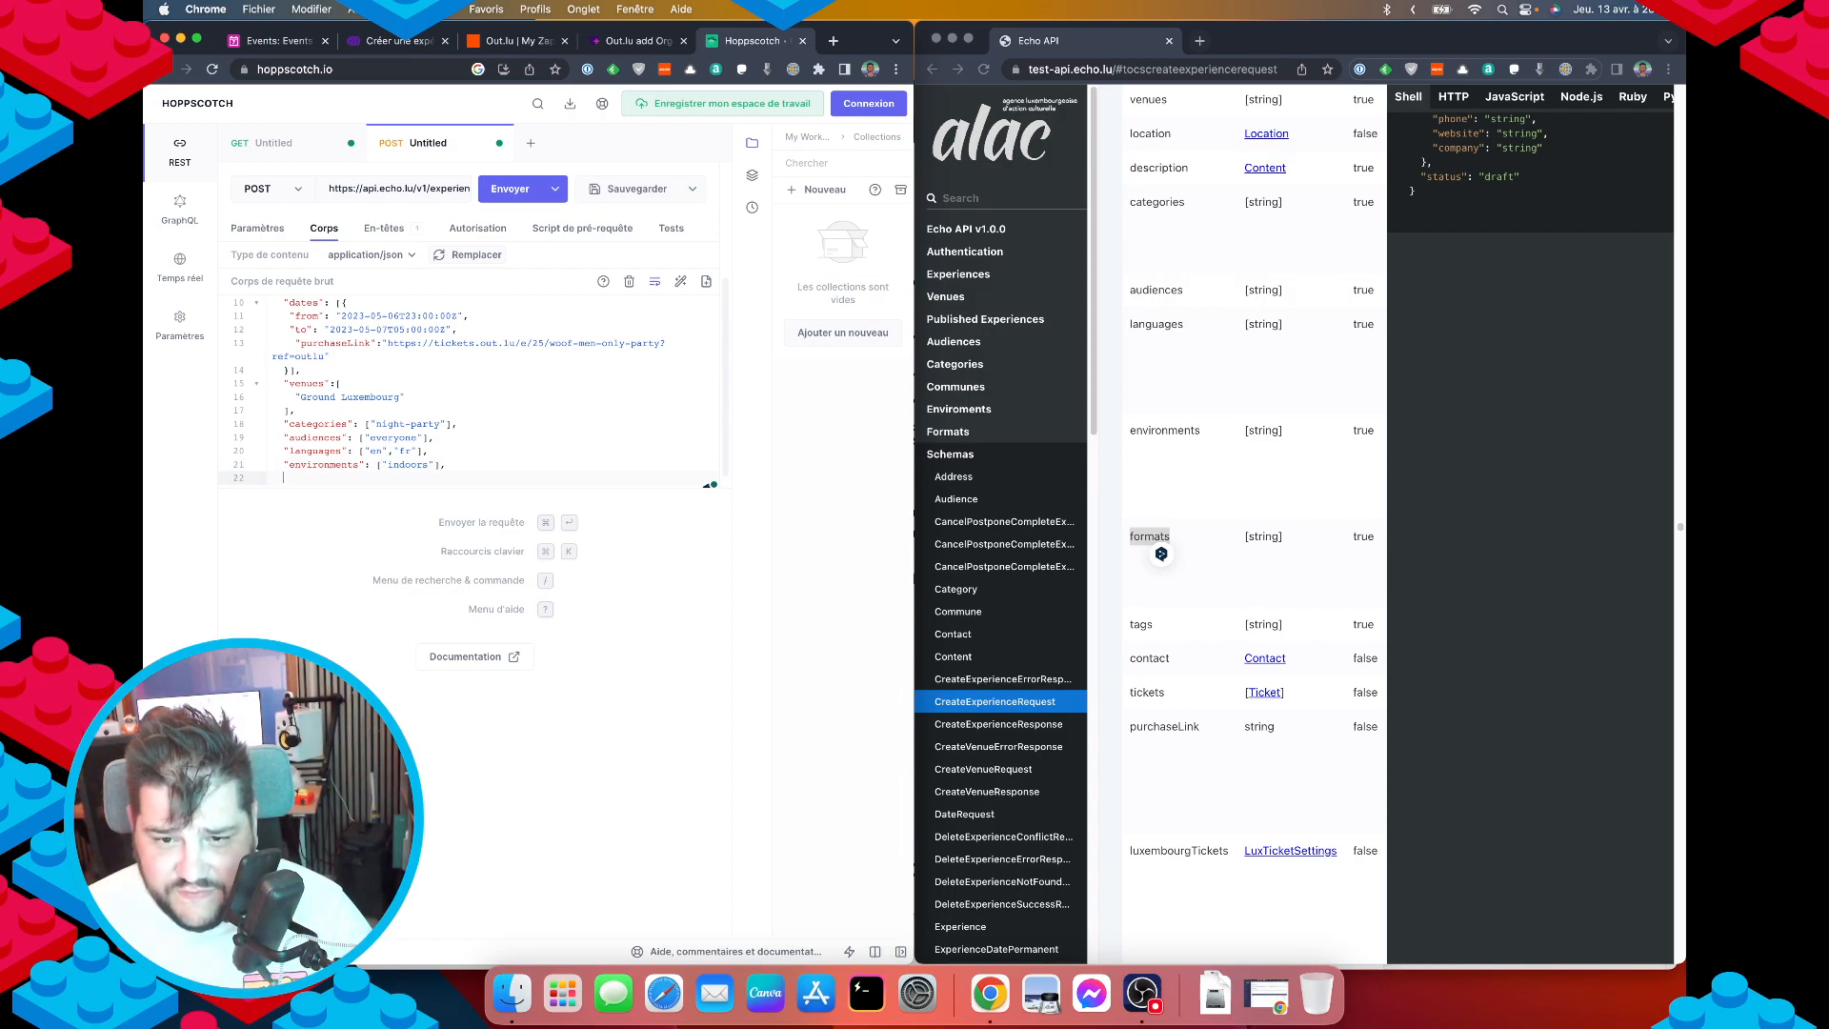
text(")
key(super+v)
text(")
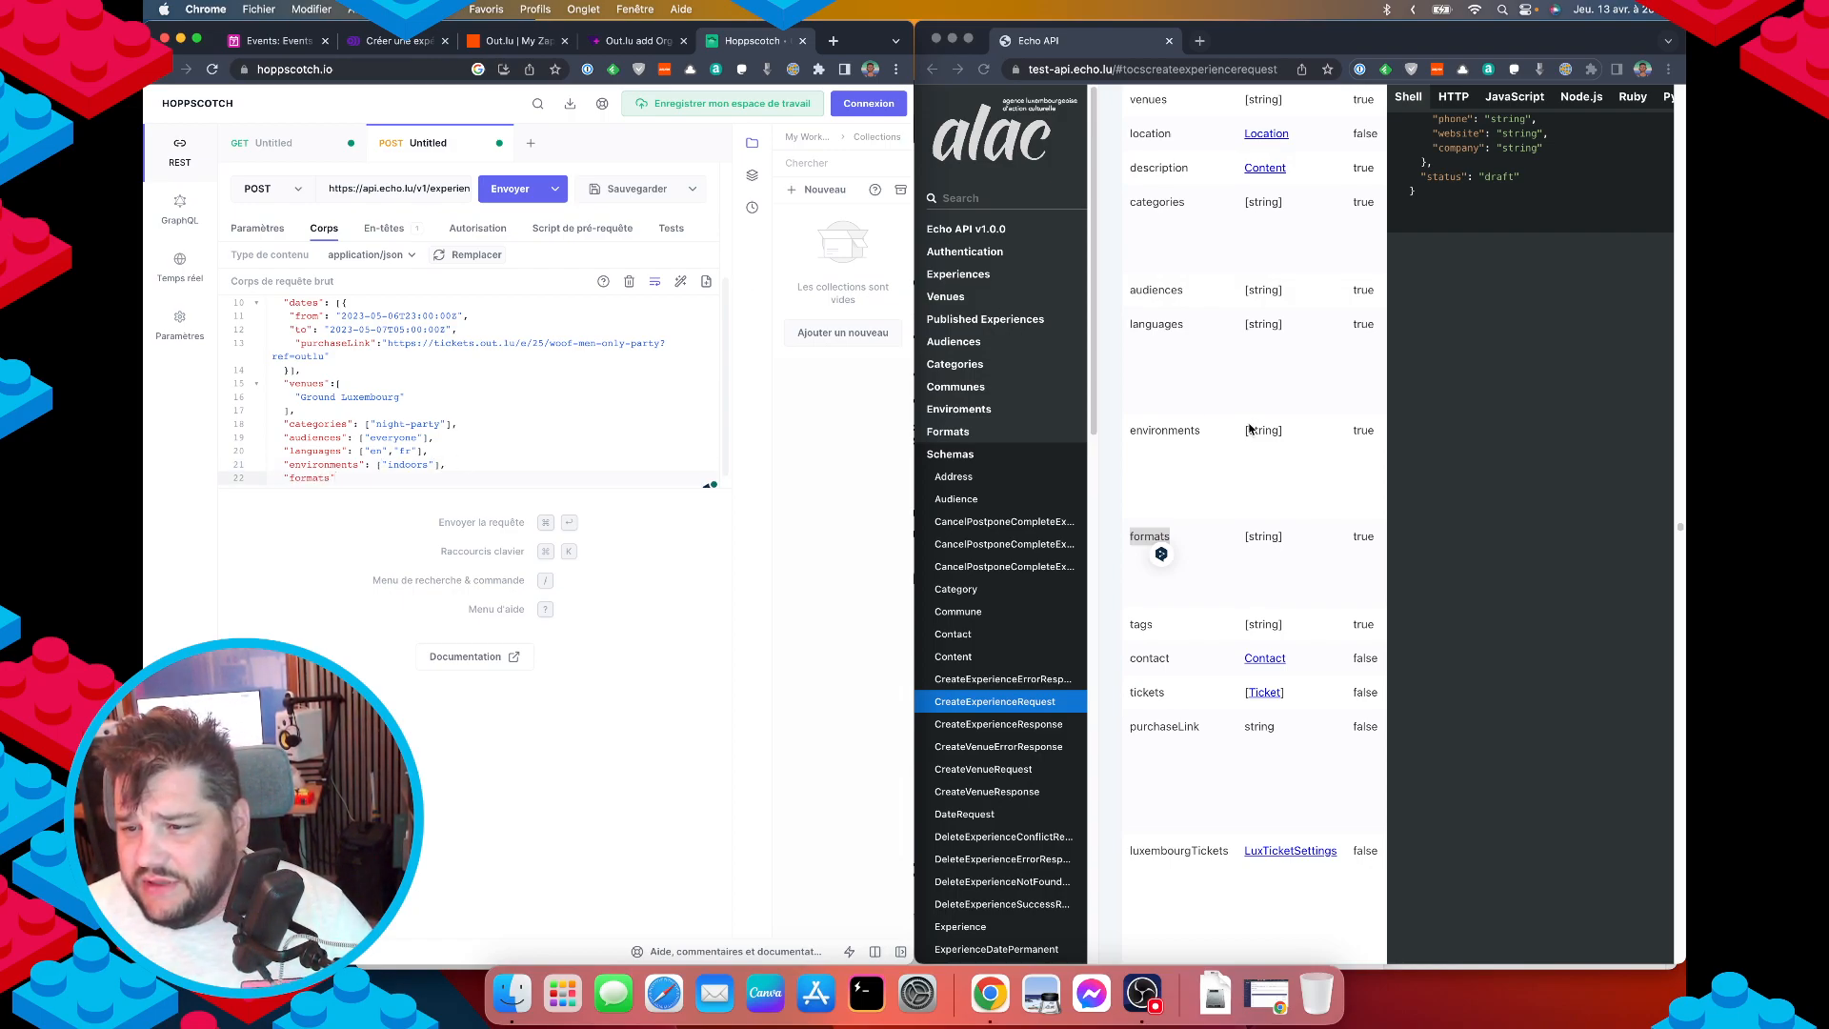
click(274, 143)
Replace environments with formats in the GET URL and send the request.
double_click(444, 190)
key(super+v)
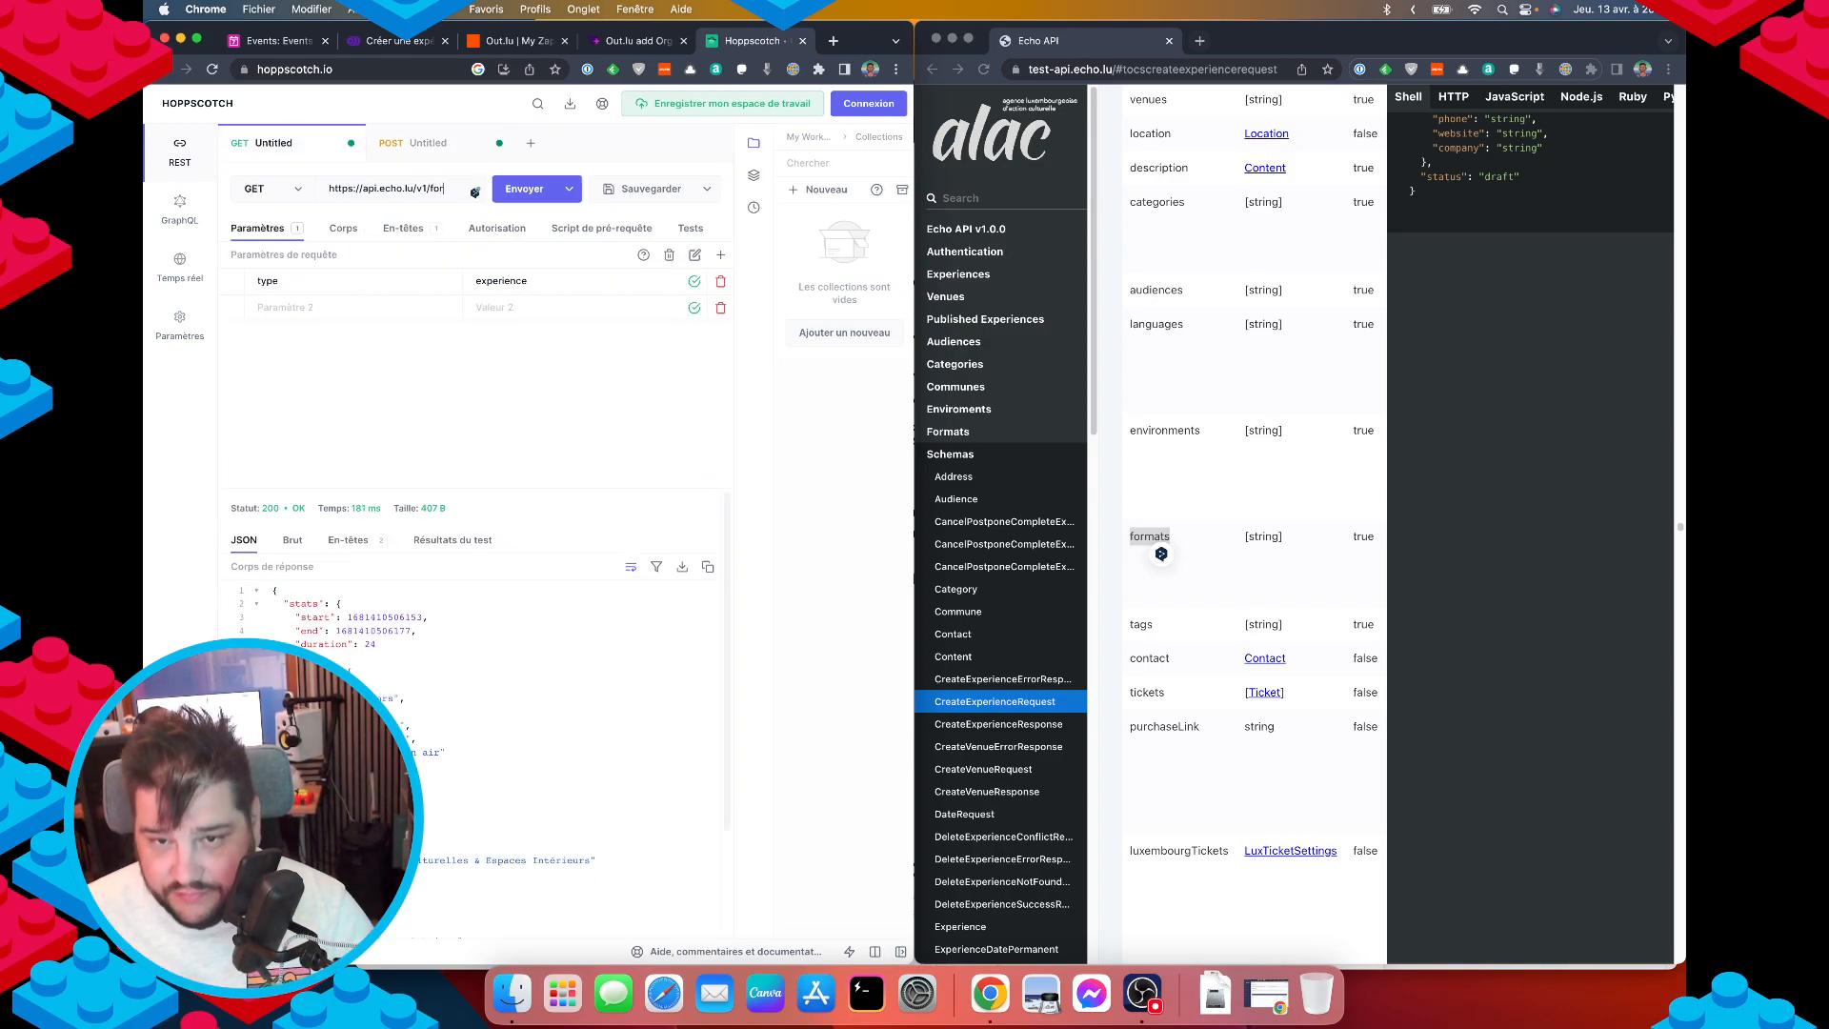
key(Return)
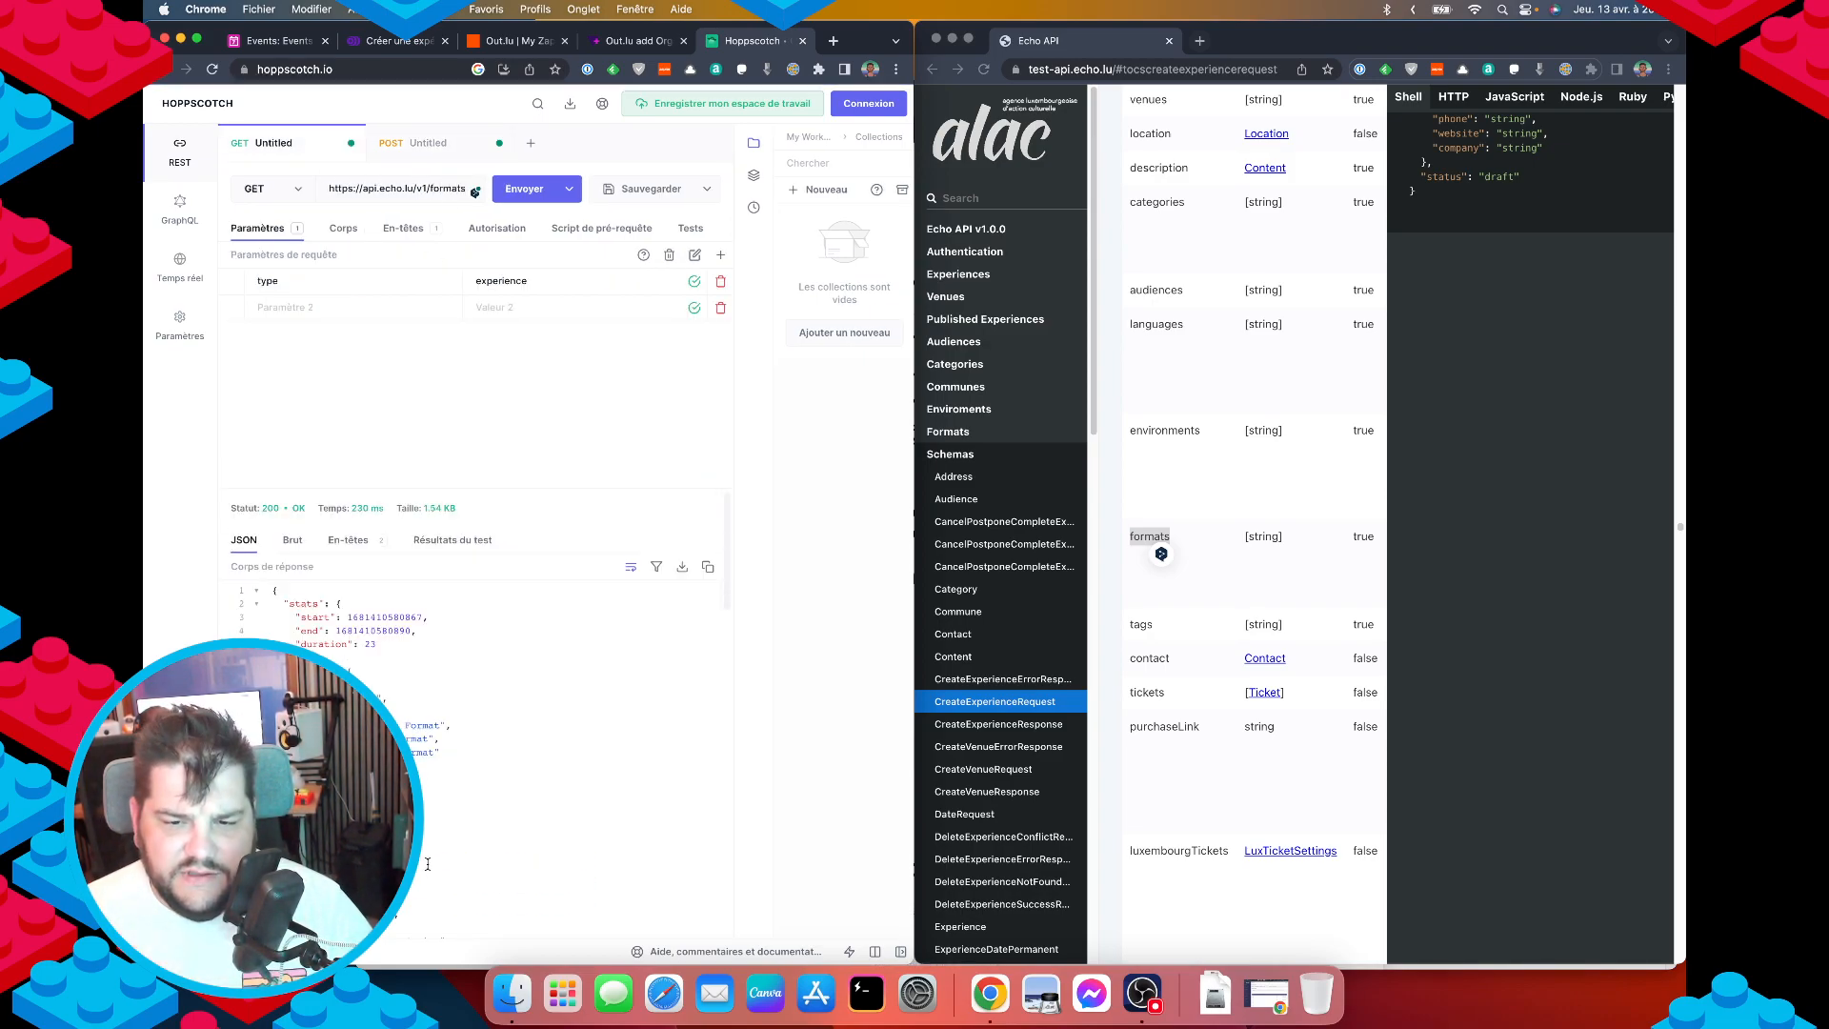
scroll(461, 843, down, 5)
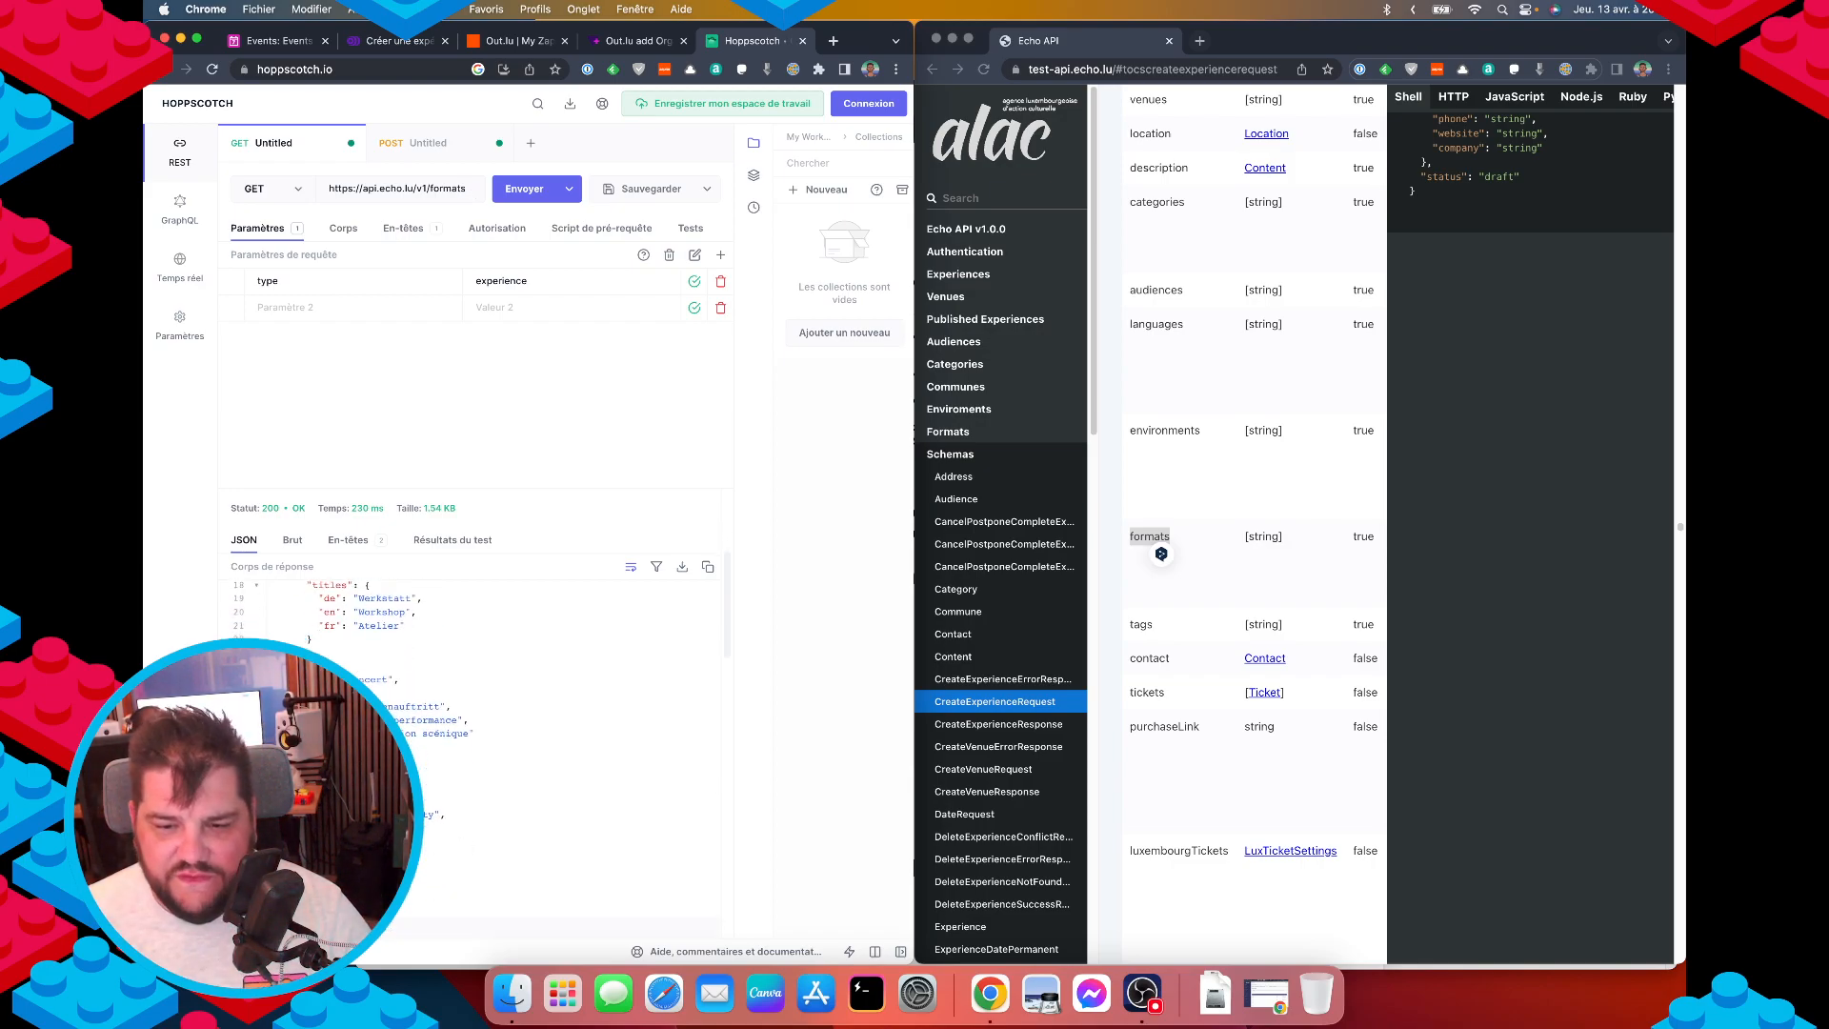
Review the Zapier, form and Airtable tabs, then return to the POST body's formats line.
click(629, 41)
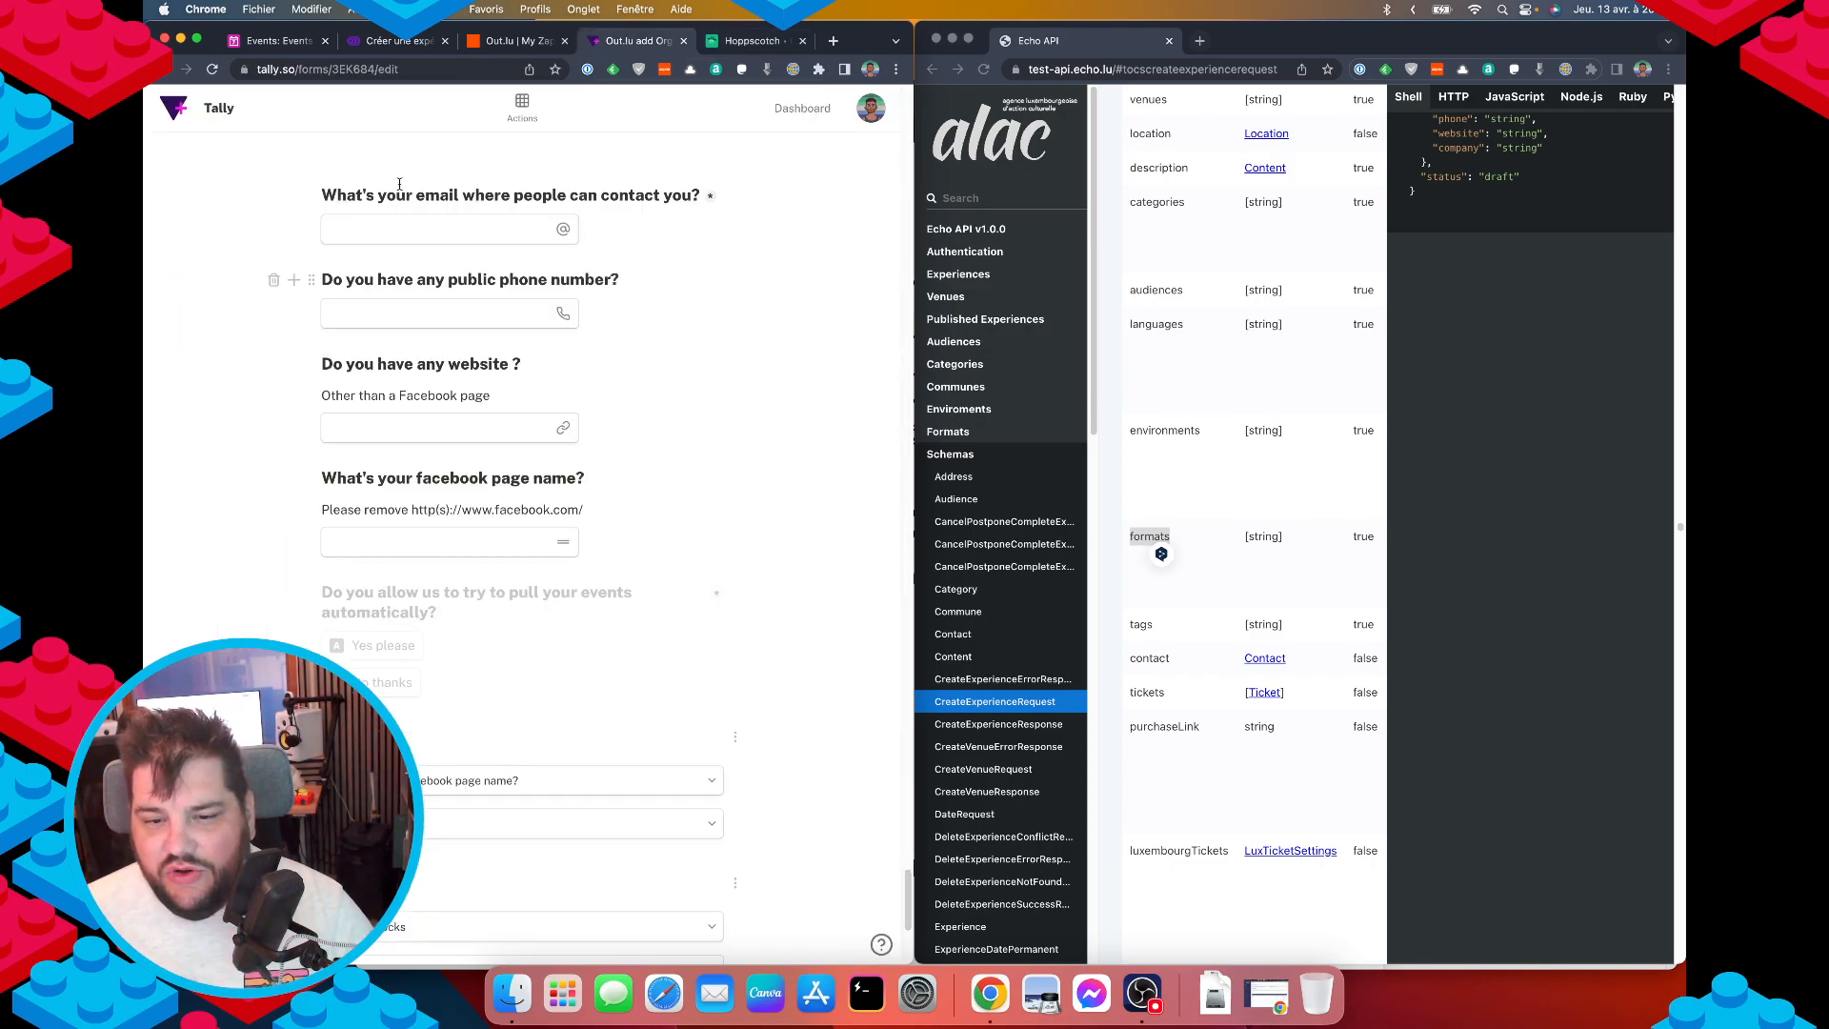
click(505, 41)
click(381, 41)
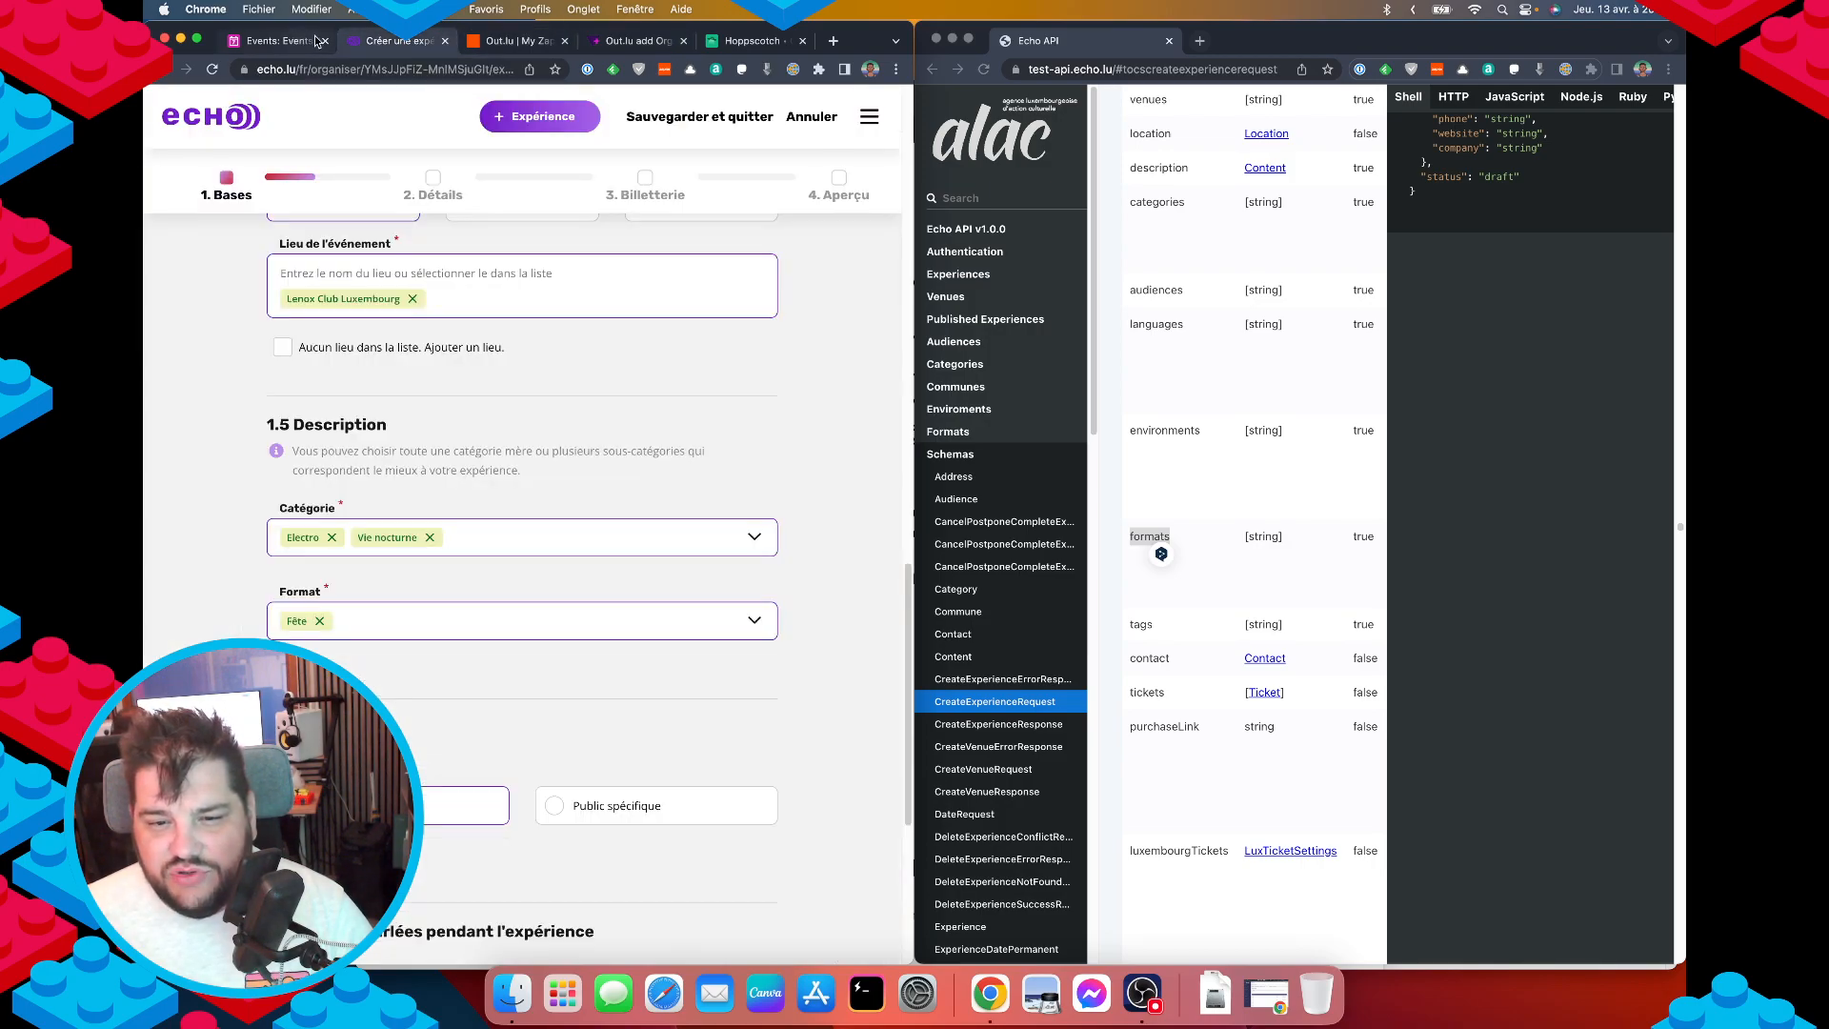
click(319, 41)
click(743, 45)
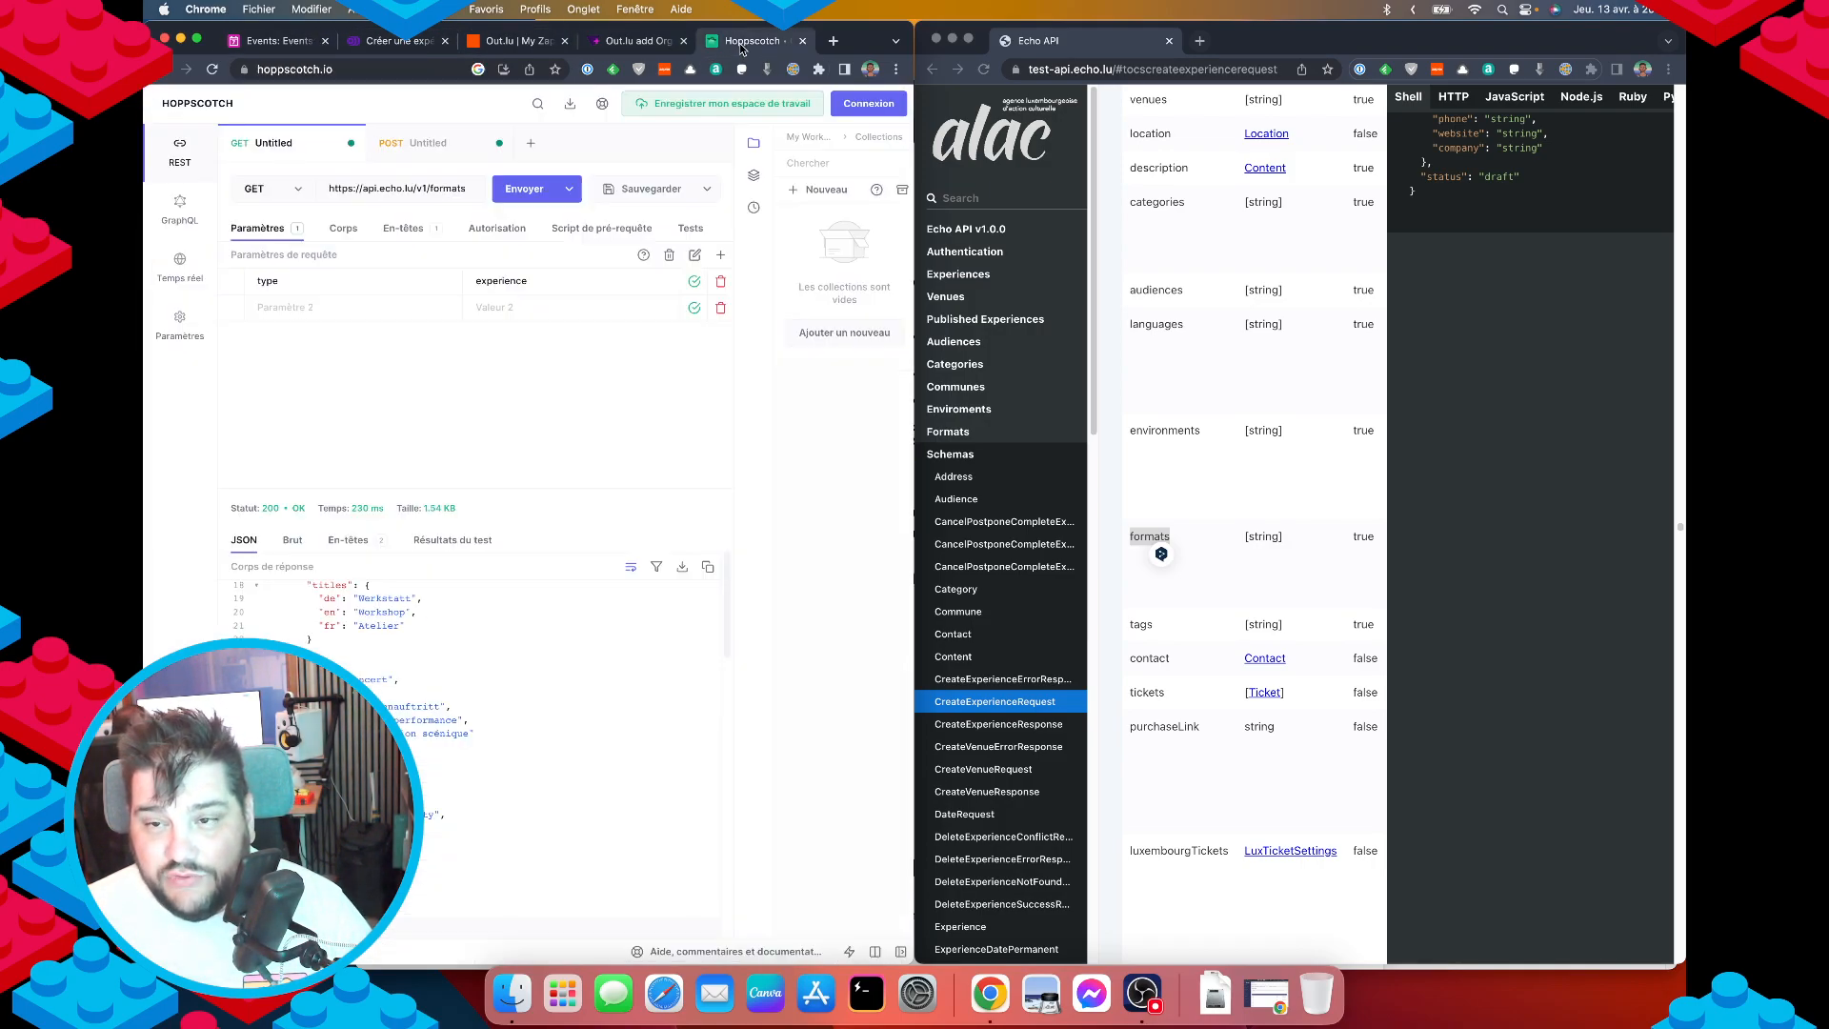
click(419, 144)
click(384, 229)
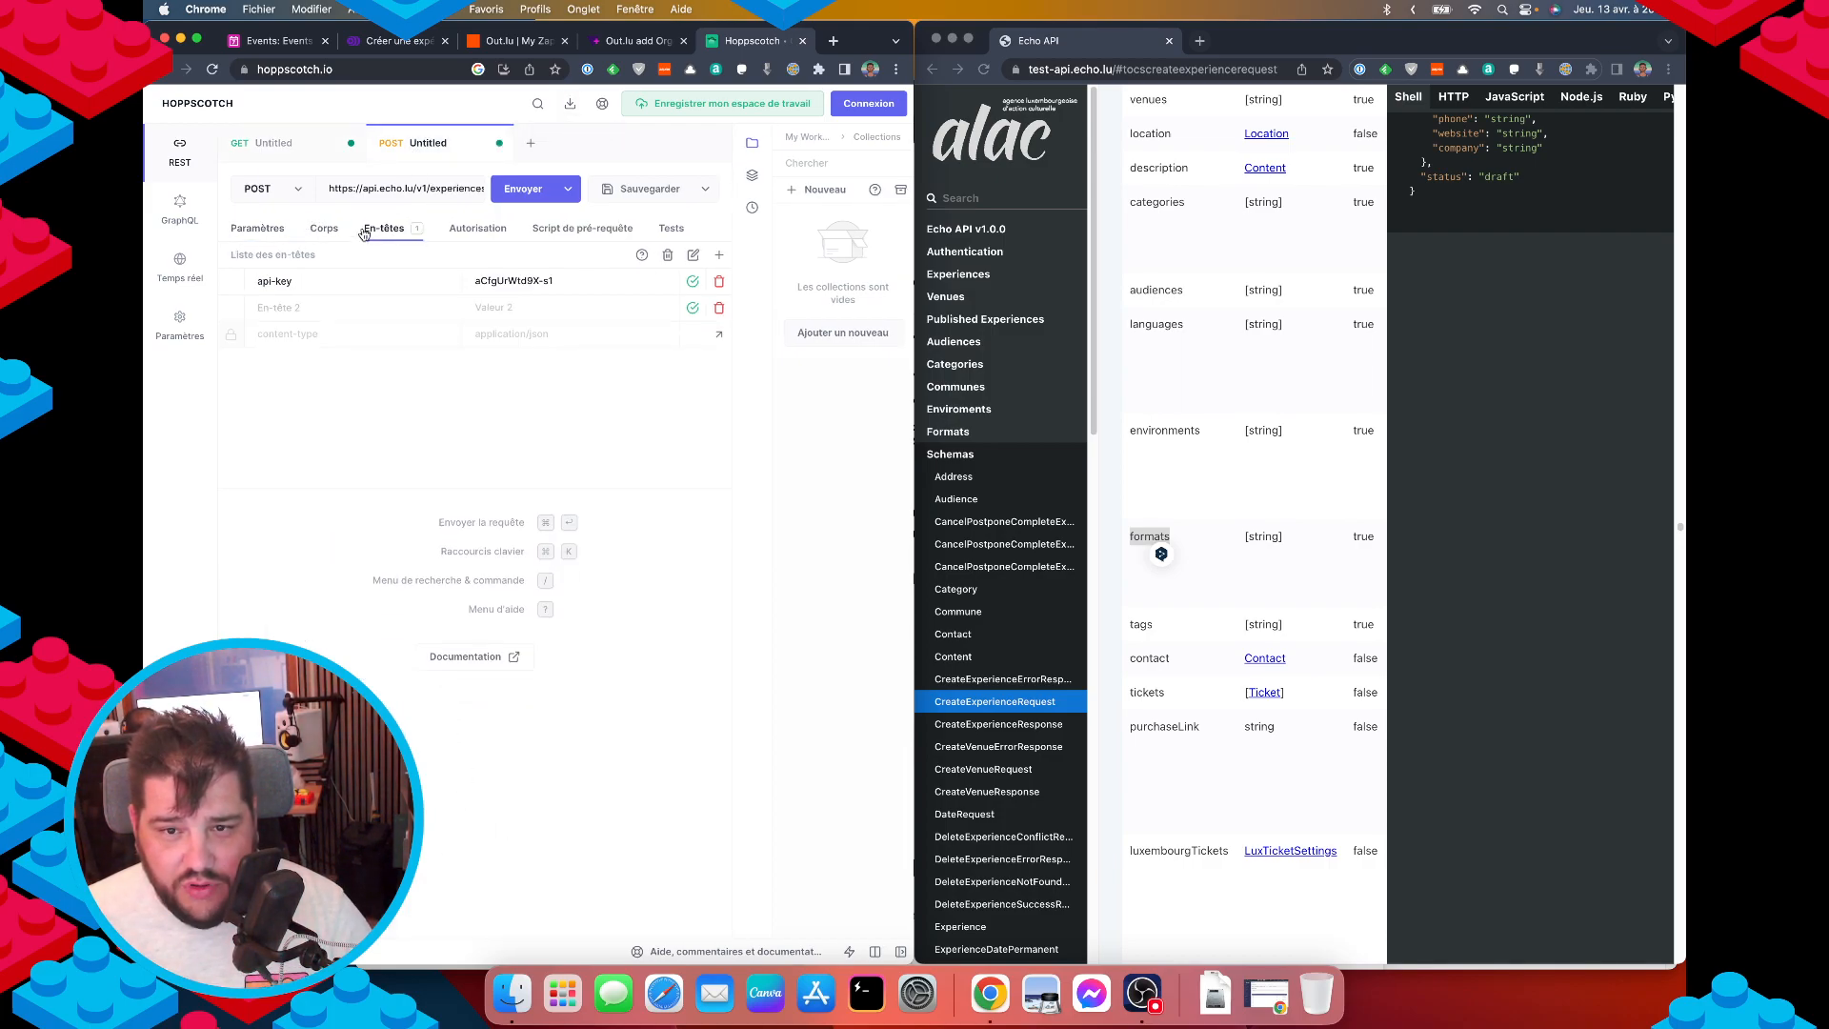
click(324, 228)
scroll(372, 452, down, 5)
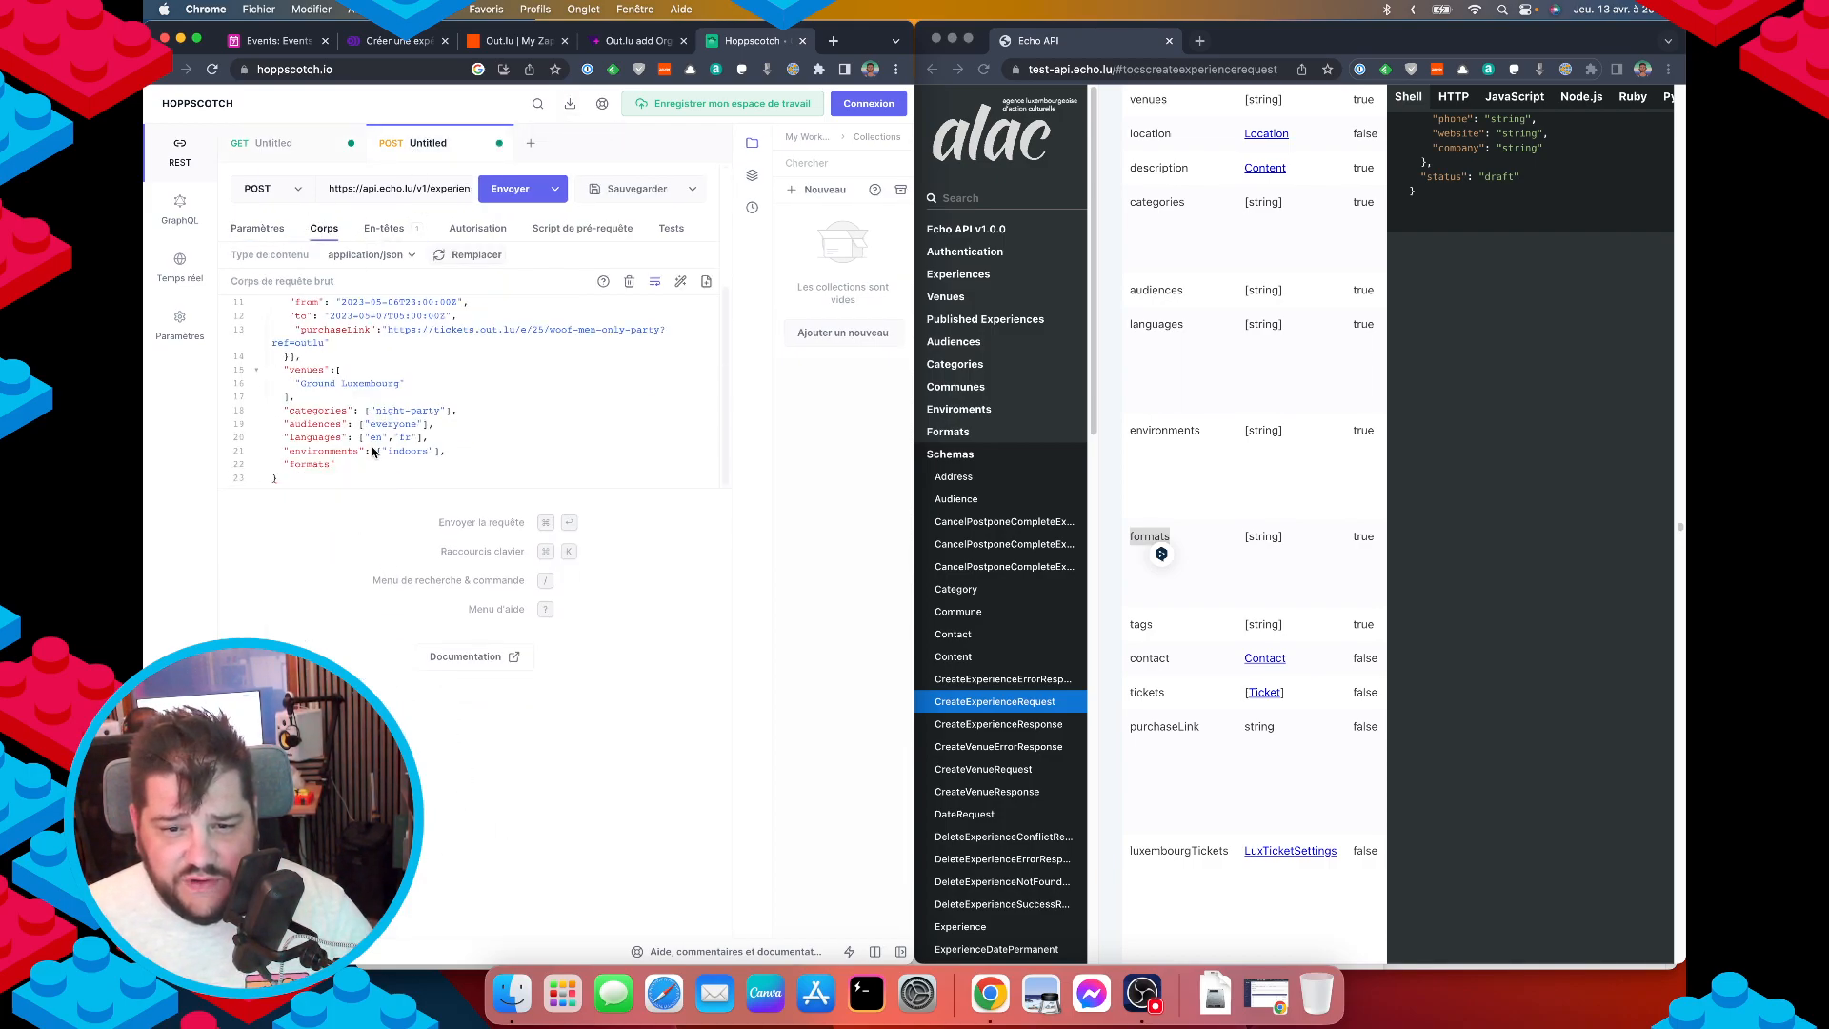
click(355, 467)
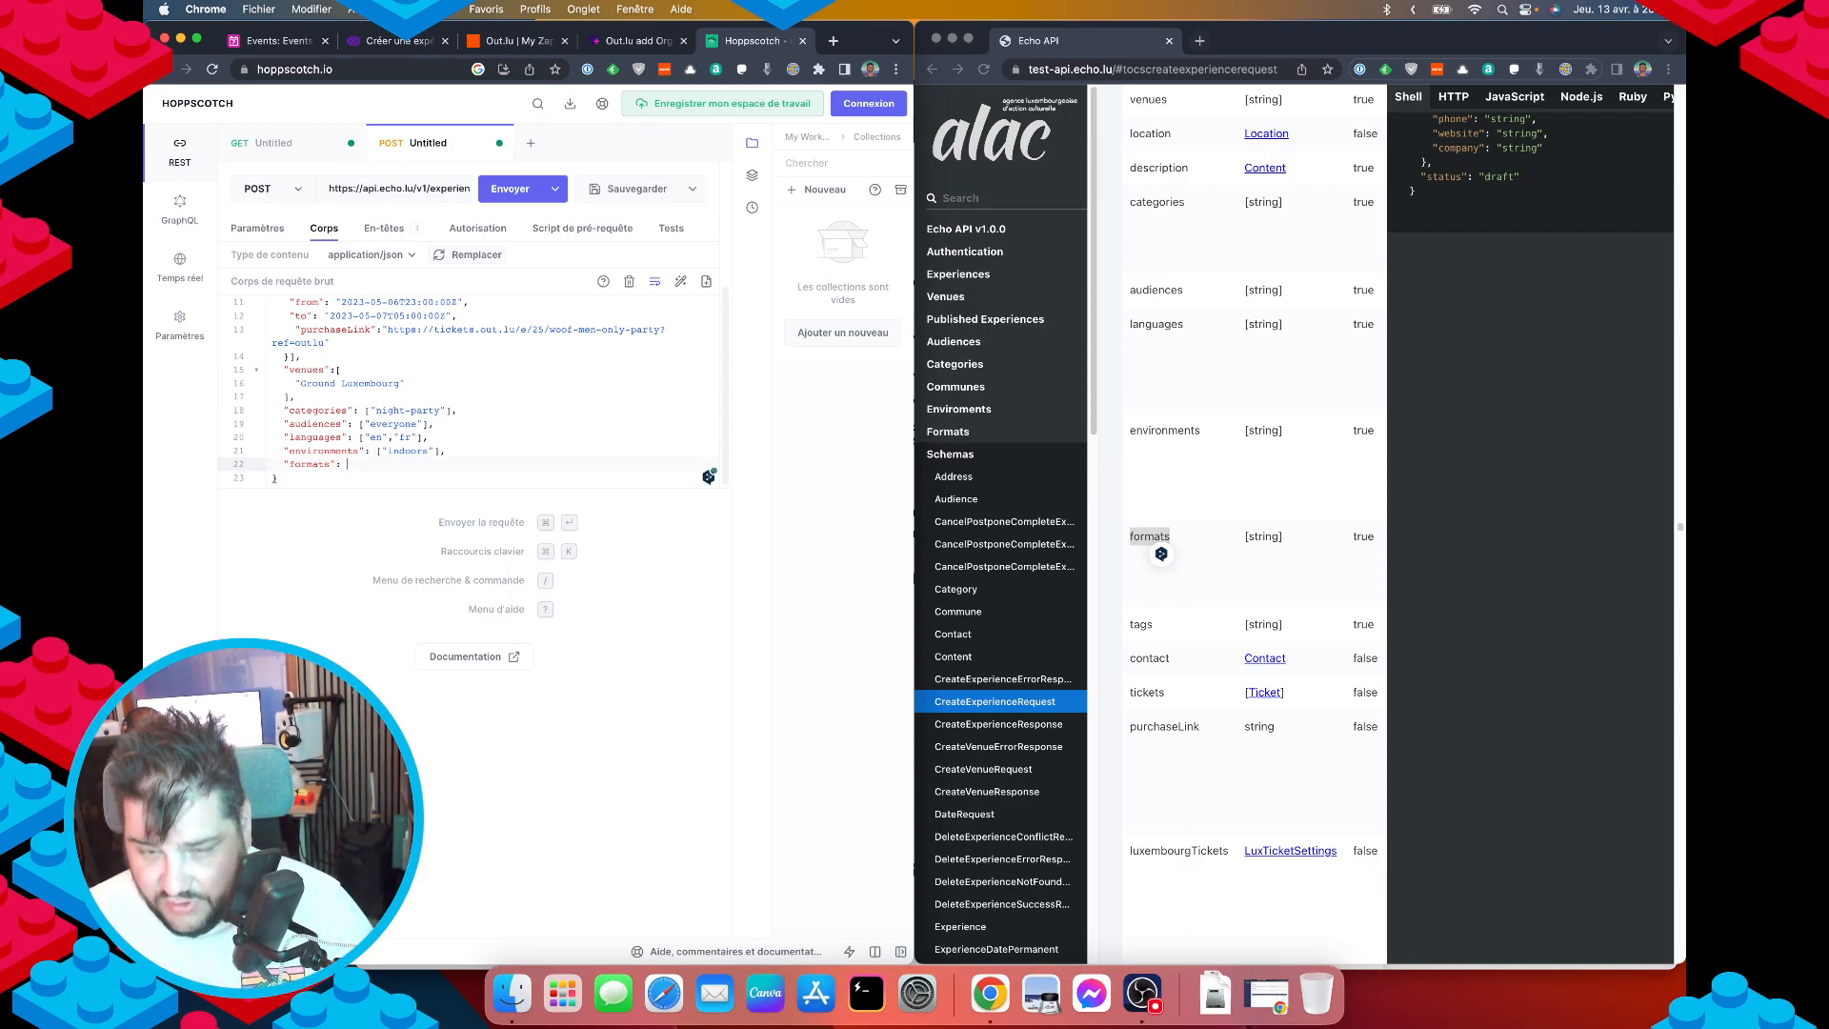
Set formats to ["party"] and open a new line below it.
text("party"])
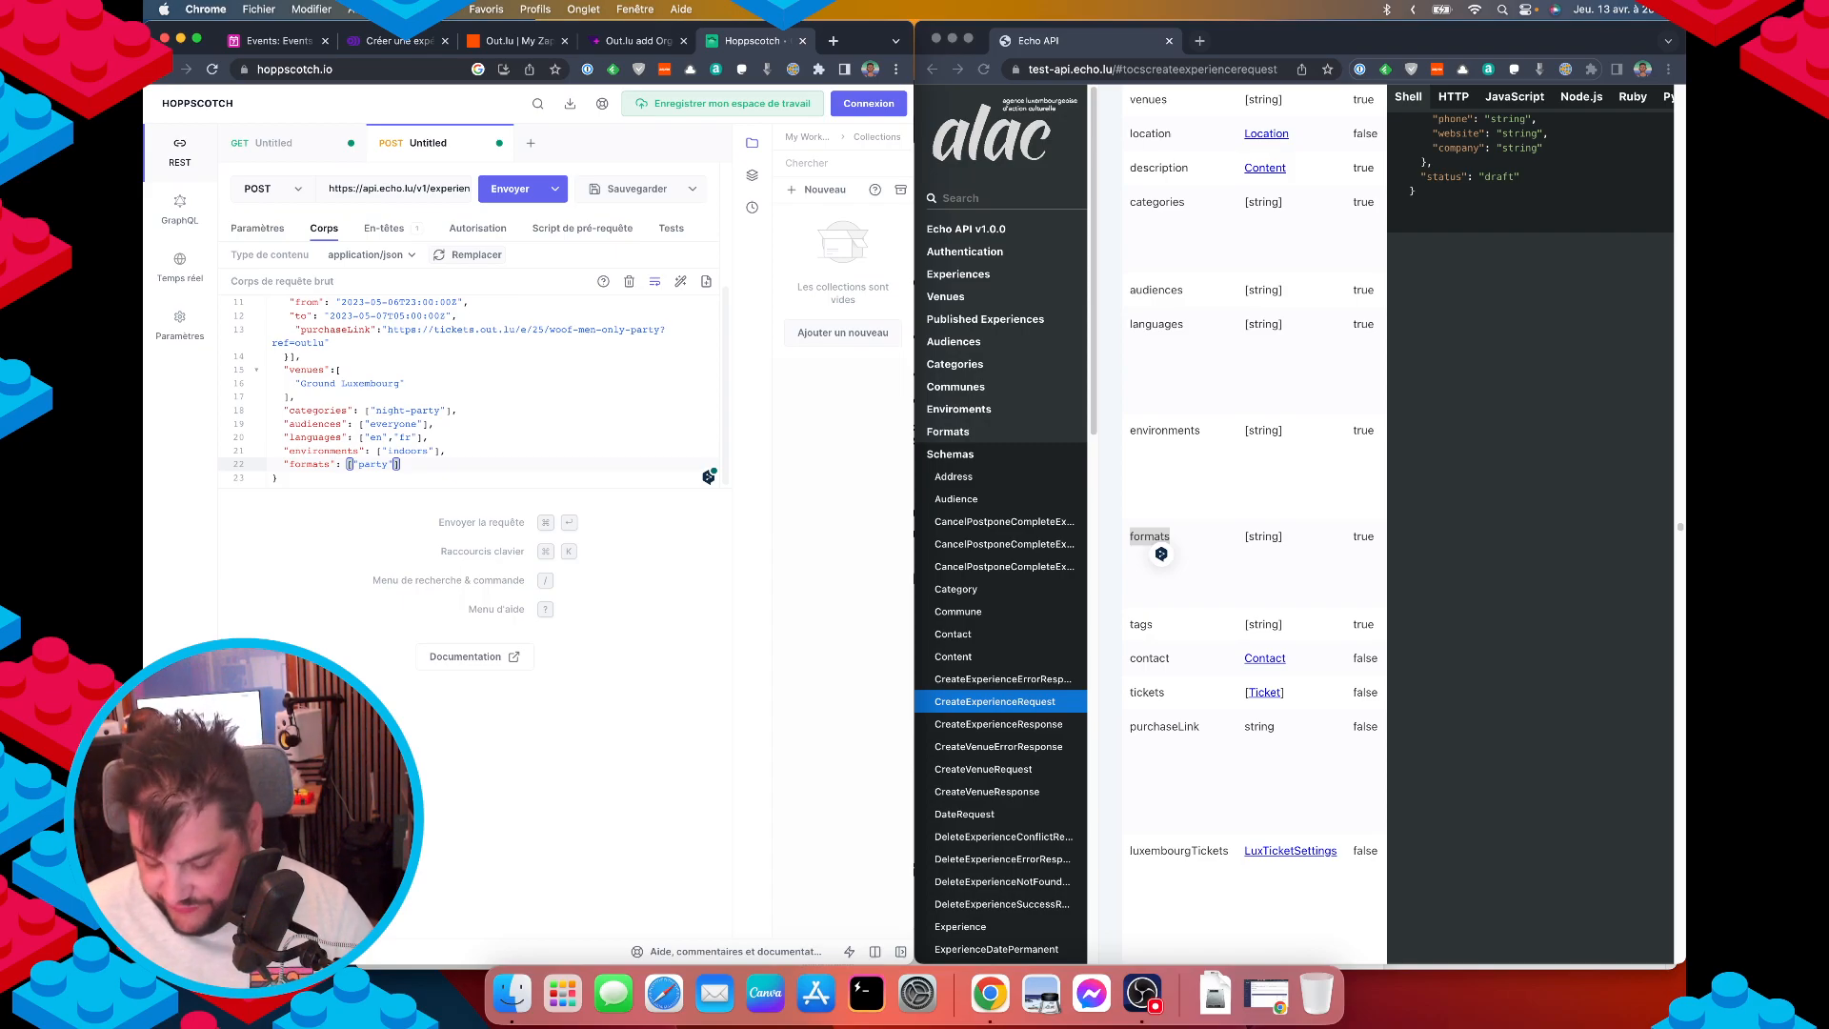
text(,)
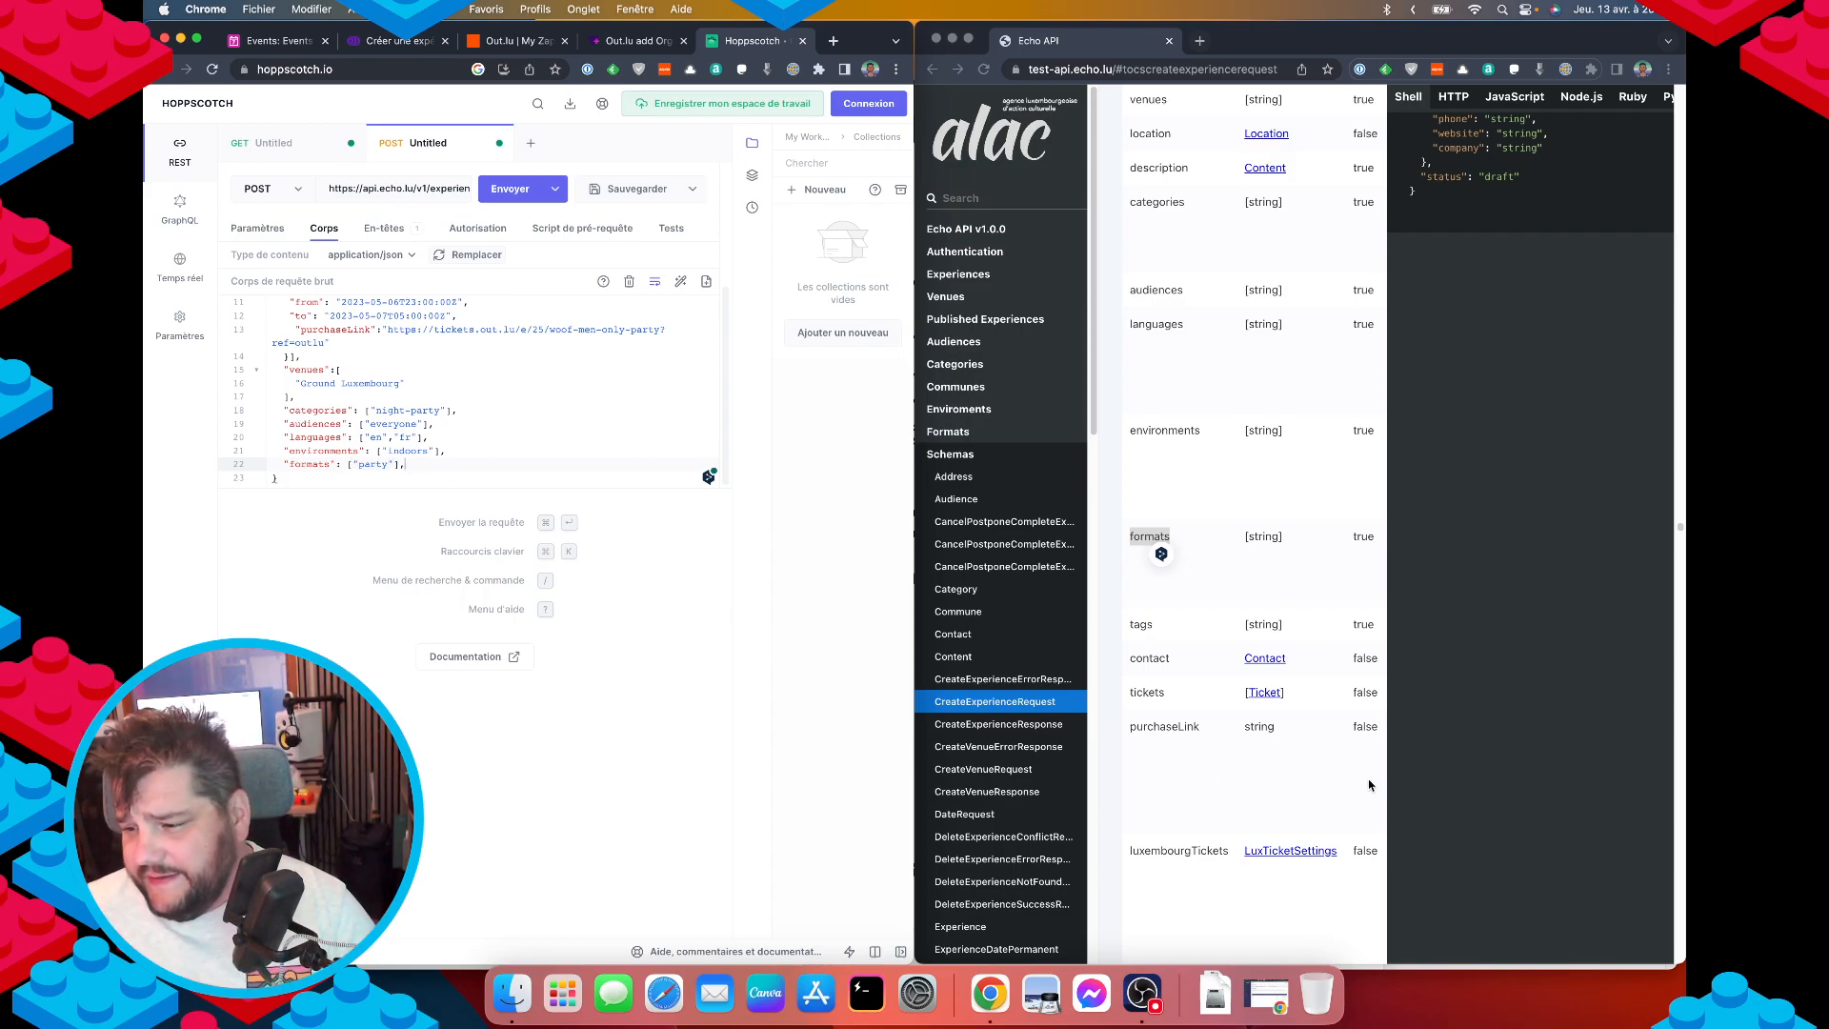
click(1255, 664)
click(1265, 660)
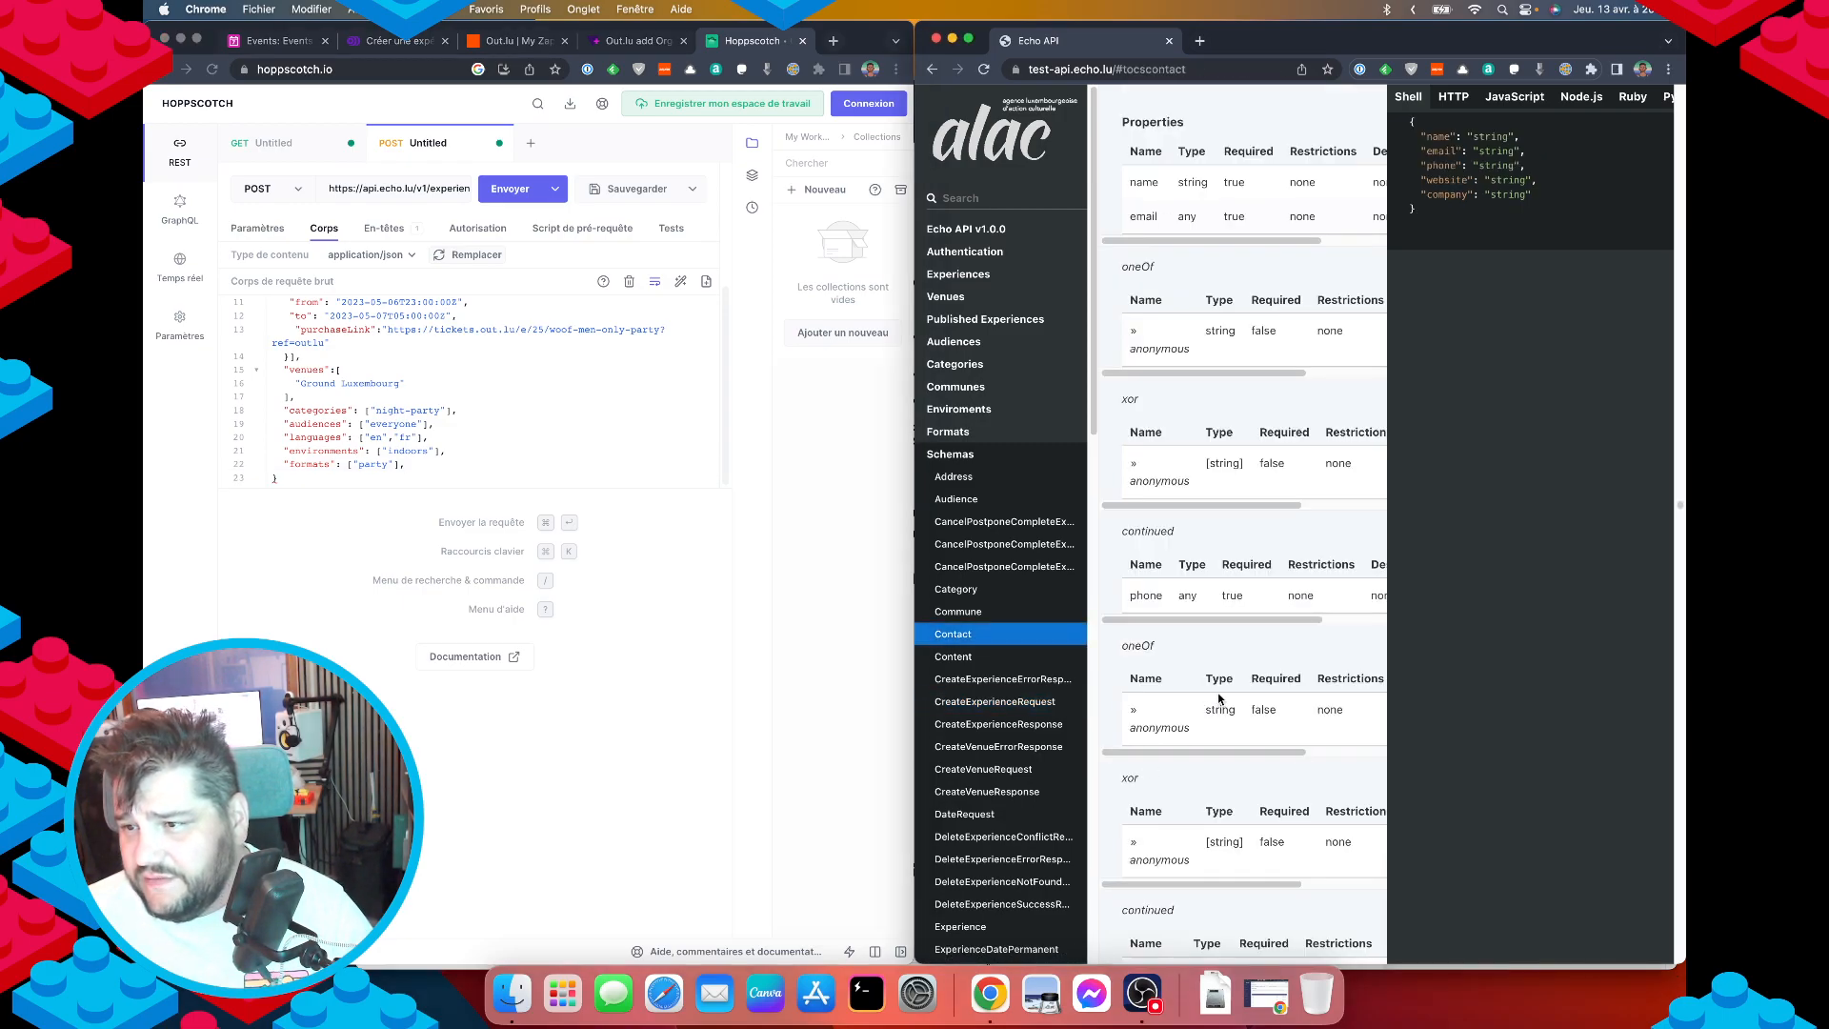
click(422, 466)
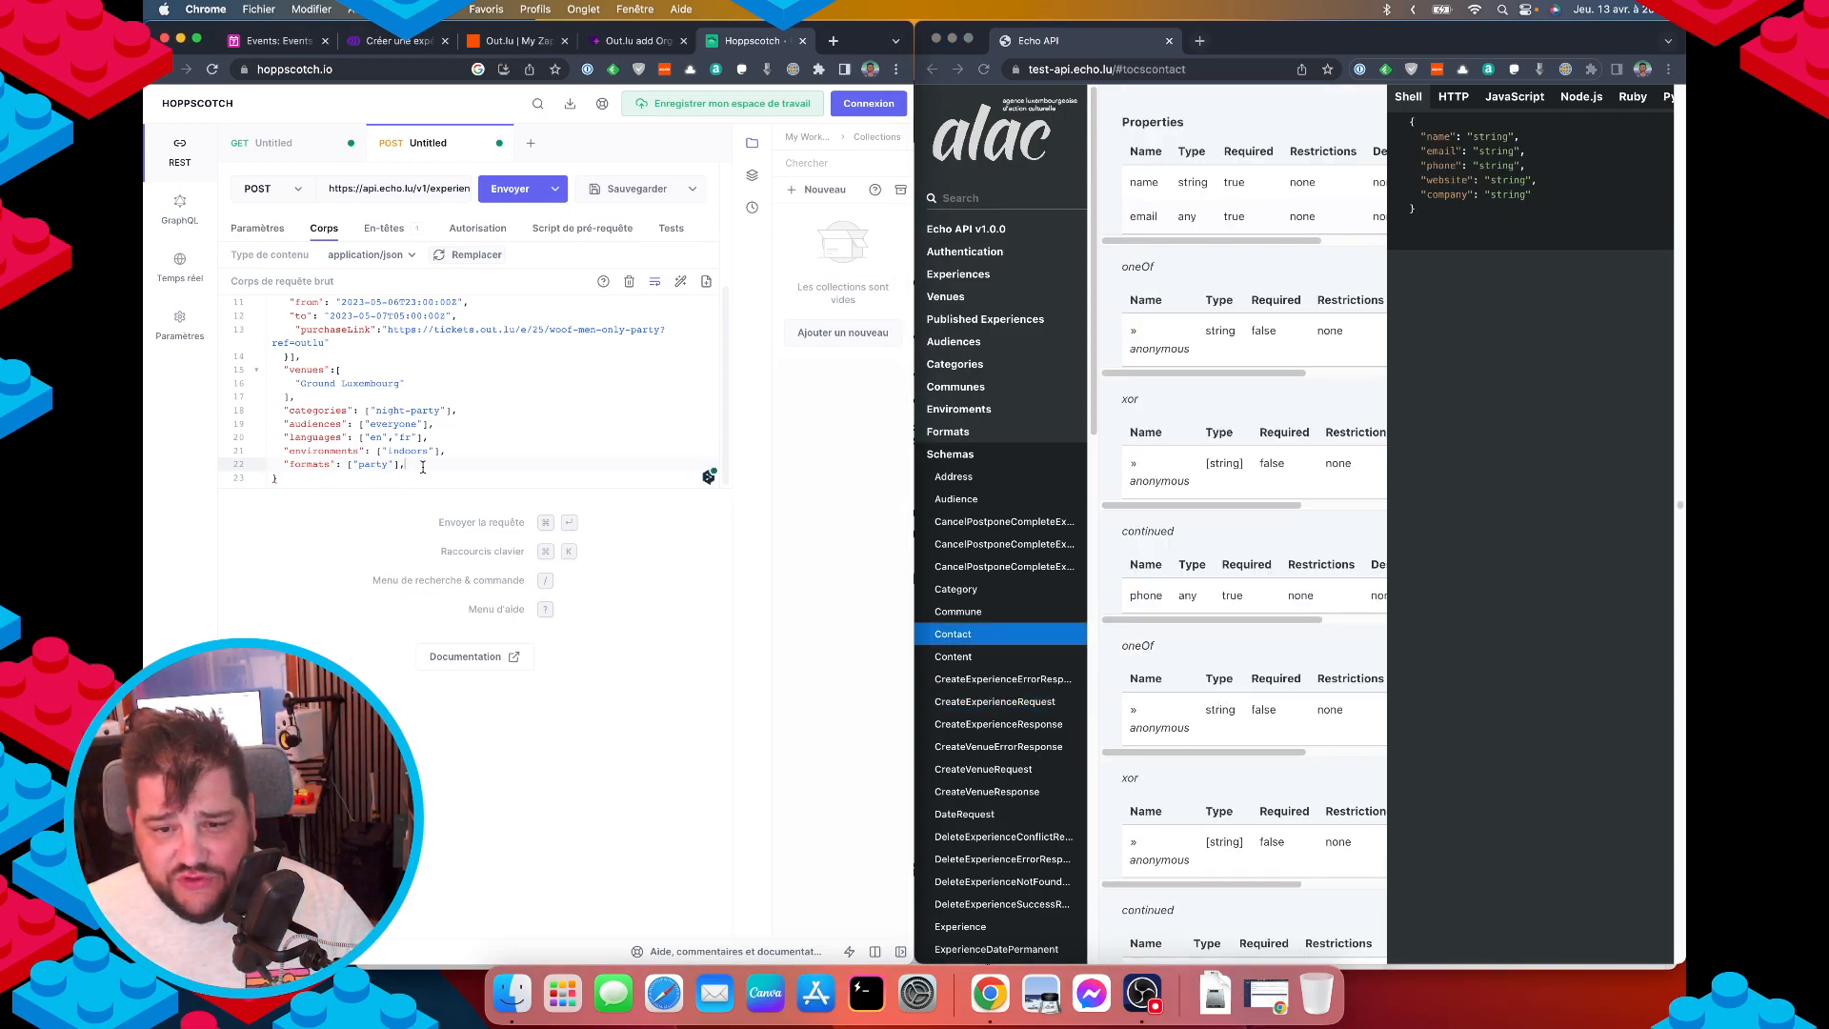
key(Return)
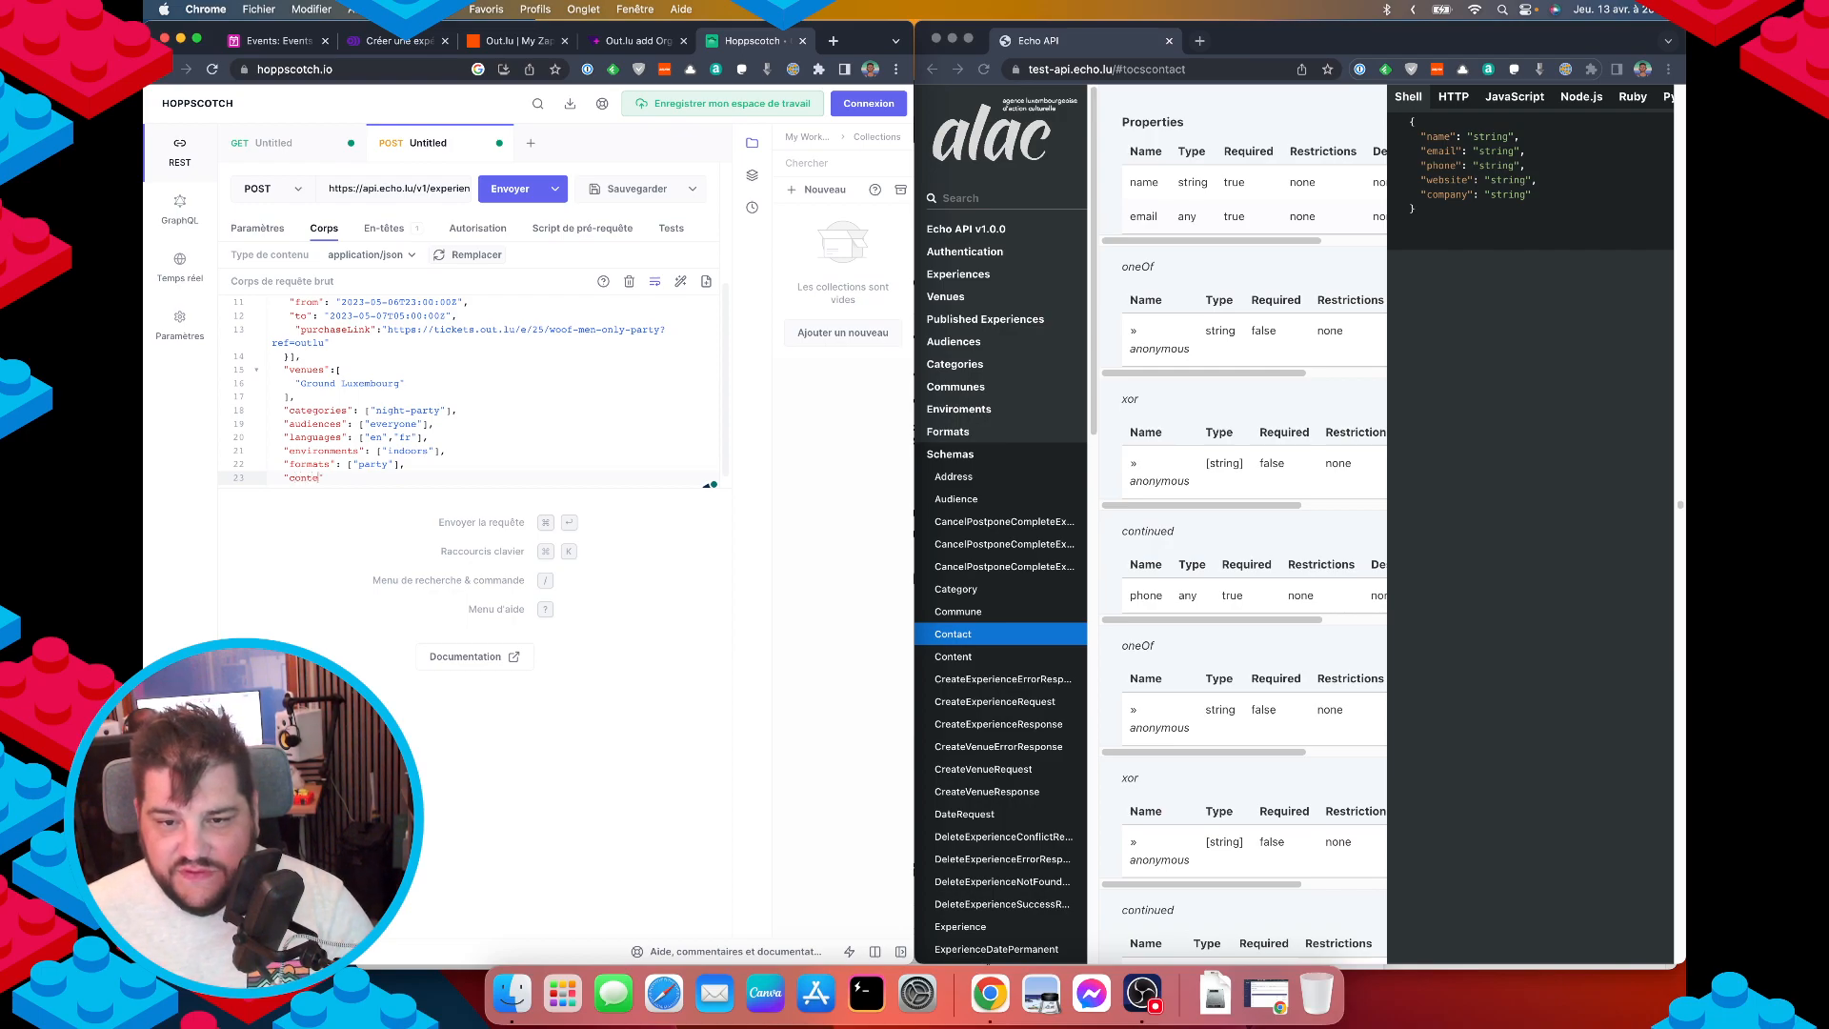
Open a "contact": { object, checking the Contact schema fields in the docs.
click(995, 701)
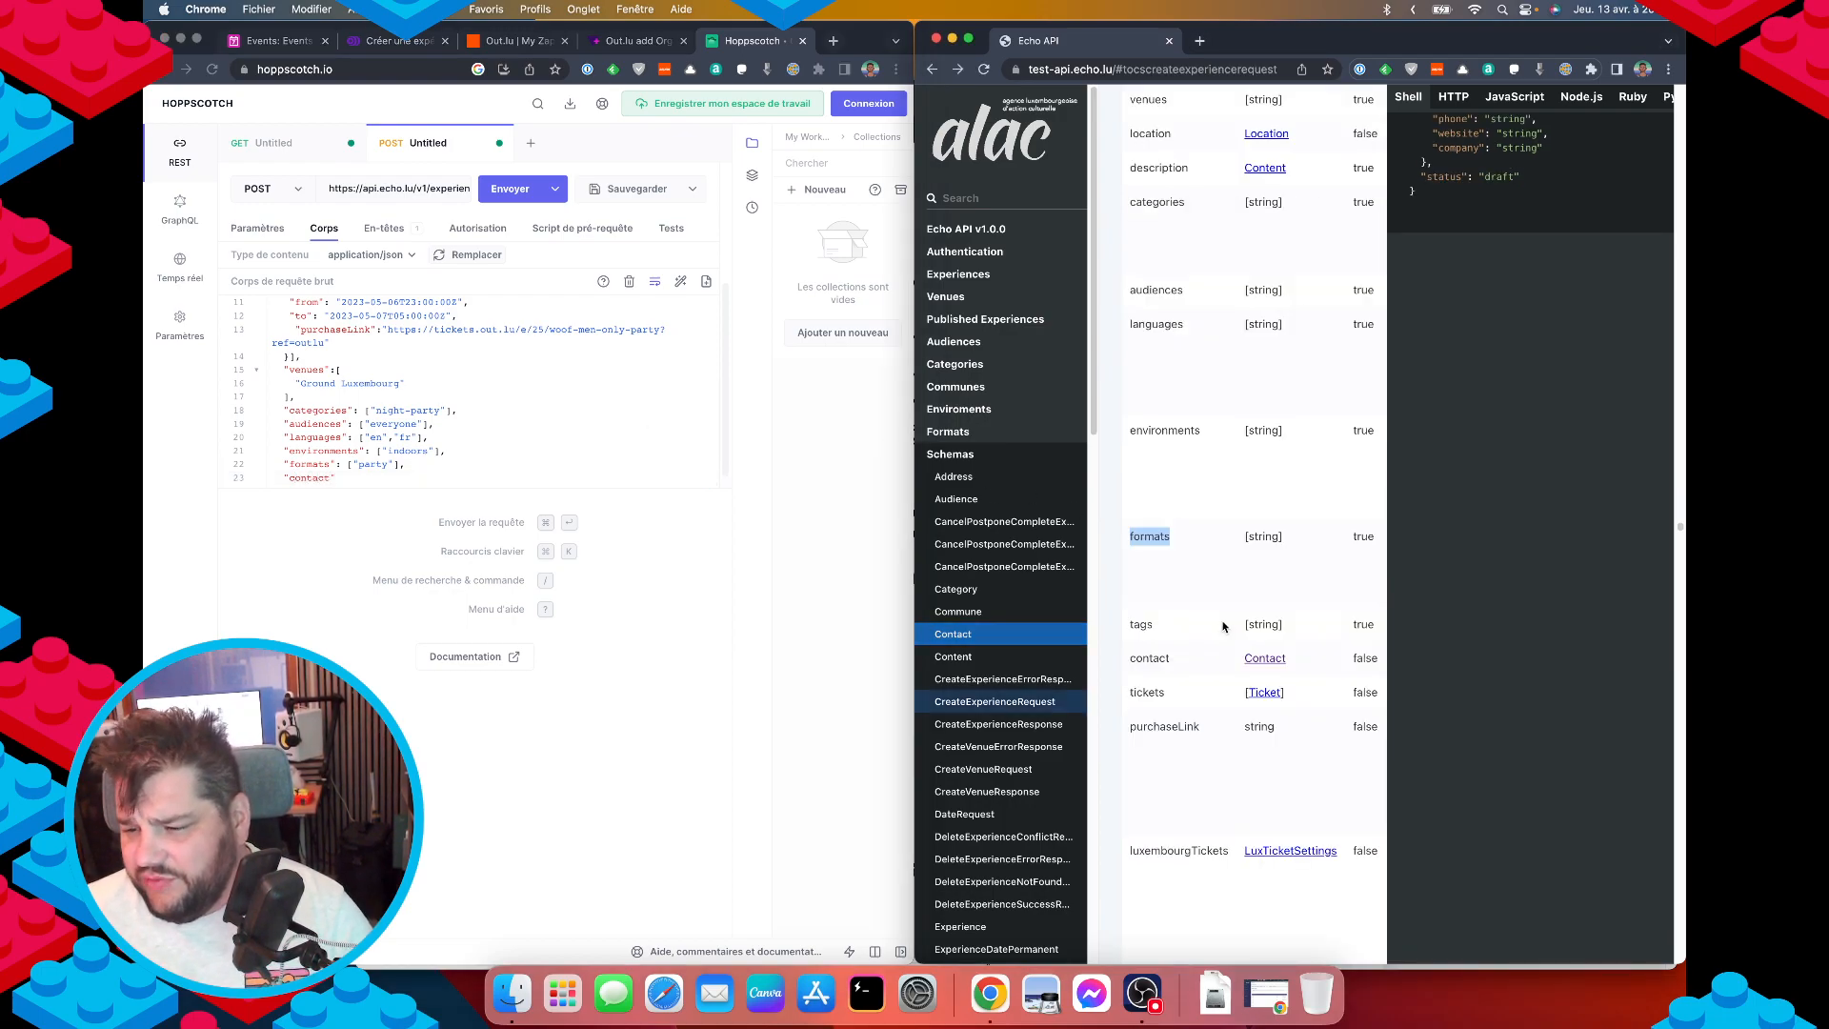
click(356, 479)
text(: {)
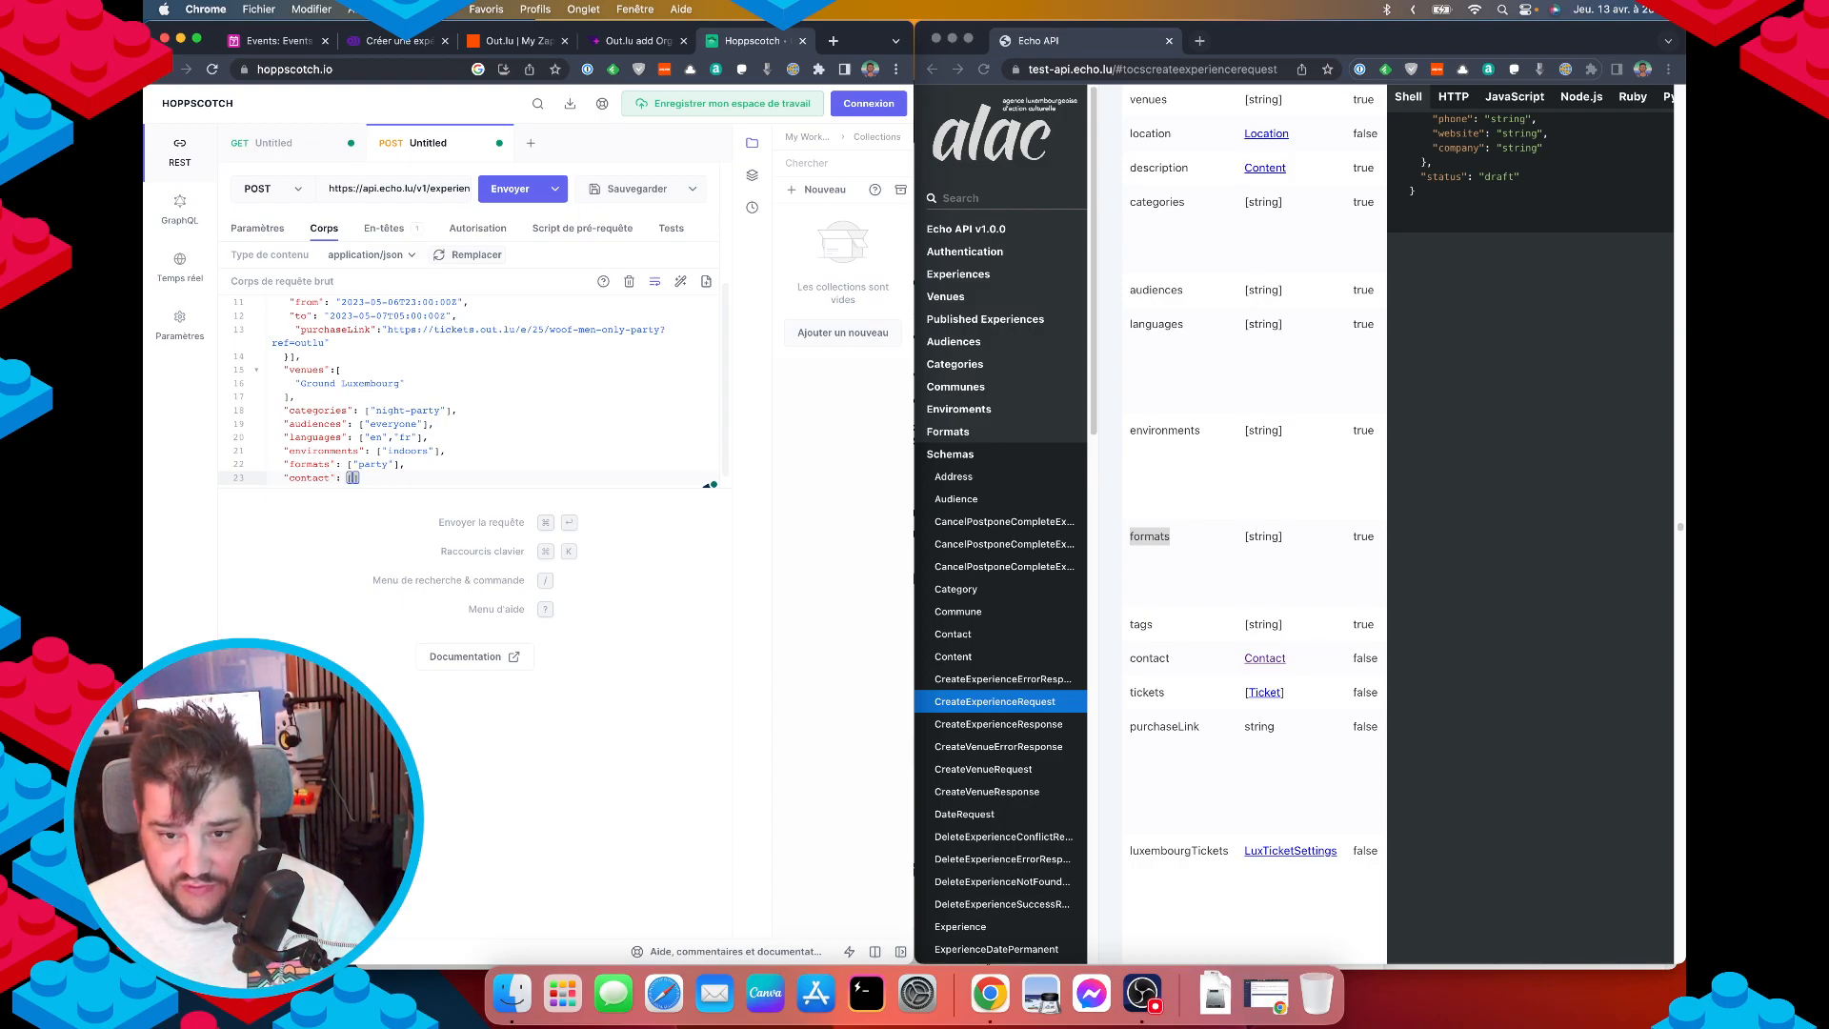
key(Return)
click(1267, 658)
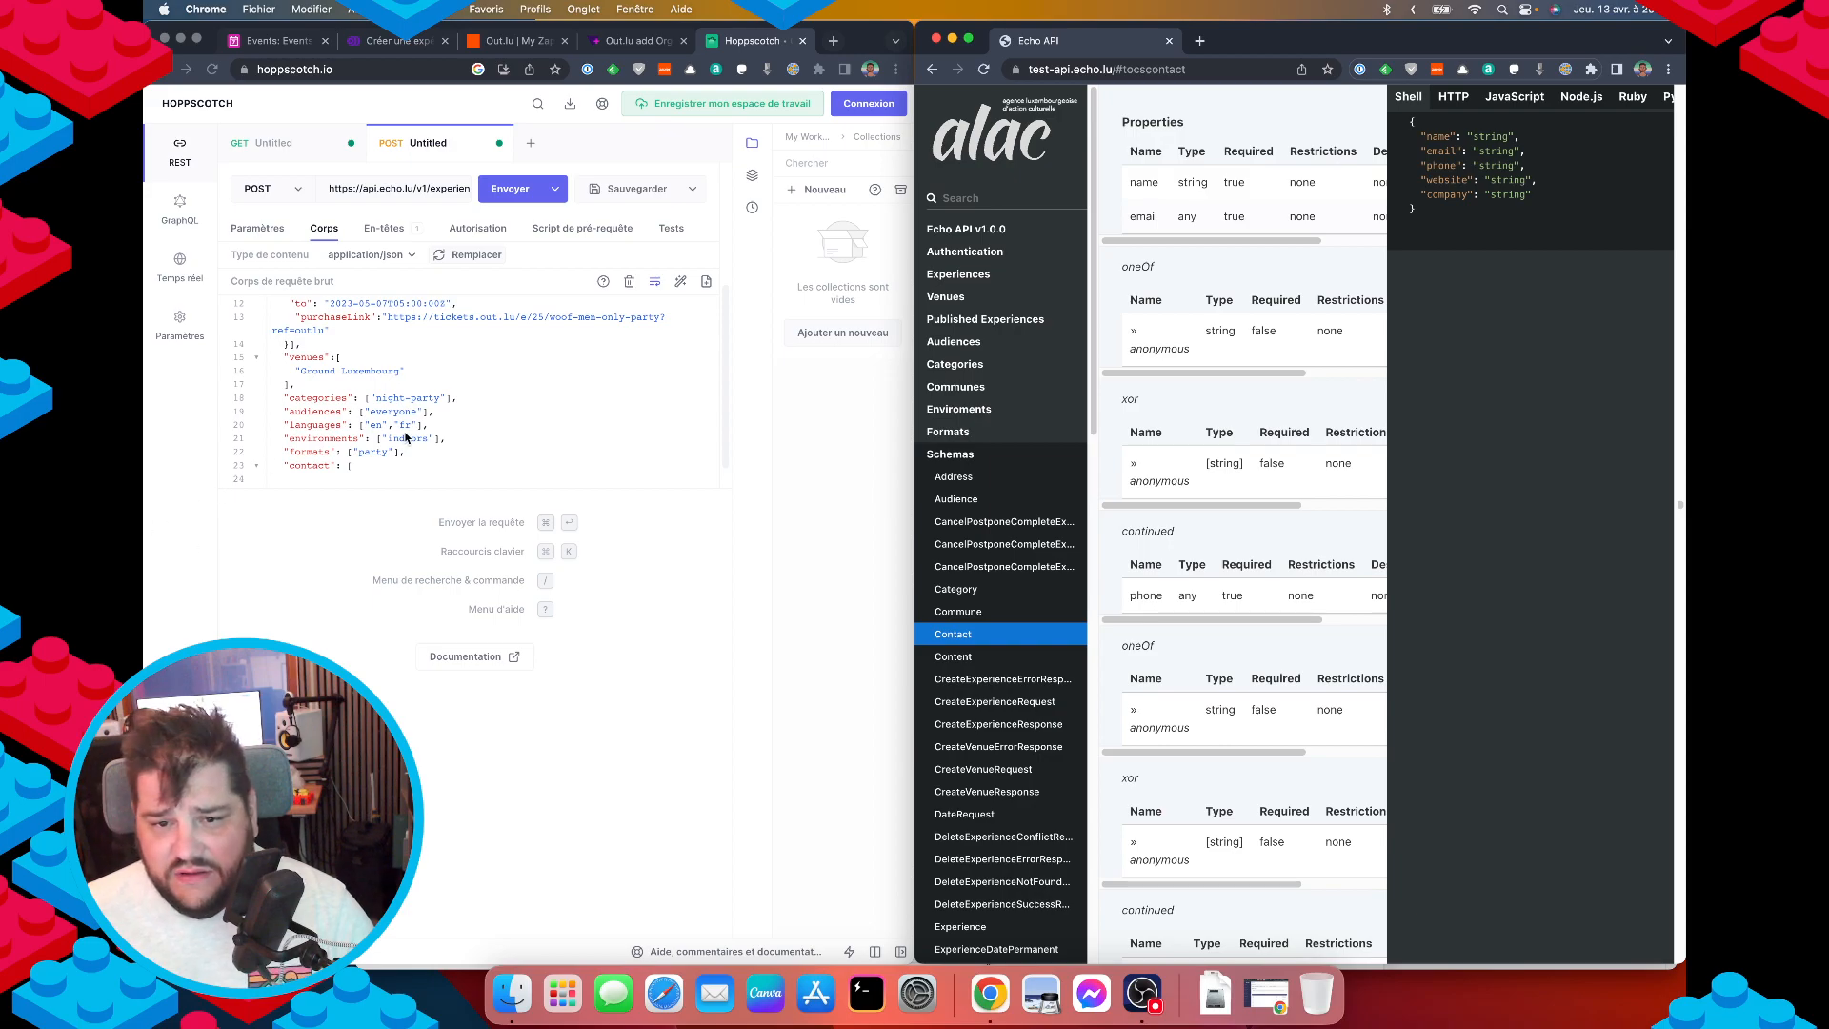
scroll(1258, 578, down, 10)
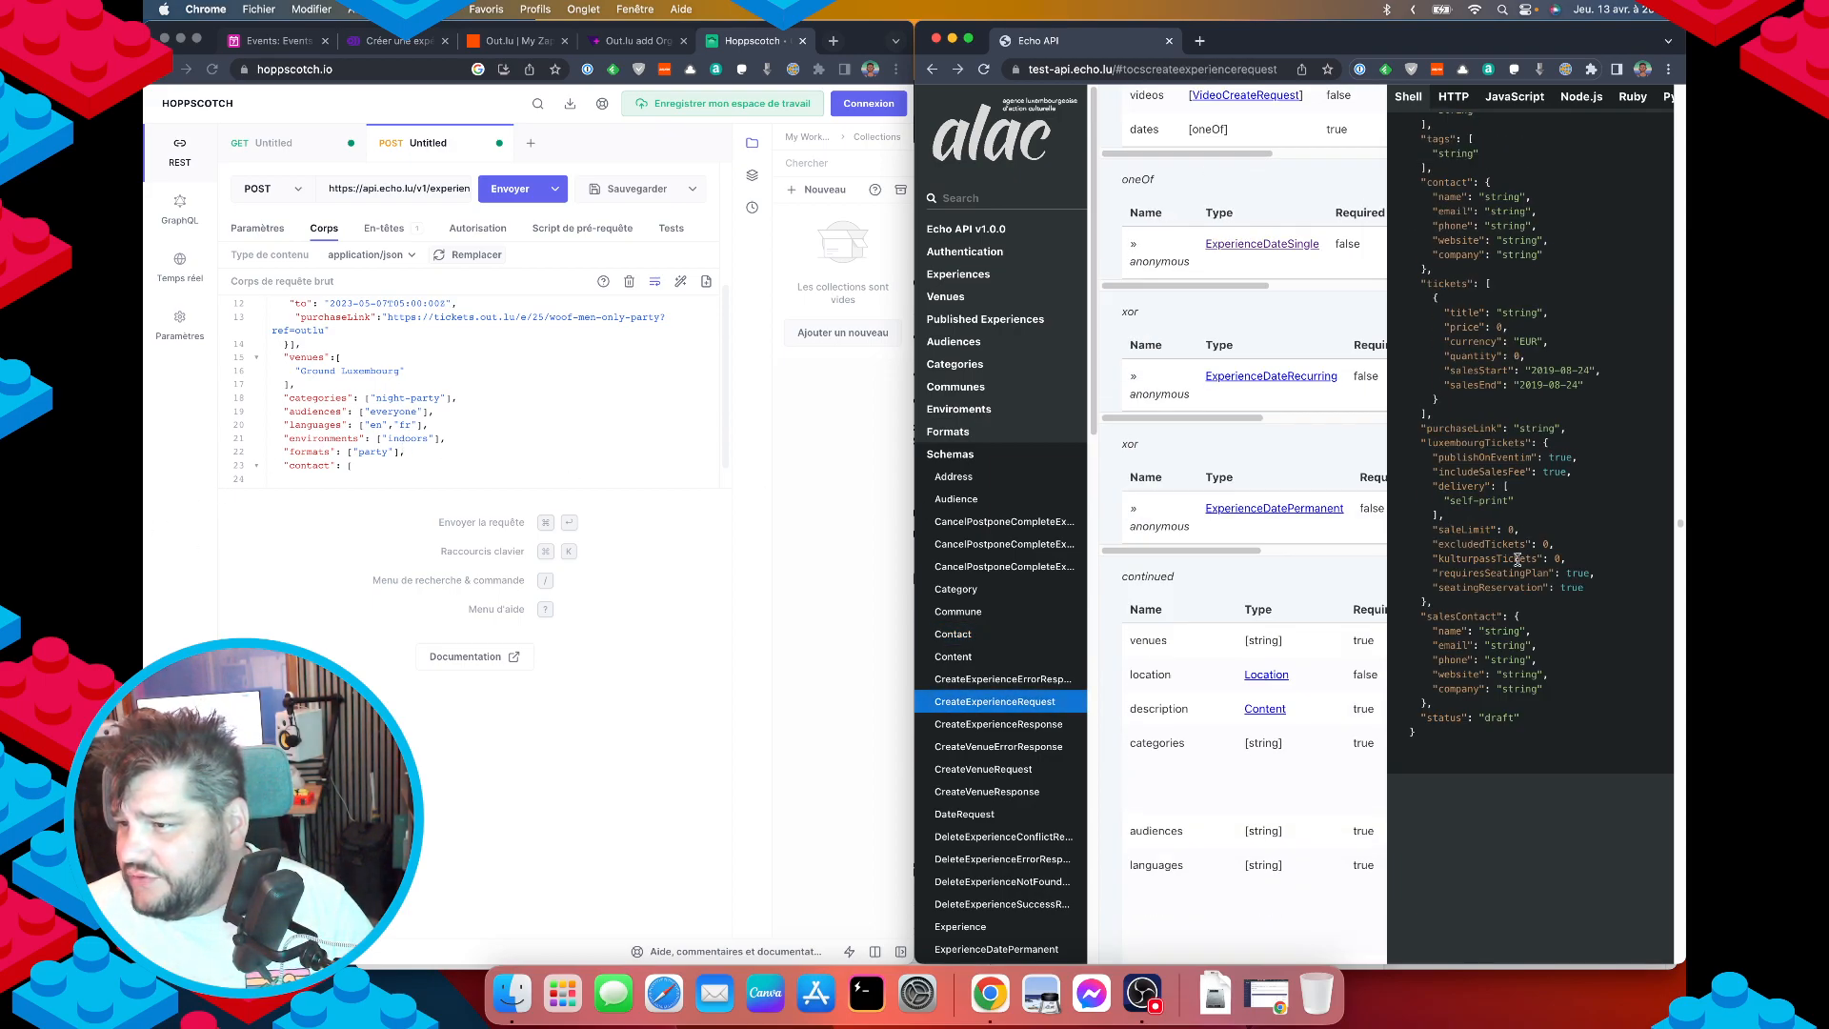
Open the contact object and add name, email and phone keys on separate lines.
click(379, 463)
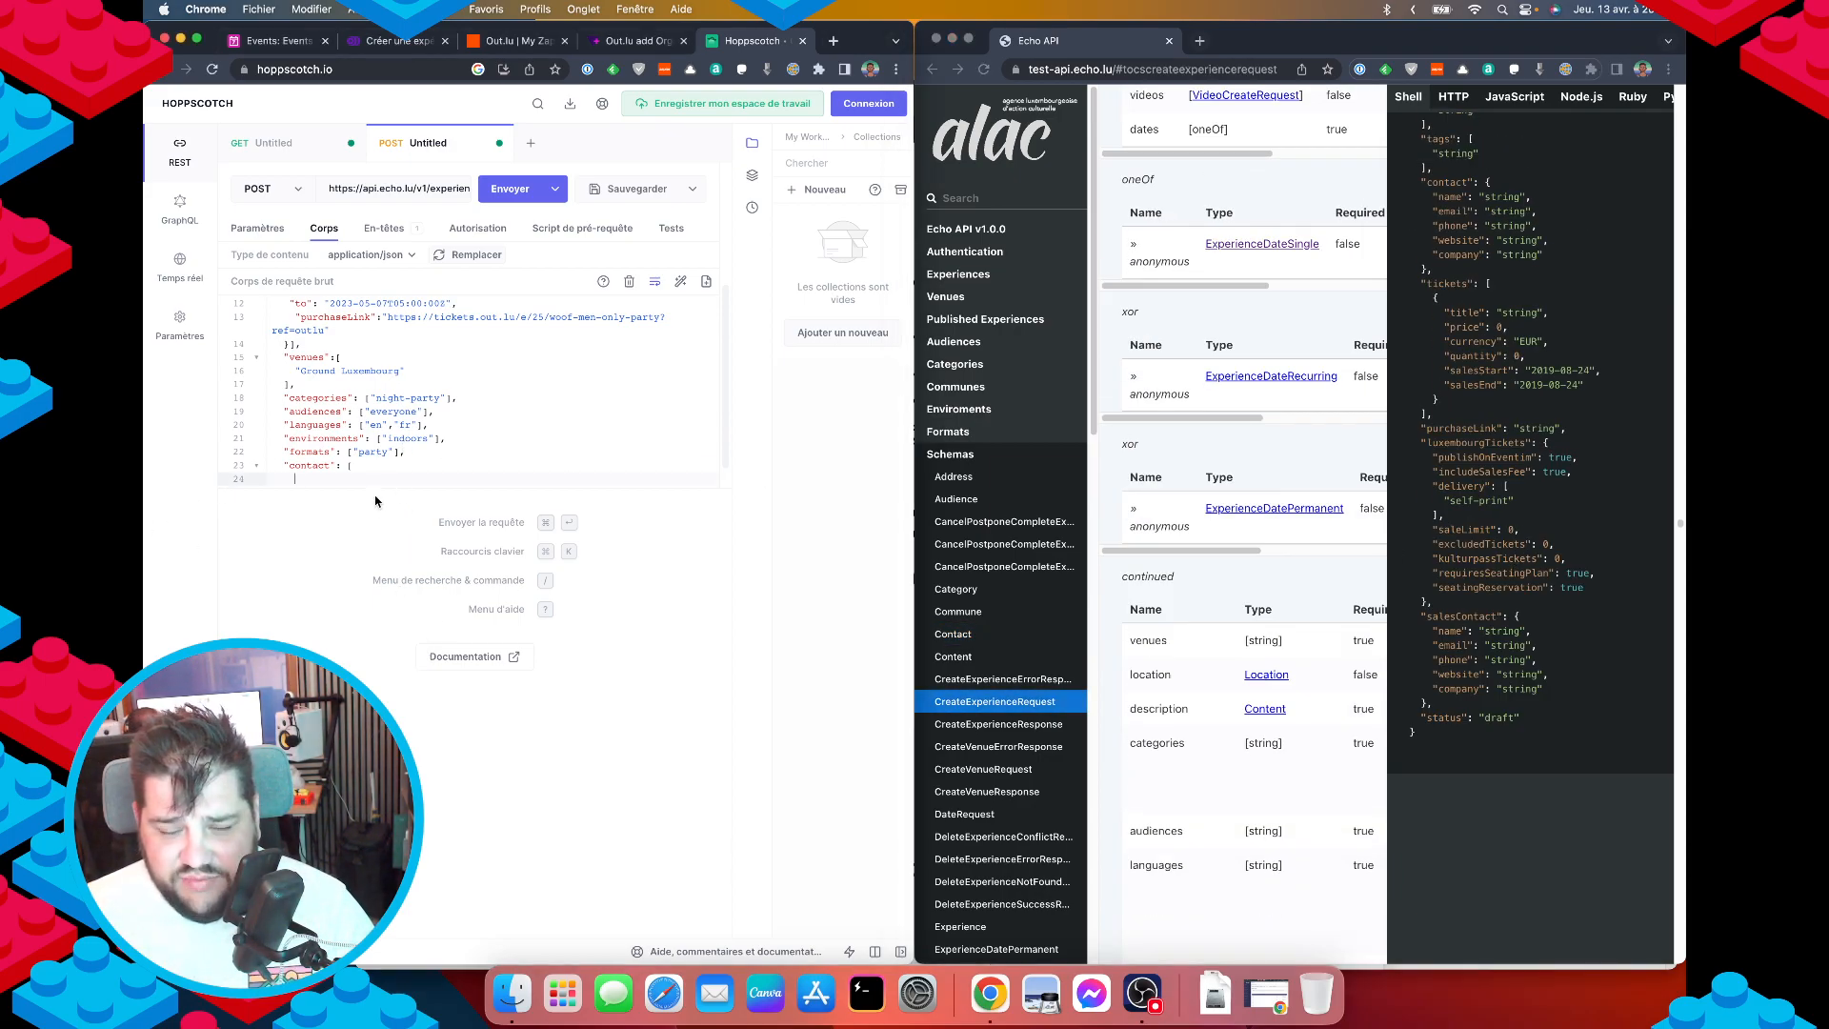
text({)
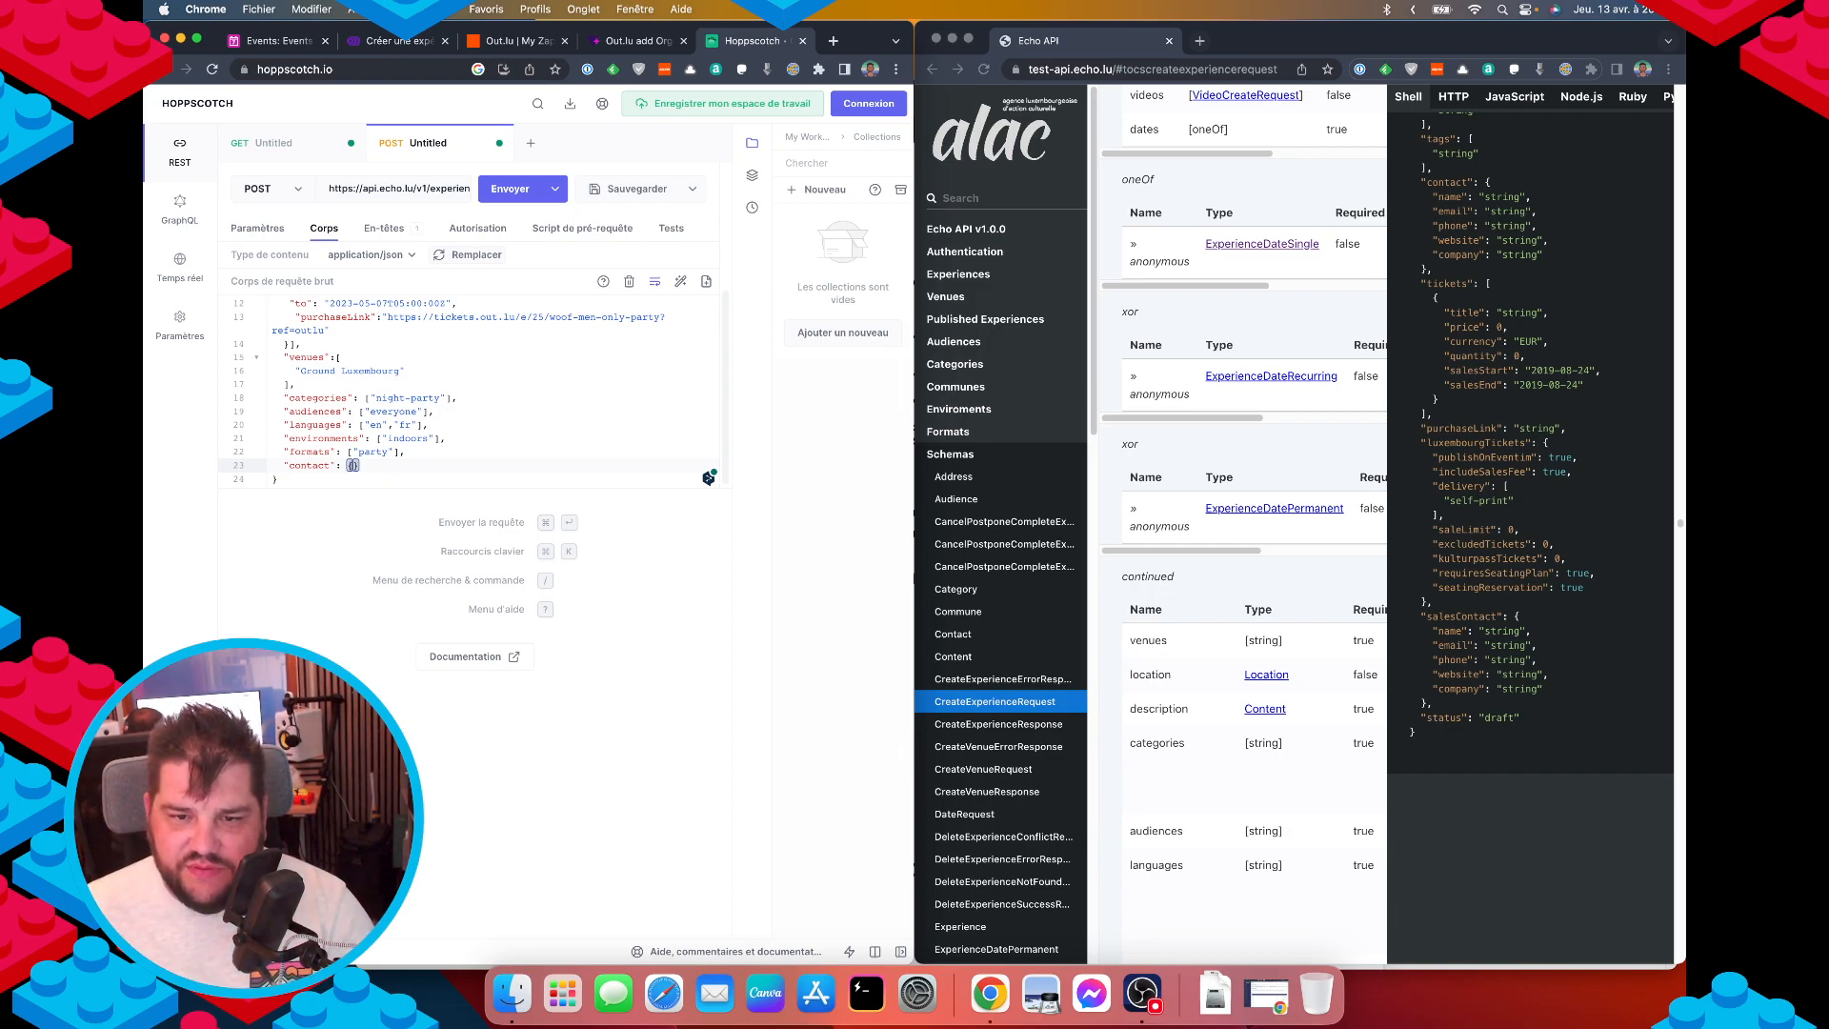
key(Return)
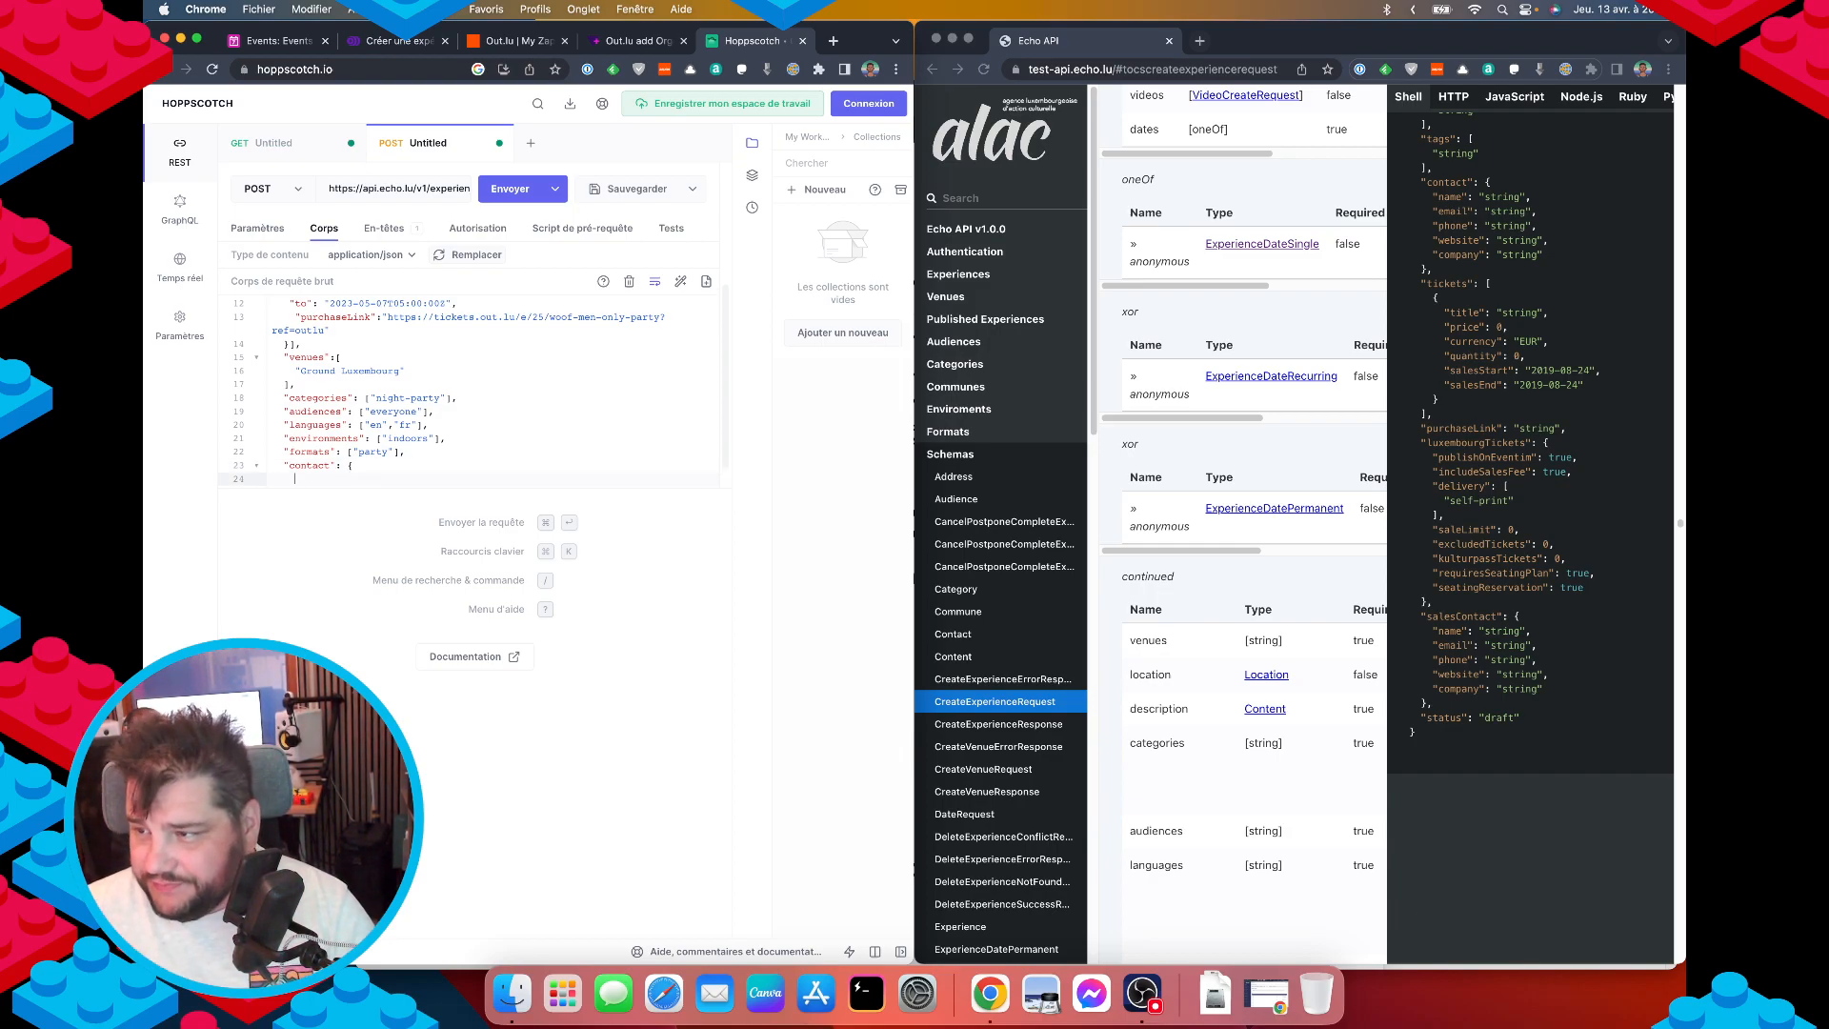
text("name")
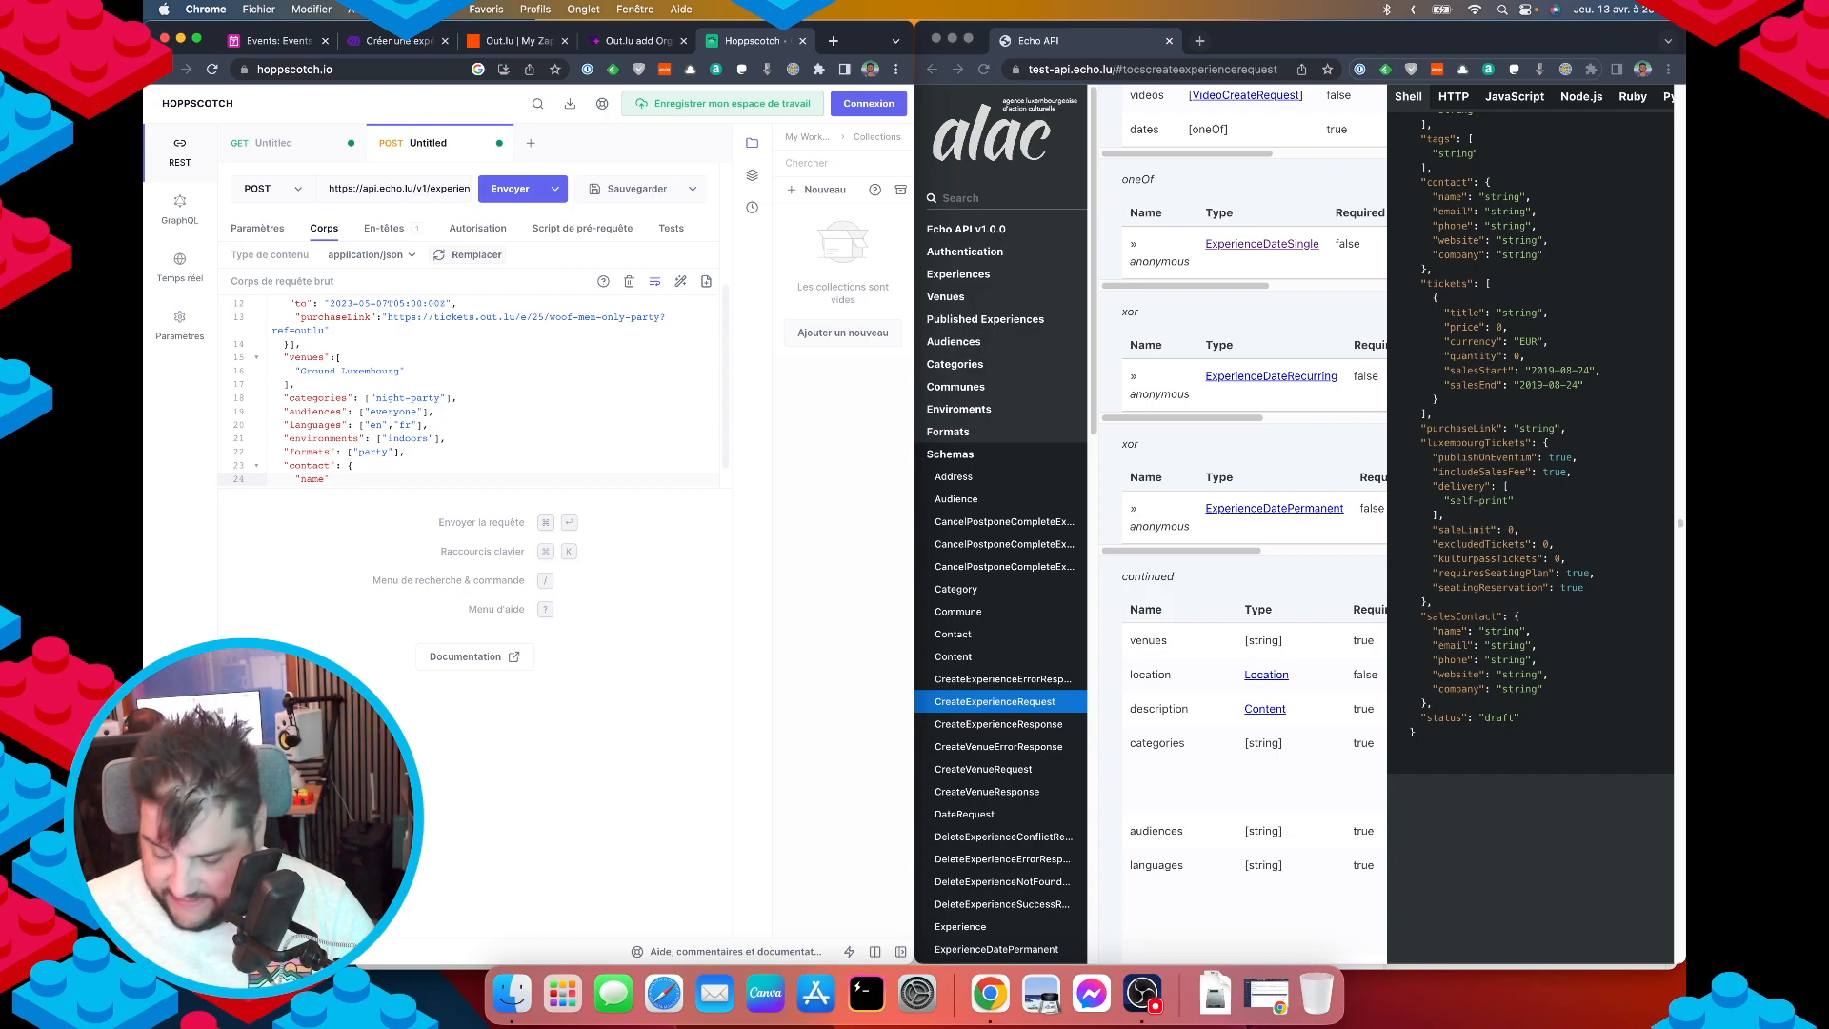
text(:)
key(Down)
key(Up)
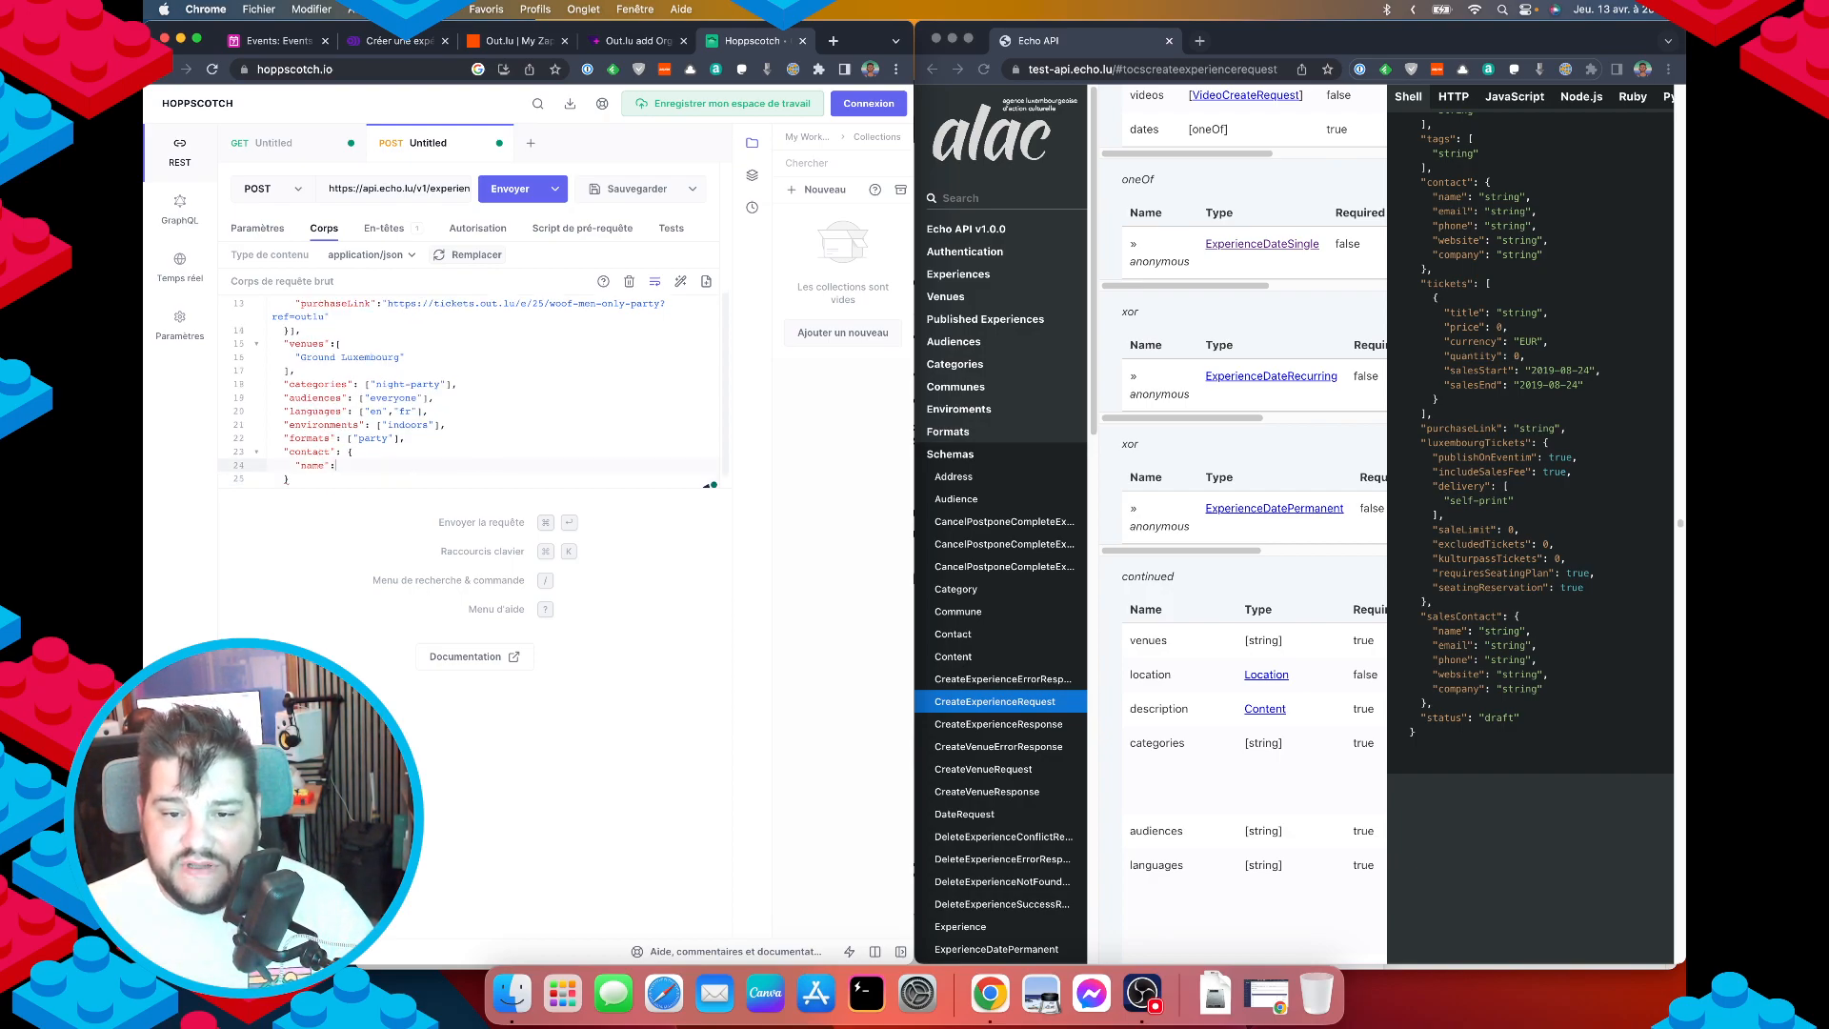
text("",)
key(Return)
text(")
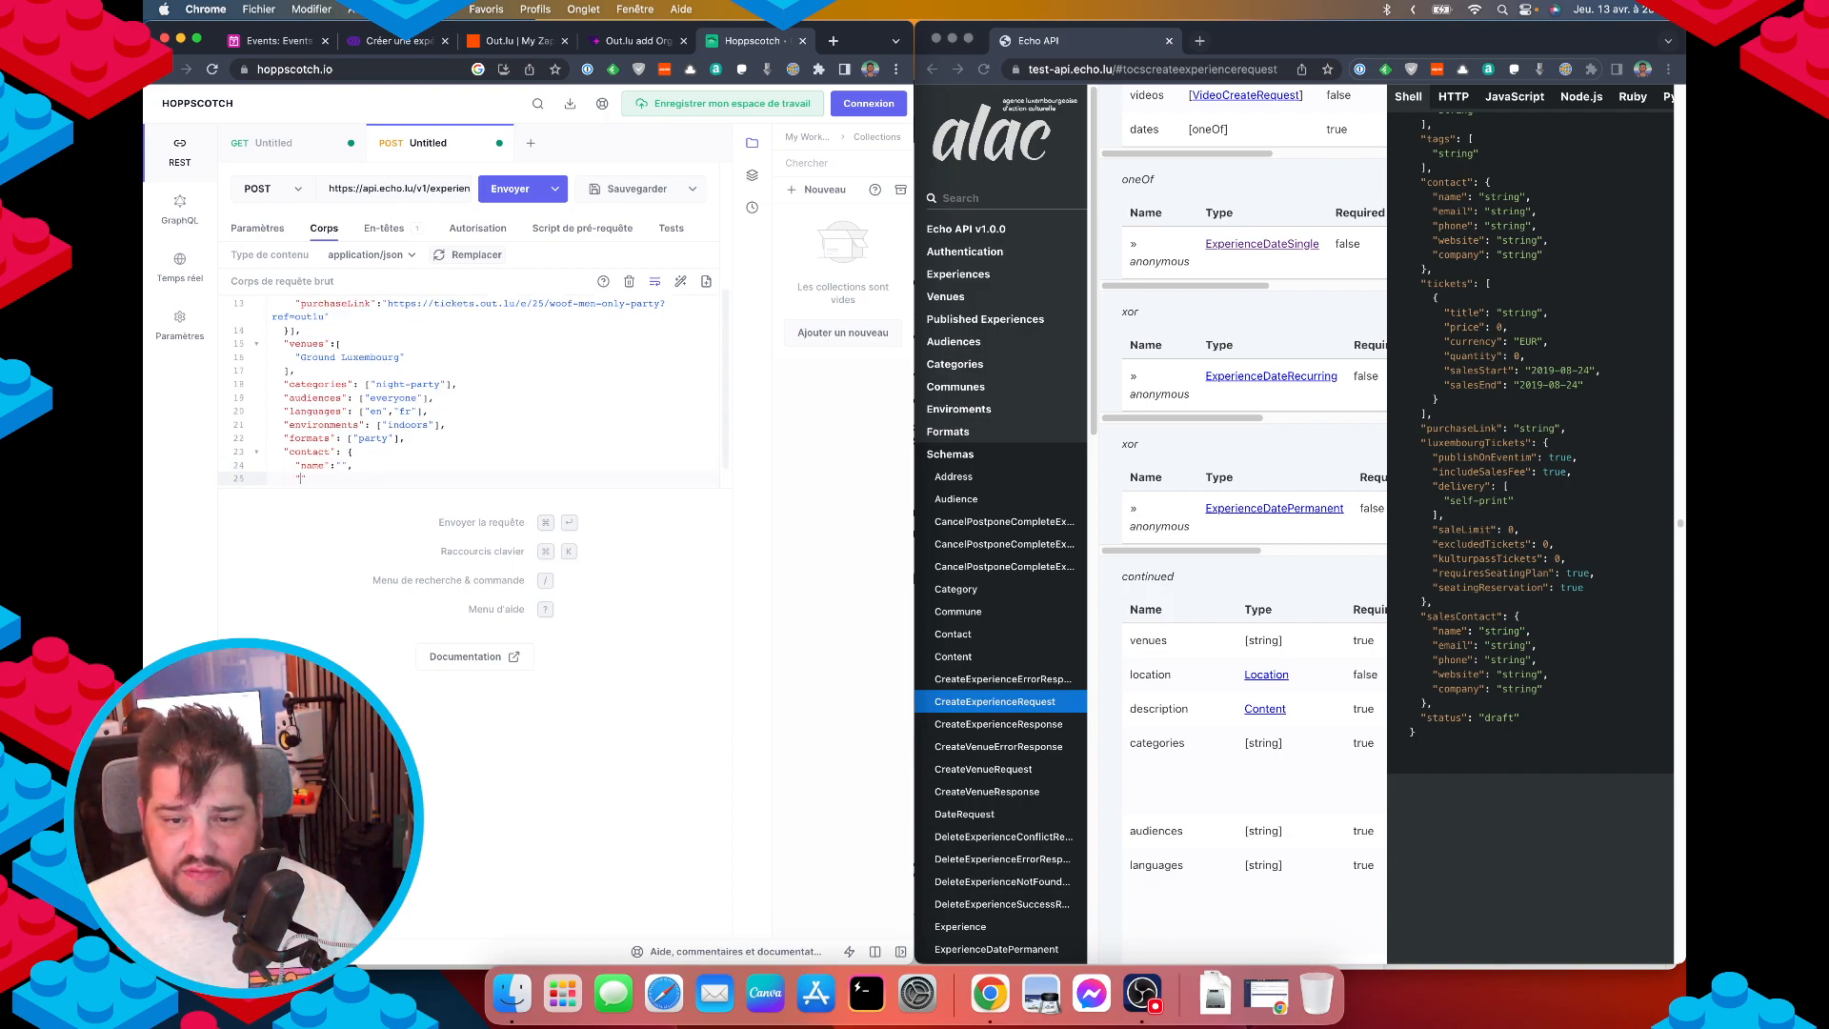
text(email":)
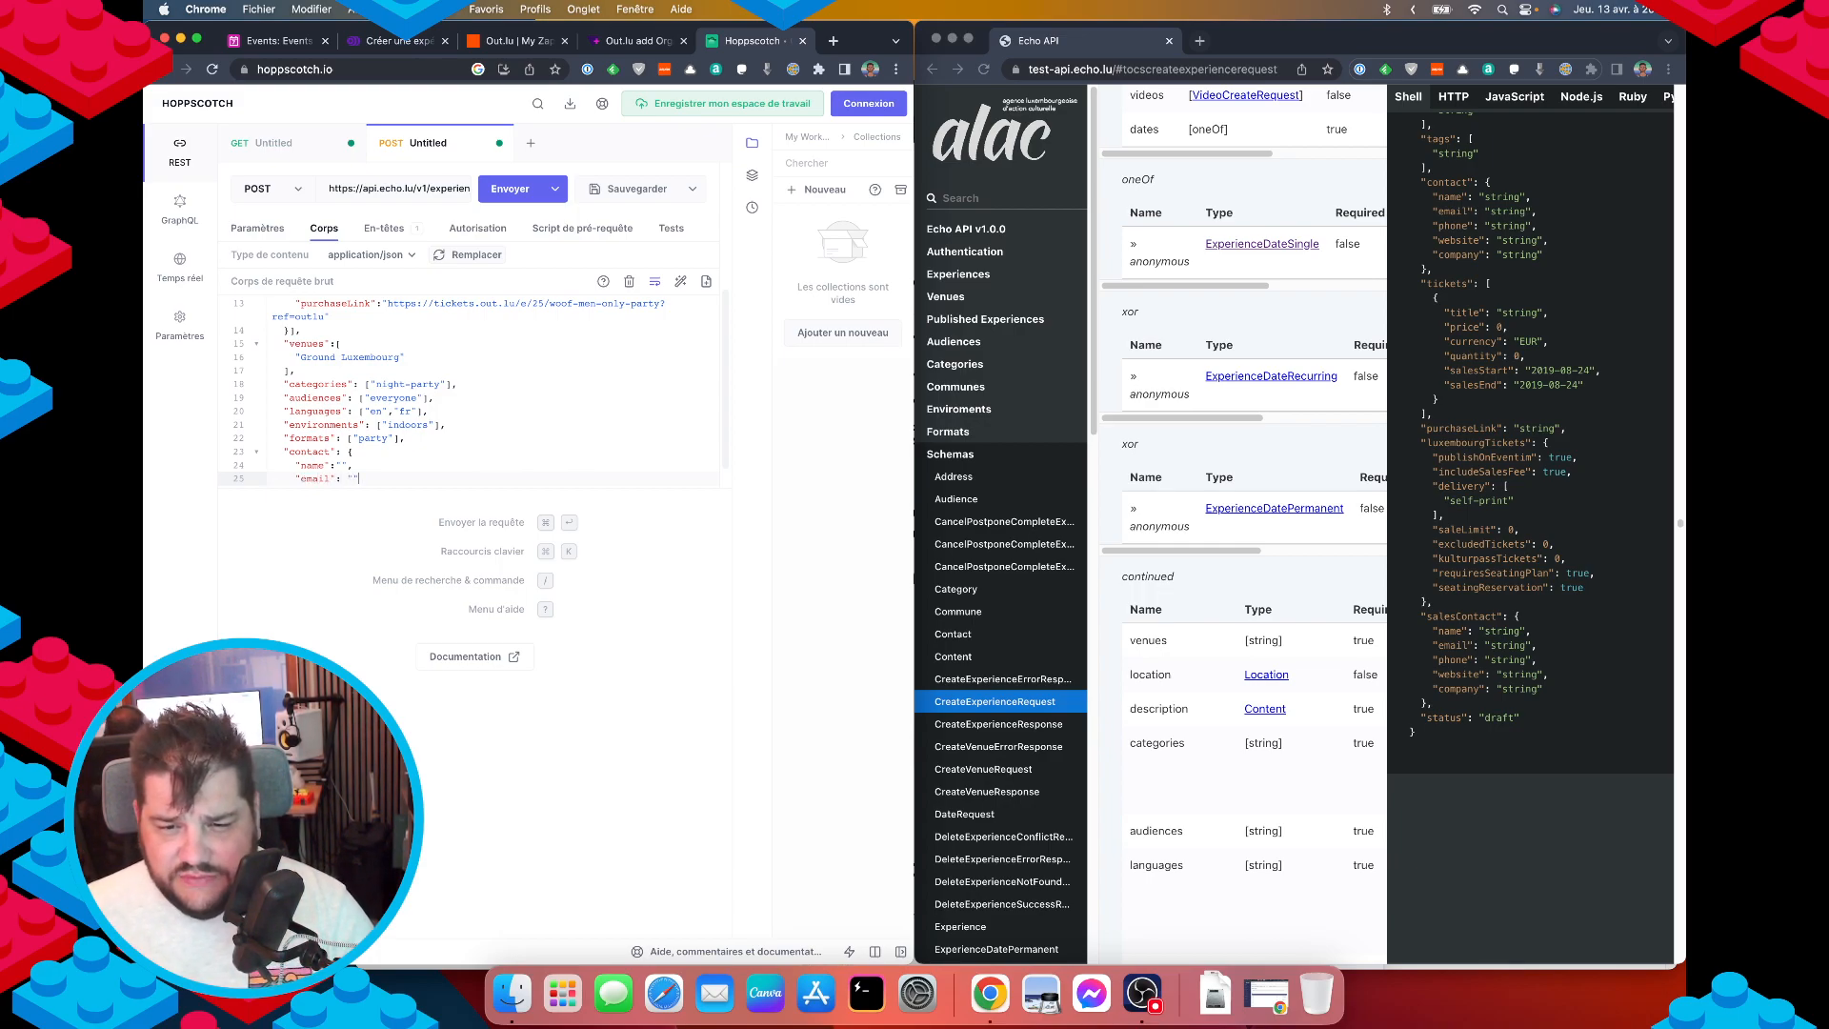
key(Return)
text("phone": ")
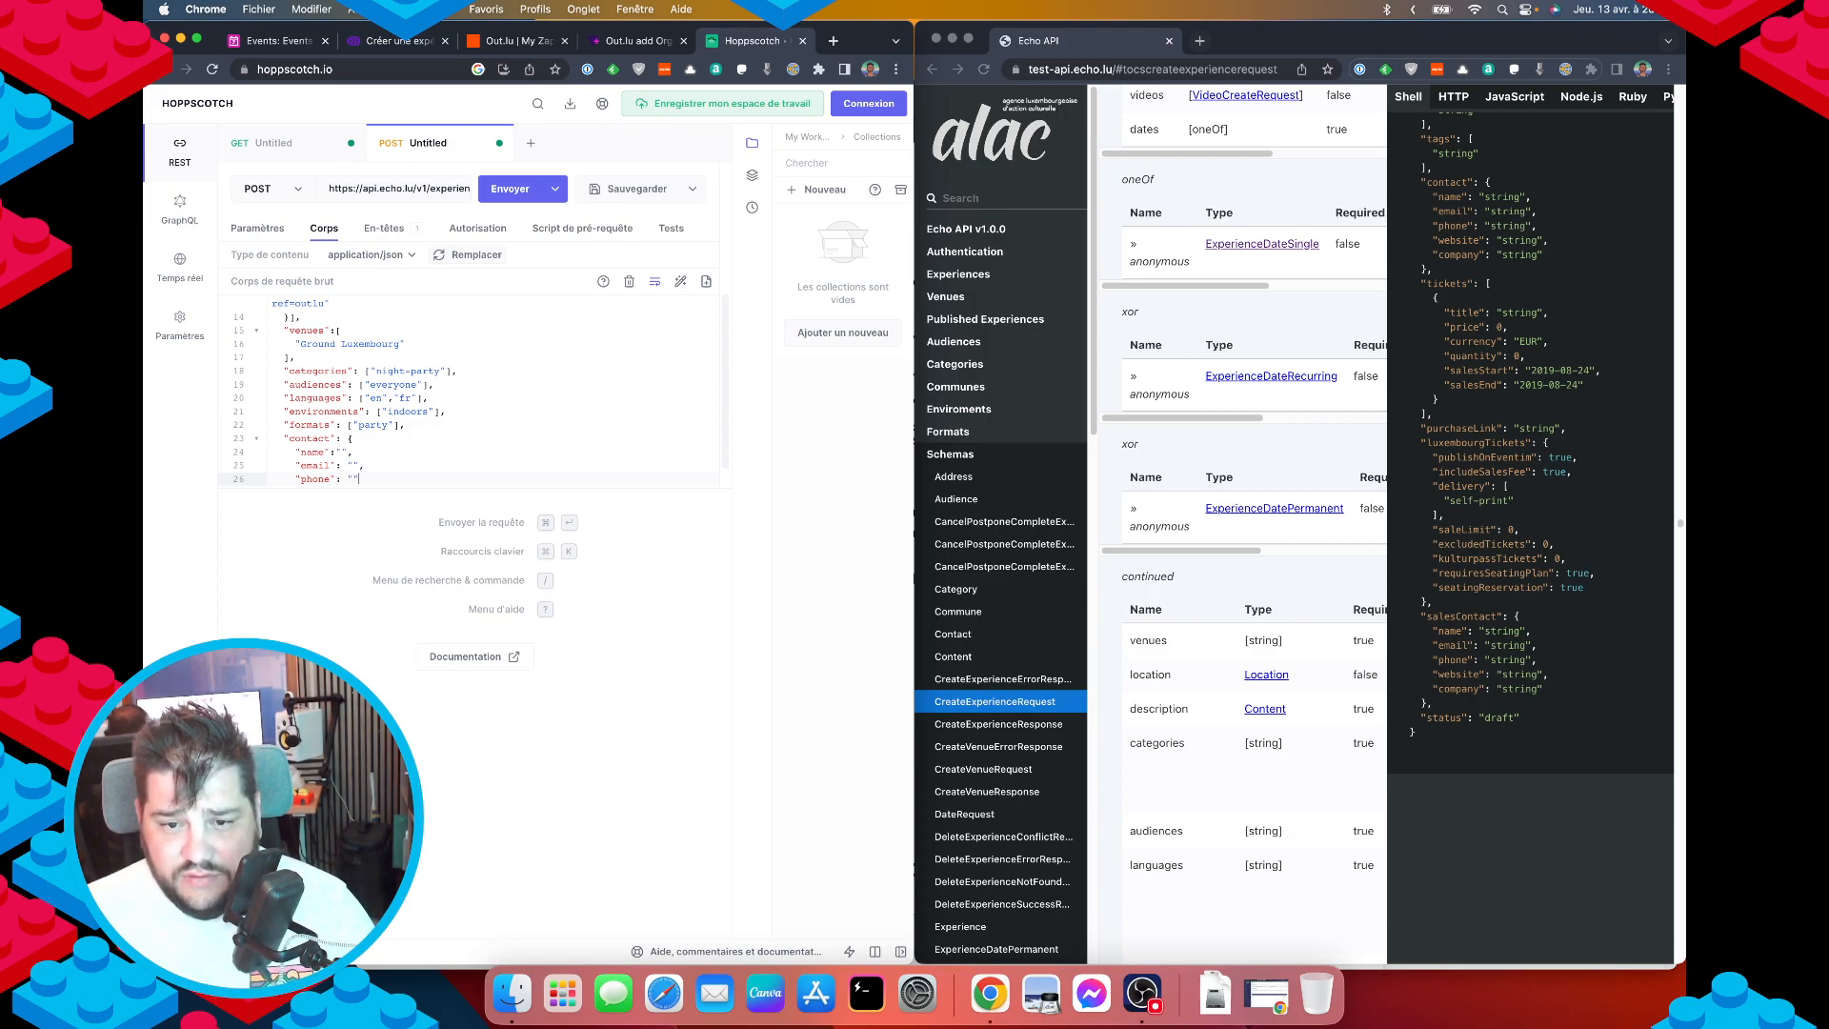
key(Down)
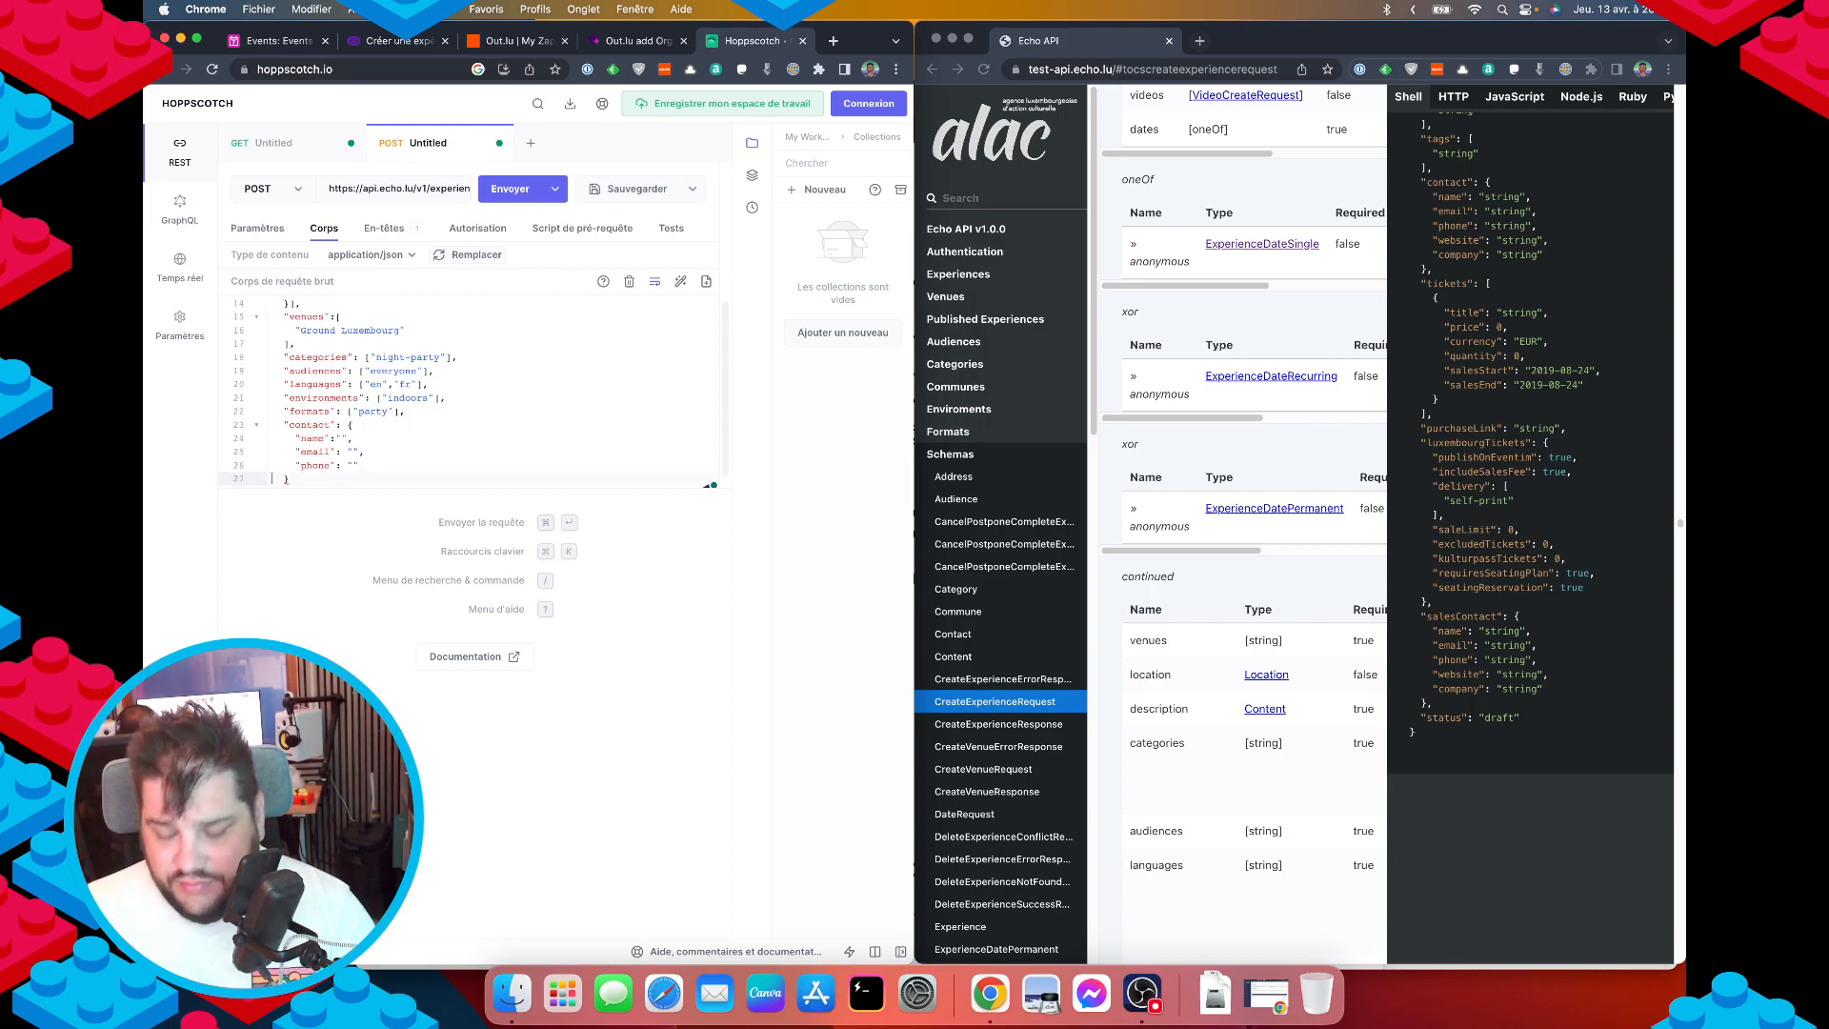
key(Up)
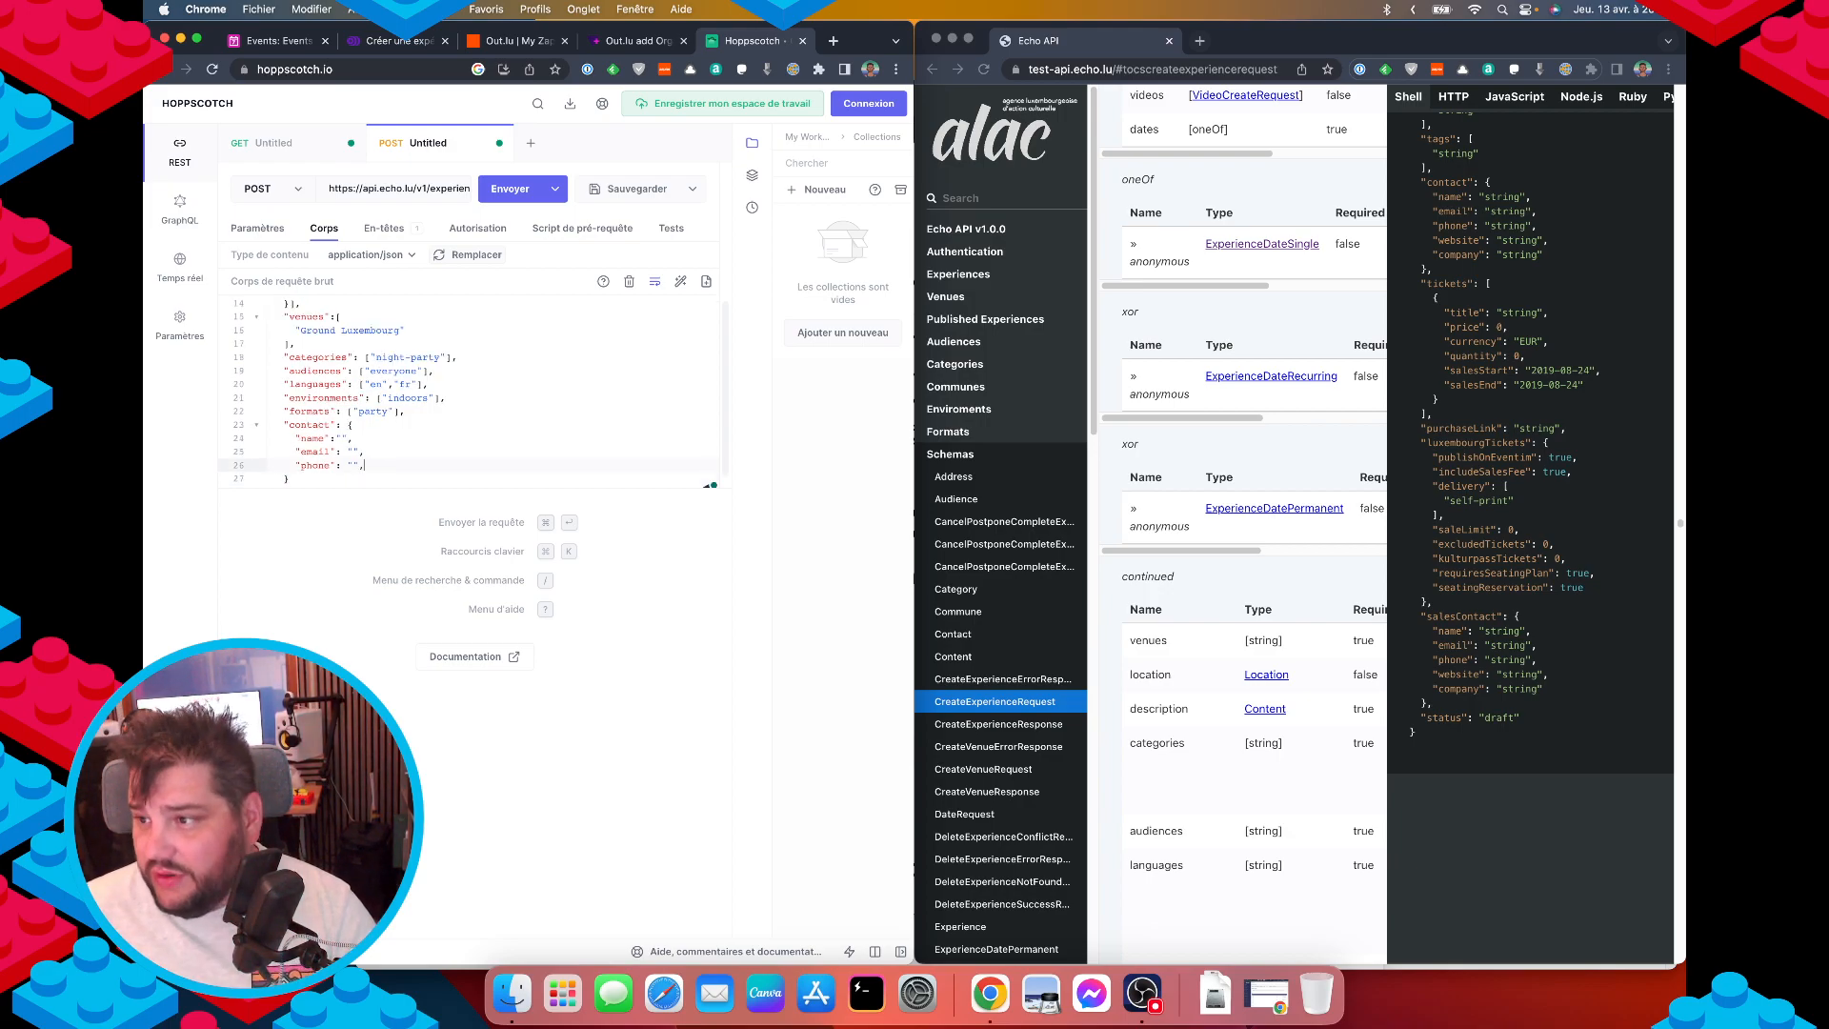
key(Return)
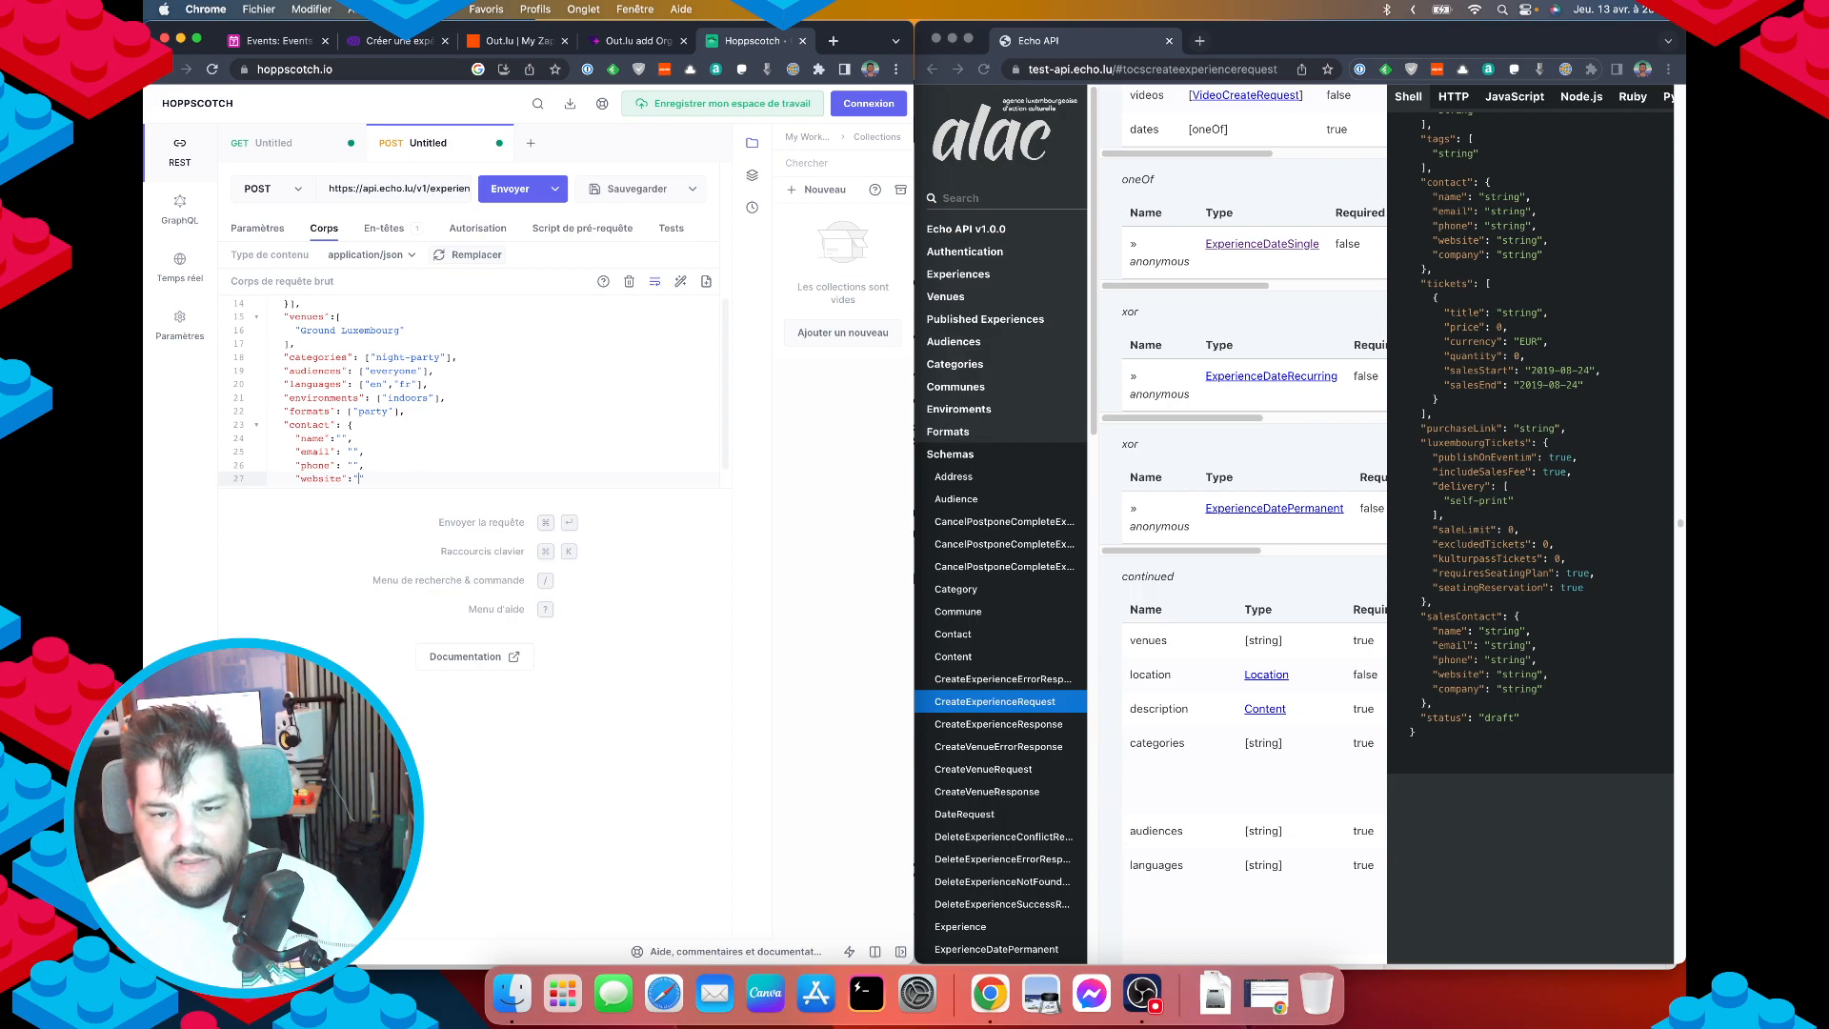
key(BackSpace)
text(")
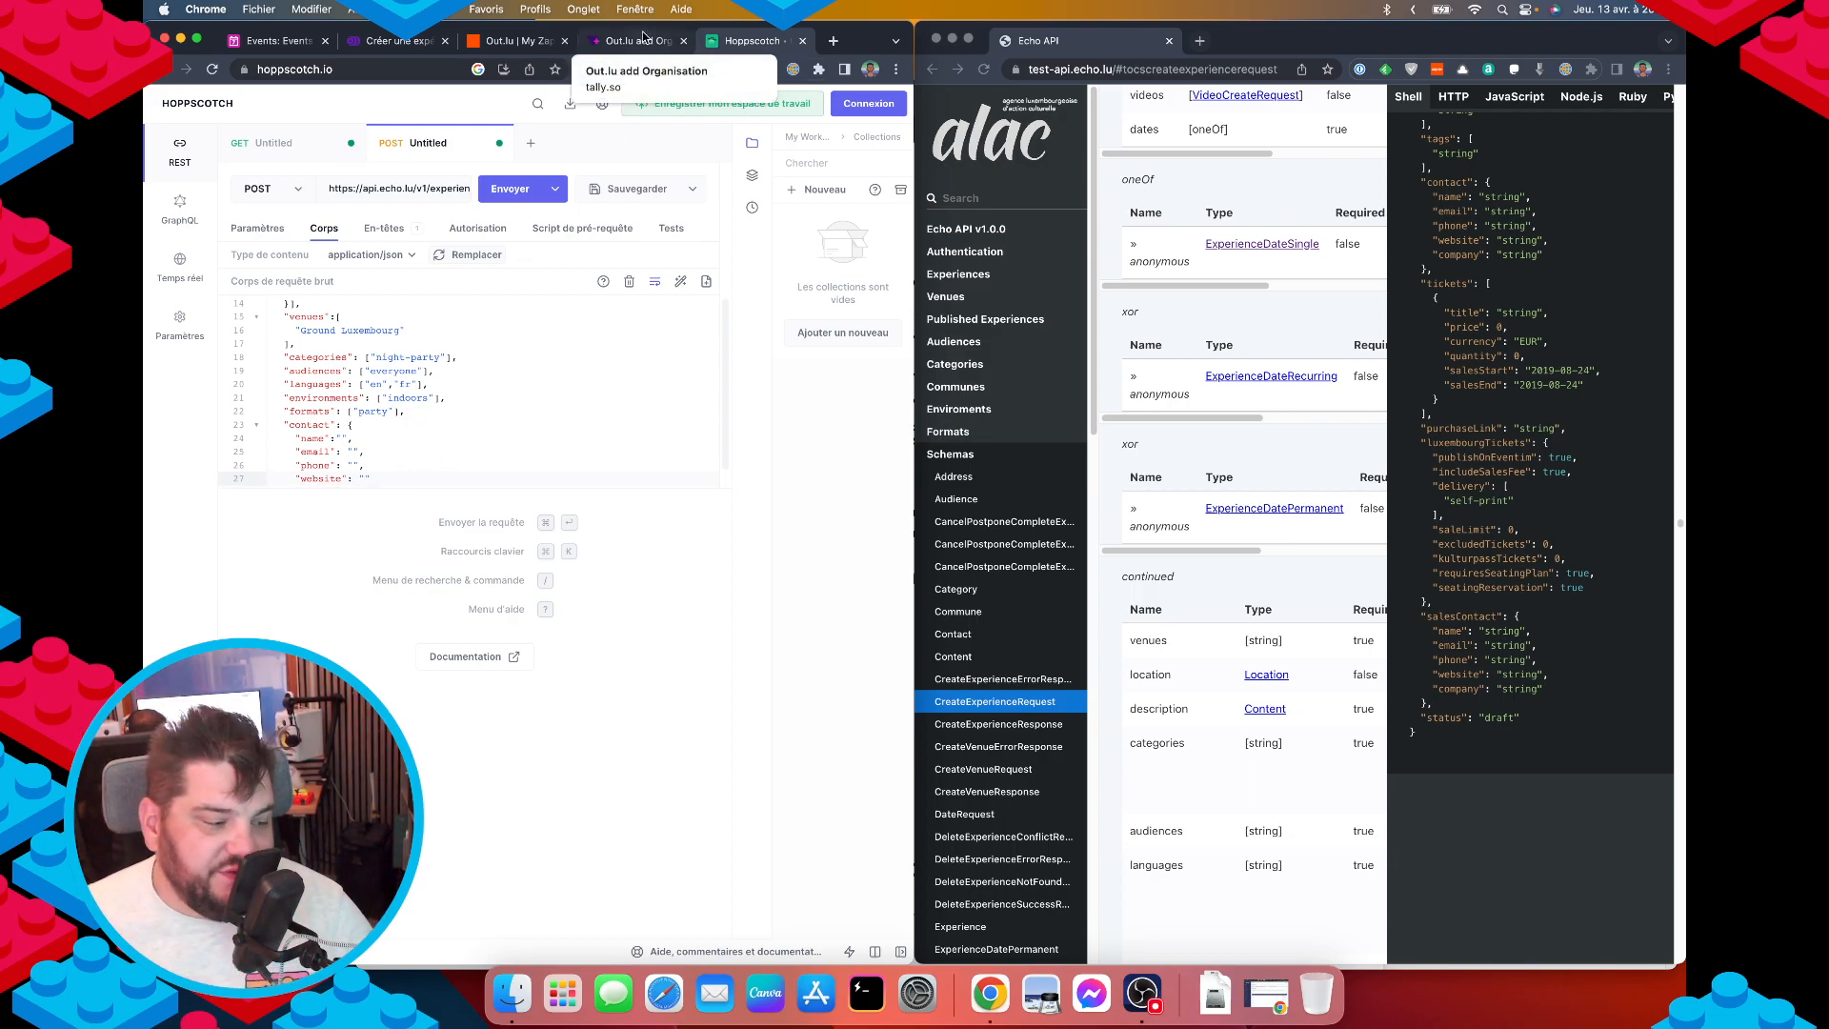
click(363, 438)
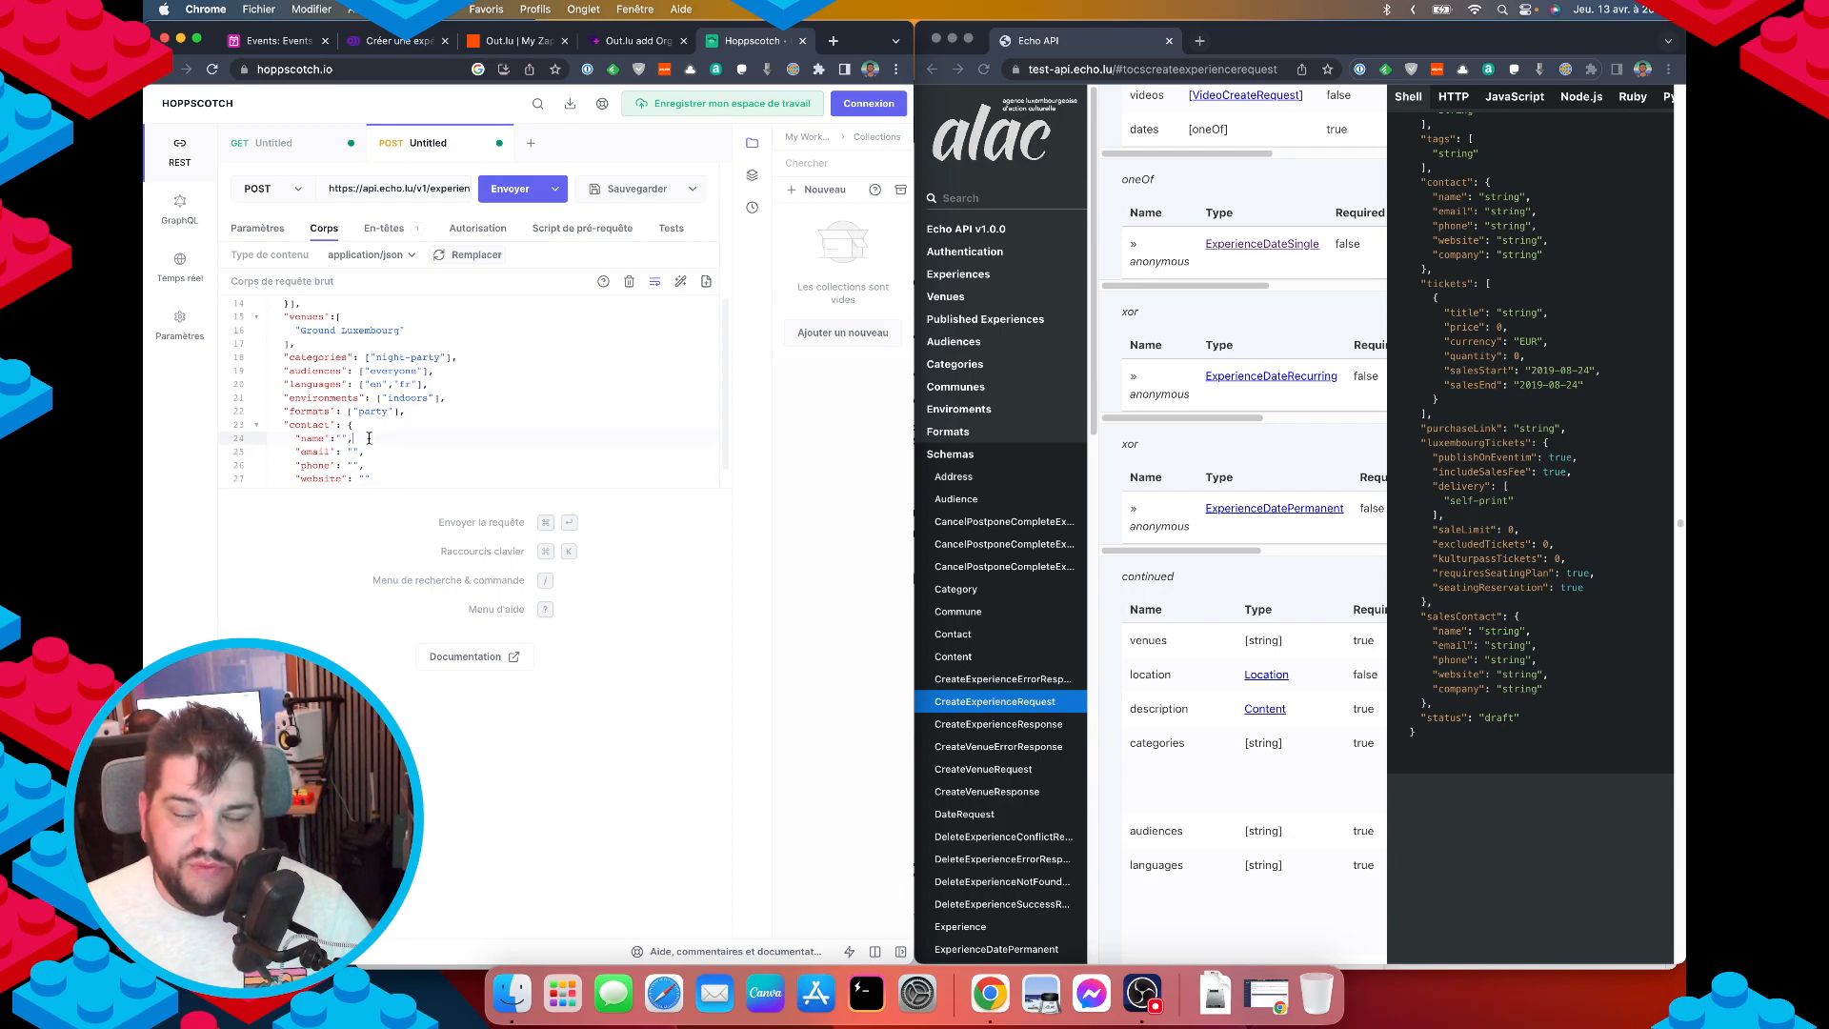
key(super+BackSpace)
key(BackSpace)
key(Down)
key(Down)
key(Down)
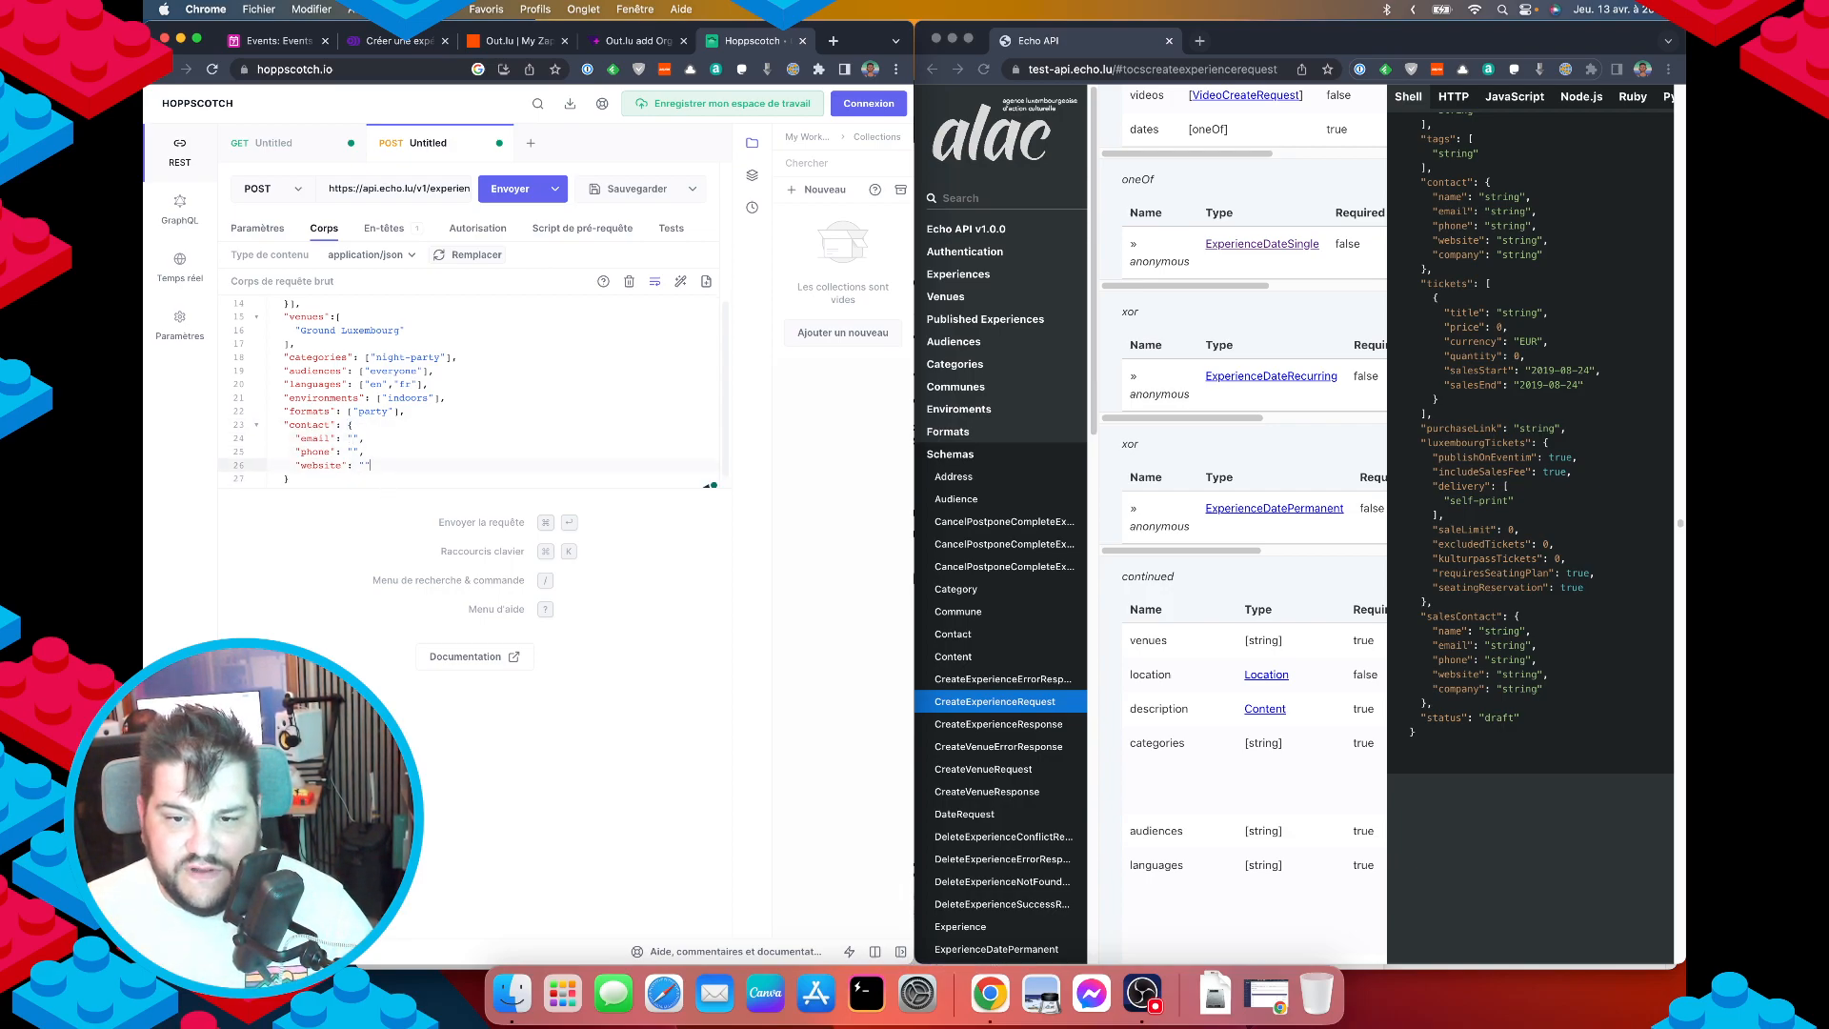
text(,)
key(Return)
text(")
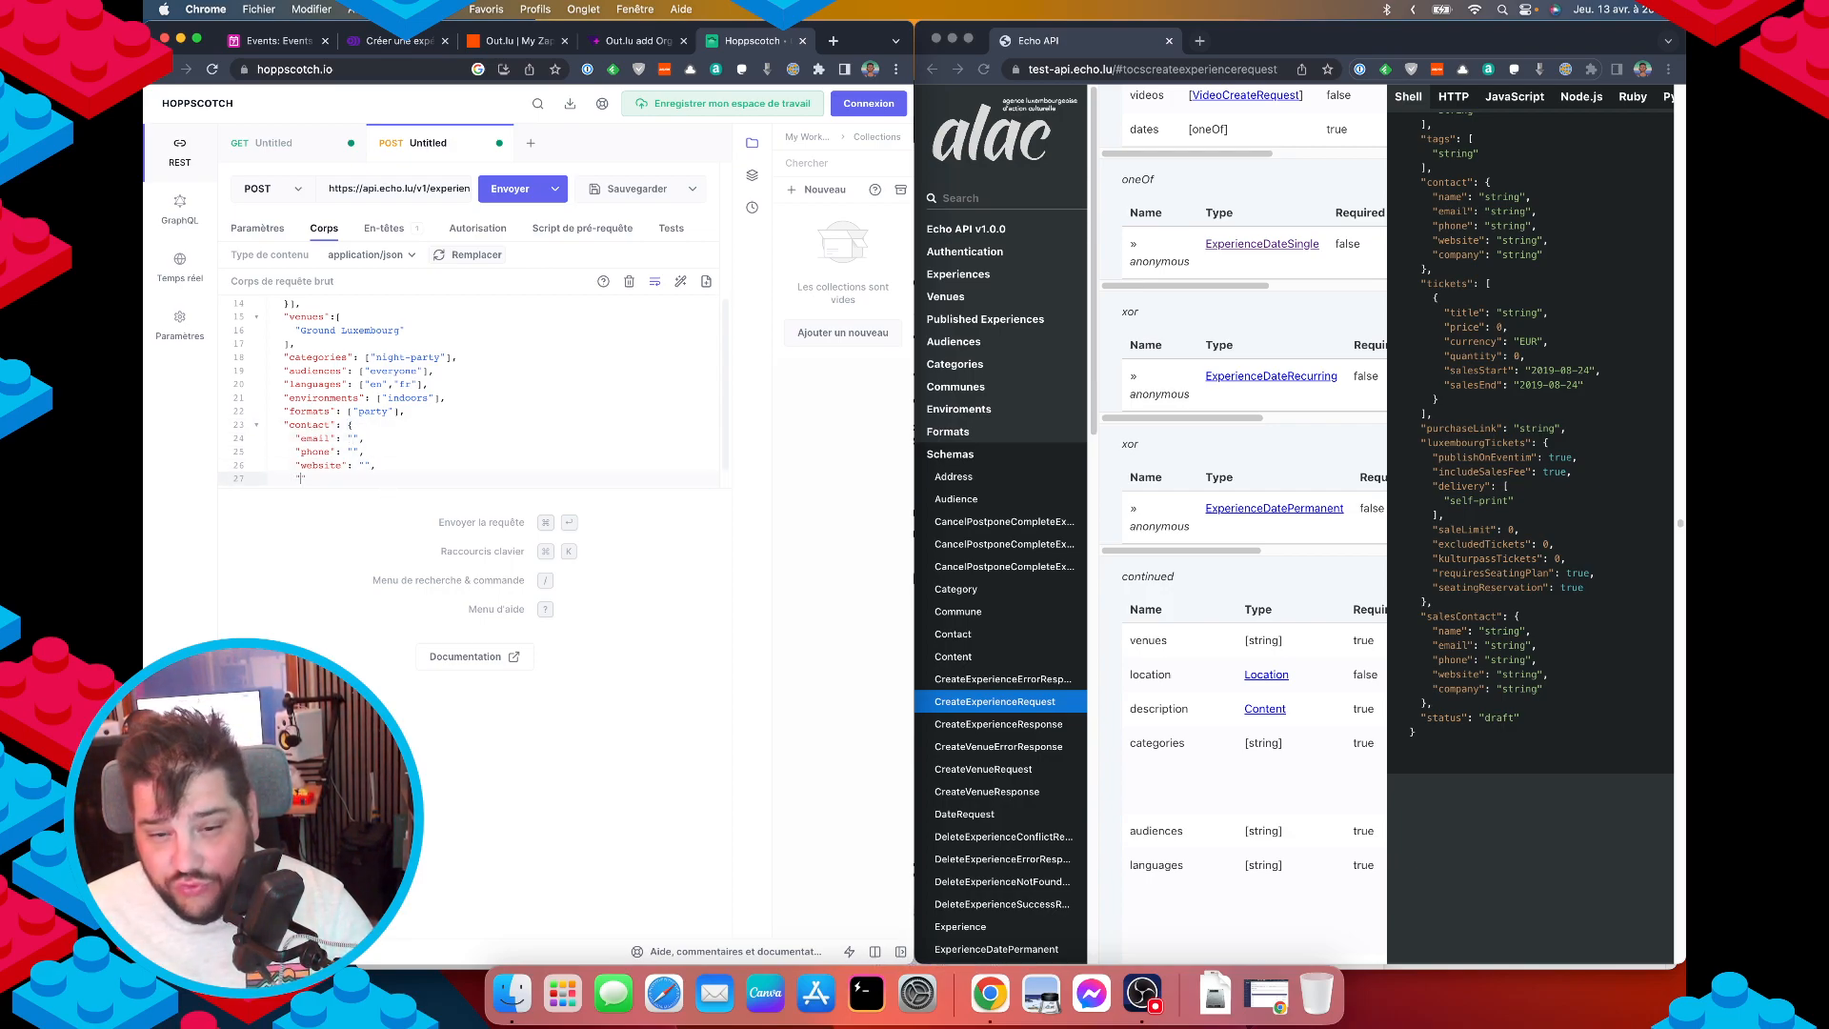
text(con)
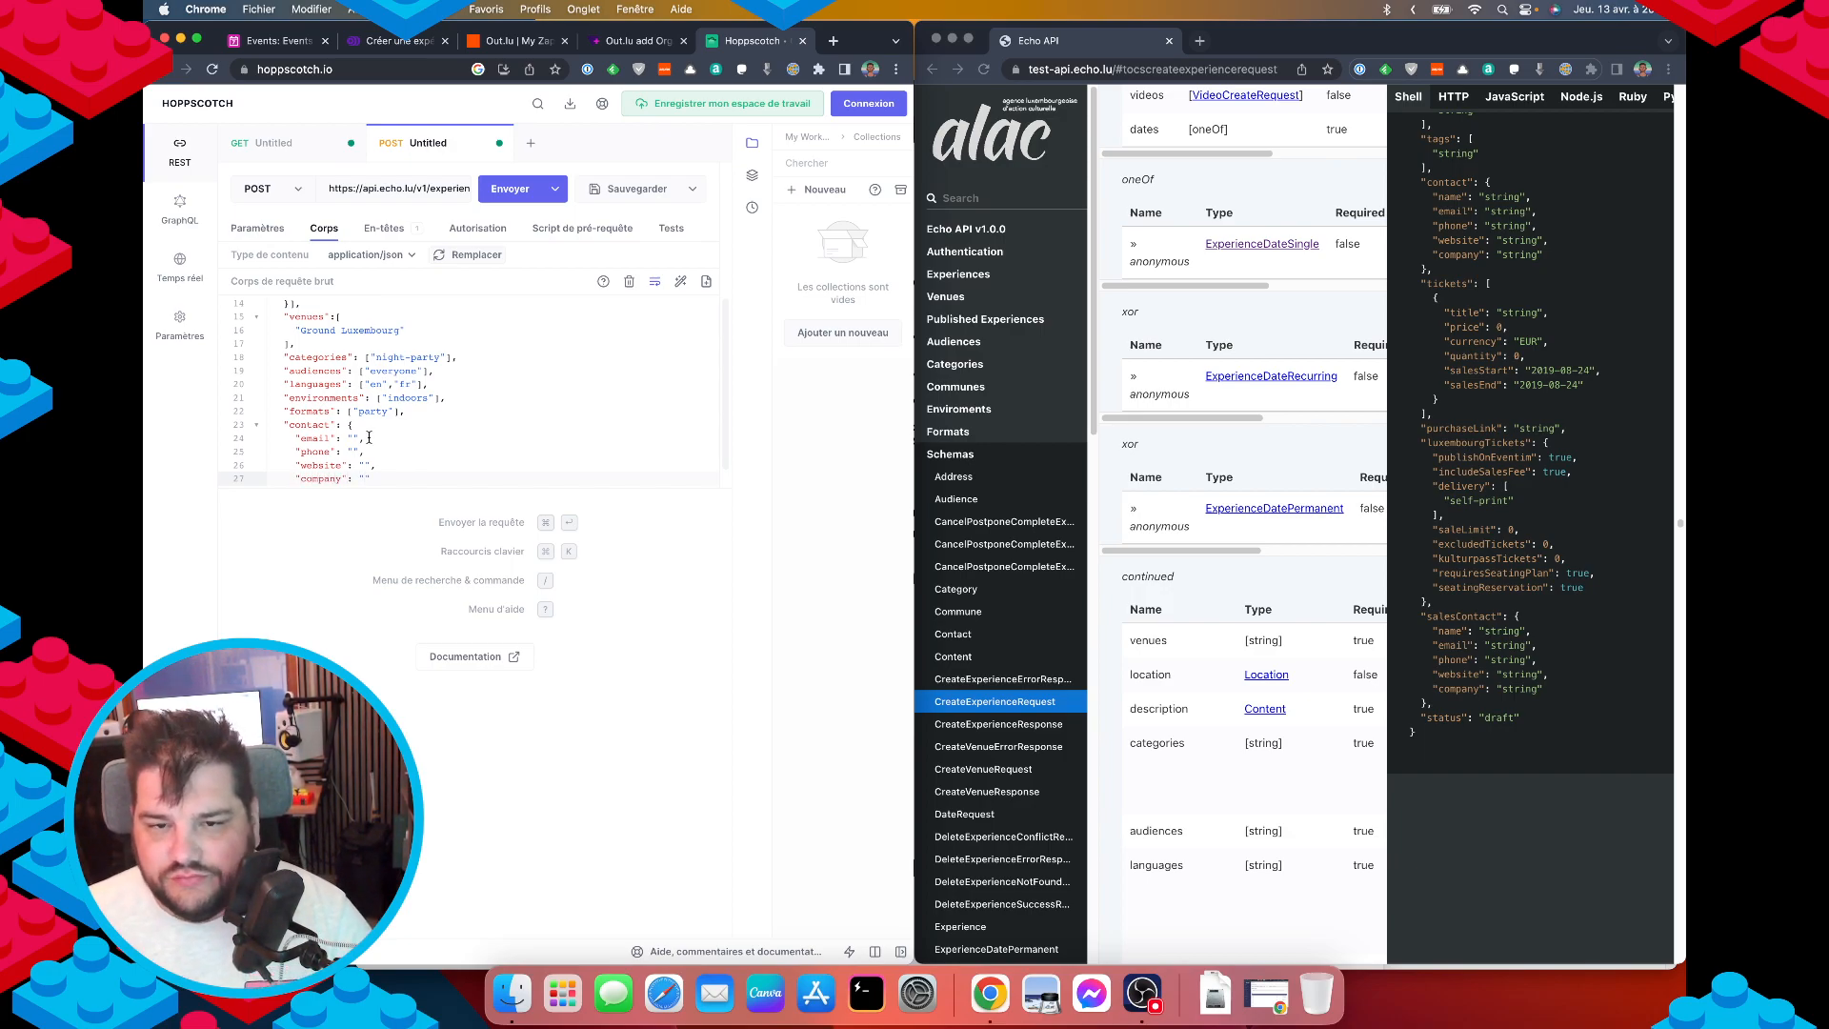
text(Rear Dukes Luxembourg)
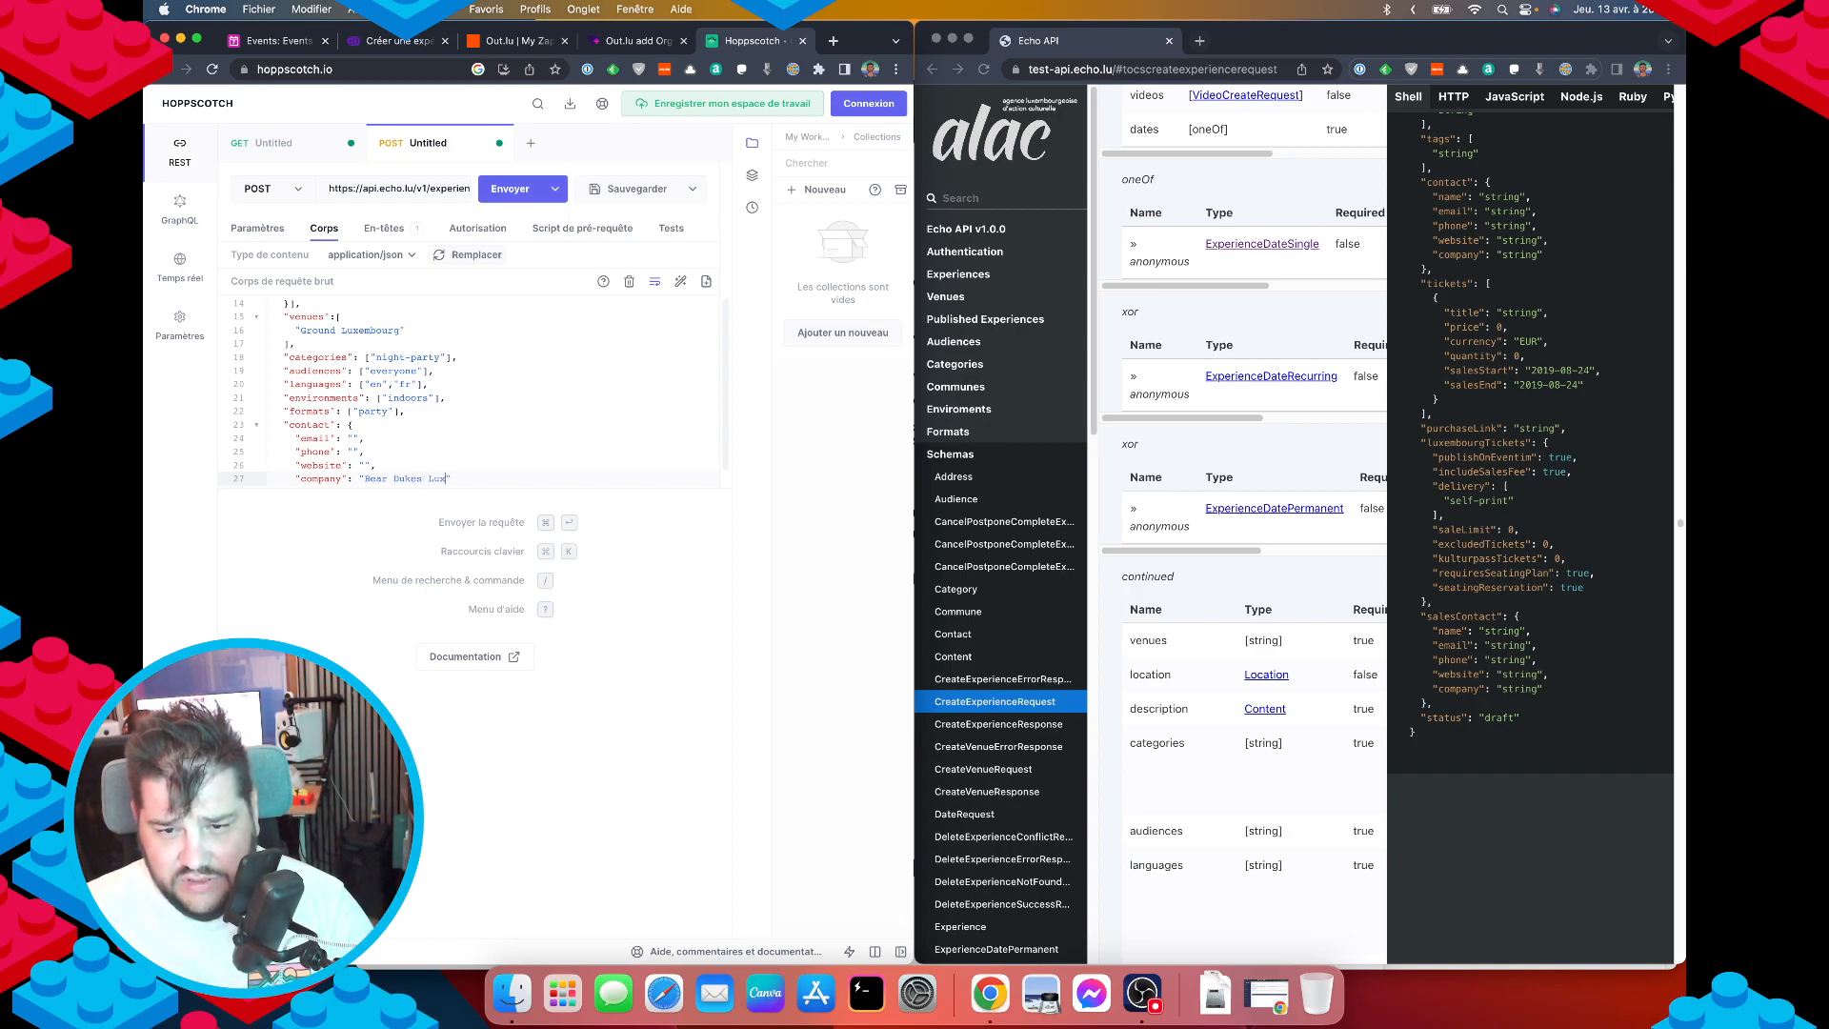
key(Up)
text(https)
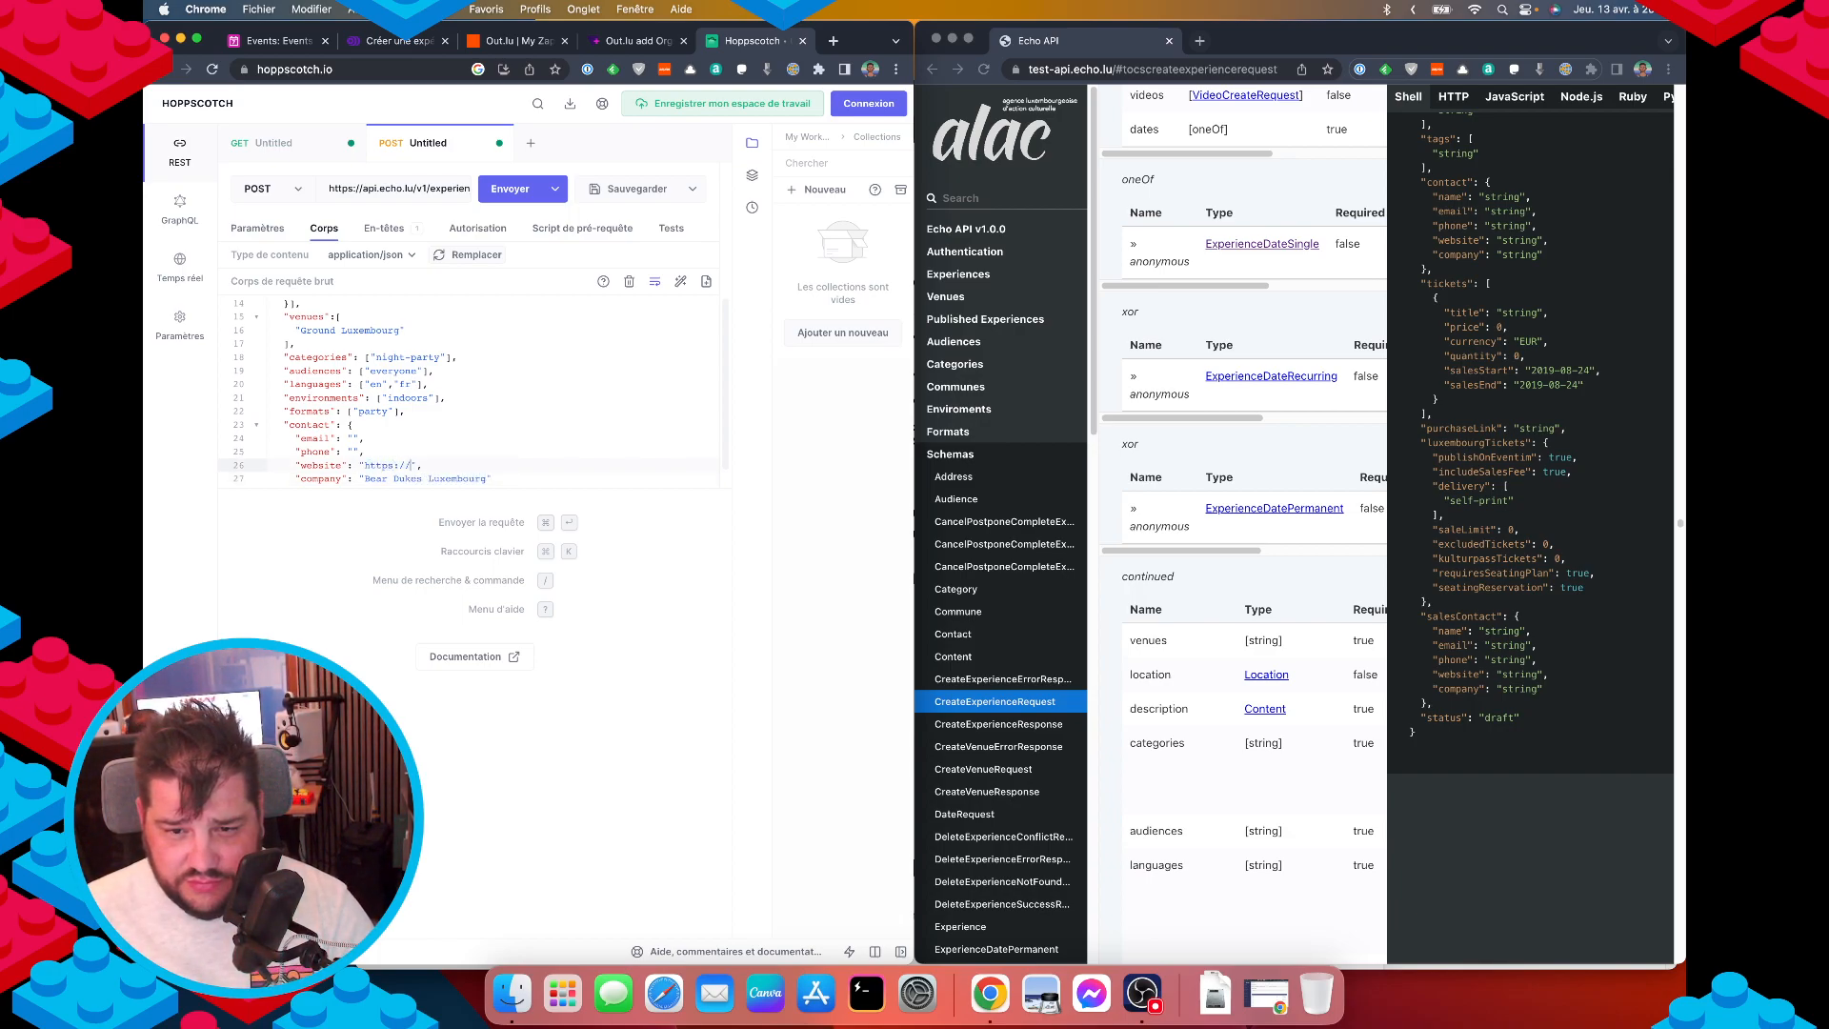
text(://hears.lu)
key(Up)
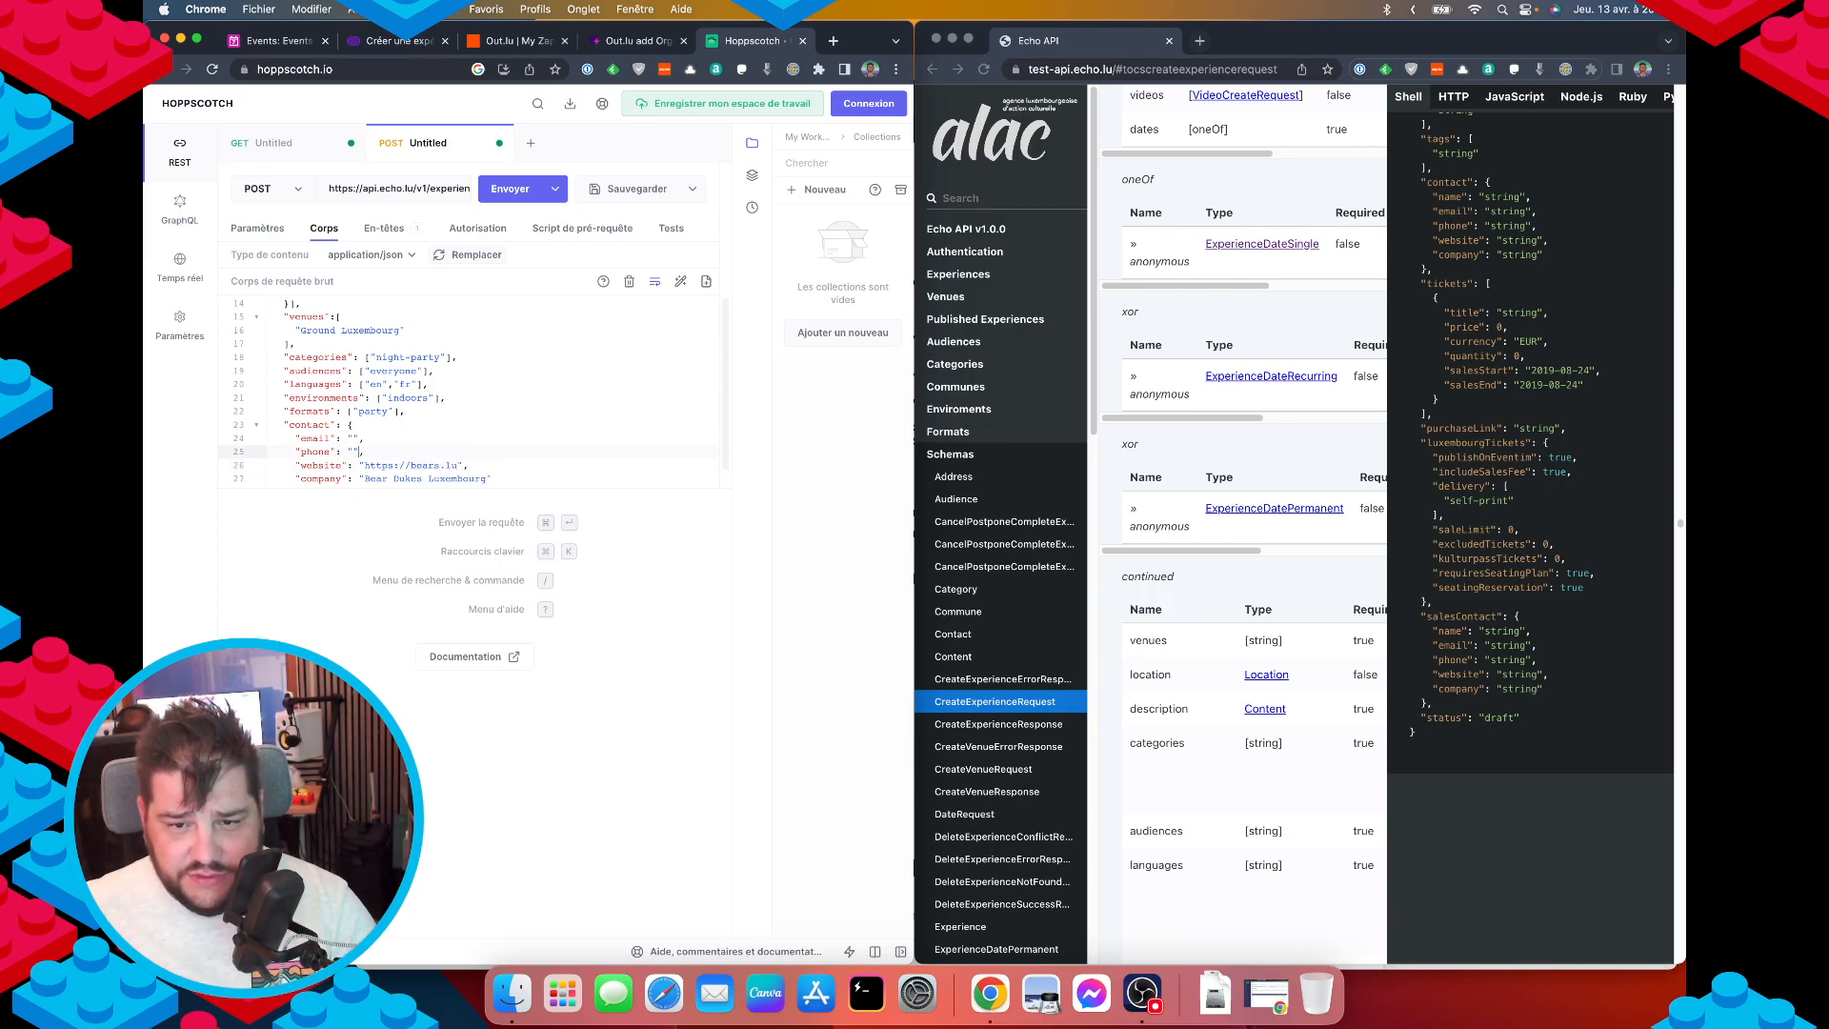
click(638, 41)
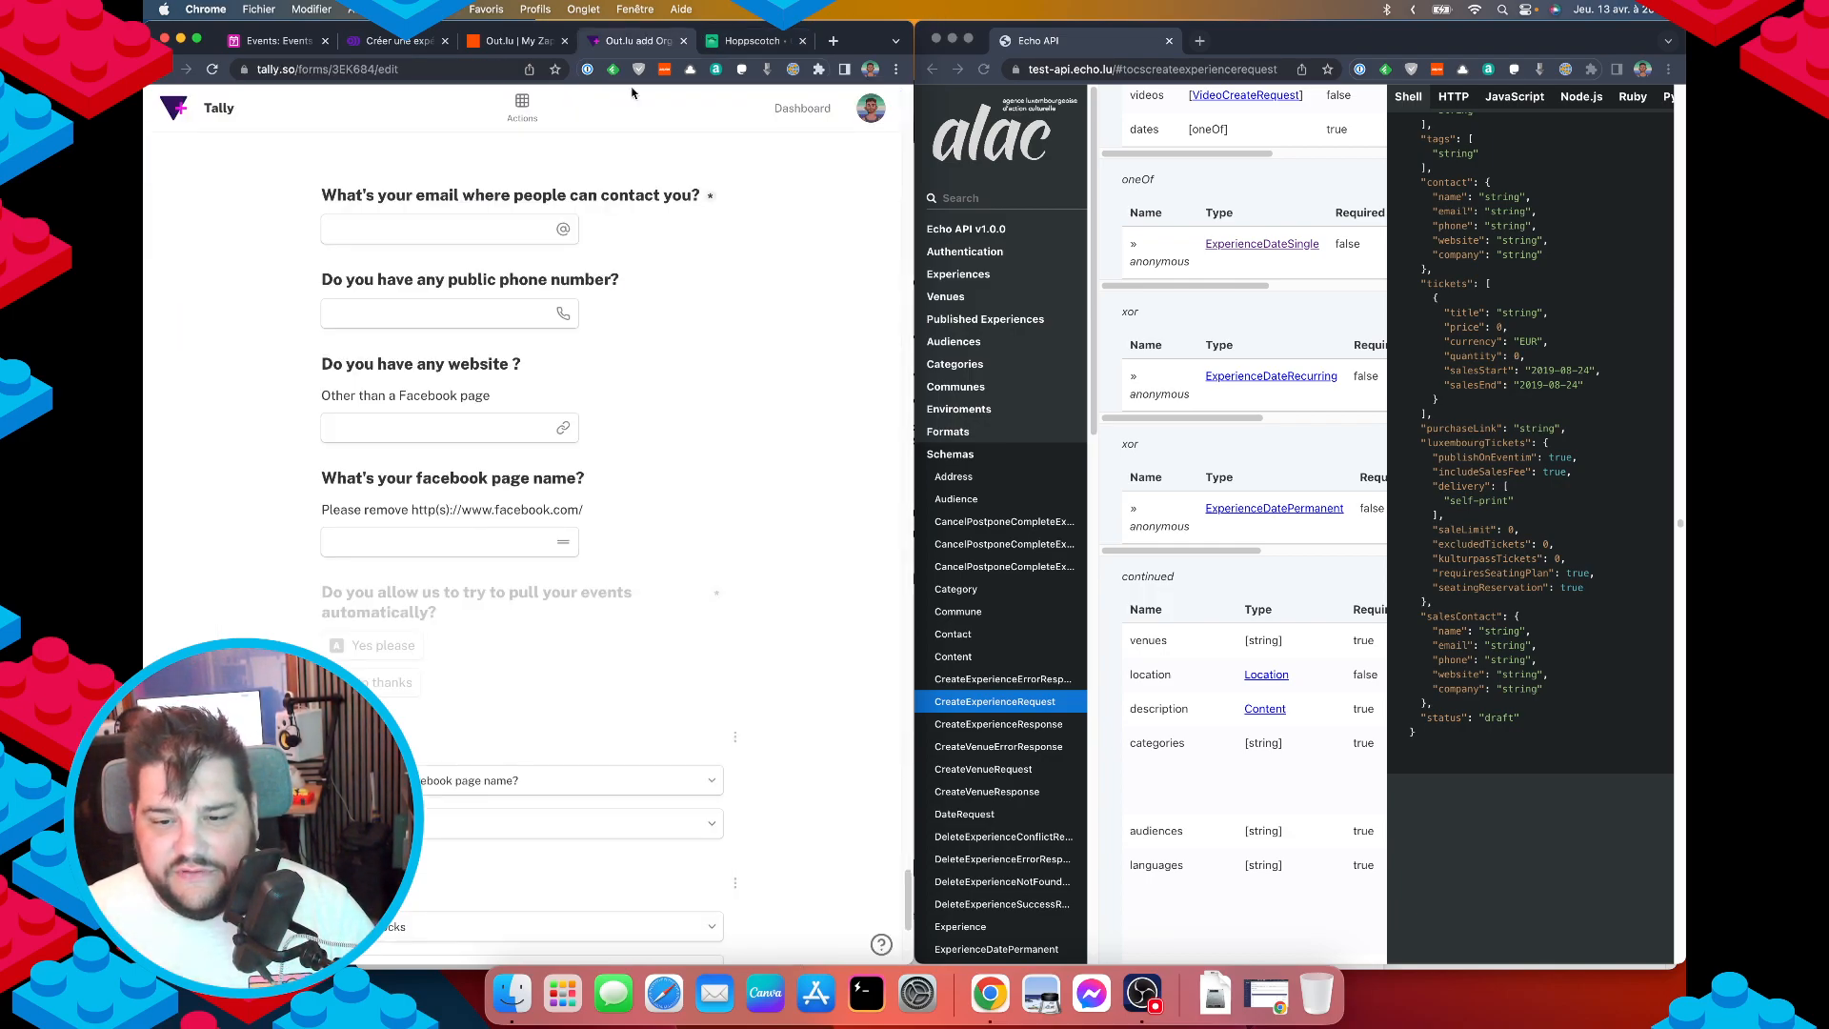
click(279, 41)
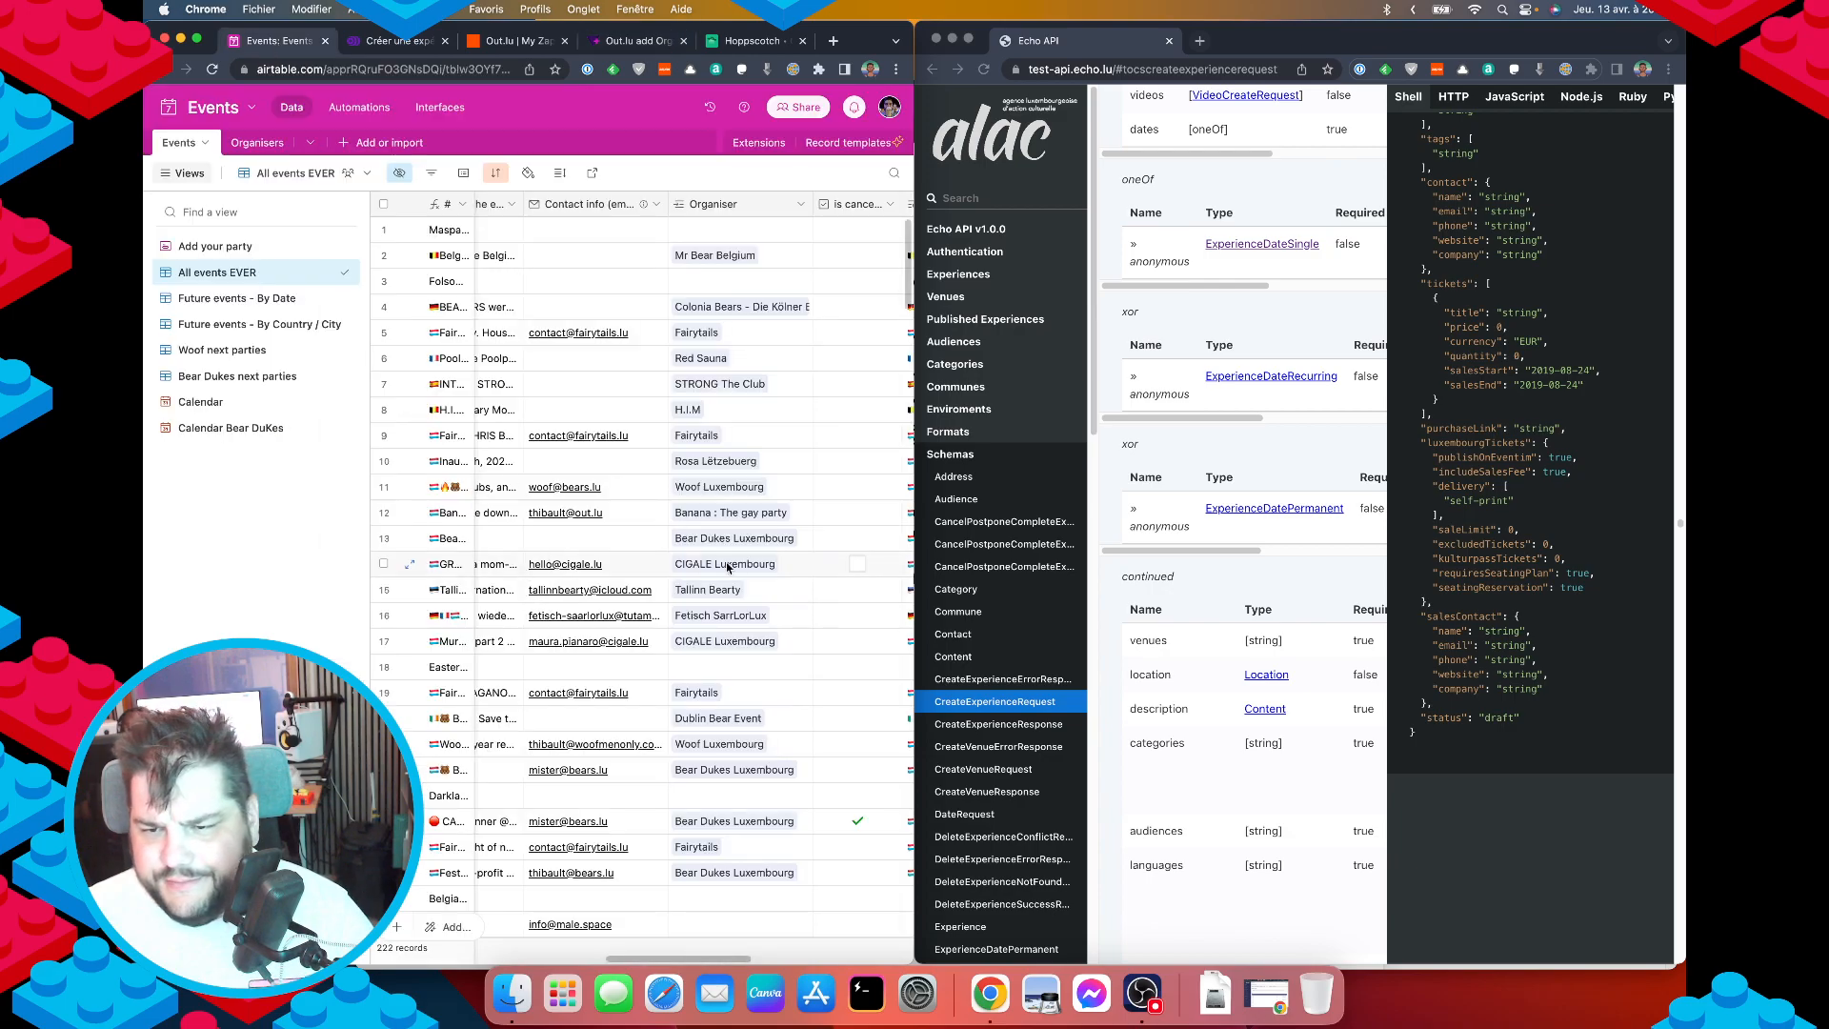
click(249, 151)
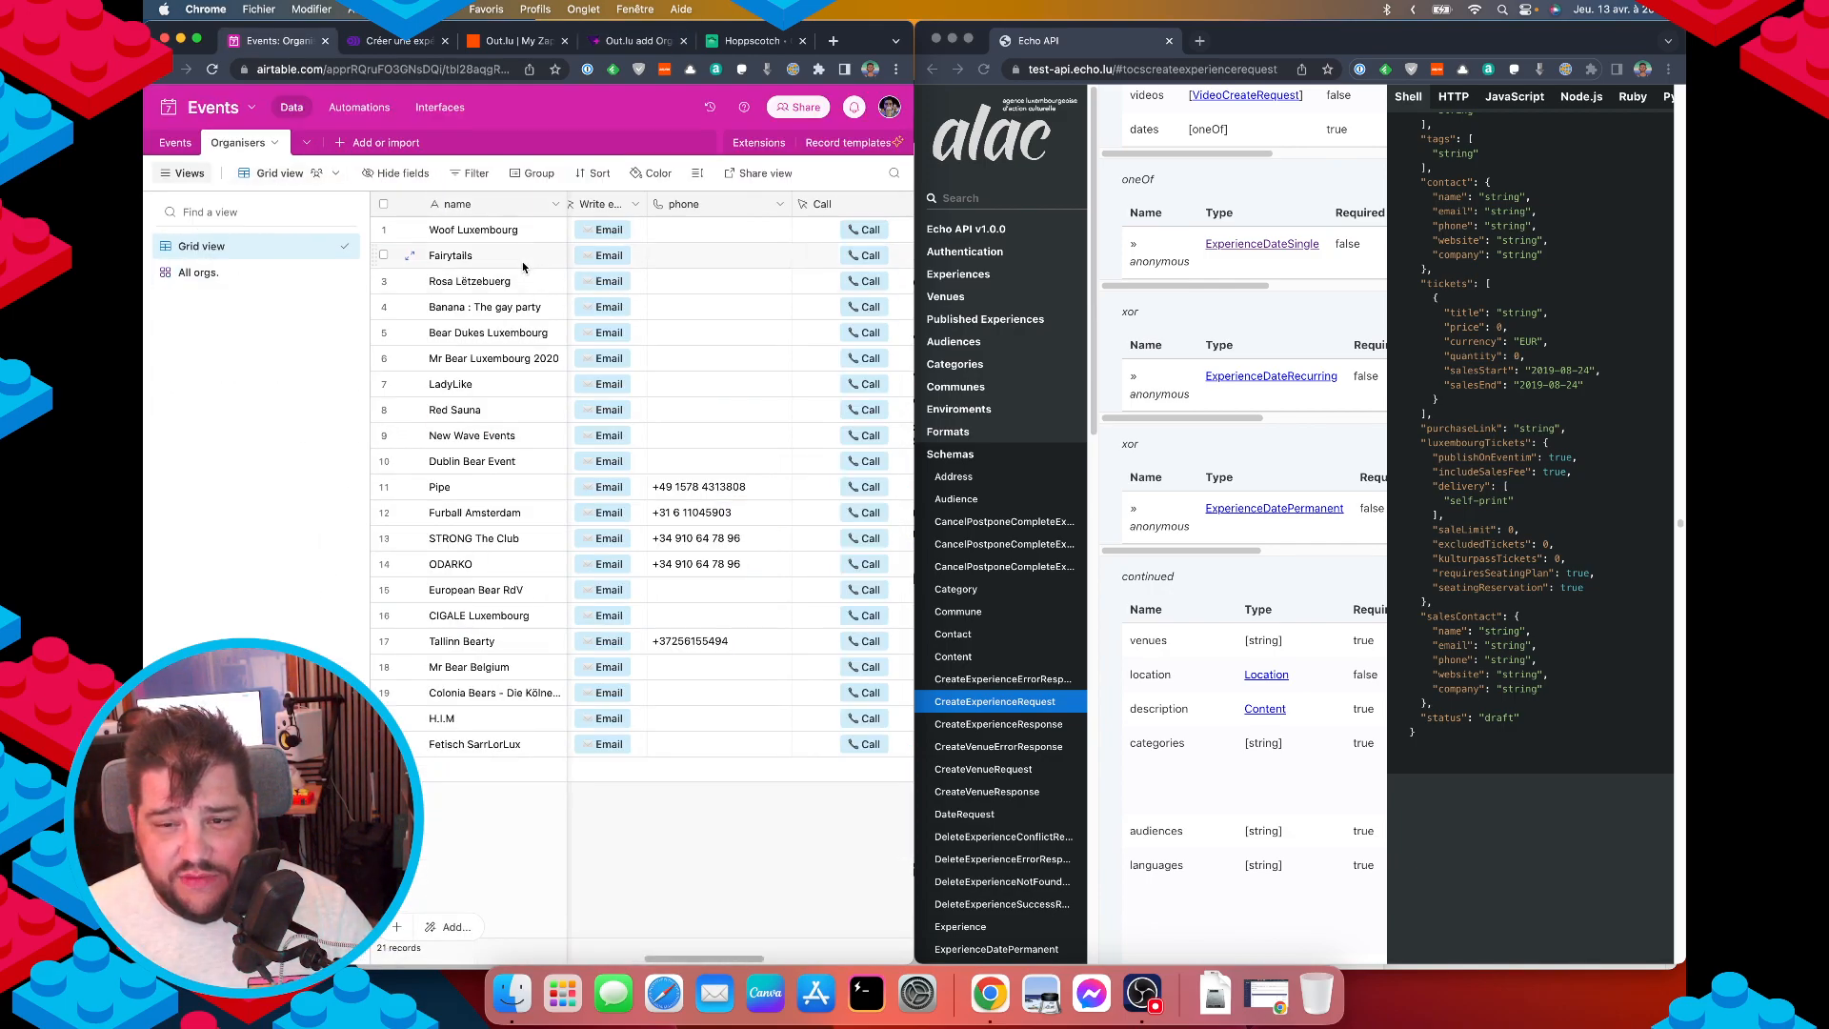
click(409, 334)
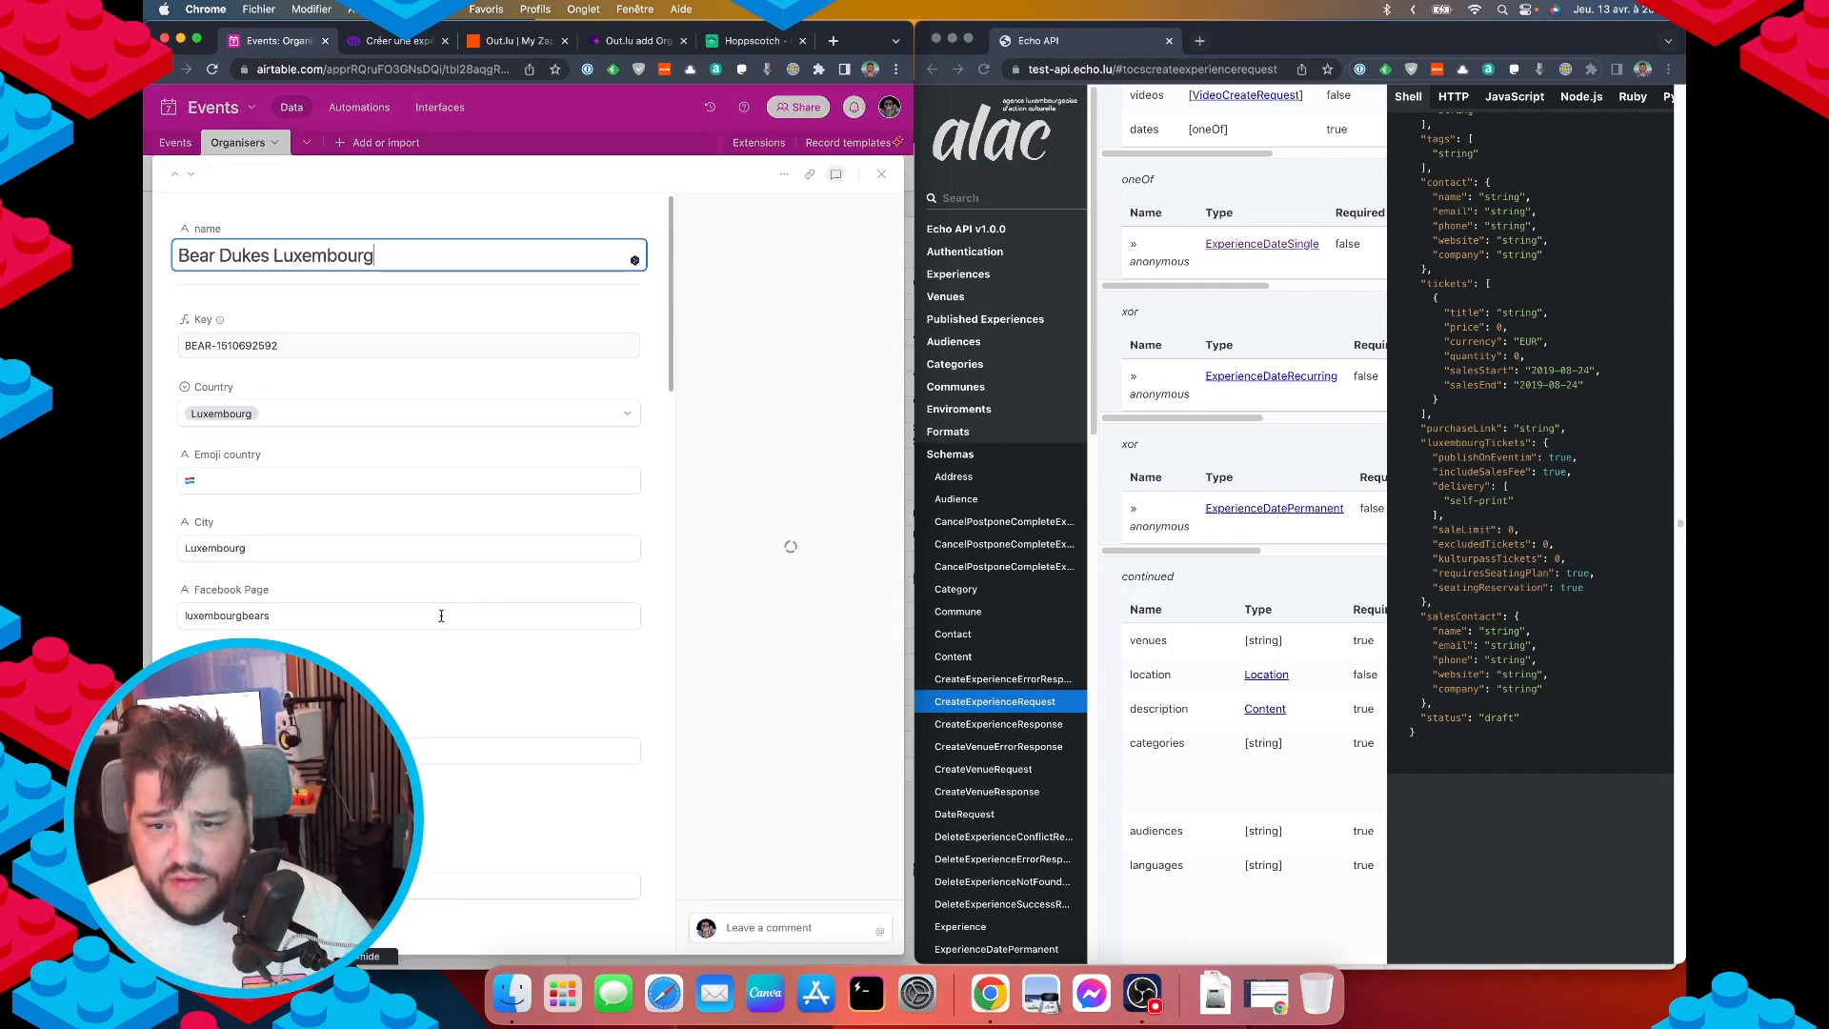
scroll(227, 459, down, 10)
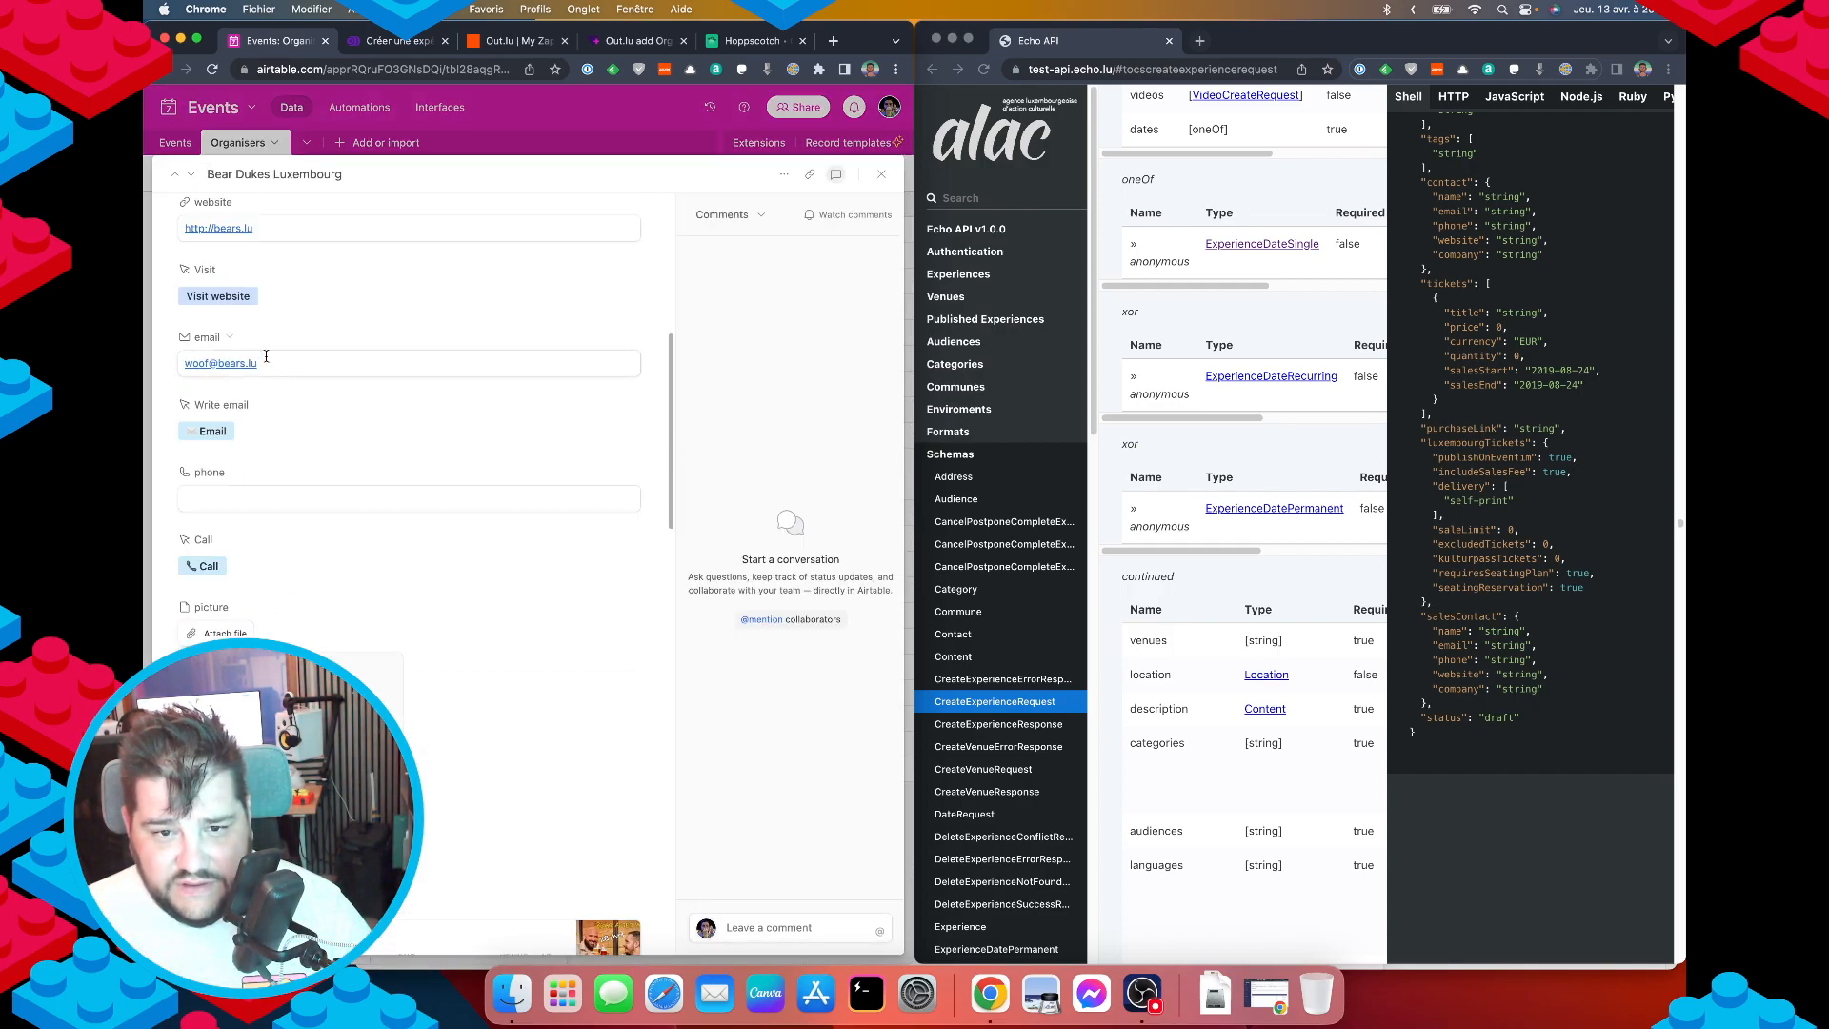
drag(265, 361, 165, 366)
key(super+c)
scroll(343, 509, down, 5)
scroll(381, 529, up, 8)
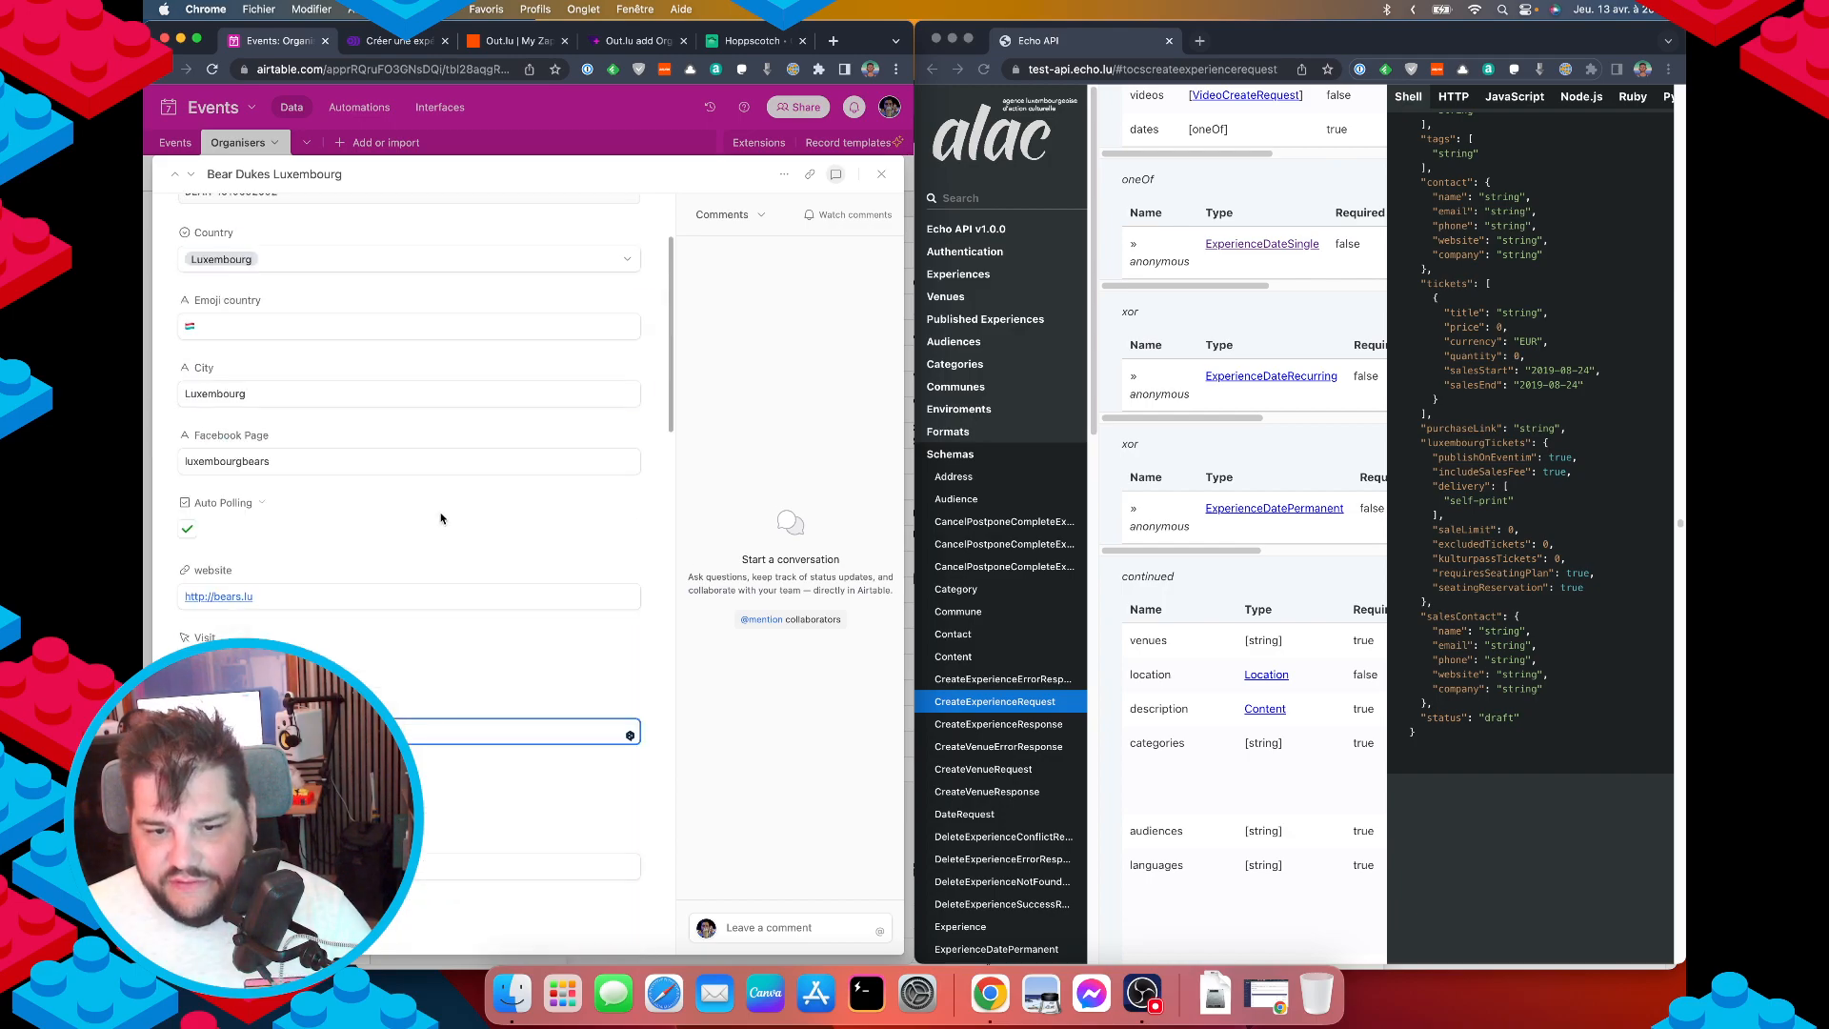
key(Escape)
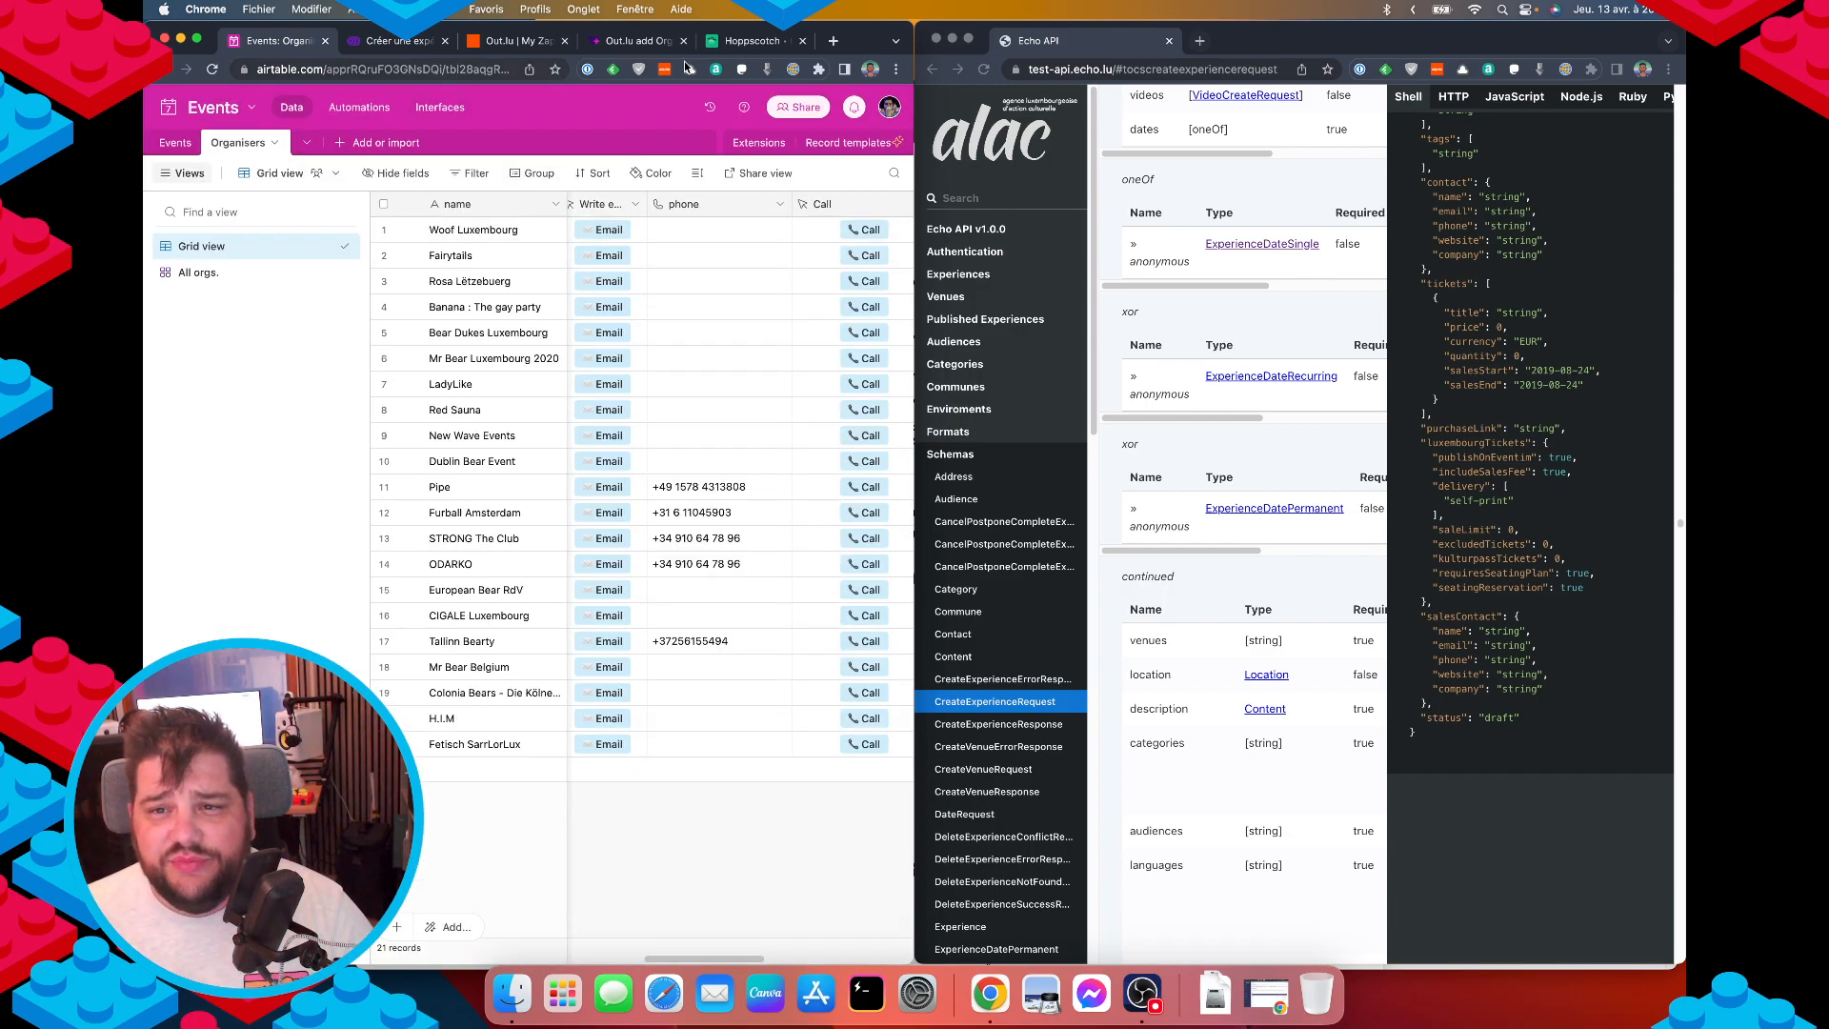
click(752, 41)
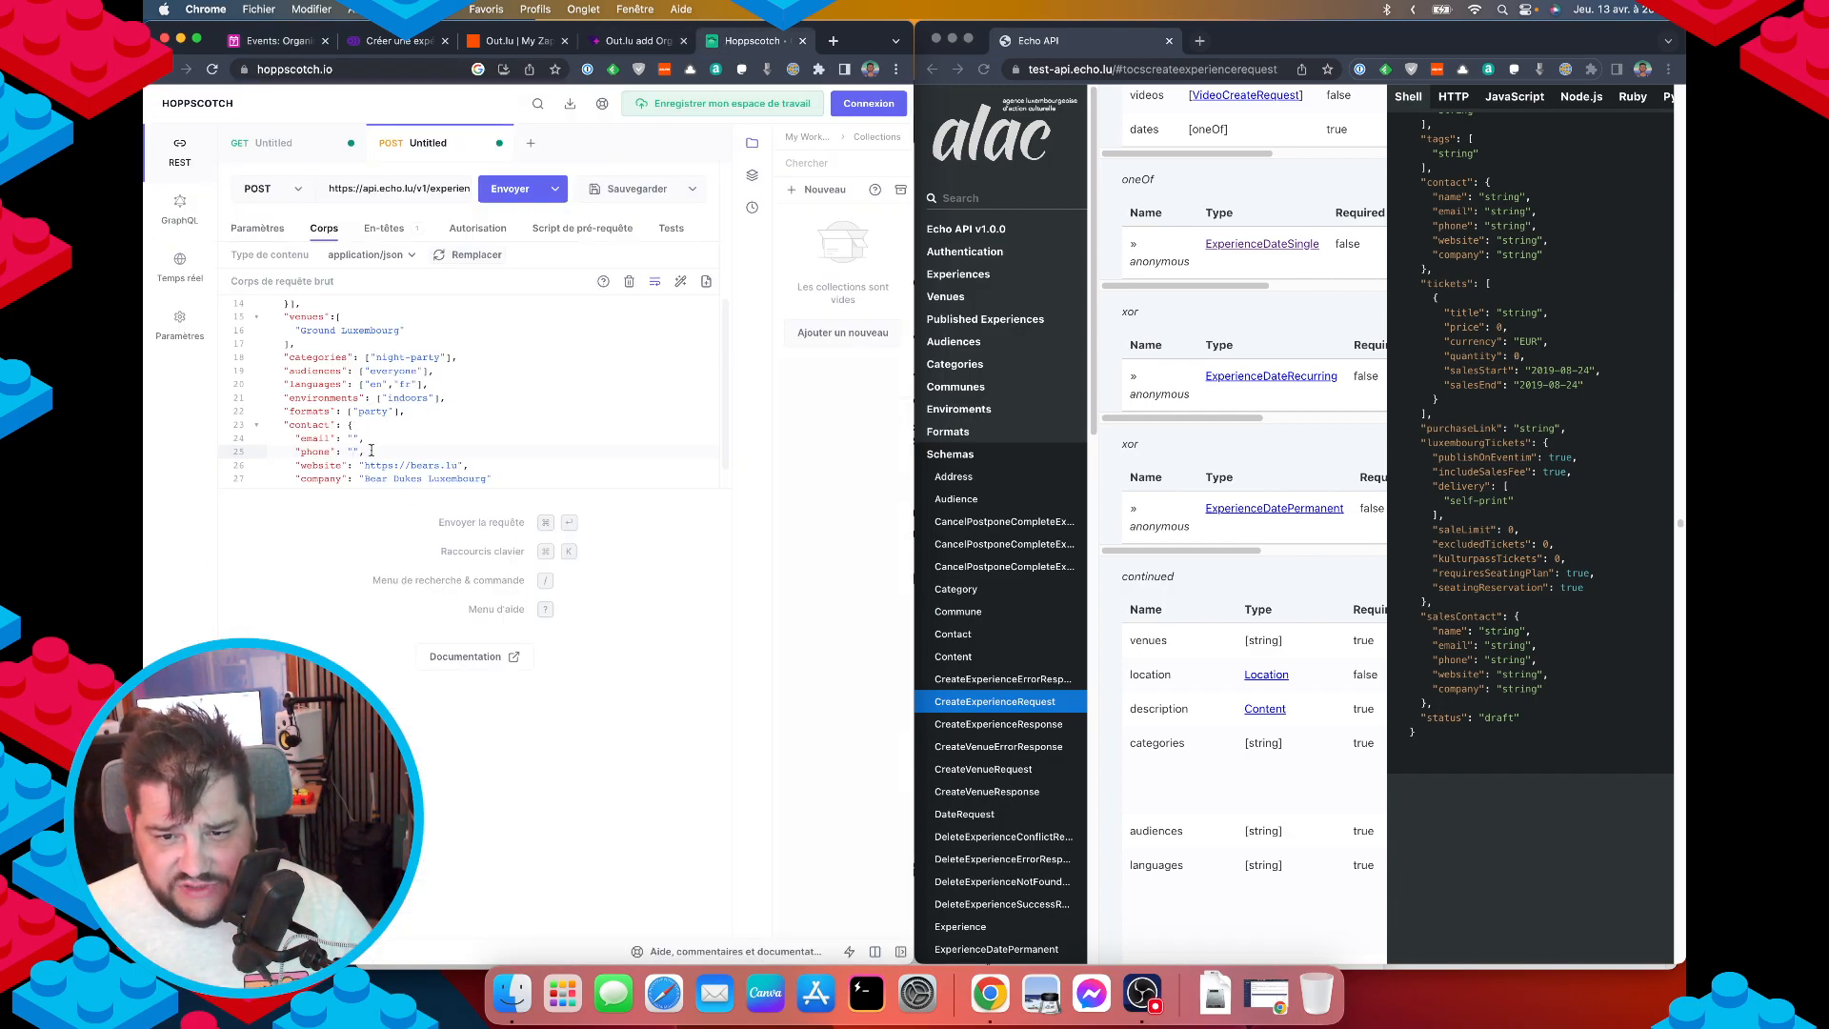
Delete the empty phone line and paste the organiser's e-mail address into the email field.
key(BackSpace)
key(BackSpace)
key(BackSpace)
key(BackSpace)
key(BackSpace)
key(BackSpace)
key(BackSpace)
key(BackSpace)
key(BackSpace)
key(BackSpace)
key(BackSpace)
key(BackSpace)
key(BackSpace)
key(BackSpace)
key(BackSpace)
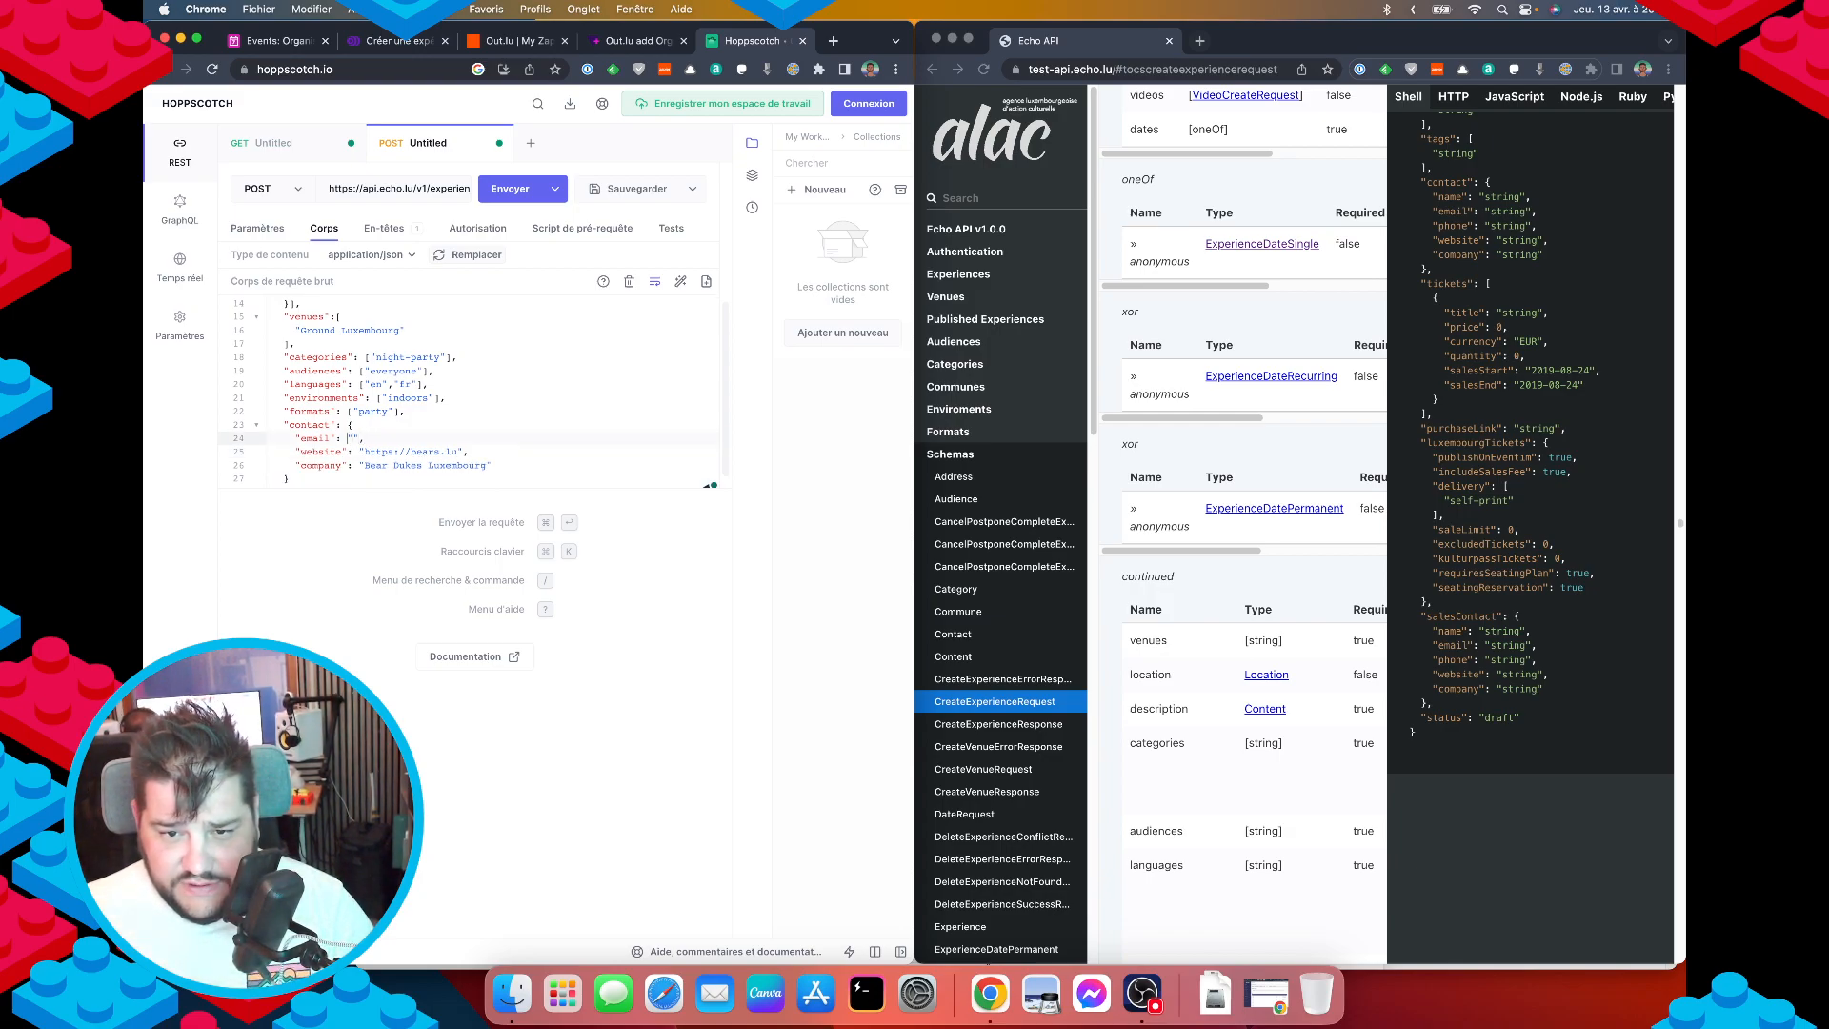
key(super+v)
key(Down)
key(Down)
key(Down)
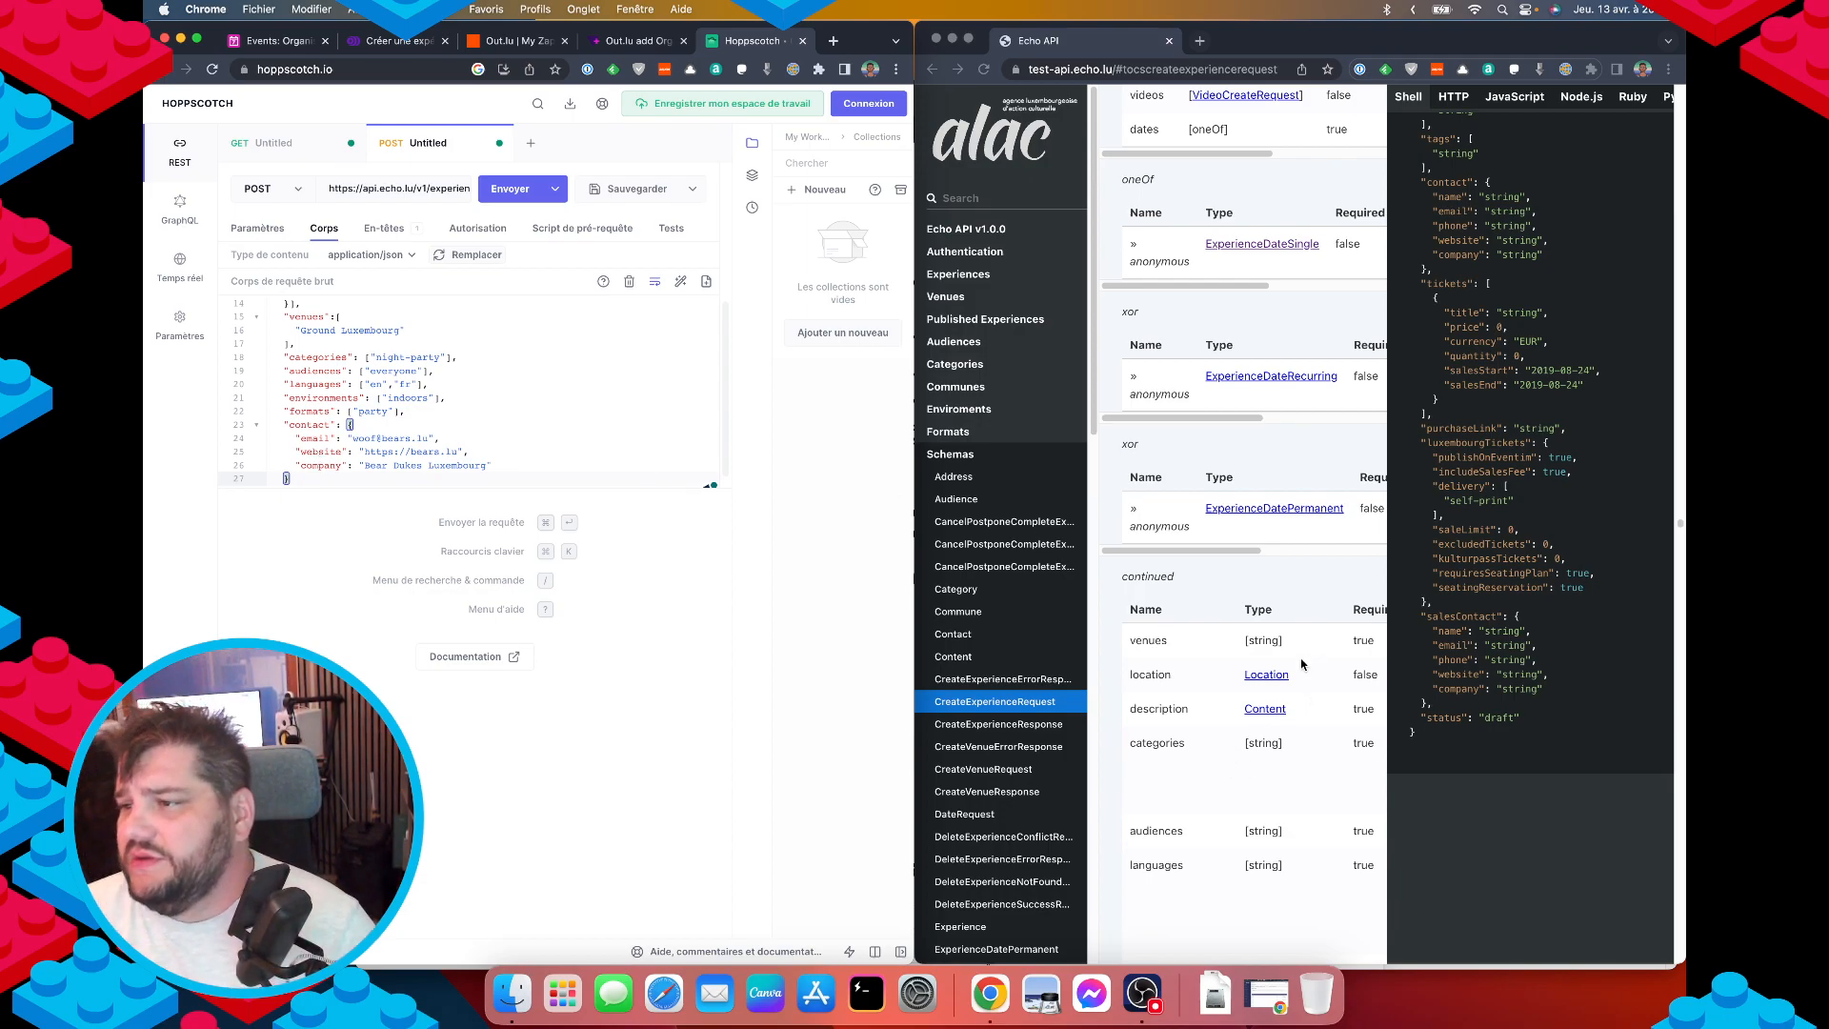
scroll(1415, 499, up, 1)
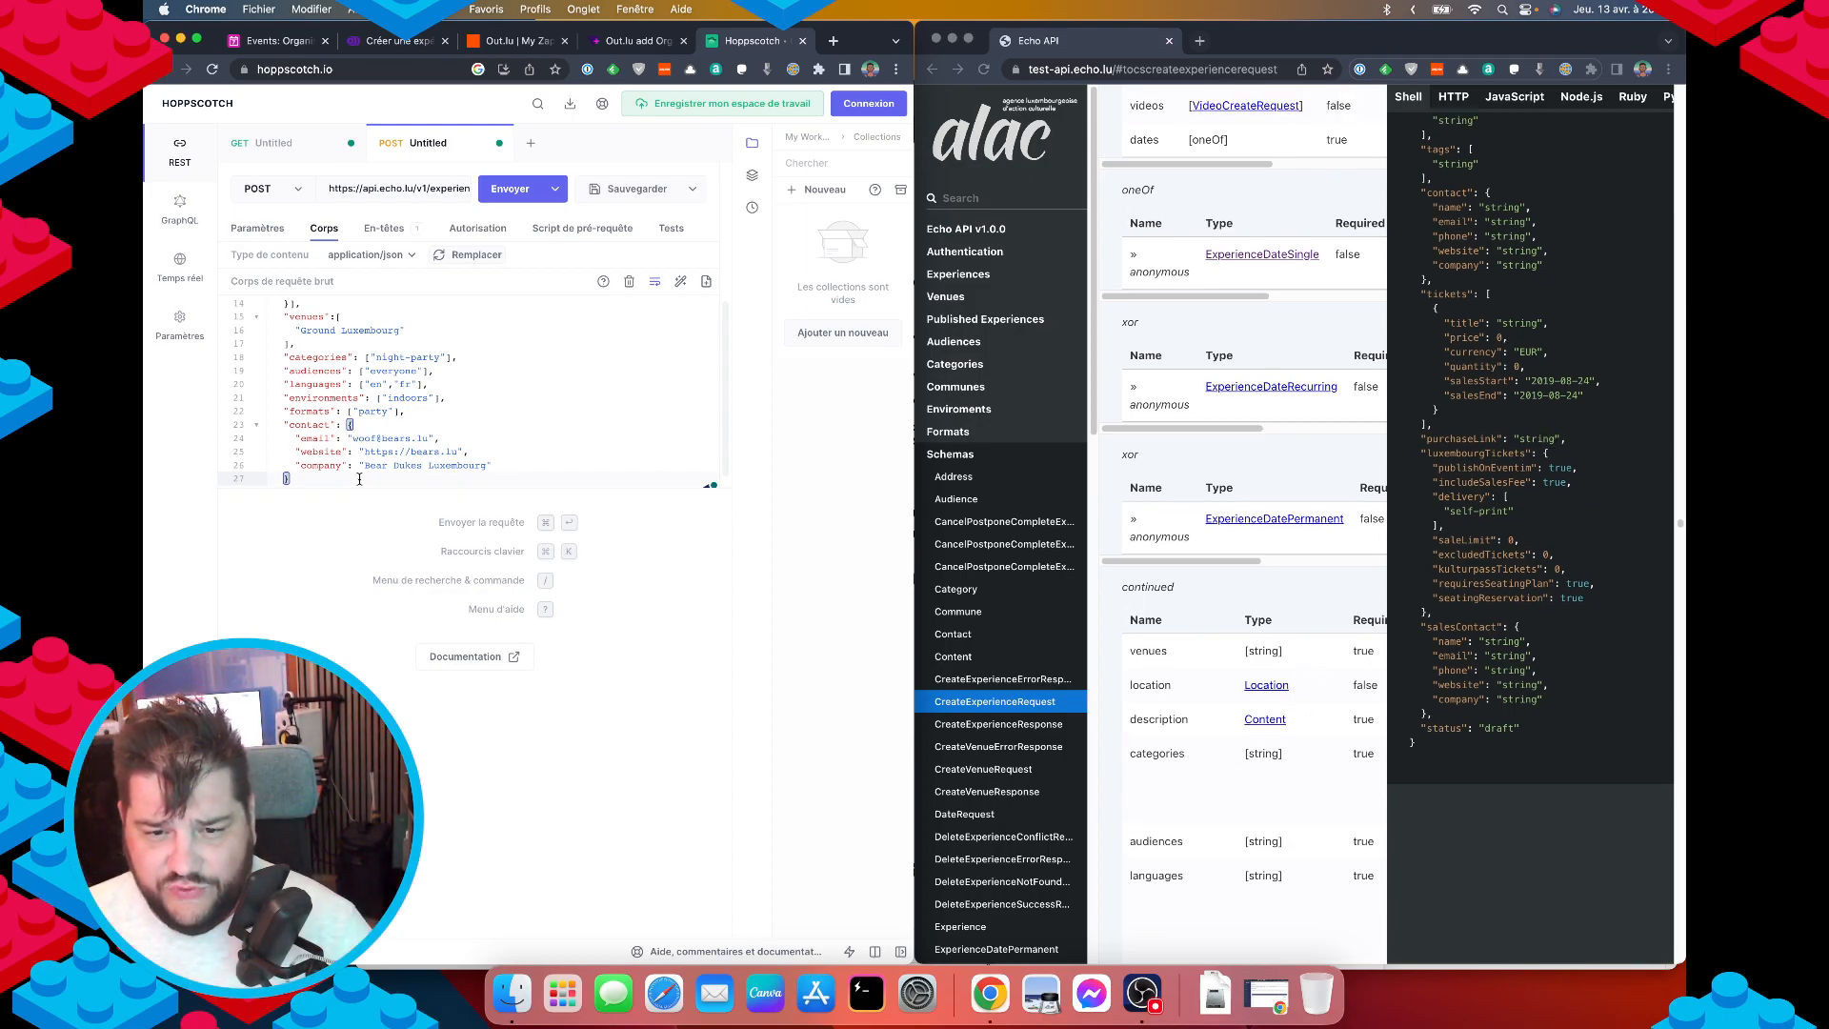
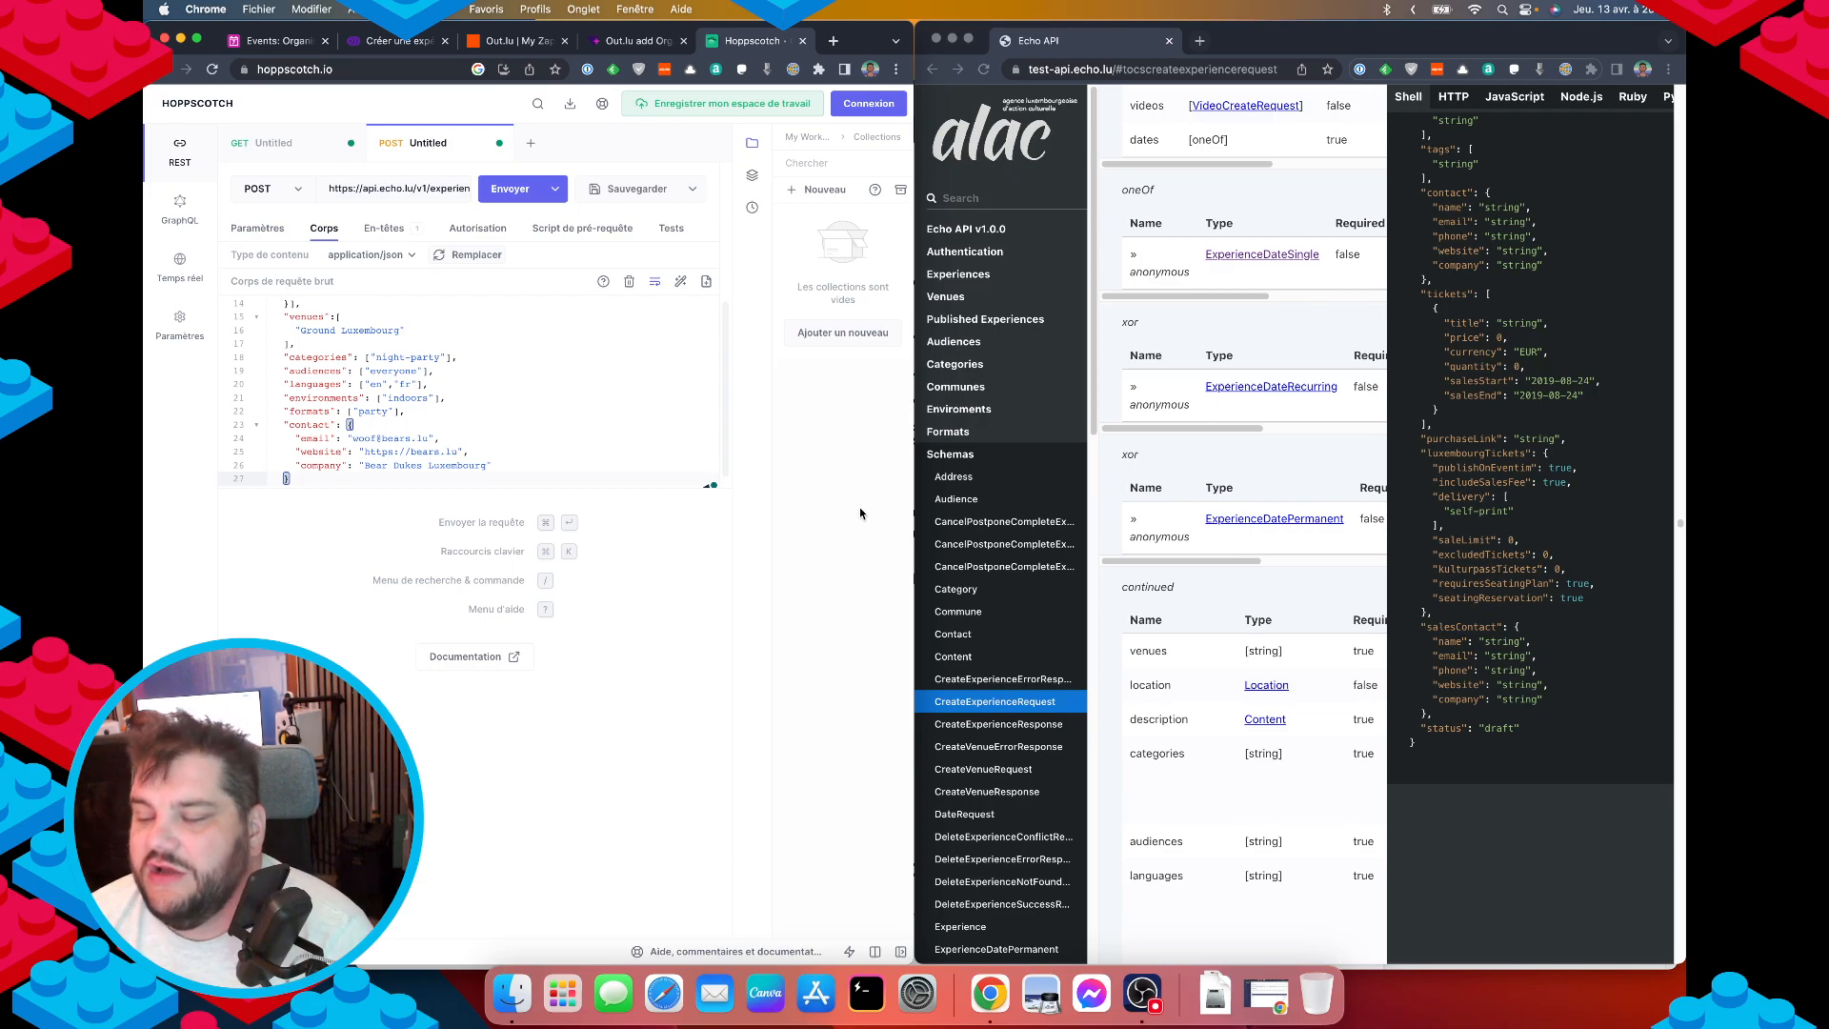
Add a new "purchaseLink" key on a line after the contact block.
double_click(1455, 440)
key(super+c)
click(353, 477)
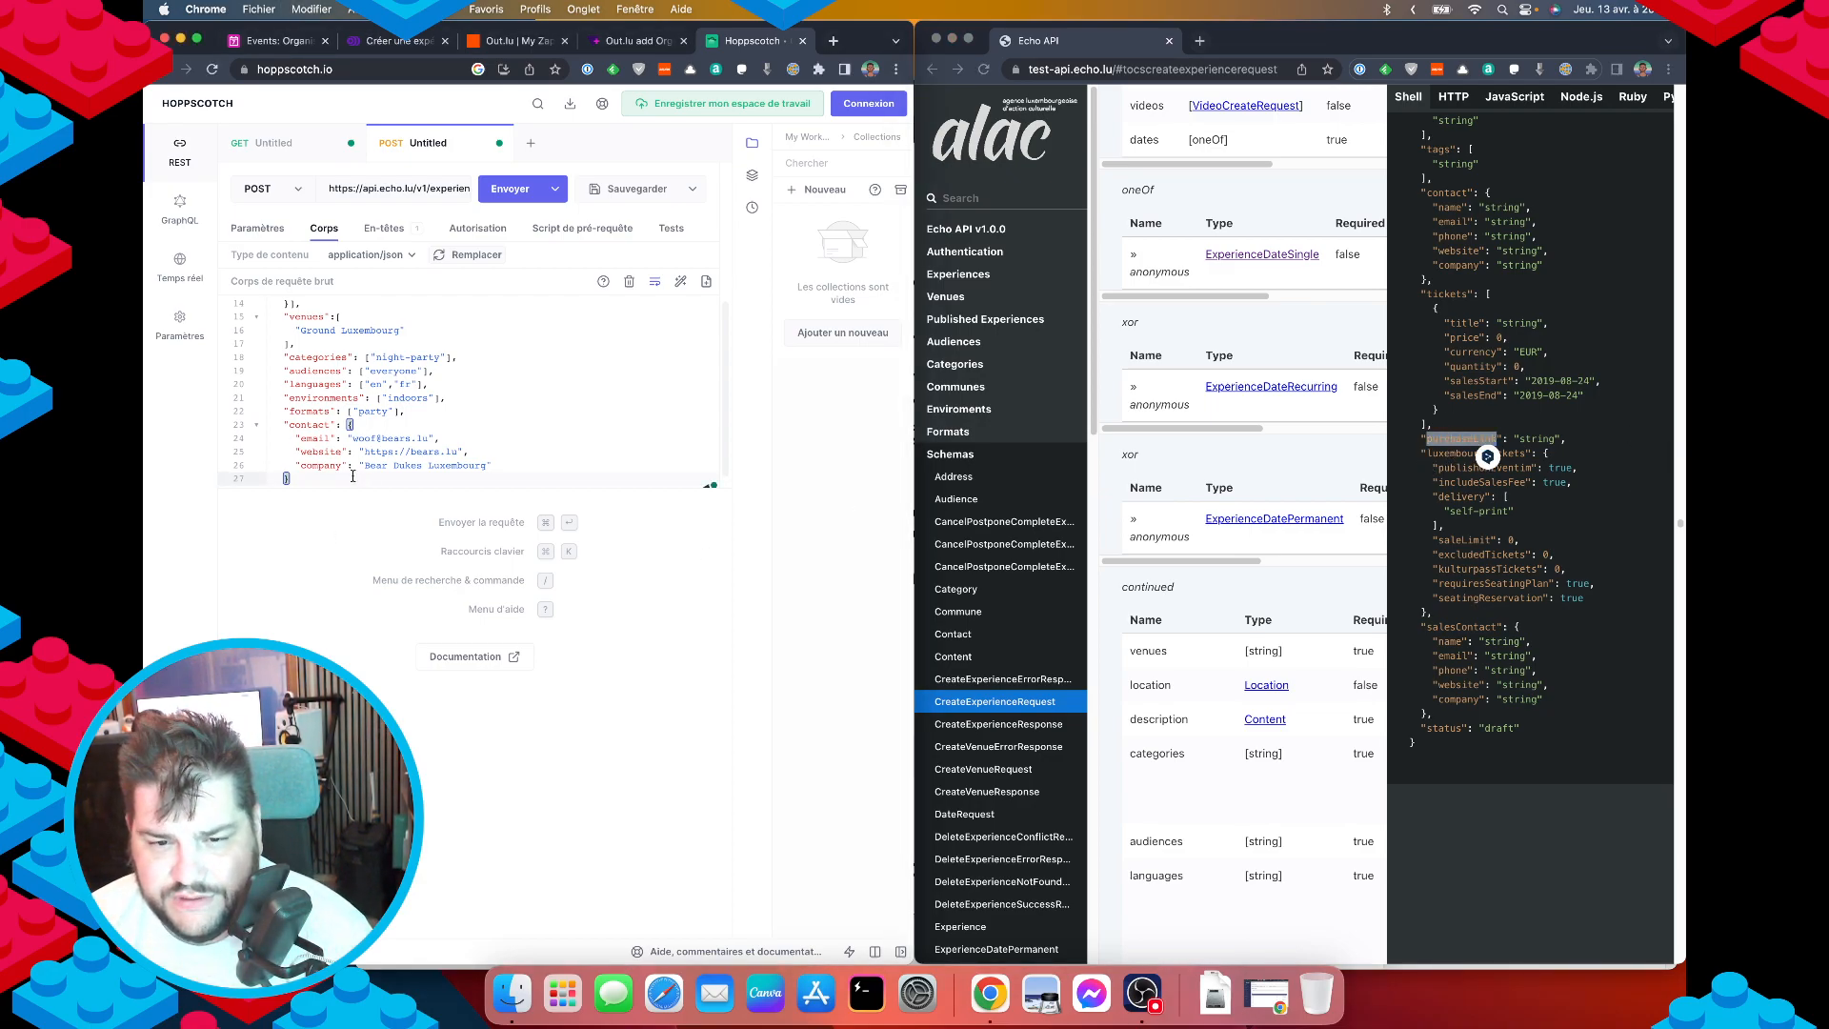
text(,)
key(Return)
text(")
key(super+v)
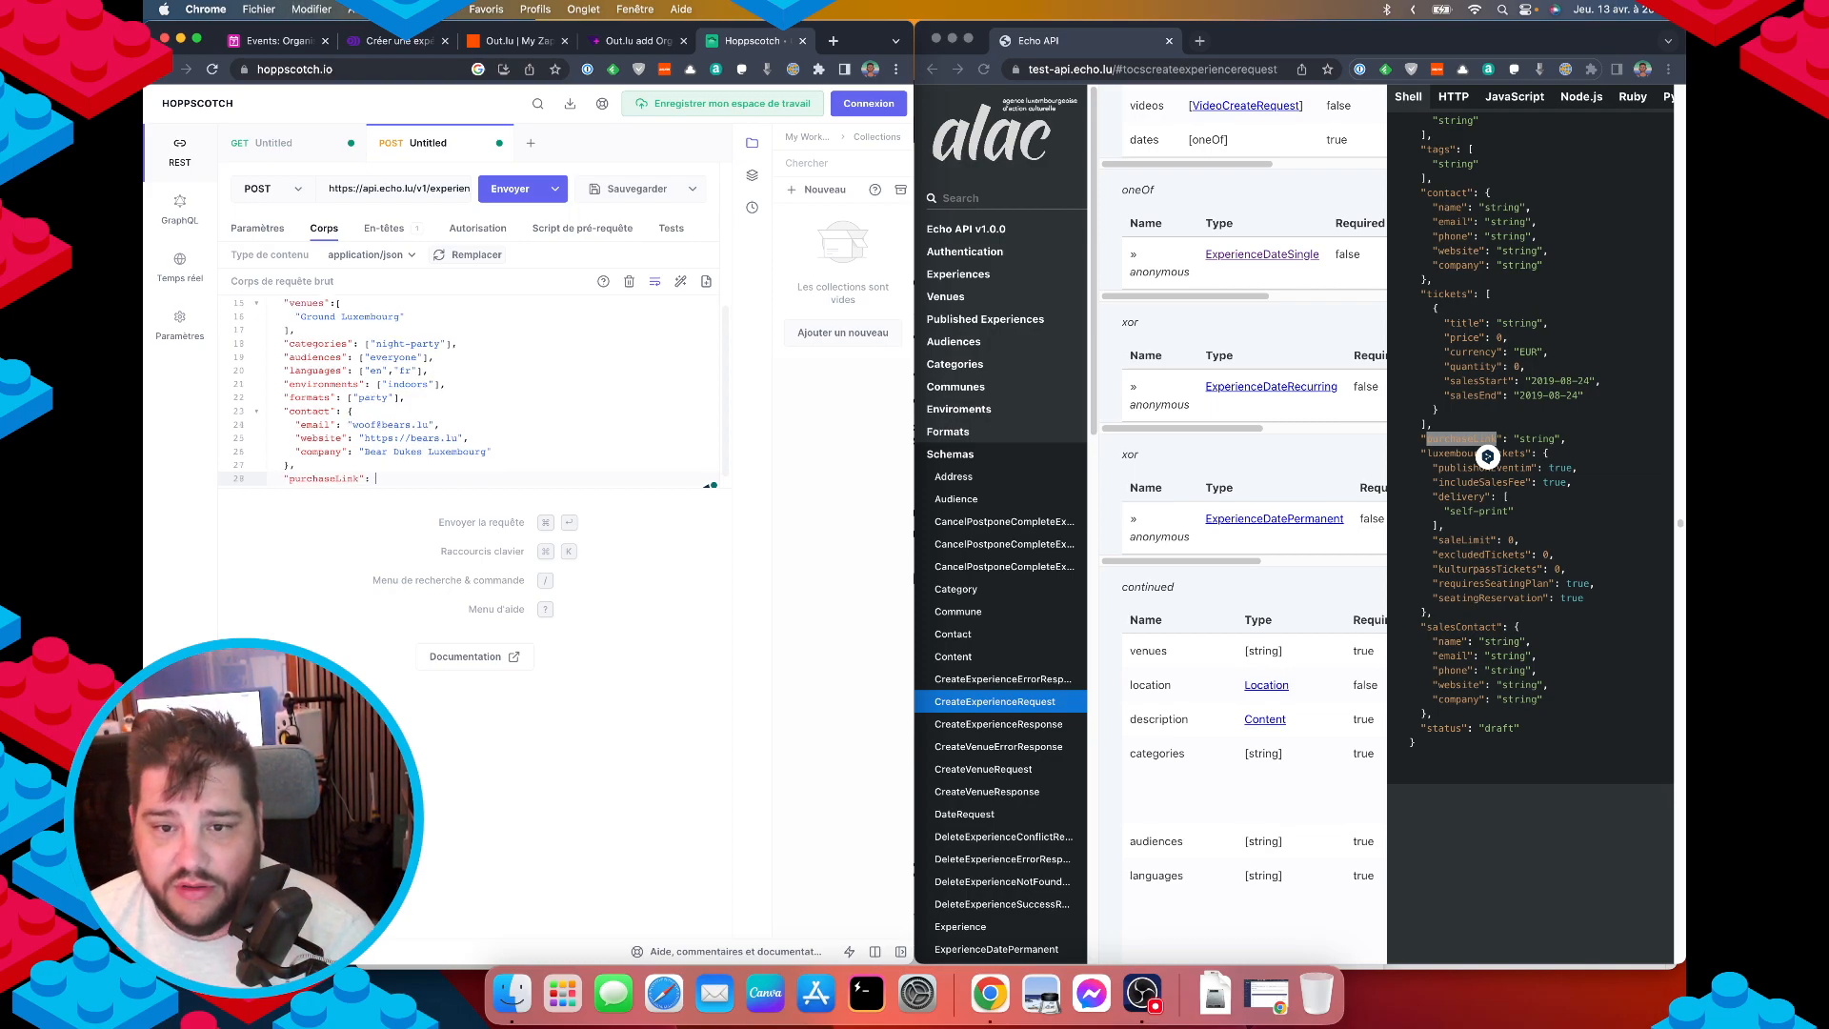
Copy the ticket URL from the dates entry and paste it as the purchaseLink value.
scroll(350, 459, up, 5)
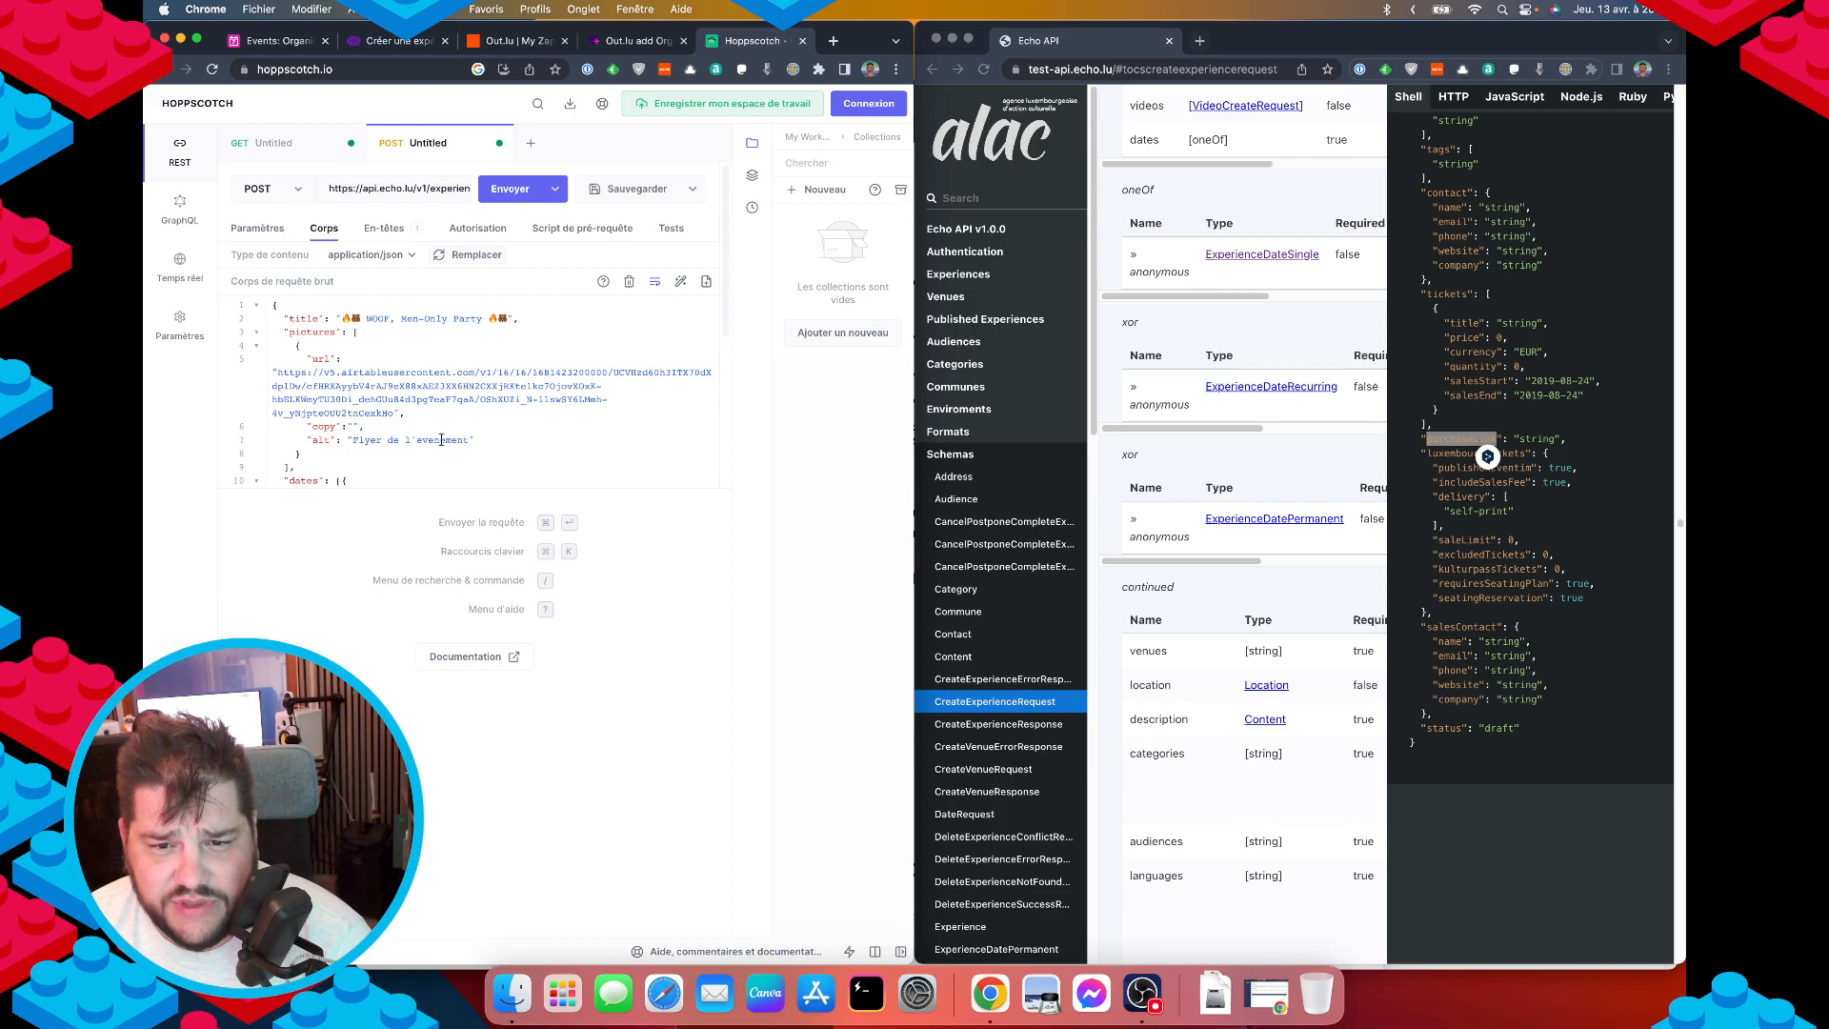
scroll(434, 422, down, 2)
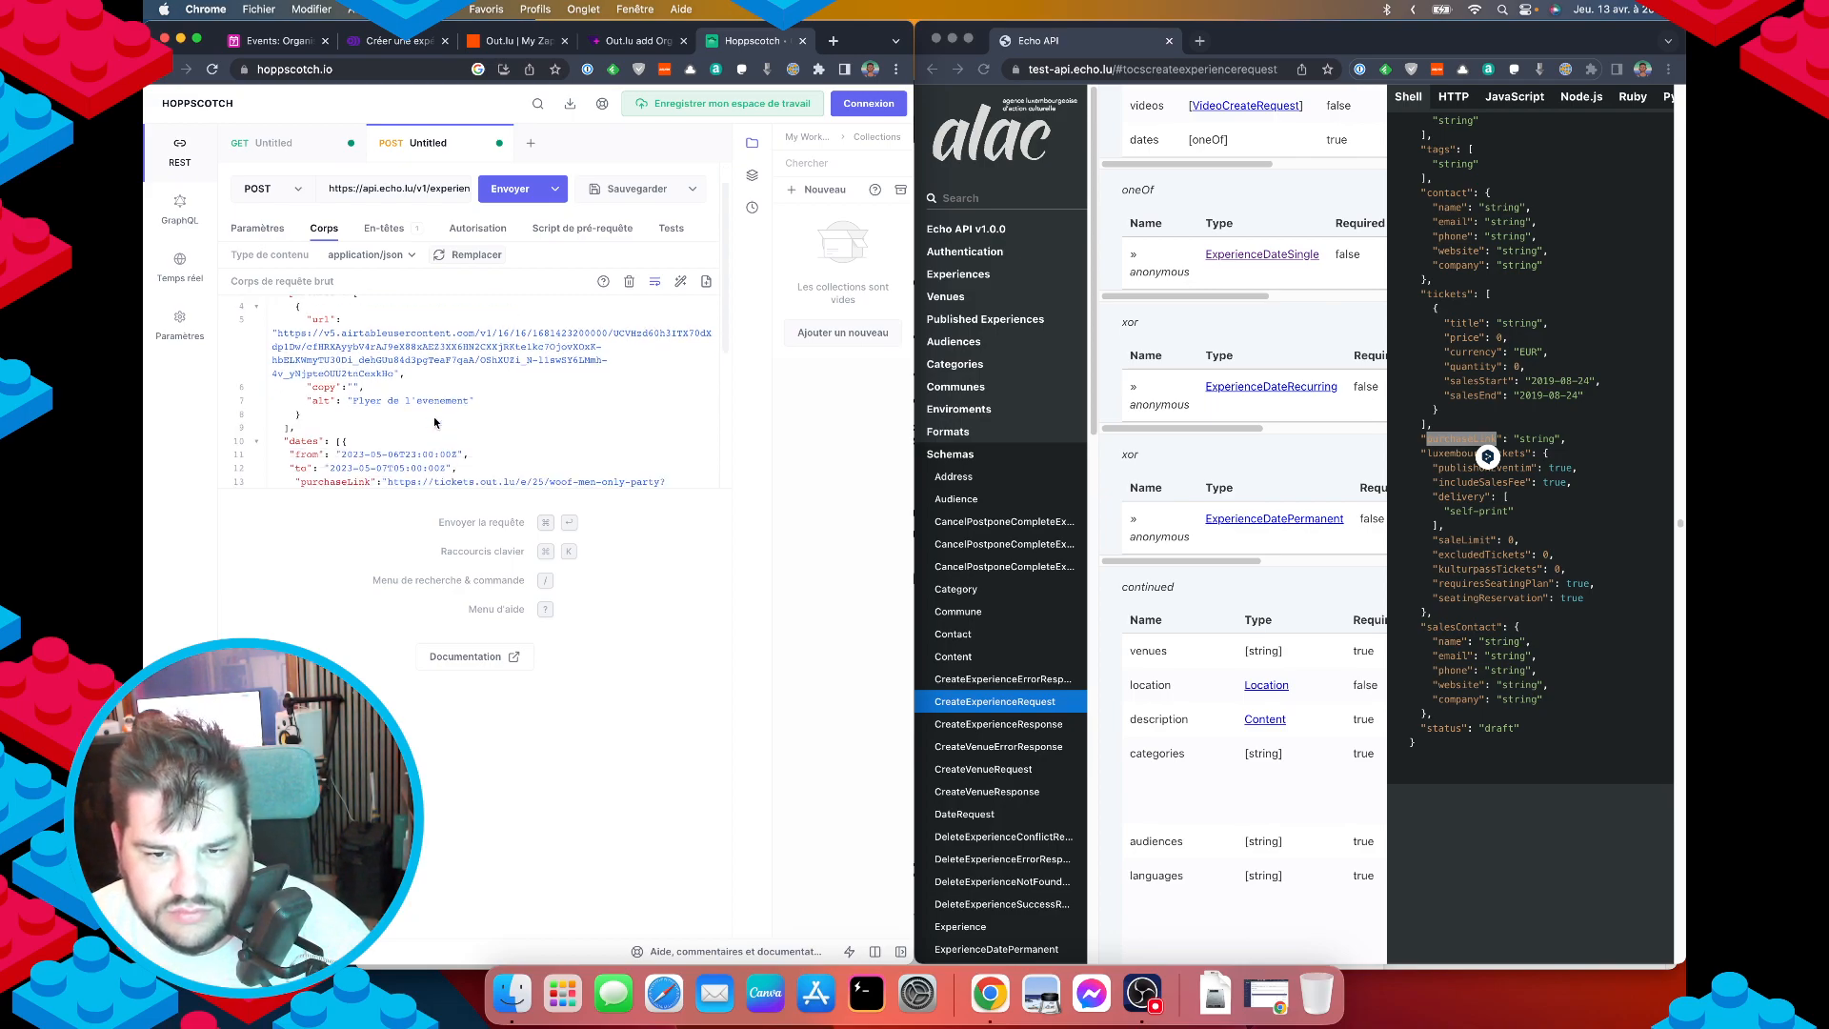
scroll(434, 422, down, 2)
click(325, 458)
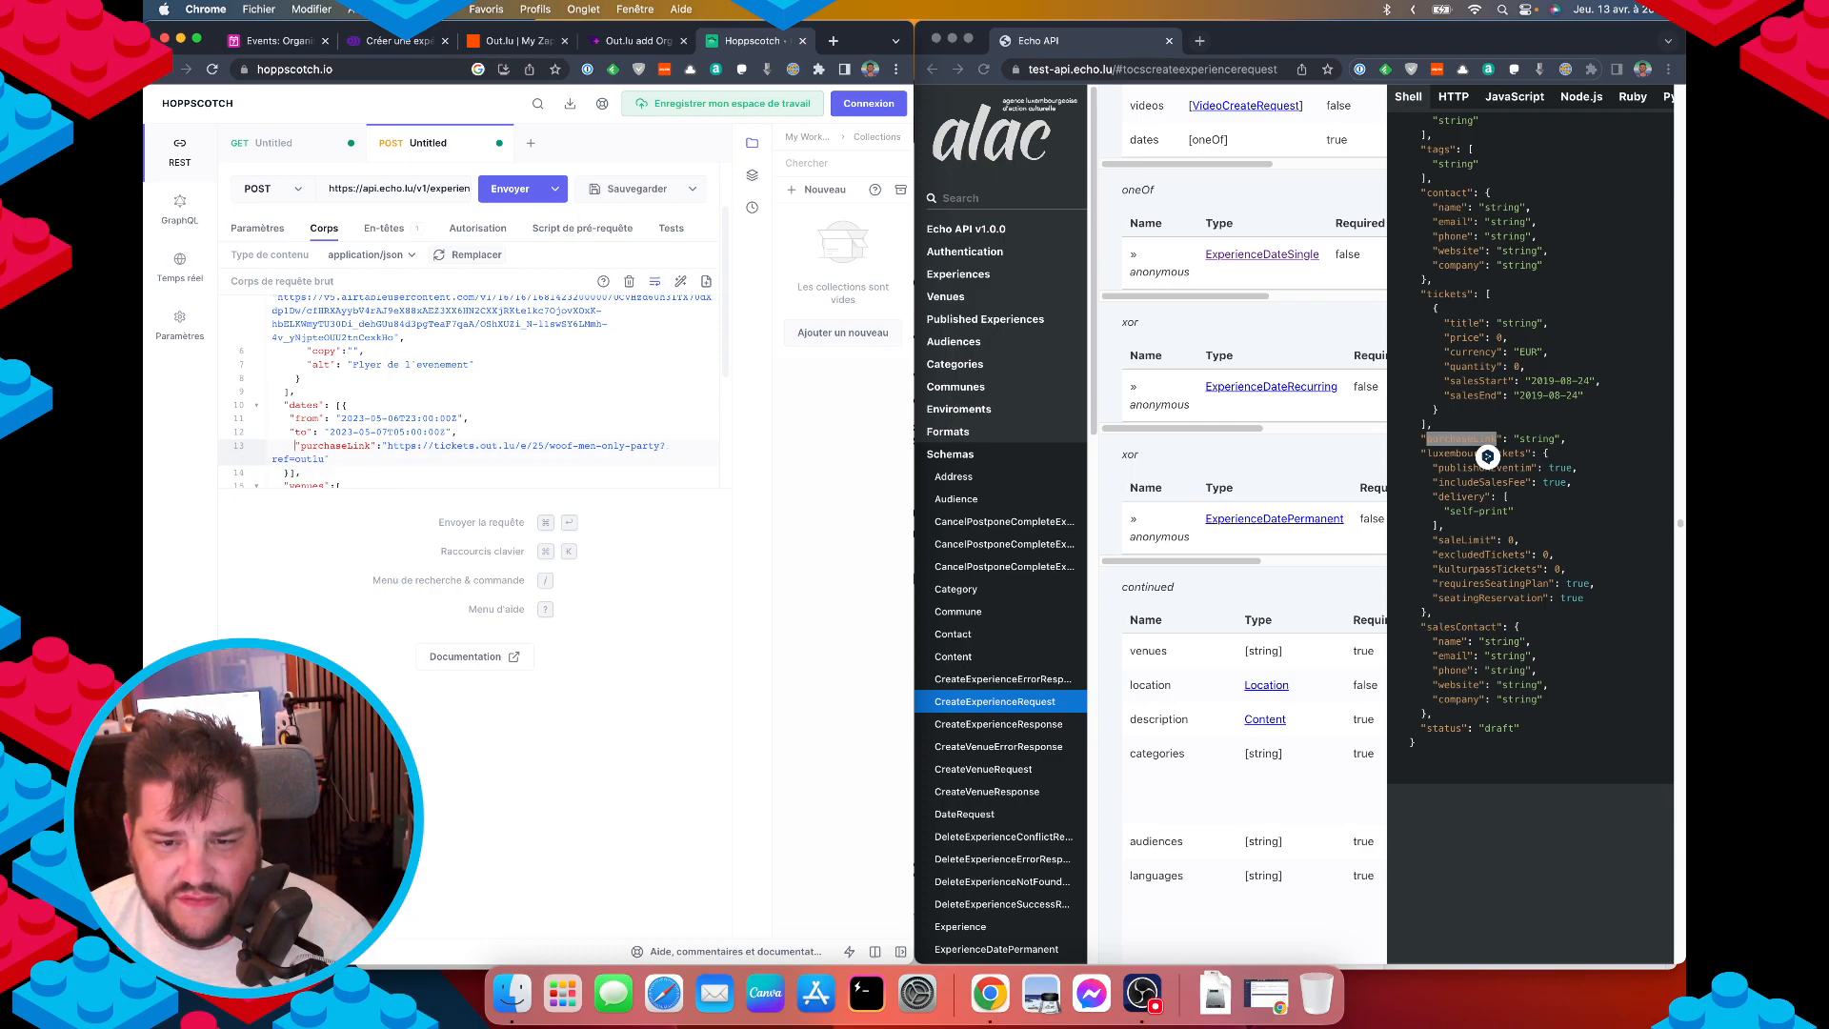
key(BackSpace)
key(BackSpace)
key(BackSpace)
key(BackSpace)
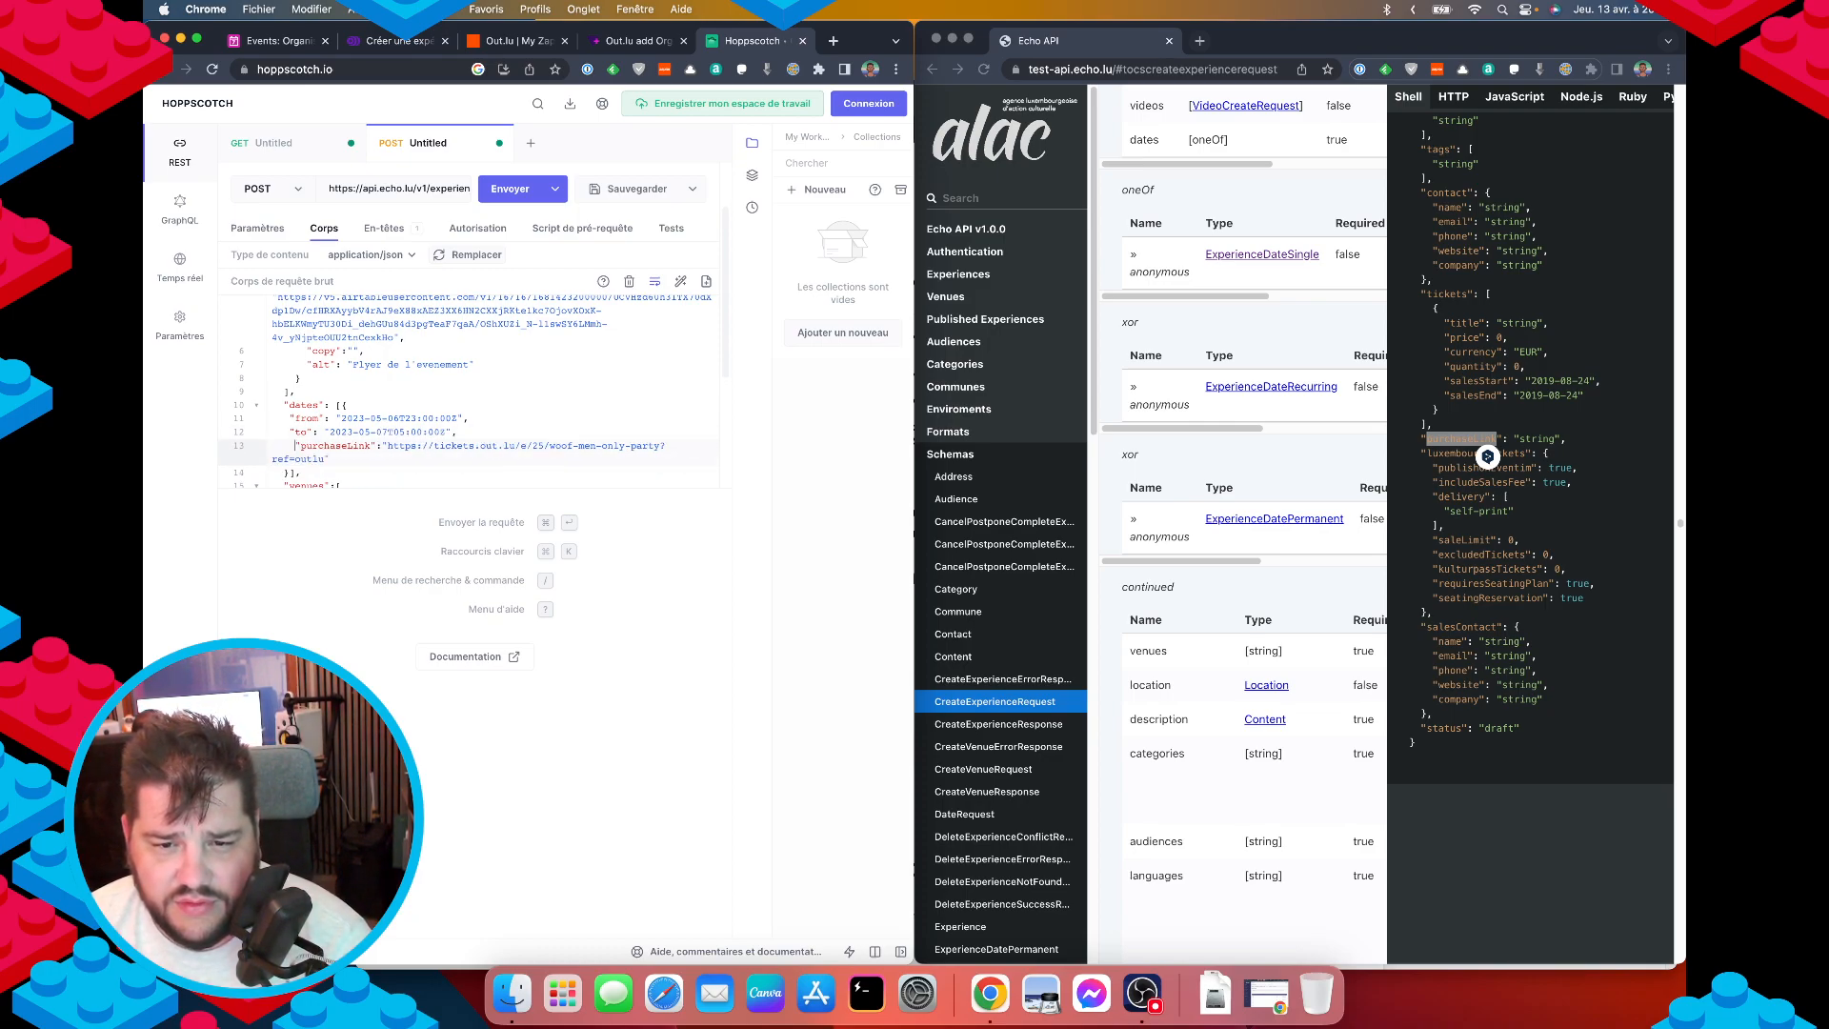
key(Up)
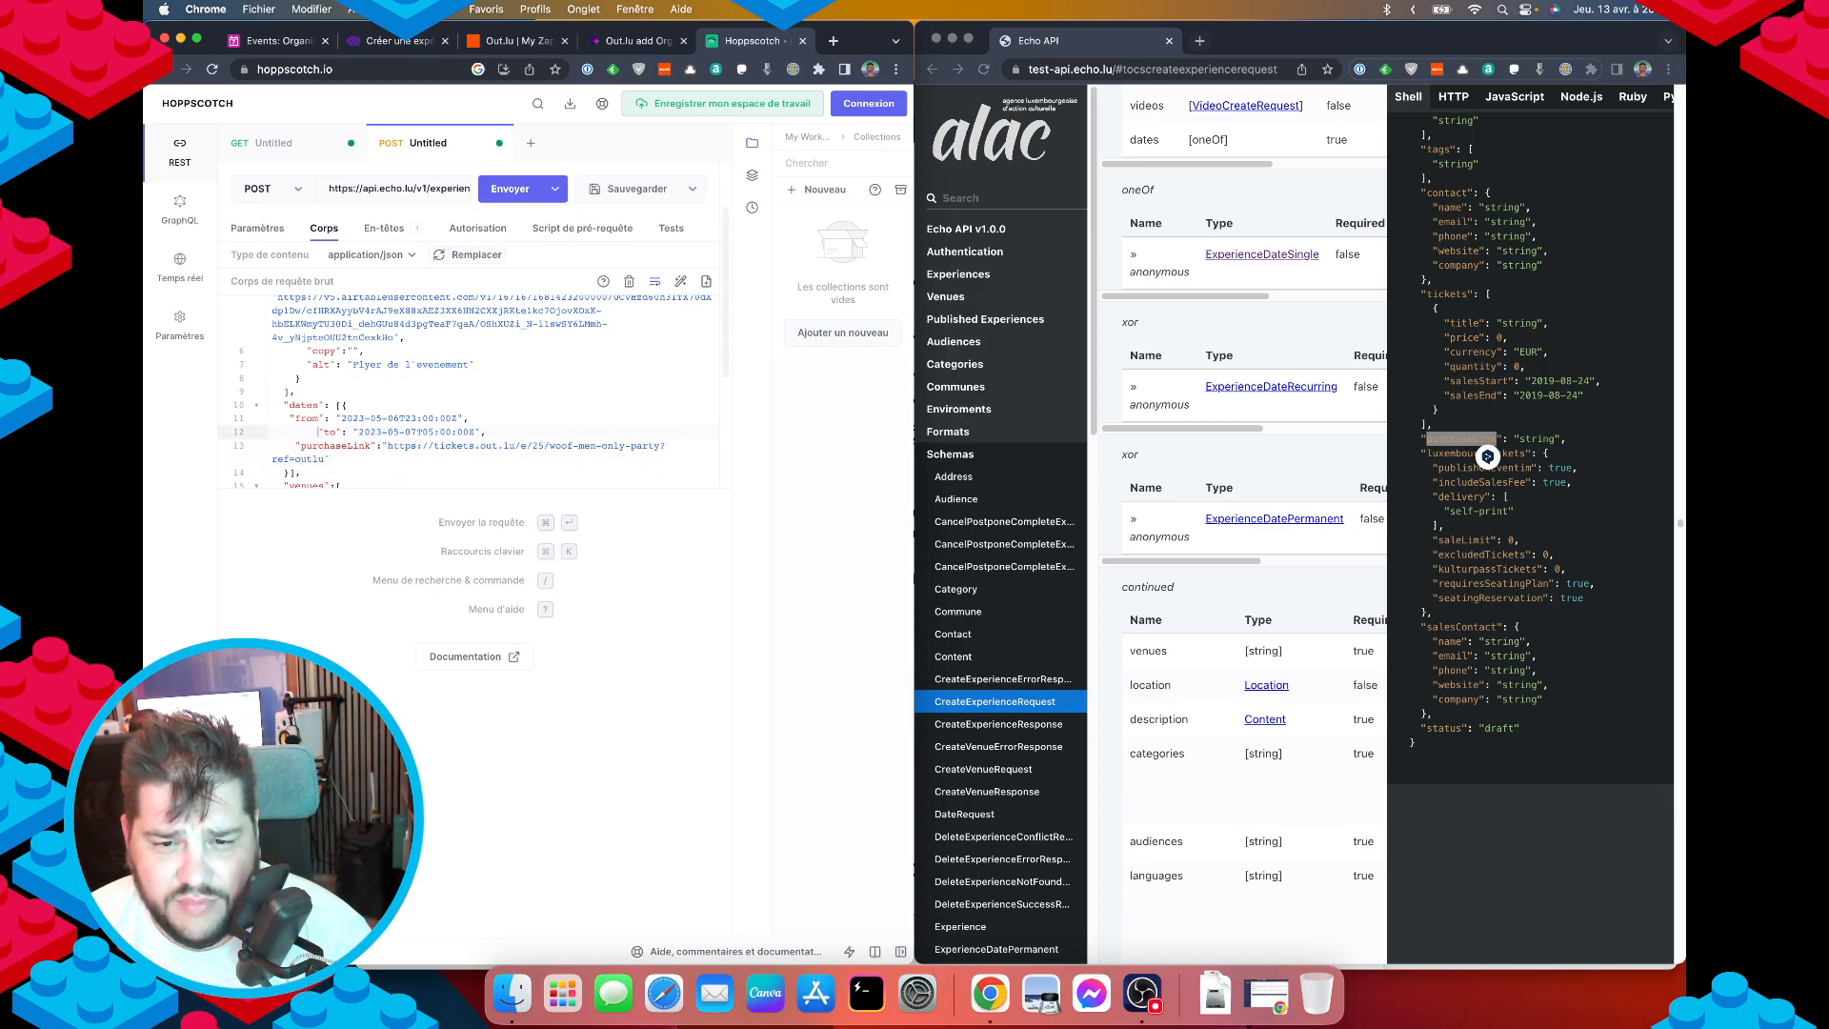
key(Up)
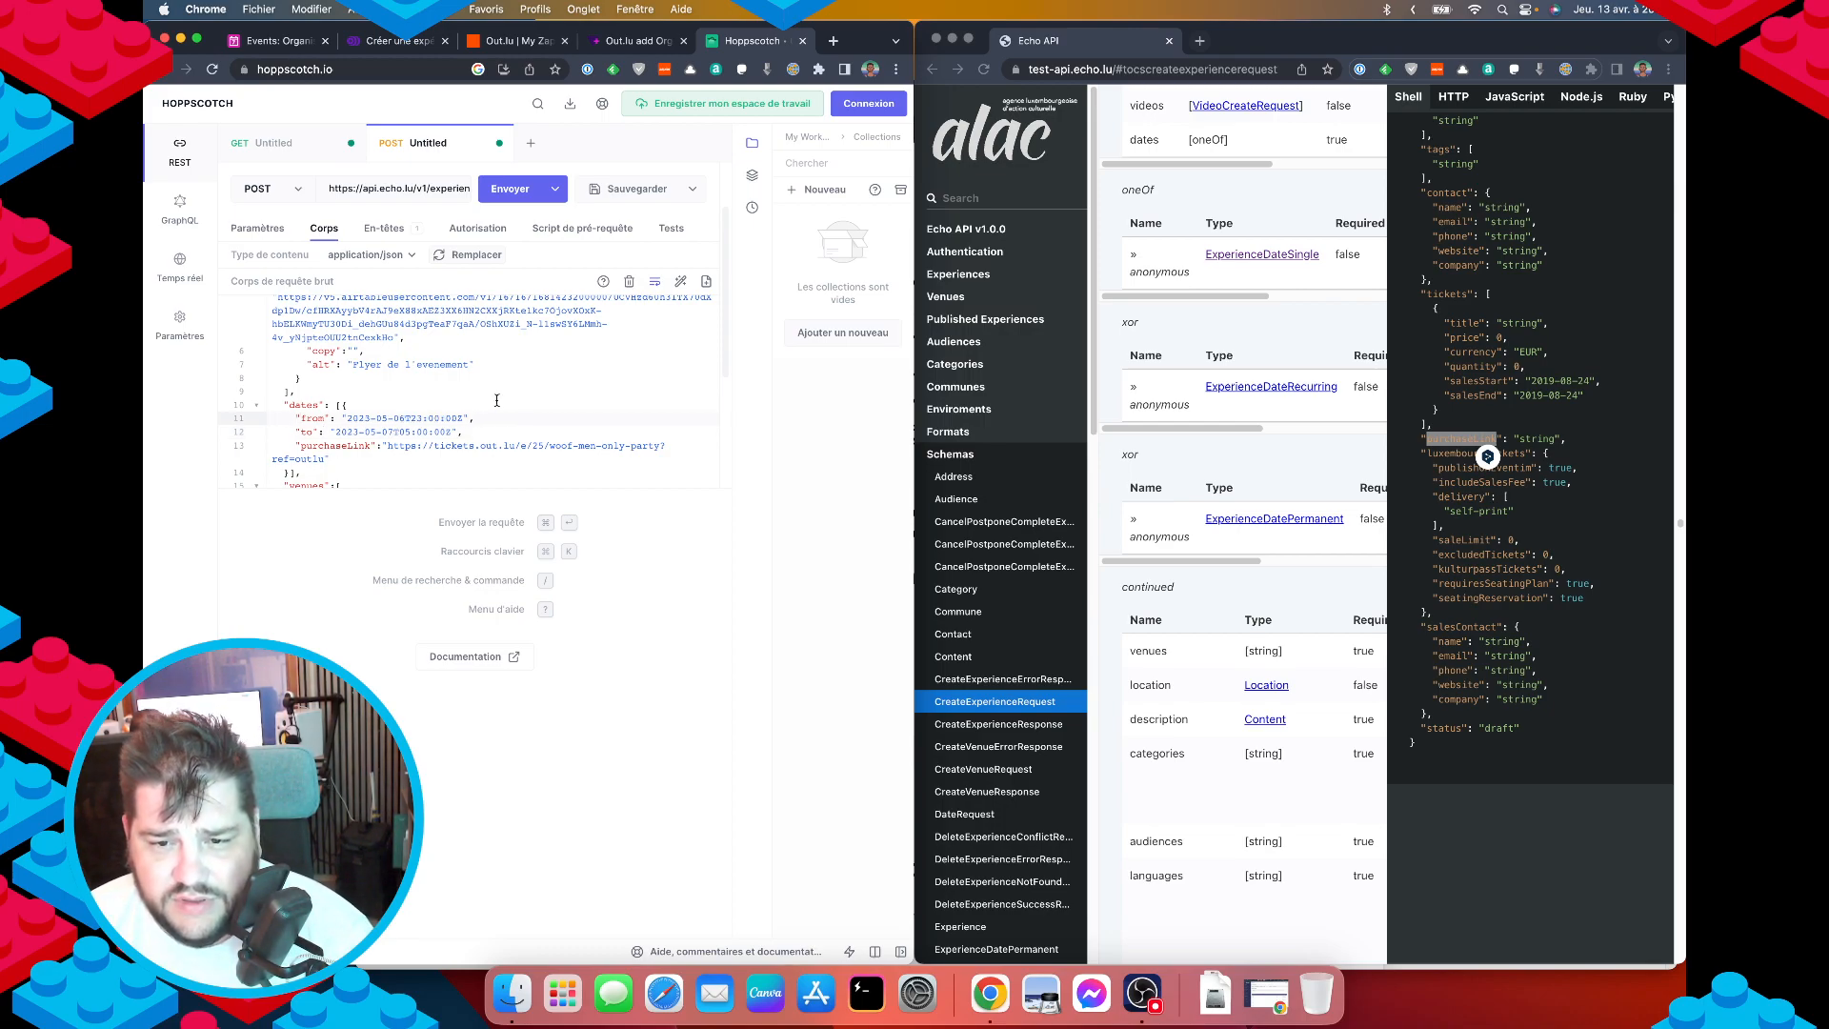
drag(388, 446, 324, 460)
key(super+c)
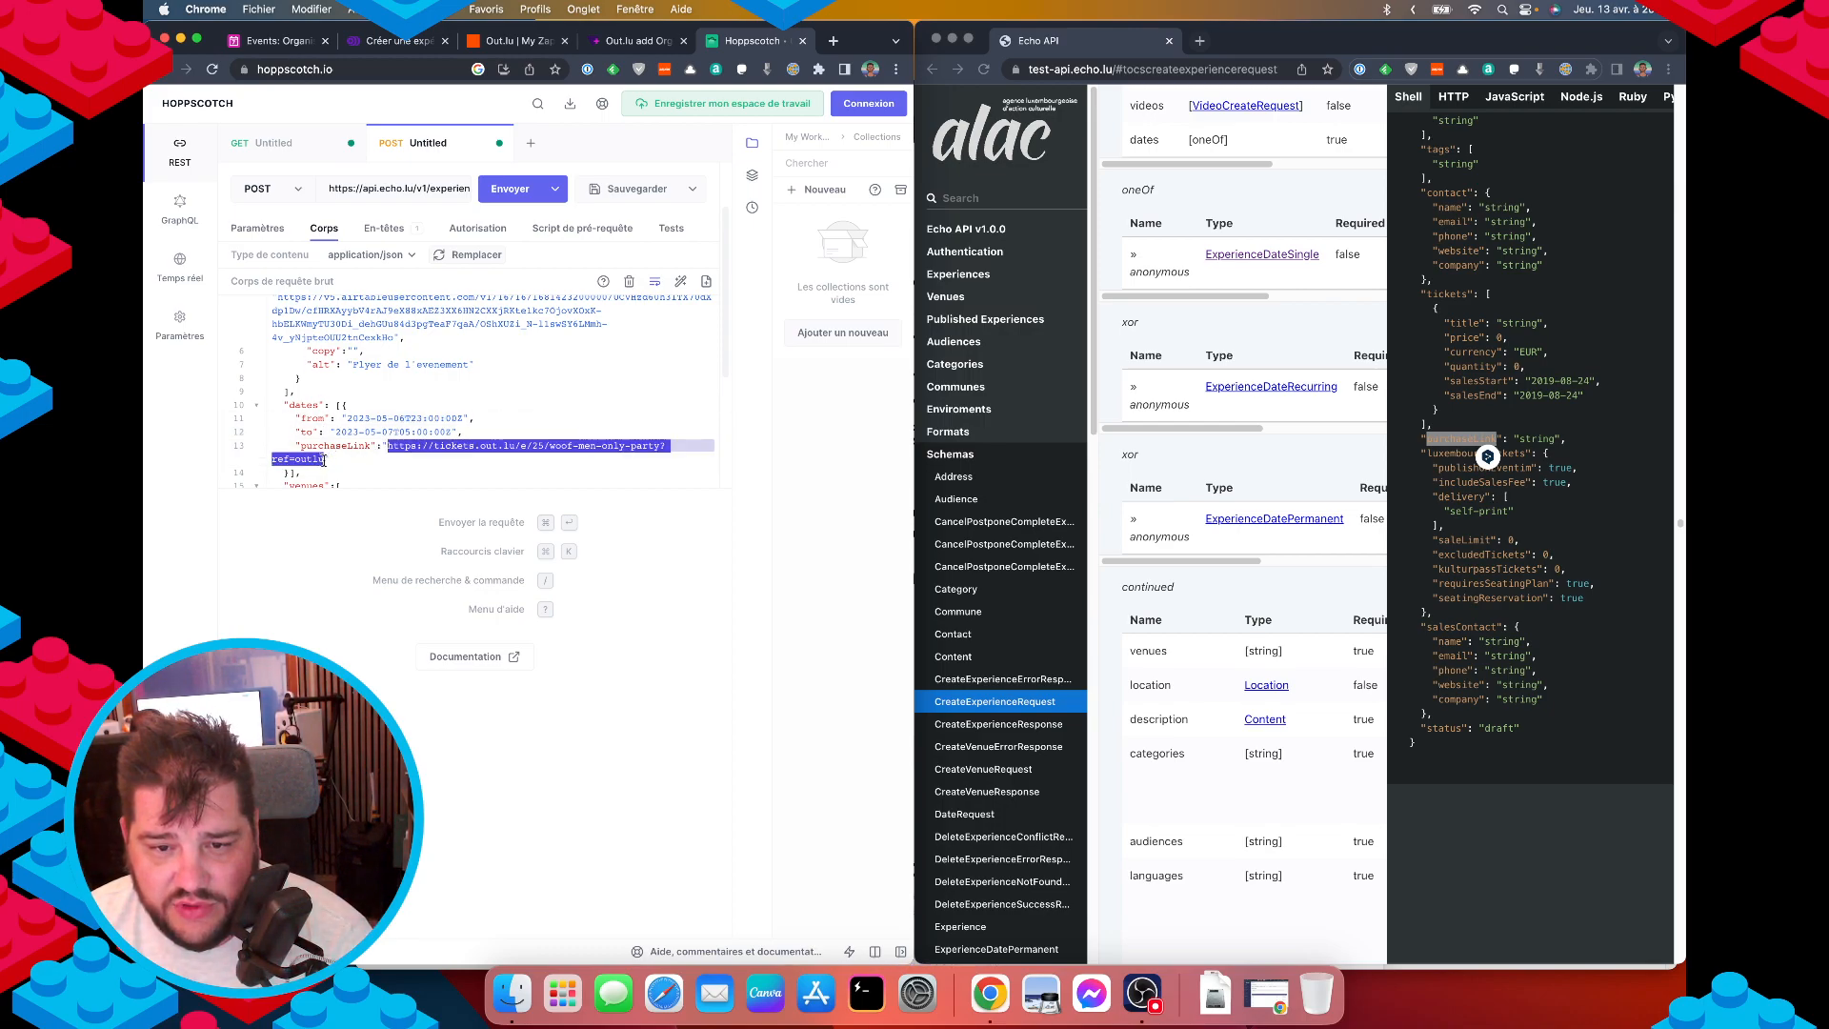
scroll(386, 458, down, 1)
scroll(380, 458, down, 3)
click(383, 456)
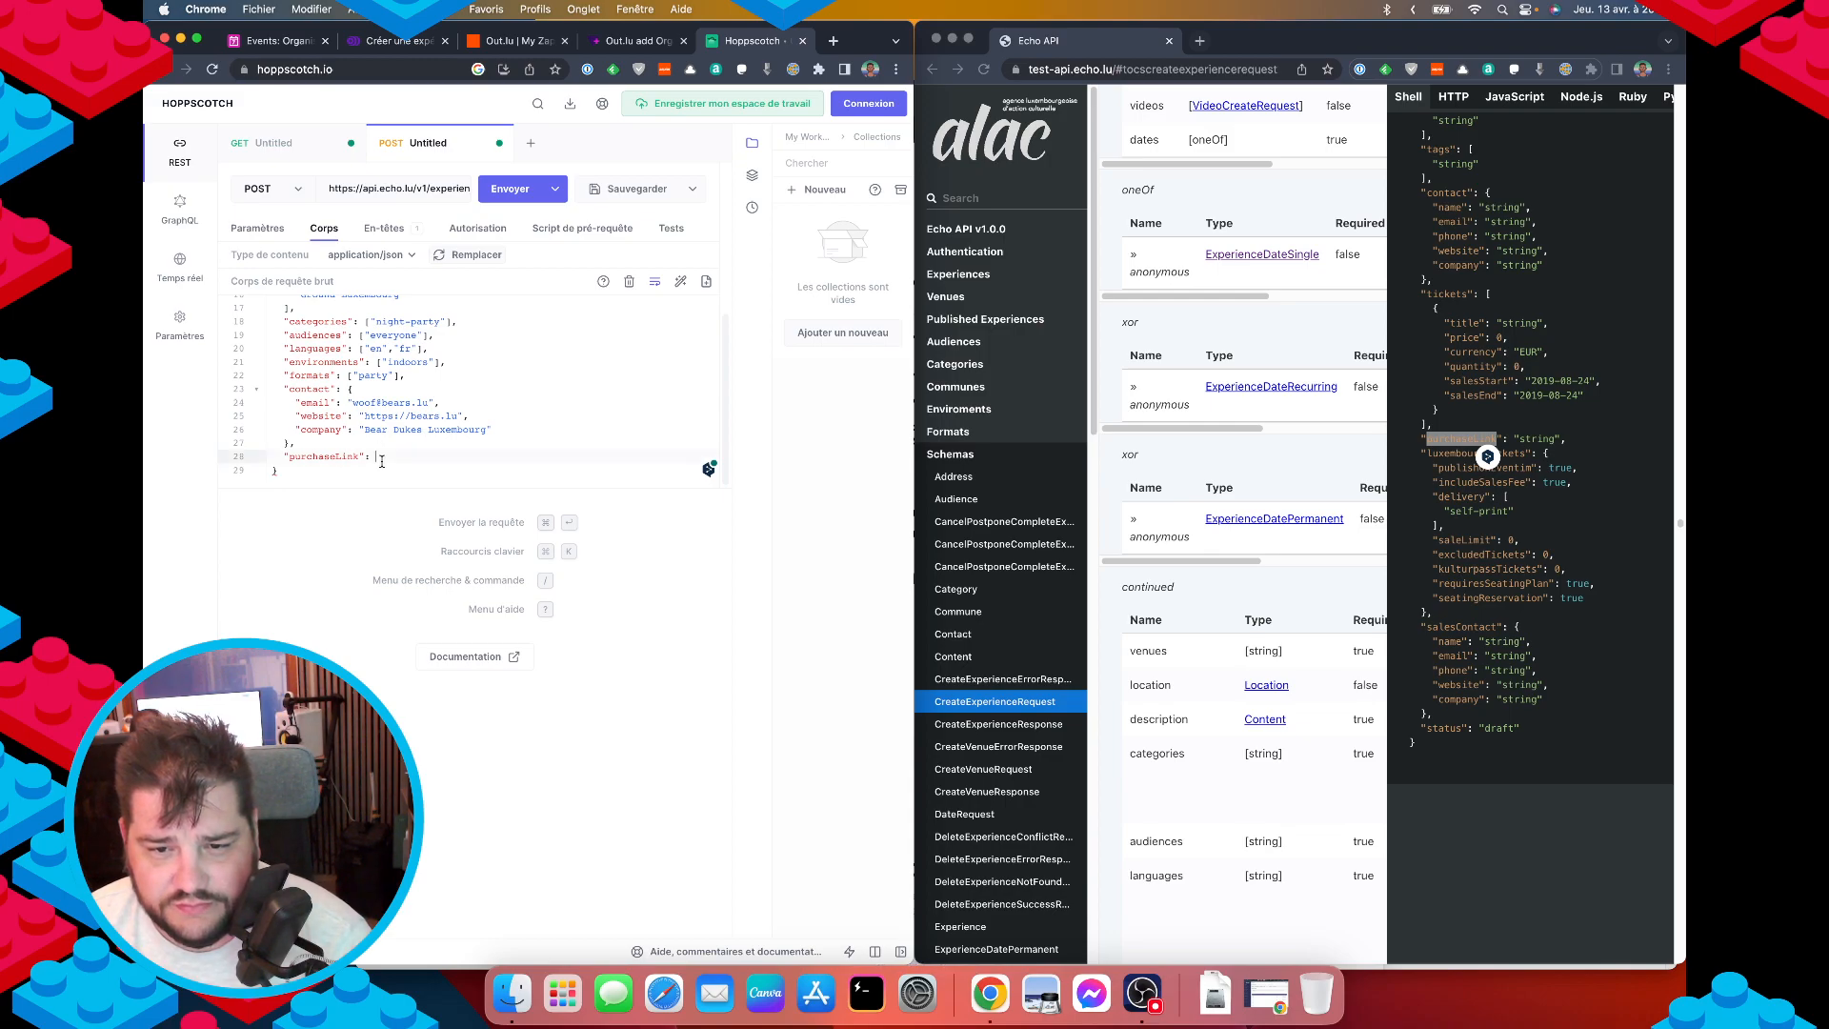
key(super+v)
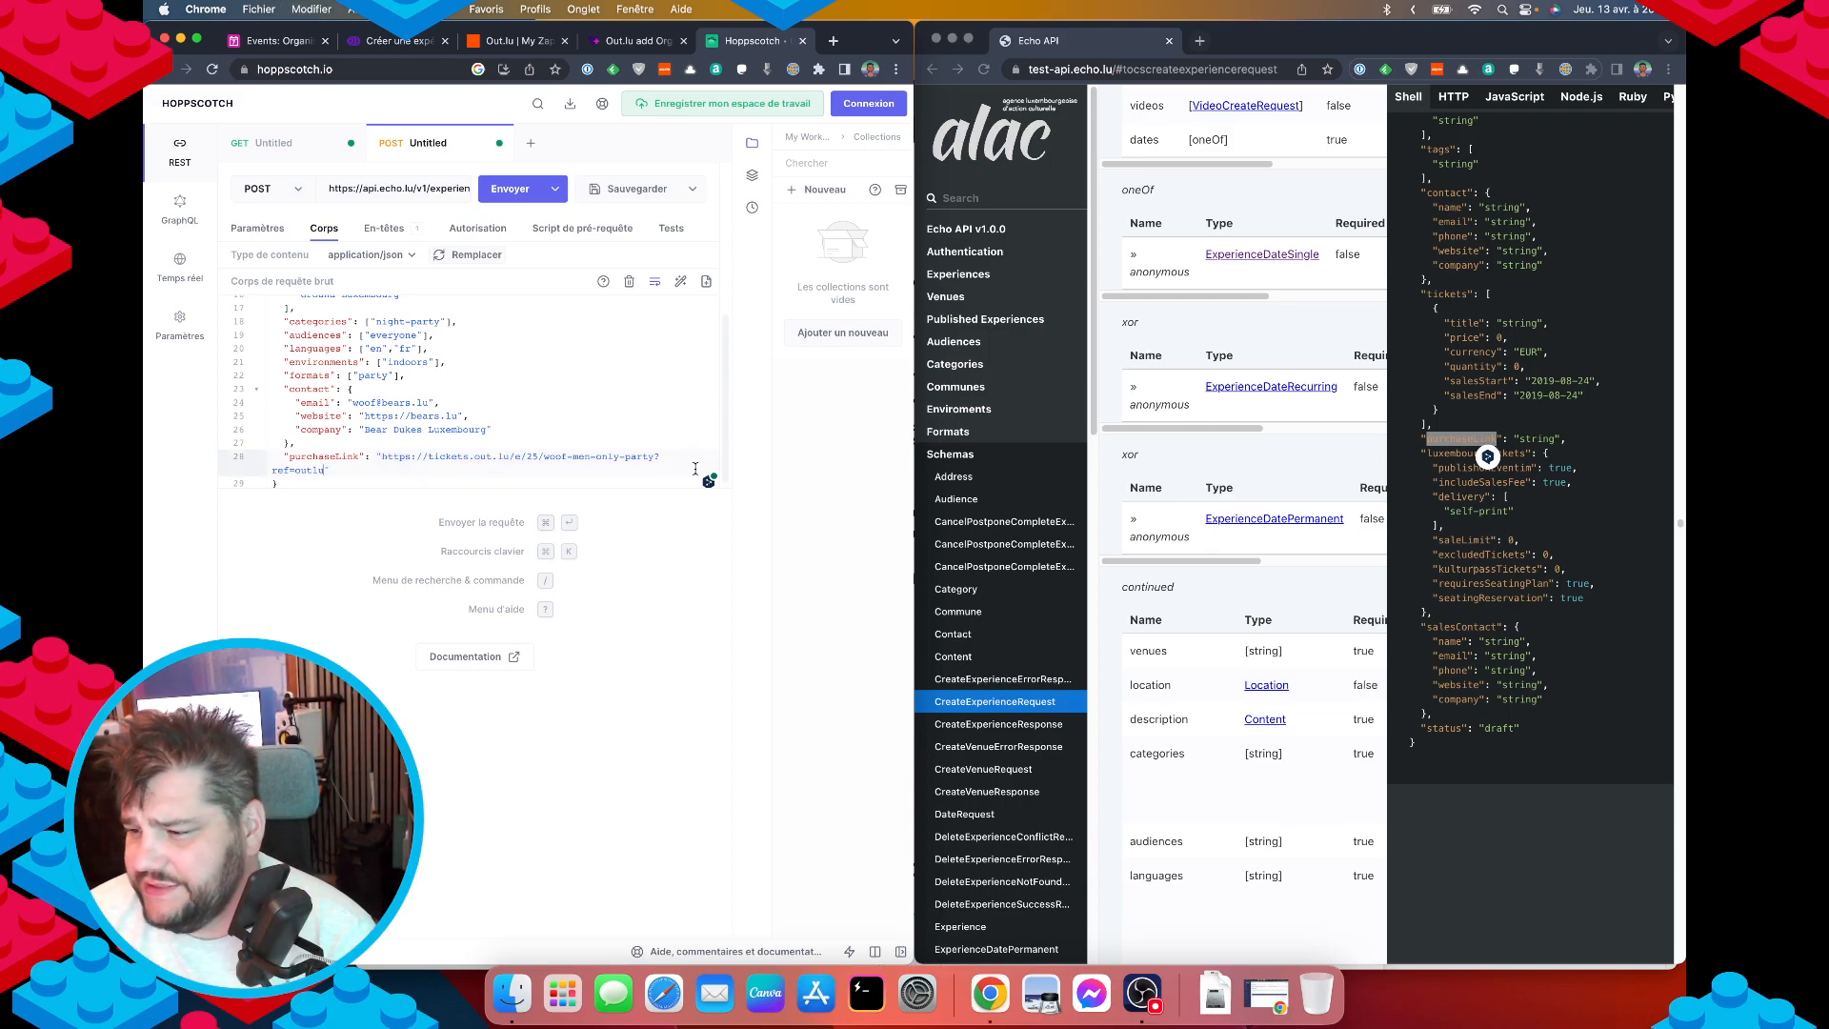
scroll(1215, 809, down, 10)
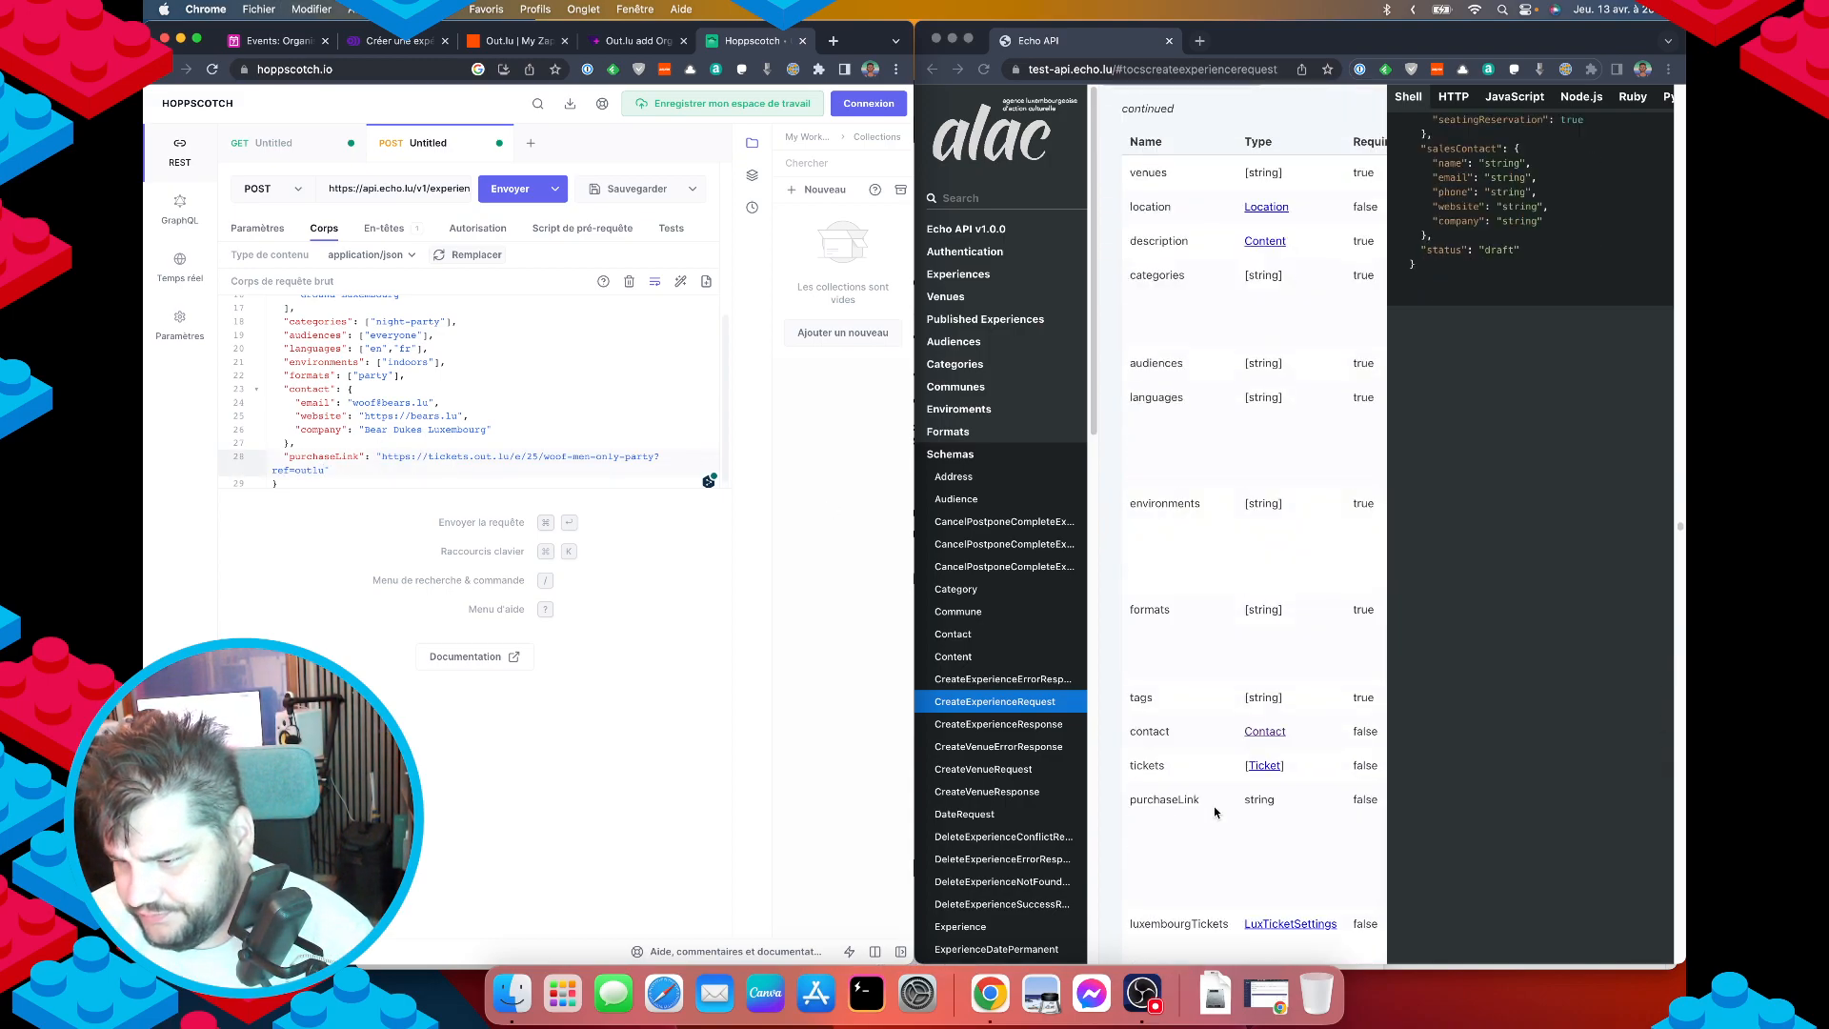
Review the finished request body against the luxembourgTickets settings in the docs sample.
scroll(1213, 805, down, 9)
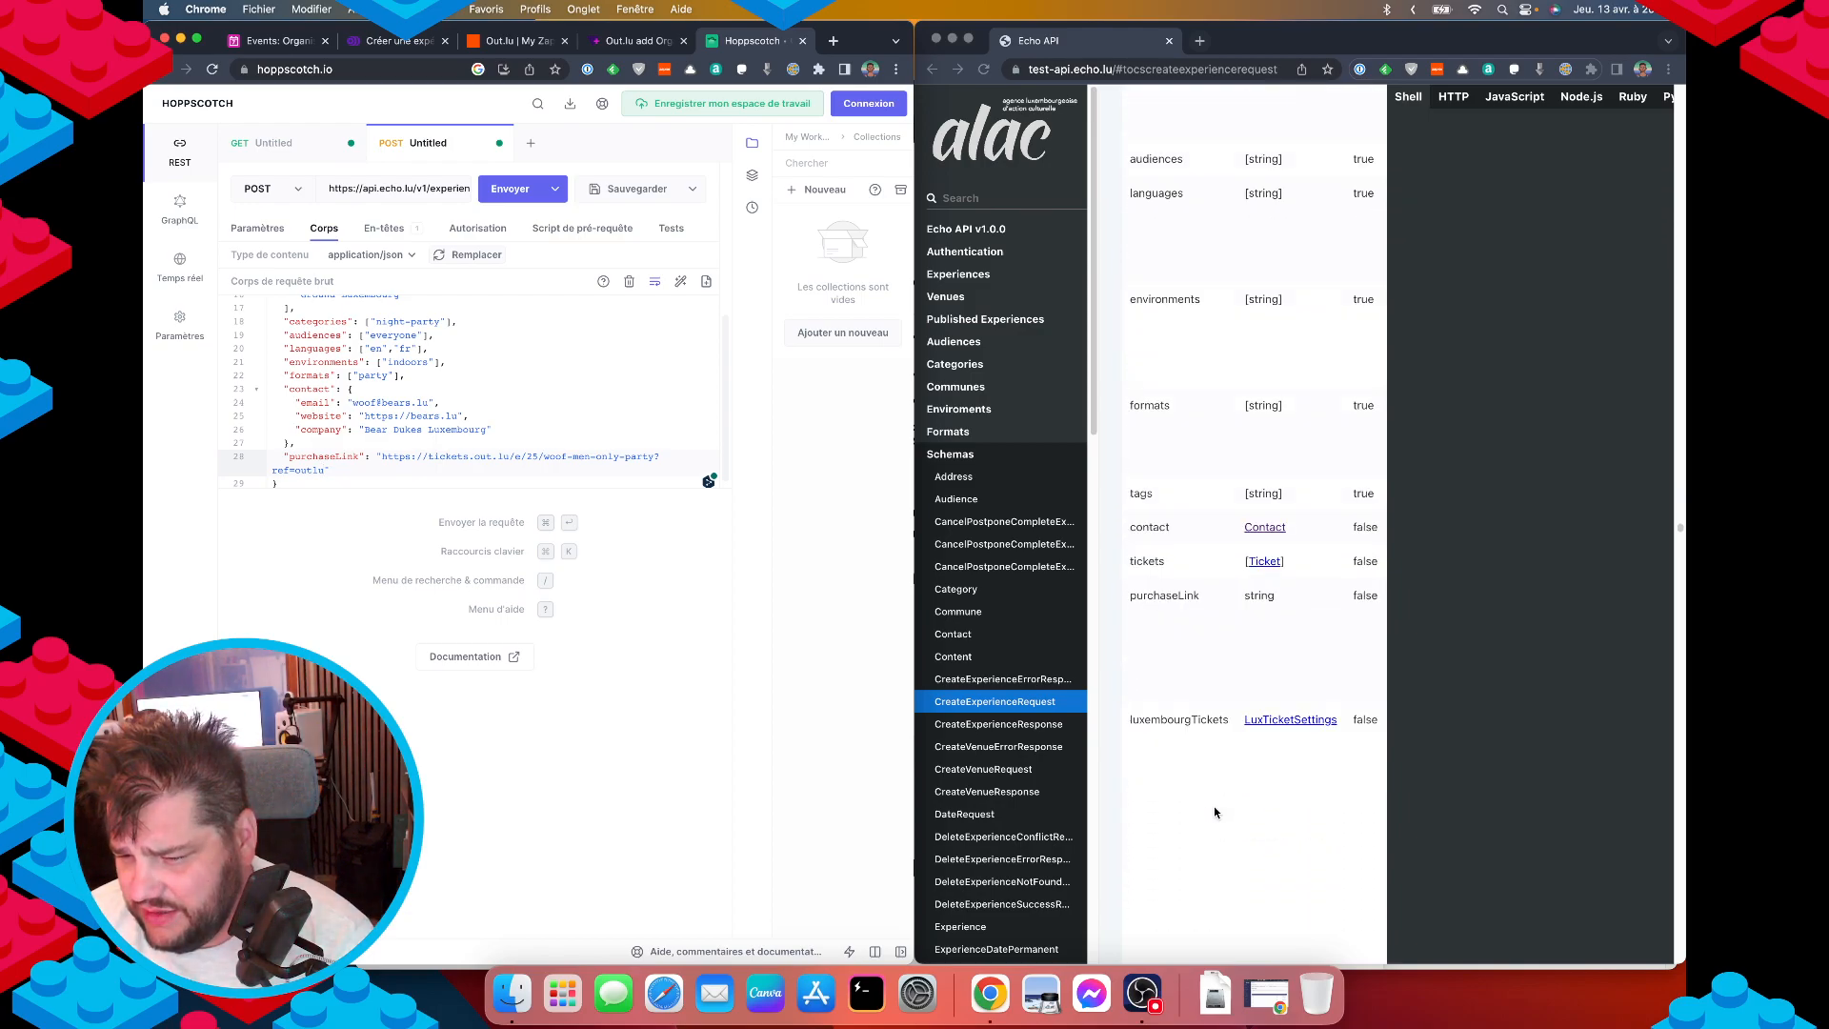
scroll(1221, 798, down, 5)
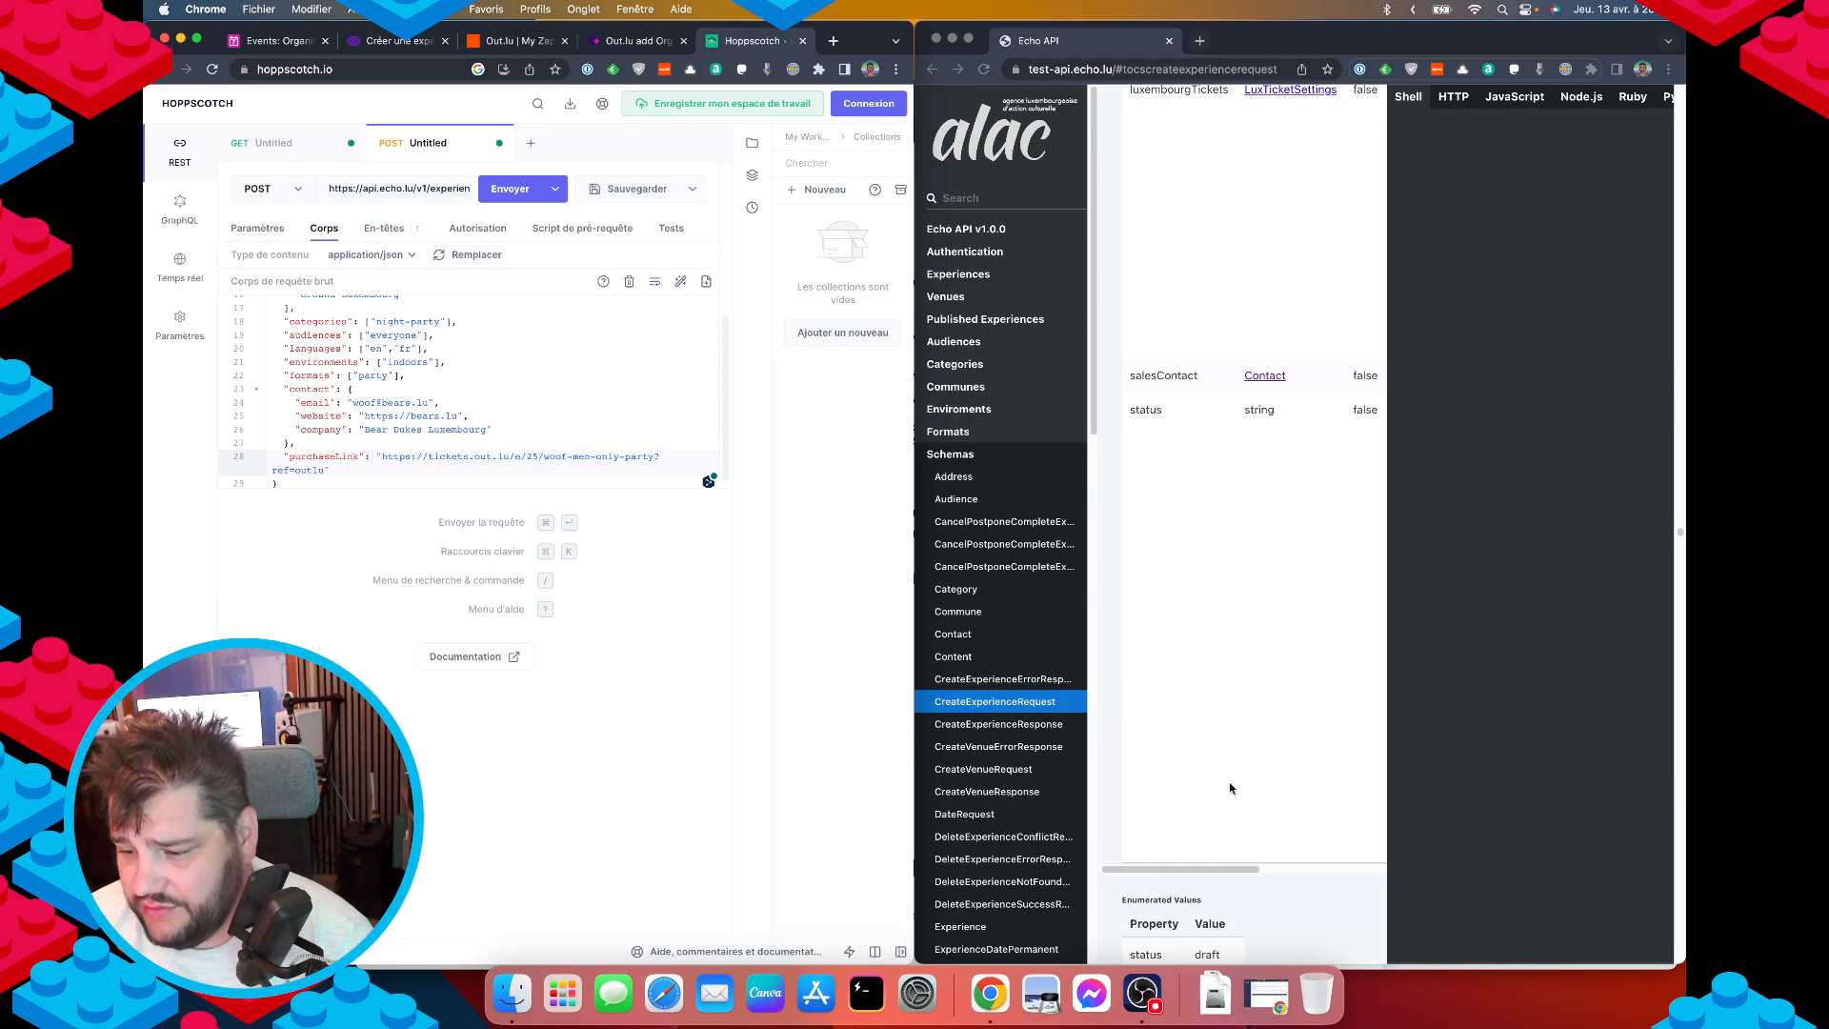
scroll(1229, 783, up, 9)
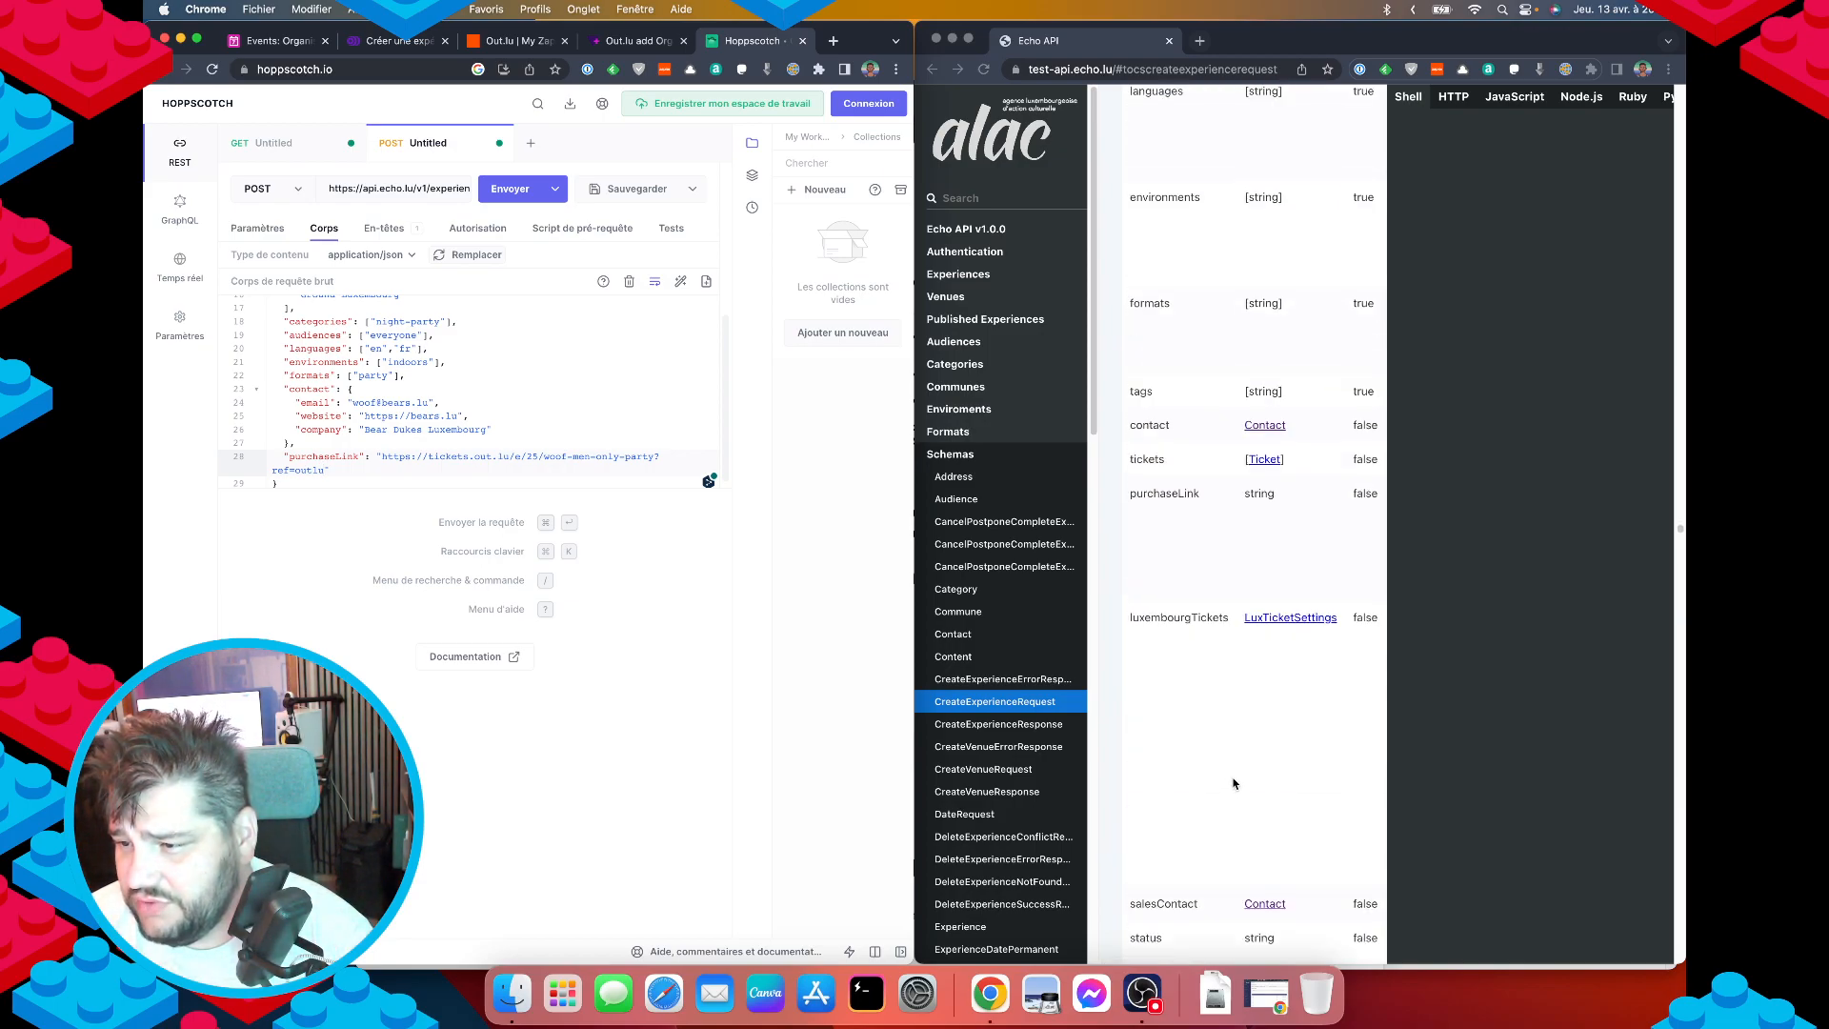
scroll(1235, 783, up, 9)
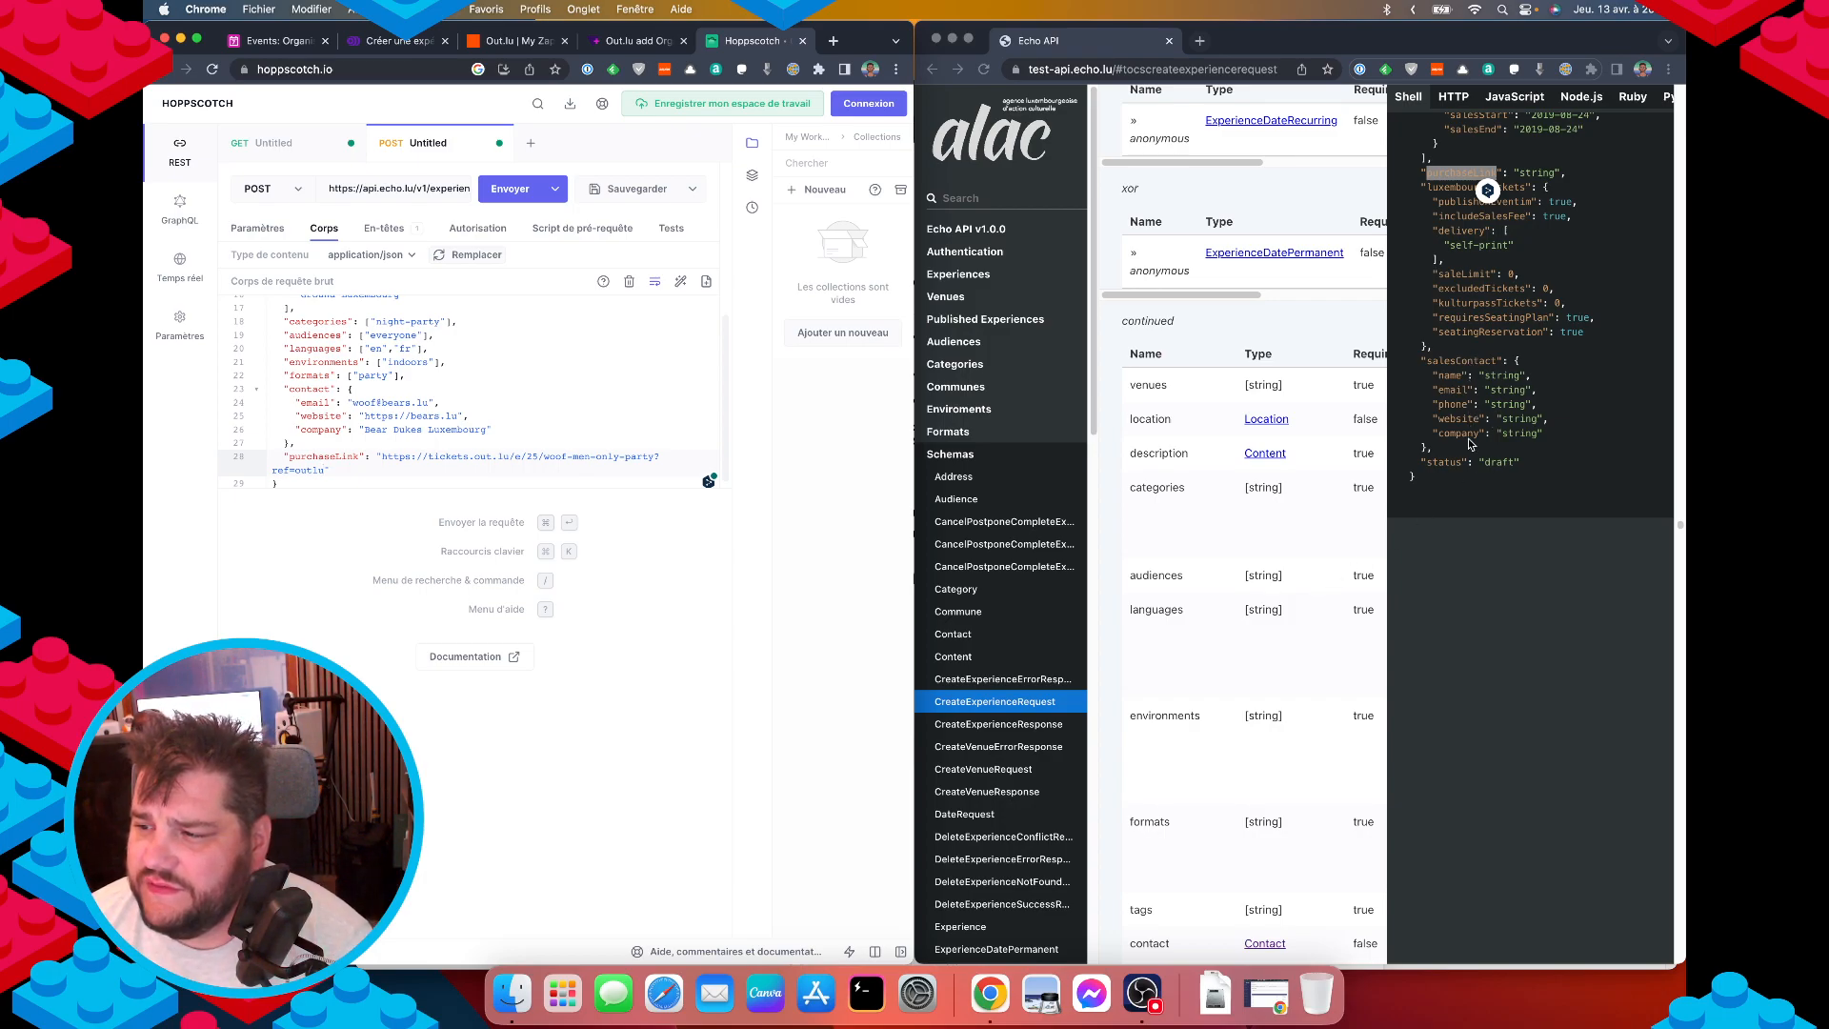
scroll(1499, 440, up, 1)
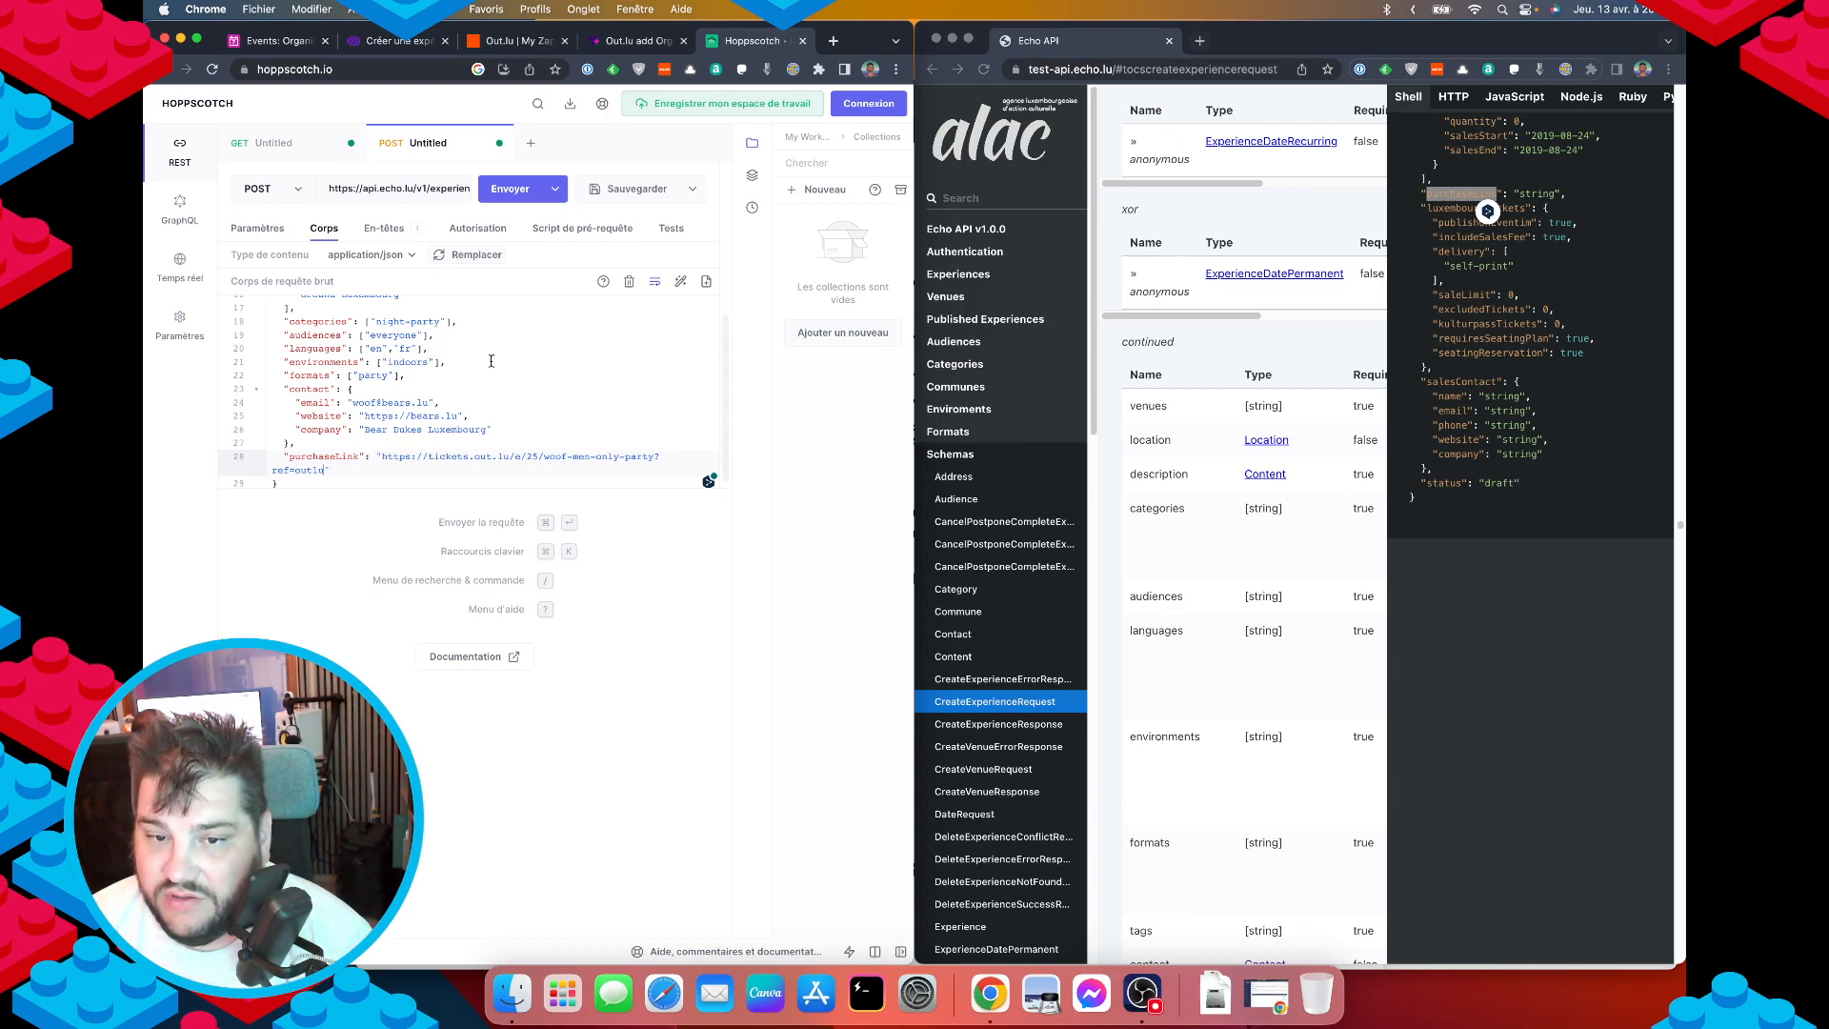
click(504, 409)
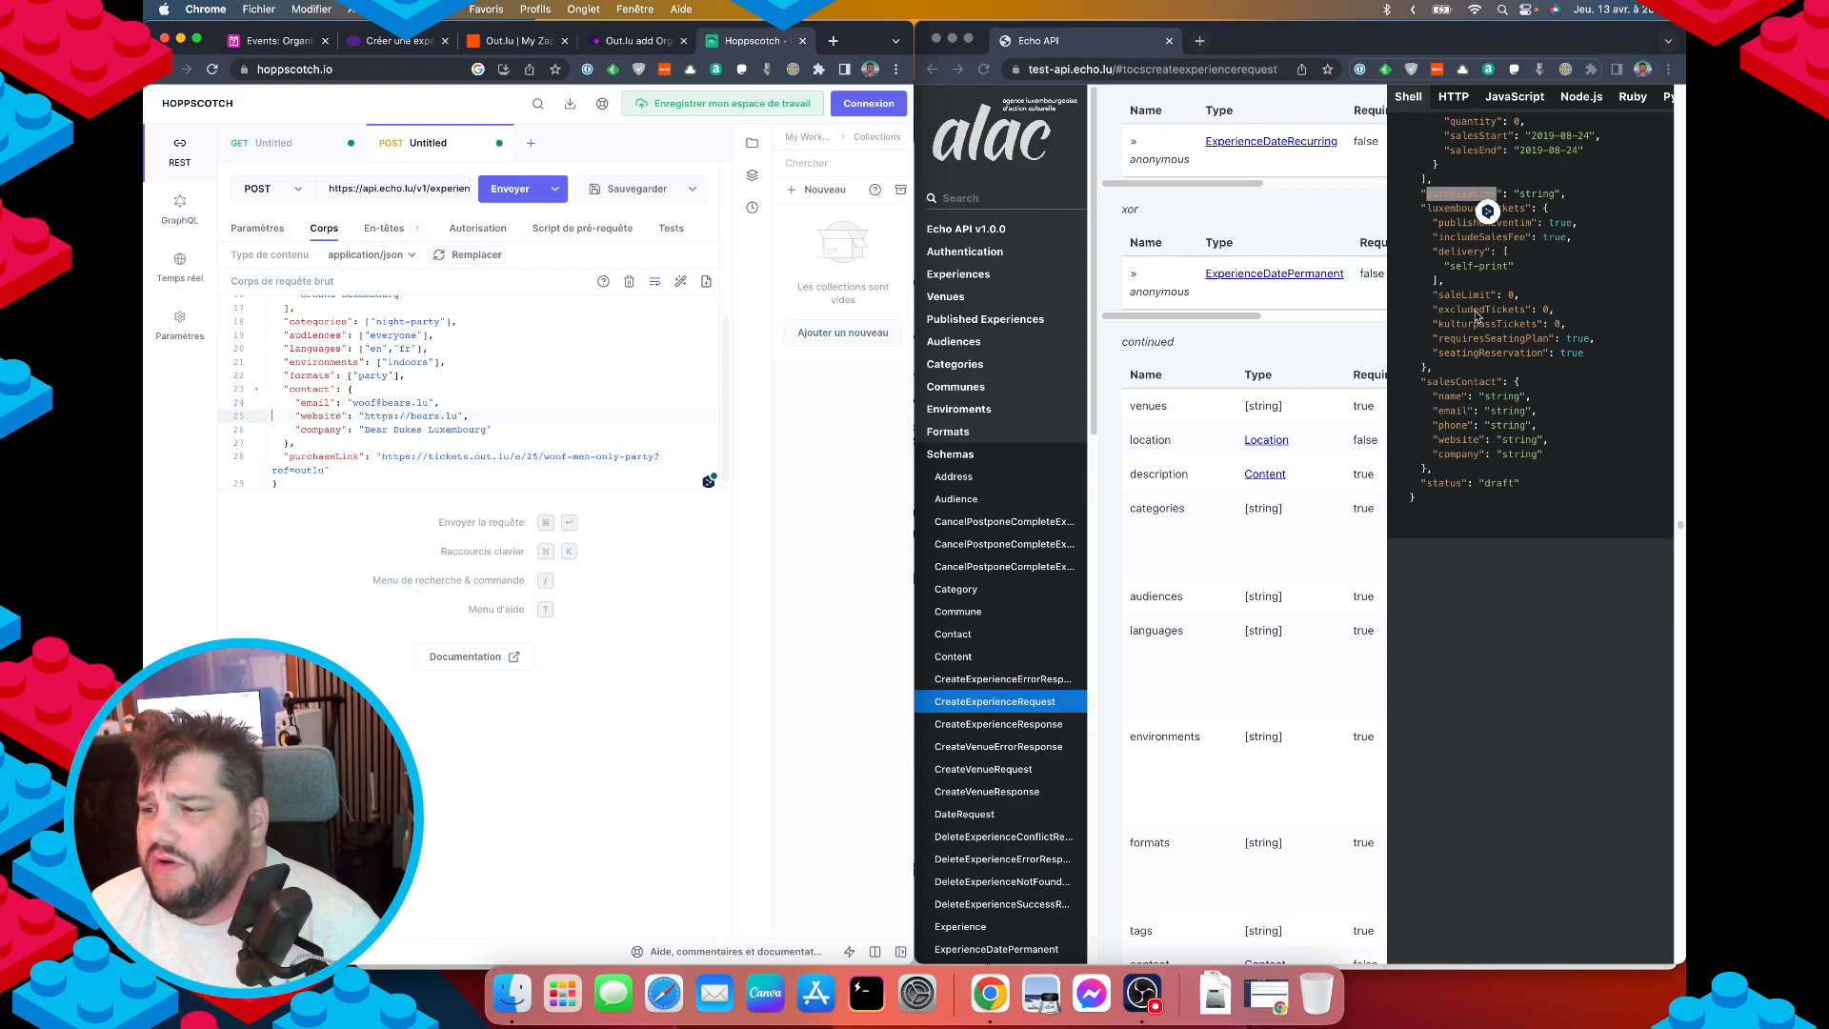
click(1471, 277)
scroll(1473, 289, up, 1)
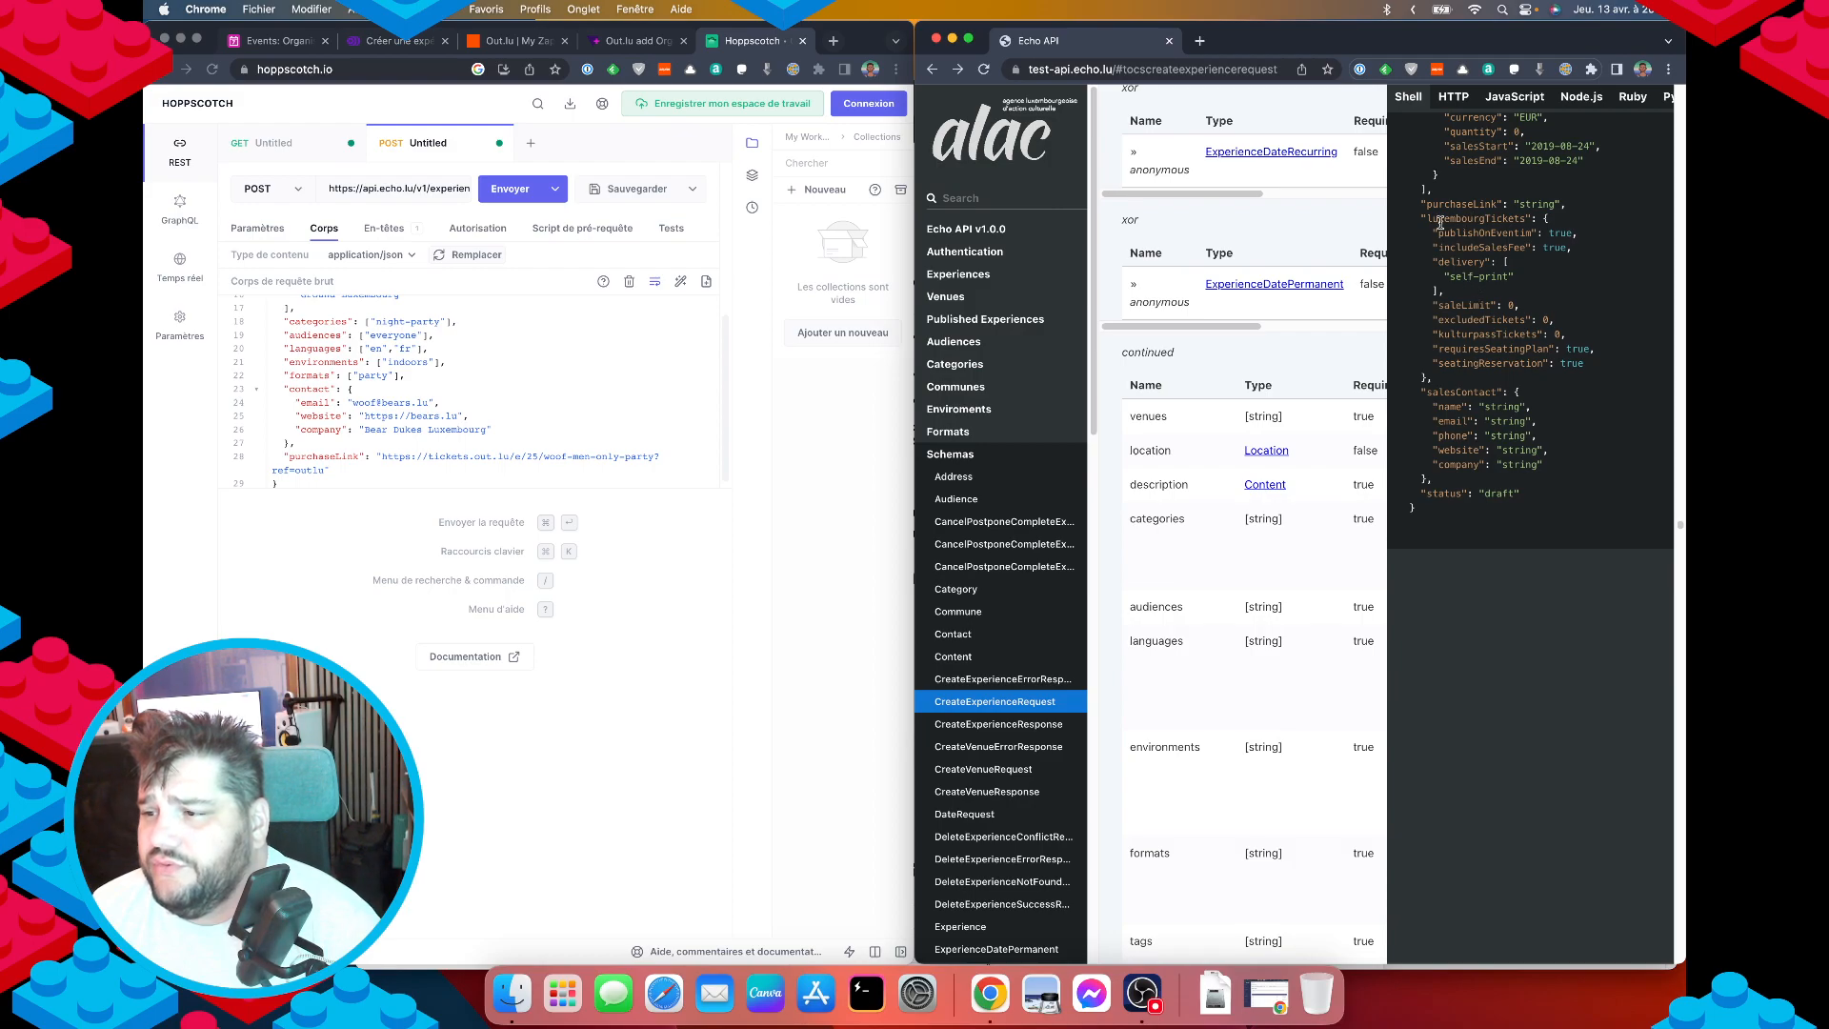
drag(1424, 219, 1495, 319)
click(1466, 358)
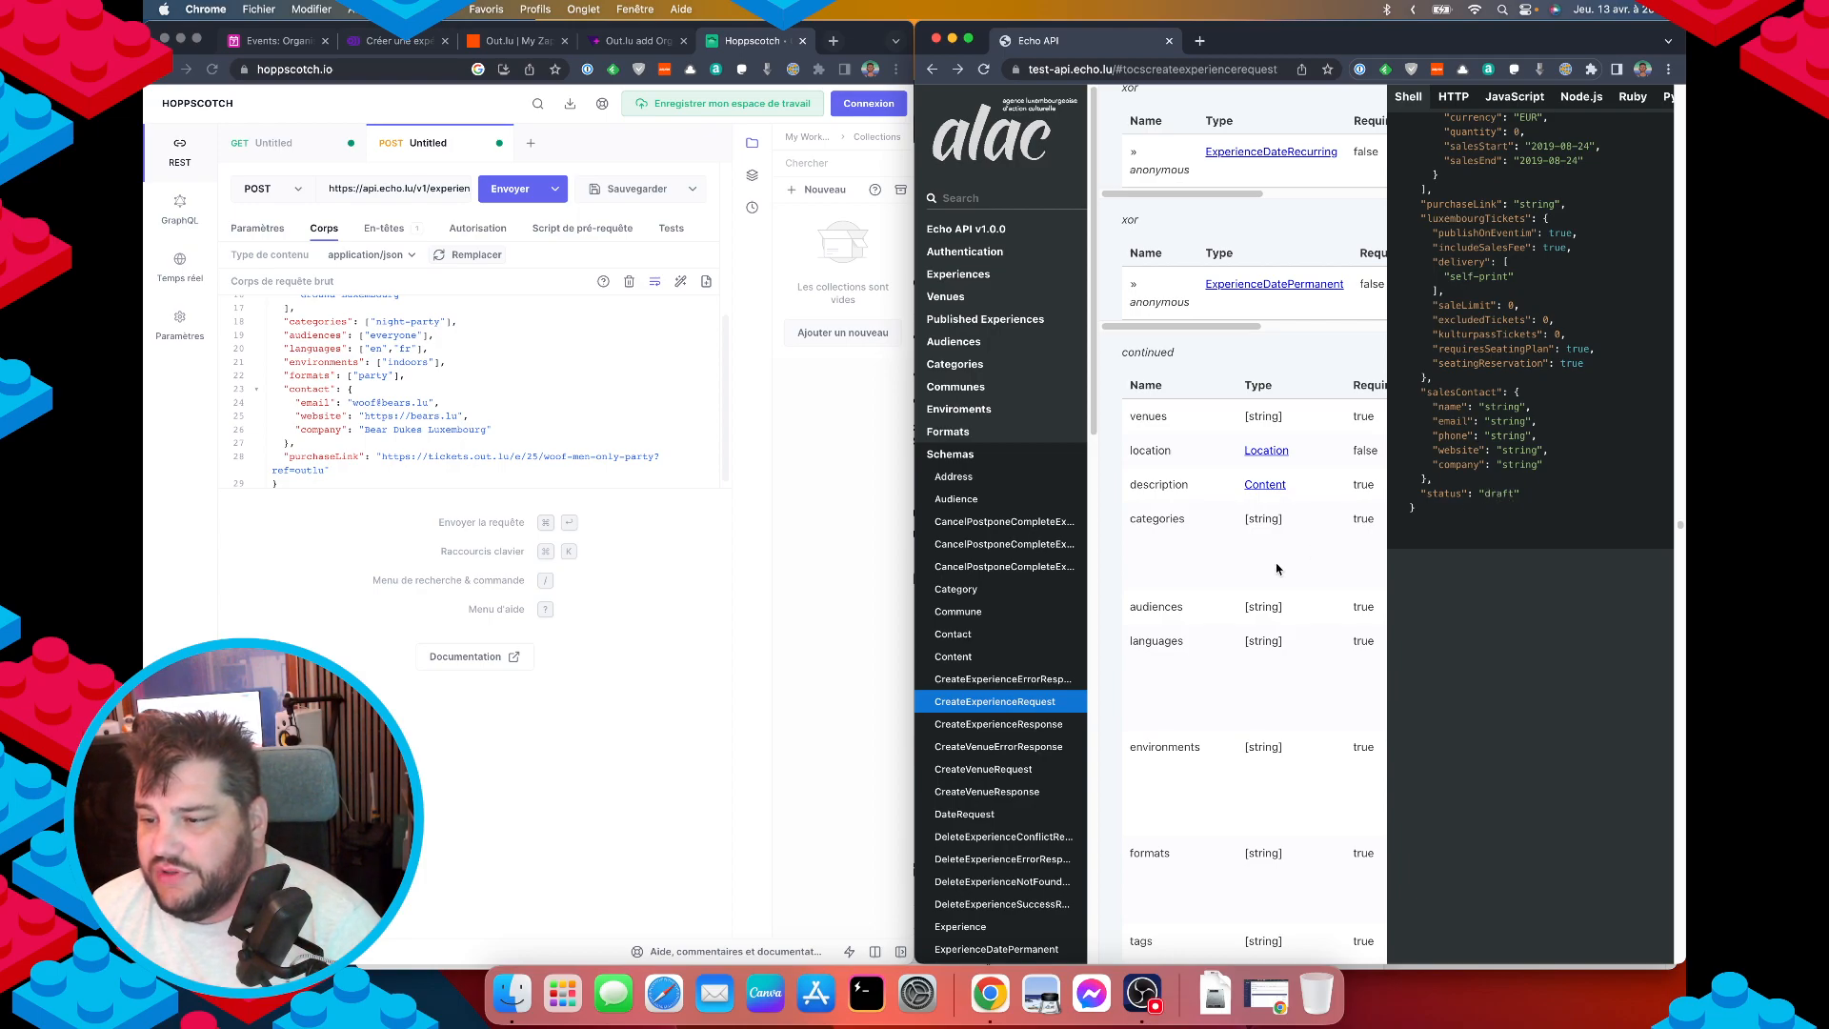
Locate the status field's description and its draft and pending values.
scroll(1274, 575, down, 5)
scroll(1274, 575, down, 6)
scroll(1238, 707, up, 2)
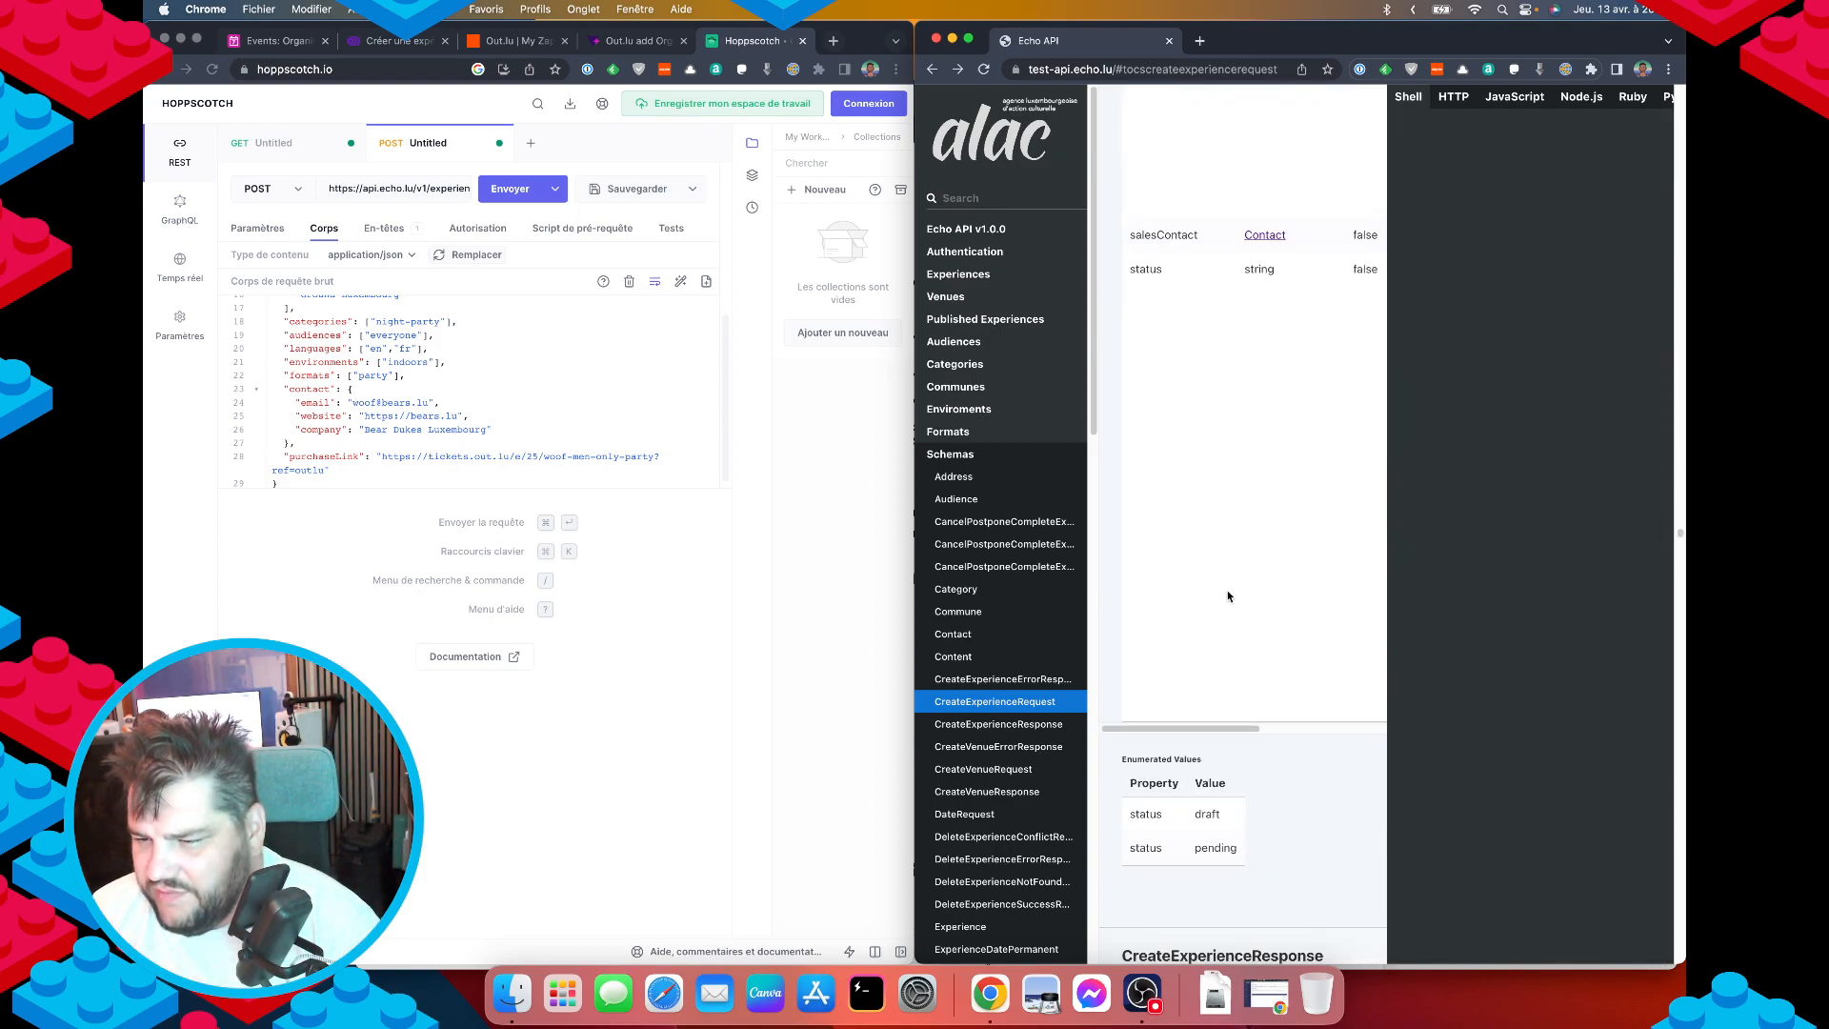
drag(1186, 729, 1321, 725)
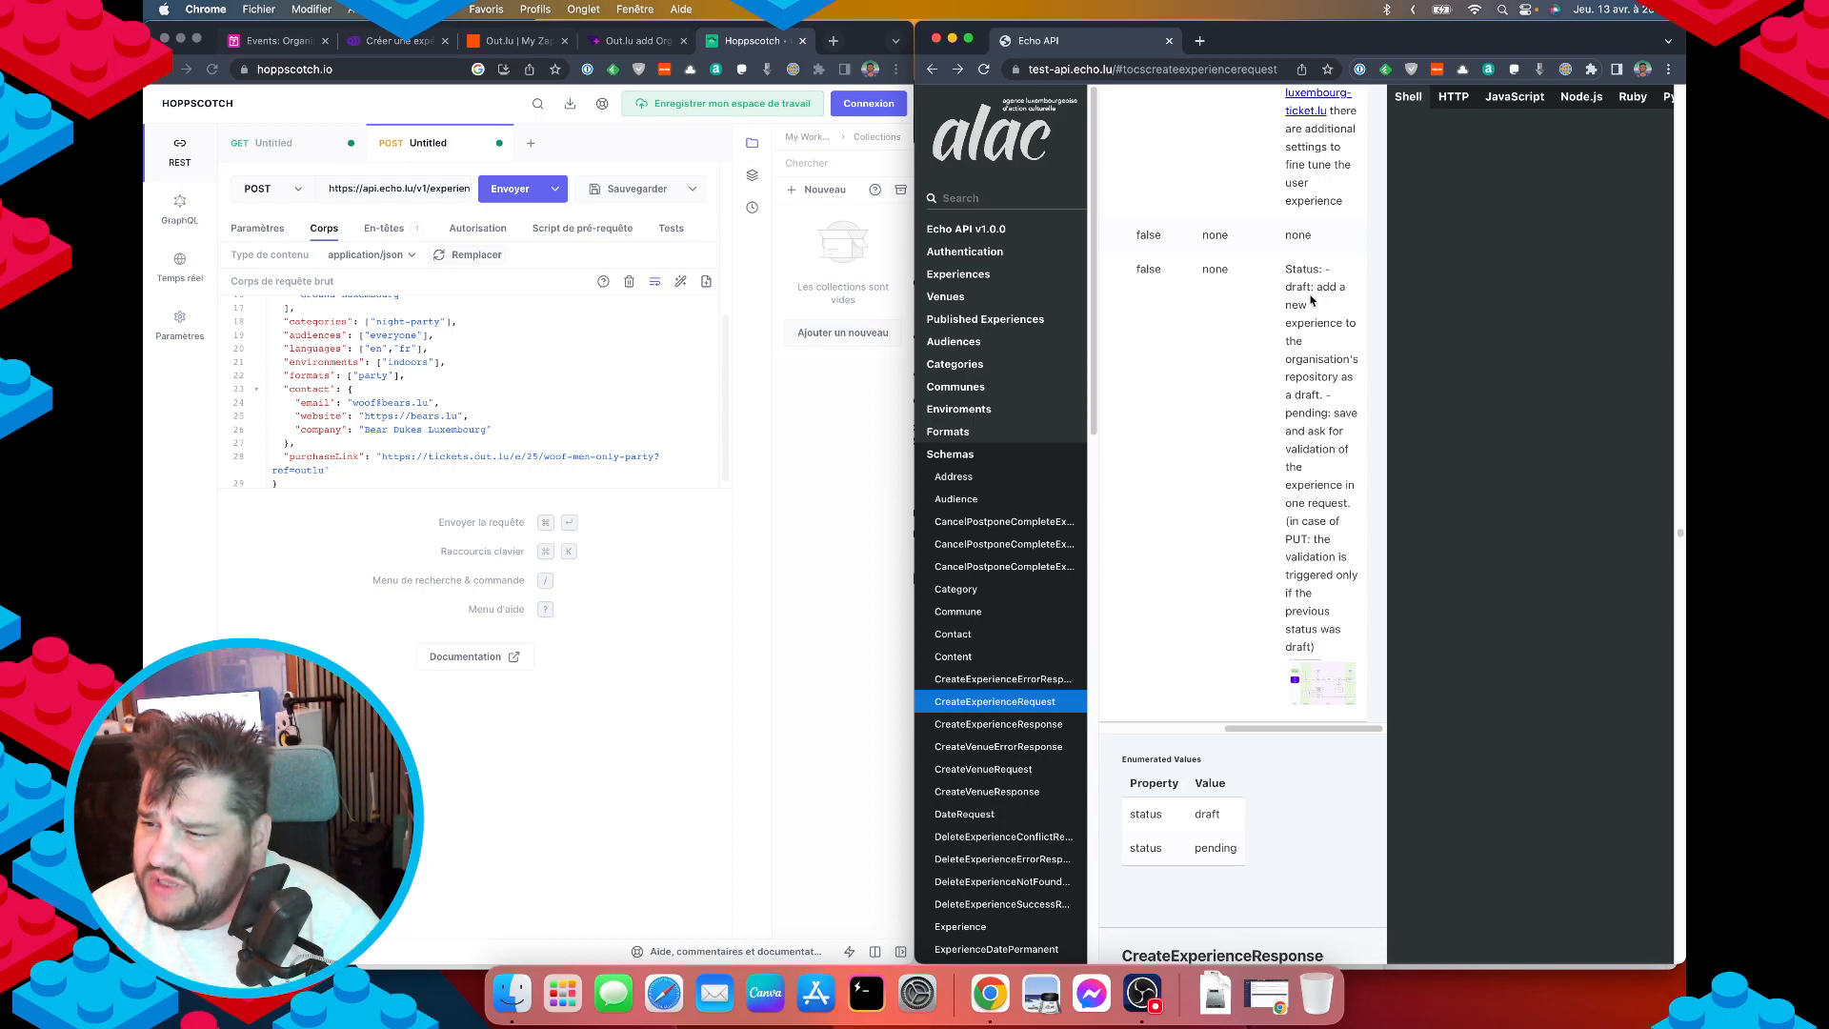
double_click(1303, 412)
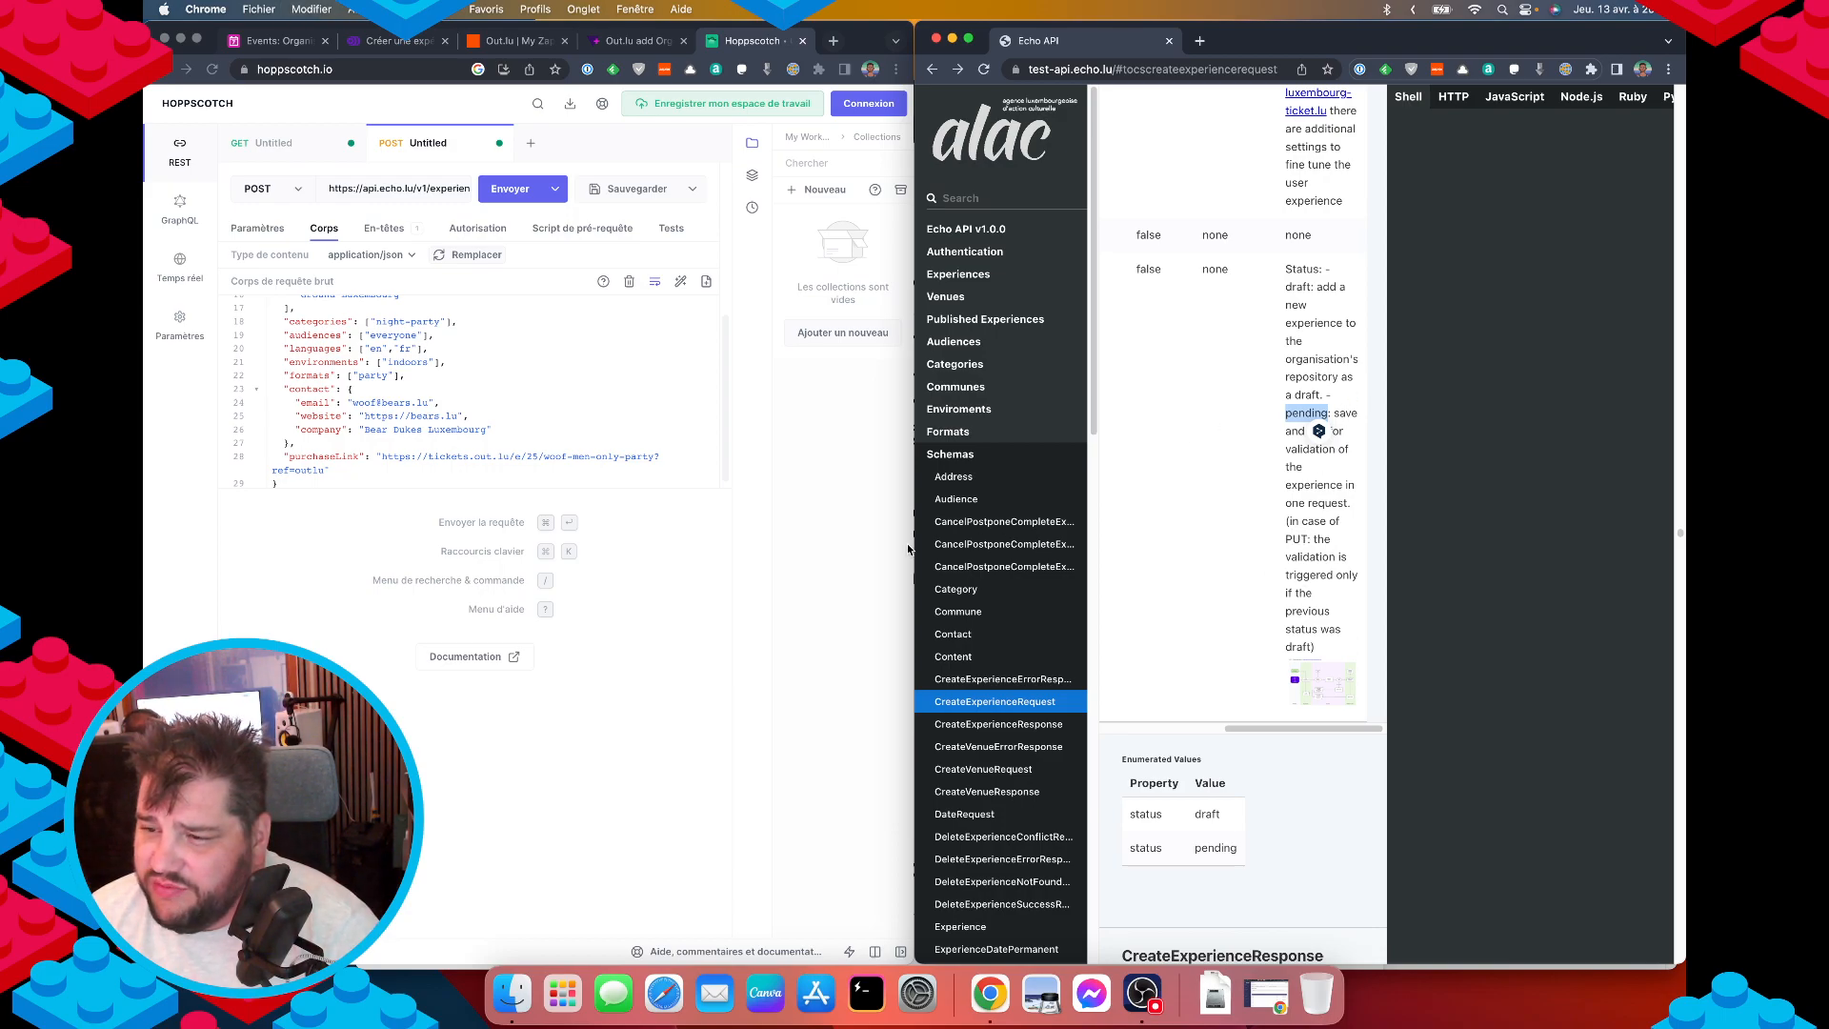
Add "status": "draft" to the body and send the POST, receiving 400 Bad Request.
click(347, 471)
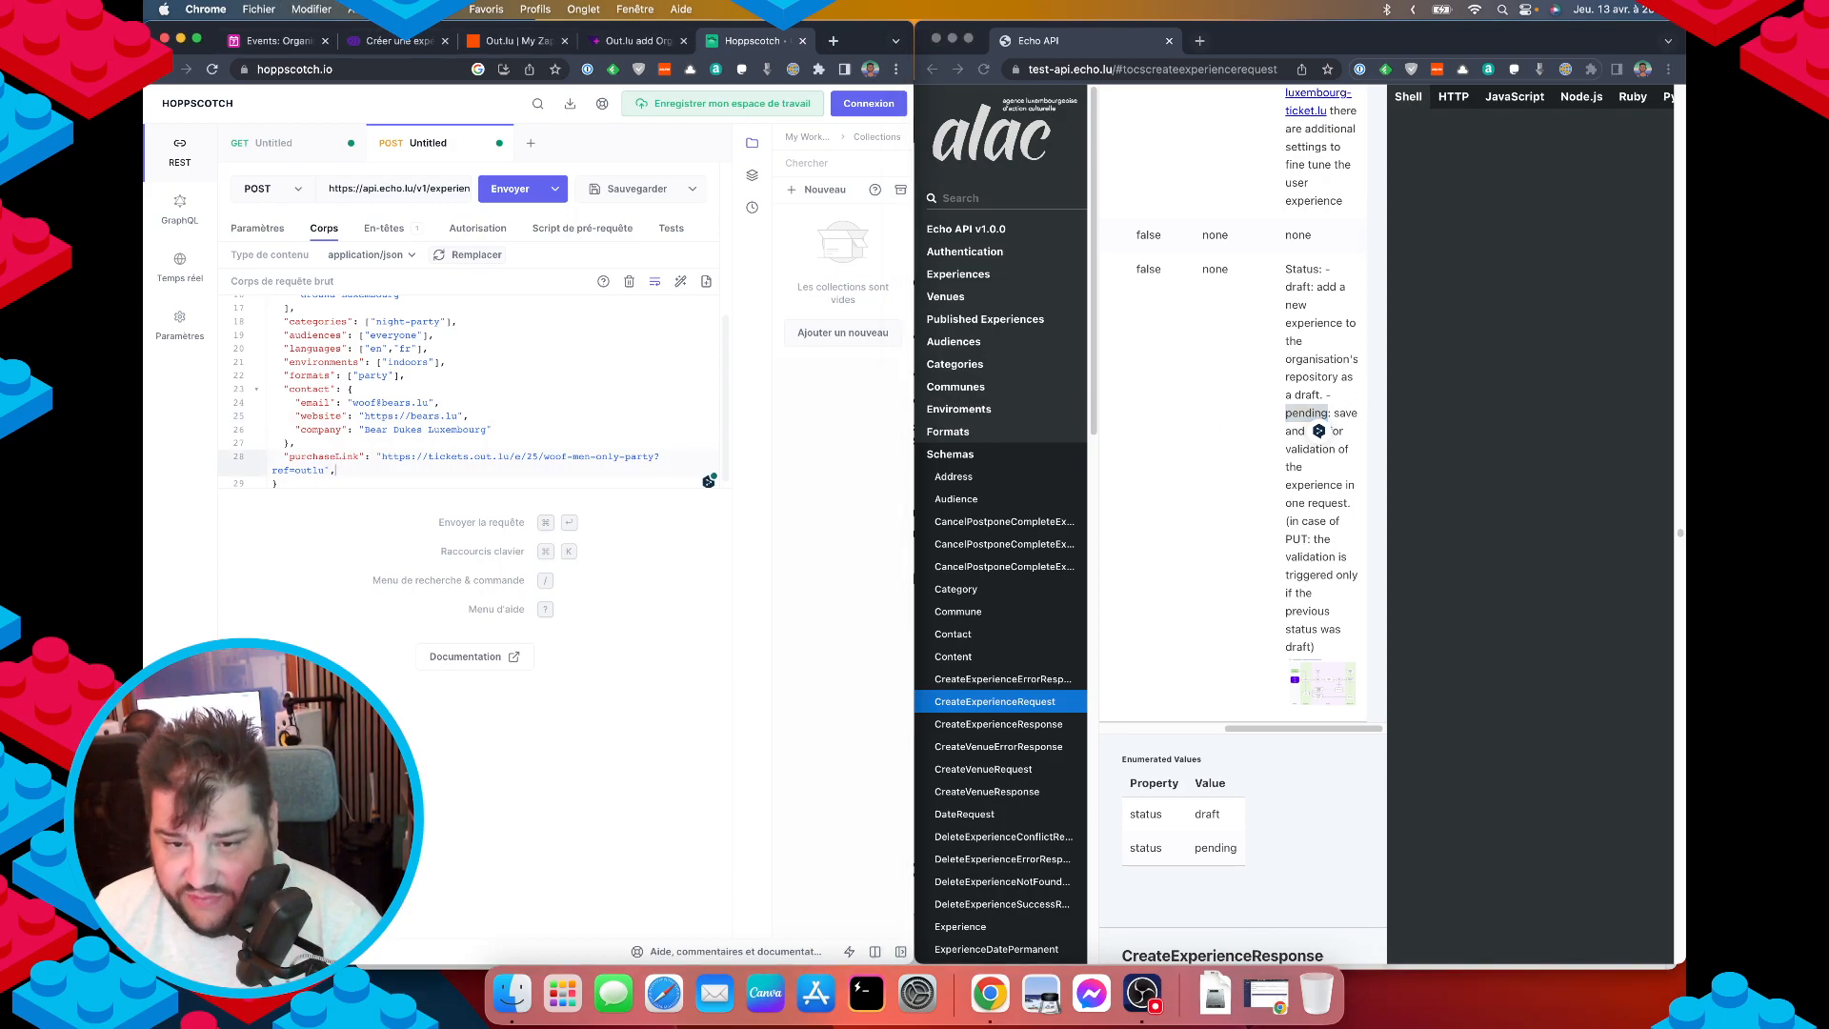
key(Return)
text(")
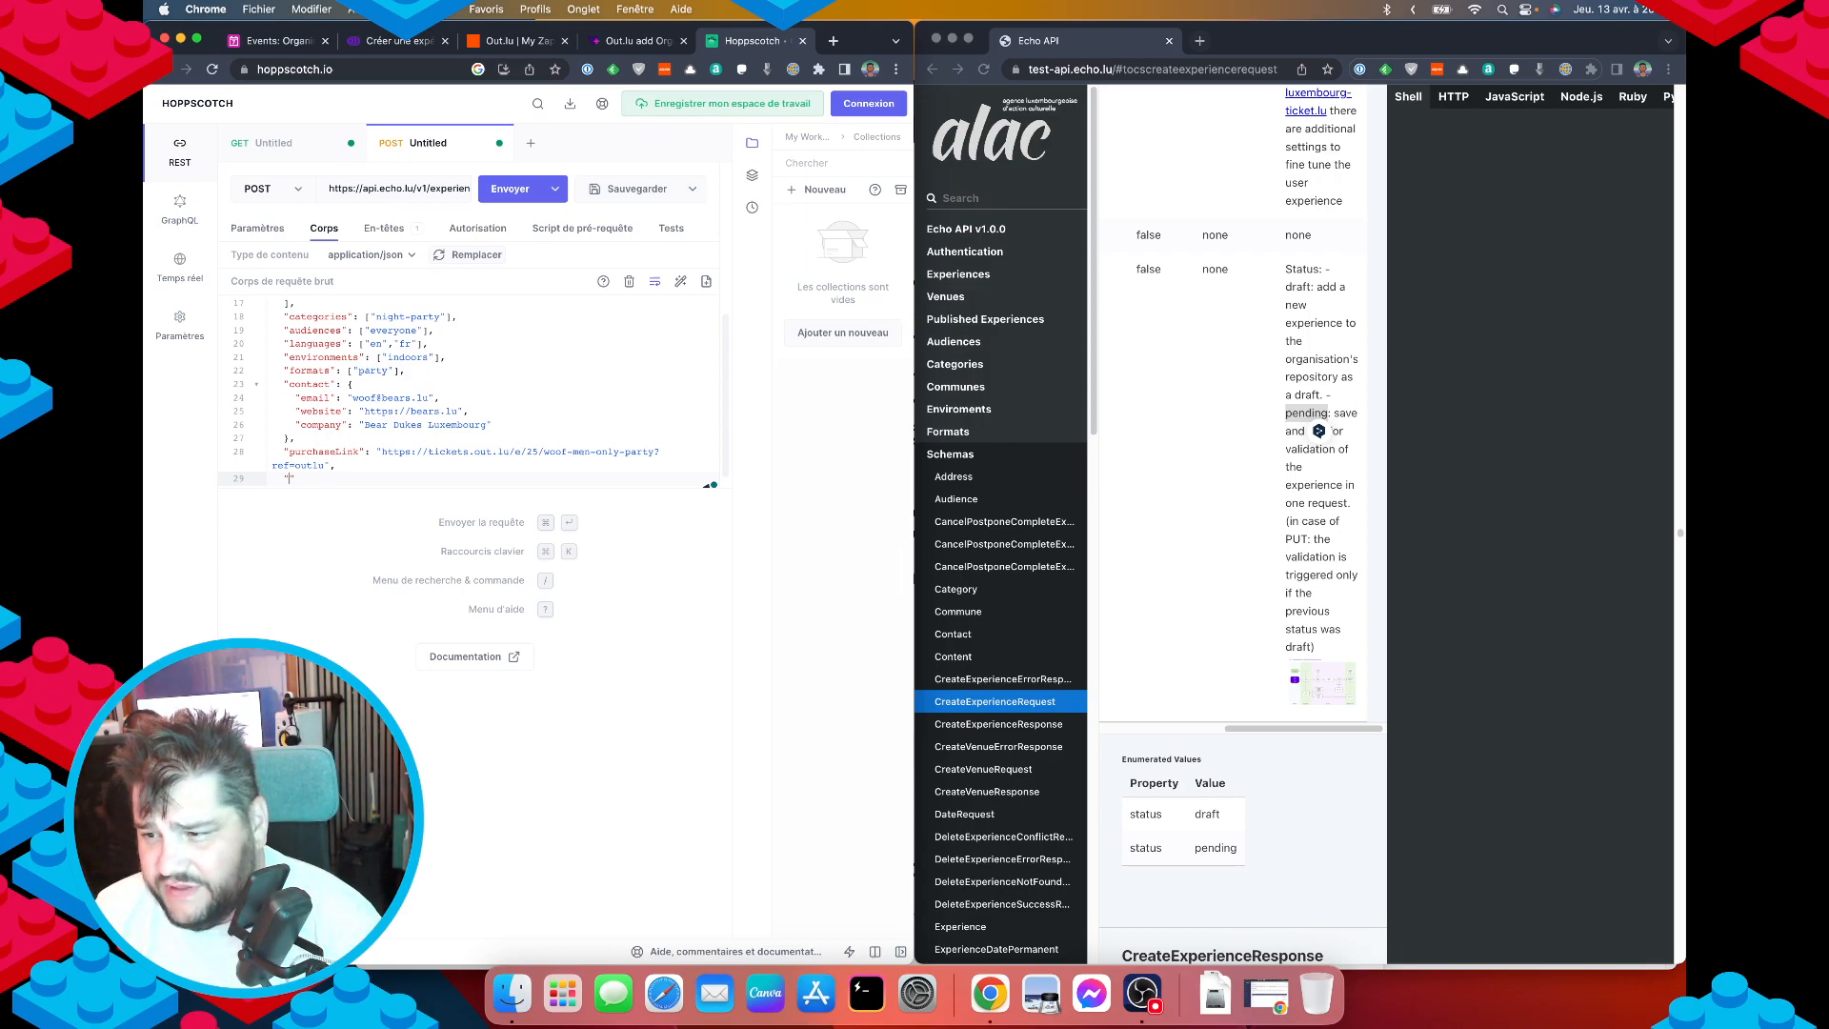
text(status": "draft)
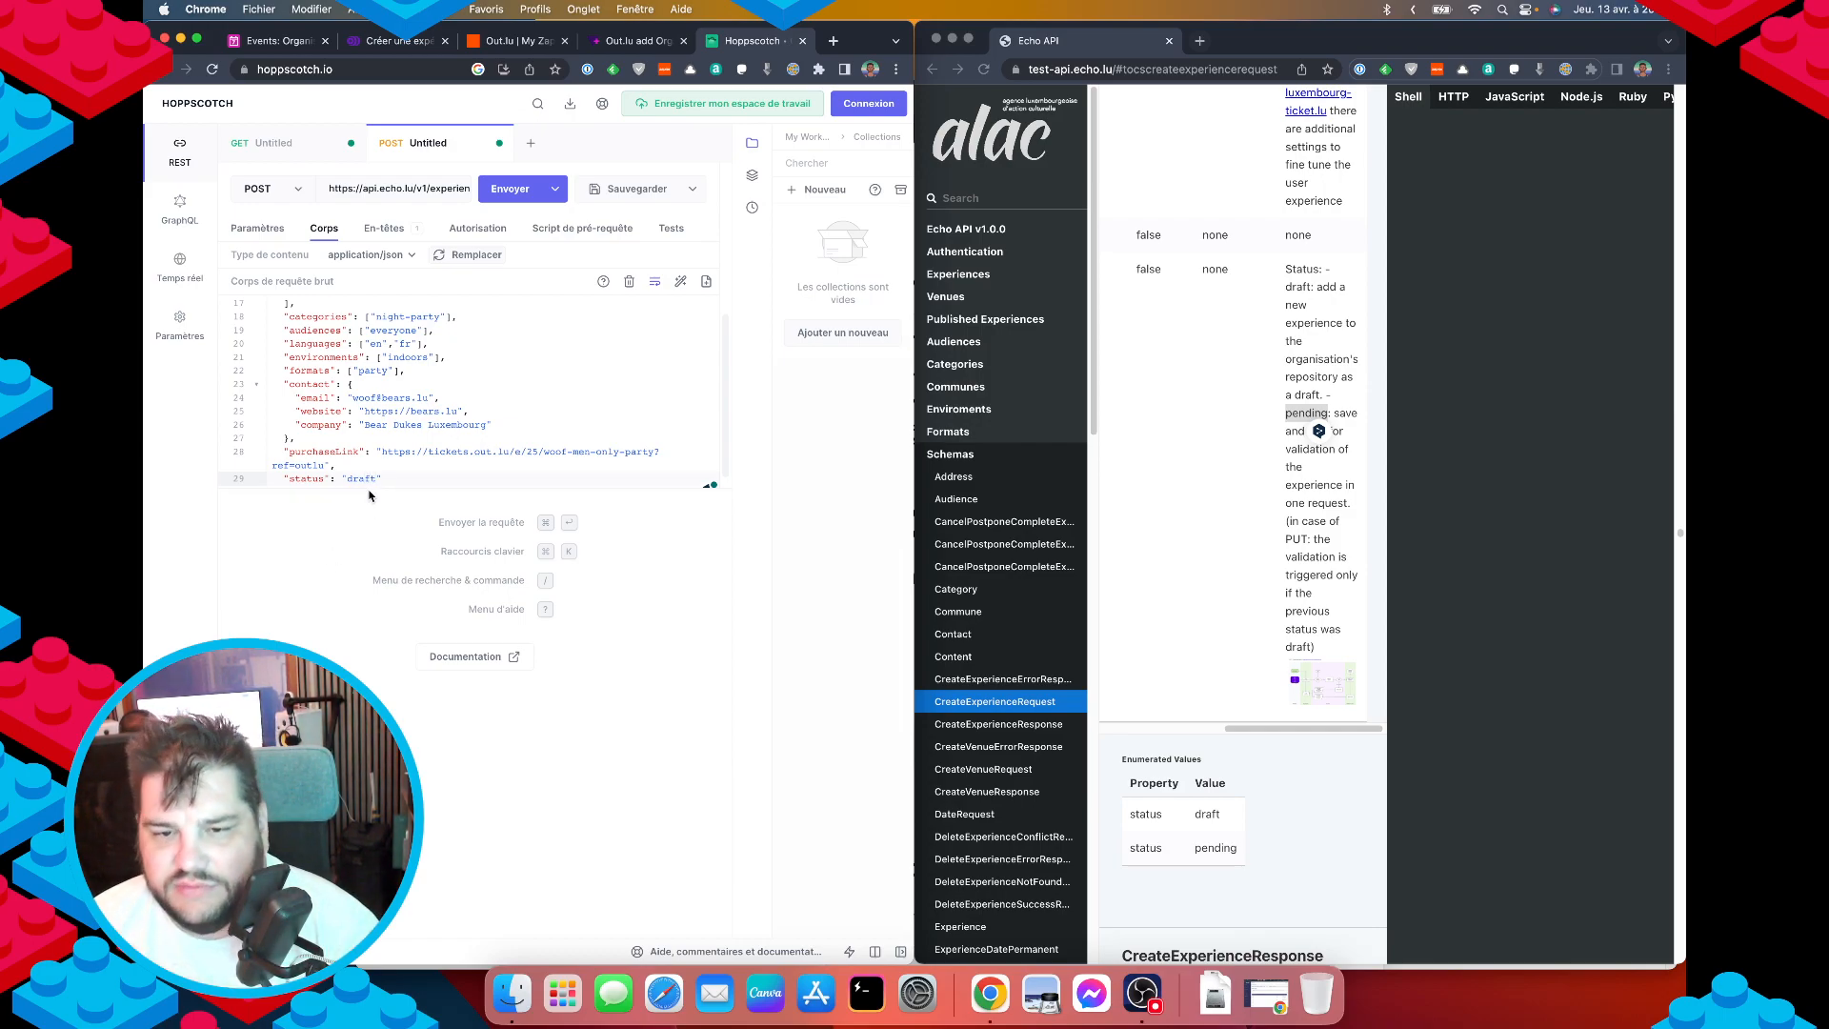
click(1312, 686)
click(1313, 686)
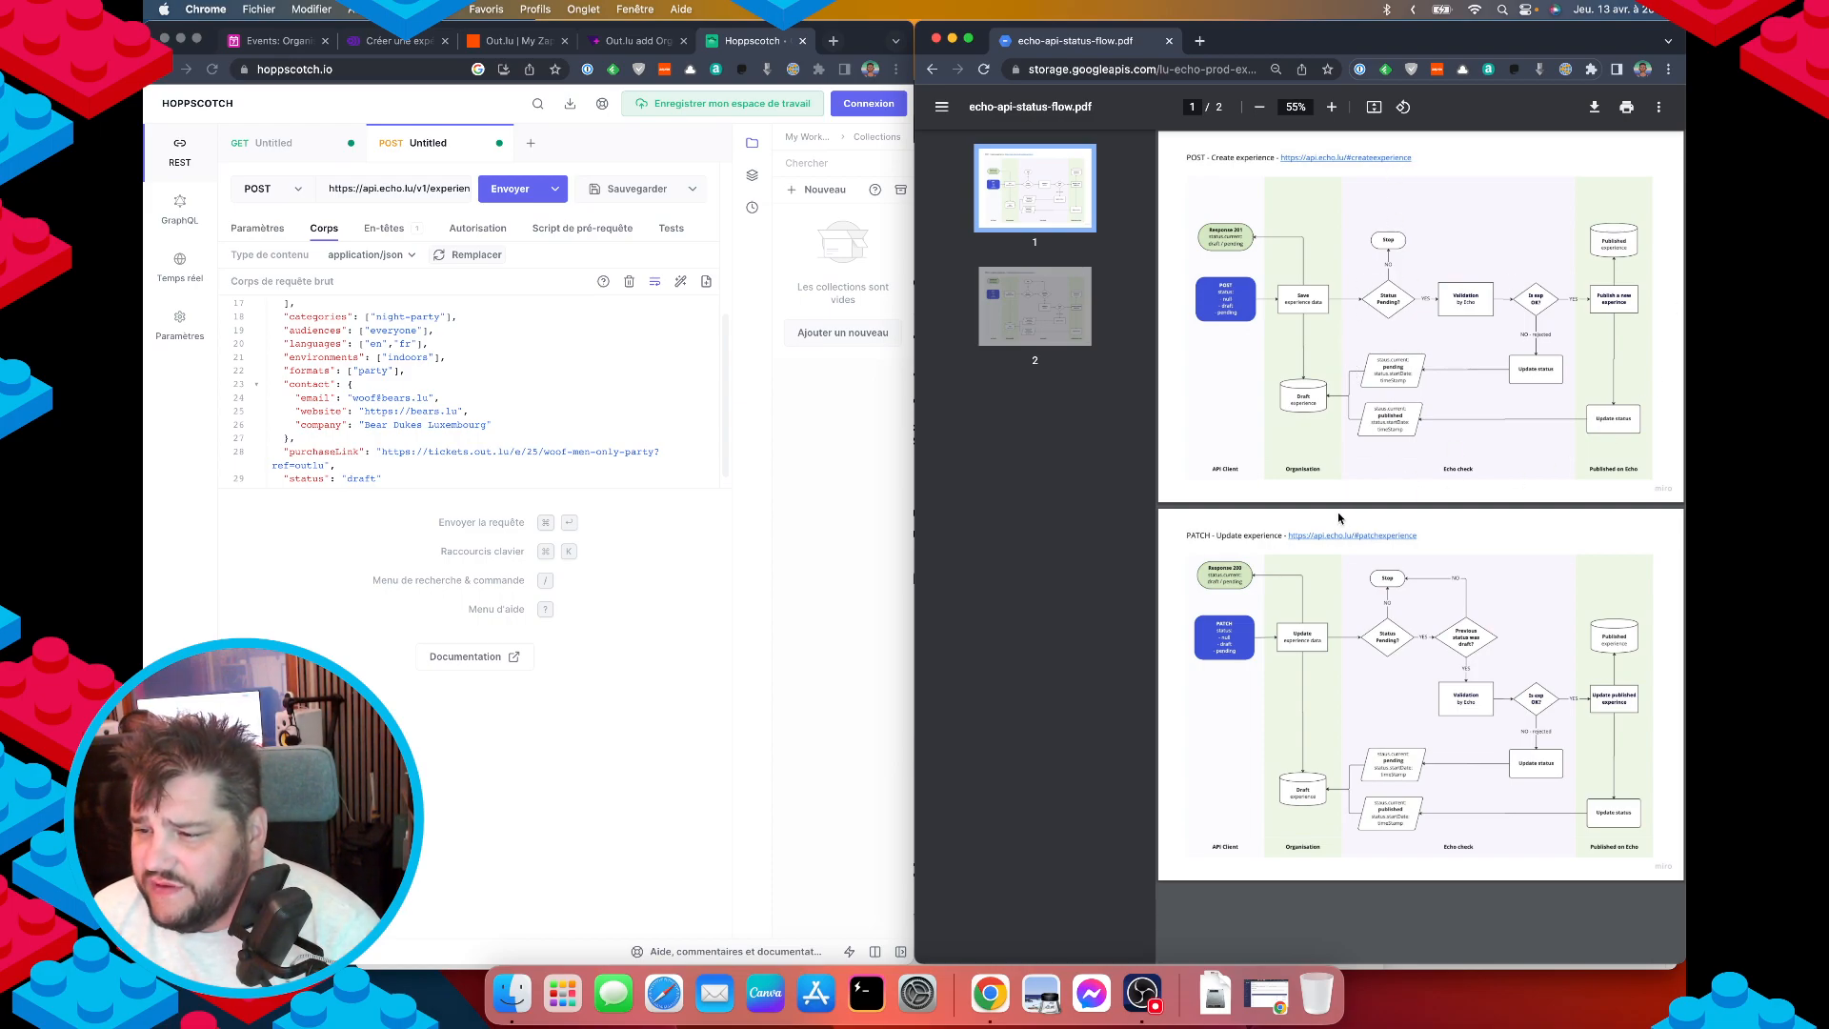
key(super+bracketleft)
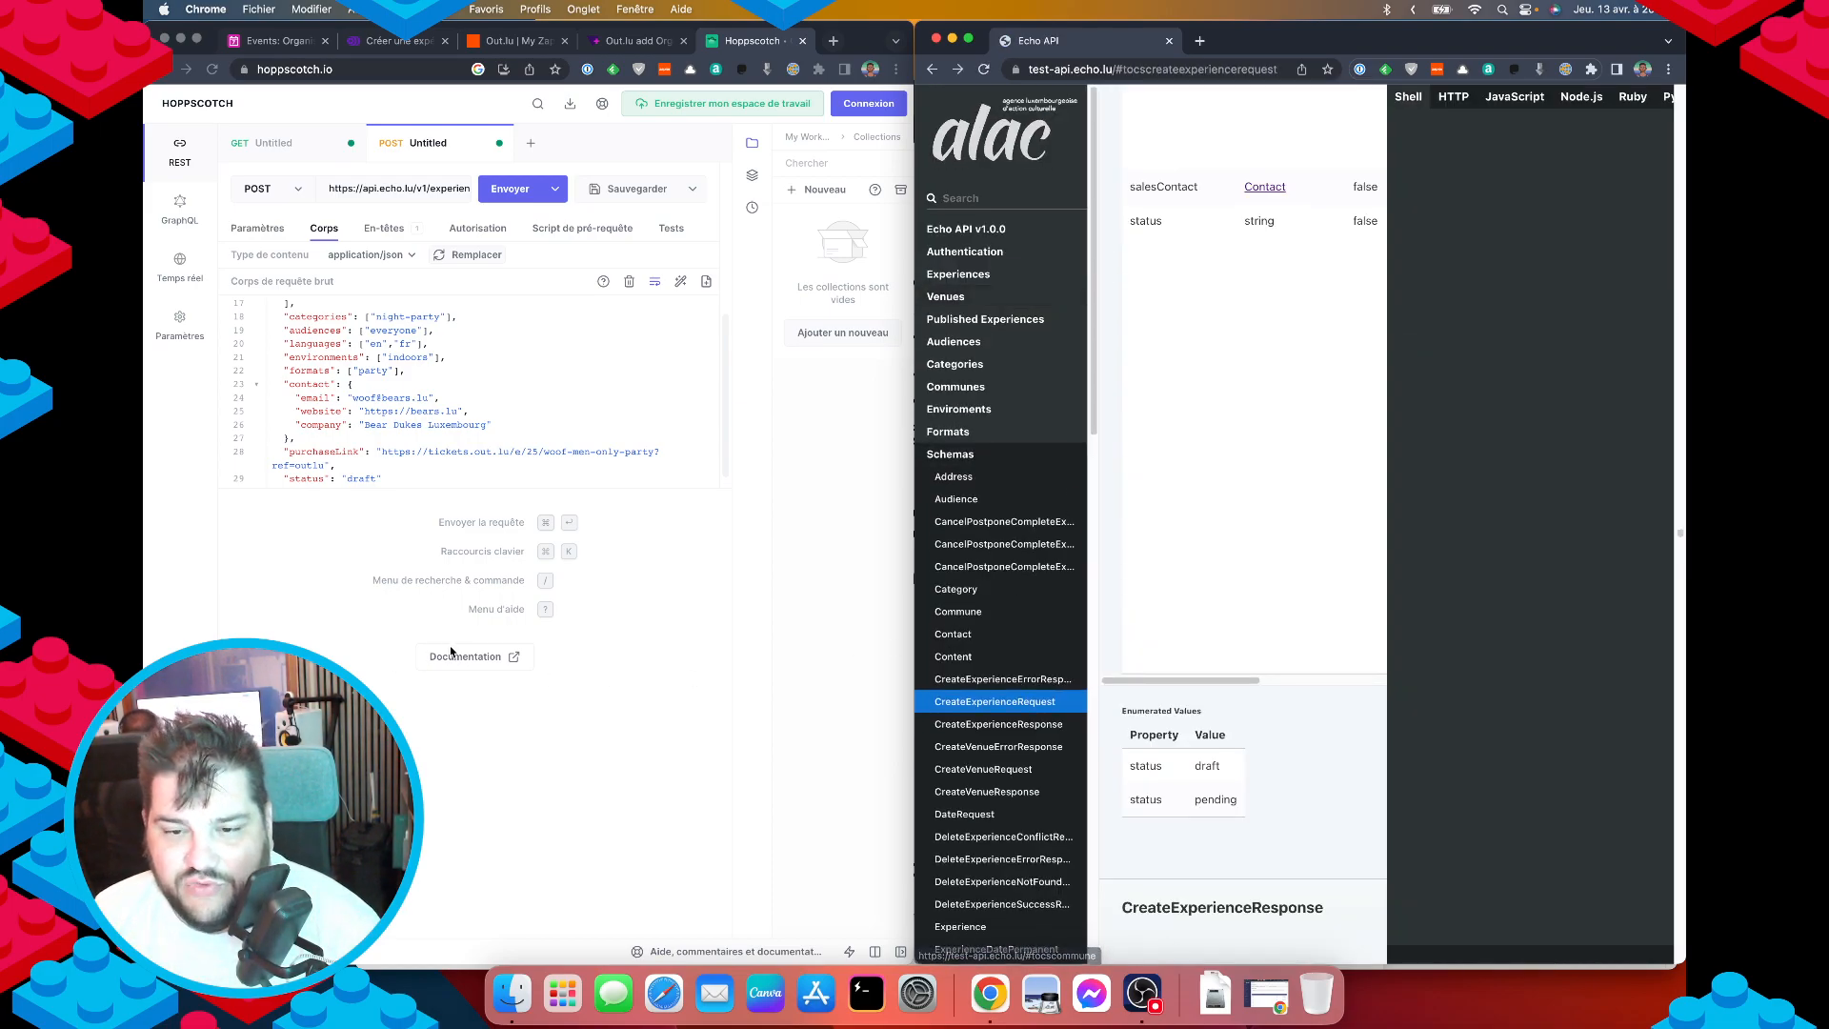
click(536, 419)
scroll(536, 419, down, 1)
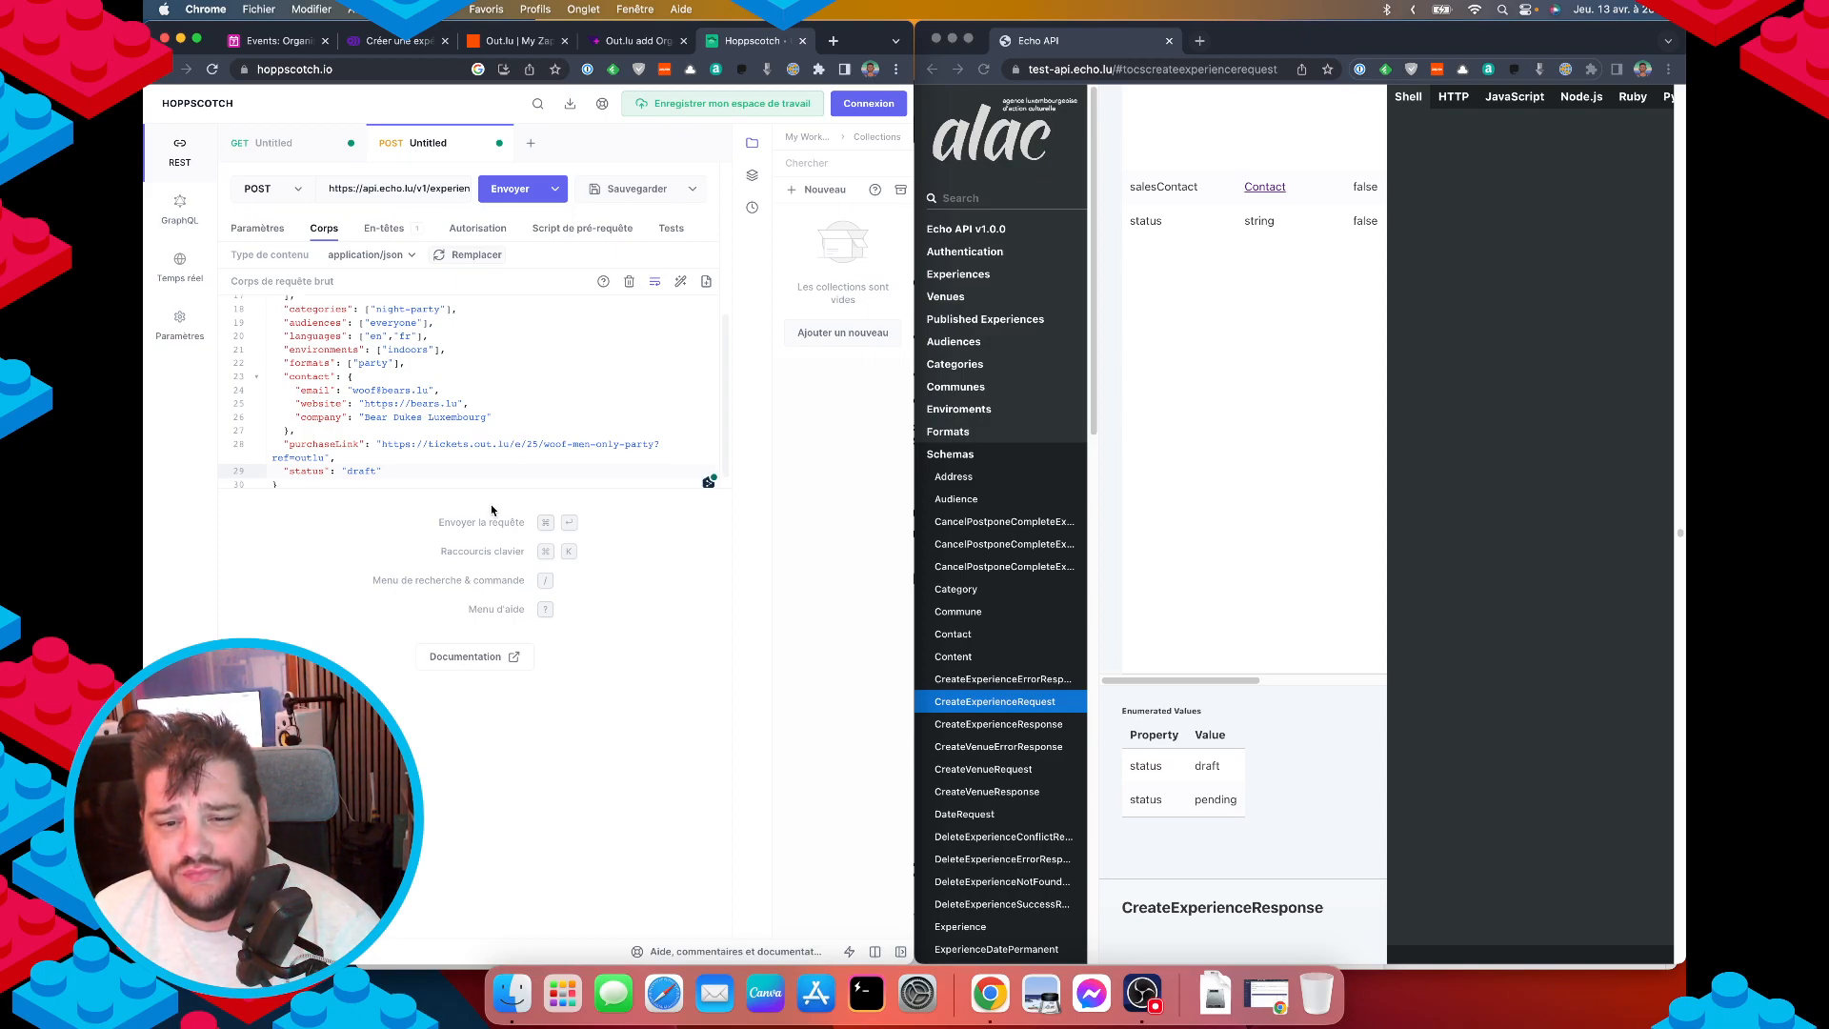
click(490, 196)
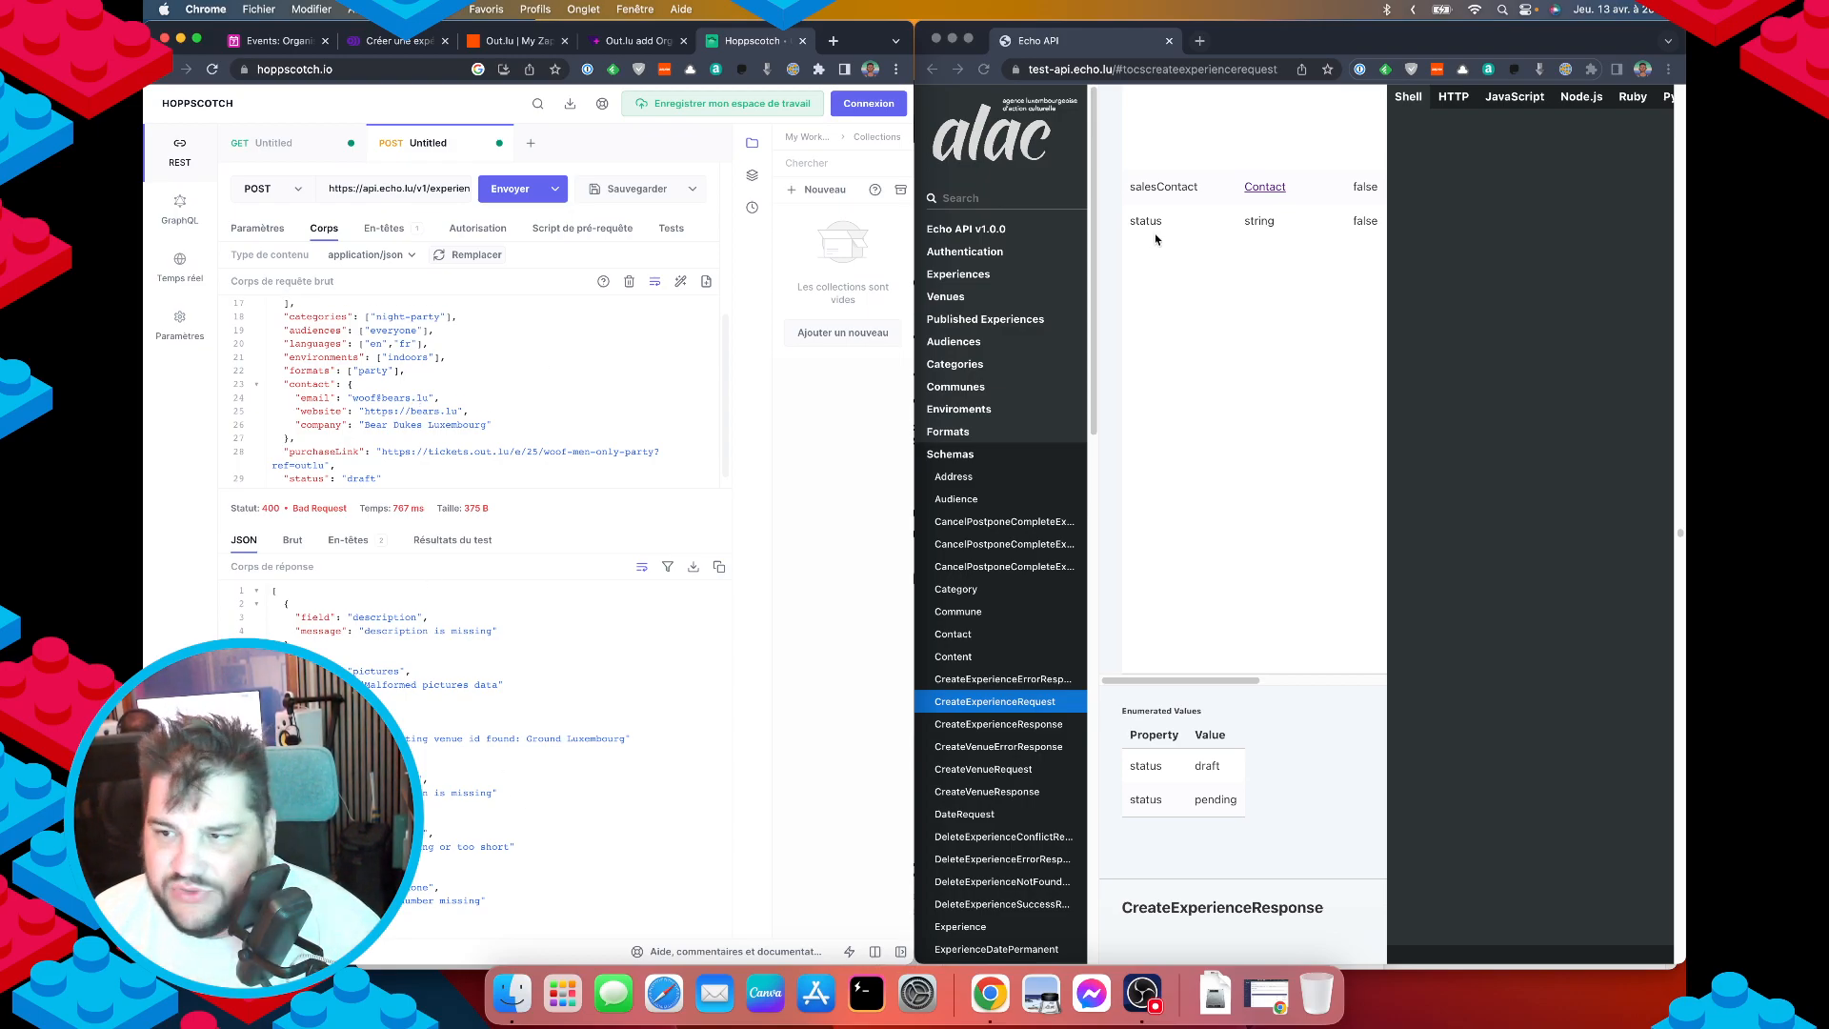
Copy the description field name from the API docs sample.
click(1290, 397)
scroll(1252, 419, up, 5)
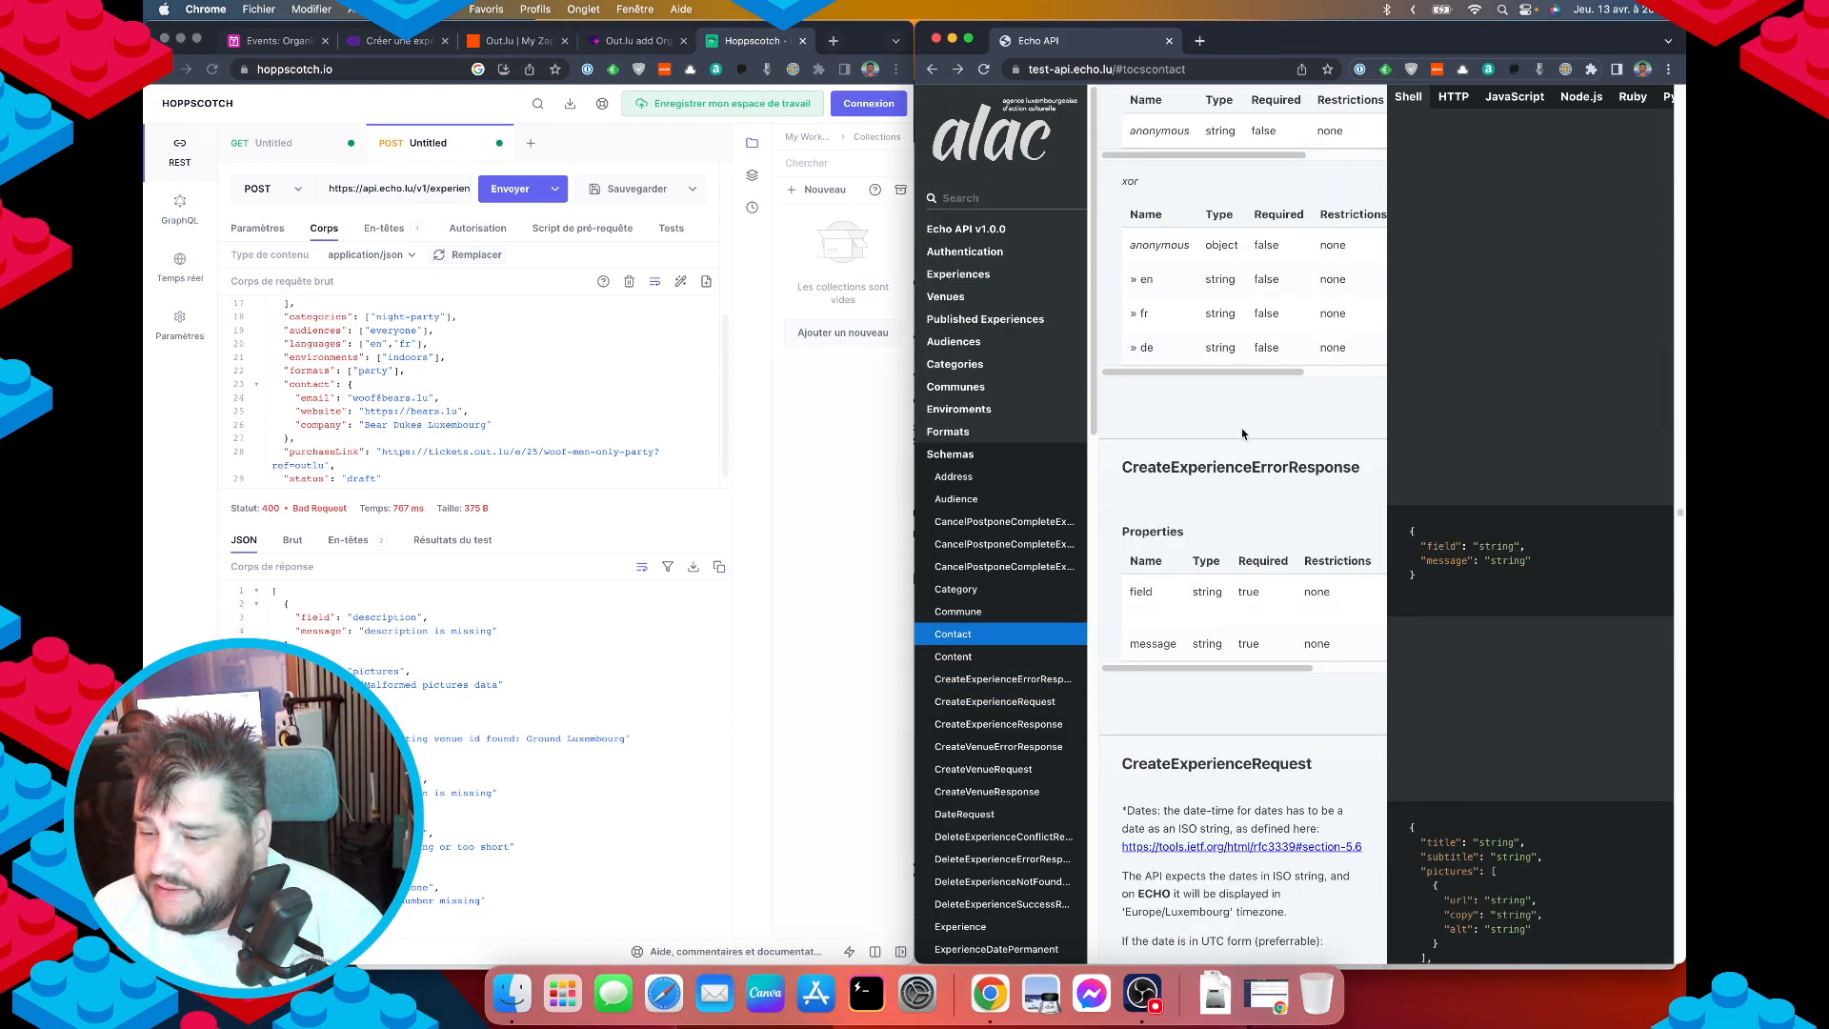
scroll(1252, 419, down, 10)
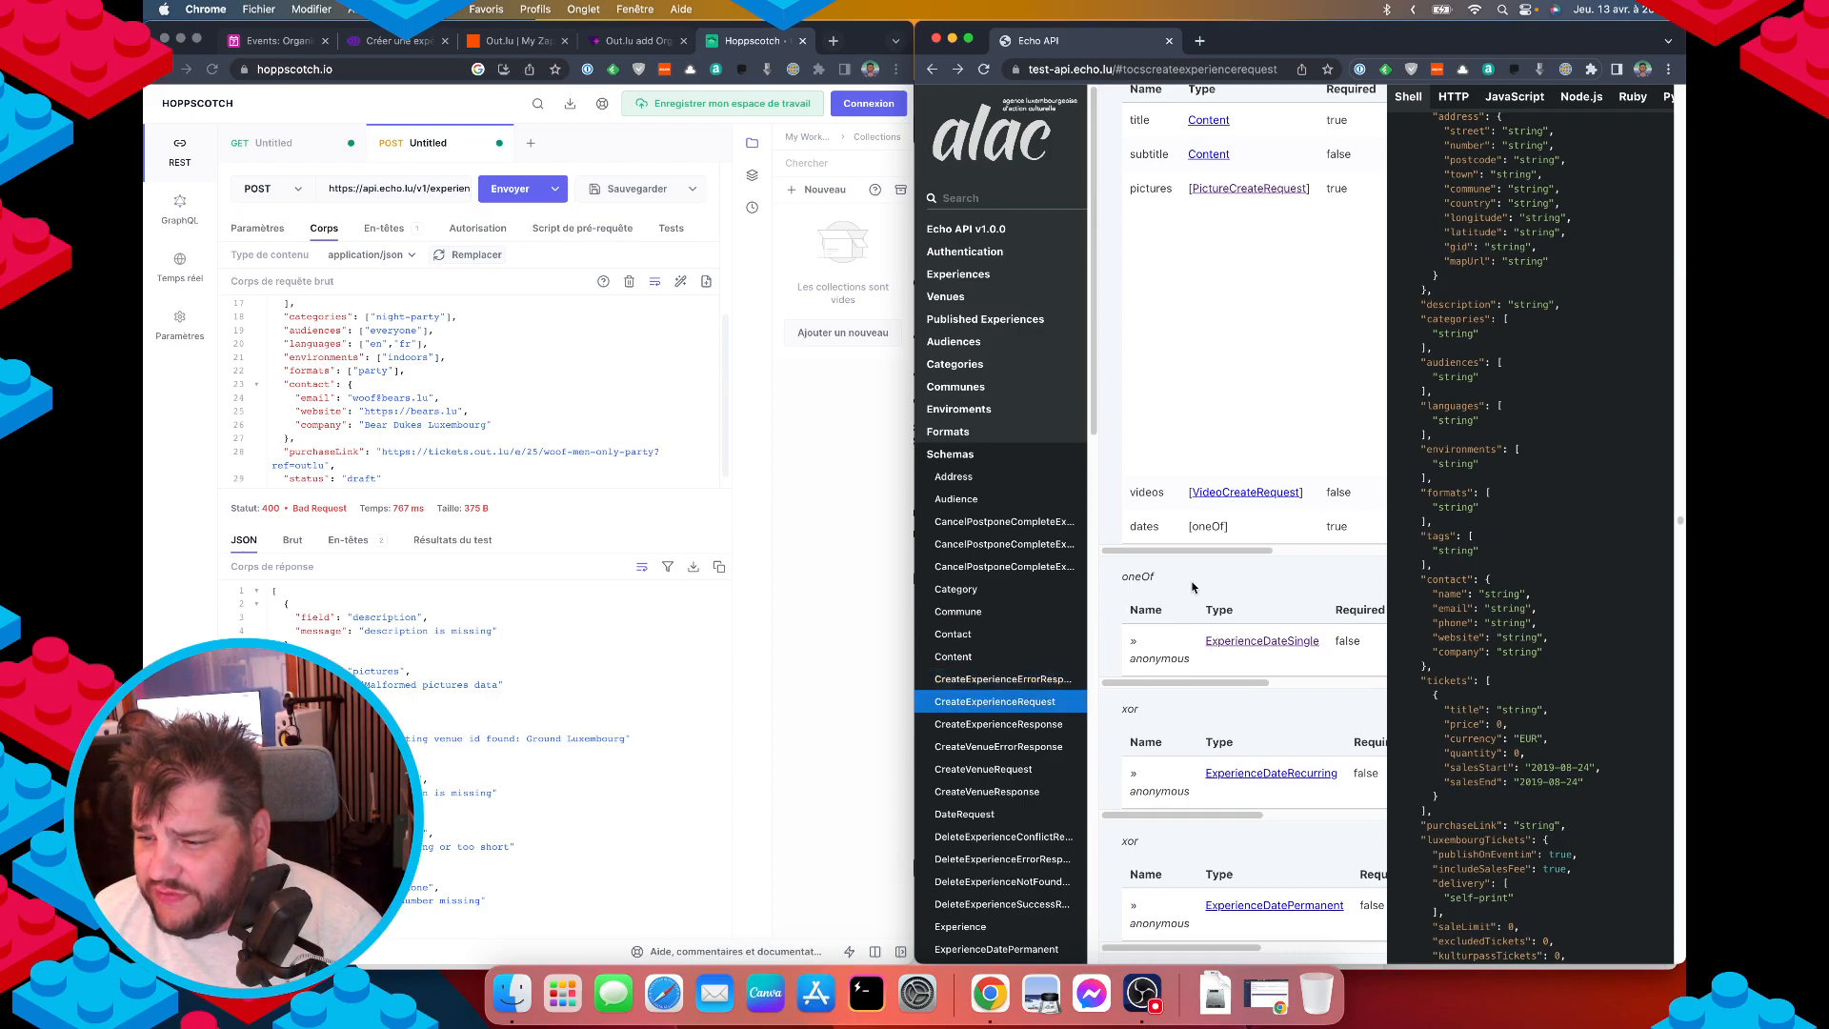
scroll(1204, 578, up, 6)
scroll(1452, 524, down, 4)
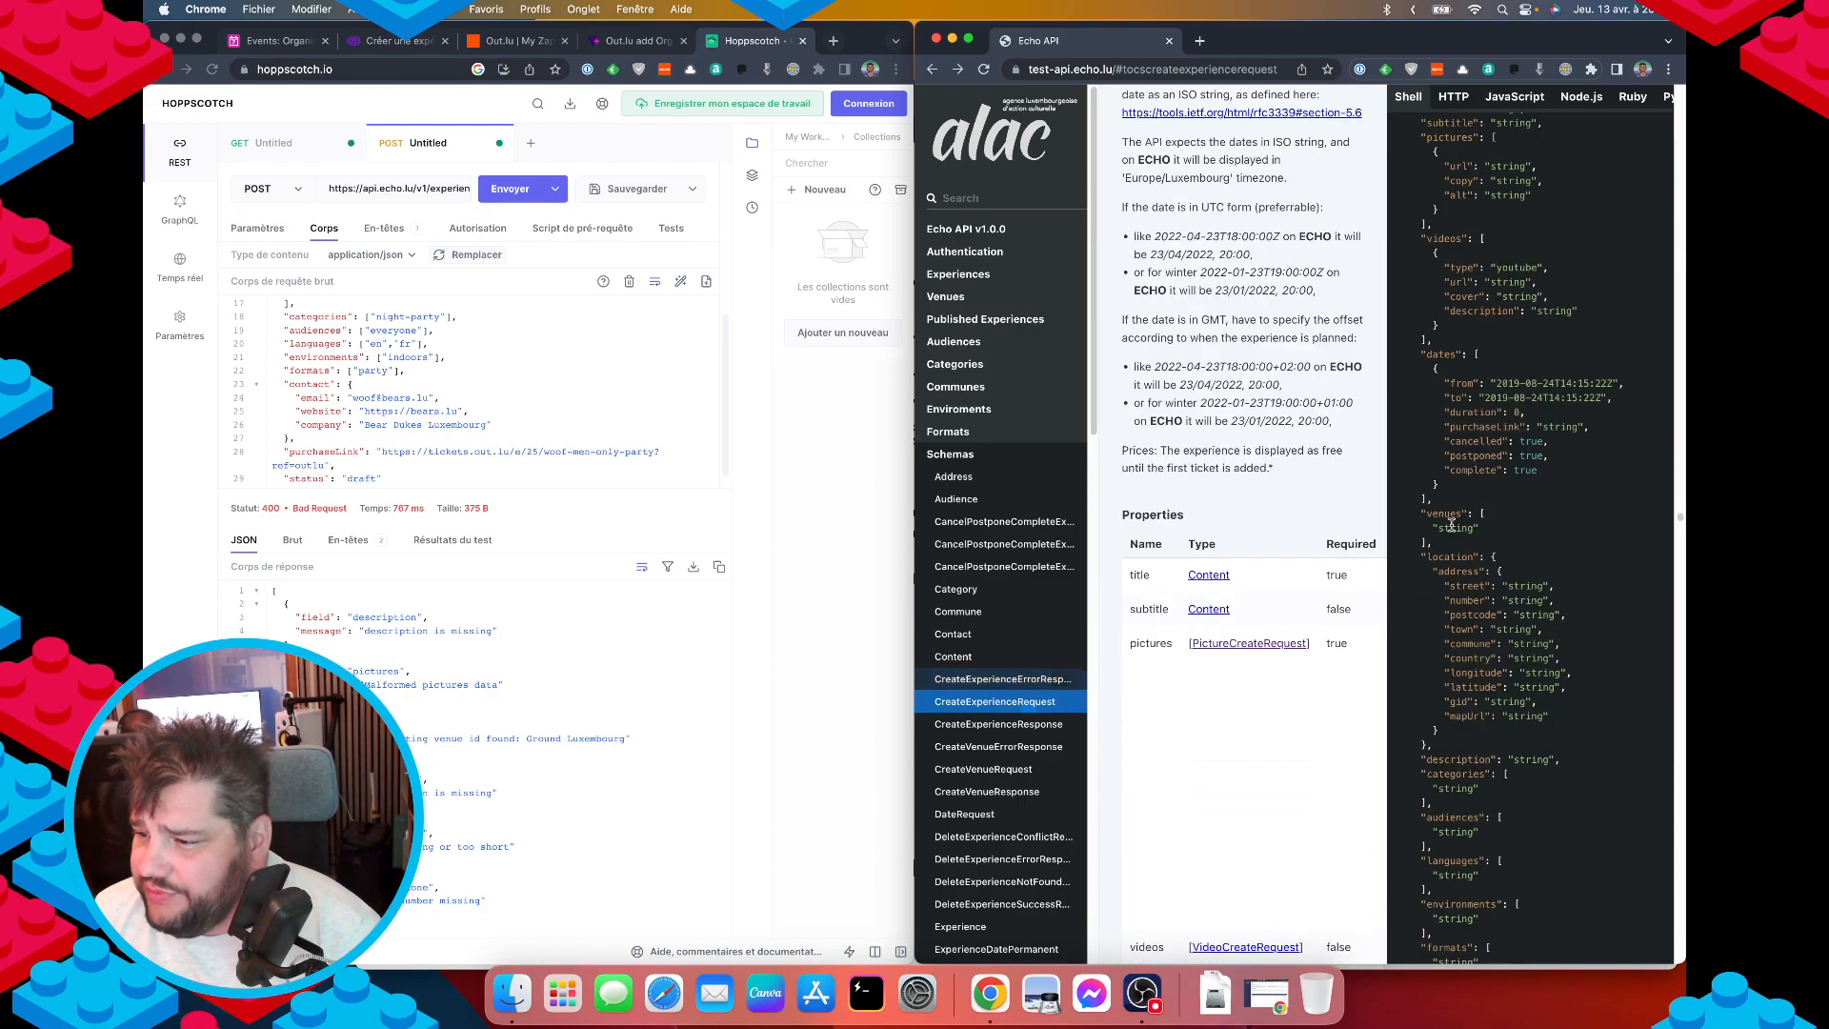
scroll(1466, 541, down, 3)
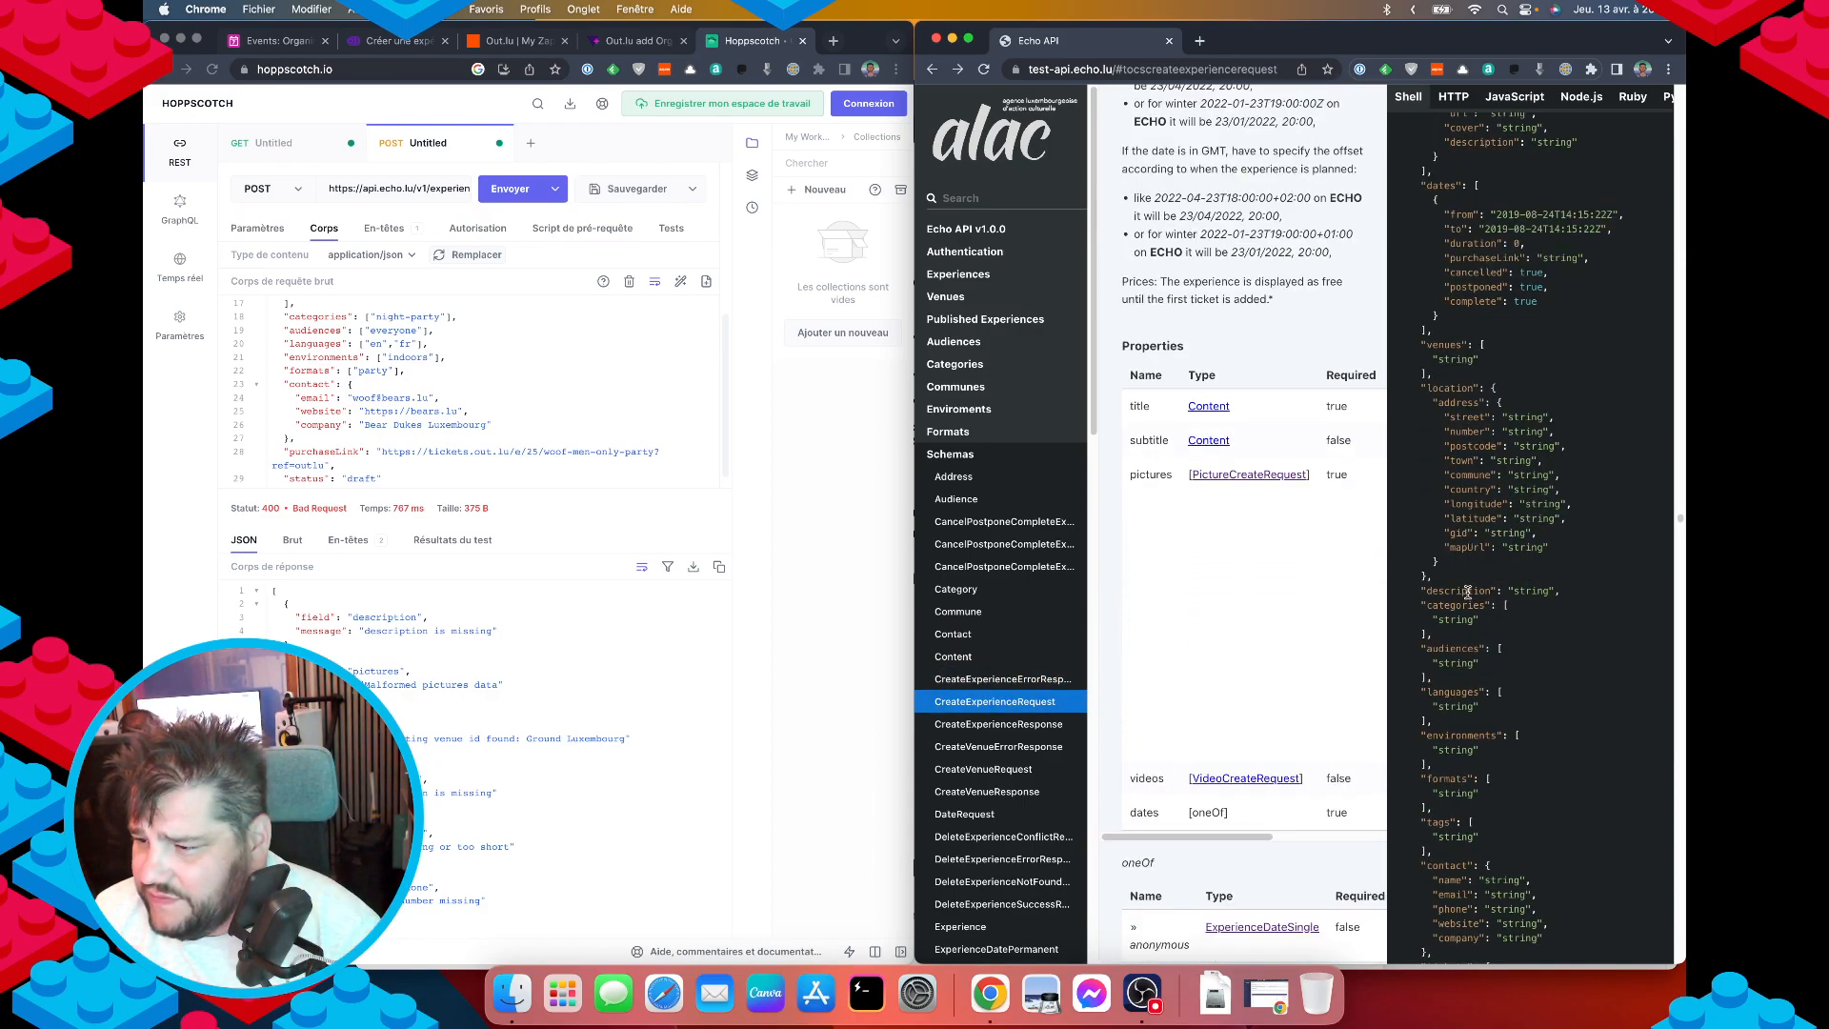
double_click(1457, 591)
key(super+c)
scroll(366, 381, up, 5)
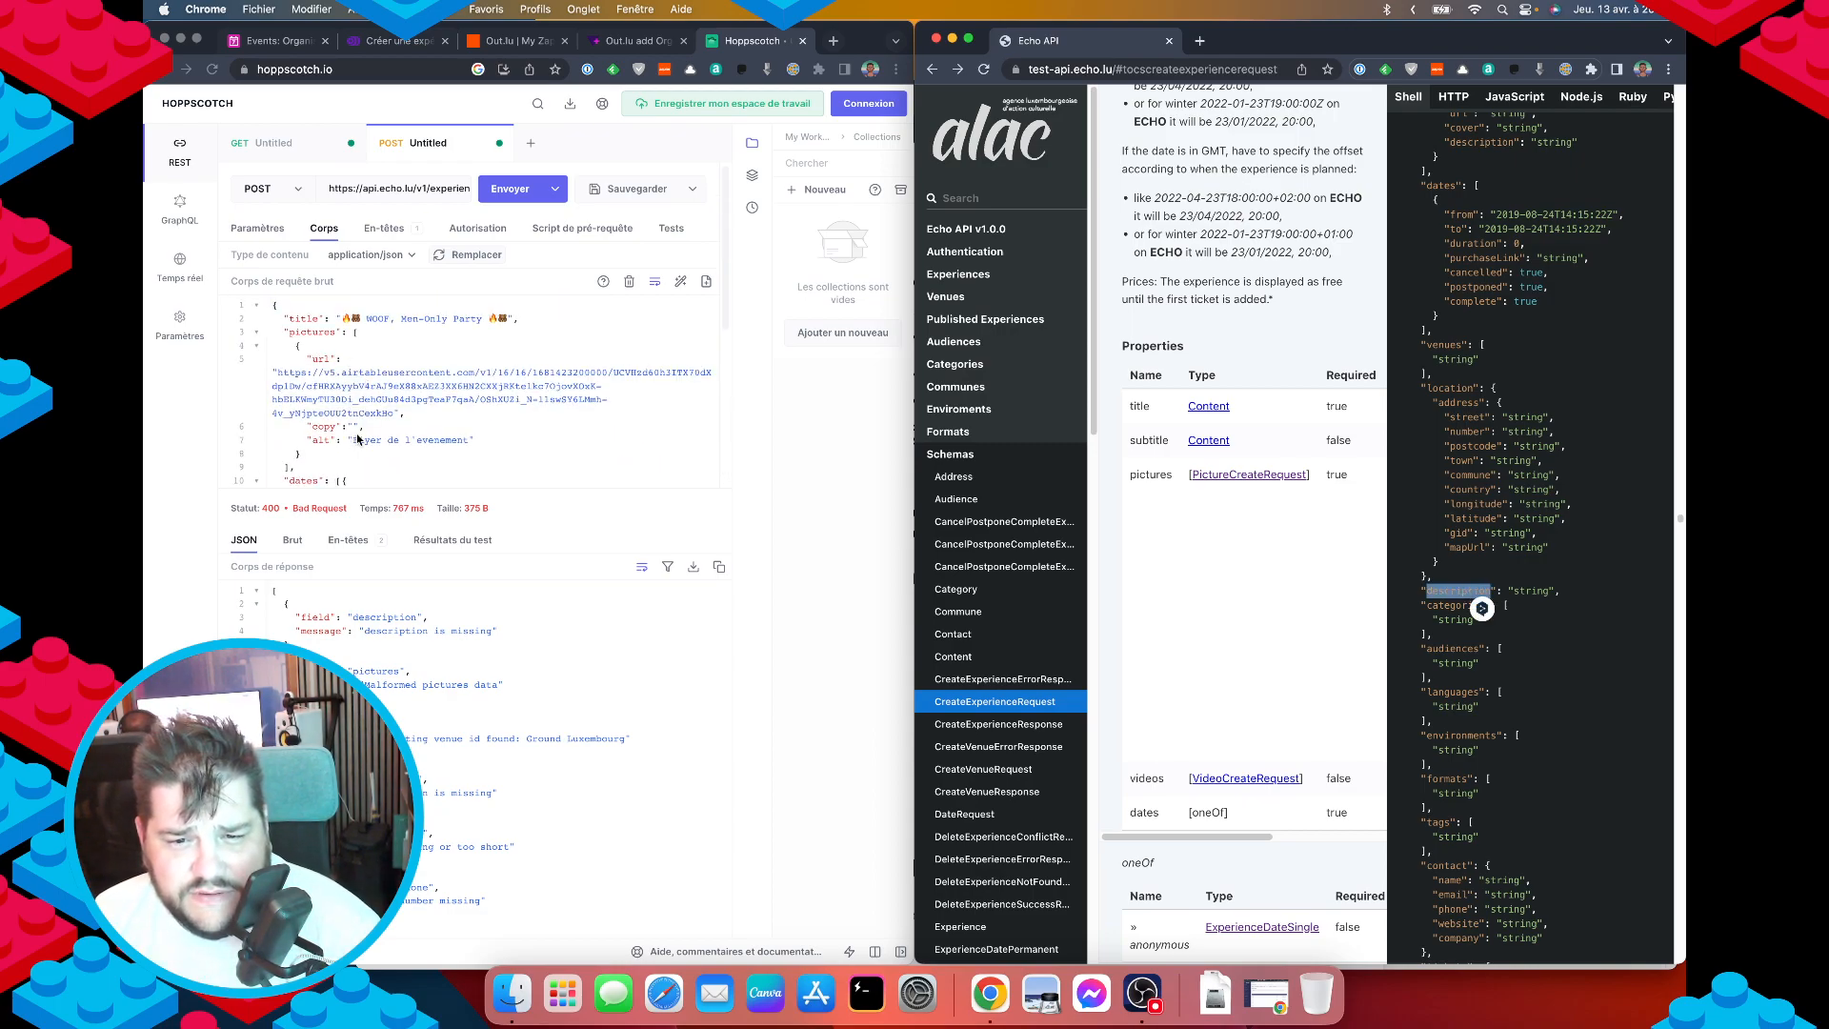
scroll(363, 439, down, 4)
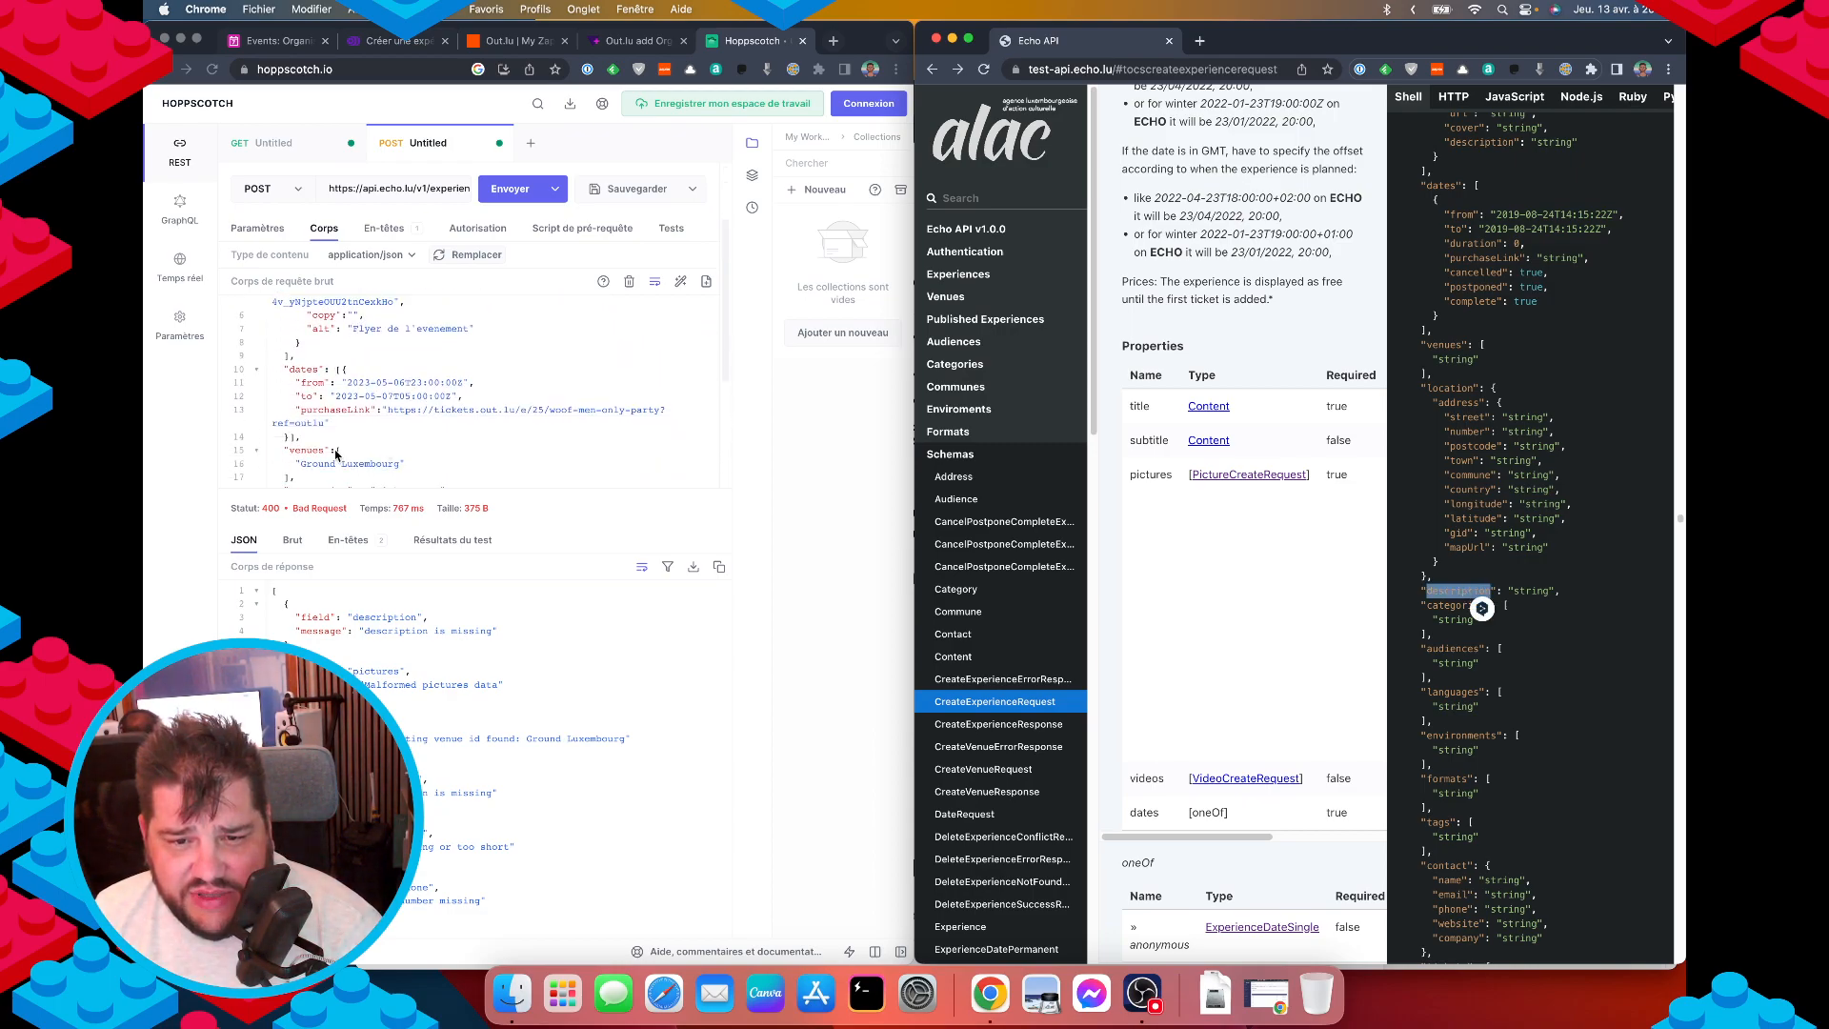
Insert a "description": "lalala" line after the venues entry in the body.
click(358, 442)
click(339, 443)
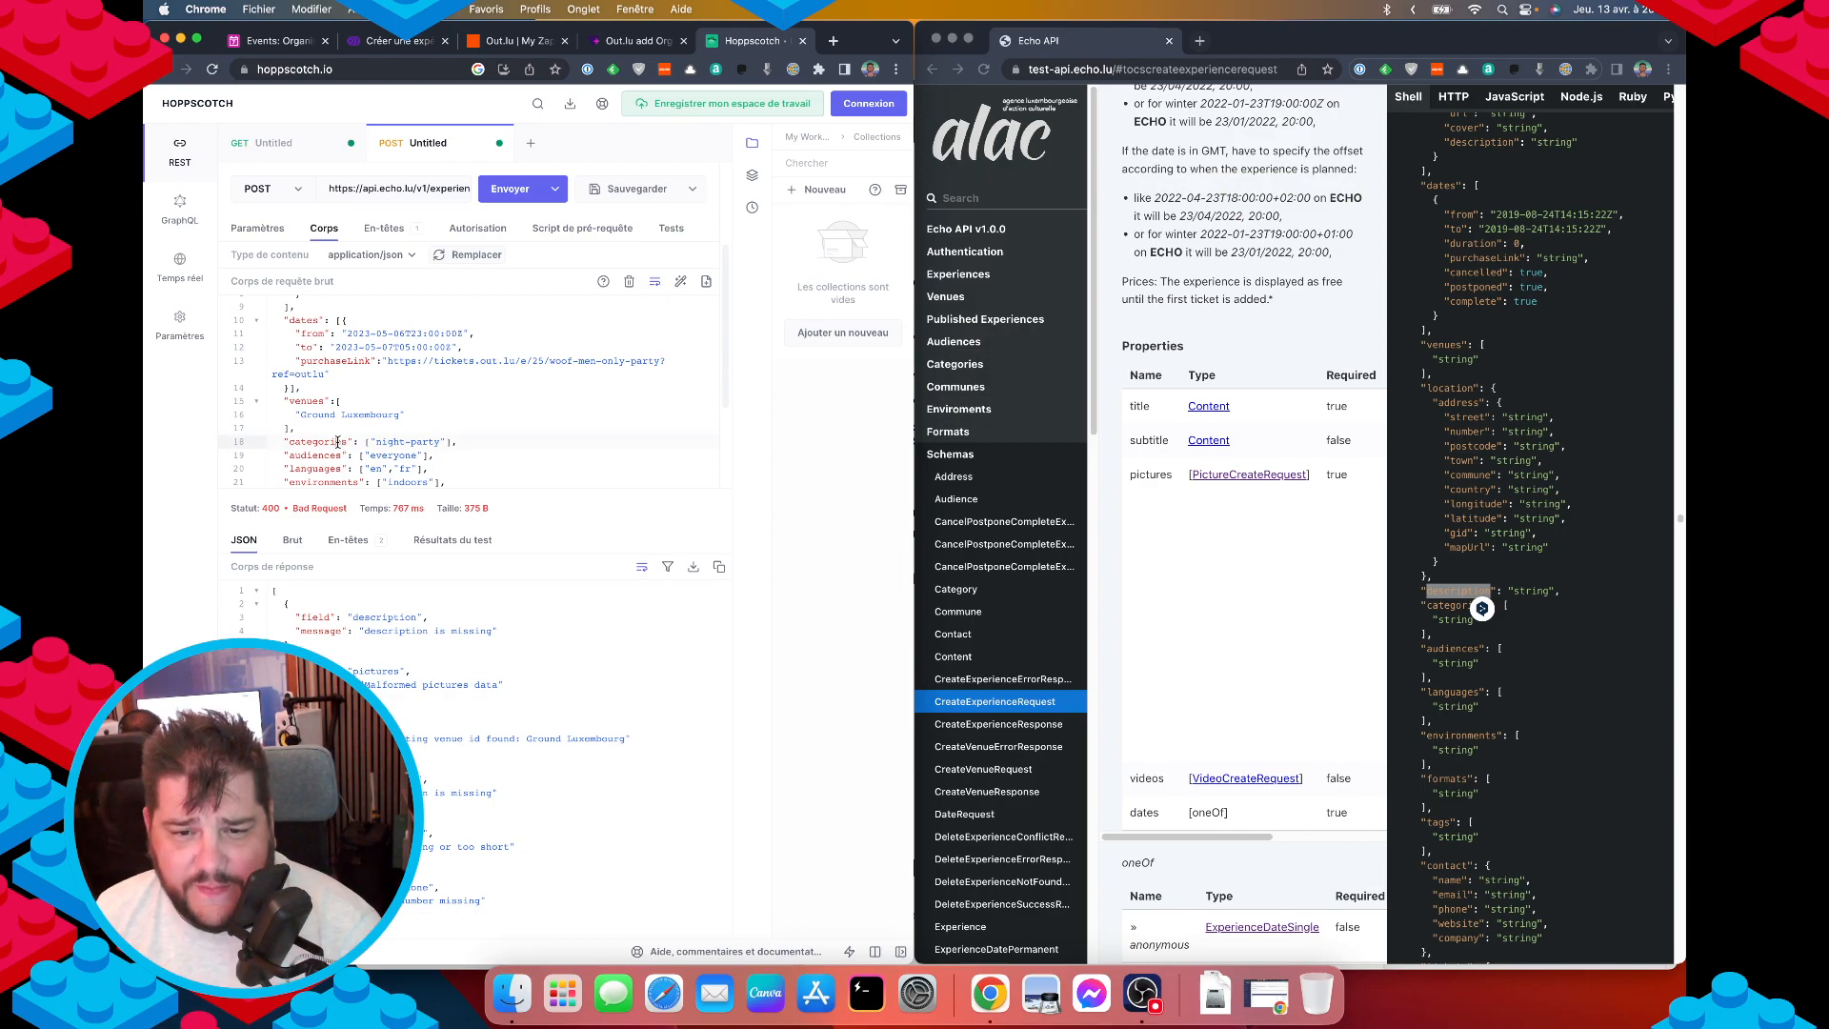
key(Up)
key(Return)
key(super+v)
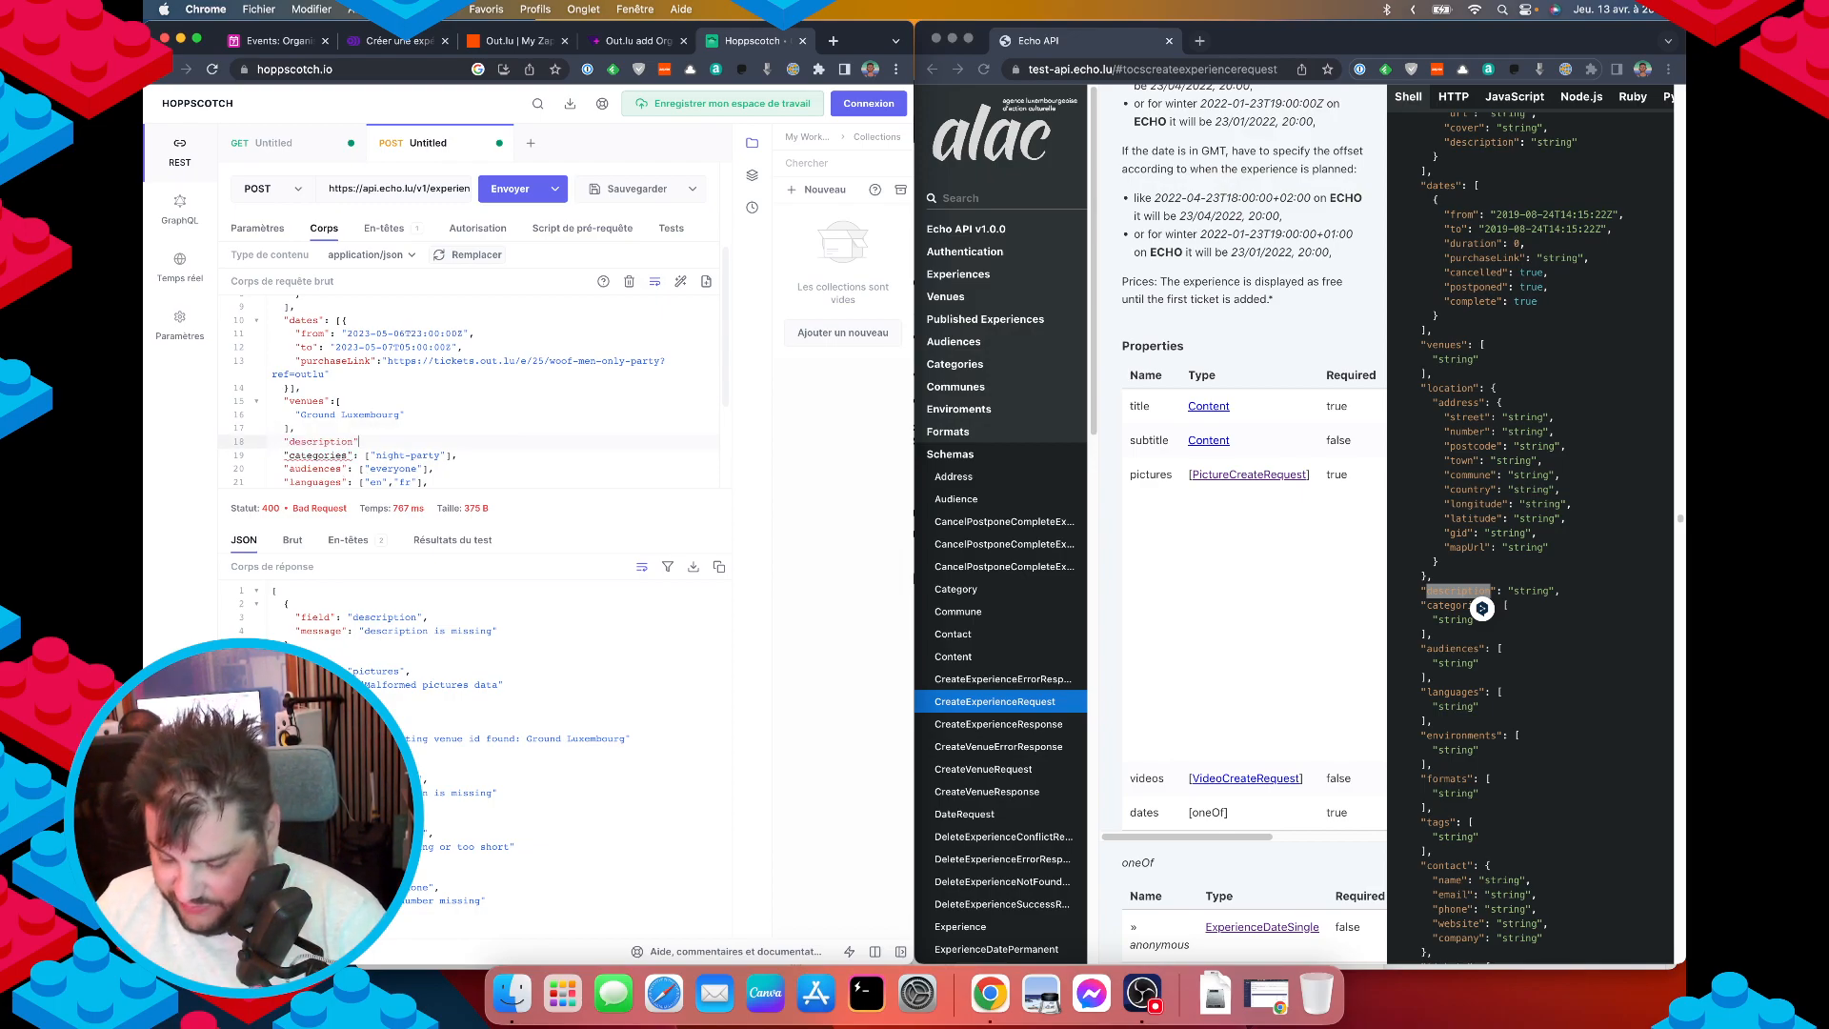
text(: "lalala)
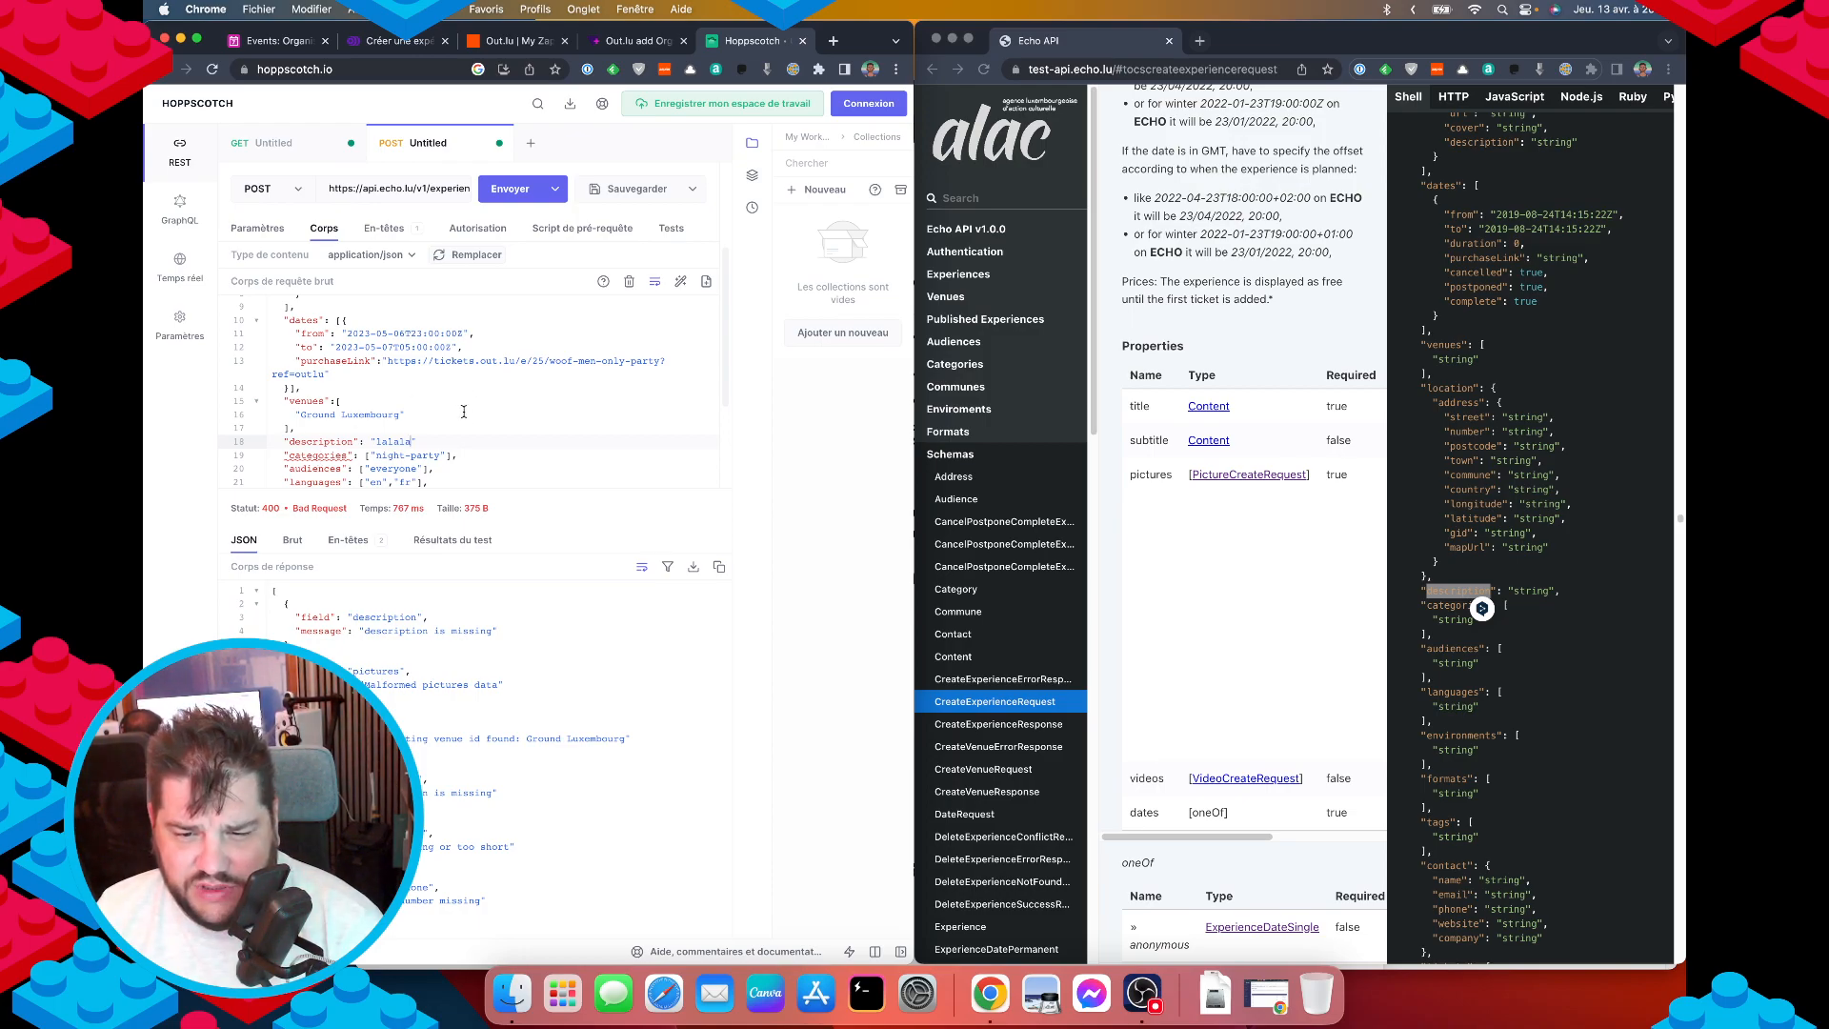
Resend the request and review the 400 errors for pictures, venue ID and name.
scroll(466, 426, up, 3)
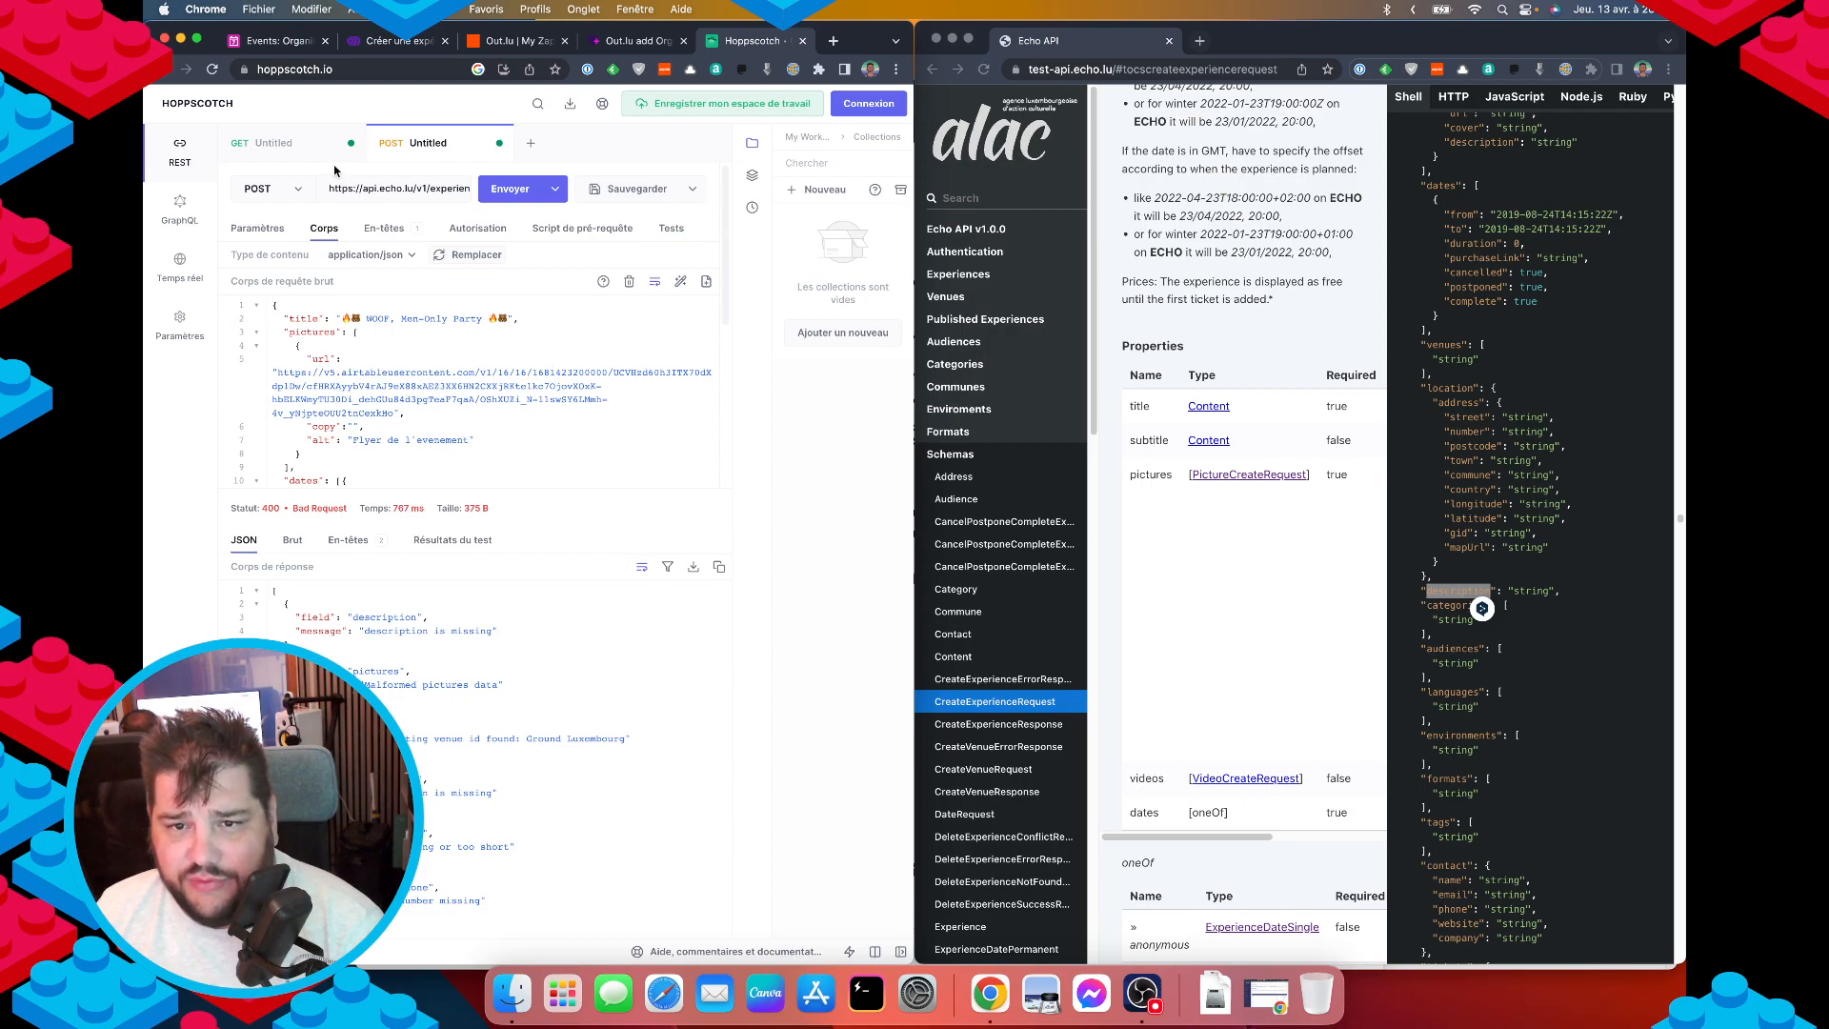
key(super+Return)
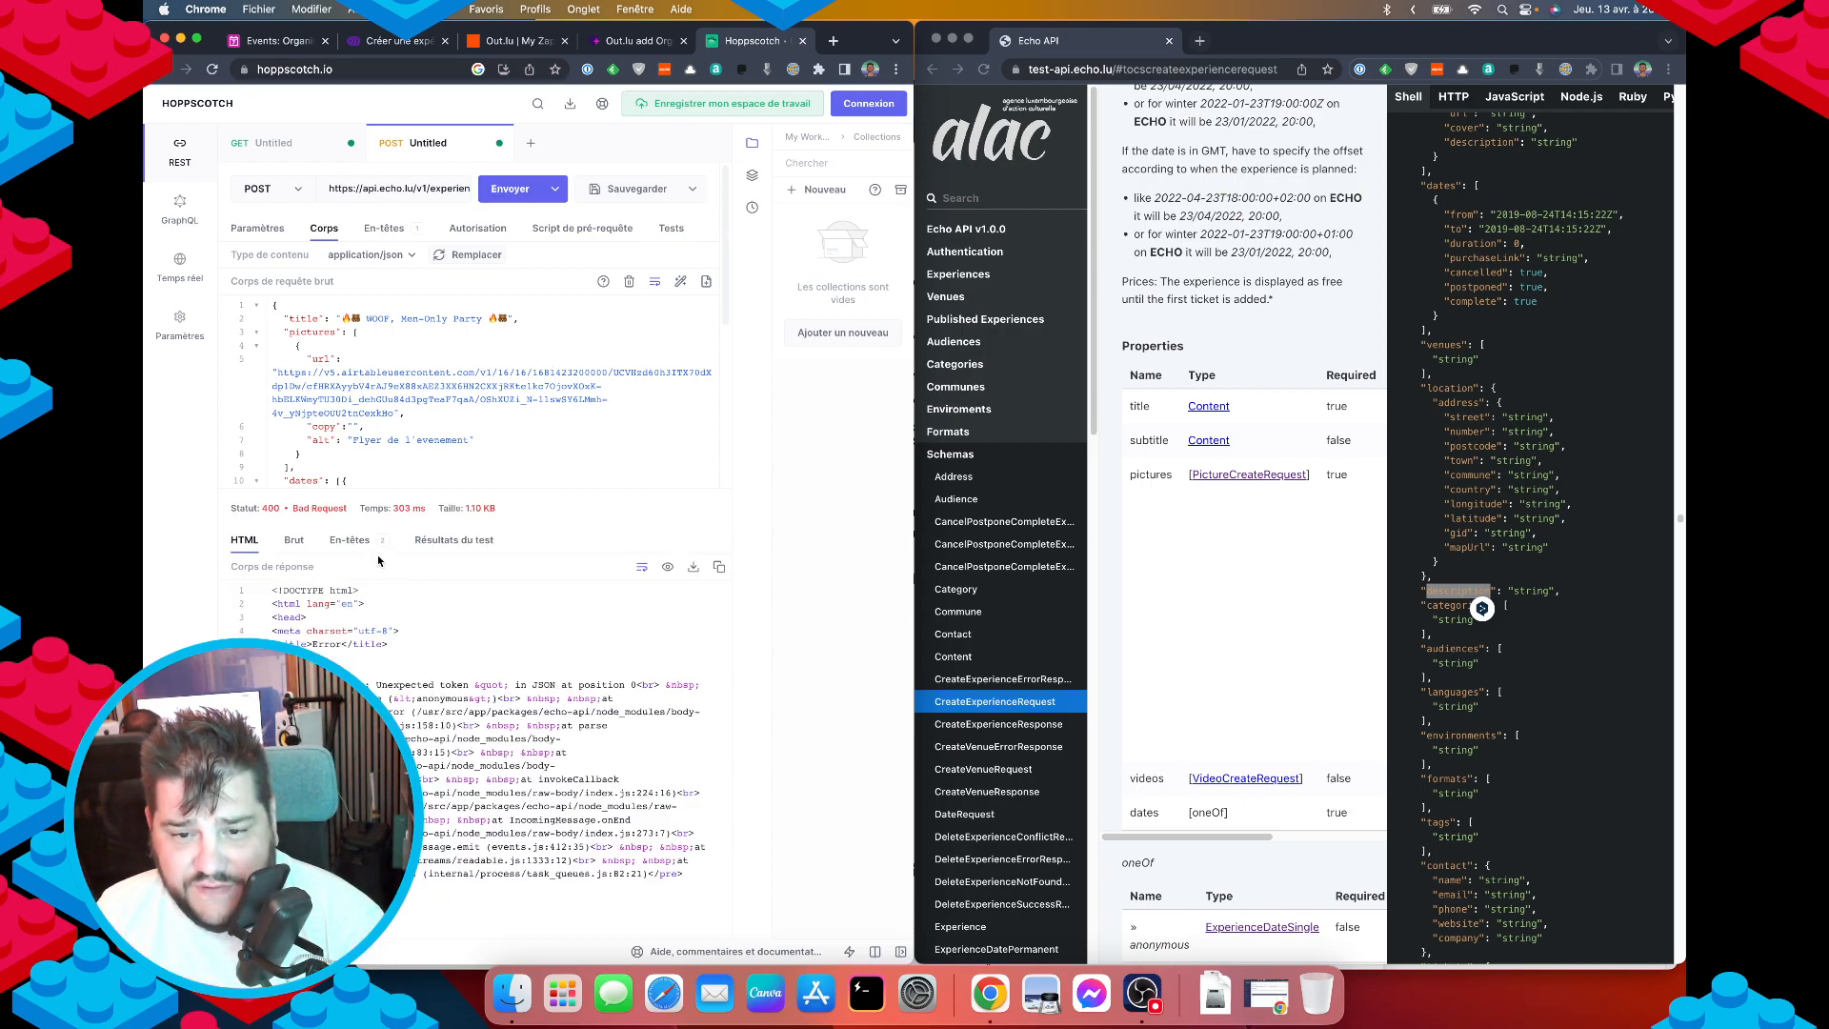
click(294, 540)
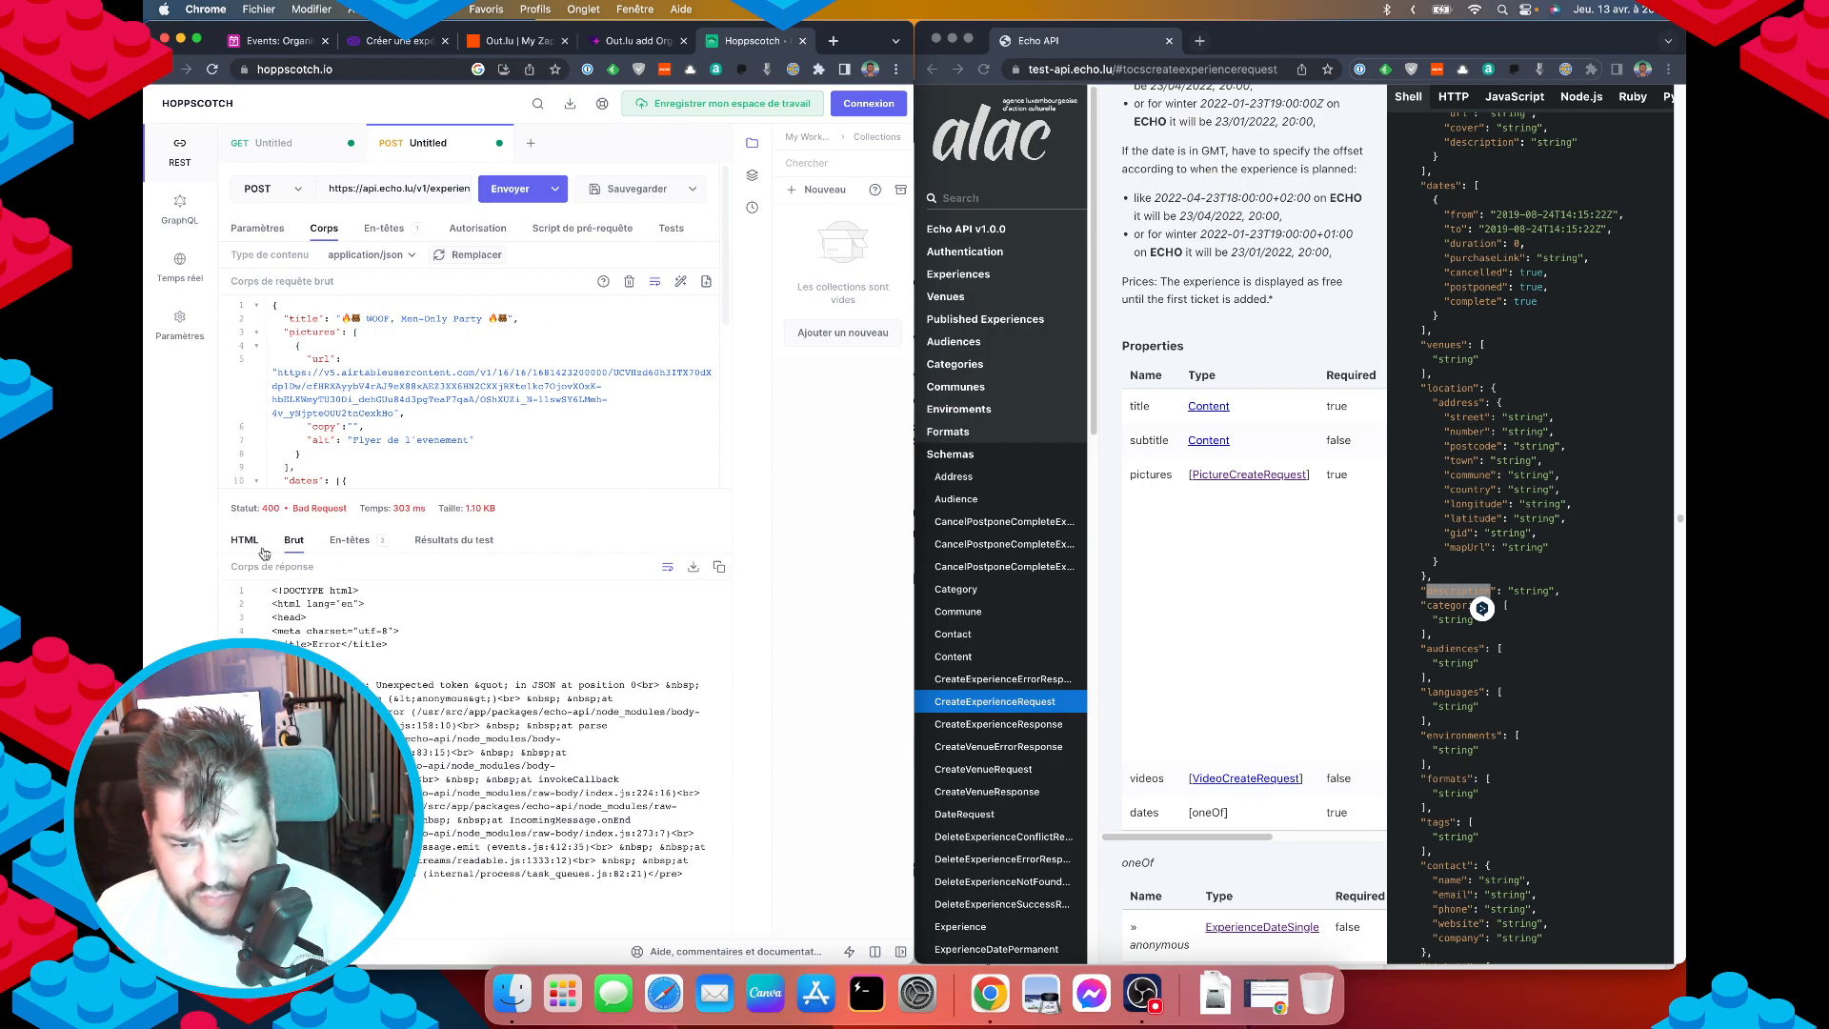
click(255, 550)
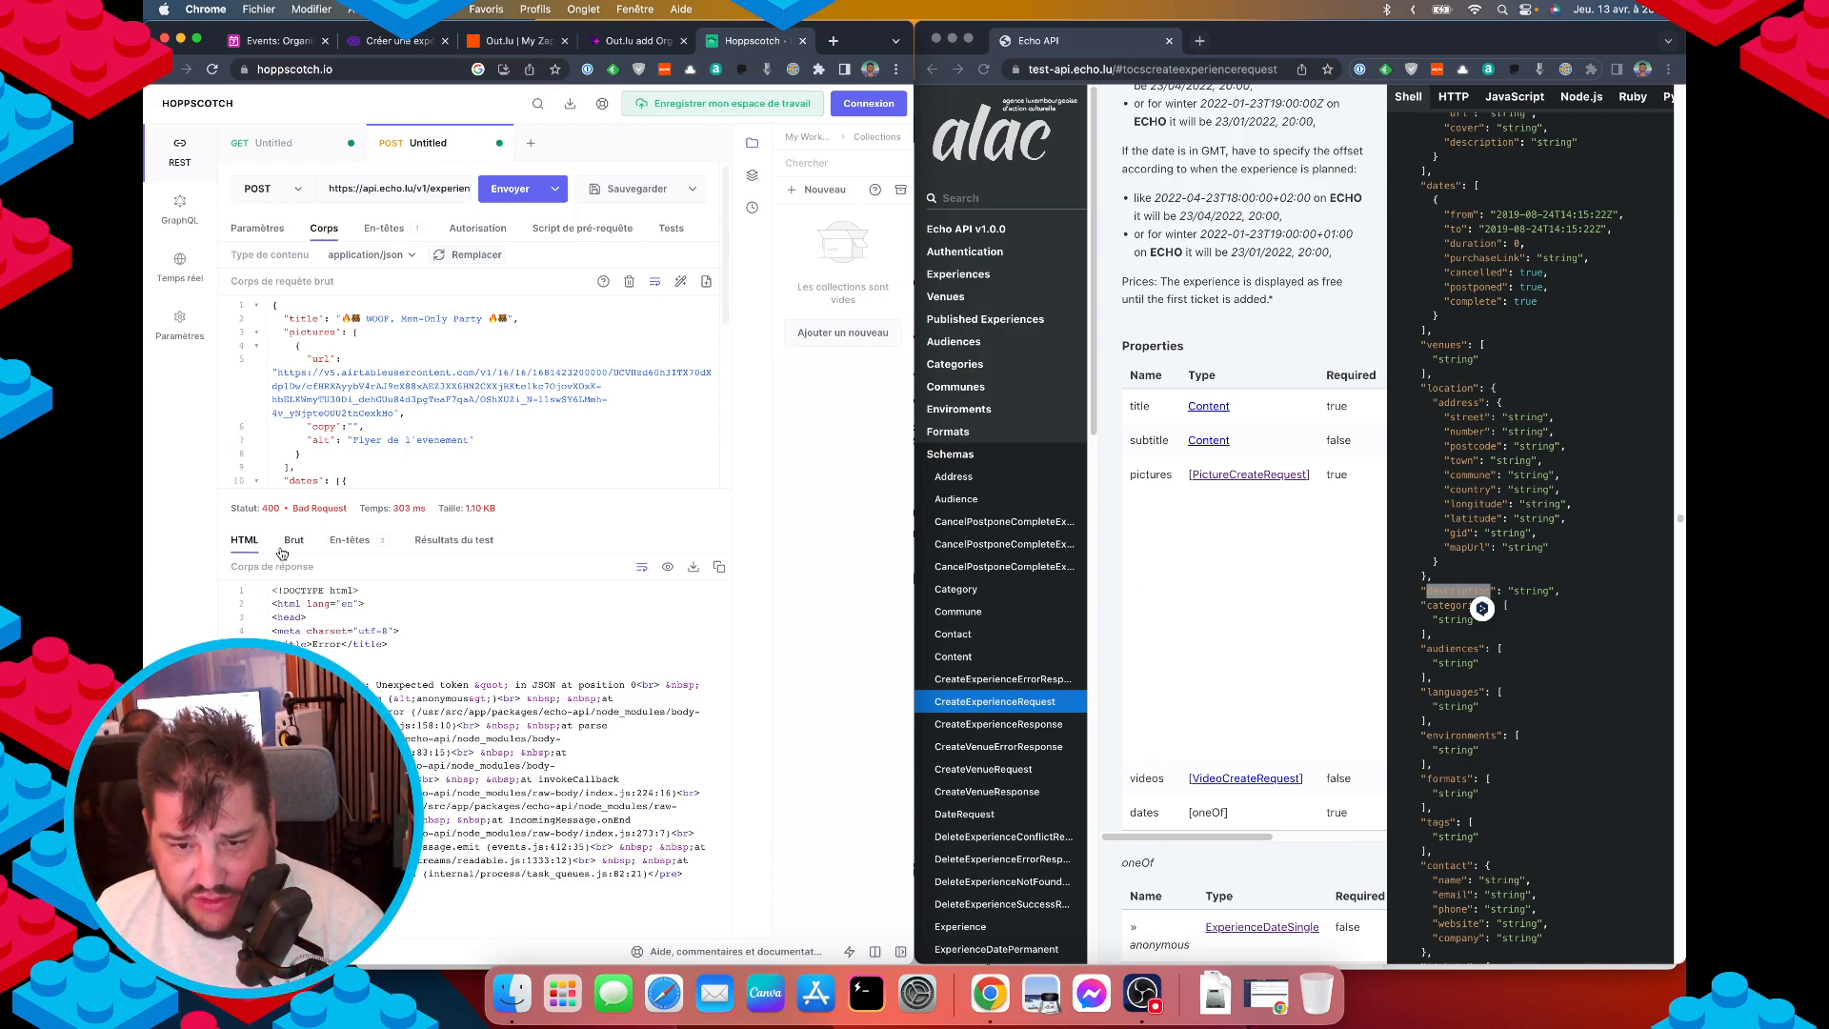
scroll(440, 441, down, 1)
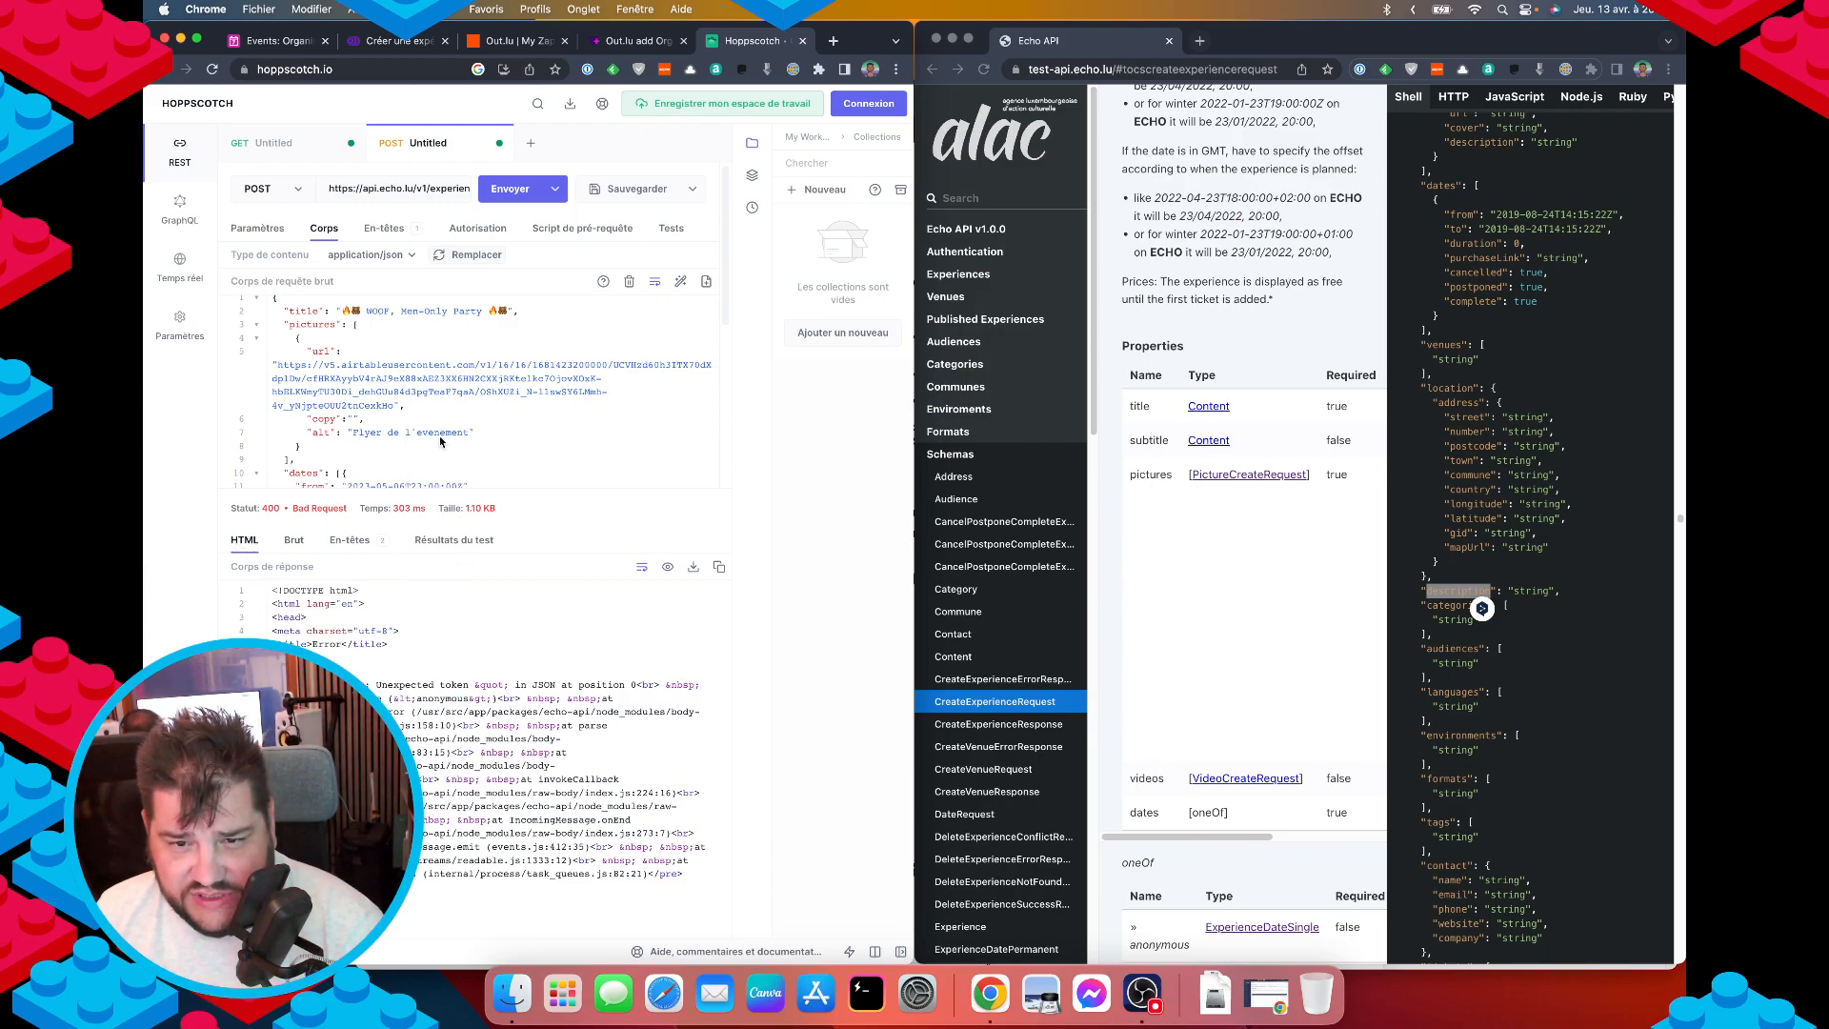
scroll(422, 429, up, 1)
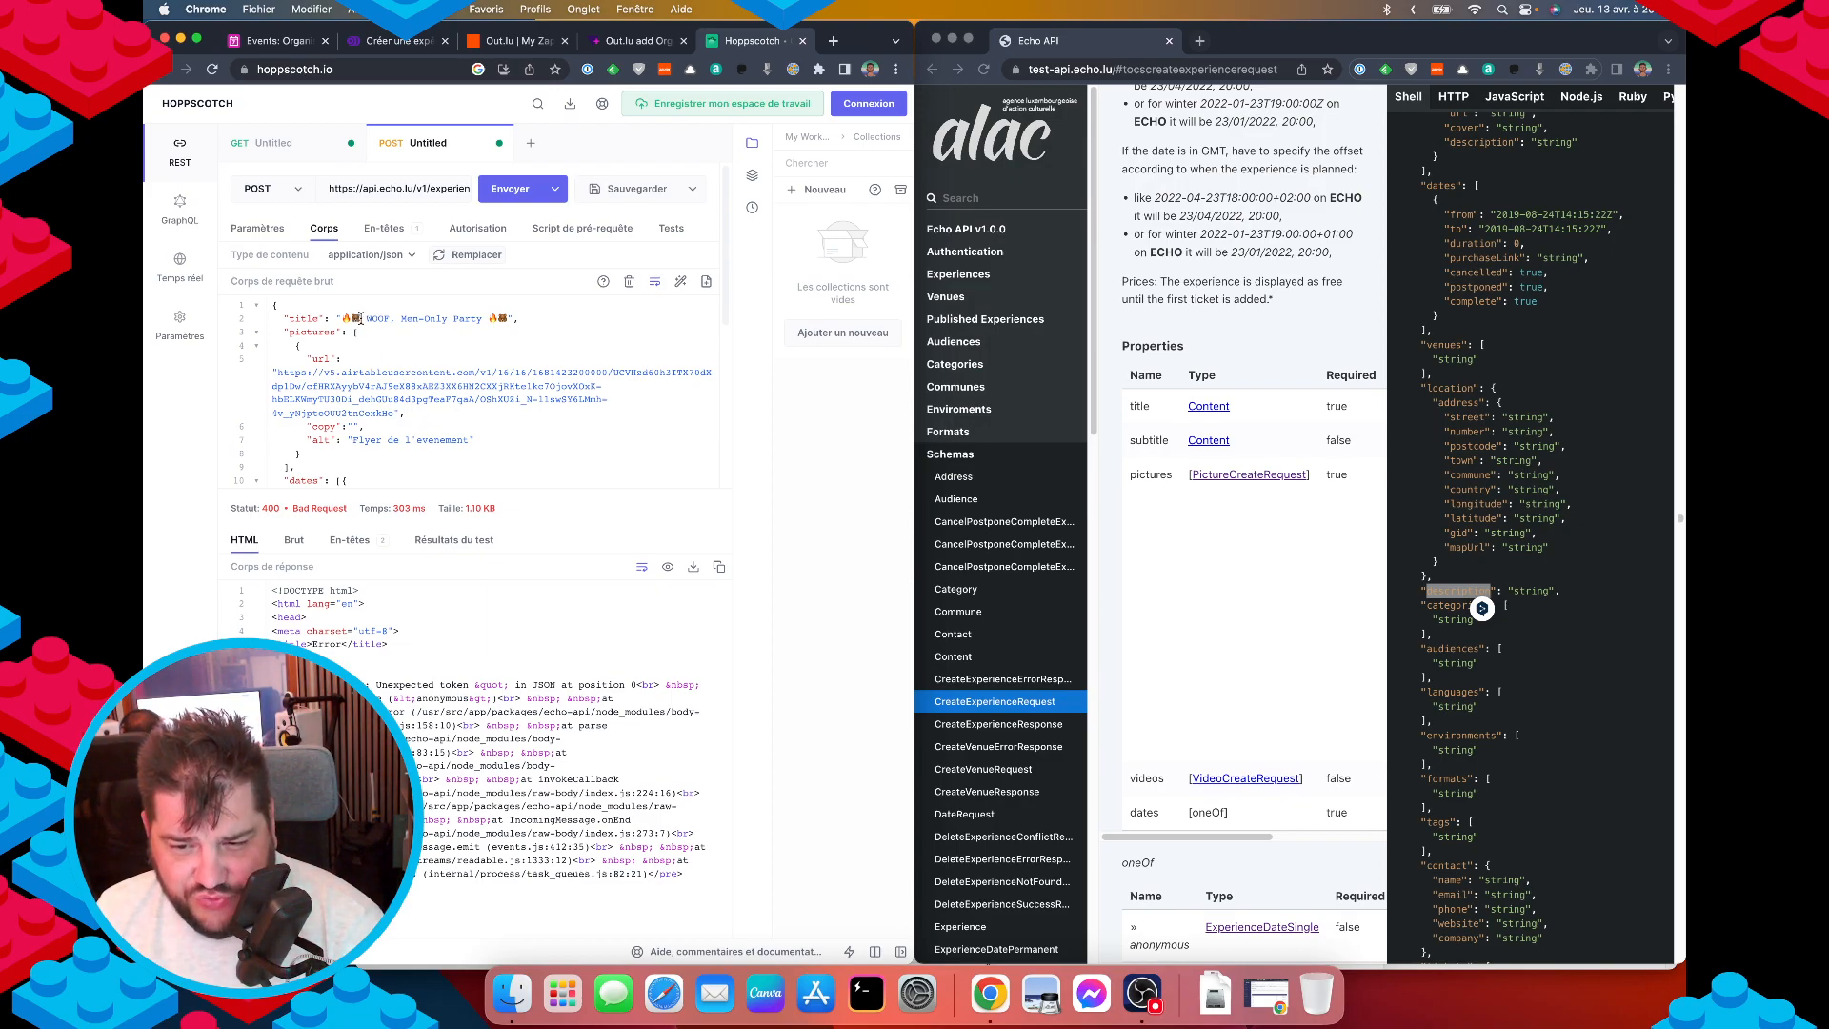
scroll(409, 428, down, 1)
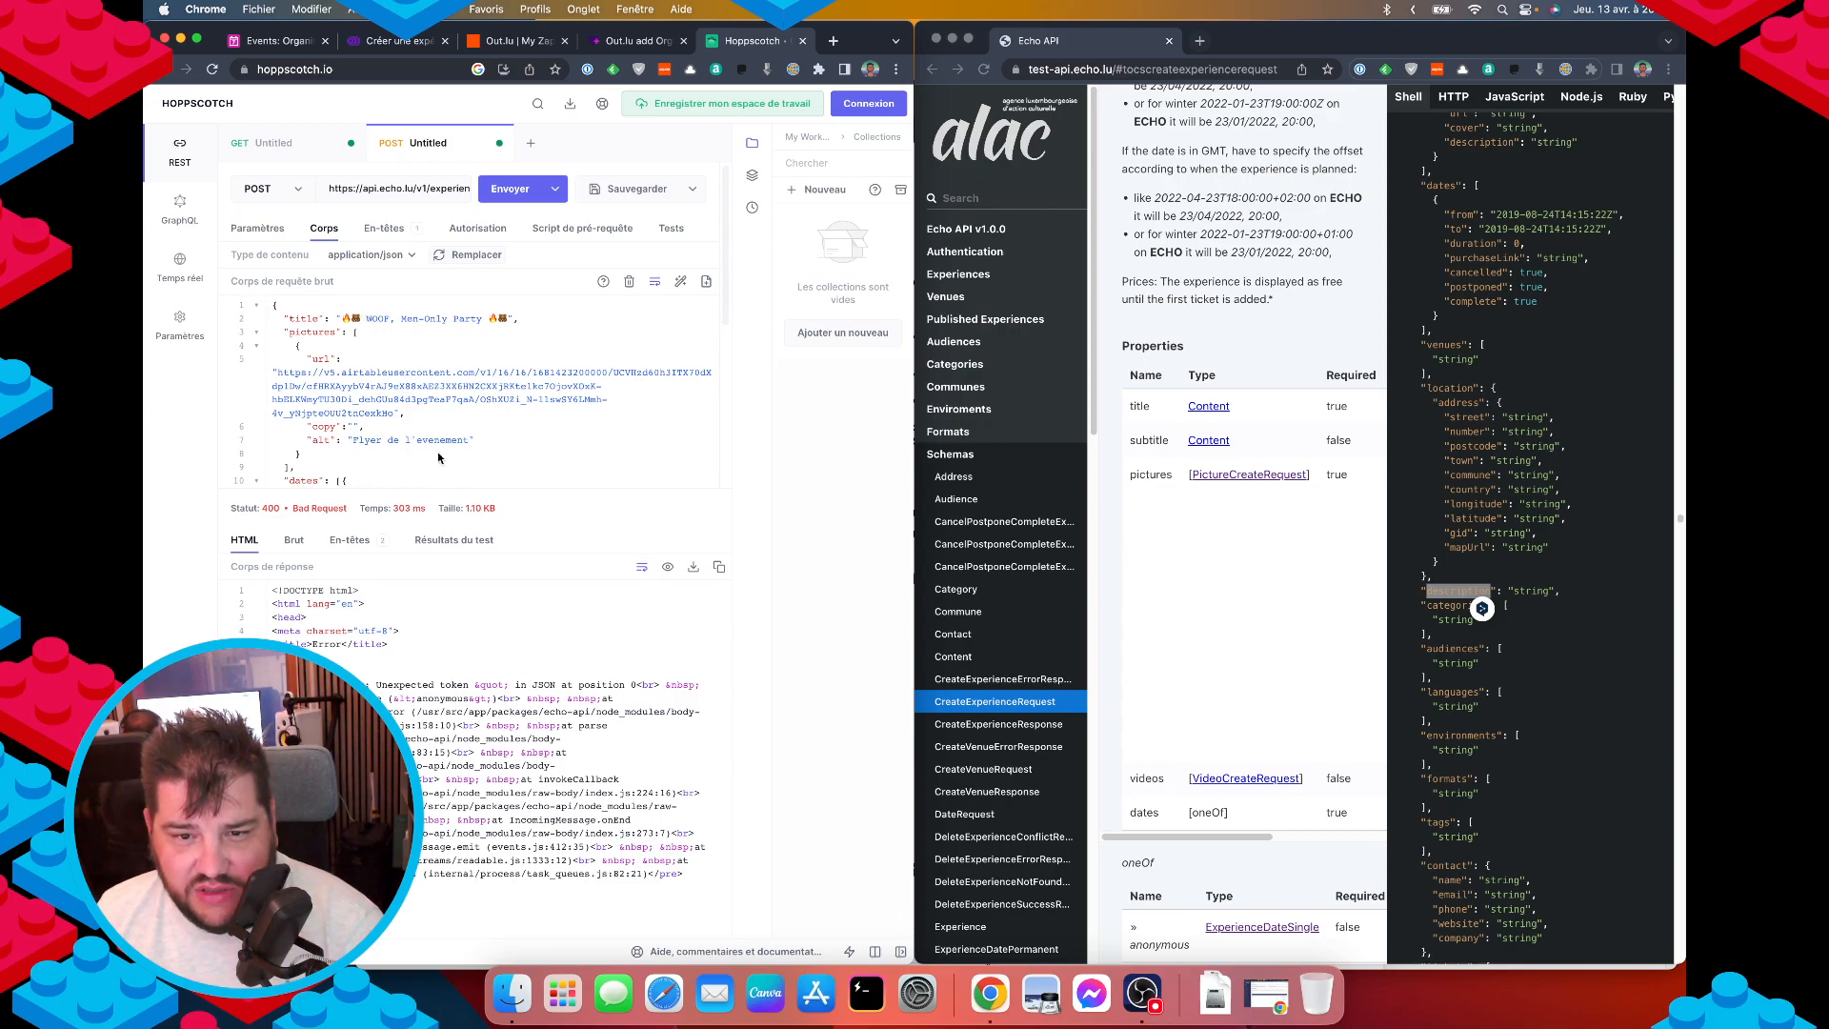
scroll(343, 452, down, 5)
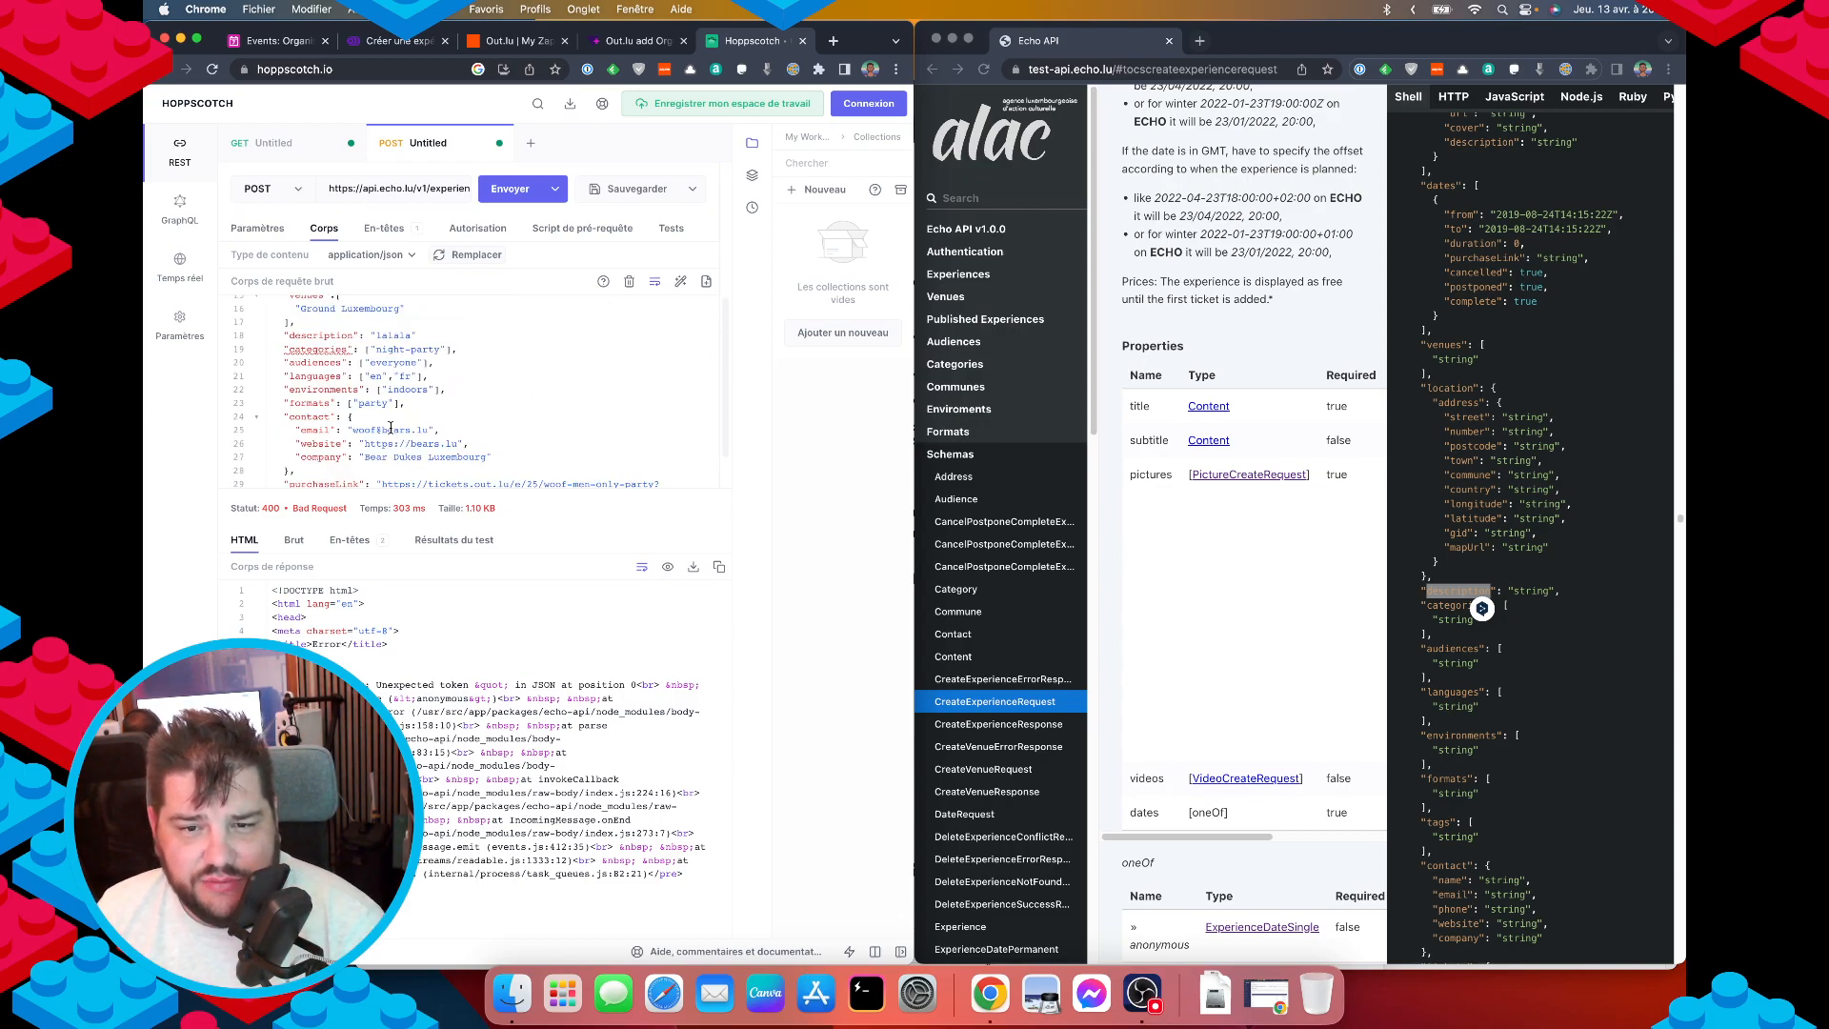
click(419, 337)
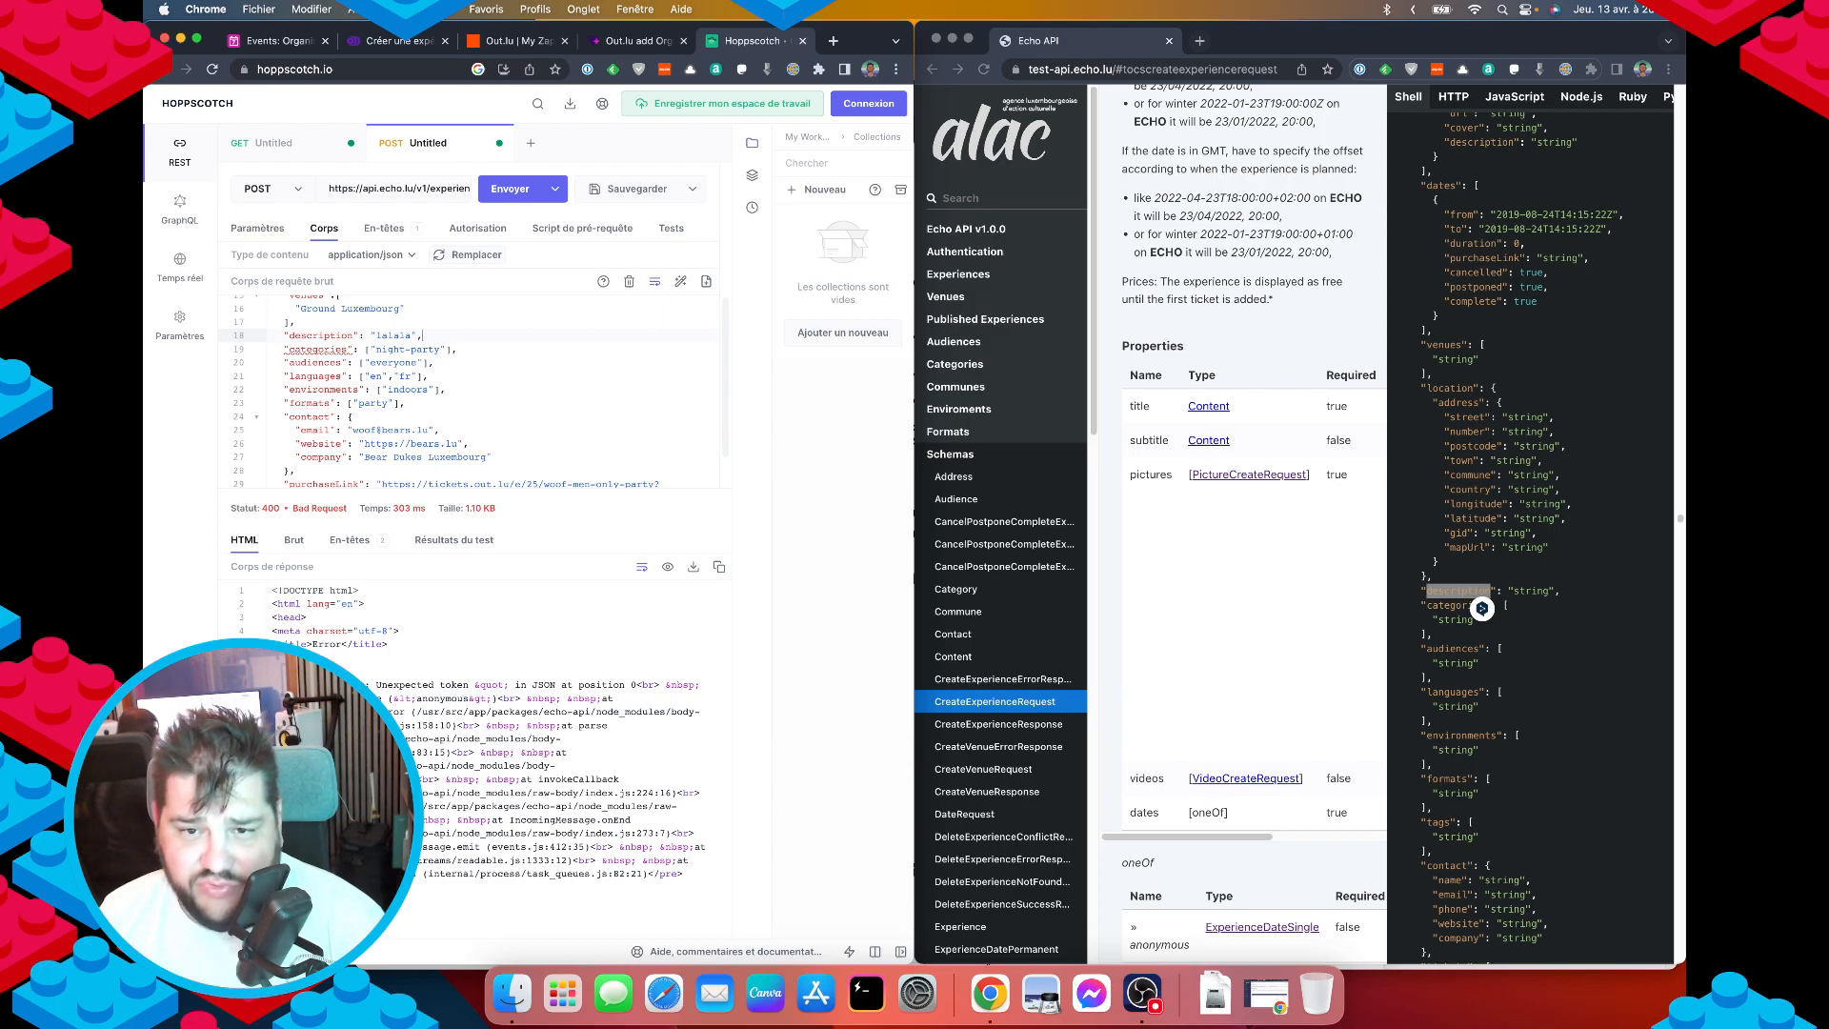
click(509, 189)
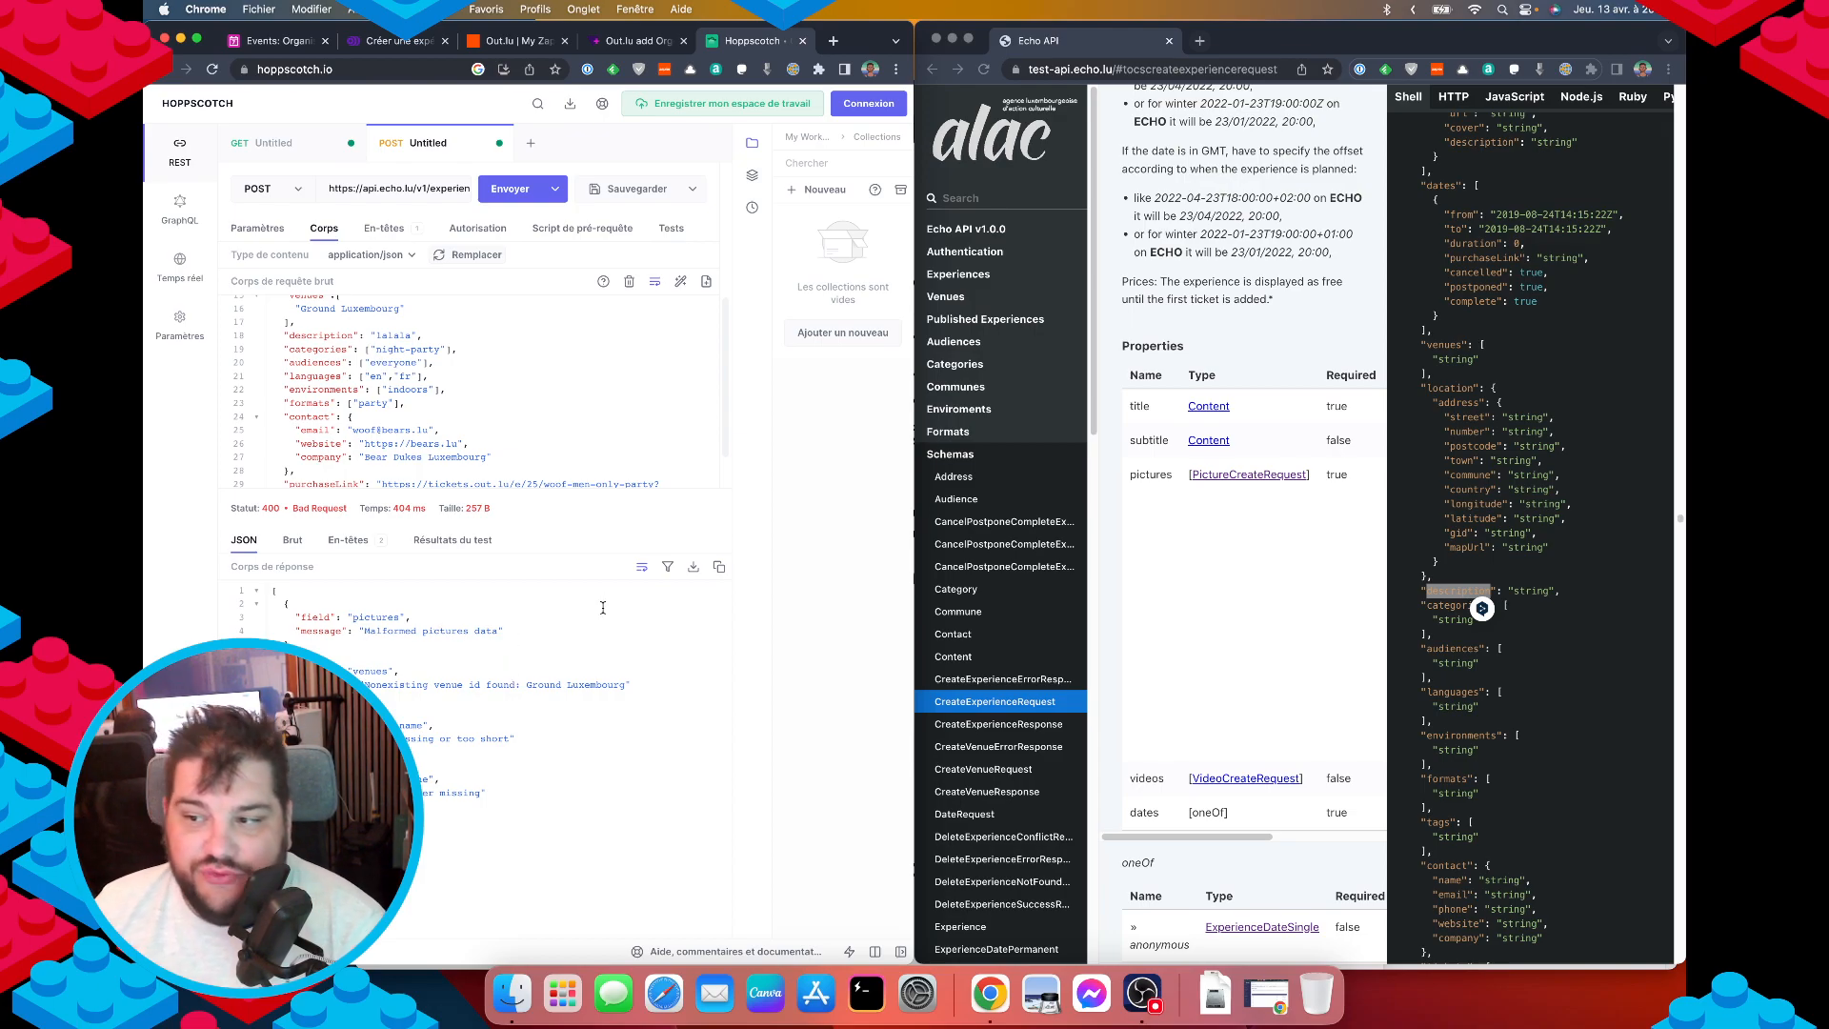
click(955, 302)
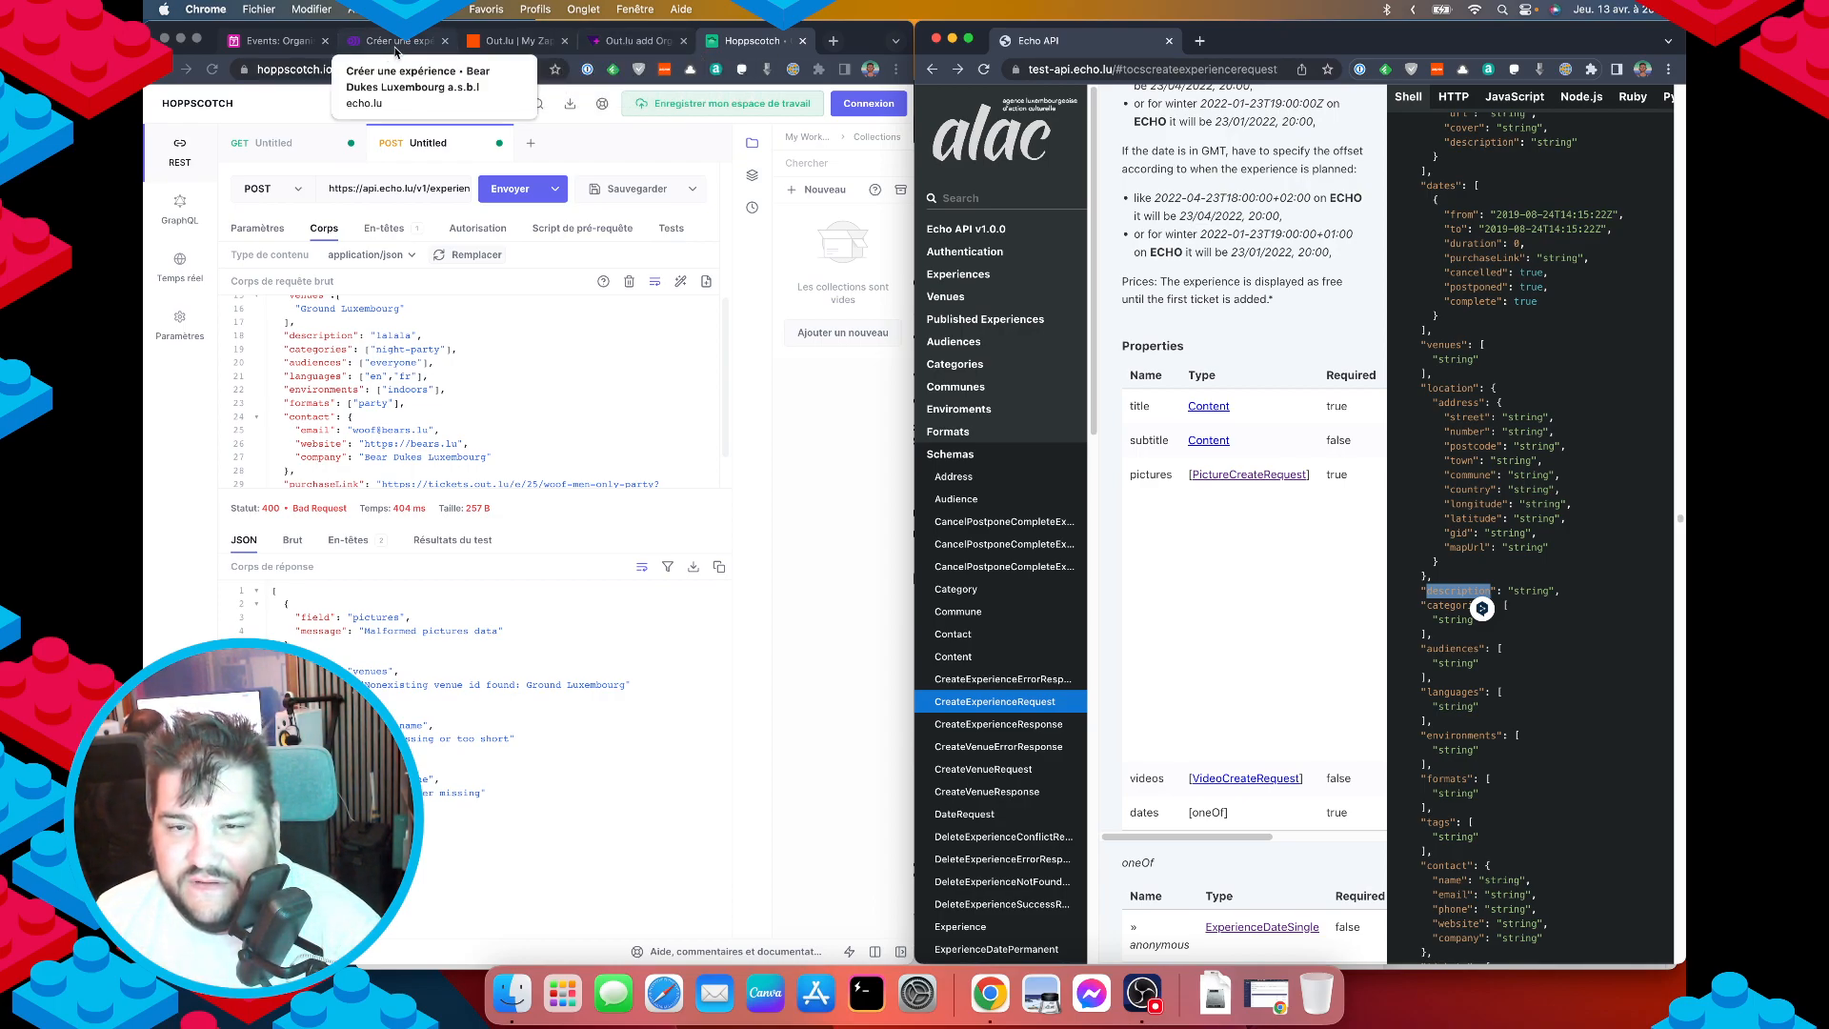
Open the Venues section and the ListVenues endpoint page in the Echo docs.
click(948, 299)
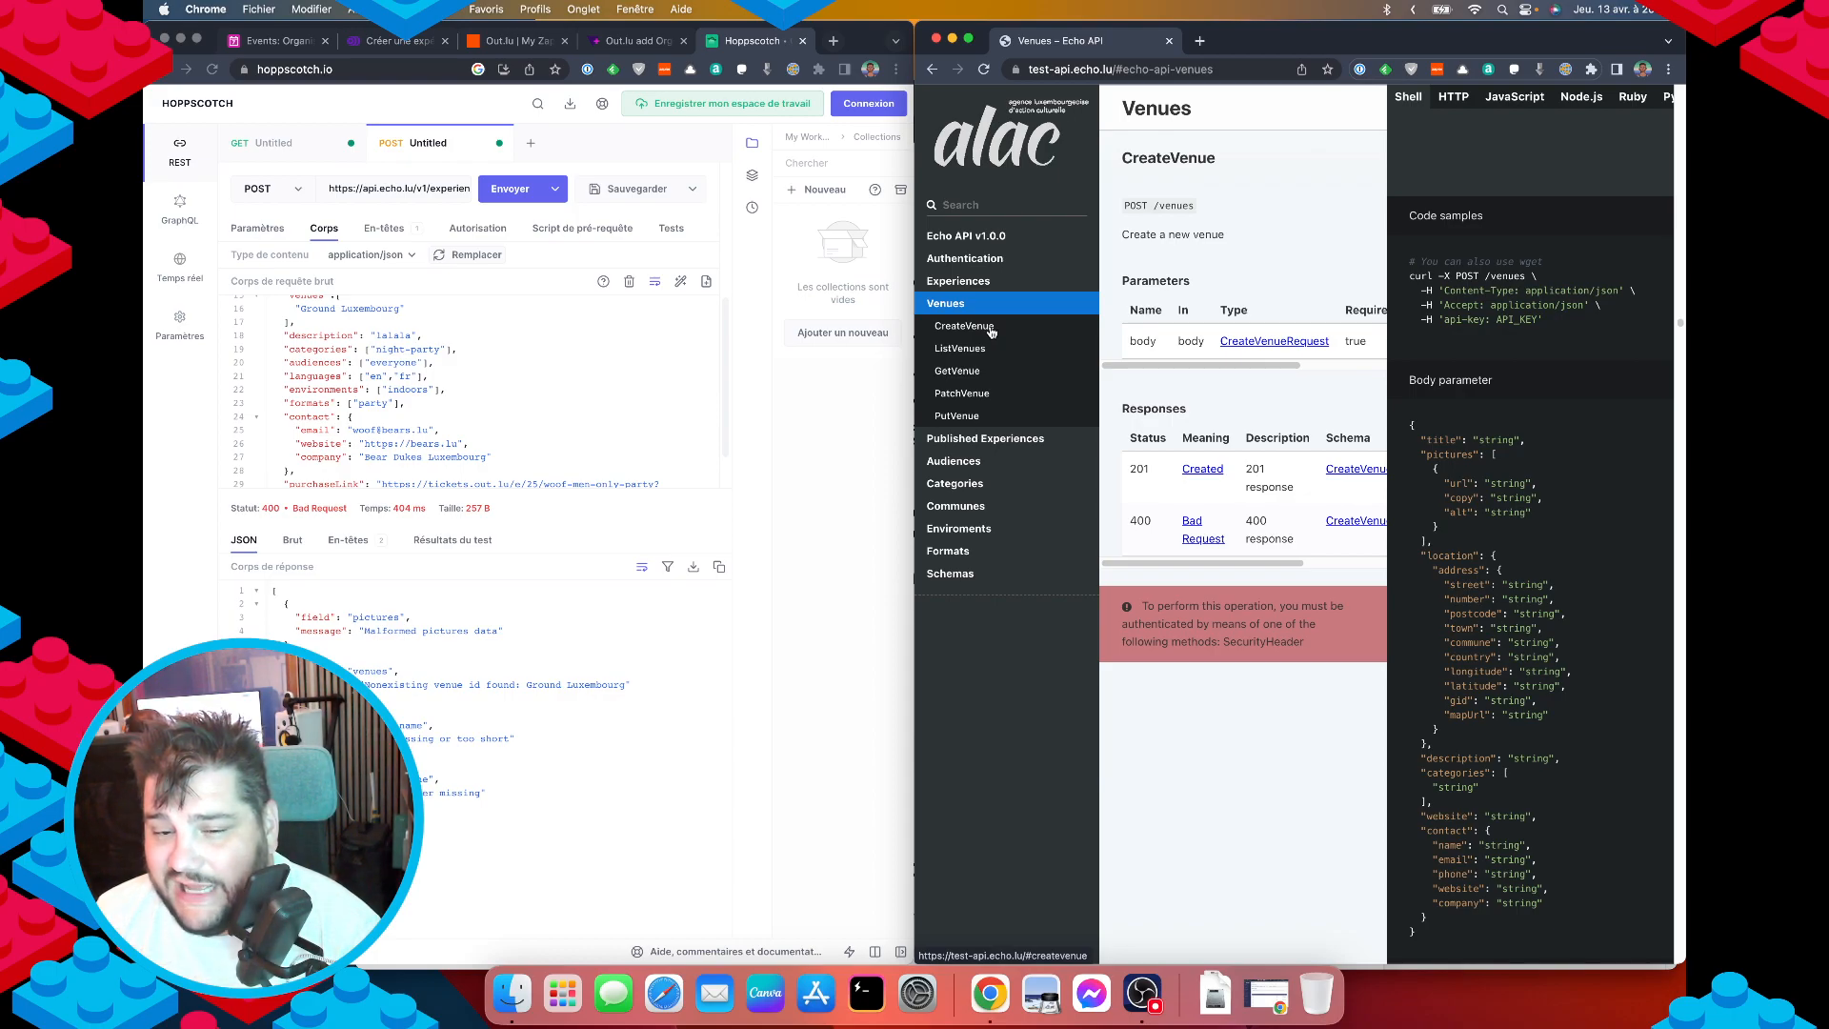
double_click(1164, 205)
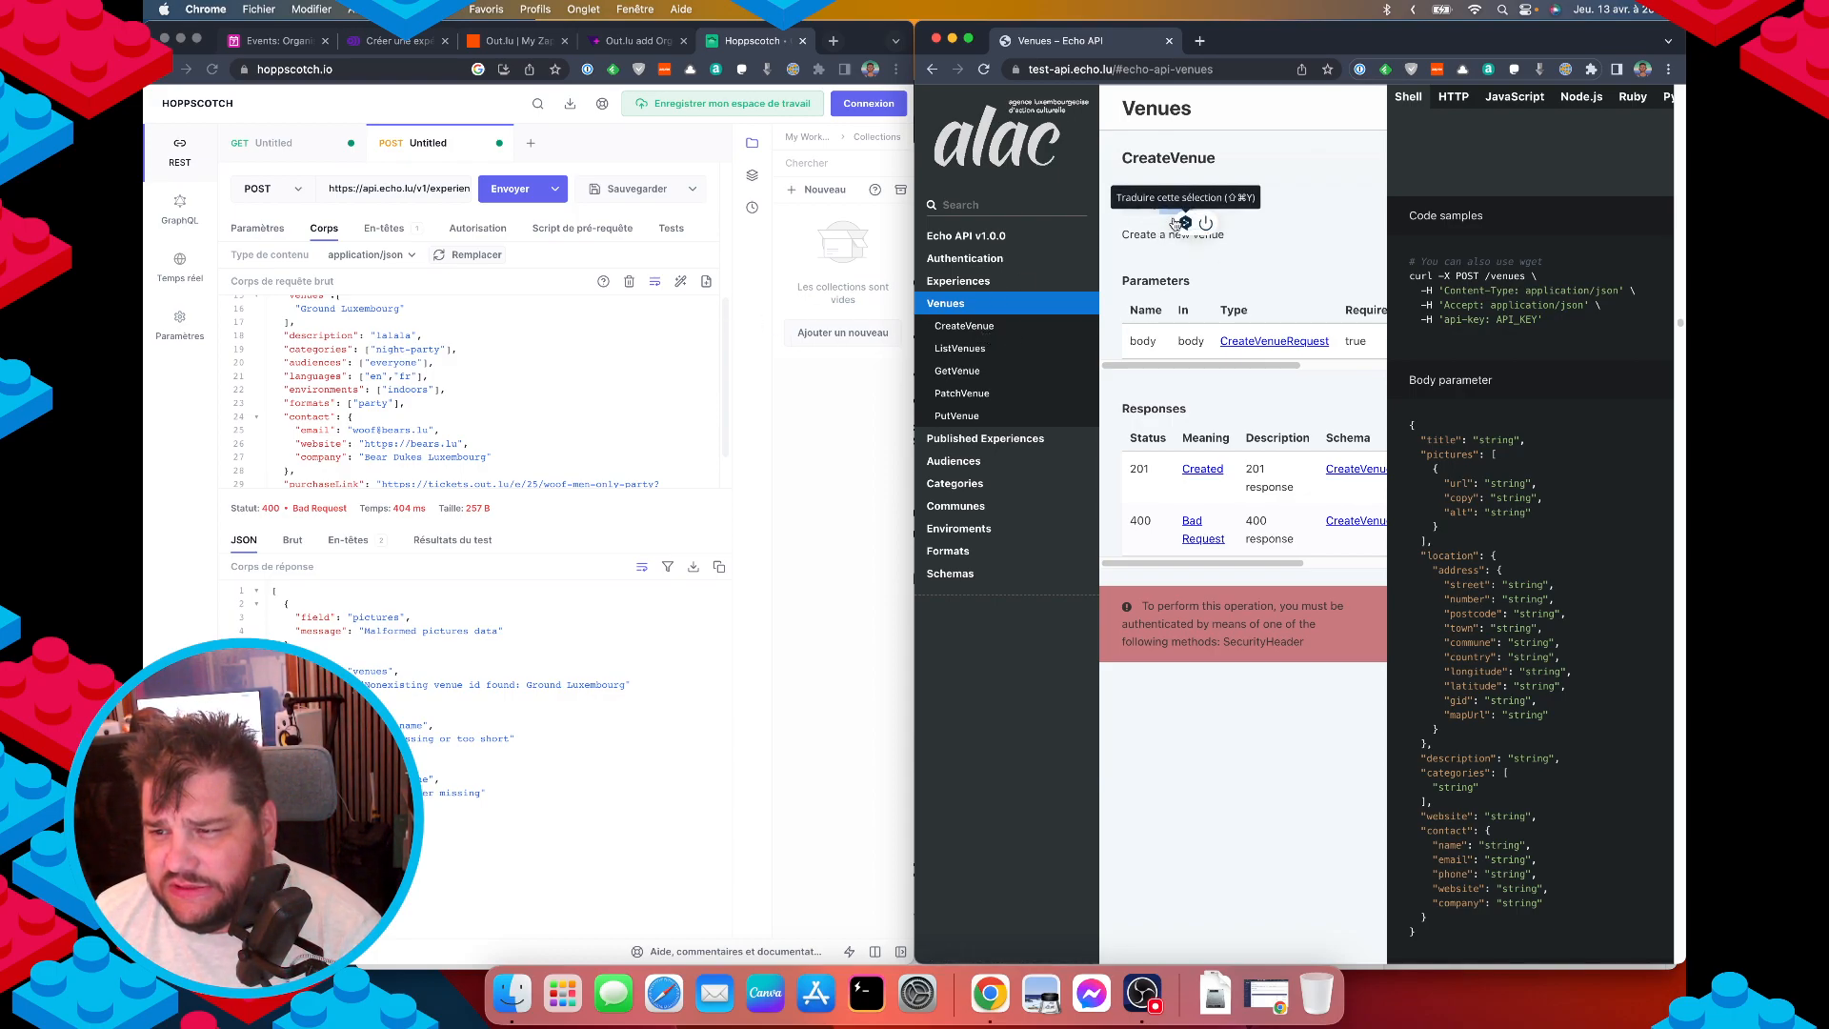
click(960, 348)
double_click(1168, 161)
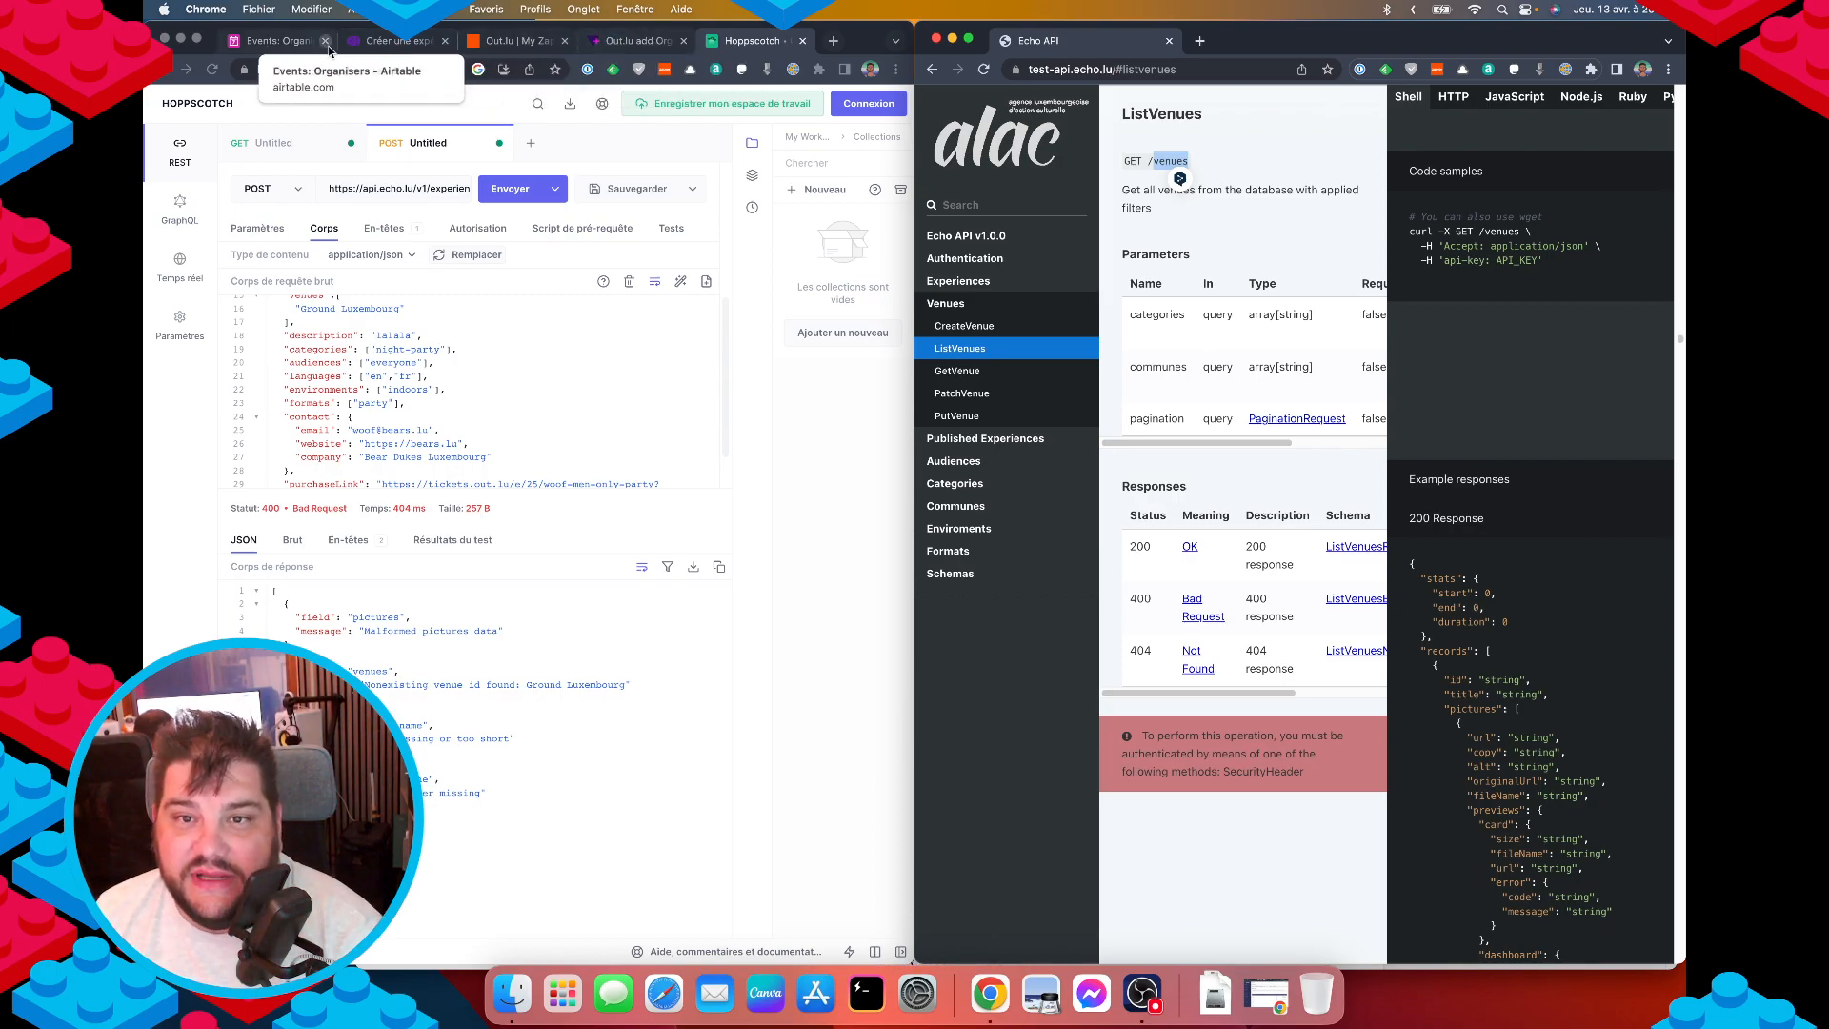
Cycle through the browser tabs back to Hoppscotch's GET request tab.
click(395, 41)
click(515, 41)
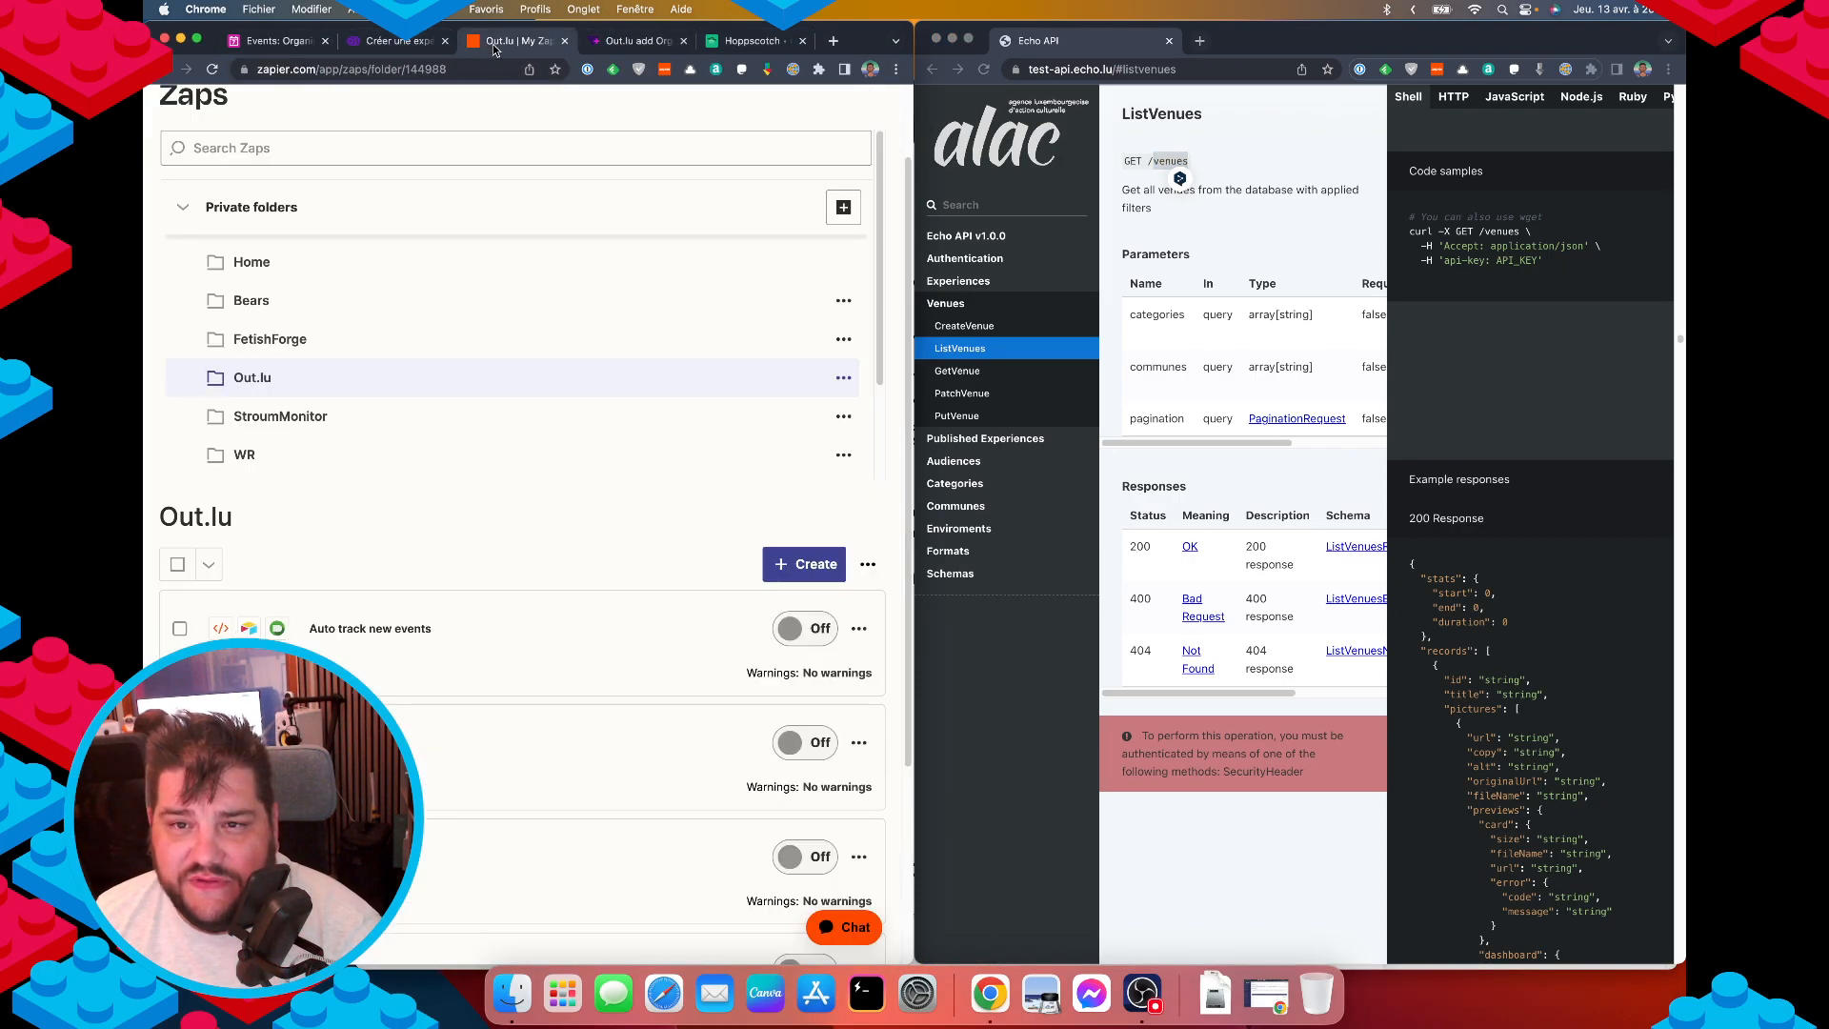
click(255, 43)
click(642, 43)
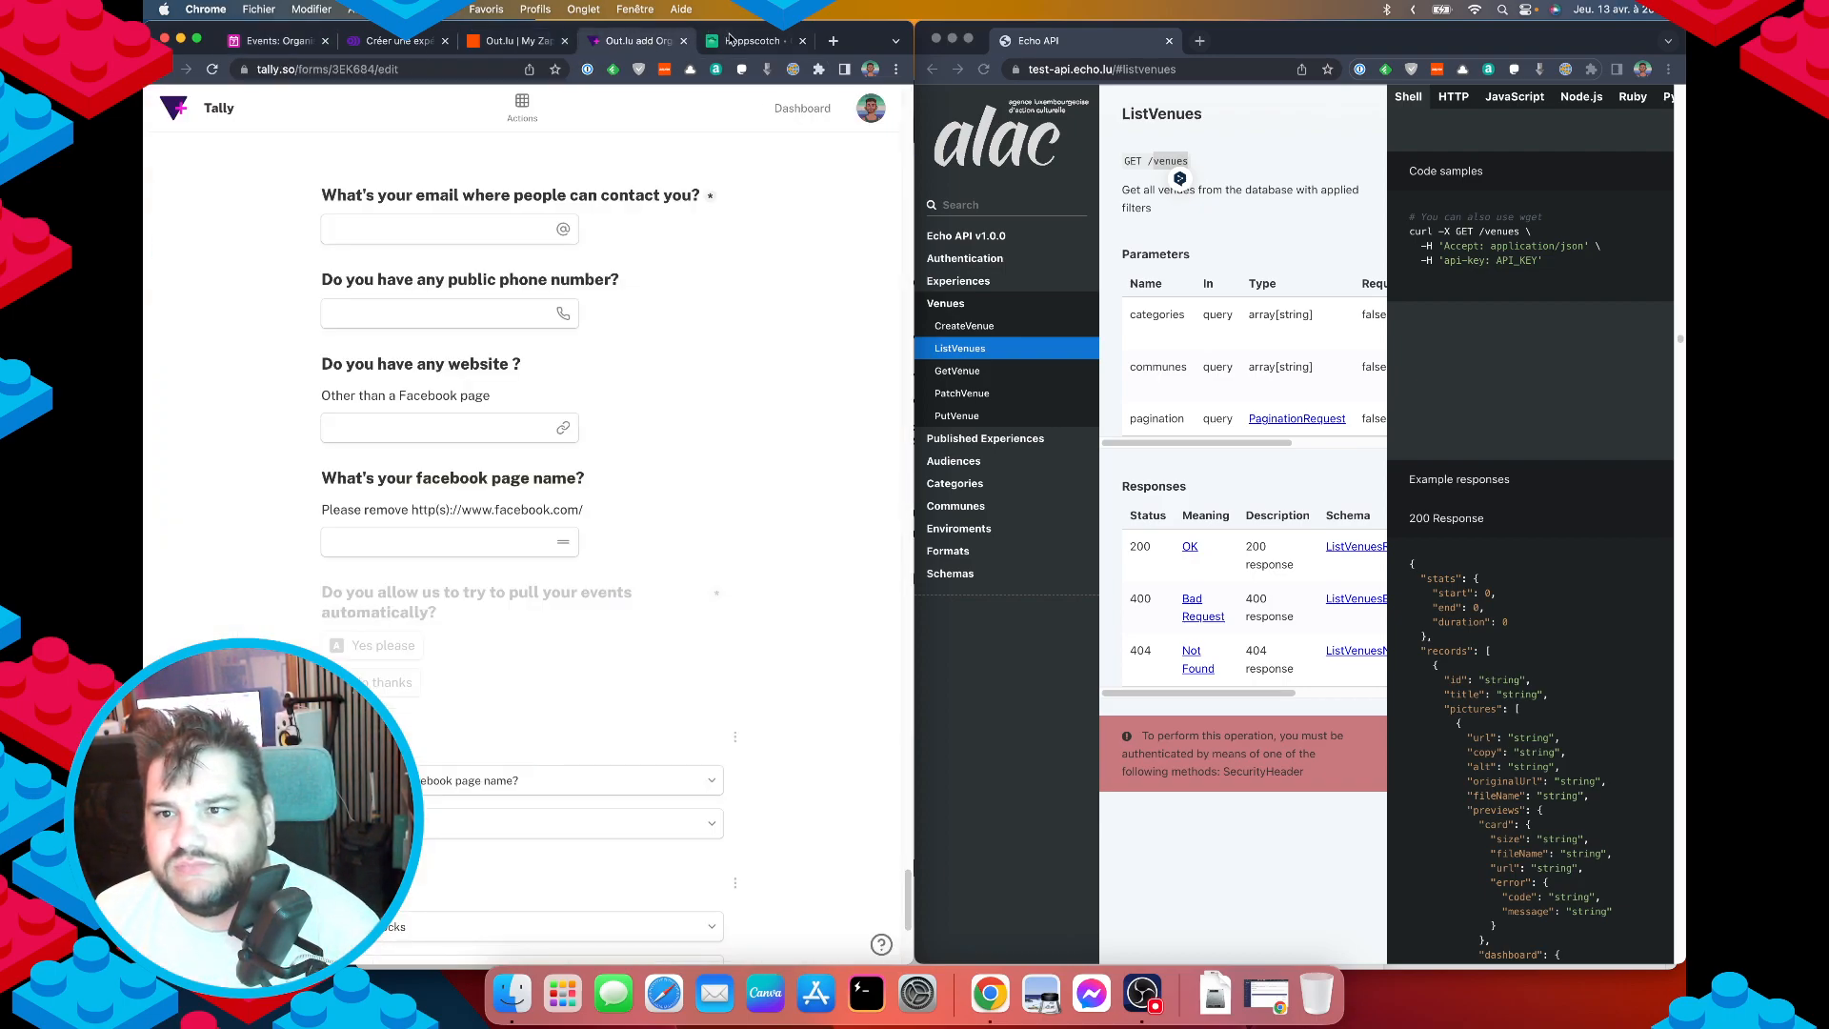
click(747, 41)
click(361, 151)
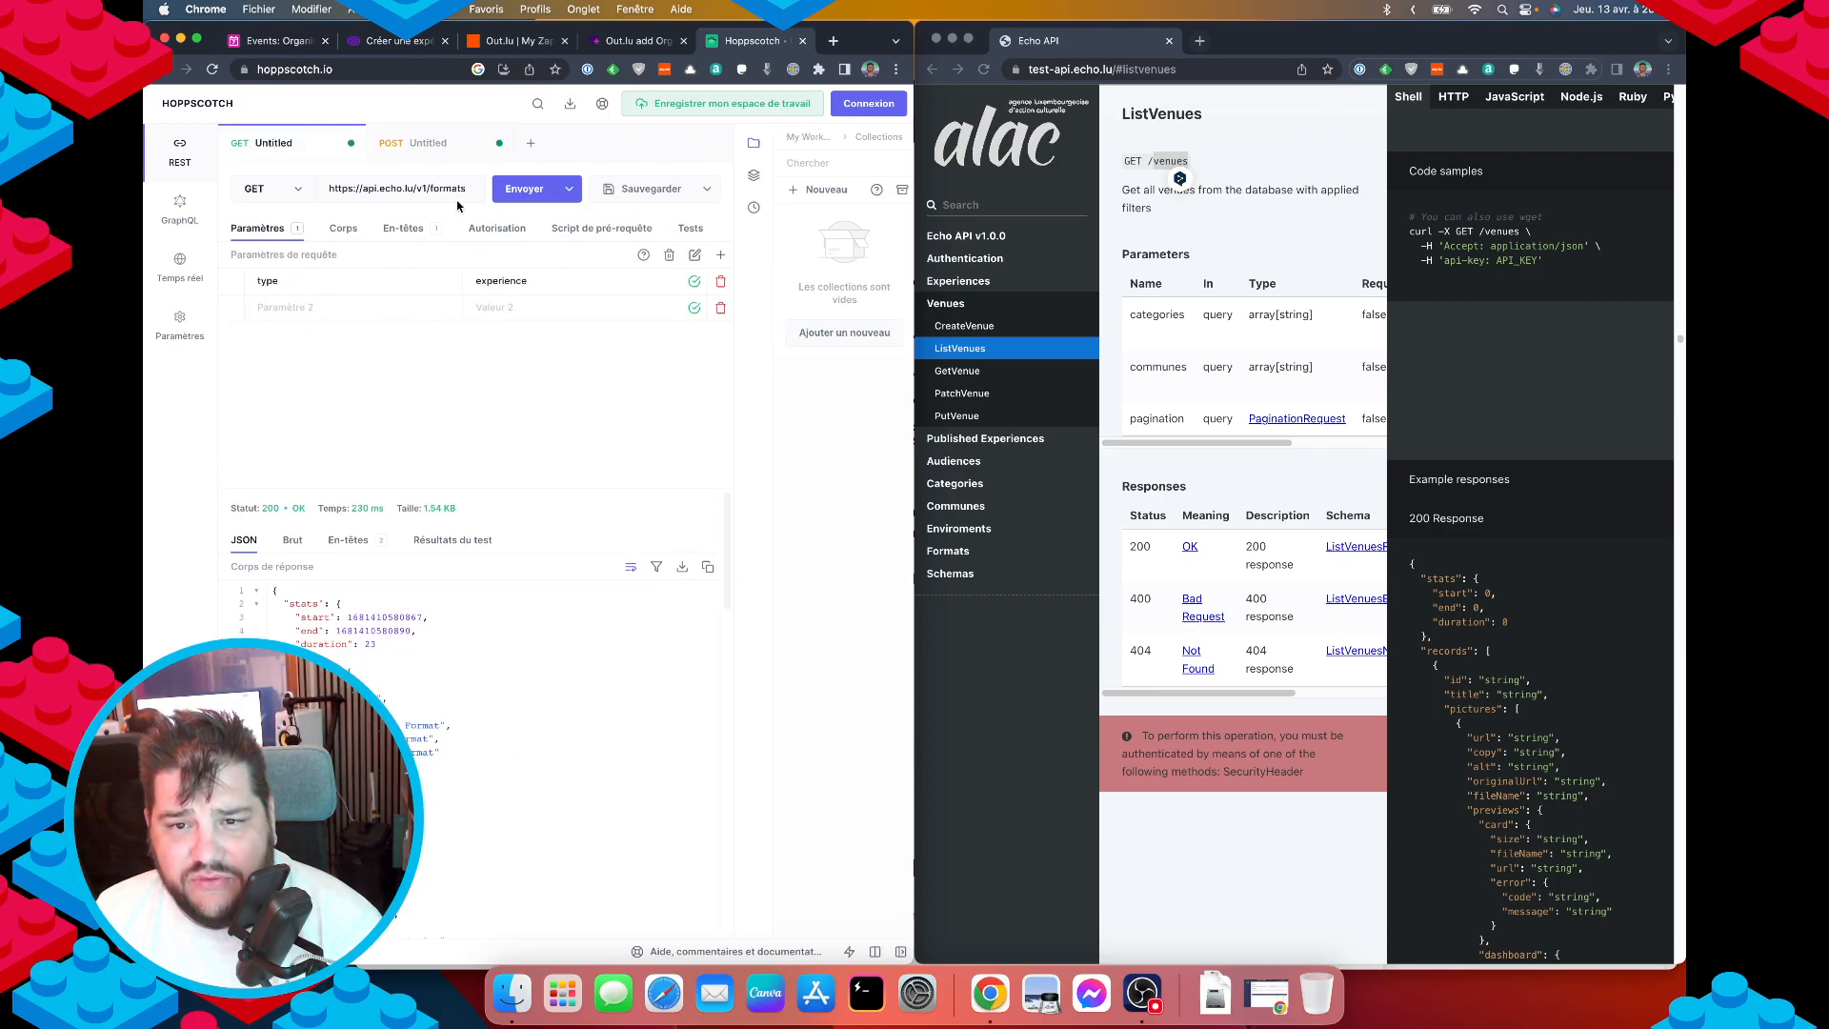
Rename the query parameter to communes with value Luxembourg-ville and send the request.
click(526, 189)
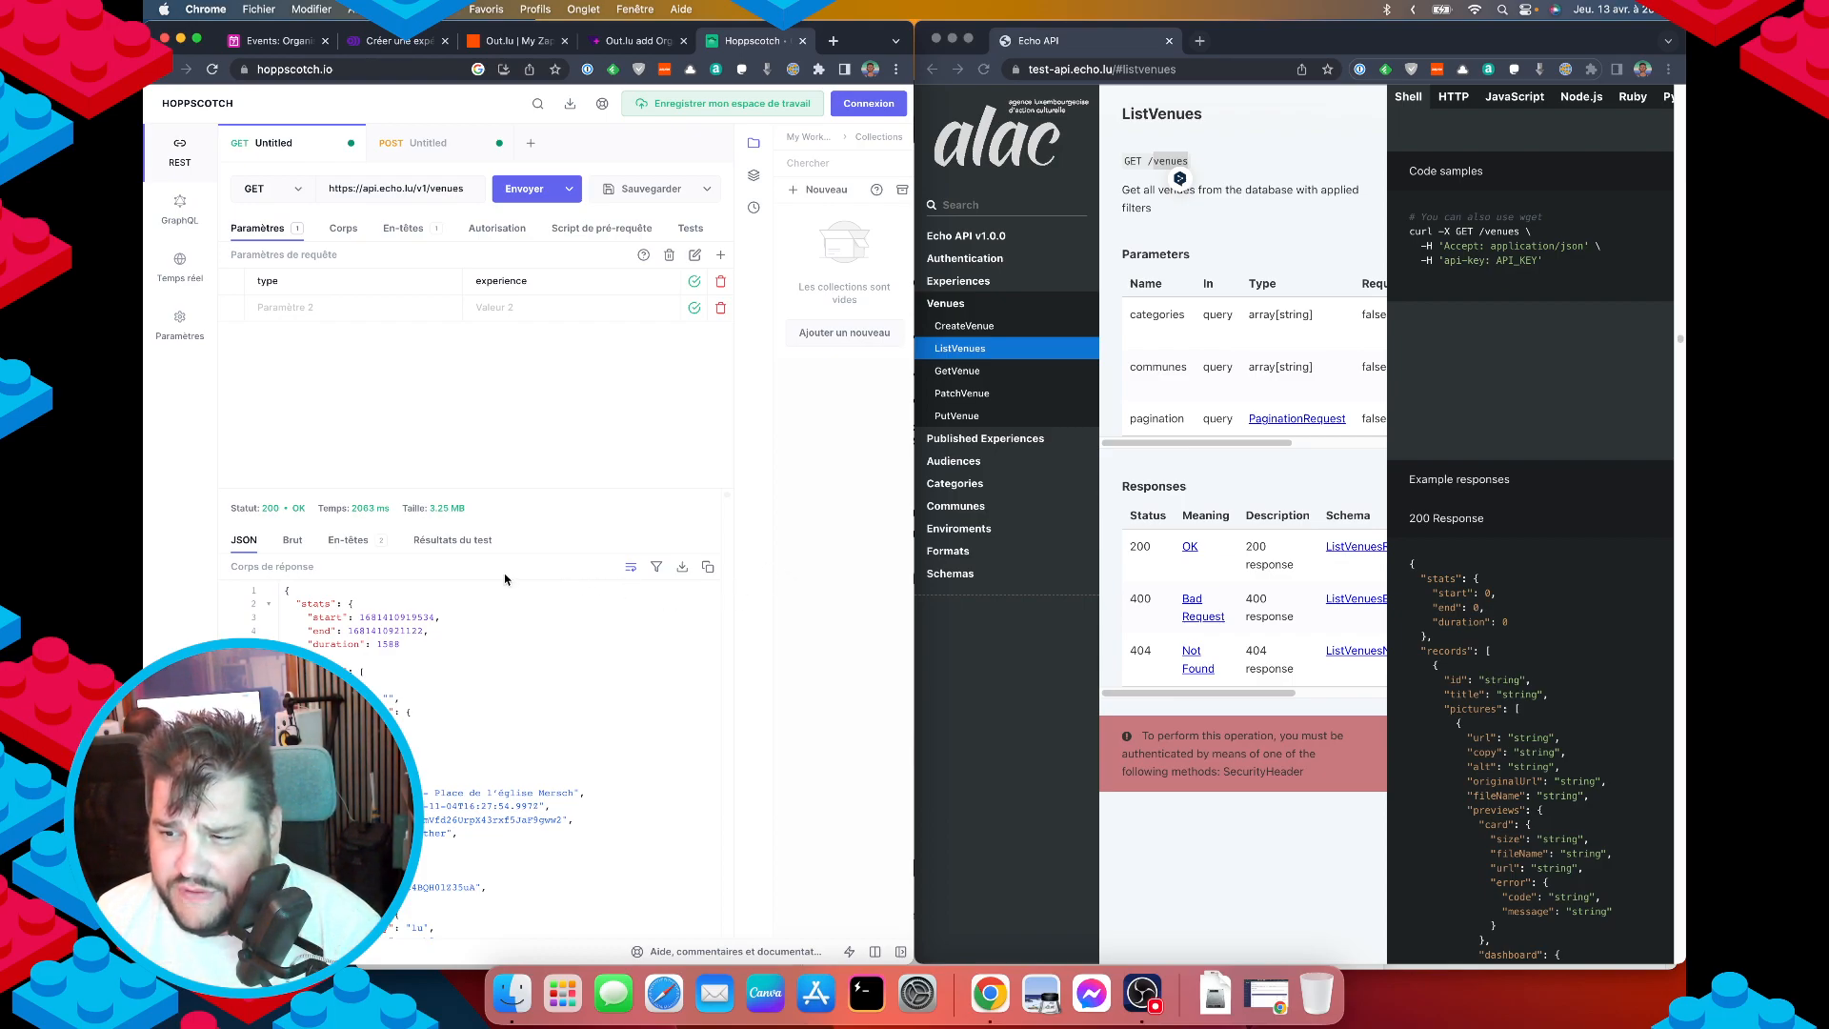
double_click(1157, 367)
key(cmd+c)
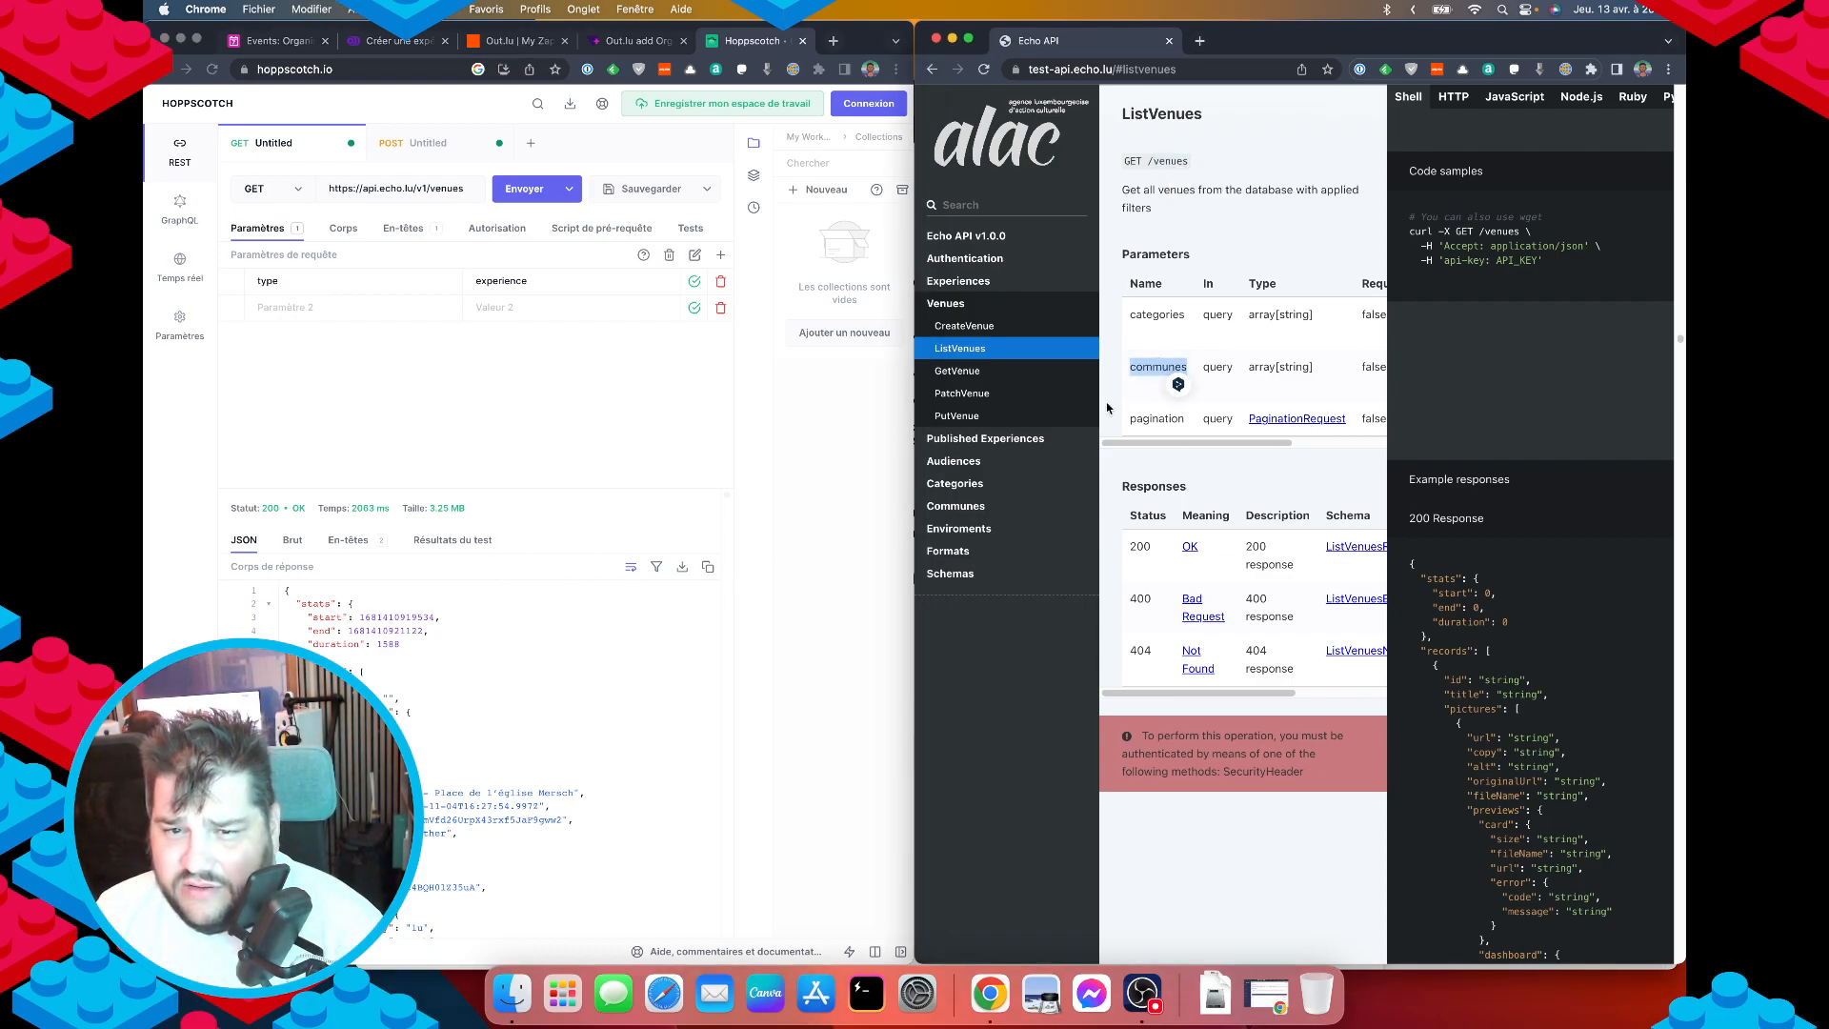
click(292, 308)
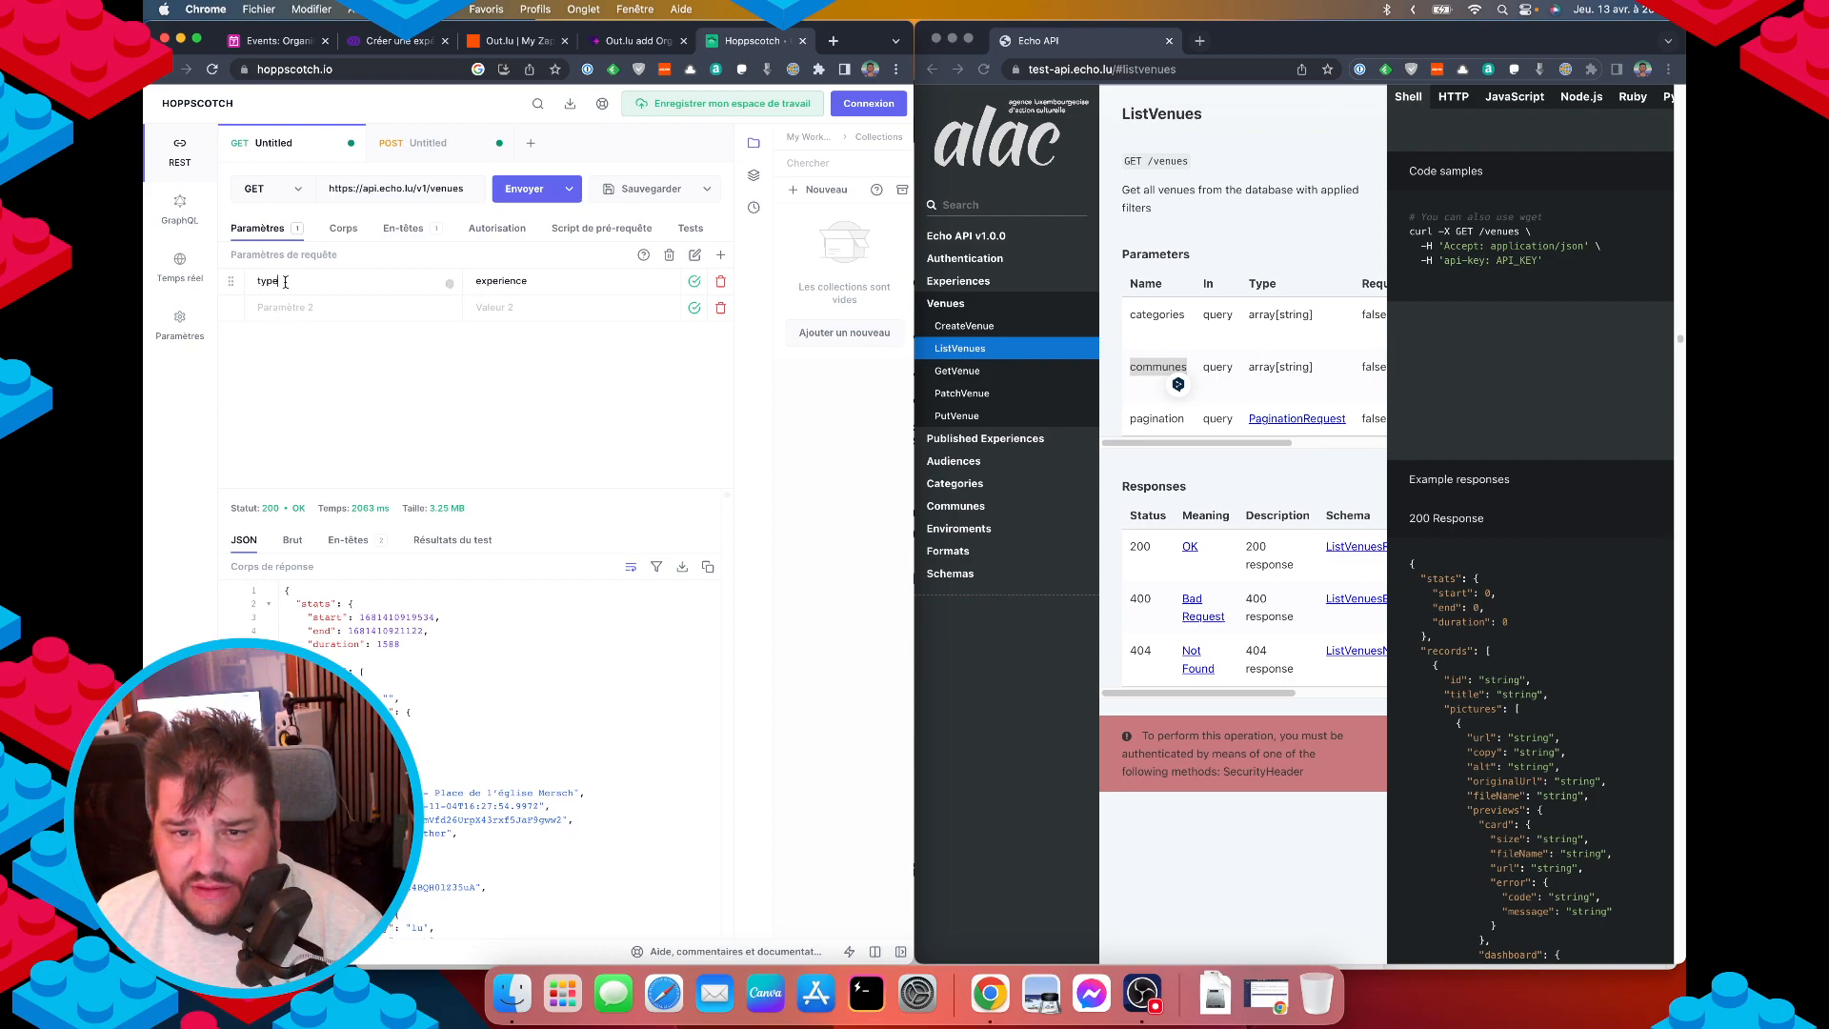
double_click(286, 282)
key(cmd+v)
double_click(495, 280)
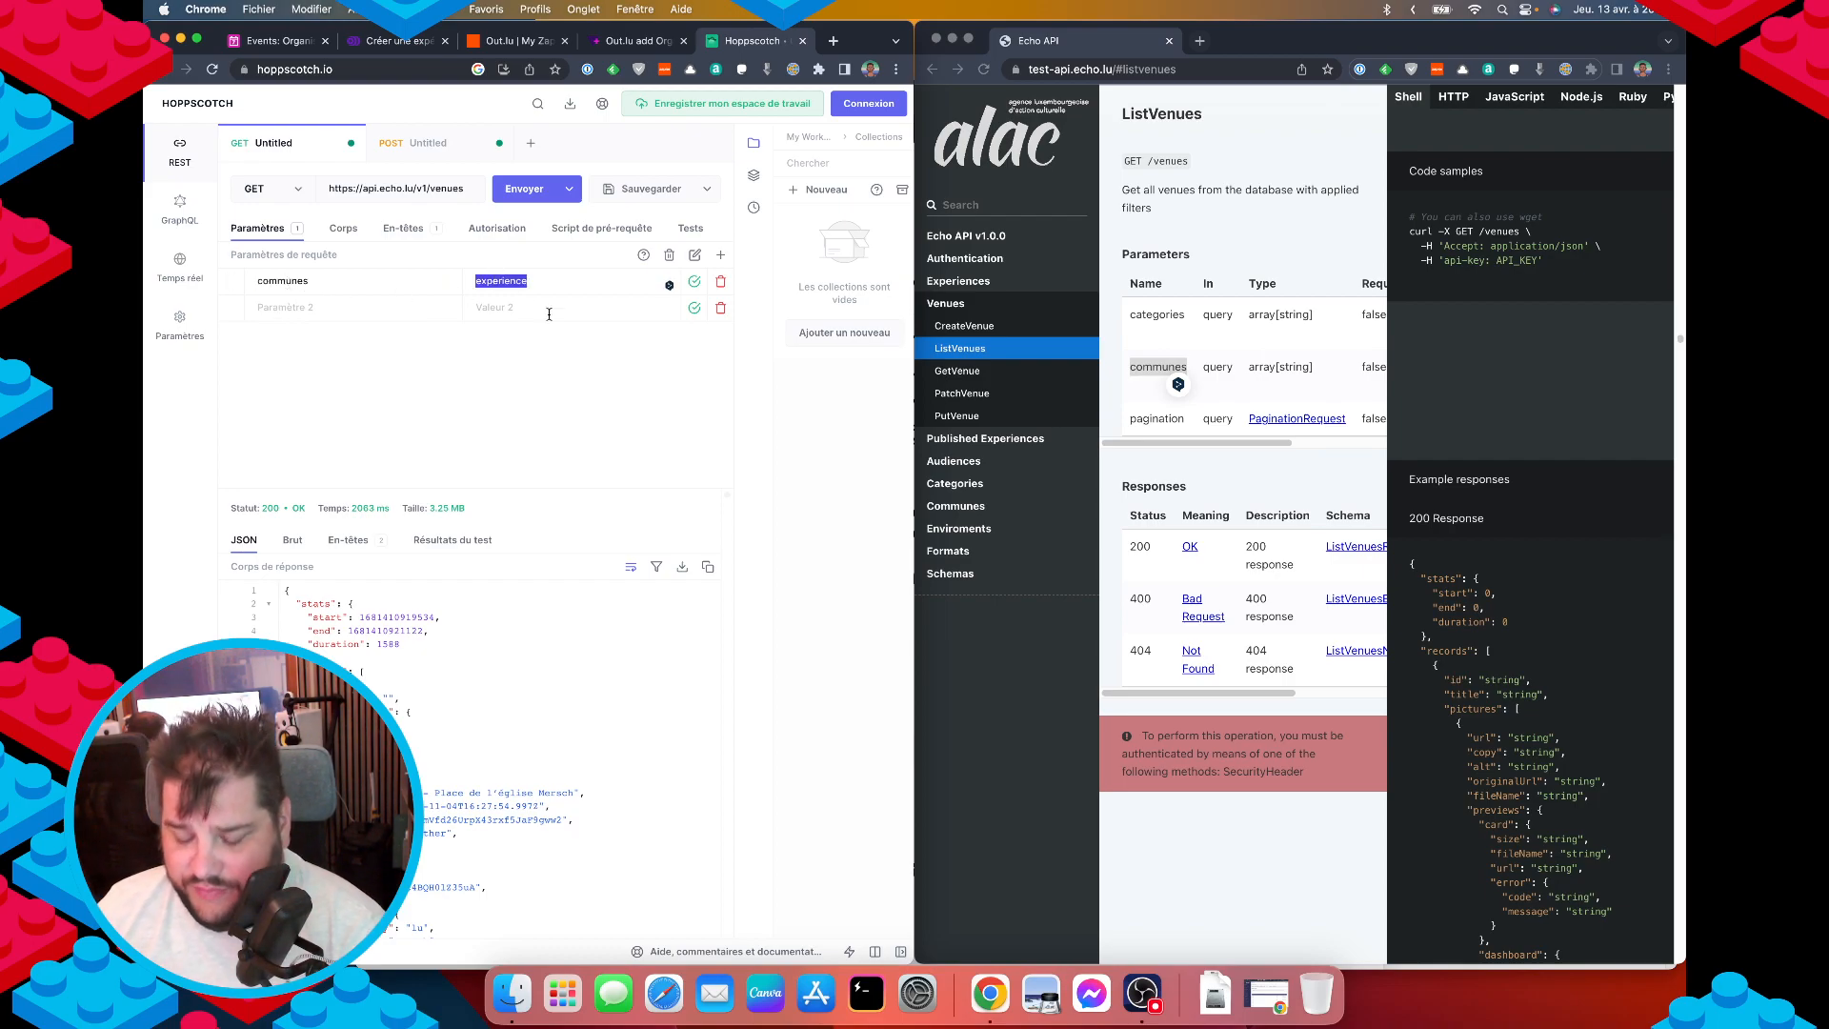
text(Luxembourg)
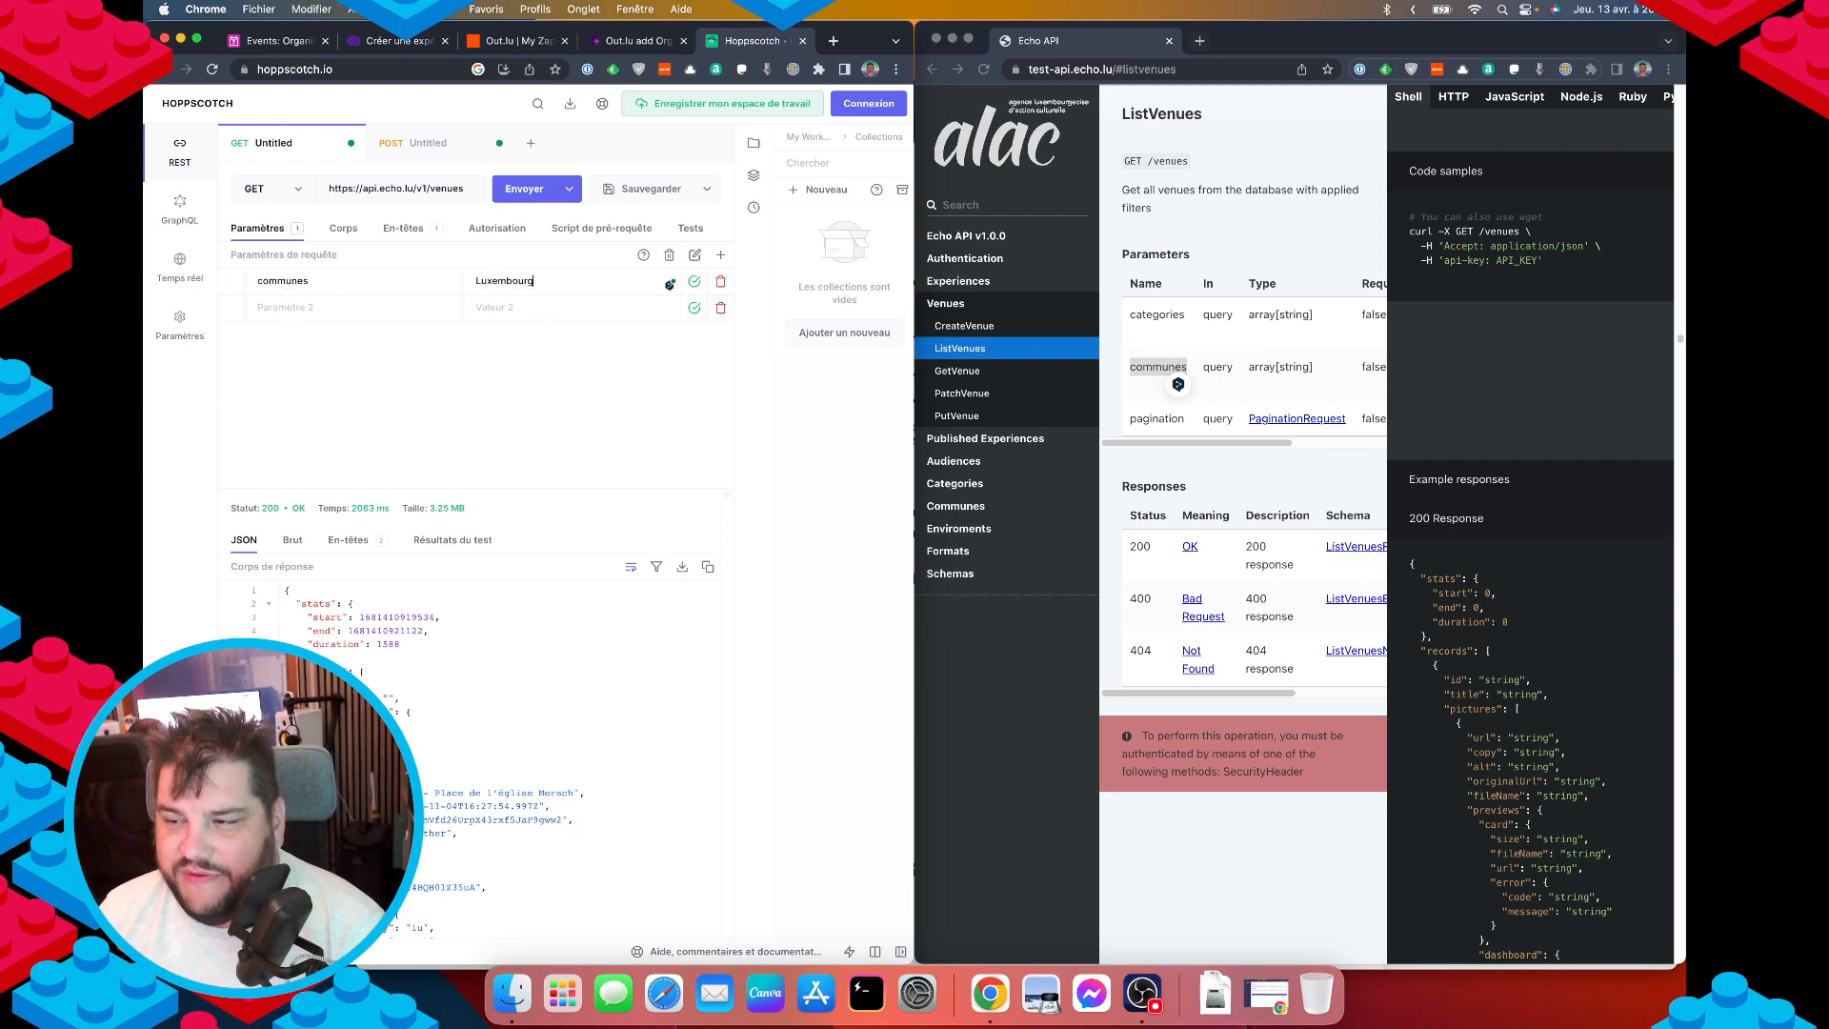
key(super+Return)
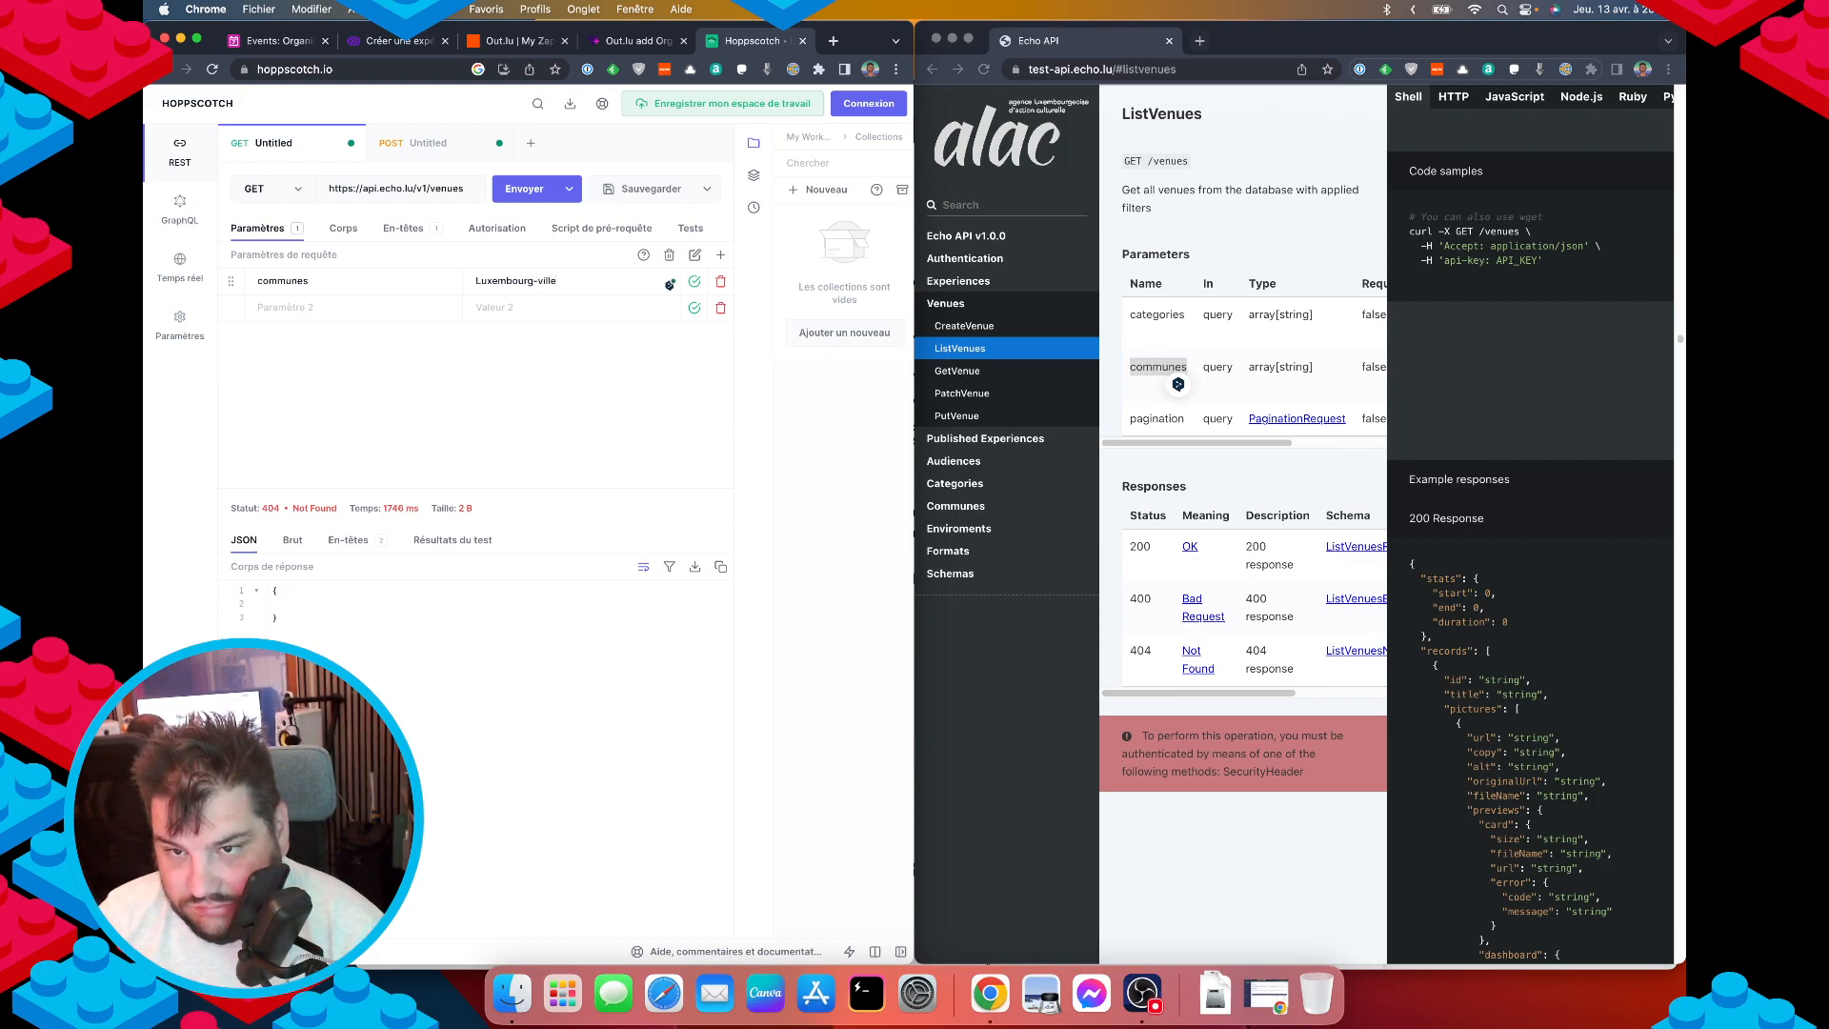
click(534, 189)
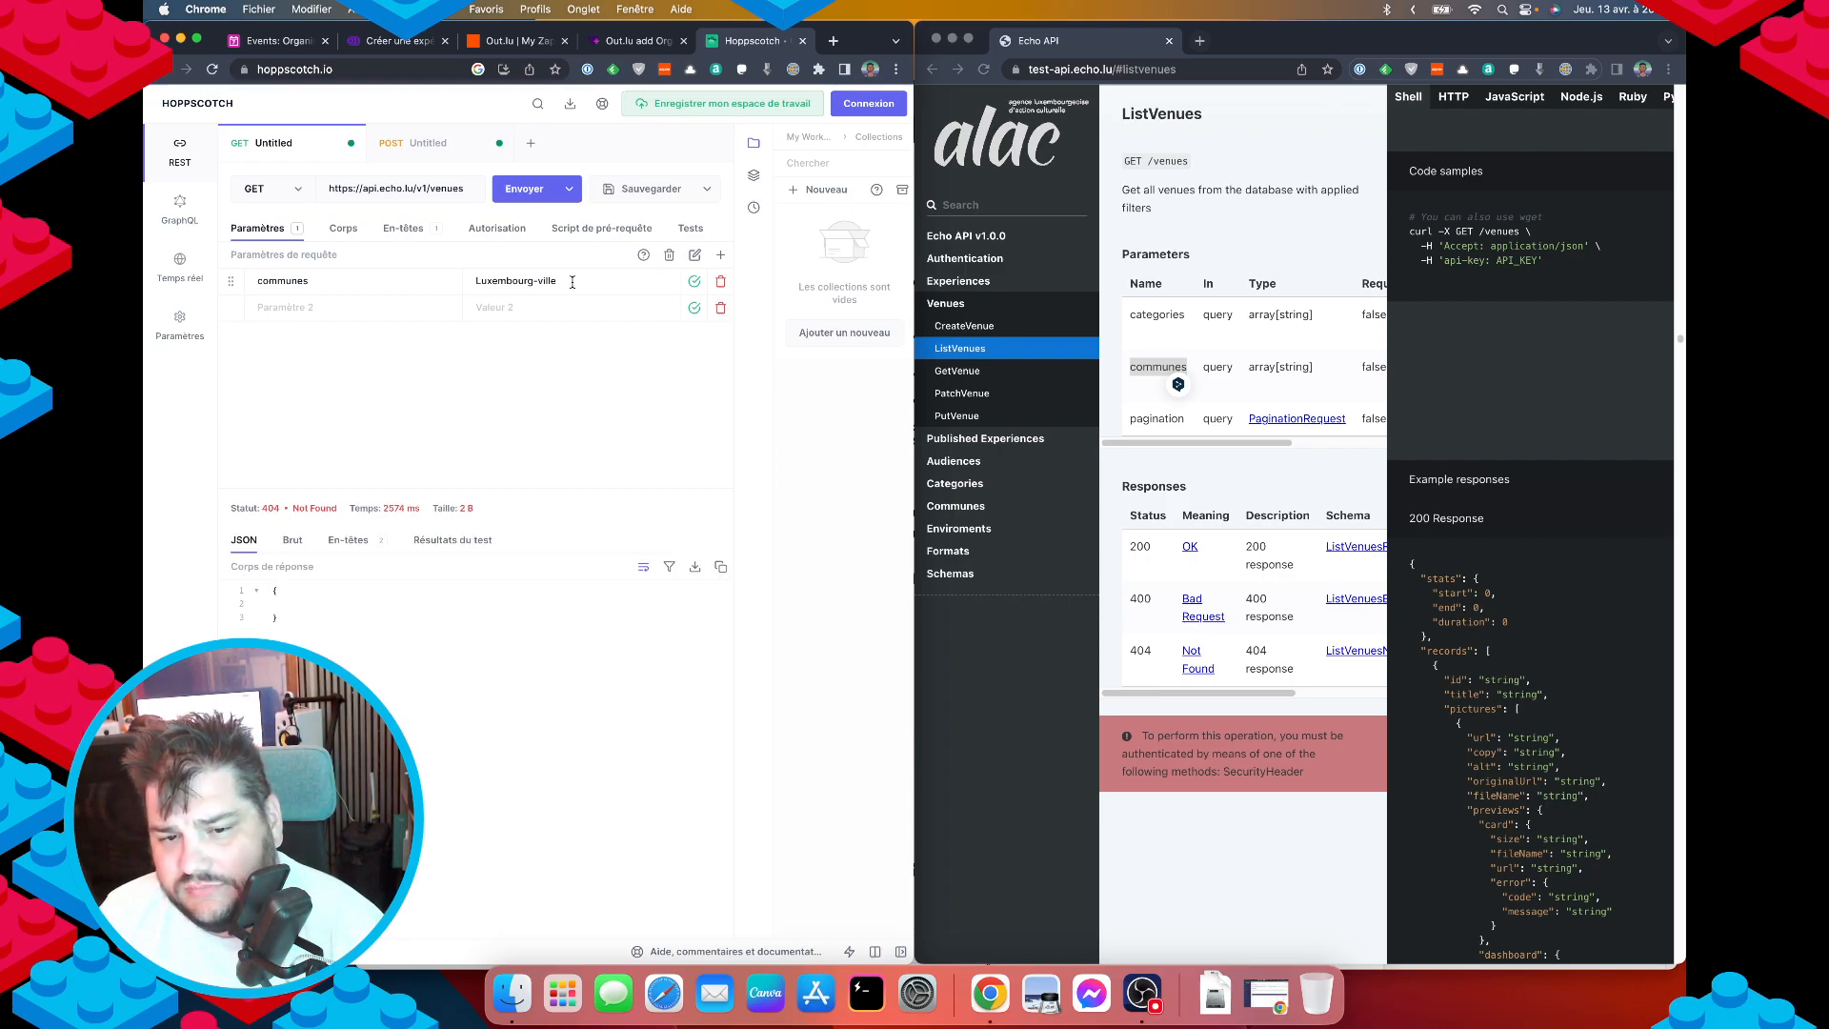
Clear the value, delete both parameter rows, and resend to get 200 OK venues.
key(BackSpace)
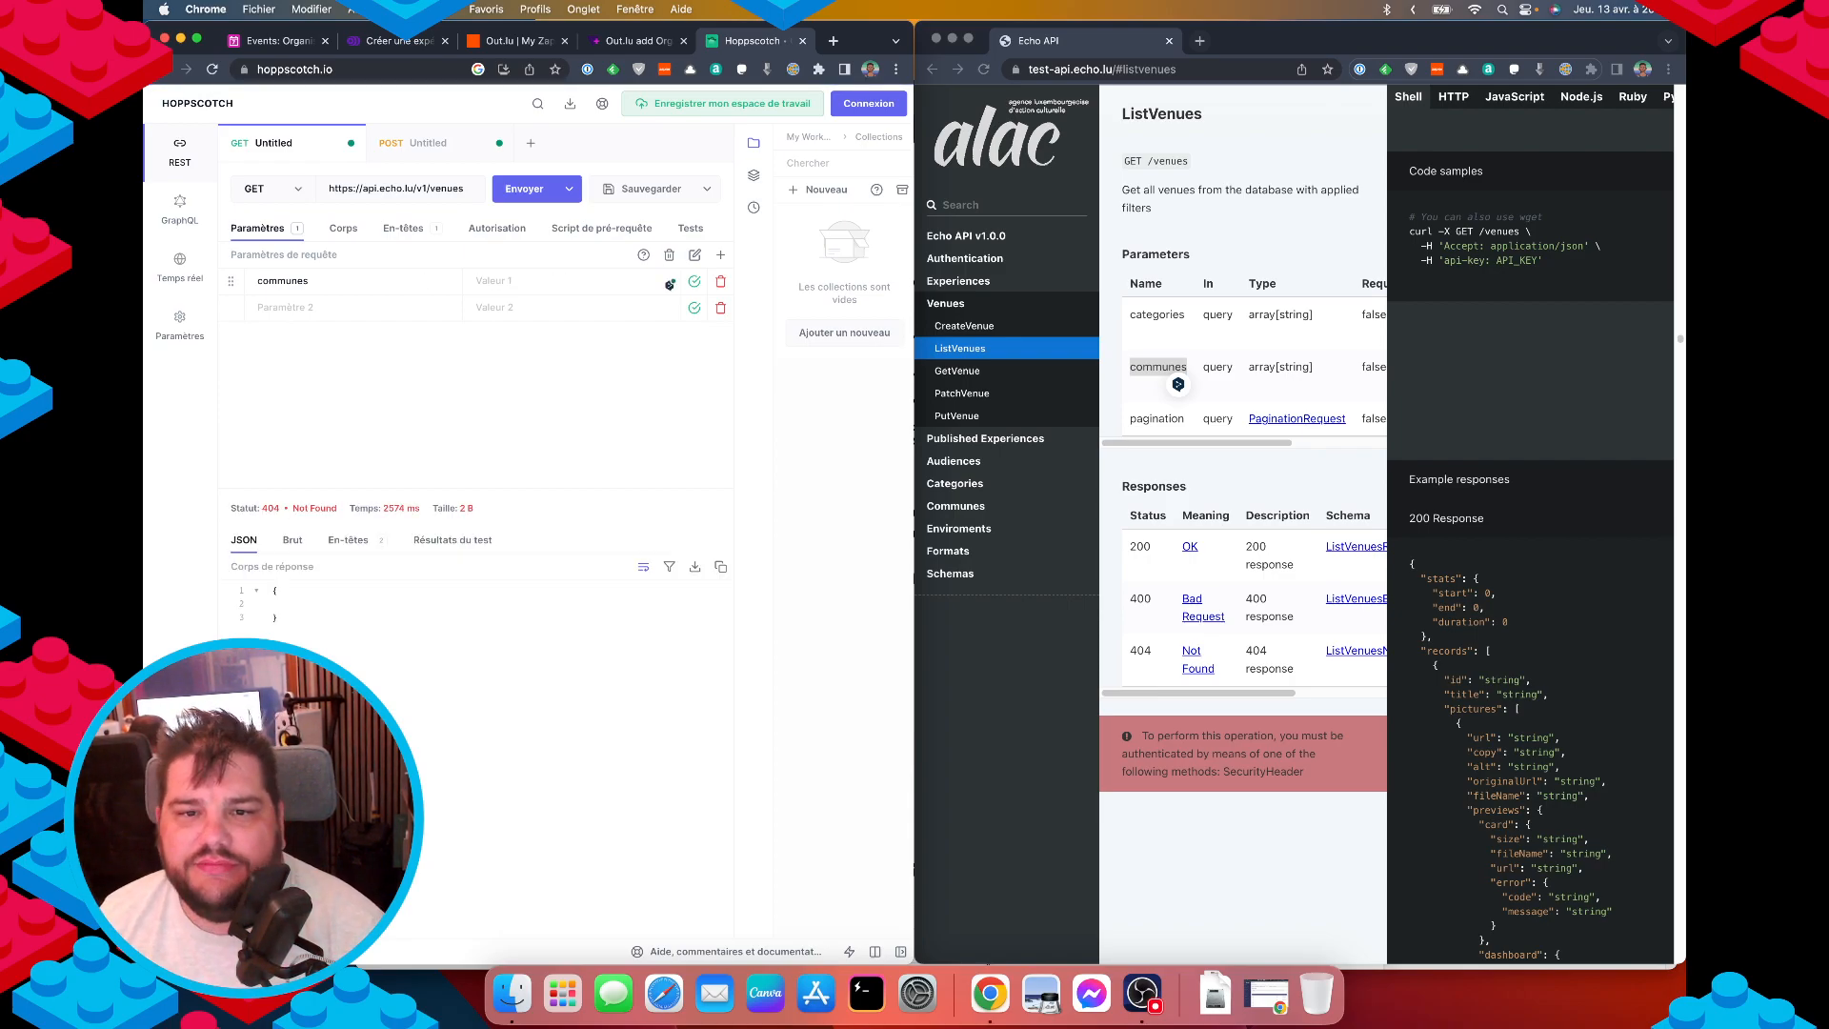
click(522, 189)
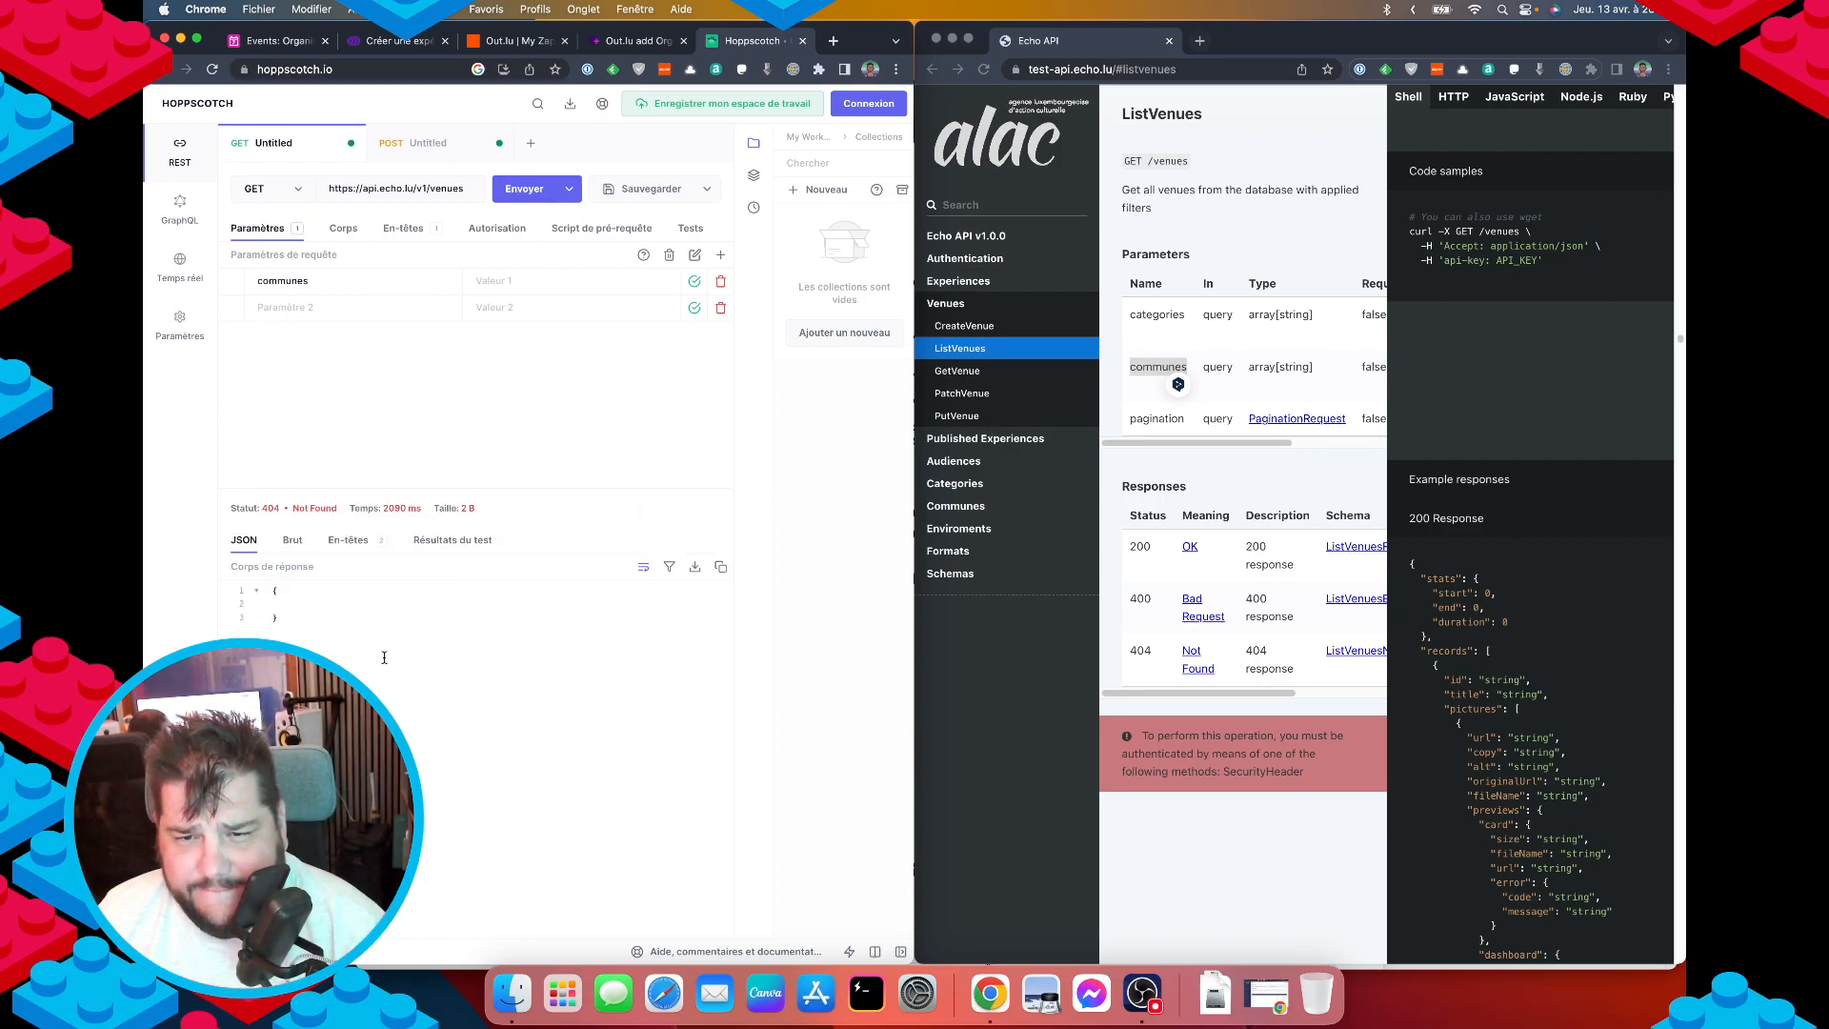
click(721, 282)
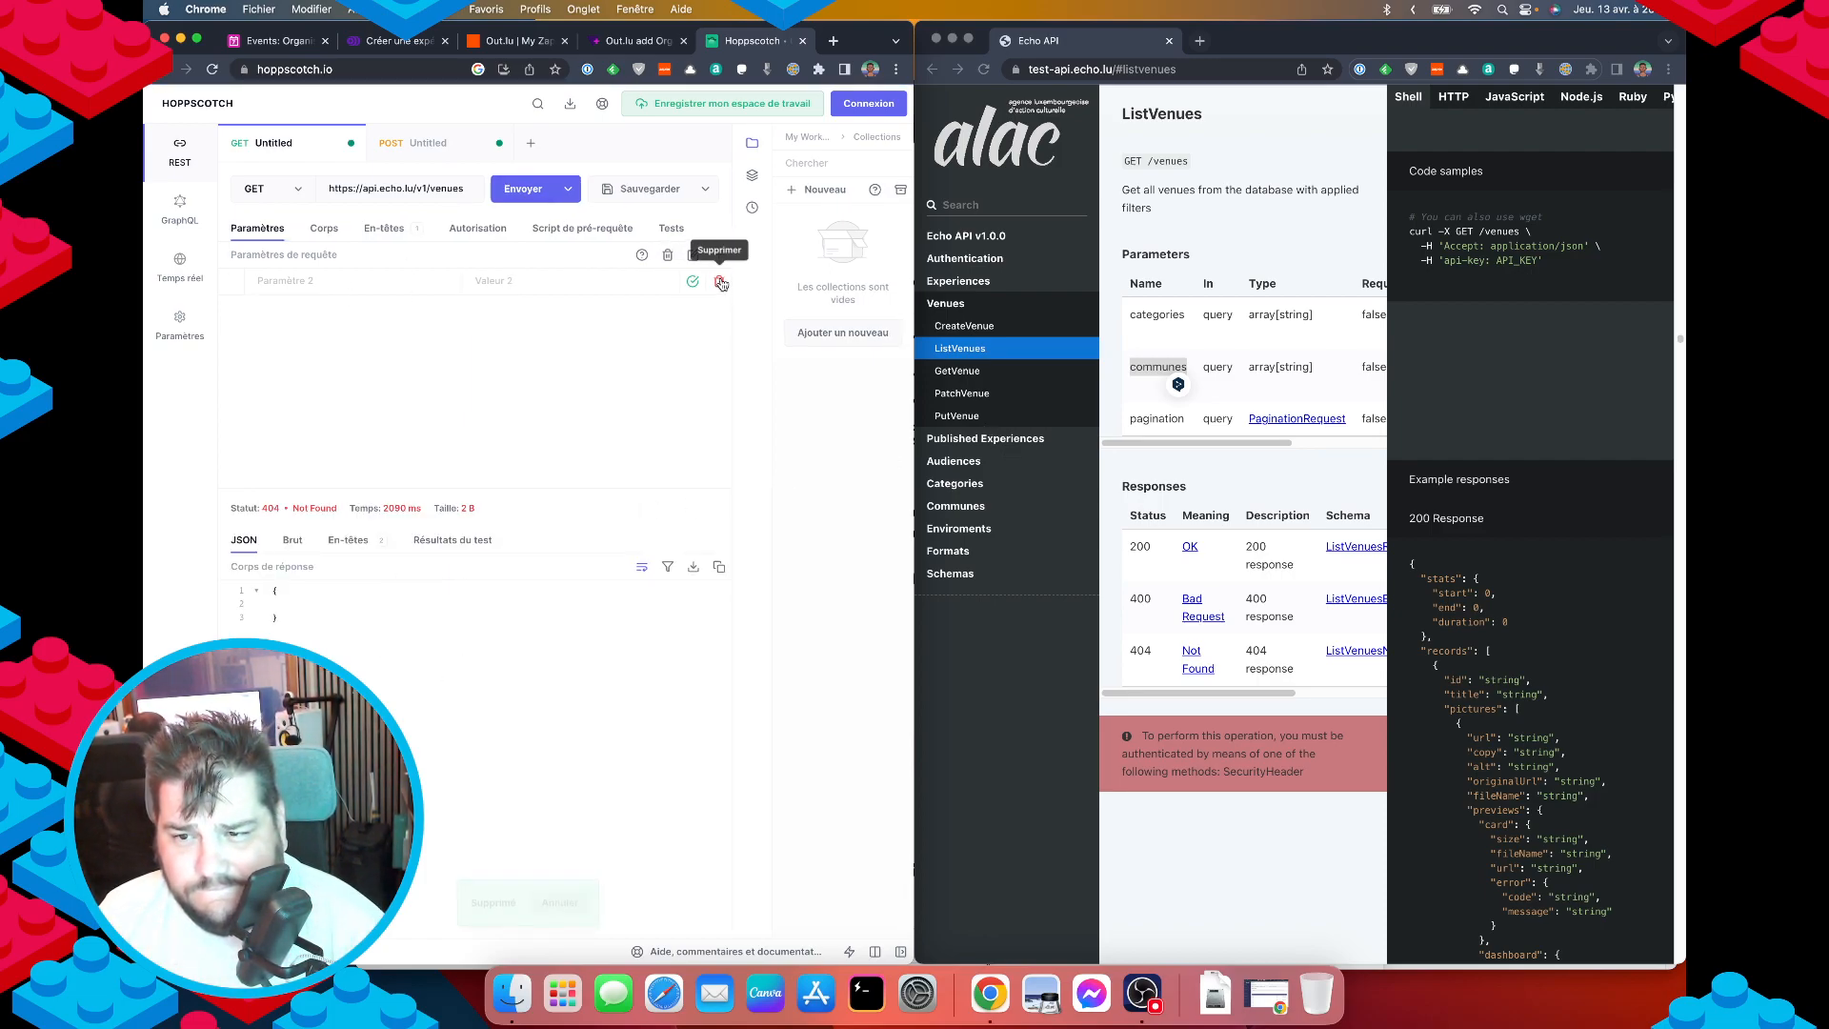
click(721, 282)
click(530, 190)
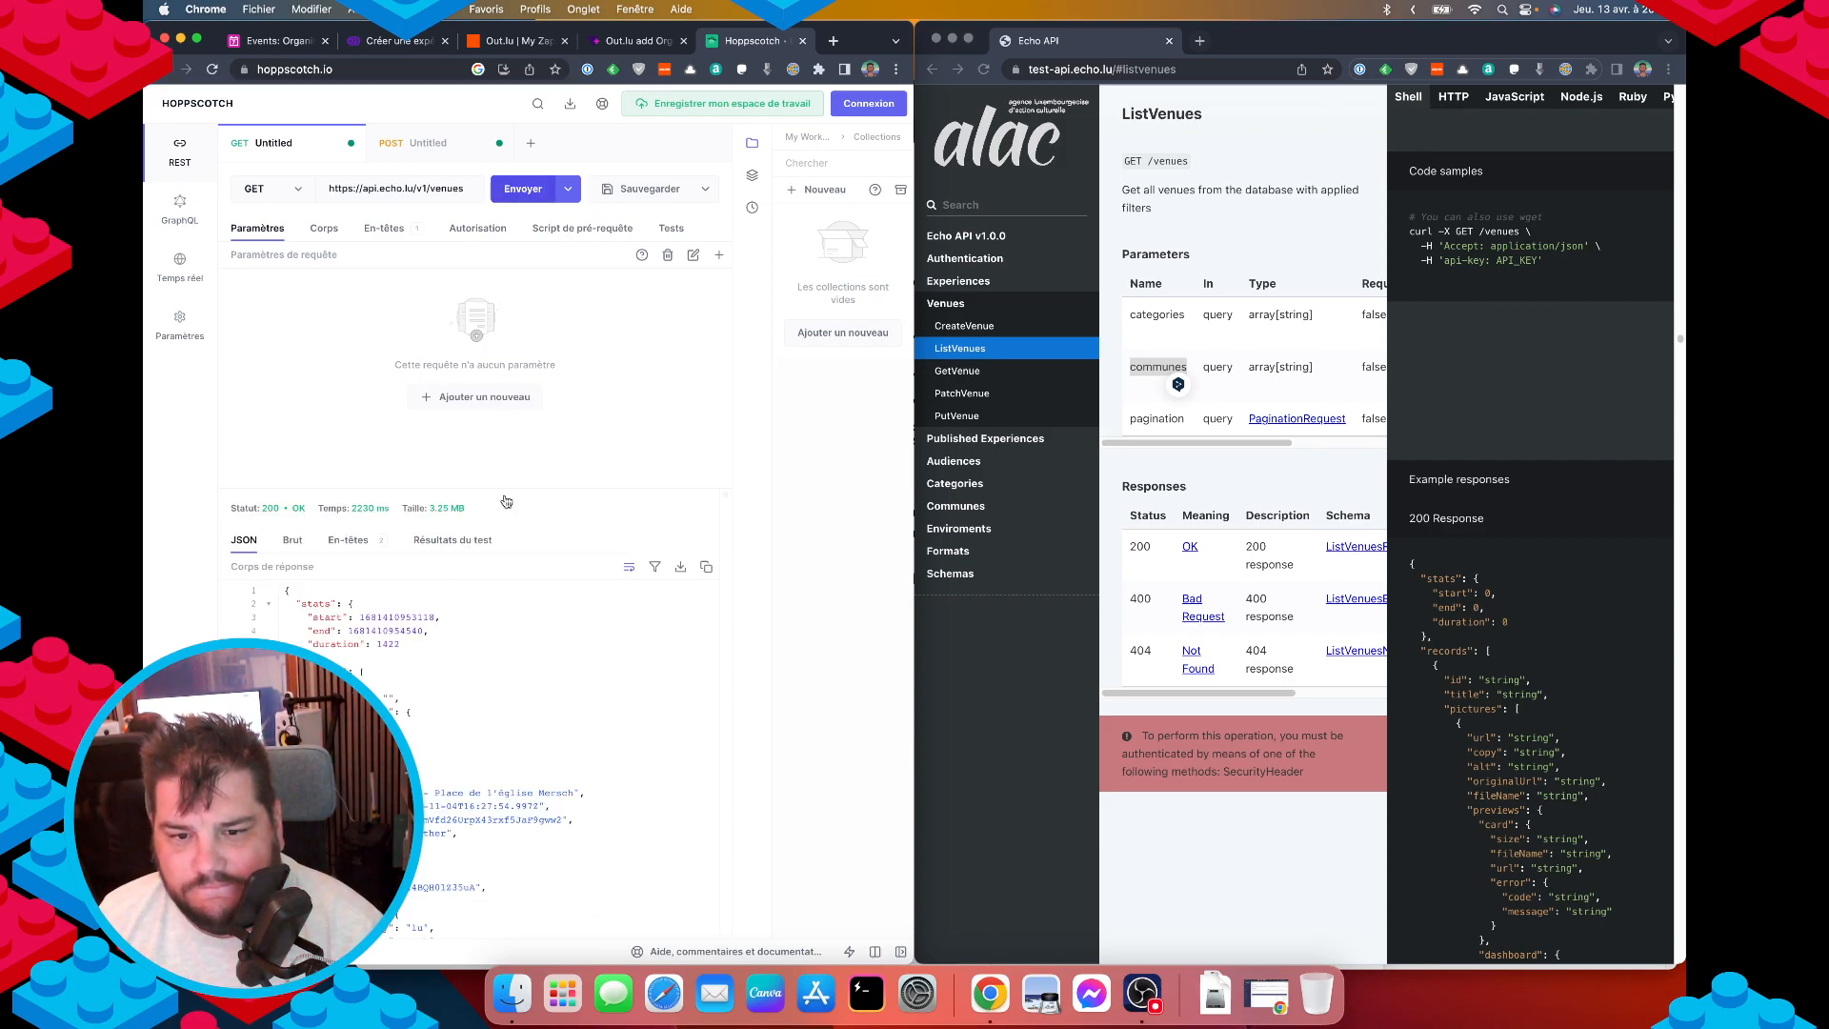
scroll(455, 815, down, 2)
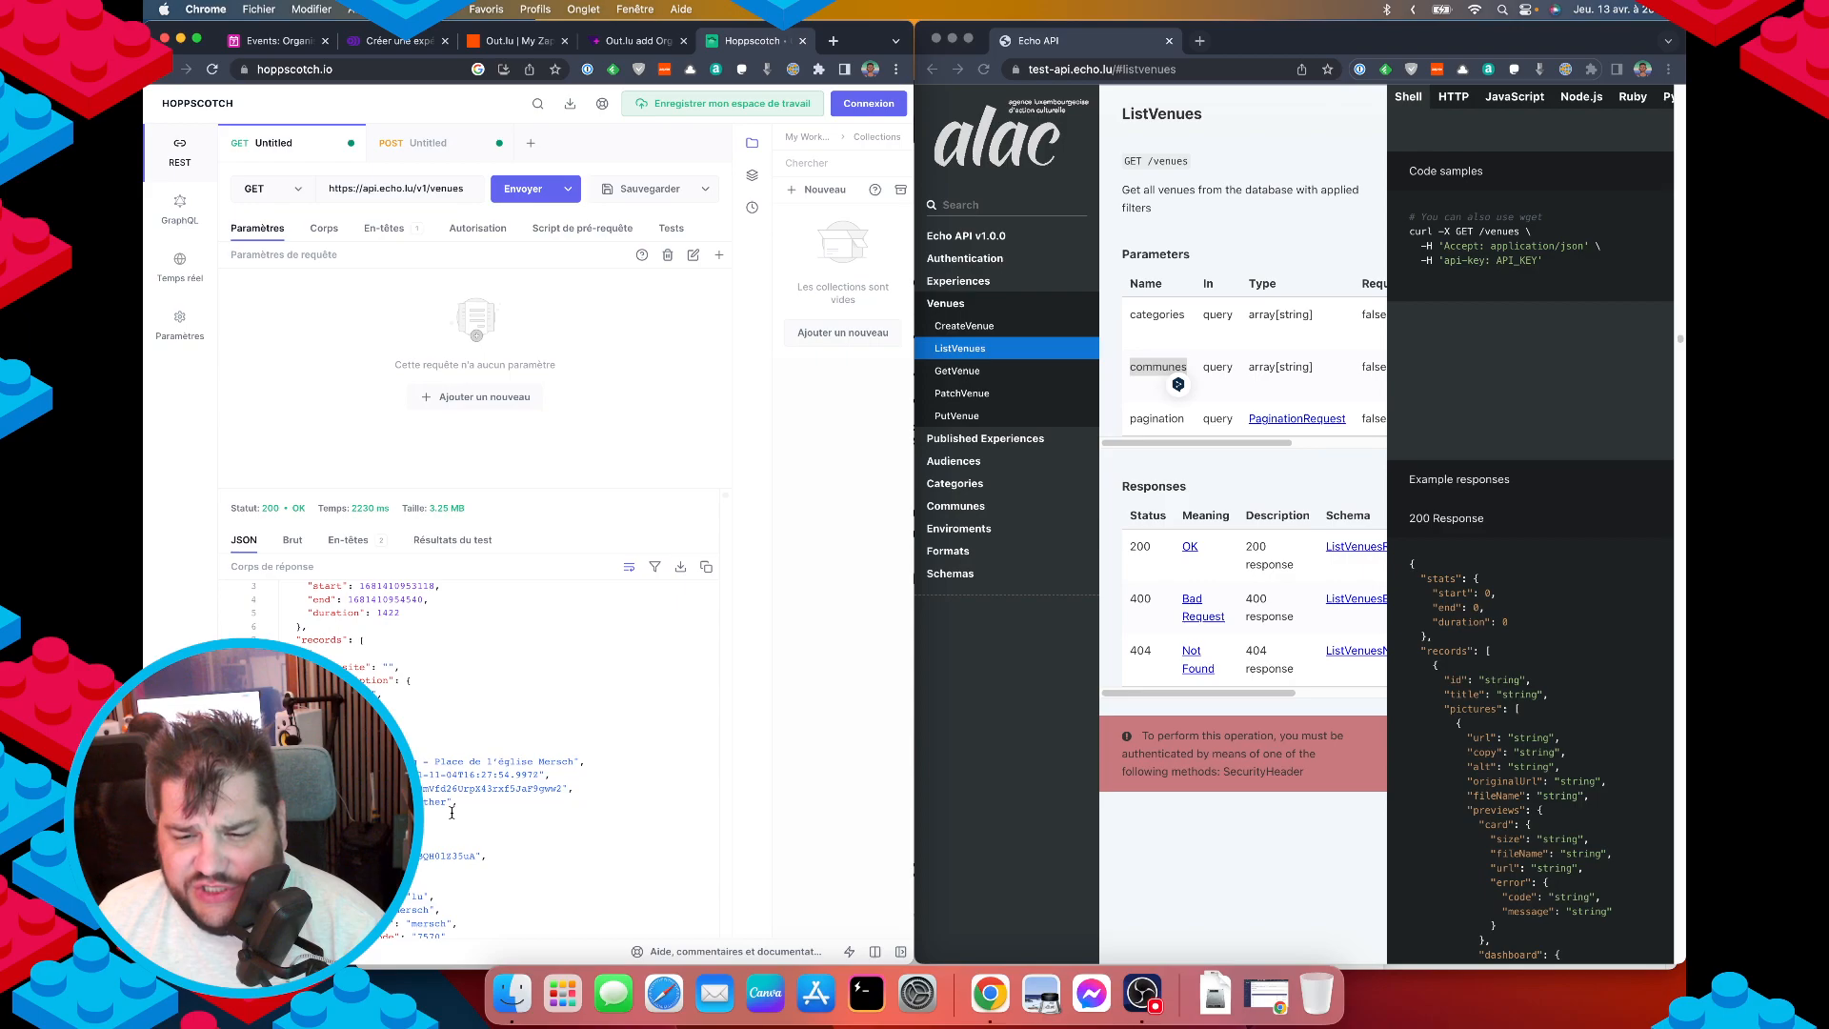
scroll(452, 807, down, 10)
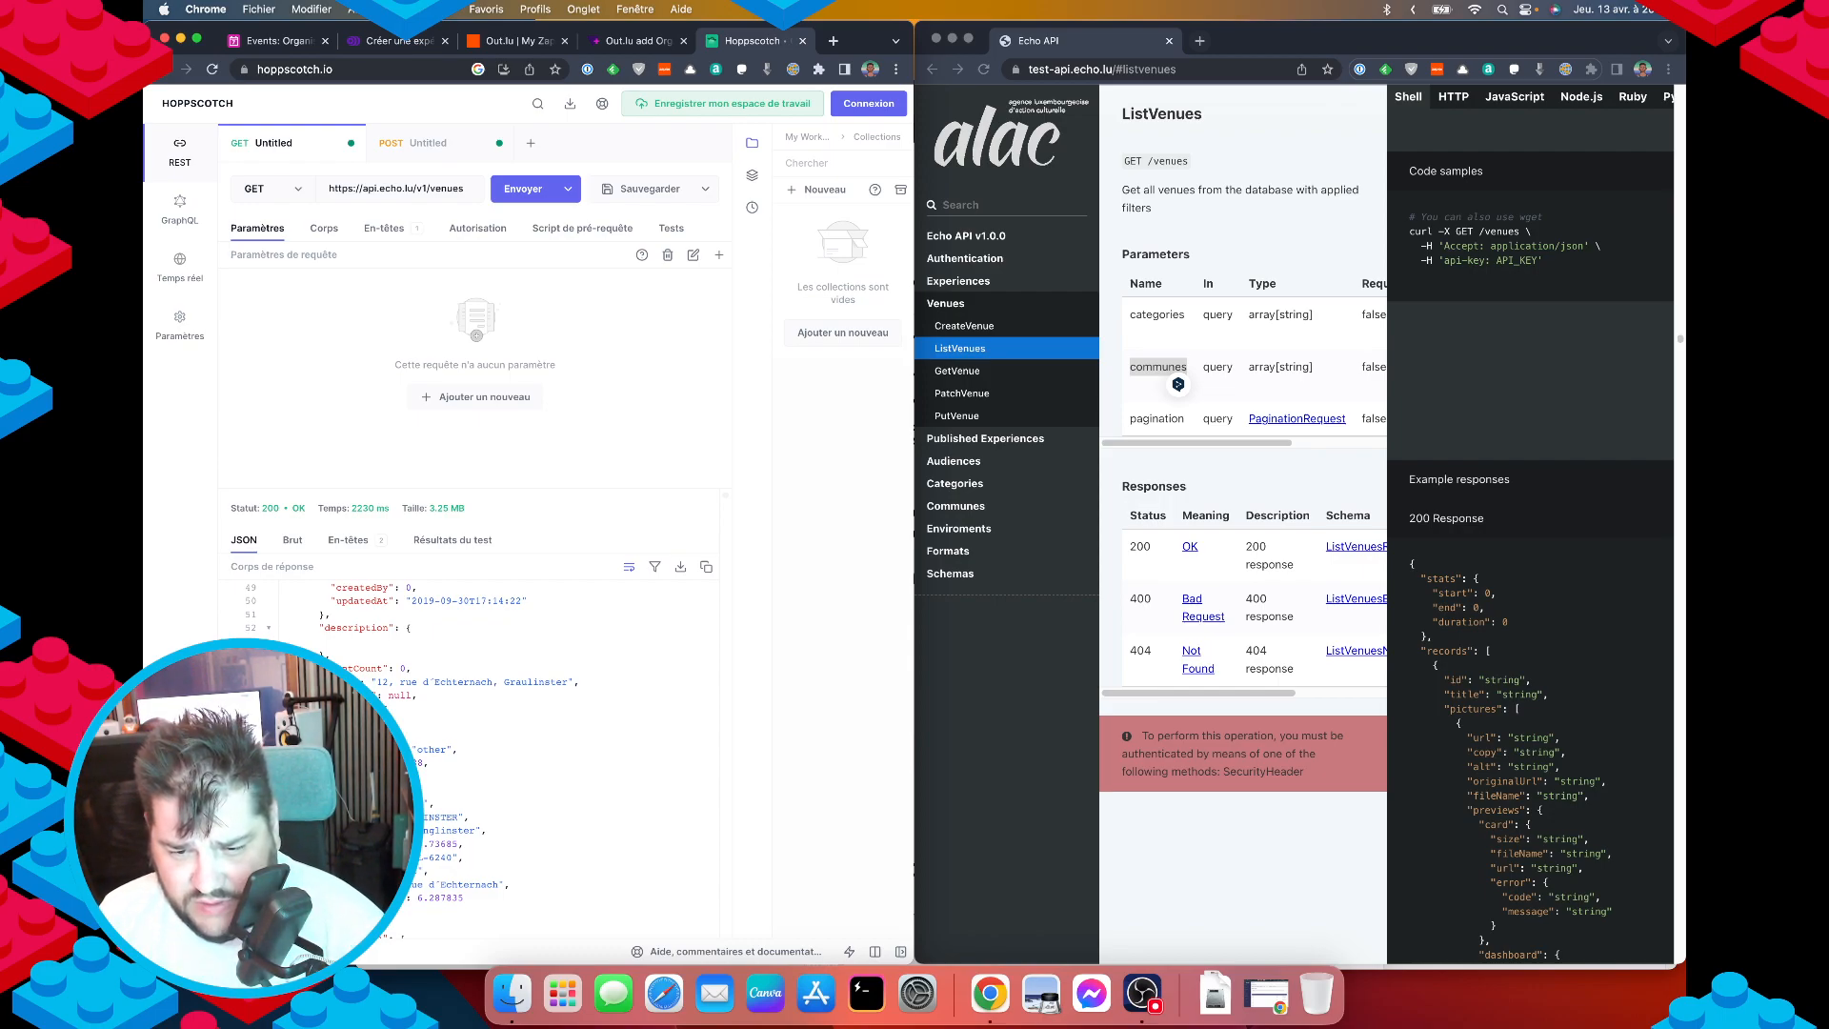
scroll(445, 833, up, 10)
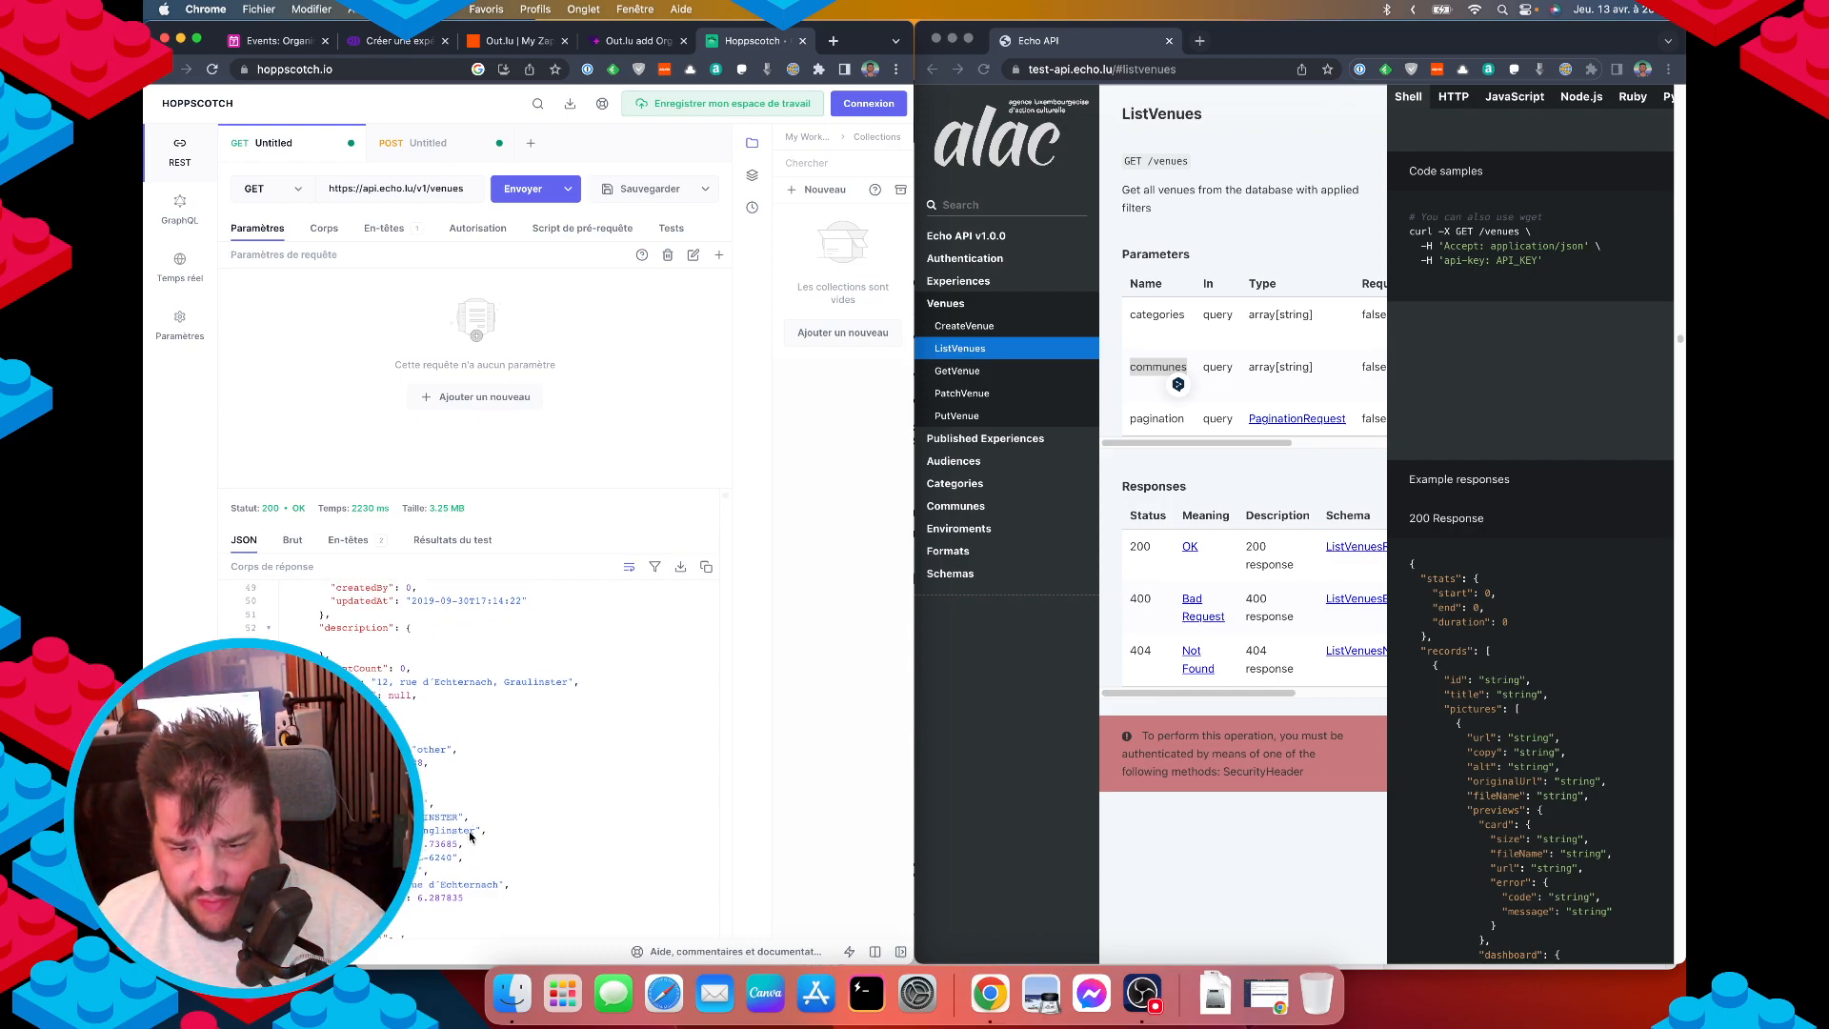
key(super+f)
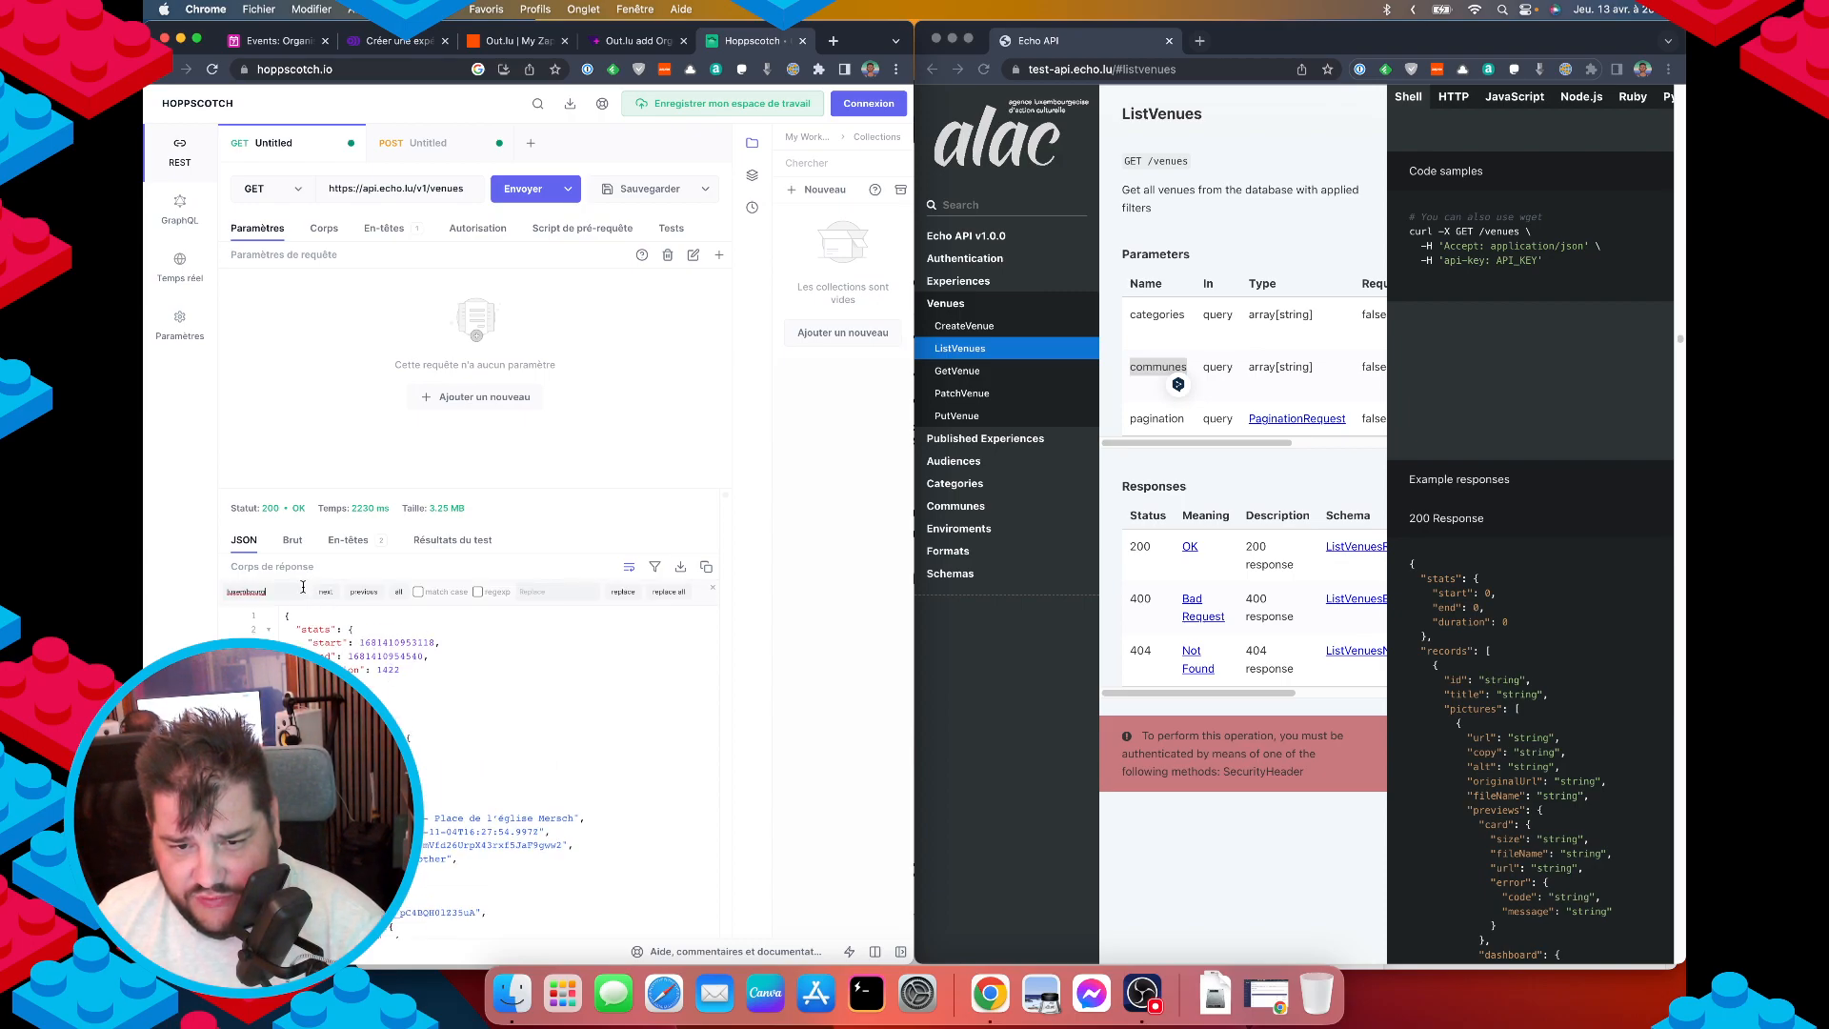
key(Return)
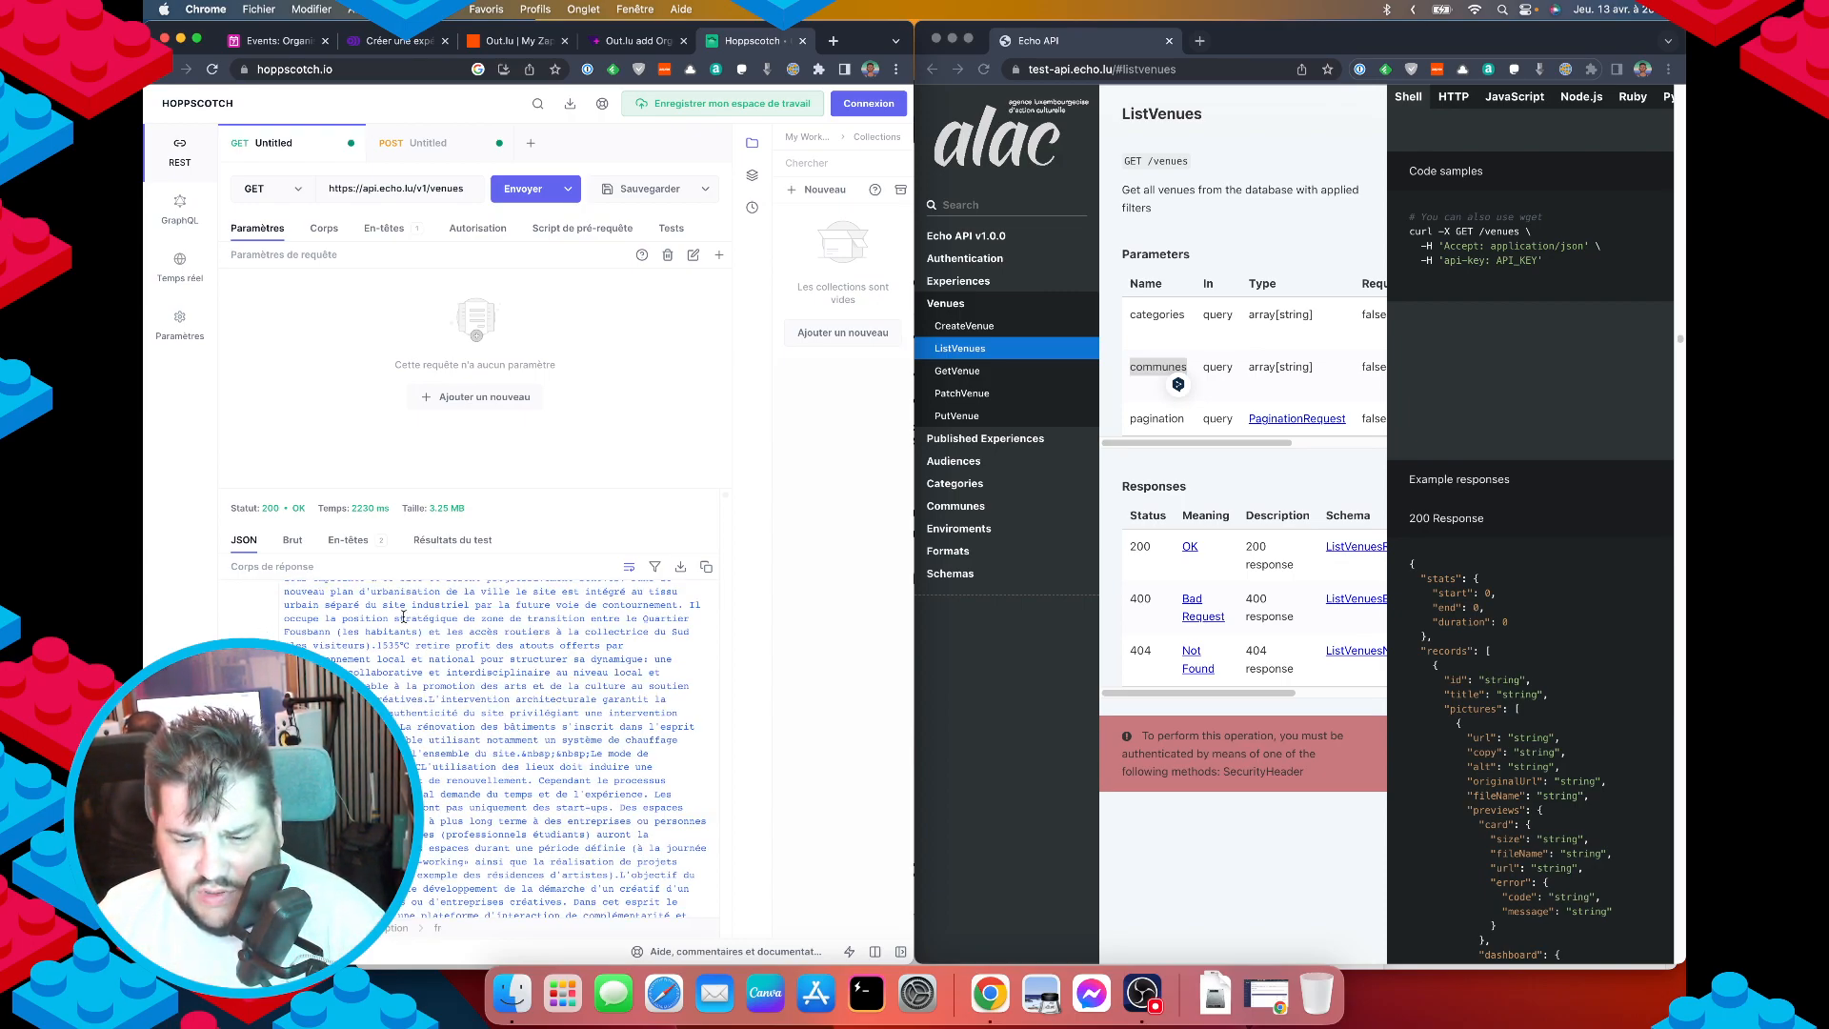
key(Return)
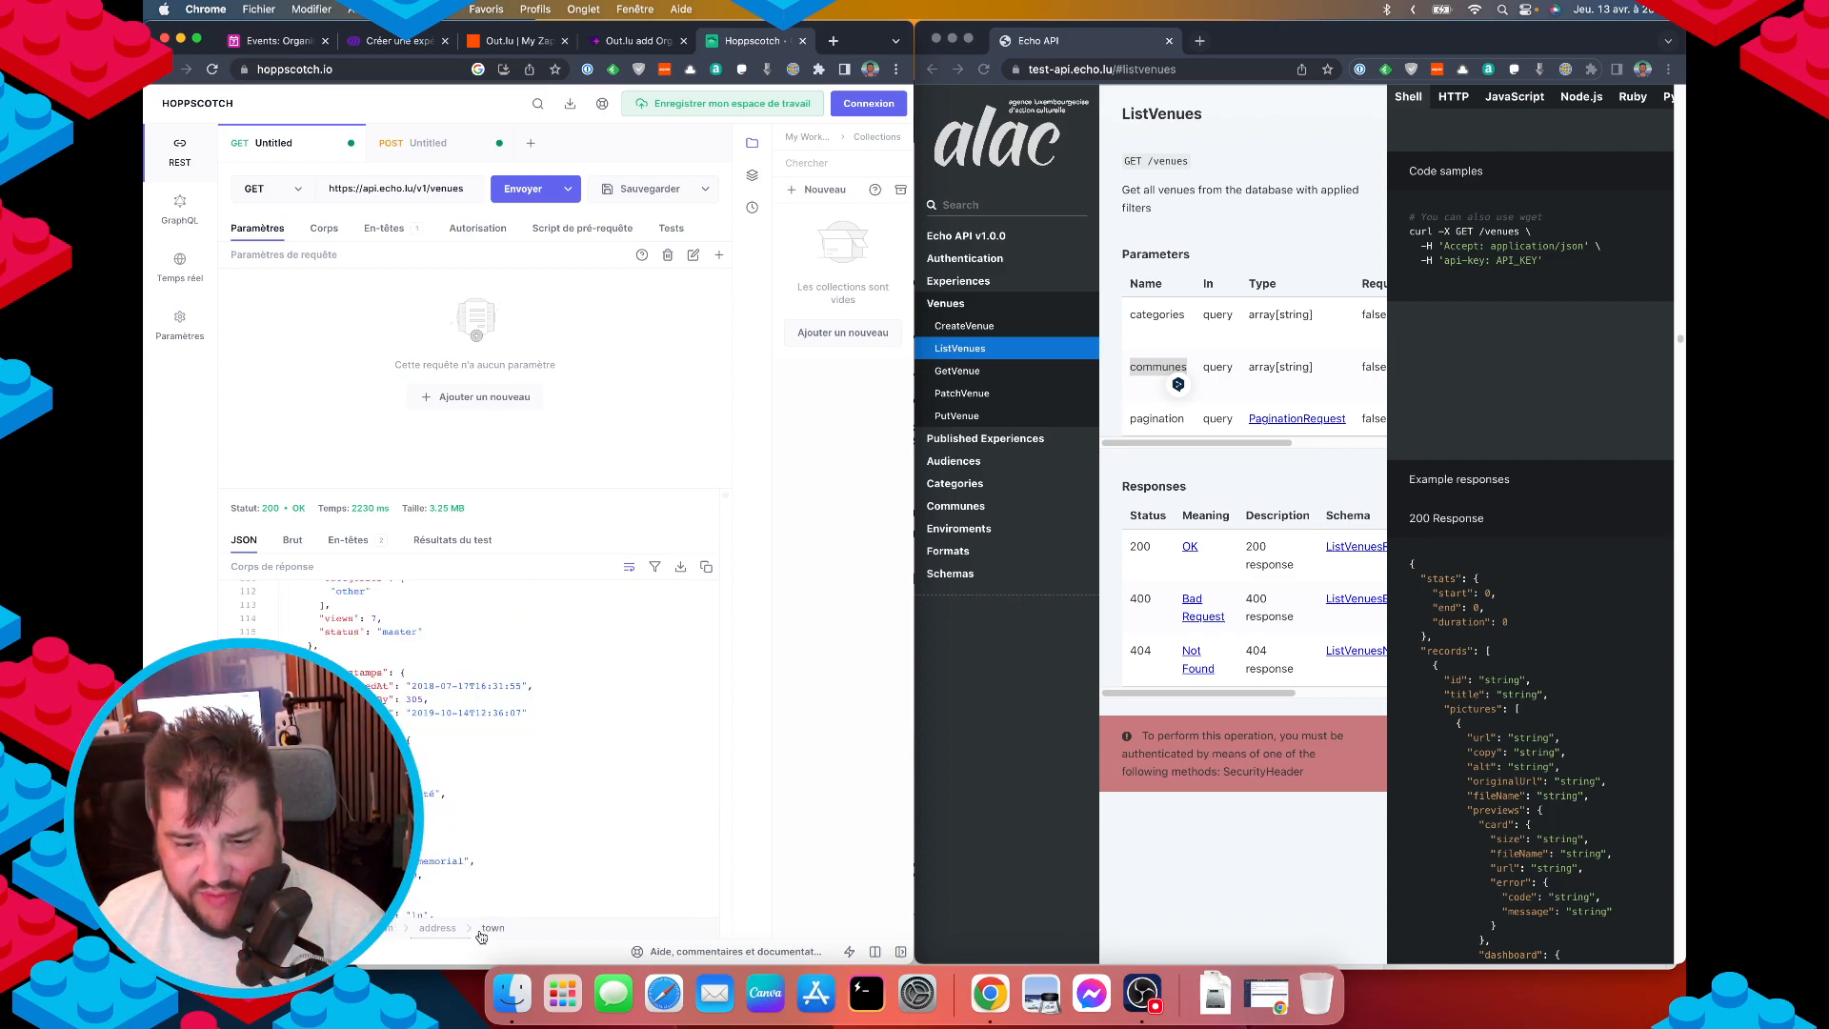
scroll(430, 808, down, 1)
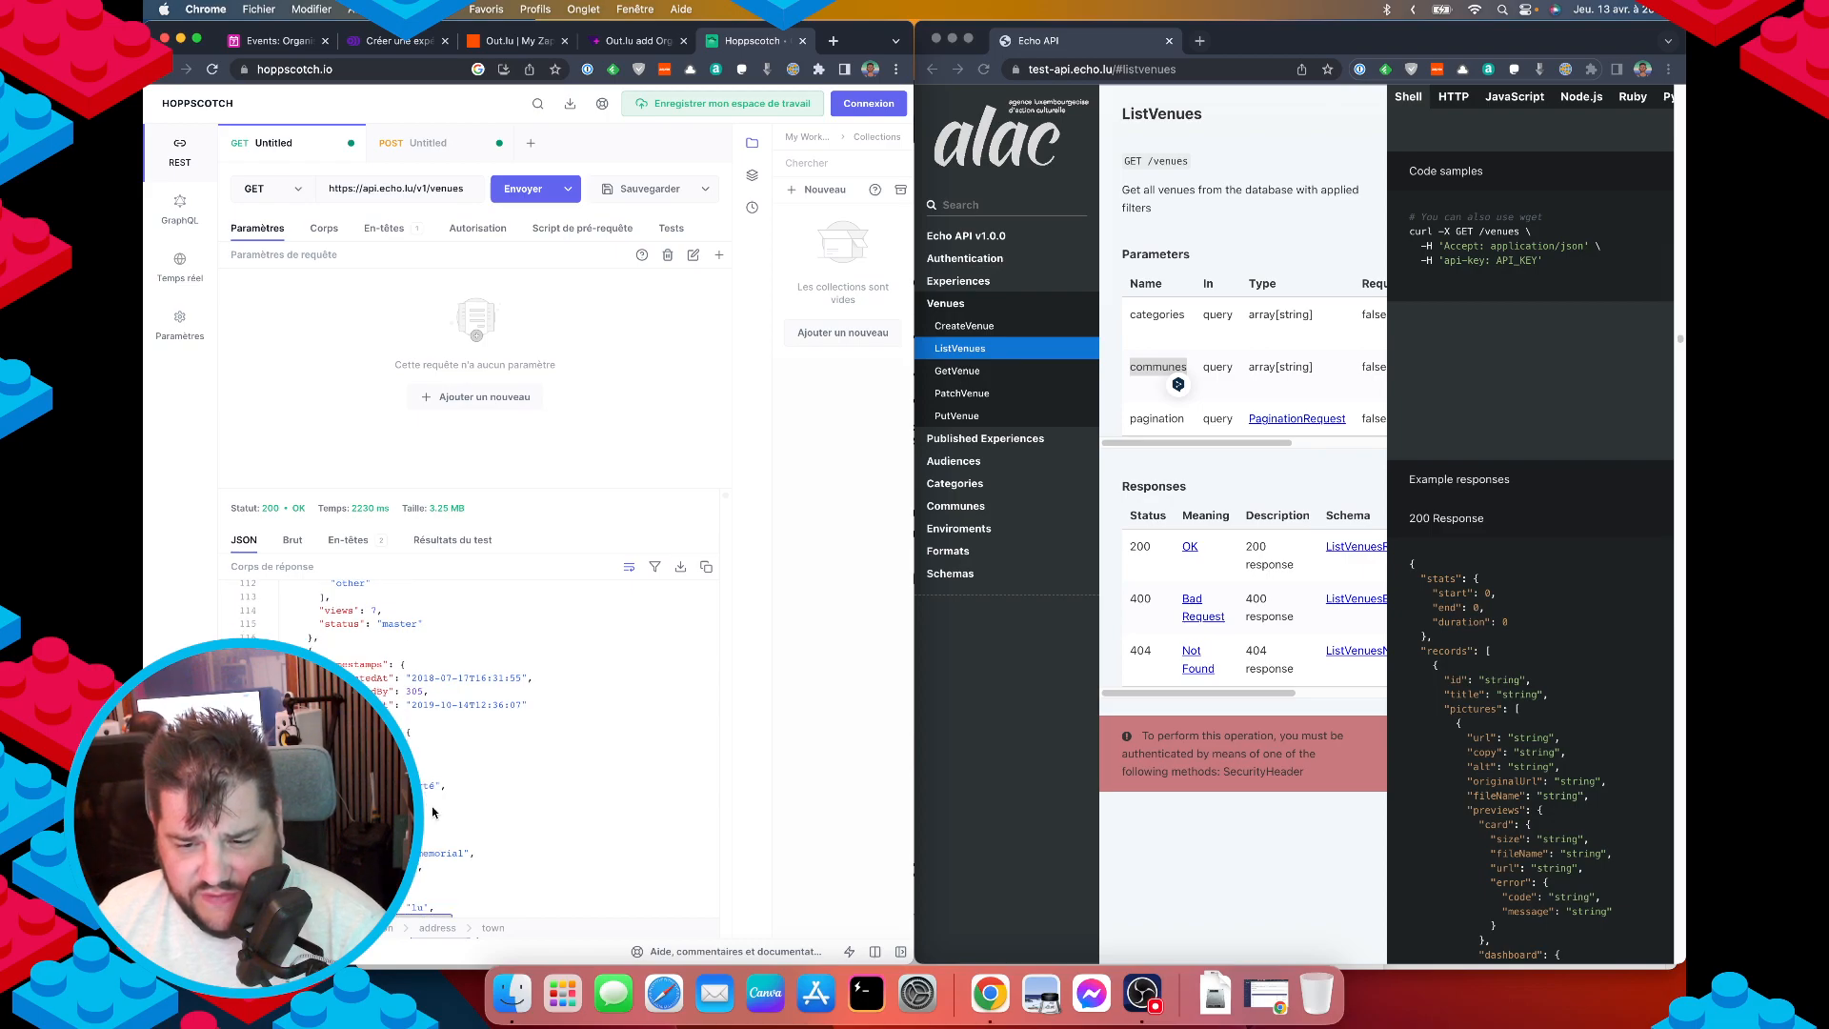
scroll(533, 852, down, 3)
double_click(454, 877)
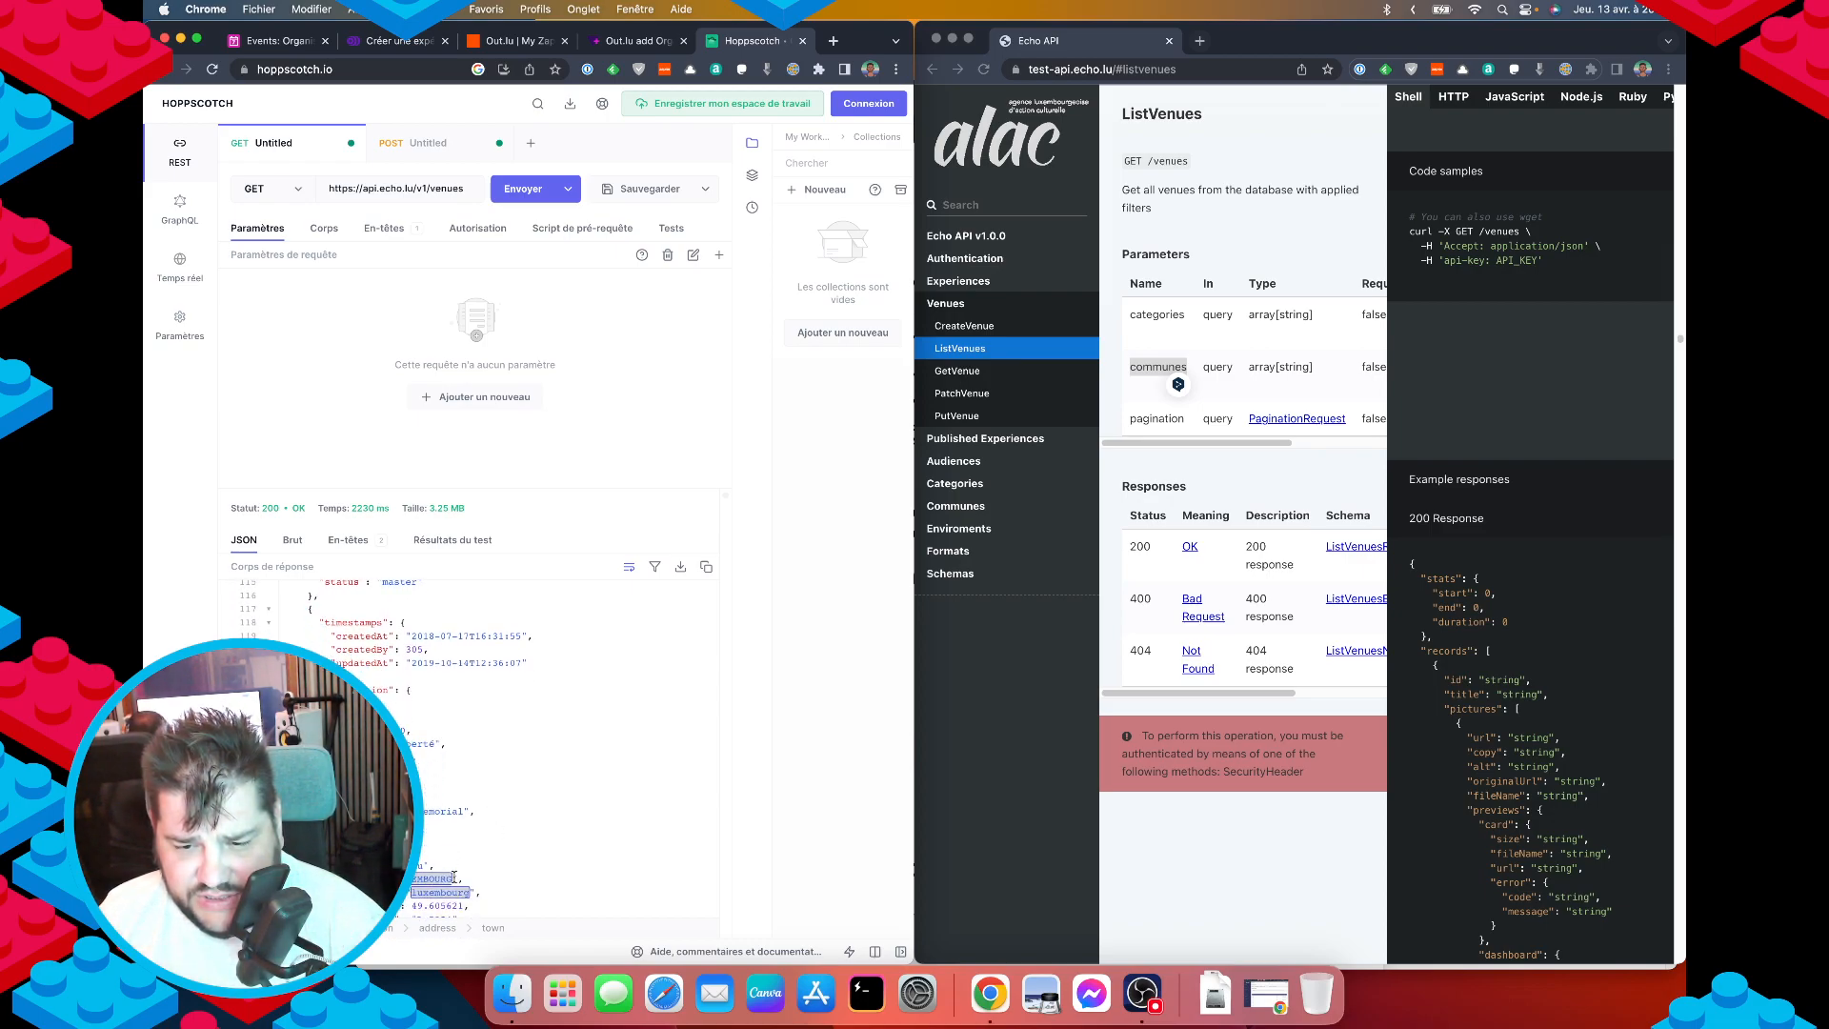
scroll(443, 892, up, 3)
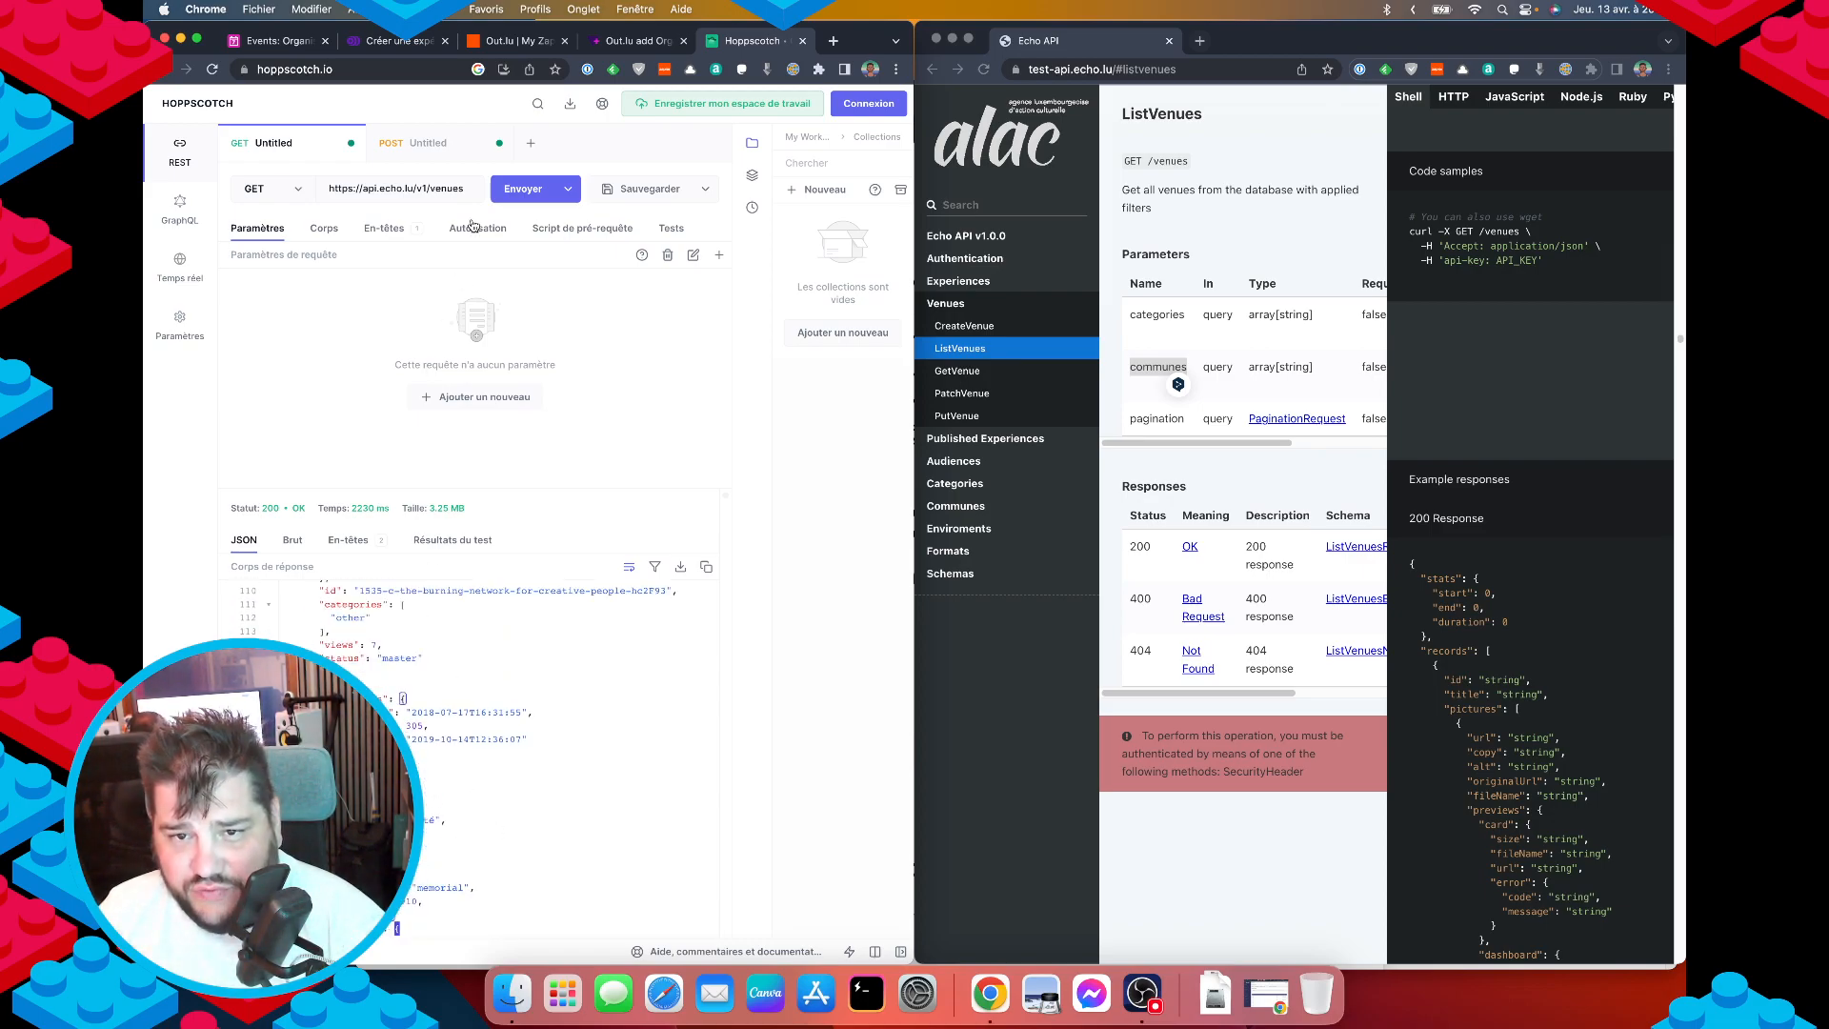
click(324, 229)
click(257, 228)
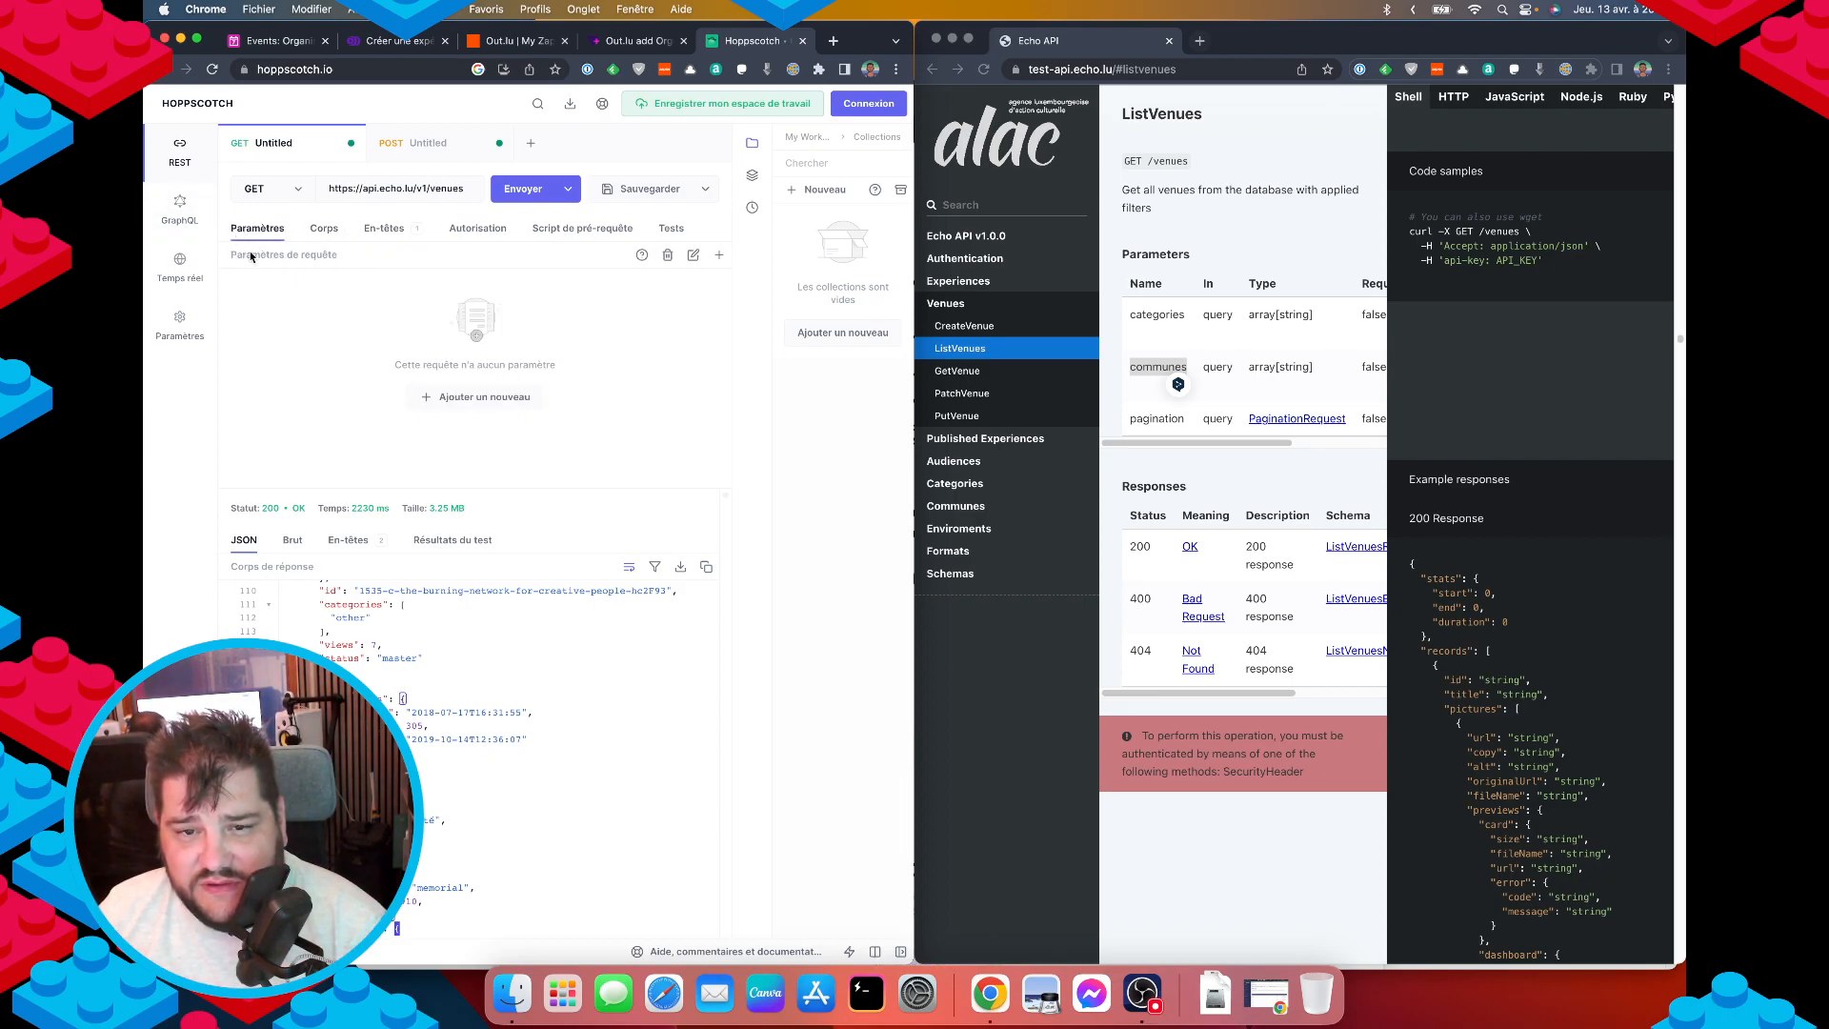
Add a query parameter named 'commune' and consult the API docs.
click(460, 400)
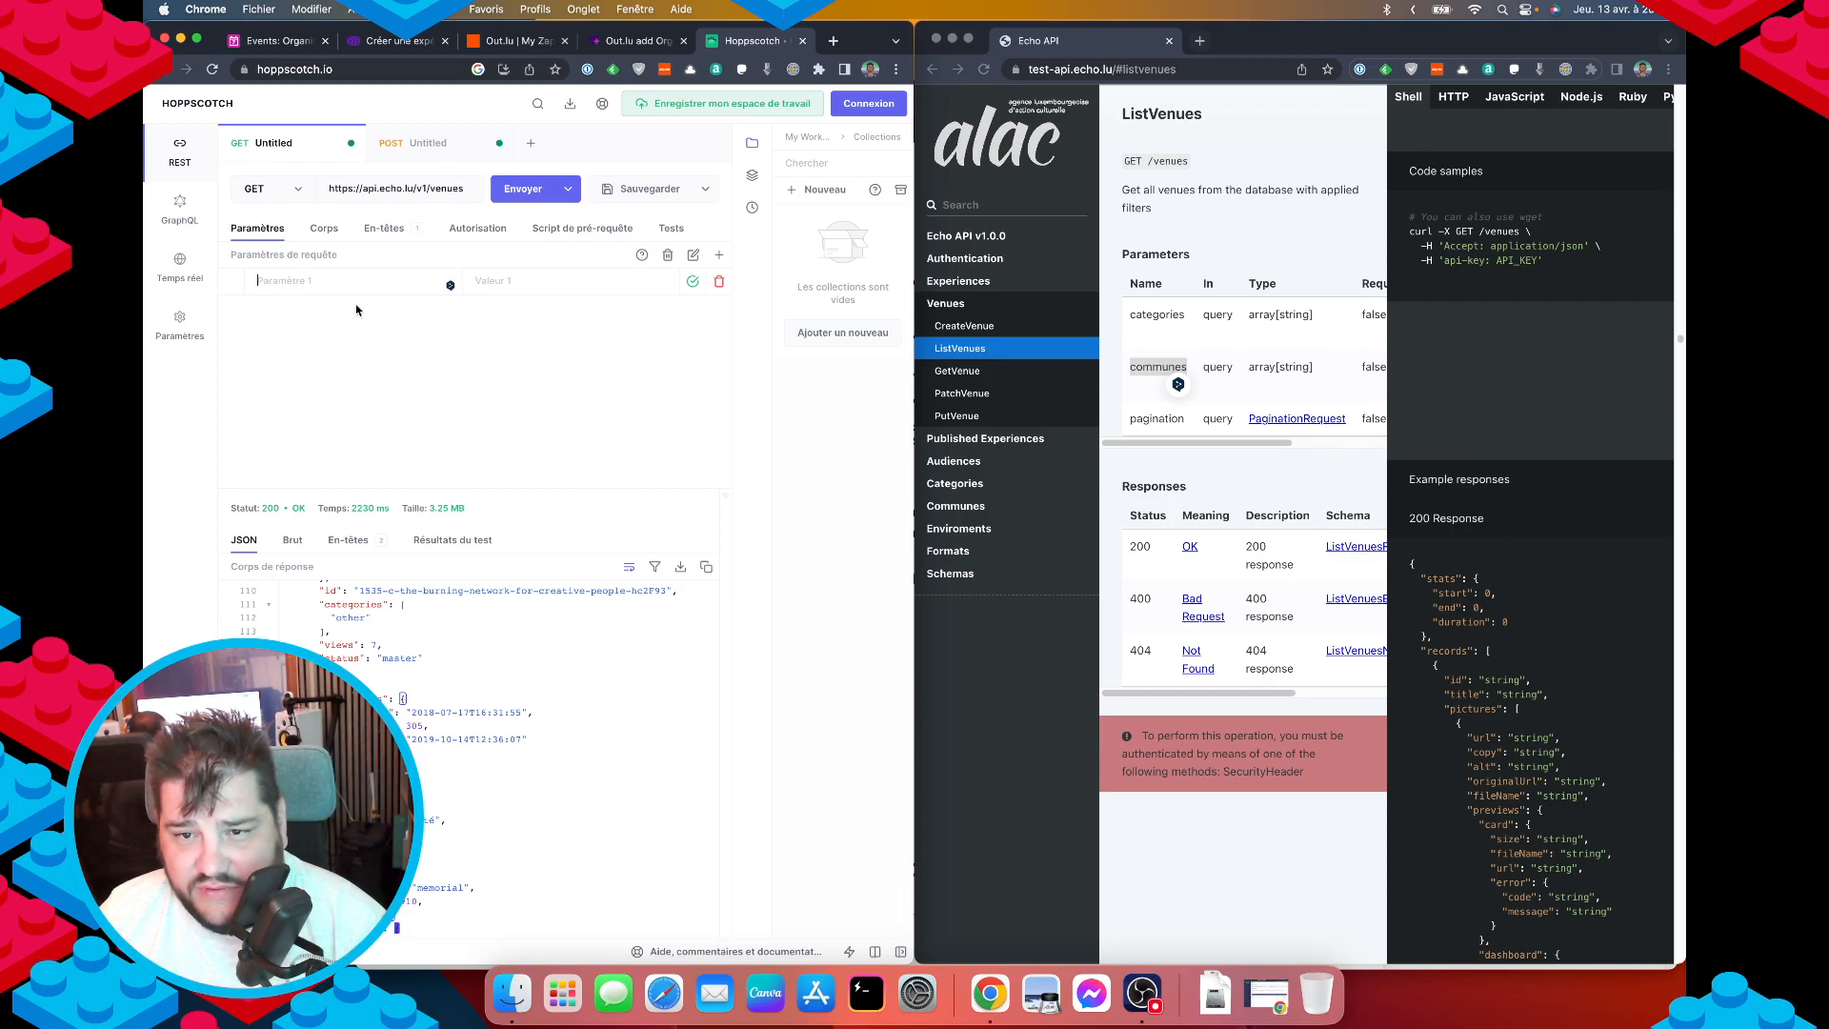
text(communes)
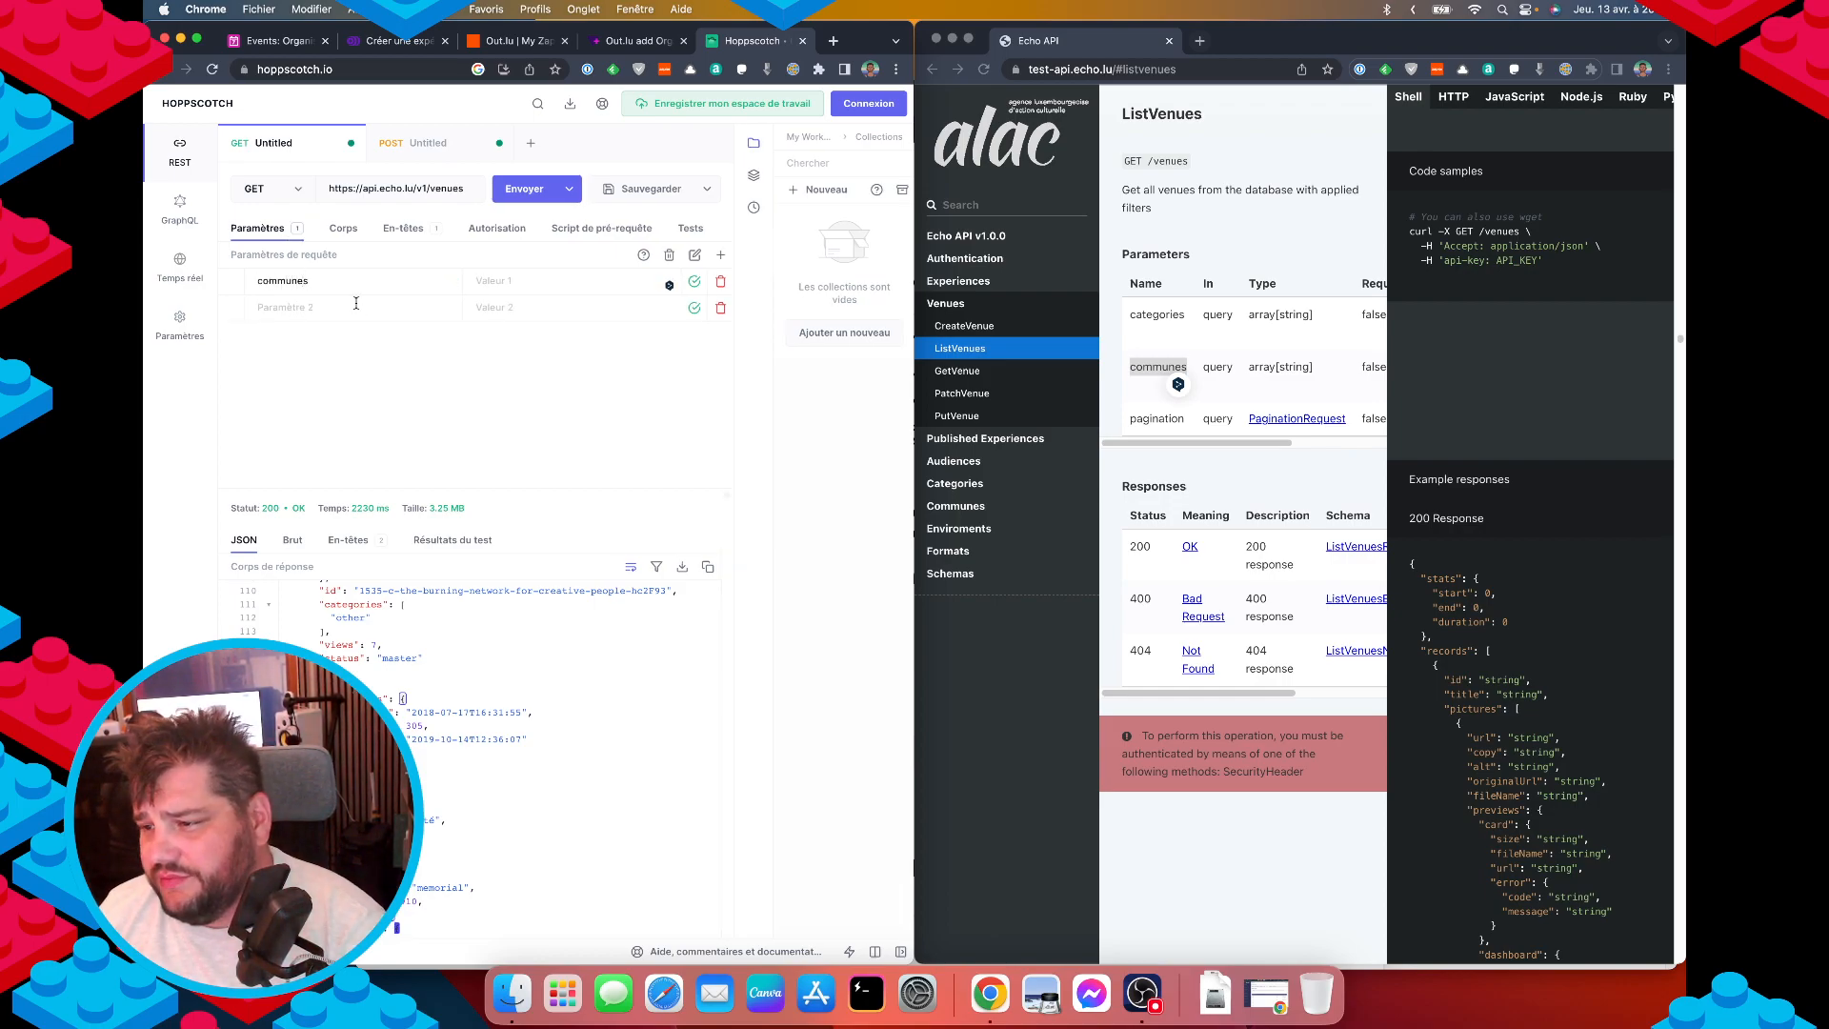
scroll(1482, 726, down, 1)
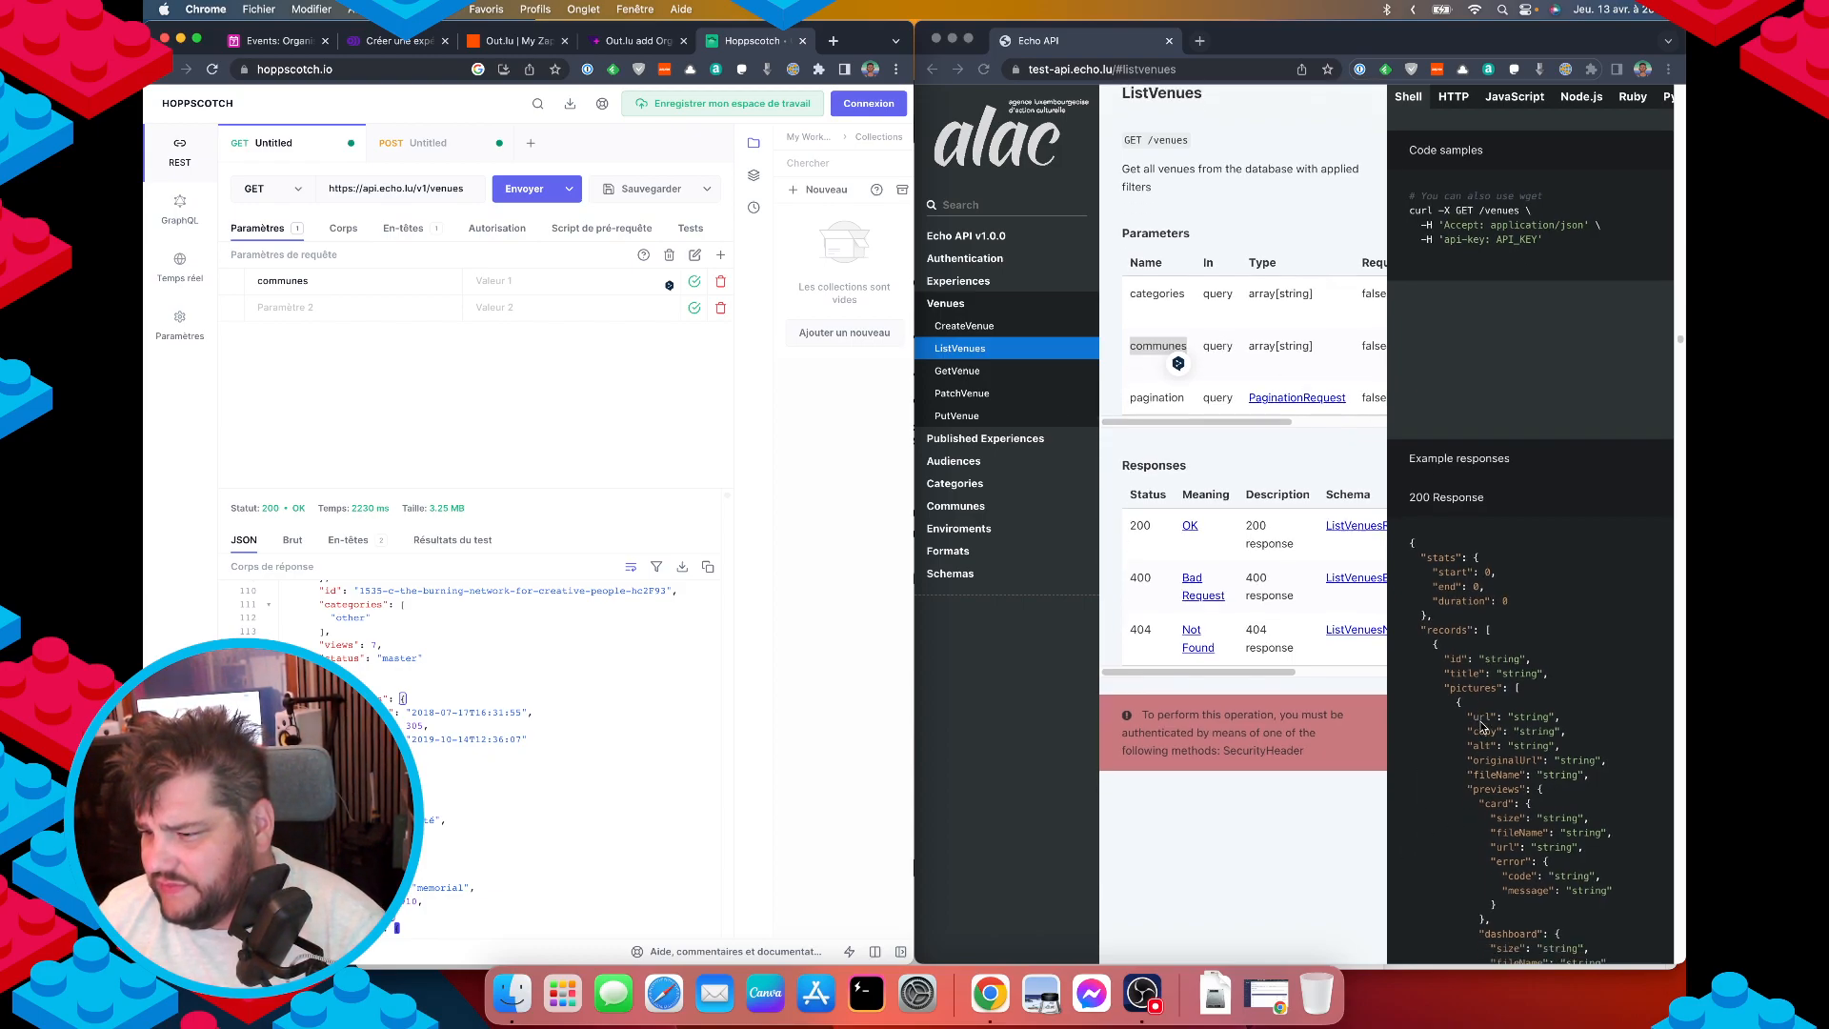
click(1238, 426)
scroll(1230, 357, right, 3)
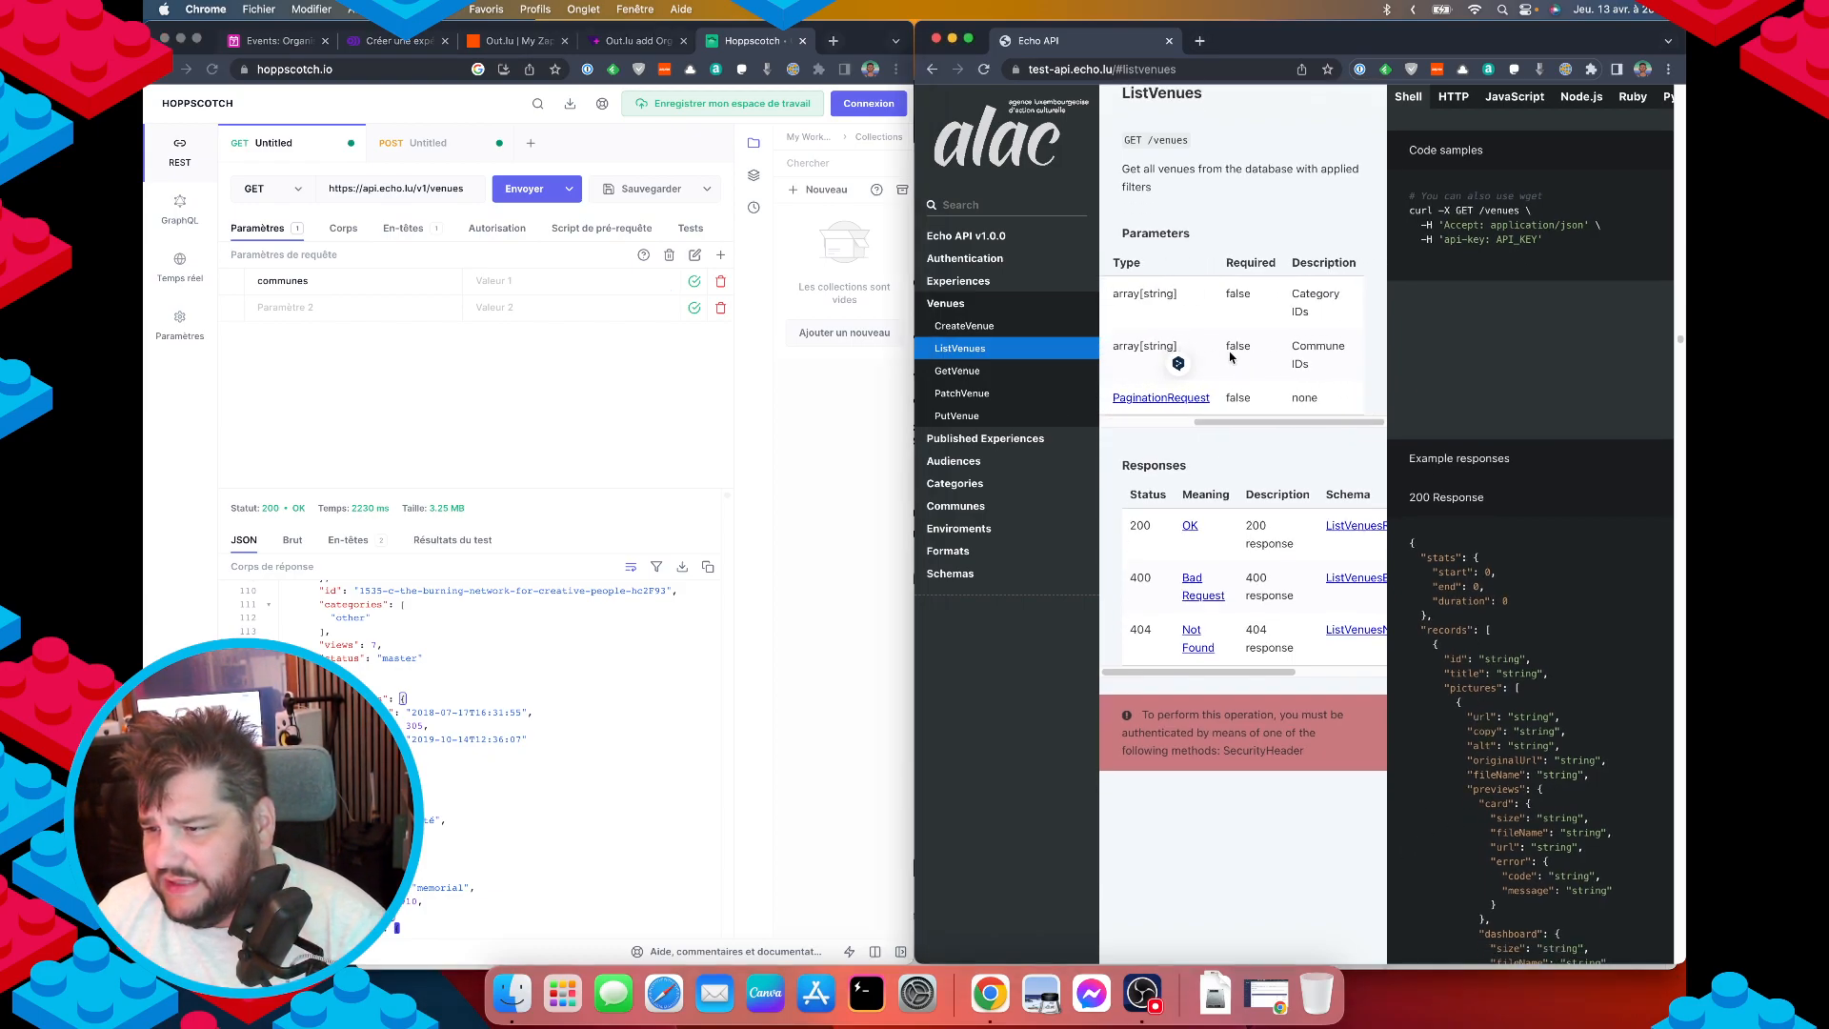
scroll(1267, 367, left, 3)
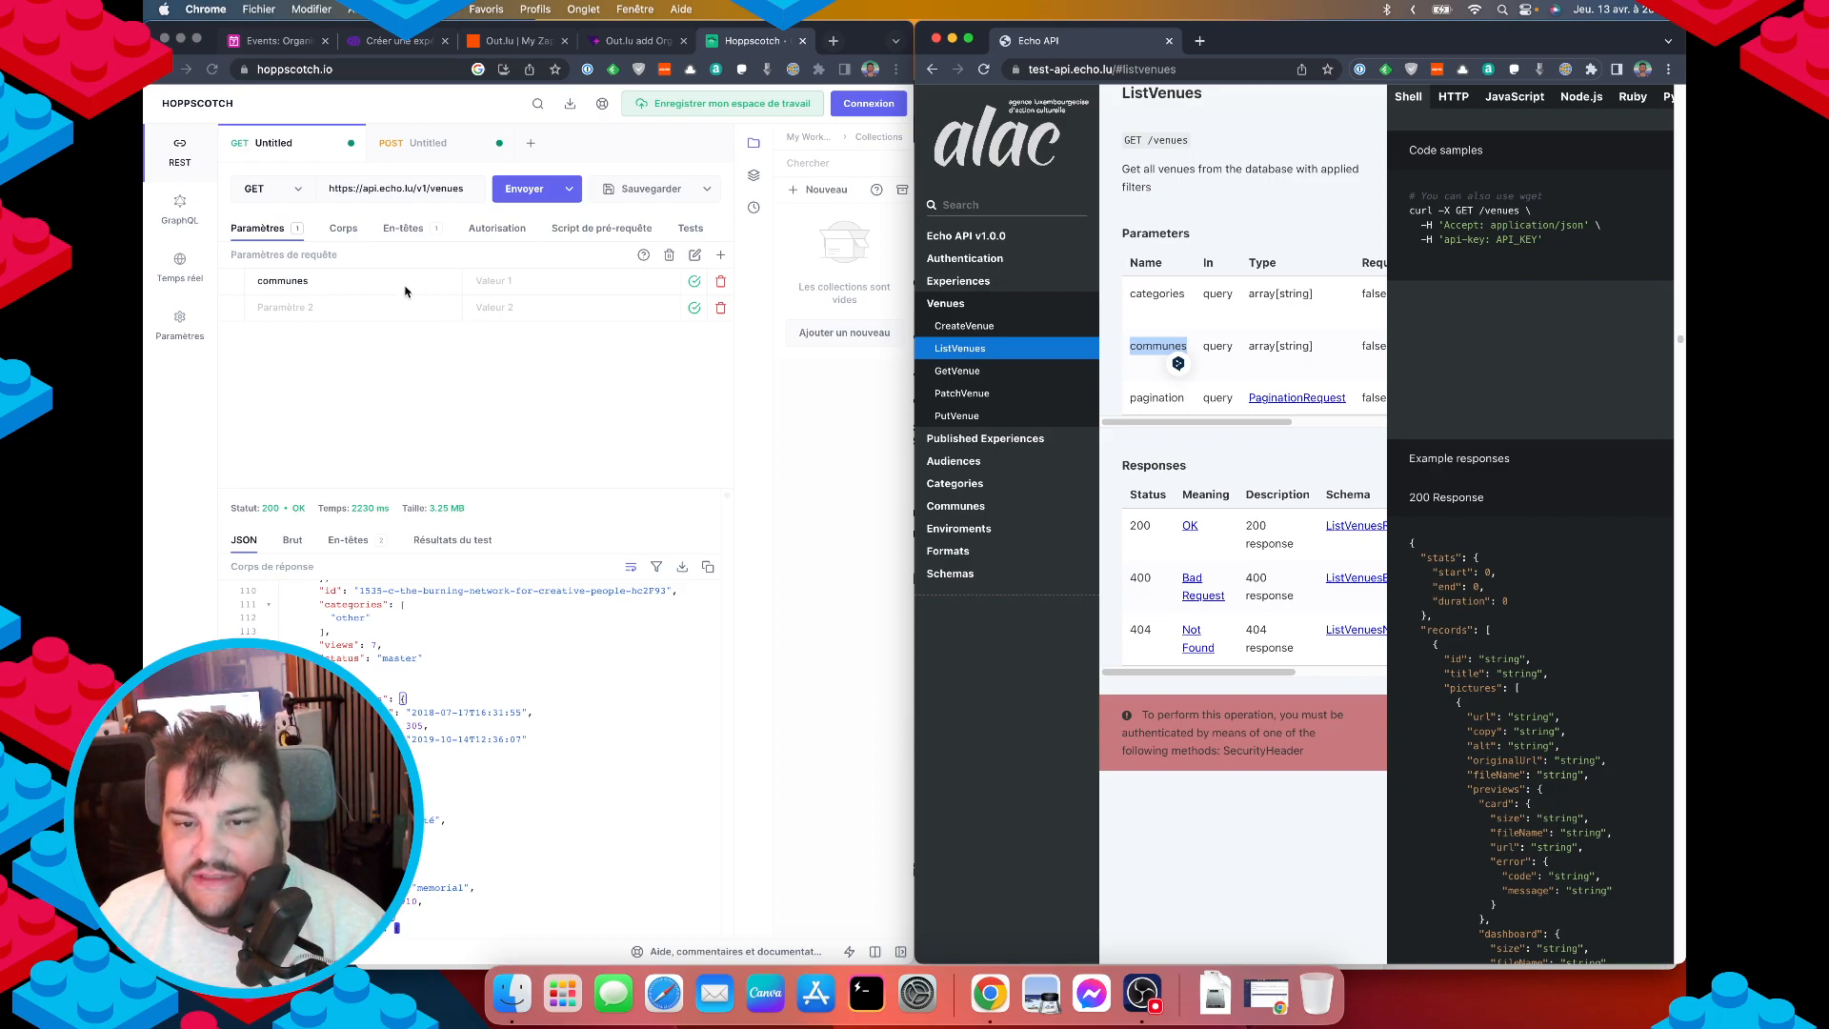
scroll(486, 762, down, 2)
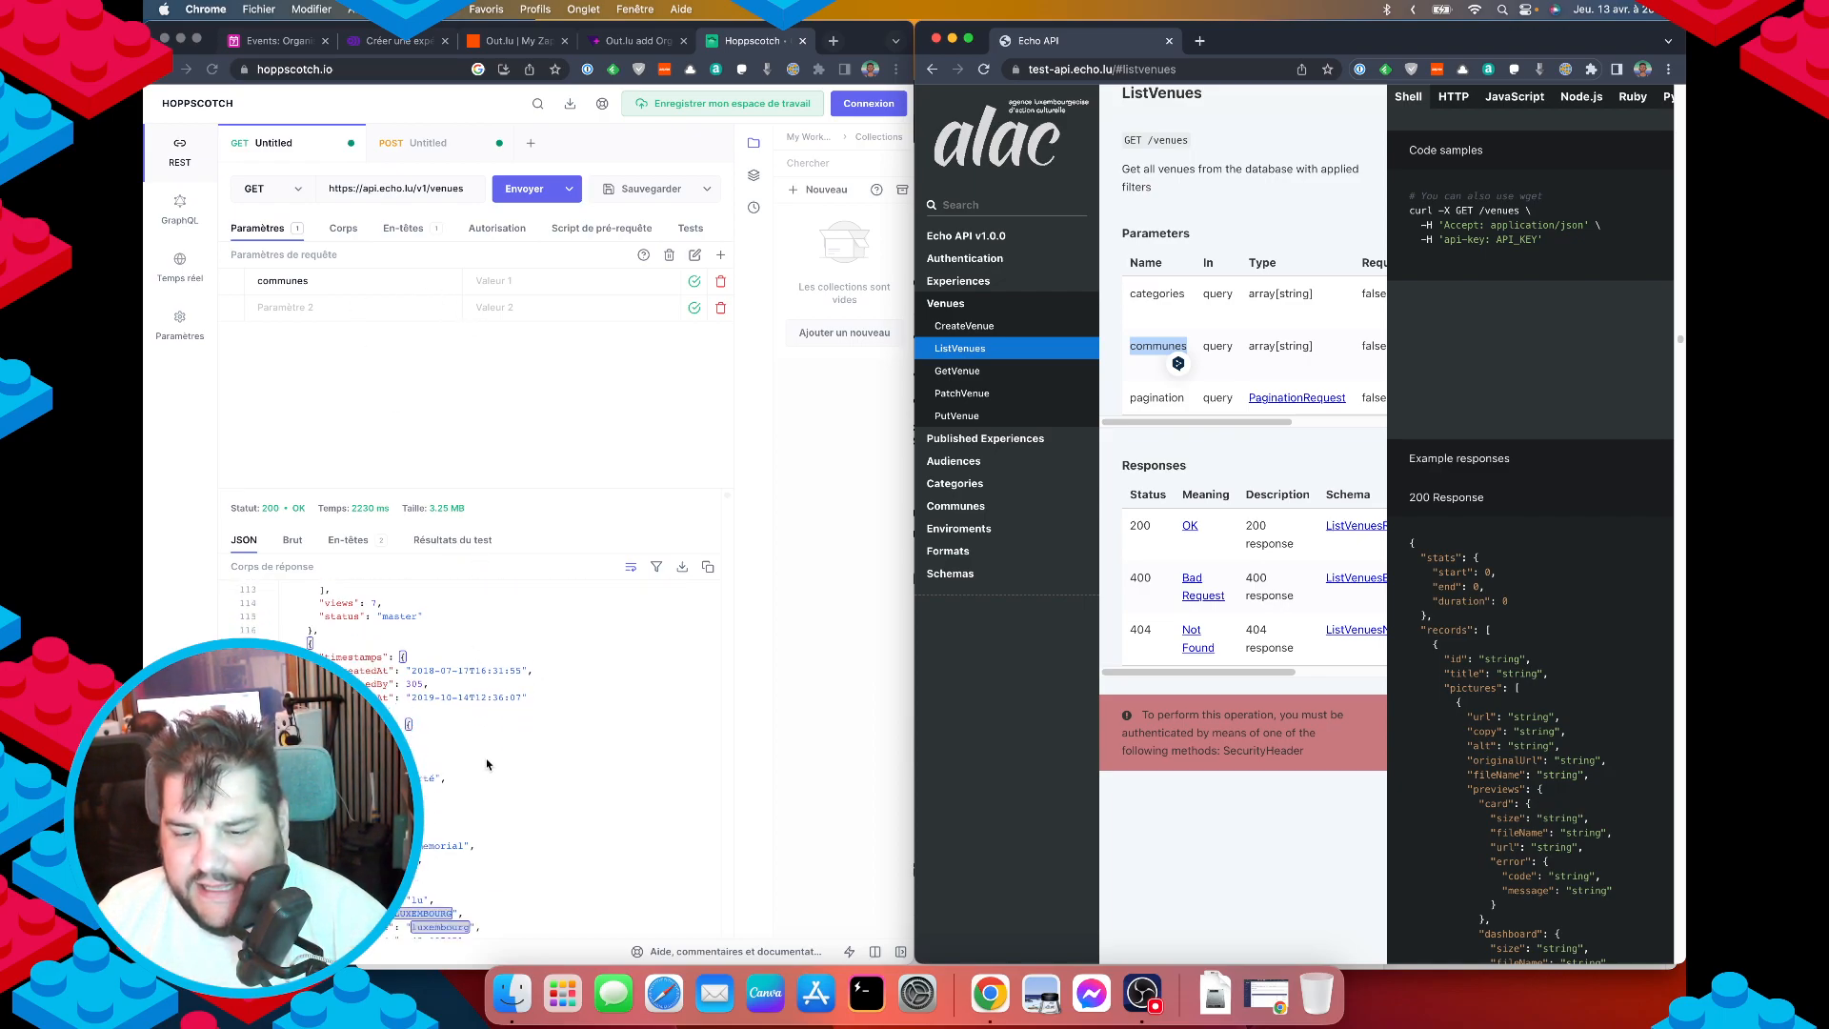
Change the URL path from venues to communes and send, getting commune names back.
click(976, 503)
double_click(1167, 206)
key(super+c)
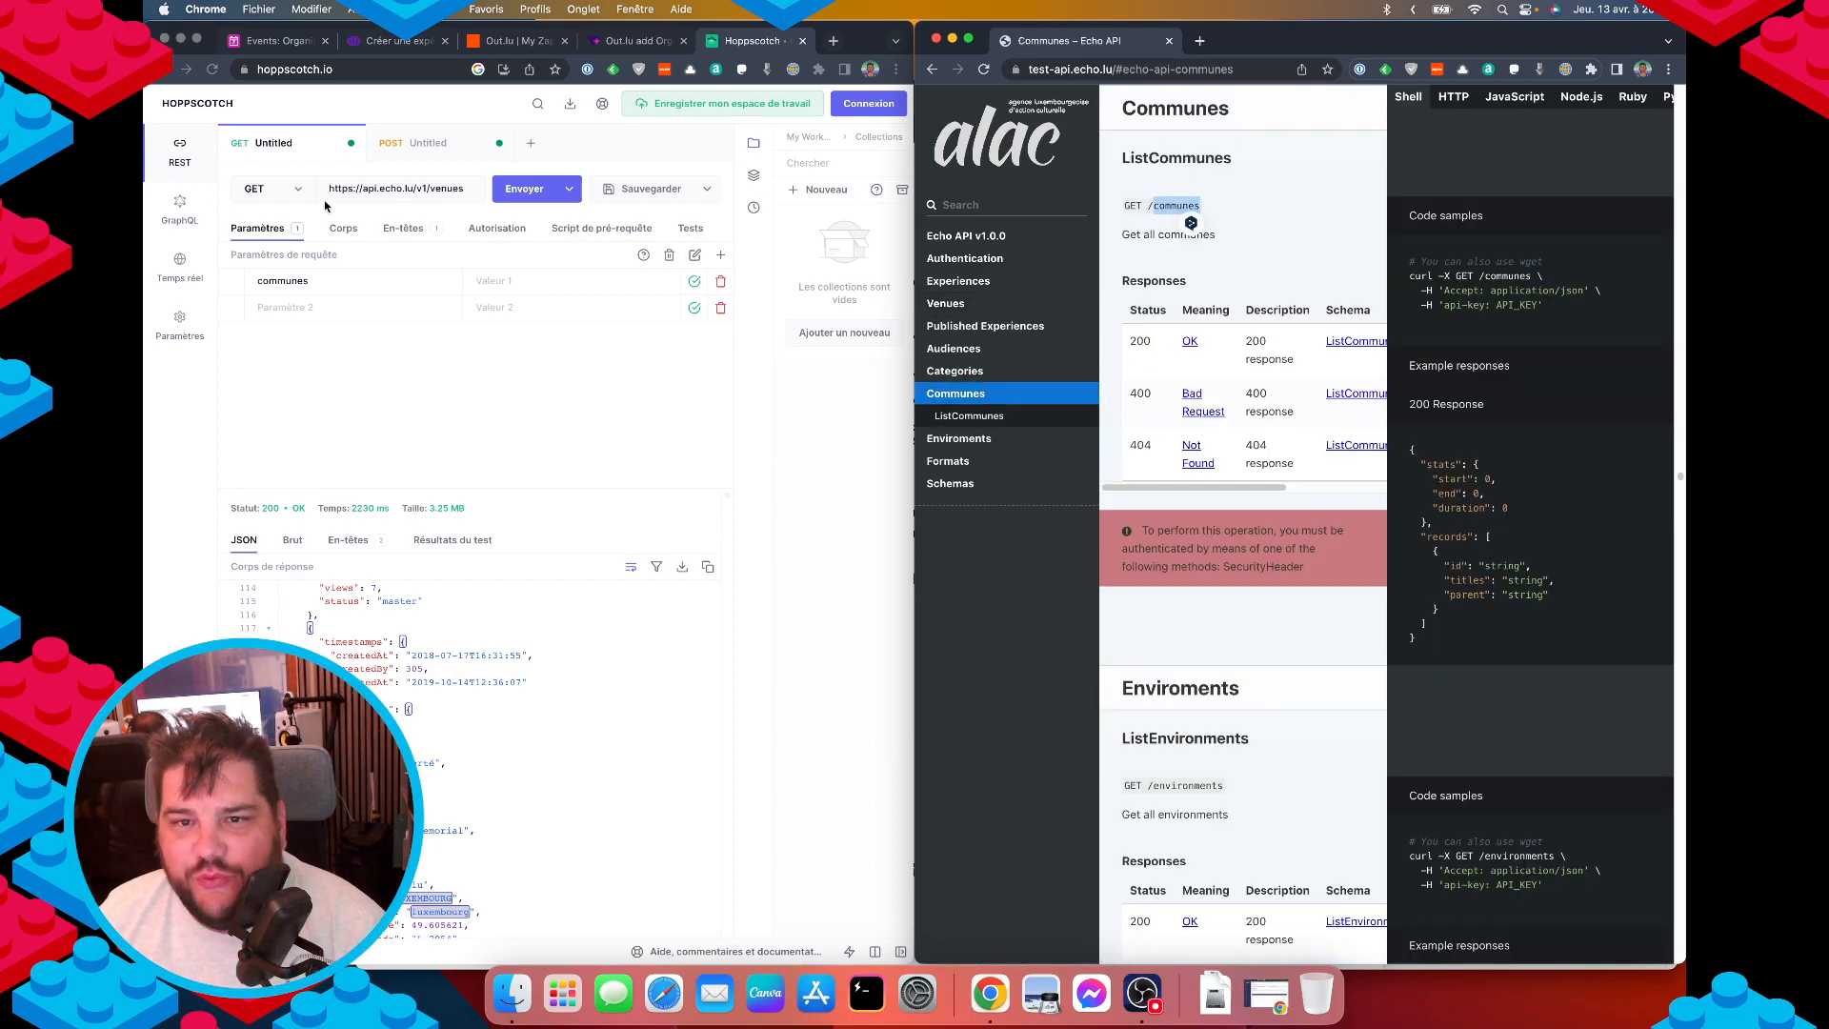
double_click(447, 187)
key(super+v)
click(524, 188)
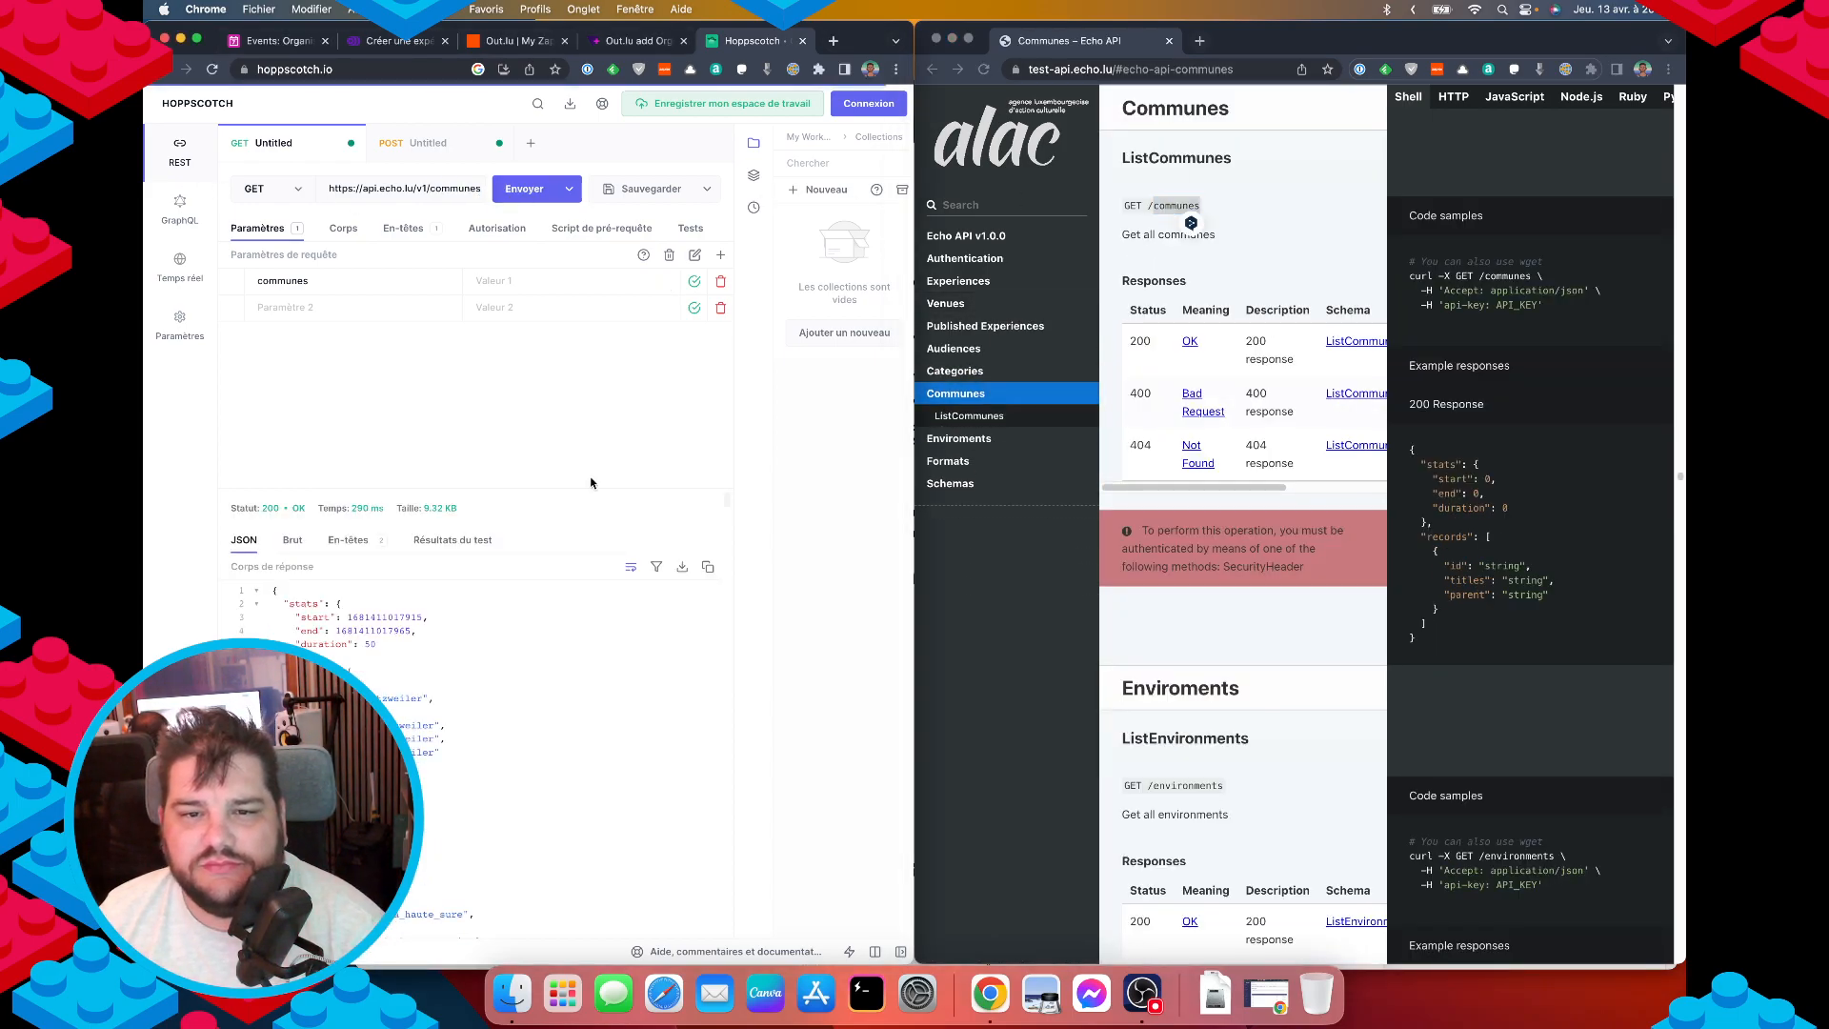
scroll(525, 687, down, 2)
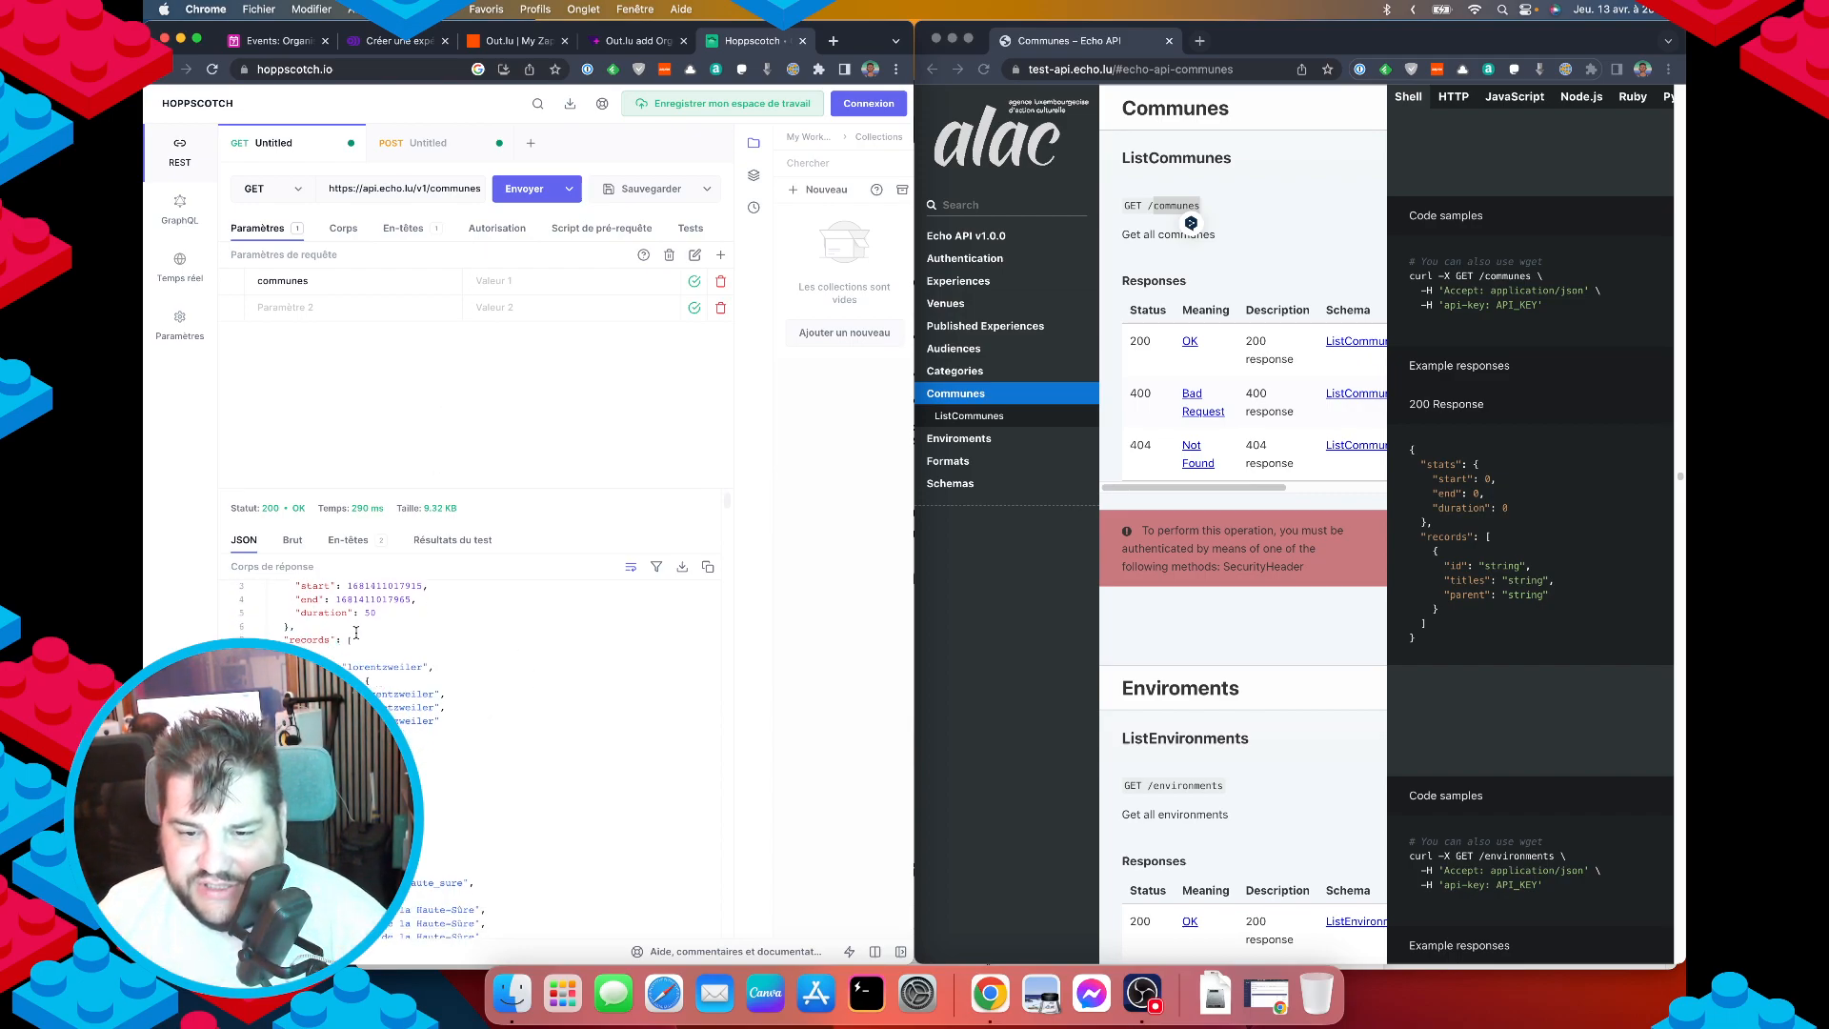
double_click(380, 669)
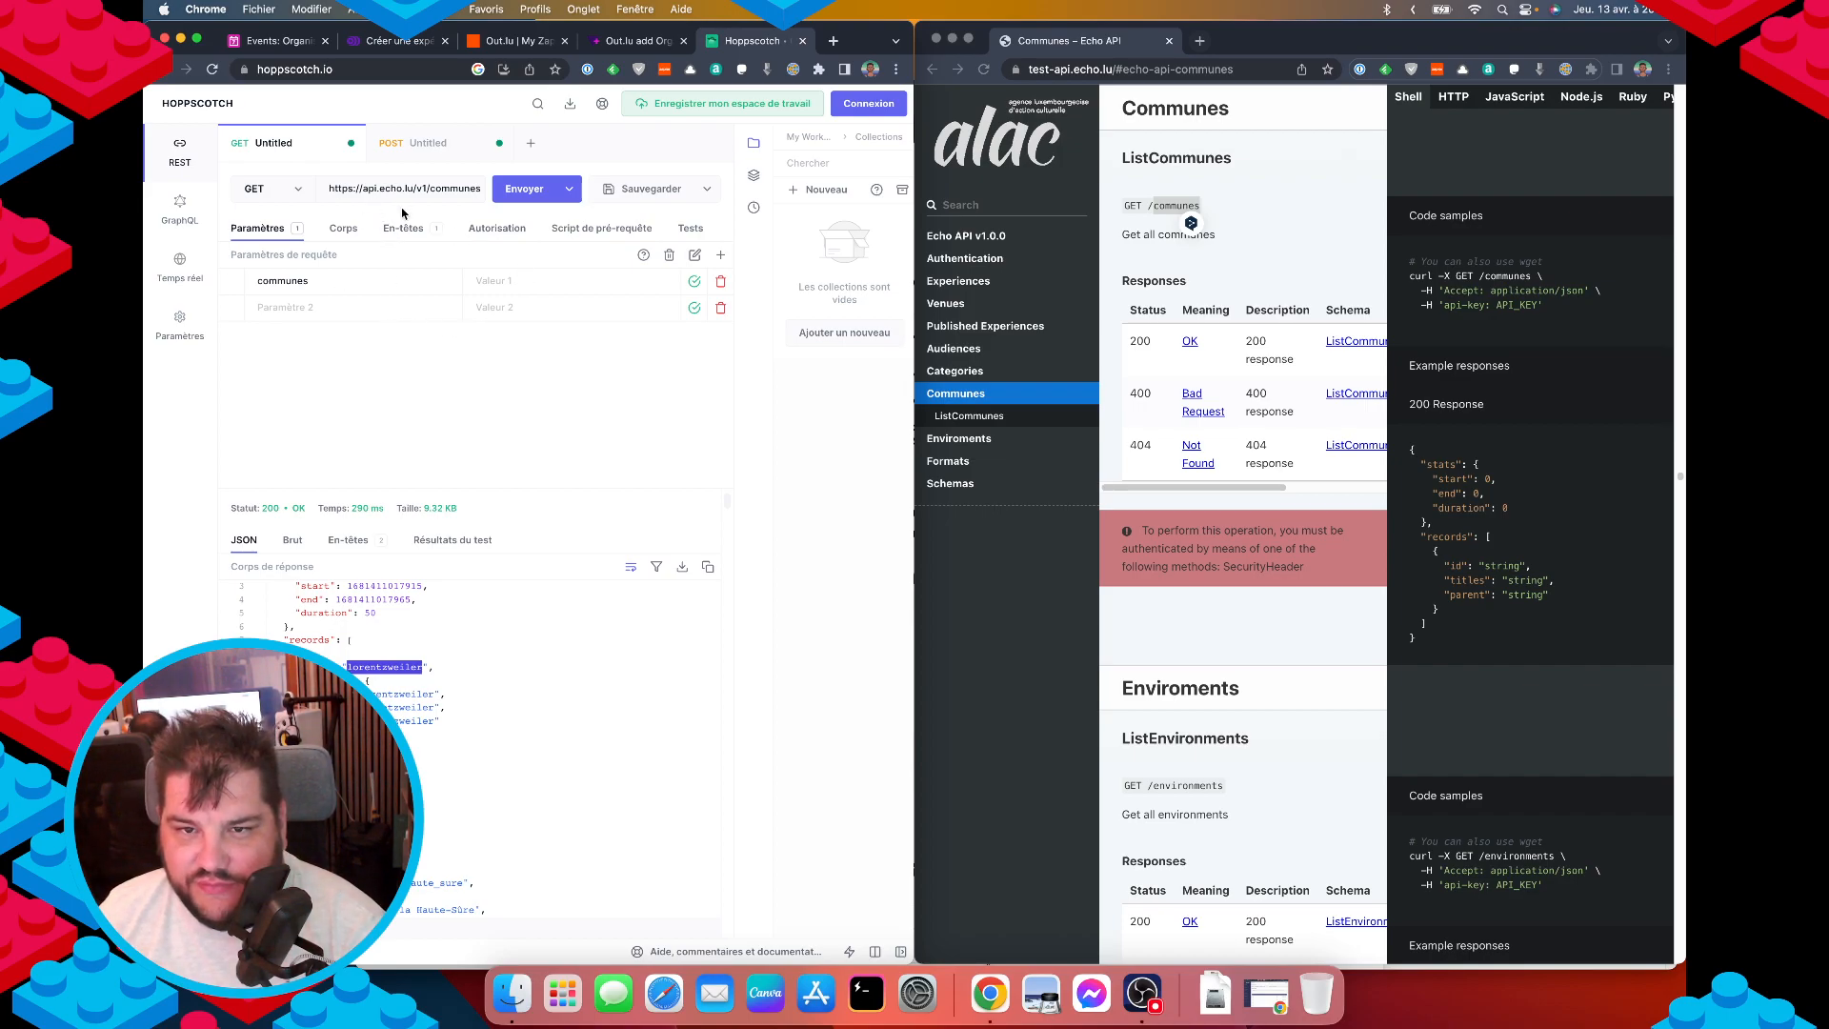
scroll(438, 367, left, 5)
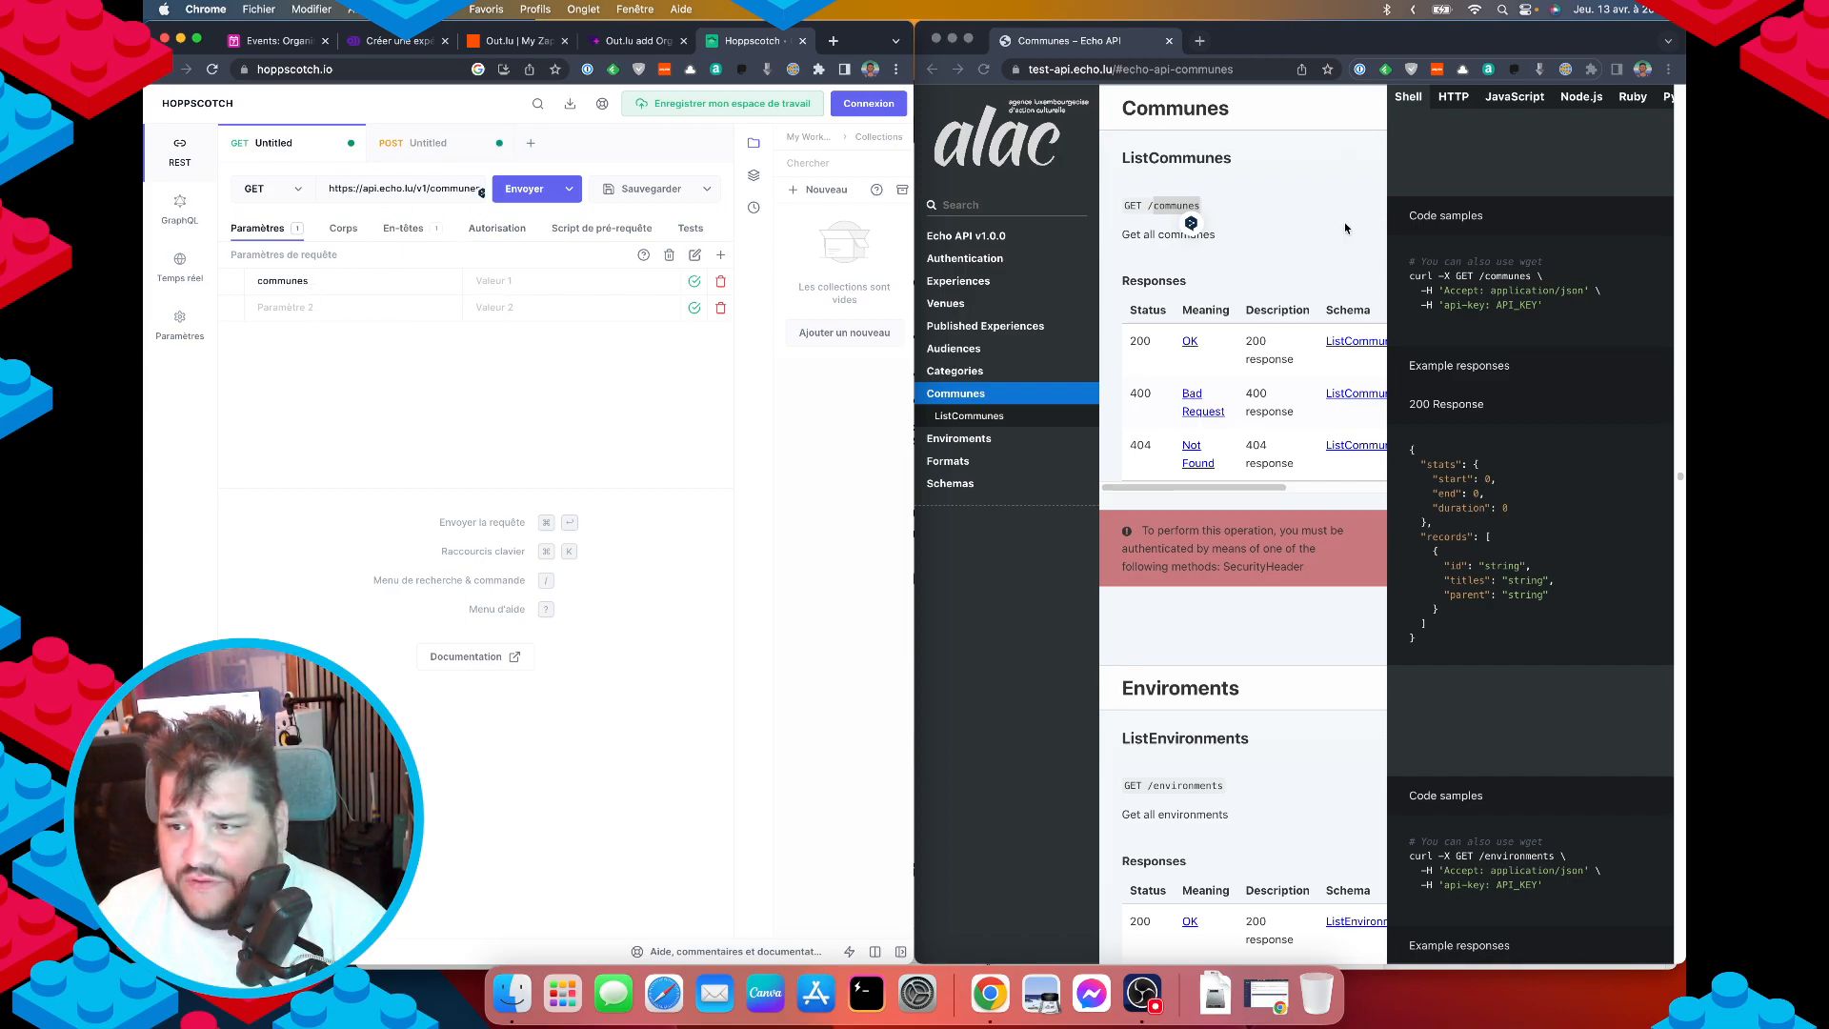
Point the URL back to /venues and send with a communes value starting ['luxemb.
click(956, 305)
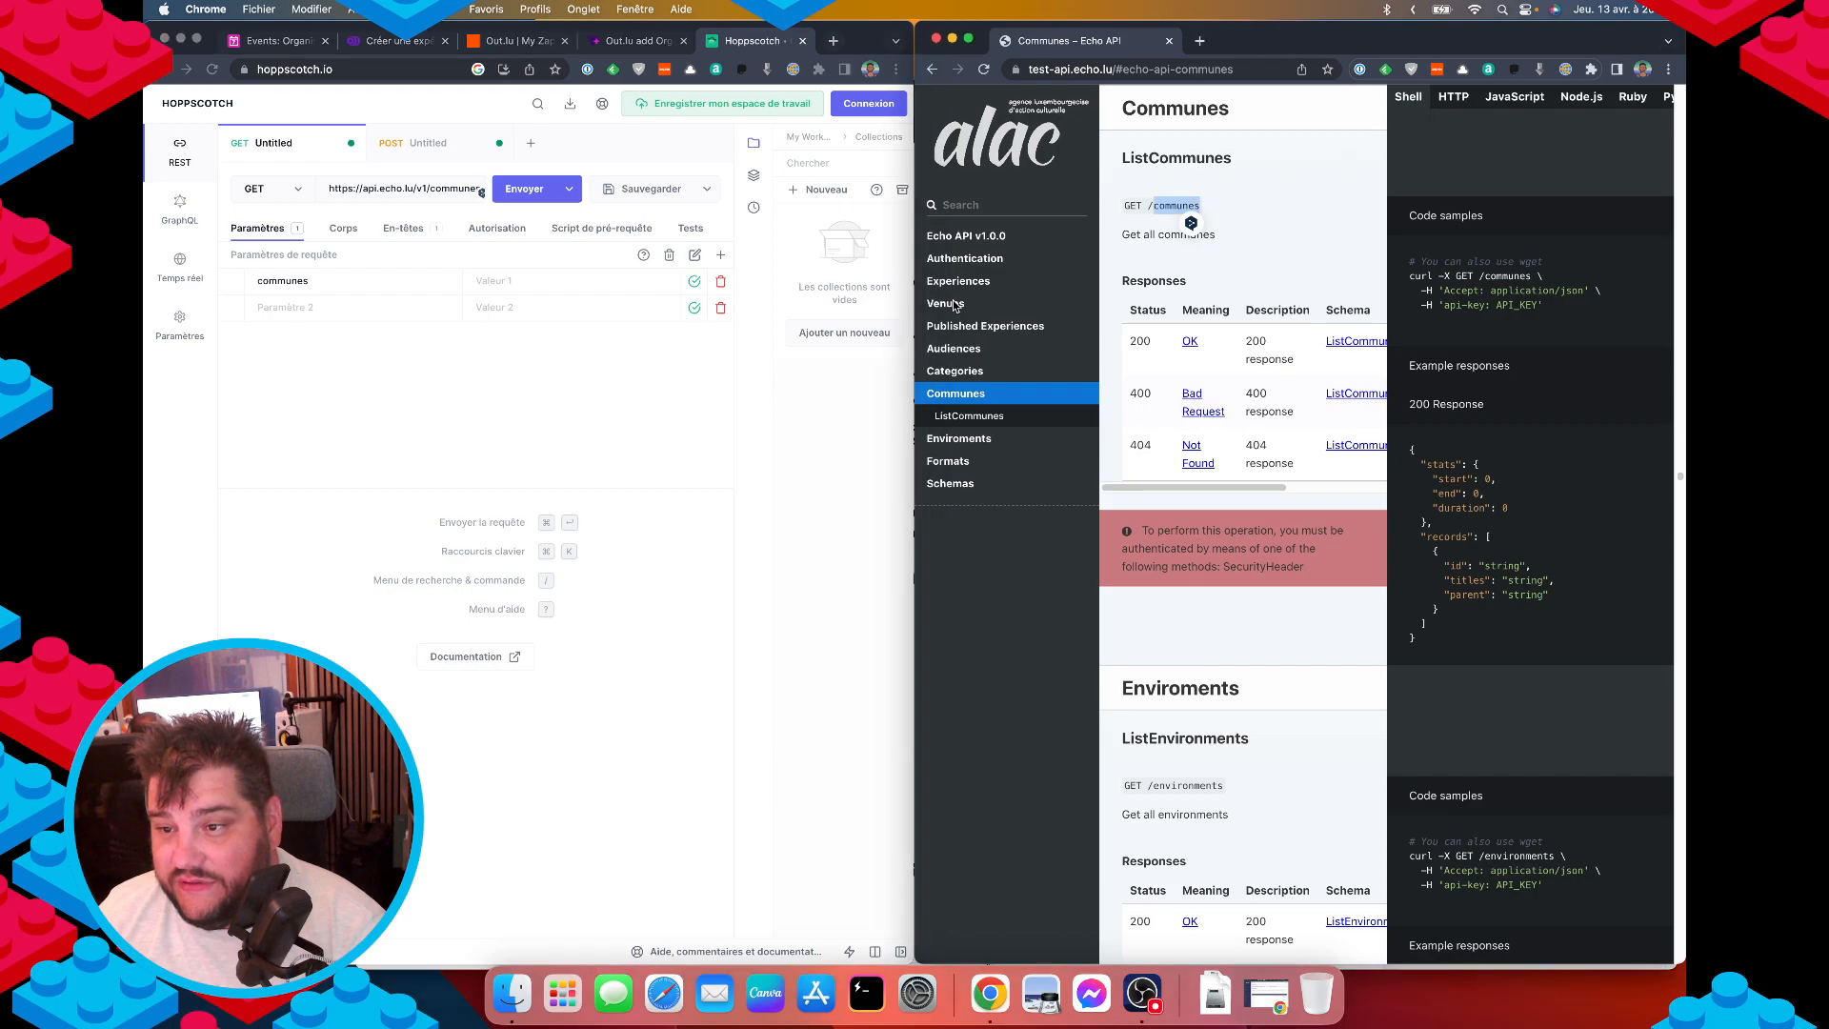
click(952, 303)
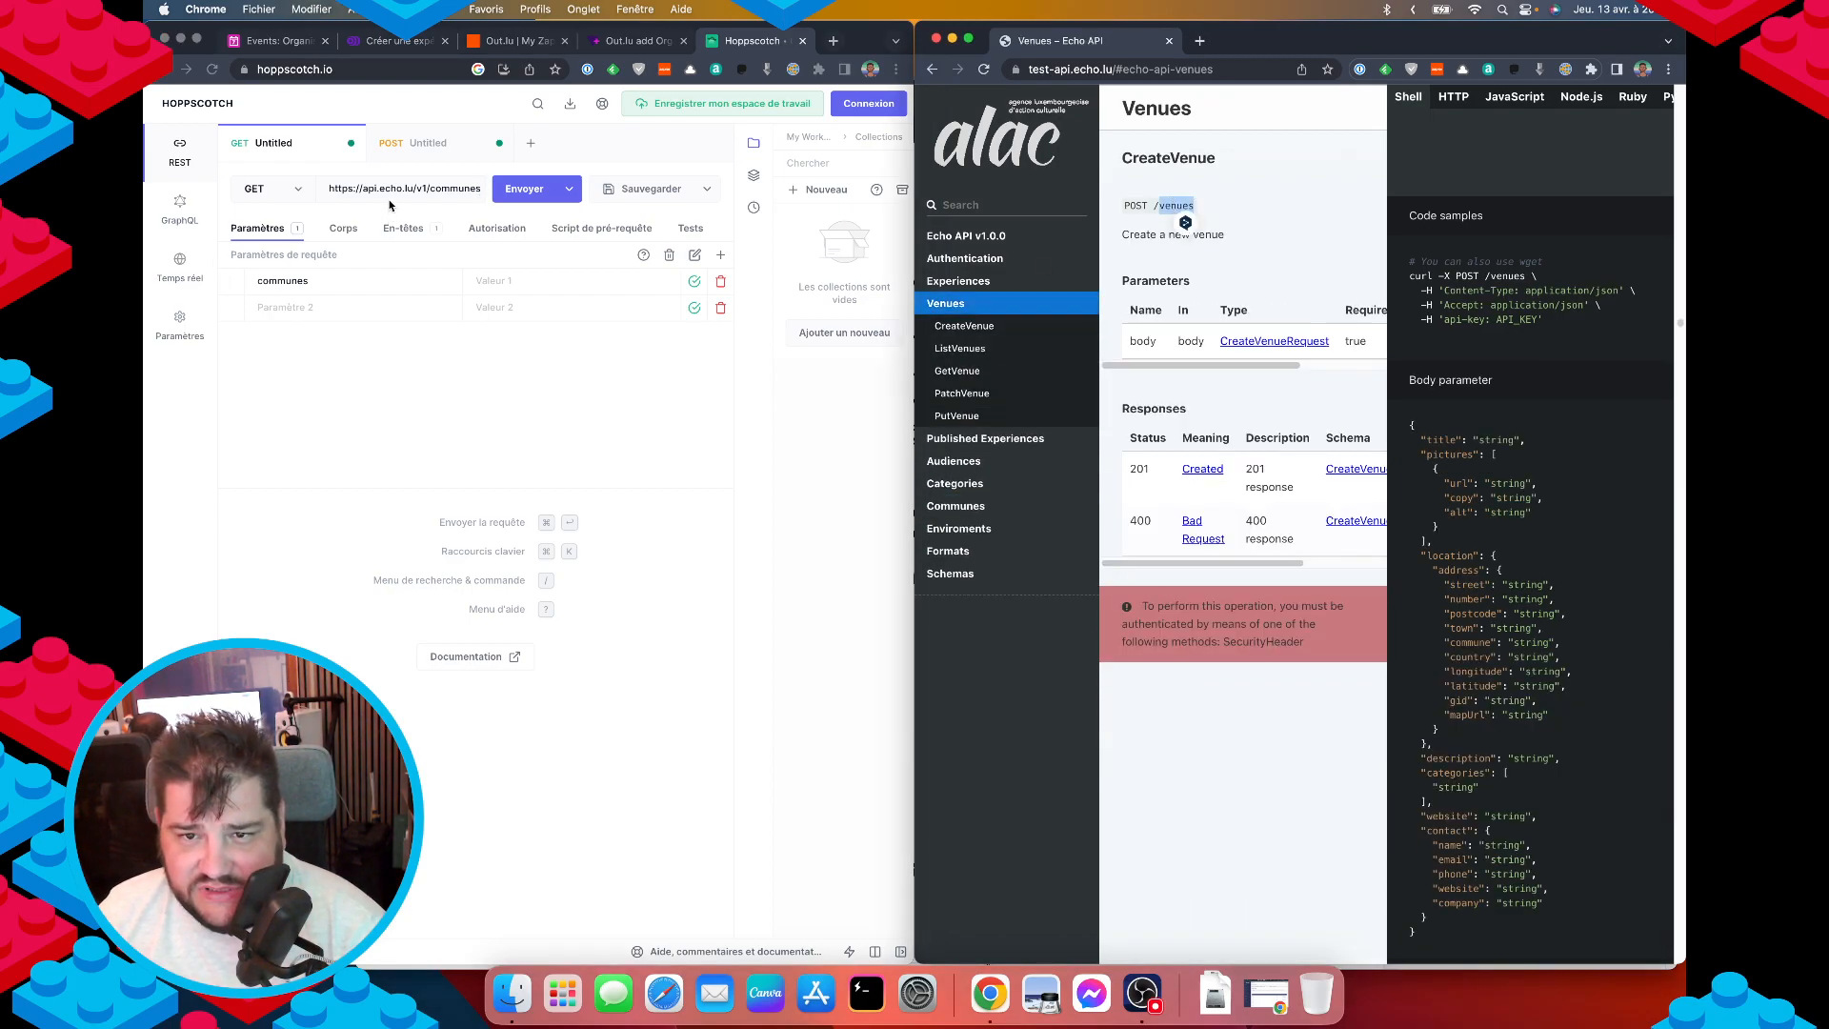
double_click(448, 188)
text(venues)
click(501, 273)
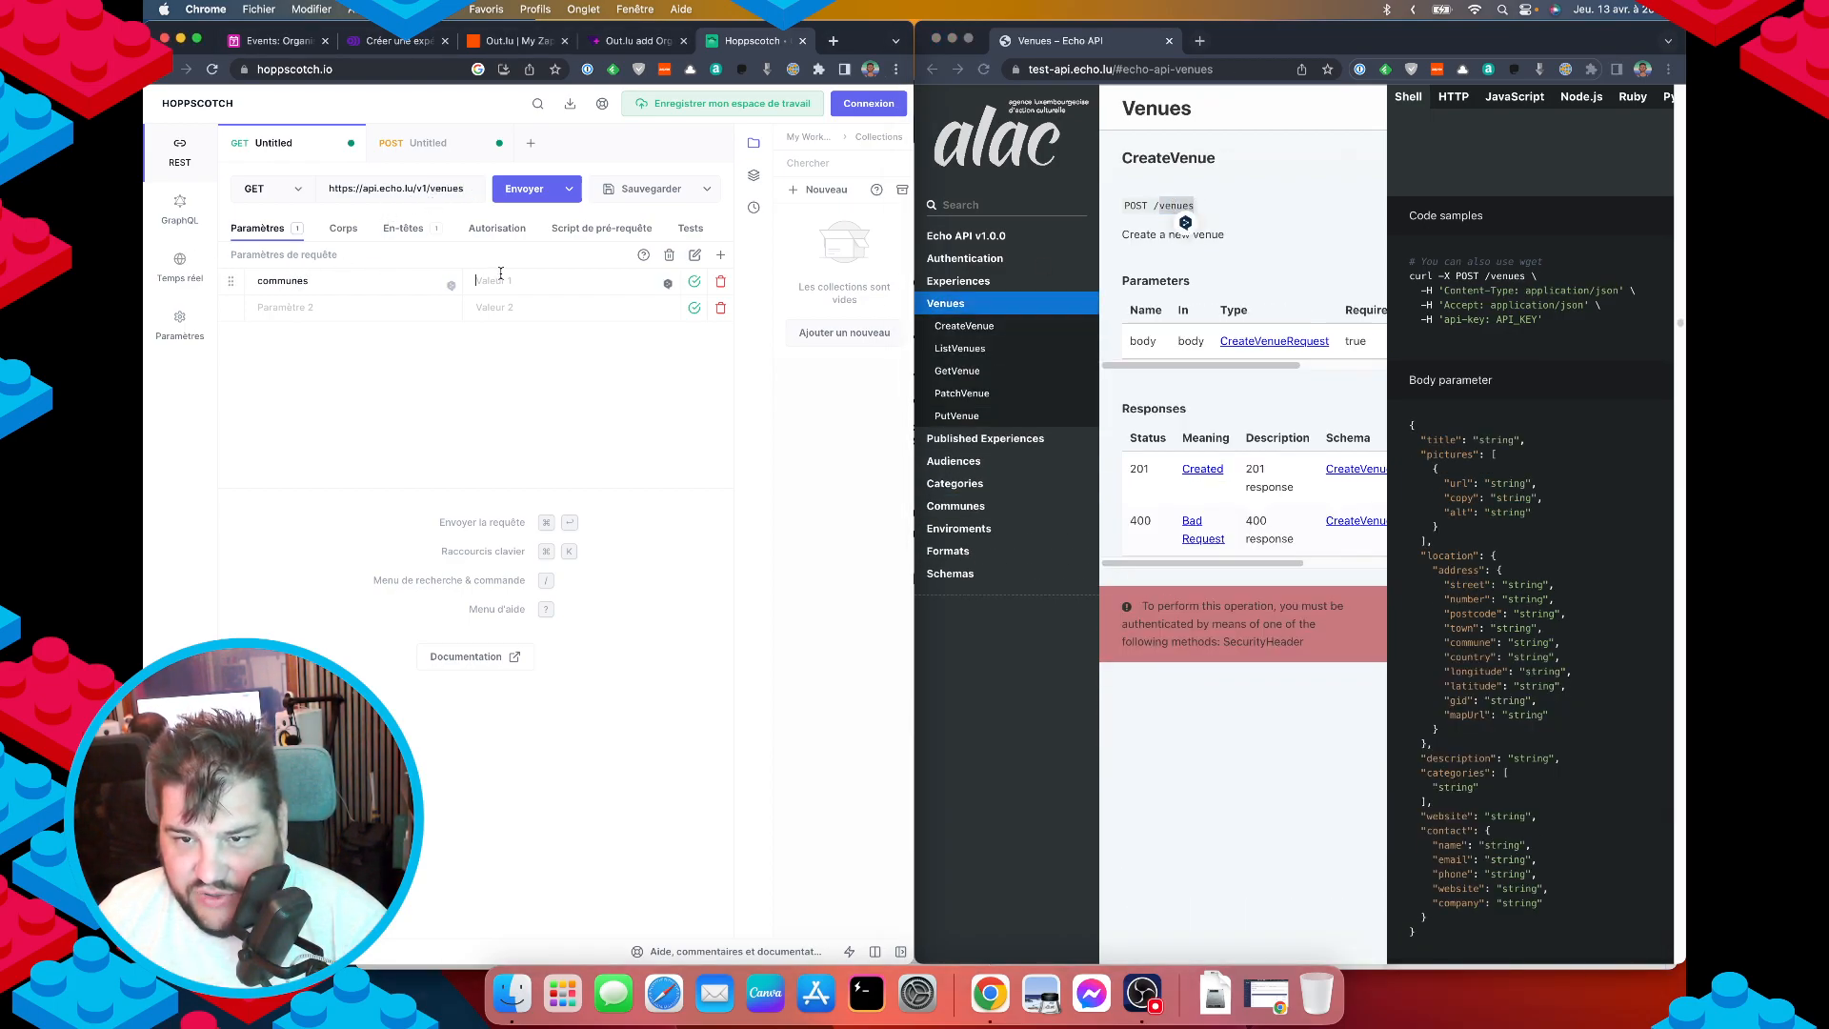
text([')
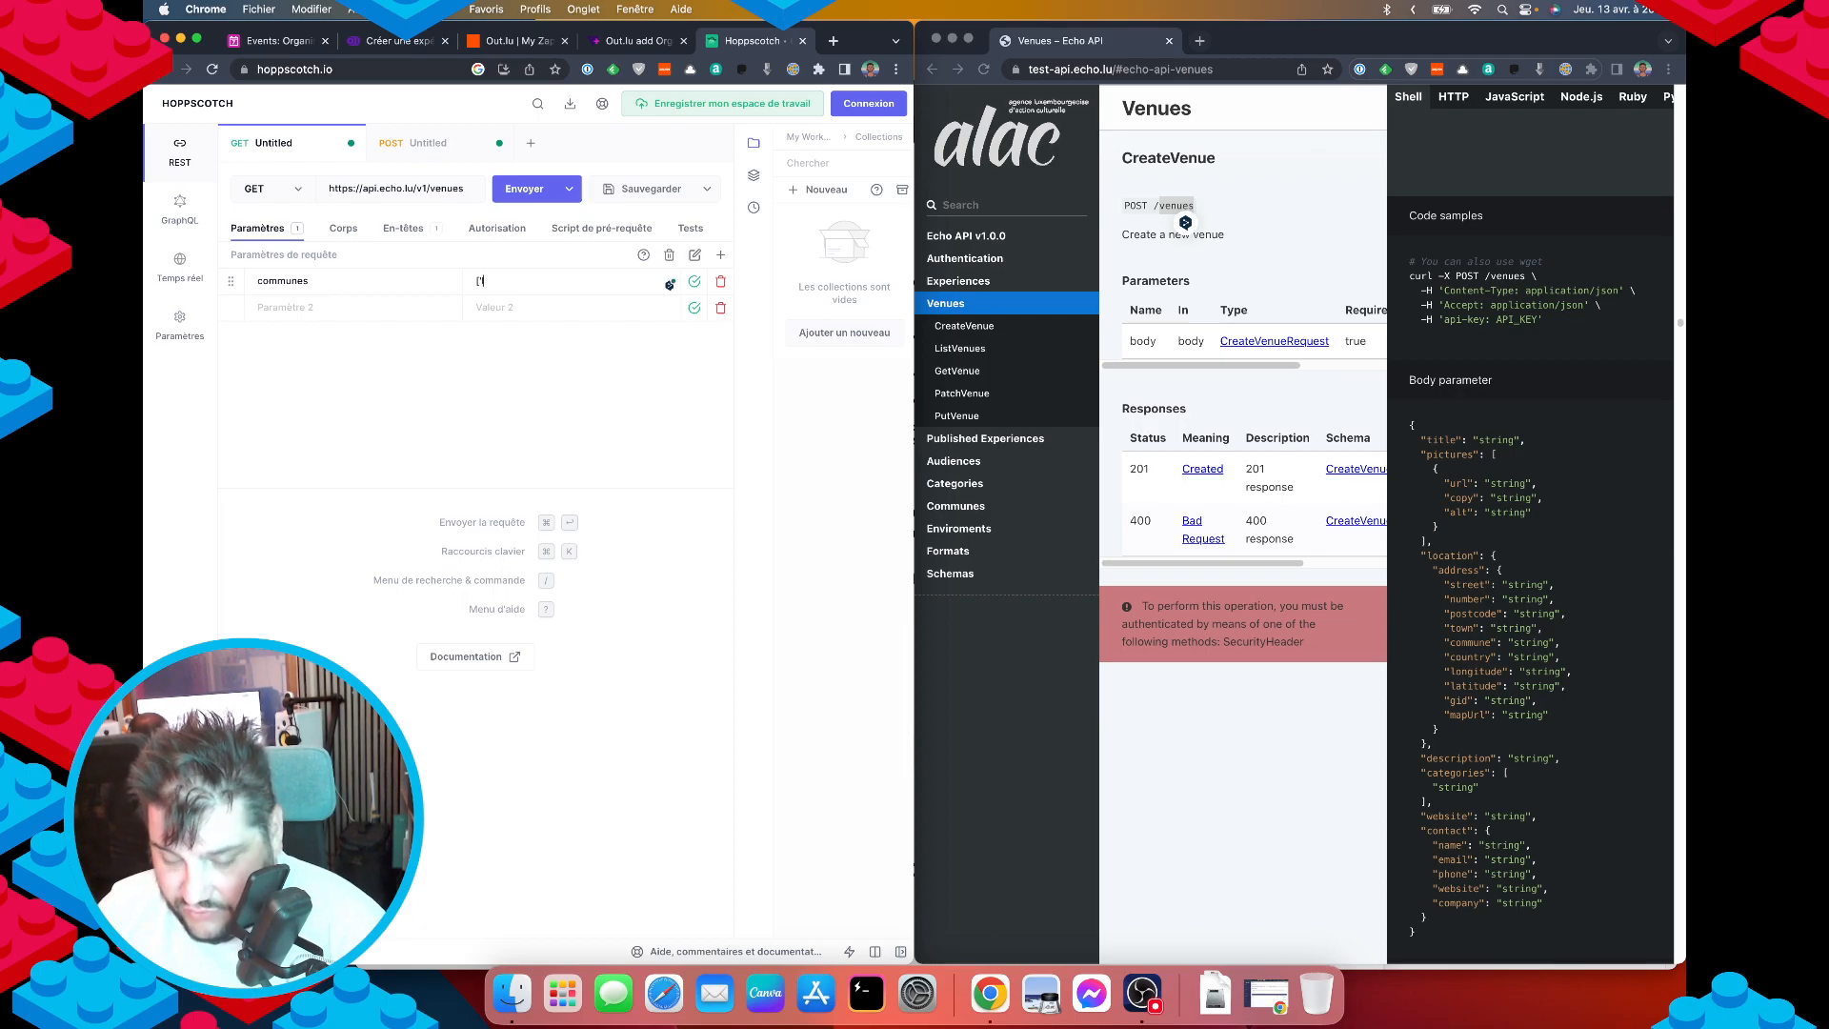
text(luxembour')
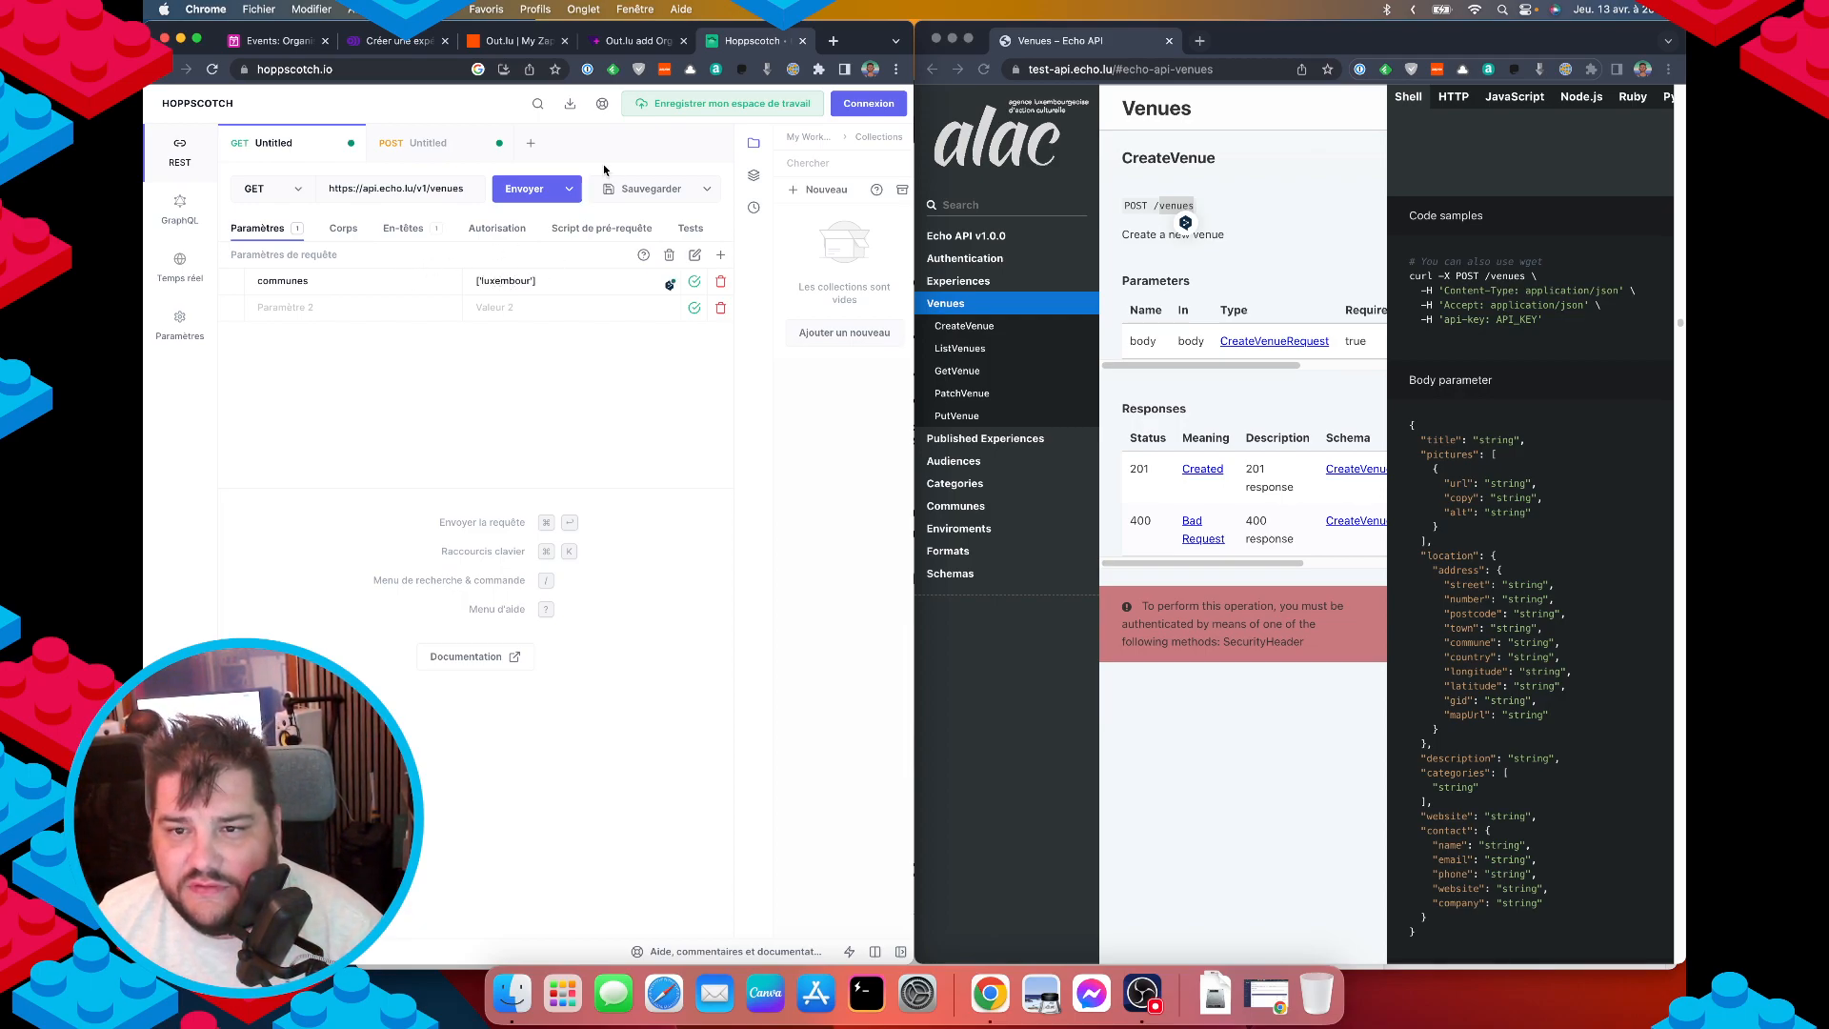
click(526, 188)
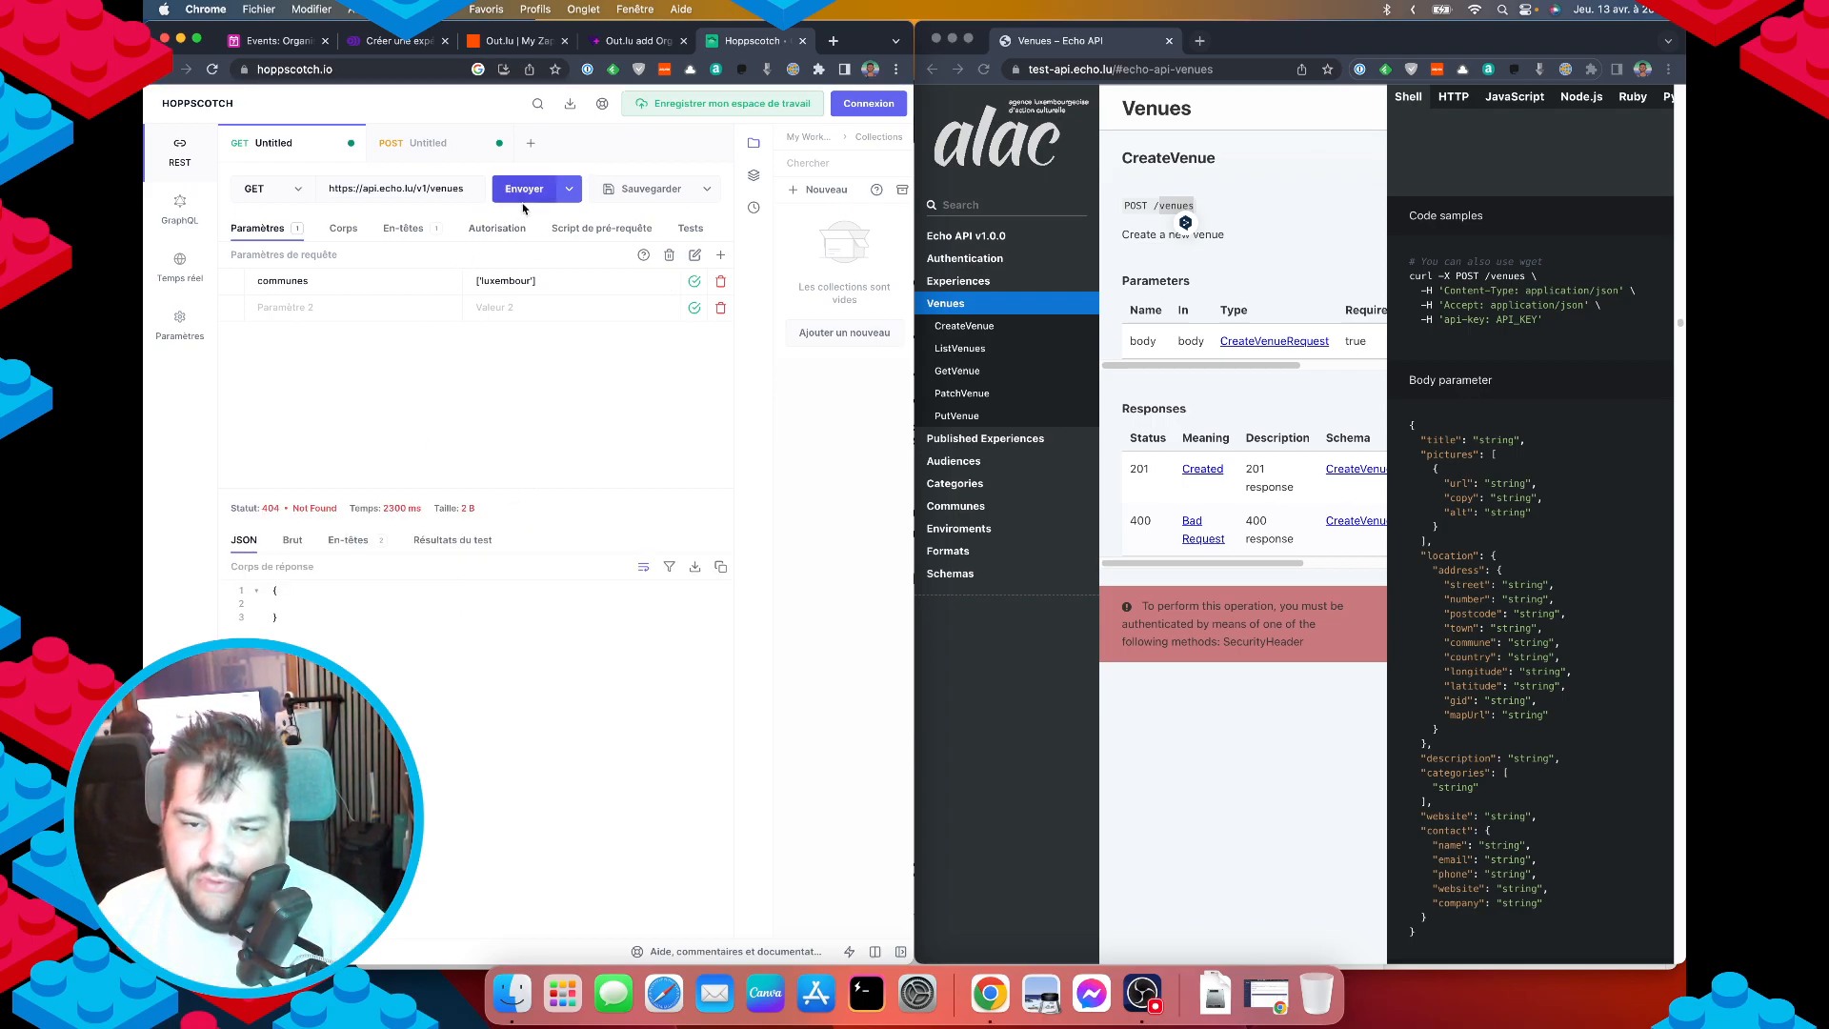
Try quoted, unquoted and empty communes values, then delete the communes parameter after 404s.
click(552, 284)
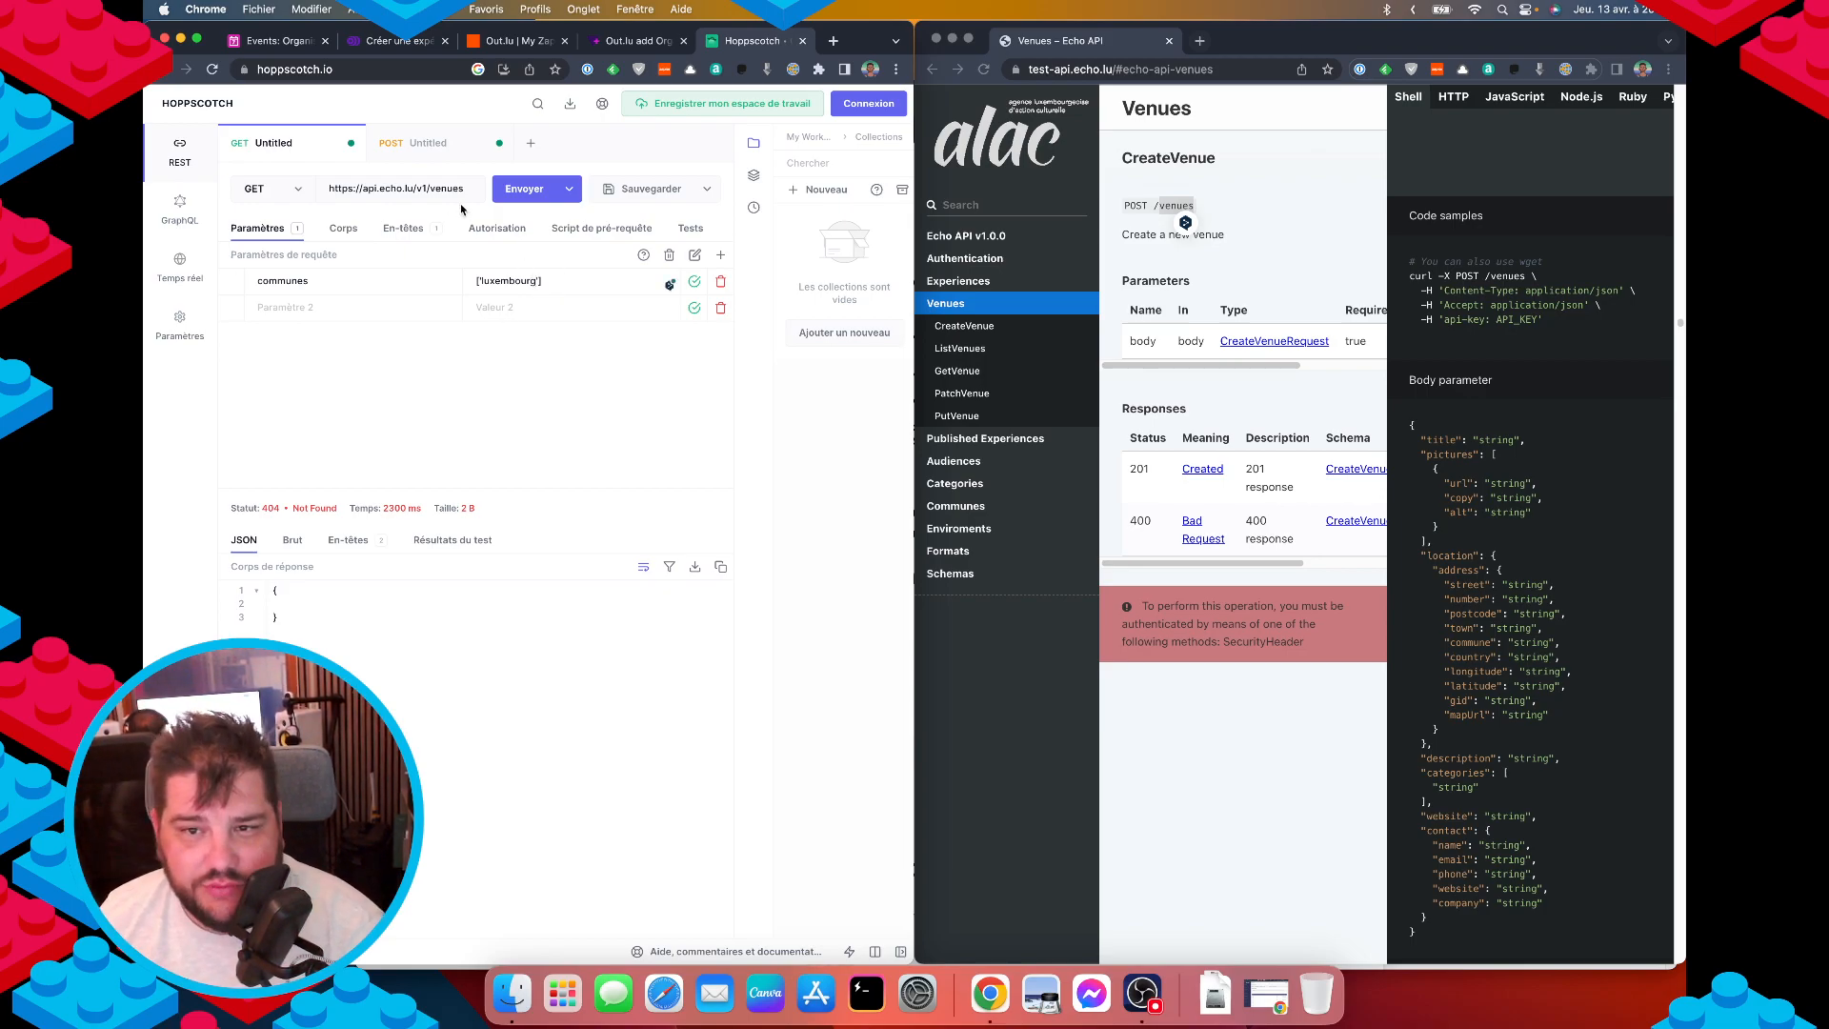
click(523, 190)
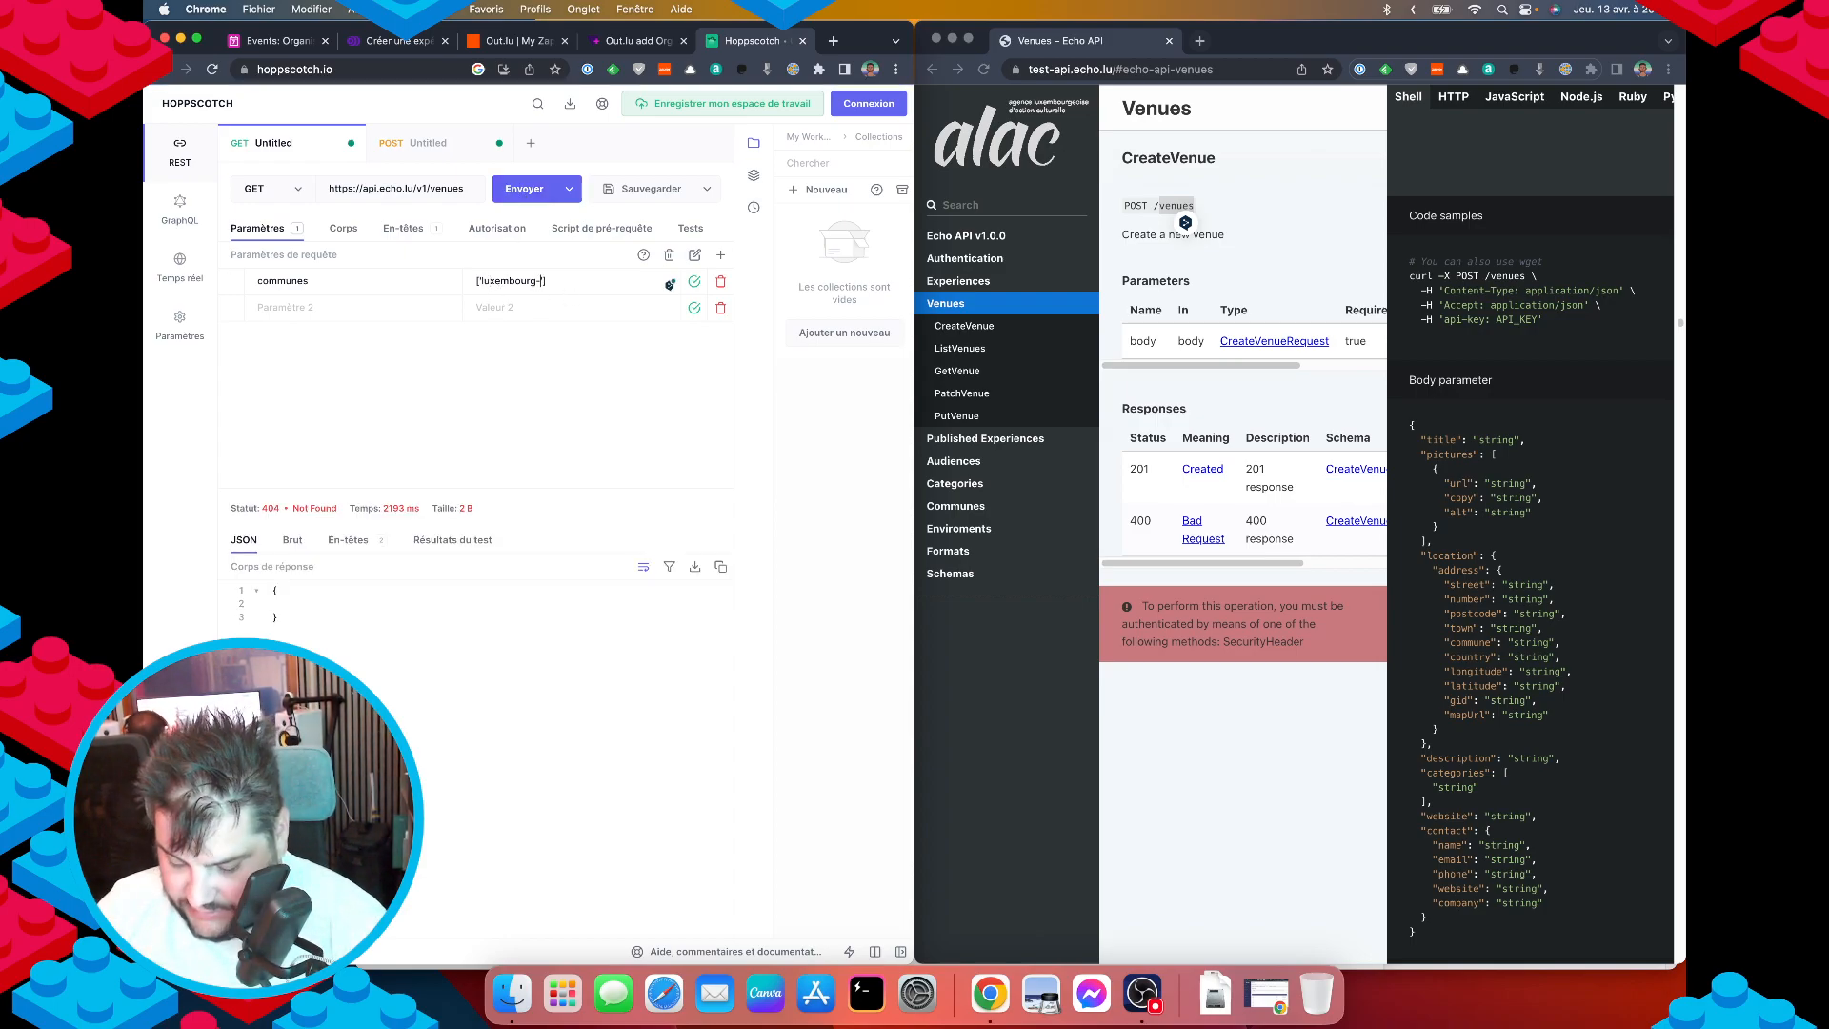
text(')
key(super+Return)
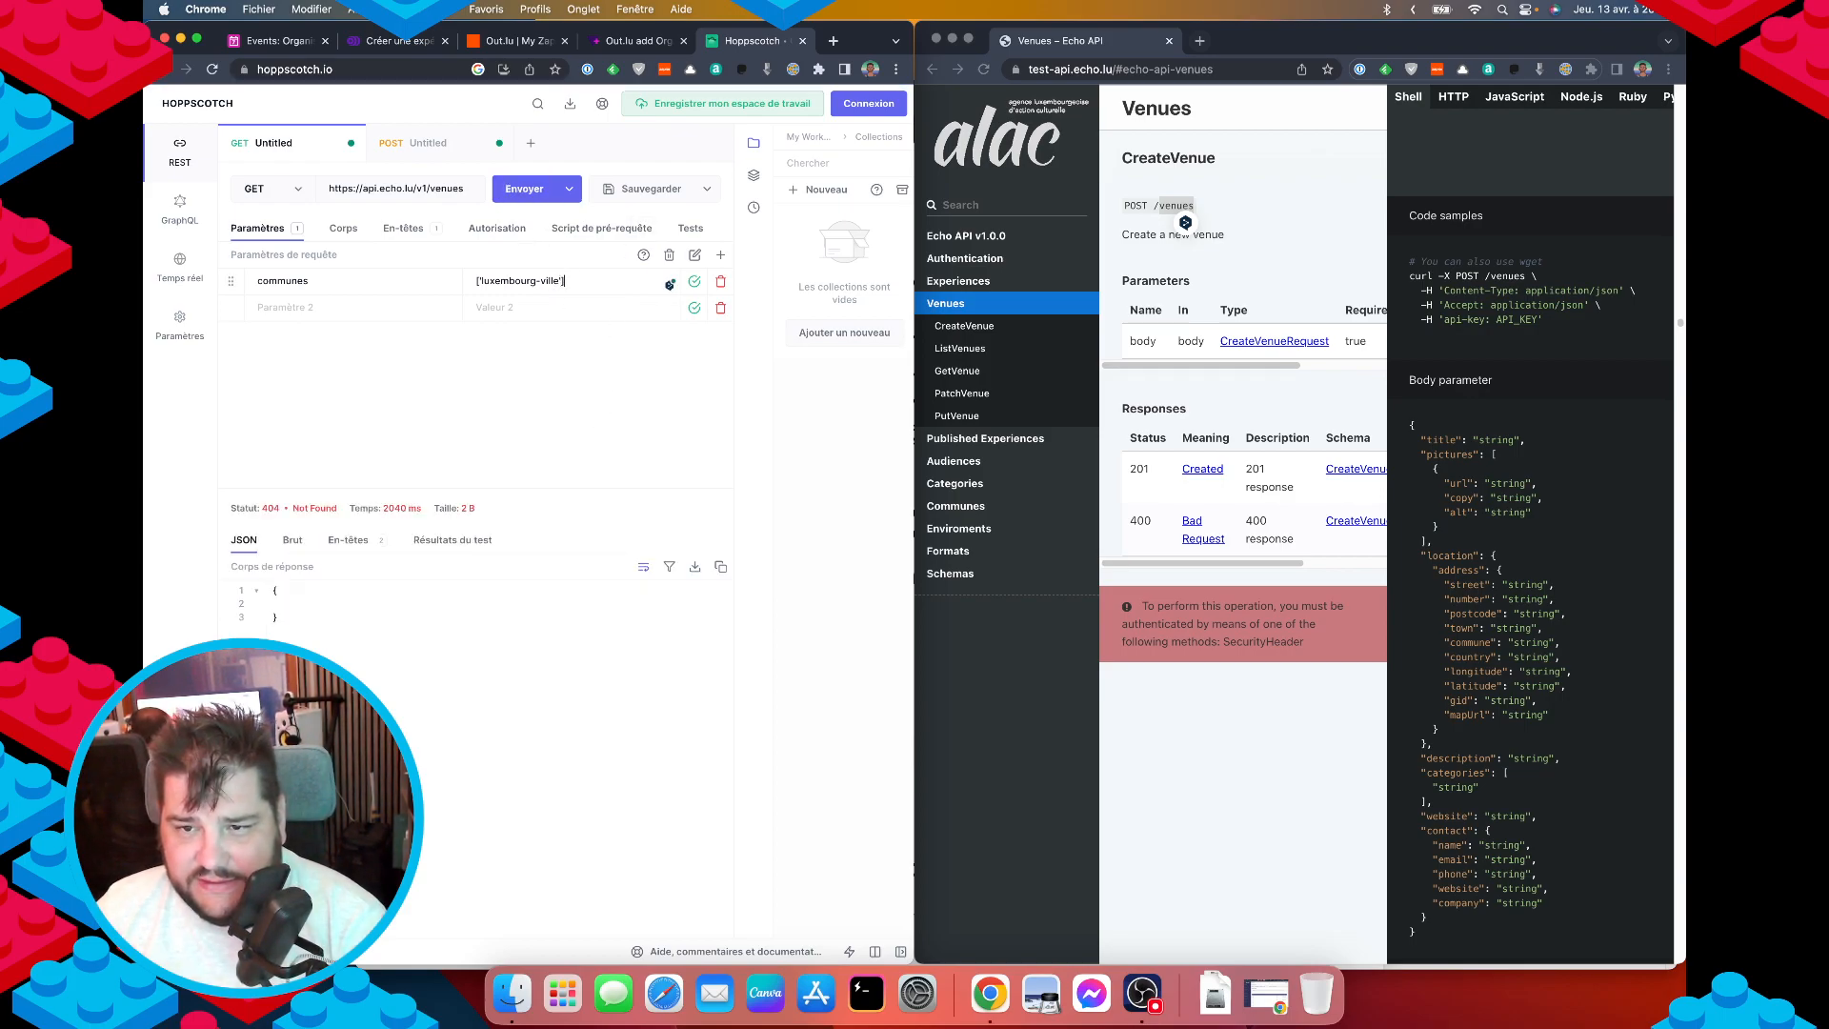
key(BackSpace)
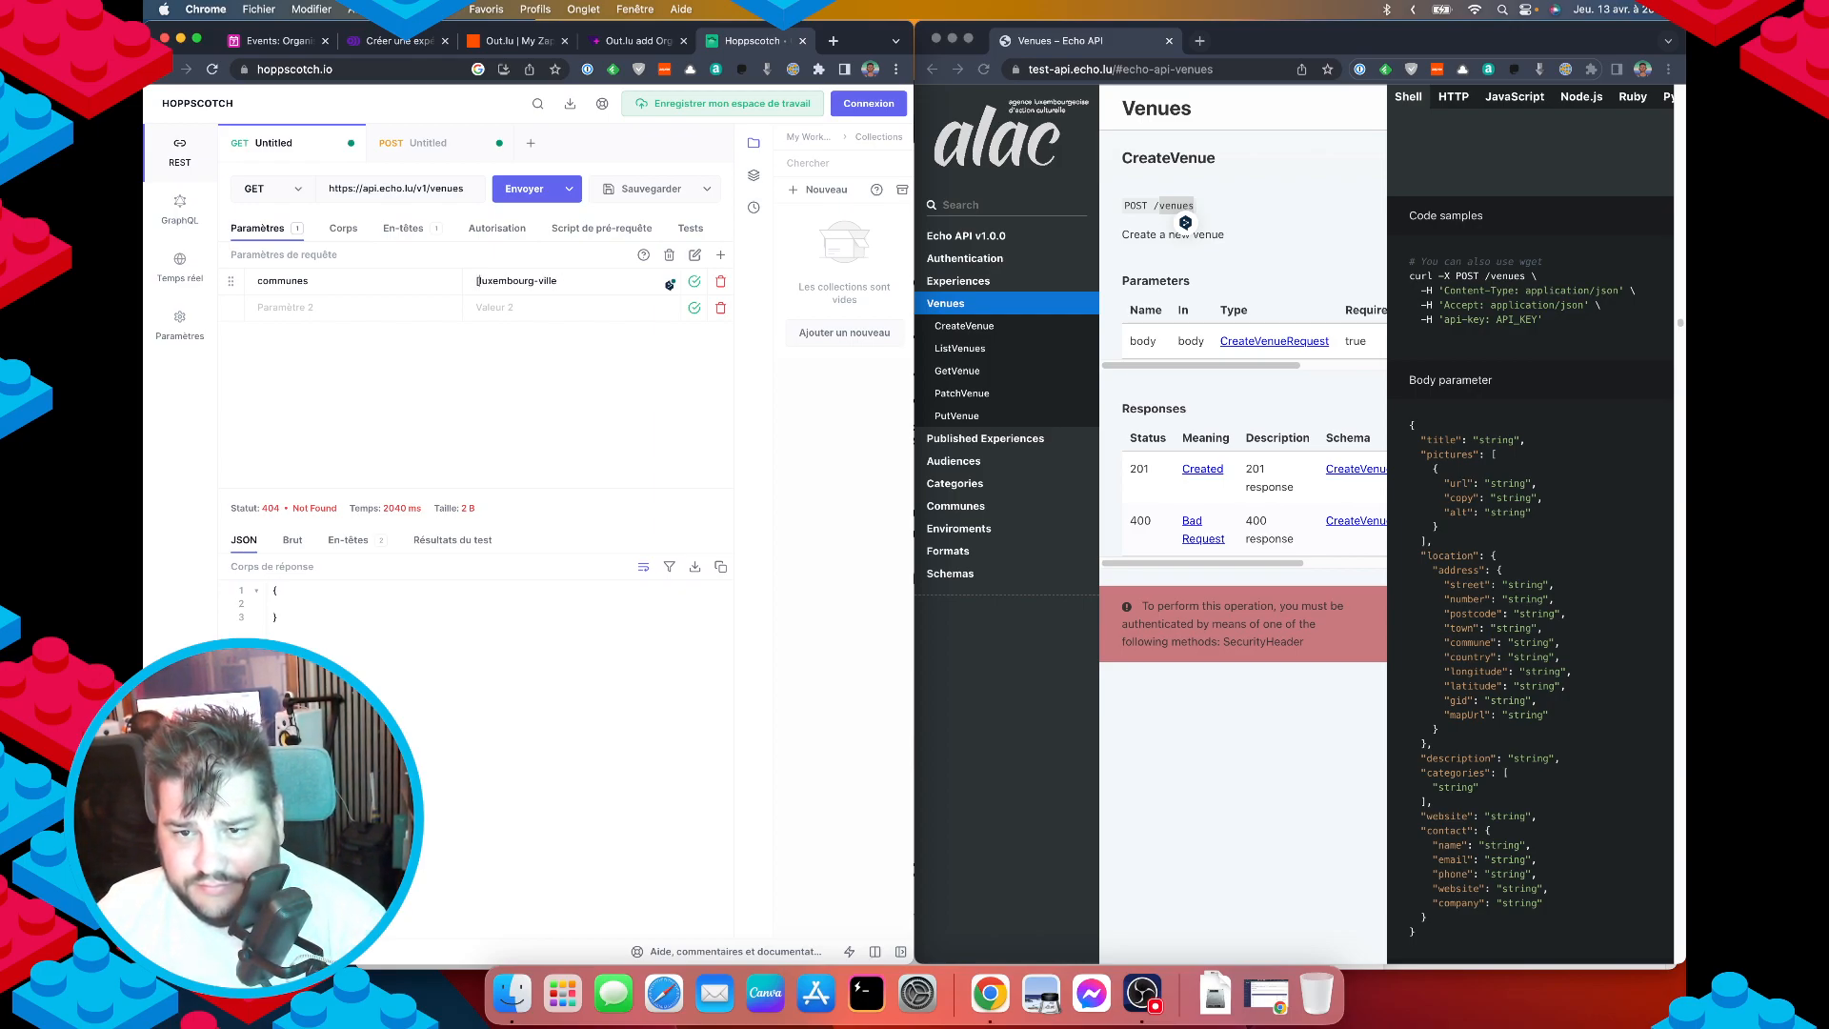
click(510, 195)
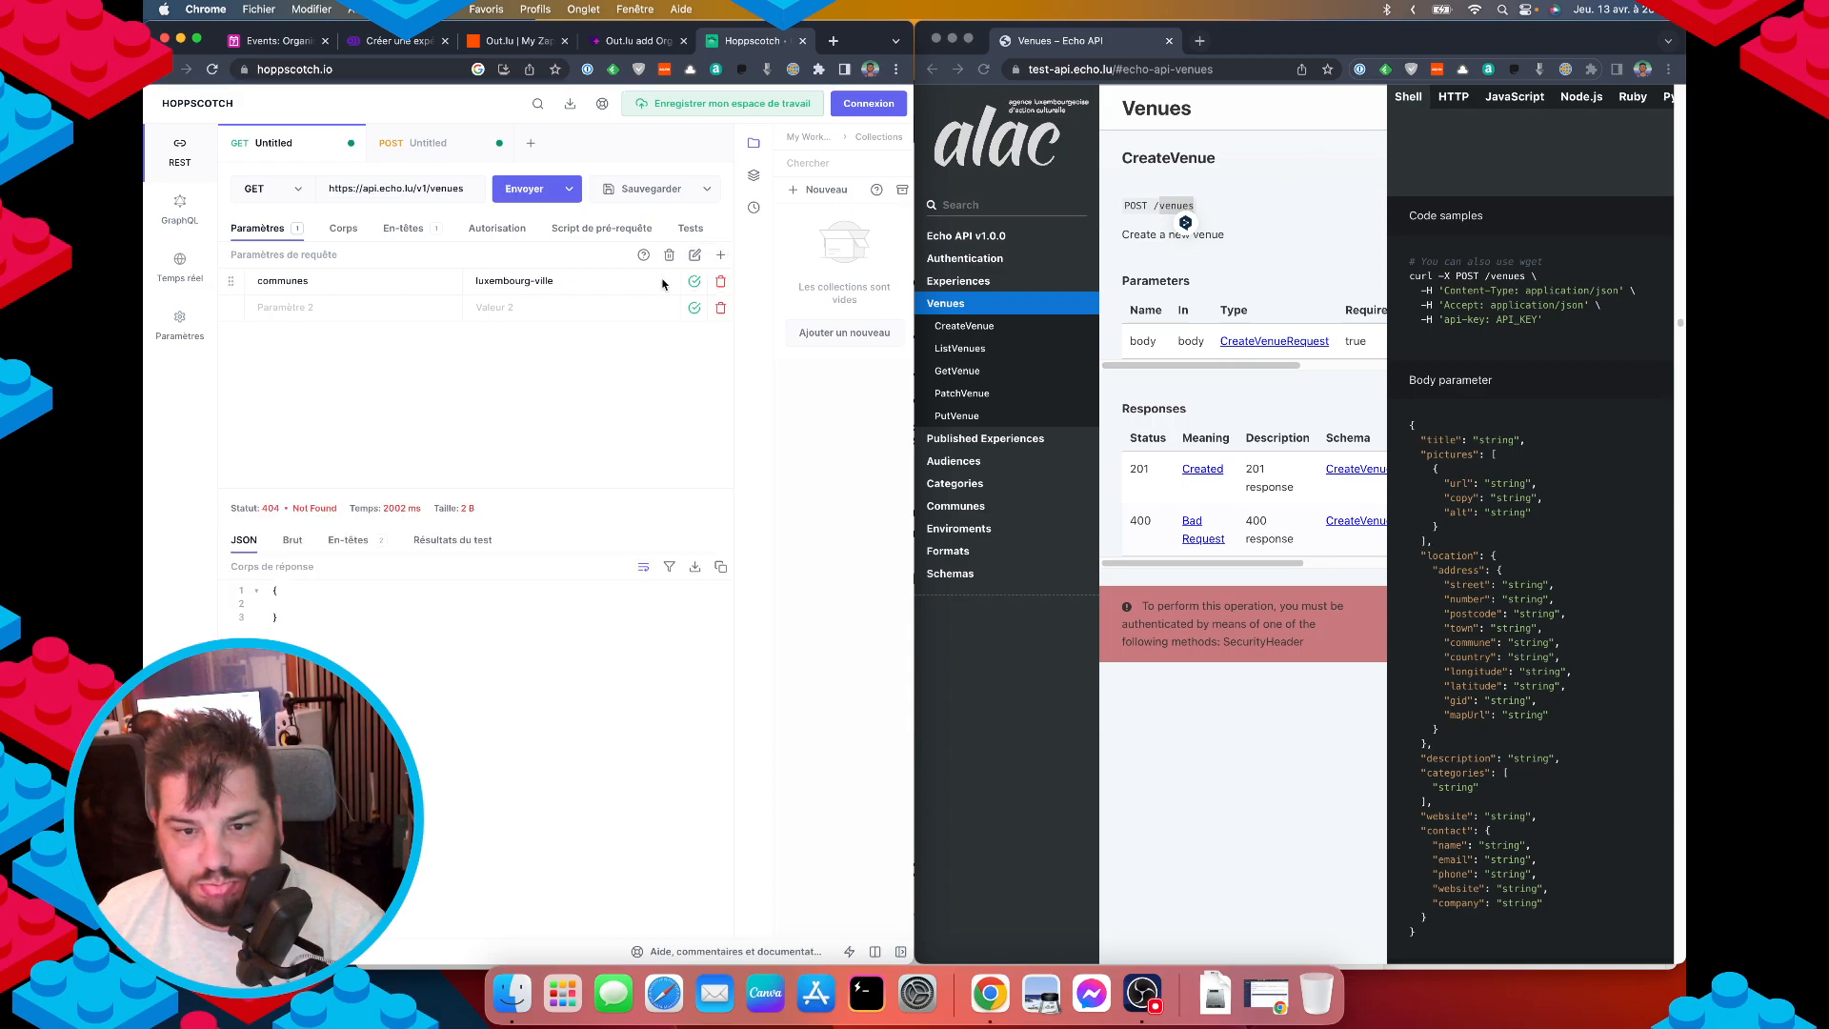
click(598, 277)
key(super+a)
key(BackSpace)
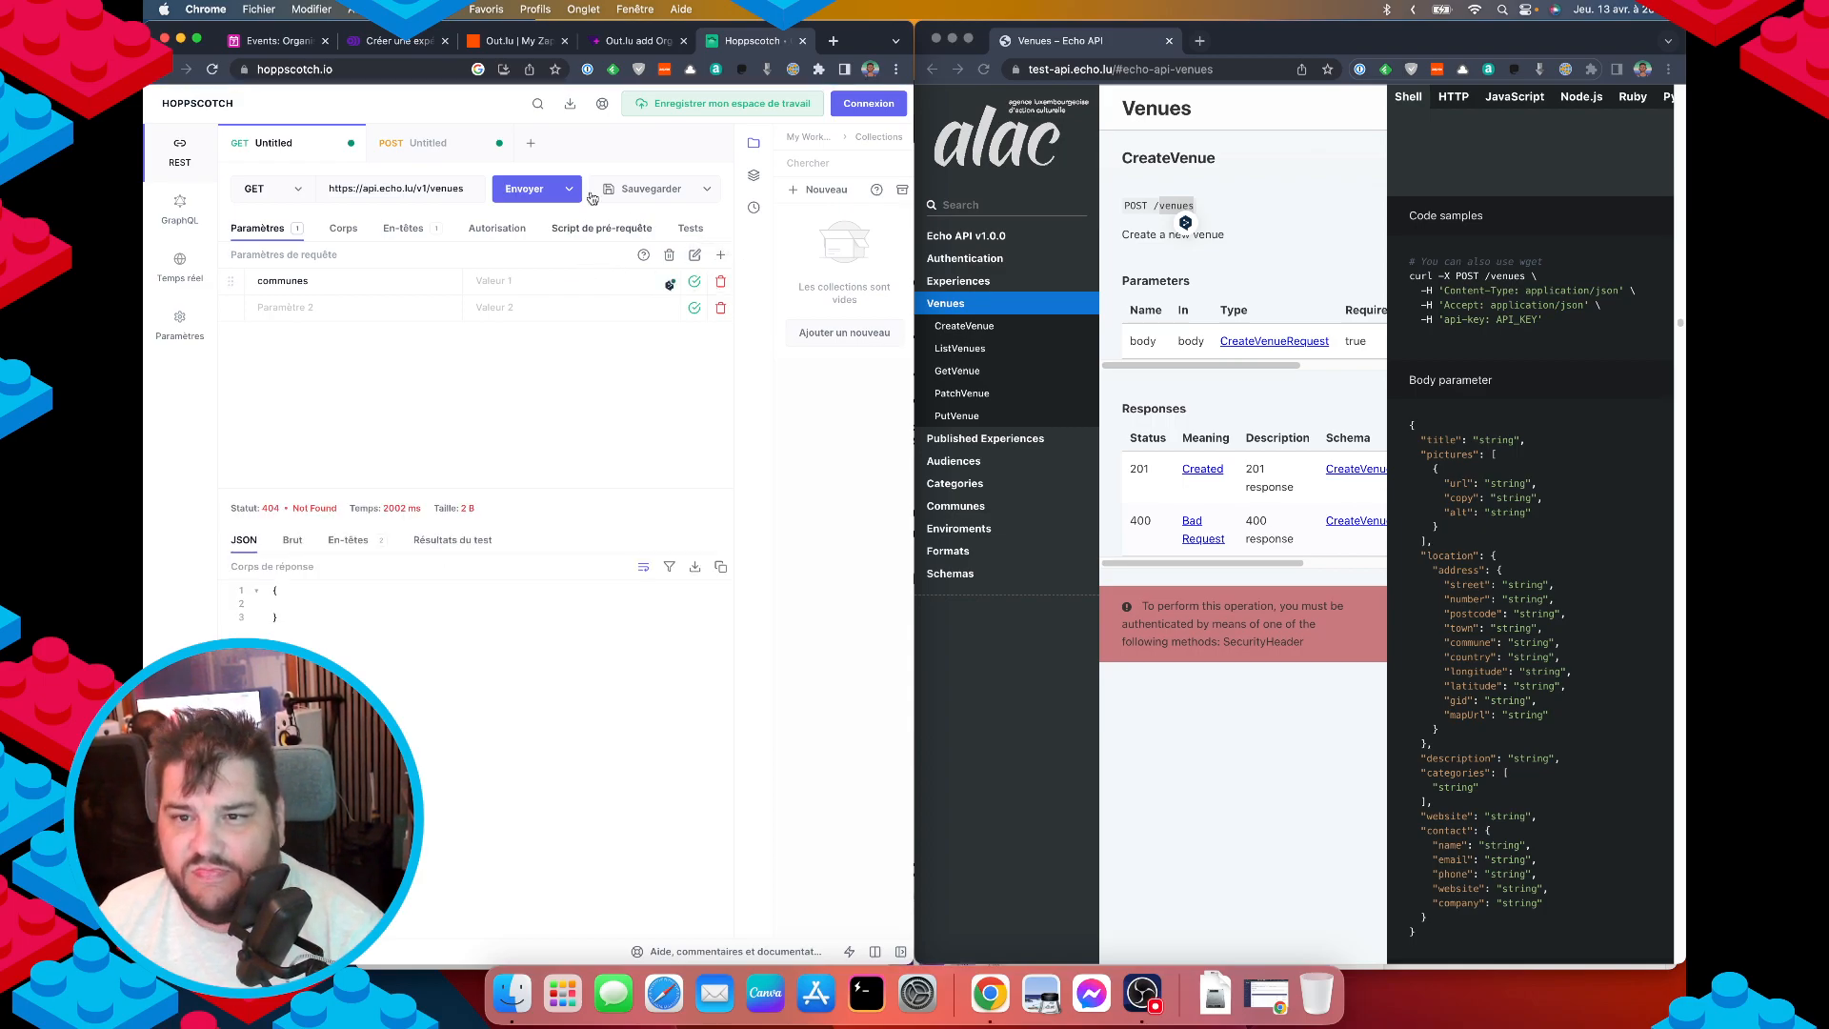
click(529, 189)
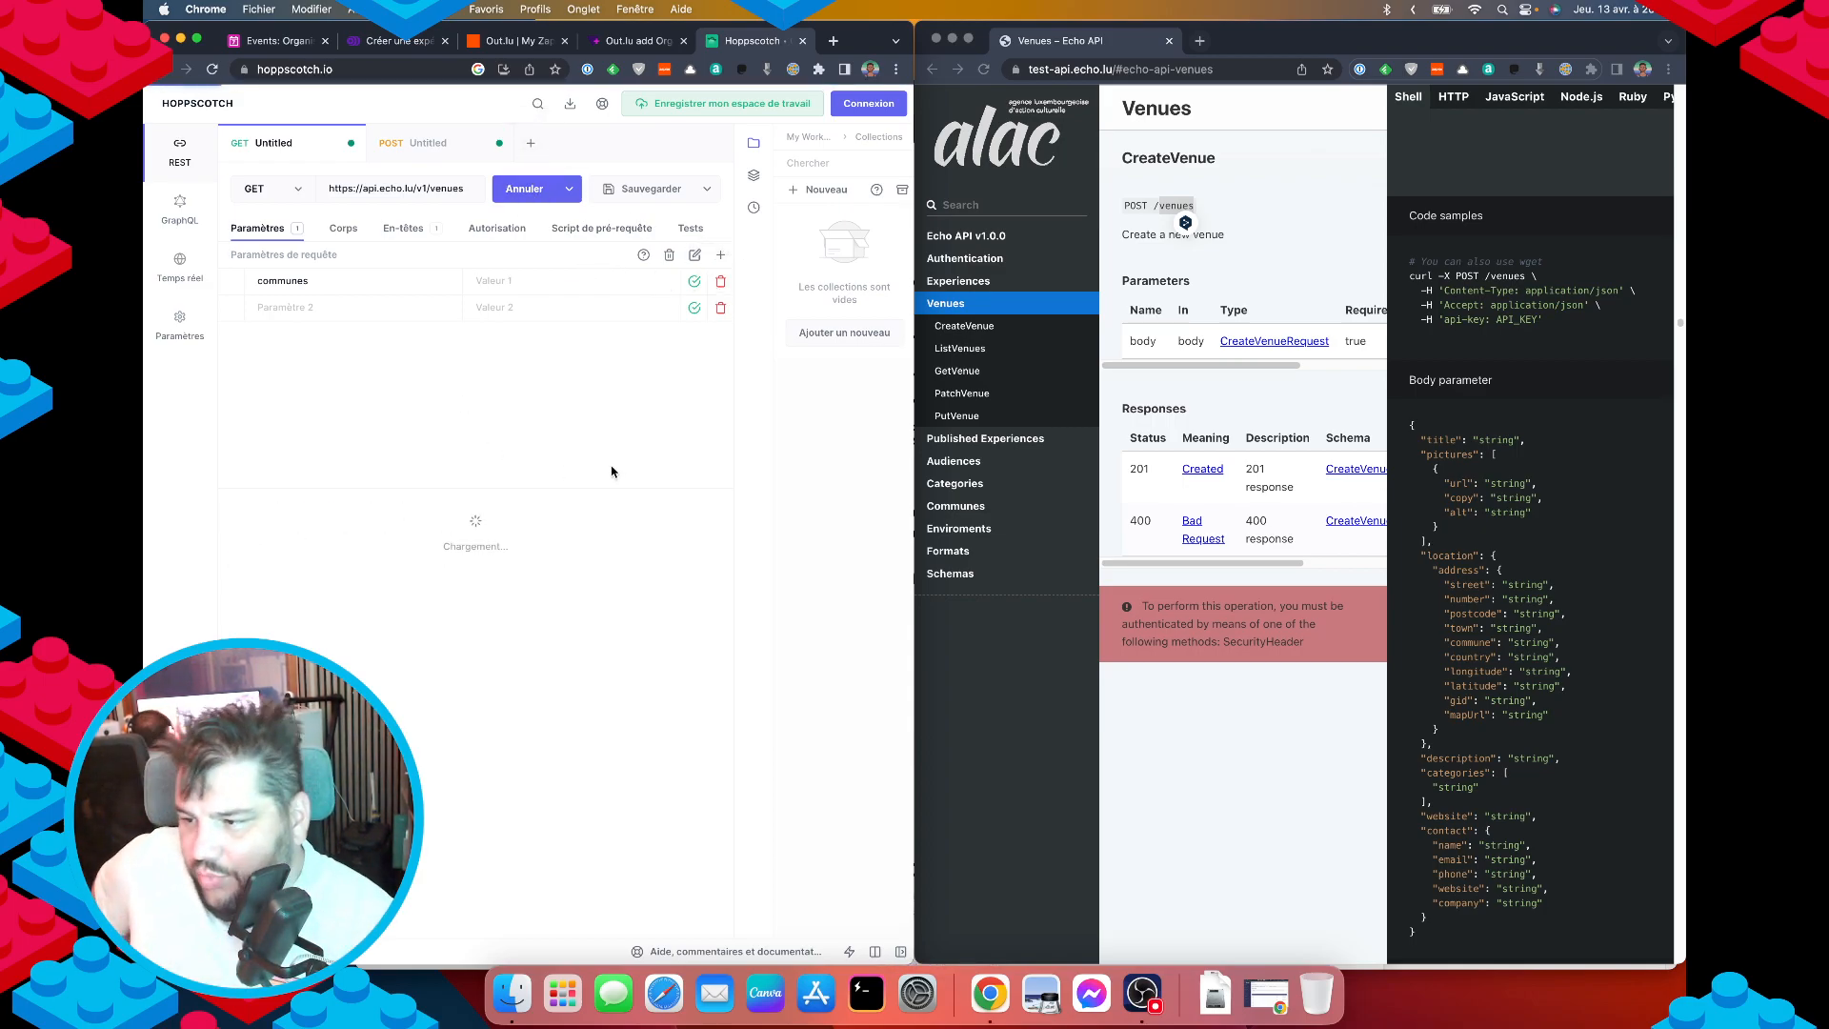
click(720, 281)
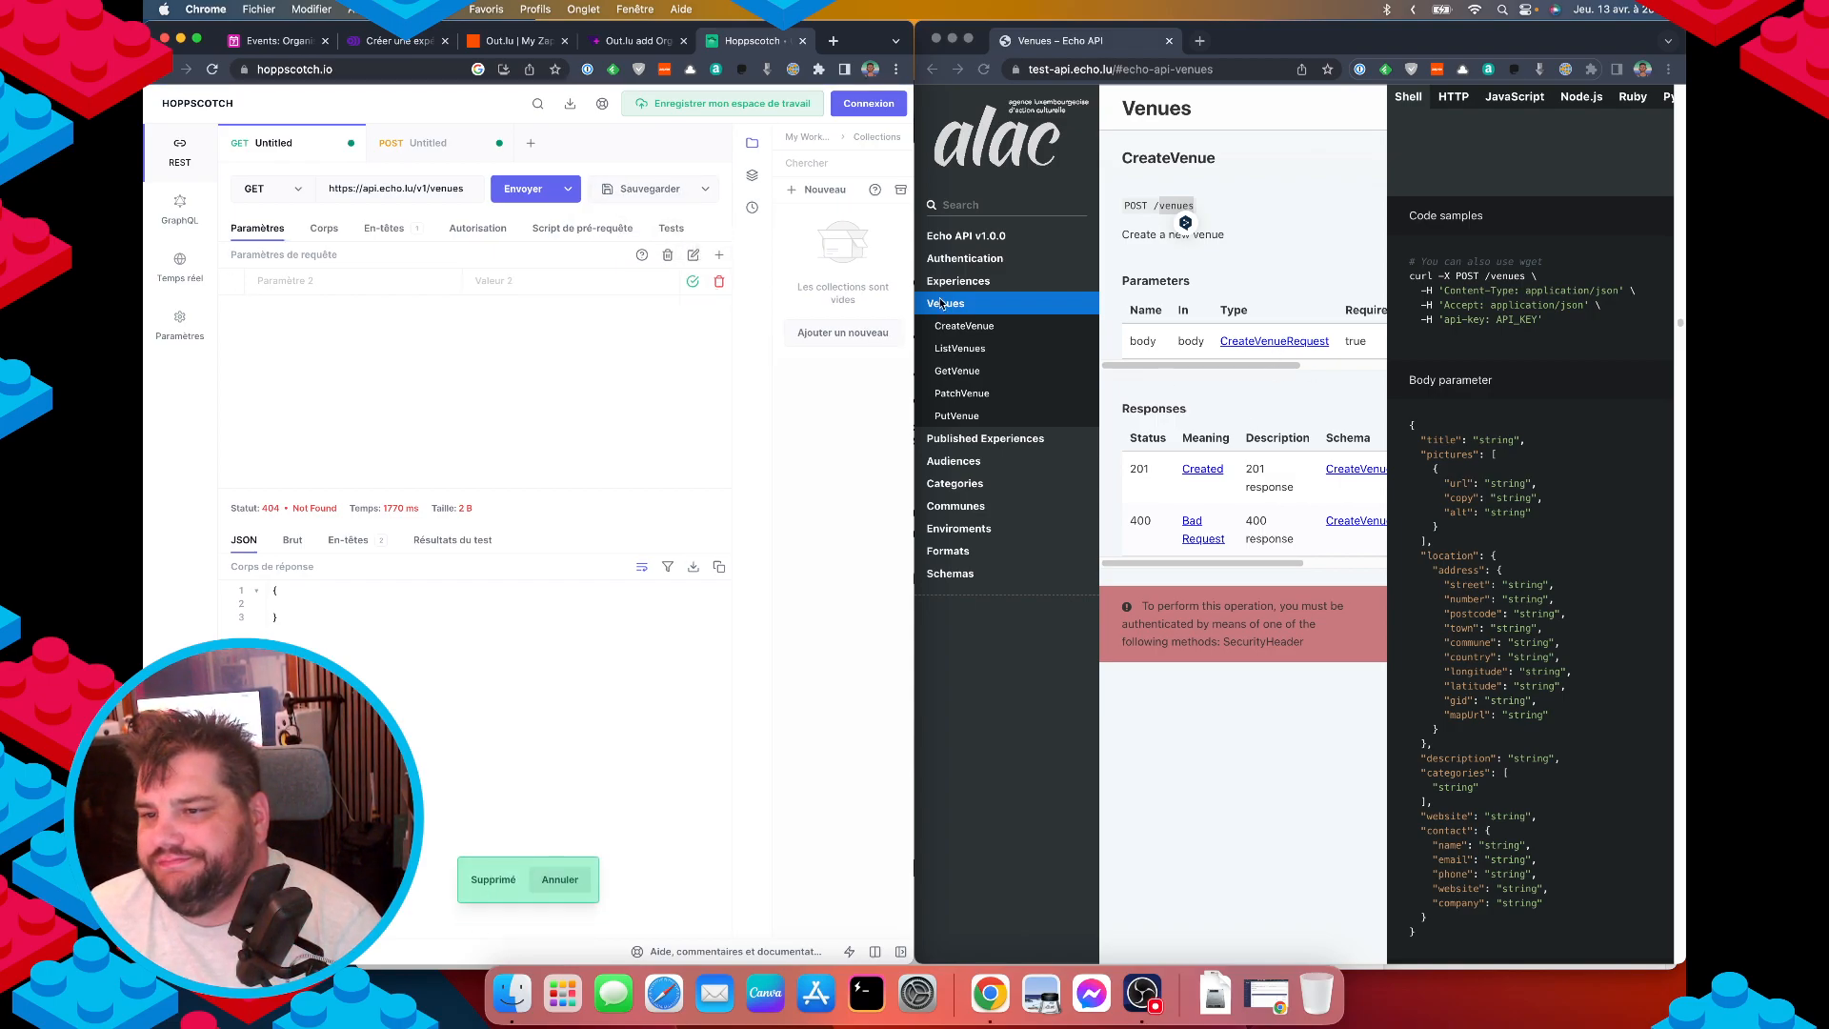
Check the communes parameter on the ListVenues docs page.
click(988, 349)
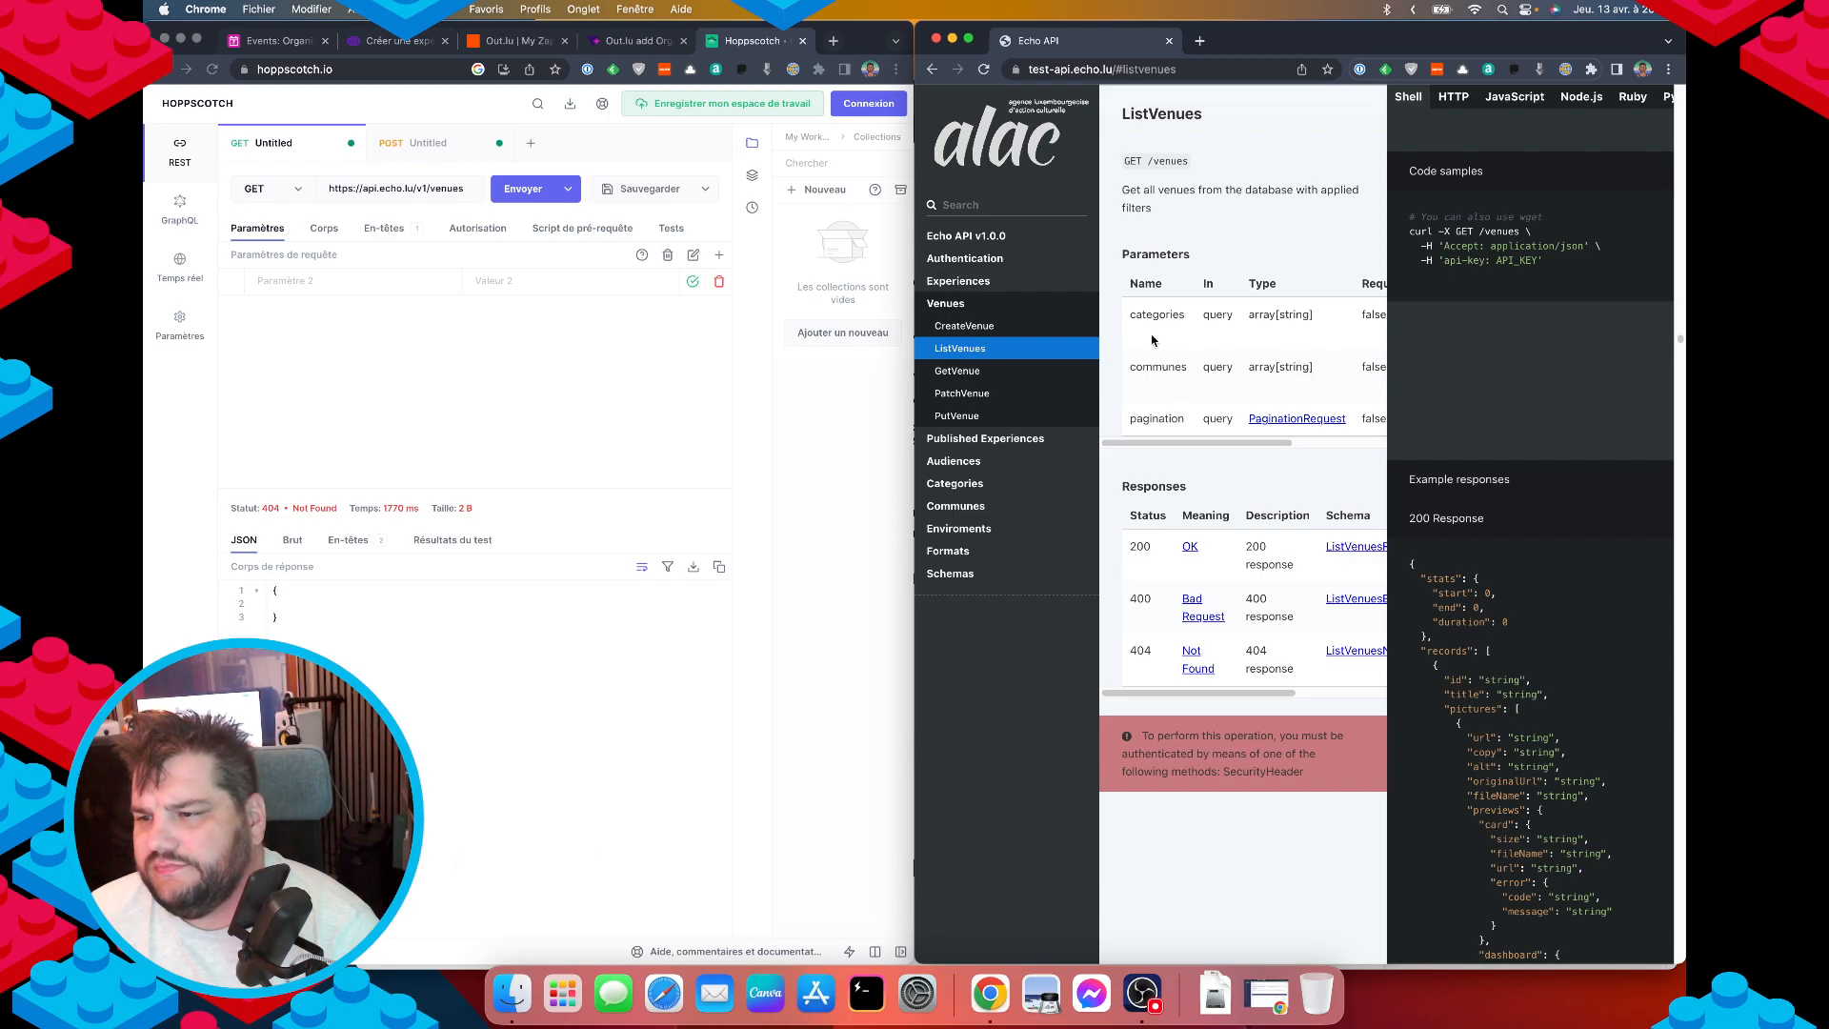
double_click(1155, 366)
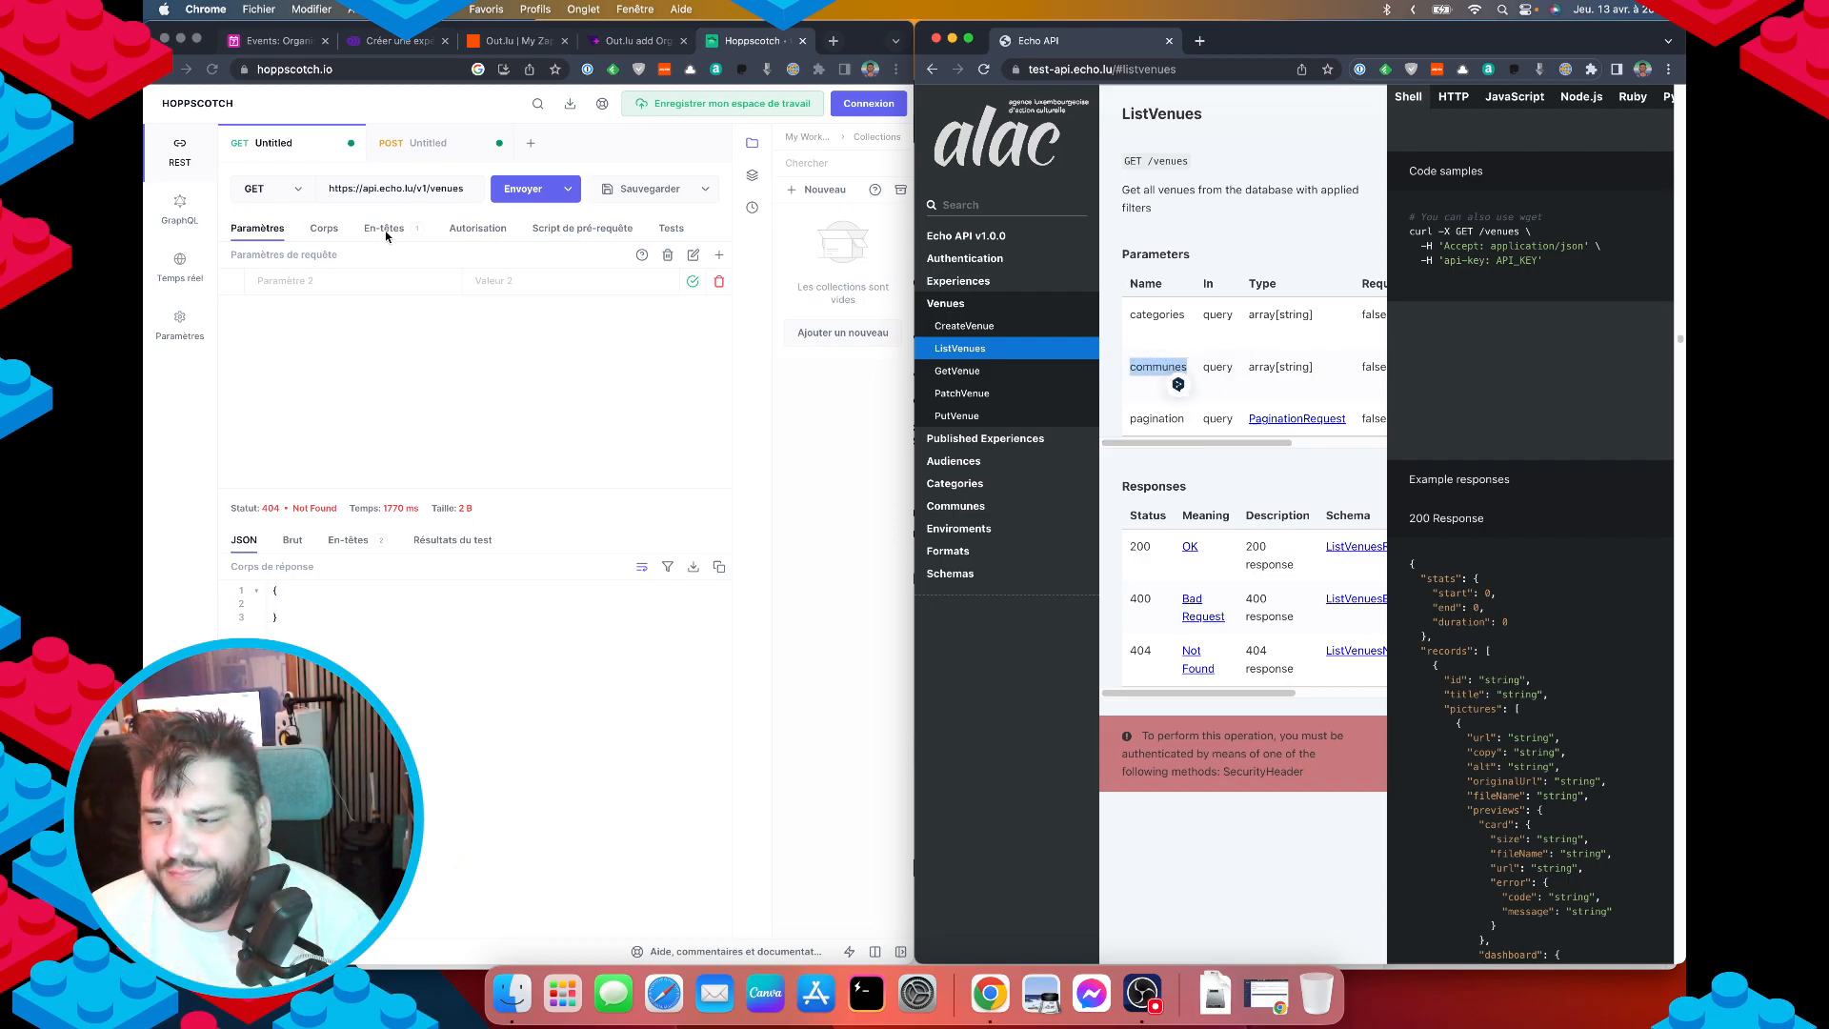
scroll(1543, 772, down, 1)
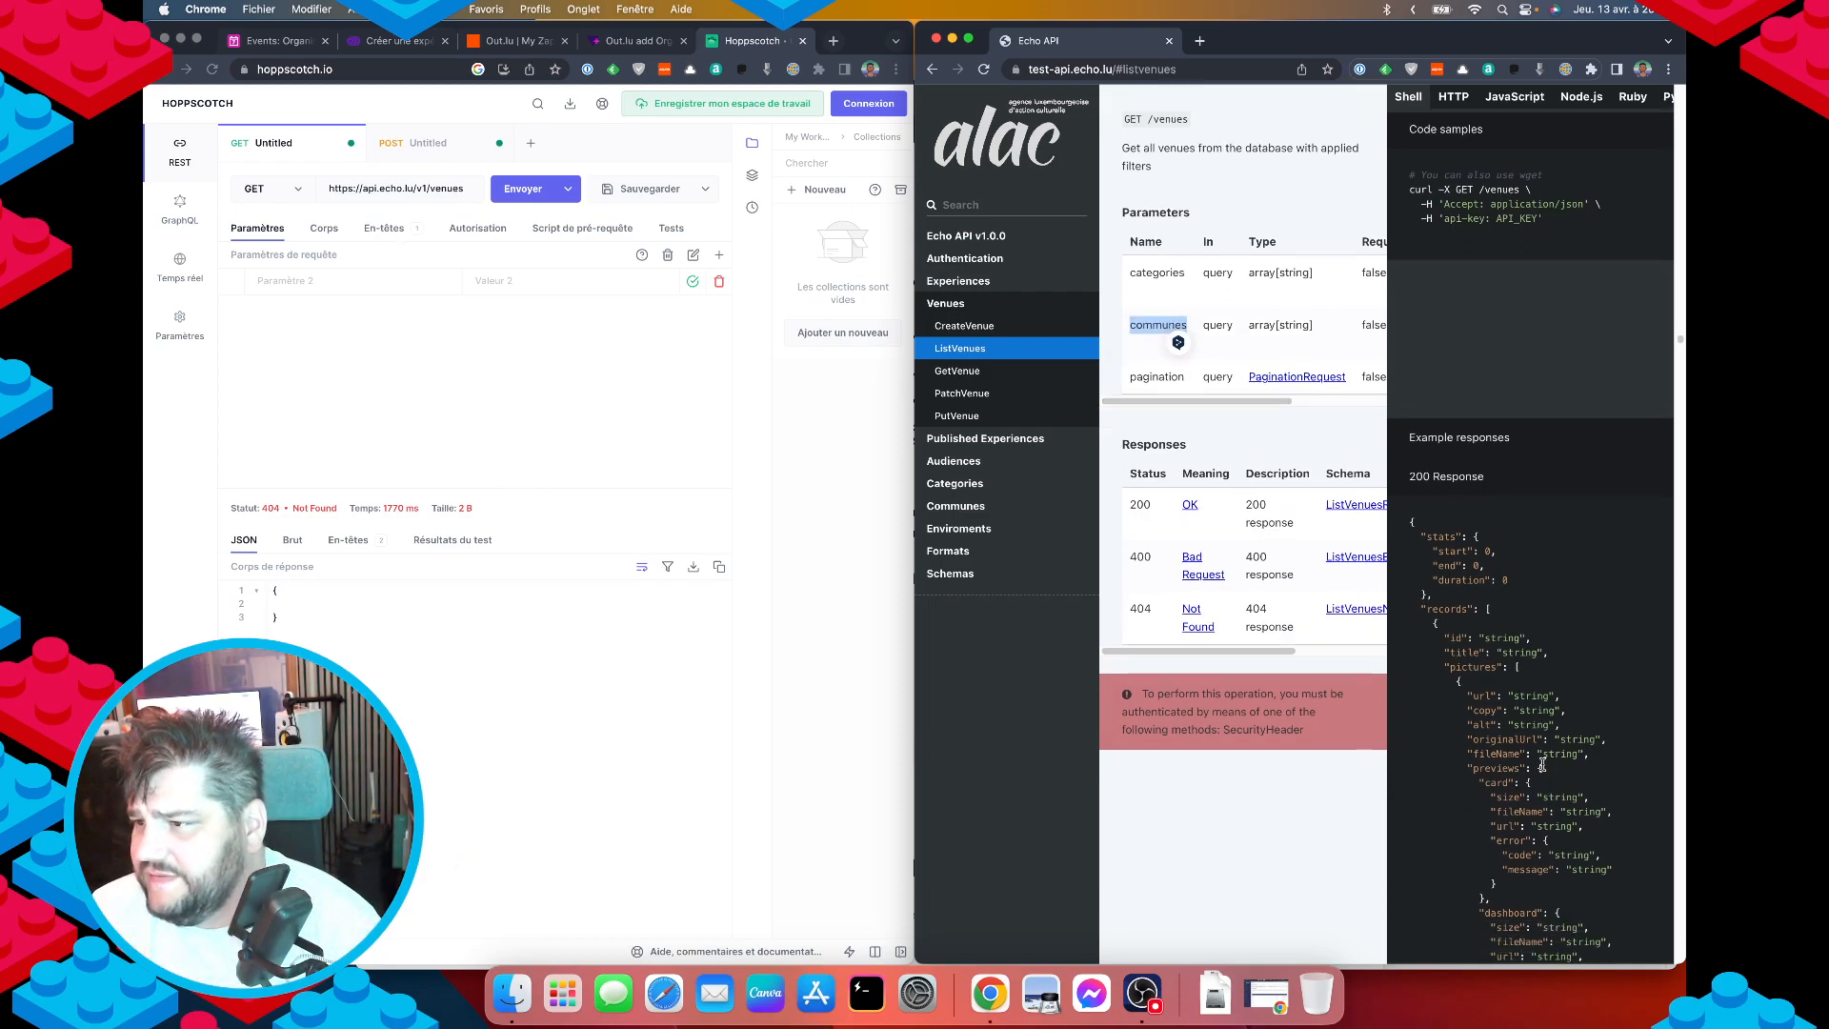
scroll(1543, 766, up, 2)
scroll(1544, 767, down, 2)
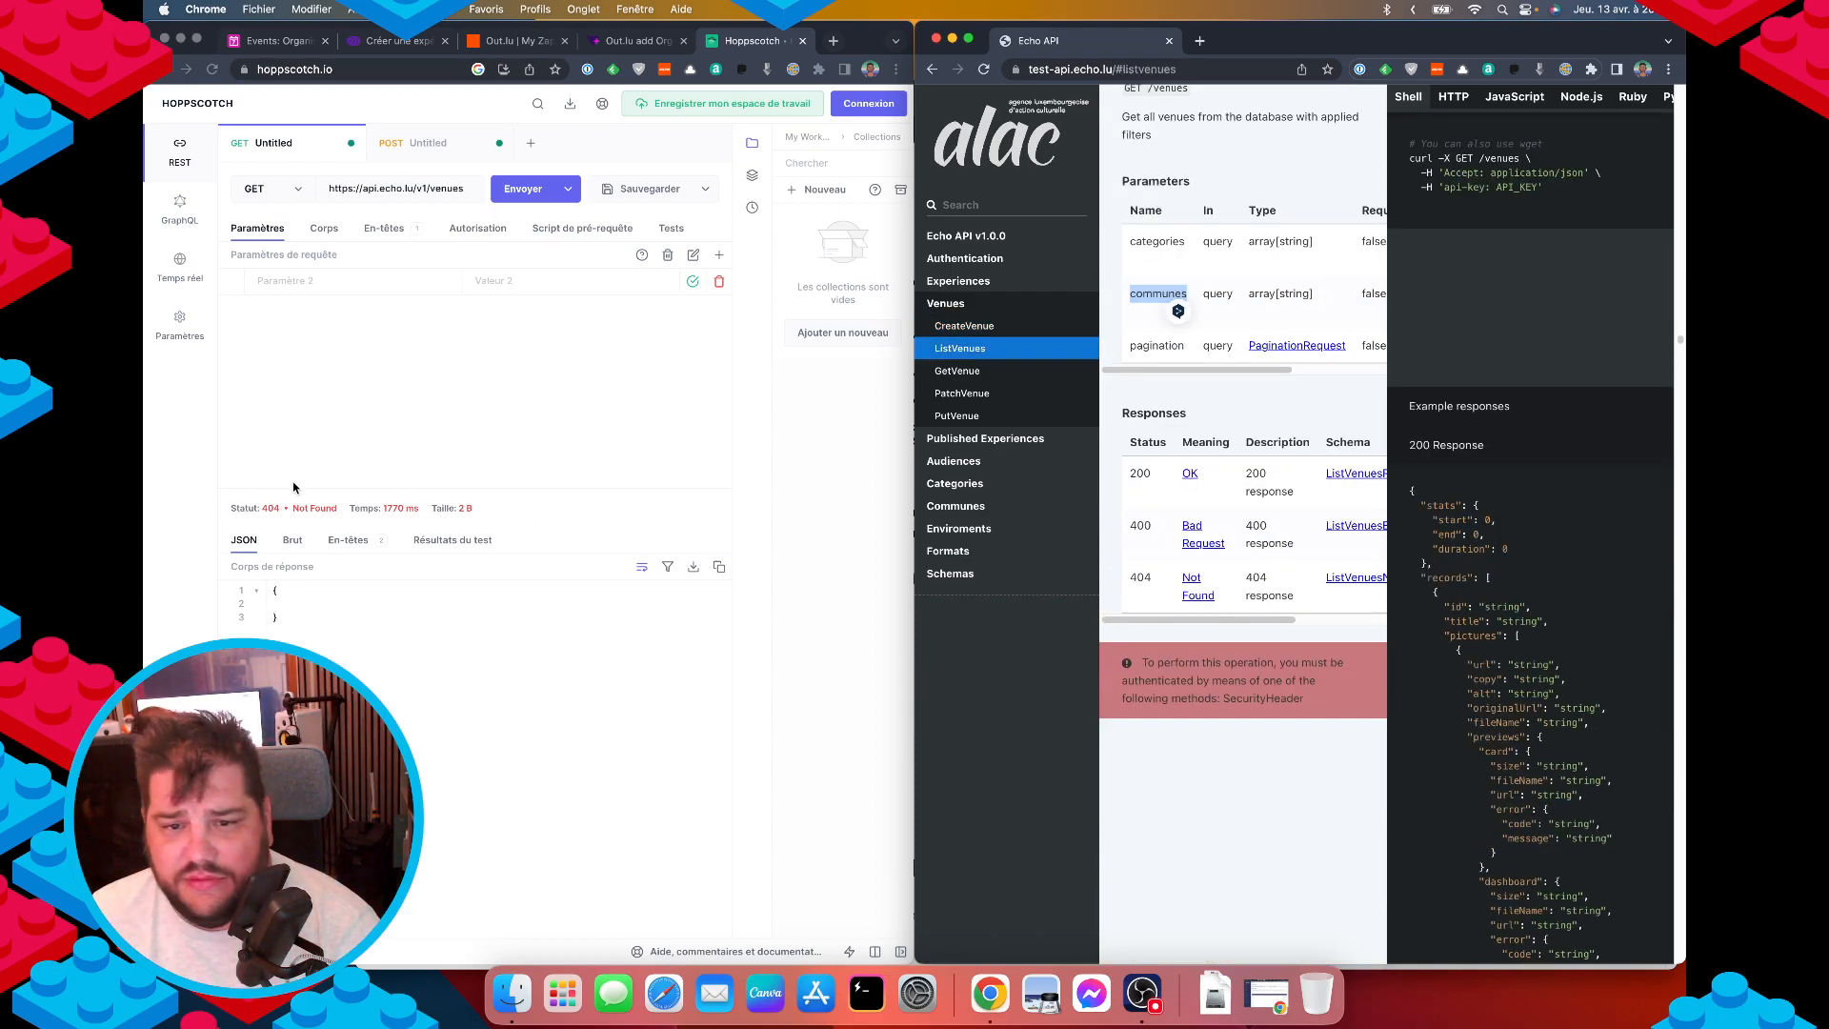
Send the unfiltered GET /venues and select the Parking - Place de l'église Mersch id.
click(455, 431)
click(523, 190)
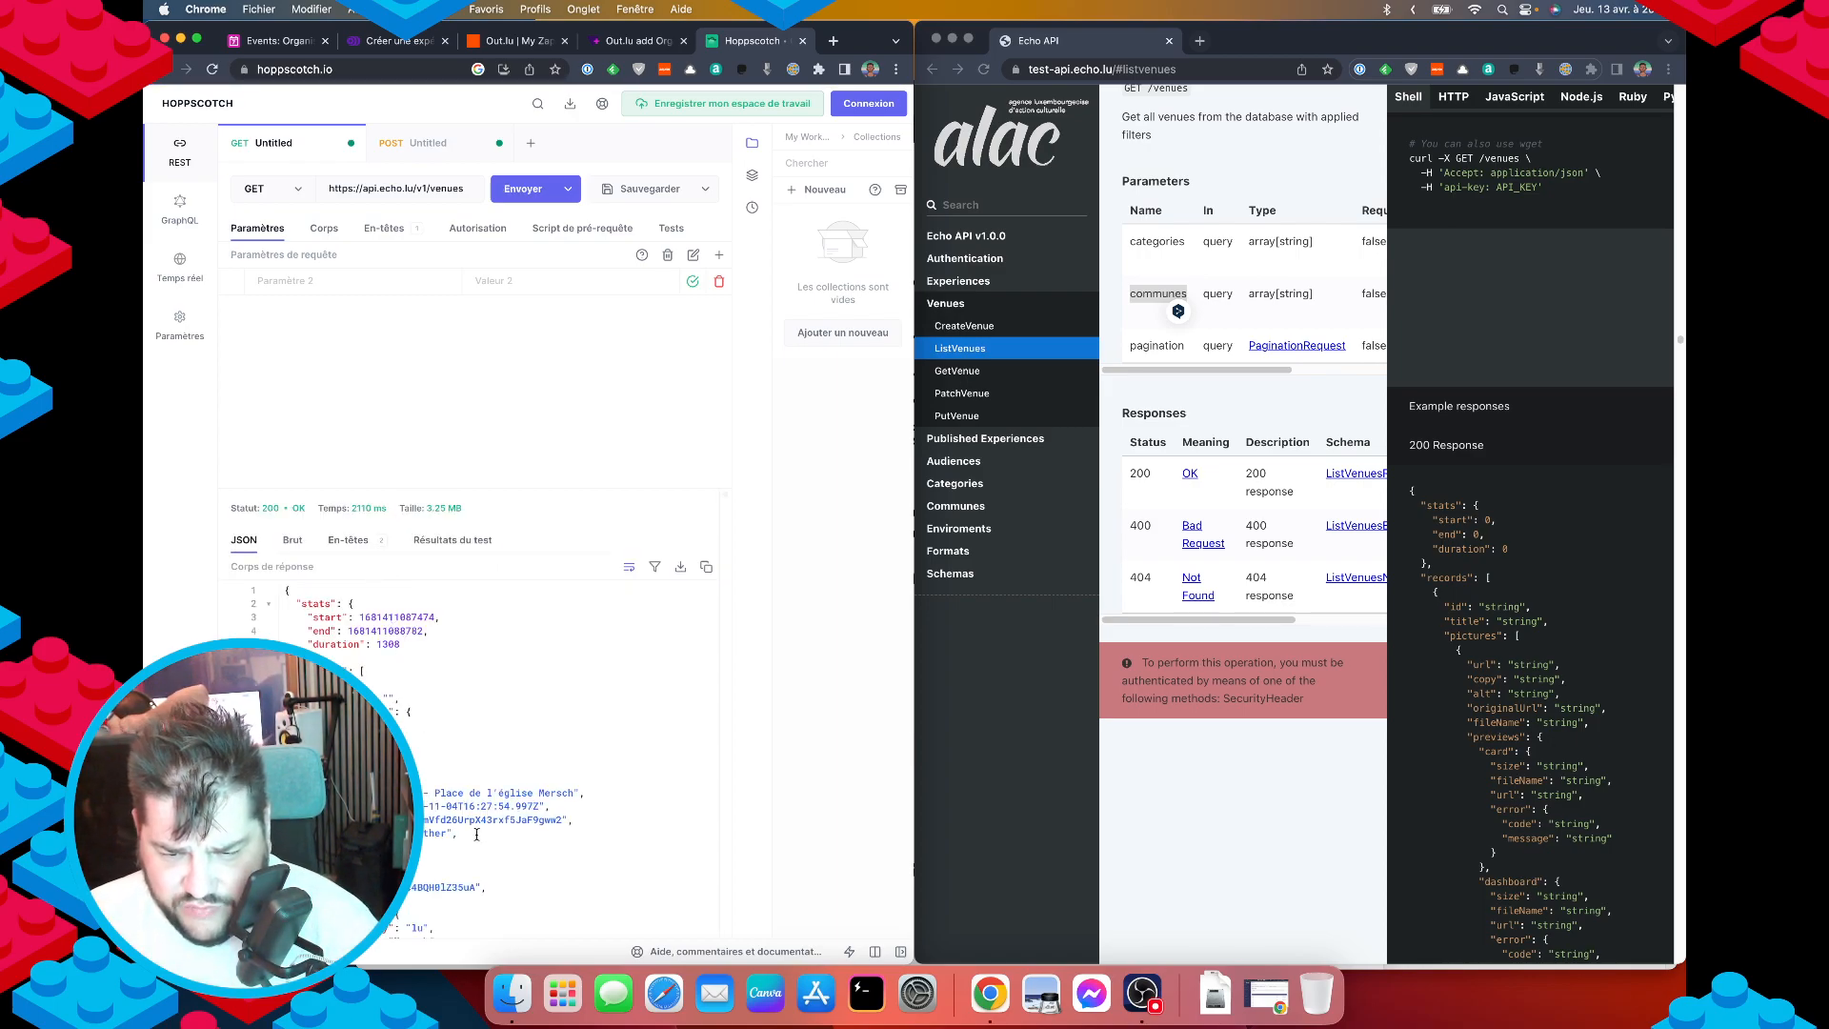
scroll(430, 871, down, 1)
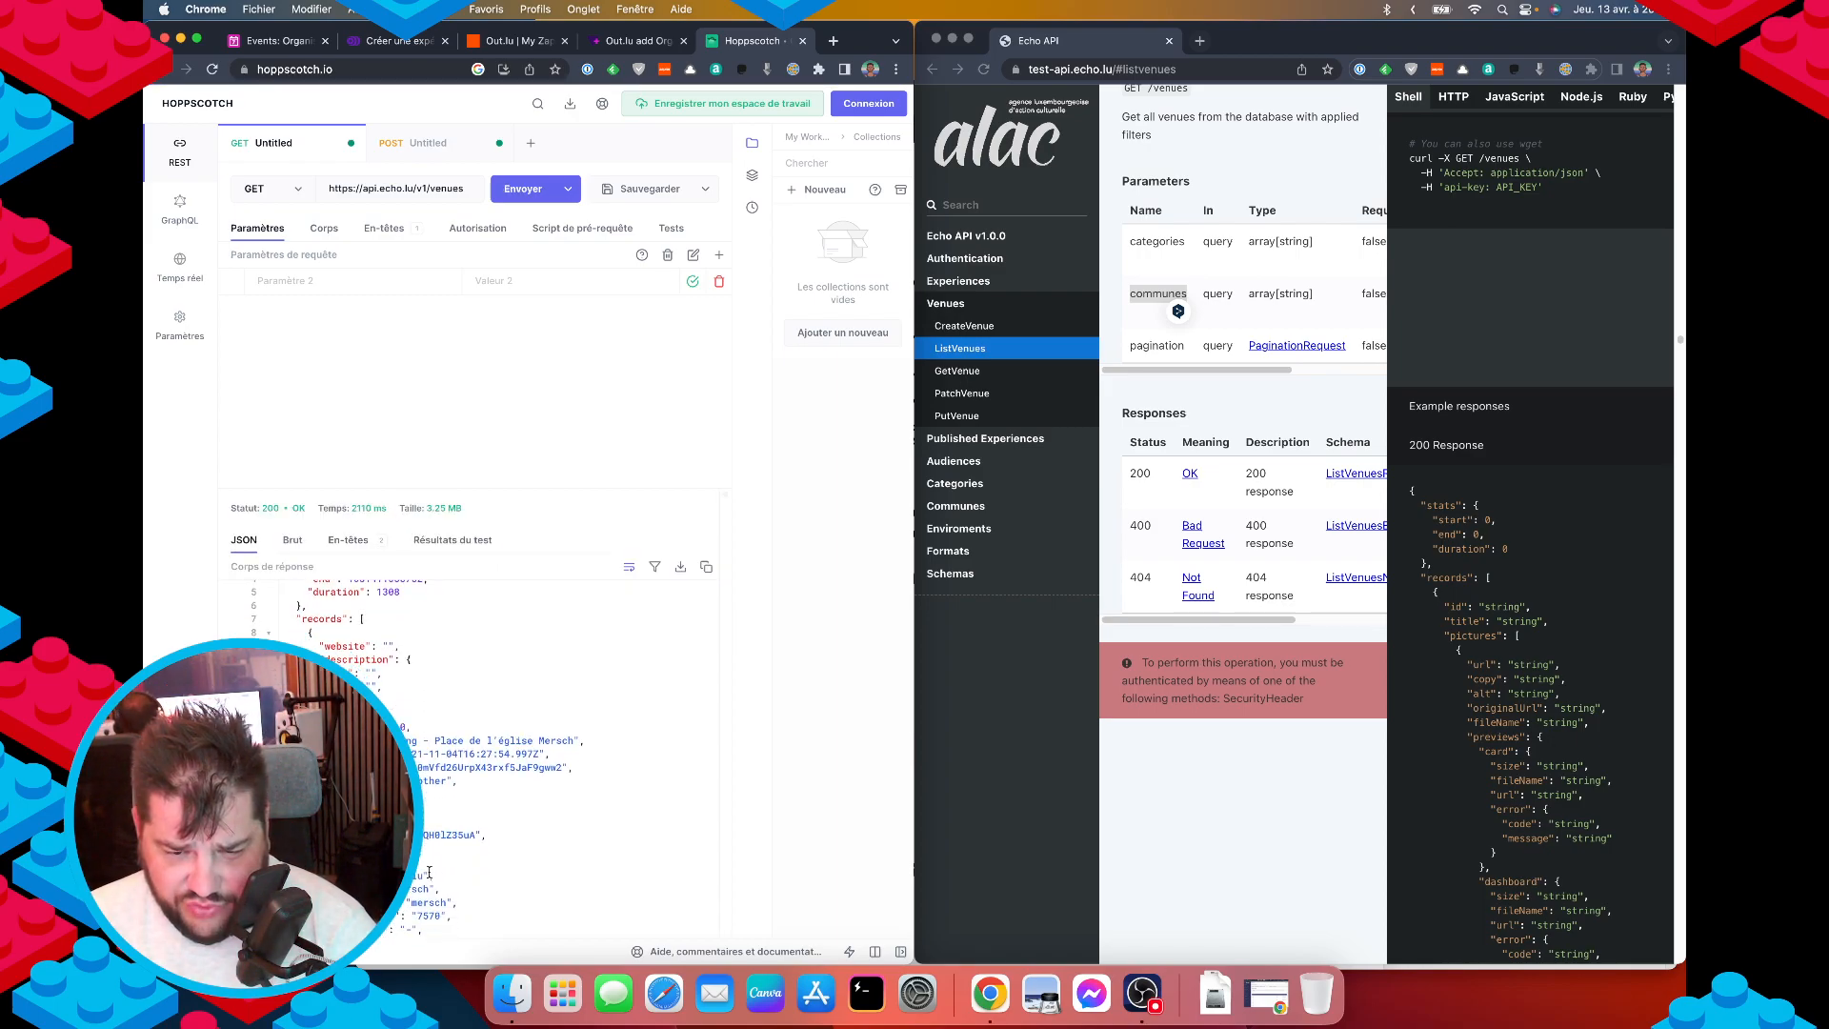
scroll(429, 873, up, 1)
scroll(429, 868, down, 3)
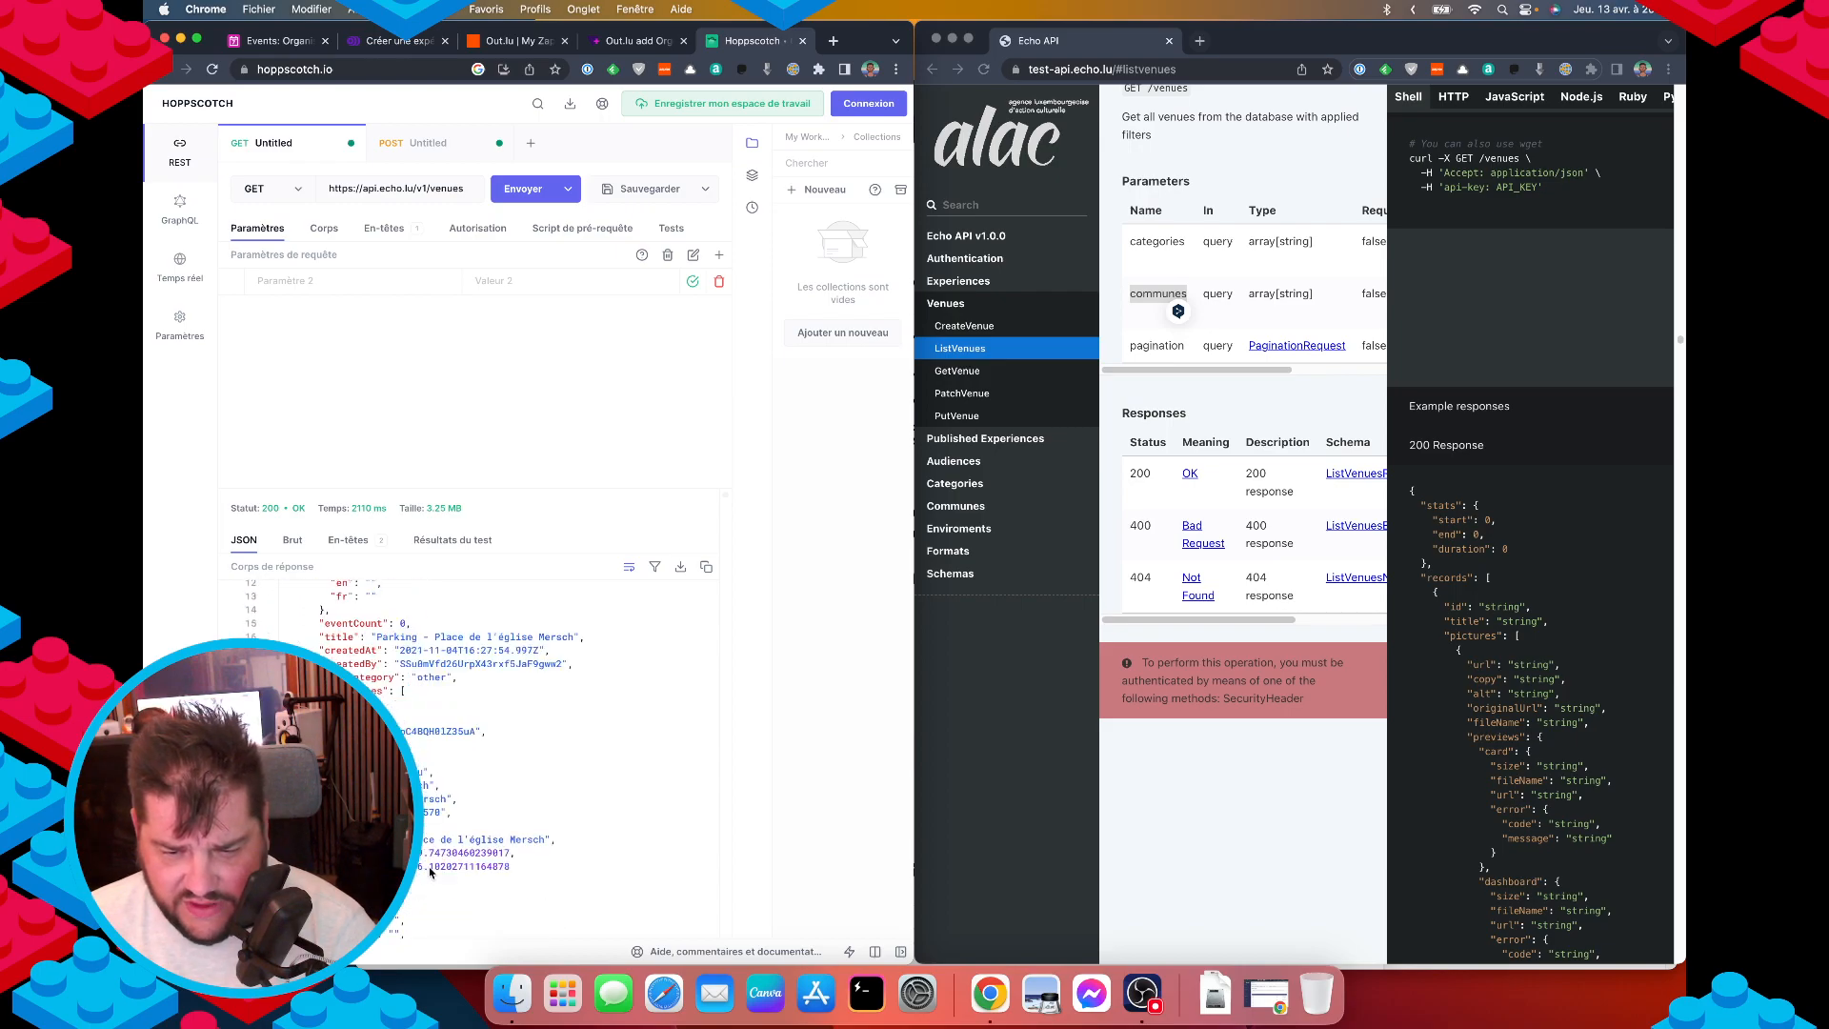
double_click(471, 731)
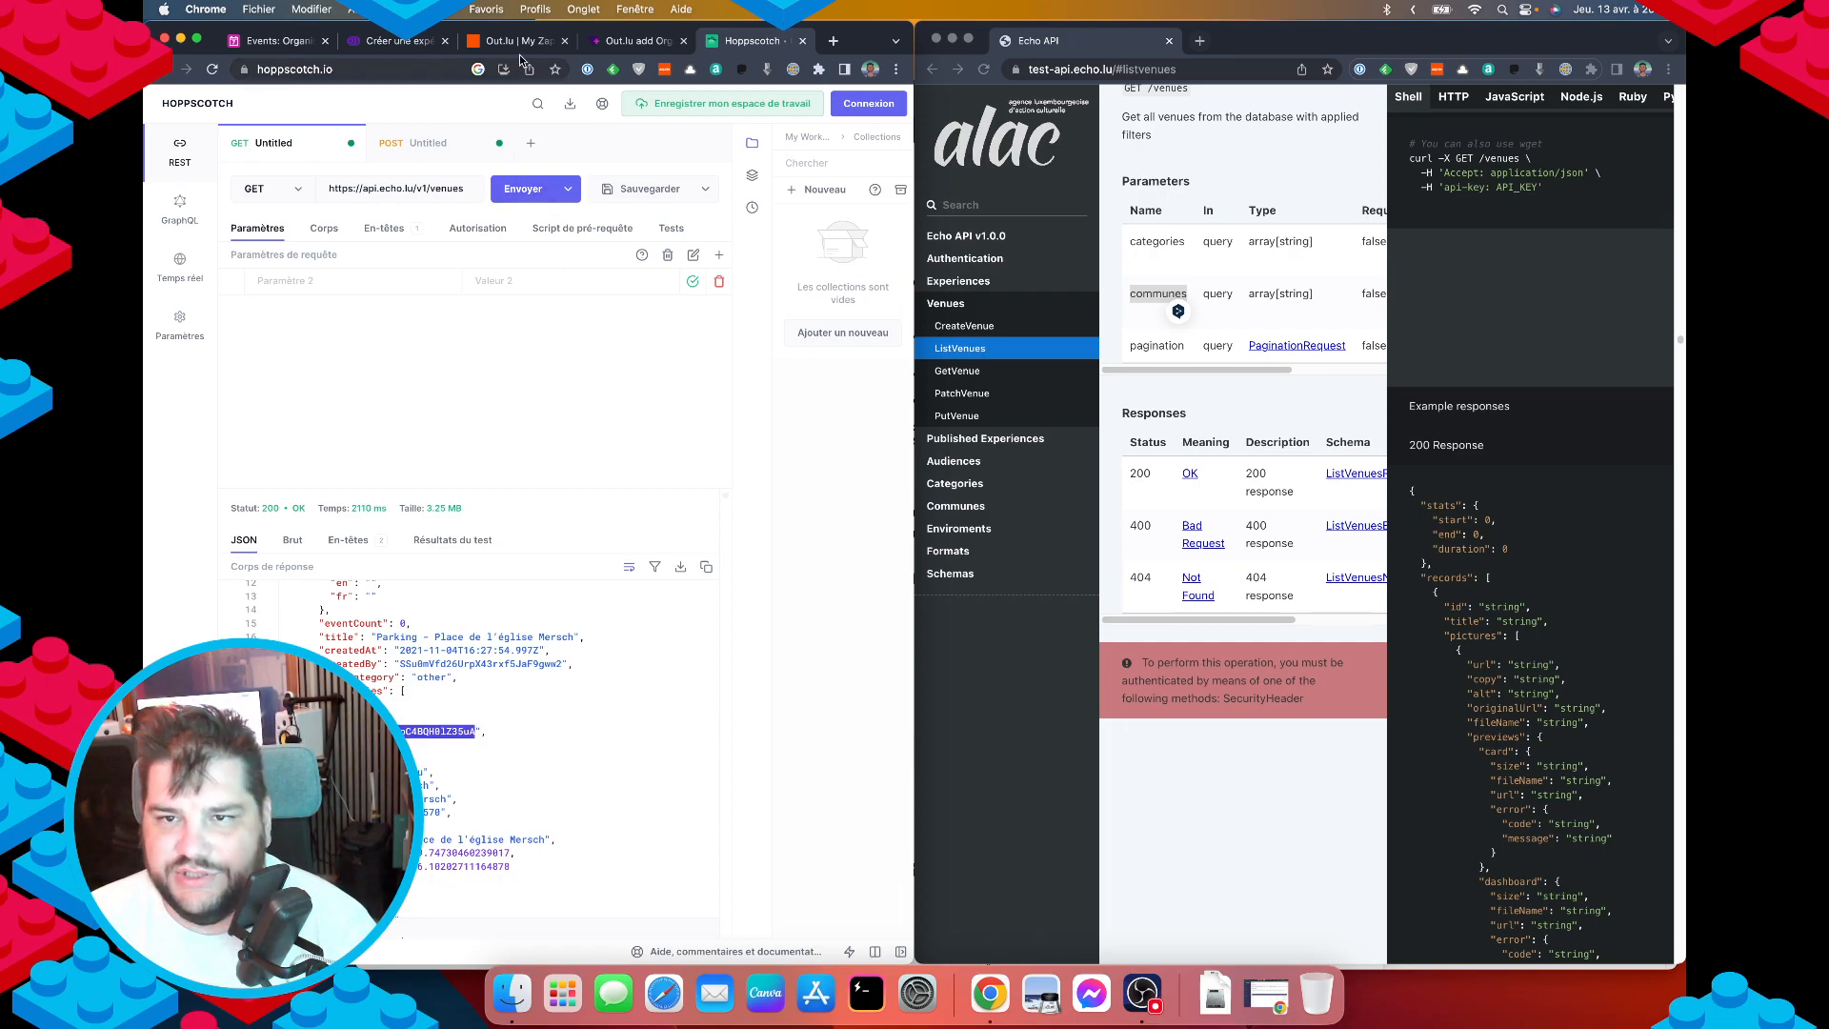
In the create-experience POST body, replace the Ground Luxembourg venue name with the pasted venue ID.
click(412, 143)
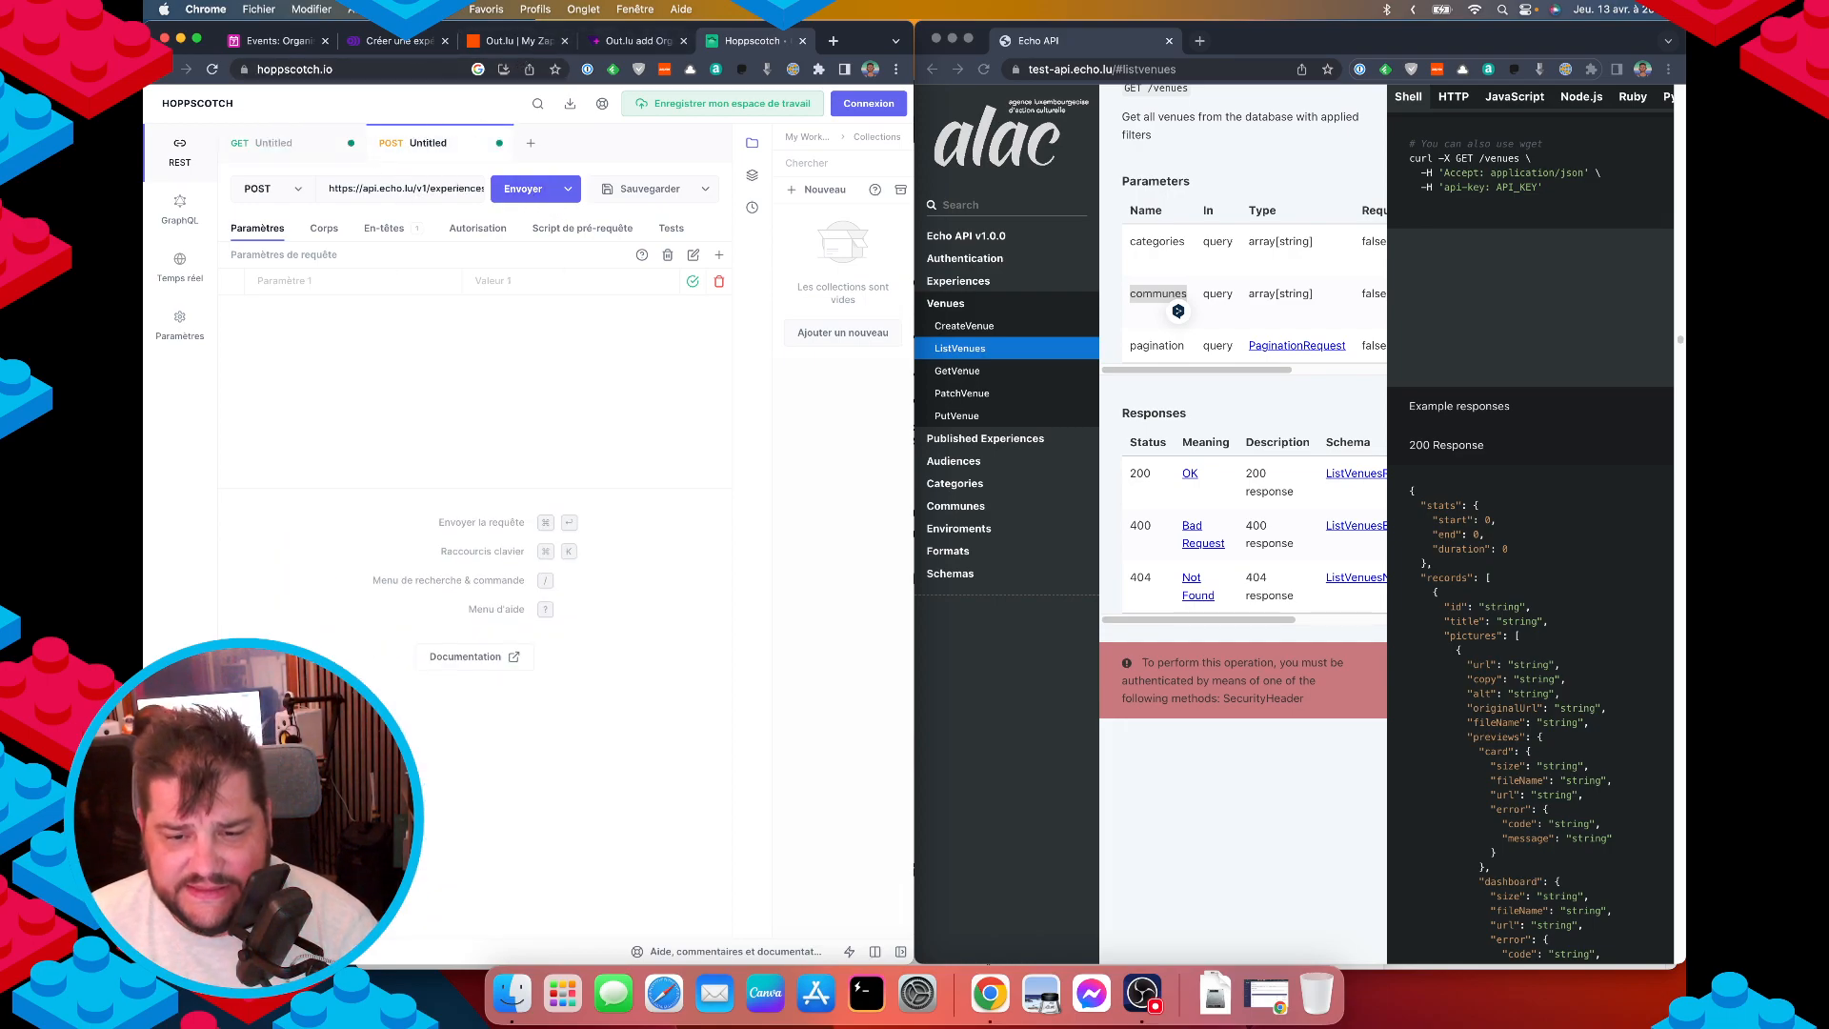
click(324, 229)
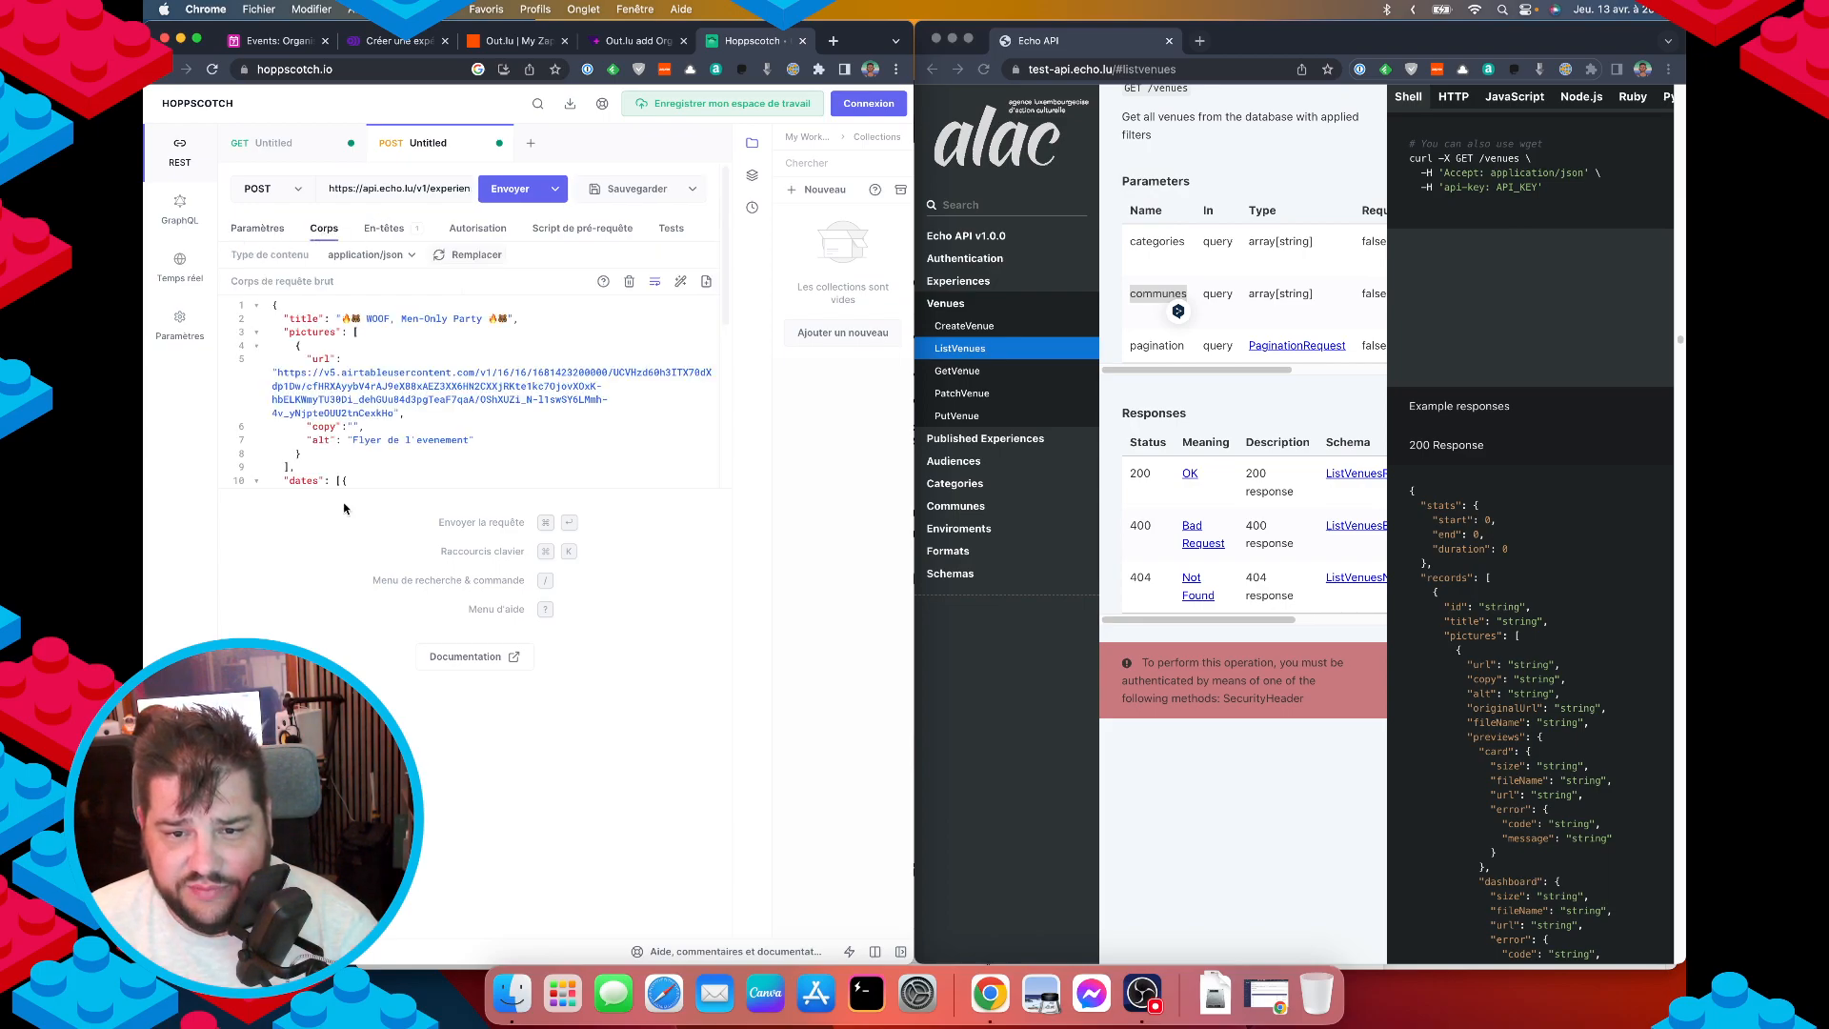
scroll(360, 464, down, 5)
scroll(358, 458, up, 3)
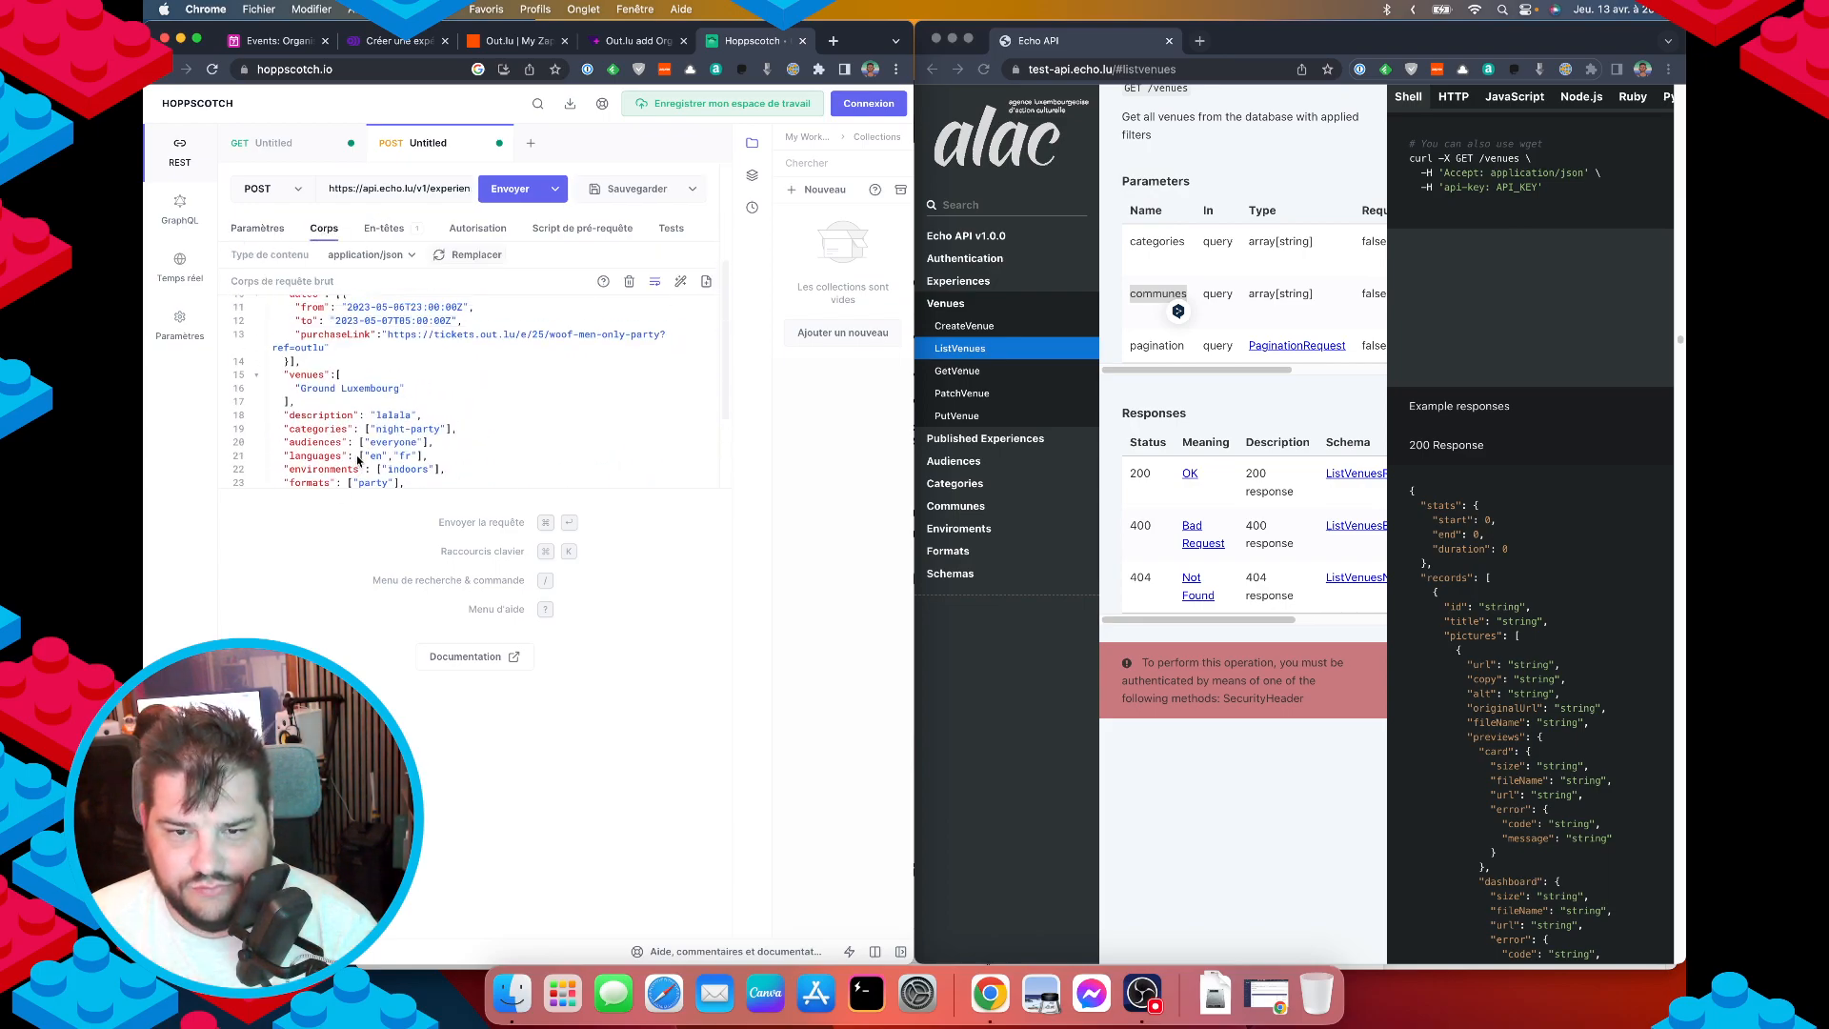
double_click(350, 389)
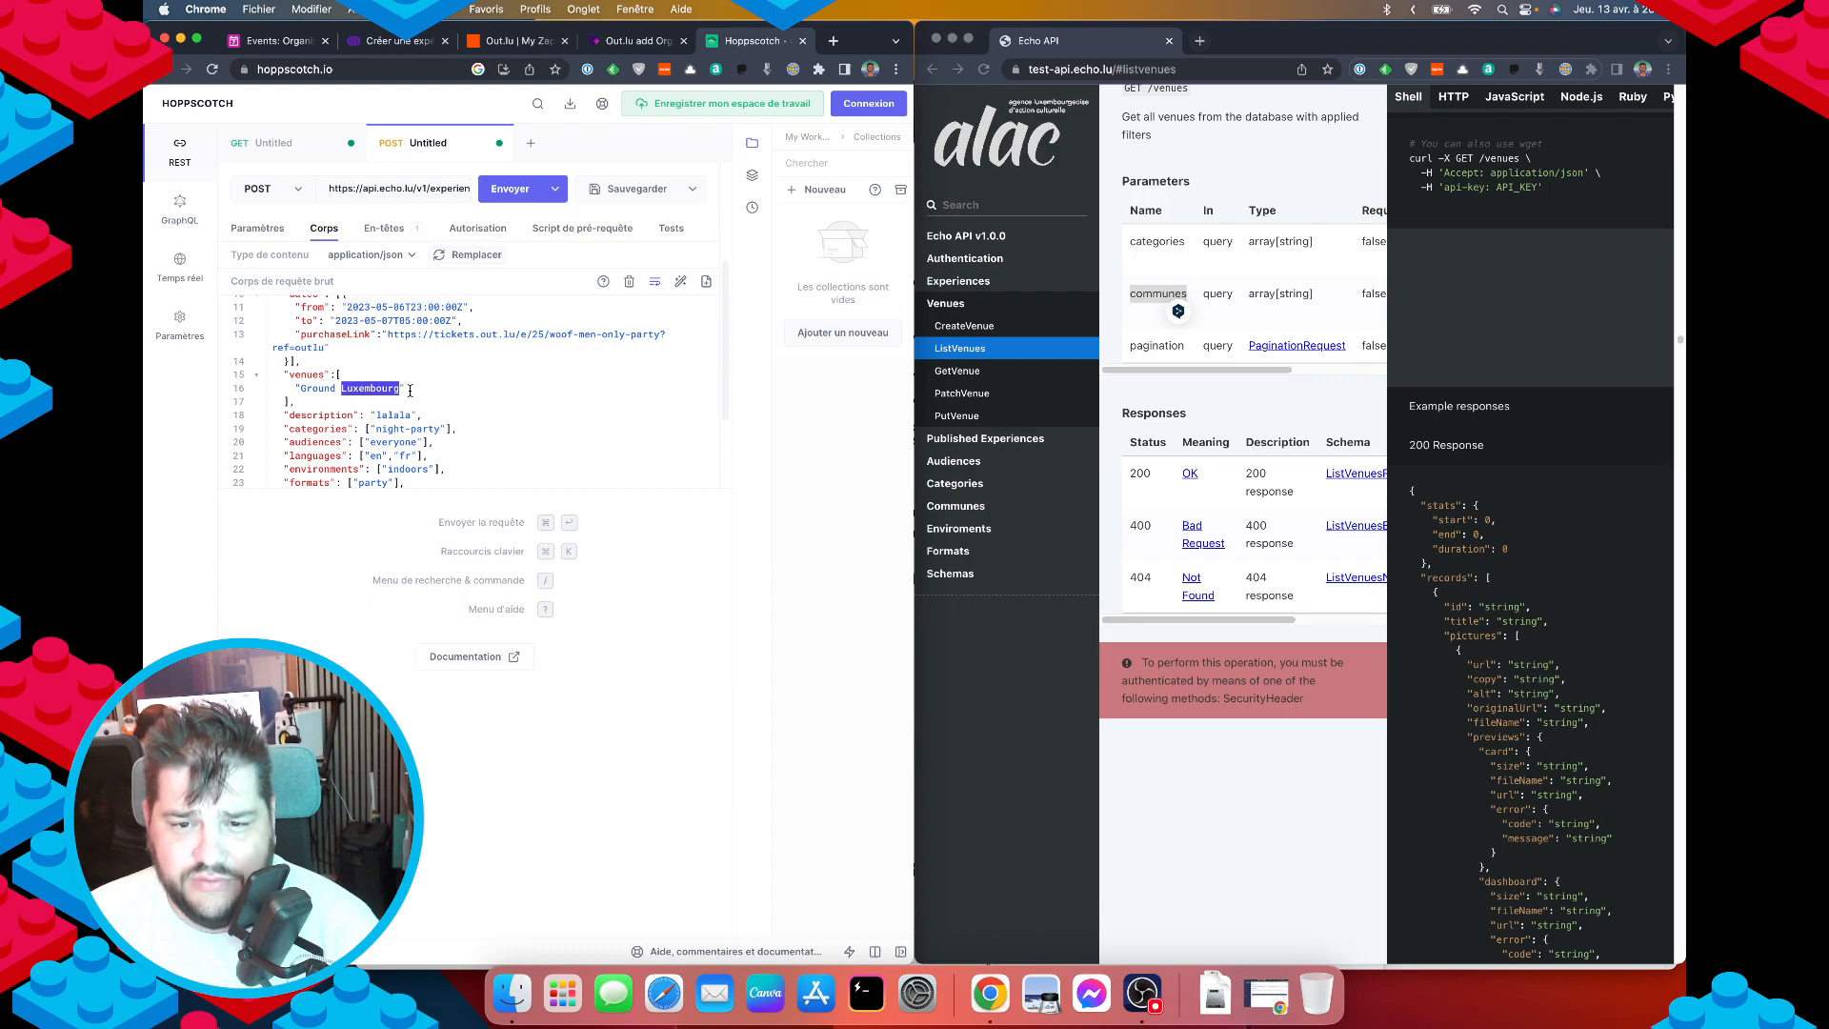
click(300, 388)
drag(300, 387, 401, 388)
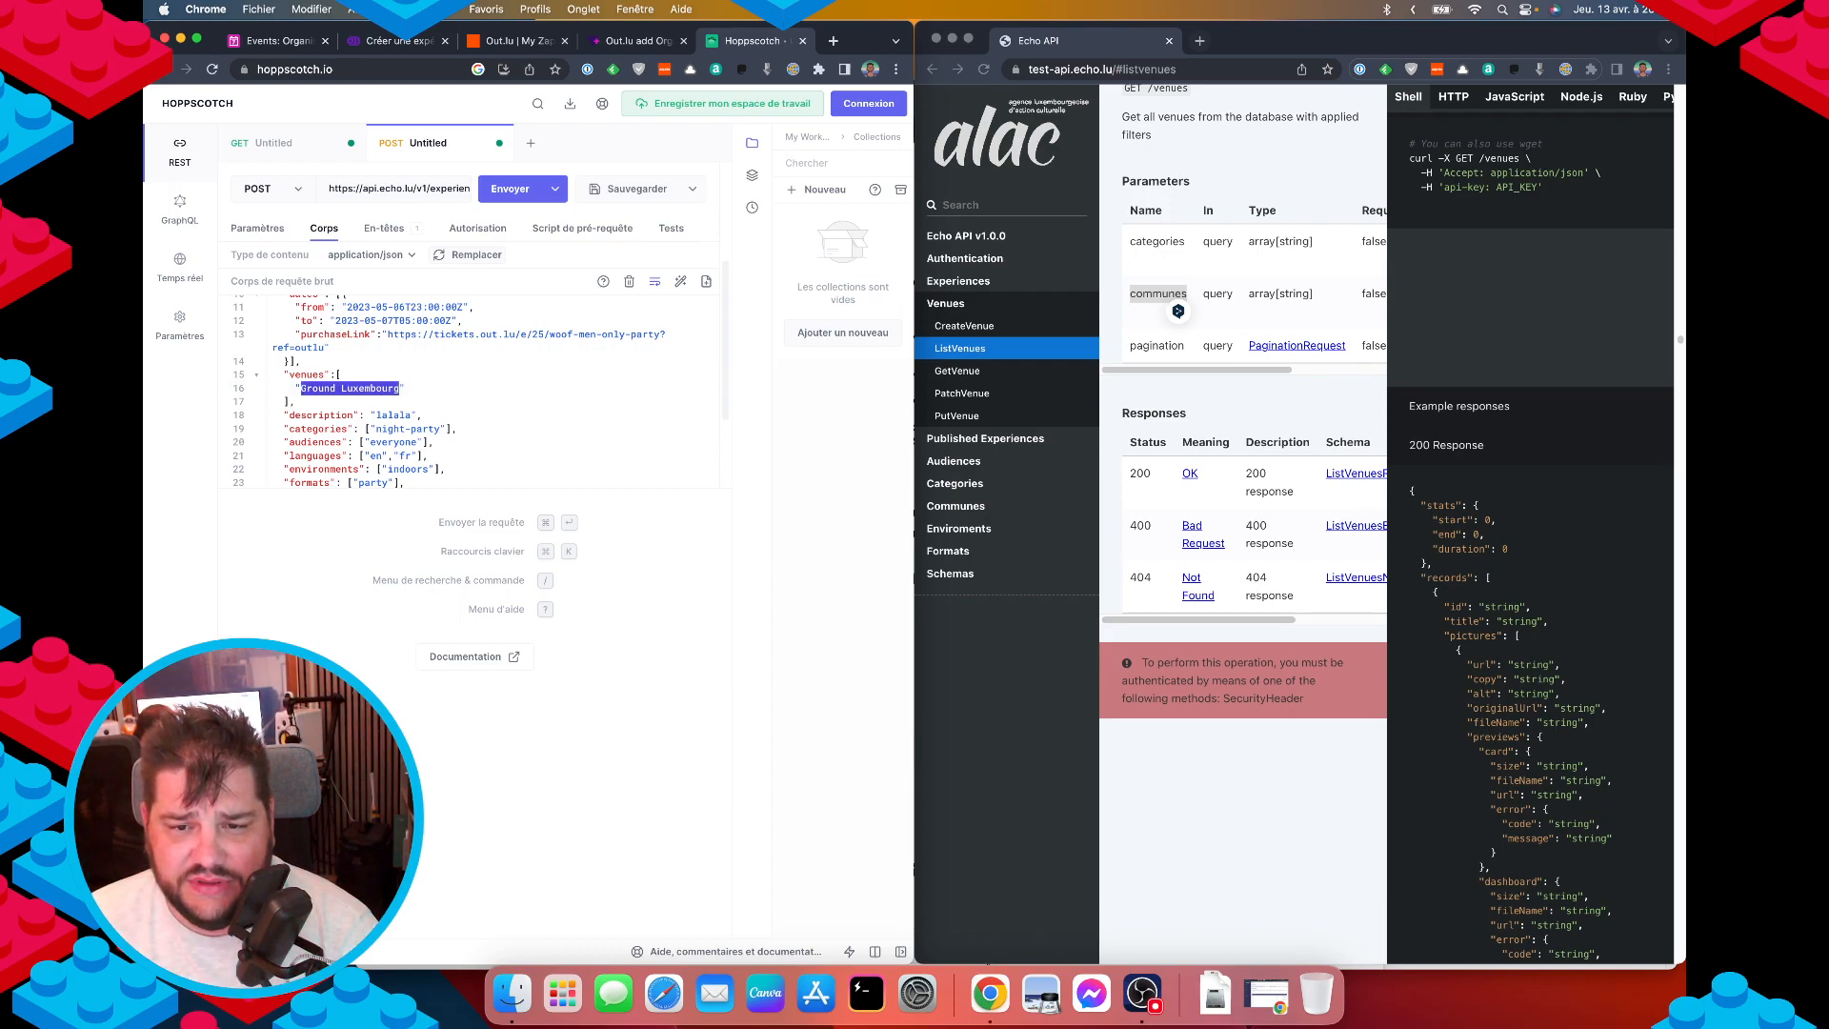
text(-Uivlo_pC4BQH0lZ35uA)
Join the venues array onto one line and send the request to check for errors.
key(Down)
key(Left)
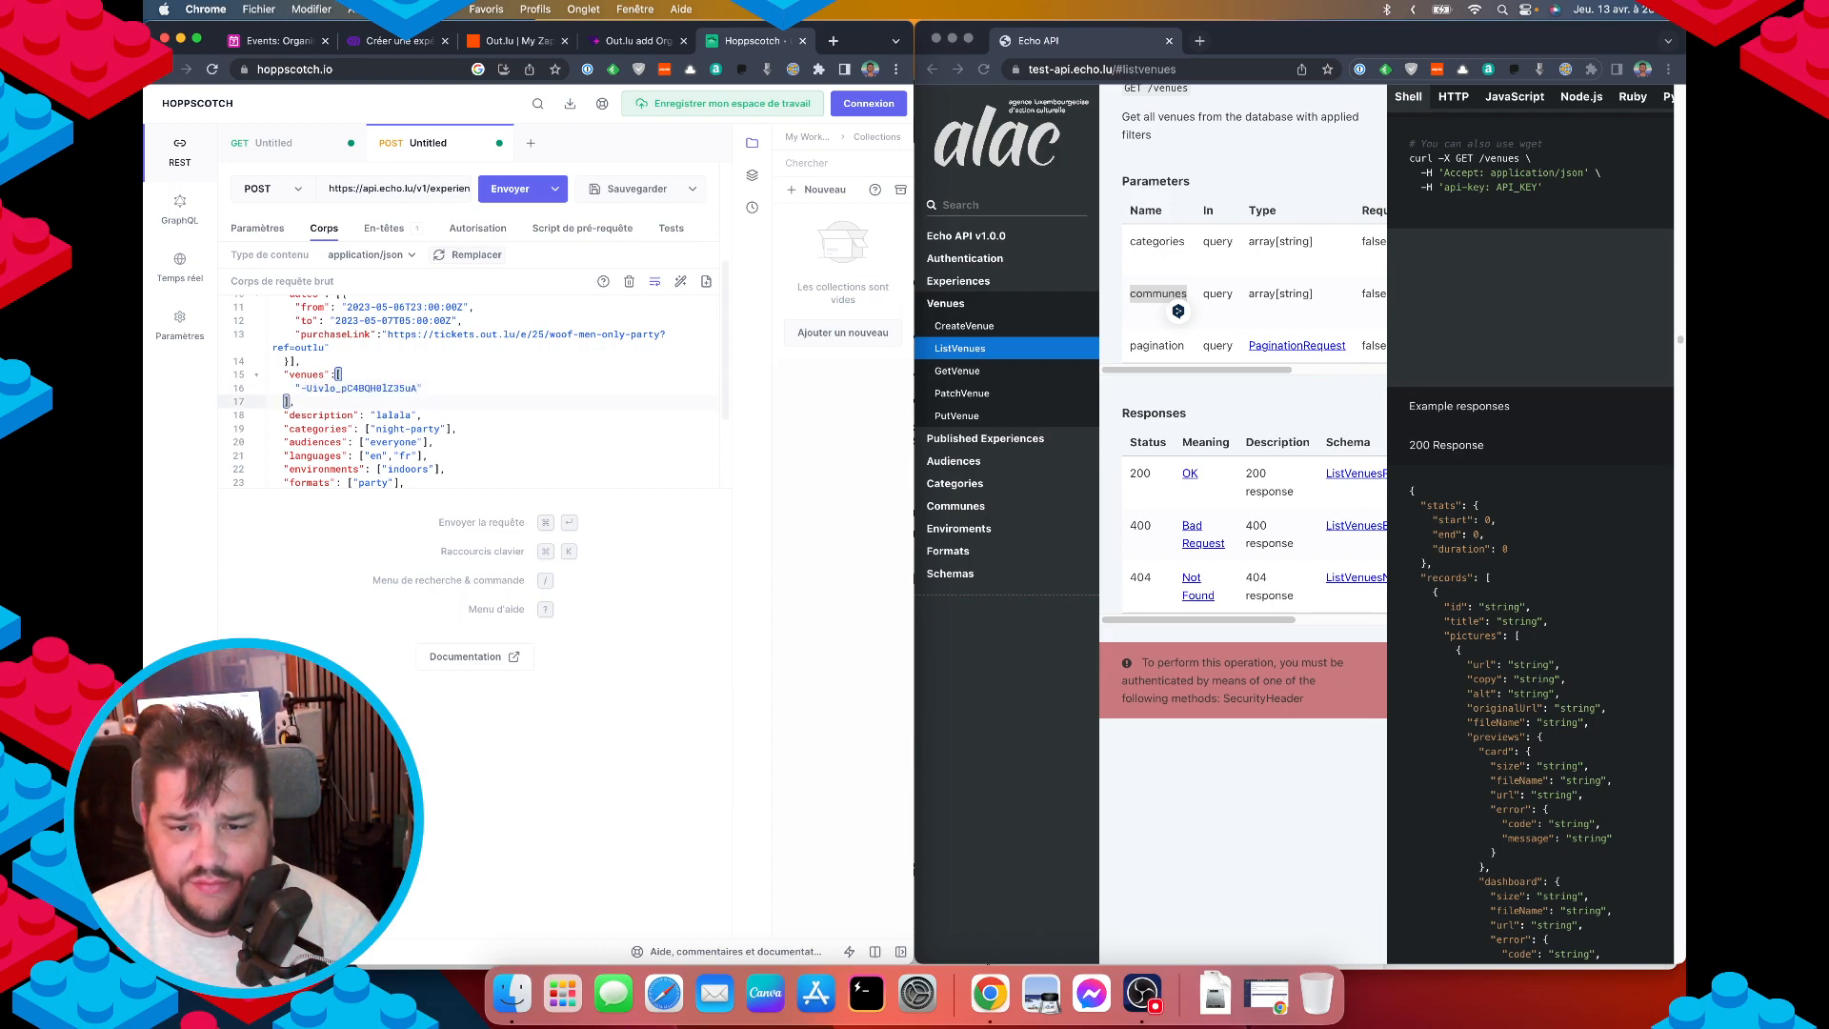
key(BackSpace)
key(BackSpace)
key(super+Left)
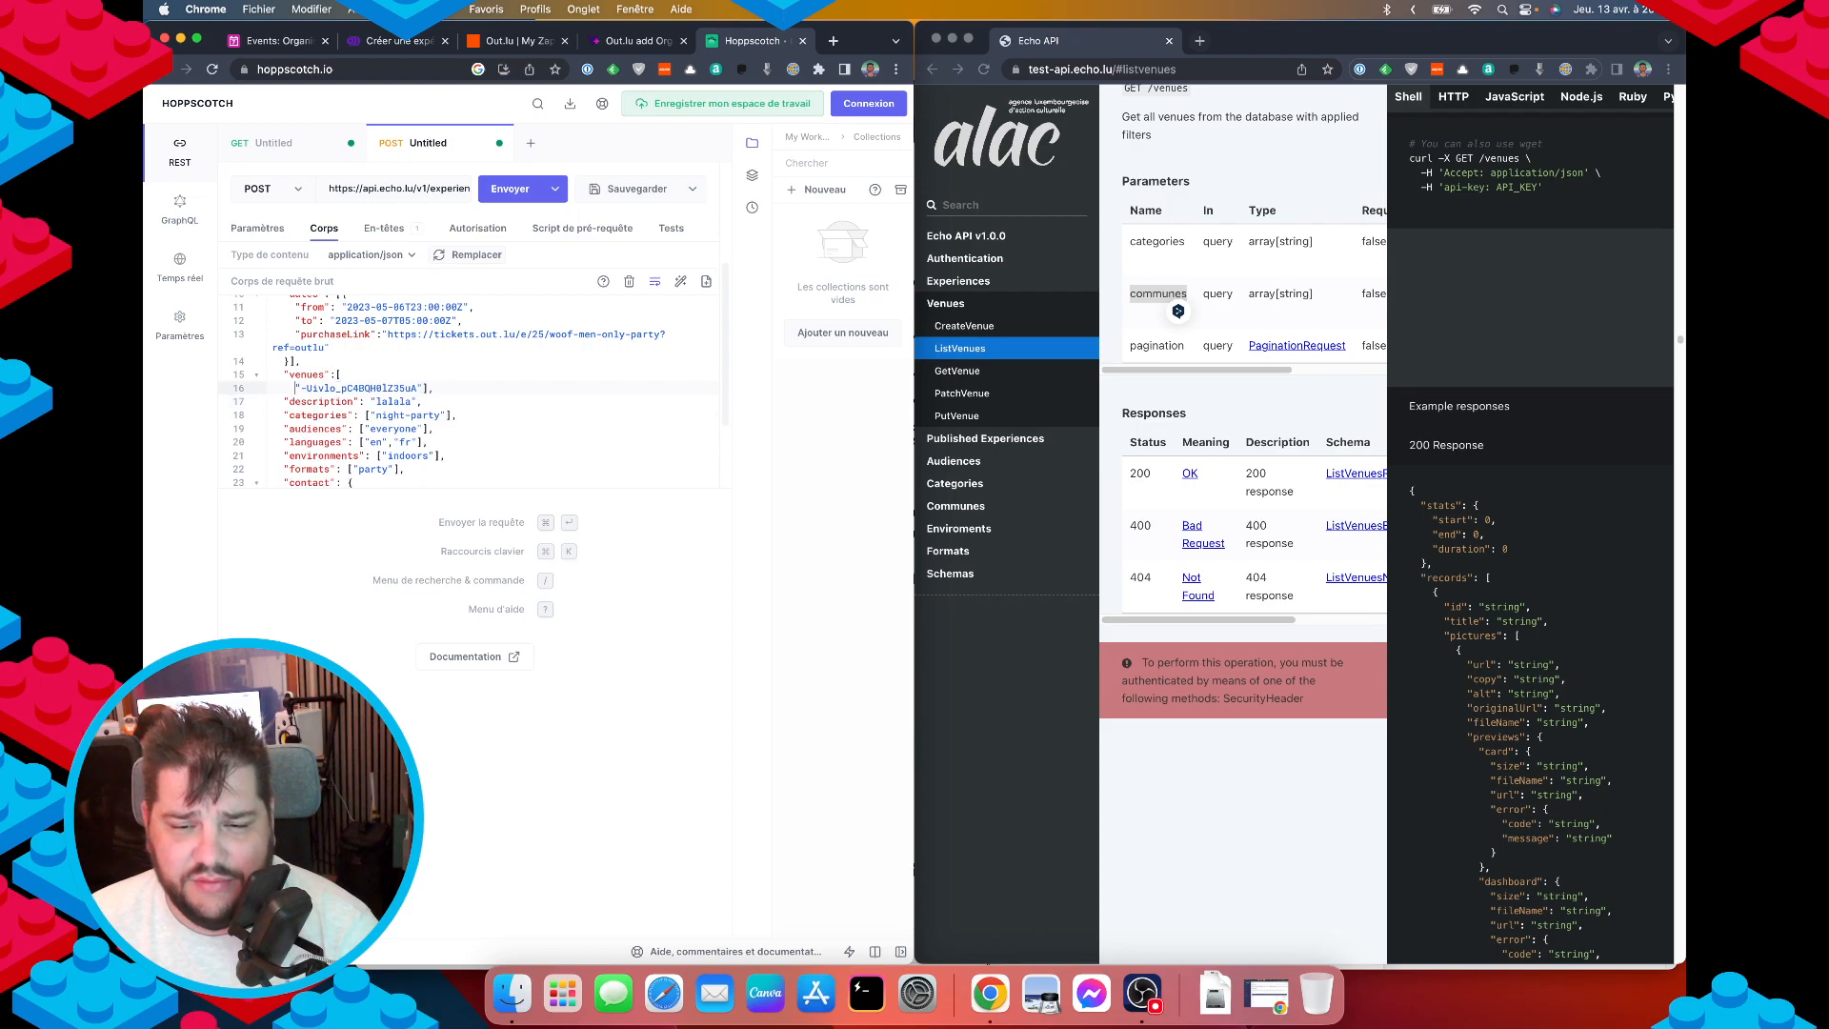
key(BackSpace)
key(BackSpace)
key(BackSpace)
click(523, 195)
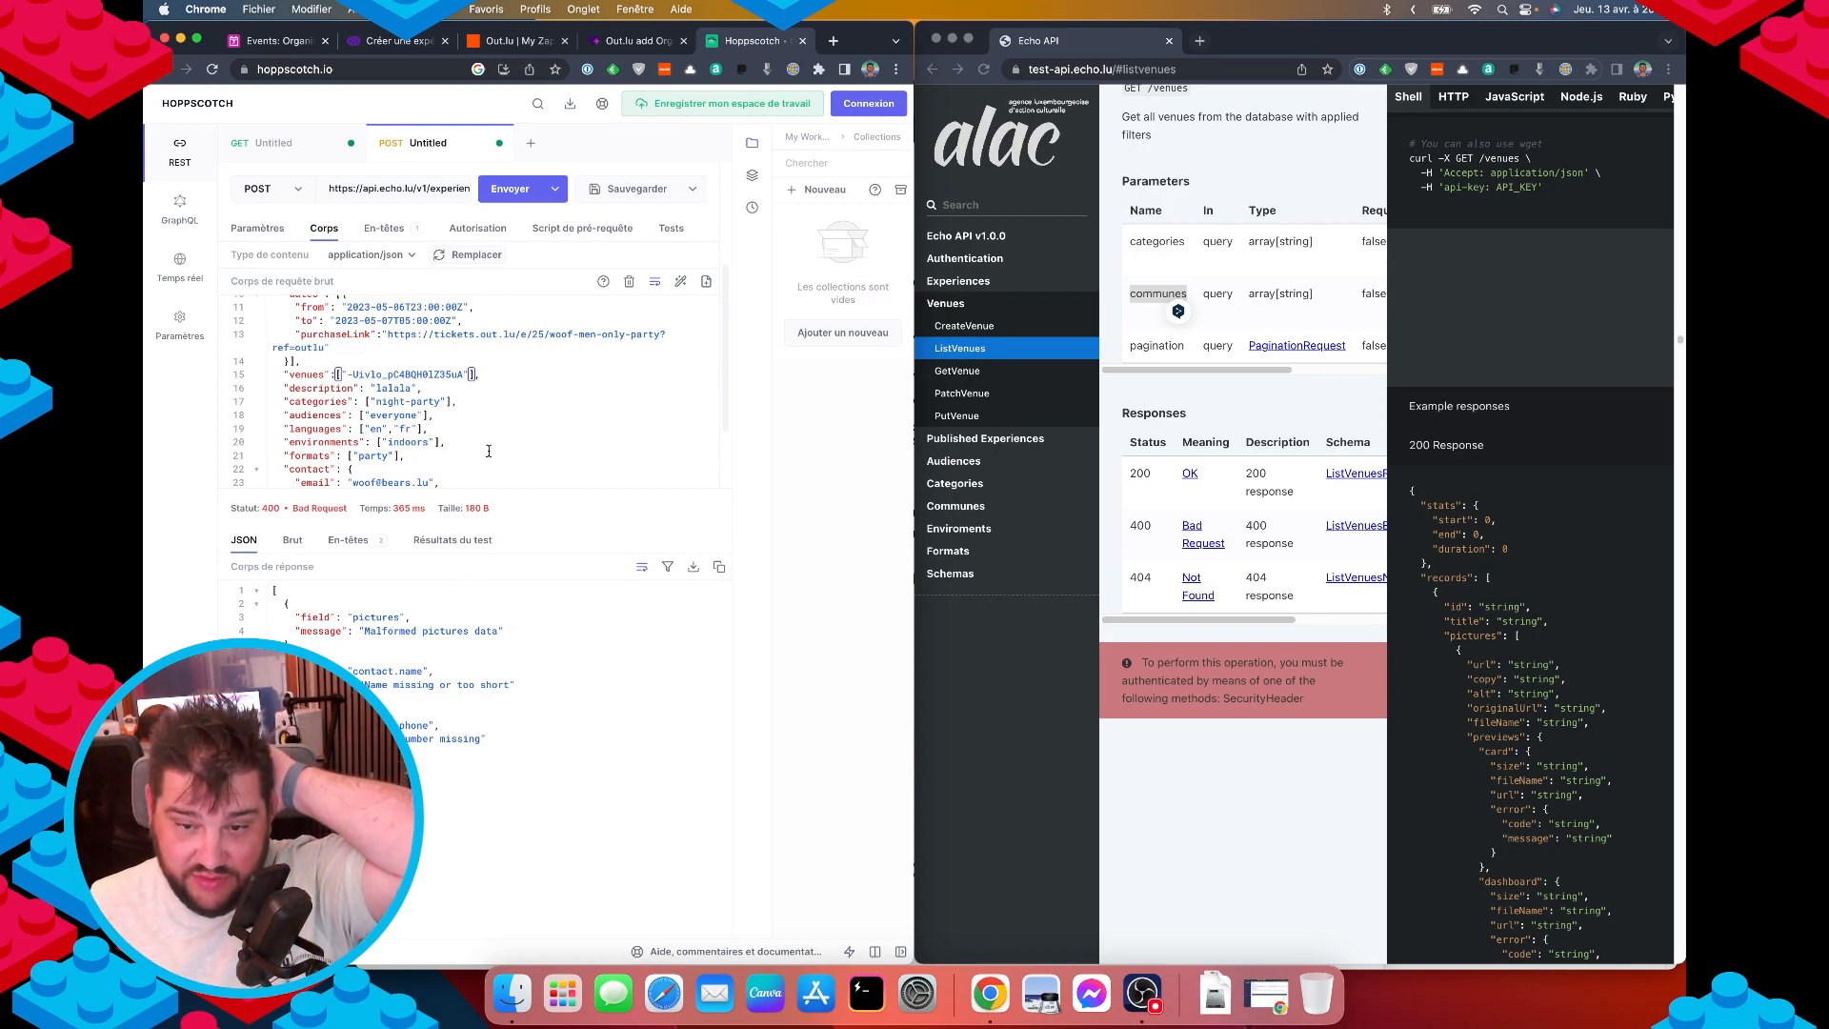
Add a "name" field with the contact's name to the contact block and resend.
scroll(390, 470, down, 1)
scroll(390, 471, down, 3)
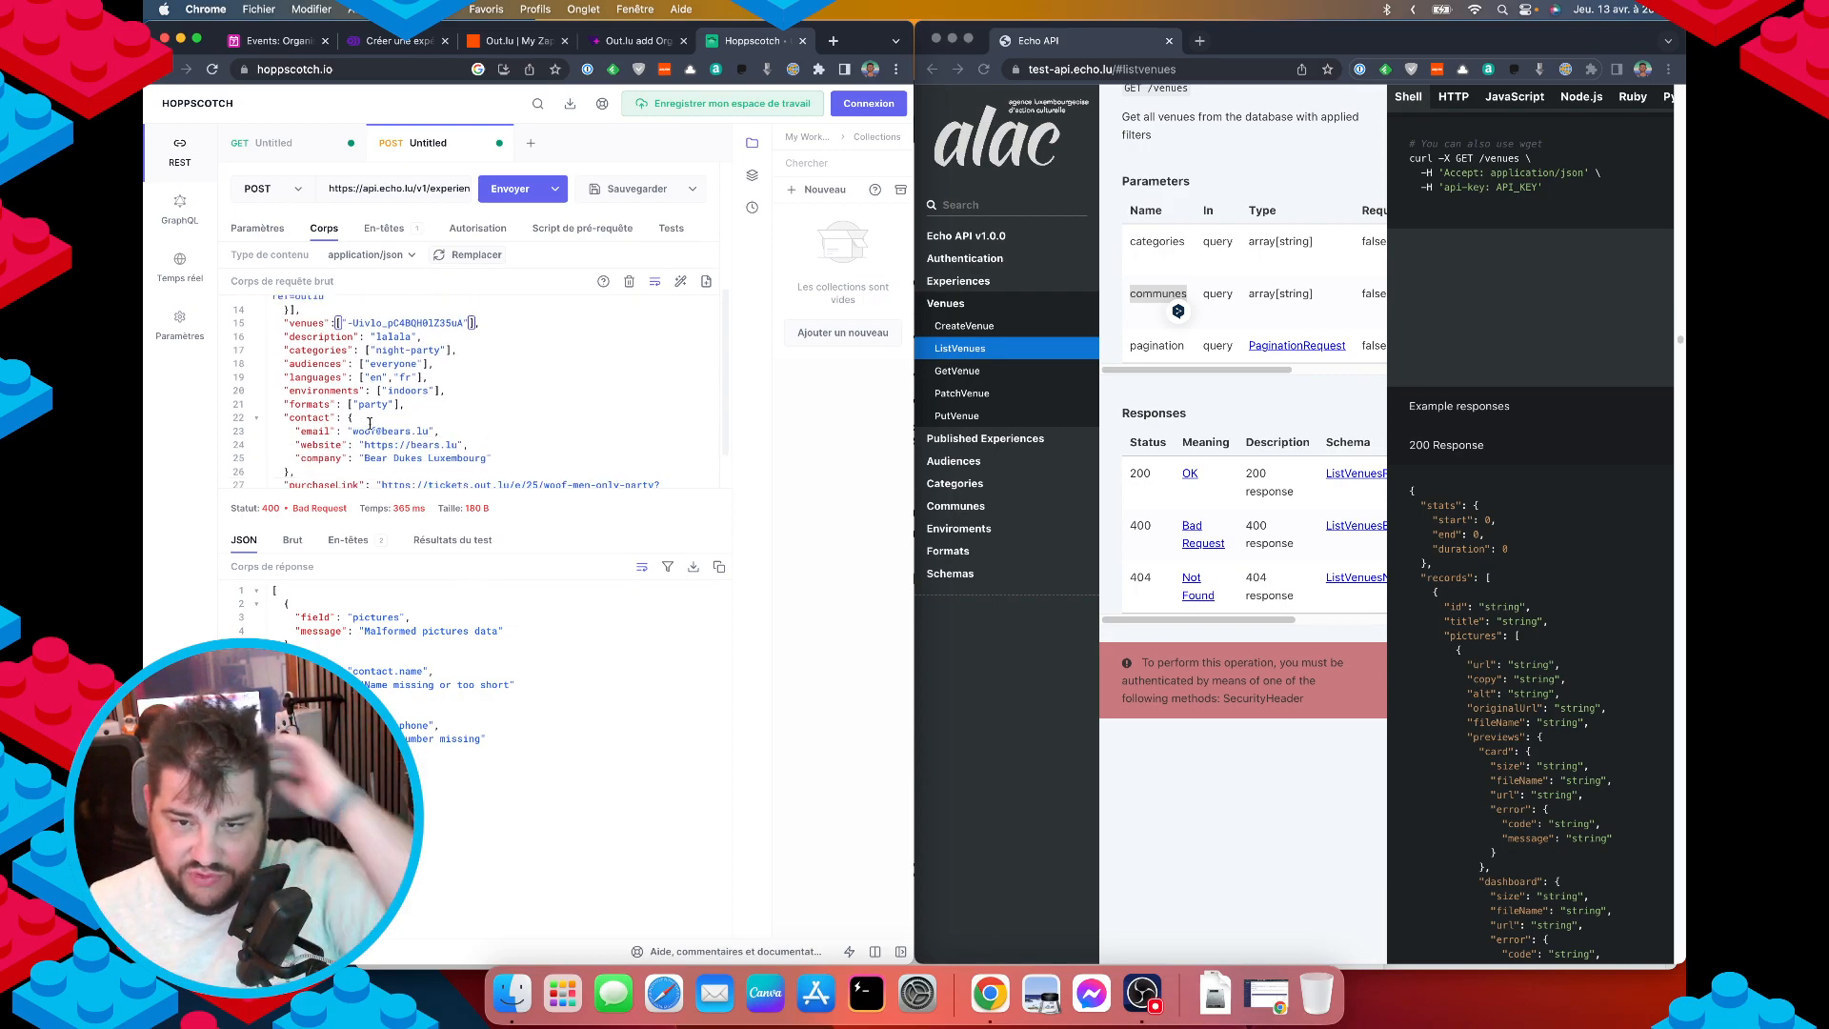
click(371, 419)
key(Return)
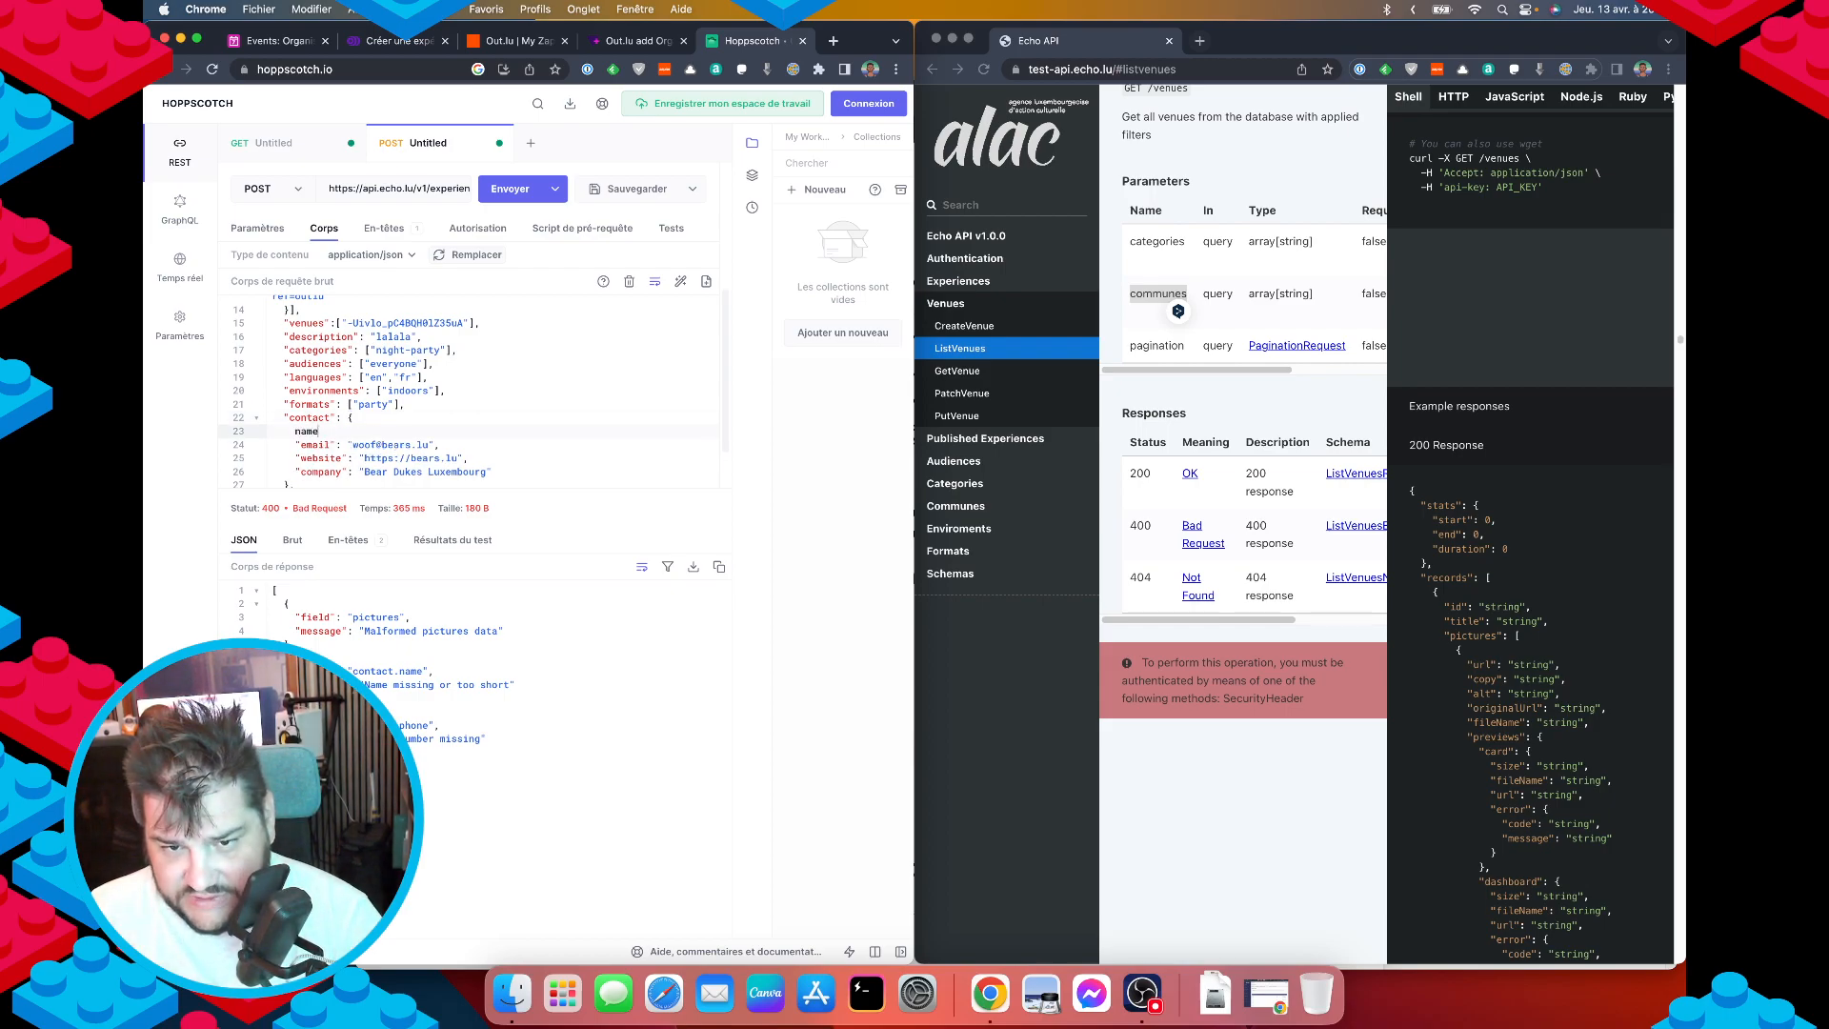
text(")
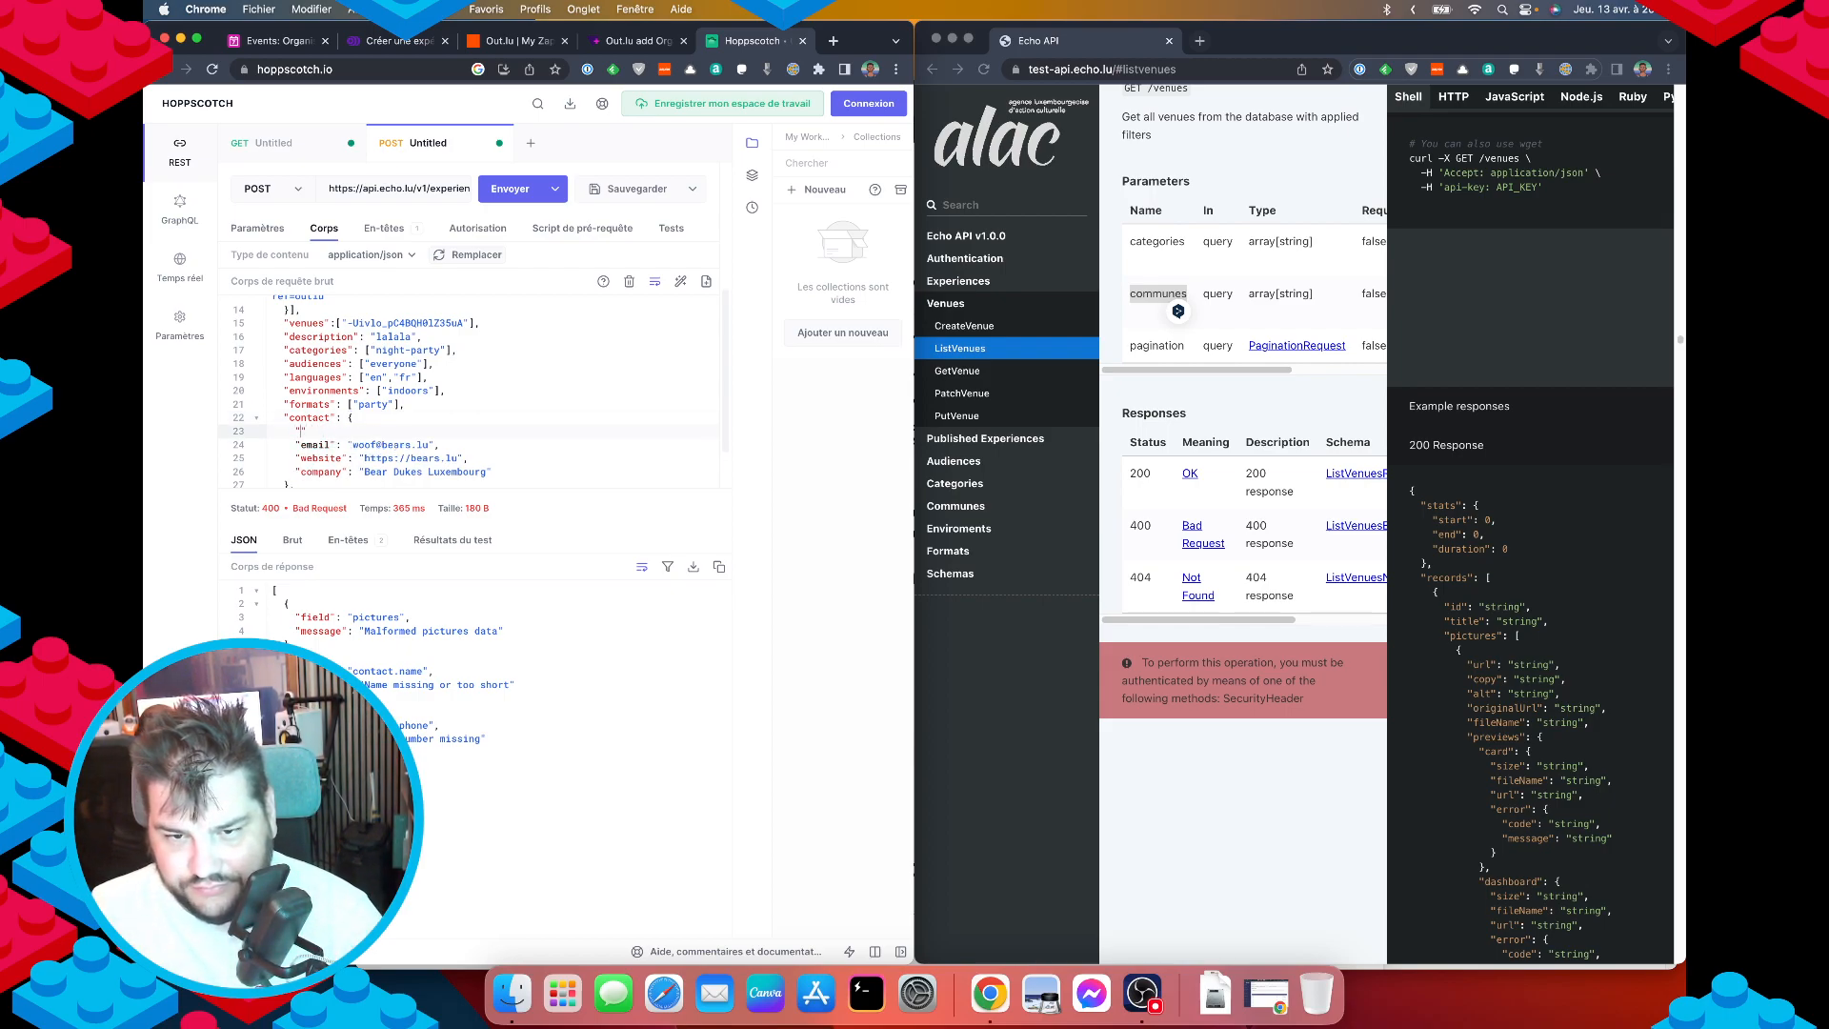
text(name")
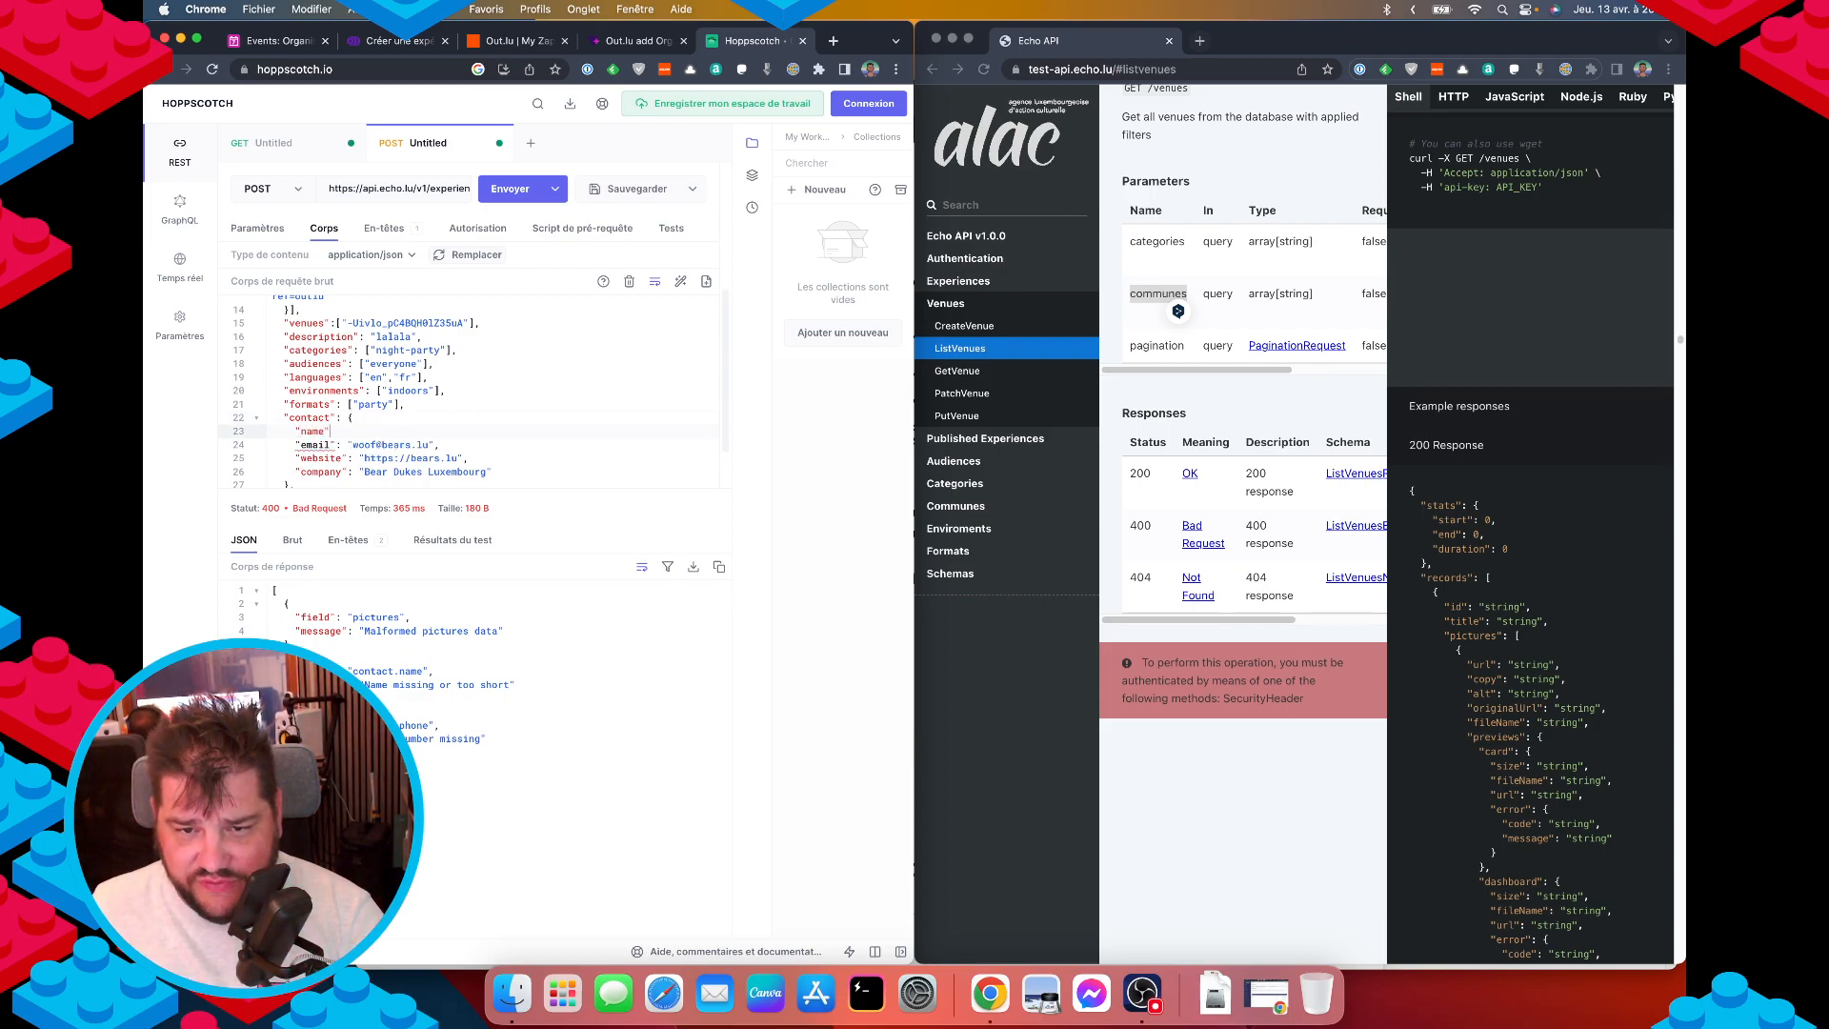
text(:)
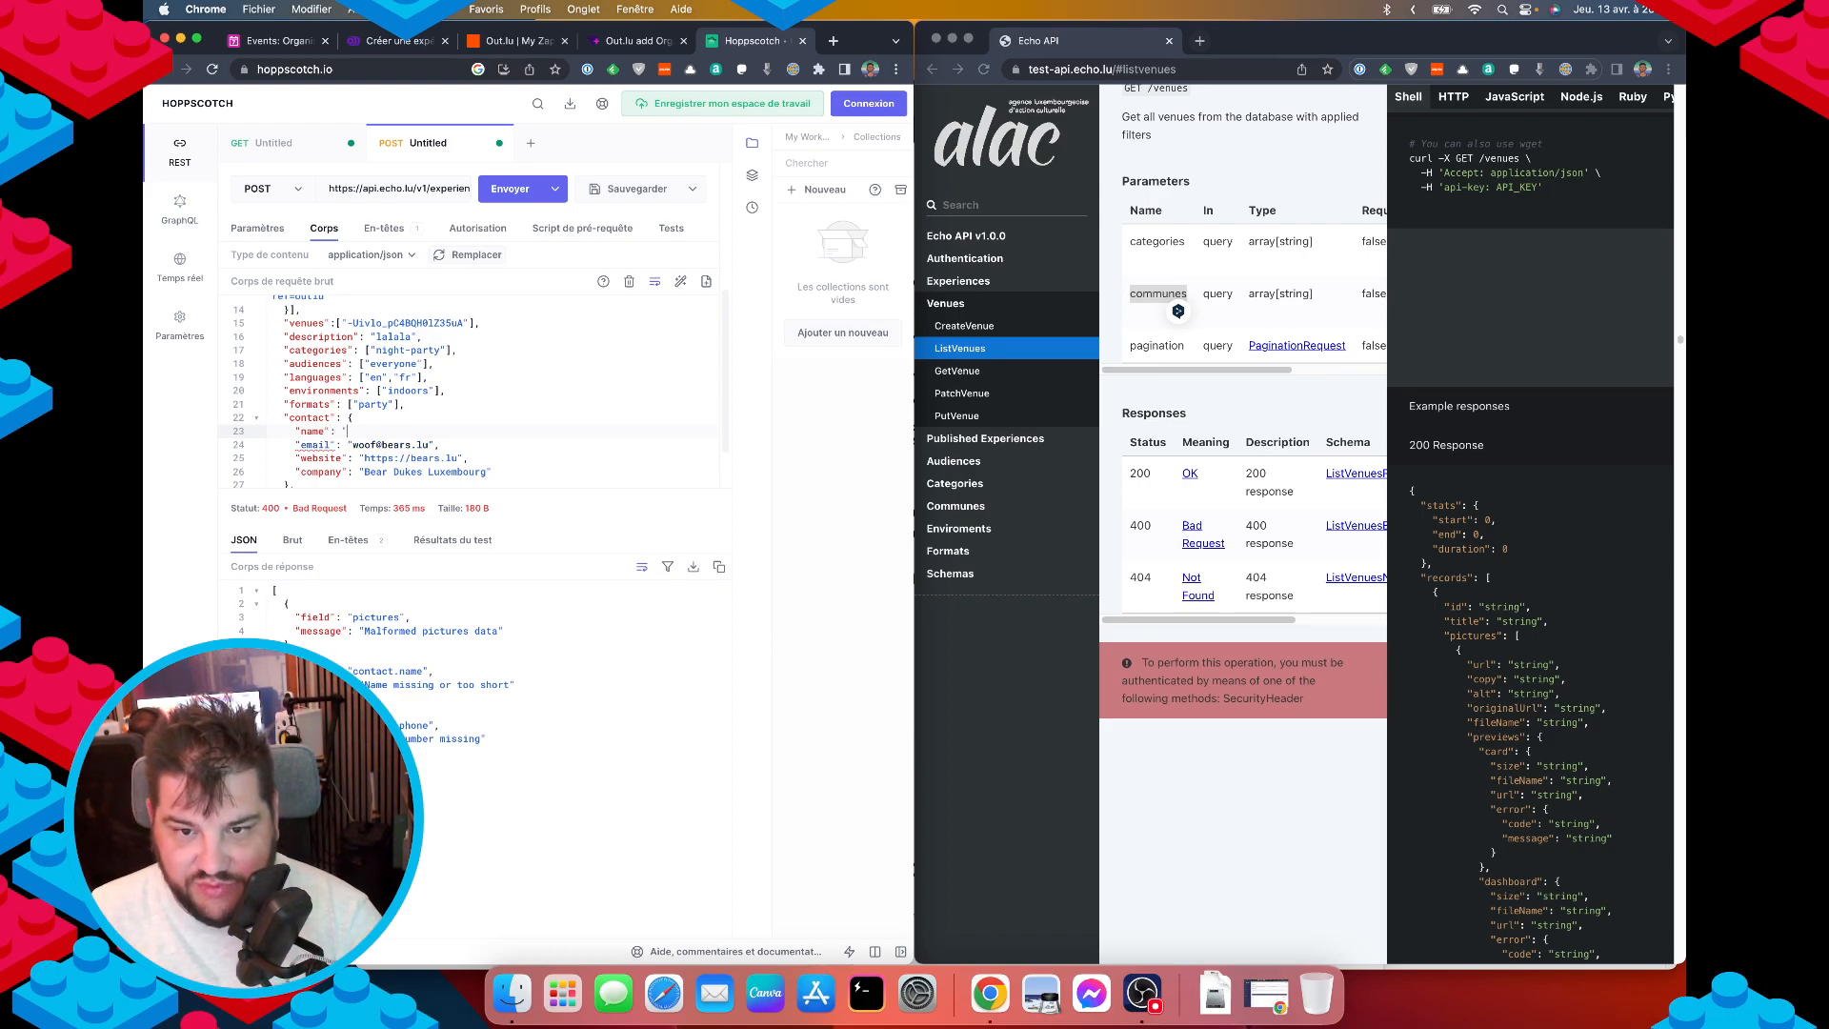
text( ")
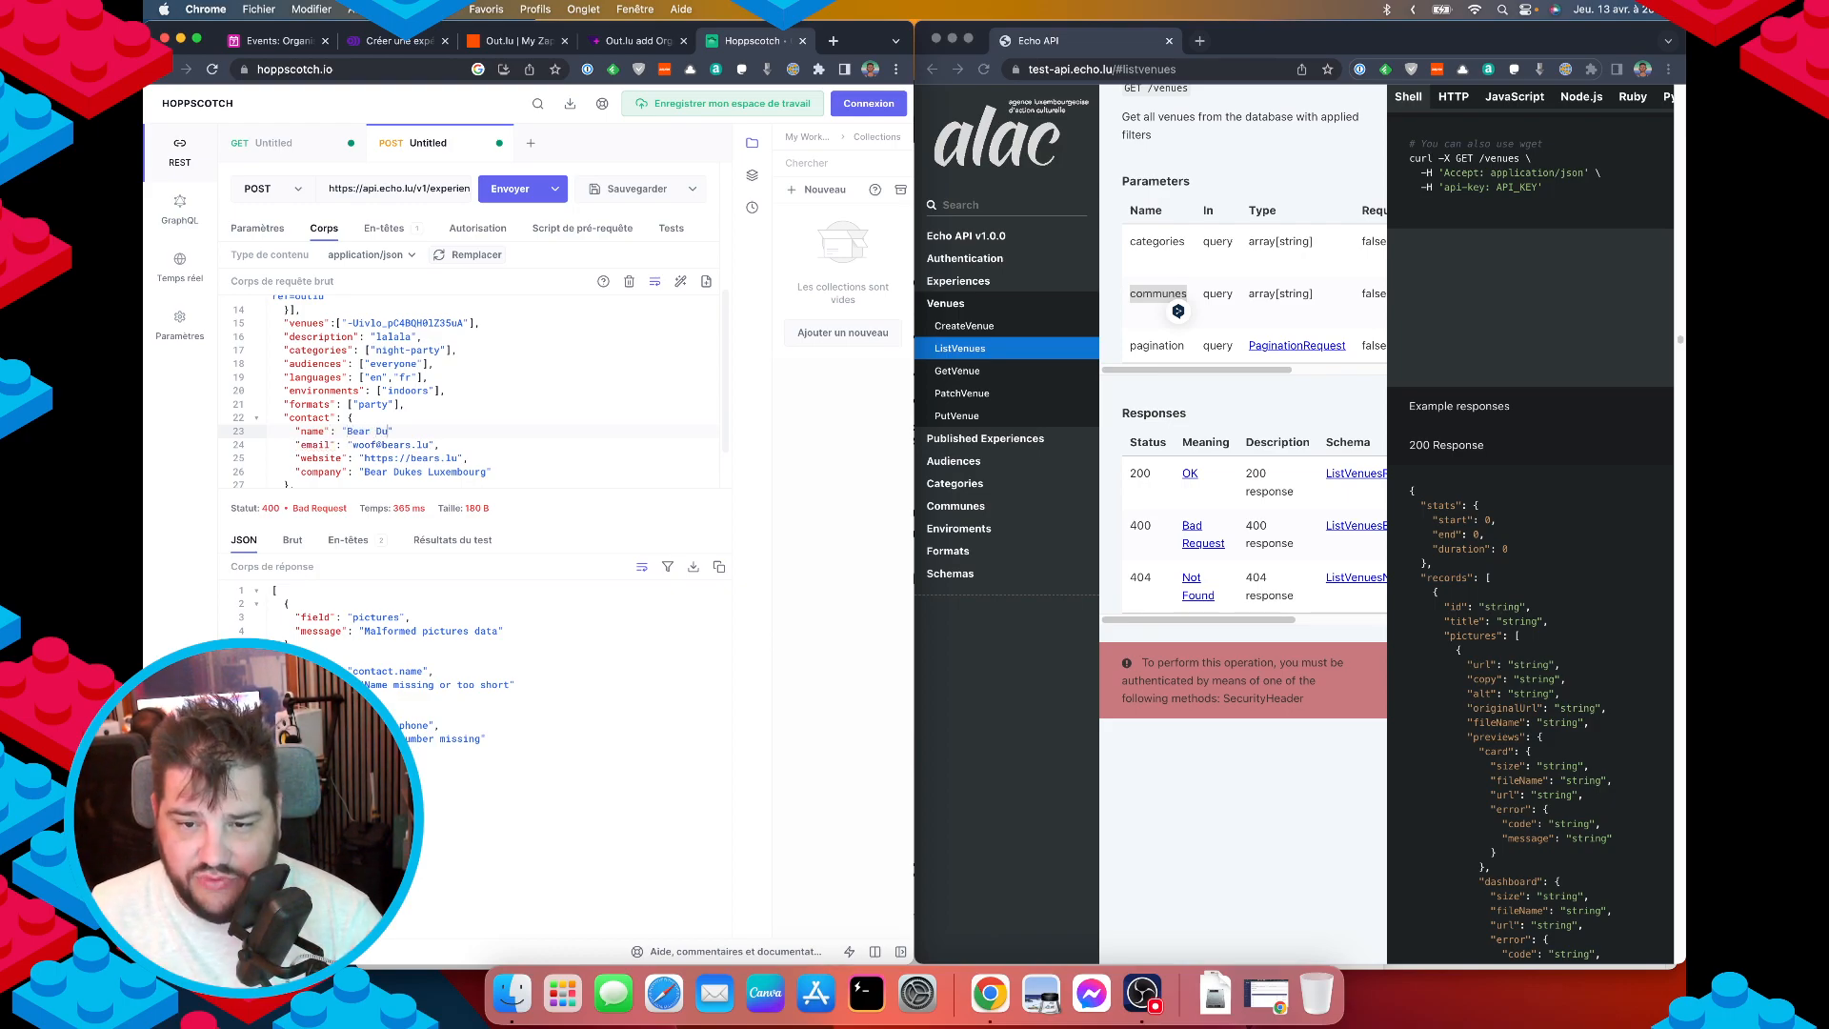
text(Bear Dukes Luxembourg")
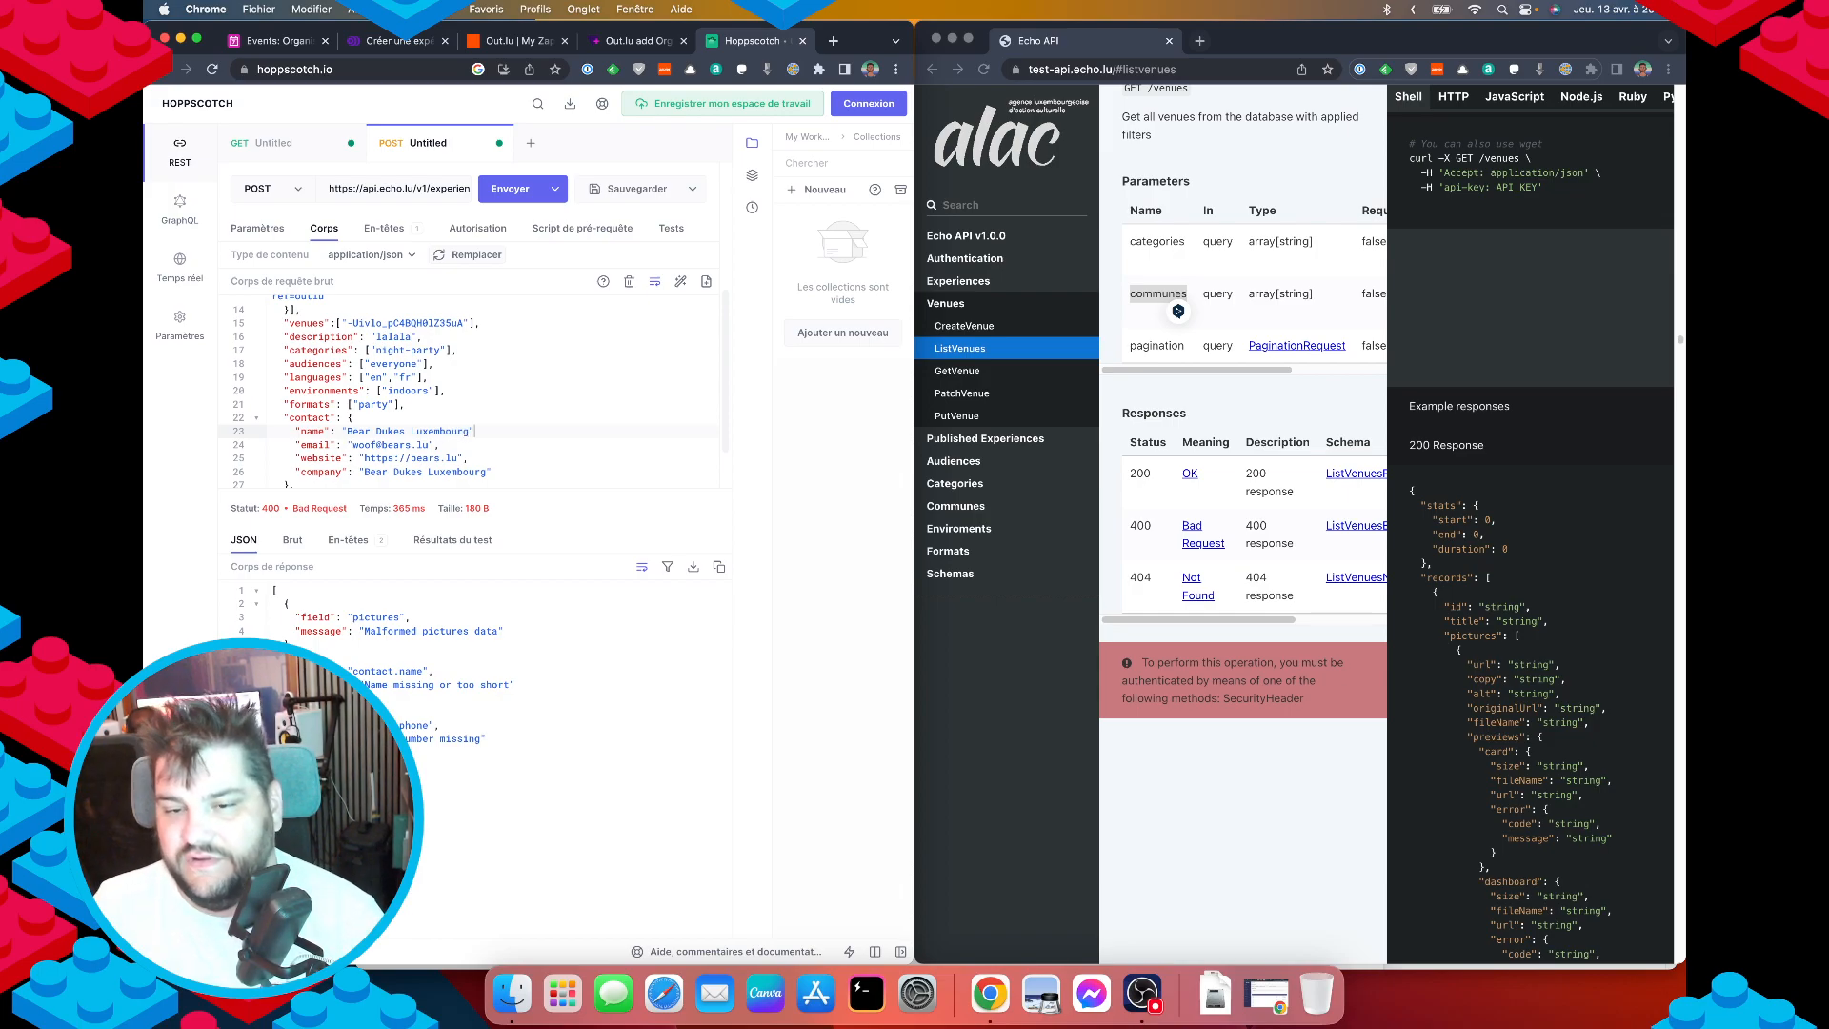
text(,)
key(super+Return)
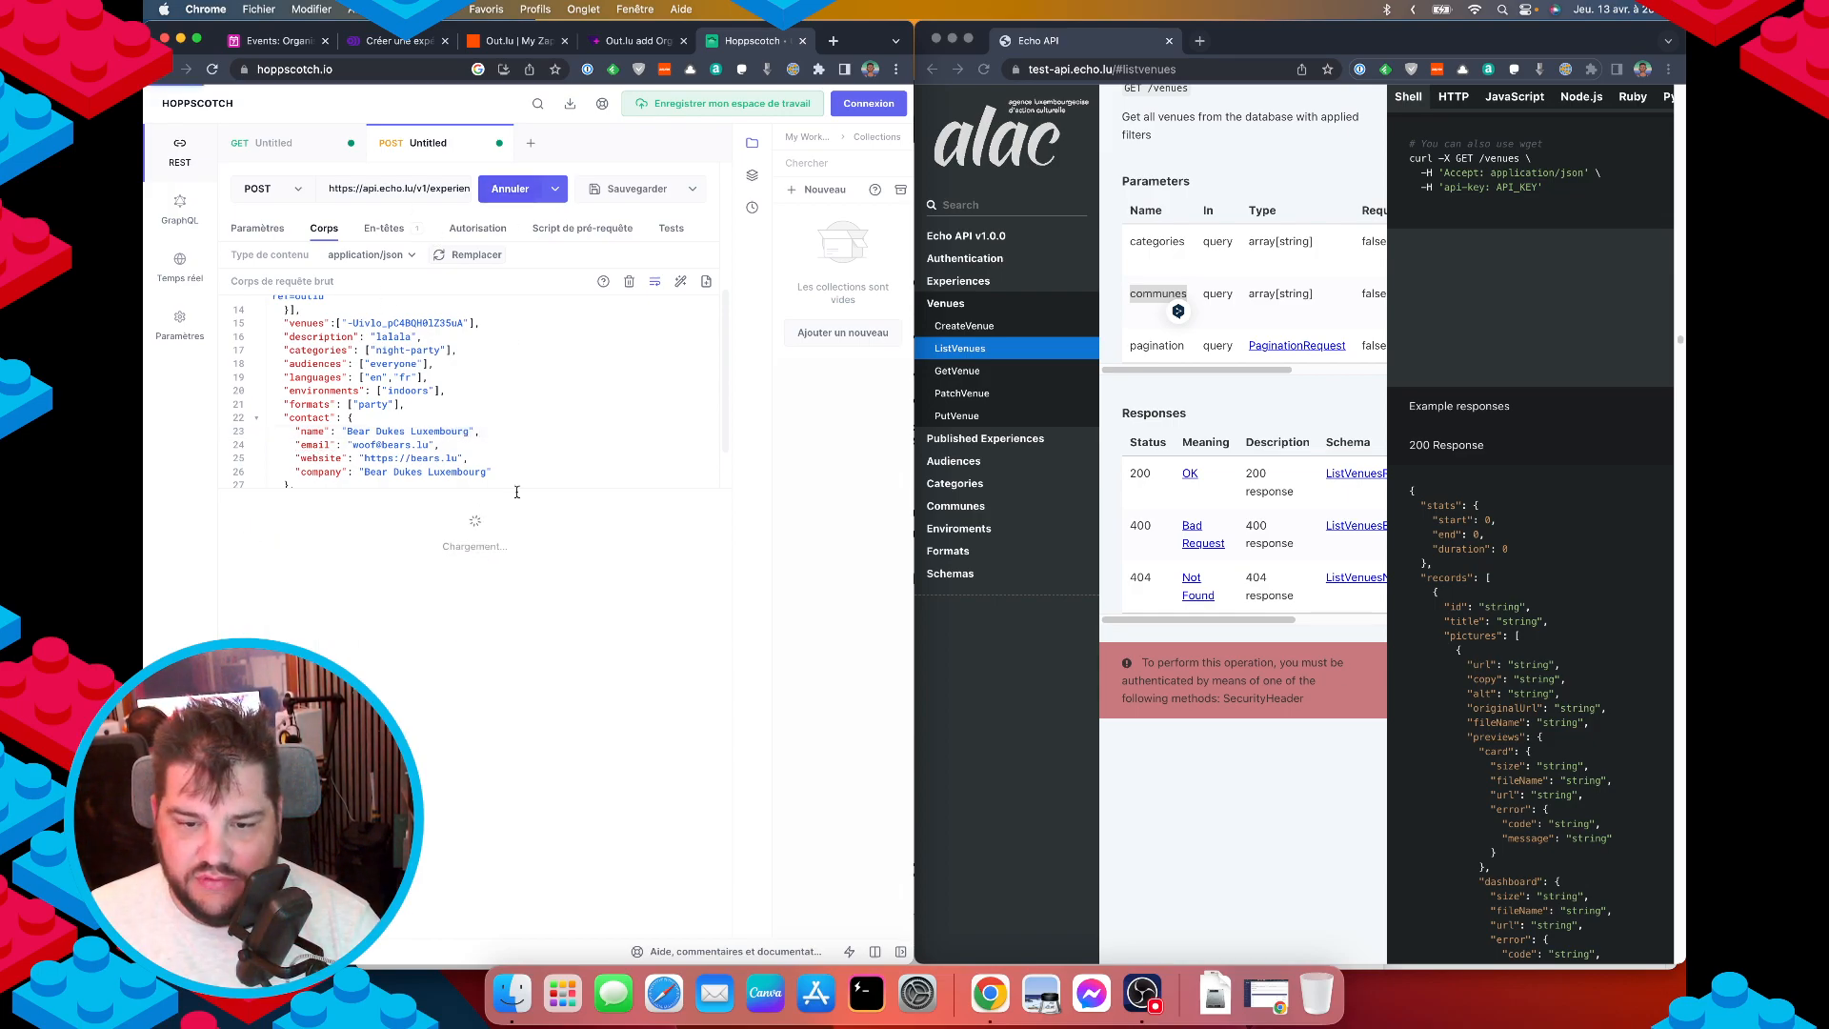
Add a "phone" field with a contact phone number to the contact block and resend.
scroll(454, 460, down, 1)
click(484, 424)
key(Return)
text(")
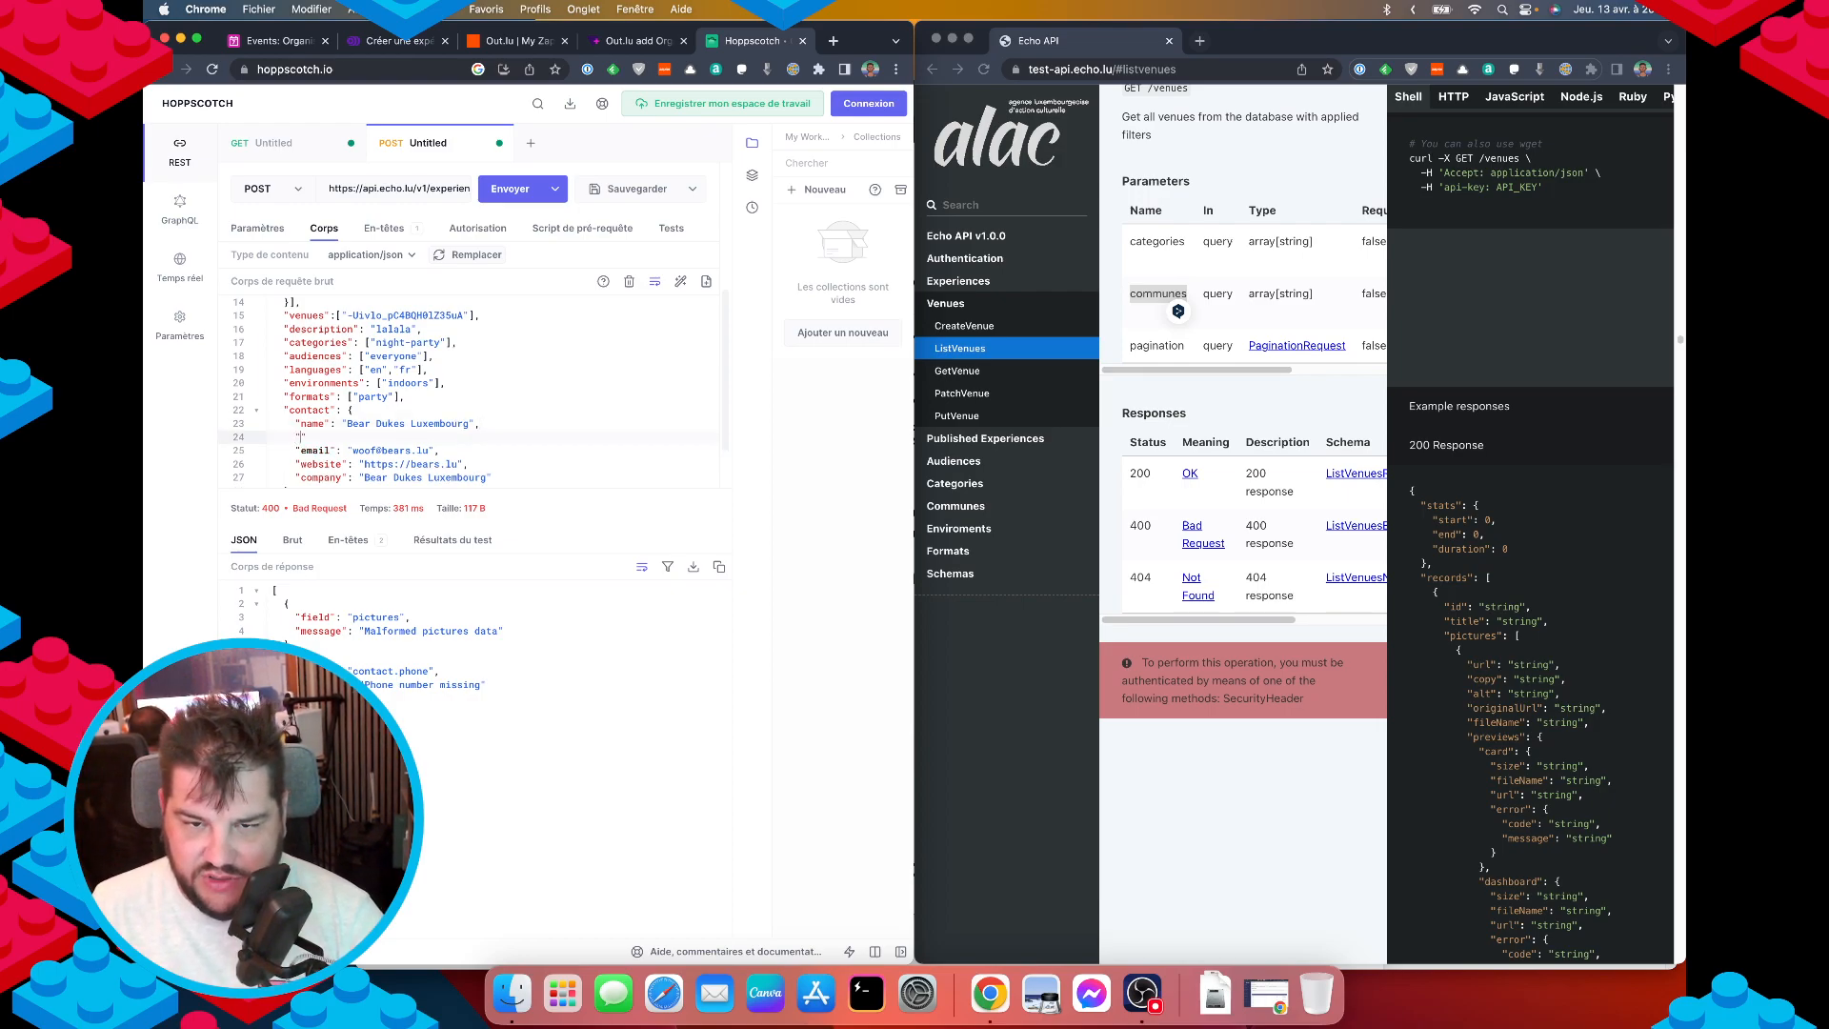
text(ph)
key(BackSpace)
key(BackSpace)
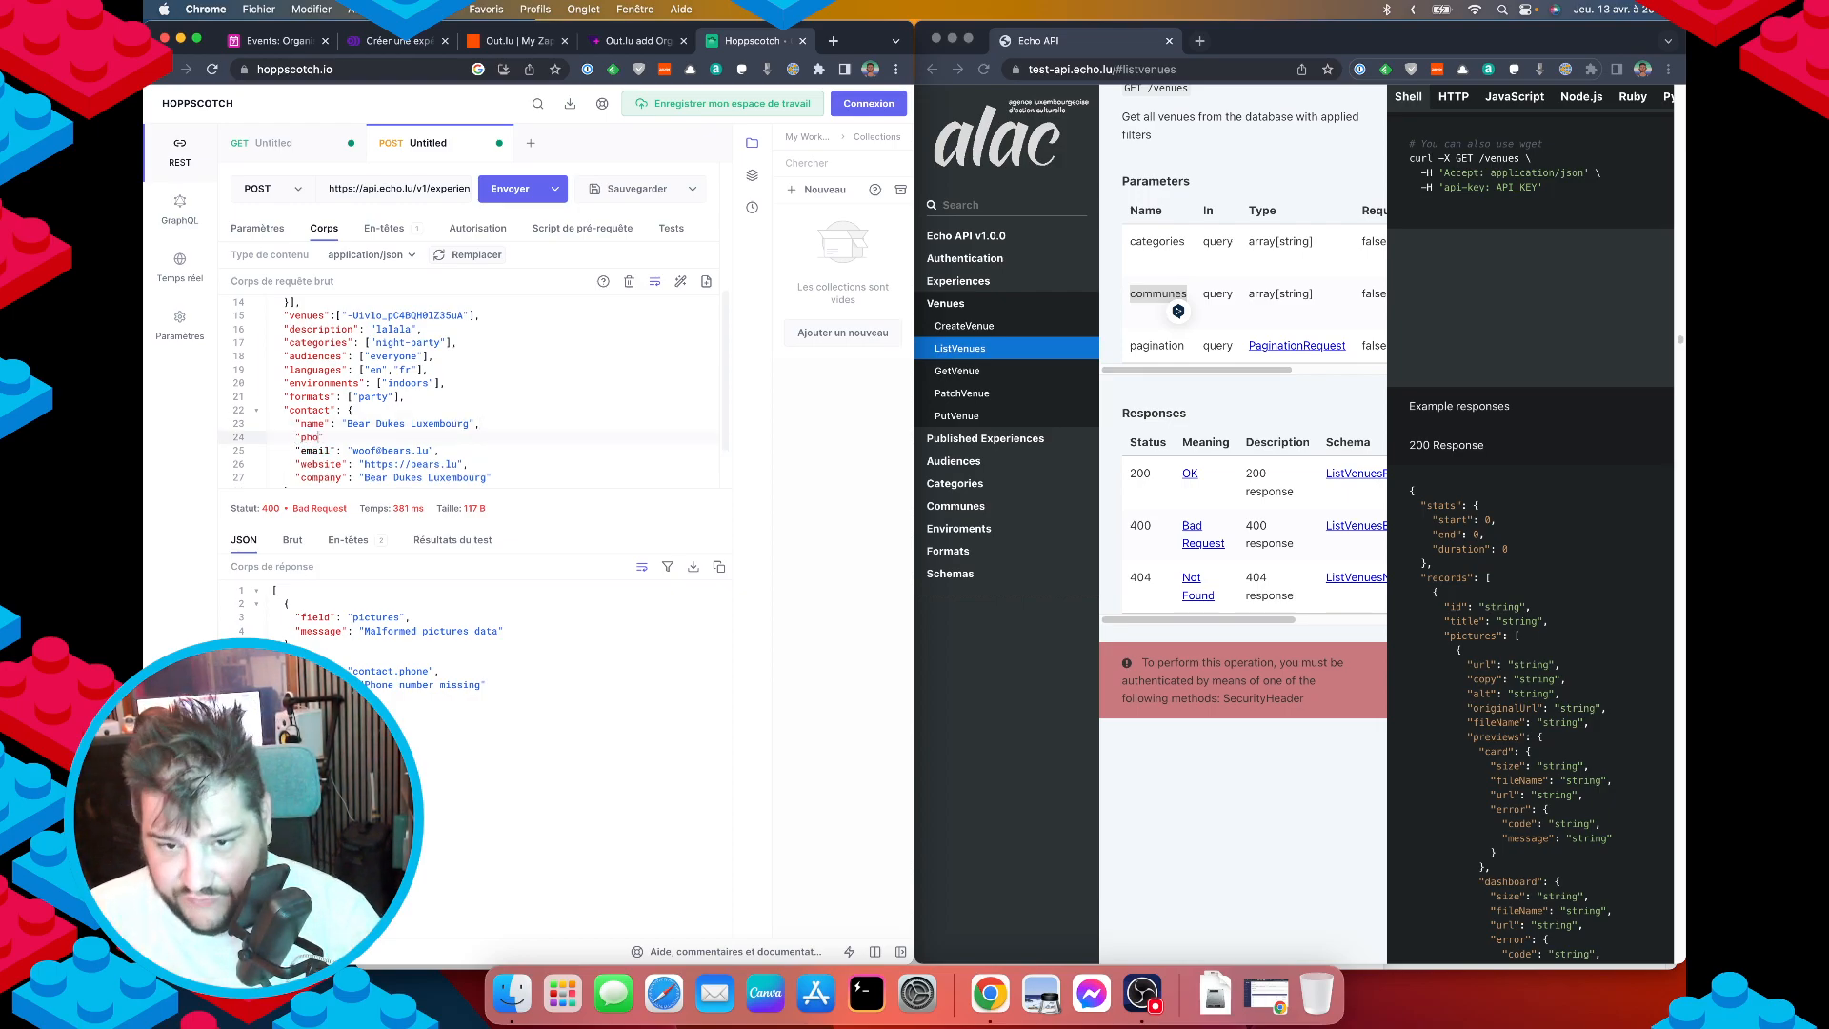
text(phone": "",)
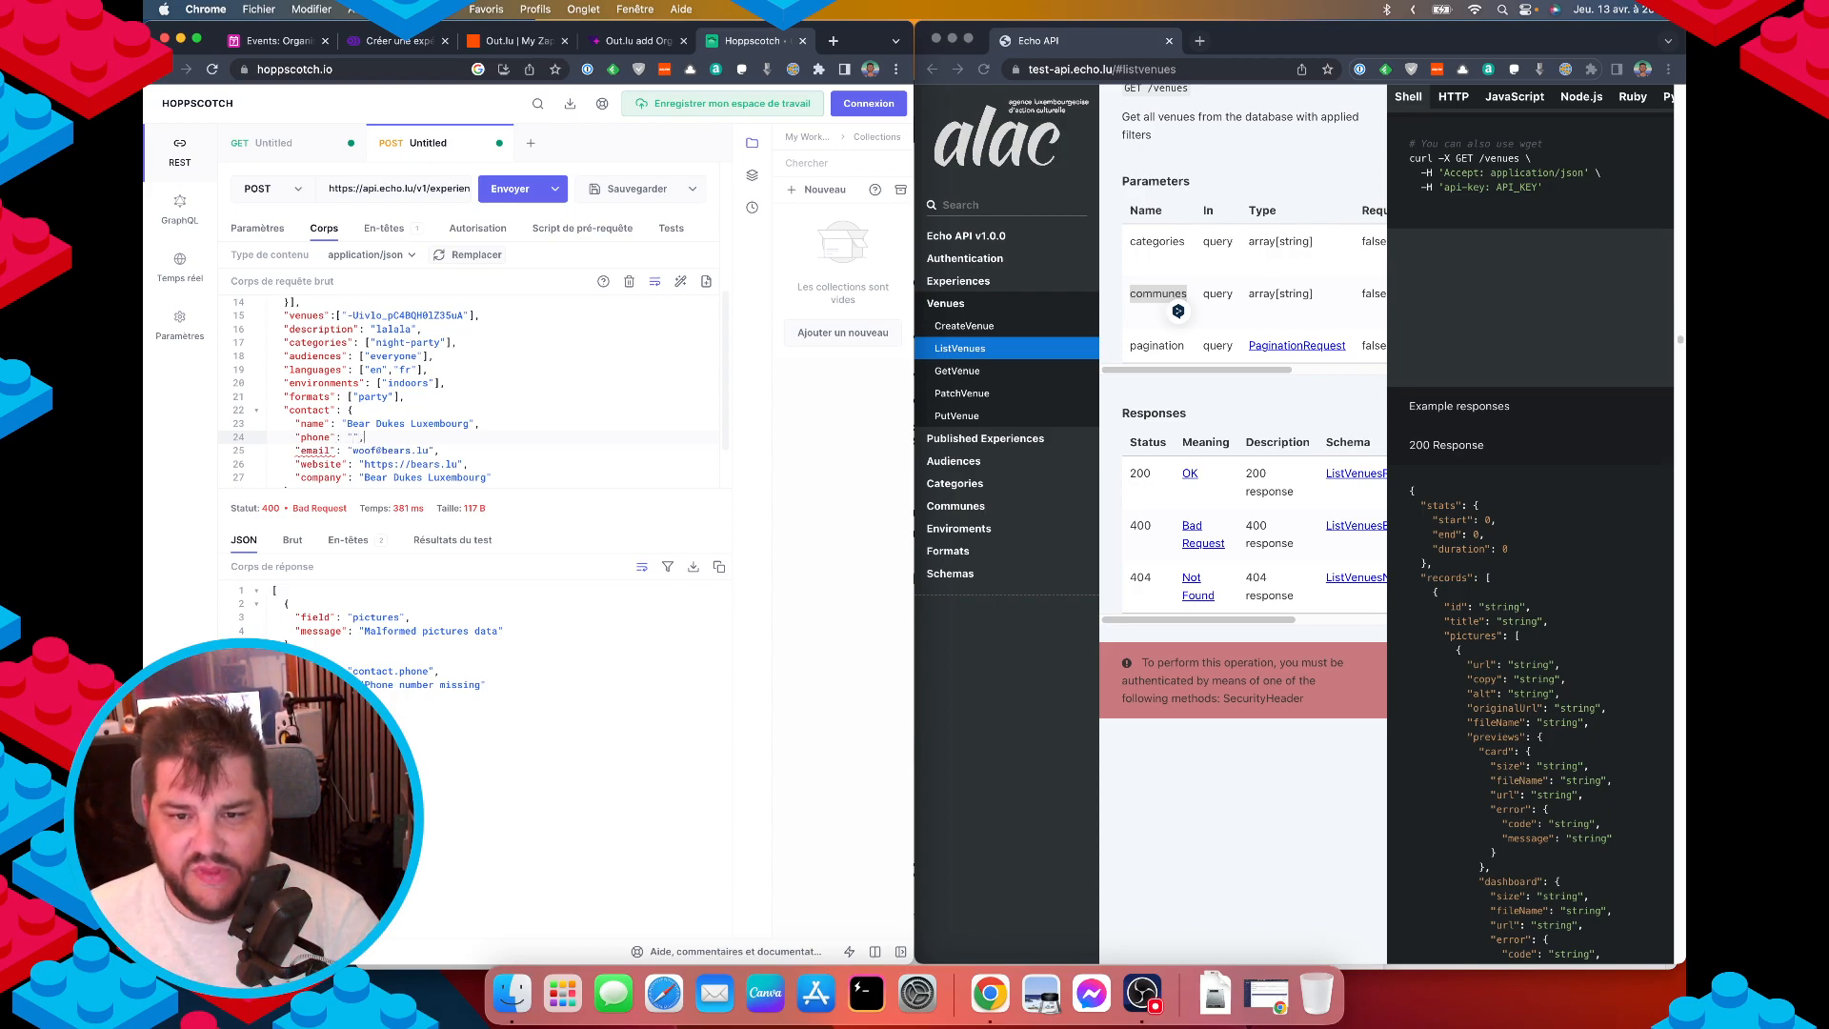
click(512, 191)
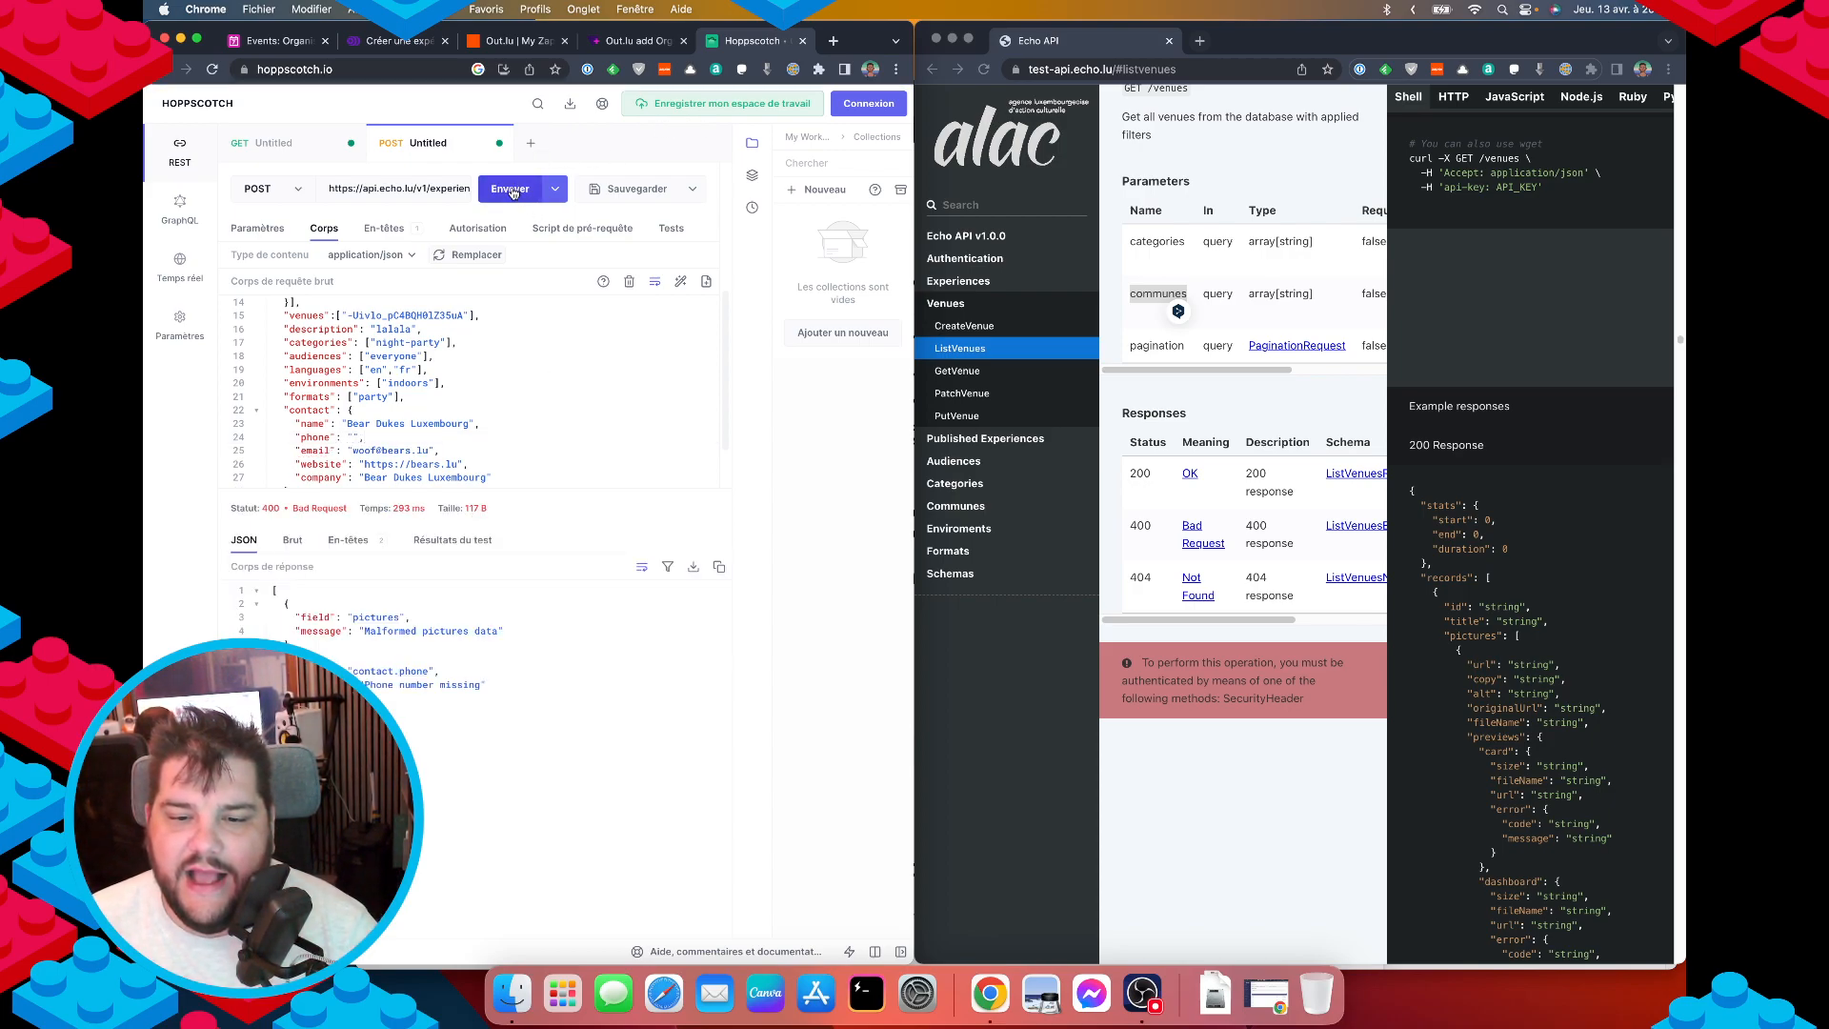
click(354, 438)
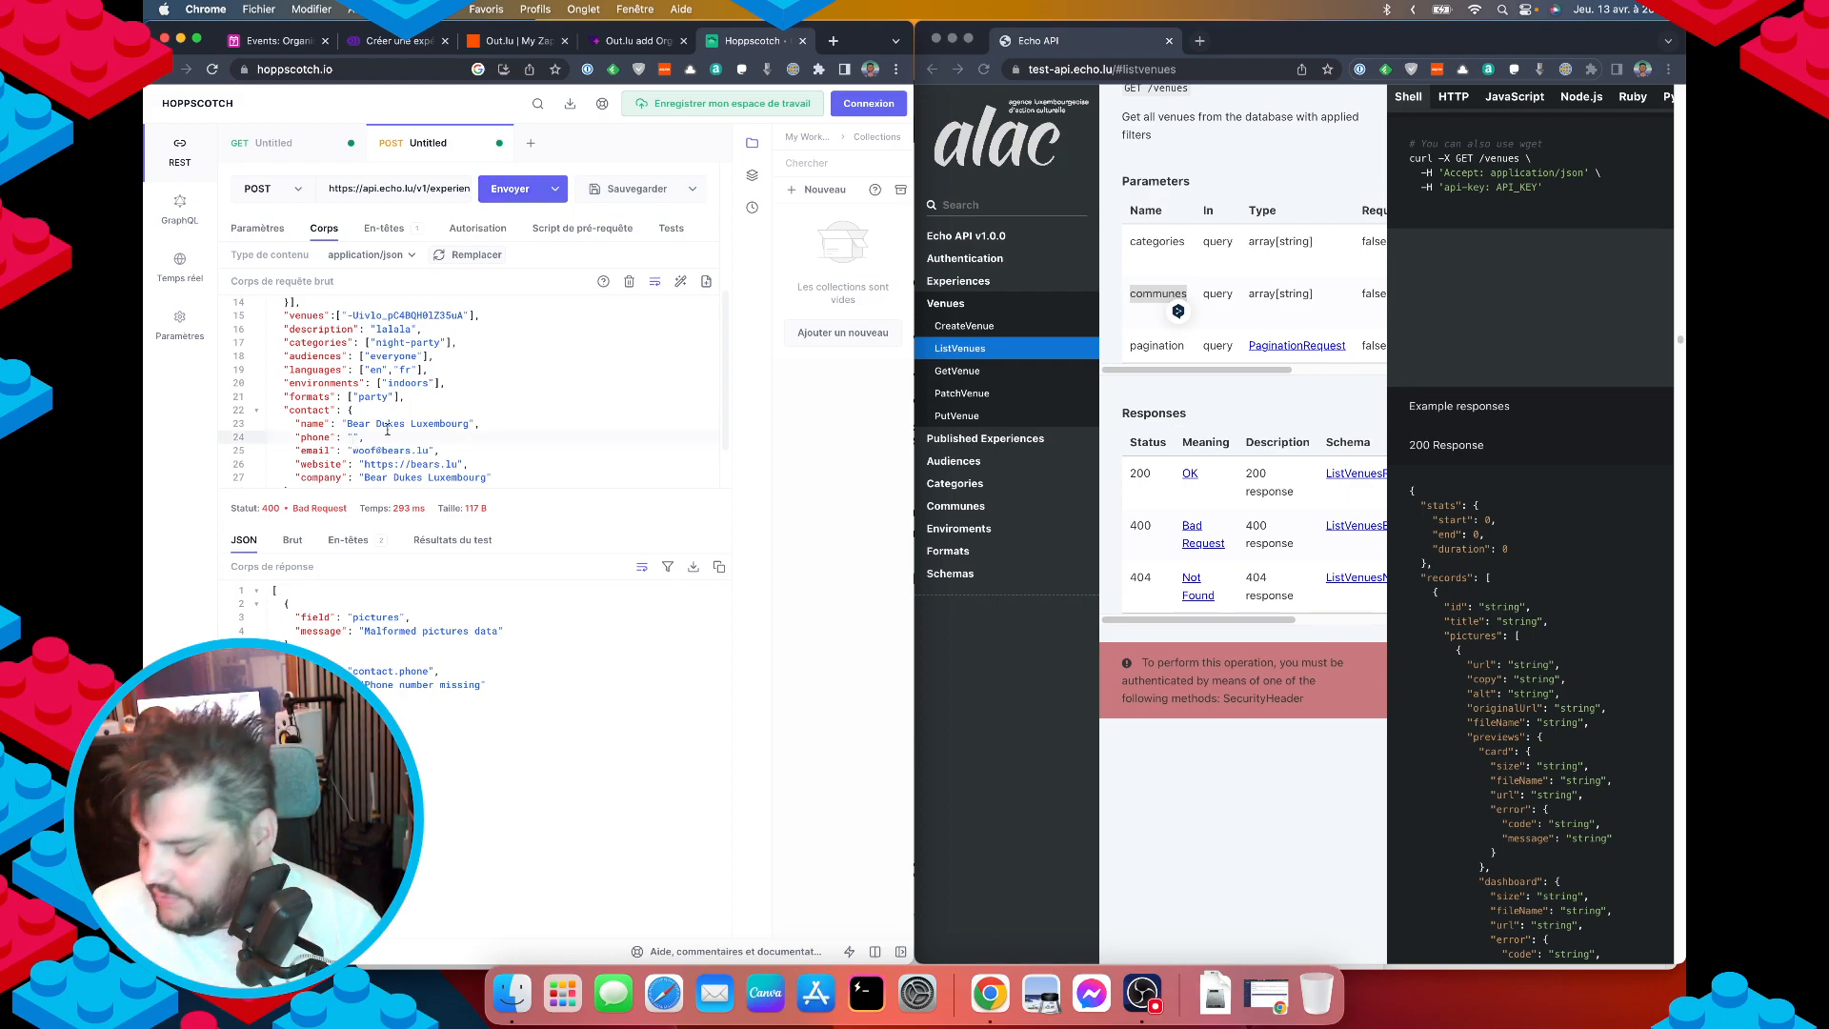
text(+35200)
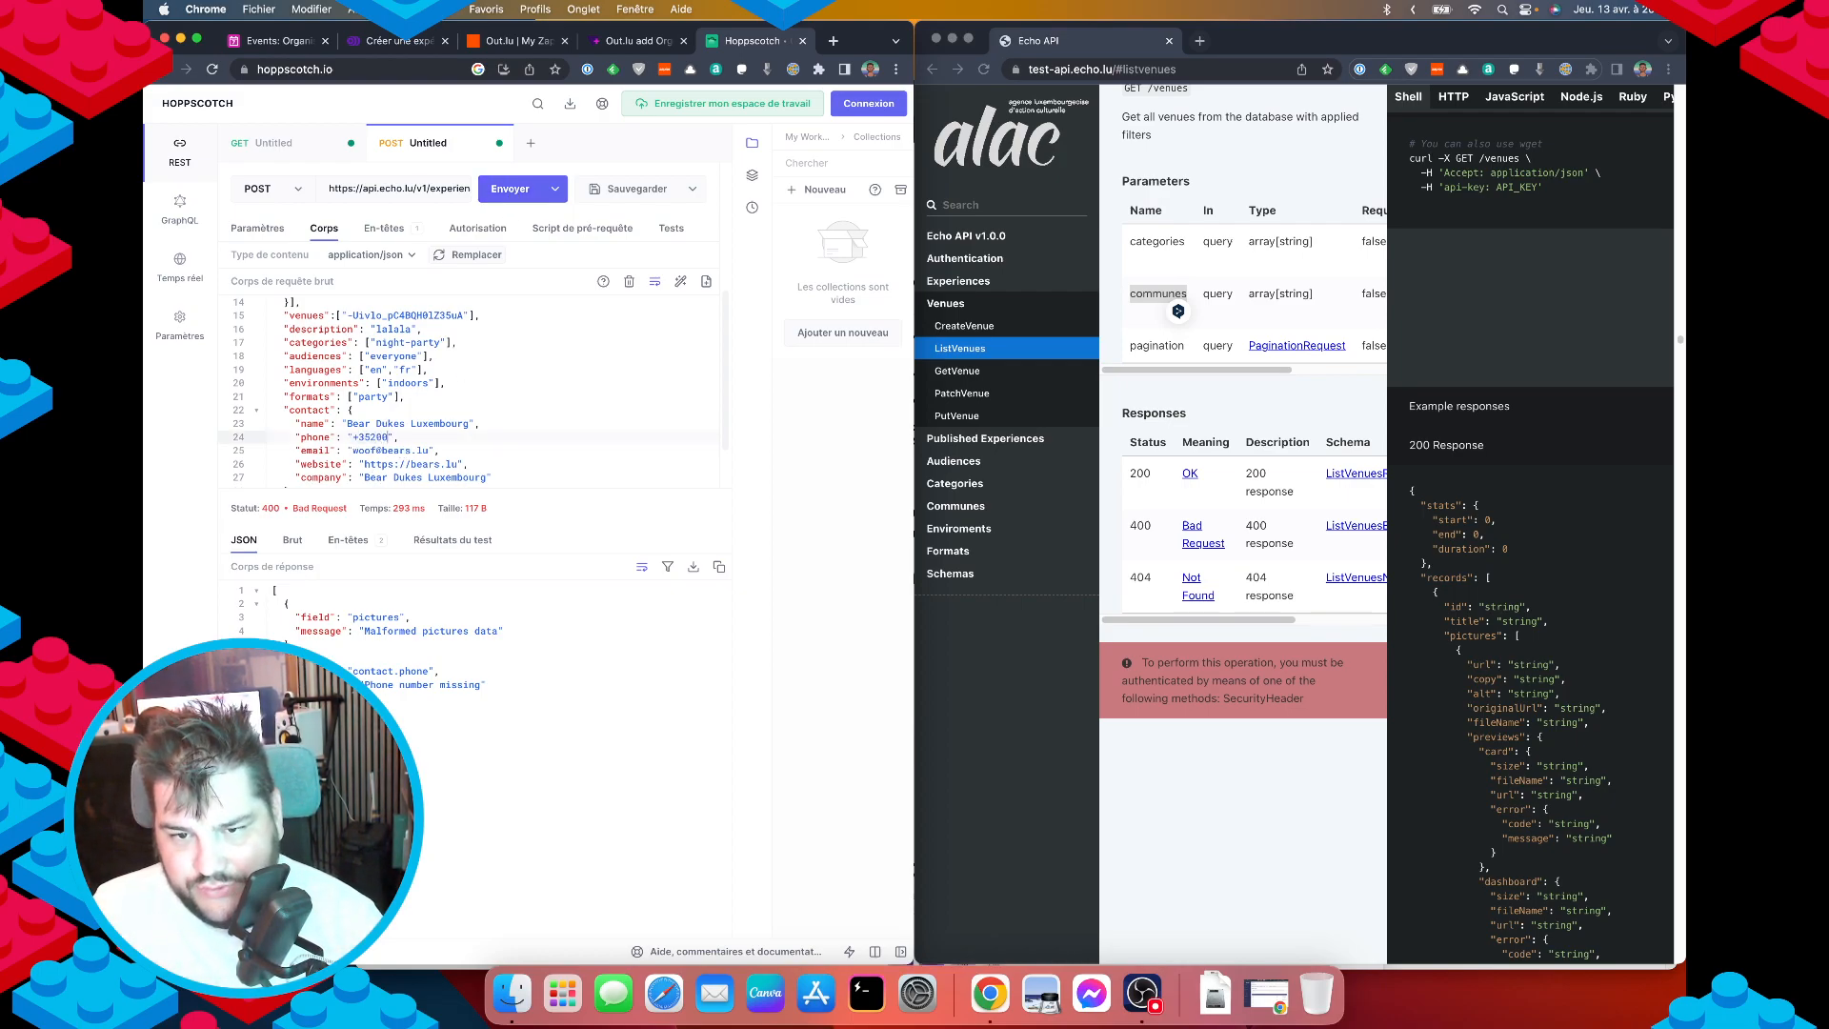
text(0000001)
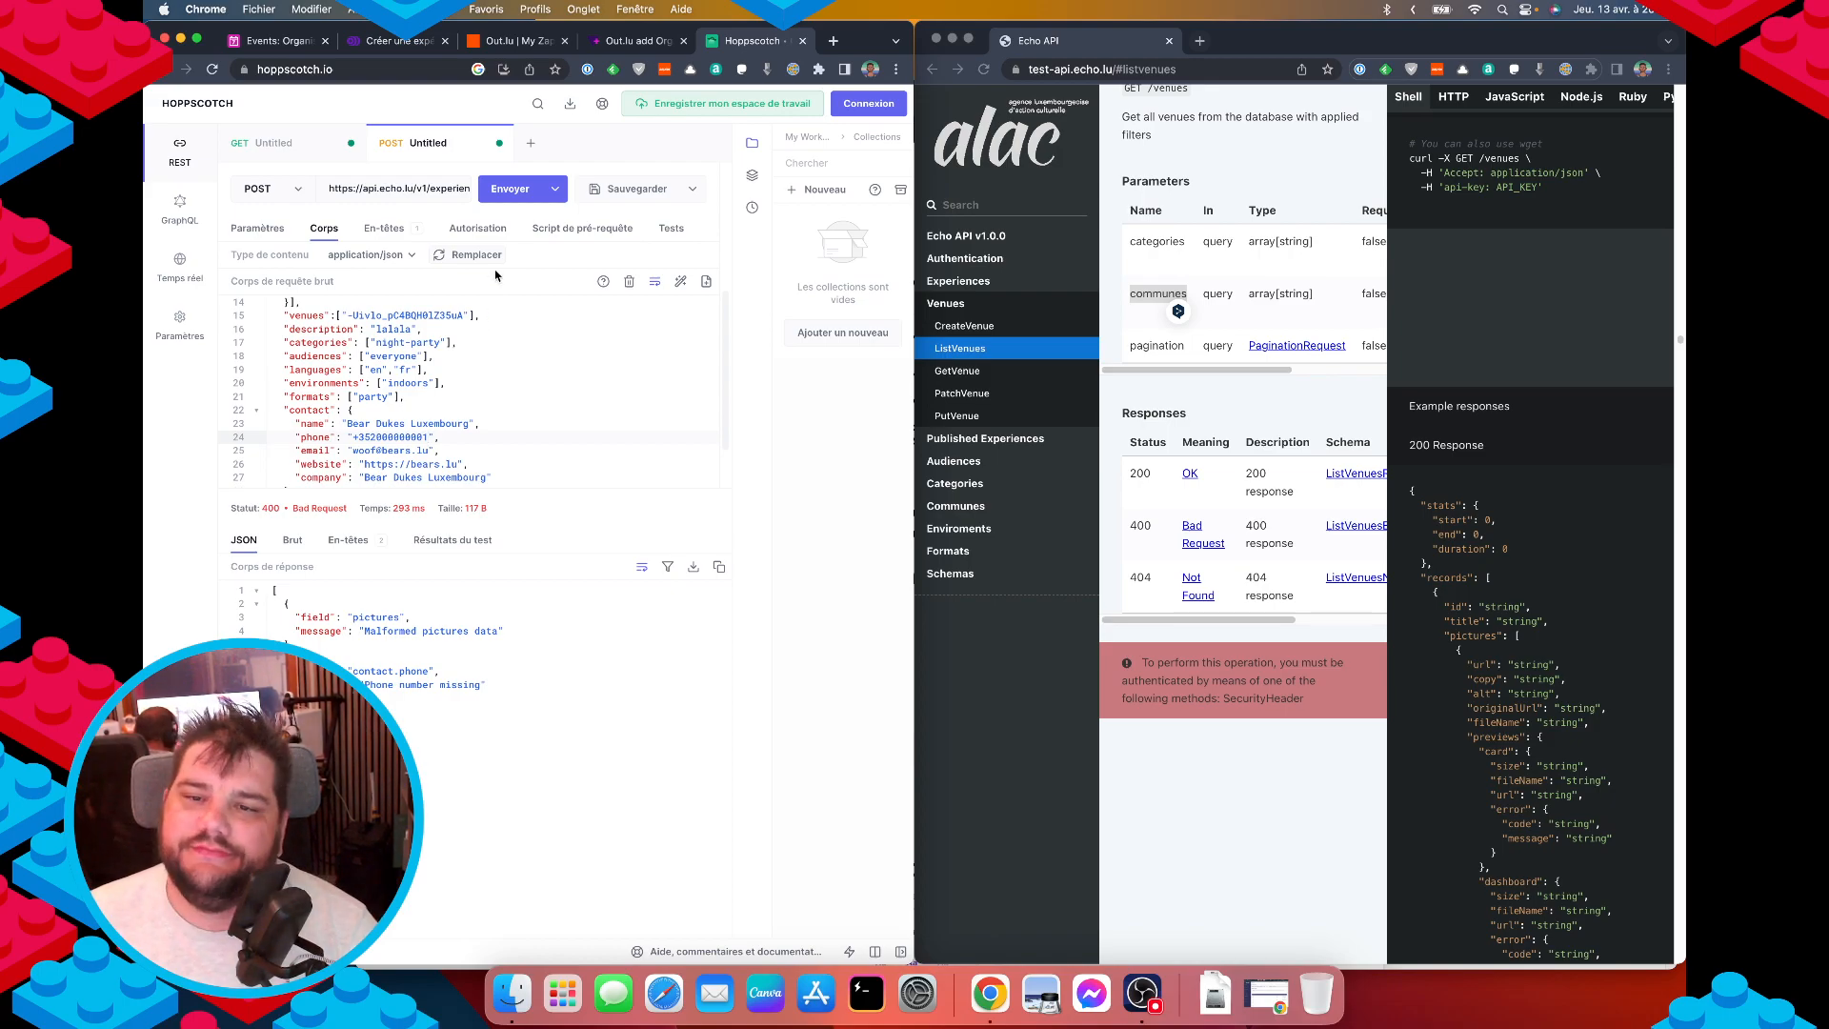
click(510, 188)
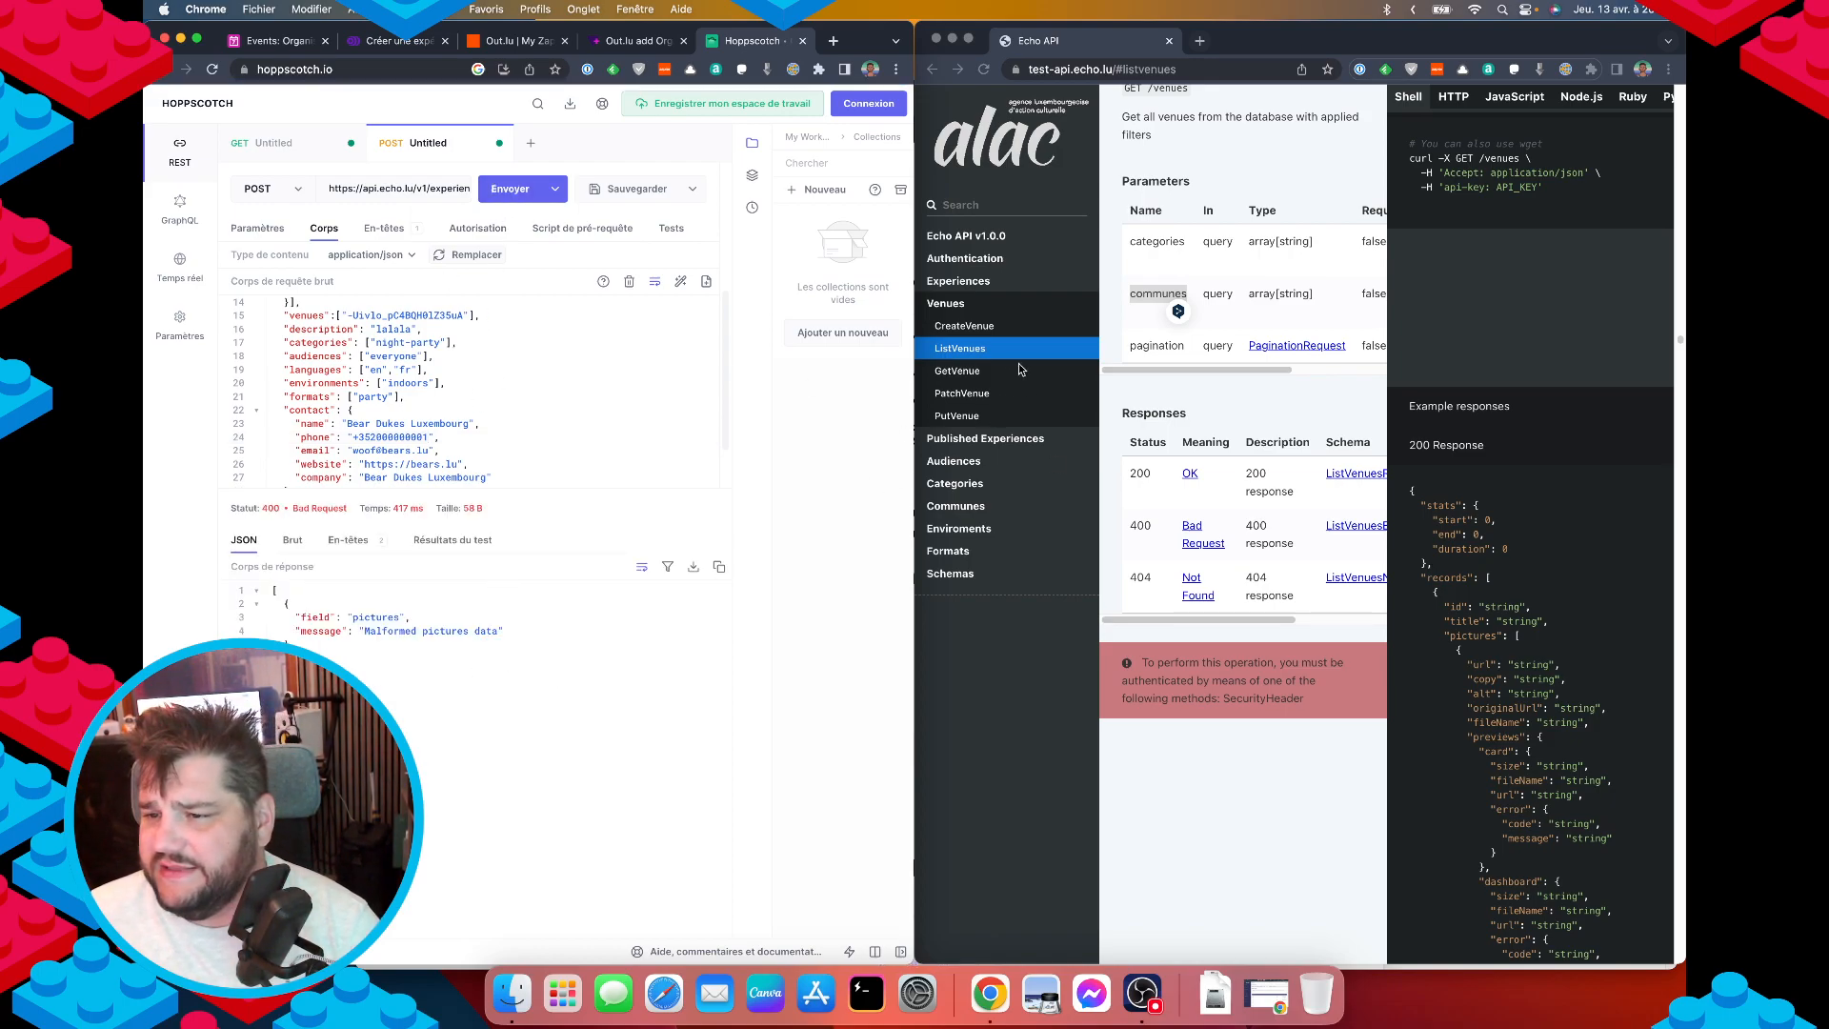
Bring the Echo API documentation window into focus.
double_click(1158, 294)
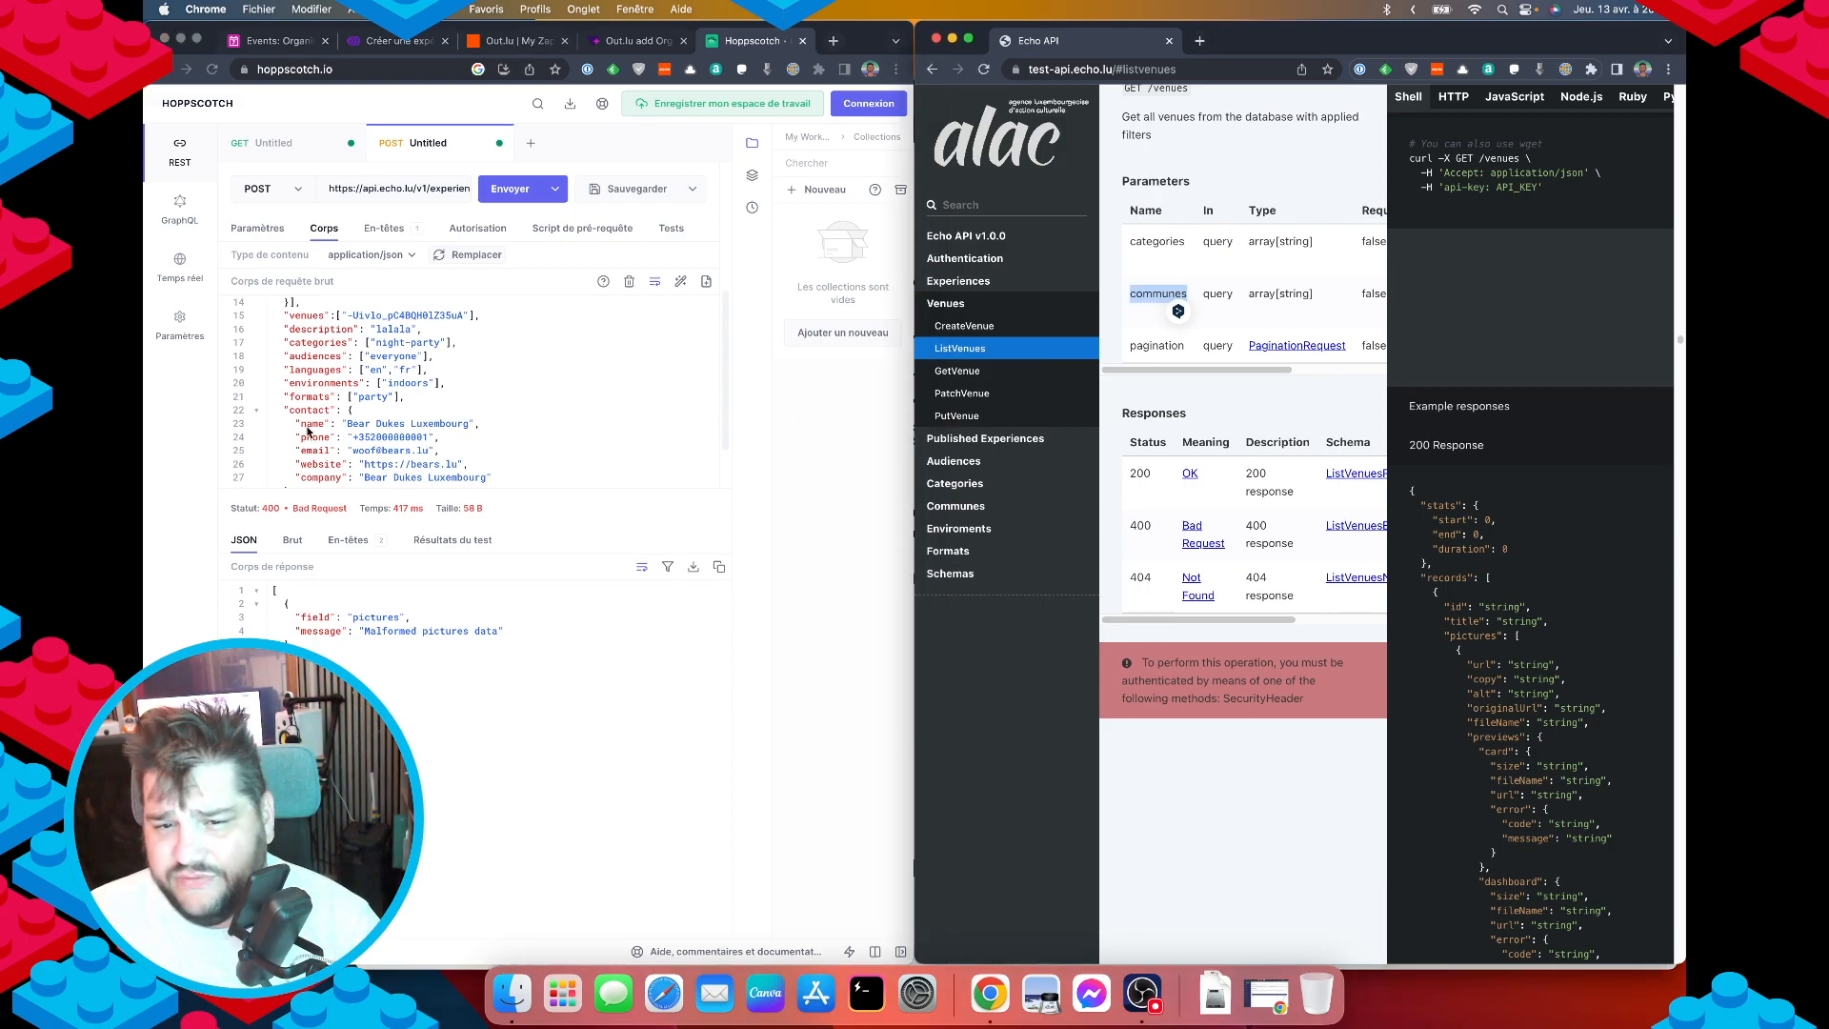
scroll(308, 430, up, 5)
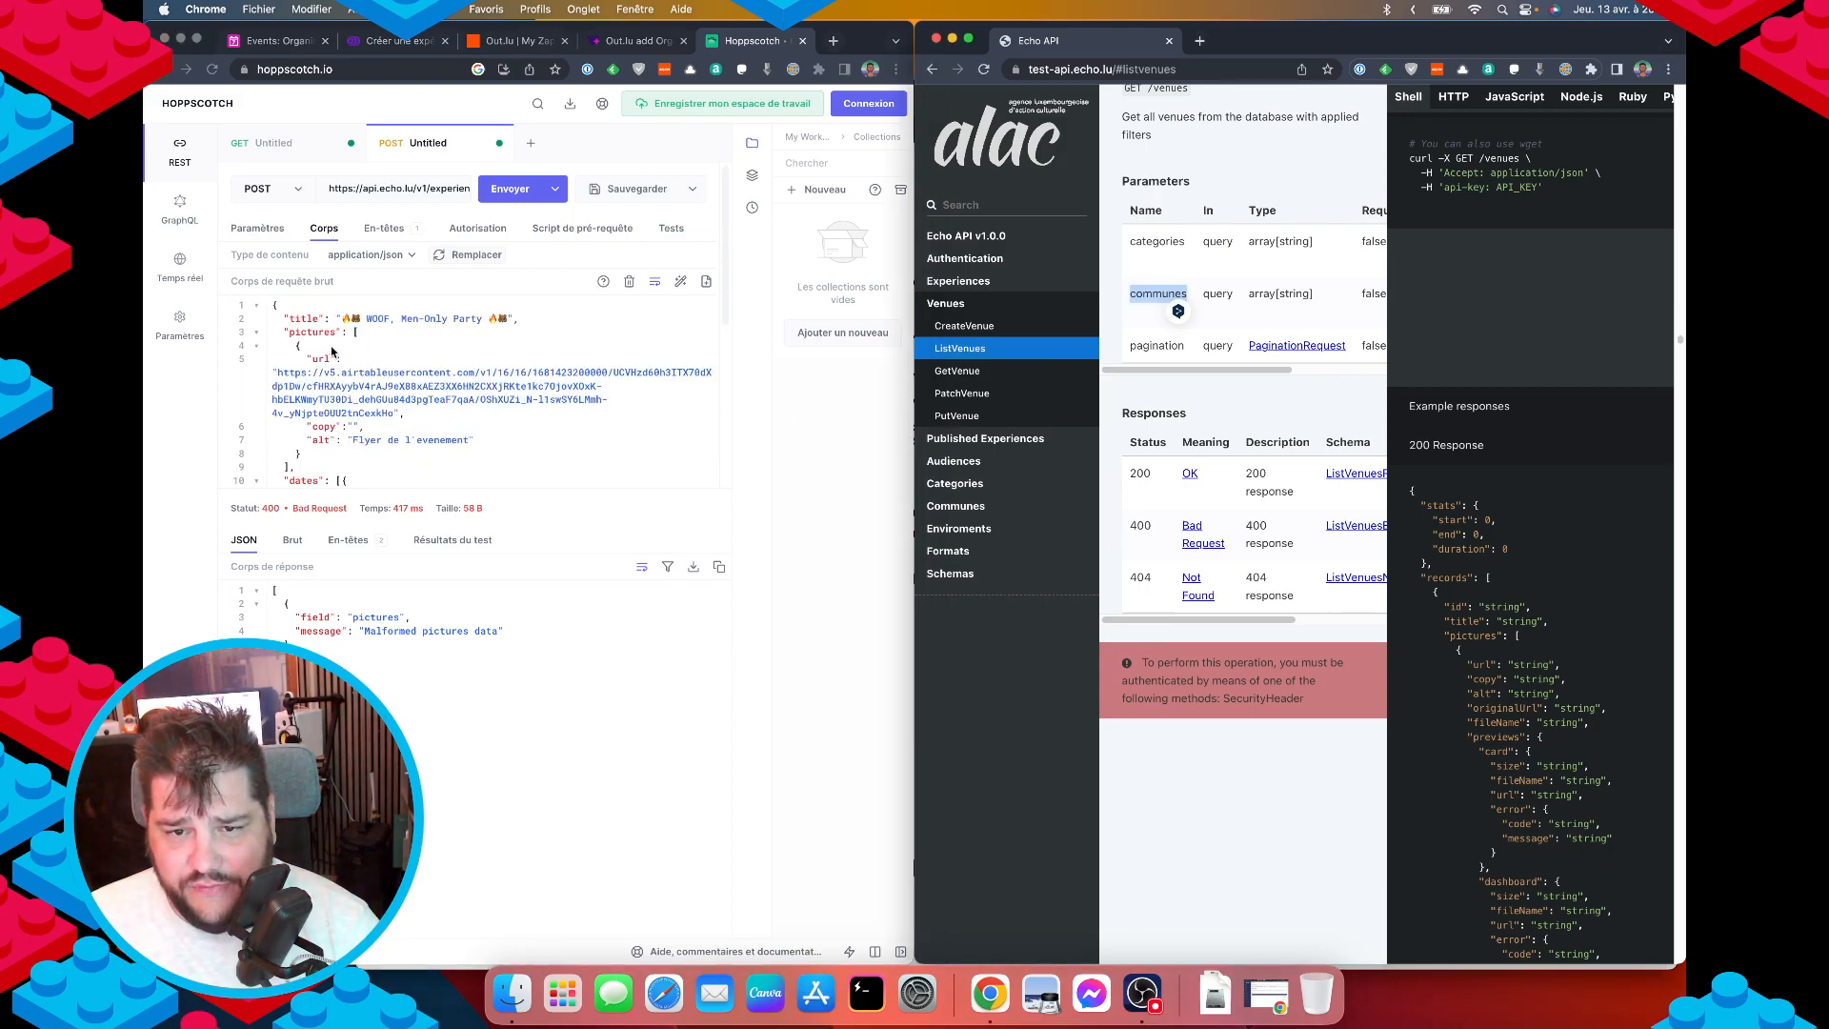
click(1252, 413)
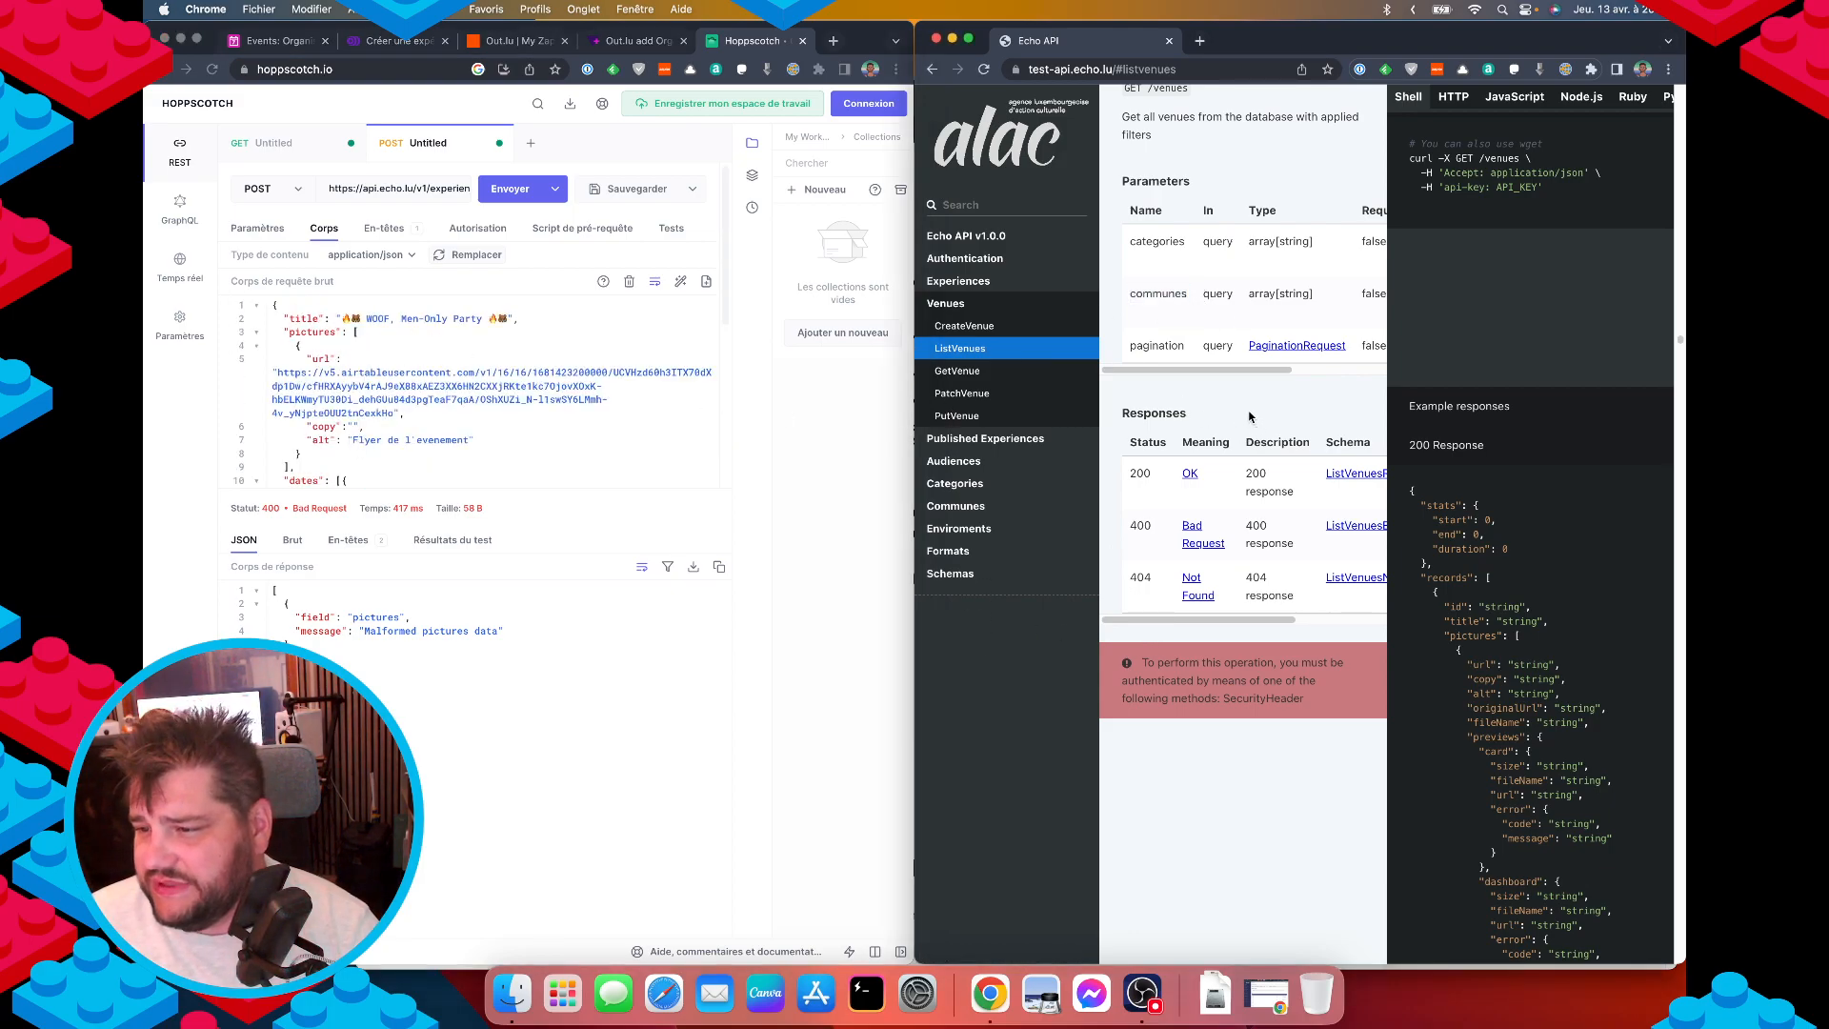
Go to Experiences > CreateExperience in the docs and open the CreateExperienceRequest schema.
click(949, 282)
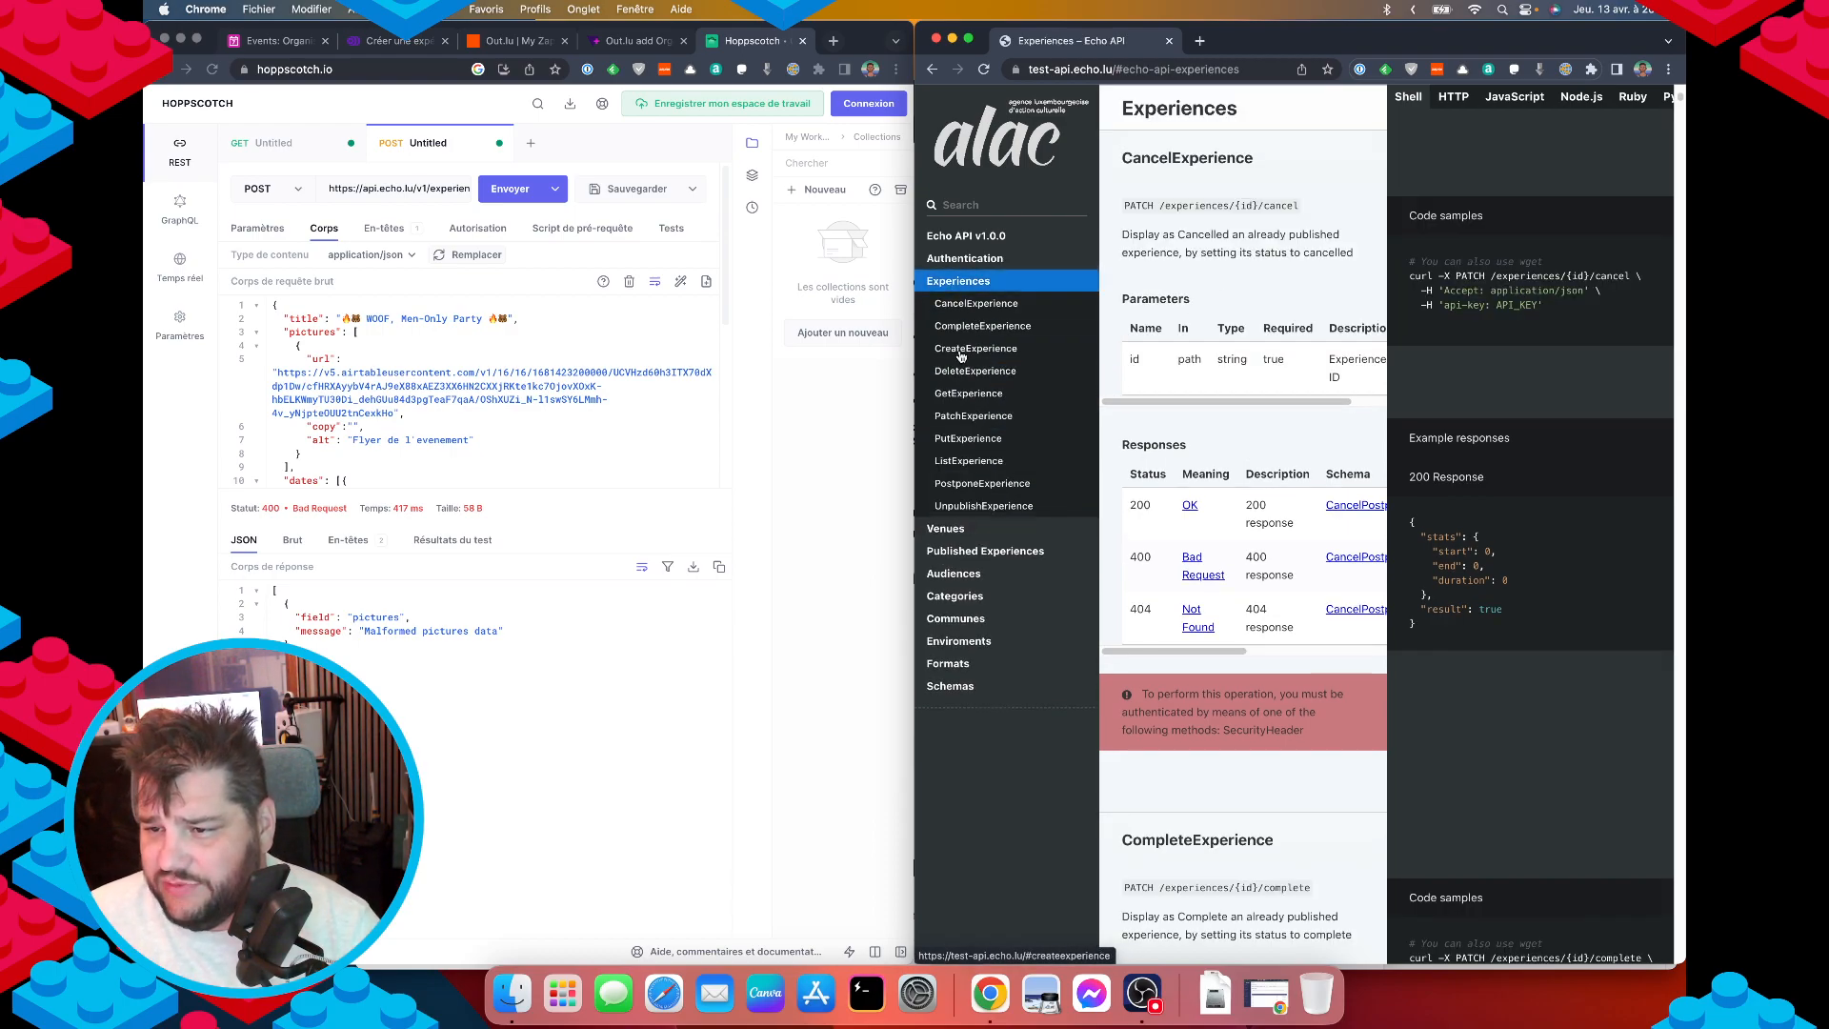
click(954, 349)
scroll(1242, 468, down, 10)
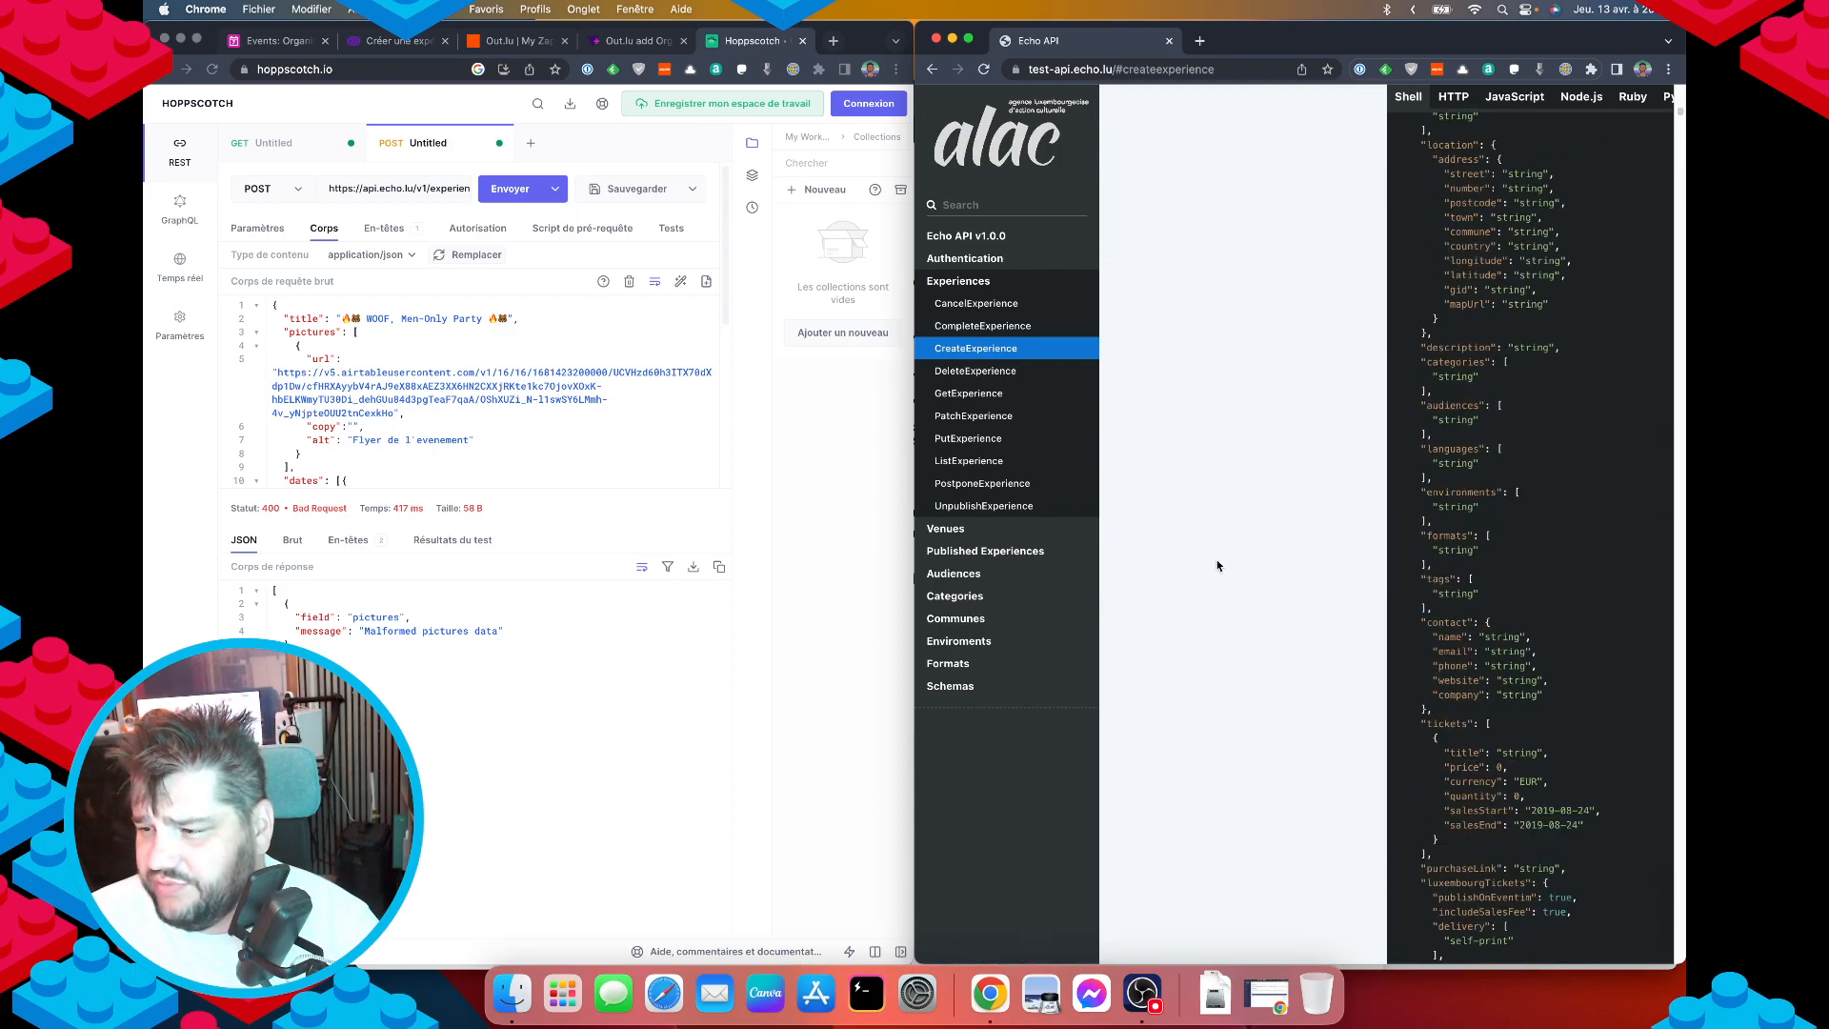
click(1248, 187)
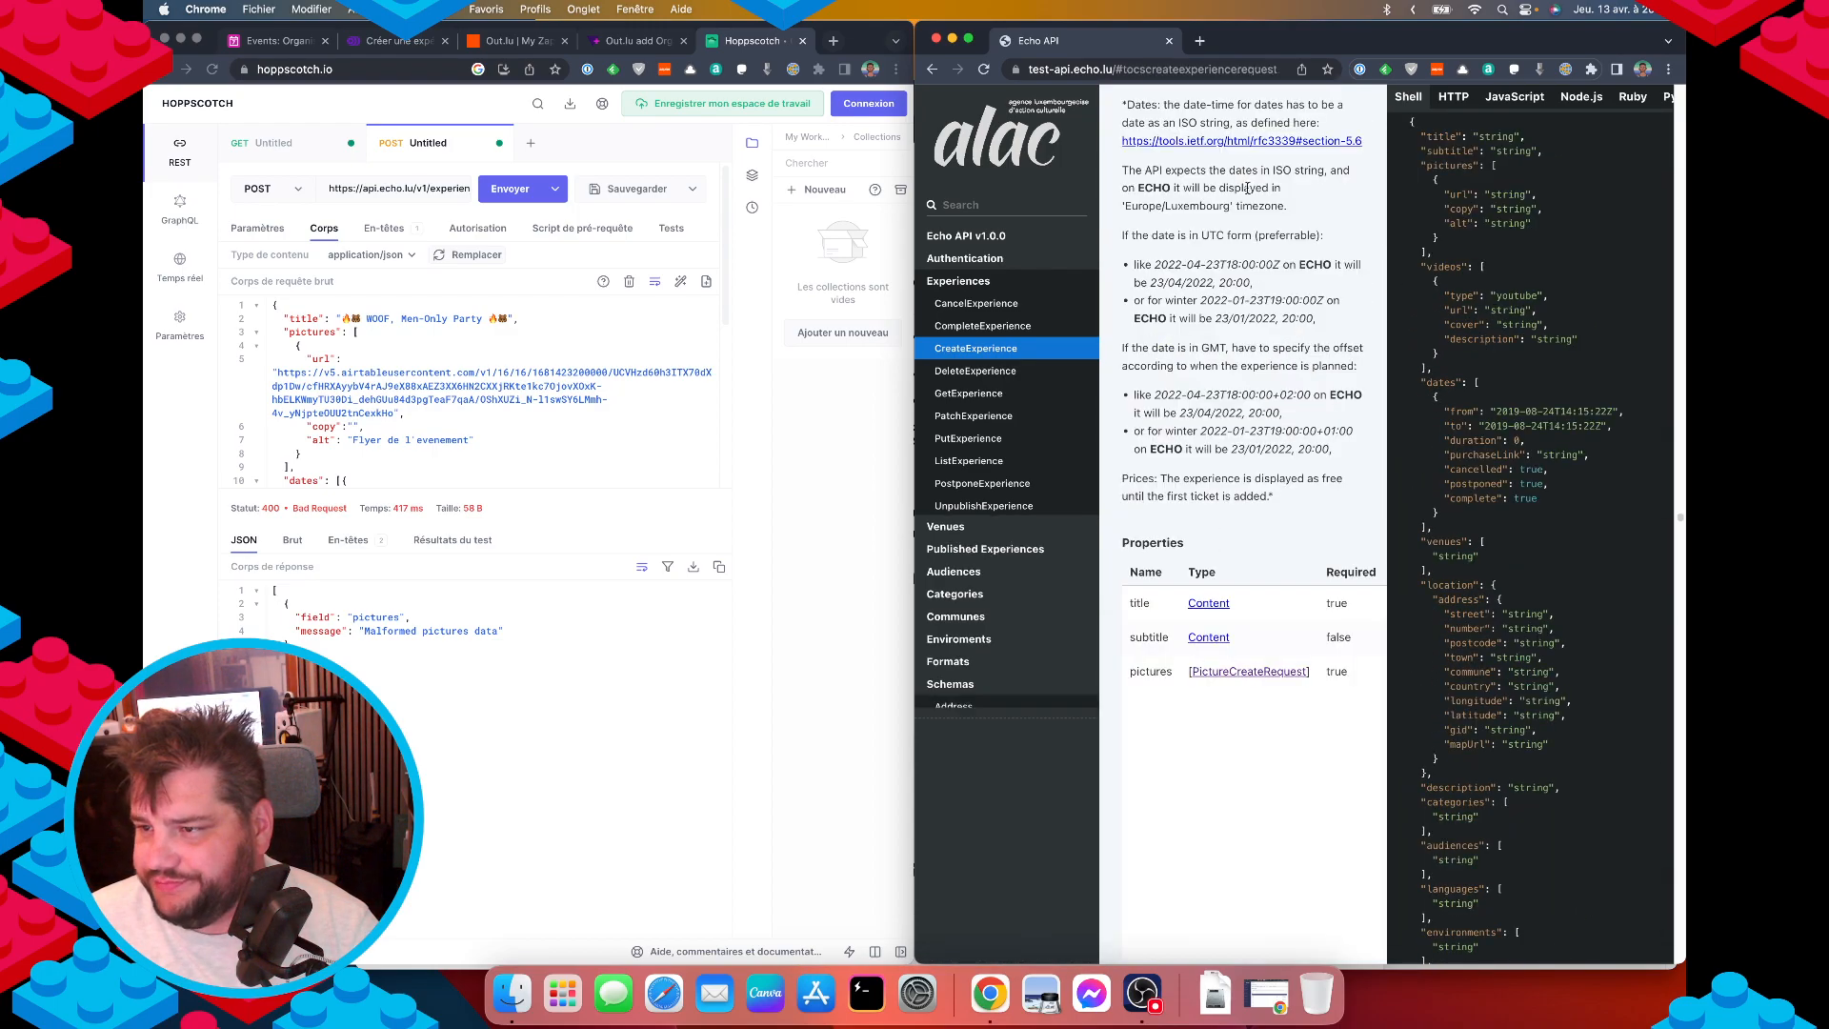
scroll(1226, 631, down, 2)
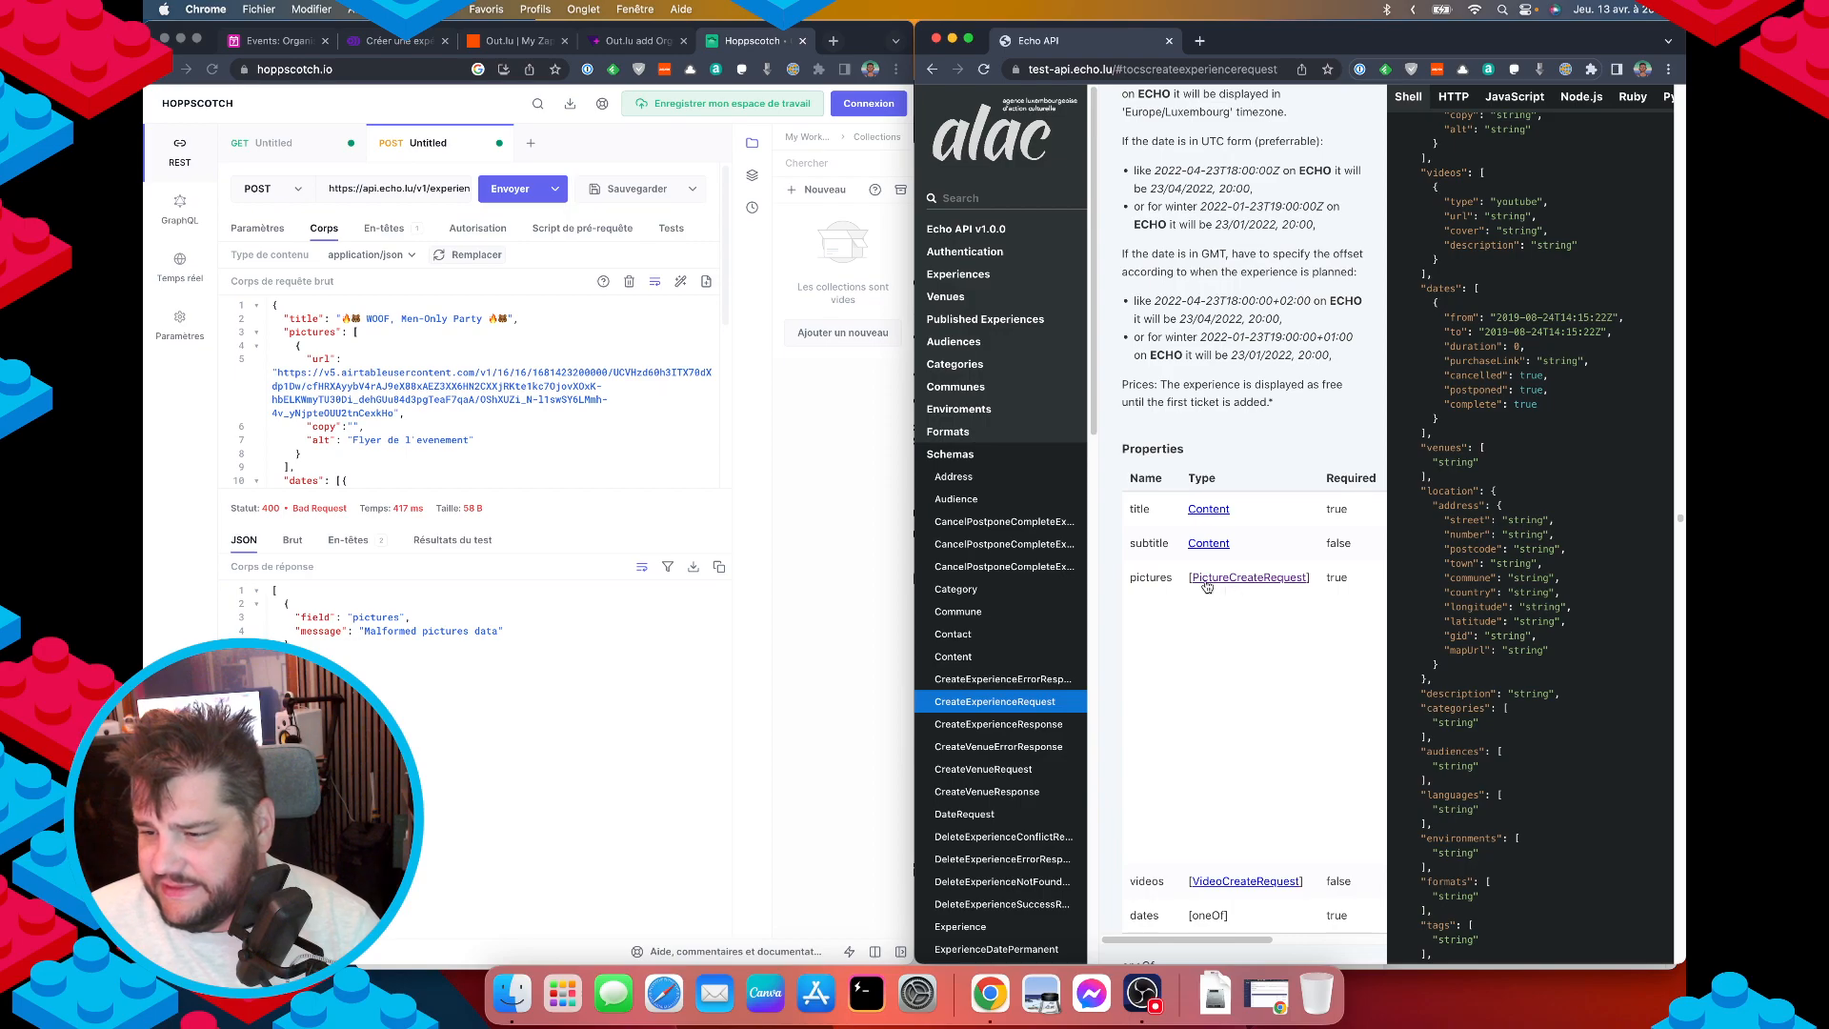
scroll(1211, 591, right, 4)
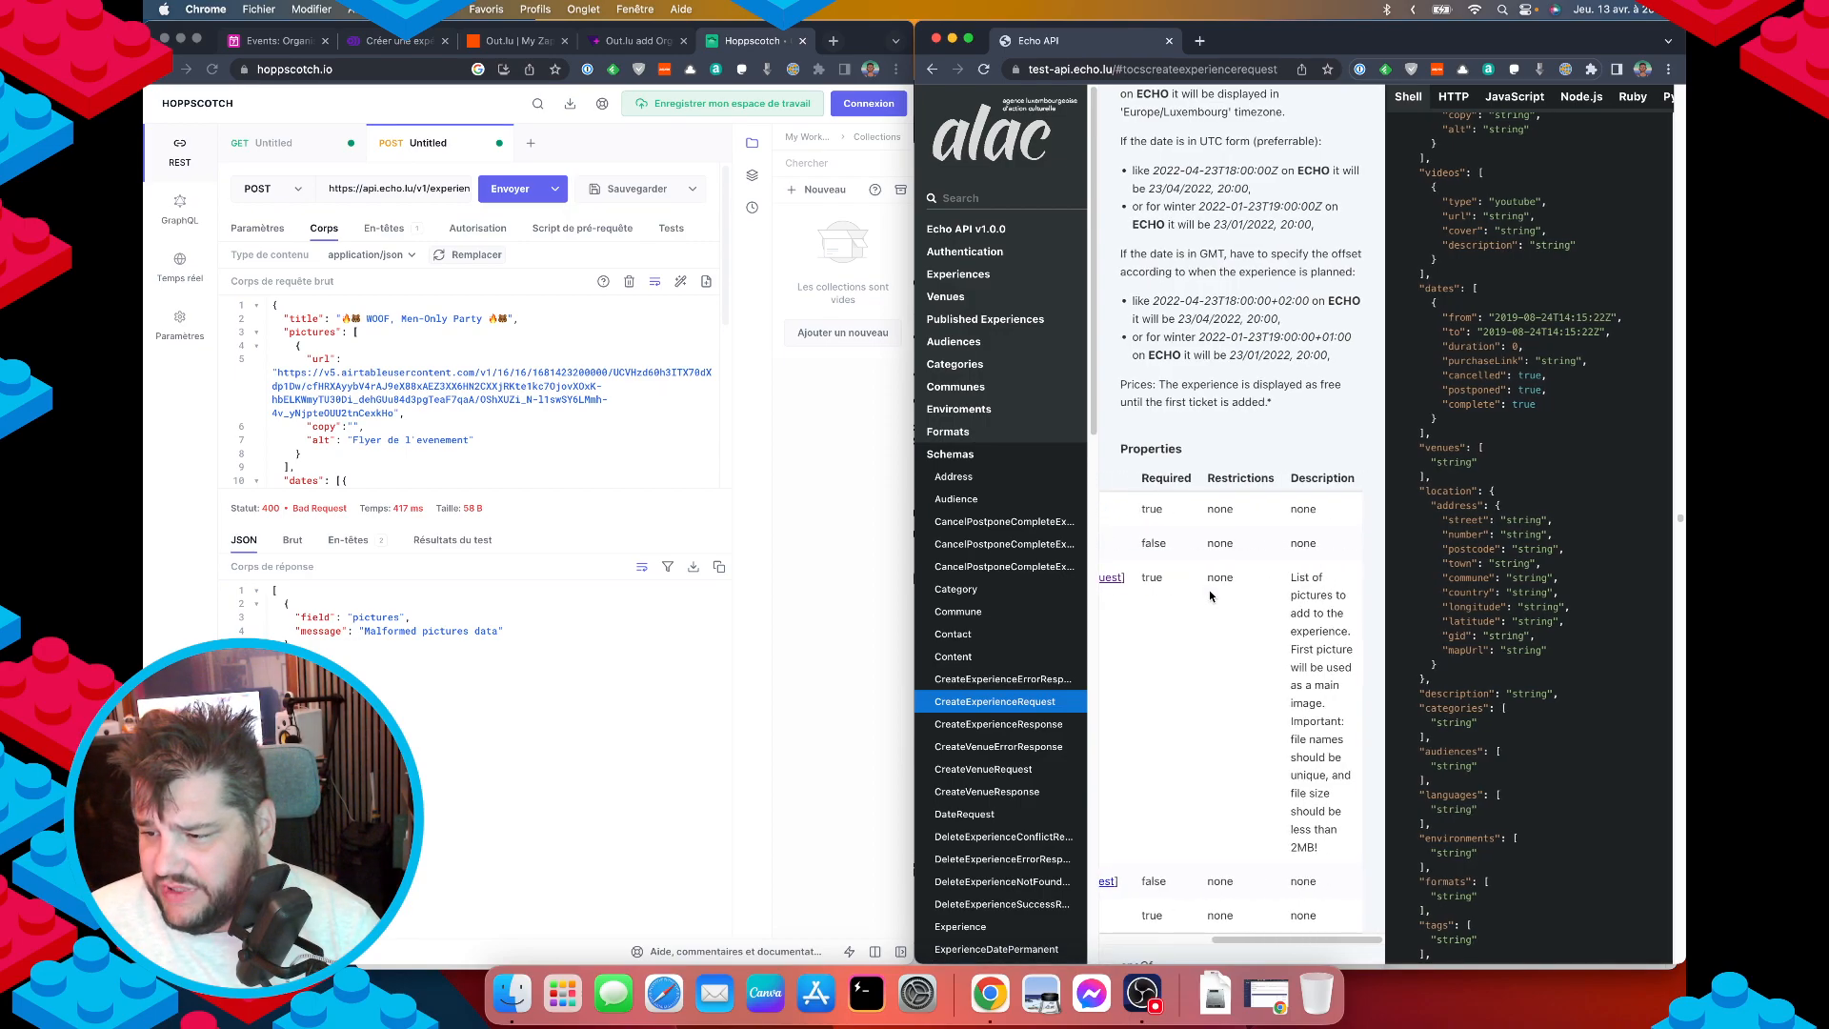
scroll(1208, 591, left, 4)
scroll(1469, 440, up, 4)
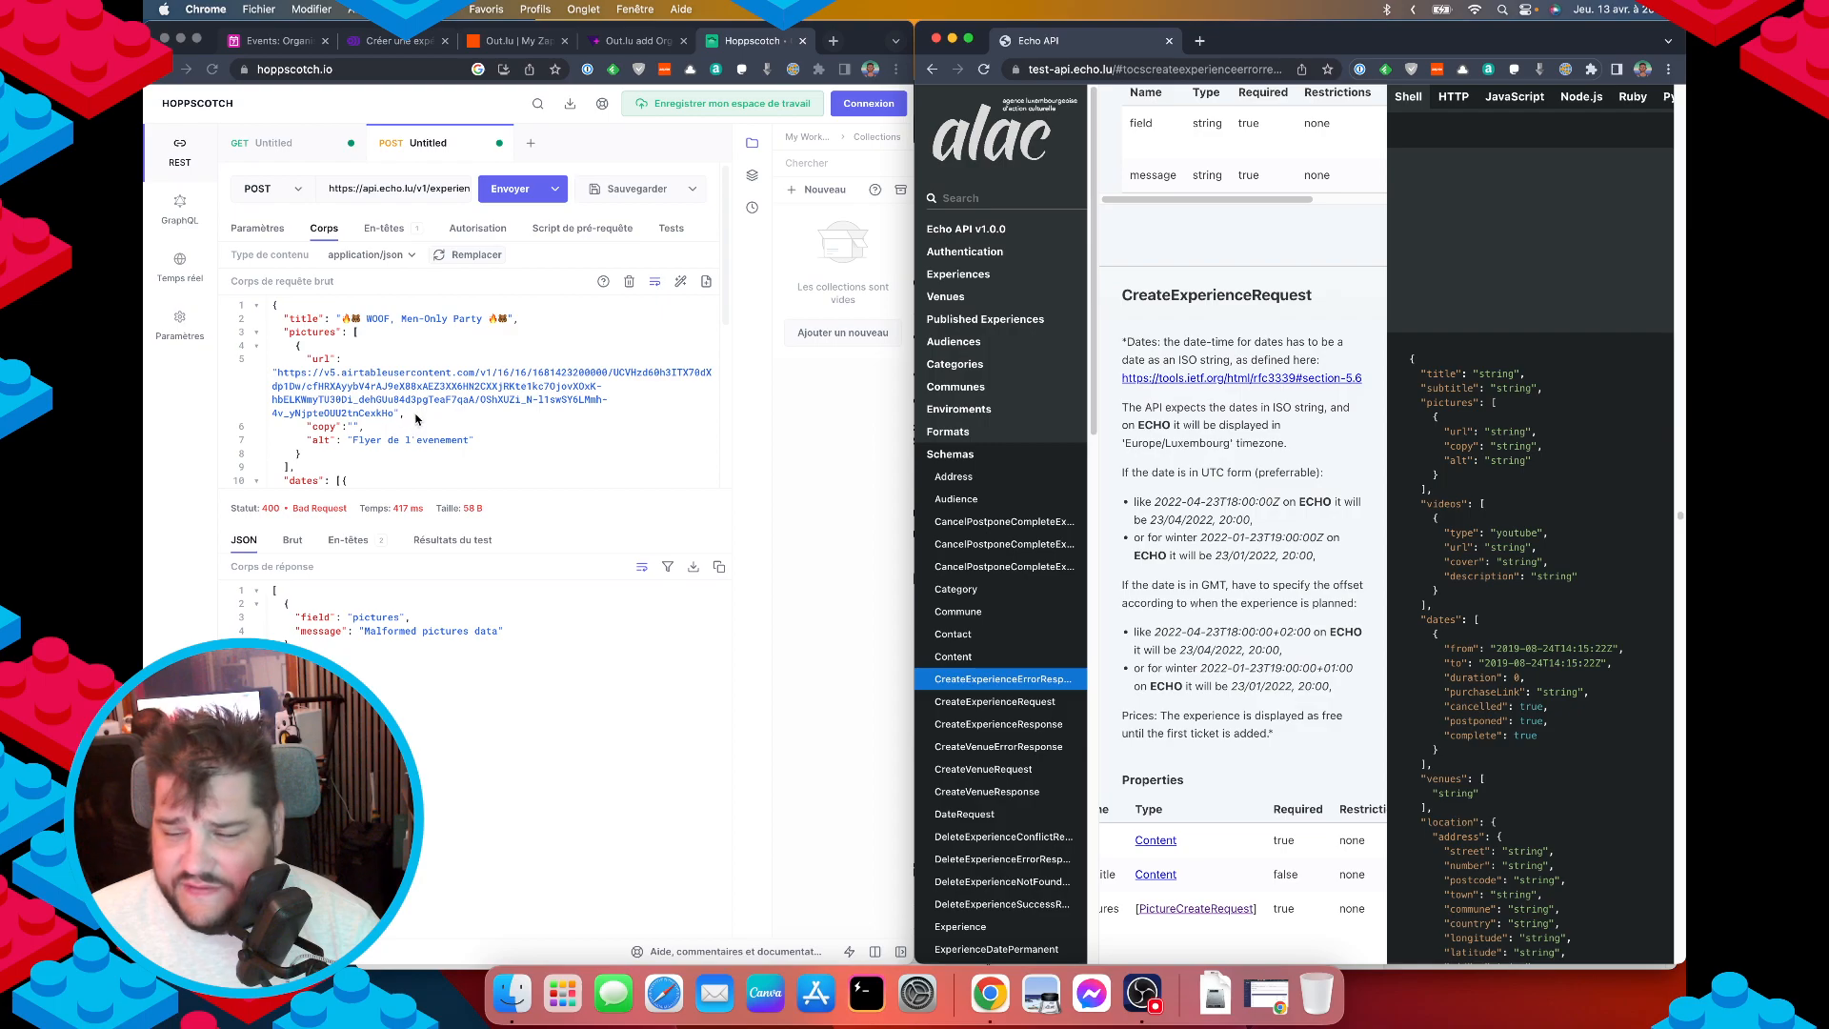
Enter 'plop' as the picture's copy value and resend the POST request.
click(350, 428)
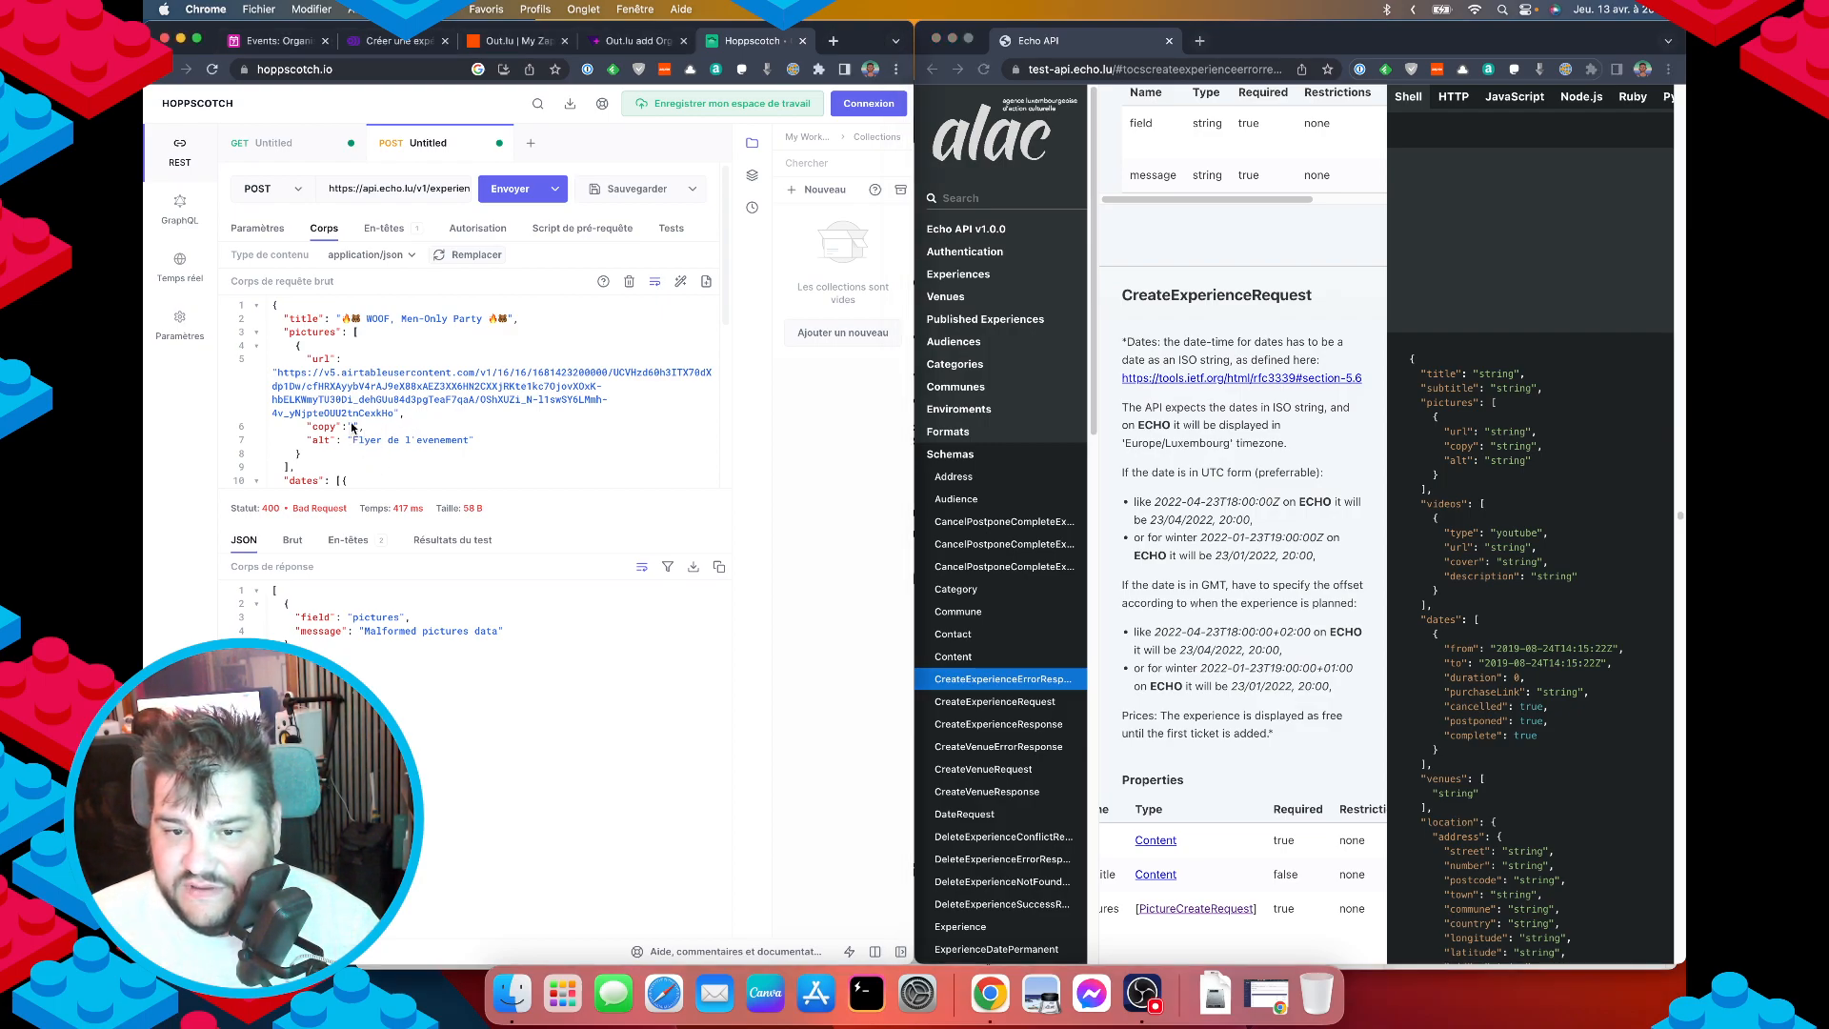
text(plop)
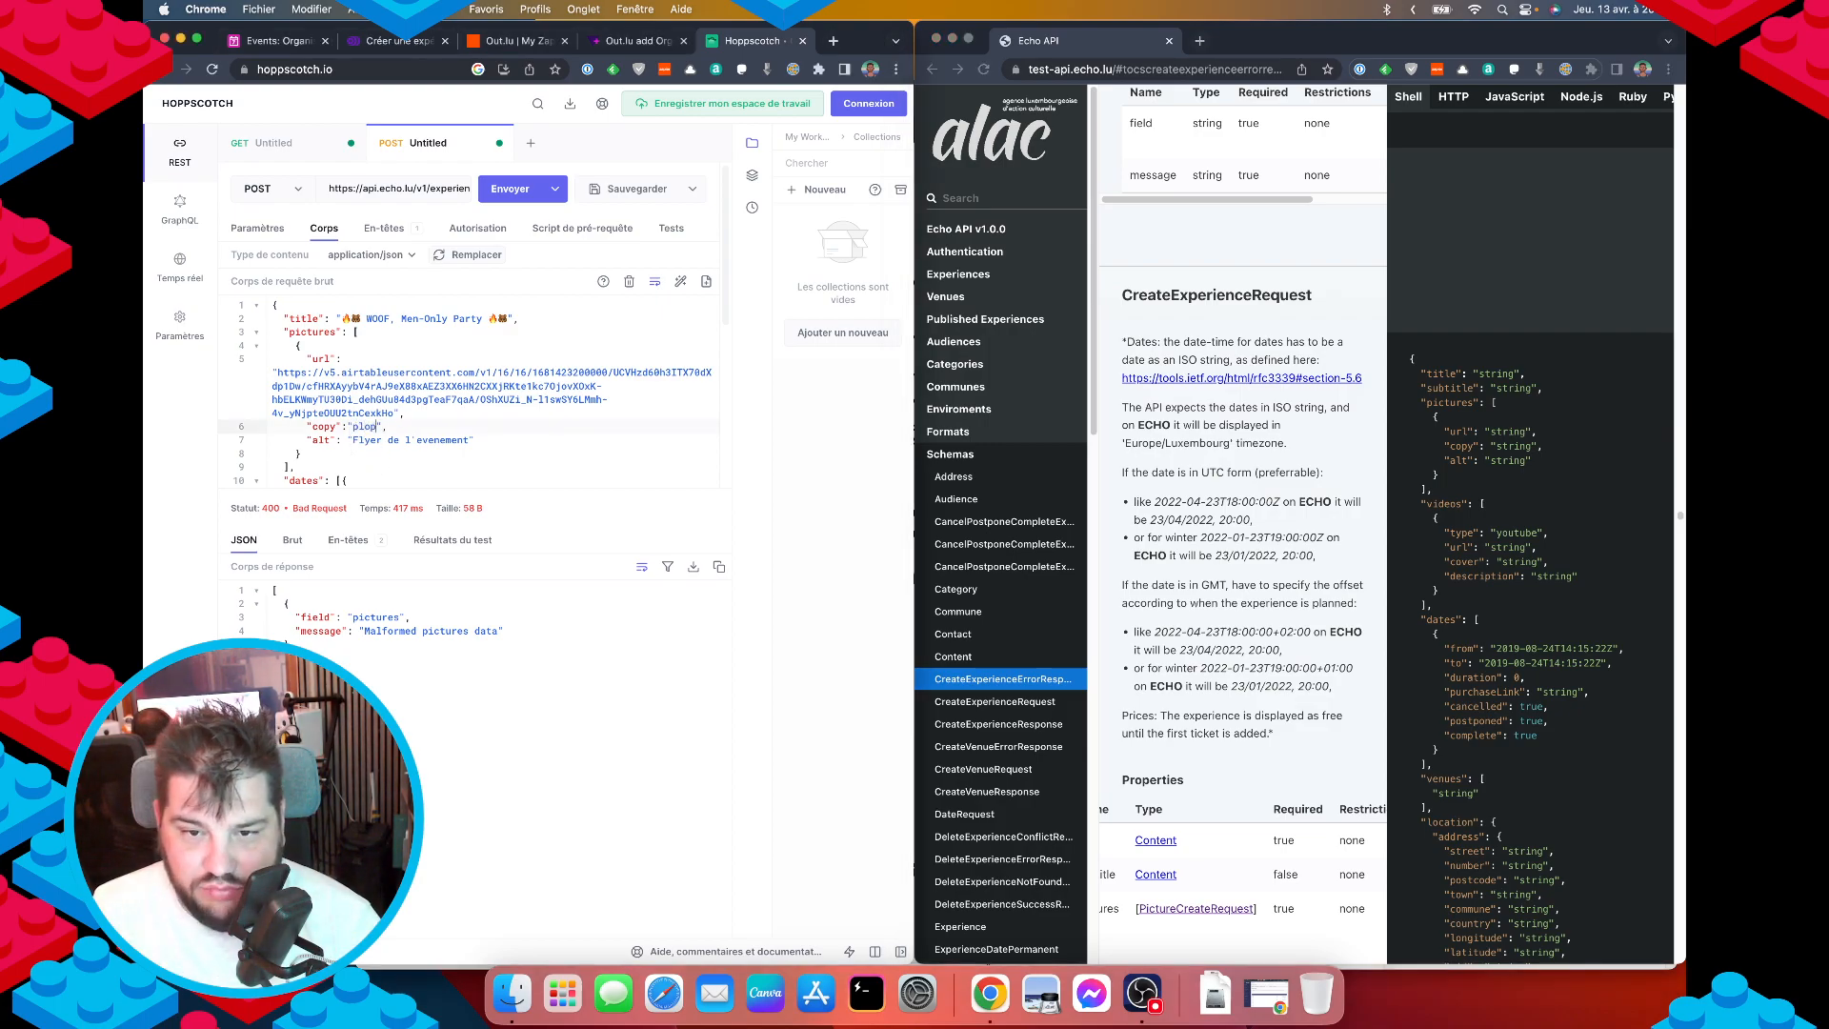
click(503, 190)
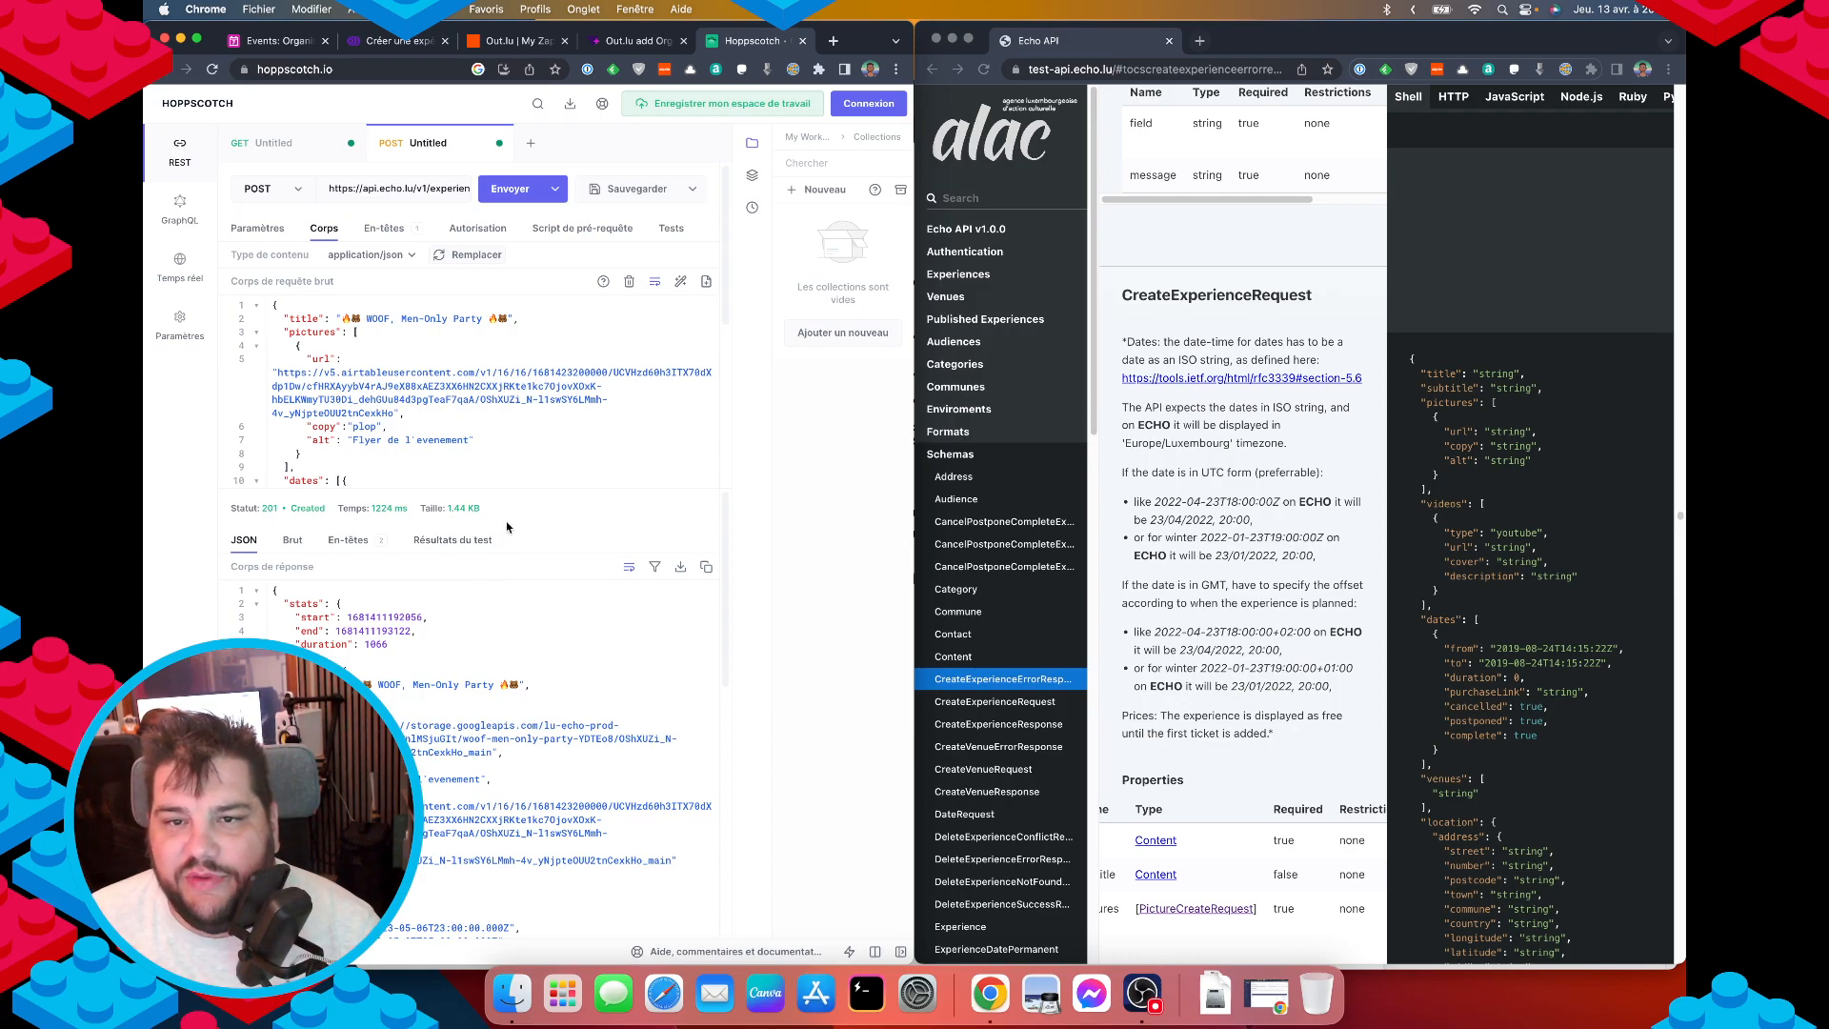
Open the newest WOOF, Men-Only Party draft in Echo and review its titles, languages and date.
click(378, 42)
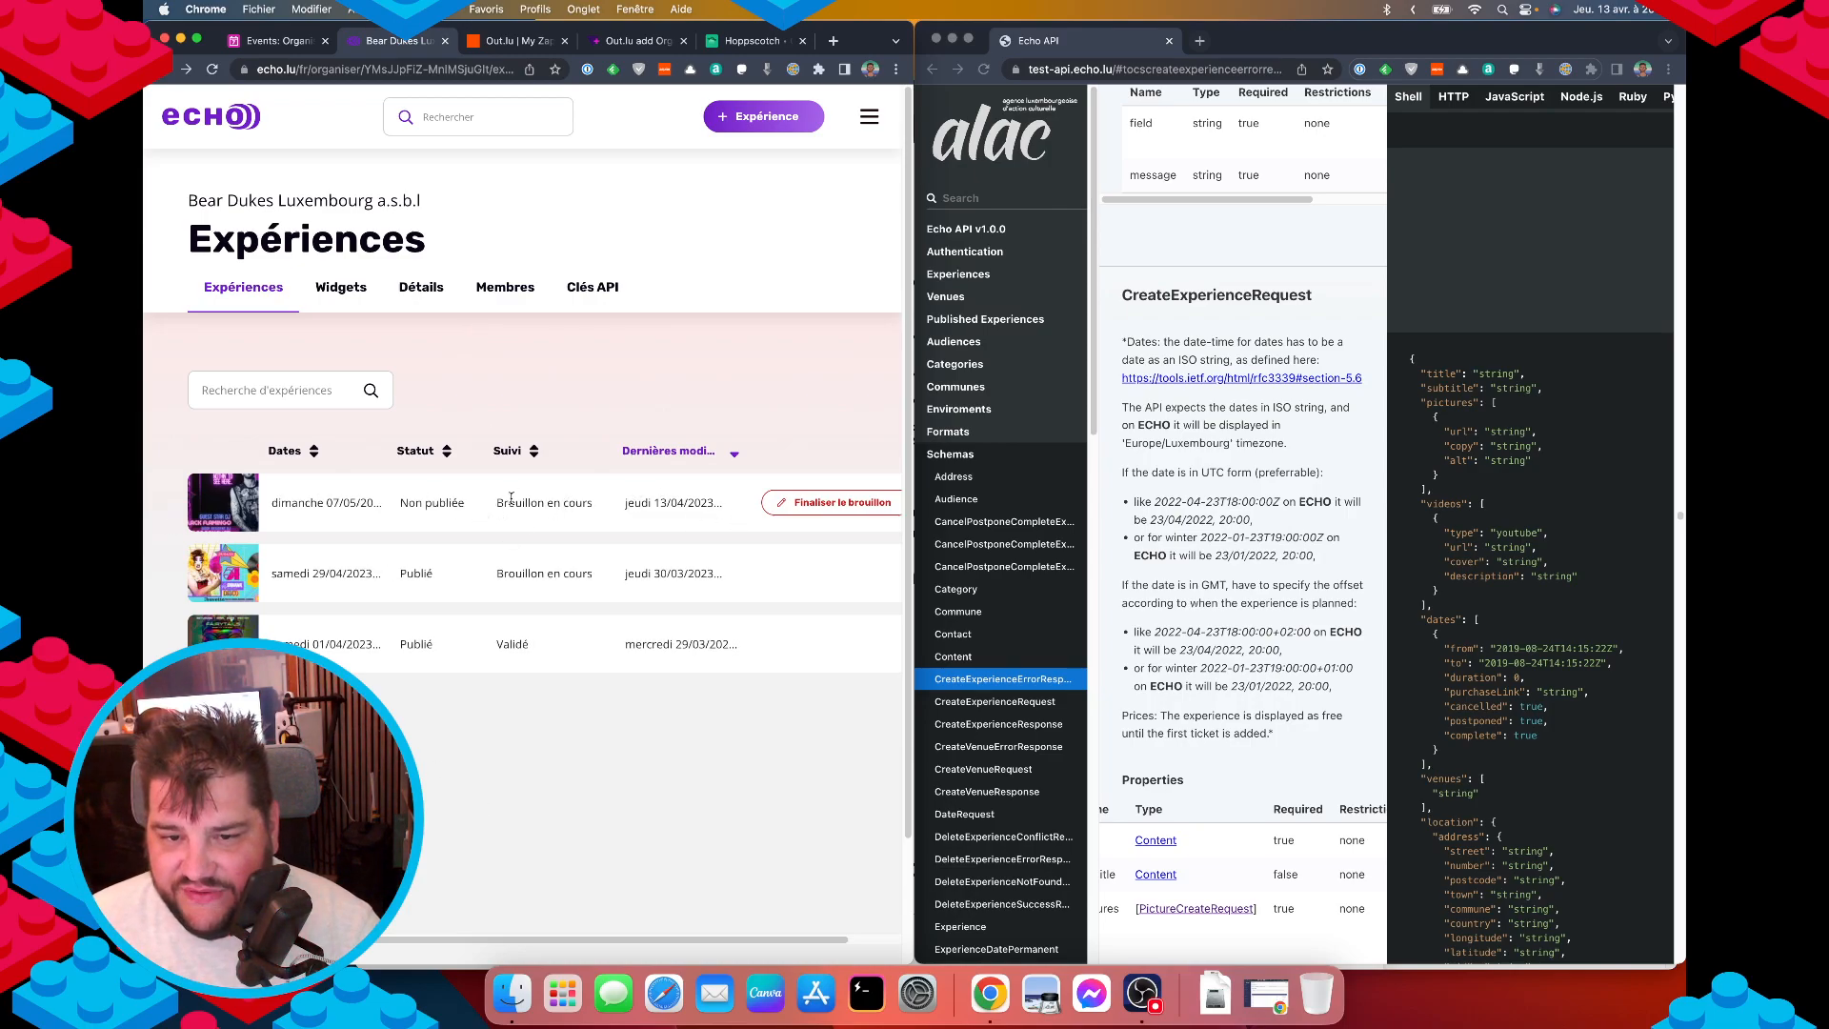
click(819, 507)
click(488, 721)
scroll(668, 645, down, 5)
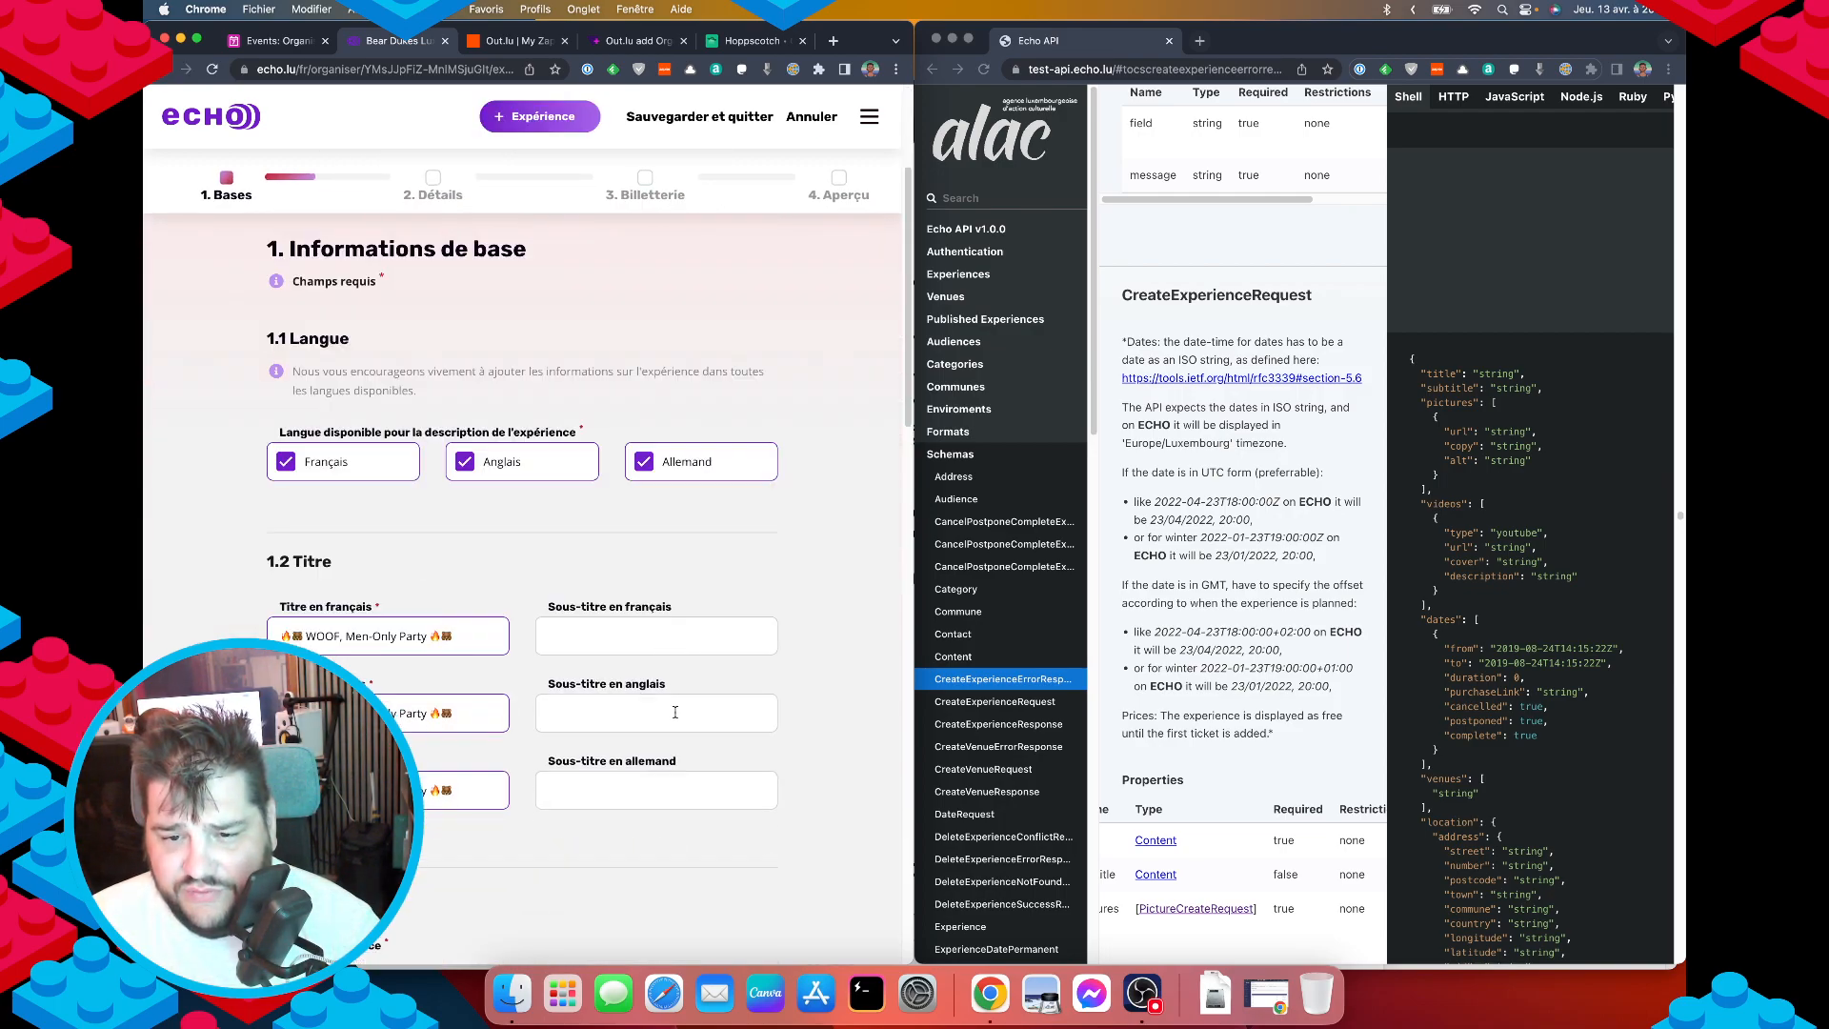
scroll(768, 692, down, 1)
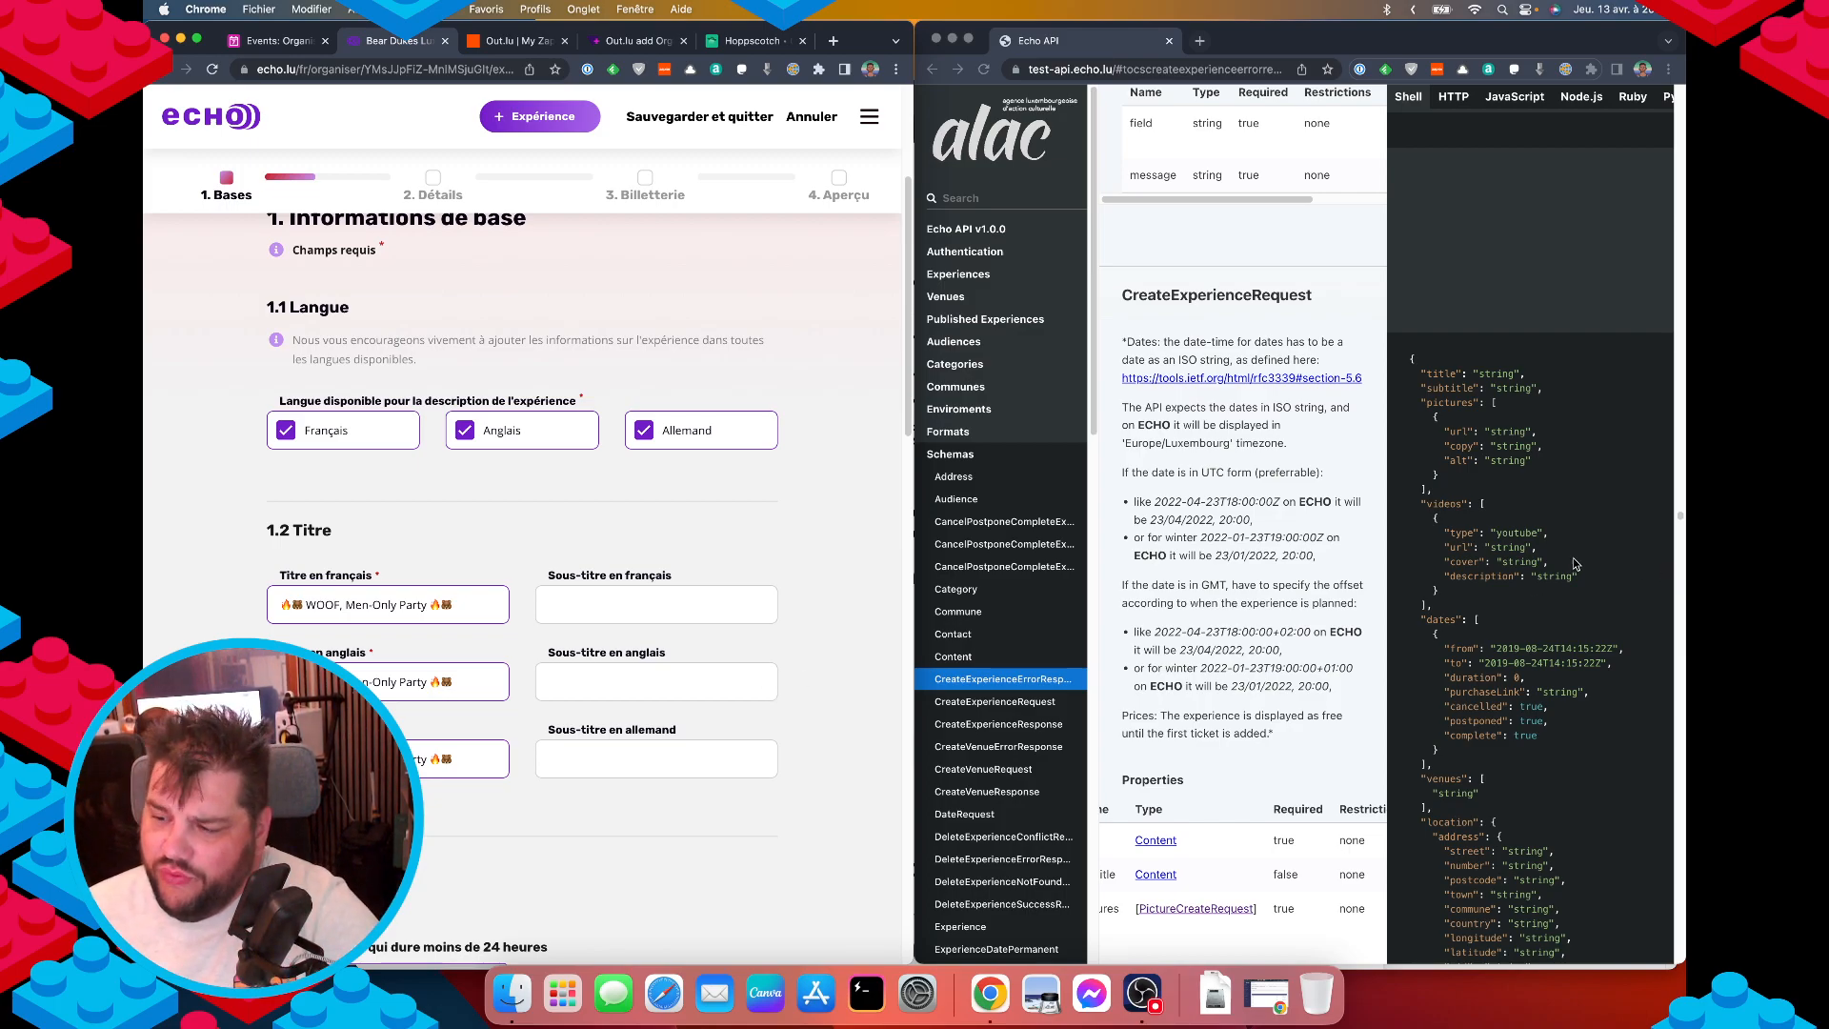
scroll(1570, 621, down, 8)
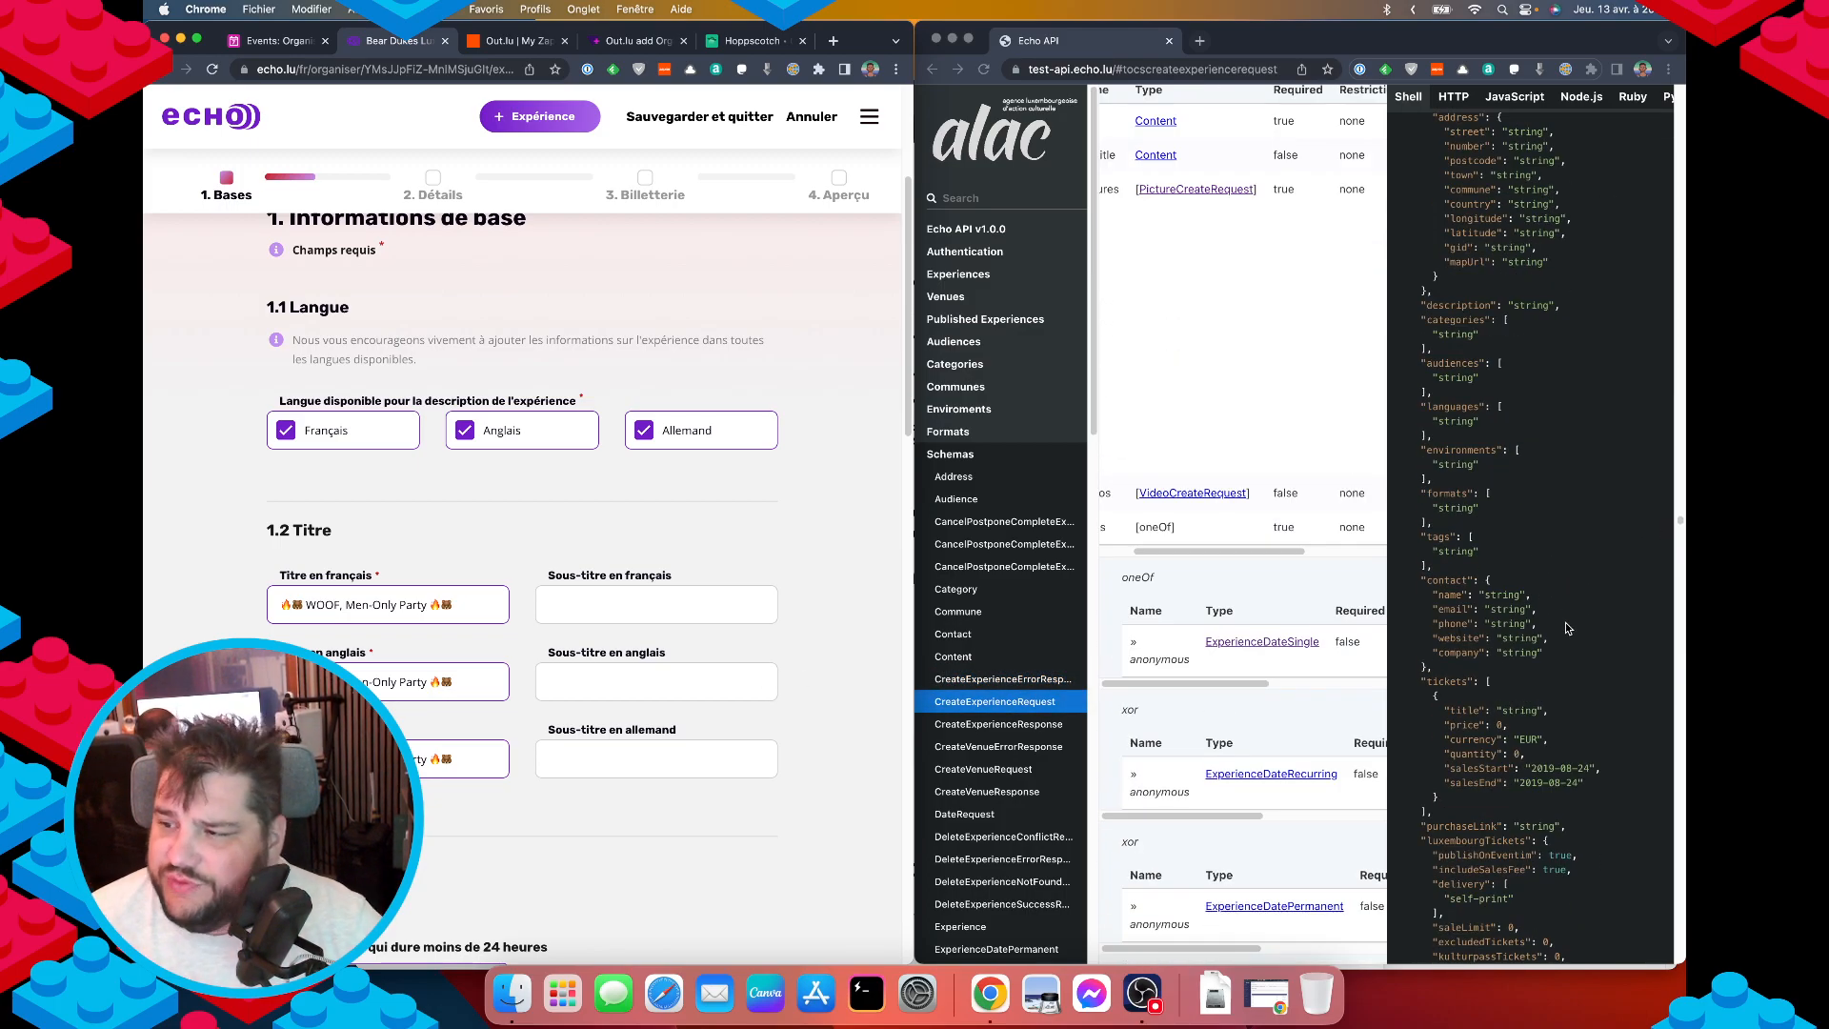
scroll(1581, 634, down, 4)
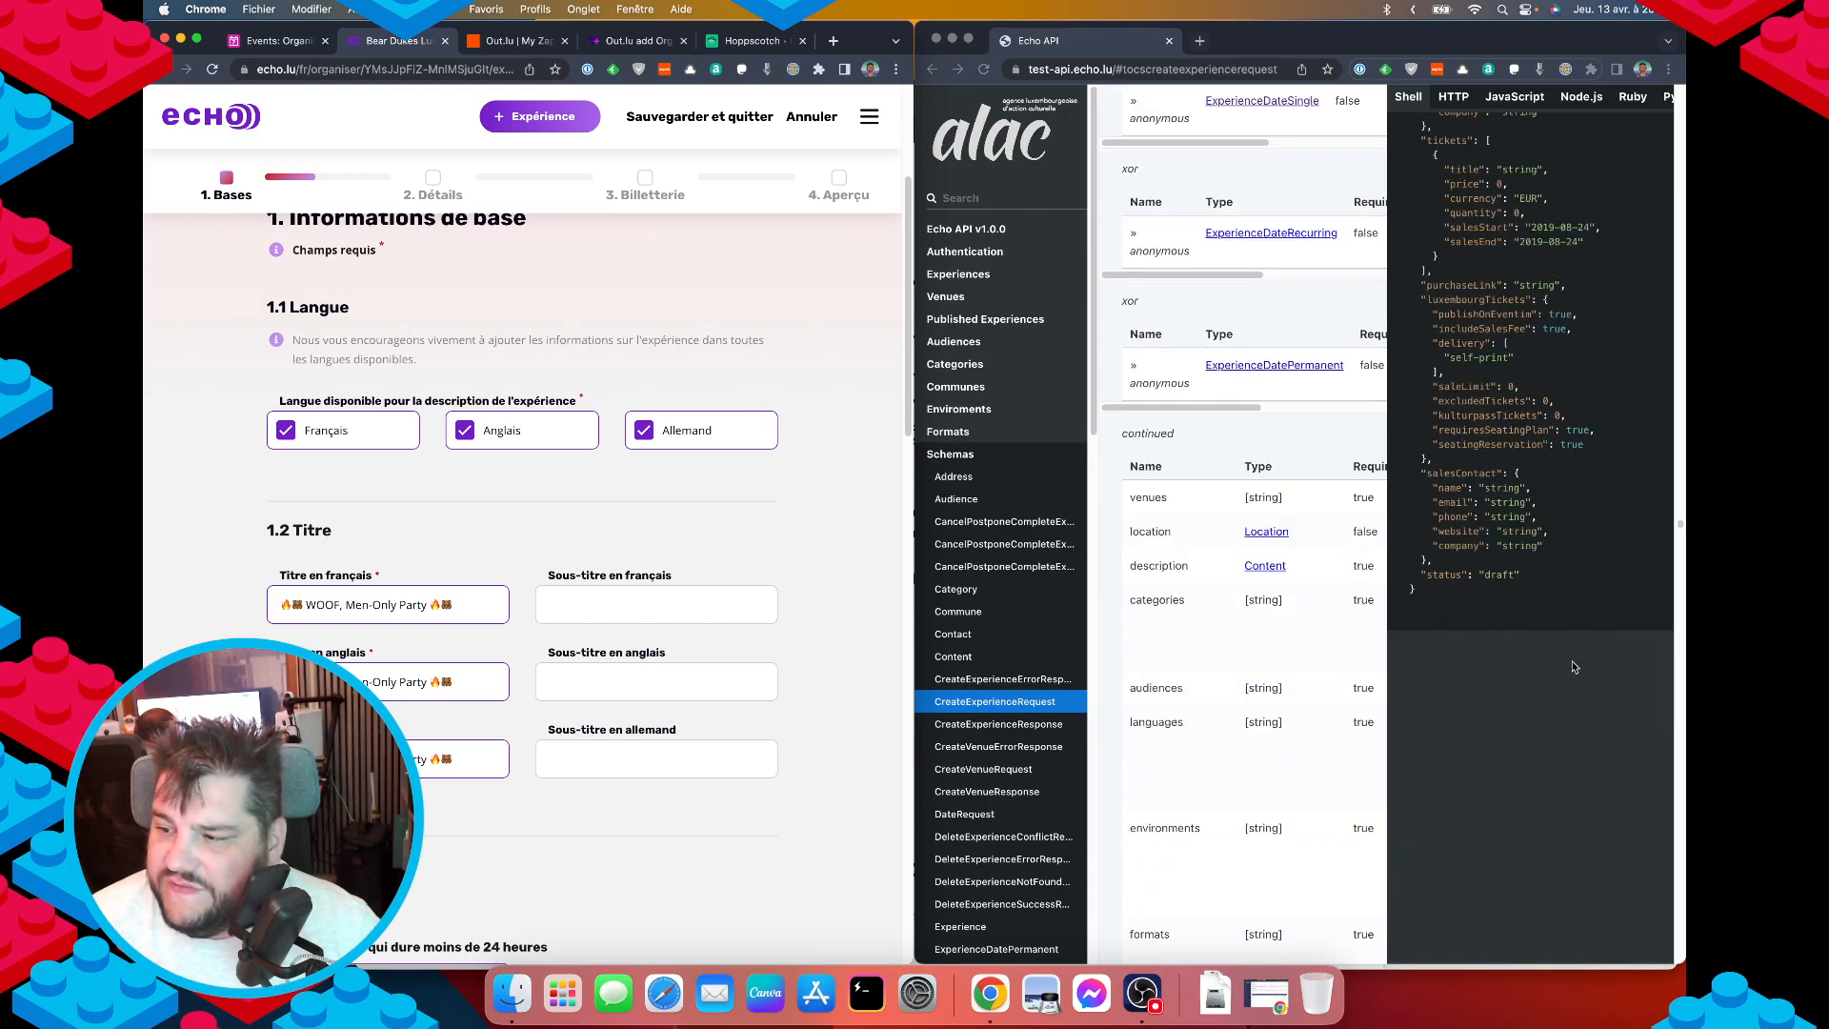
scroll(1567, 667, up, 8)
scroll(1570, 669, up, 5)
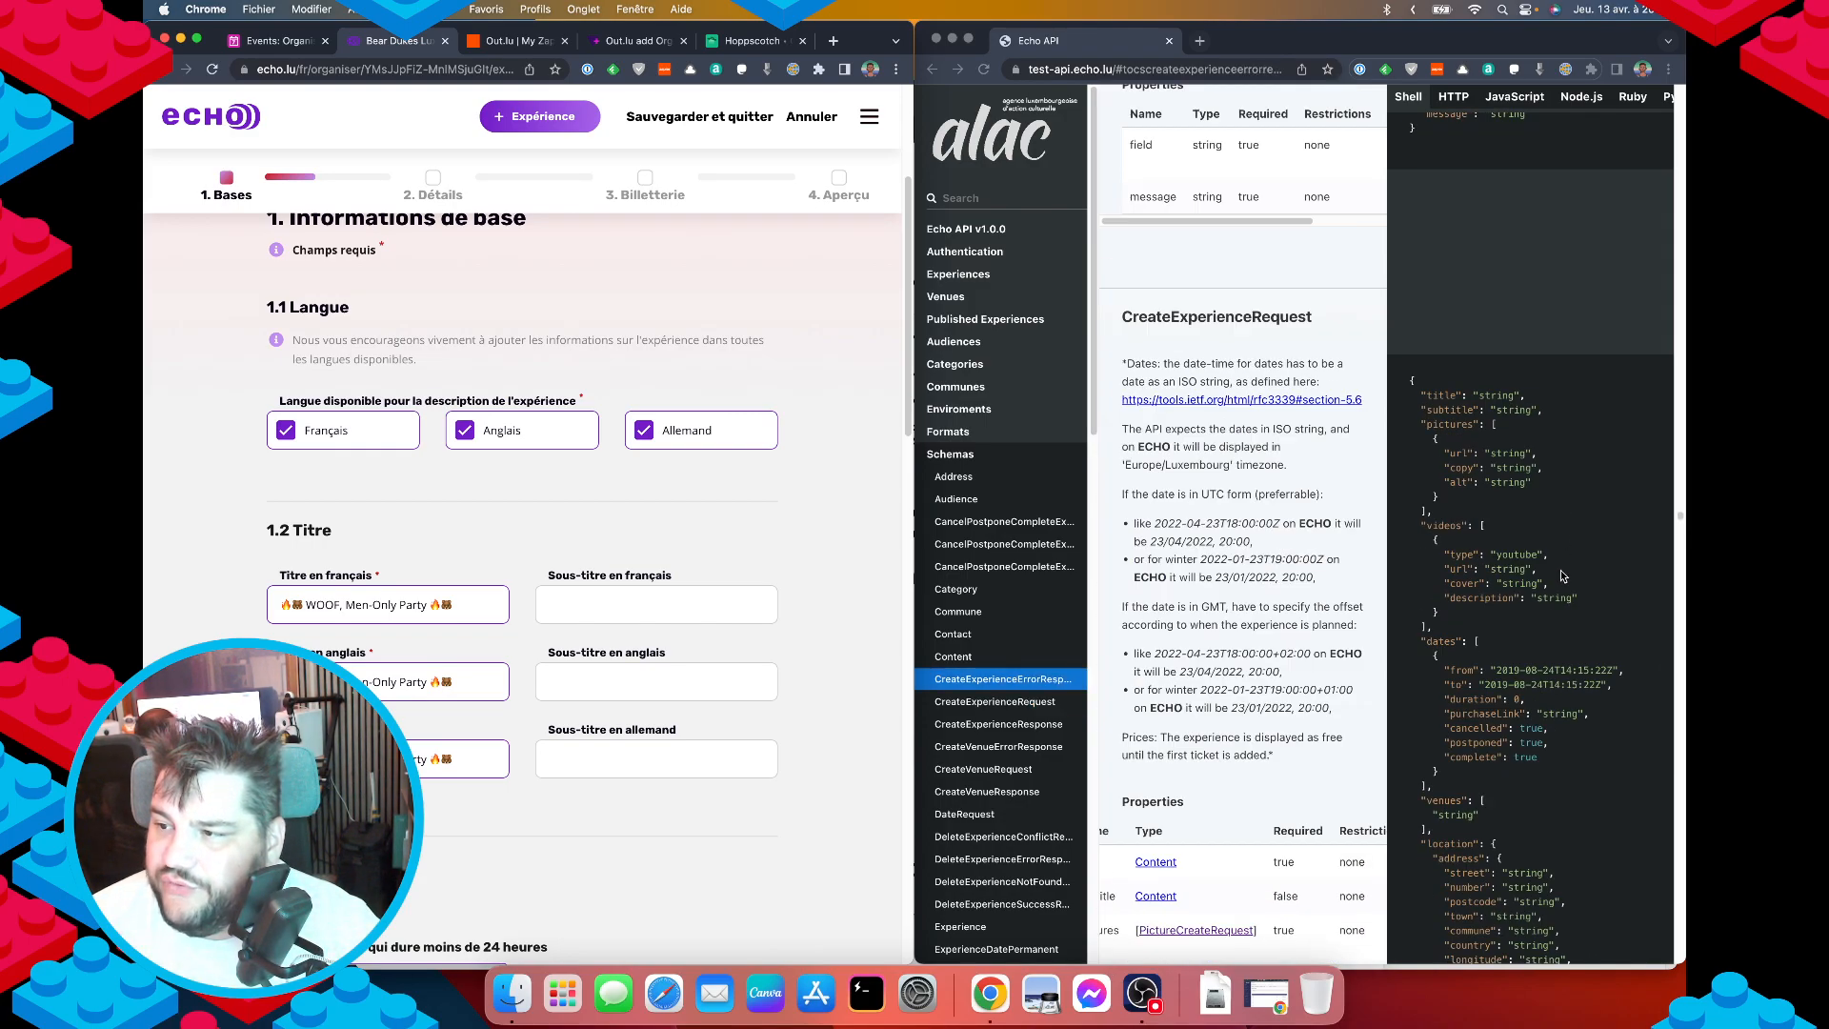
scroll(520, 686, down, 5)
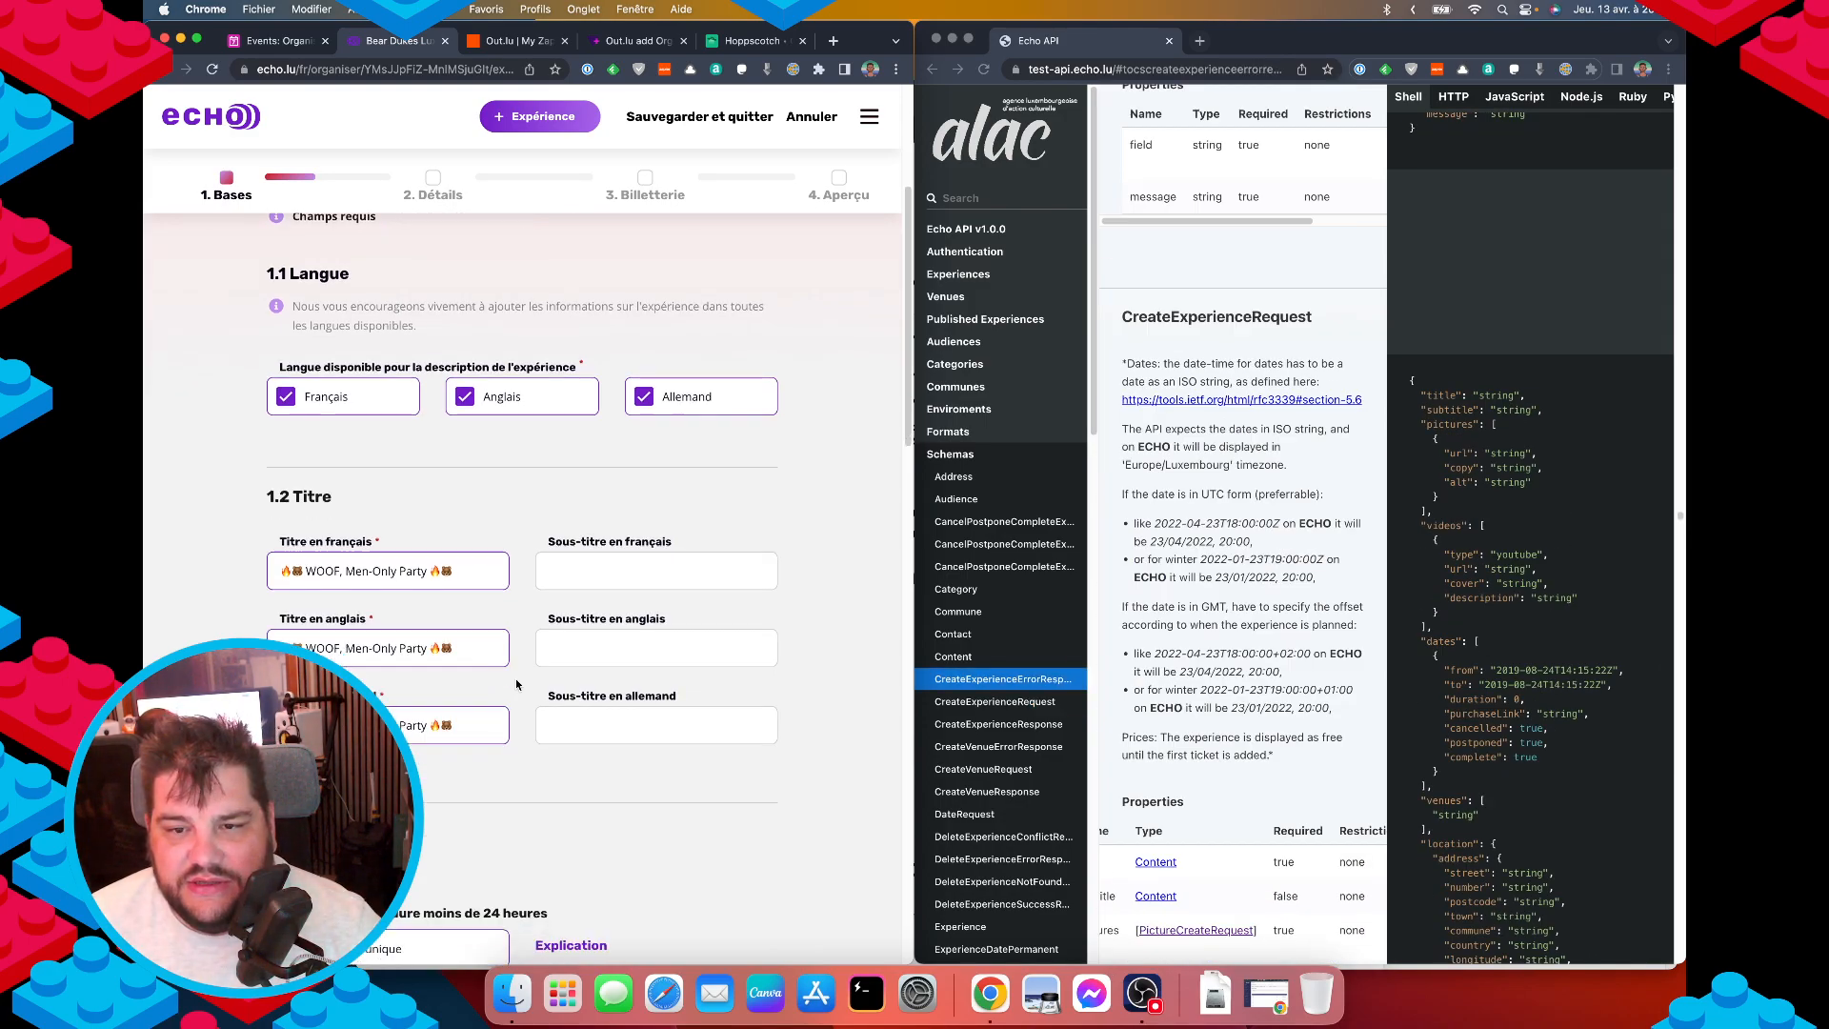
scroll(531, 684, up, 3)
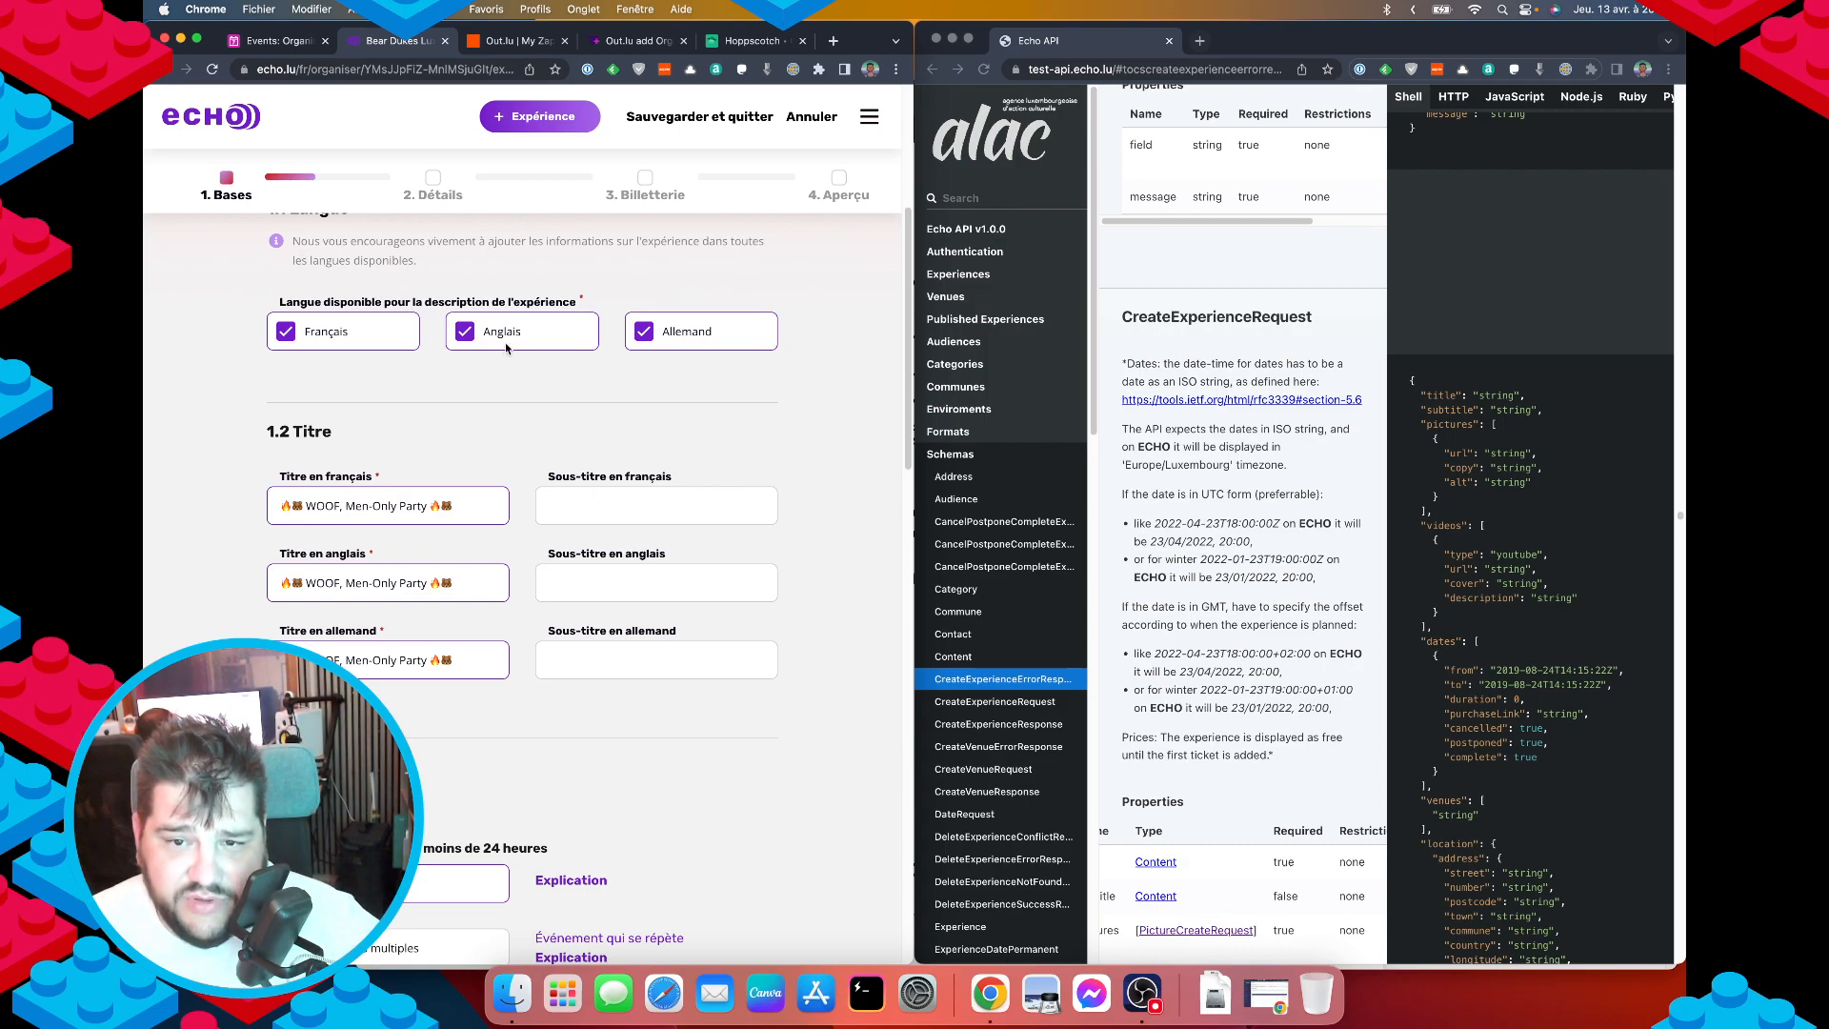
scroll(514, 400, down, 10)
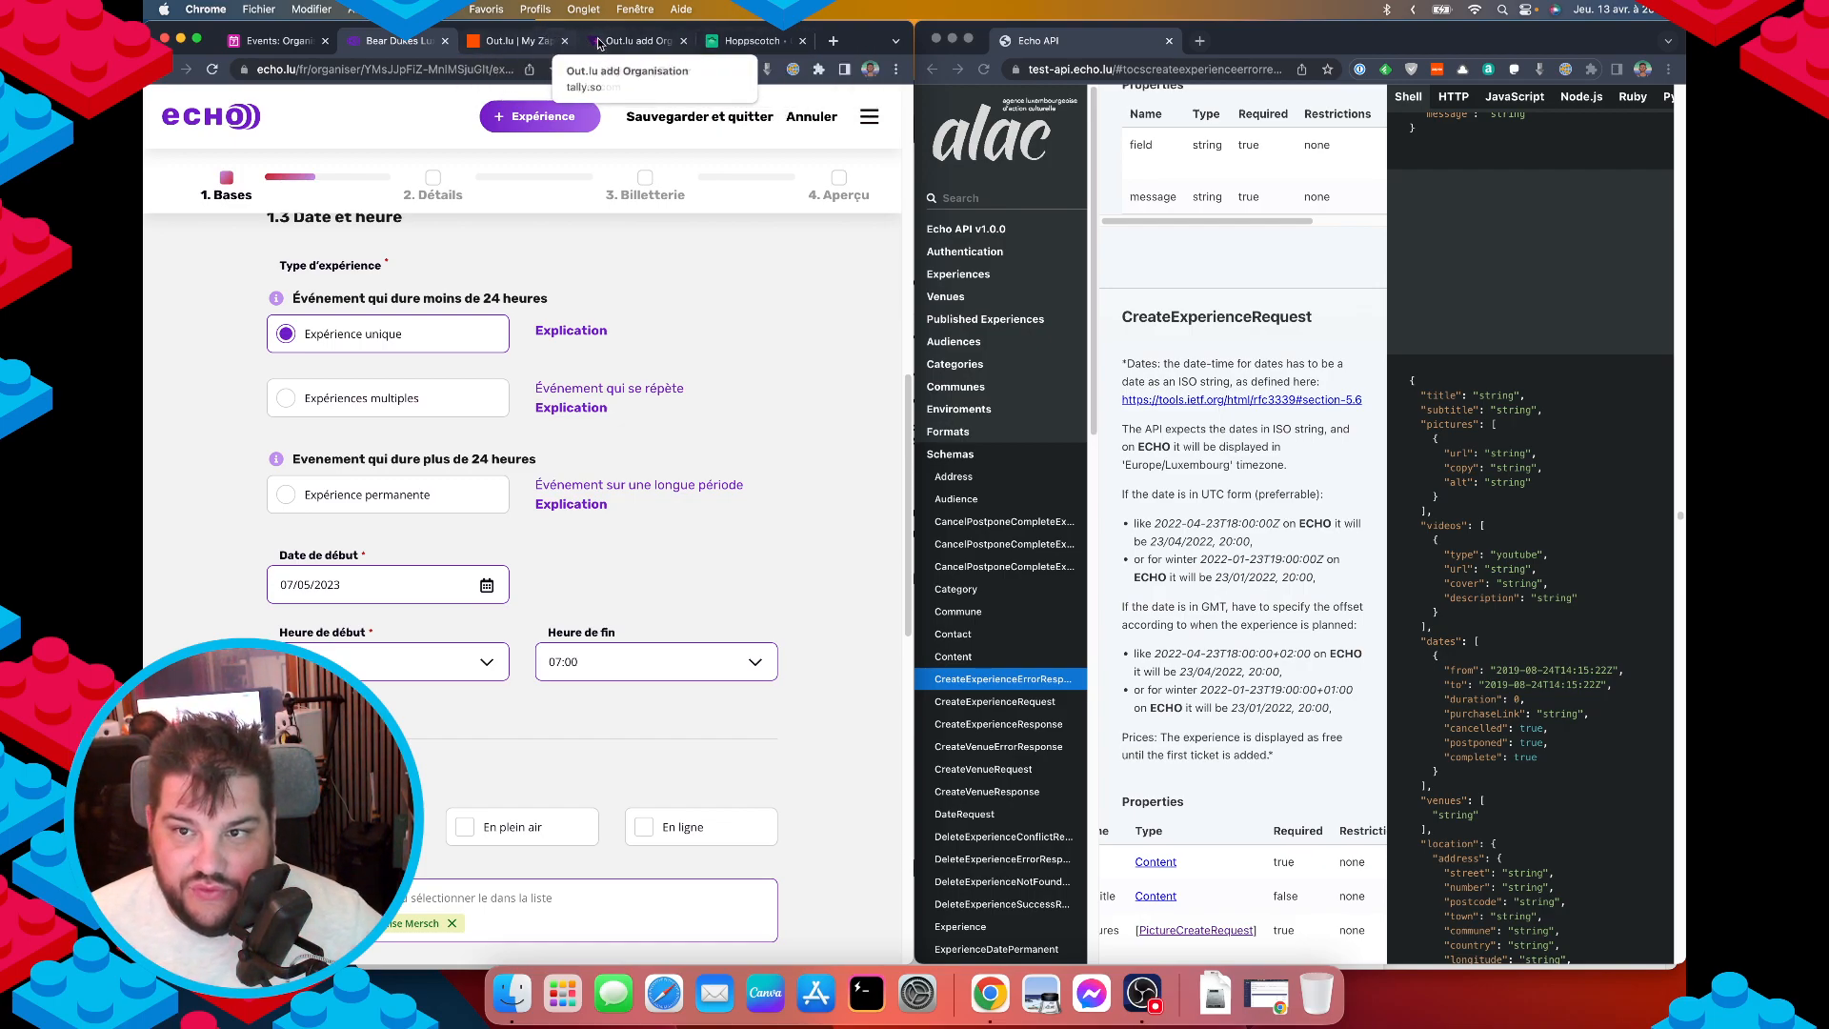
click(272, 41)
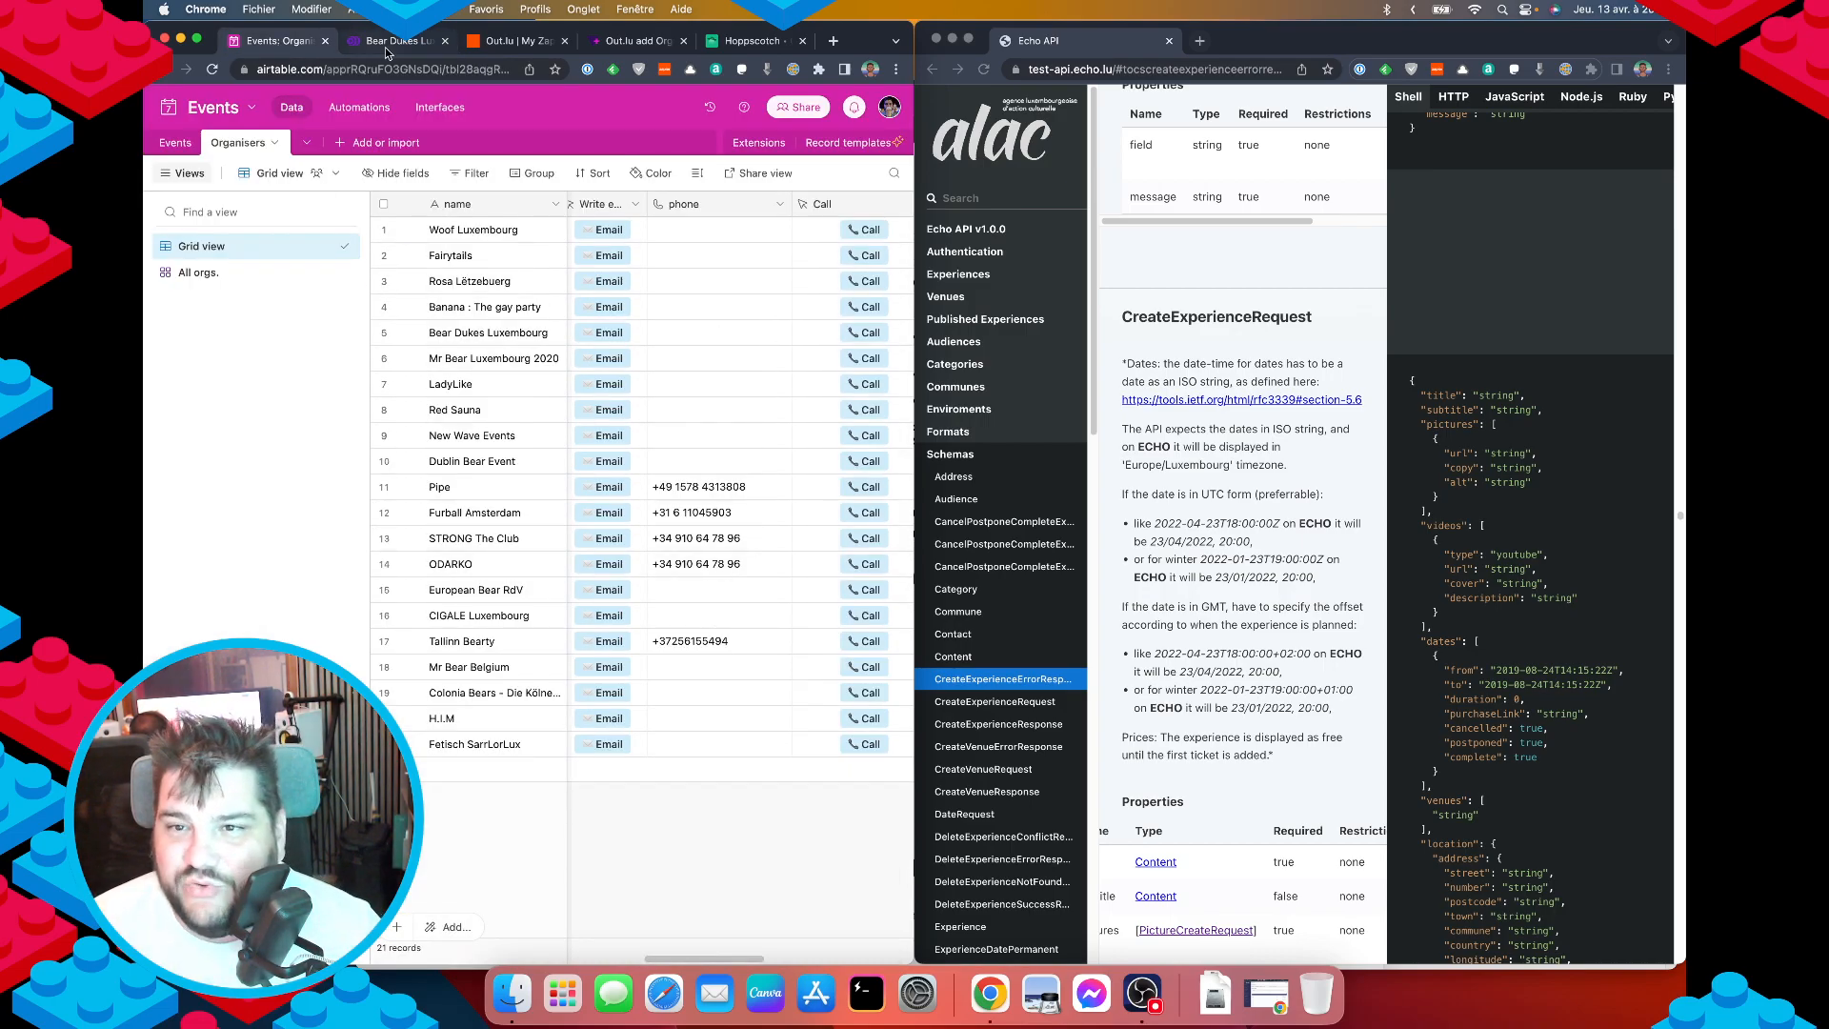
click(627, 46)
key(ctrl+Tab)
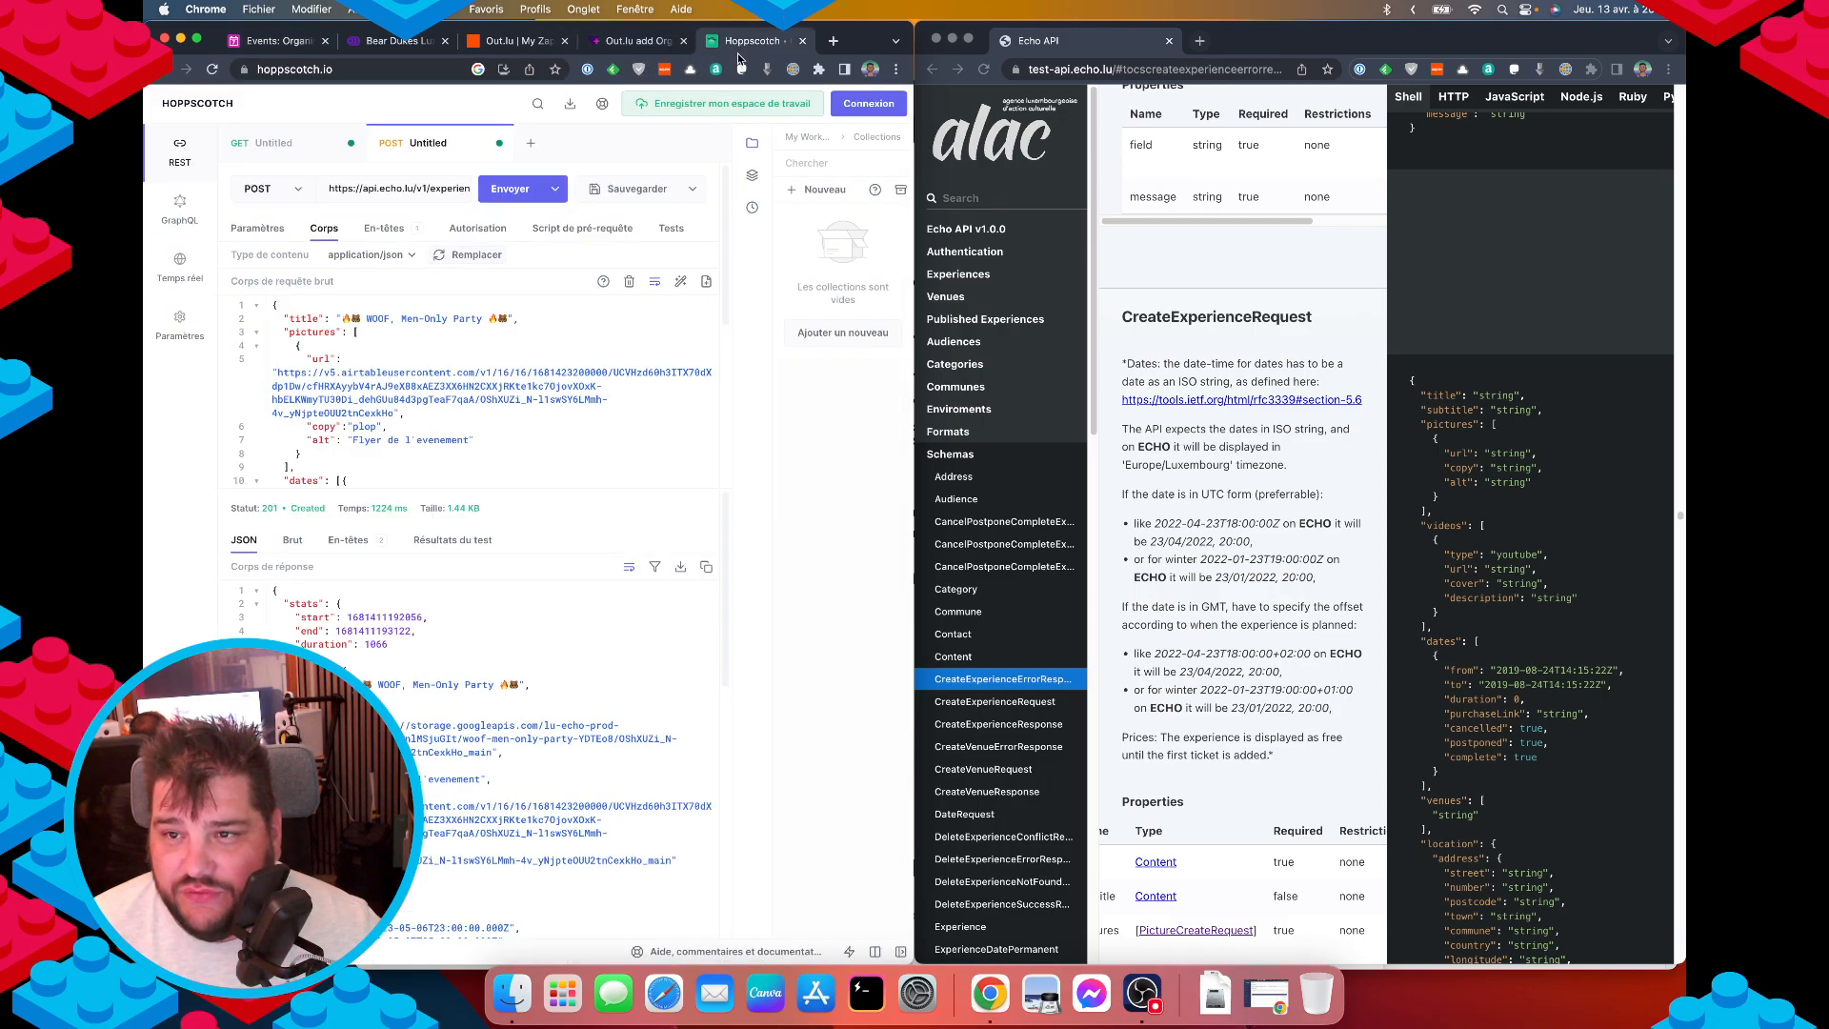
click(644, 45)
click(412, 44)
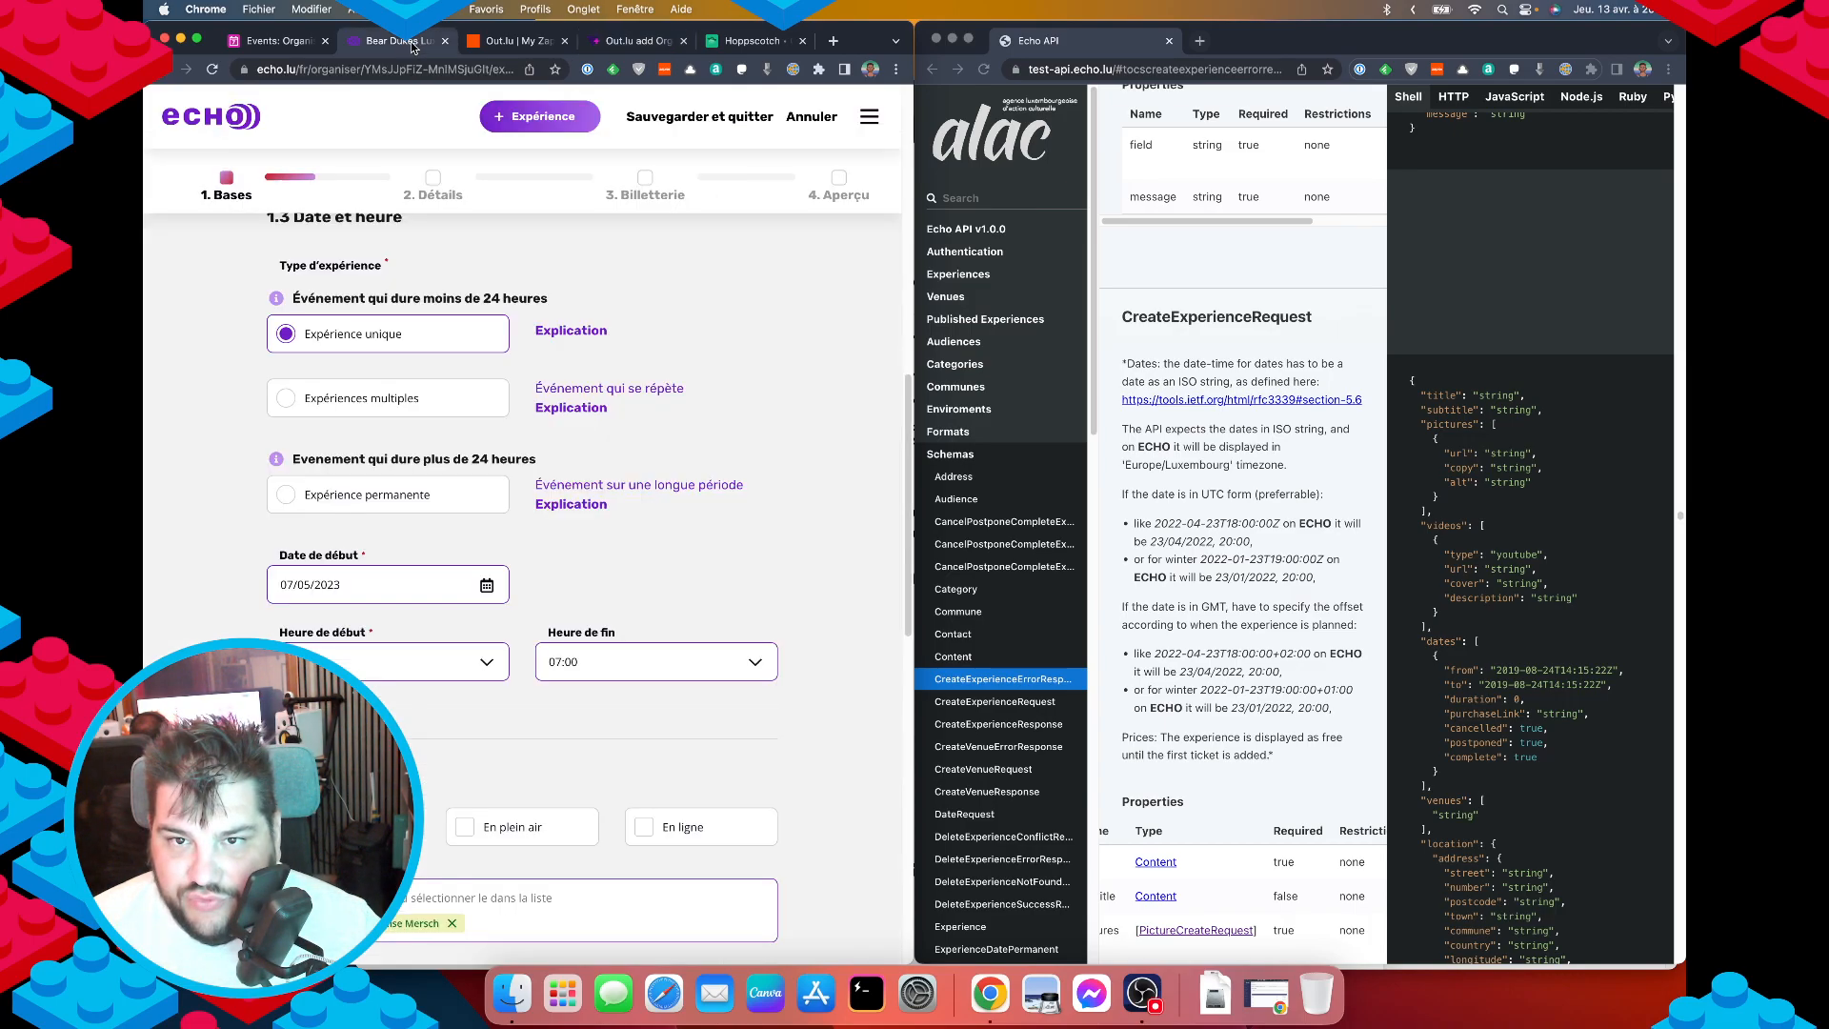
scroll(393, 481, down, 5)
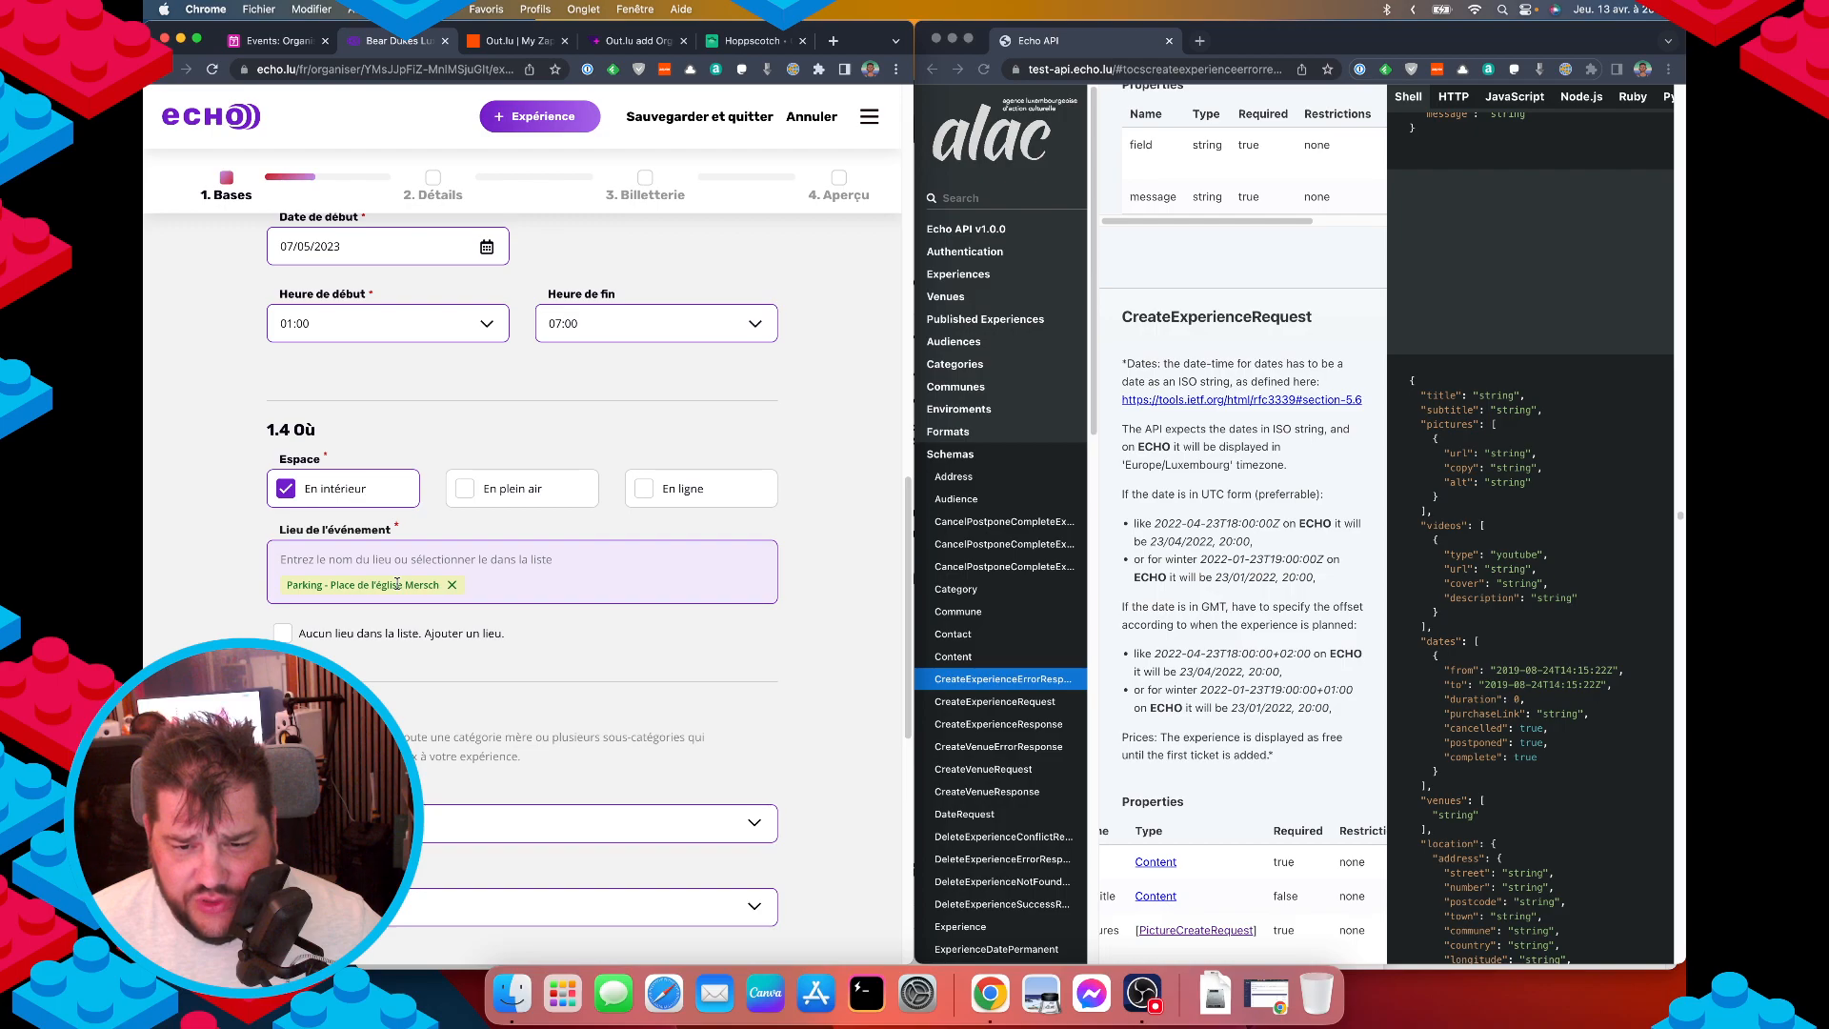
scroll(396, 583, down, 3)
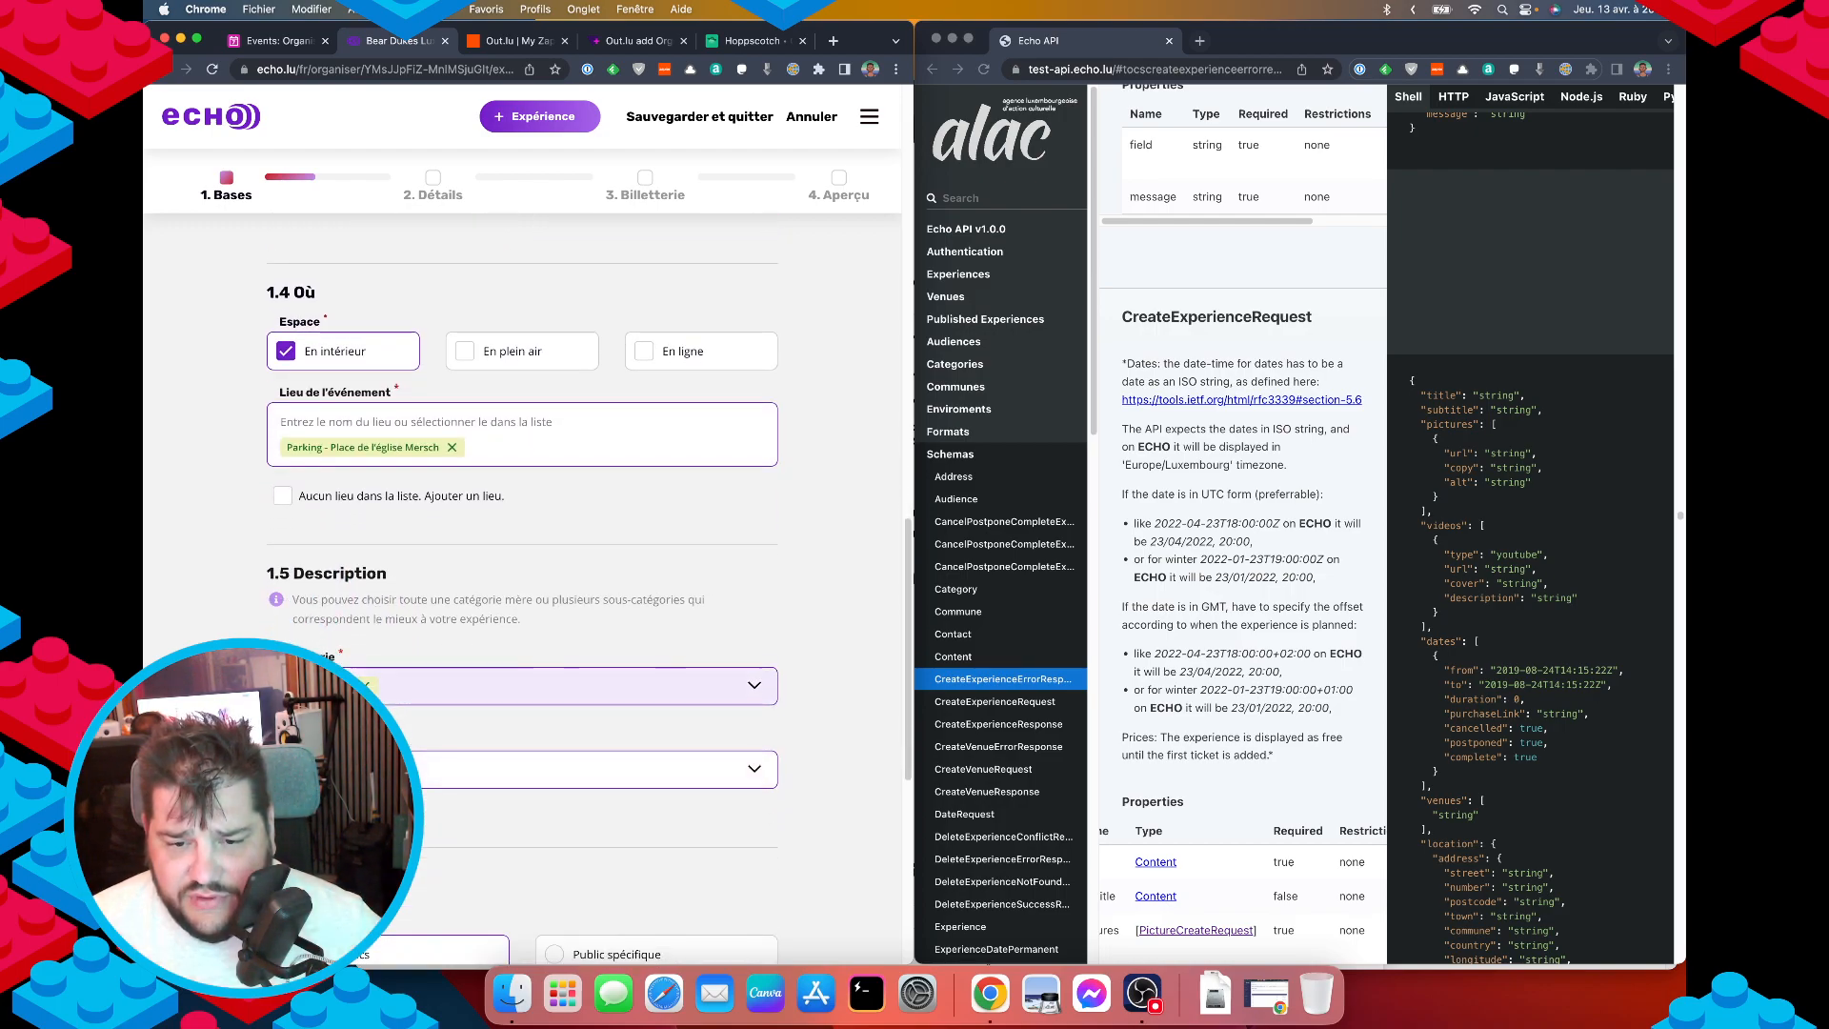
scroll(523, 603, down, 1)
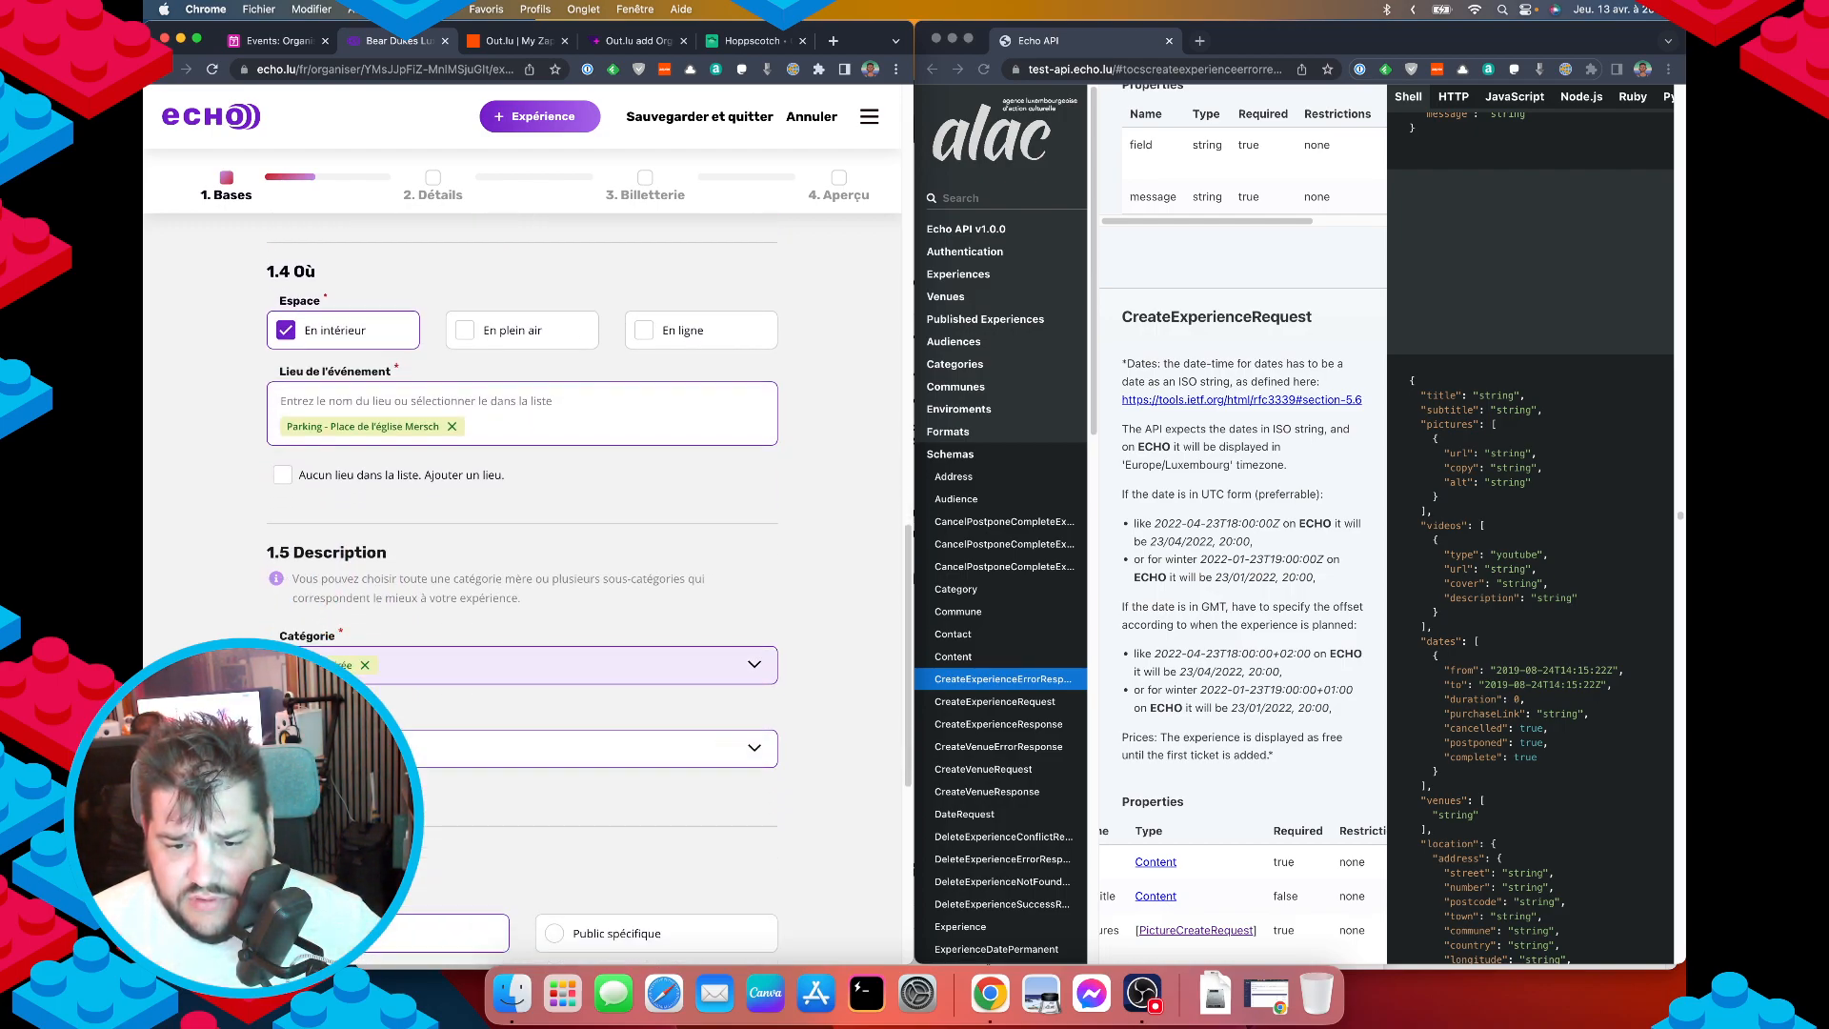
click(444, 674)
text(c)
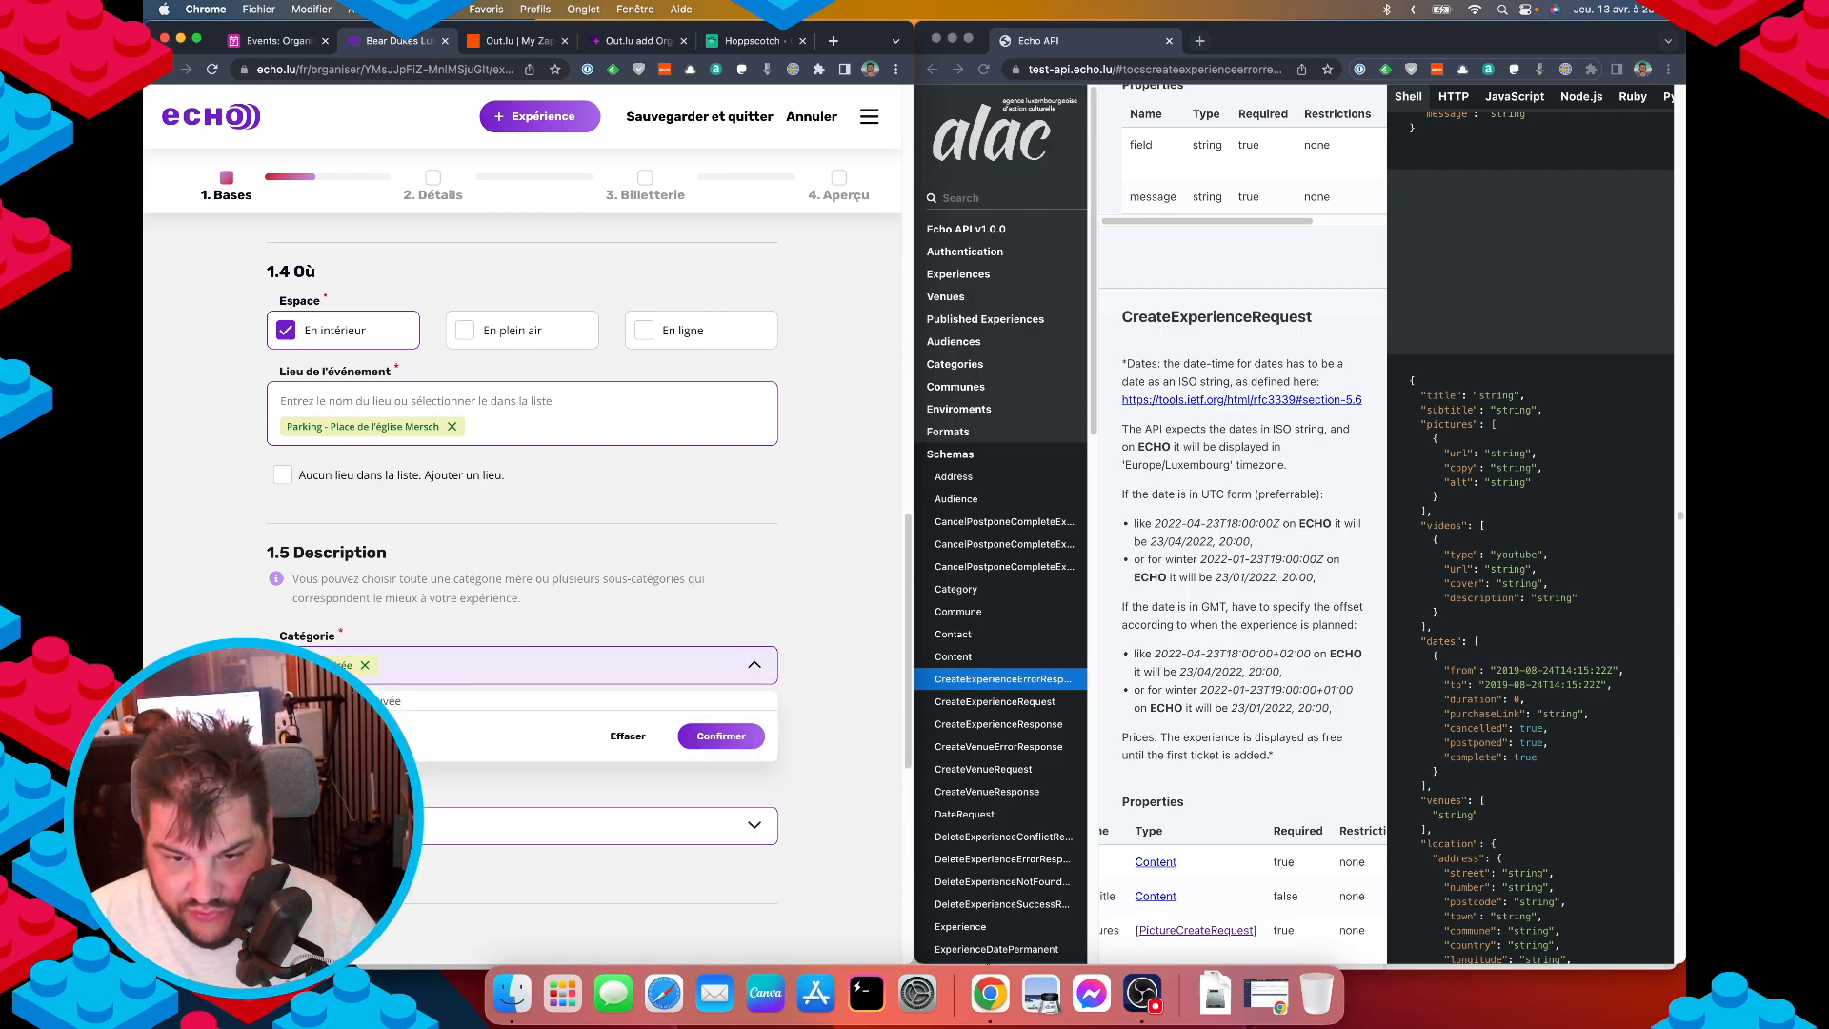
key(BackSpace)
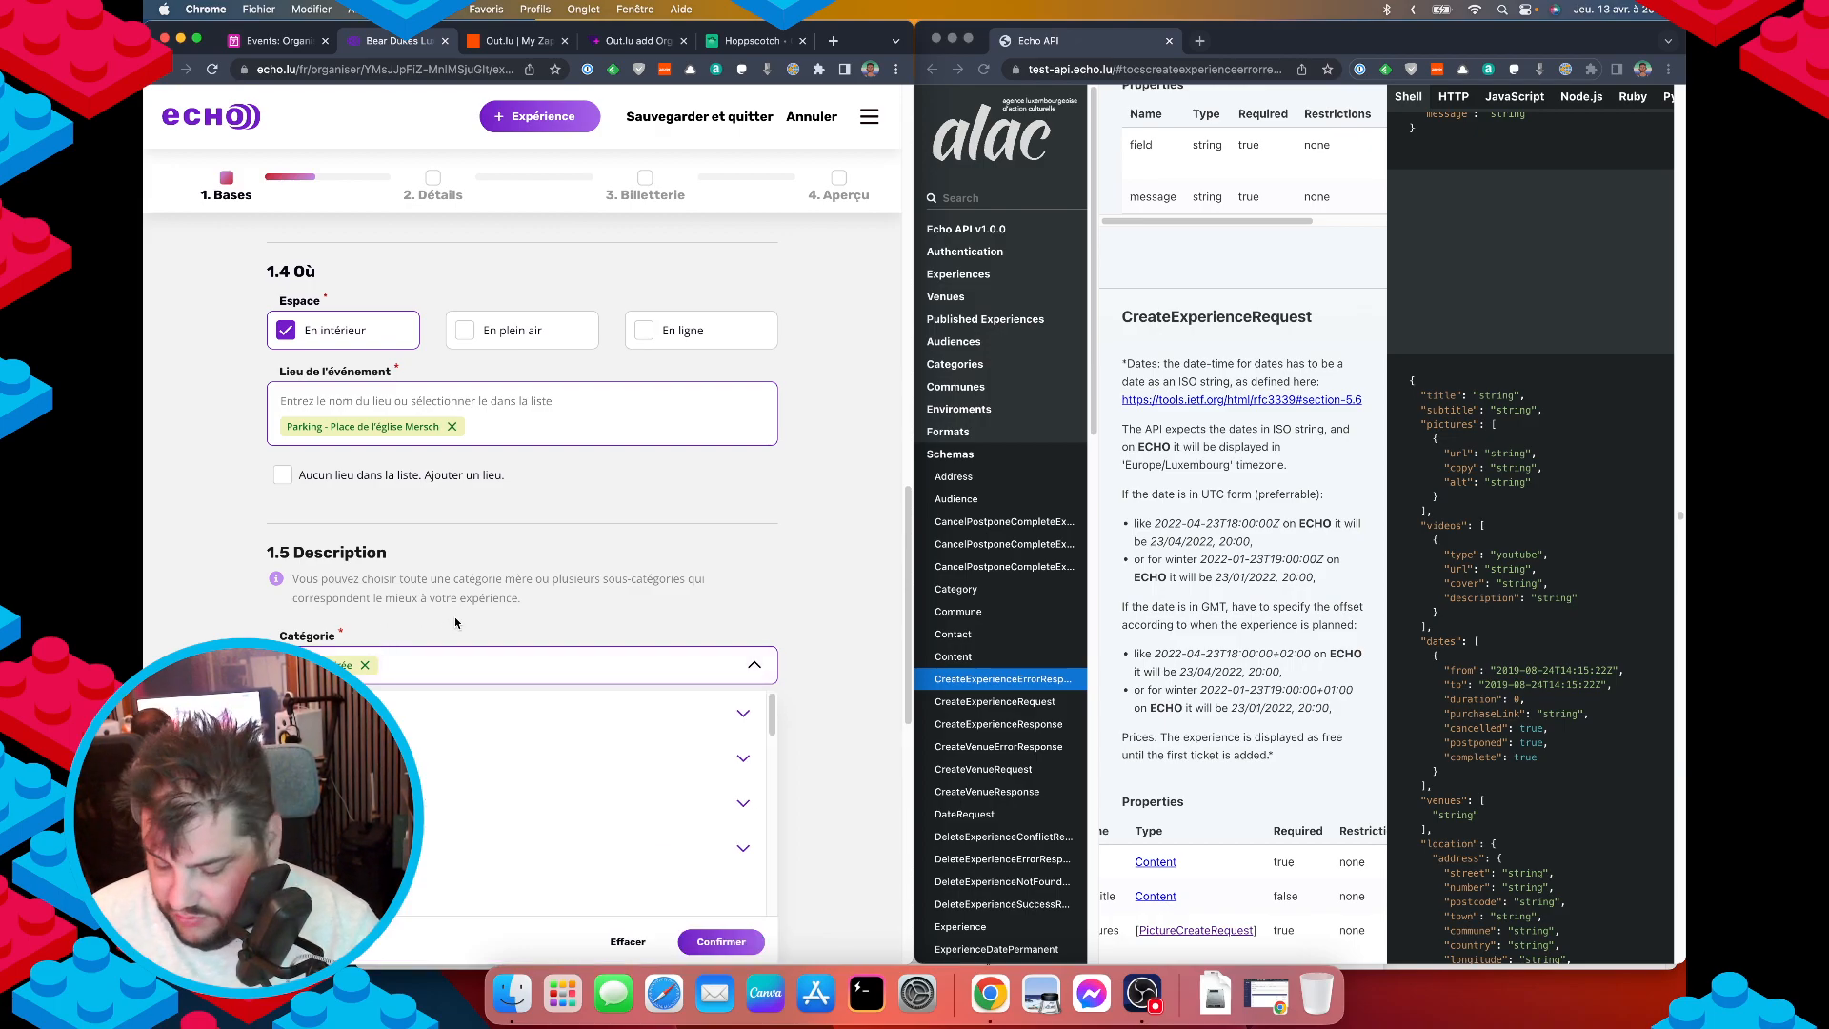
click(816, 582)
scroll(815, 582, down, 4)
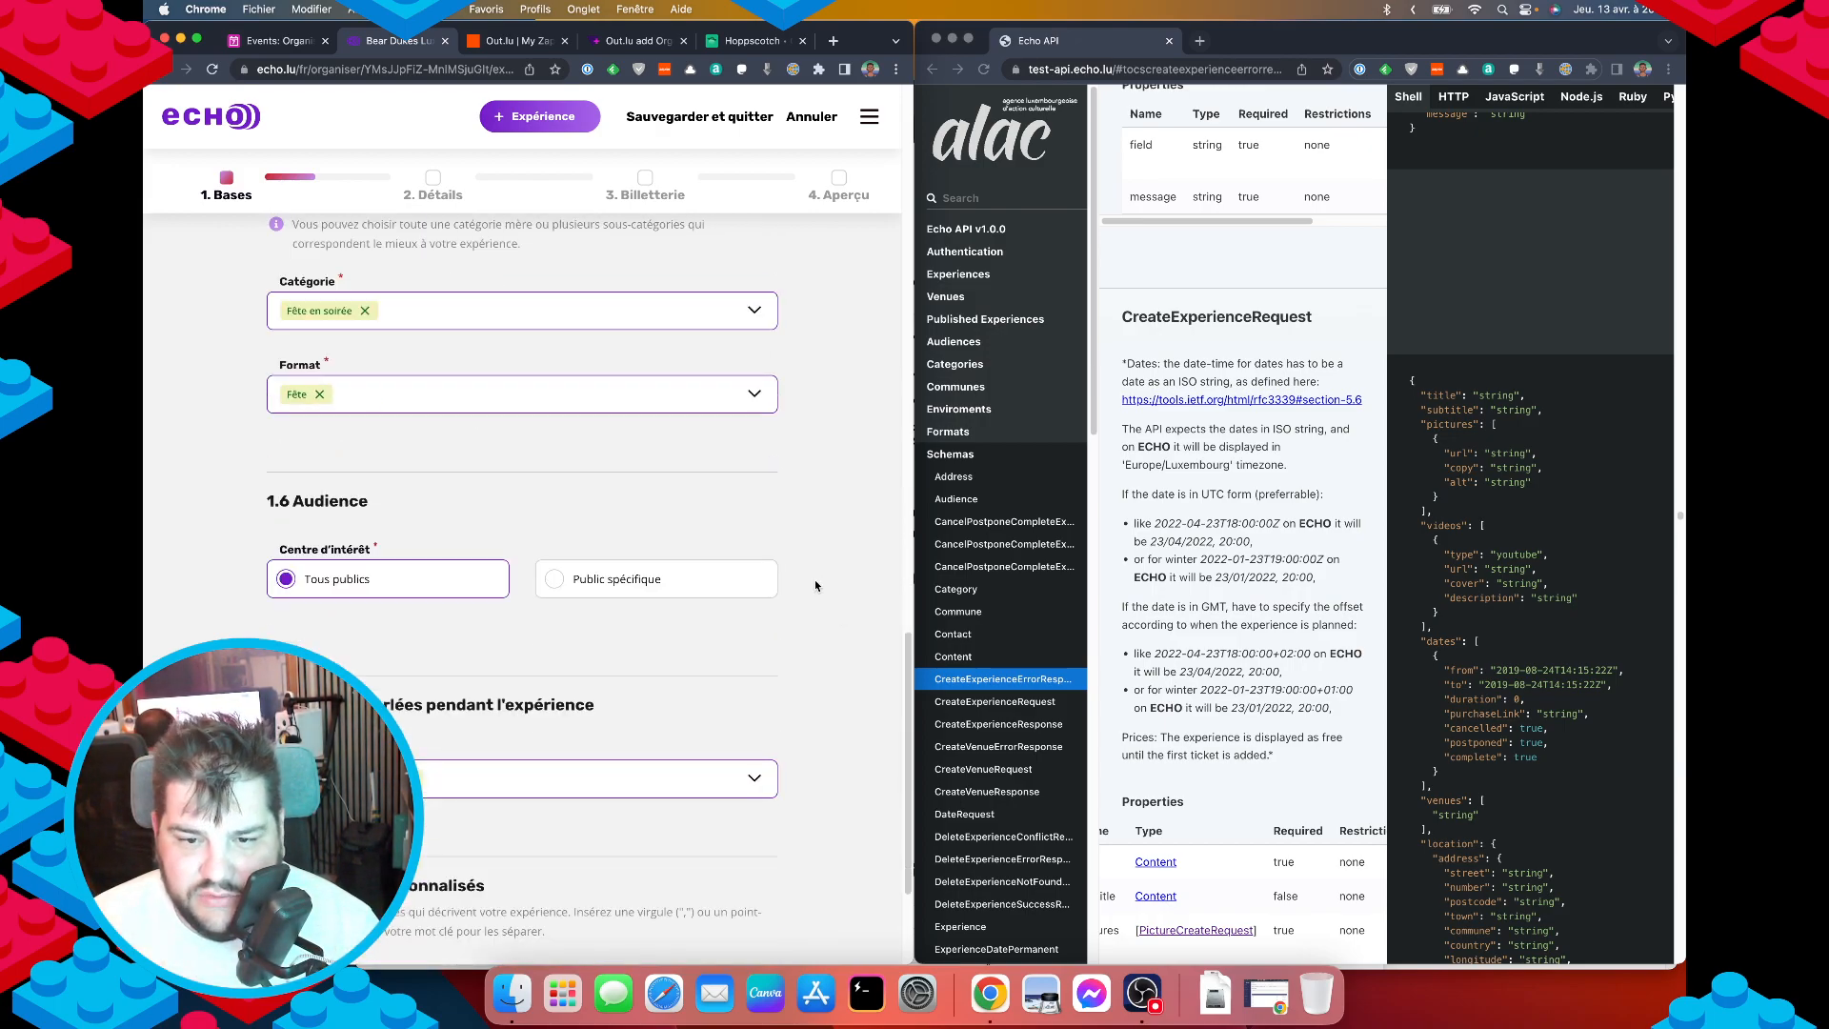
scroll(815, 581, down, 1)
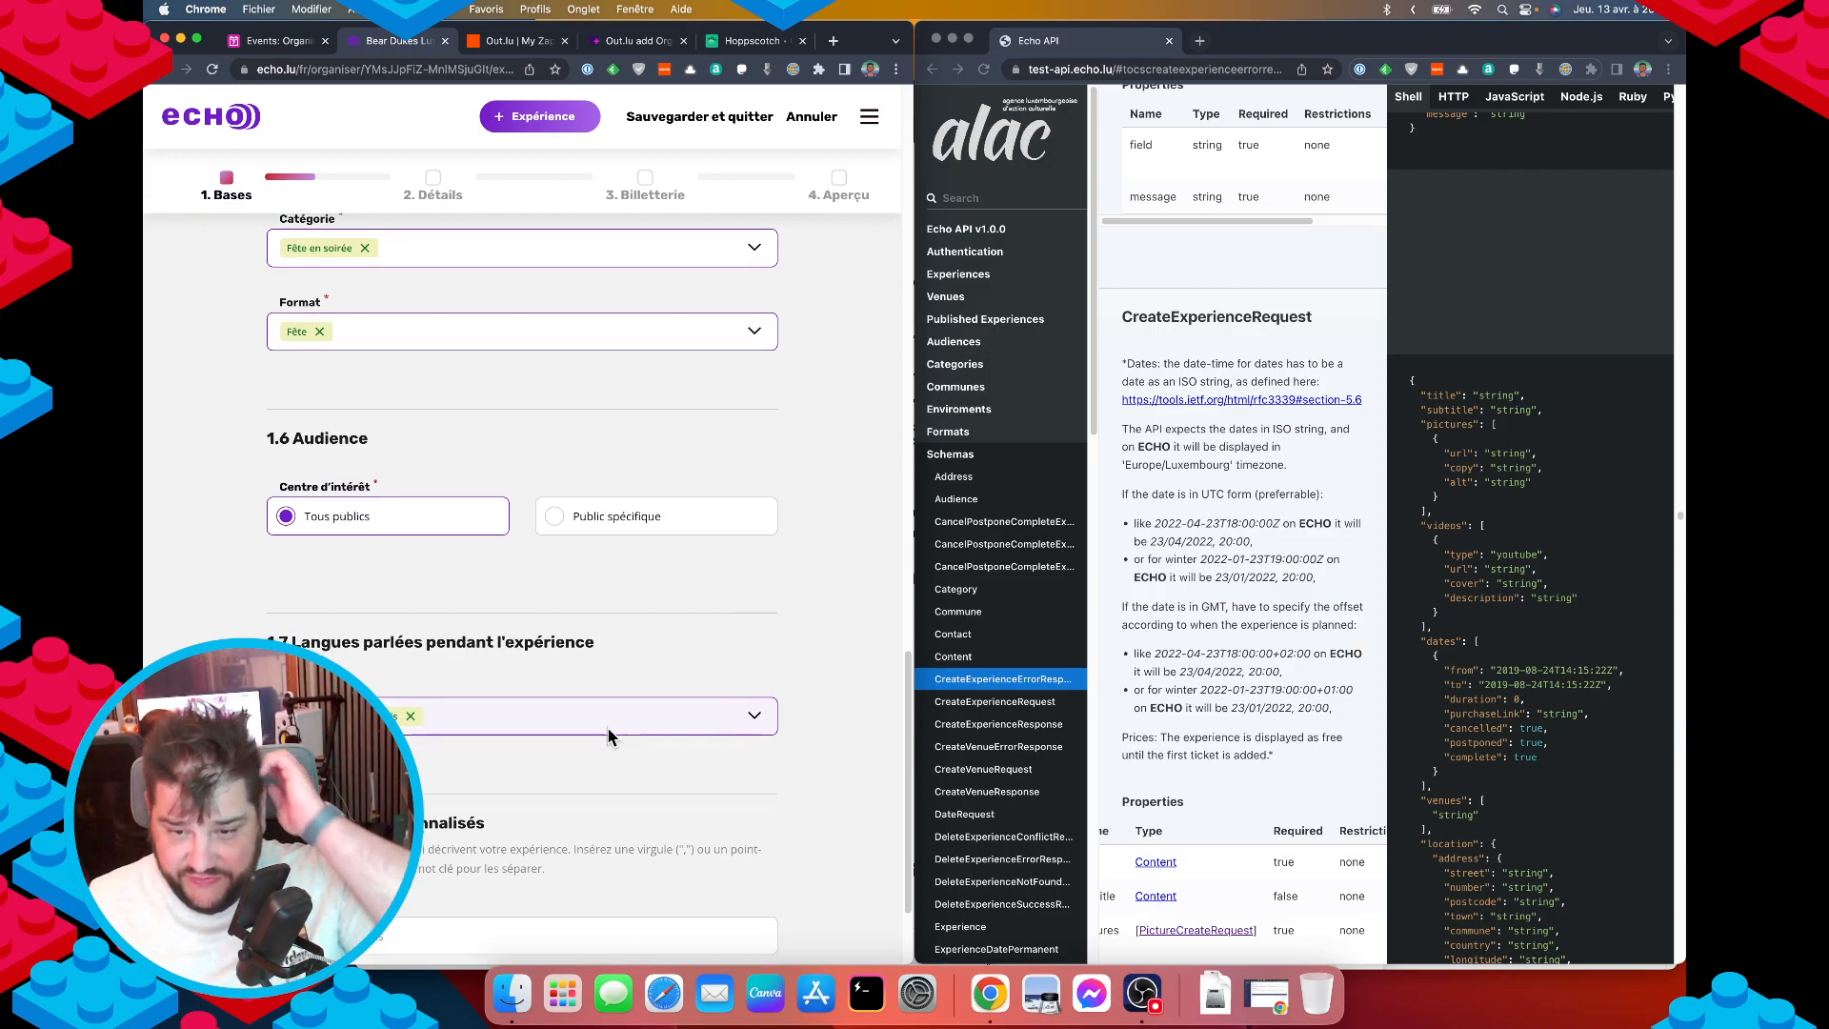
scroll(568, 717, down, 4)
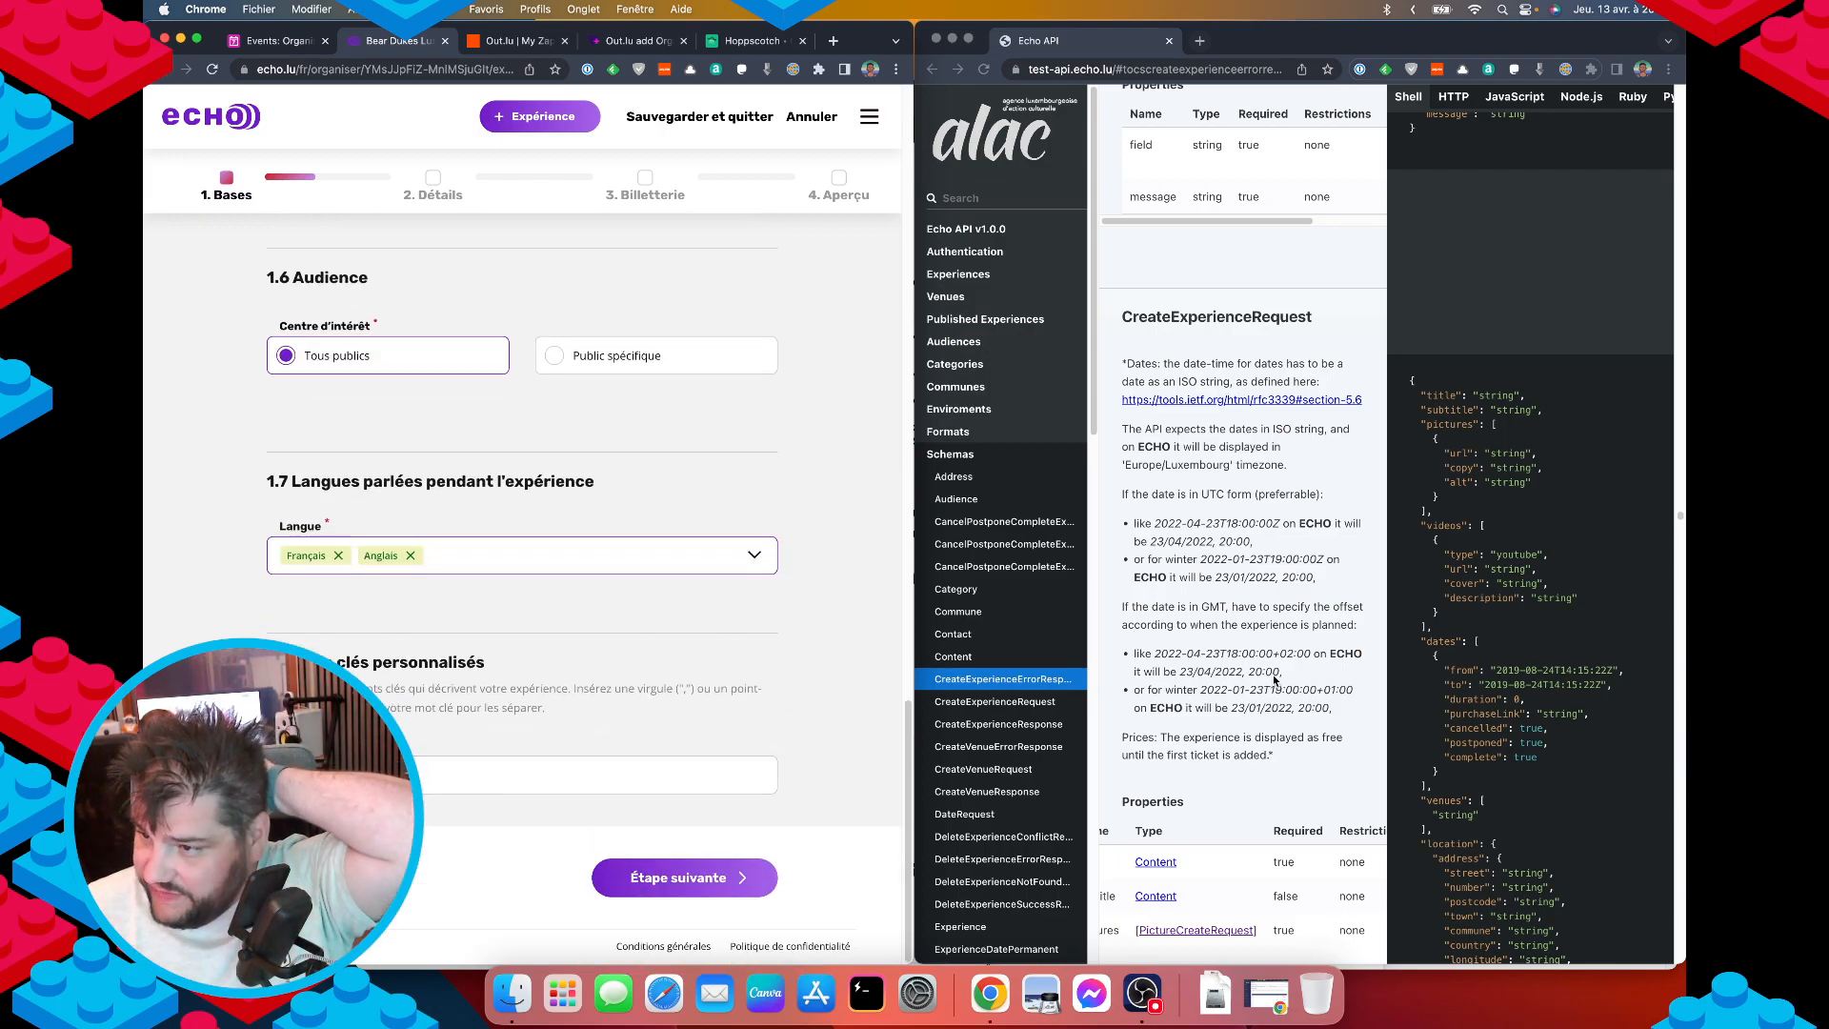
scroll(1293, 663, down, 1)
scroll(1293, 663, down, 5)
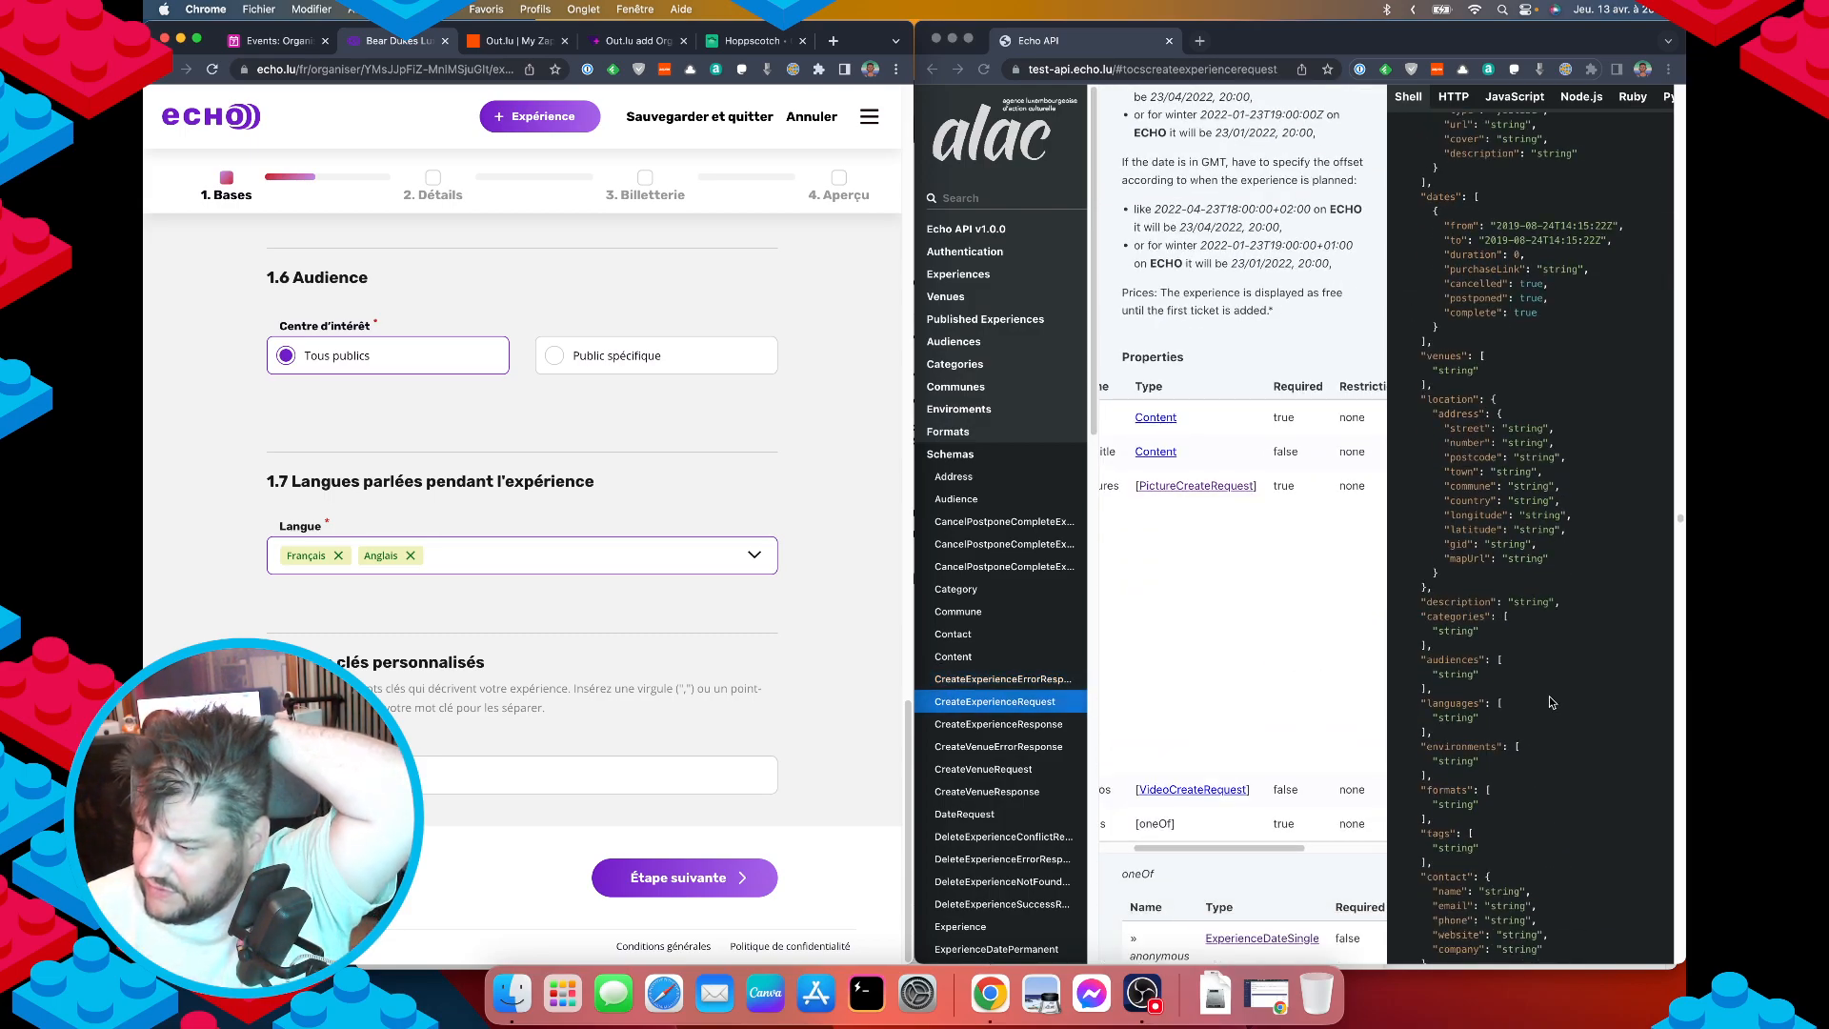
scroll(1503, 716, down, 2)
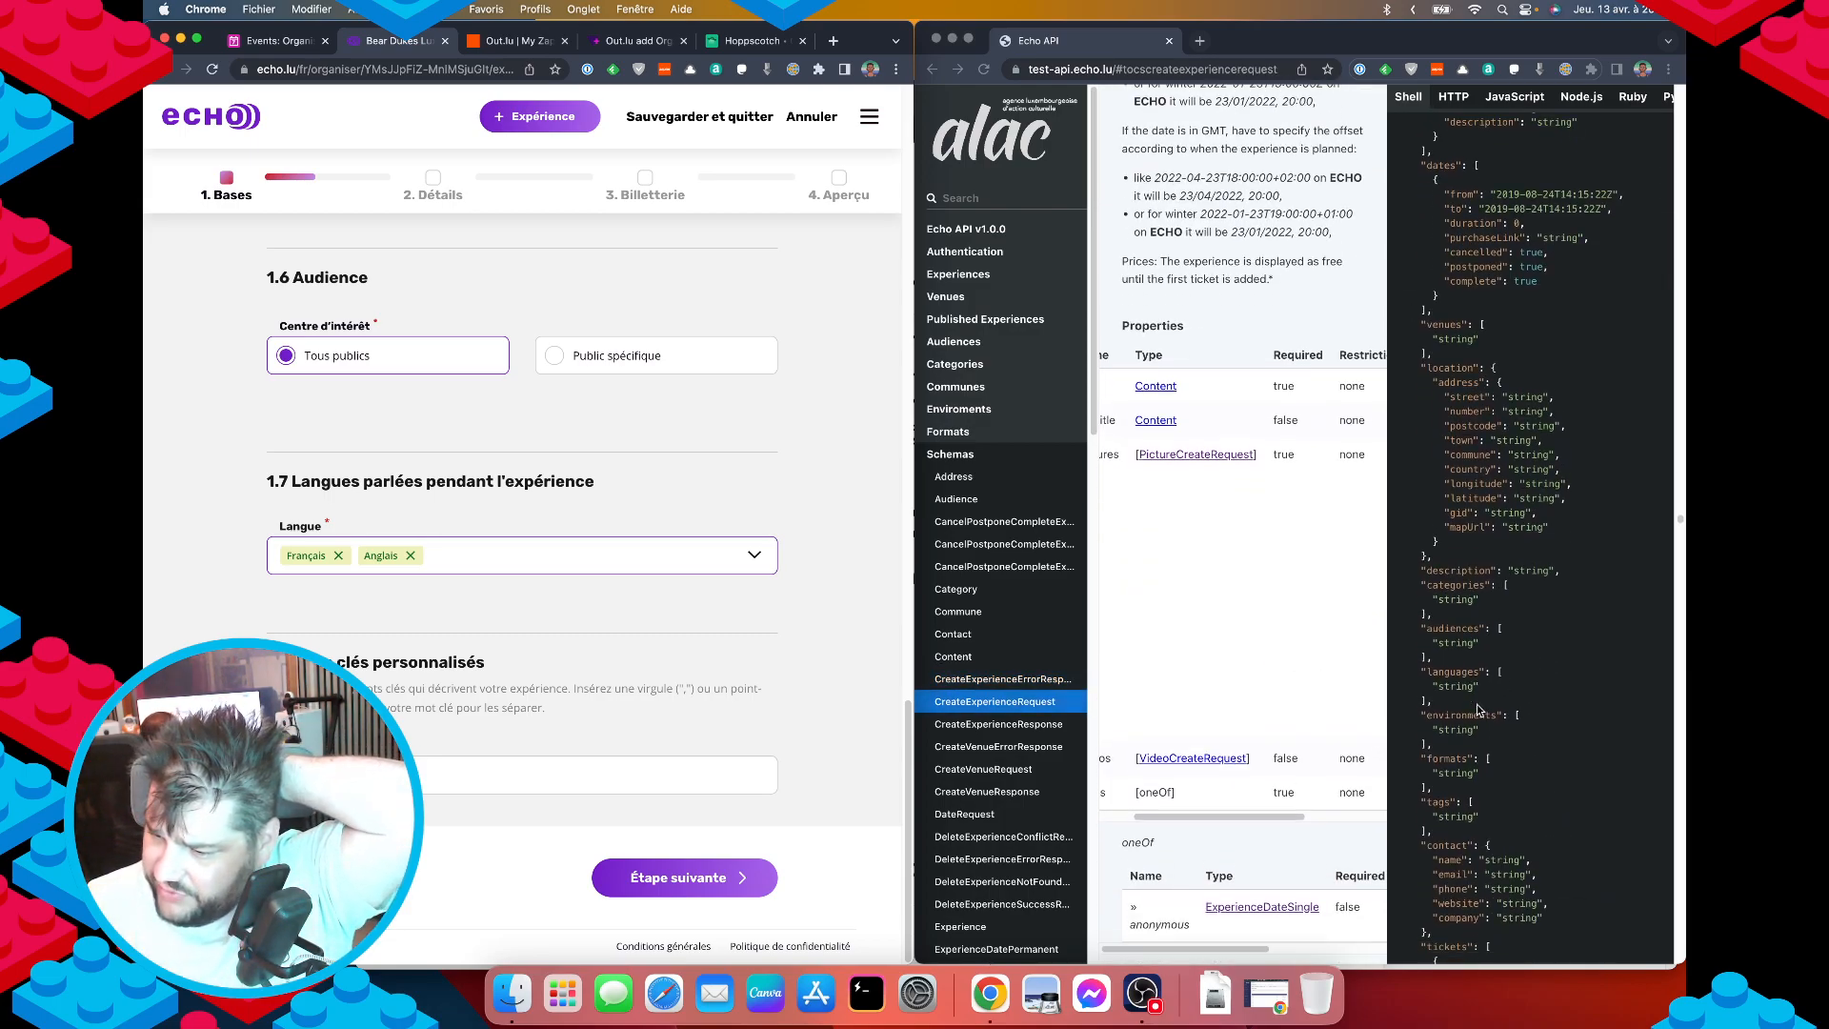
click(1435, 793)
double_click(1435, 794)
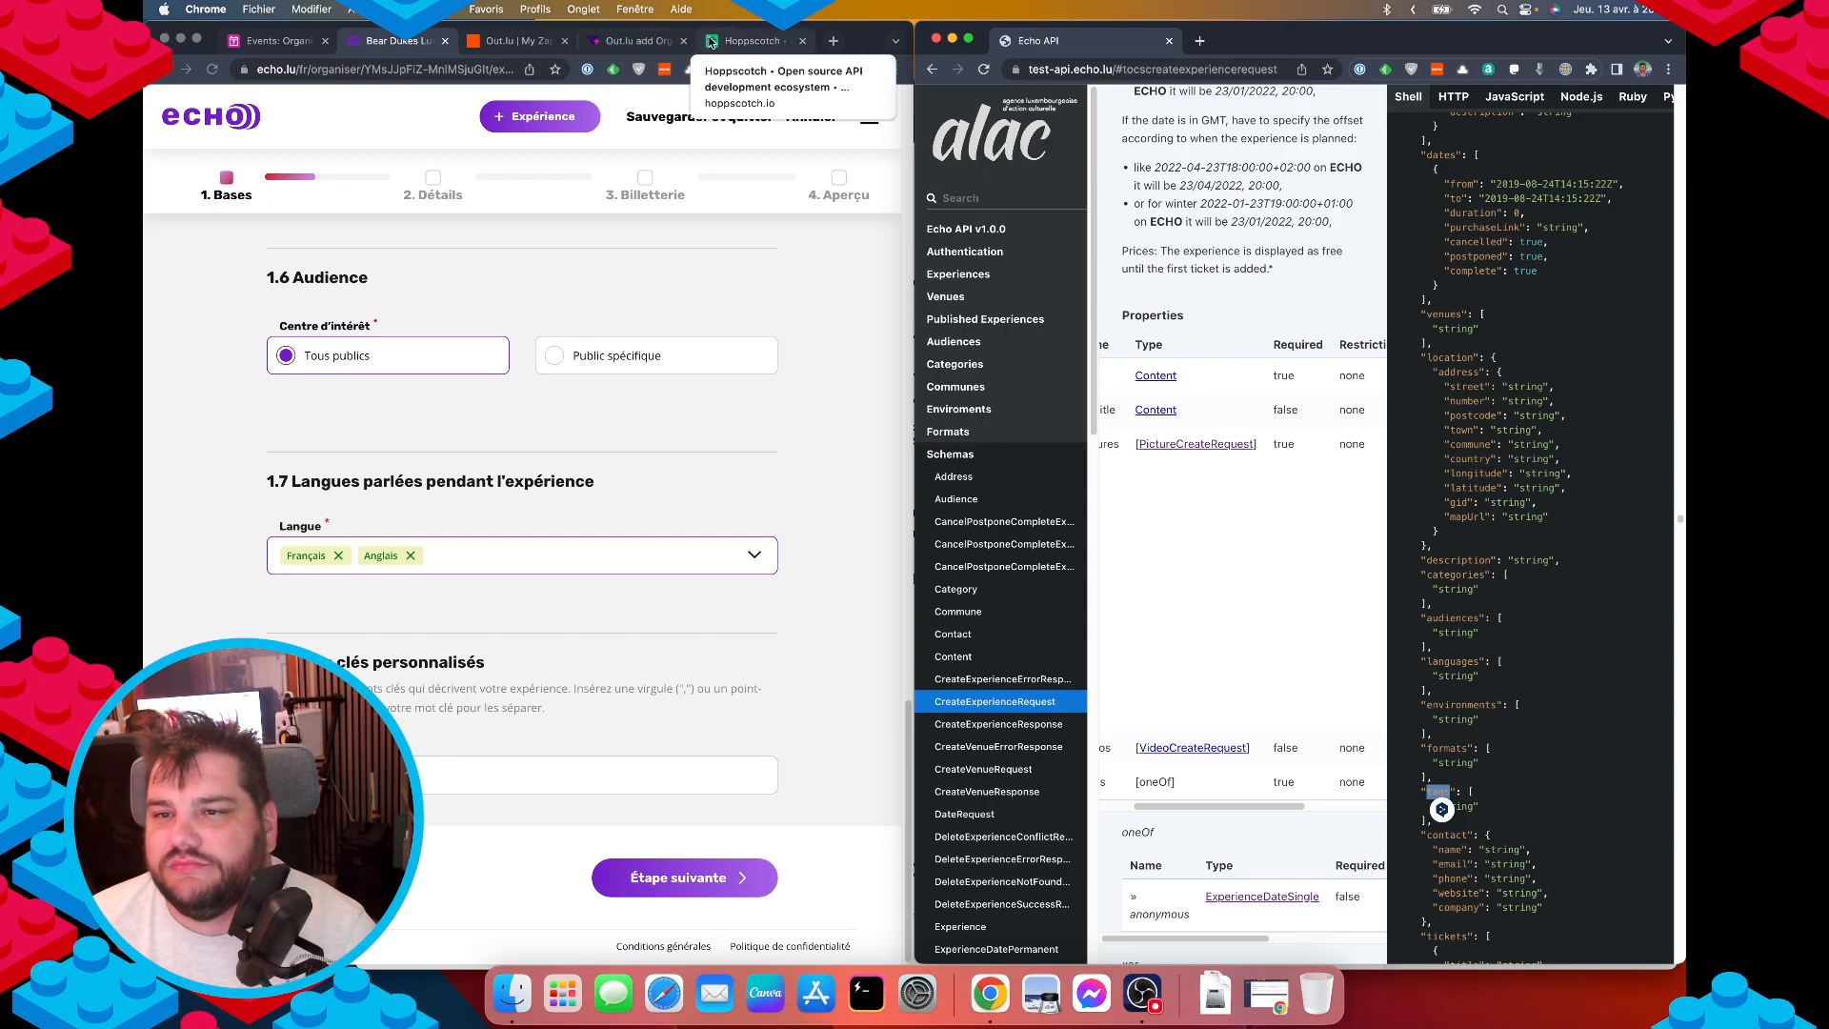
click(748, 40)
Add "tags": ["test","test2"] after the description line in the request body.
scroll(395, 426, down, 1)
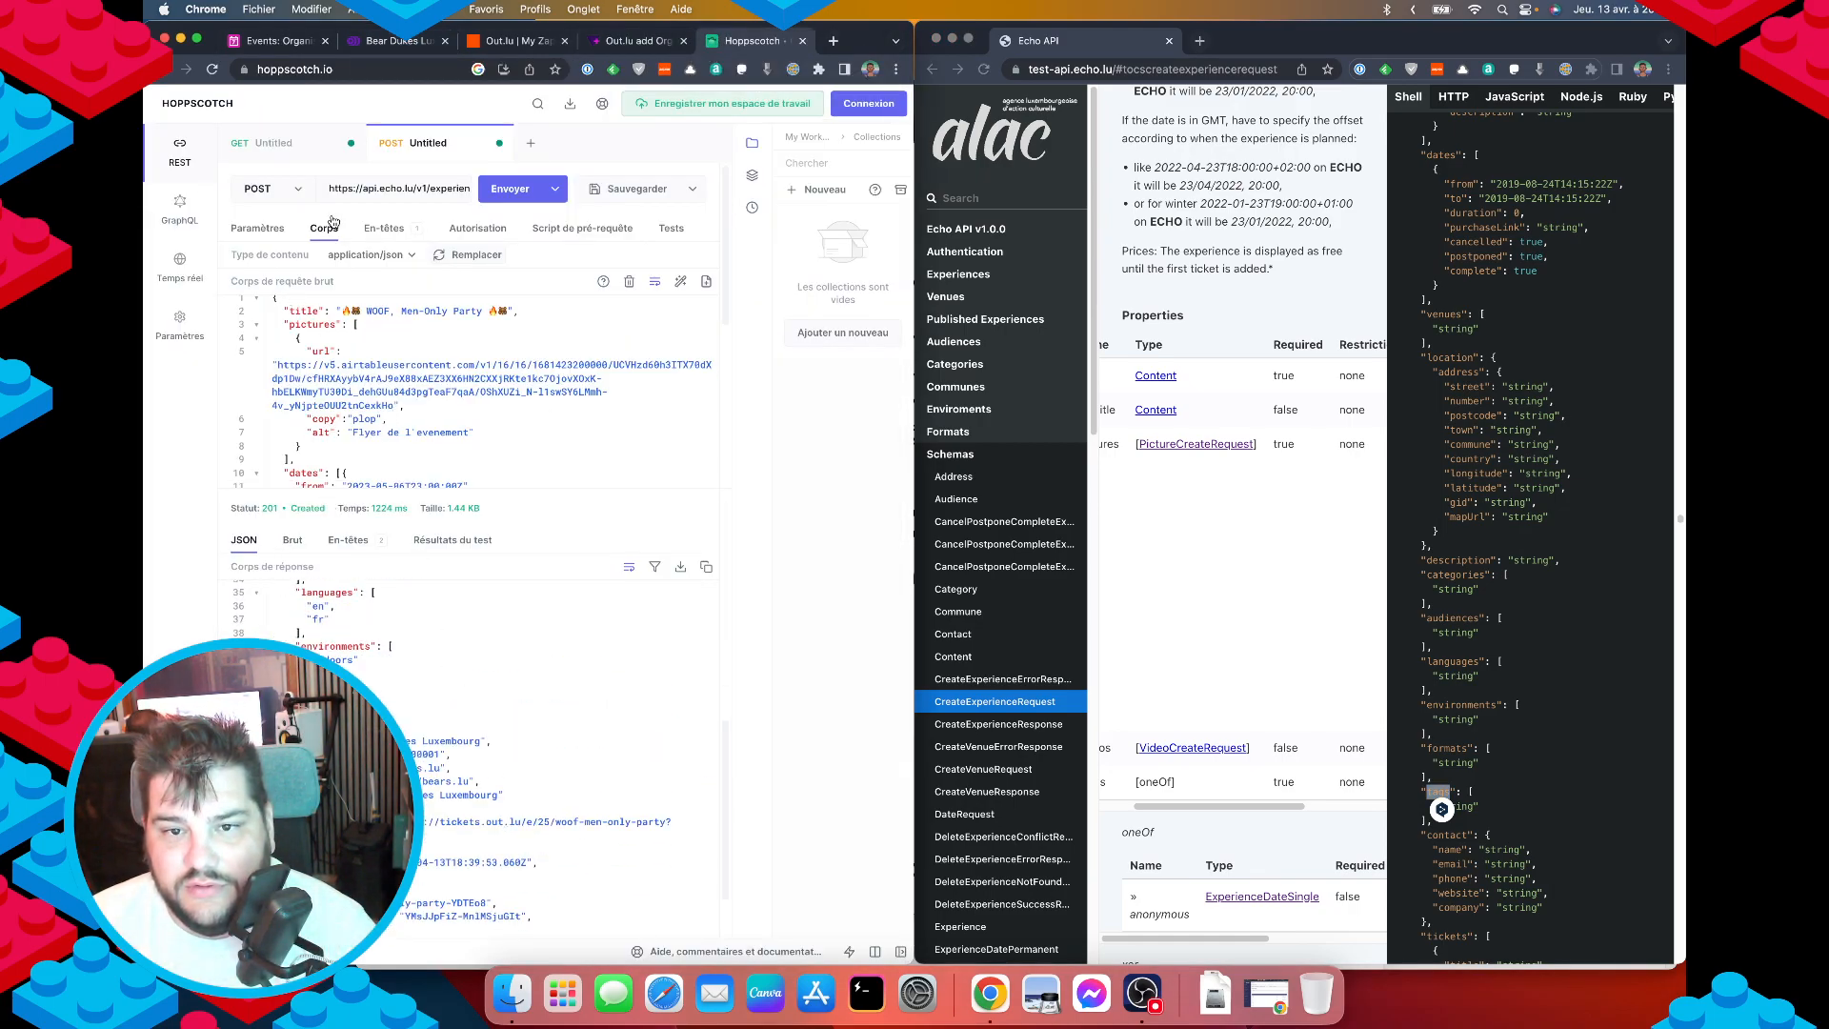
scroll(437, 451, up, 1)
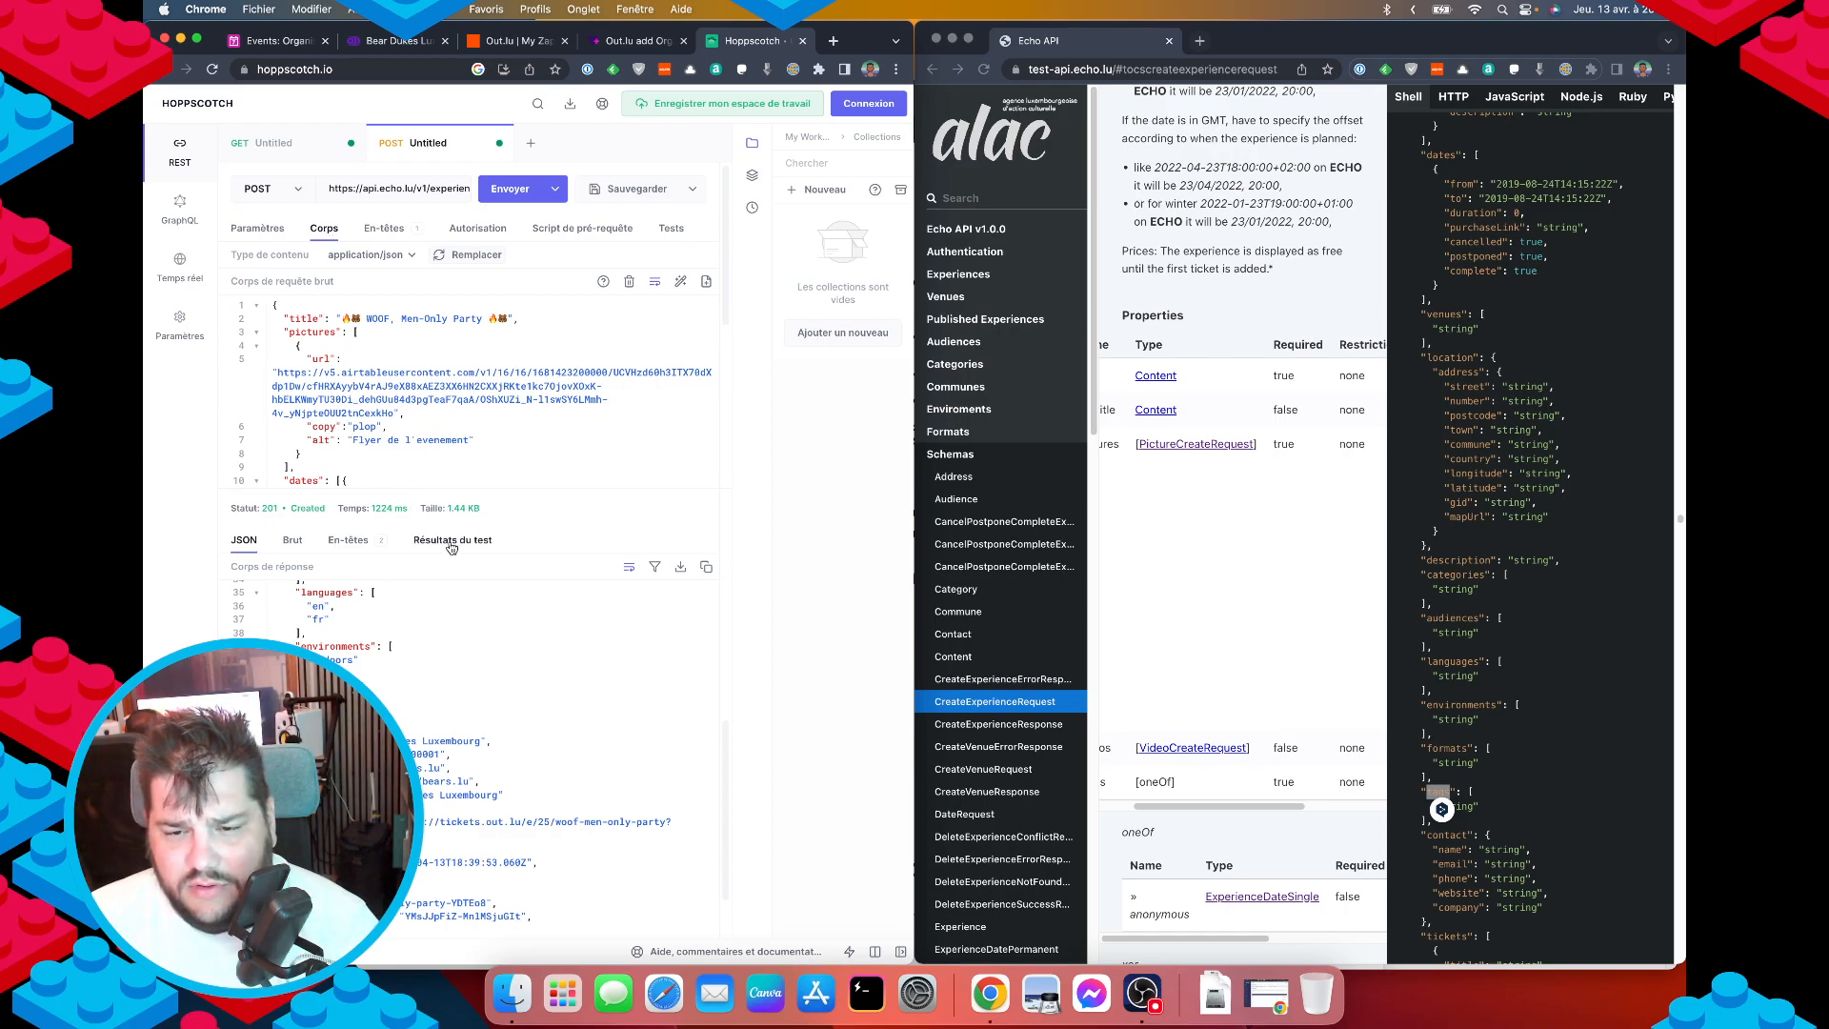
scroll(356, 414, down, 10)
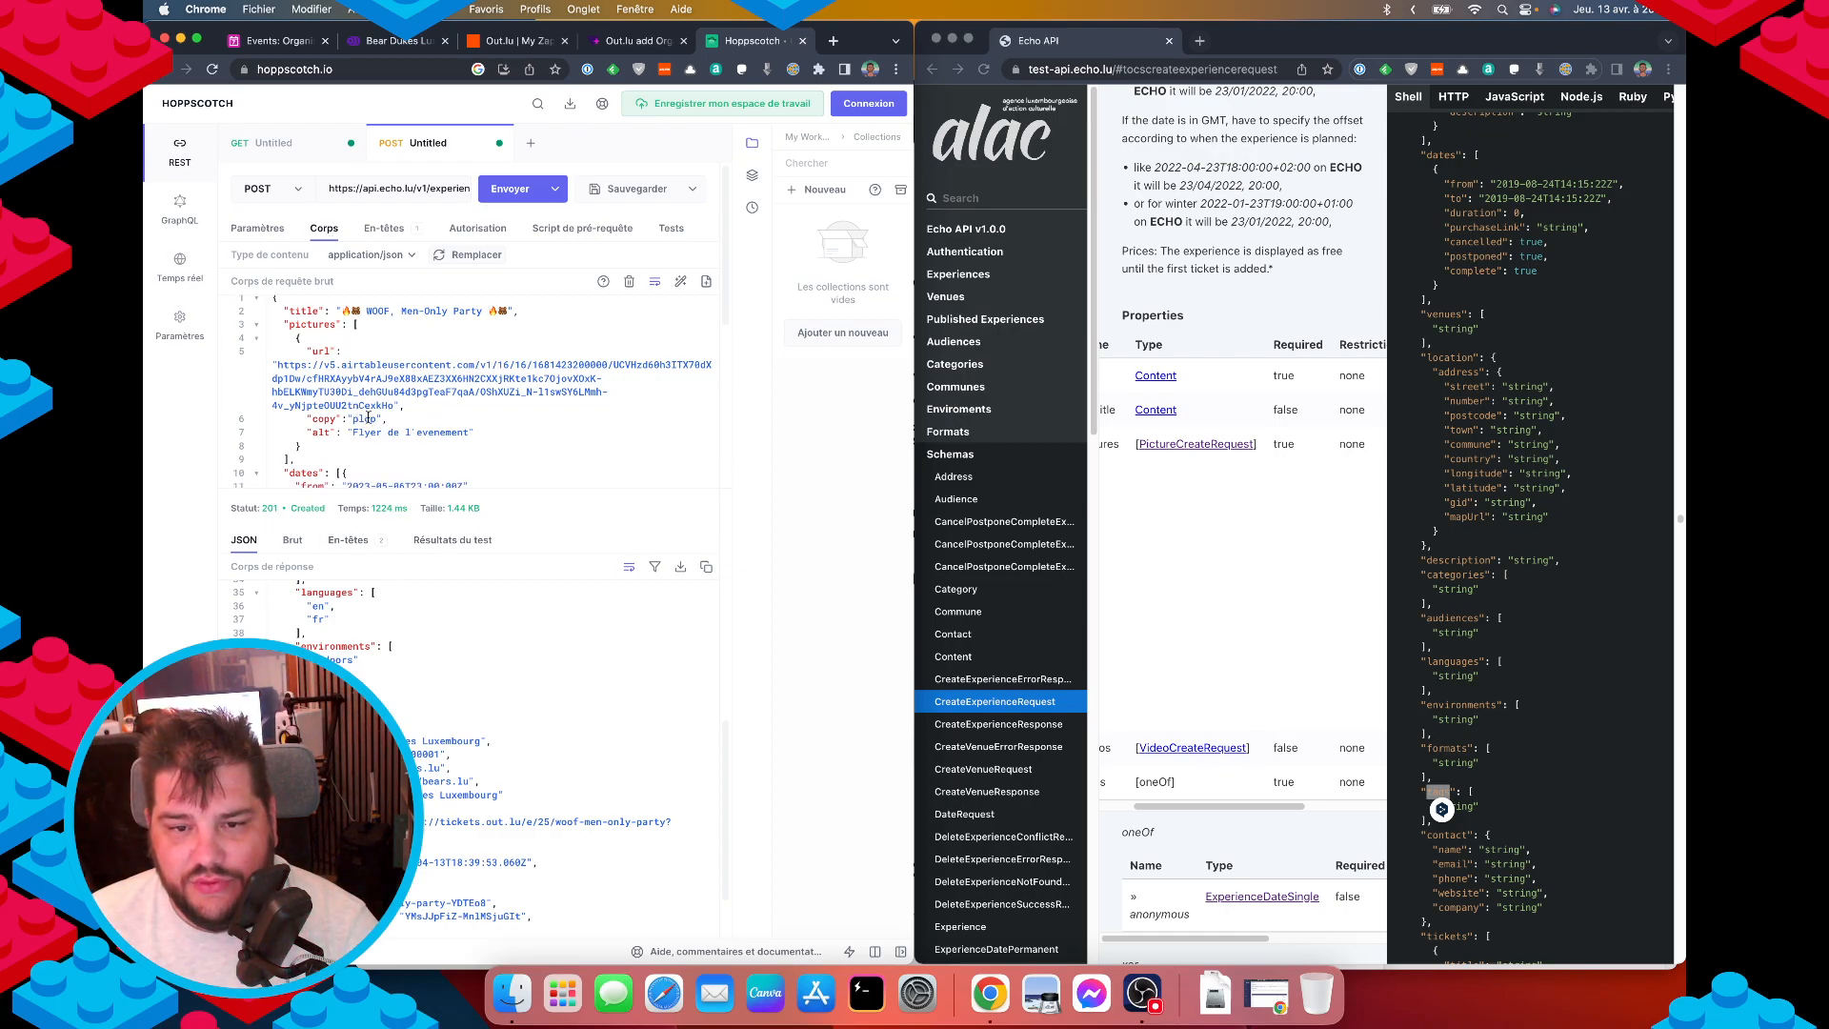
click(416, 453)
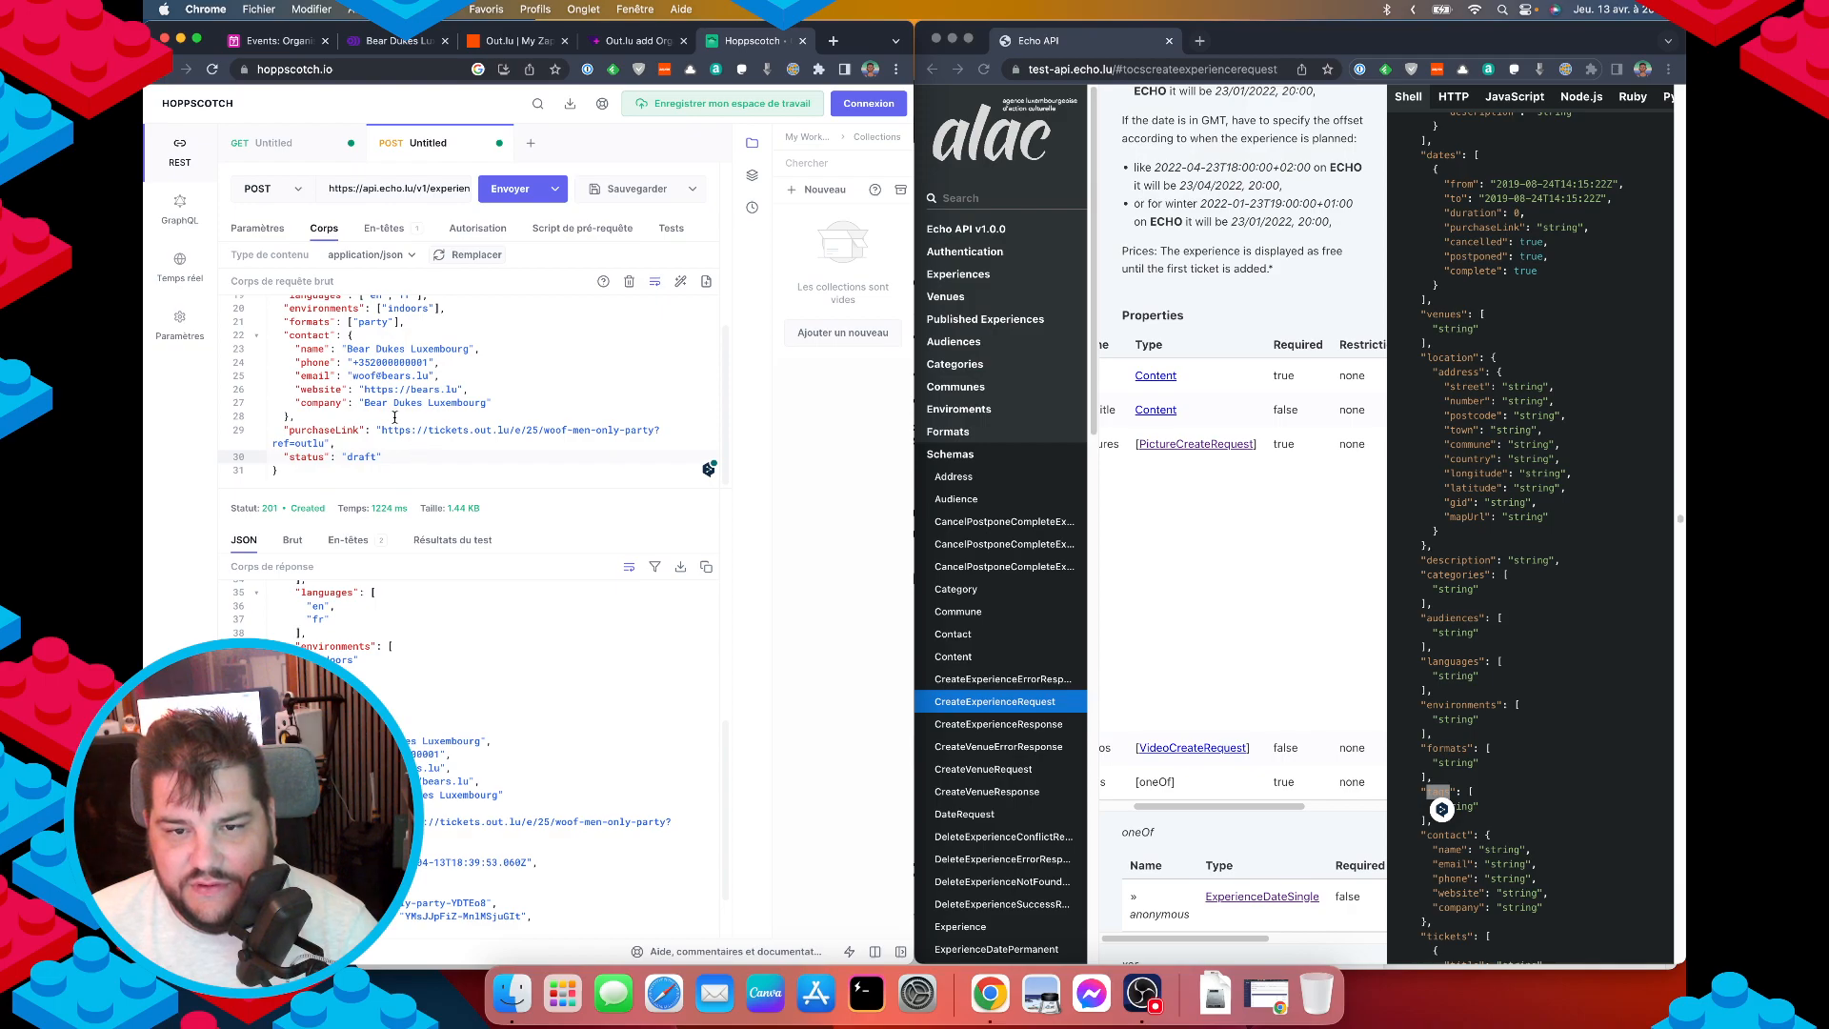
scroll(394, 416, up, 6)
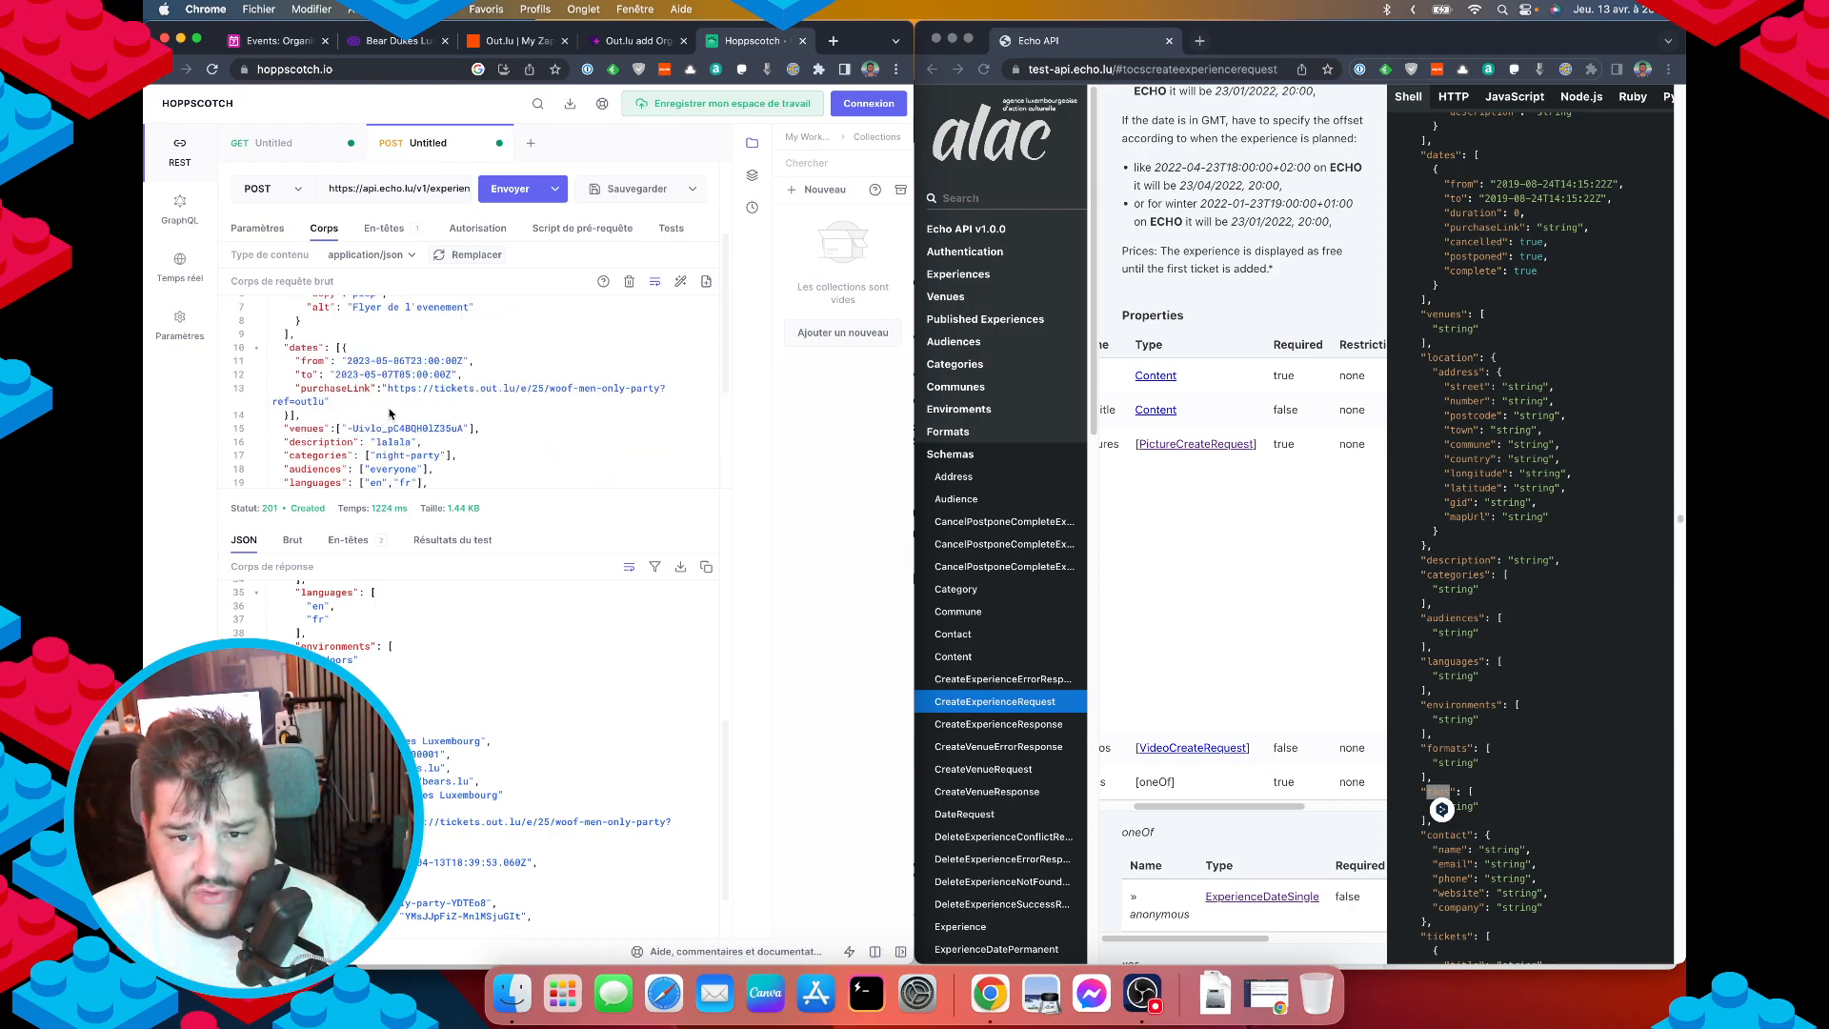
drag(330, 416, 333, 401)
click(447, 441)
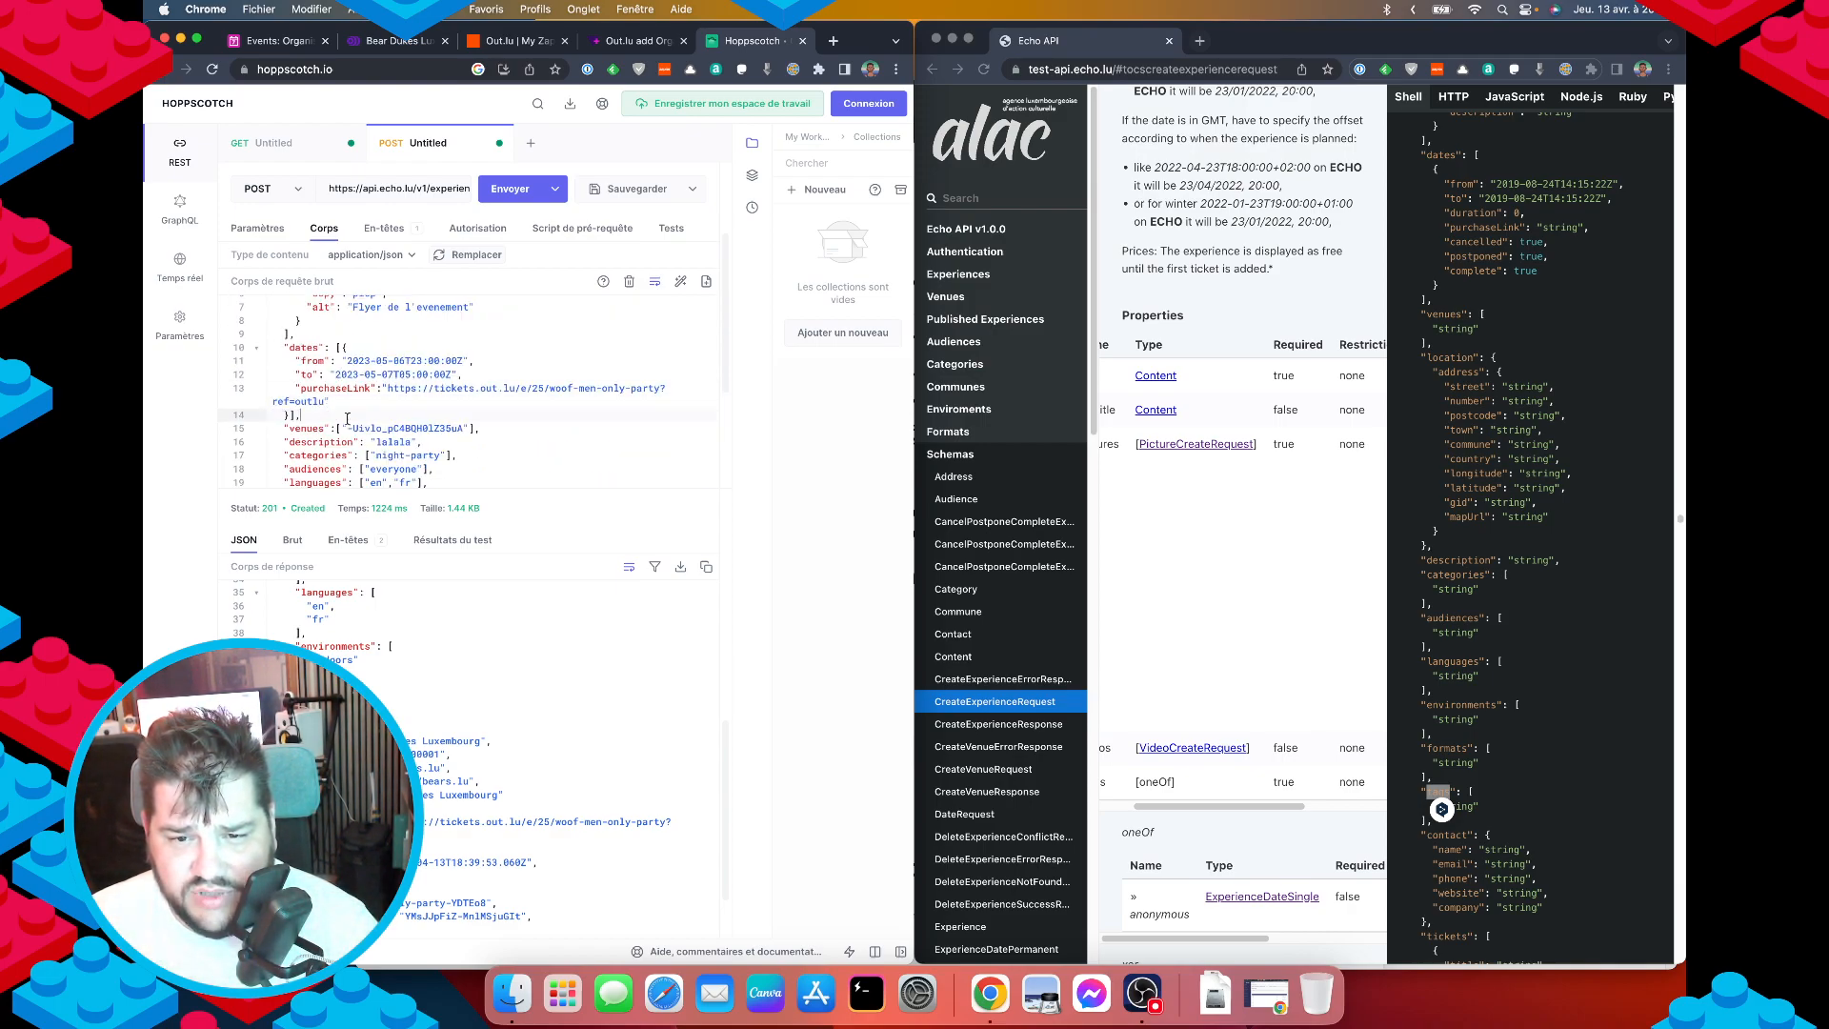
scroll(447, 433, down, 1)
key(Return)
text(")
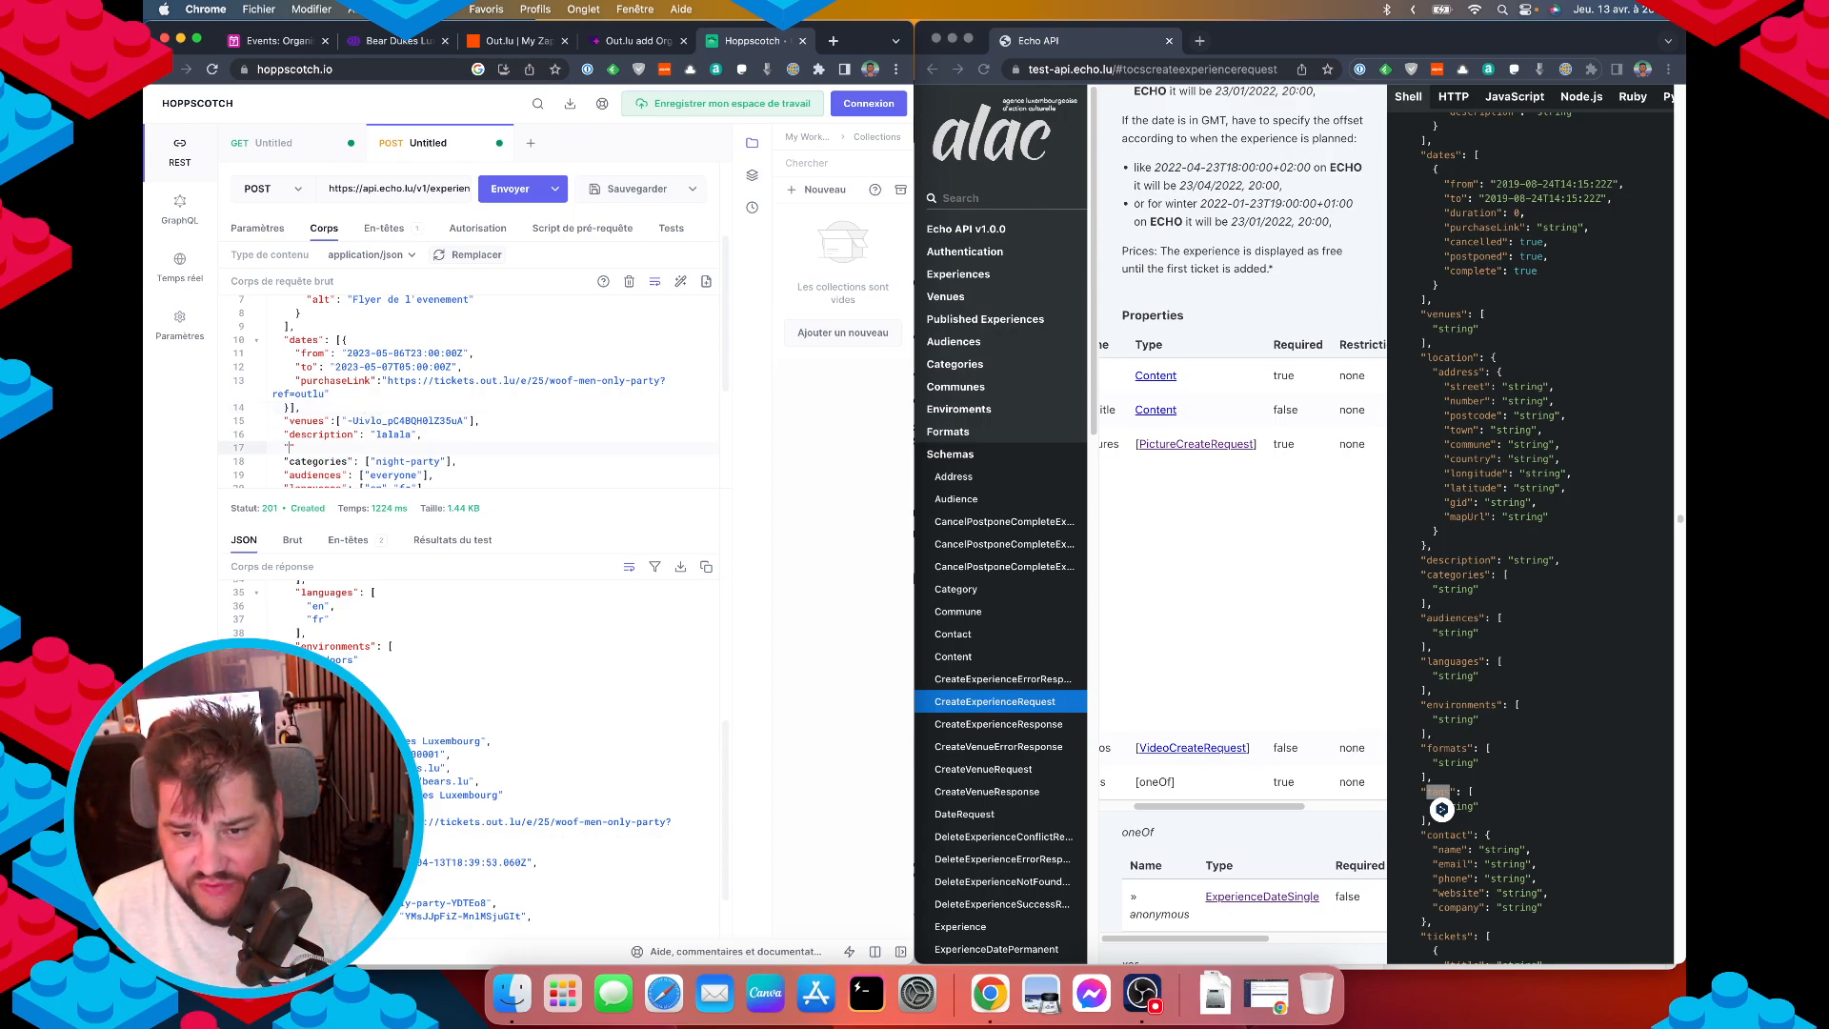
text(tags":)
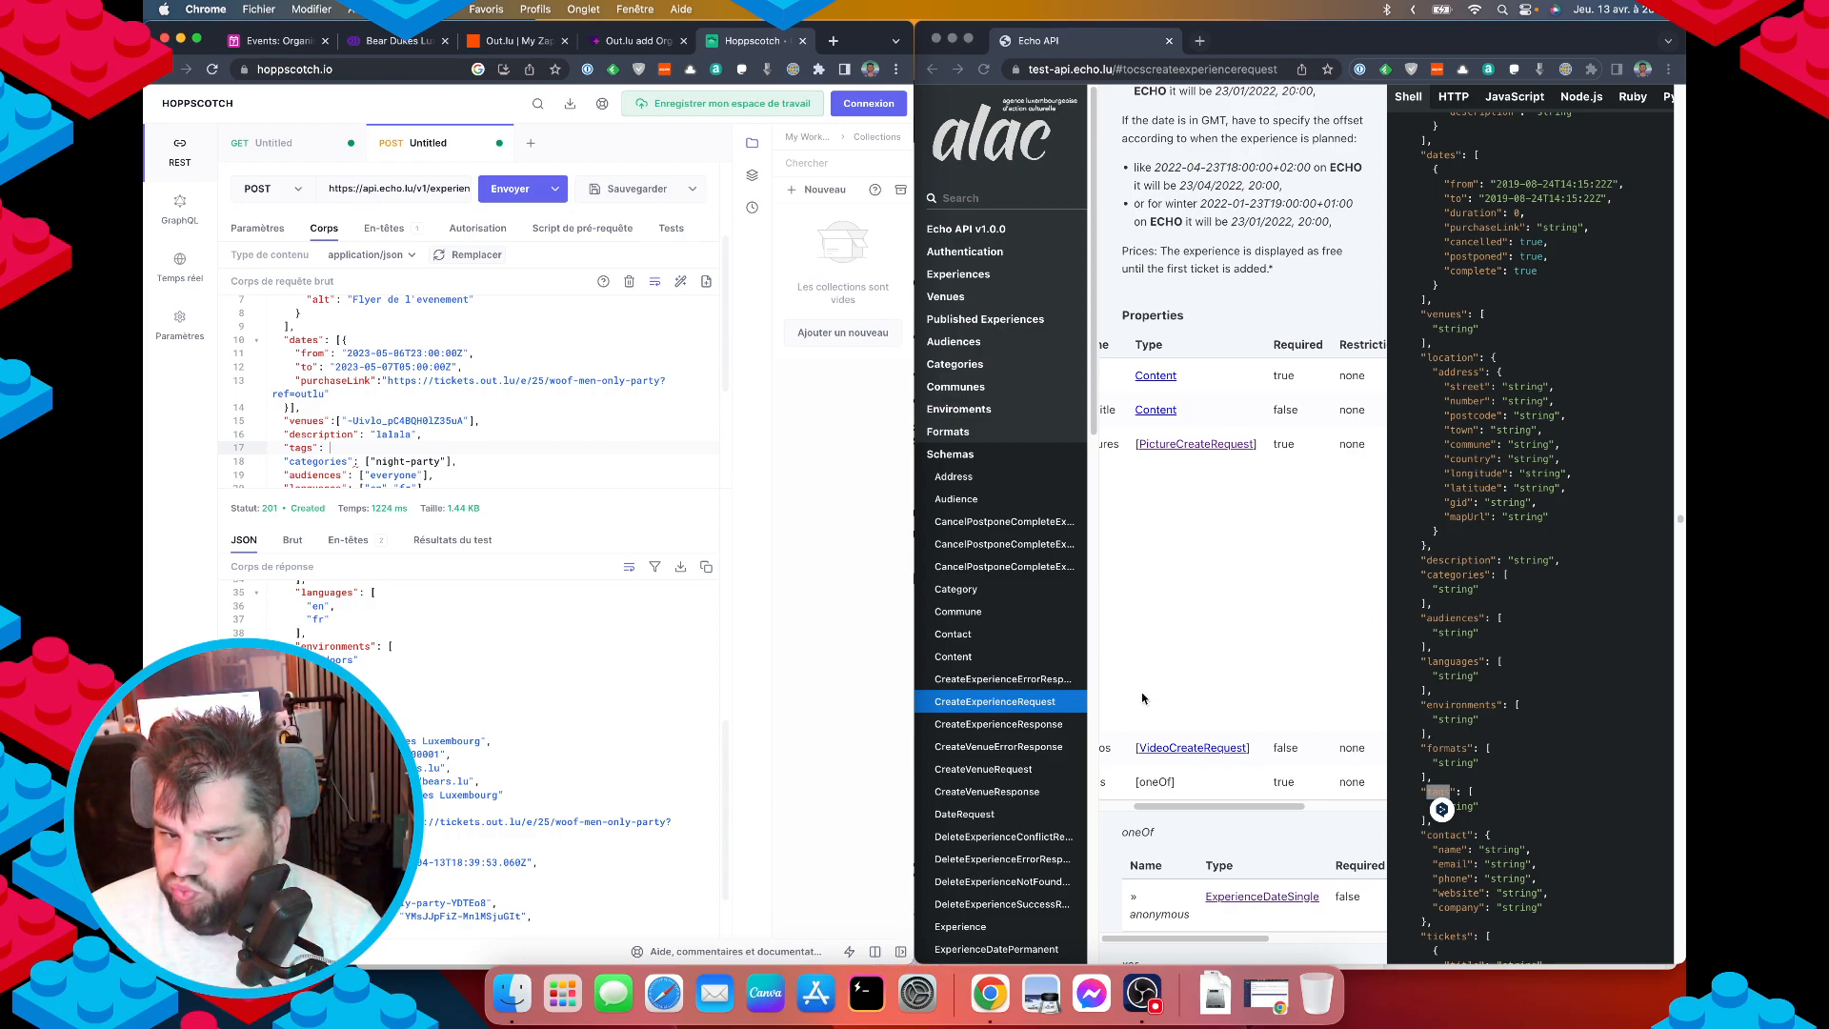
text([")
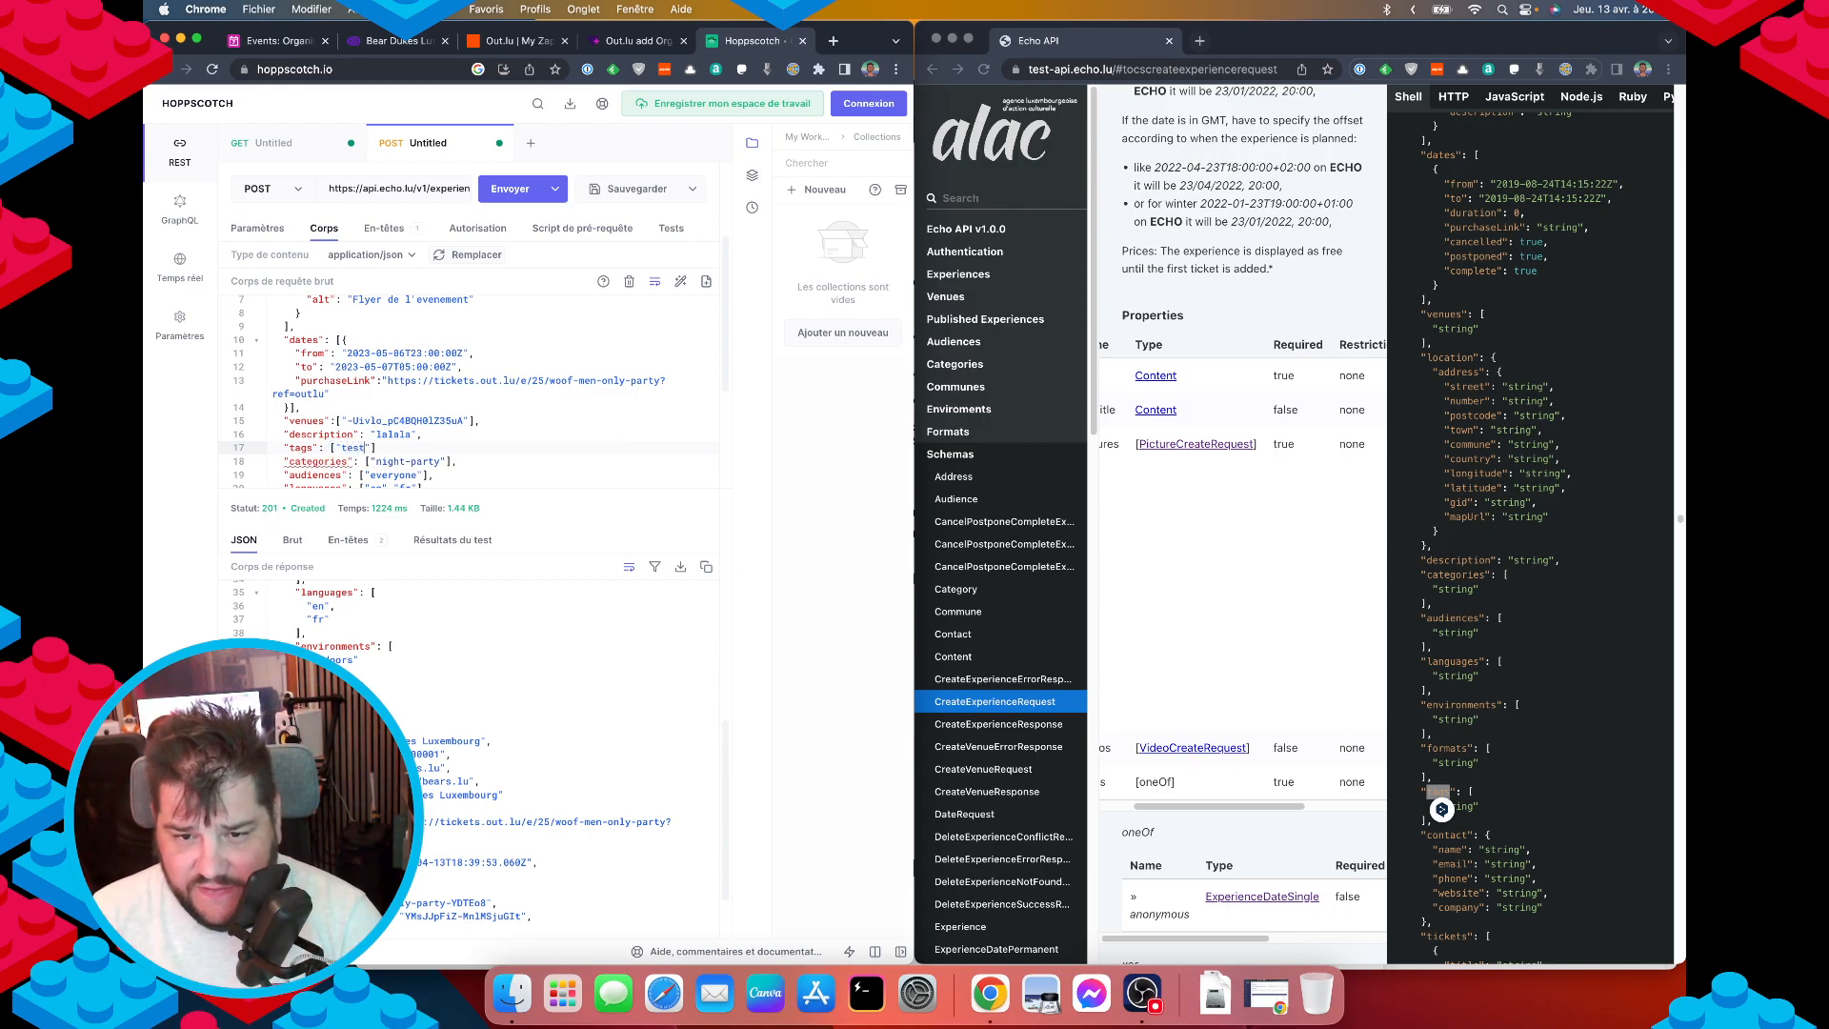
text(test)
key(Right)
text(,")
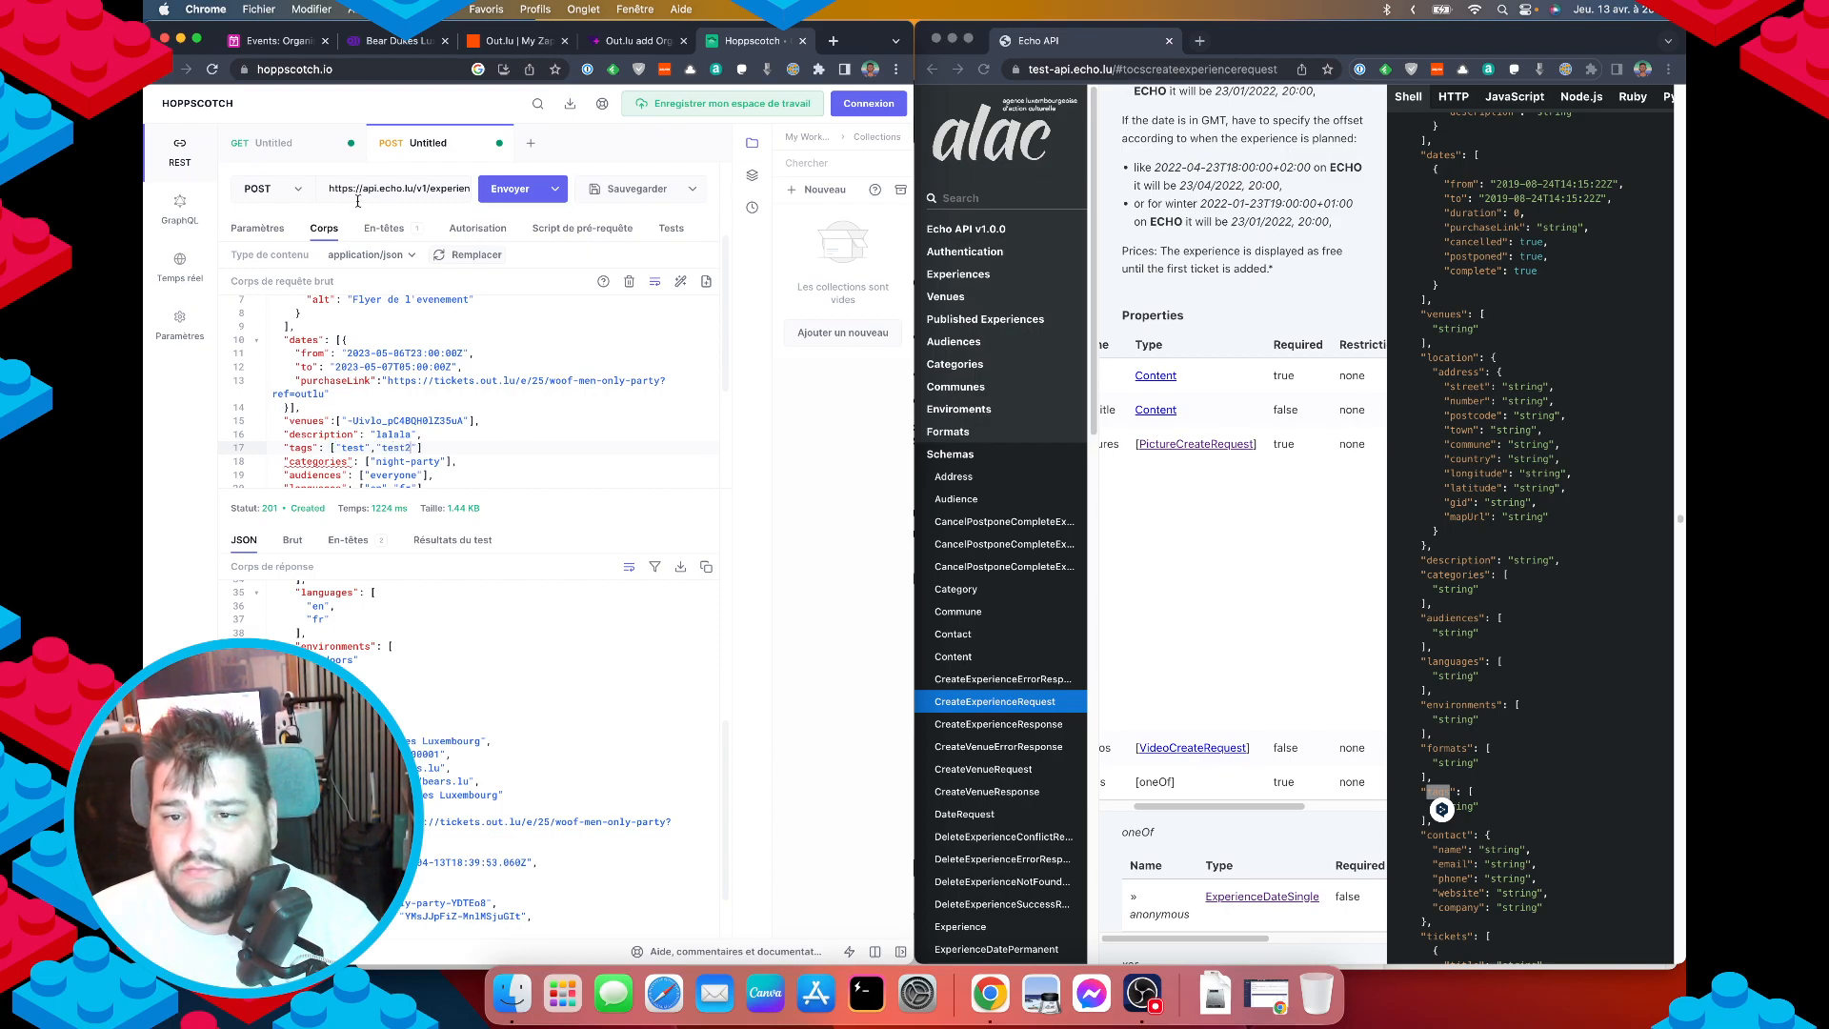
Send the request and resend it until it returns 201 Created.
click(509, 189)
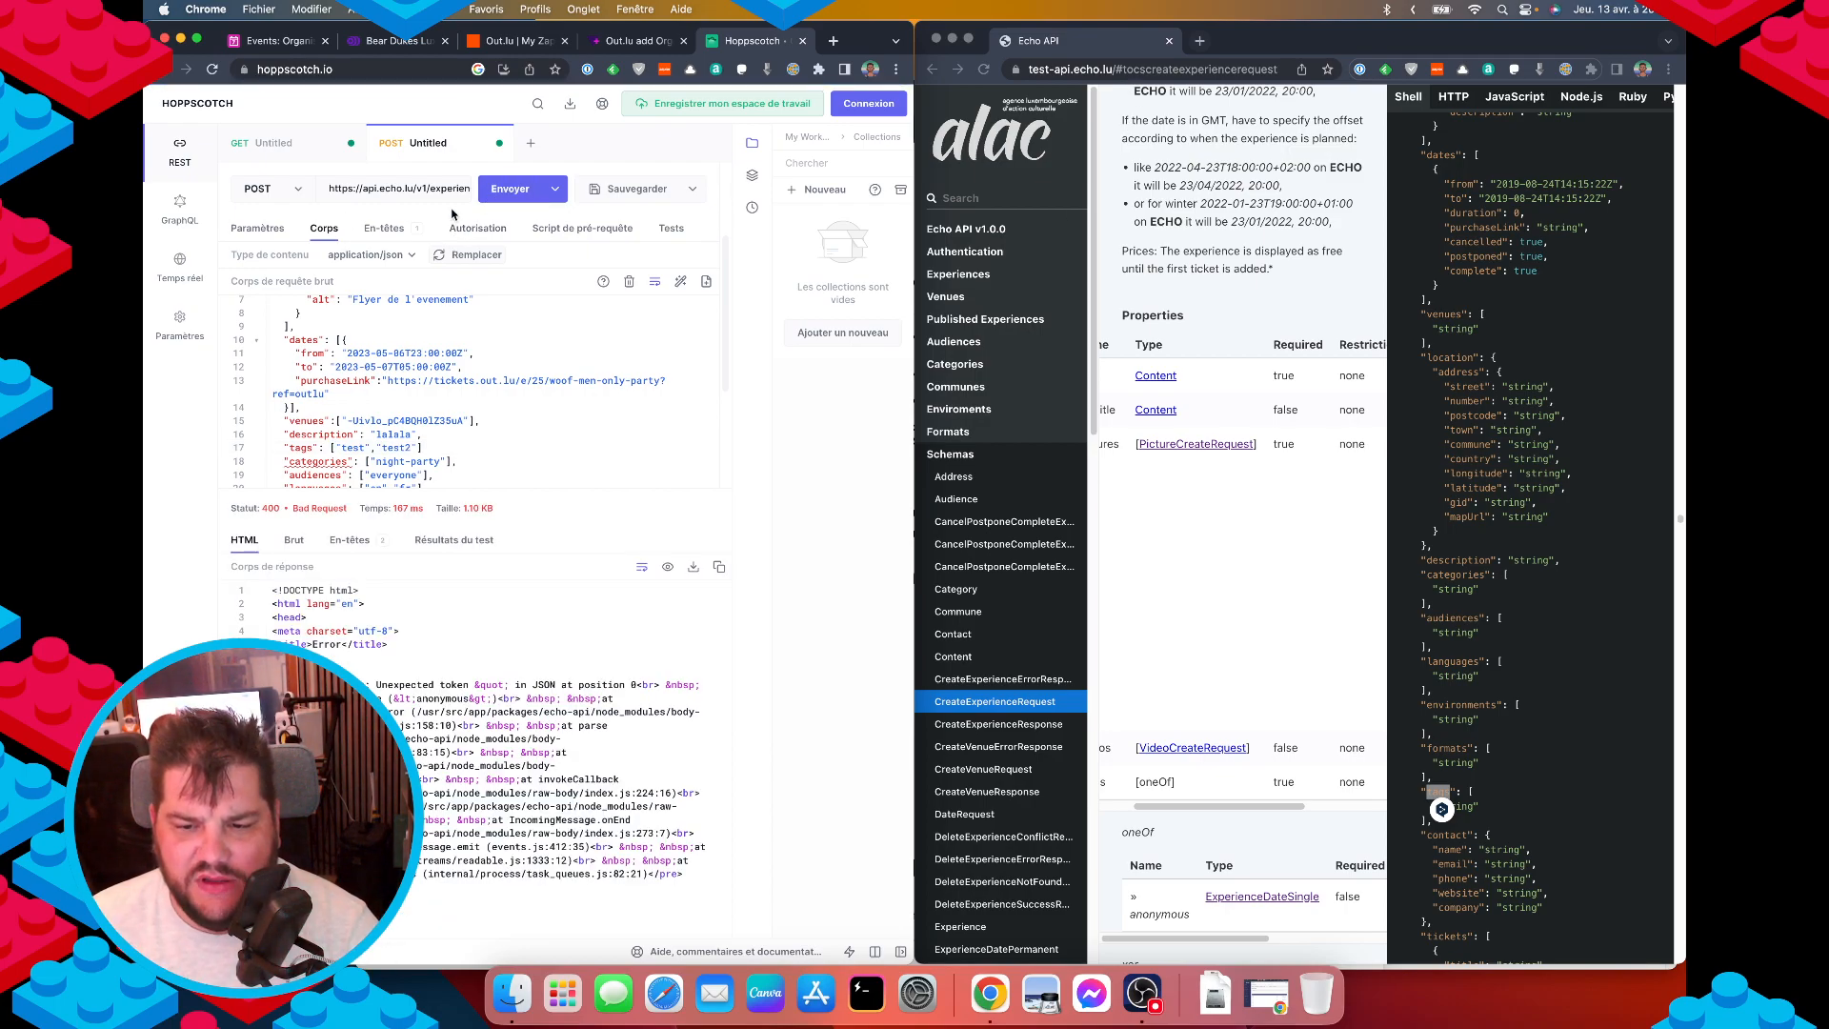
click(463, 447)
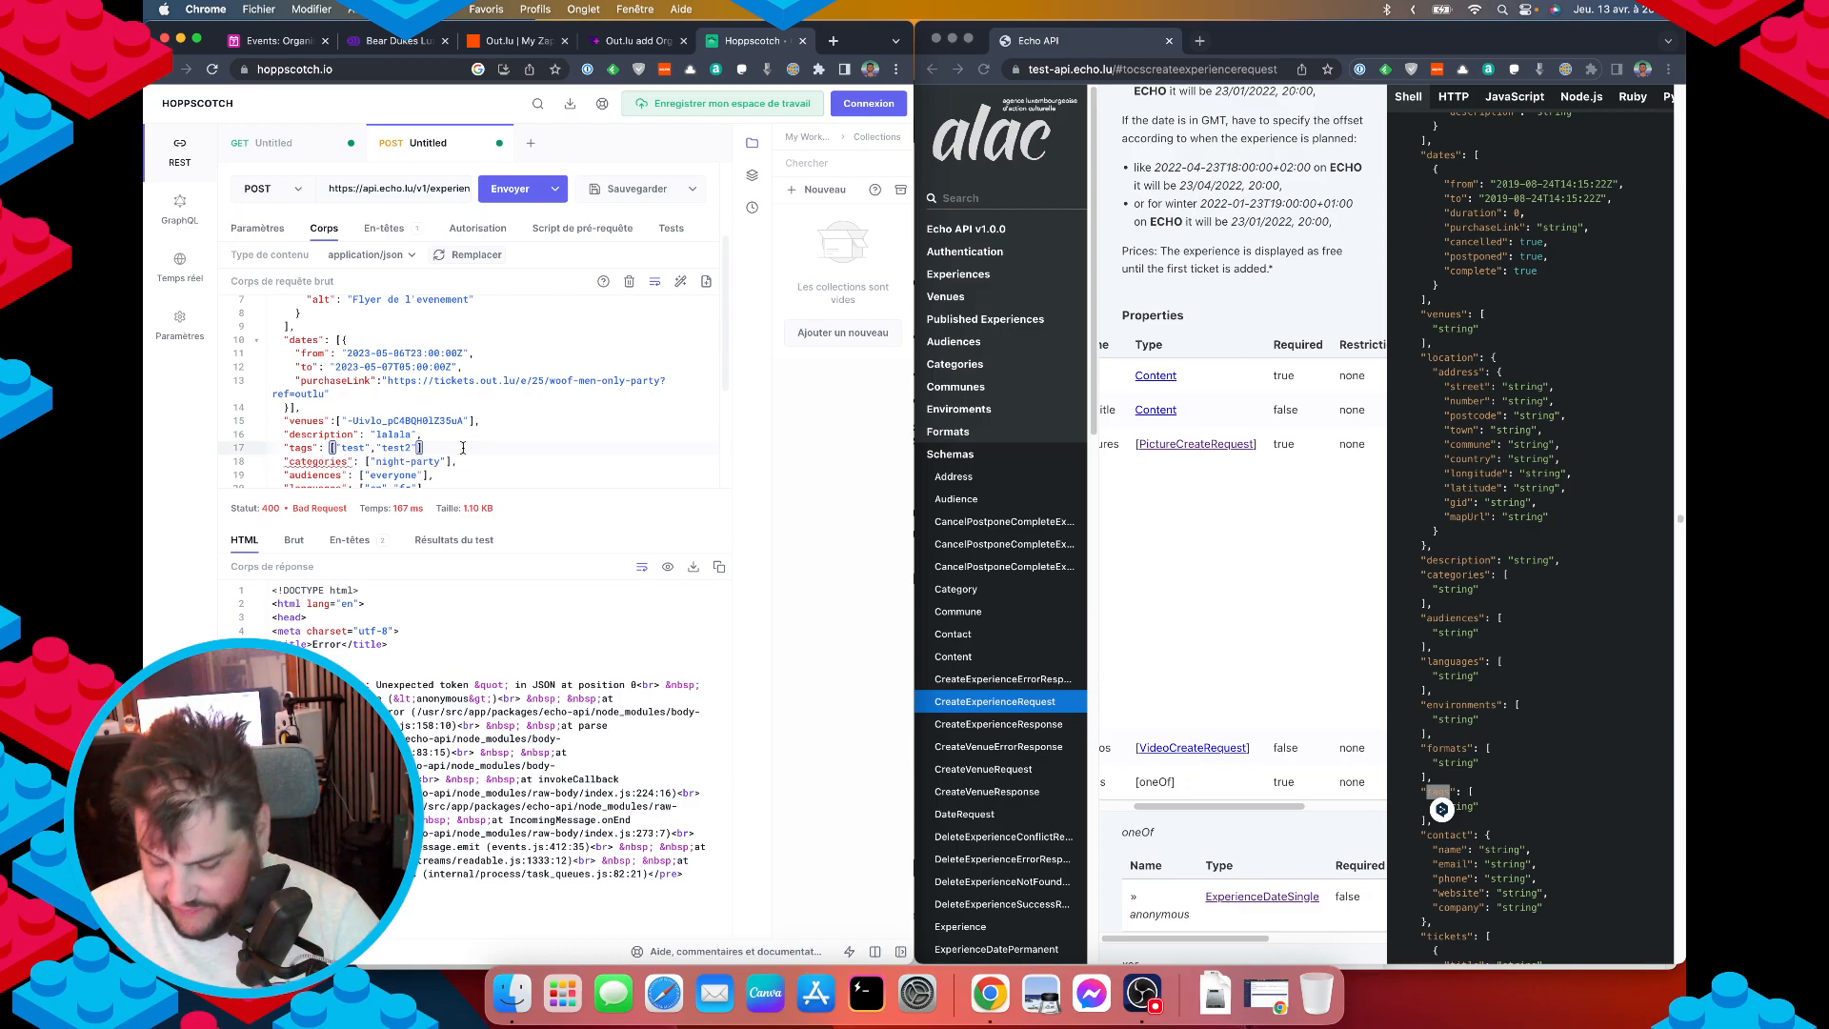
click(510, 189)
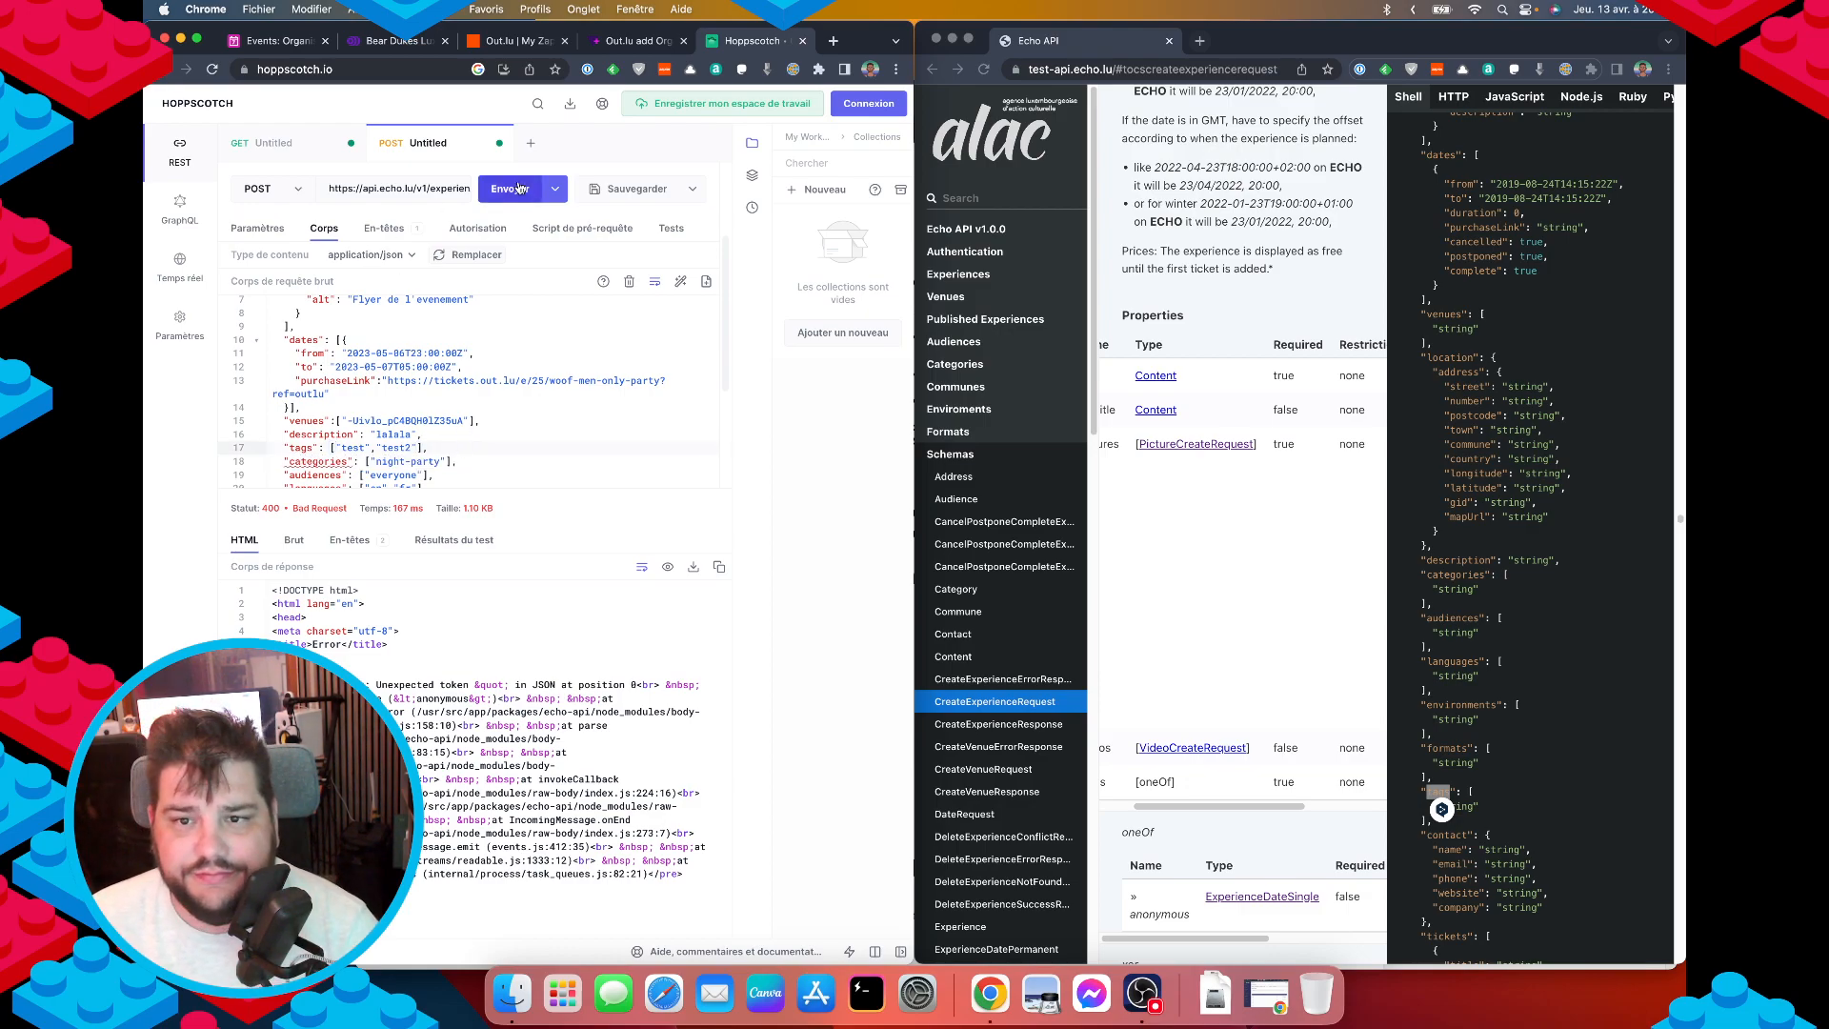
Return to Expériences, open the newest draft, and review its venue, categories, languages and keywords.
click(254, 50)
click(391, 43)
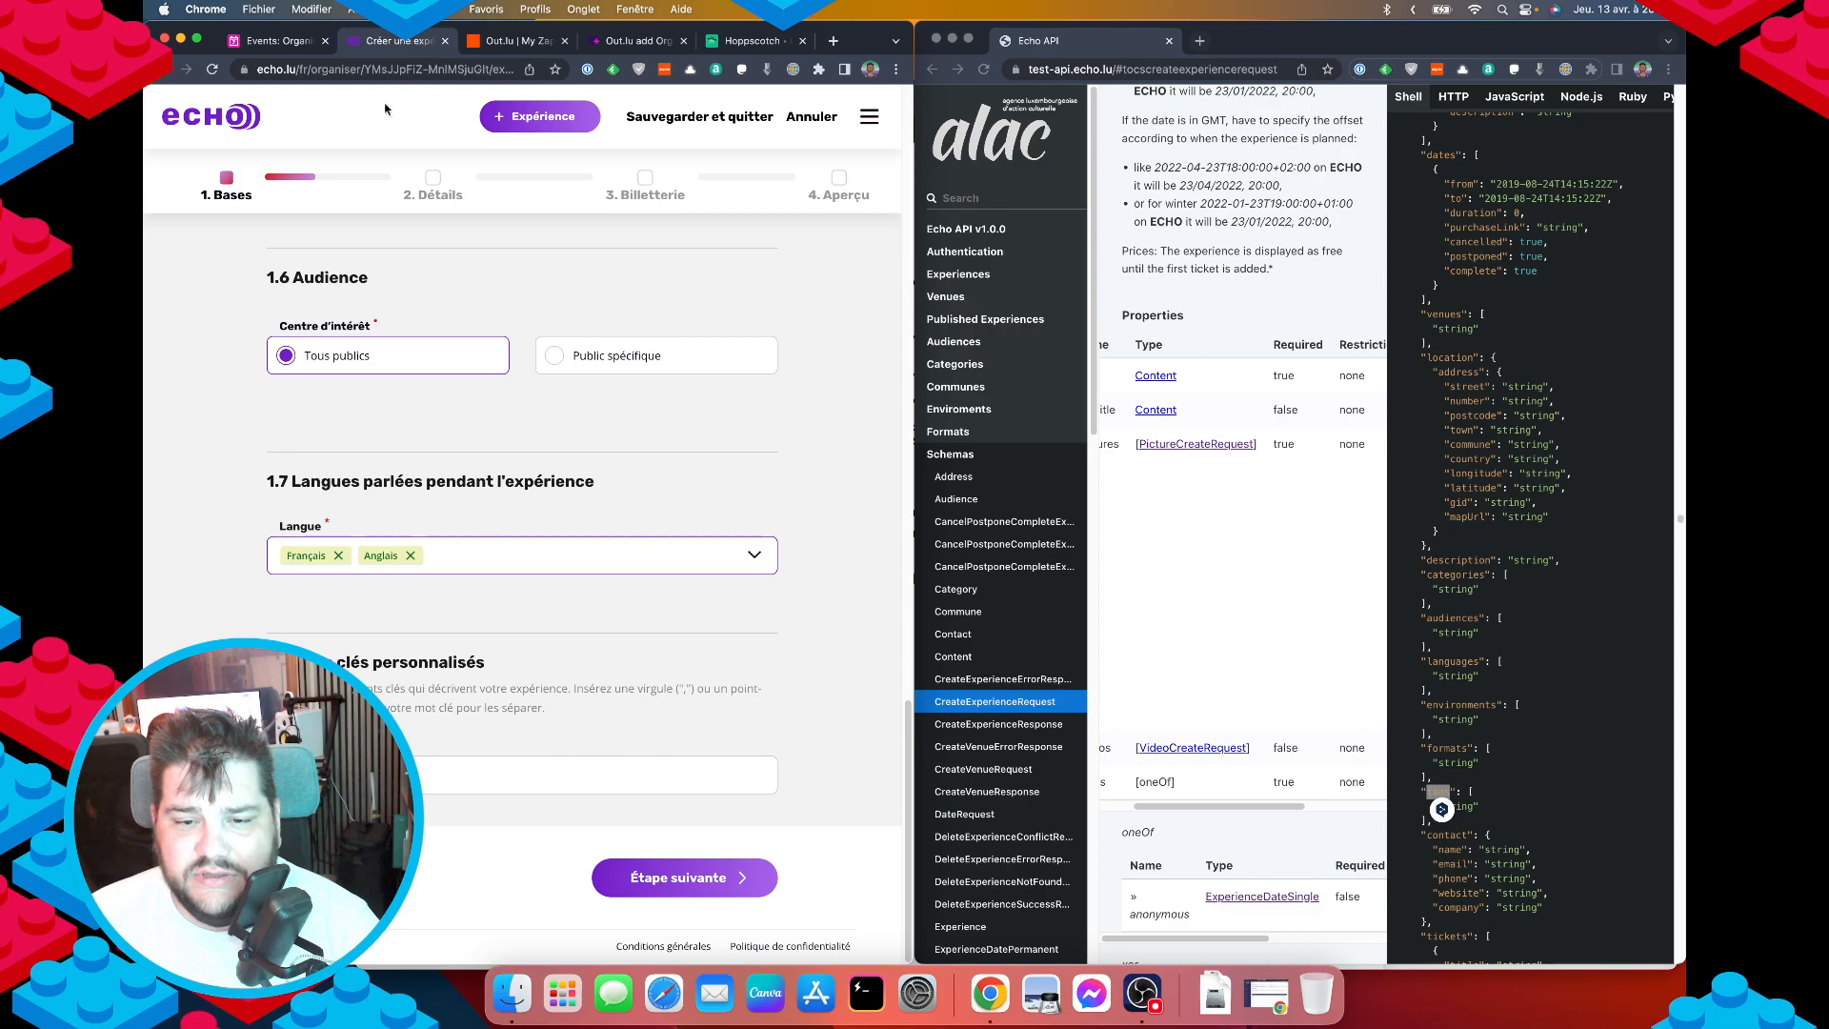
scroll(713, 508, up, 20)
click(160, 69)
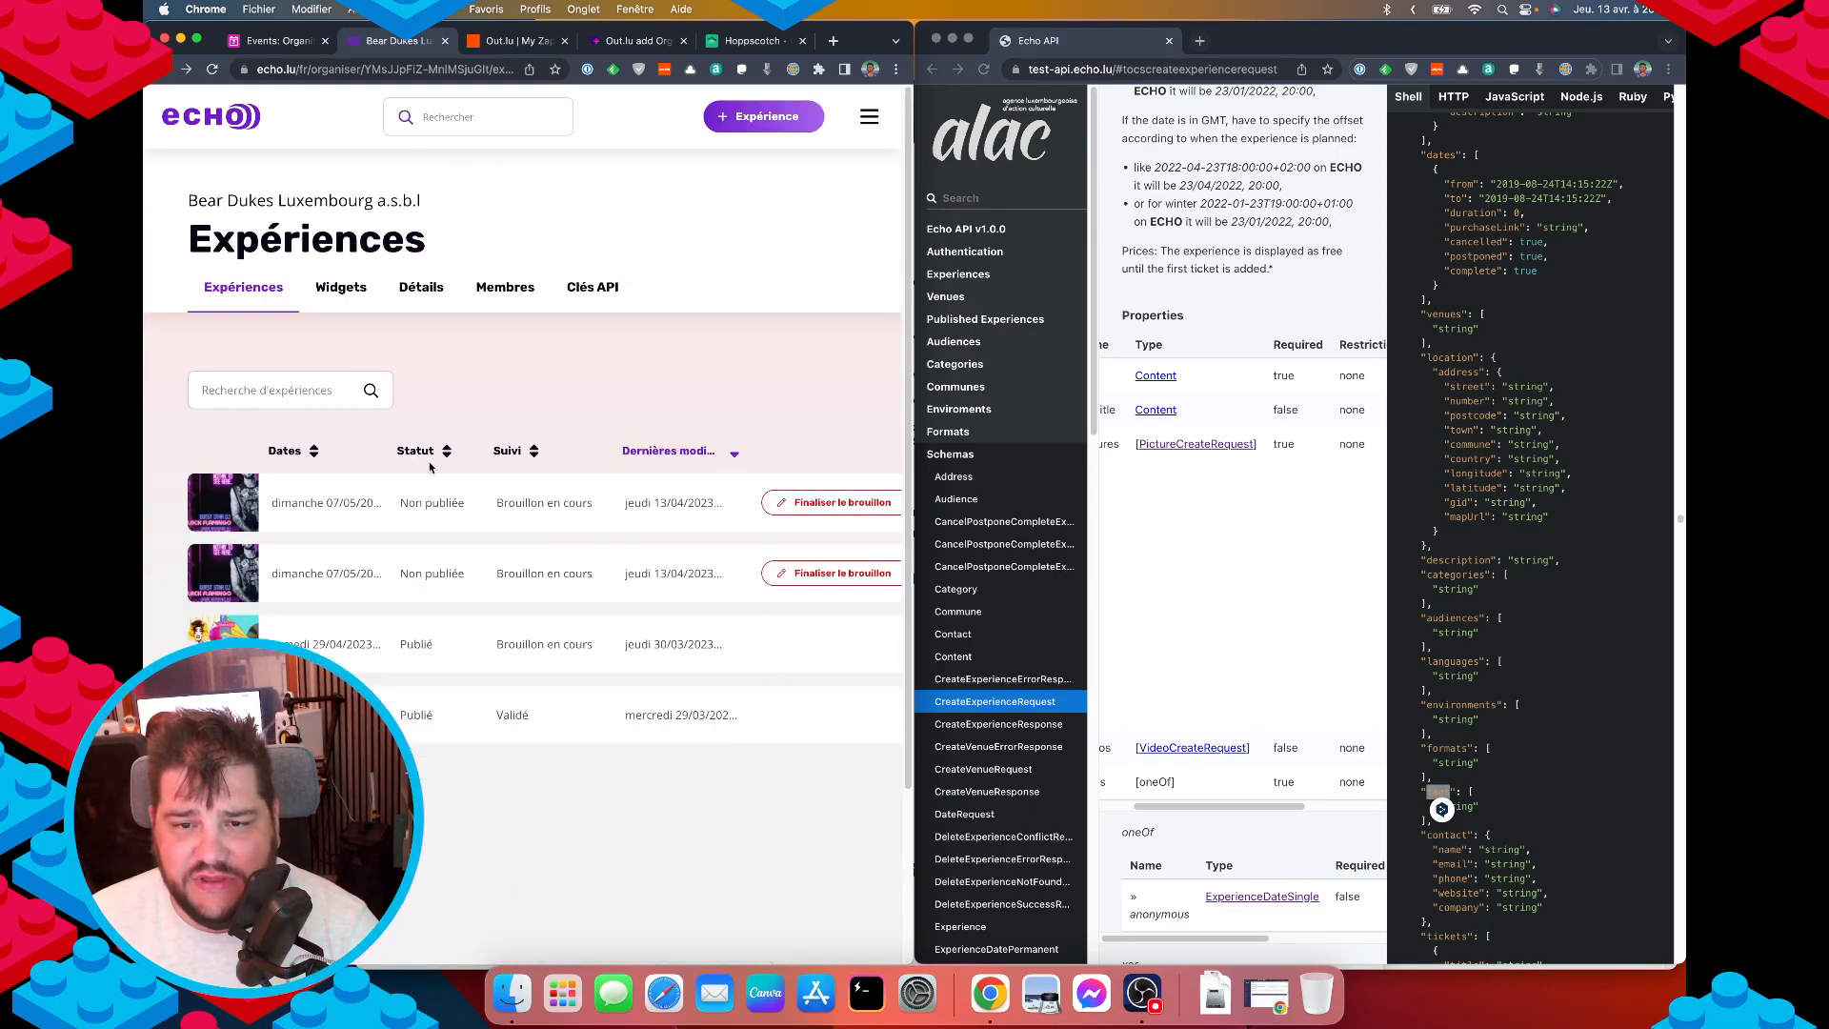
click(812, 505)
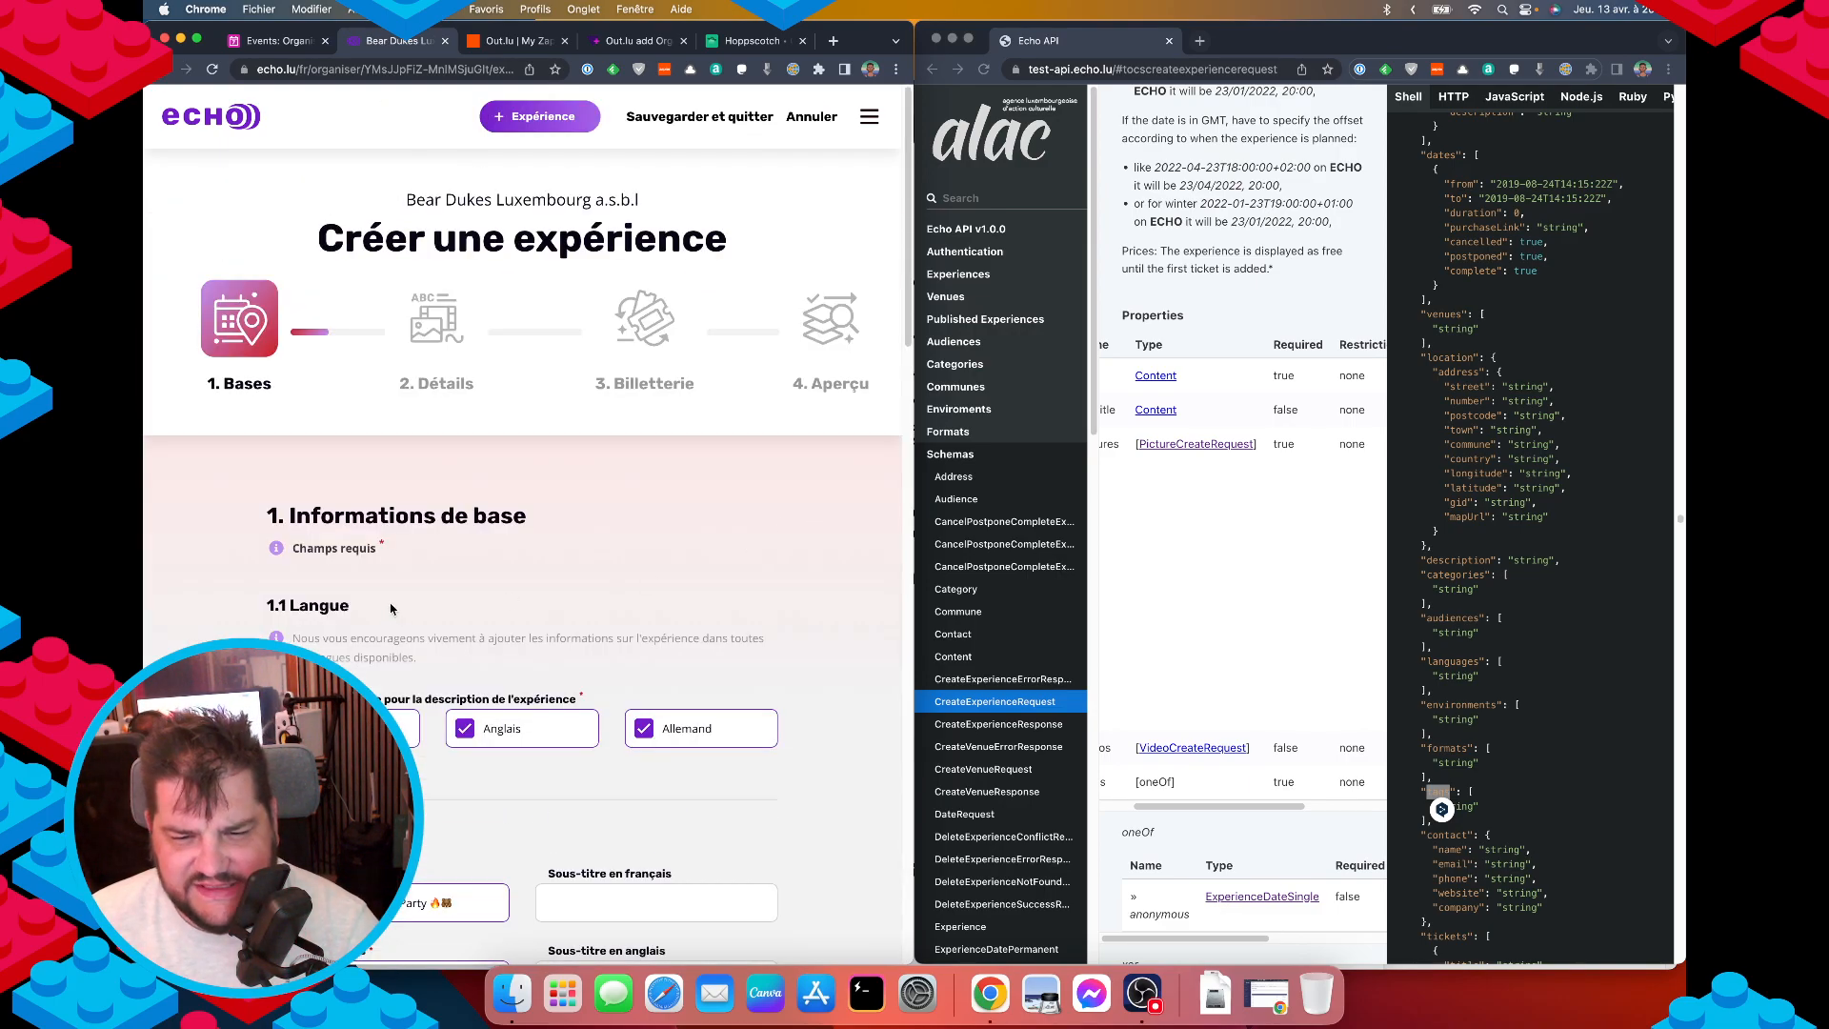
scroll(424, 663, down, 20)
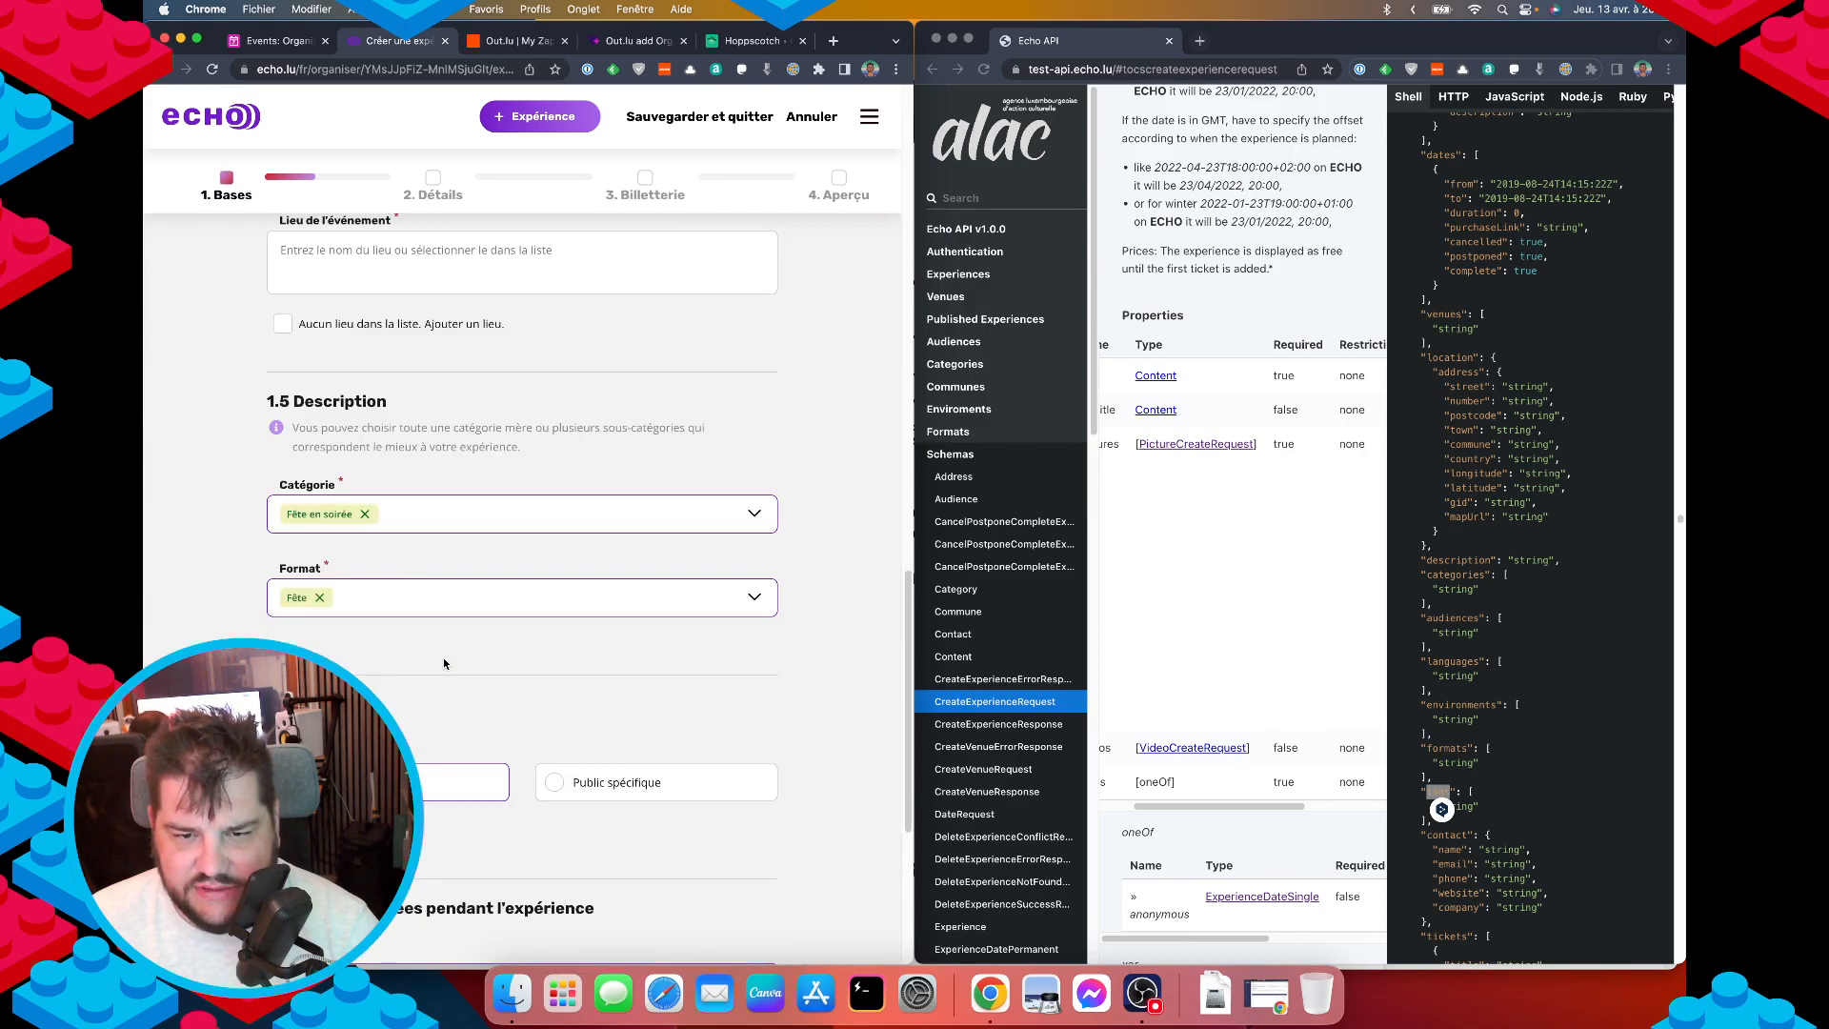
click(384, 775)
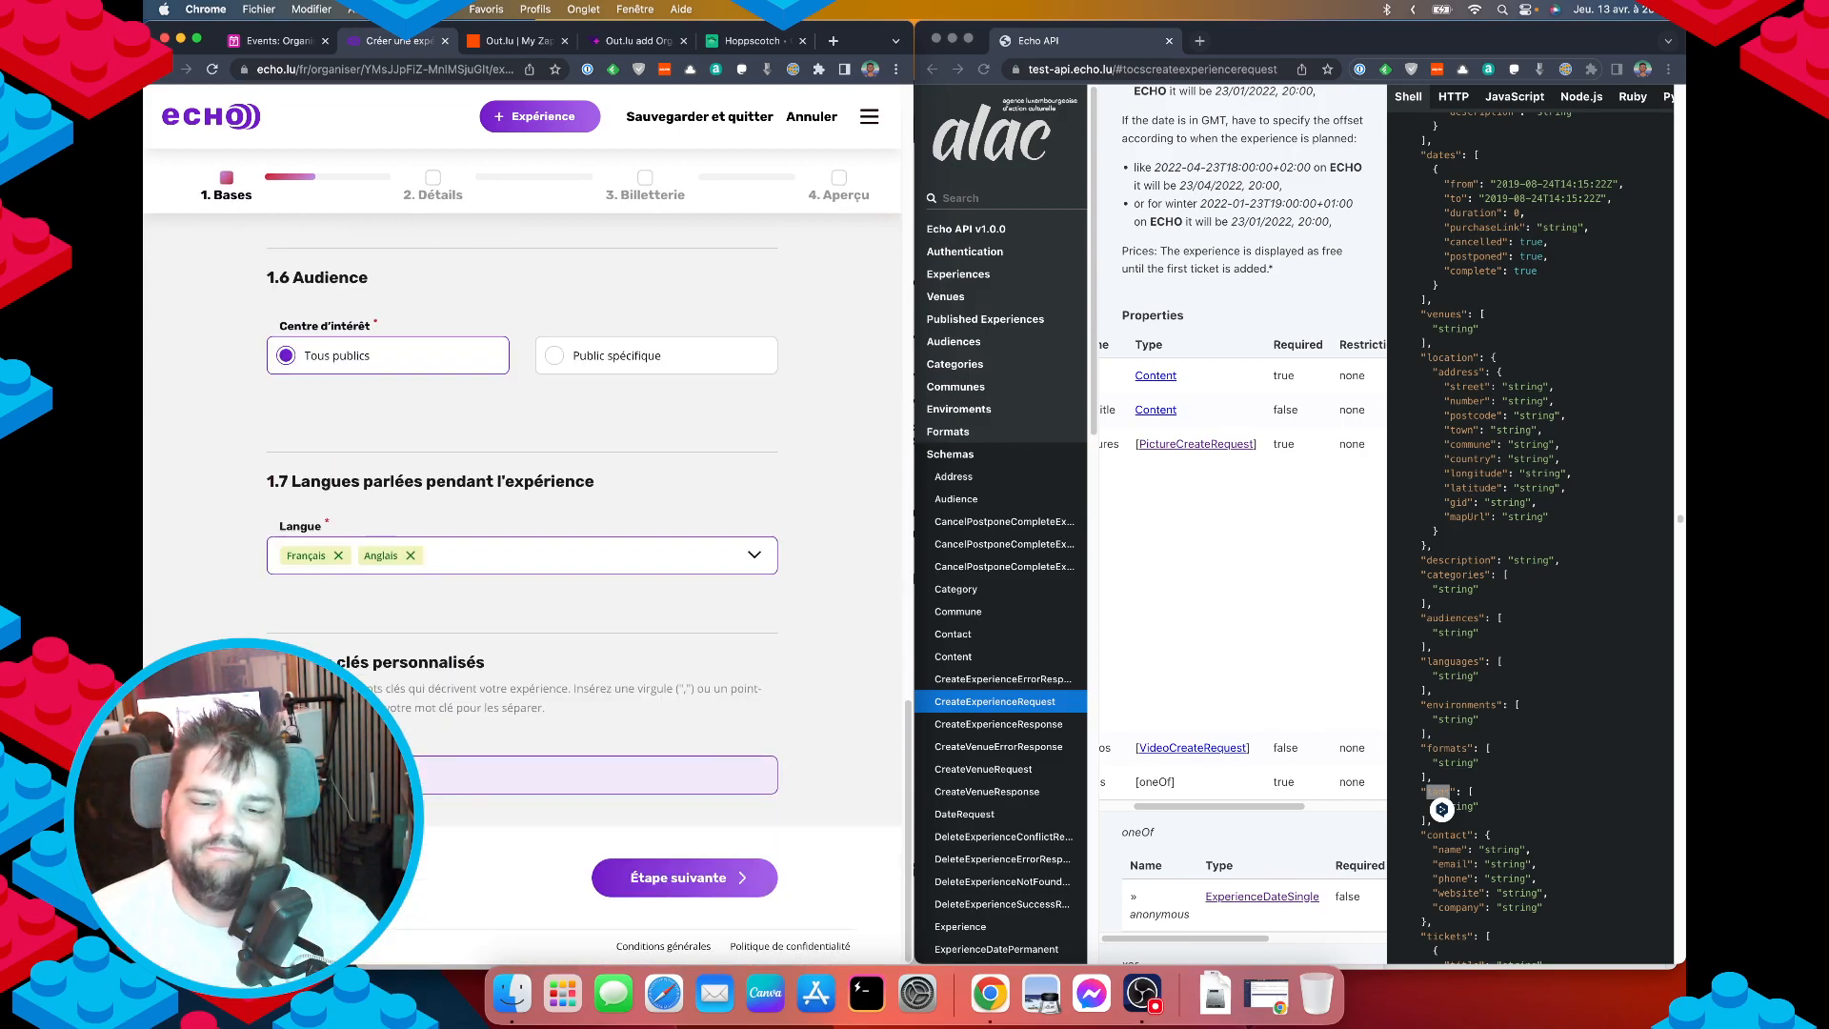
scroll(432, 741, up, 10)
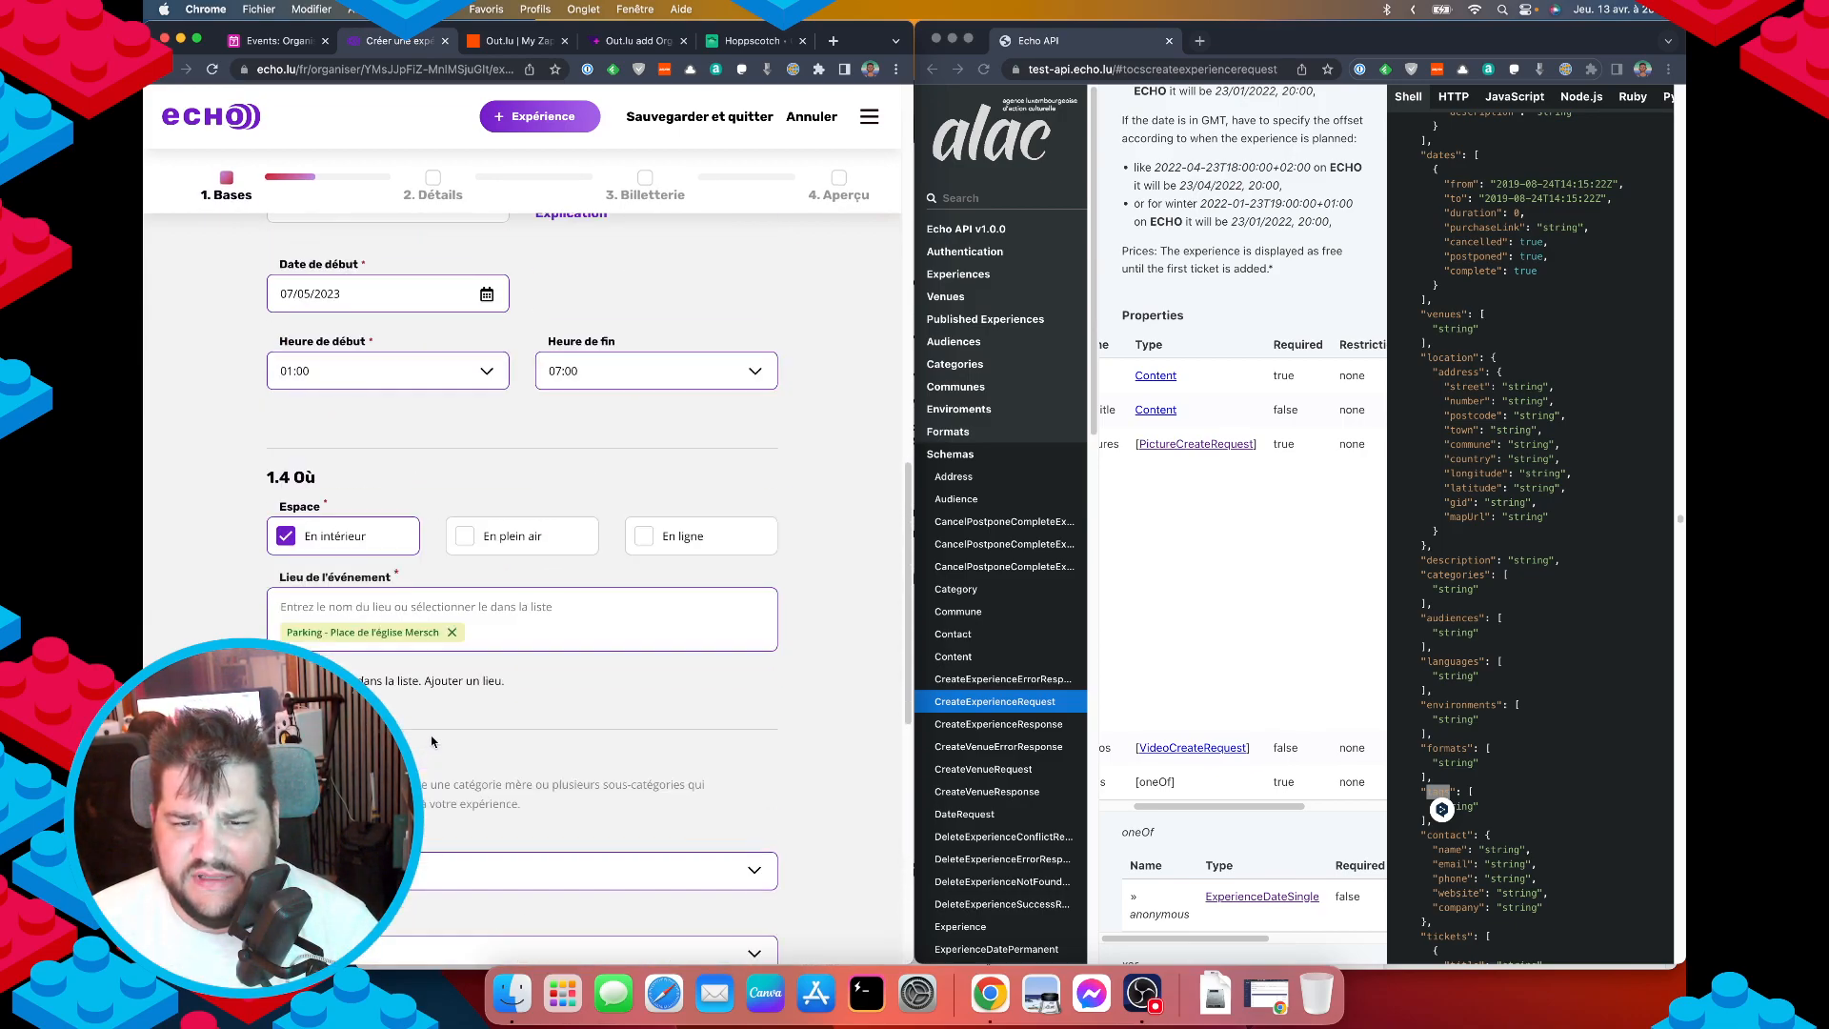
scroll(431, 741, up, 10)
scroll(436, 728, down, 5)
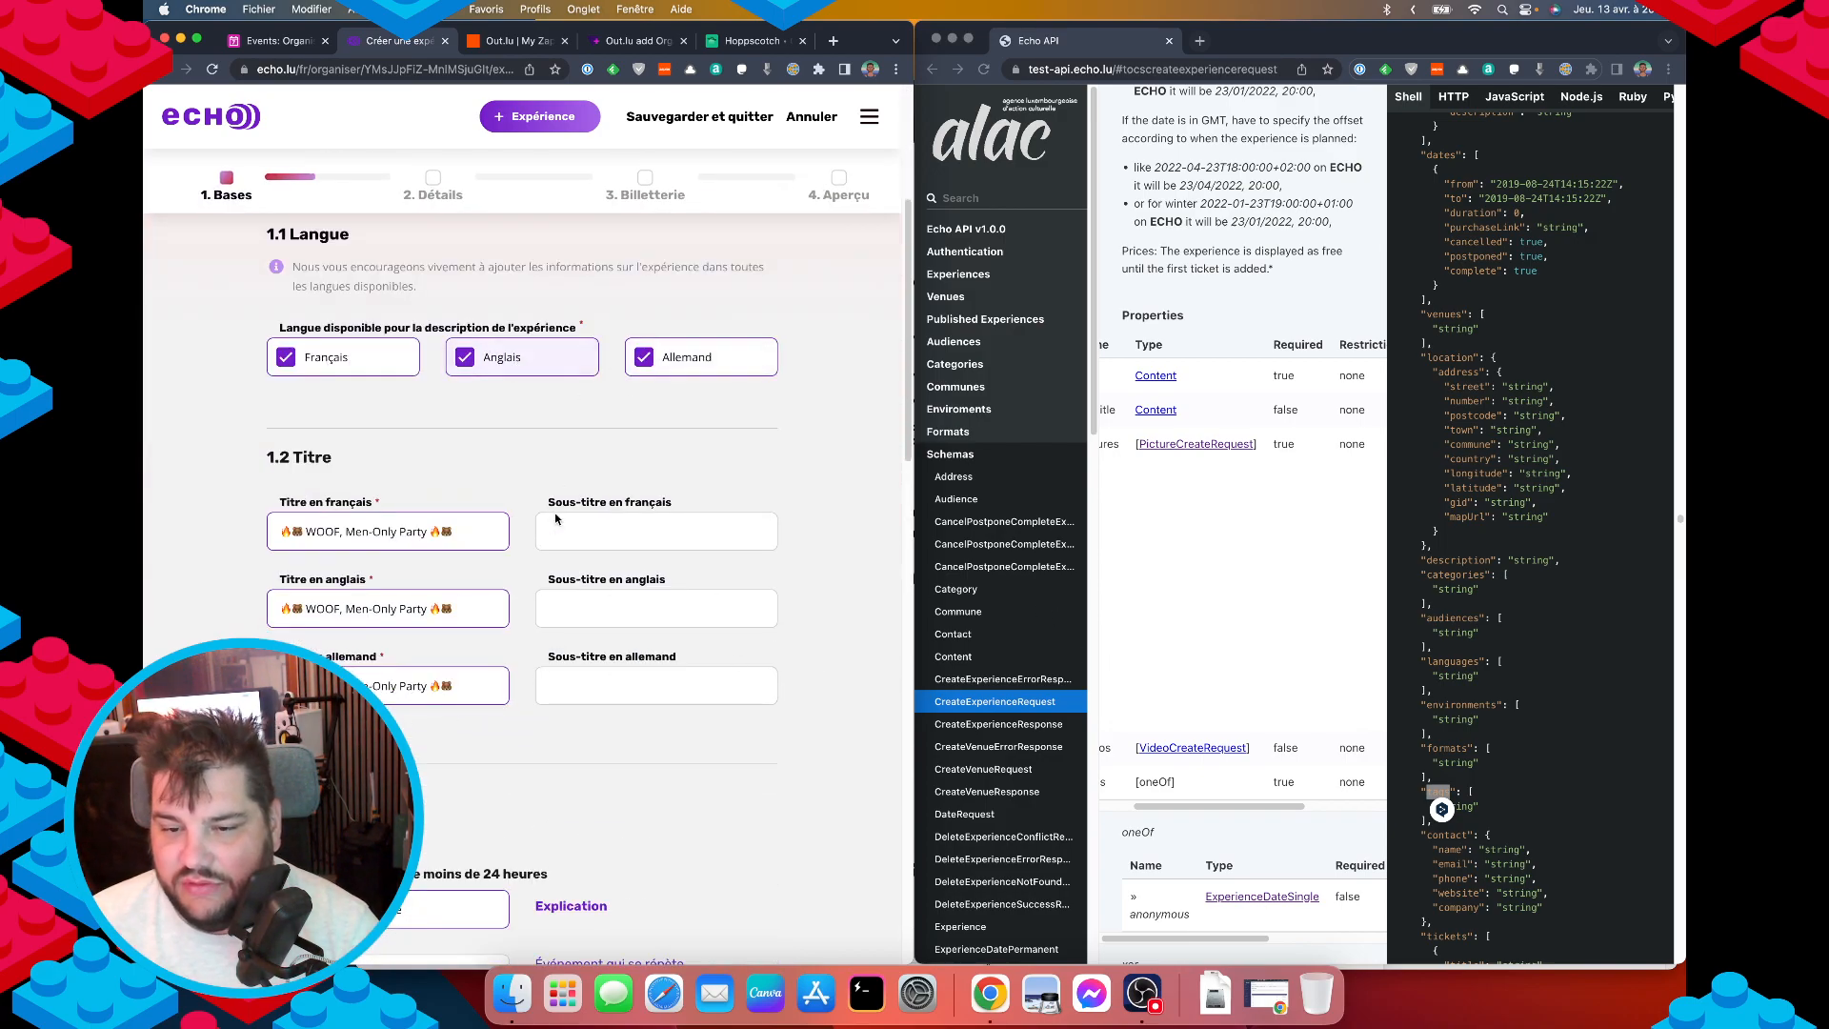
scroll(557, 524, down, 15)
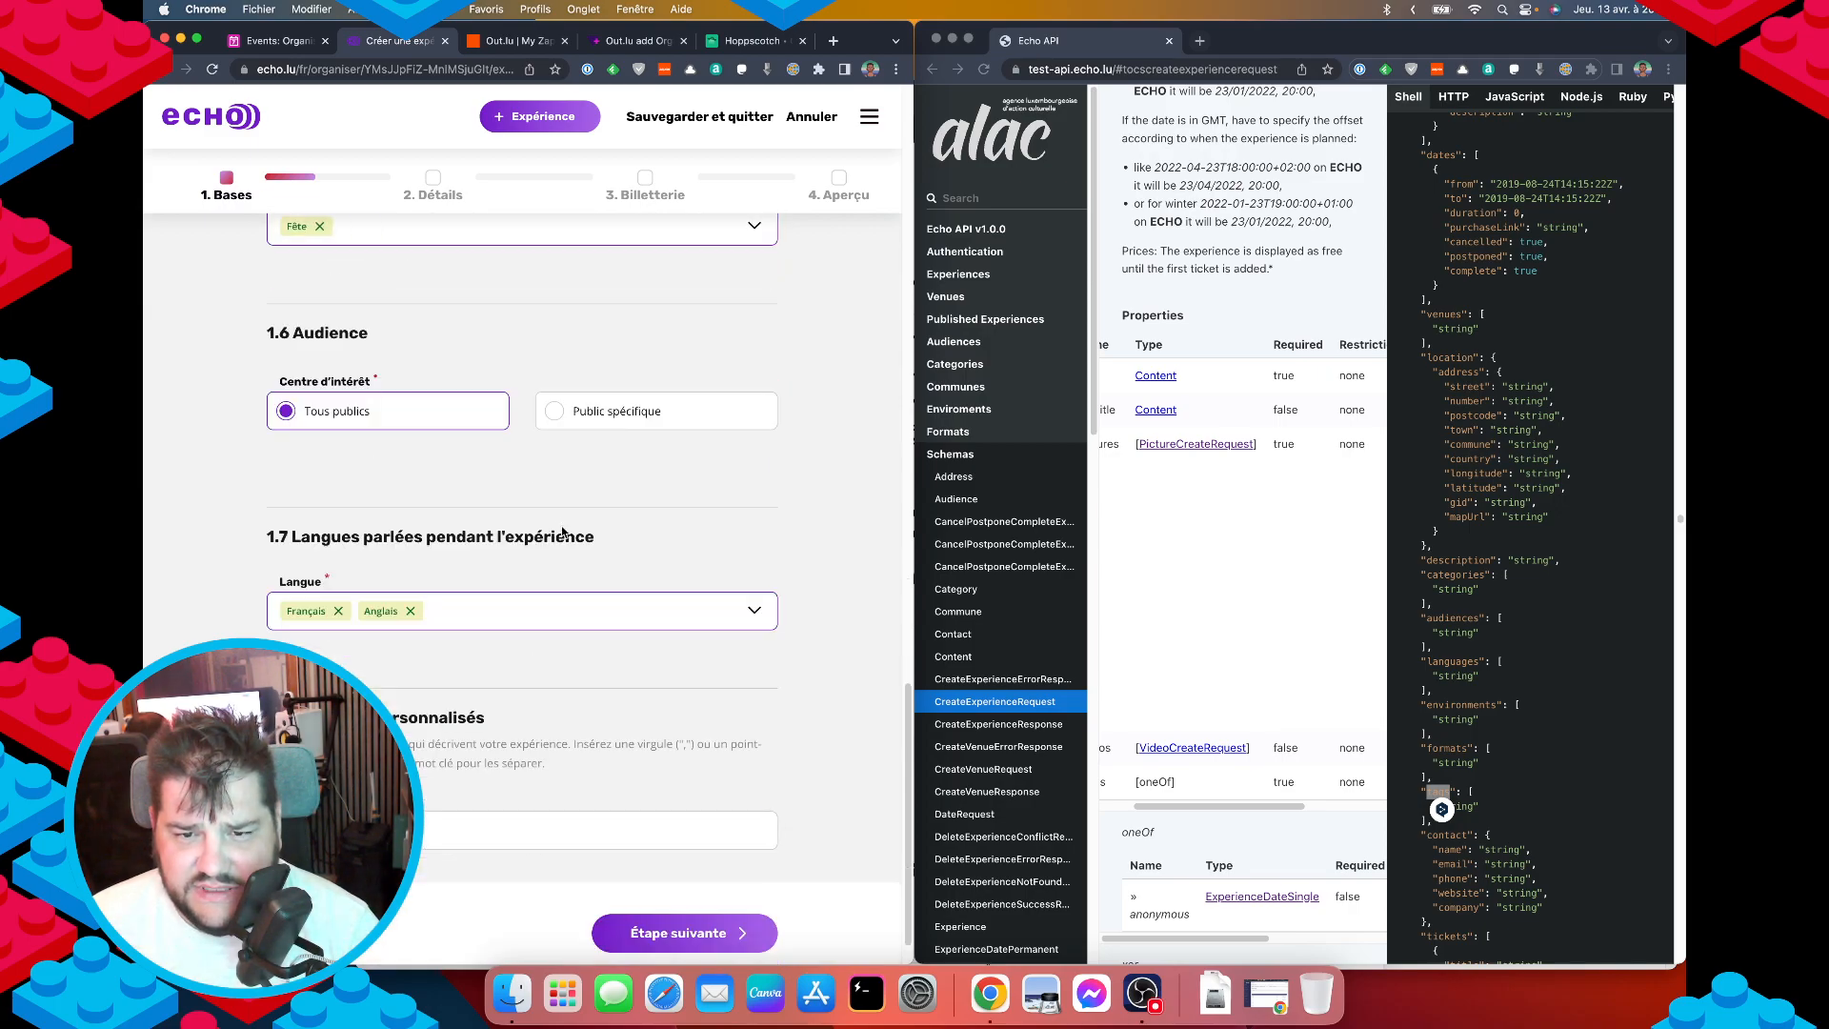
scroll(562, 531, up, 3)
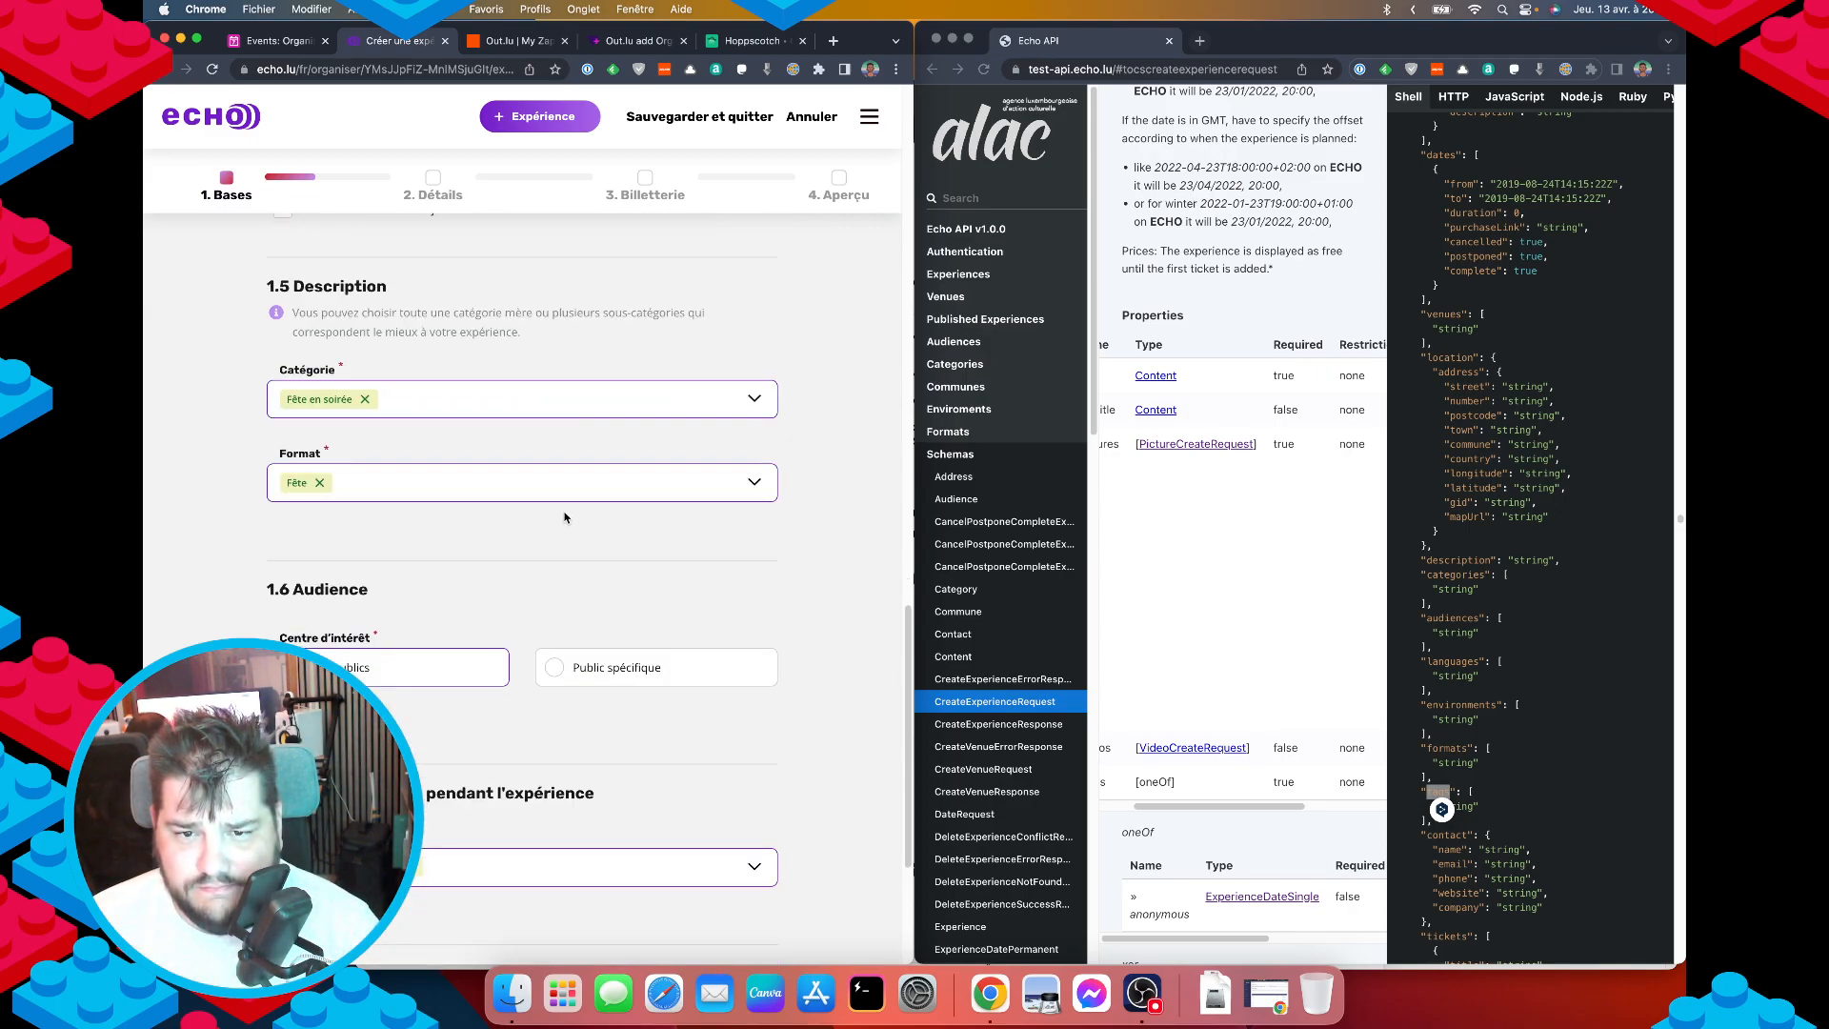
scroll(562, 519, up, 8)
scroll(558, 499, up, 12)
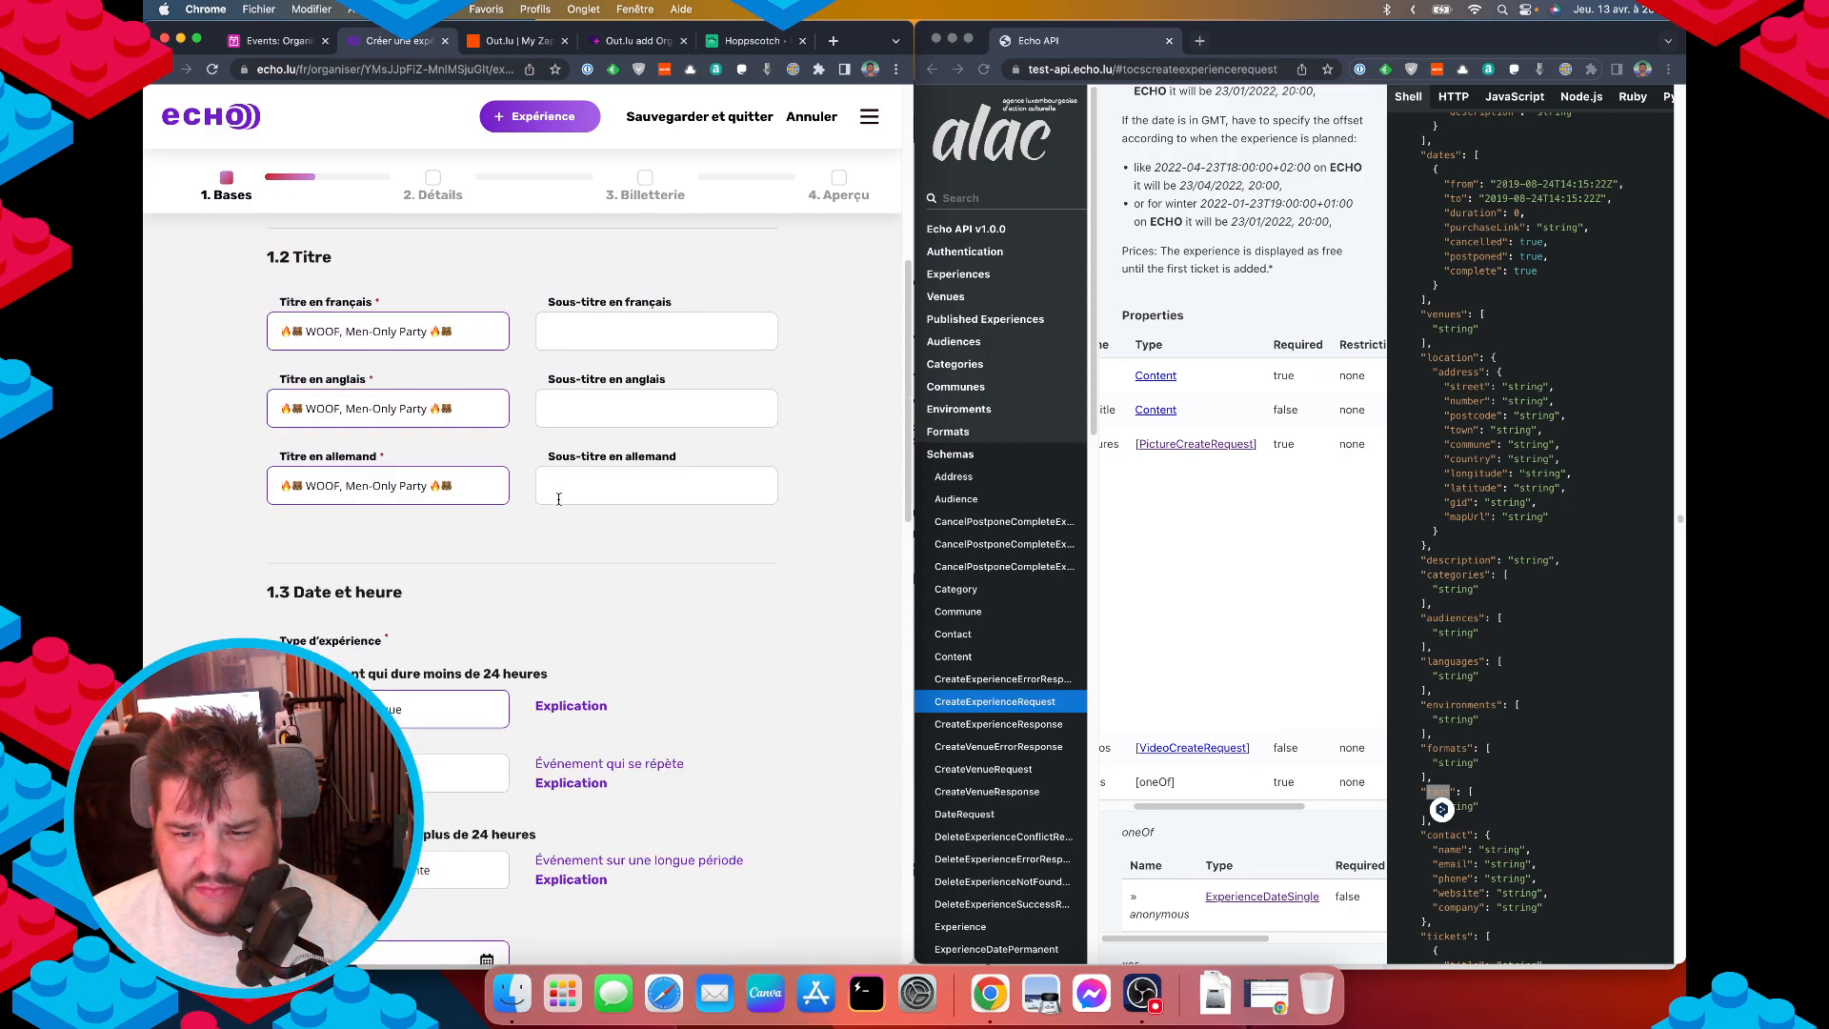
scroll(560, 499, down, 8)
scroll(560, 499, down, 12)
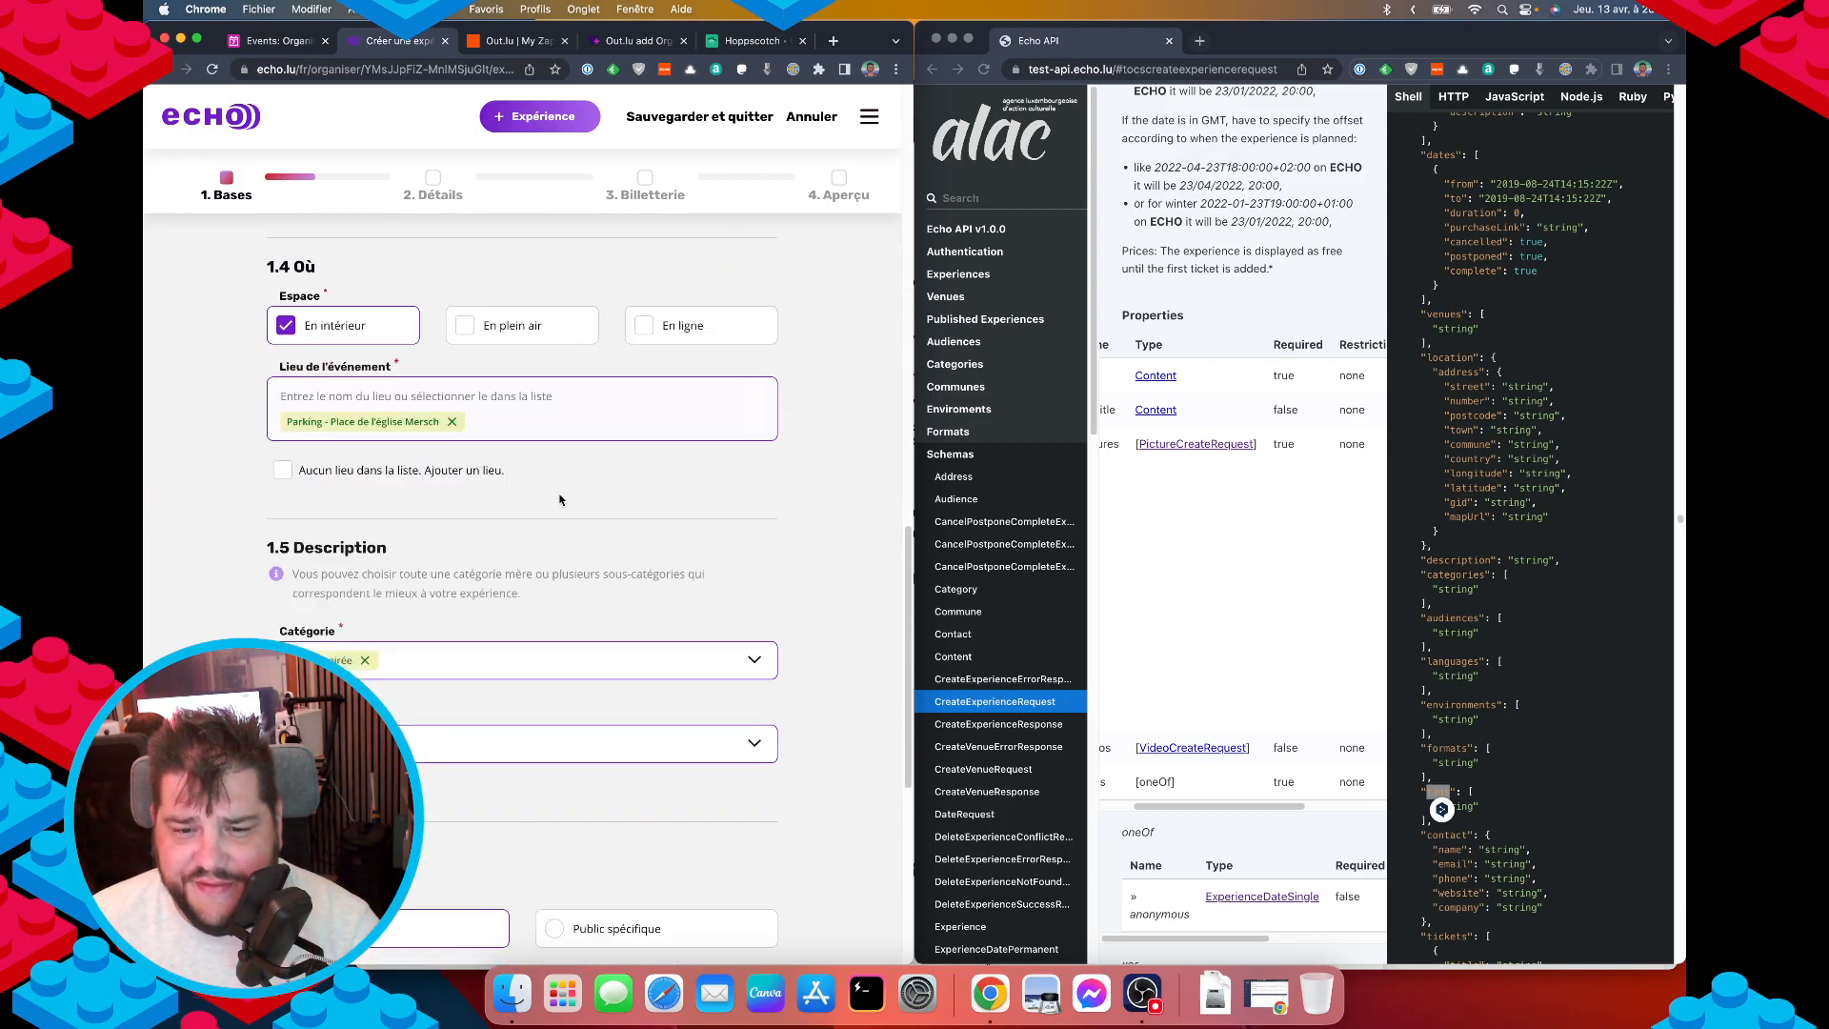
Advance the draft through the Détails step to step 3, Billetterie.
click(700, 875)
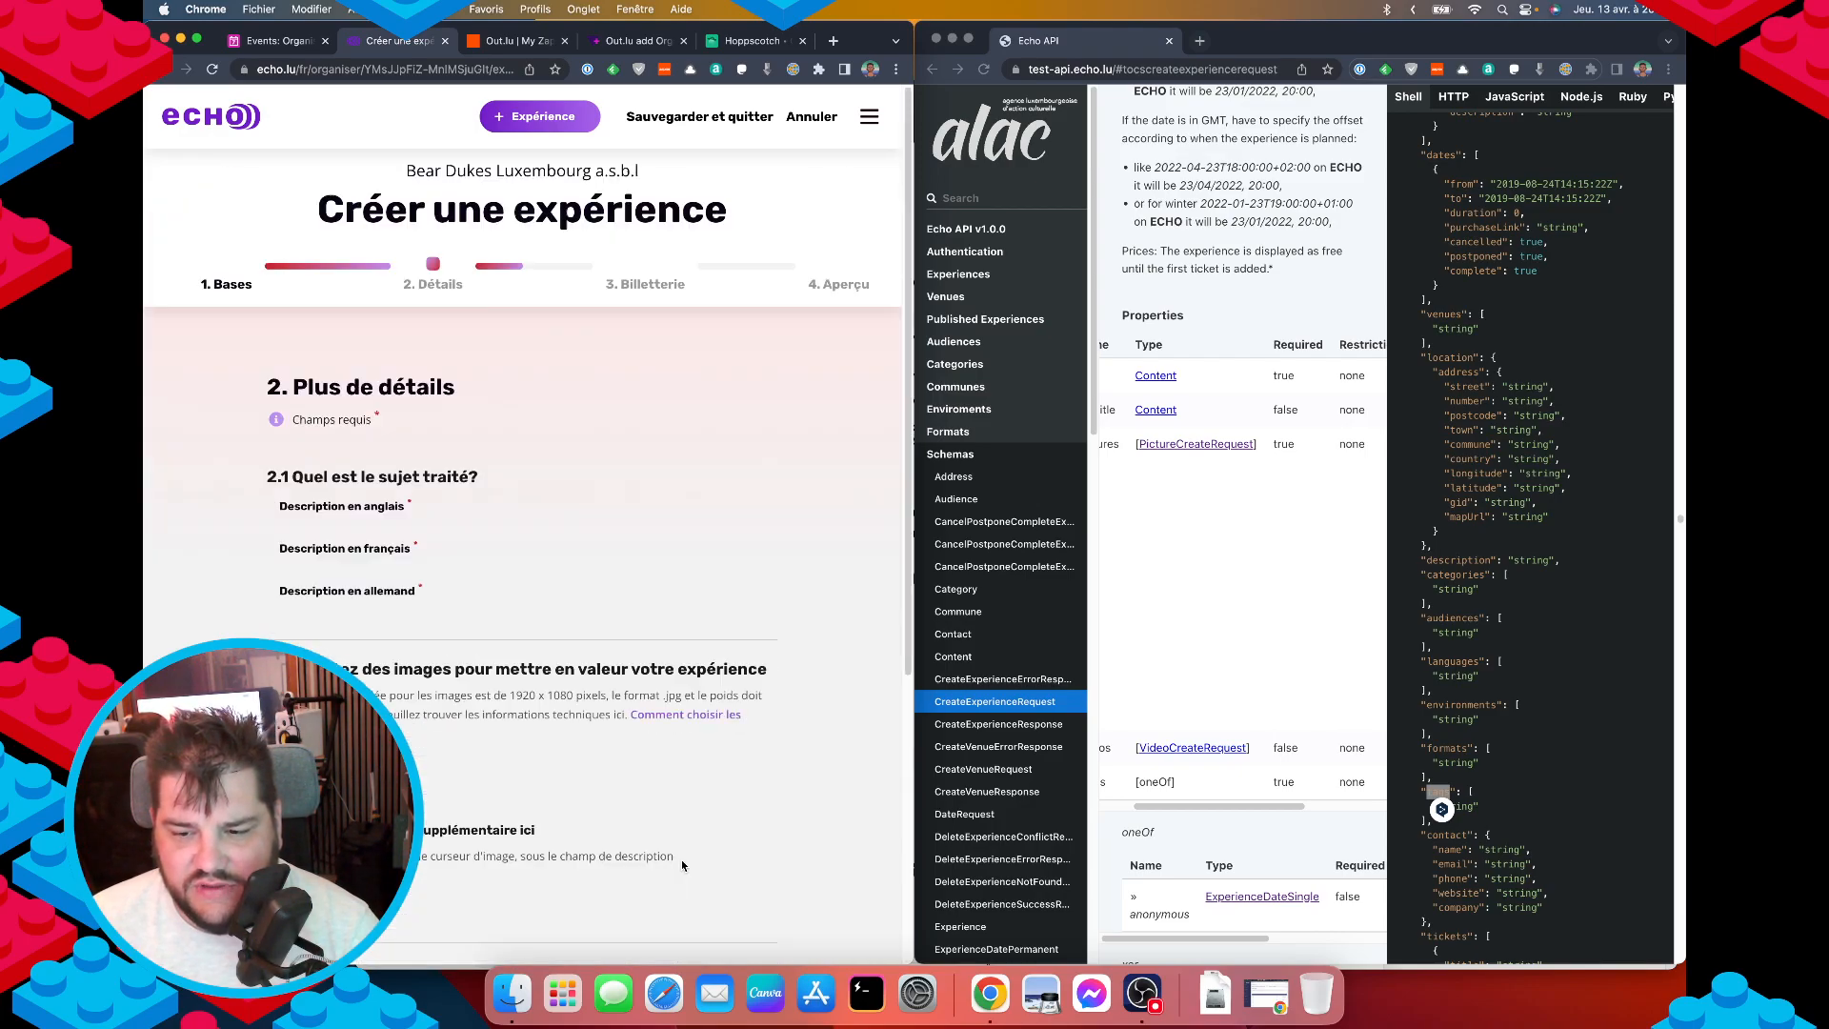
scroll(660, 826, down, 4)
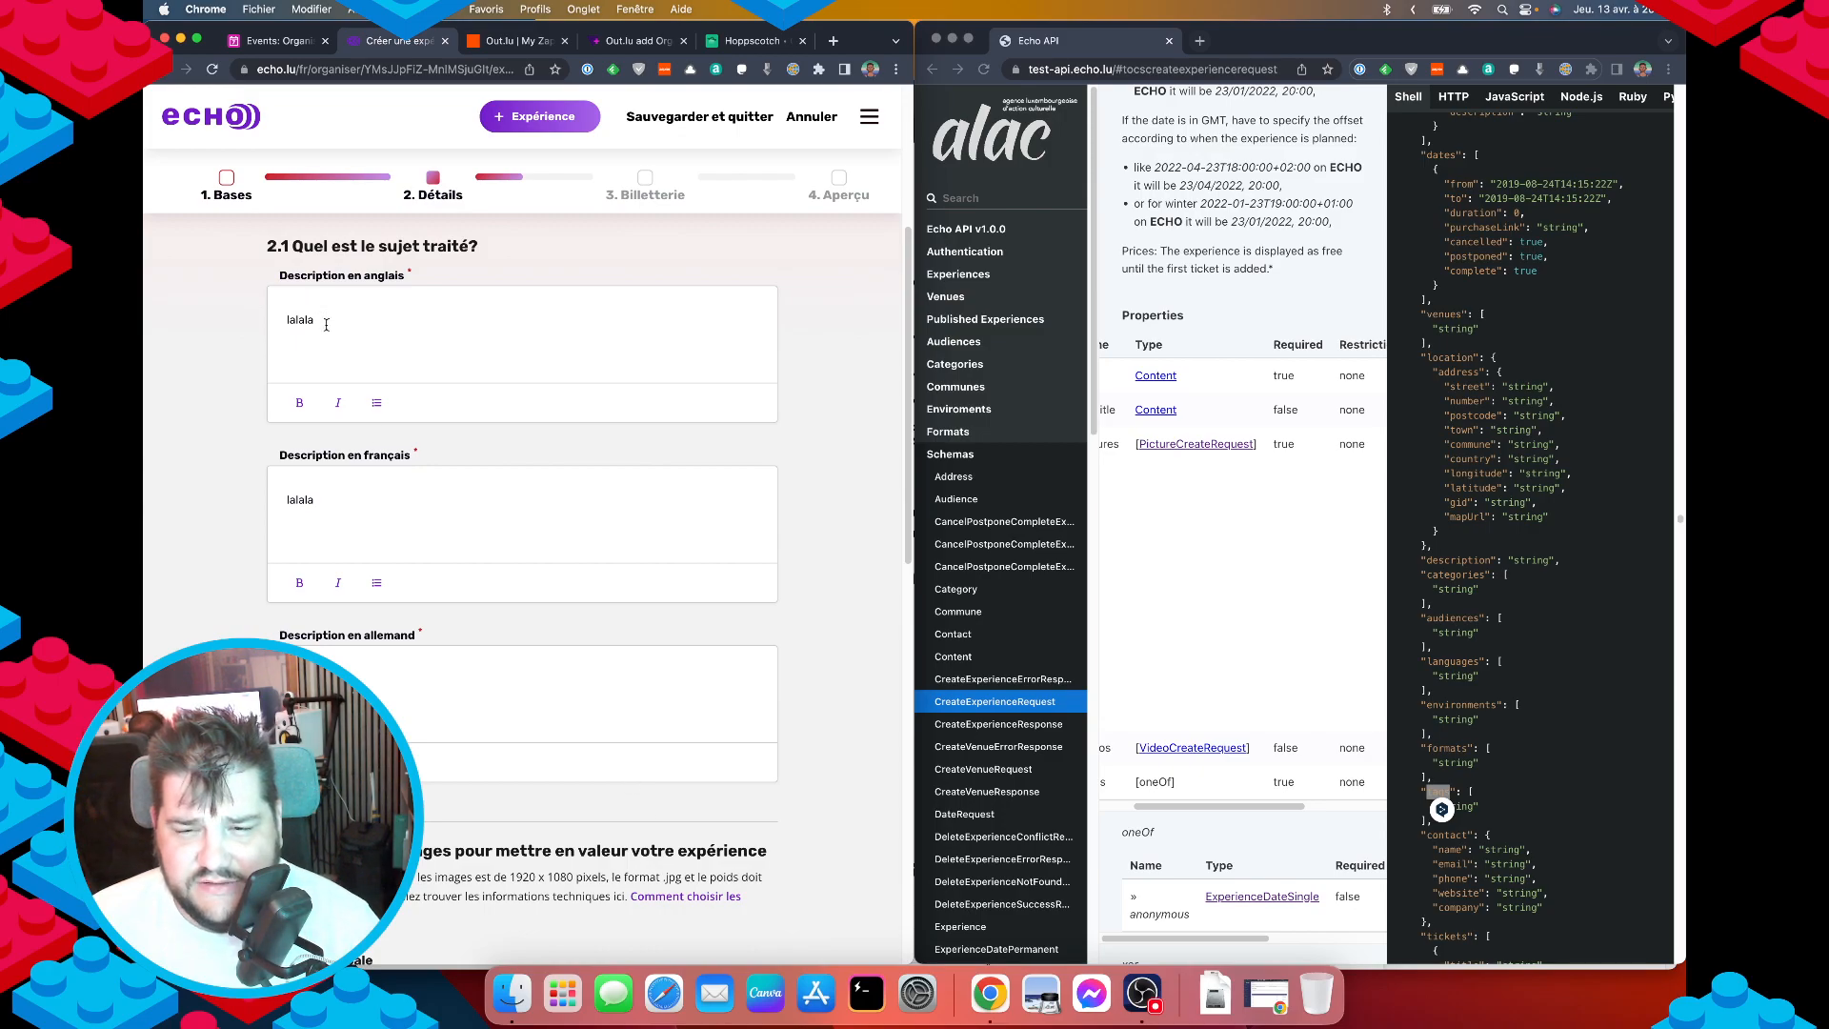
scroll(609, 594, down, 7)
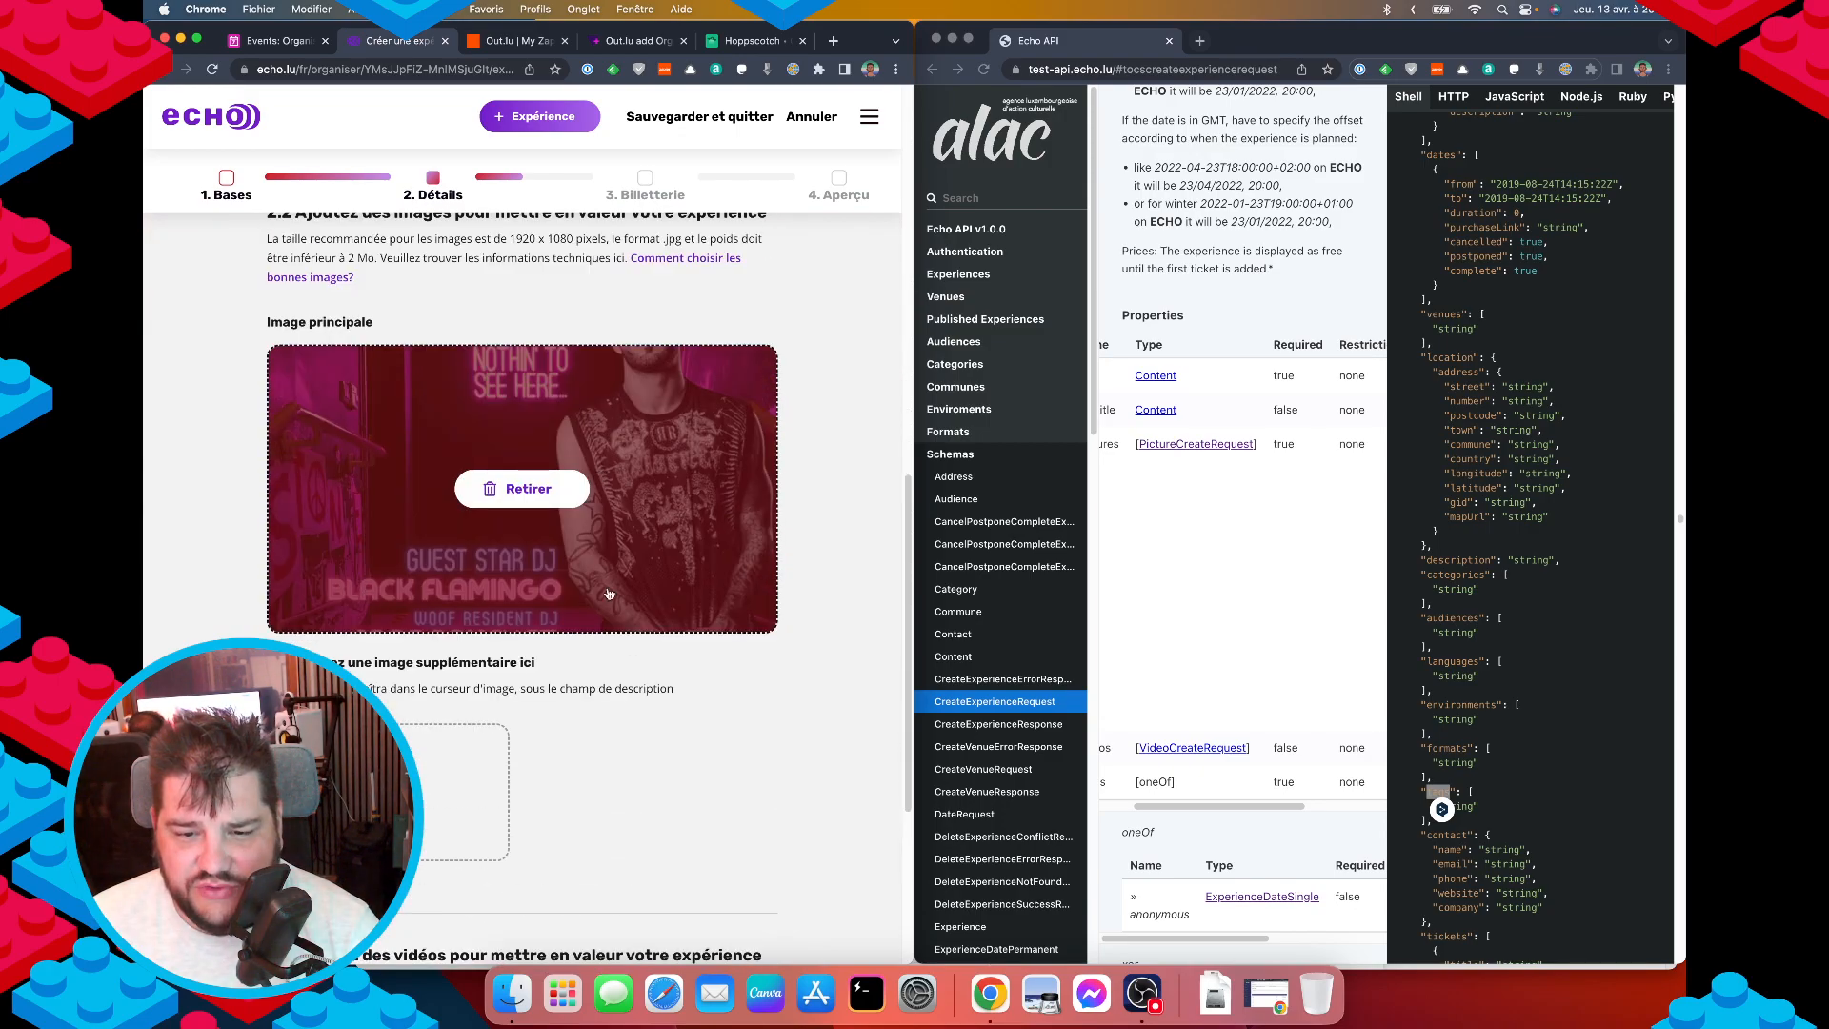
scroll(609, 594, down, 4)
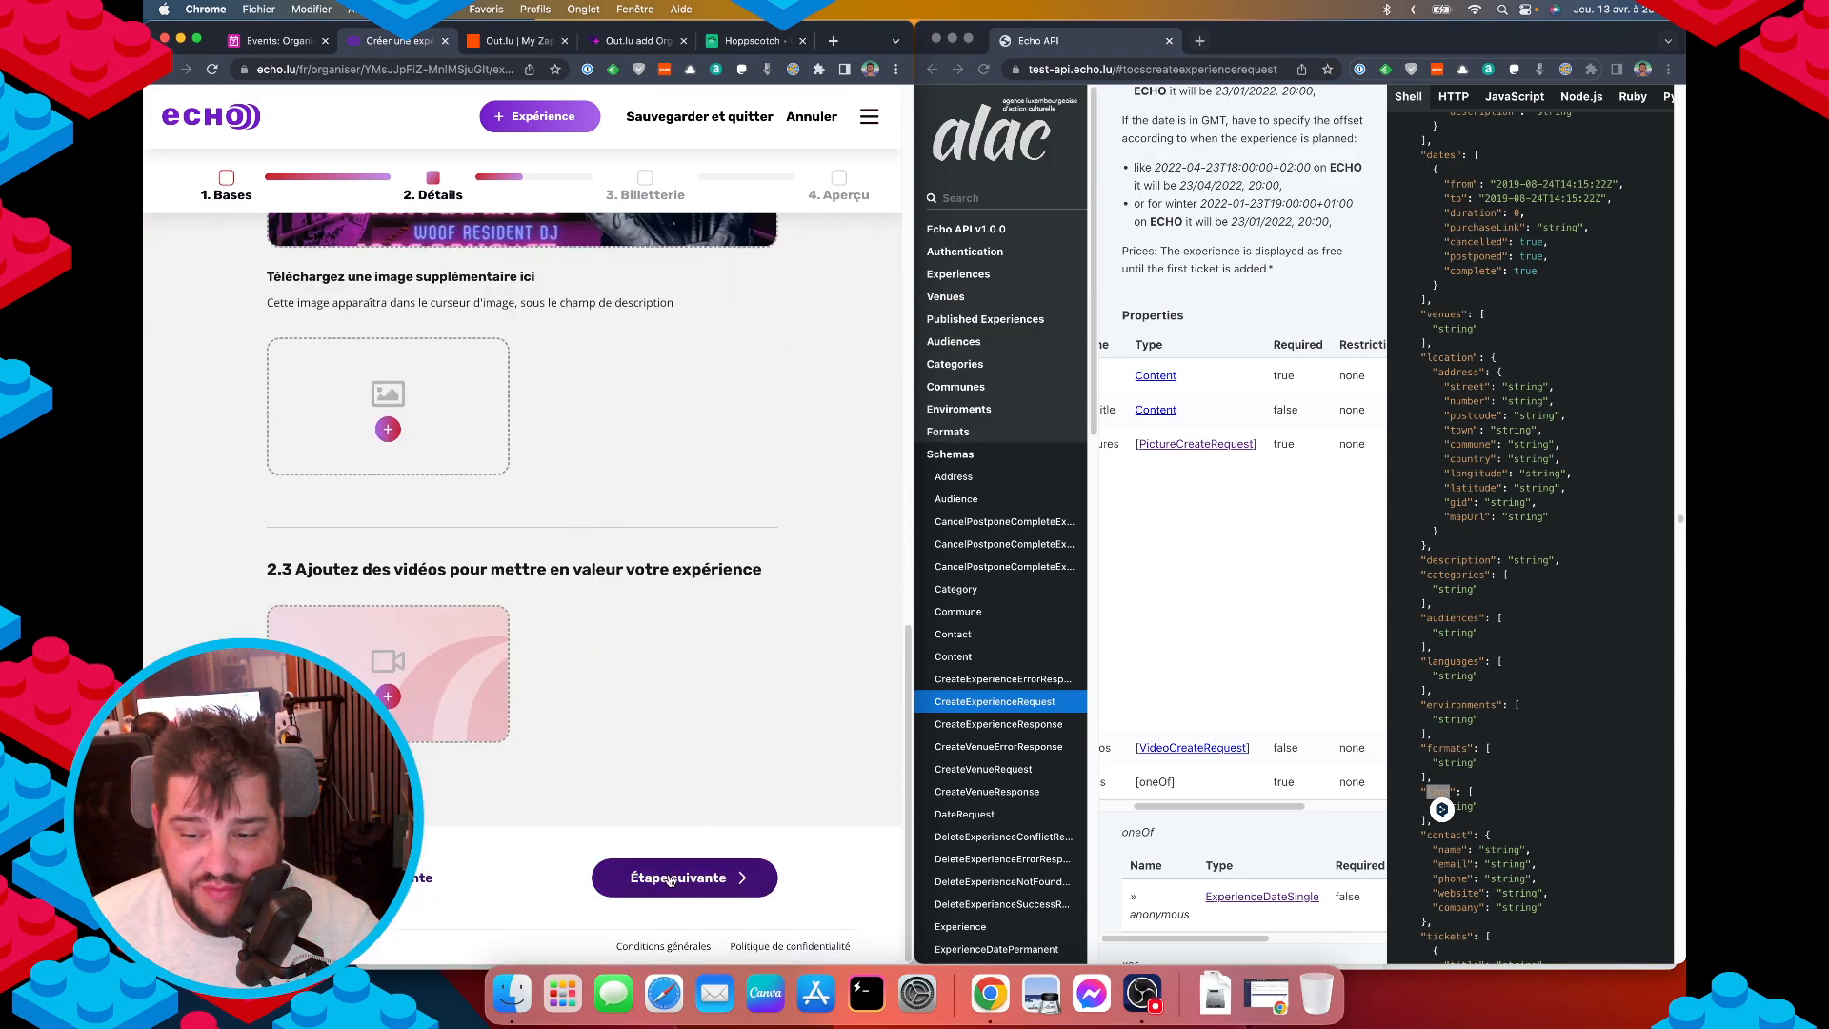
click(678, 887)
scroll(450, 757, down, 2)
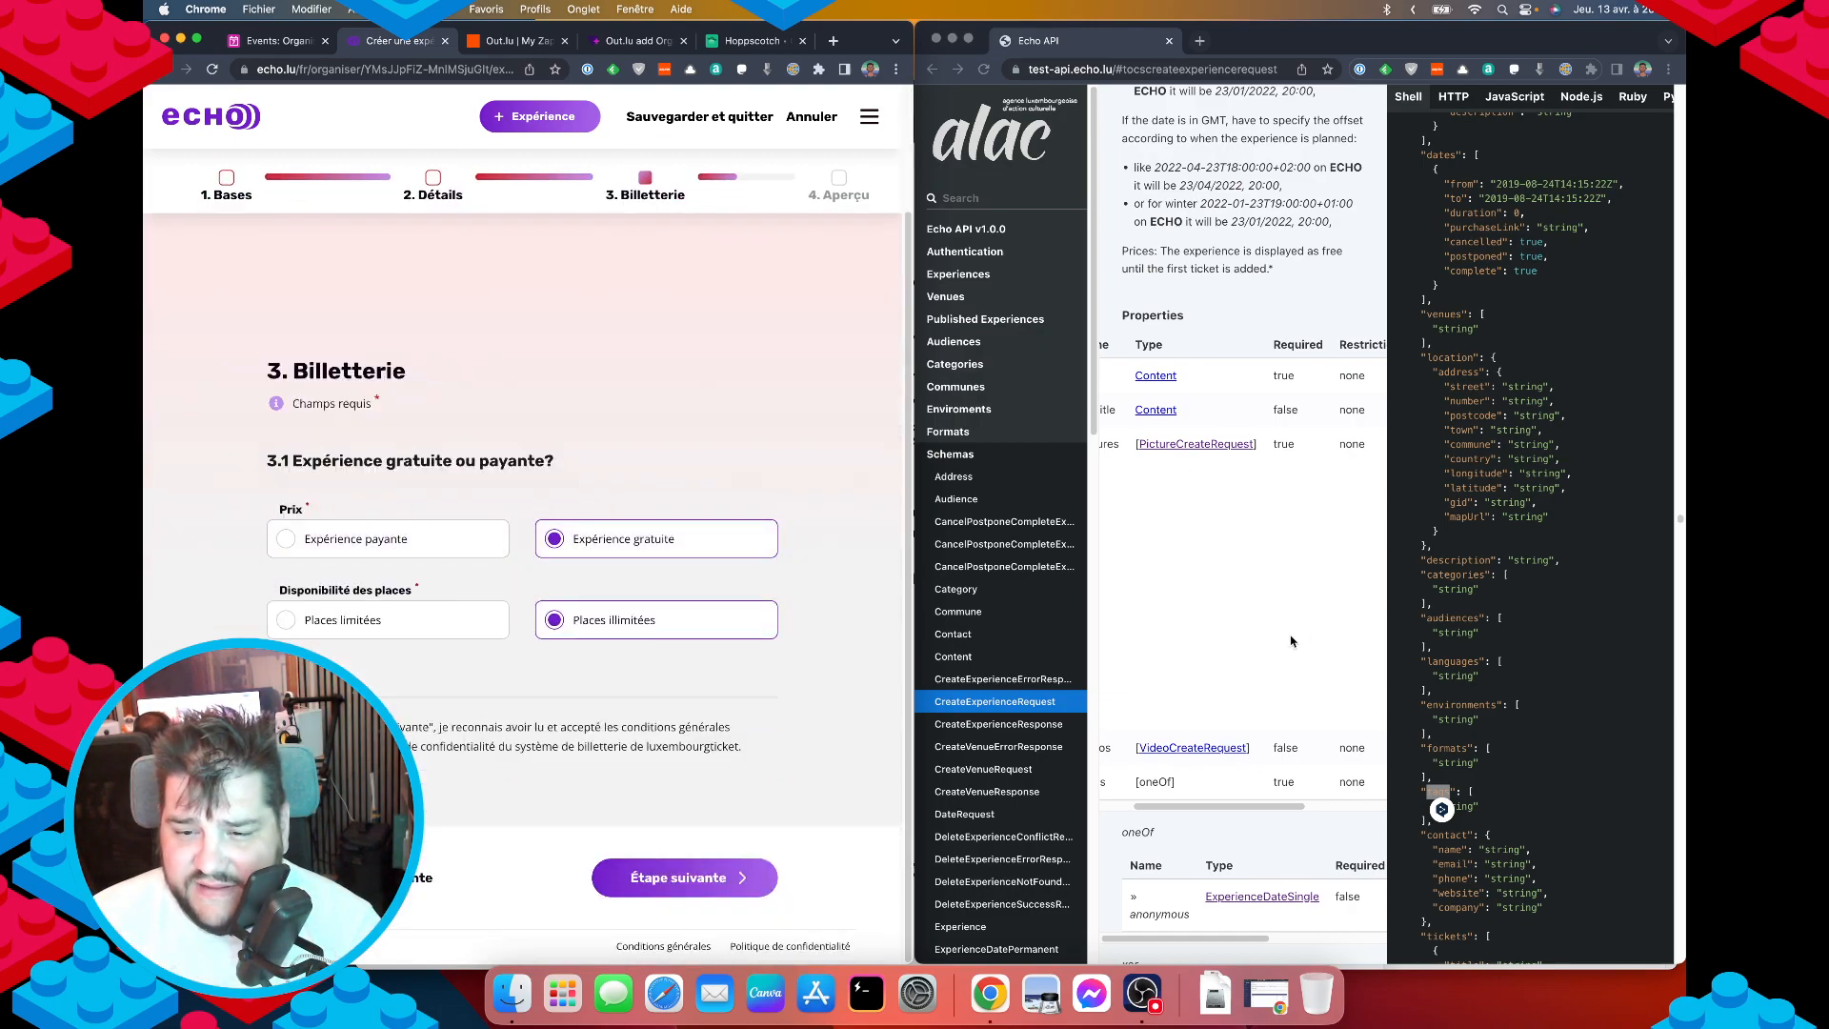
scroll(1566, 692, down, 5)
scroll(1552, 678, down, 2)
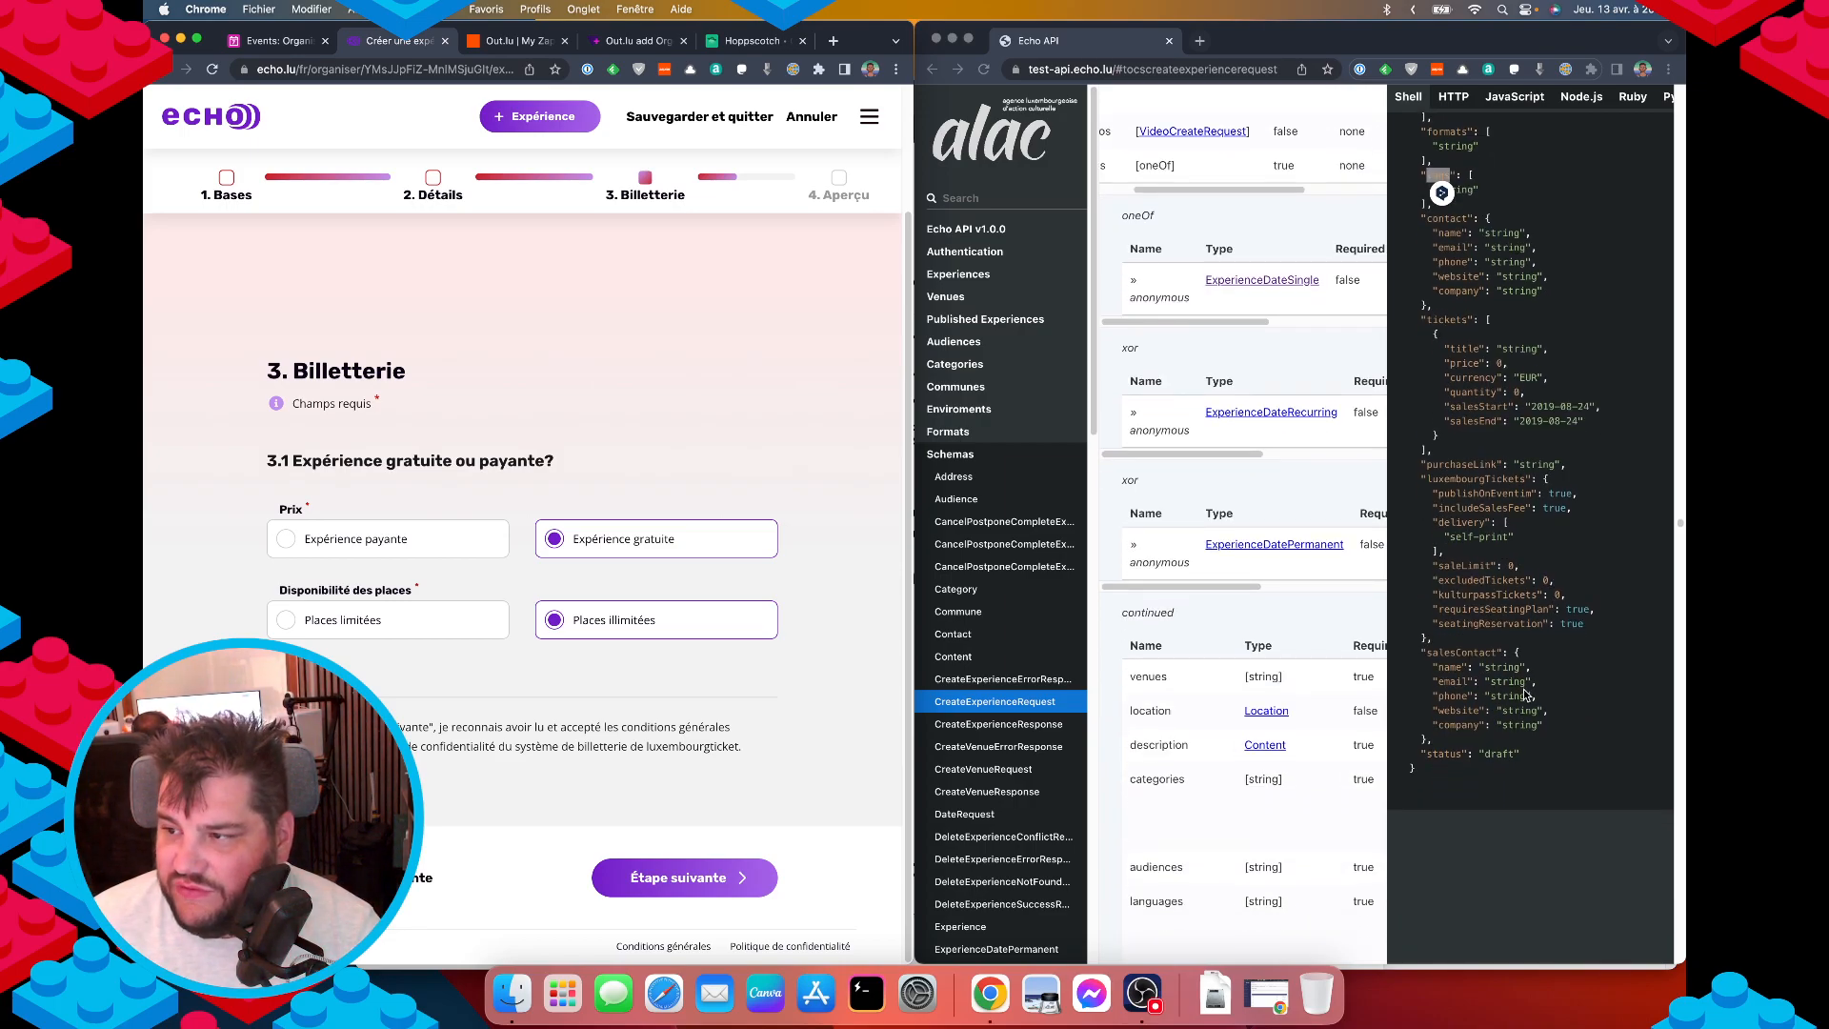
scroll(1522, 687, up, 1)
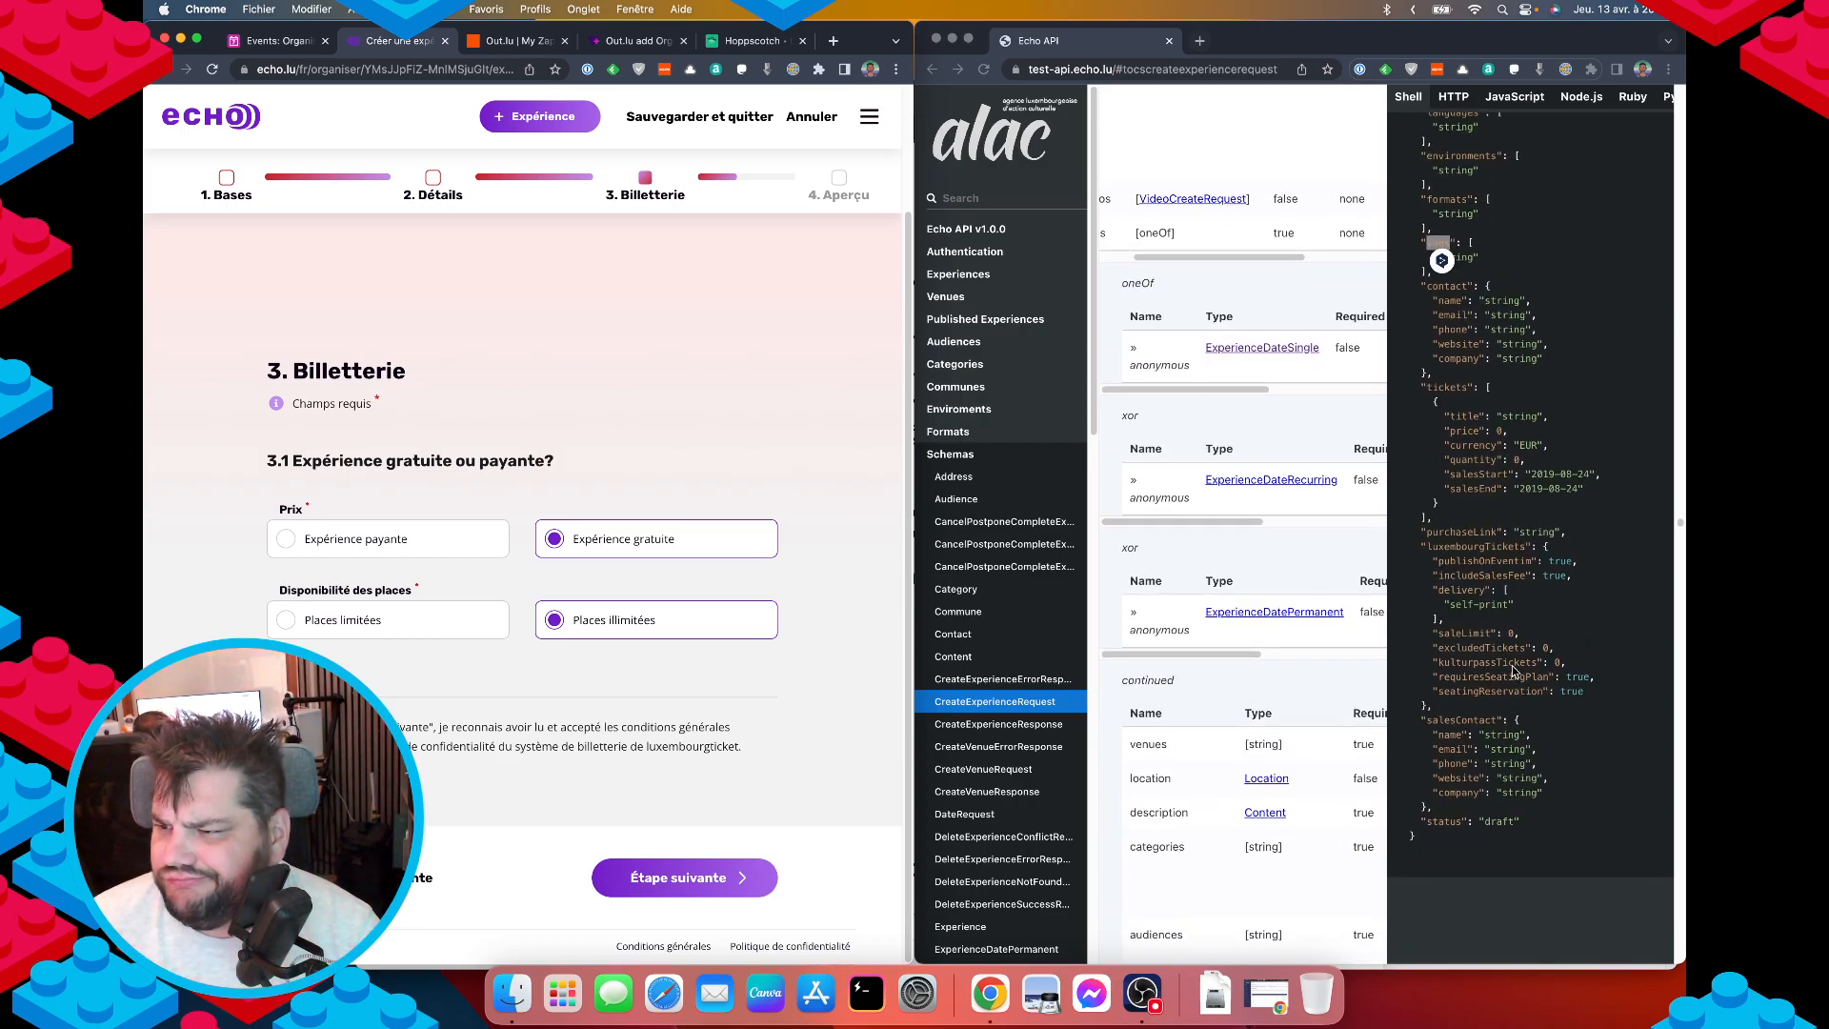
Briefly switch the experience to paid to see ticket options, then back to free.
double_click(1447, 387)
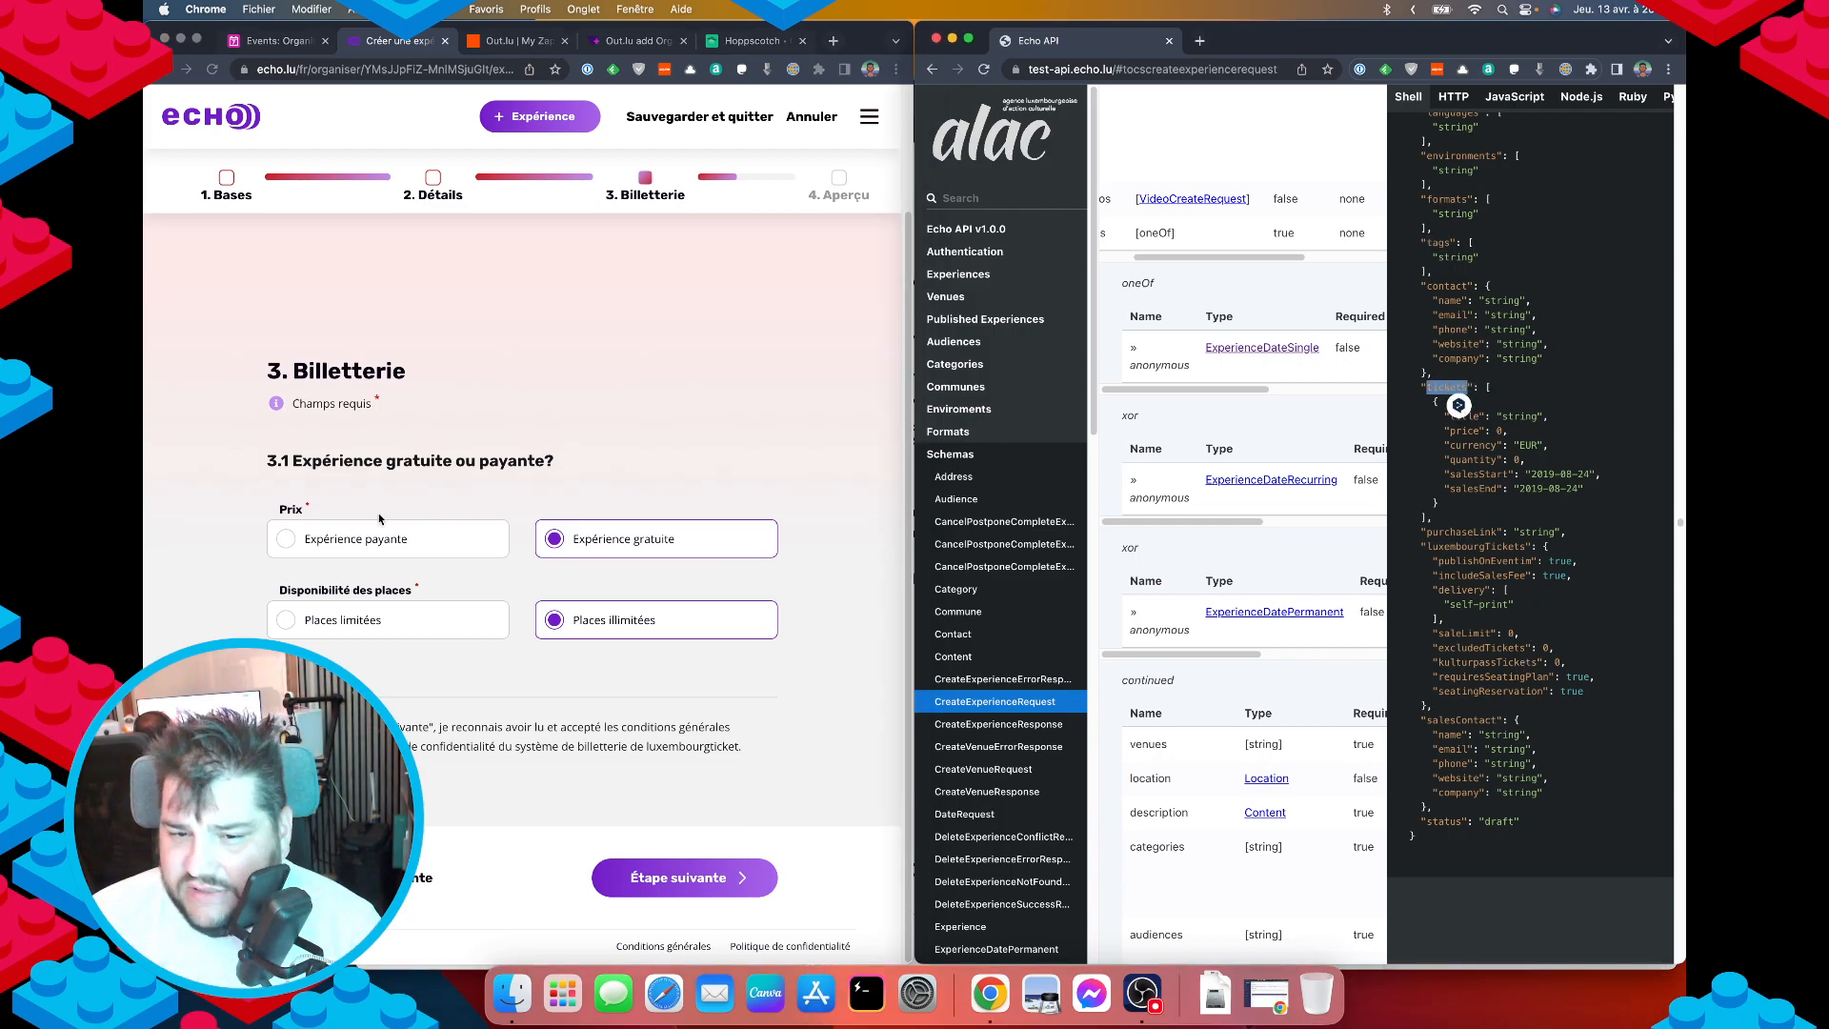
click(370, 540)
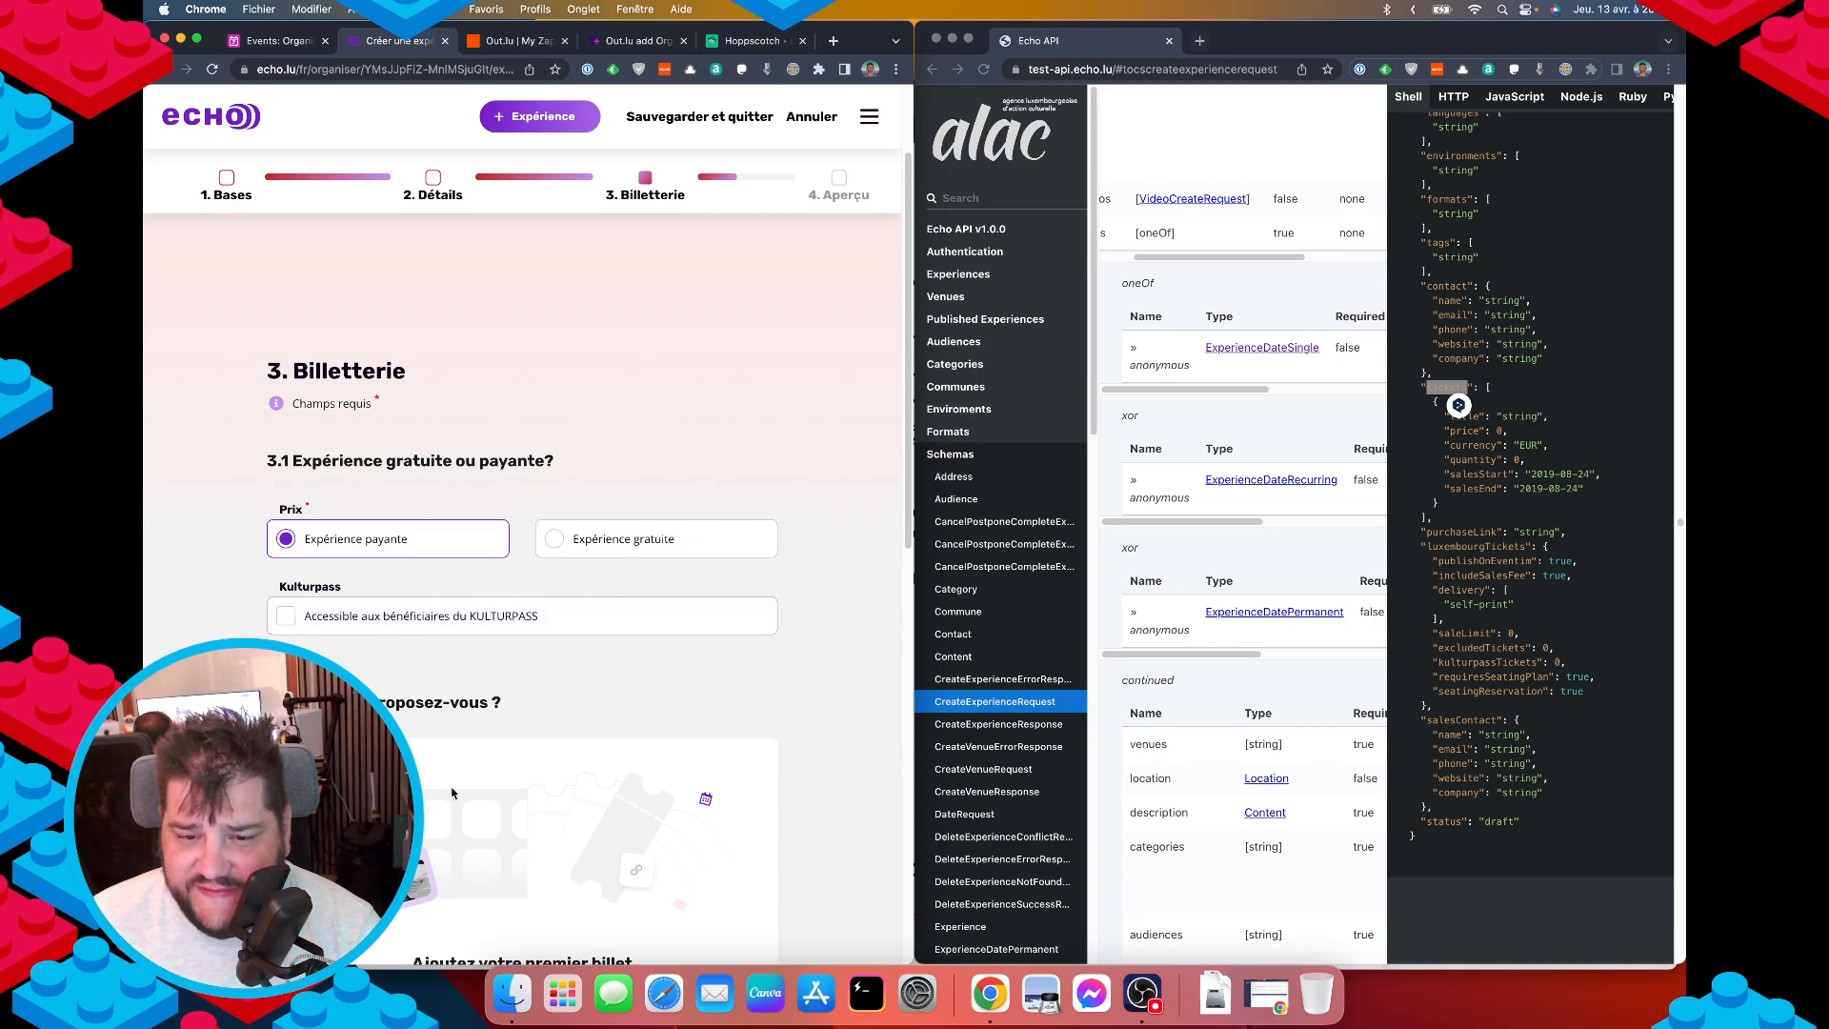
scroll(455, 793, down, 3)
click(628, 247)
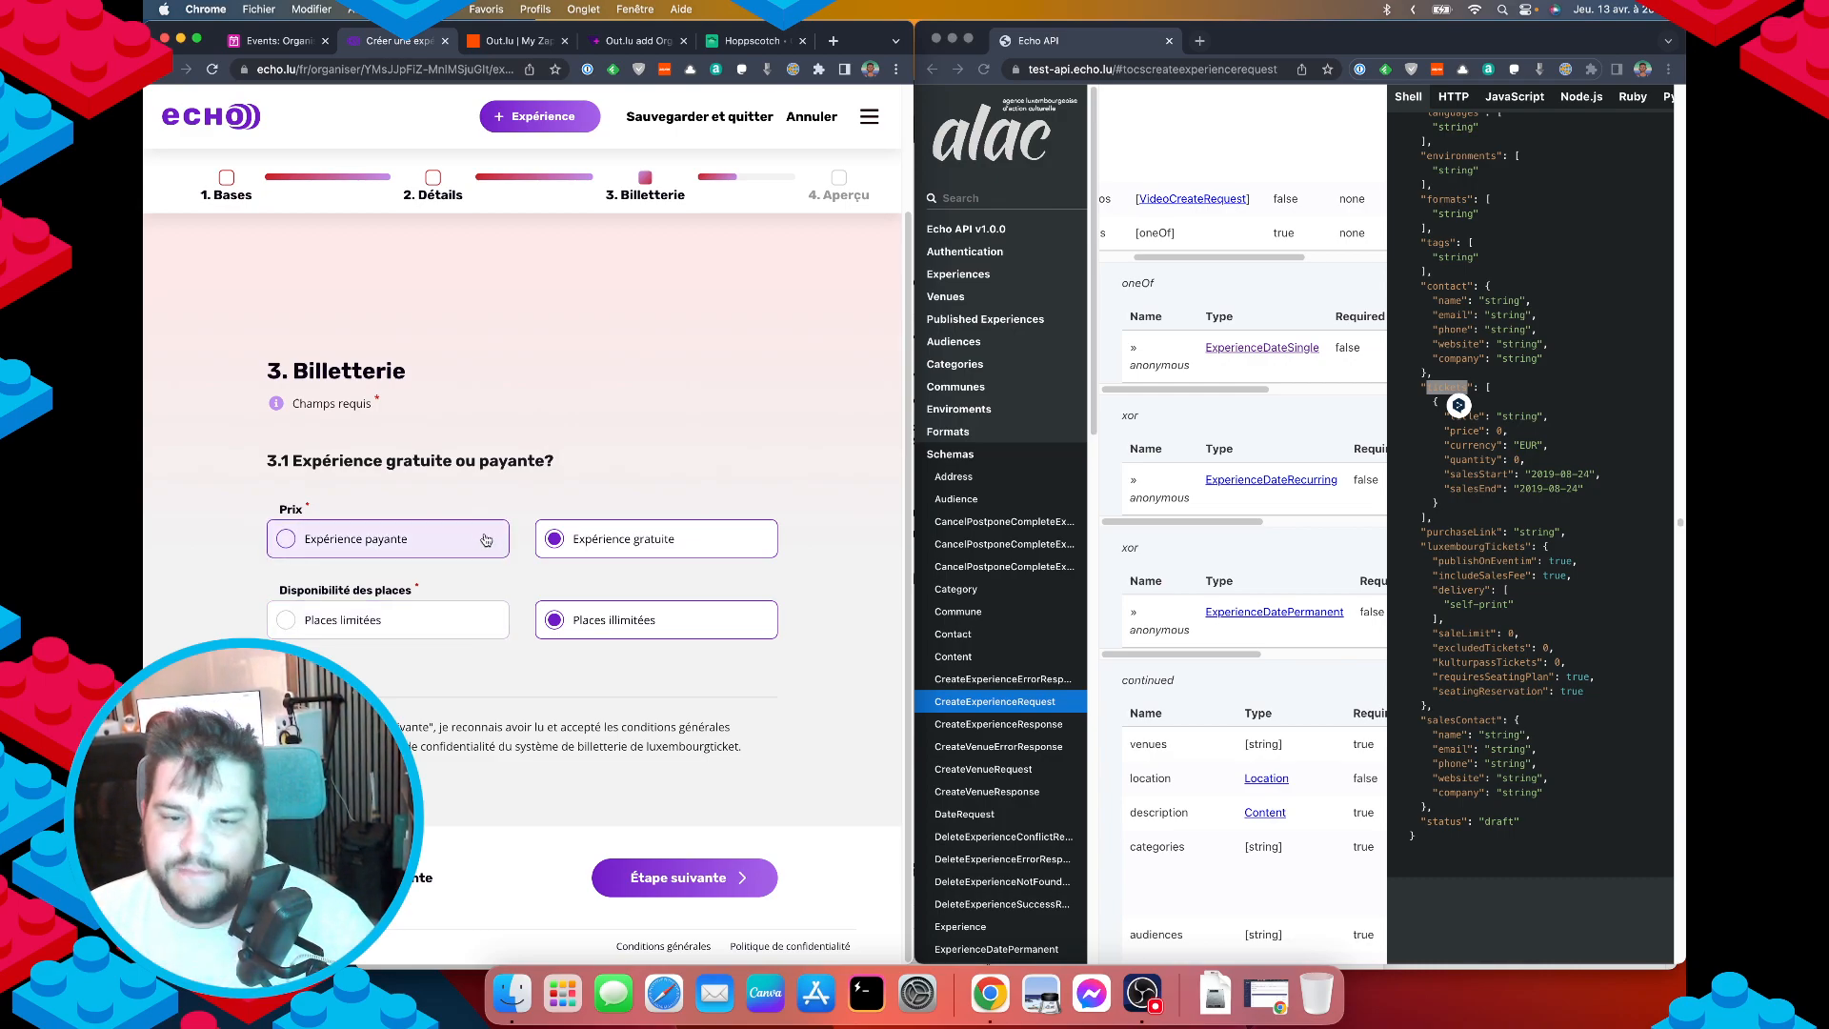
Toggle seat availability to Places limitées and back to Places illimitées.
scroll(721, 669, up, 1)
scroll(716, 669, down, 1)
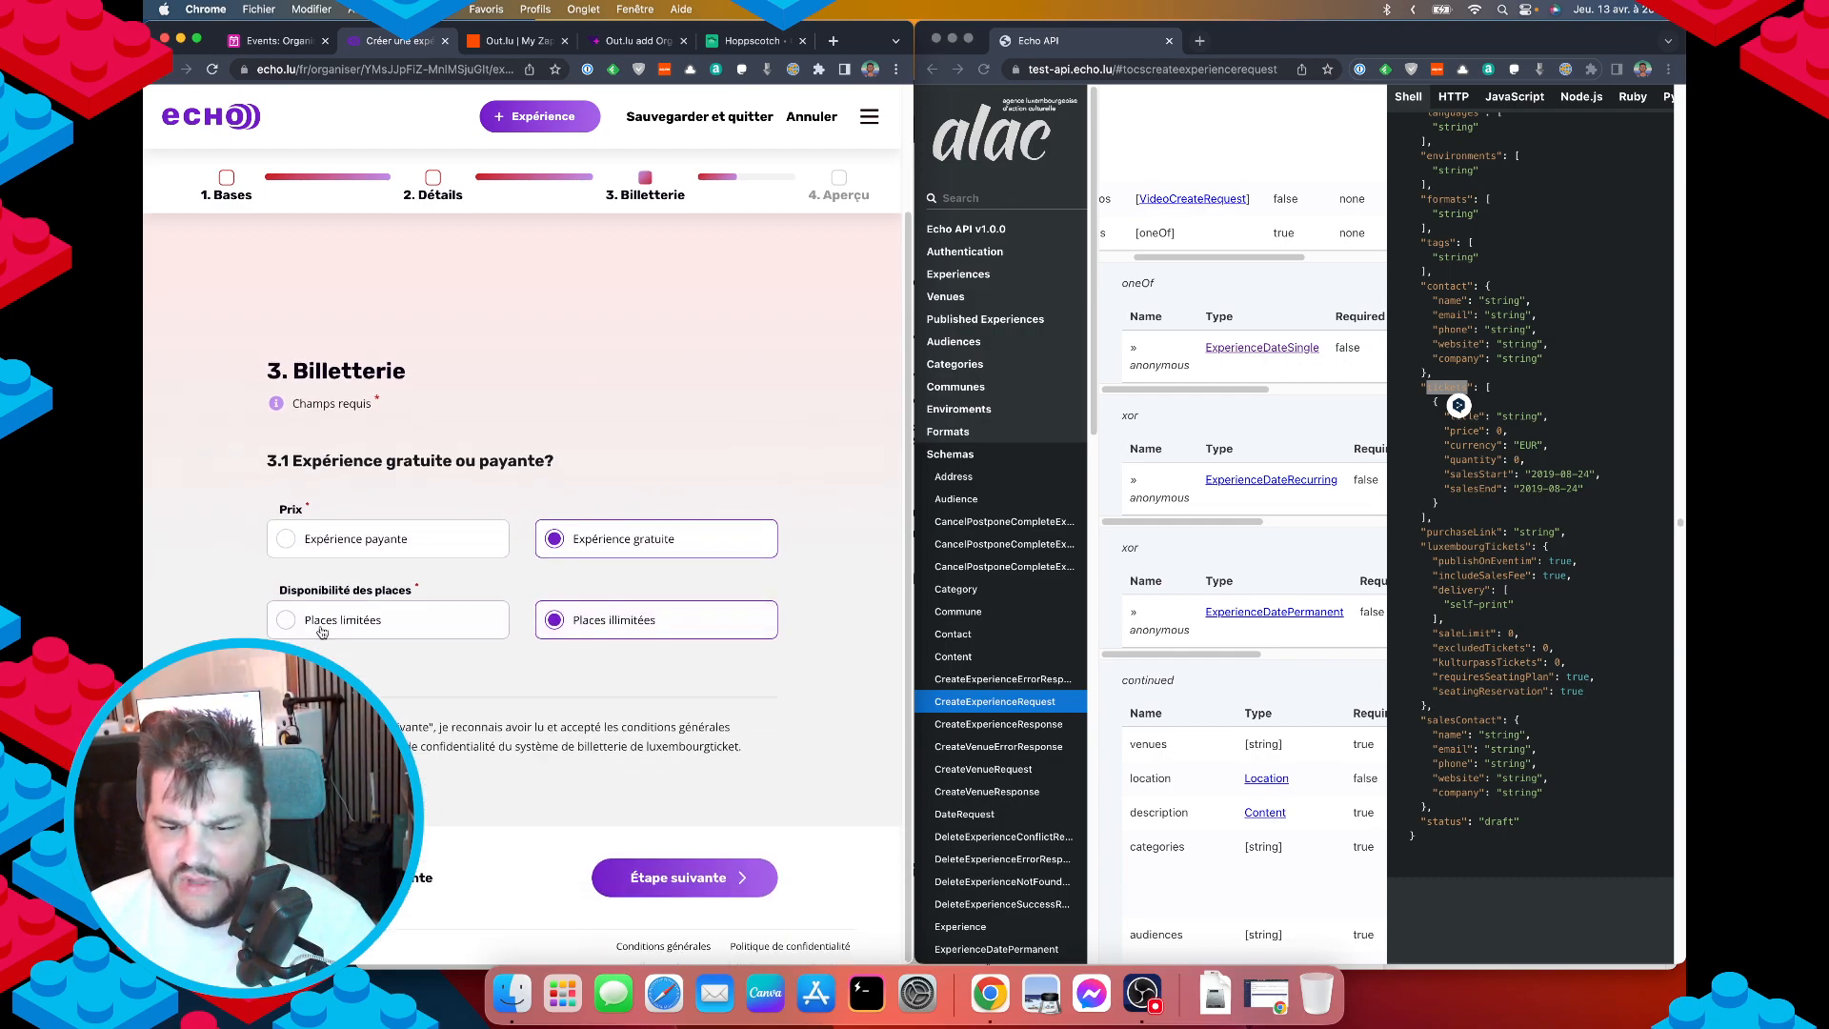
click(323, 625)
scroll(705, 670, down, 10)
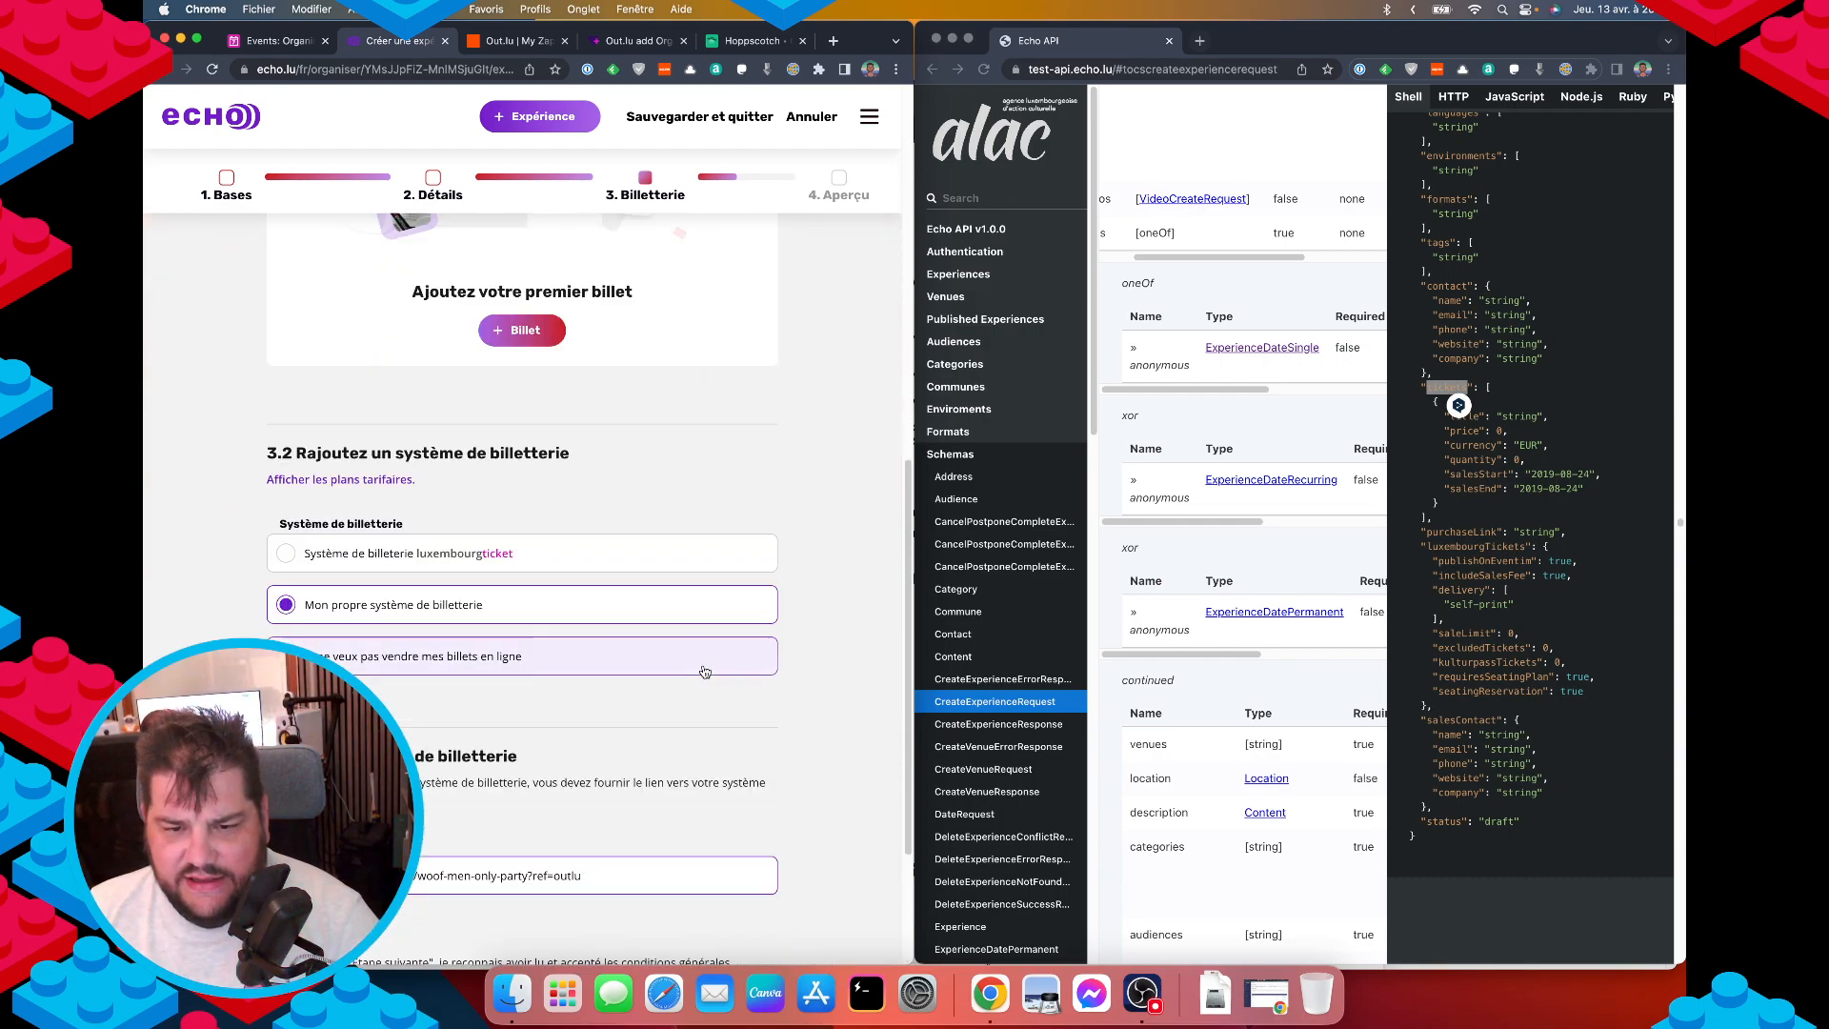
scroll(705, 671, down, 4)
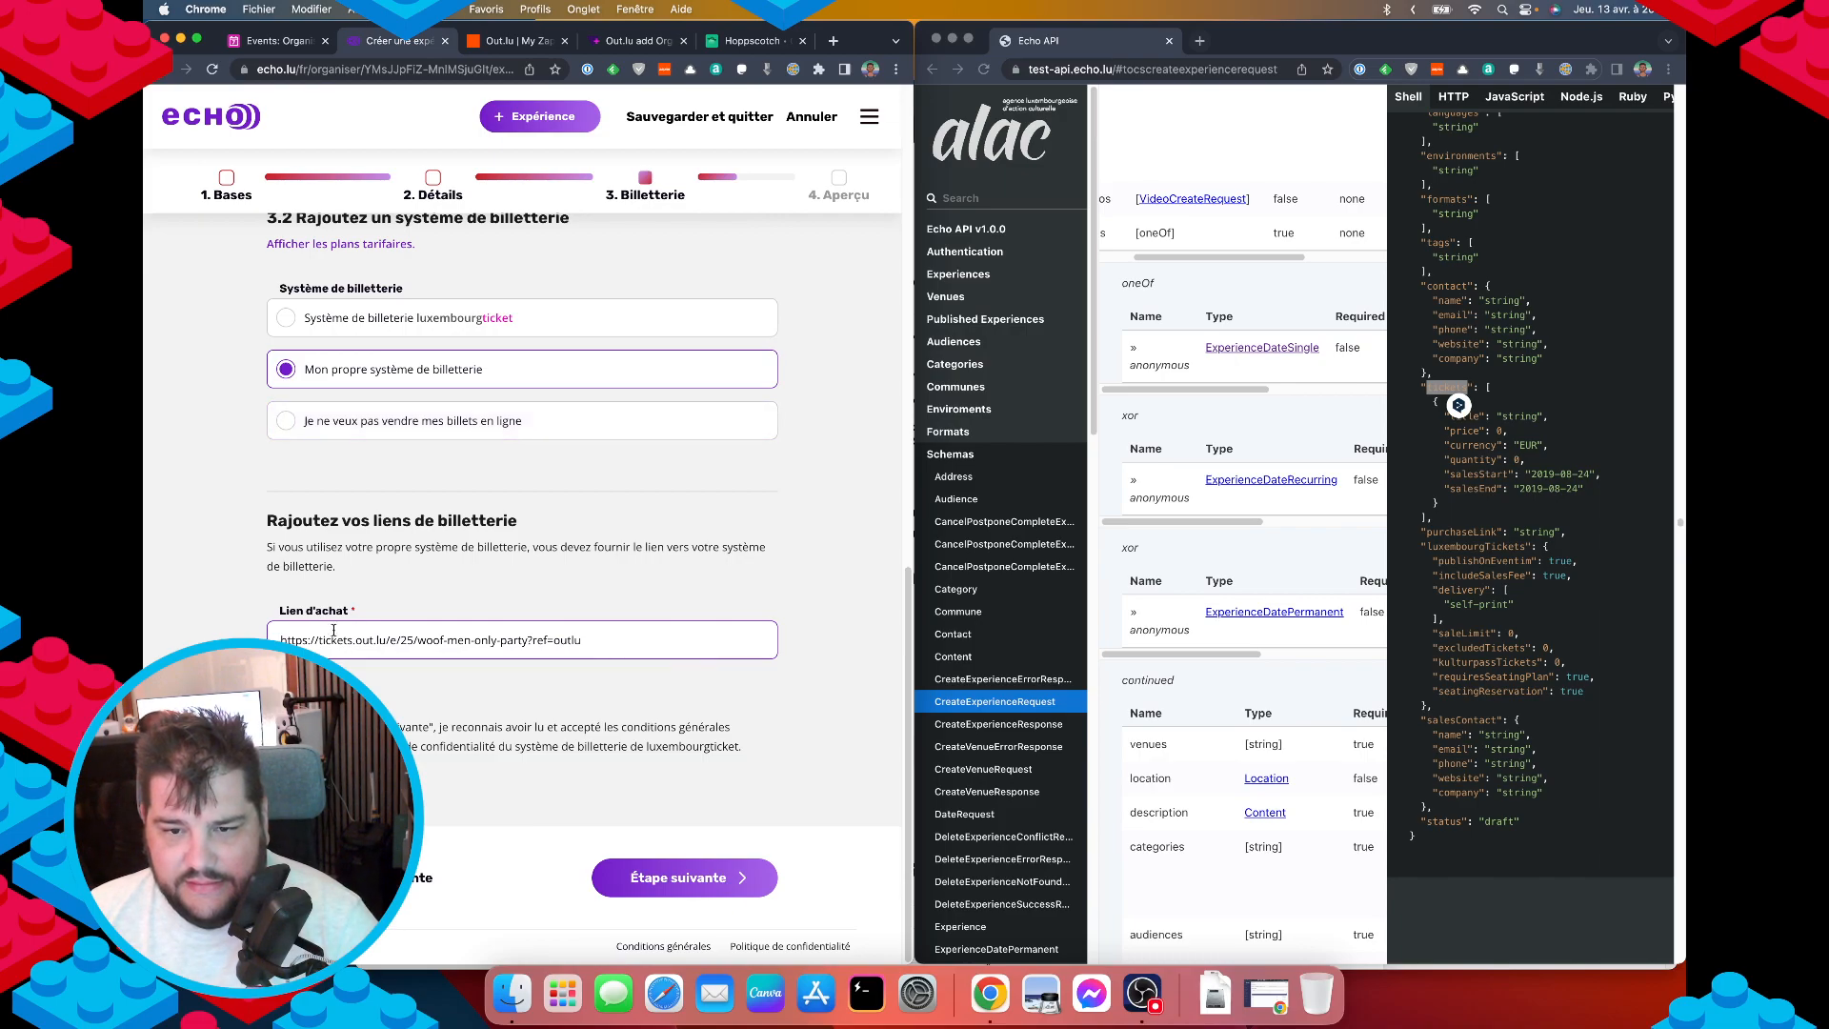
scroll(404, 644, up, 6)
scroll(404, 645, up, 5)
click(619, 455)
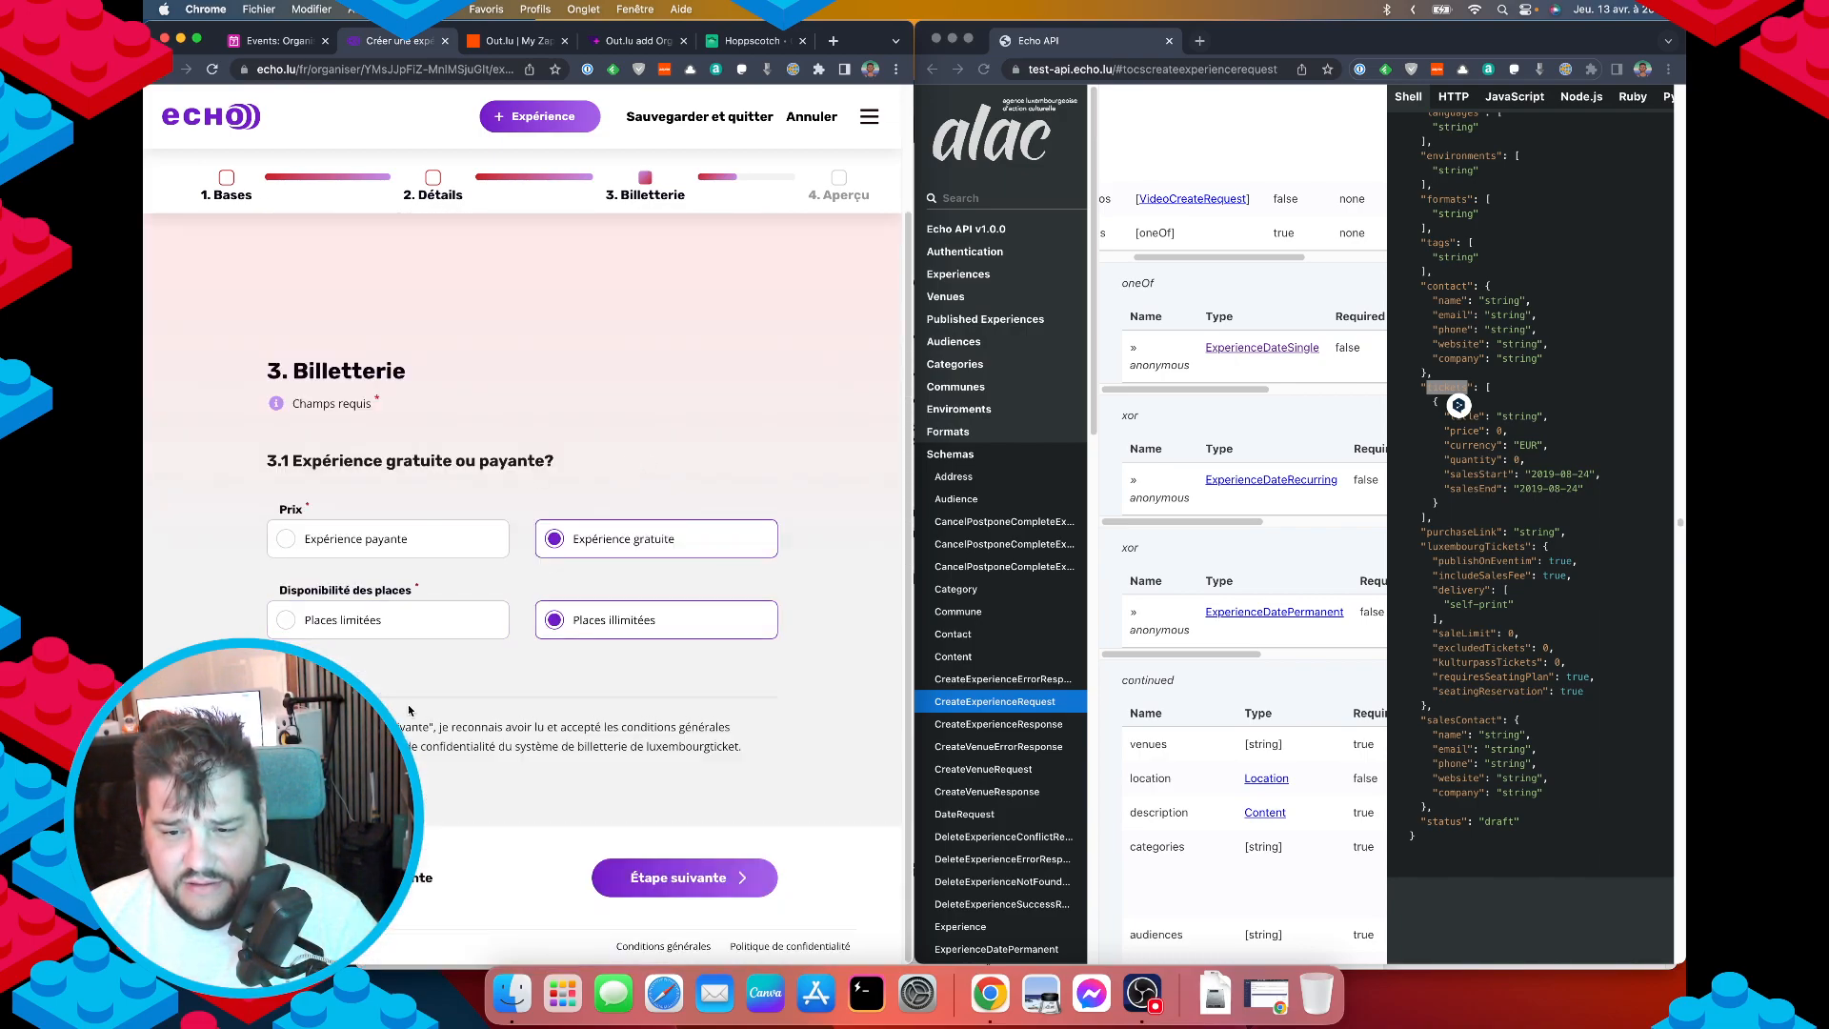
Mark the experience as Expérience payante and review the ticket sections that appear.
click(426, 548)
scroll(410, 619, down, 6)
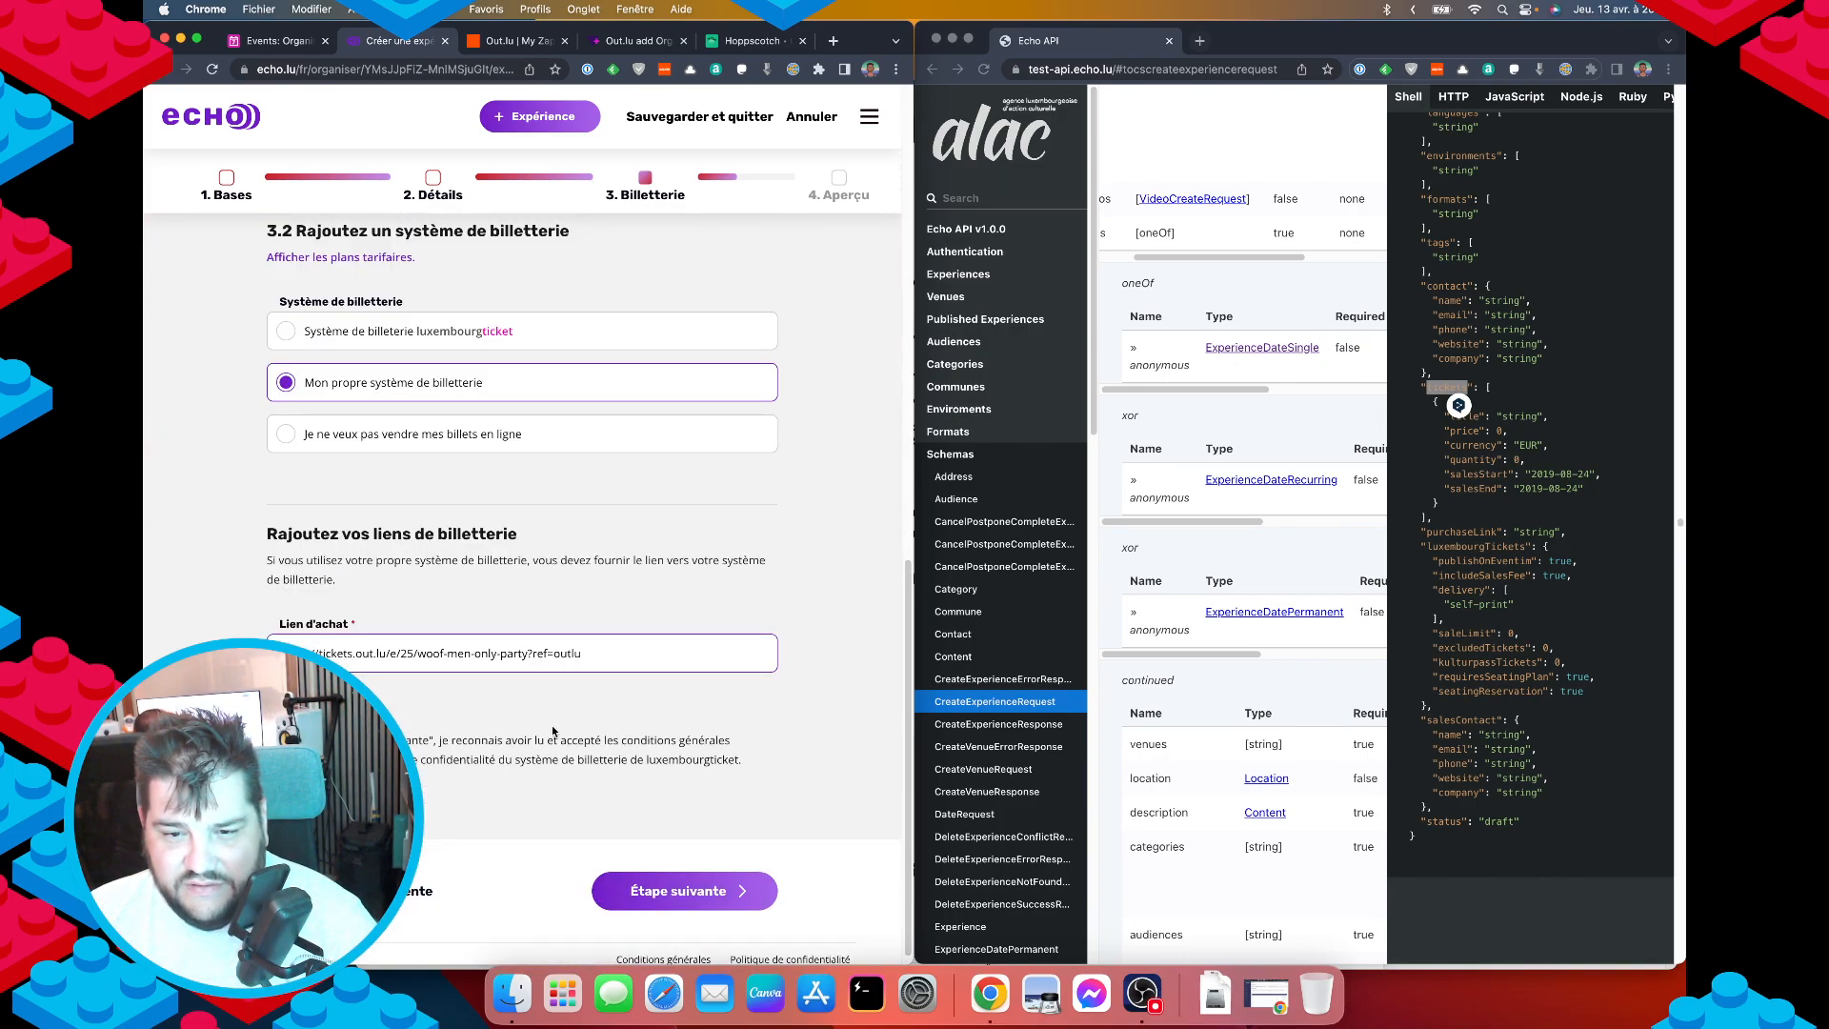
scroll(401, 659, up, 6)
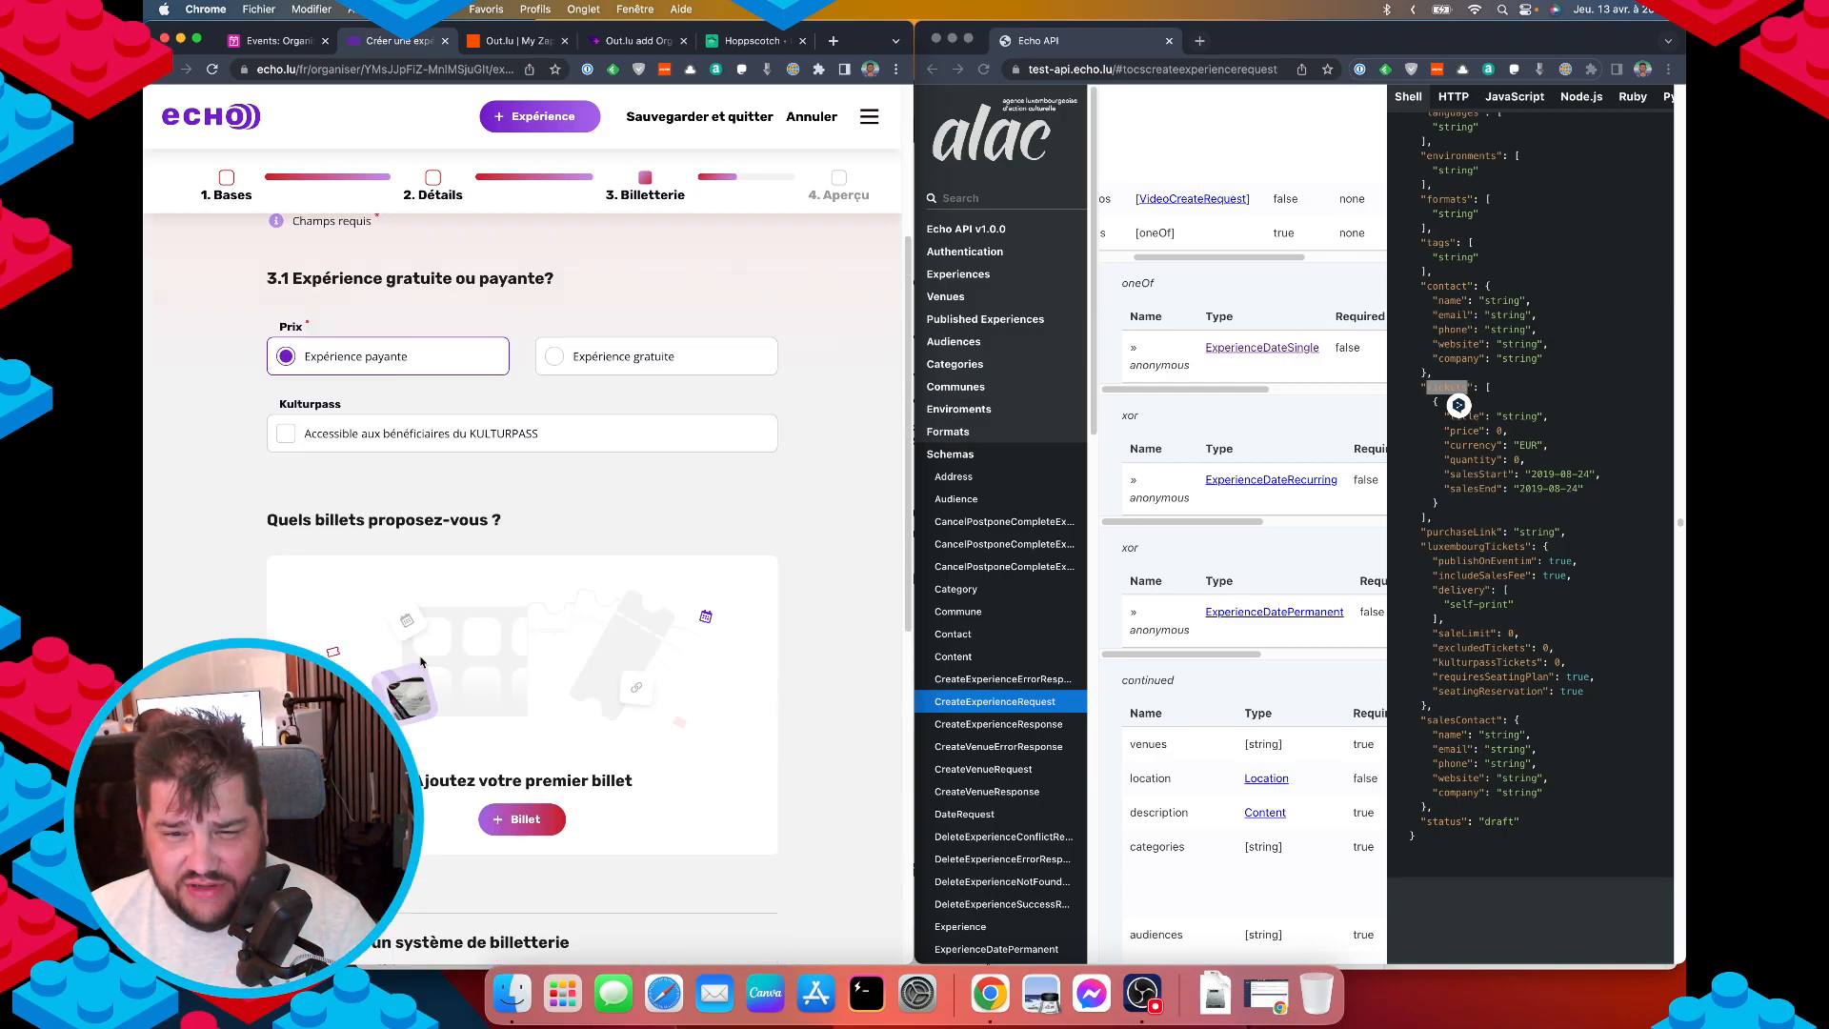
scroll(401, 659, down, 4)
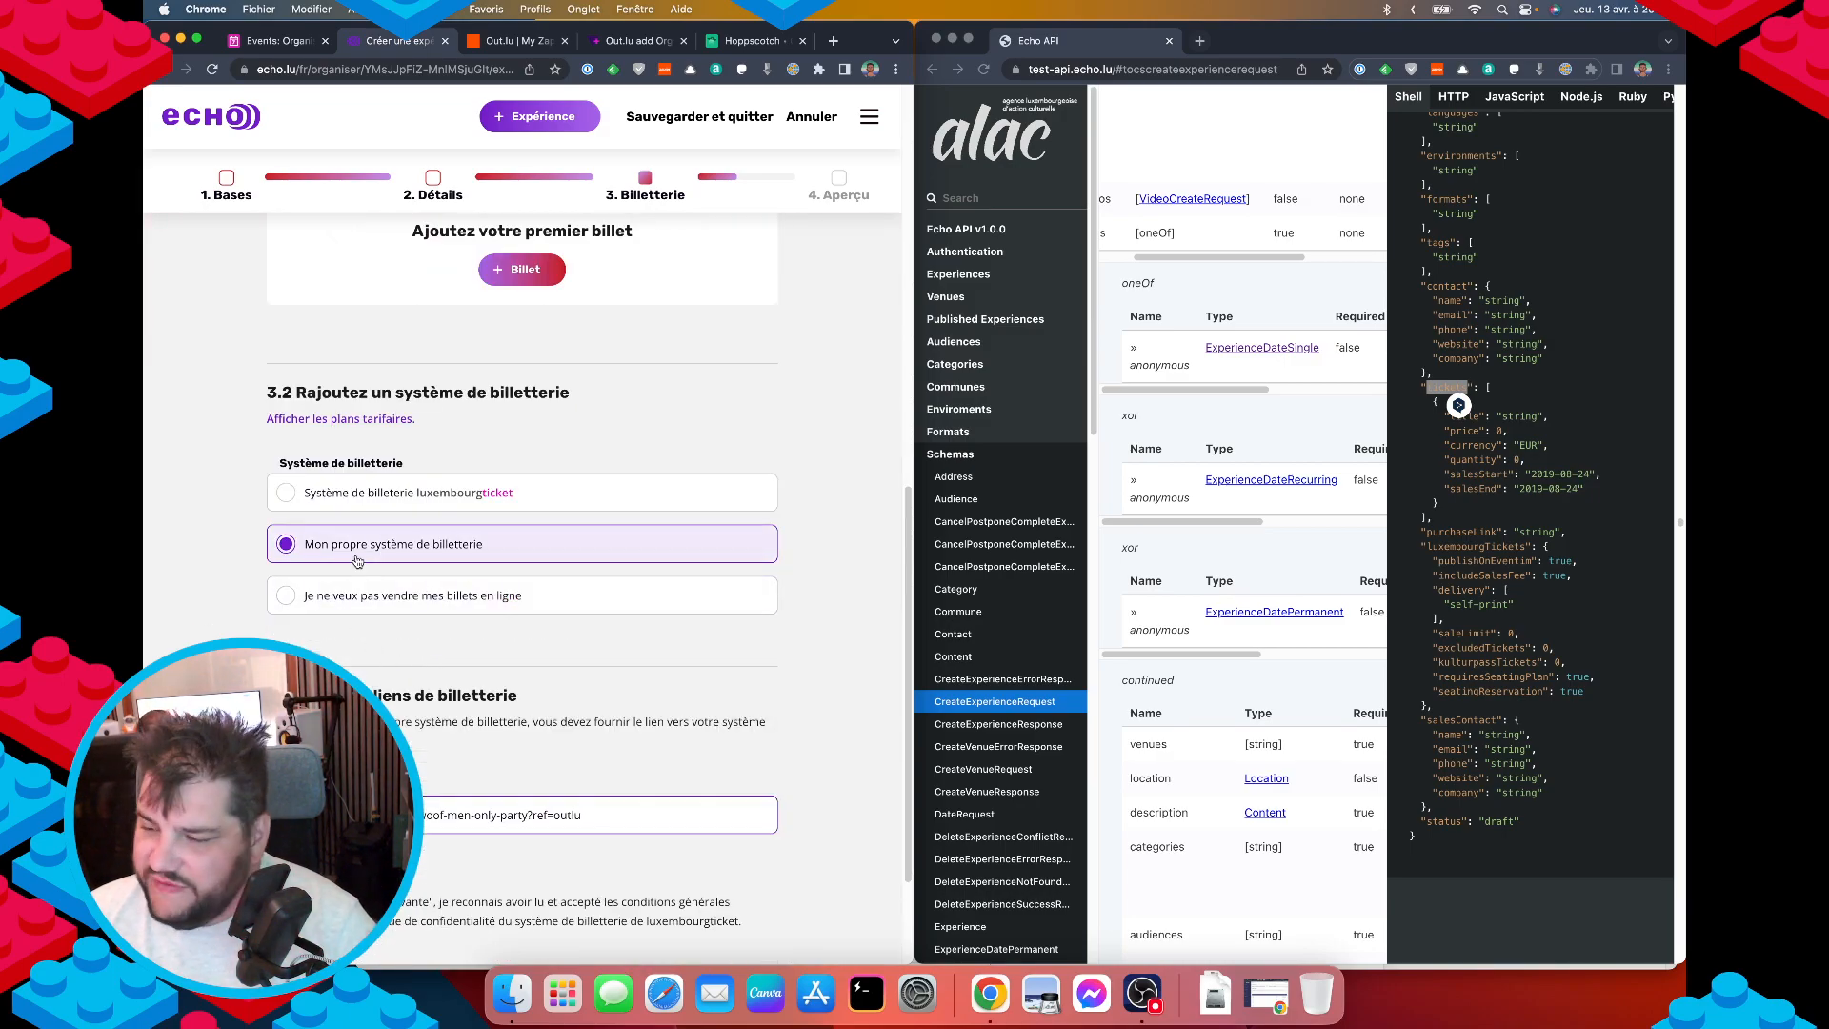
click(1438, 386)
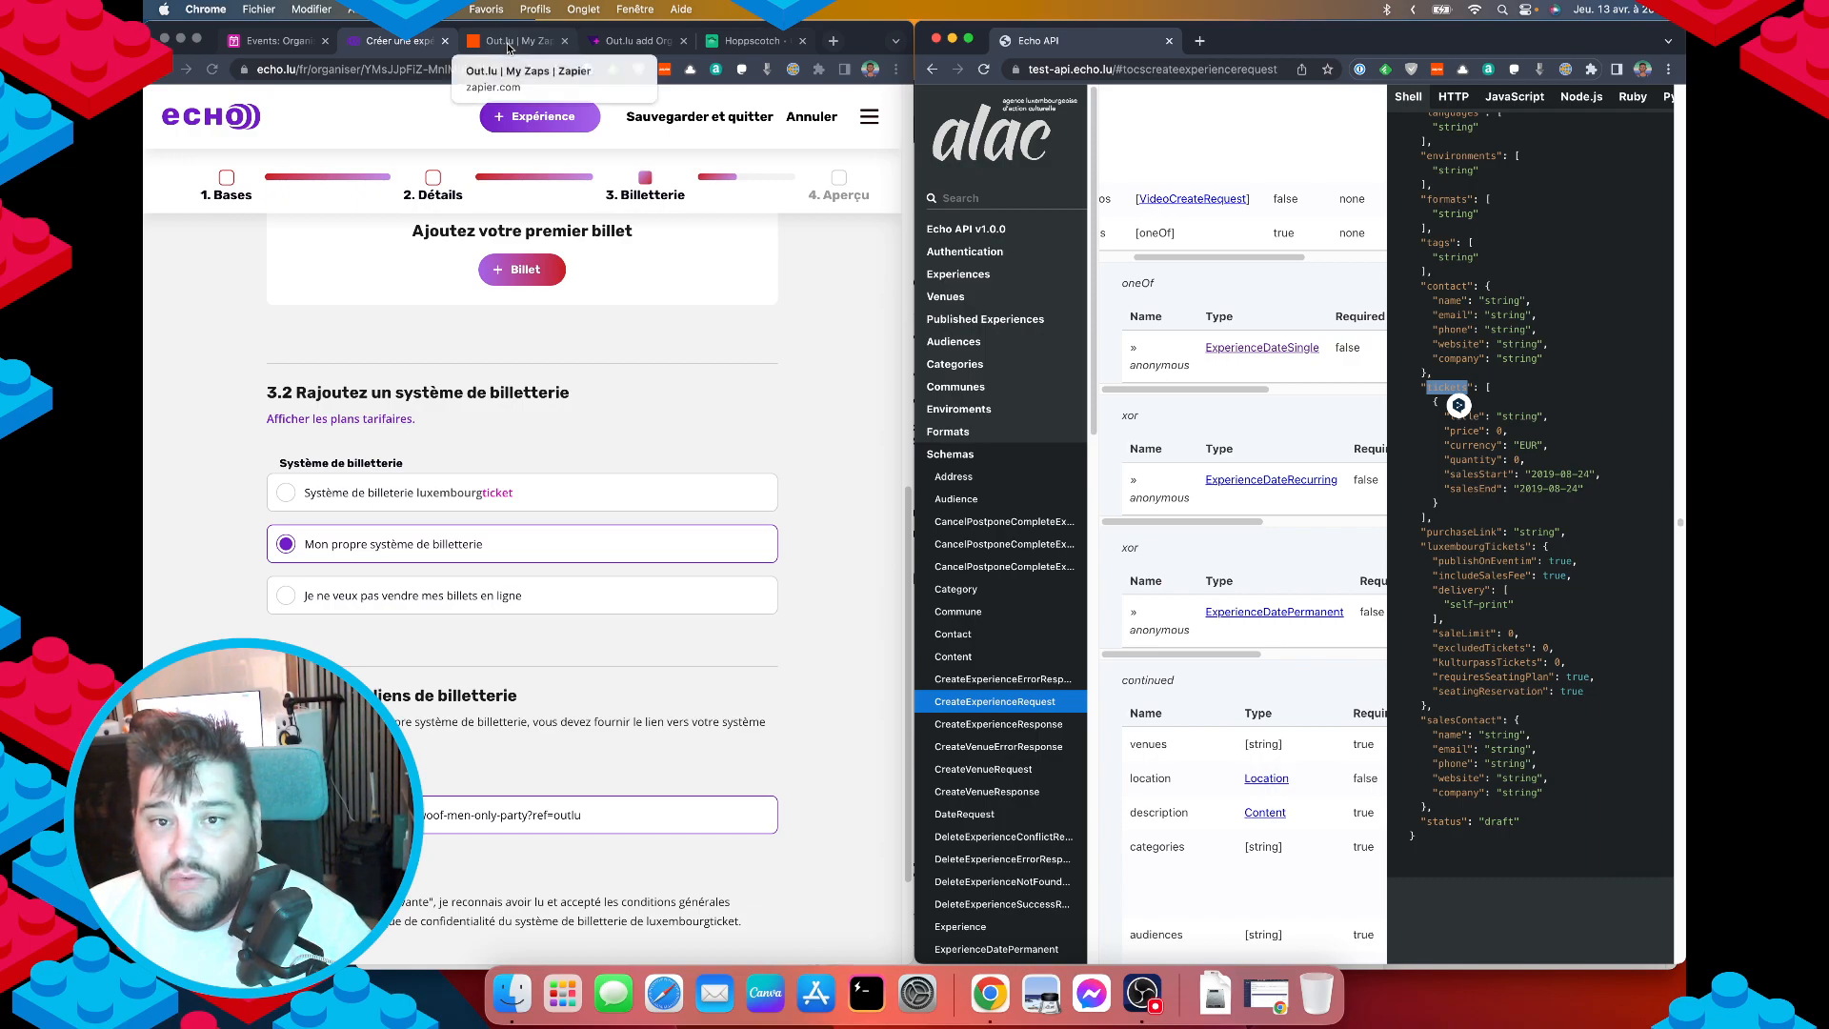
In the Events table, insert a 'Price (starting at)' Currency field with € symbol beside Ticket URL.
click(265, 42)
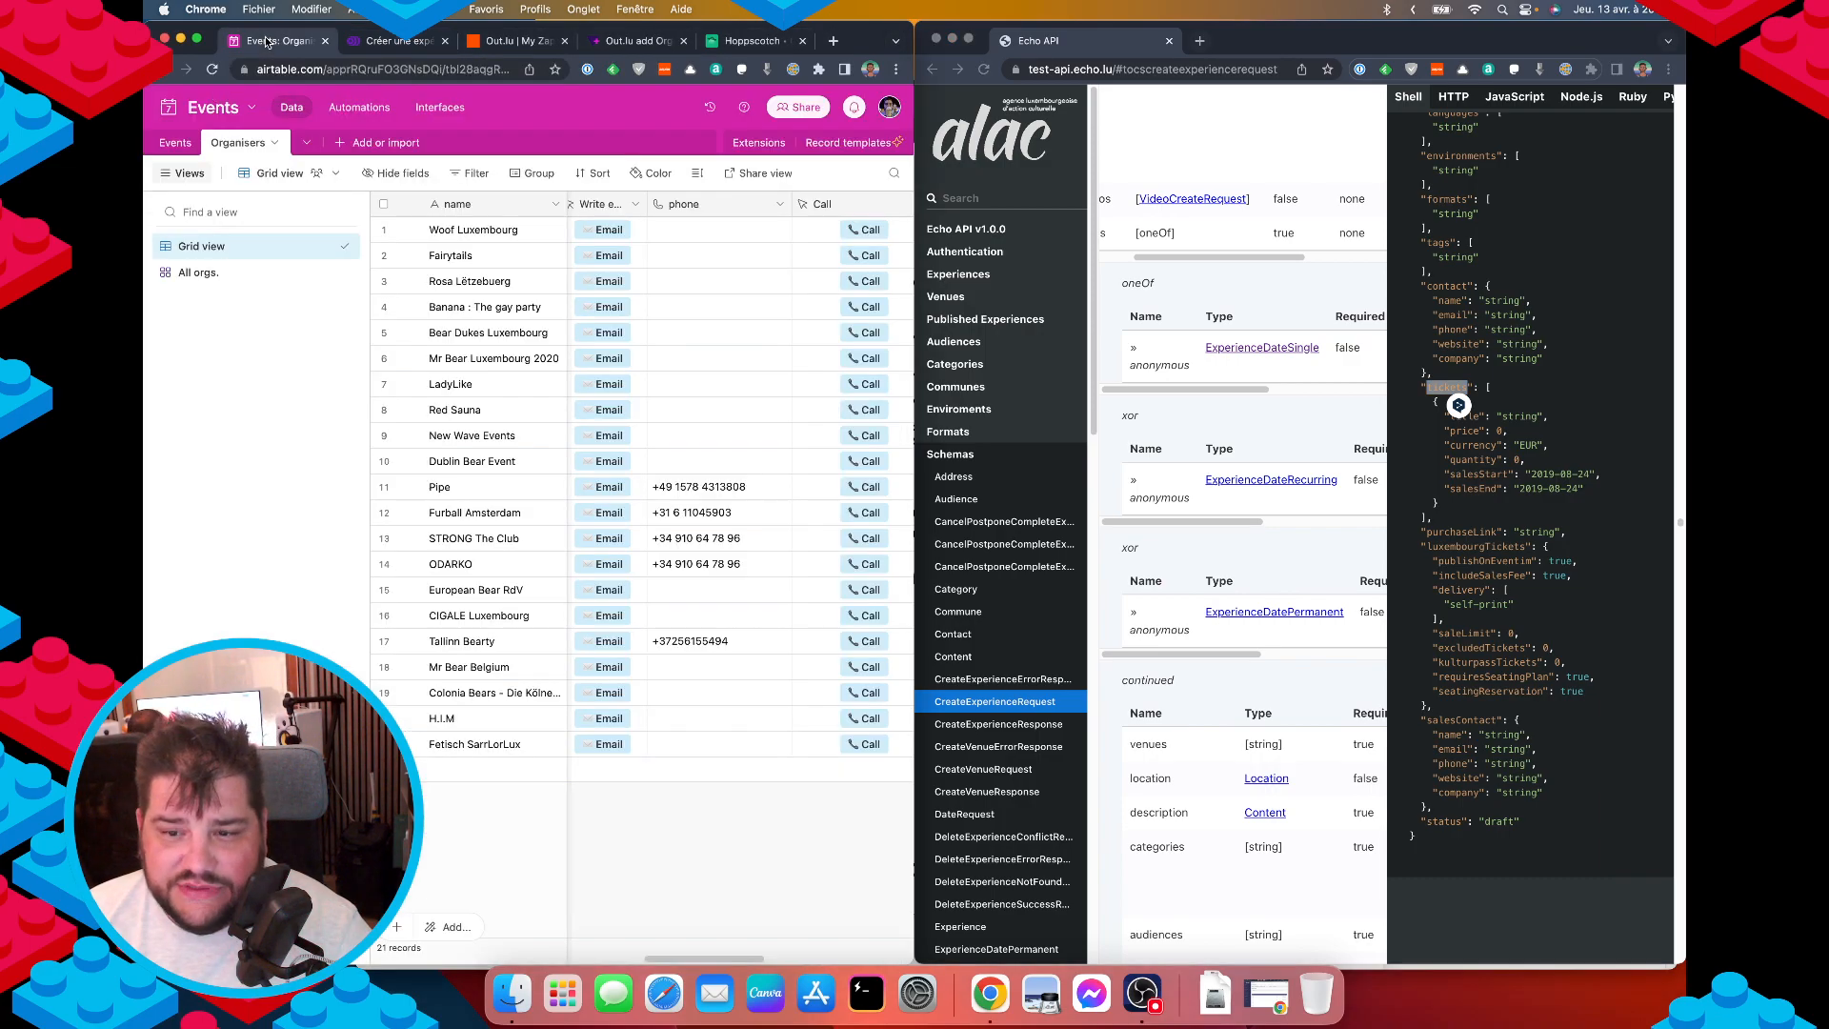
click(174, 143)
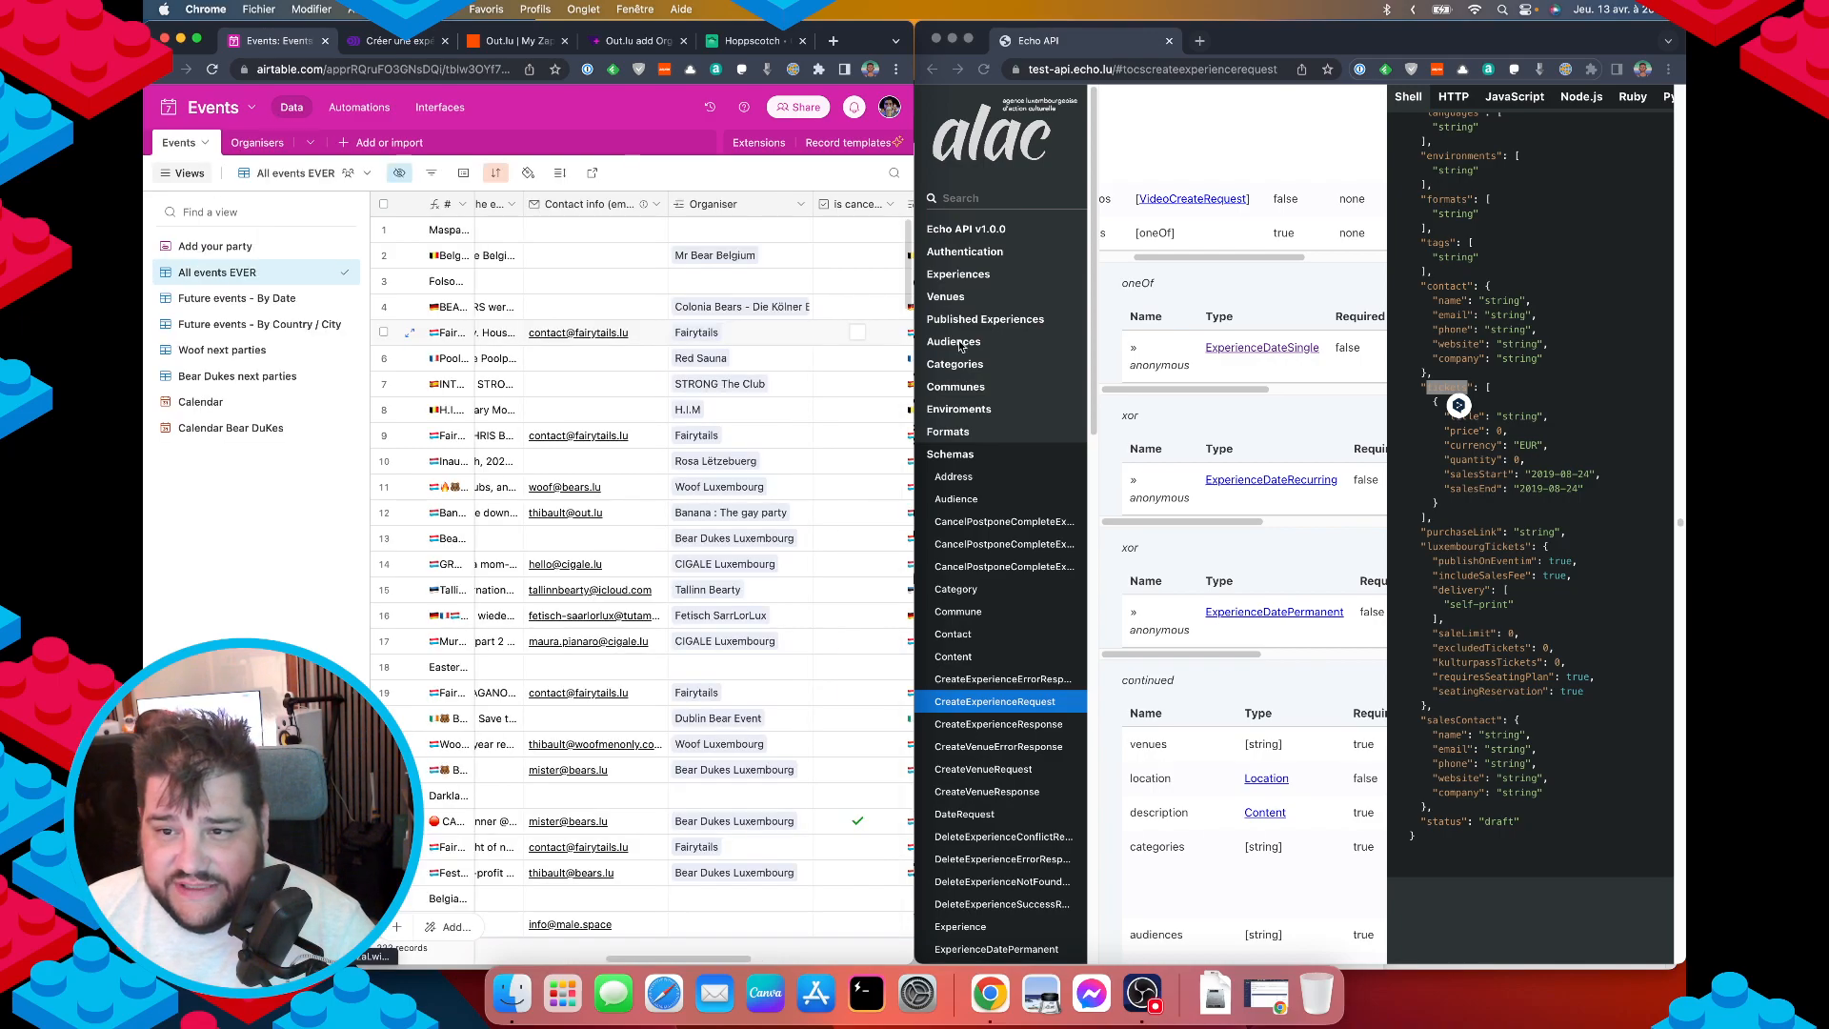
scroll(704, 249, left, 5)
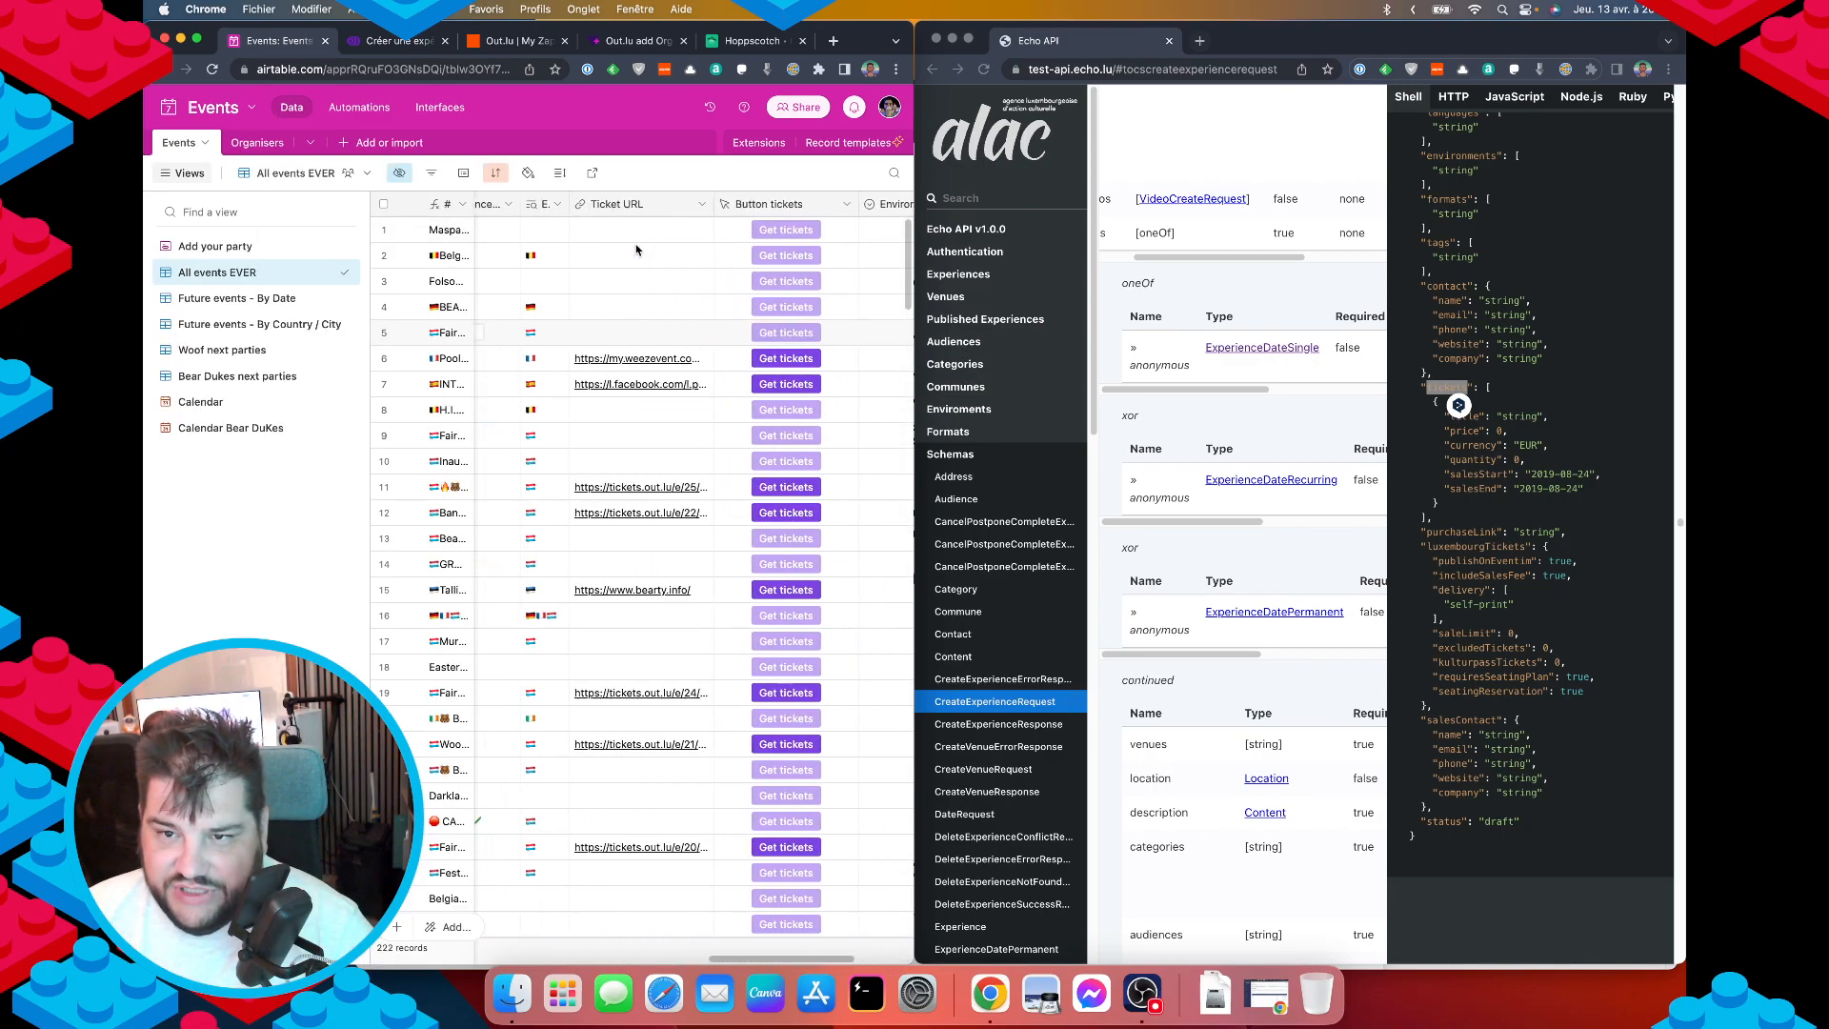
right_click(649, 208)
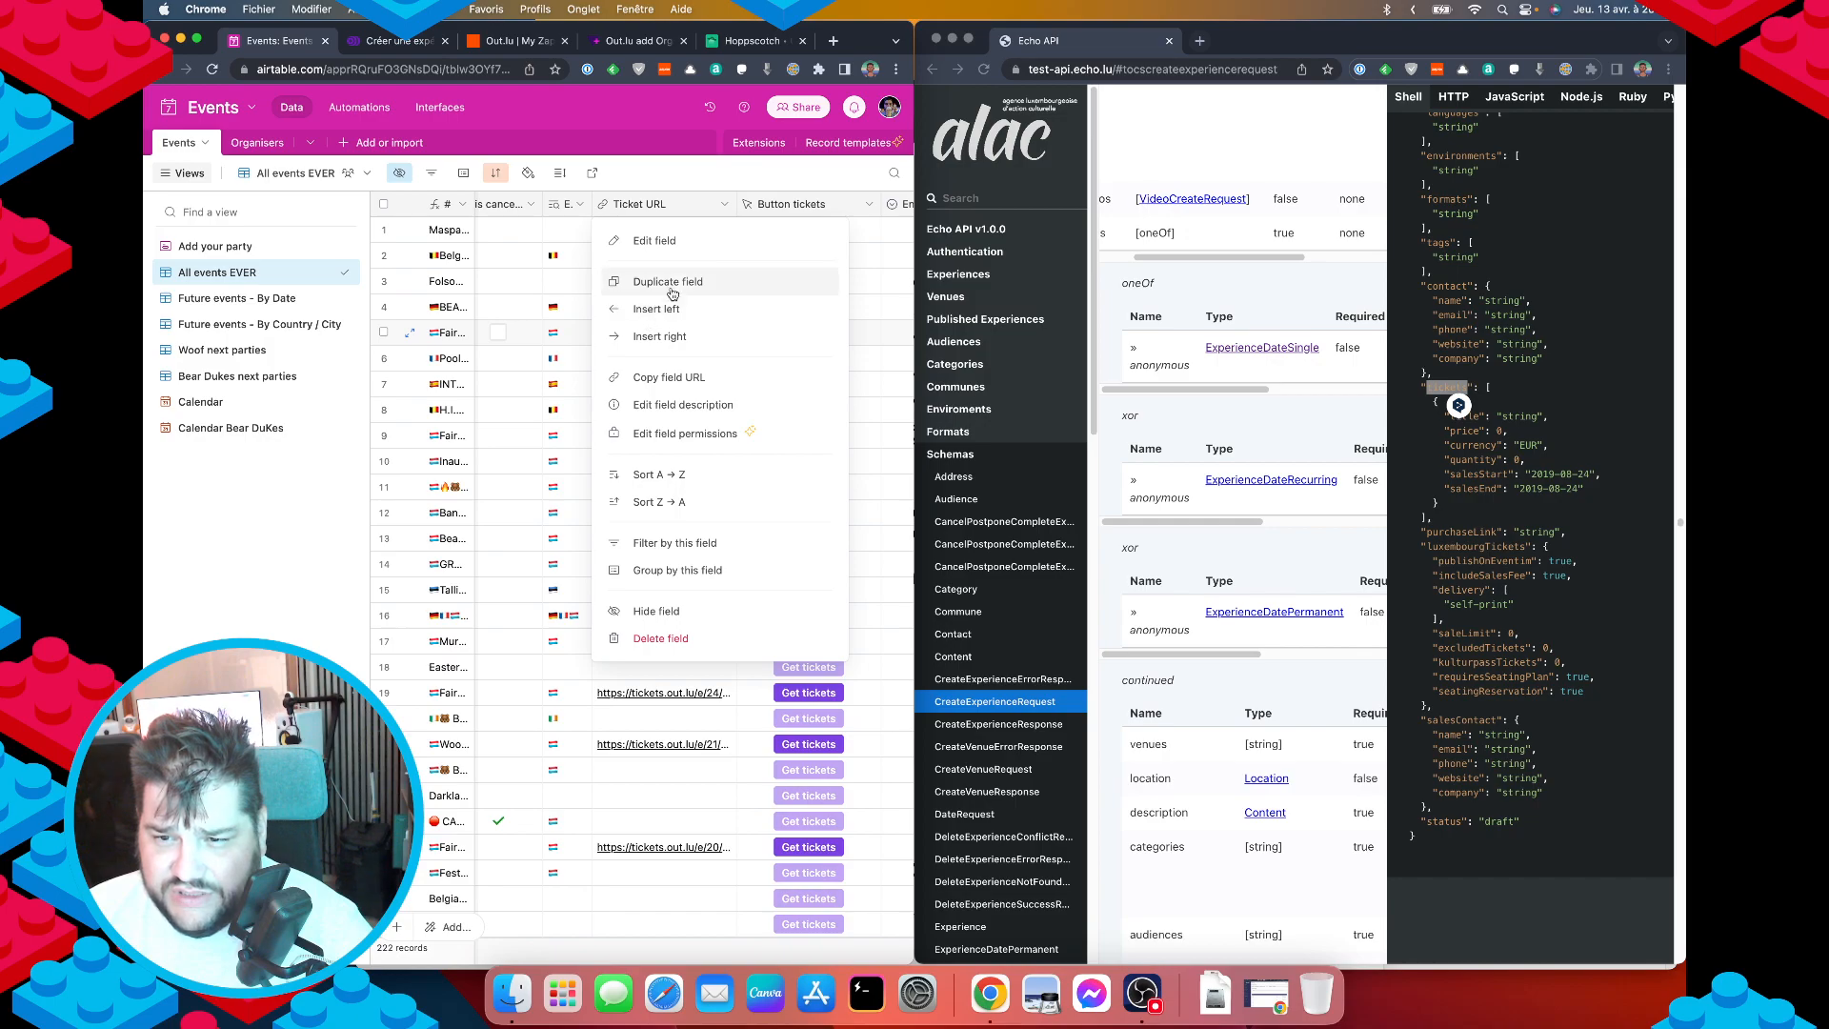
click(672, 337)
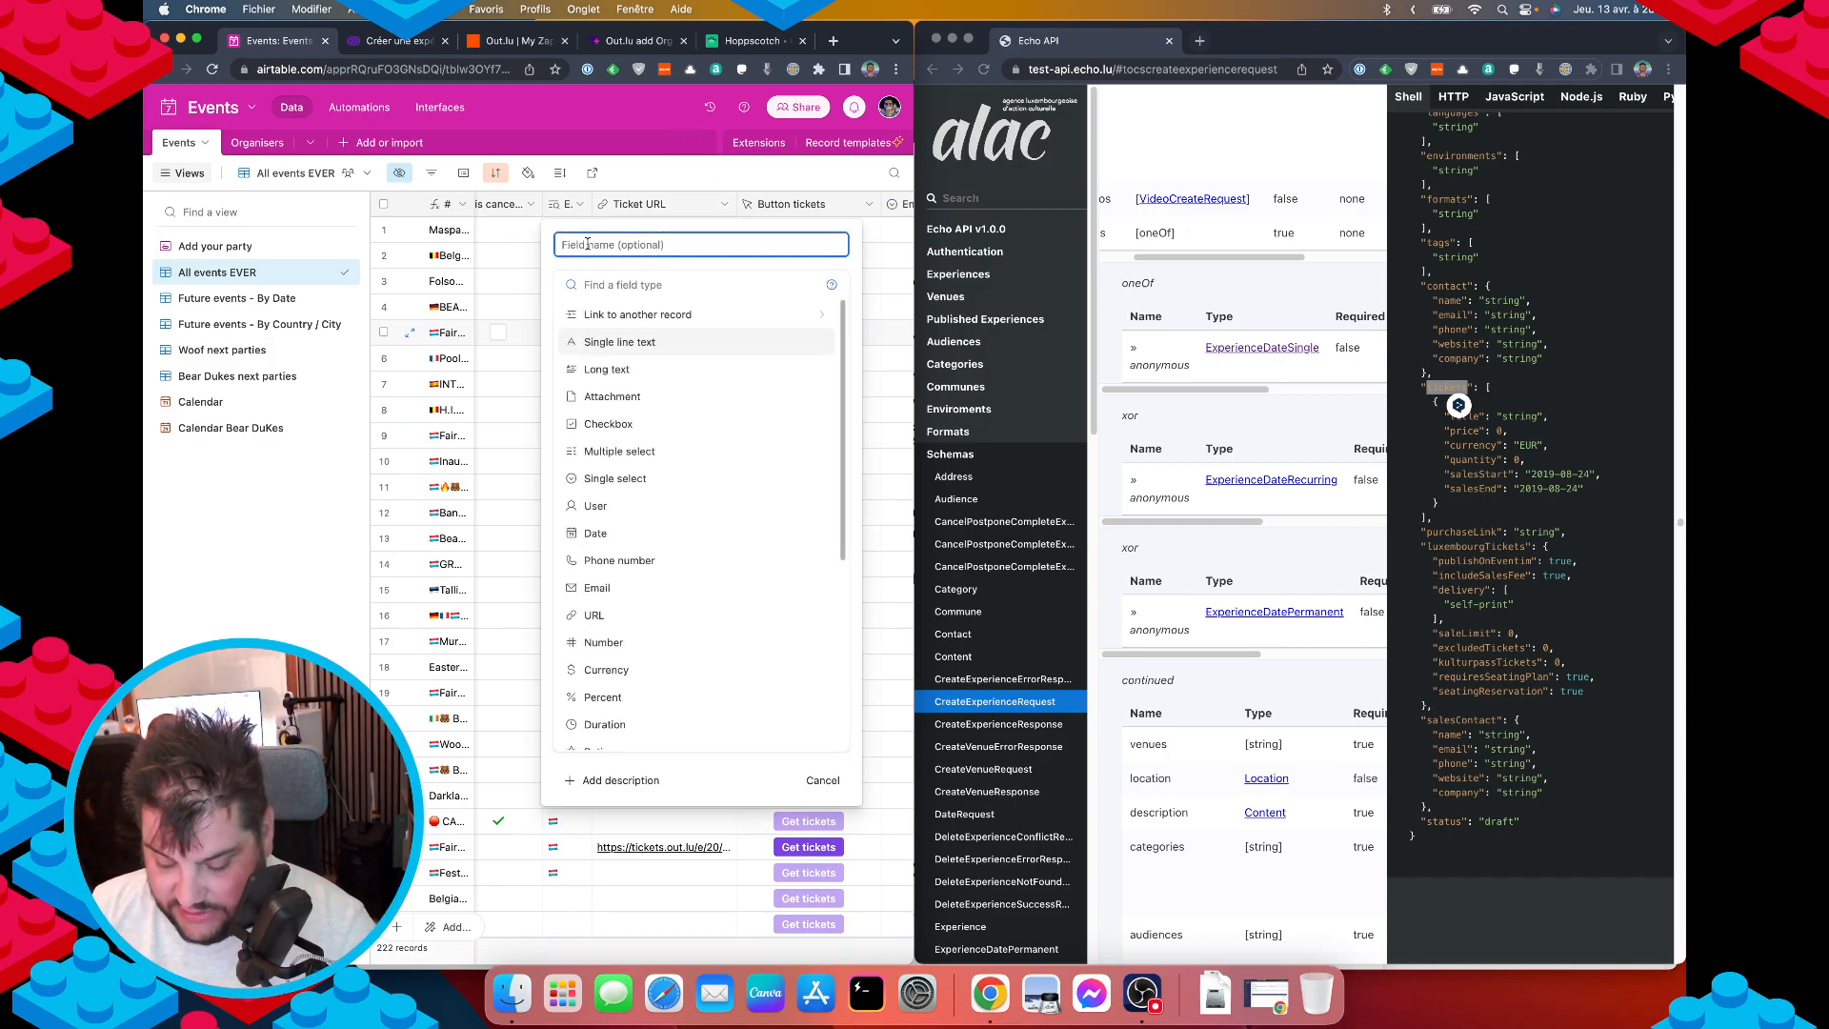
text(Price ()
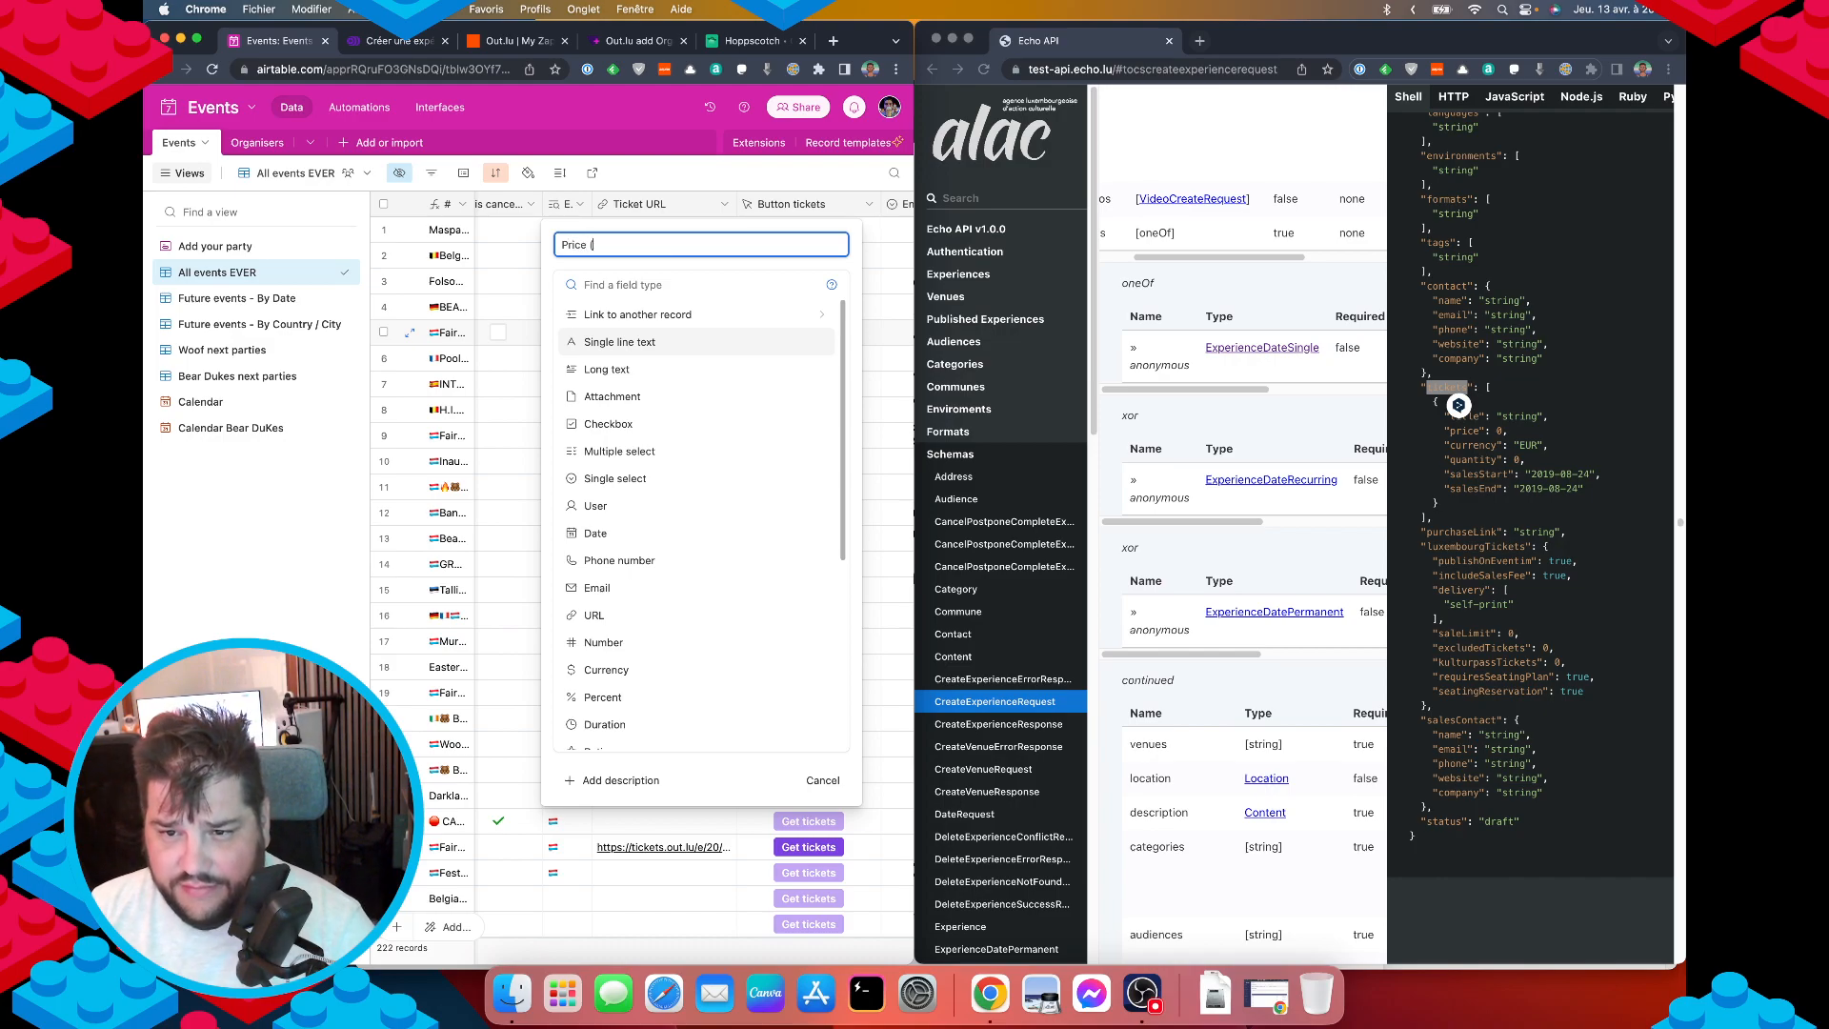
text(starting at)
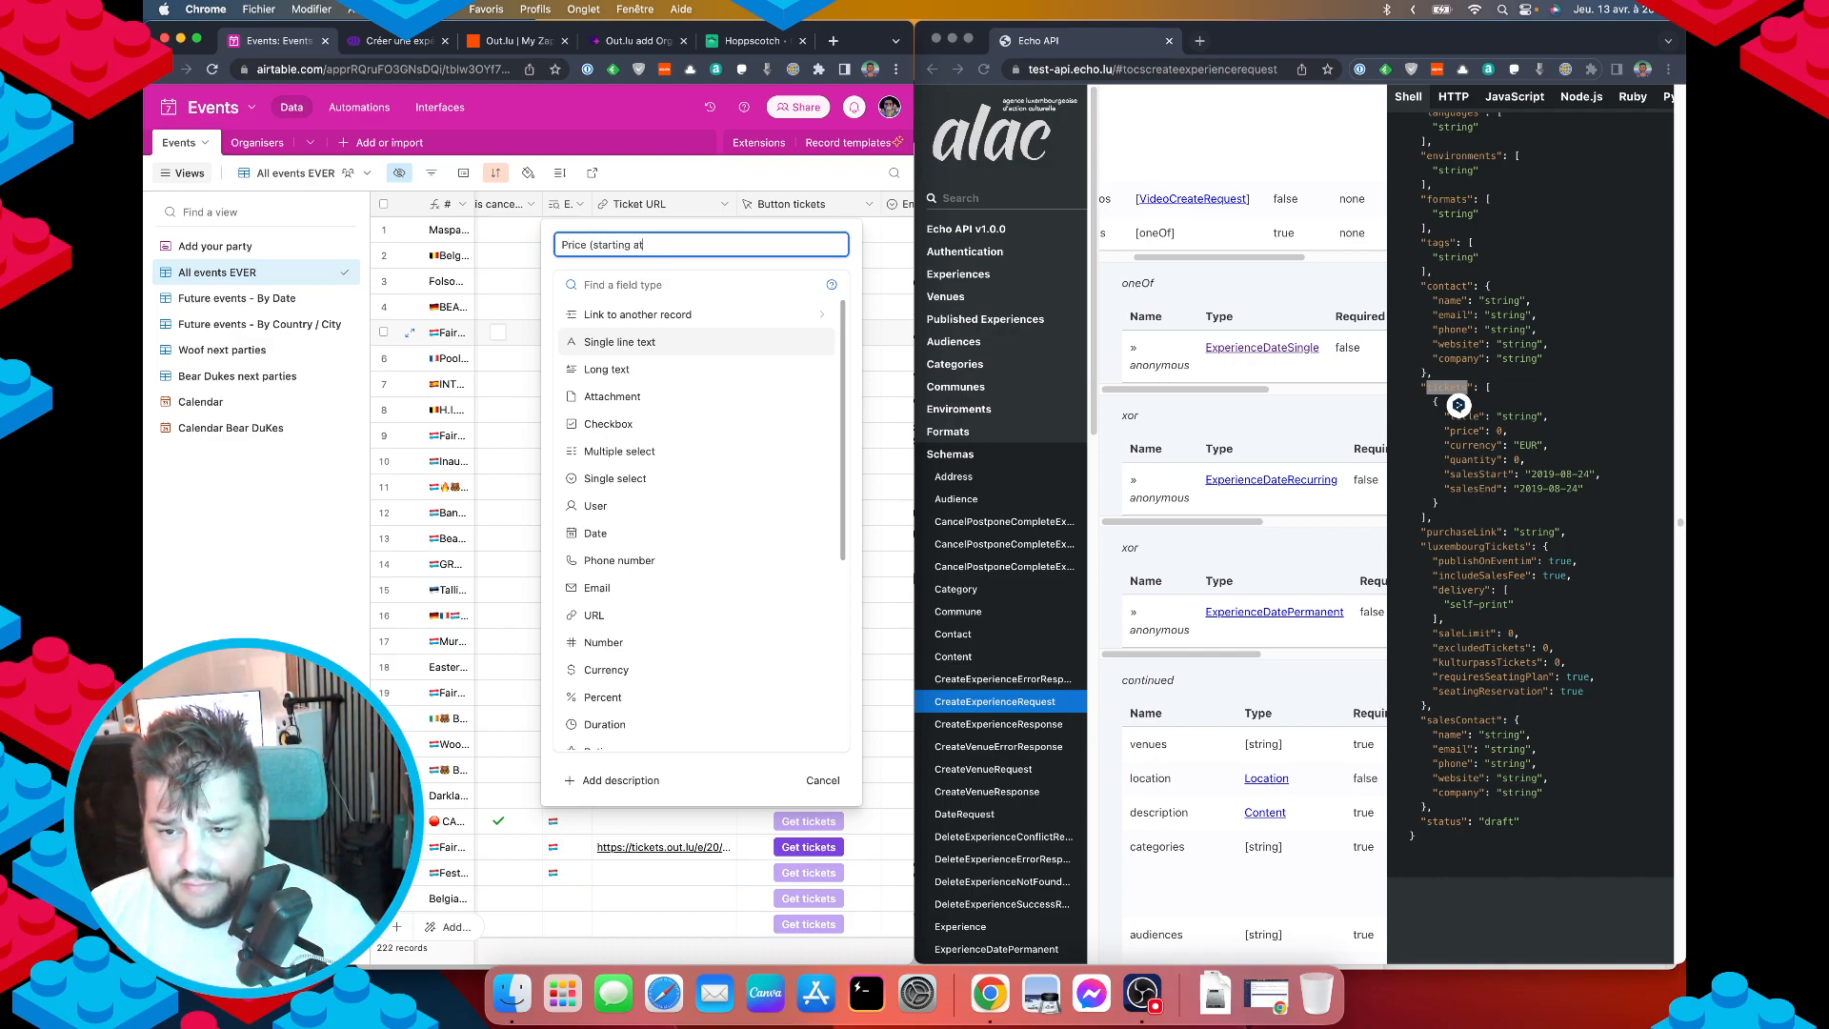
text())
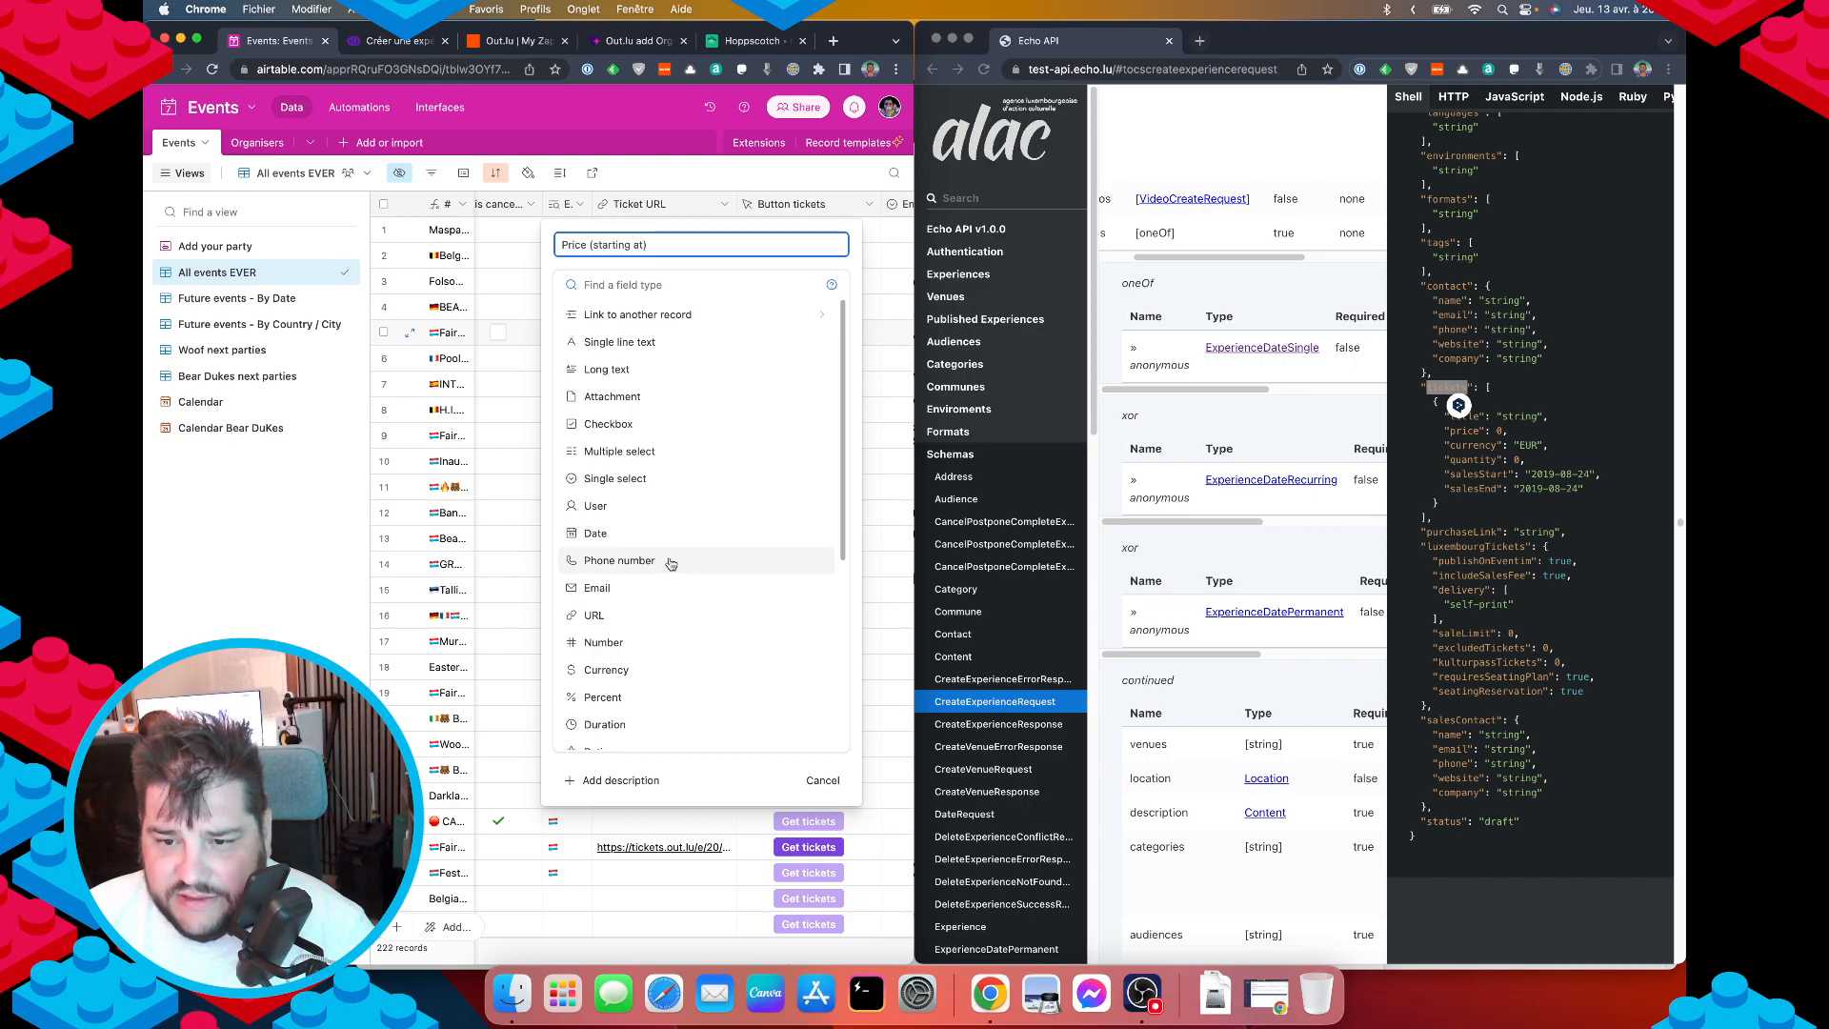
scroll(680, 570, down, 4)
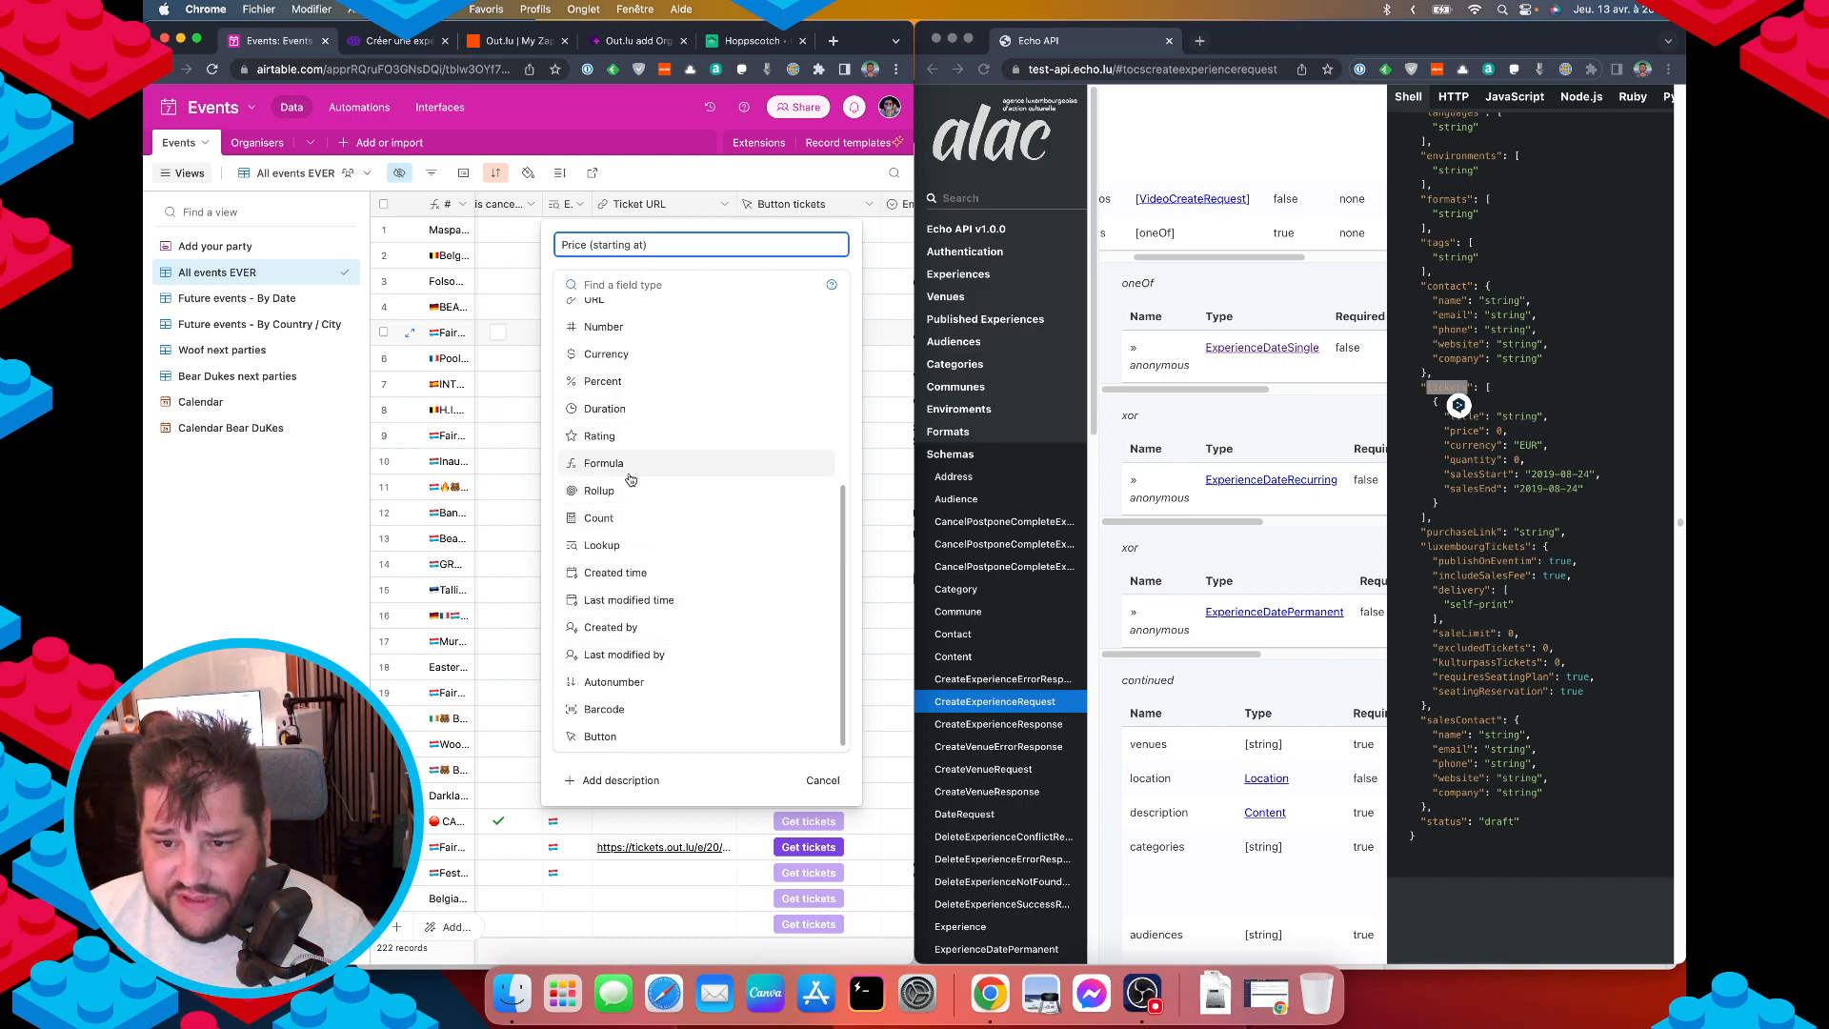
click(639, 352)
click(598, 416)
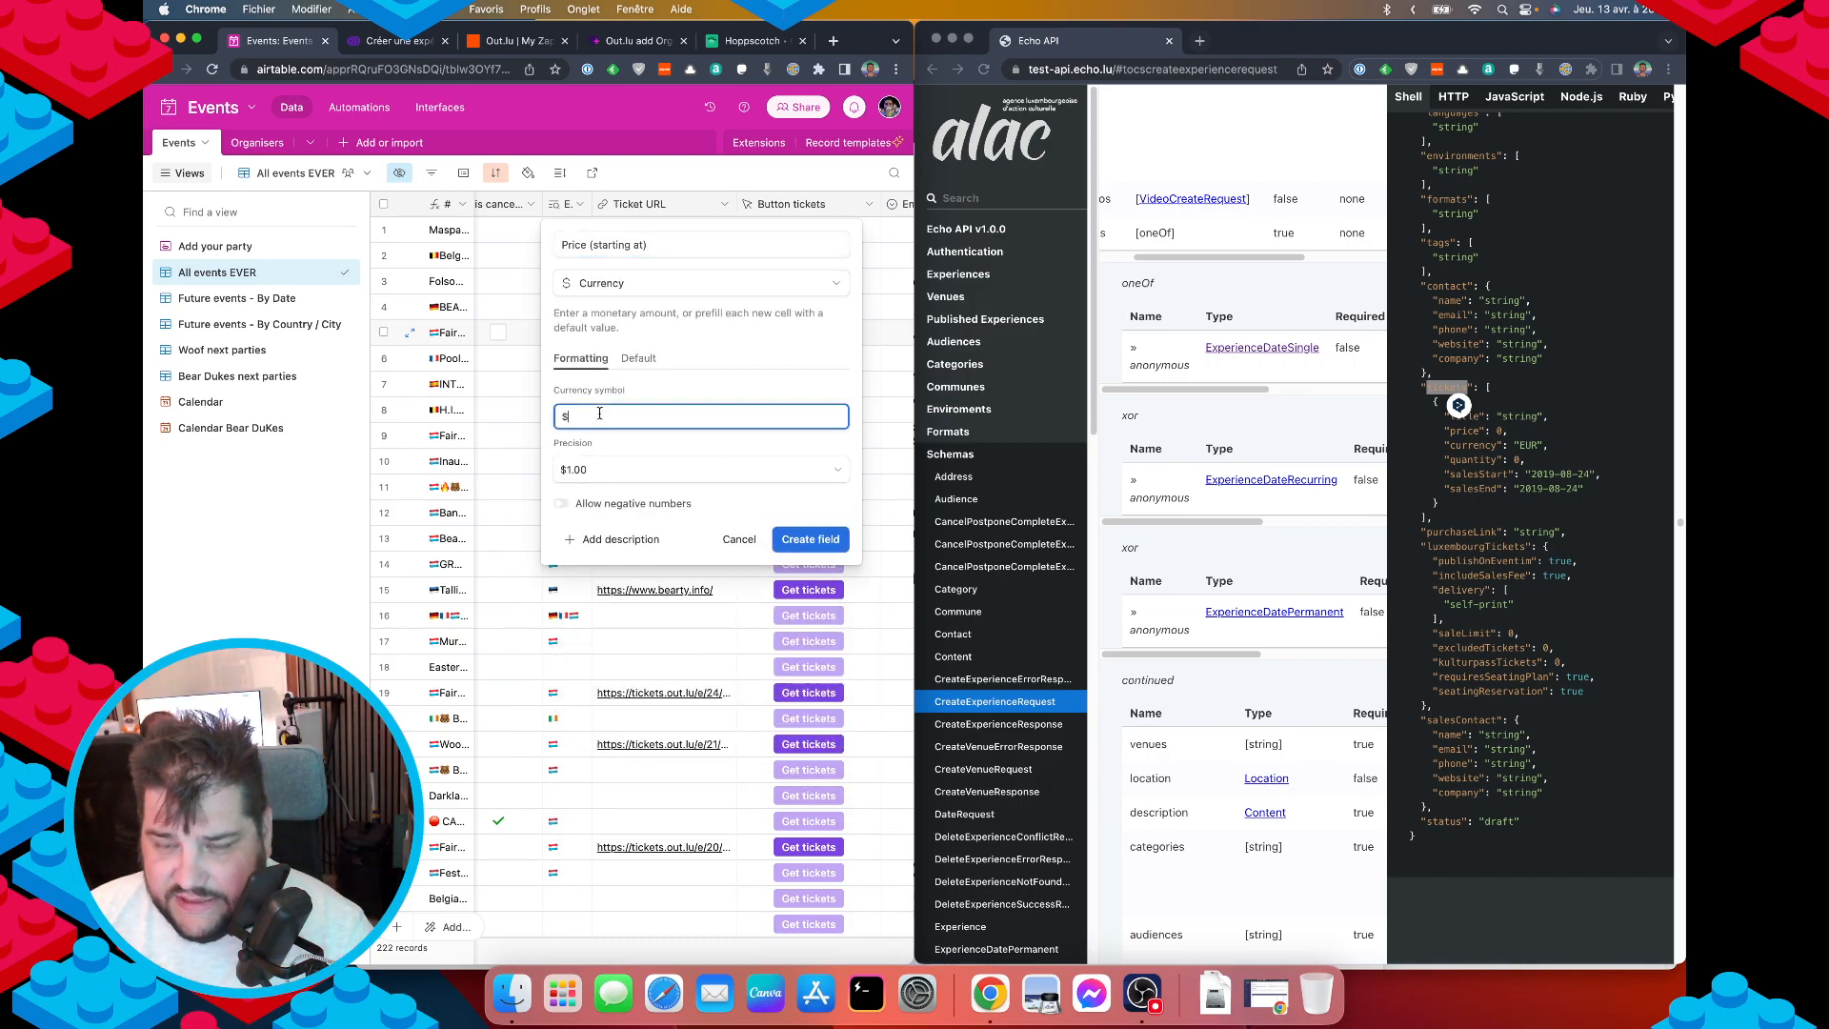
key(BackSpace)
text(€)
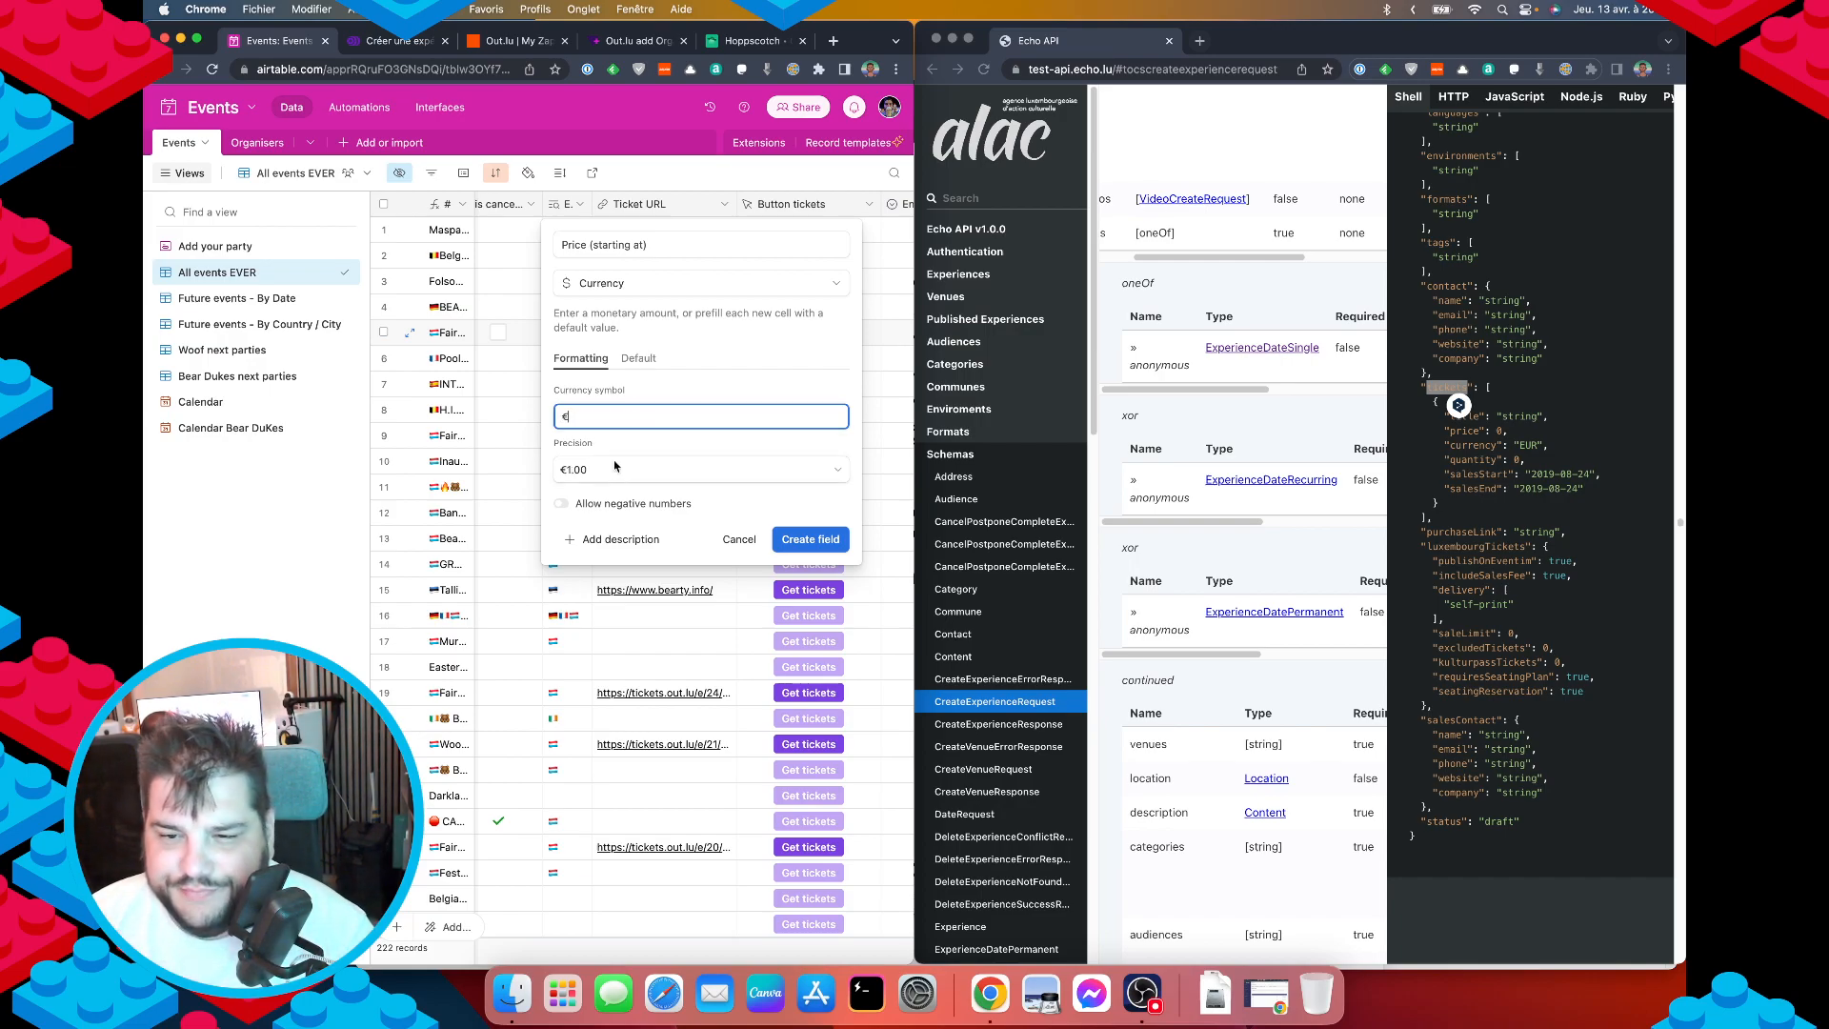
click(808, 540)
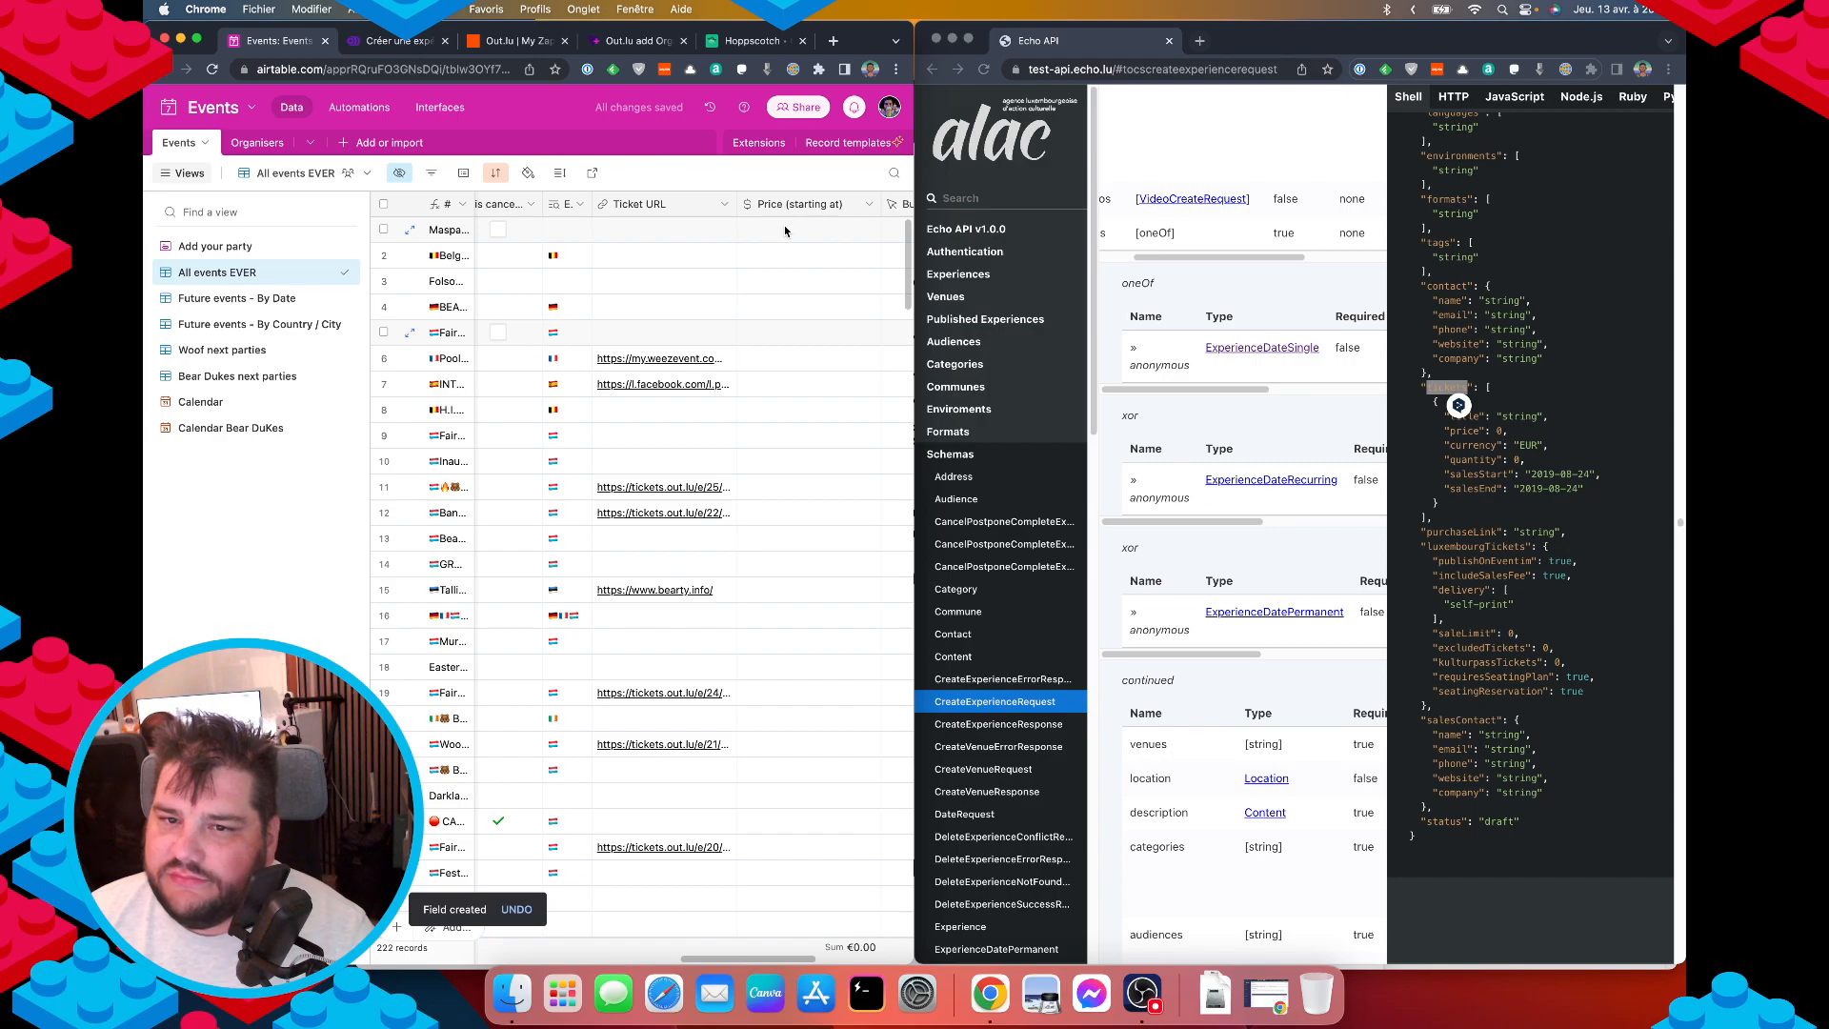
Select the tickets array in the API docs' create-experience request sample.
click(748, 42)
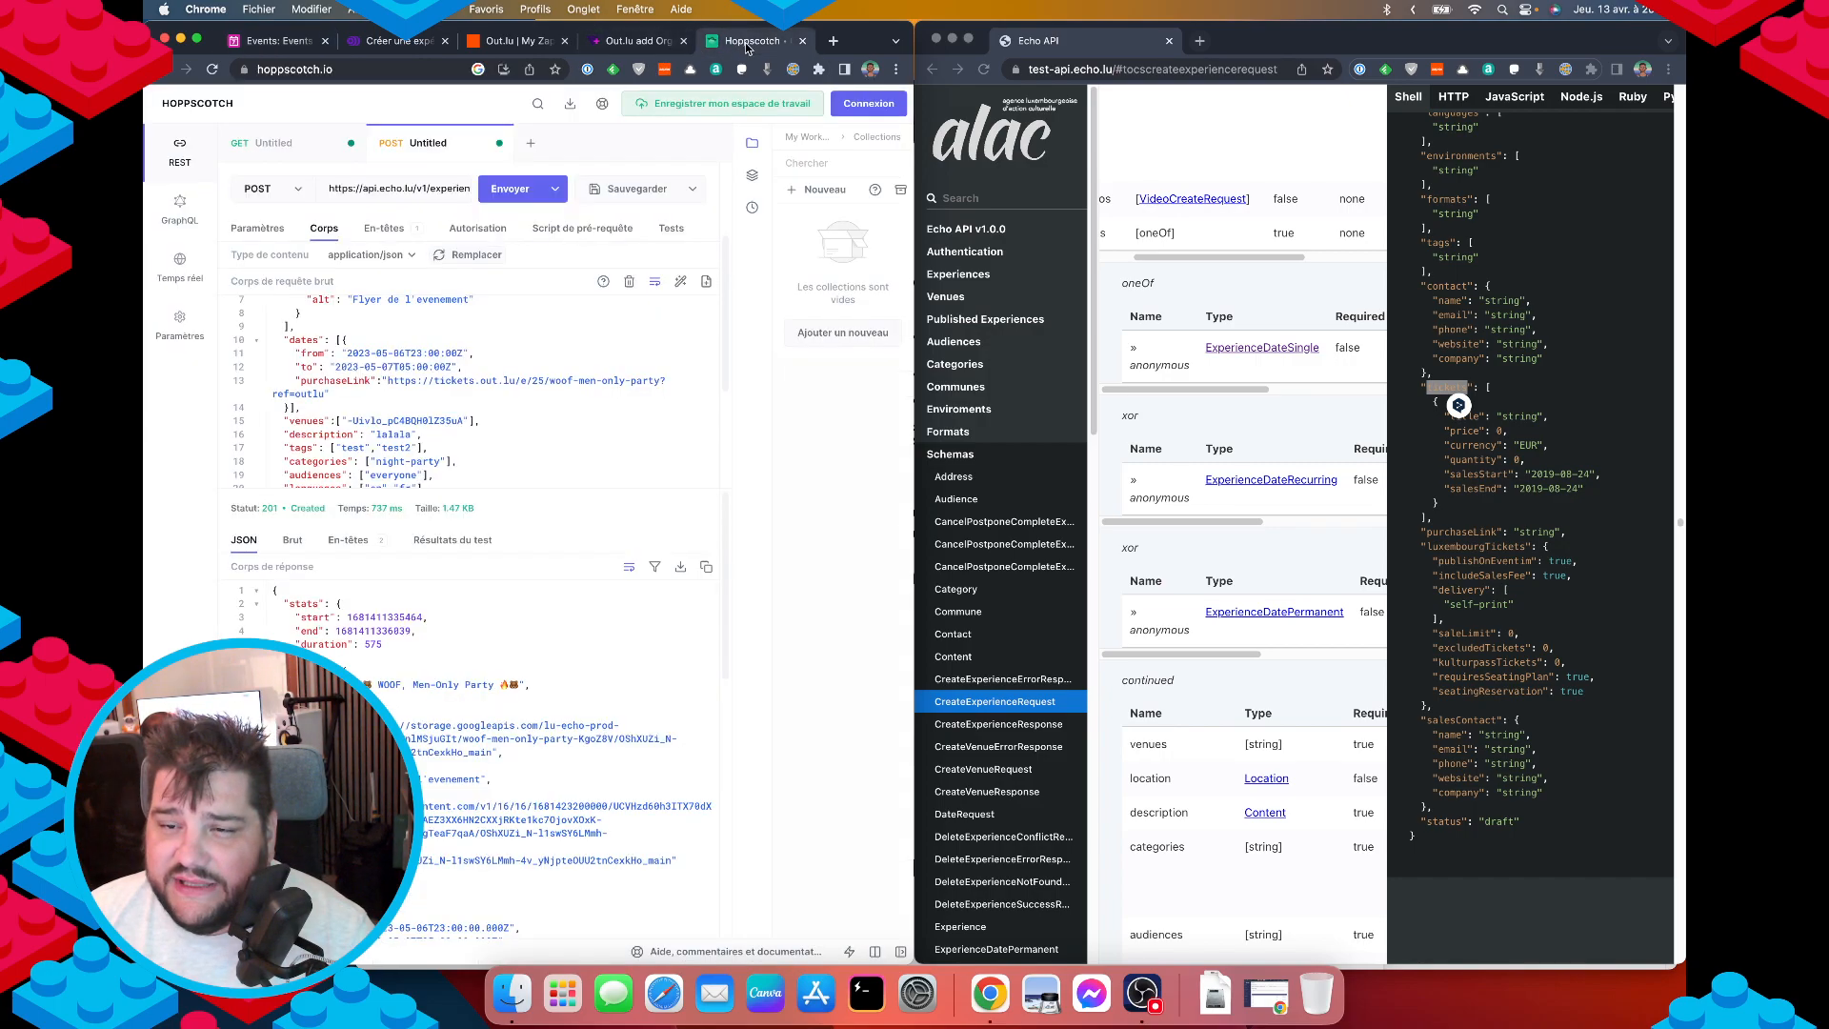
click(1459, 379)
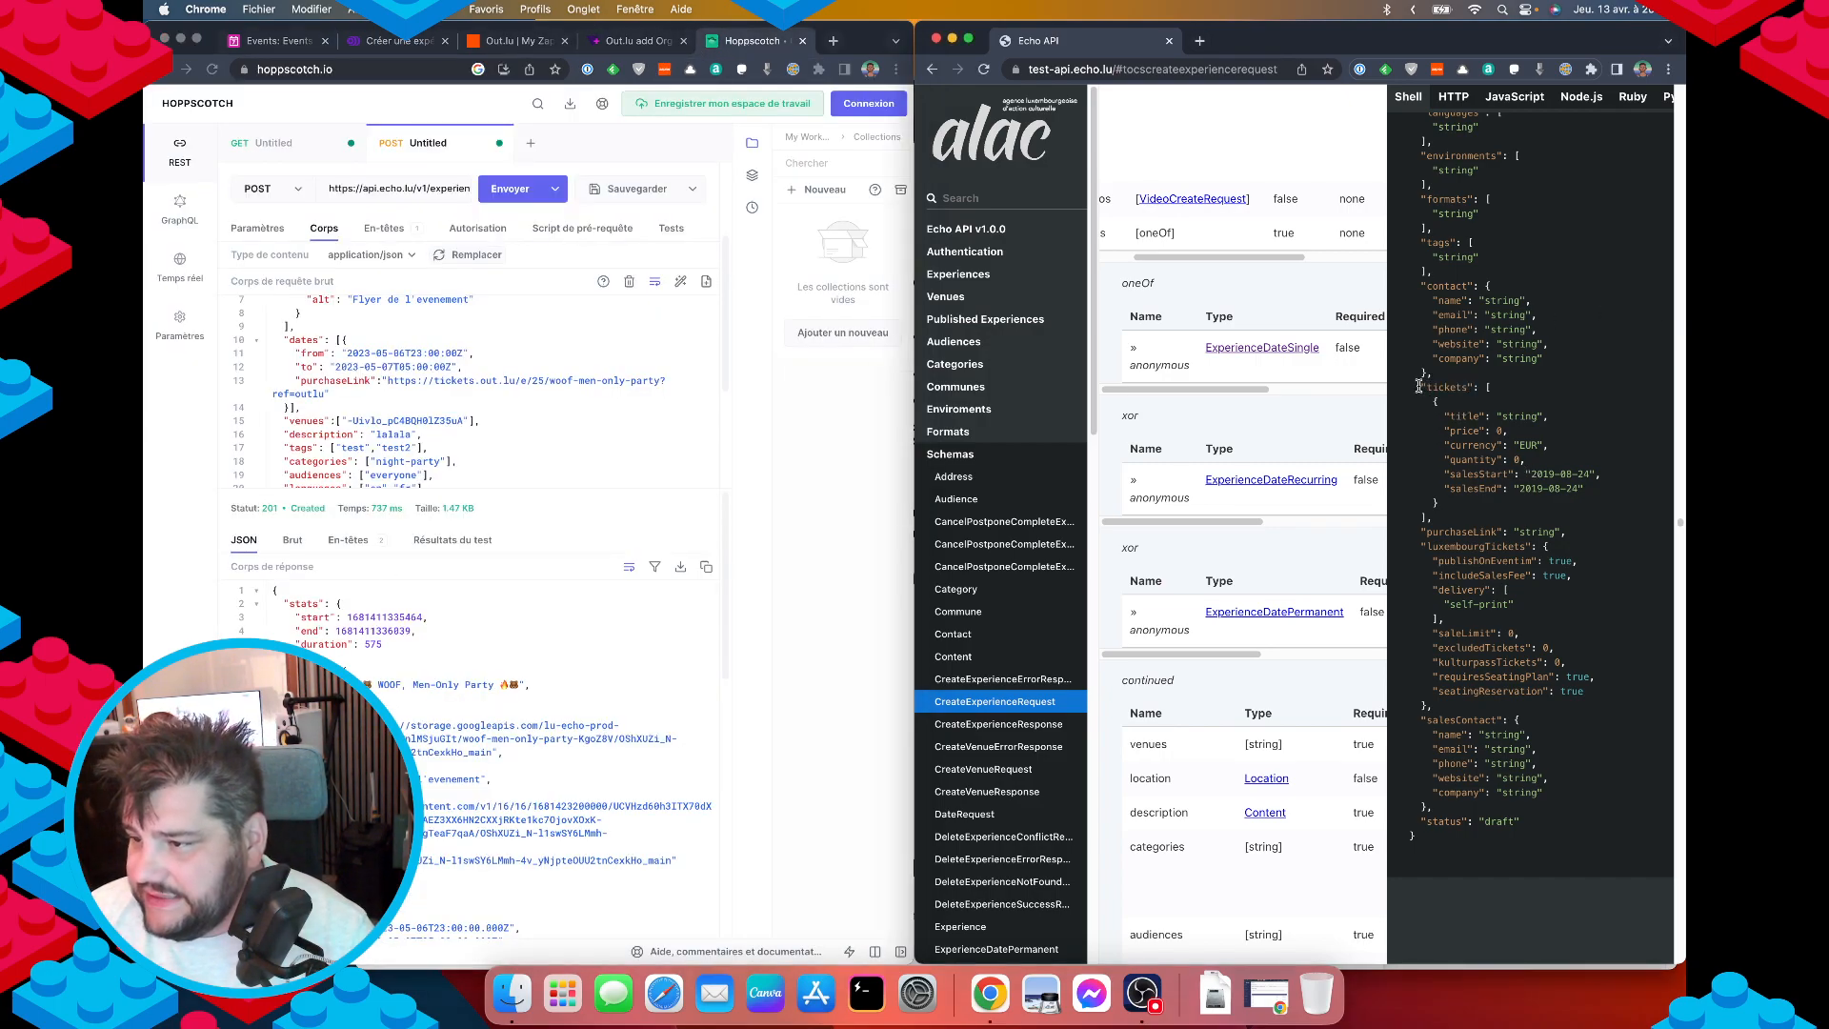
drag(1421, 387, 1426, 519)
key(super+c)
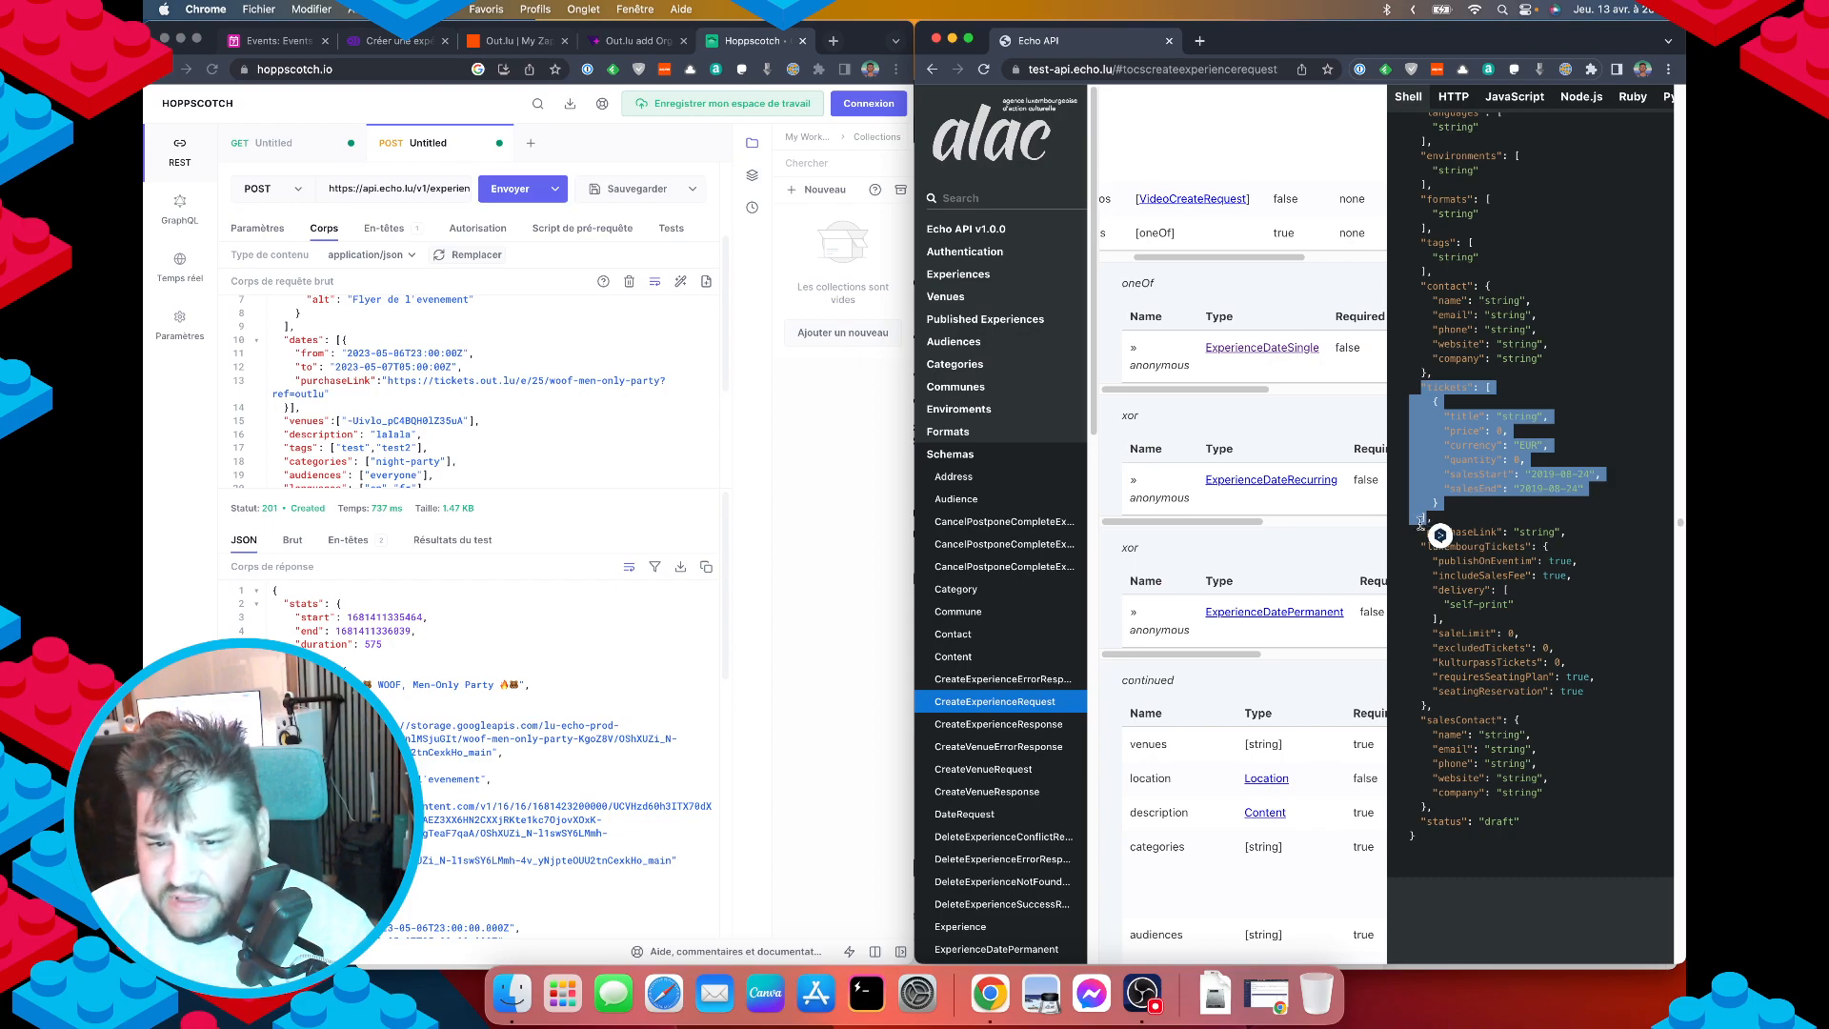
scroll(345, 385, down, 5)
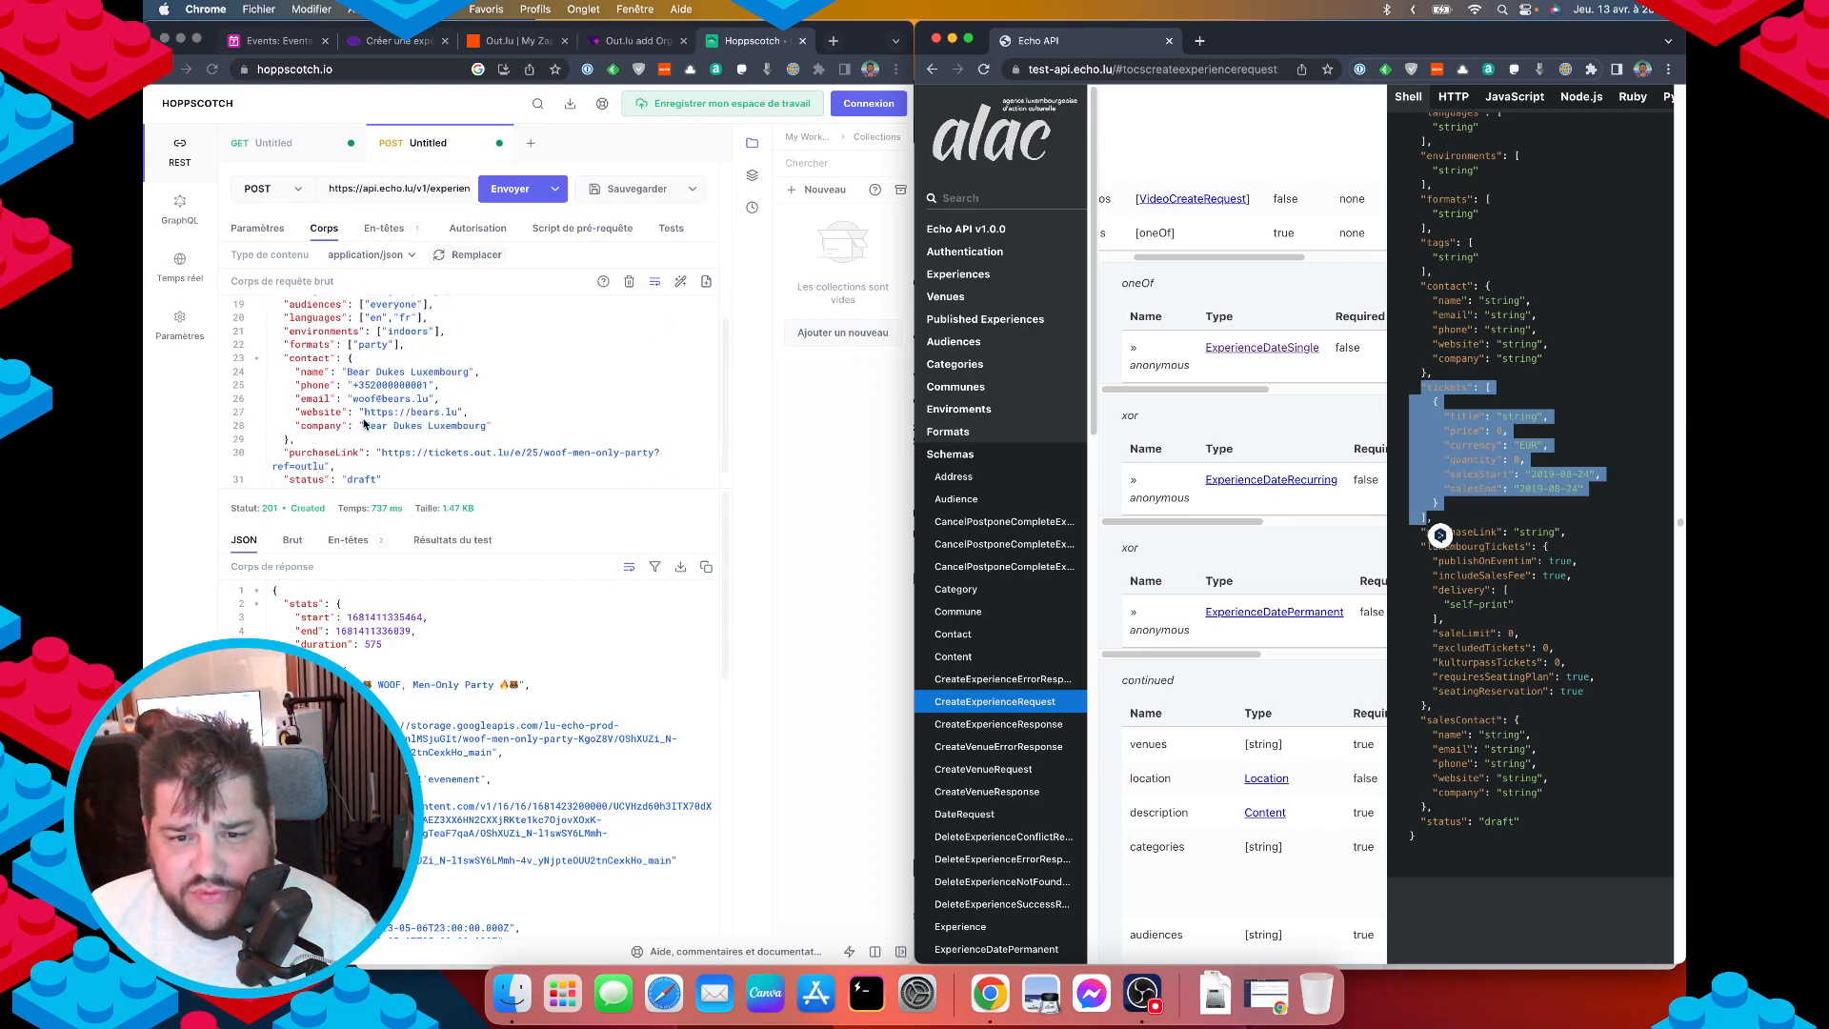
Paste the tickets array into the request body after the purchaseLink line.
click(322, 450)
click(339, 466)
key(Return)
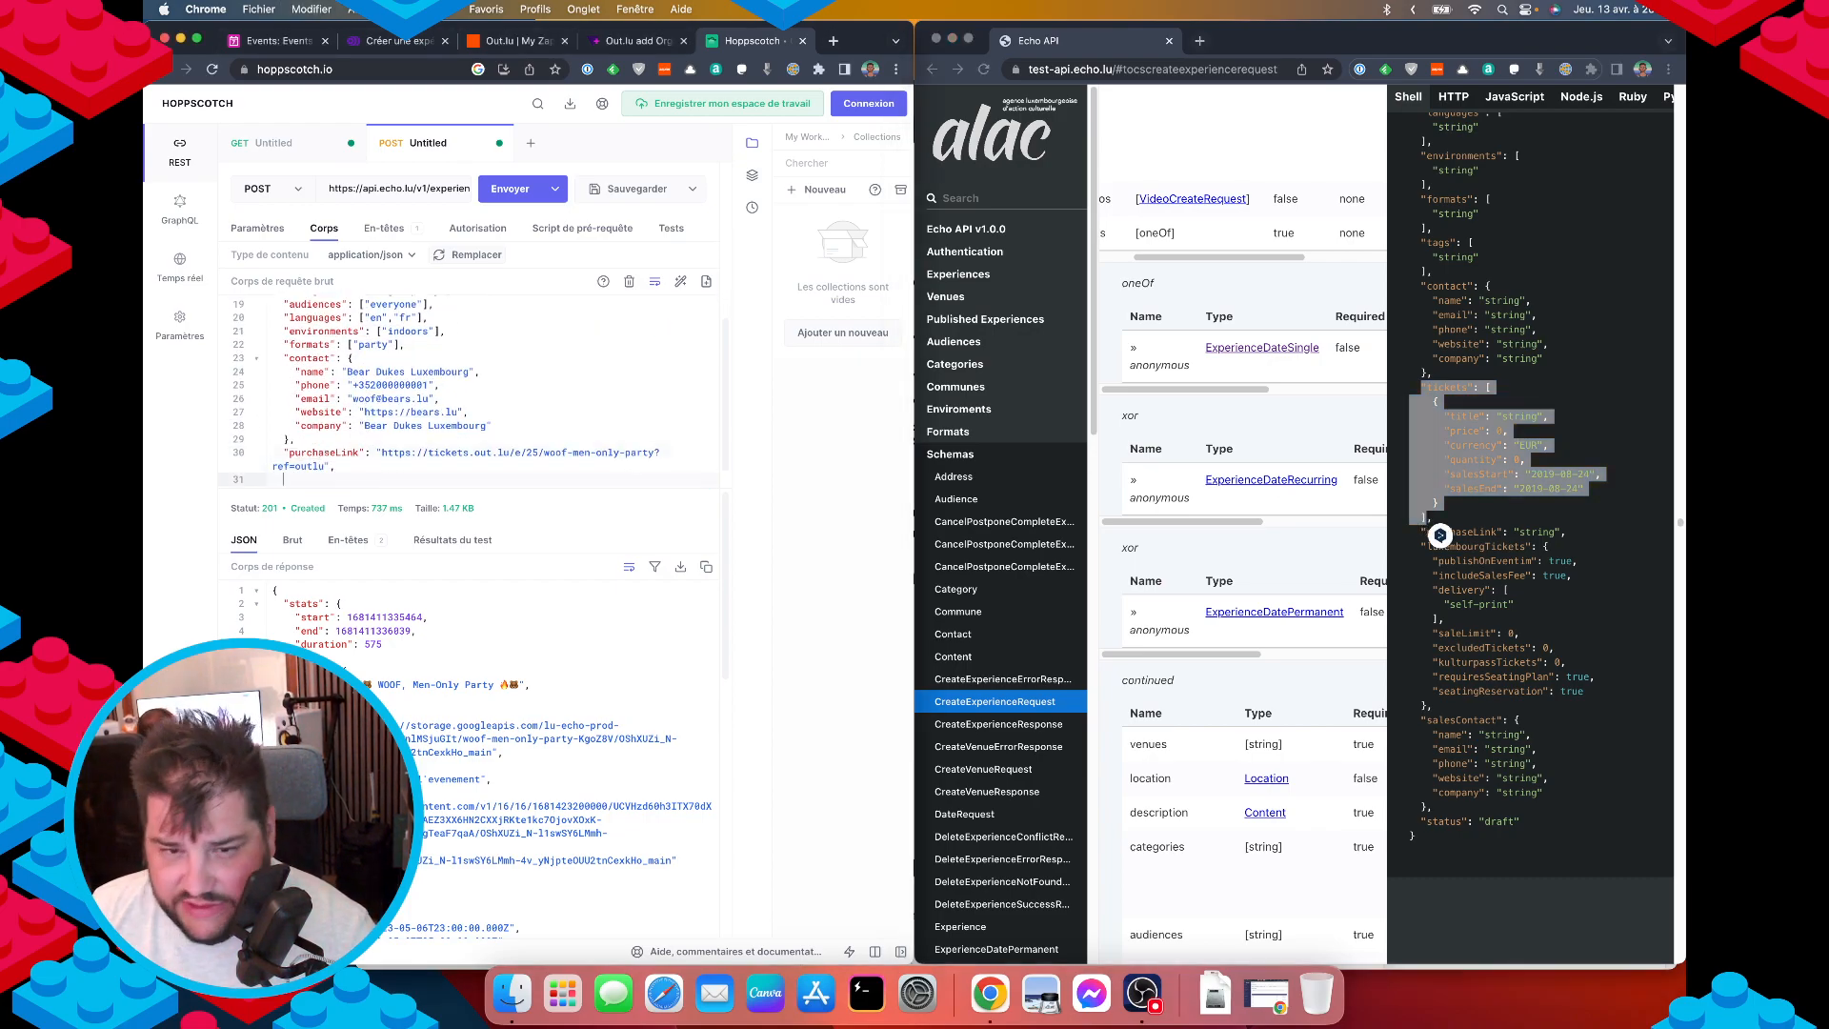
key(super+v)
text(,)
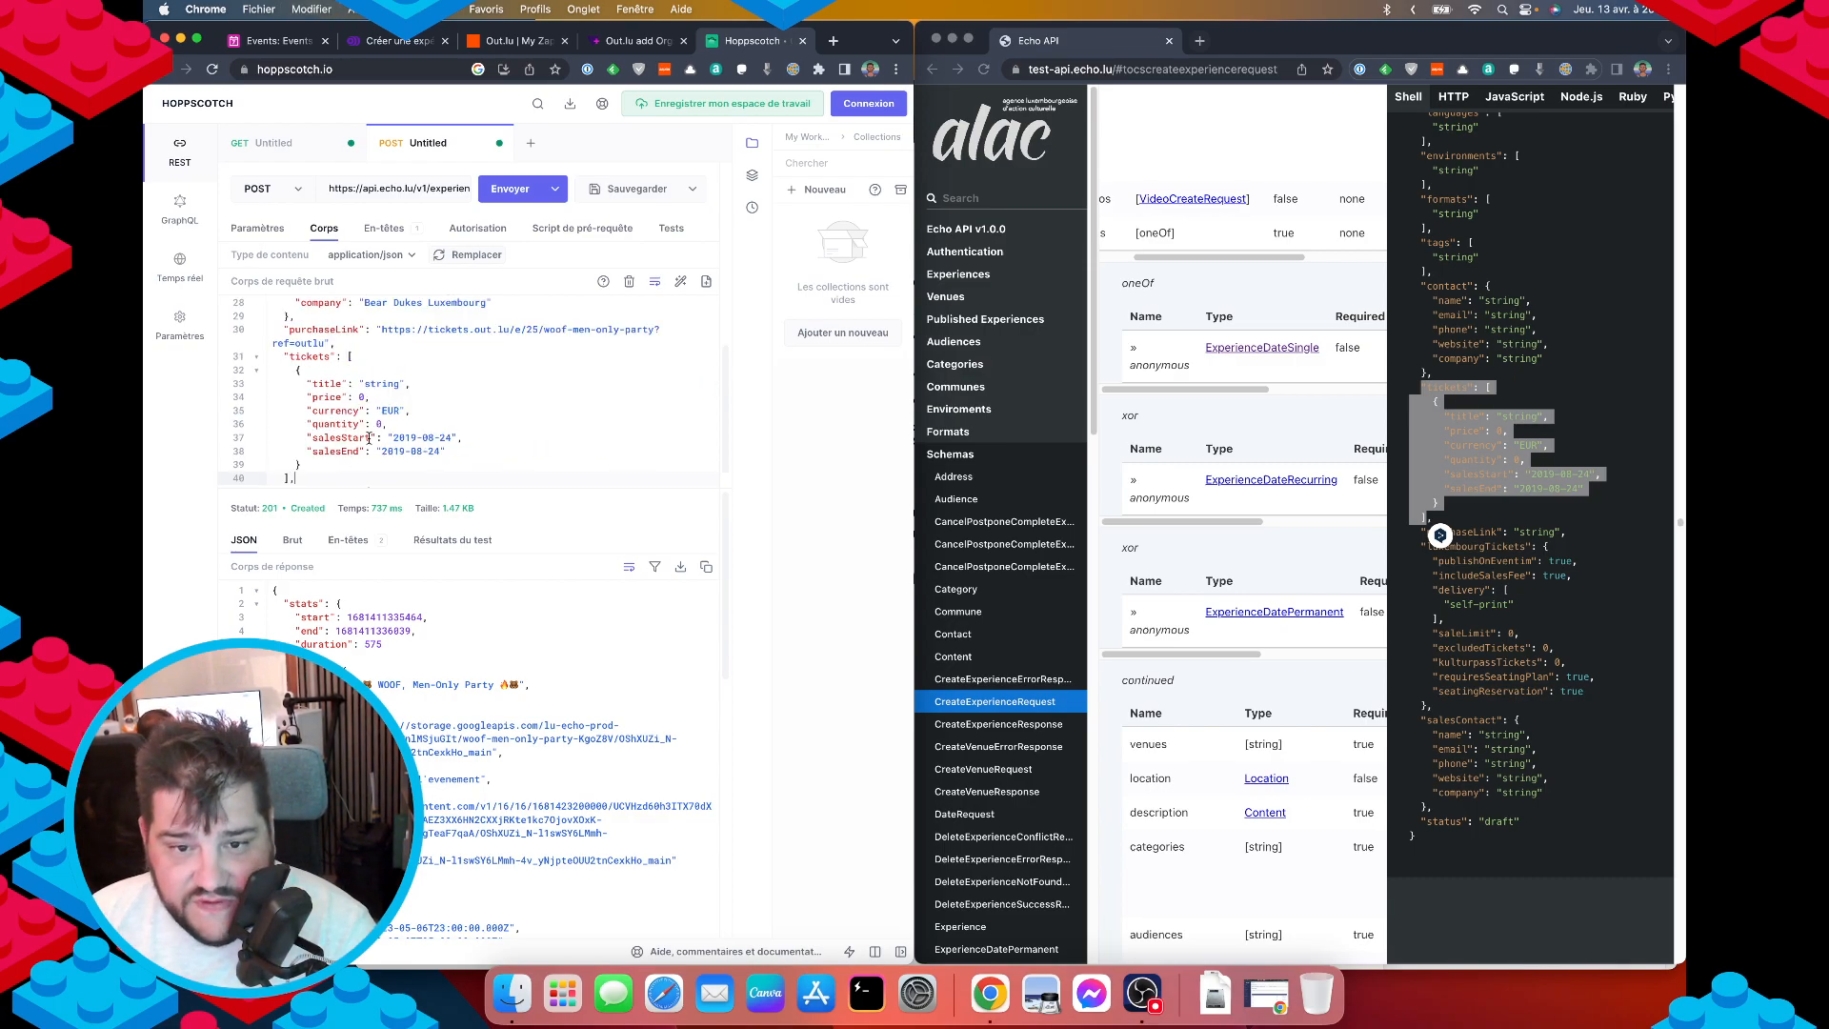
Title the ticket 'Ticket' and review its price 20 EUR, quantity and sales-date lines.
double_click(381, 383)
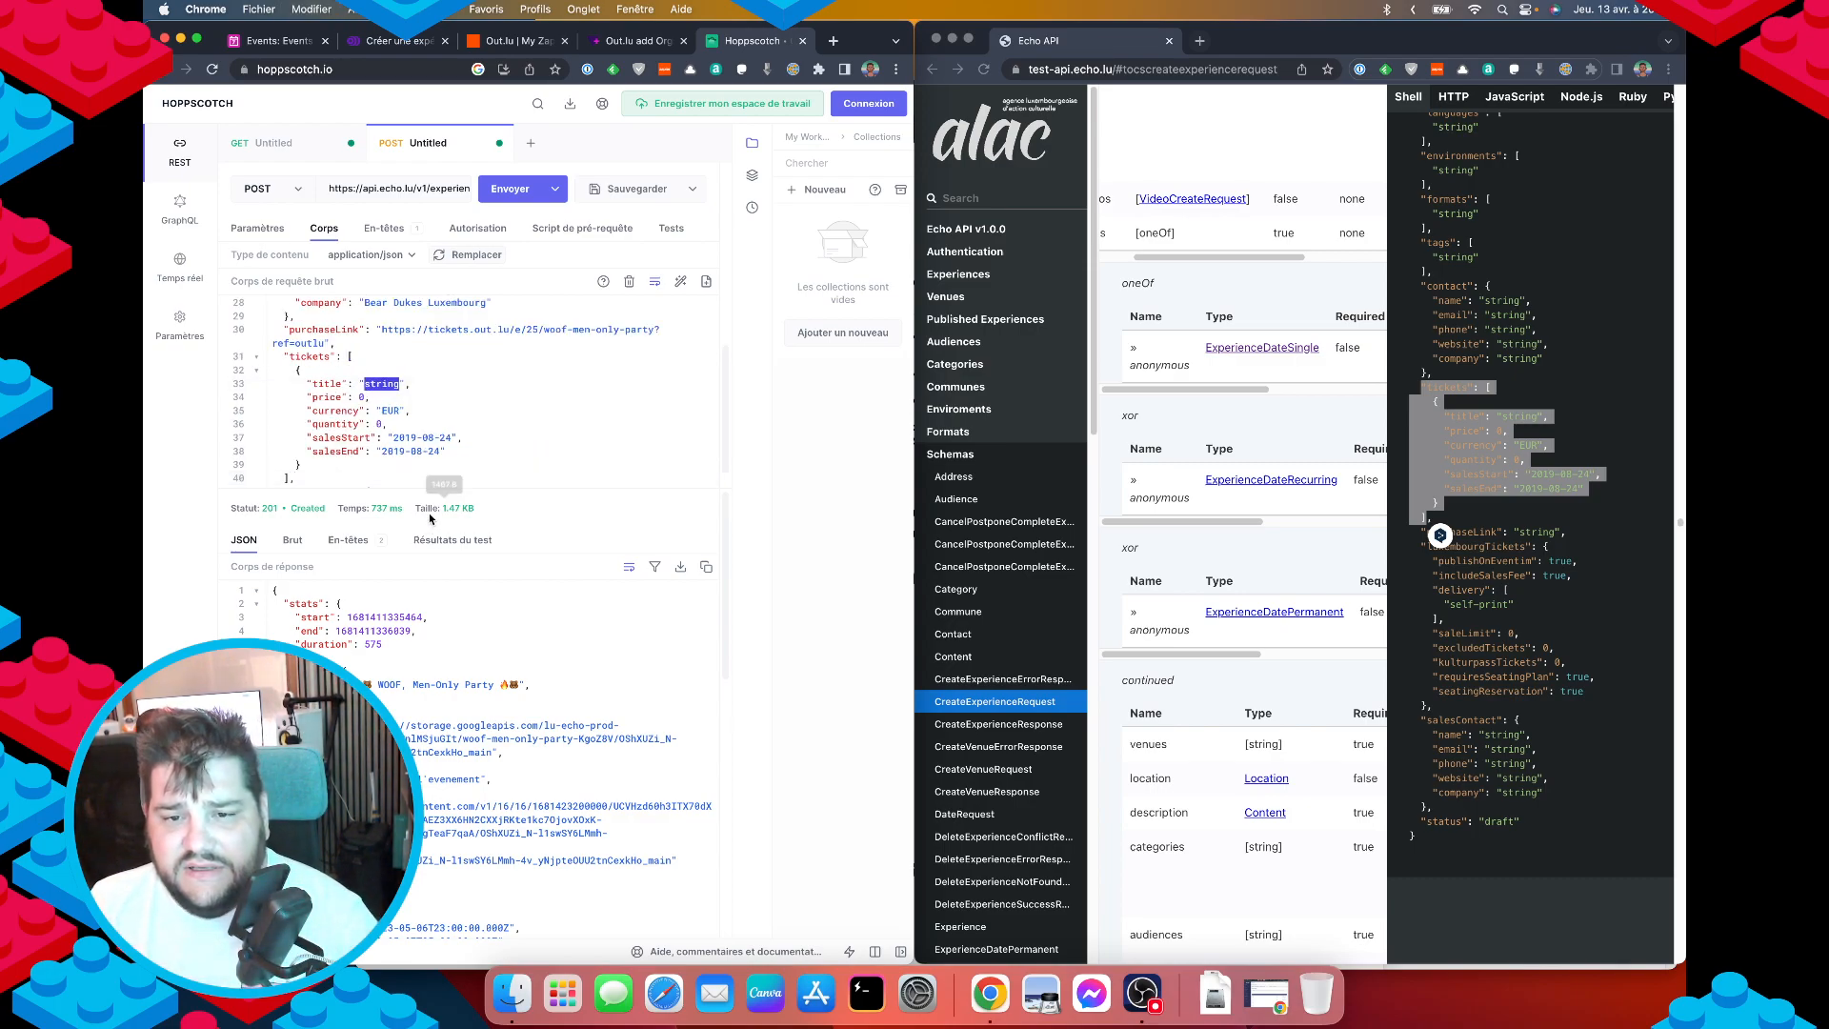
text(Ticke)
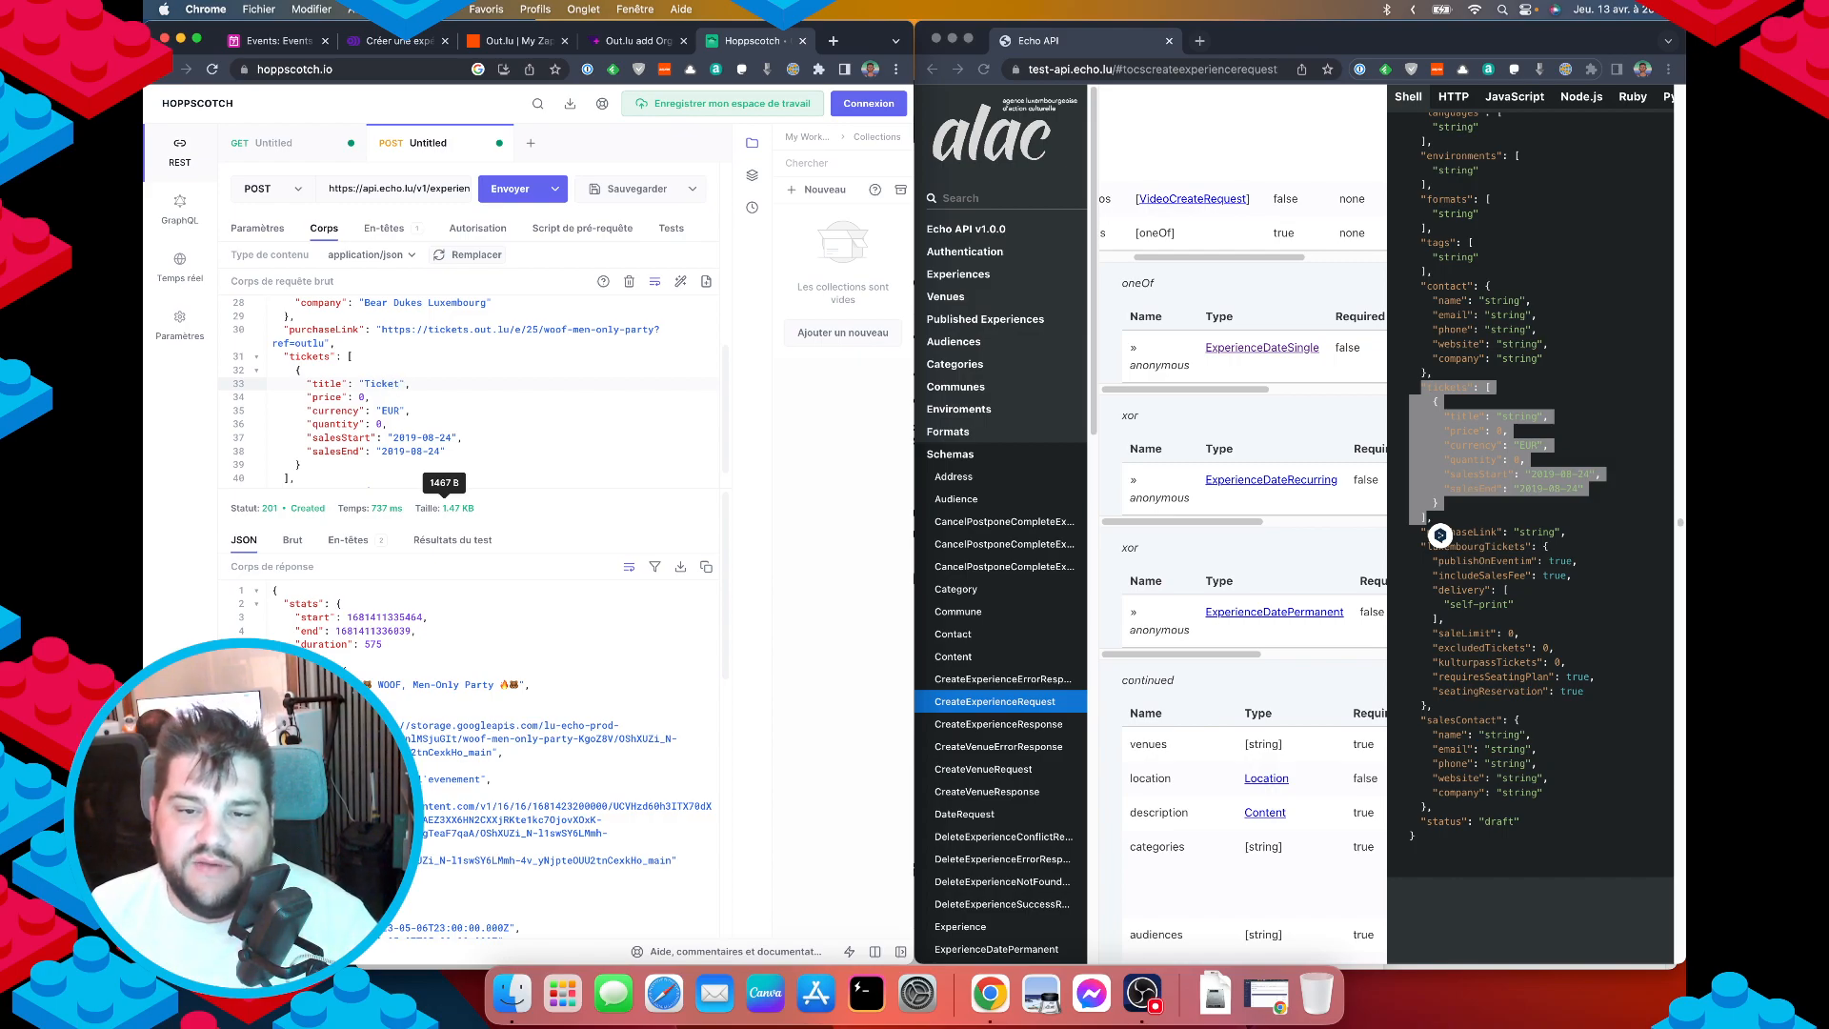
click(373, 398)
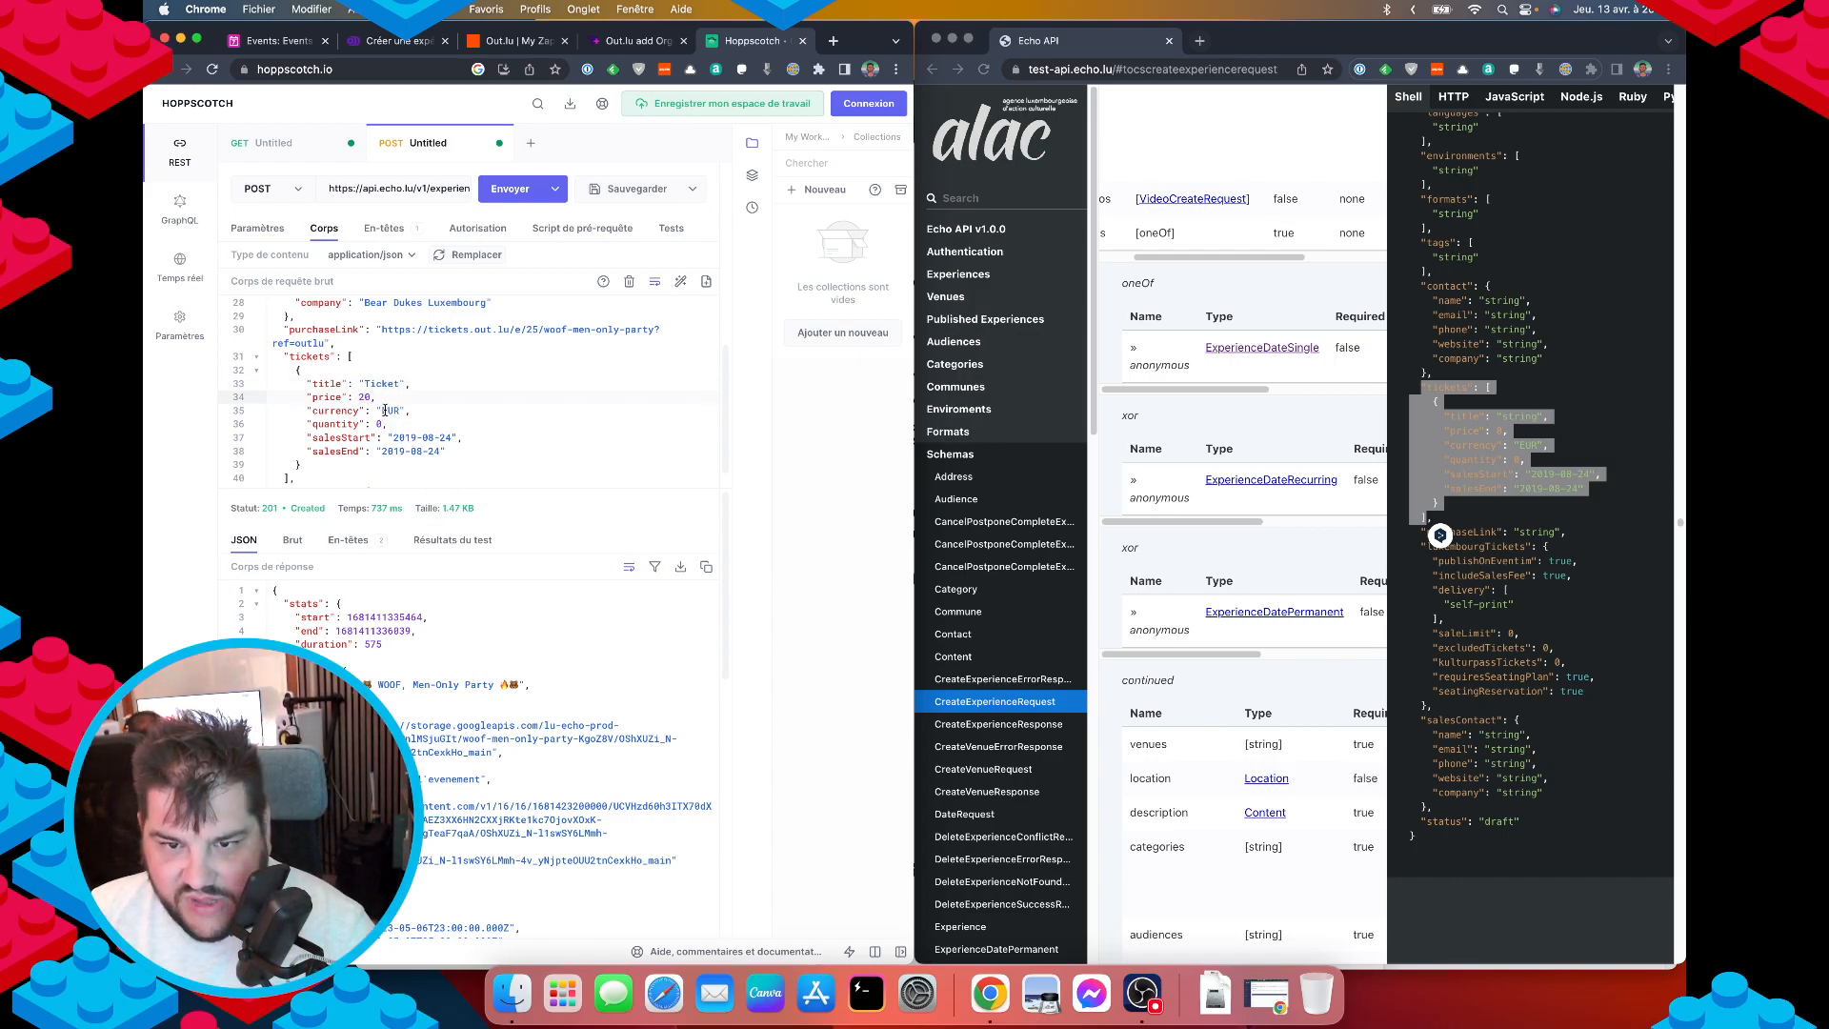
click(380, 424)
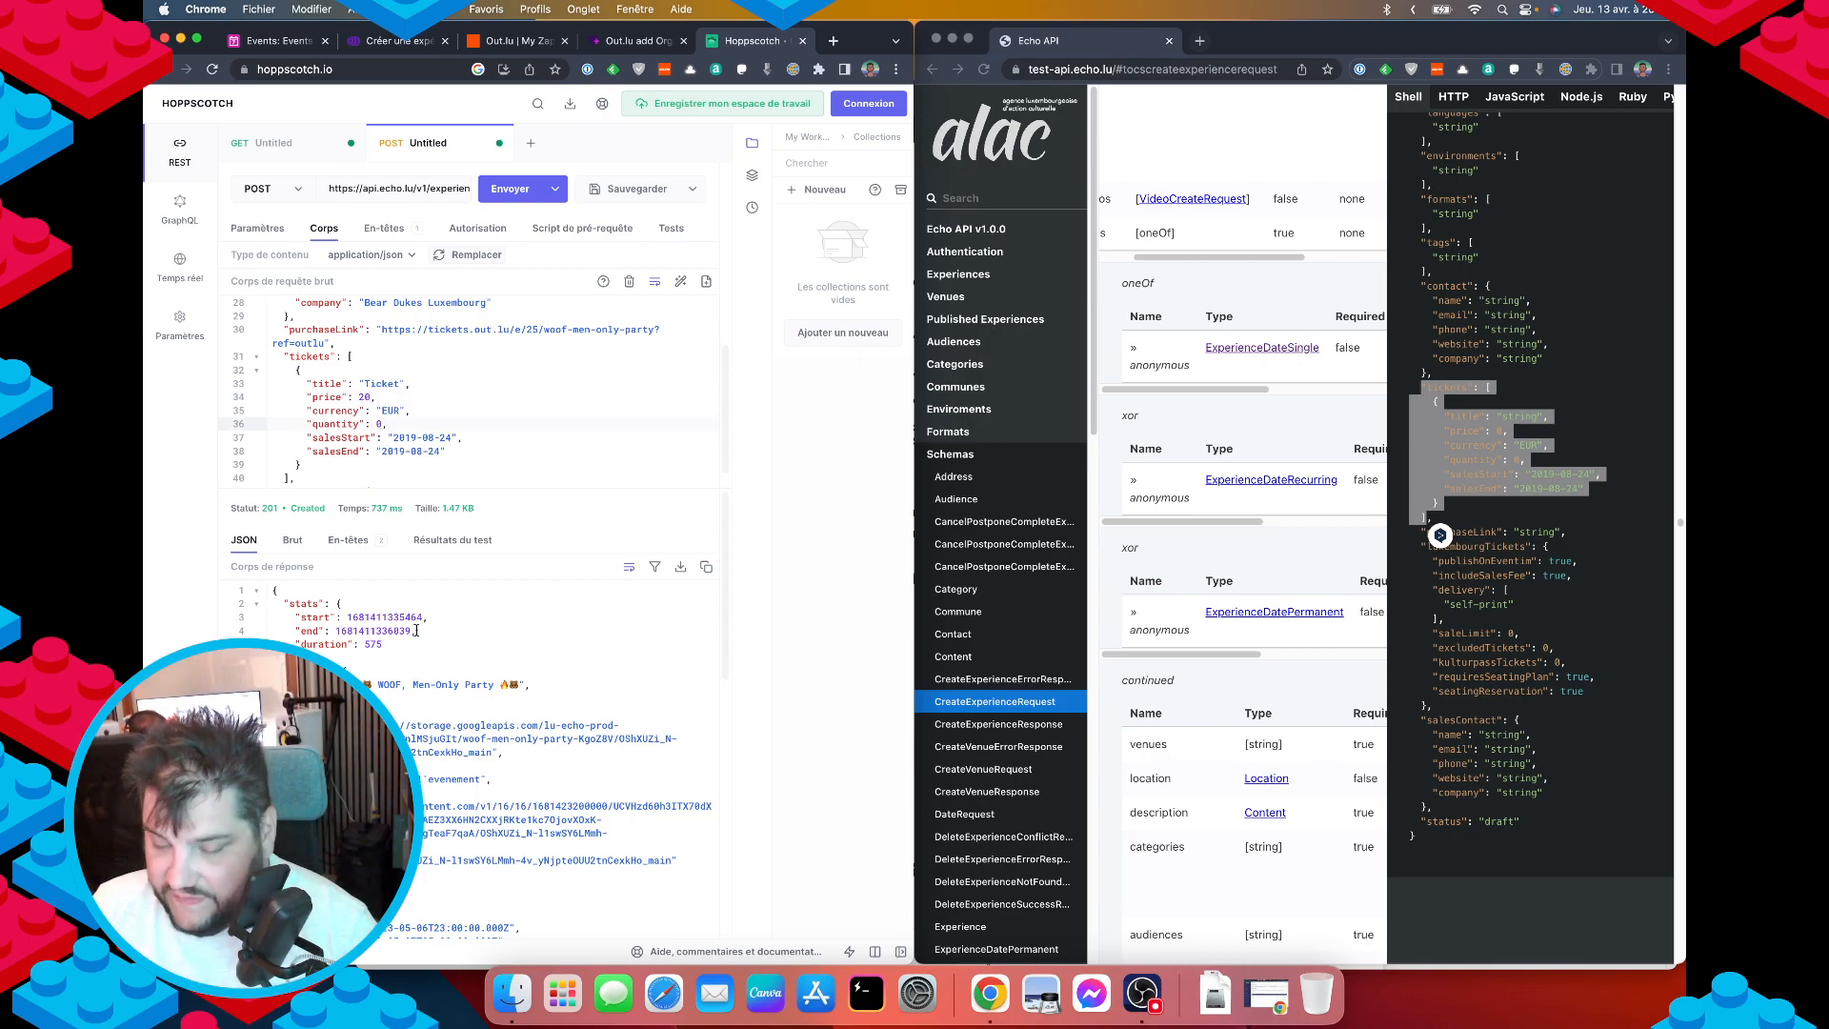
click(456, 441)
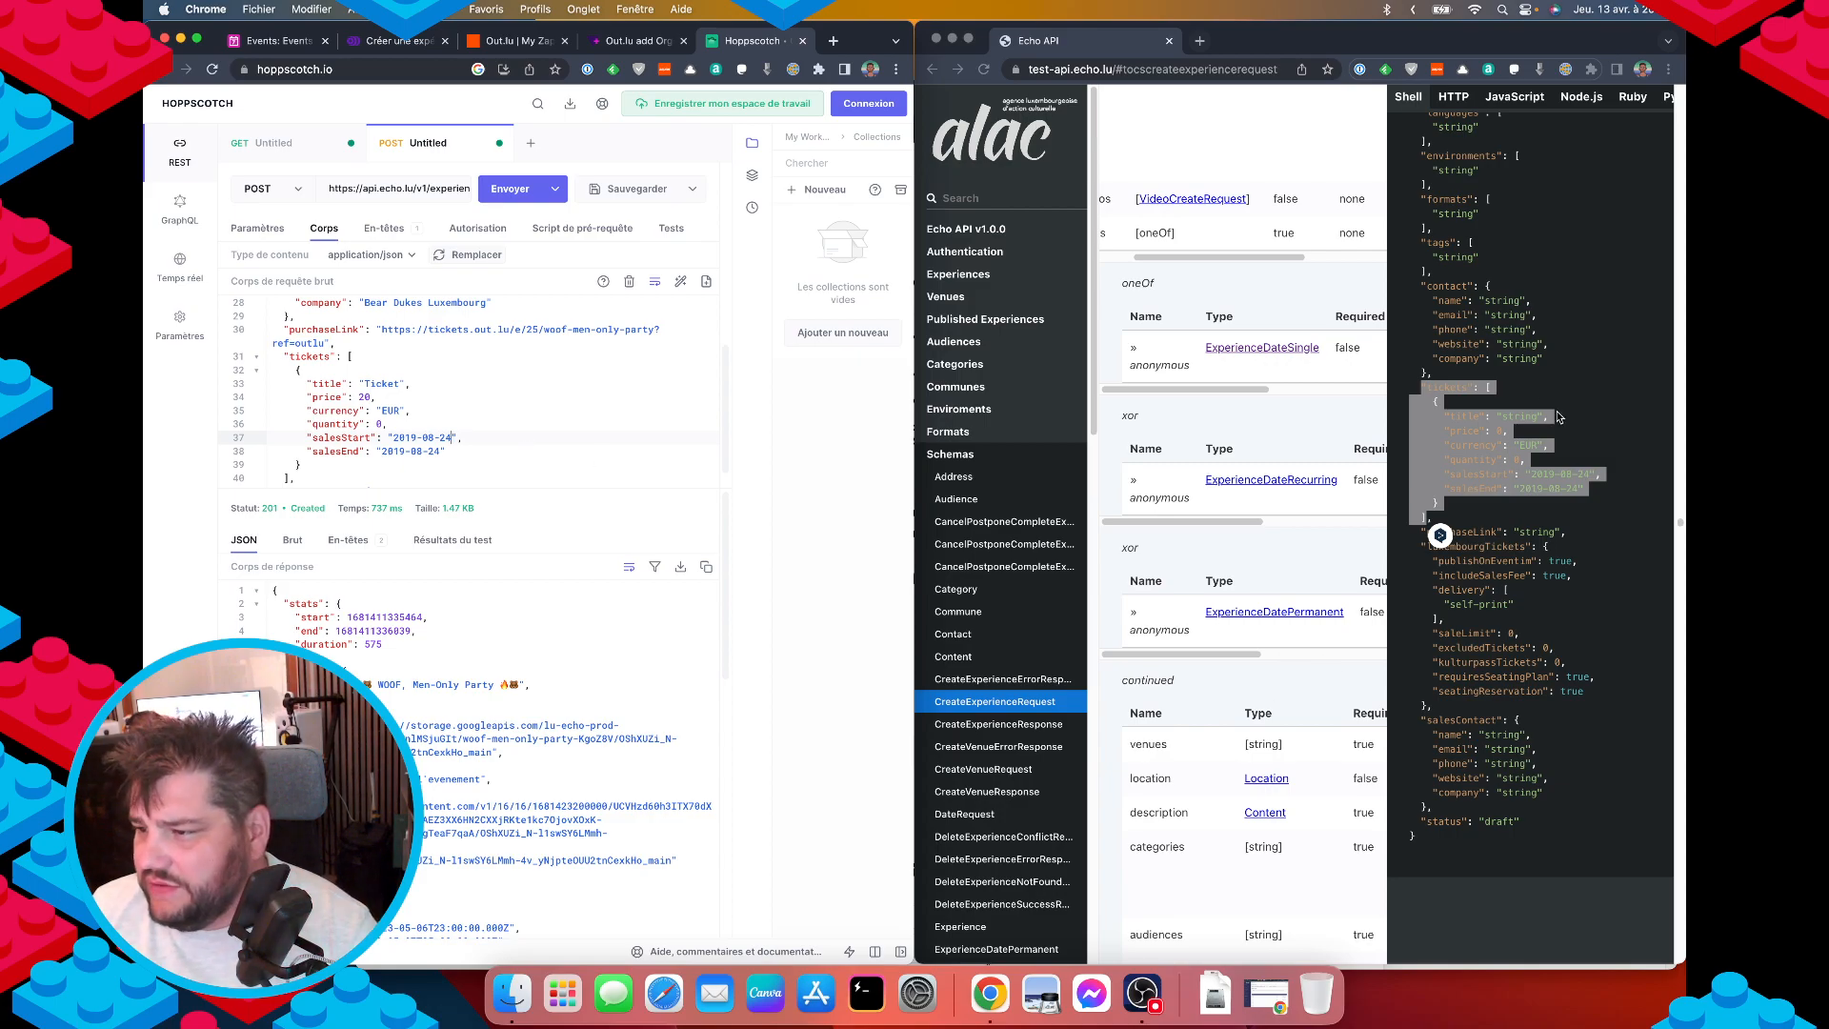
click(1282, 726)
scroll(1238, 719, down, 8)
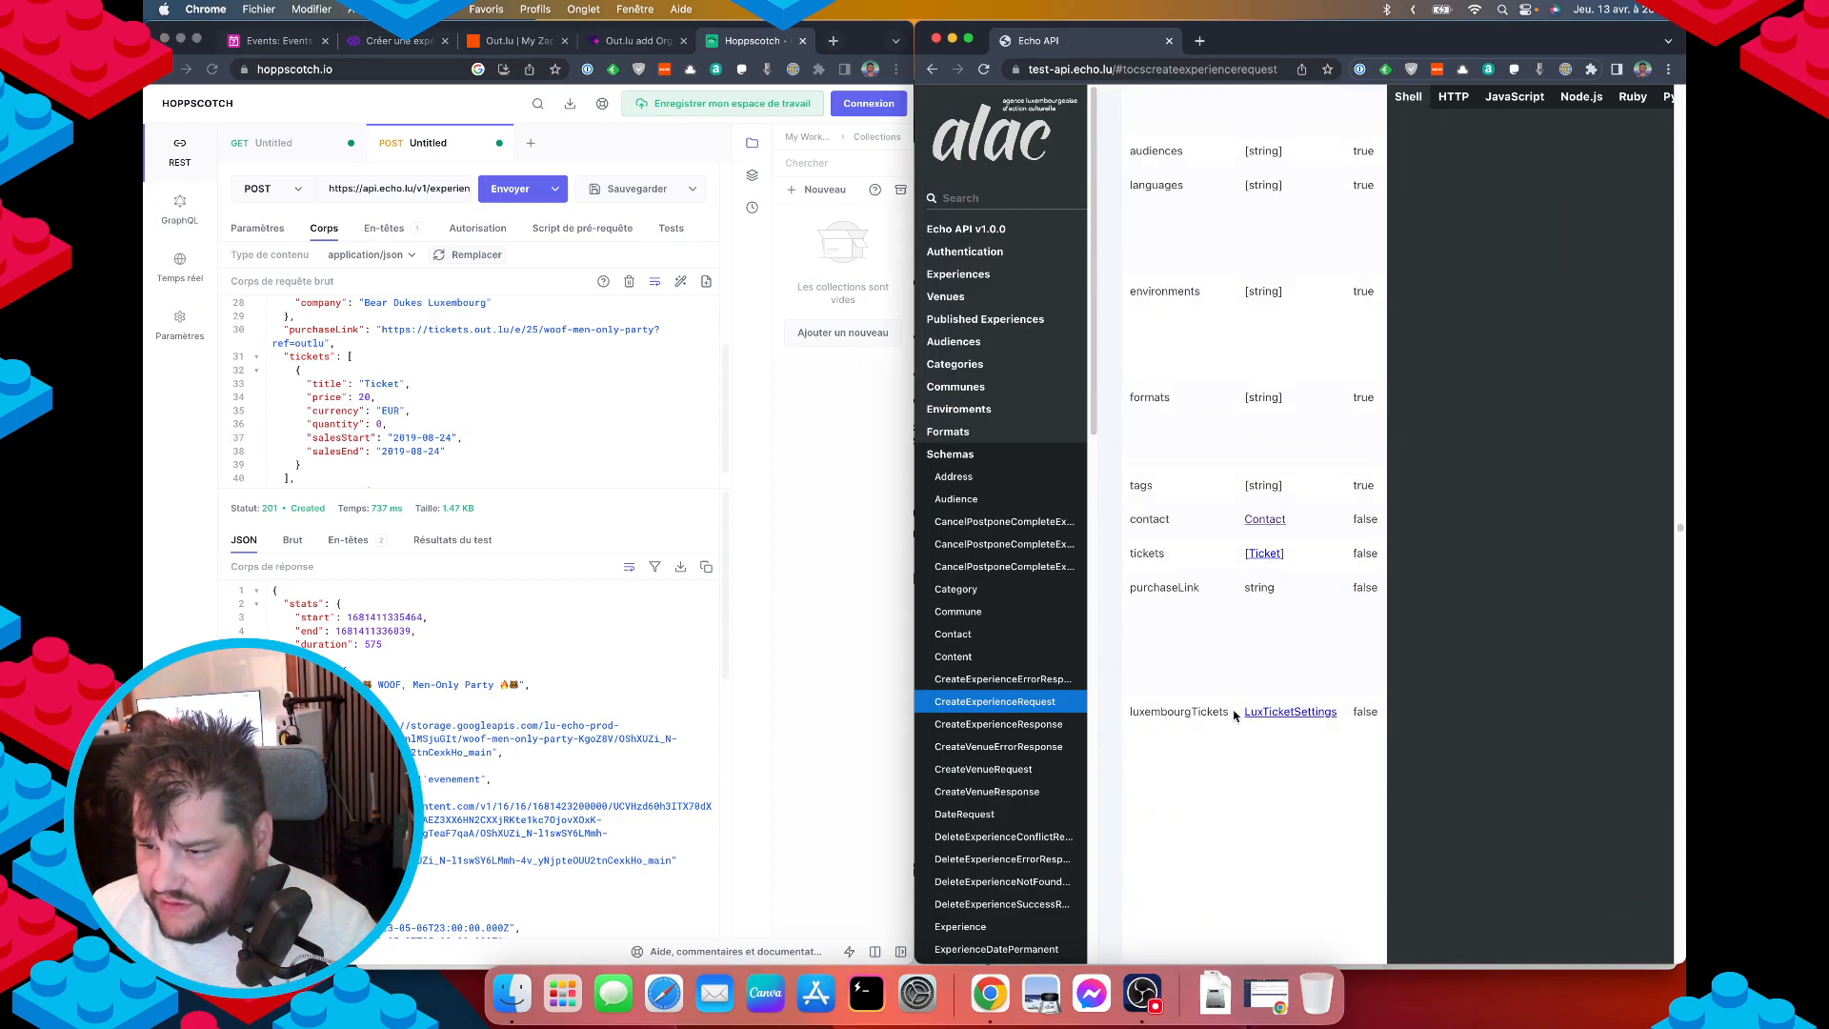
Remove the quantity, salesStart and salesEnd lines from the ticket and resend the request.
click(1264, 552)
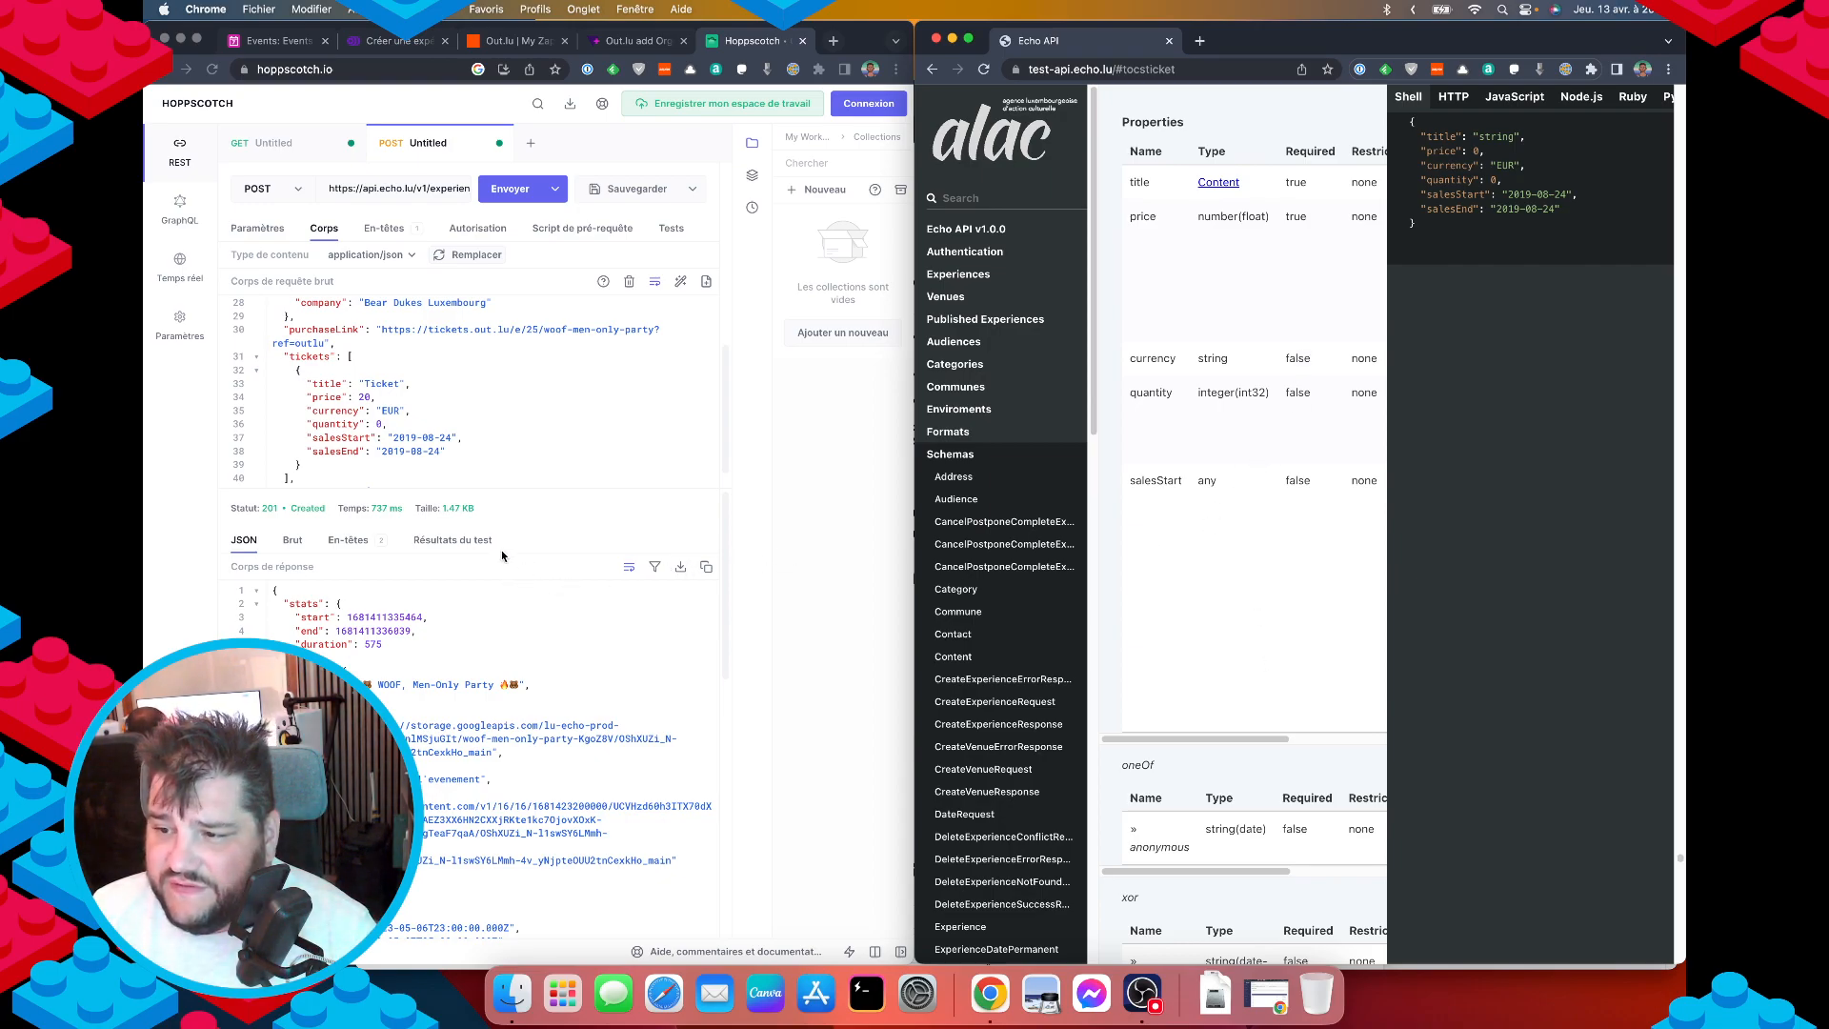
drag(446, 451, 297, 421)
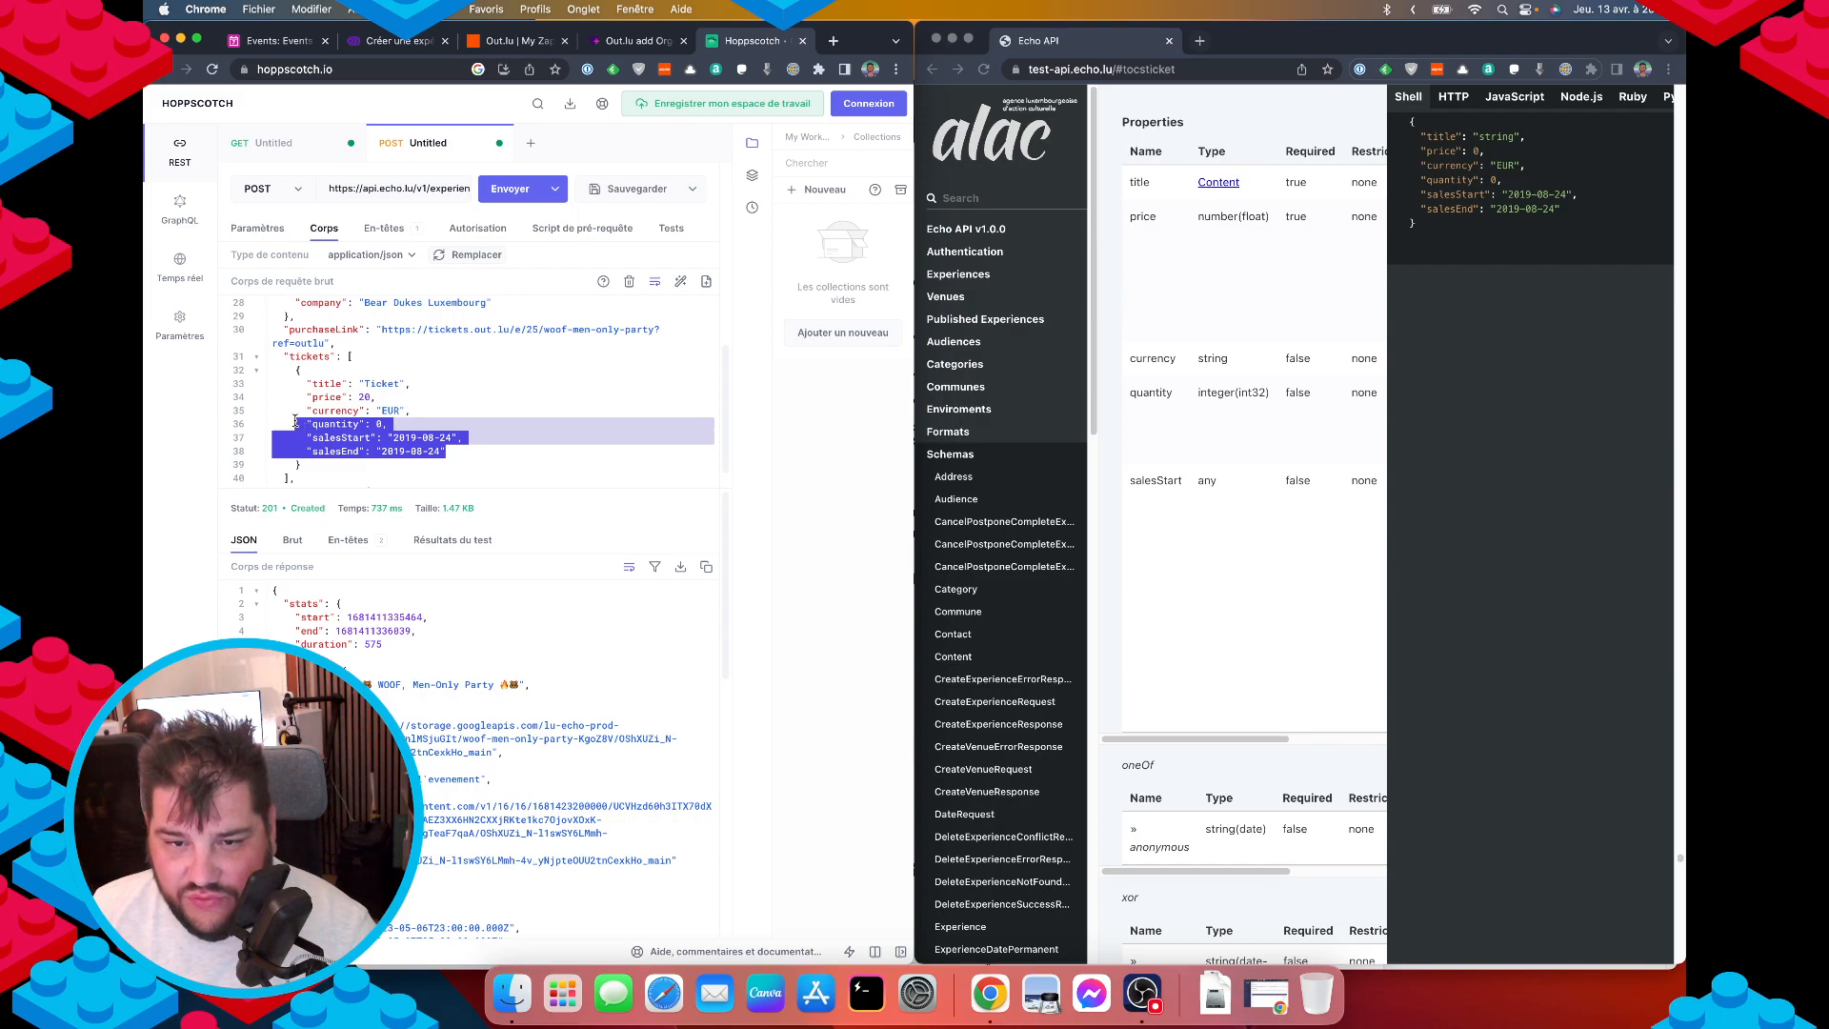
key(BackSpace)
key(BackSpace)
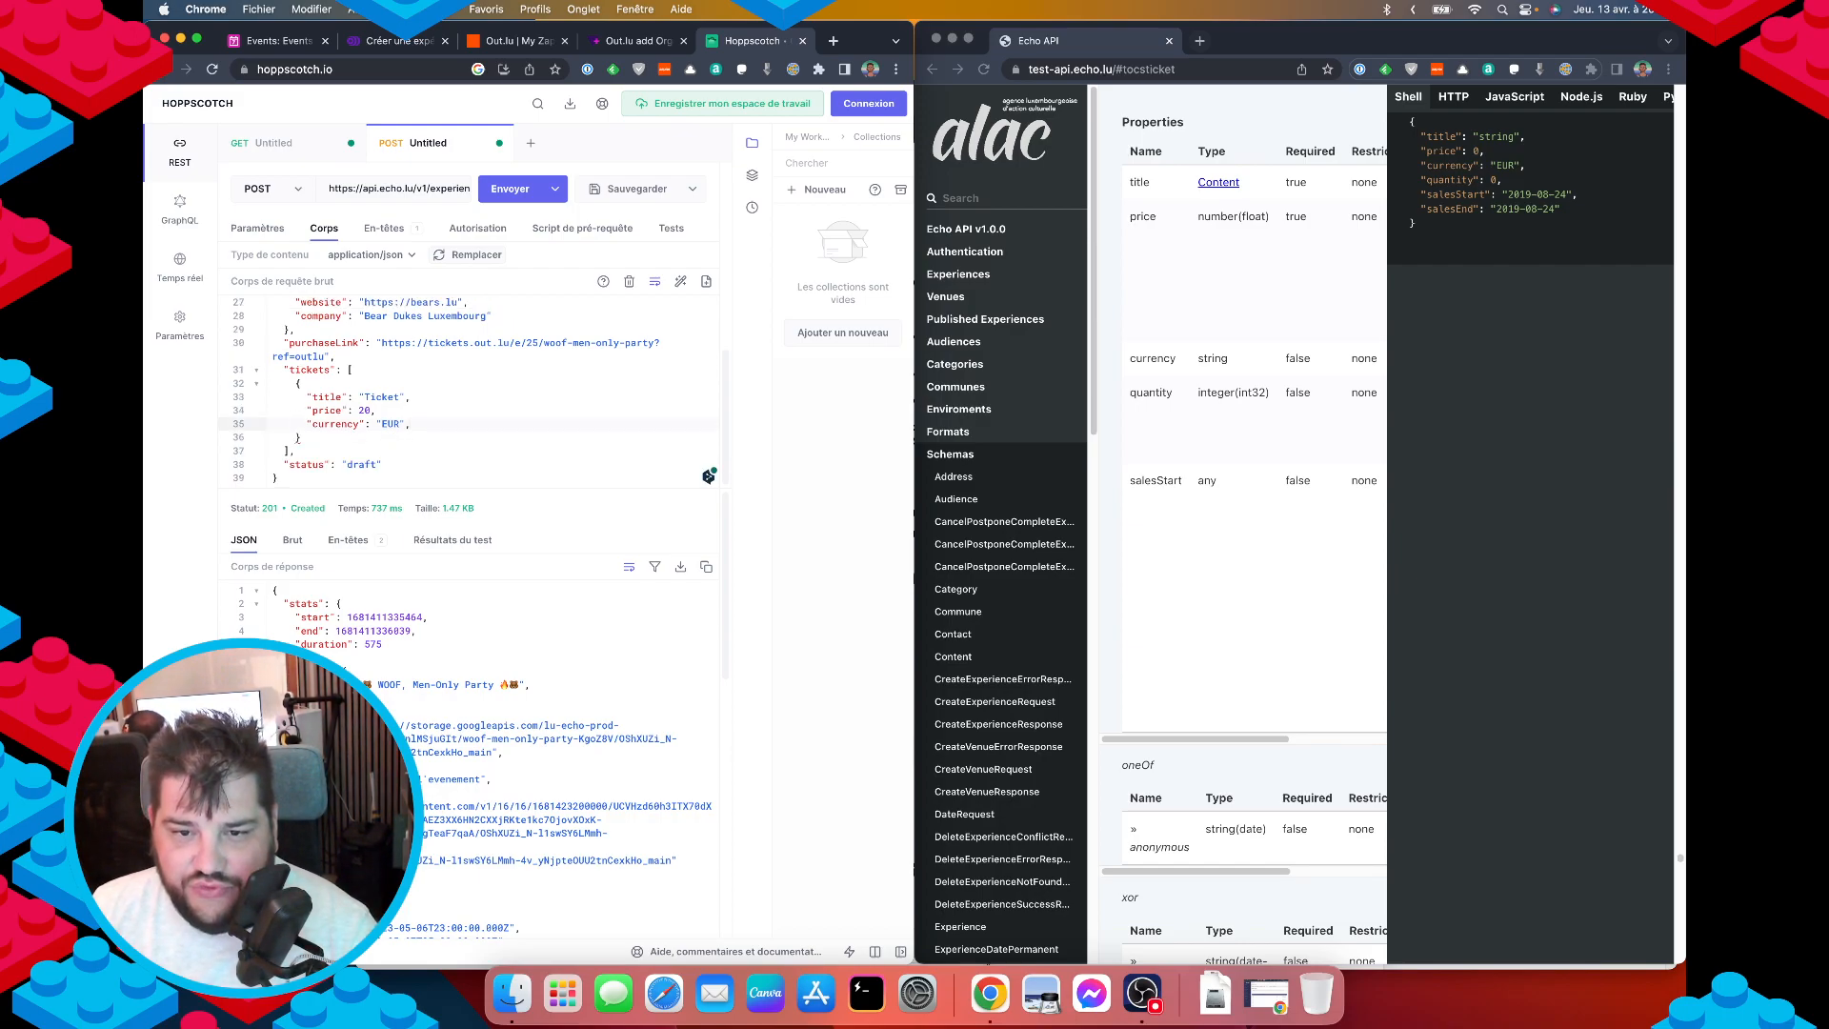
key(super+Return)
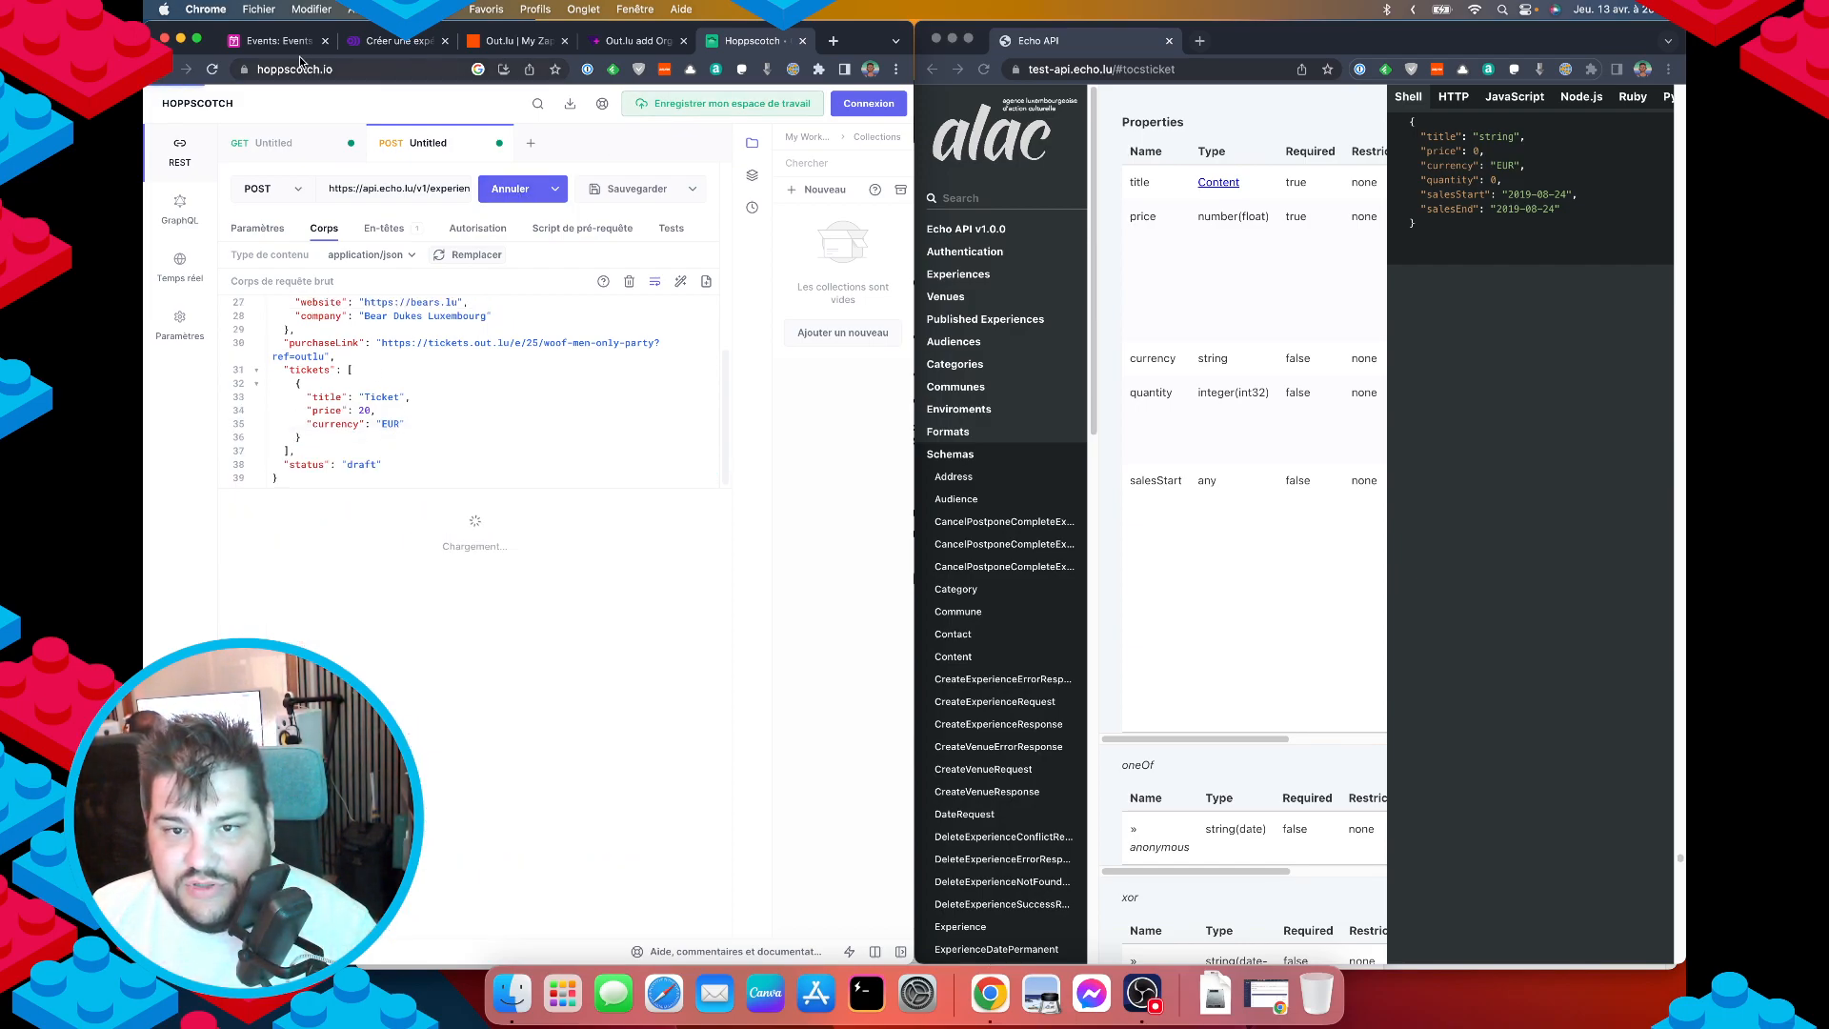
click(284, 41)
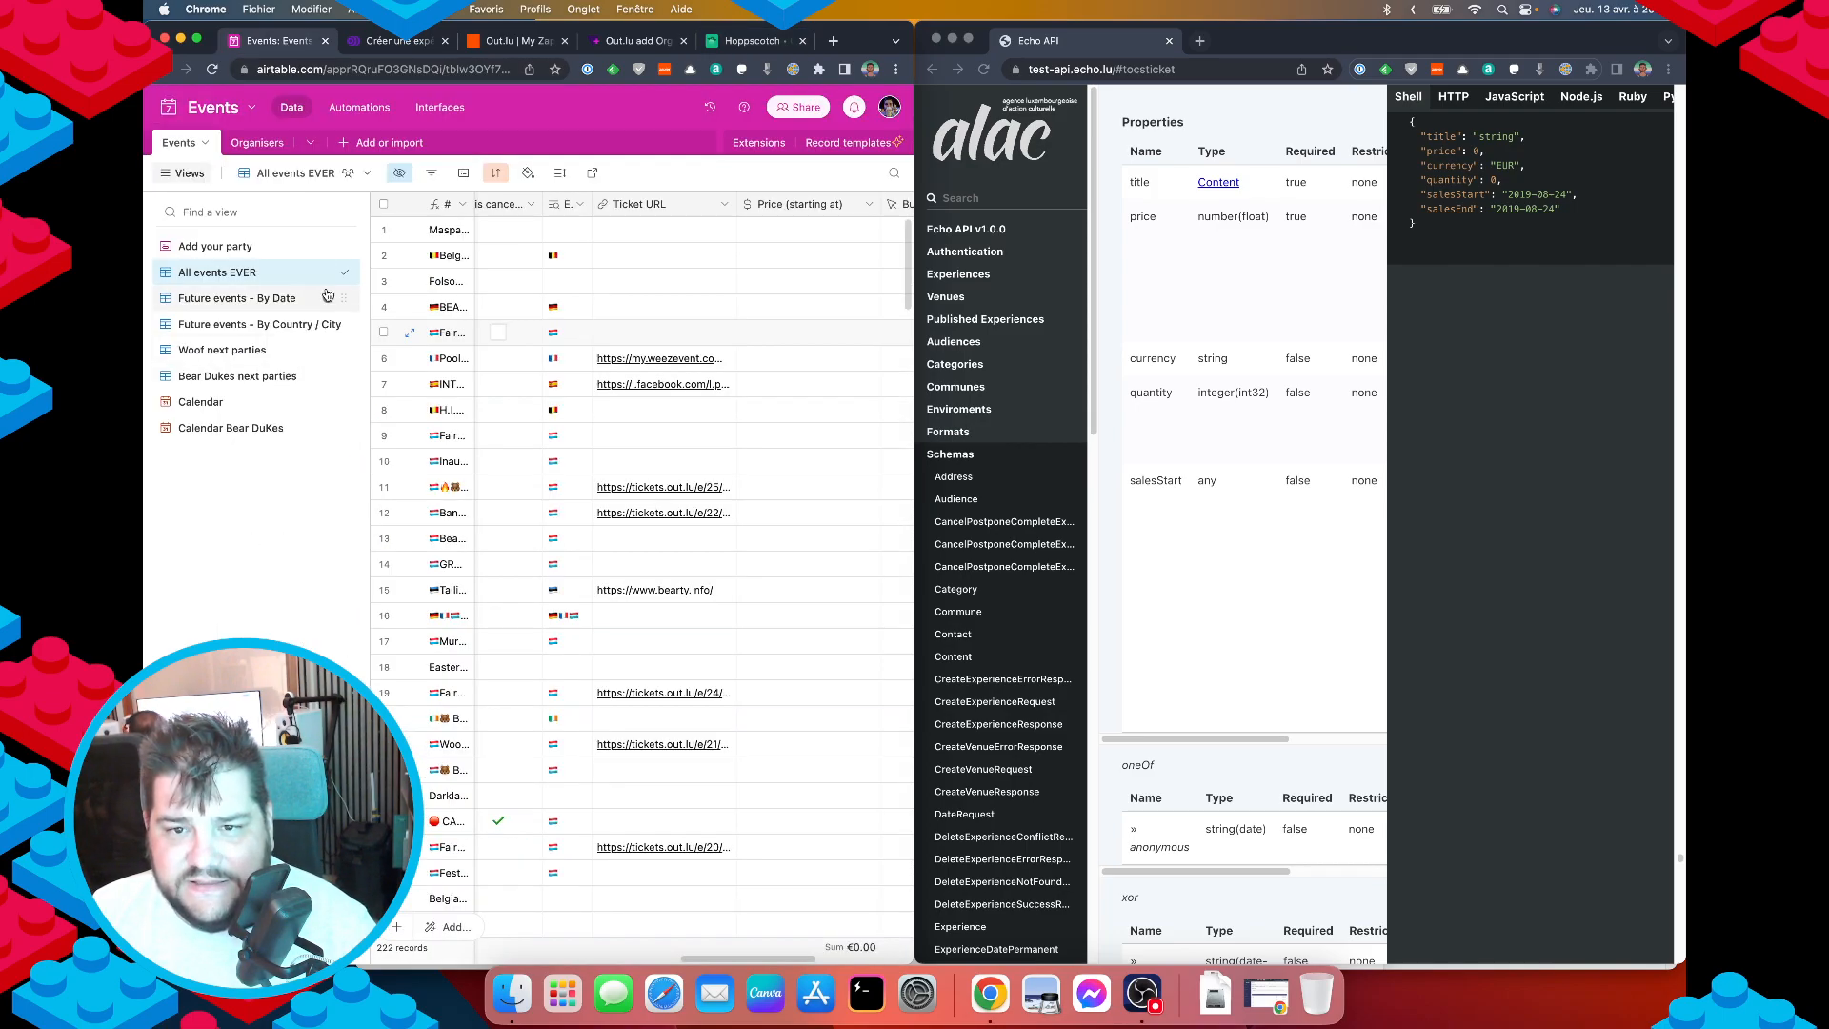
Open the newest Echo draft and advance through the details step to Billetterie.
click(402, 41)
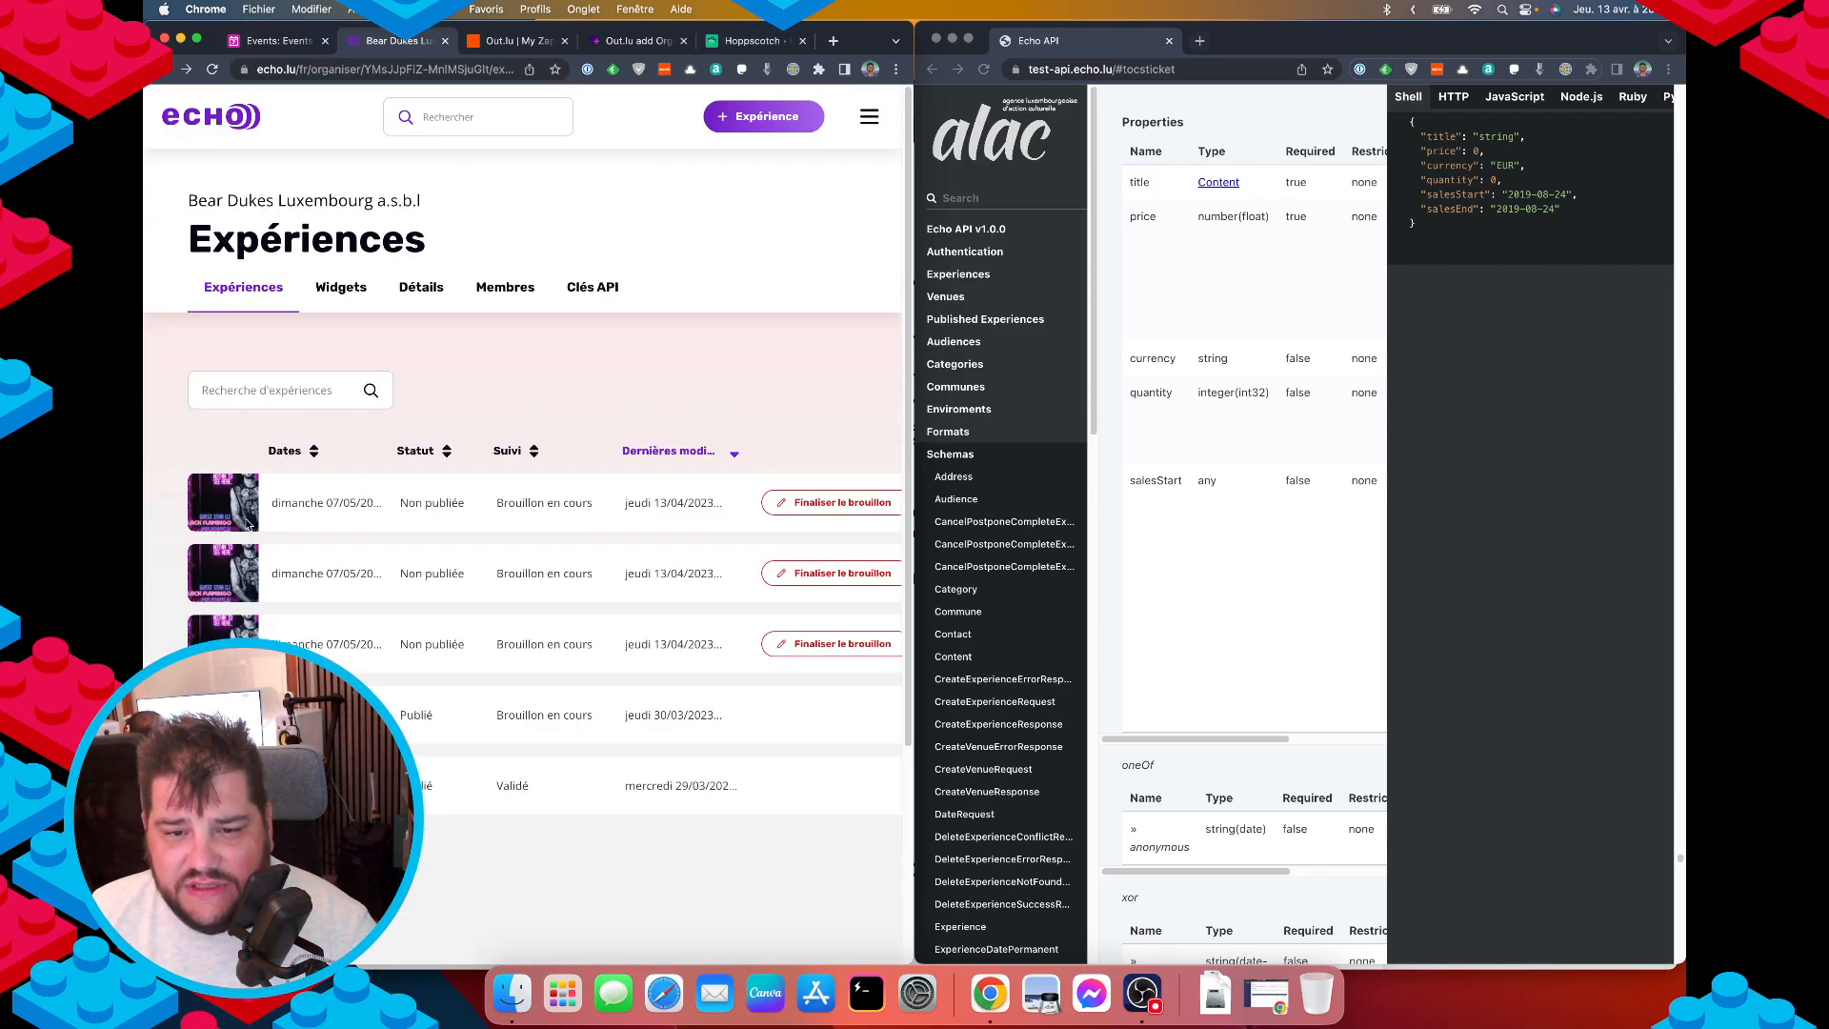
click(831, 503)
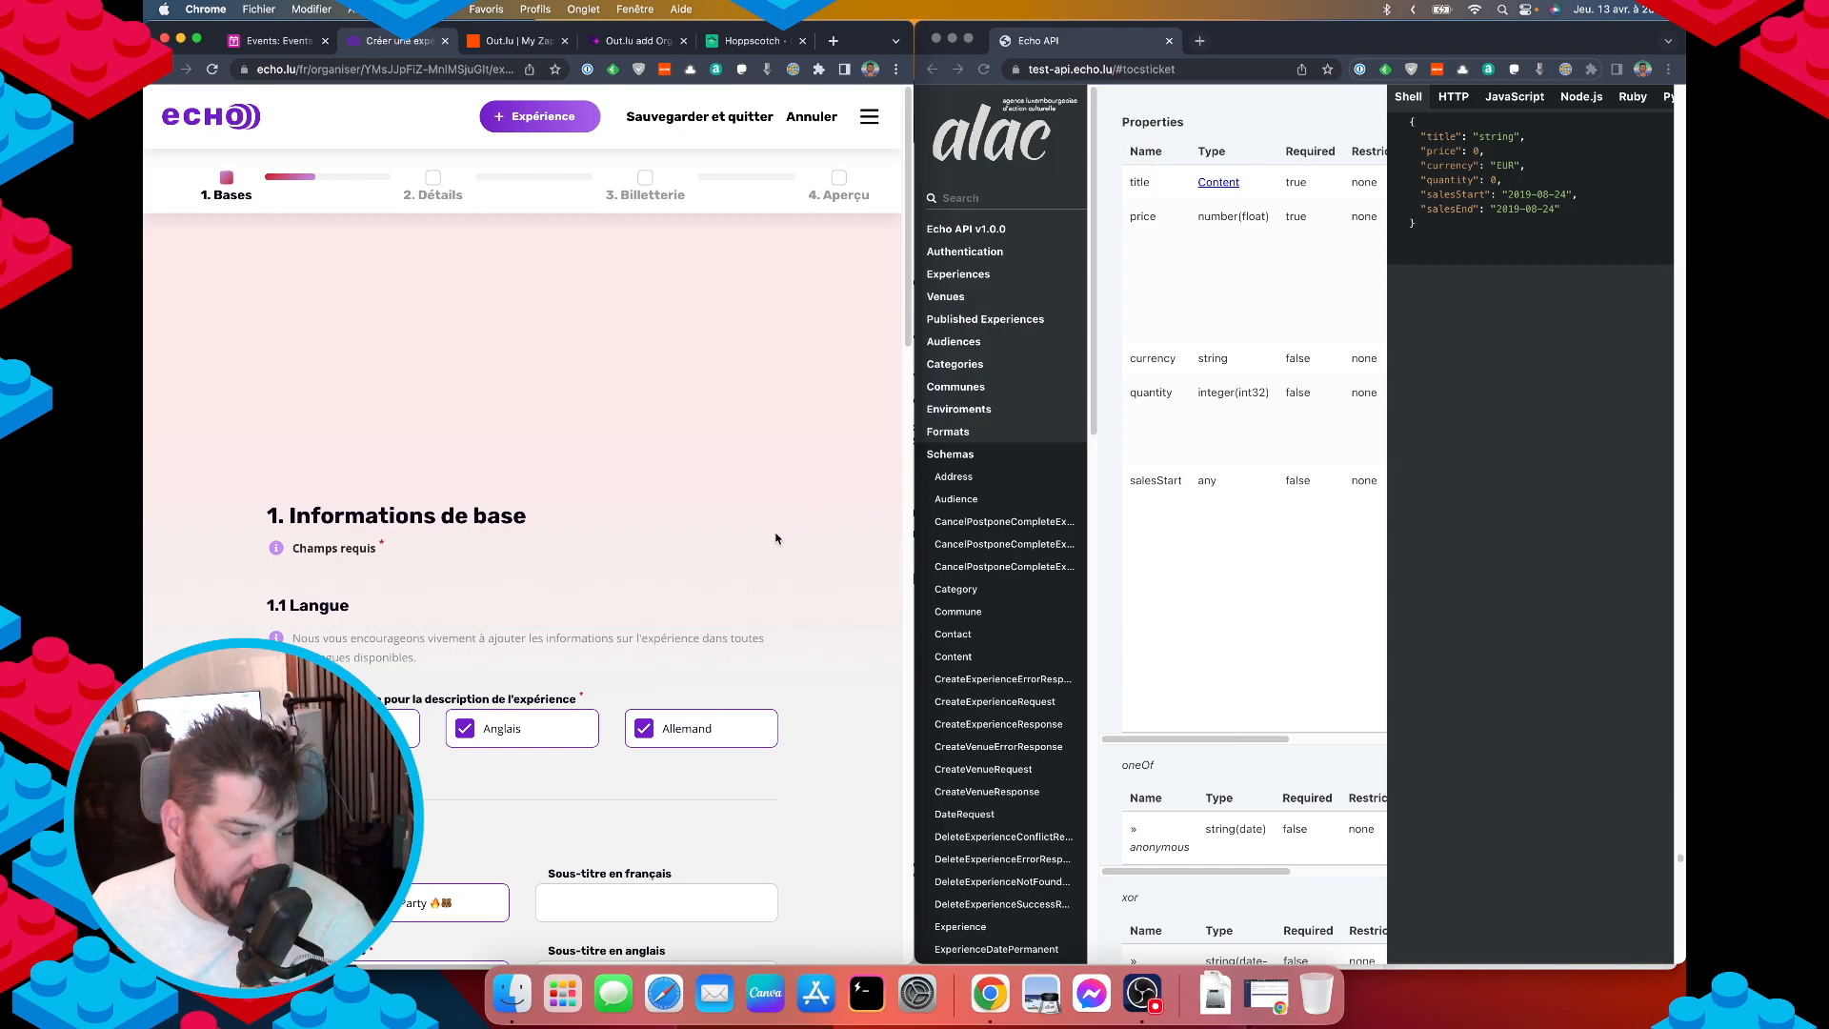
scroll(580, 653, down, 8)
scroll(580, 653, up, 8)
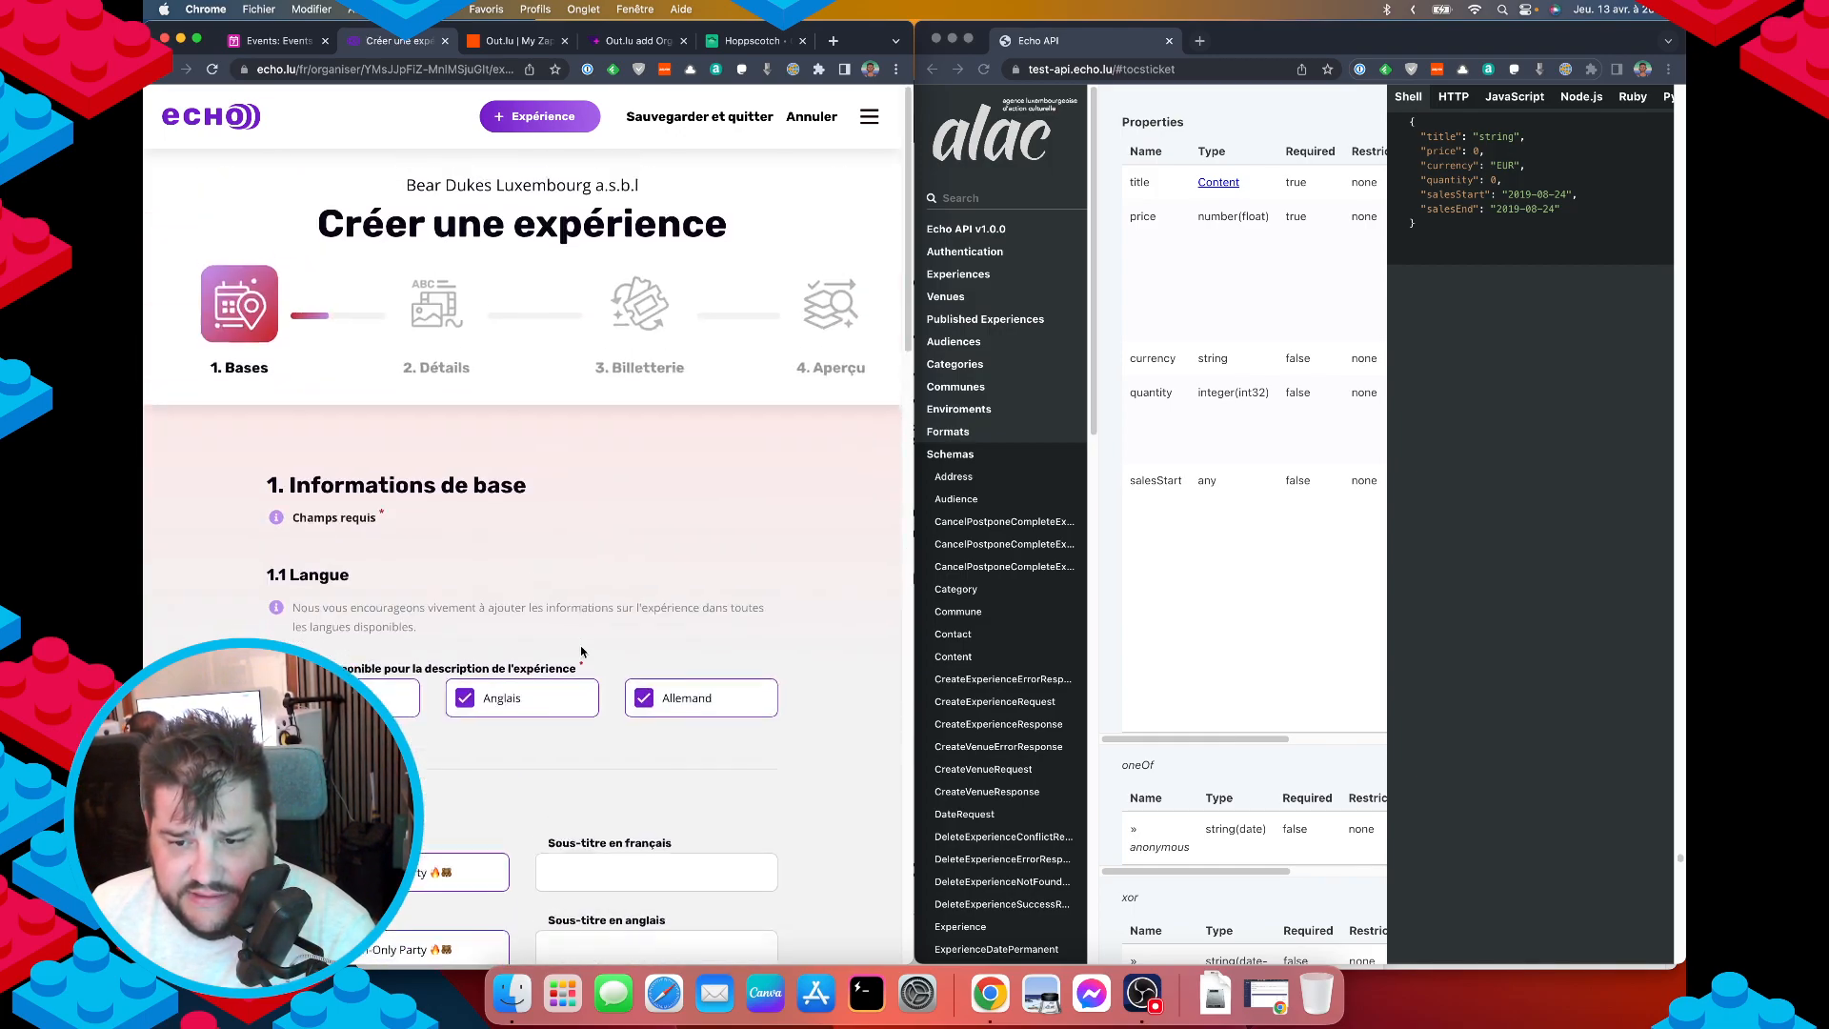
scroll(583, 651, down, 7)
scroll(586, 650, down, 10)
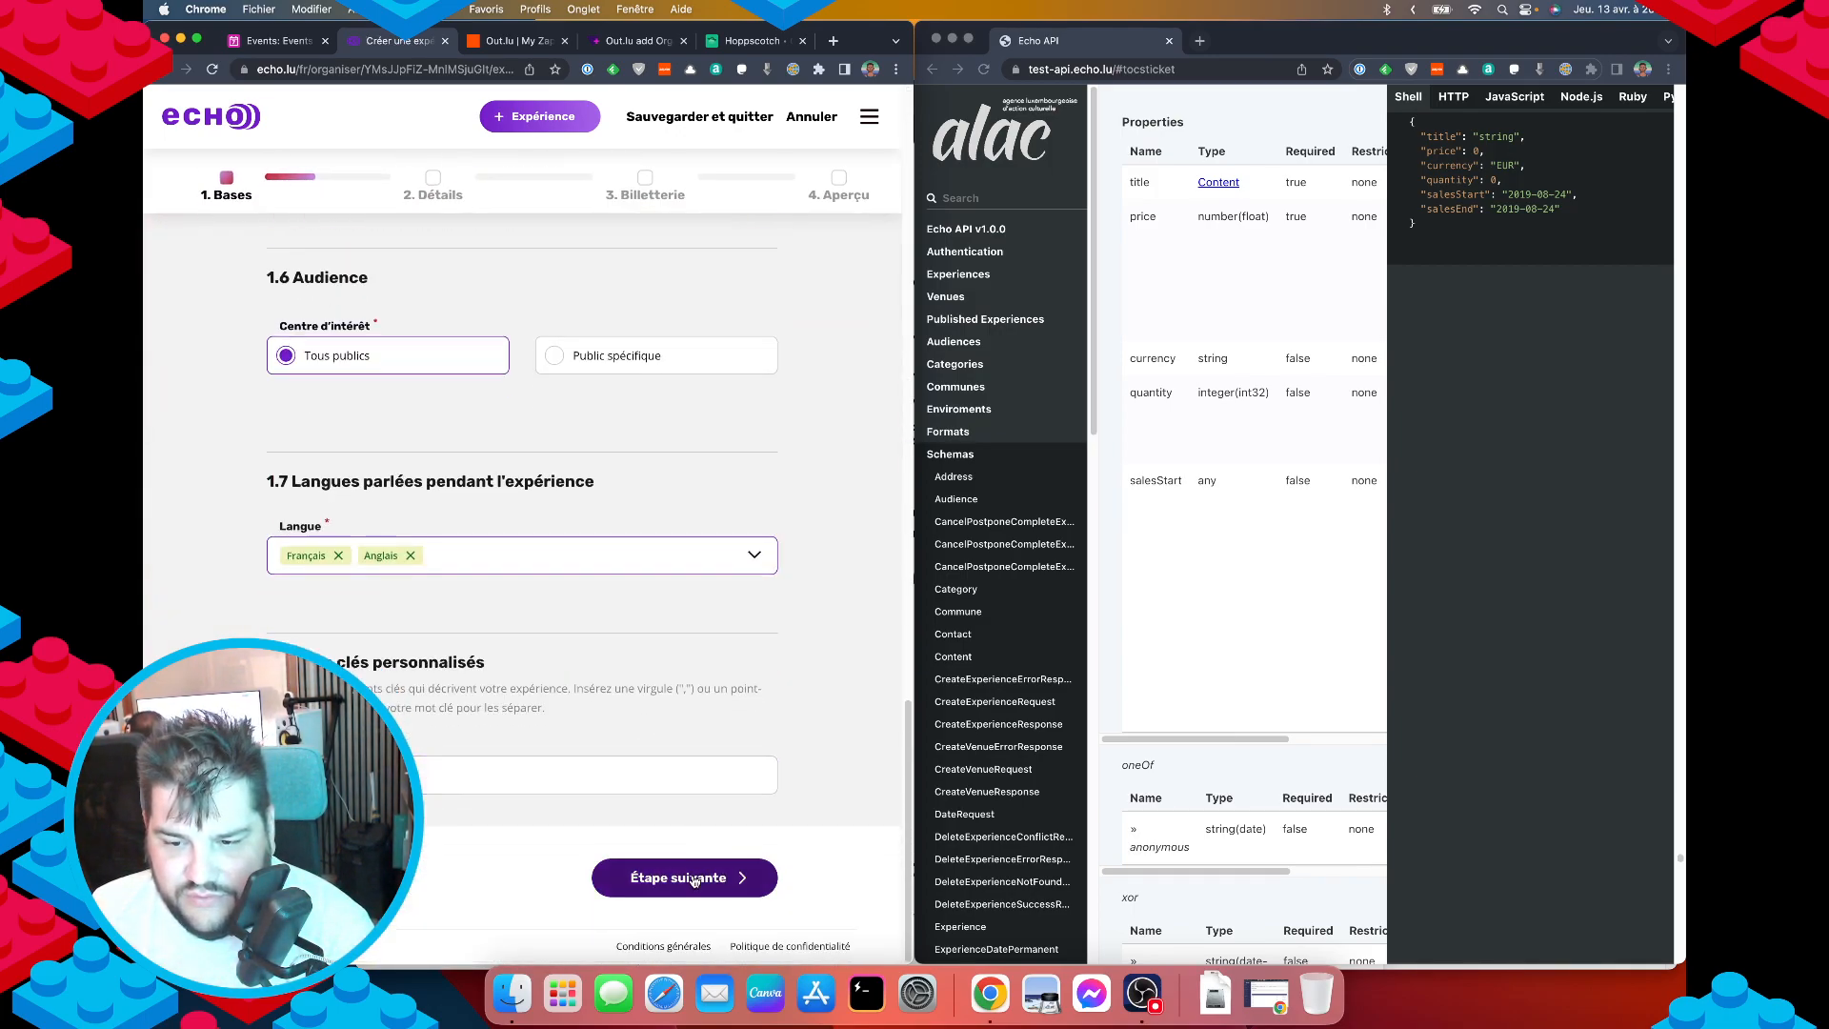
click(684, 877)
scroll(612, 771, down, 10)
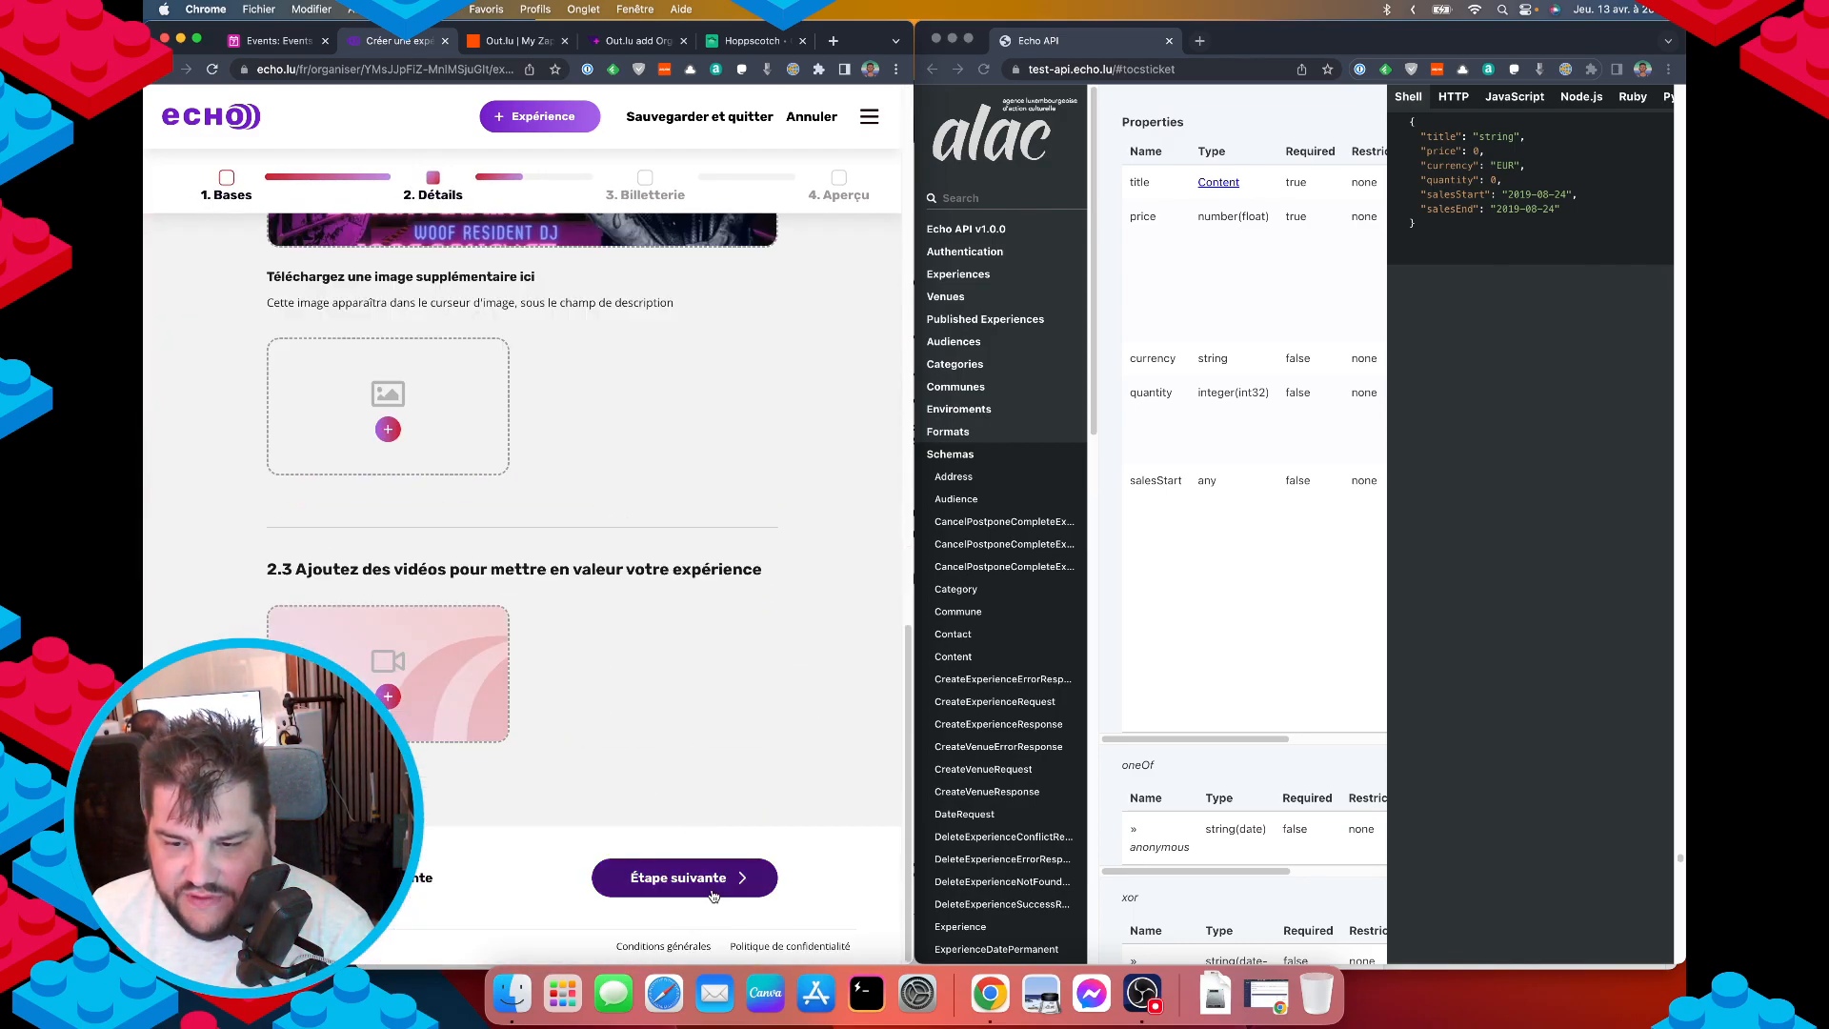
click(682, 875)
scroll(575, 759, down, 2)
Mark the experience as paid and confirm it cannot switch to free with a paid ticket.
click(392, 542)
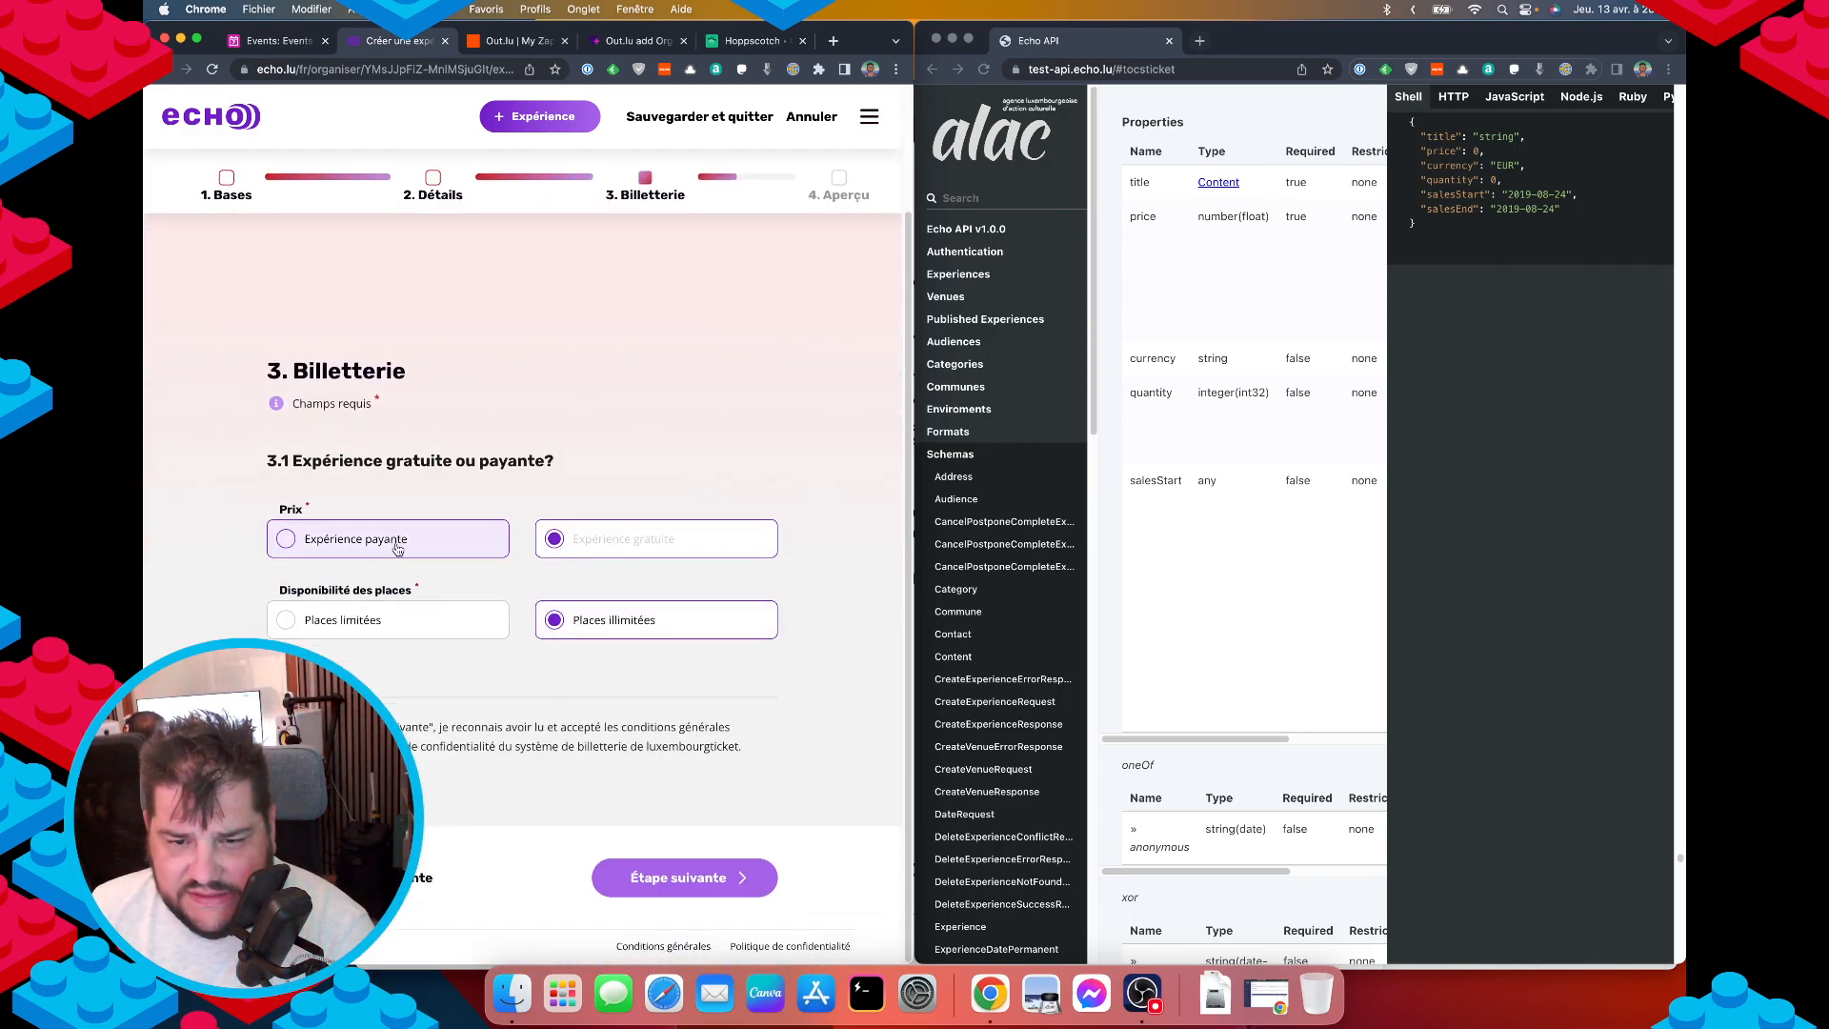
scroll(399, 562, down, 1)
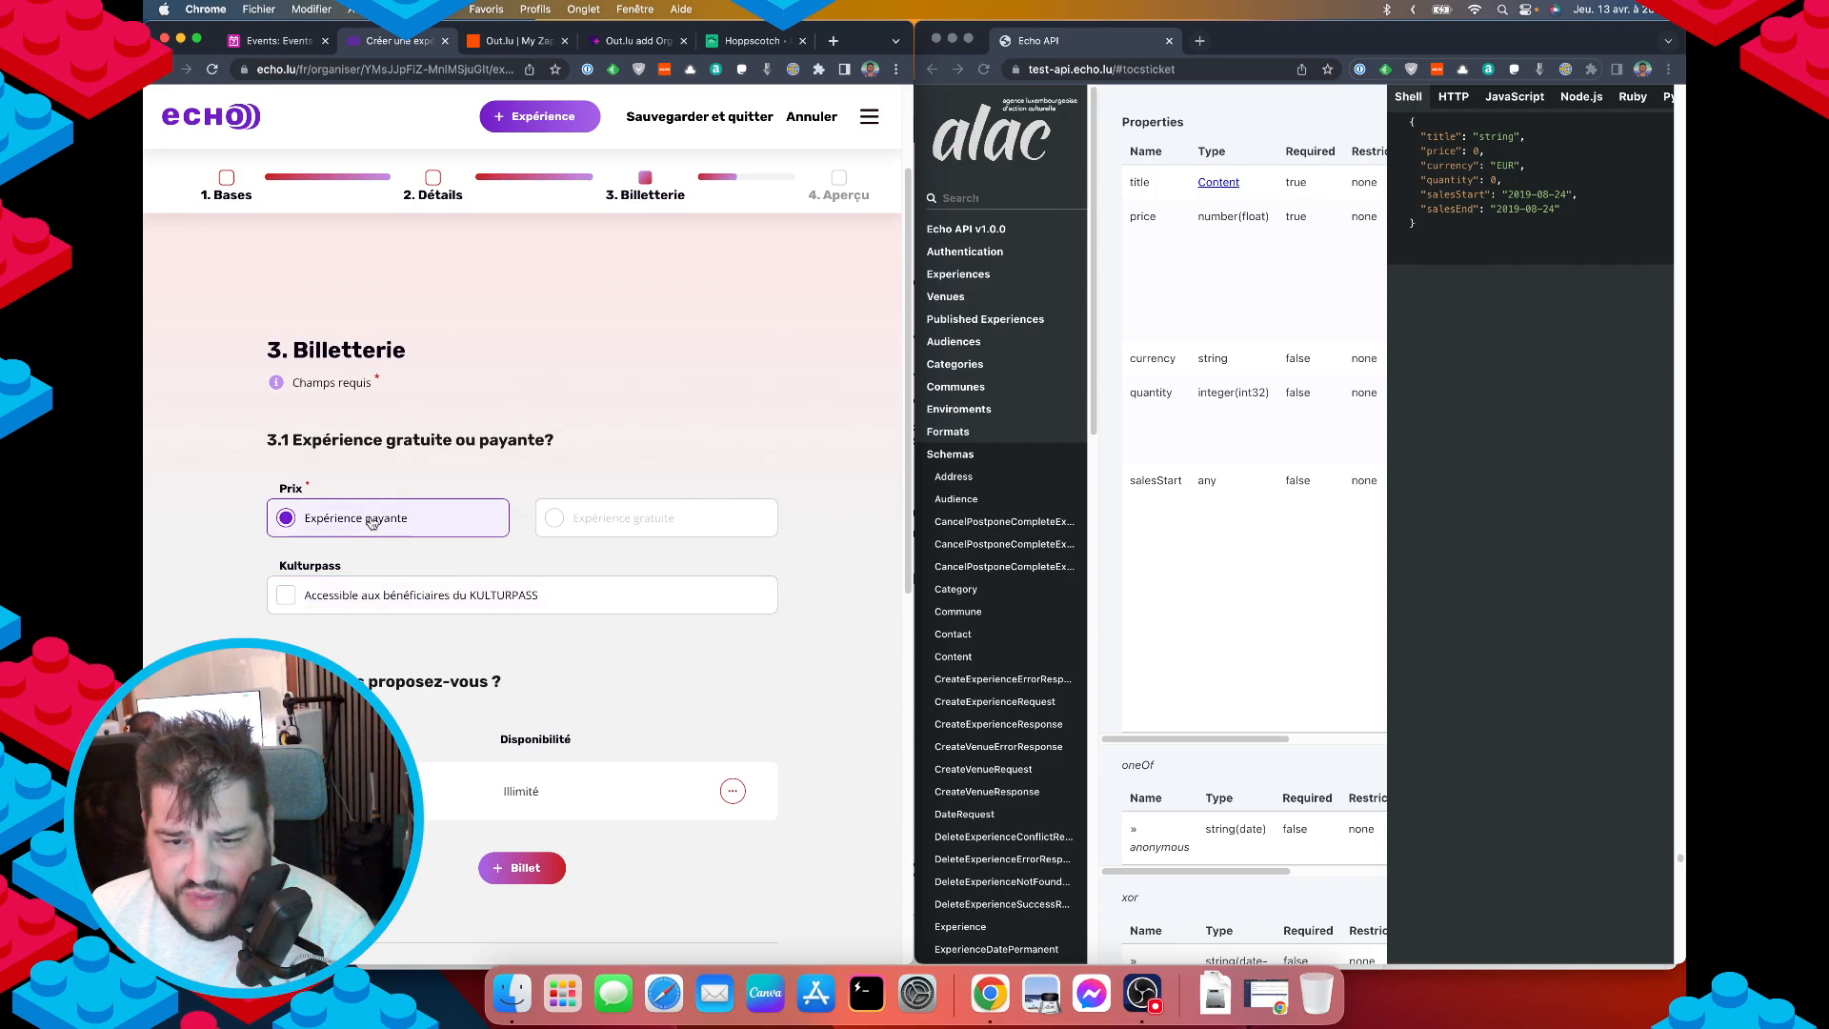
click(637, 529)
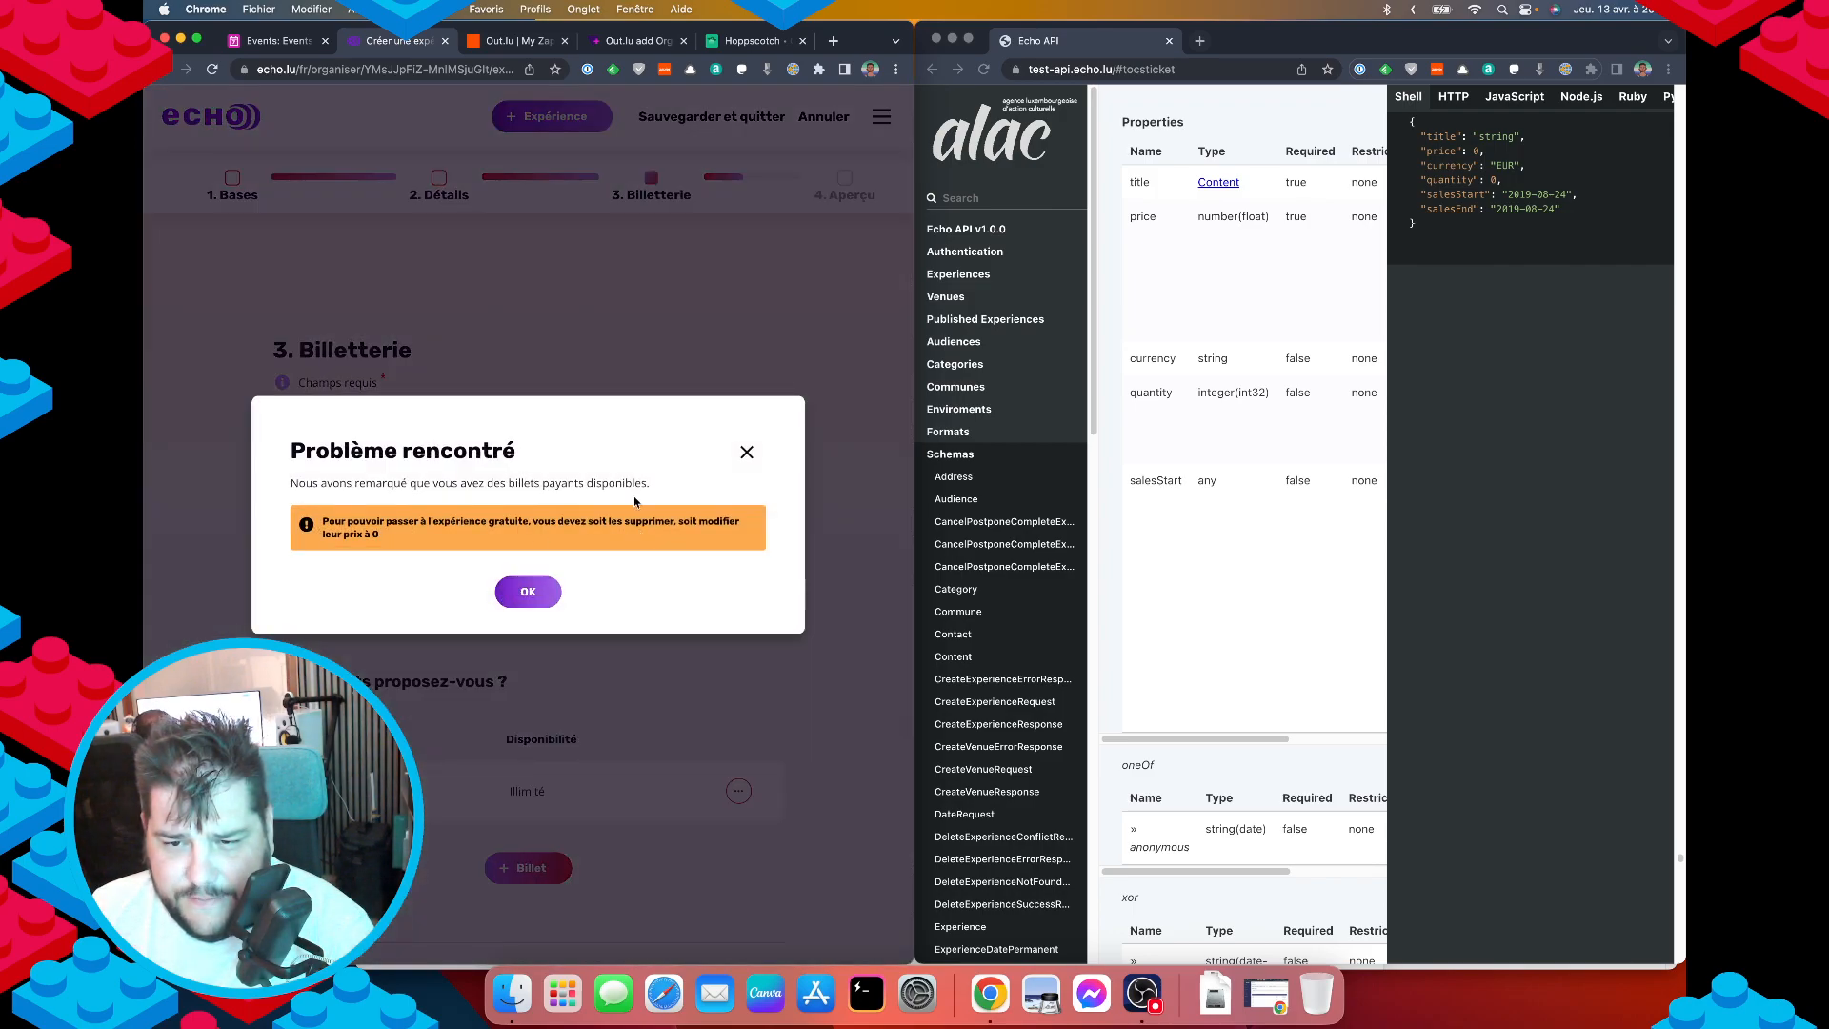
click(748, 453)
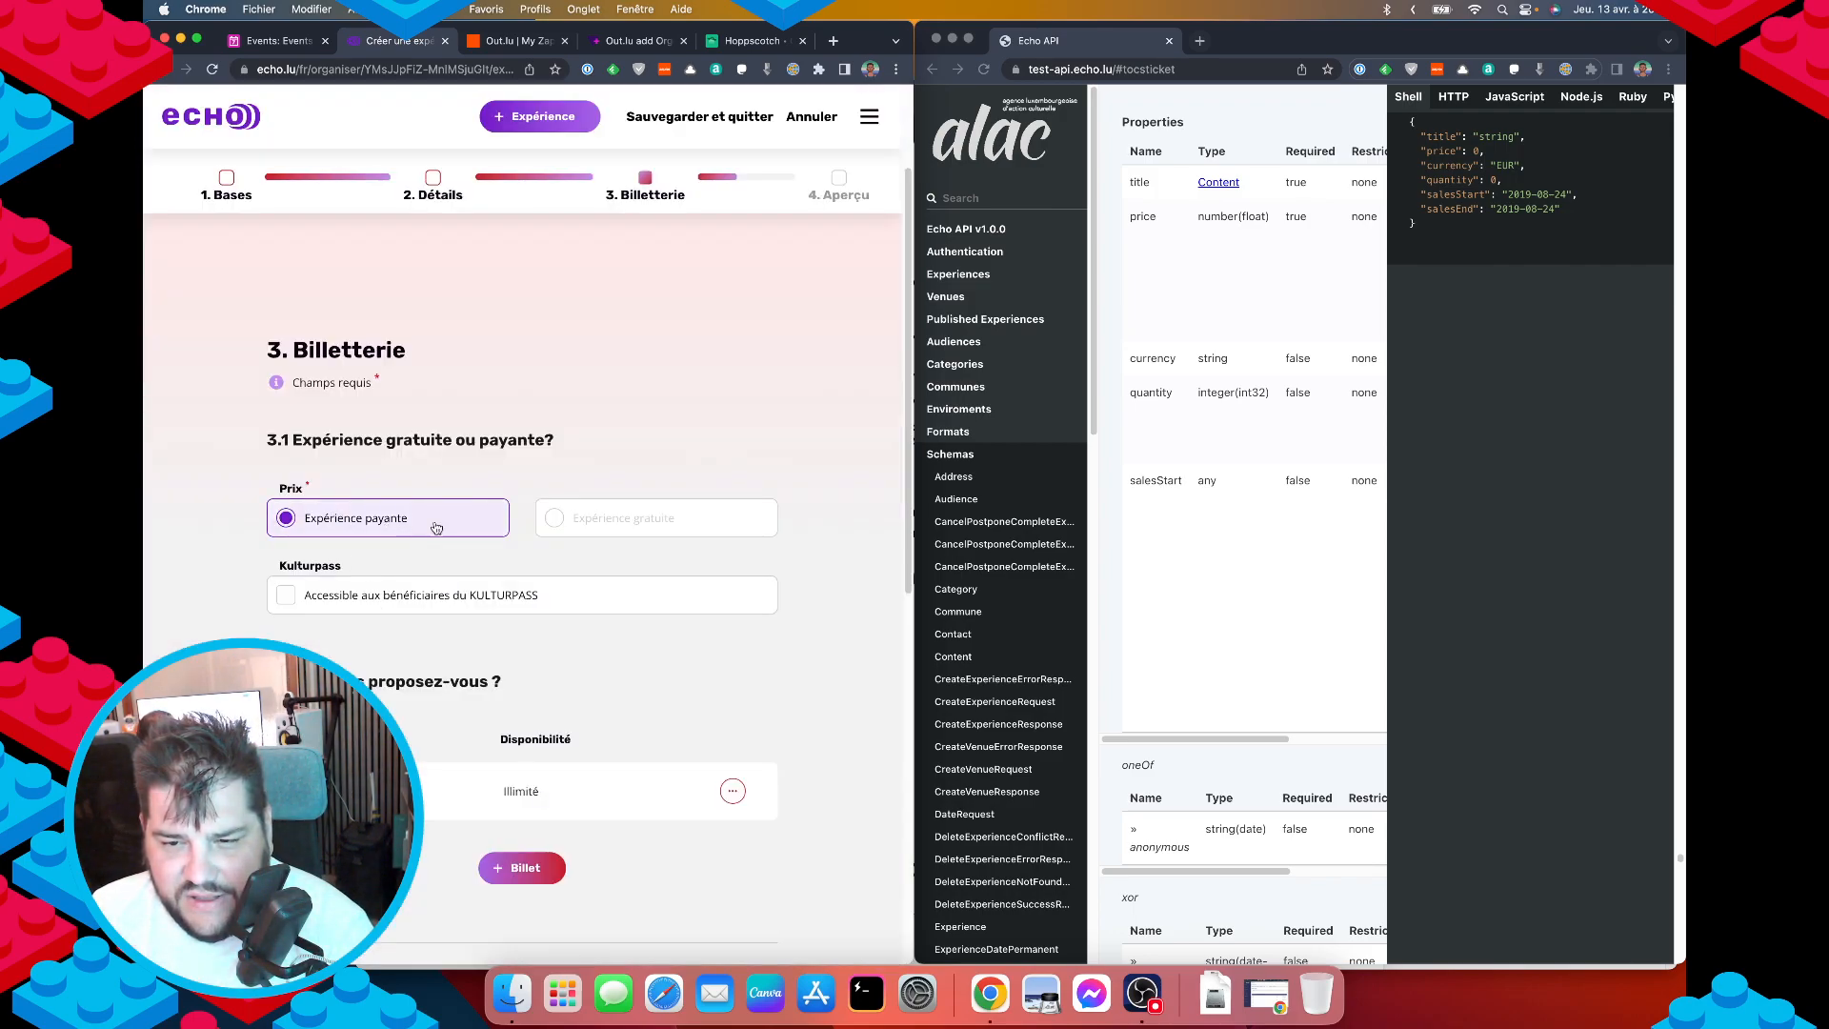
scroll(440, 781, down, 5)
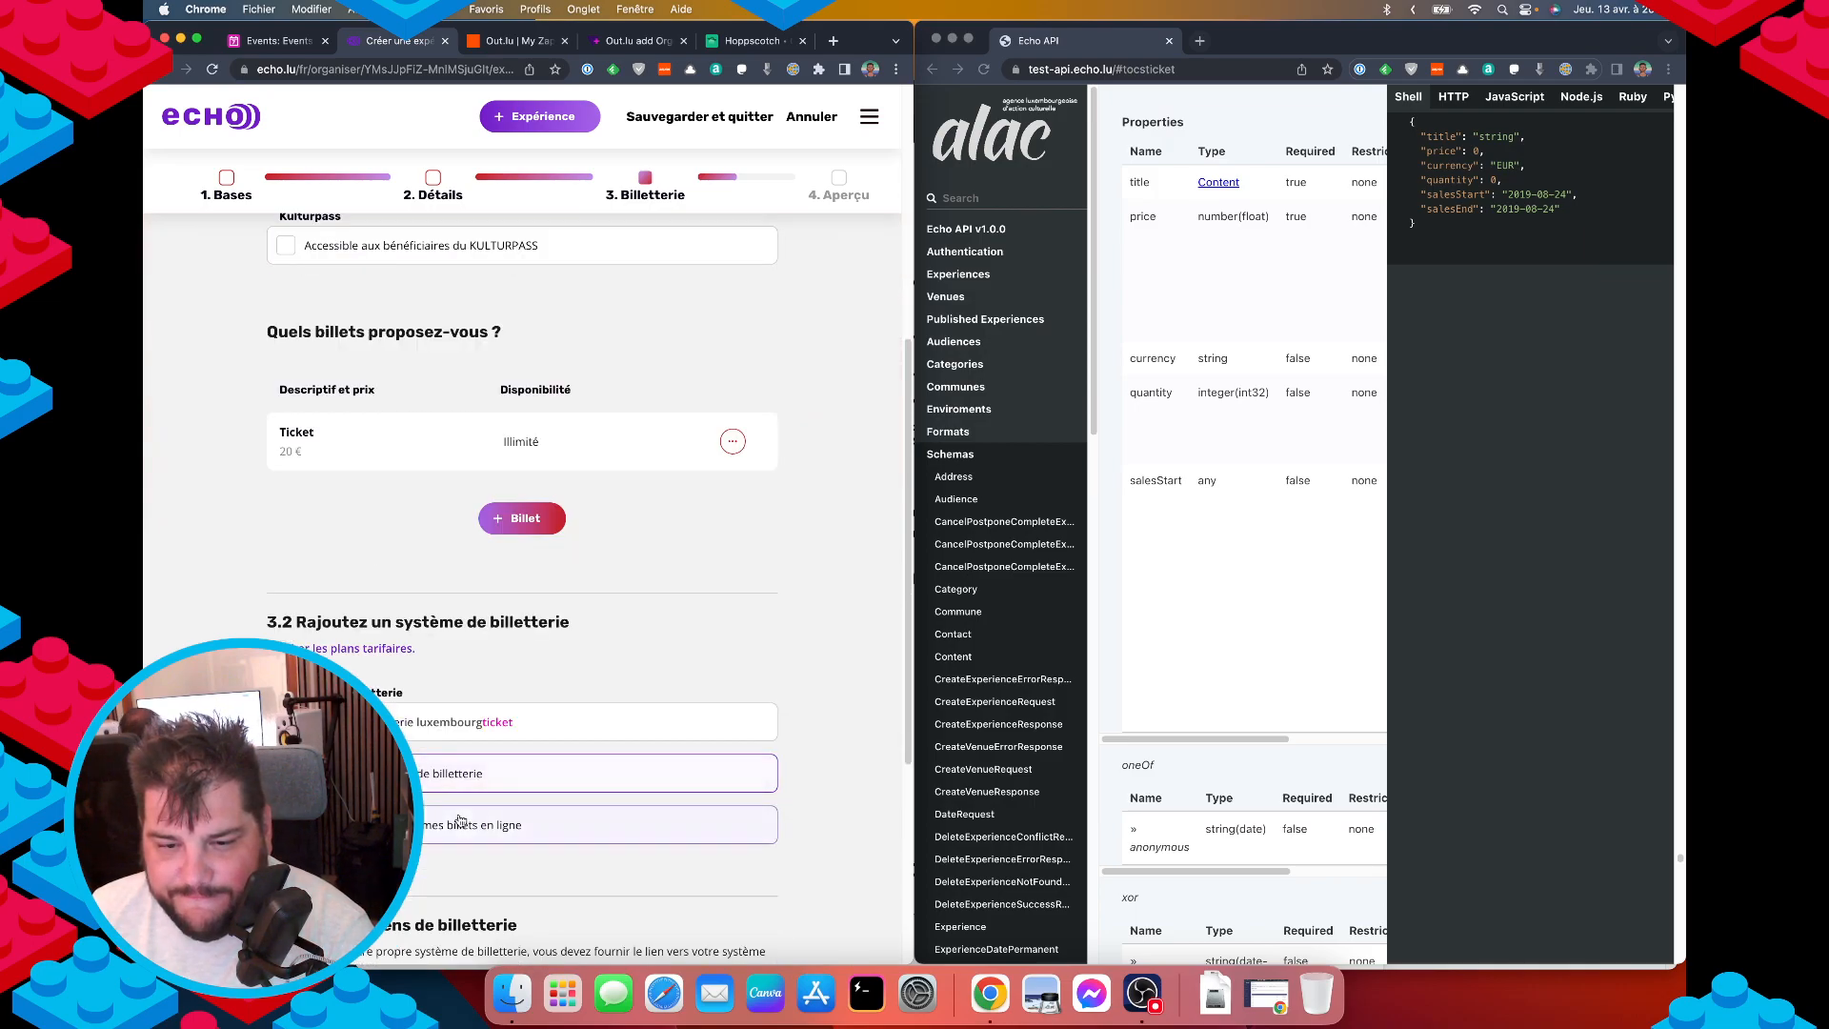
scroll(476, 803, up, 3)
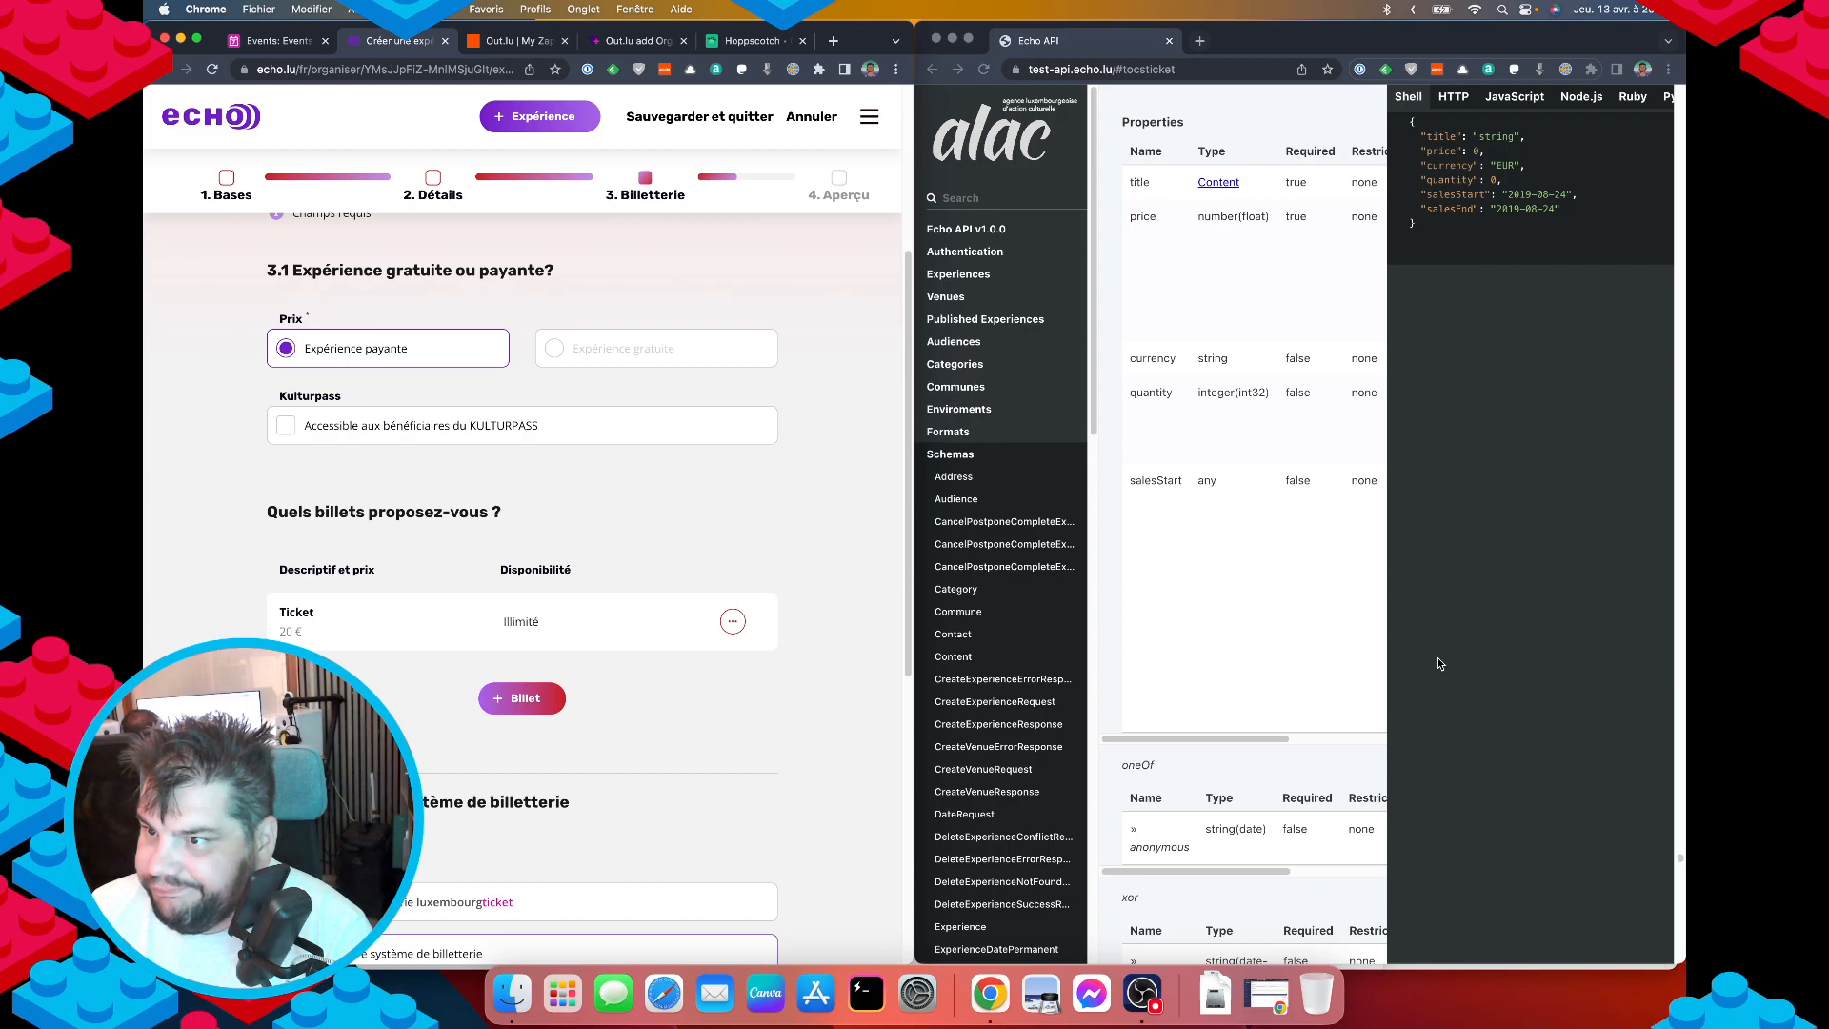
Compare the 20 € Ticket in Billetterie against the create-request docs section.
click(1489, 540)
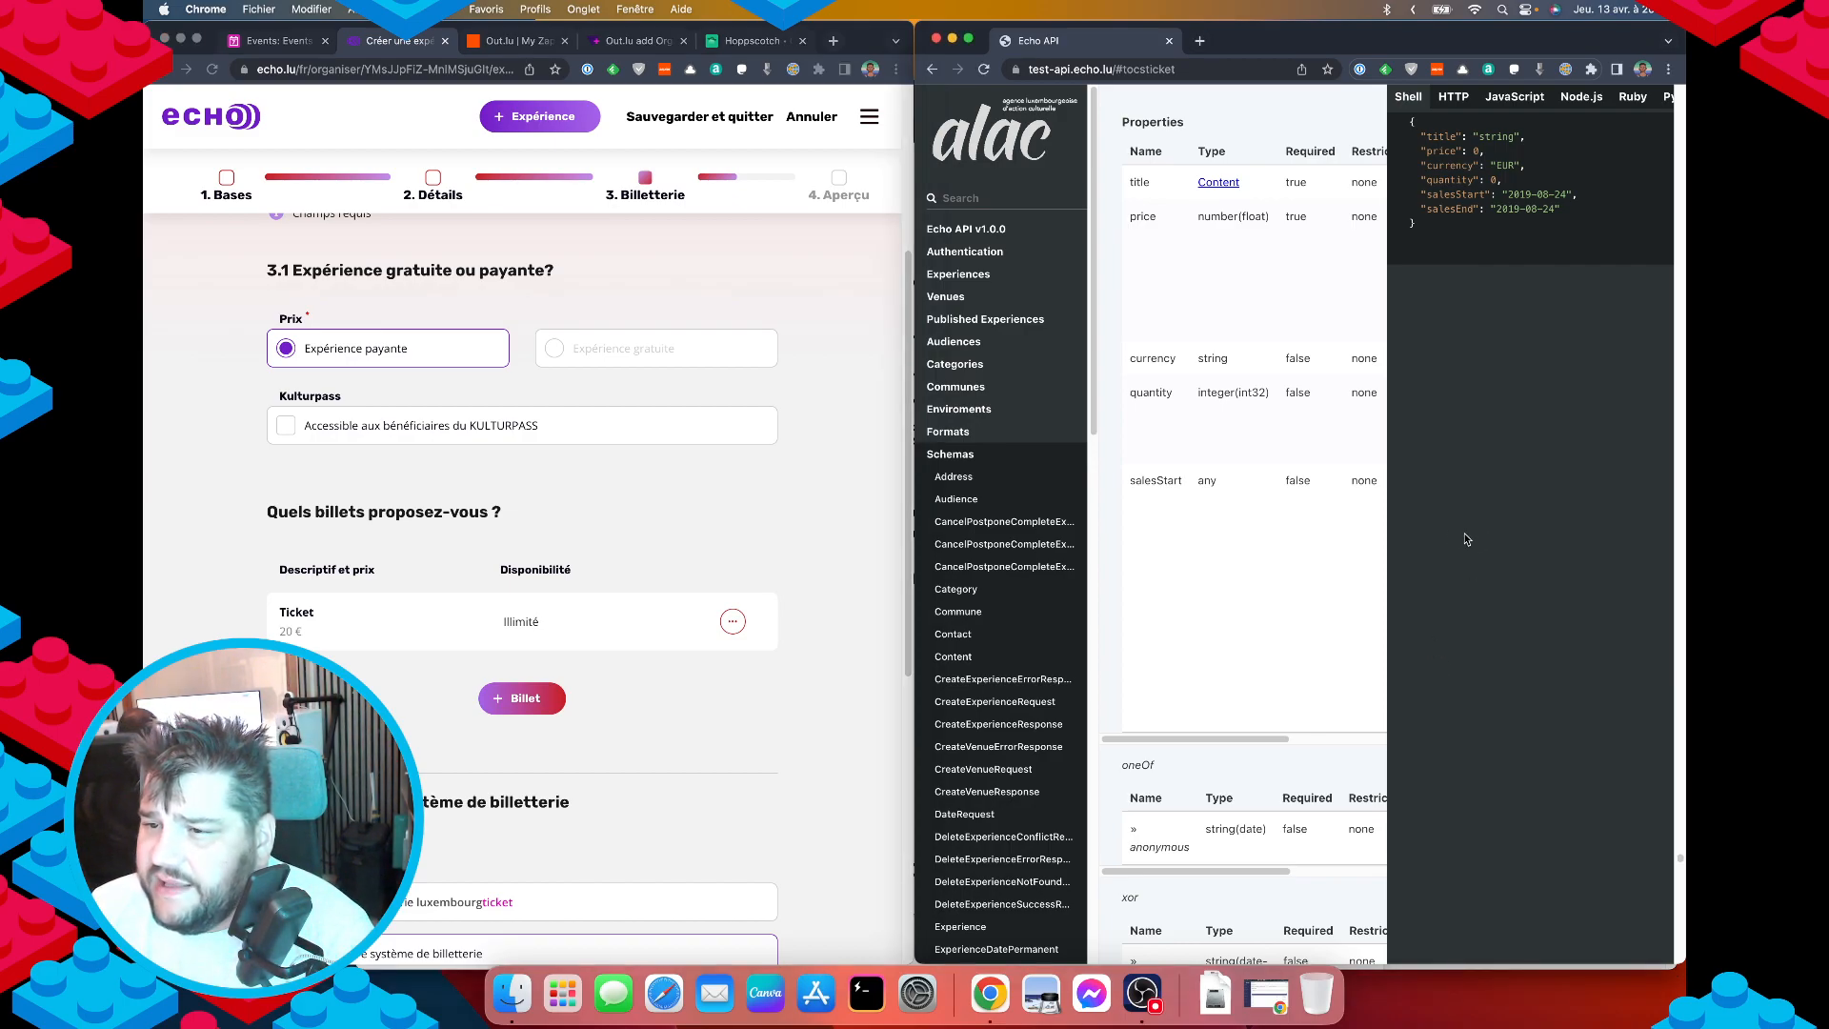
key(super+Left)
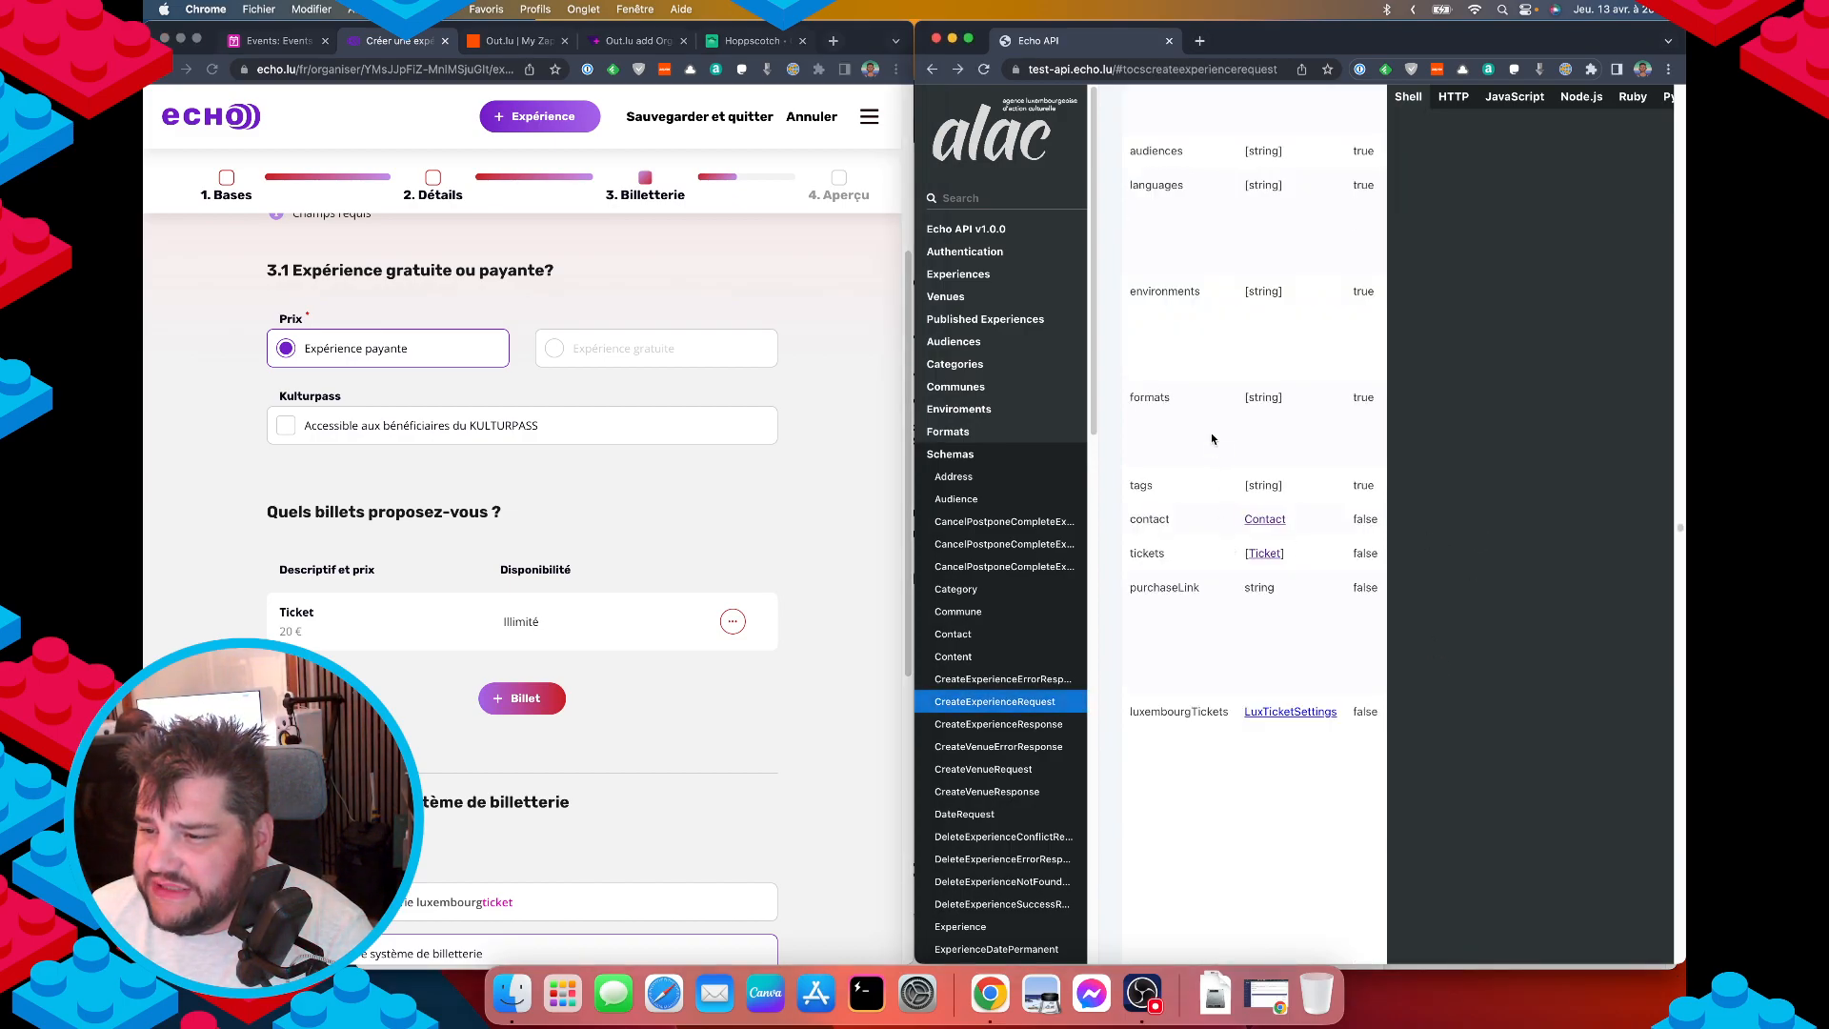
scroll(1203, 613, down, 6)
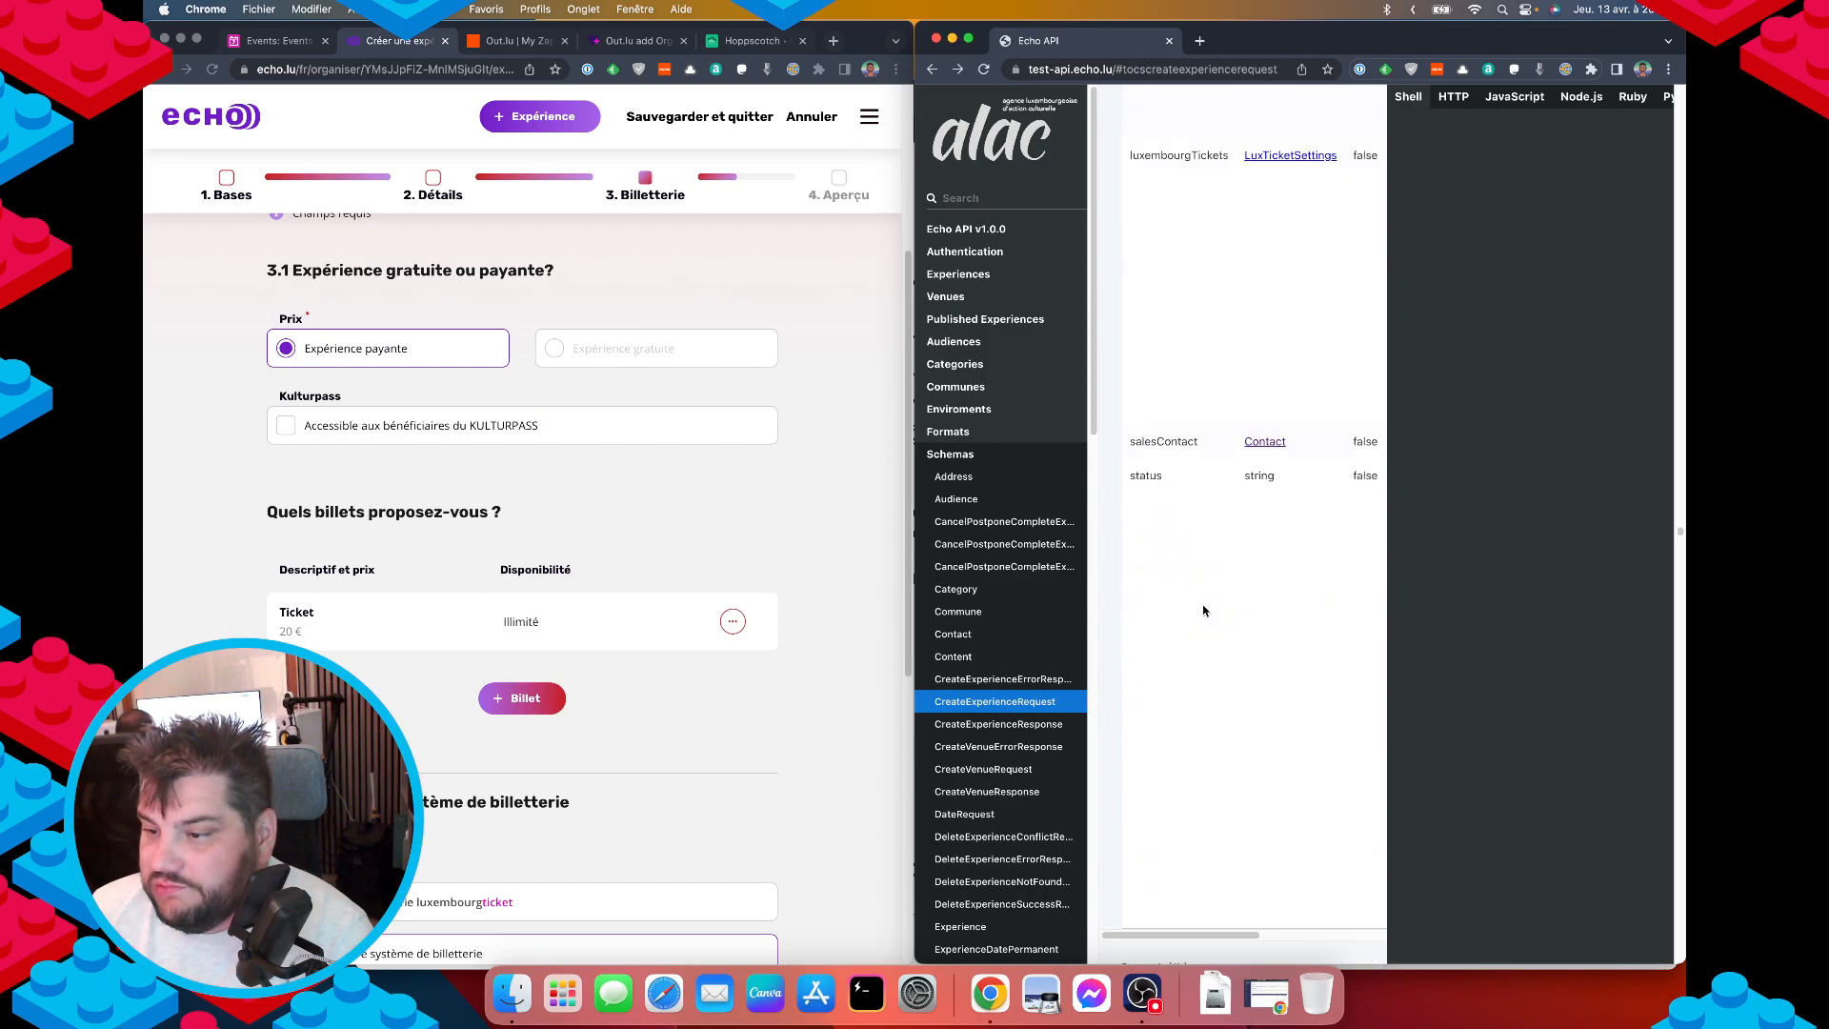
scroll(1206, 604, down, 3)
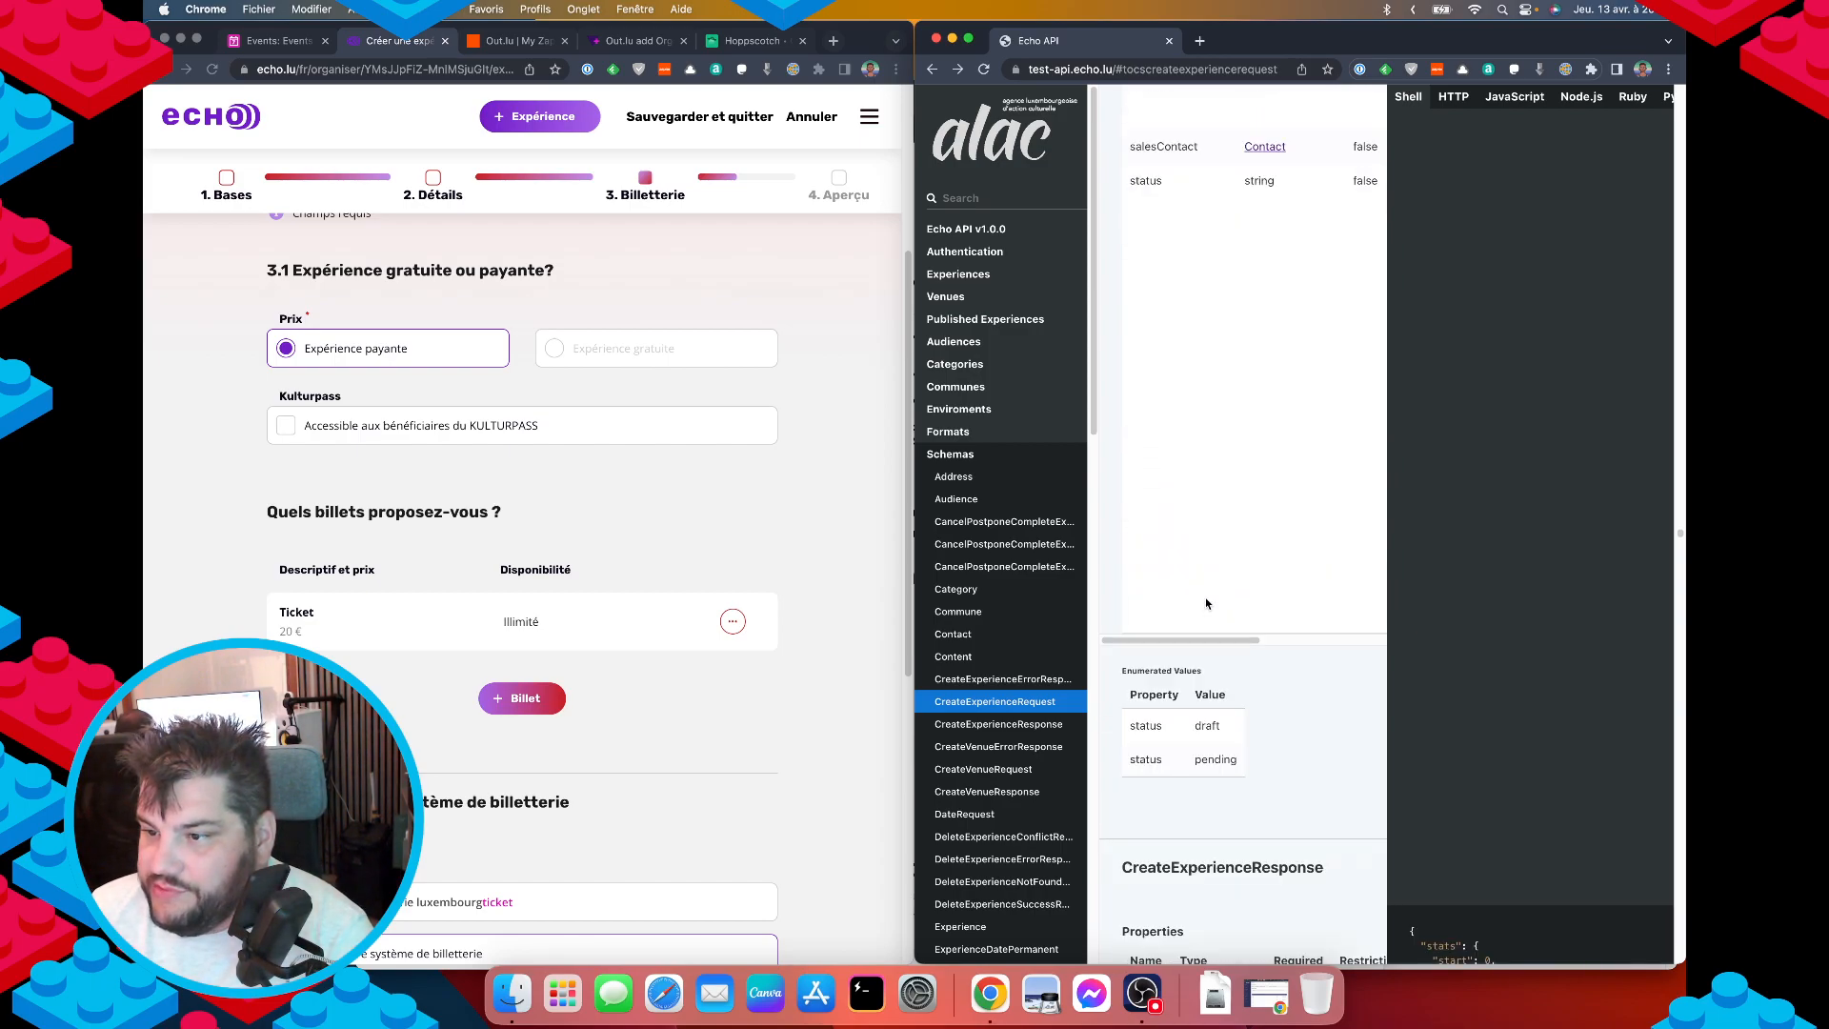
scroll(1208, 604, up, 2)
scroll(1209, 604, down, 5)
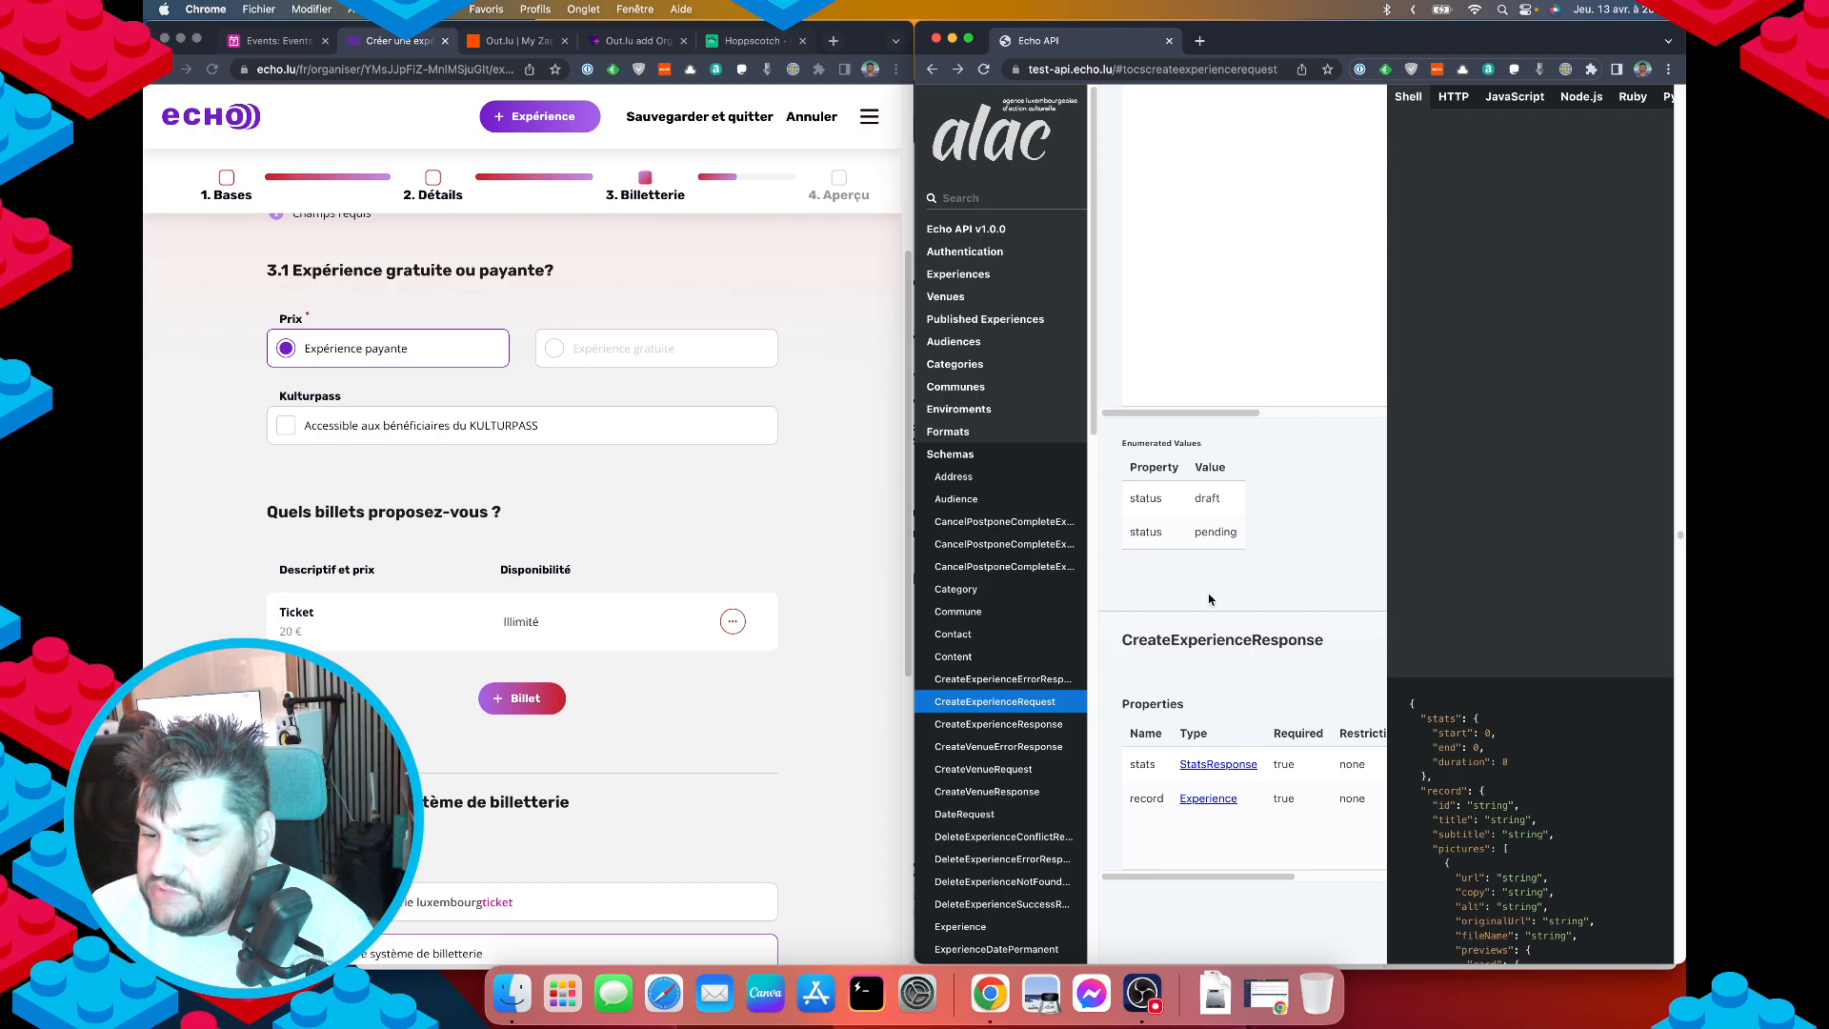
scroll(1212, 593, up, 10)
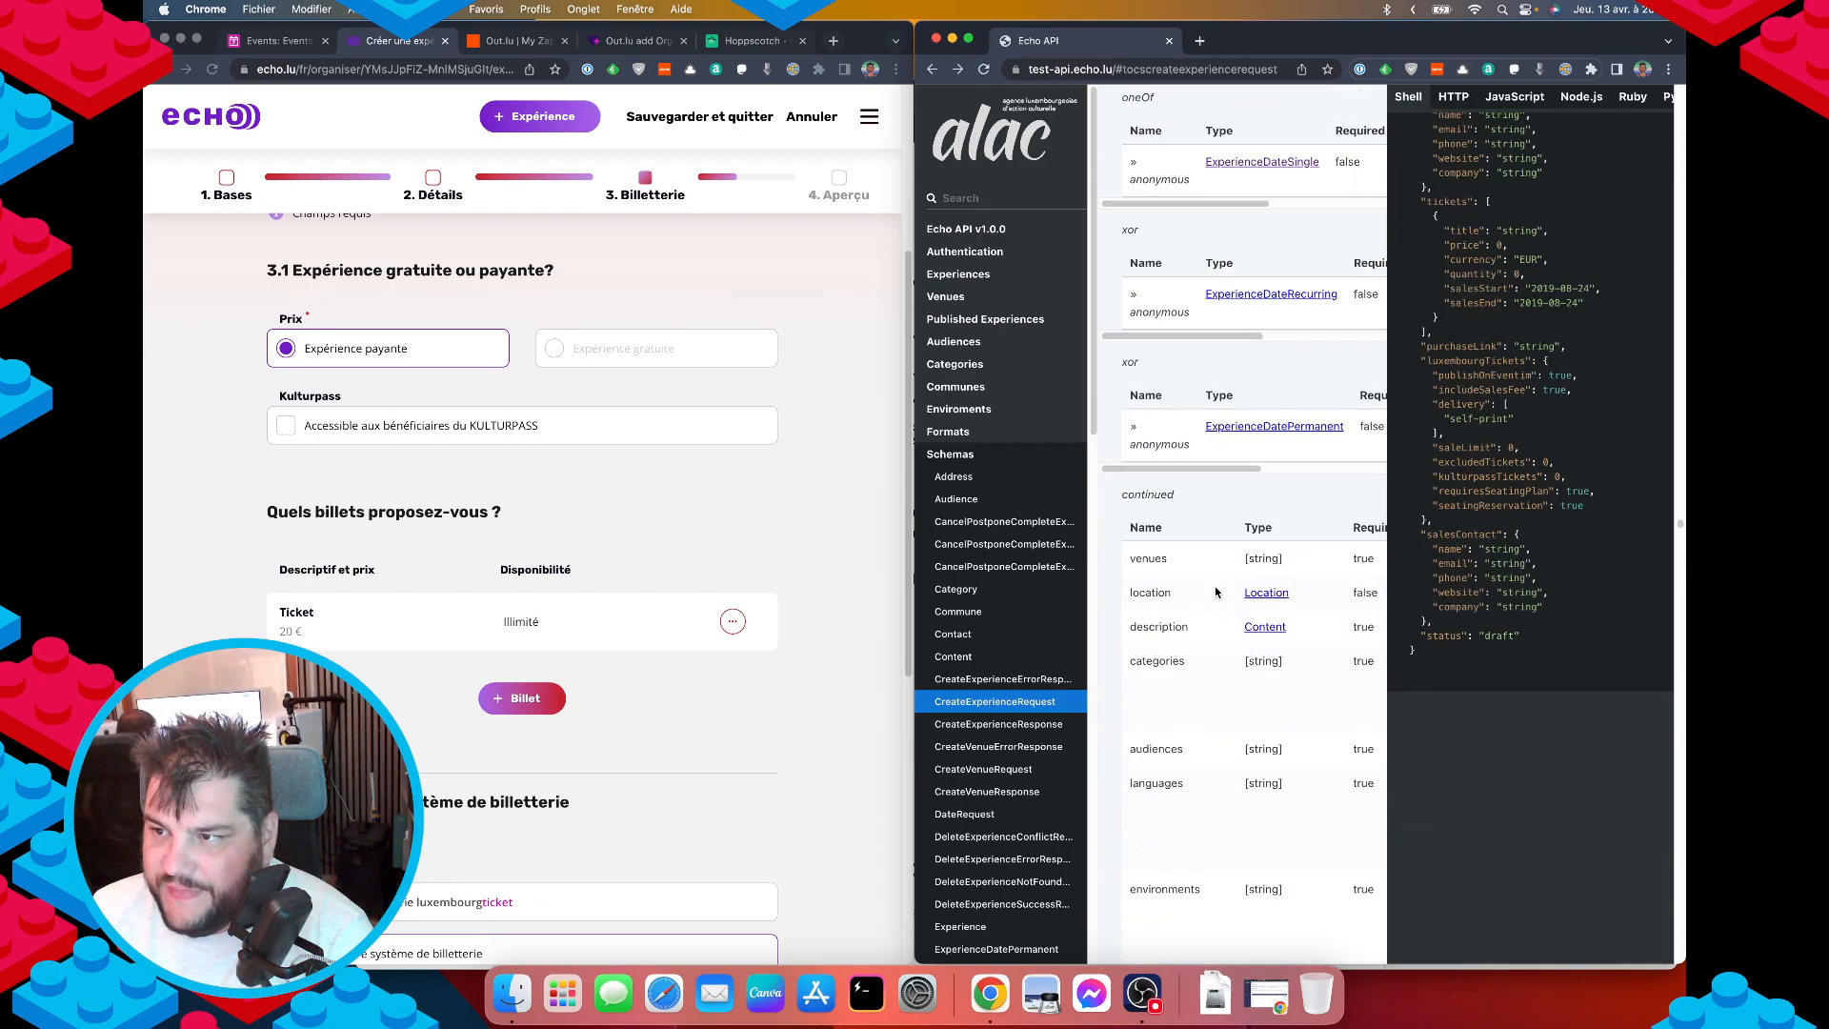
scroll(1216, 591, up, 5)
click(642, 489)
scroll(642, 490, down, 5)
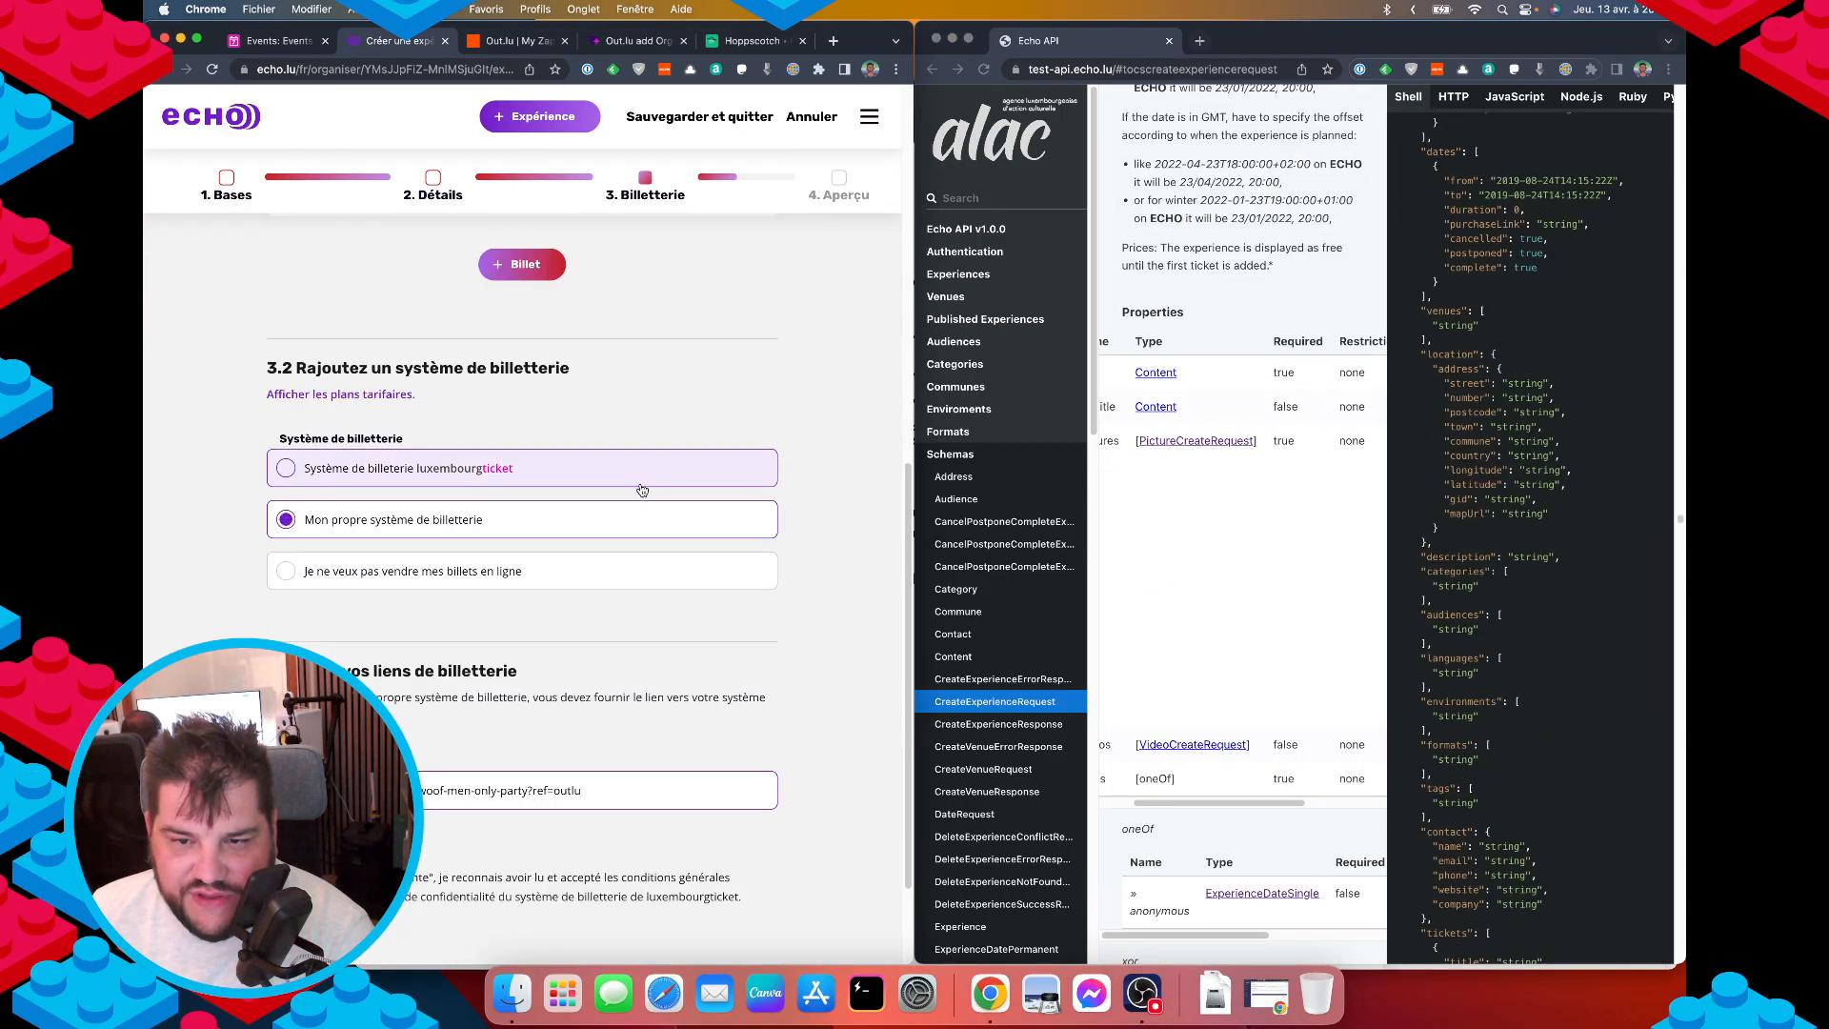
scroll(642, 489, down, 2)
scroll(629, 543, up, 10)
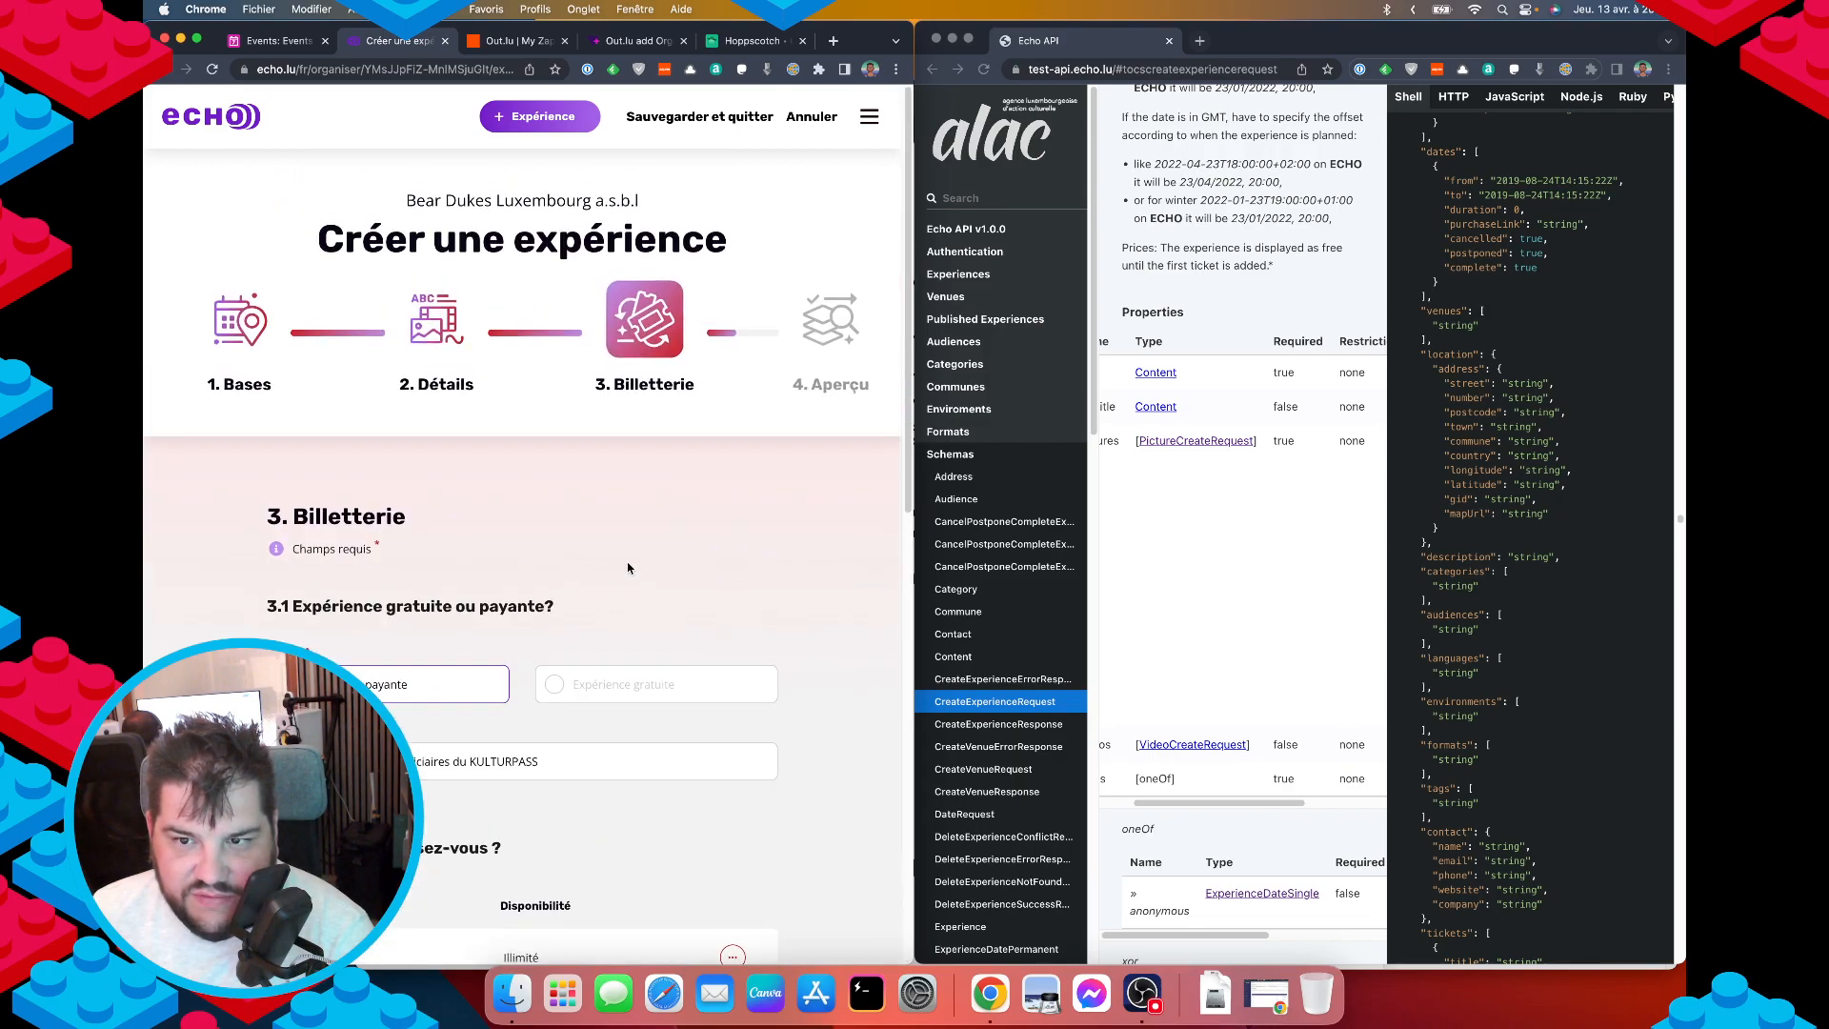
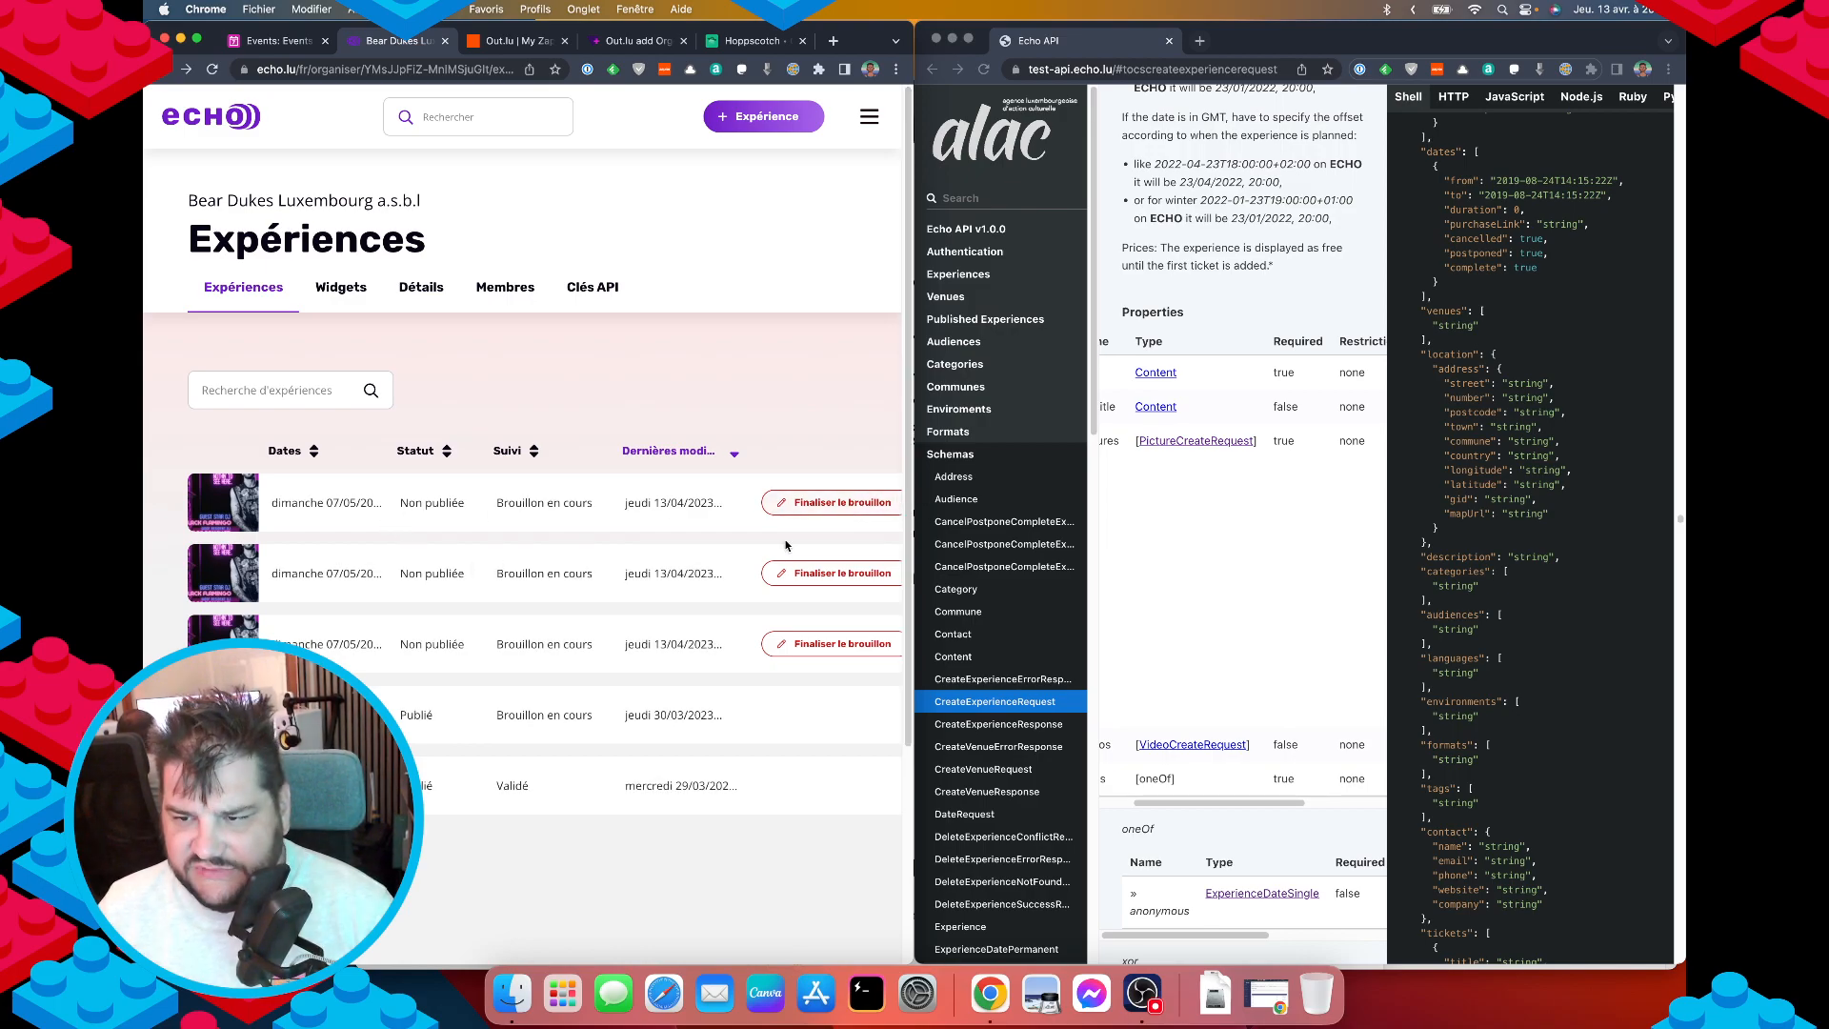
Delete the three draft experiences in Echo with Effacer, confirming each deletion.
scroll(786, 545, right, 2)
click(876, 505)
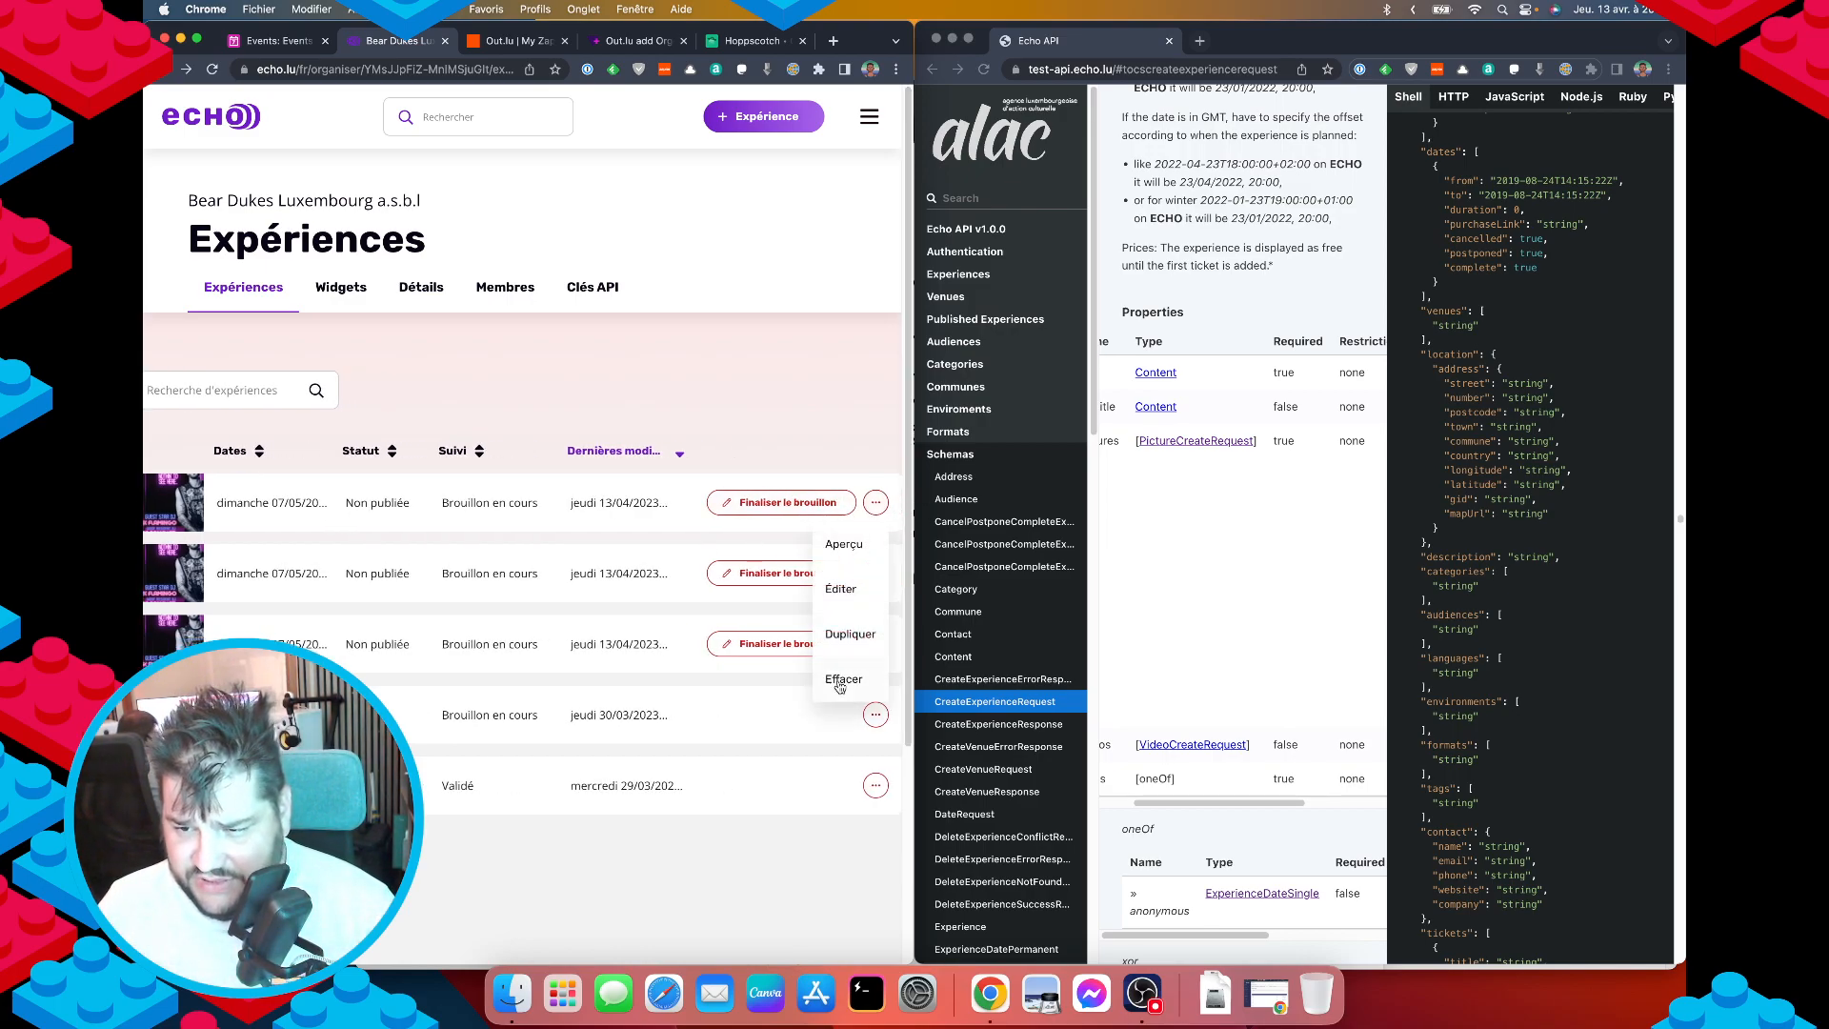
click(840, 684)
click(495, 575)
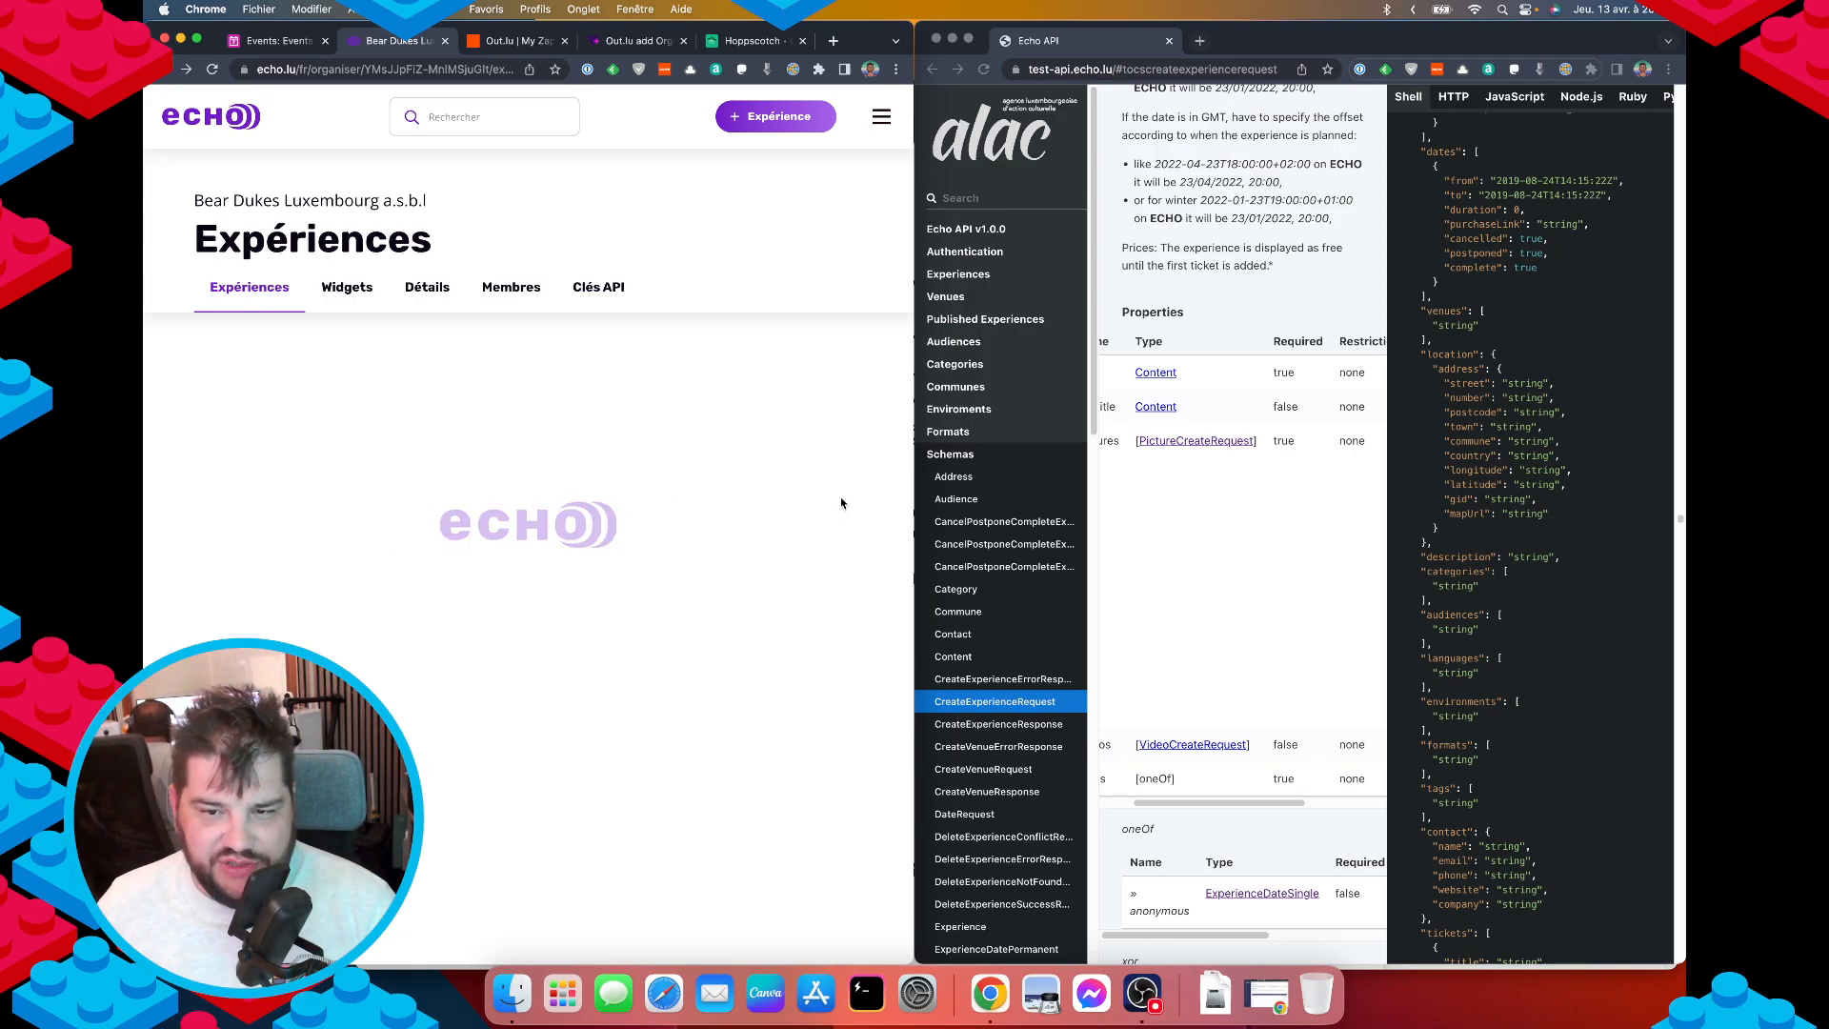
scroll(825, 500, right, 1)
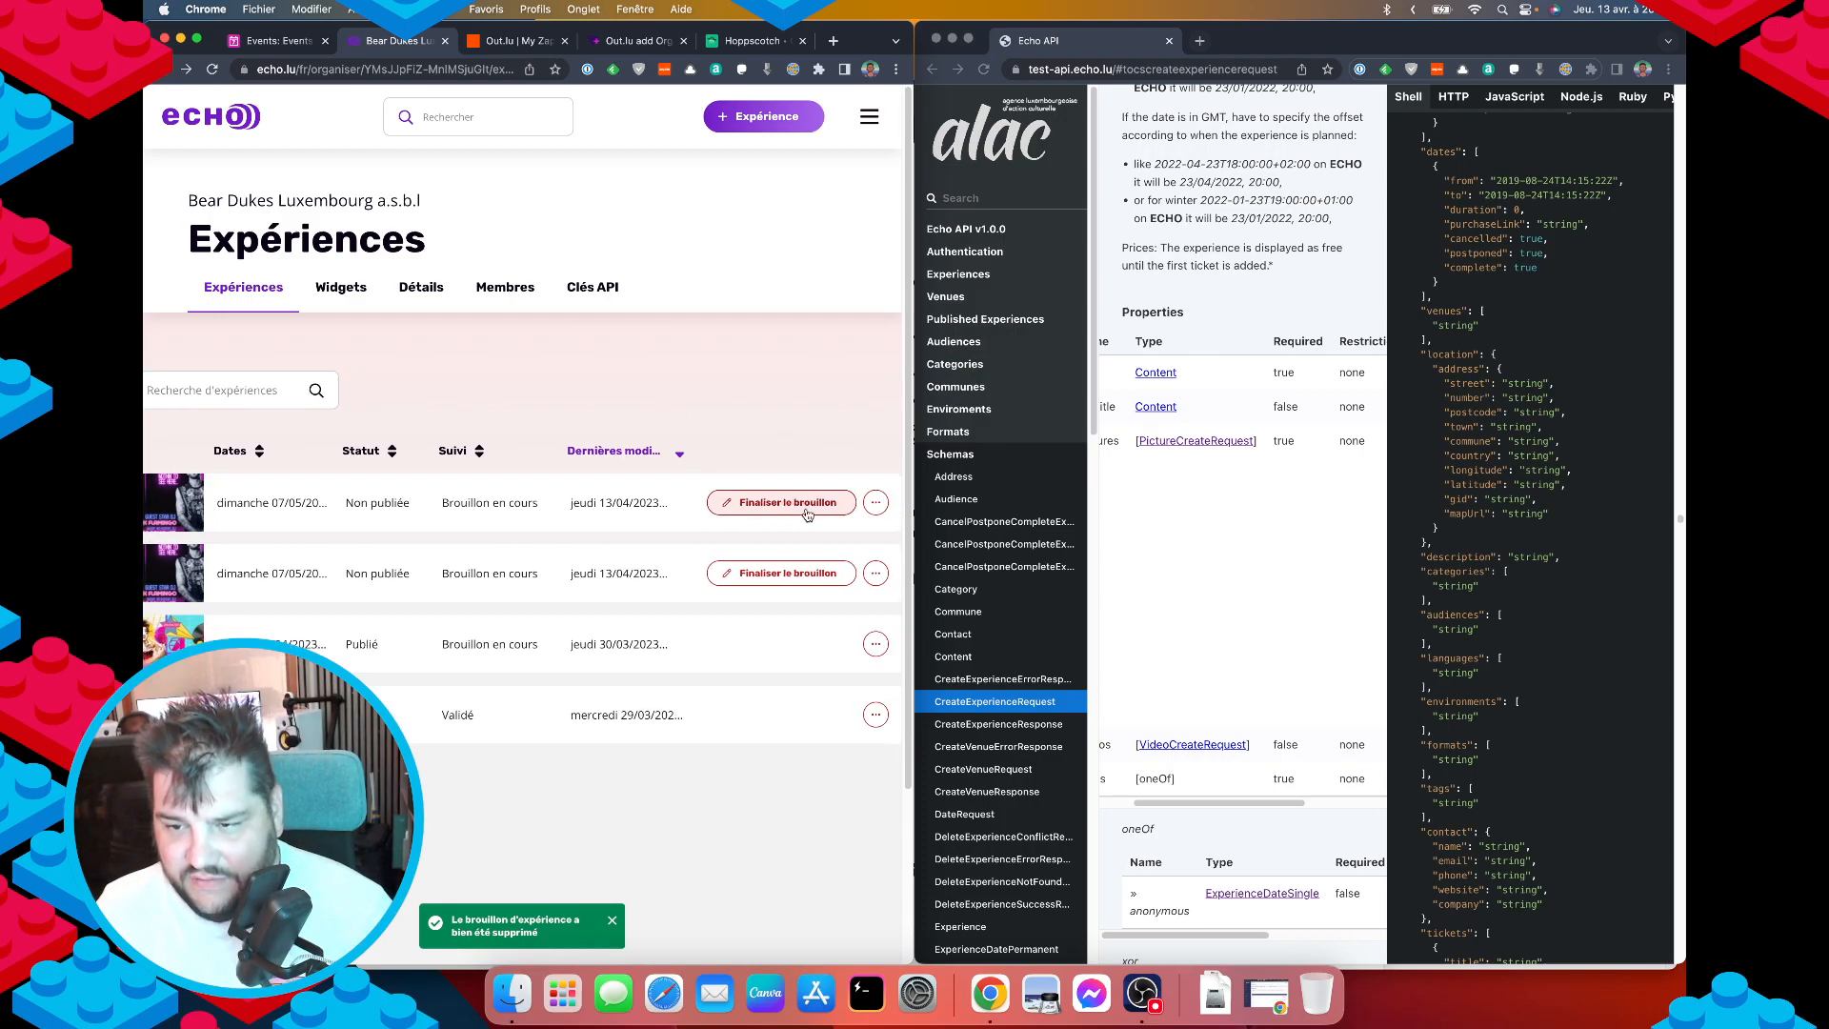
click(877, 503)
click(837, 675)
click(529, 559)
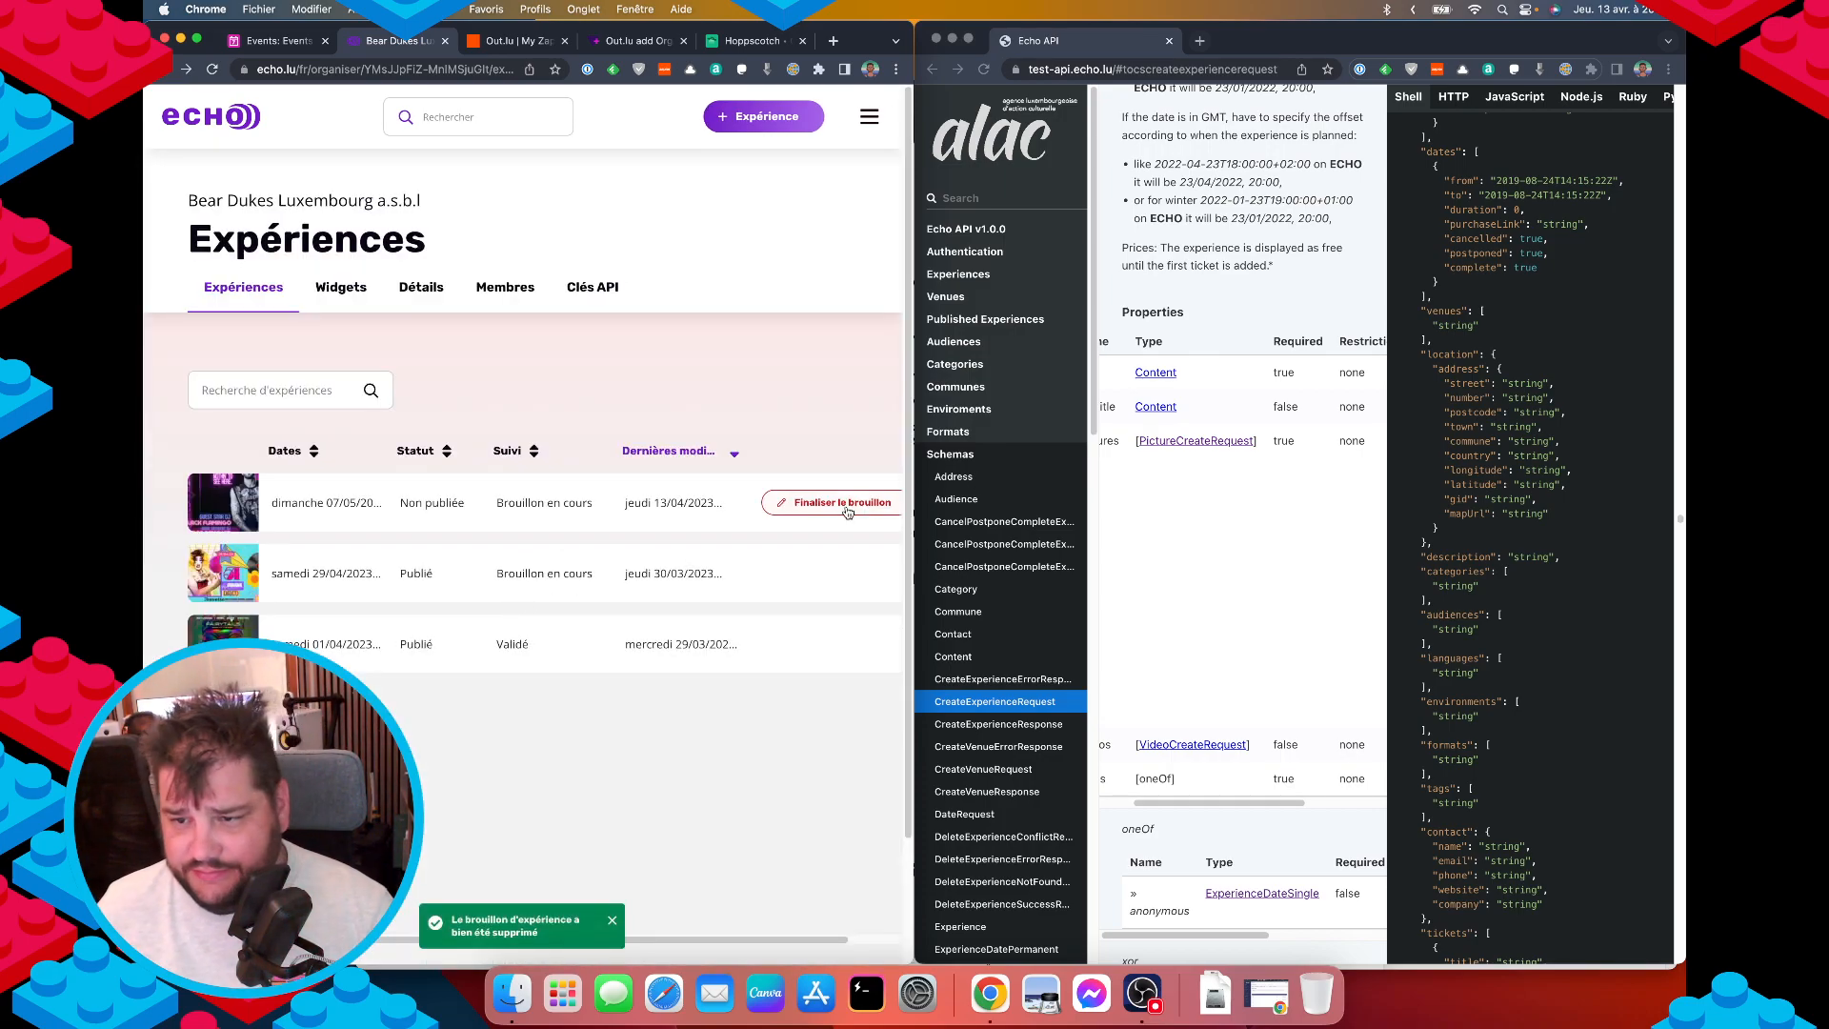
scroll(848, 513, right, 1)
click(887, 502)
click(837, 680)
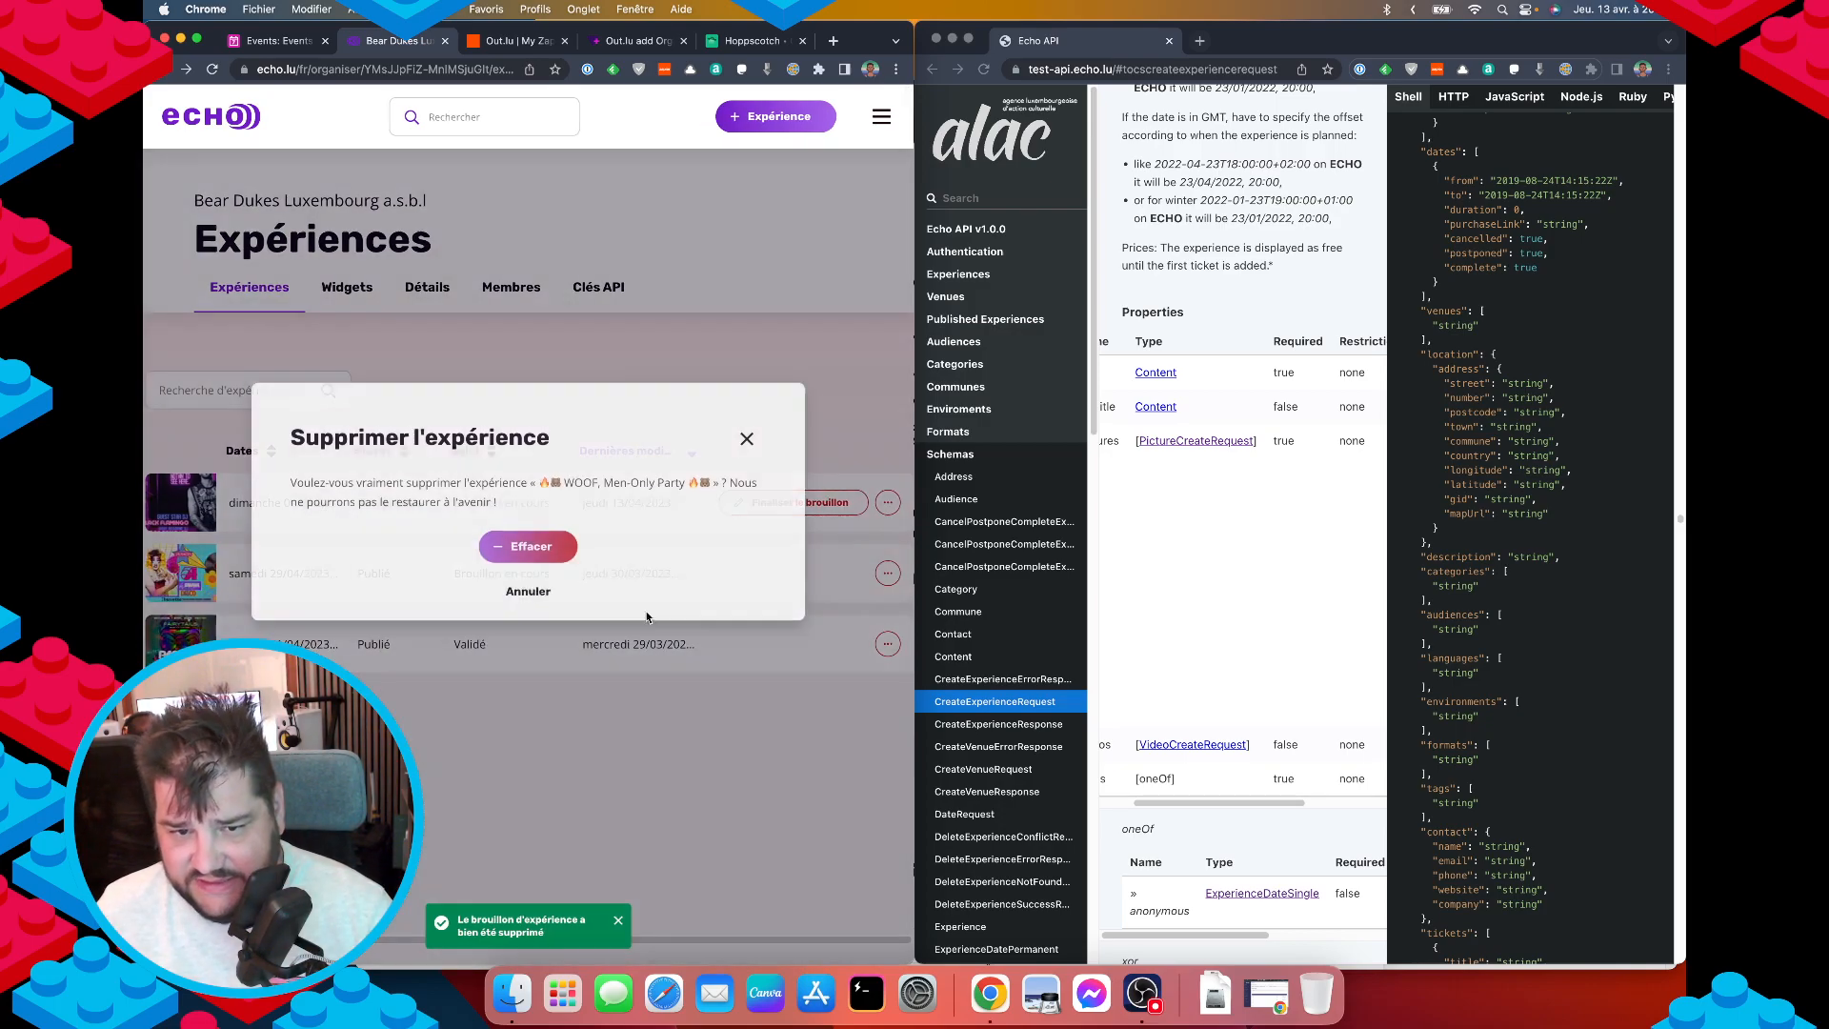
click(530, 546)
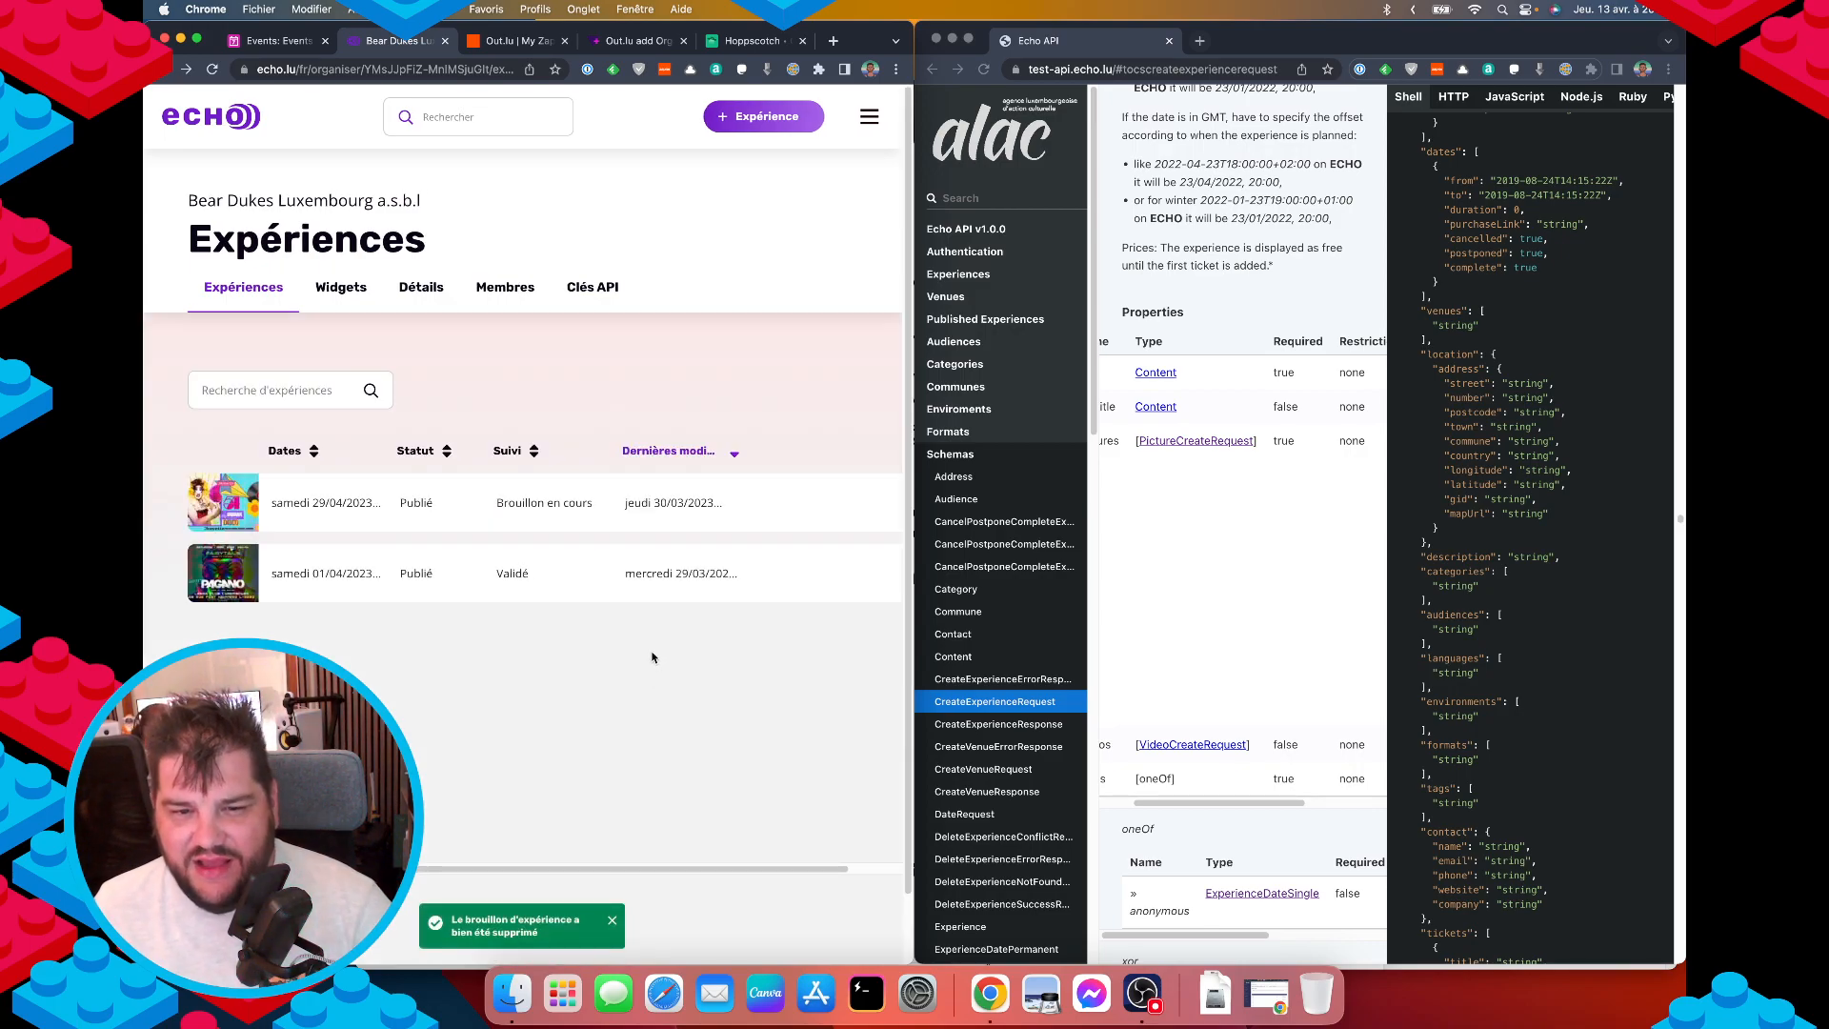
Inspect the second published experience's actions menu, leaving both published experiences unchanged.
scroll(645, 657, right, 2)
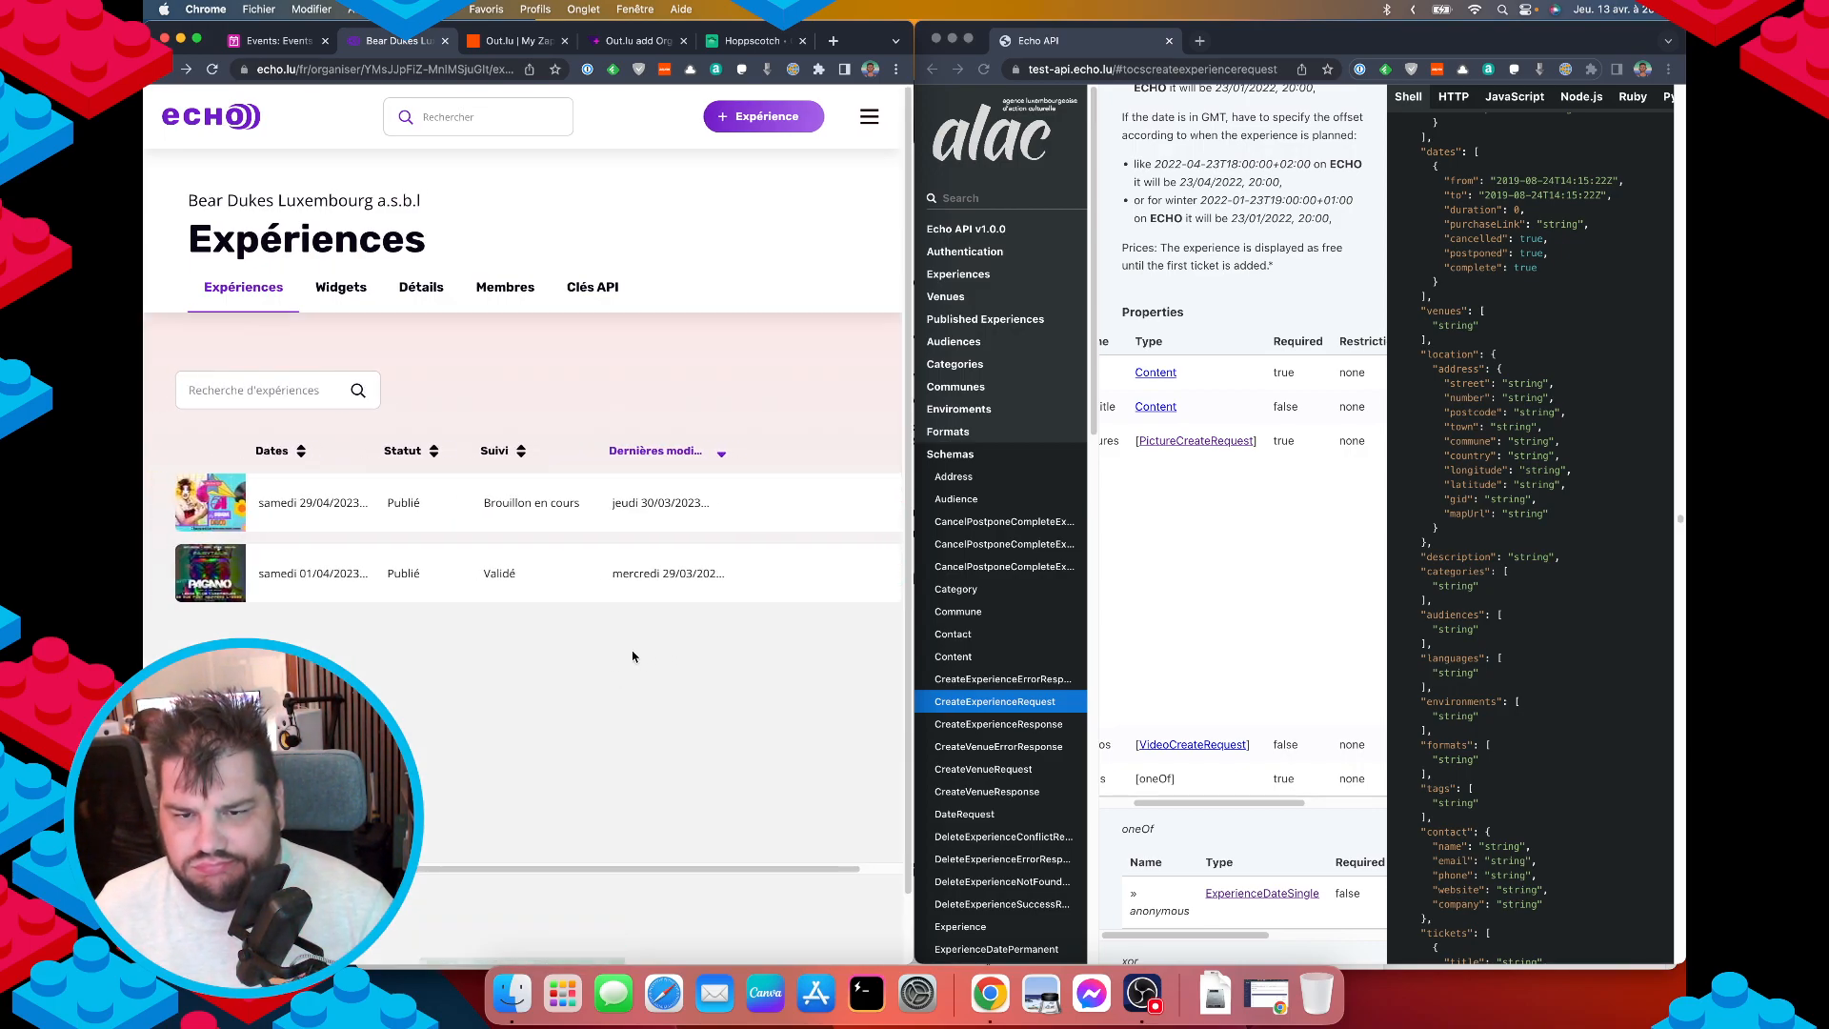
click(867, 574)
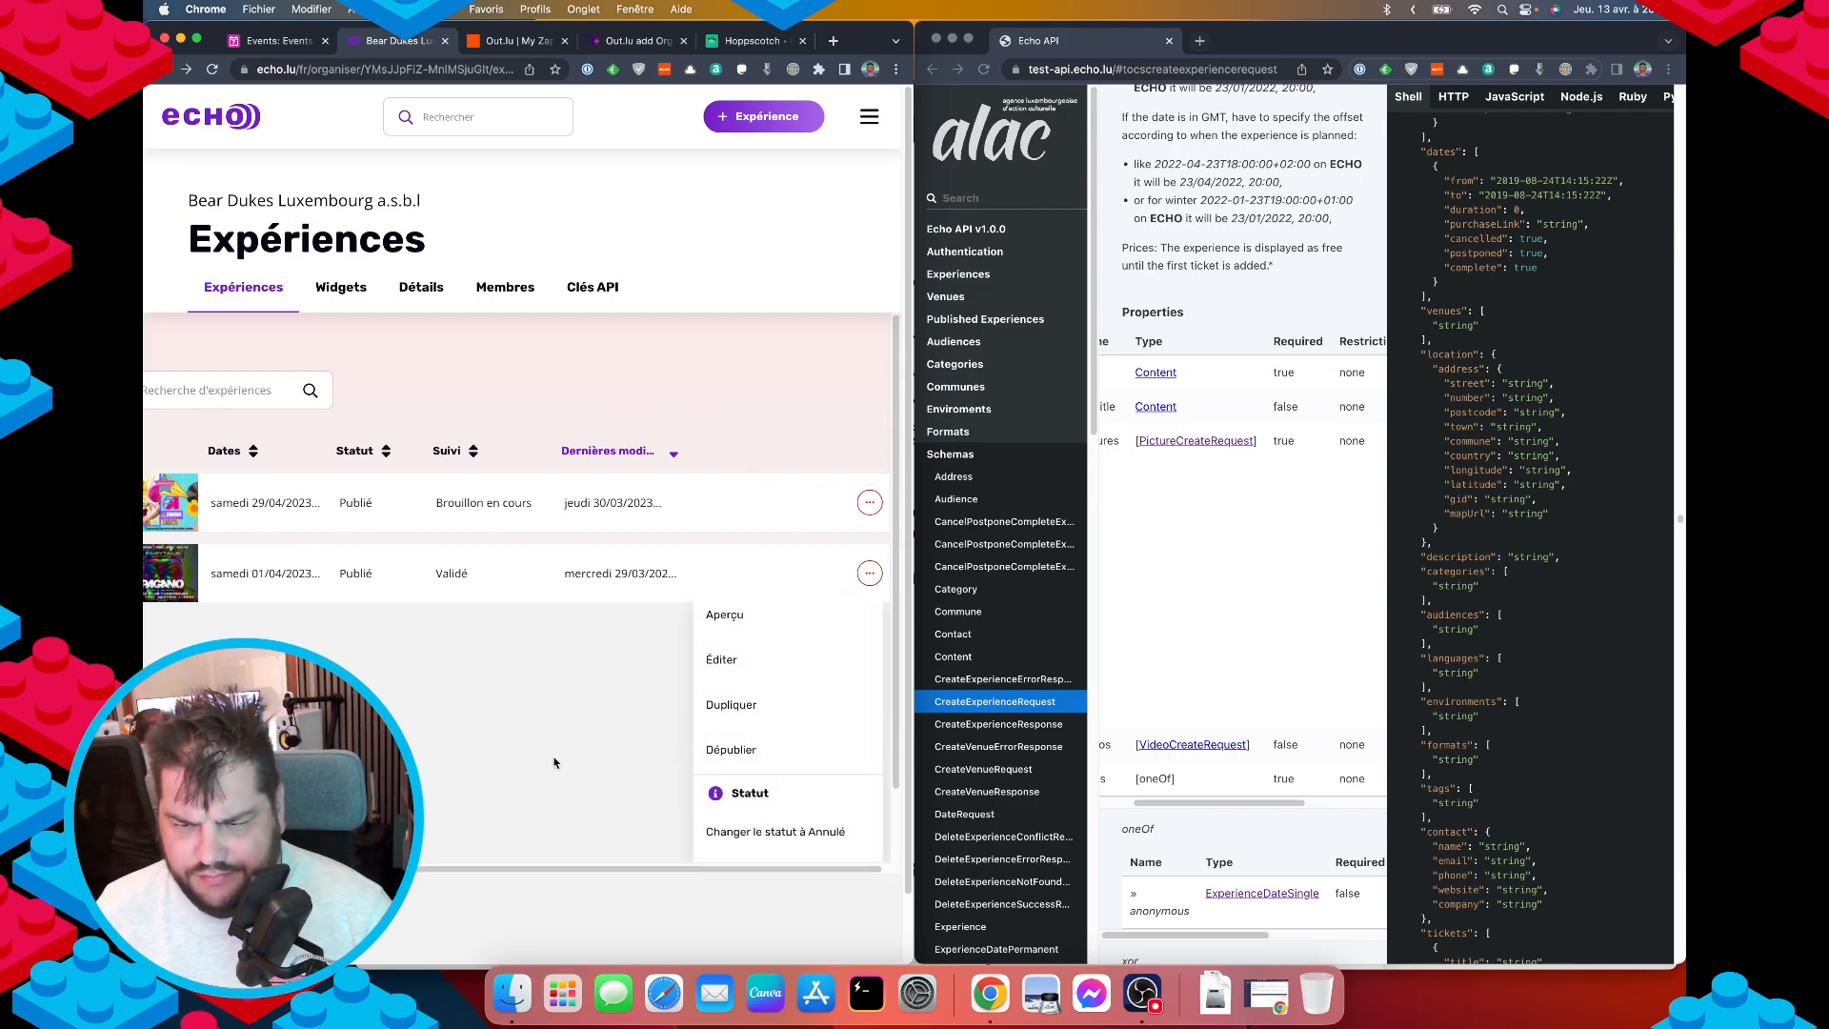
scroll(762, 810, down, 2)
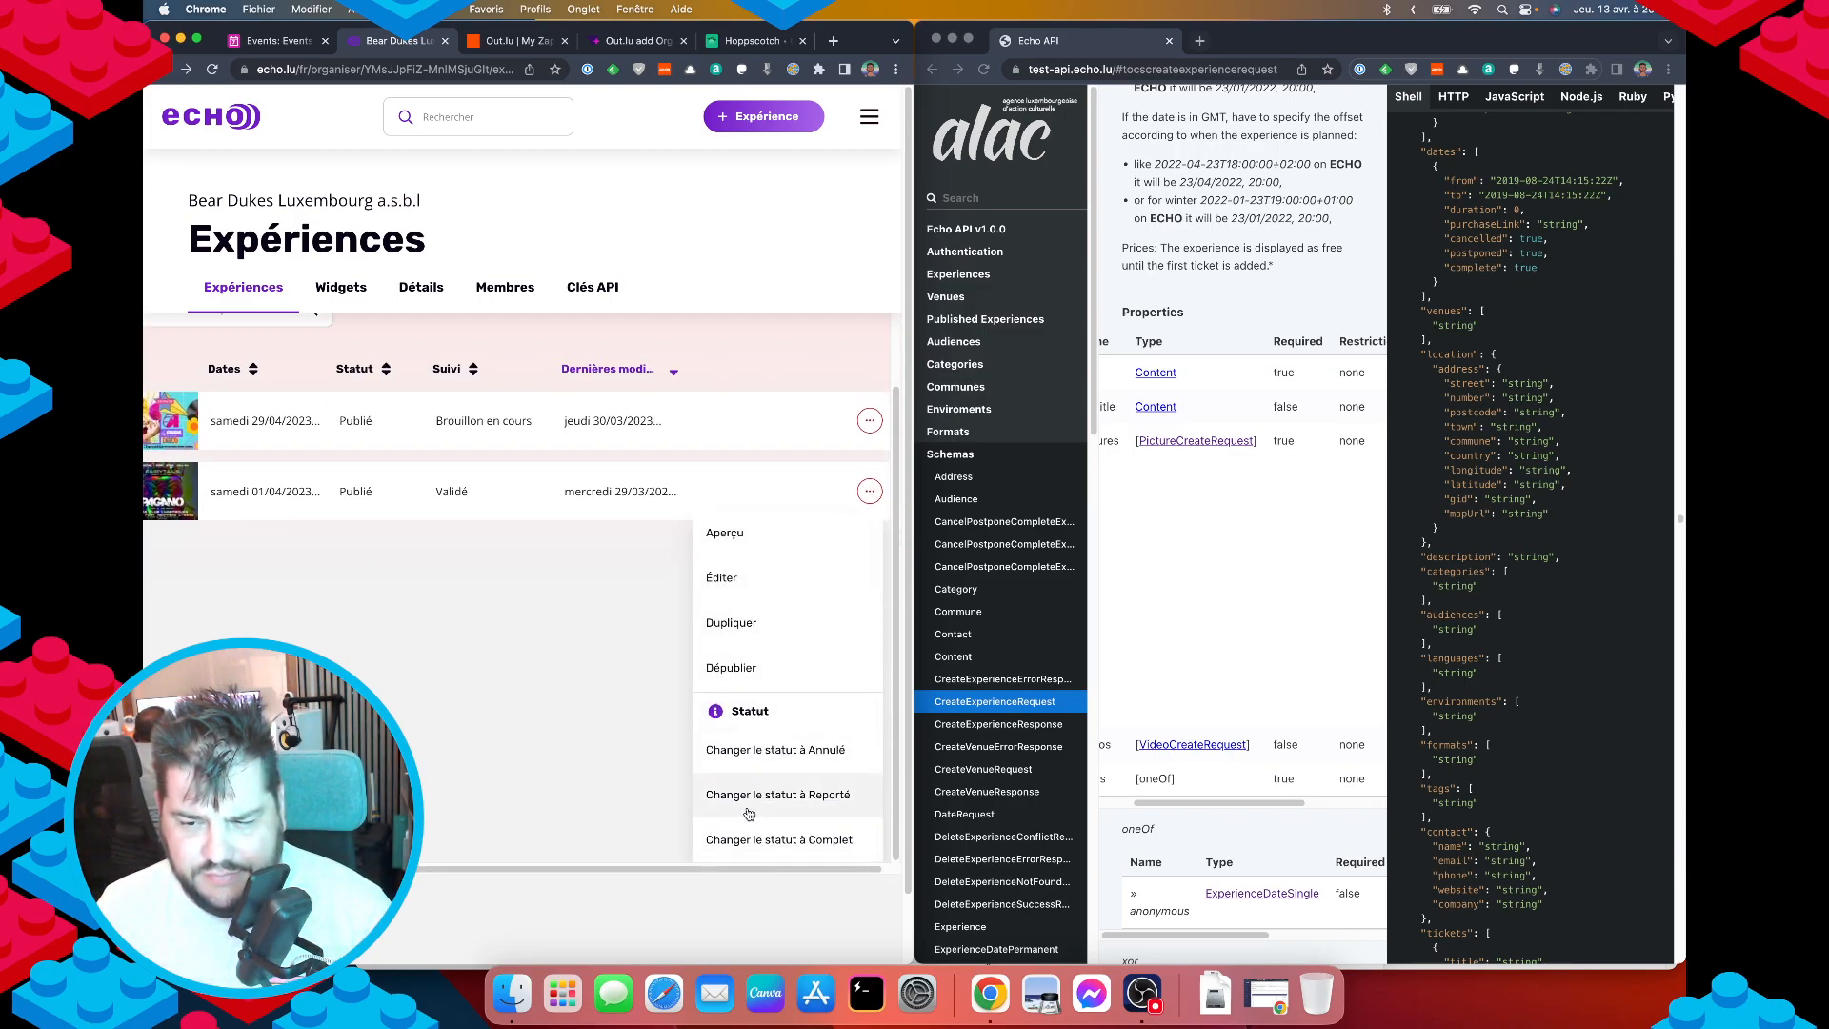
scroll(773, 829, down, 2)
click(492, 675)
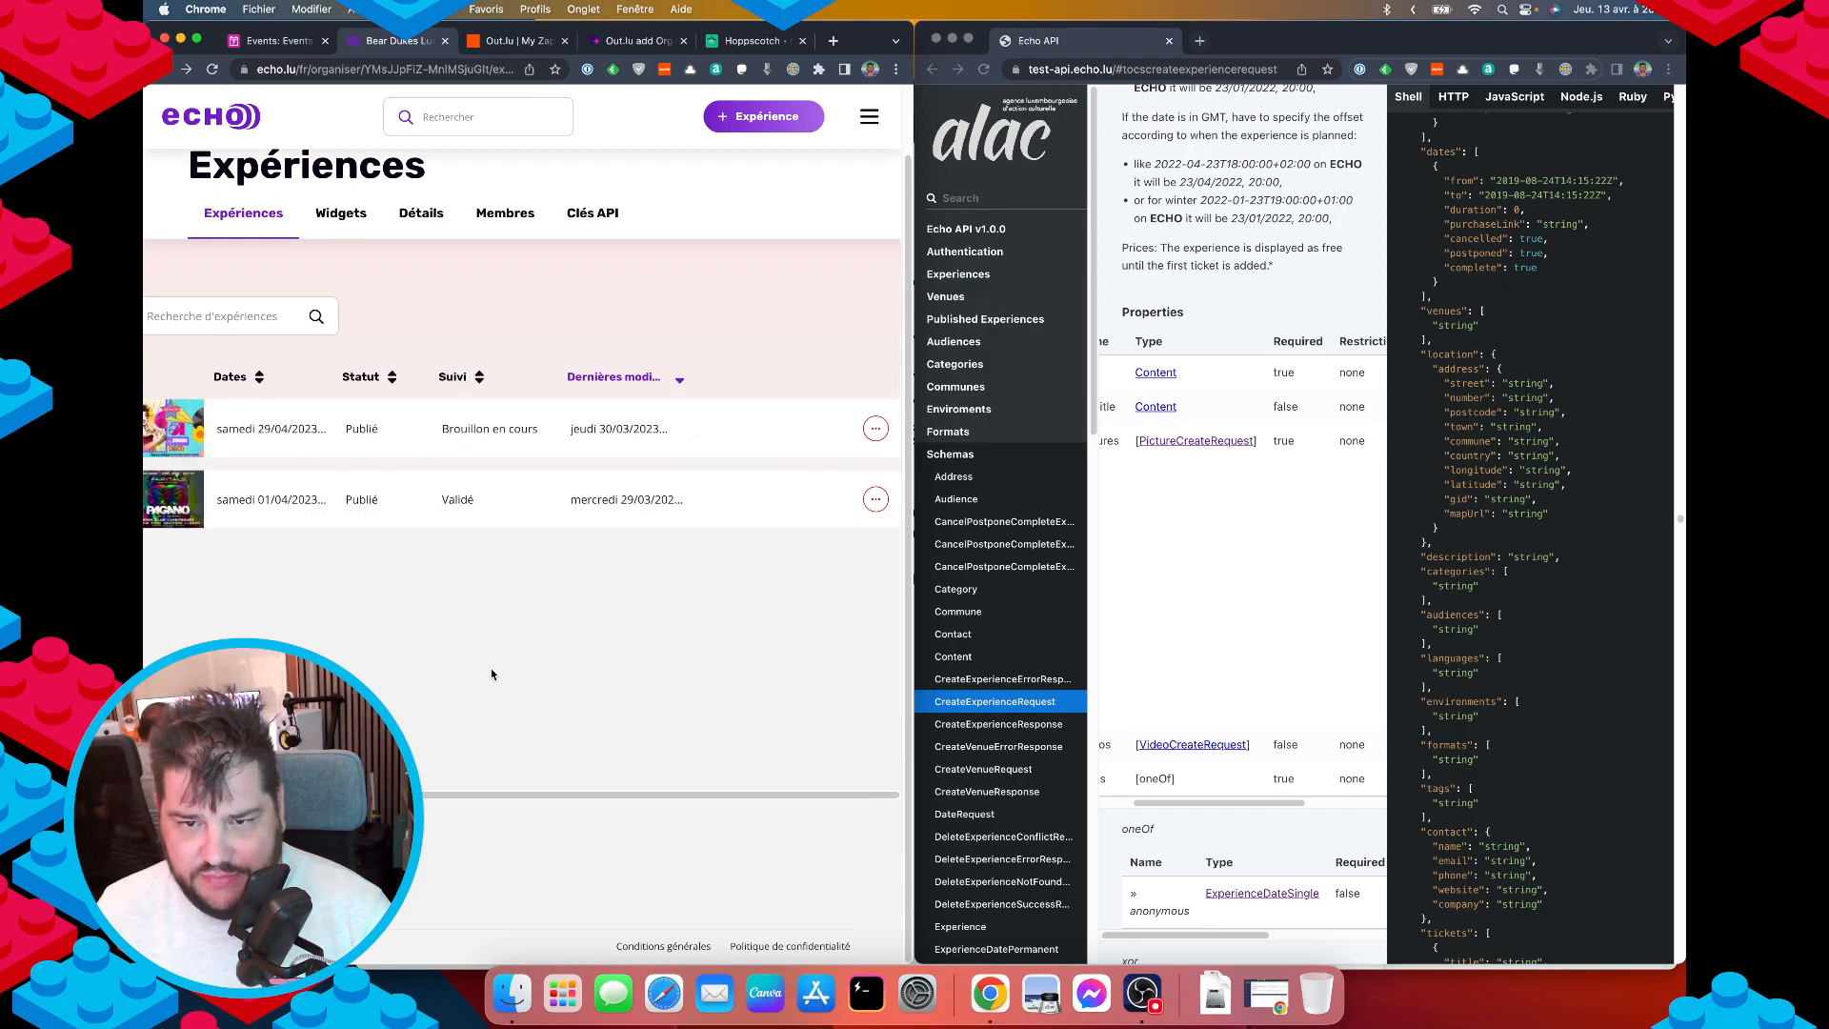
scroll(491, 676, up, 2)
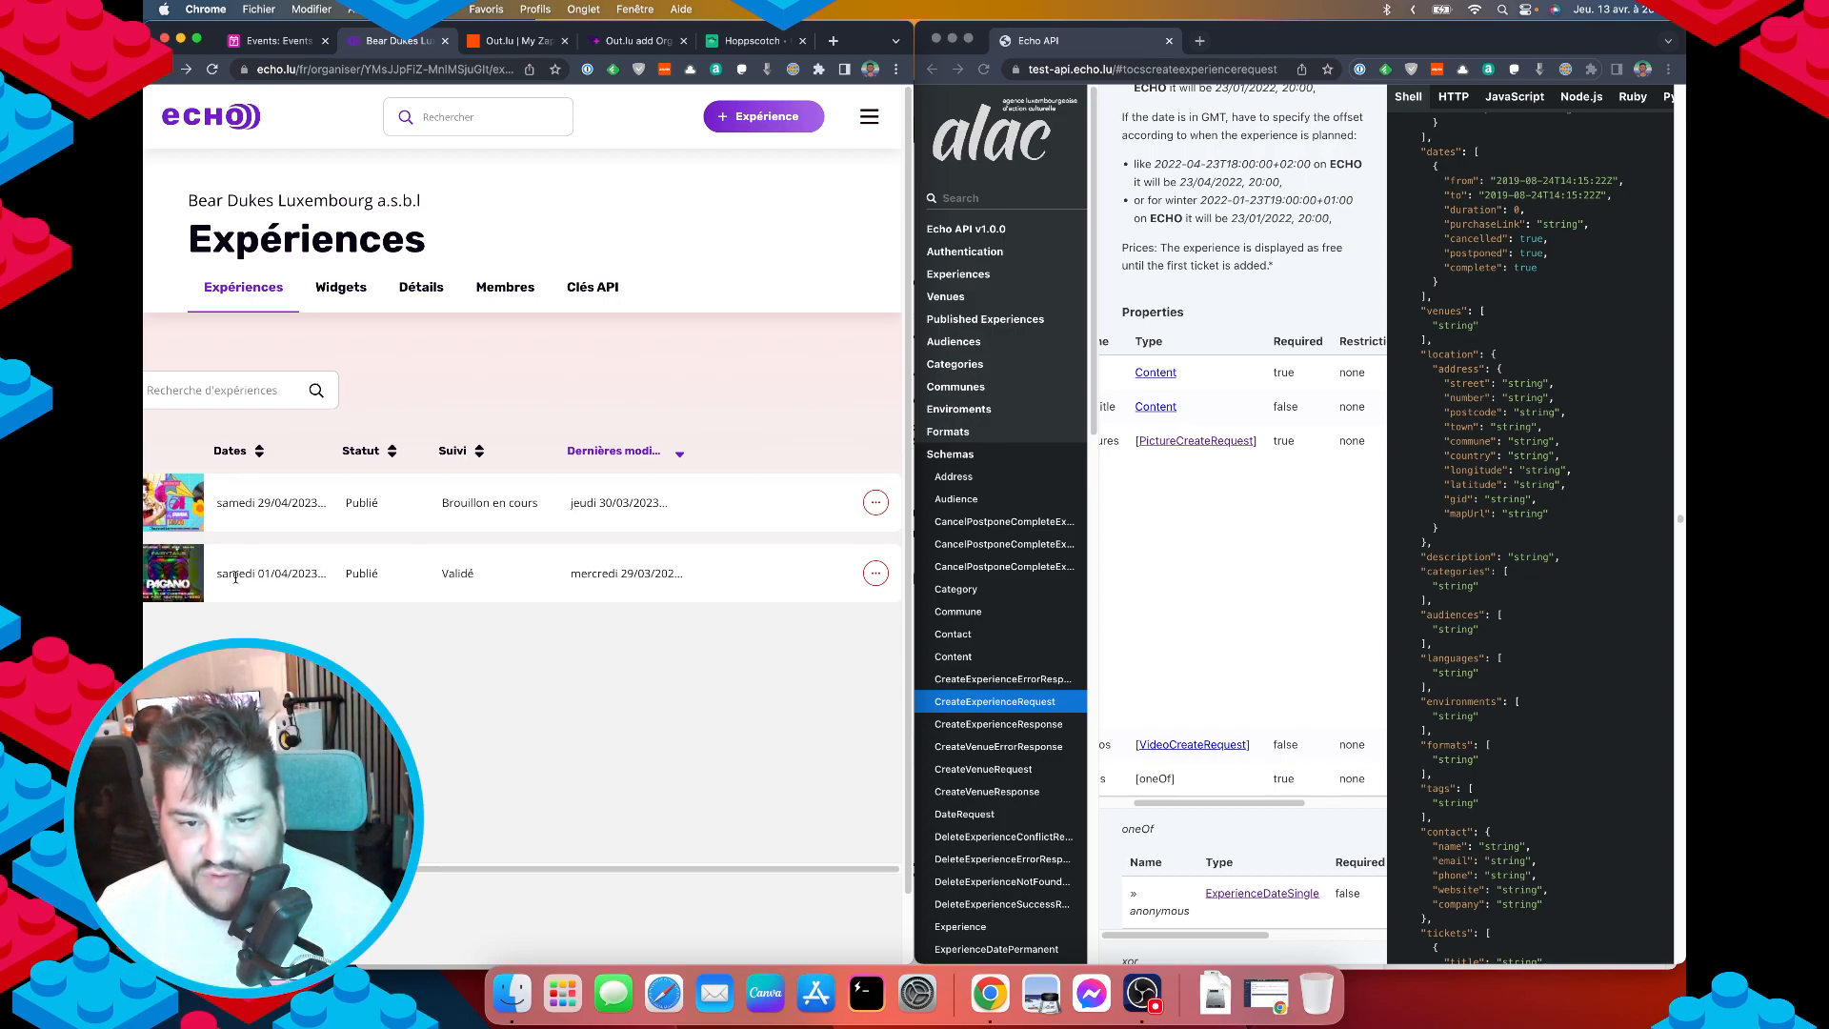
scroll(236, 577, left, 2)
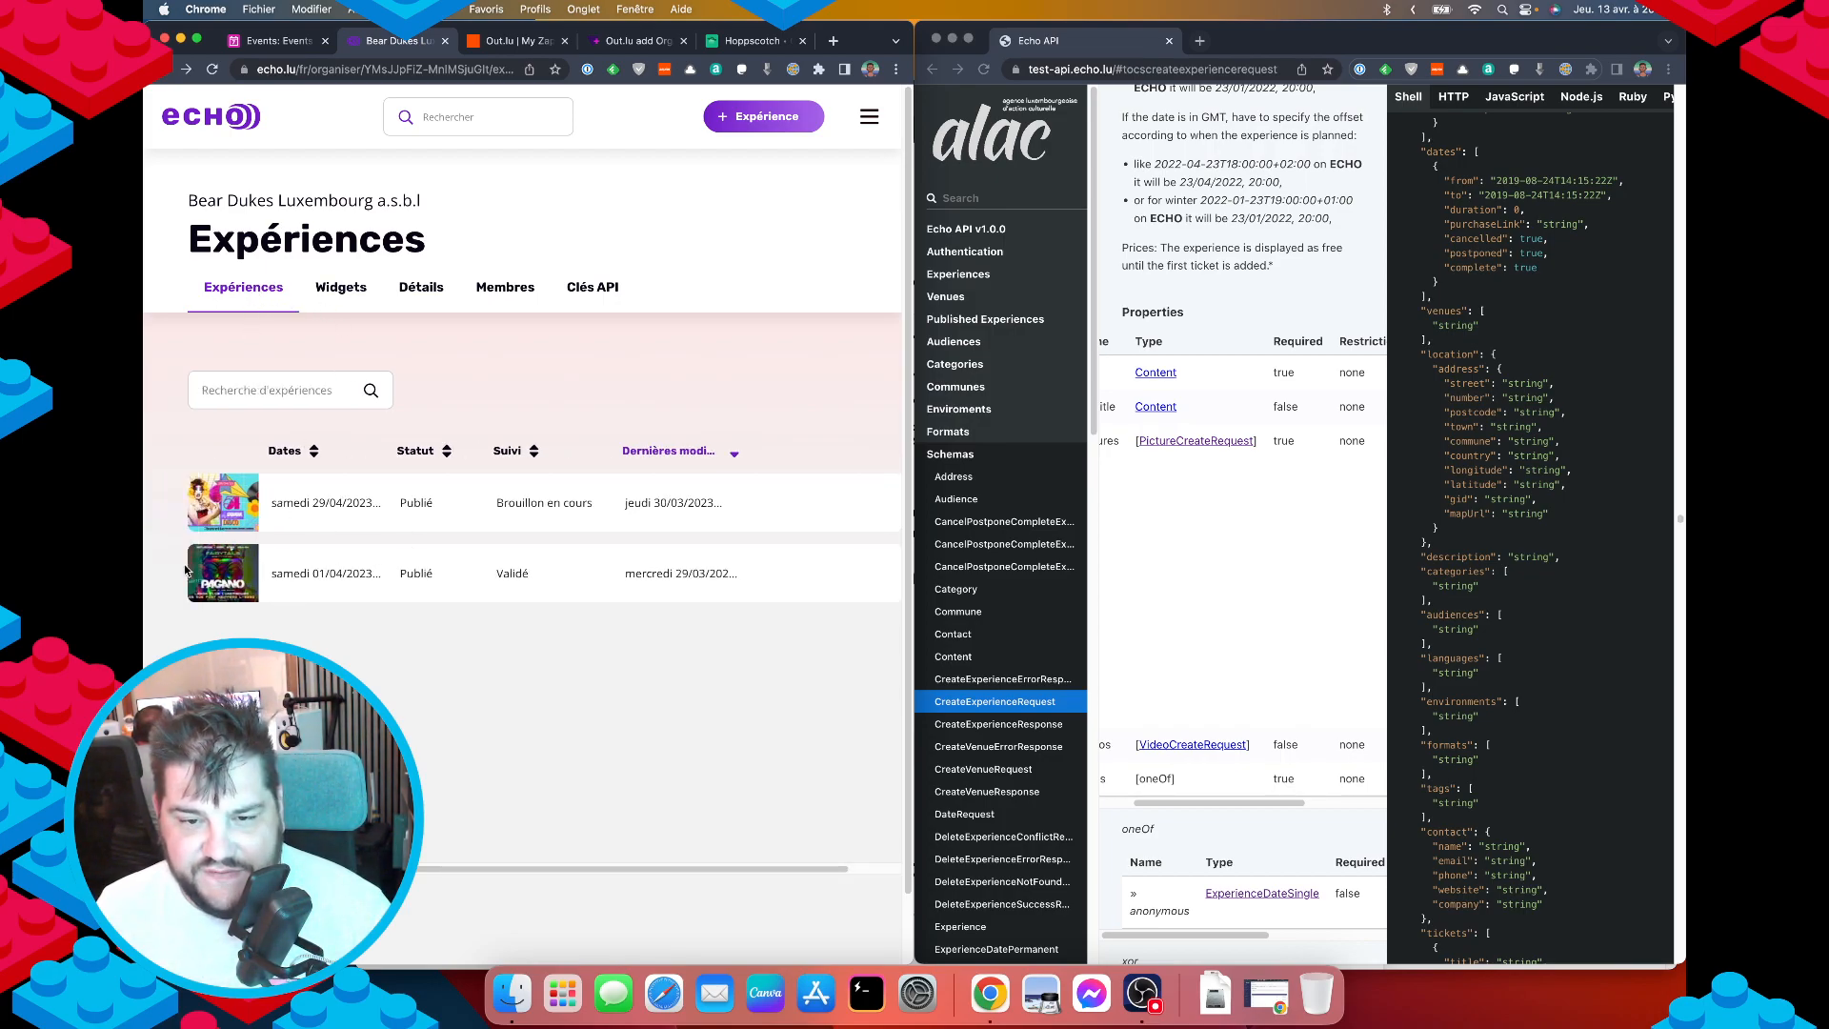
scroll(205, 585, right, 2)
scroll(227, 611, left, 2)
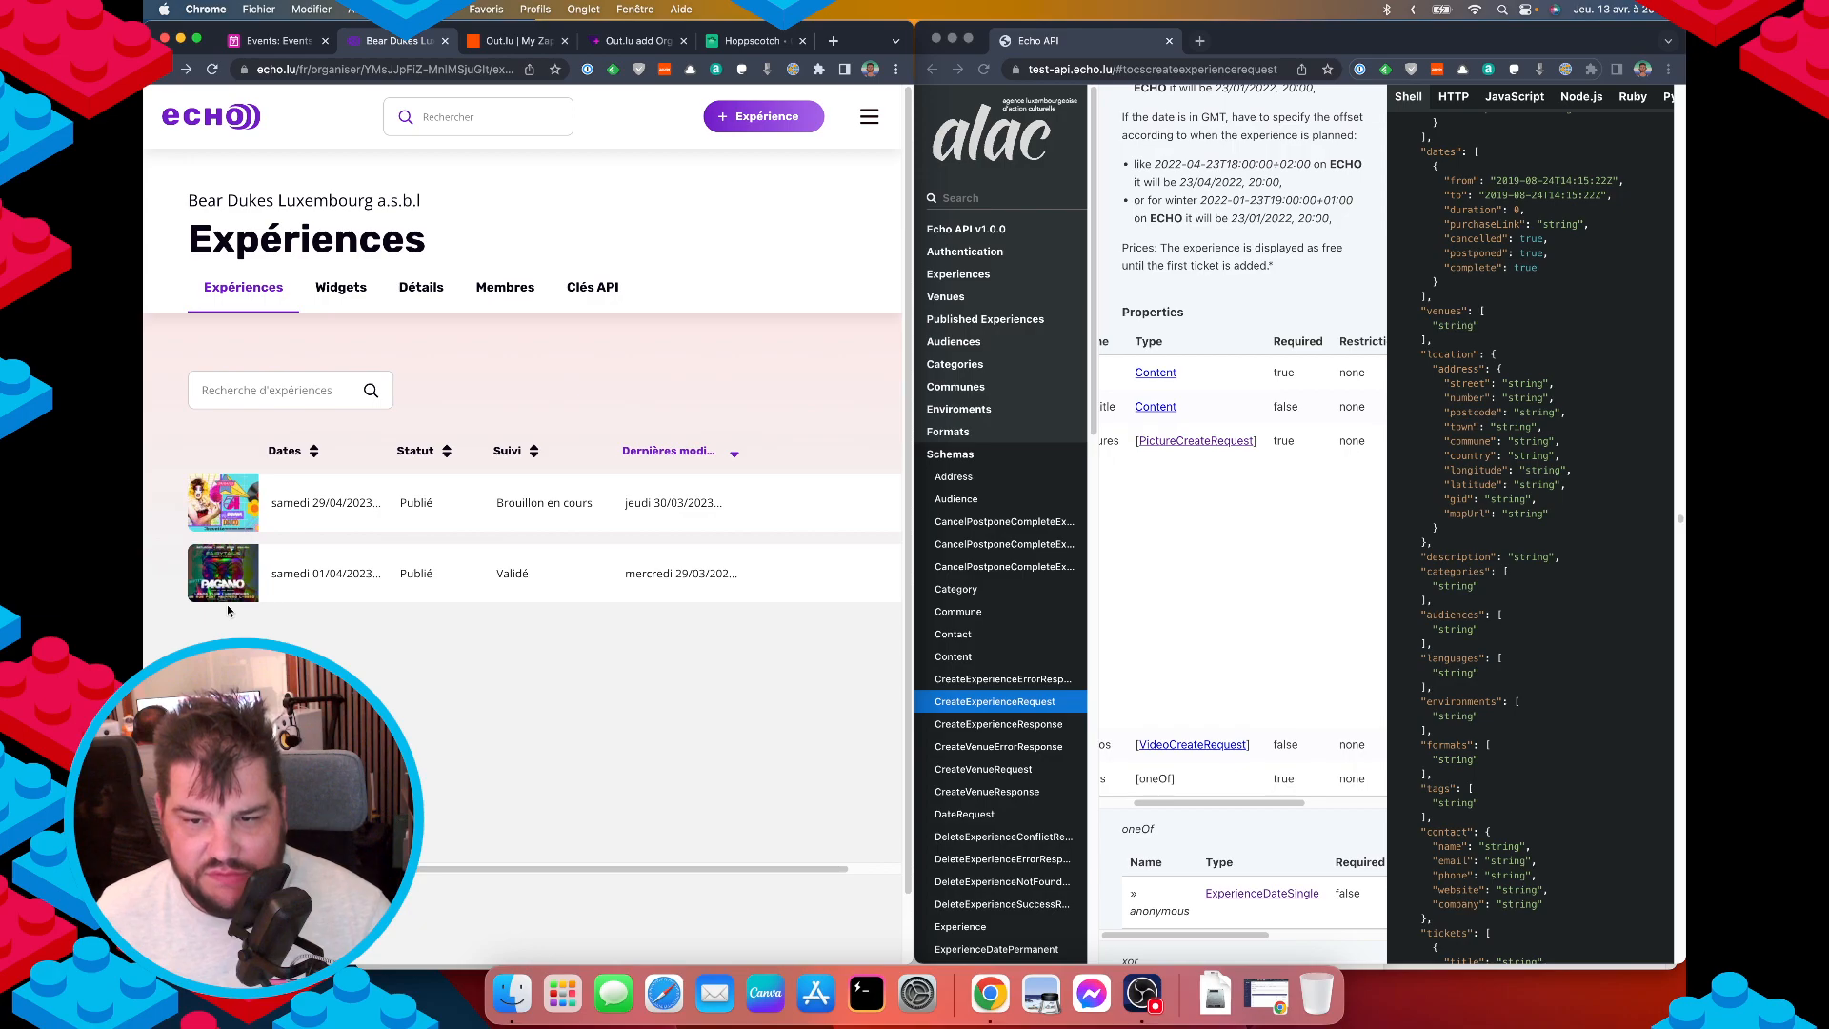
click(753, 41)
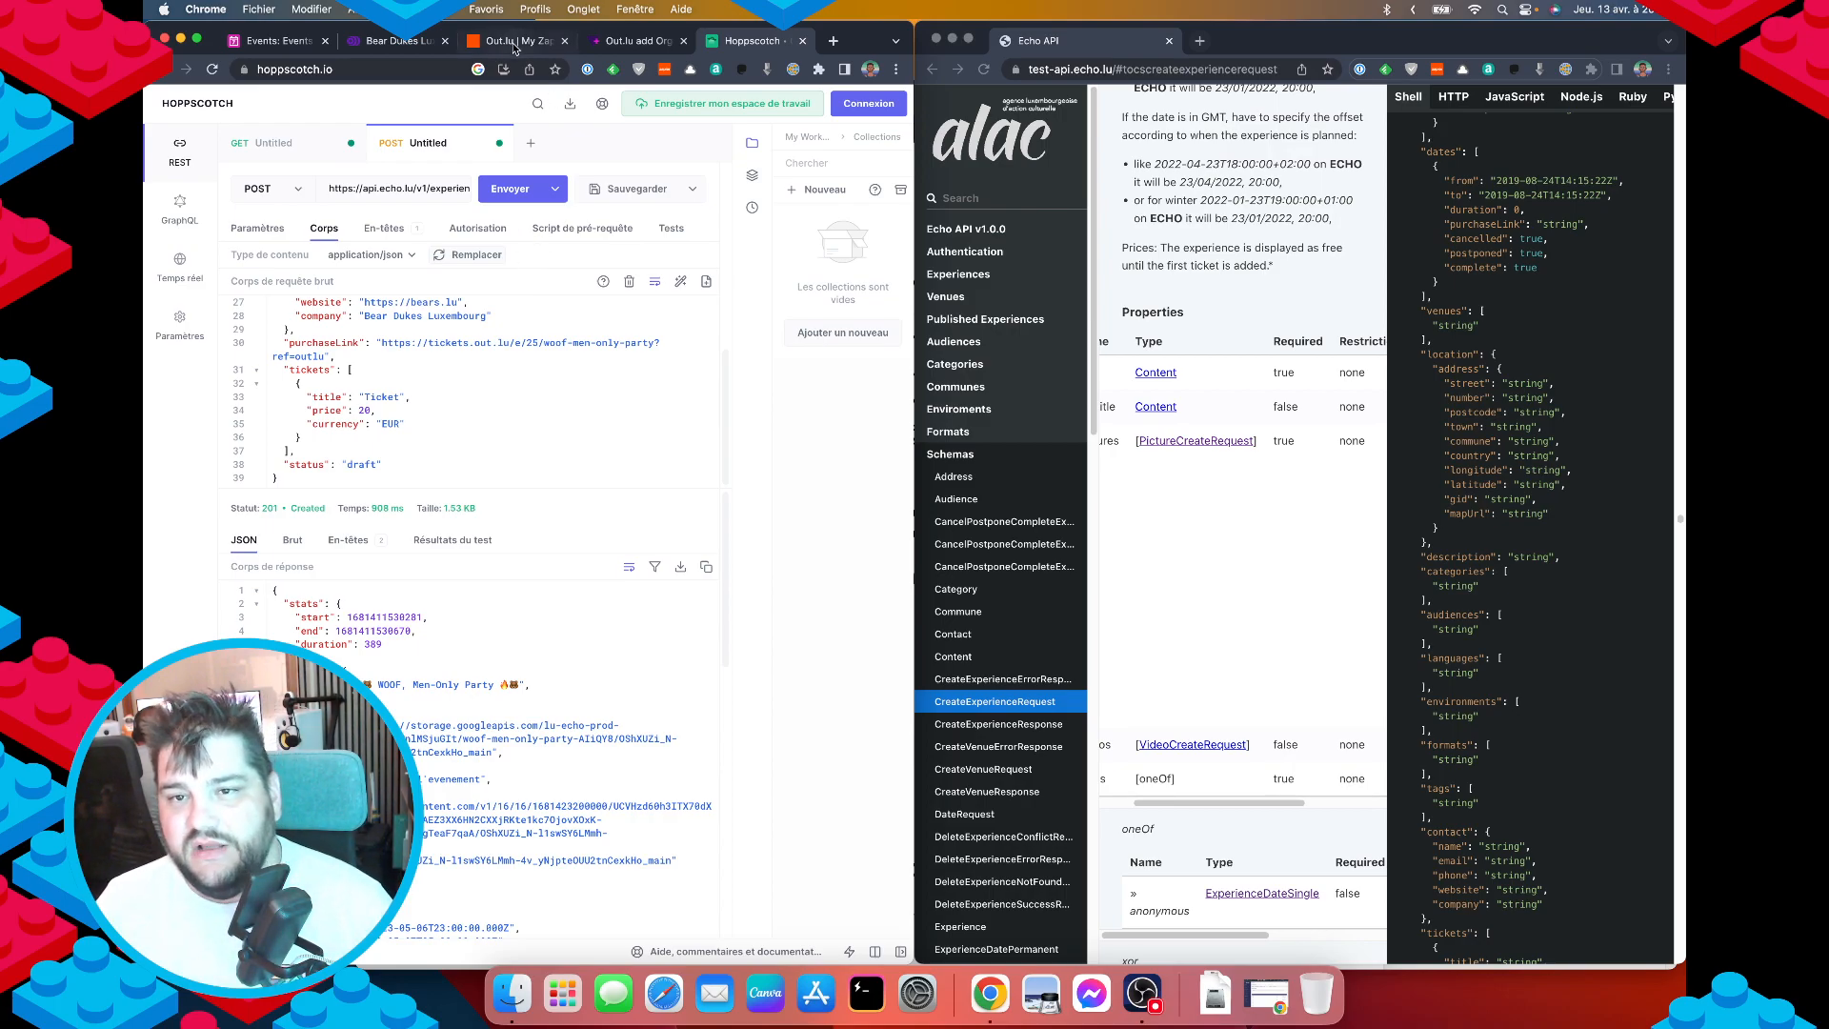
Bring the Tally website forward and scroll through its homepage features and integrations.
click(269, 44)
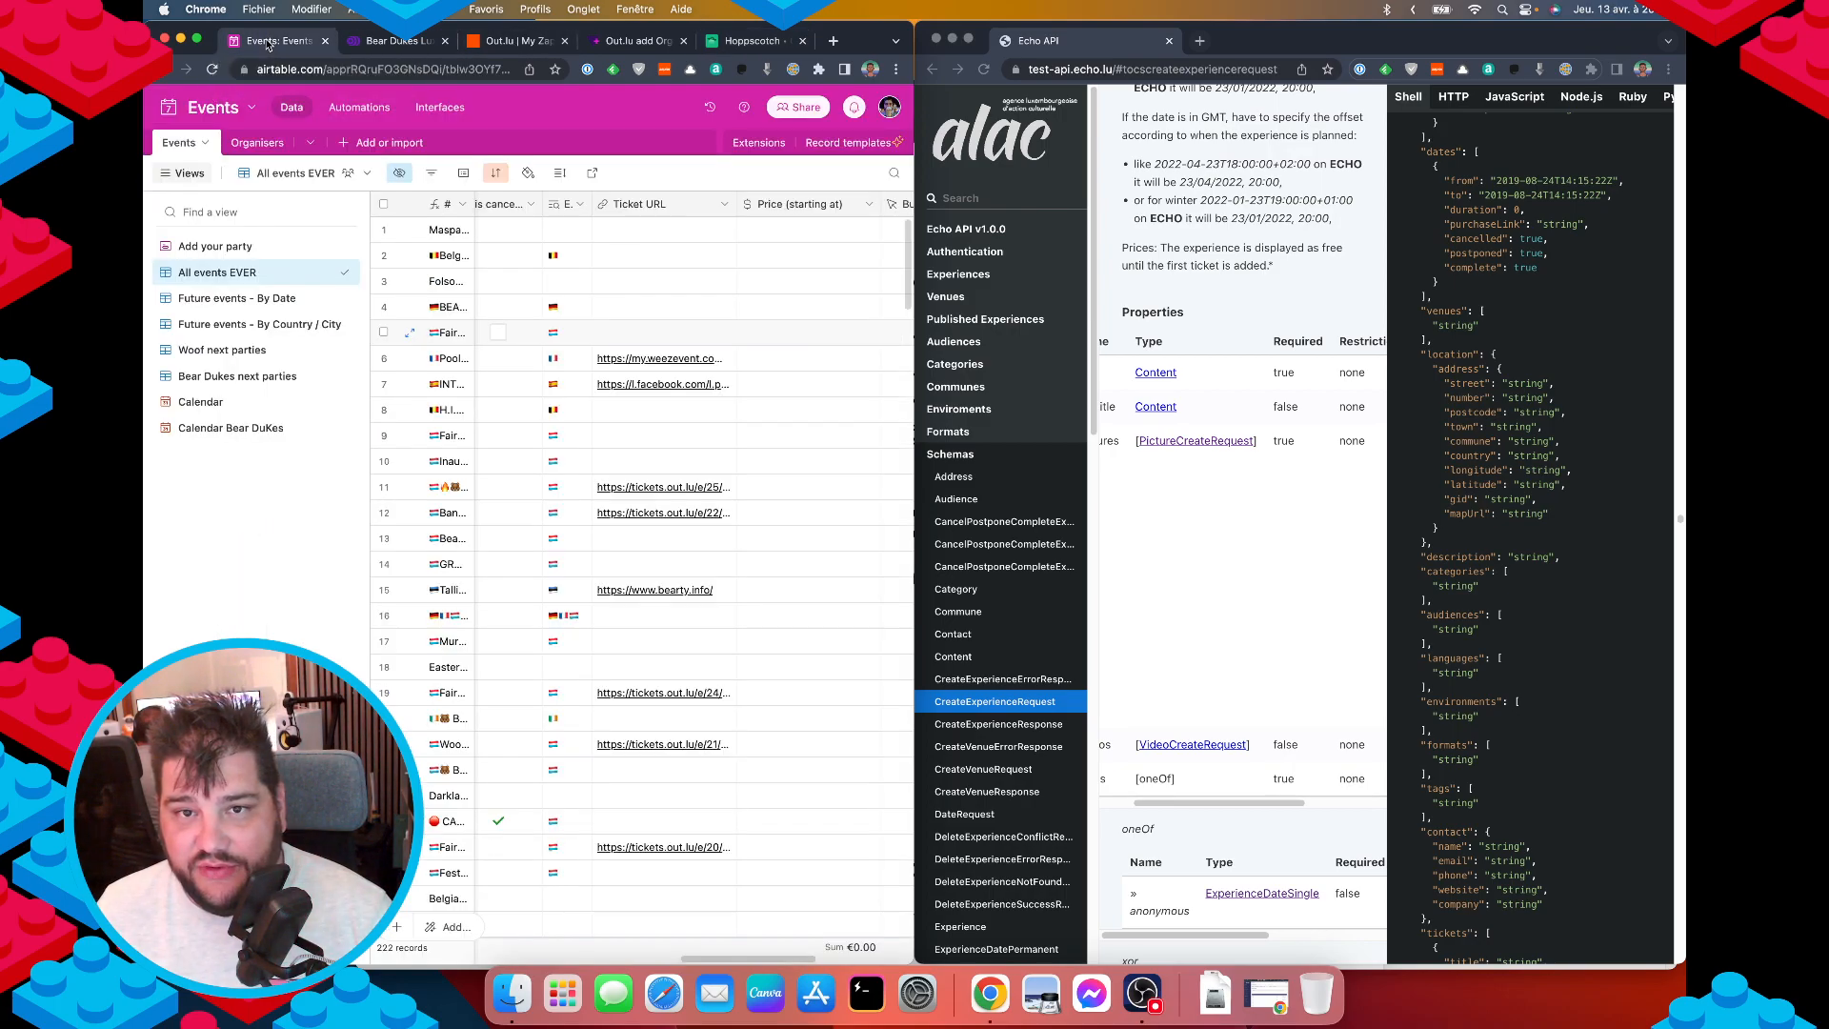
click(953, 39)
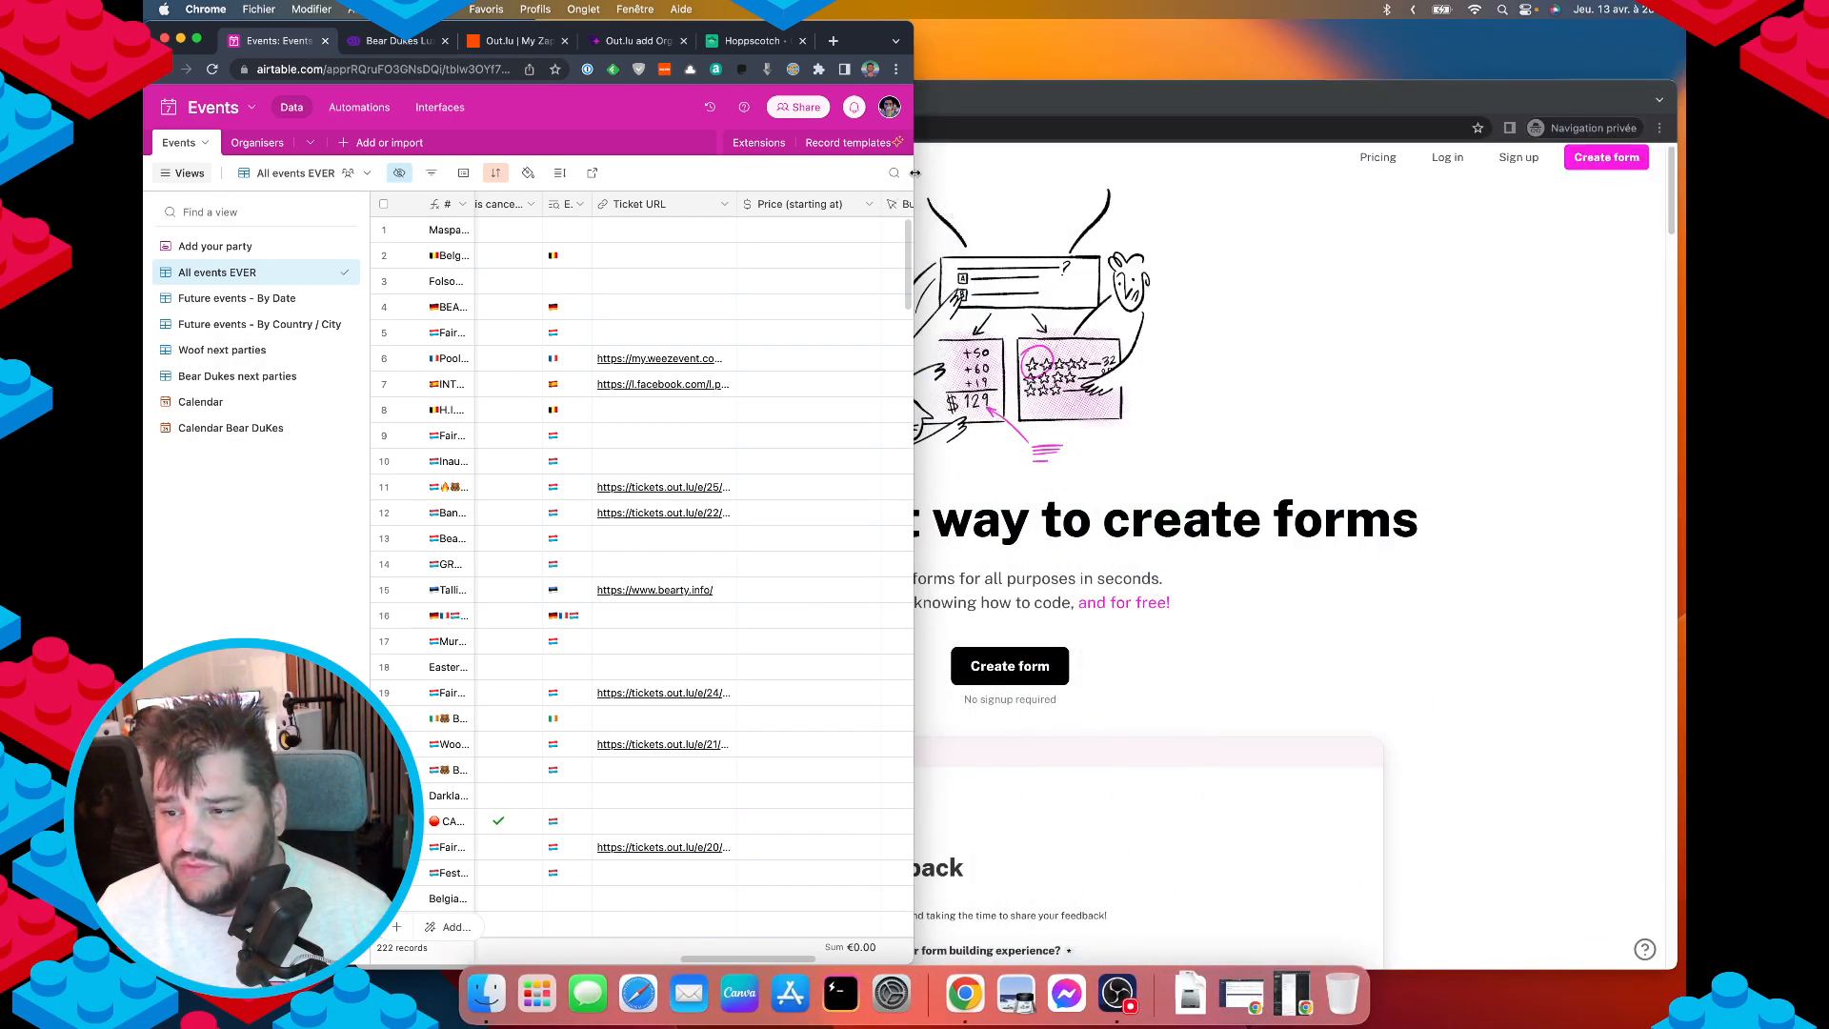
click(1128, 92)
drag(1127, 91, 1067, 60)
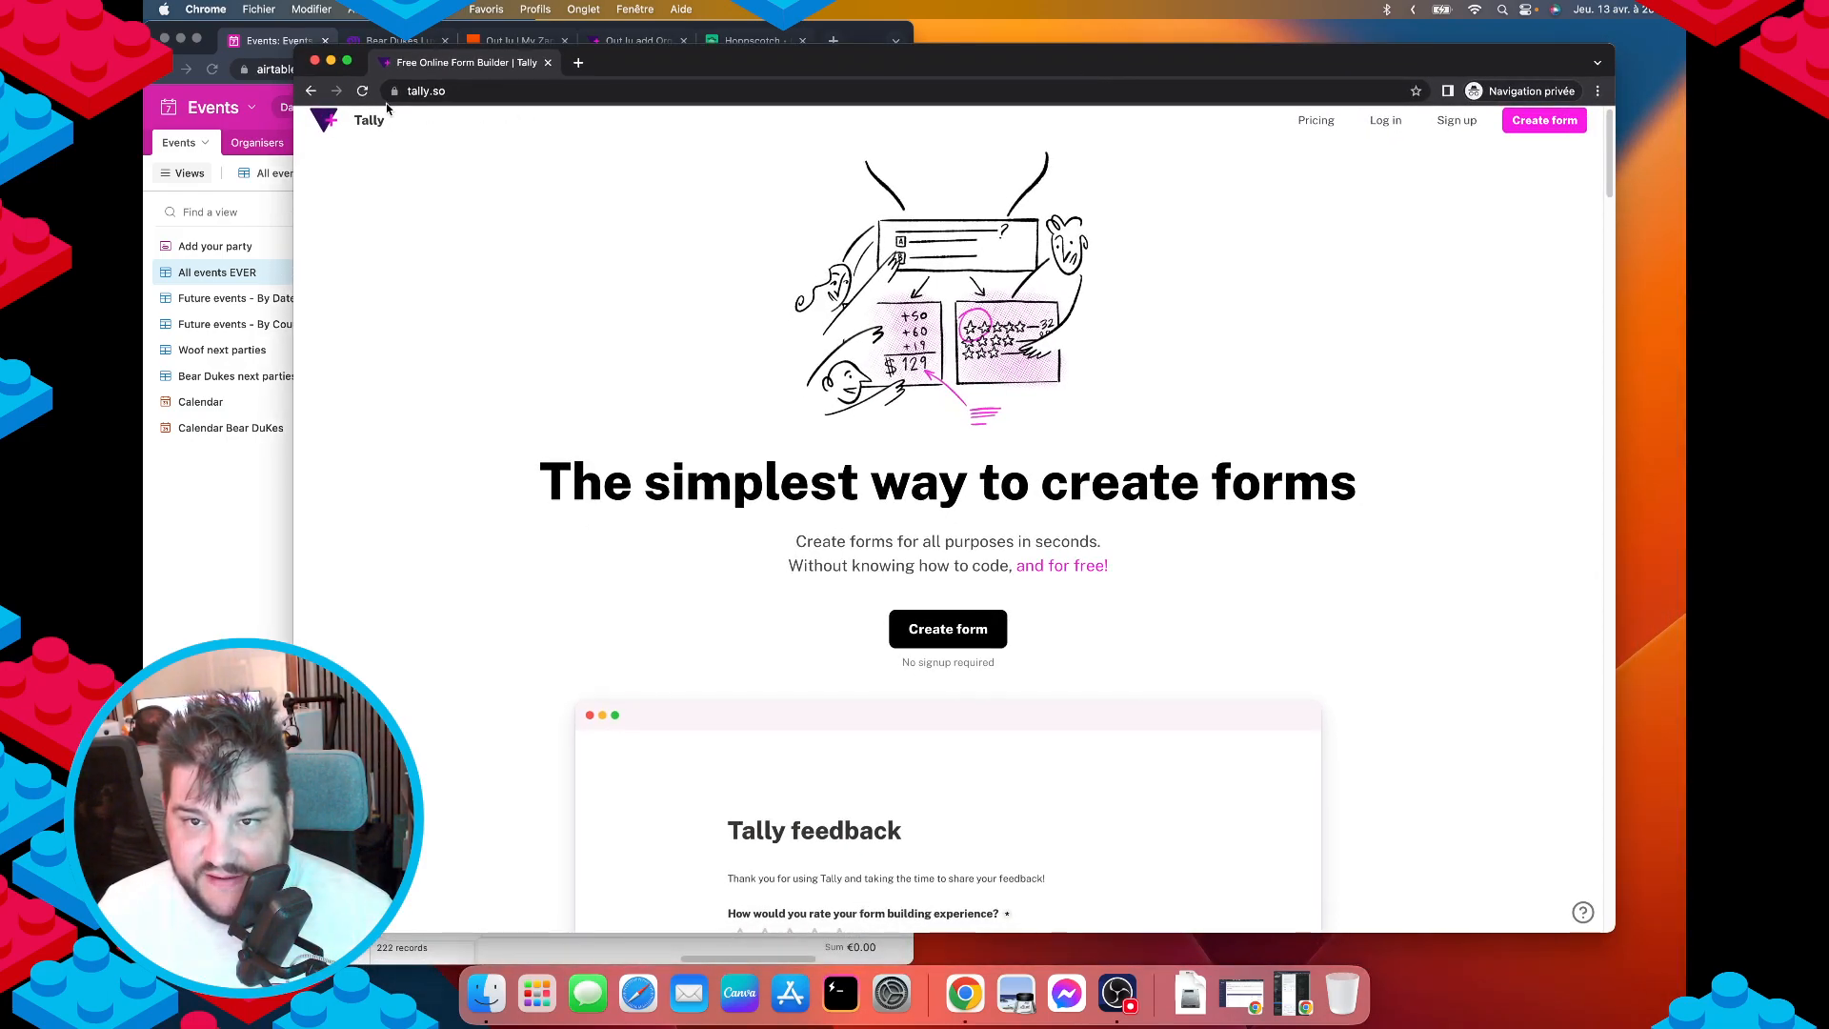
scroll(1115, 614, down, 7)
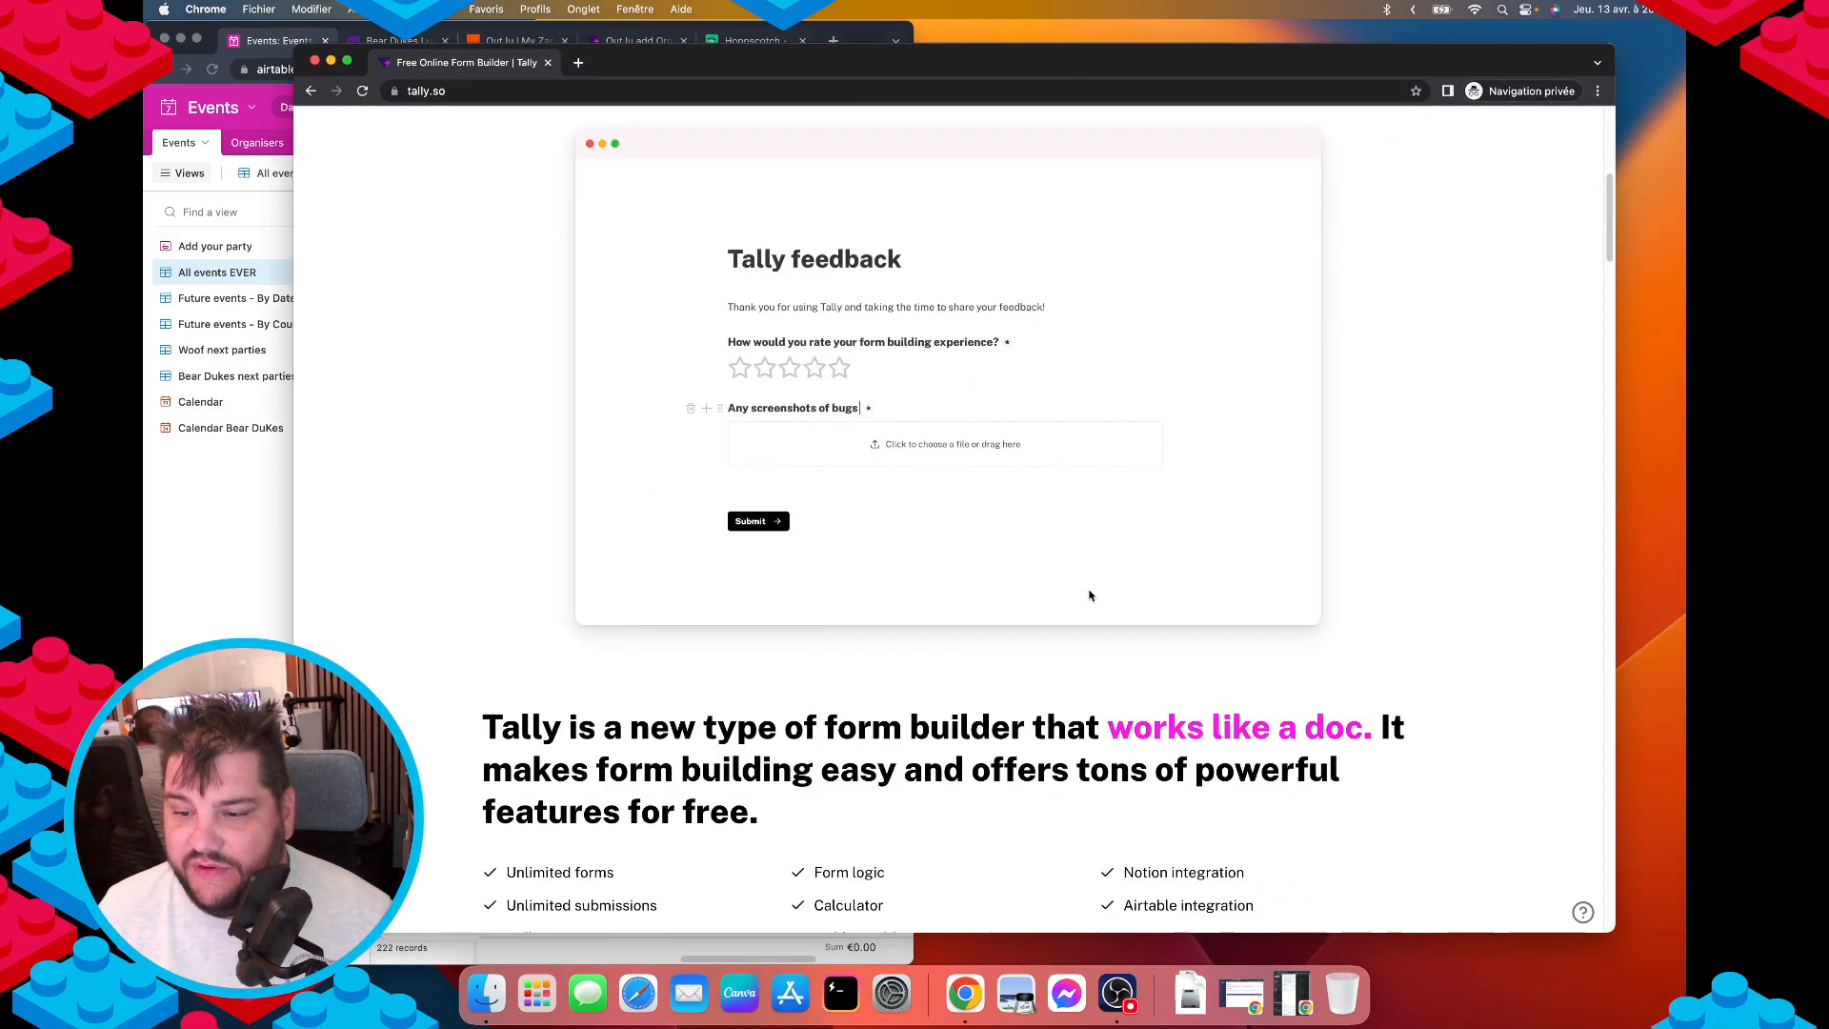
scroll(944, 395, down, 3)
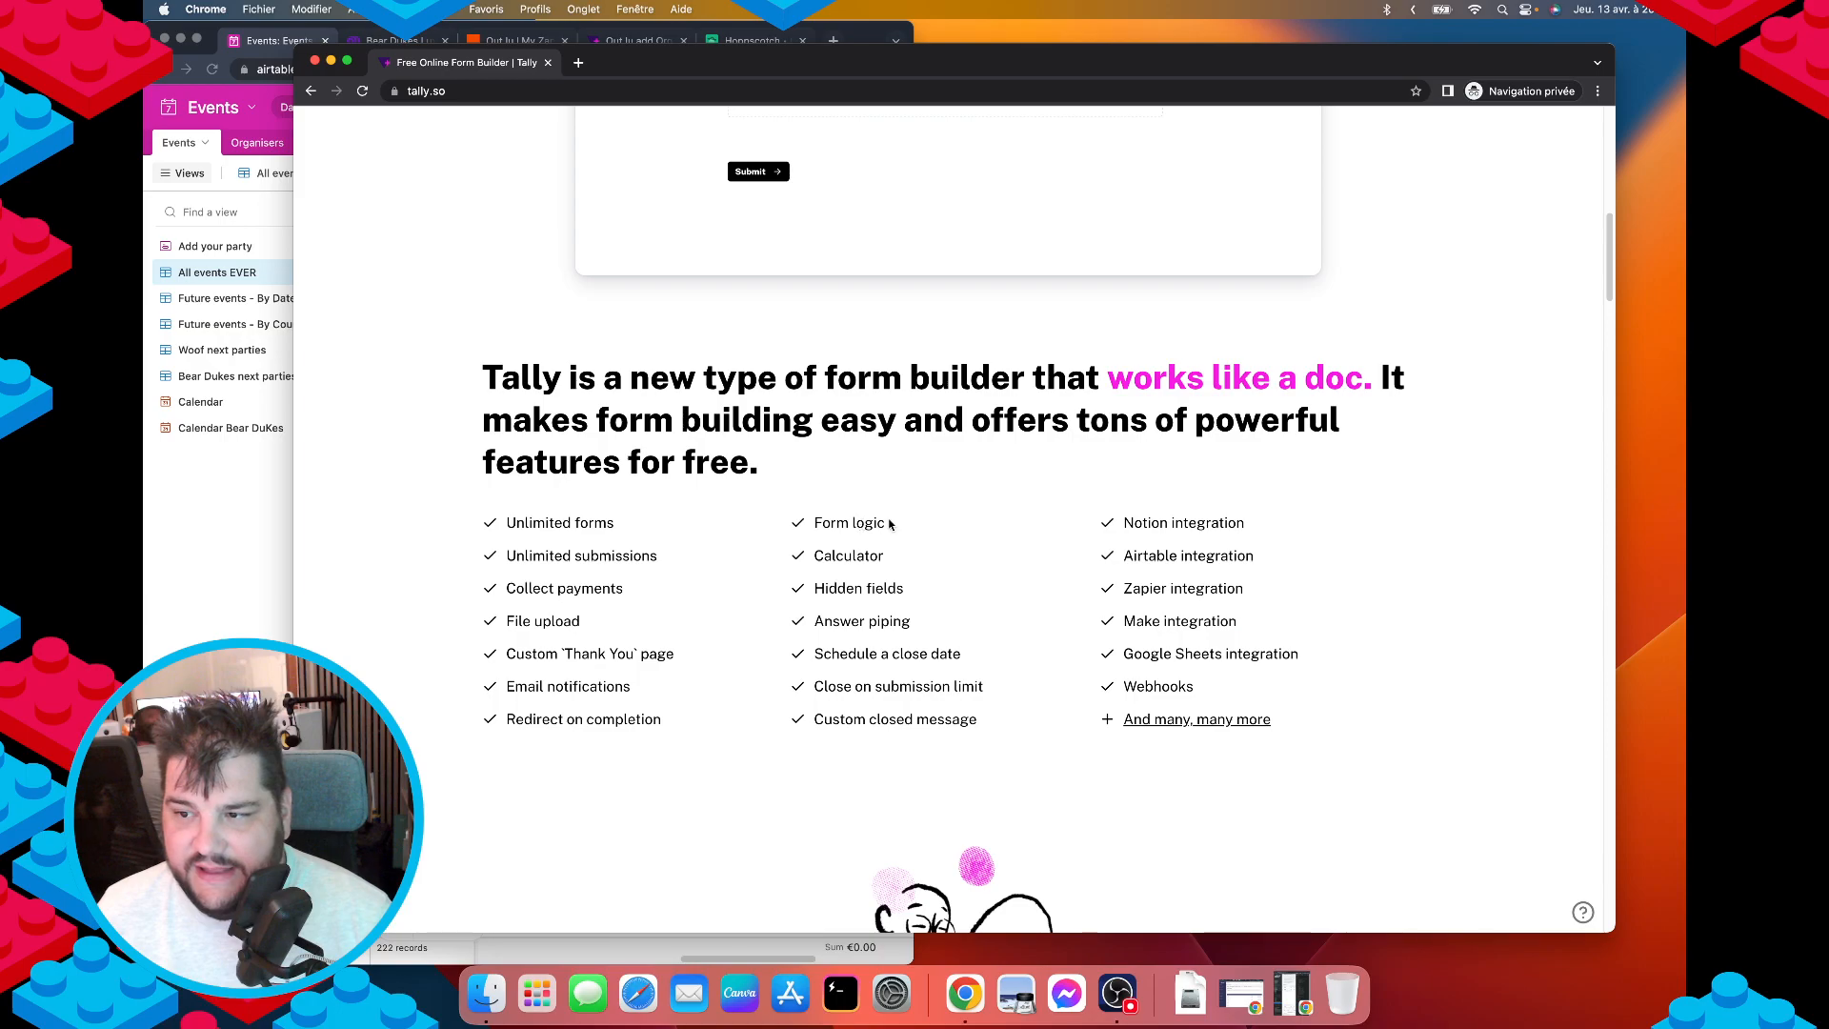
scroll(874, 557, down, 4)
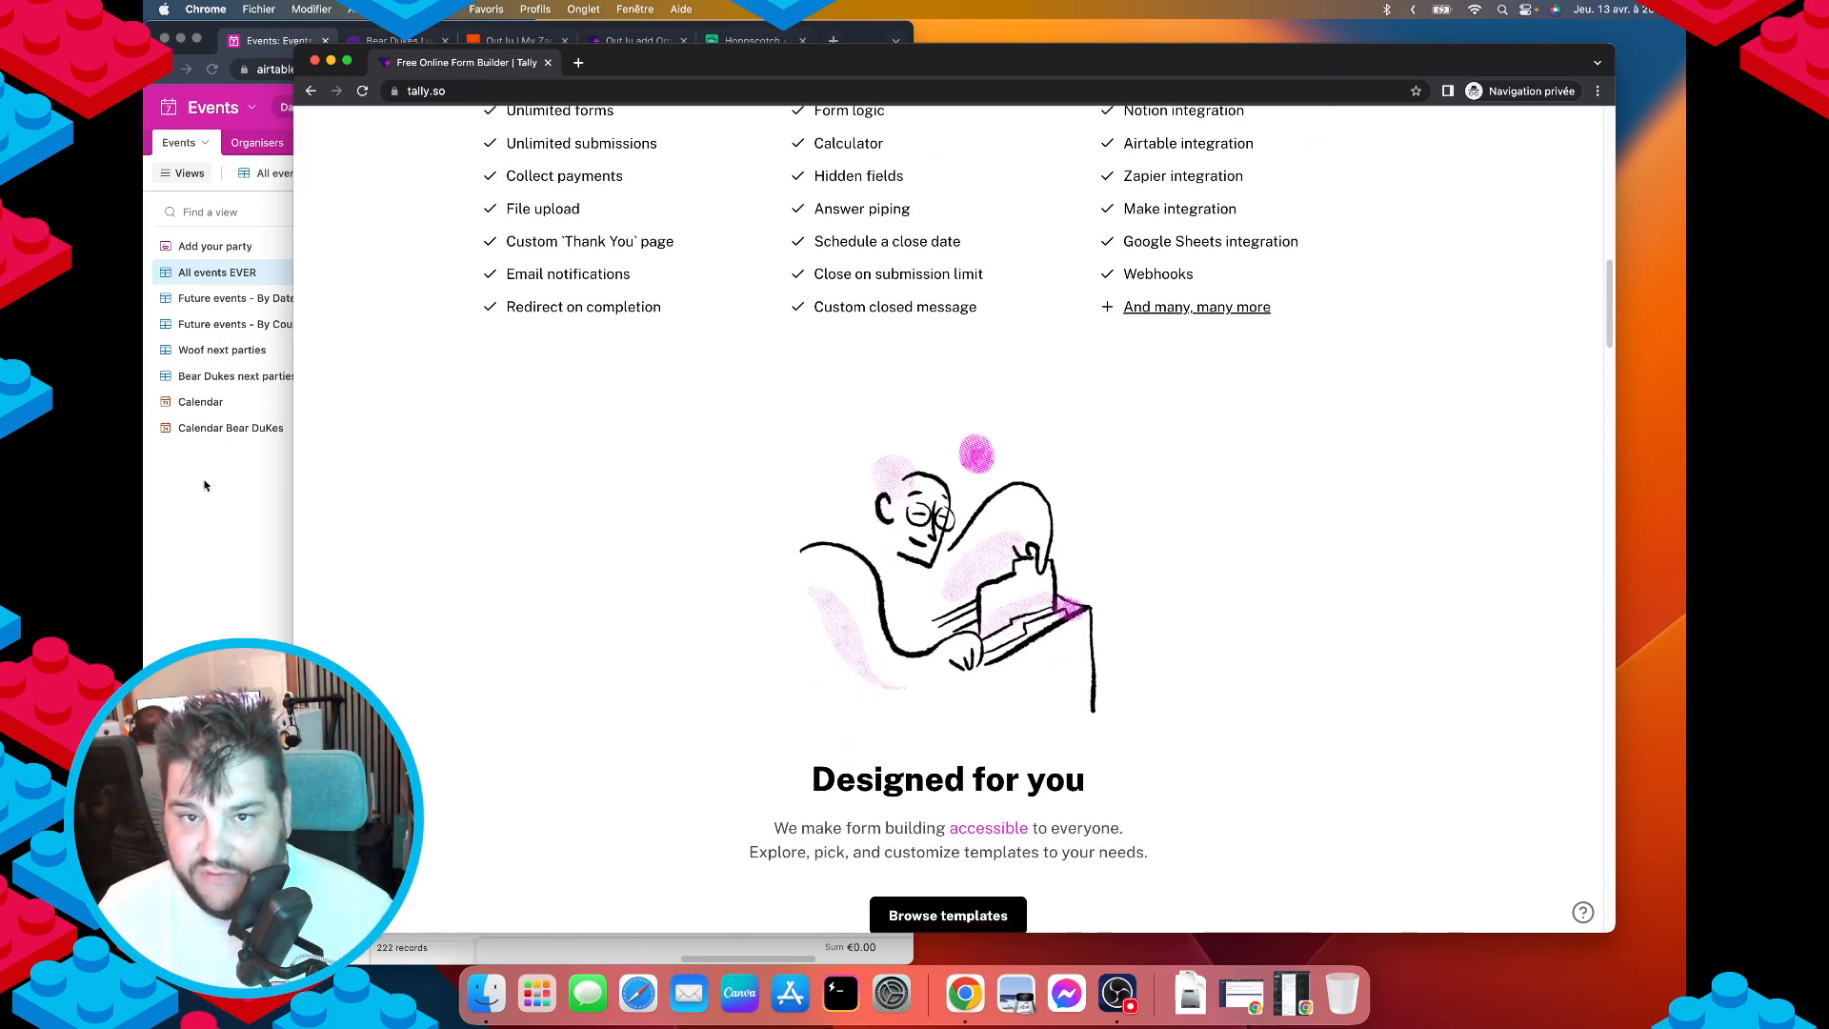
scroll(857, 654, down, 10)
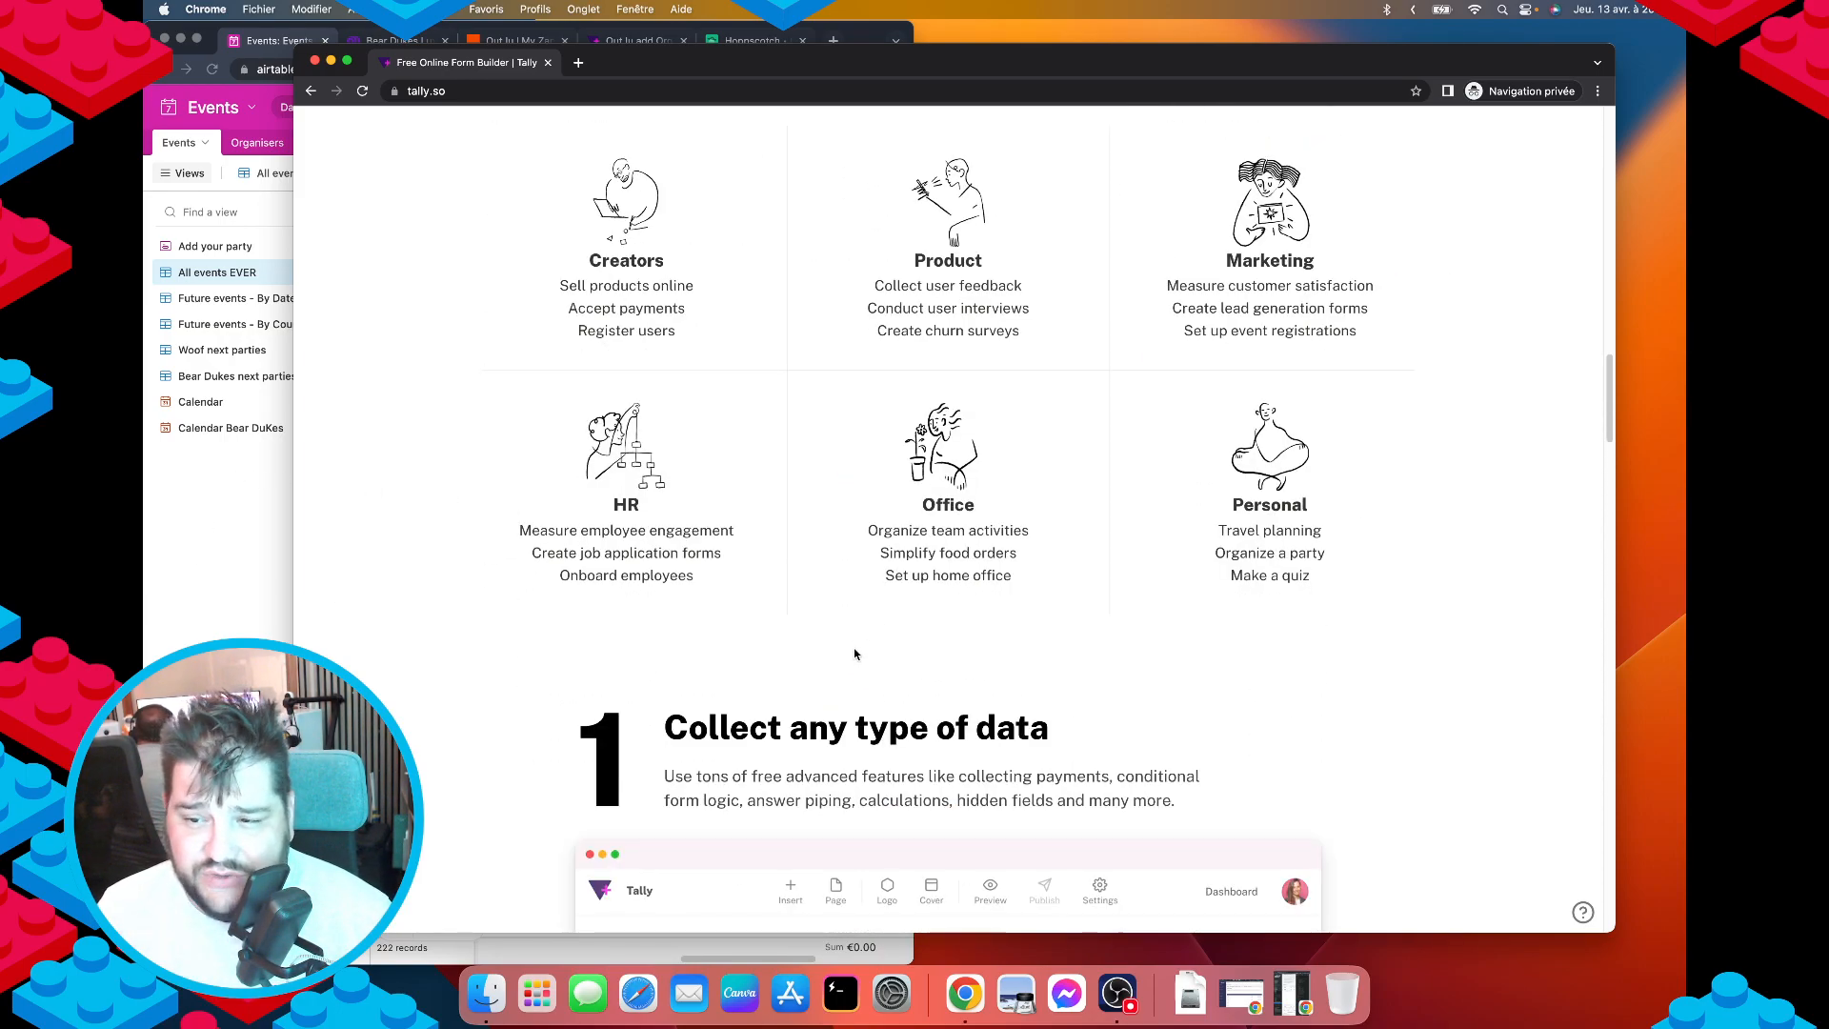
scroll(869, 653, down, 9)
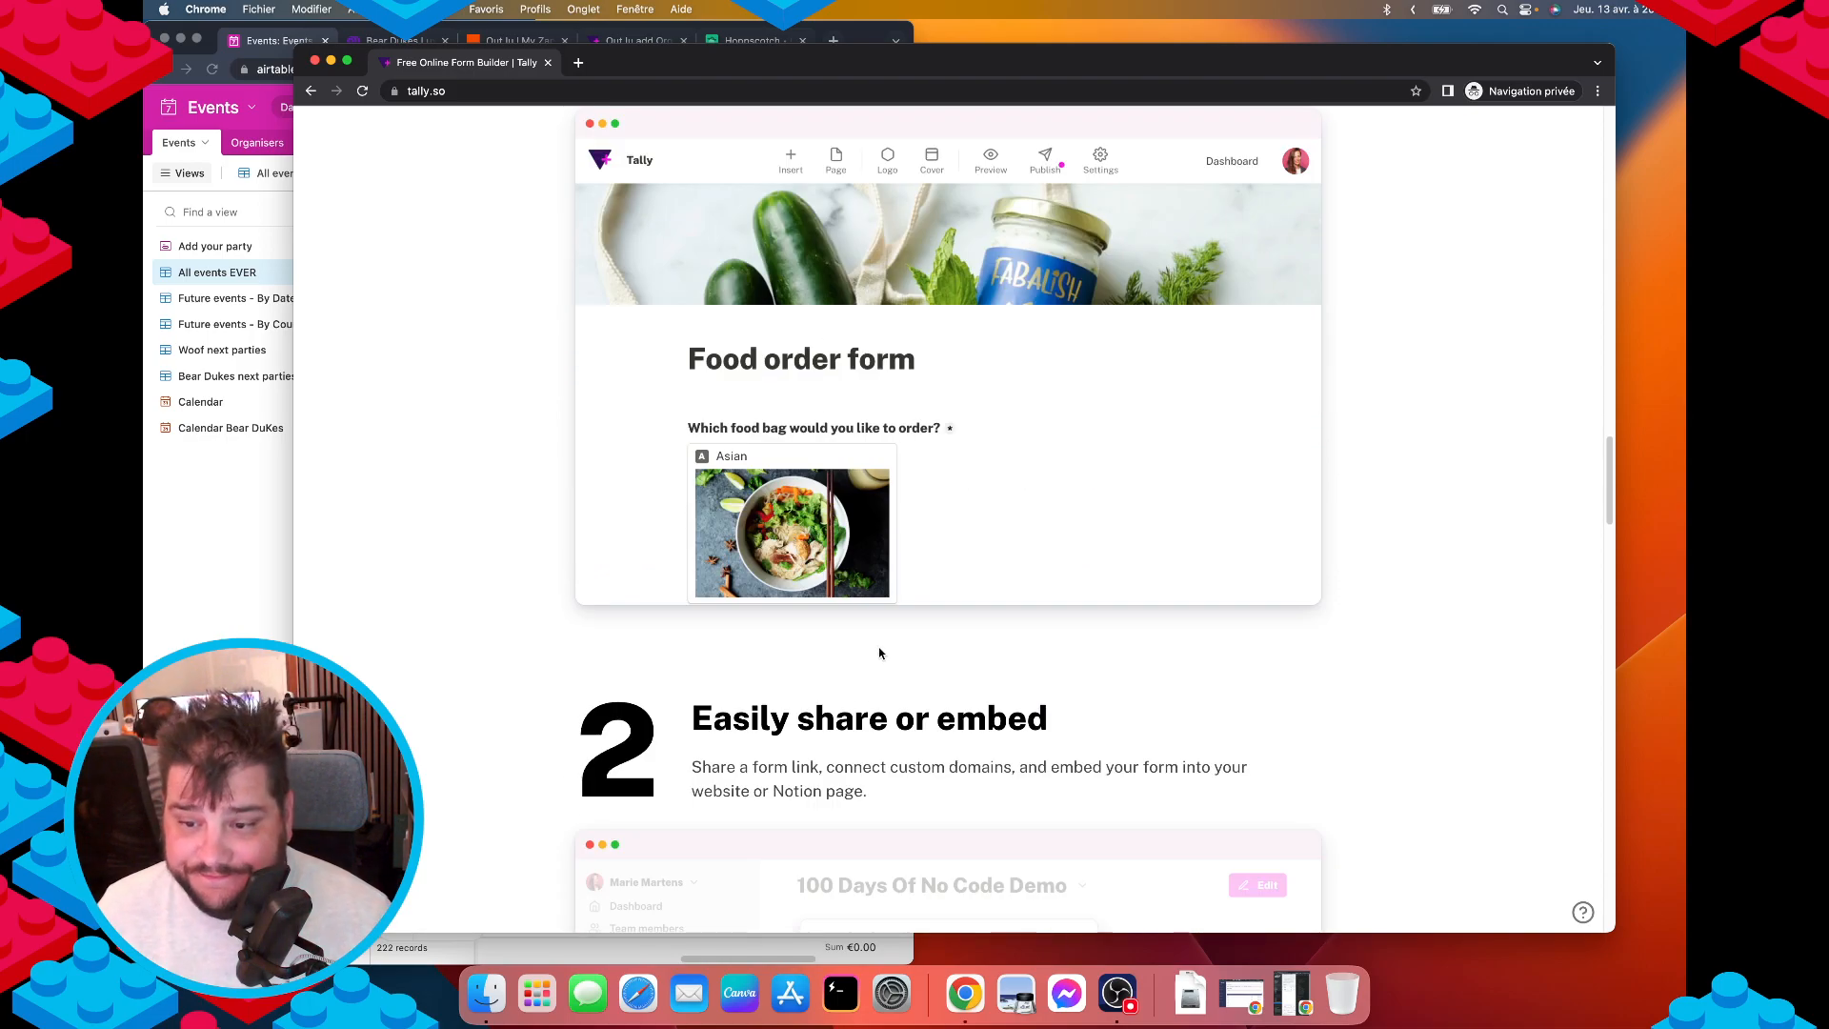
scroll(881, 653, down, 7)
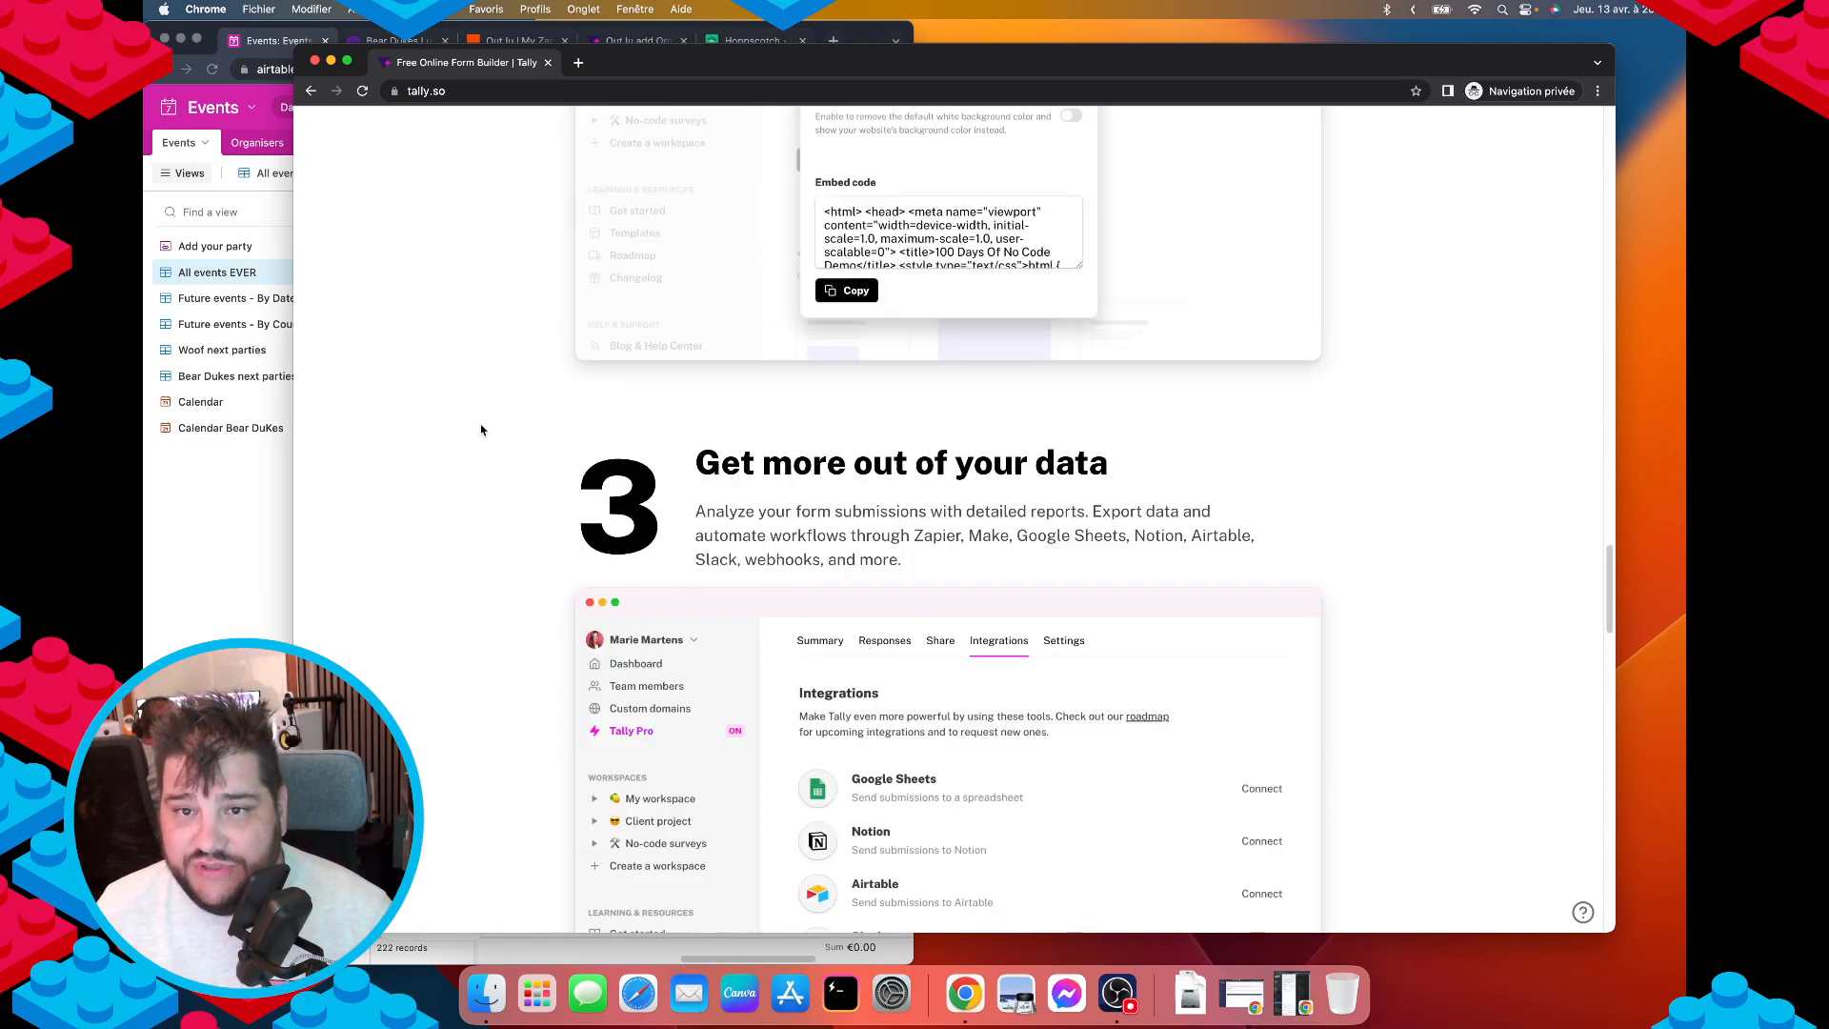
Close Tally and widen the Airtable window to show more Events columns.
key(super+w)
drag(912, 160, 1571, 179)
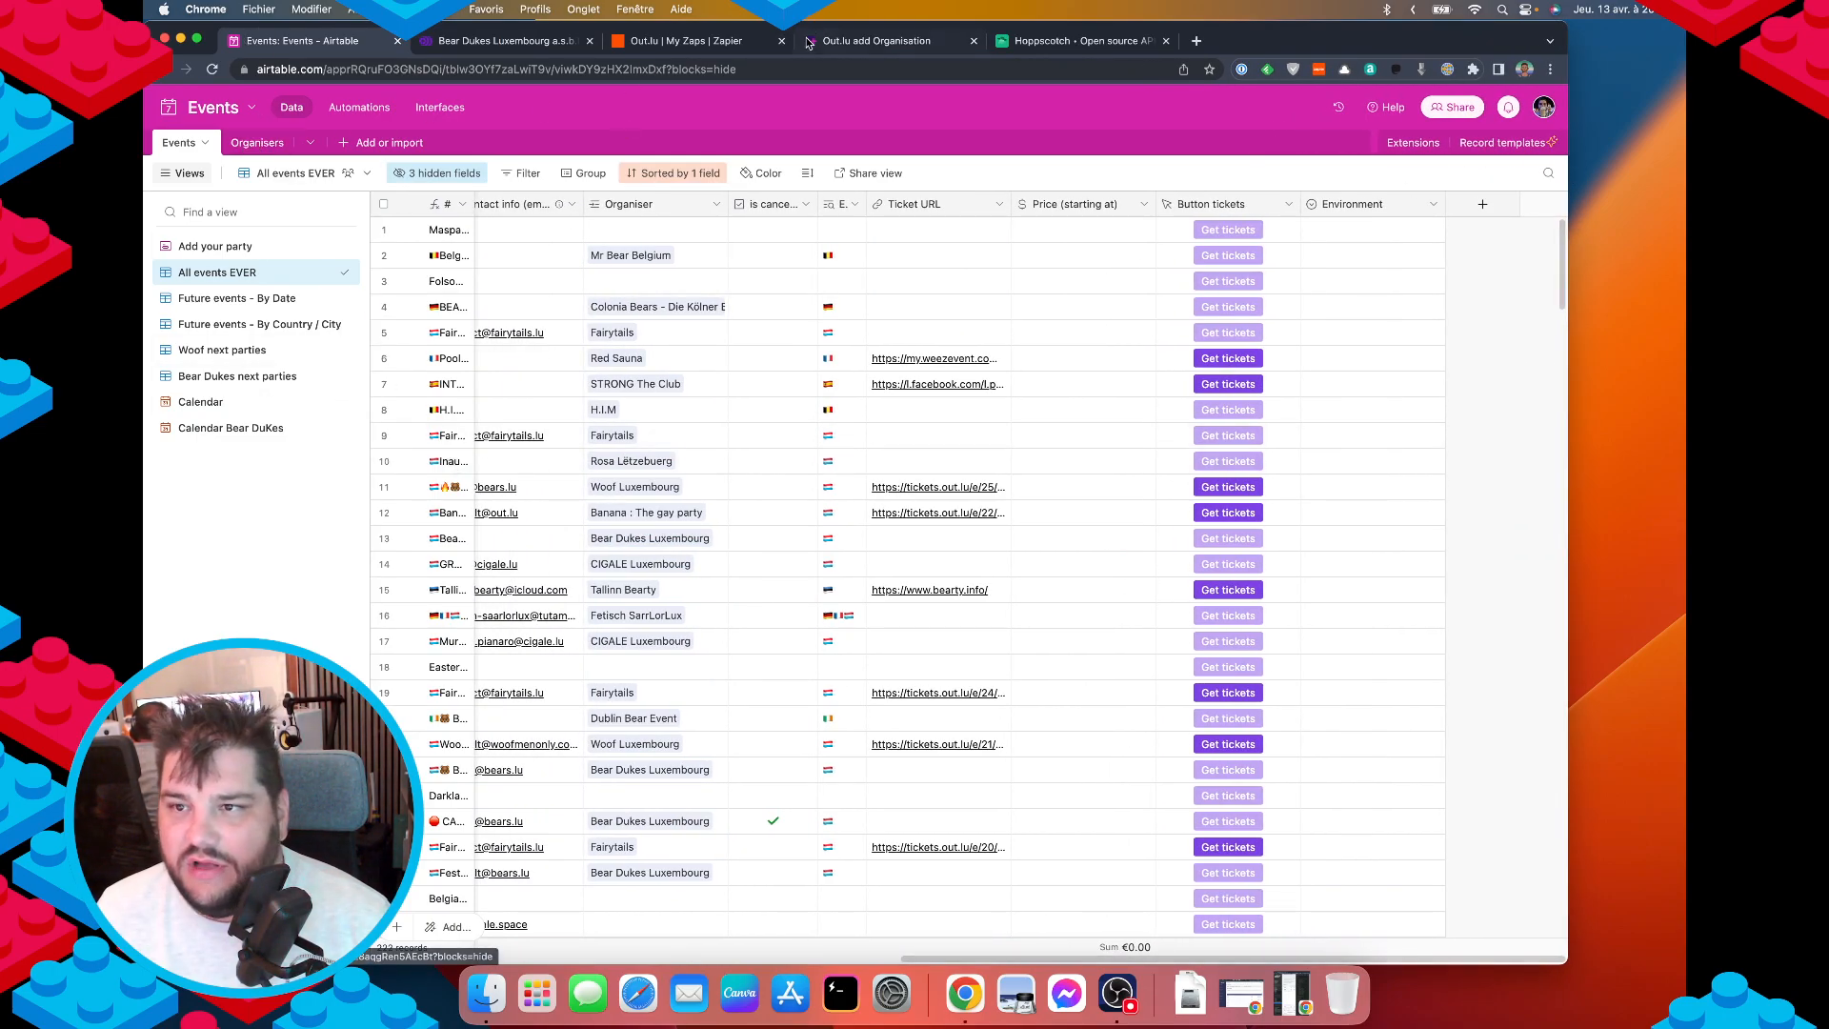
click(863, 42)
scroll(830, 464, up, 20)
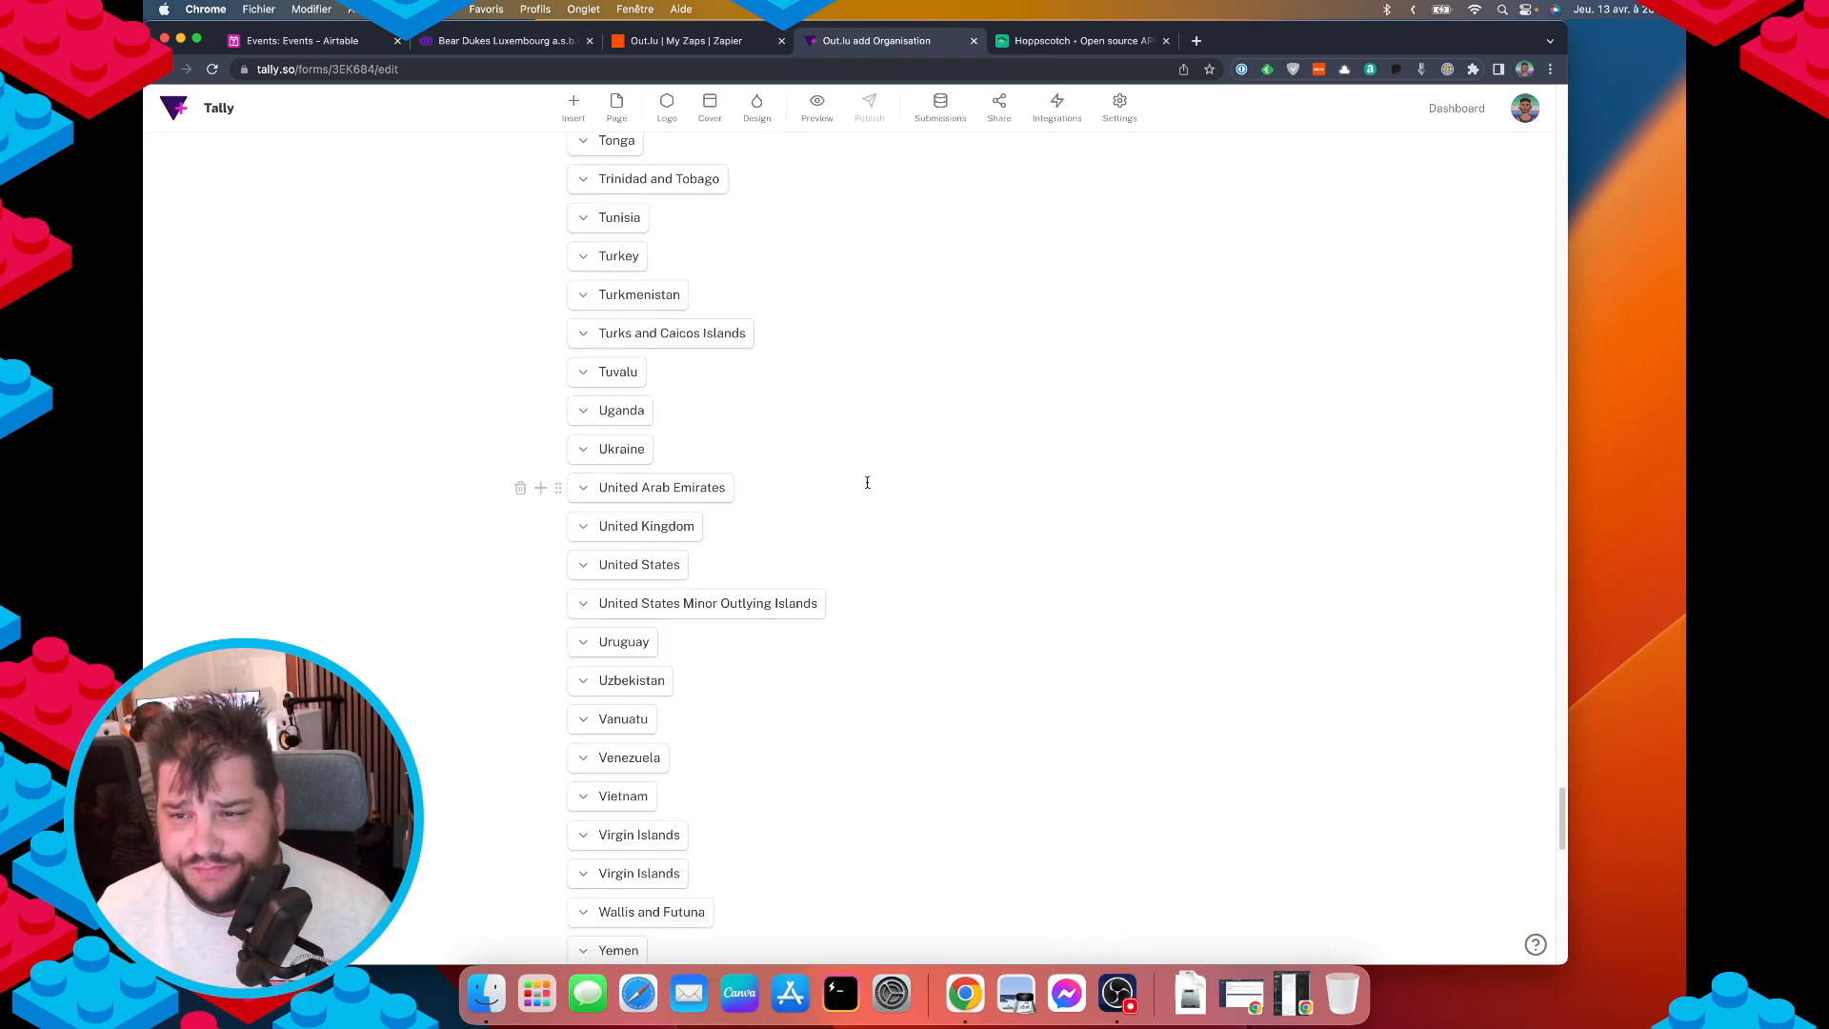
scroll(688, 514, up, 20)
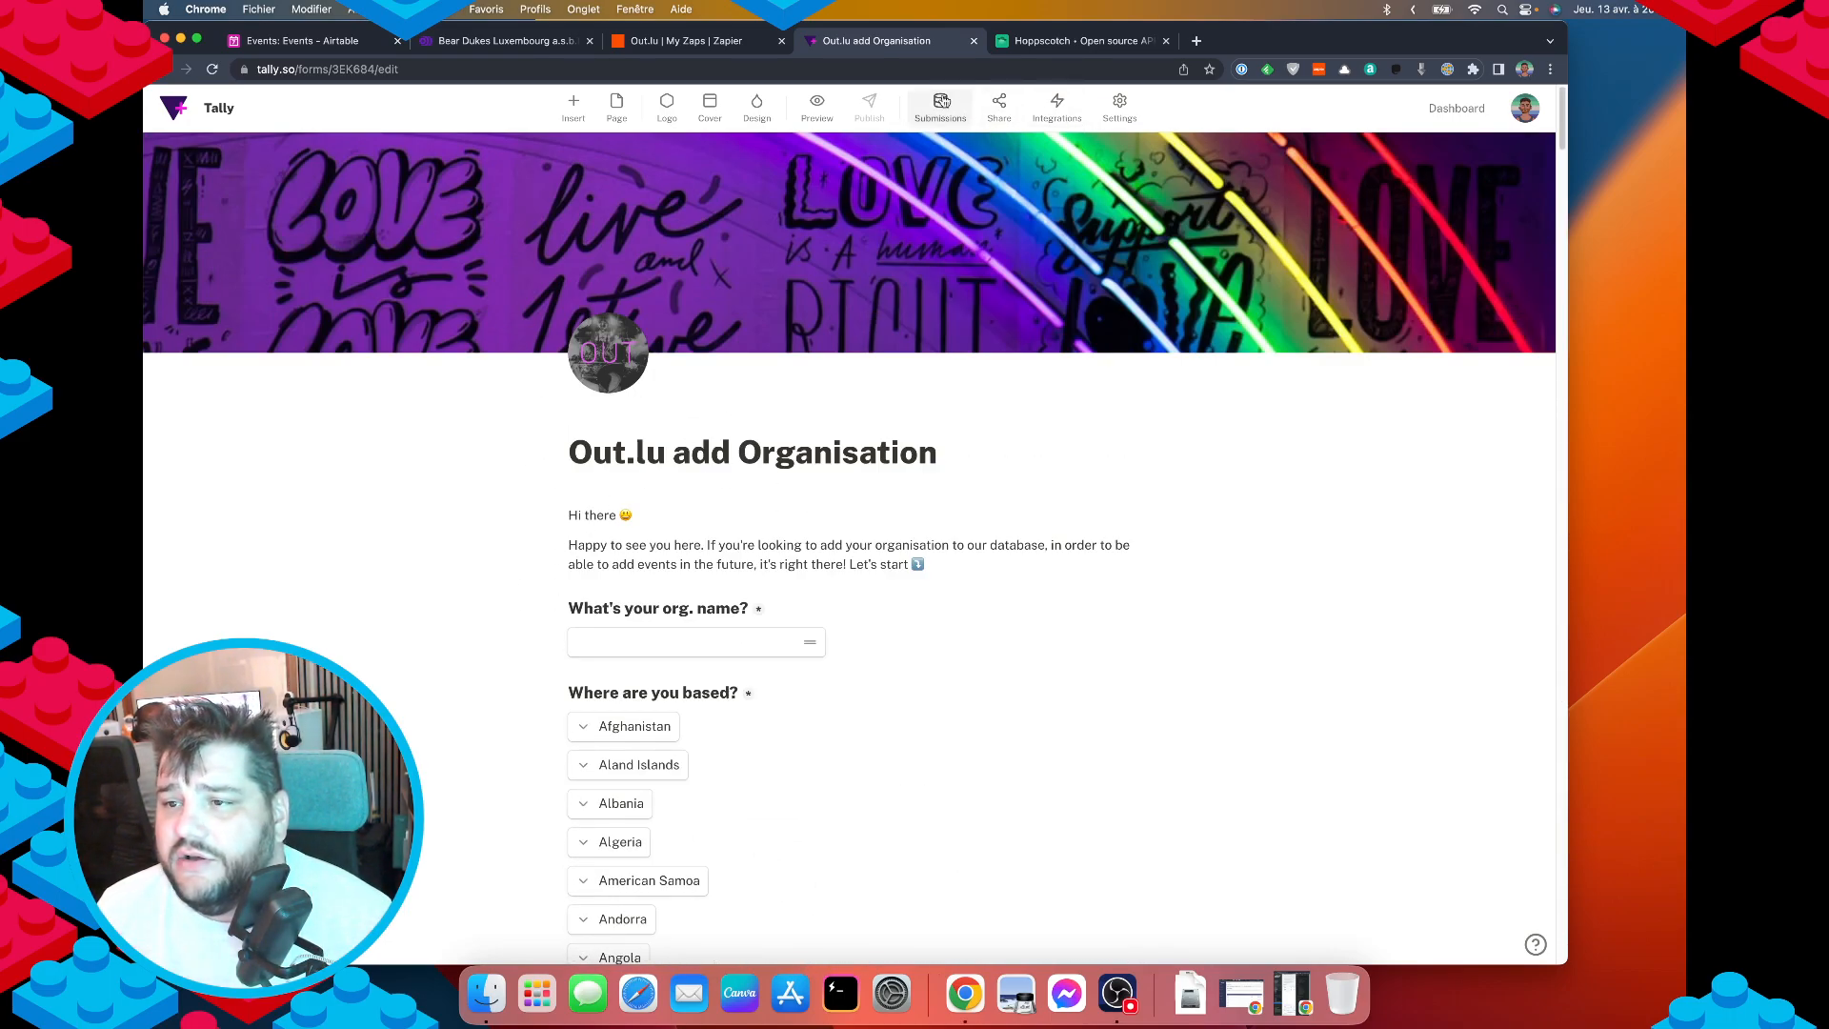
scroll(836, 506, down, 2)
scroll(835, 507, down, 20)
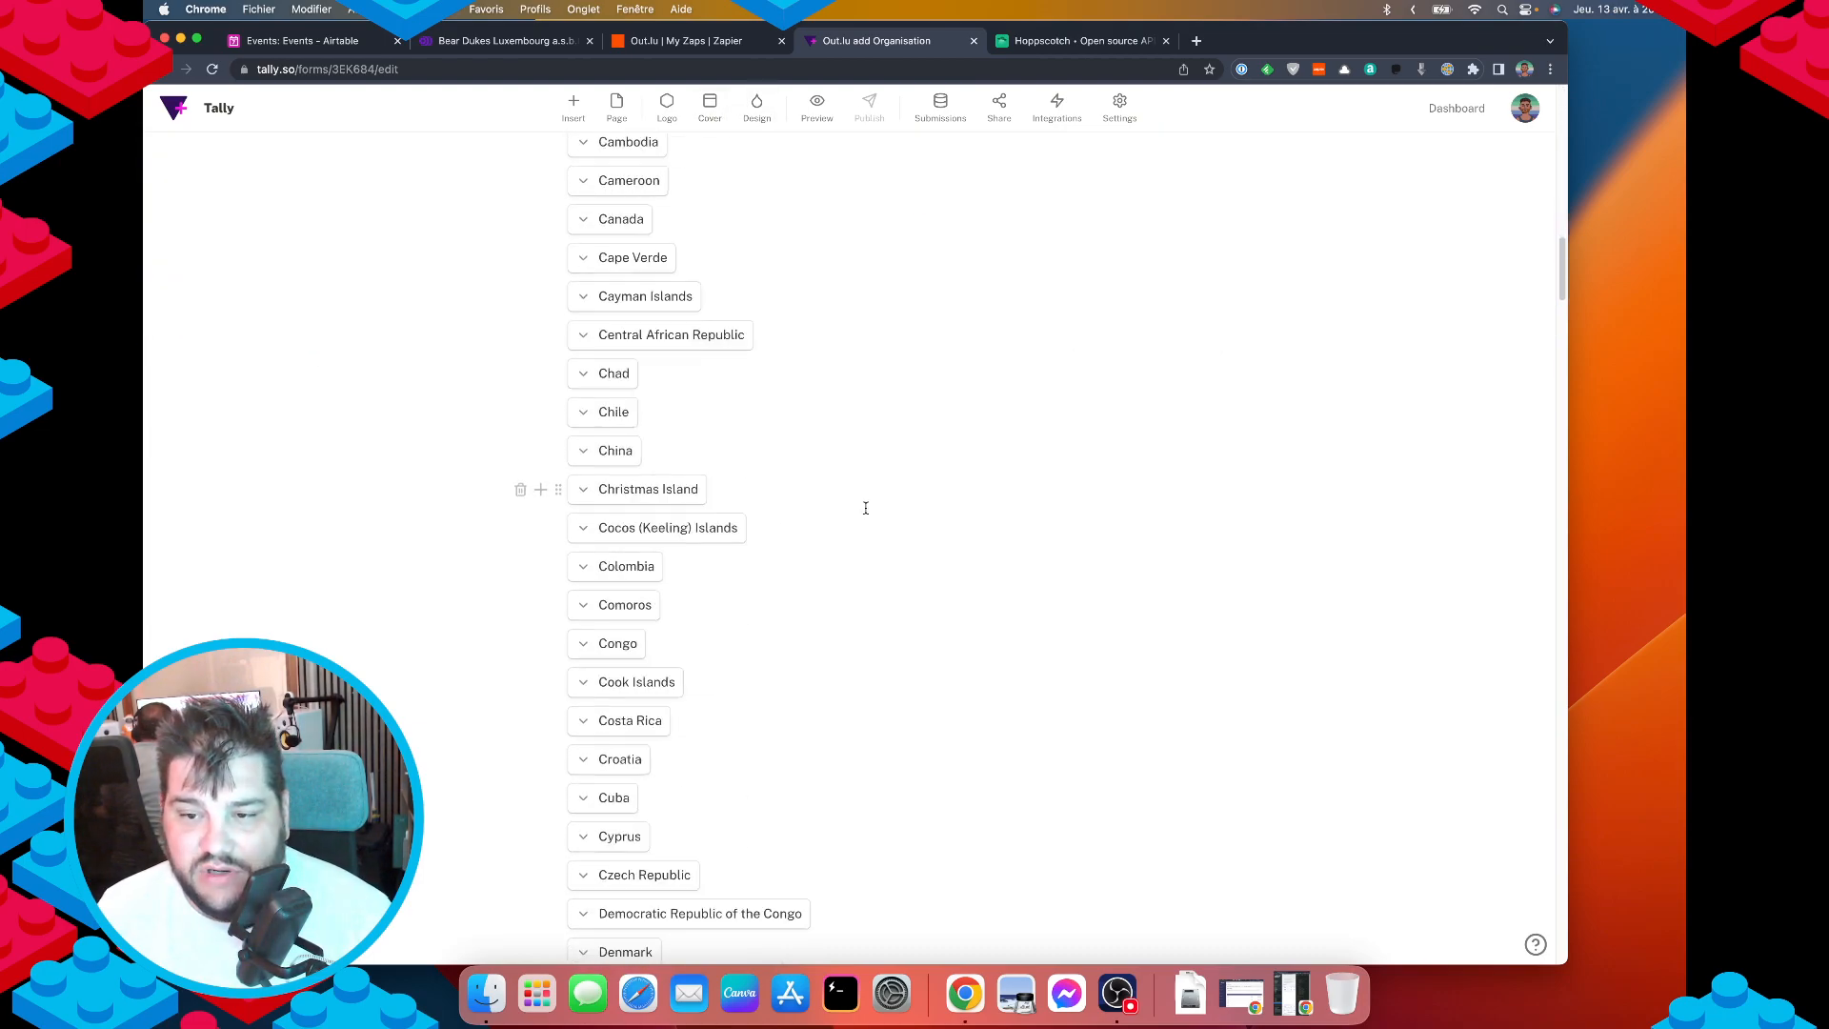
scroll(911, 526, down, 20)
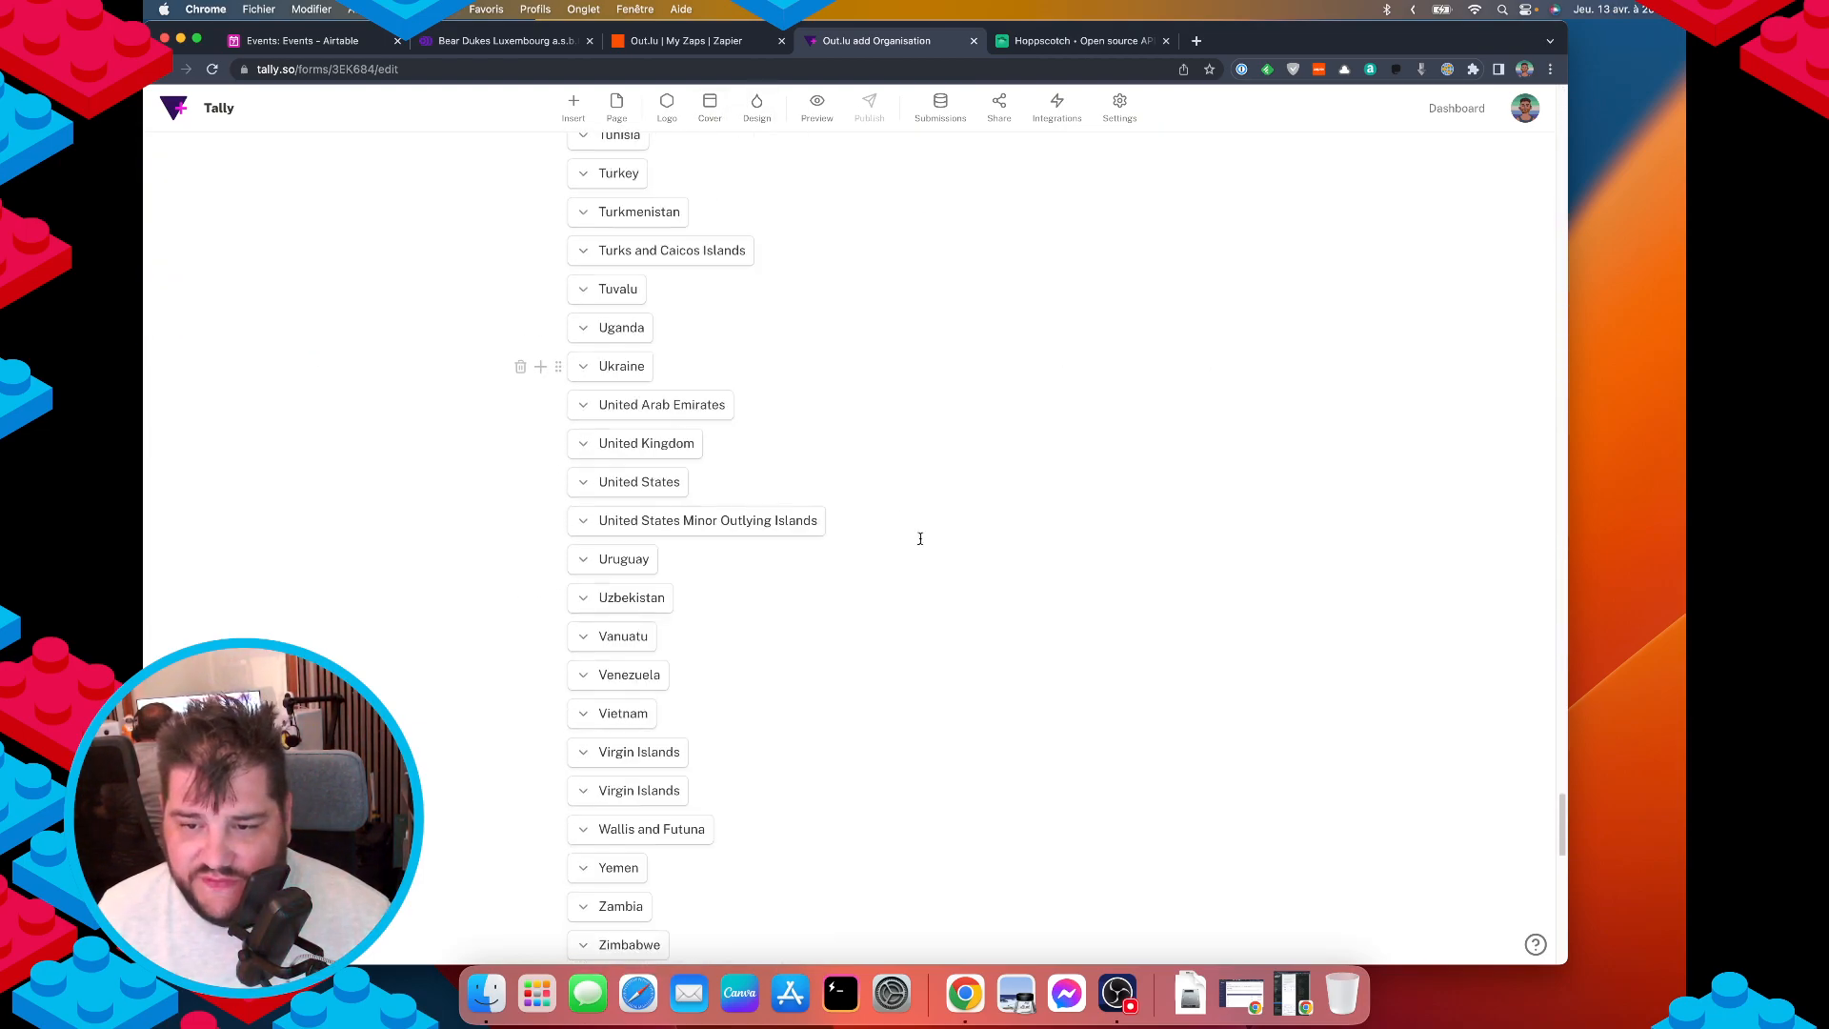
scroll(741, 682, down, 5)
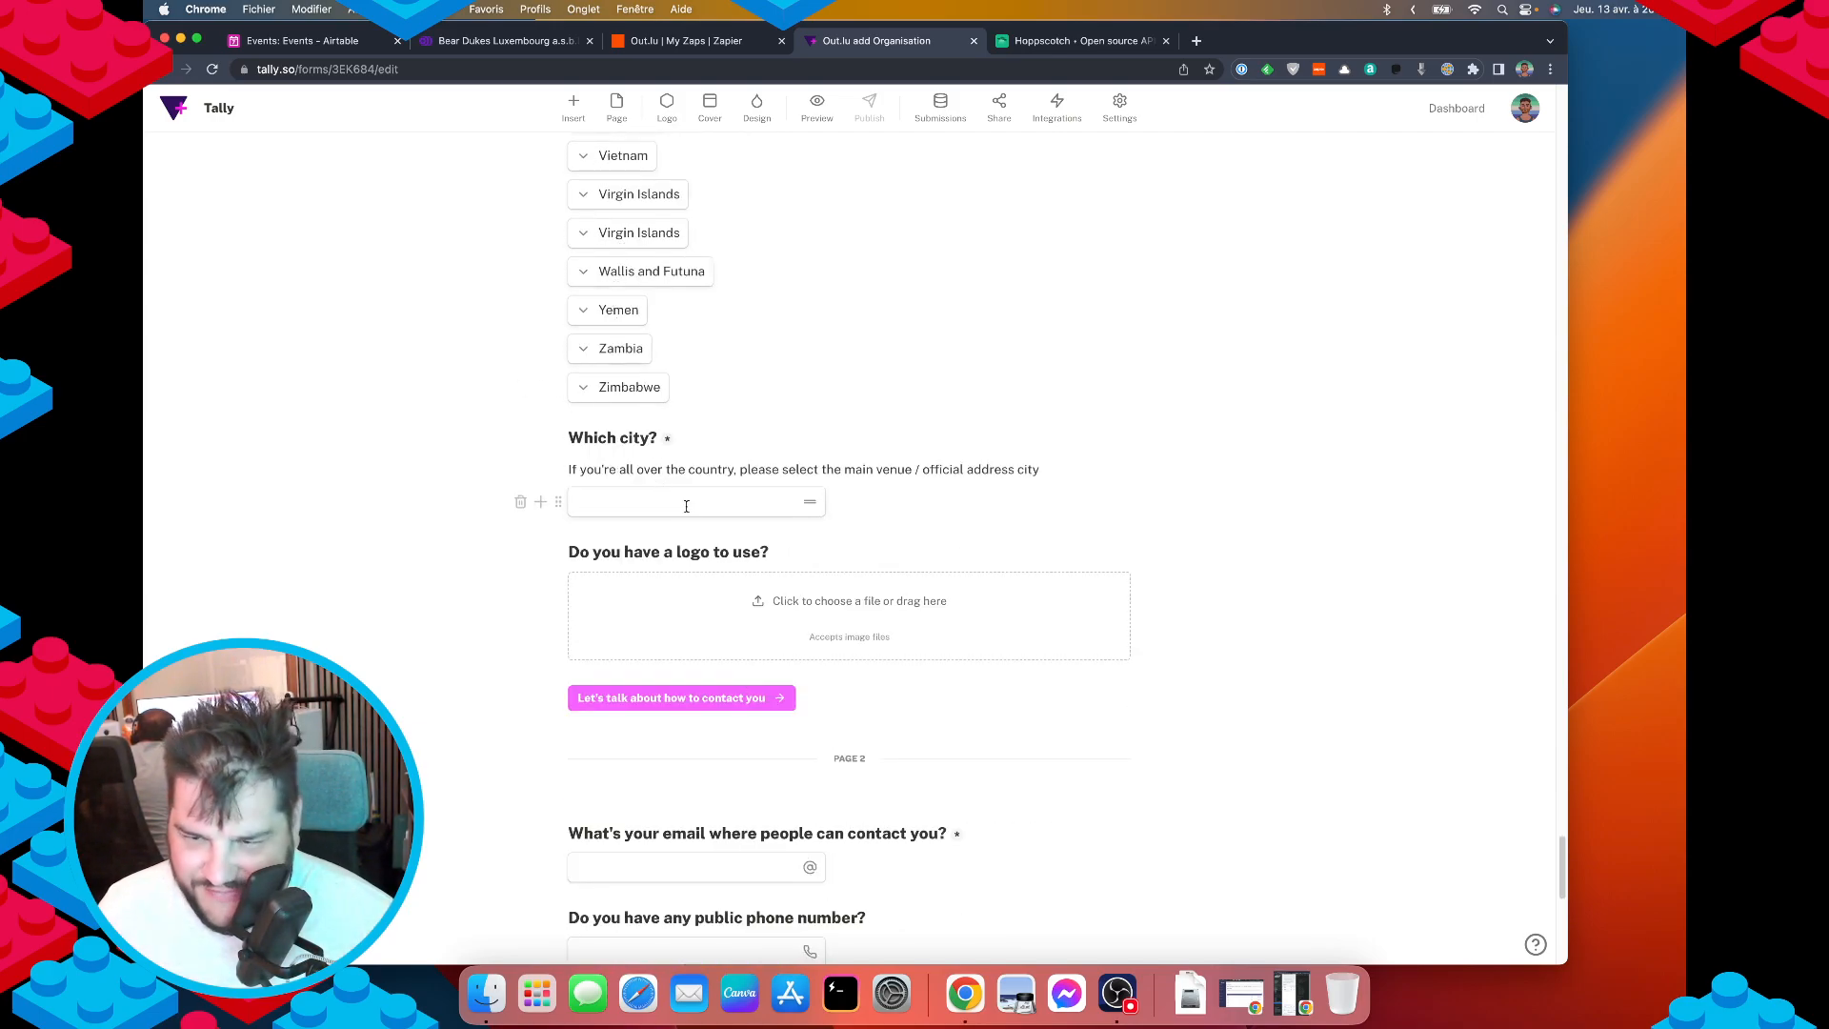
scroll(705, 581, down, 6)
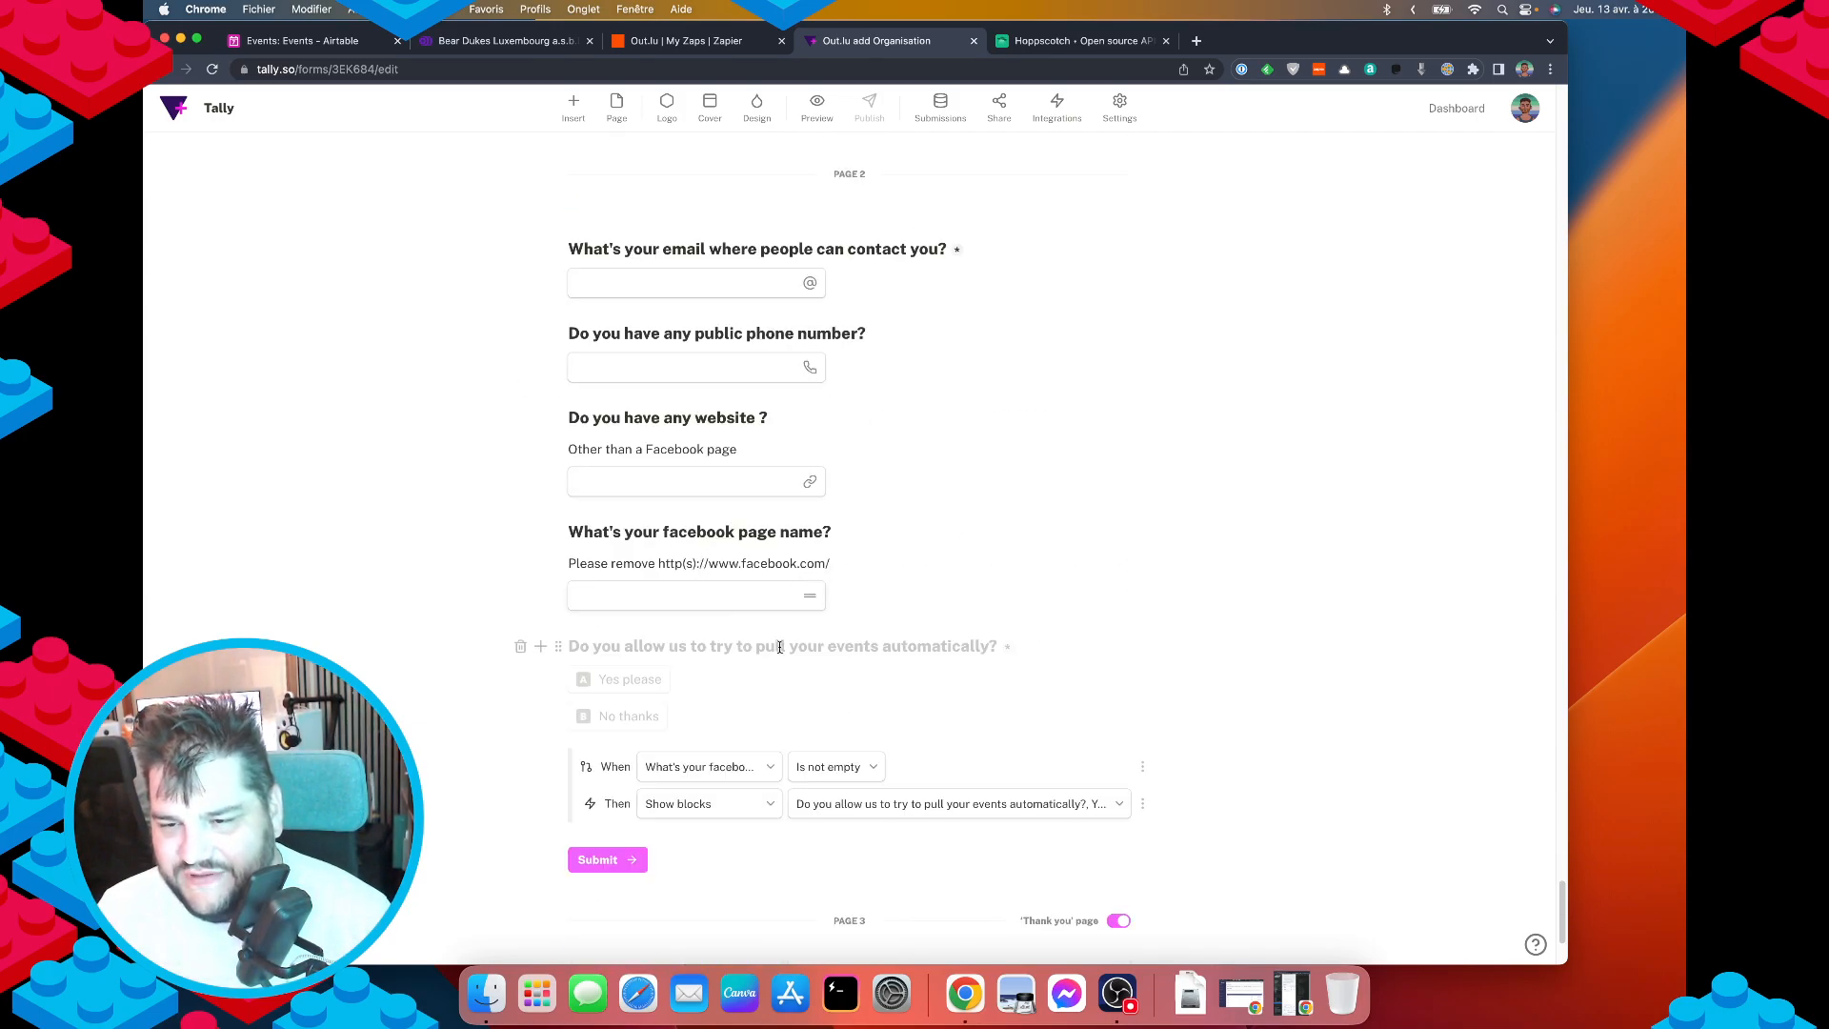
scroll(700, 710, down, 1)
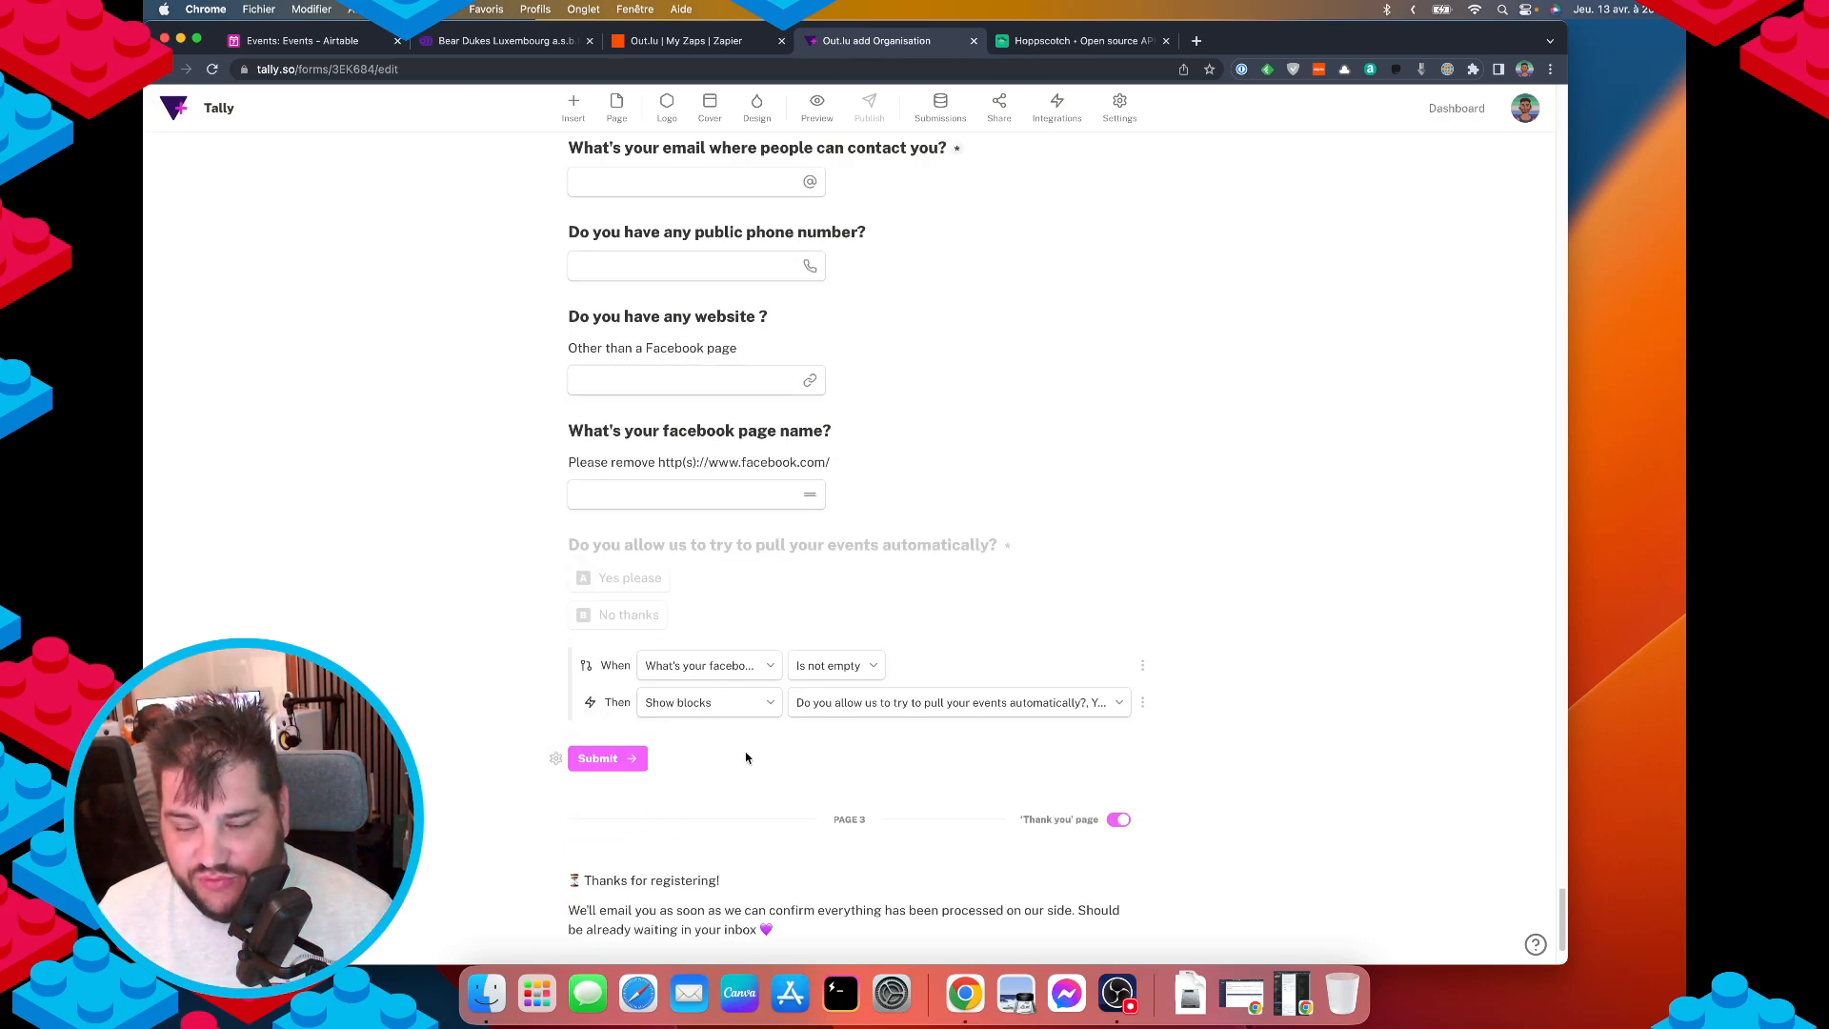
scroll(842, 671, down, 2)
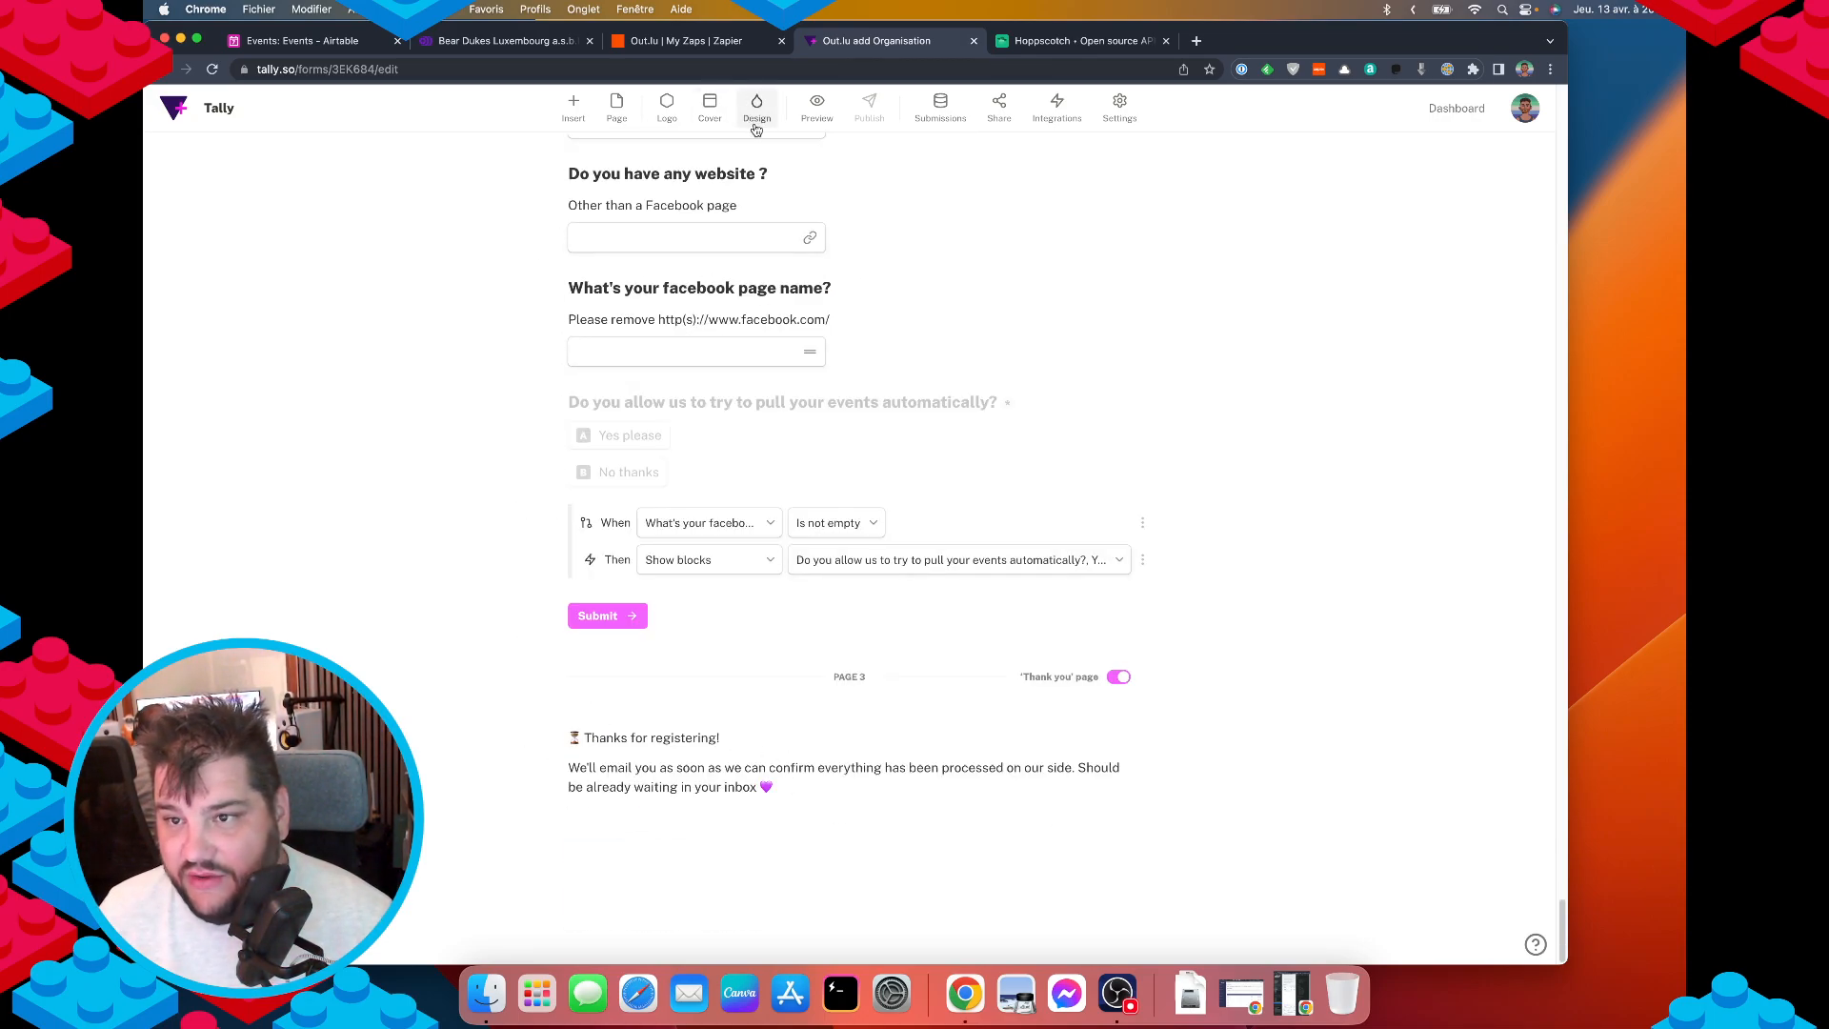
click(820, 112)
scroll(804, 620, down, 1)
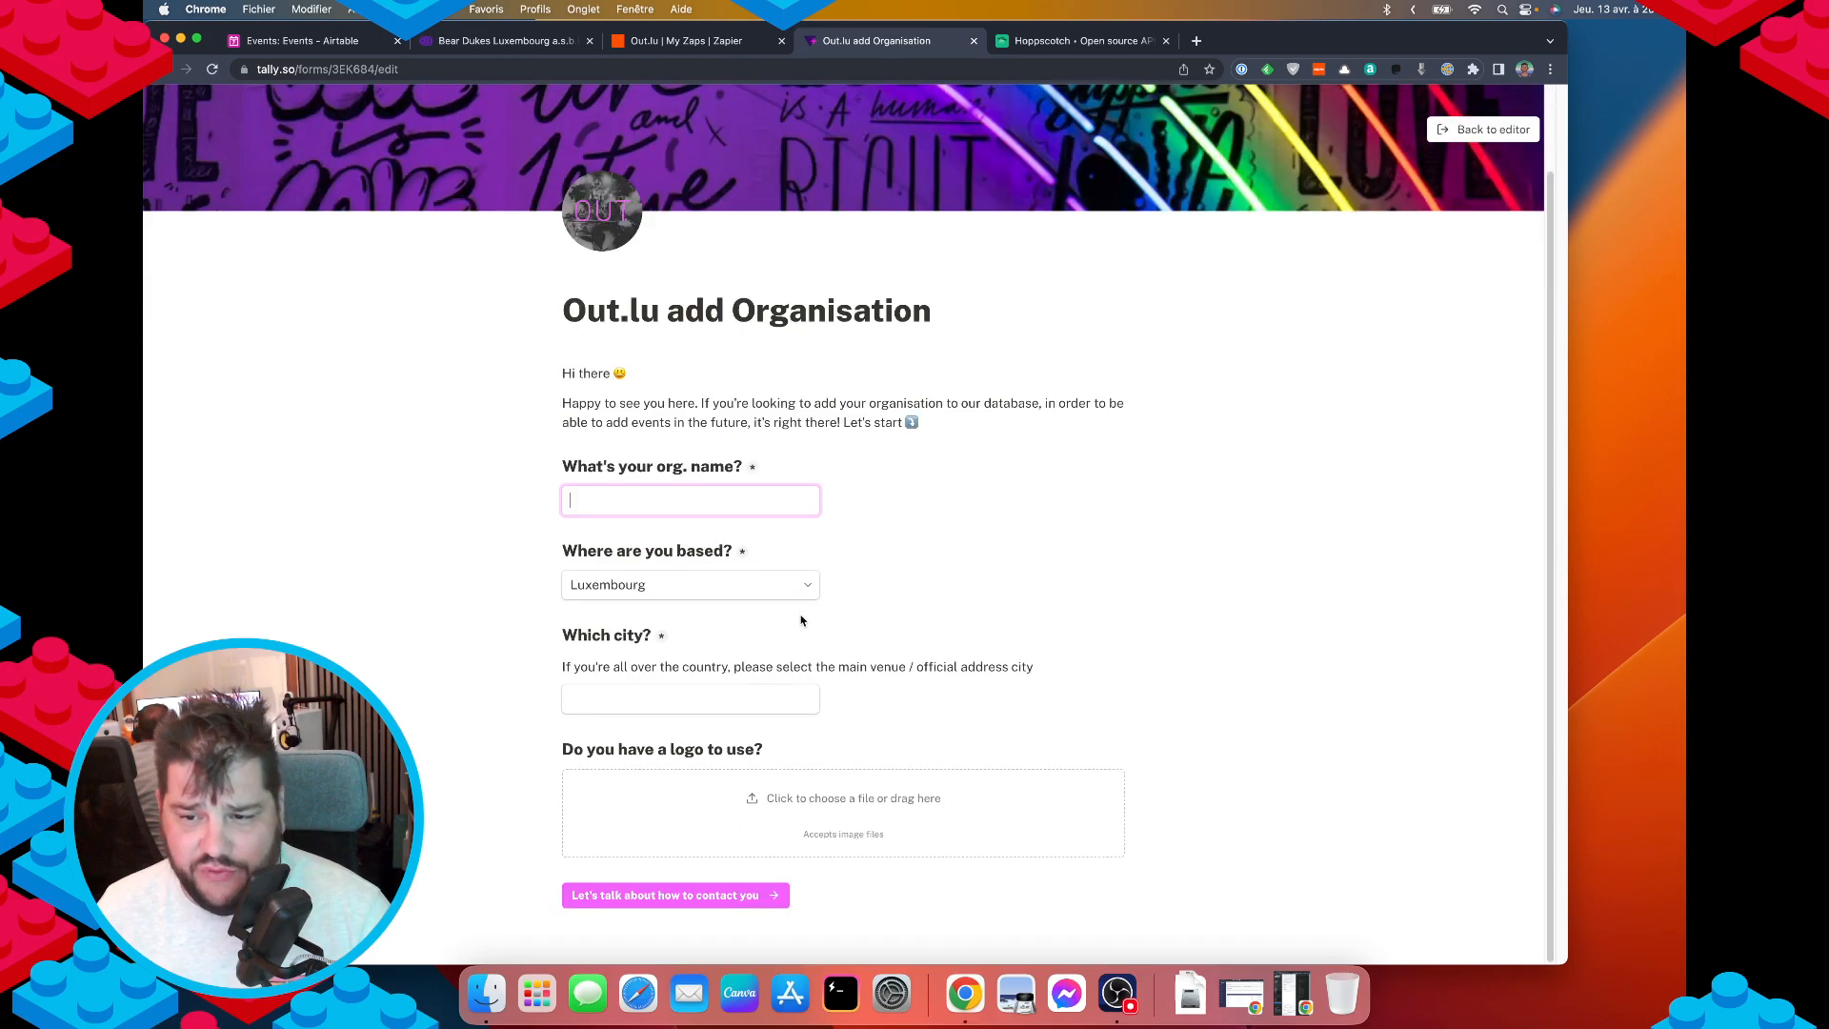
click(705, 895)
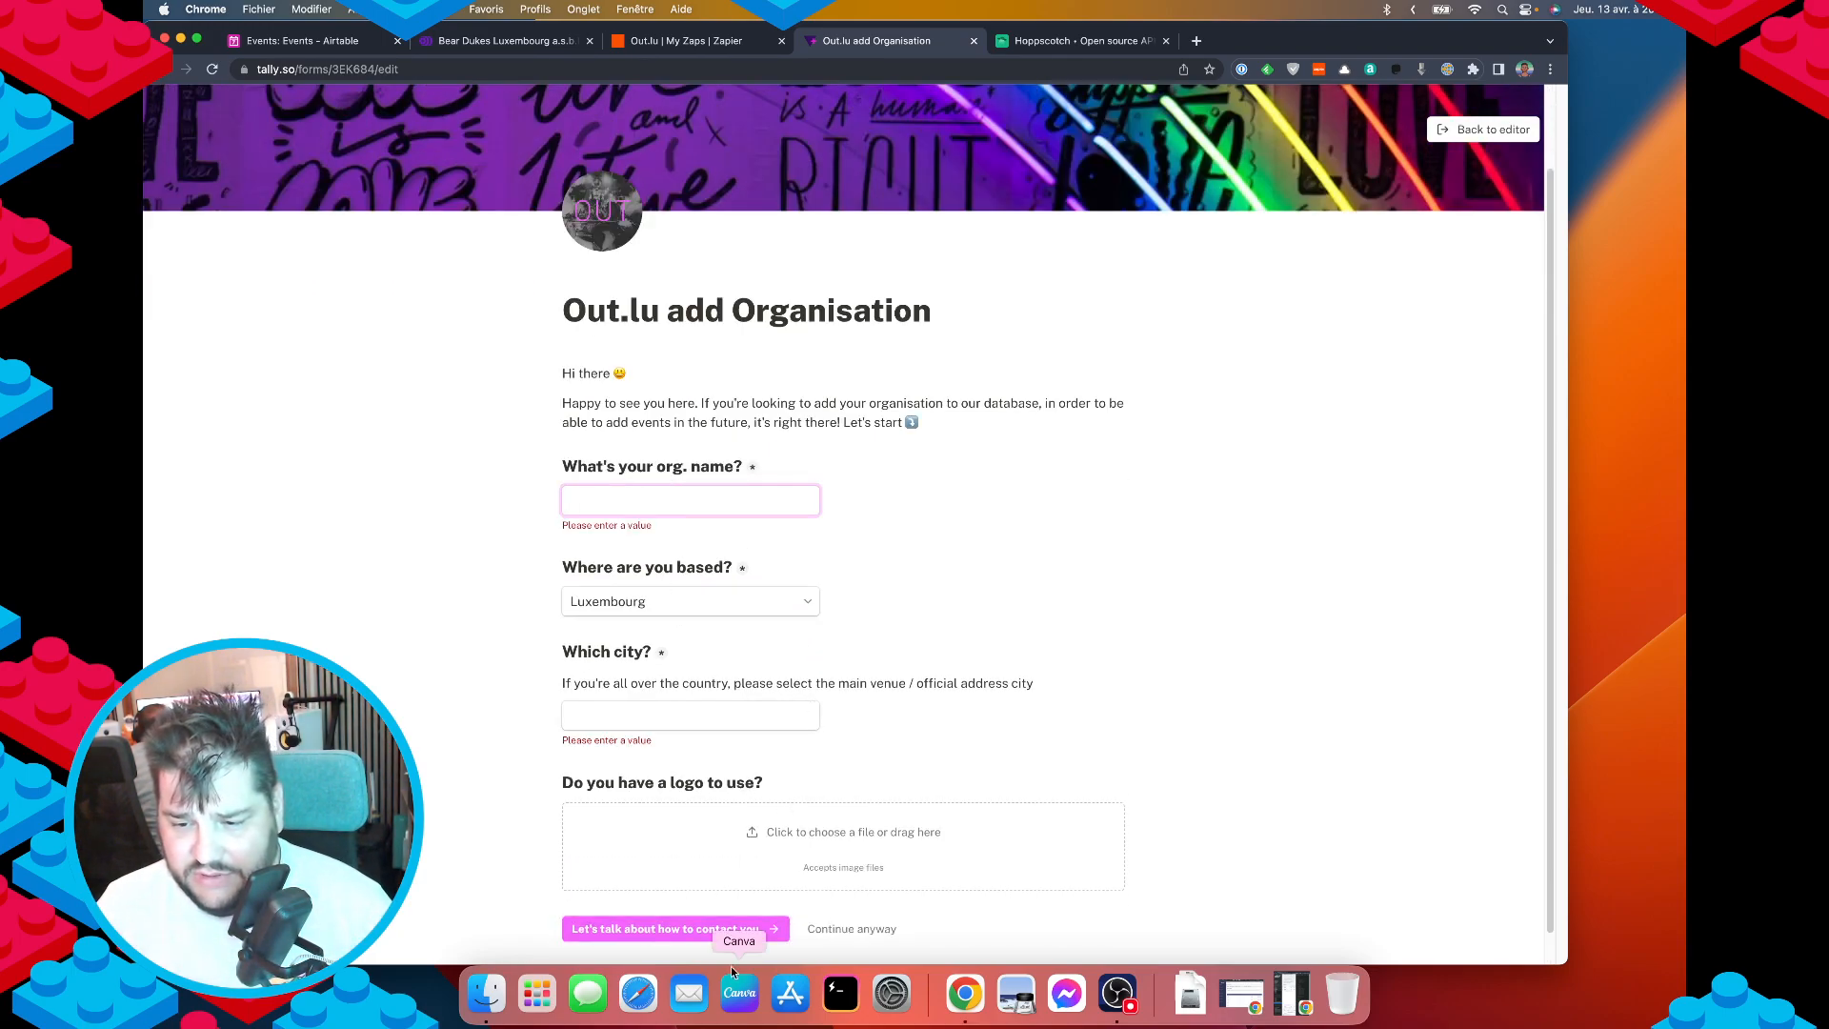
click(838, 929)
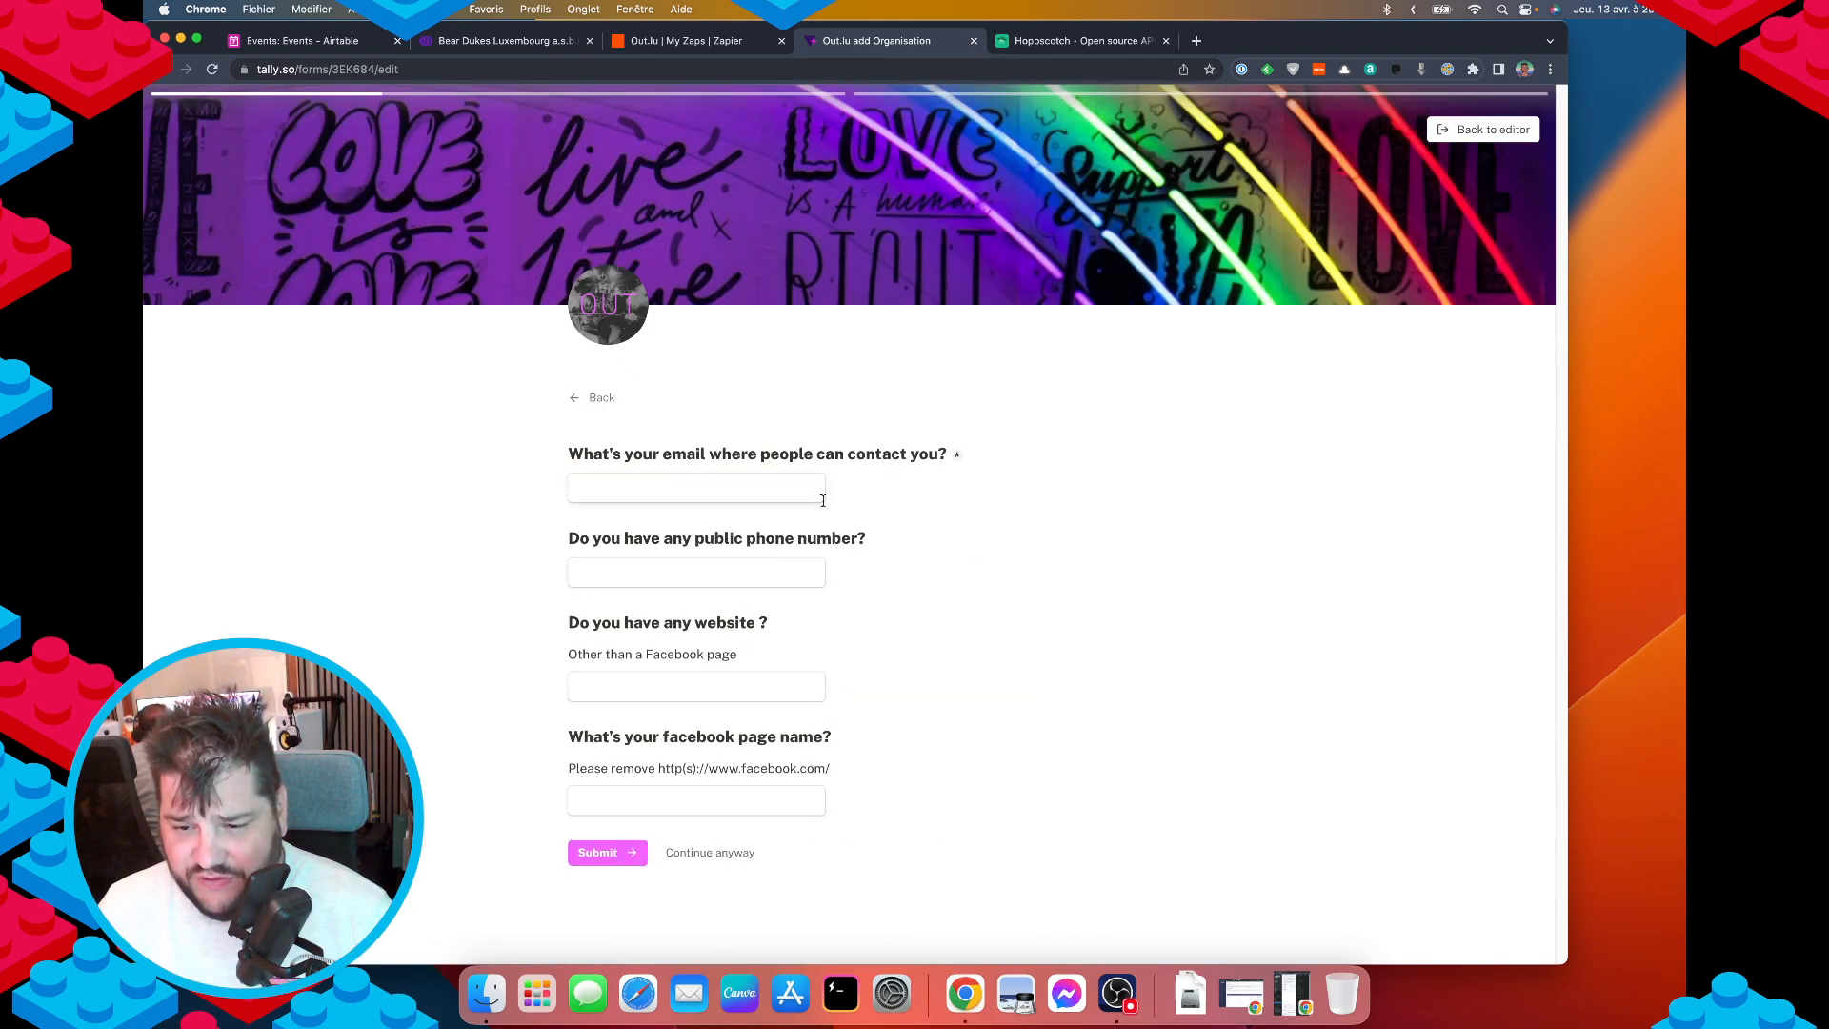
click(717, 852)
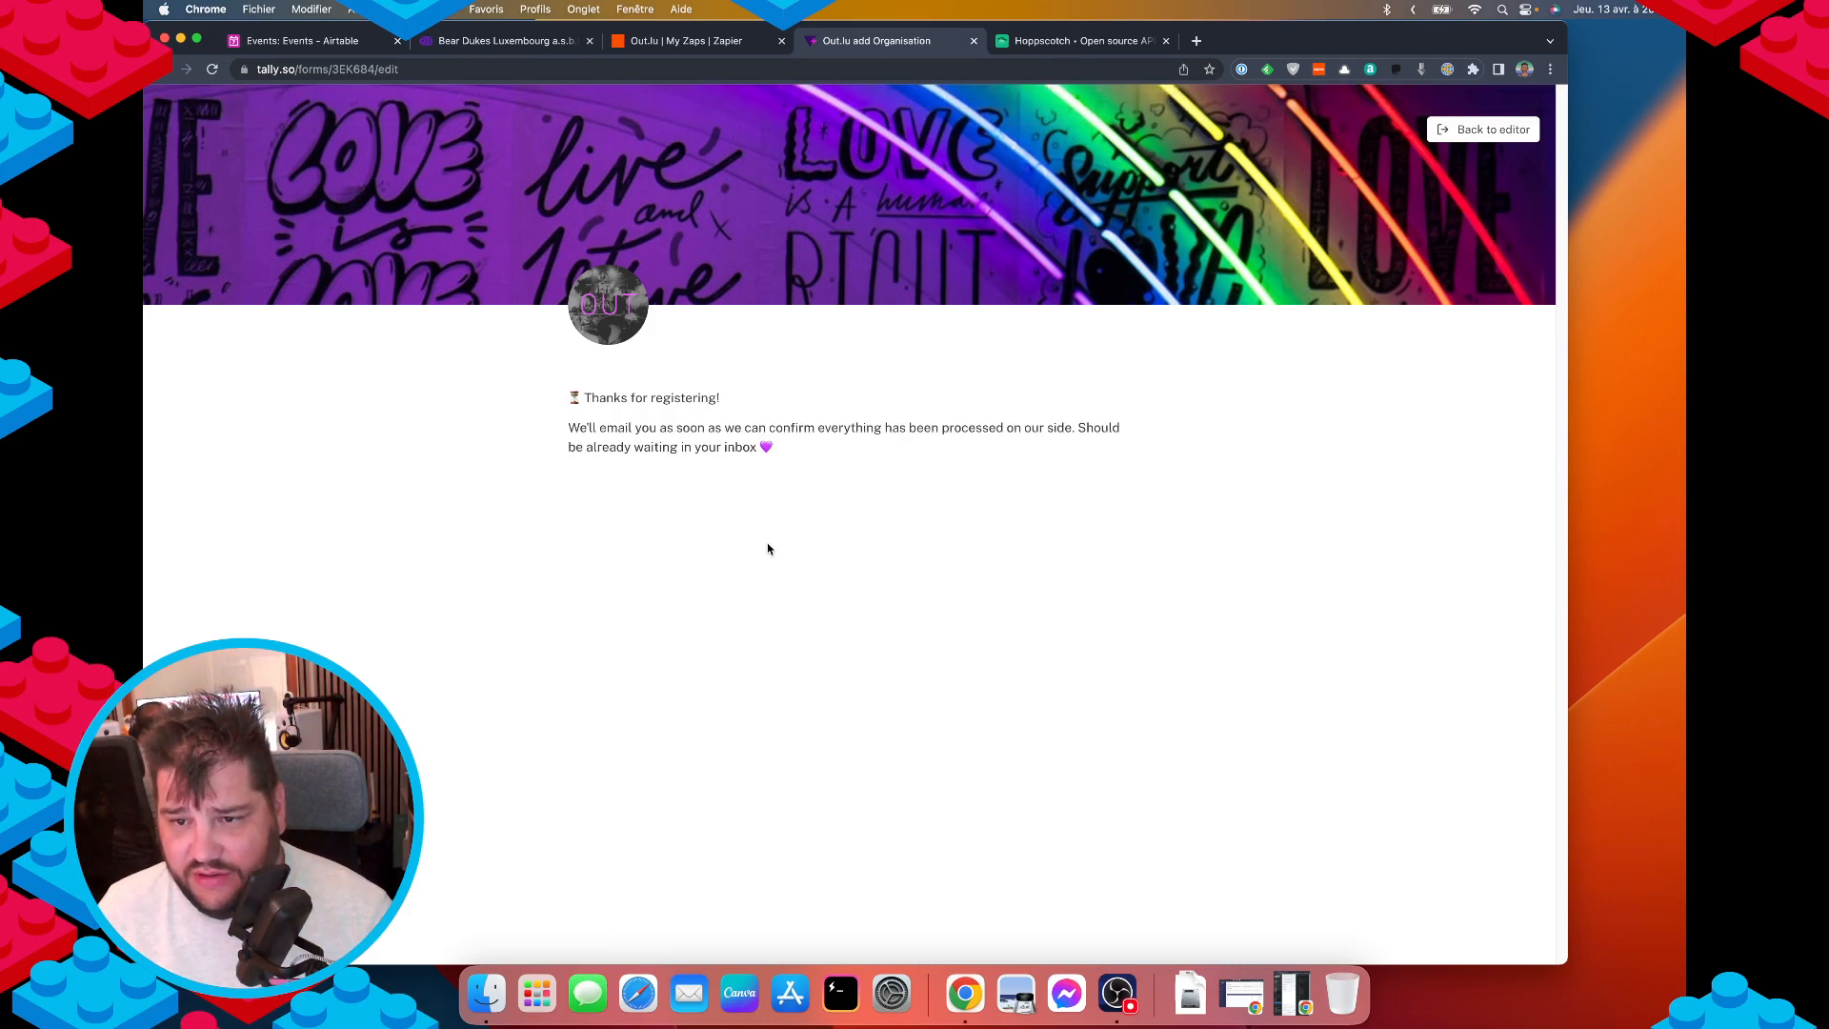
click(1472, 130)
scroll(919, 653, up, 20)
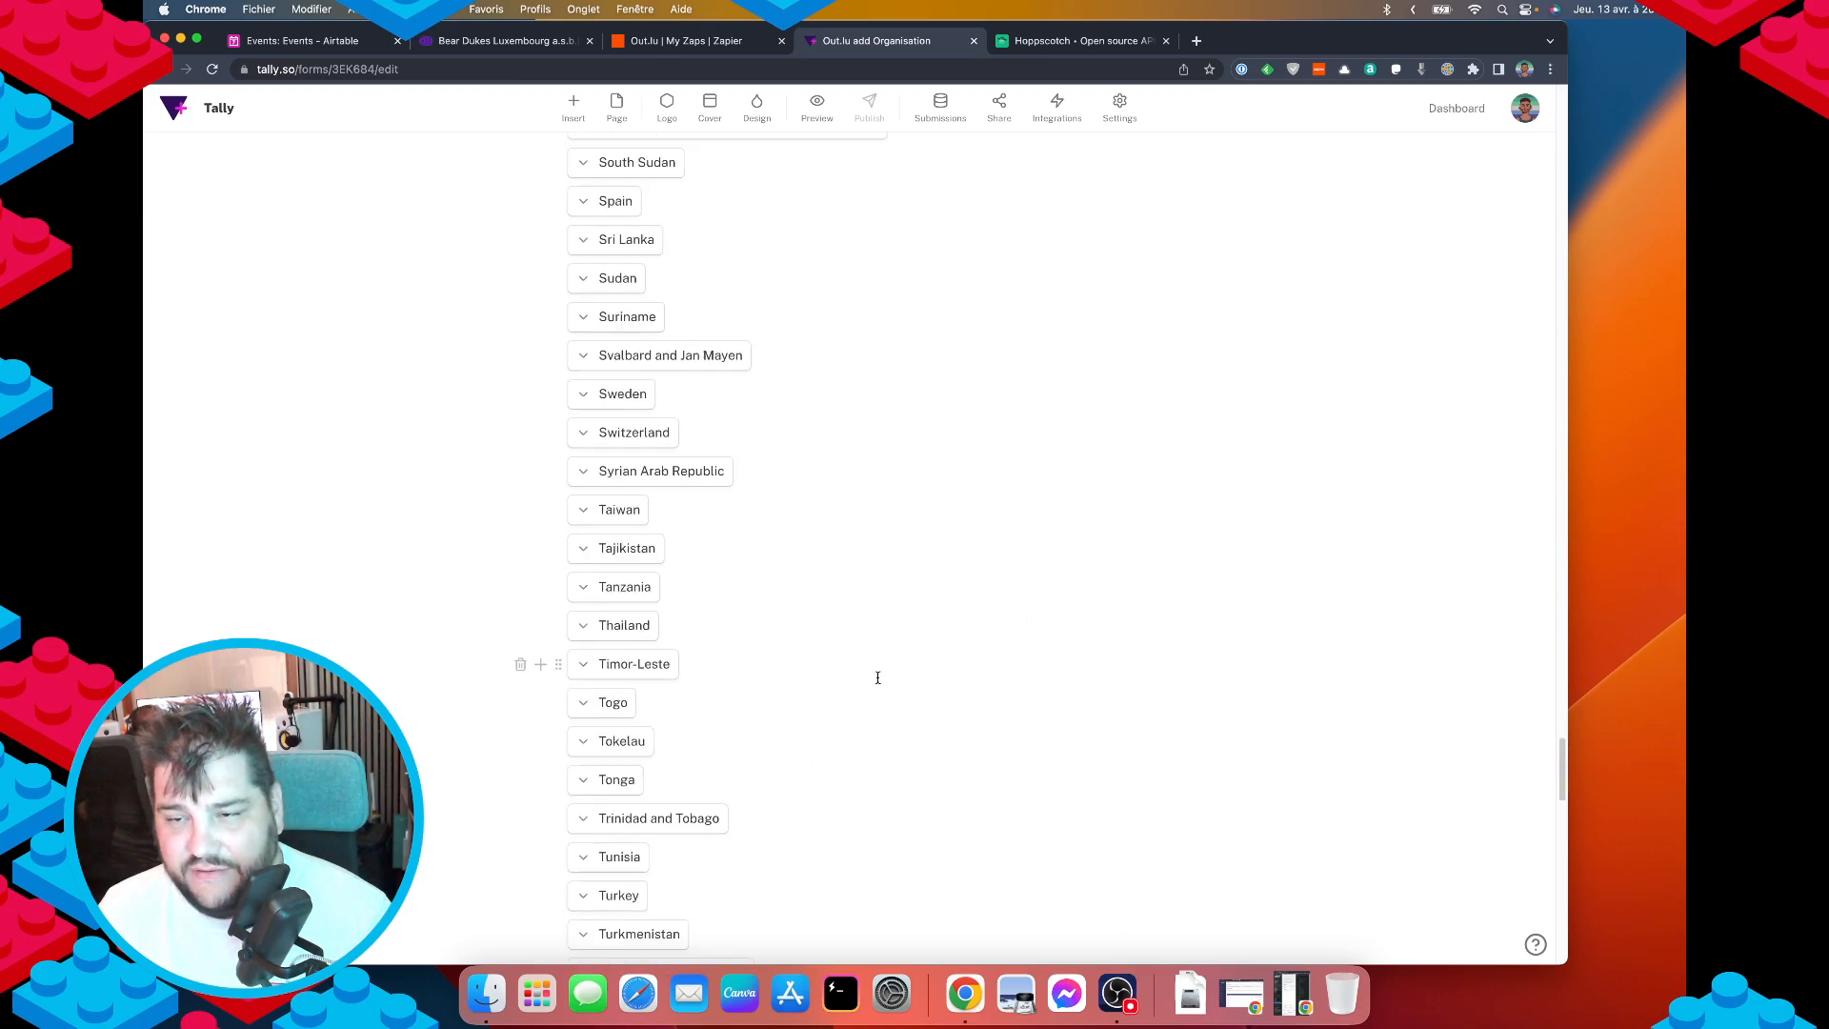
scroll(845, 643, down, 20)
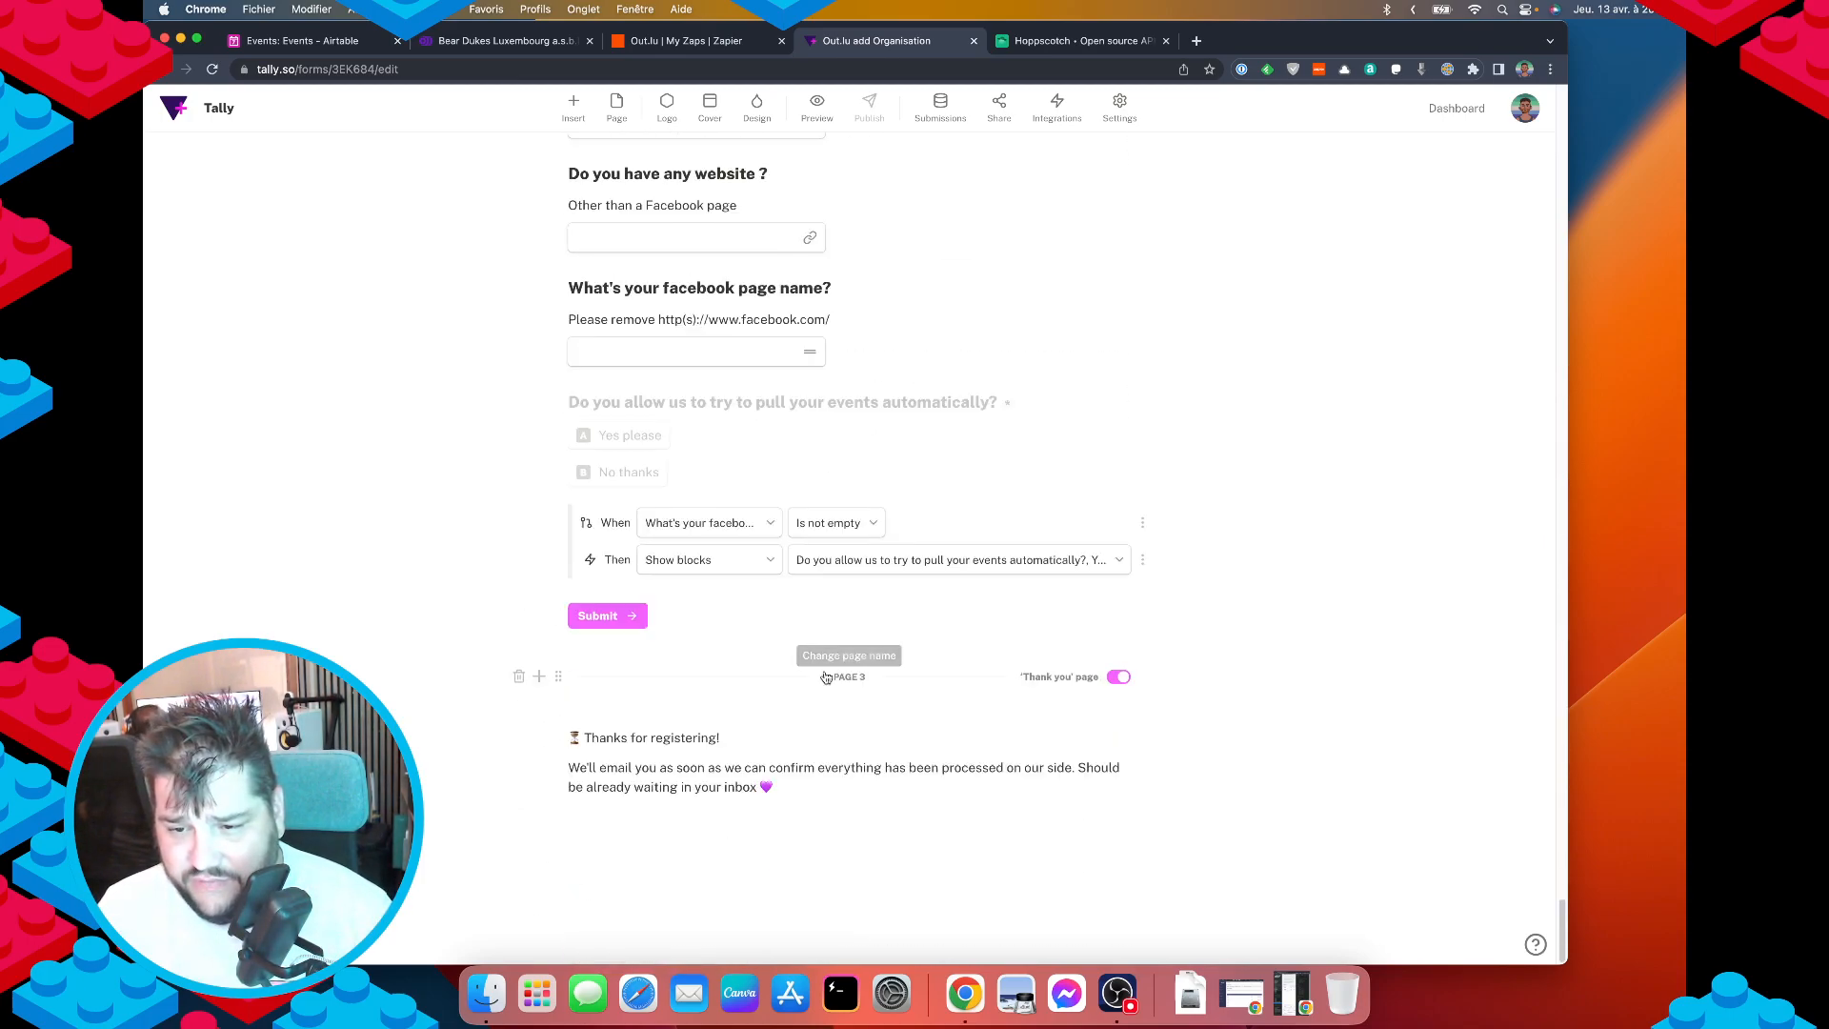
click(305, 40)
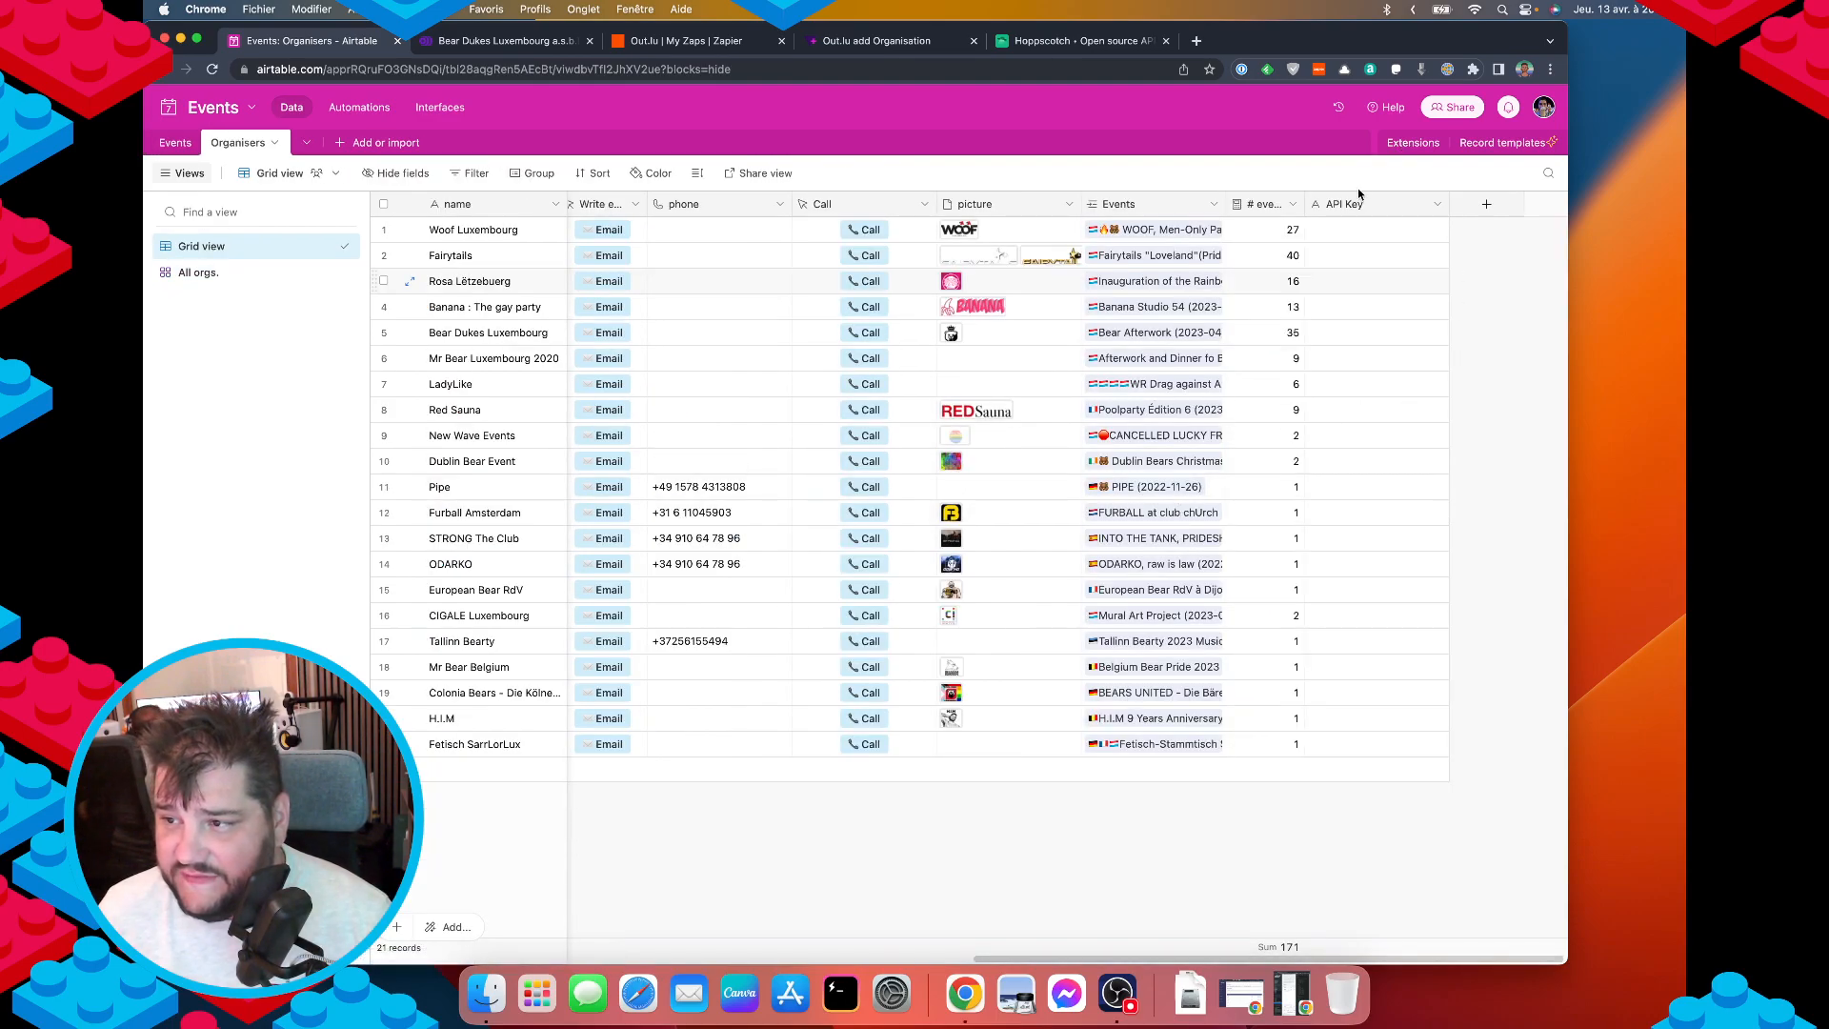
double_click(1357, 206)
key(Escape)
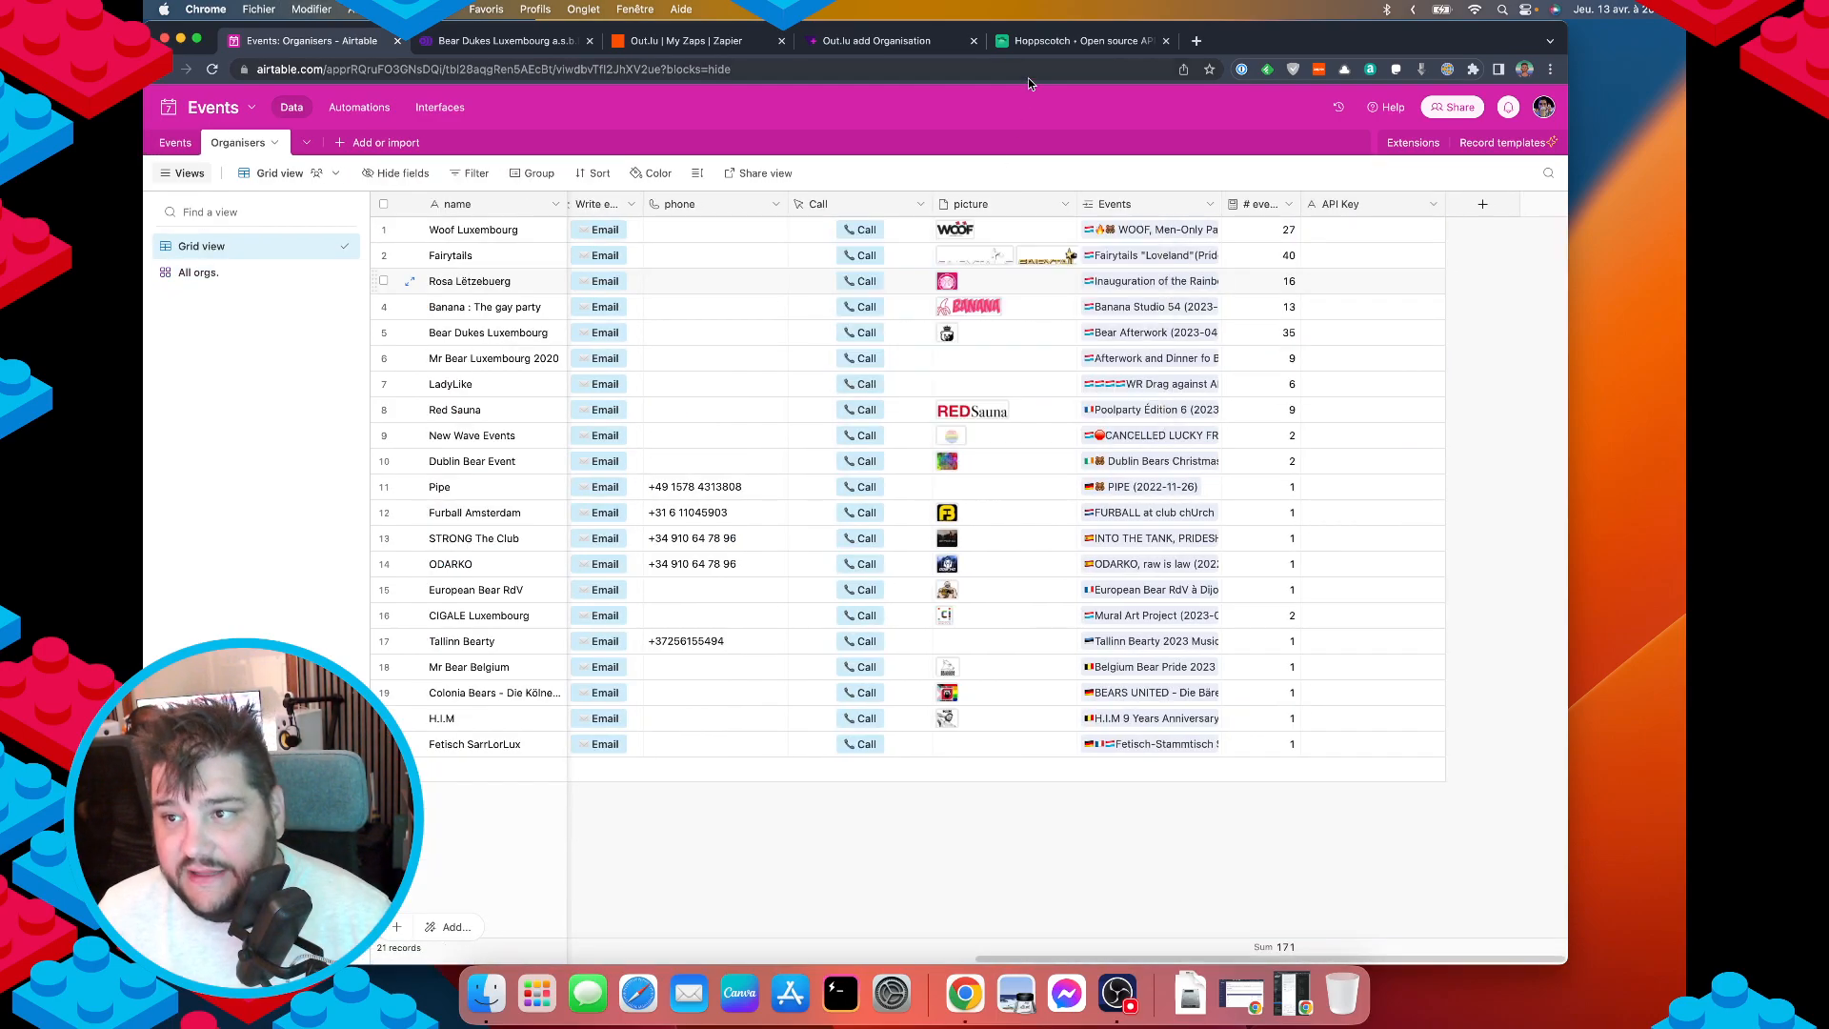
click(876, 40)
Insert a multiple-choice question block above Submit, after the Facebook conditional block.
scroll(743, 693, up, 3)
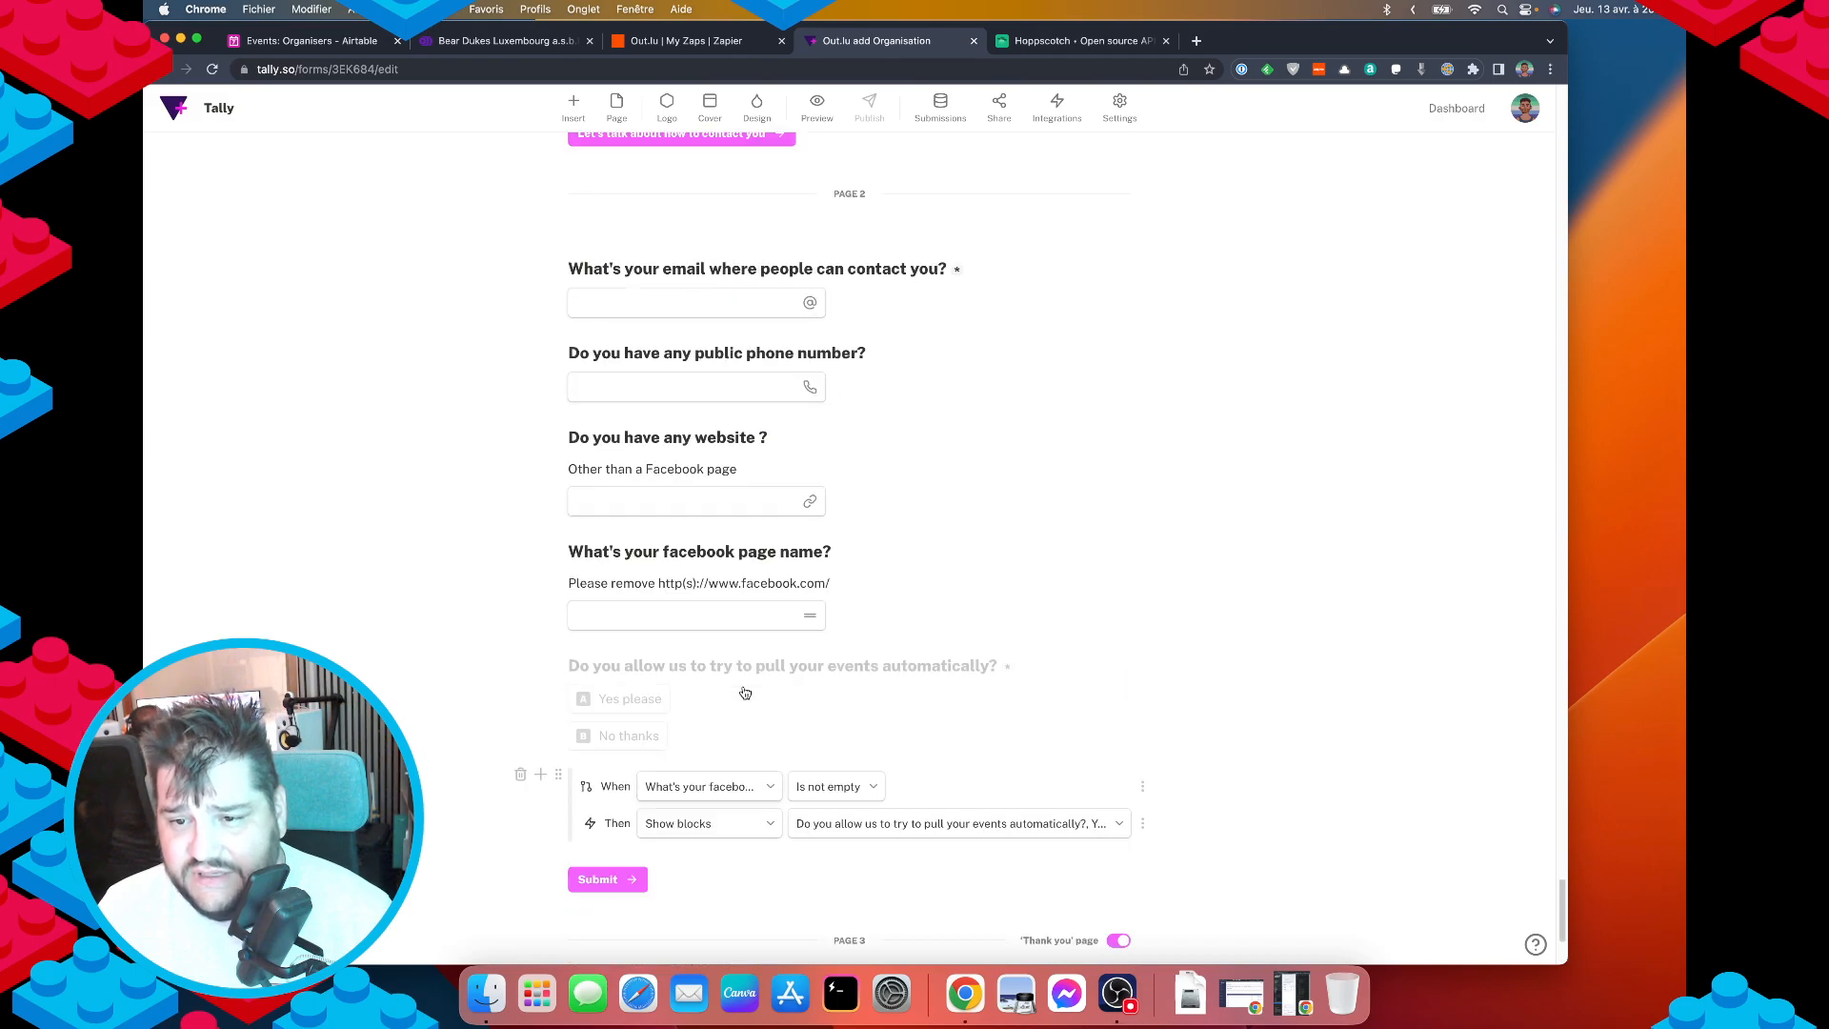
scroll(745, 690, down, 1)
scroll(762, 695, down, 3)
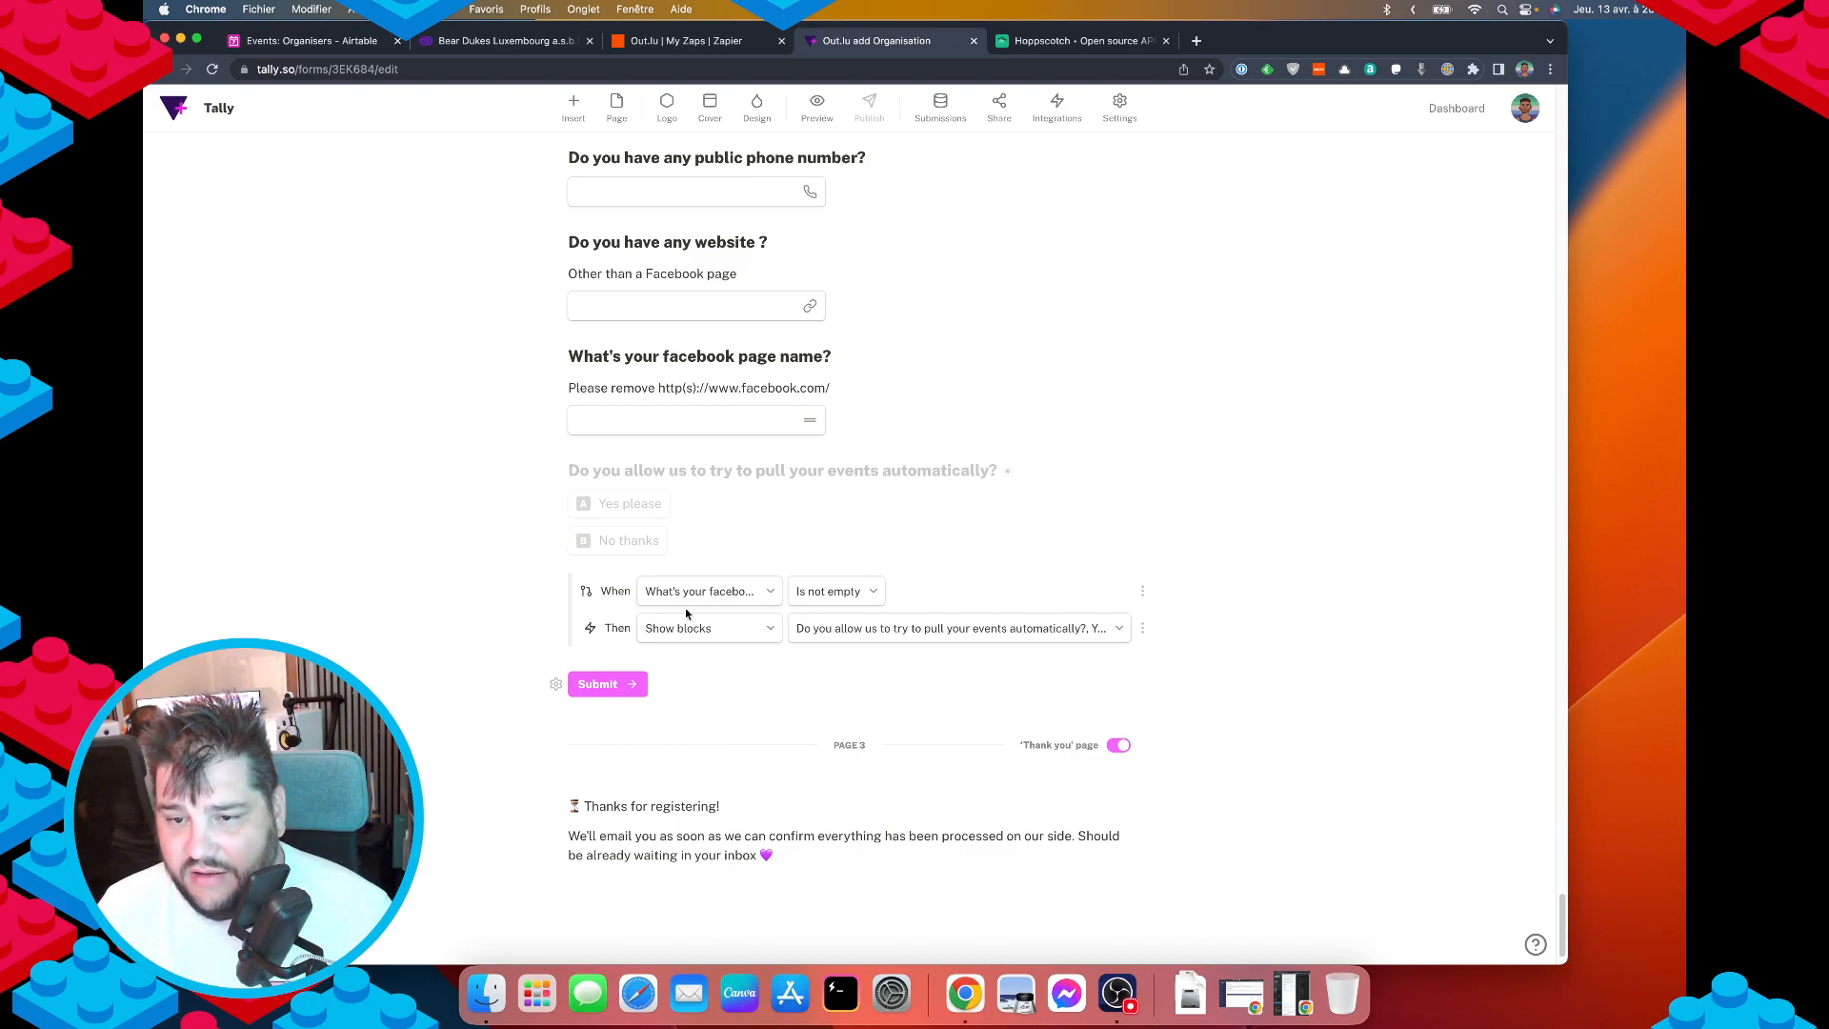
click(647, 722)
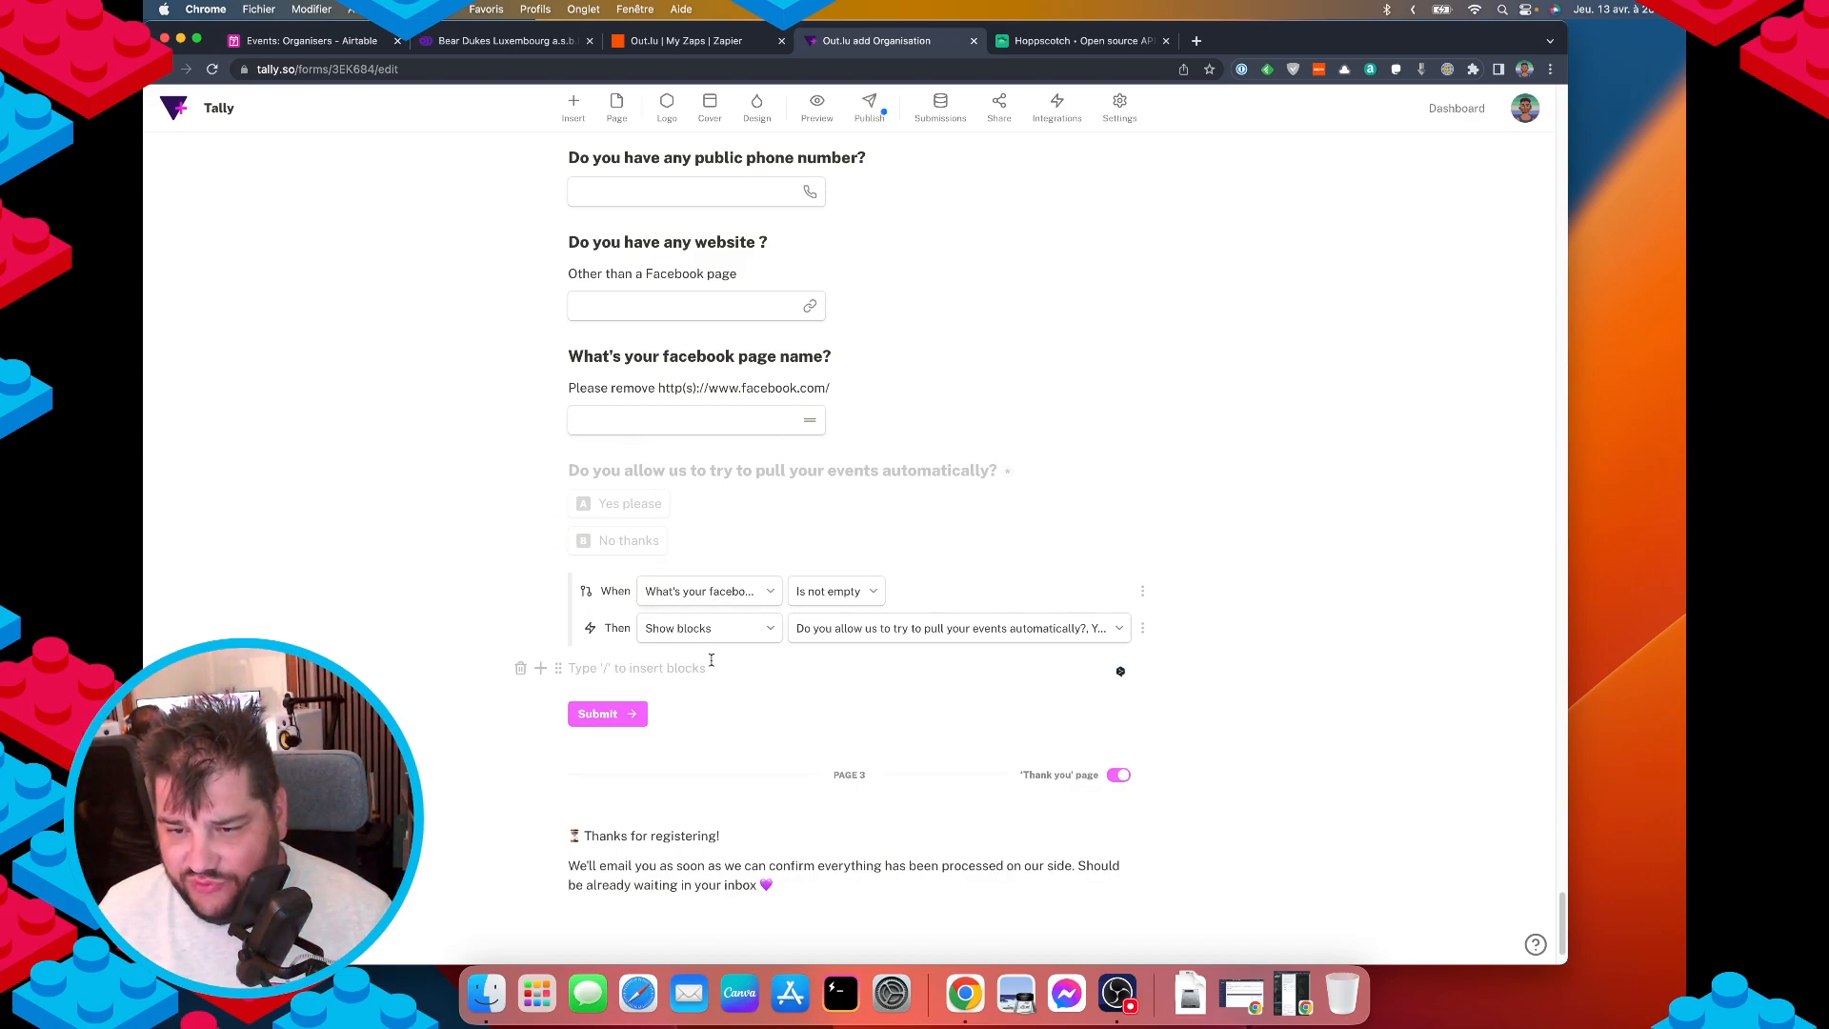
text(/)
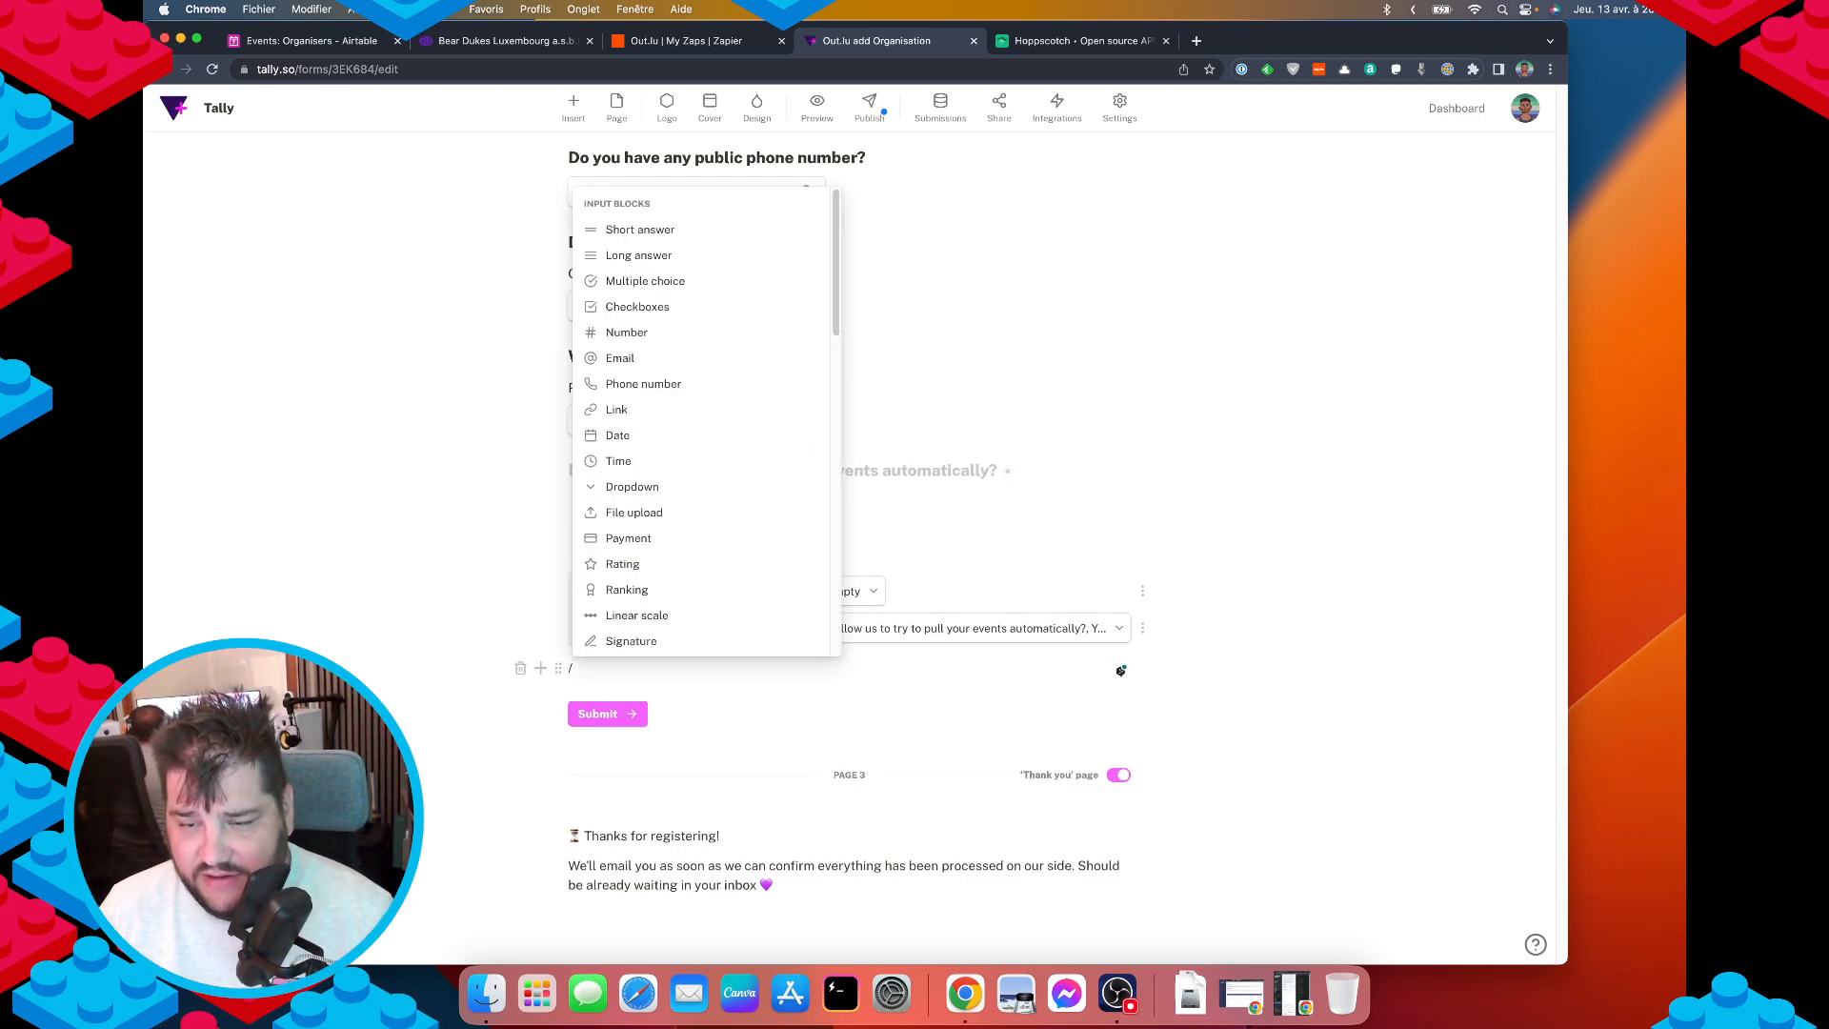
key(BackSpace)
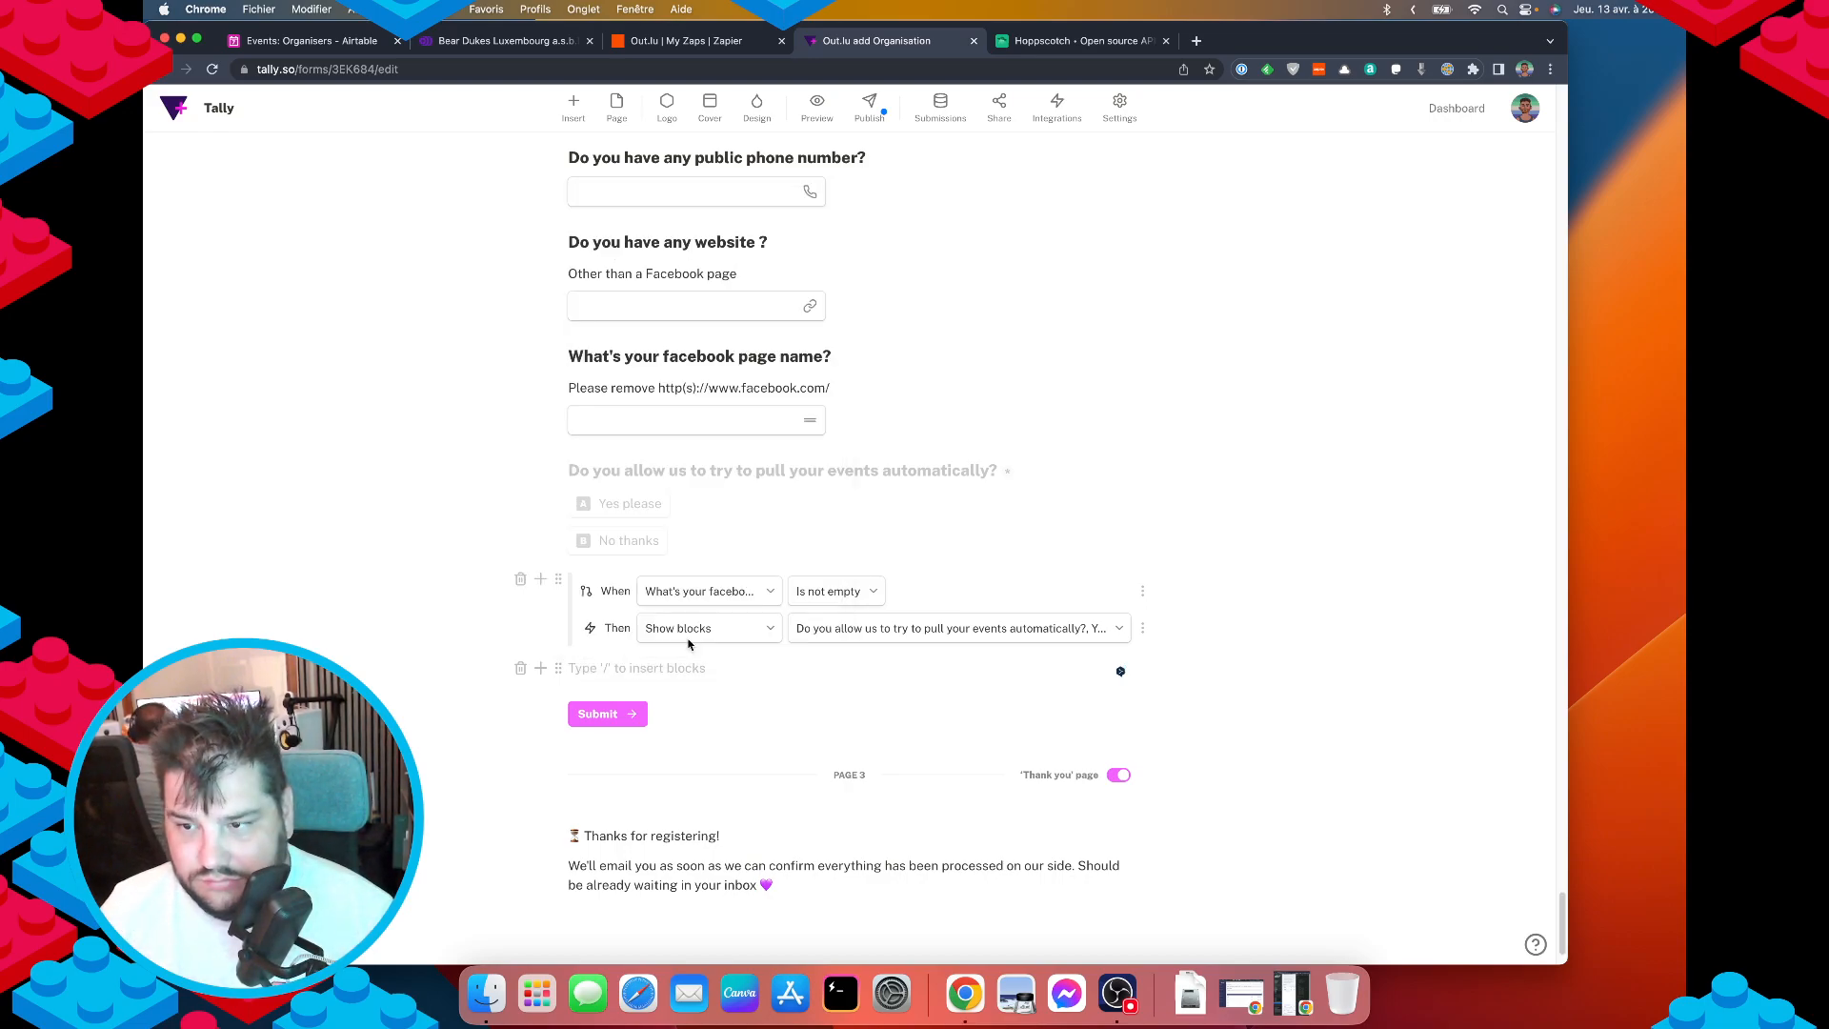
text(/)
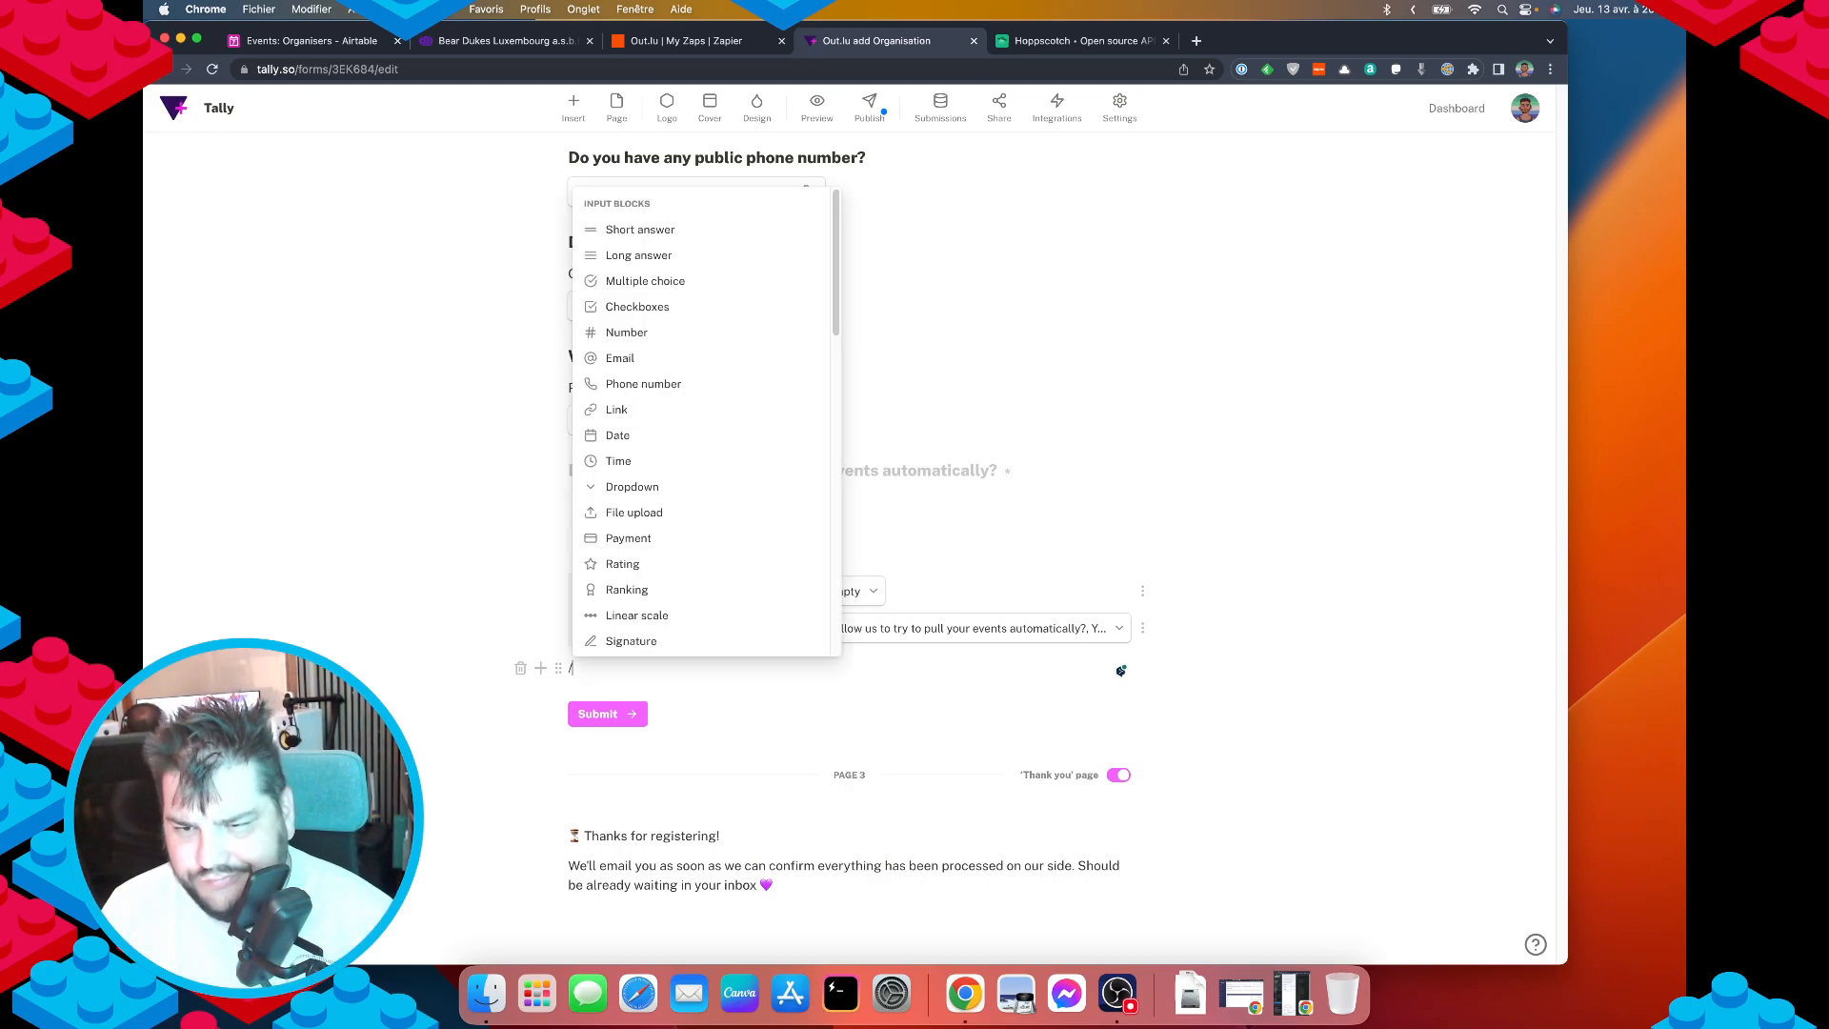
text(question)
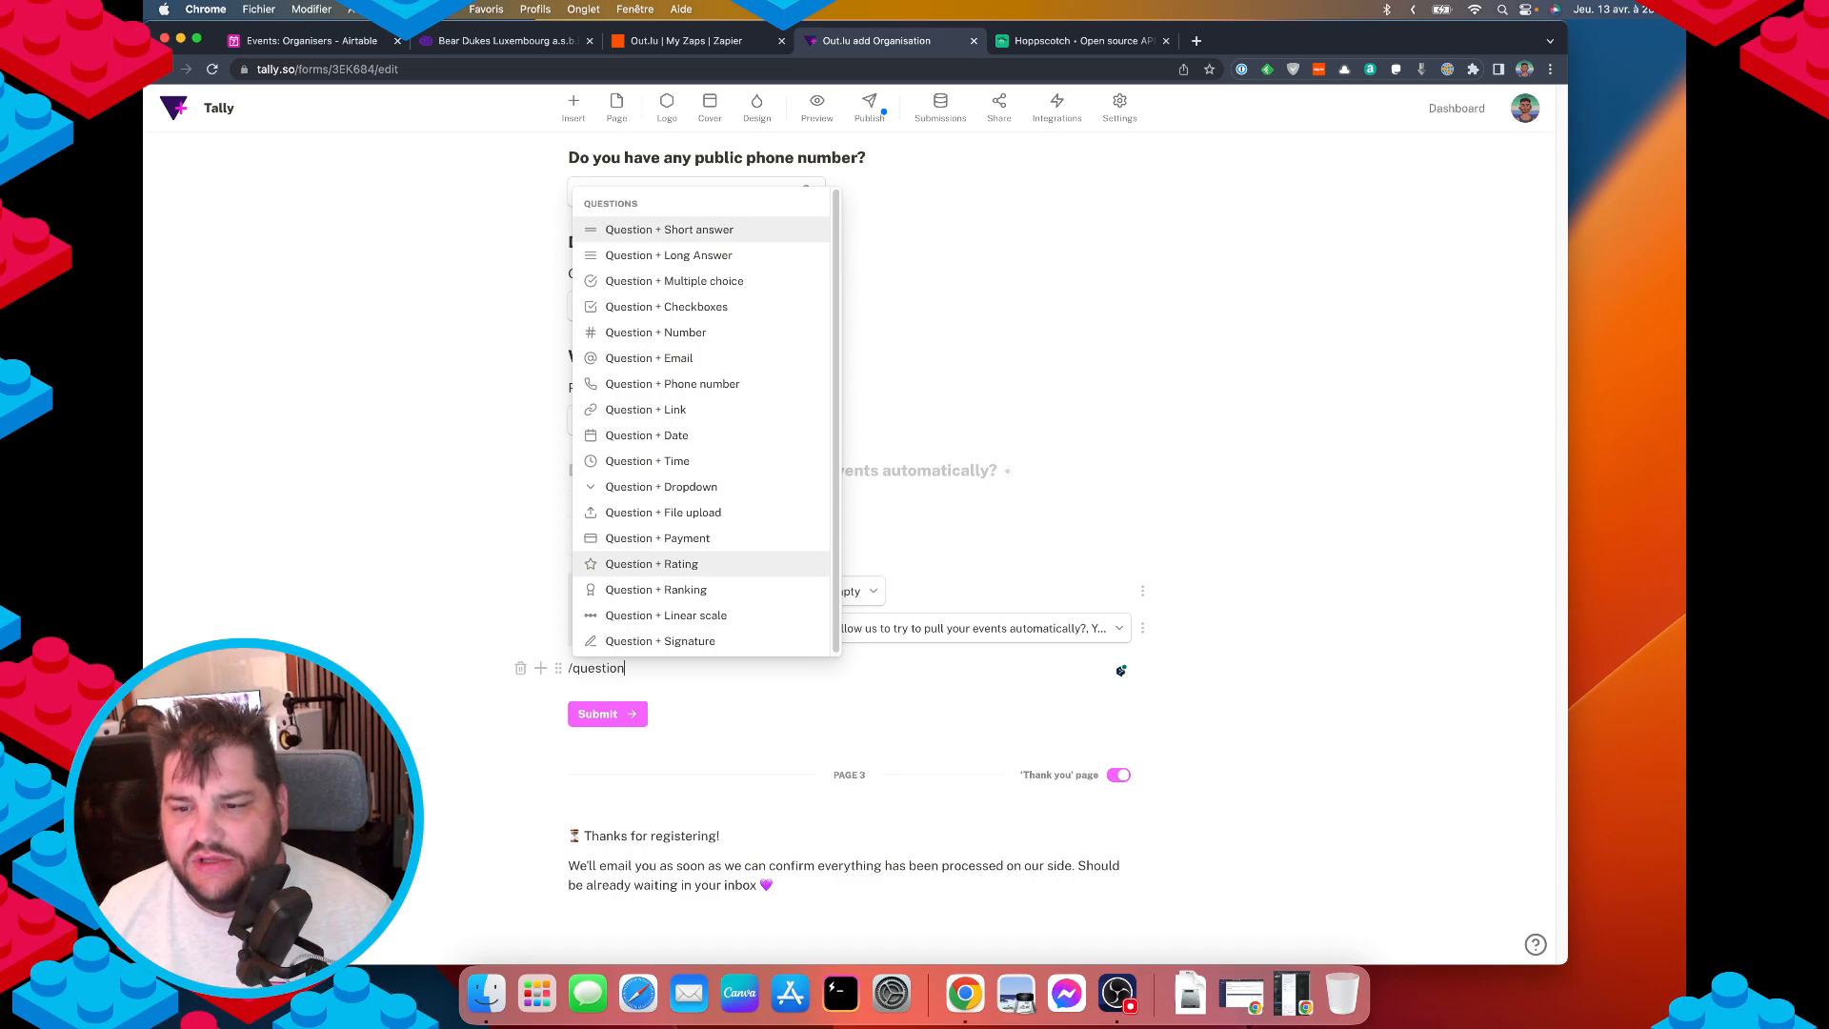
click(715, 282)
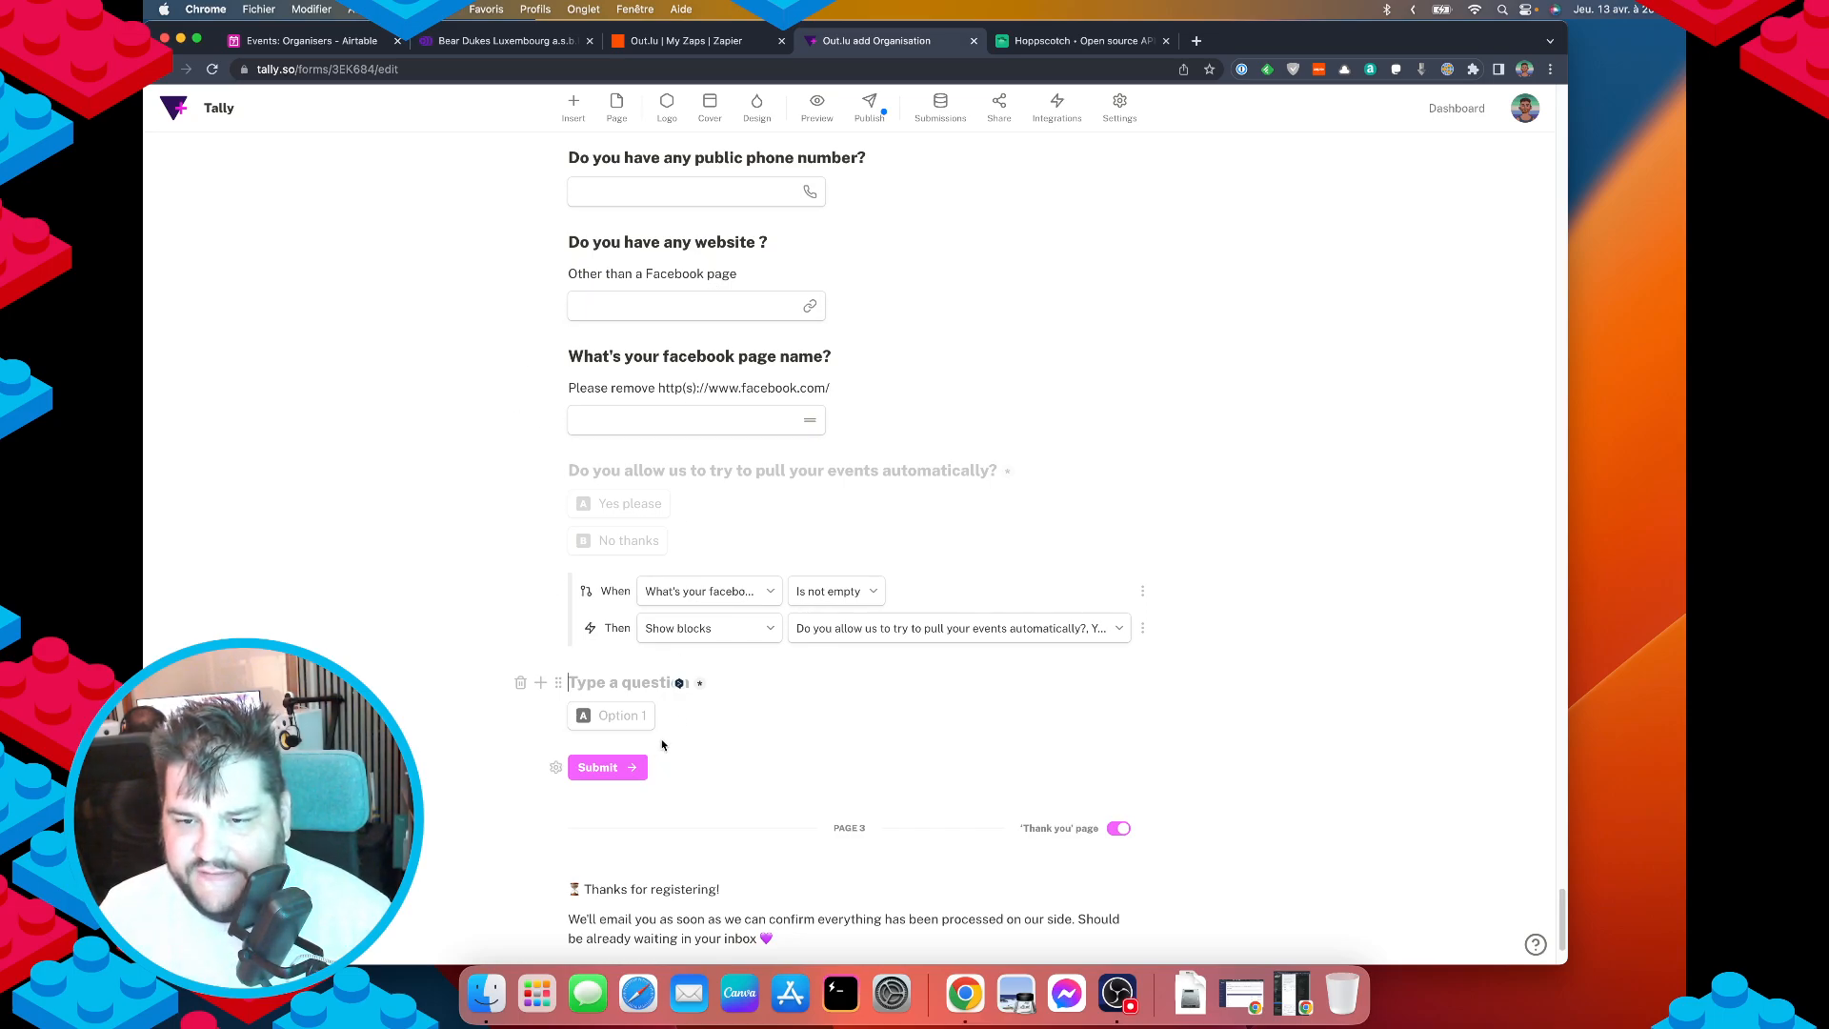
Title the question 'Do you have a echo.lu API key?' and check the organisation's echo.lu API keys.
text(Do you )
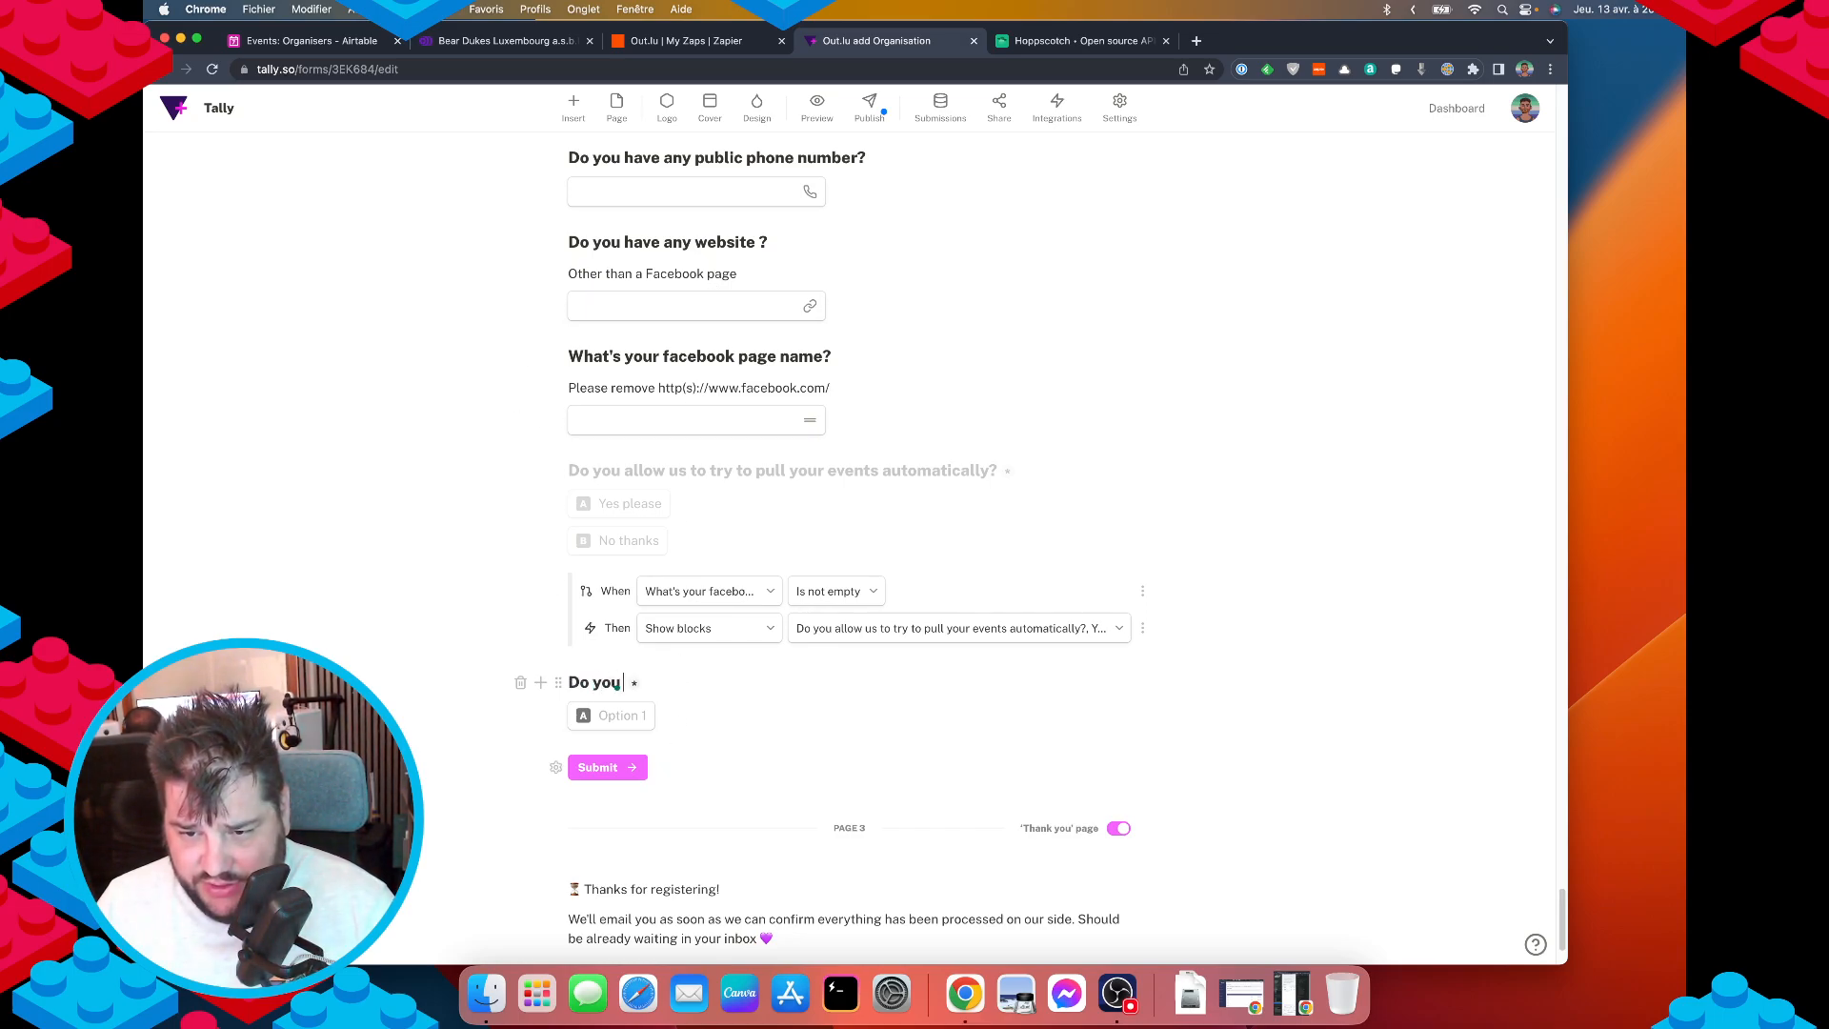
text(ha)
key(BackSpace)
text(have)
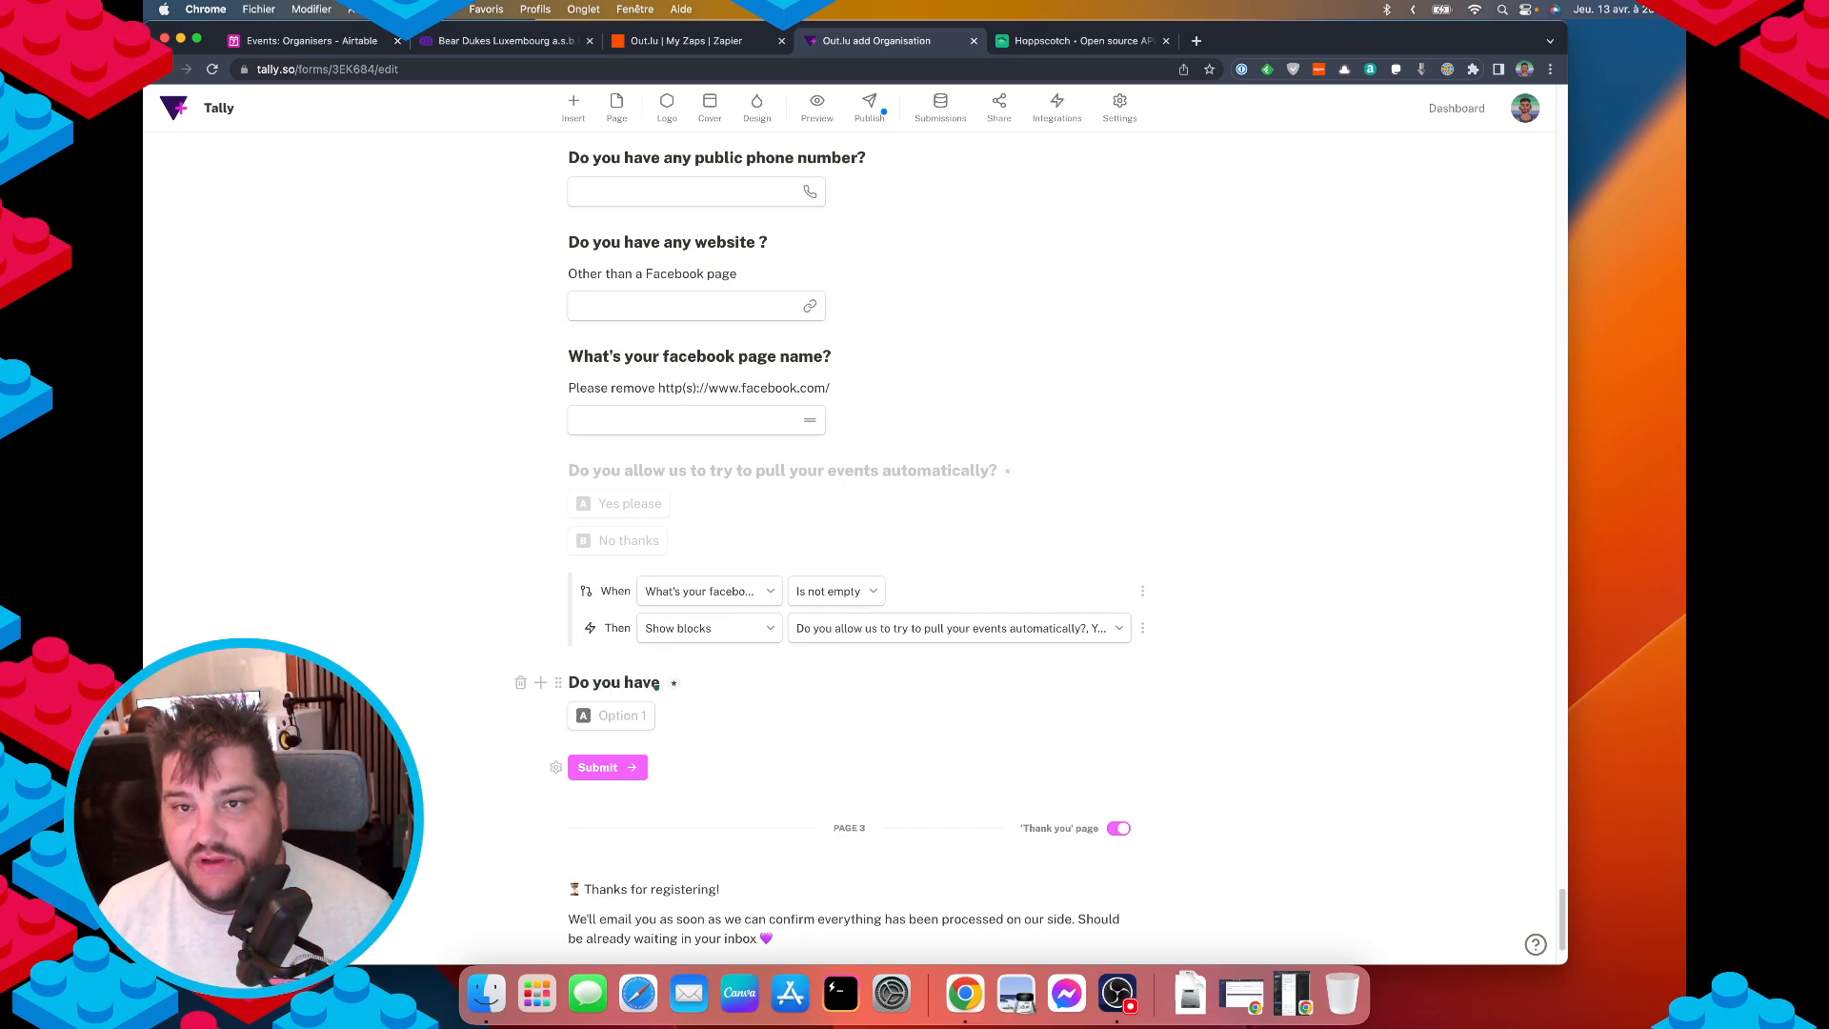
text( a echo.lu API)
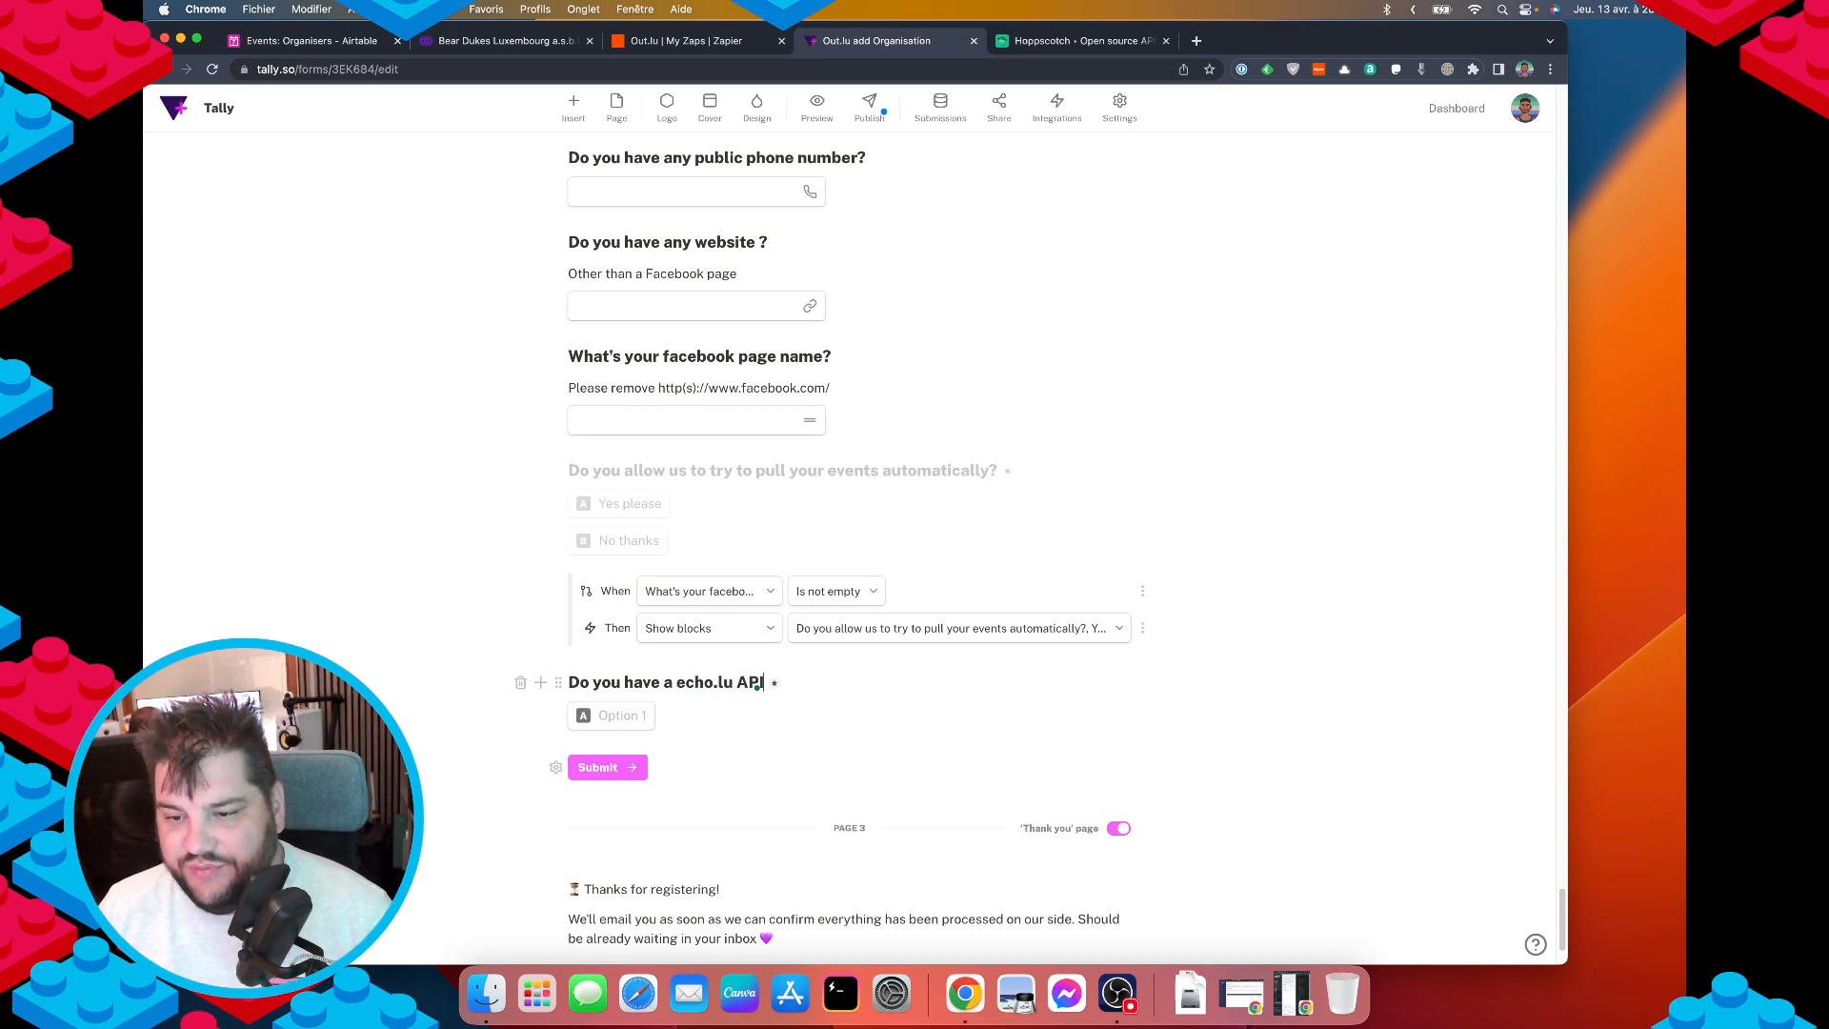
text( key)
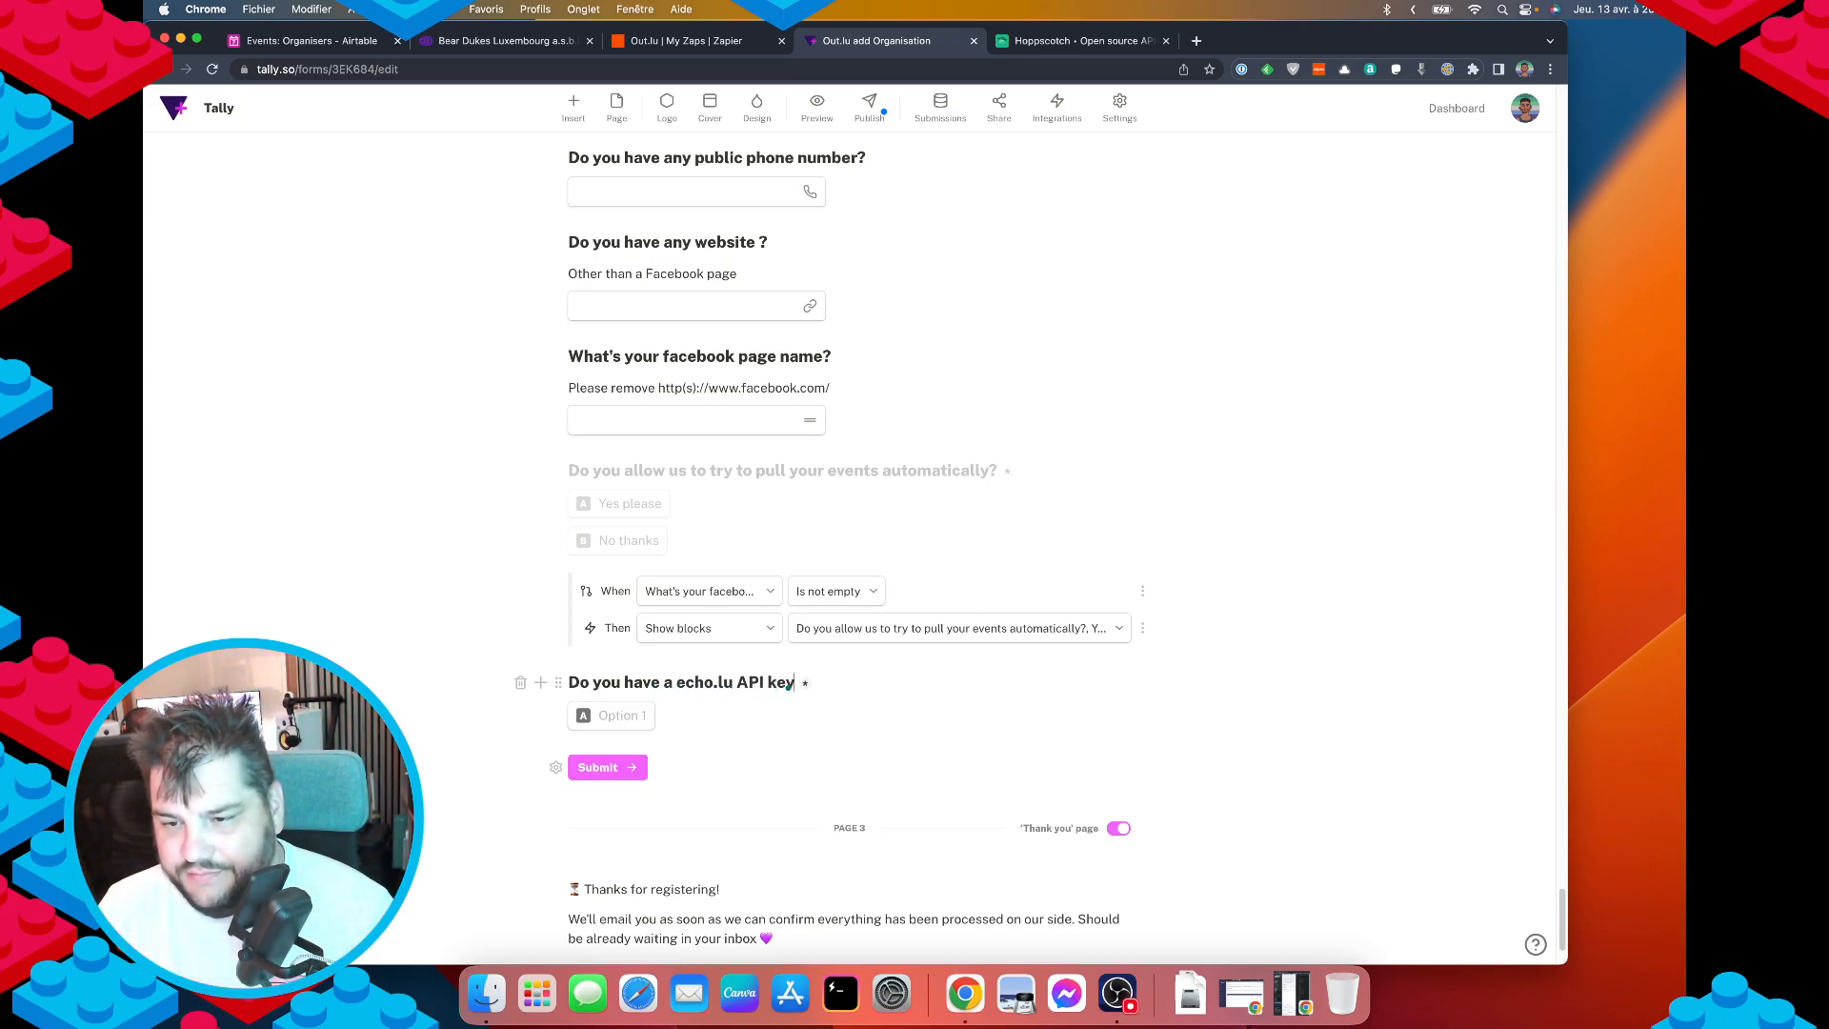
text(?)
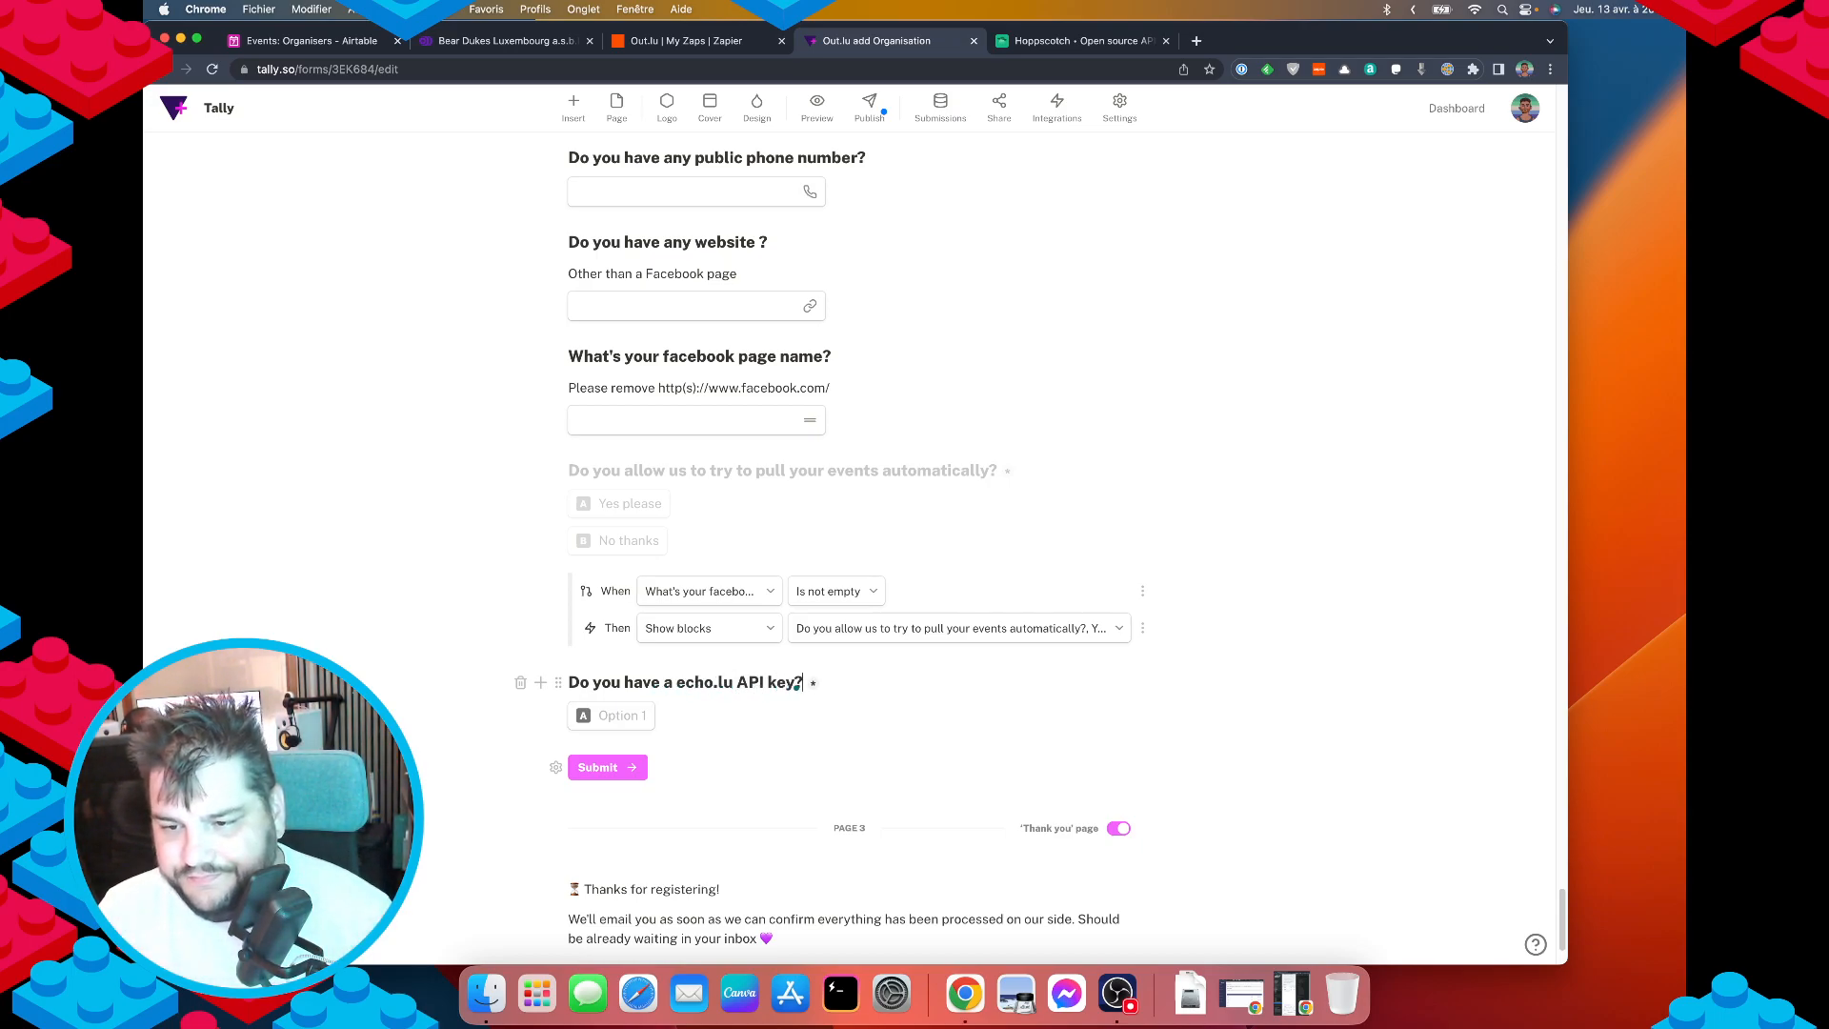
click(453, 40)
click(688, 287)
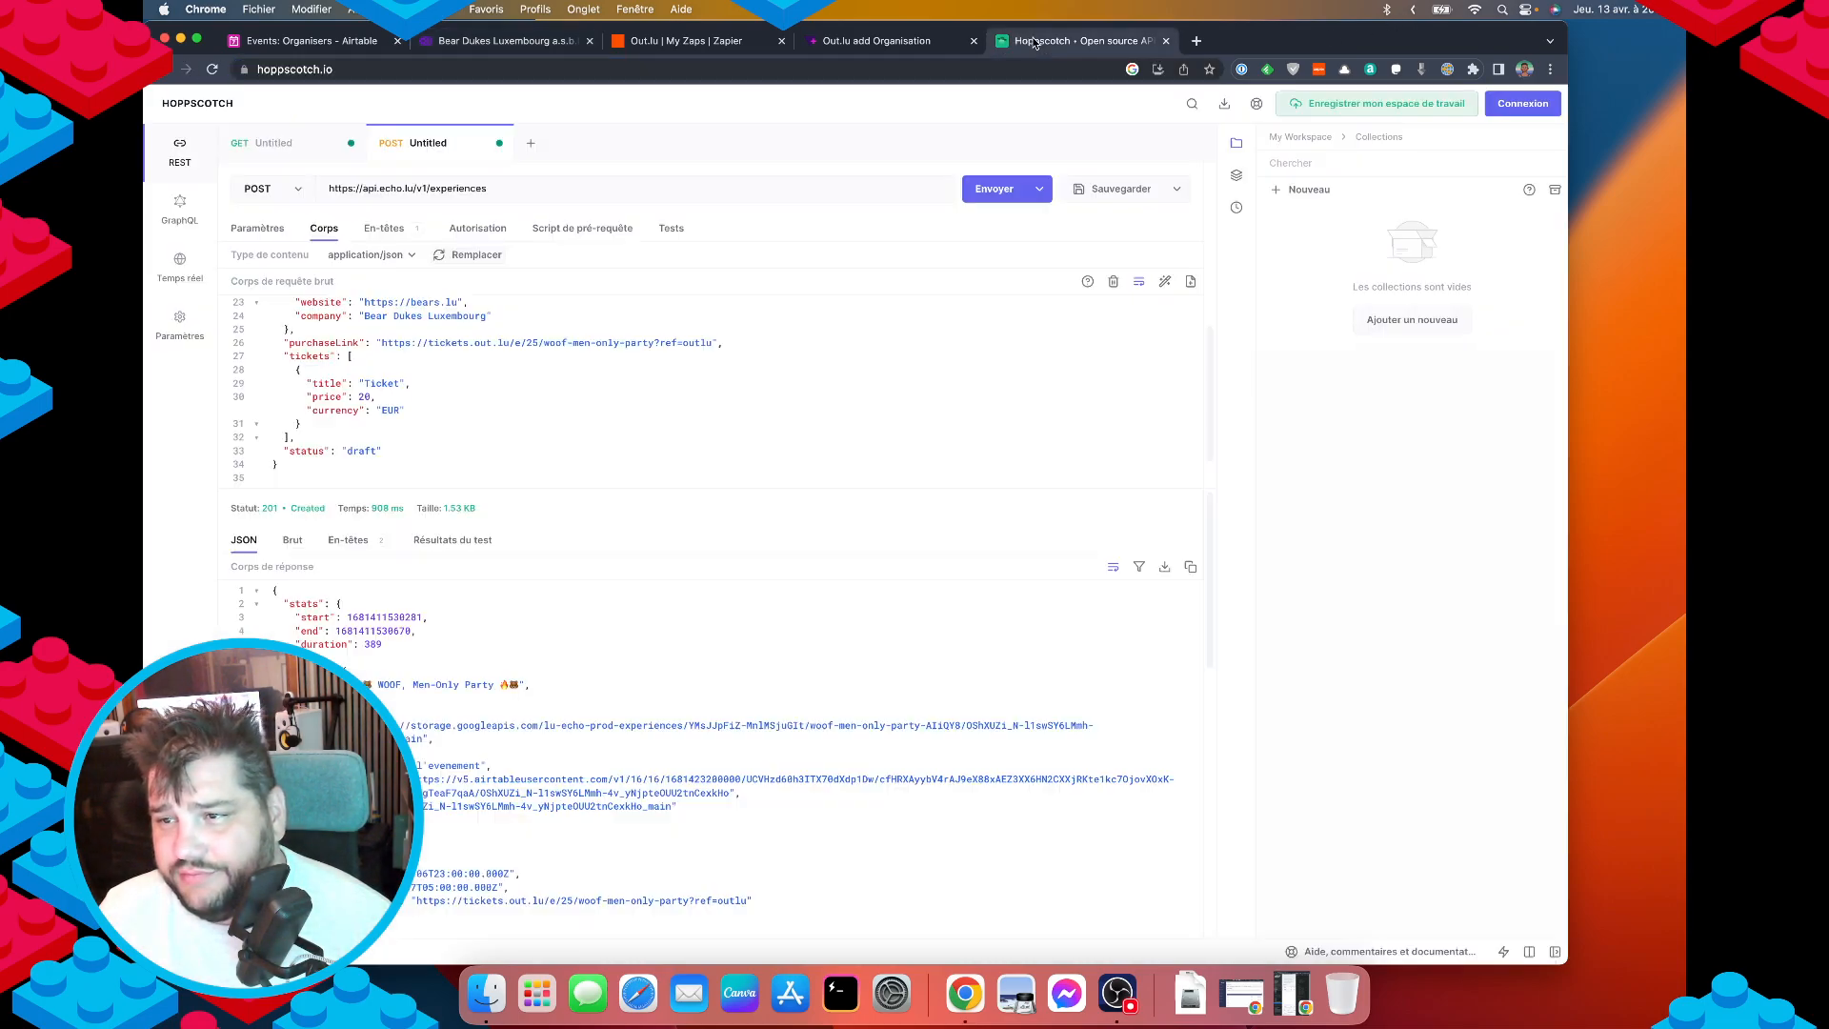
click(1032, 40)
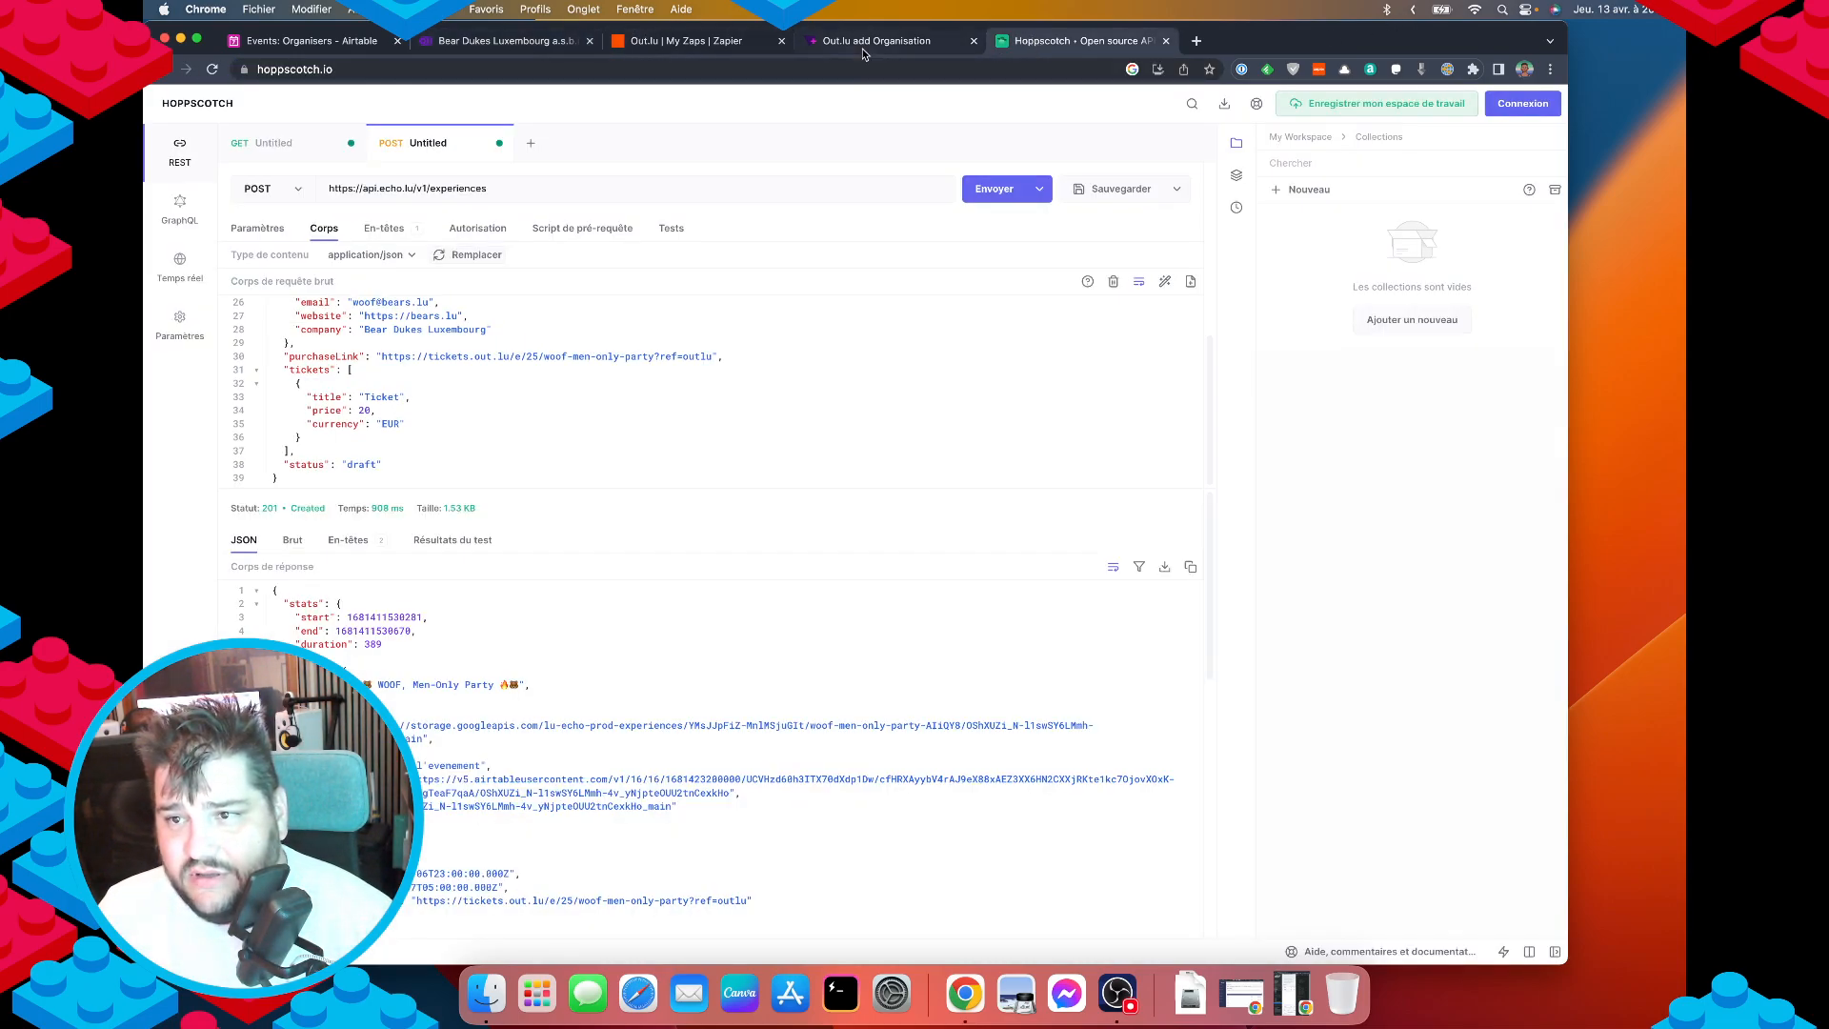
click(877, 41)
Turn 'echo.lu' in the title into a link with the pasted URL and start a new line.
click(803, 689)
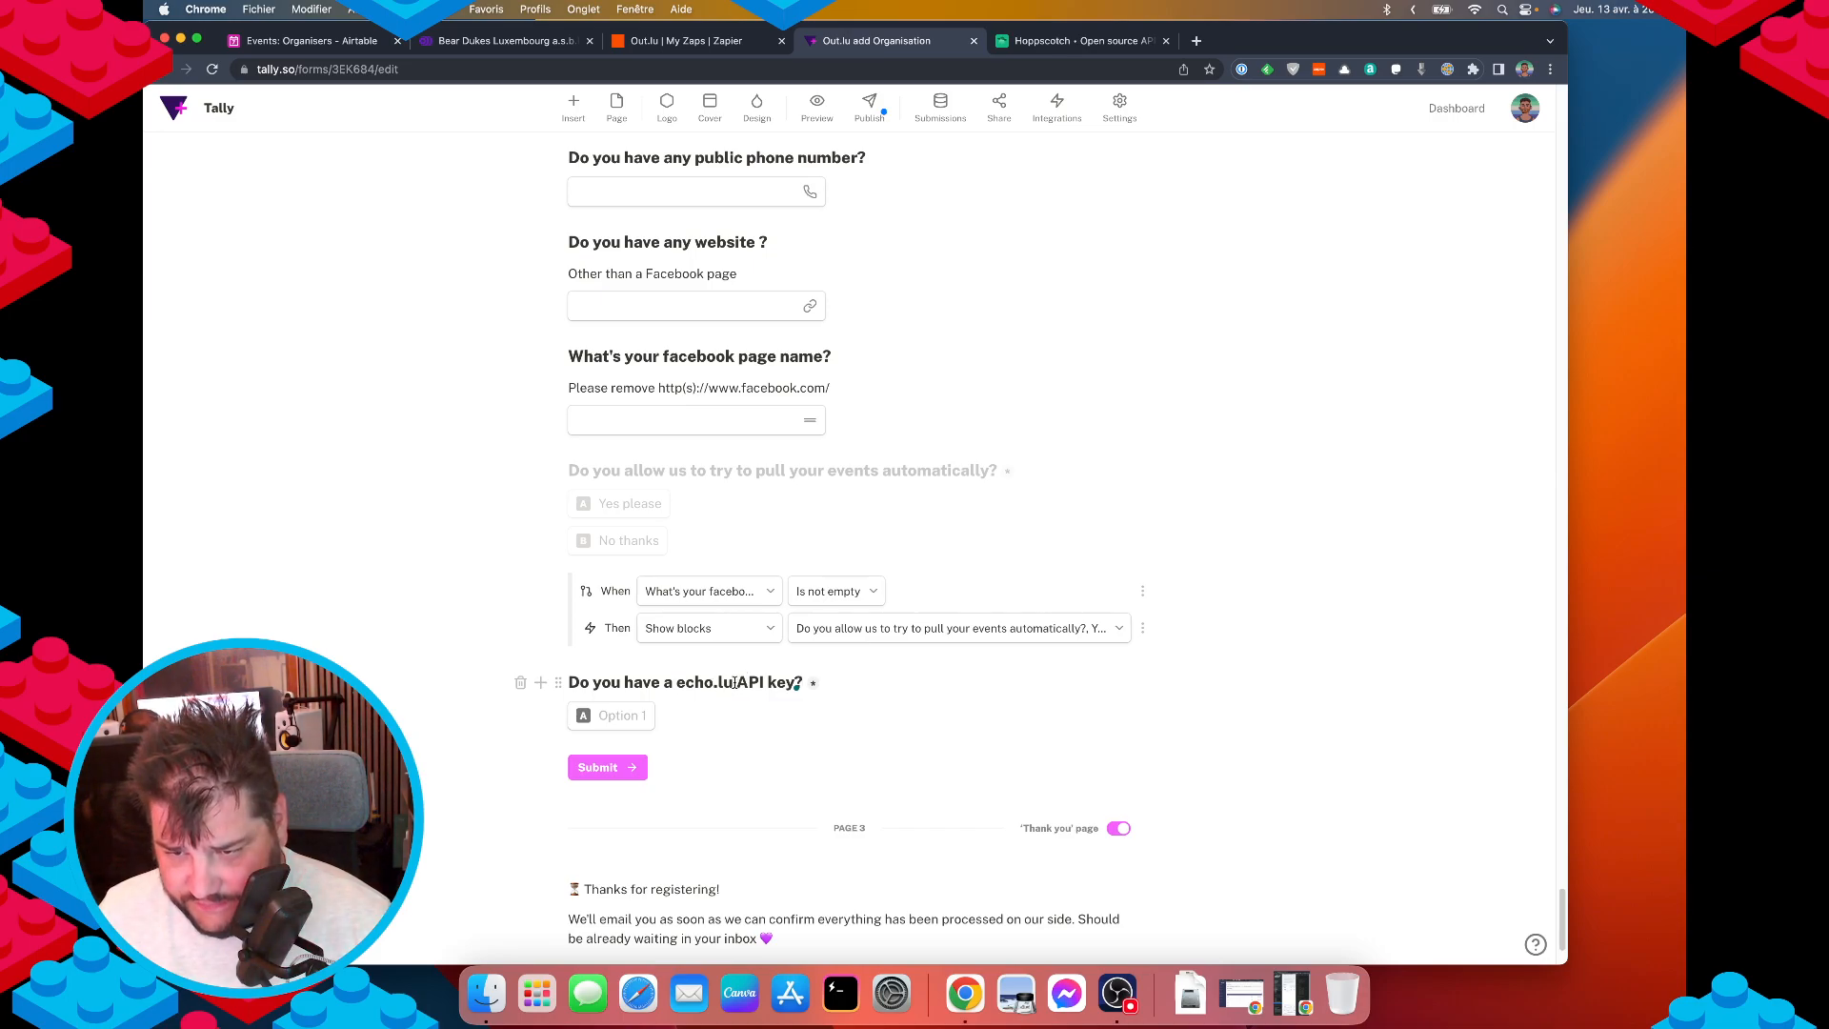
drag(734, 682, 673, 684)
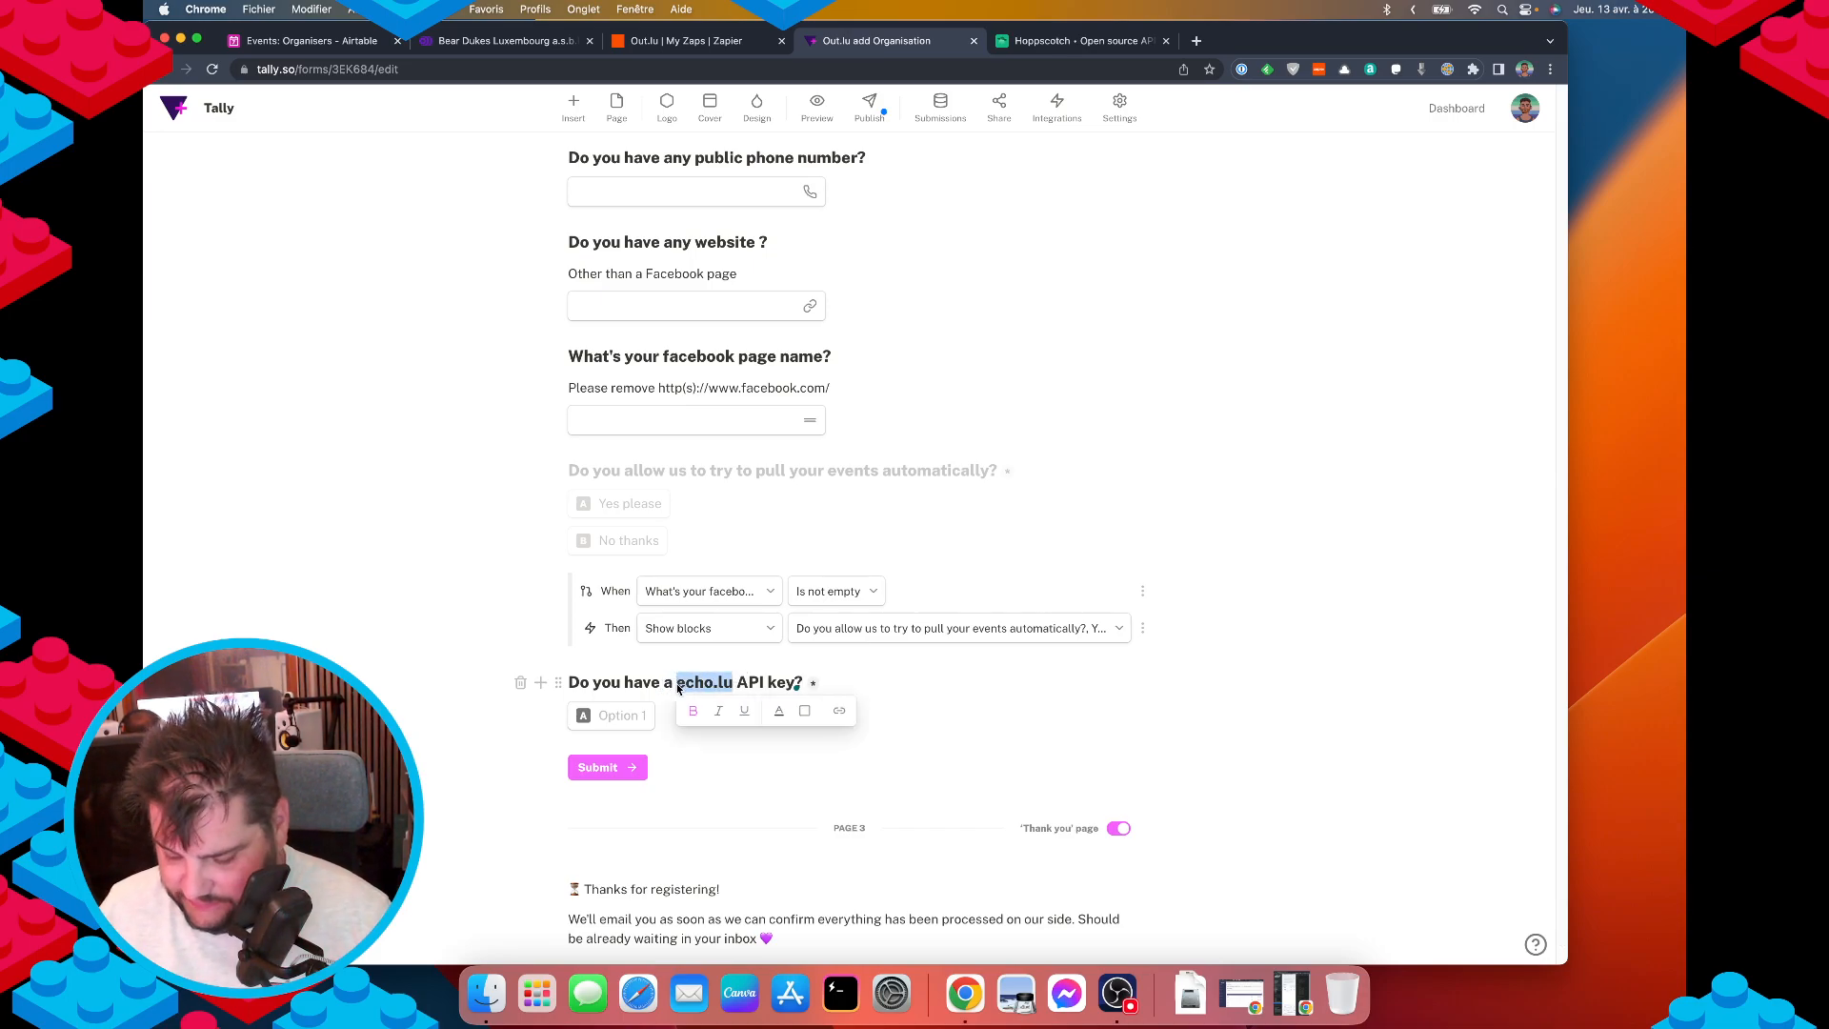
key(super+k)
text(https://www.echo.lu/)
key(Return)
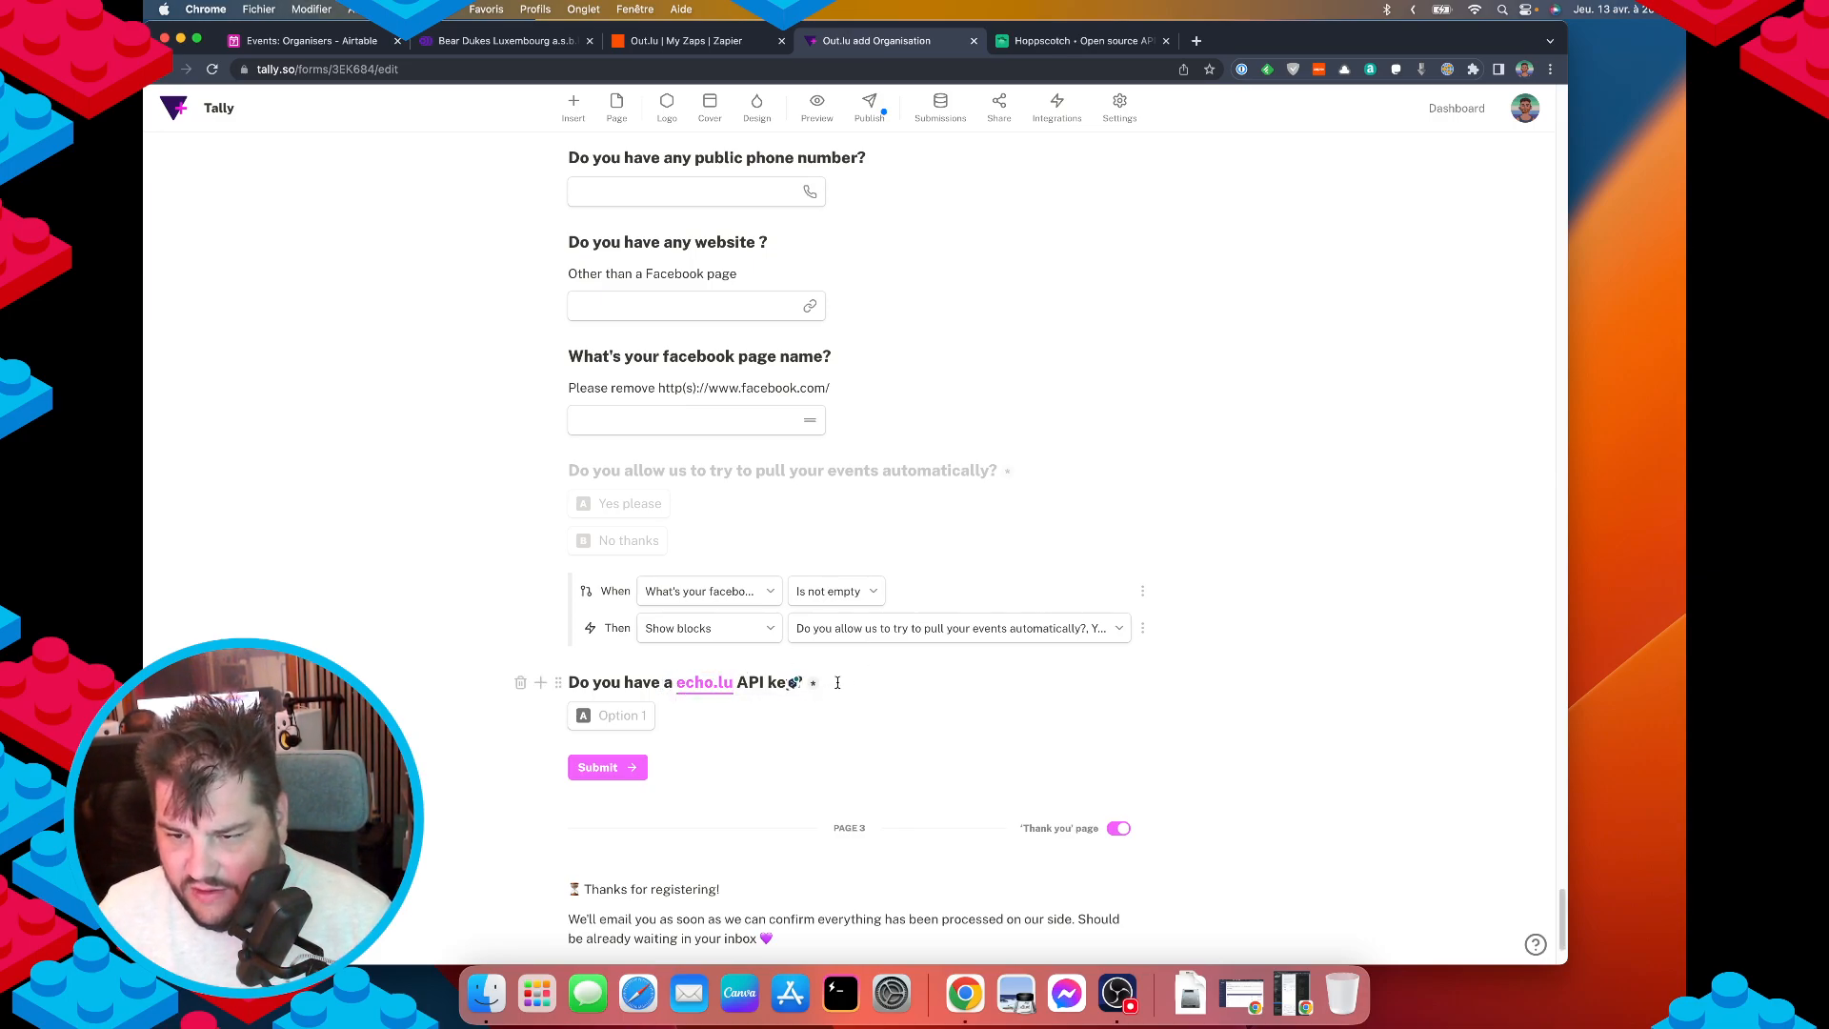
key(Return)
Write a description saying it's free to register and push events onto echo.lu for agendas, press, journals.
text(I)
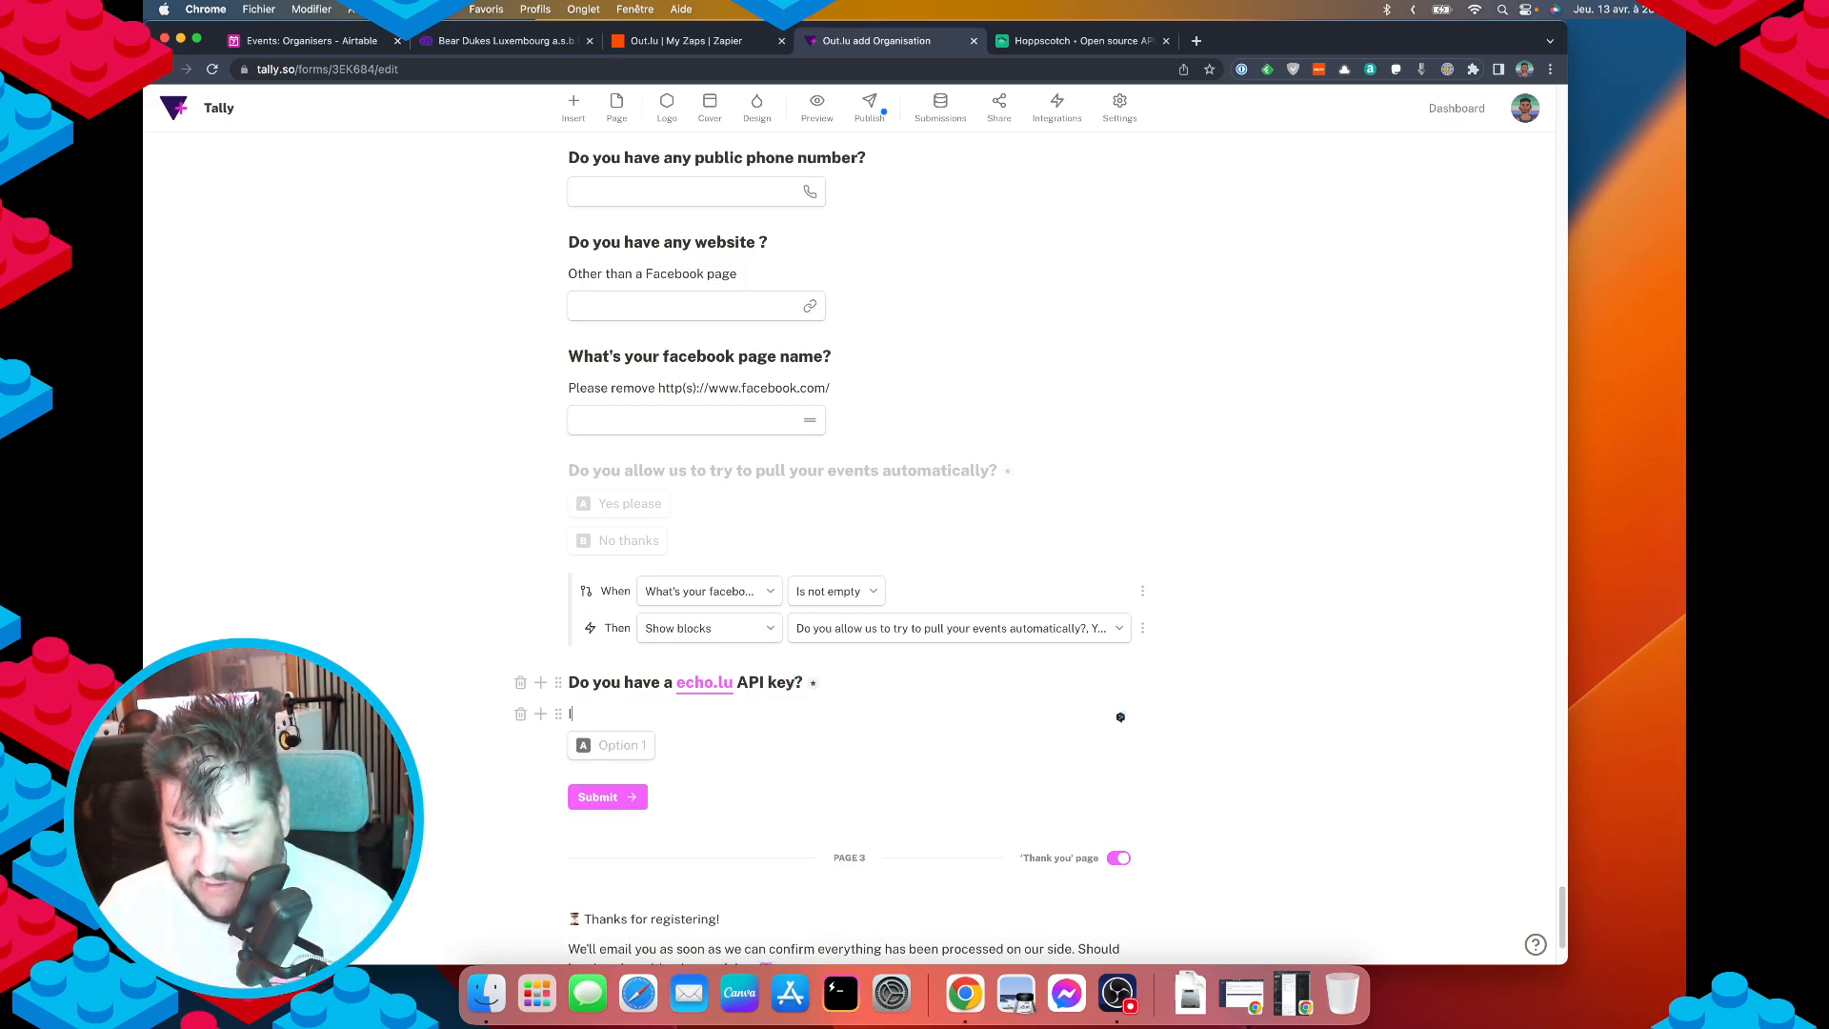
text(f you have a key (it')
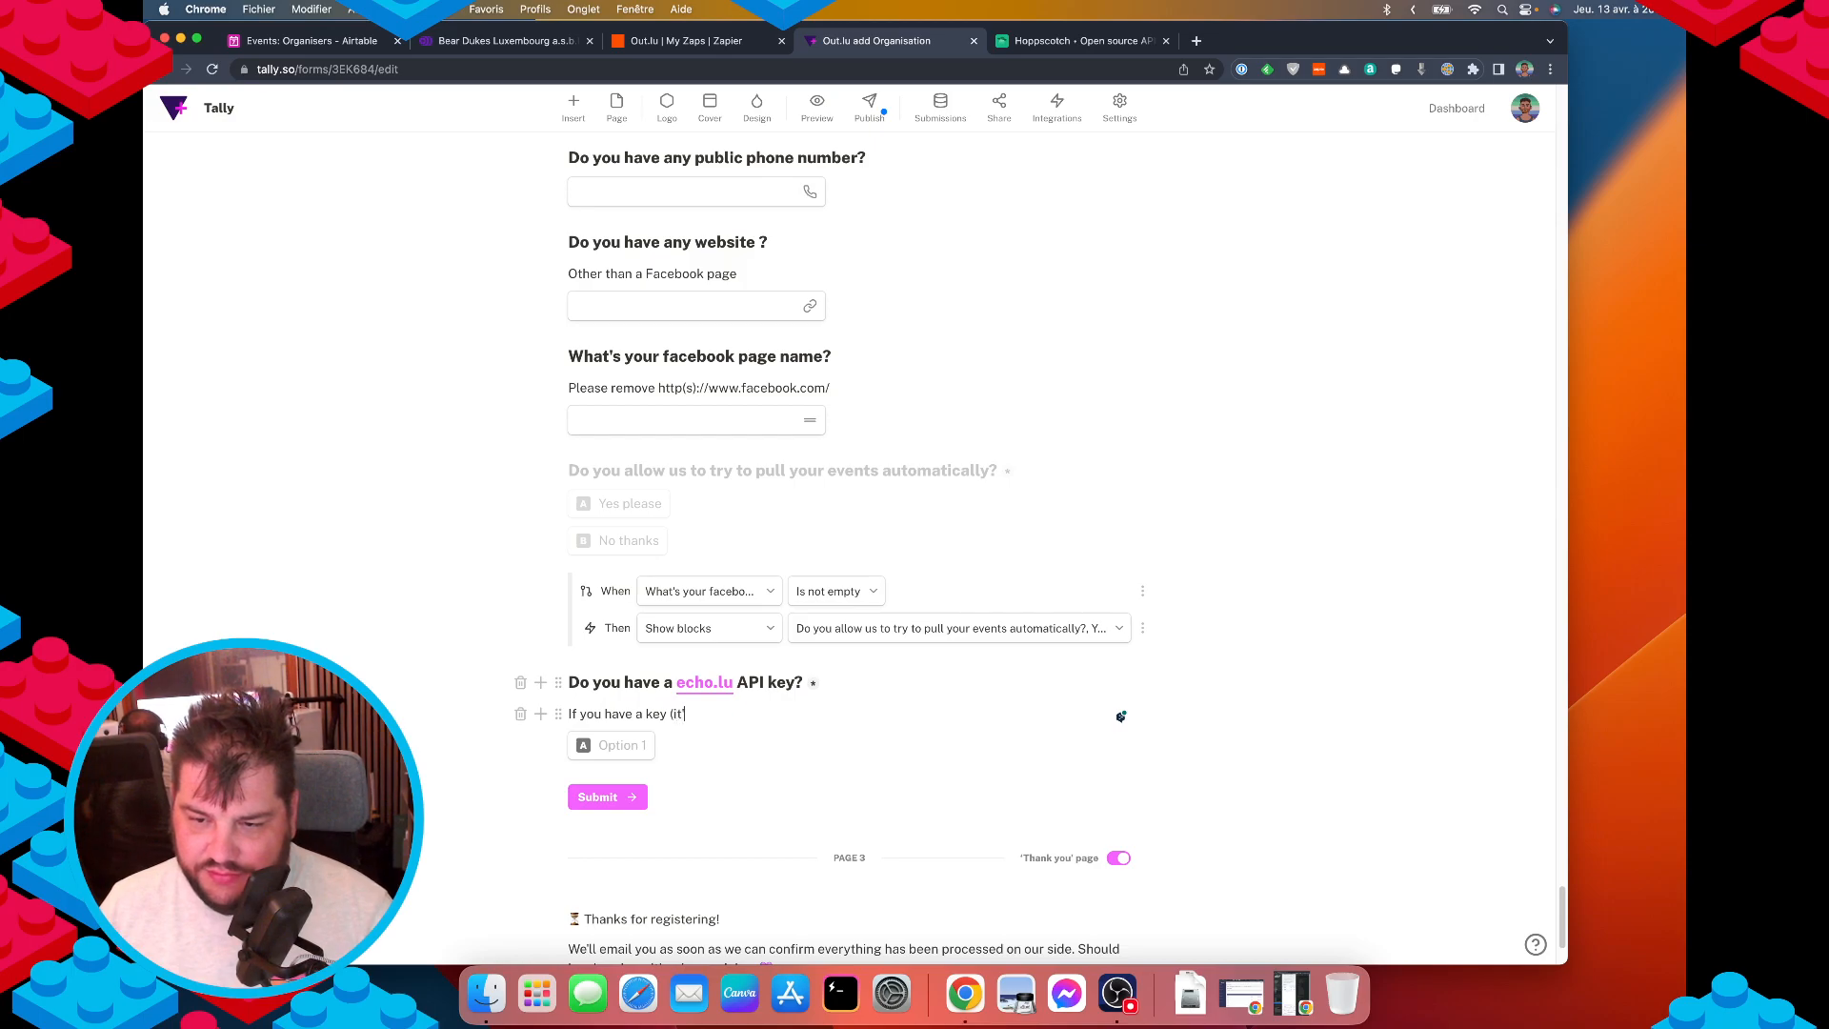
text(s free)
key(super+BackSpace)
text(It's )
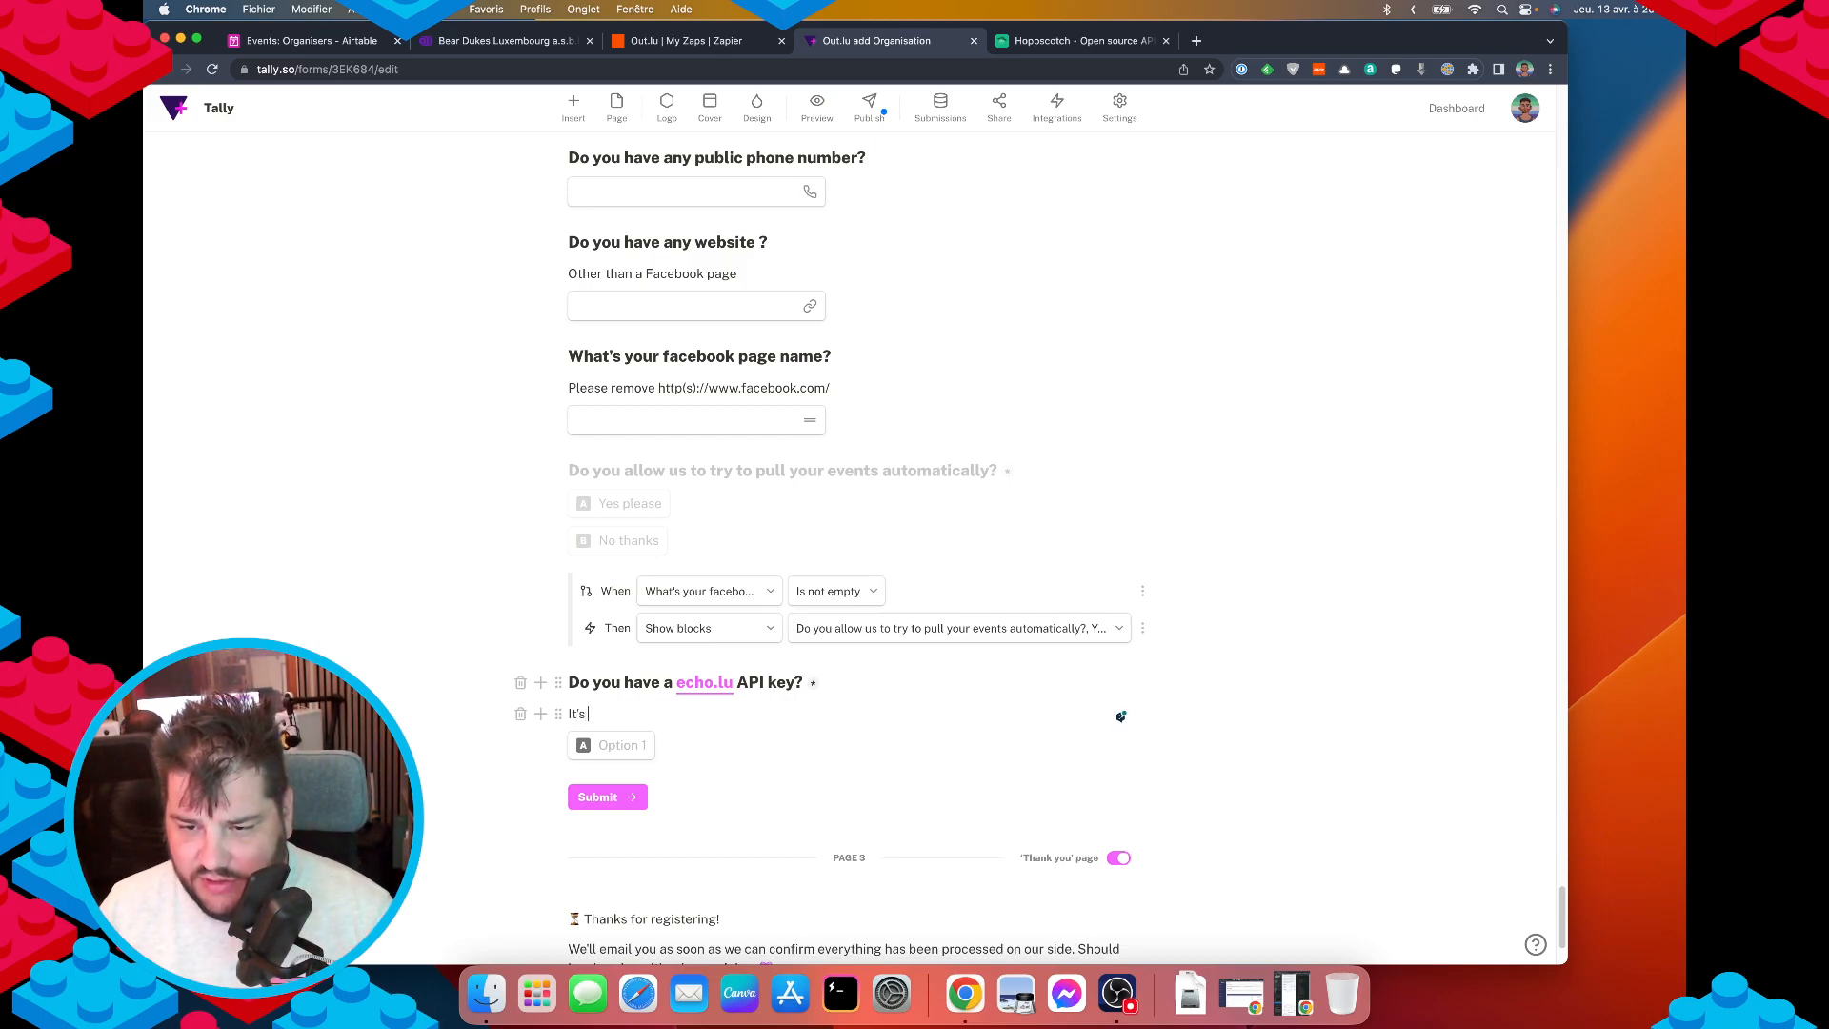
text(free to register)
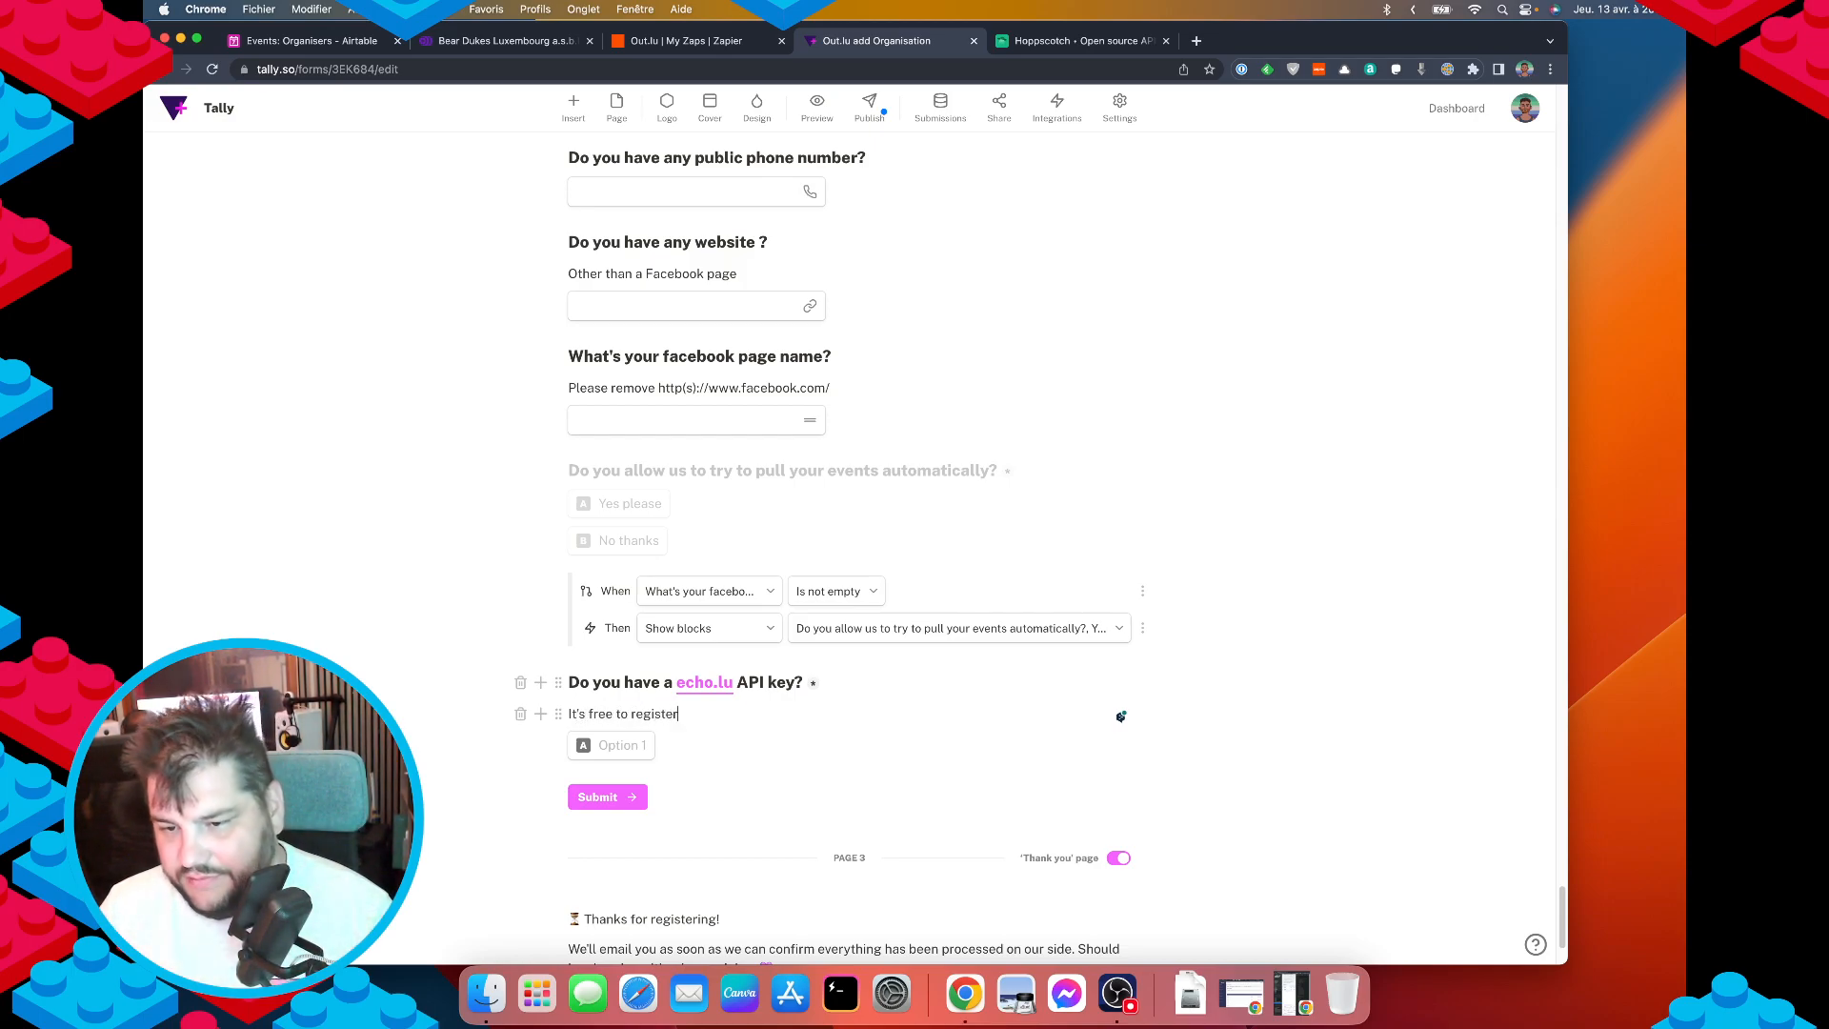
text( online.)
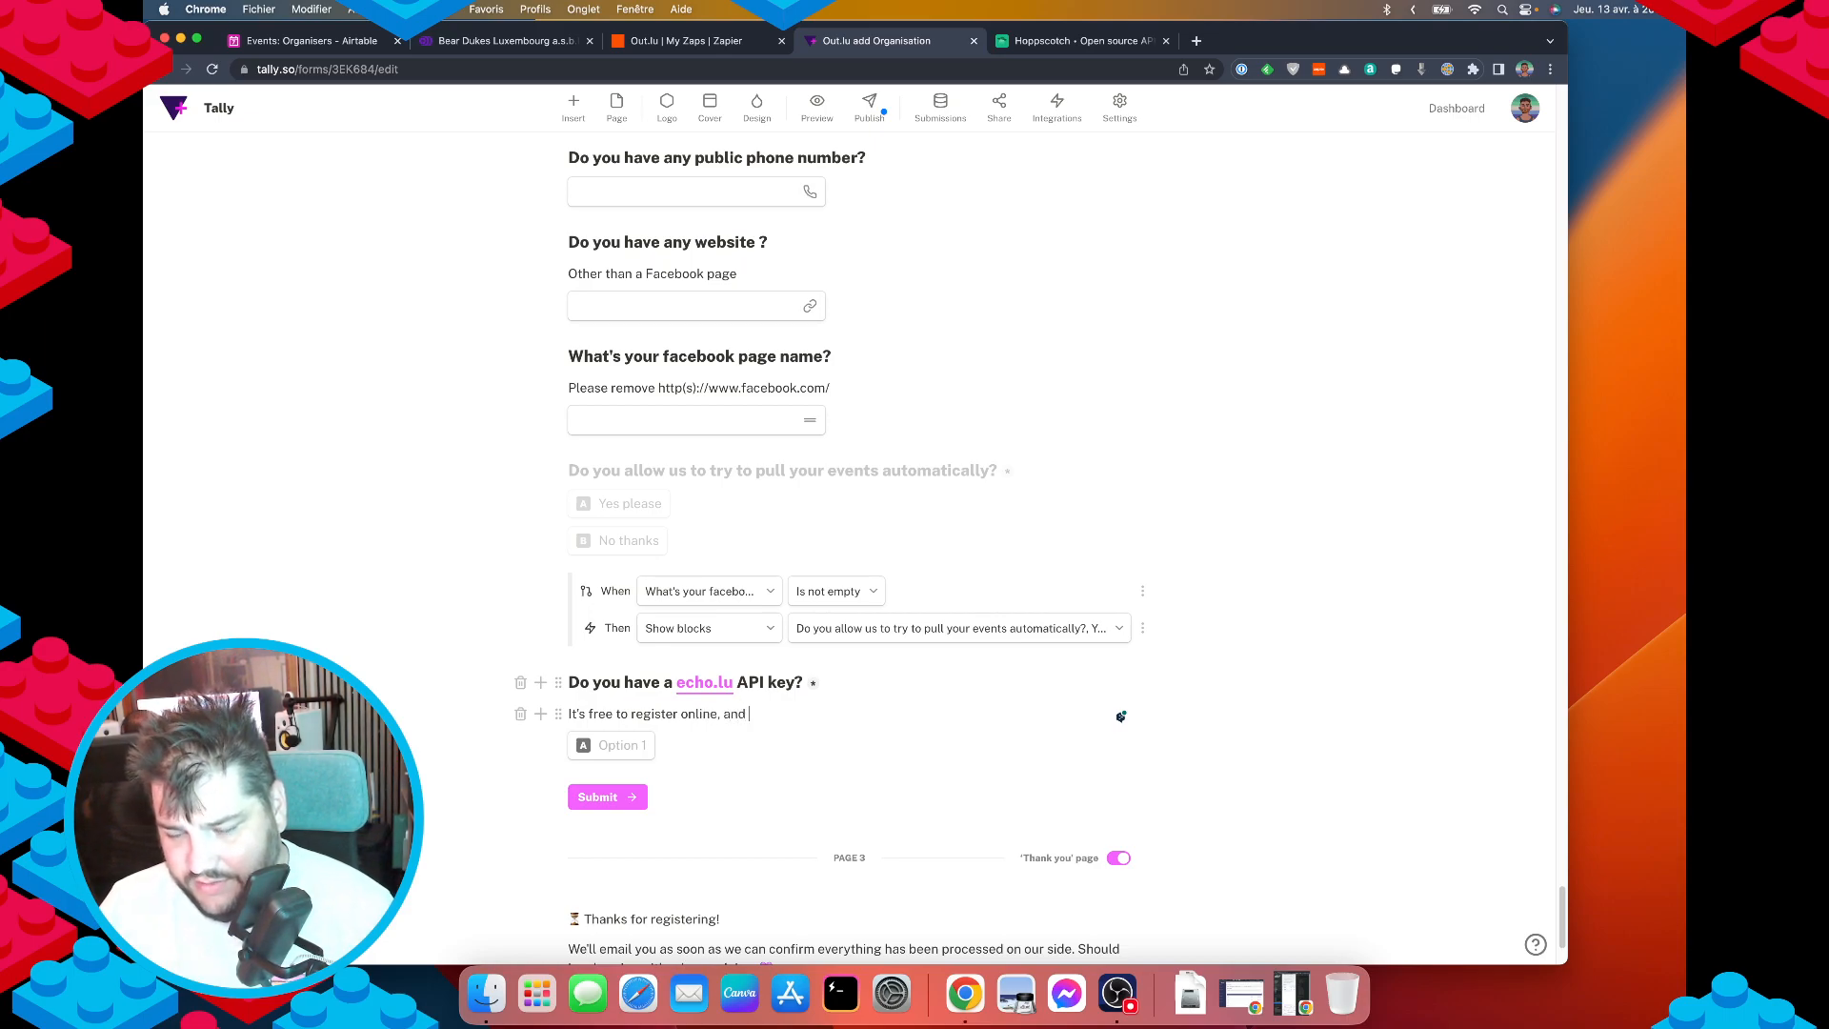
text(you can generate an API key to)
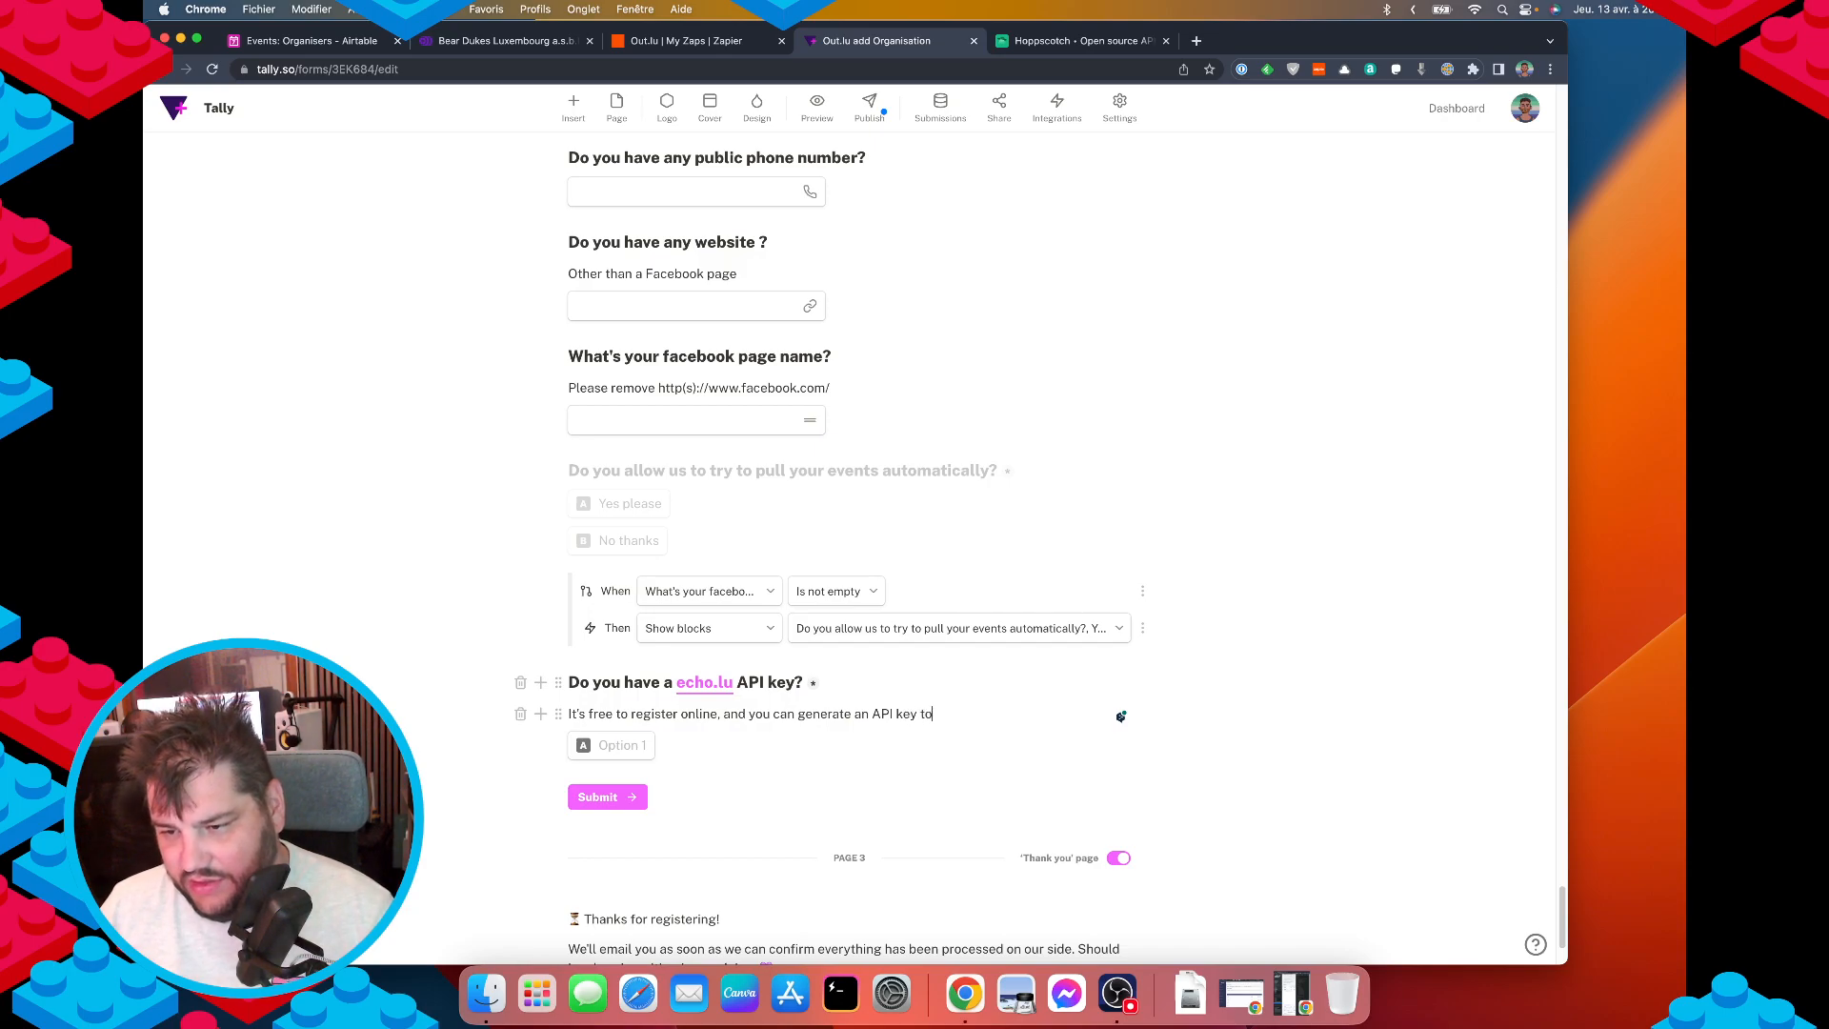
text( let us push your)
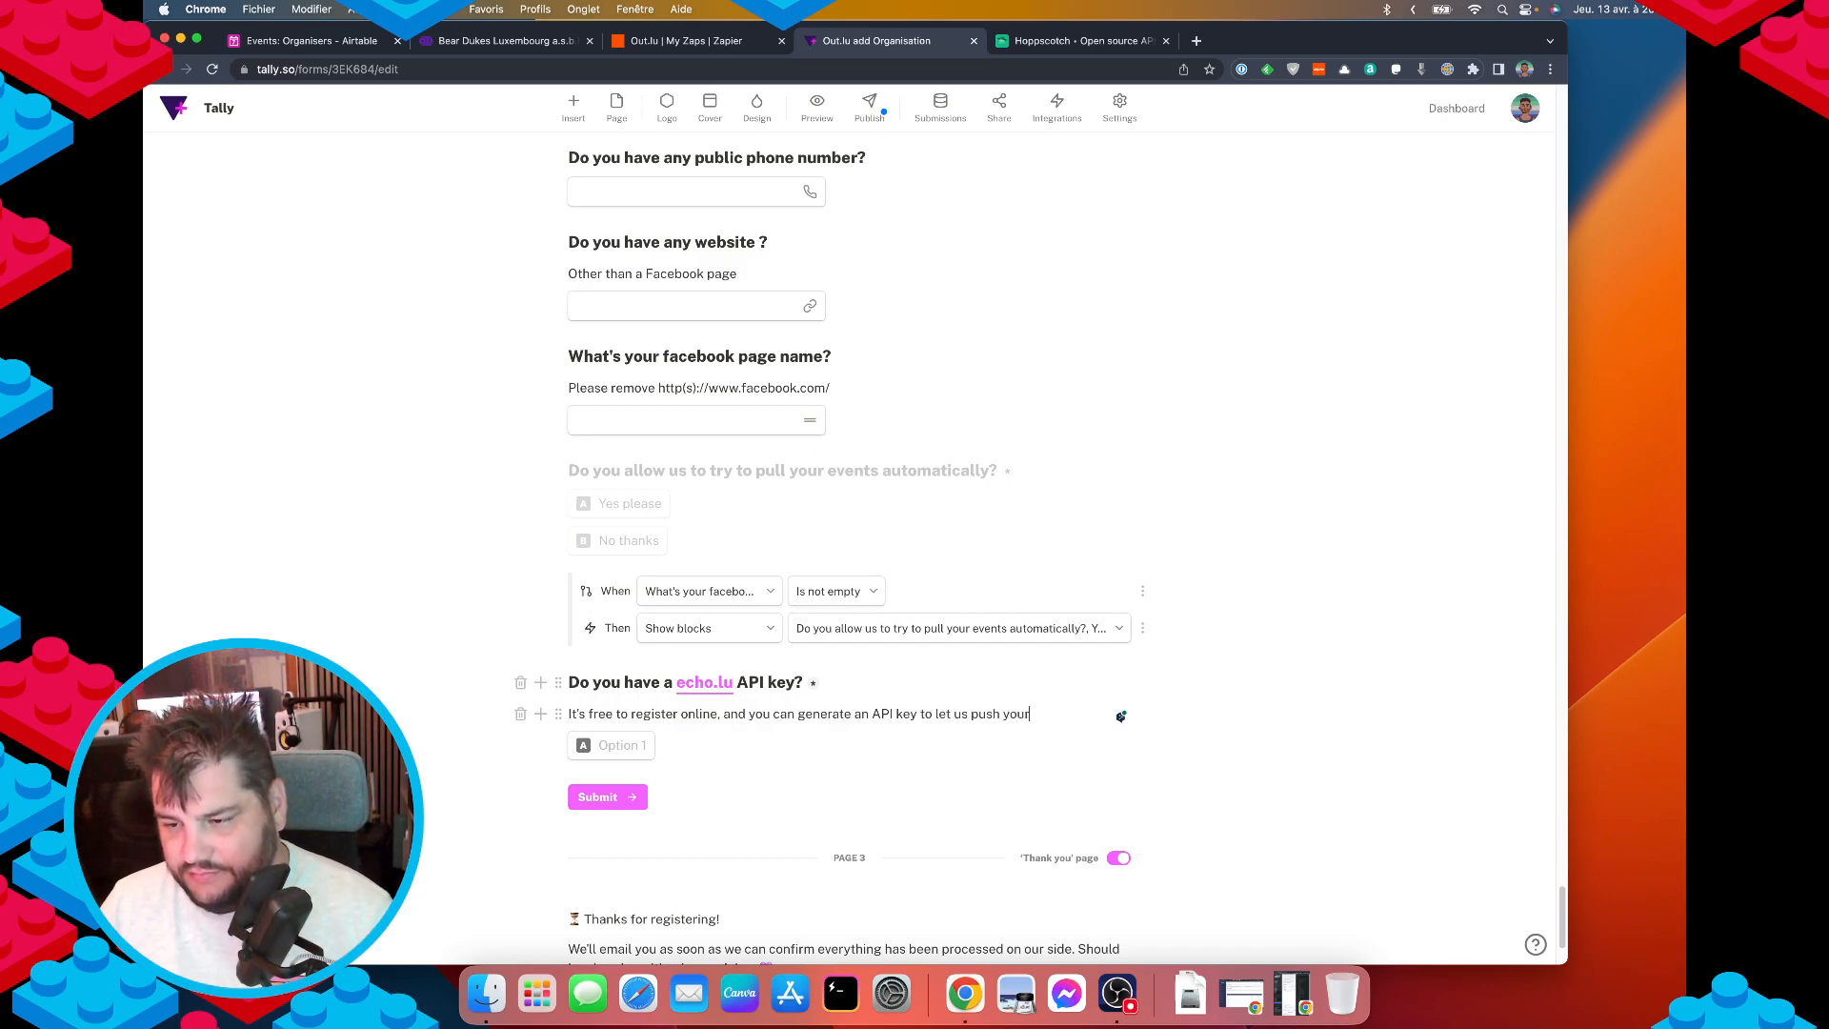
text( event onto echo.lu. This)
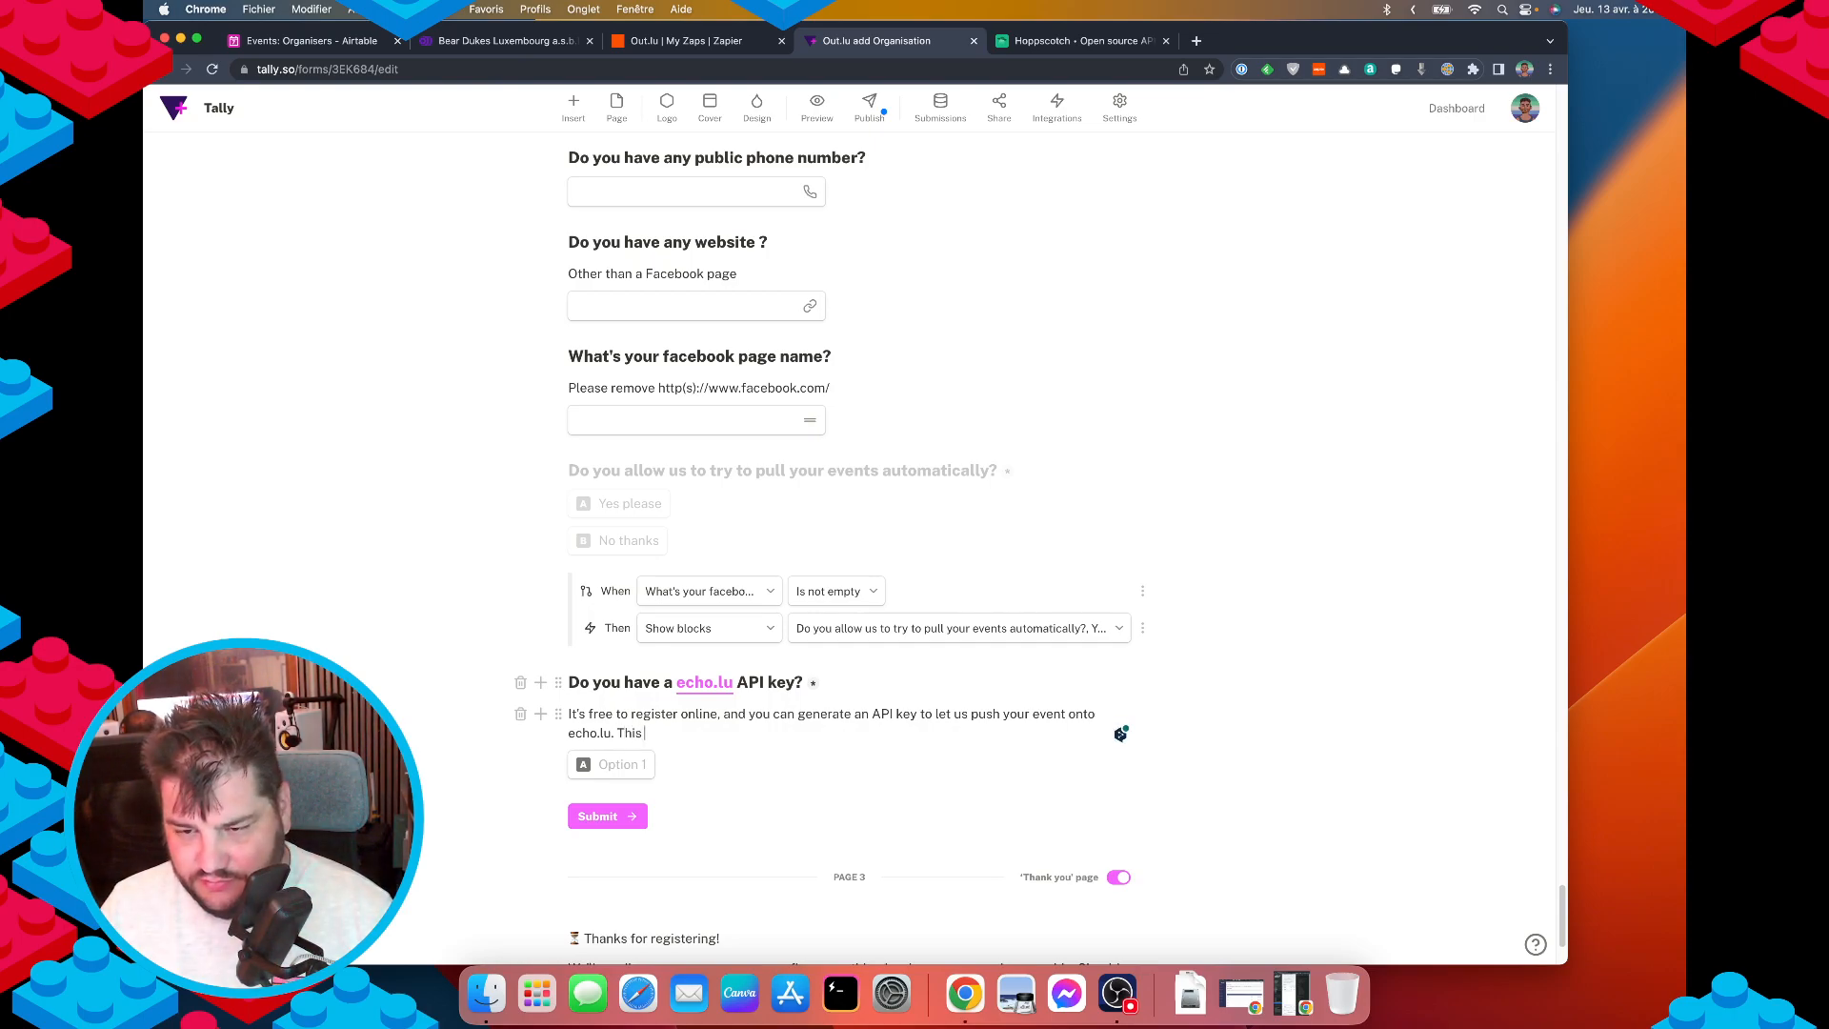
text( platform then )
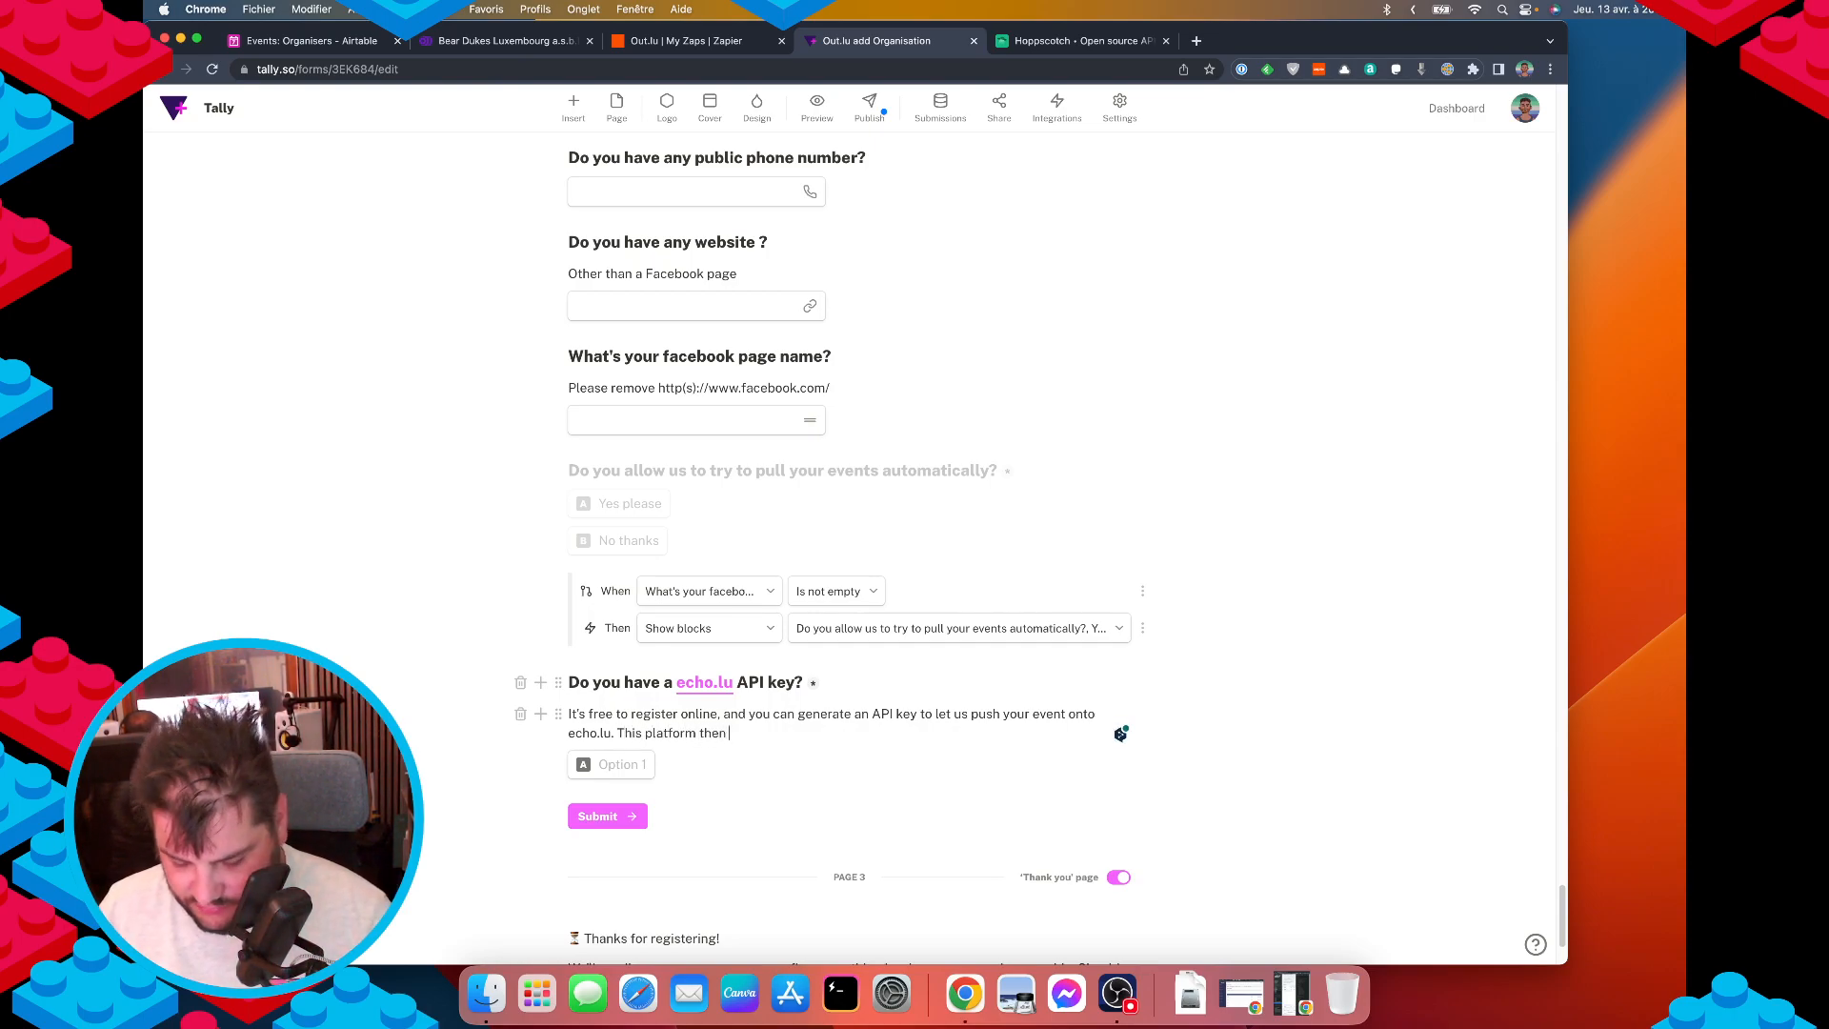
text(feeds many agenda & p)
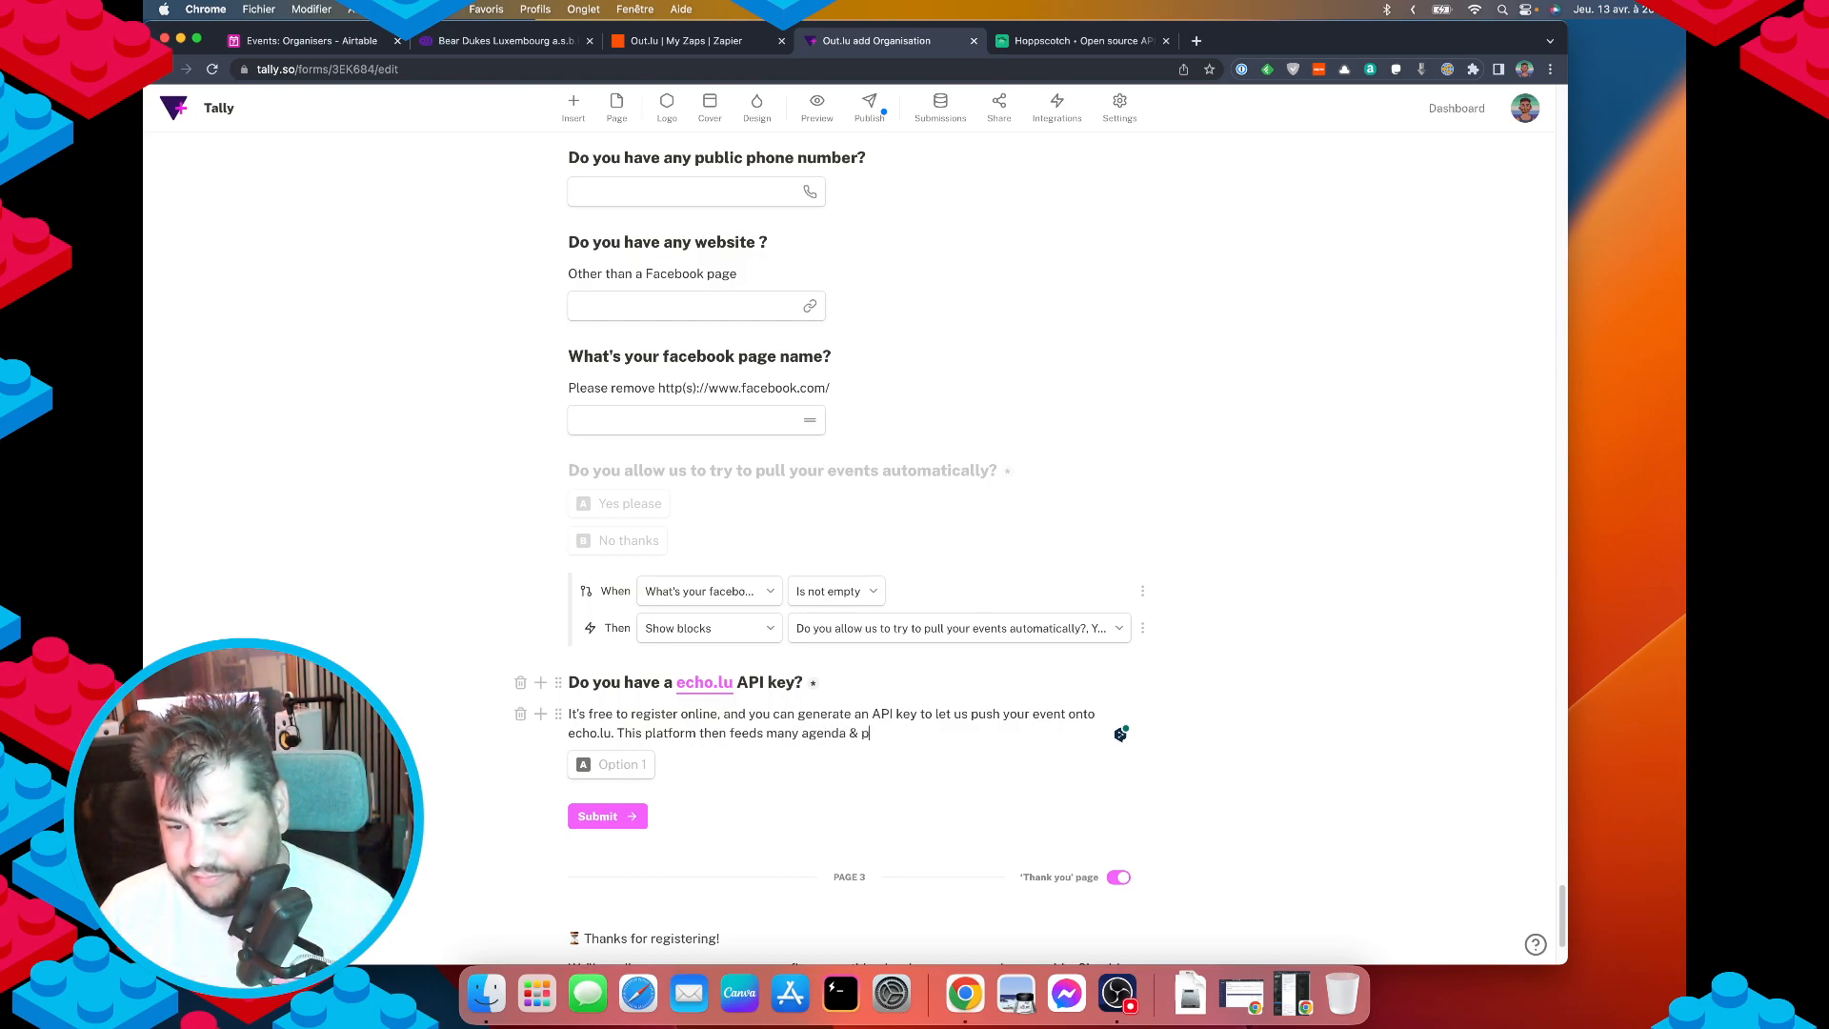
text(ress)
key(alt+BackSpace)
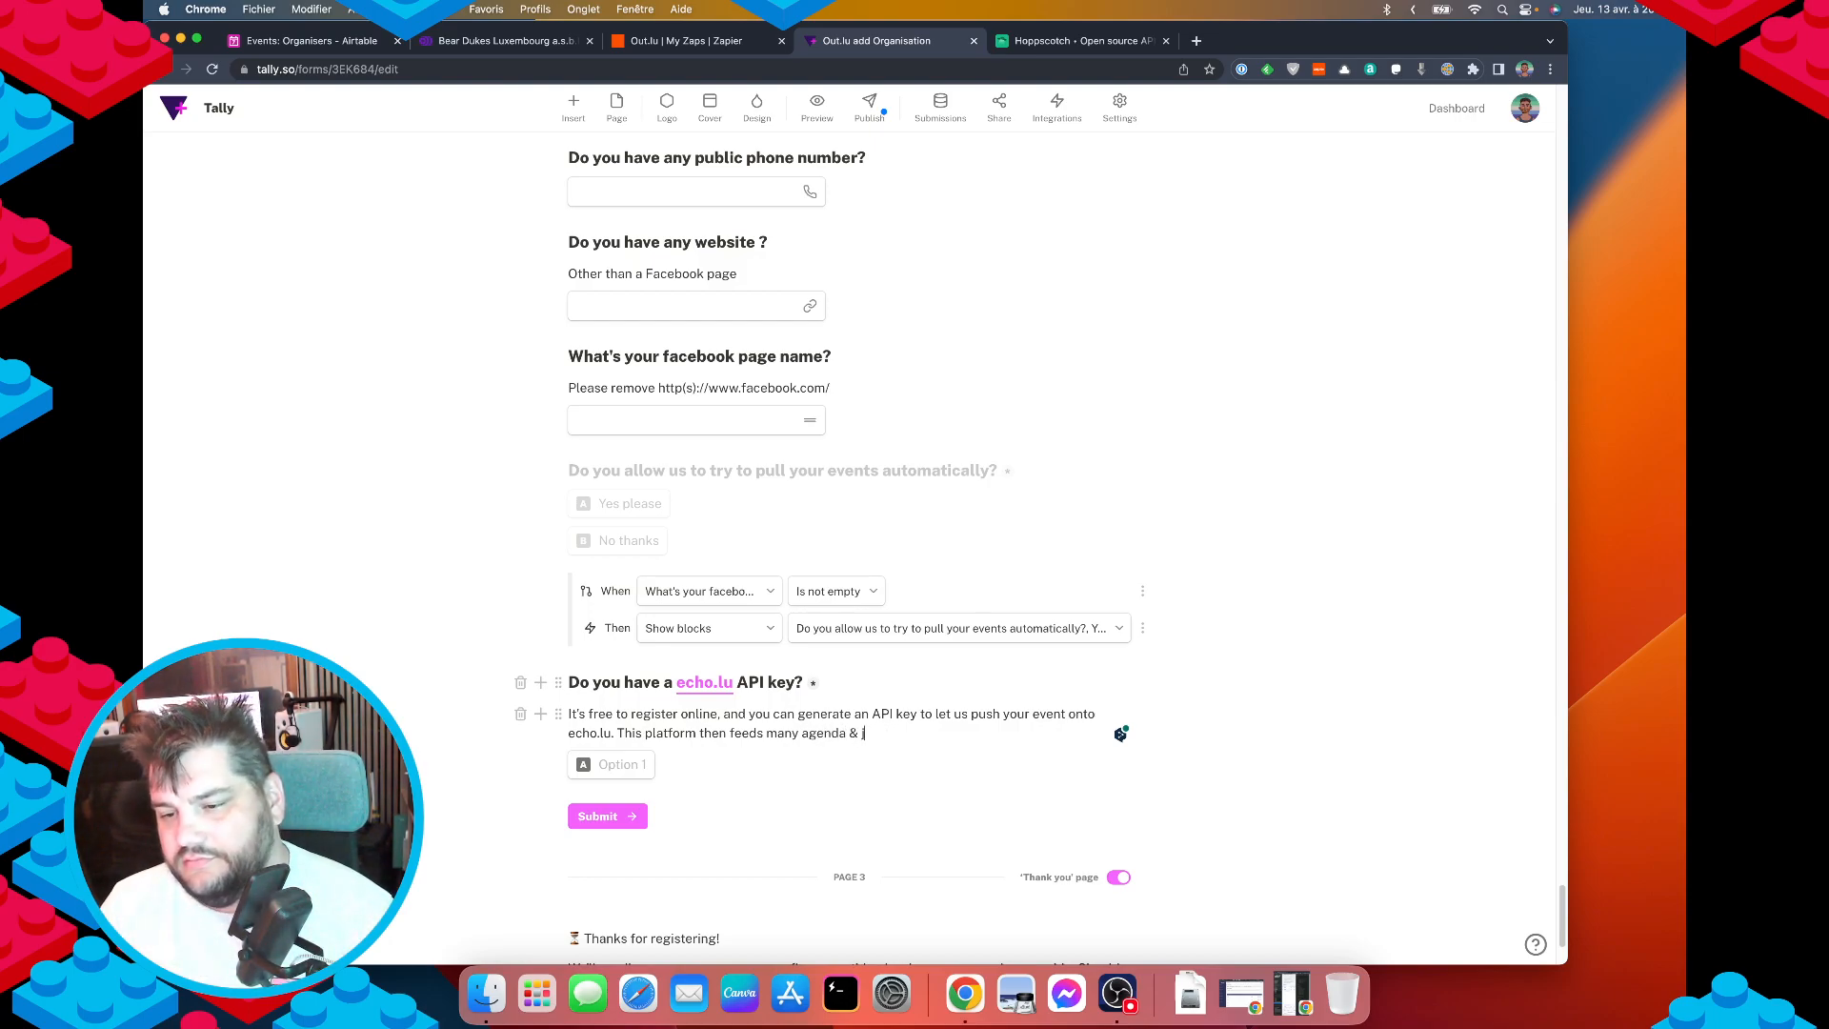
text(journ)
key(alt+BackSpace)
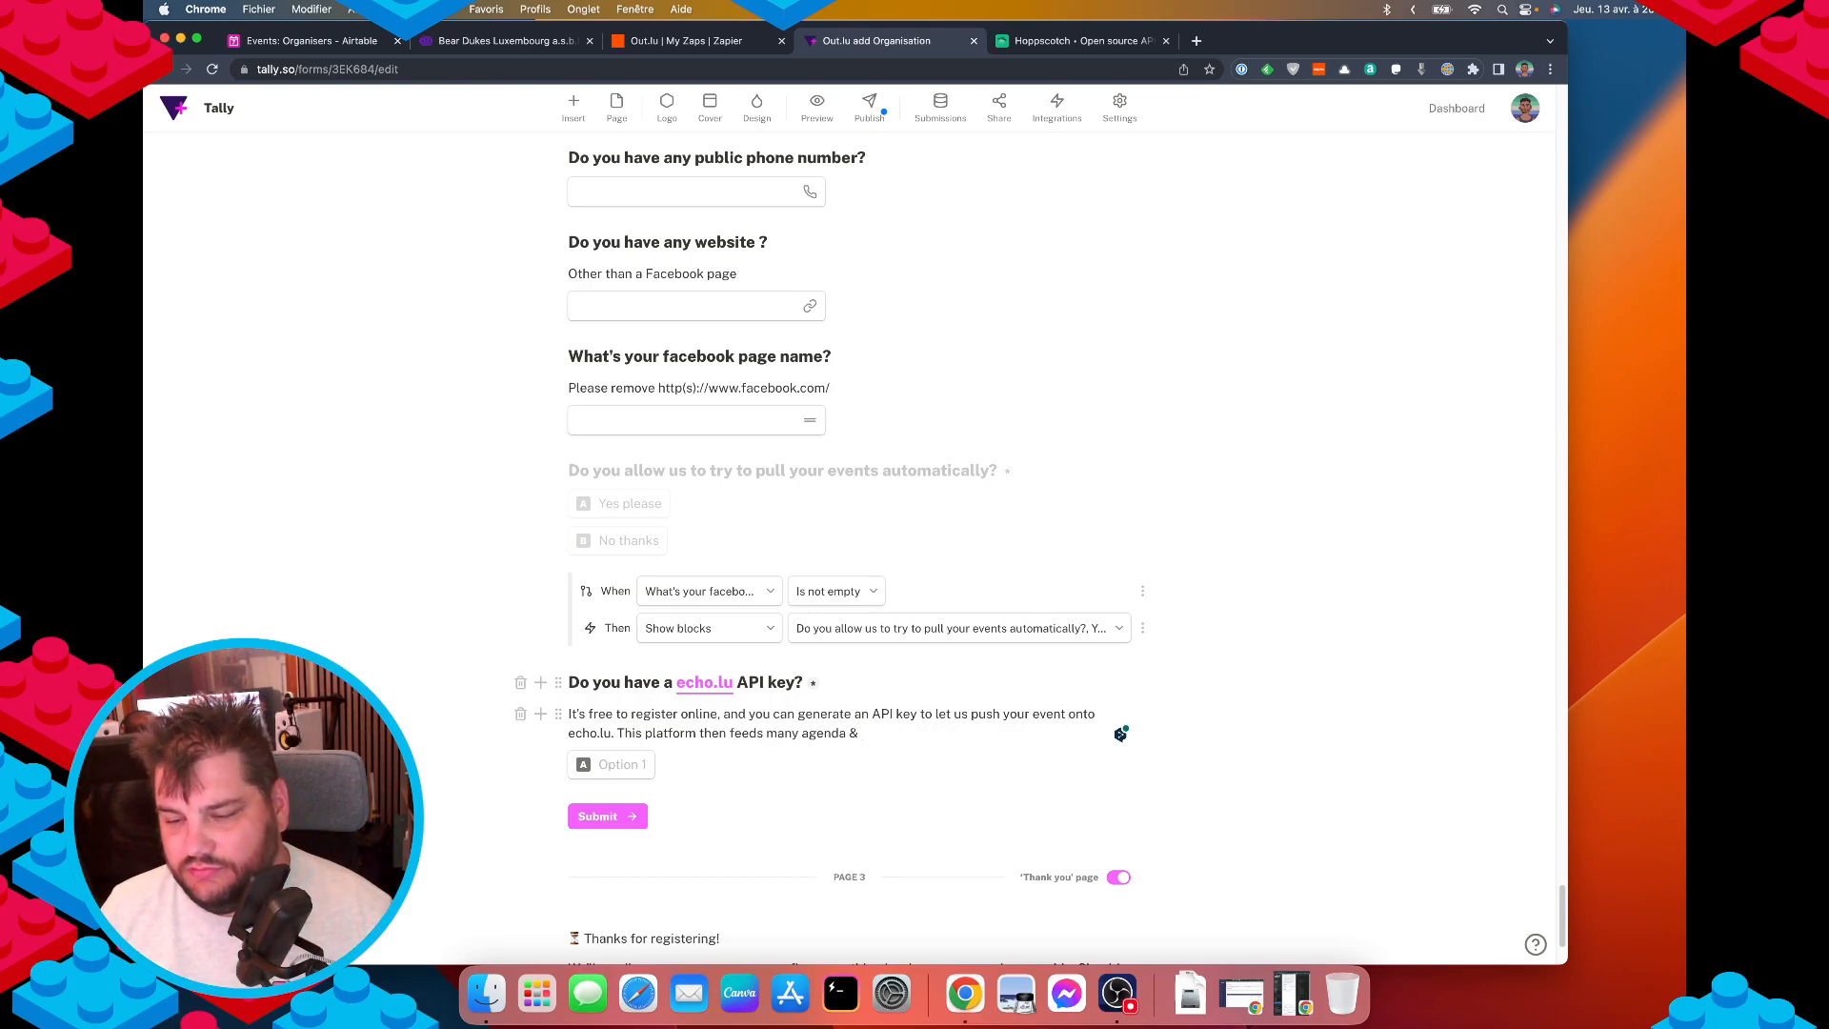
text(press)
key(alt+BackSpace)
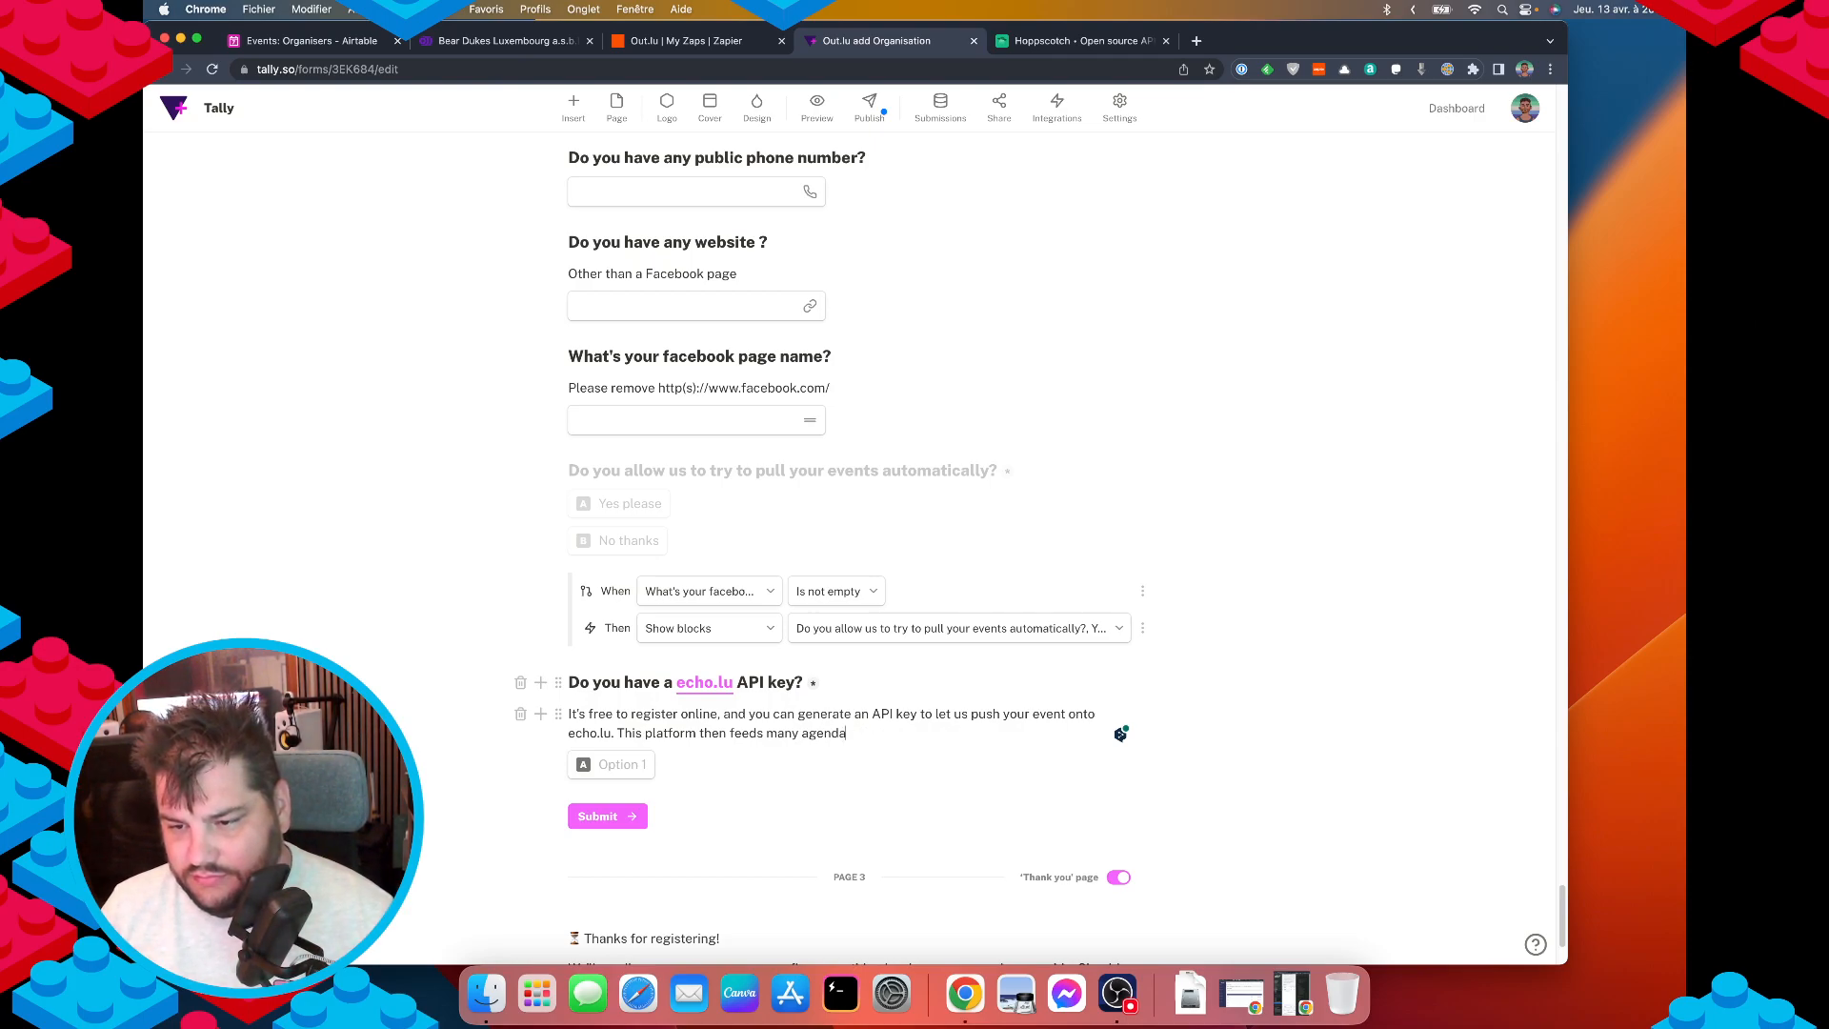
text(ournals.)
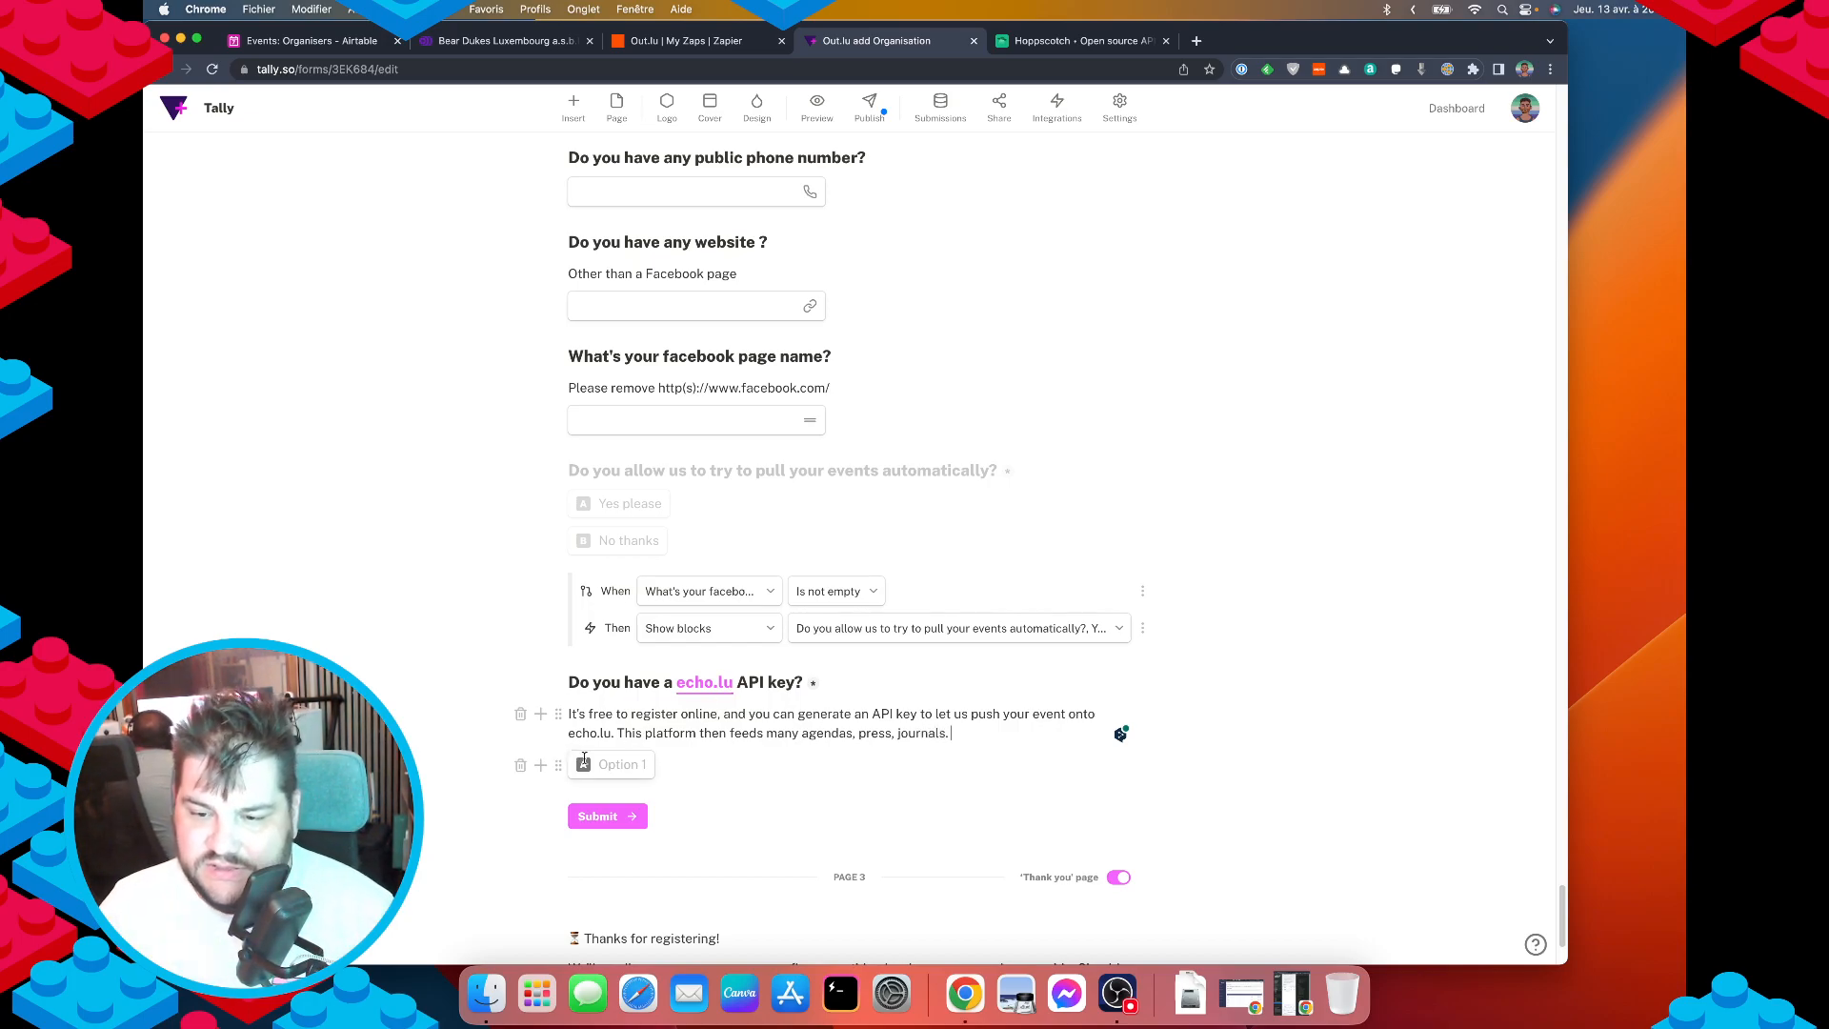
Set the question's answer options to 'Yes' and 'Nope'.
click(615, 762)
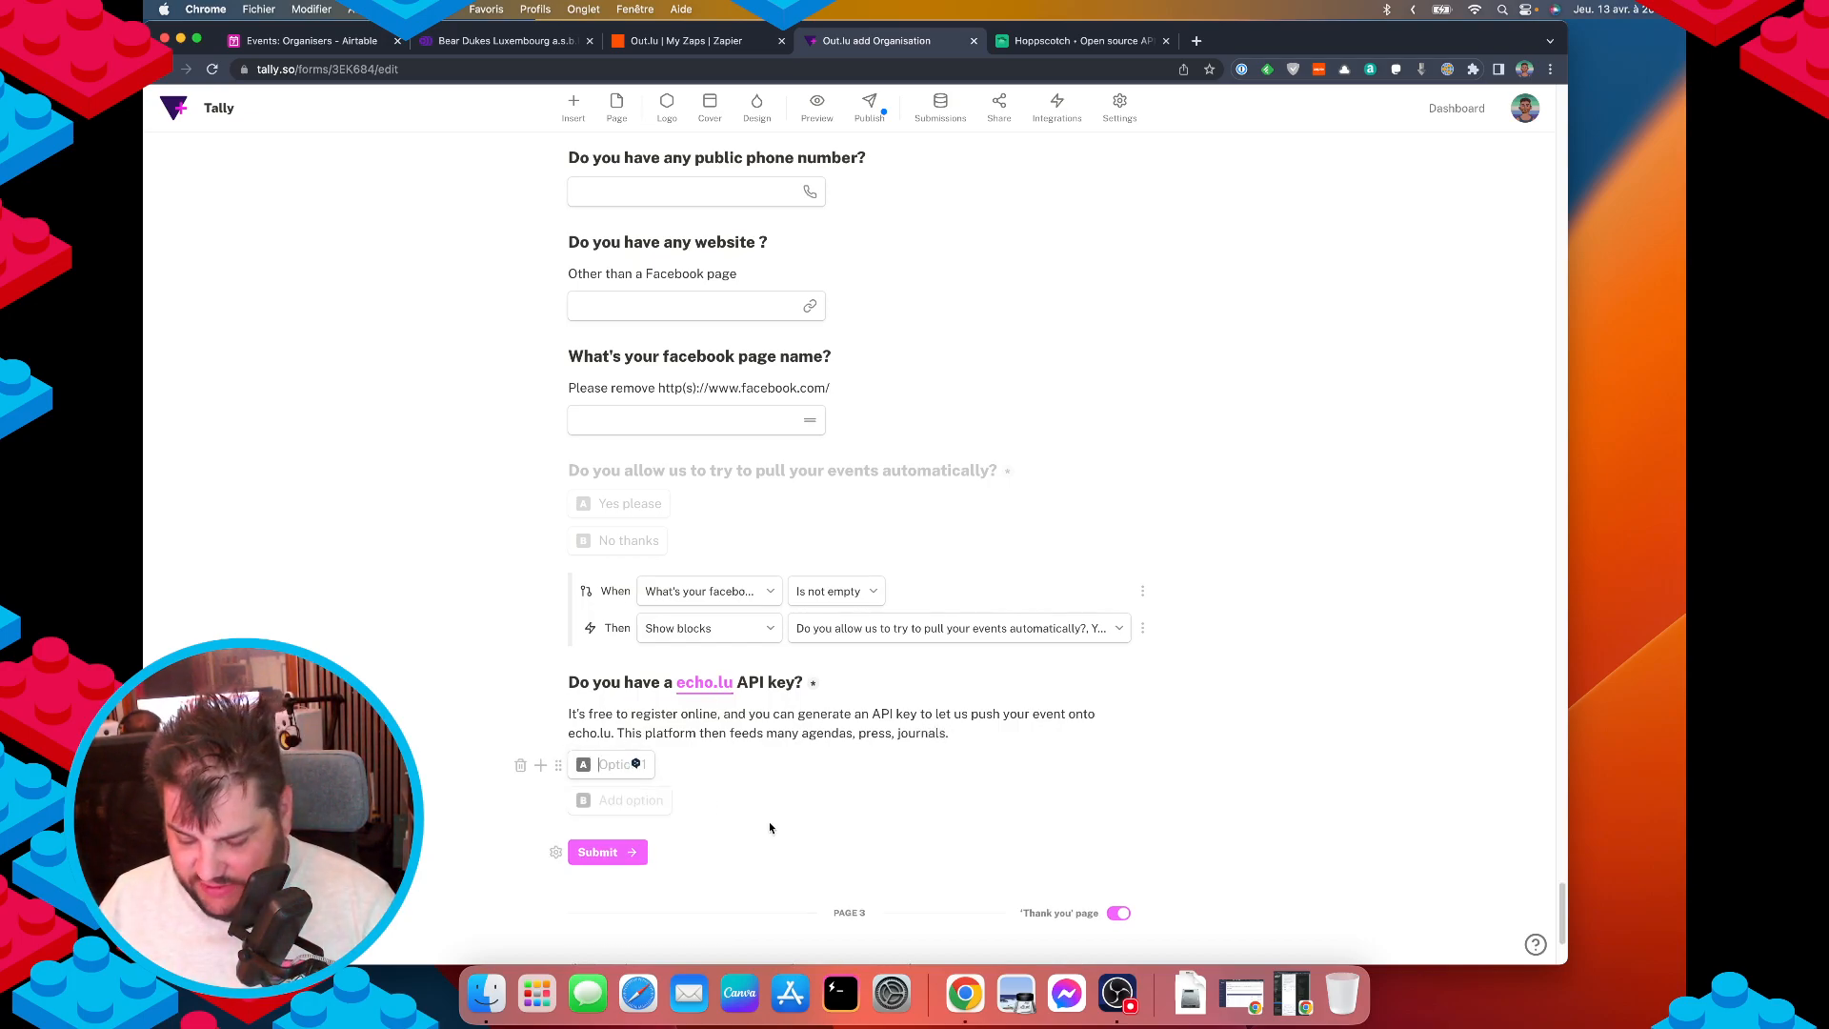
text(Yes)
click(633, 800)
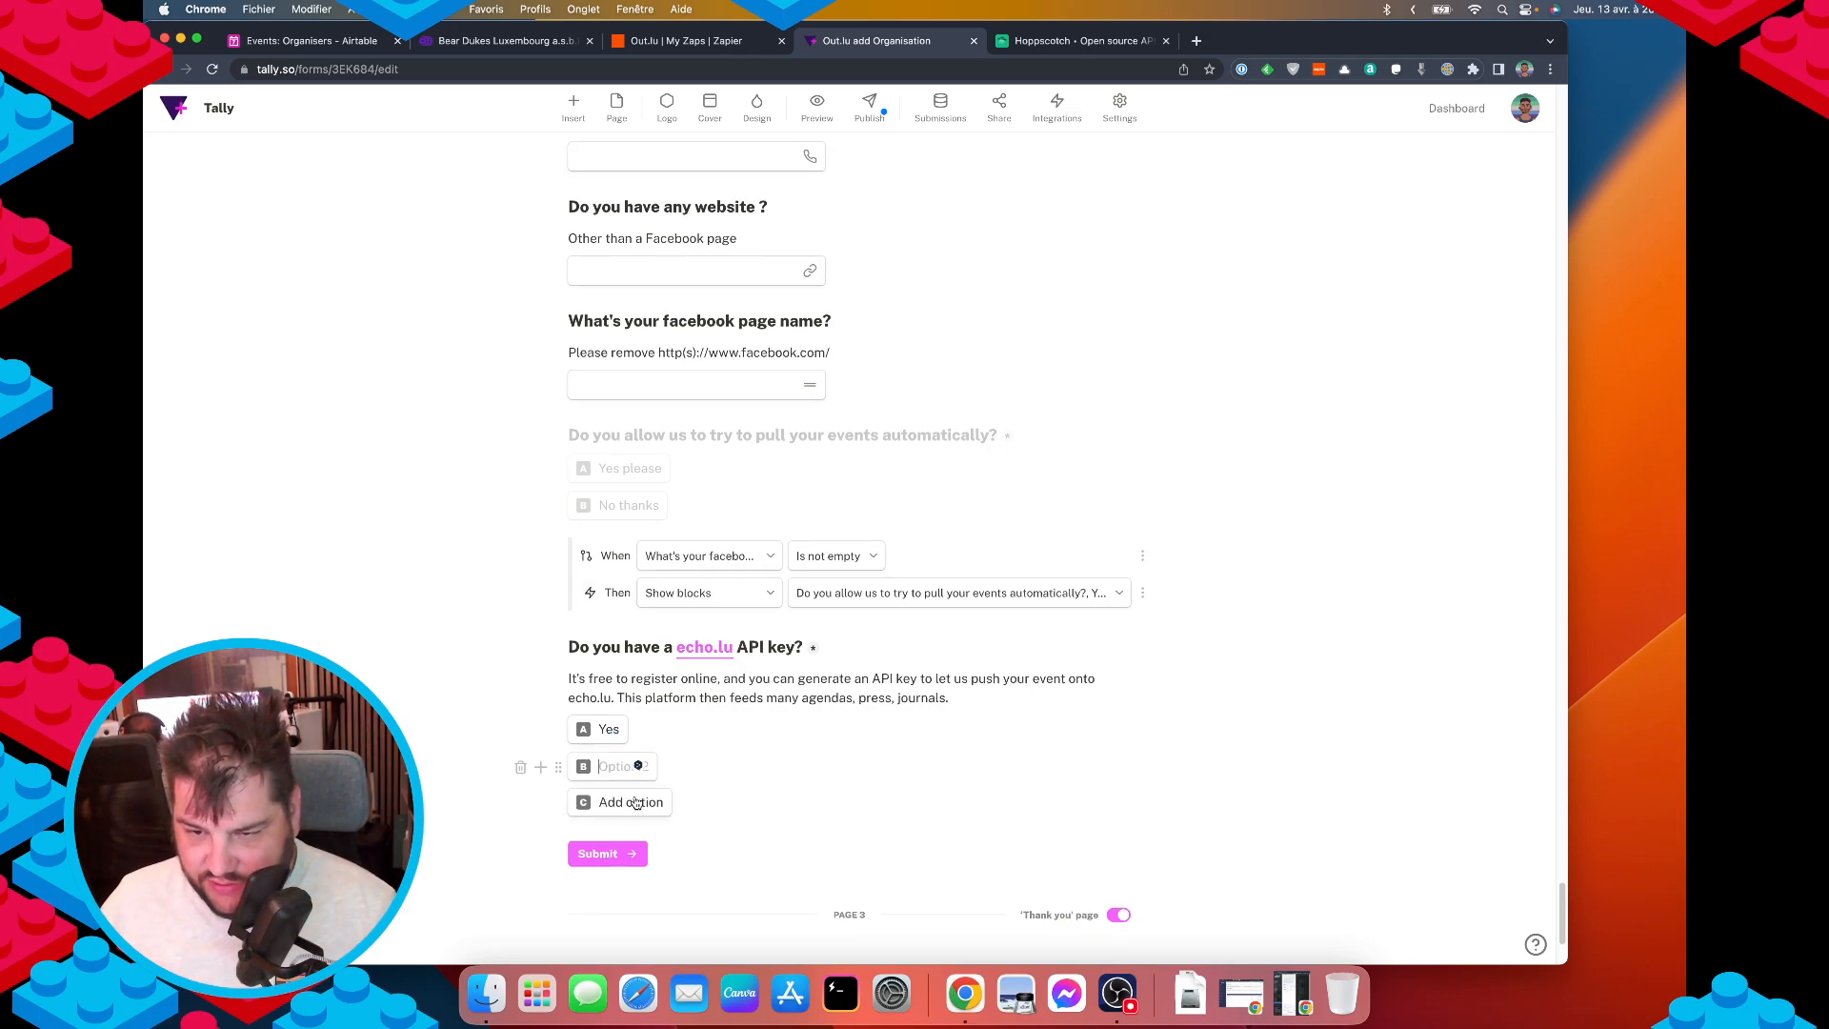
text(Nope)
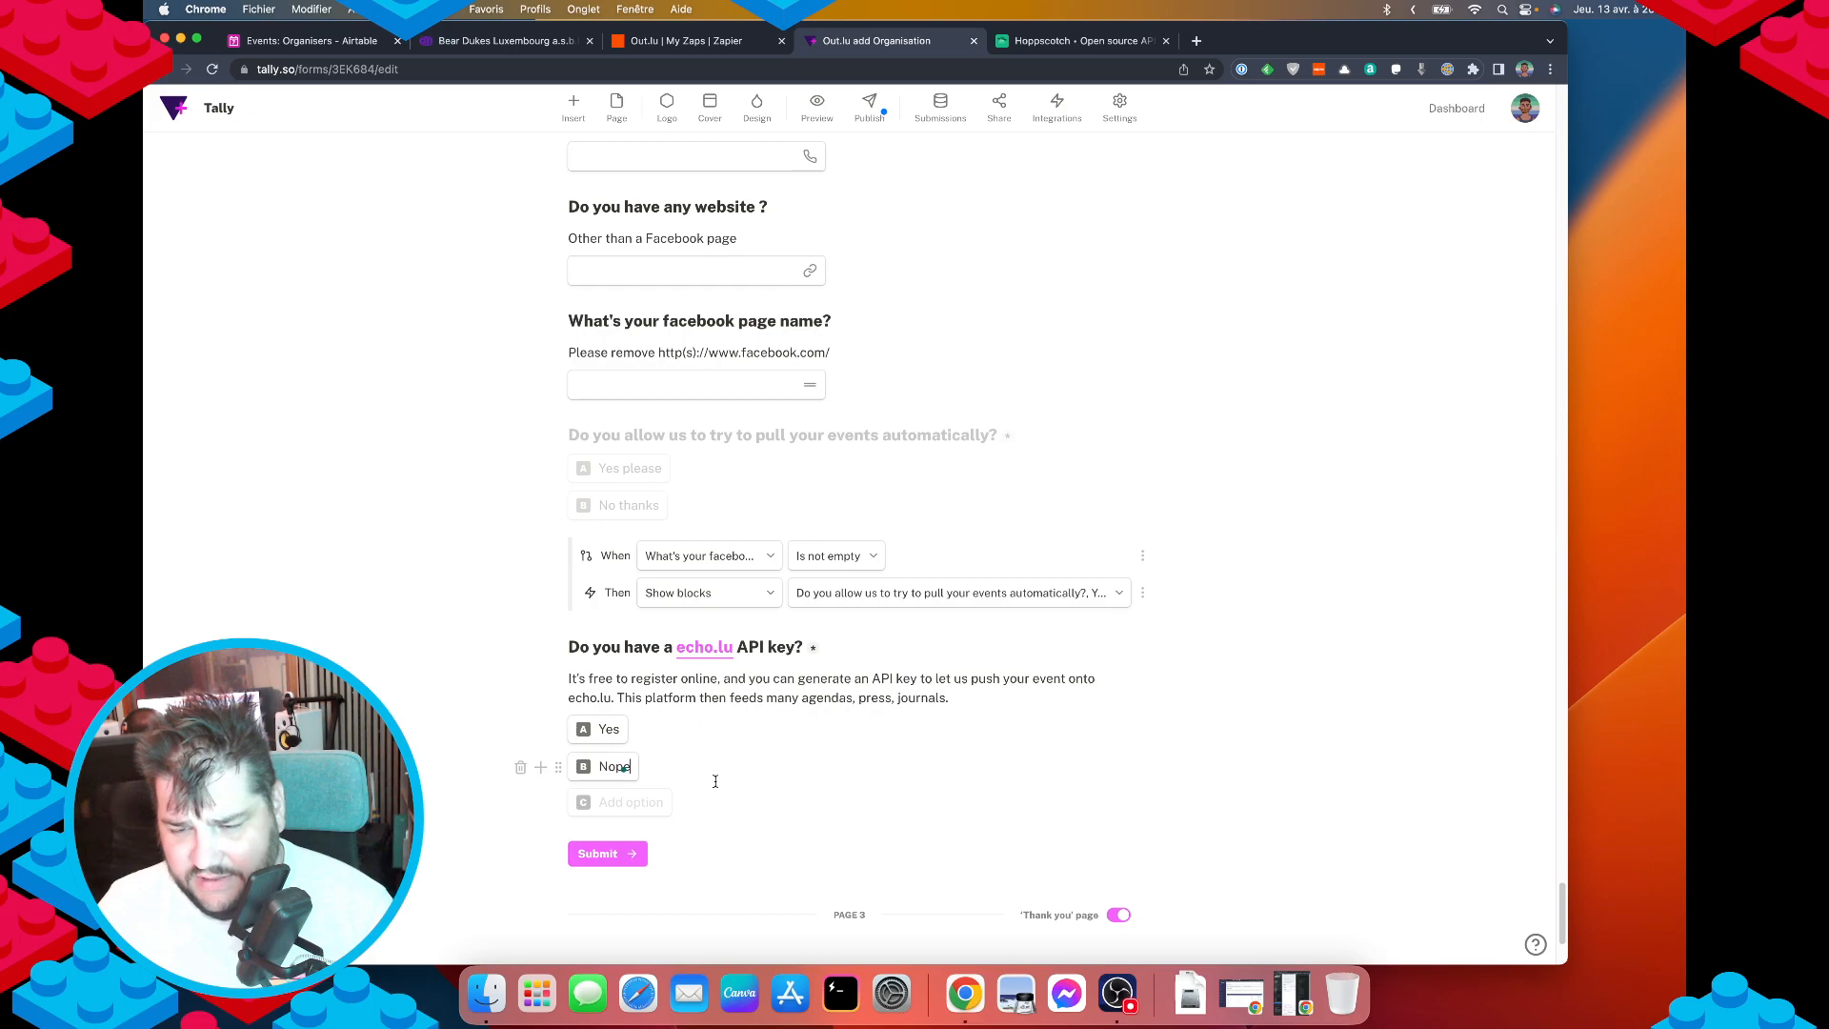
scroll(716, 781, down, 5)
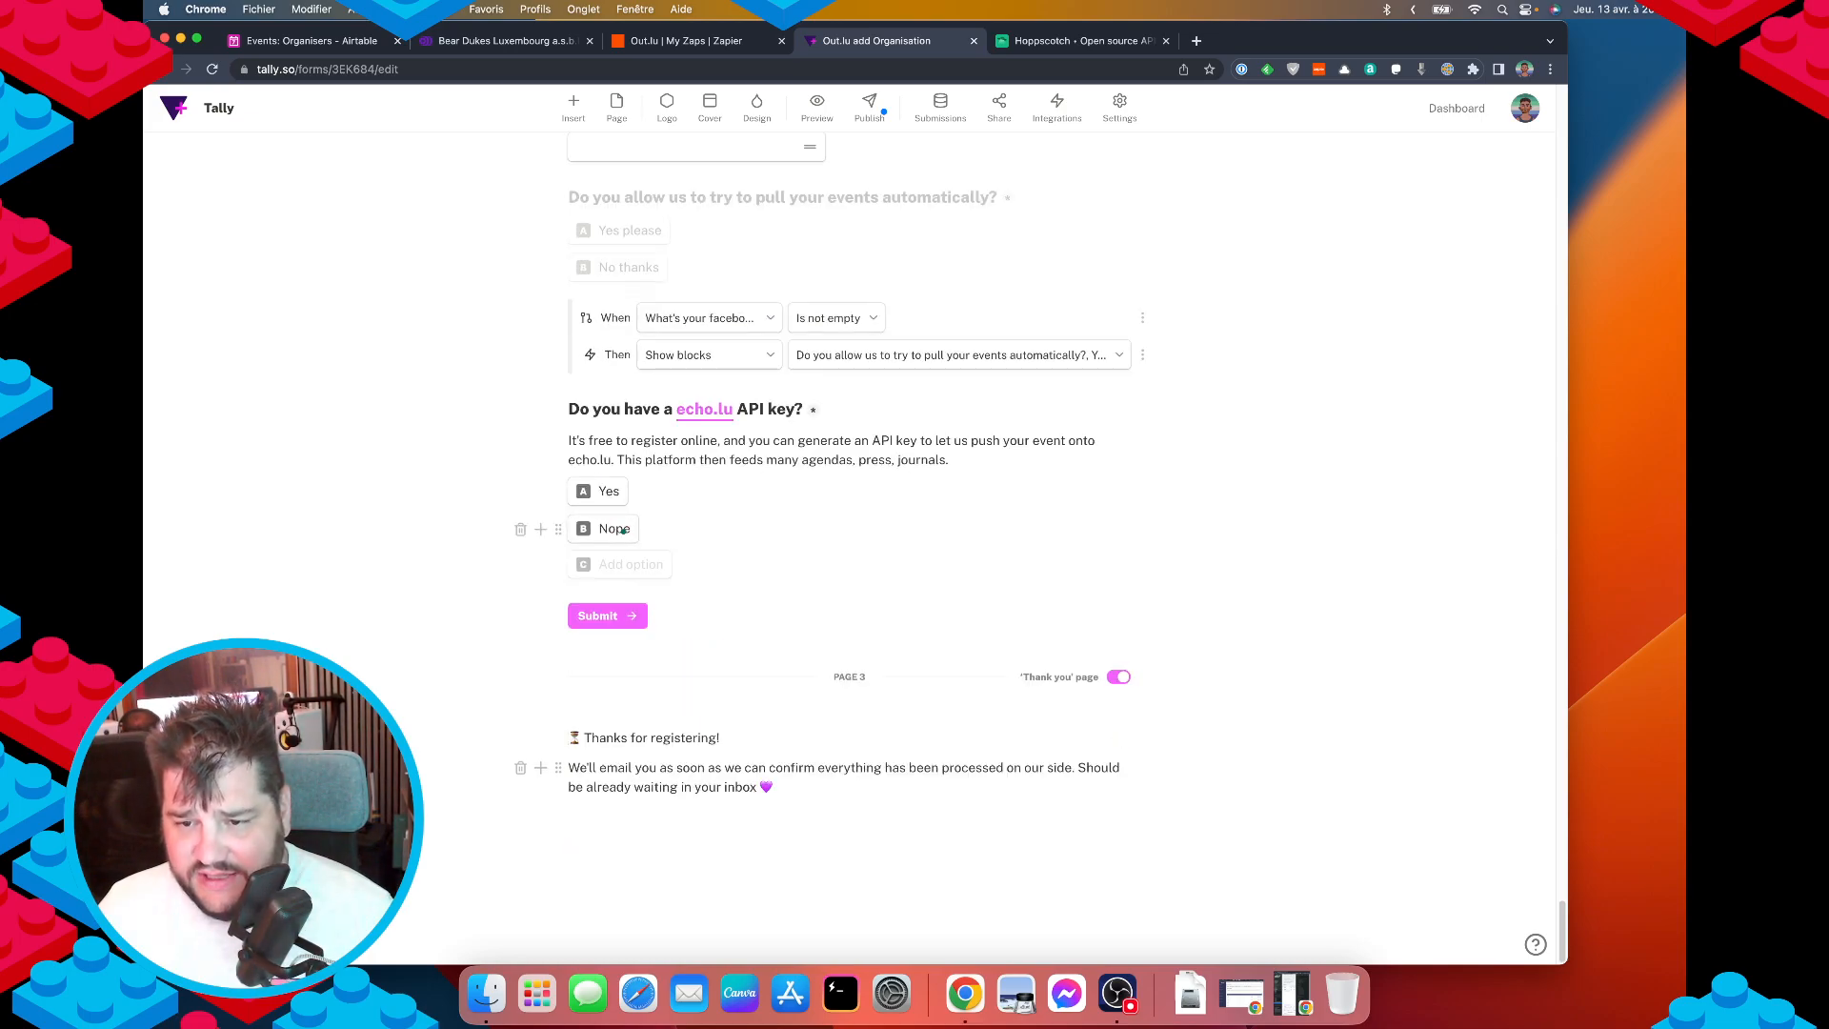
click(637, 563)
Add a short-answer question titled 'API Key' below the echo.lu question's Yes/Nope answers.
key(Return)
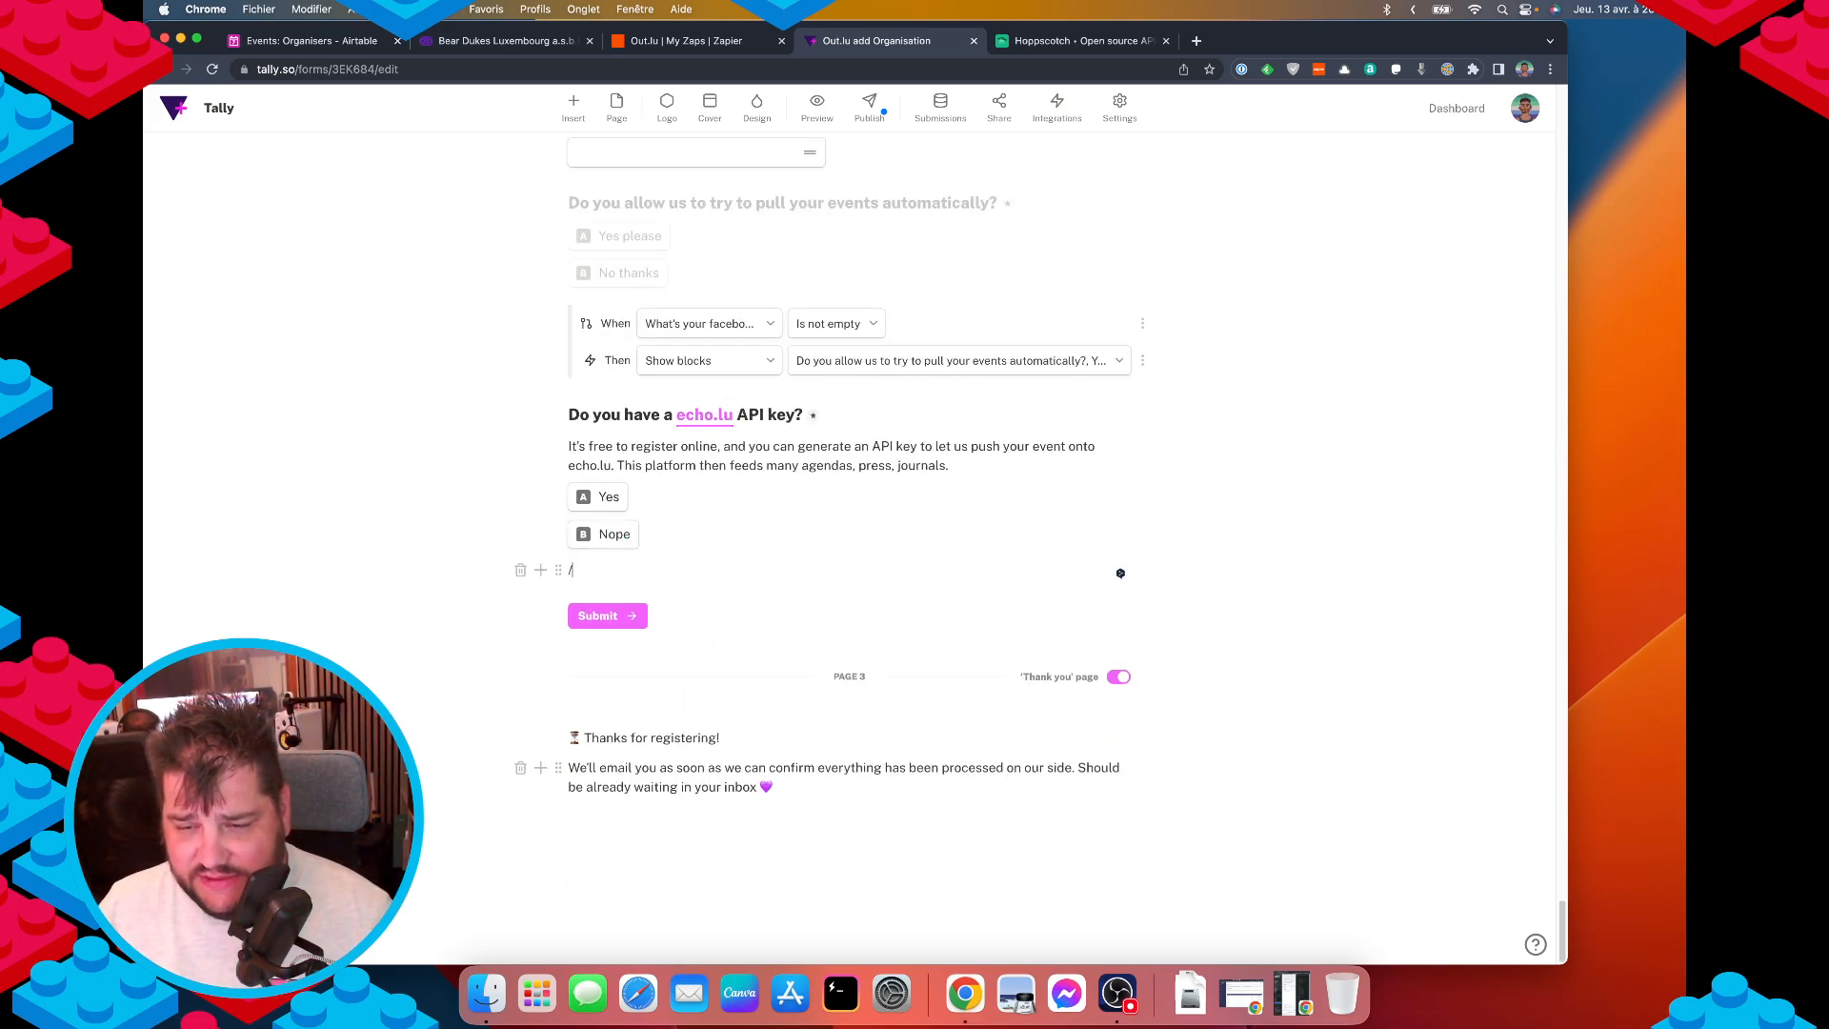
text(/Que)
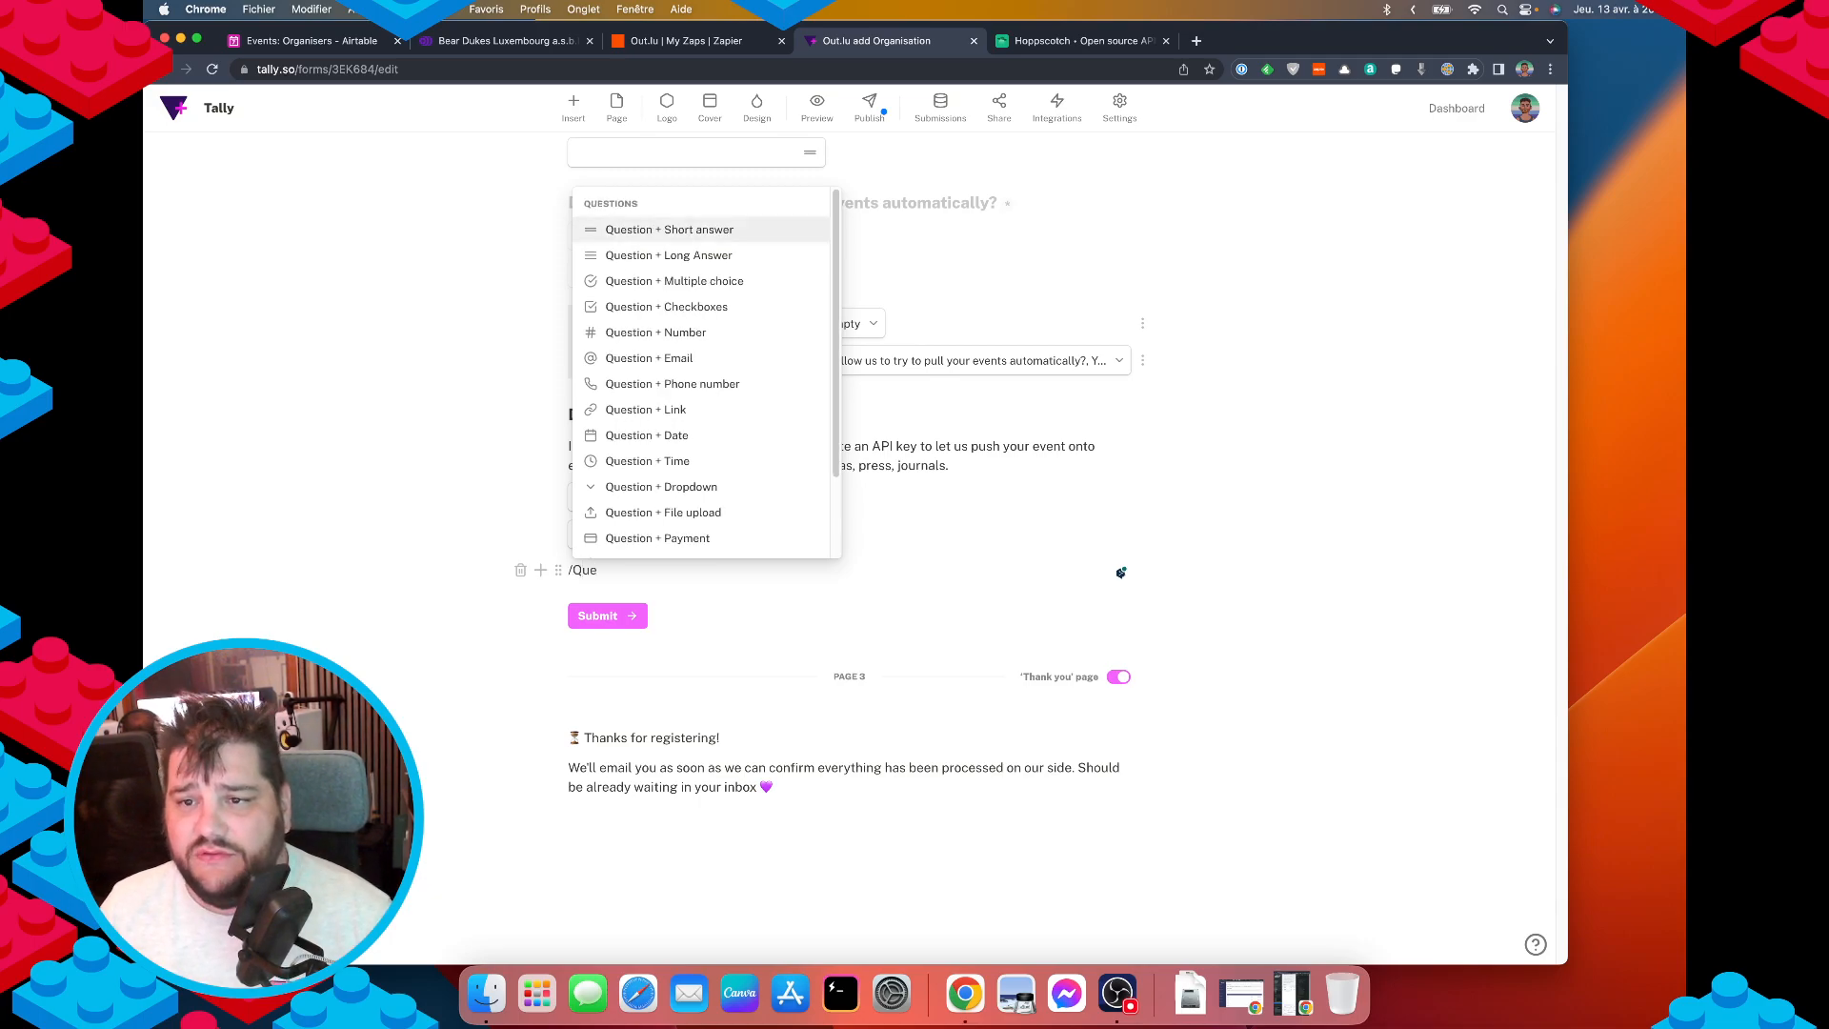
key(Return)
text(API Key)
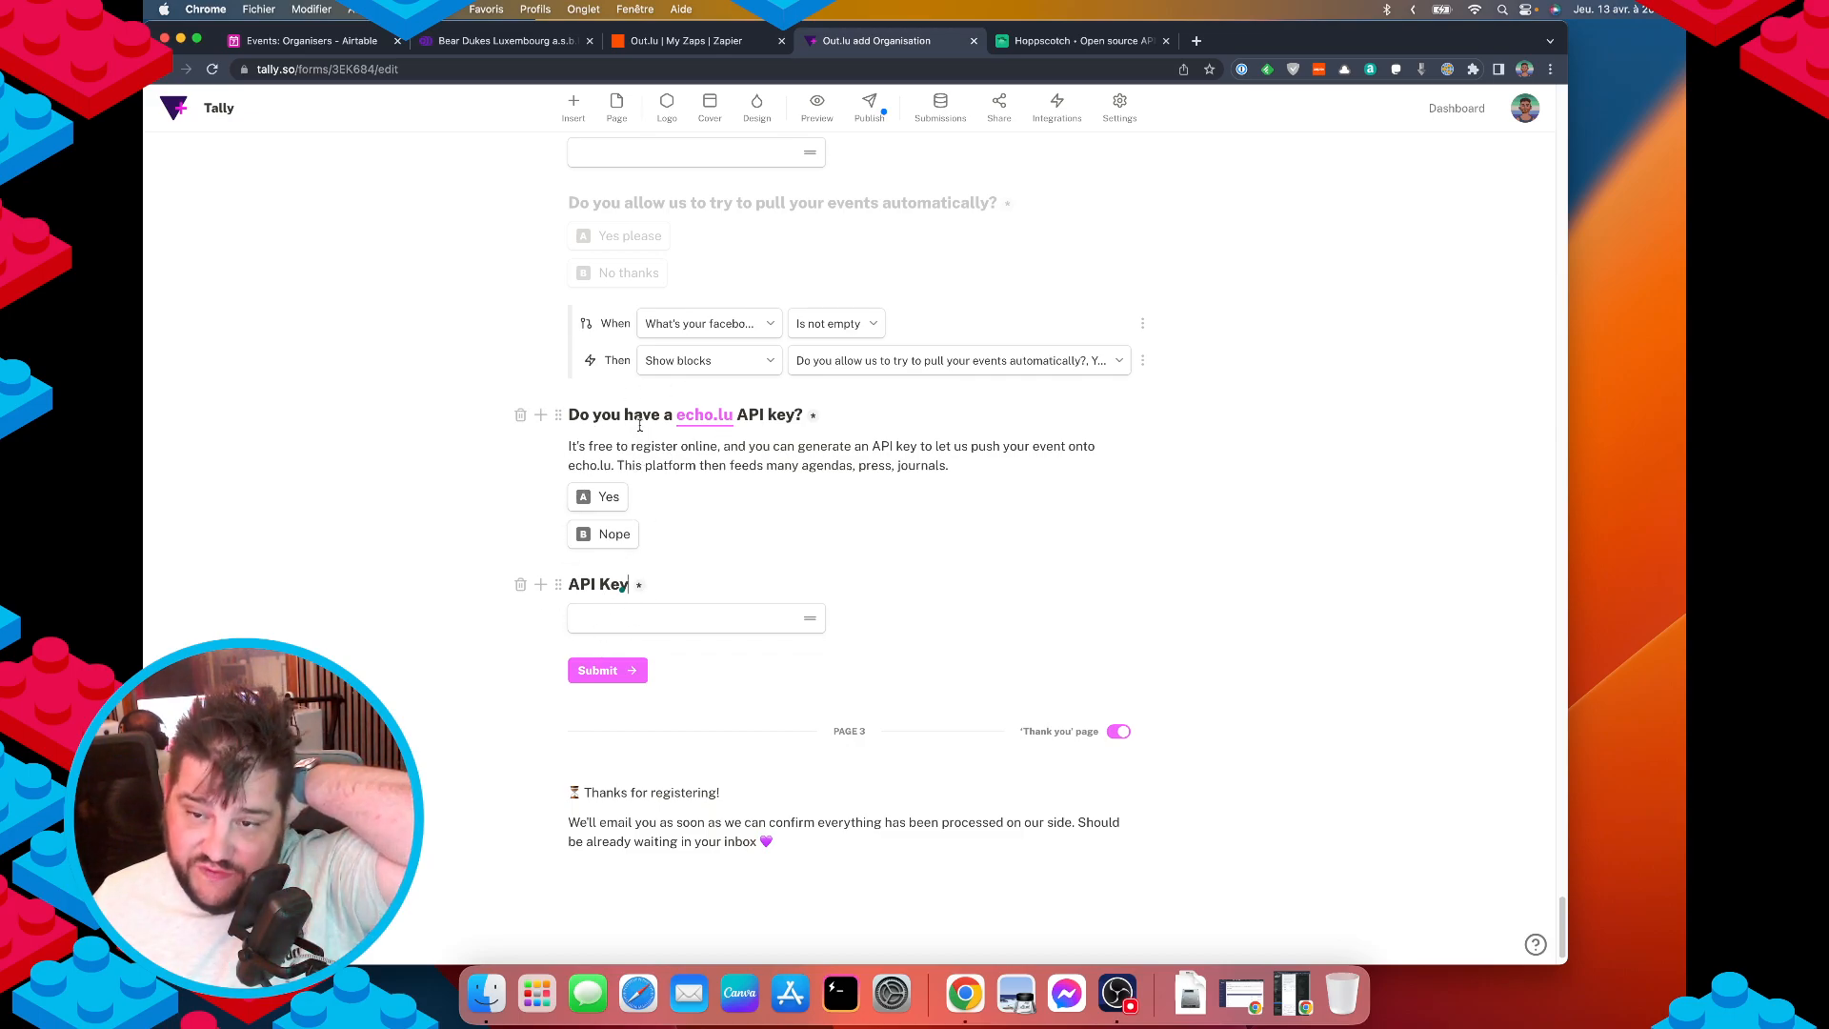
click(857, 619)
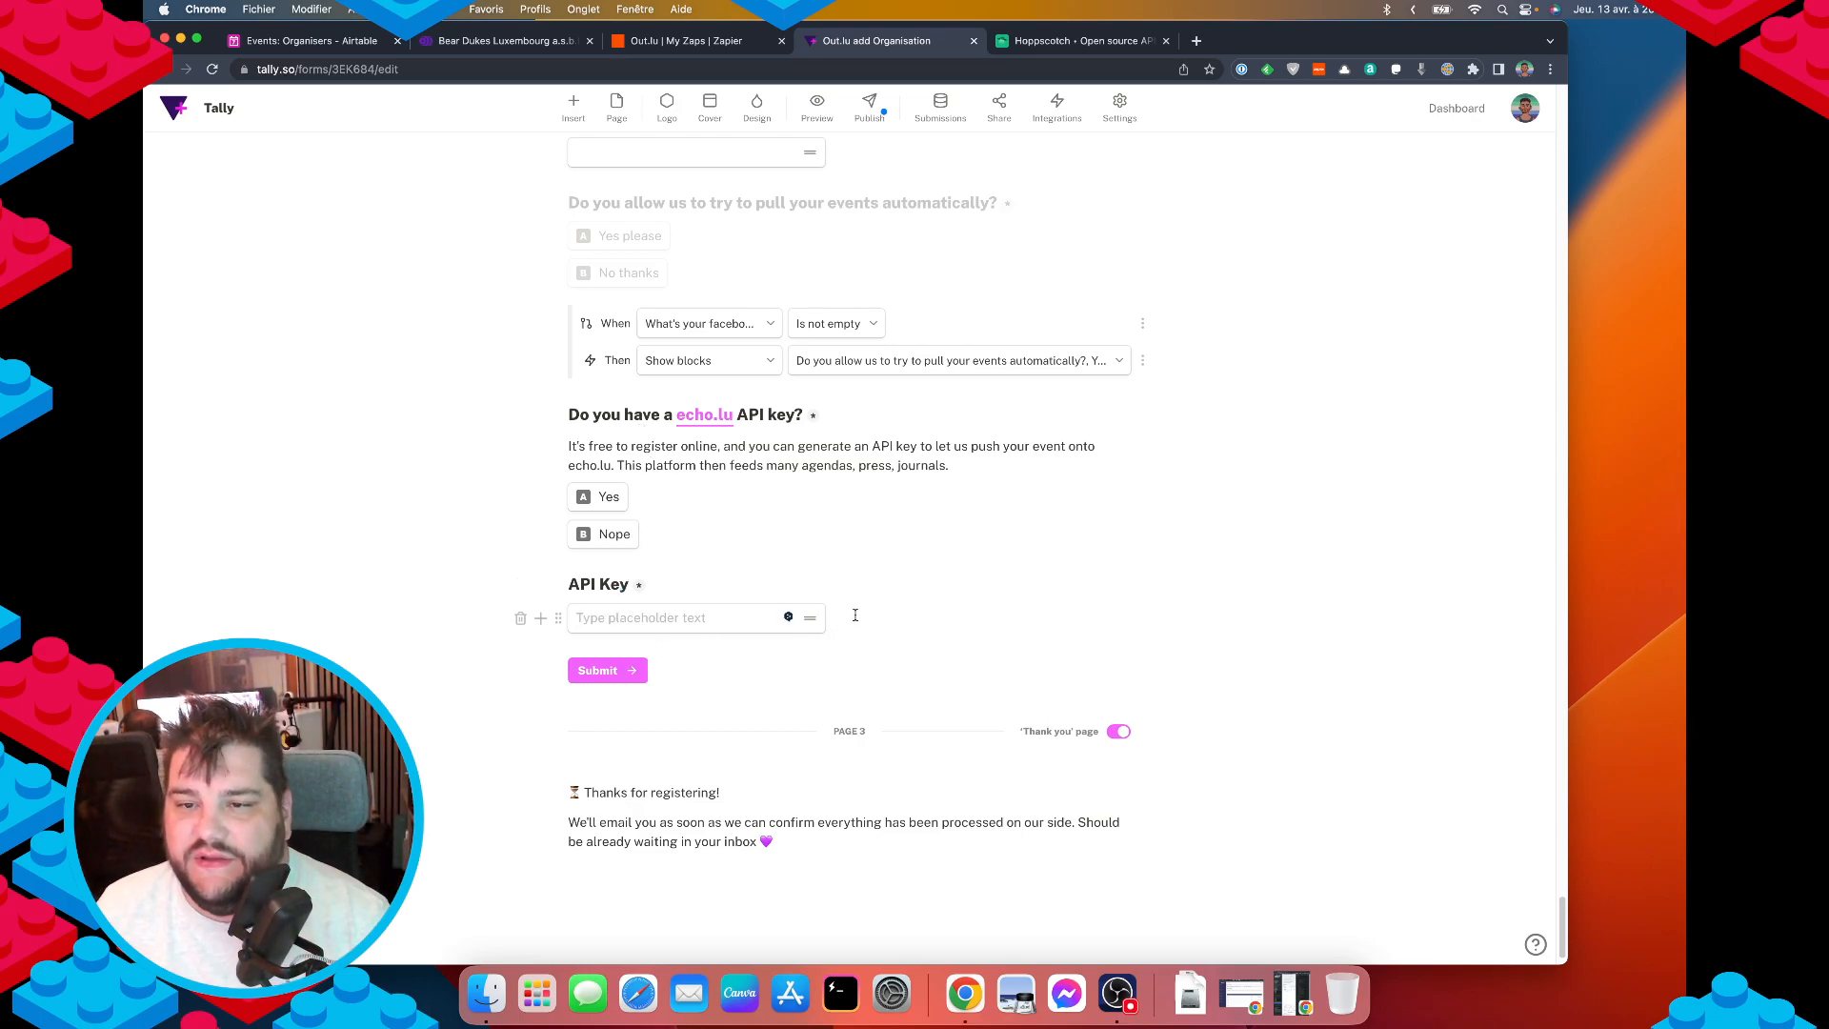
key(Return)
text(/)
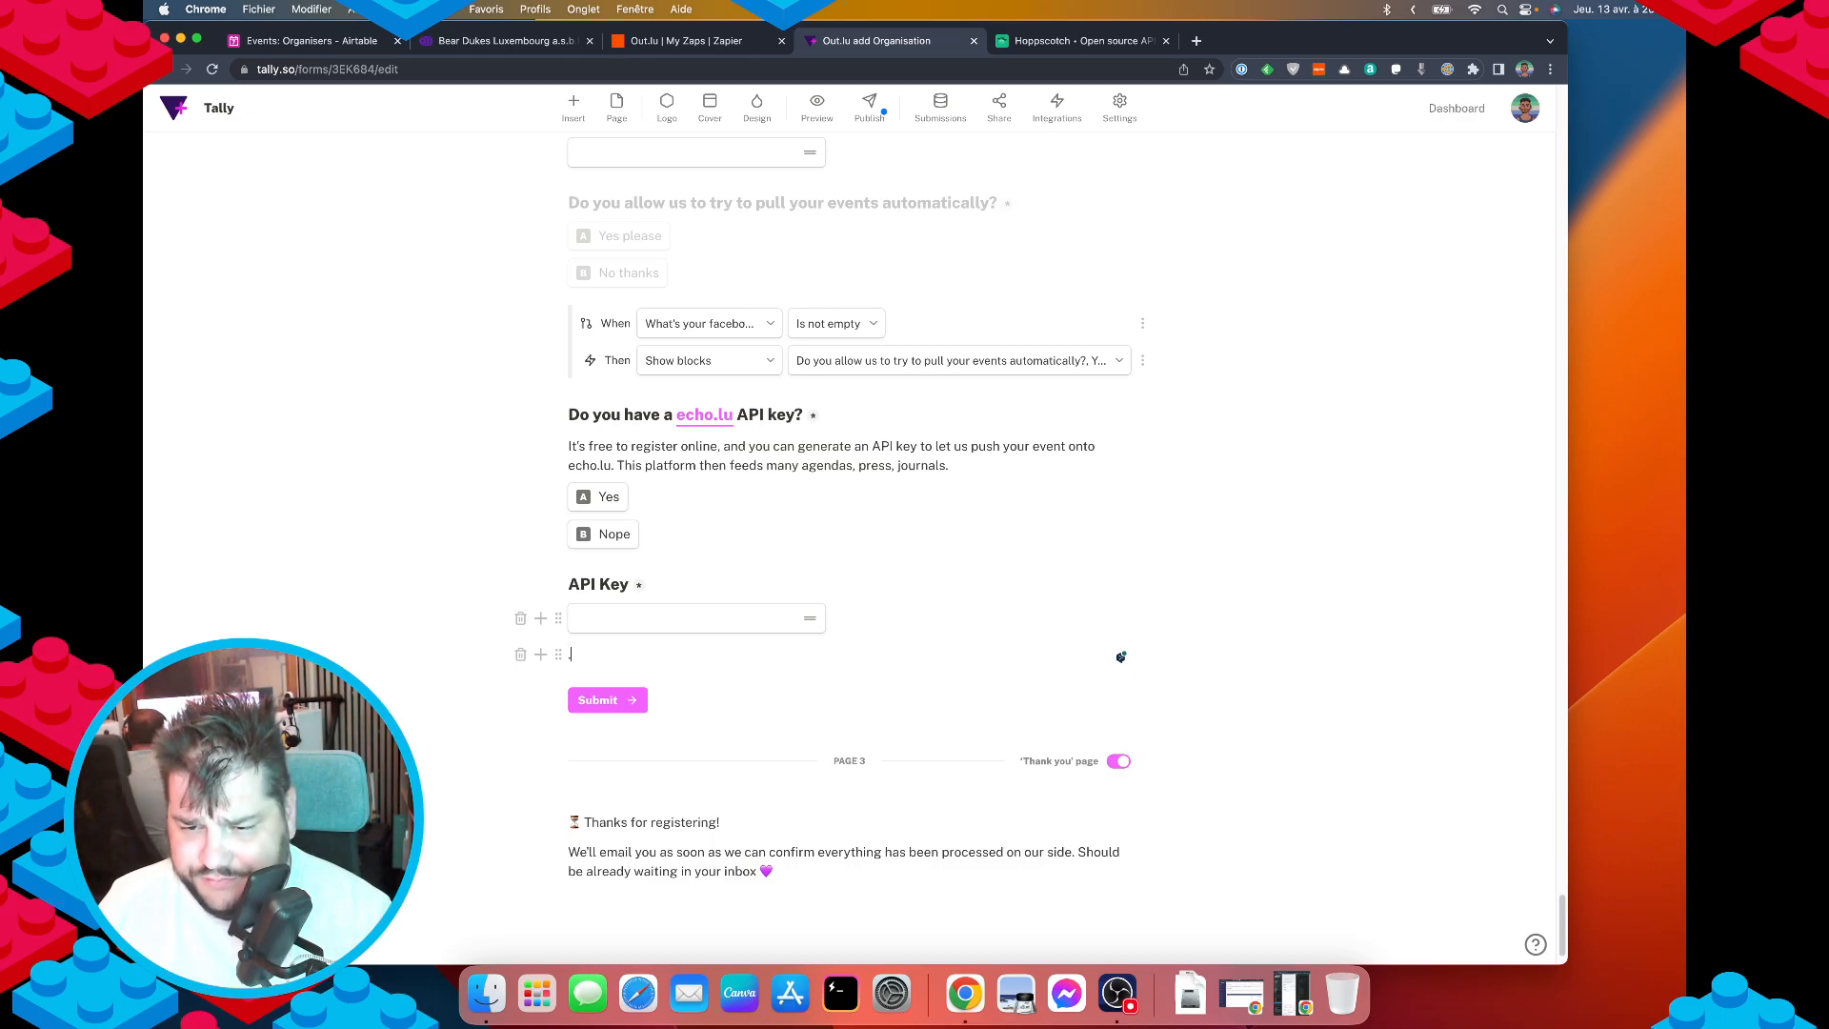
text(cond)
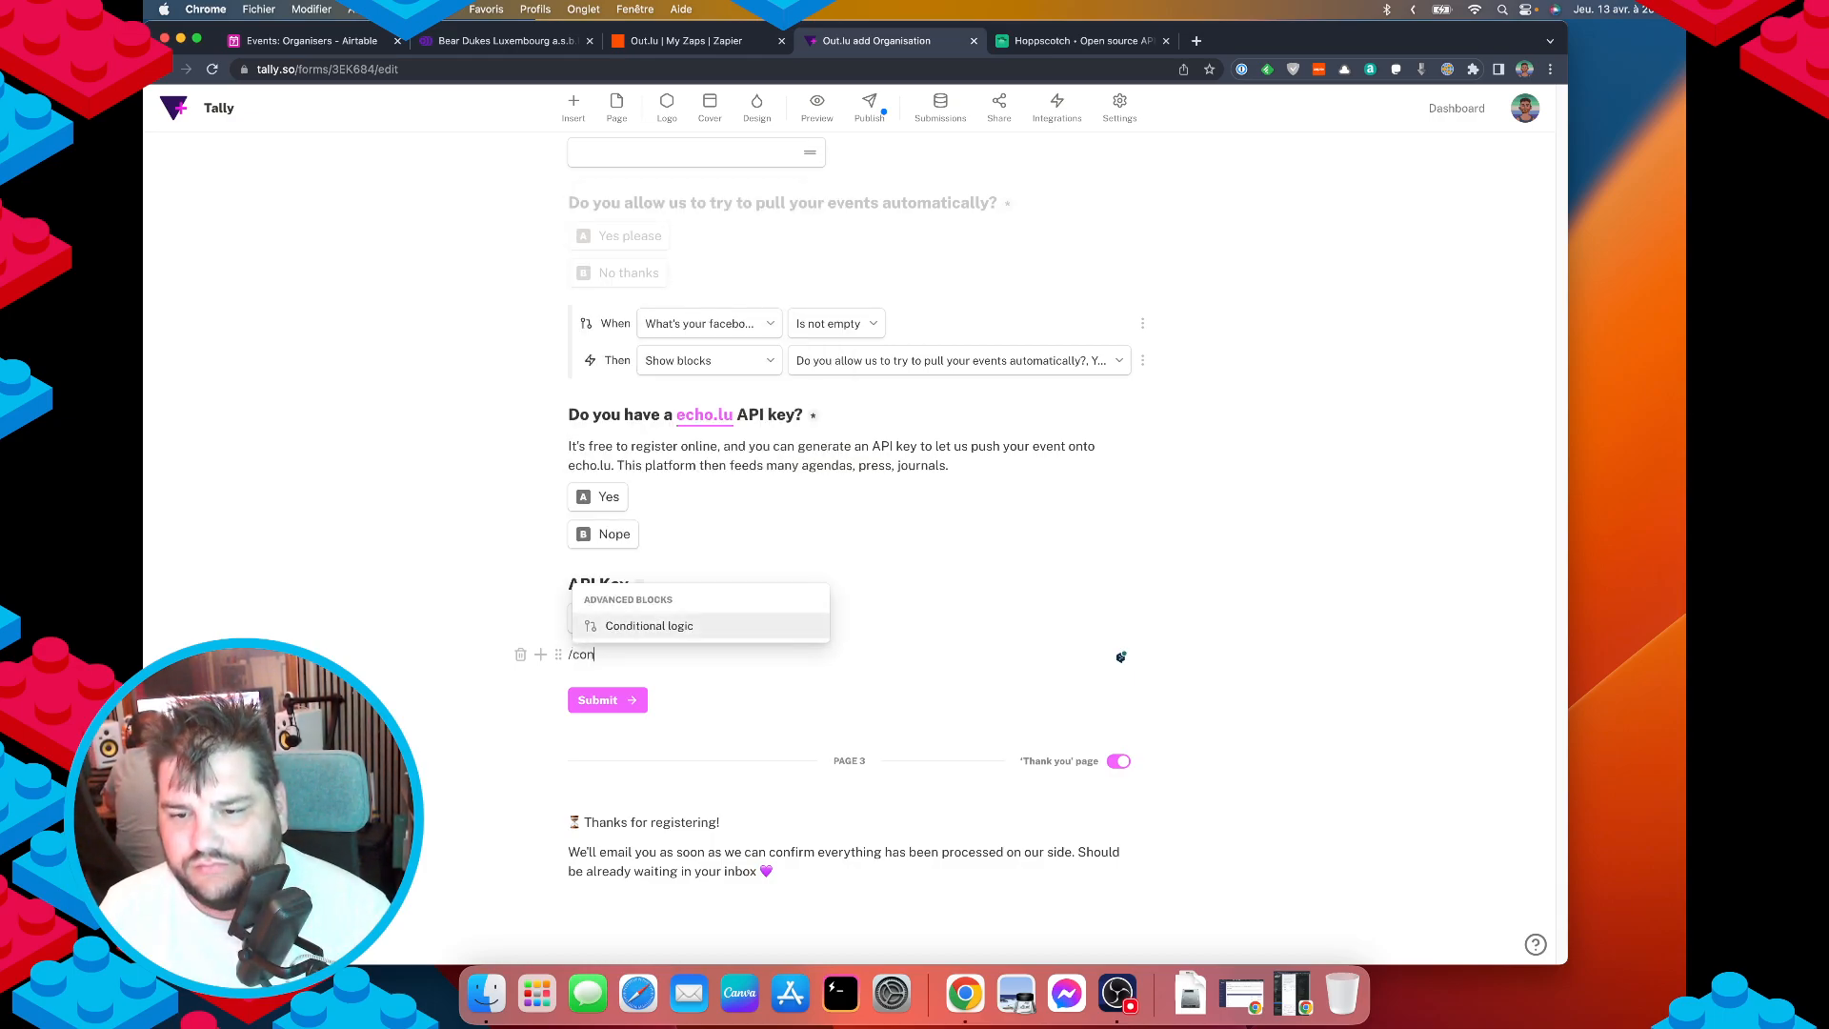
Add a condition: when the echo.lu API key question is Yes, show the API Key title and field.
key(Return)
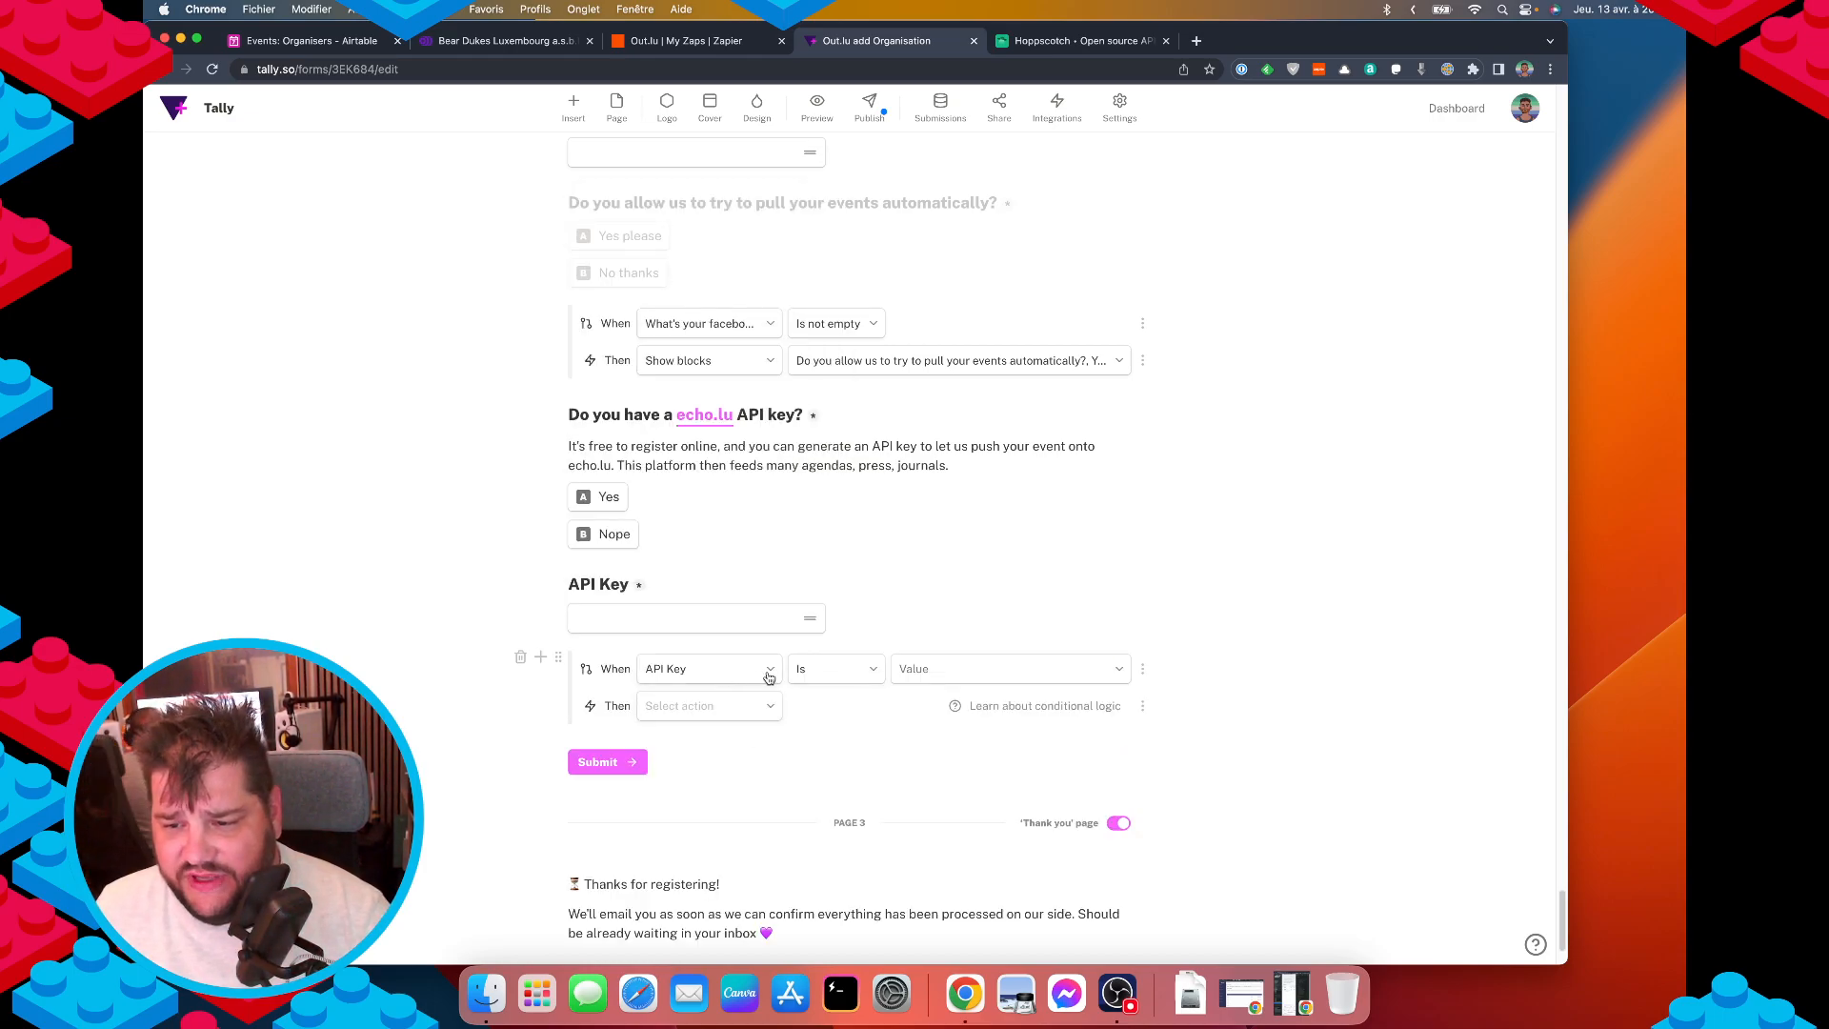
click(705, 671)
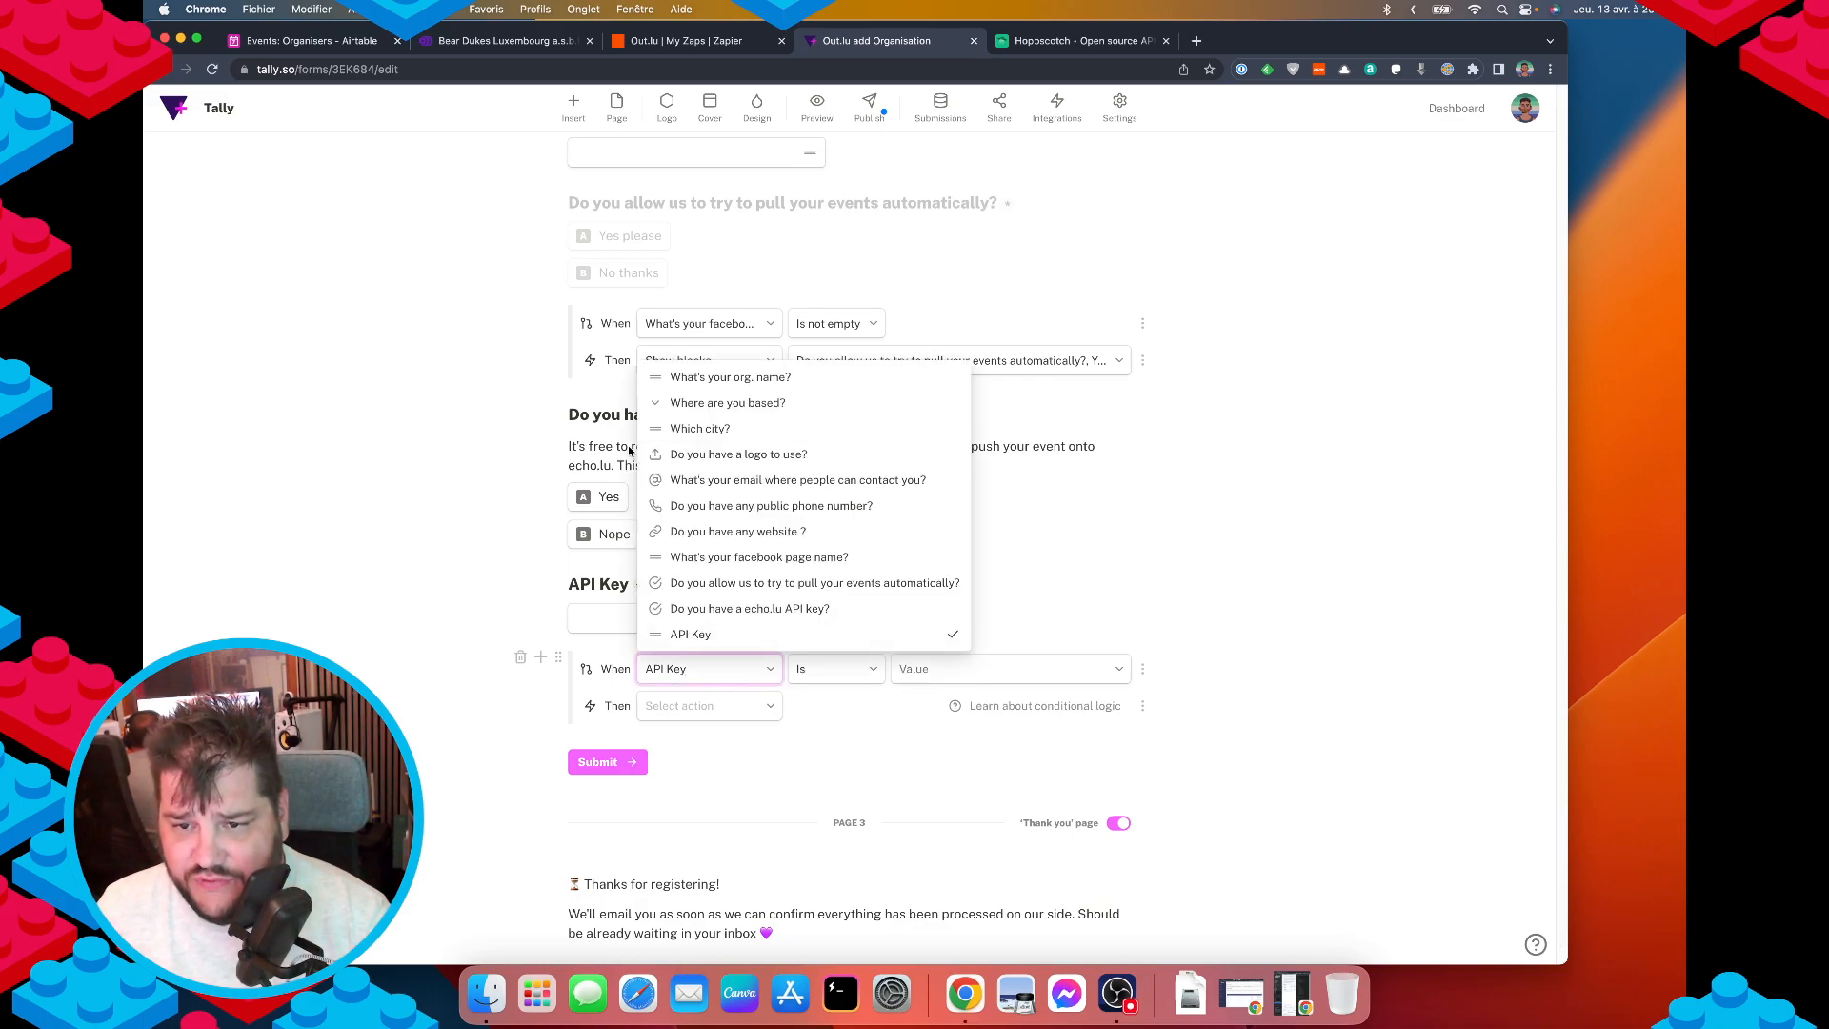
click(728, 611)
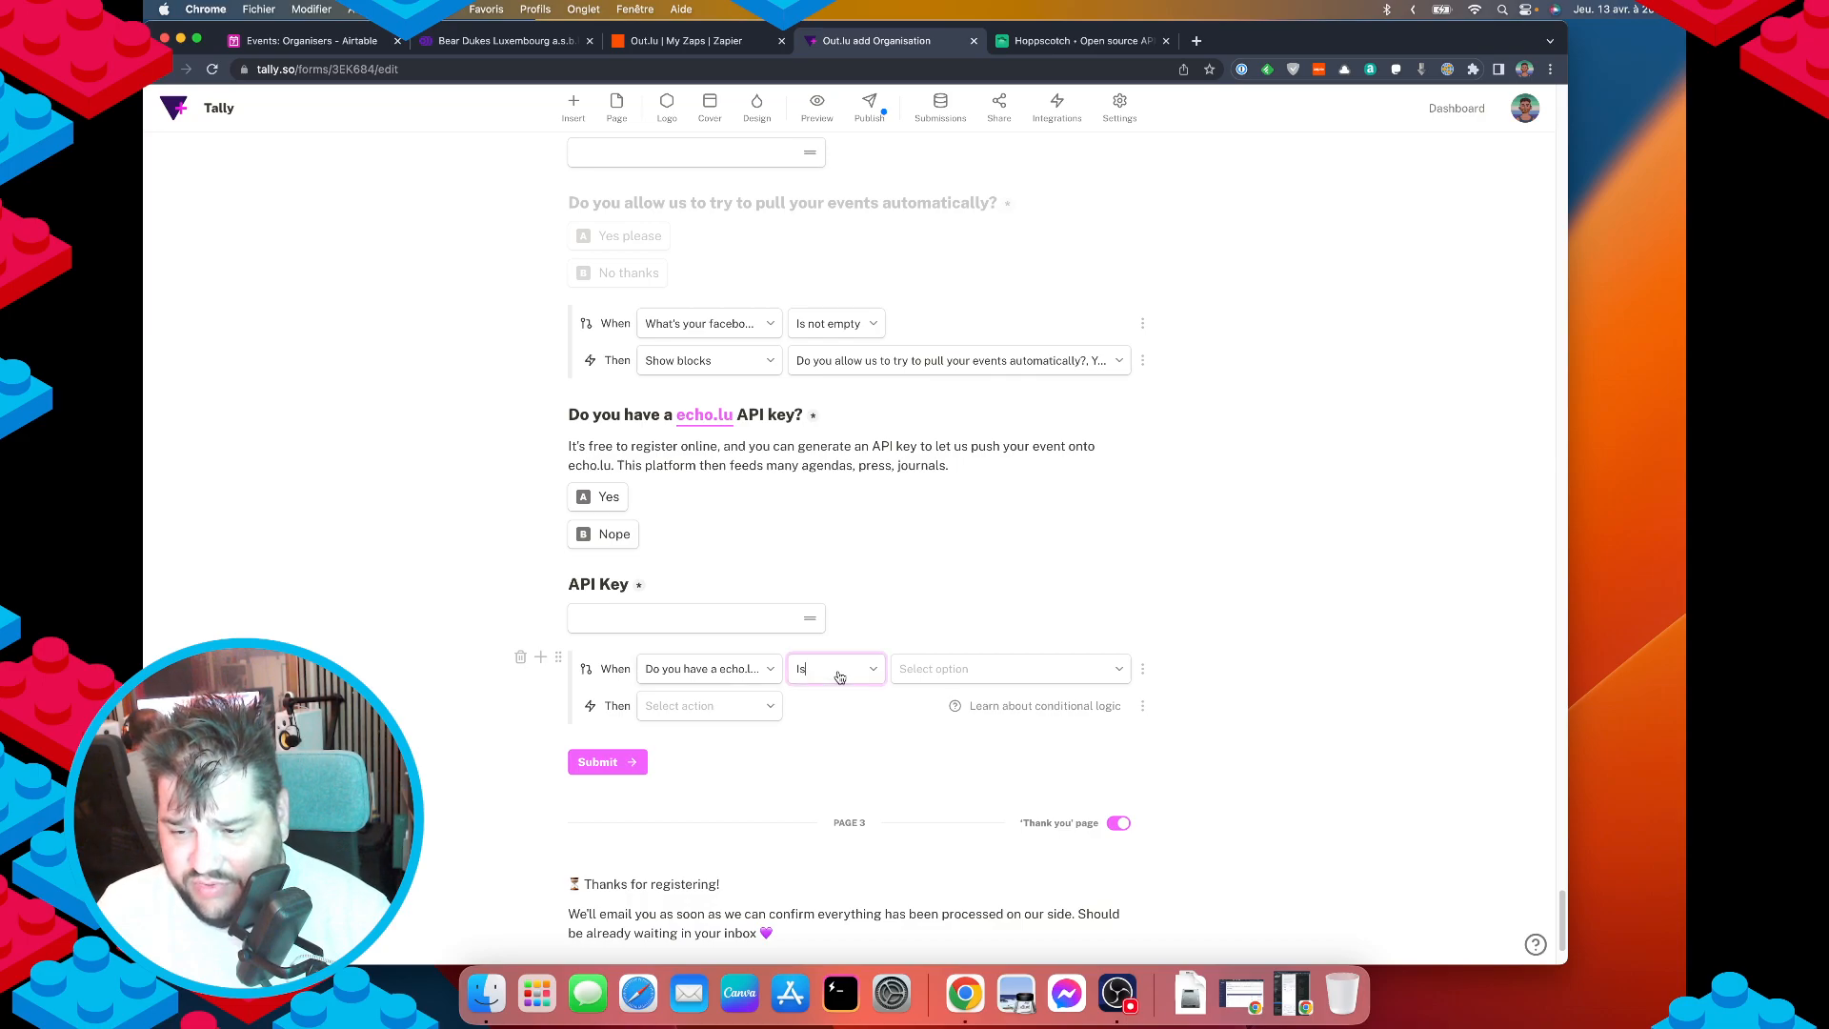
click(915, 668)
click(909, 698)
click(696, 705)
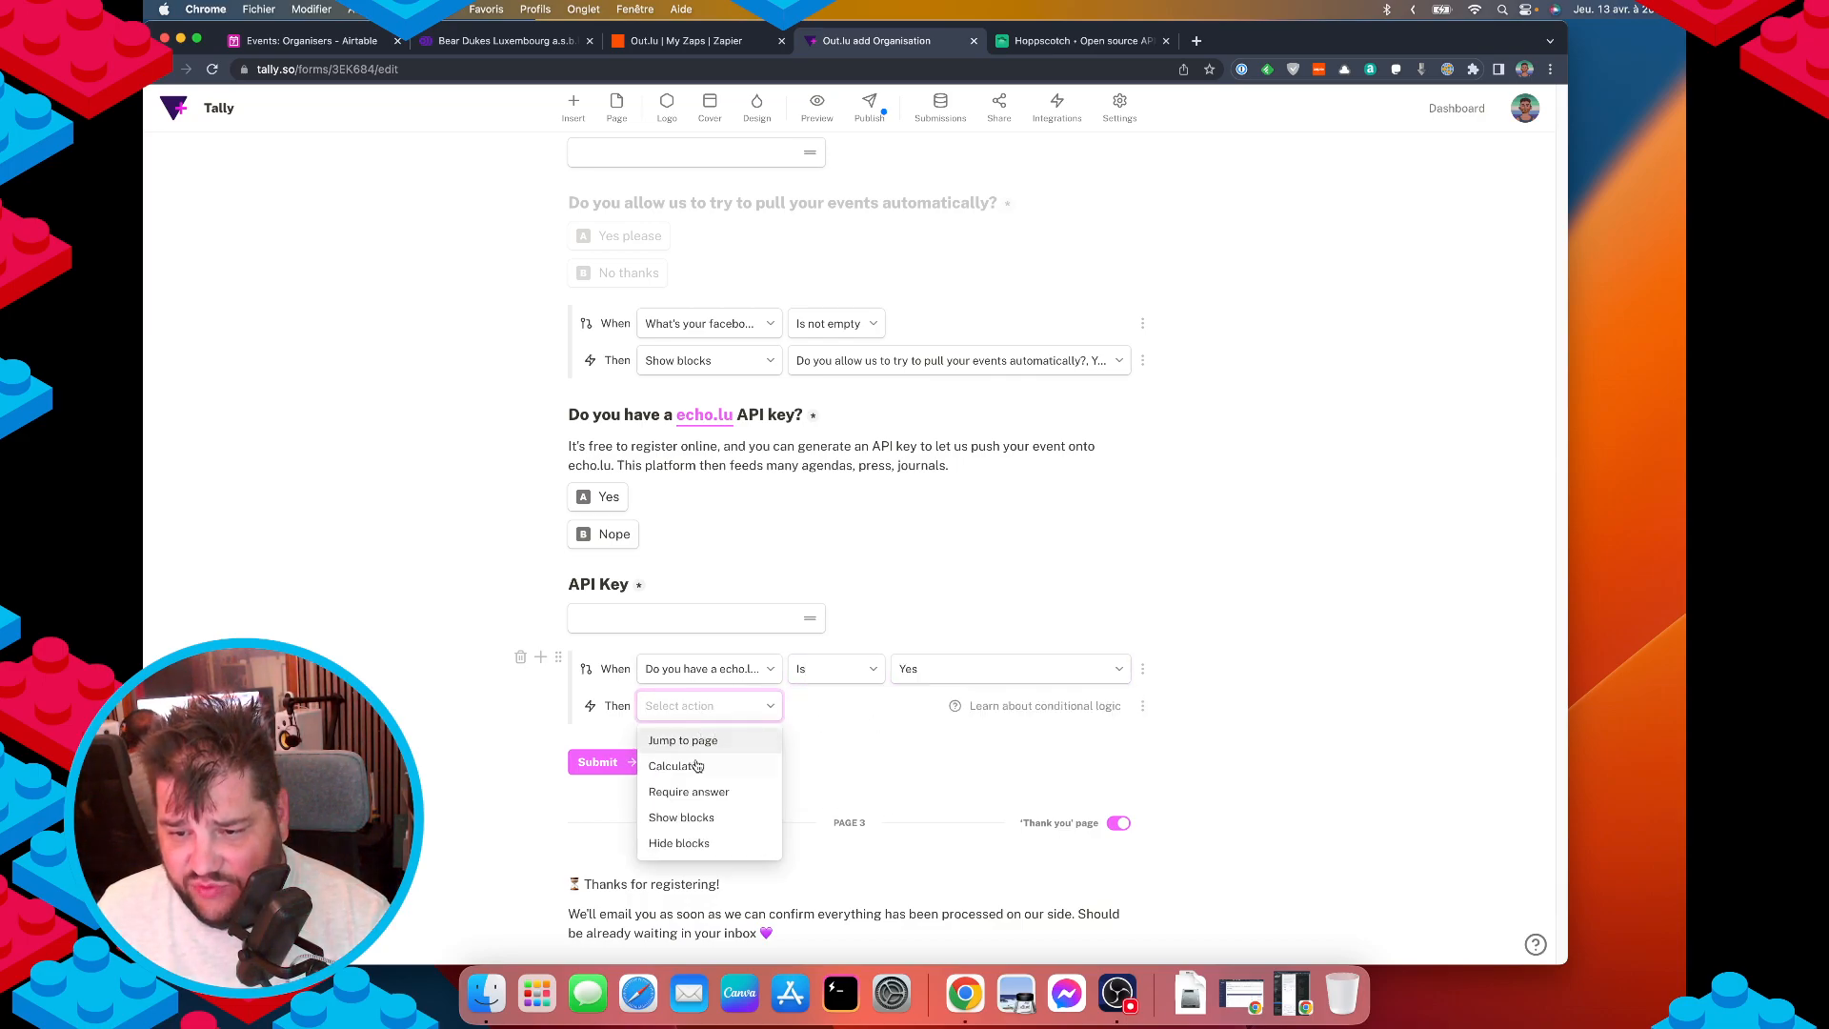
click(700, 818)
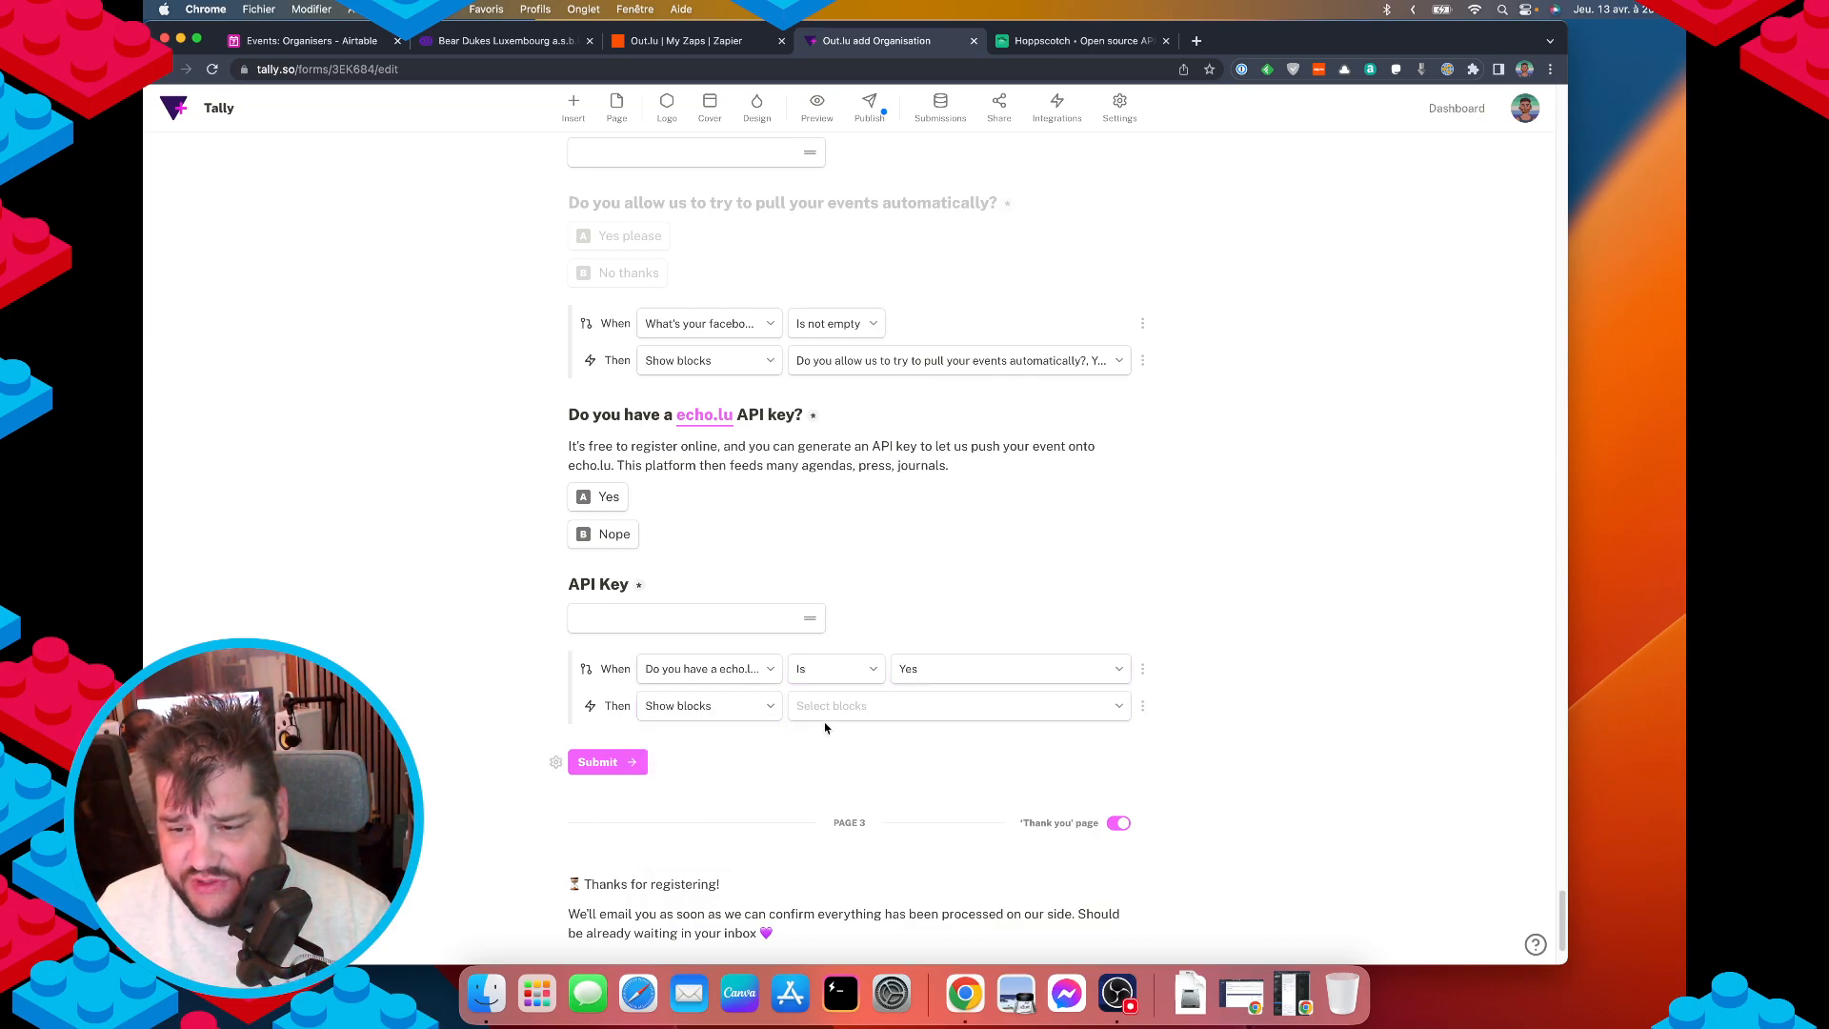
click(823, 706)
scroll(890, 629, down, 15)
scroll(895, 620, down, 10)
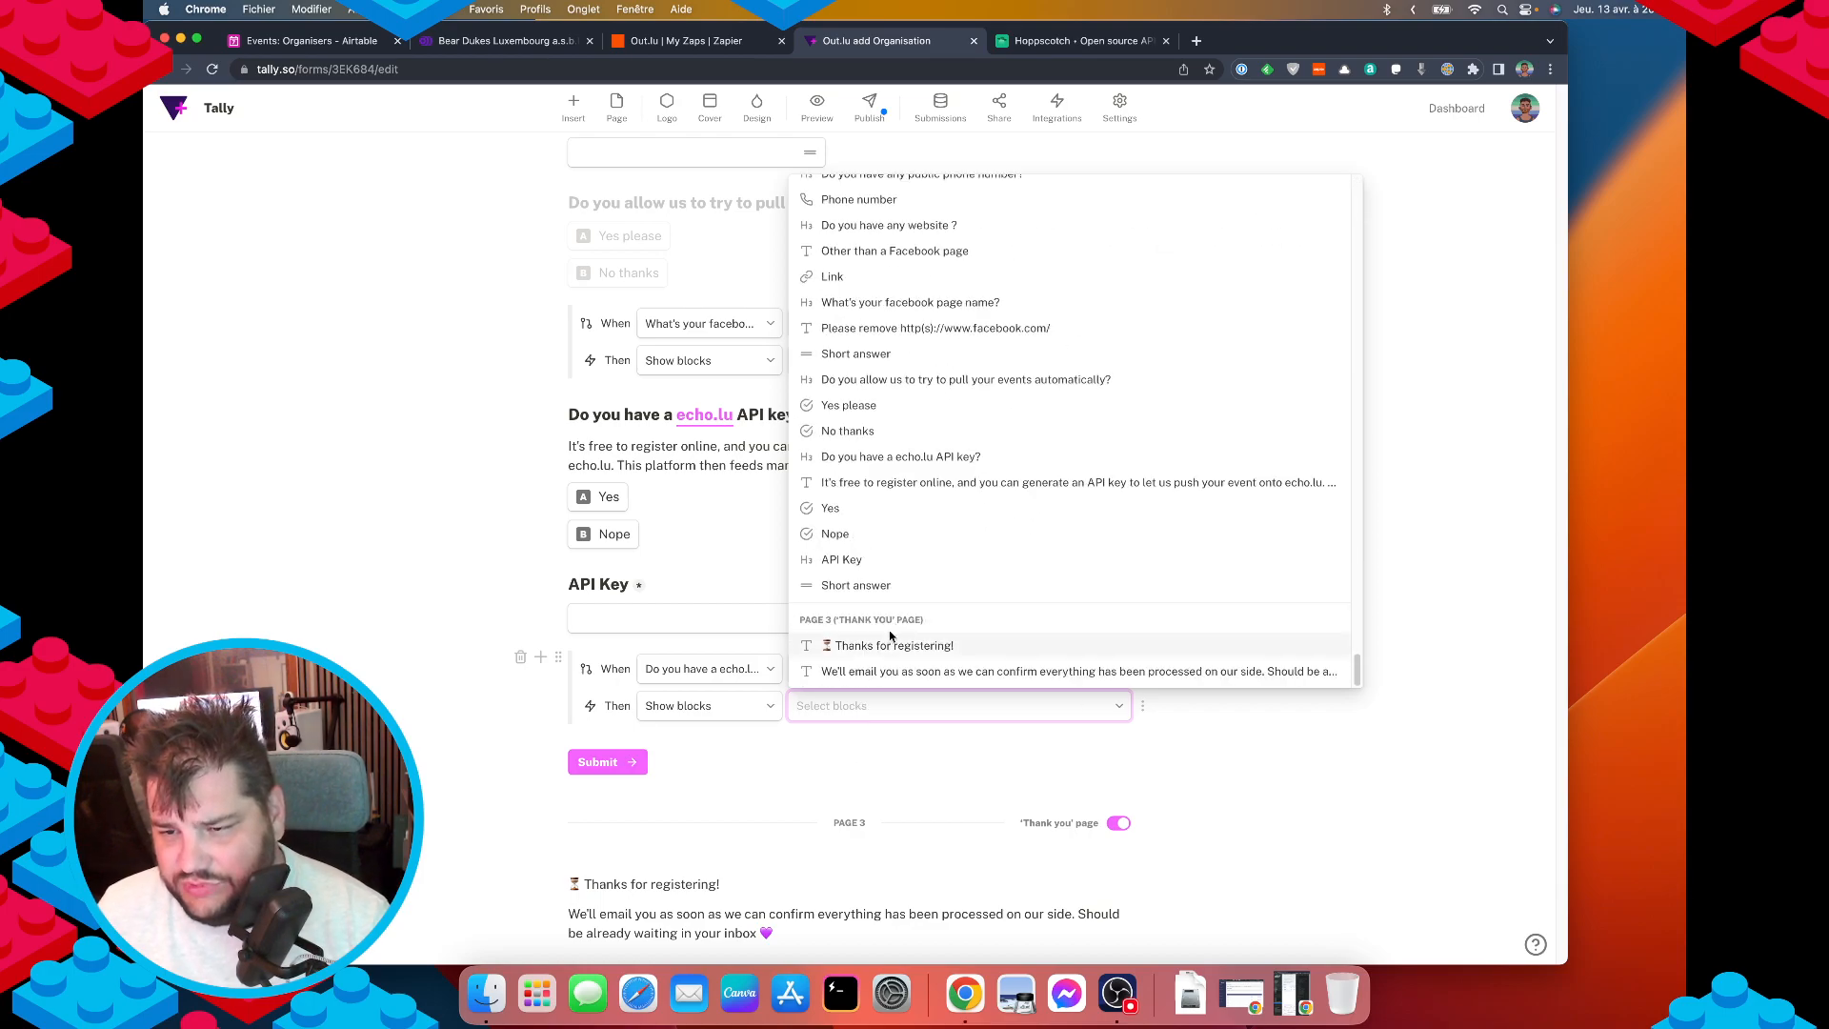
click(873, 562)
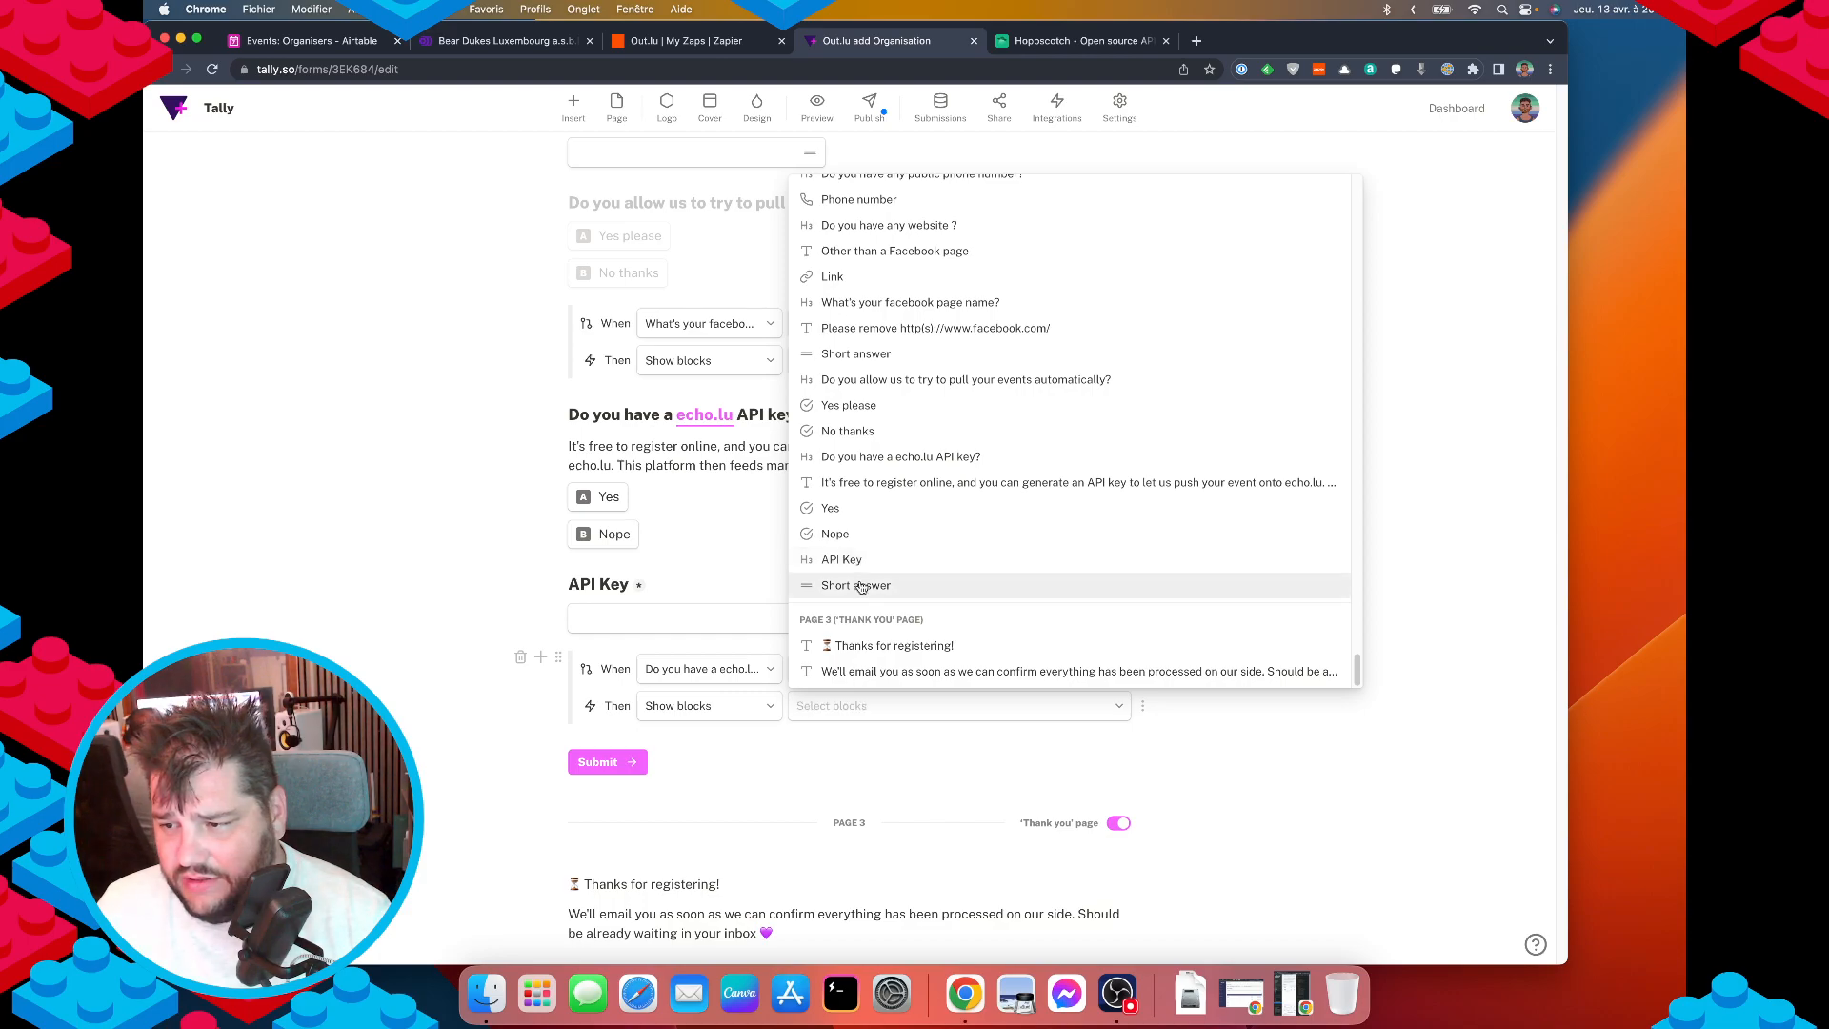
click(857, 585)
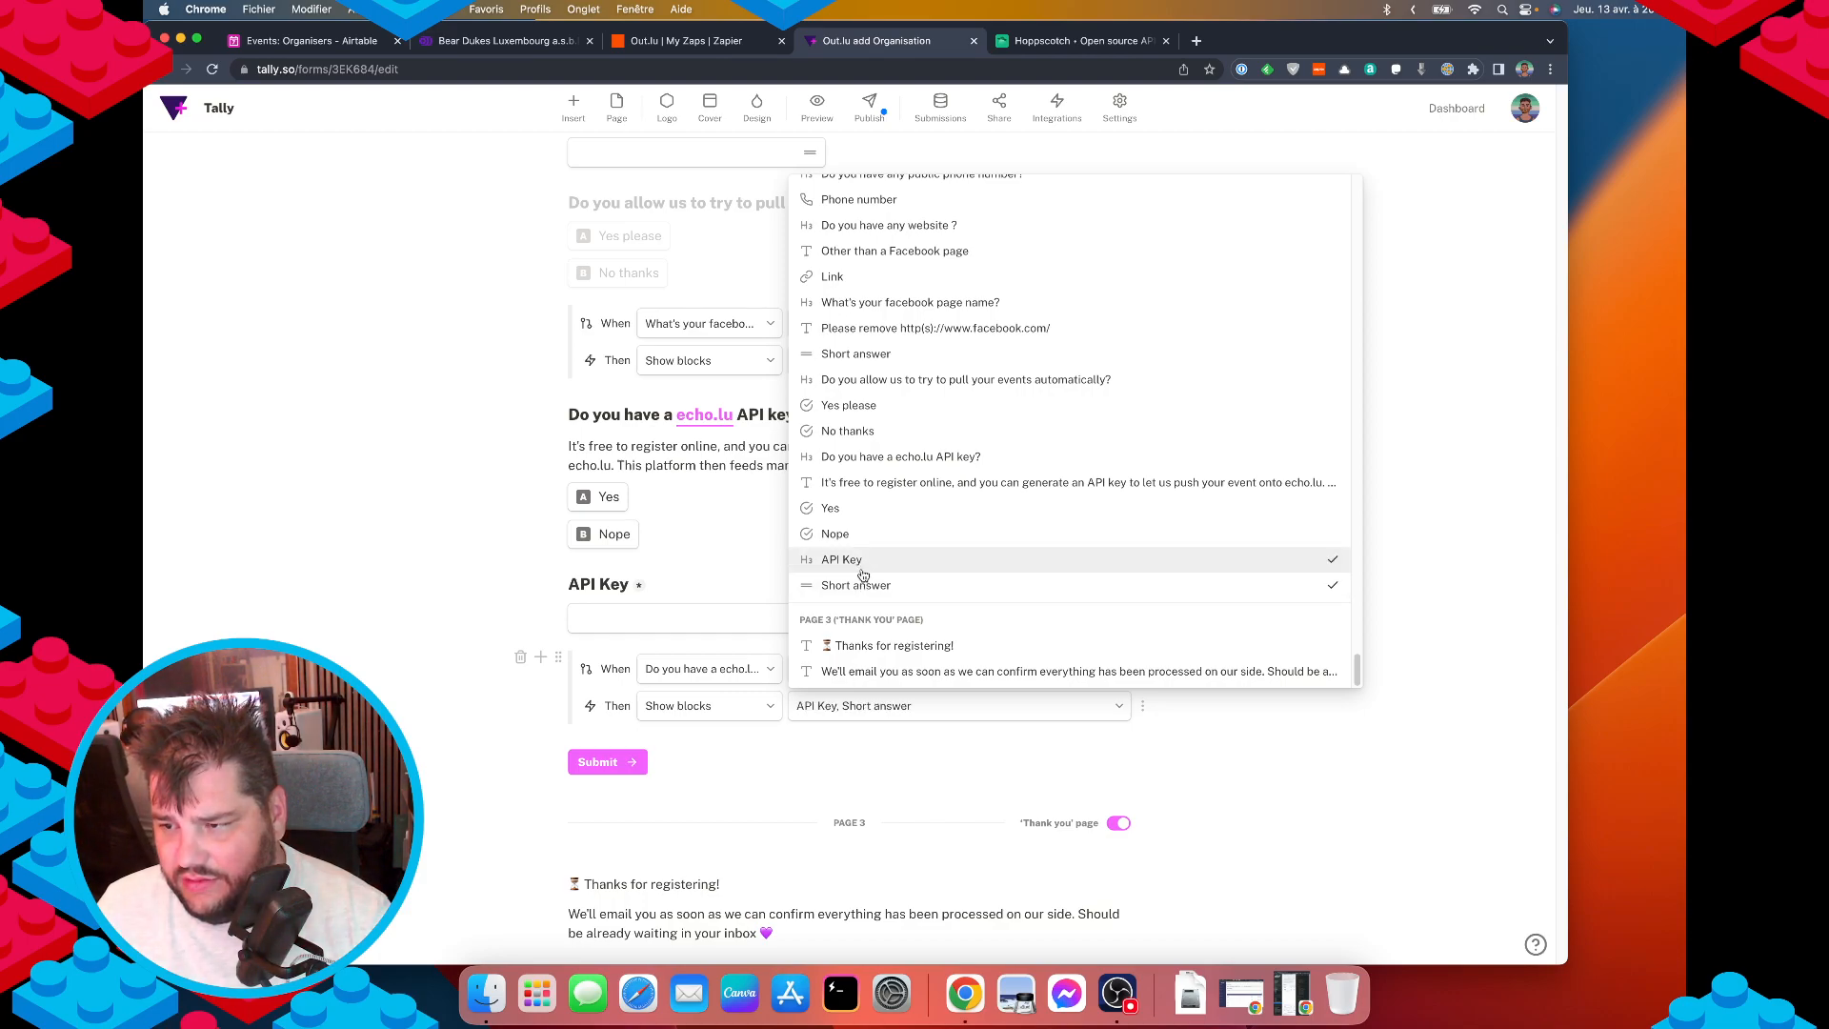
click(1311, 753)
Turn on Hide block for the API Key question title and its answer field.
click(557, 588)
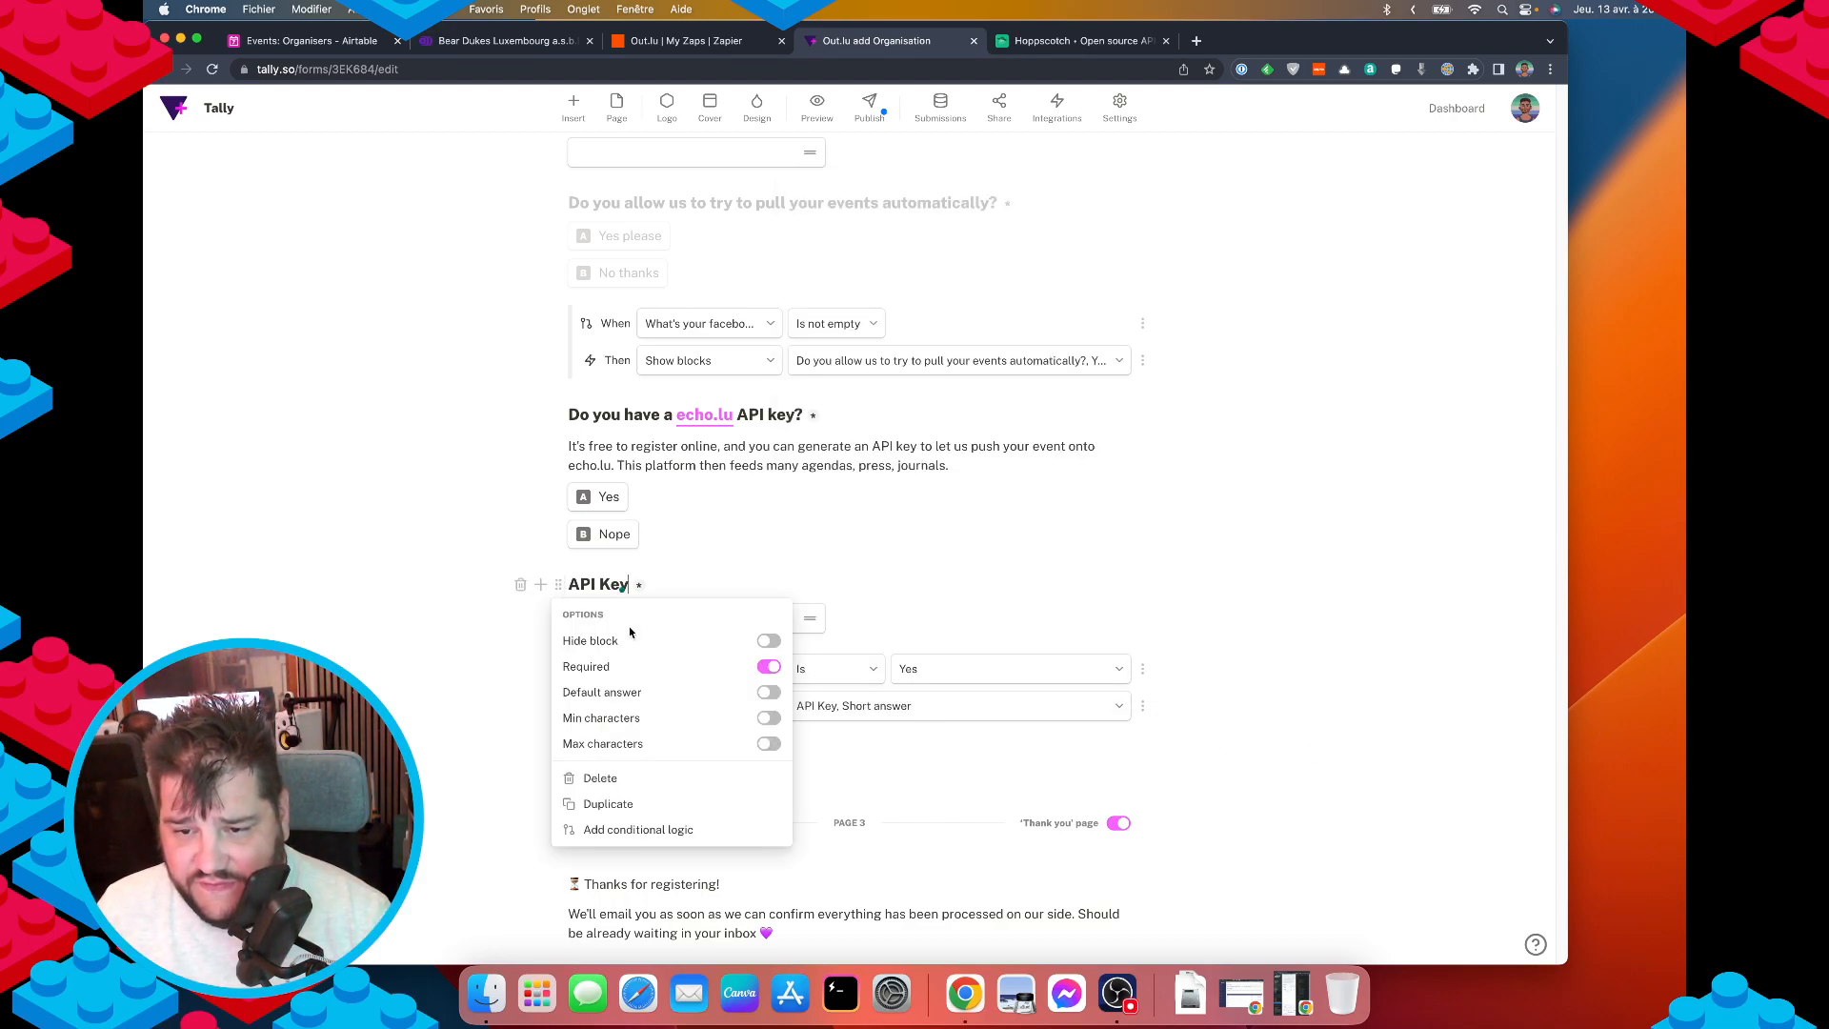
click(718, 643)
click(451, 620)
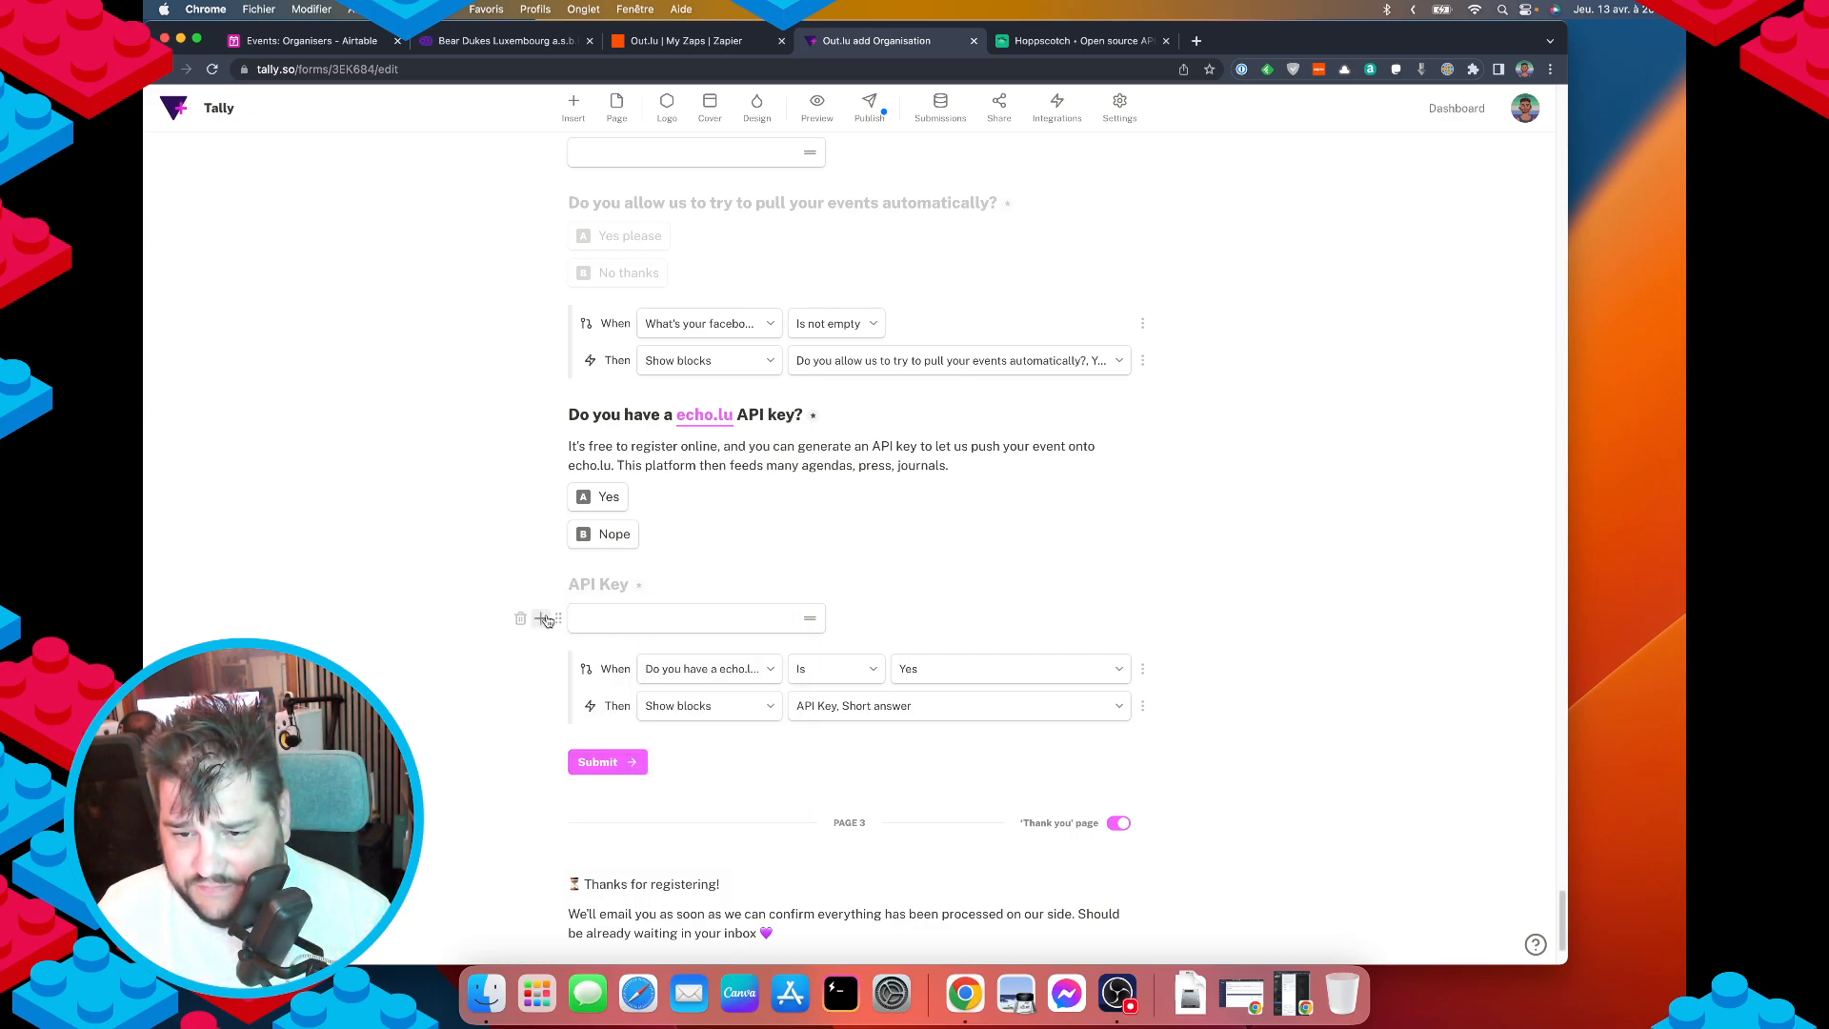
click(558, 618)
click(764, 675)
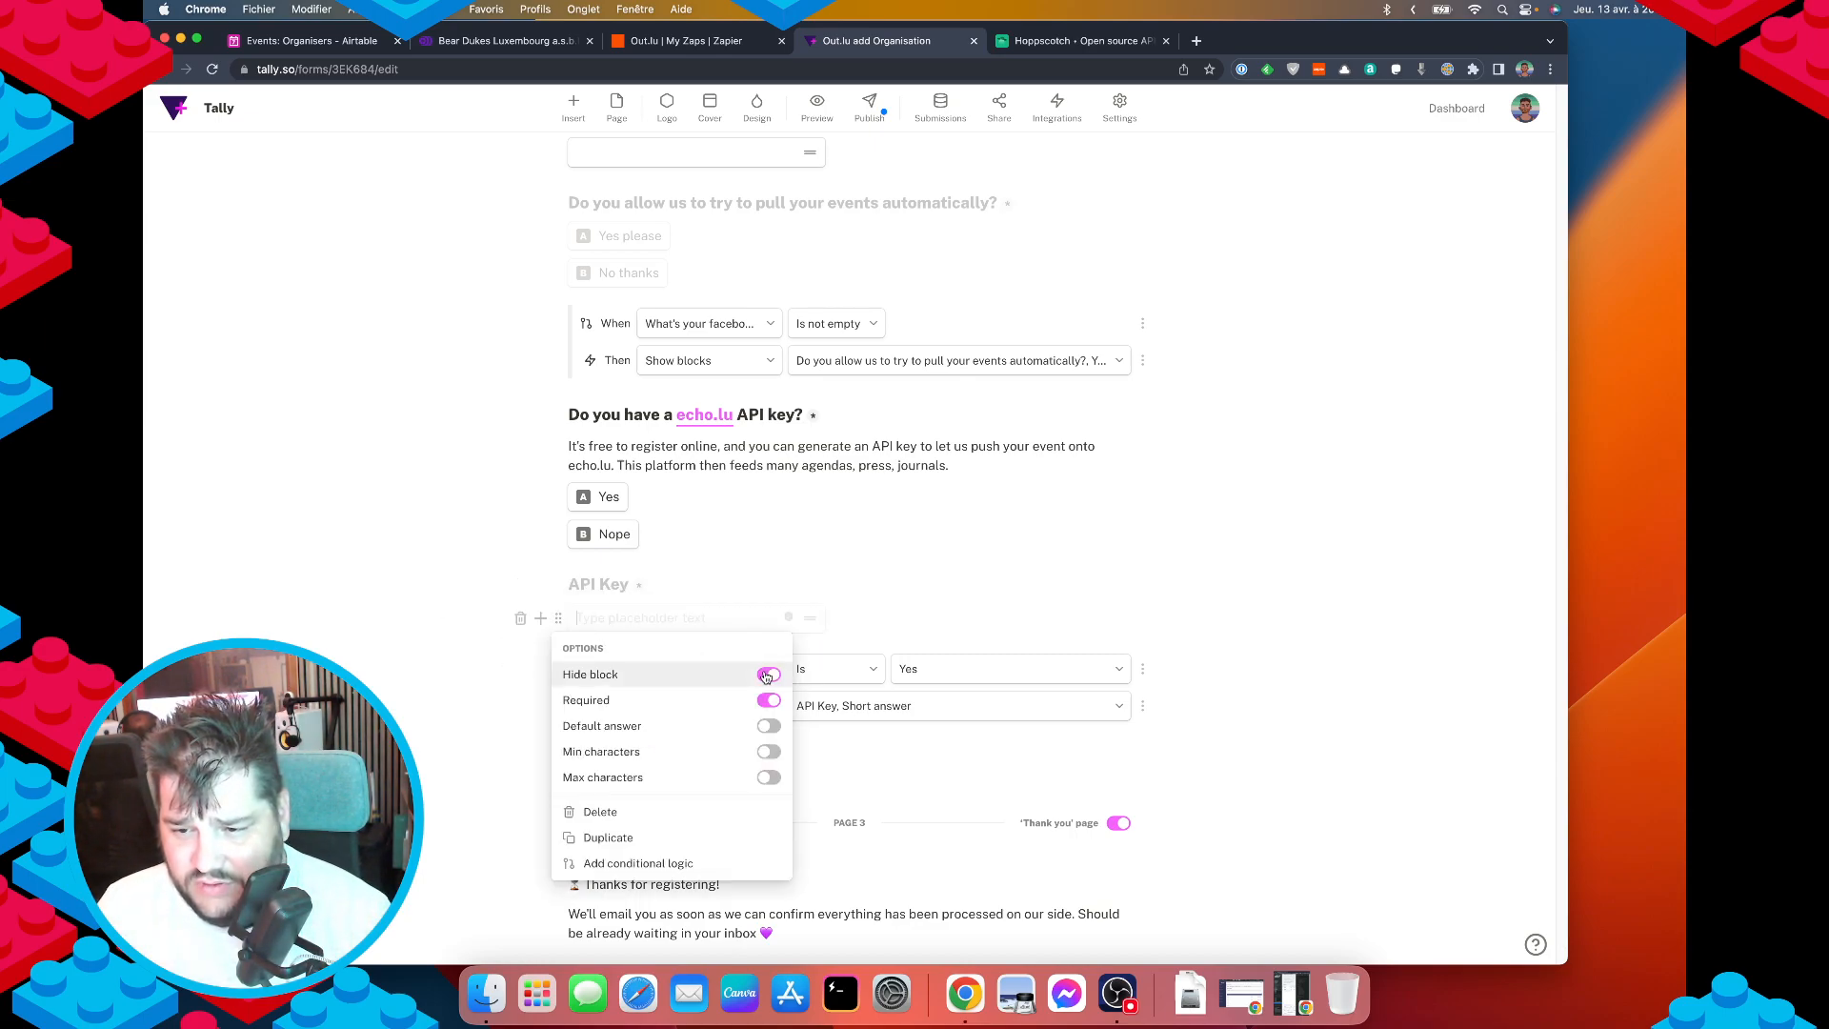
click(433, 607)
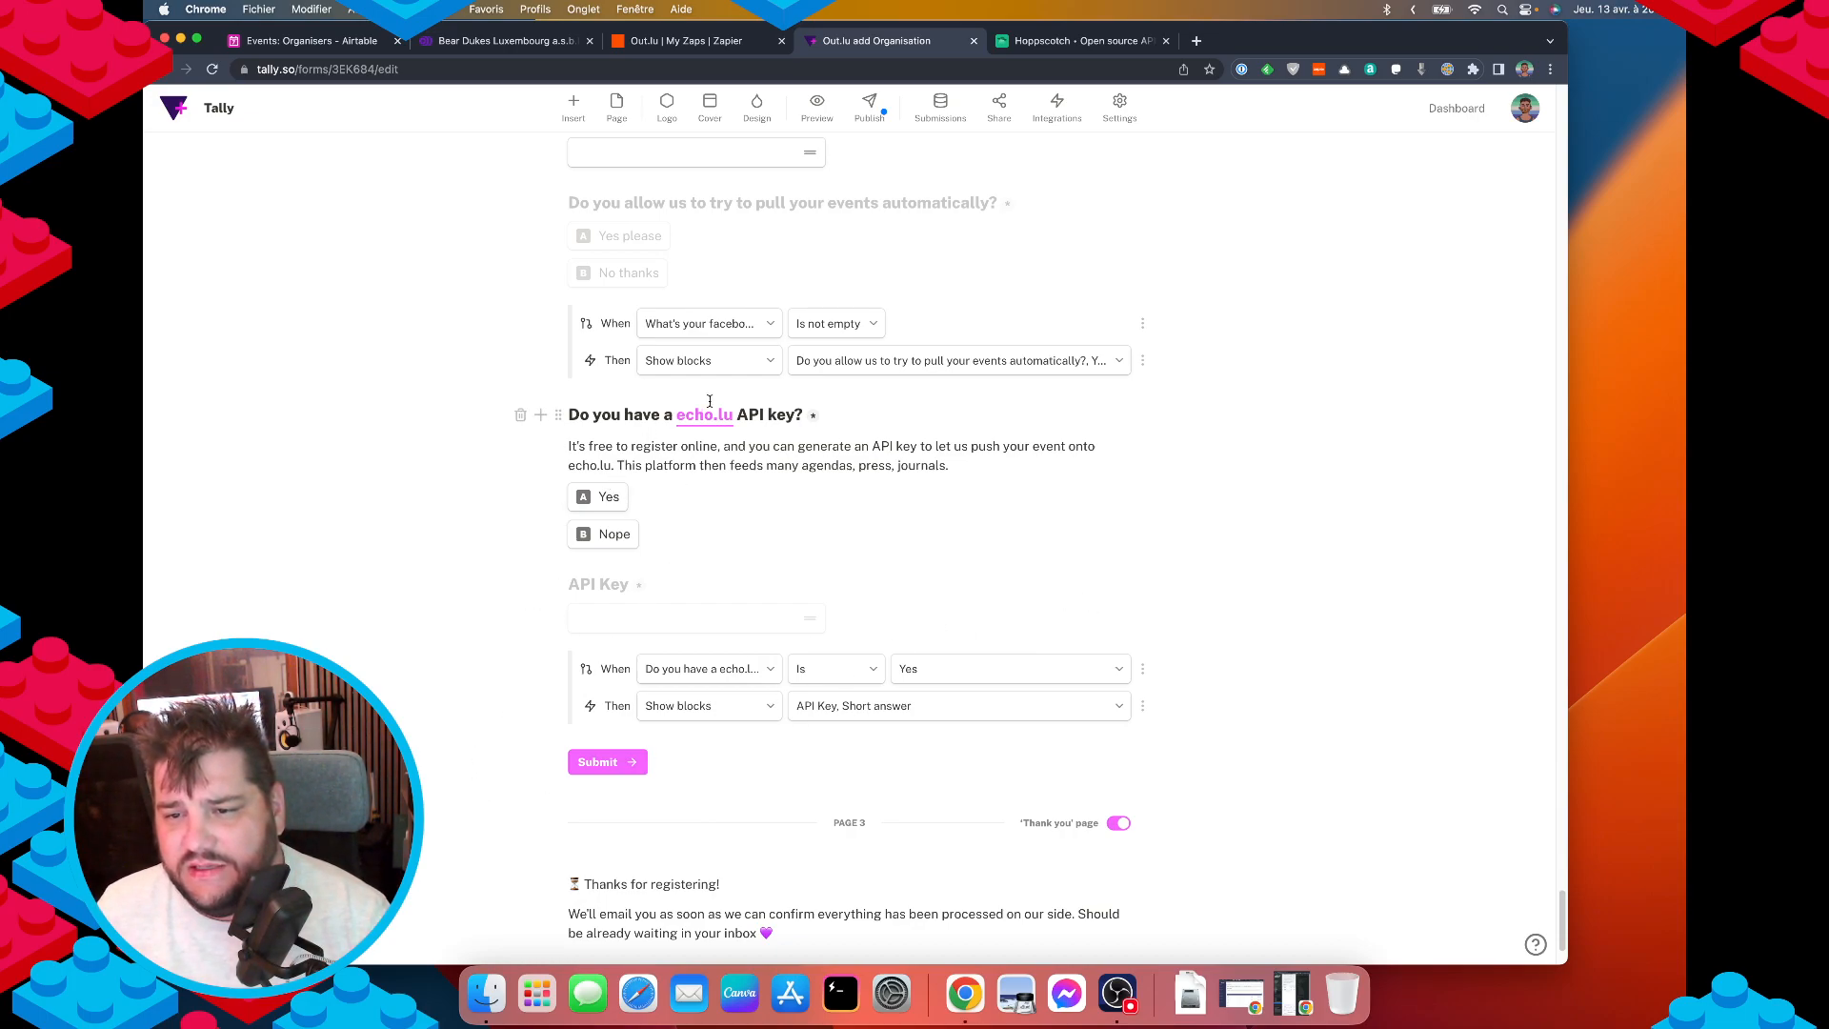
click(677, 539)
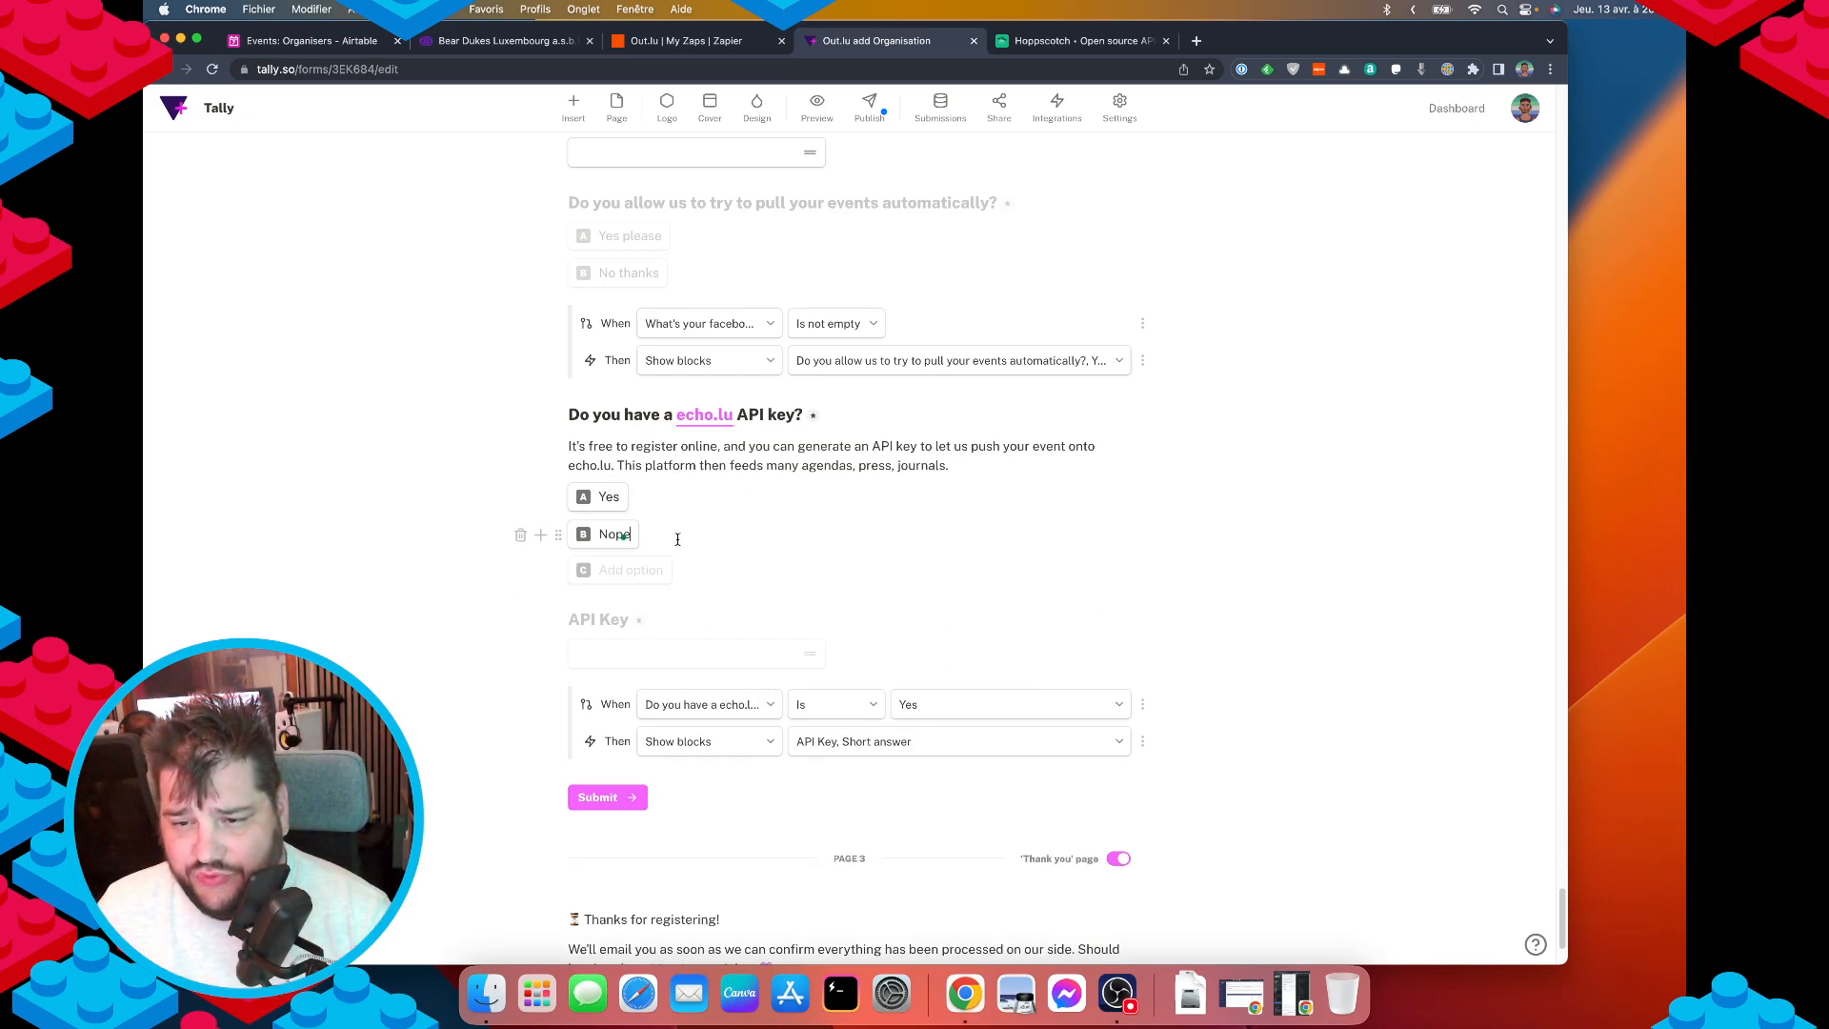
Add a condition: when 'Where are you based?' is Luxembourg, show the echo.lu description, Yes and Nope.
key(Return)
key(Return)
text(/con)
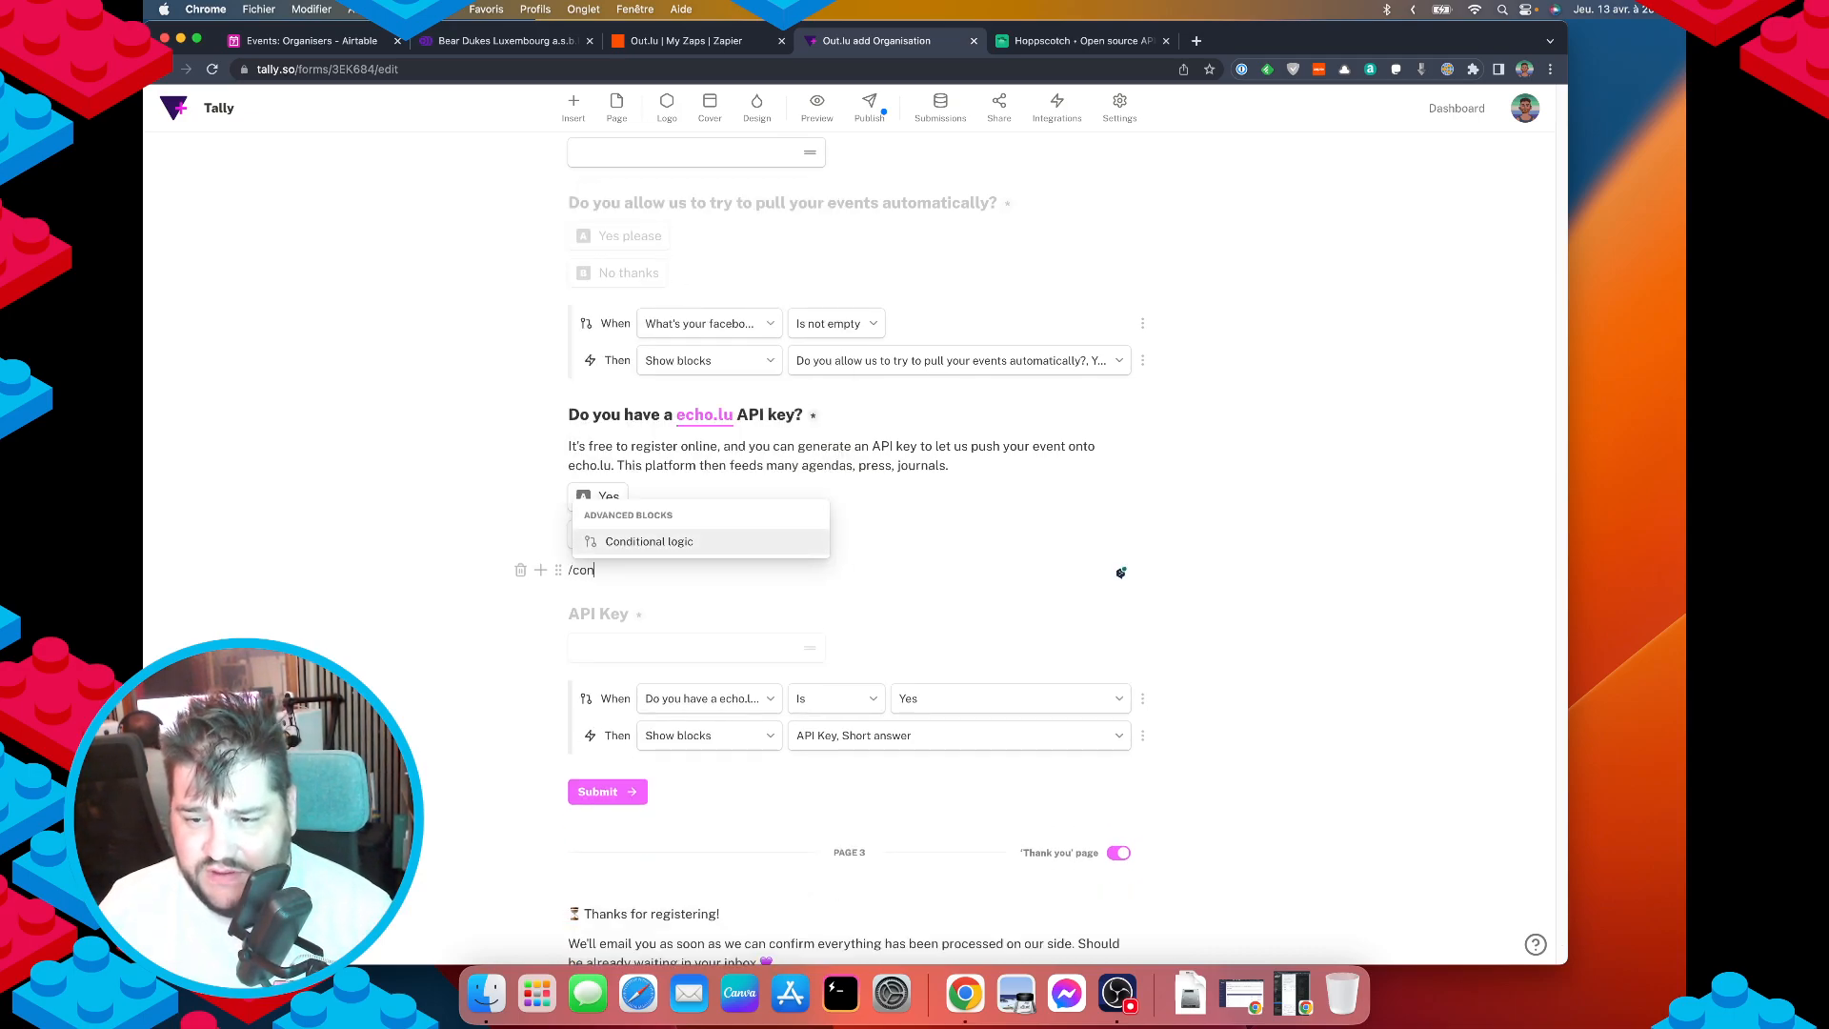
key(Return)
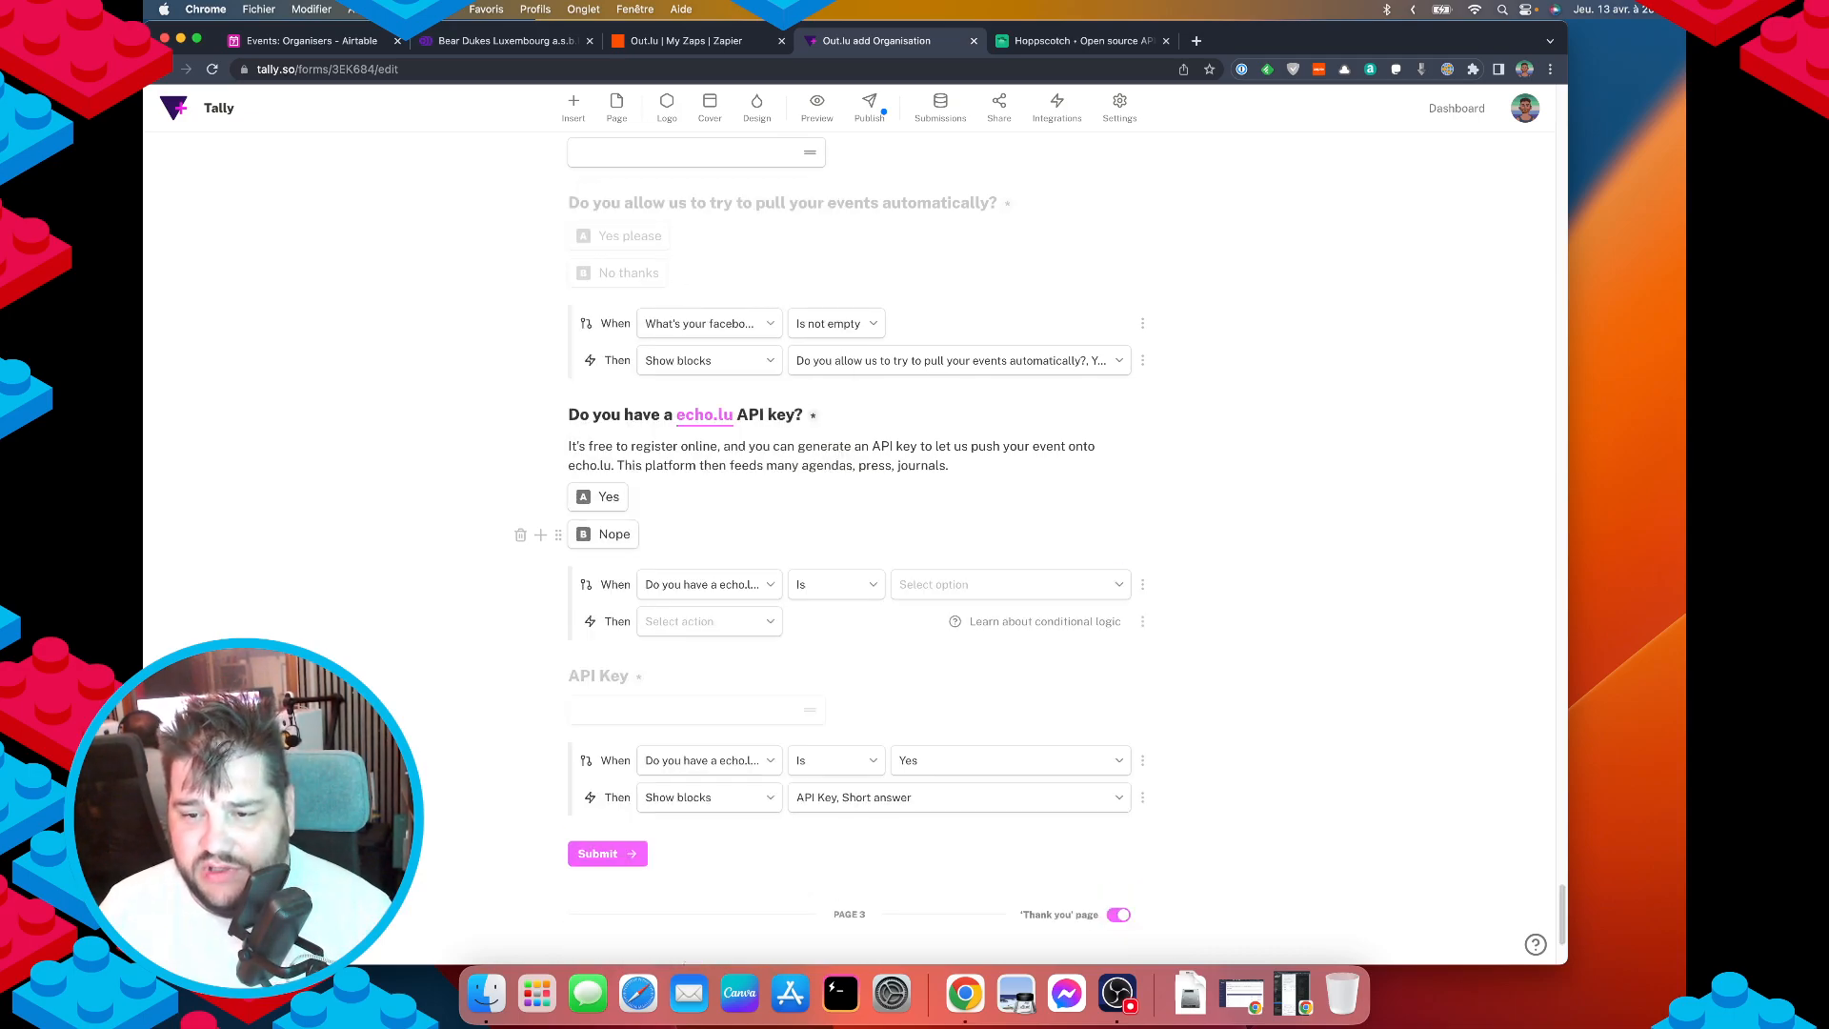
click(695, 582)
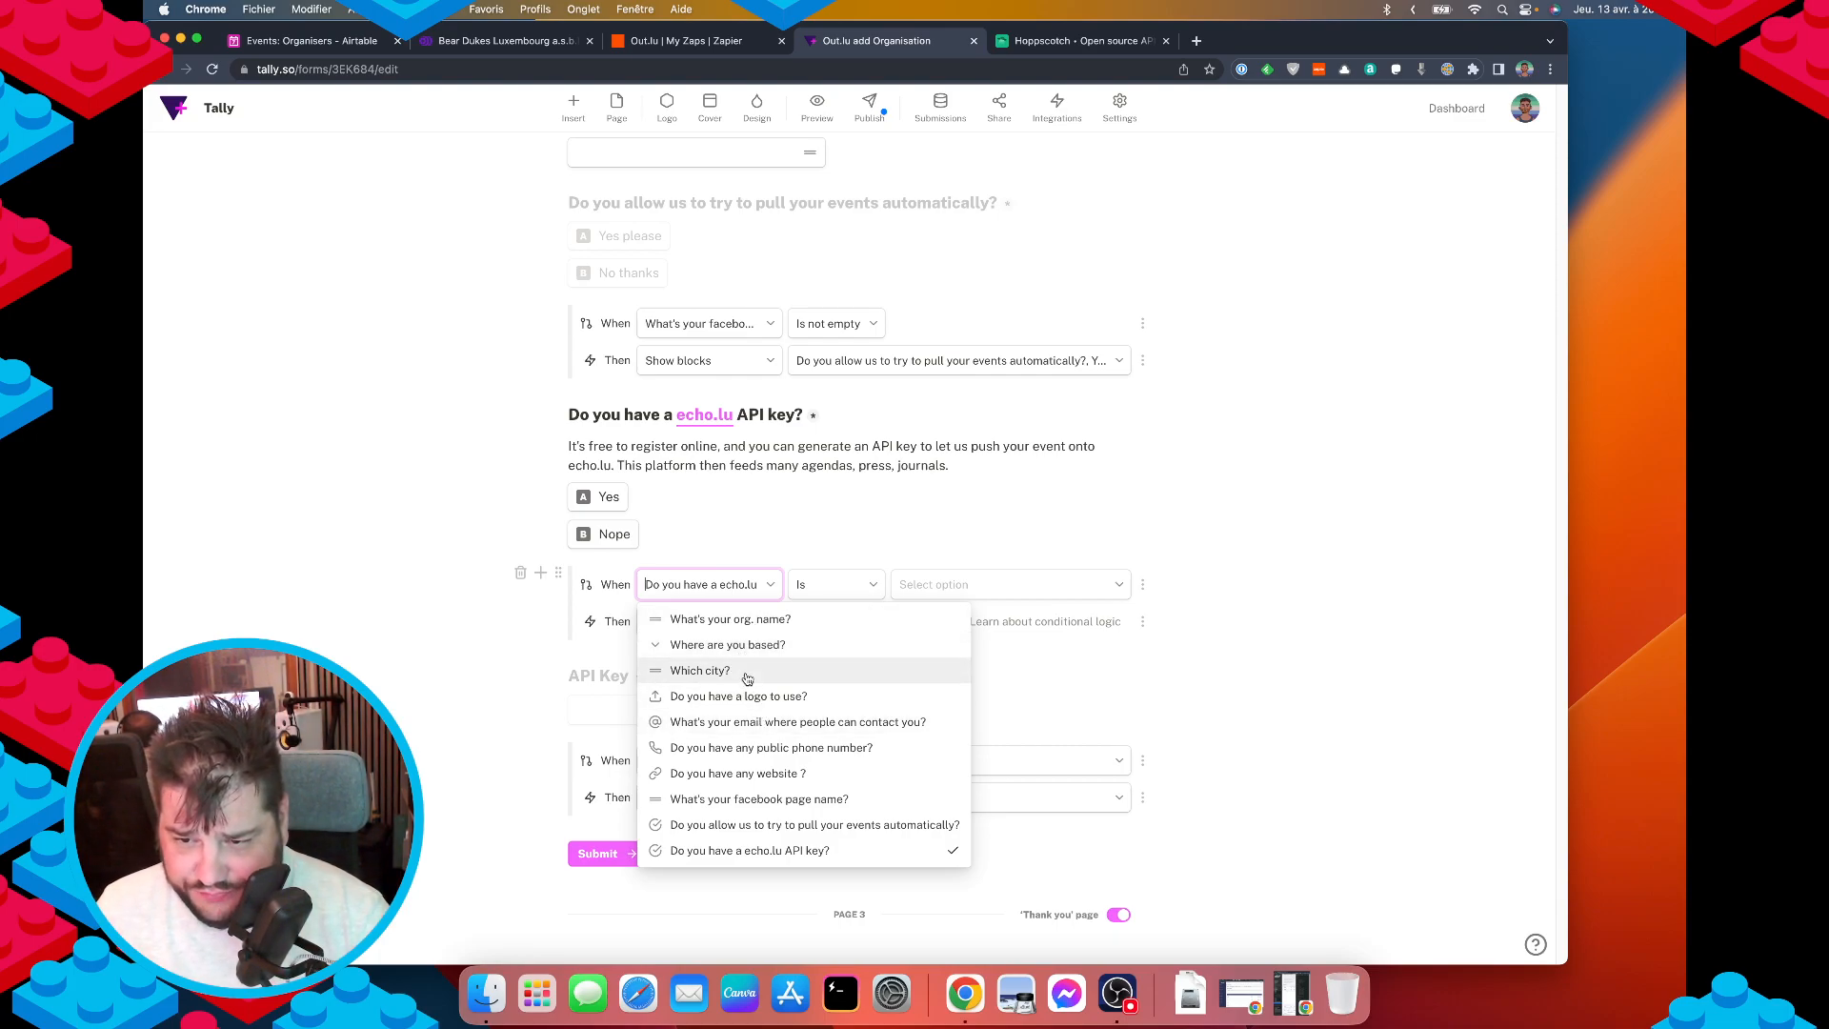
click(777, 644)
click(829, 584)
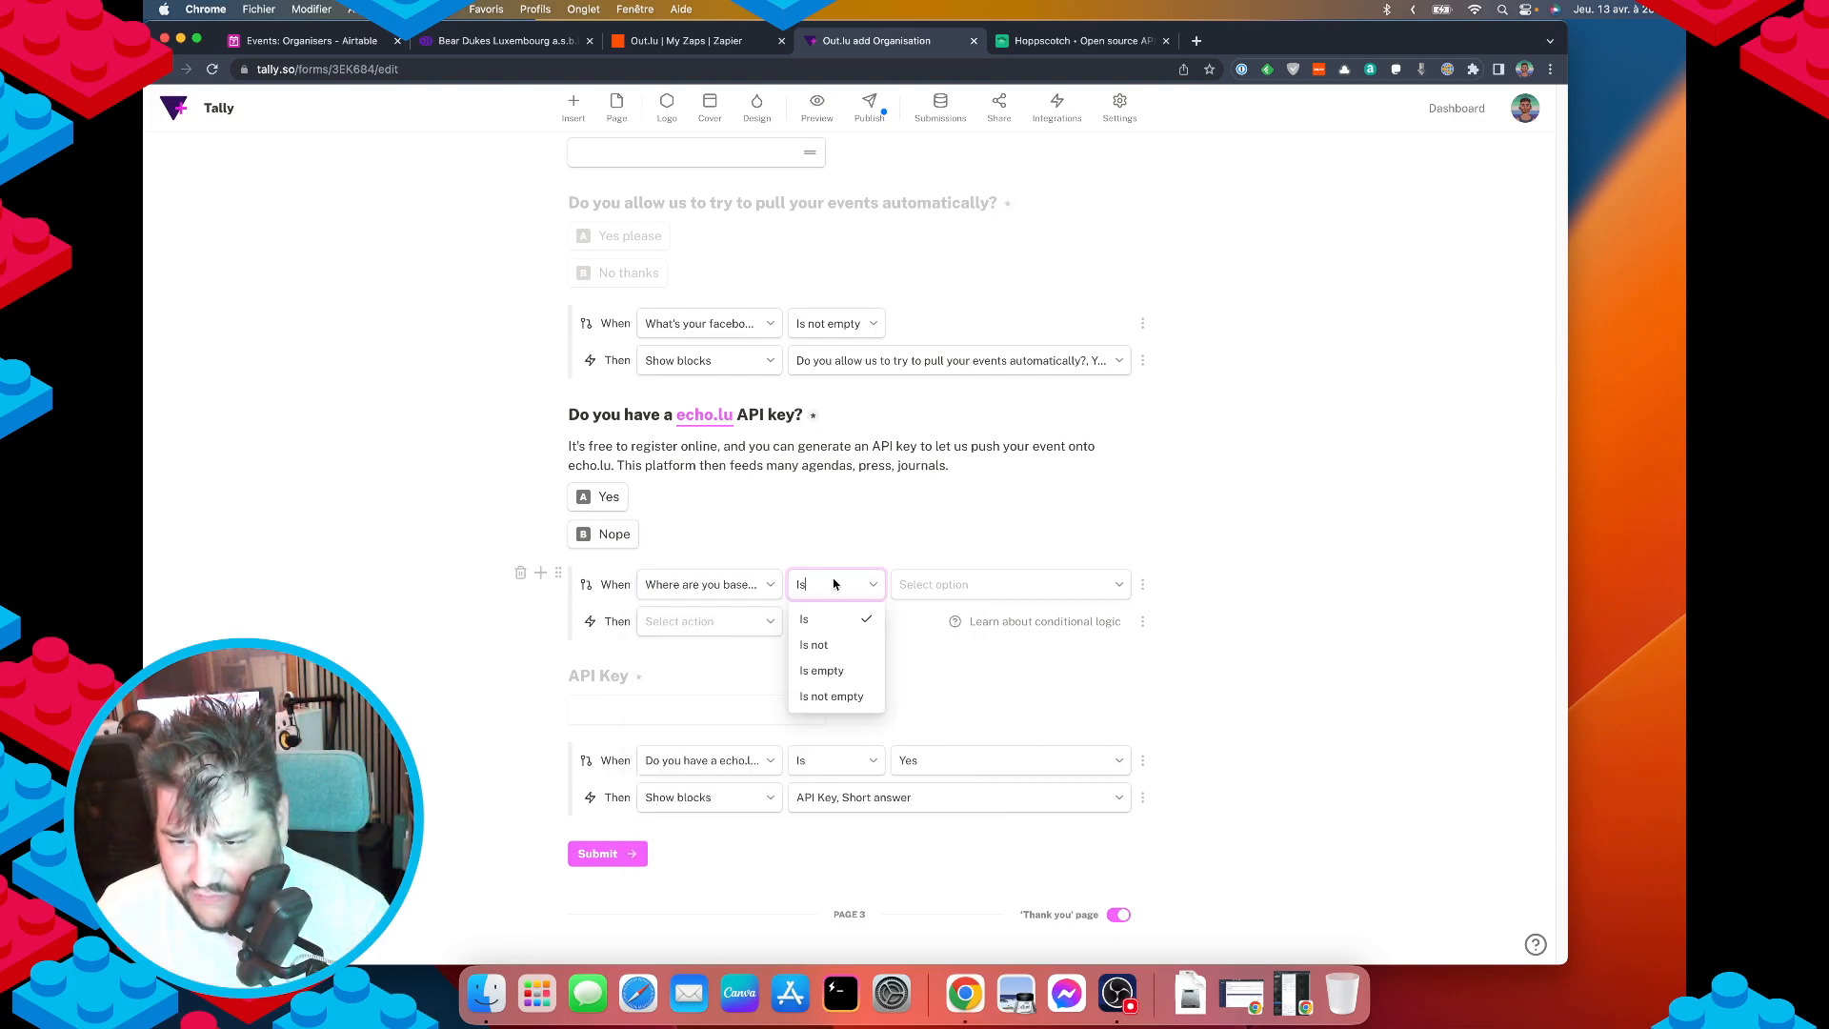
click(973, 587)
text(lu)
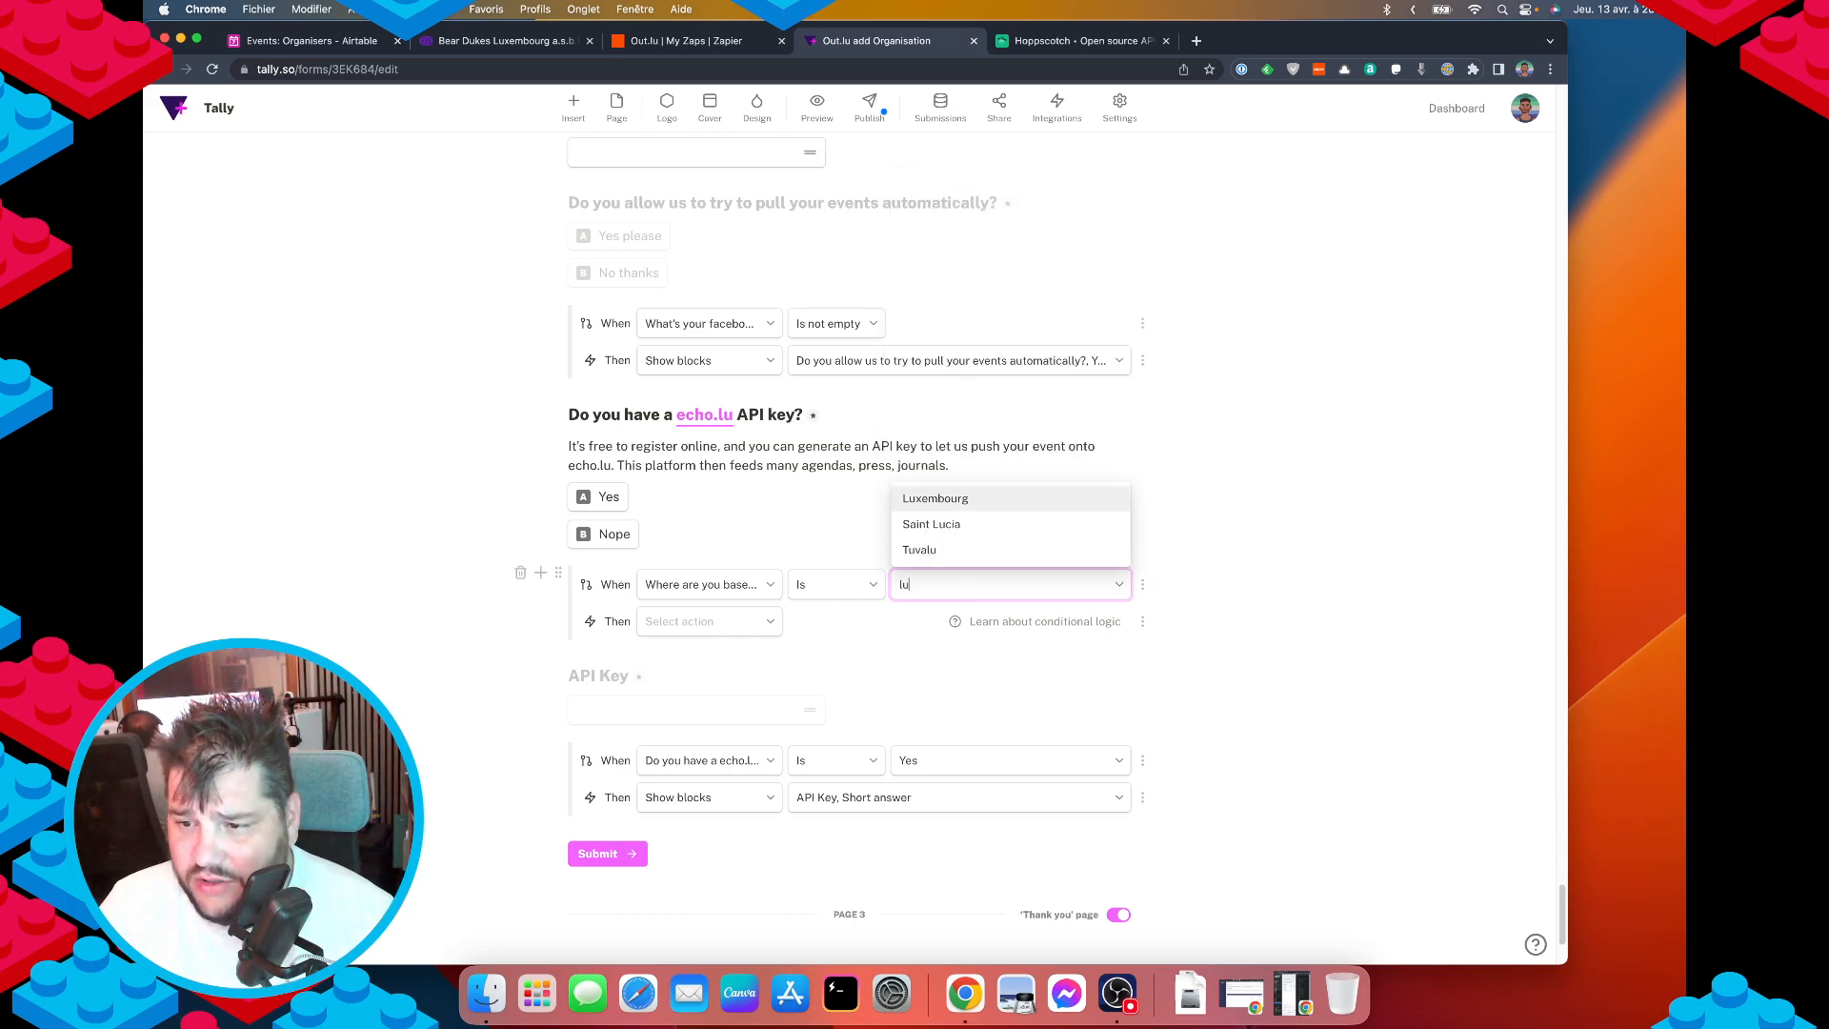
click(929, 523)
click(678, 621)
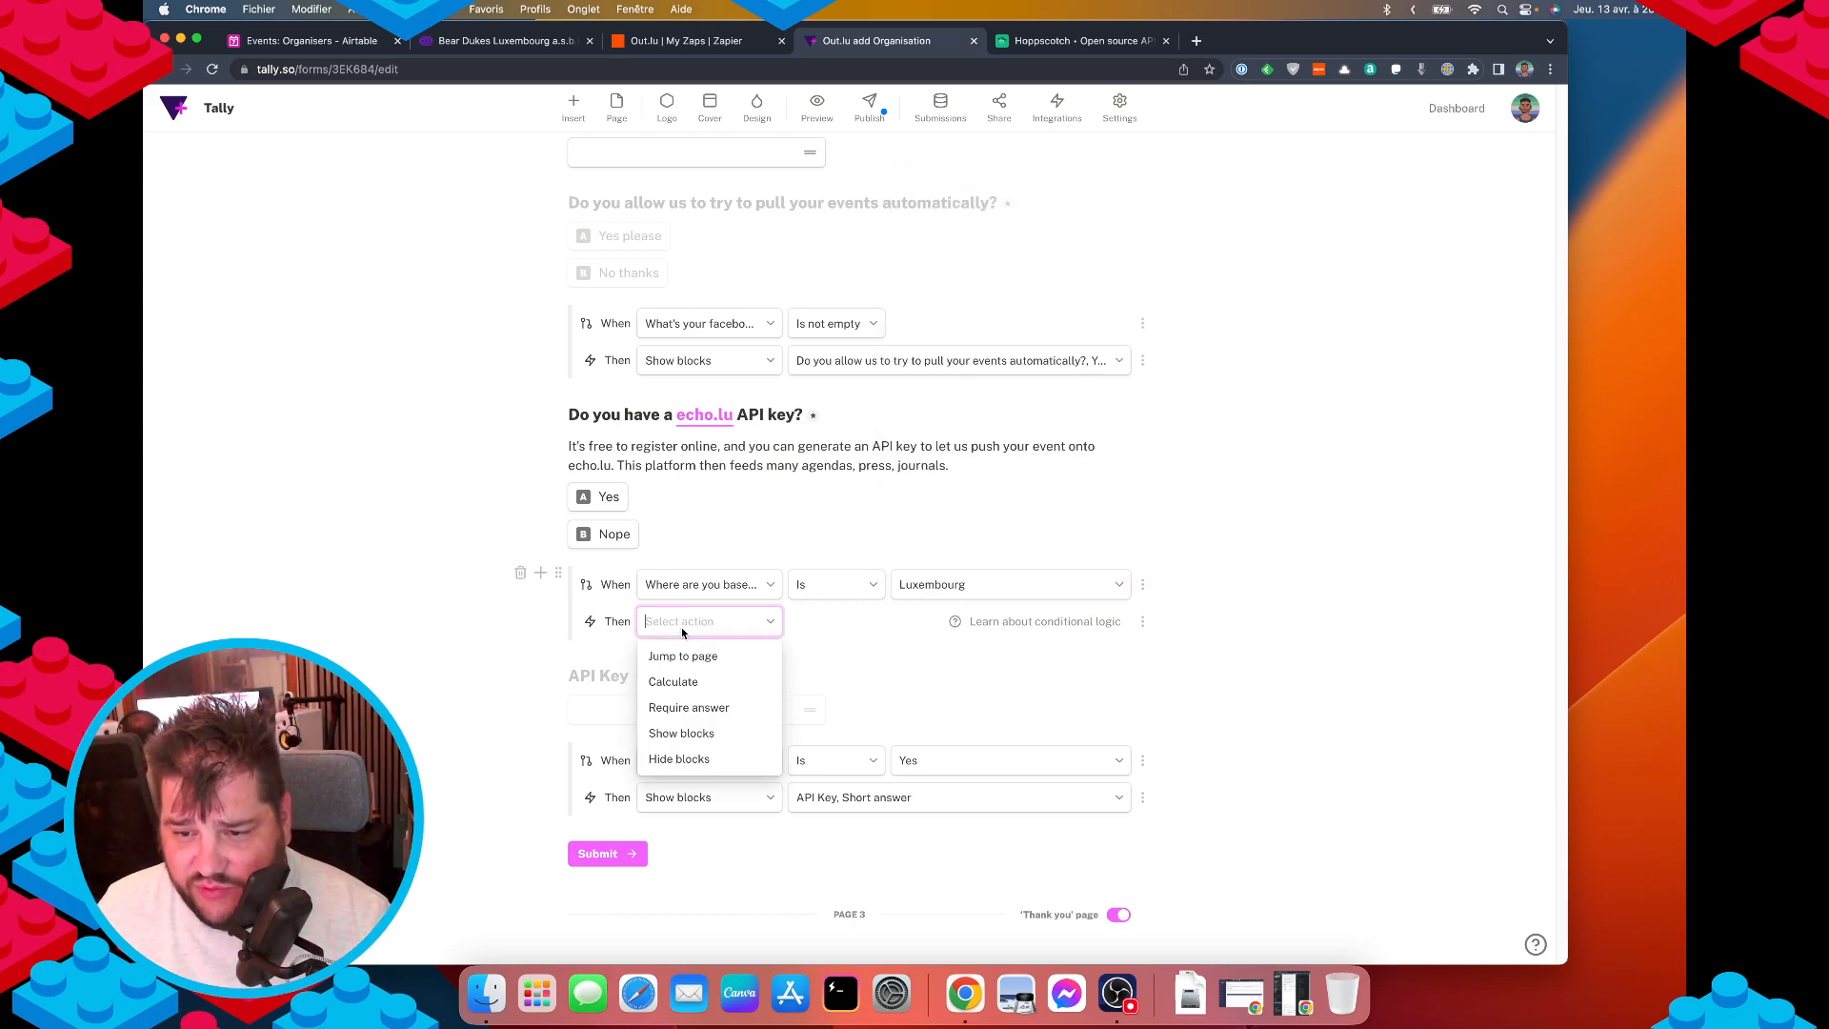
click(682, 733)
click(886, 626)
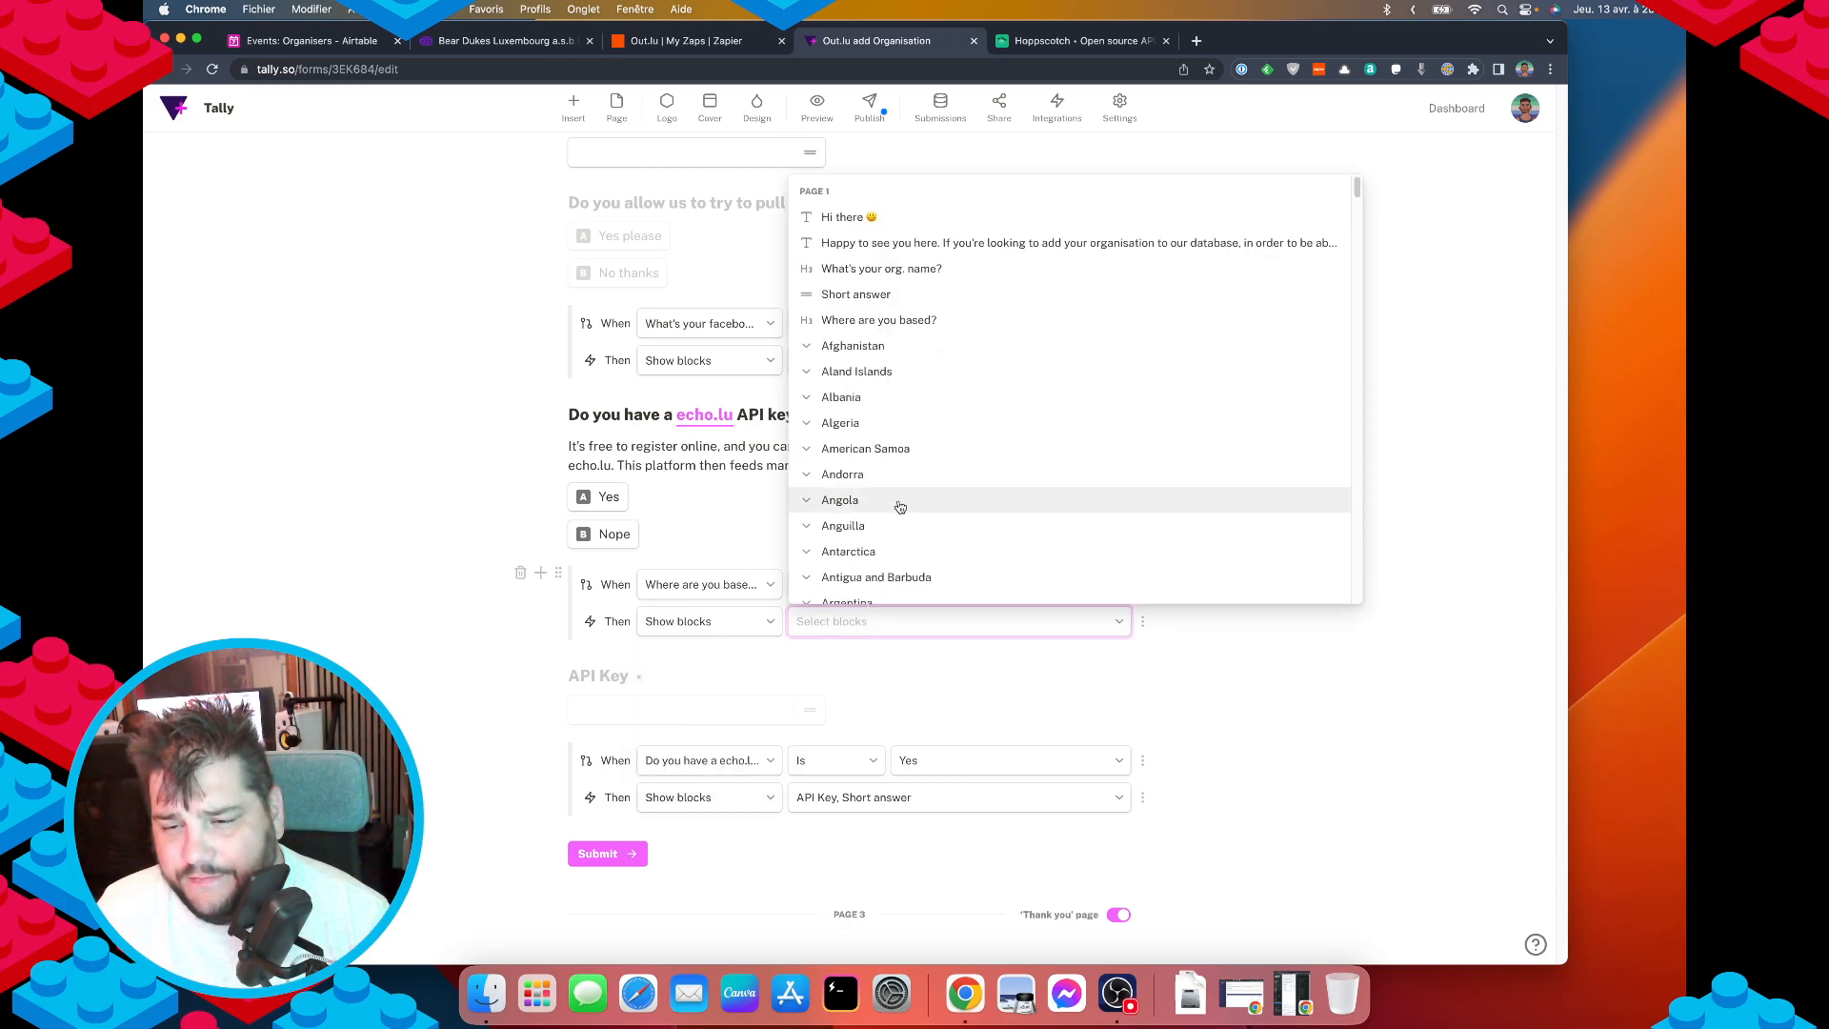
scroll(939, 539, down, 10)
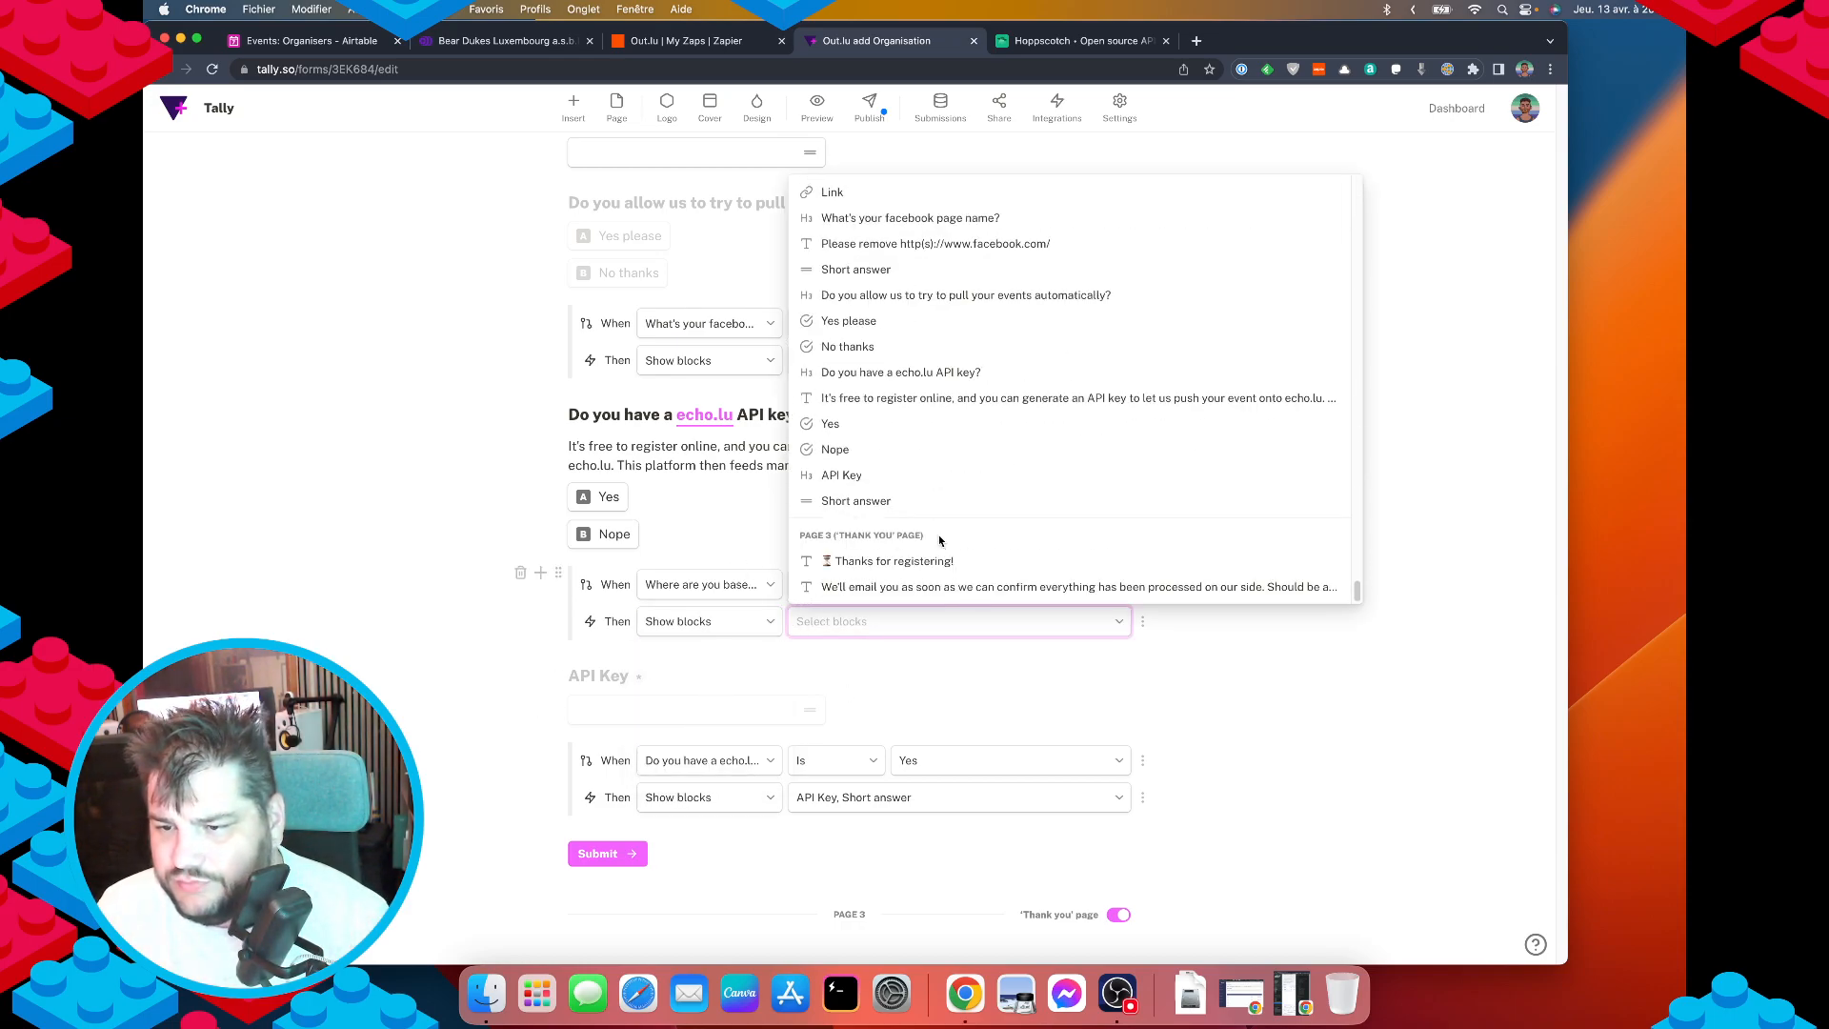
click(857, 399)
click(842, 428)
click(836, 449)
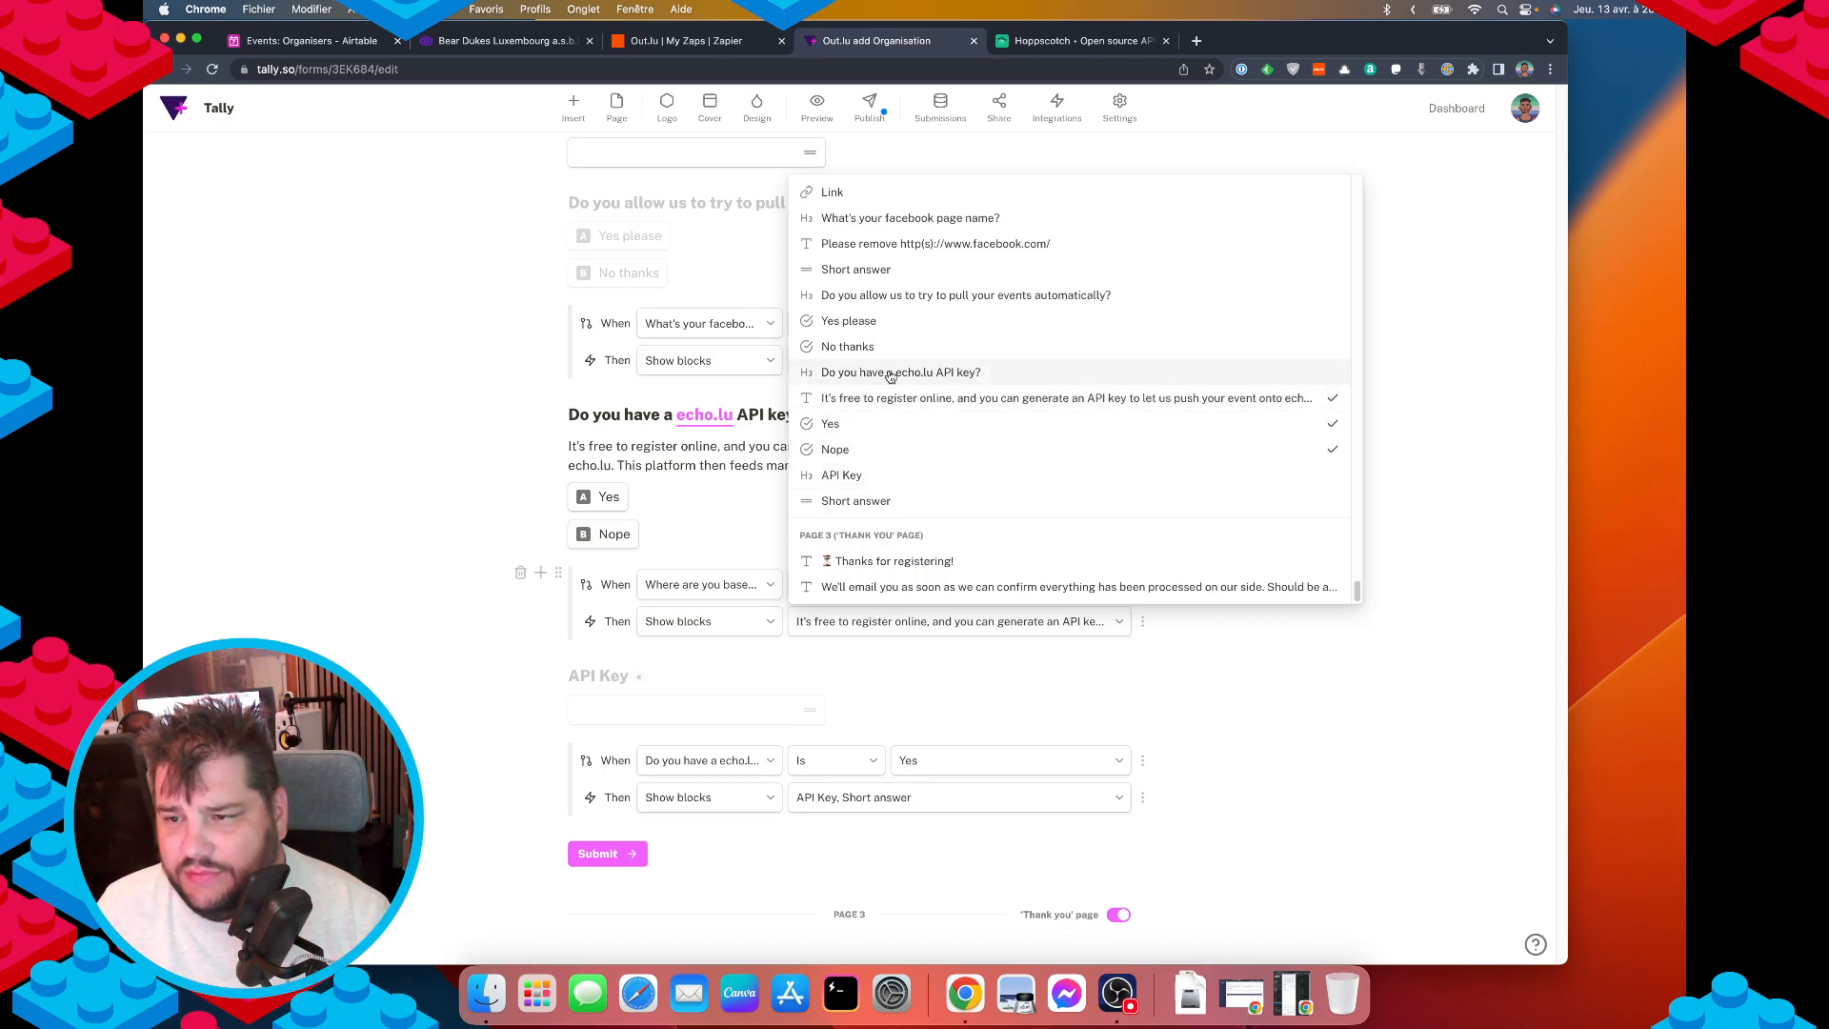
click(376, 539)
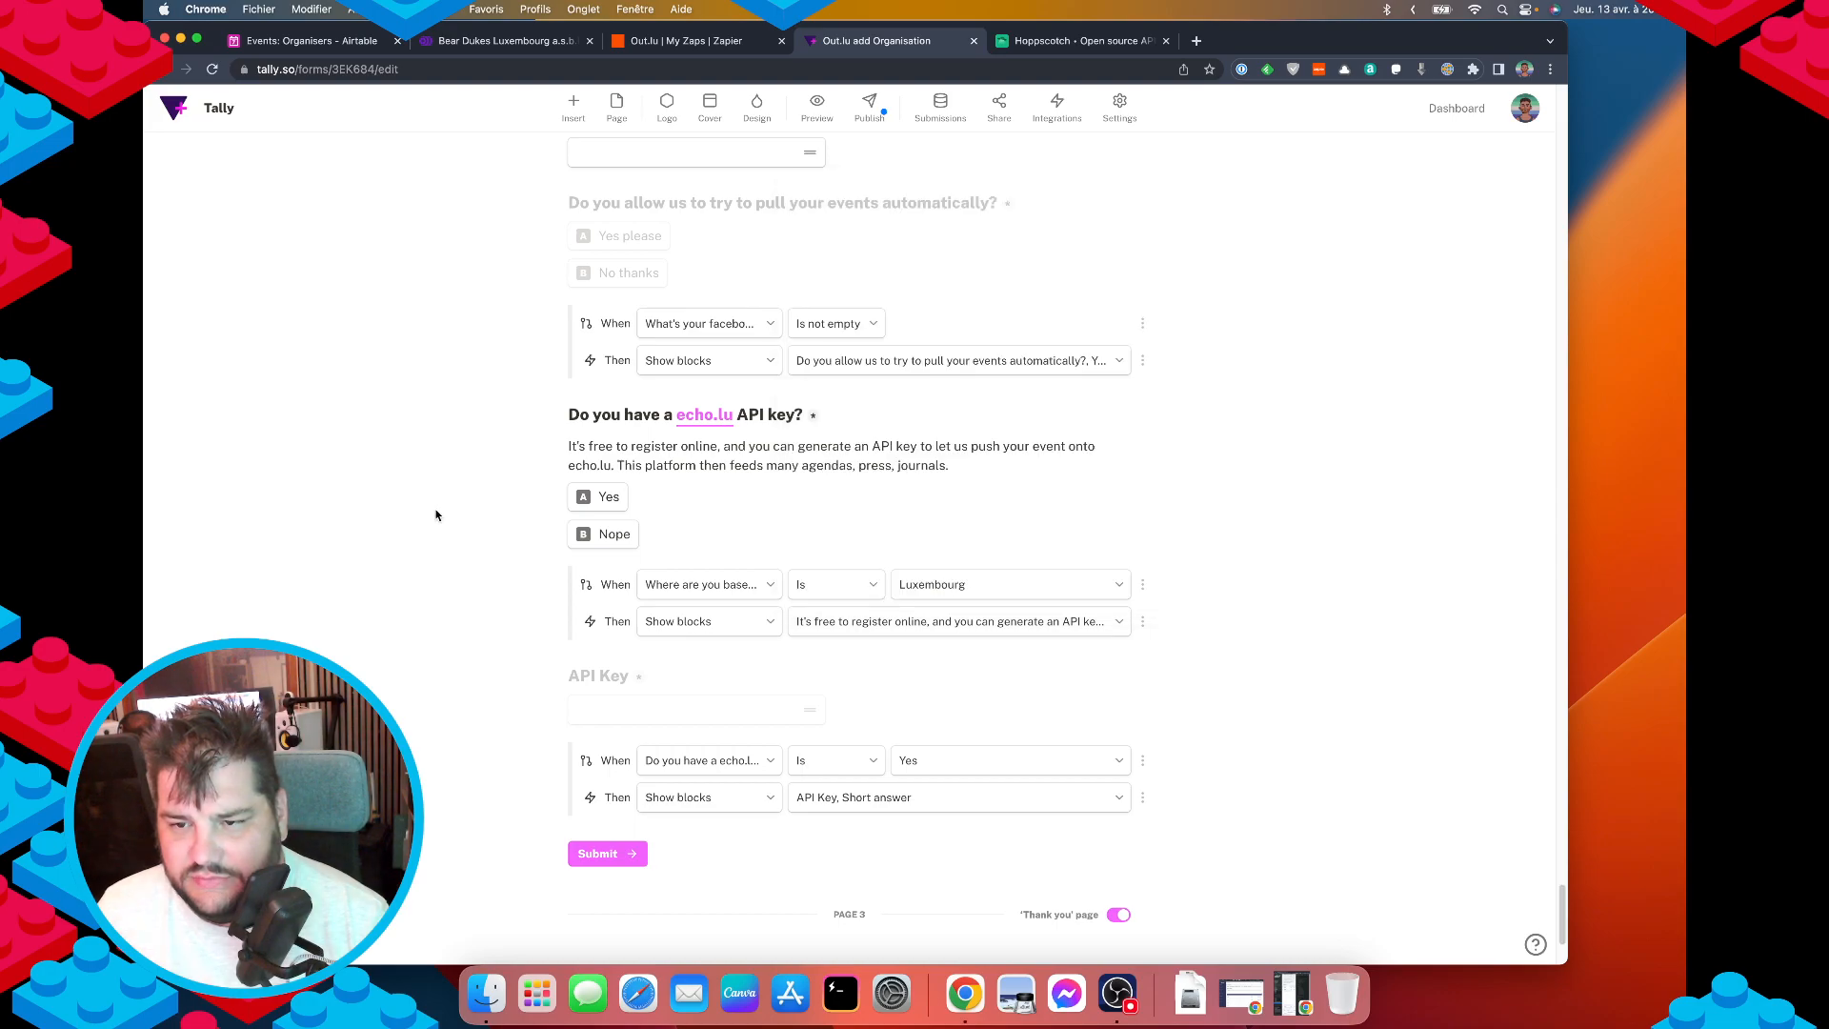
Turn on Hide block for the echo.lu heading, description and Yes/Nope answers.
drag(572, 407, 692, 533)
click(570, 415)
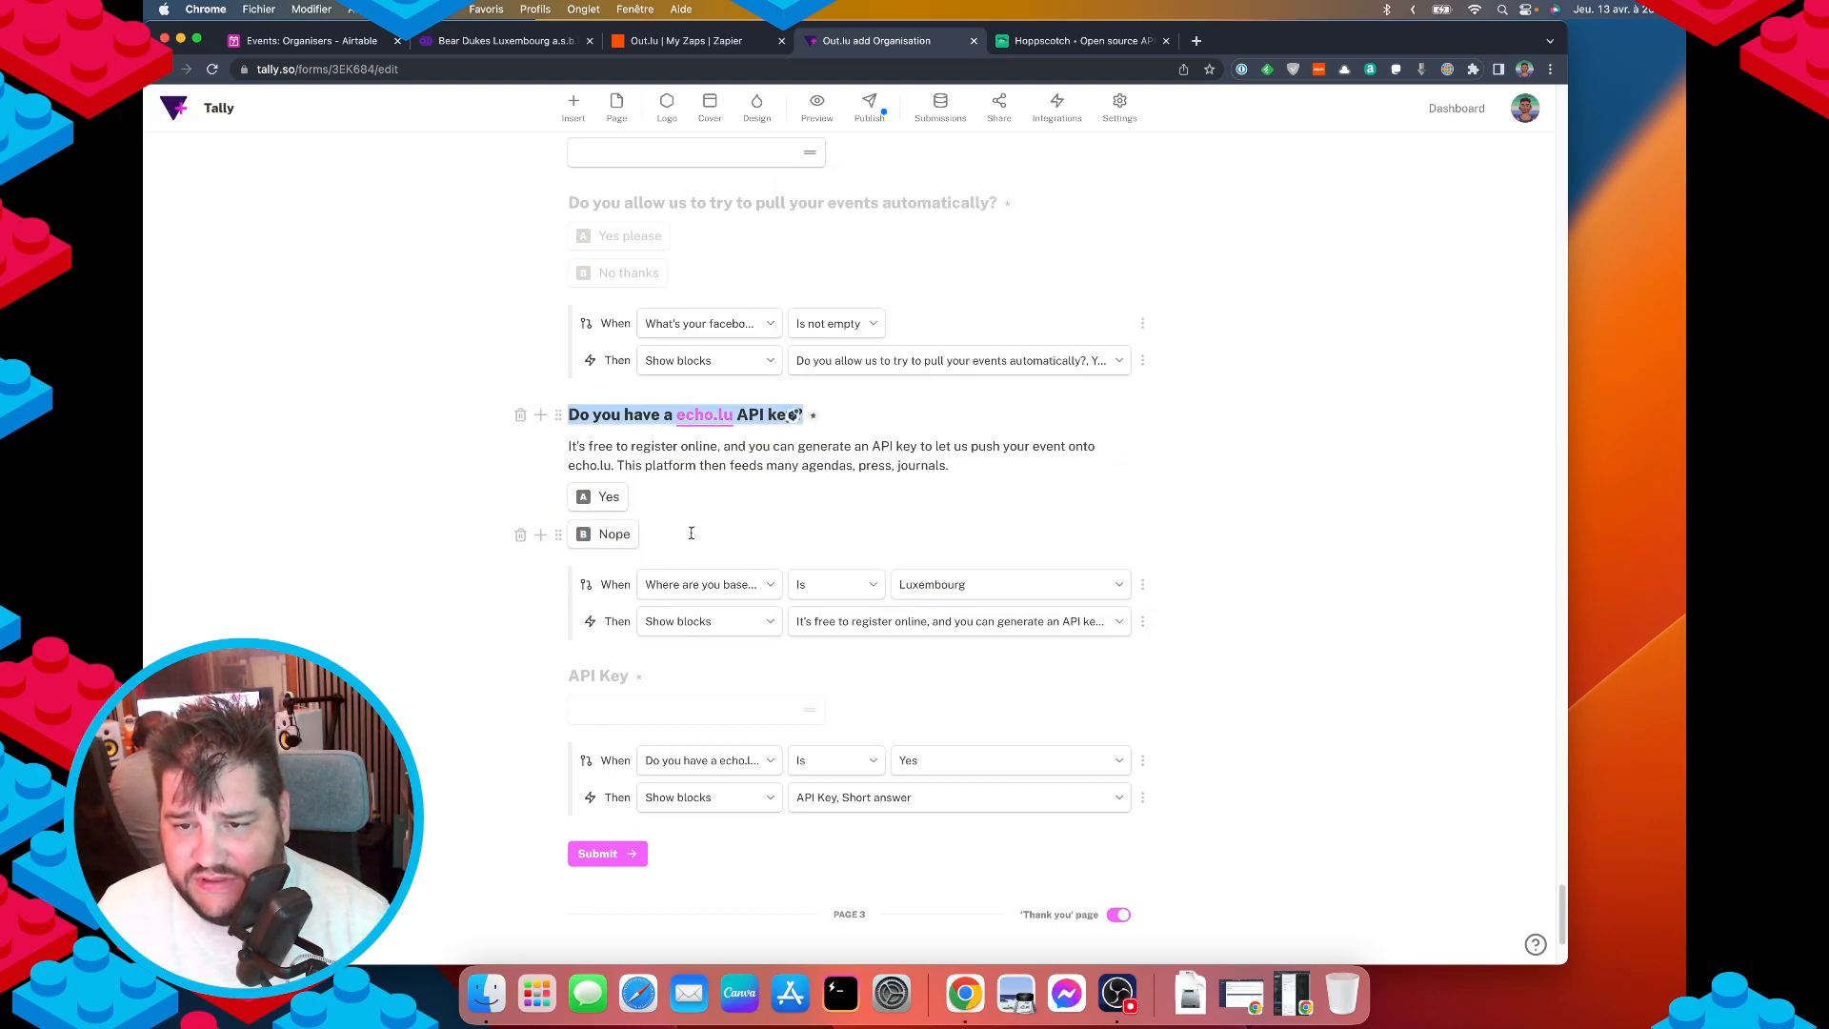
click(559, 415)
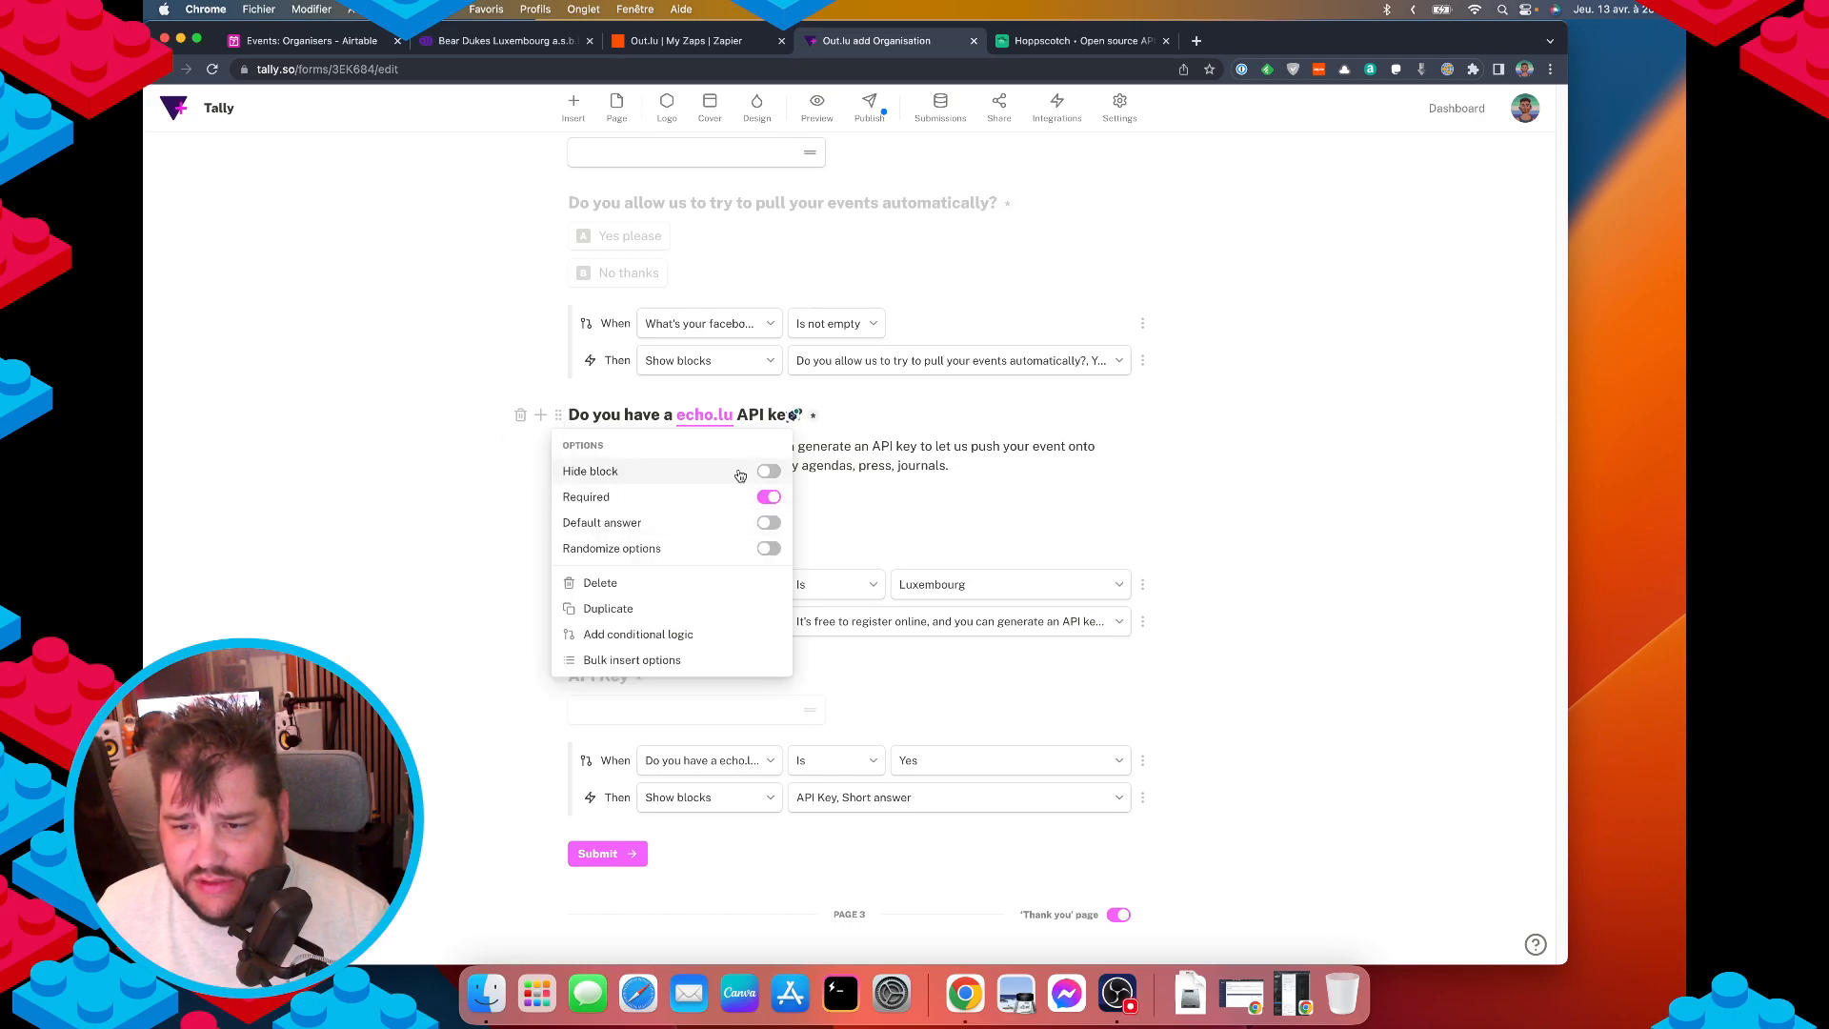
click(768, 472)
click(425, 502)
click(558, 445)
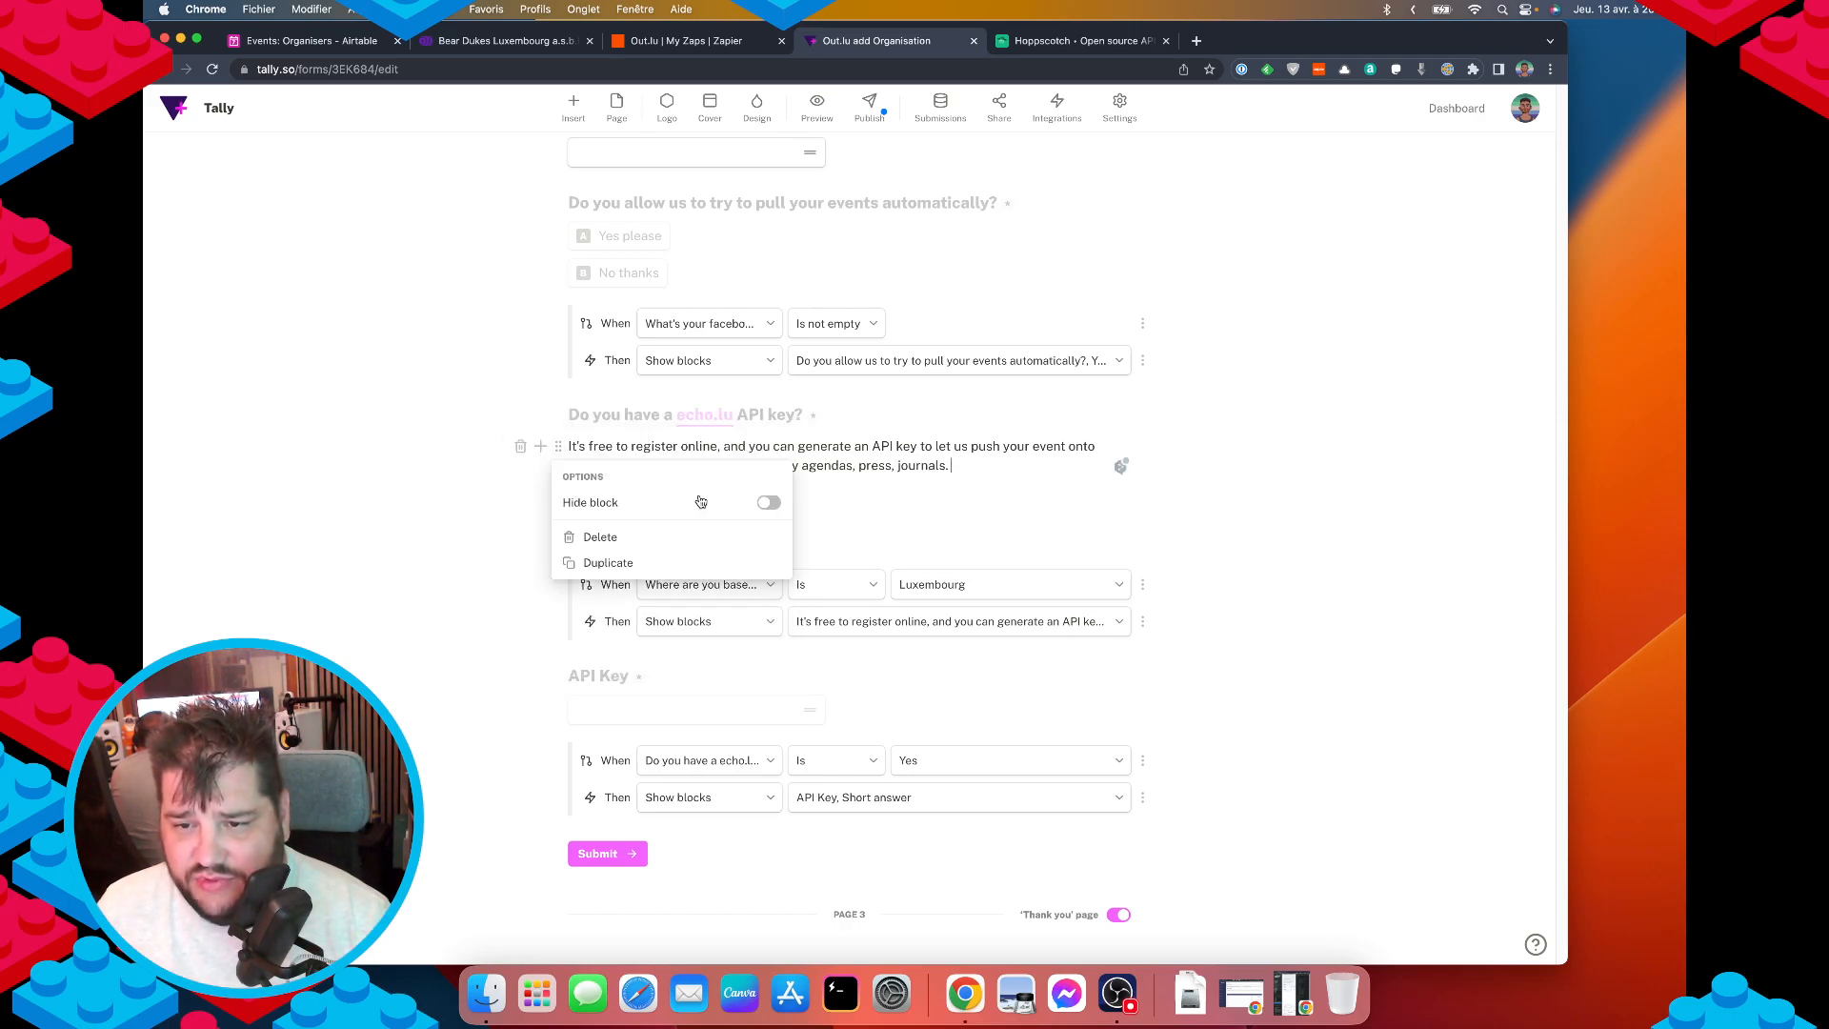
click(767, 502)
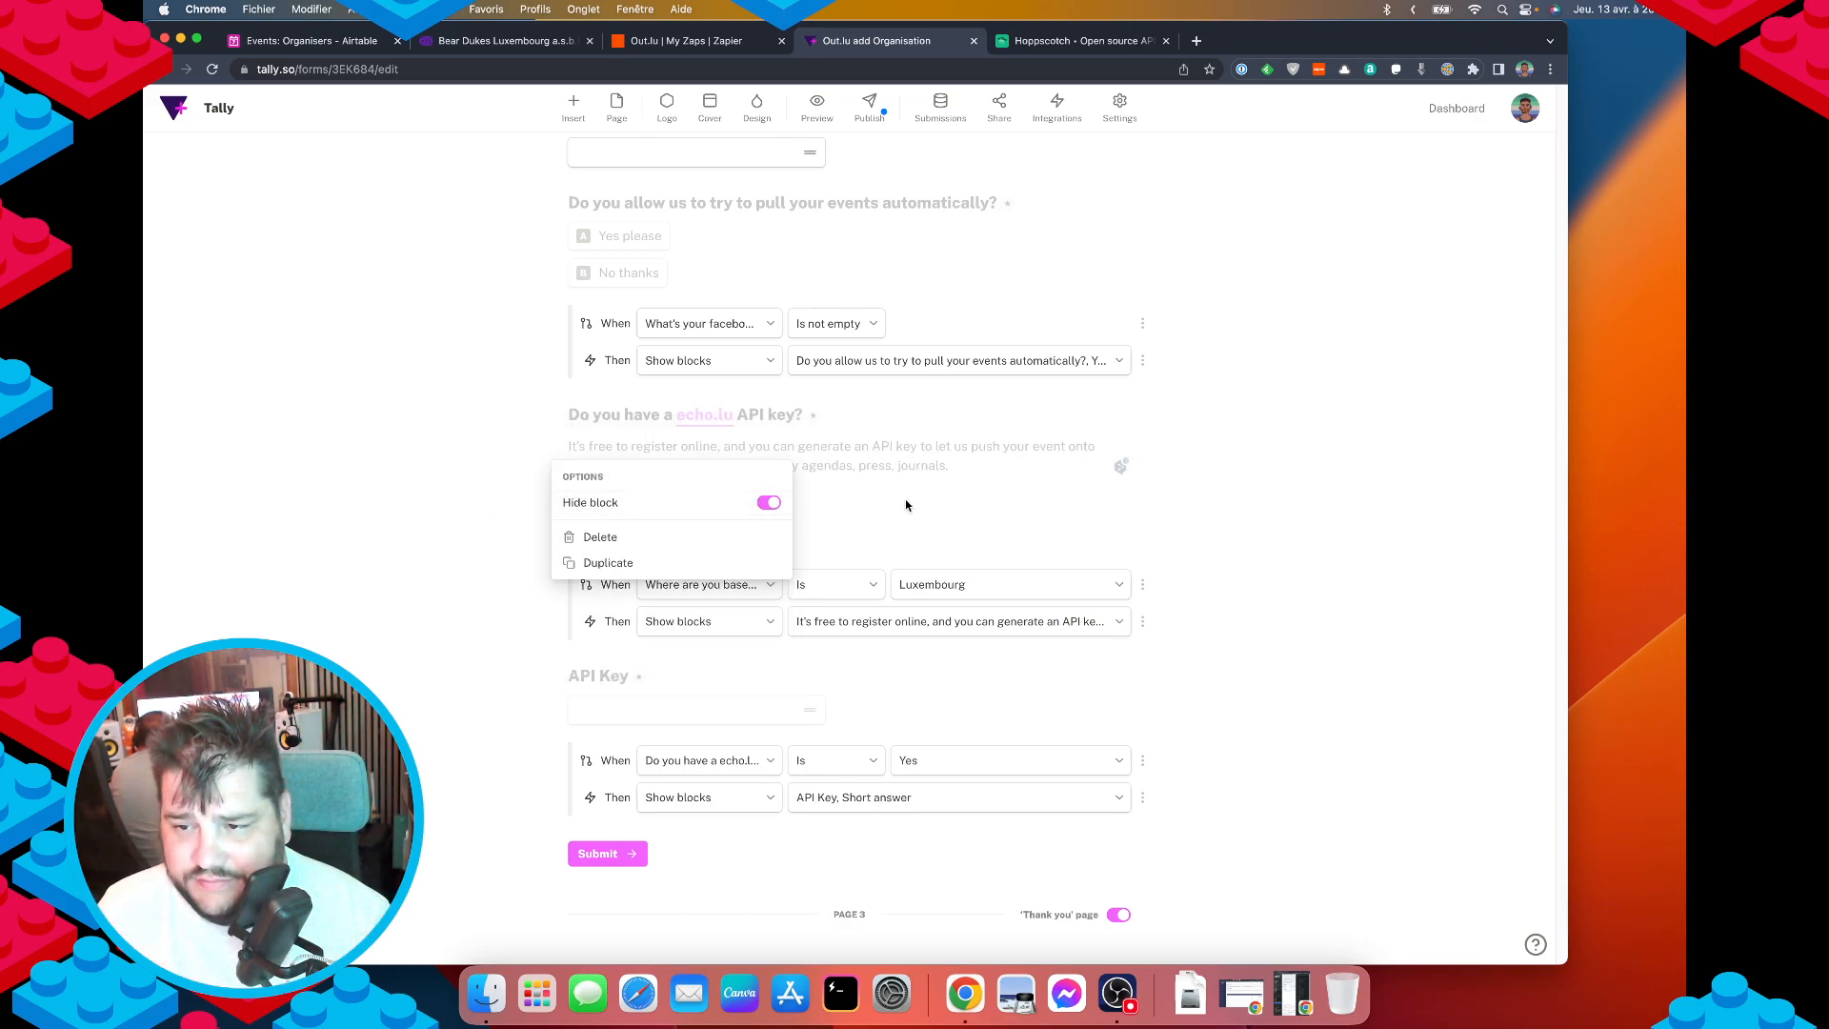
click(666, 495)
click(559, 499)
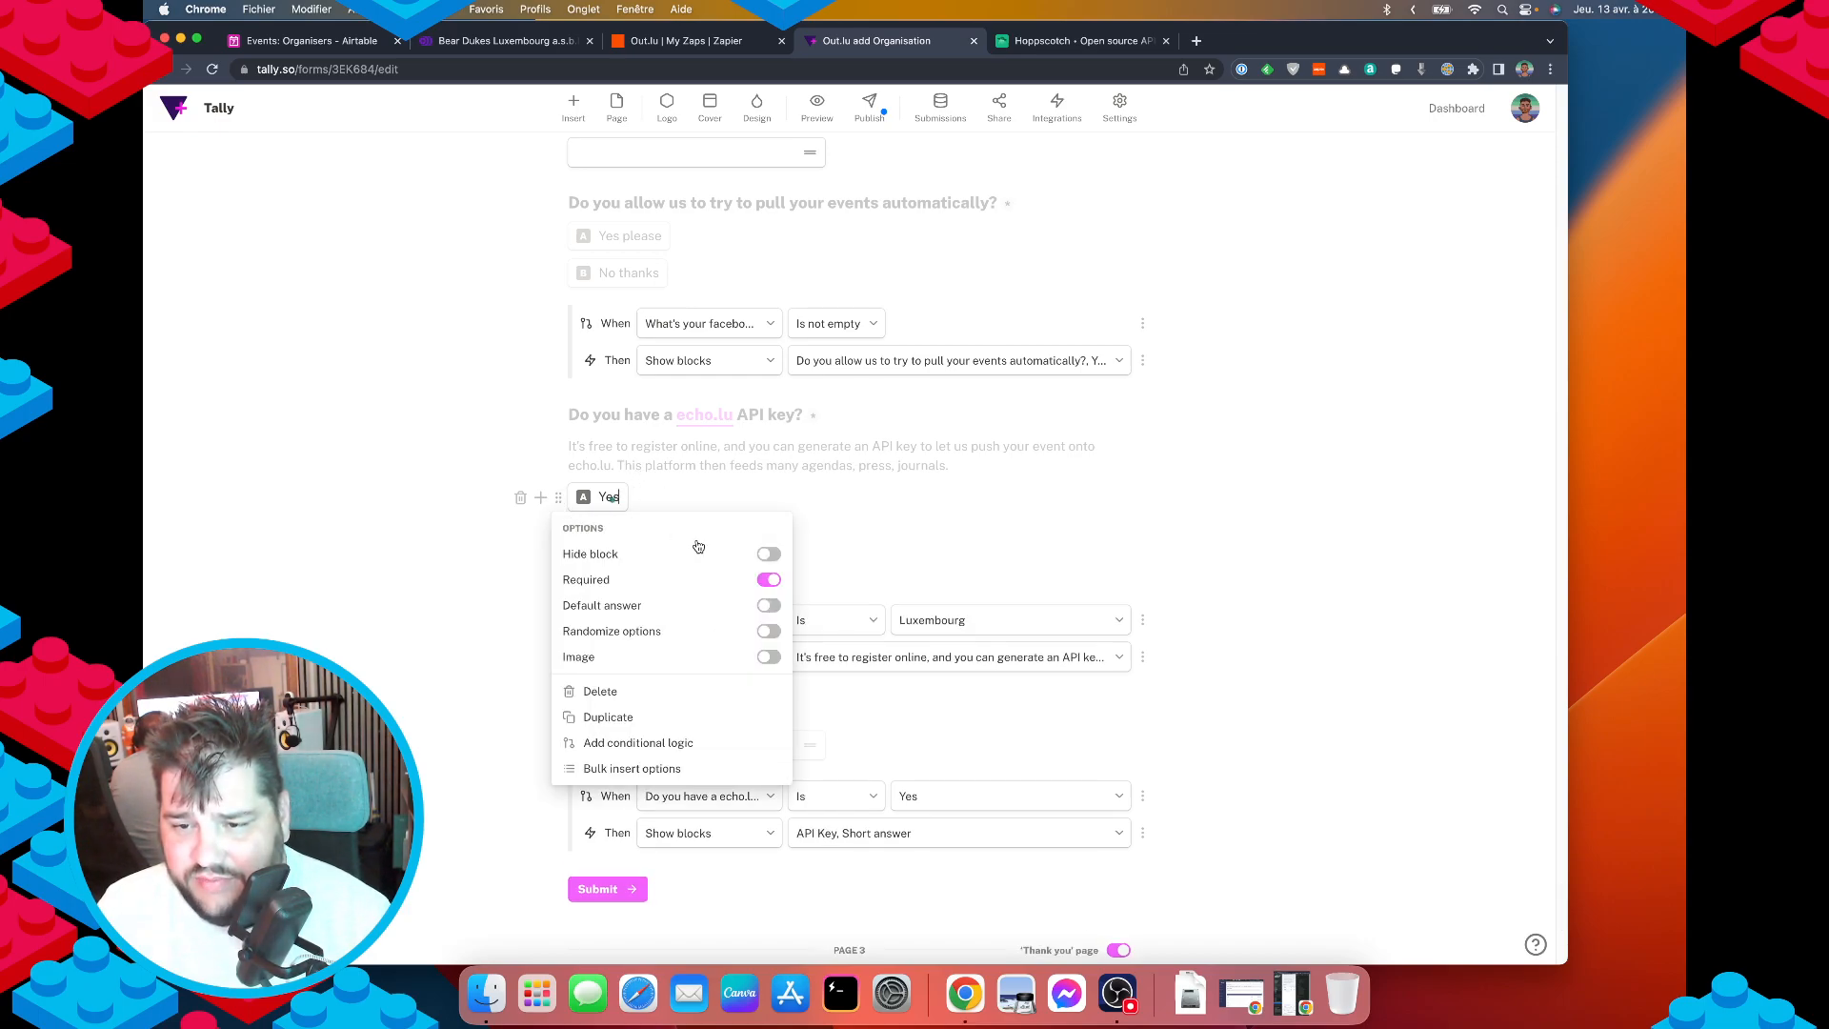
click(768, 556)
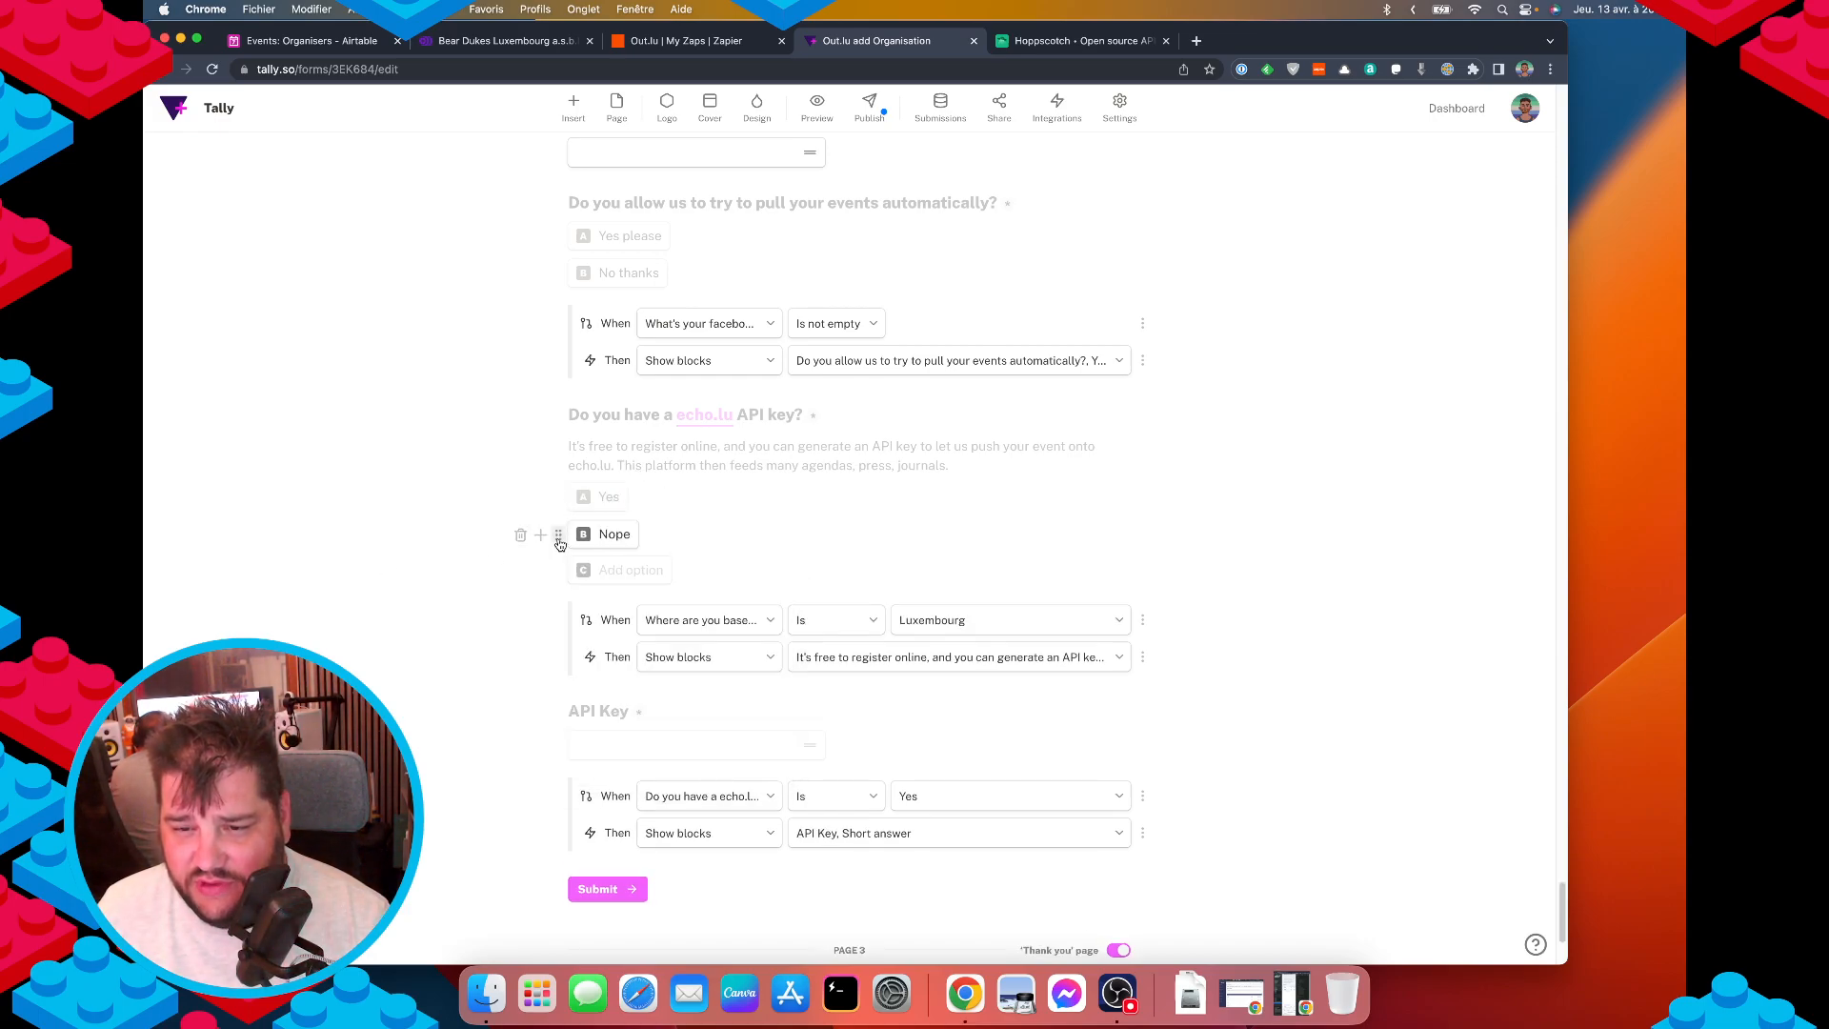
click(560, 544)
click(423, 675)
scroll(895, 536, up, 15)
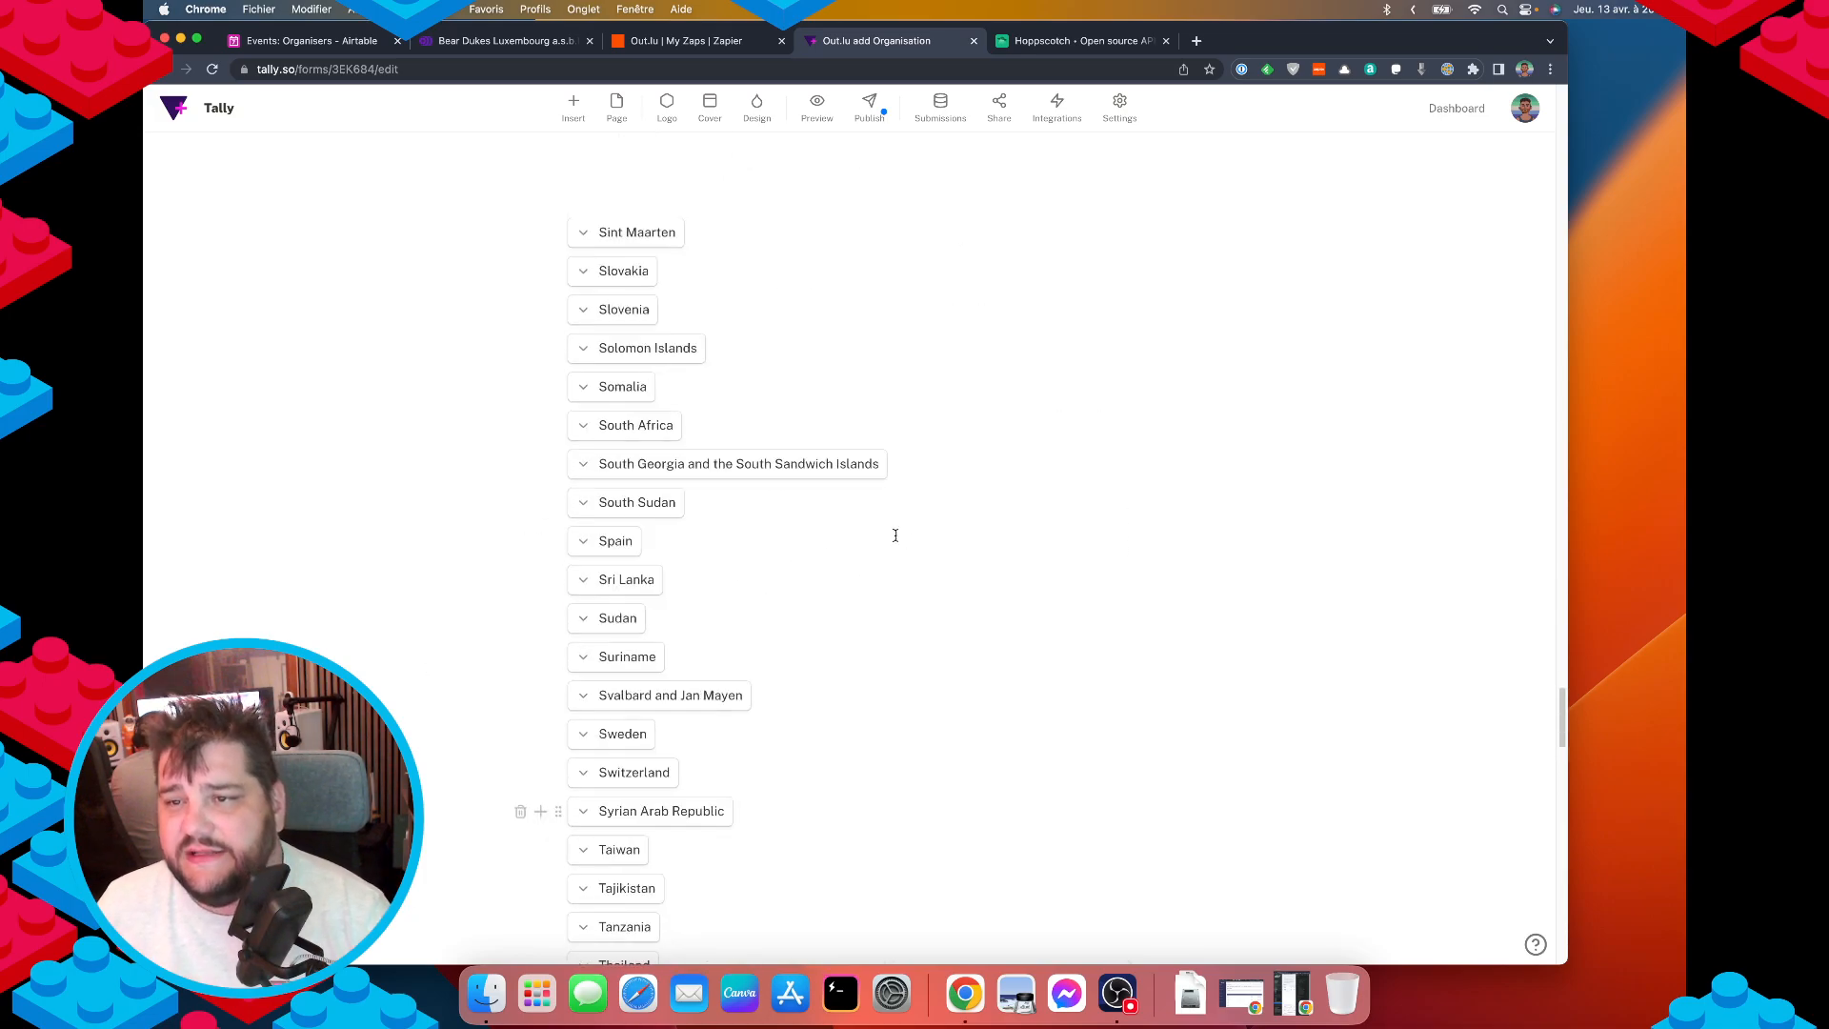
scroll(896, 535, up, 15)
Preview the form and submit a test registration named 'Test', country Albania, city 'asdasd'.
click(817, 111)
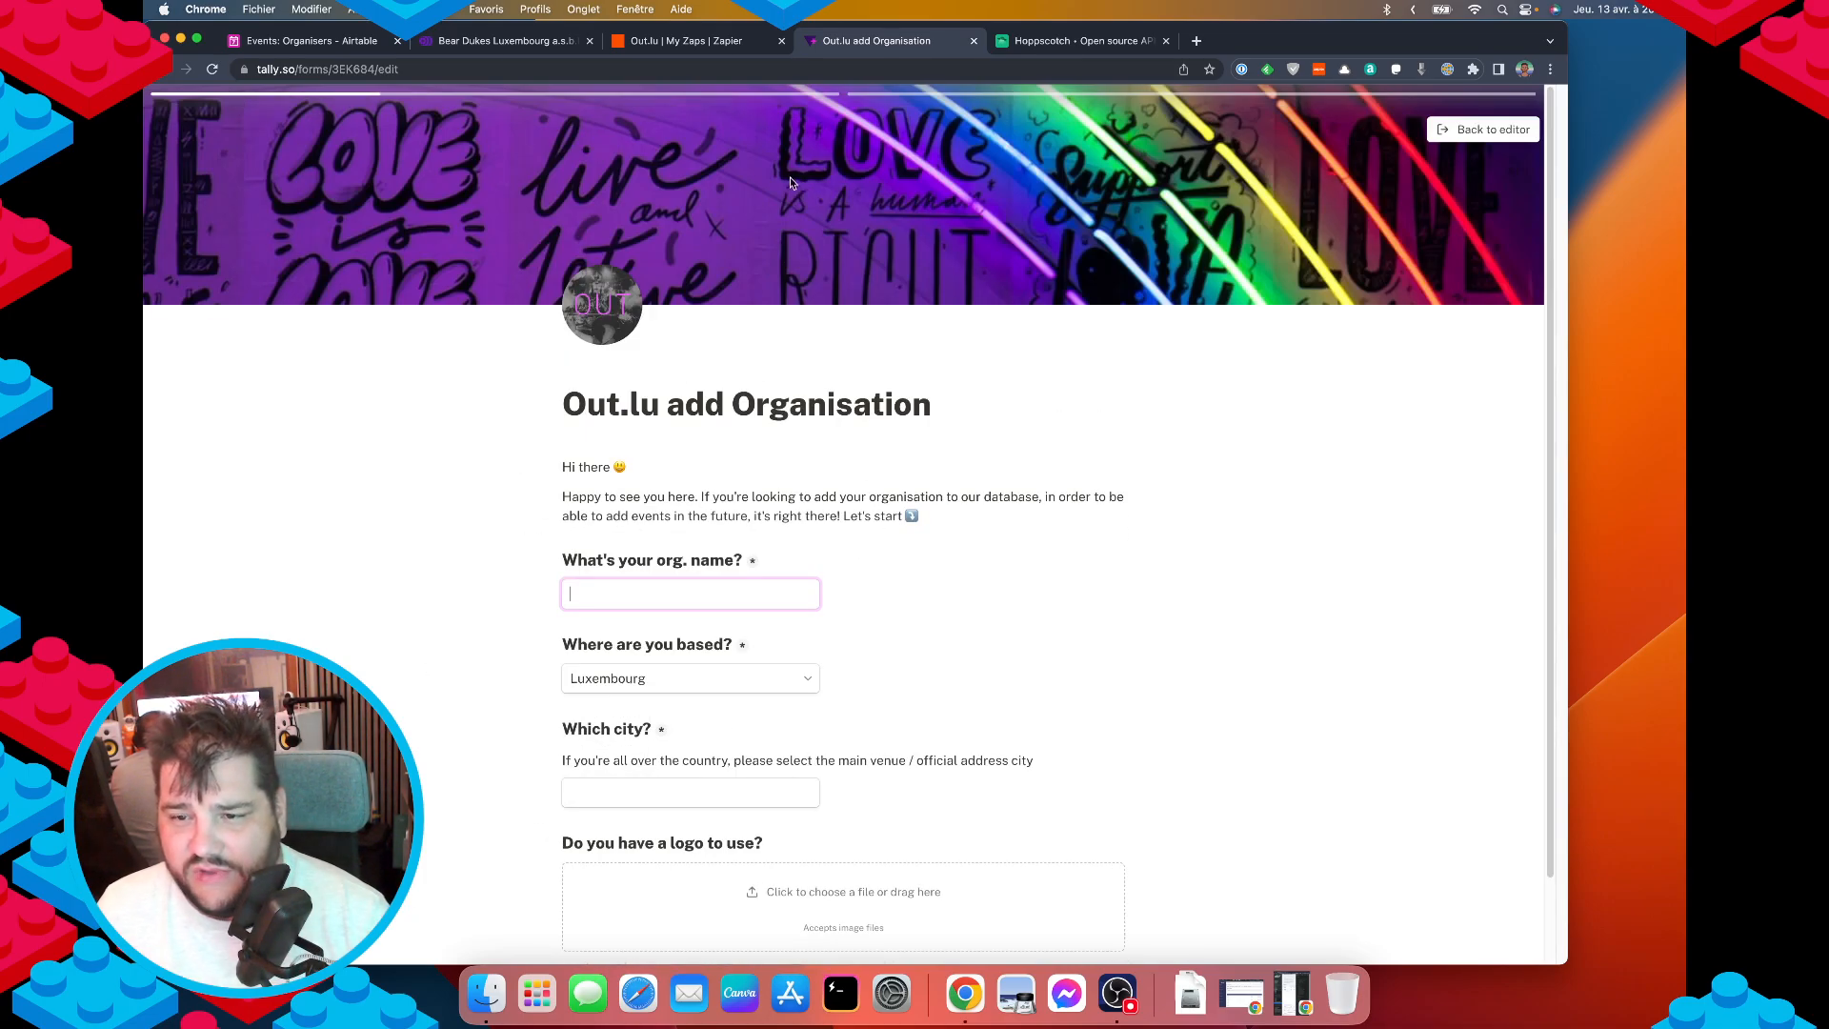
text(Test)
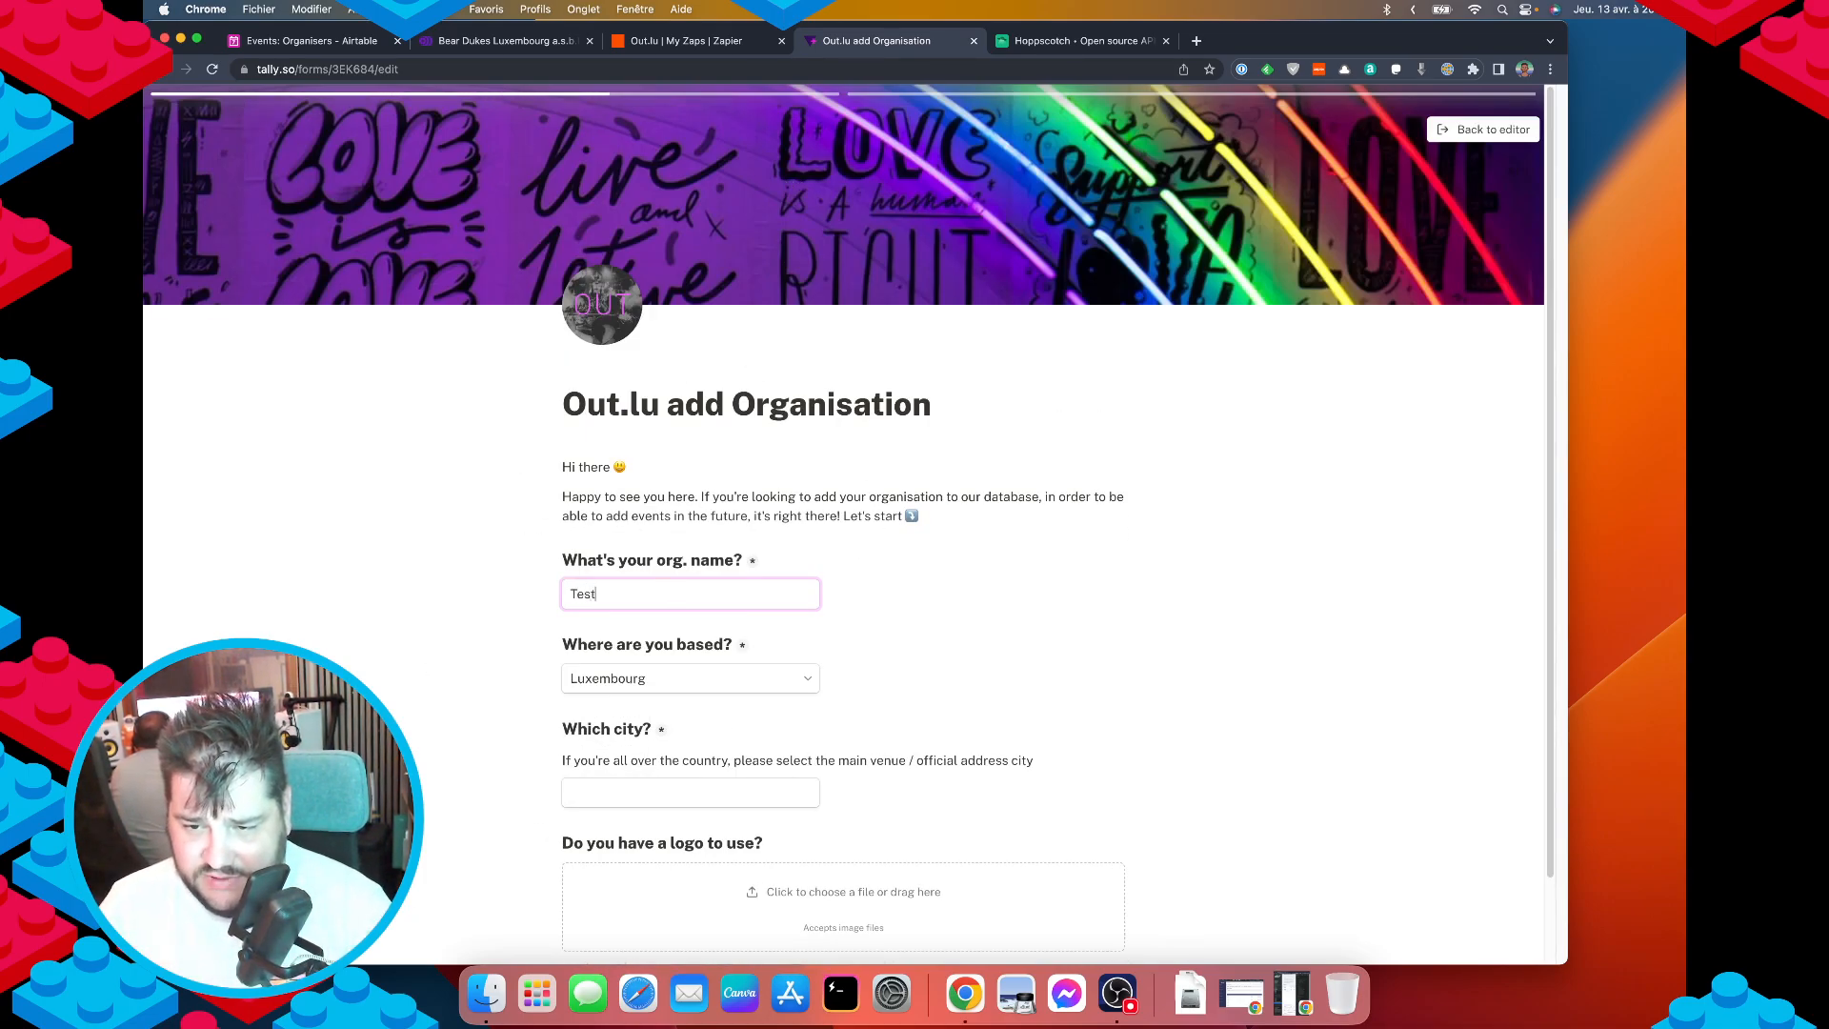
key(Tab)
scroll(633, 582, down, 1)
key(Tab)
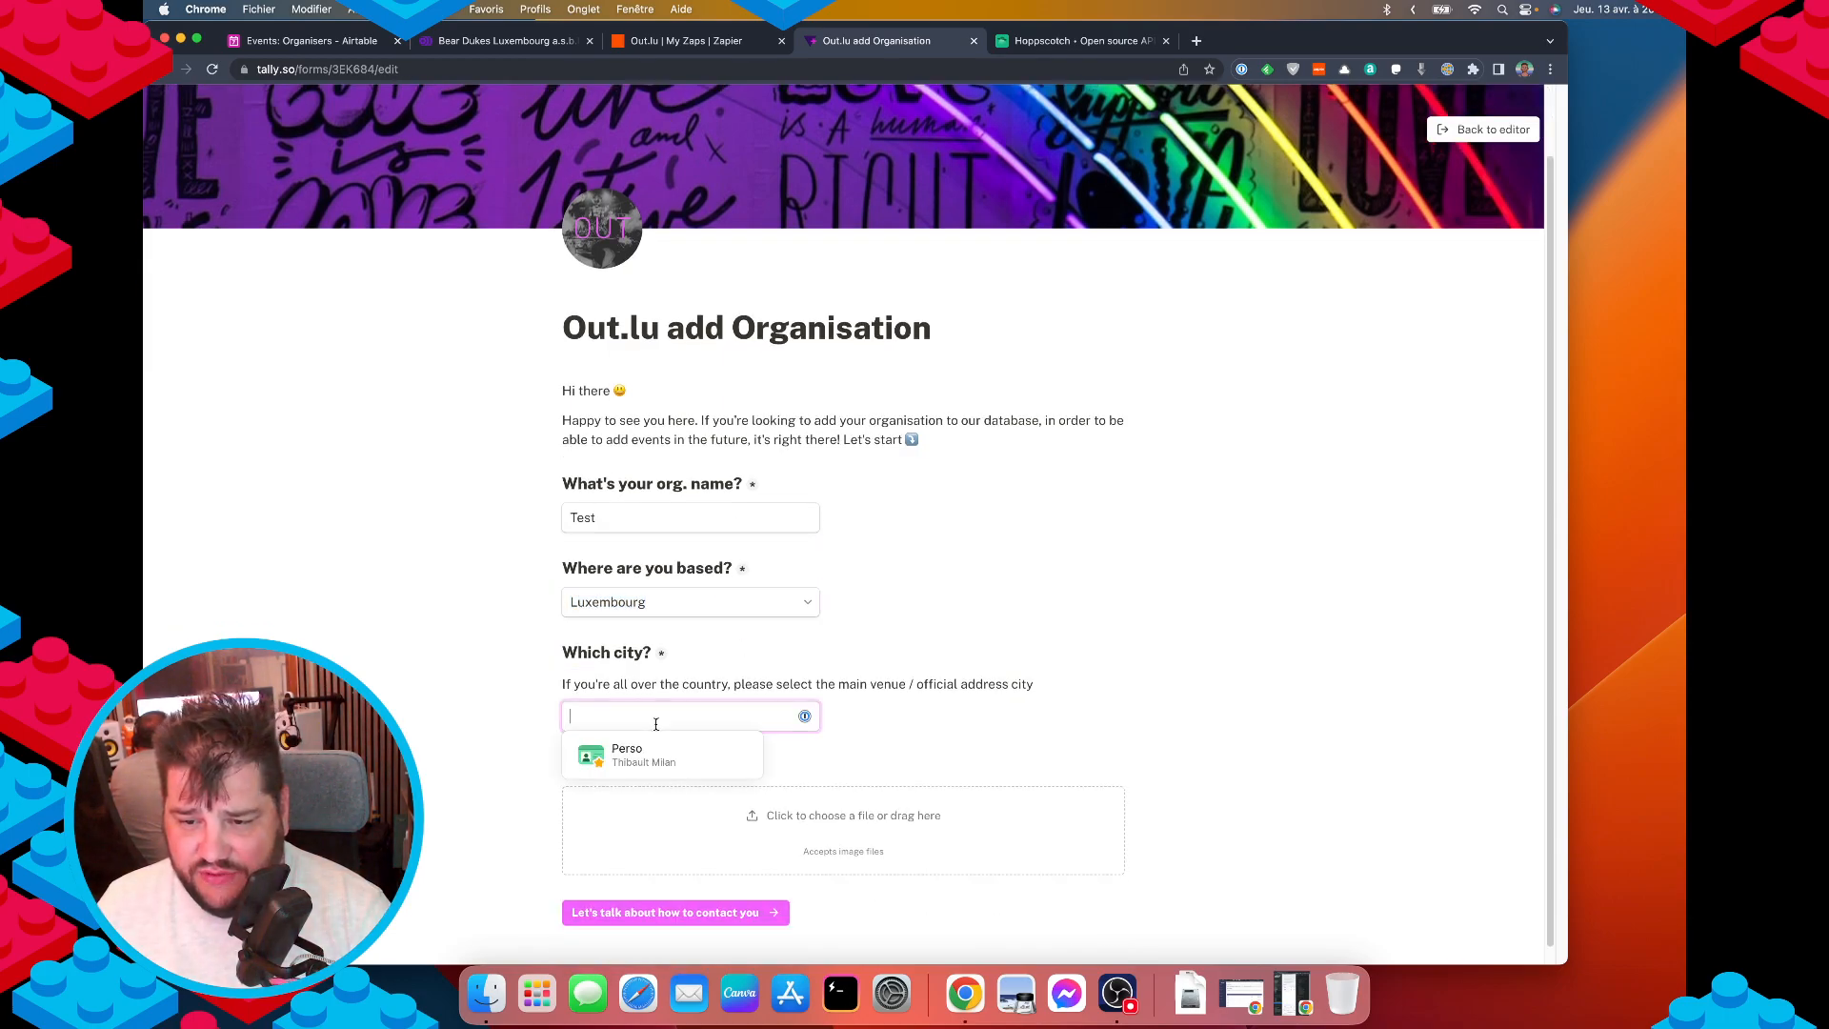
click(753, 602)
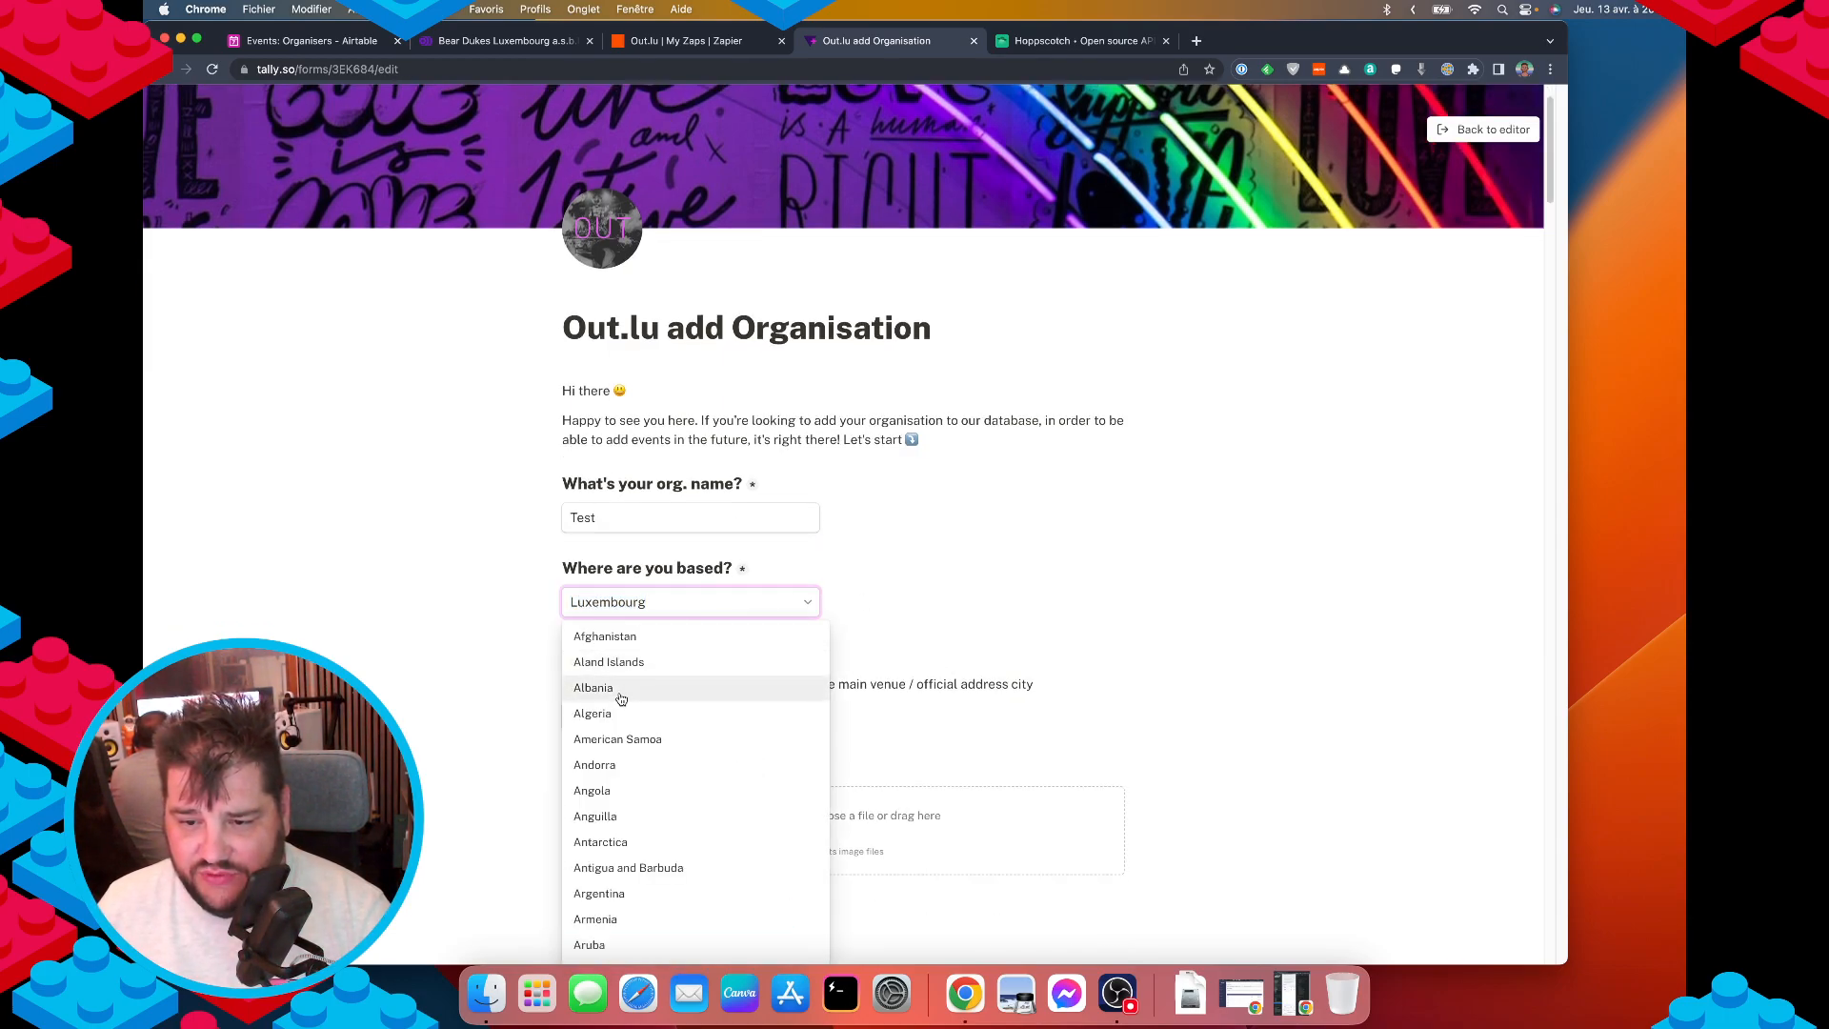
click(666, 693)
click(691, 721)
text(asdasd)
click(956, 739)
scroll(955, 739, down, 1)
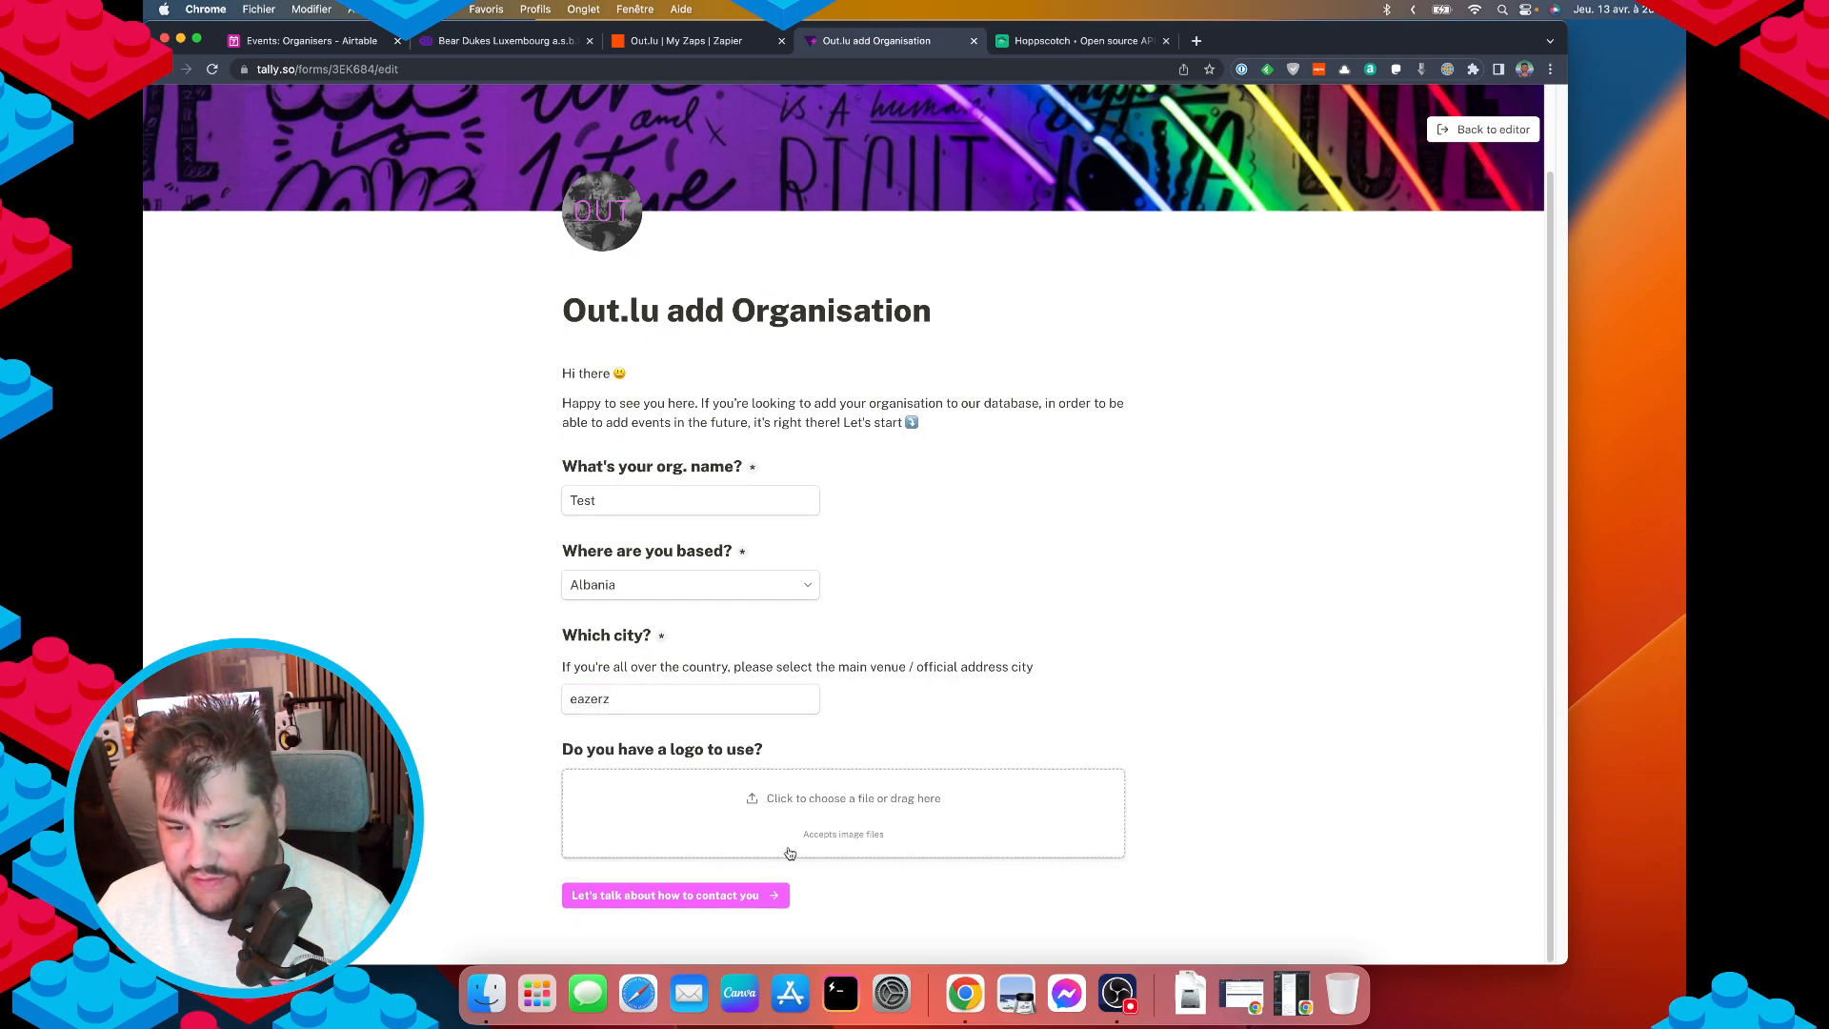
click(734, 897)
click(548, 556)
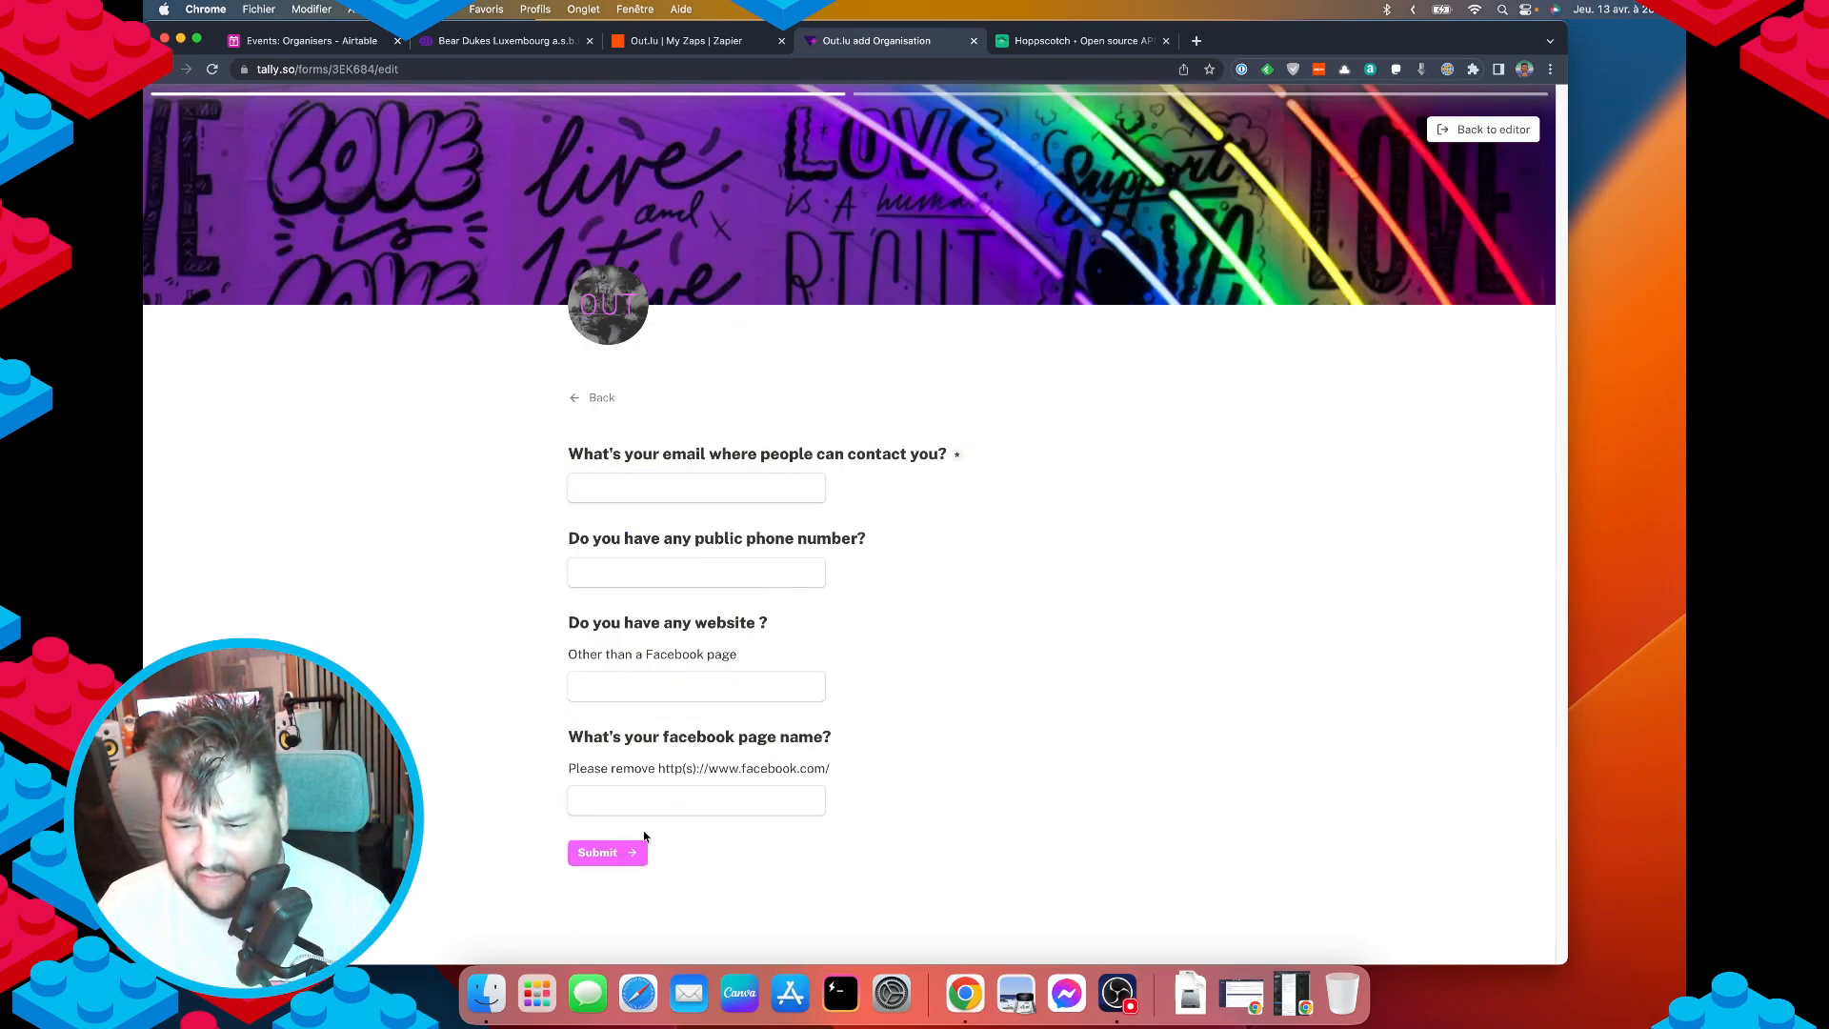
click(633, 856)
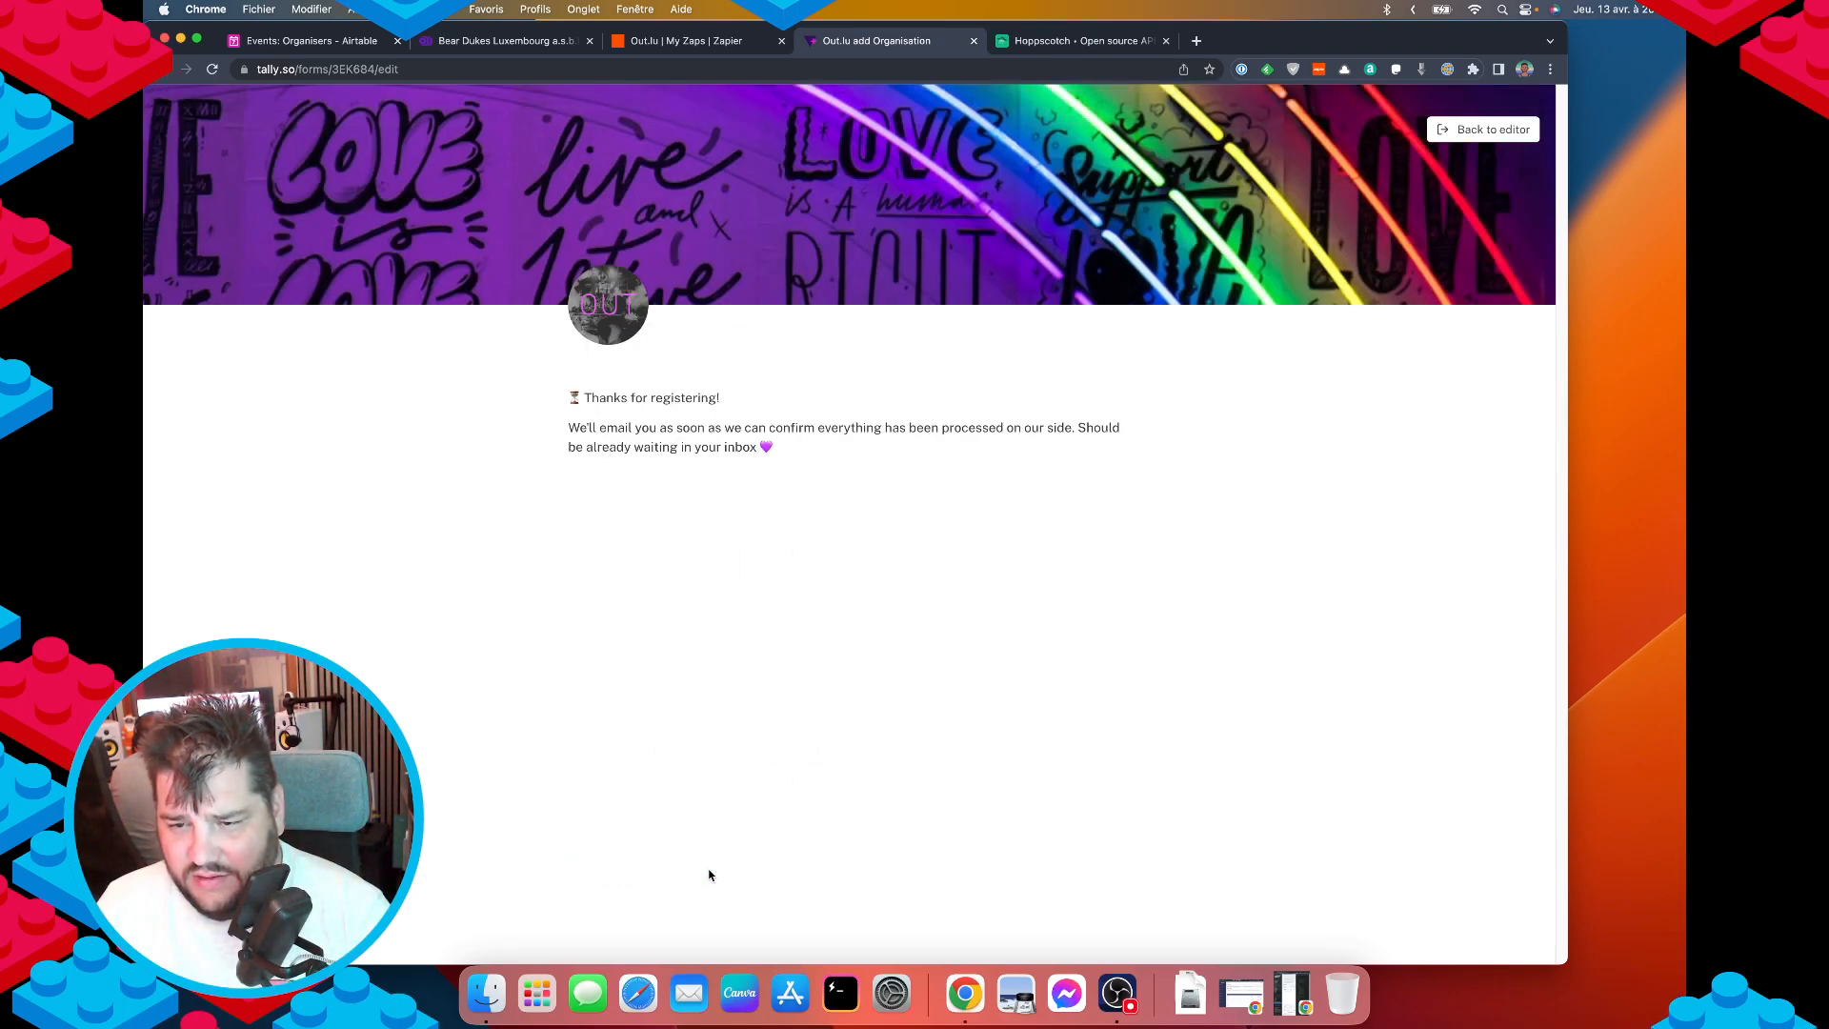
Leave the submitted preview and get back to the Tally form editor.
key(super+Left)
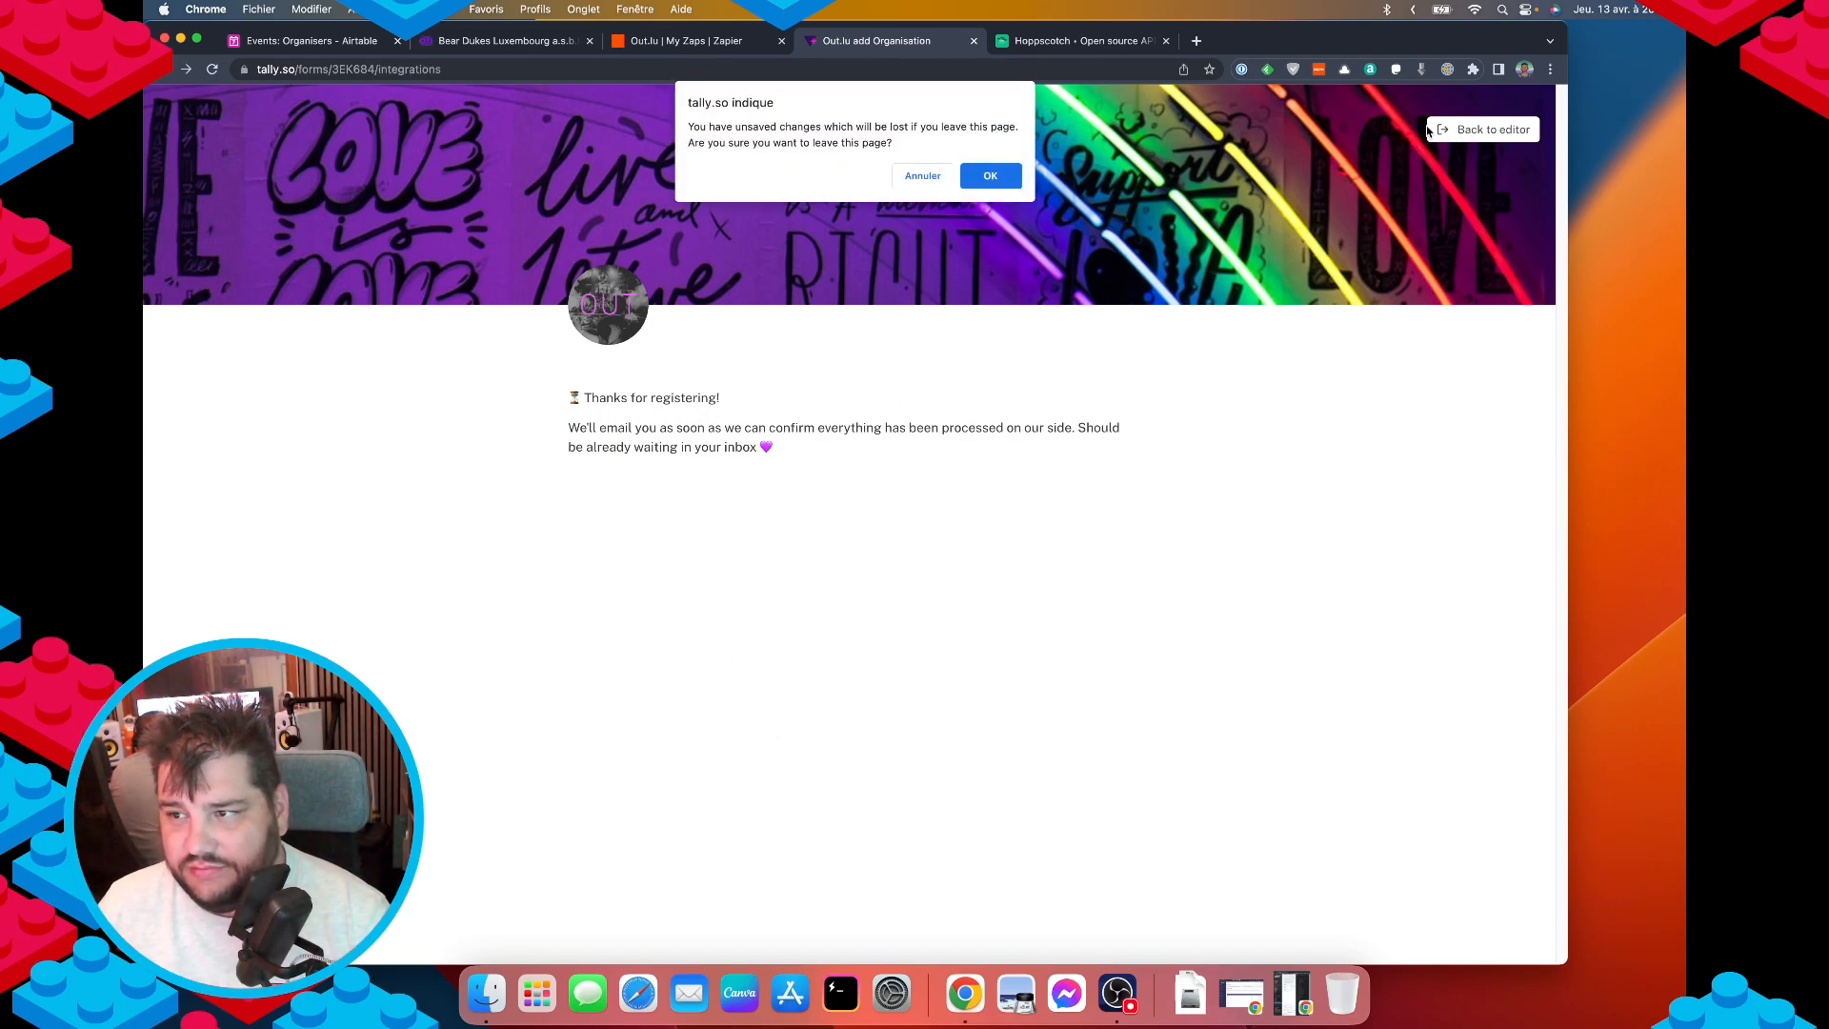
click(926, 174)
click(1482, 135)
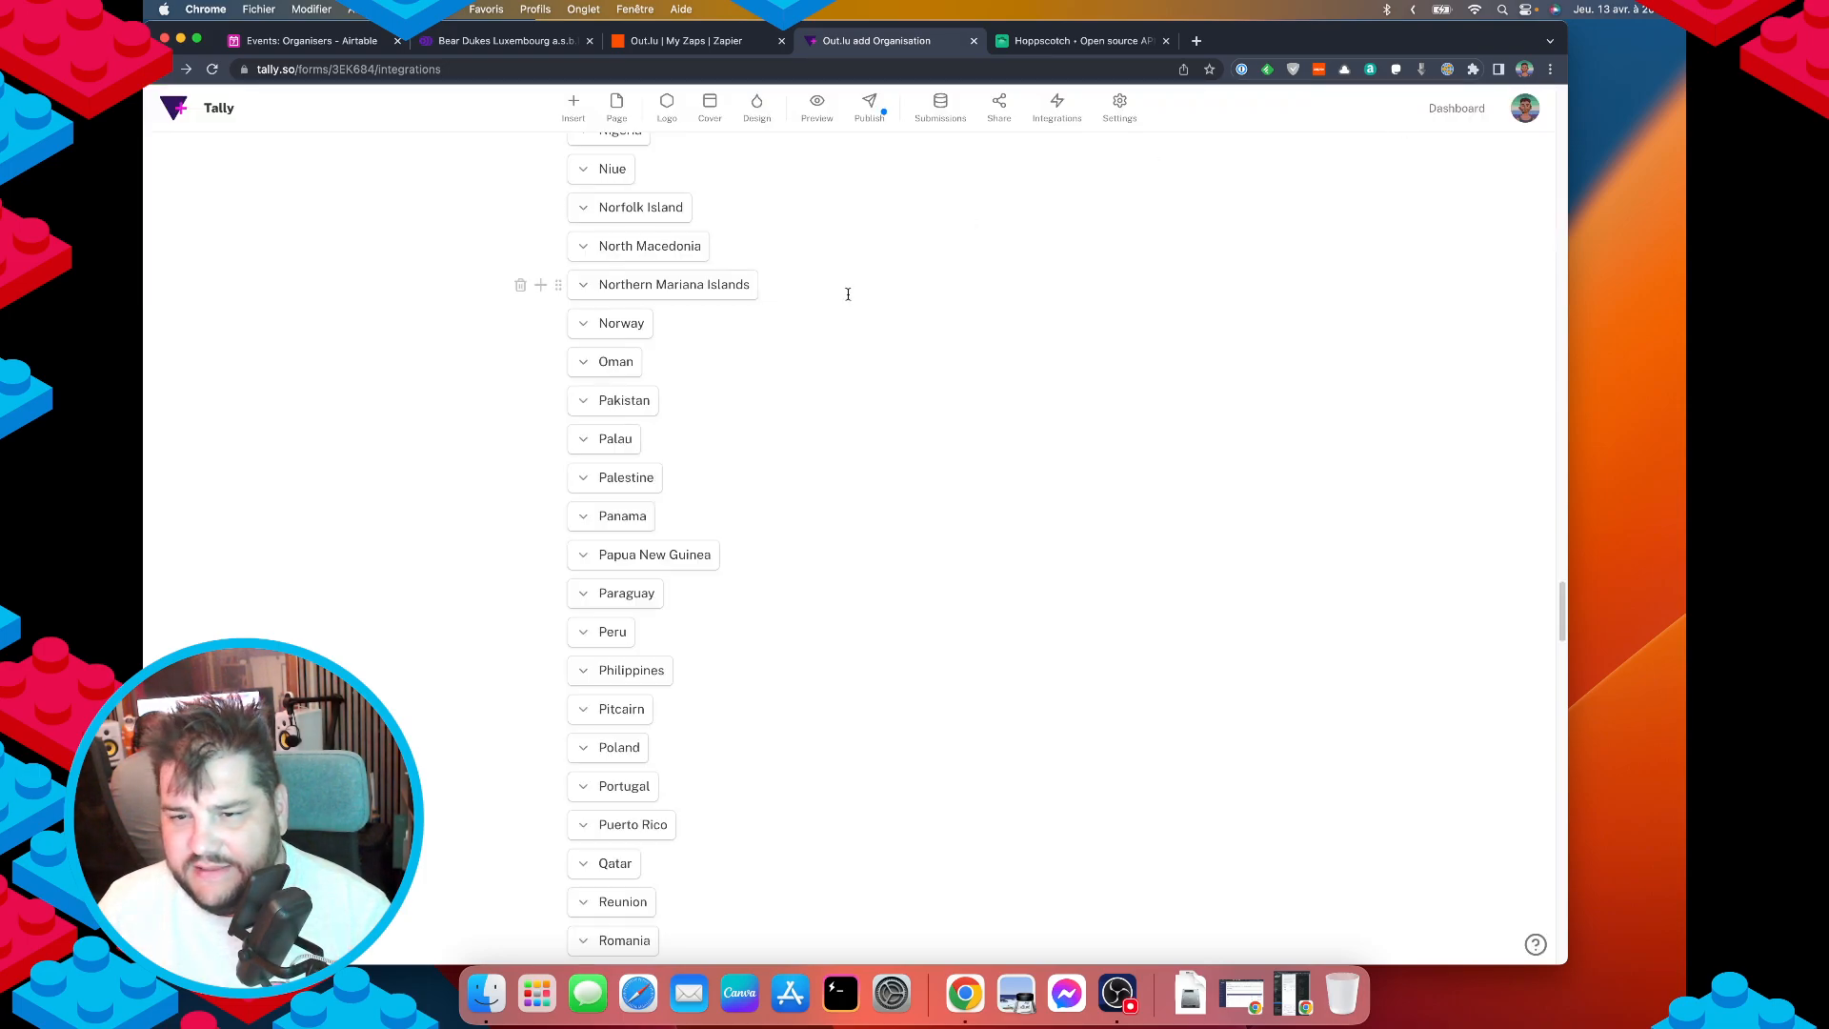
scroll(847, 294, up, 20)
Preview the form again, answer Nope then Yes to the echo.lu question to reveal API Key.
click(818, 107)
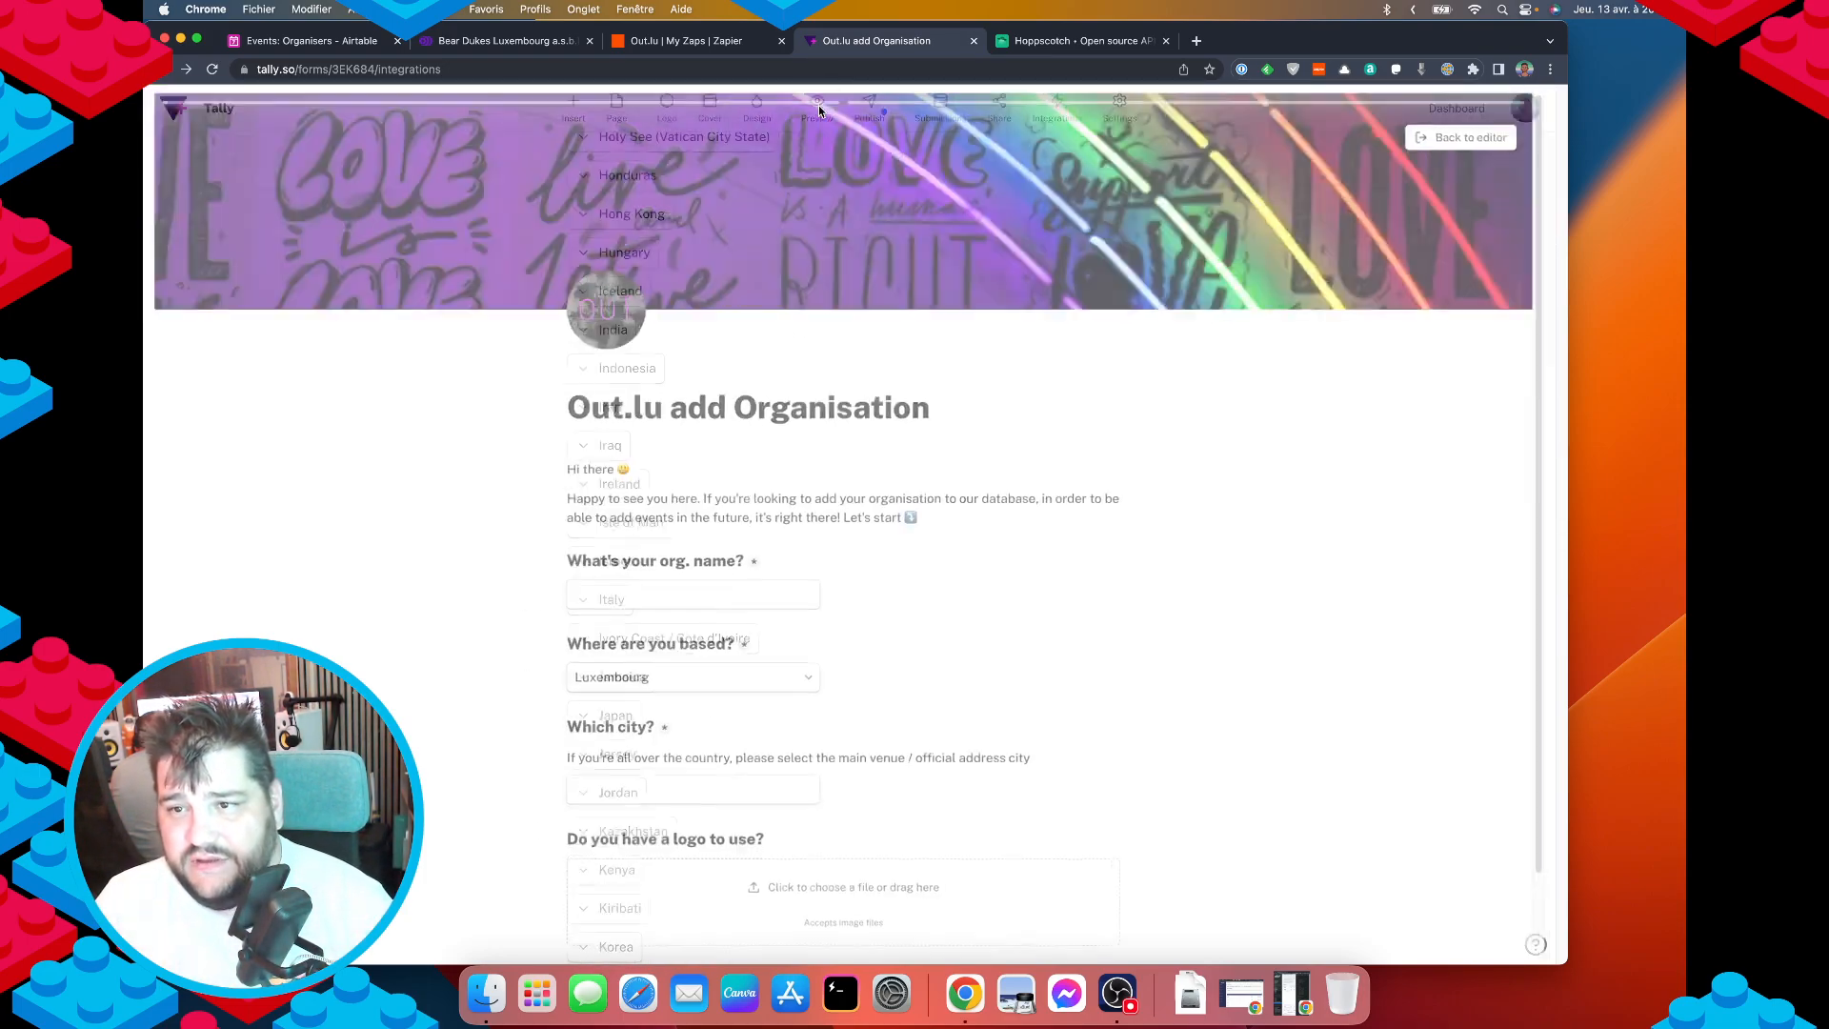
text(dqfqdsf)
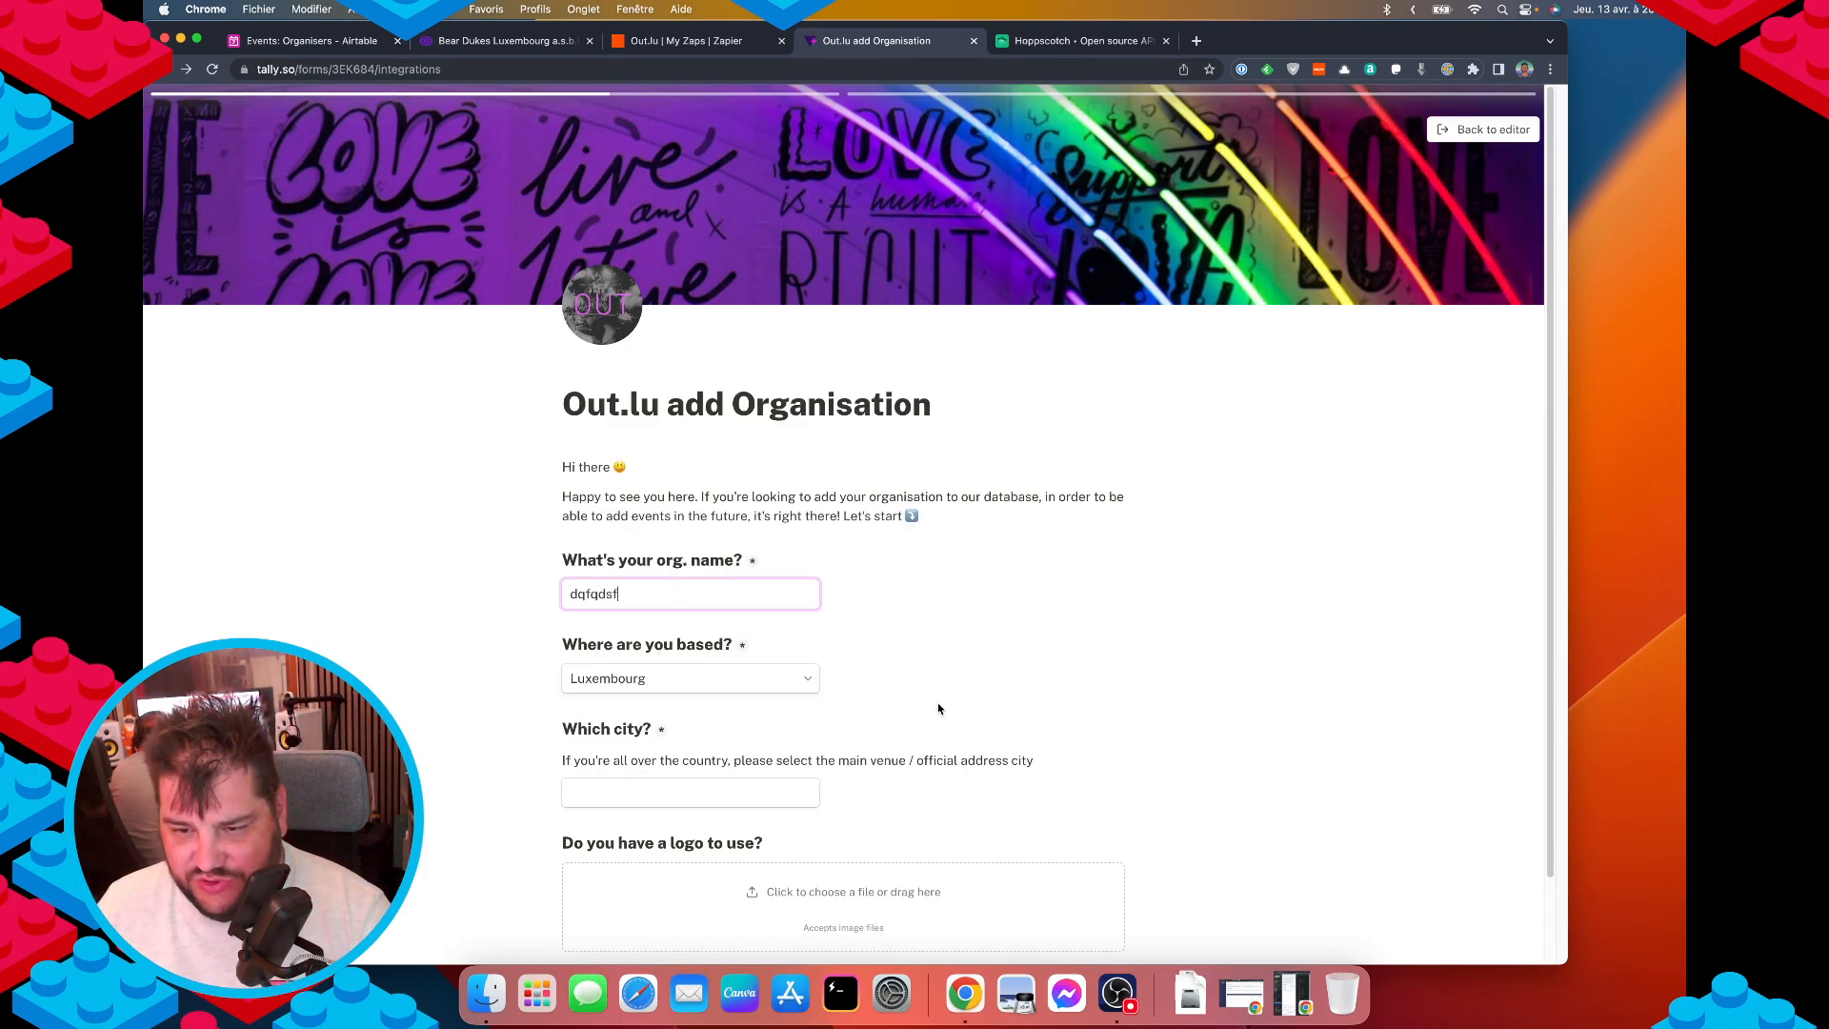
scroll(953, 705, down, 2)
click(707, 892)
click(843, 895)
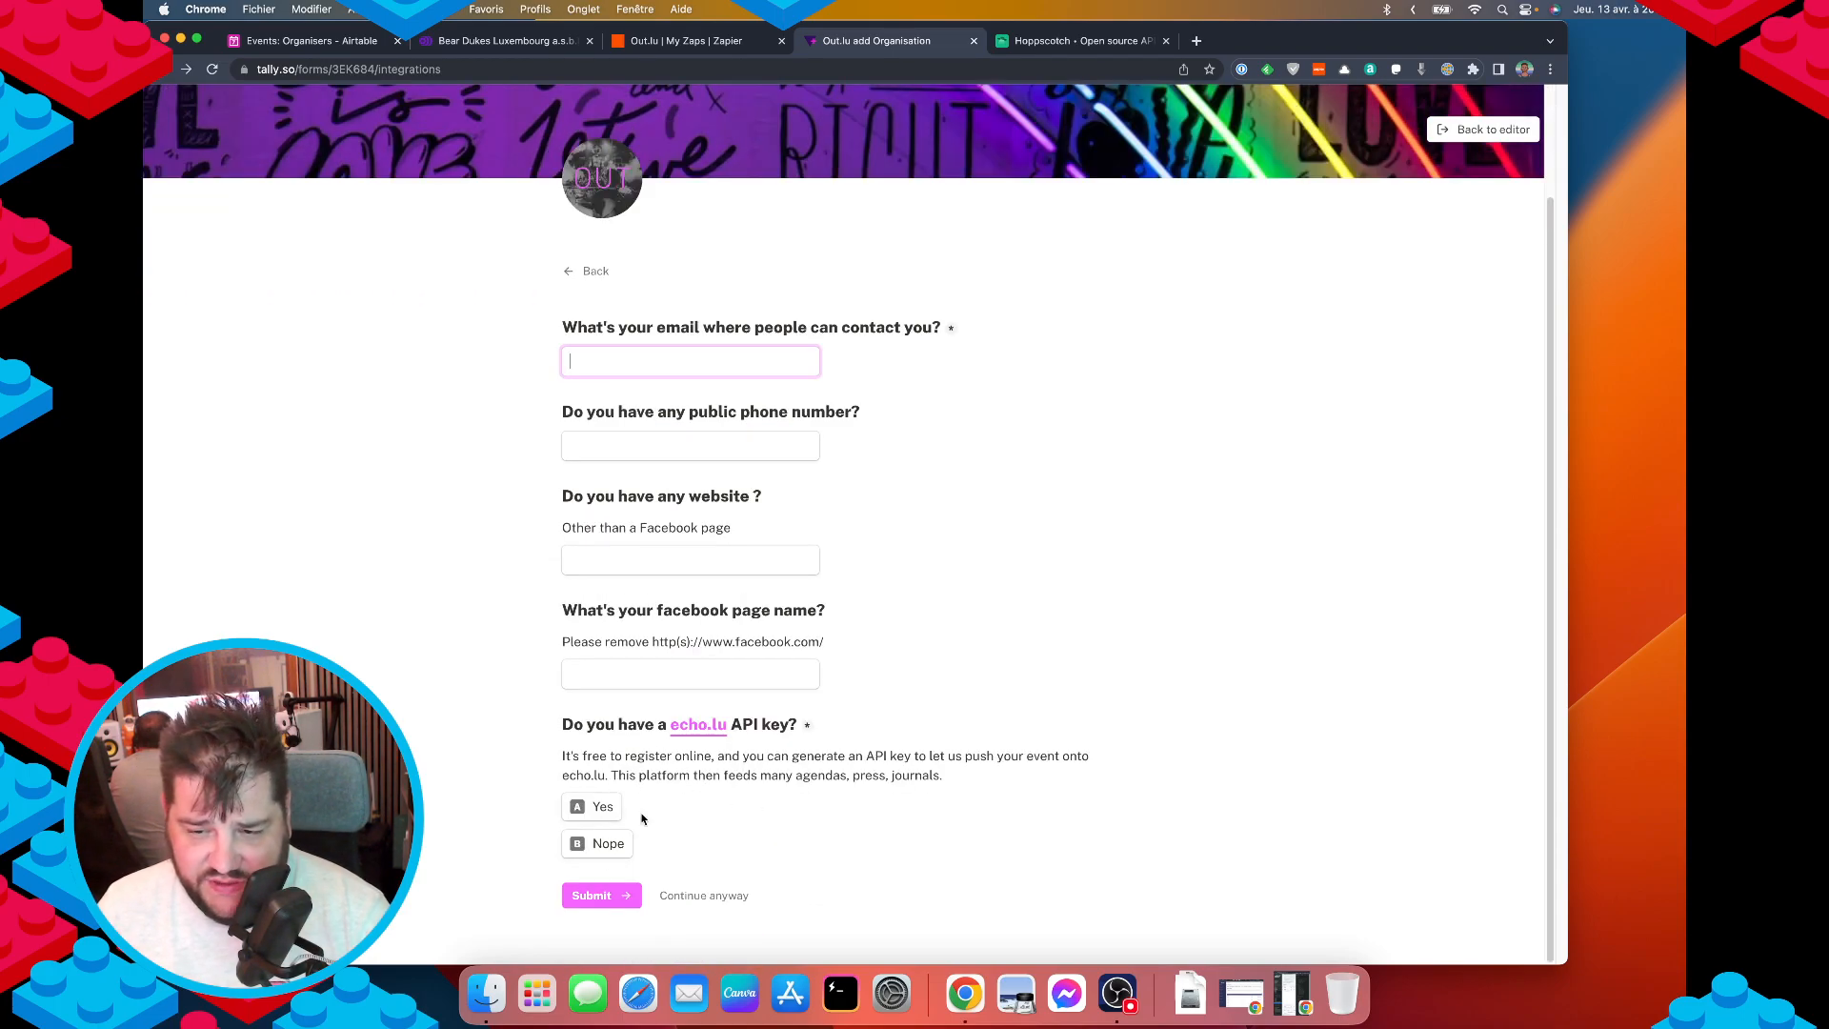
click(624, 844)
click(584, 808)
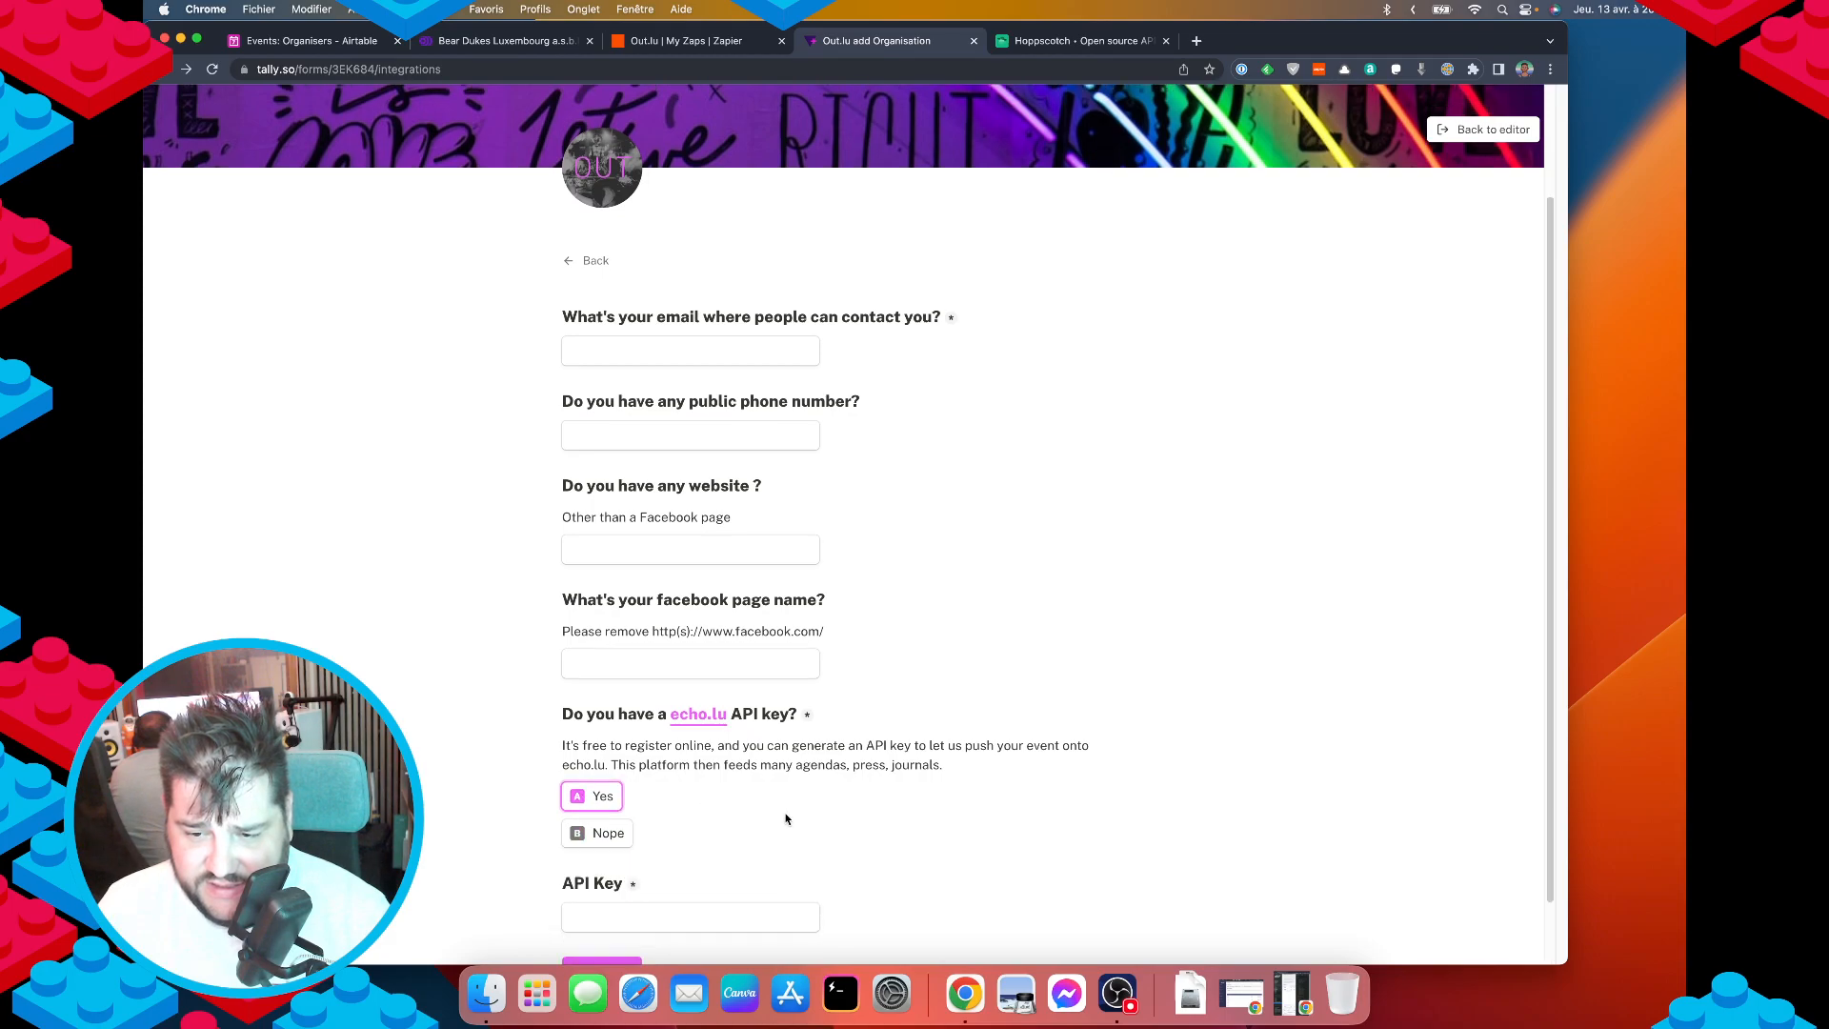
scroll(653, 847, down, 2)
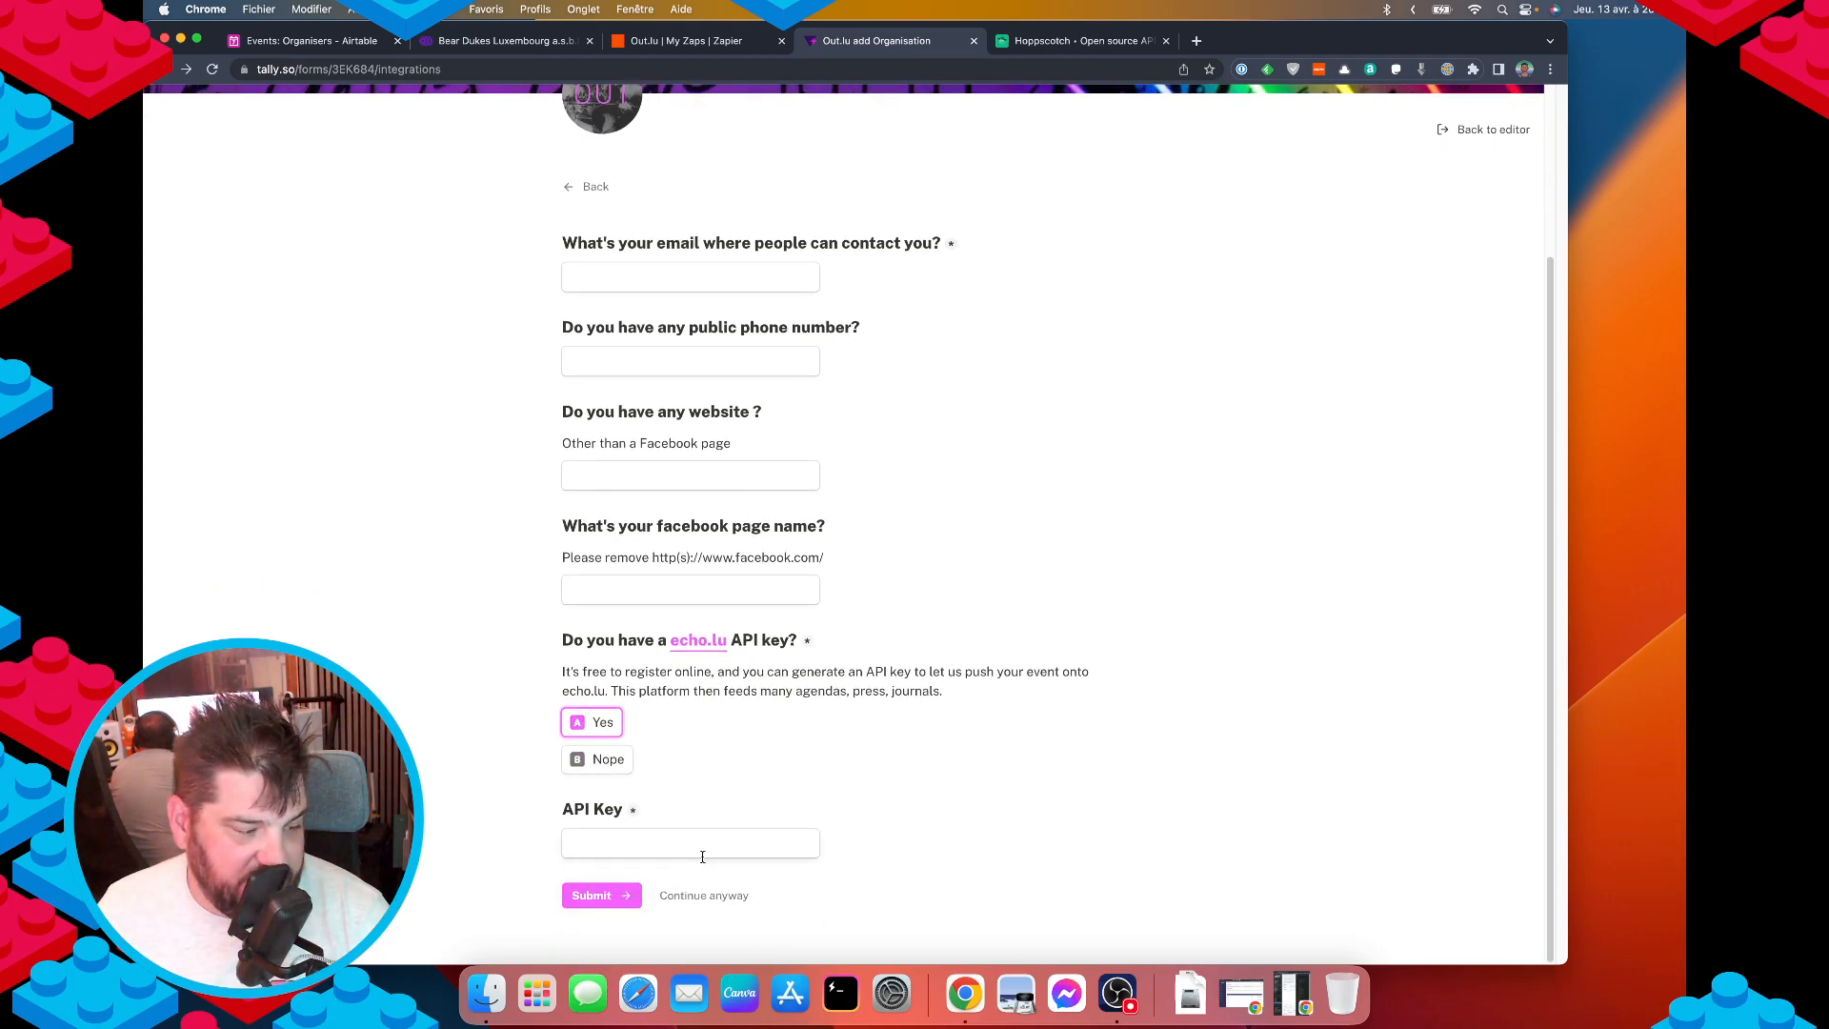
click(1457, 127)
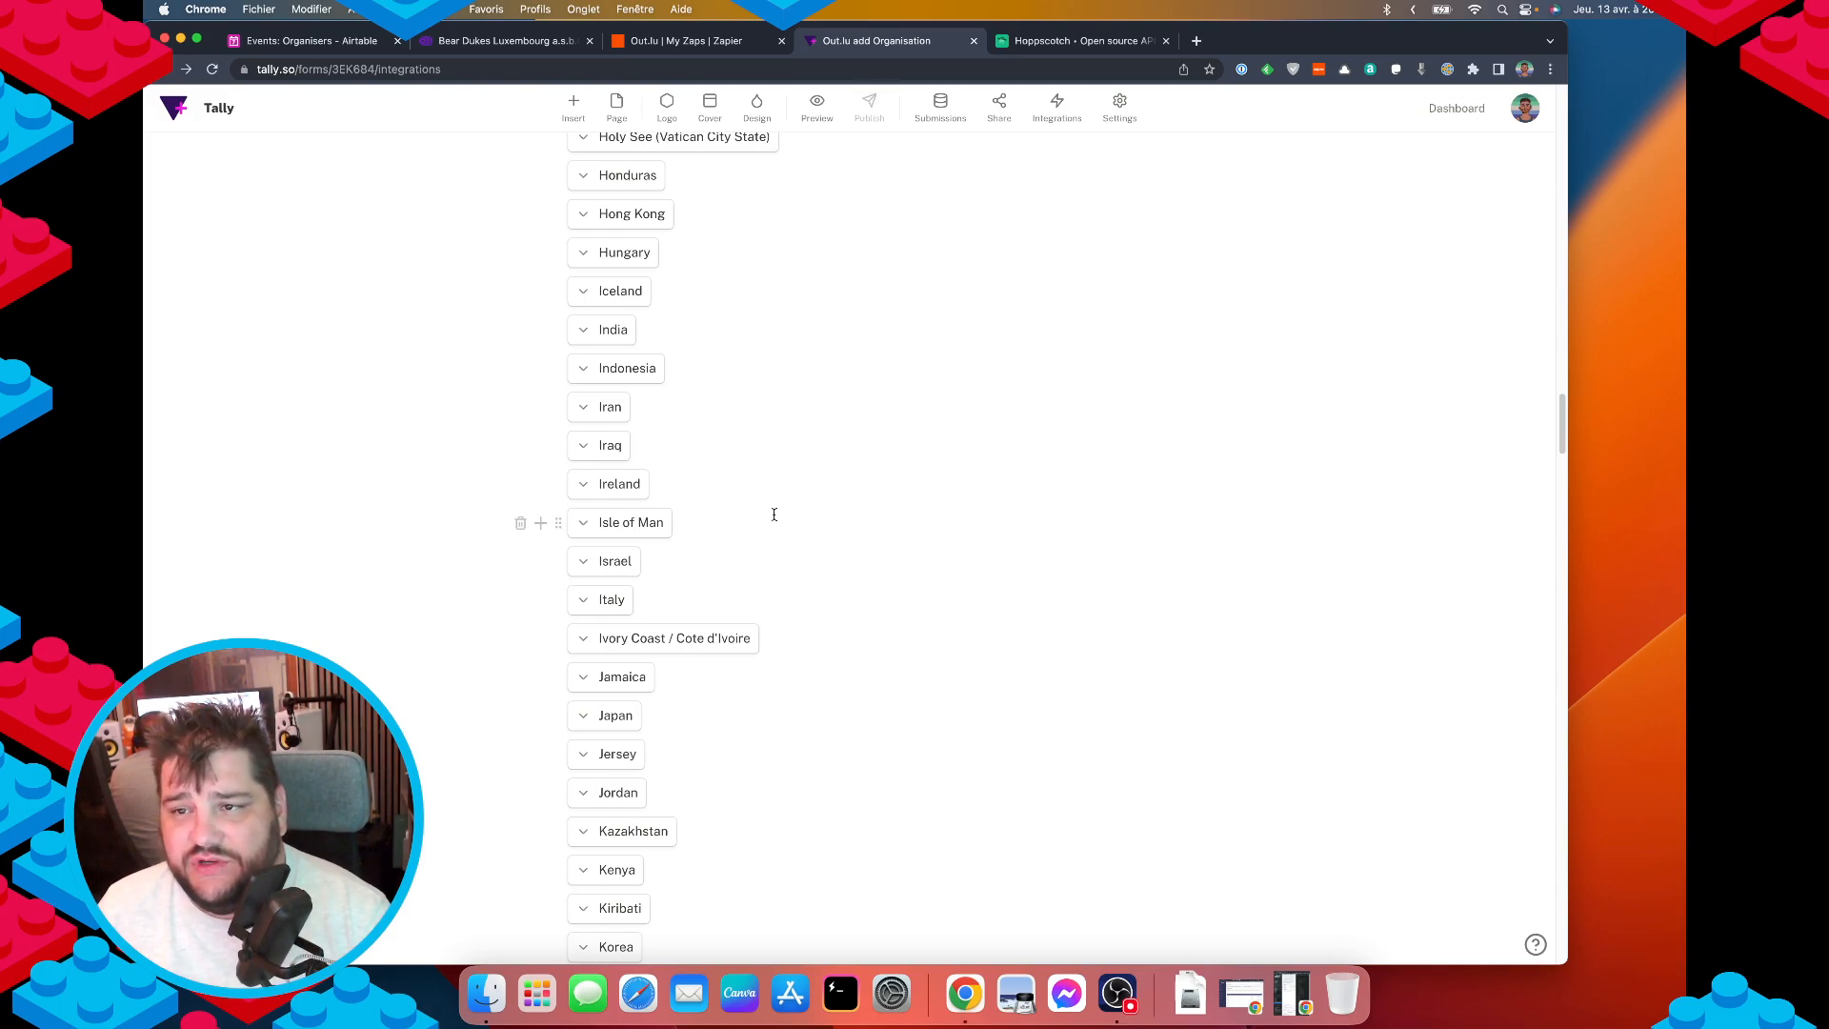
Add a row to the Airtable integration mapping the API Key question to the API Key field.
click(1055, 109)
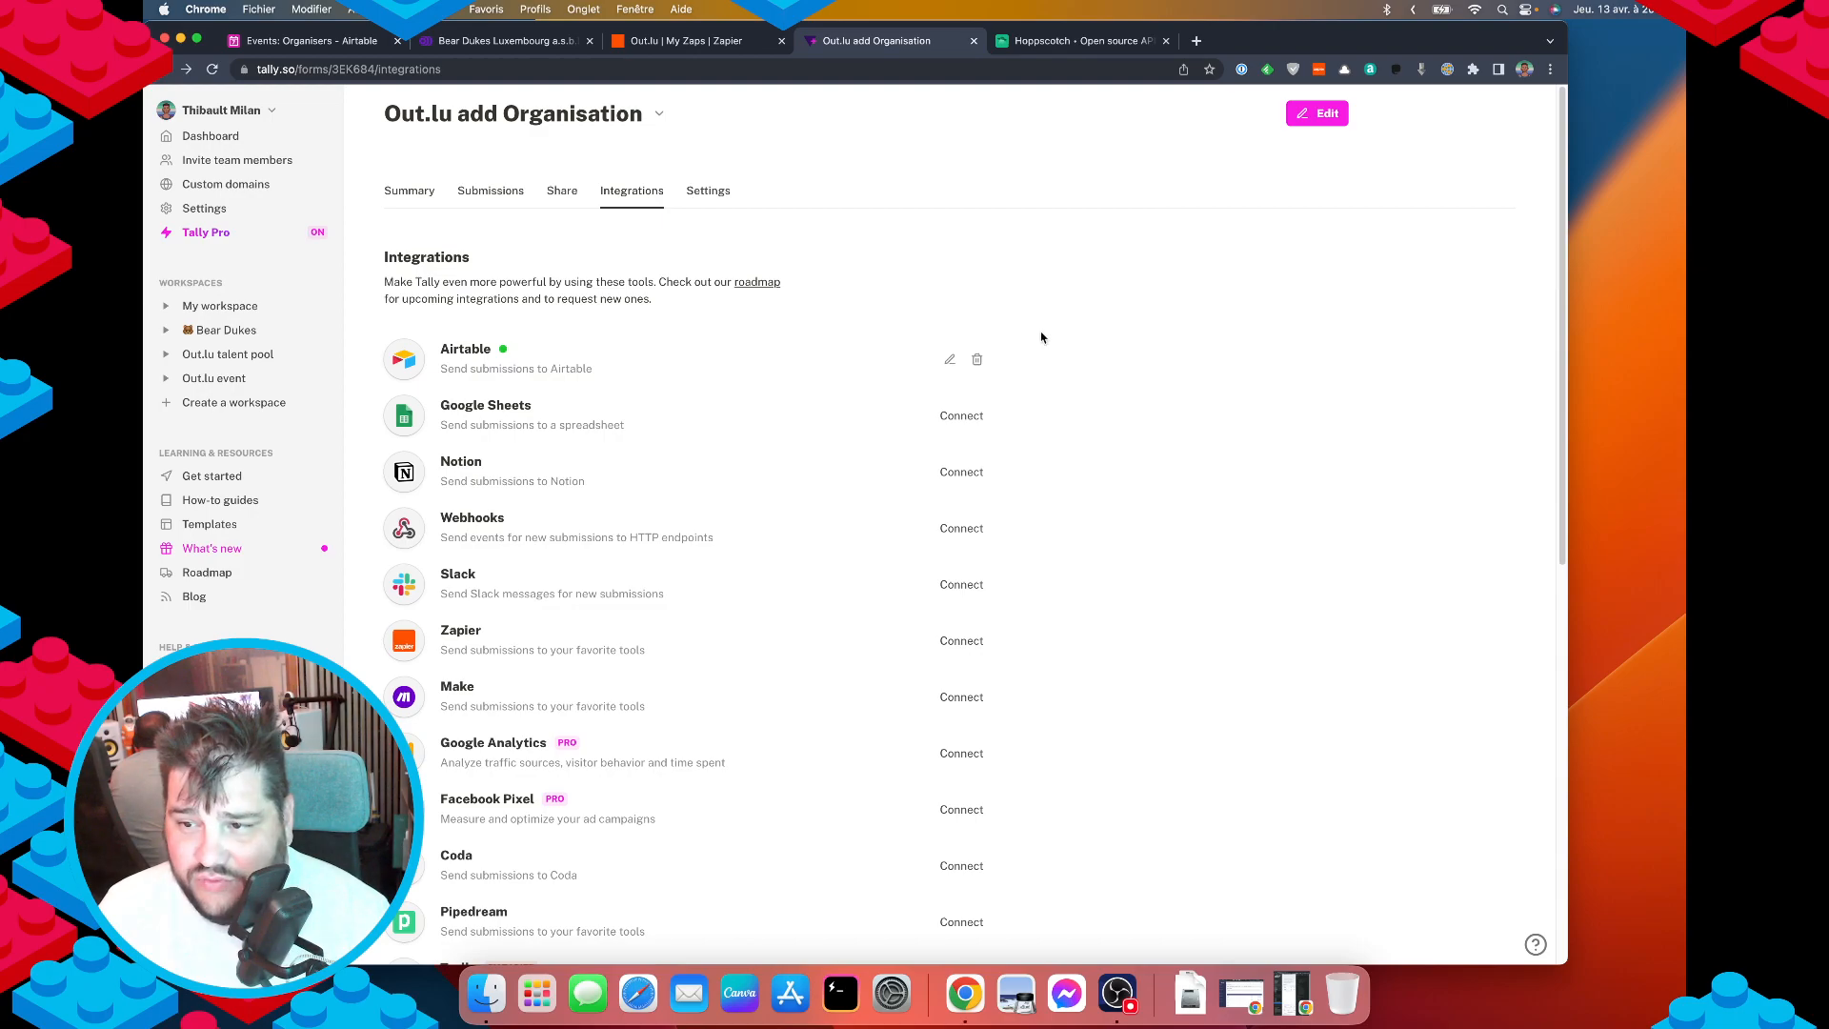
click(949, 360)
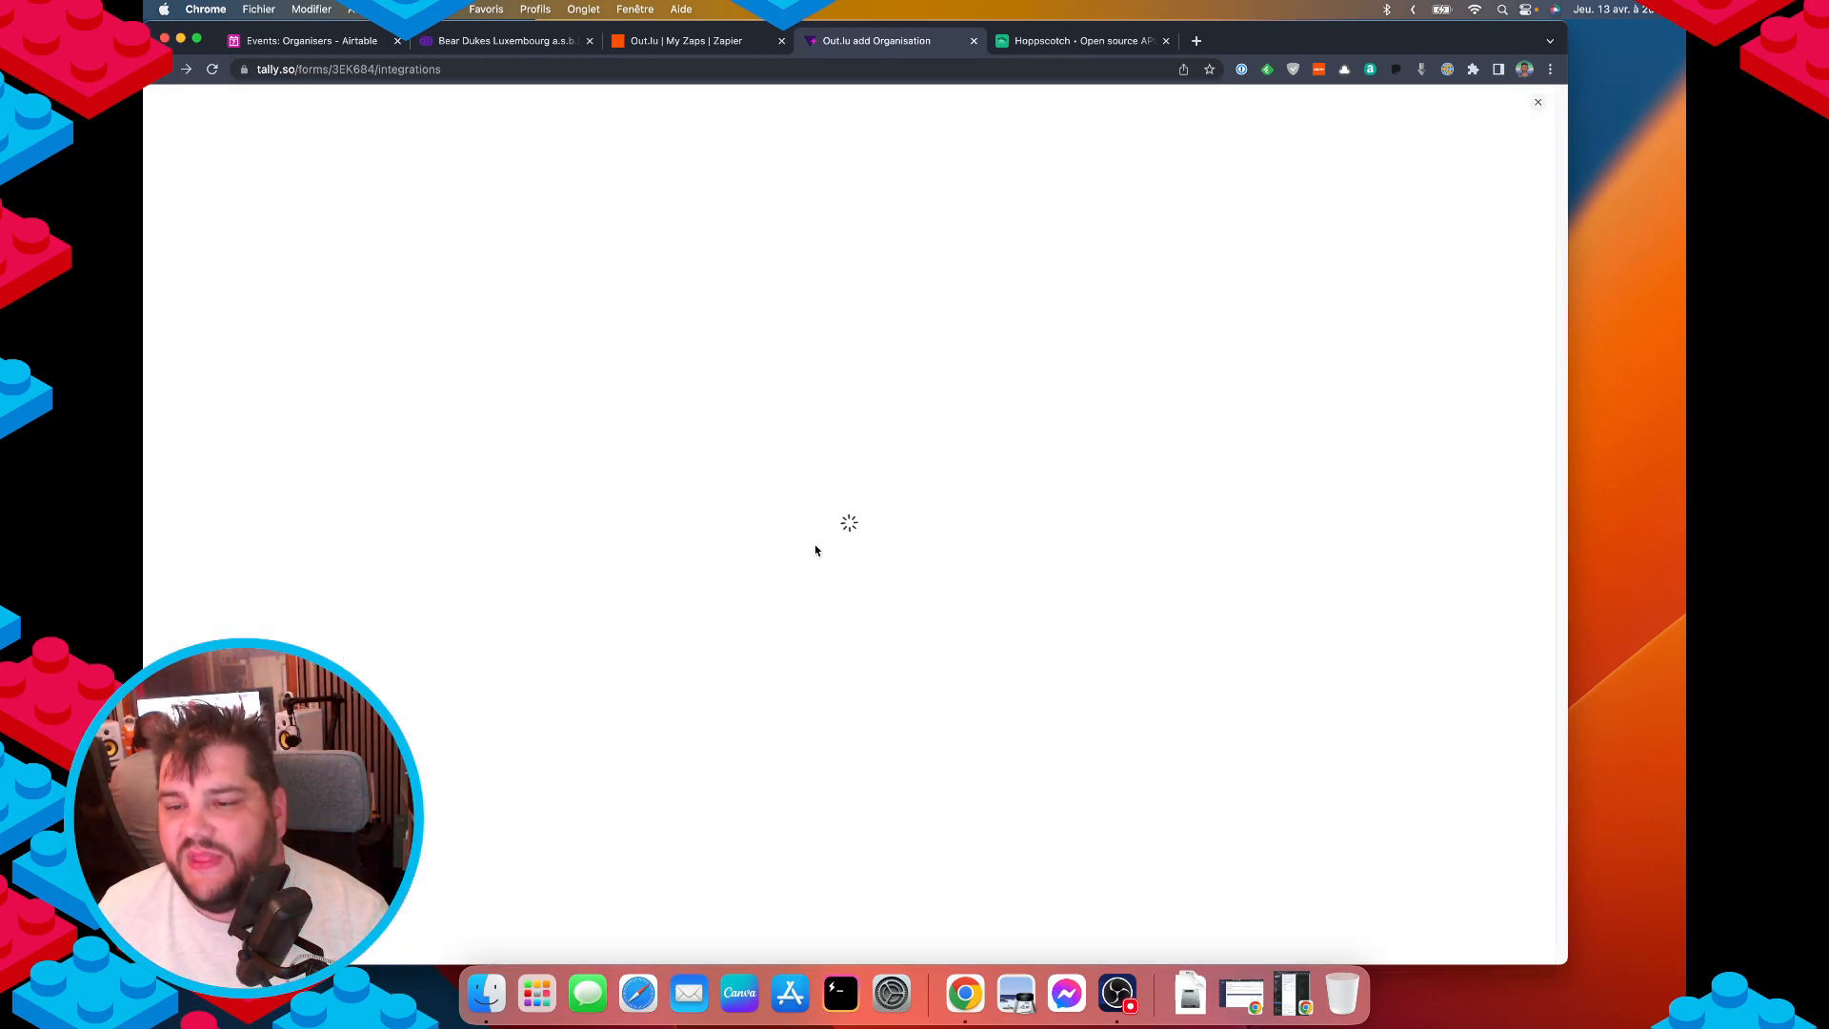
scroll(791, 698, down, 3)
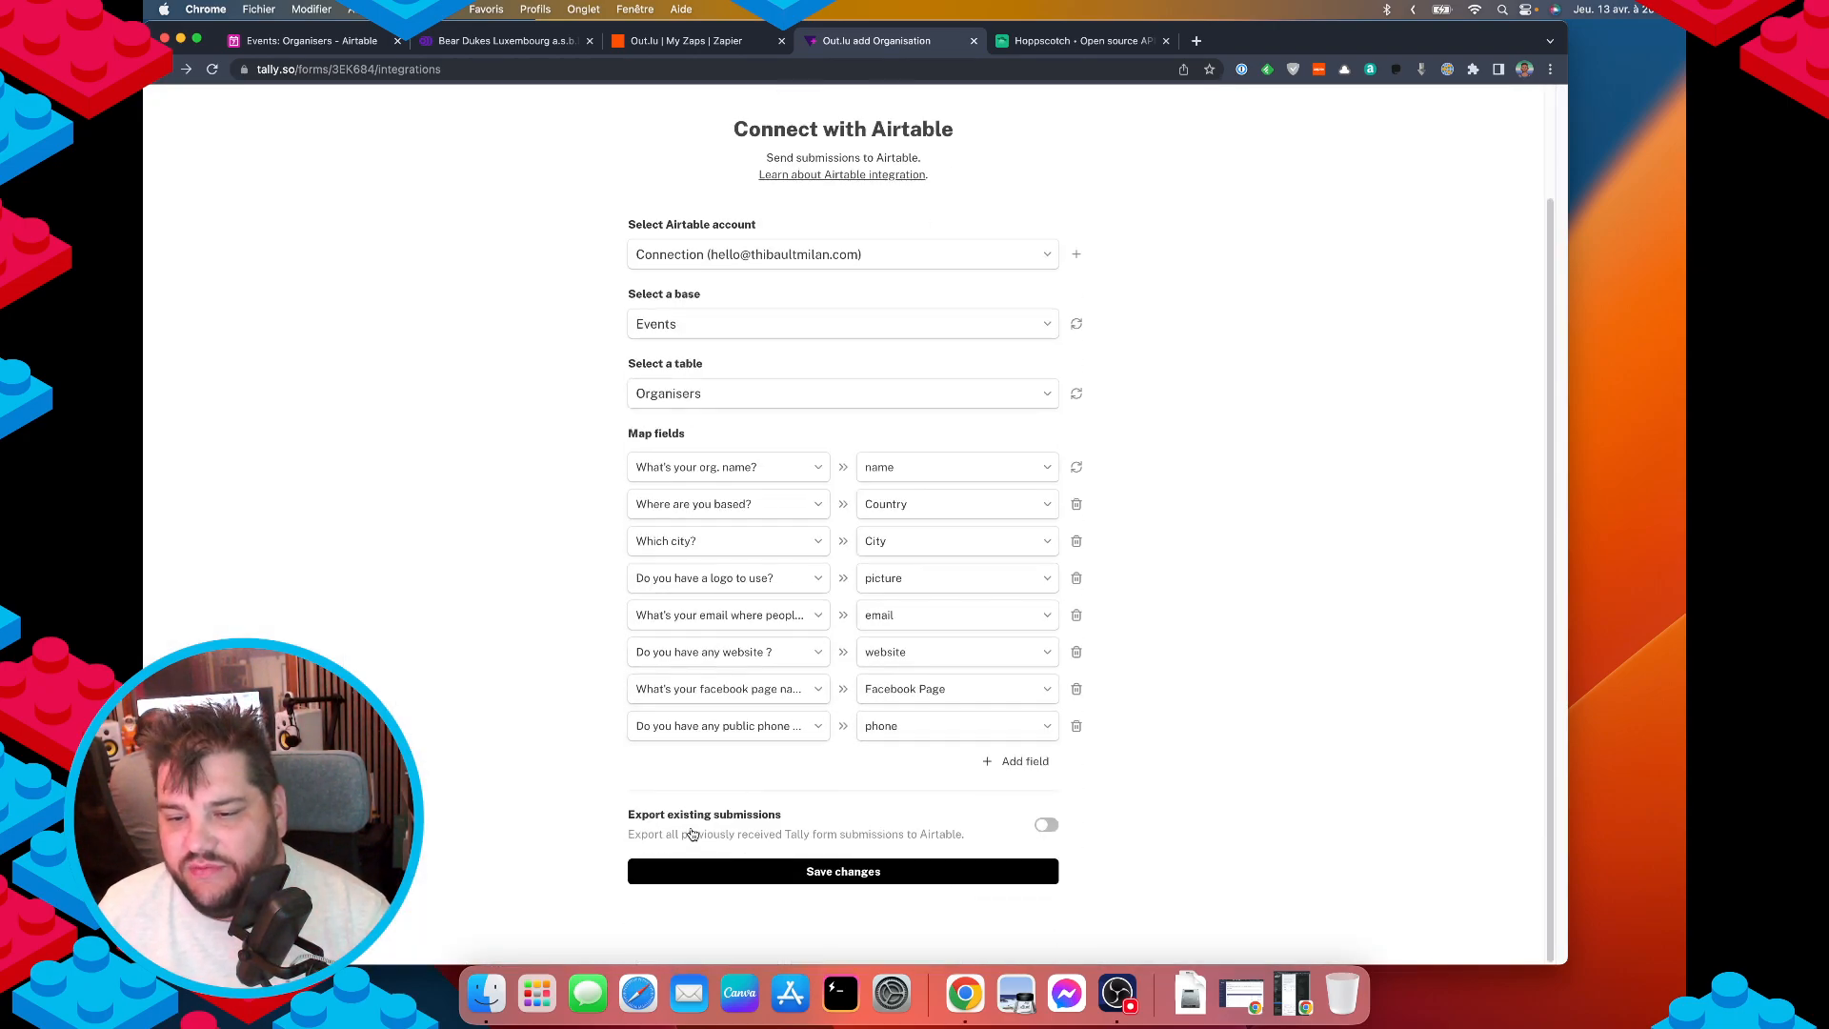
click(998, 767)
click(702, 763)
click(707, 738)
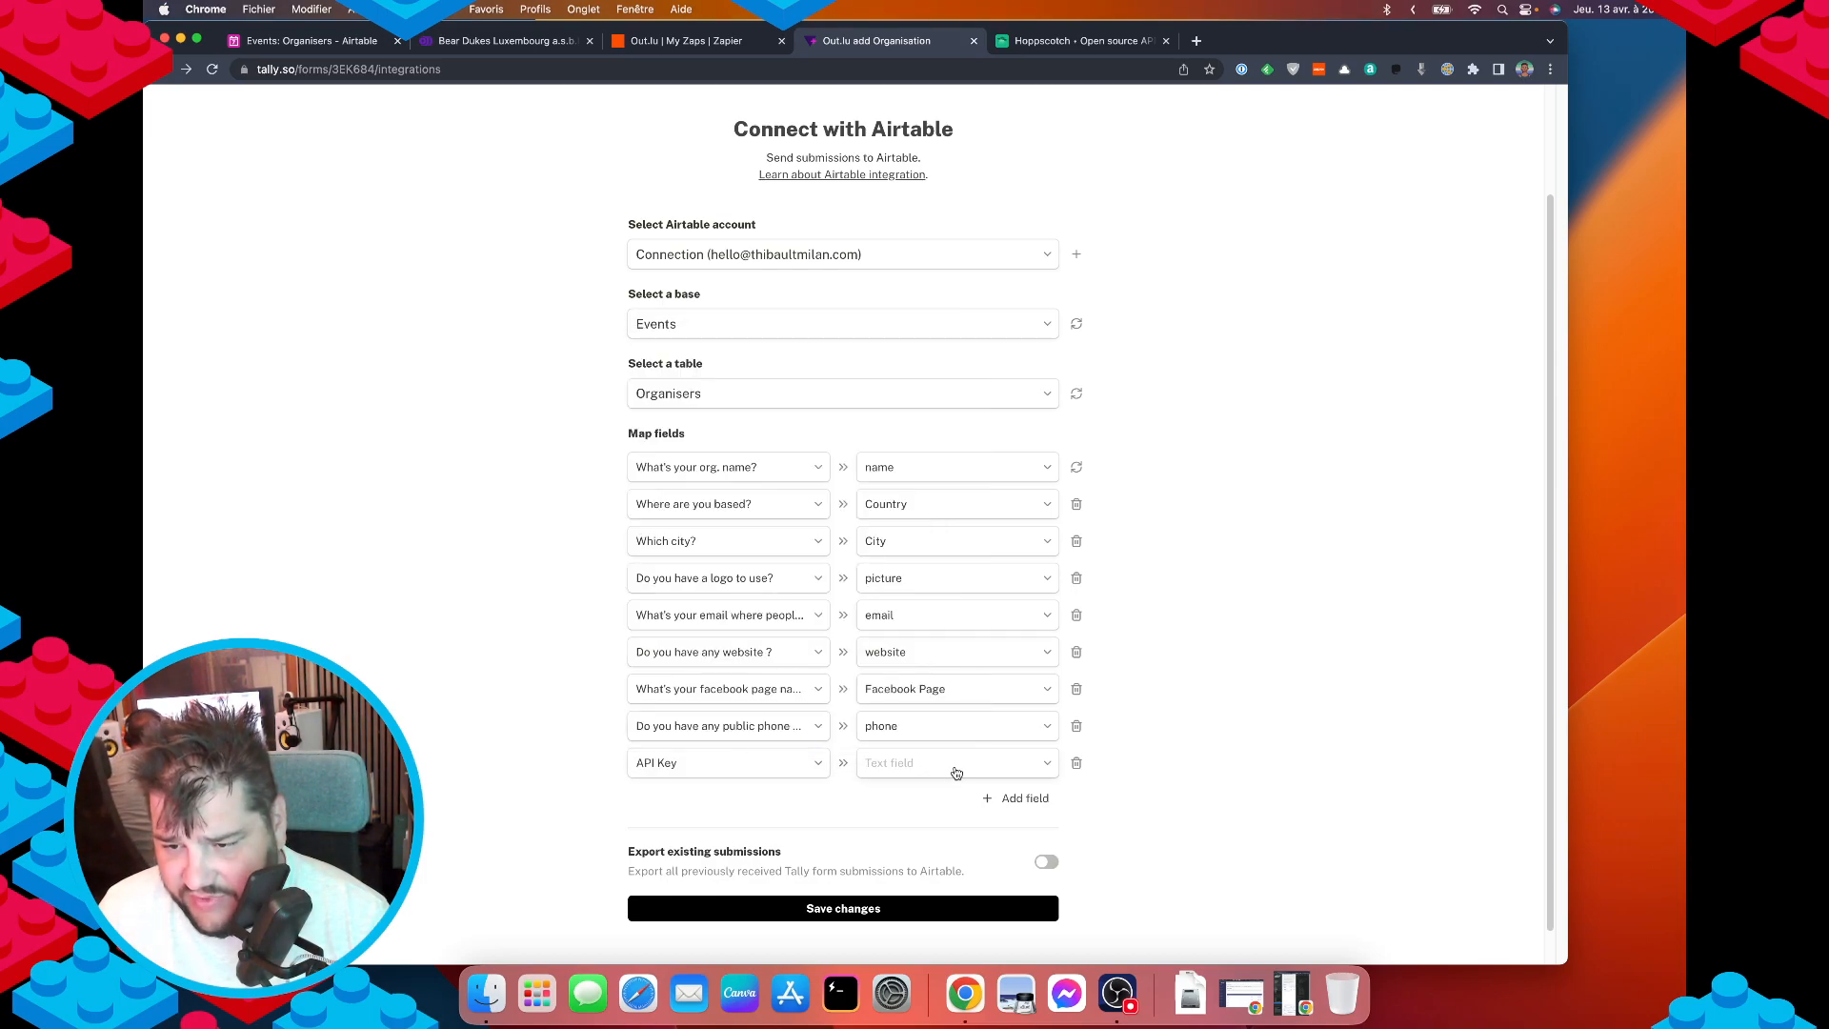
click(956, 772)
scroll(947, 671, down, 1)
click(904, 498)
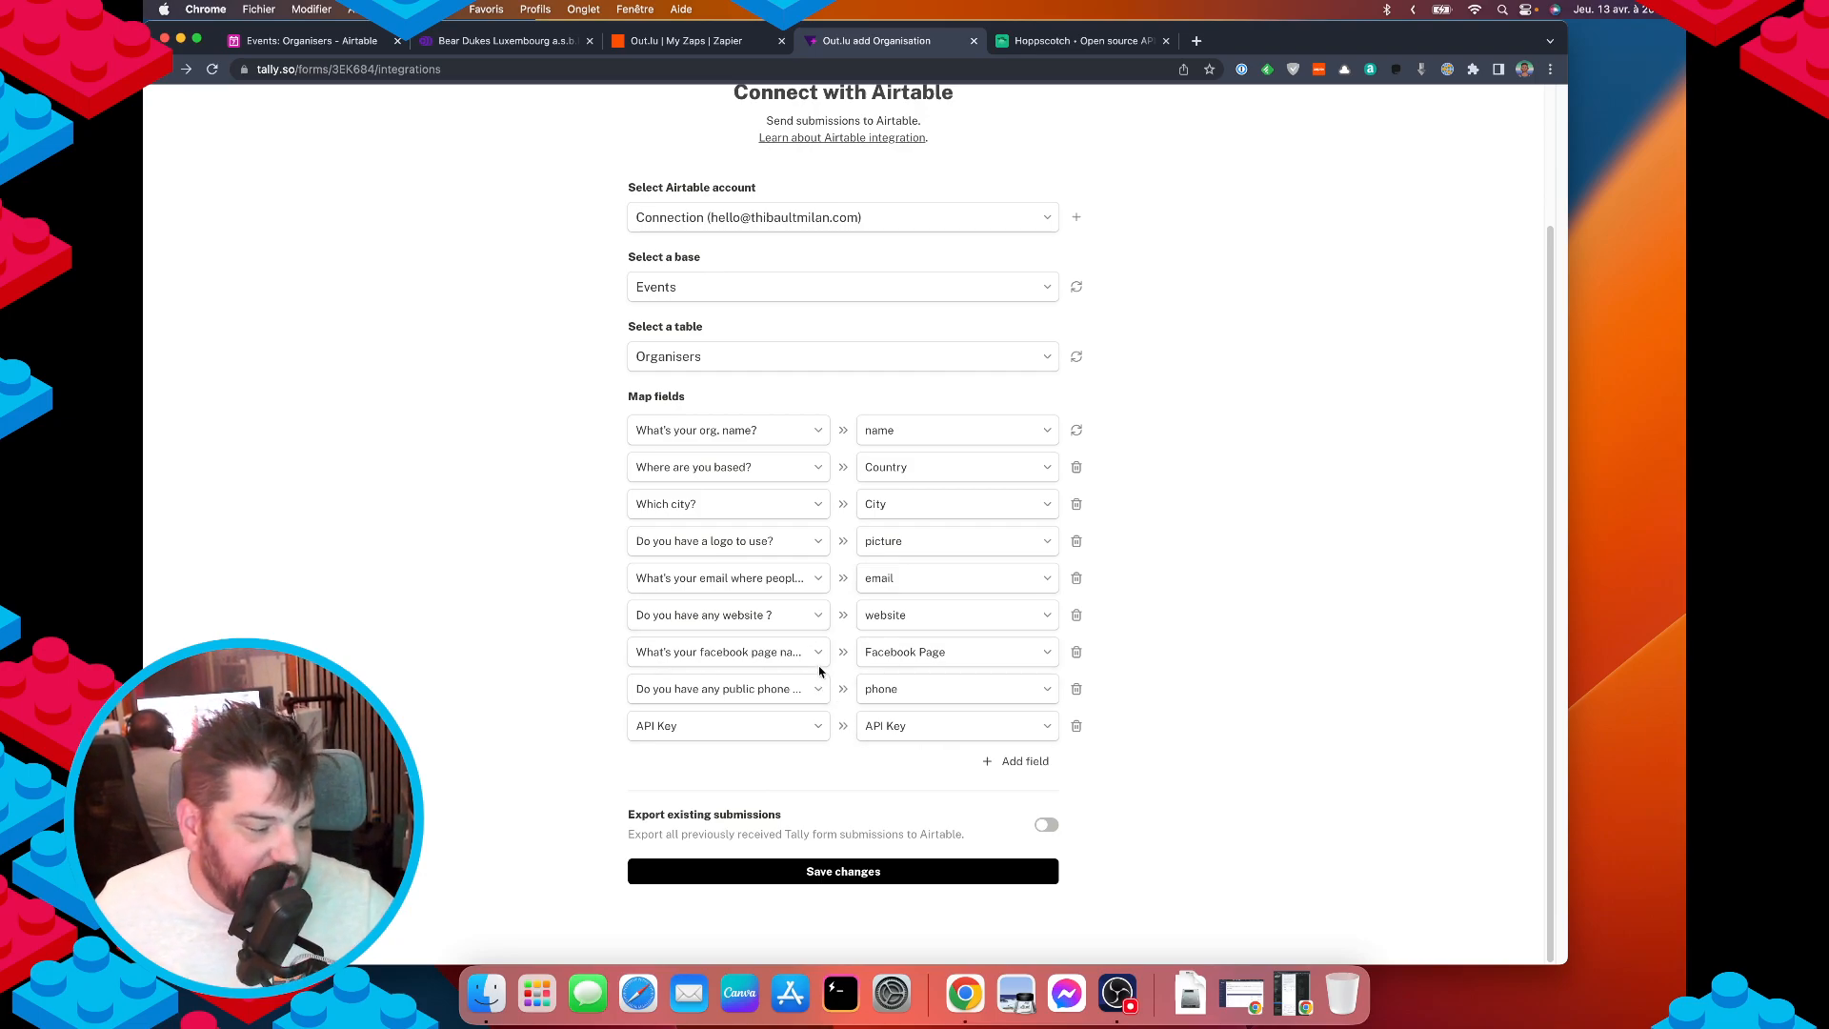
Check the Organisers table in Airtable, then save the integration changes and view the form summary.
click(309, 40)
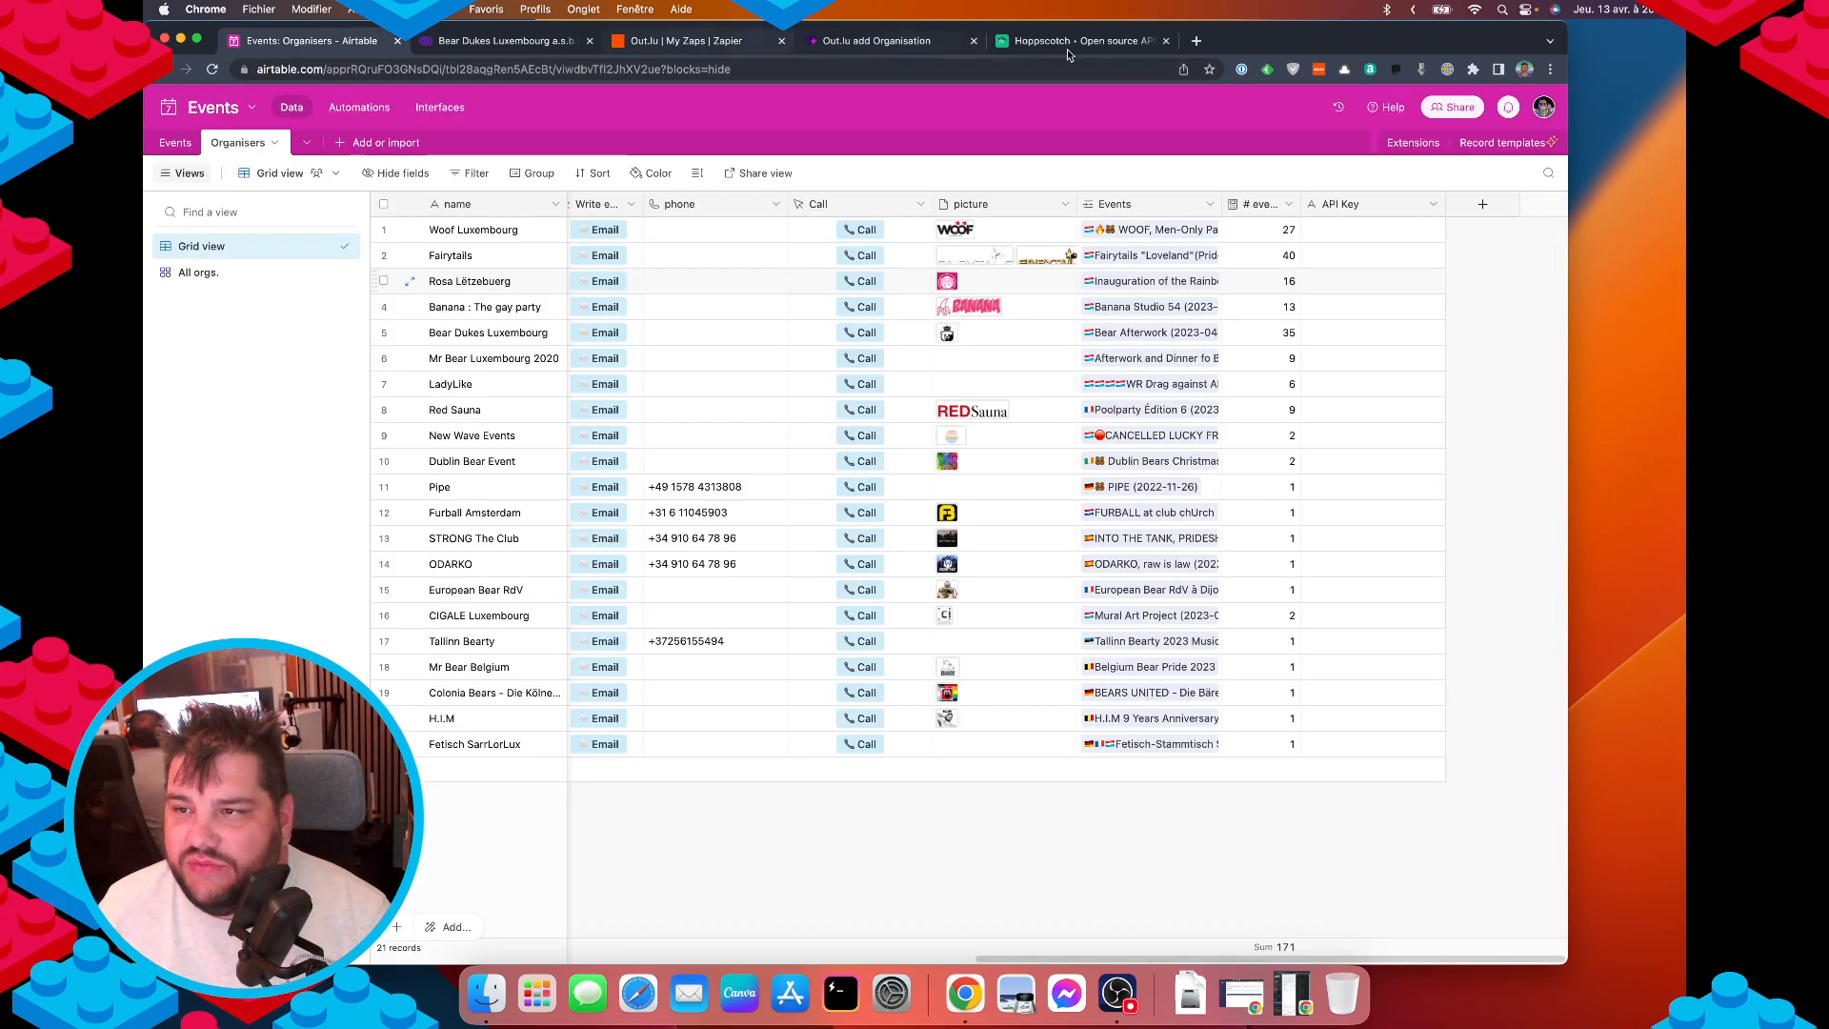
click(897, 34)
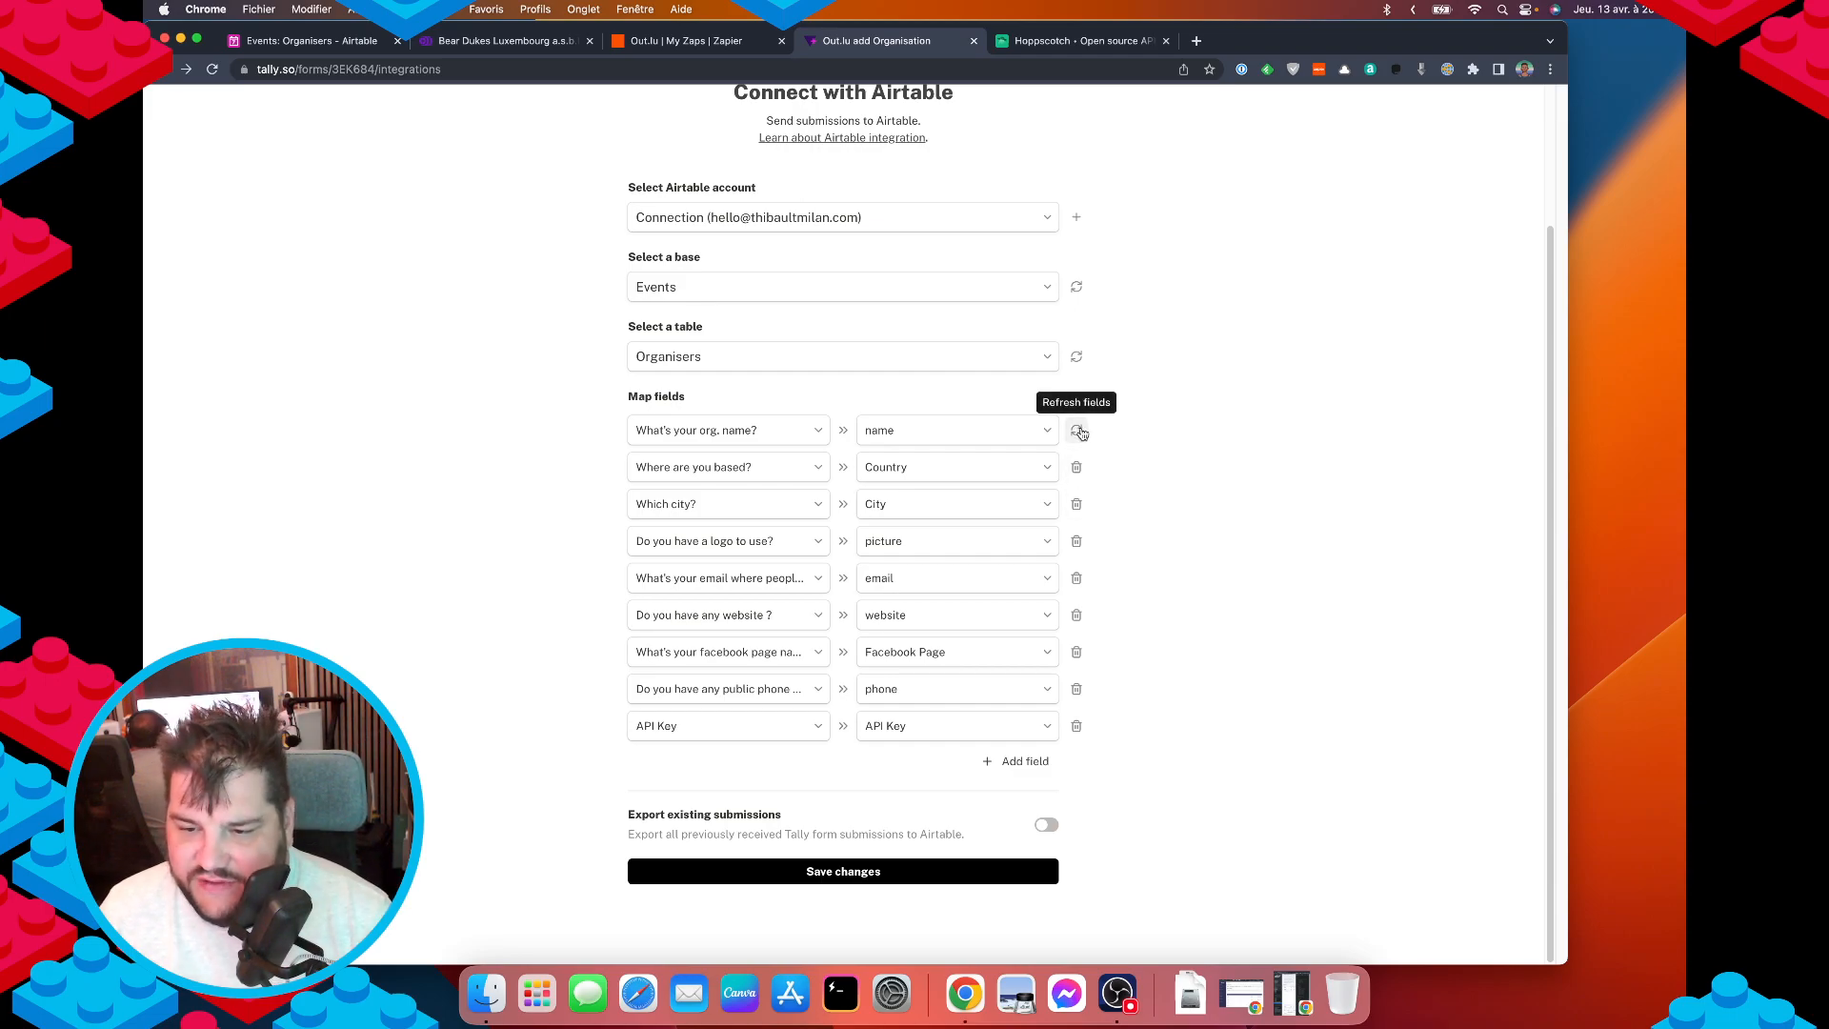
click(877, 872)
click(419, 192)
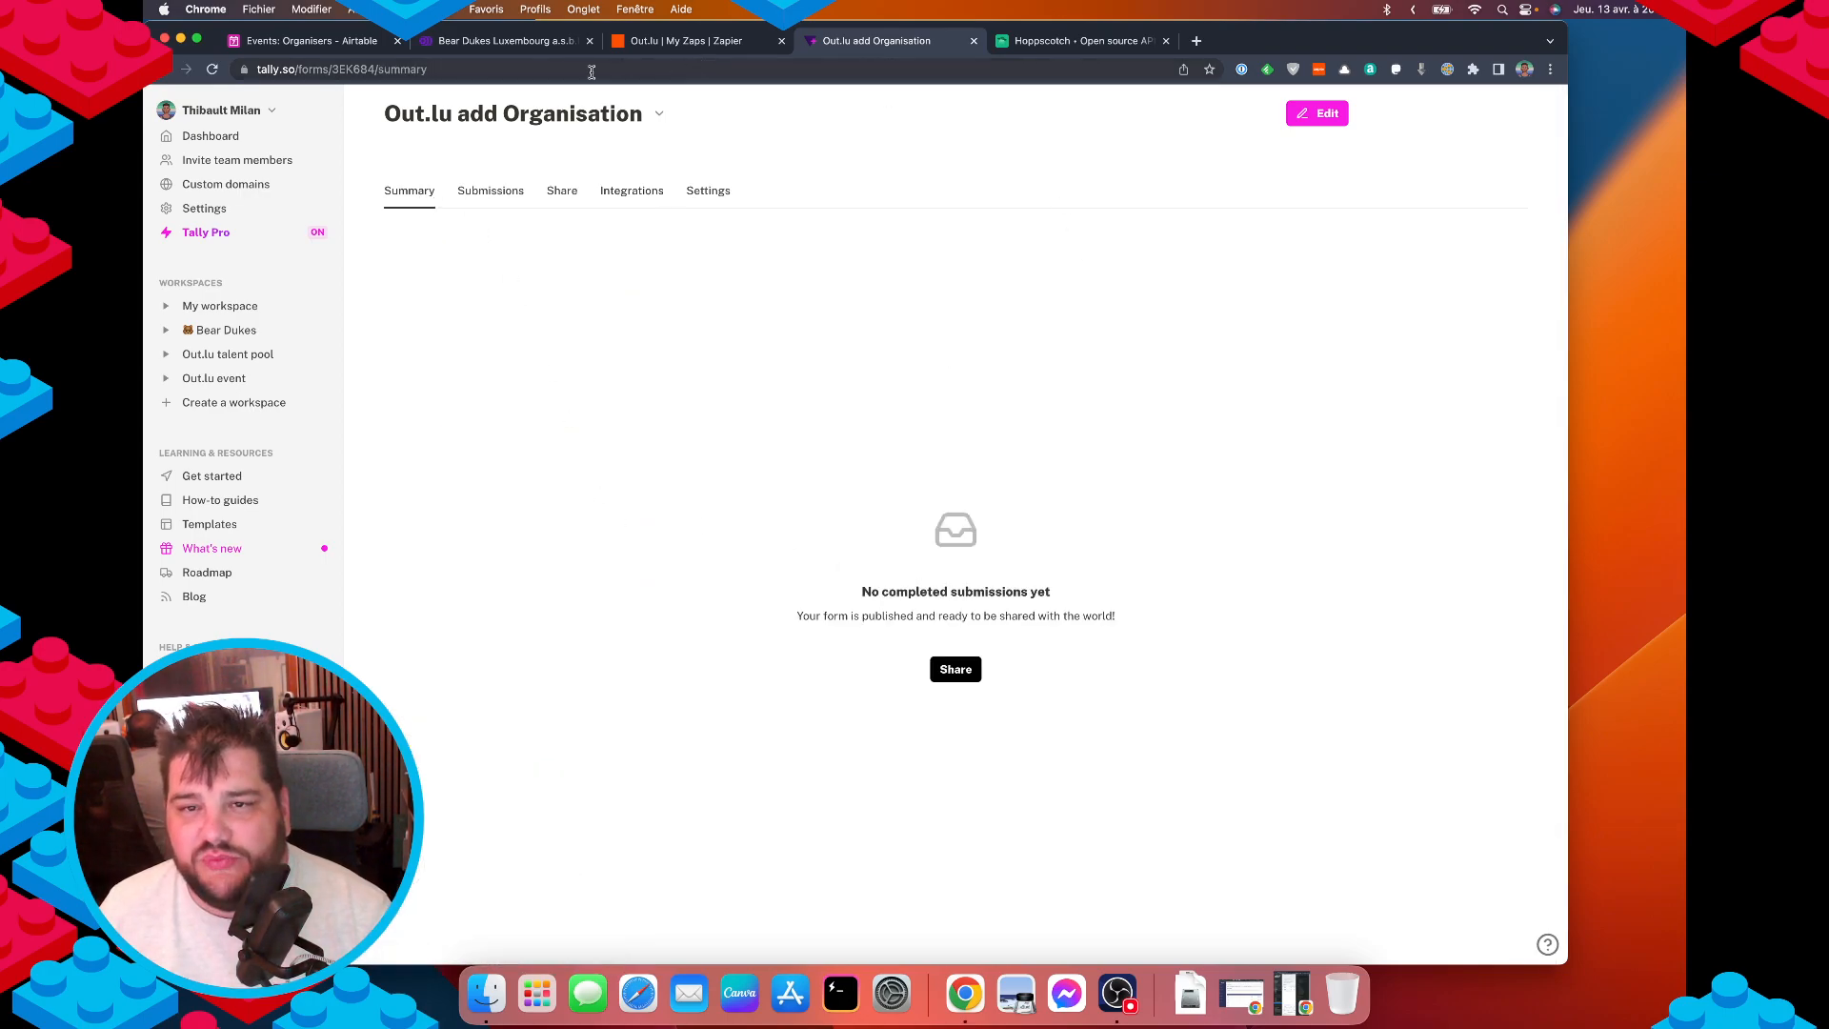
Go to the Events table in Airtable, open Automations and start a record-created trigger.
click(311, 43)
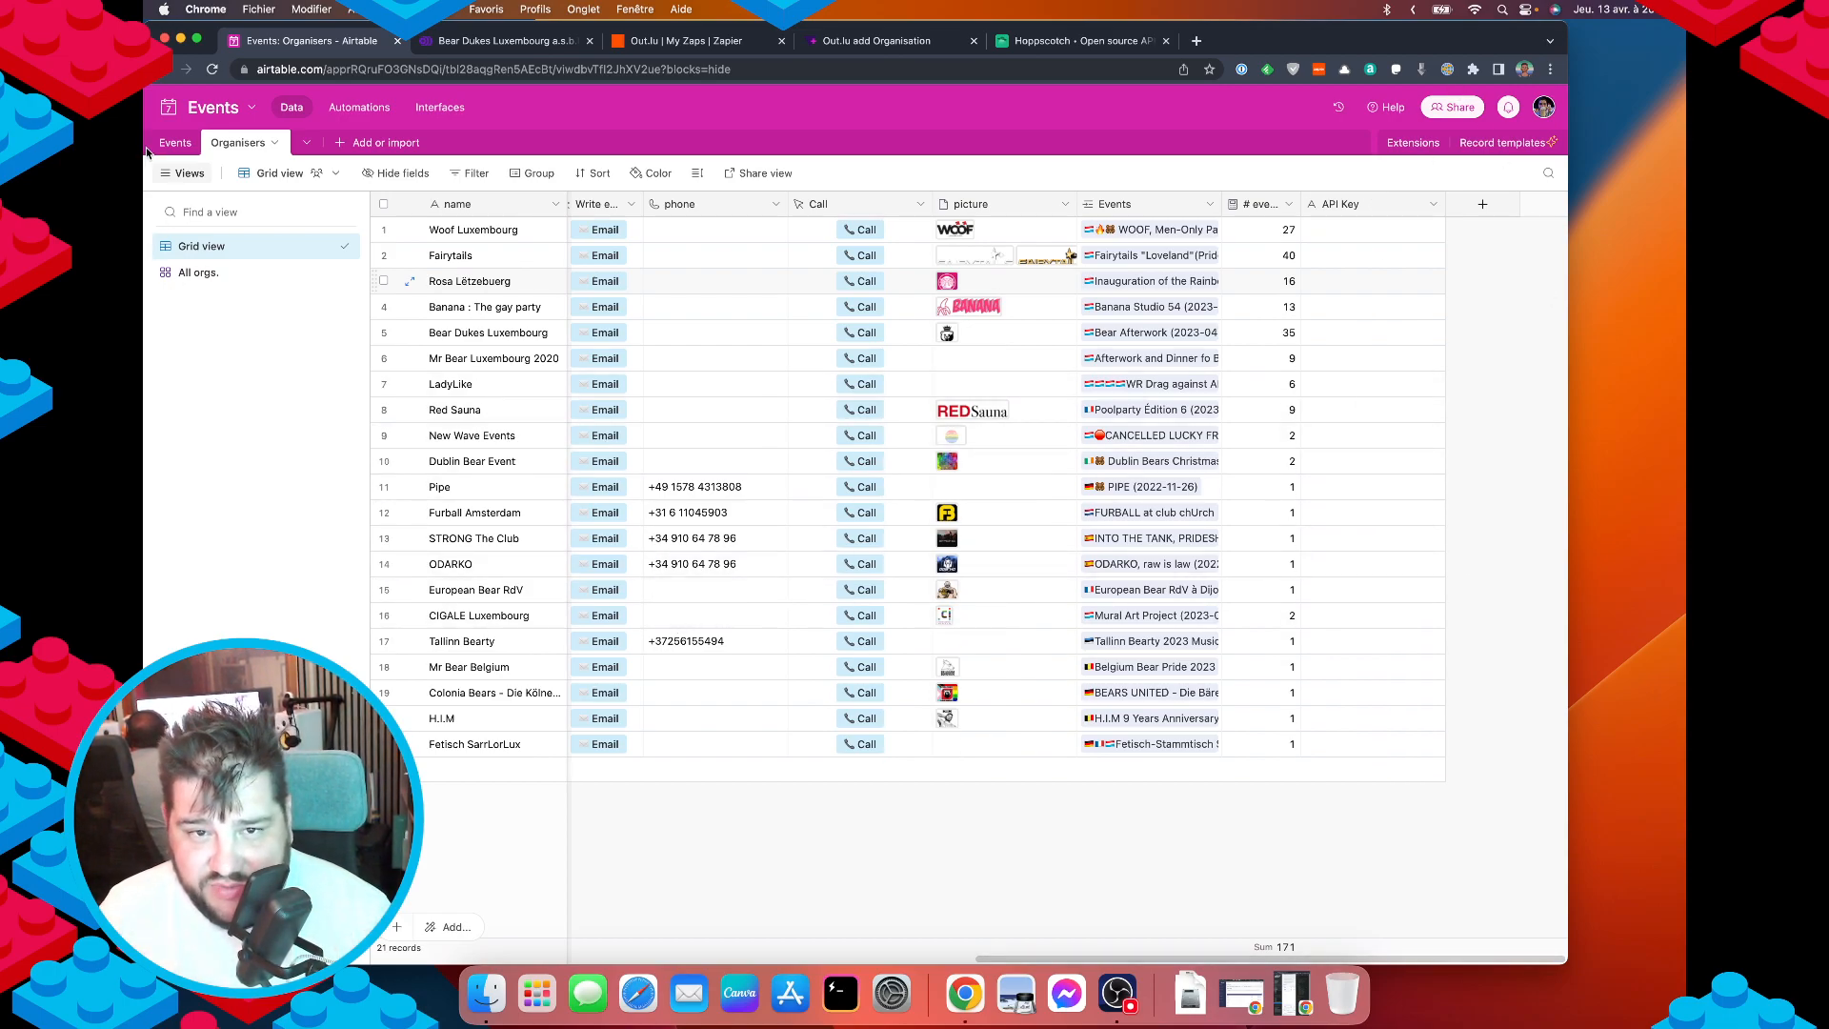
click(177, 145)
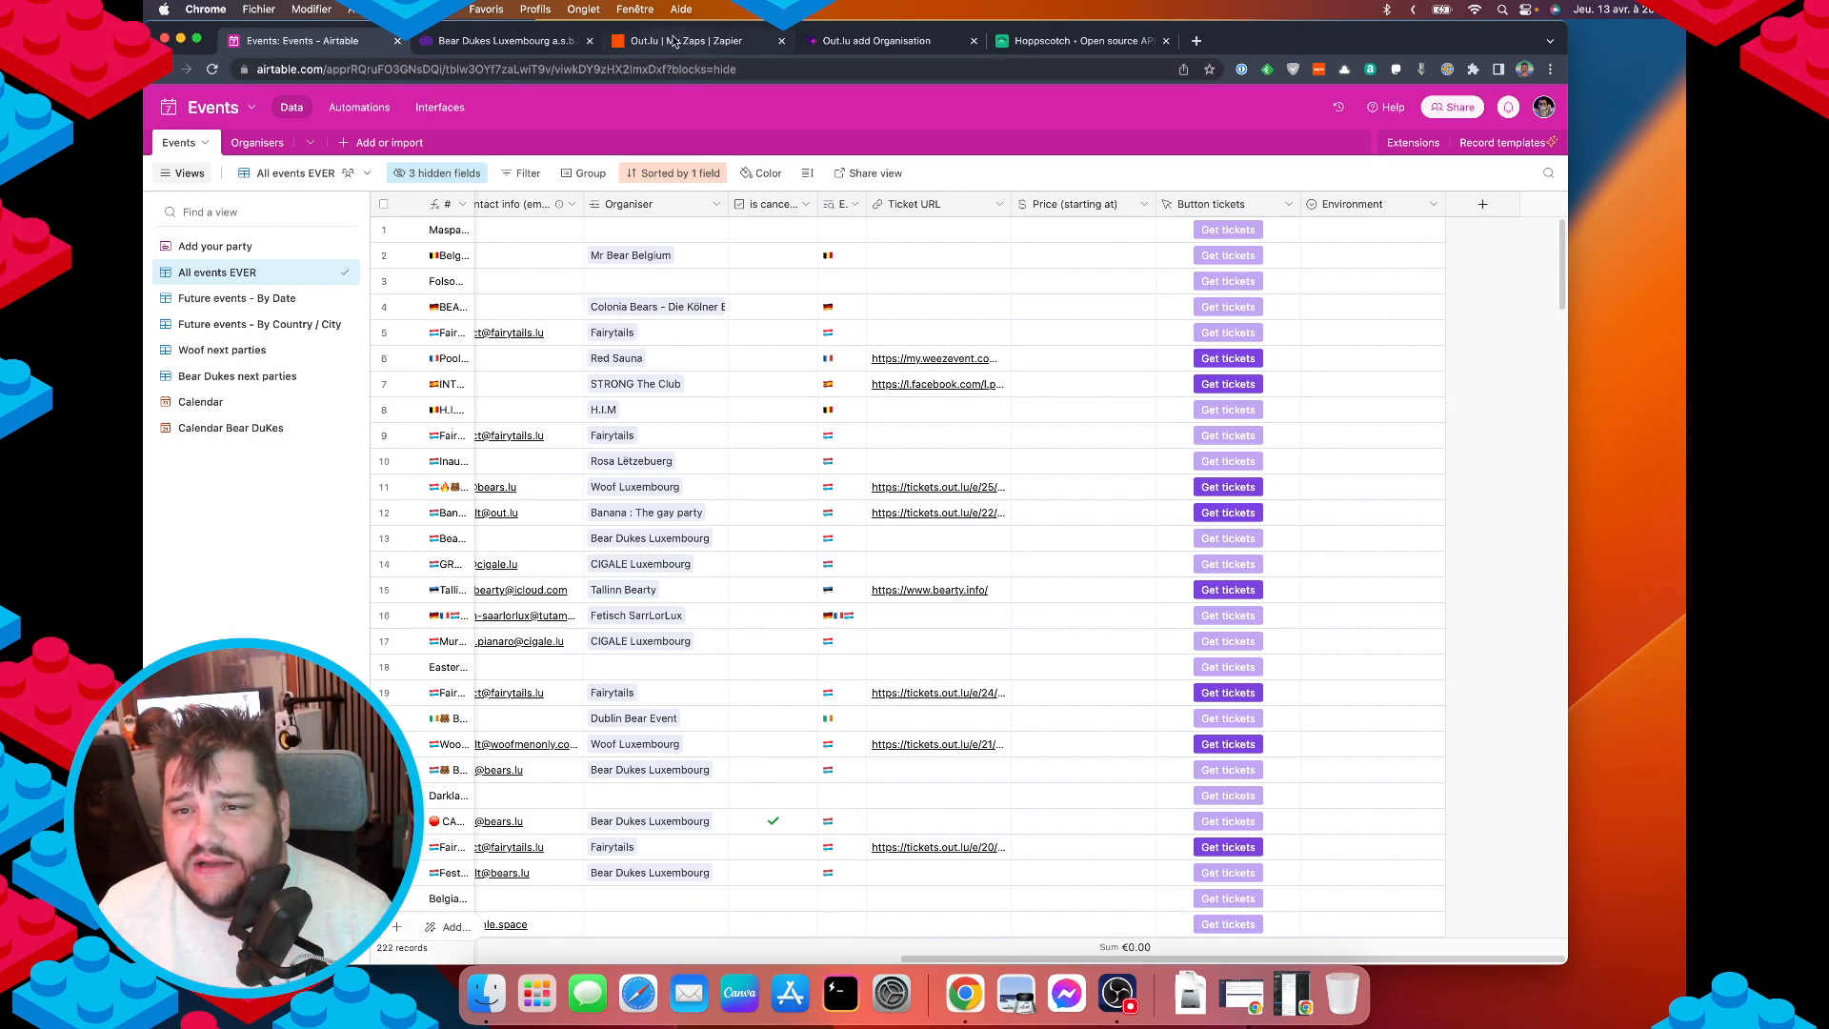
click(347, 111)
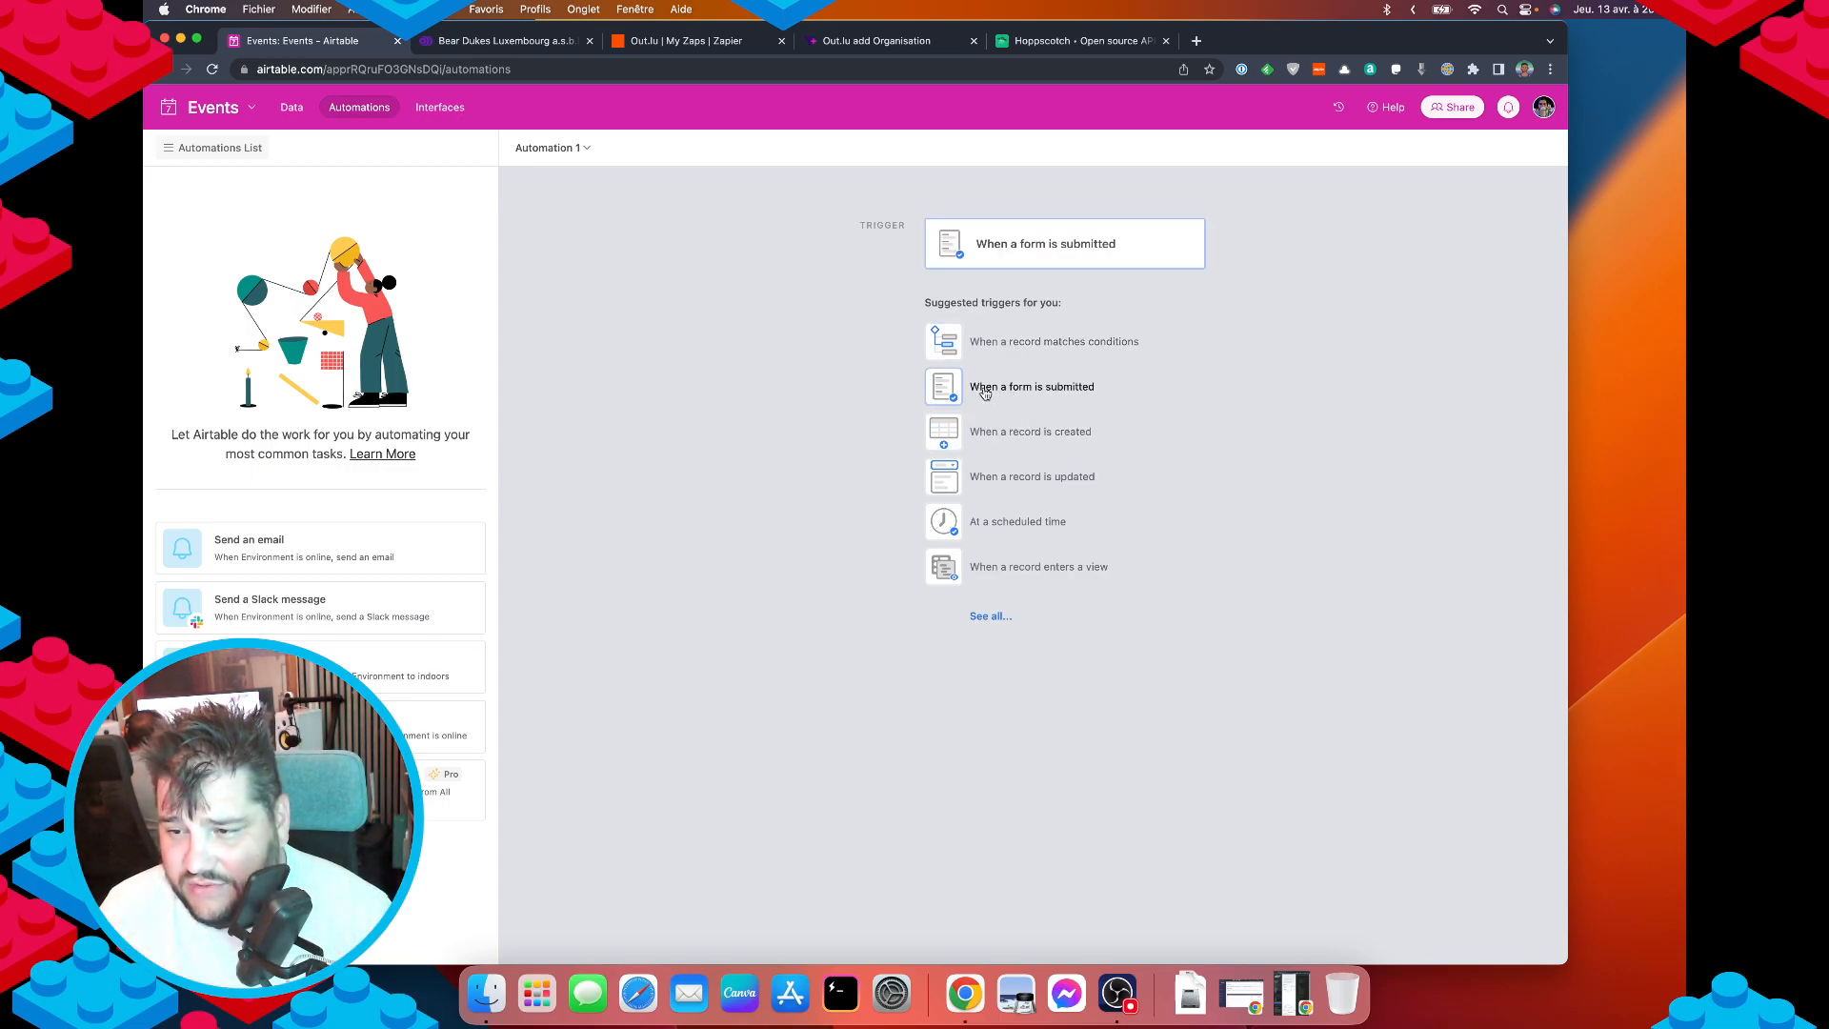
click(1023, 434)
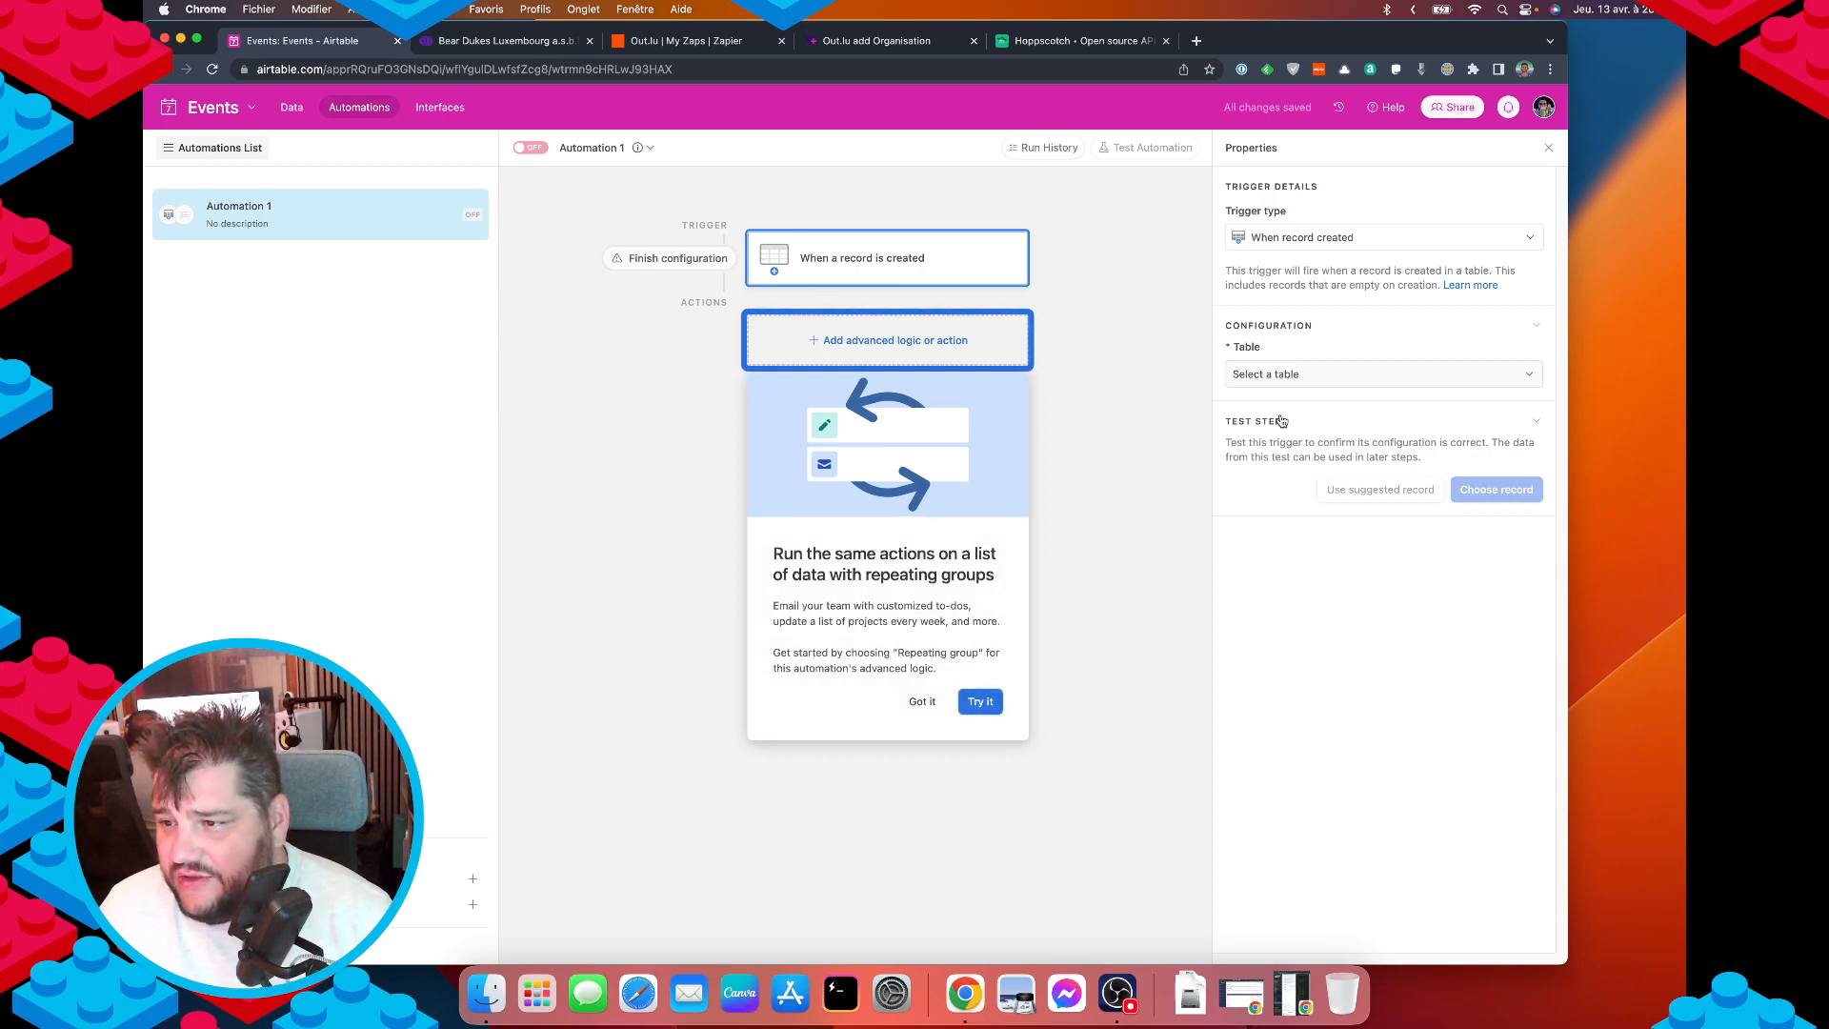
Set the trigger to 'When a record is created' on the Events table.
click(1287, 376)
click(1265, 431)
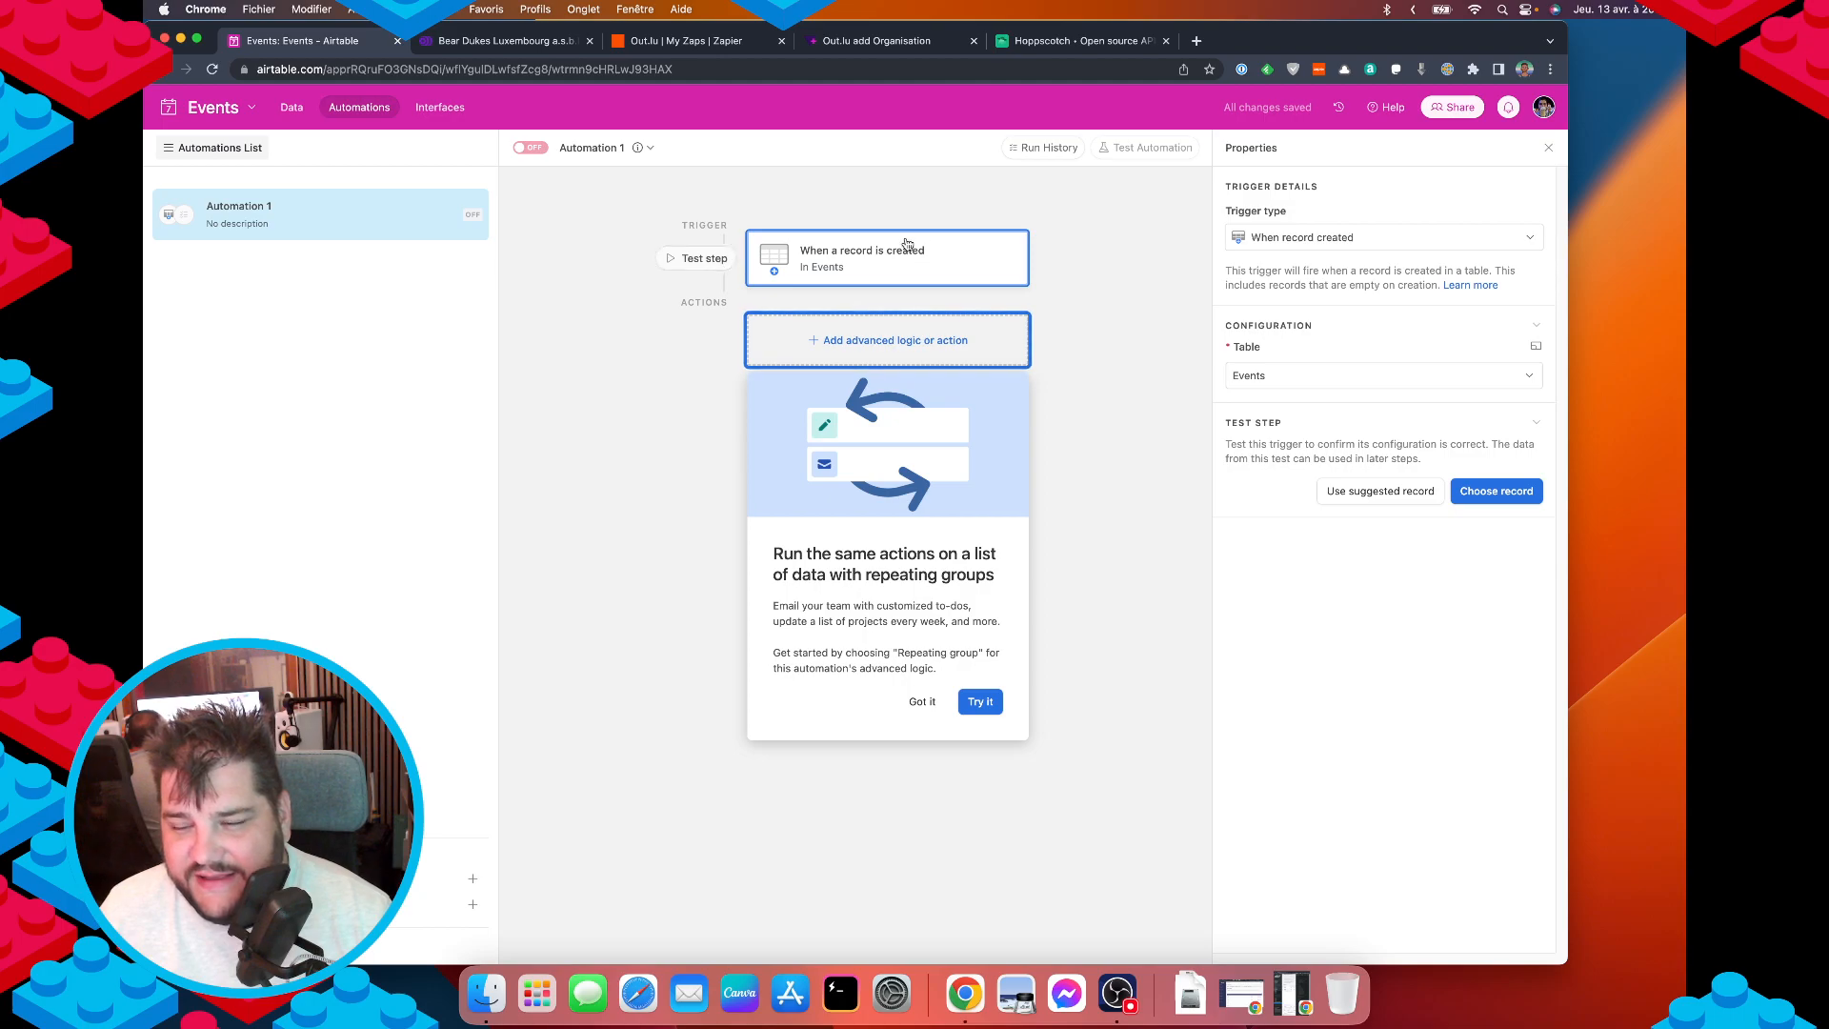
click(1341, 244)
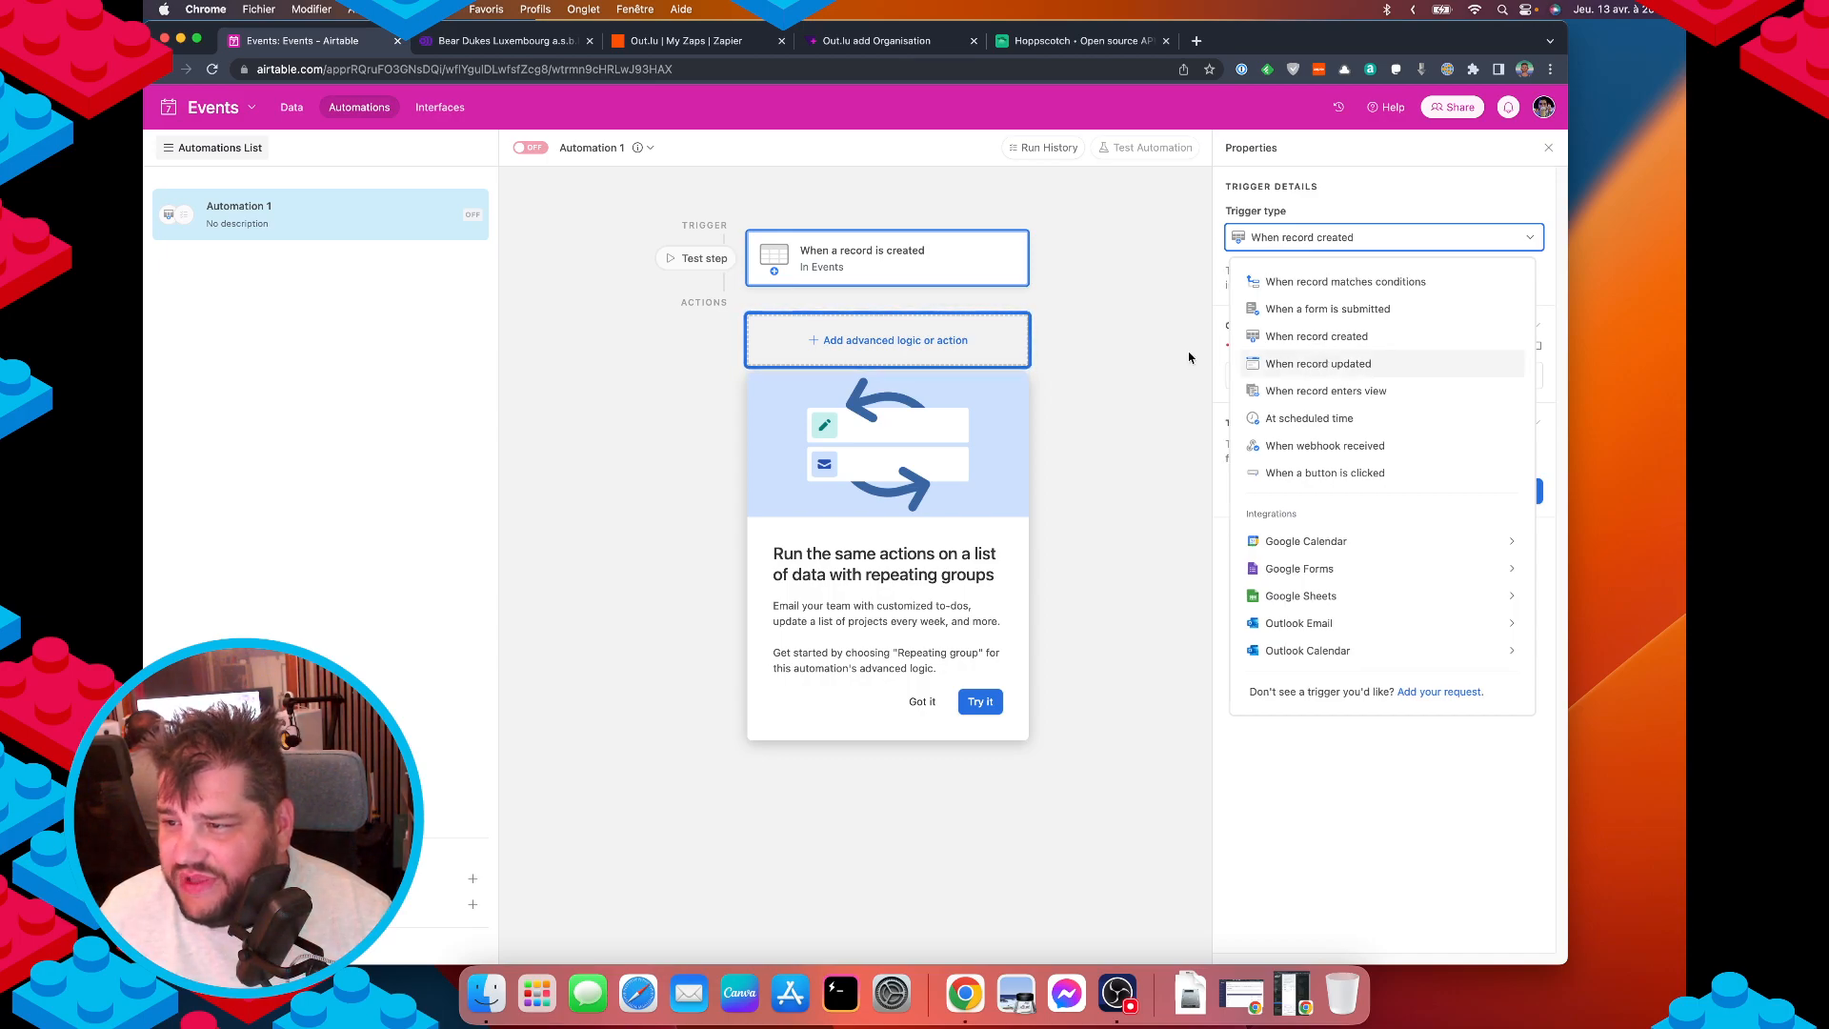
click(1381, 368)
click(1396, 403)
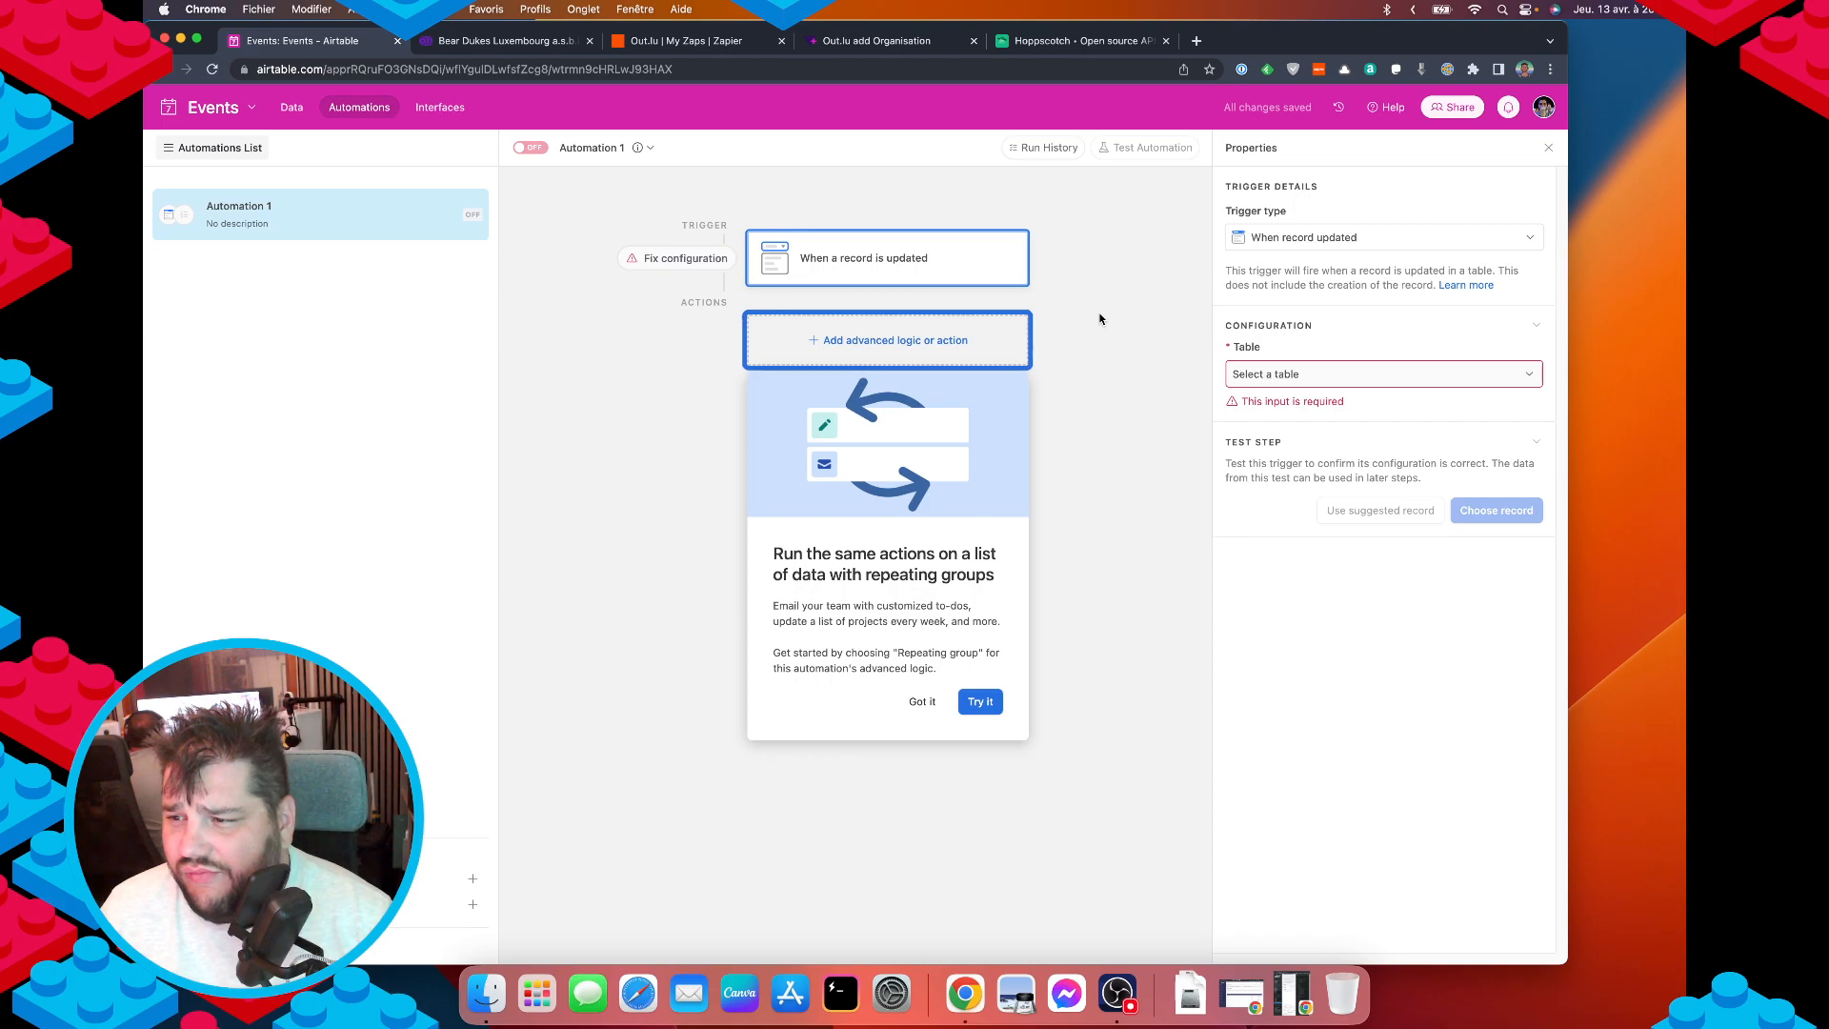
click(1293, 239)
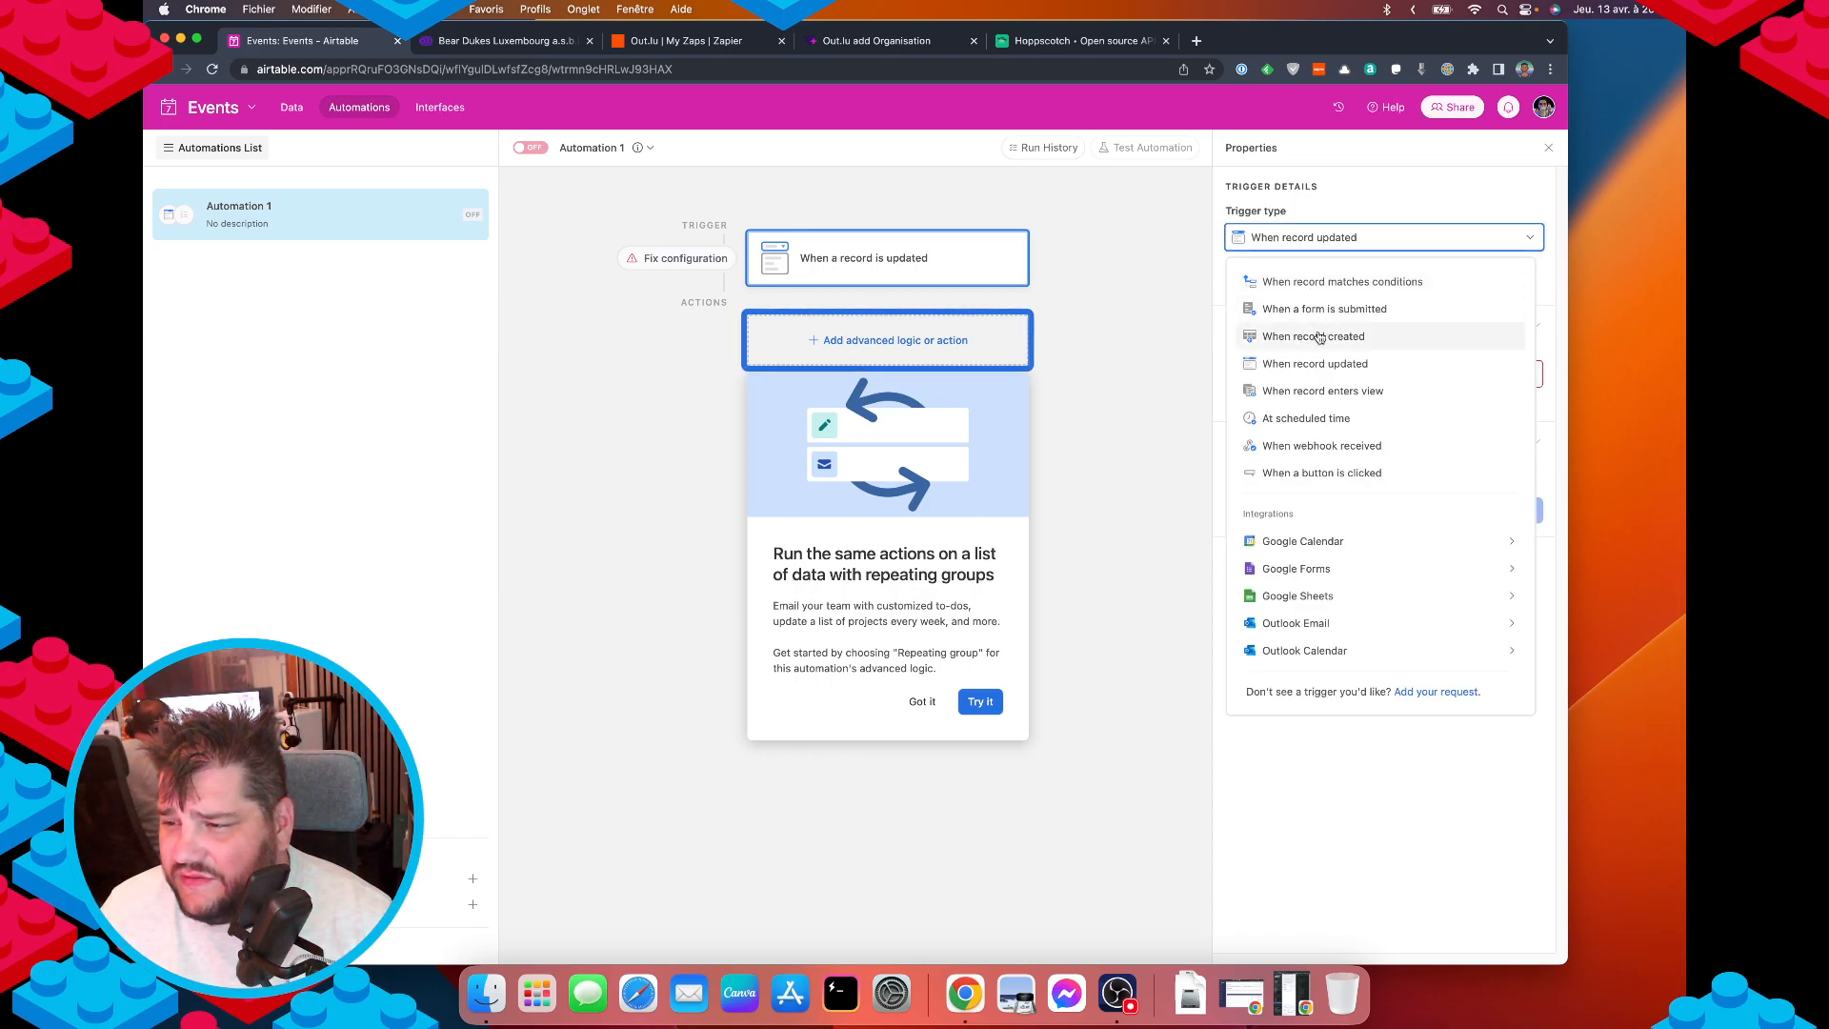
click(1315, 336)
click(1376, 407)
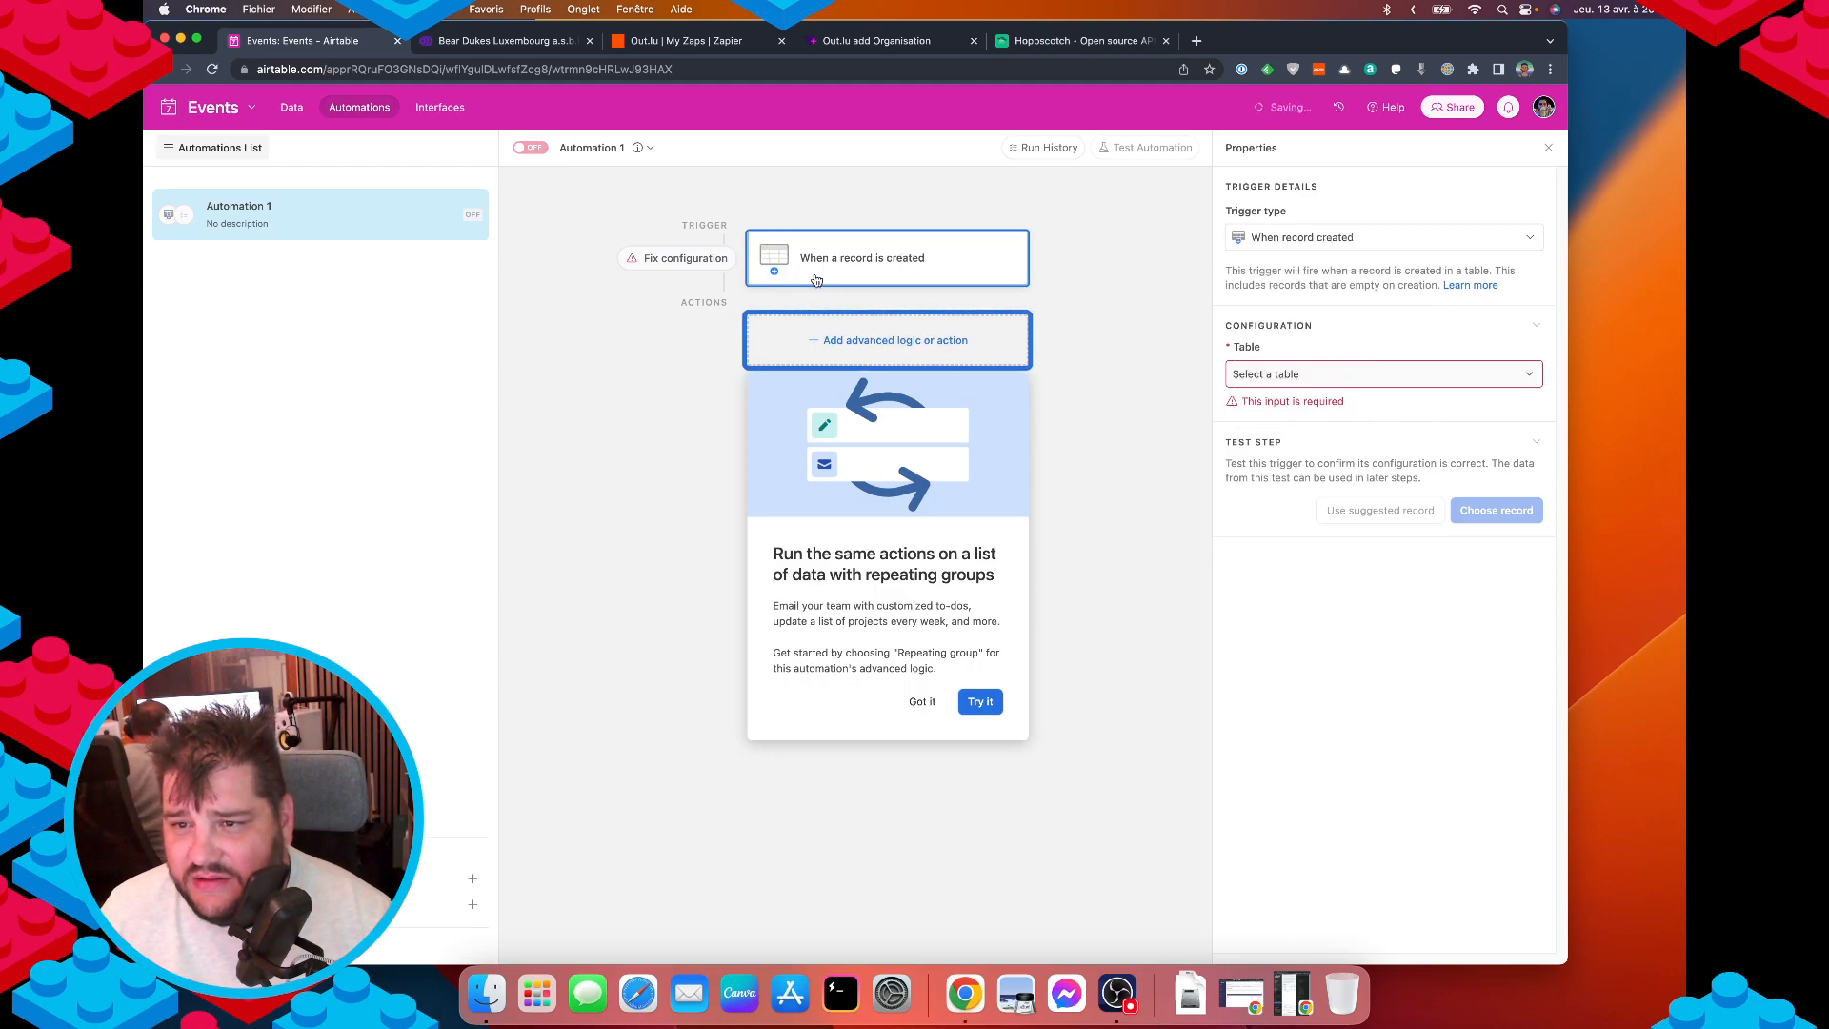
click(1333, 374)
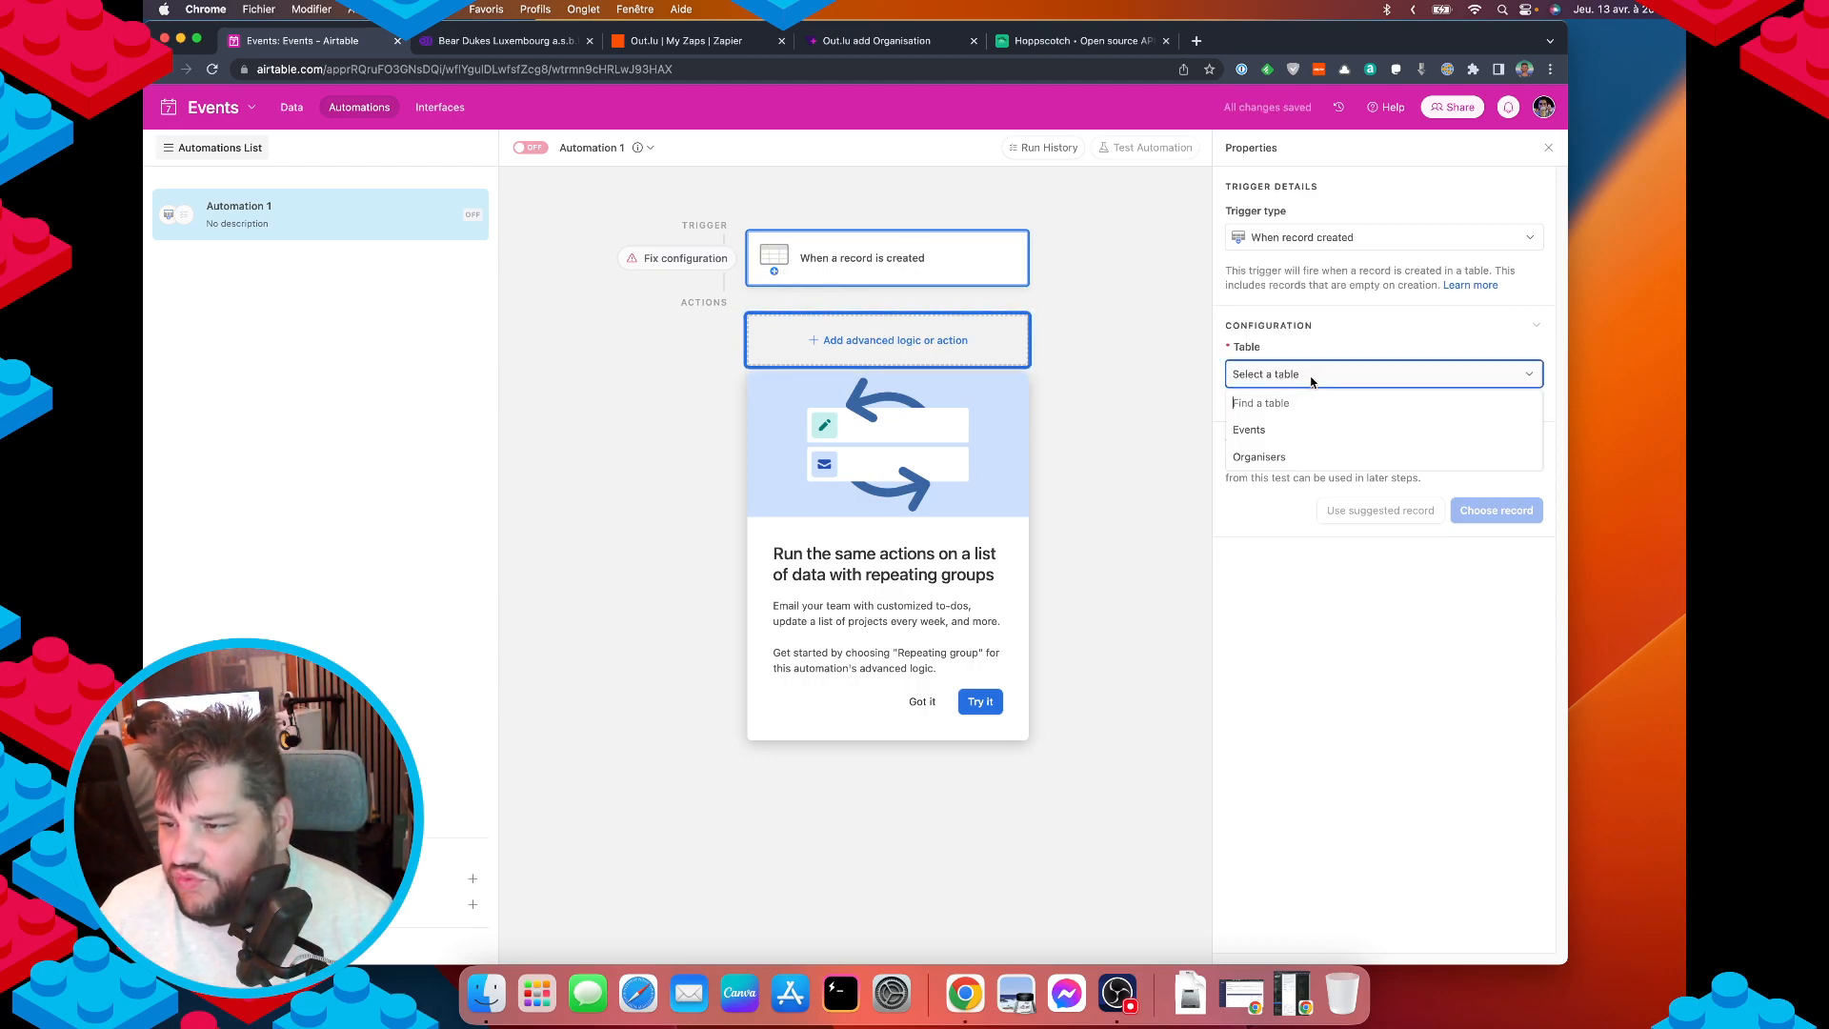
click(1272, 428)
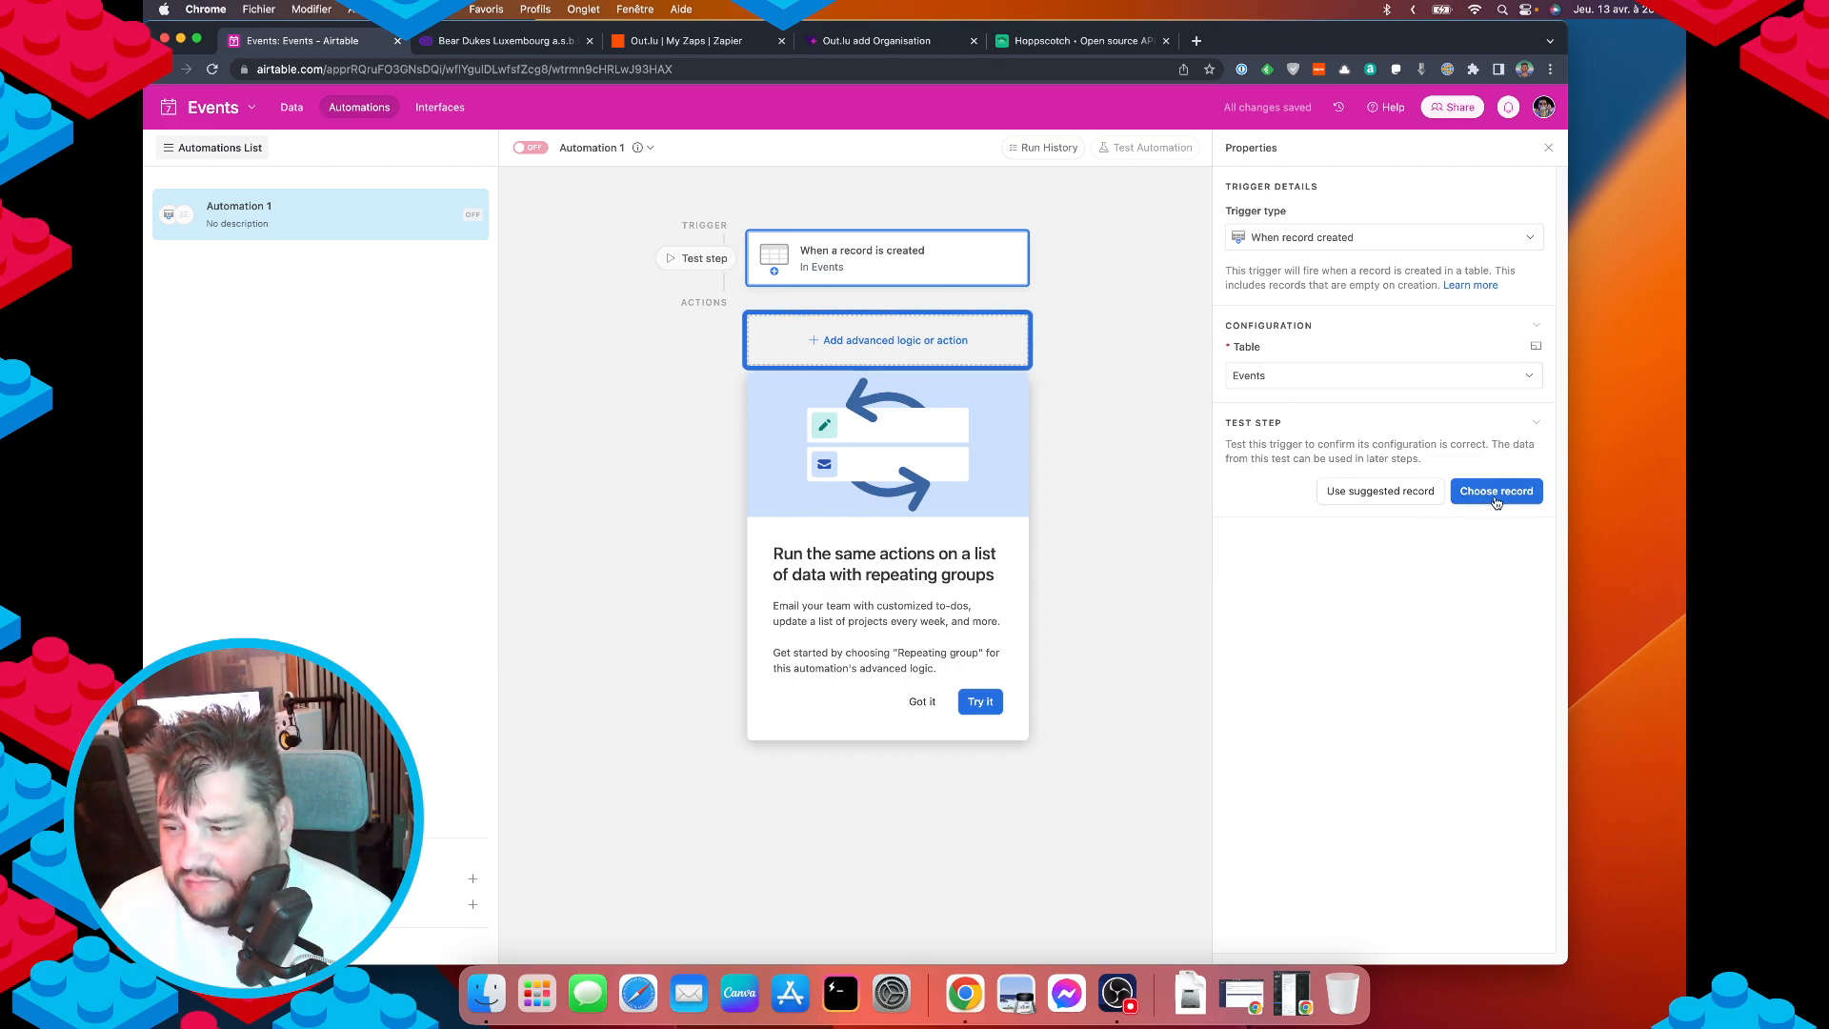
Test the trigger with a suggested record and dismiss the repeating groups tip.
click(1410, 493)
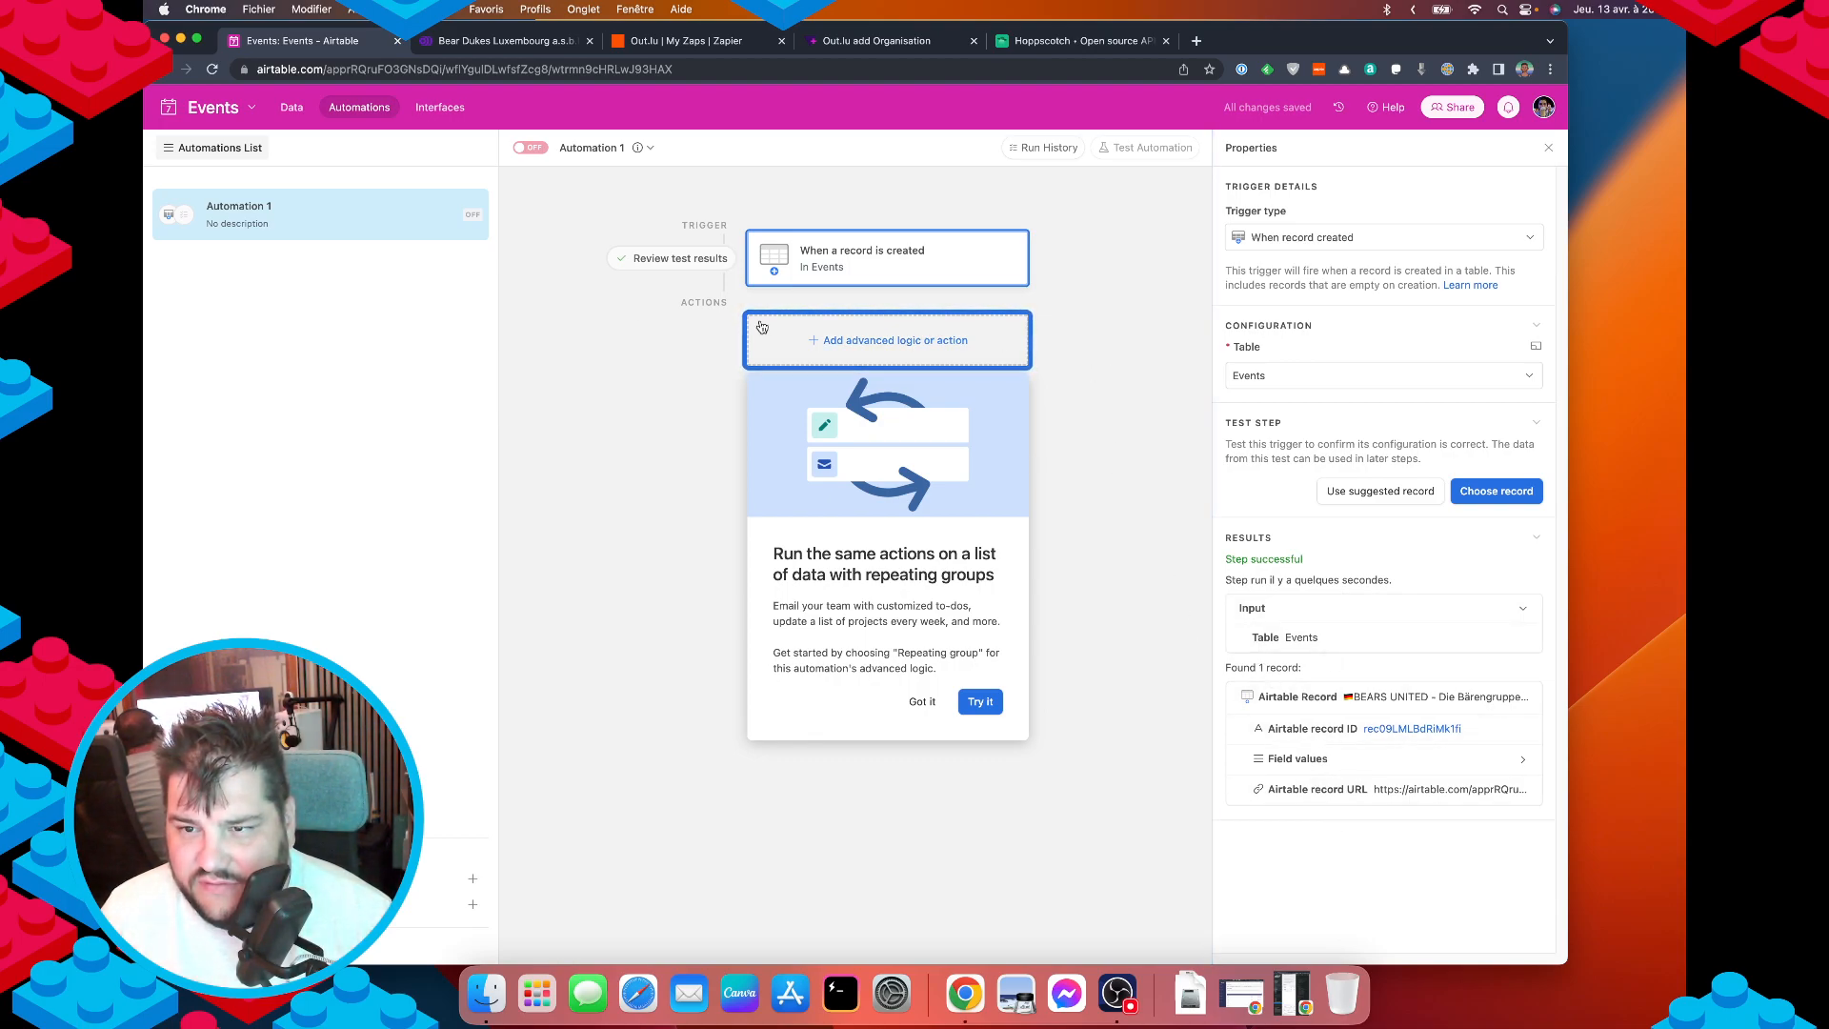
click(826, 350)
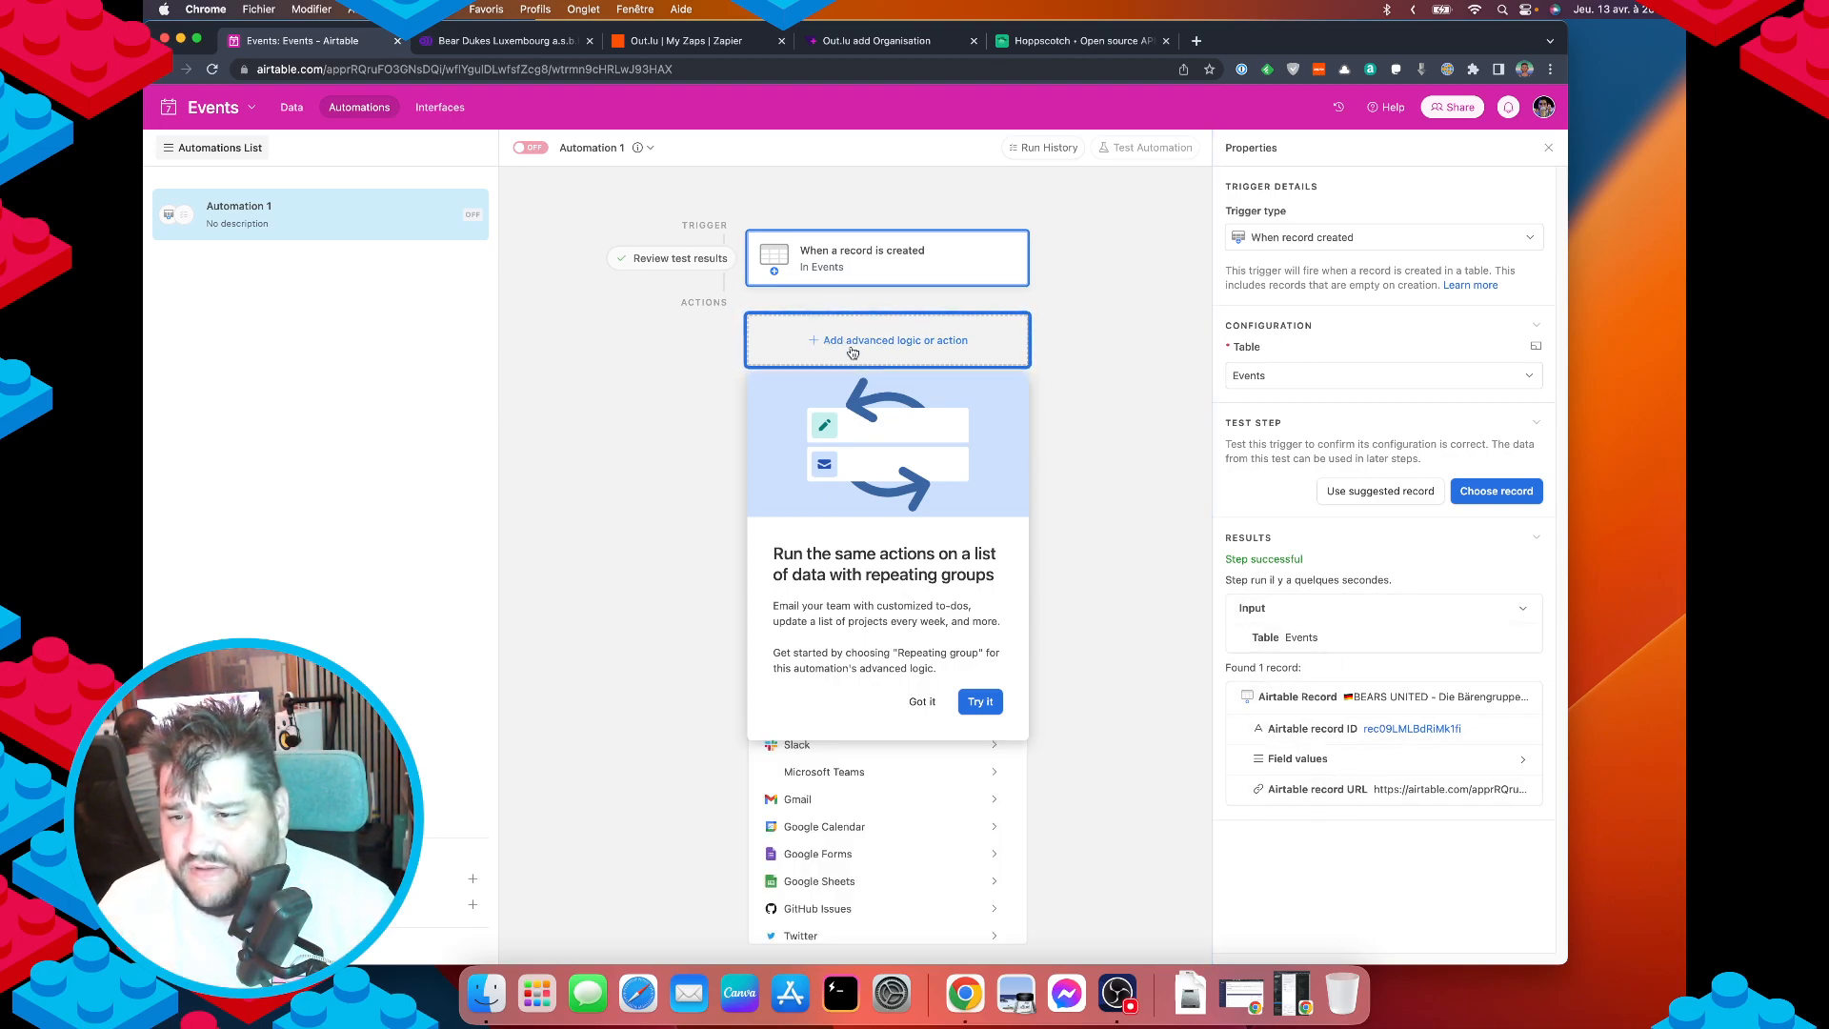
click(922, 702)
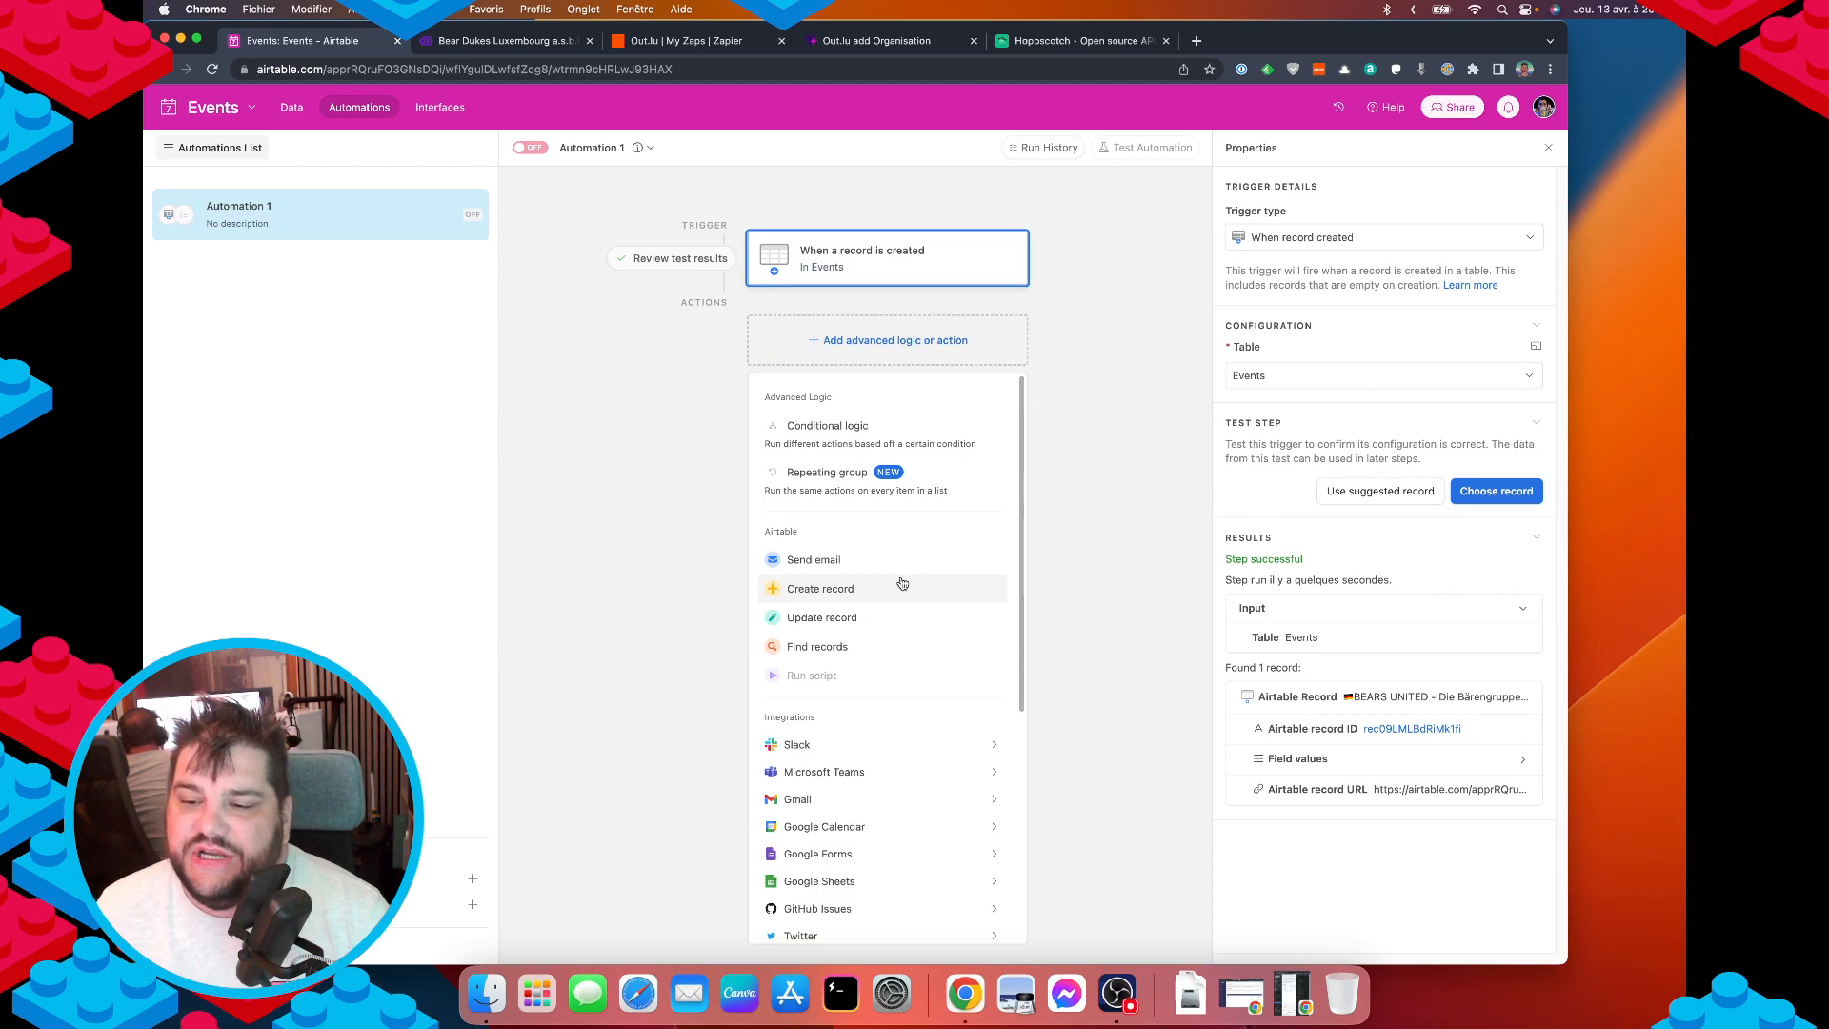
Add a Find records action that searches the Organisers table.
click(840, 647)
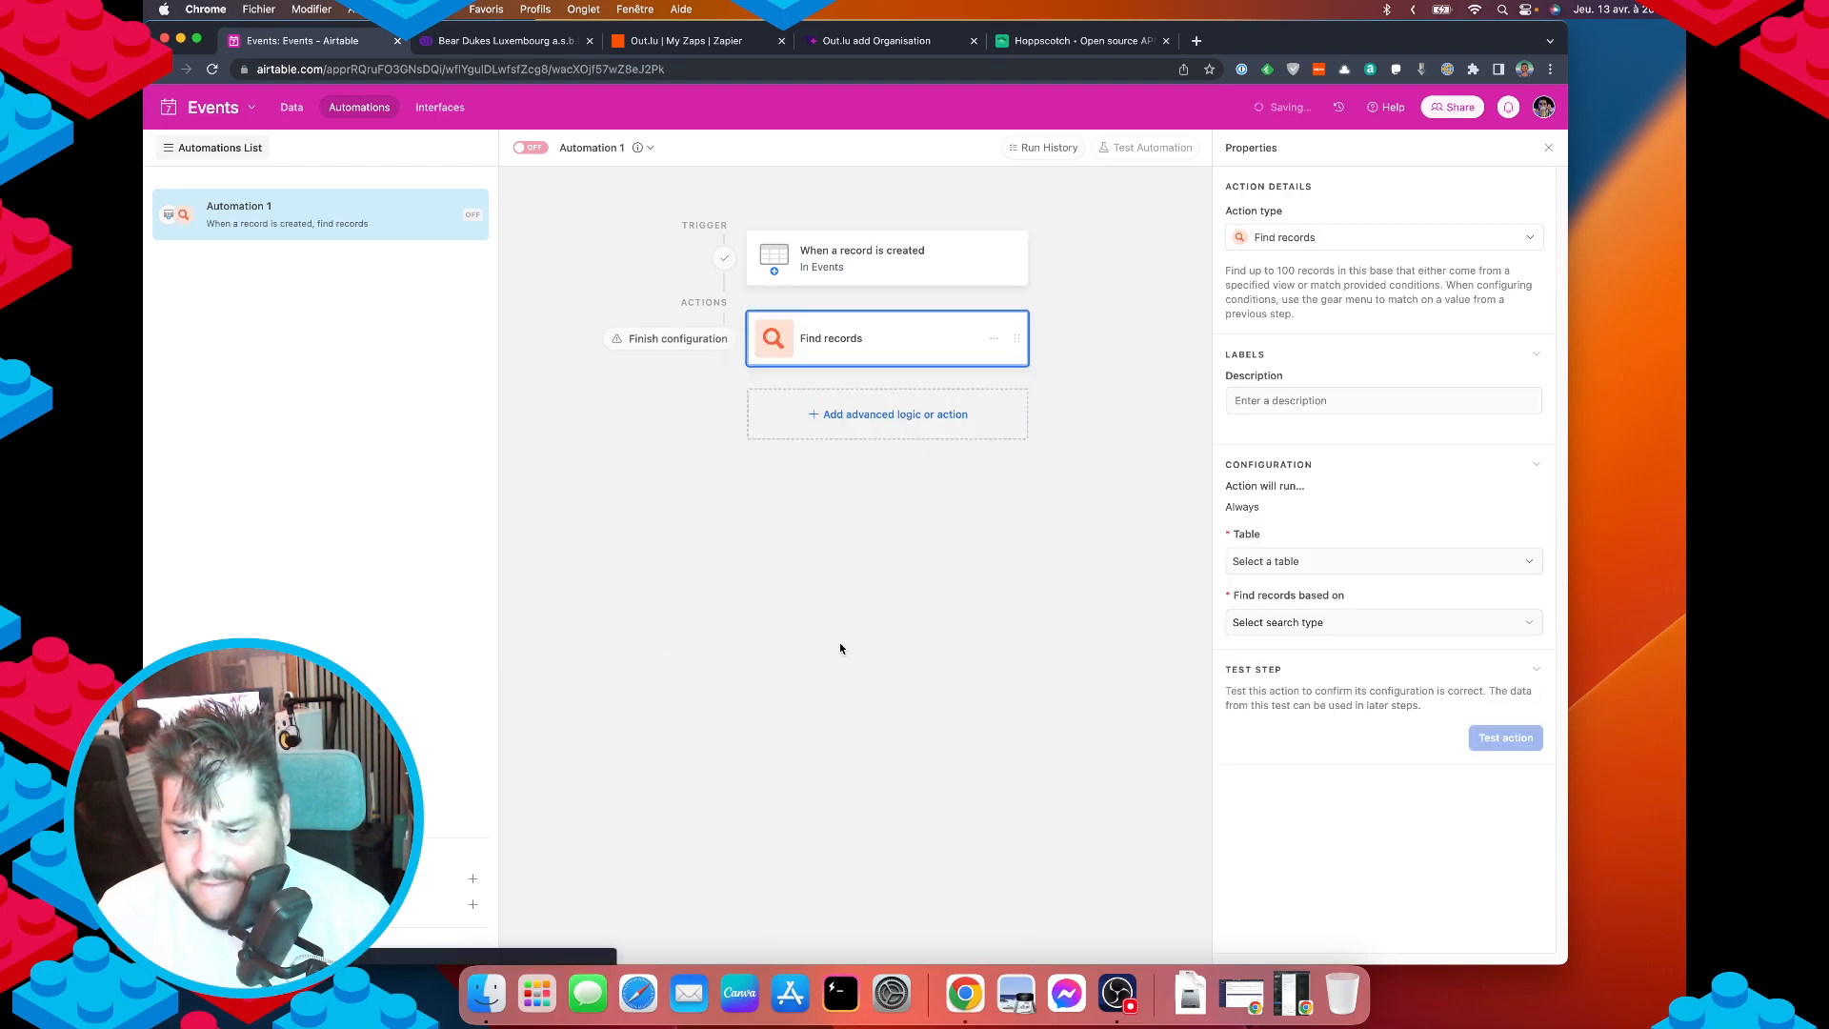
click(1301, 401)
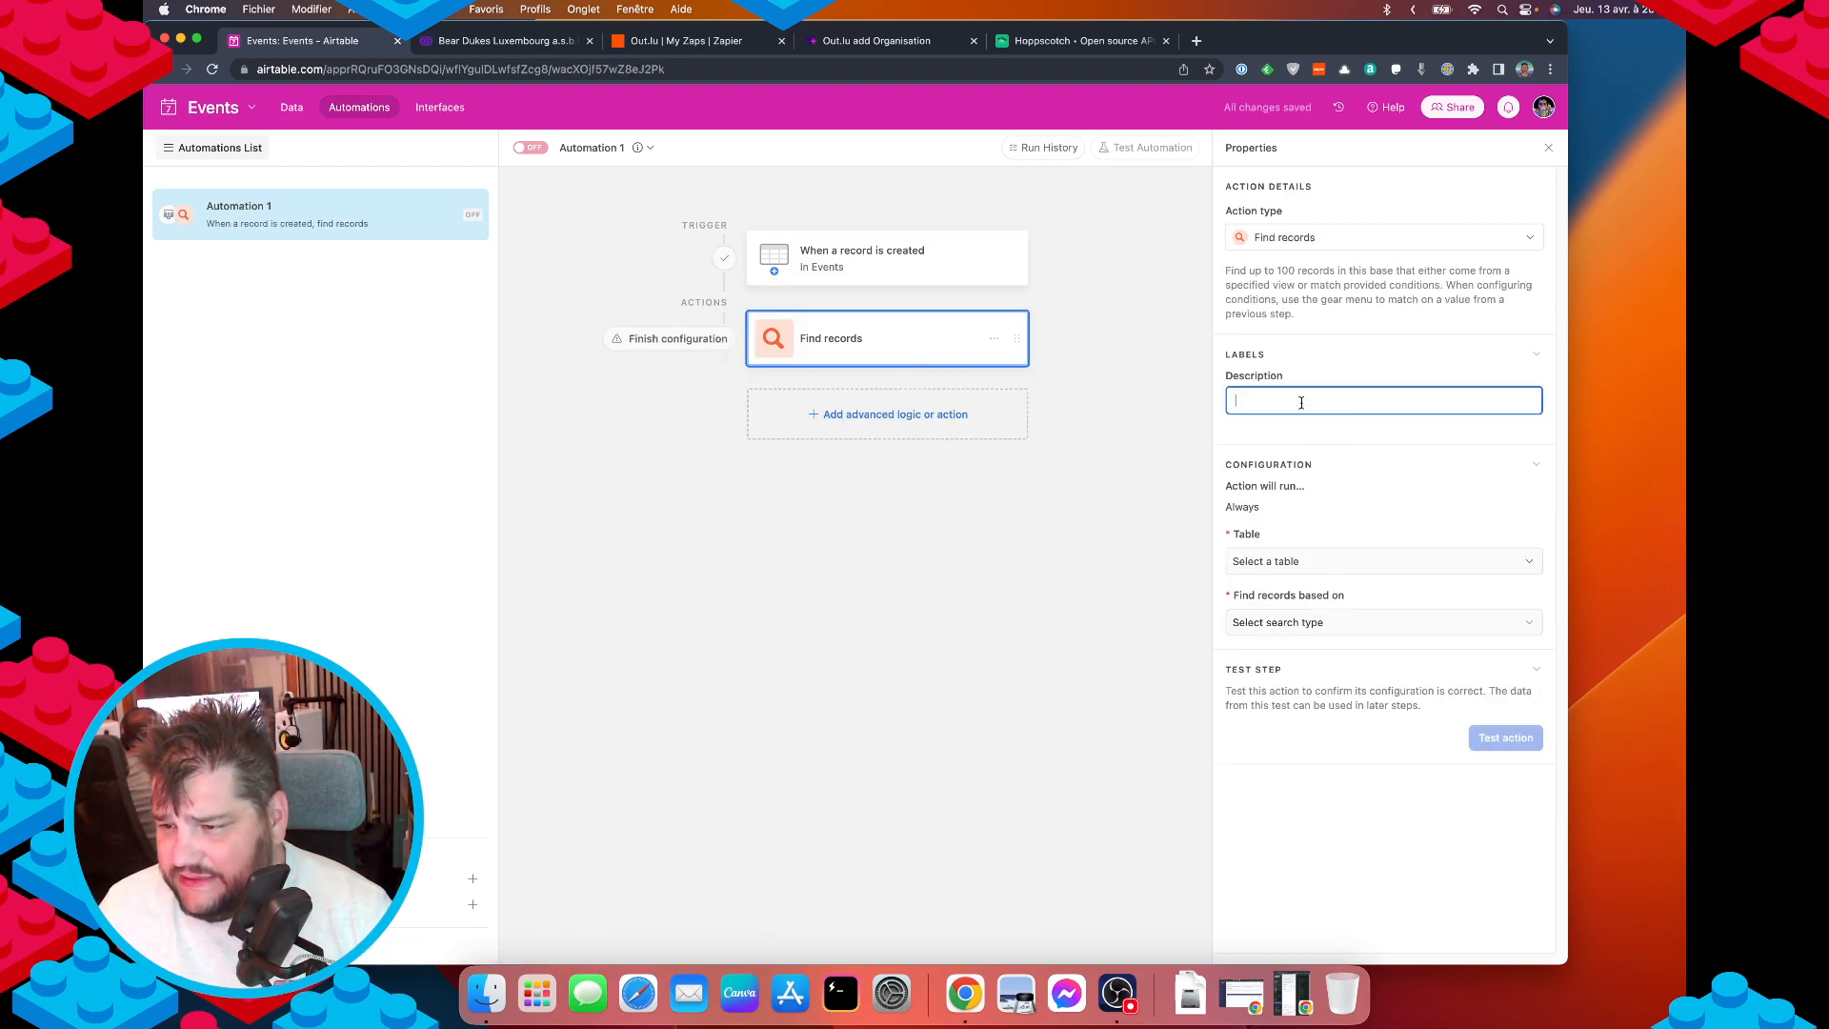
click(1282, 564)
click(1259, 650)
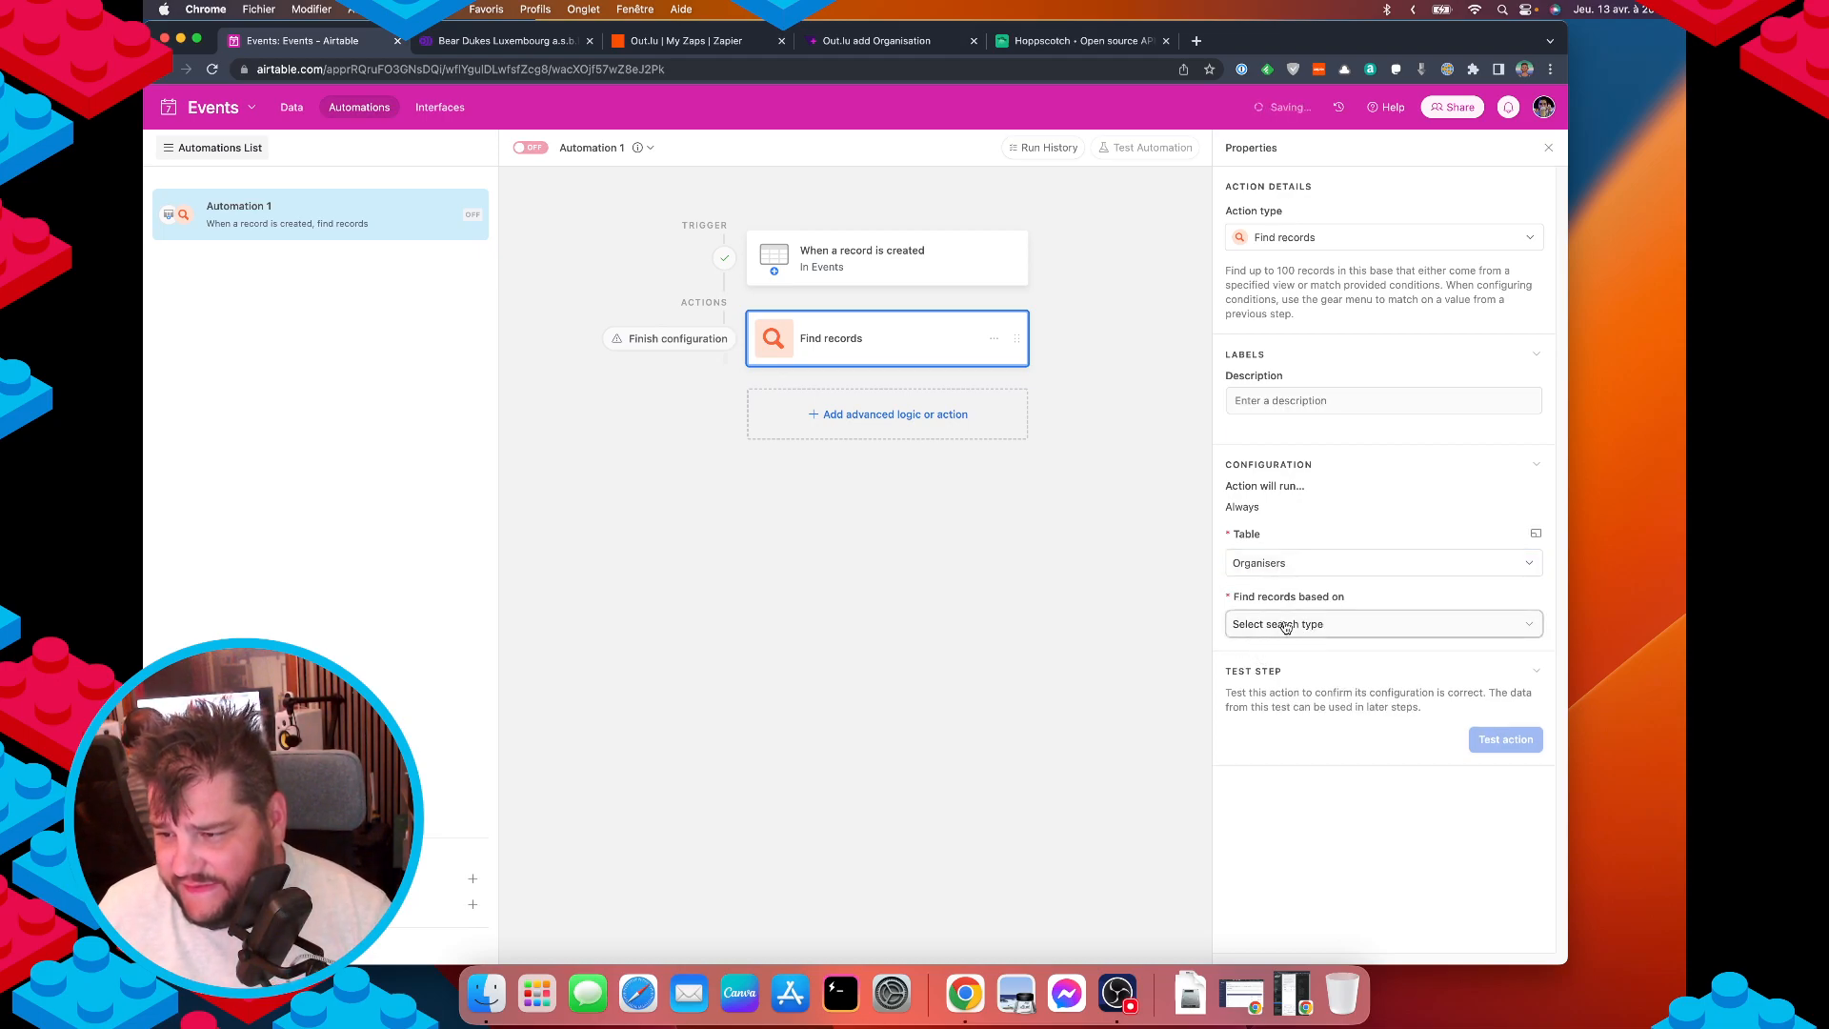
click(1285, 624)
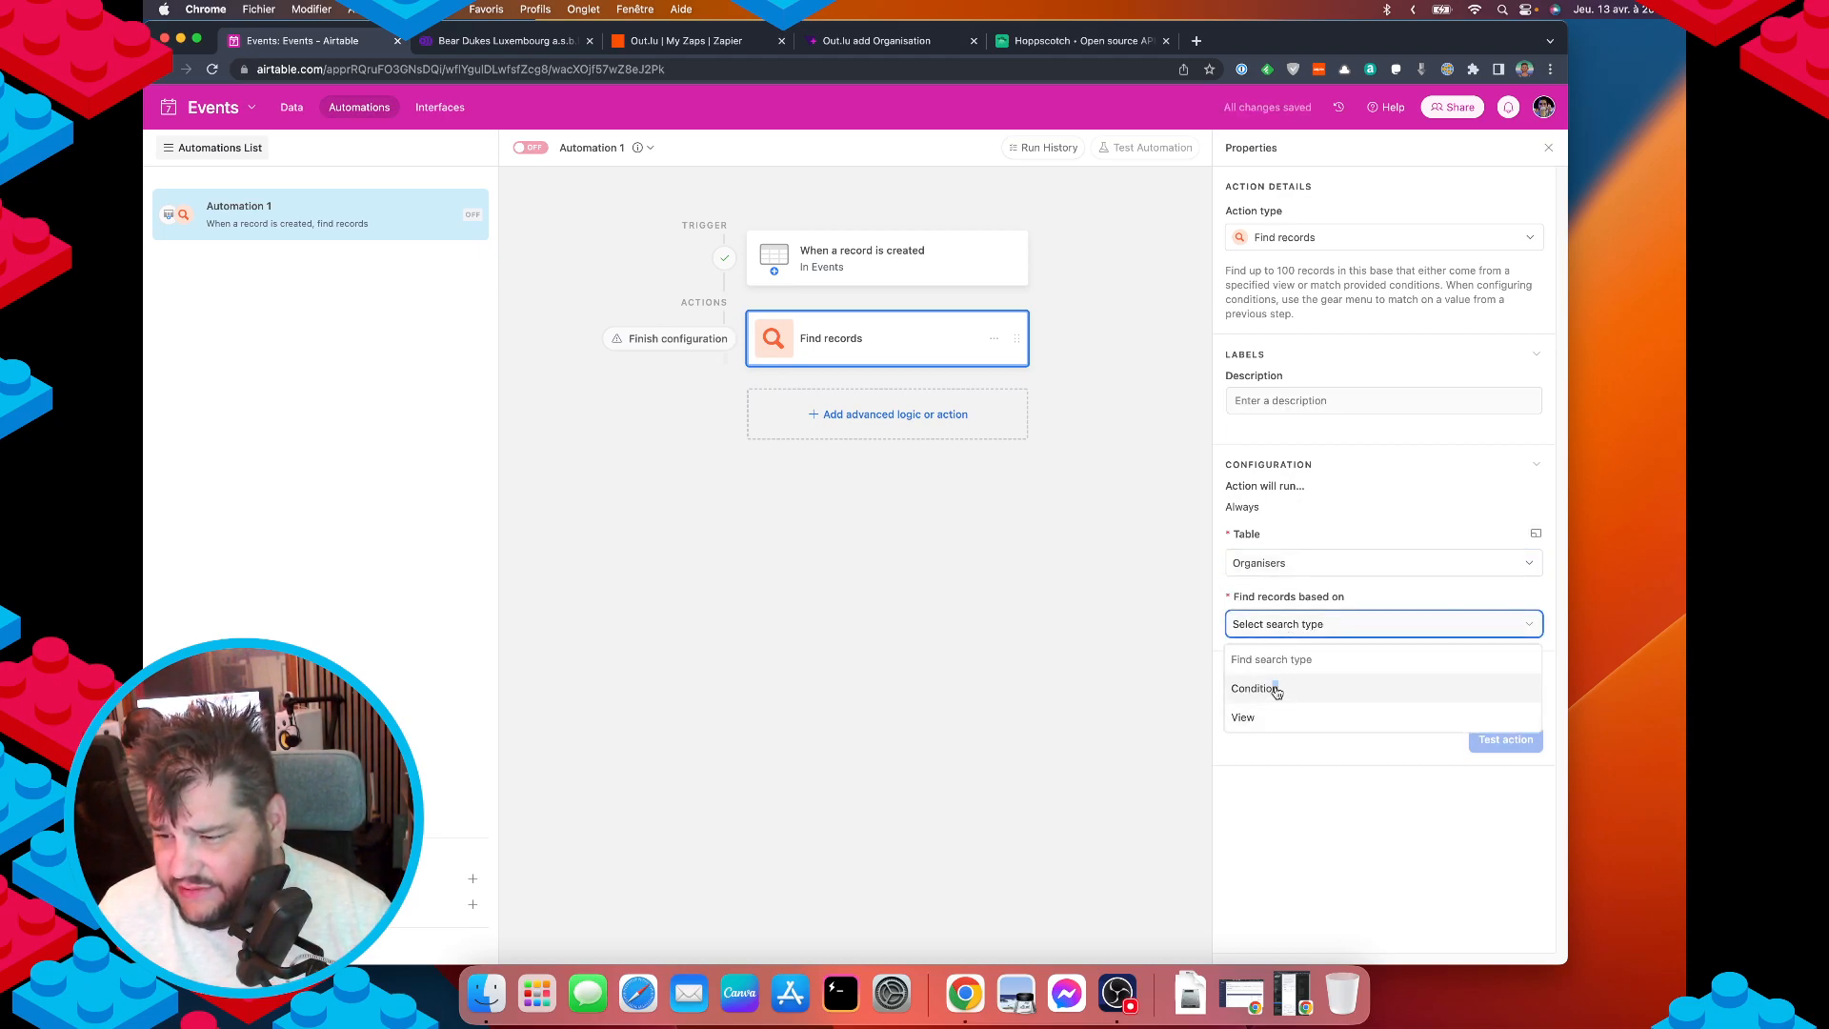
drag(1276, 690, 1278, 657)
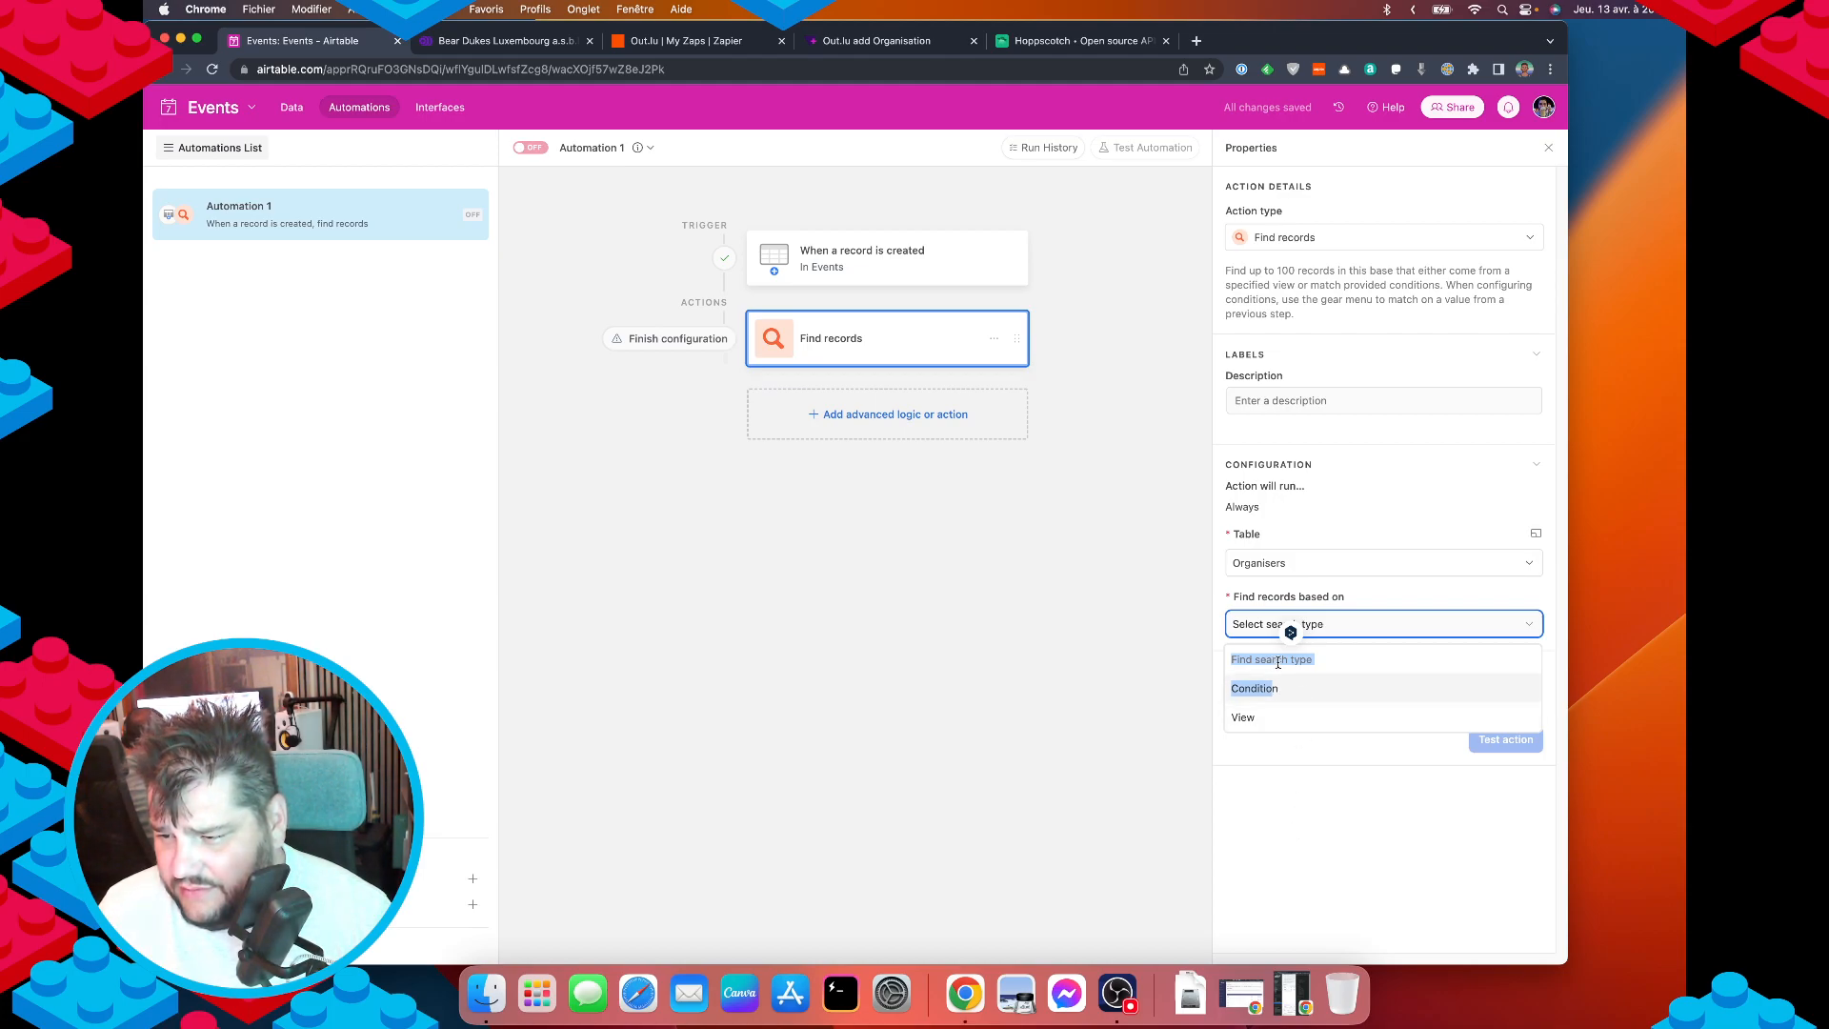
click(1294, 658)
Search Organisers by a 'name contains' condition, then return to the Events records.
click(1291, 690)
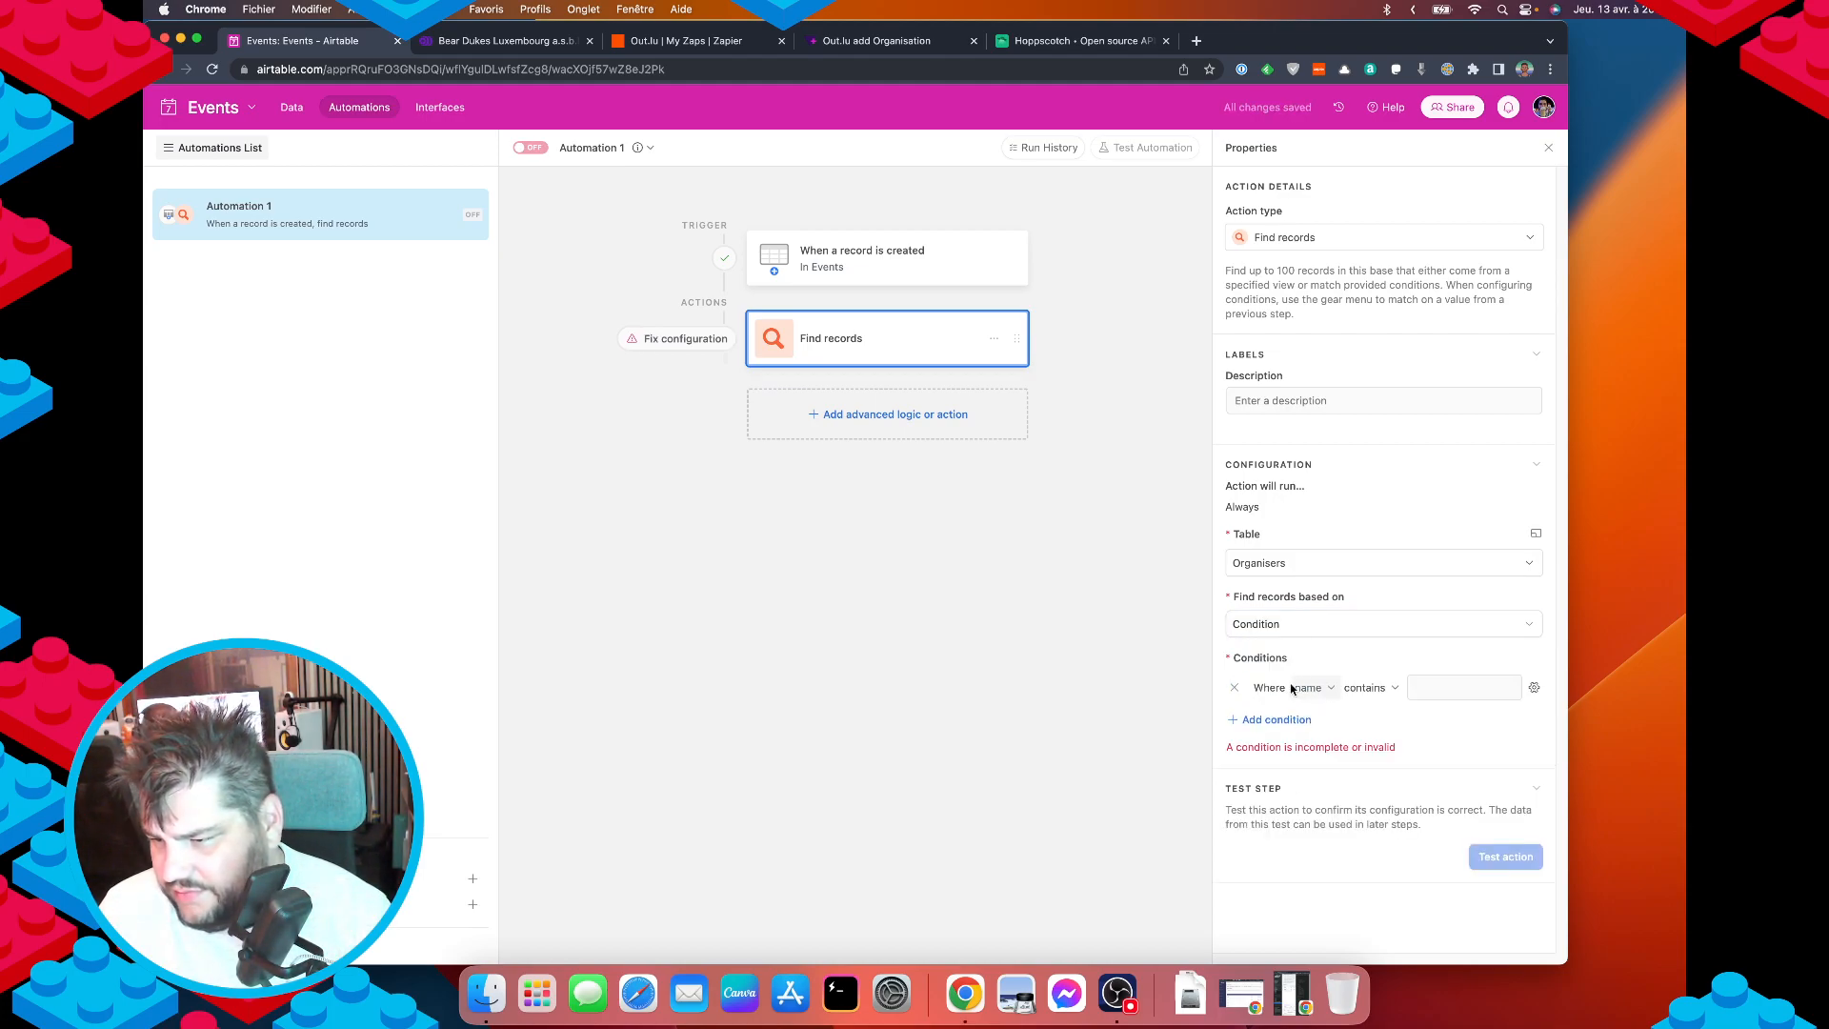
click(1310, 688)
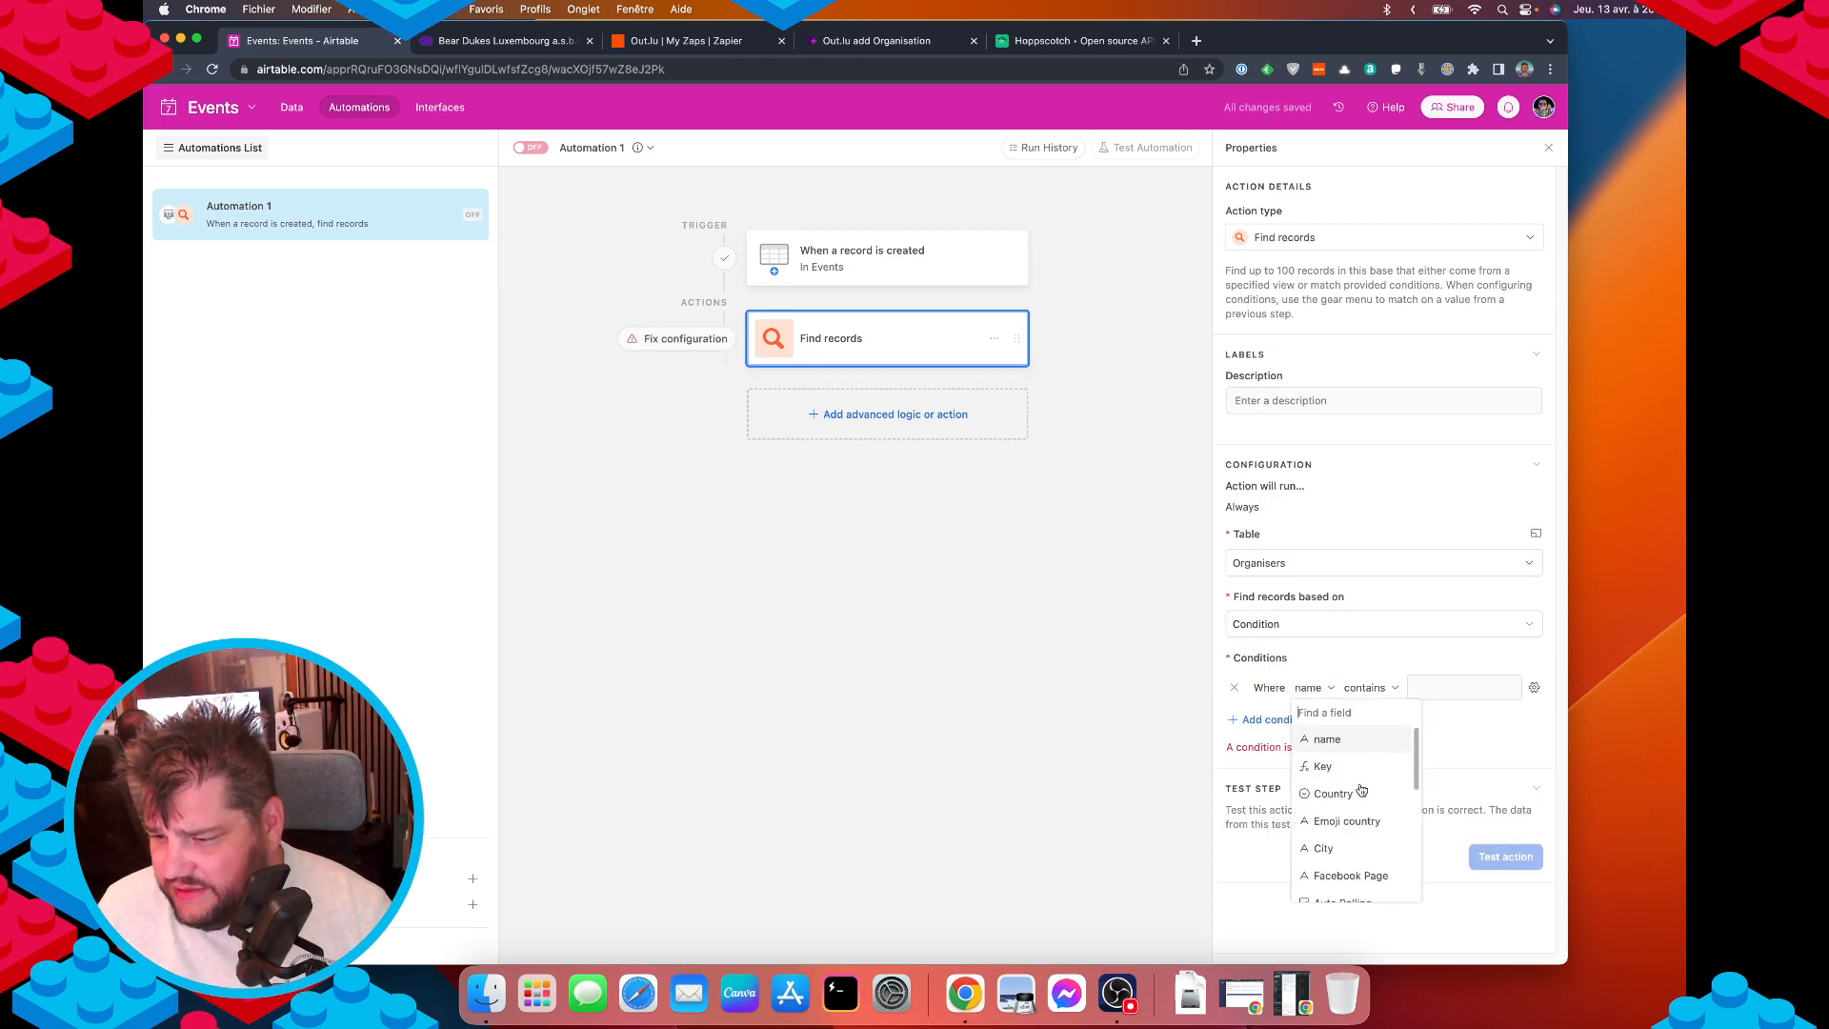
scroll(1366, 825, down, 5)
scroll(1362, 830, up, 5)
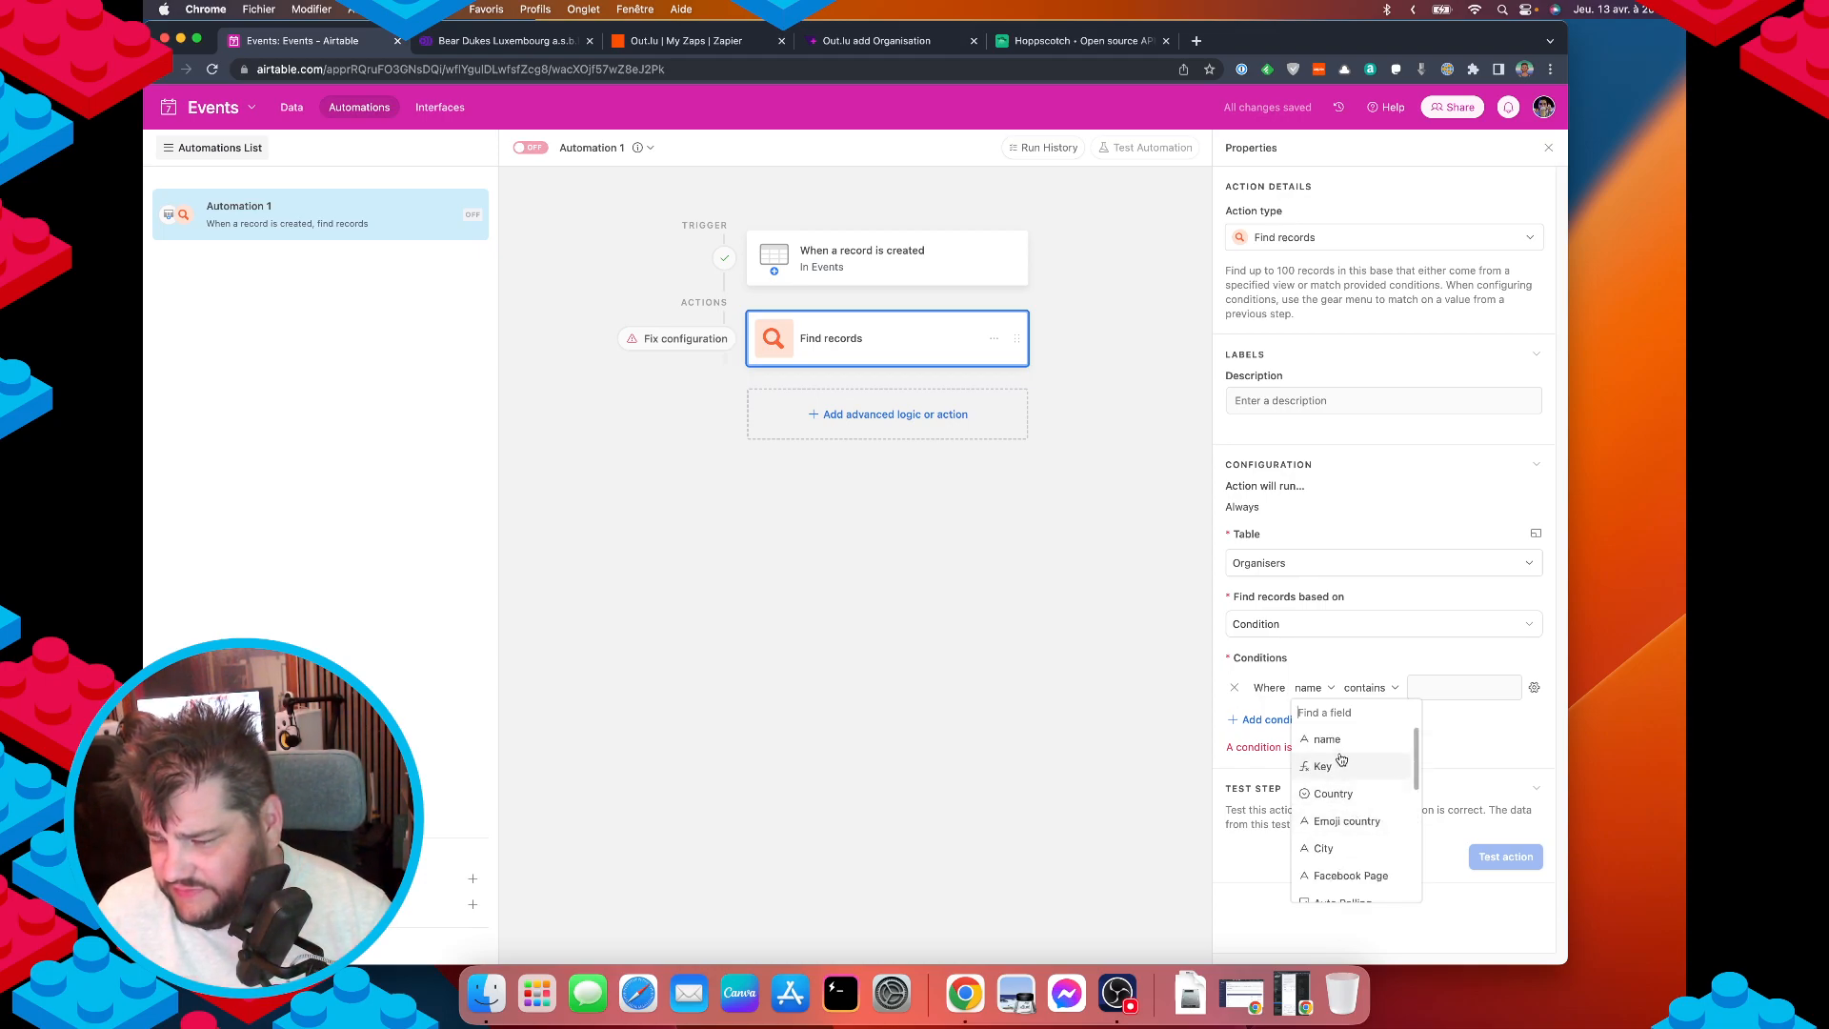
click(1344, 741)
click(1432, 688)
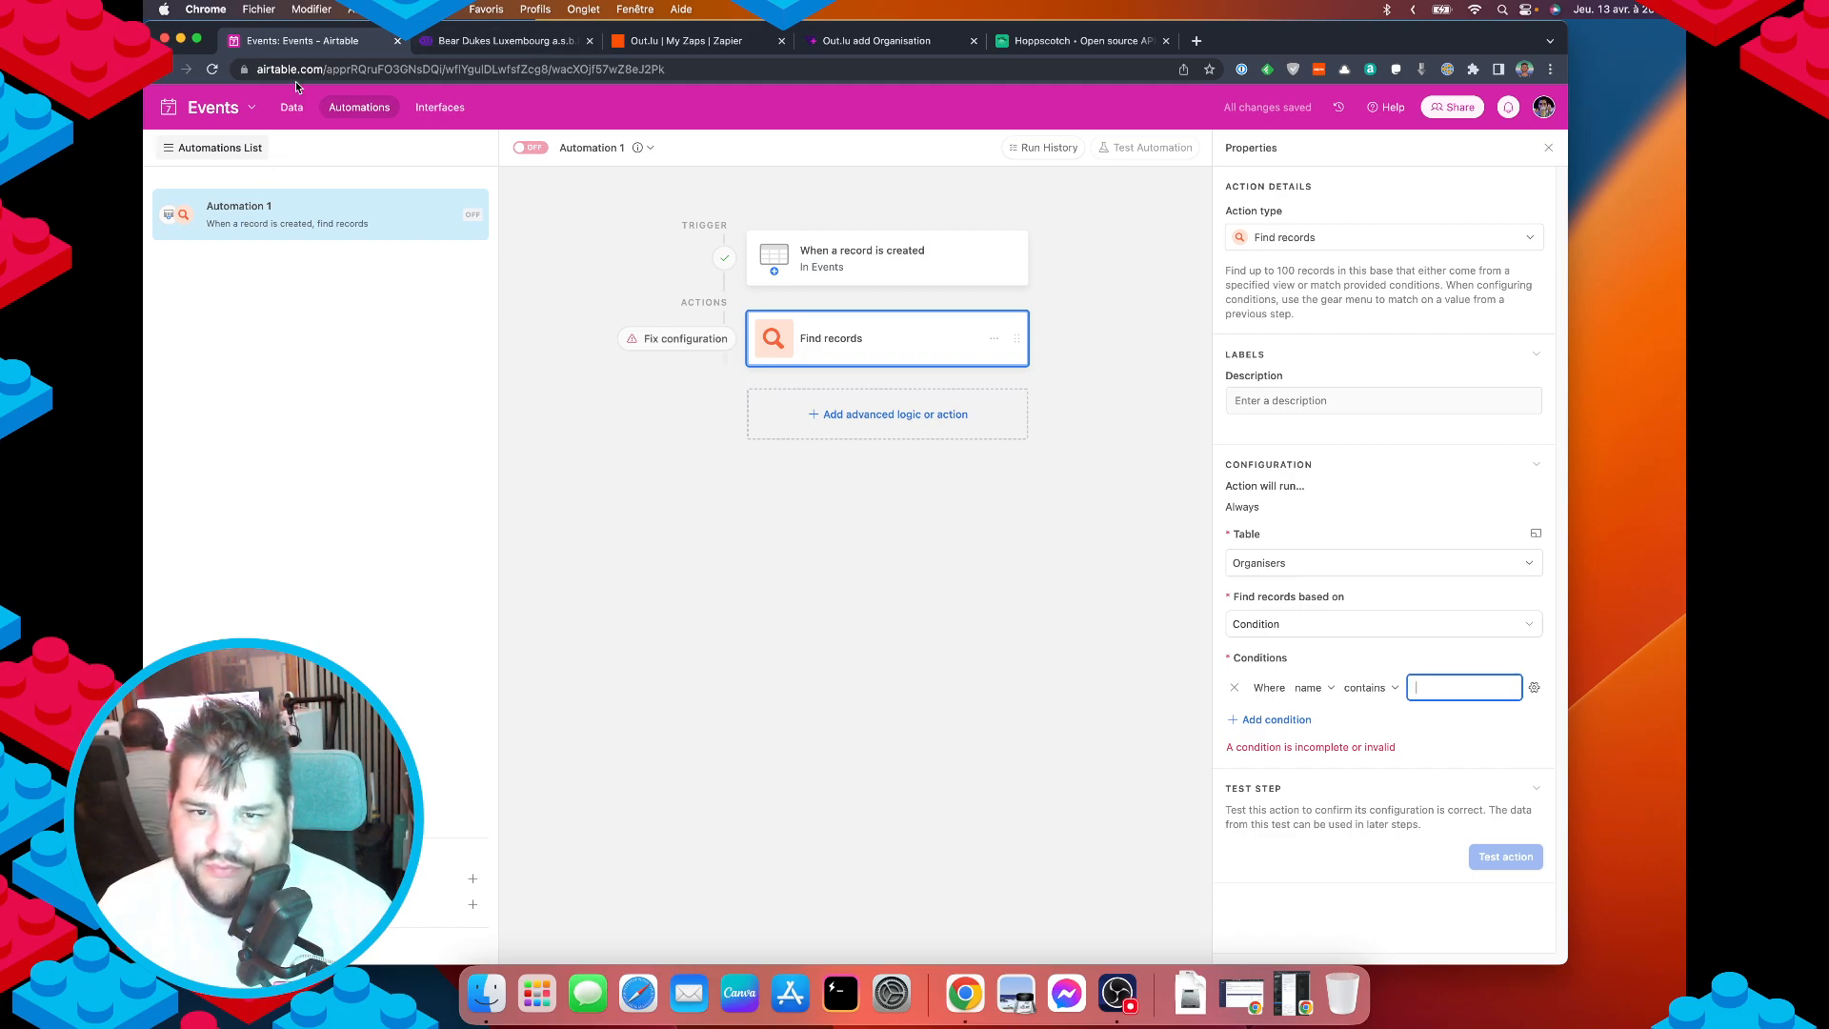
click(291, 107)
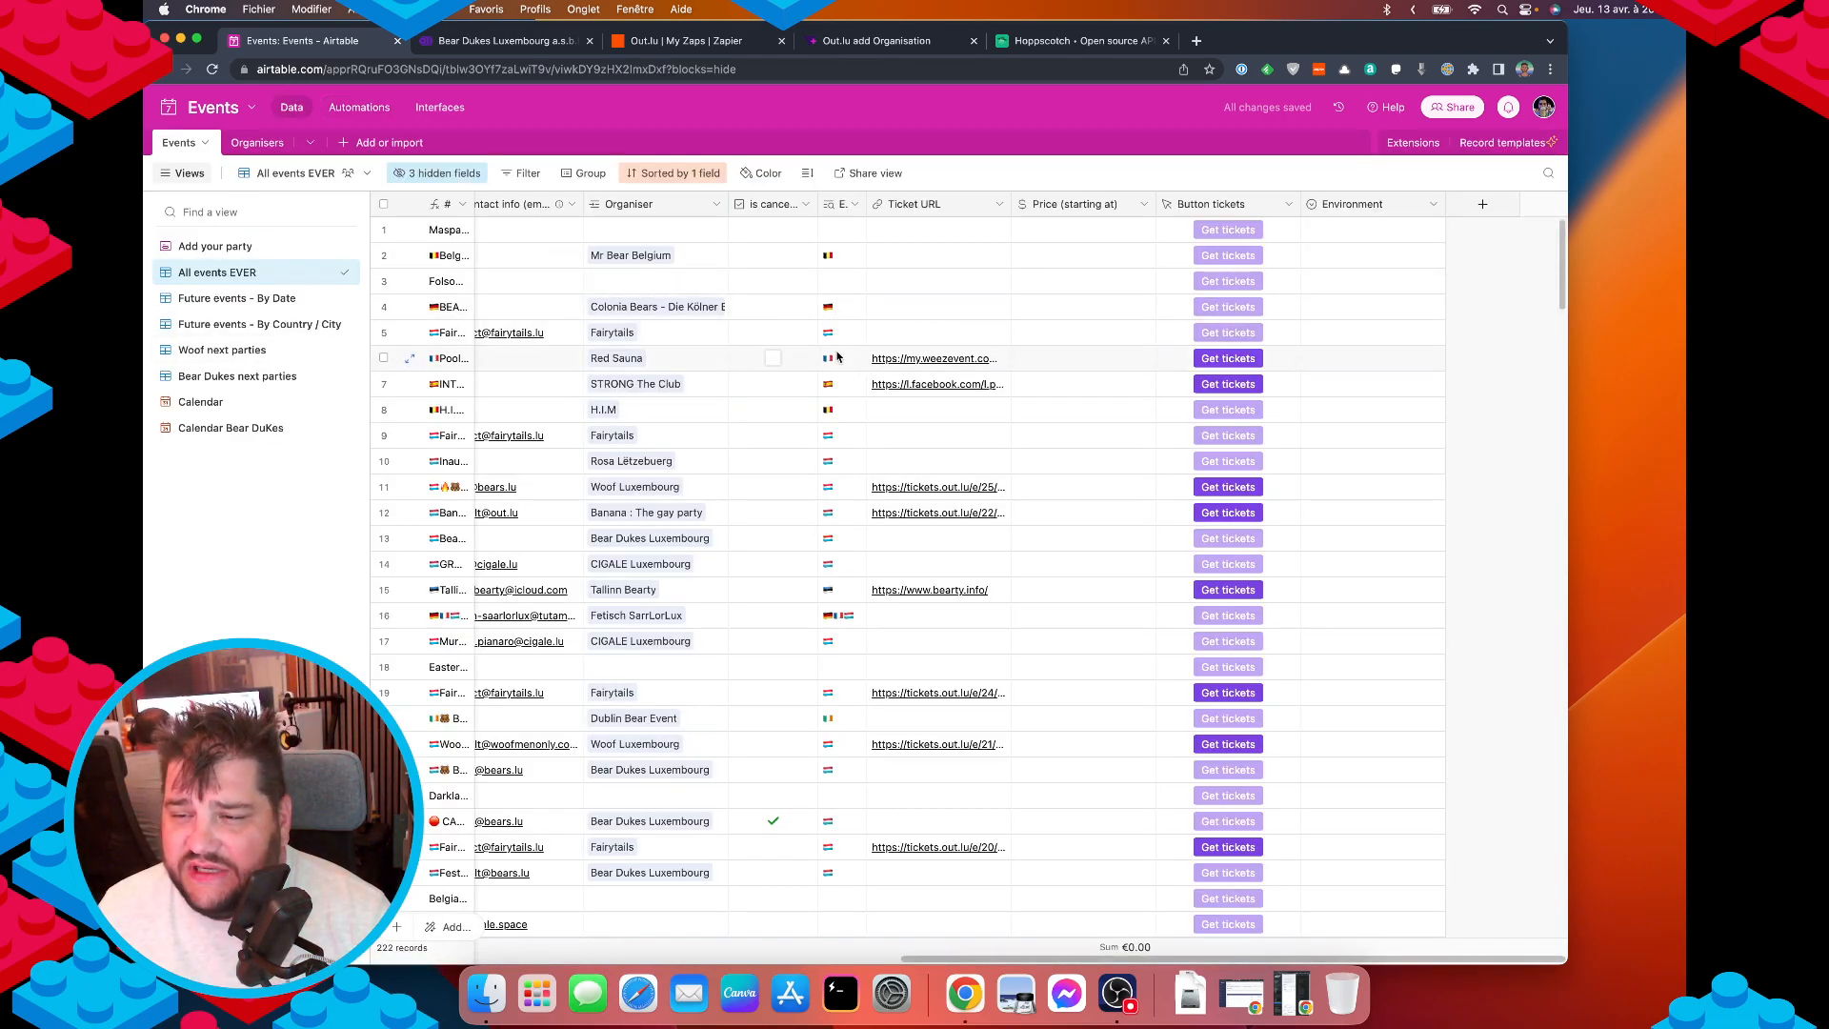
Open the Events 'Add your party' form view and scroll through its questions.
scroll(1052, 343, left, 5)
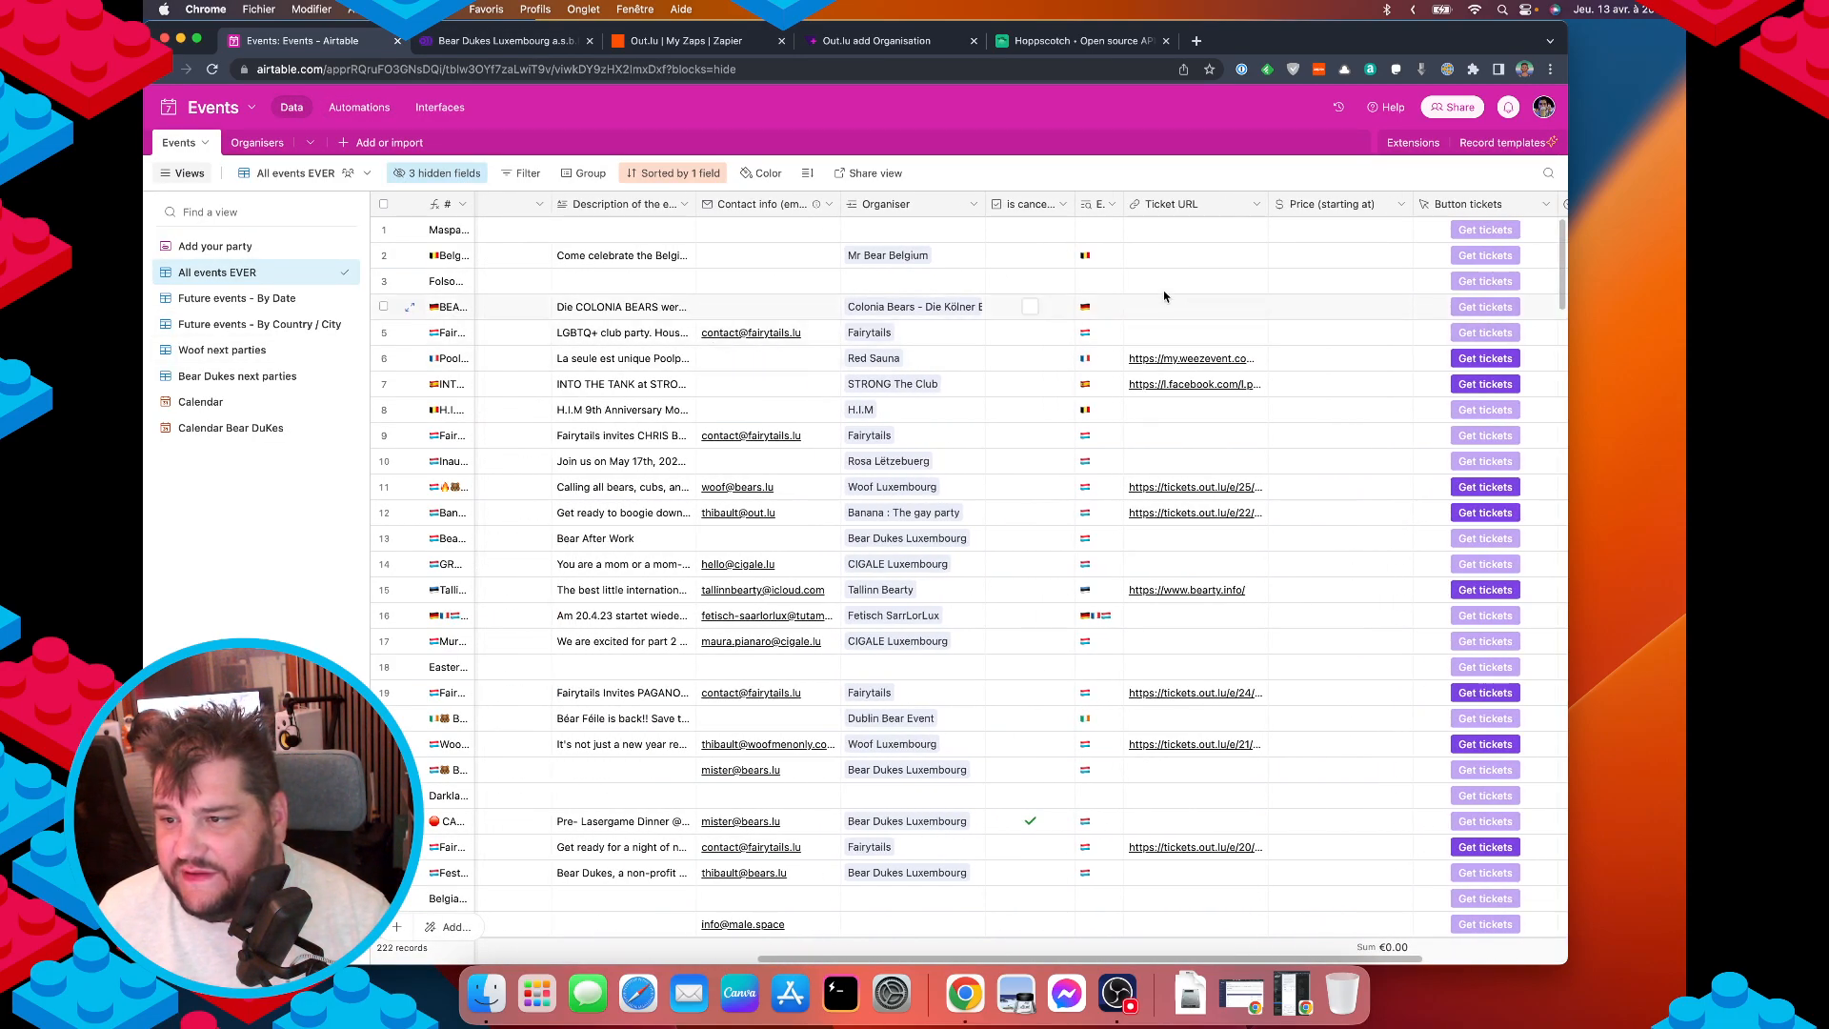
scroll(938, 461, left, 8)
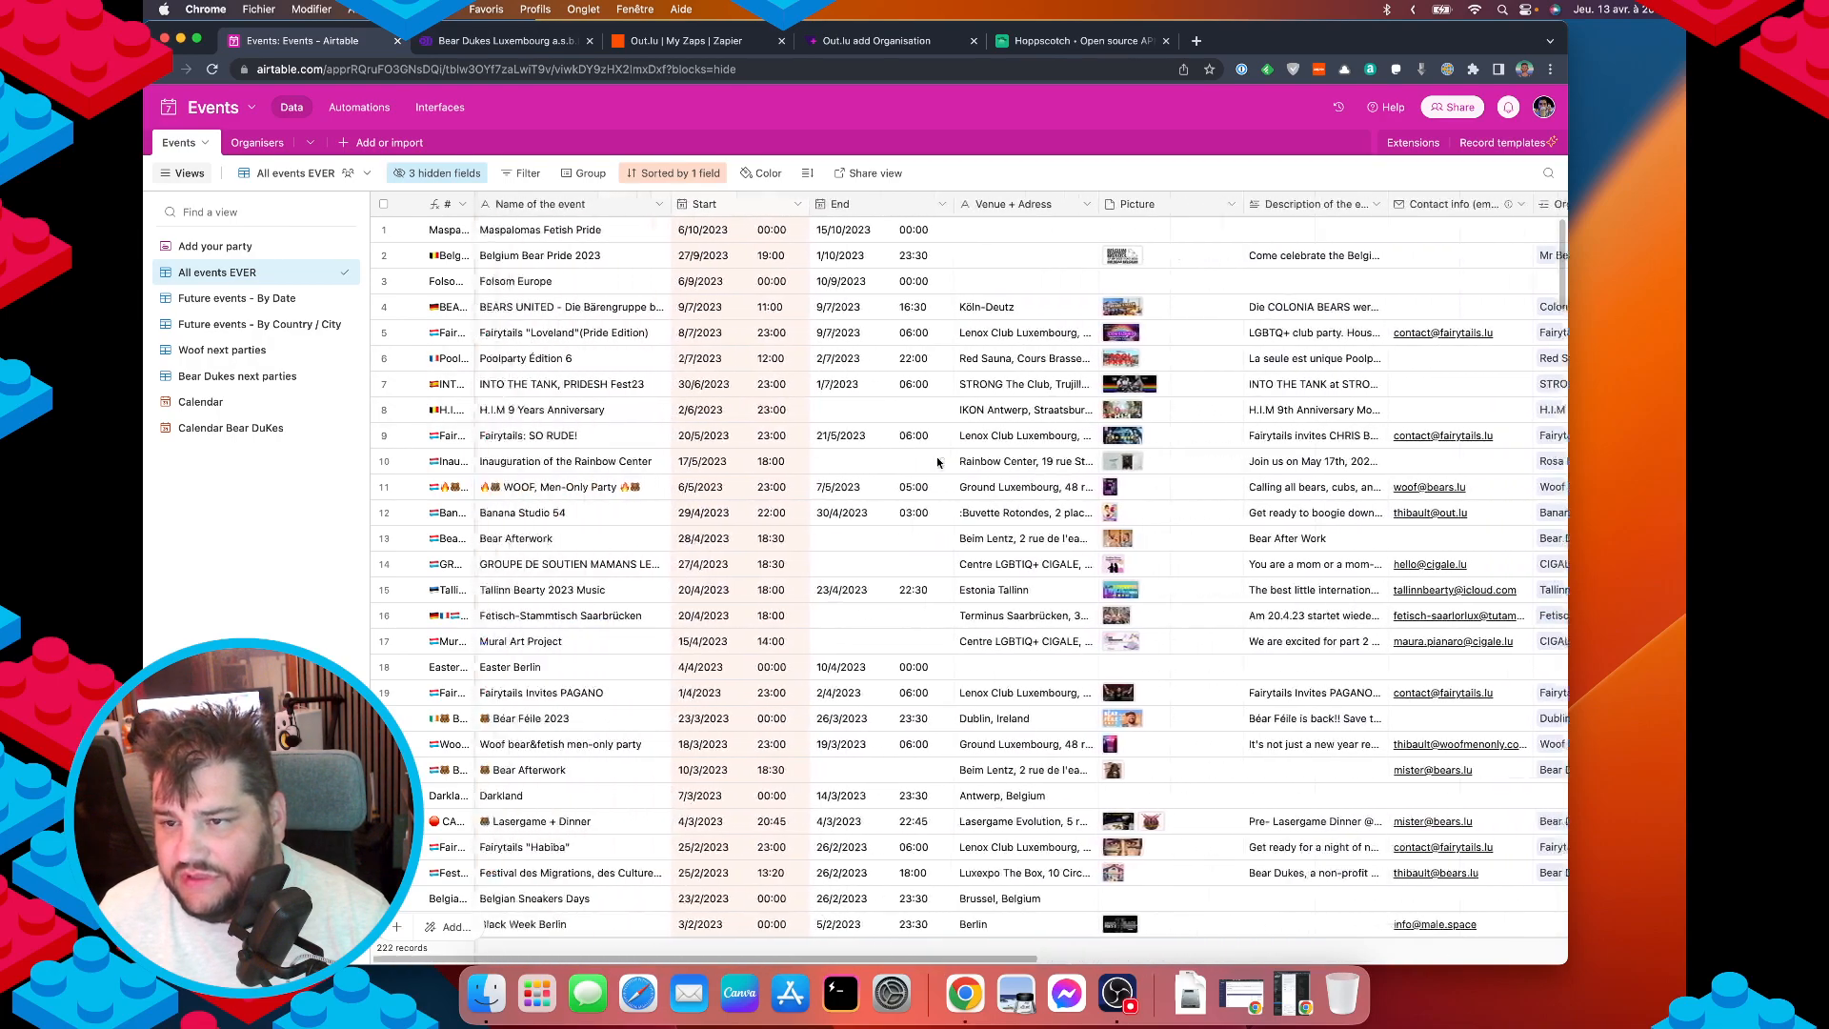
scroll(936, 463, right, 8)
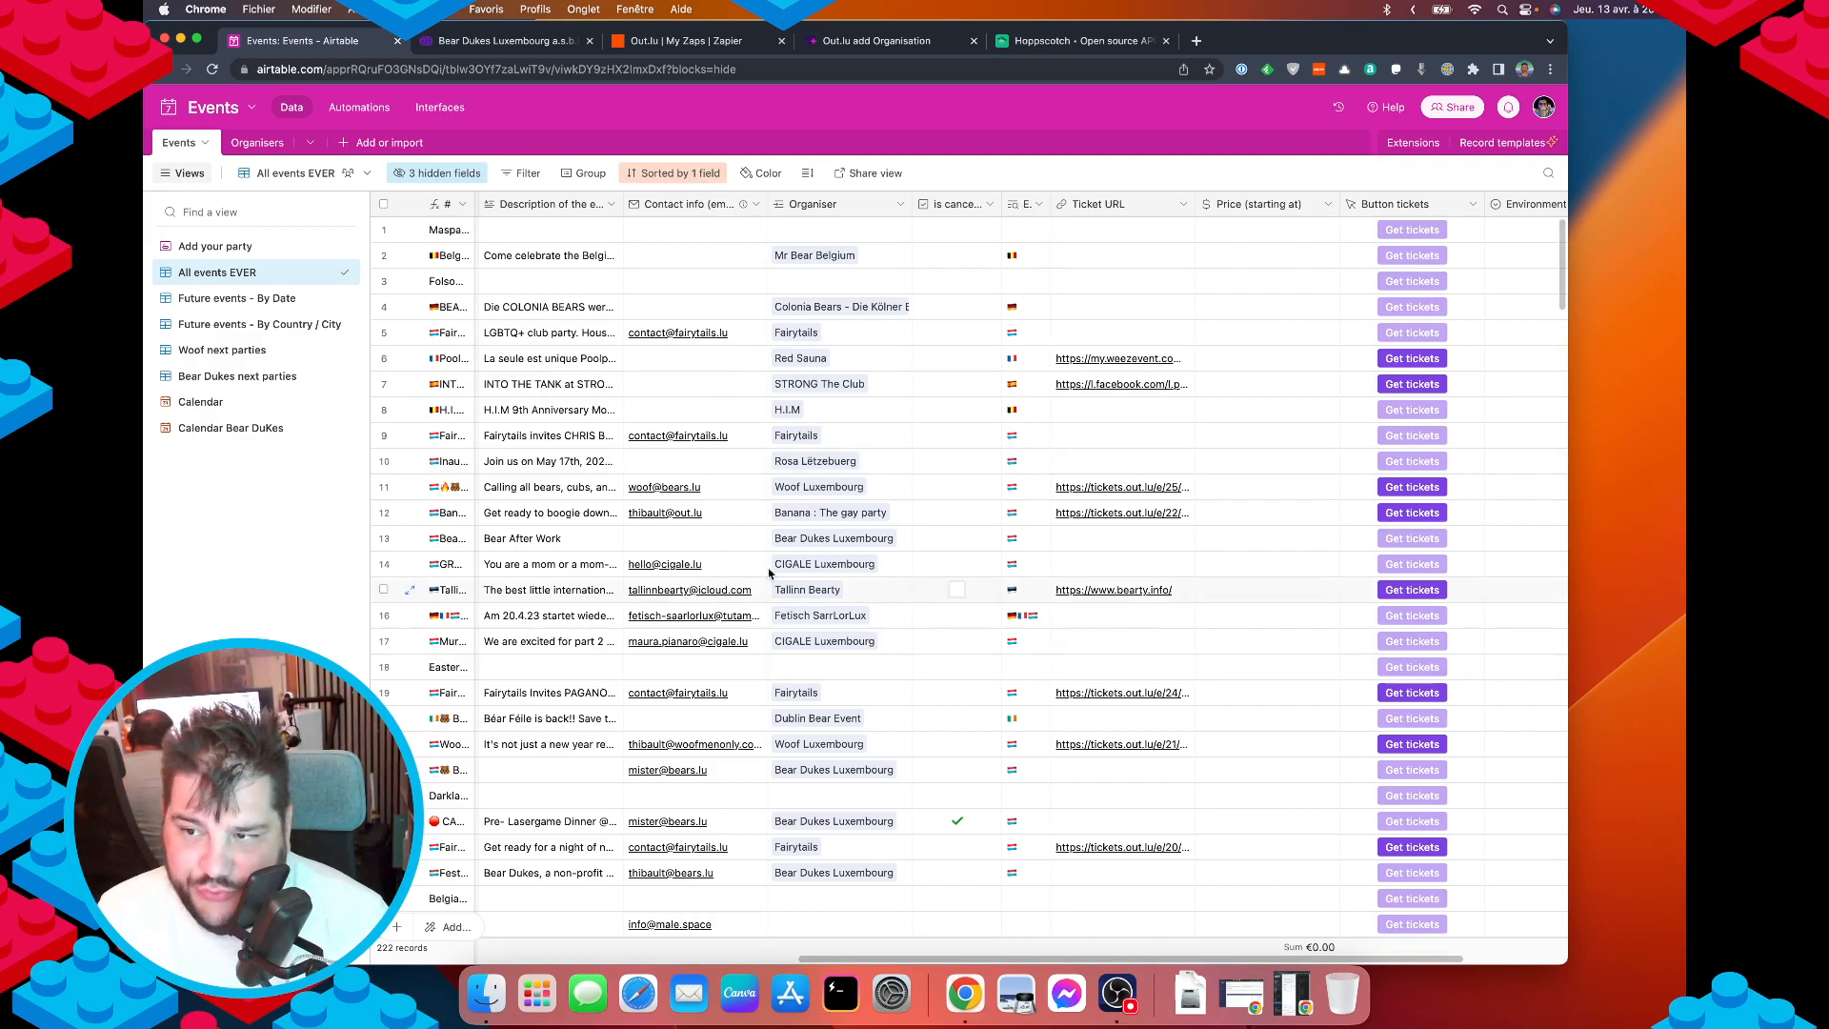
click(215, 246)
scroll(831, 653, down, 10)
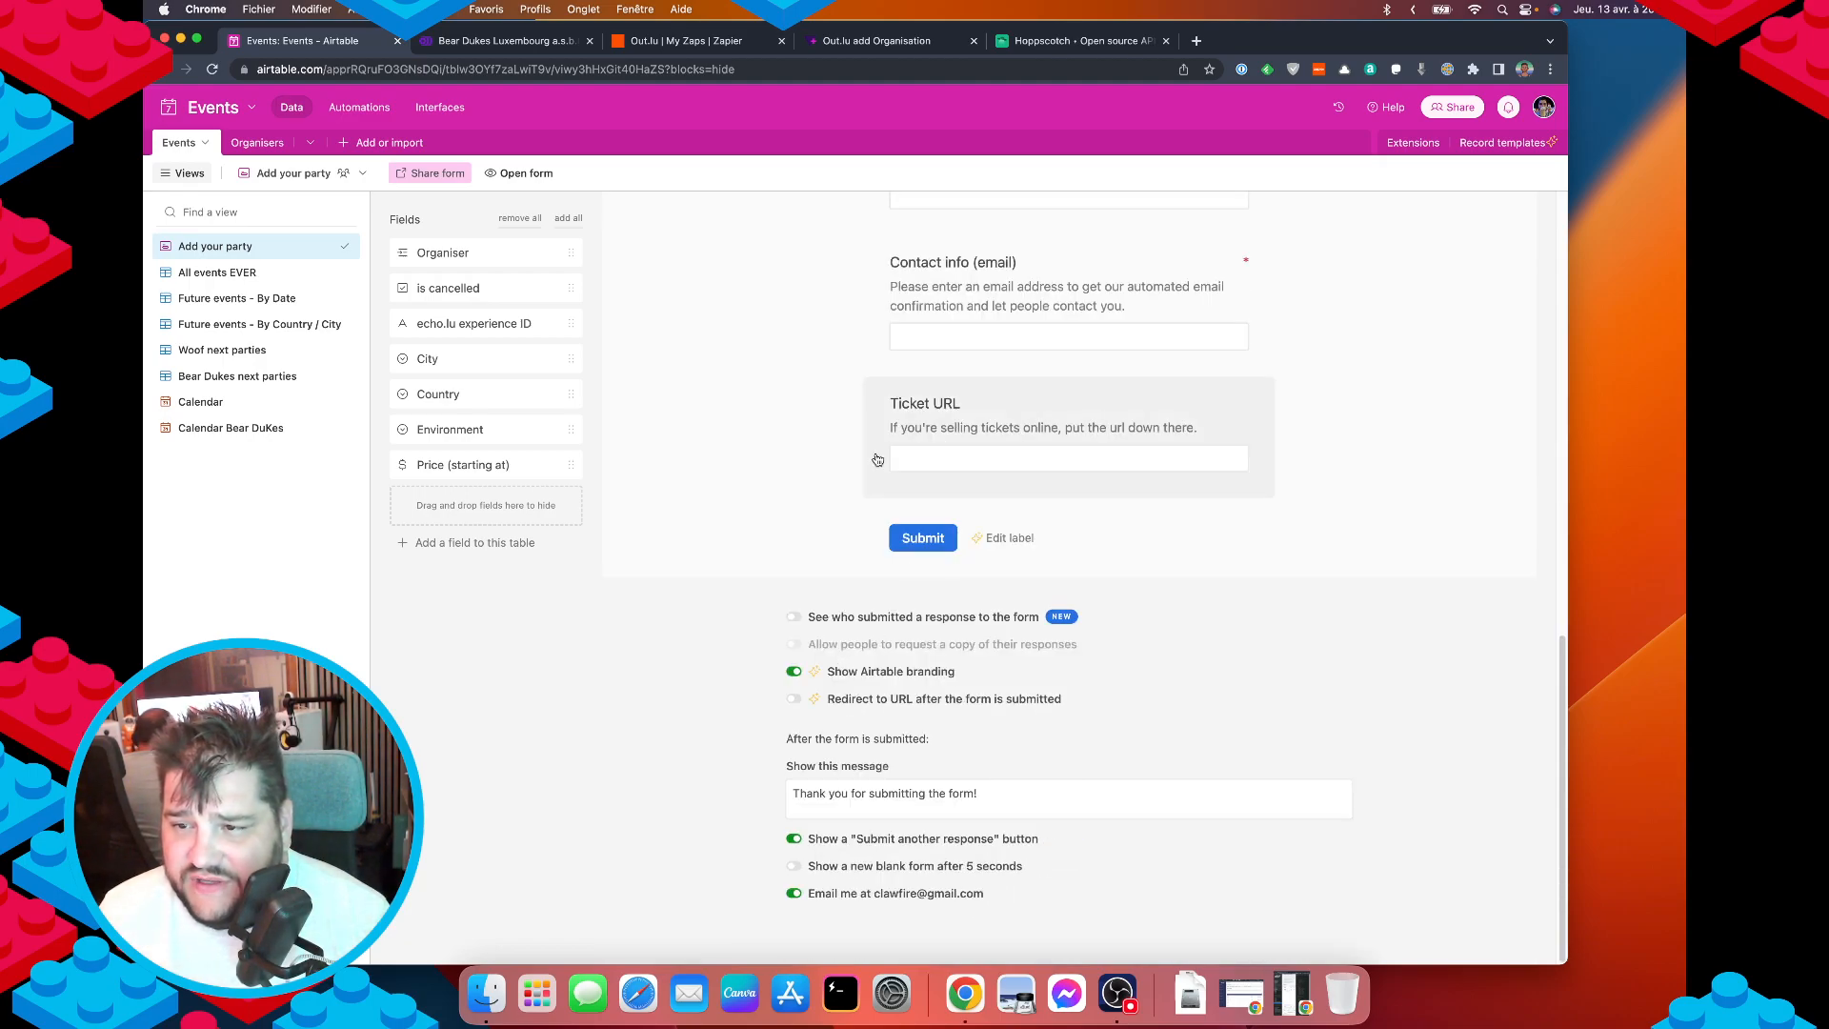
scroll(1016, 418, up, 2)
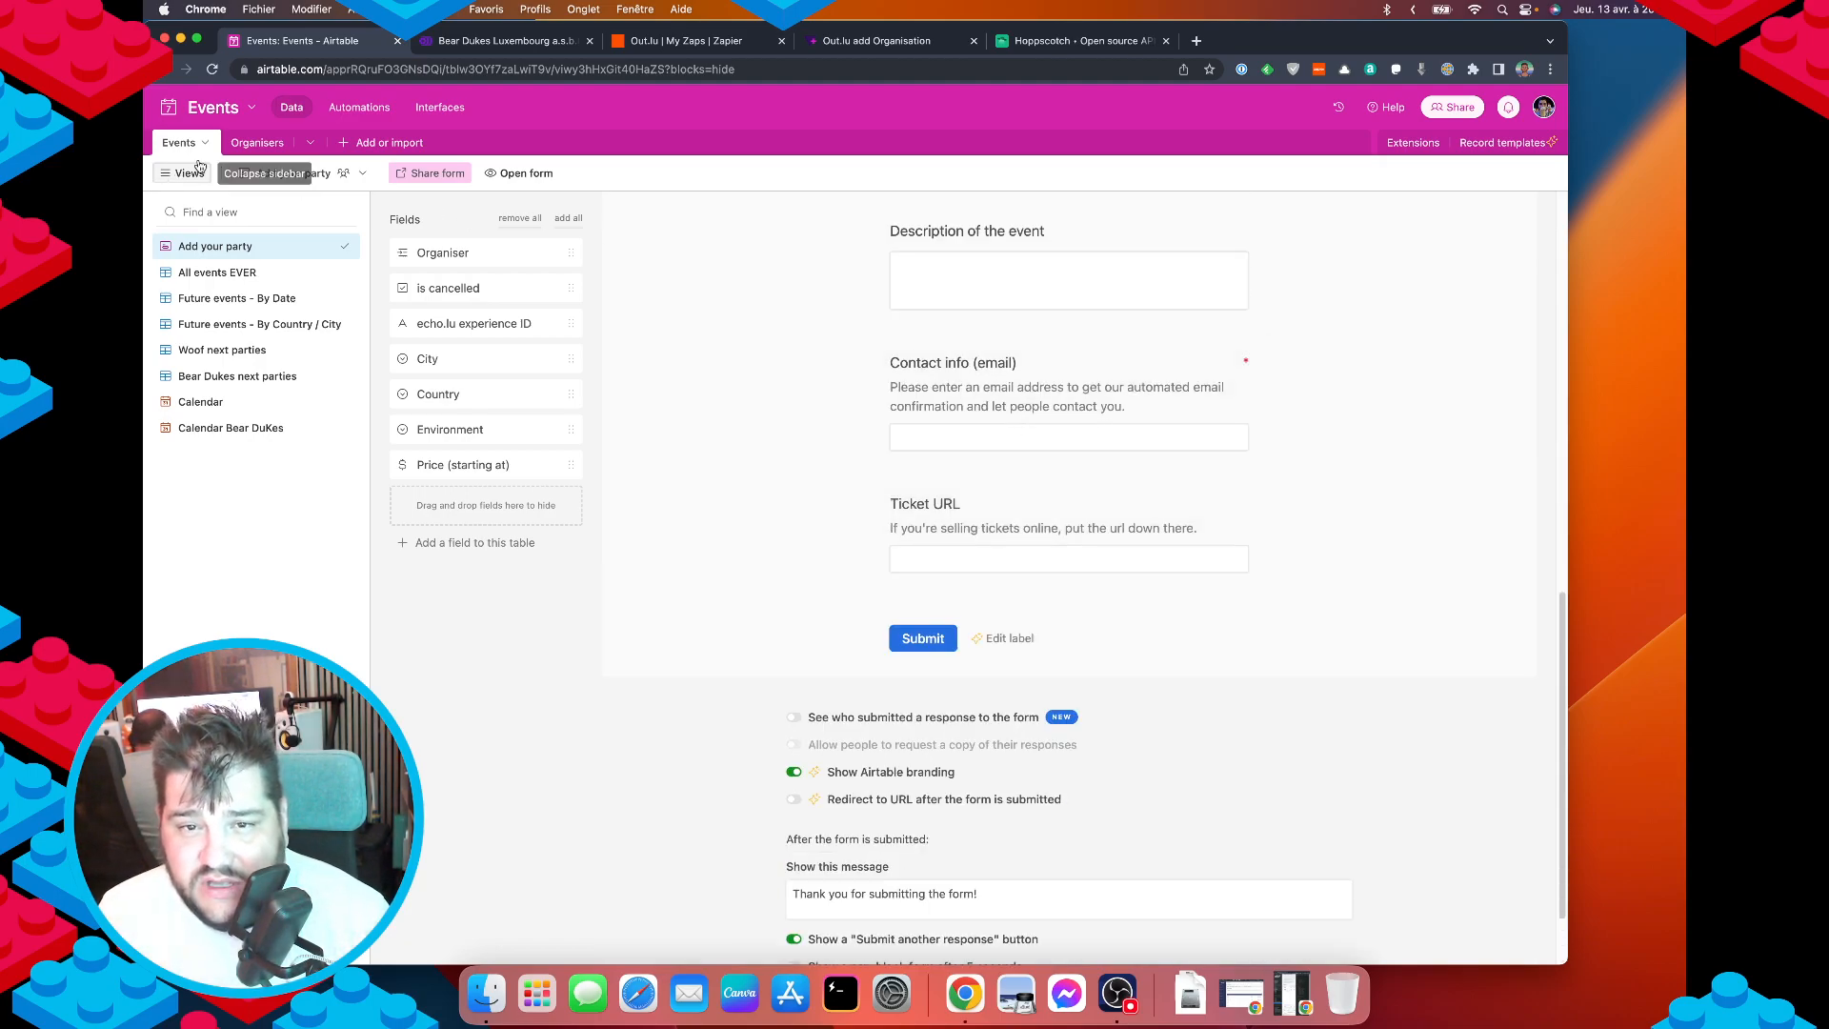
click(256, 141)
scroll(850, 473, left, 15)
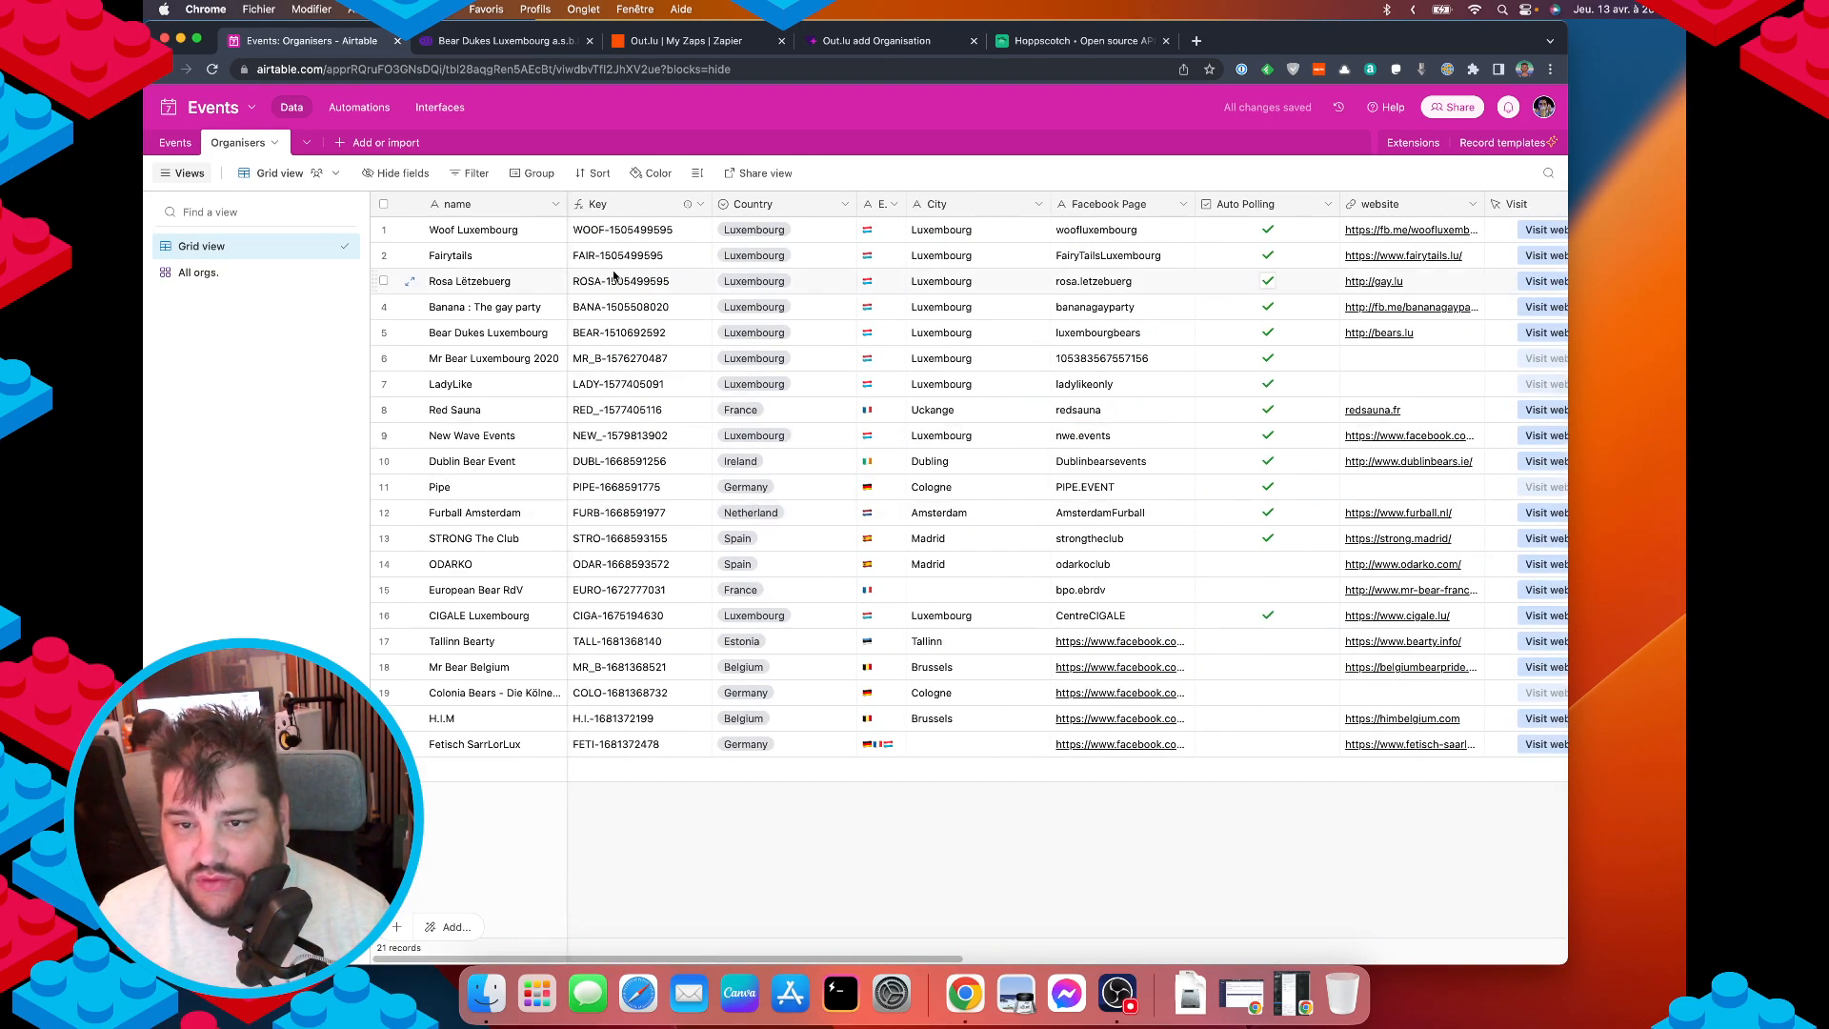
double_click(623, 203)
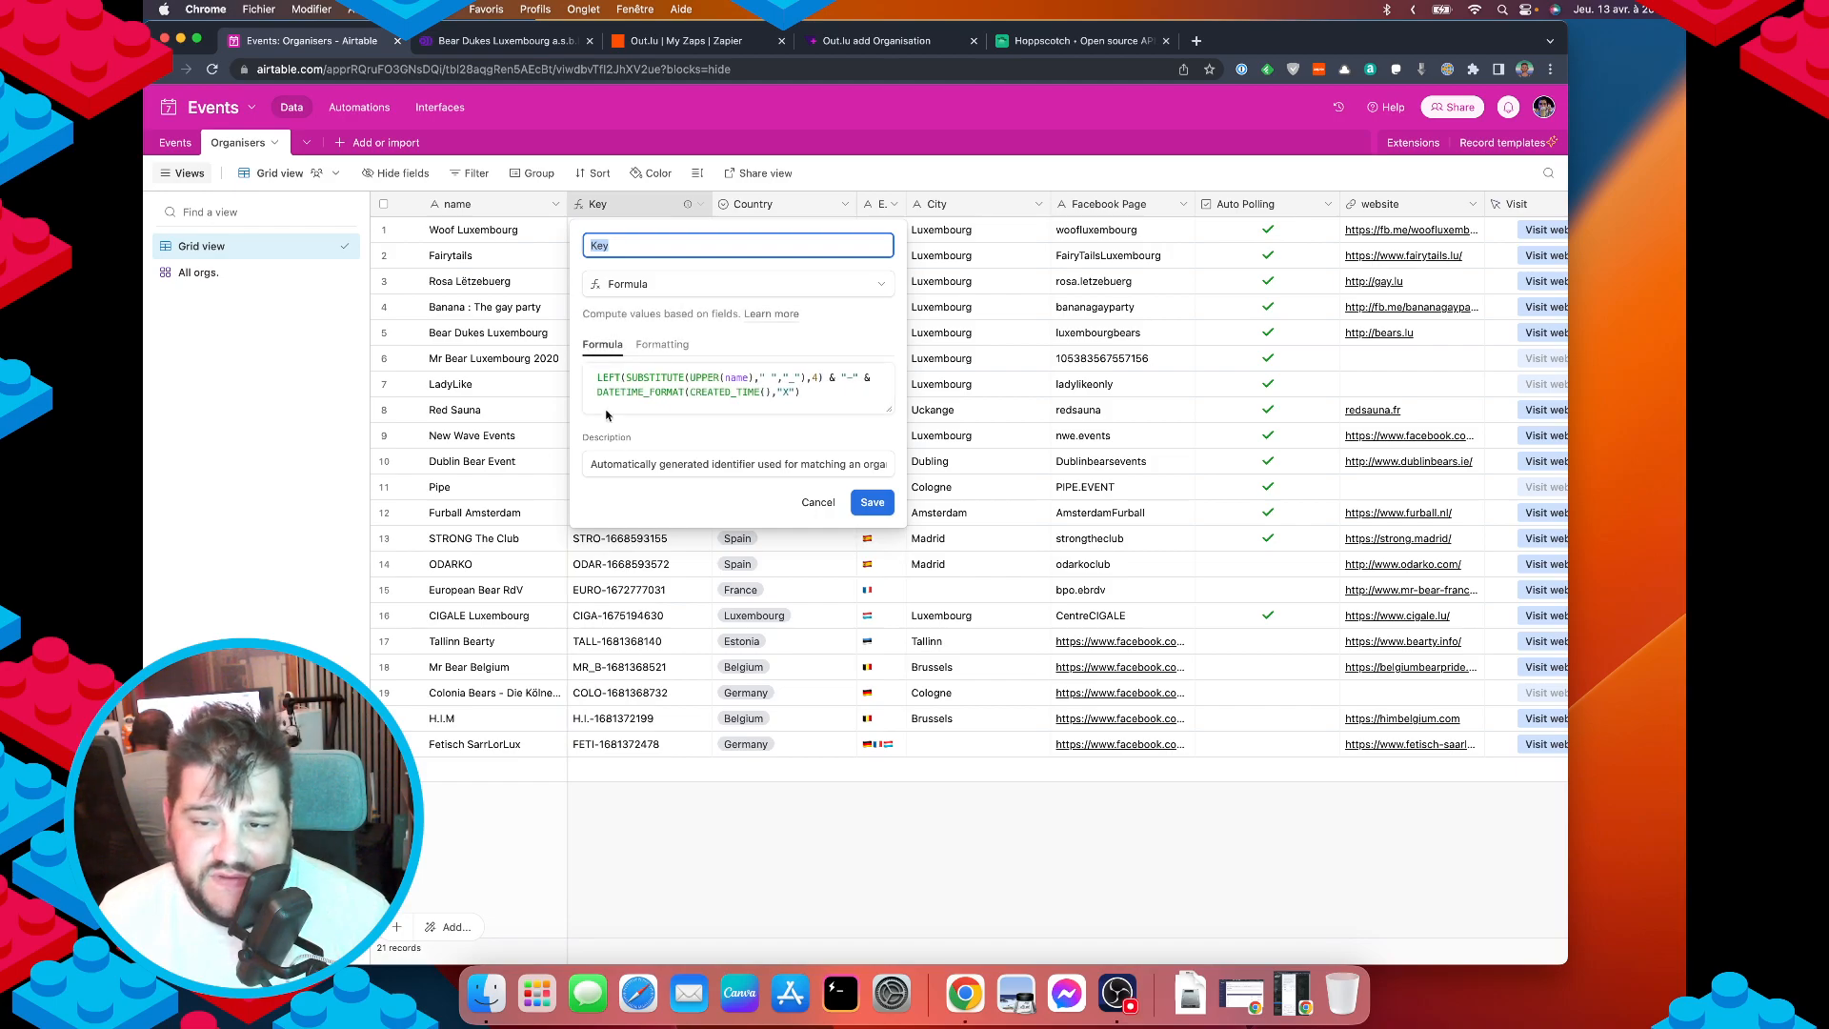
click(818, 502)
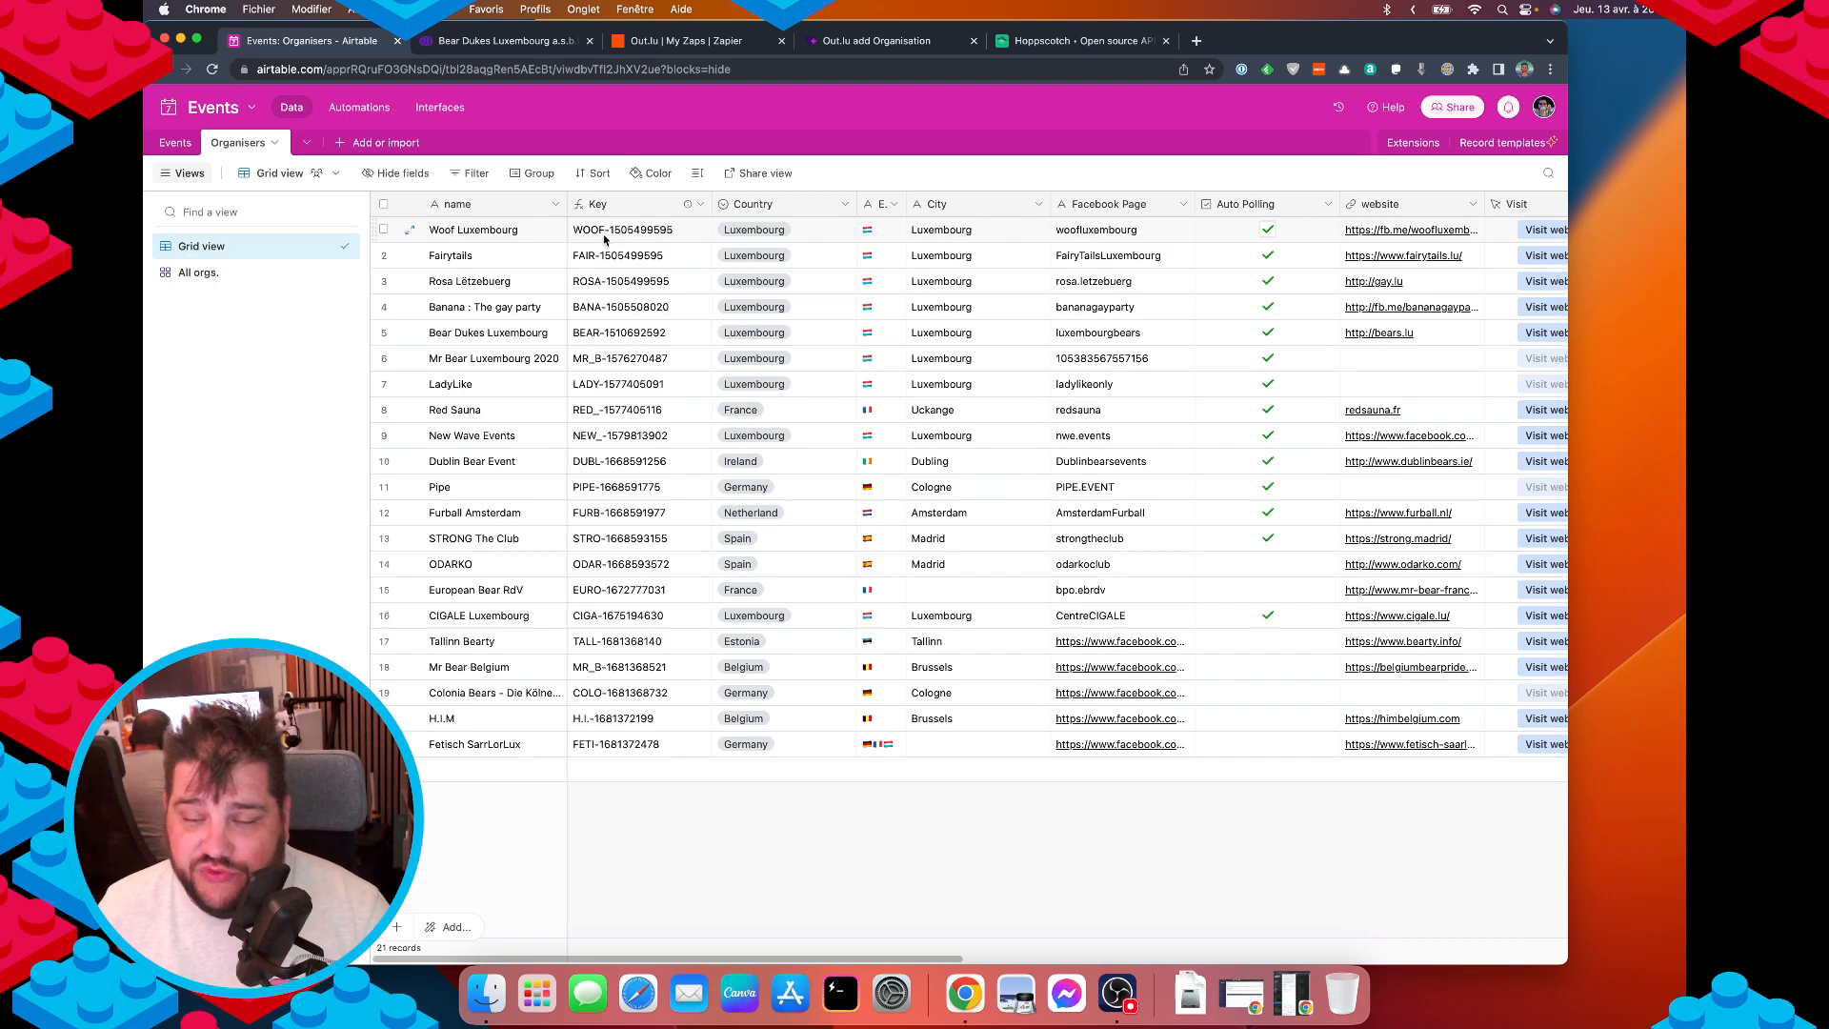
click(177, 144)
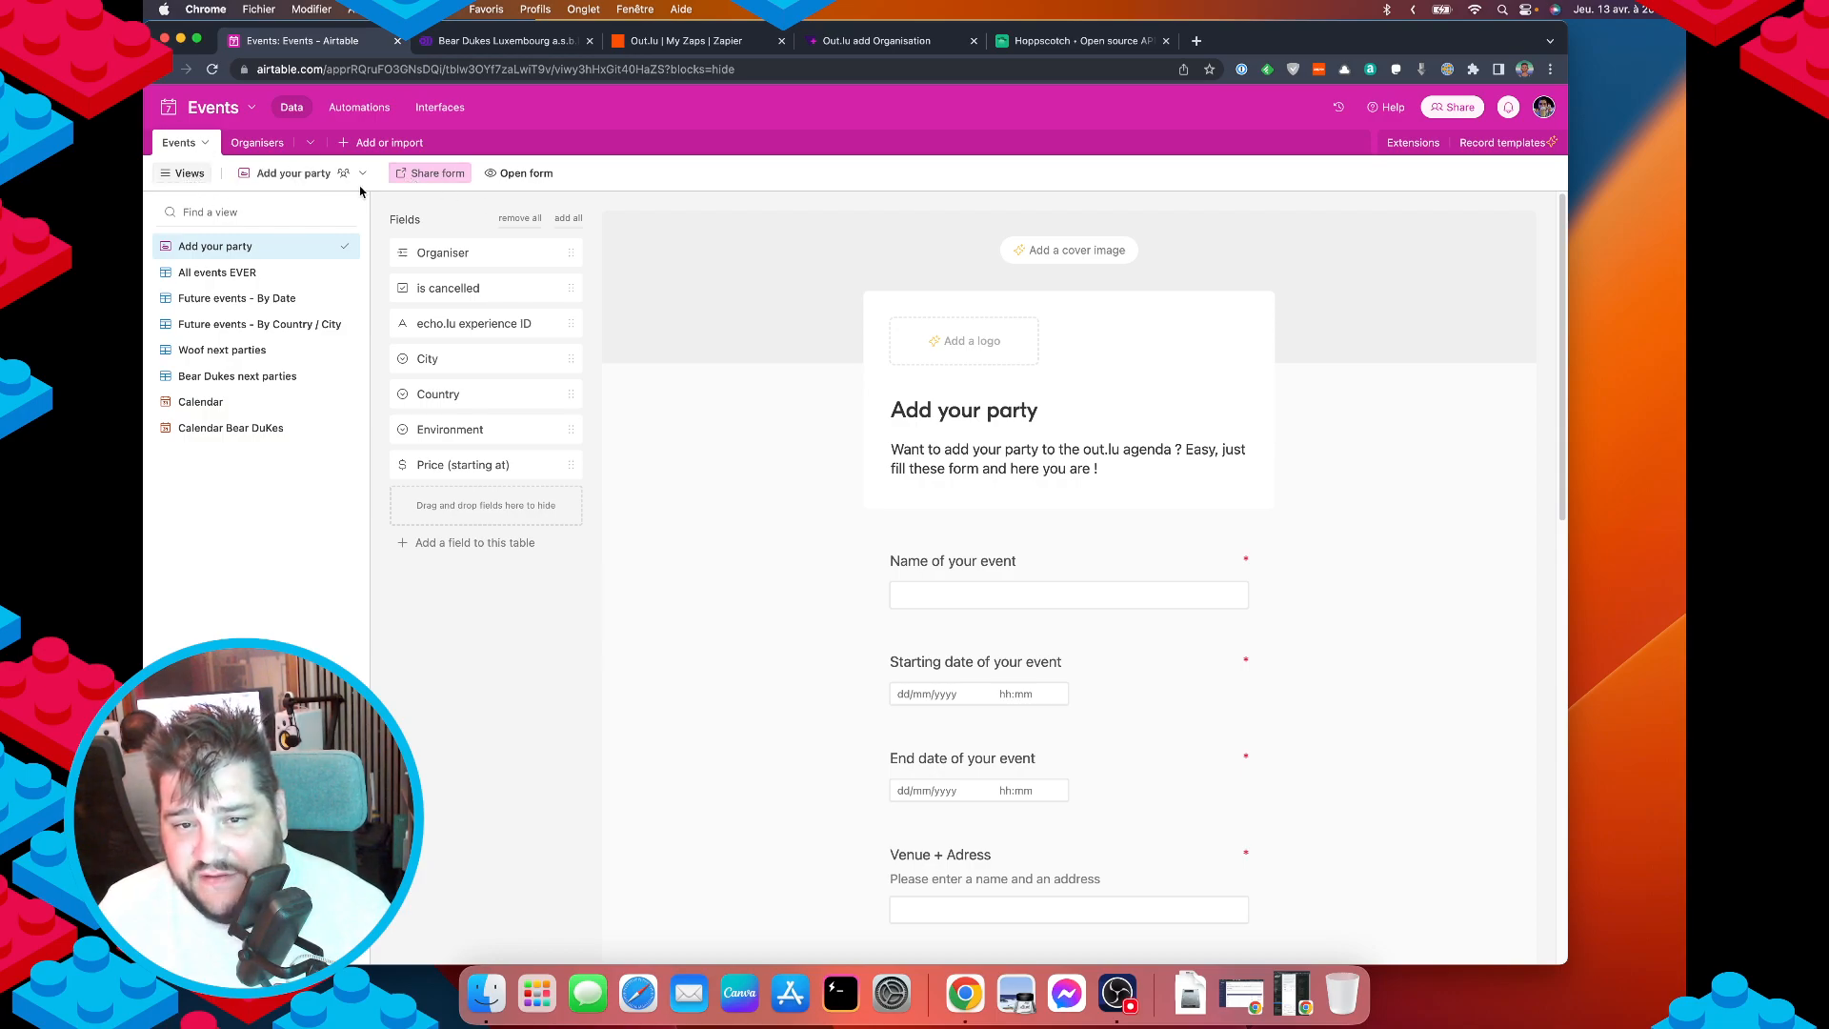
click(214, 272)
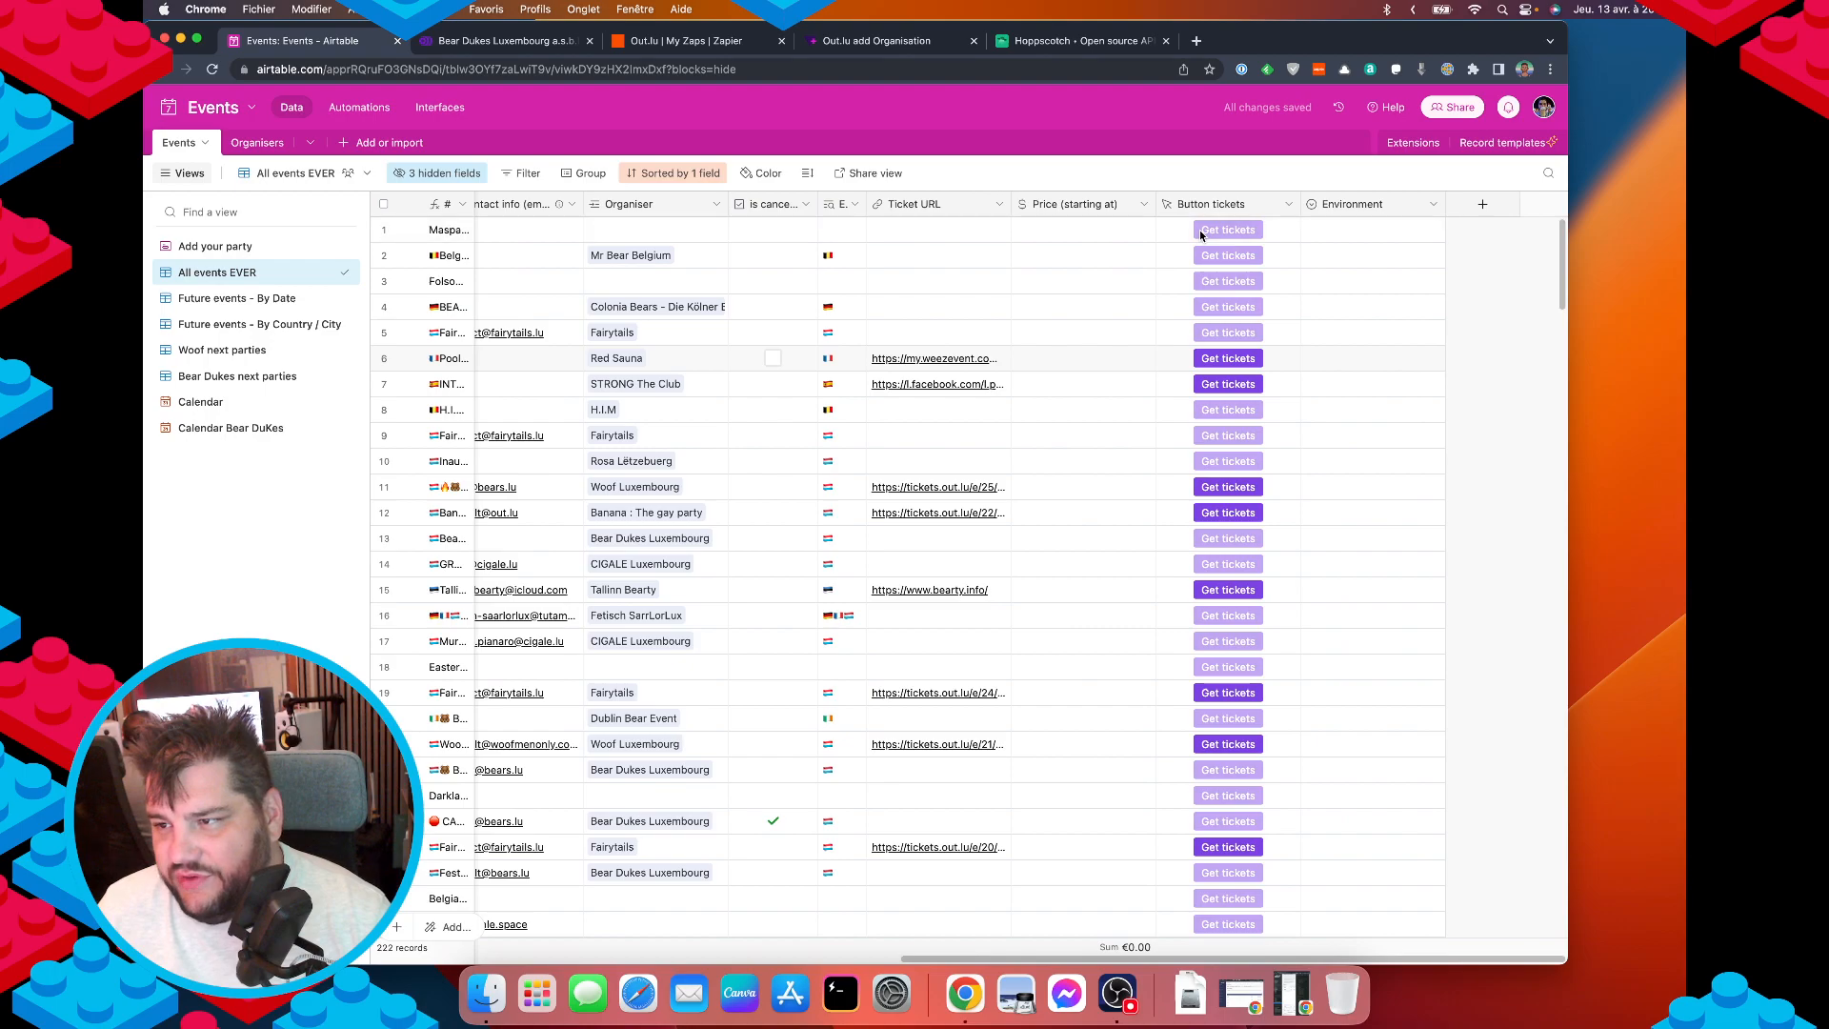
Add a single line text field named 'Organisation ID' to the Events table.
click(1483, 206)
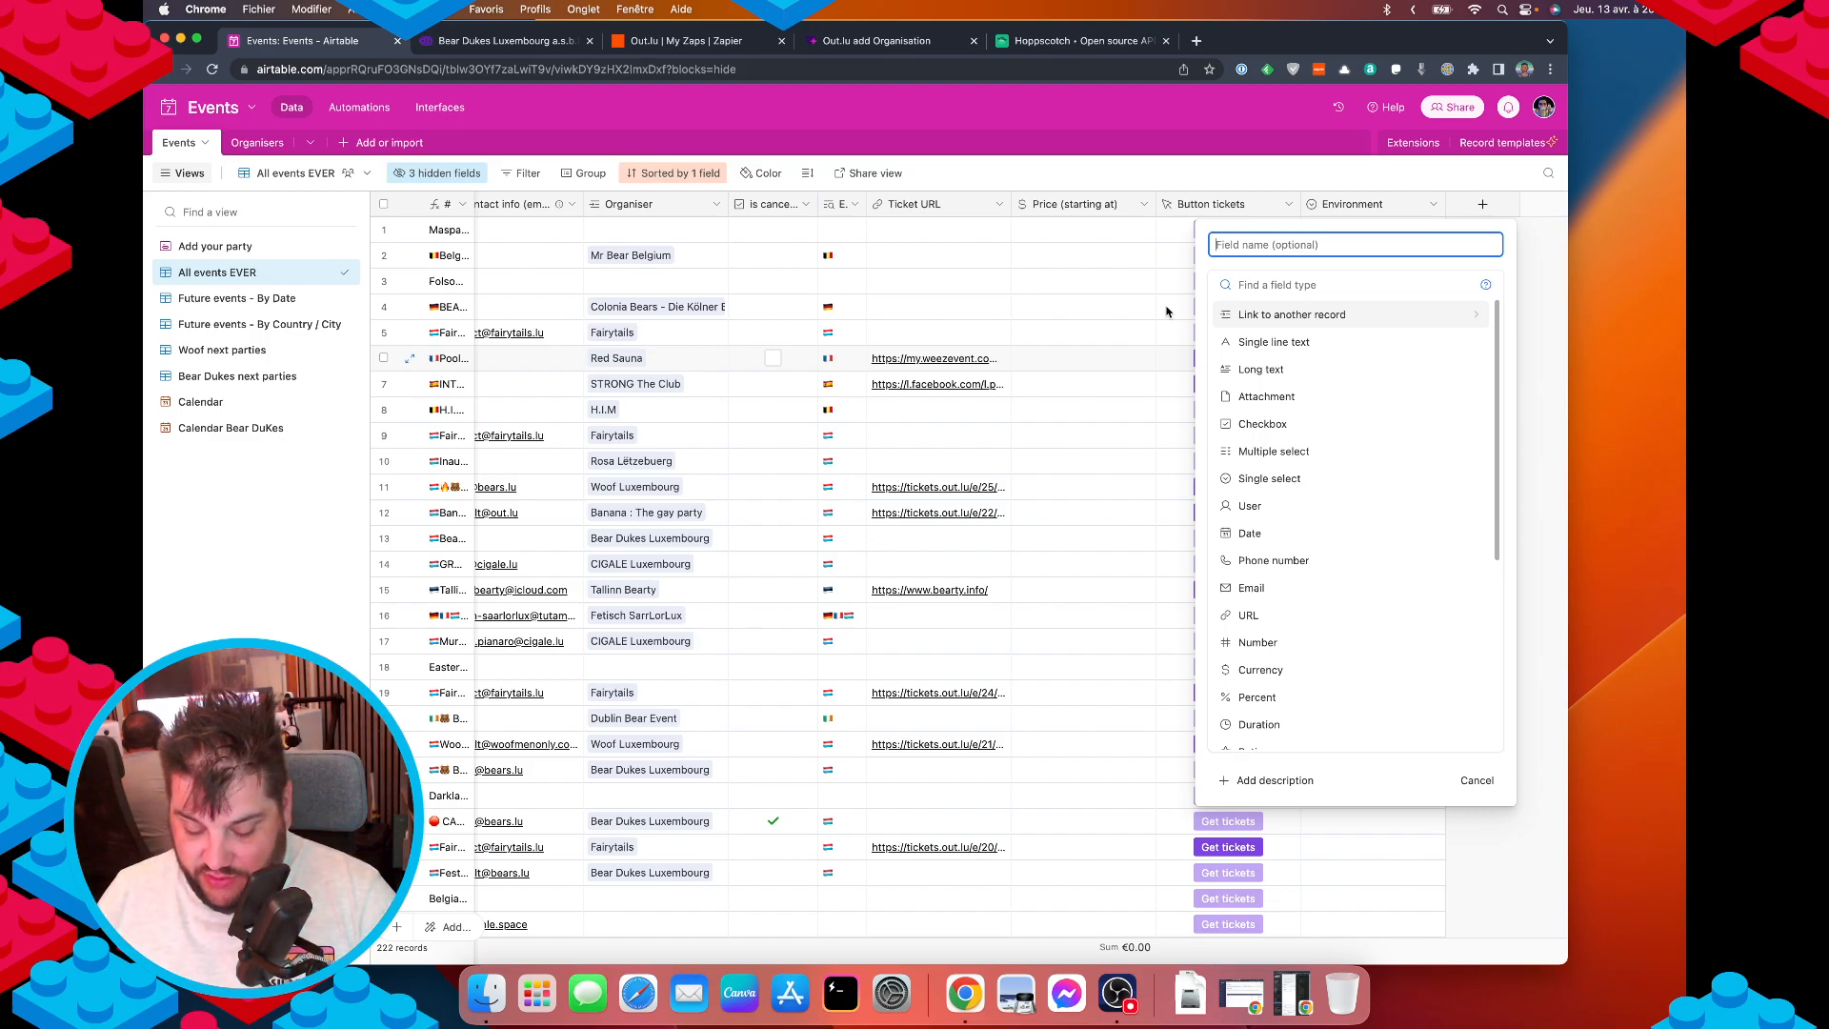
text(Organisation ID)
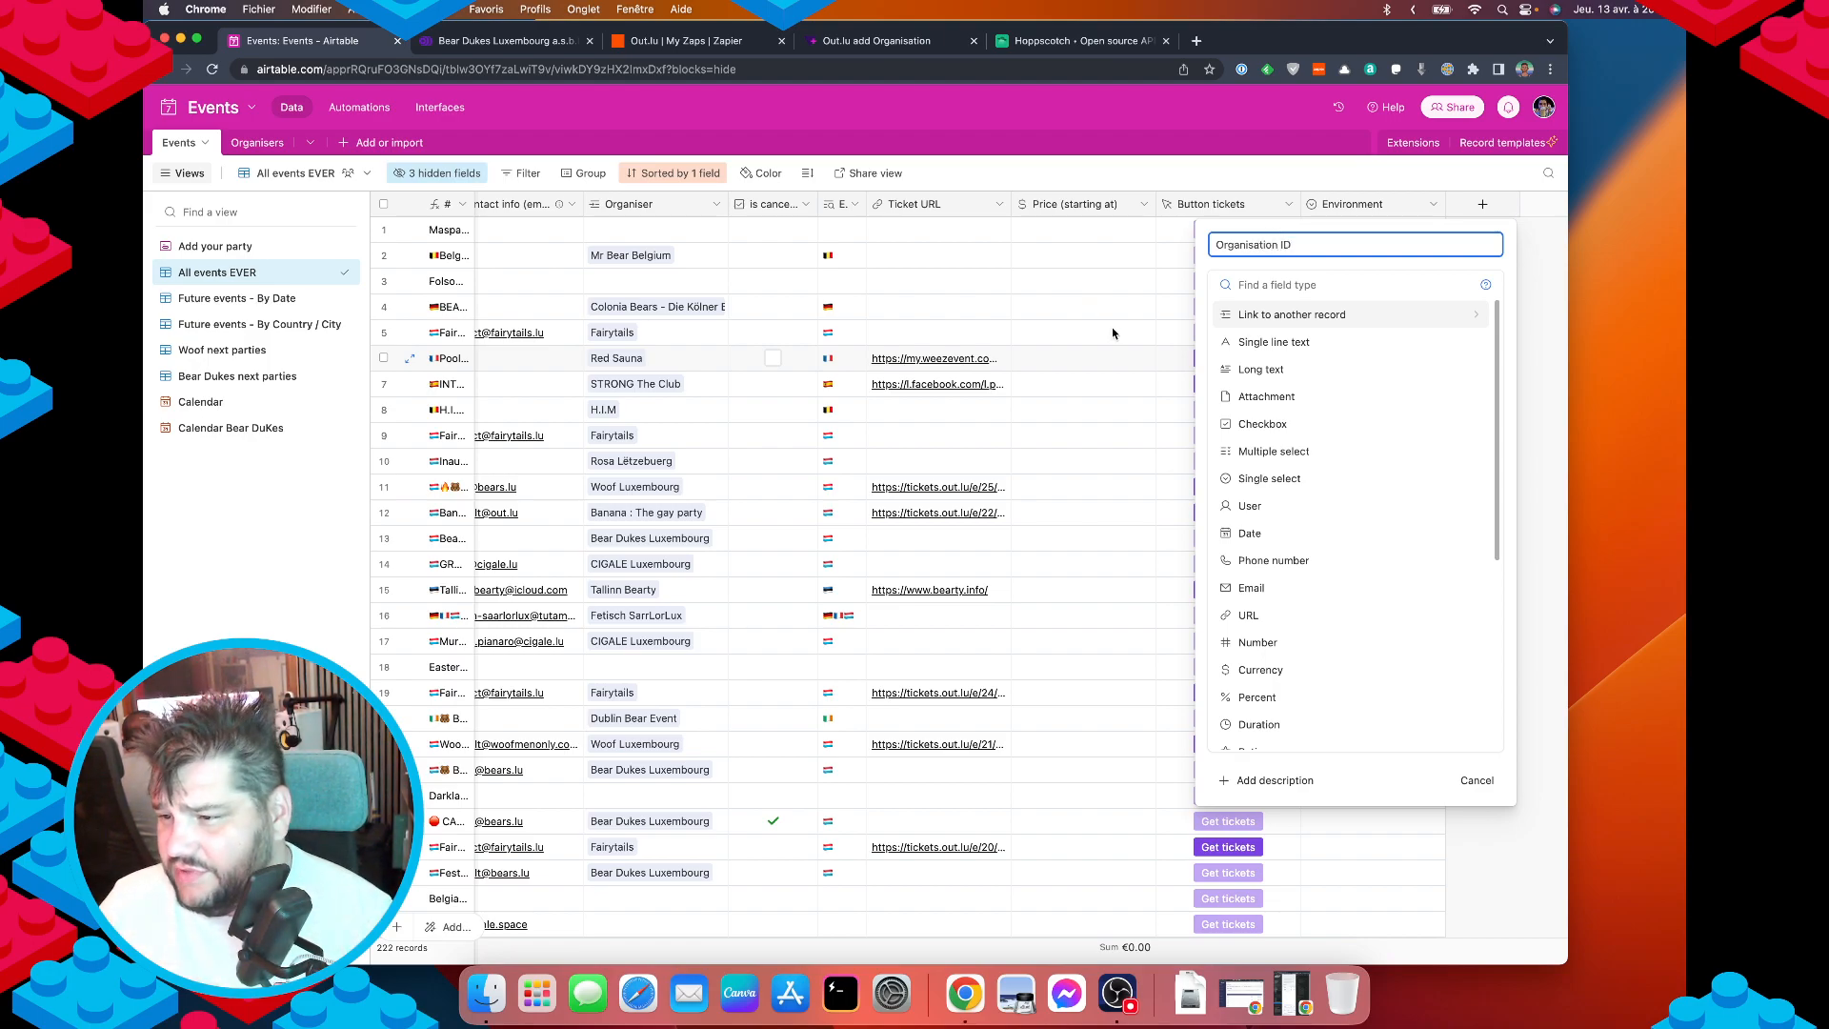
click(1324, 341)
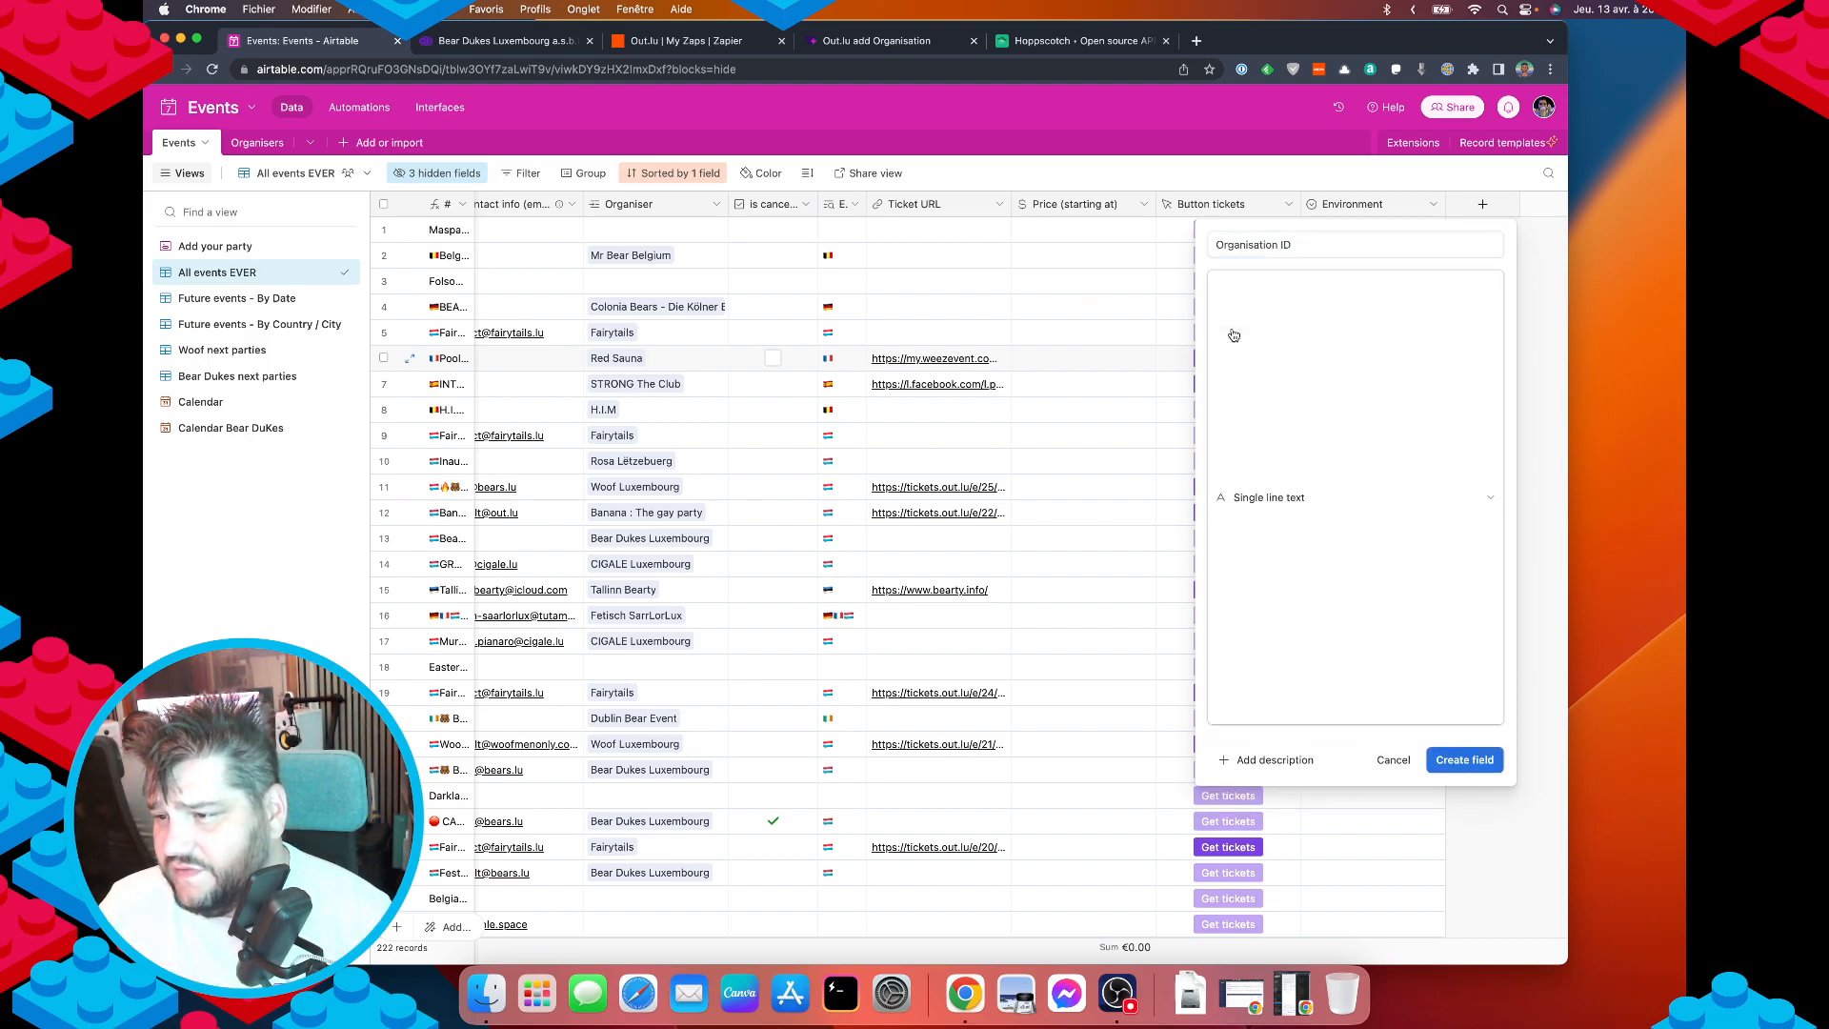
click(1452, 405)
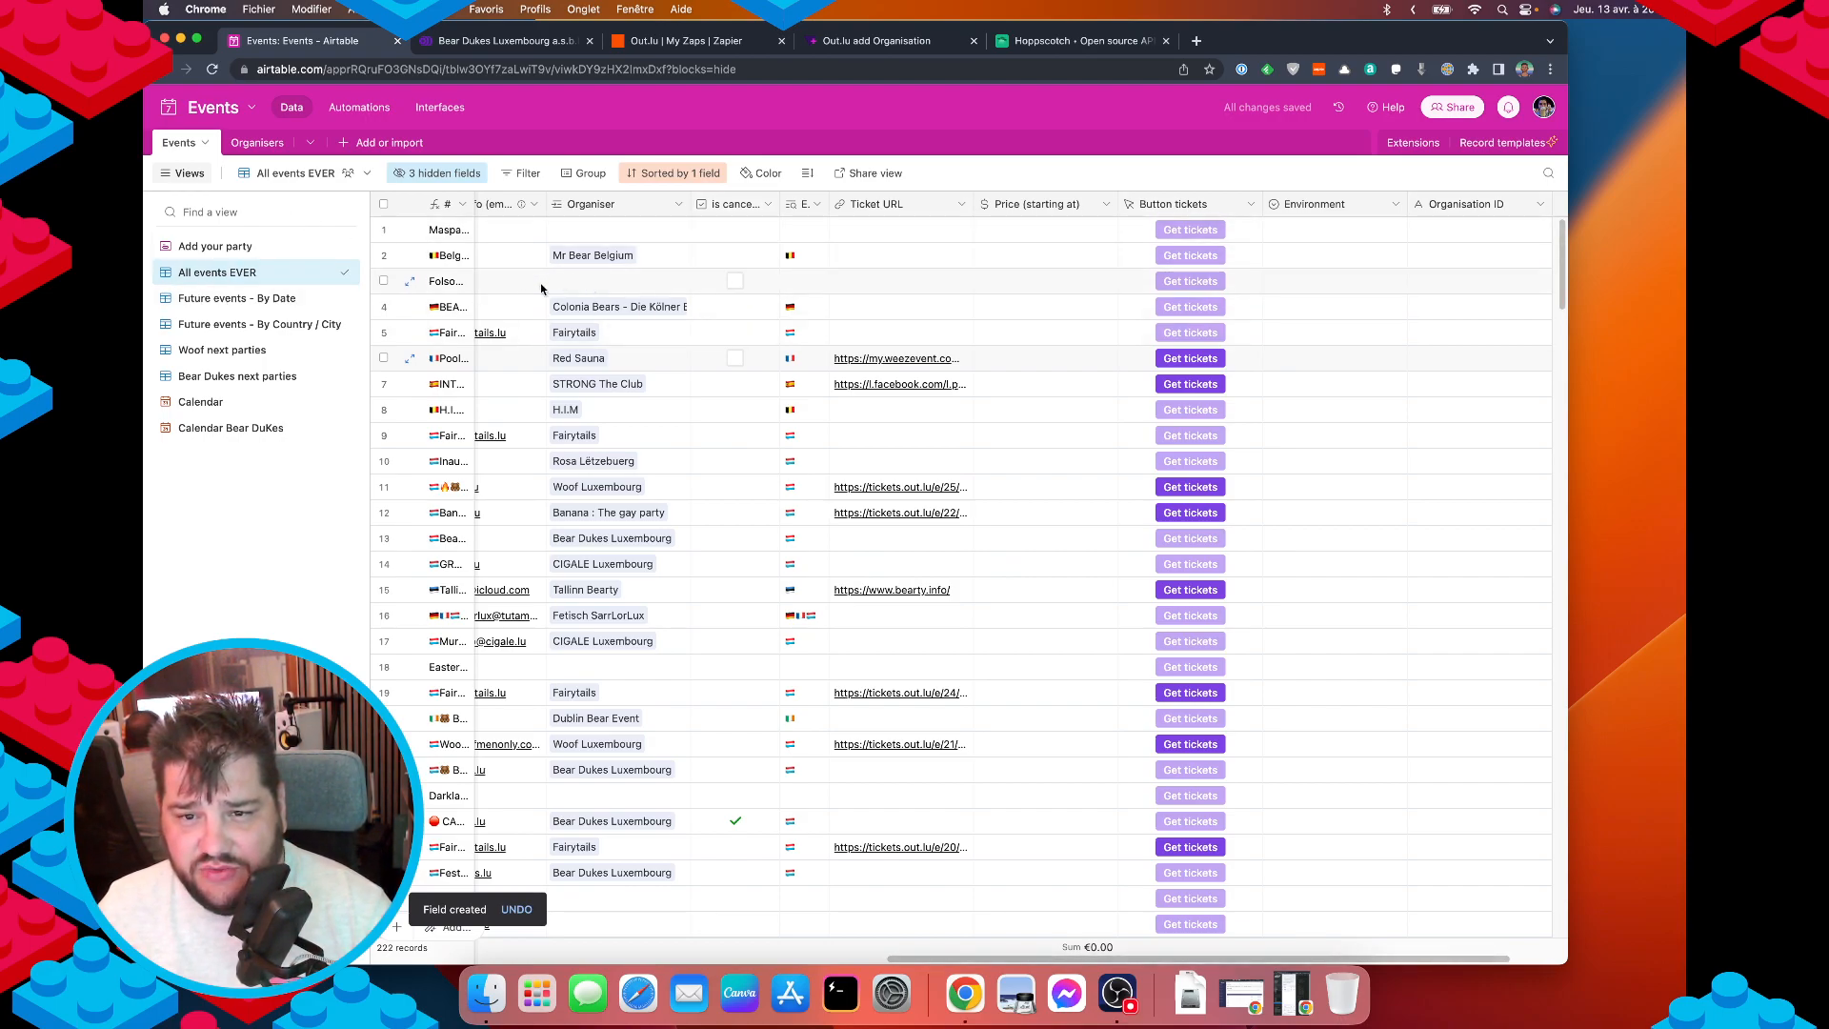
click(586, 308)
drag(719, 344, 557, 341)
key(super+c)
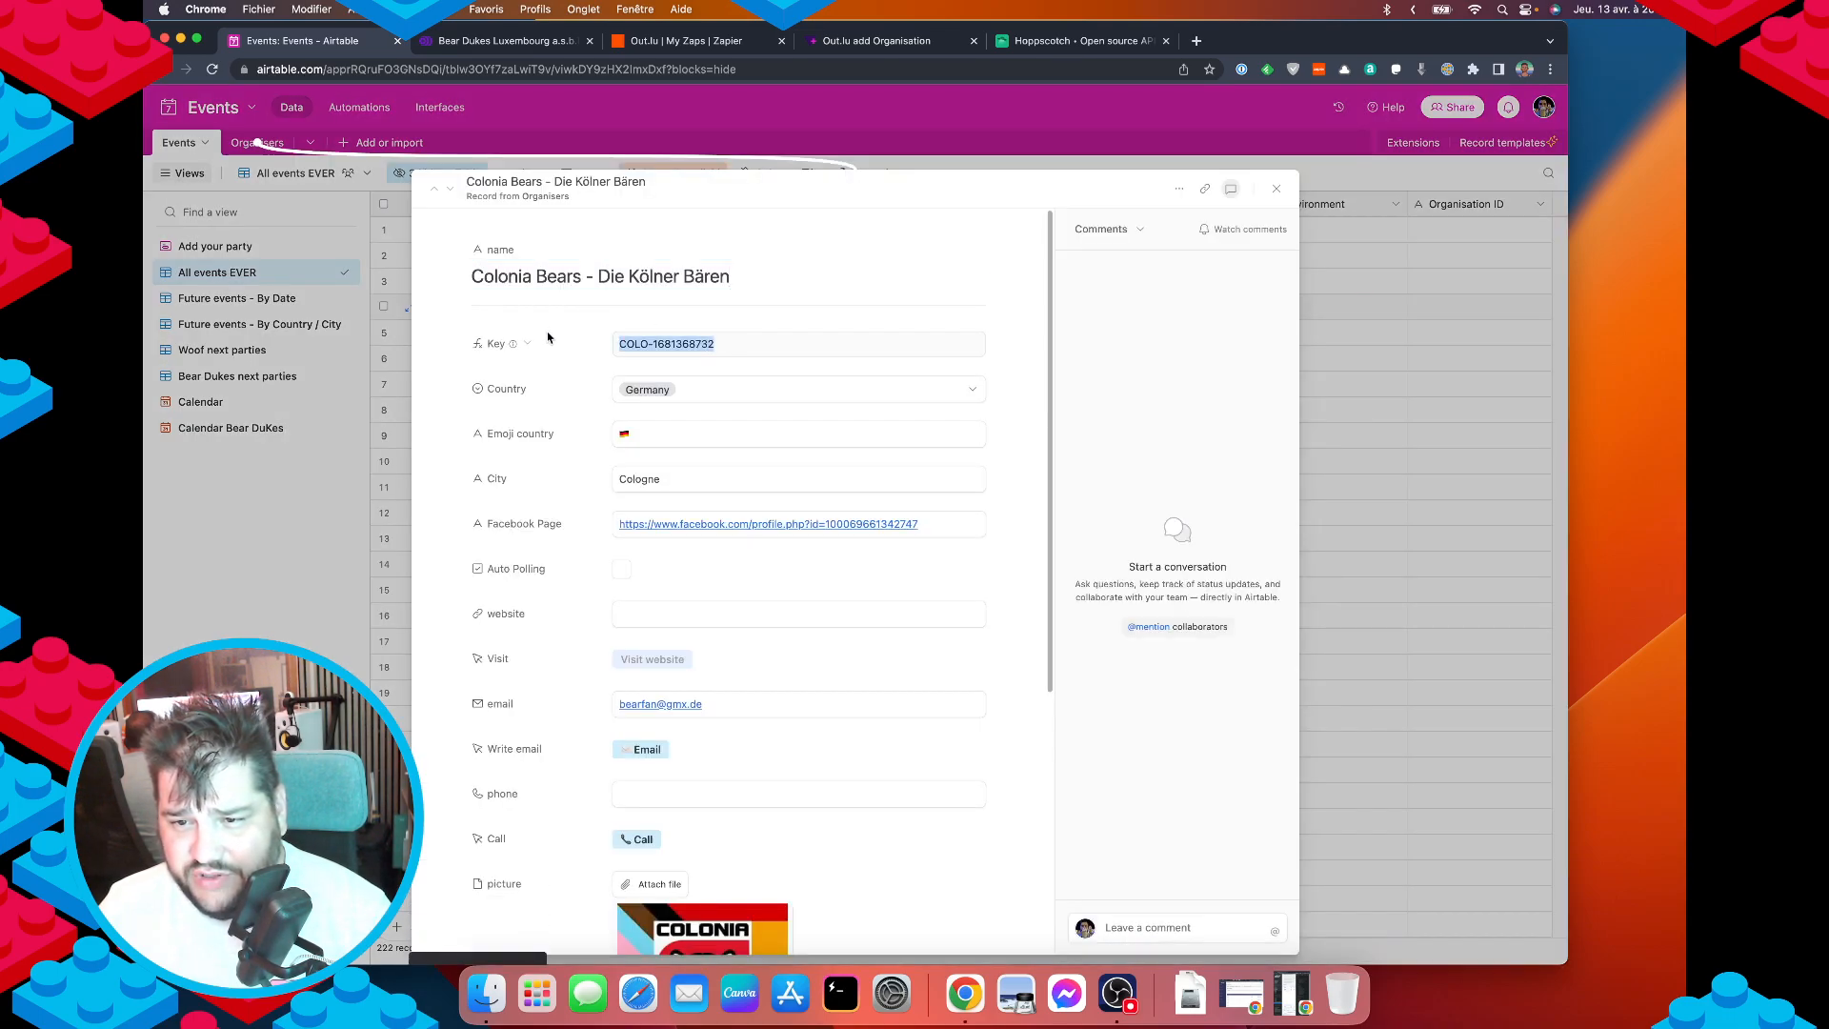
click(1315, 363)
double_click(1449, 307)
key(super+v)
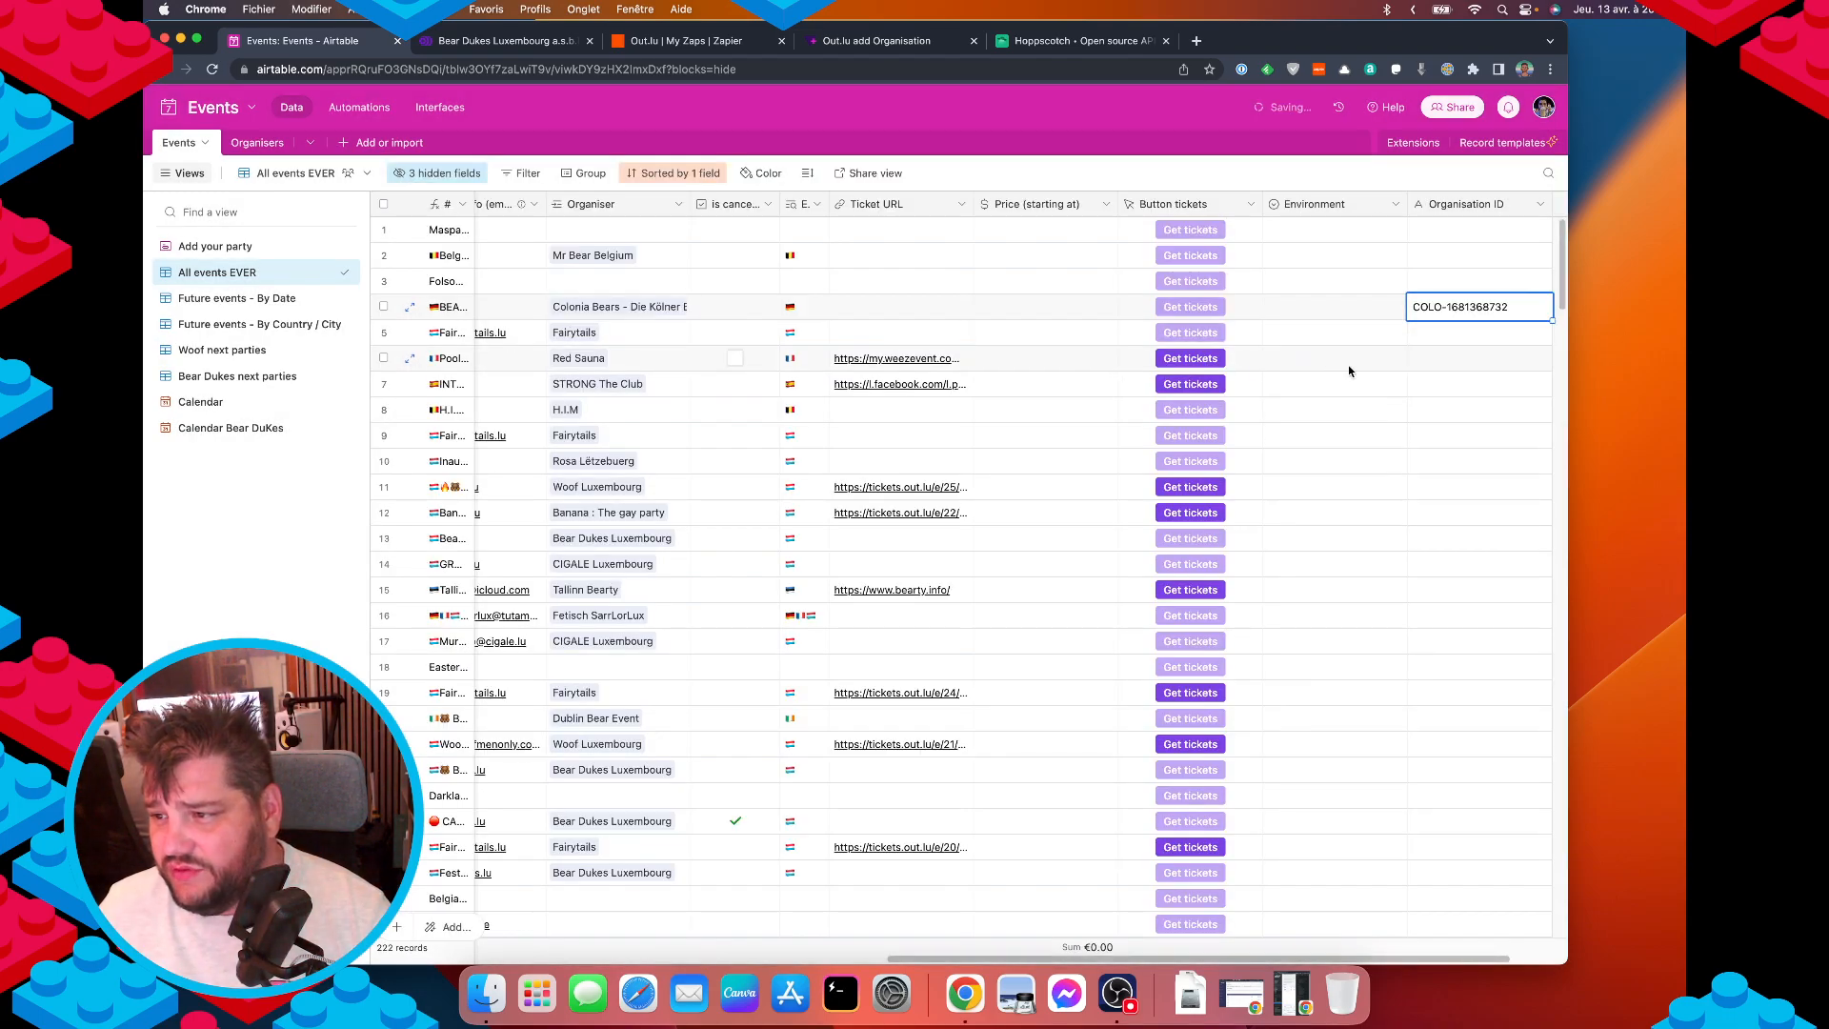
click(1351, 367)
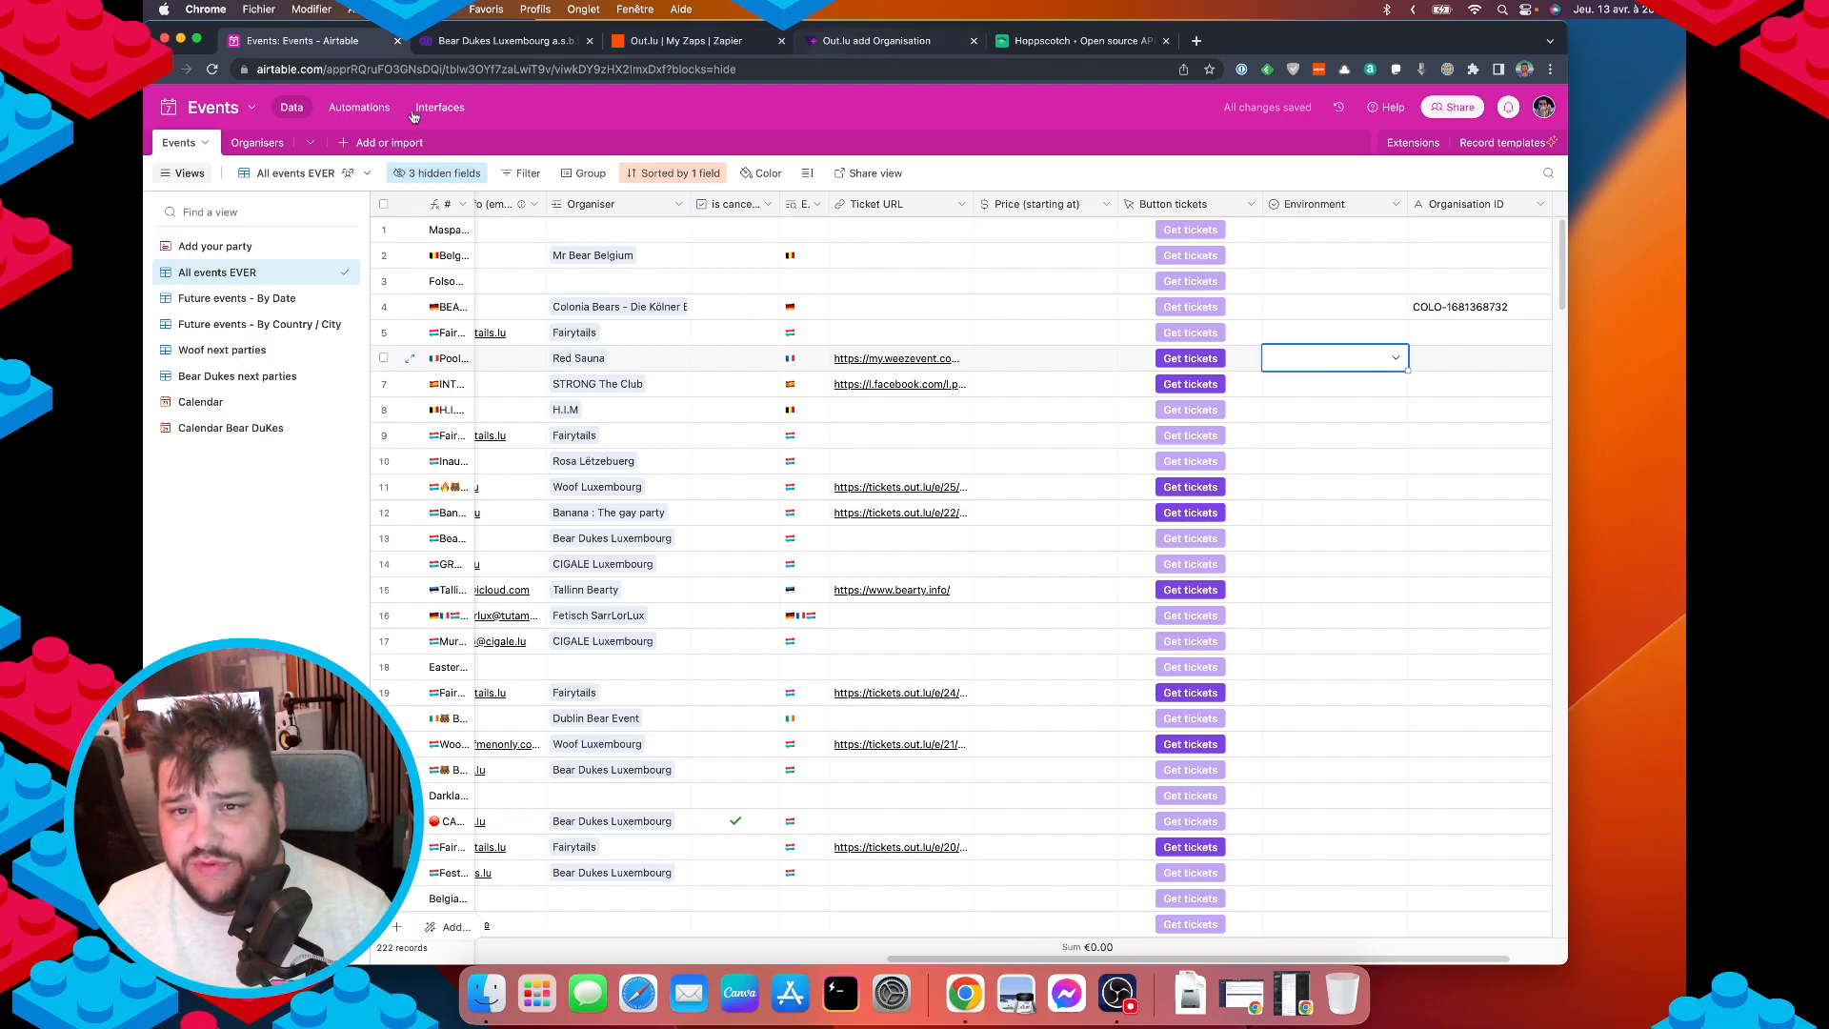
click(338, 107)
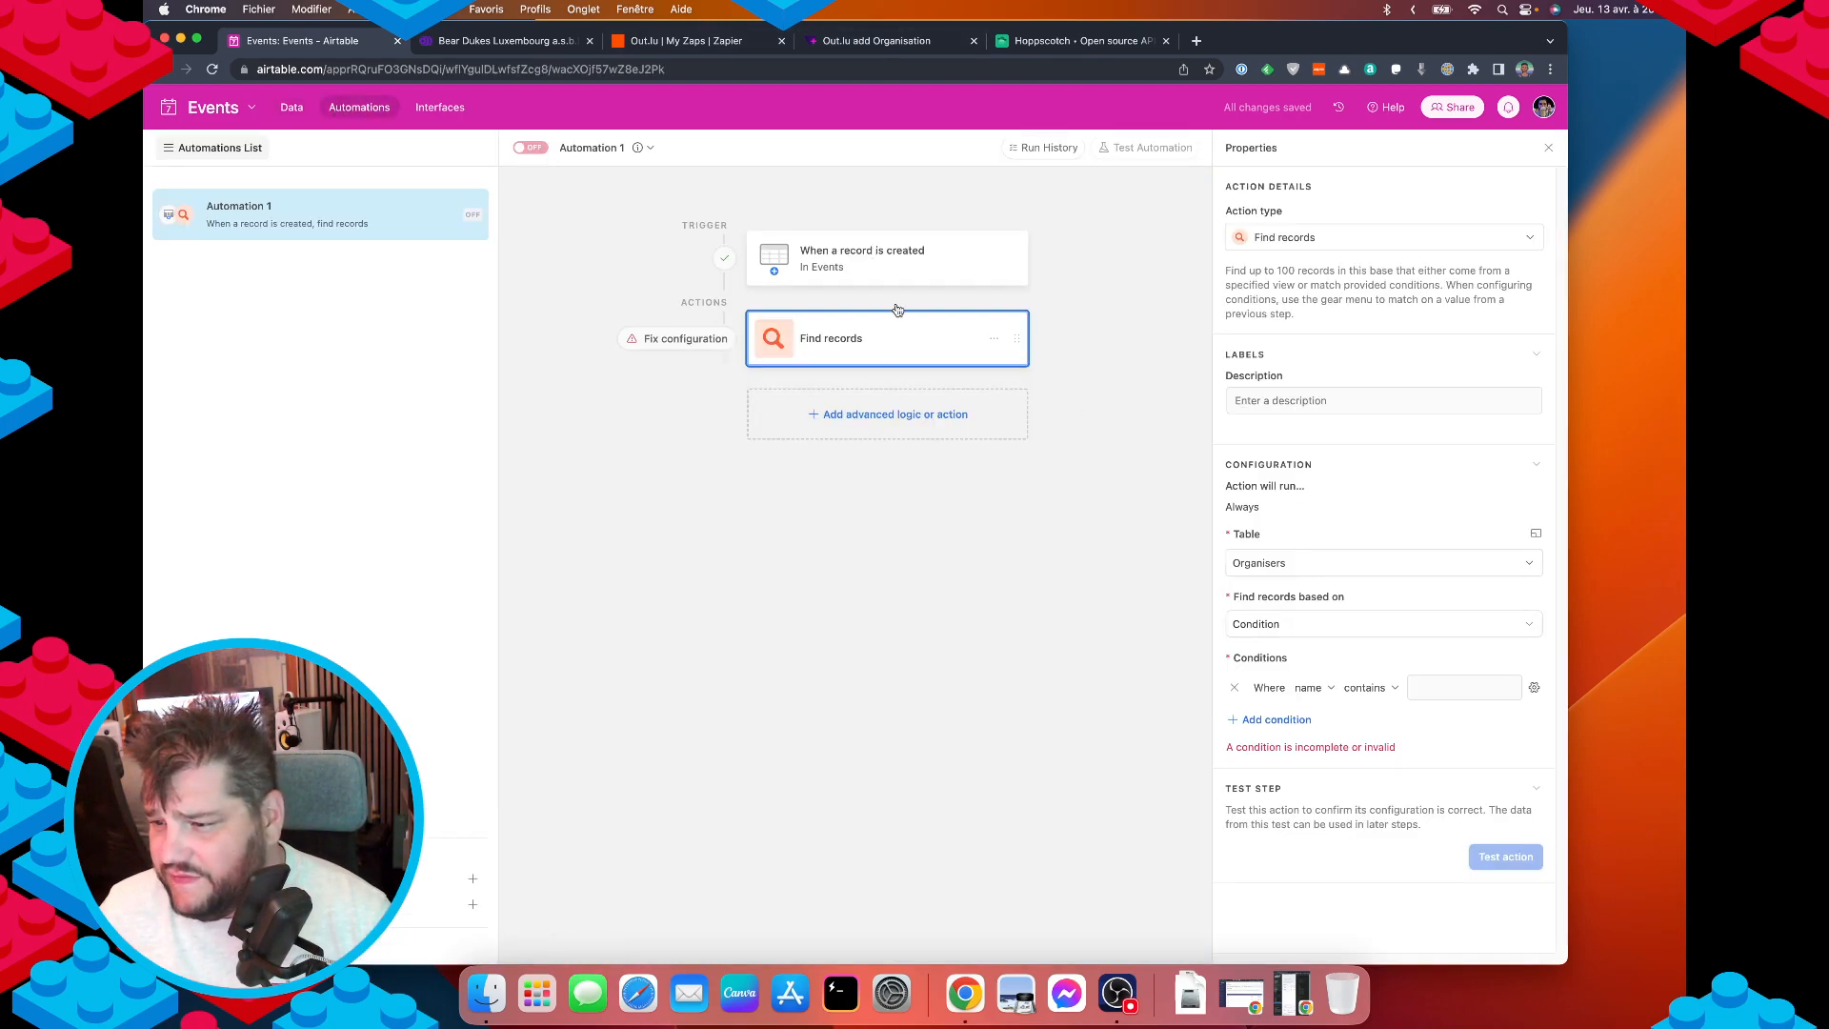
Change the Find records condition to match on the Organisers Key field.
click(896, 278)
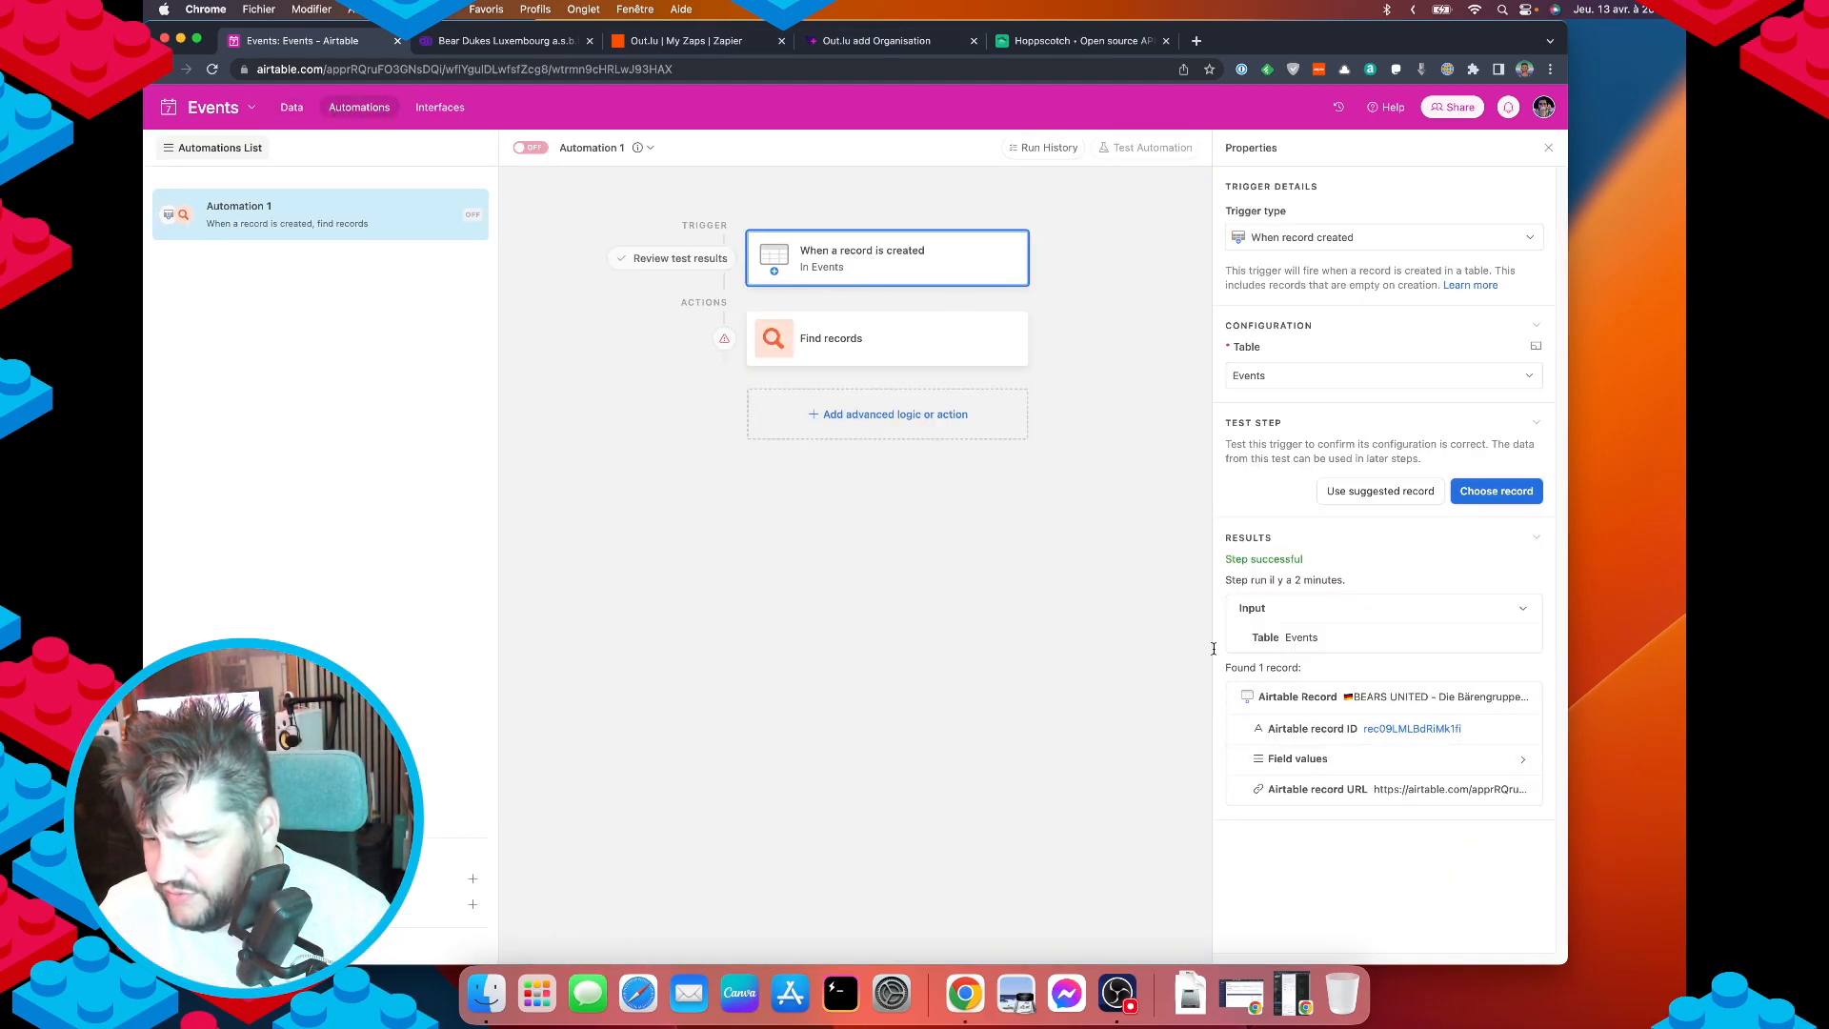
click(880, 354)
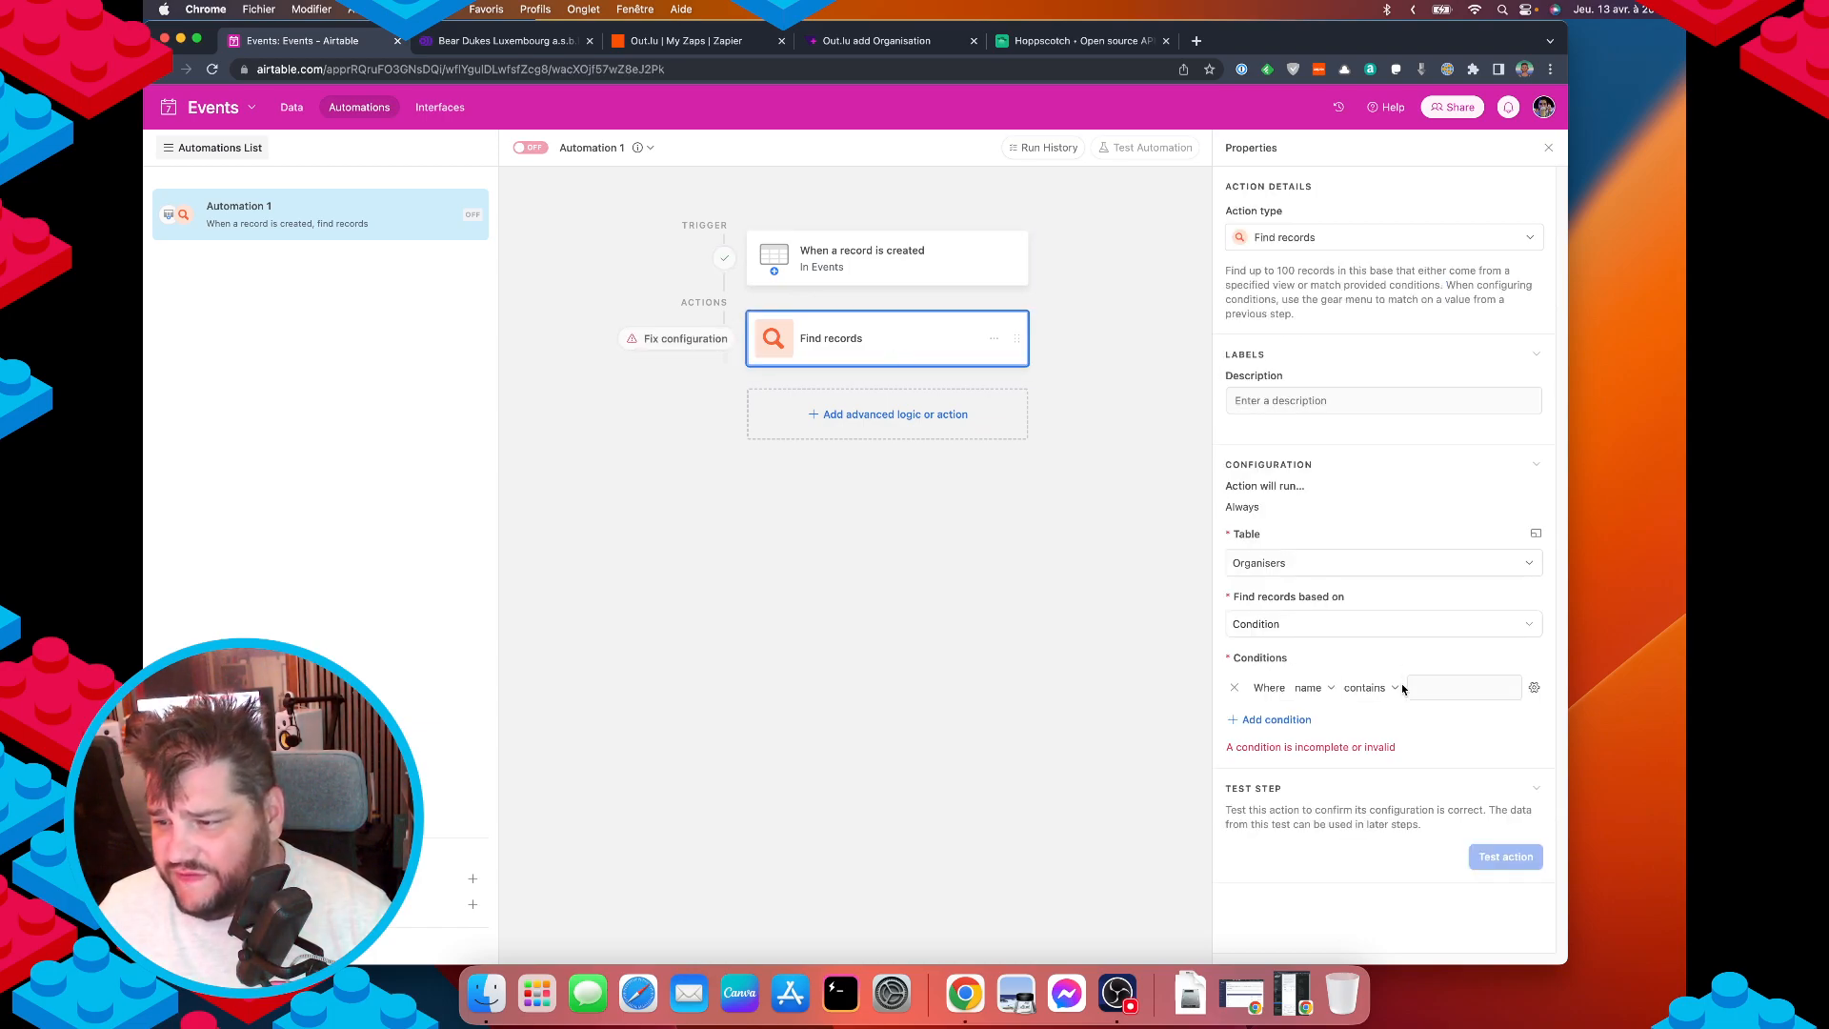
click(1310, 689)
scroll(1343, 853, down, 5)
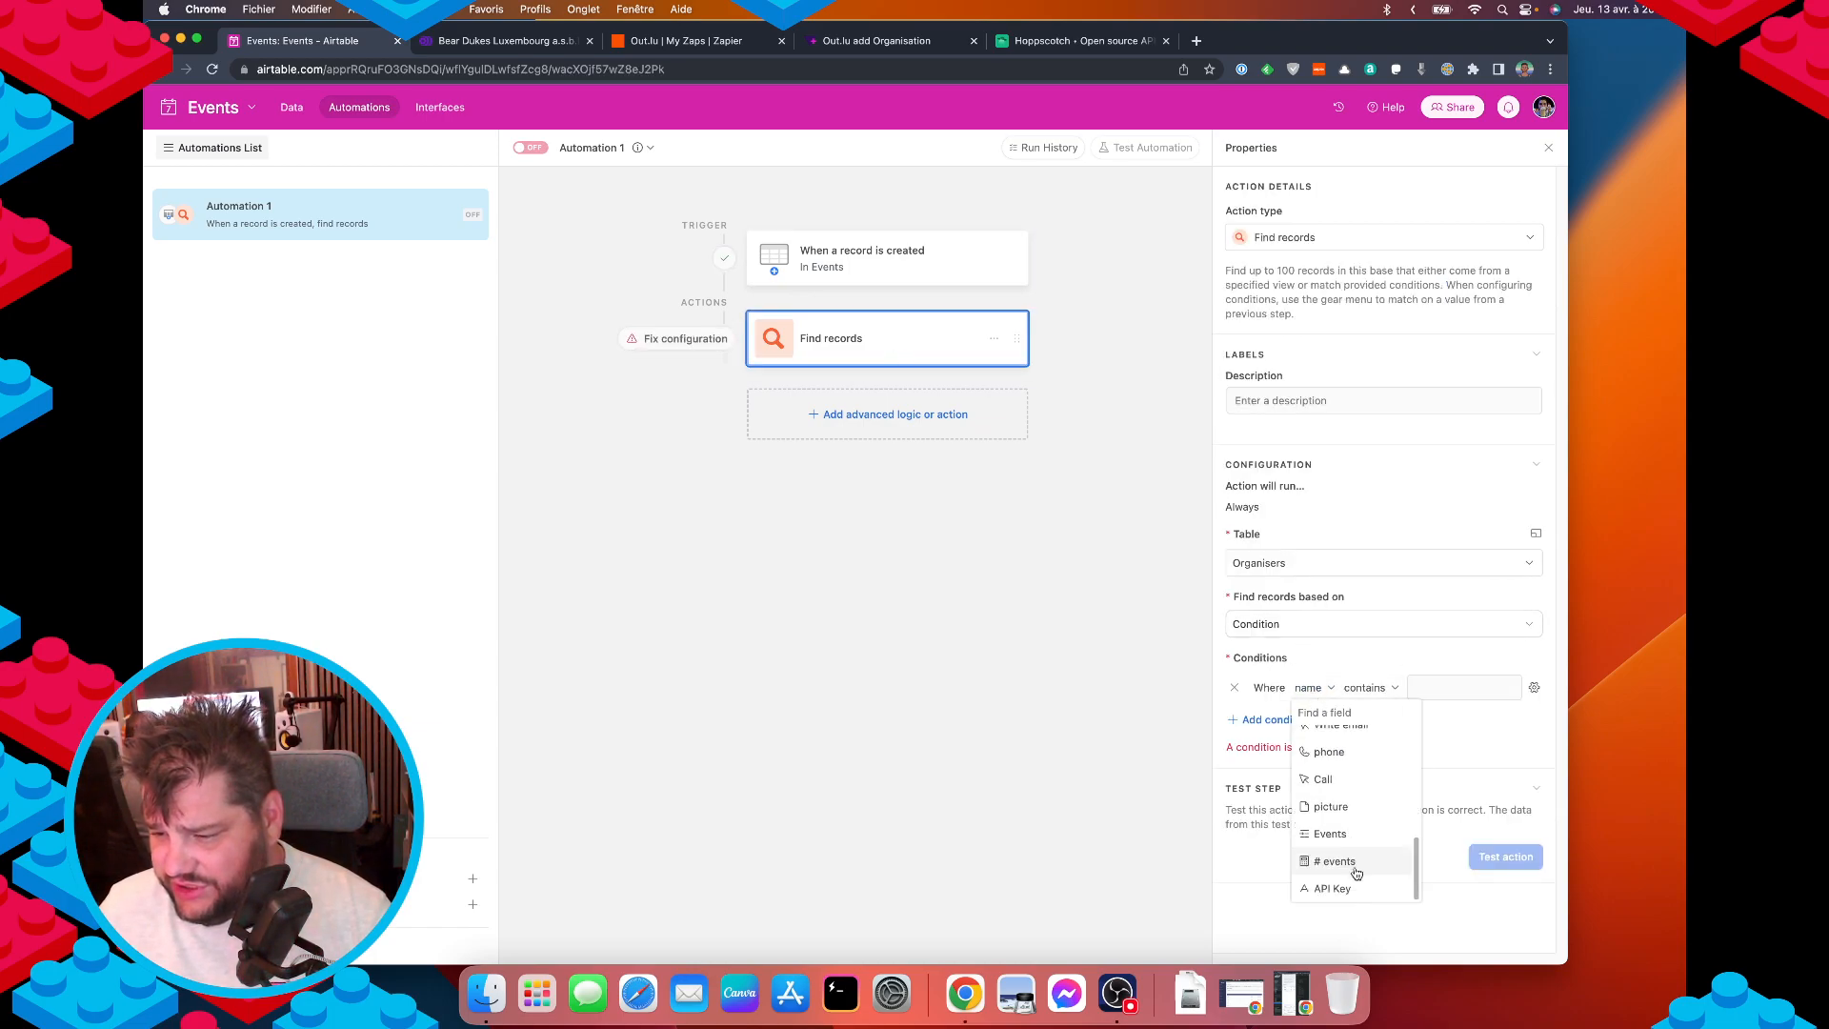
scroll(1349, 852, up, 5)
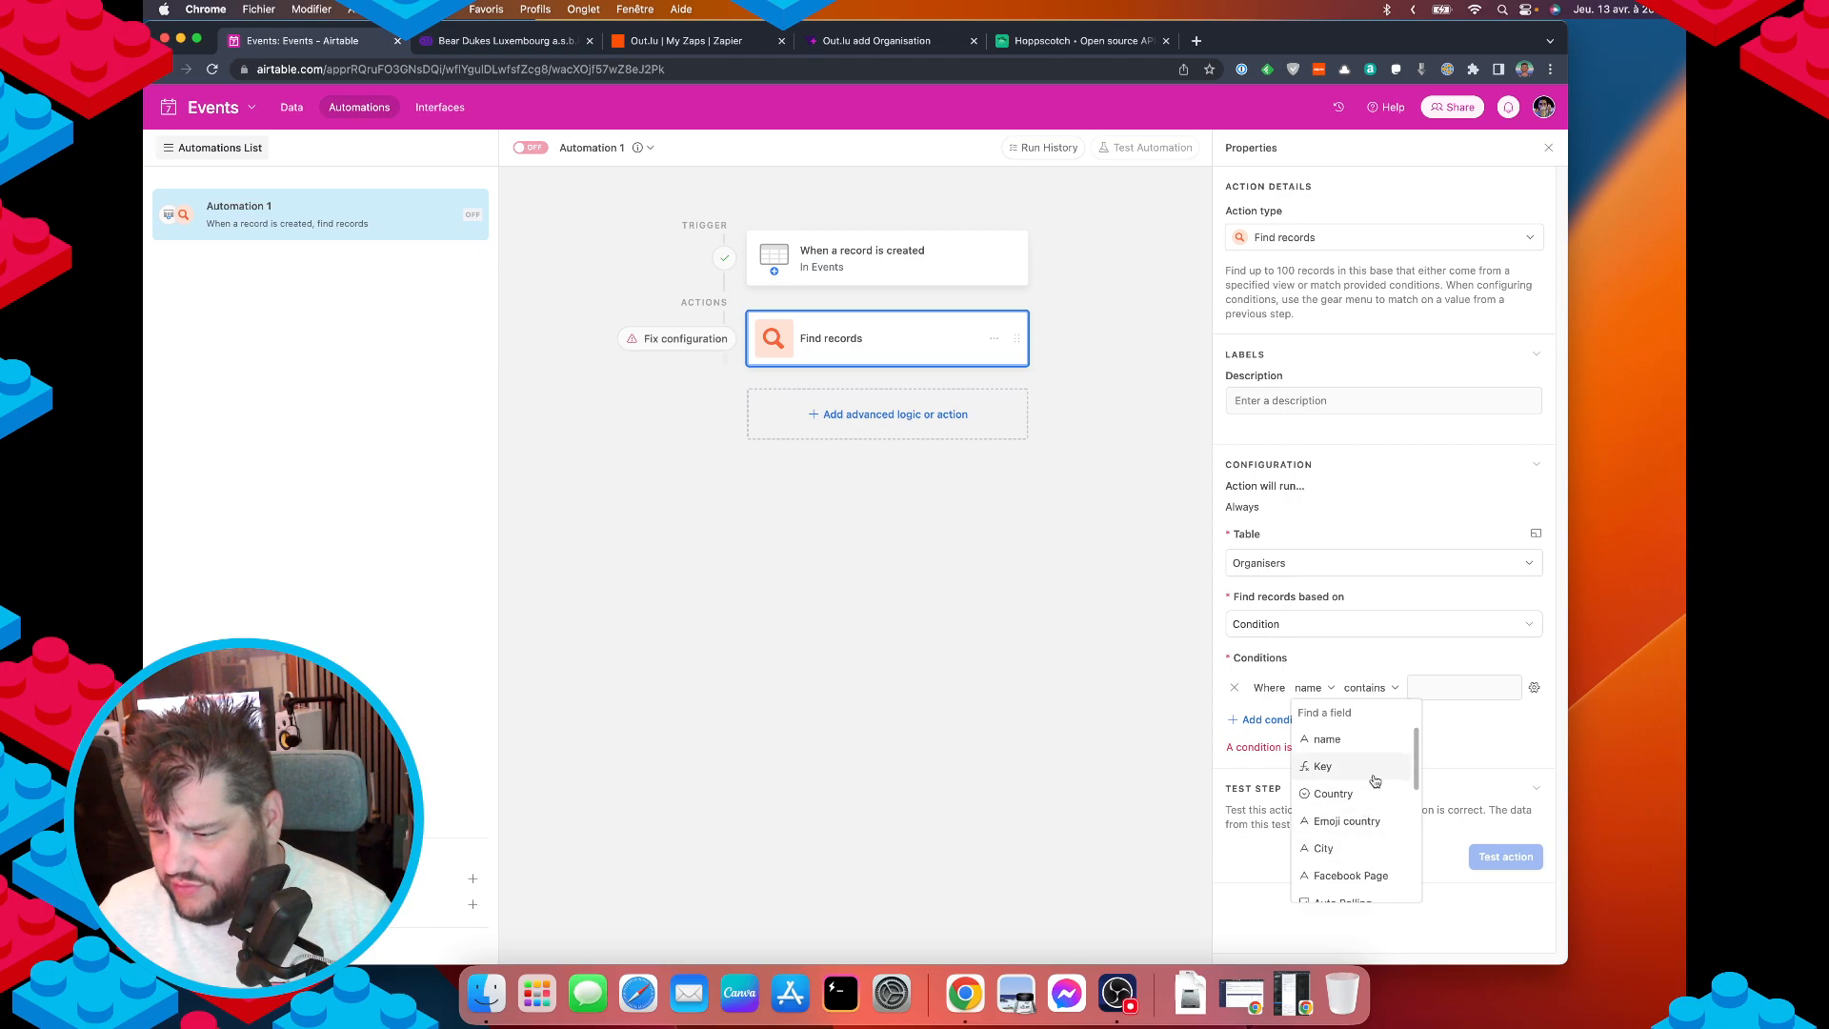
click(1445, 690)
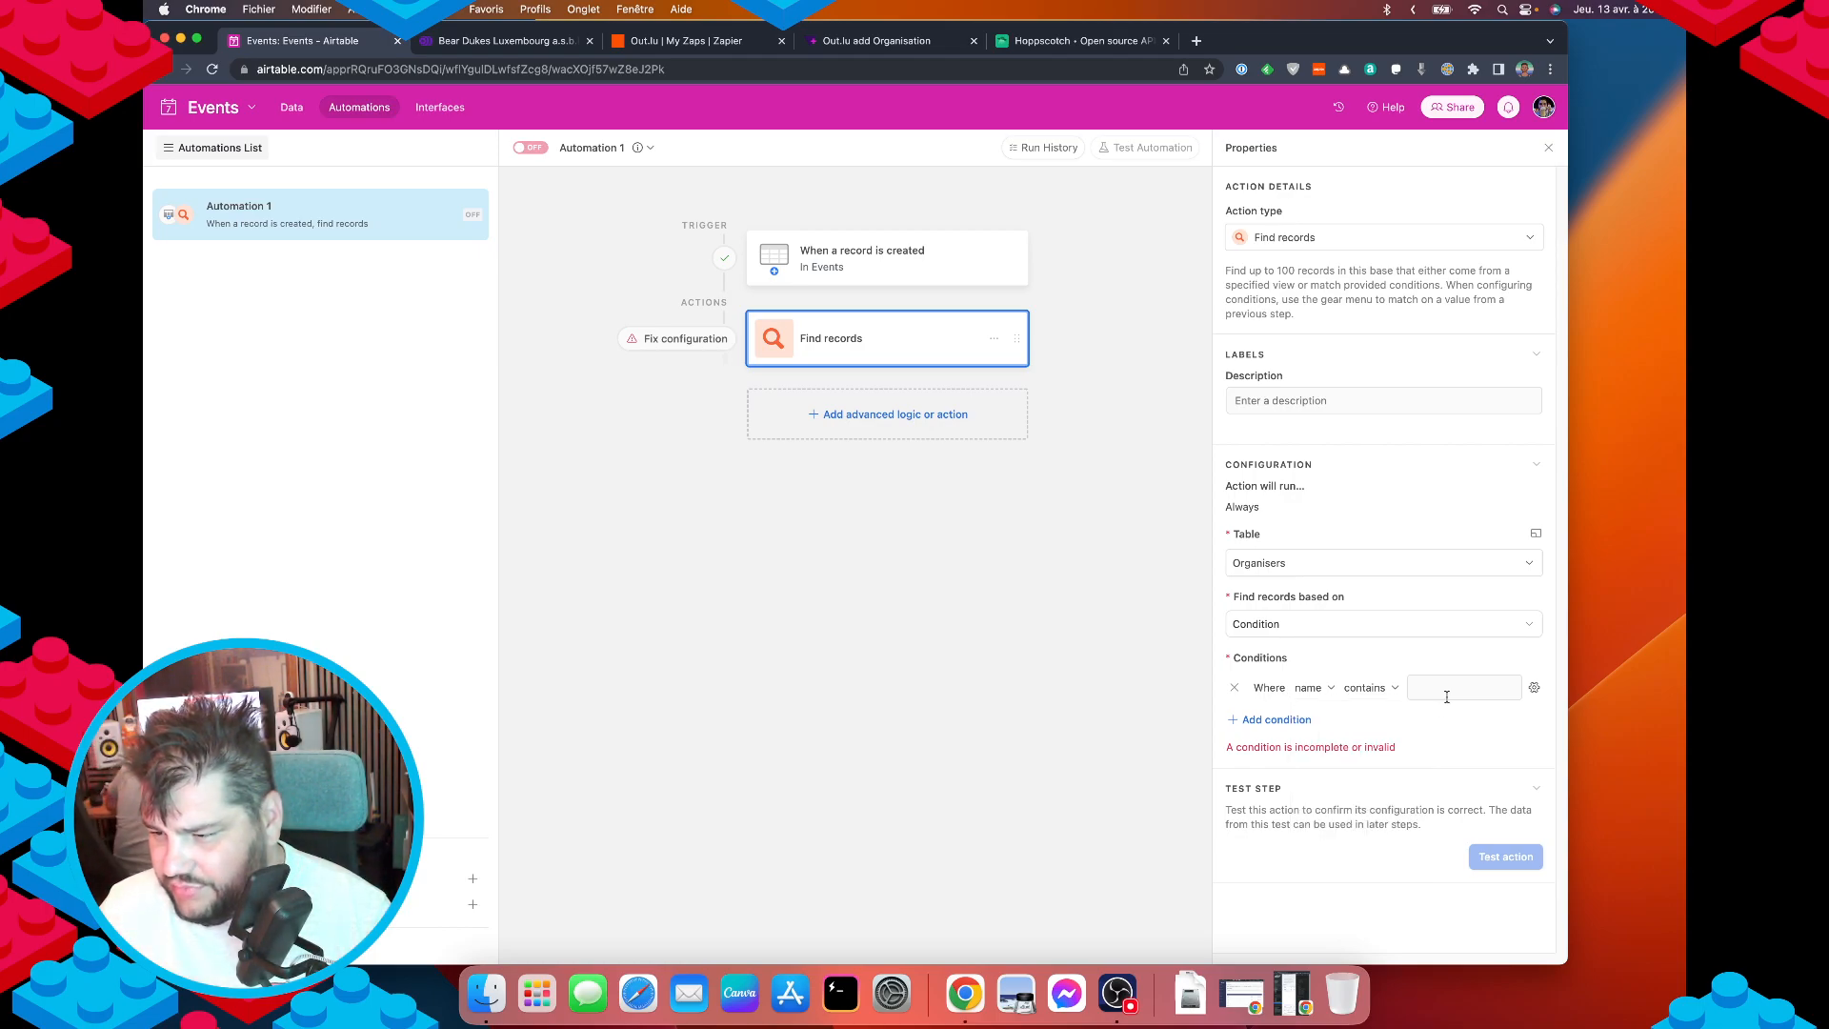
click(1310, 688)
scroll(1347, 836, down, 5)
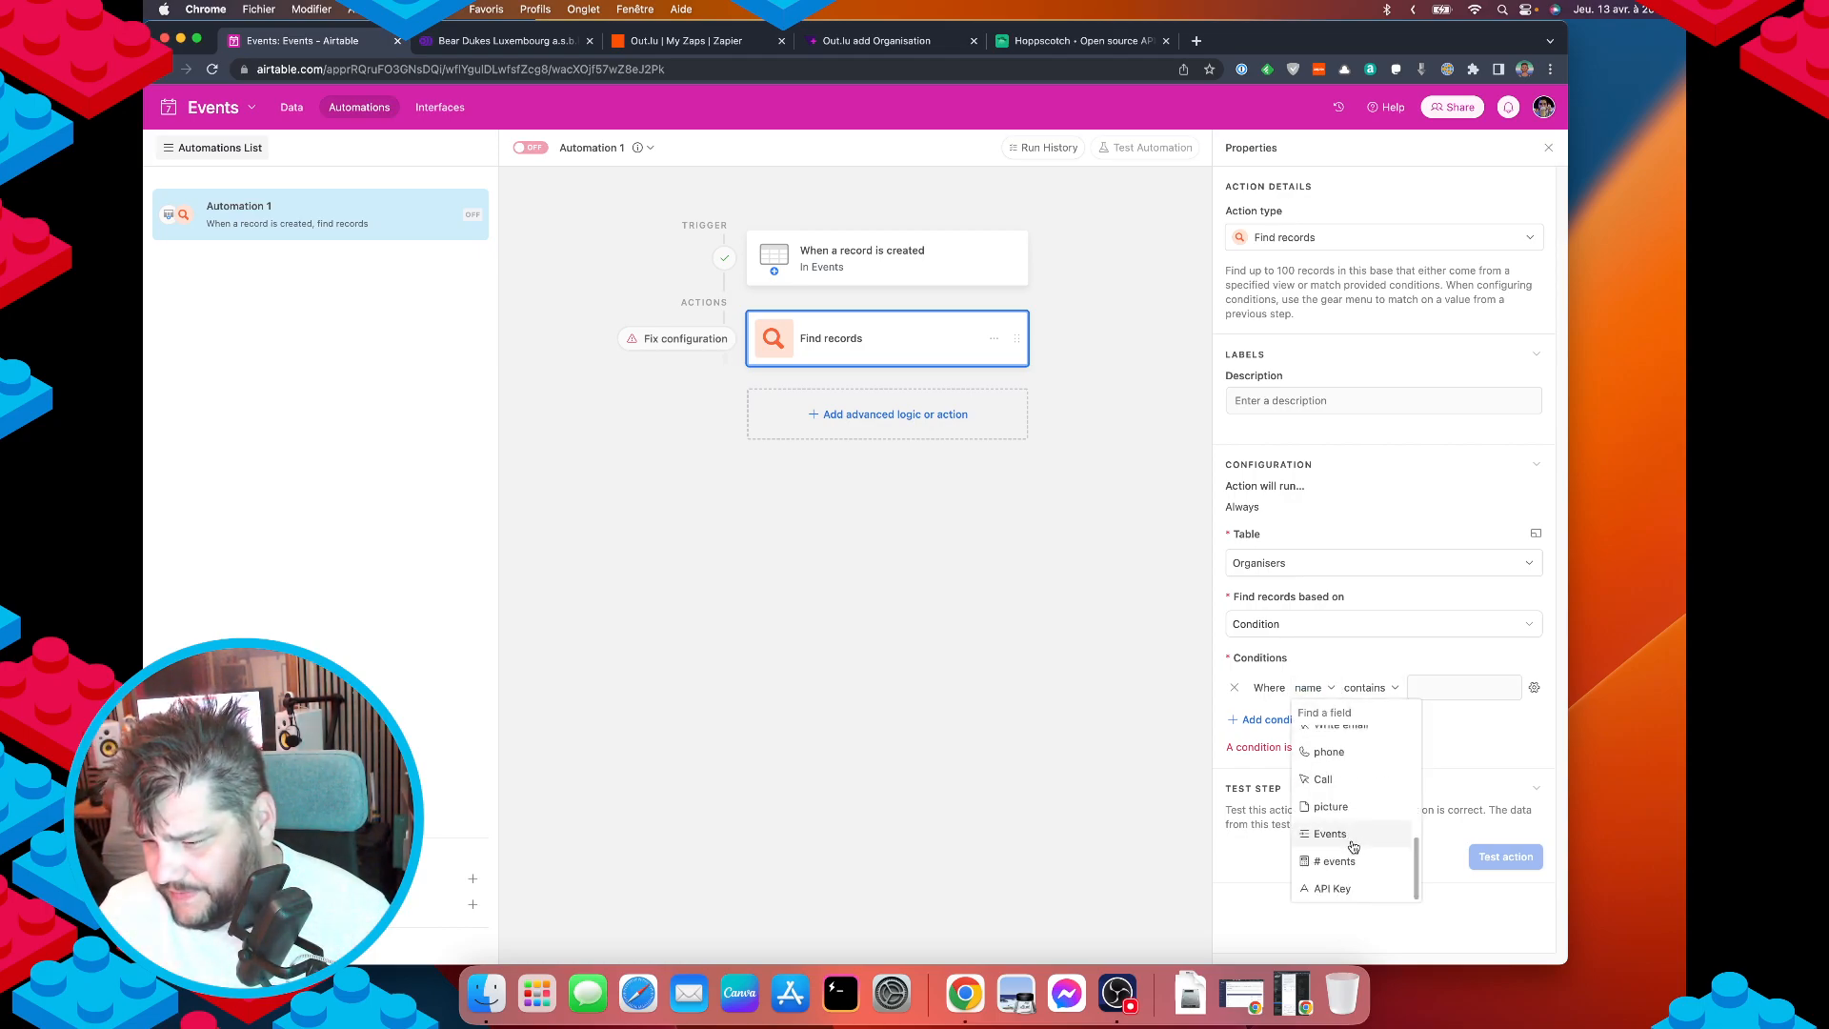
scroll(1350, 774, up, 5)
click(1323, 766)
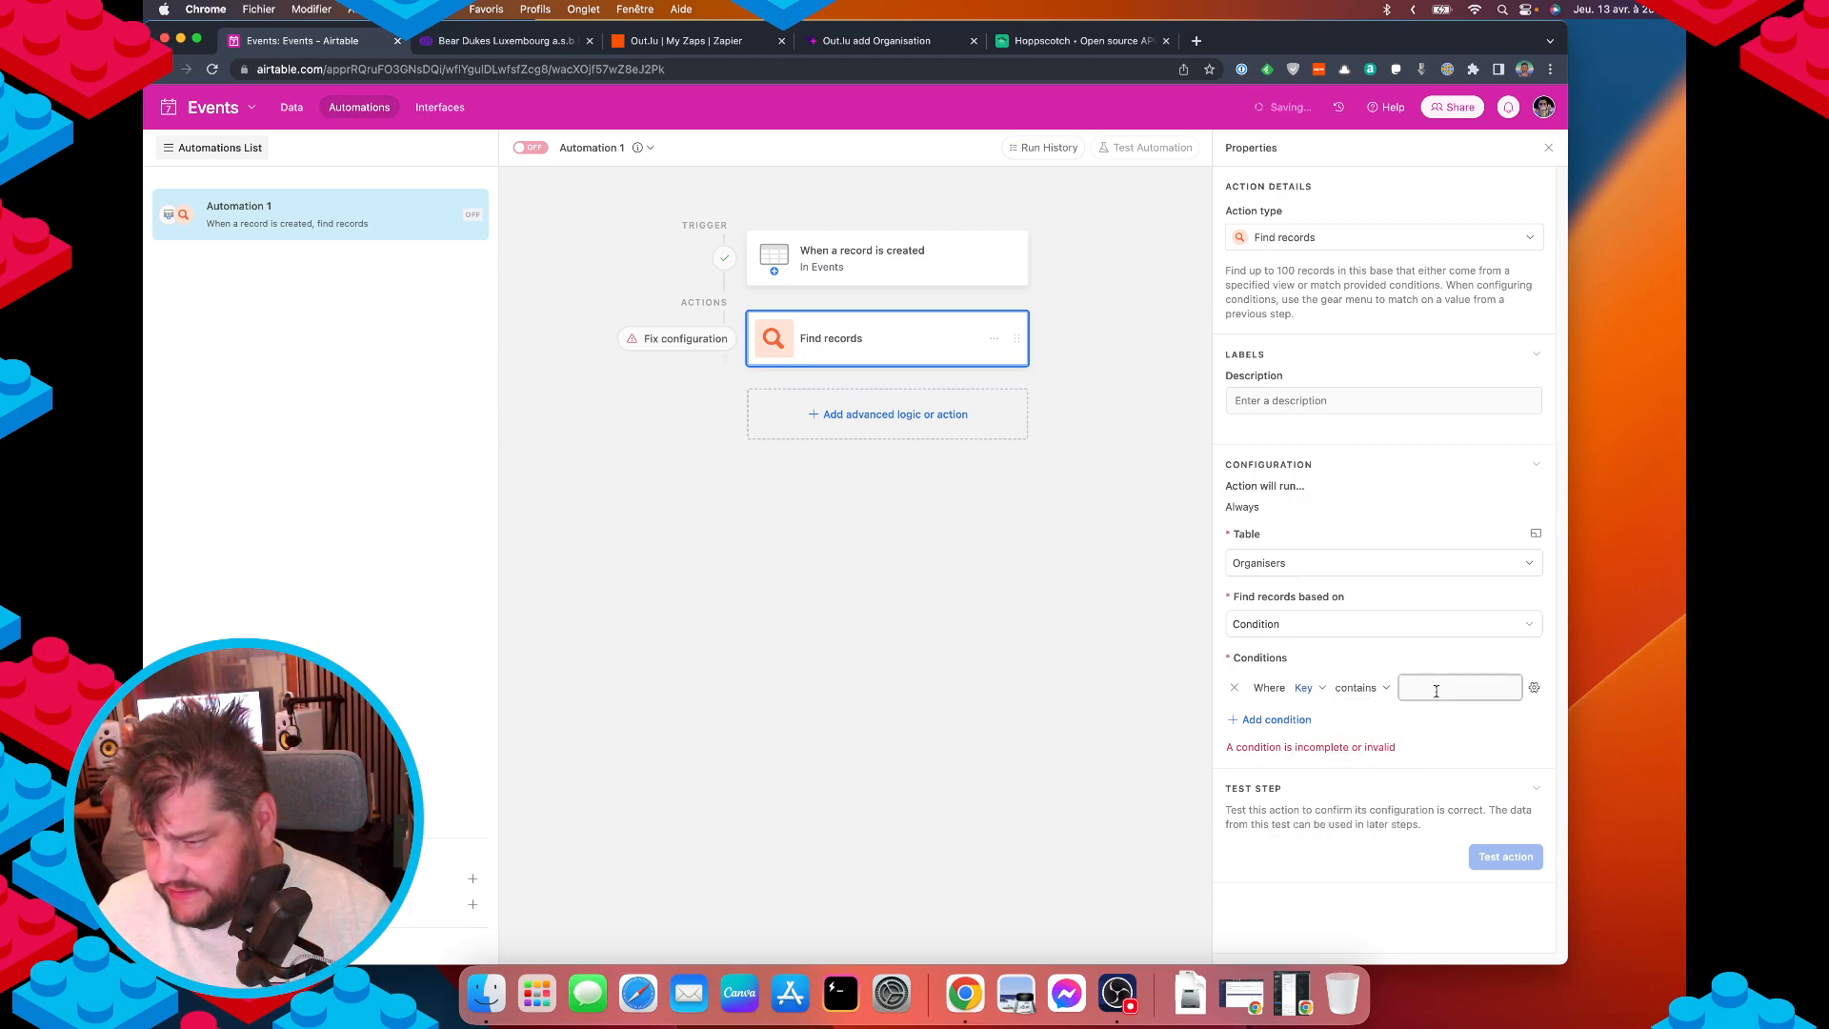
click(1303, 627)
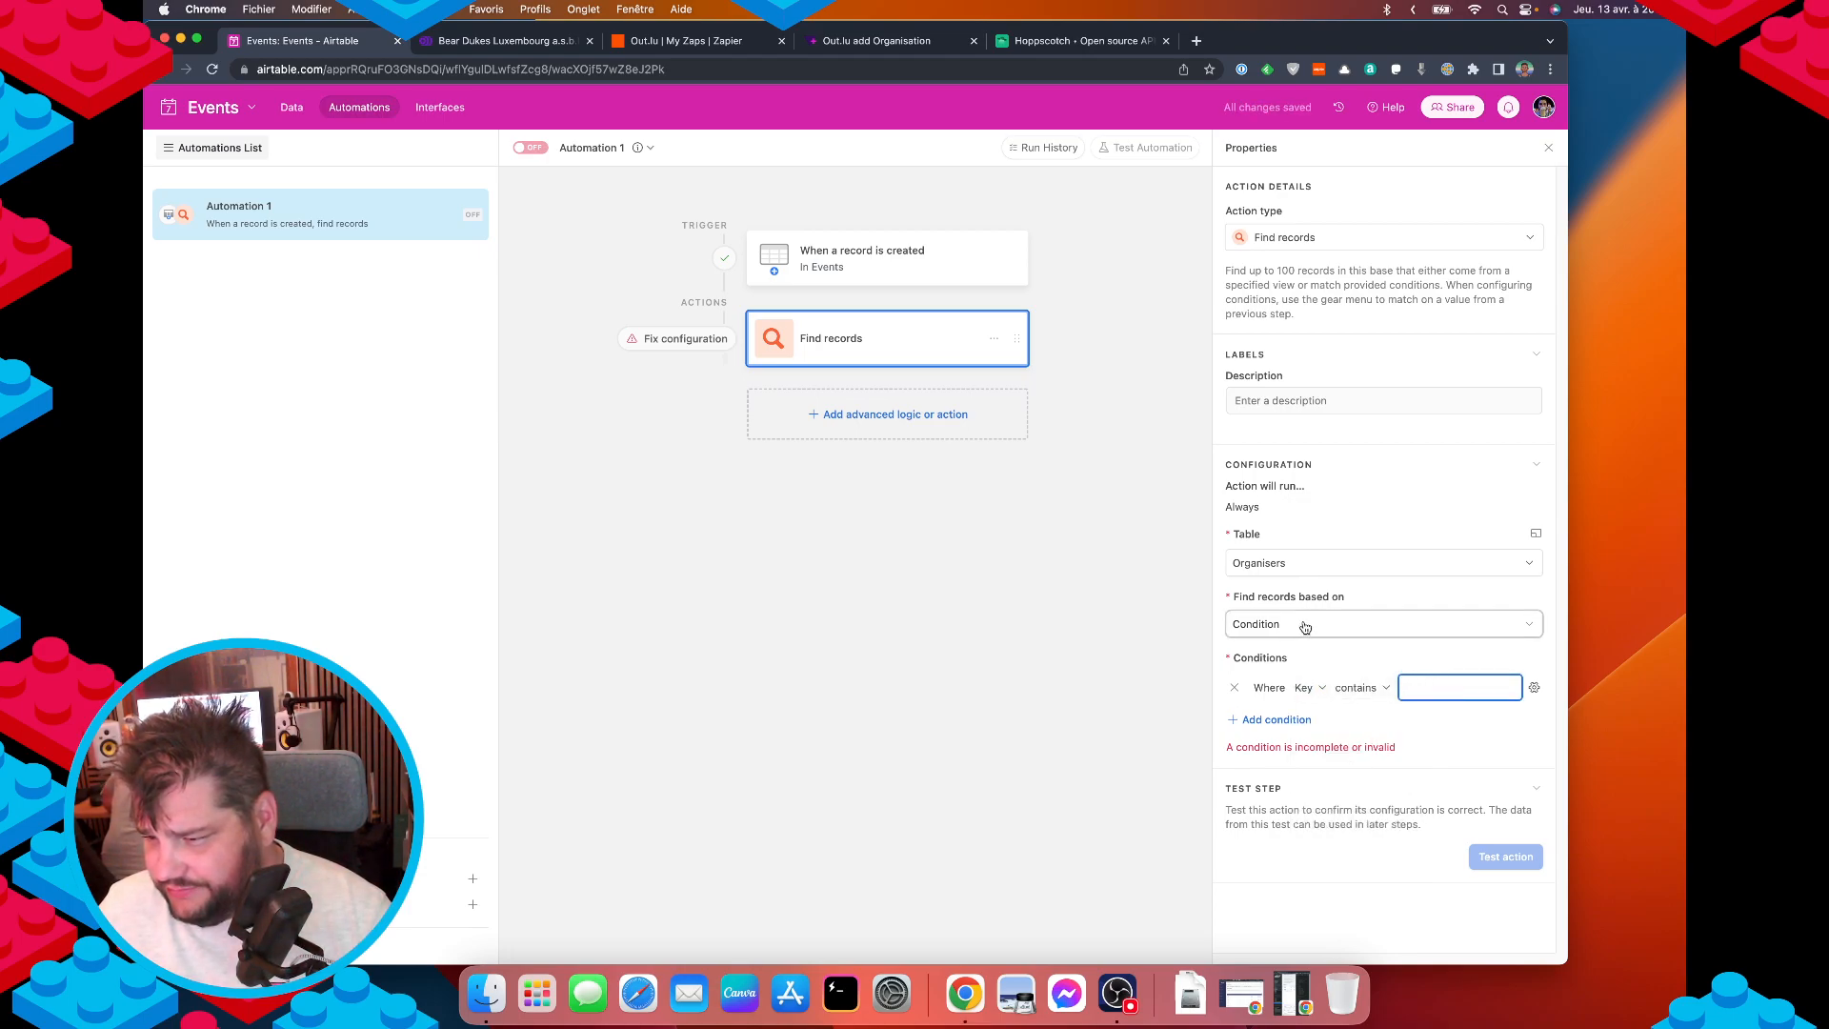
click(1392, 604)
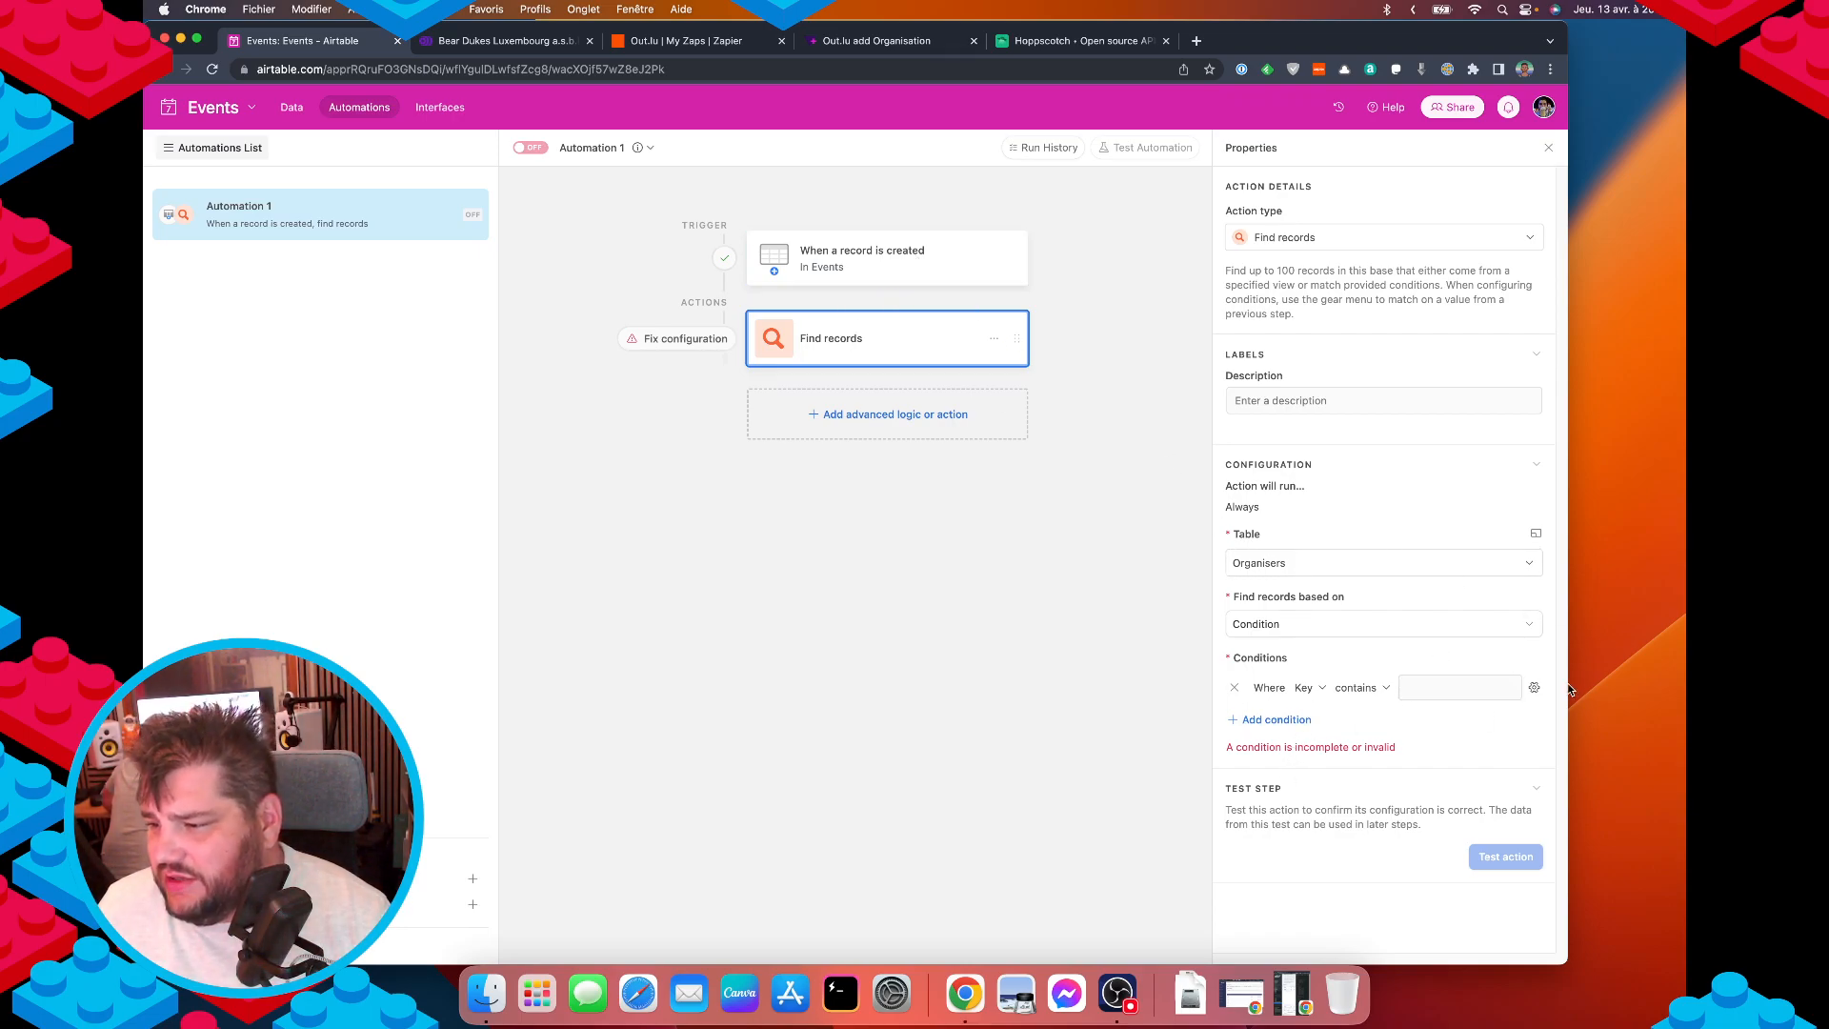
Make the condition's value dynamic, using the created event's Organisation ID.
click(1534, 689)
click(1362, 787)
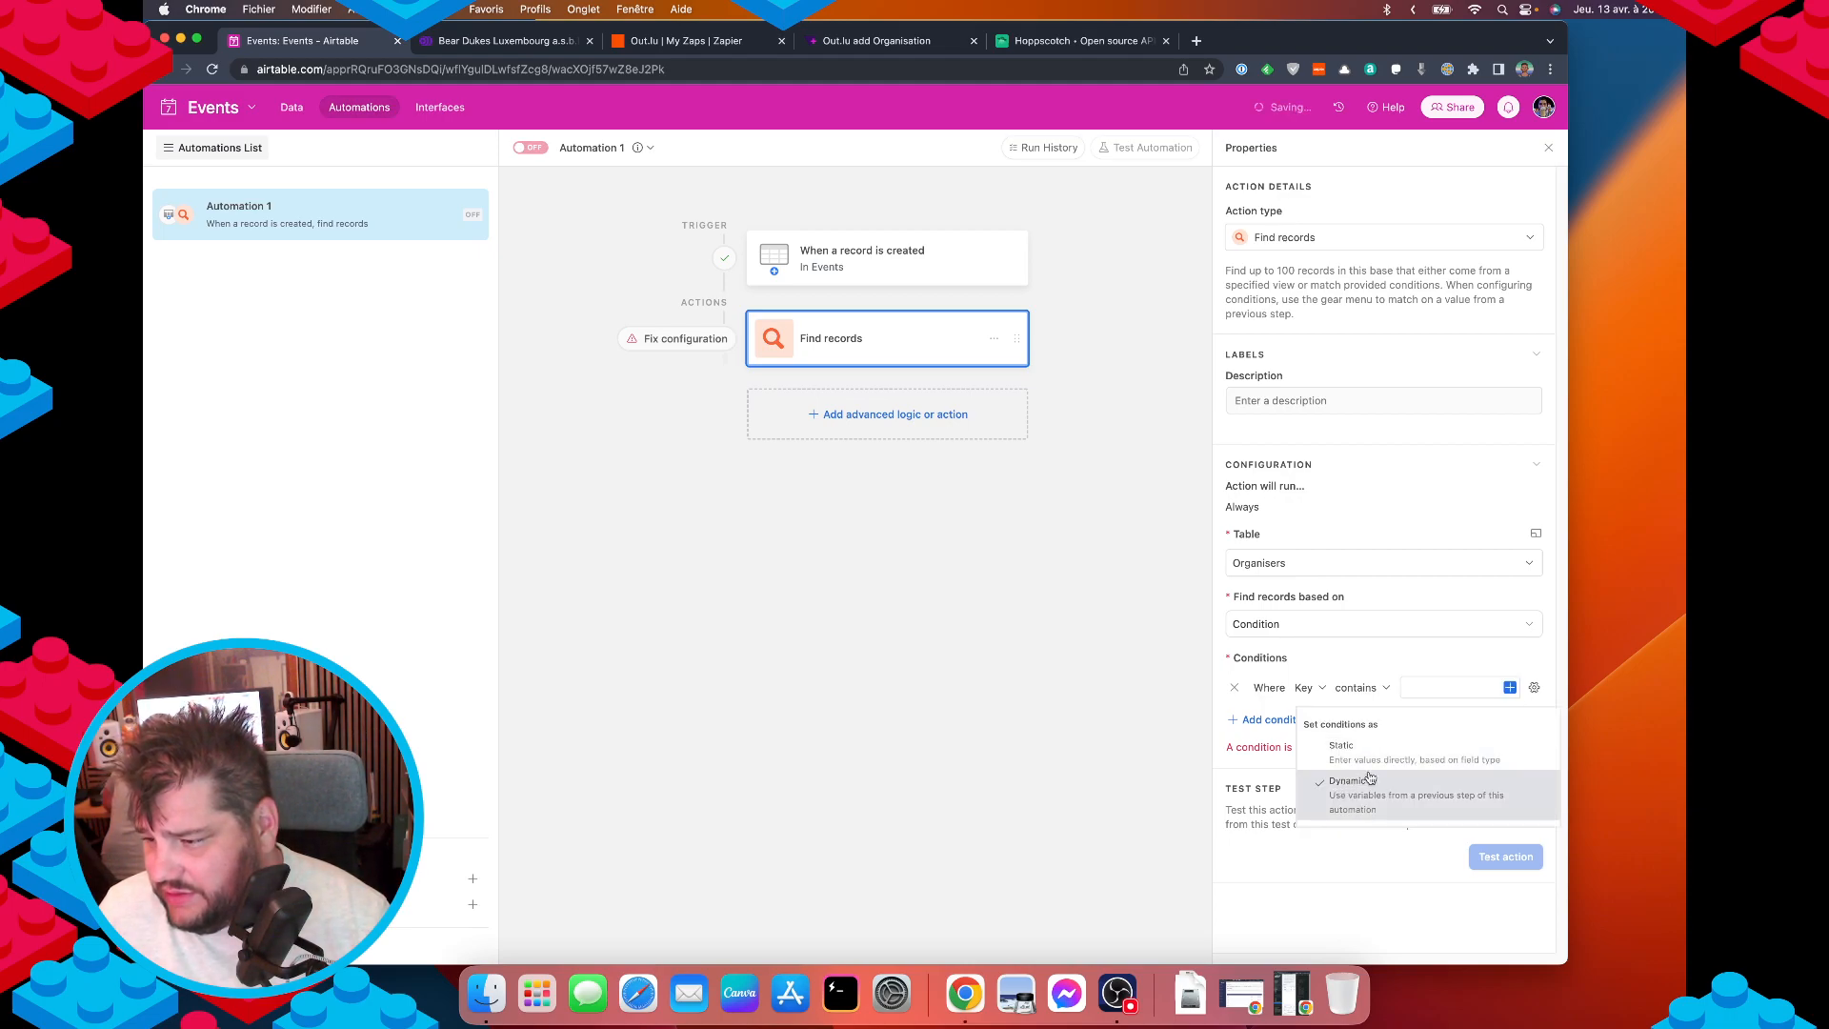
click(1510, 686)
scroll(1386, 832, down, 2)
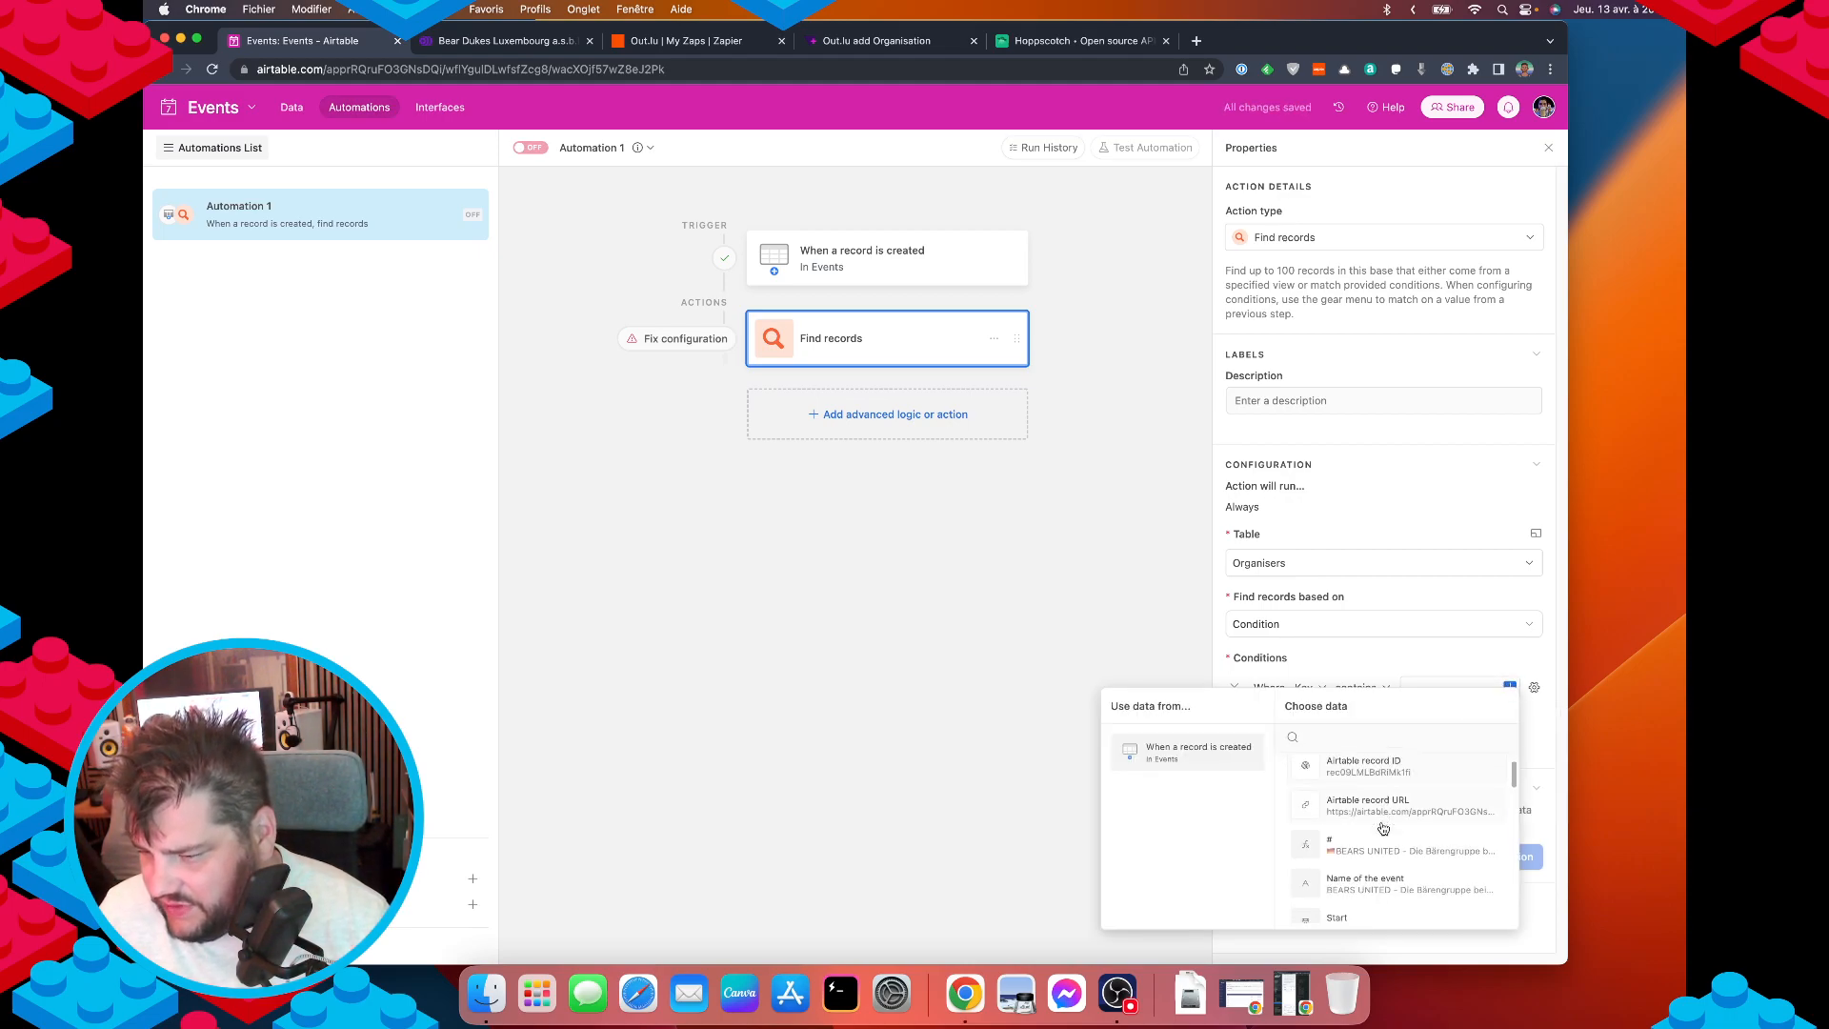
scroll(1391, 838, down, 5)
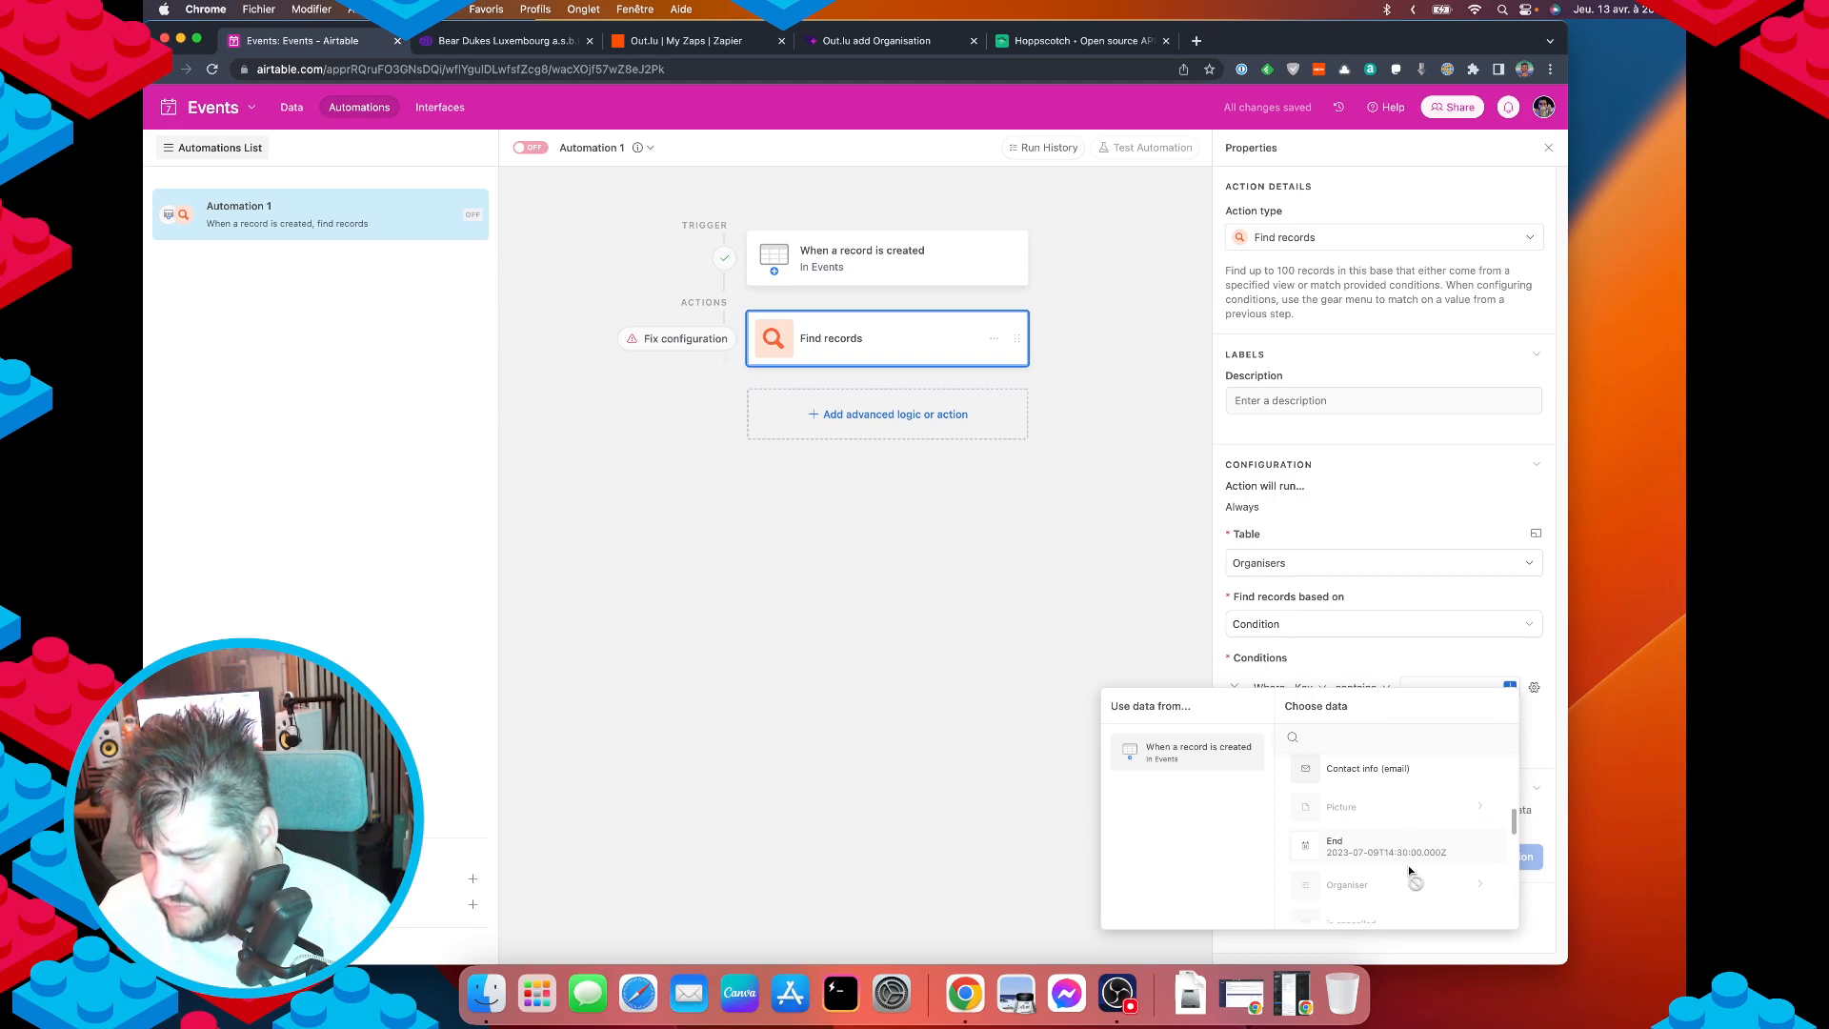
scroll(1408, 867, down, 2)
click(1390, 843)
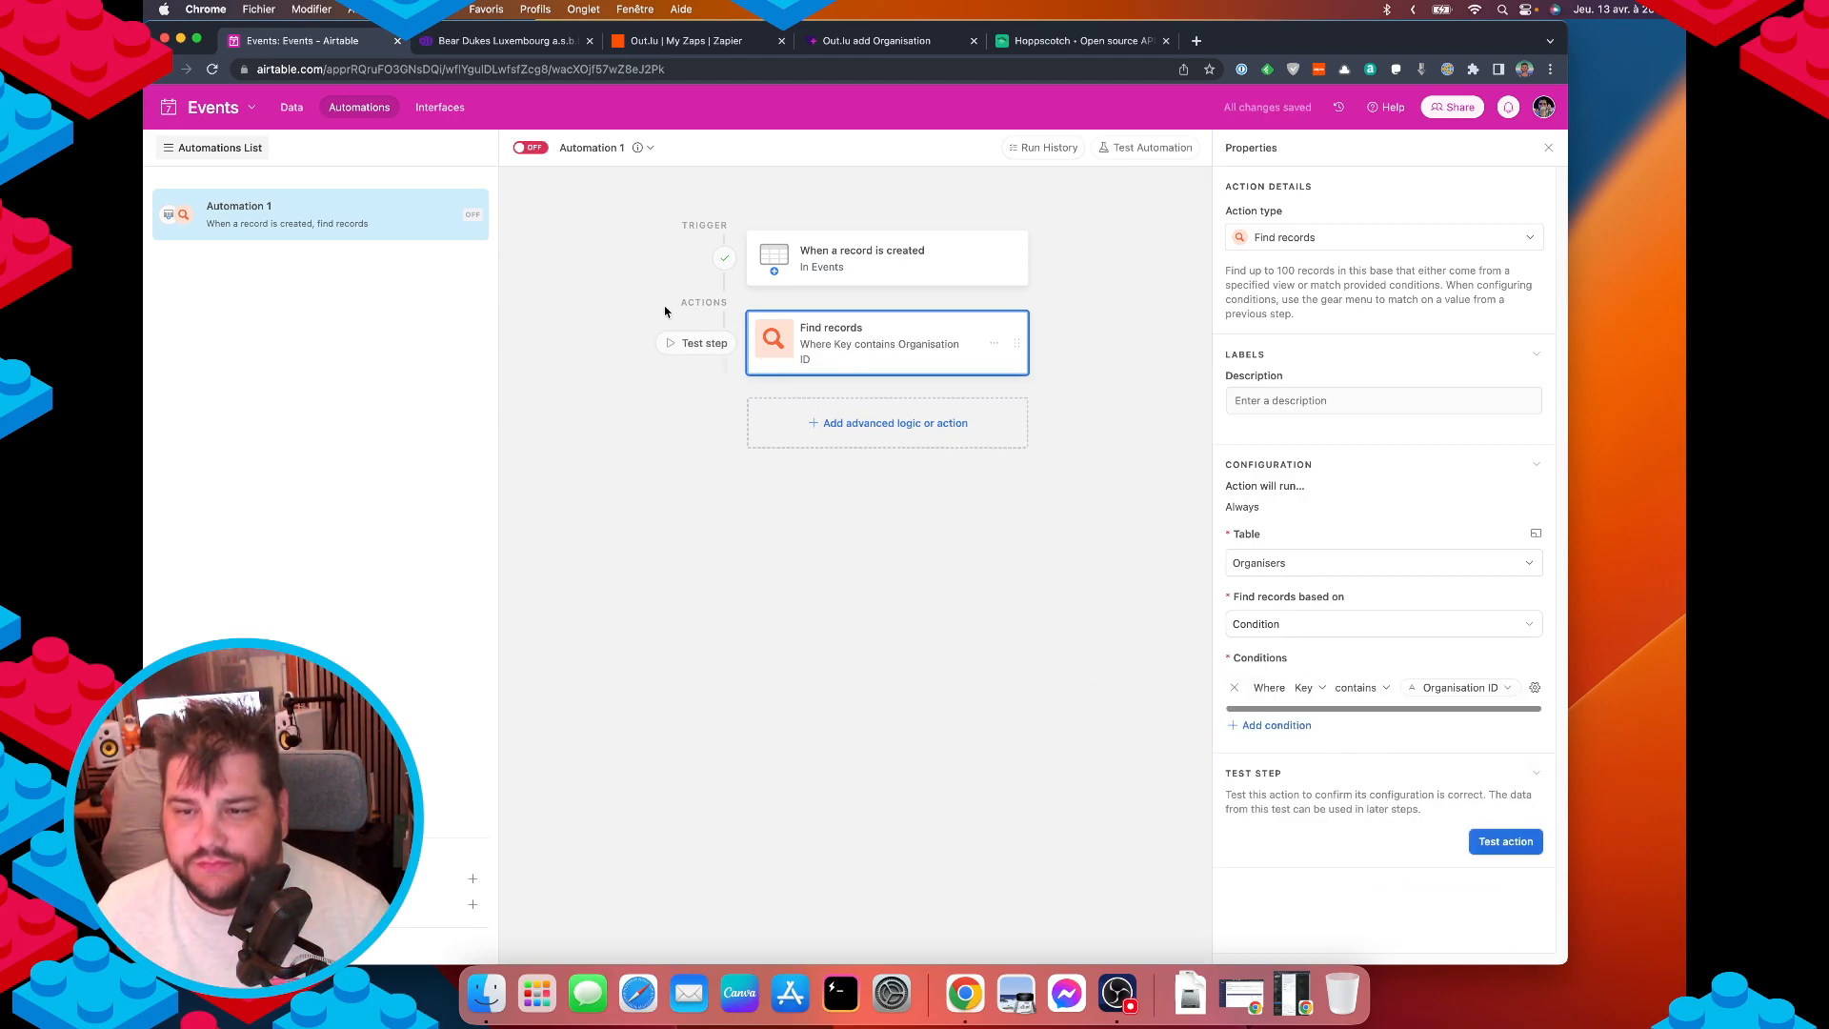
Test the Find records step, inspect its failed null Key filter, then view trigger results.
click(855, 431)
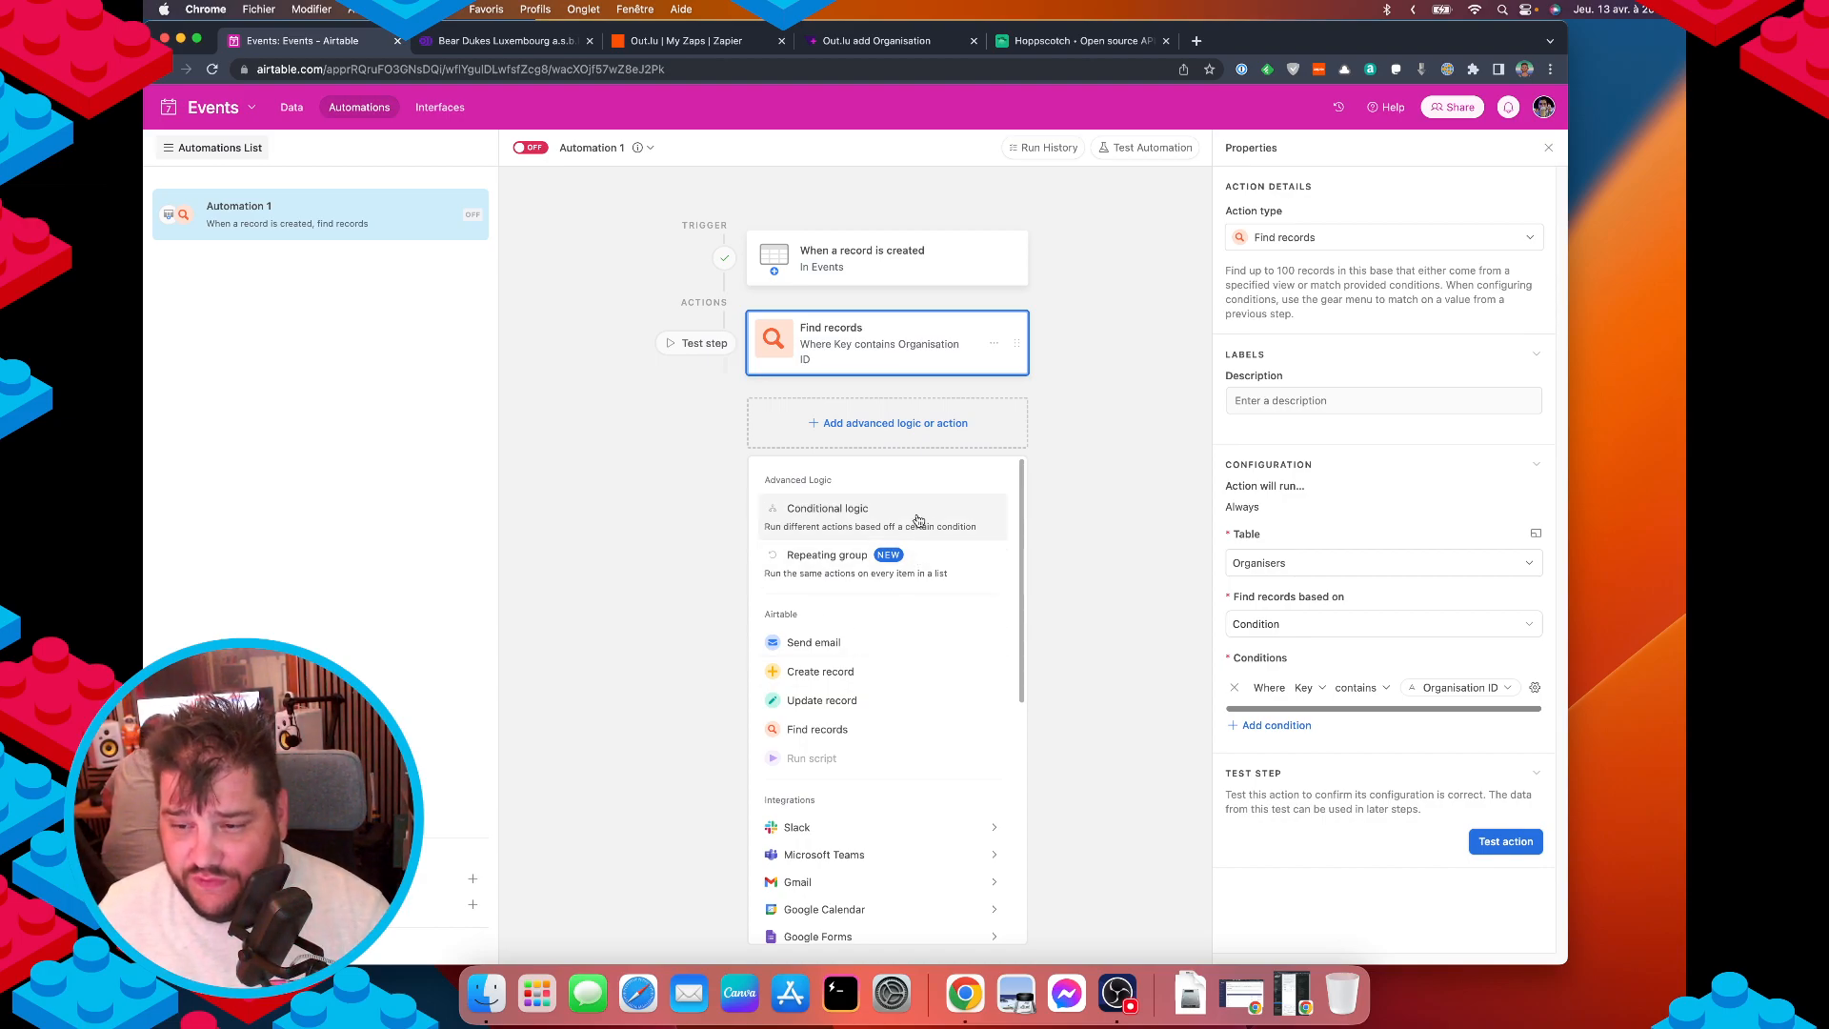
click(1092, 494)
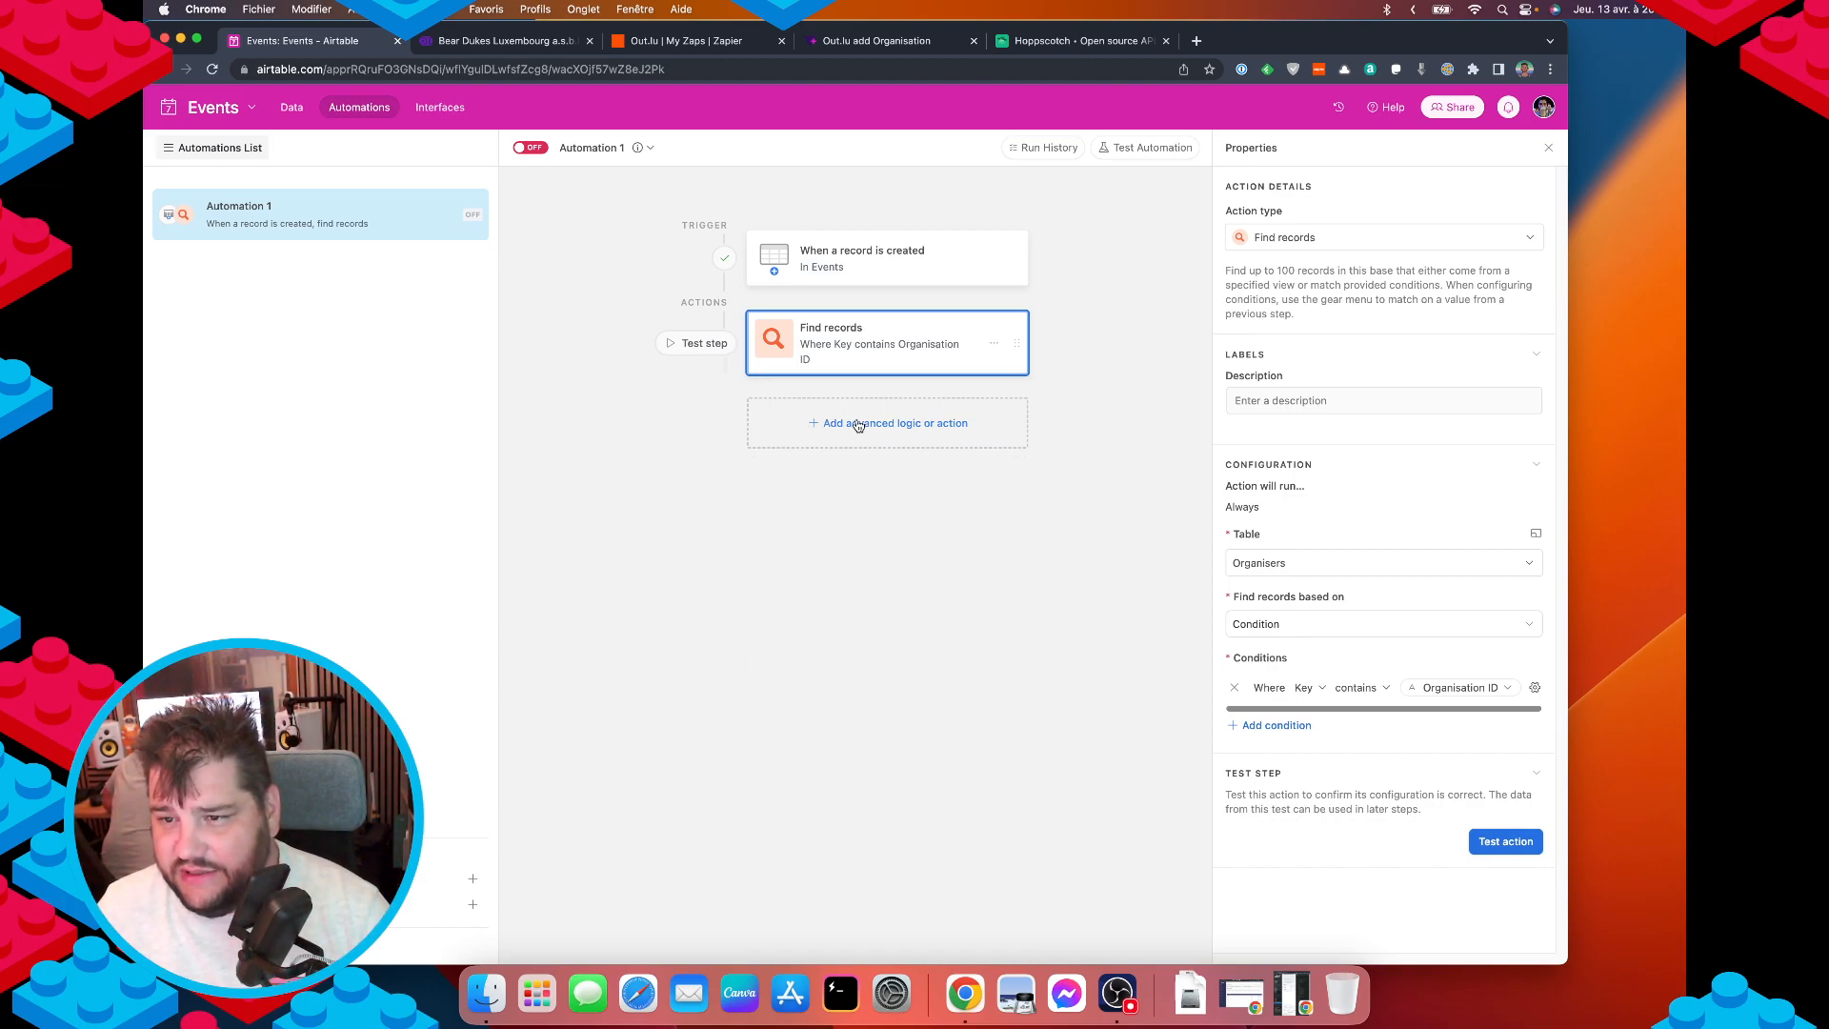
click(707, 349)
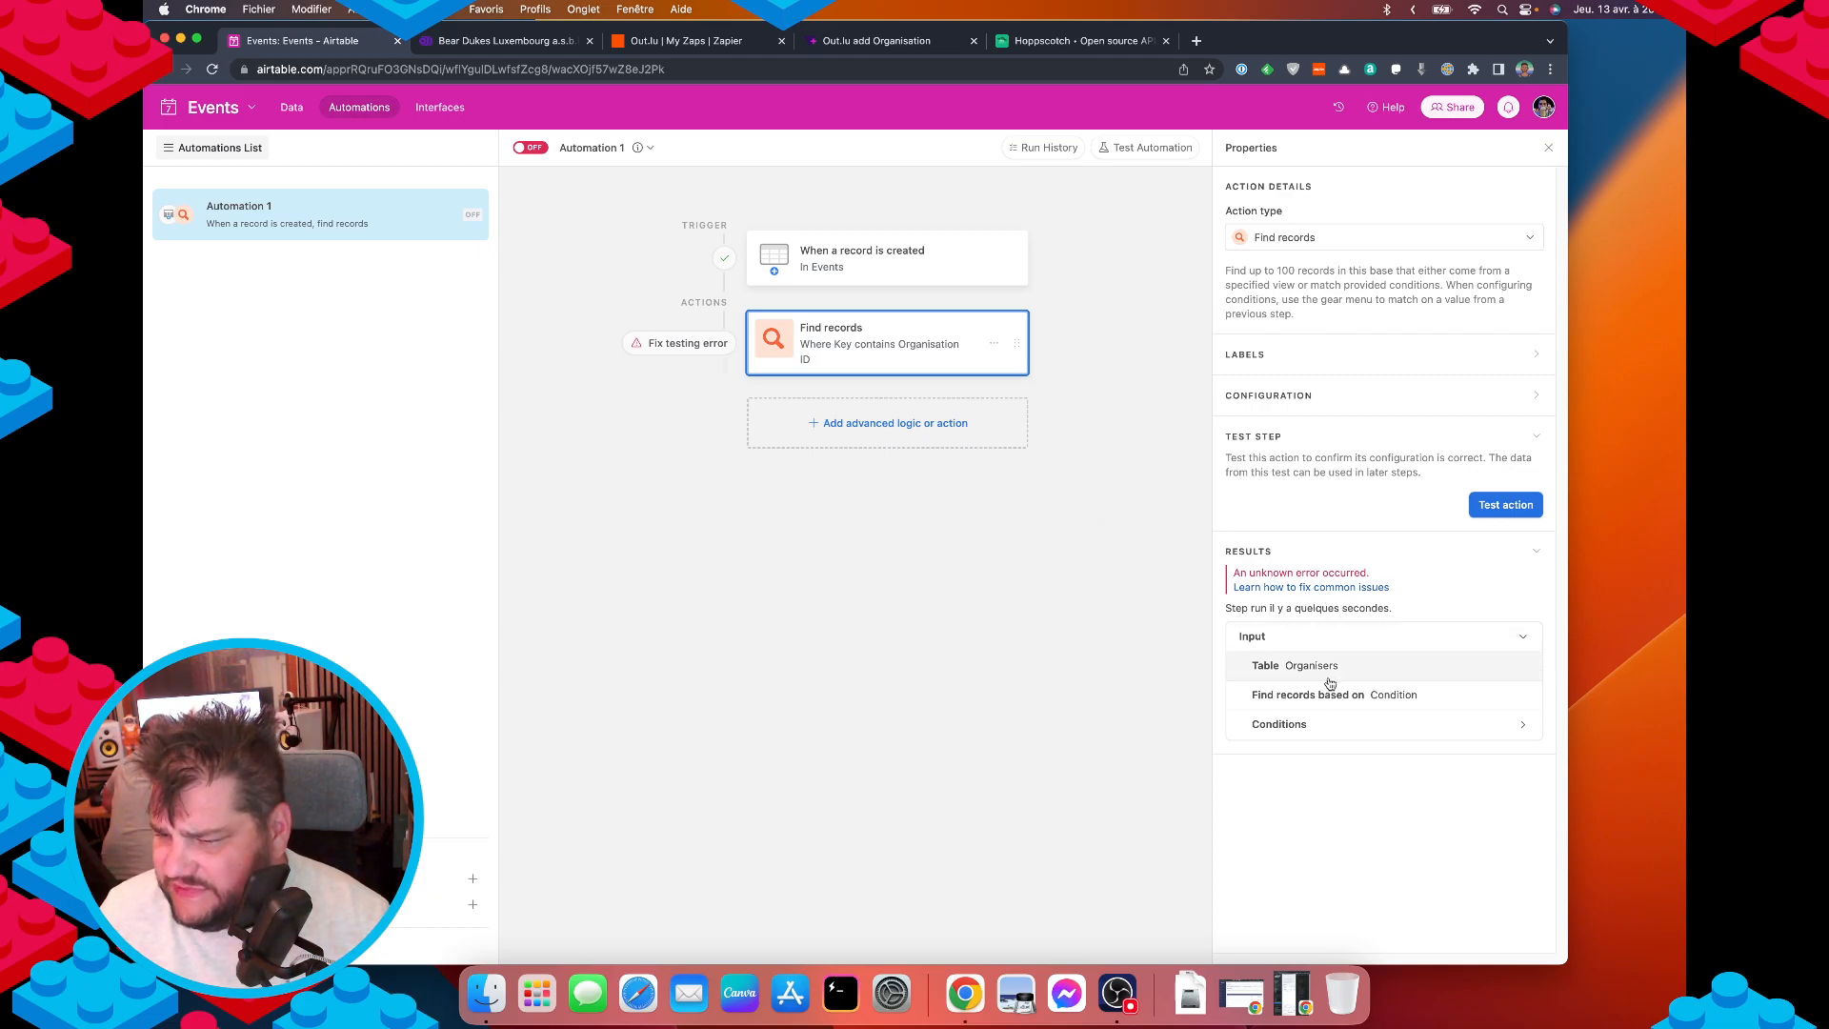
click(1365, 728)
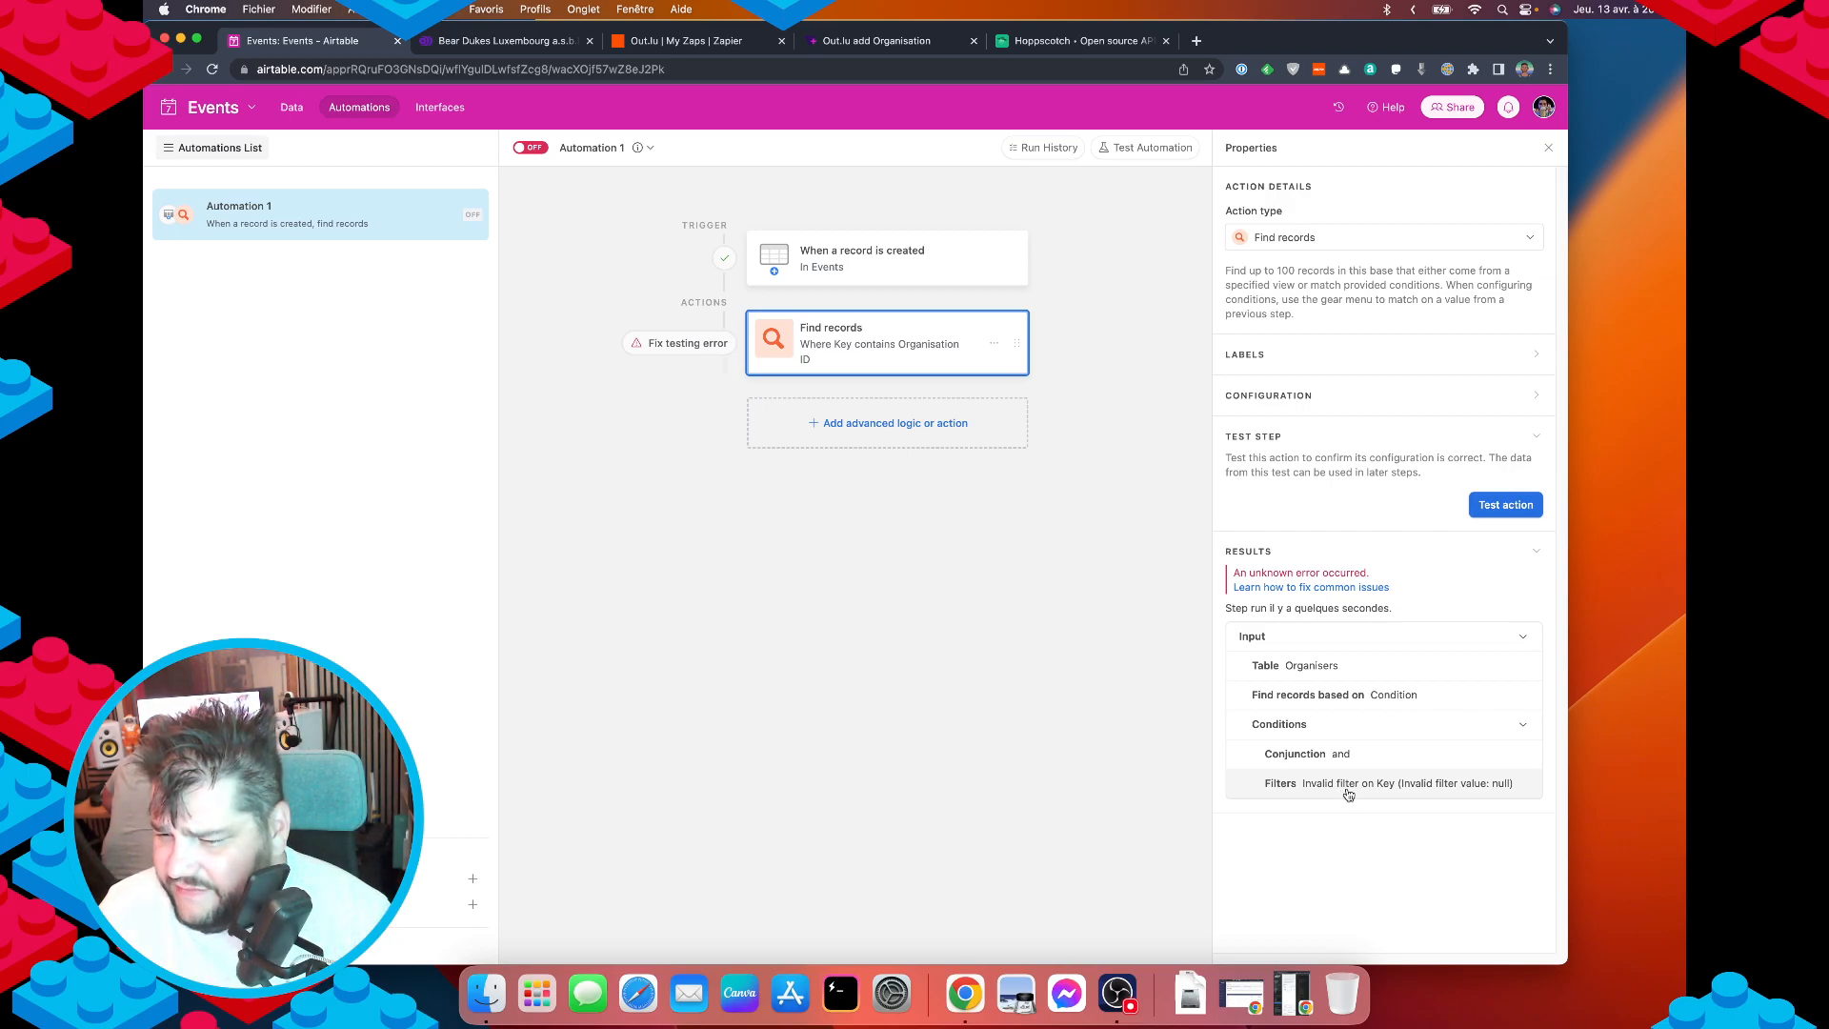
click(916, 265)
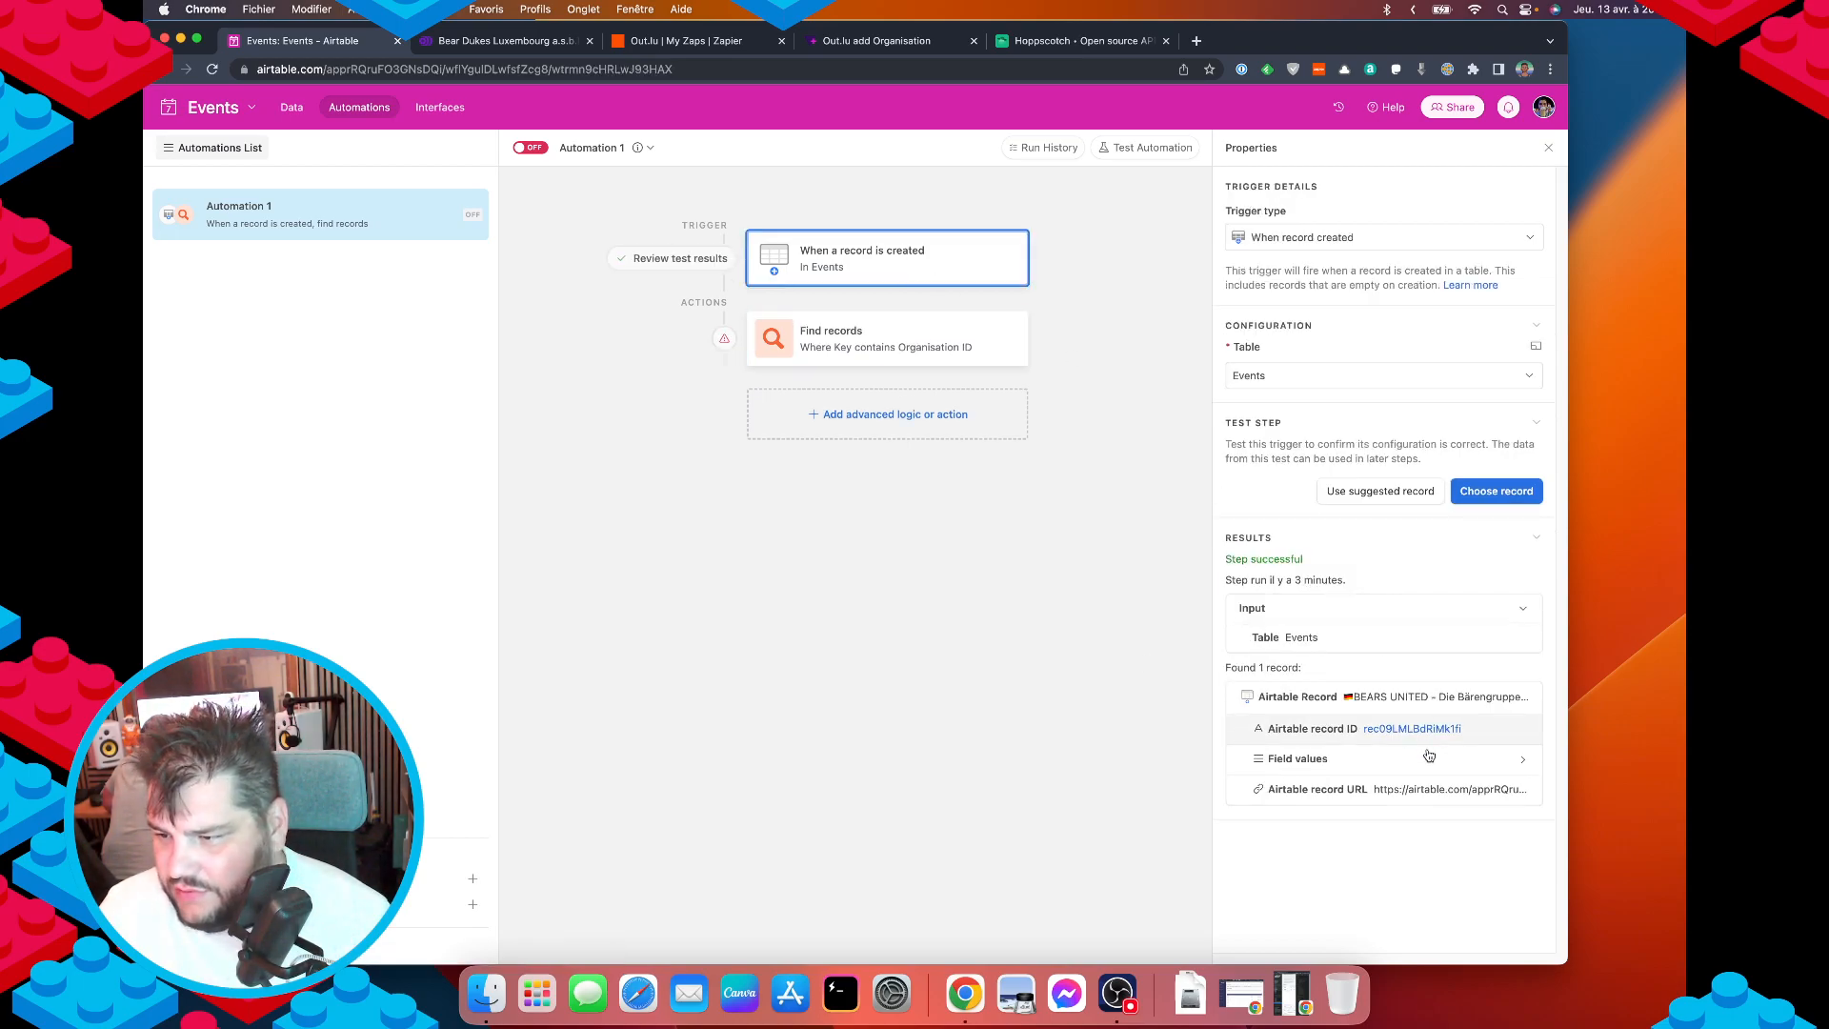
Rerun the trigger test and the Find records test, checking the found records.
click(1383, 492)
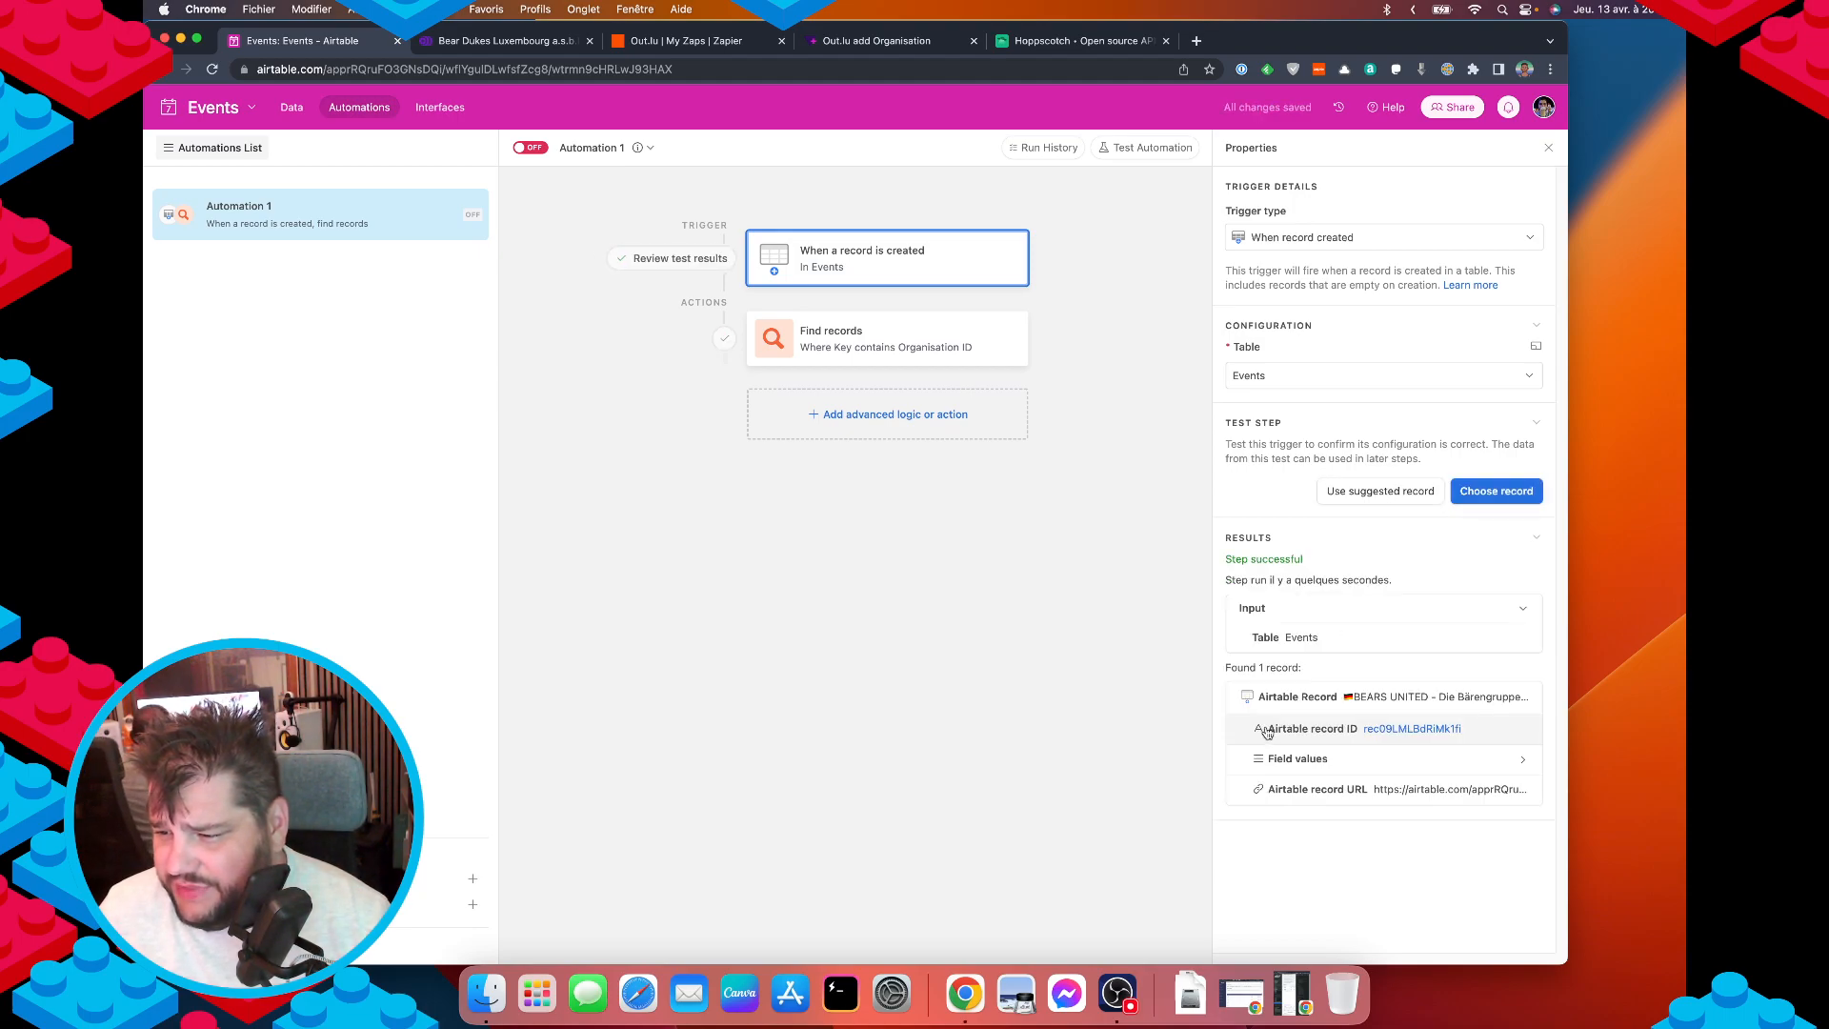
click(1393, 761)
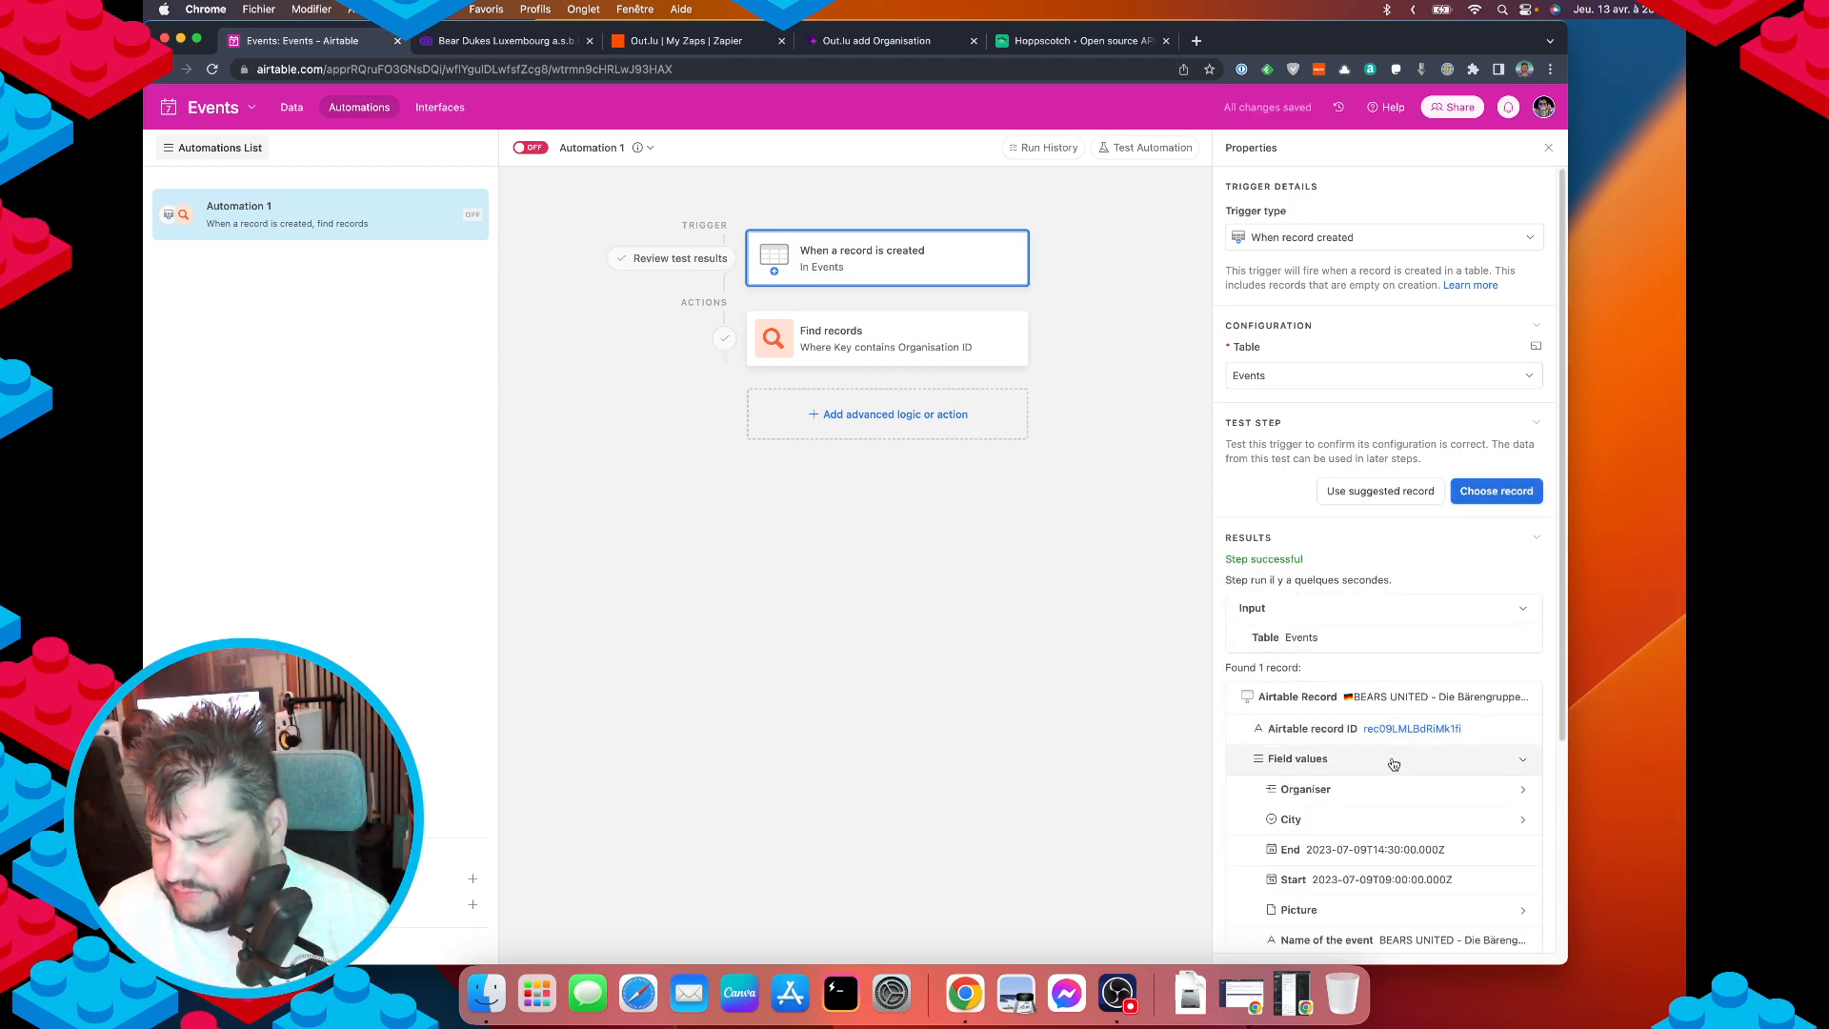
scroll(1372, 839, down, 5)
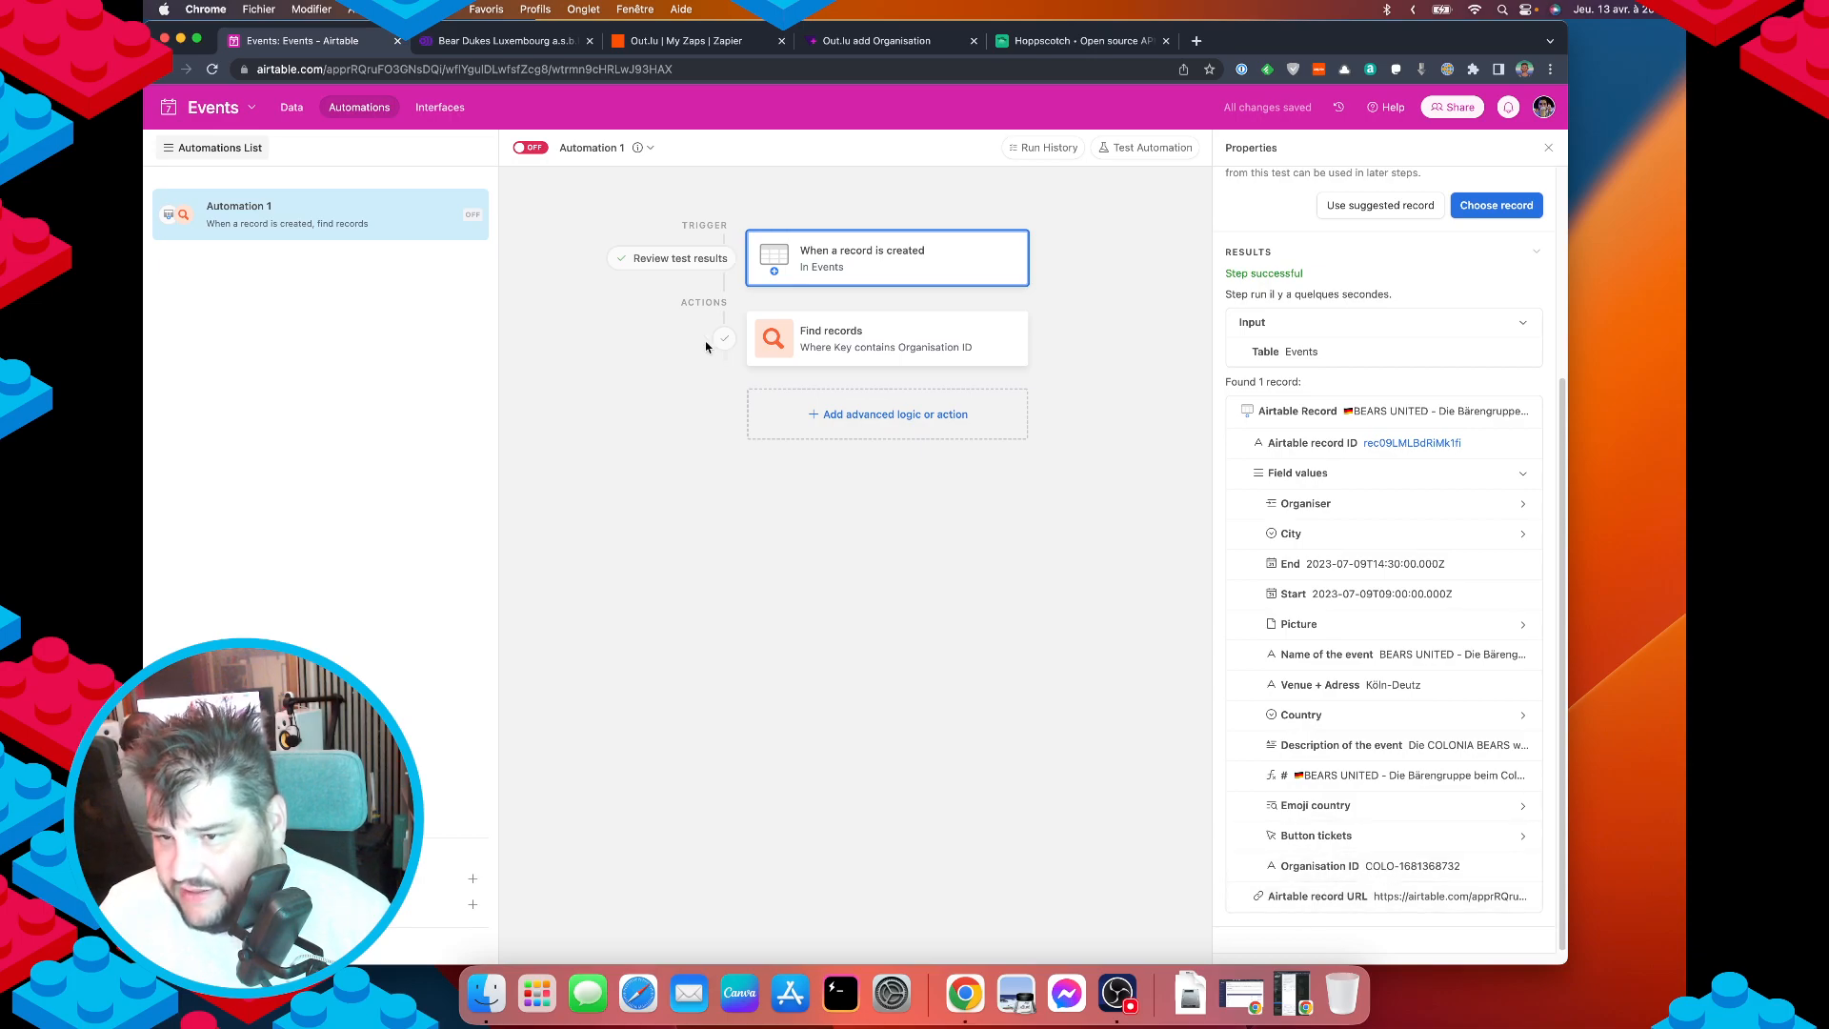
click(781, 343)
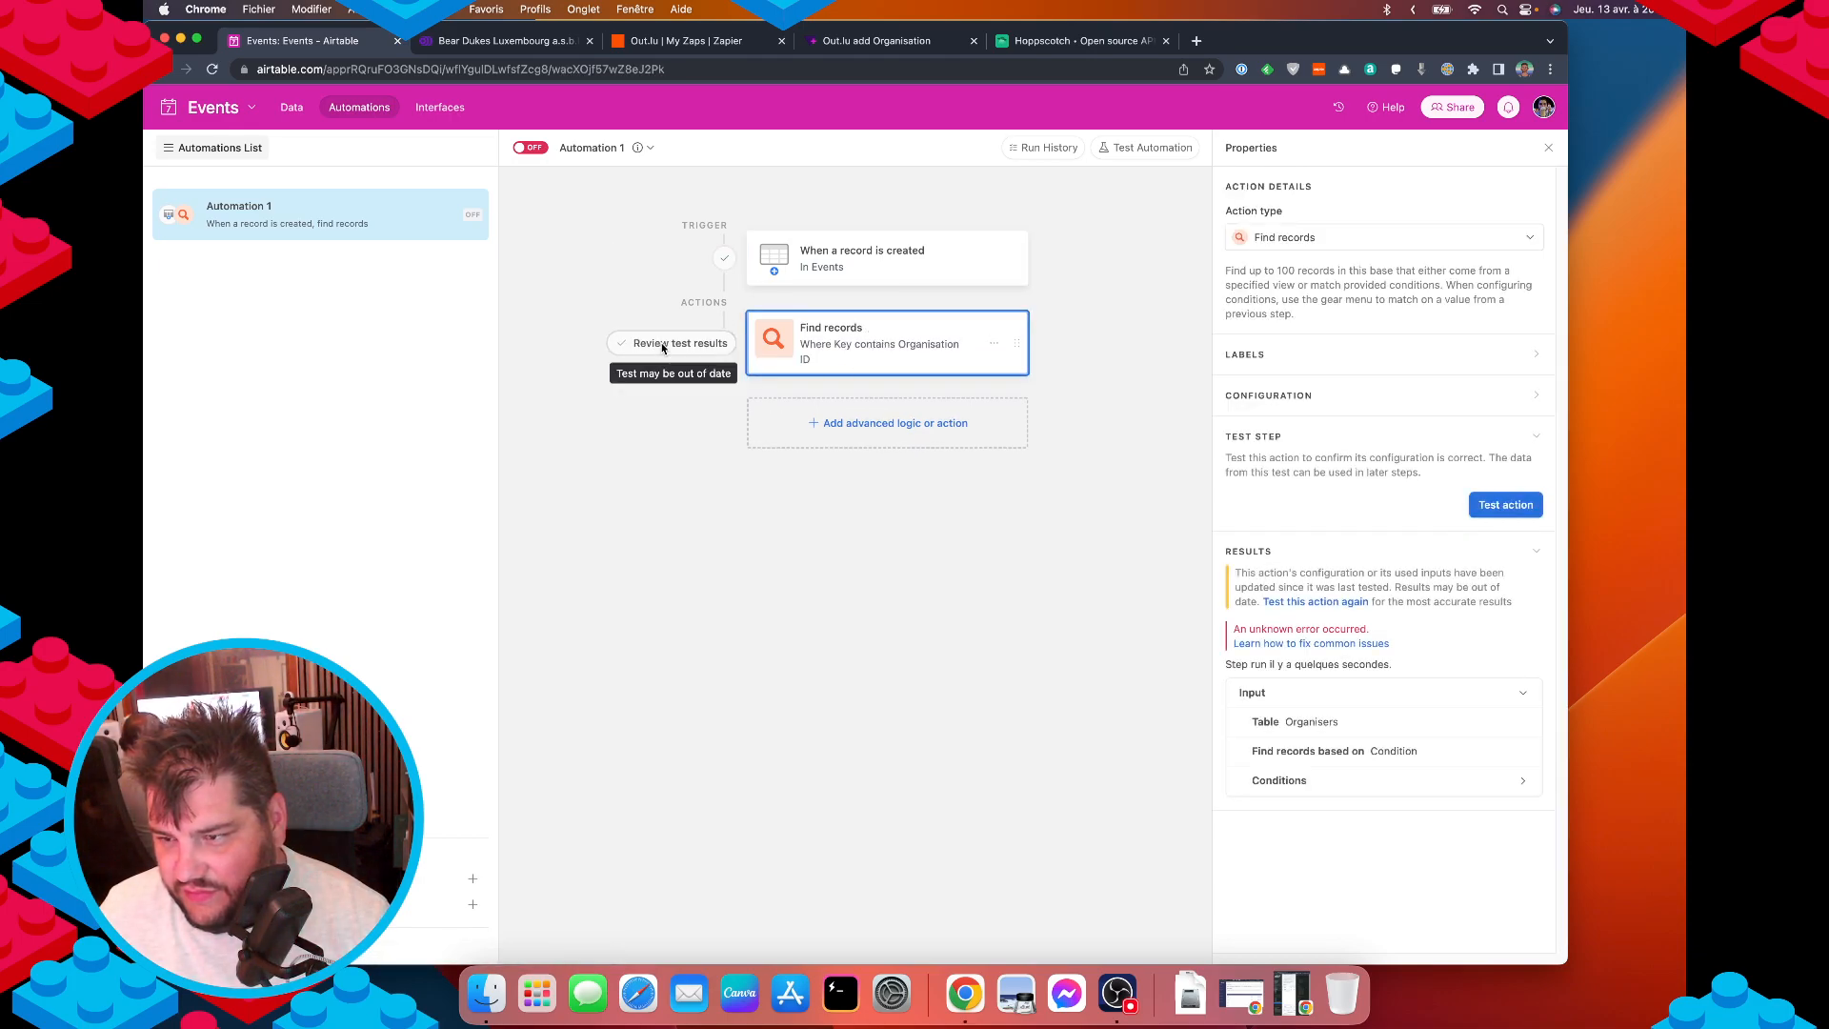
click(1533, 505)
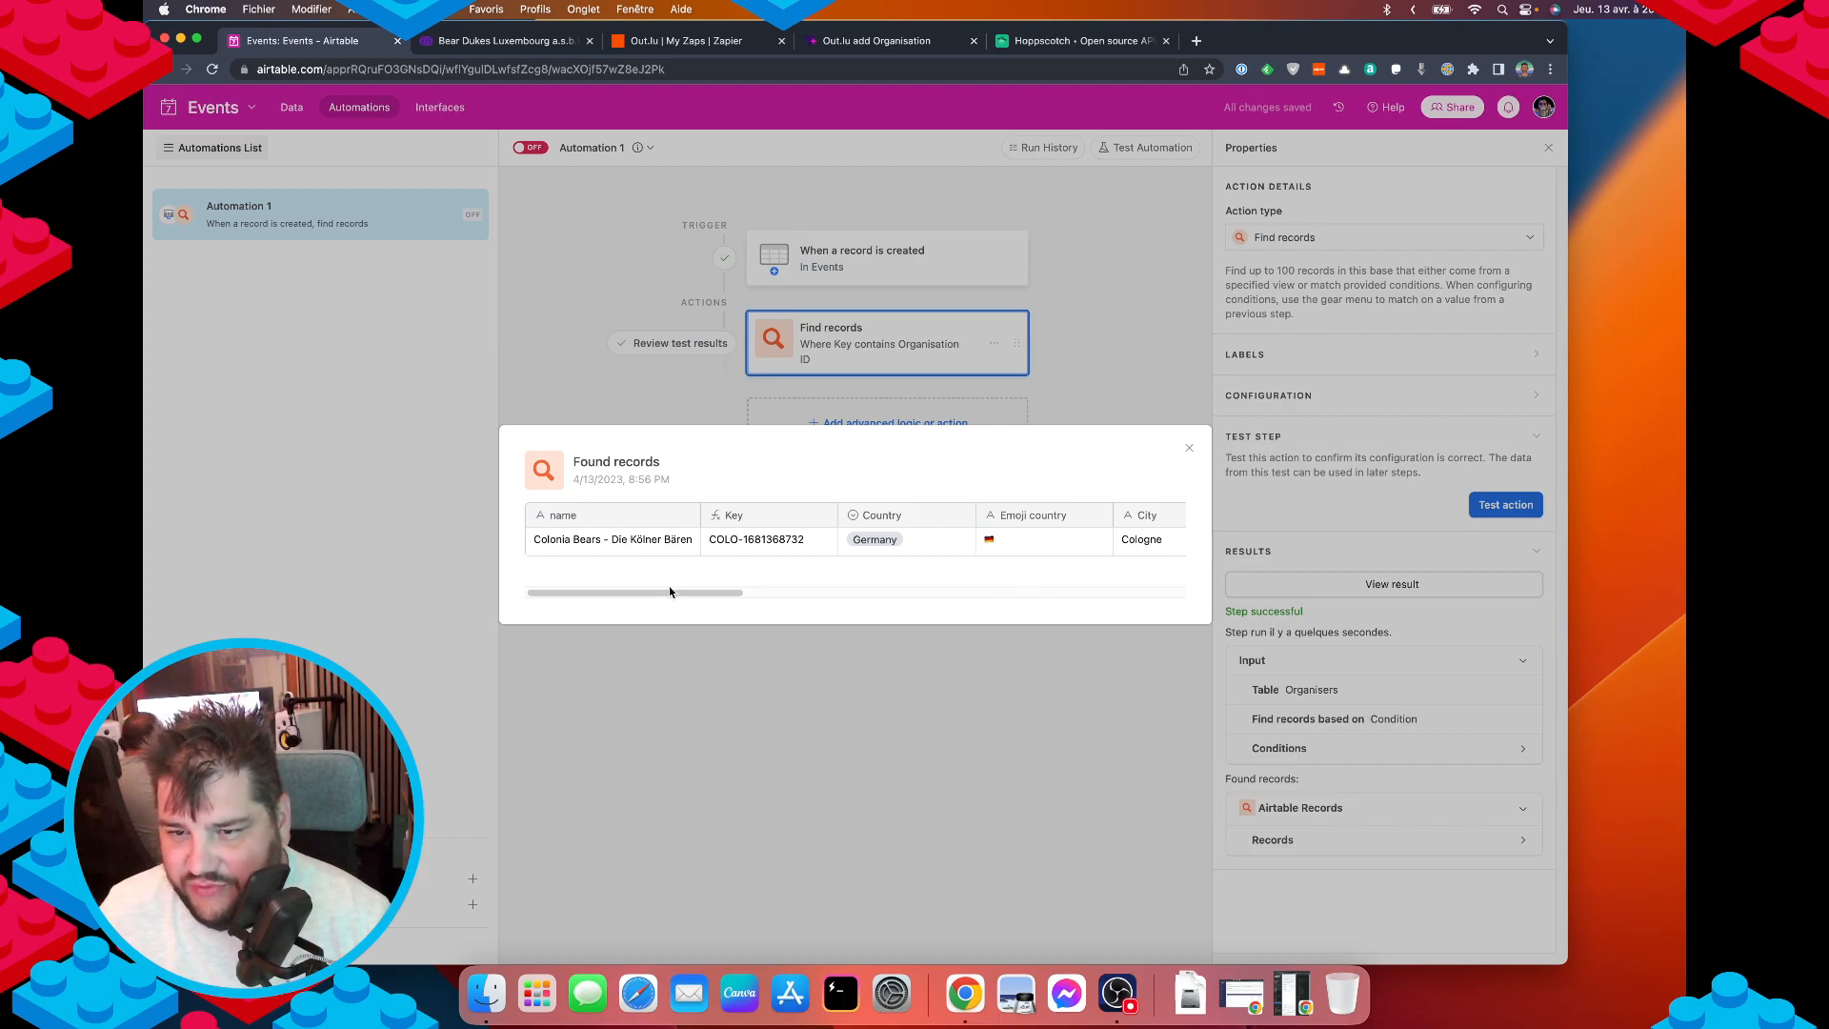
drag(670, 593, 395, 572)
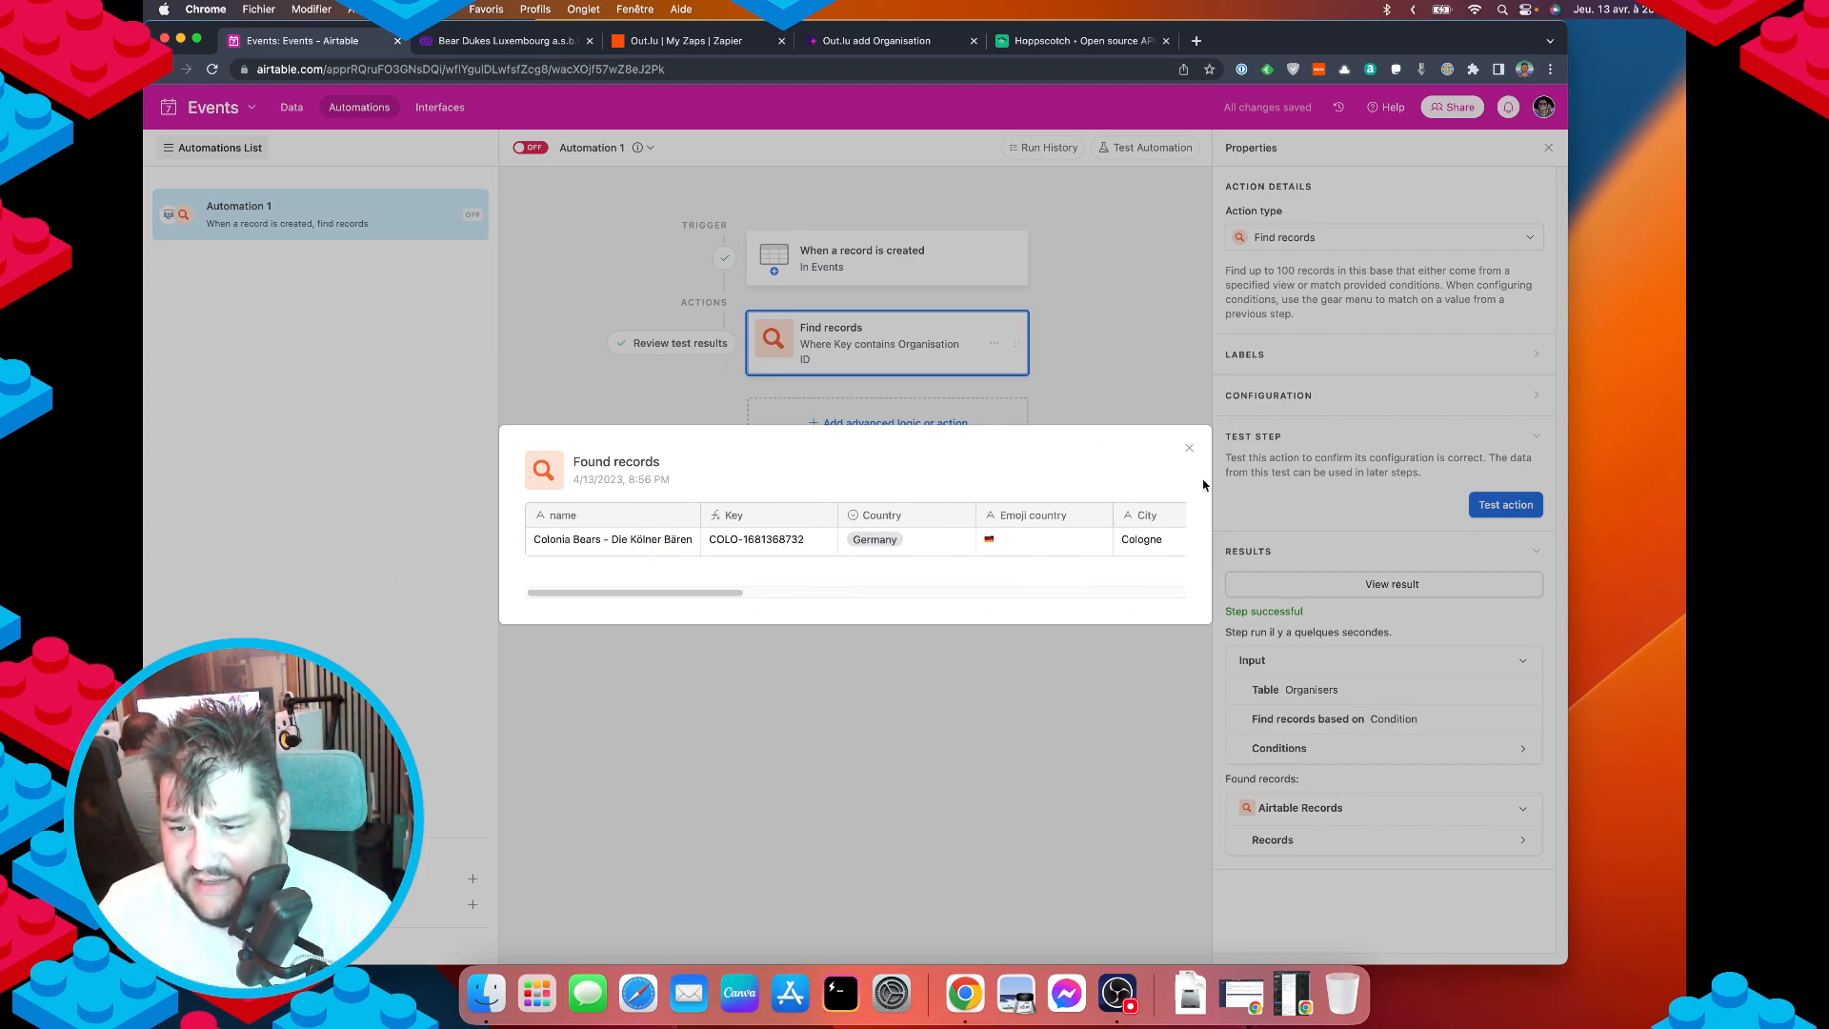
click(1188, 452)
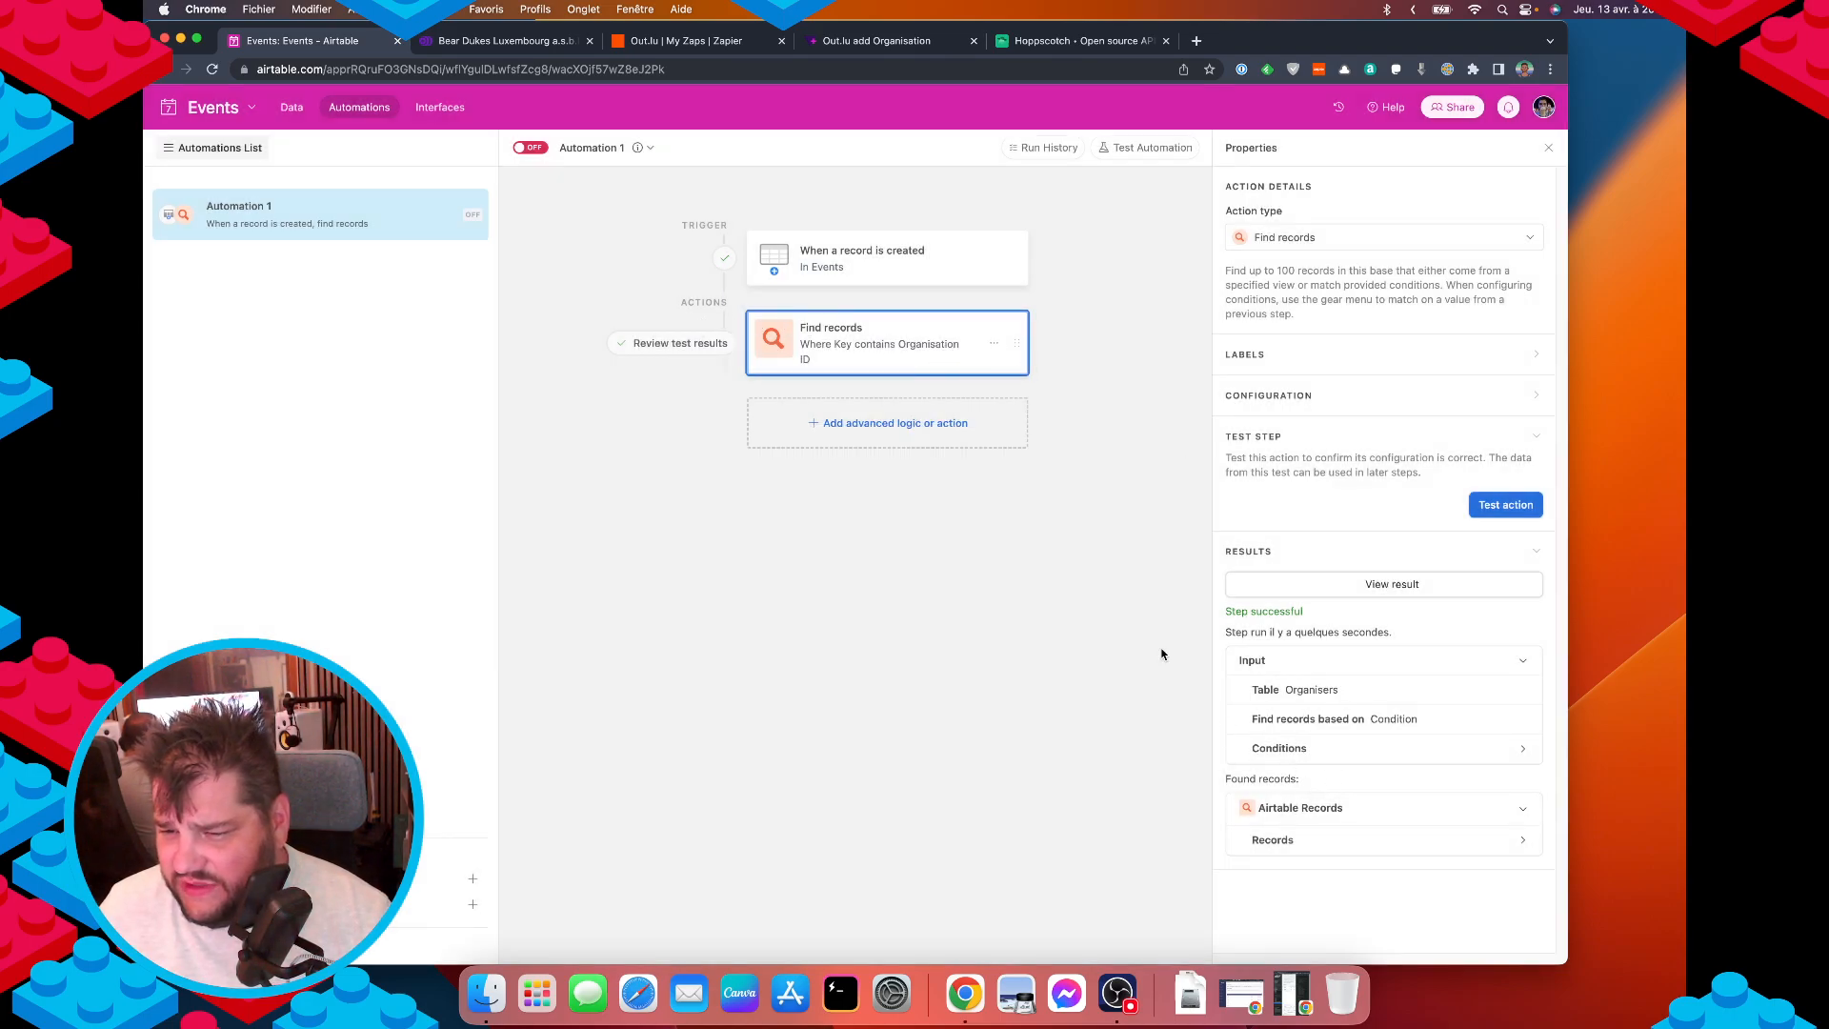
Add an Update record action on Events using the triggering record's Airtable record ID.
click(826, 420)
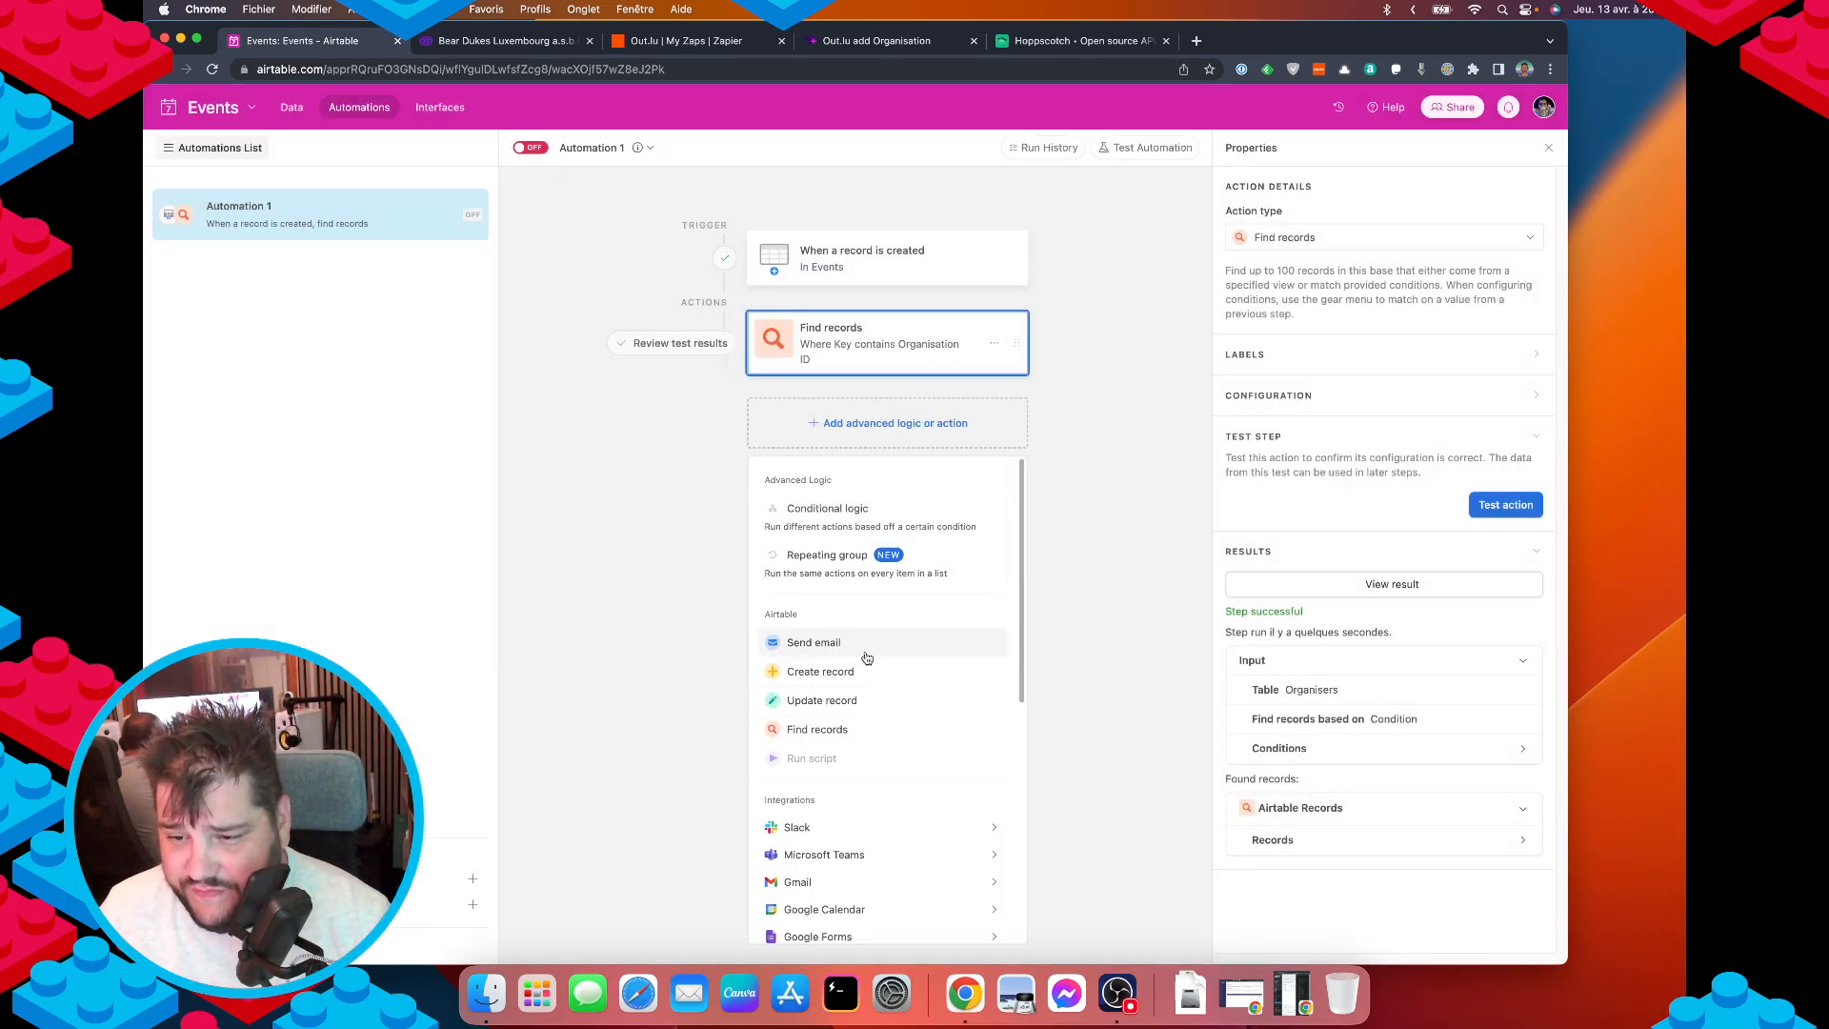
click(803, 701)
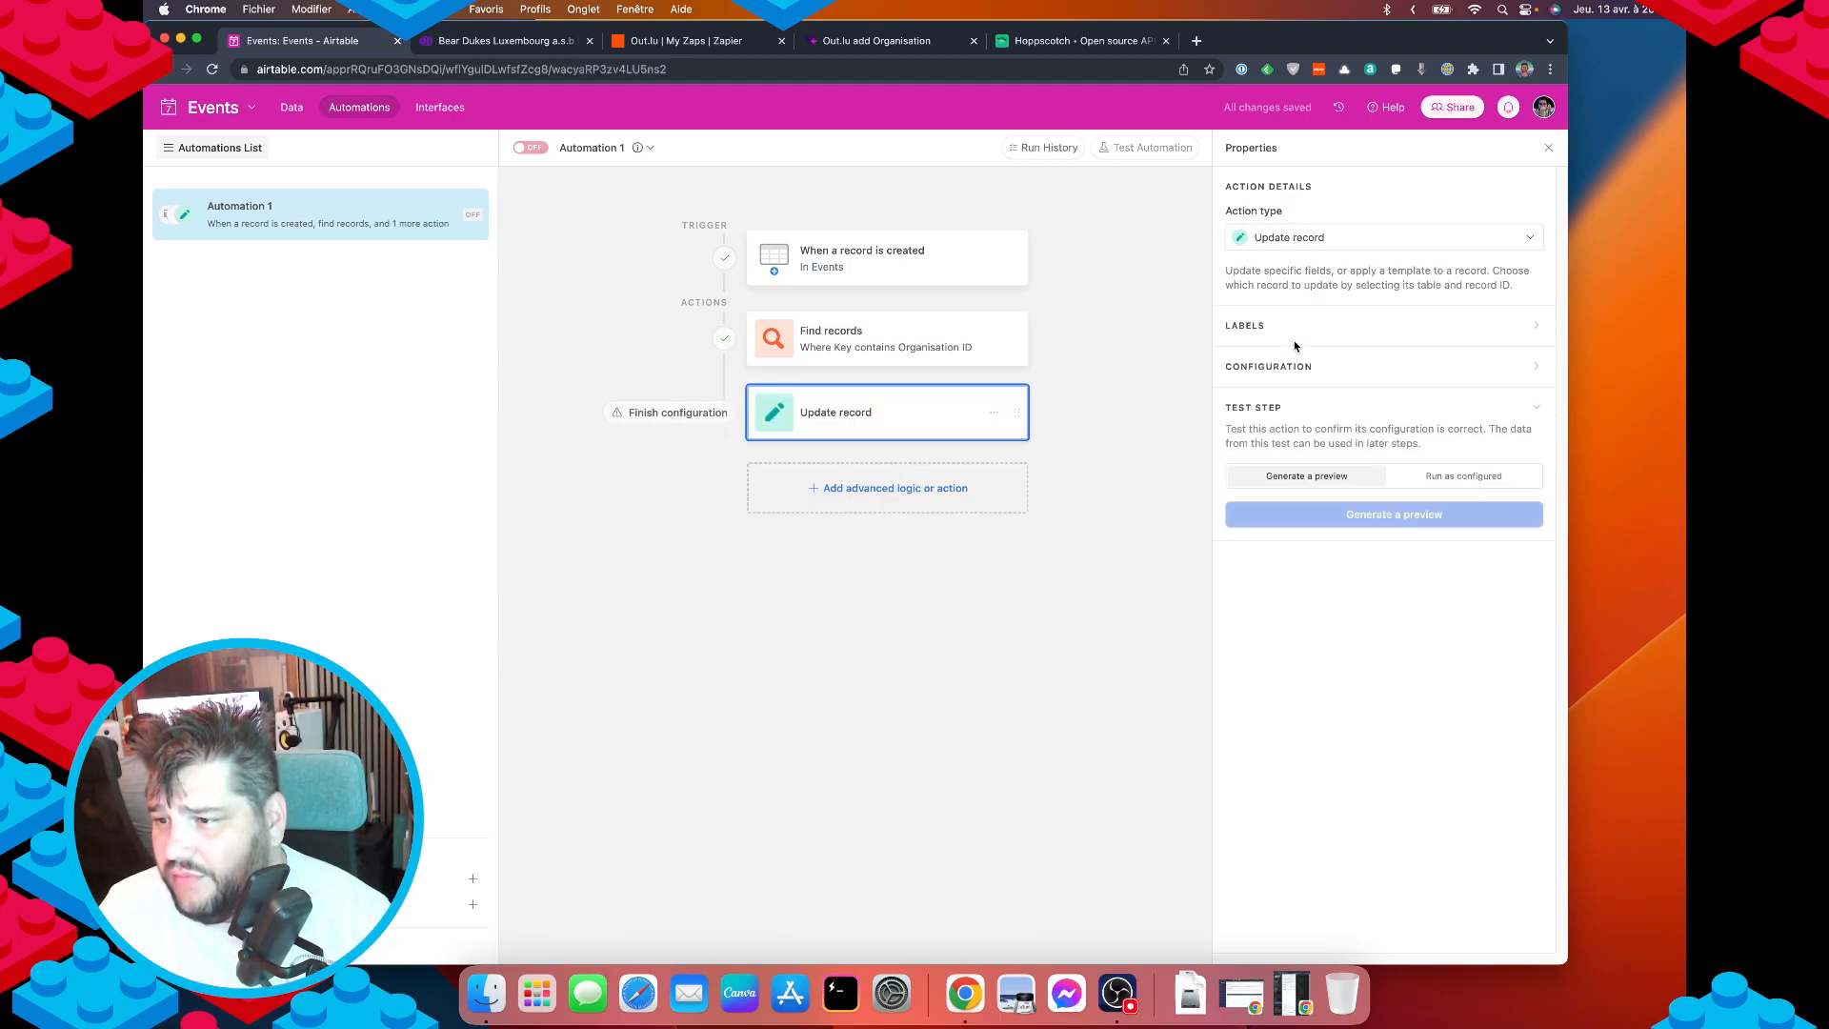
click(1287, 368)
click(1334, 463)
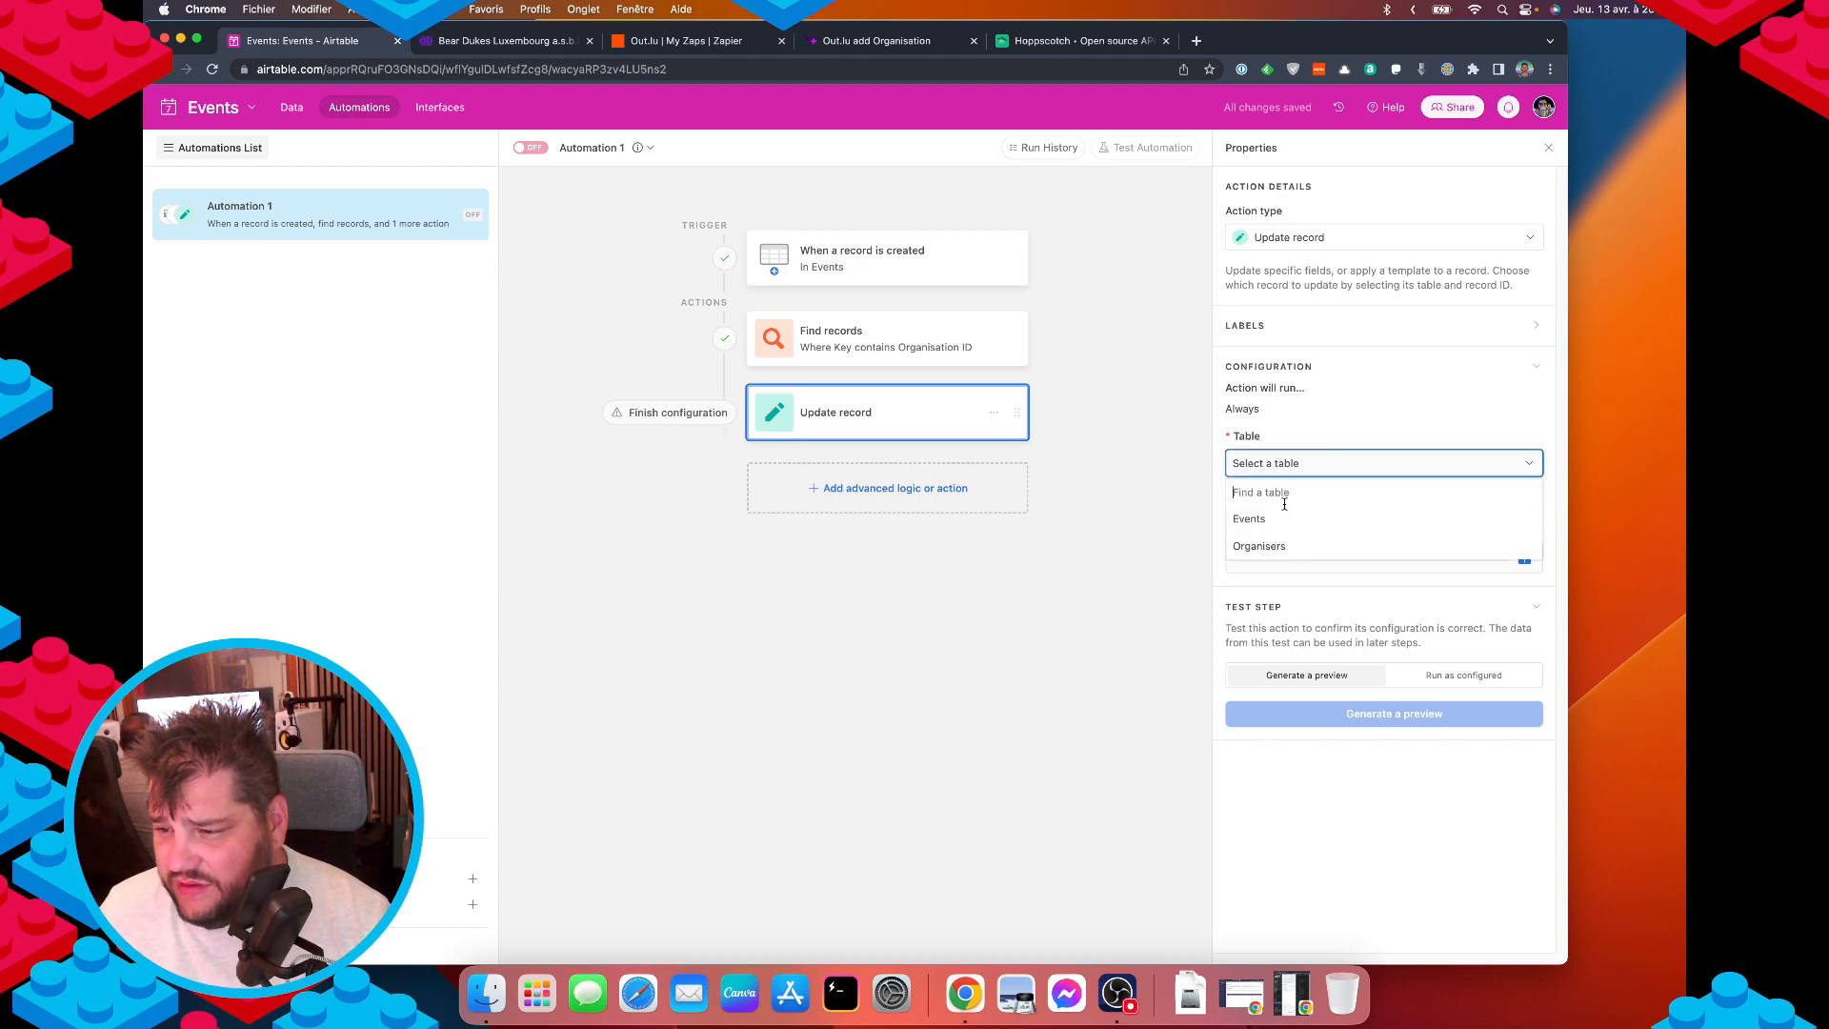
click(1267, 515)
click(1297, 553)
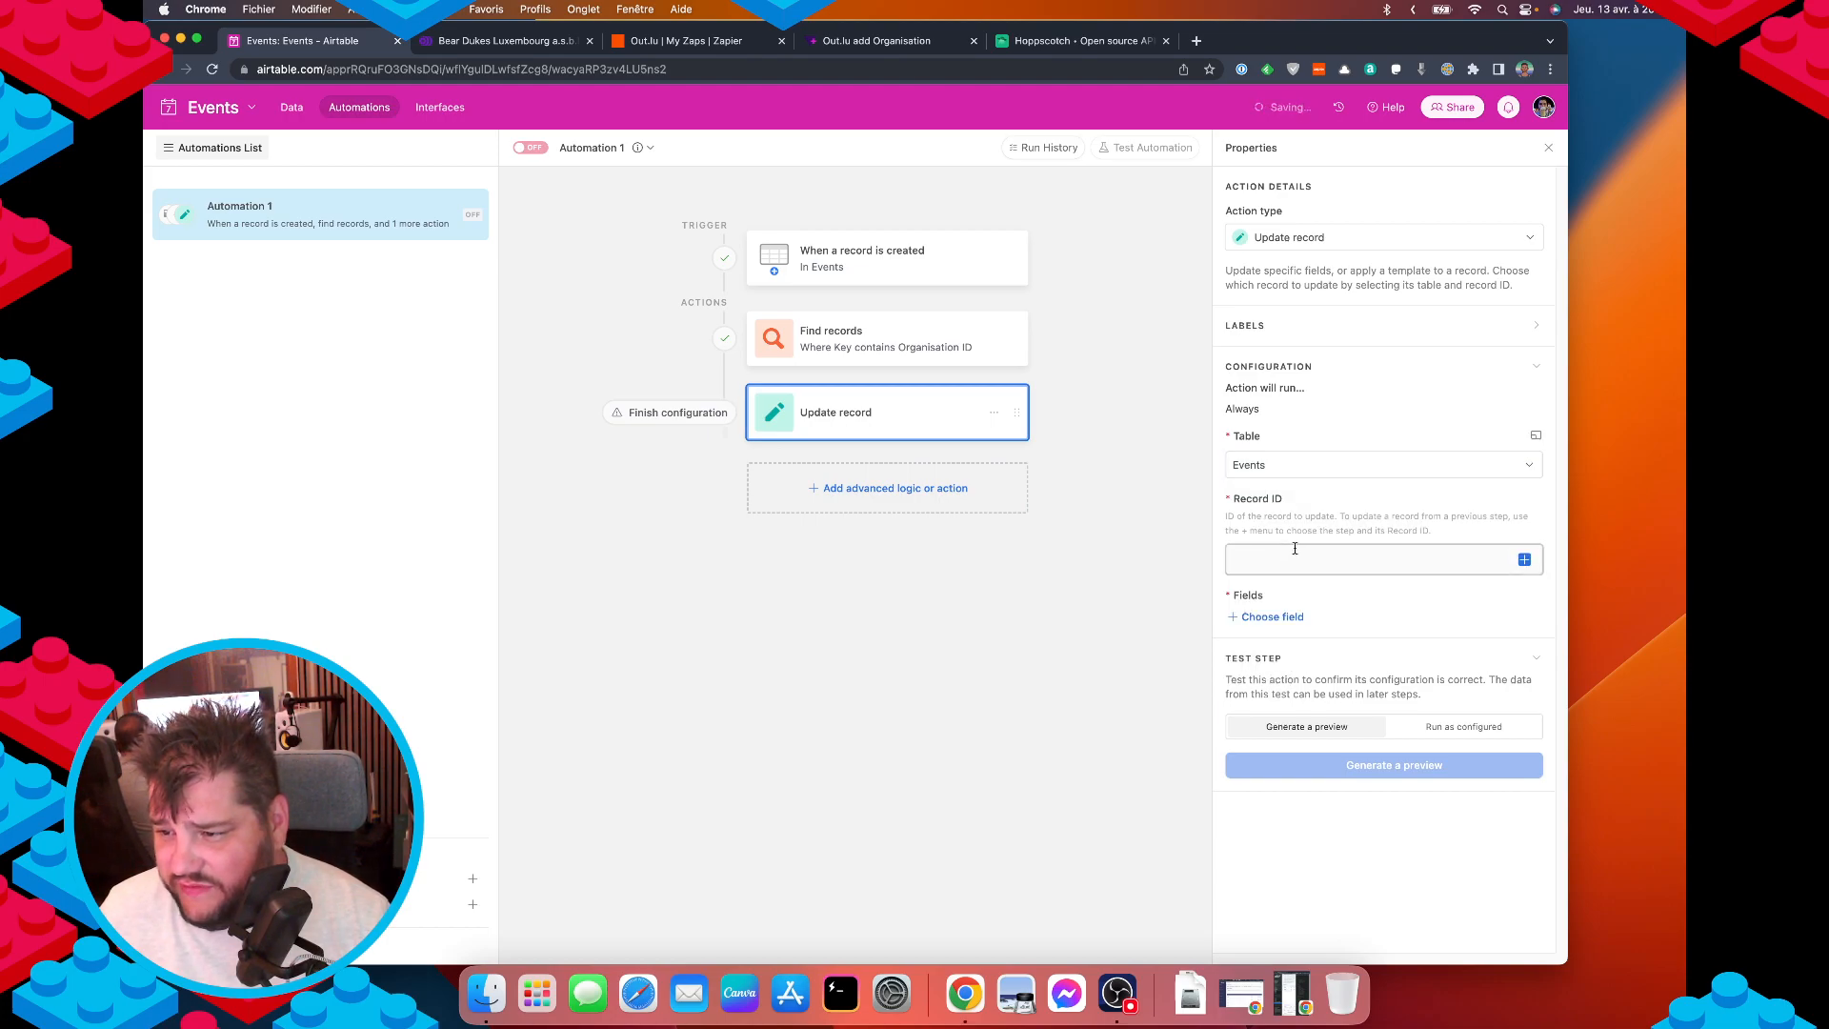
click(1524, 561)
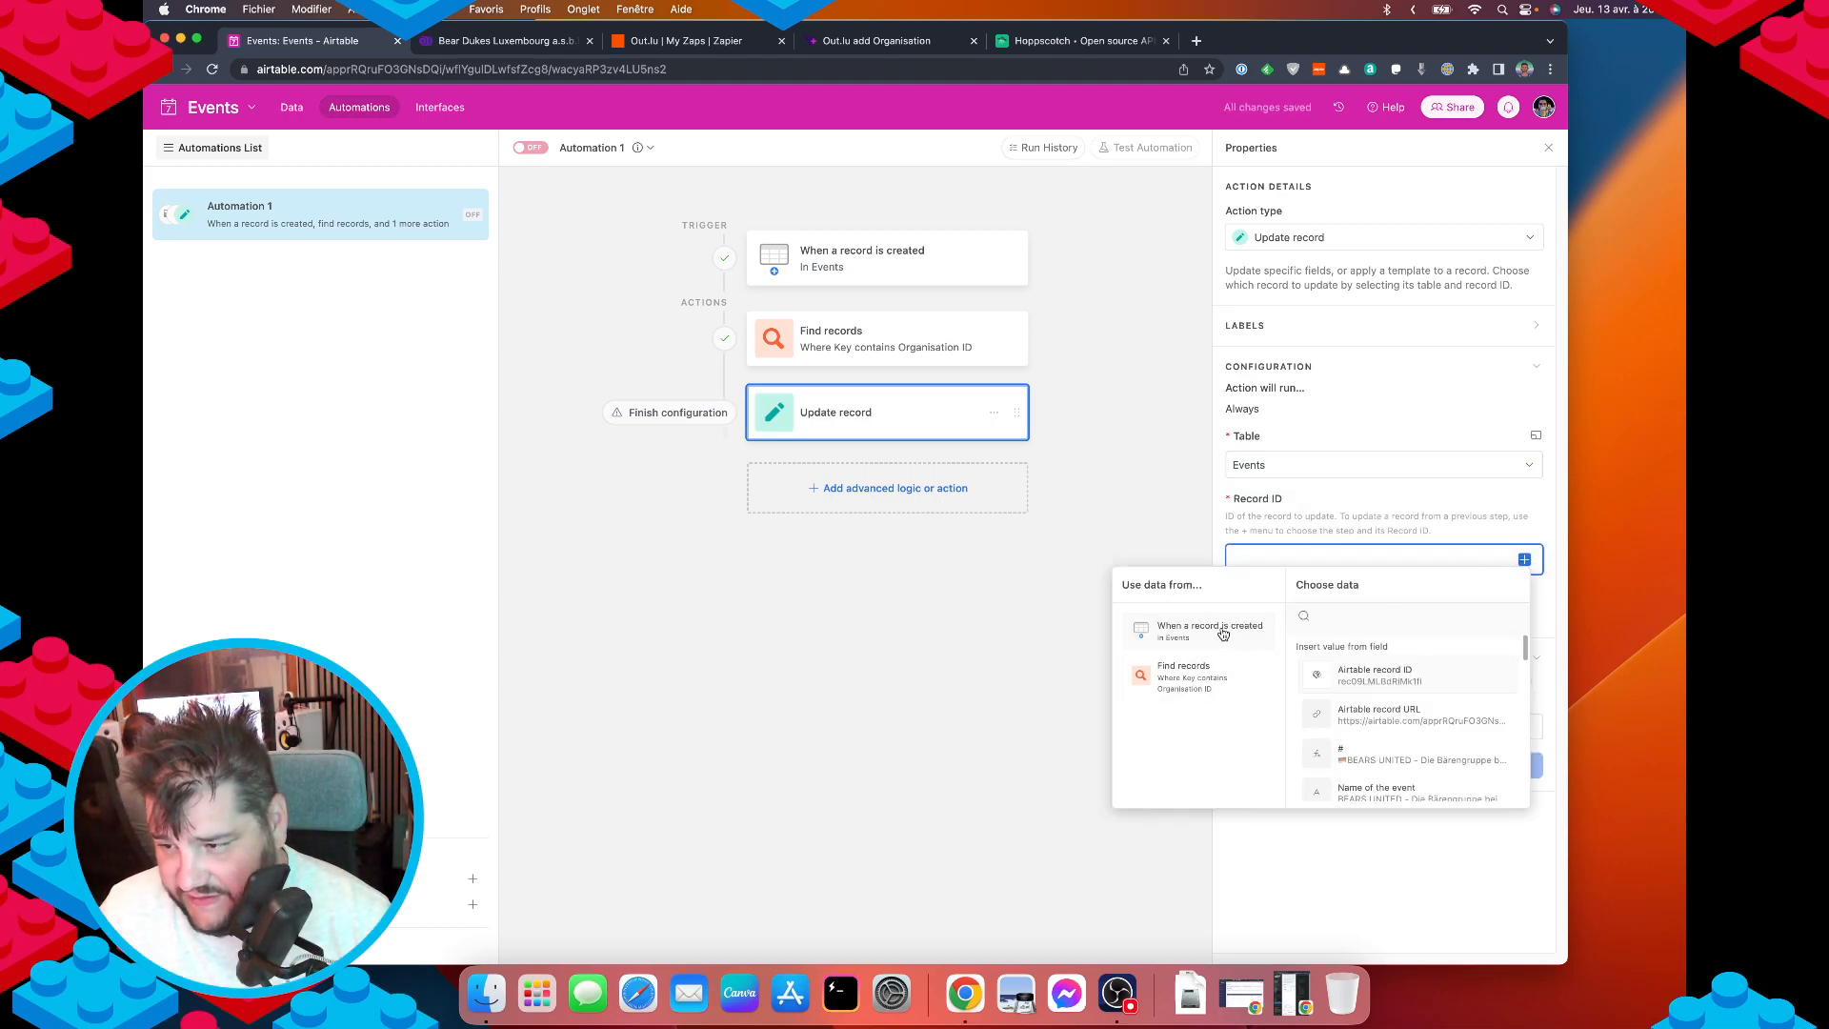
click(1397, 678)
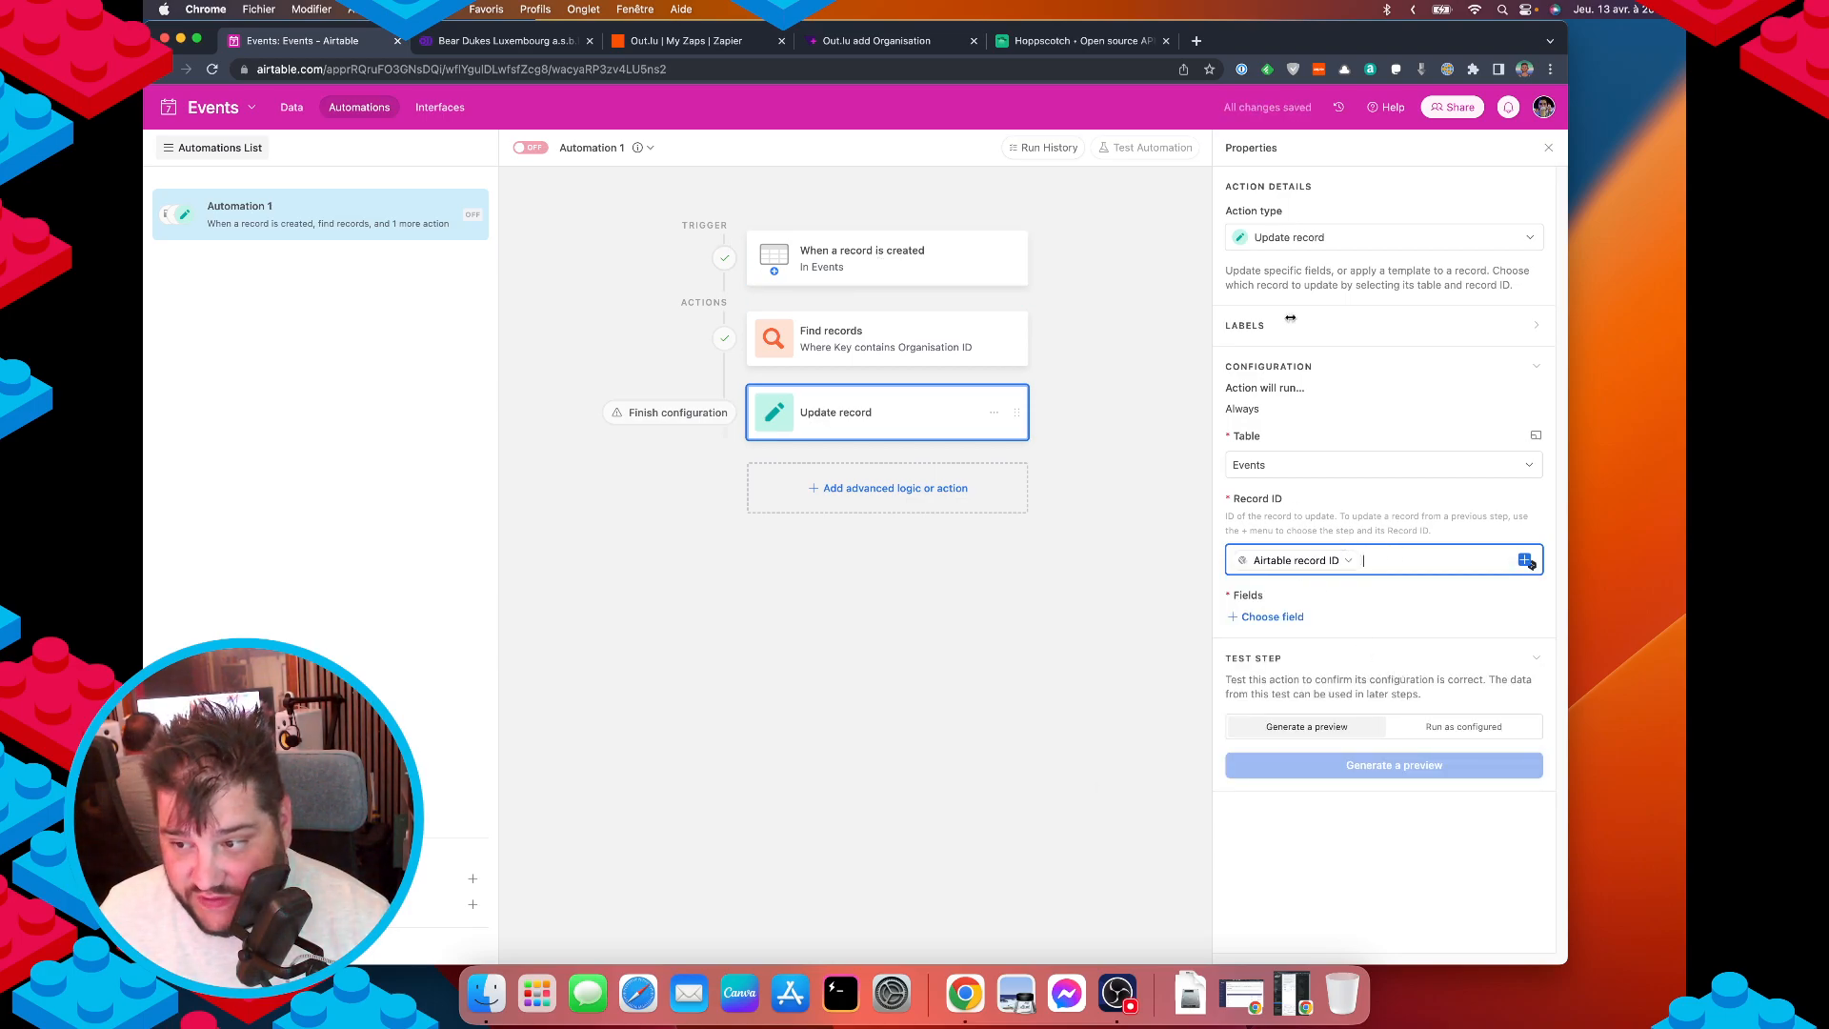
Set the Organiser field to the Find records step's list of record IDs.
click(1290, 619)
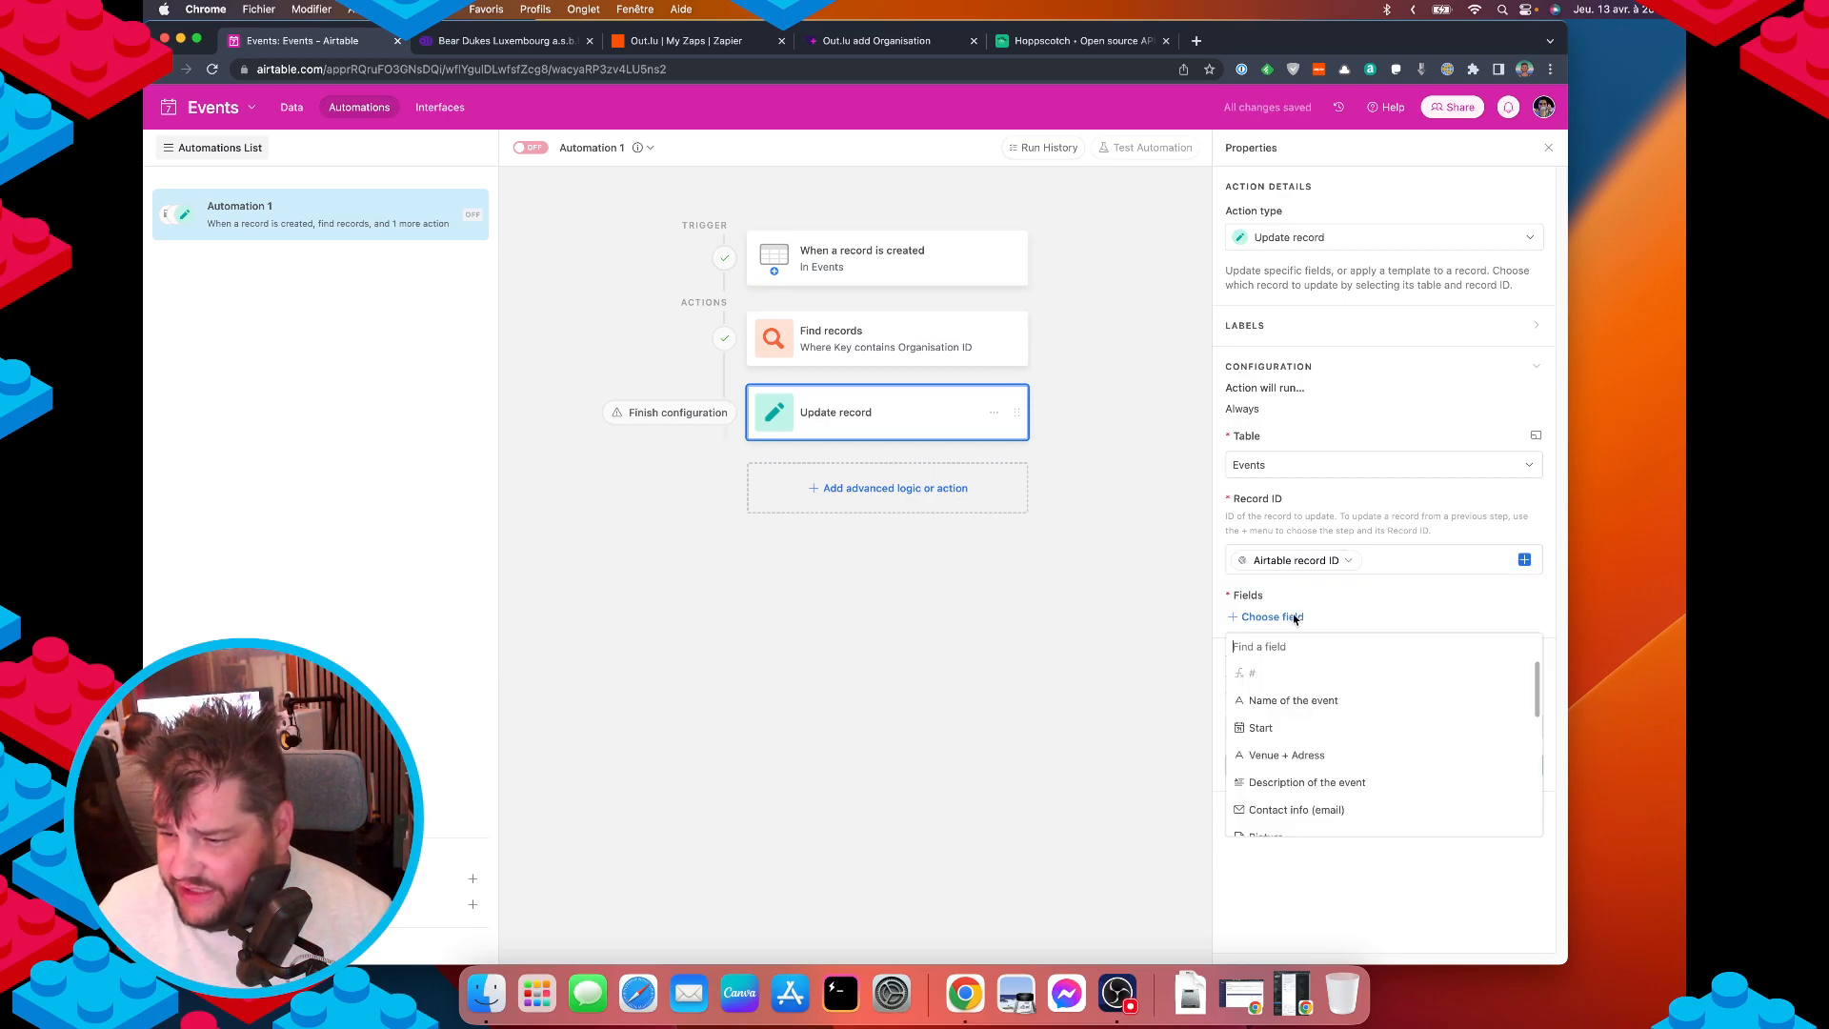
scroll(1314, 810, down, 2)
click(1312, 804)
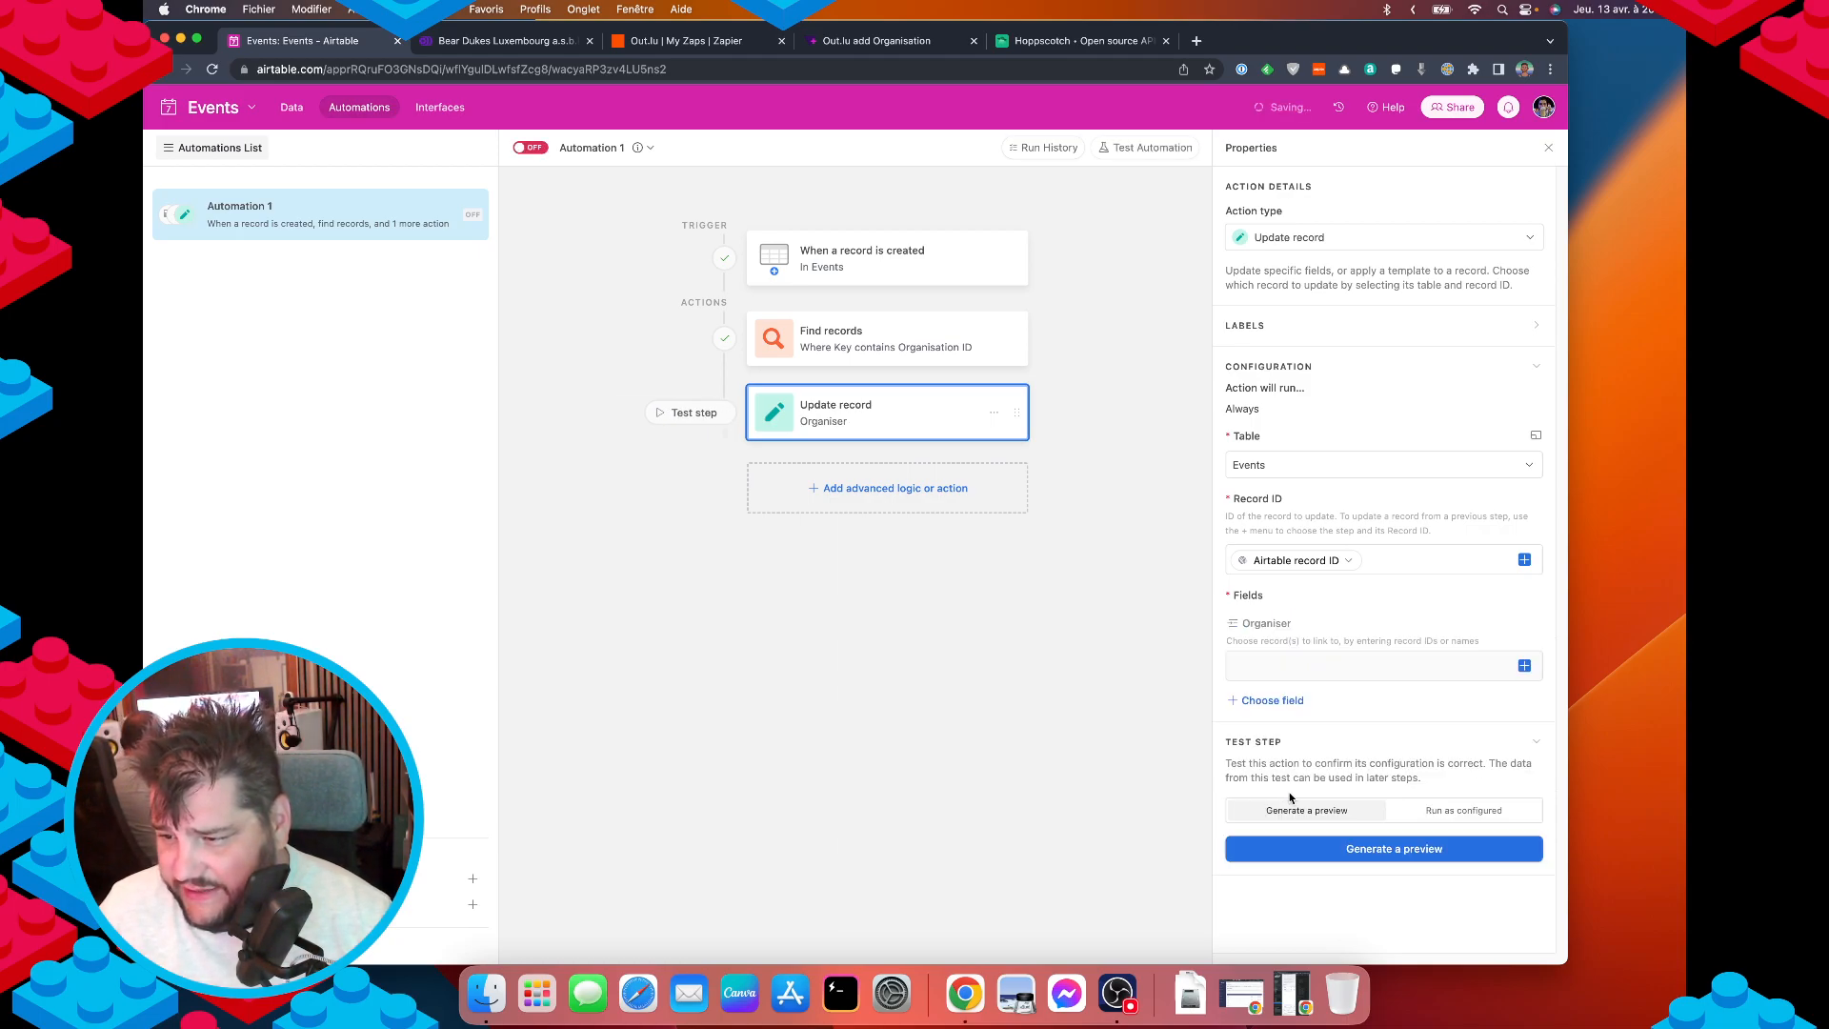
click(1323, 666)
click(1524, 667)
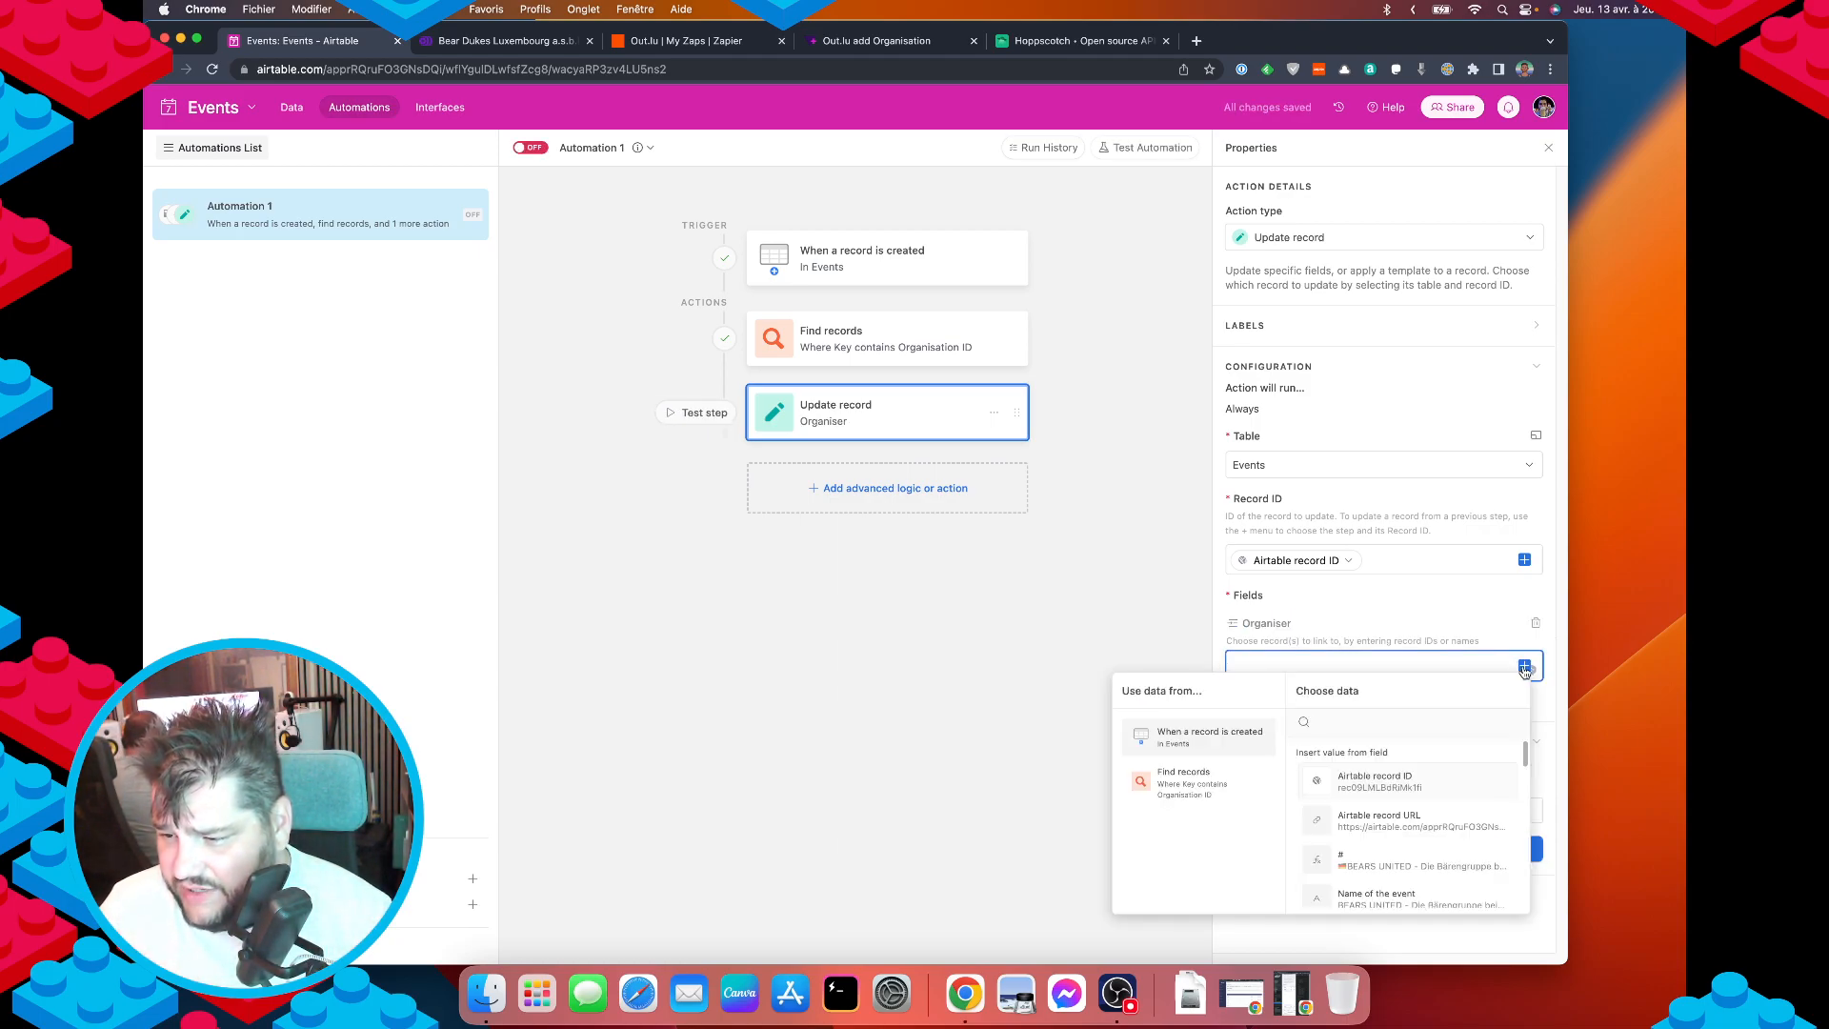
click(1195, 791)
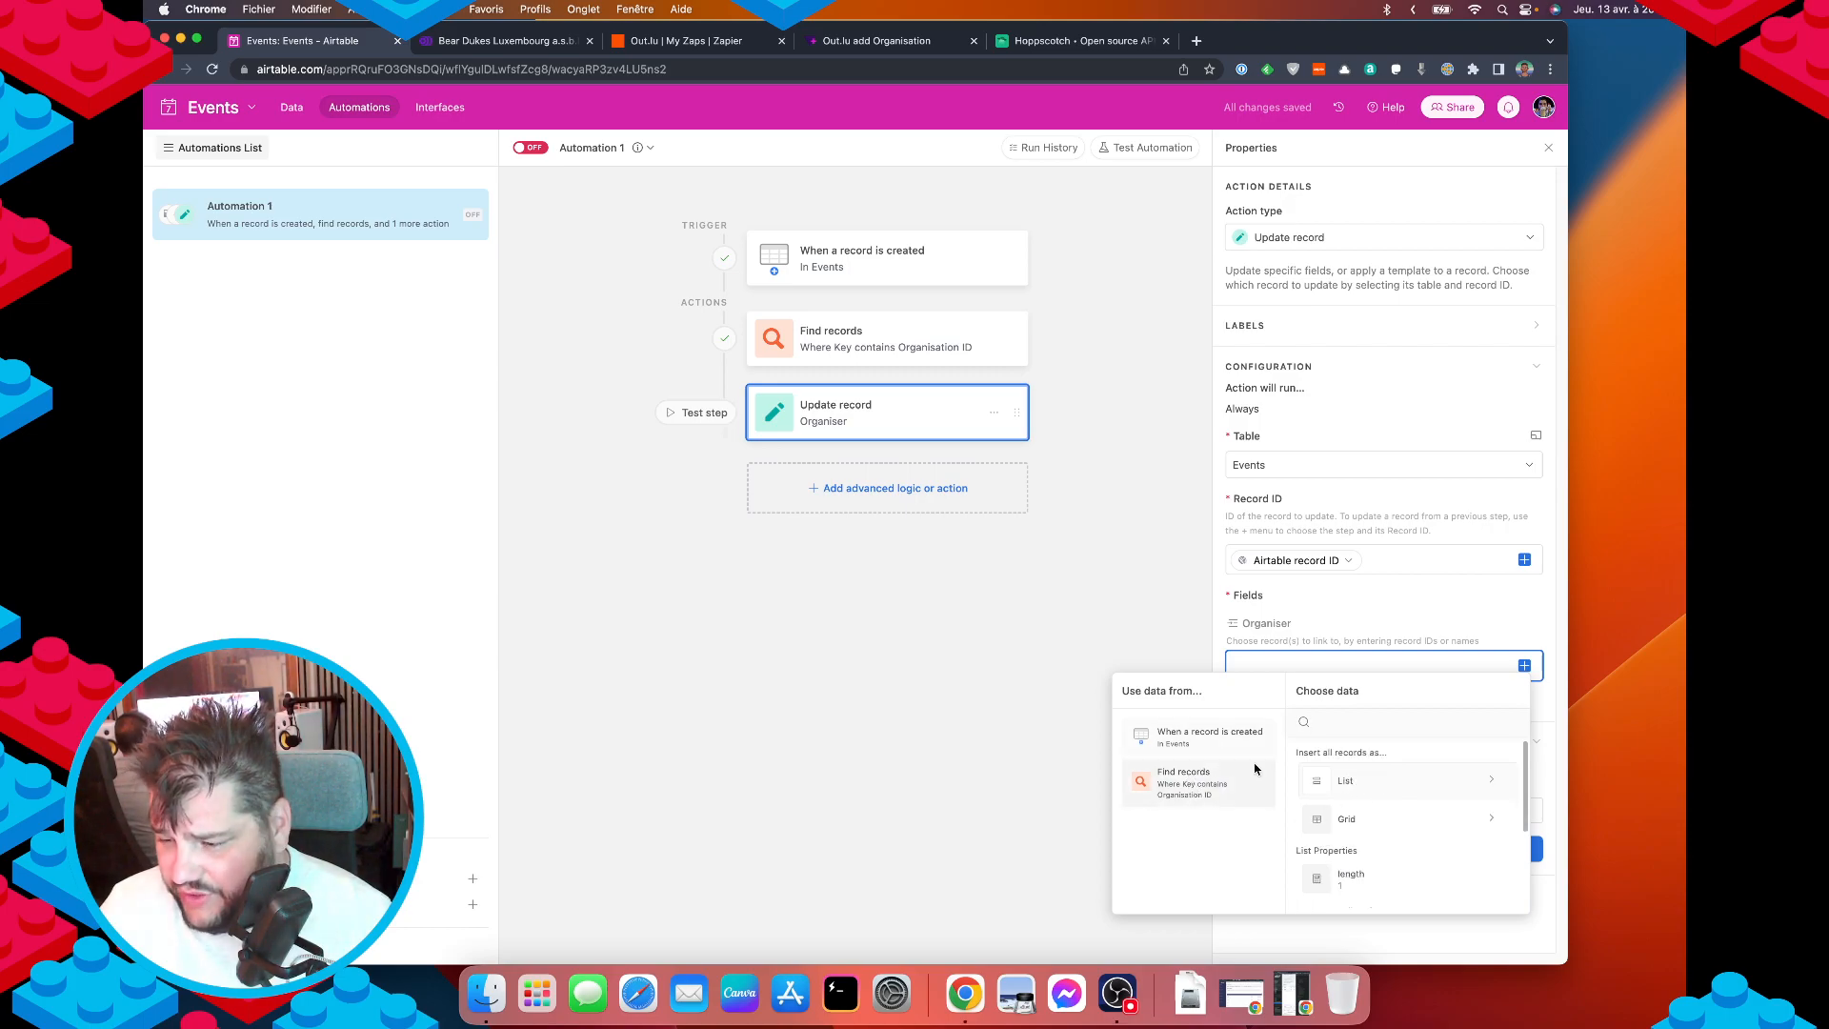
click(1417, 783)
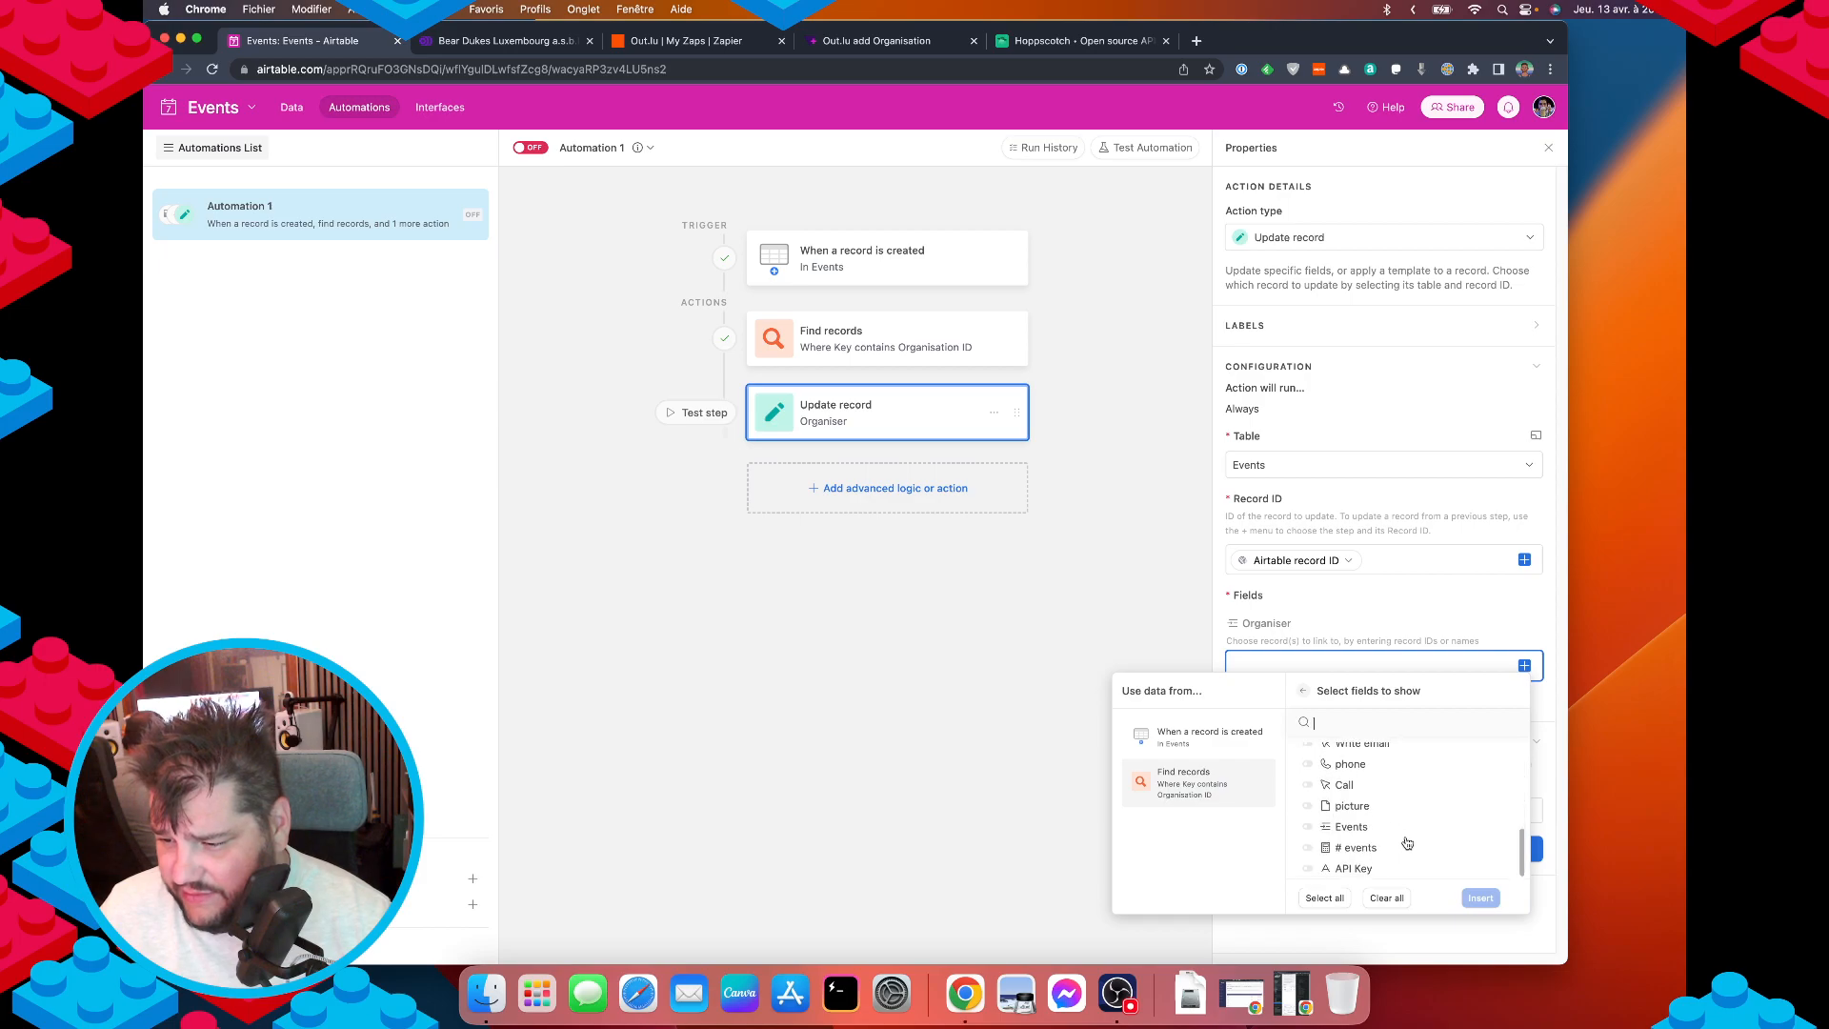
click(1303, 691)
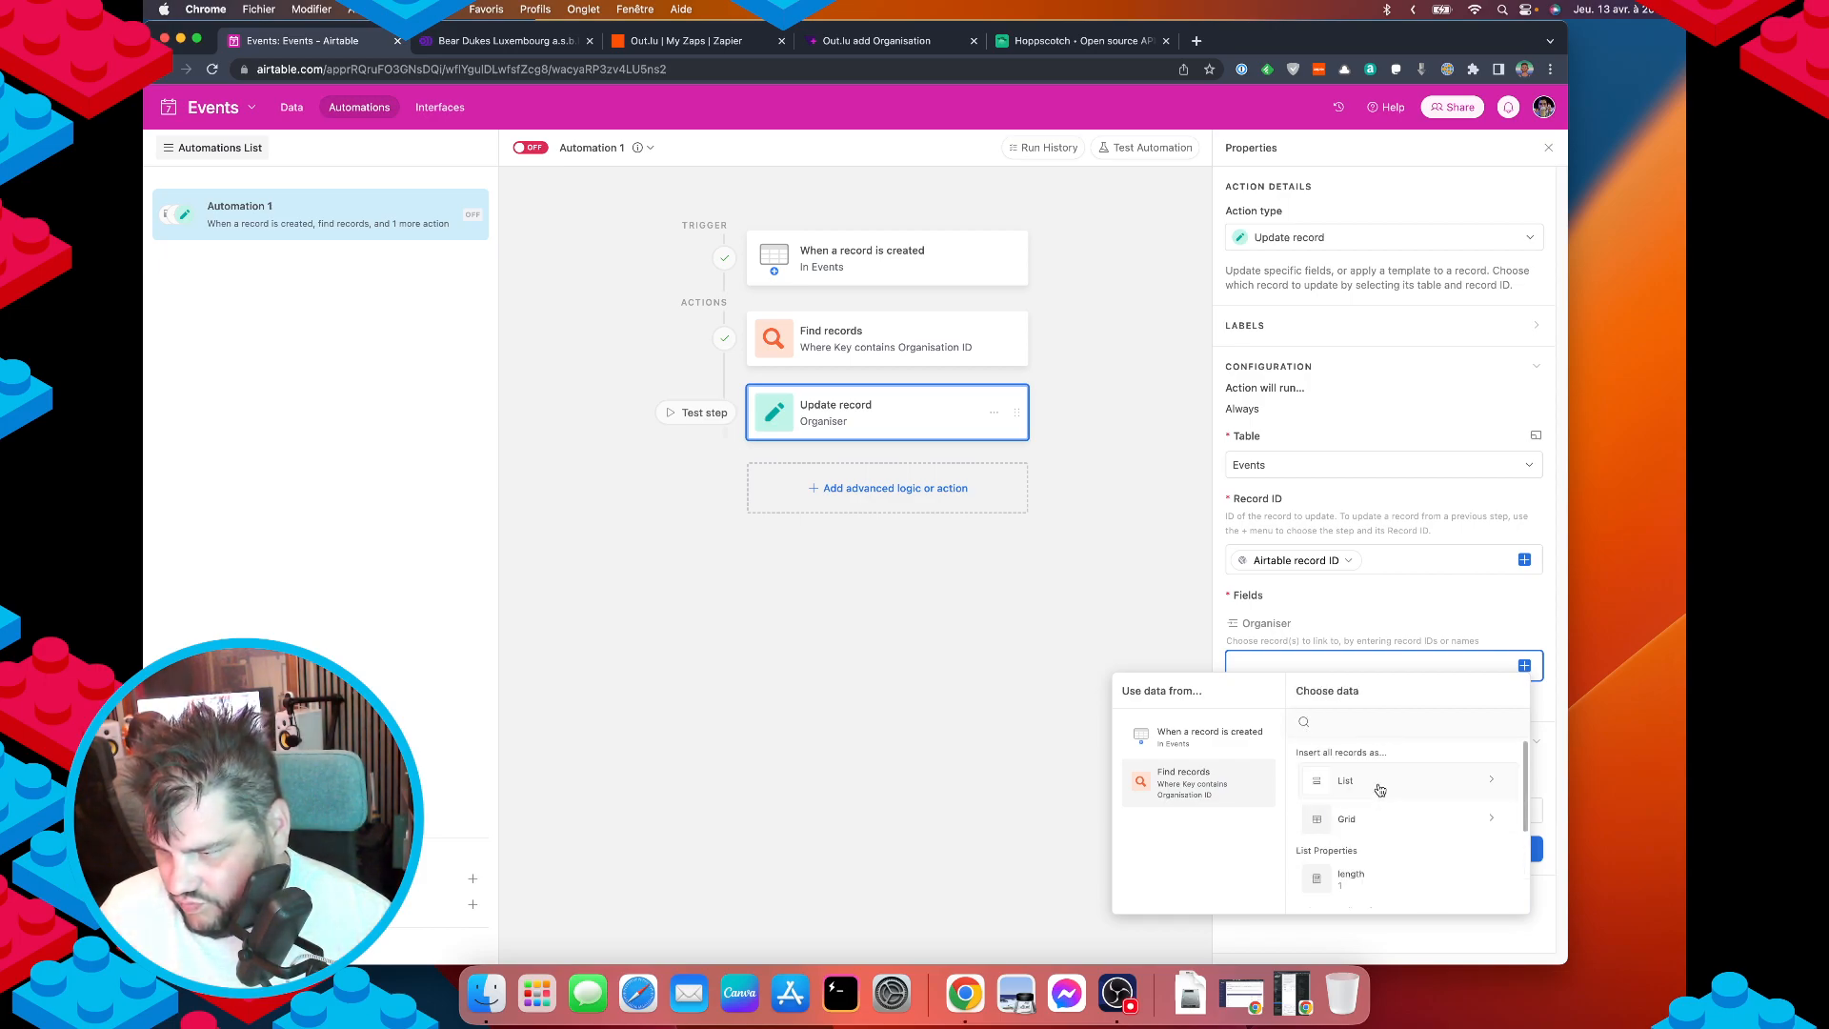
click(1380, 787)
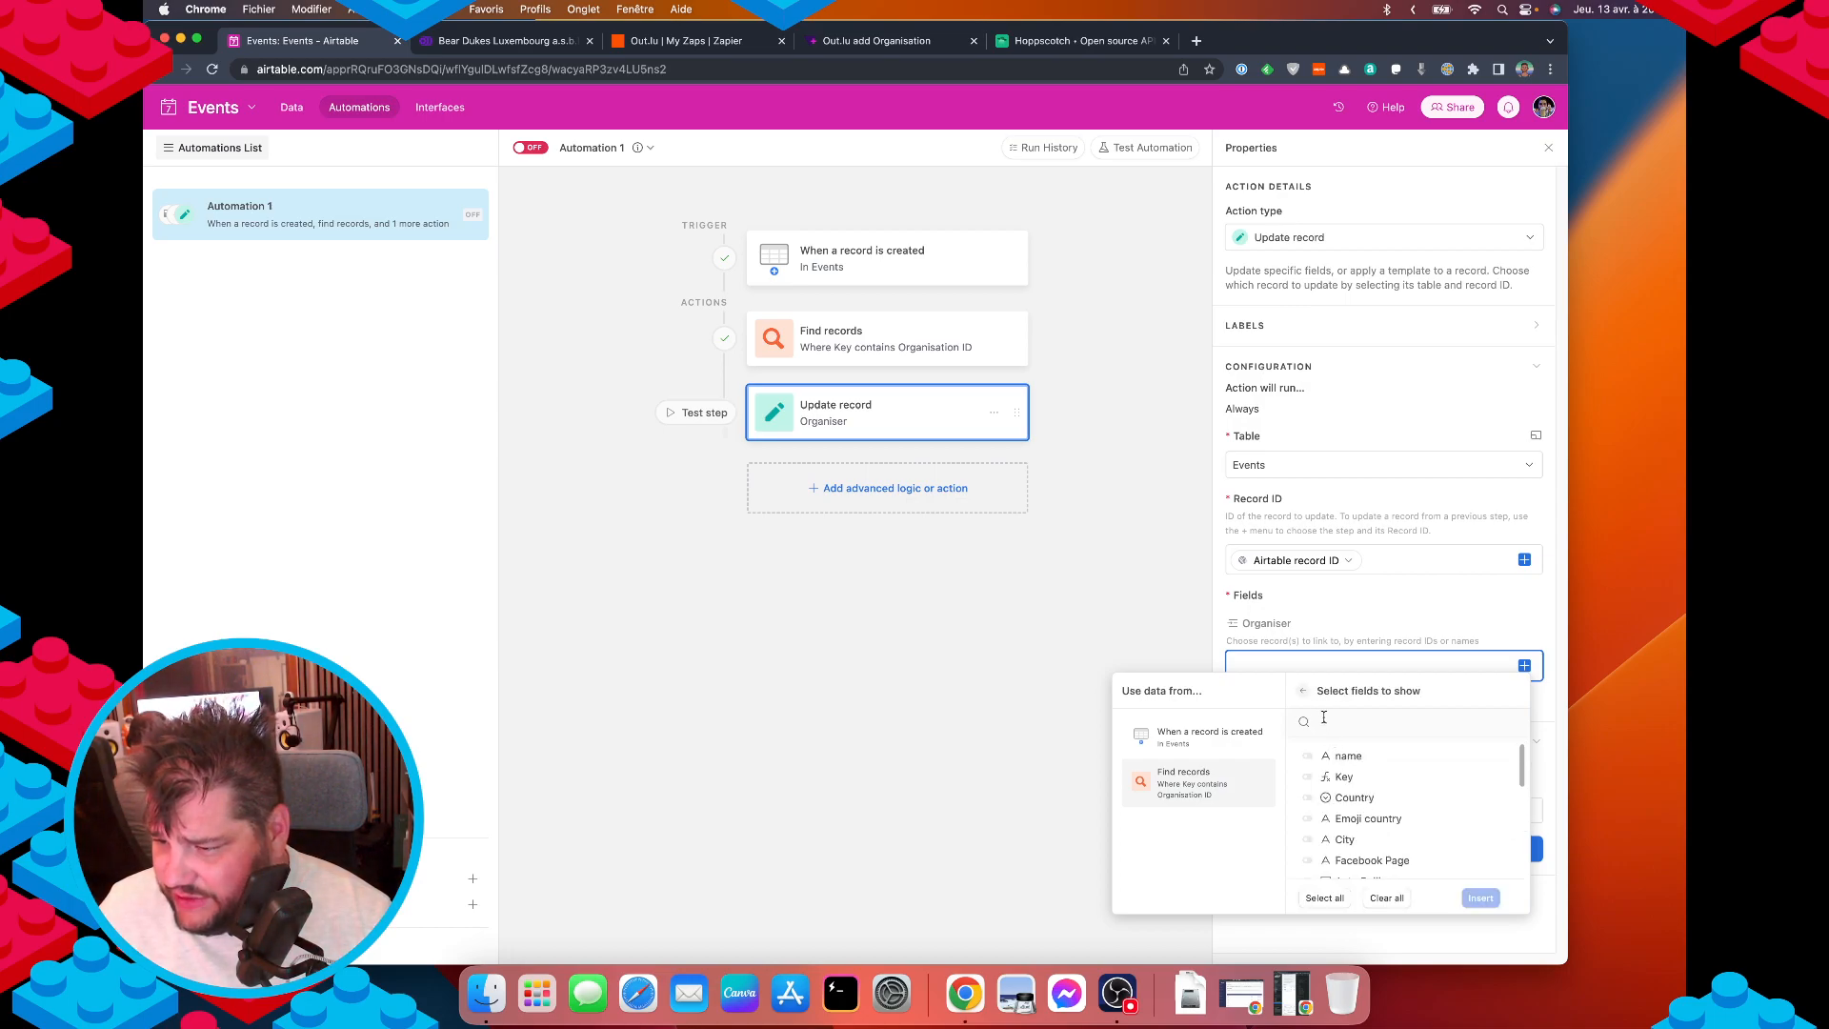
click(1303, 691)
scroll(1371, 857, down, 5)
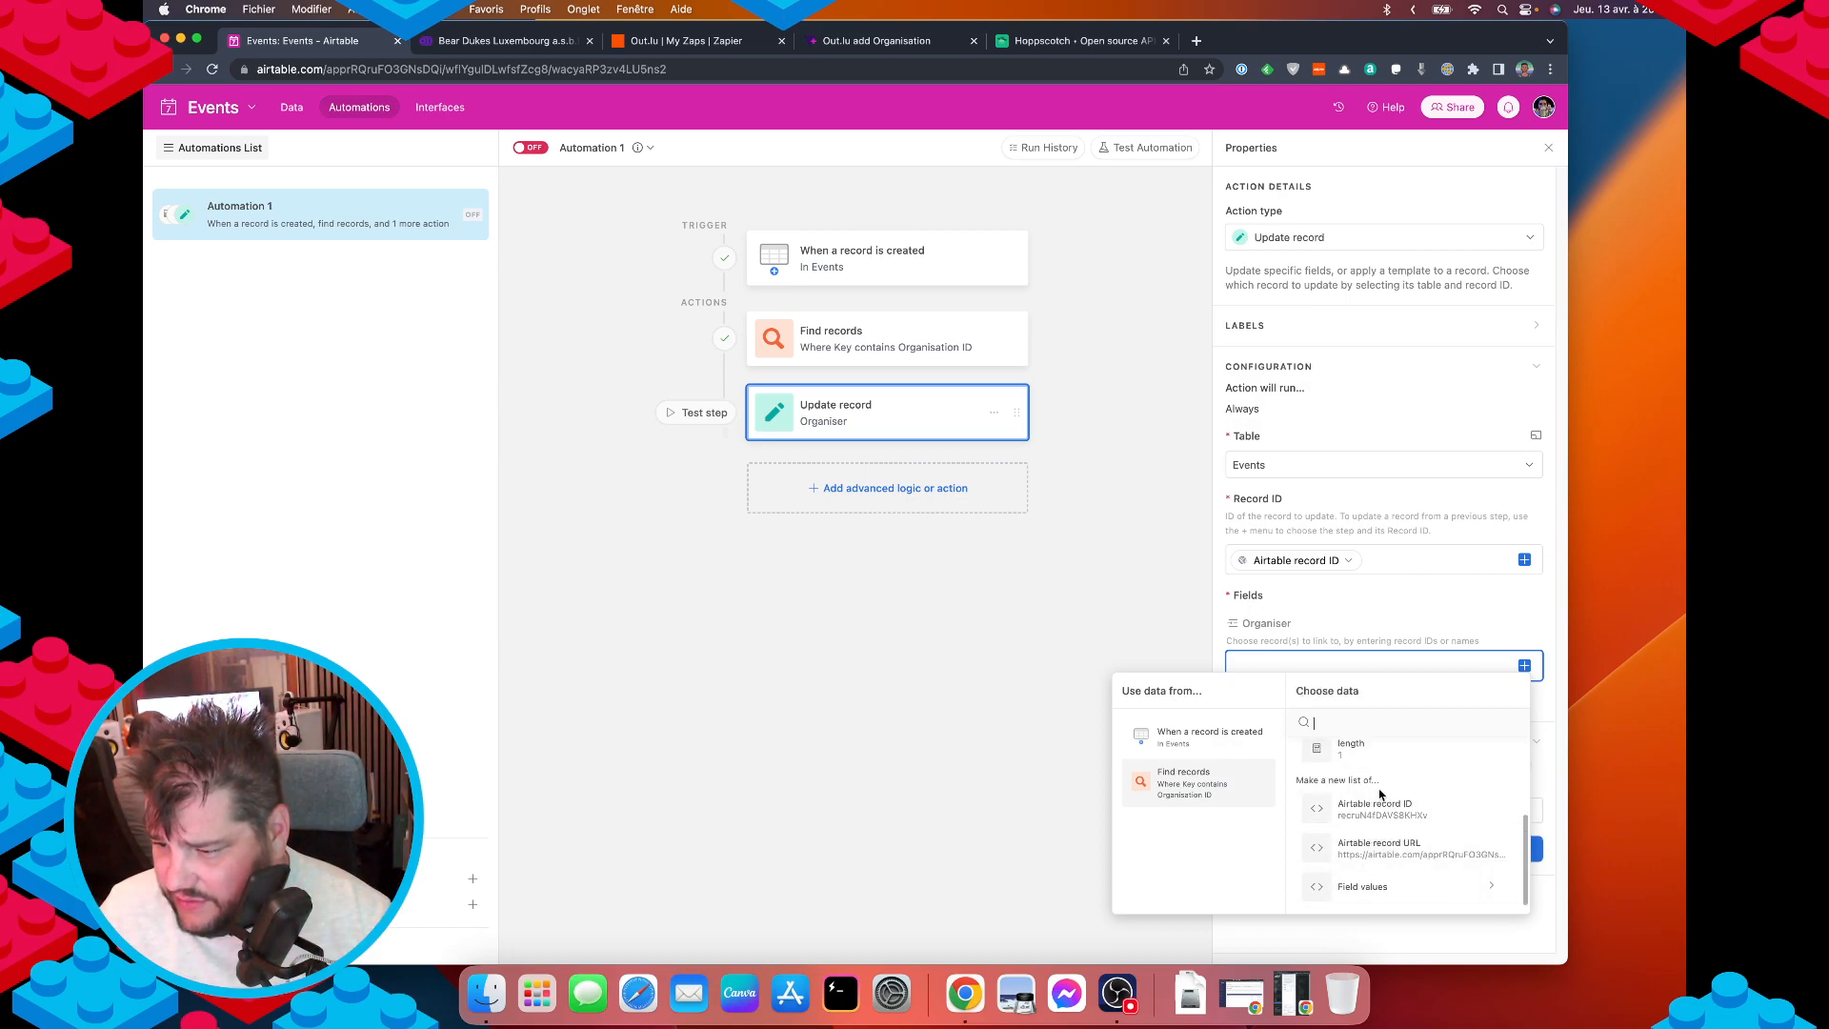
click(1385, 817)
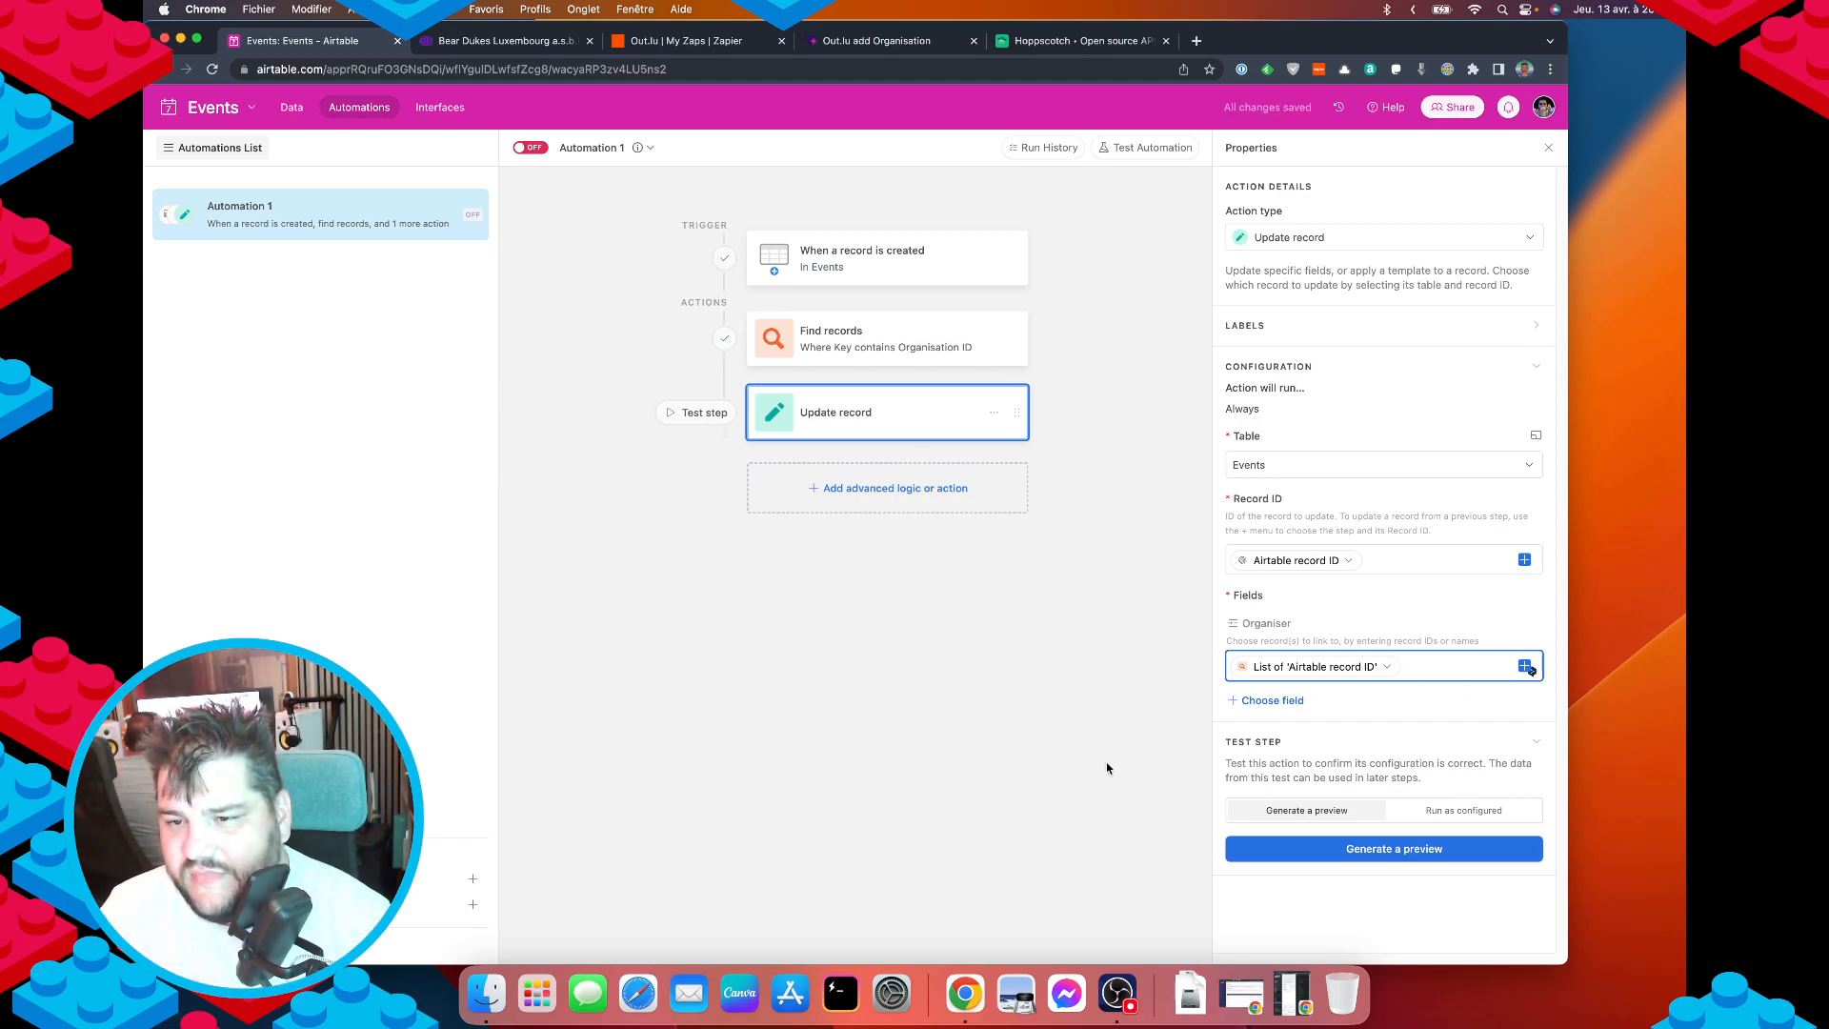
Test the Update record step and confirm the preview sets Organiser to Colonia Bears - Die Kölner Bären.
click(702, 412)
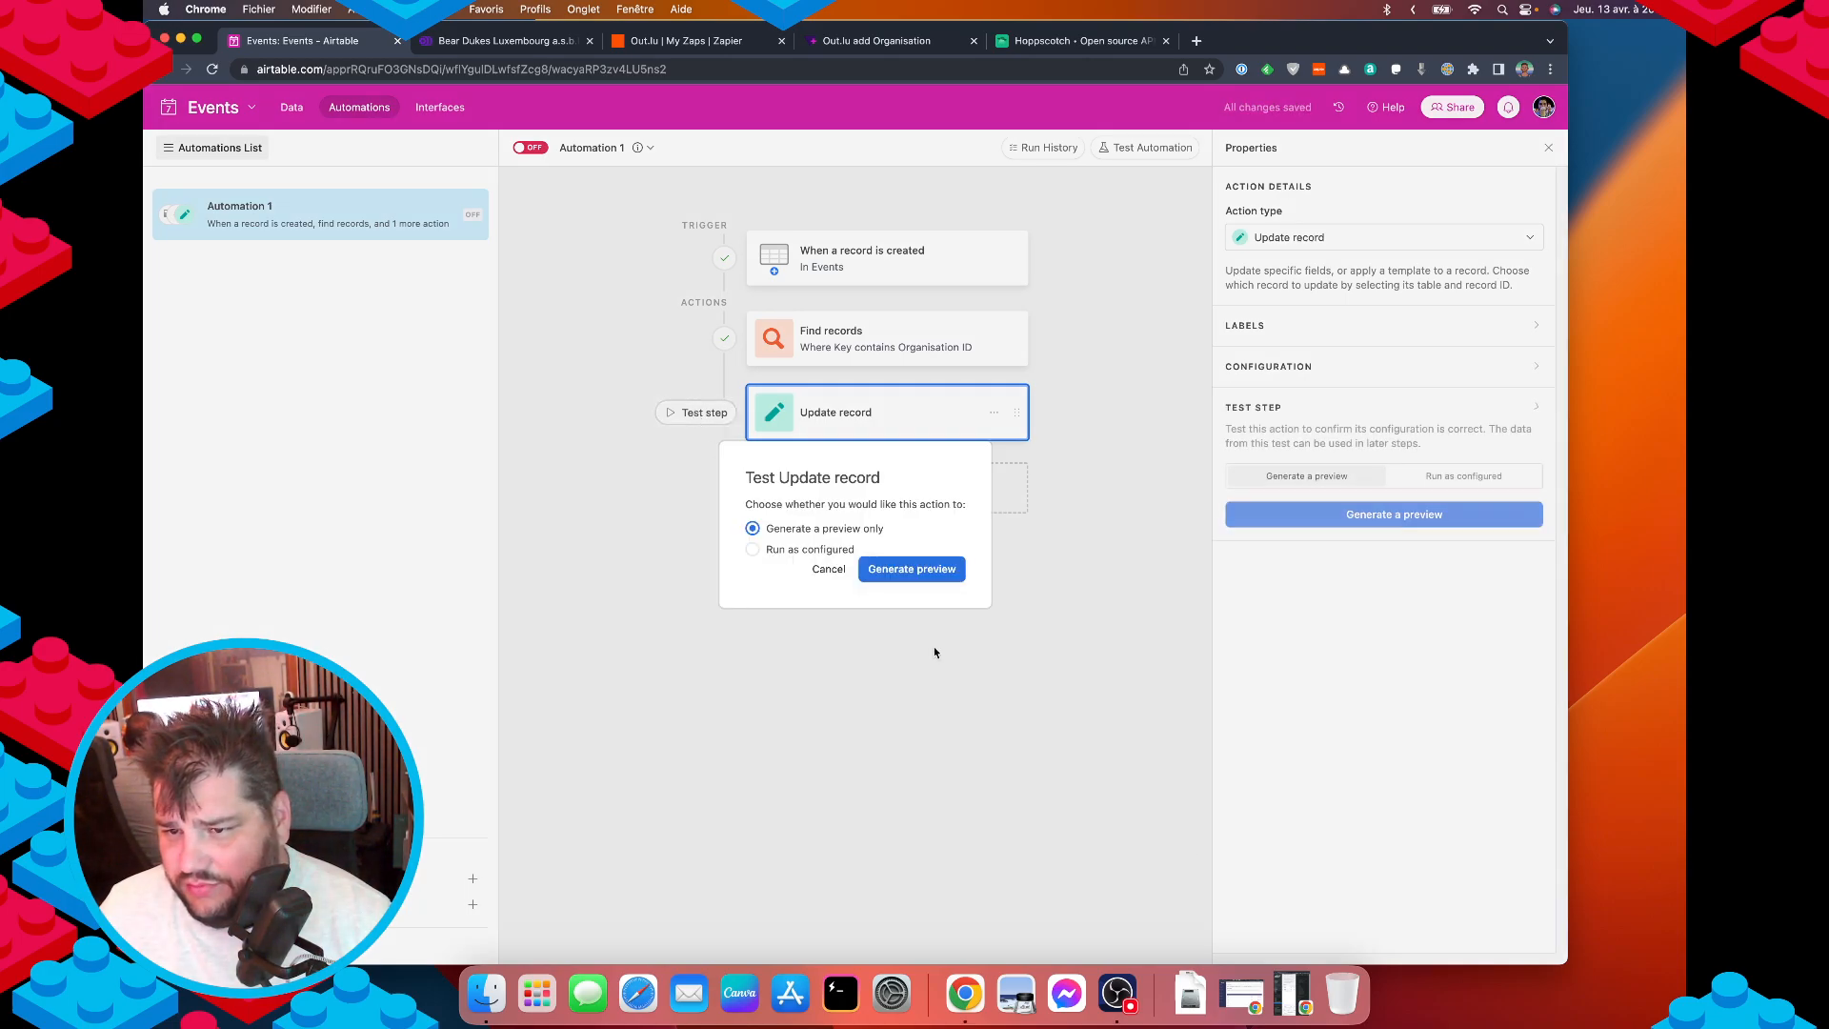
click(906, 569)
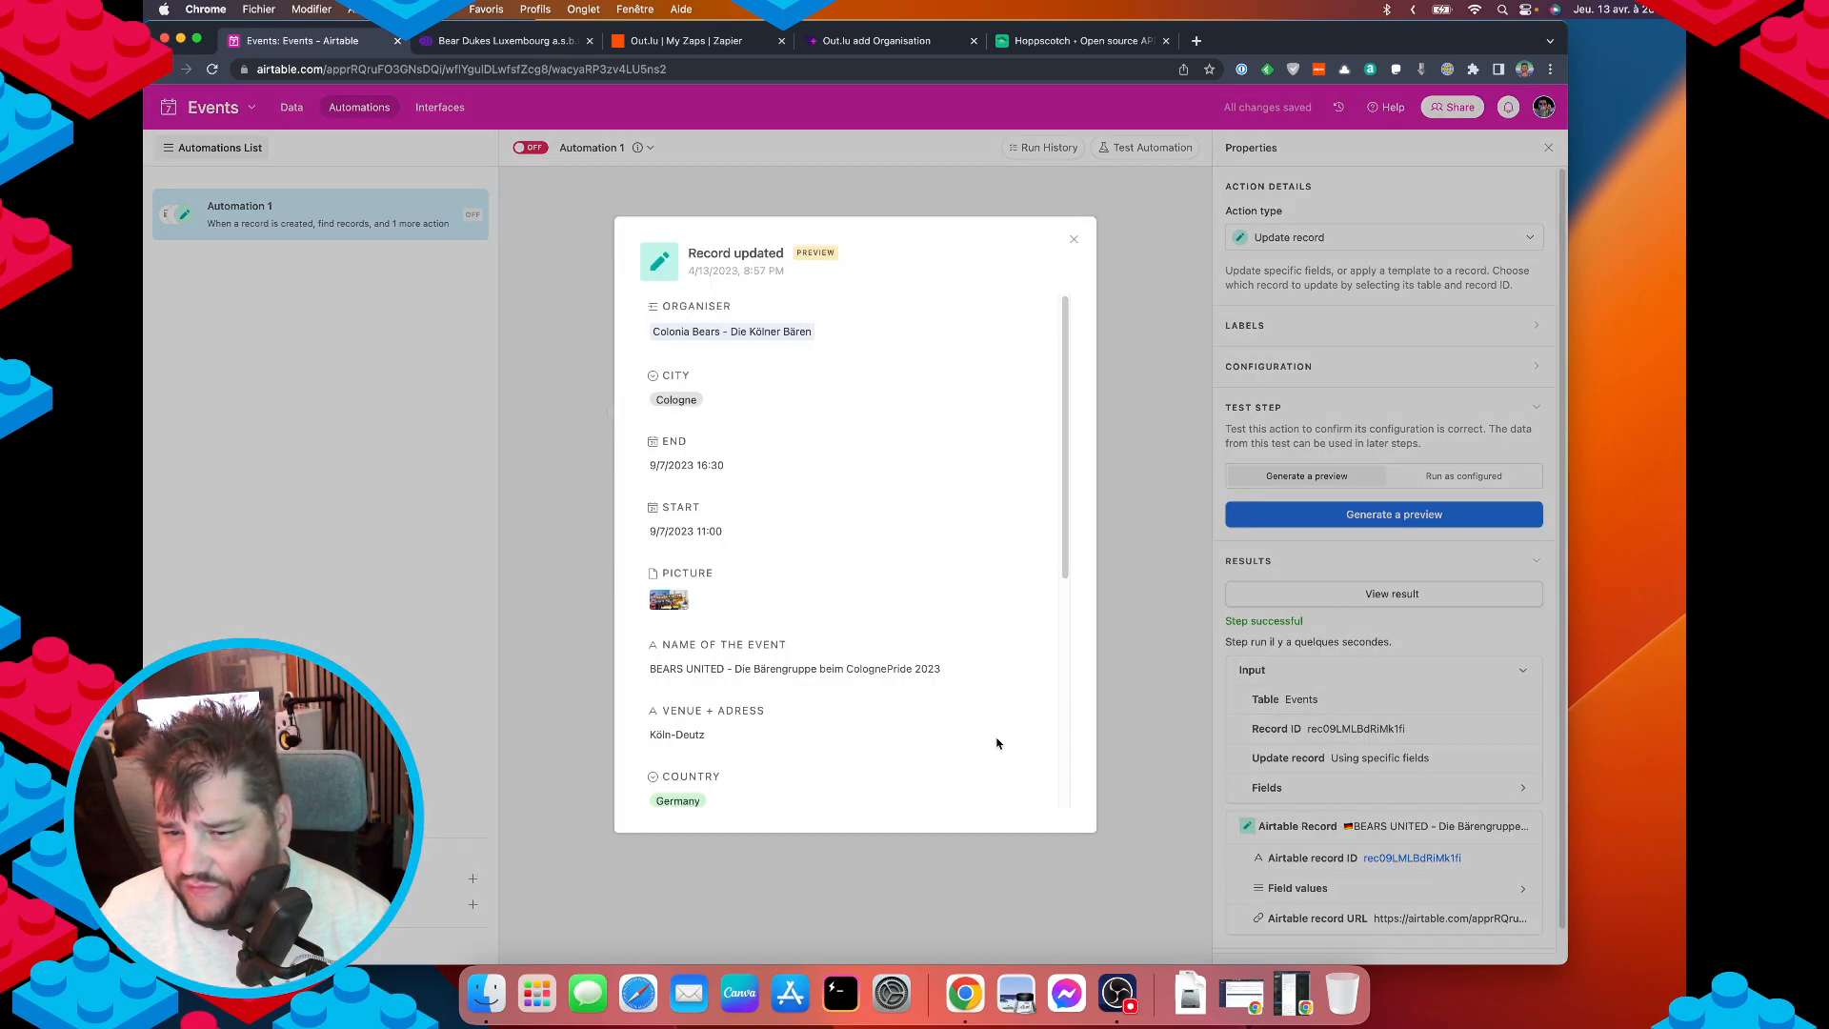
scroll(831, 633, down, 2)
scroll(824, 635, up, 2)
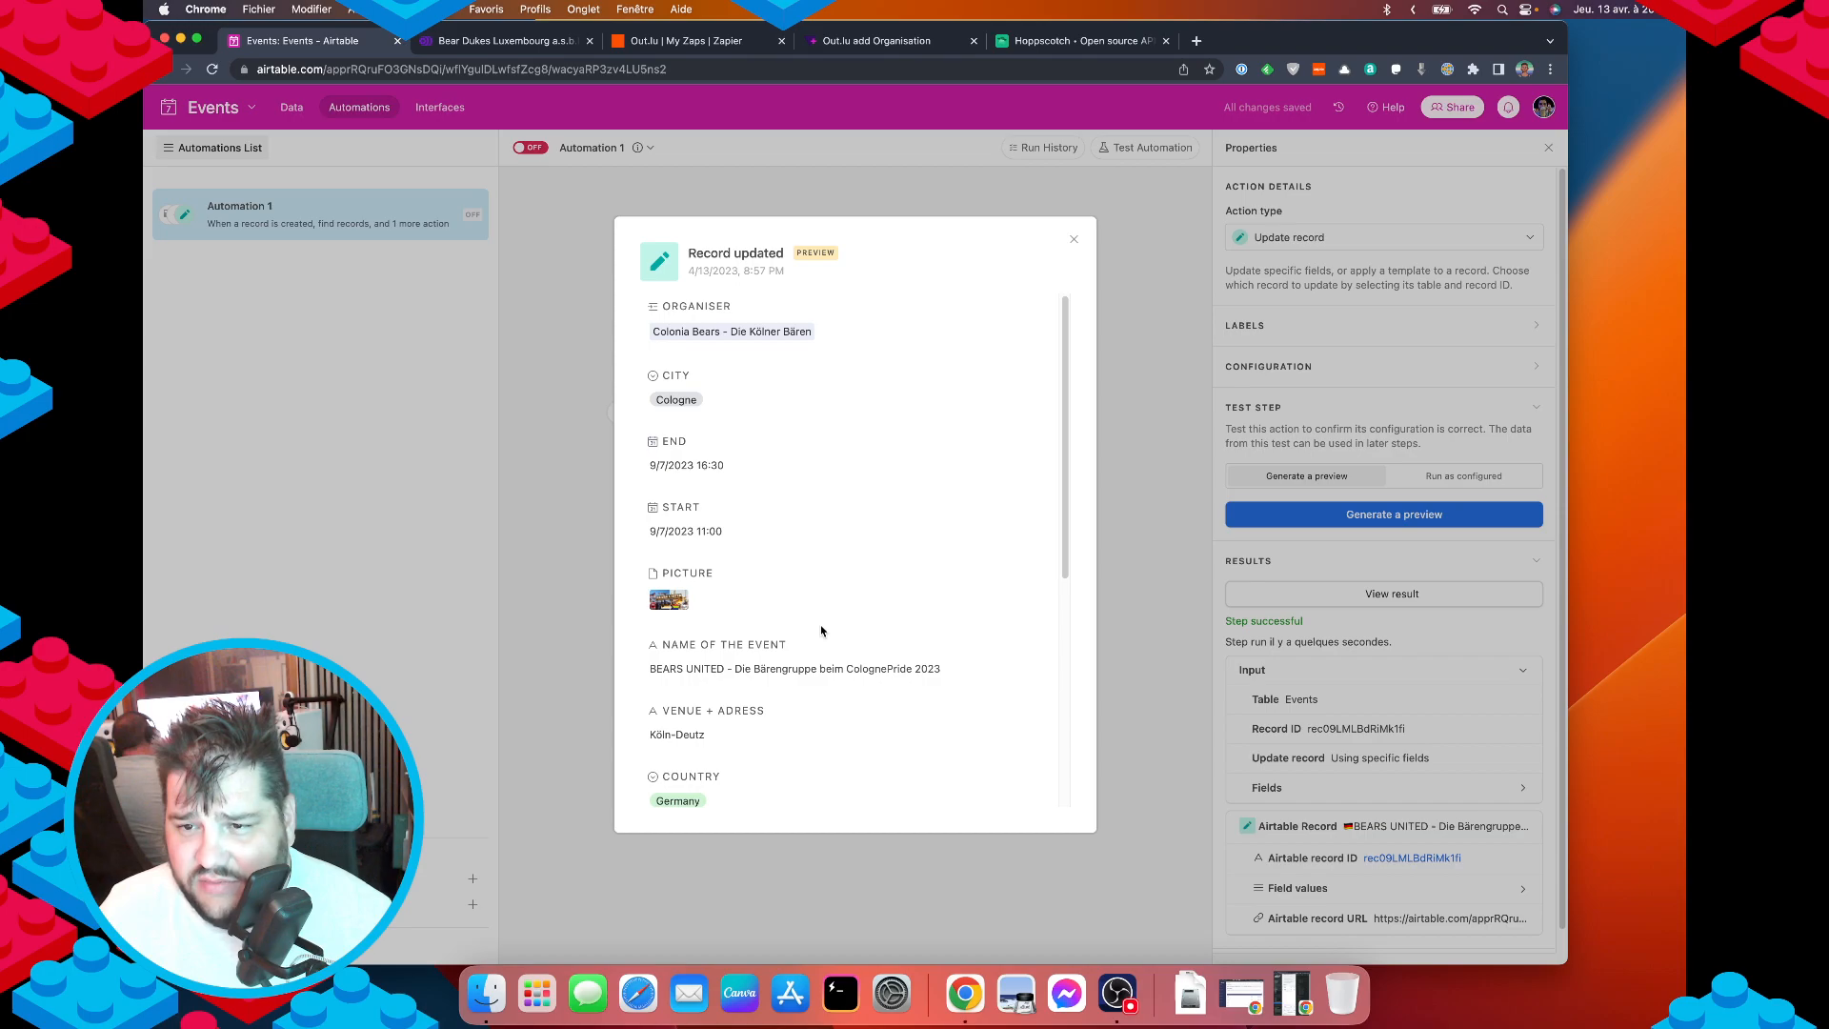
scroll(821, 631, down, 1)
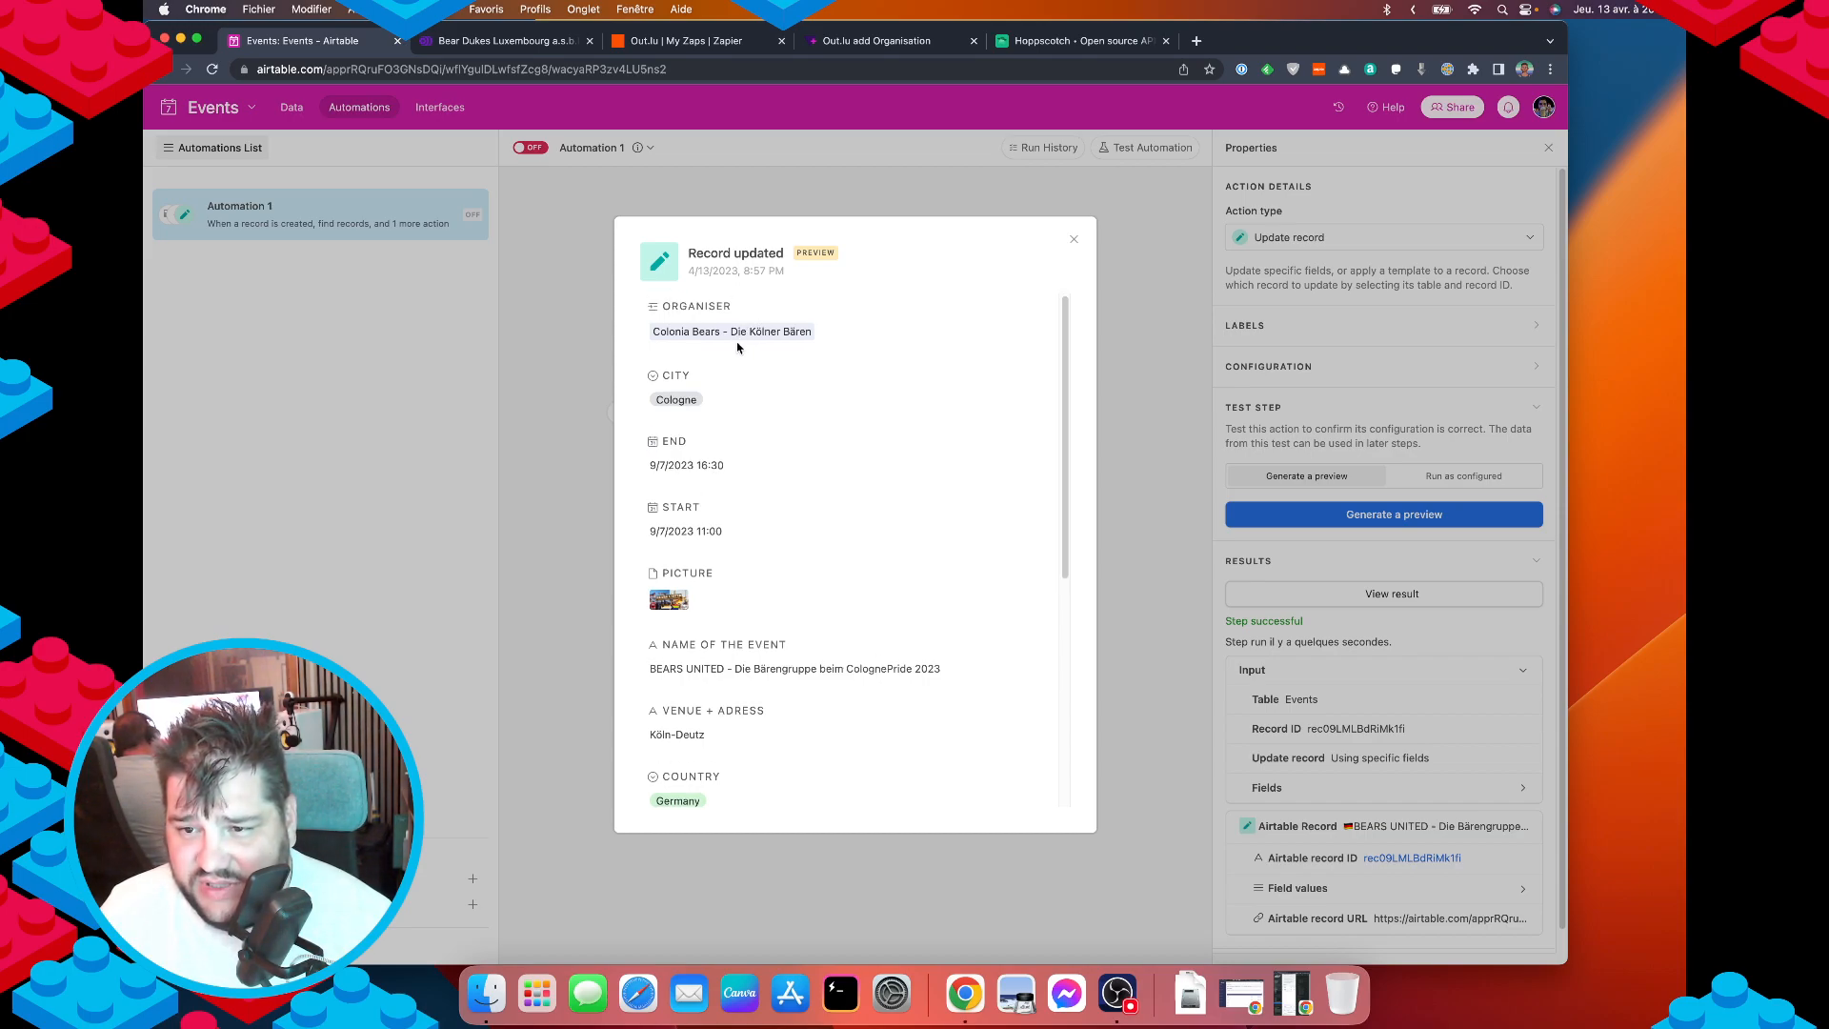
scroll(762, 428, down, 5)
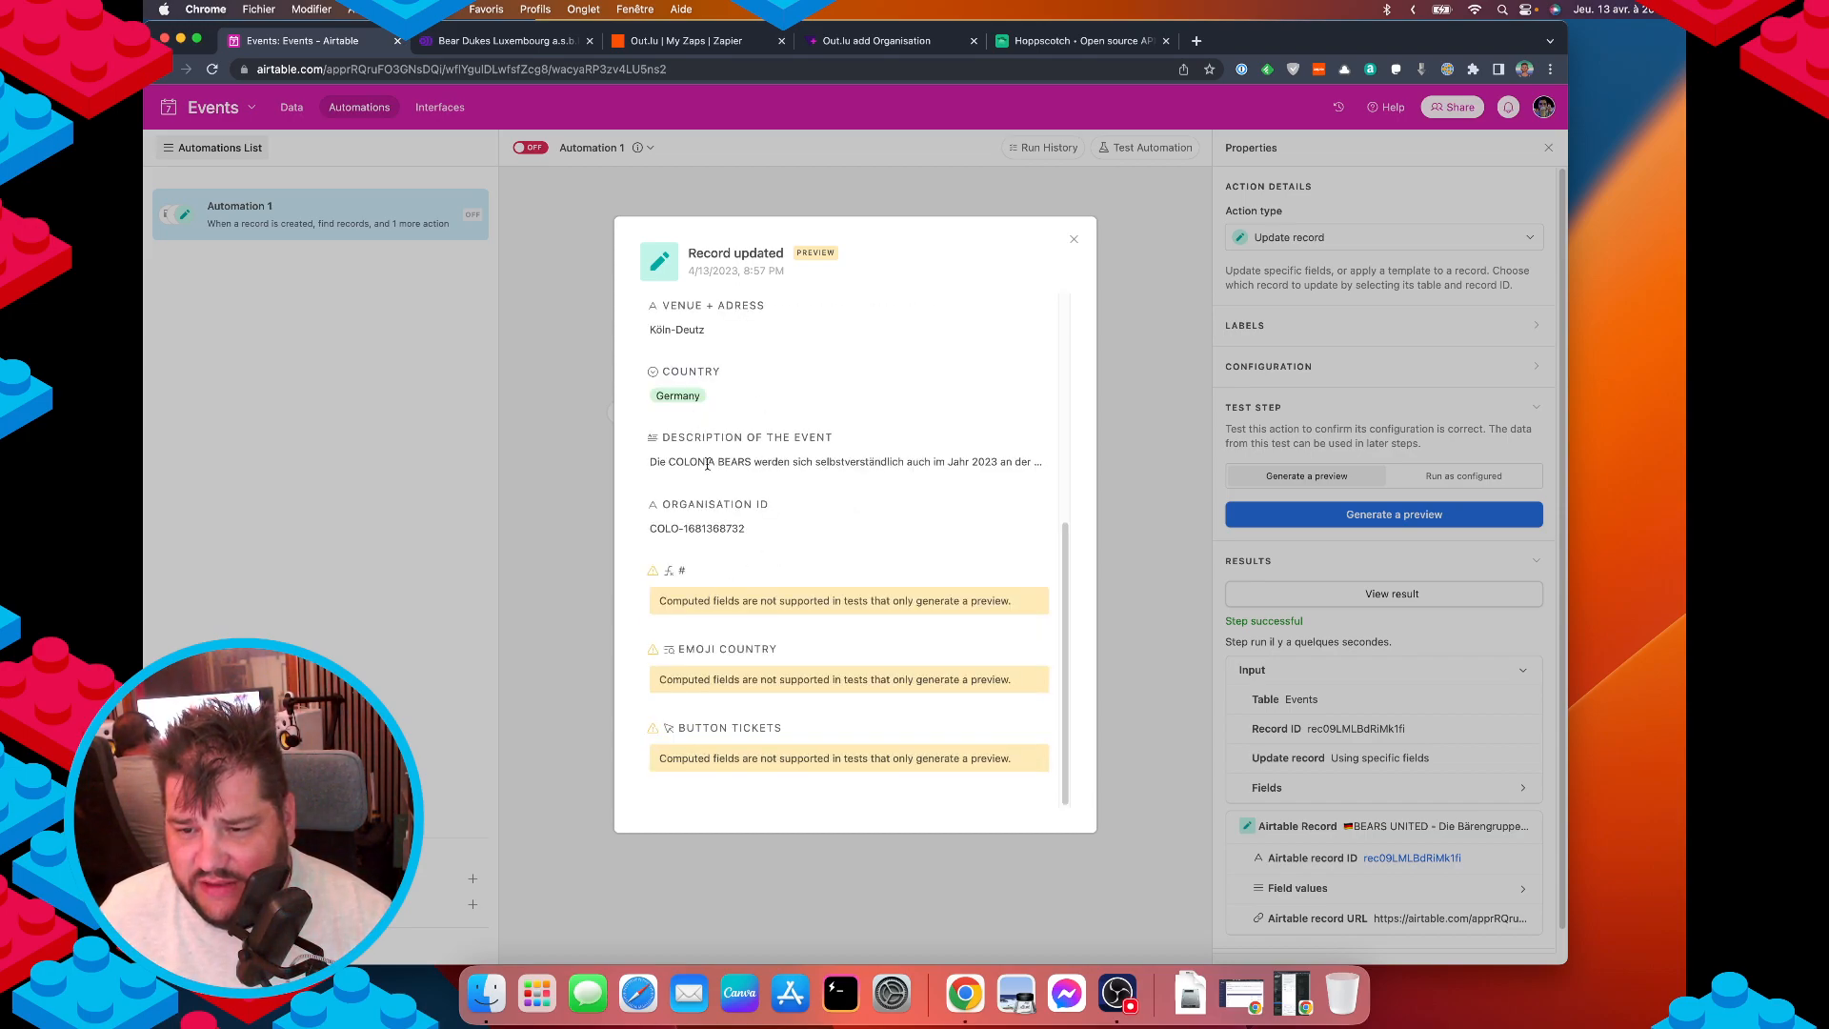
scroll(707, 463, up, 5)
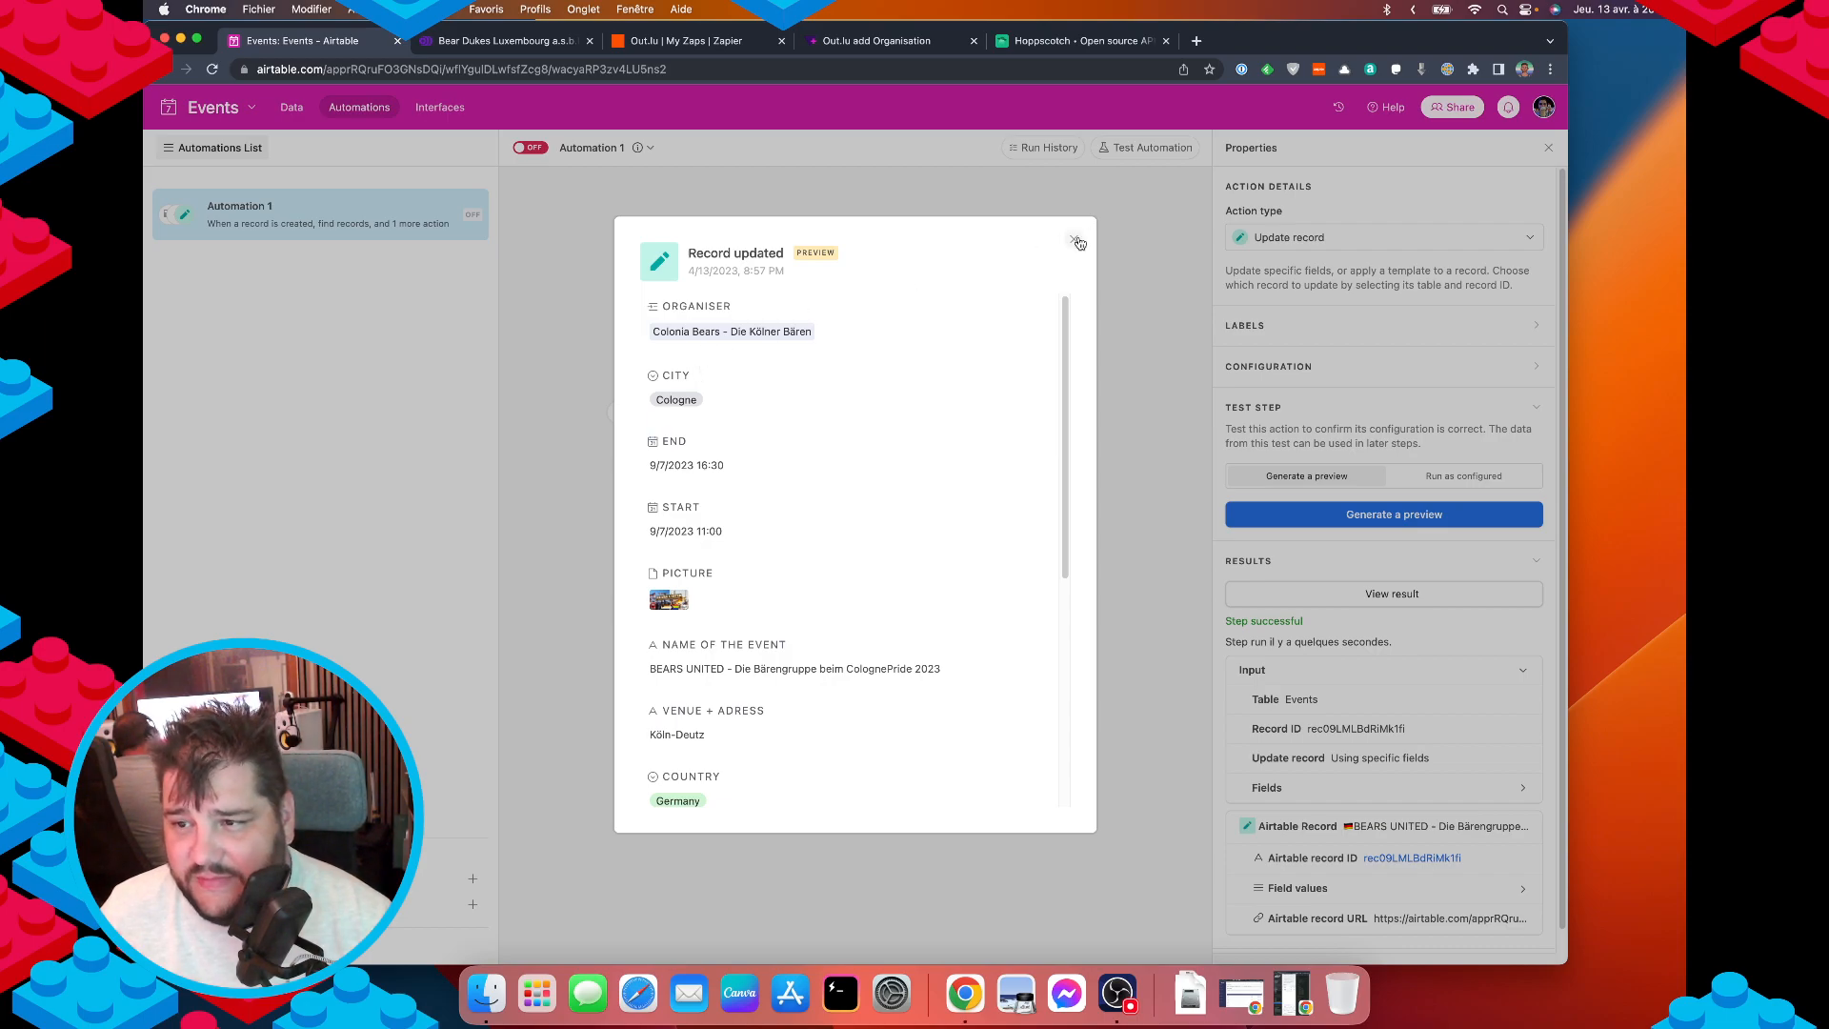
click(1077, 241)
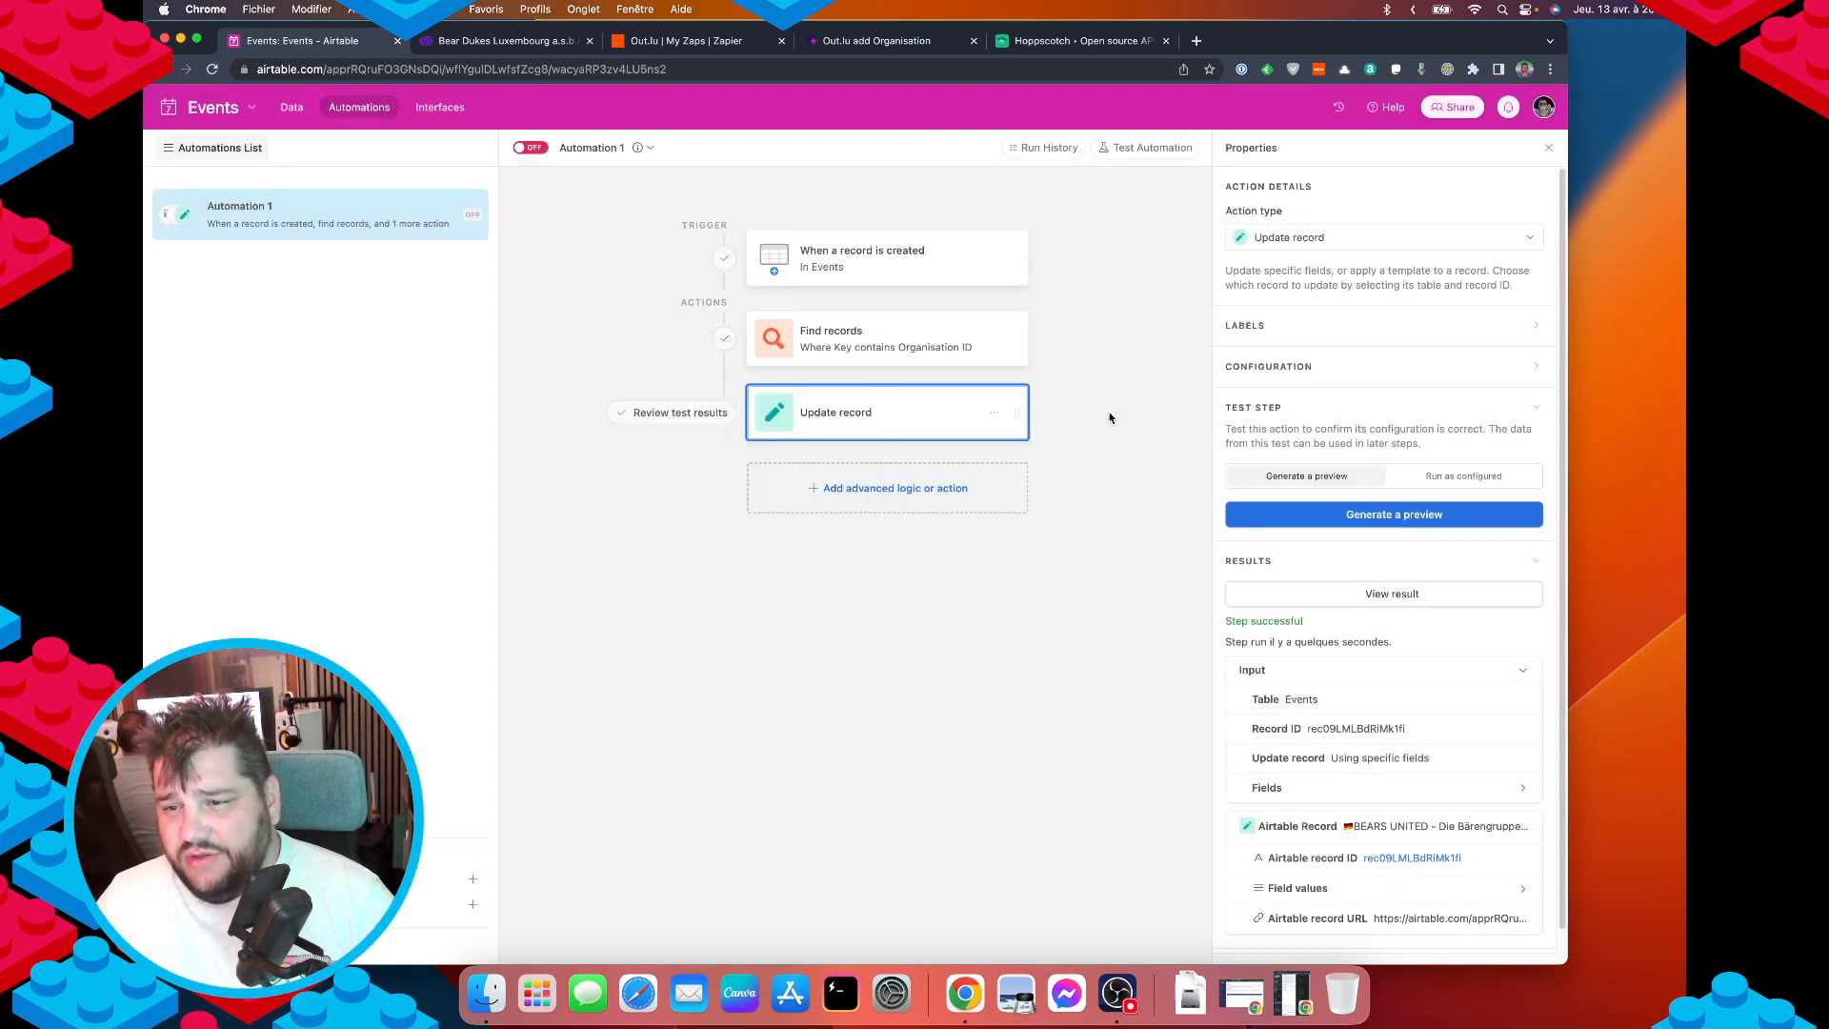
Browse the actions available to insert after the trigger, then dismiss the list without adding one.
click(806, 259)
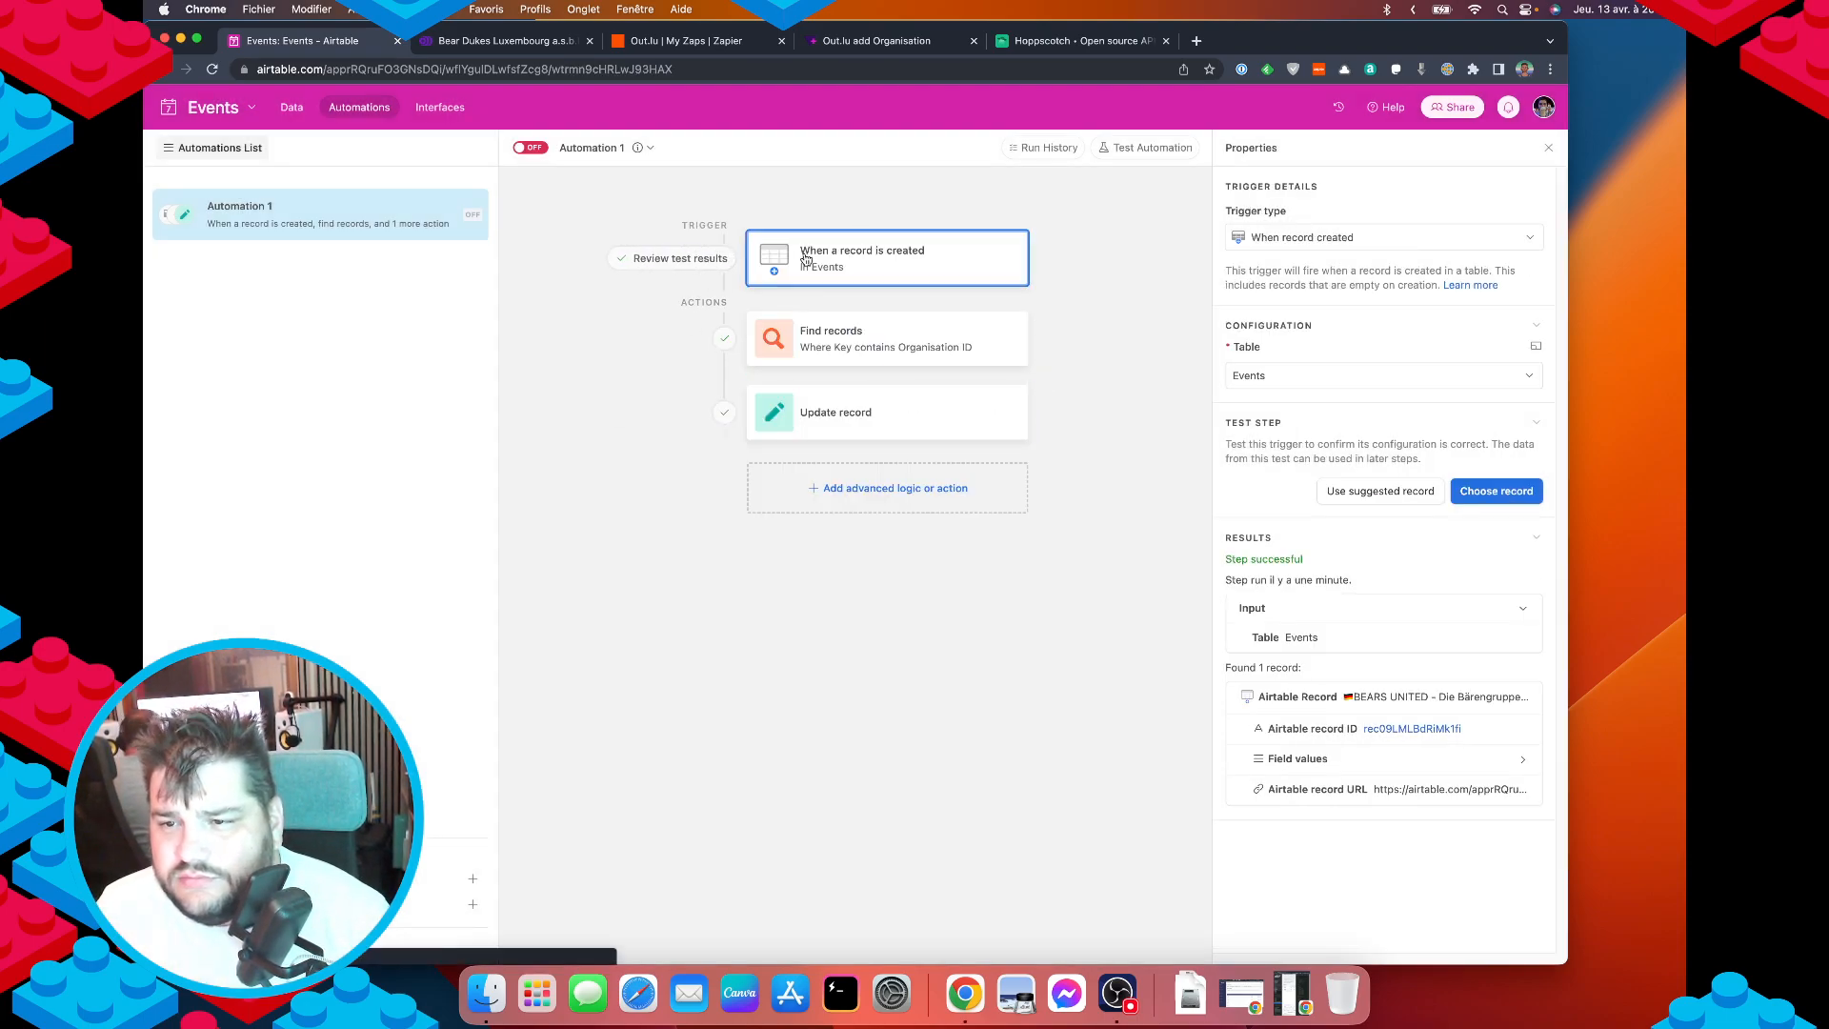
click(833, 303)
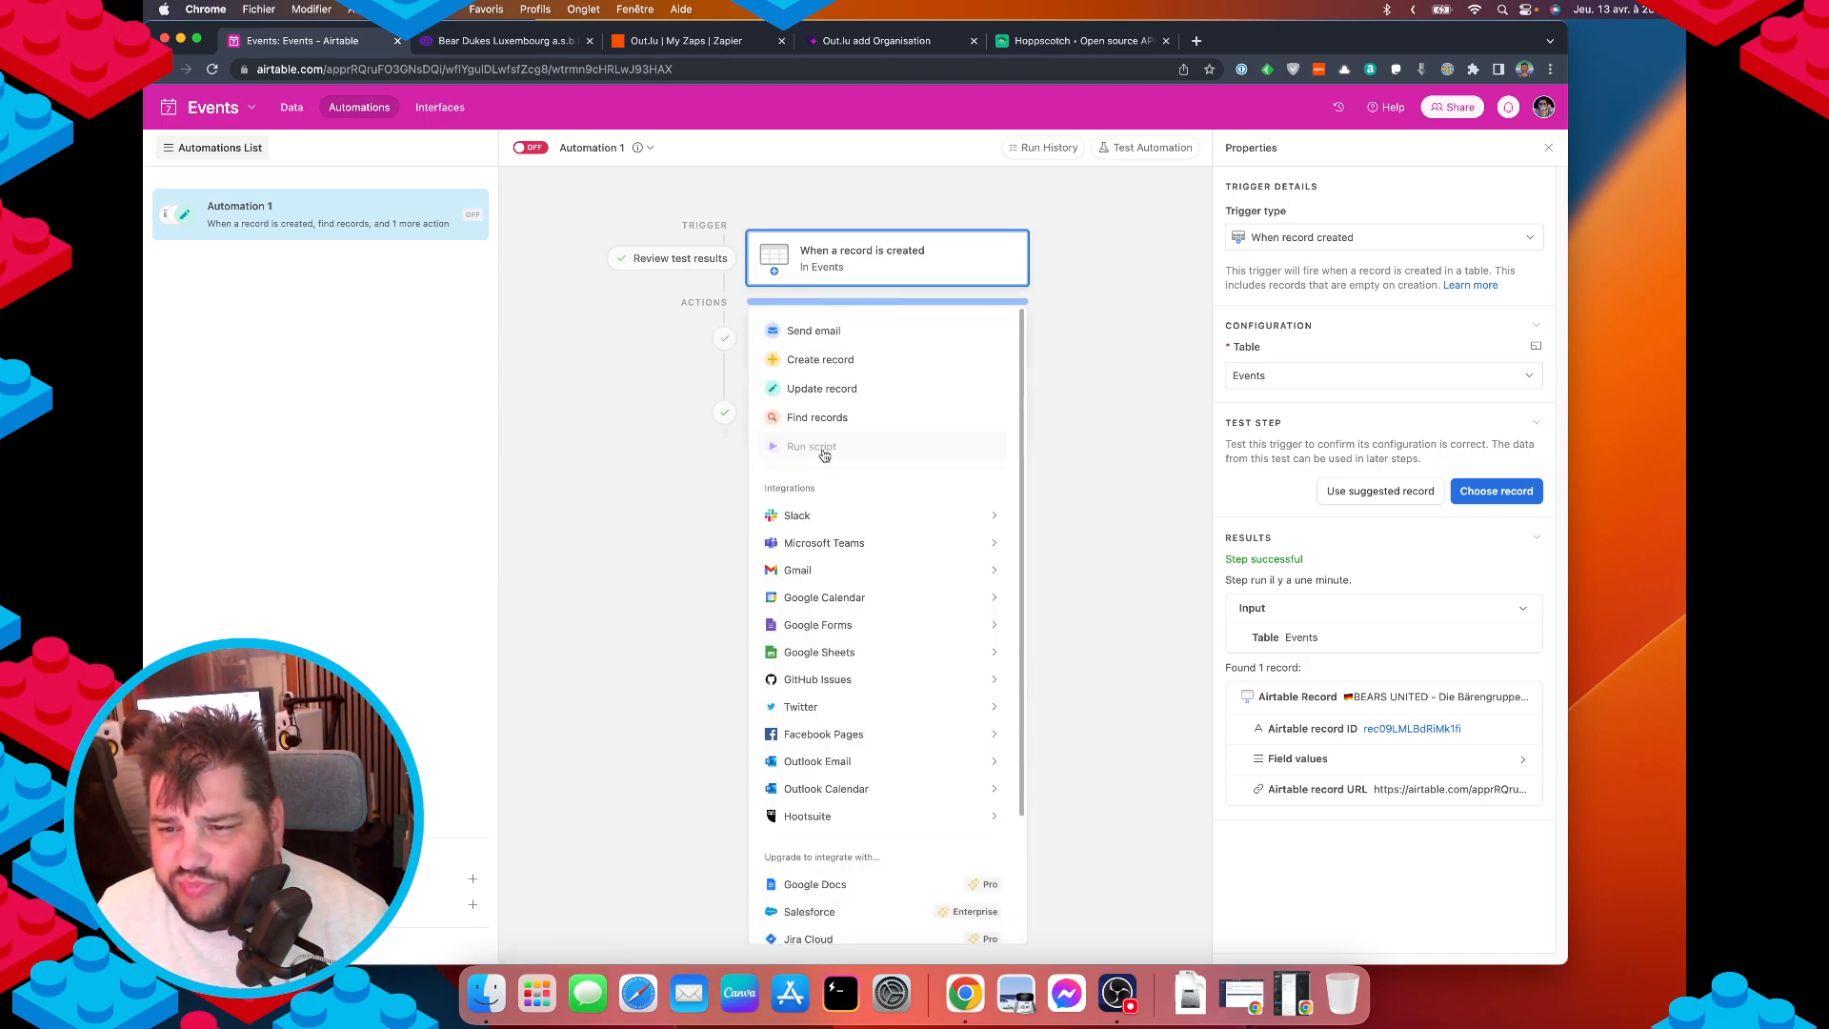
mouse_move(863, 545)
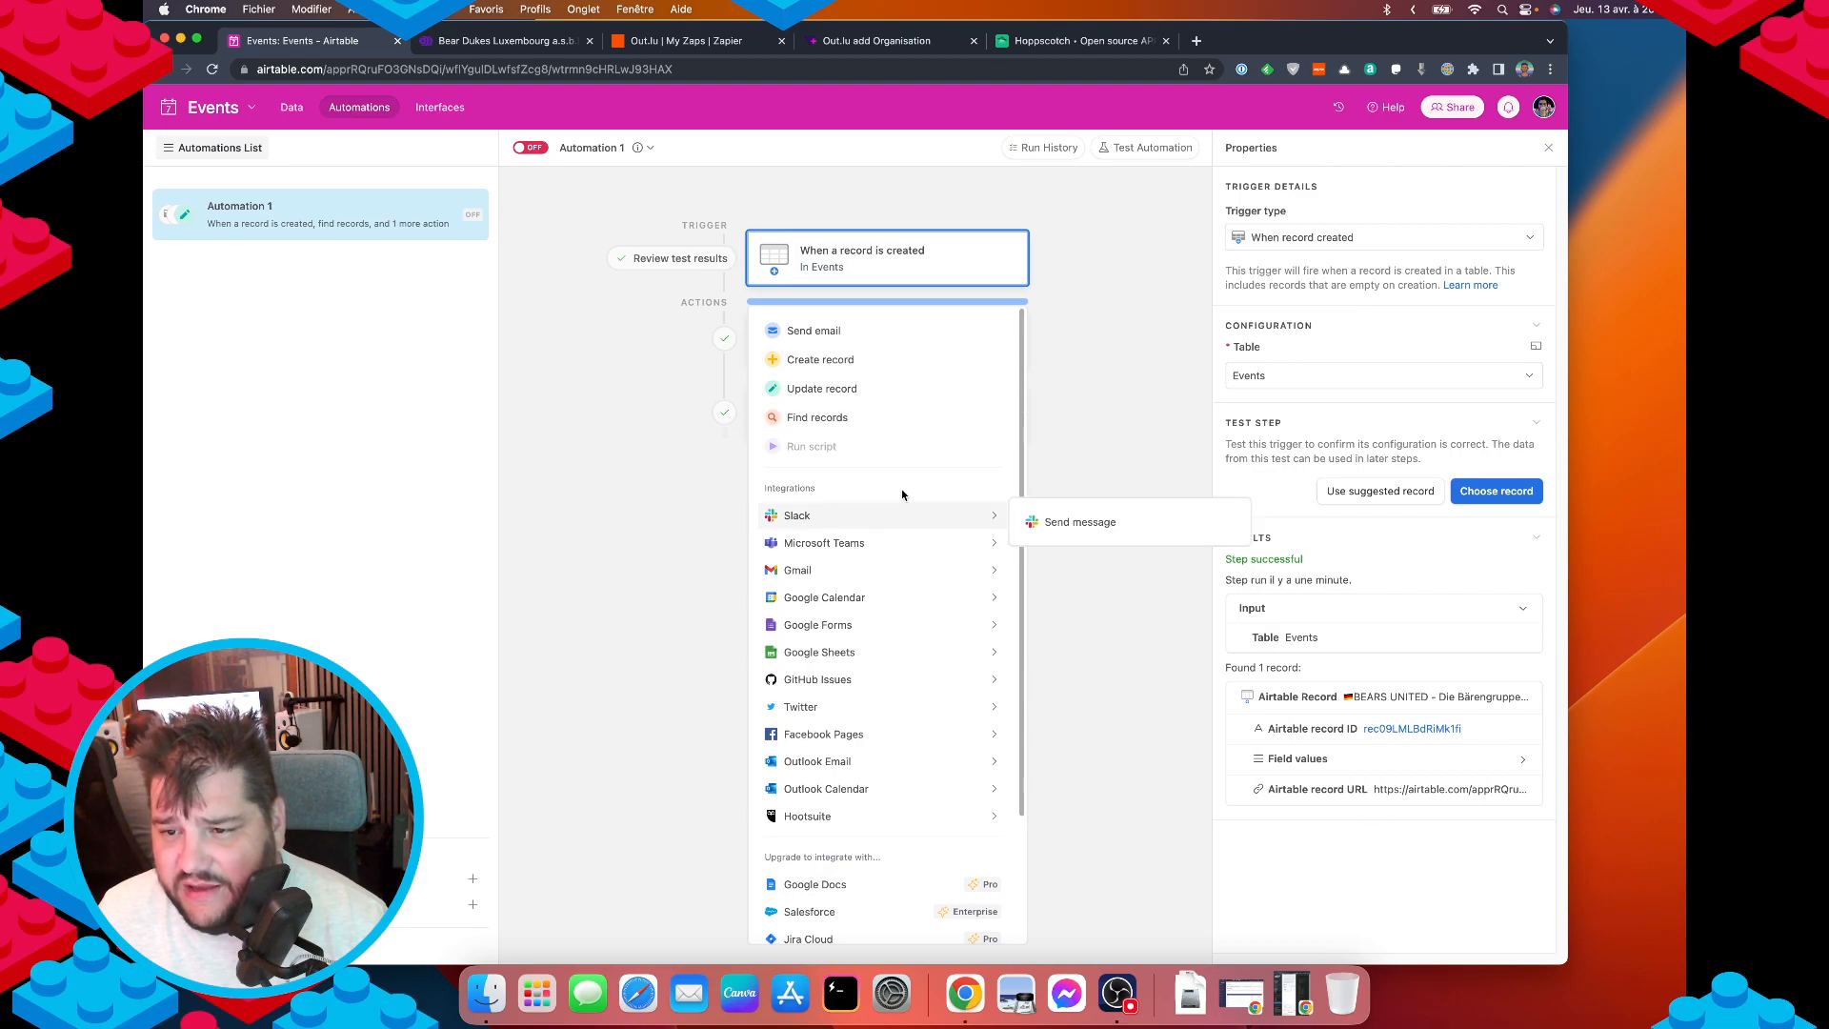
scroll(907, 571, down, 3)
mouse_move(908, 639)
scroll(907, 682, up, 3)
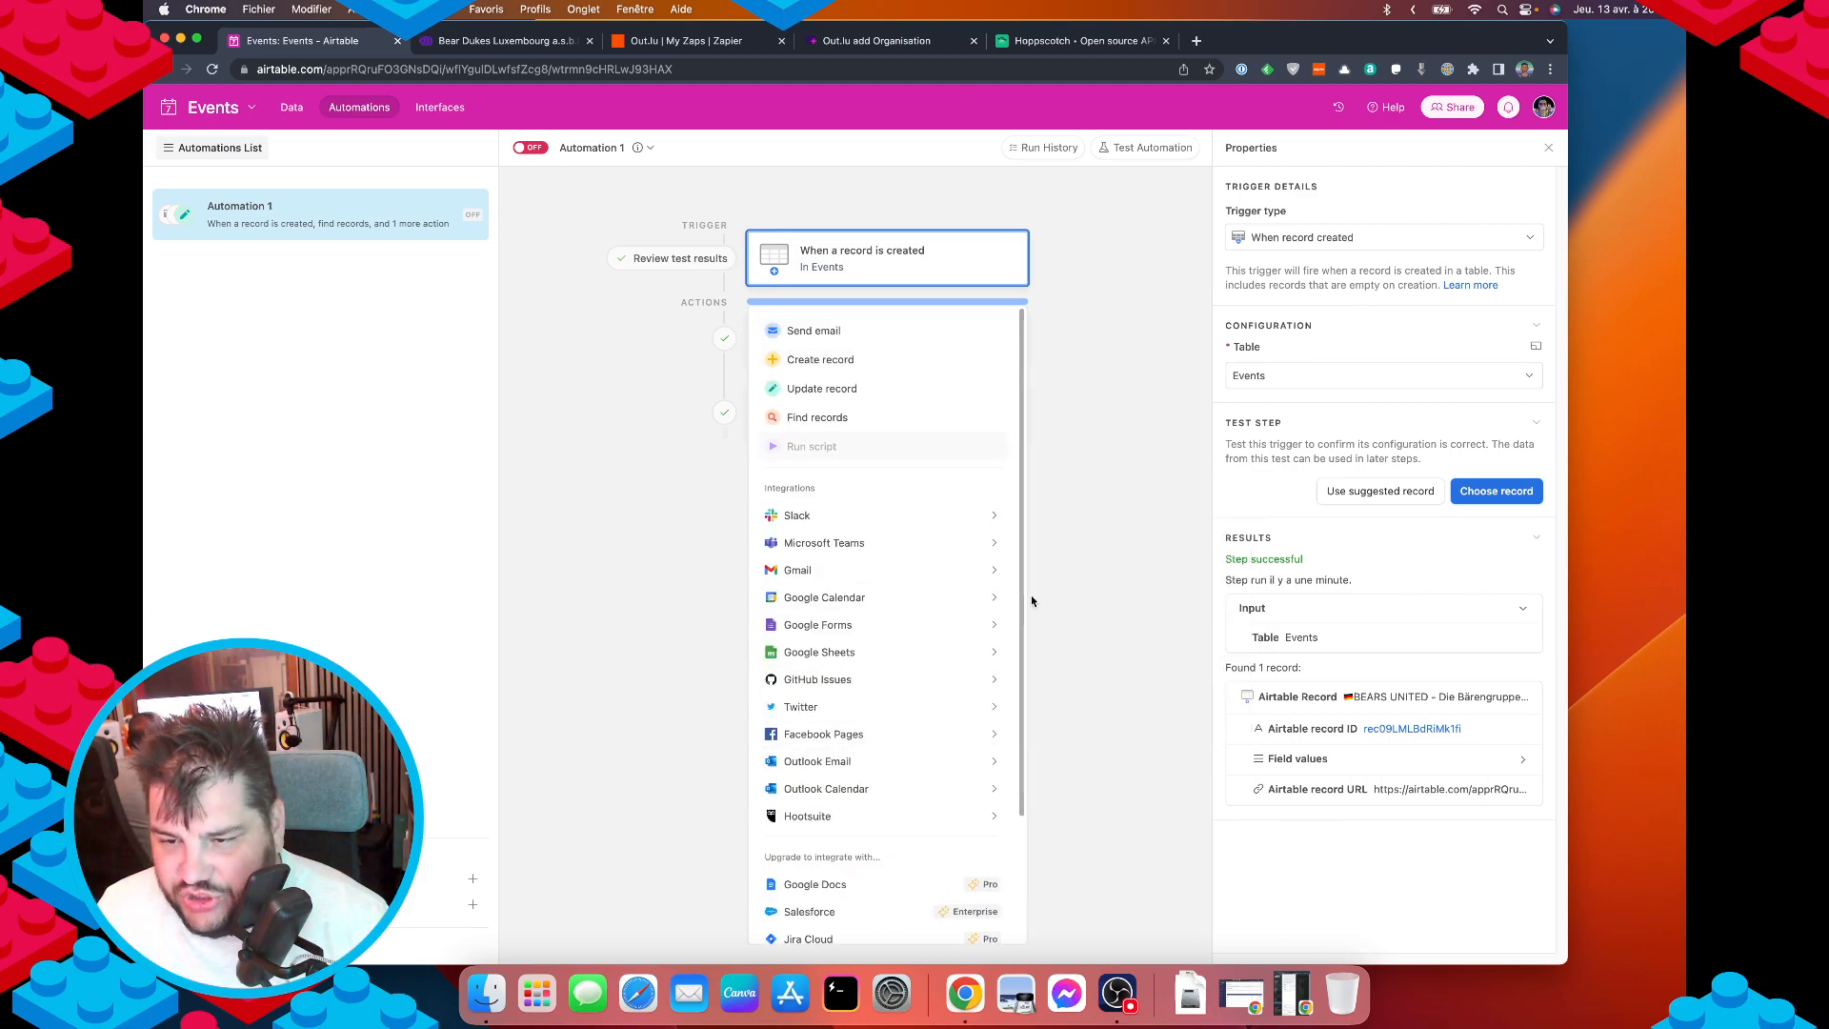
click(1052, 540)
Add a conditional group whose condition is Organisation ID is not empty.
click(850, 491)
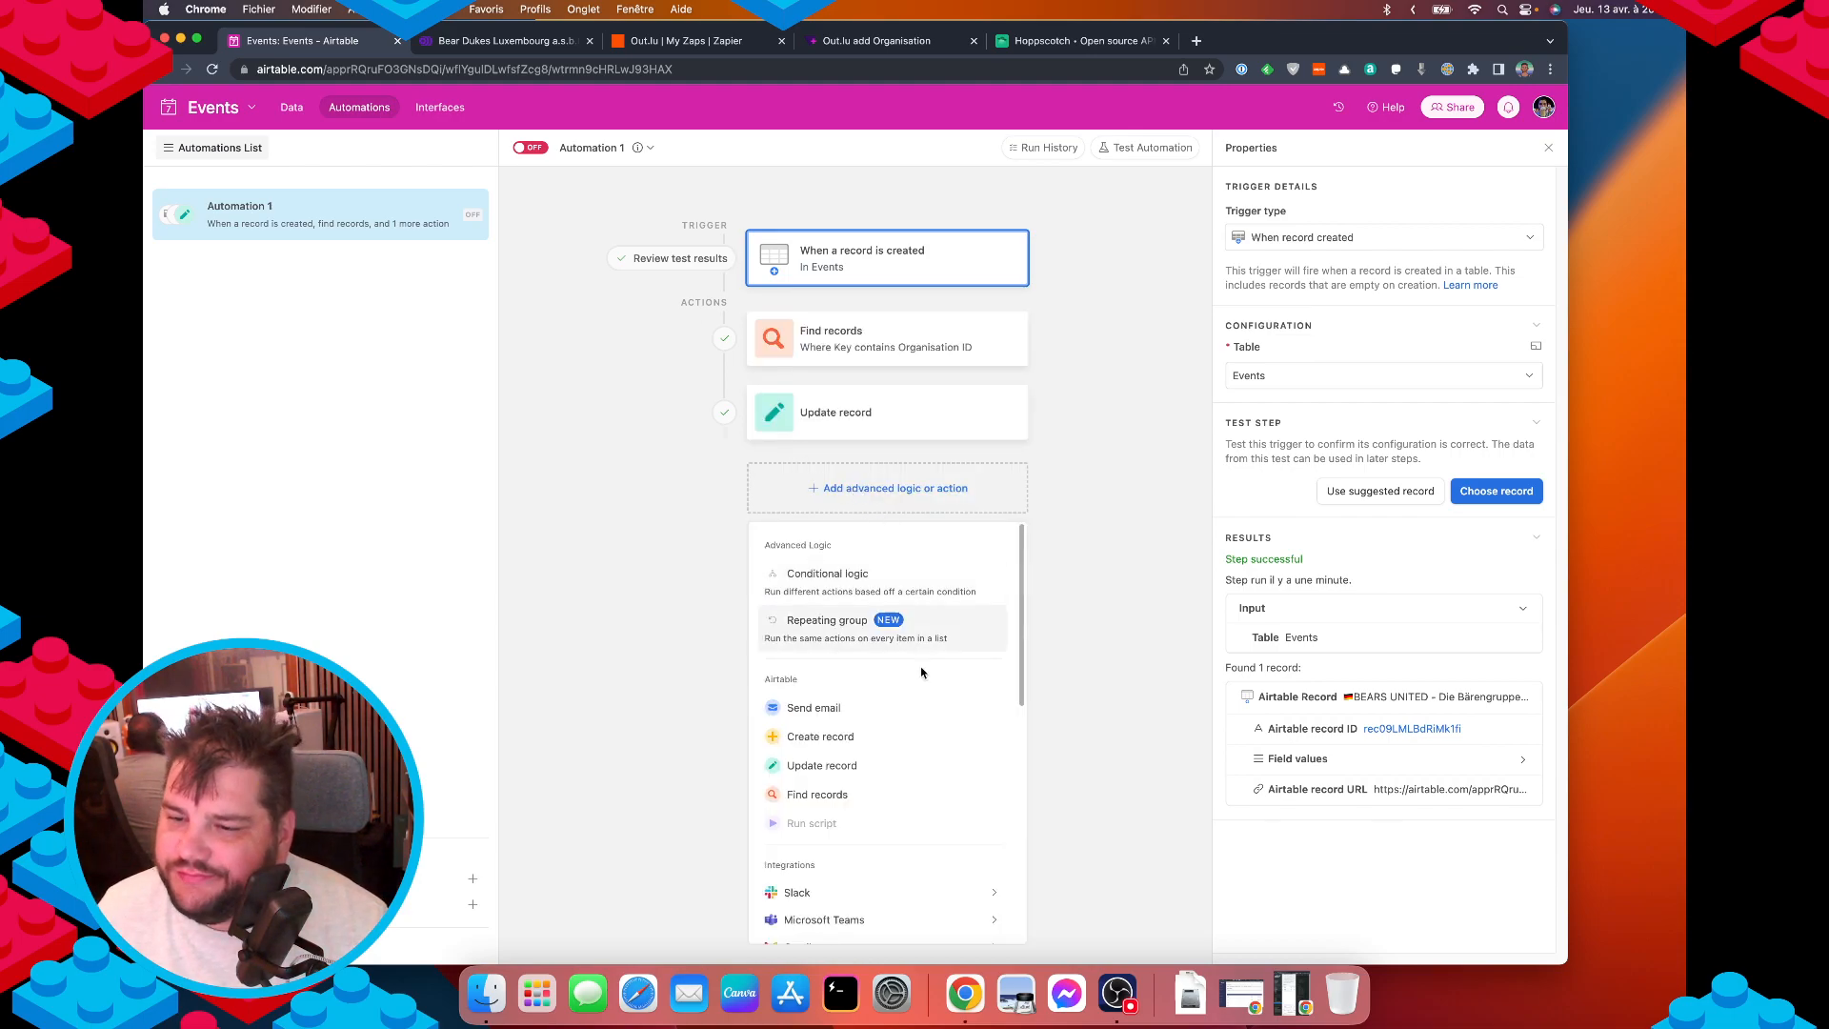
click(825, 581)
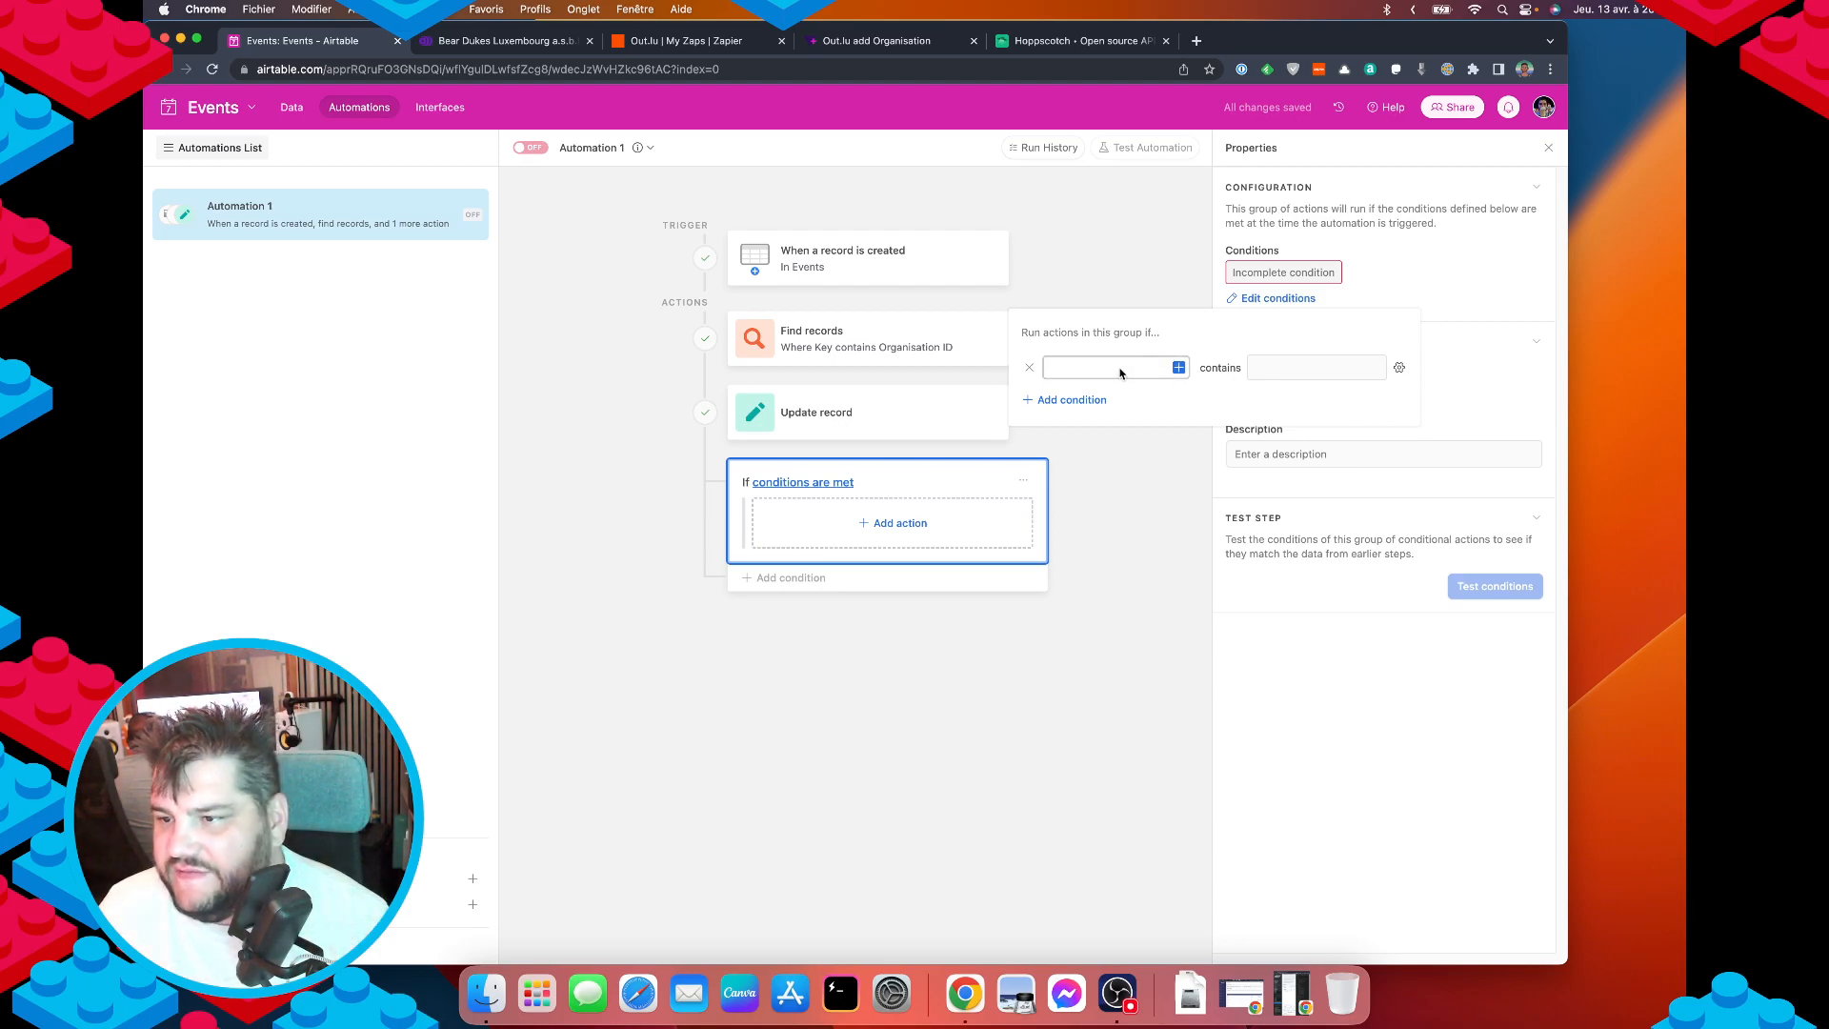
click(1176, 369)
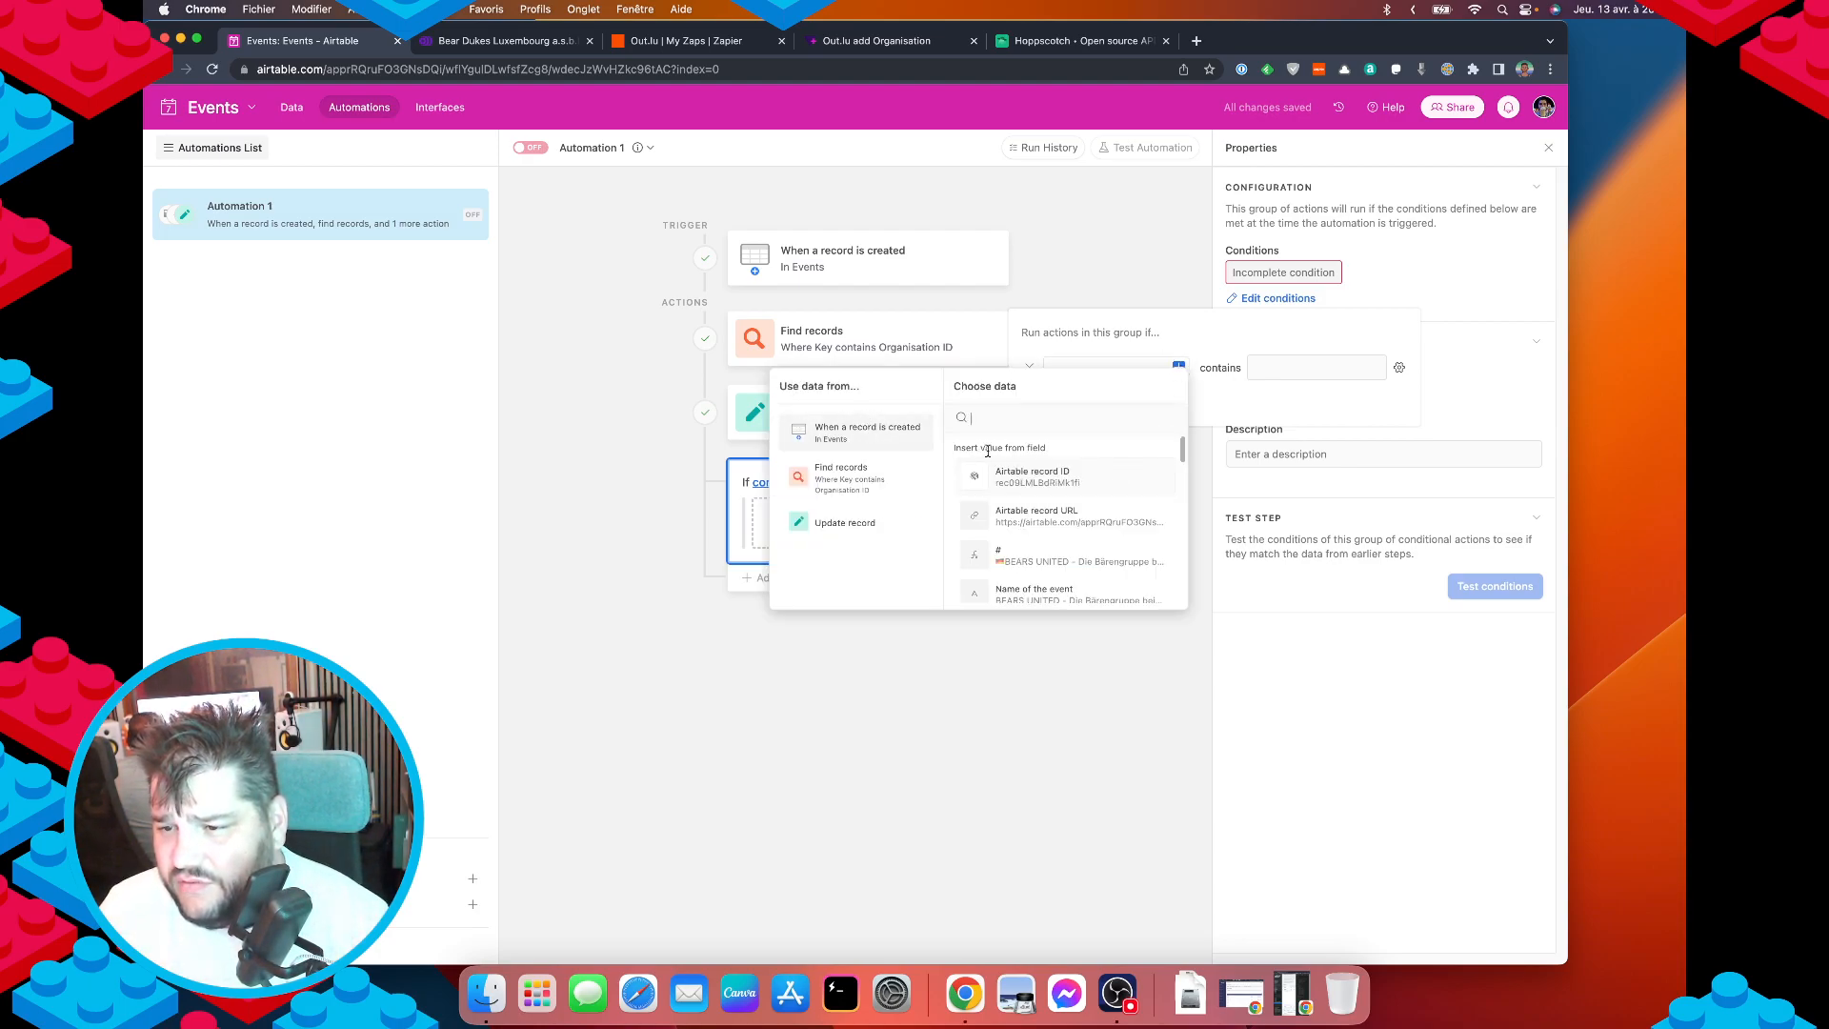
scroll(1058, 542, down, 3)
scroll(1048, 557, down, 5)
click(1033, 575)
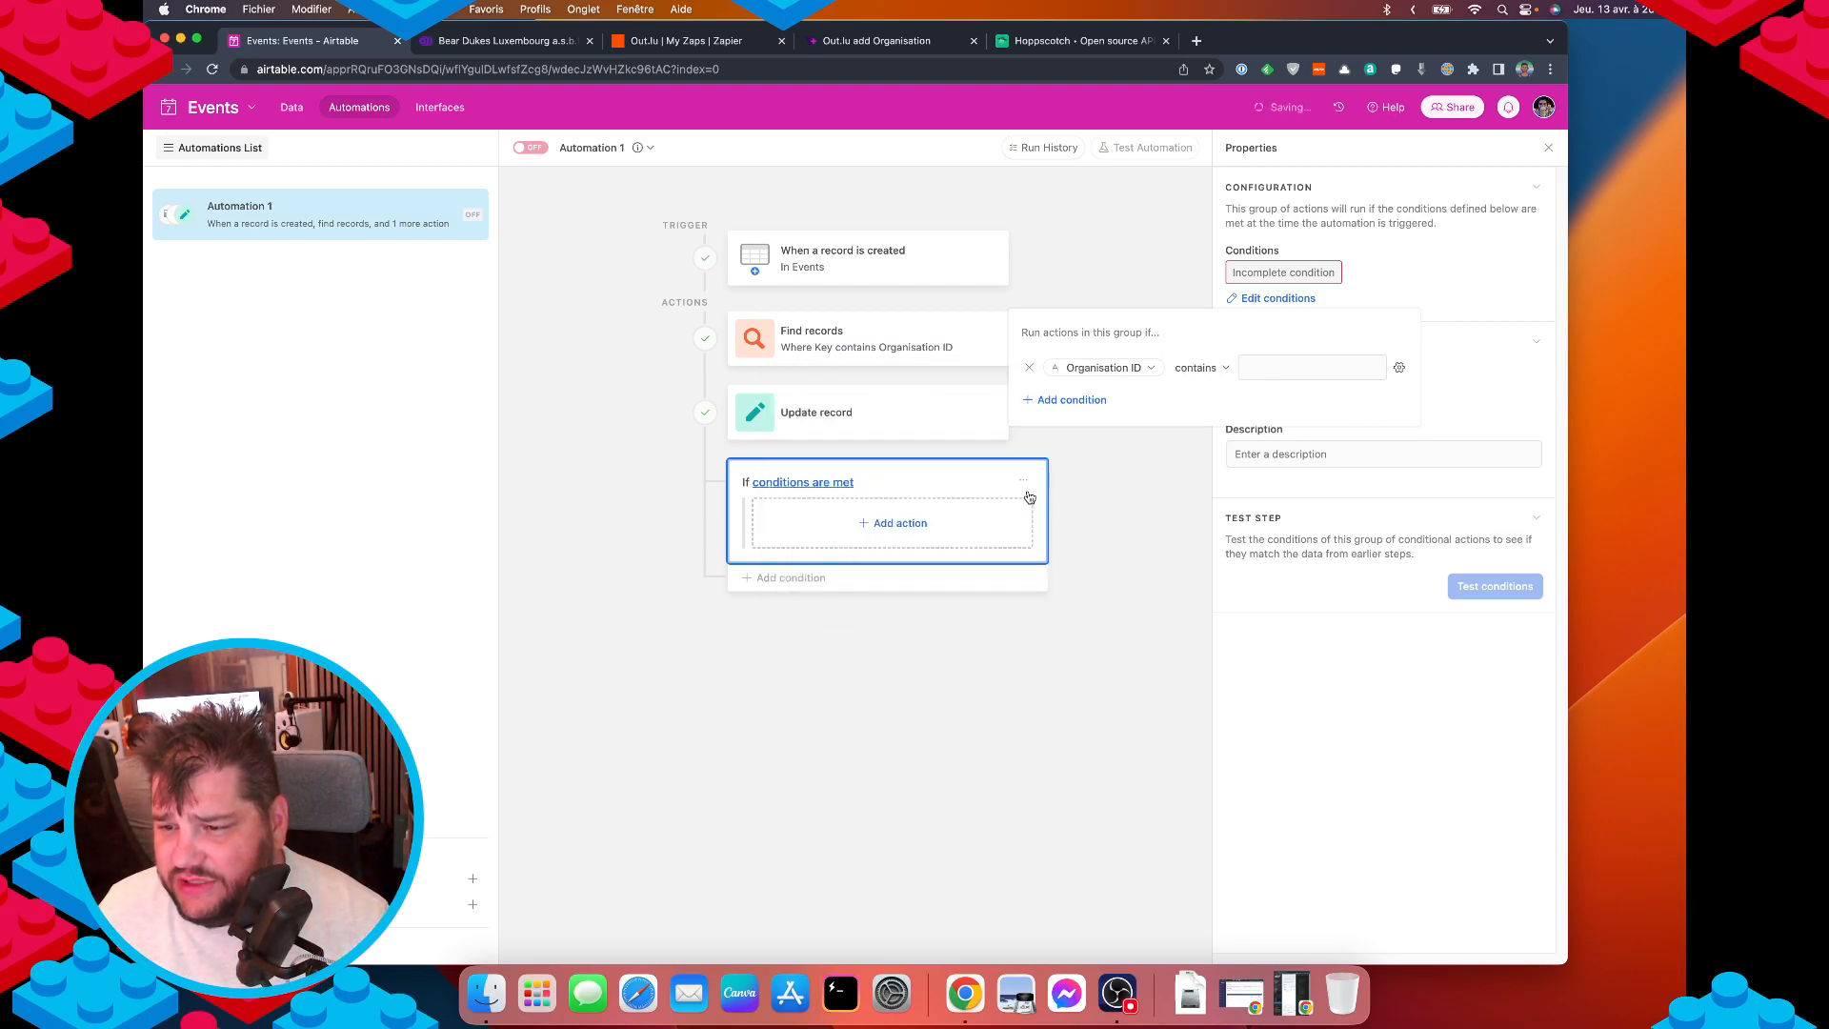
click(1199, 367)
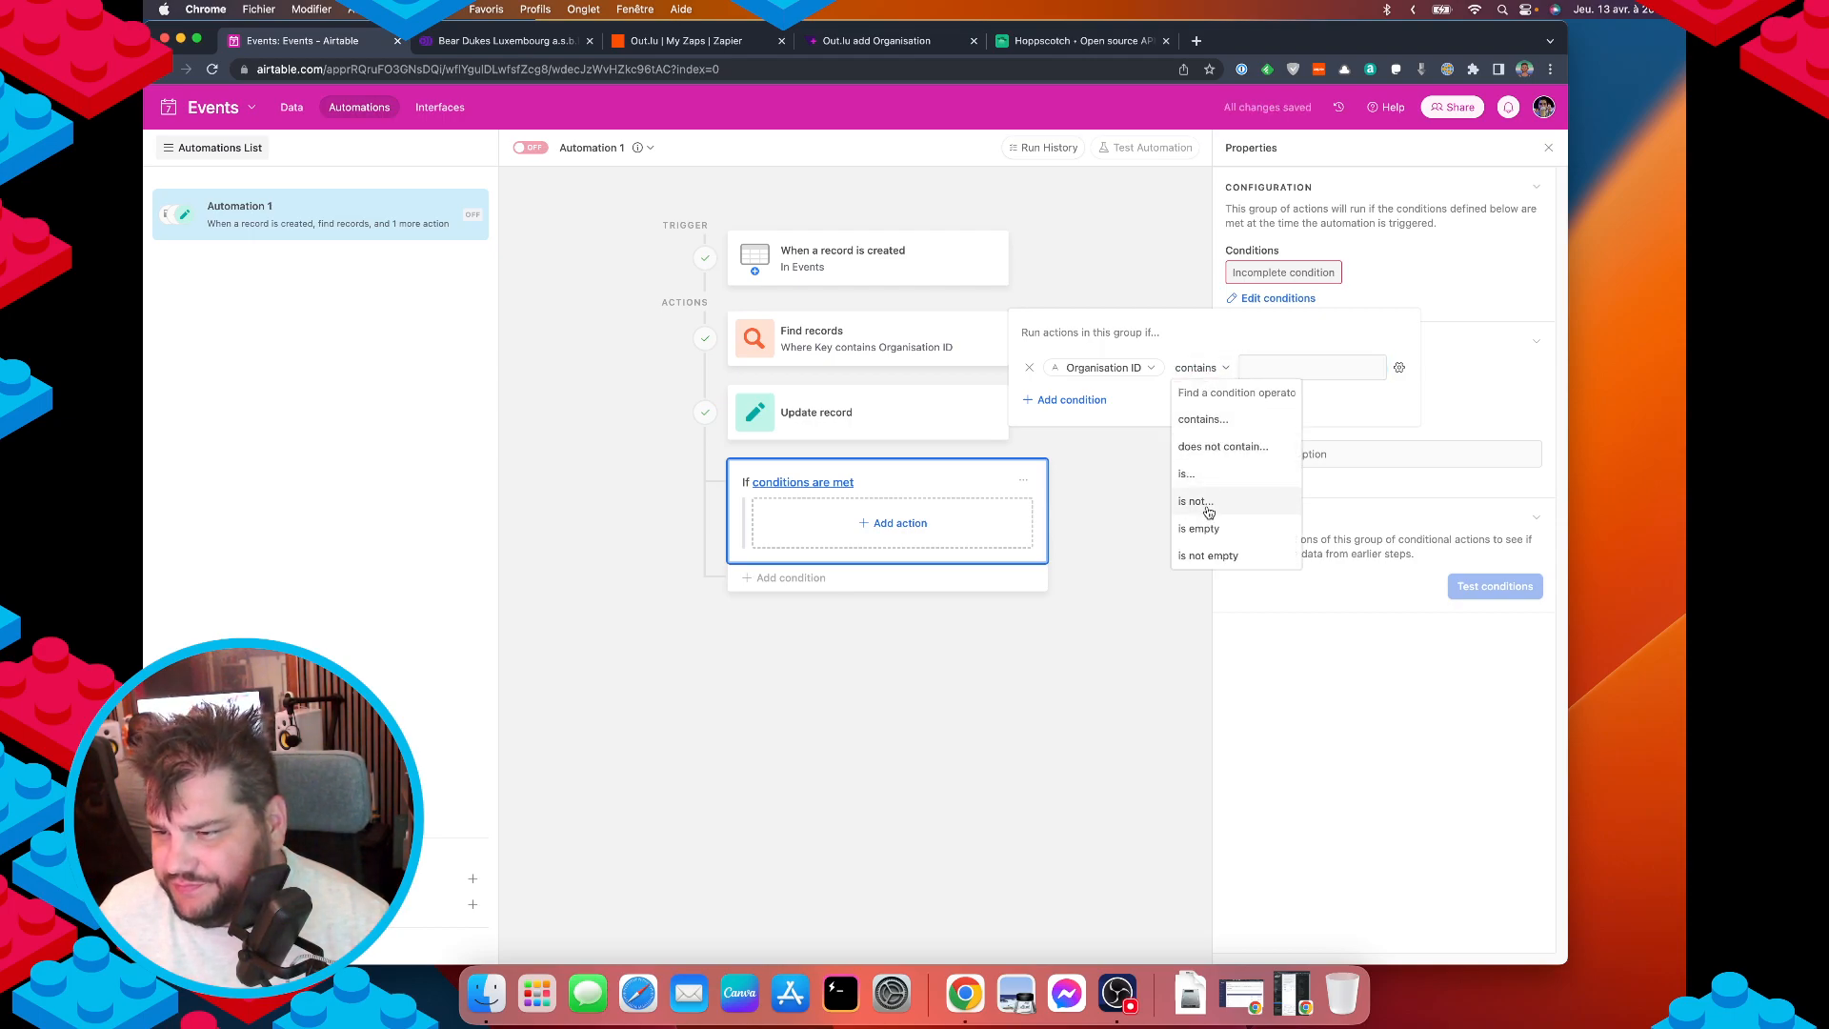
click(1206, 555)
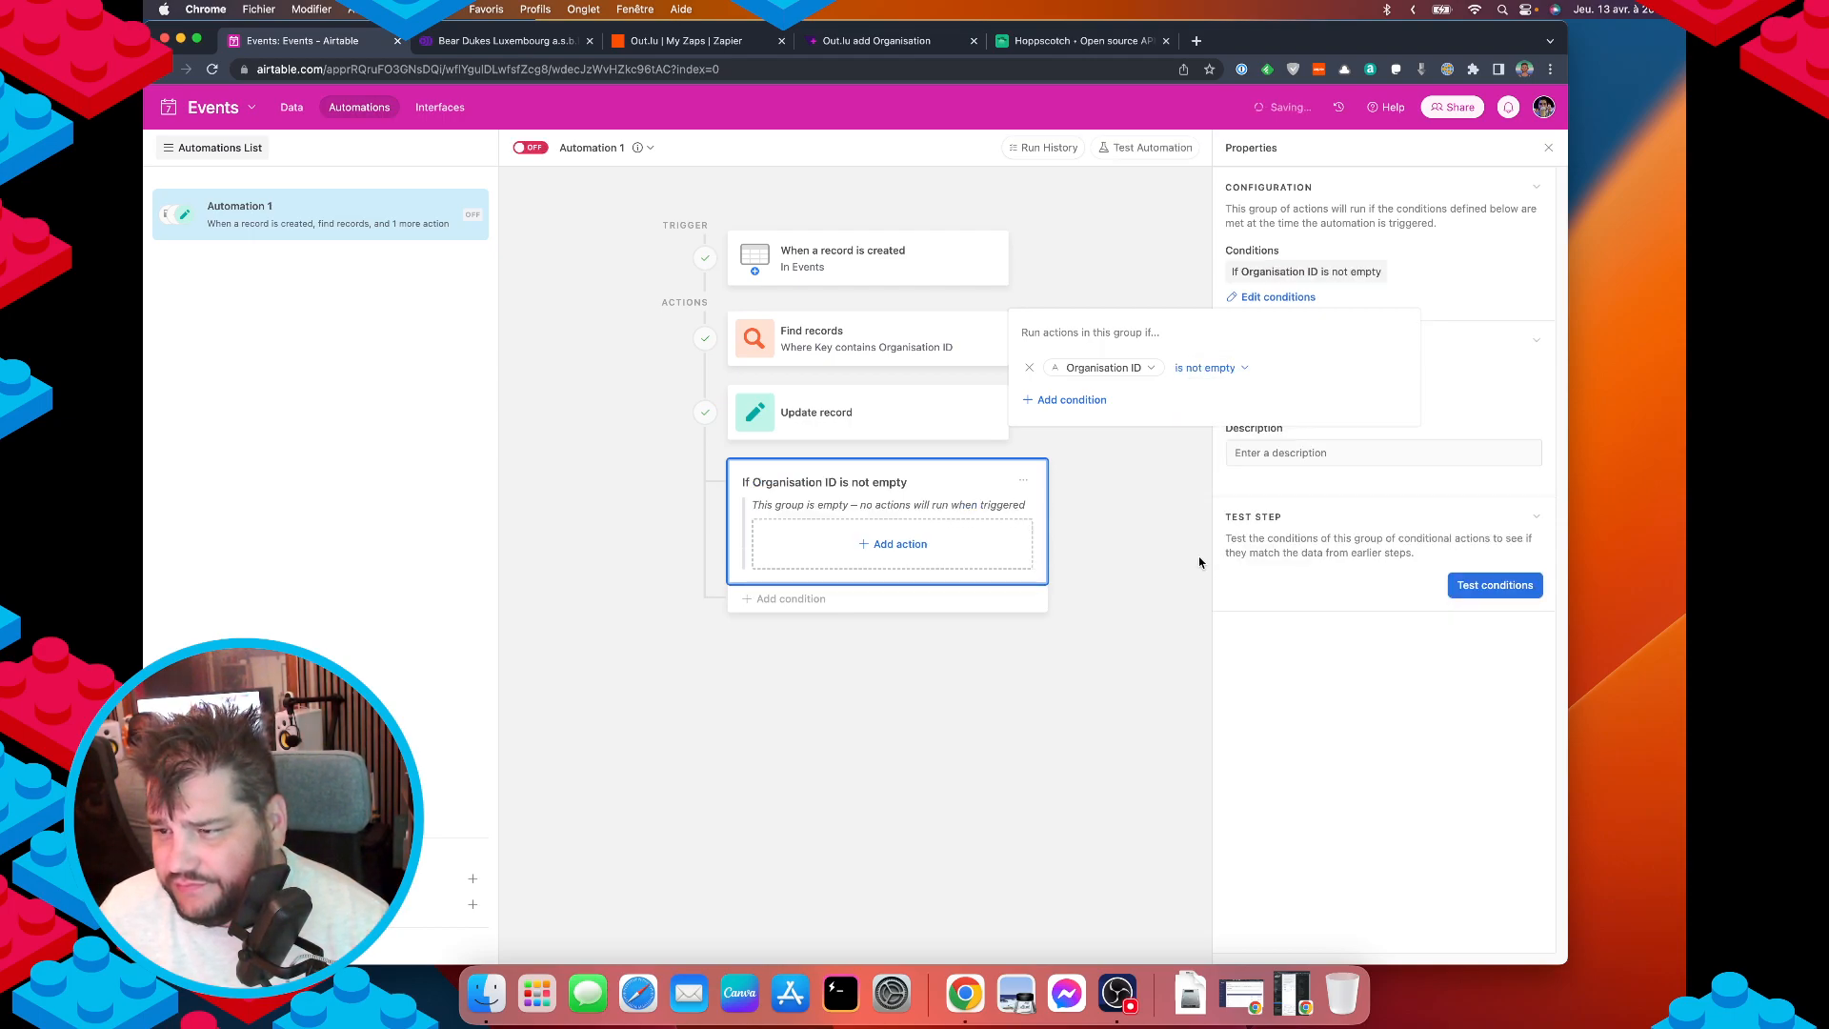
click(807, 686)
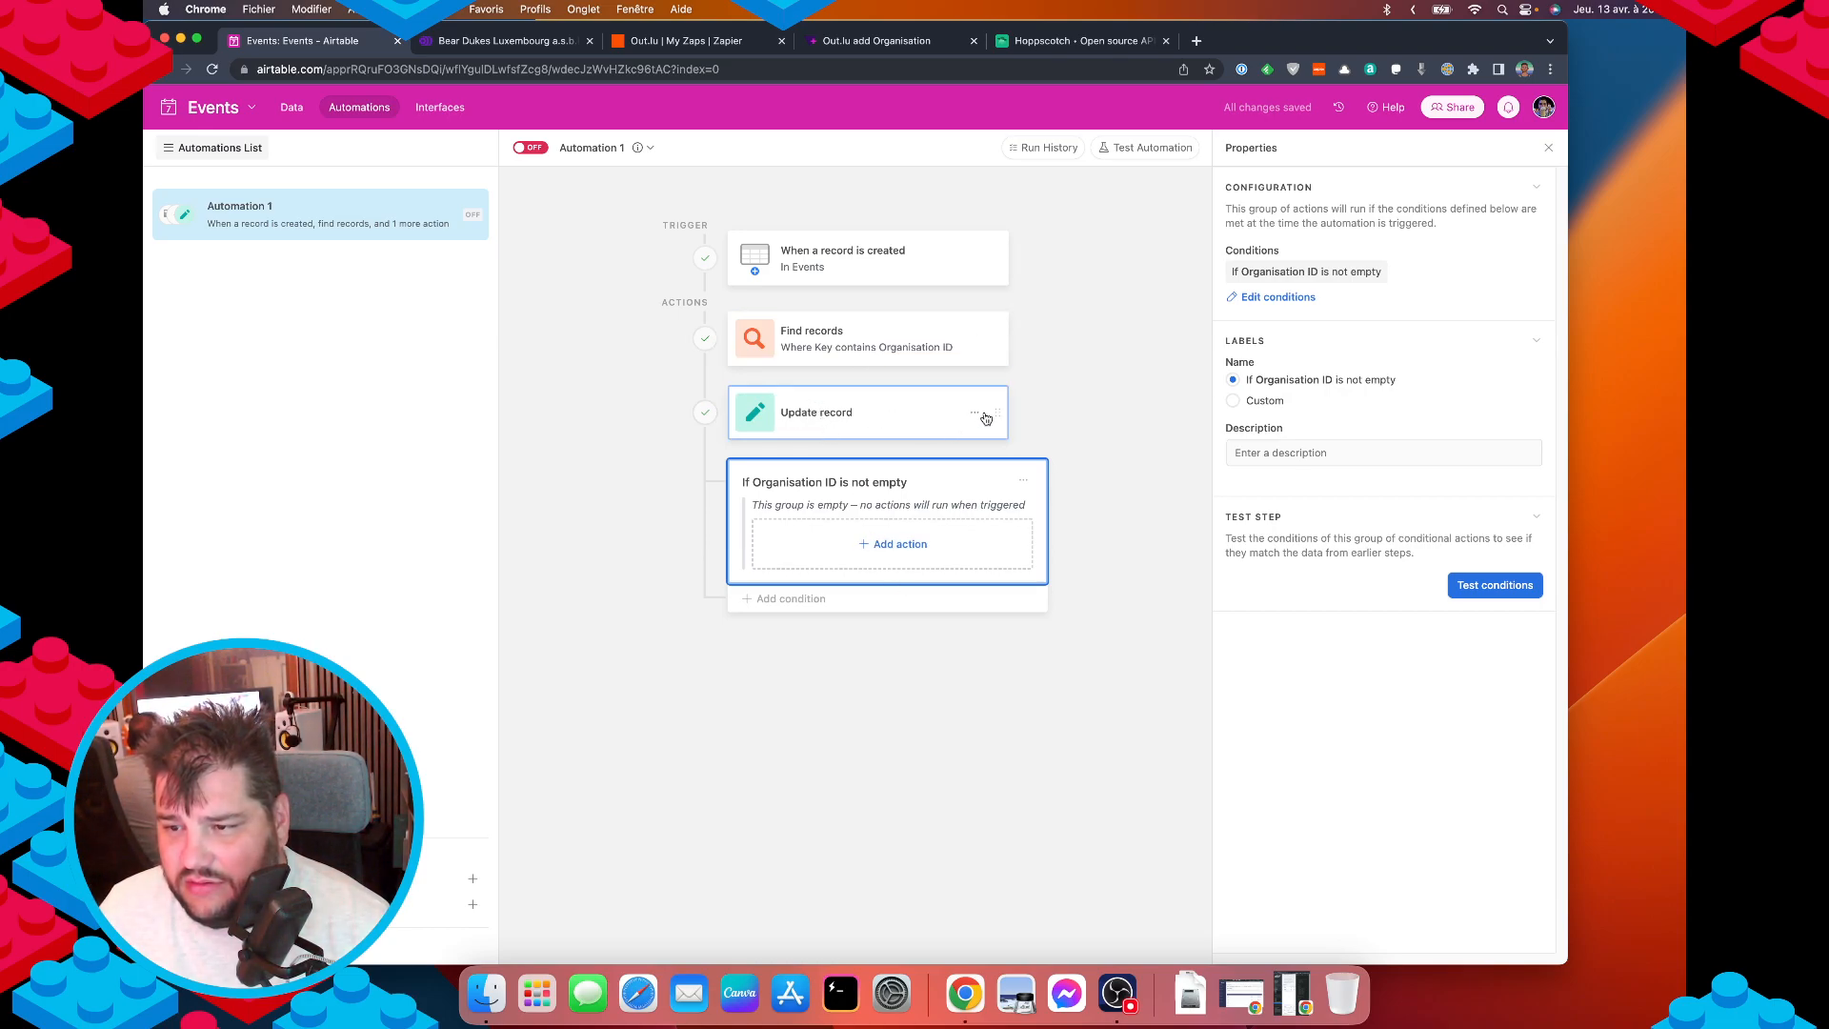
Drag Update record, then Find records, into the 'If Organisation ID is not empty' group.
drag(995, 415, 1021, 554)
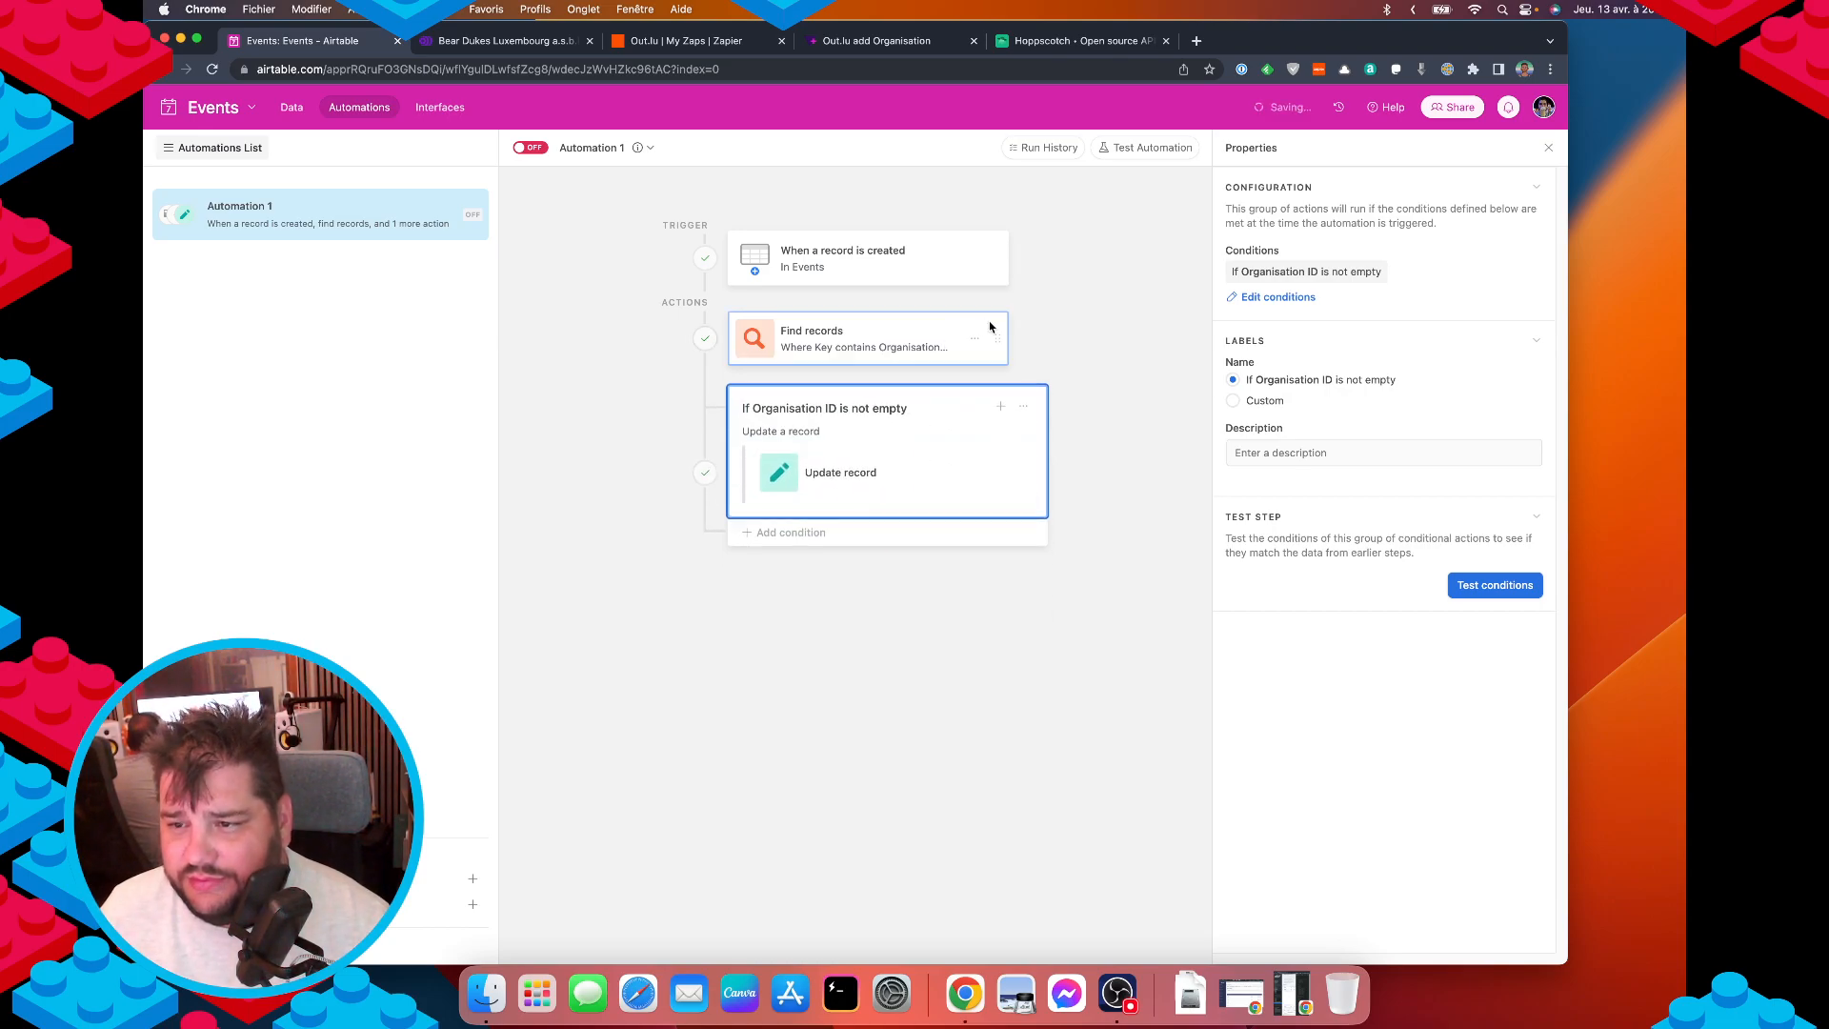
drag(994, 335, 1019, 472)
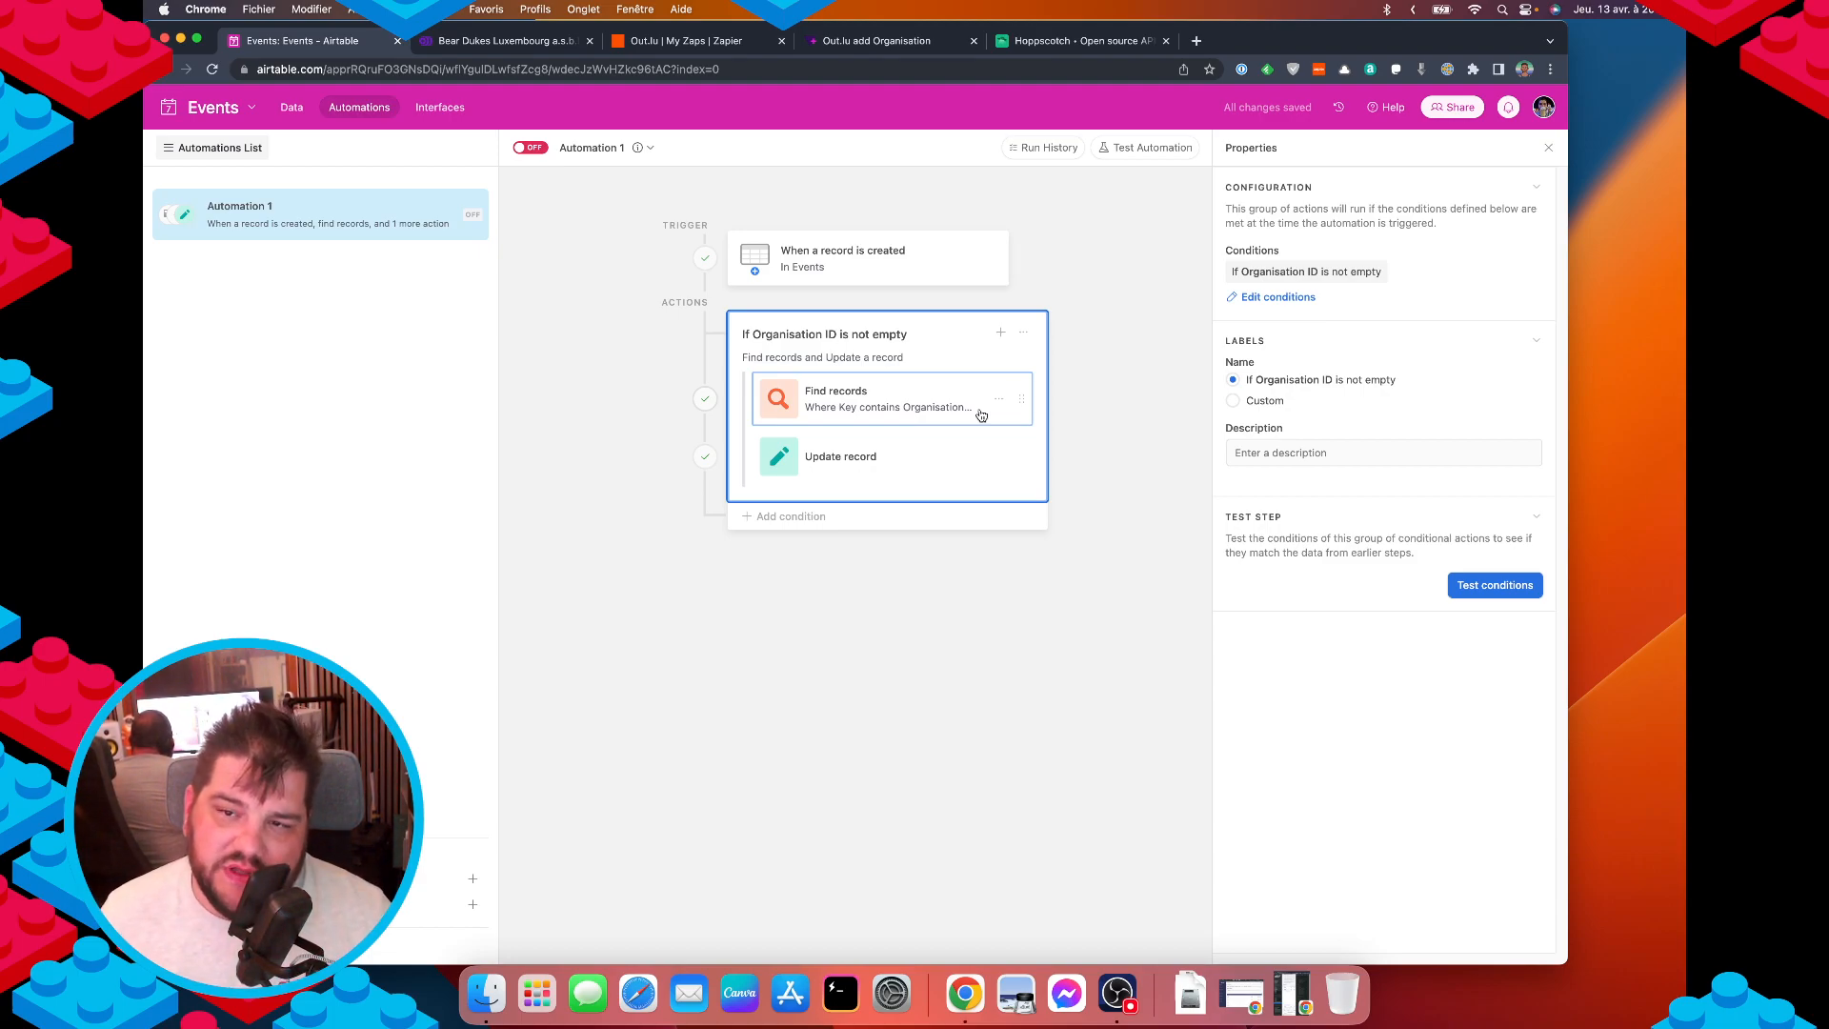
click(582, 153)
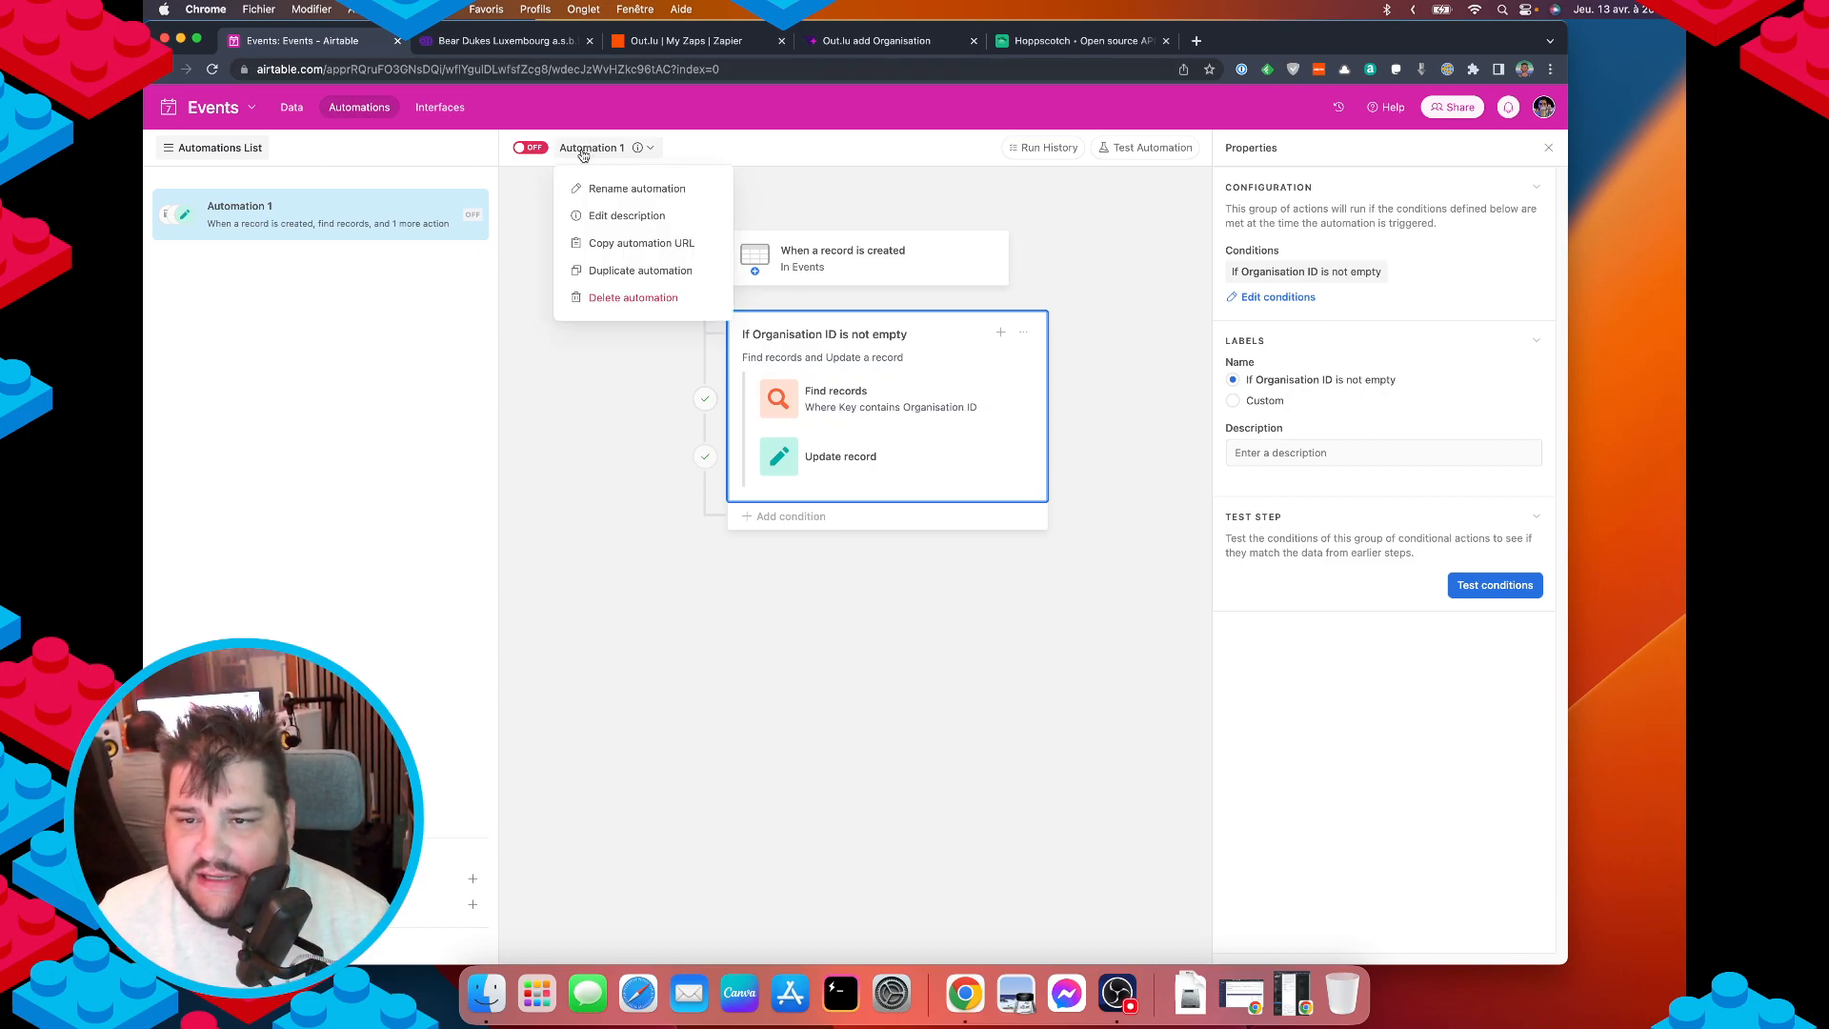
Rename the automation to 'Auto-Assign Organisation' and switch it on.
click(626, 193)
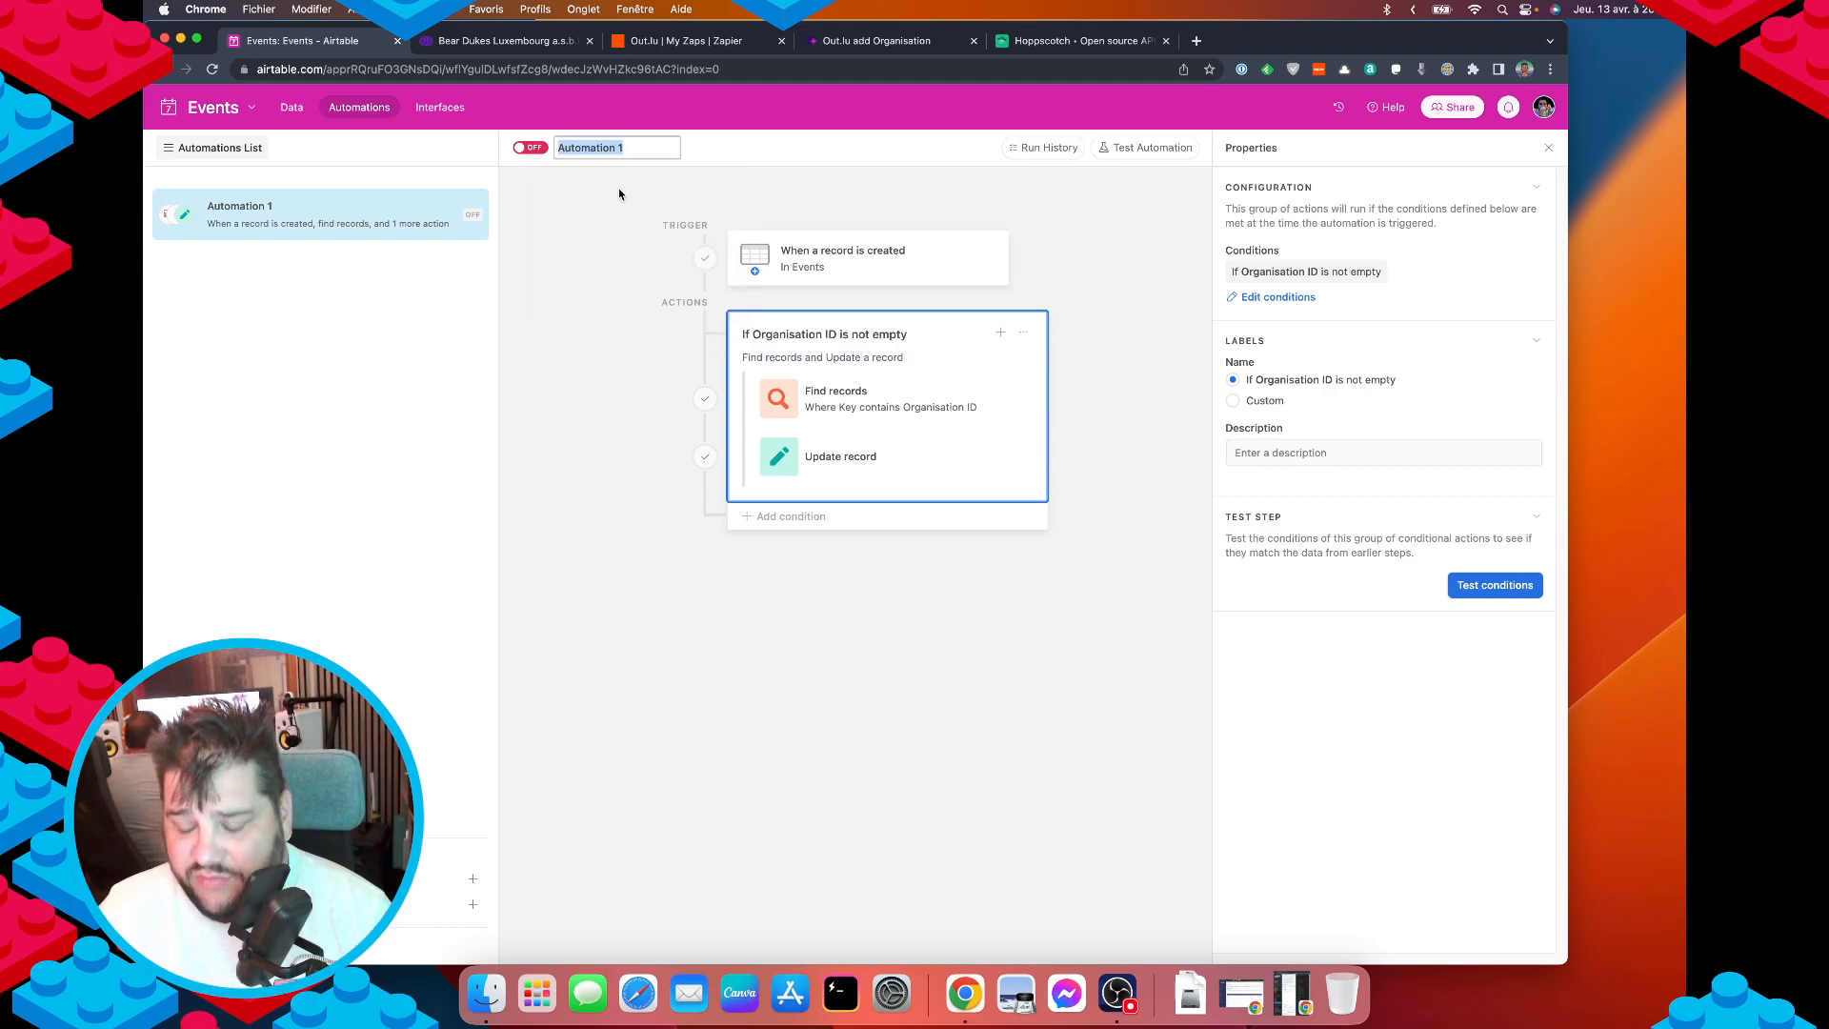
text(Update)
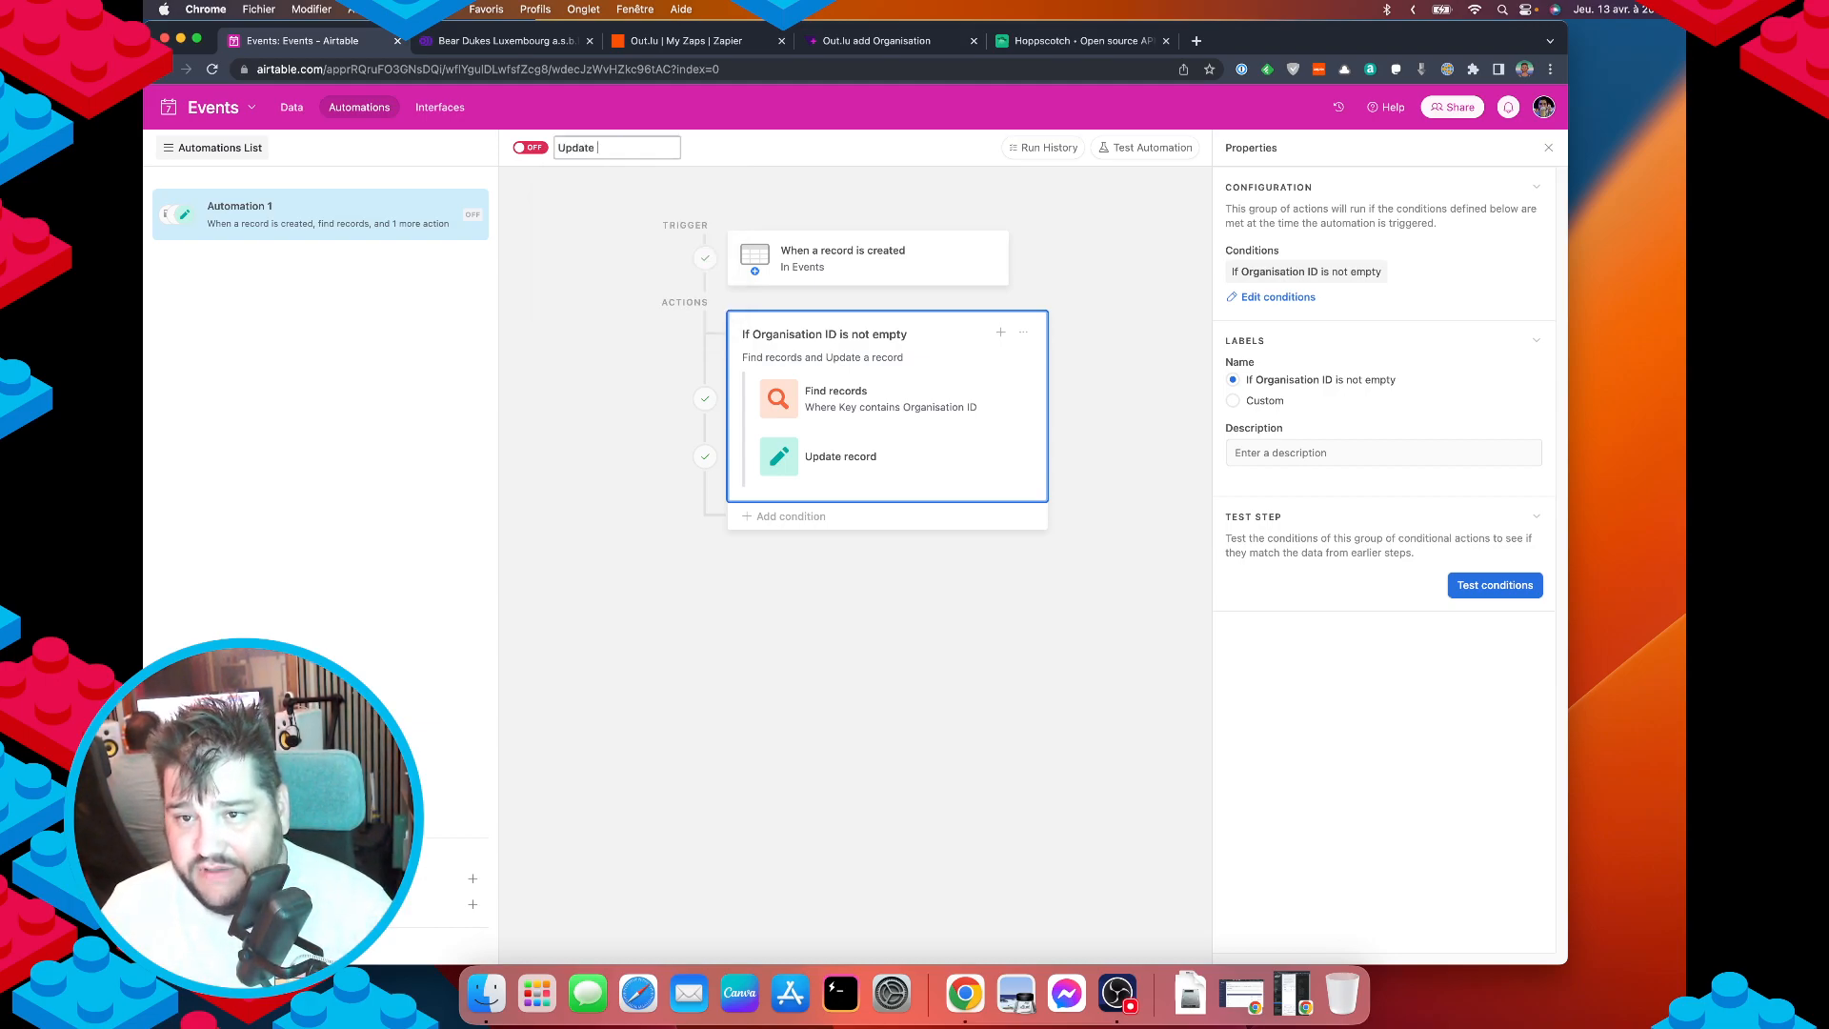
key(alt+BackSpace)
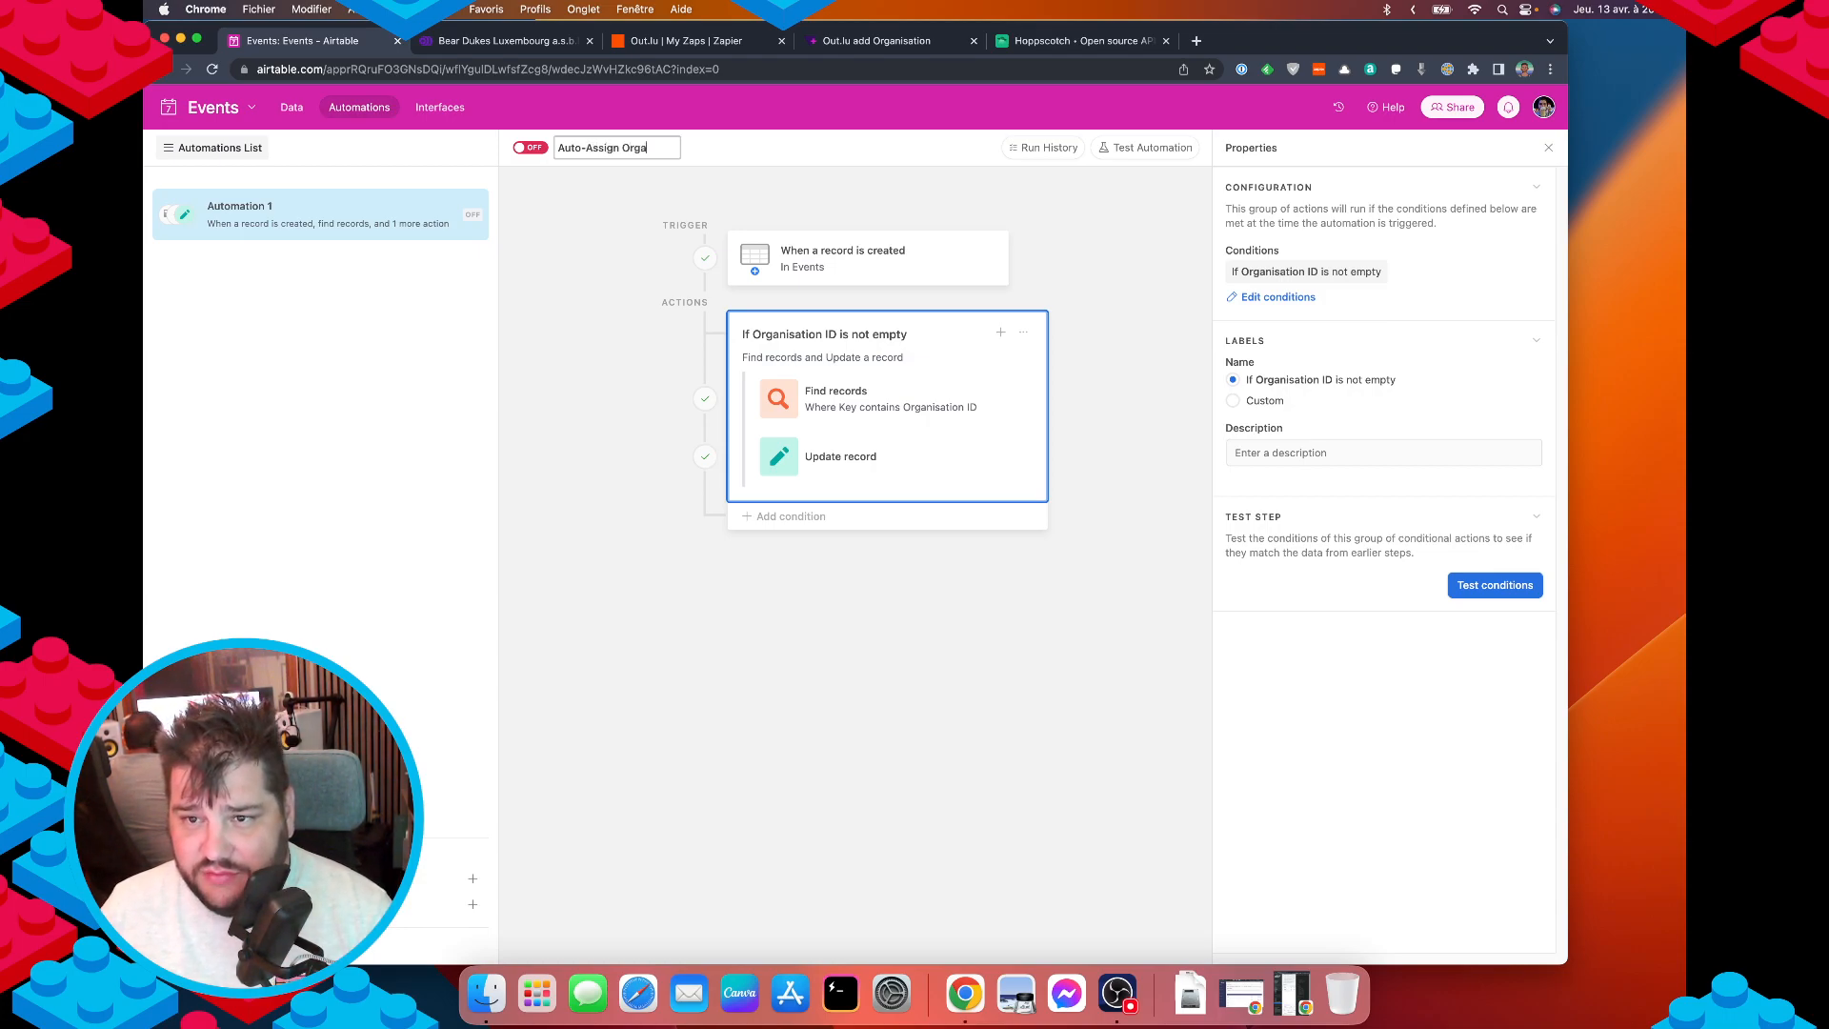
text(Auto-Assign Organisation)
key(Return)
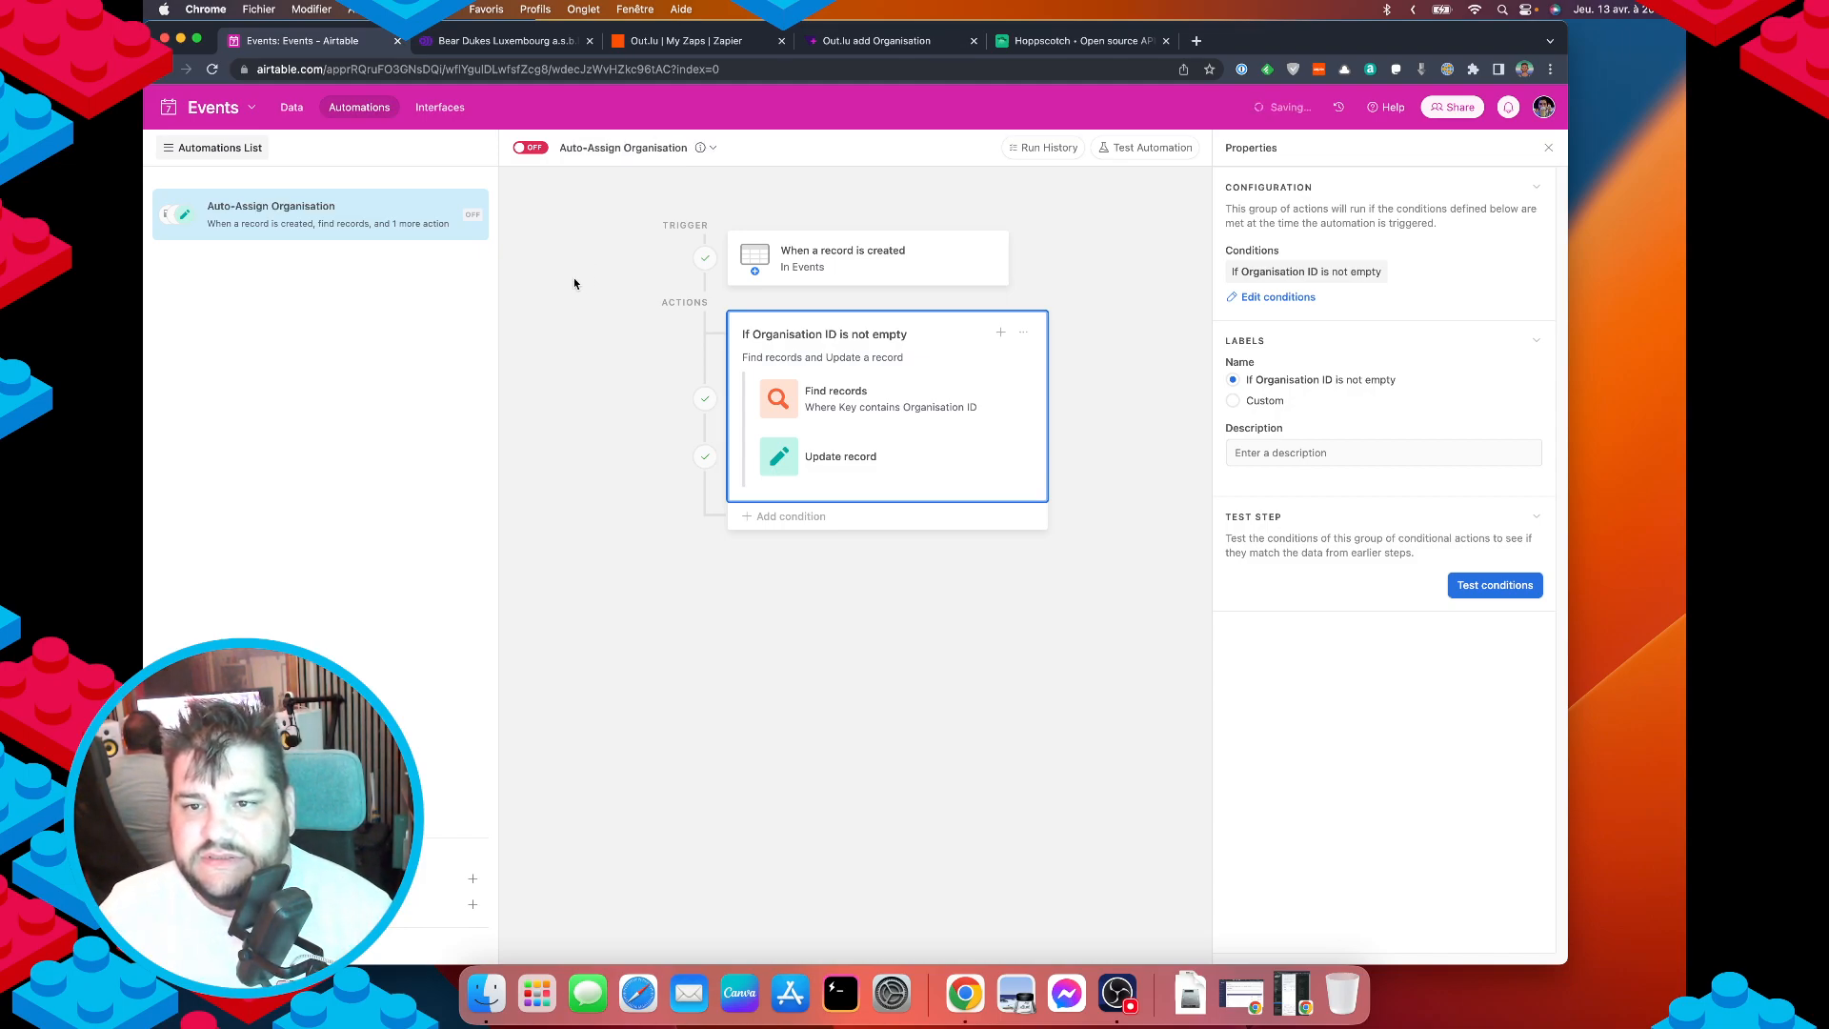
click(529, 148)
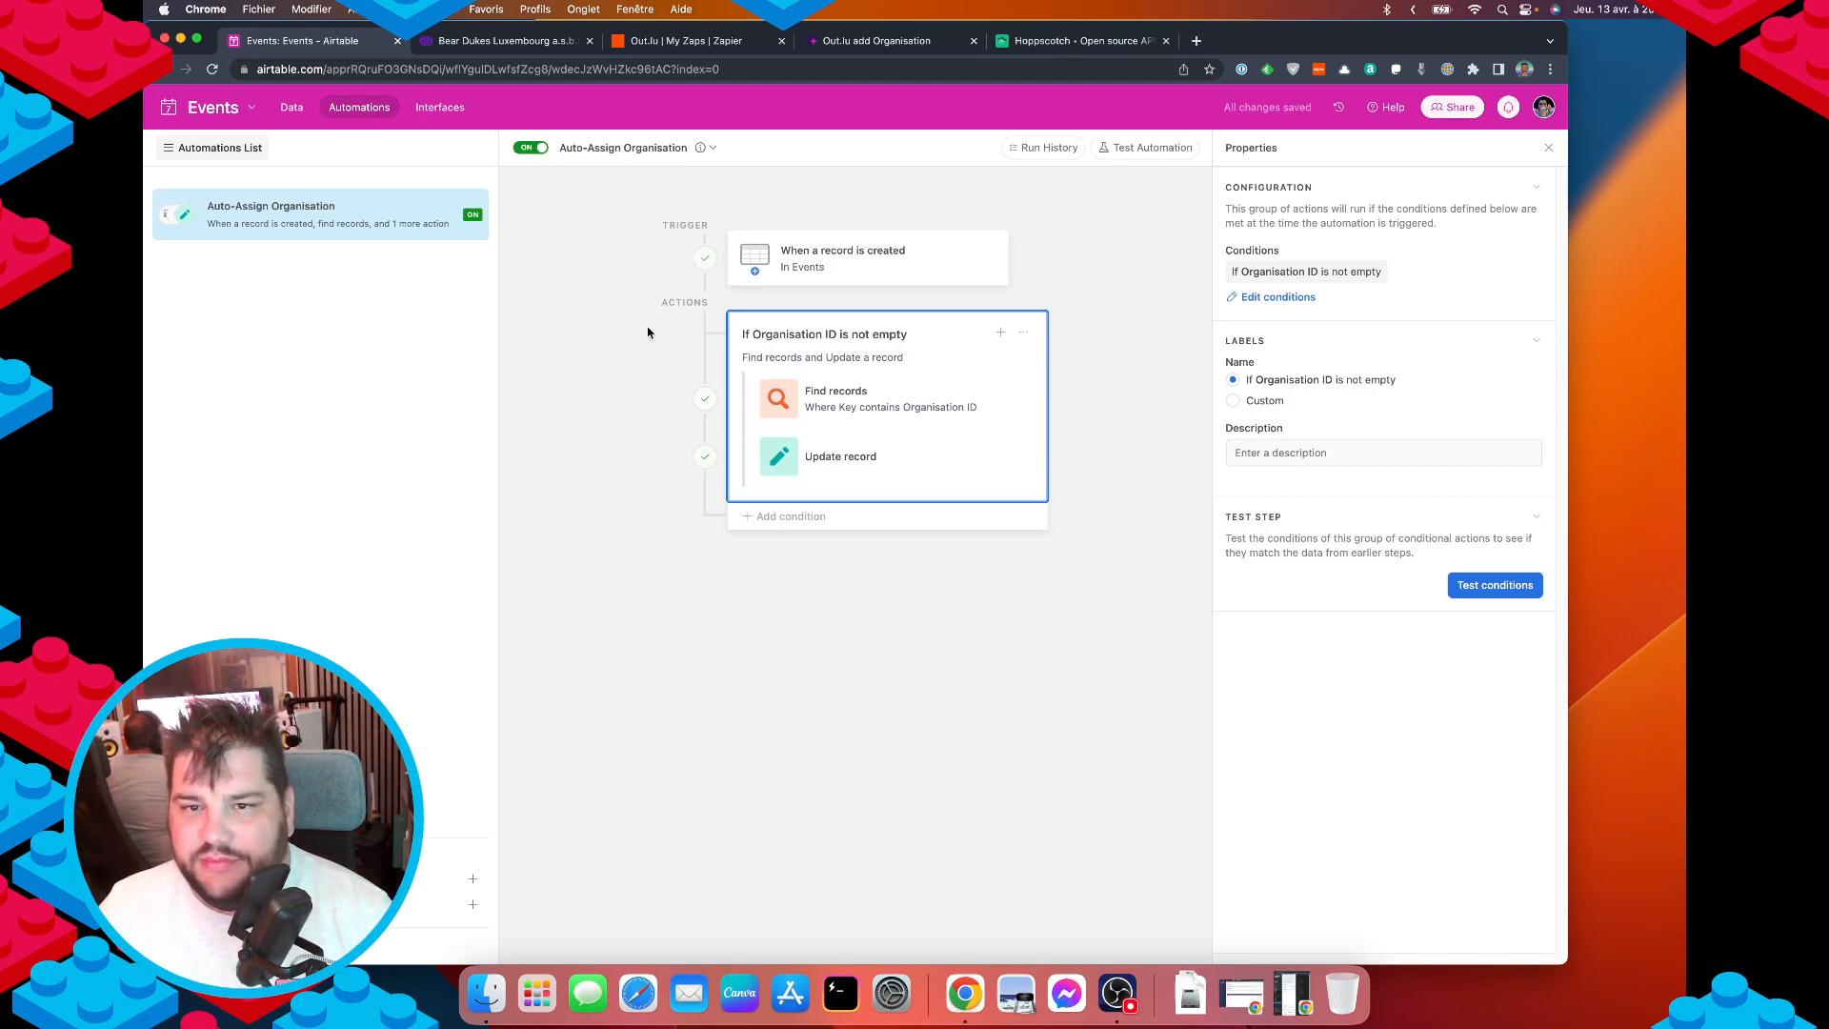
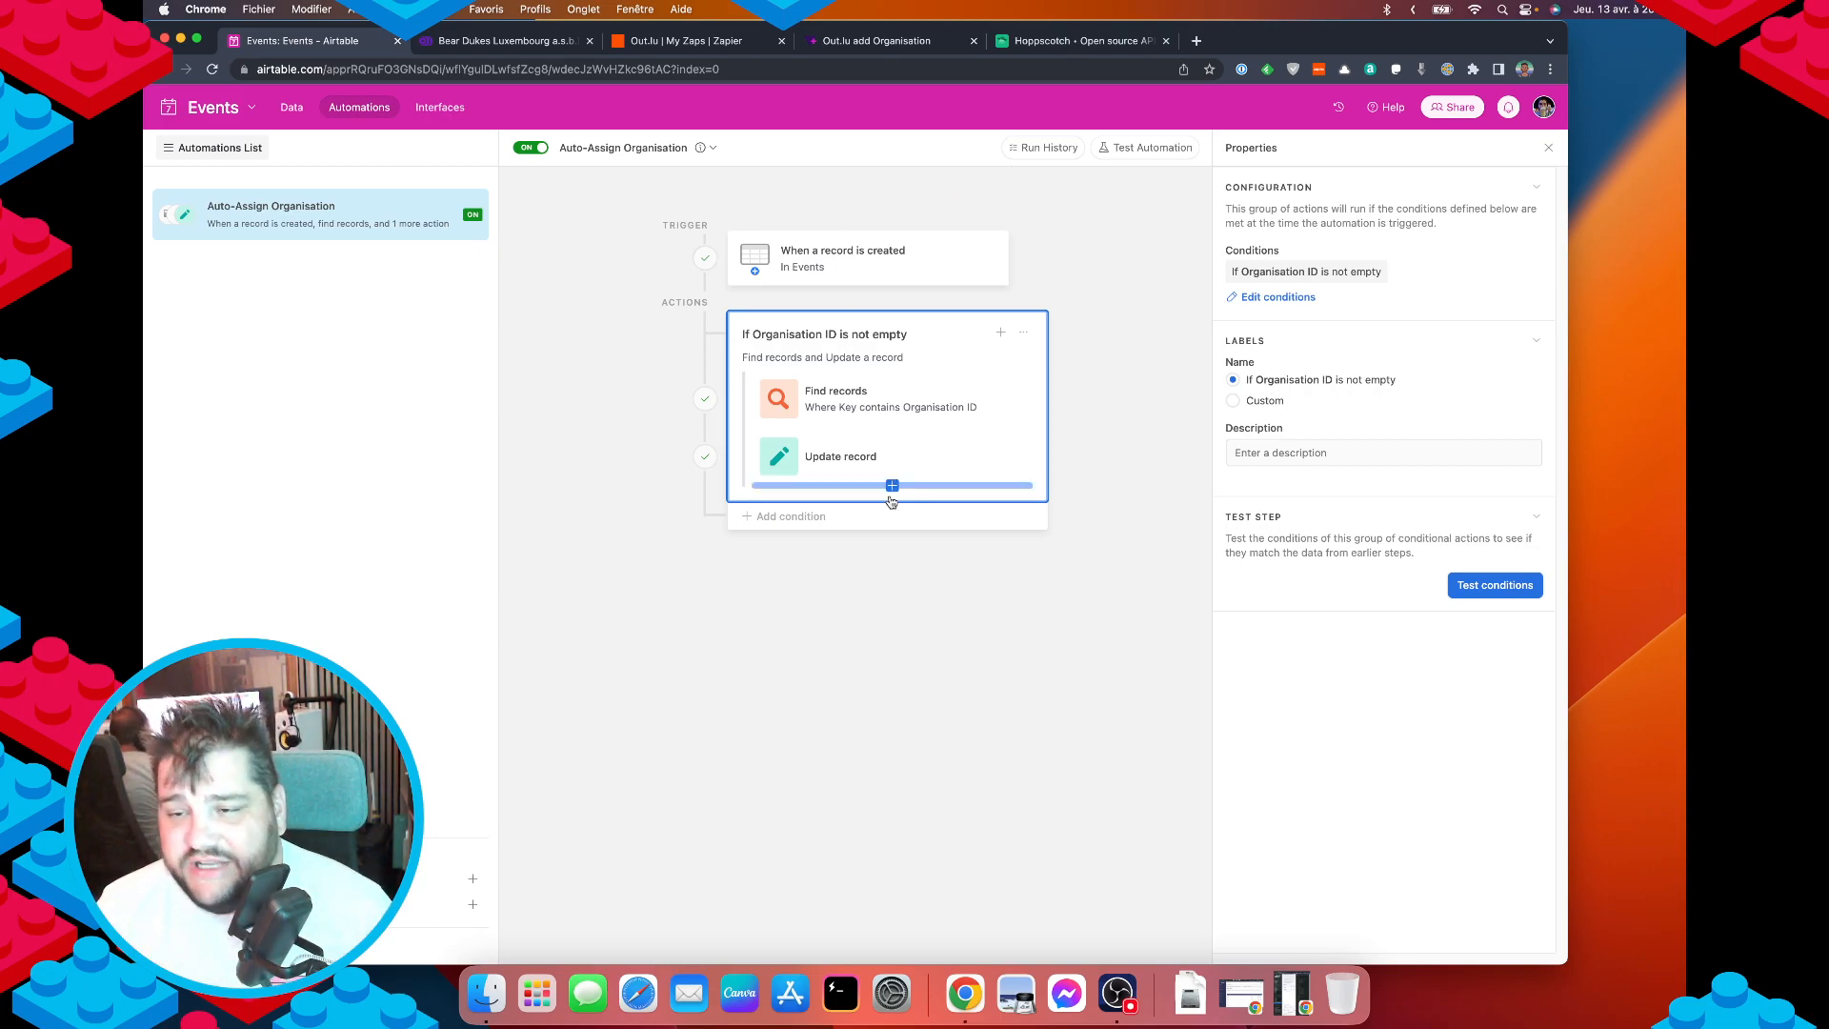
Review the trigger and the Organisation ID condition group, then open the Events table's records grid.
click(886, 262)
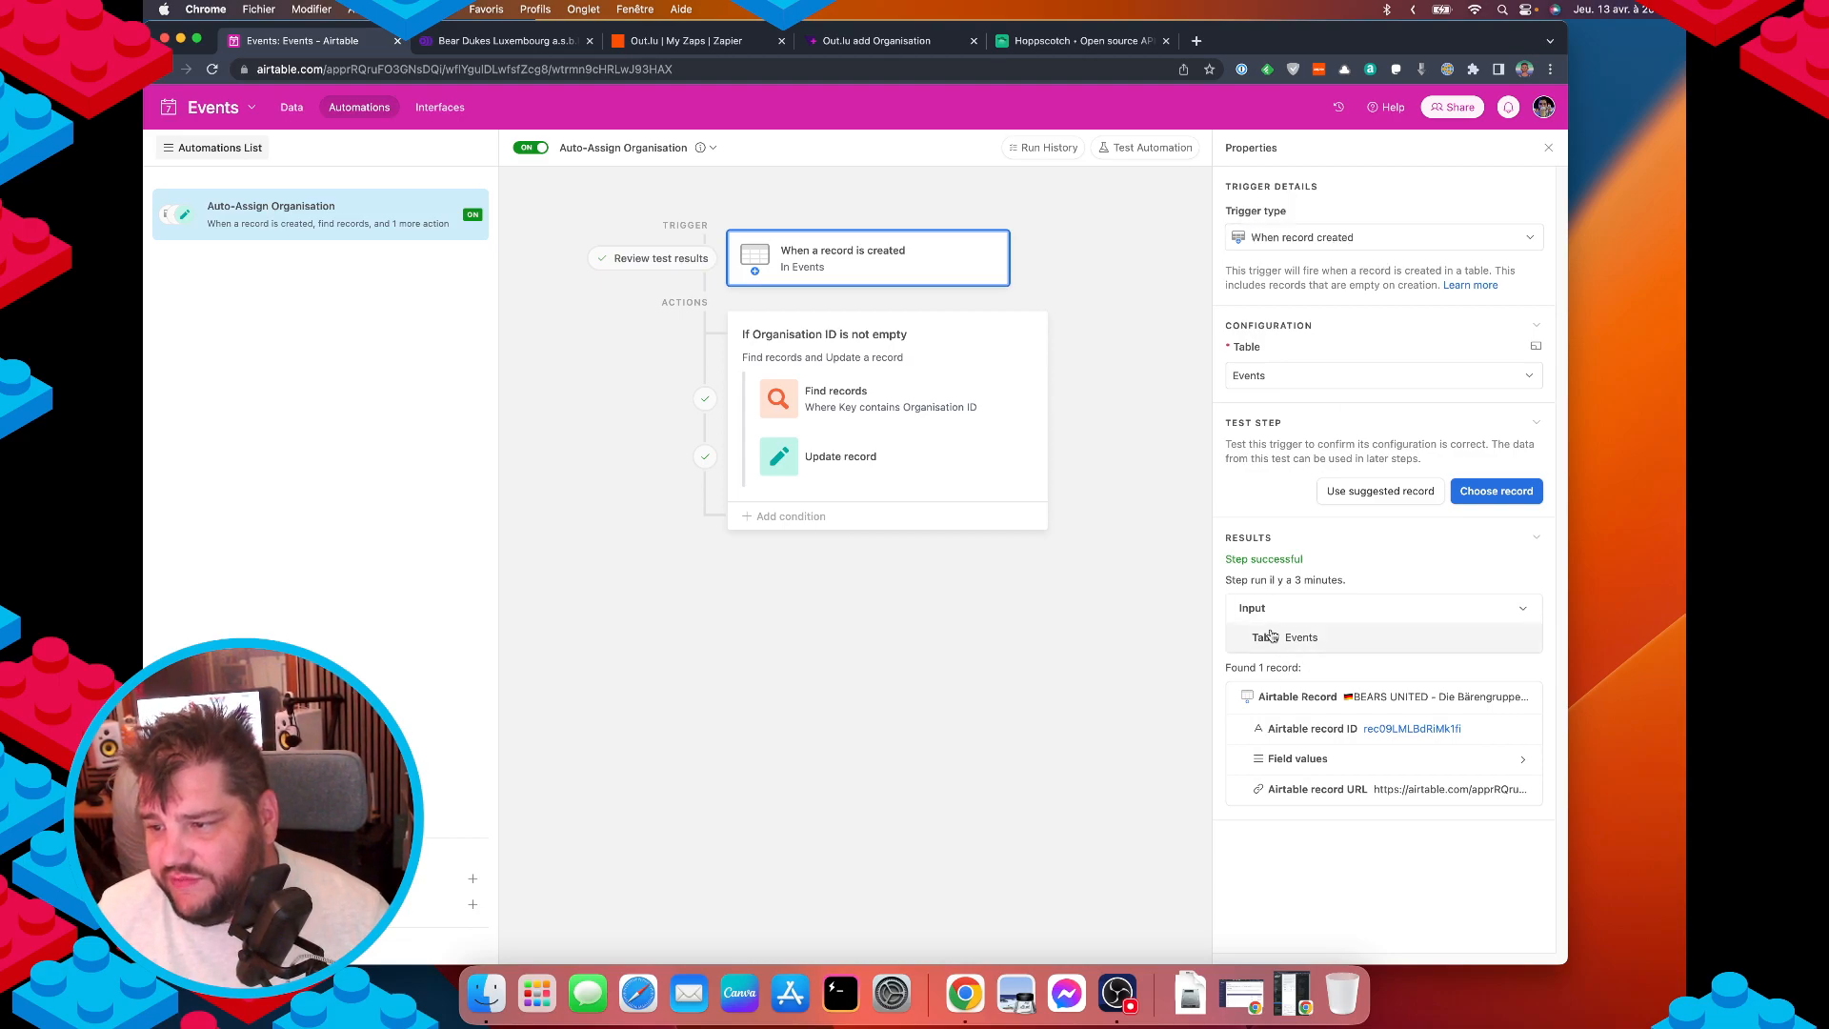
click(903, 357)
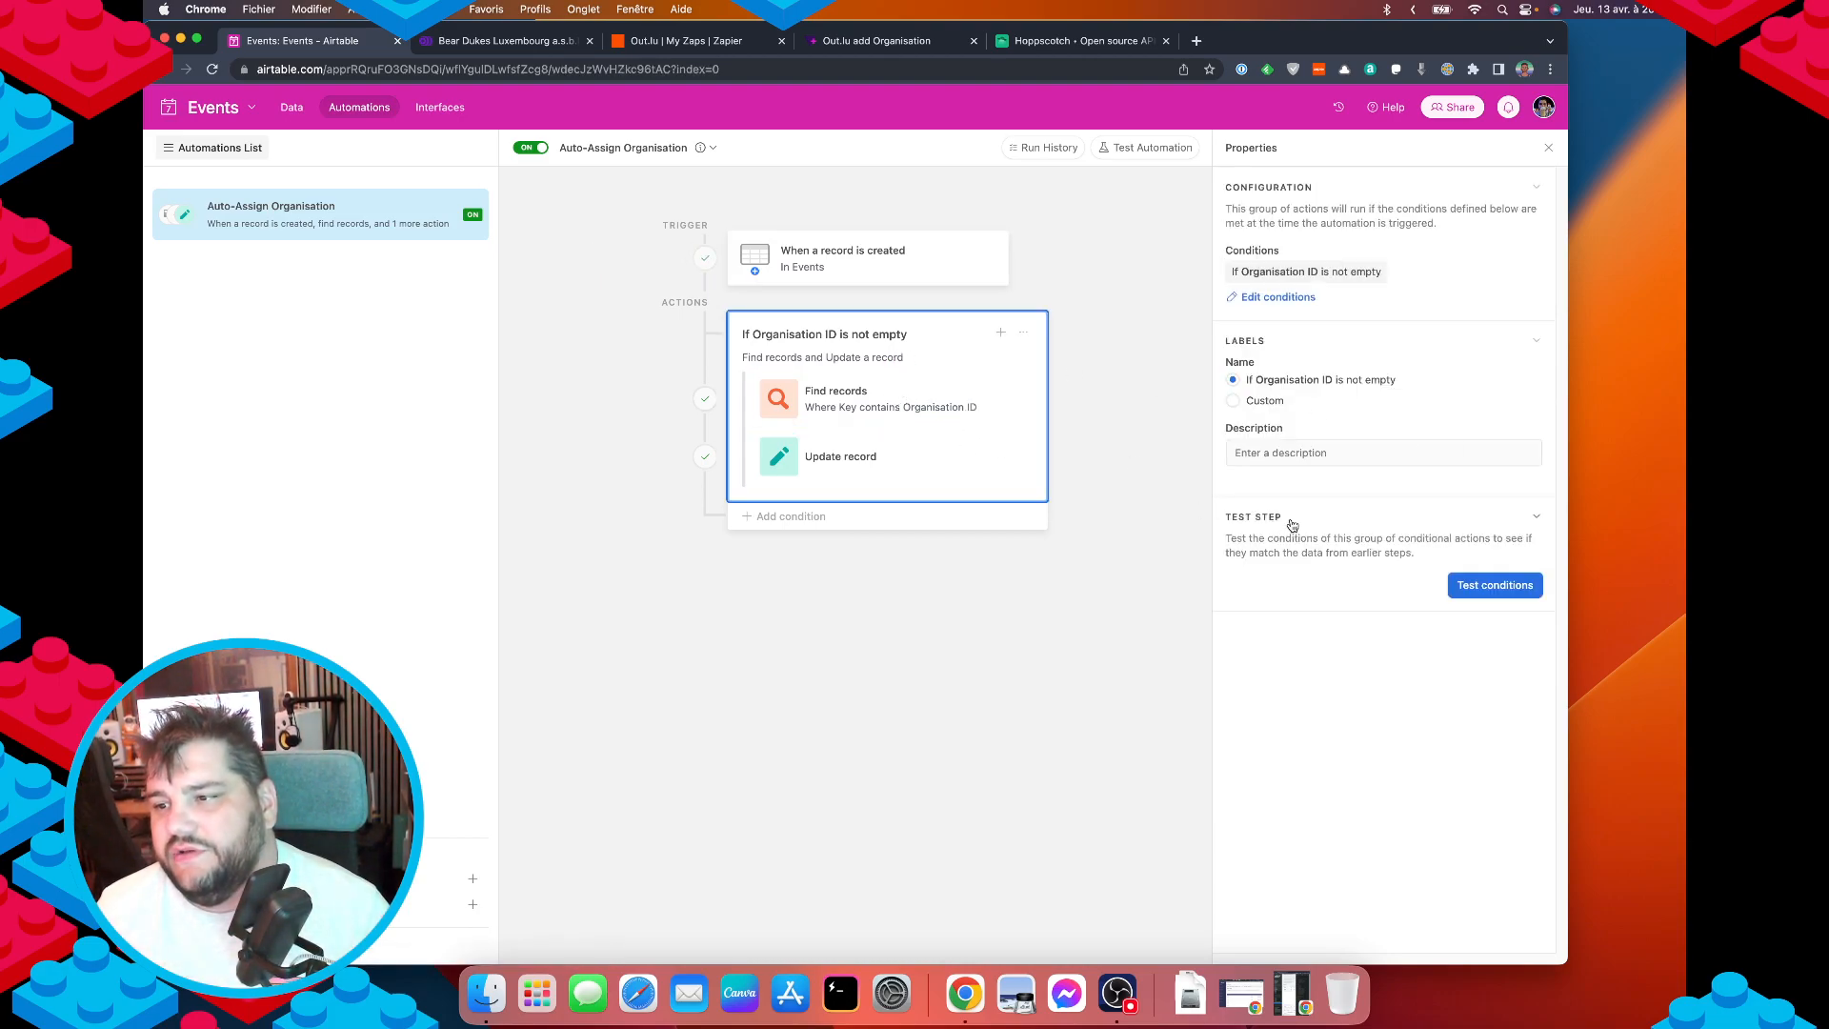
click(1278, 453)
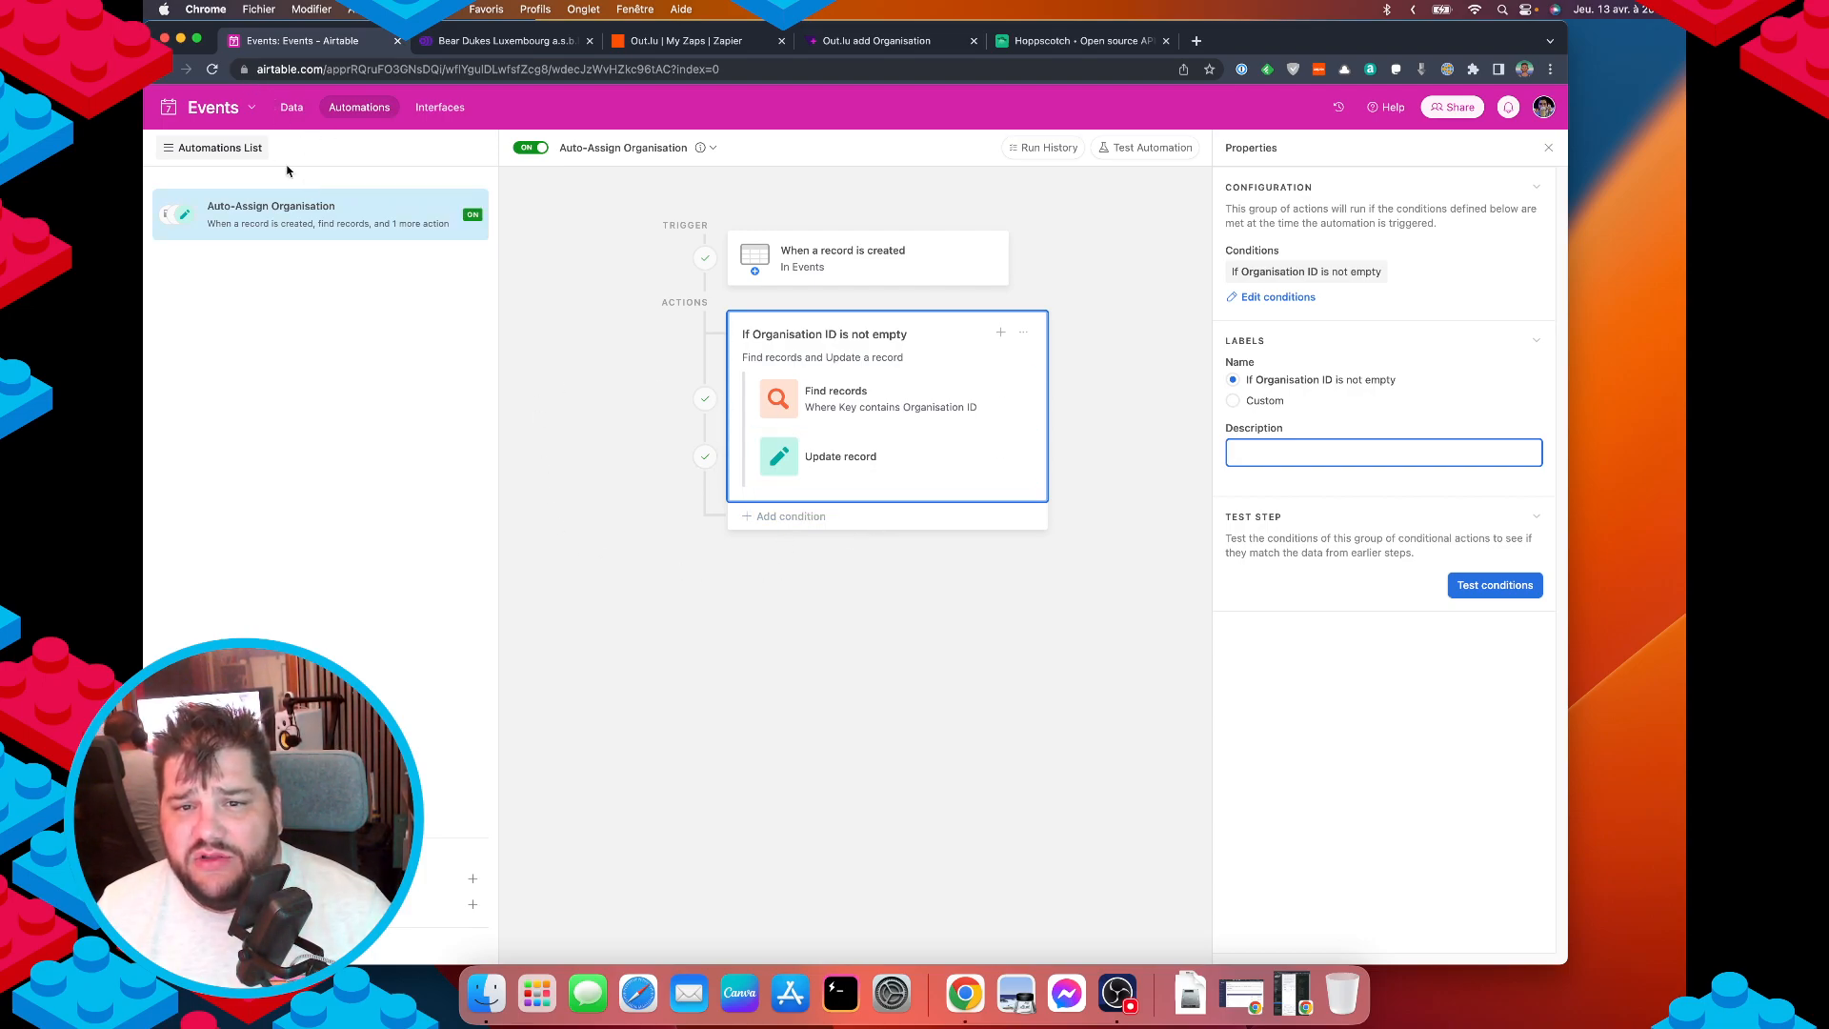
click(293, 115)
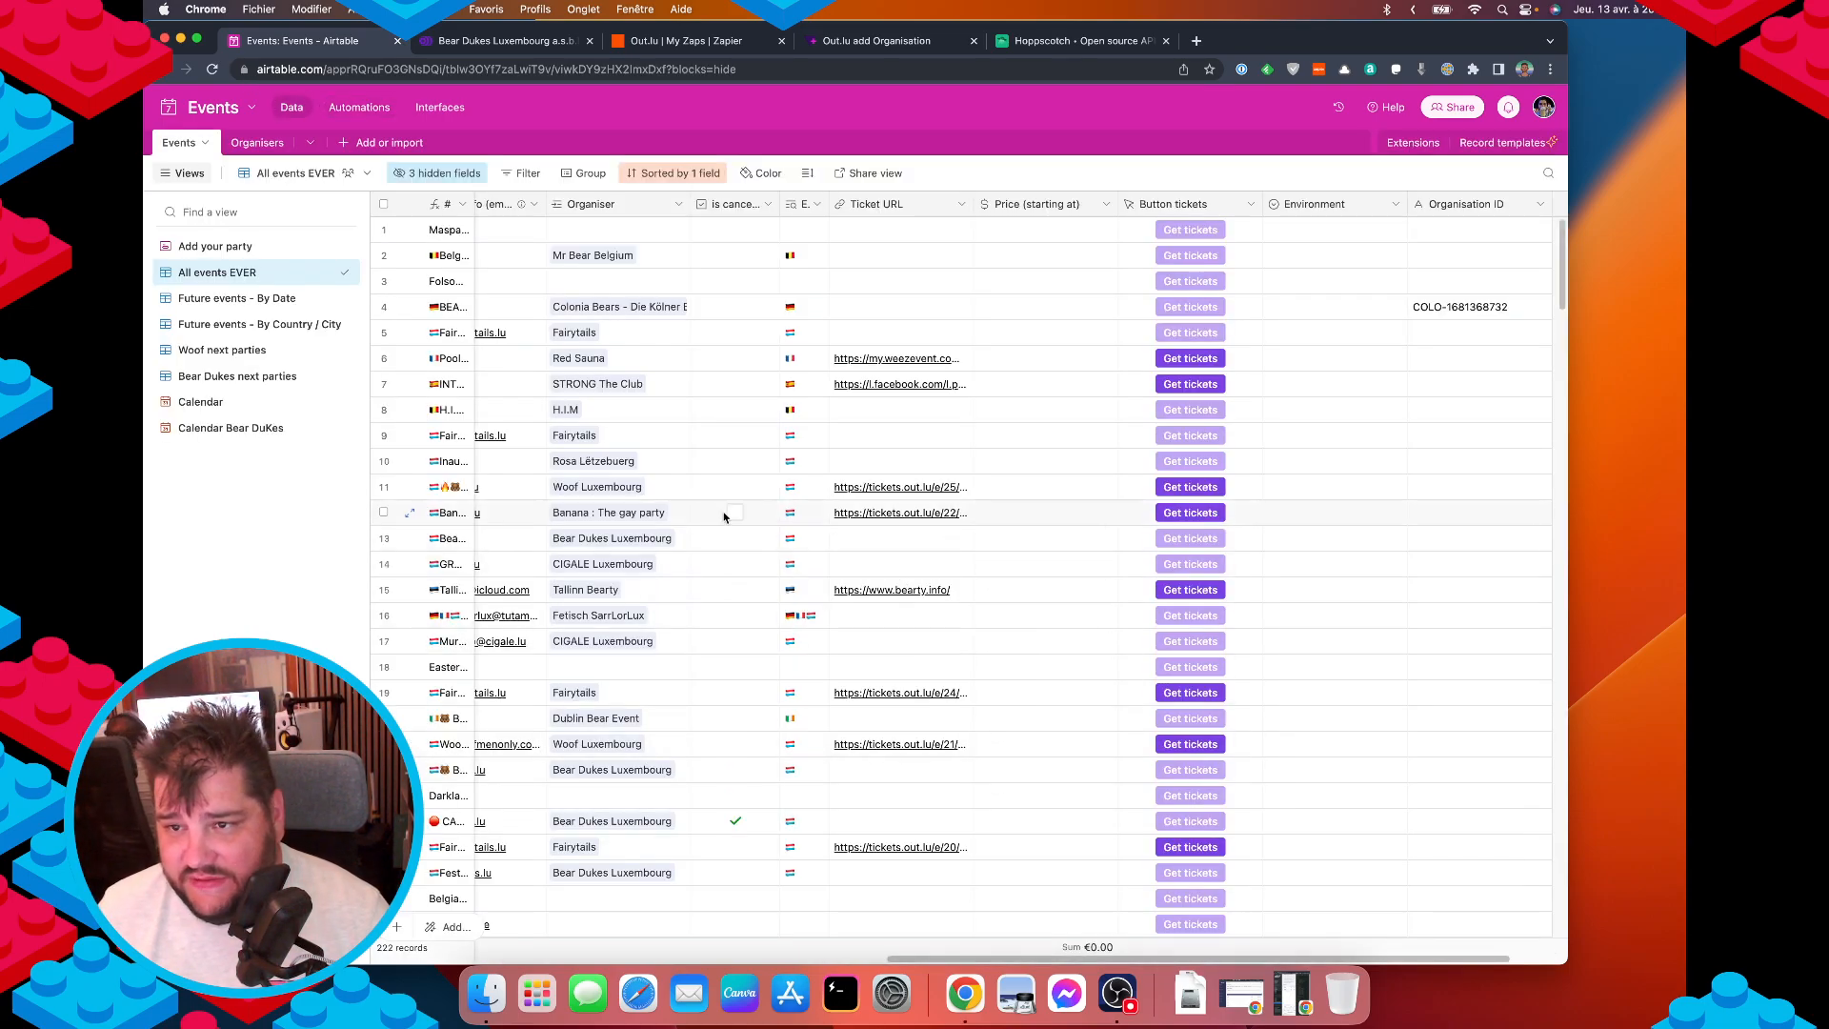
Browse the Events grid and inspect the Emoji country field settings without changing them.
scroll(608, 525, left, 5)
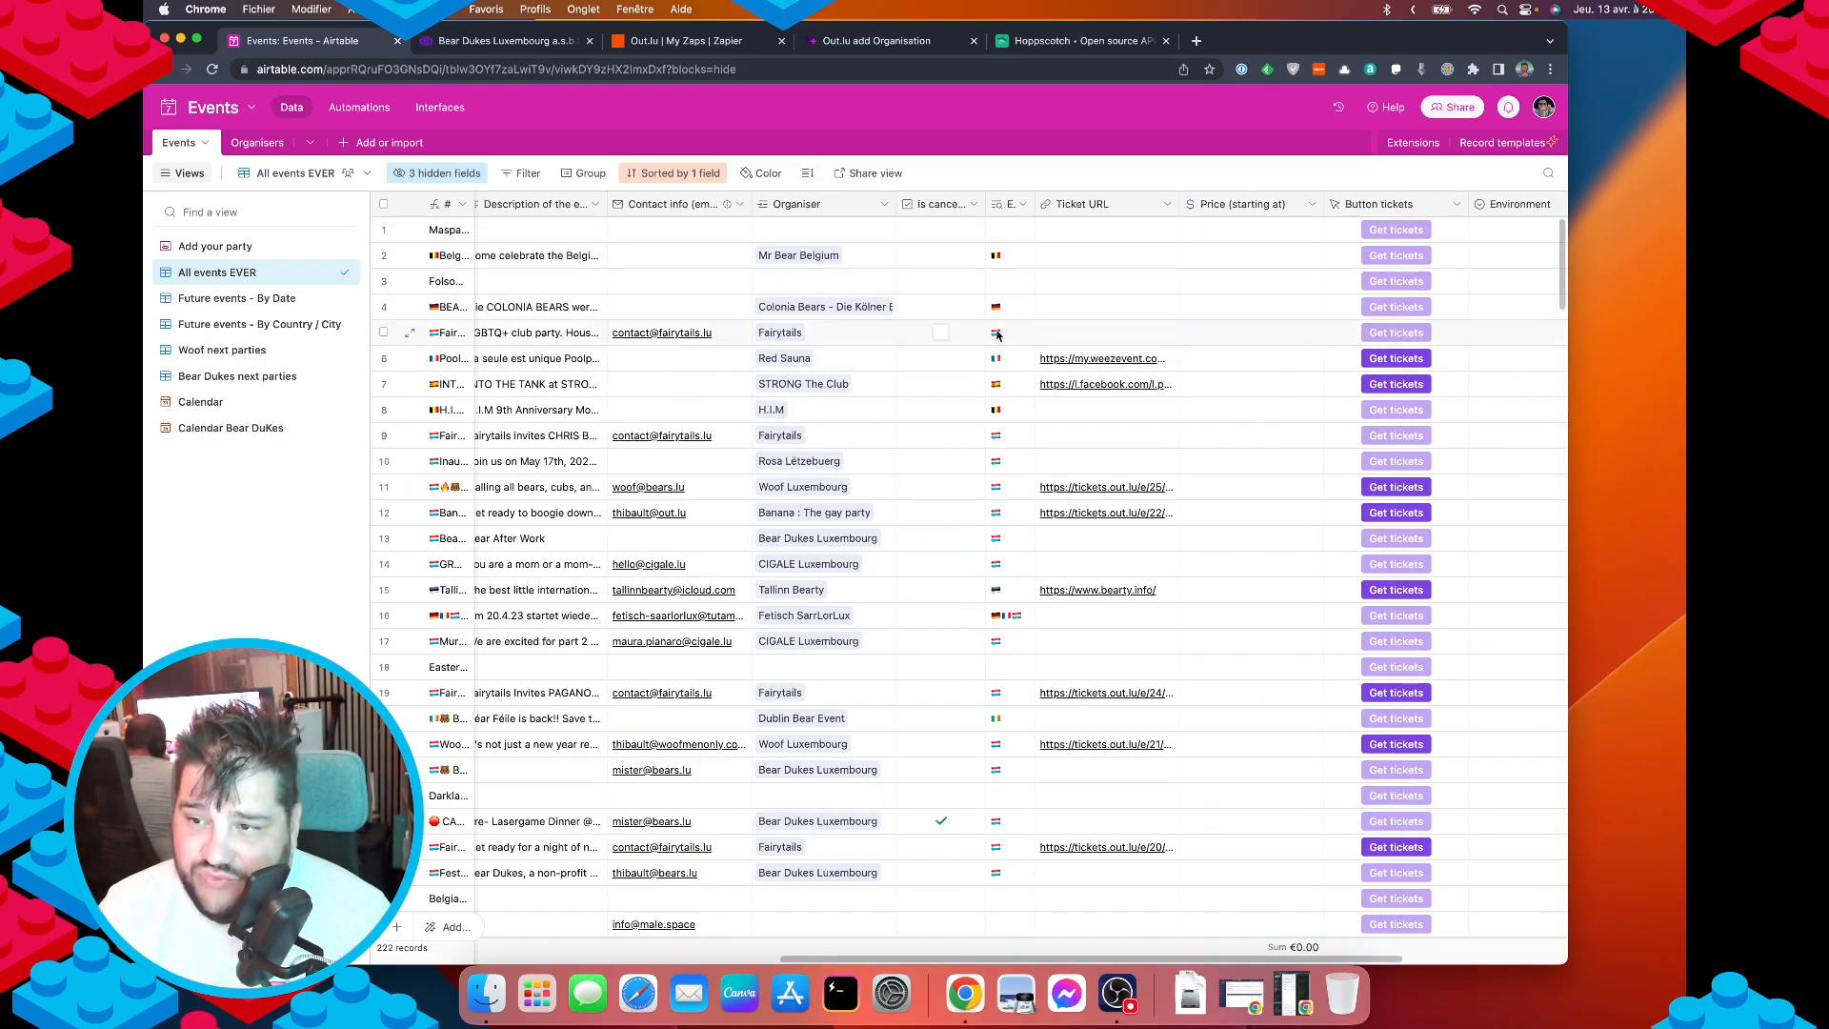
double_click(997, 212)
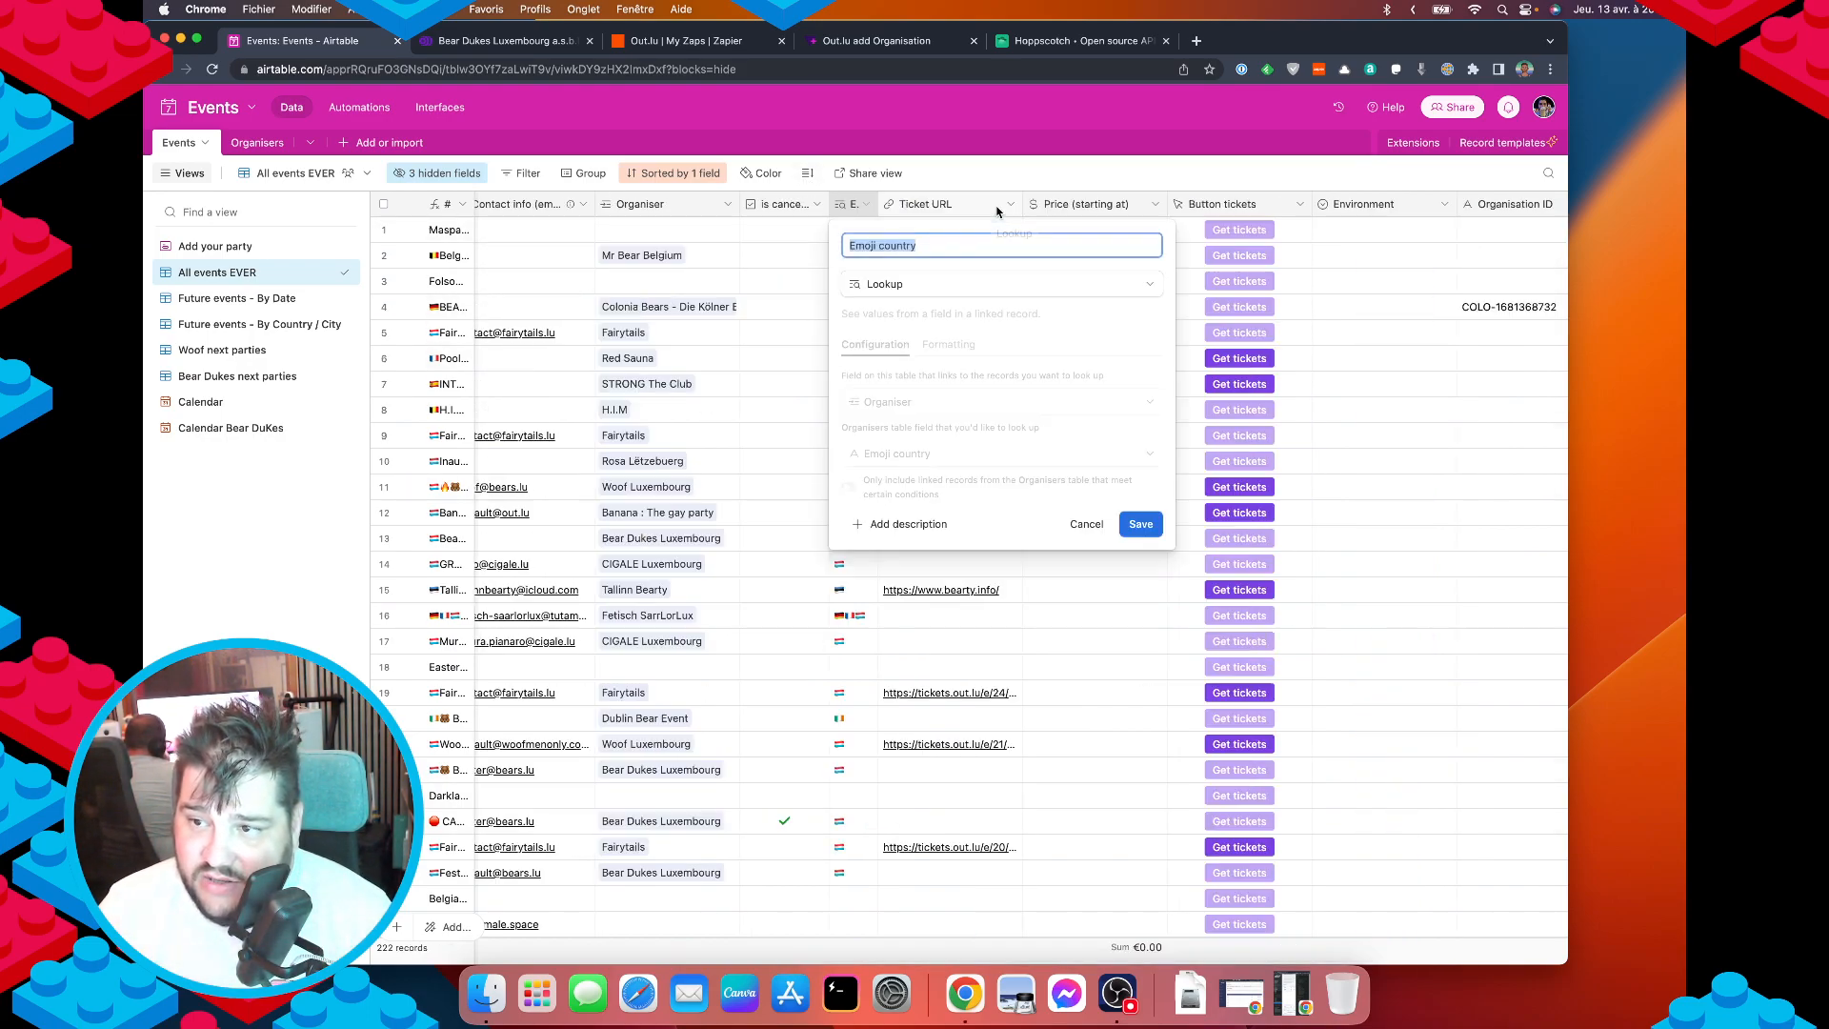
click(1086, 523)
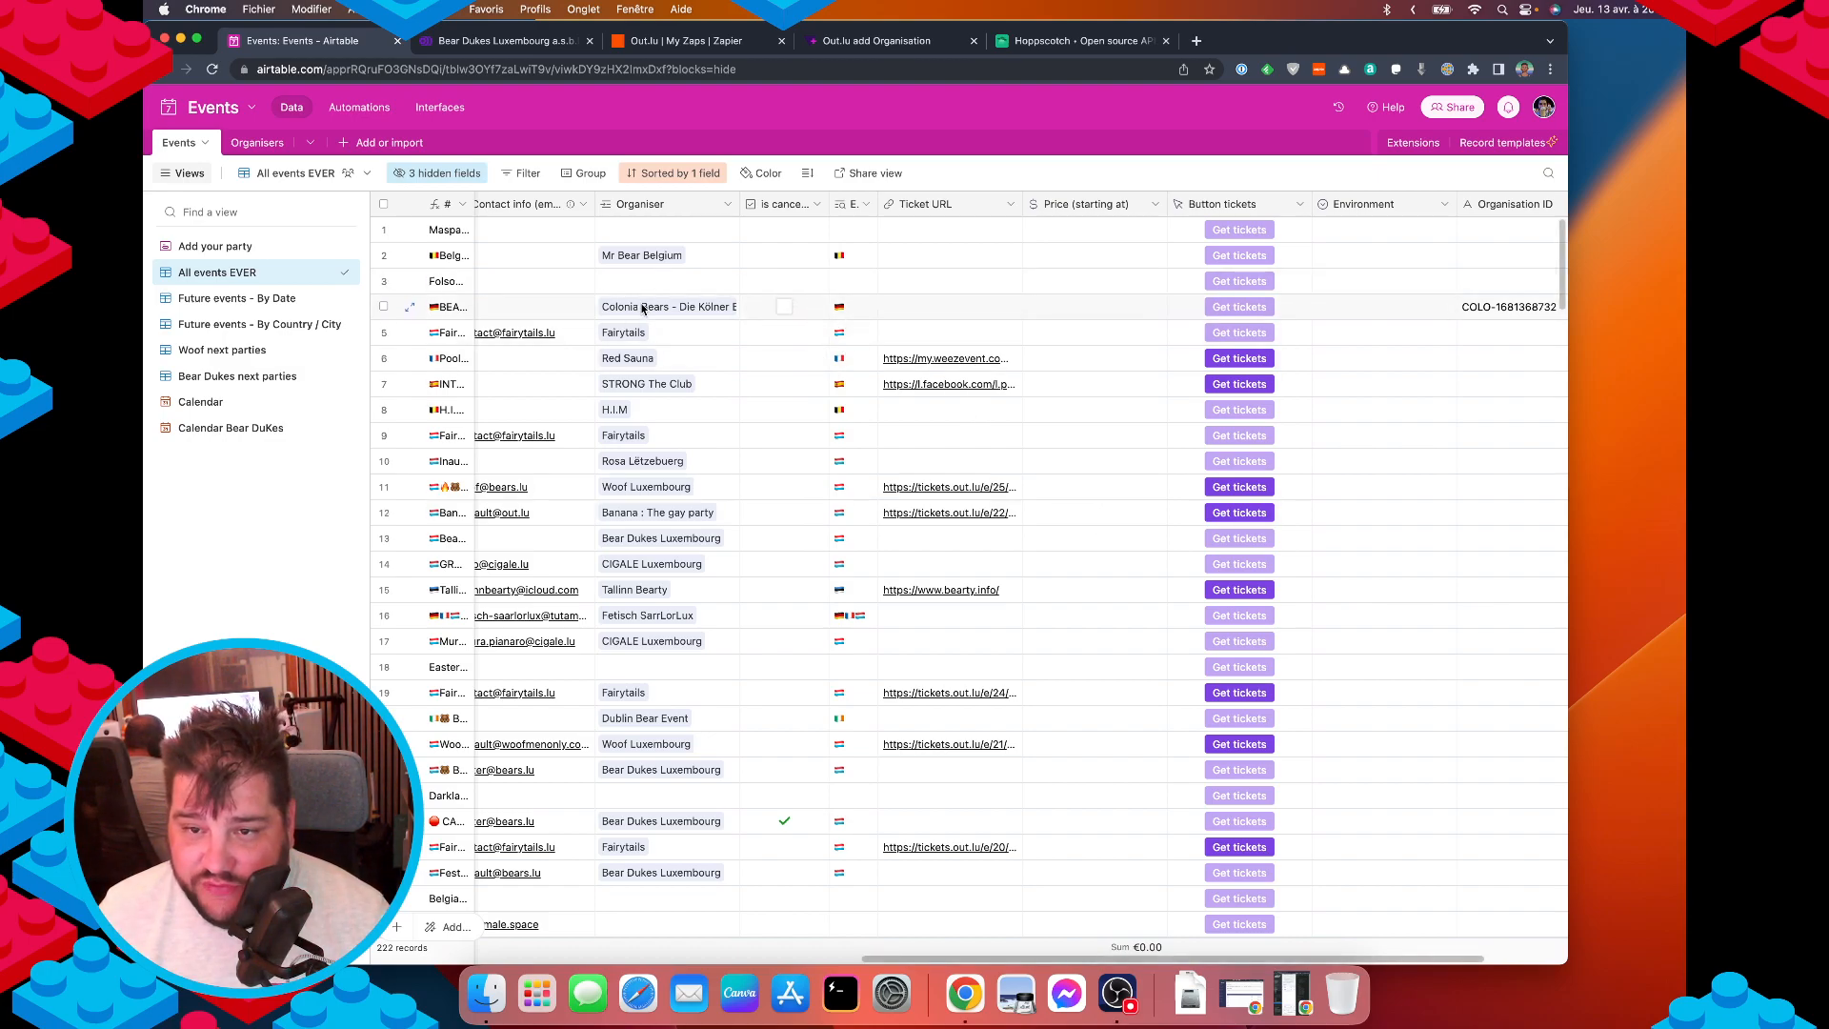
scroll(640, 324, right, 1)
scroll(638, 318, left, 10)
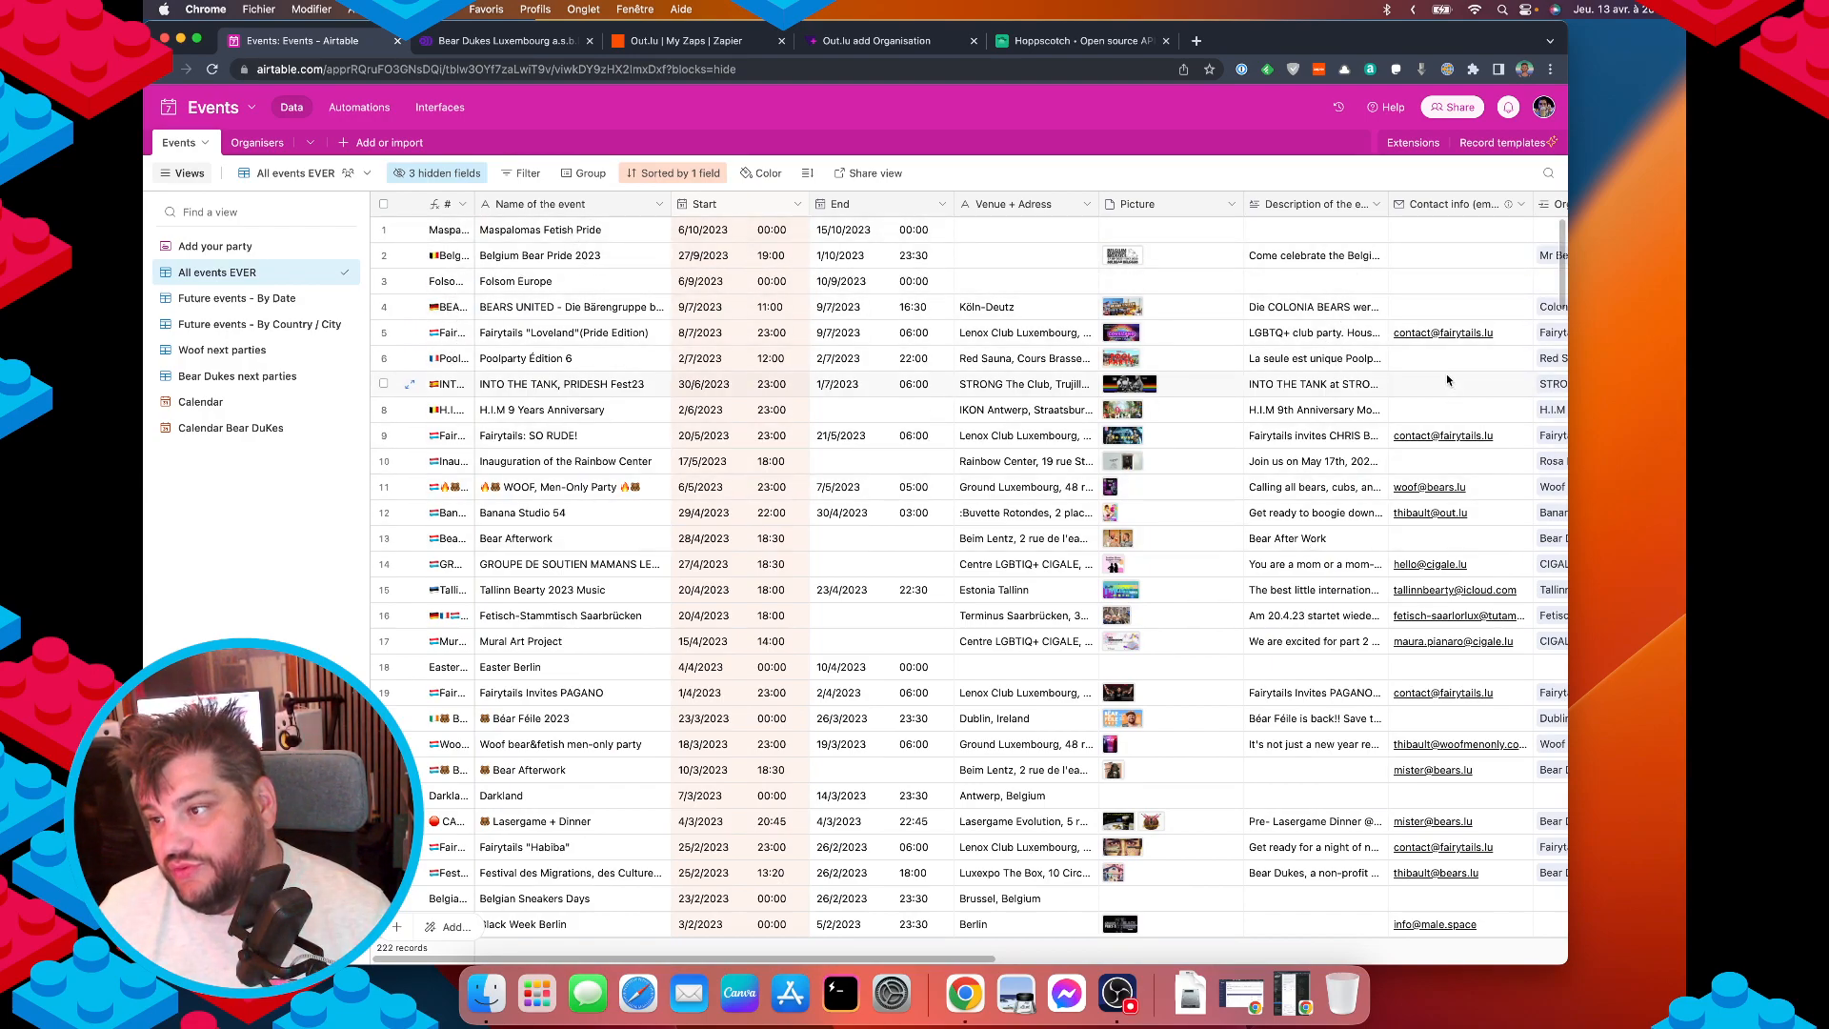
scroll(1446, 380, right, 5)
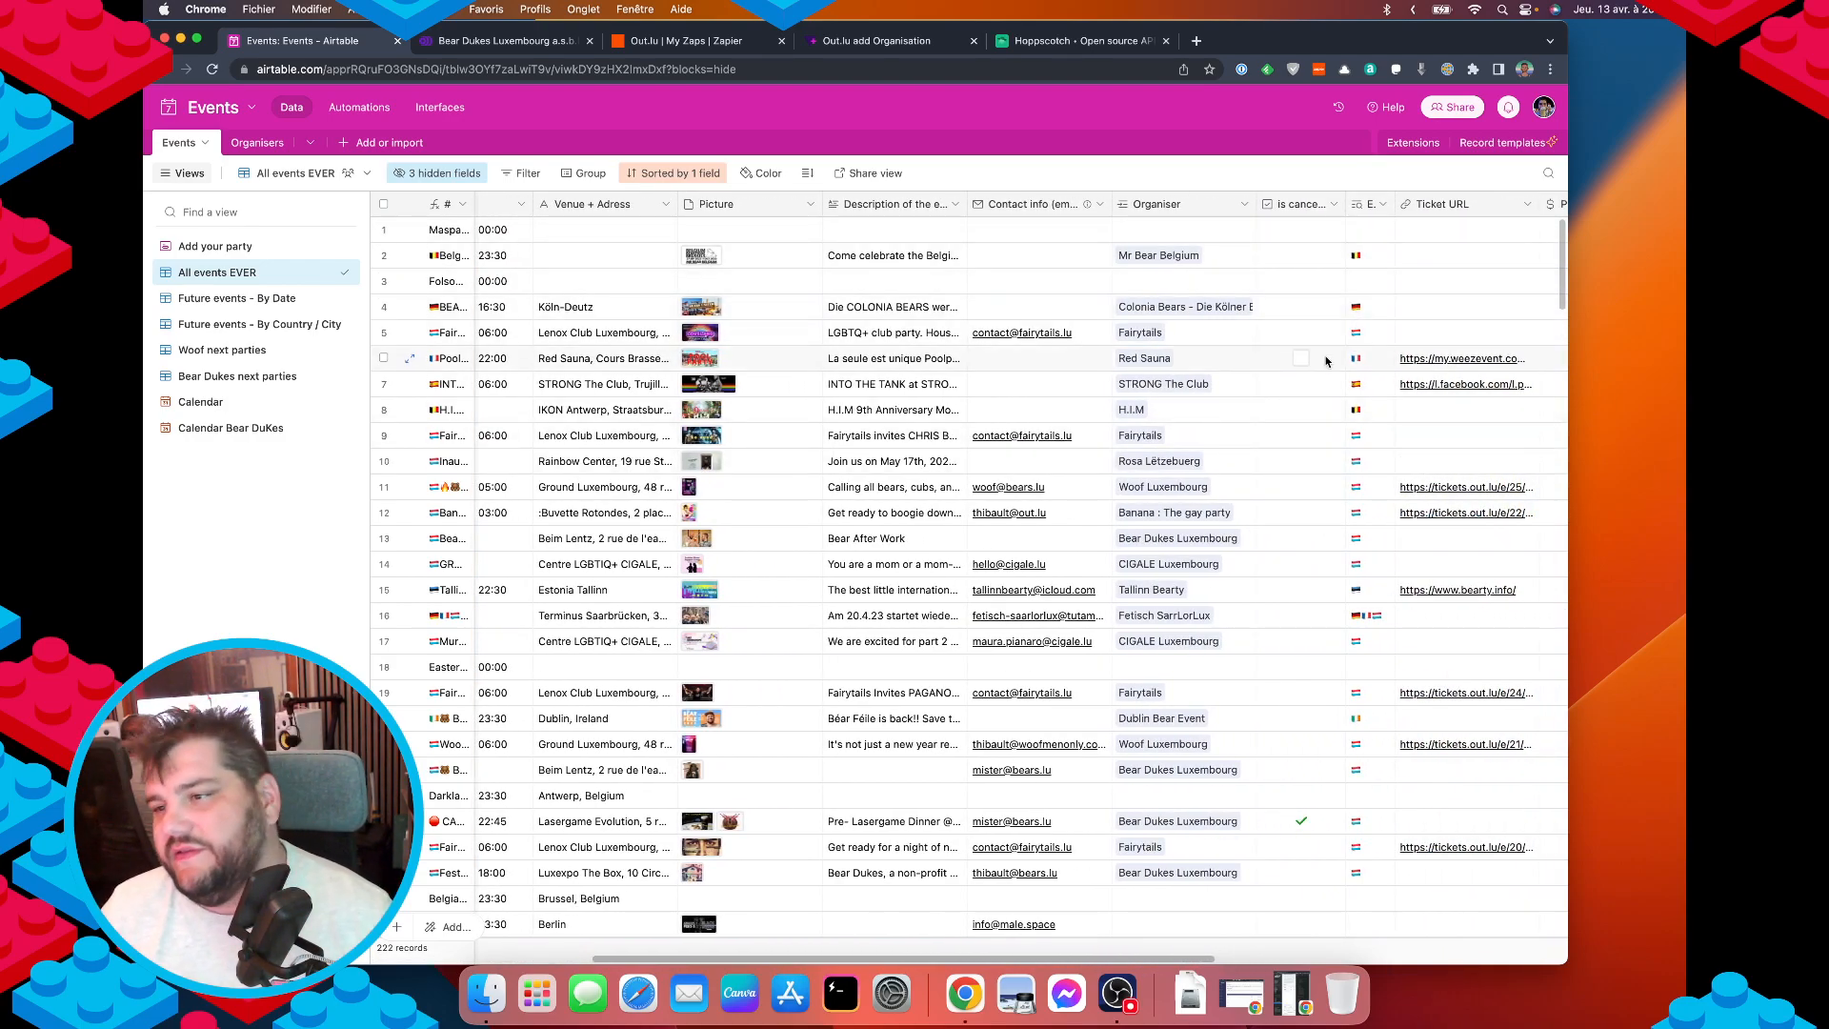
scroll(1224, 381, right, 5)
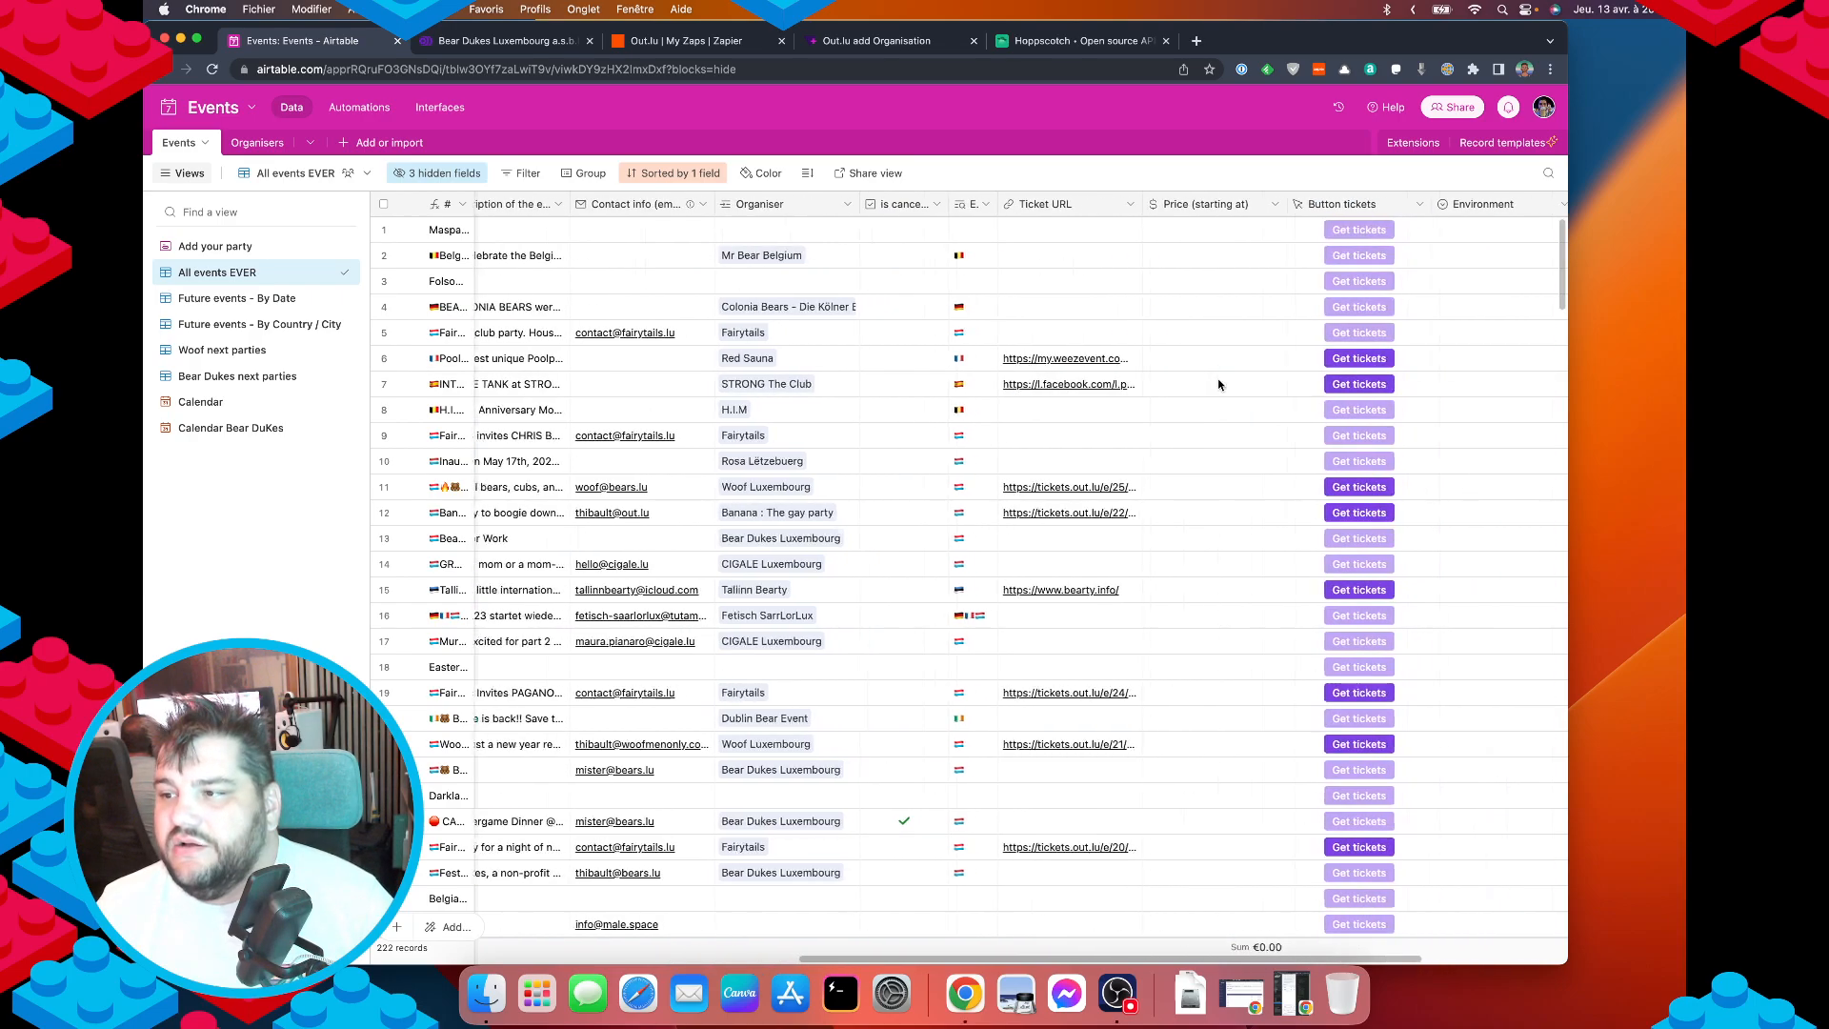
scroll(1214, 383, right, 1)
scroll(1141, 383, left, 5)
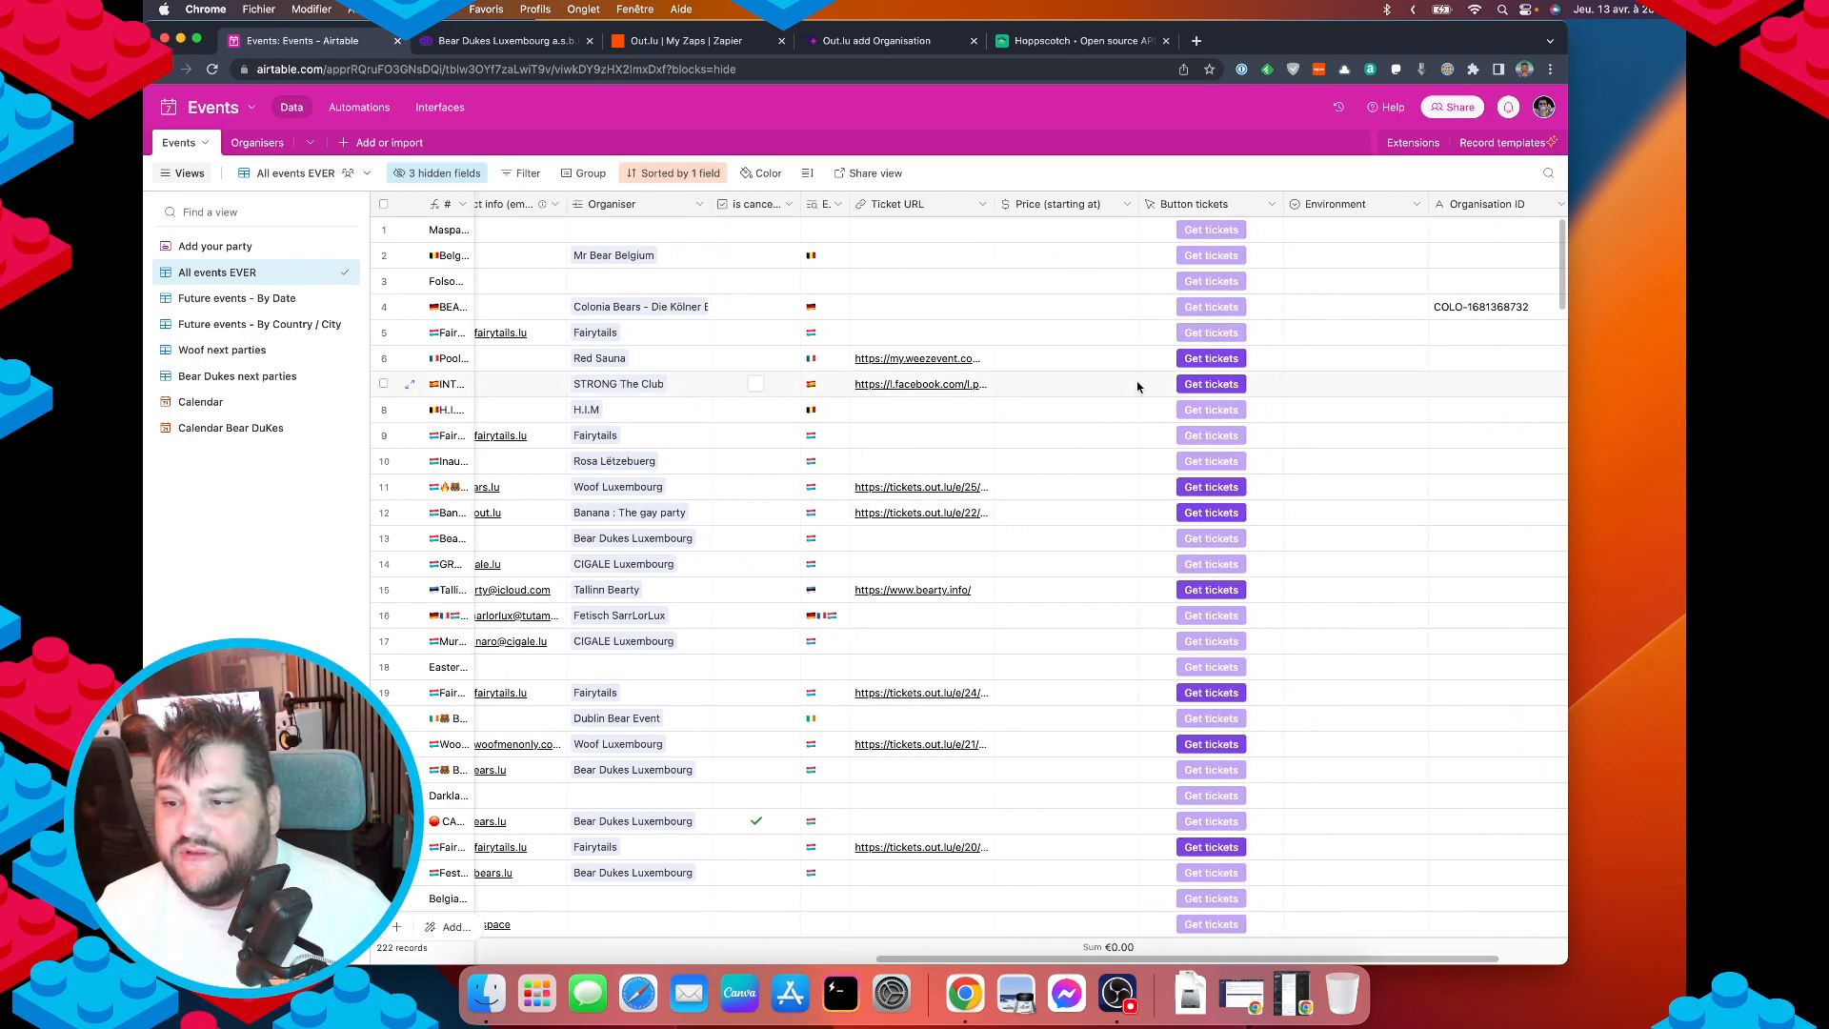
scroll(1104, 402, left, 5)
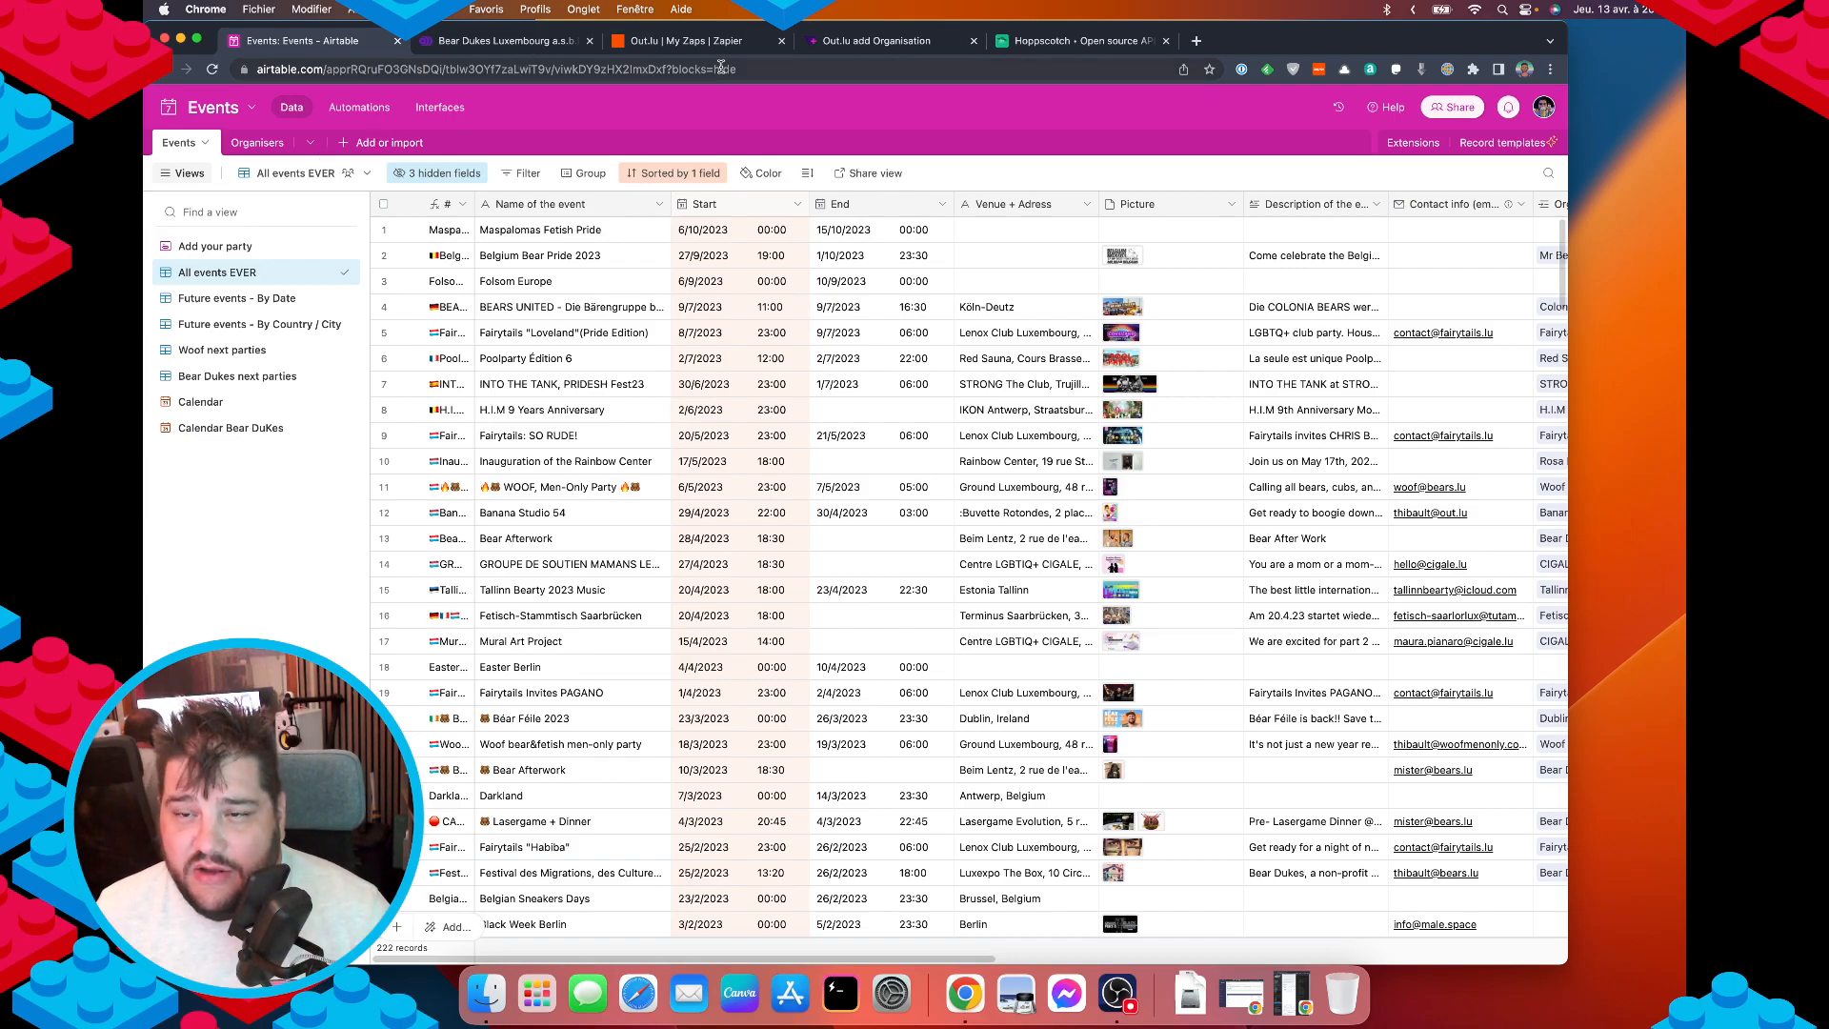
Check the Out.lu, echo API keys and Zapier tabs, then return to Airtable's automations.
click(877, 43)
click(512, 43)
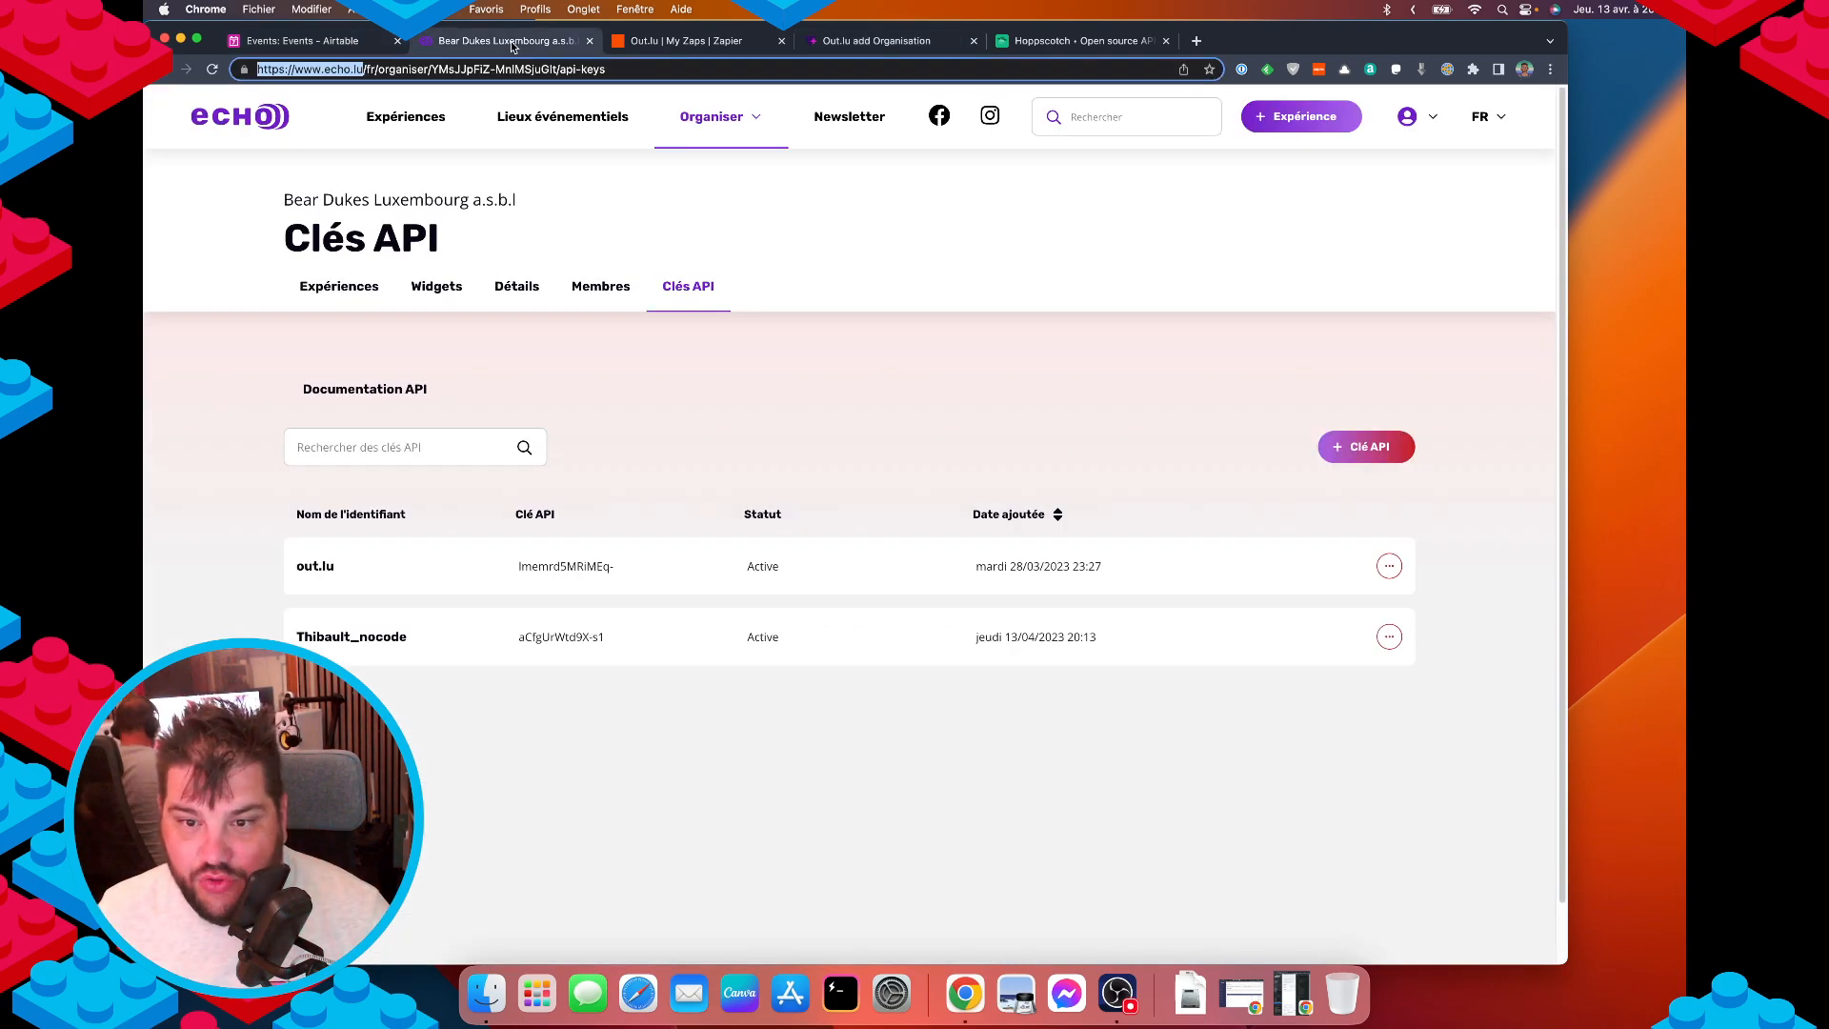
click(657, 41)
click(322, 43)
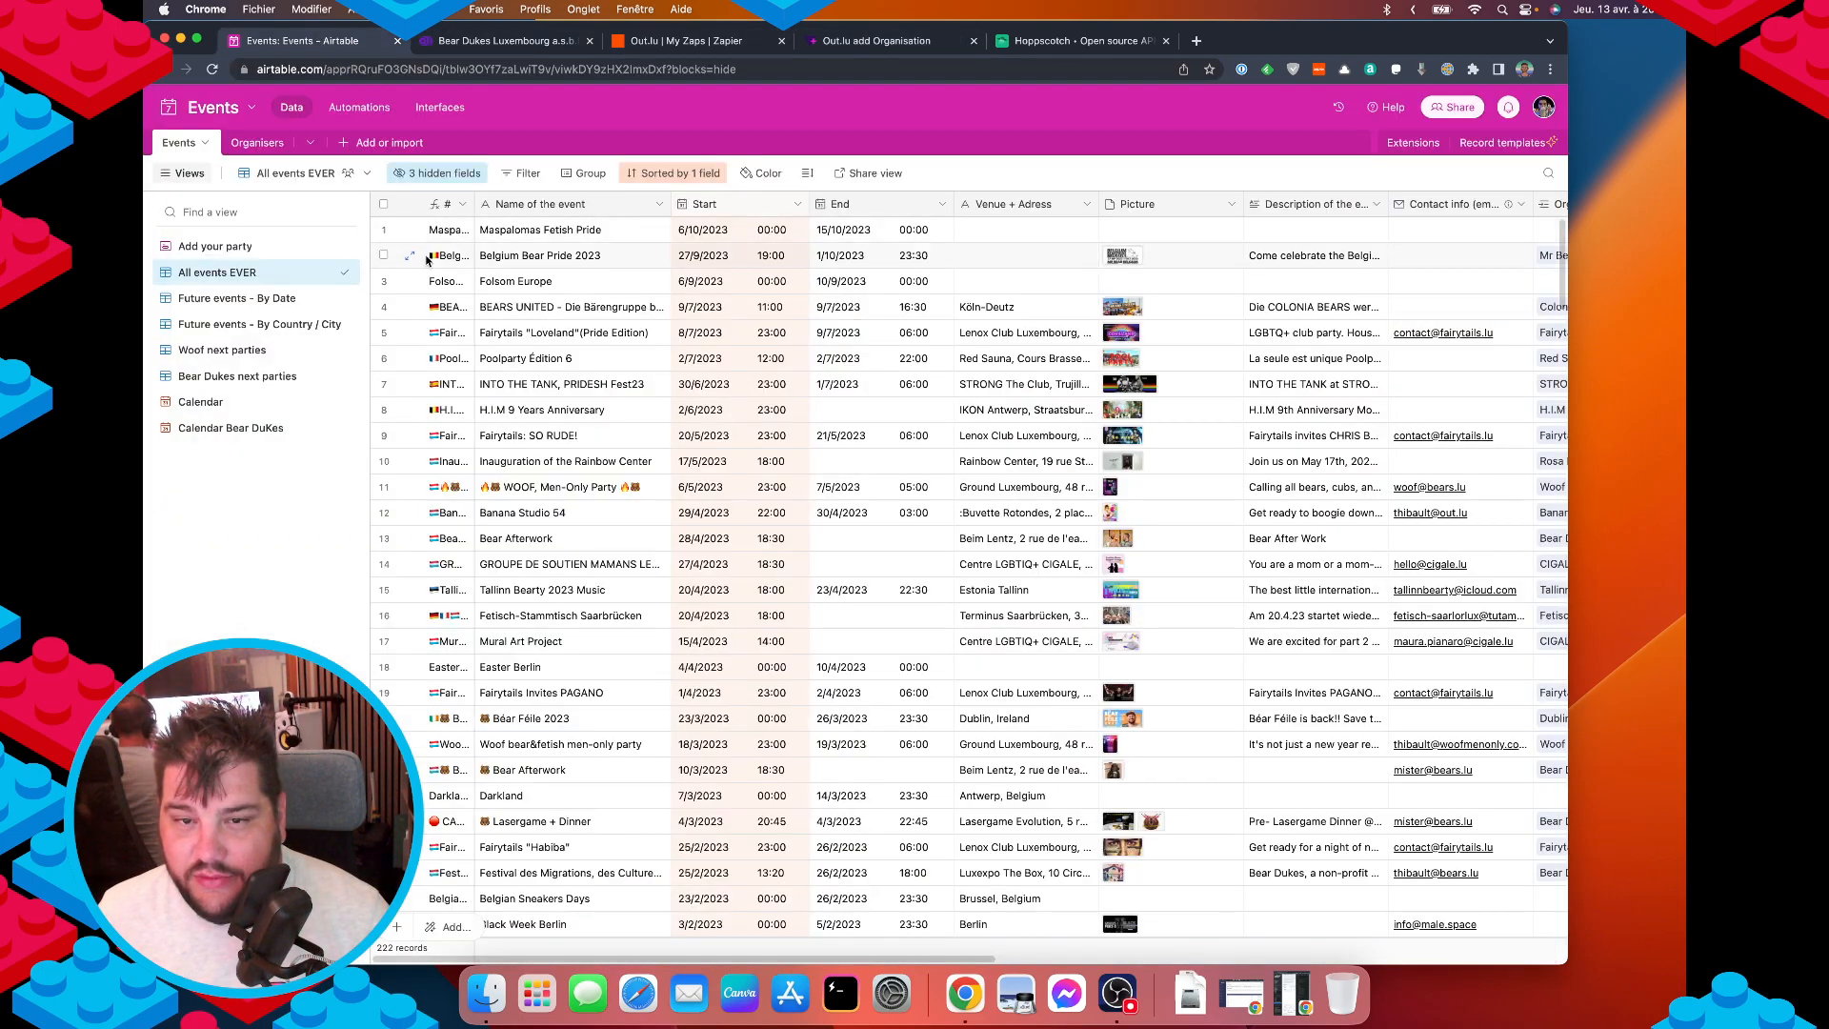
click(331, 105)
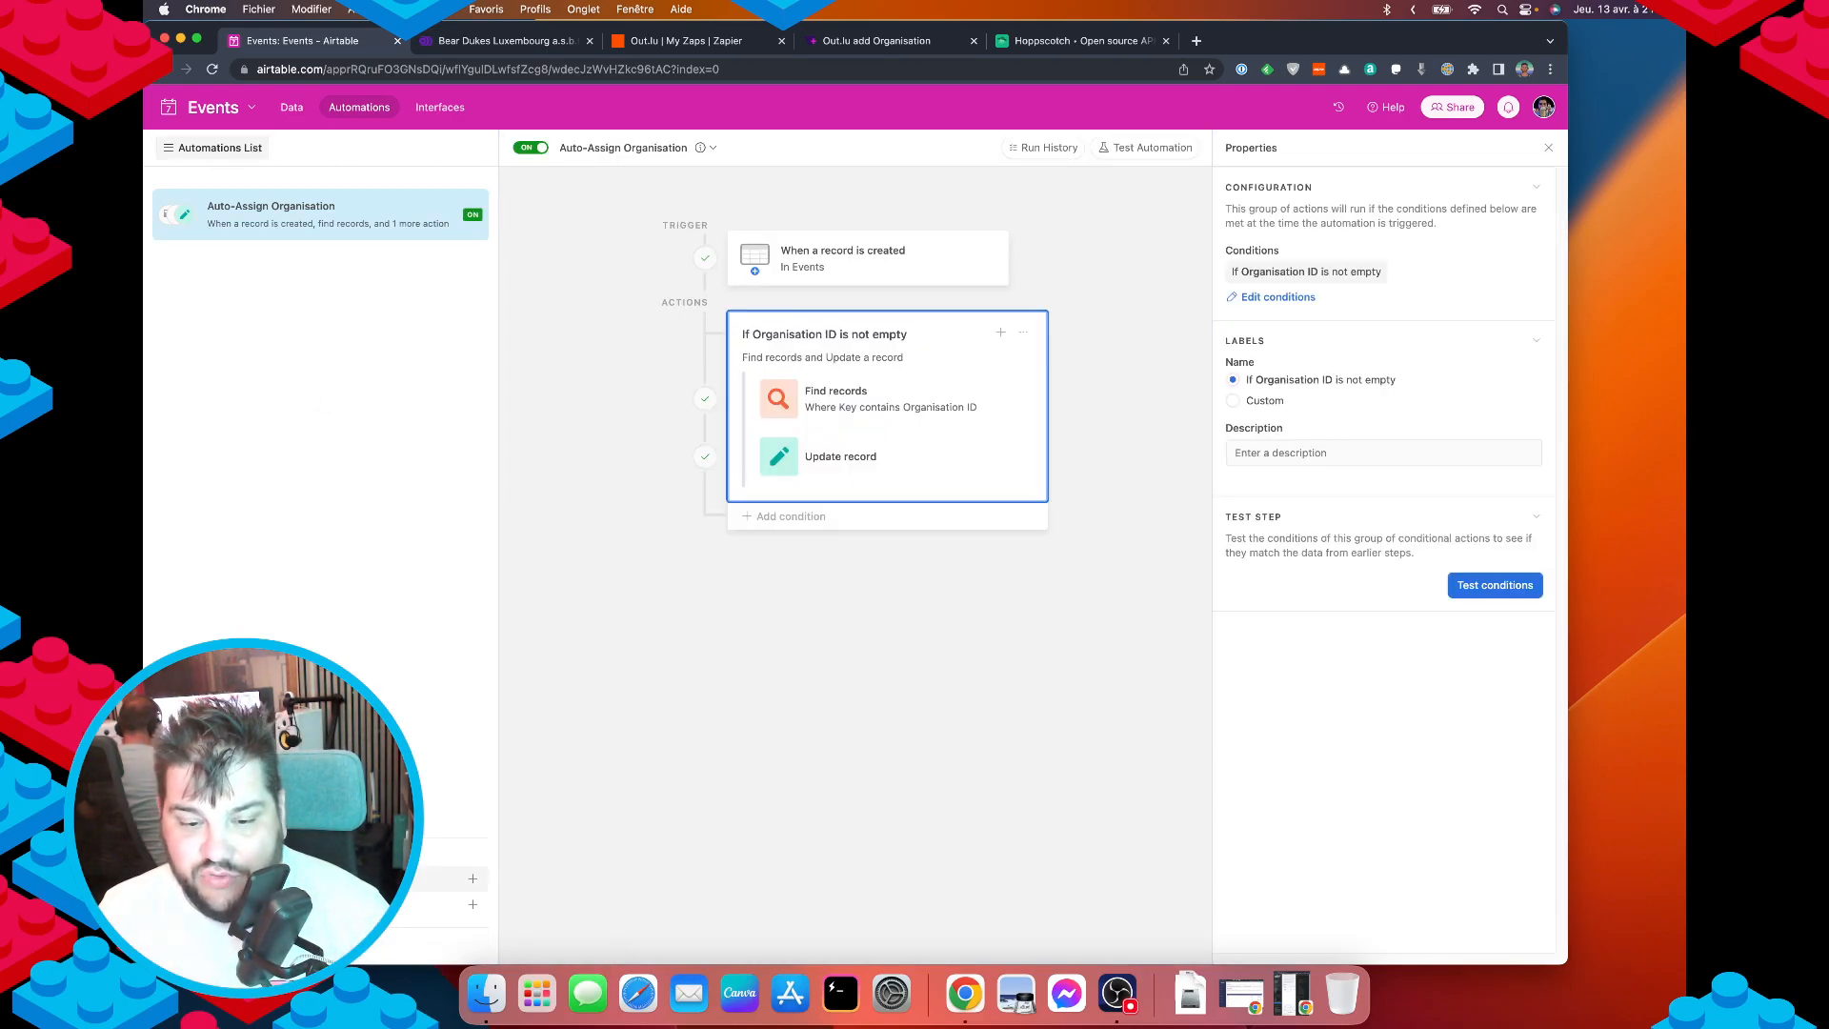
click(448, 878)
click(993, 386)
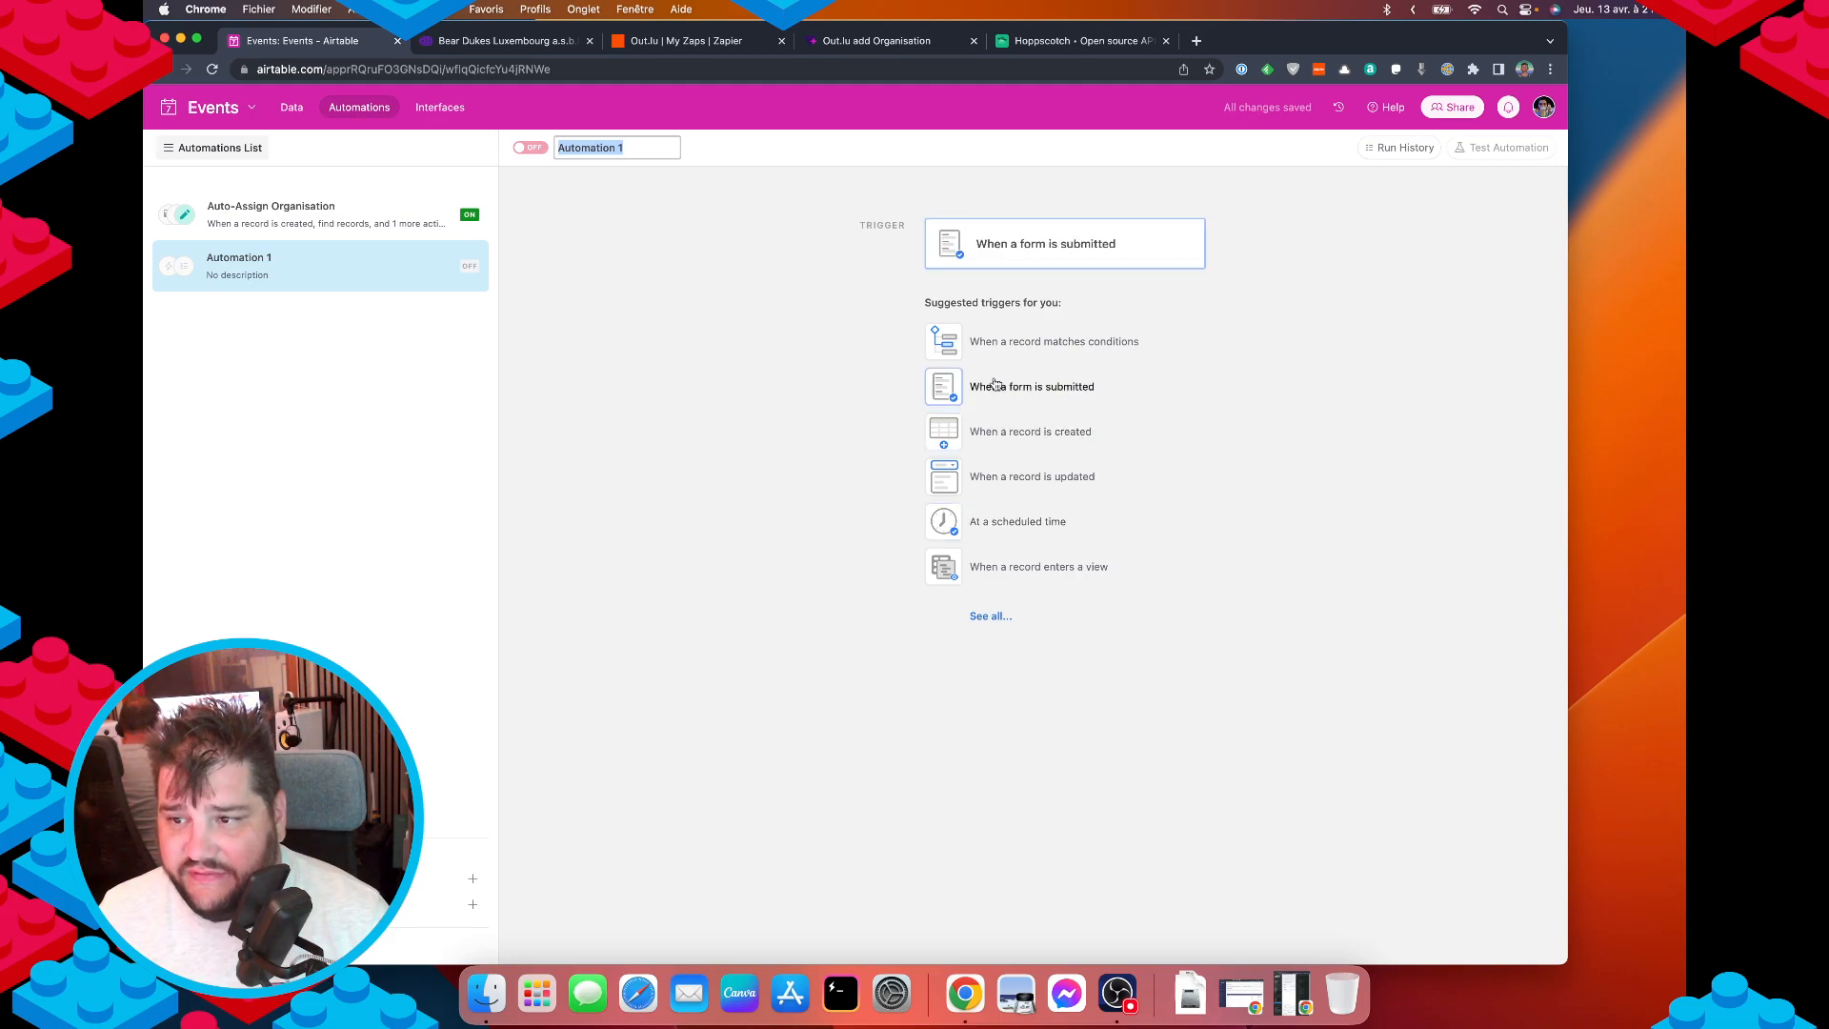
click(997, 343)
click(1000, 339)
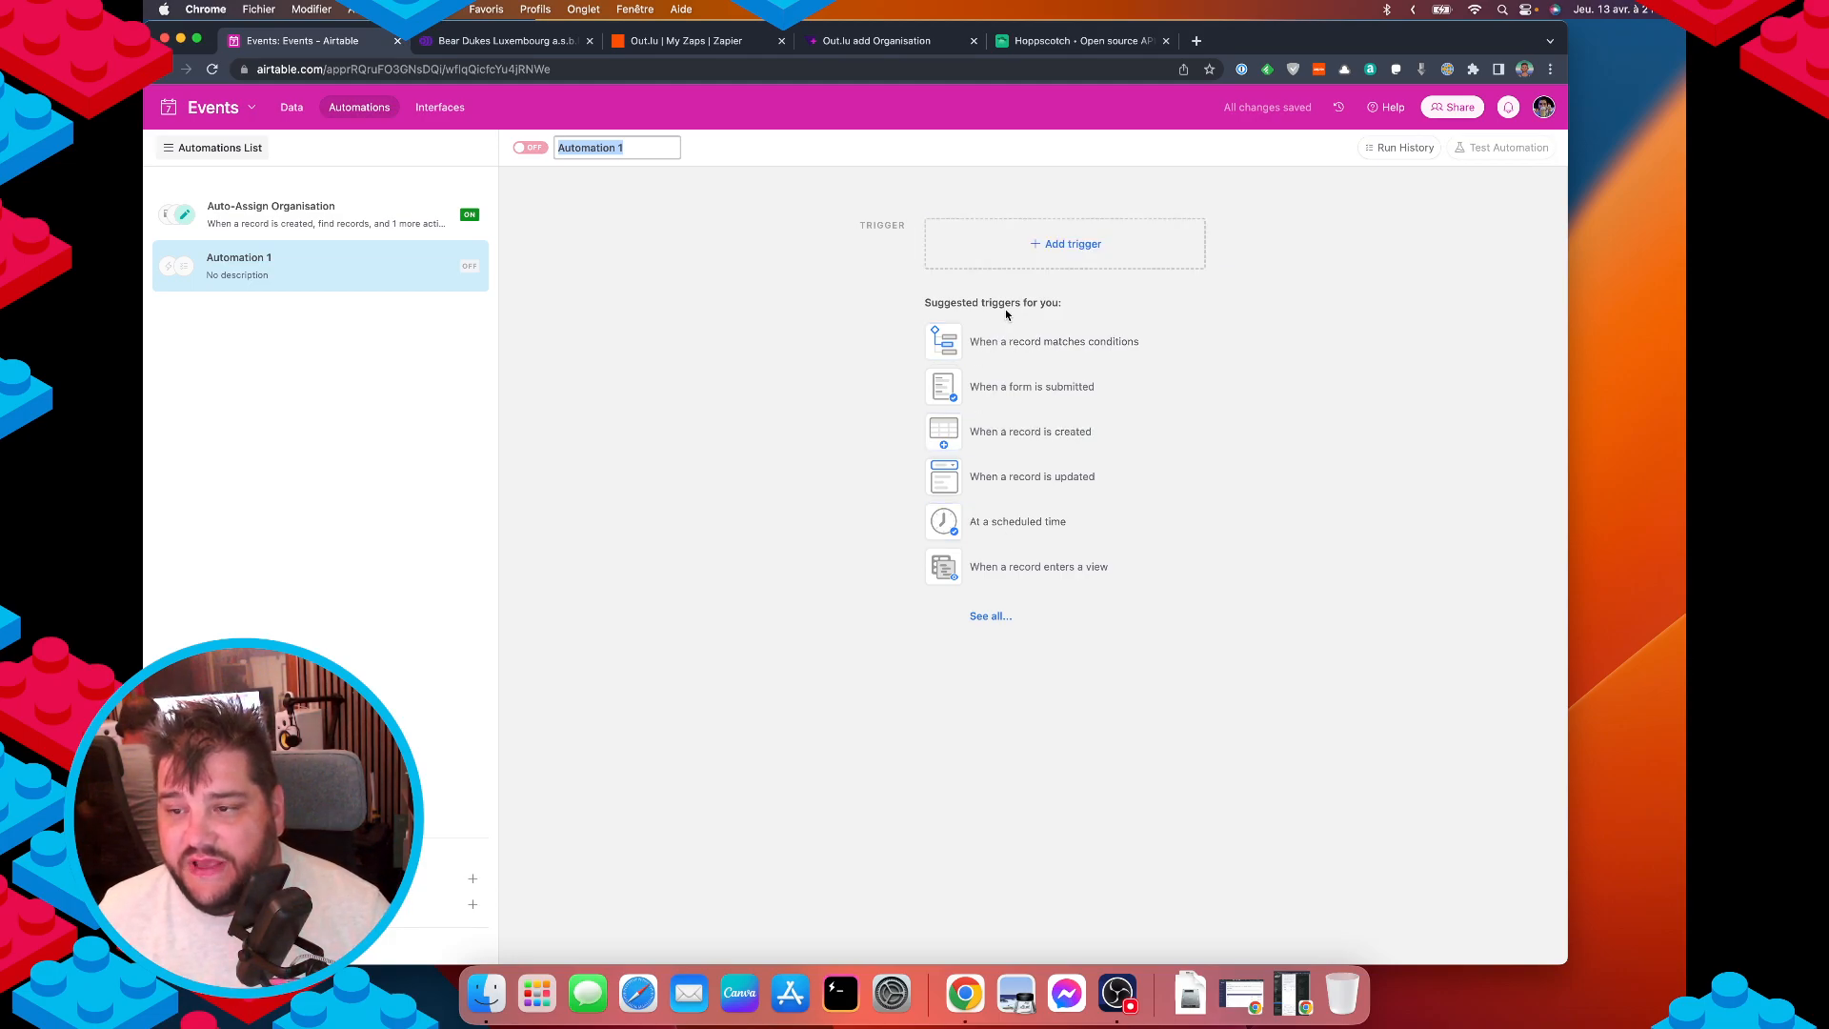
click(1015, 386)
click(1040, 432)
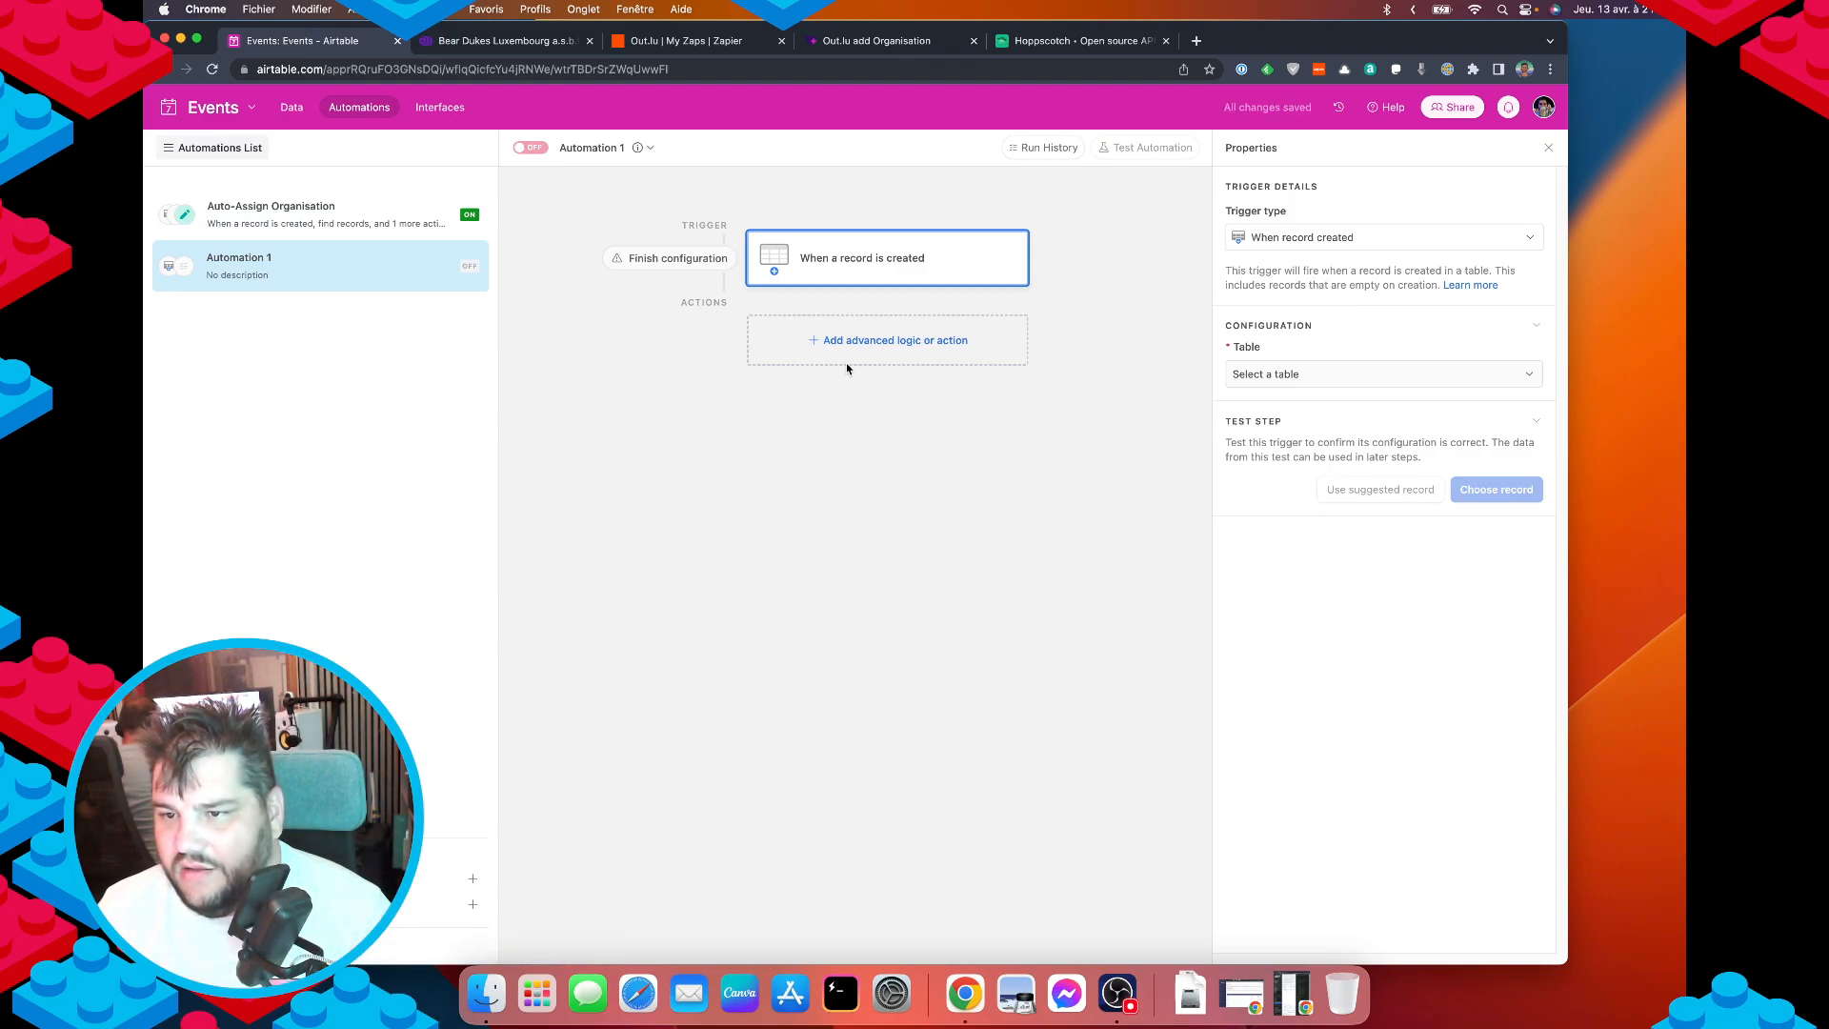
click(862, 343)
scroll(919, 667, down, 2)
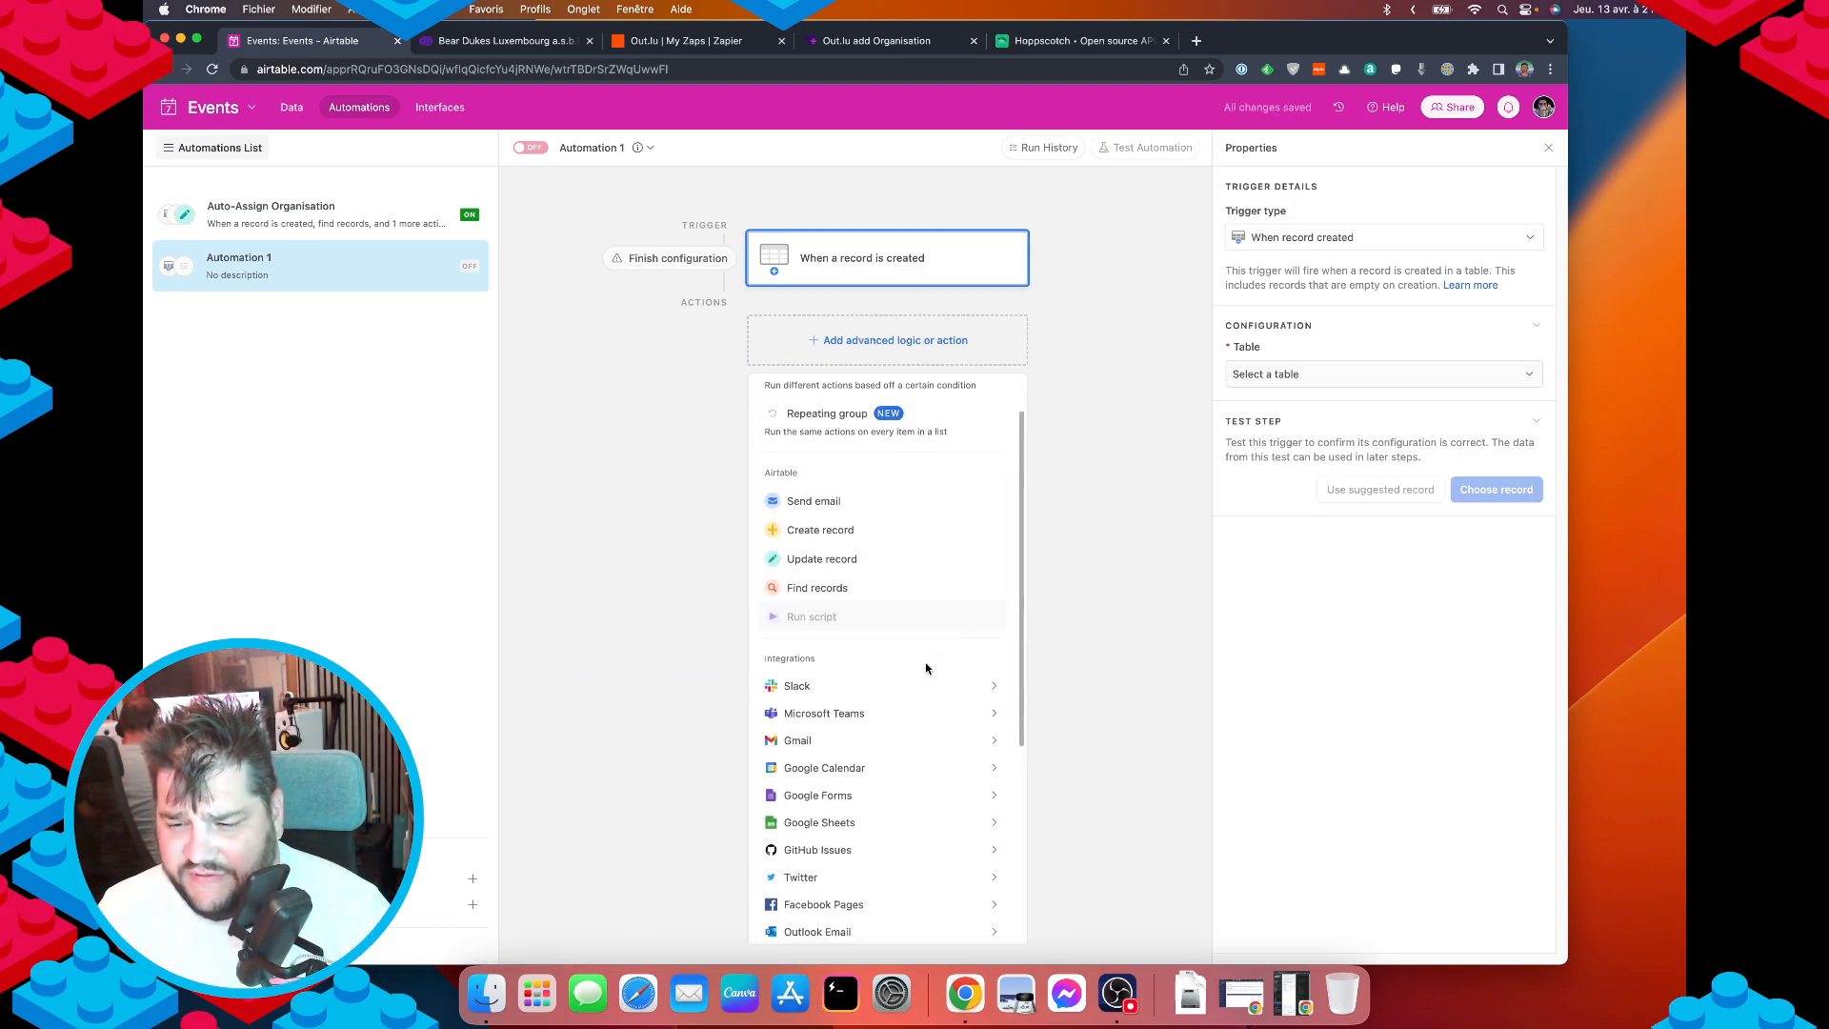
mouse_move(935, 695)
scroll(935, 695, down, 7)
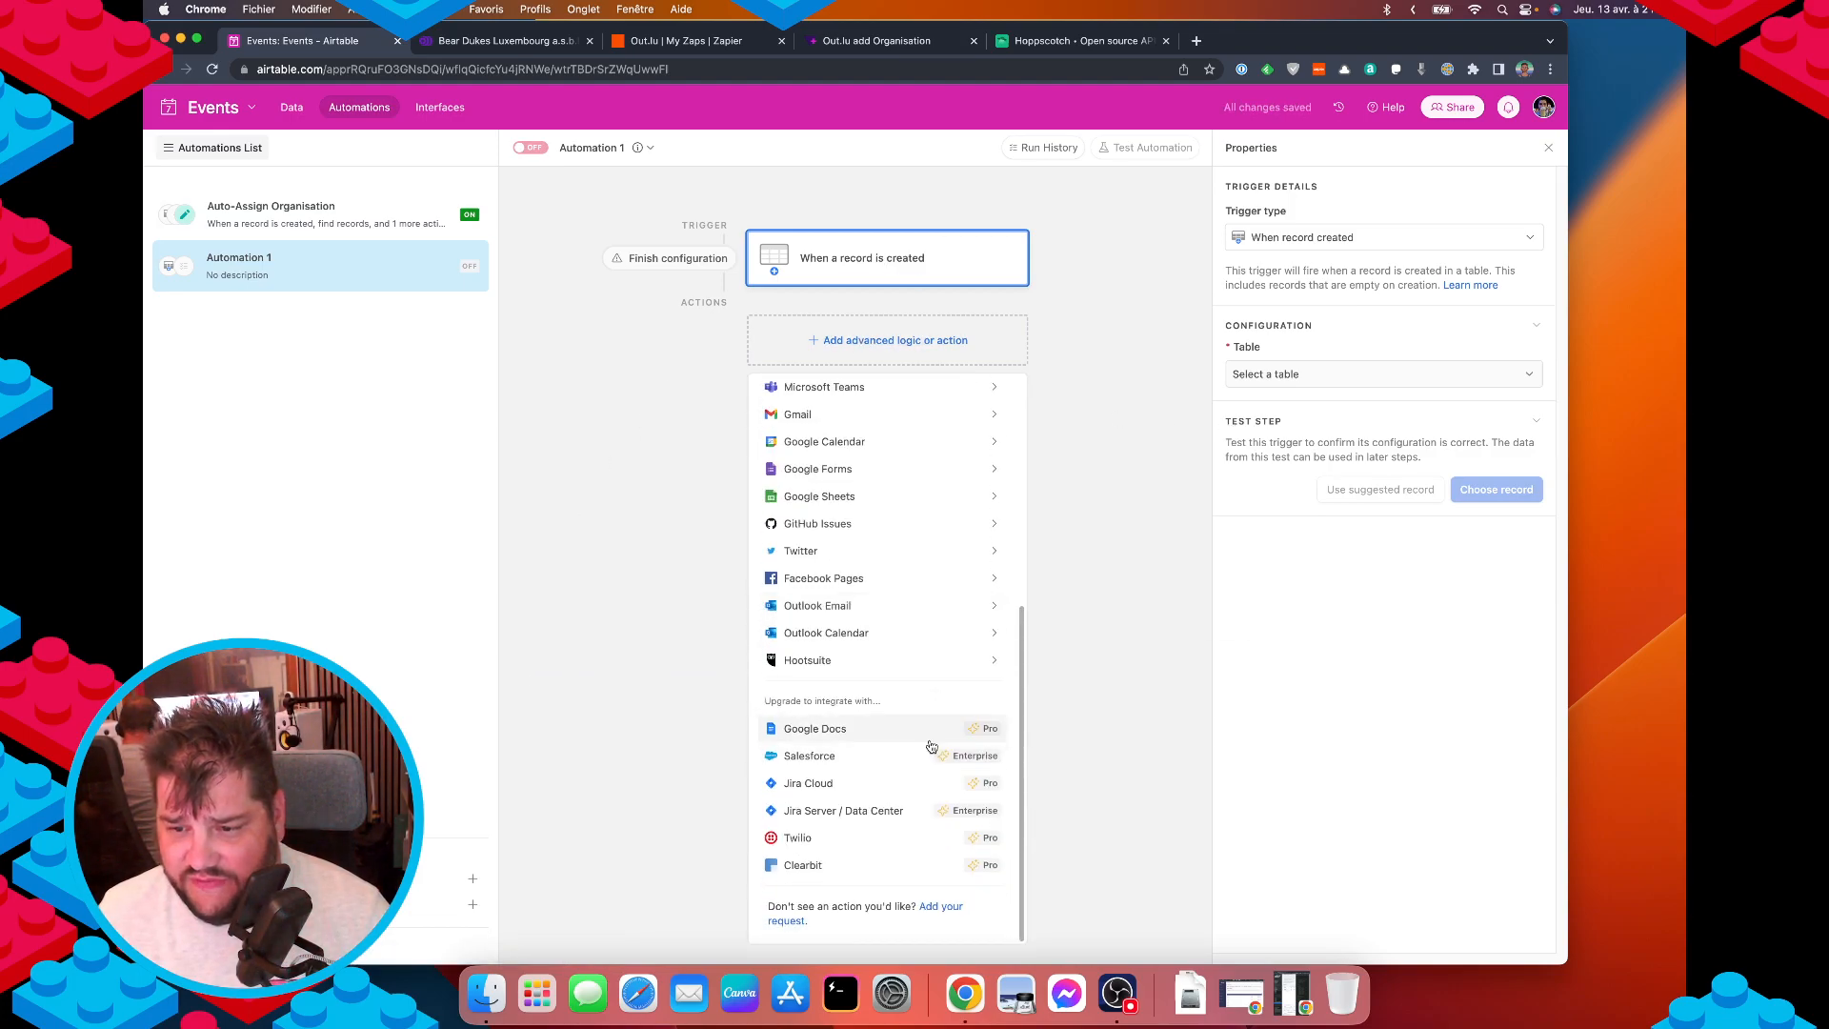
scroll(924, 709, up, 9)
scroll(916, 700, down, 1)
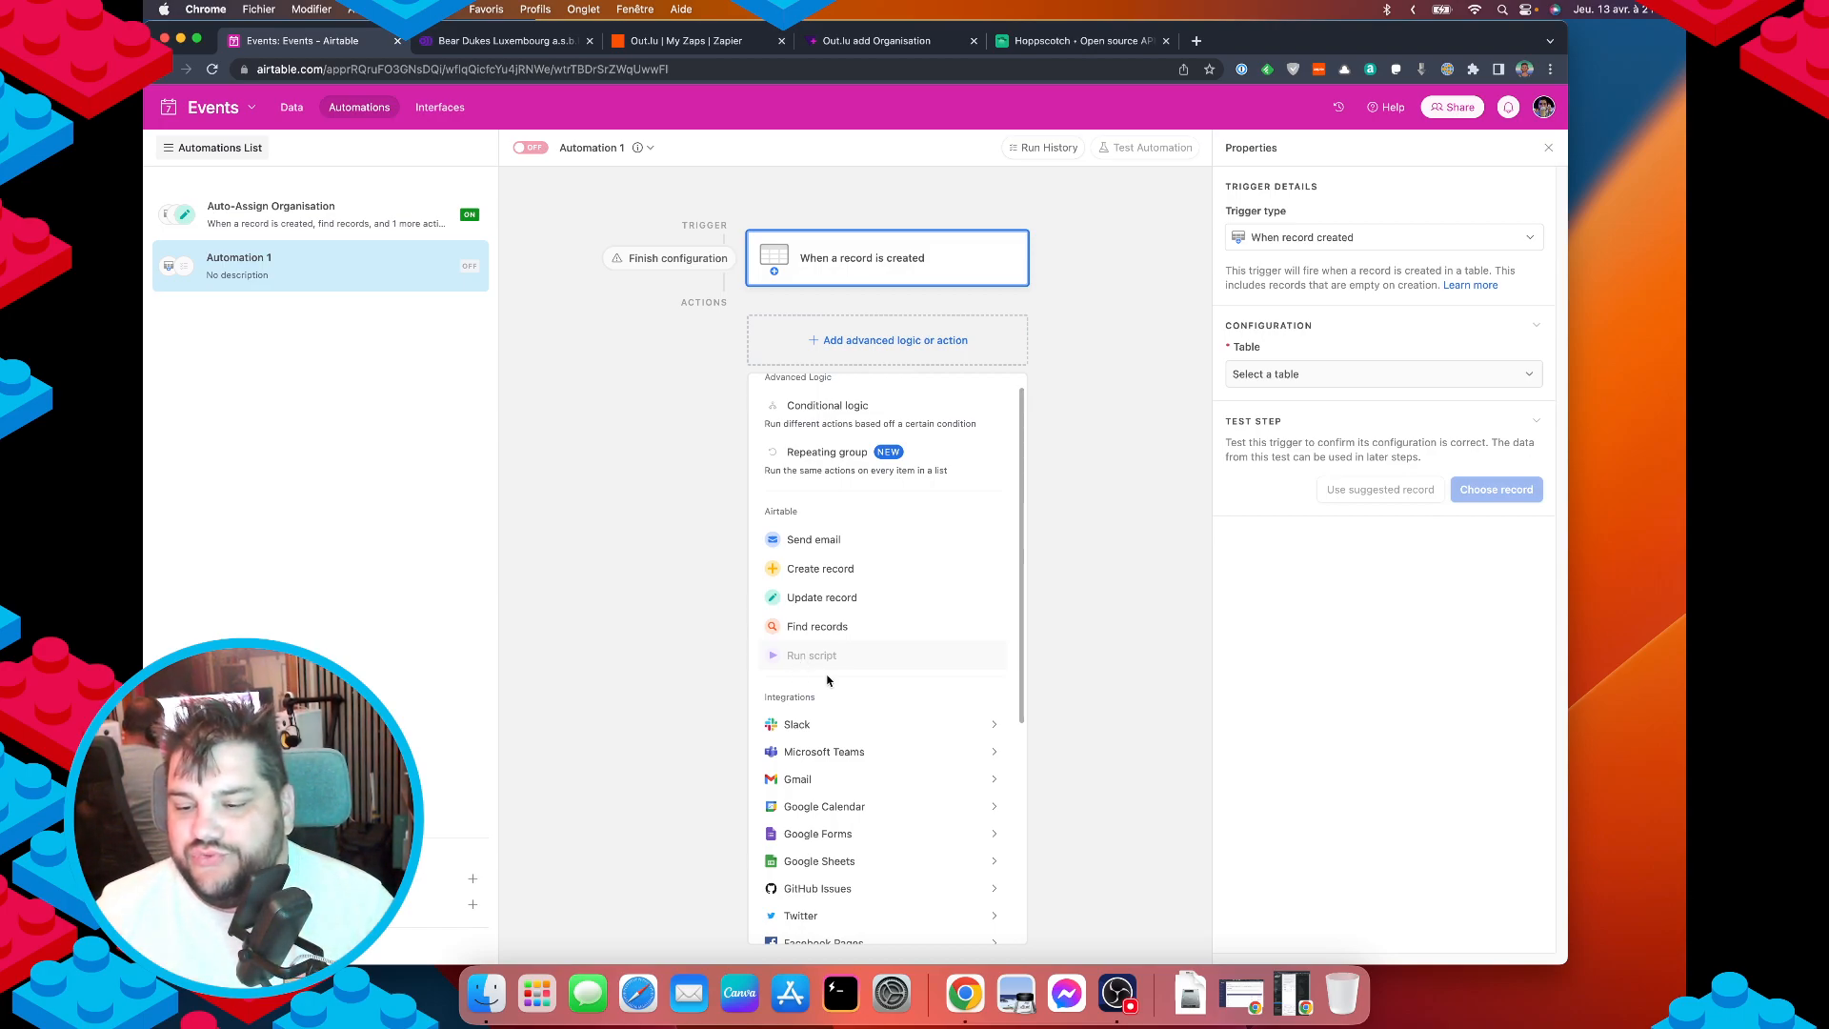
scroll(851, 838, down, 8)
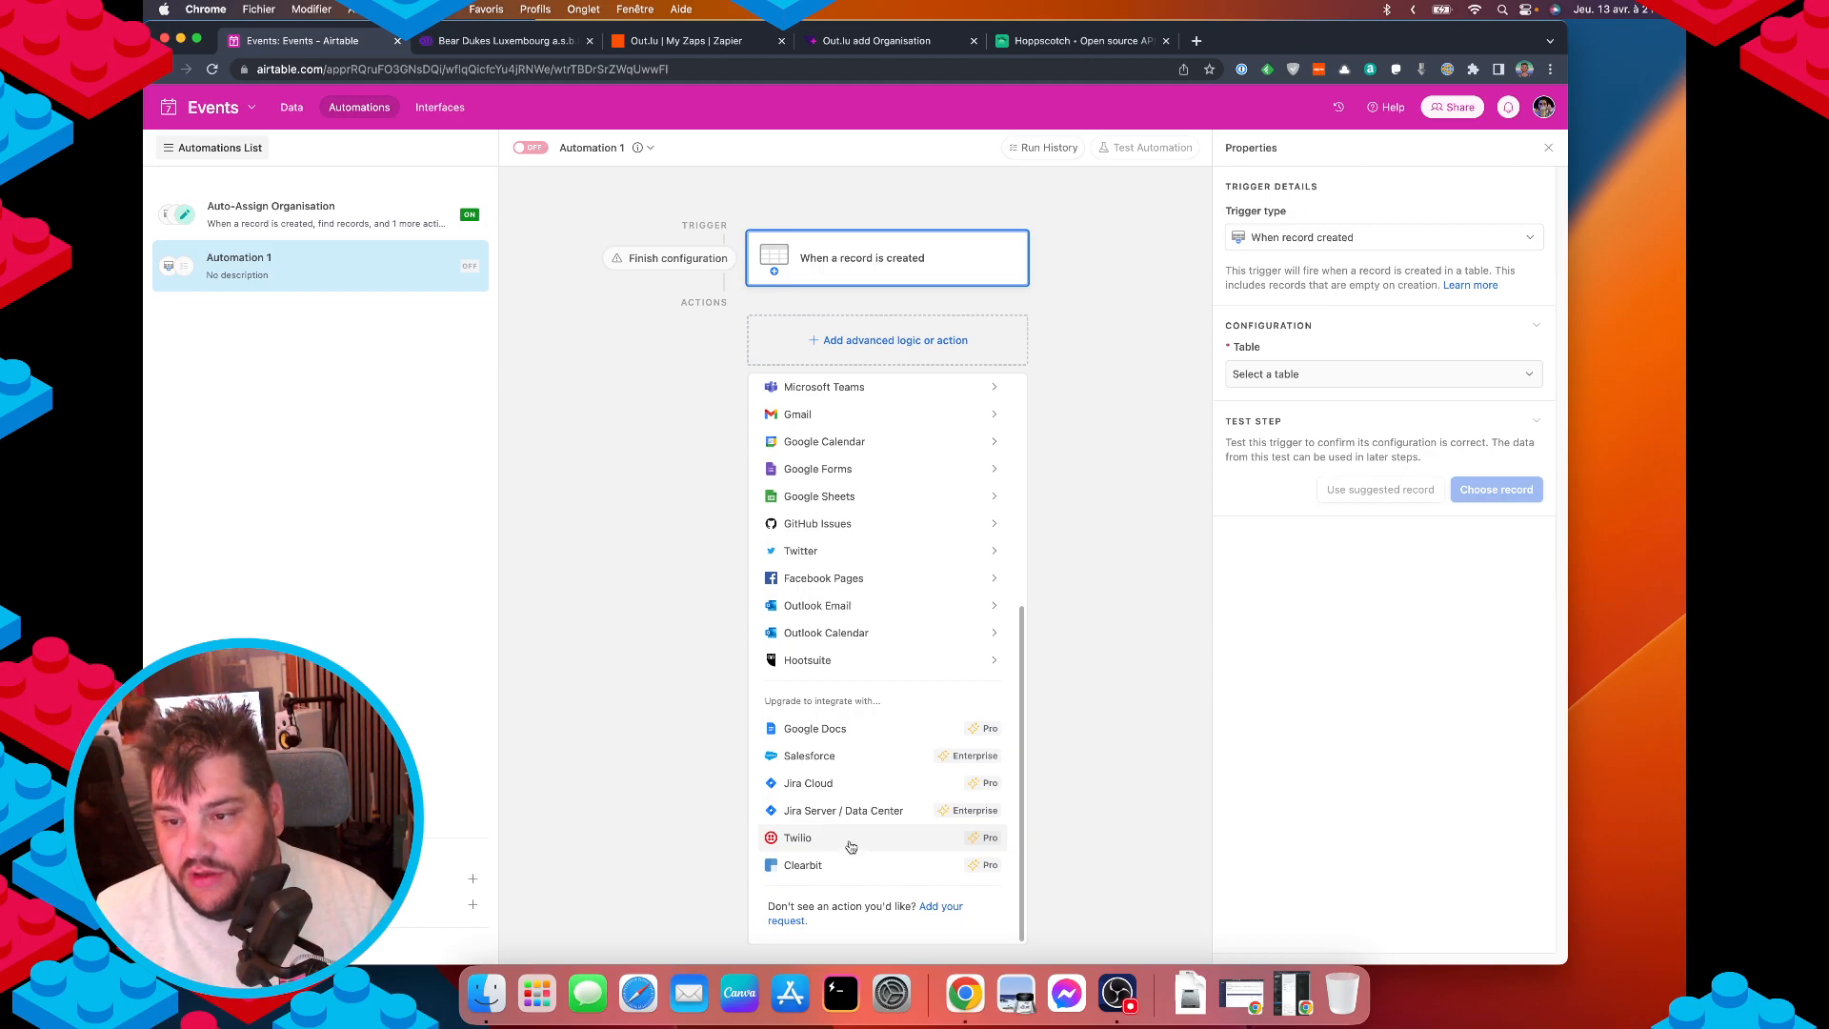
scroll(851, 847, up, 8)
scroll(850, 847, down, 8)
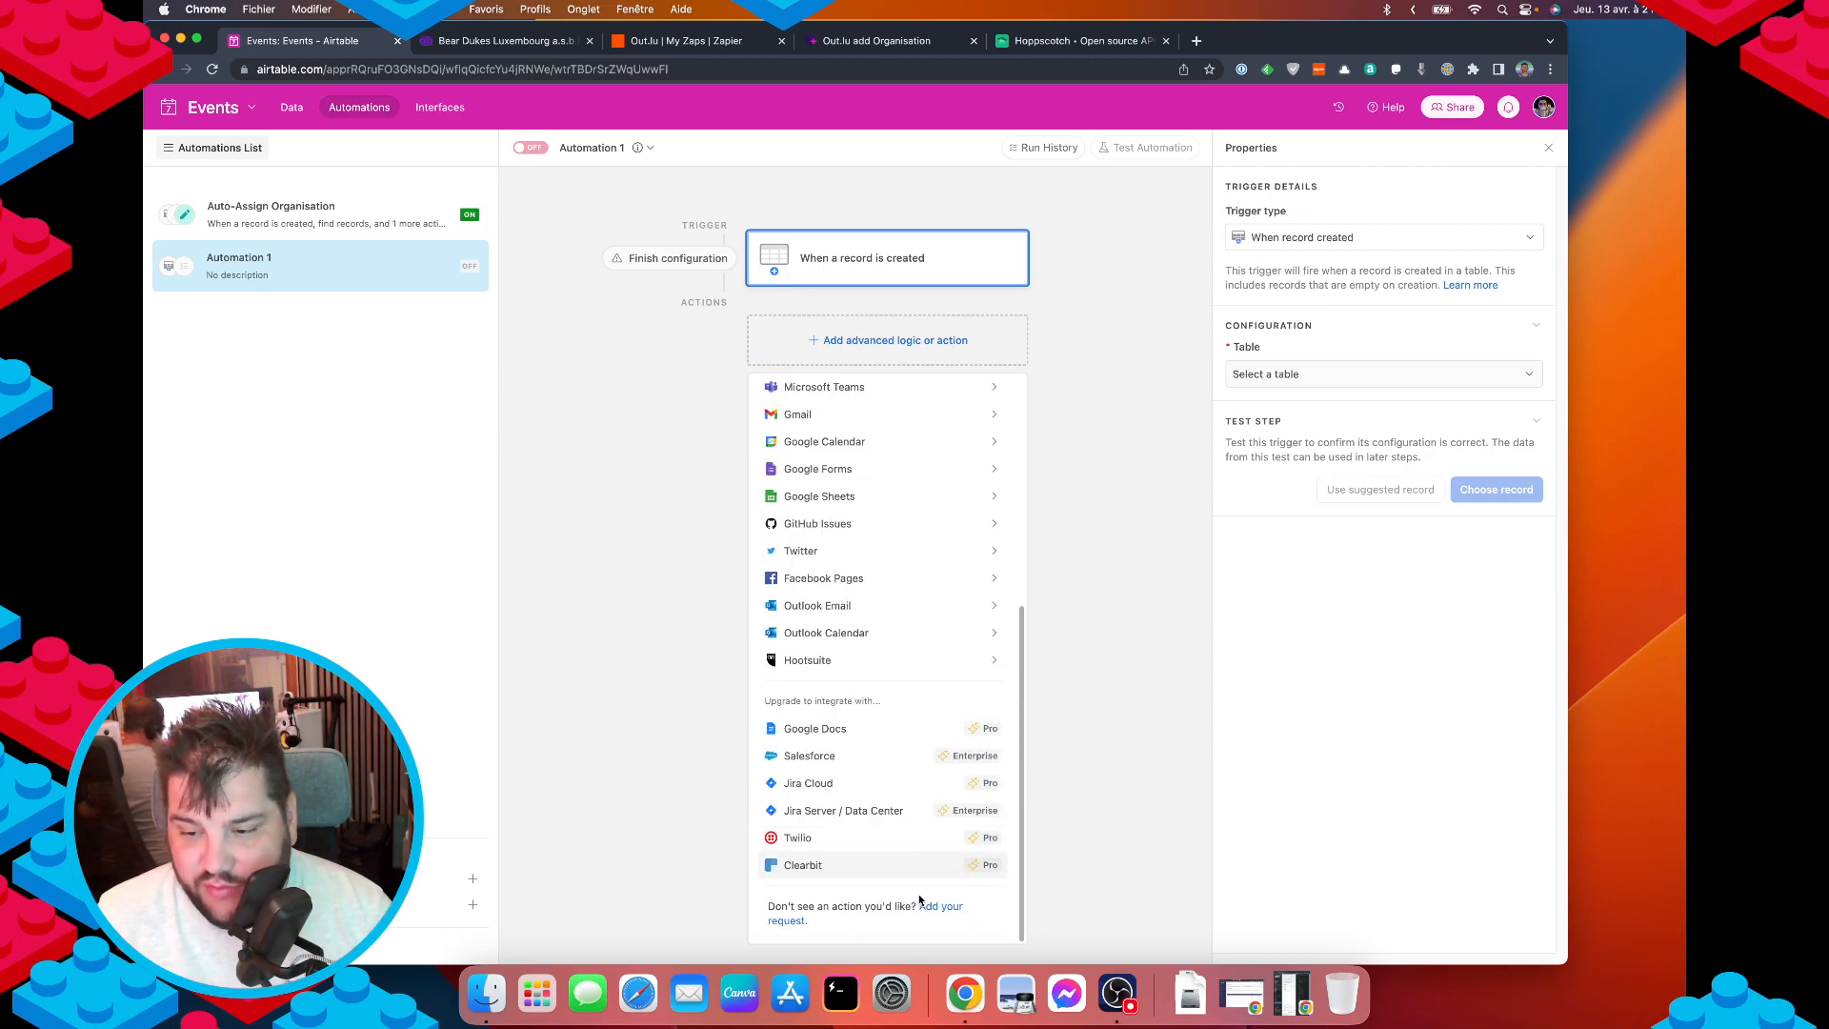
scroll(920, 898, up, 5)
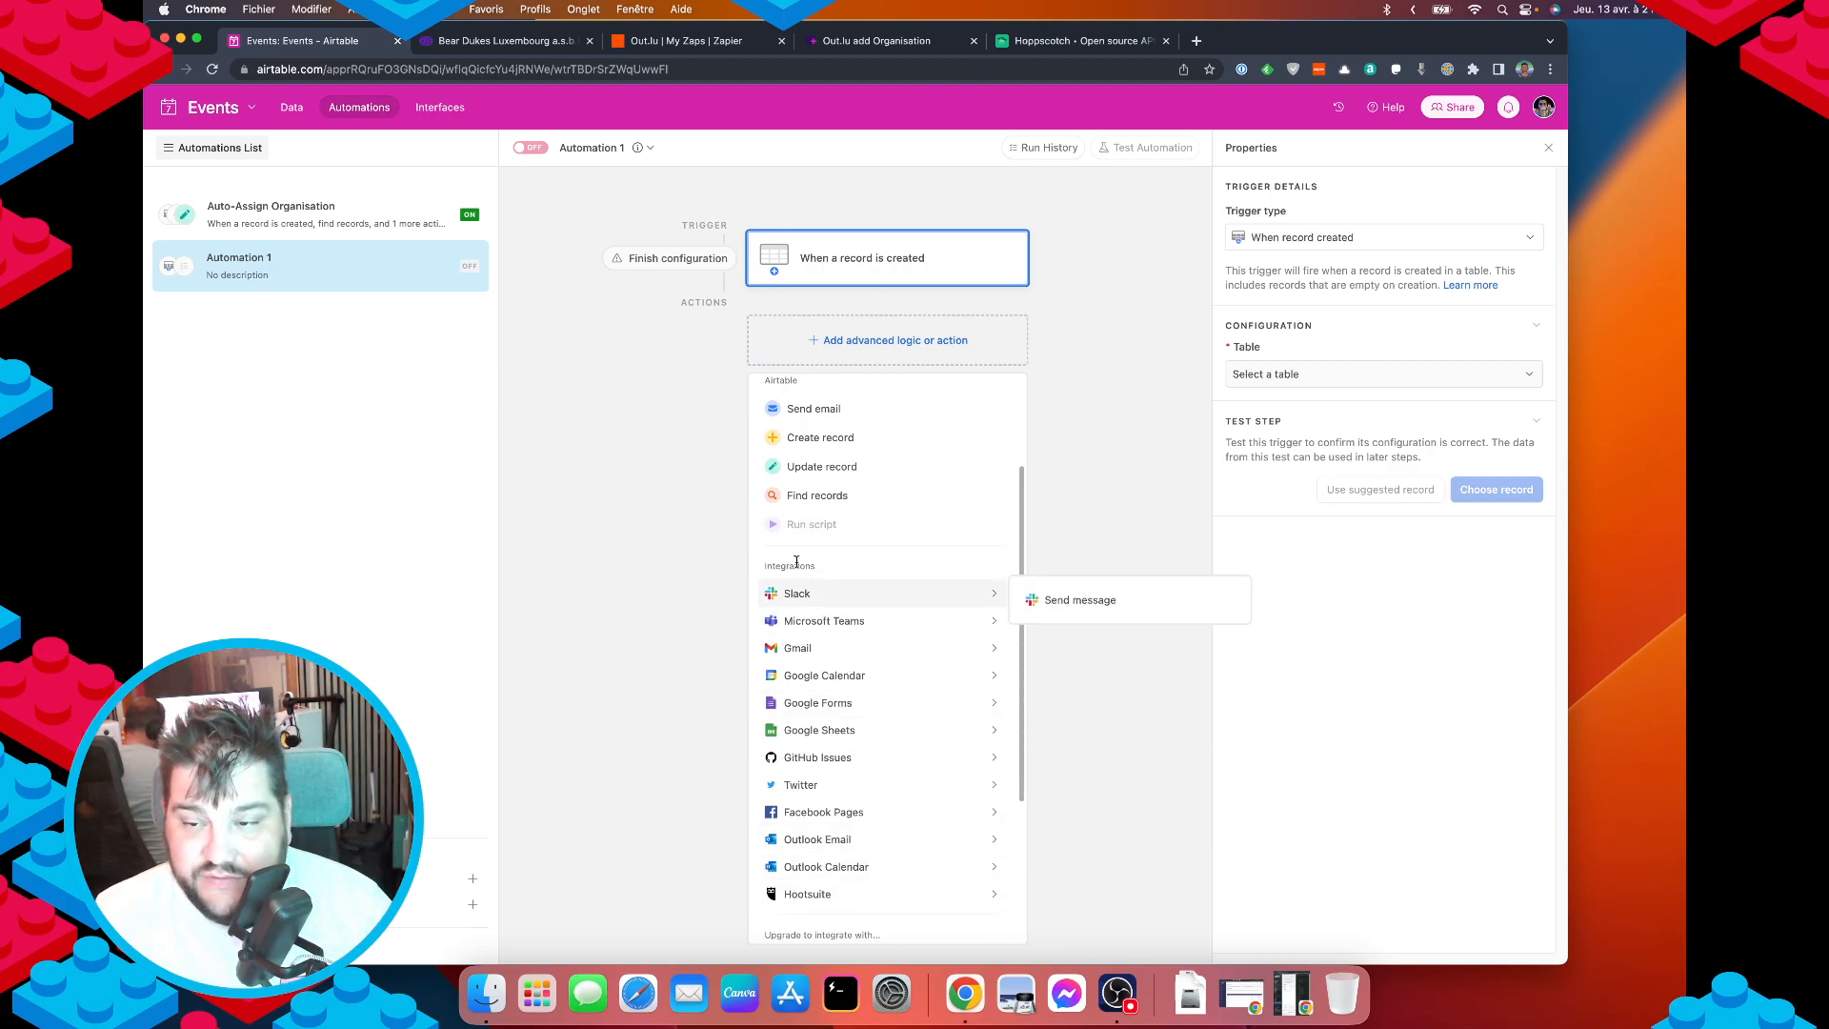
click(464, 265)
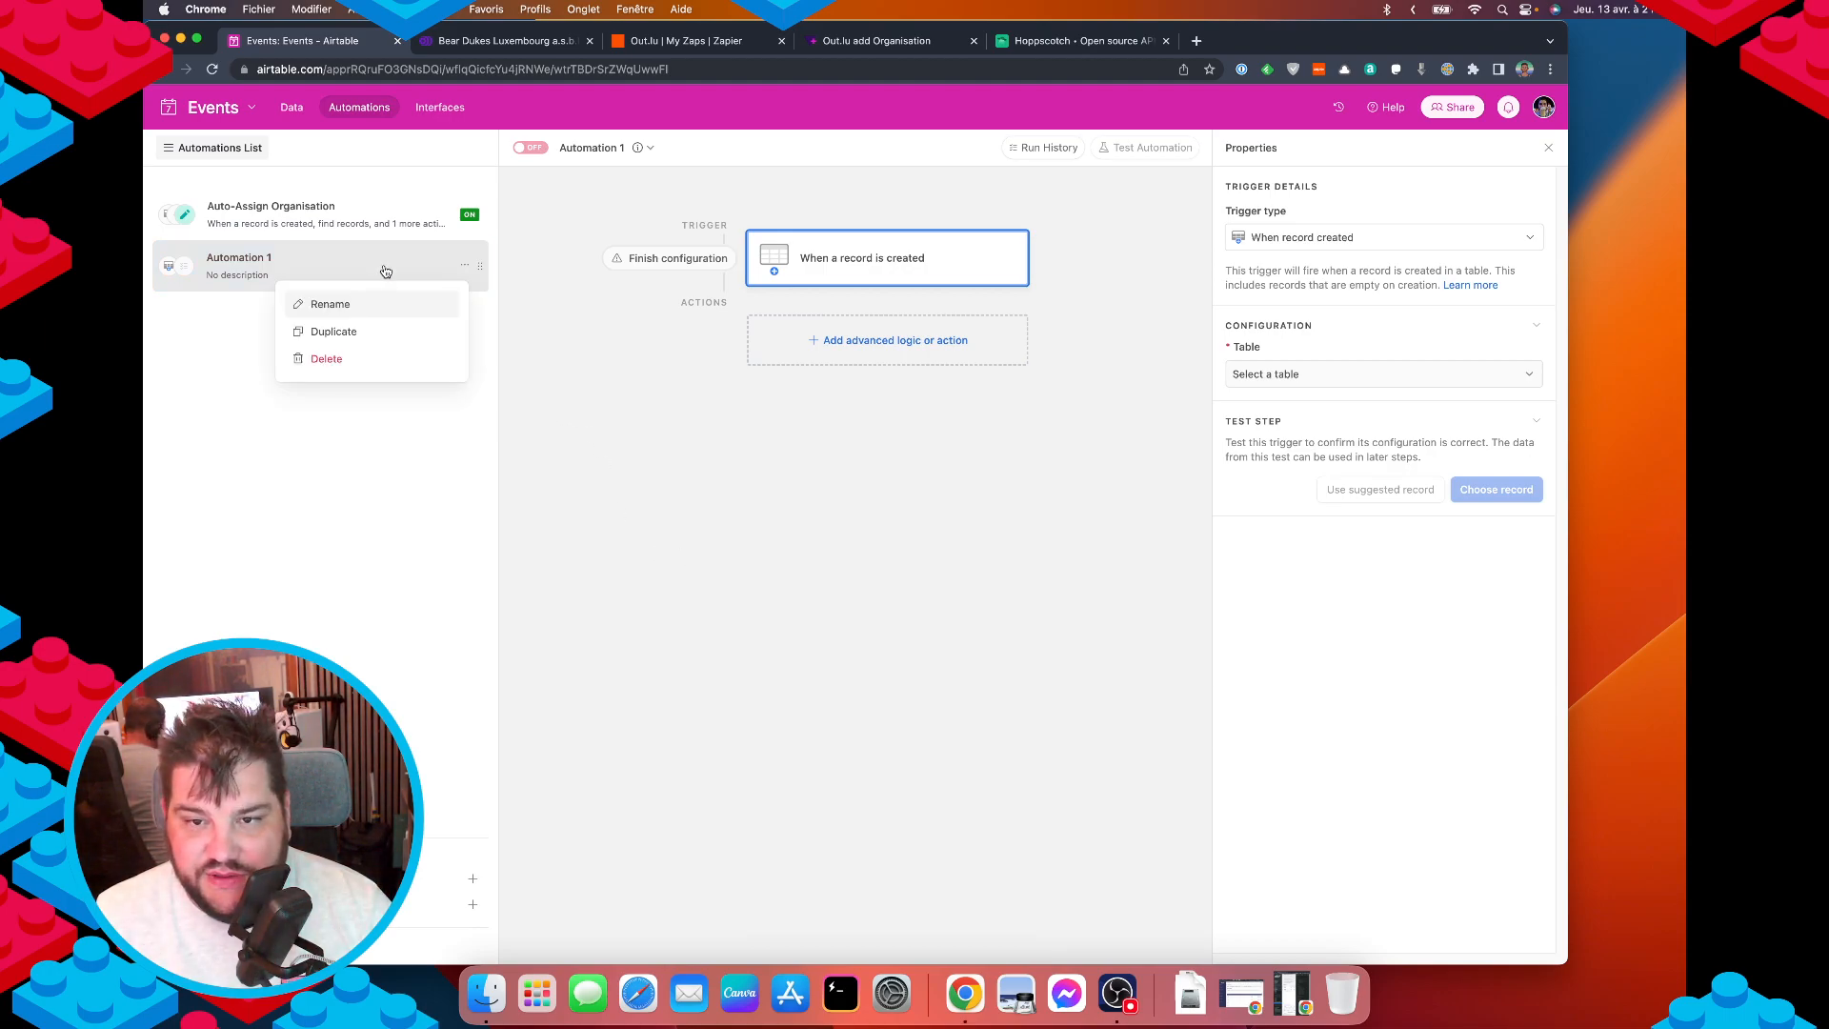
click(328, 358)
click(641, 335)
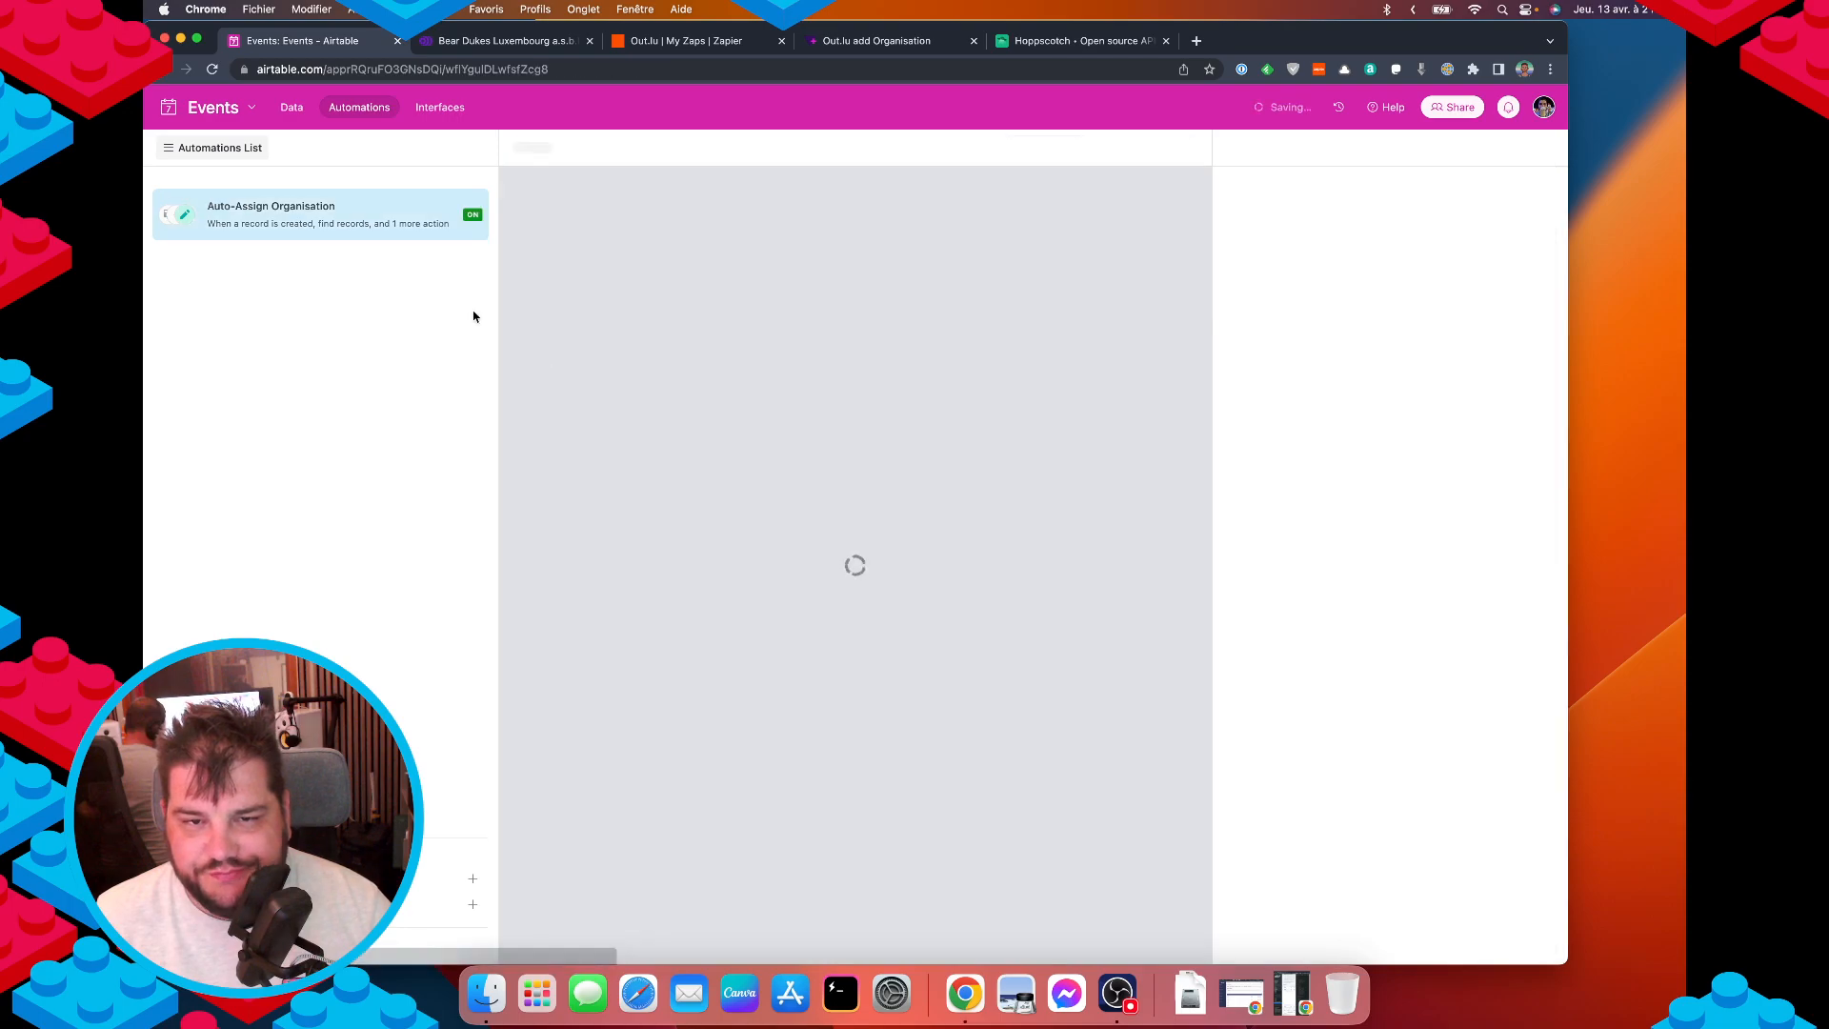
click(664, 42)
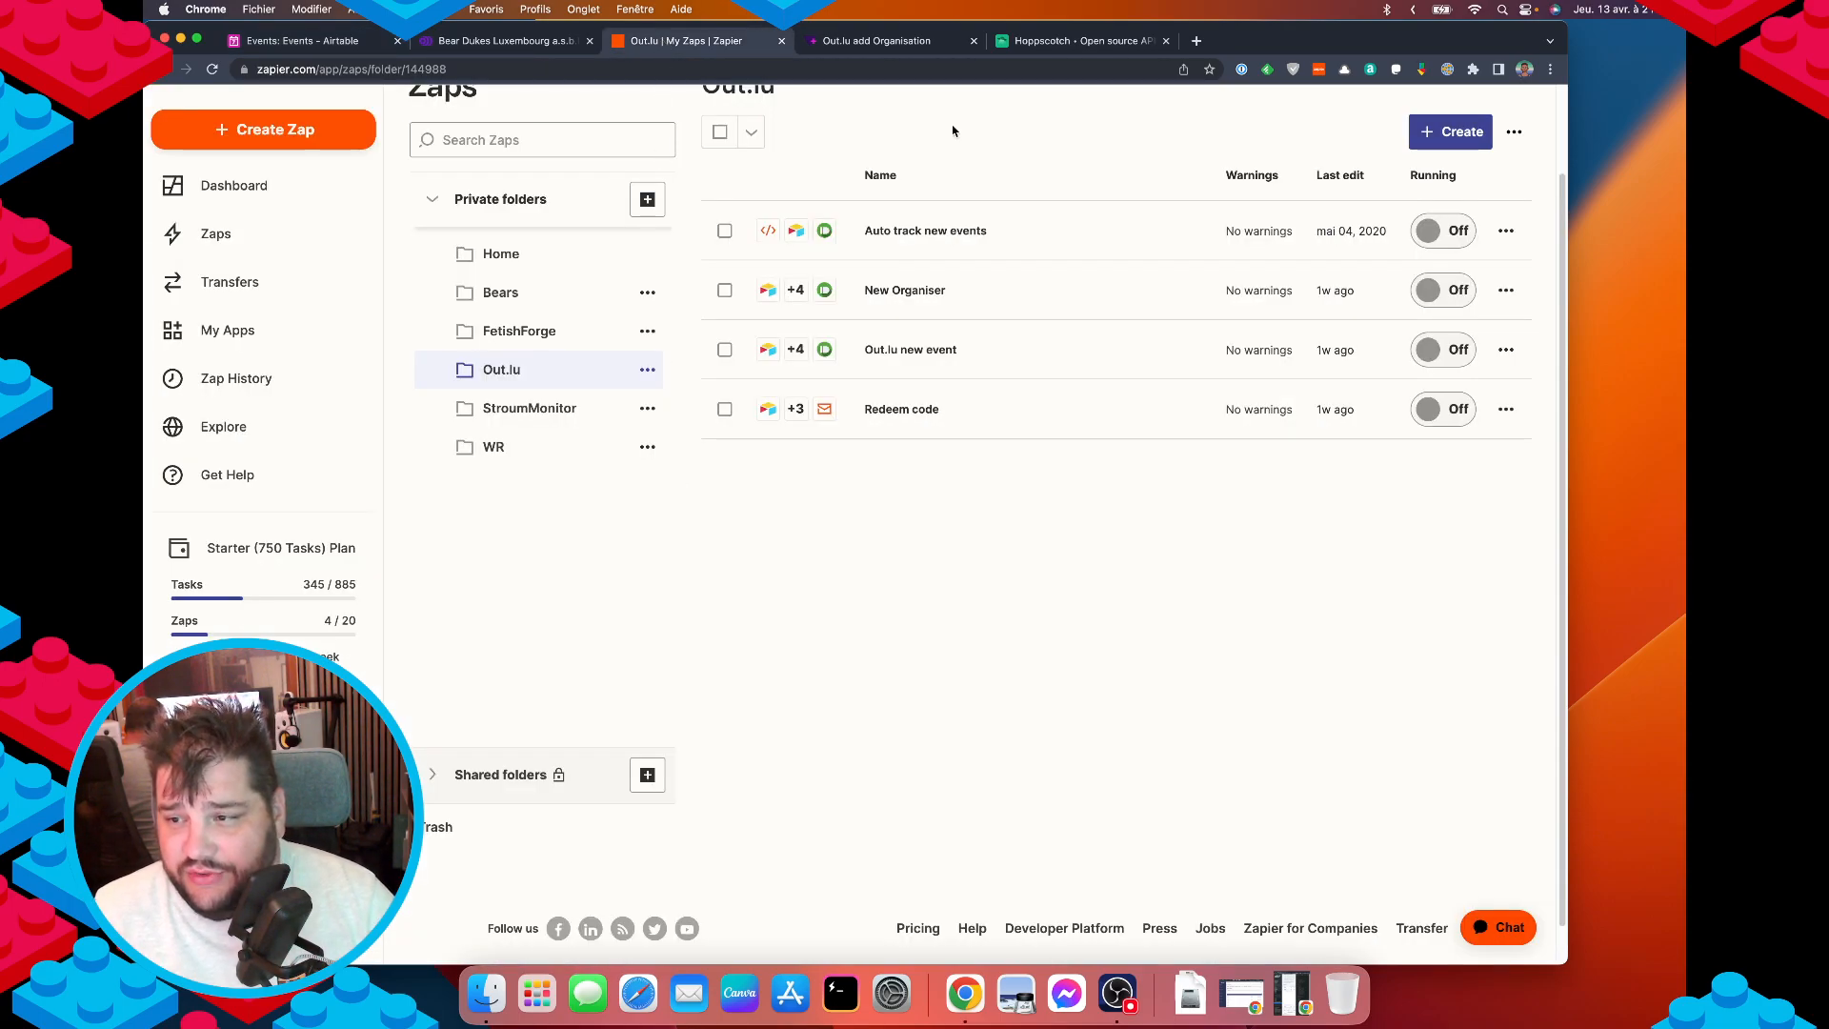
Start a new Zap with Airtable (1.9.1) as the trigger app.
click(1443, 130)
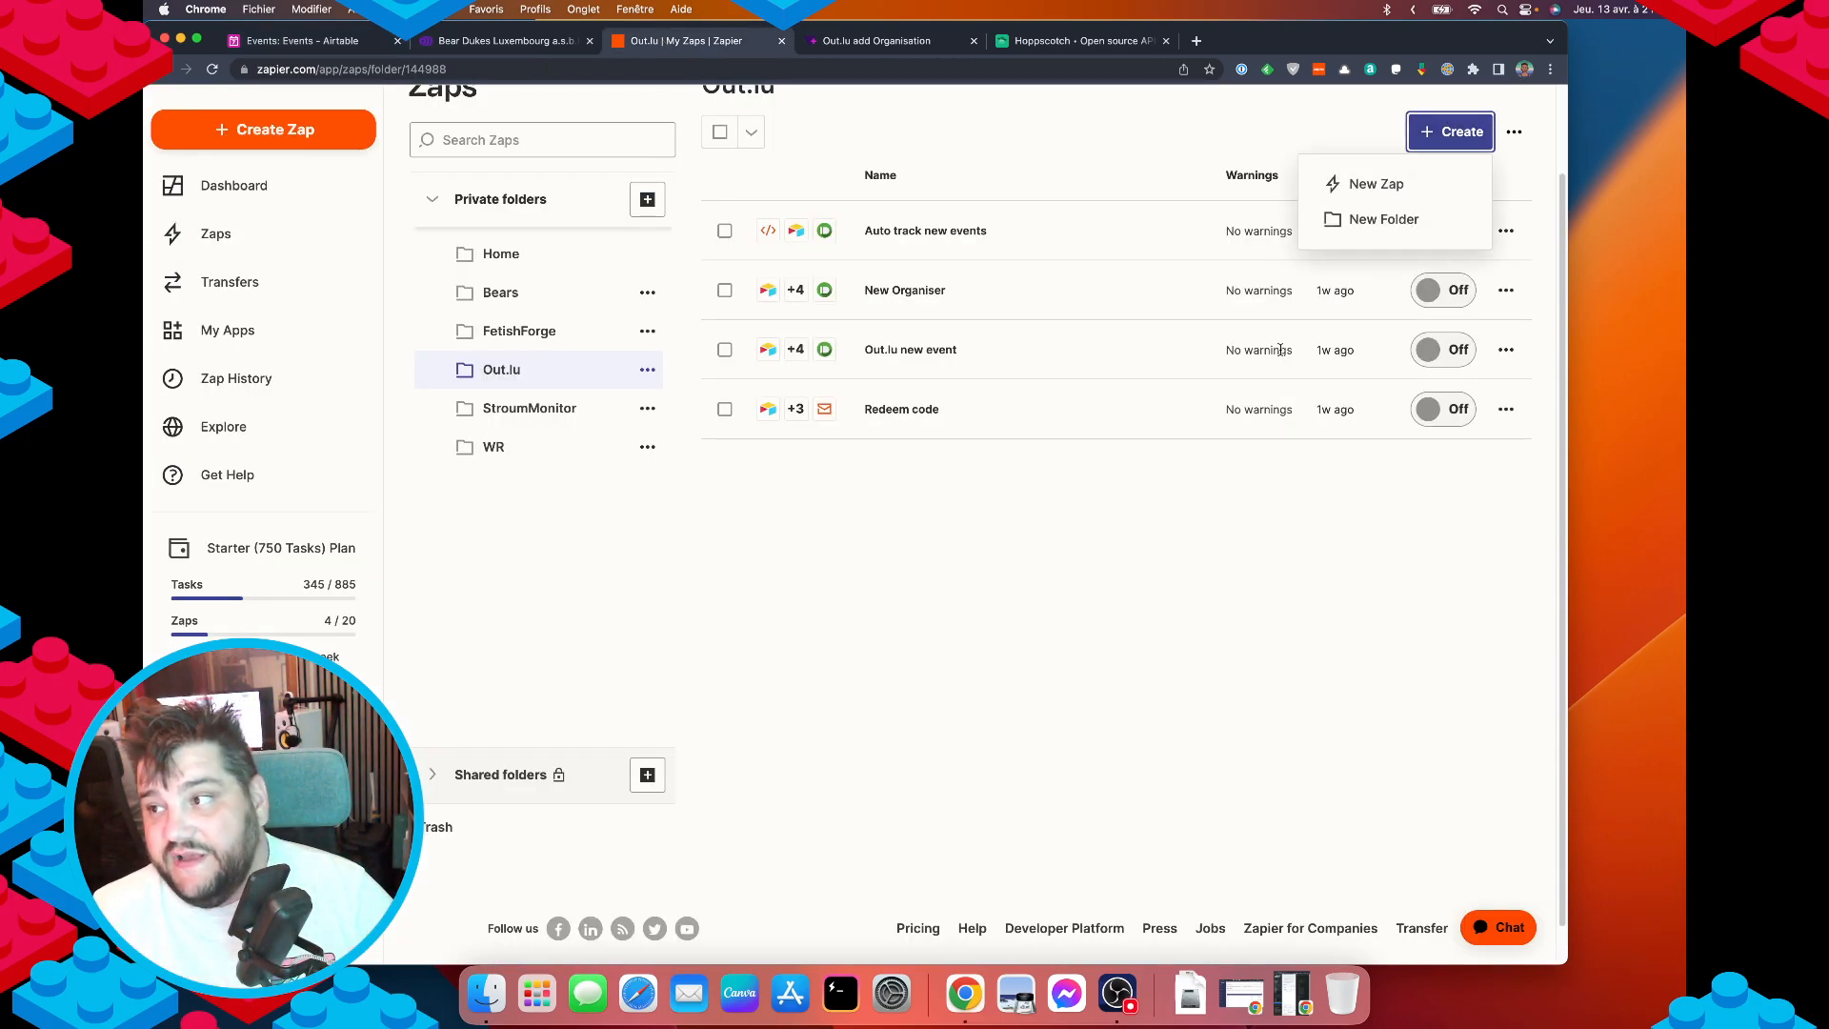
click(1376, 185)
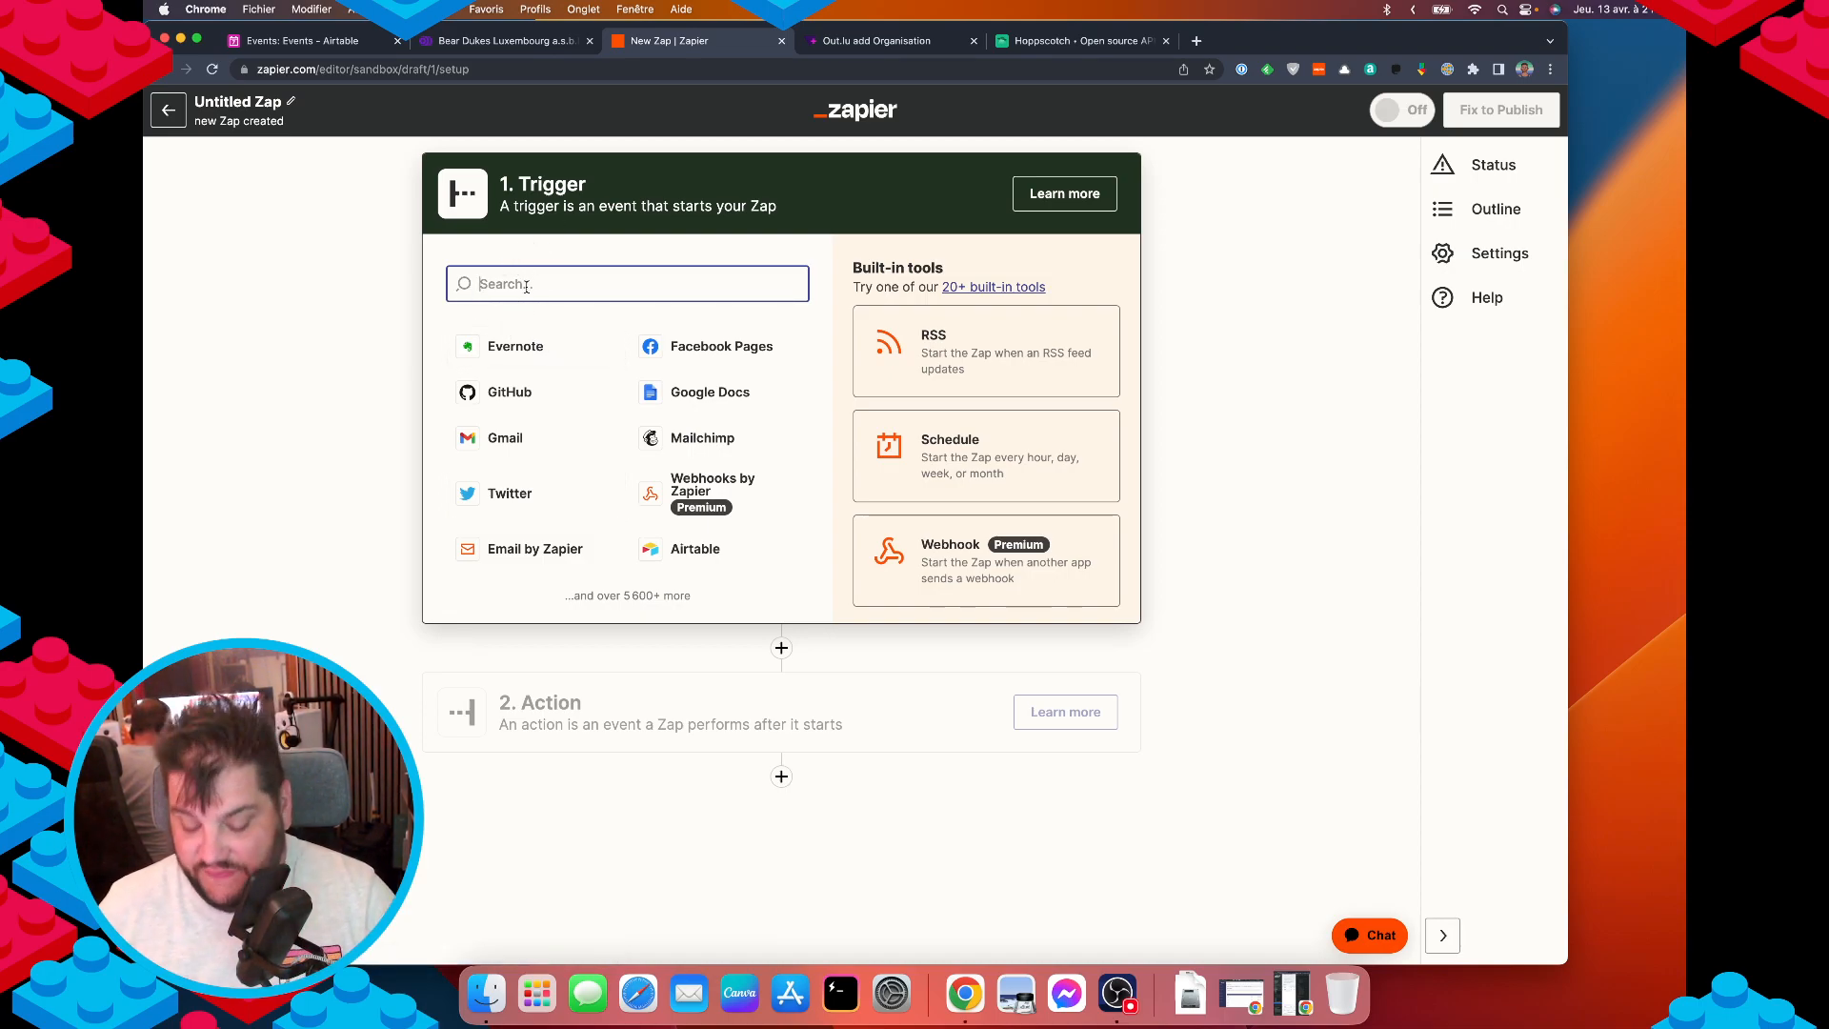
text(airta)
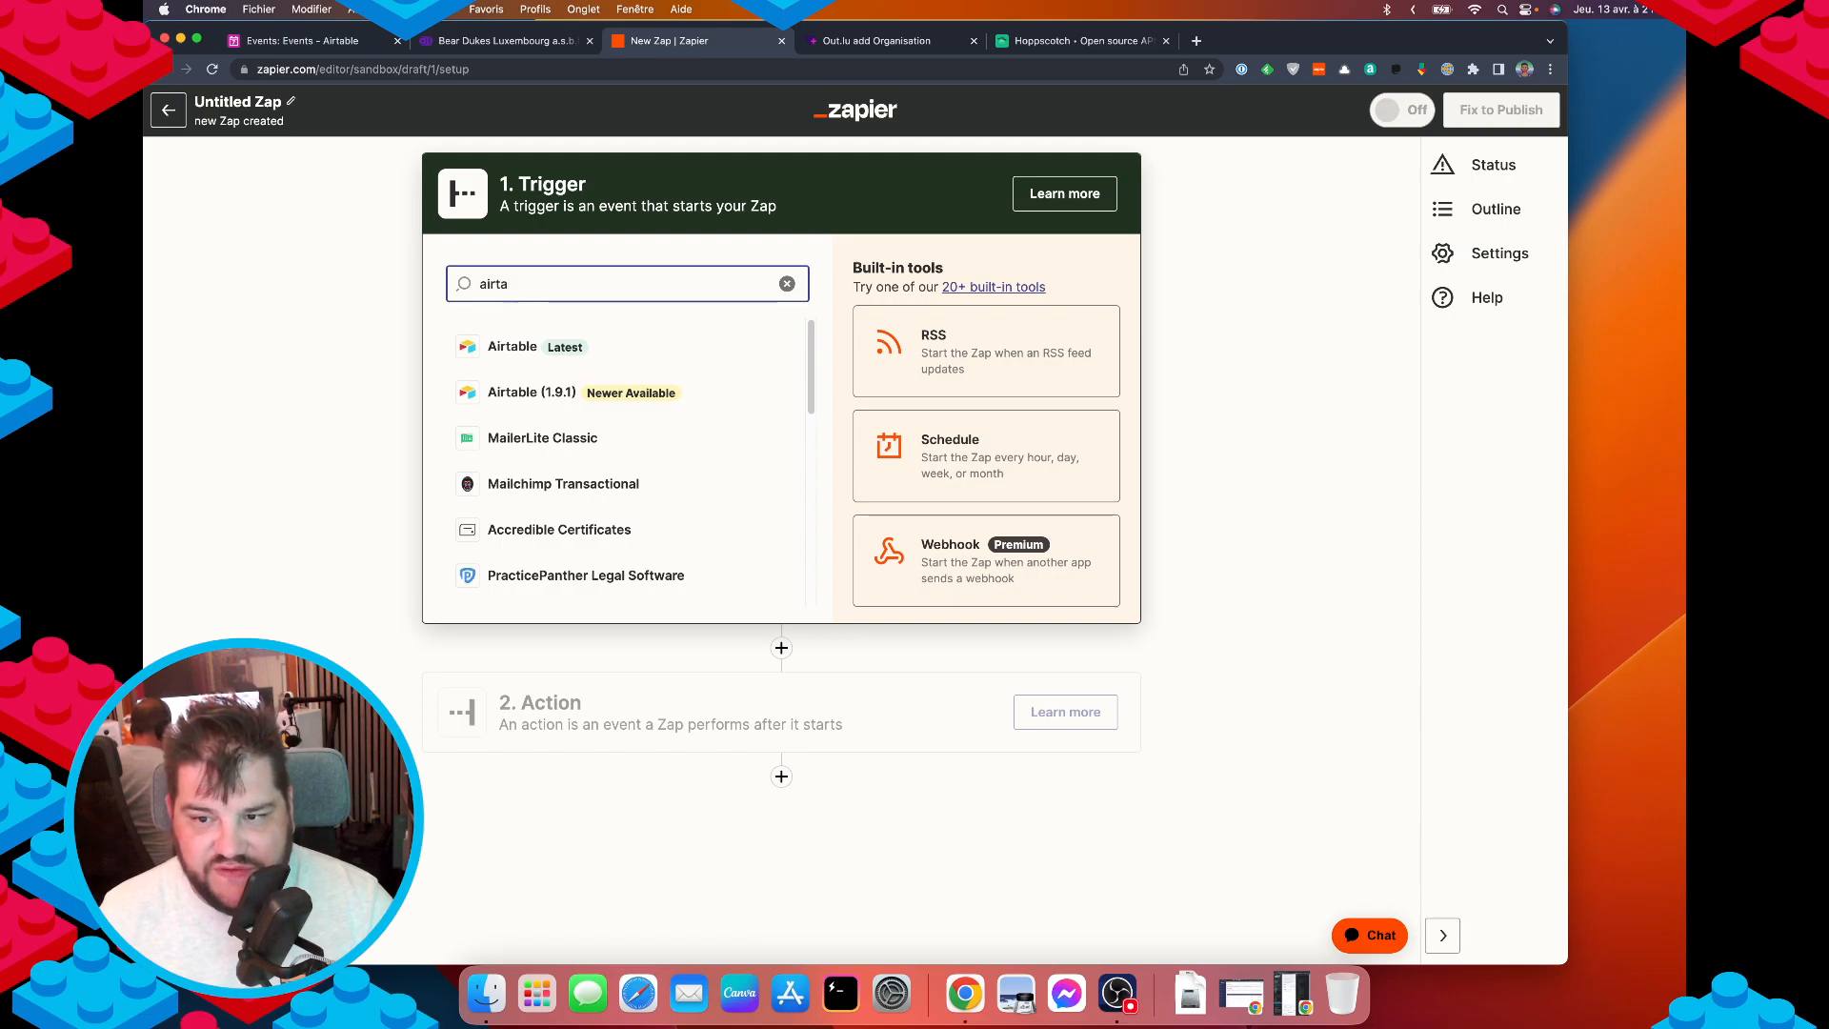
click(617, 399)
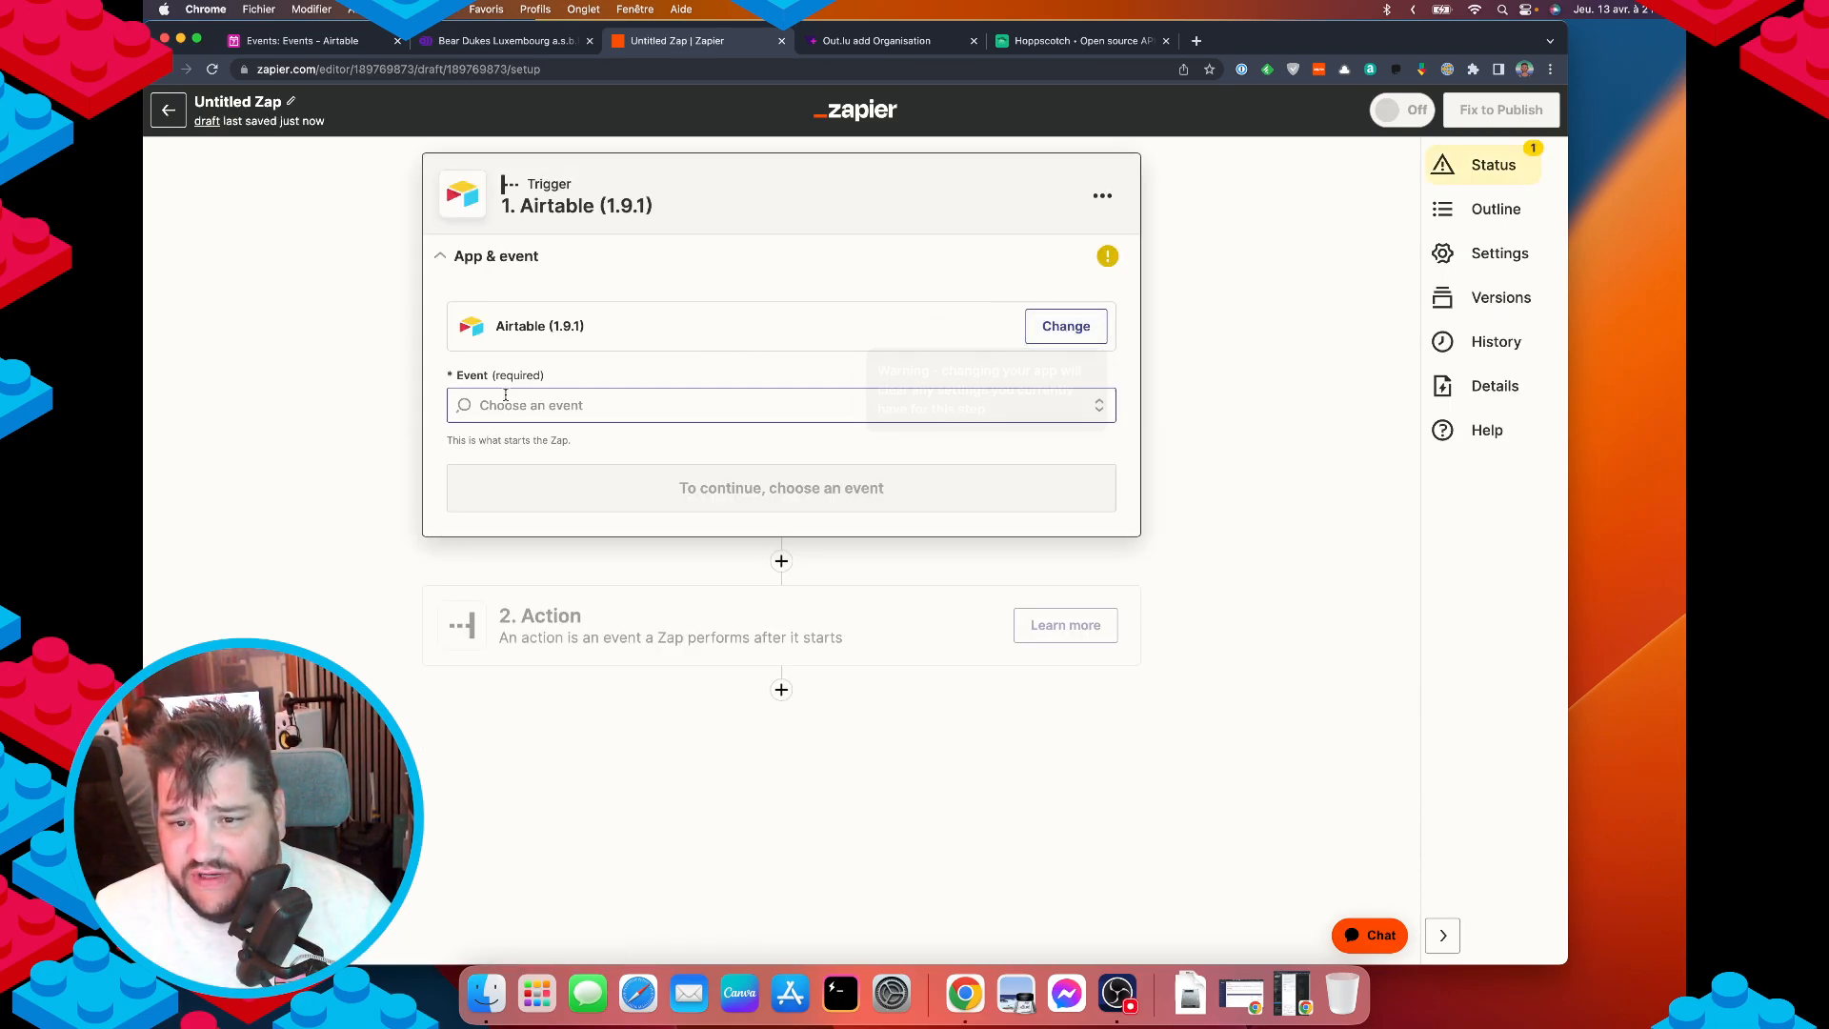
Set the trigger event to New Record and begin signing in to an Airtable account.
click(591, 405)
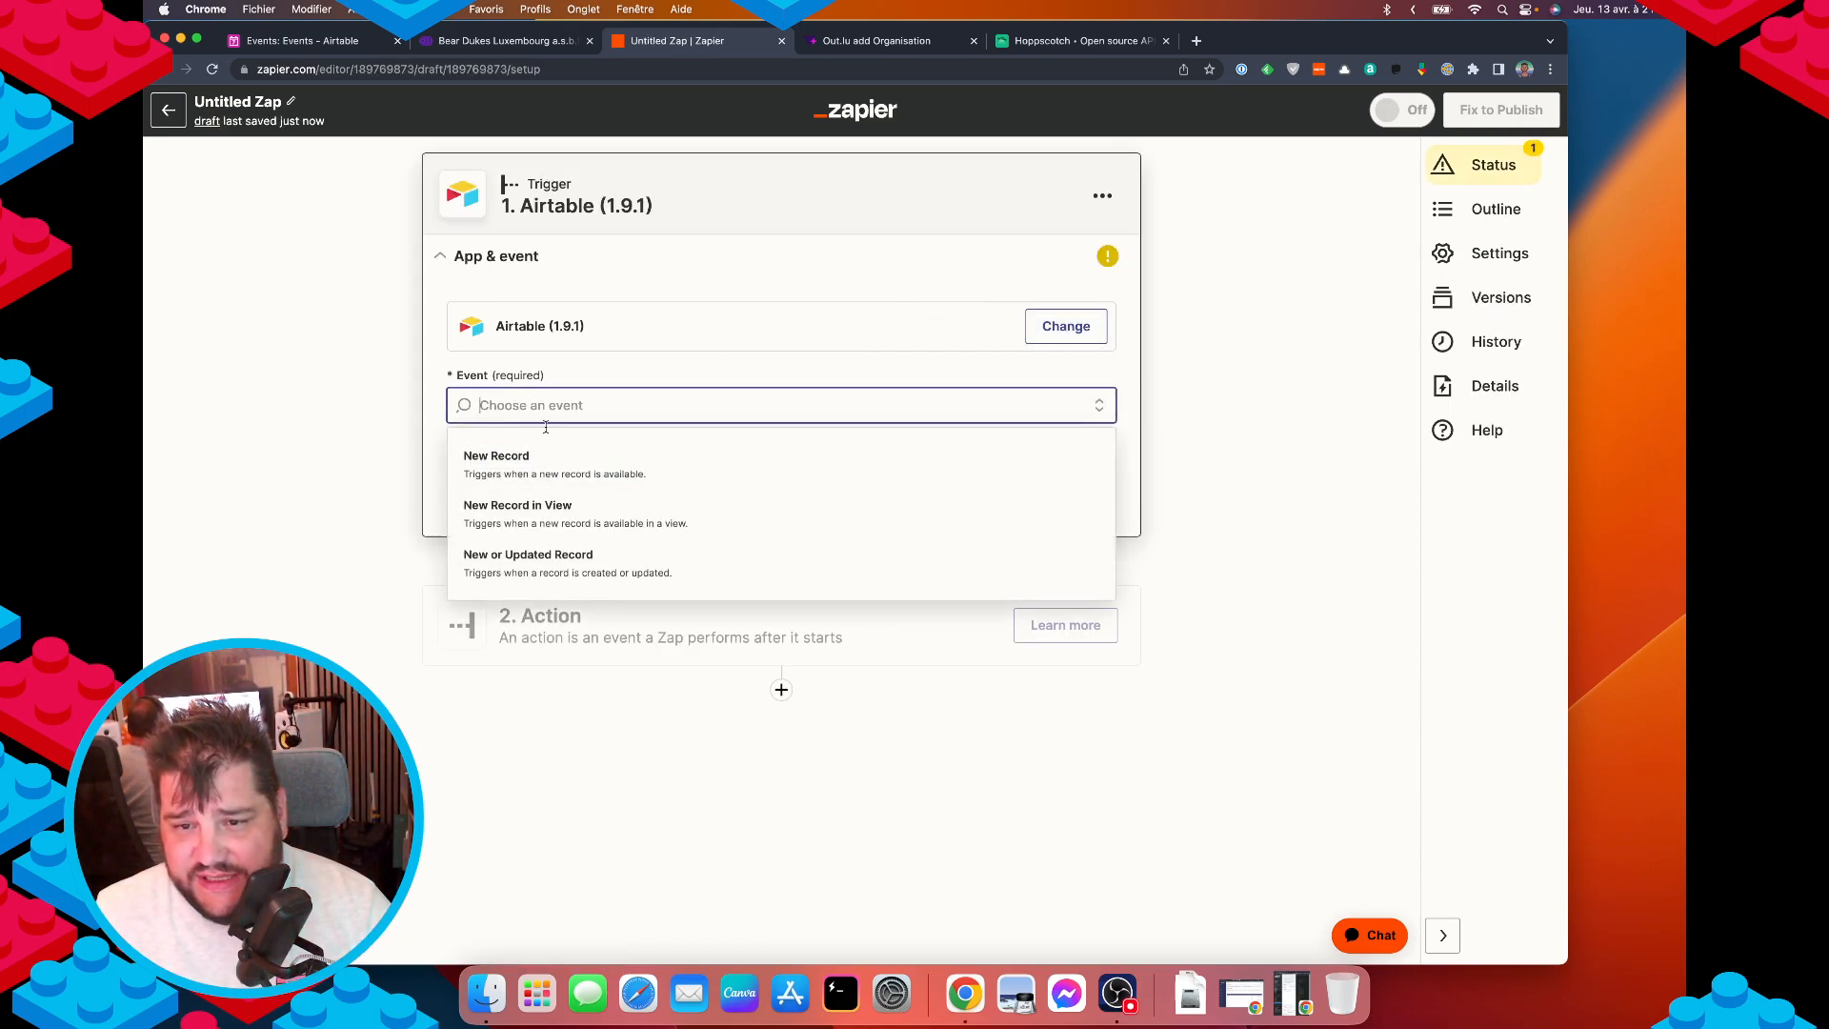
click(584, 469)
click(587, 498)
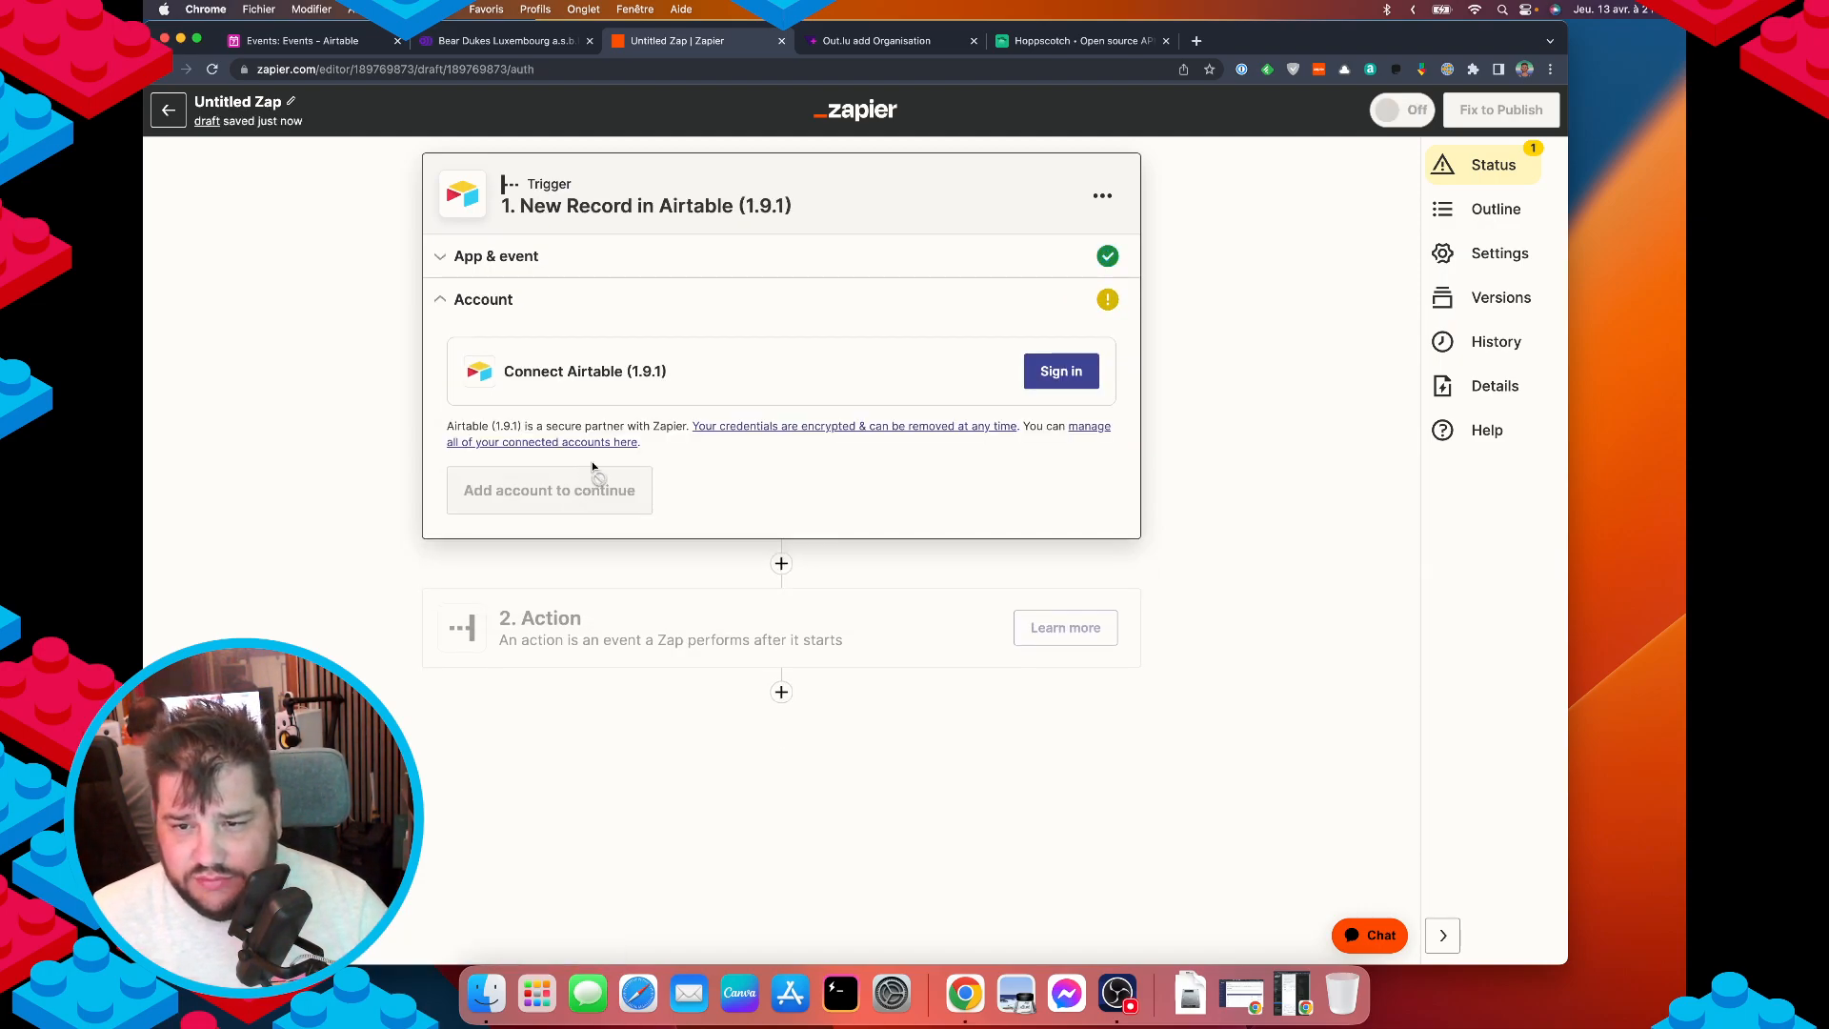
click(1031, 375)
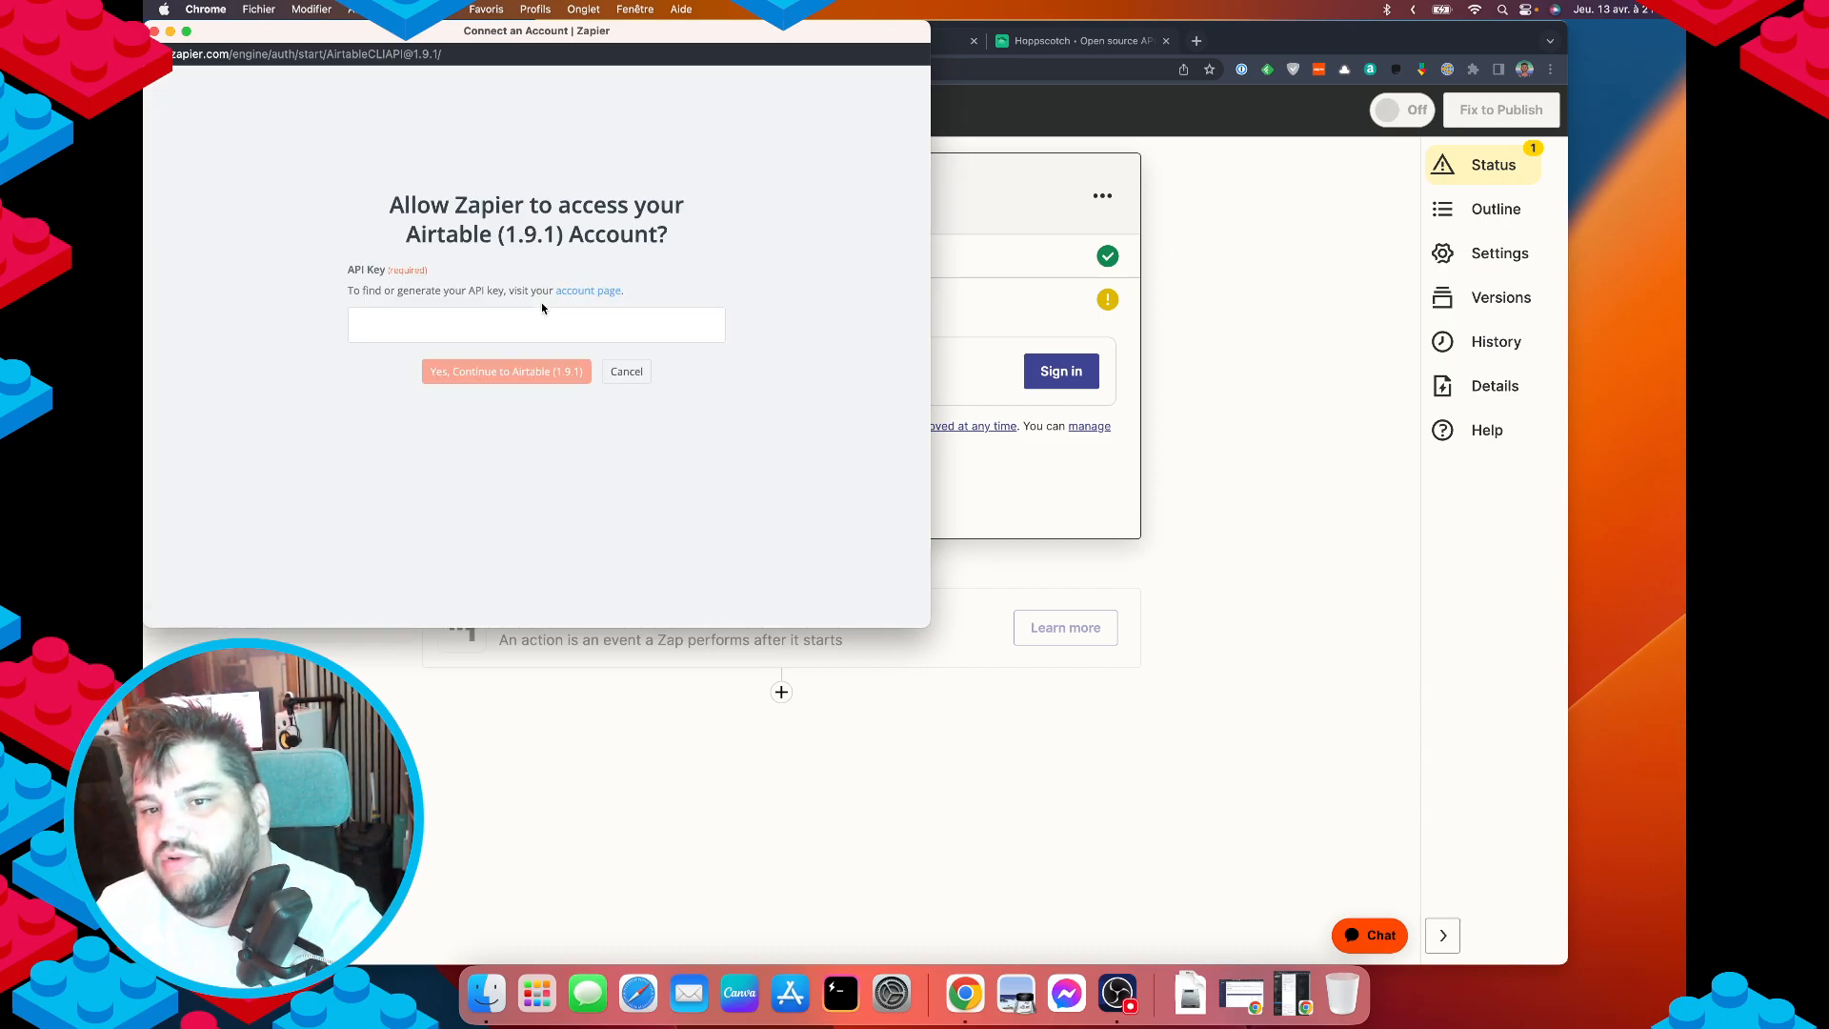
Copy the personal API key from Airtable's developer hub.
click(624, 373)
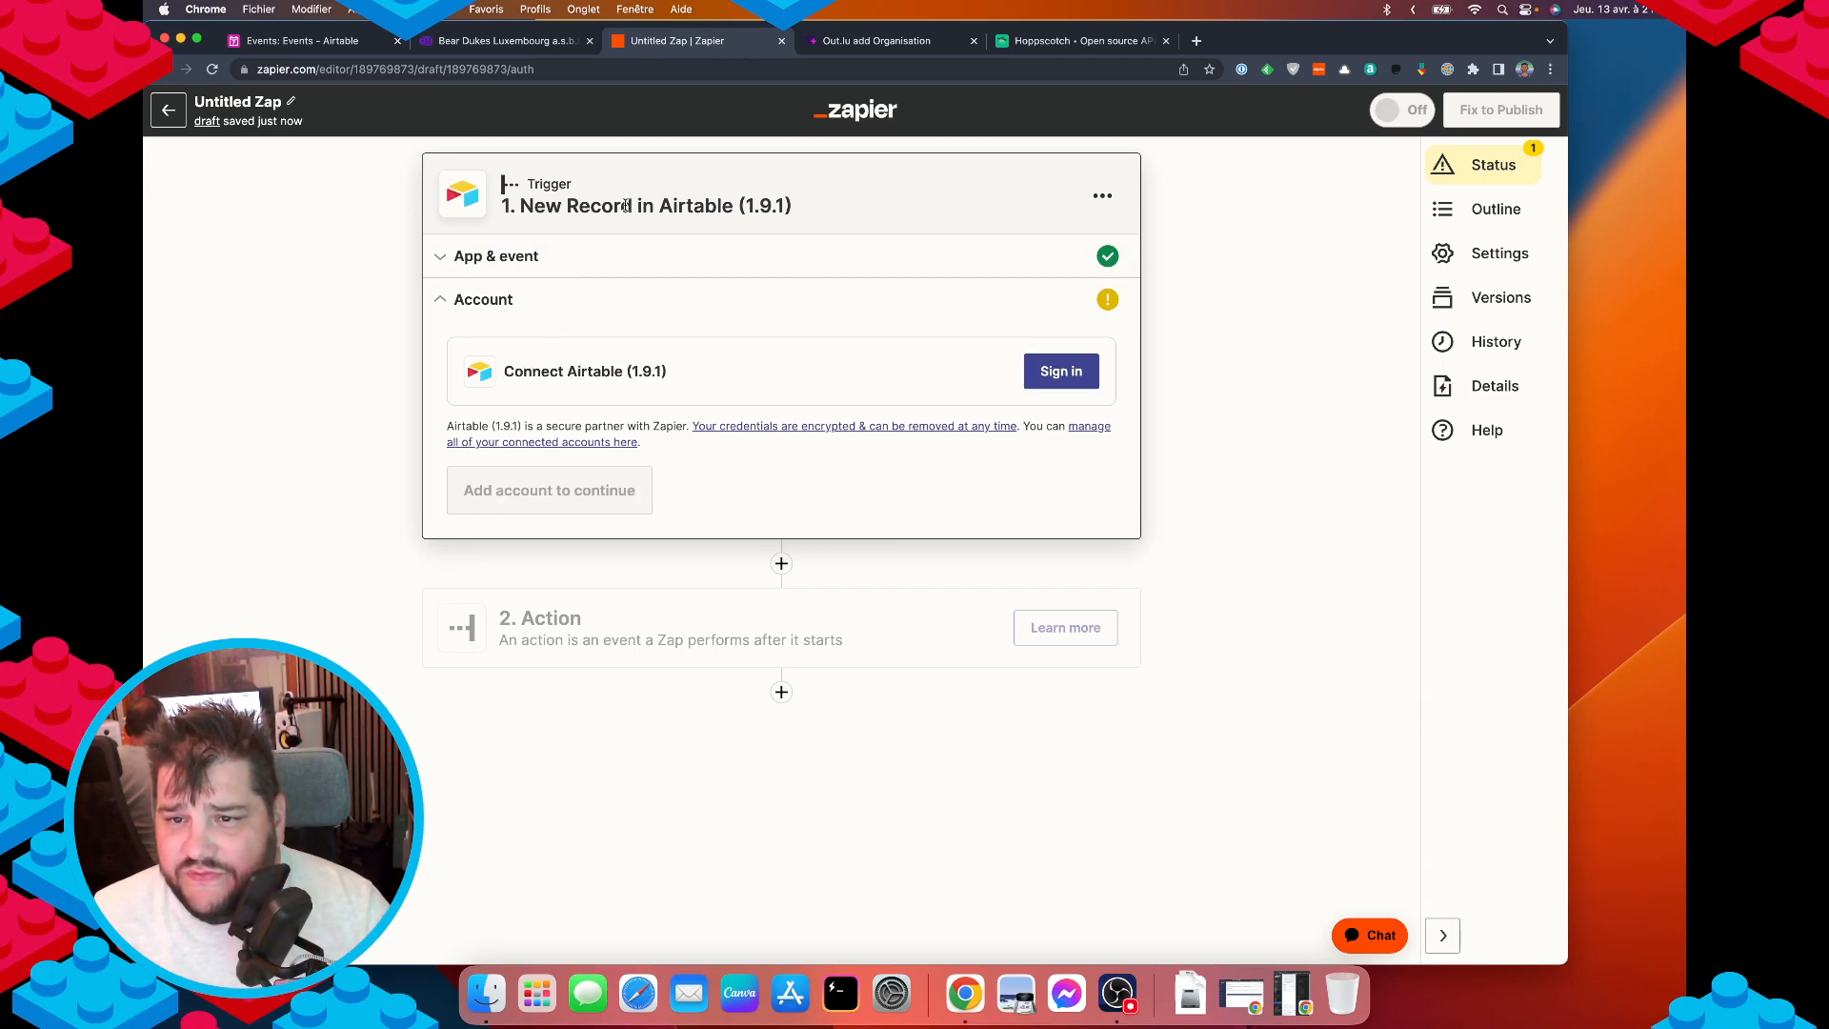
click(1091, 381)
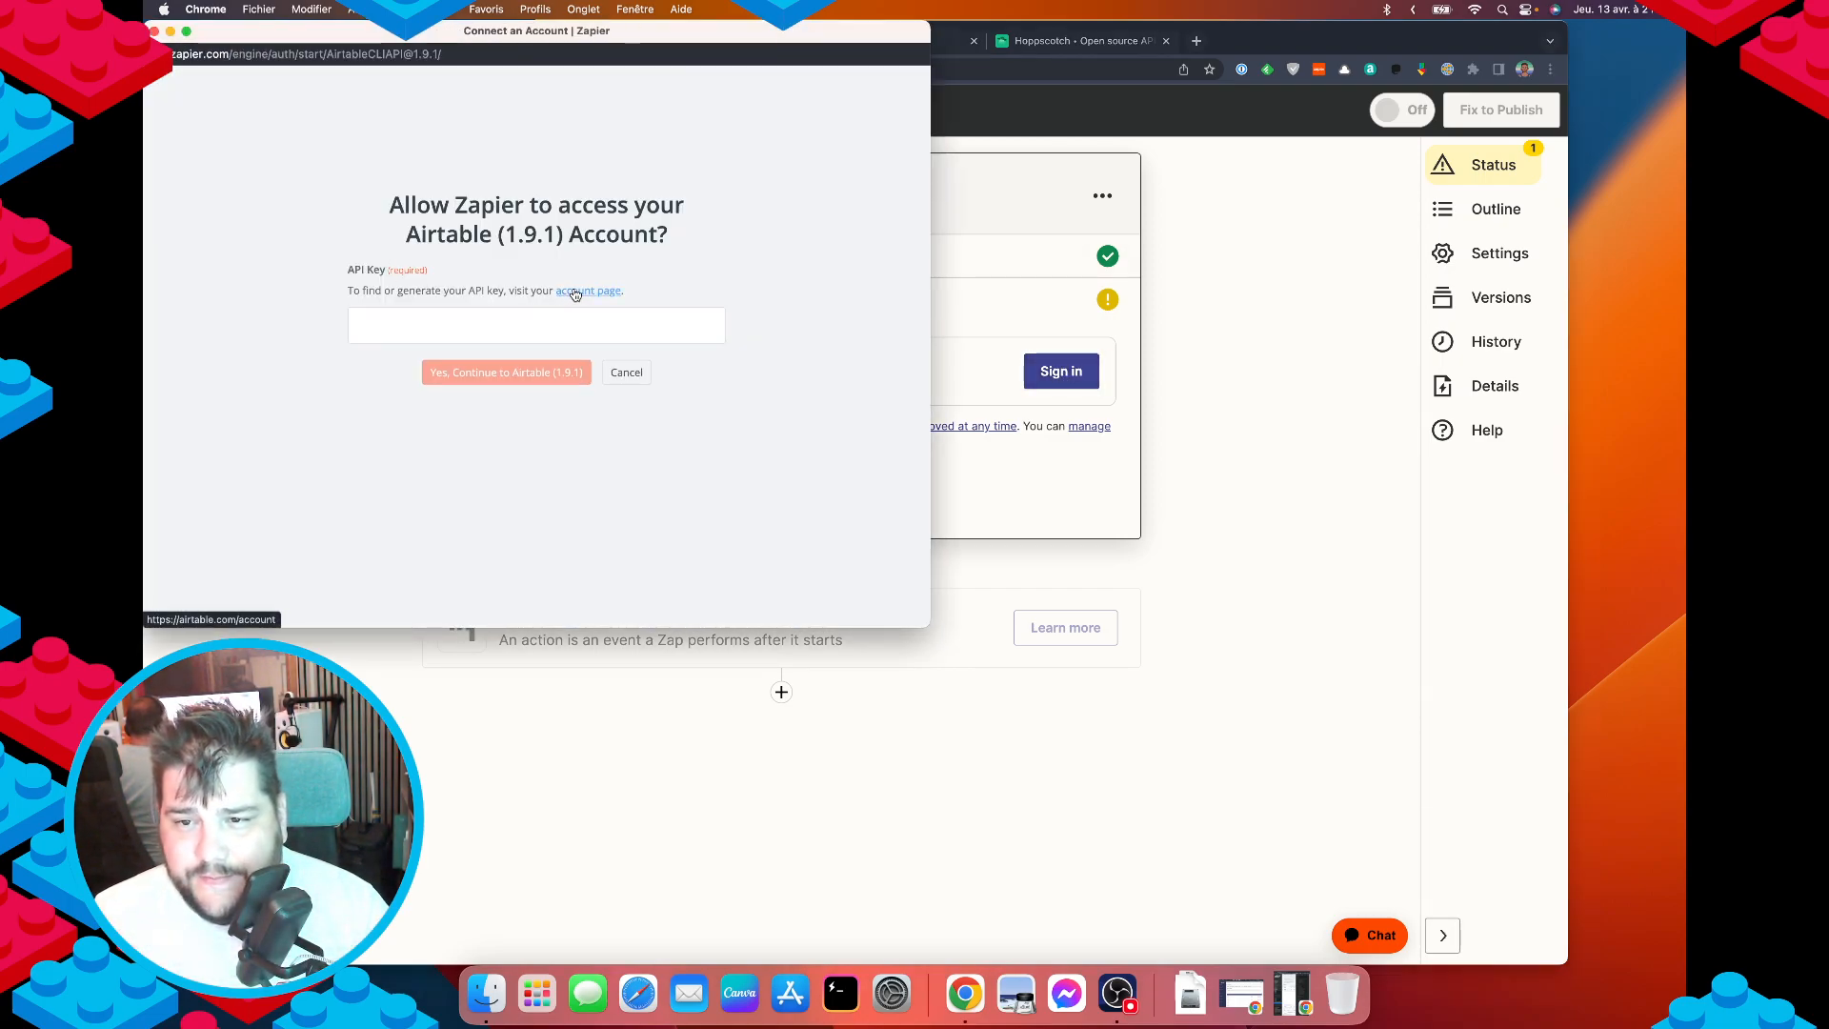
click(571, 292)
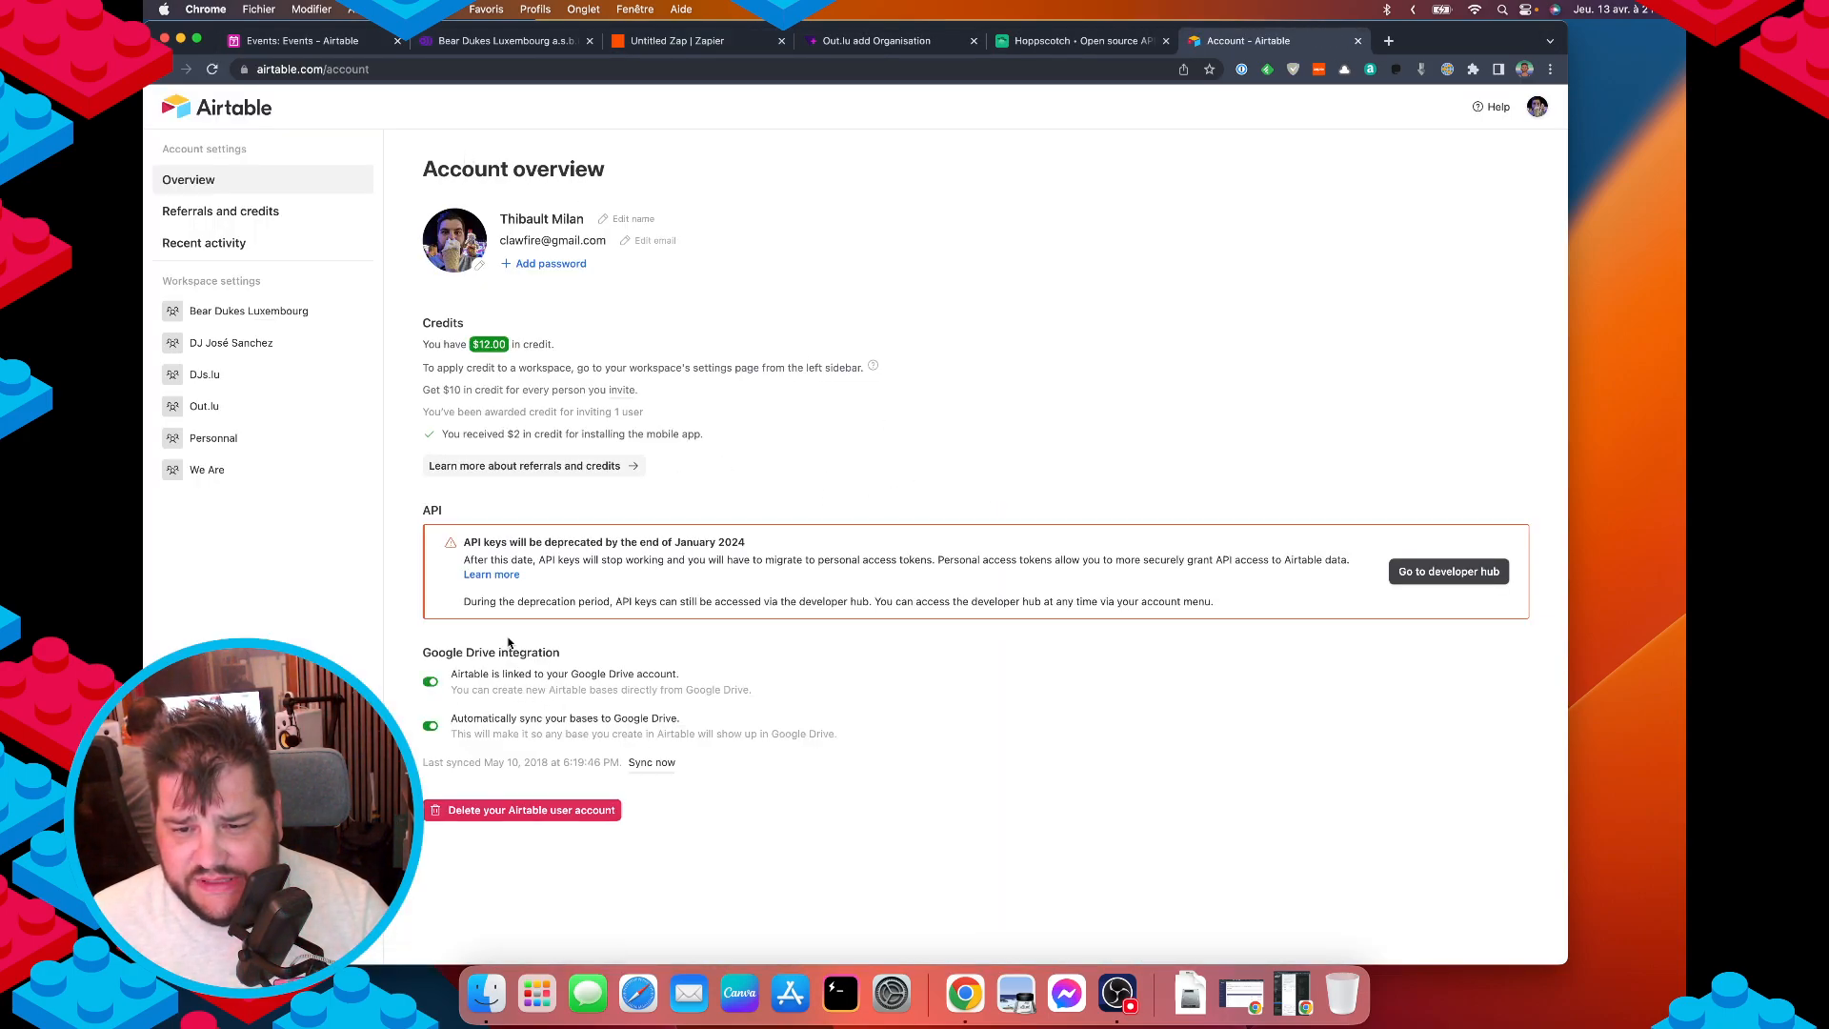
click(1457, 572)
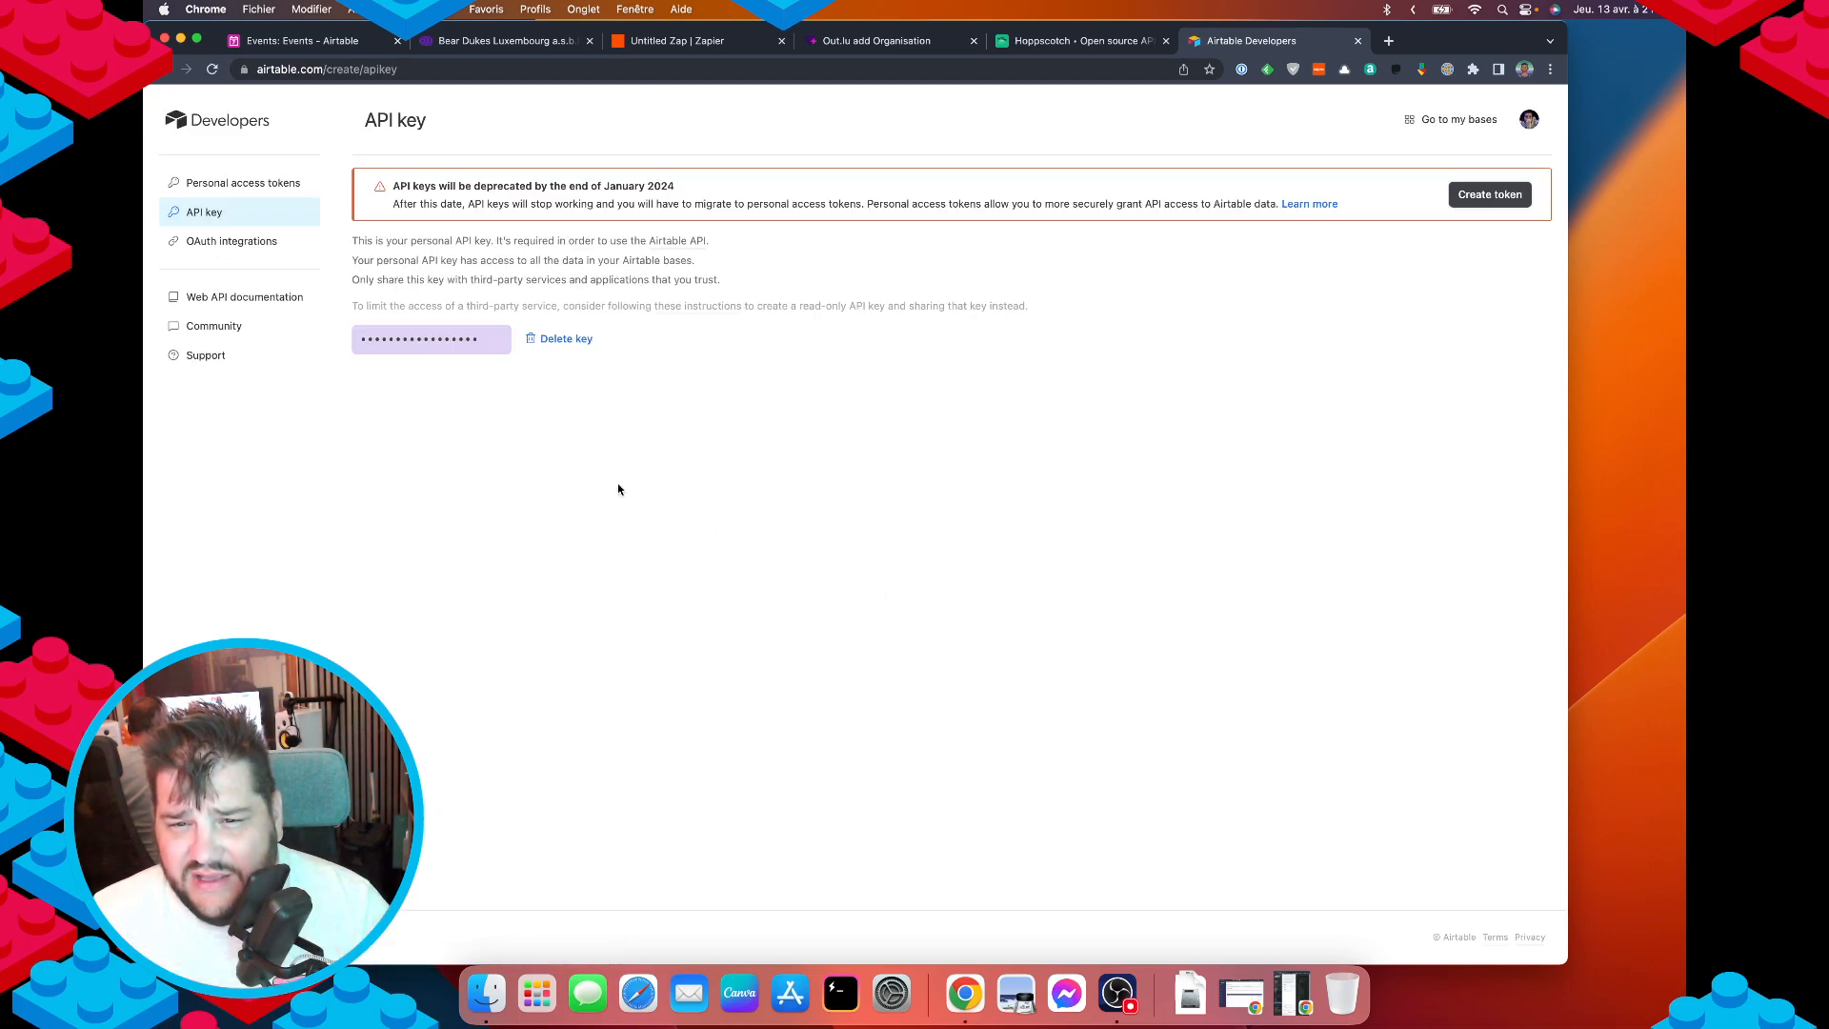
click(431, 339)
key(super+c)
key(super+w)
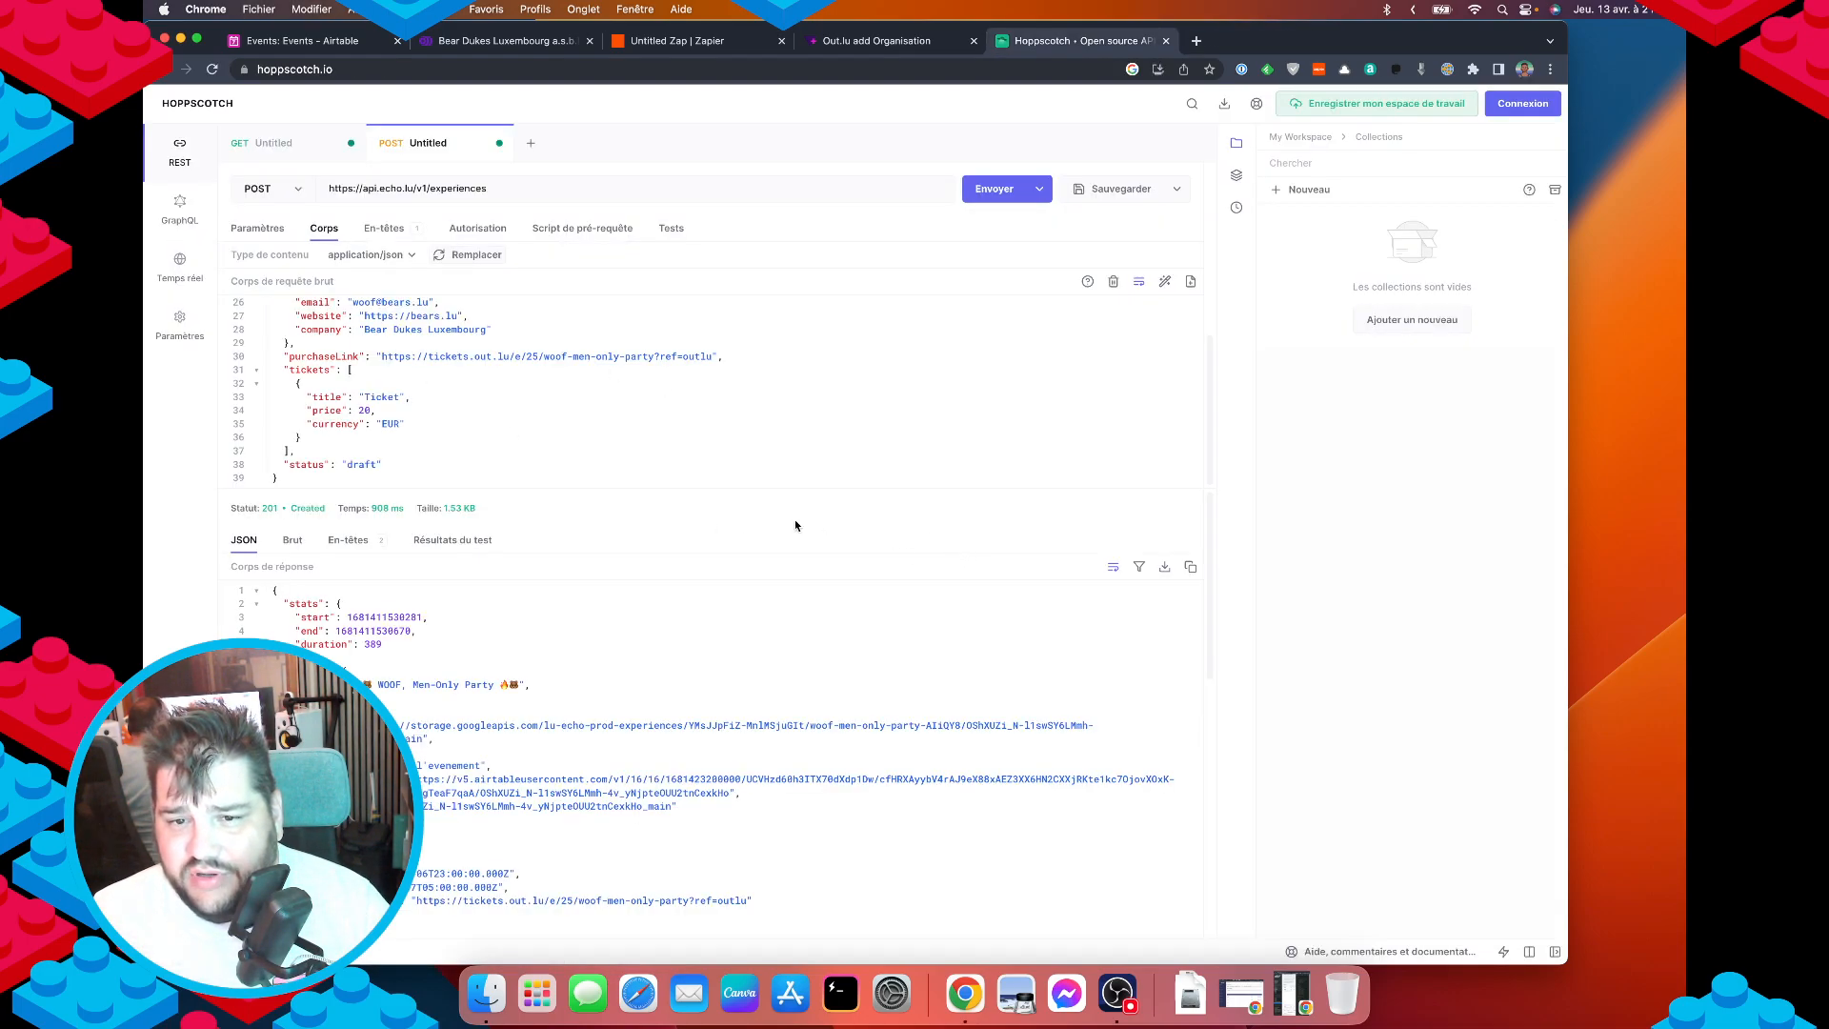
Paste the API key into Zapier's Airtable connection window, approve access and continue.
click(690, 40)
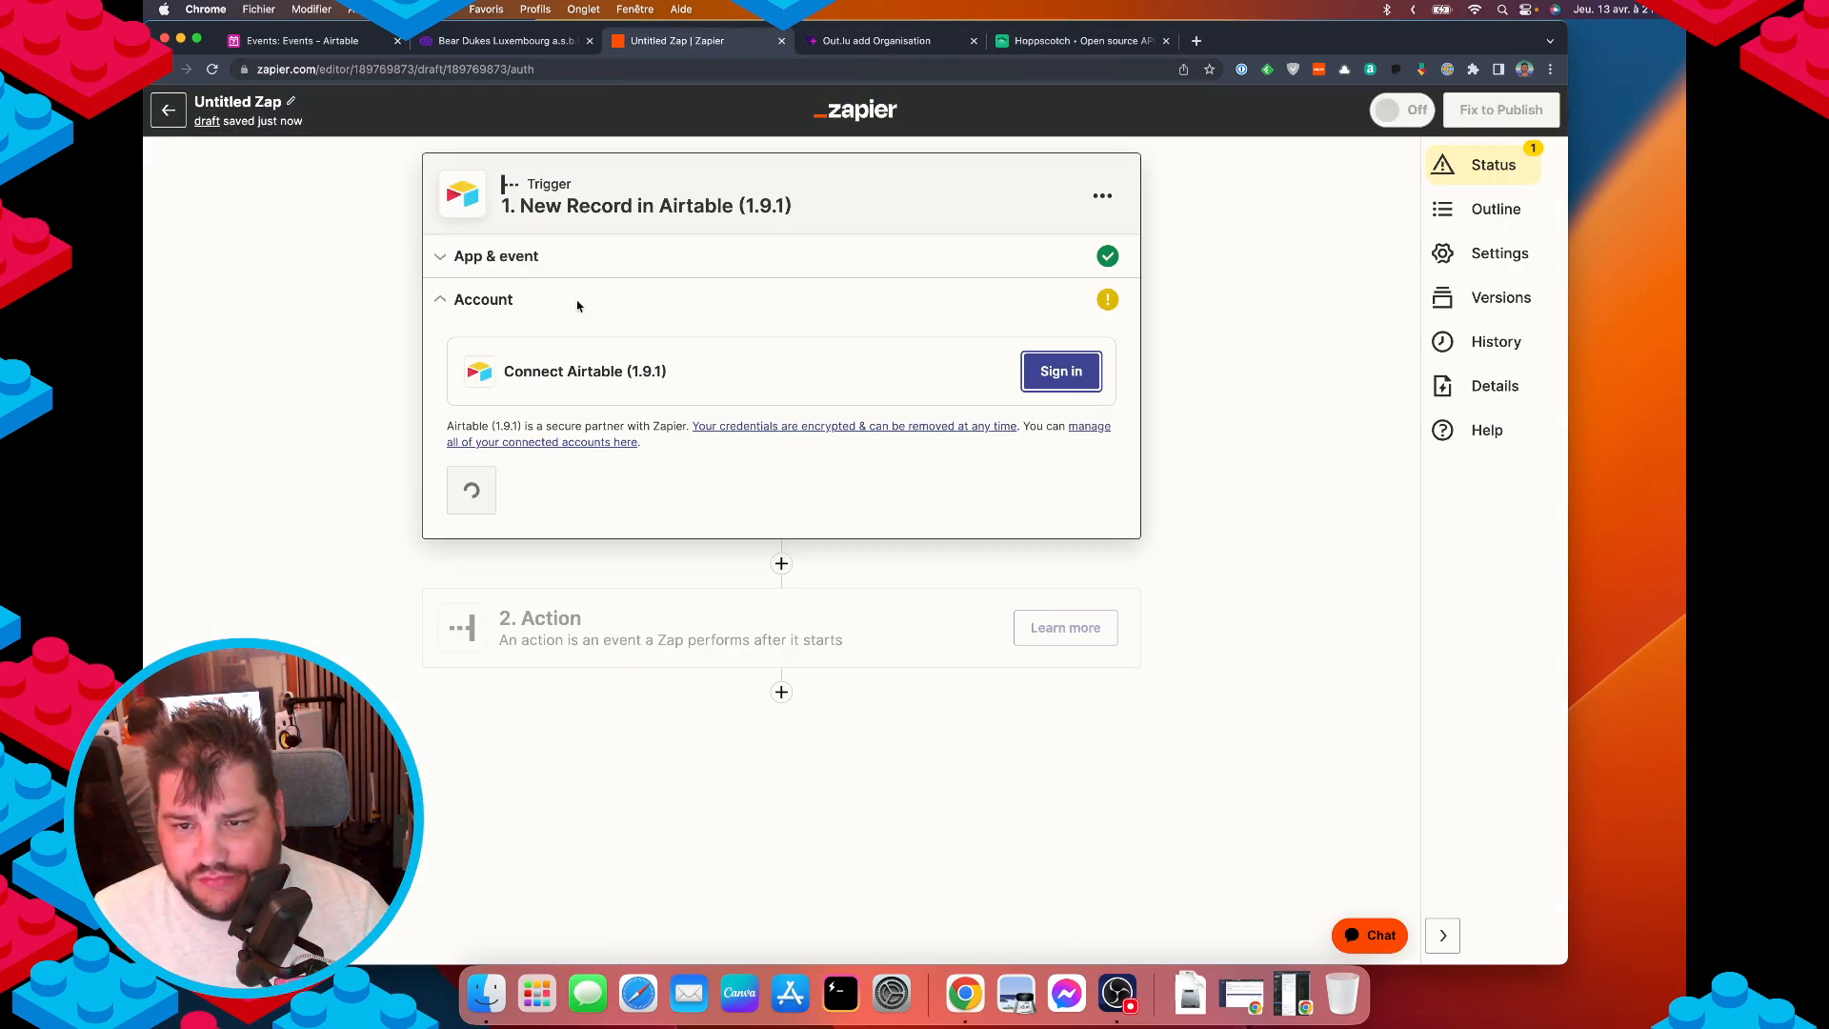
drag(1357, 48, 1473, 54)
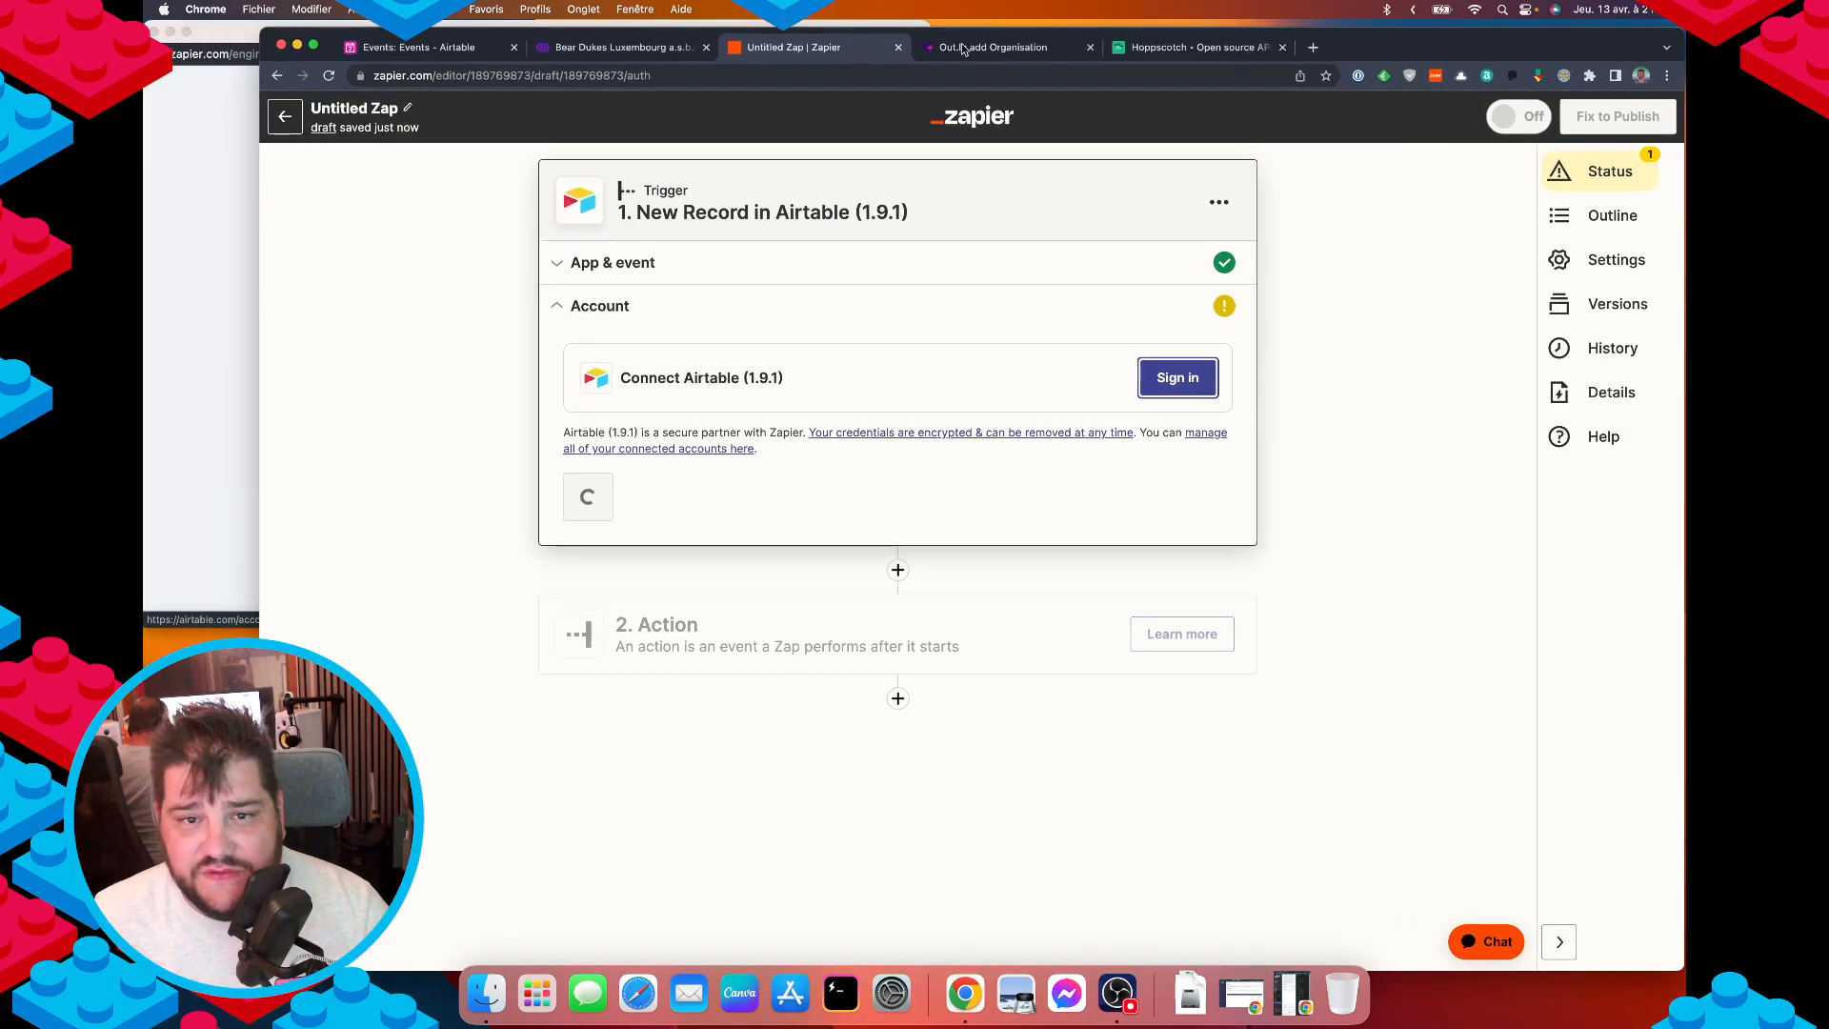
click(149, 220)
click(405, 320)
key(super+v)
click(491, 373)
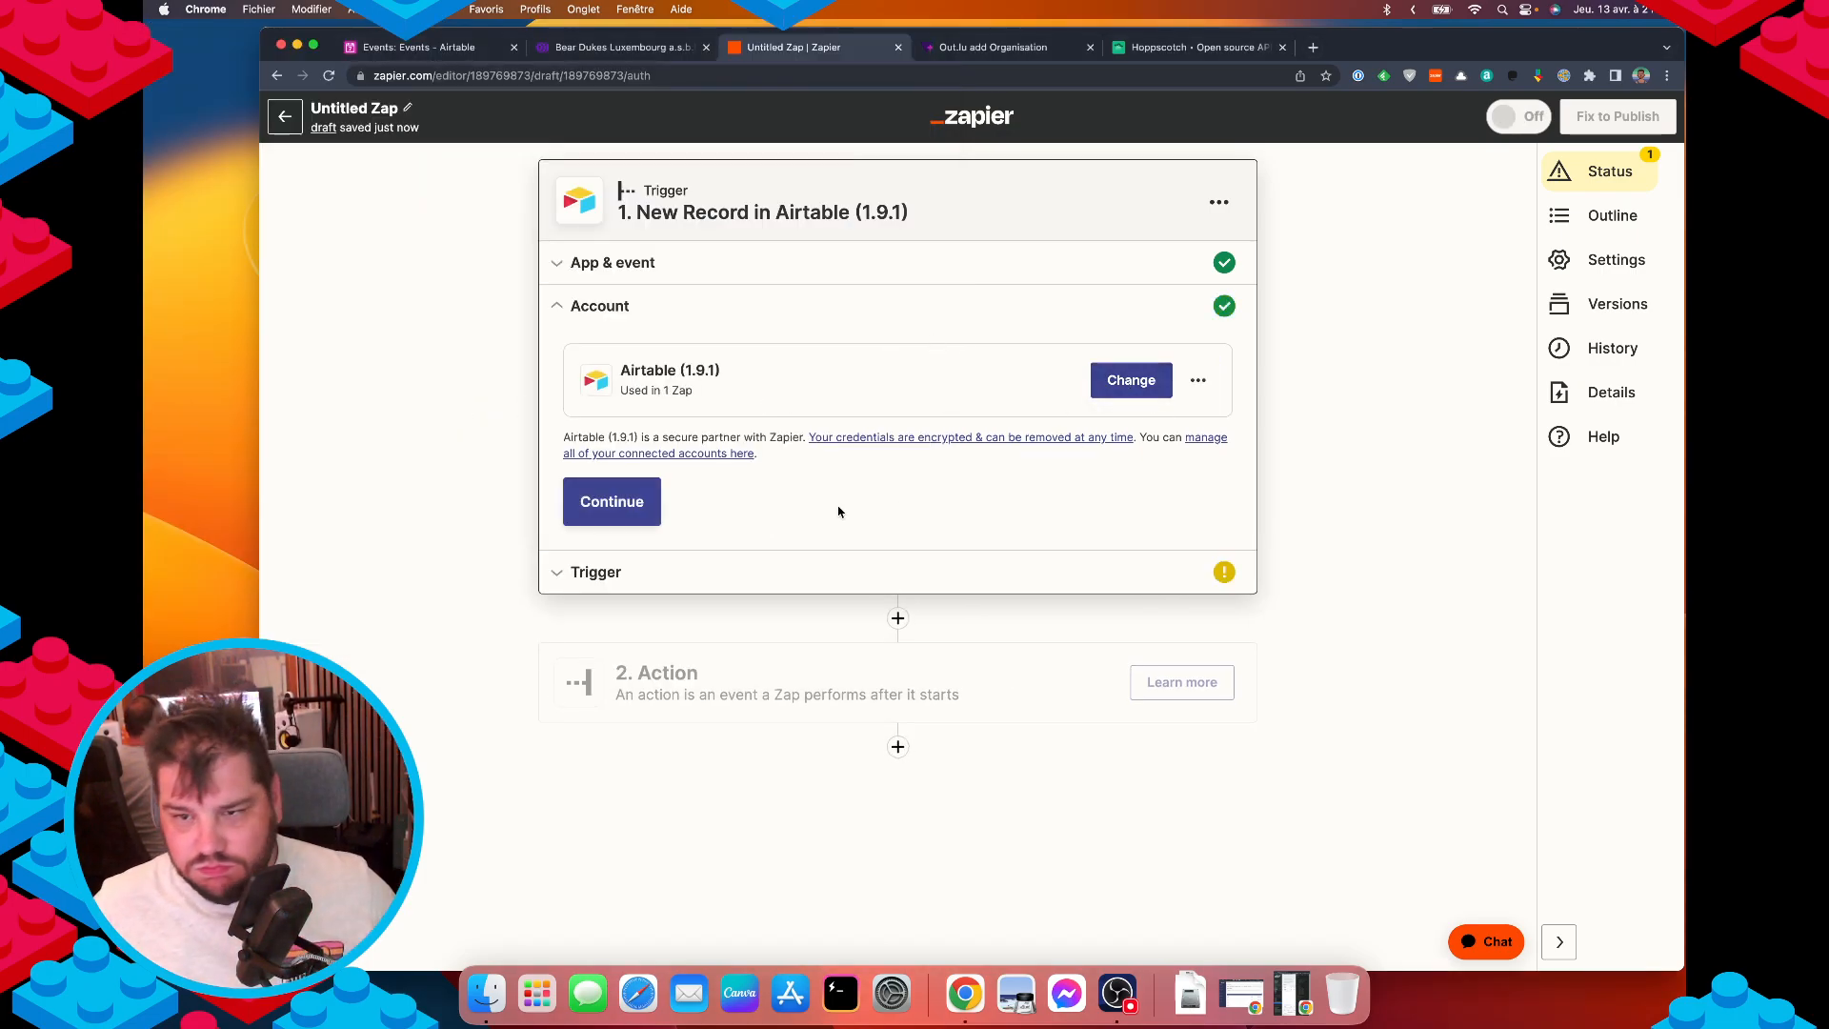
click(640, 506)
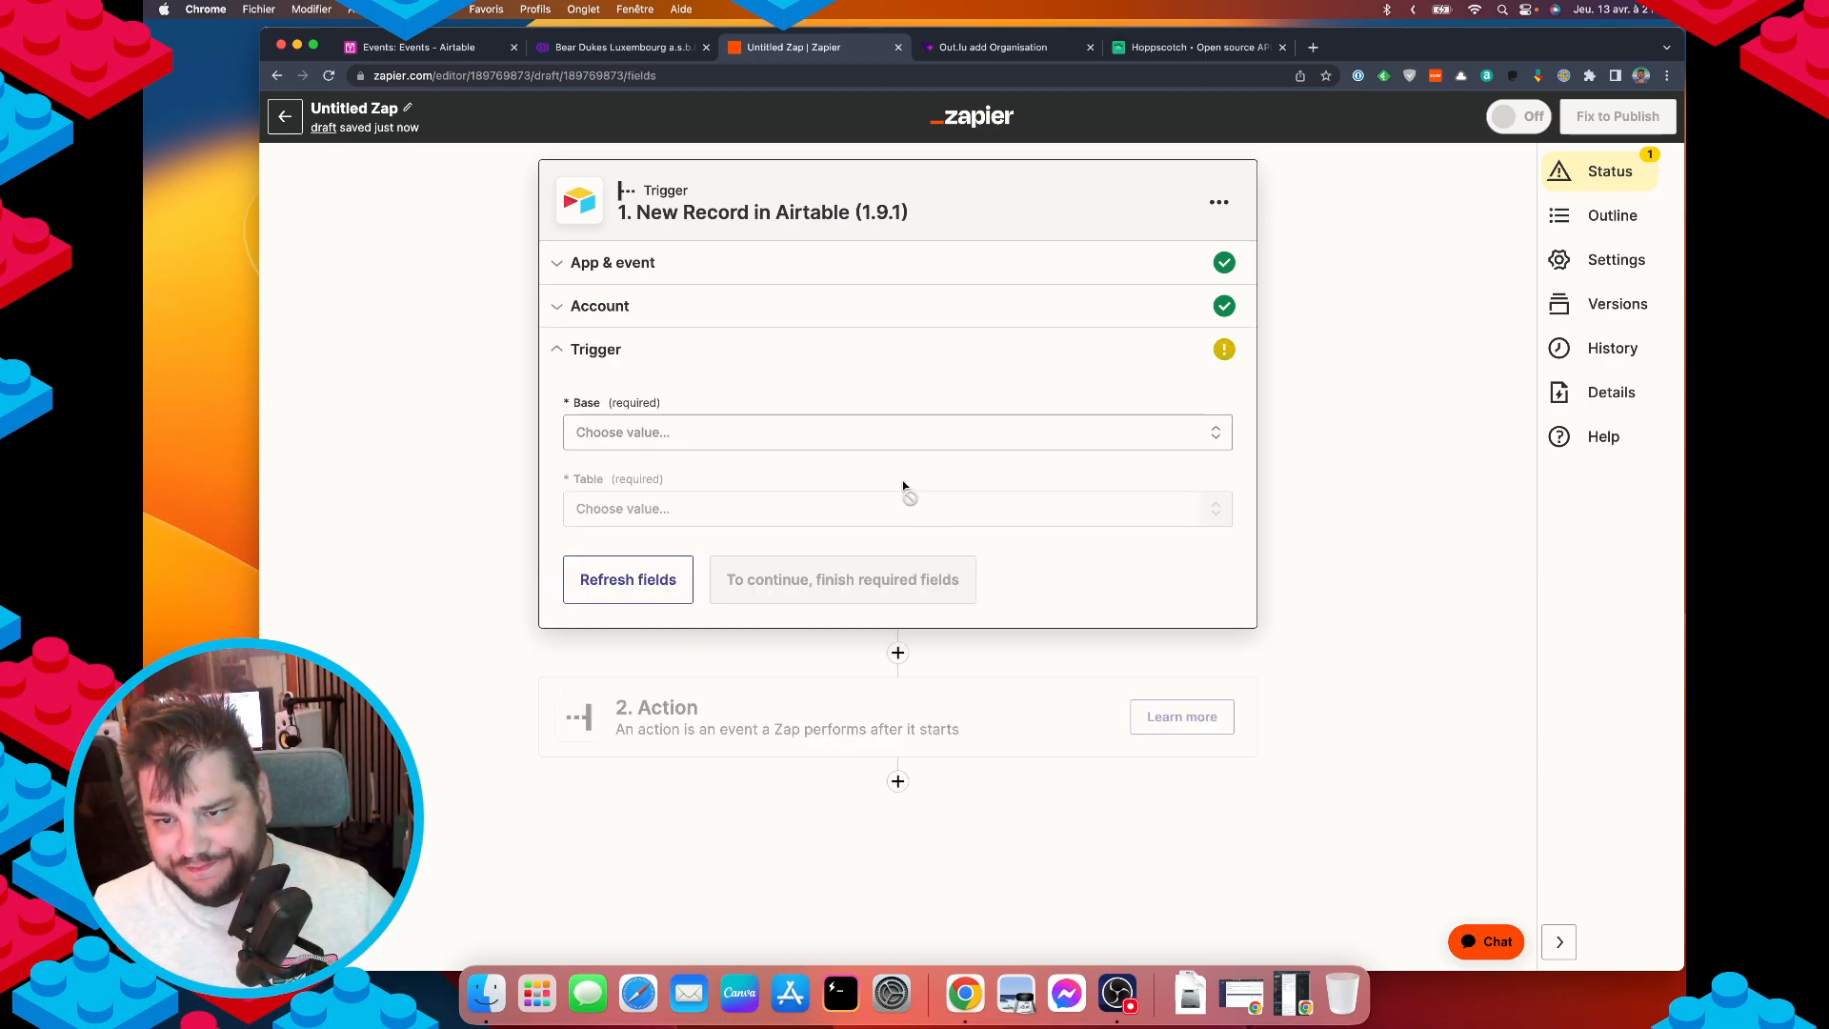
Set the trigger's Base to Events and its Table to Events.
click(675, 440)
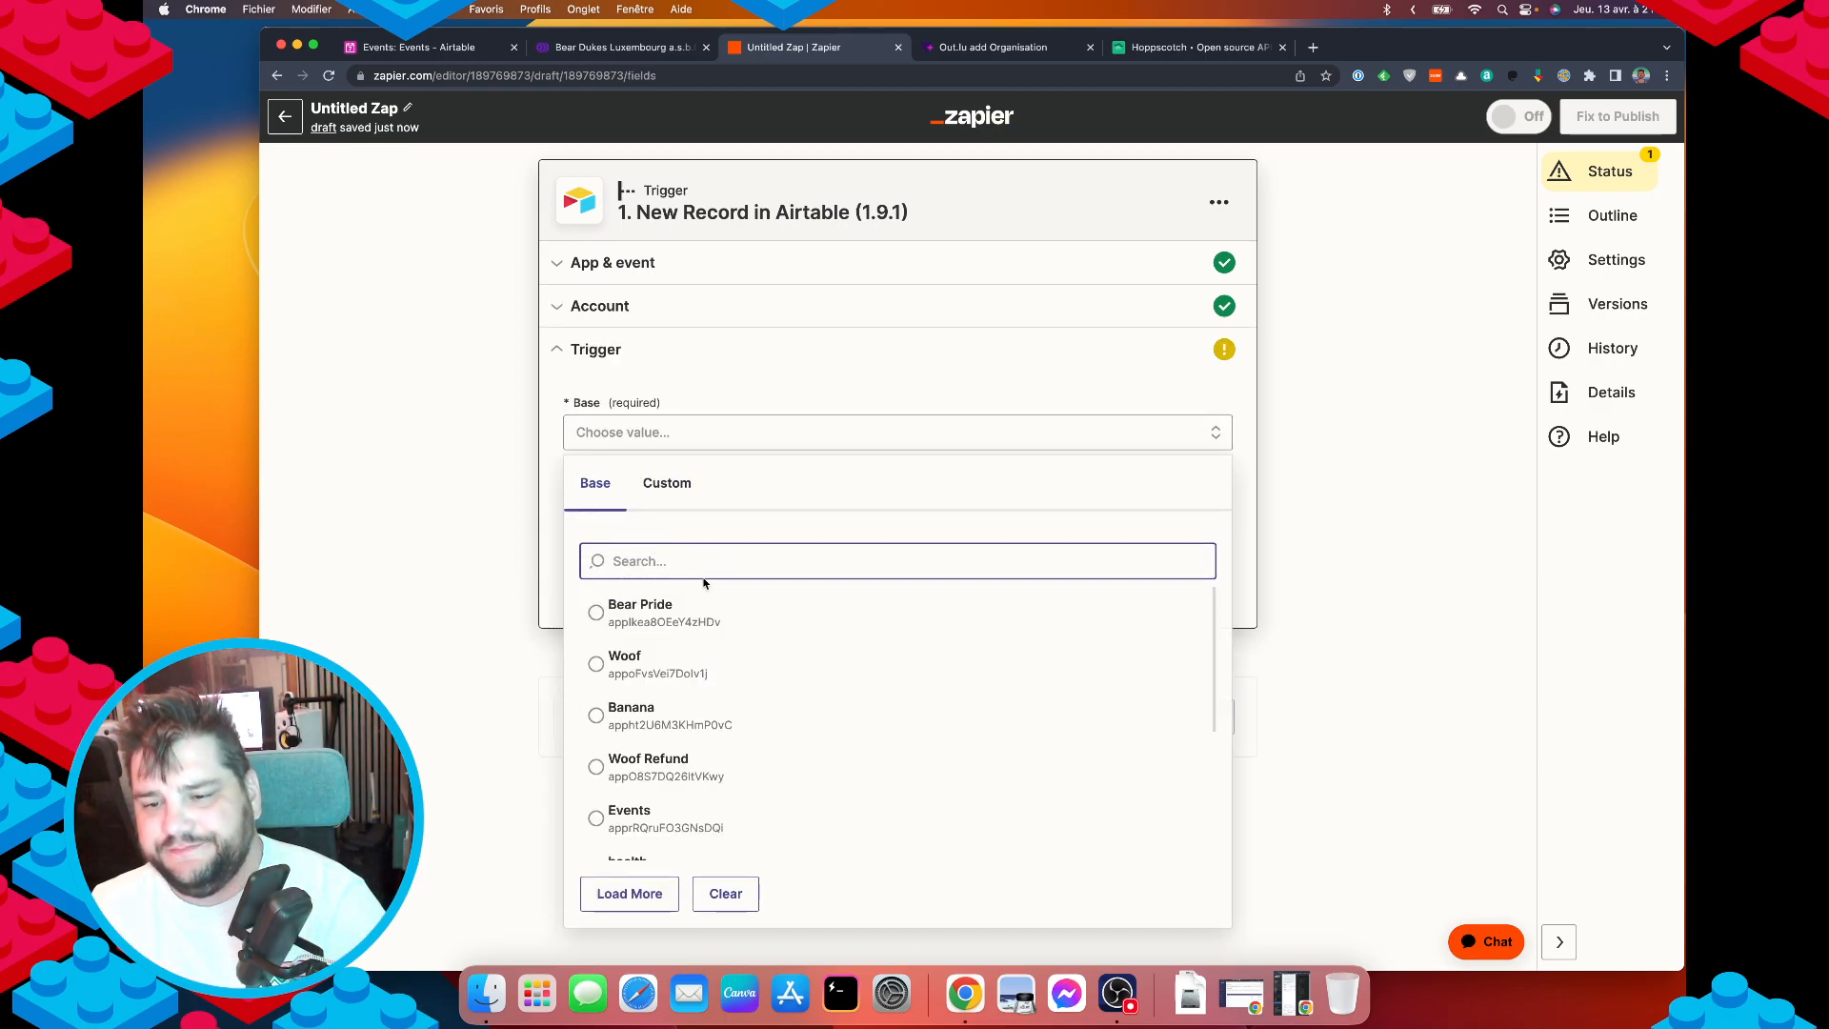
scroll(695, 775, down, 5)
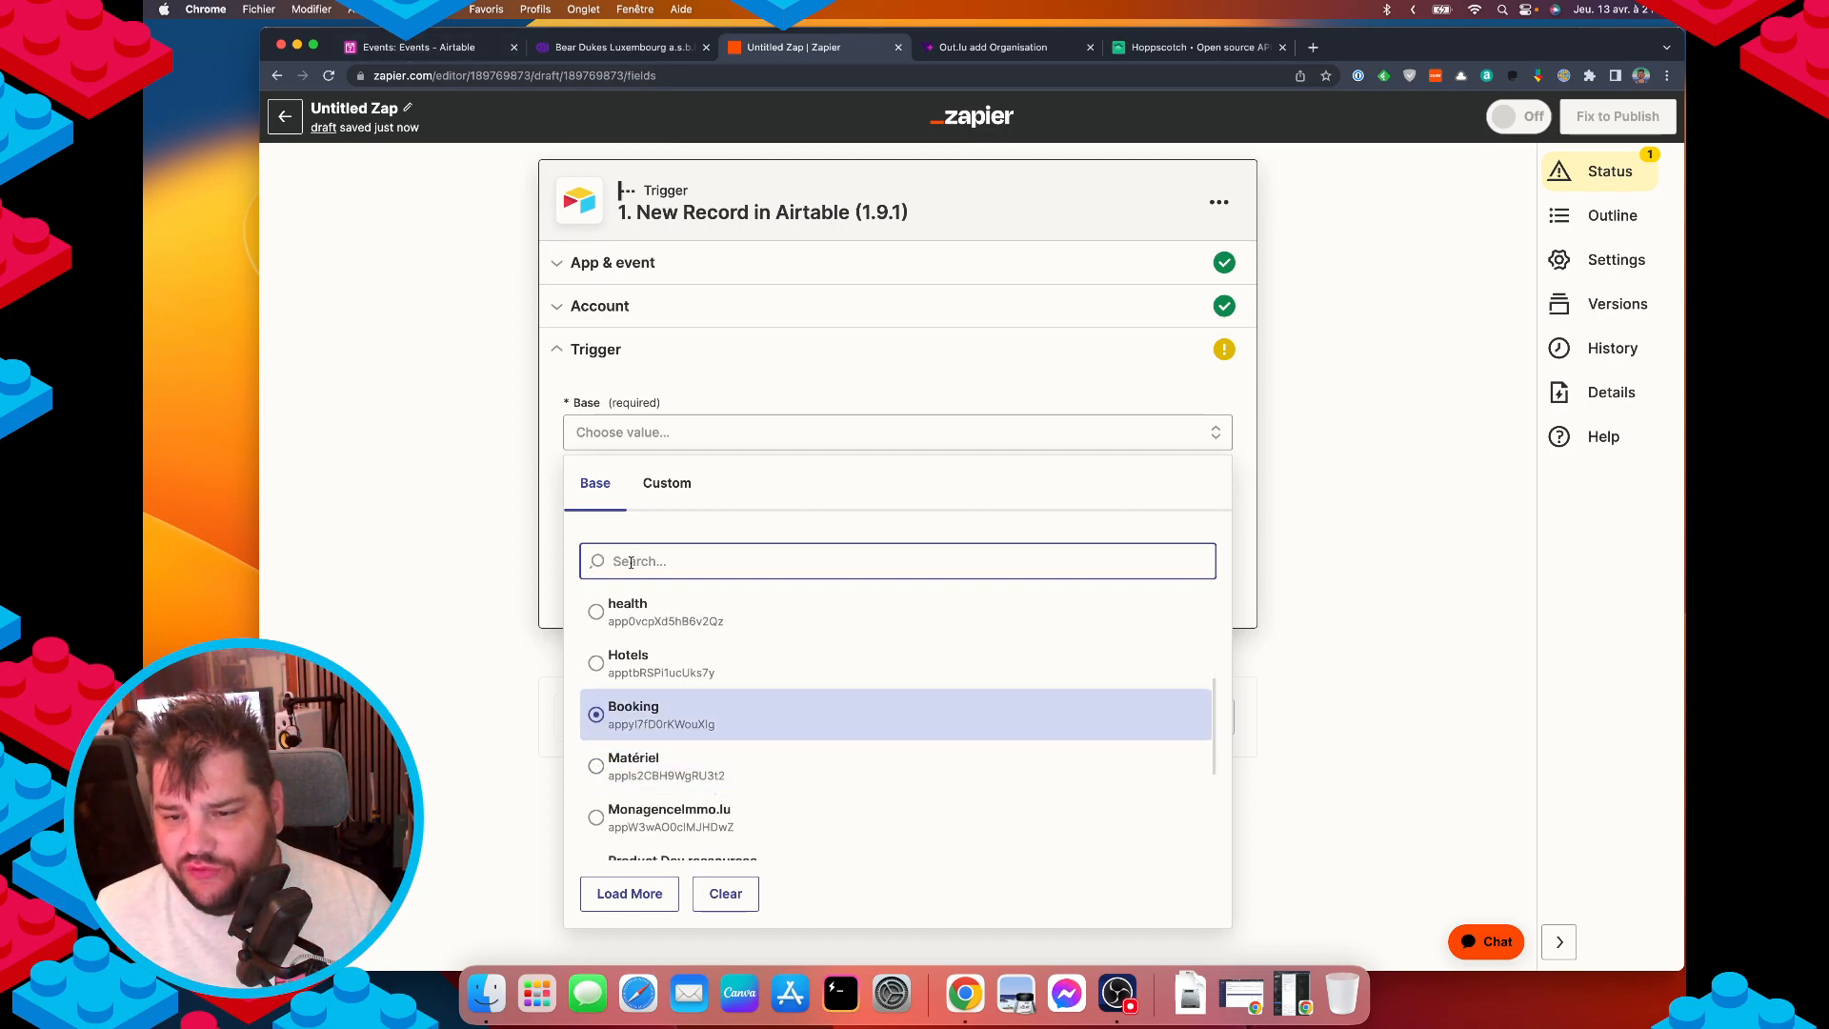
text(eve)
click(667, 621)
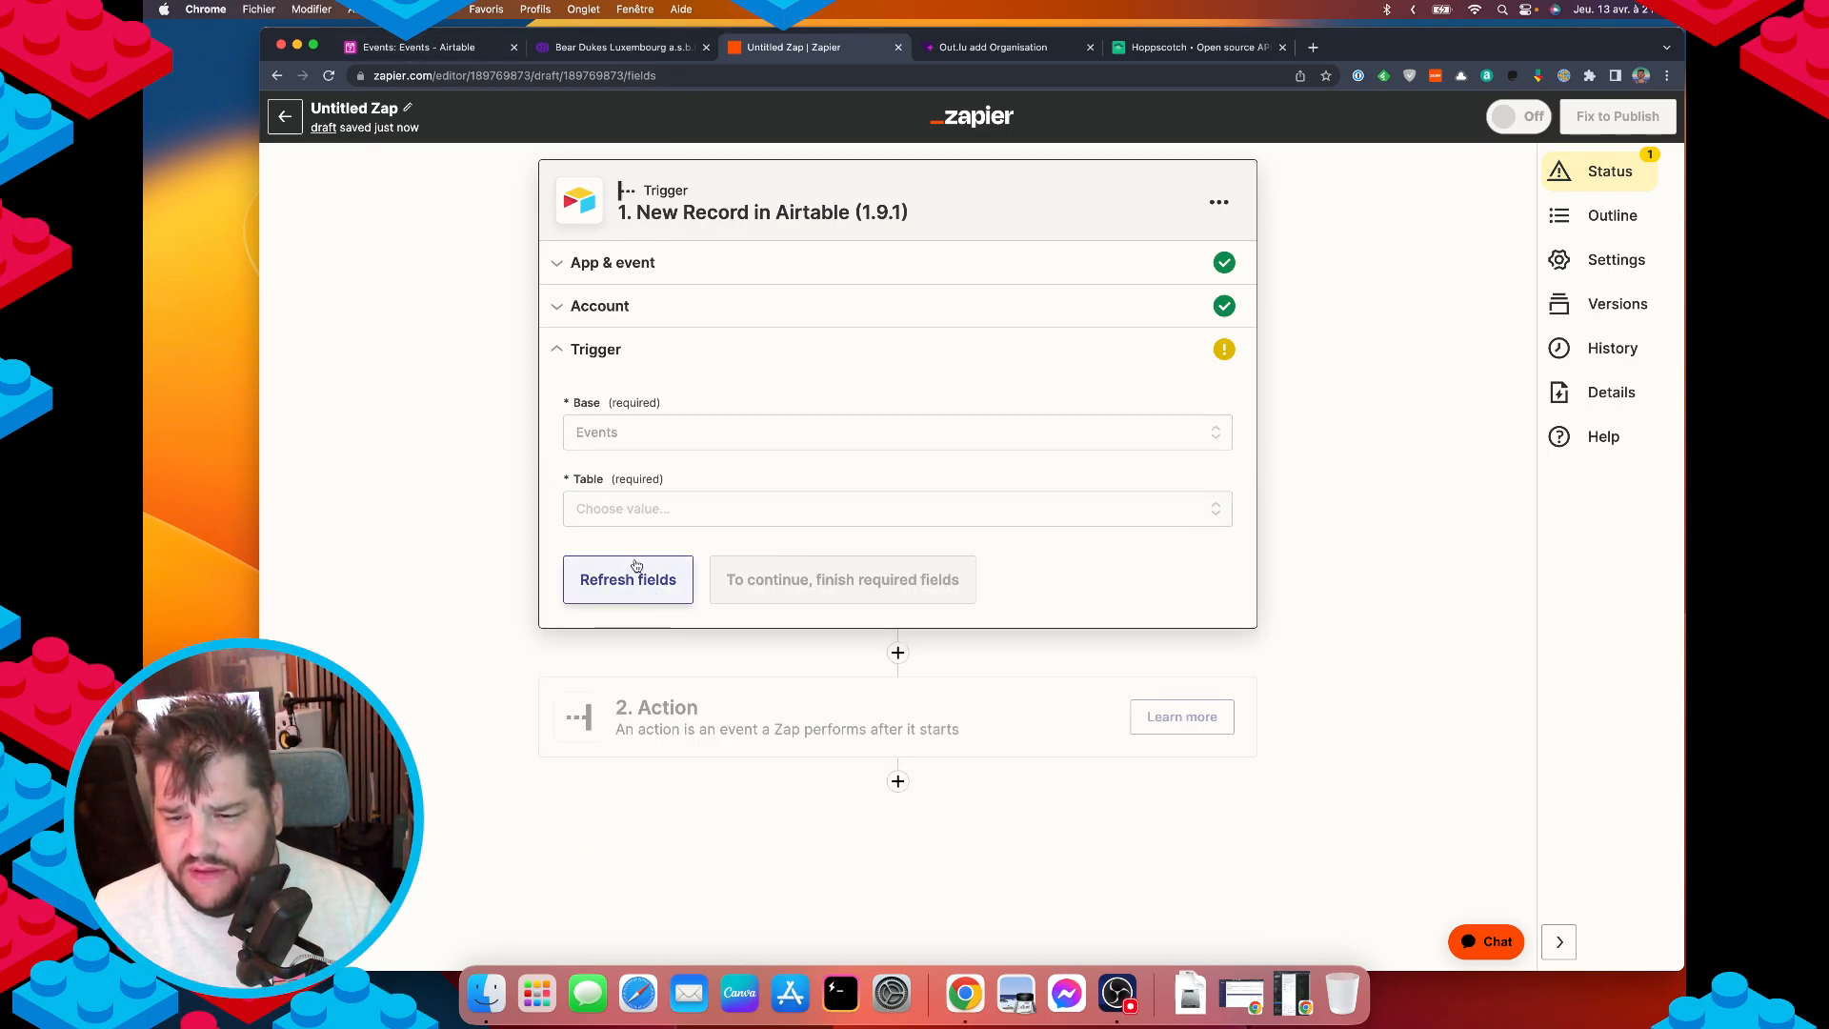
click(633, 510)
click(649, 707)
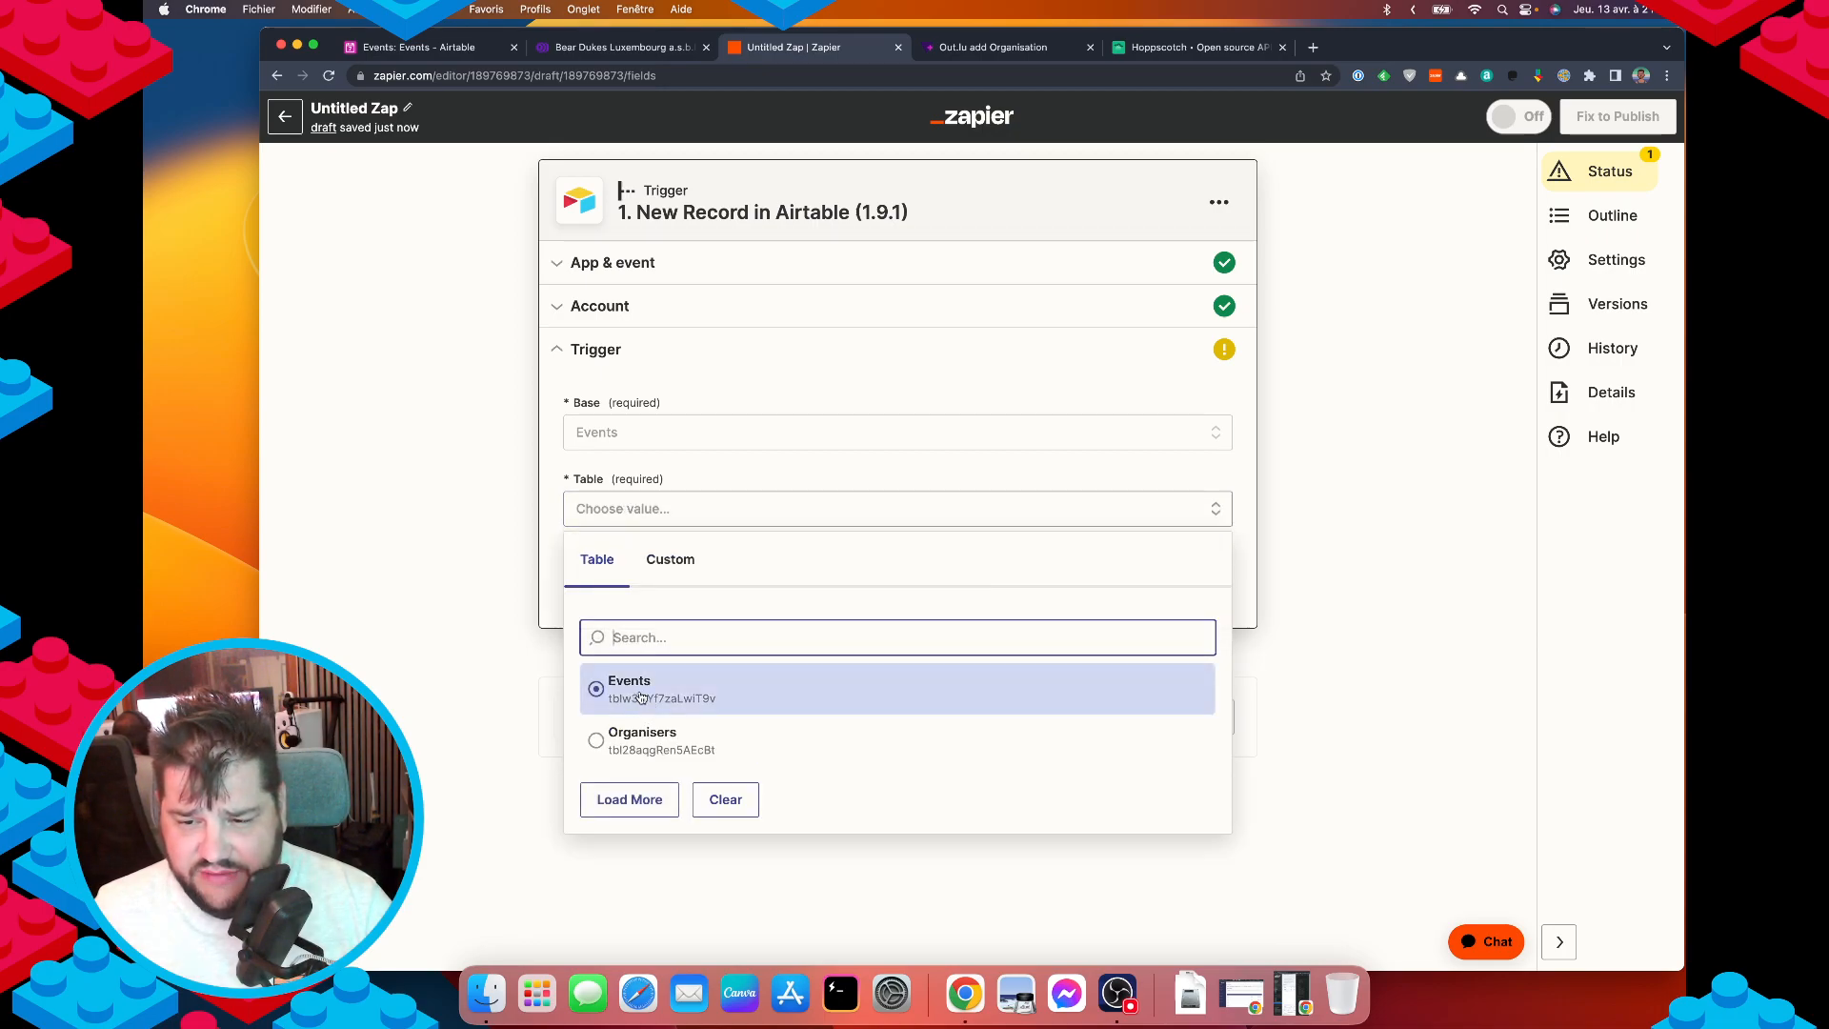
click(770, 595)
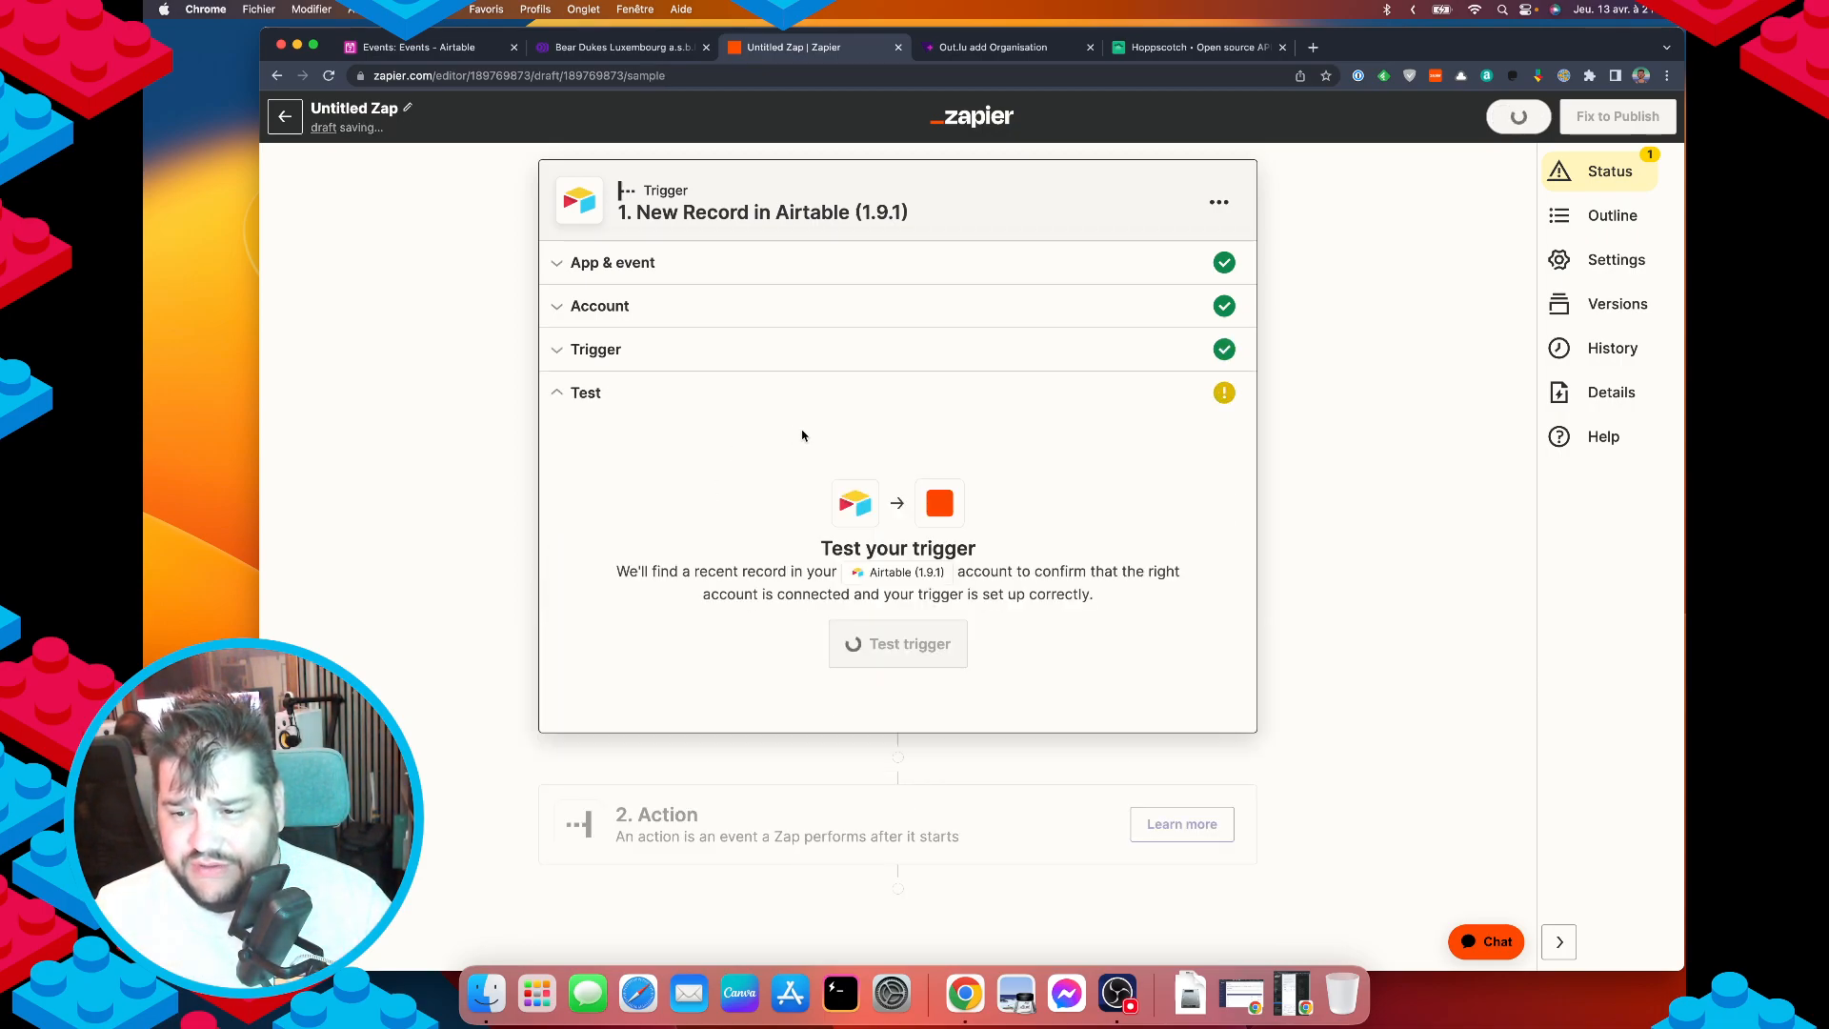
Test the trigger to pull sample Record C from Antwerp, then continue to the action.
click(910, 645)
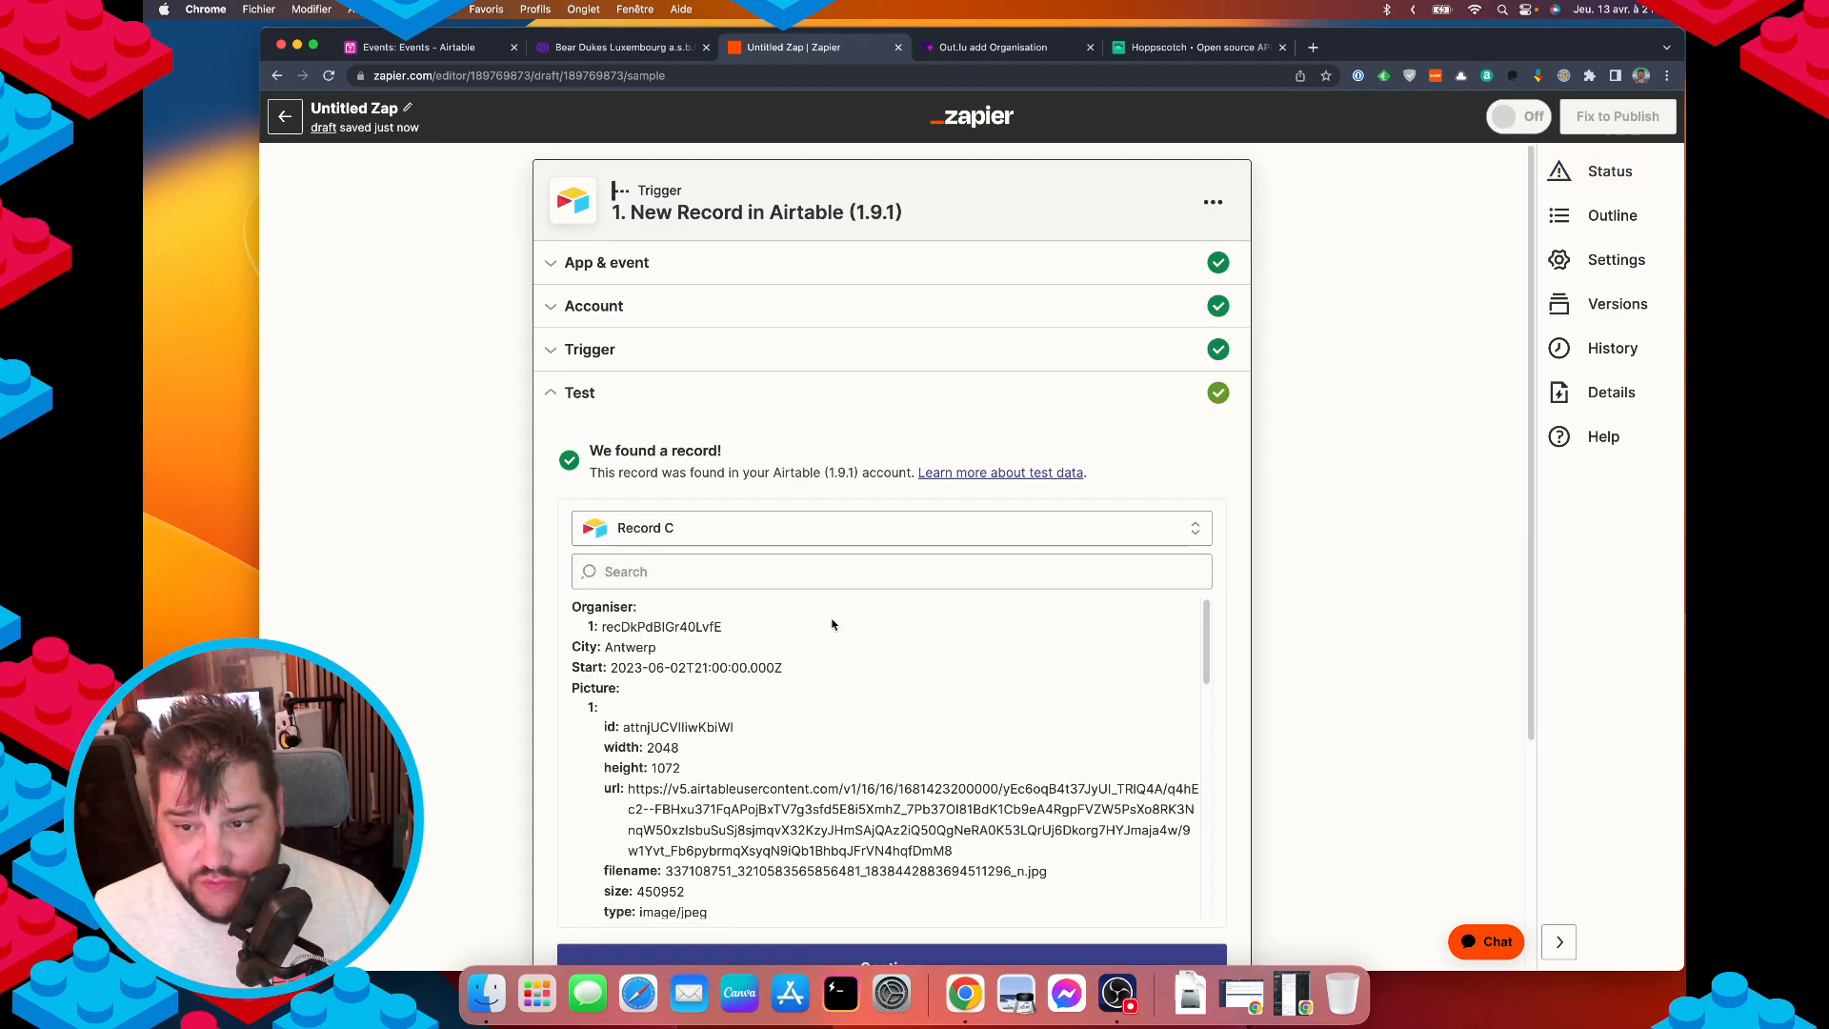
scroll(851, 722, down, 1)
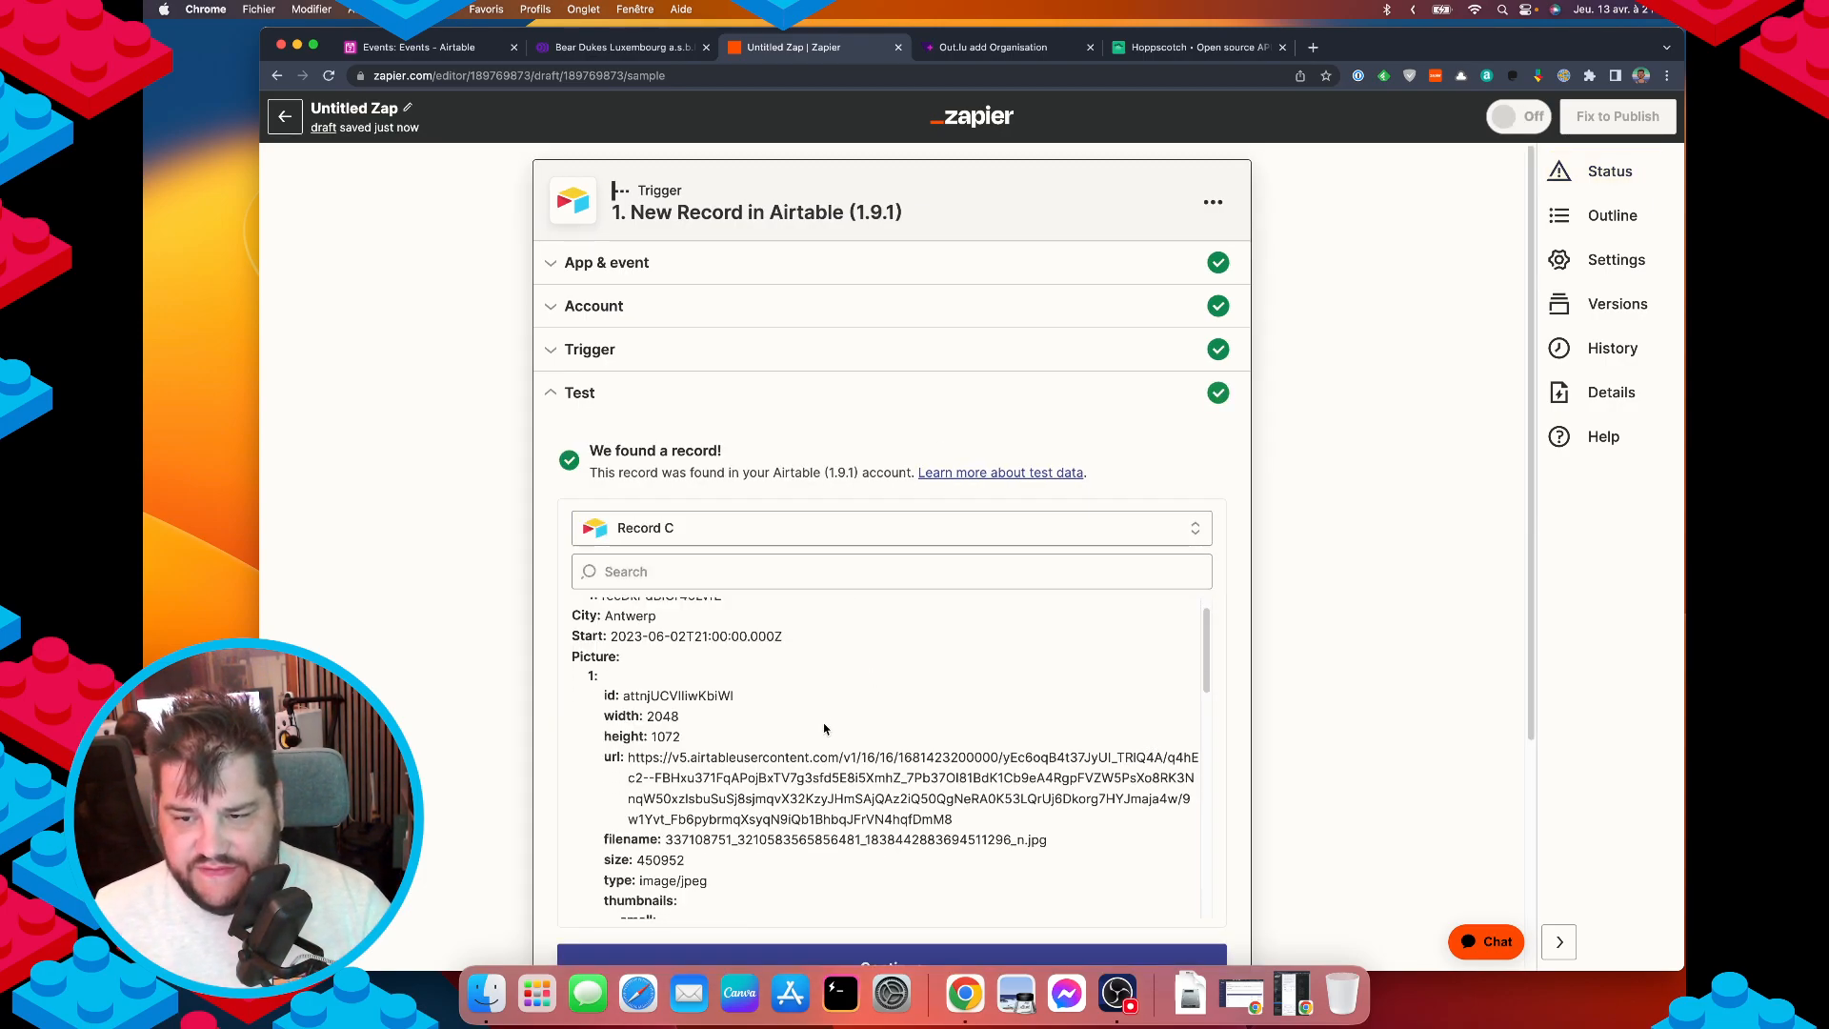
scroll(825, 729, up, 1)
scroll(667, 666, down, 5)
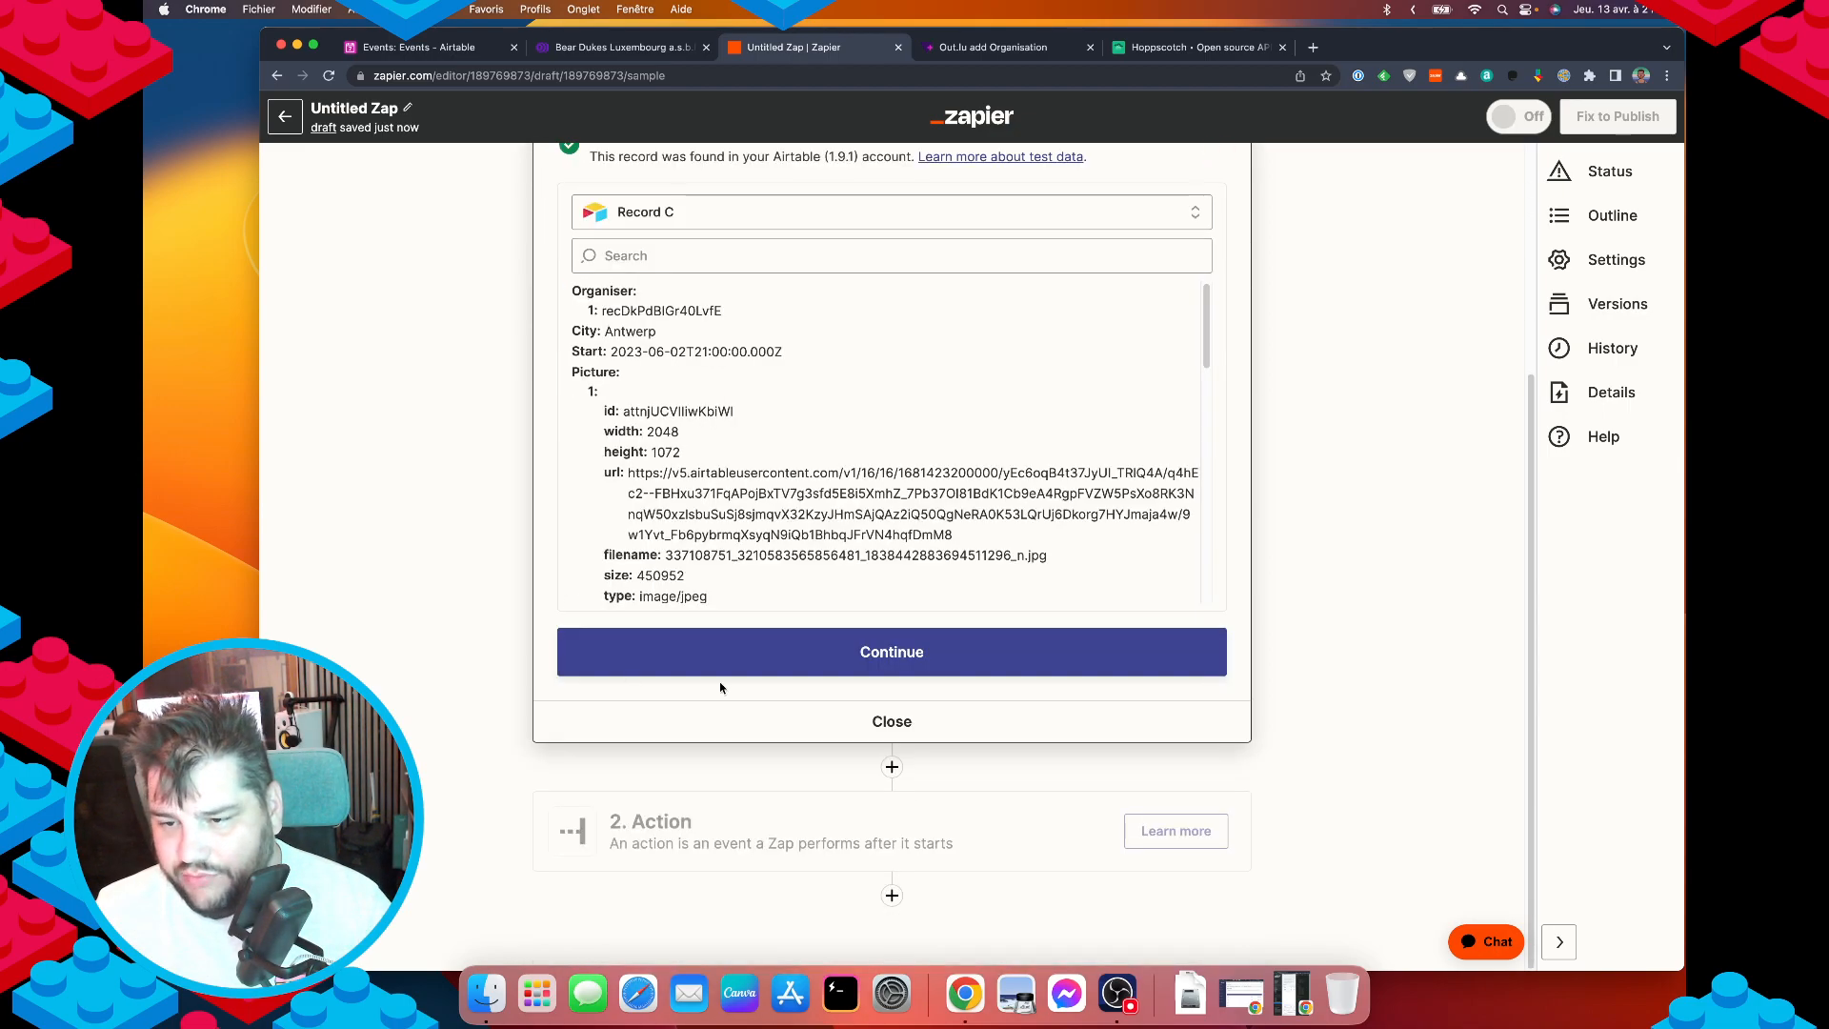
click(908, 670)
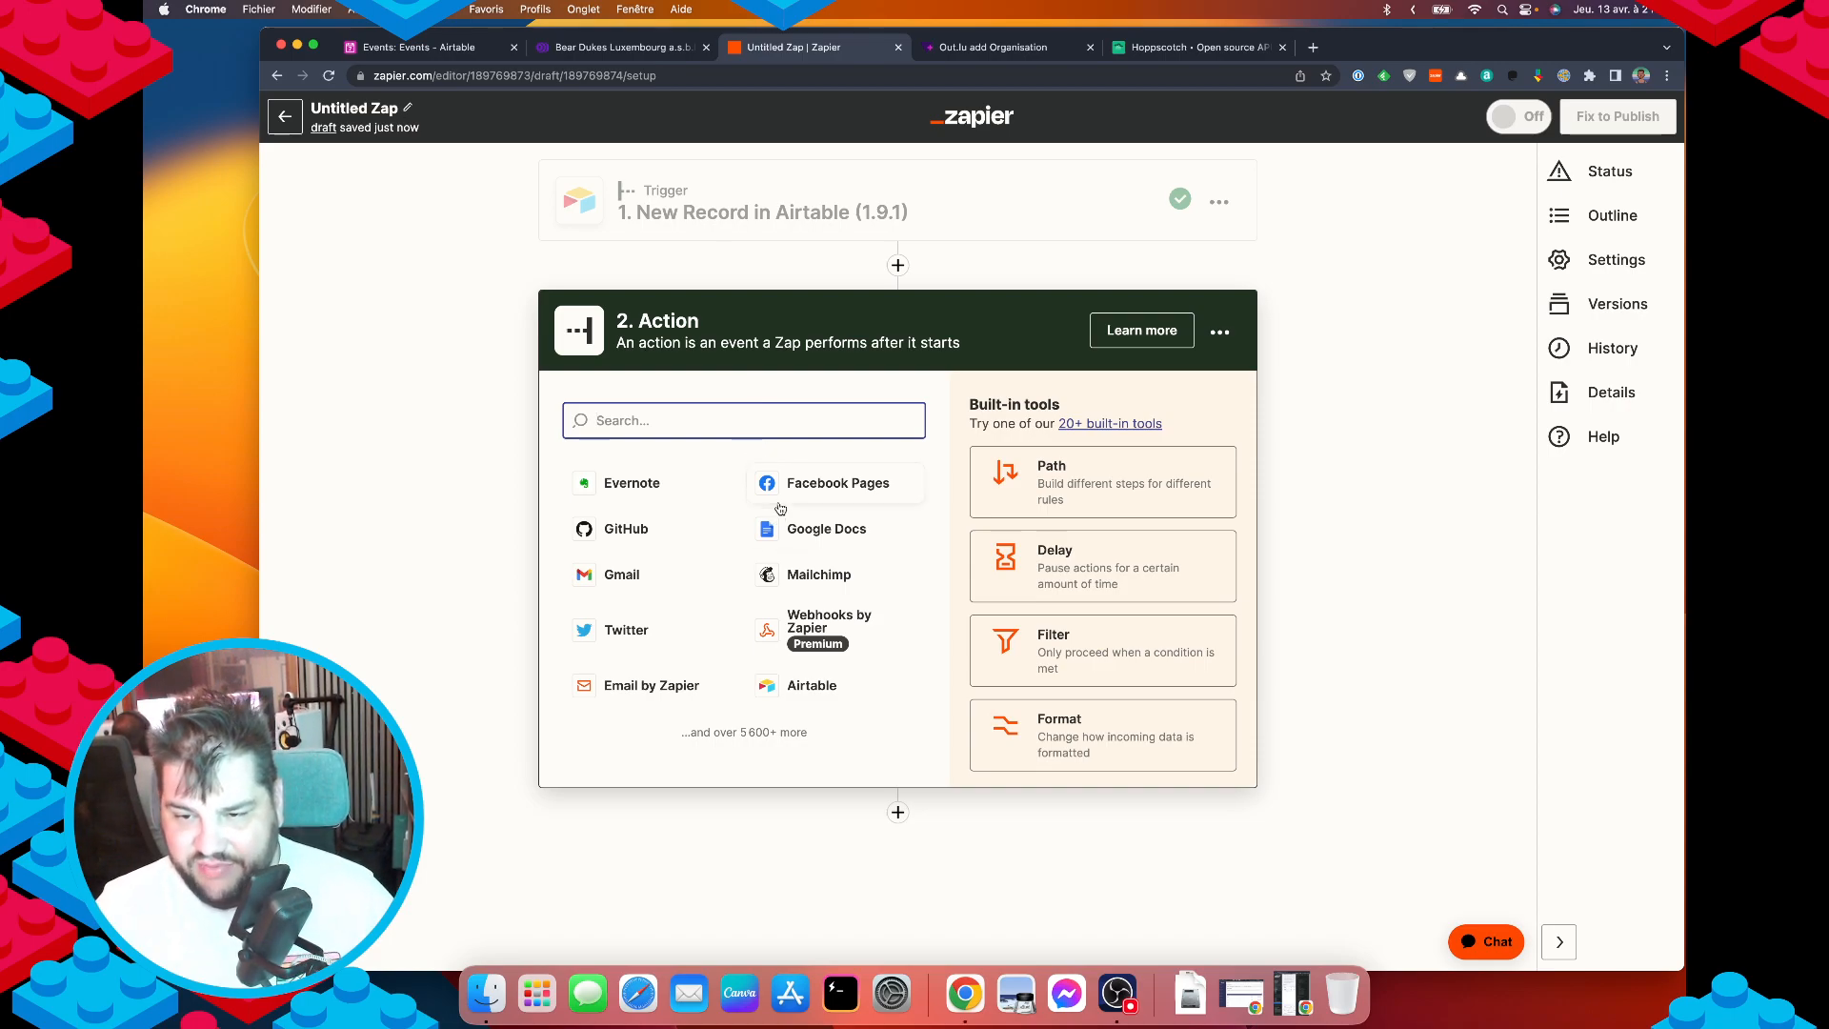
Choose Webhooks by Zapier as the action app and review the prepared Hoppscotch POST request.
text(web)
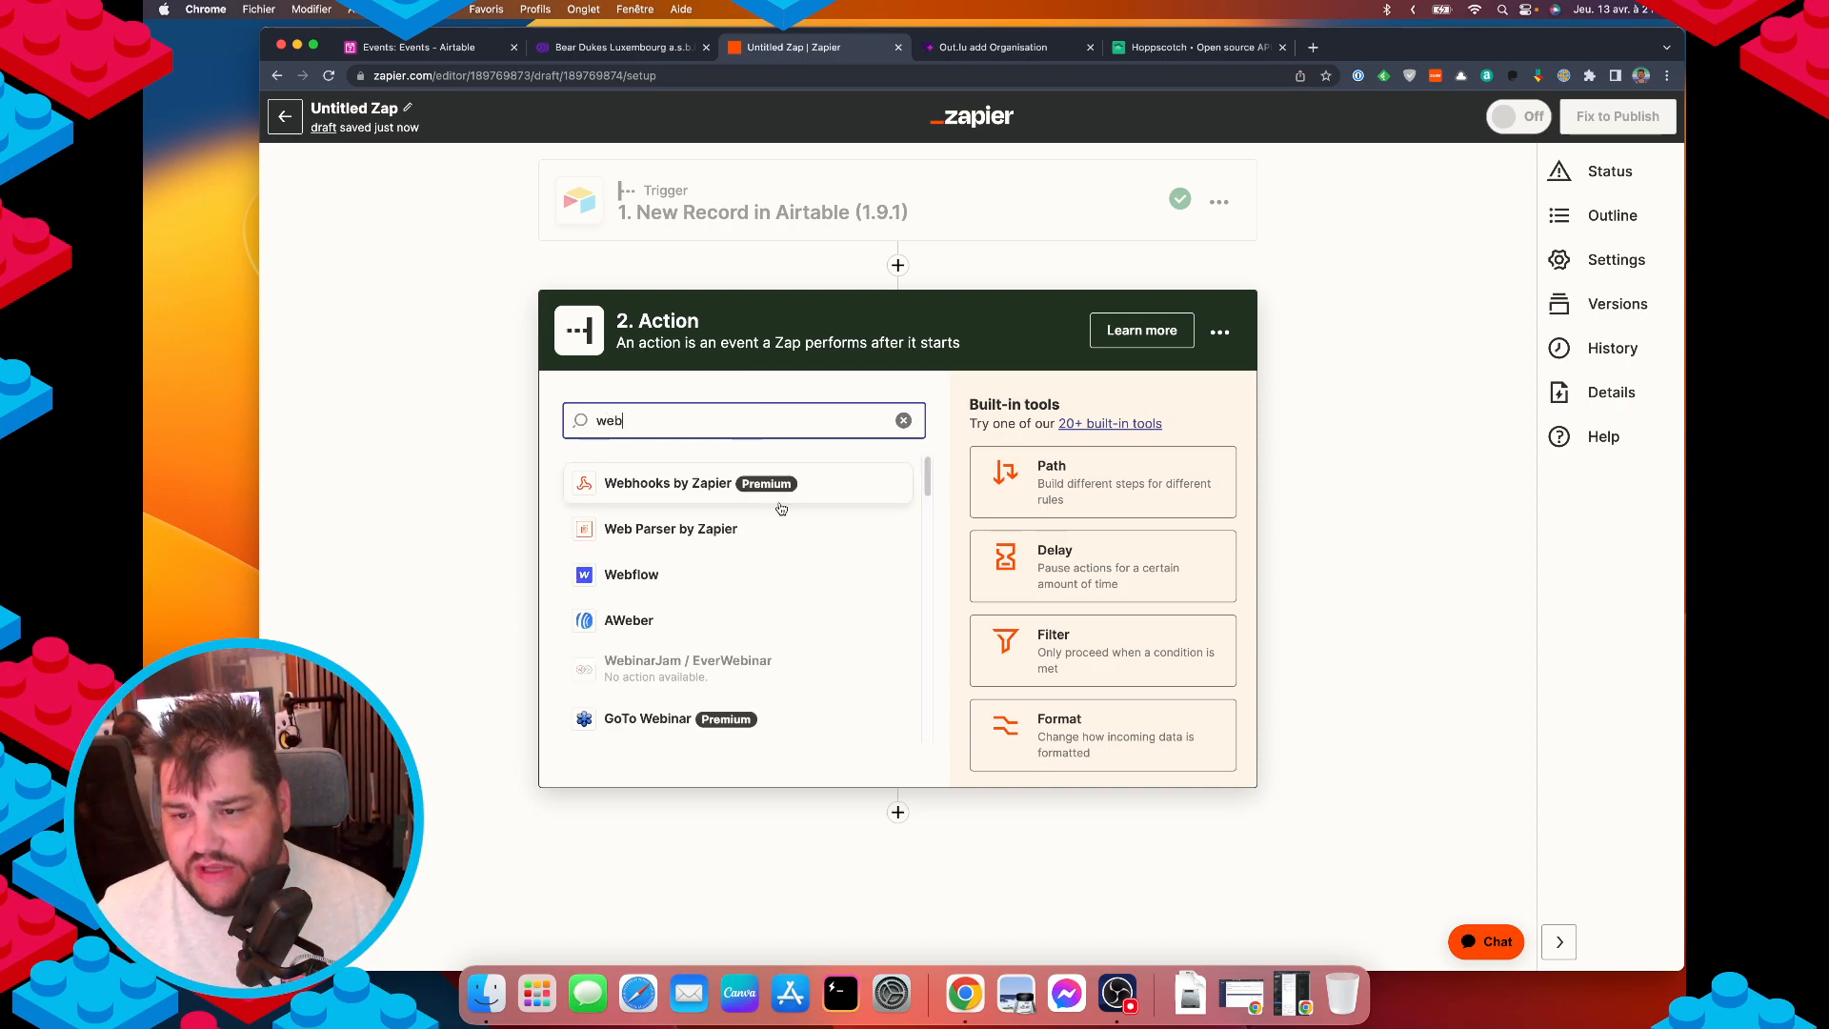
click(667, 493)
click(672, 544)
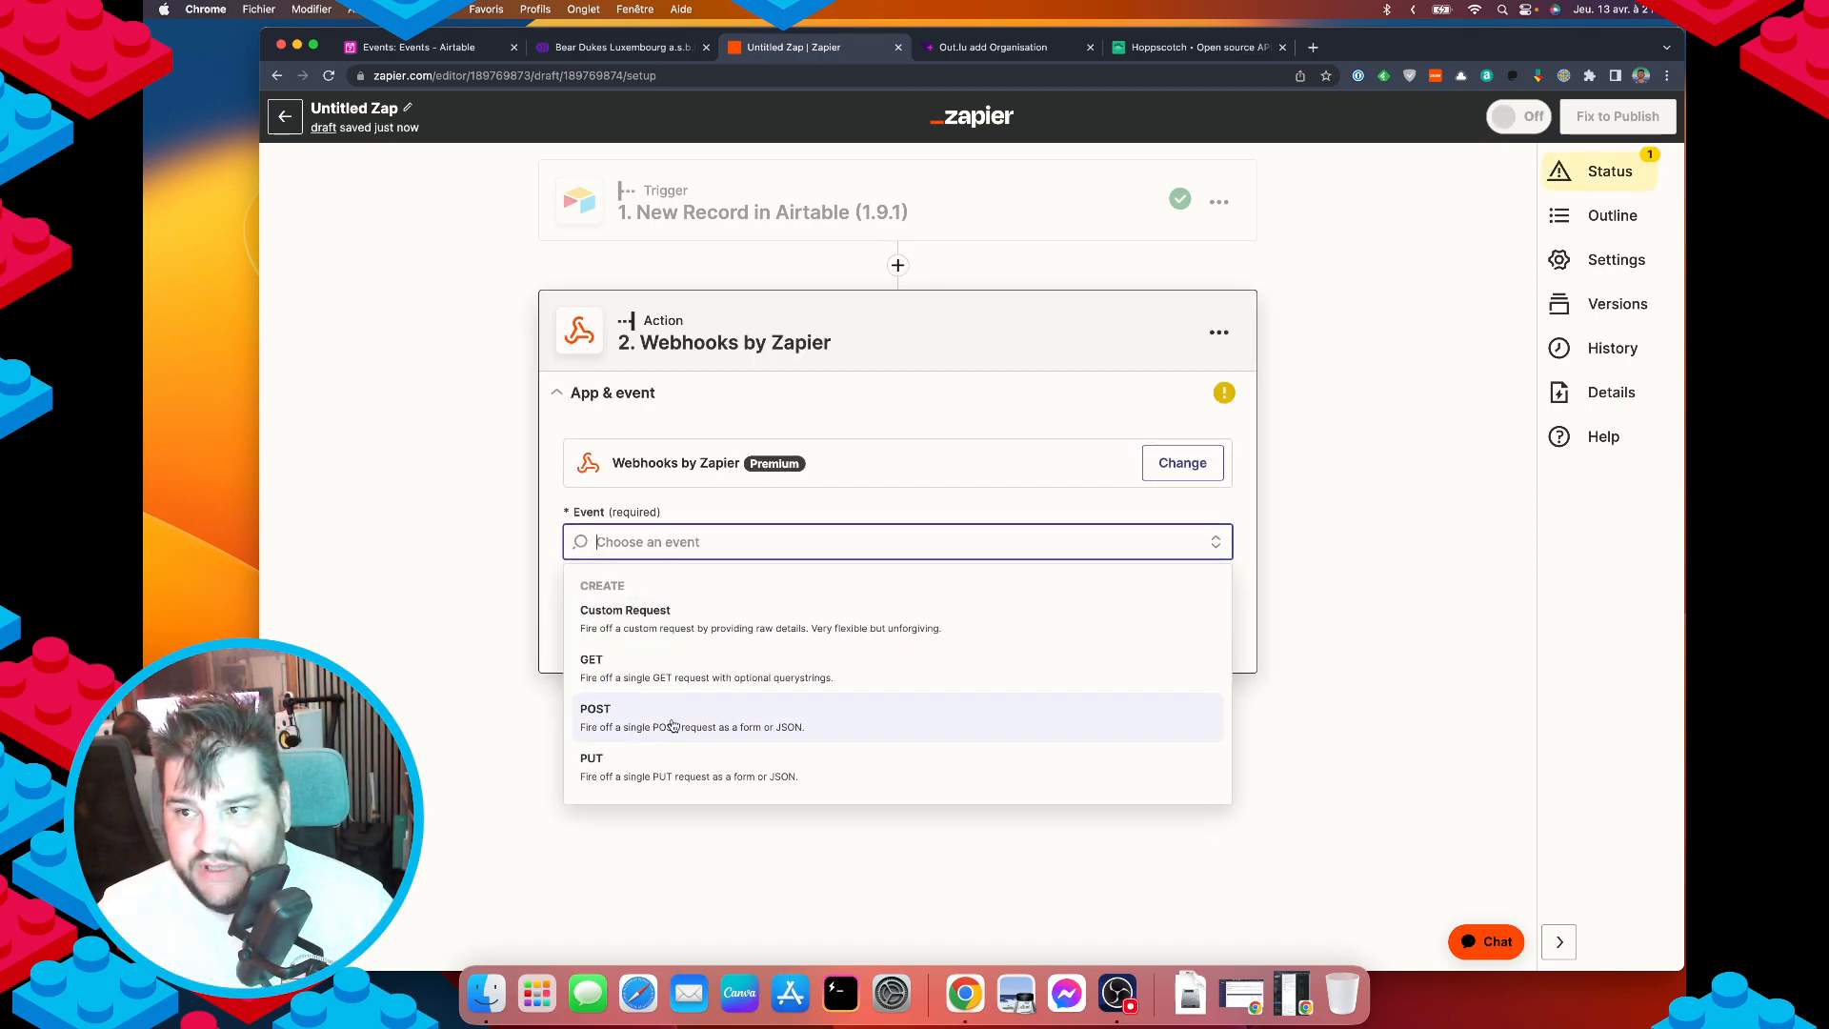
click(1200, 47)
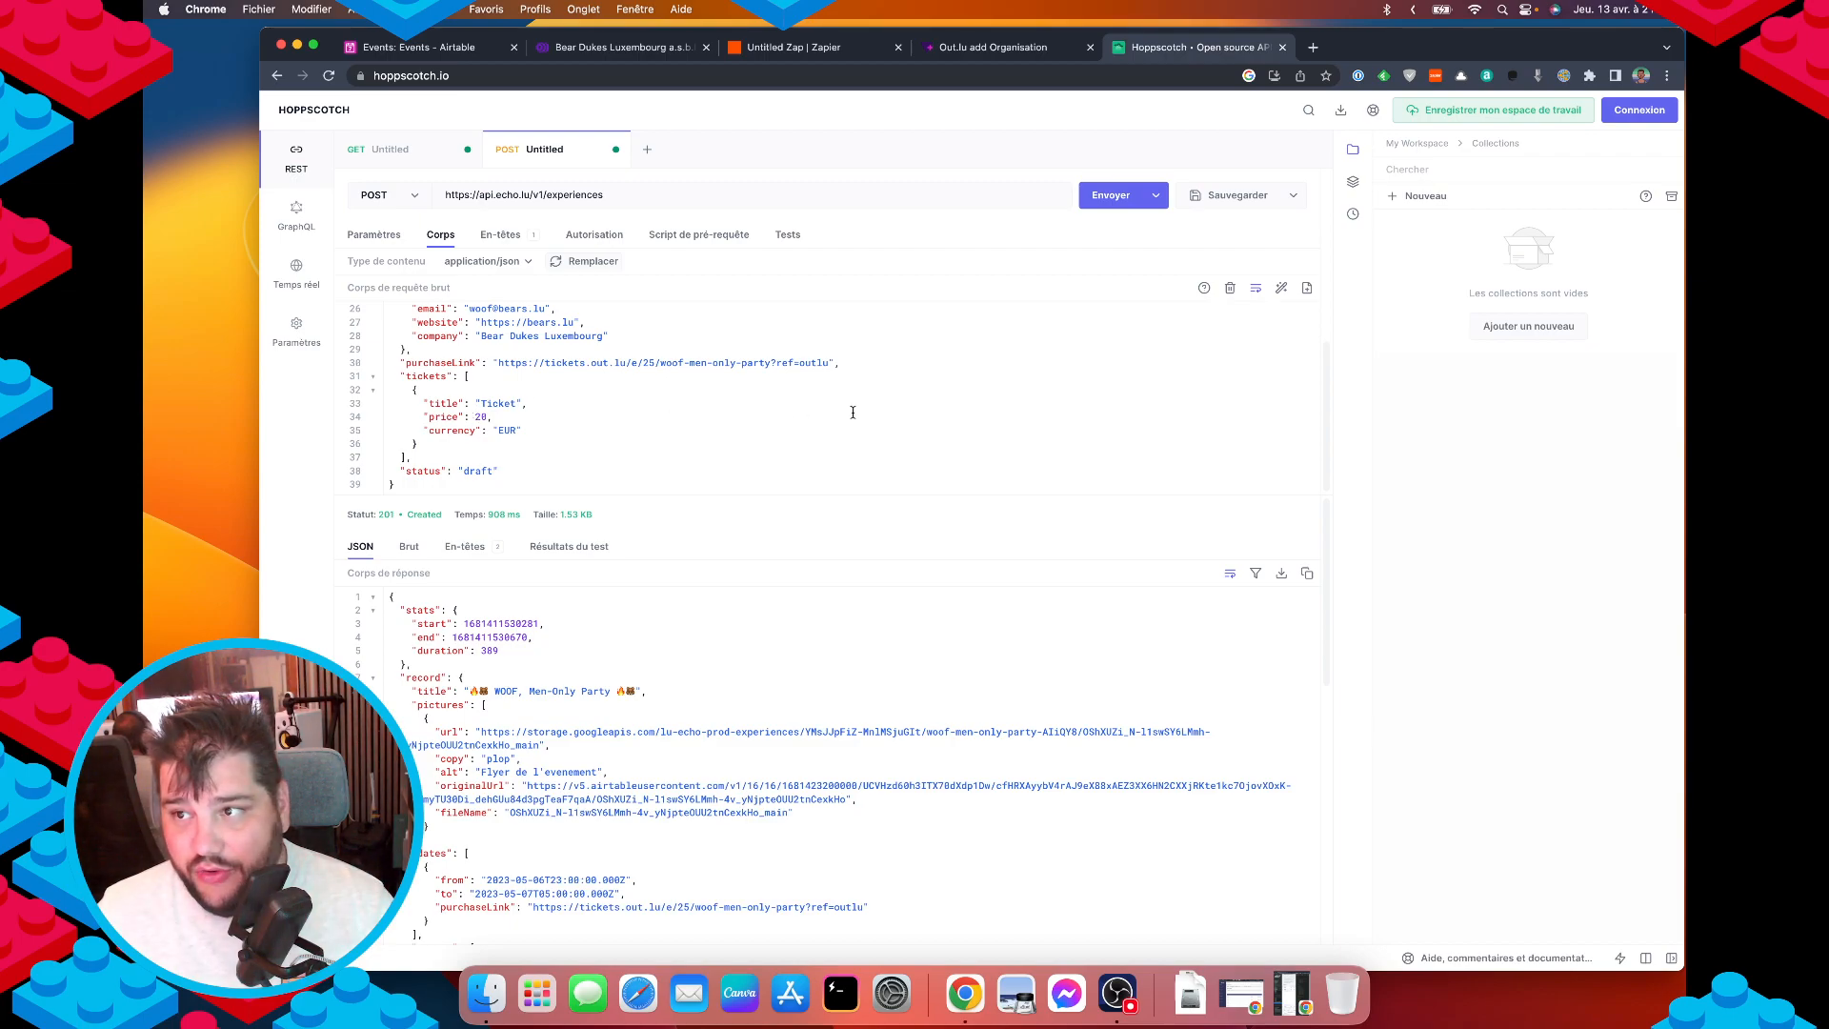
click(827, 46)
click(623, 720)
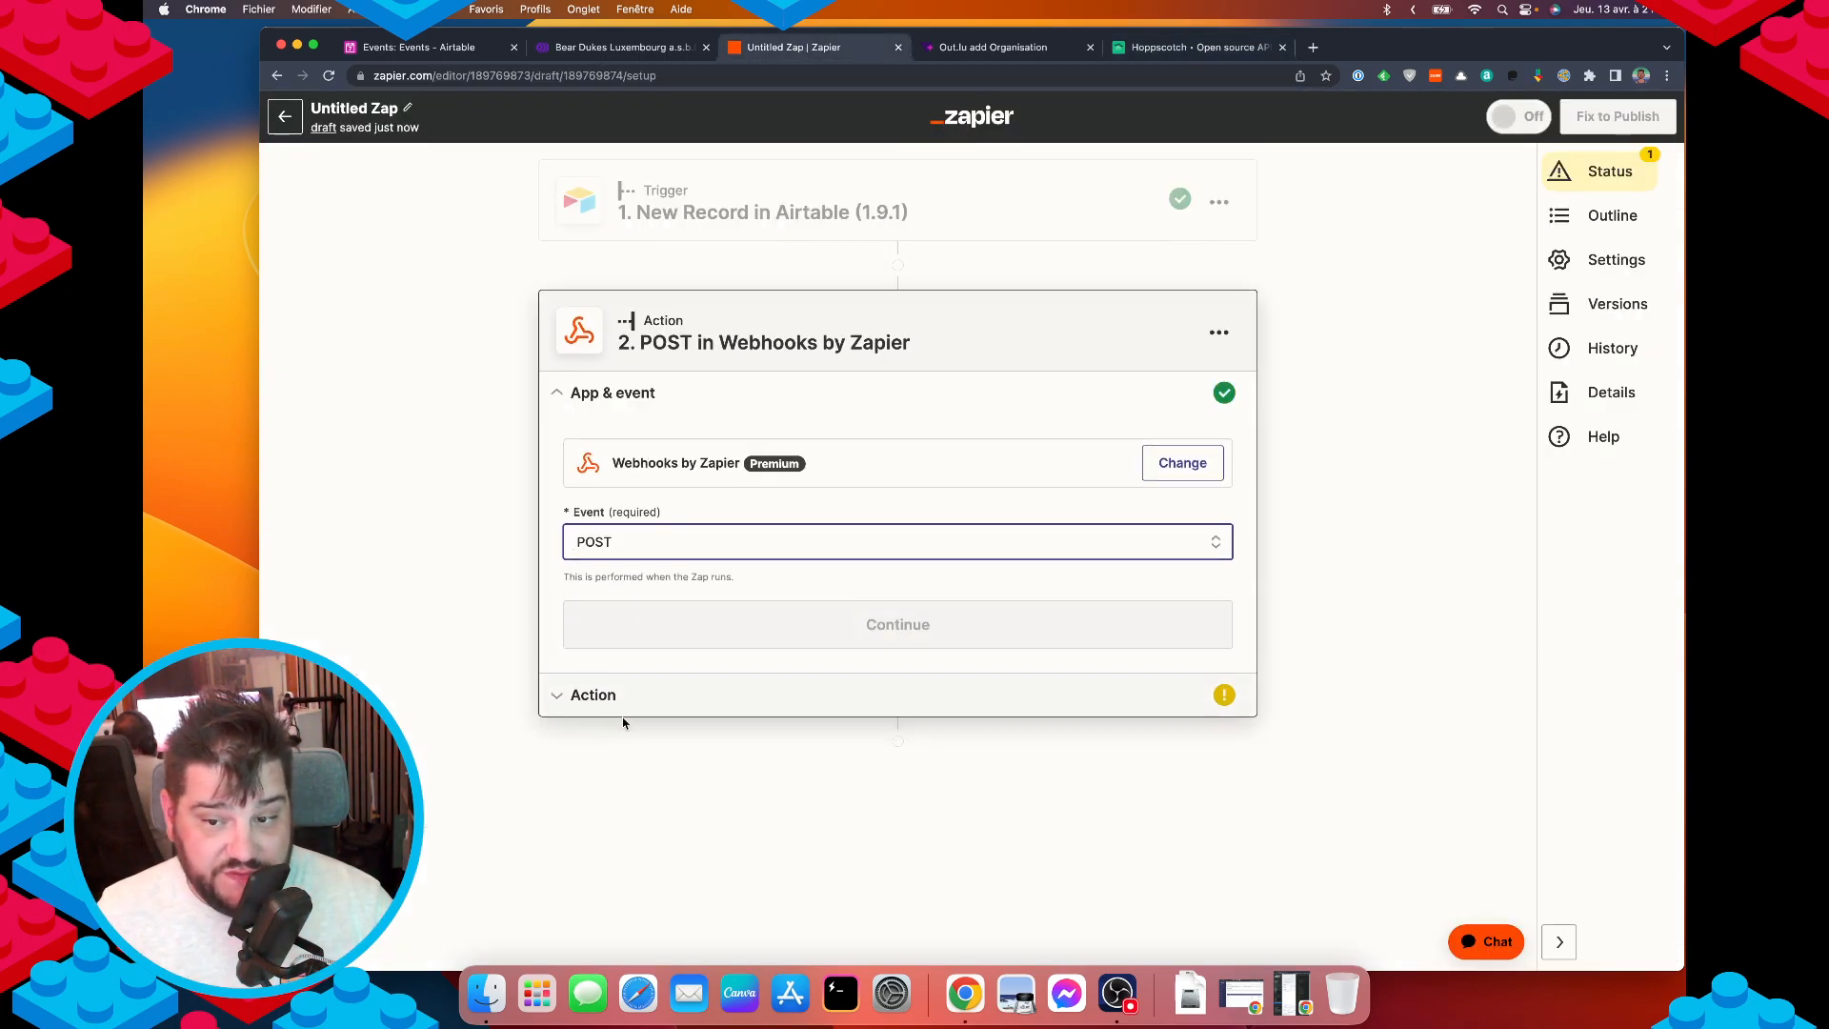
click(572, 632)
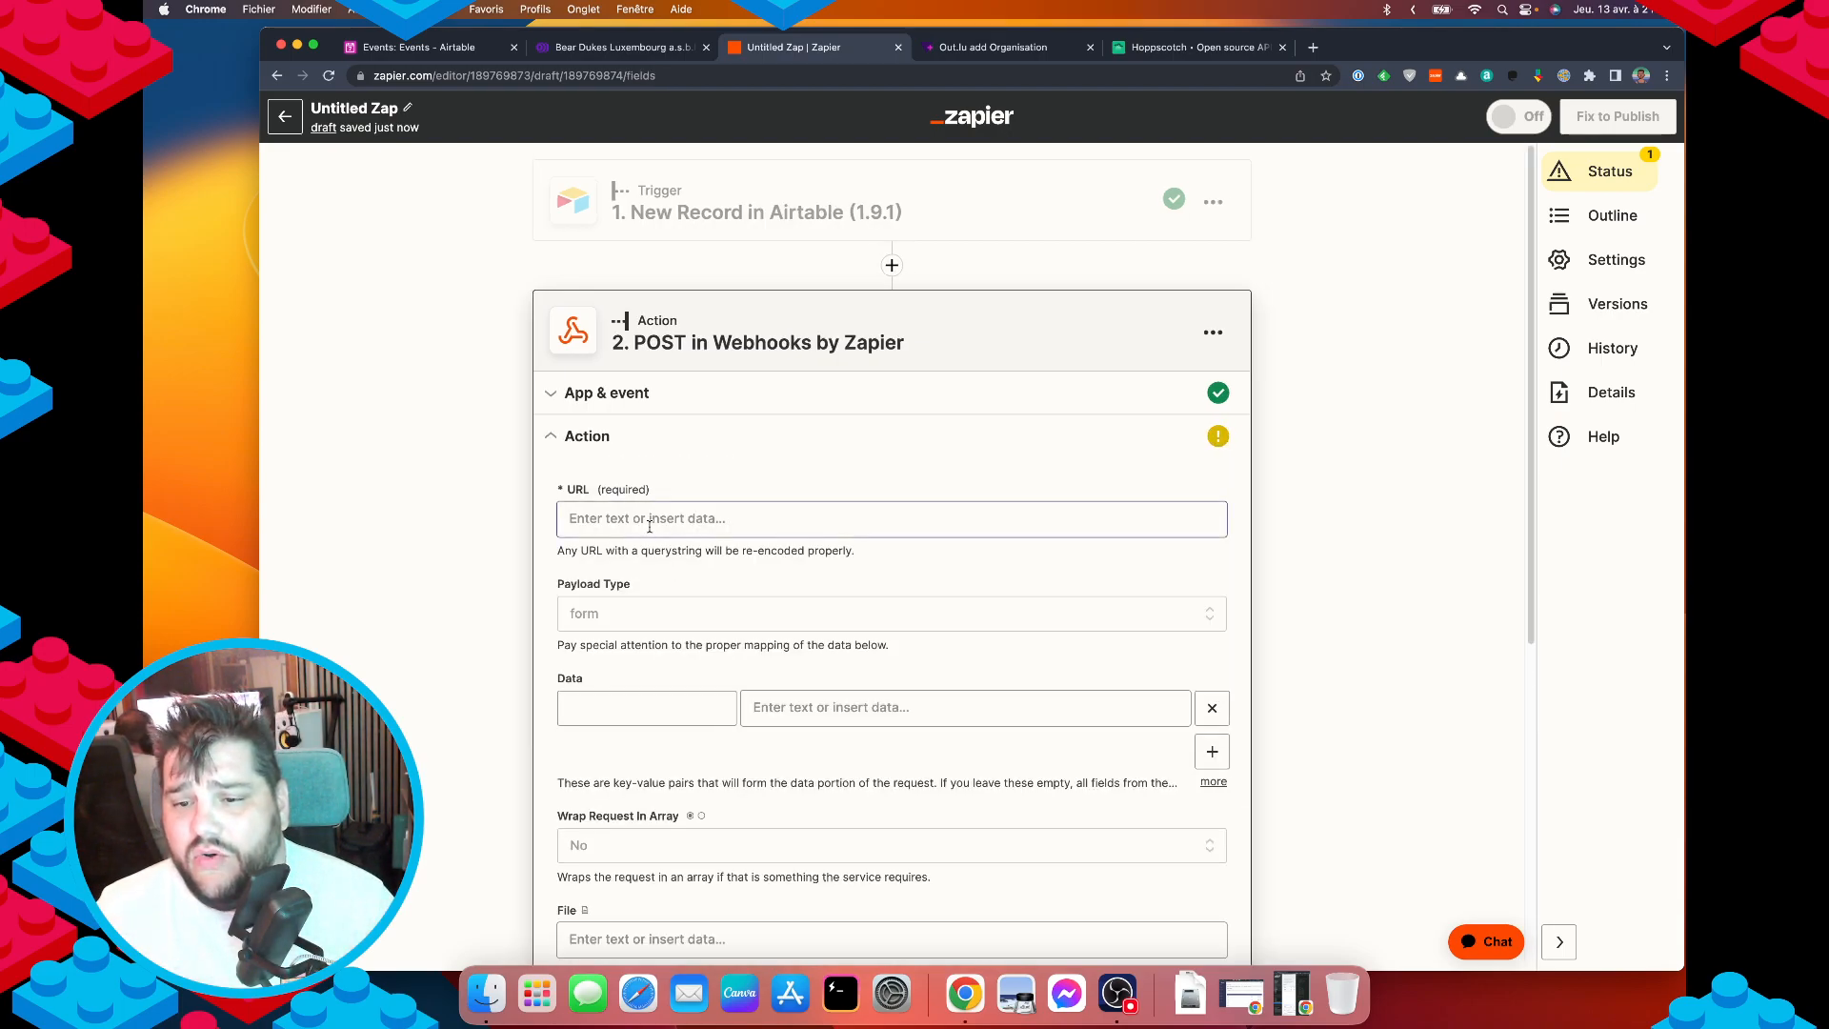
click(1197, 49)
click(616, 196)
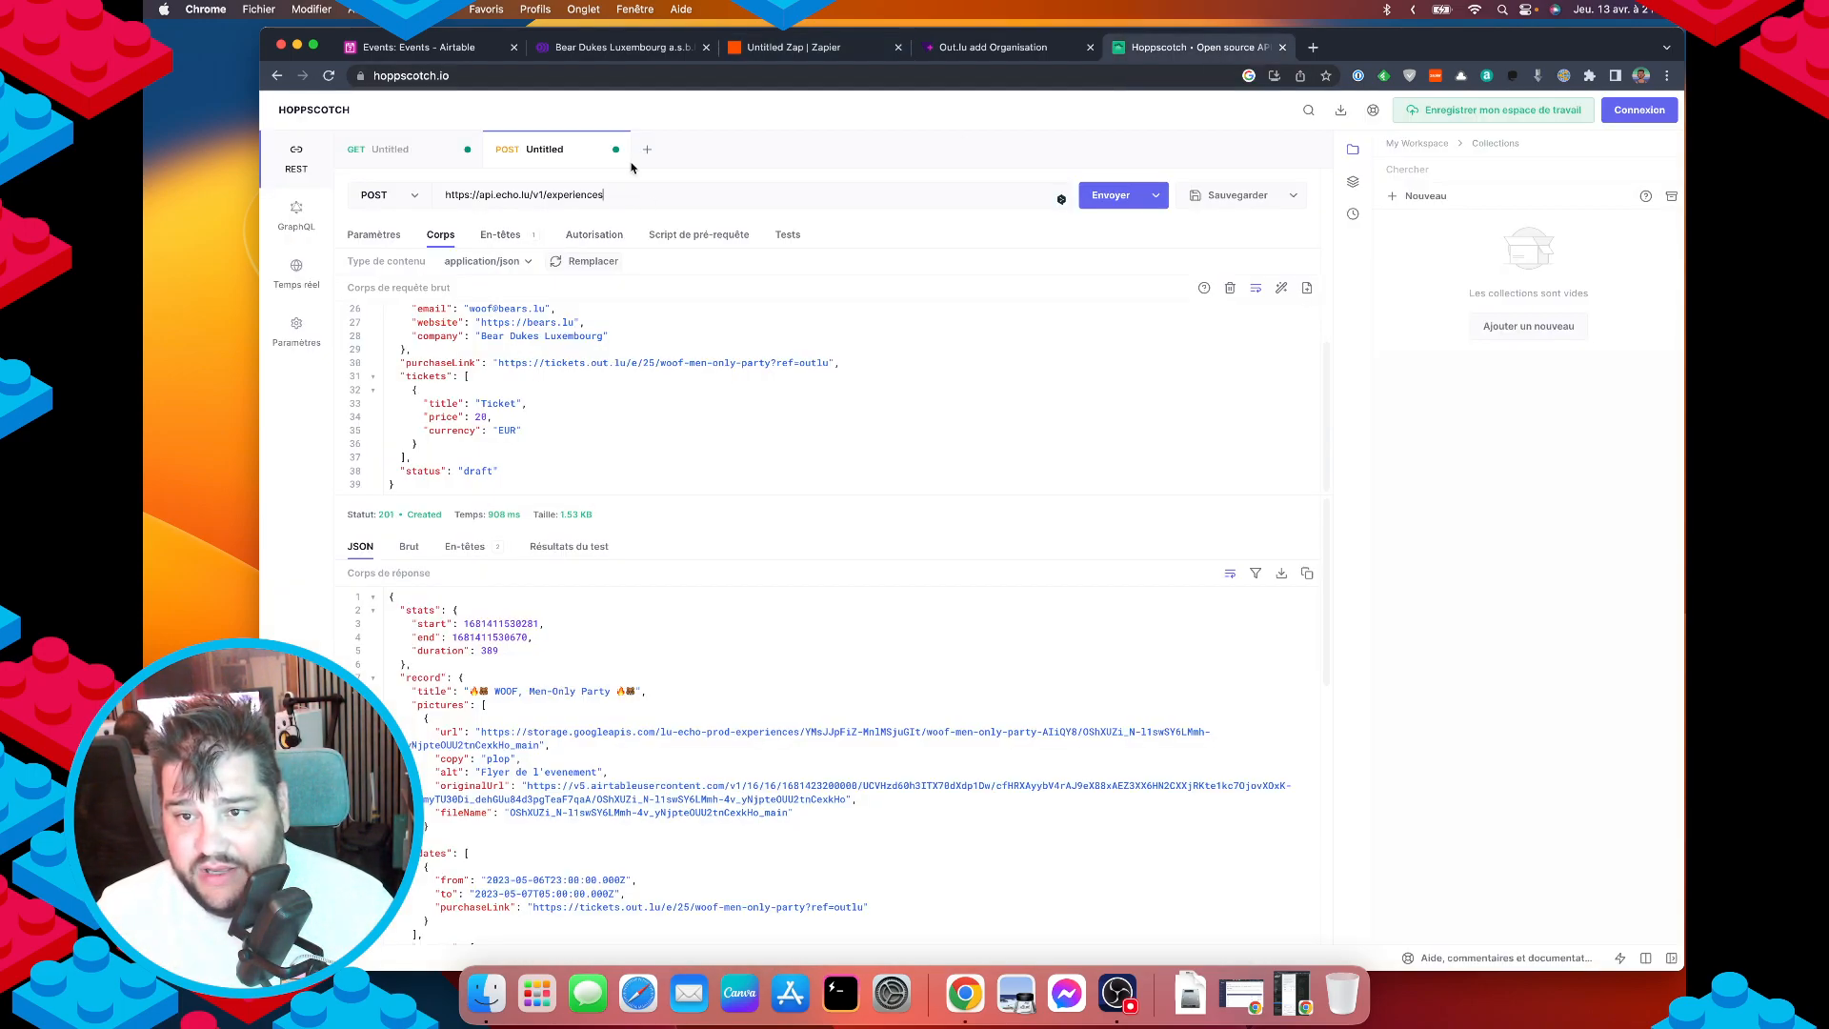
key(super+a)
click(781, 47)
click(638, 523)
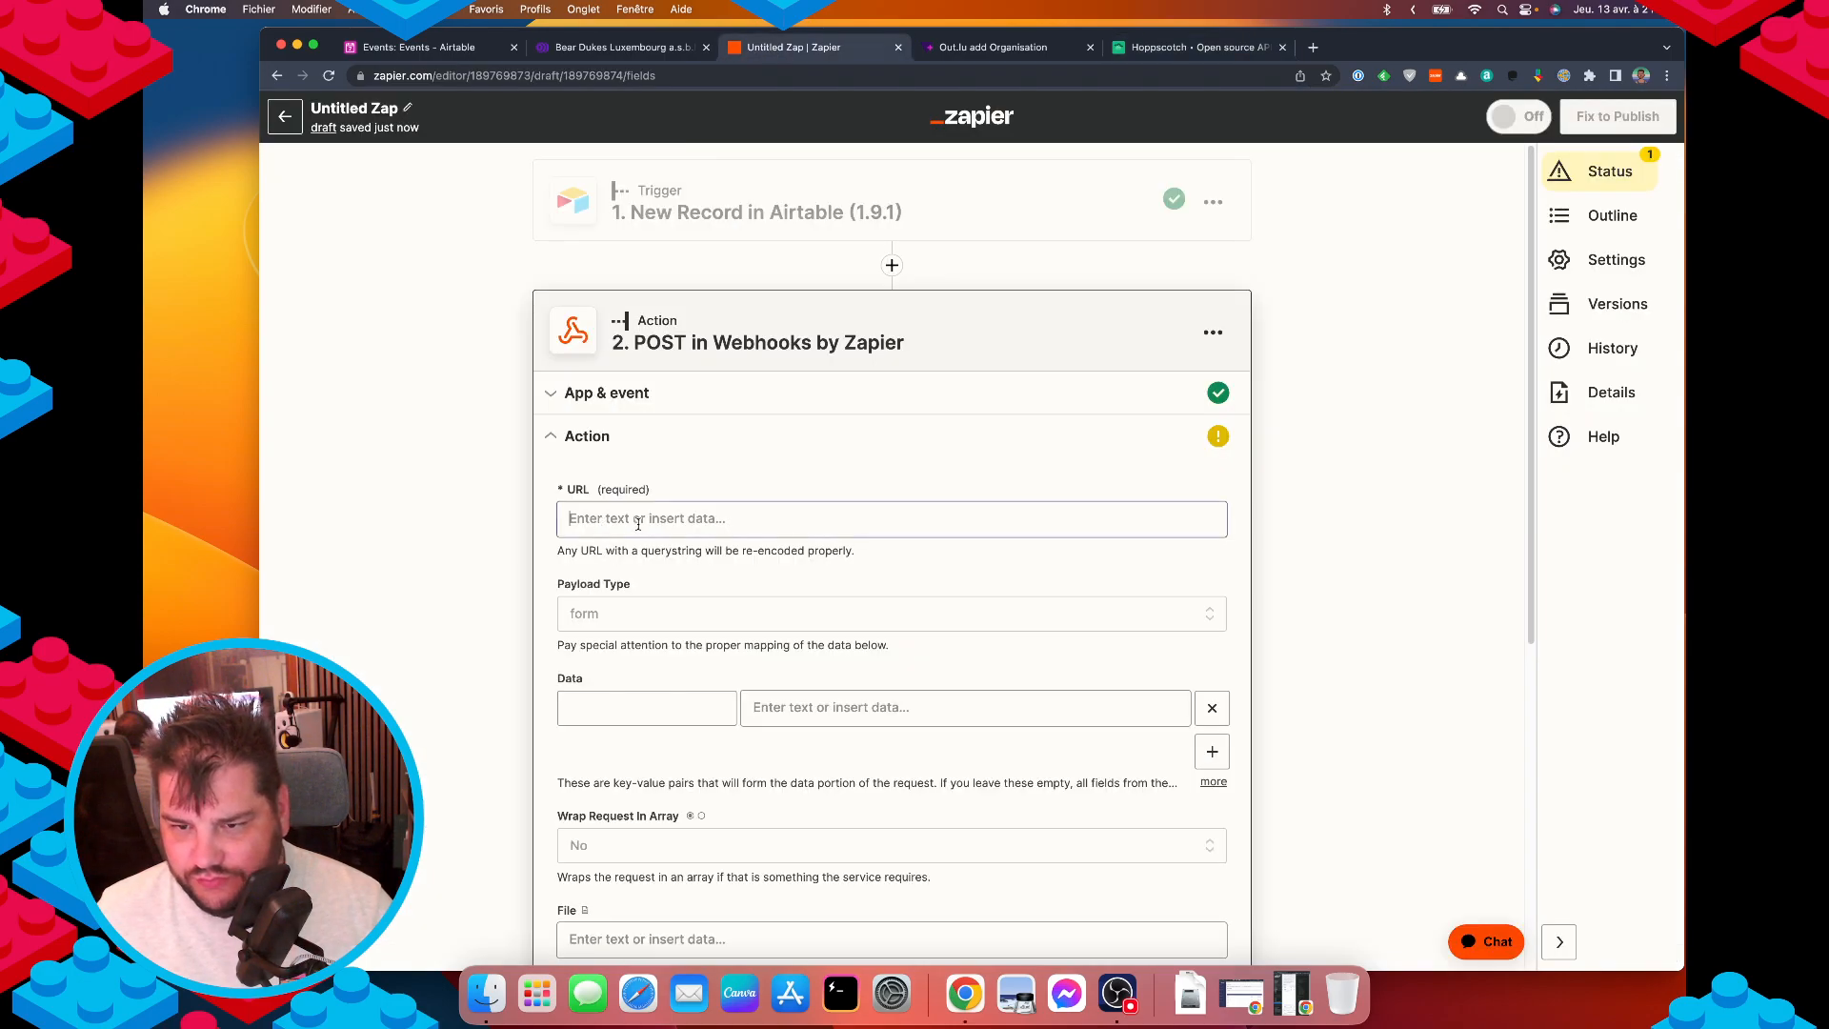
key(super+v)
click(461, 568)
Add a header named api-key, copied from the Hoppscotch request's headers.
click(643, 716)
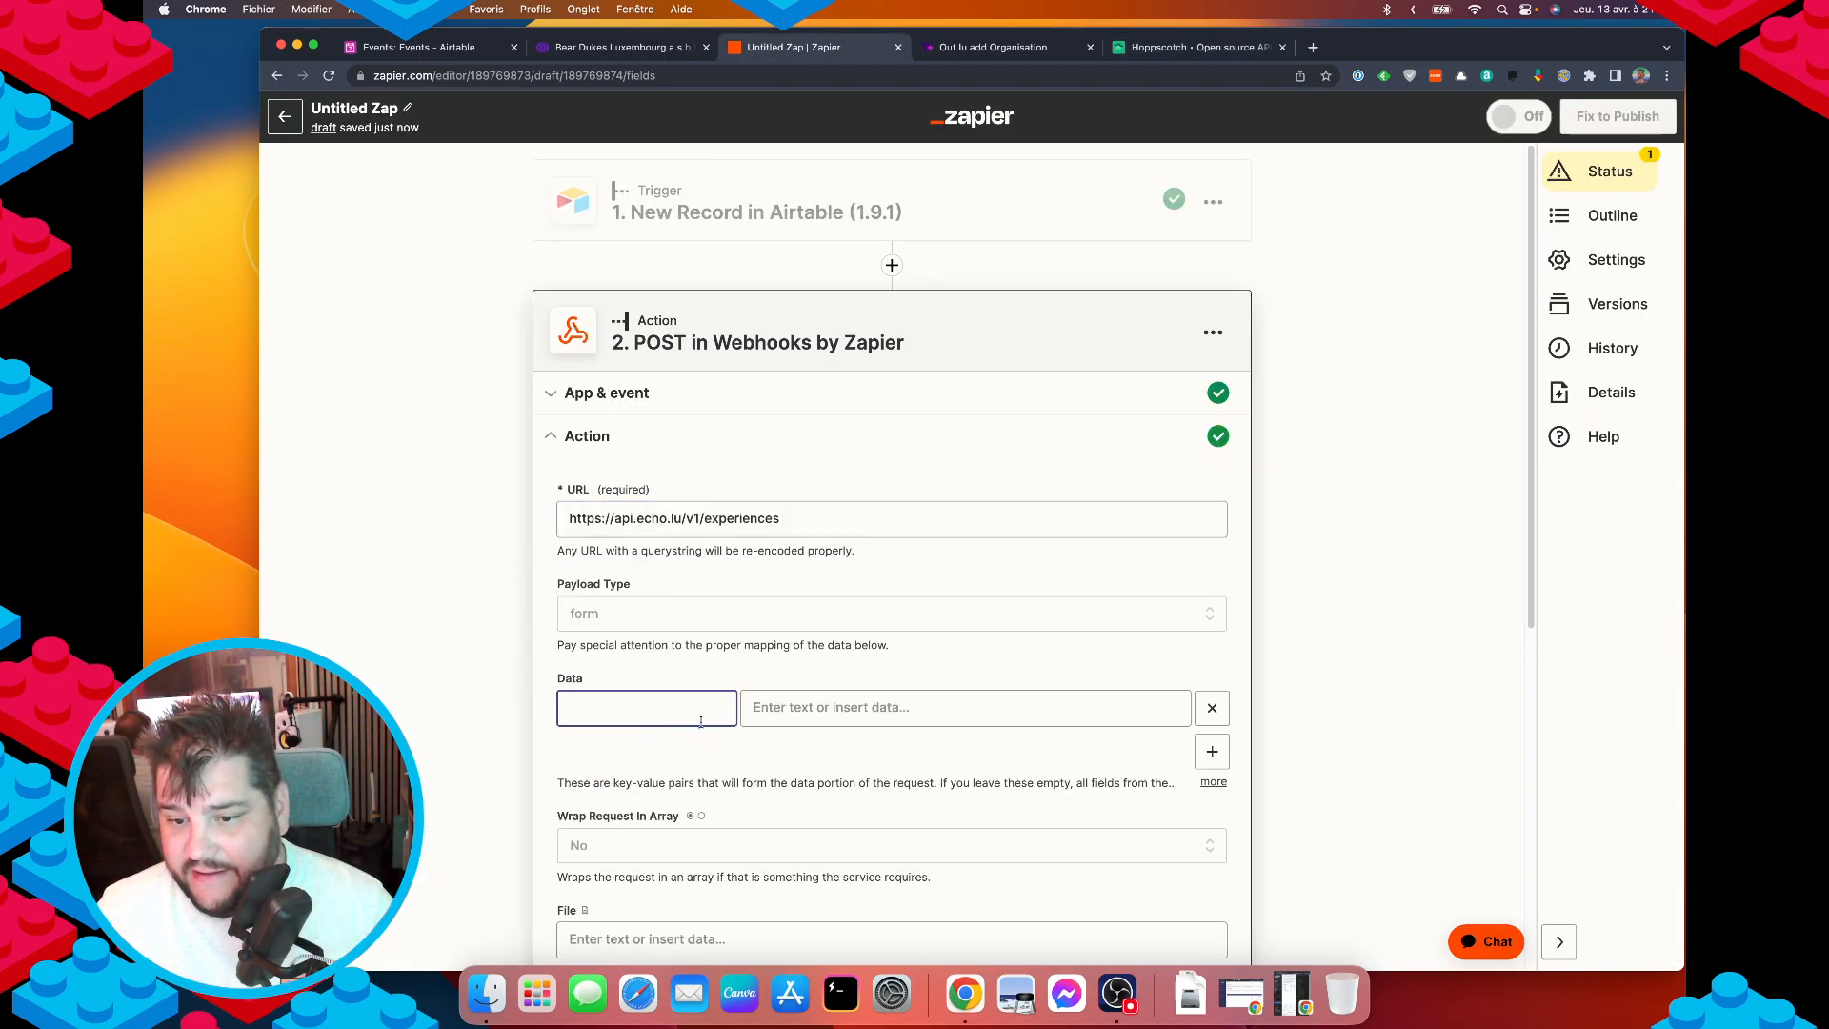
scroll(962, 643, down, 5)
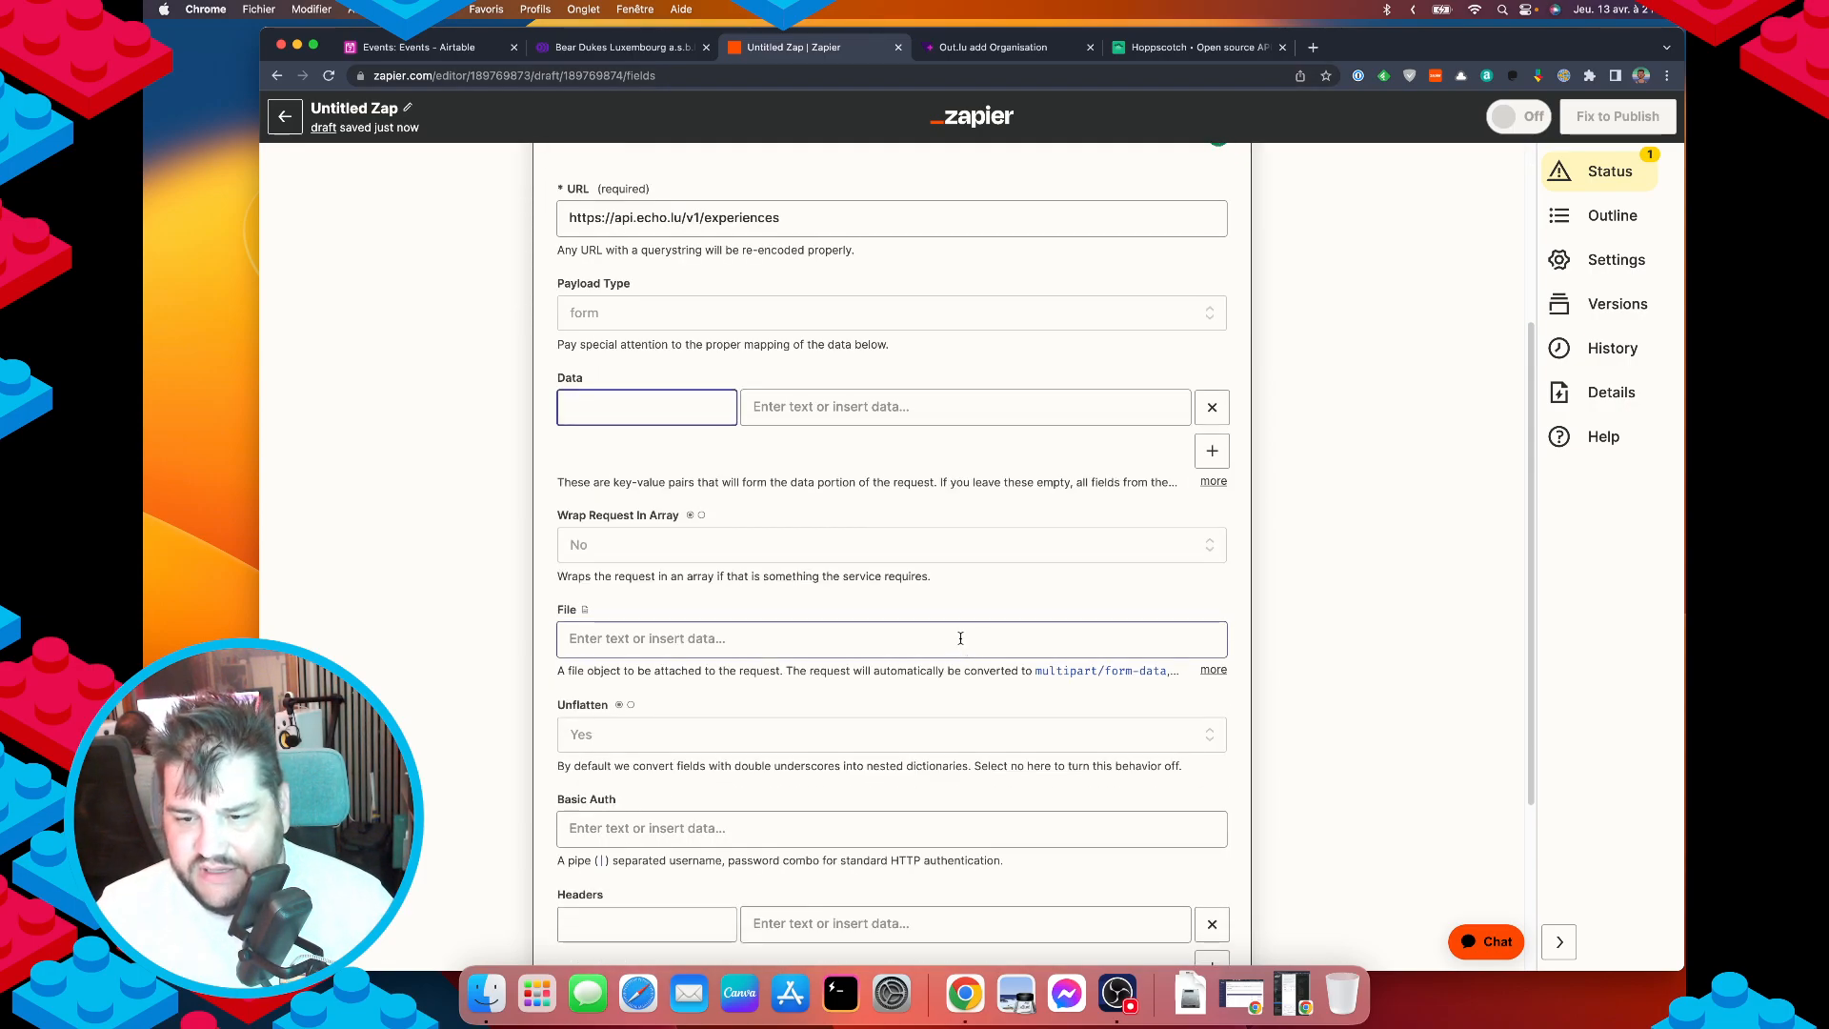
scroll(961, 638, down, 1)
scroll(779, 572, up, 3)
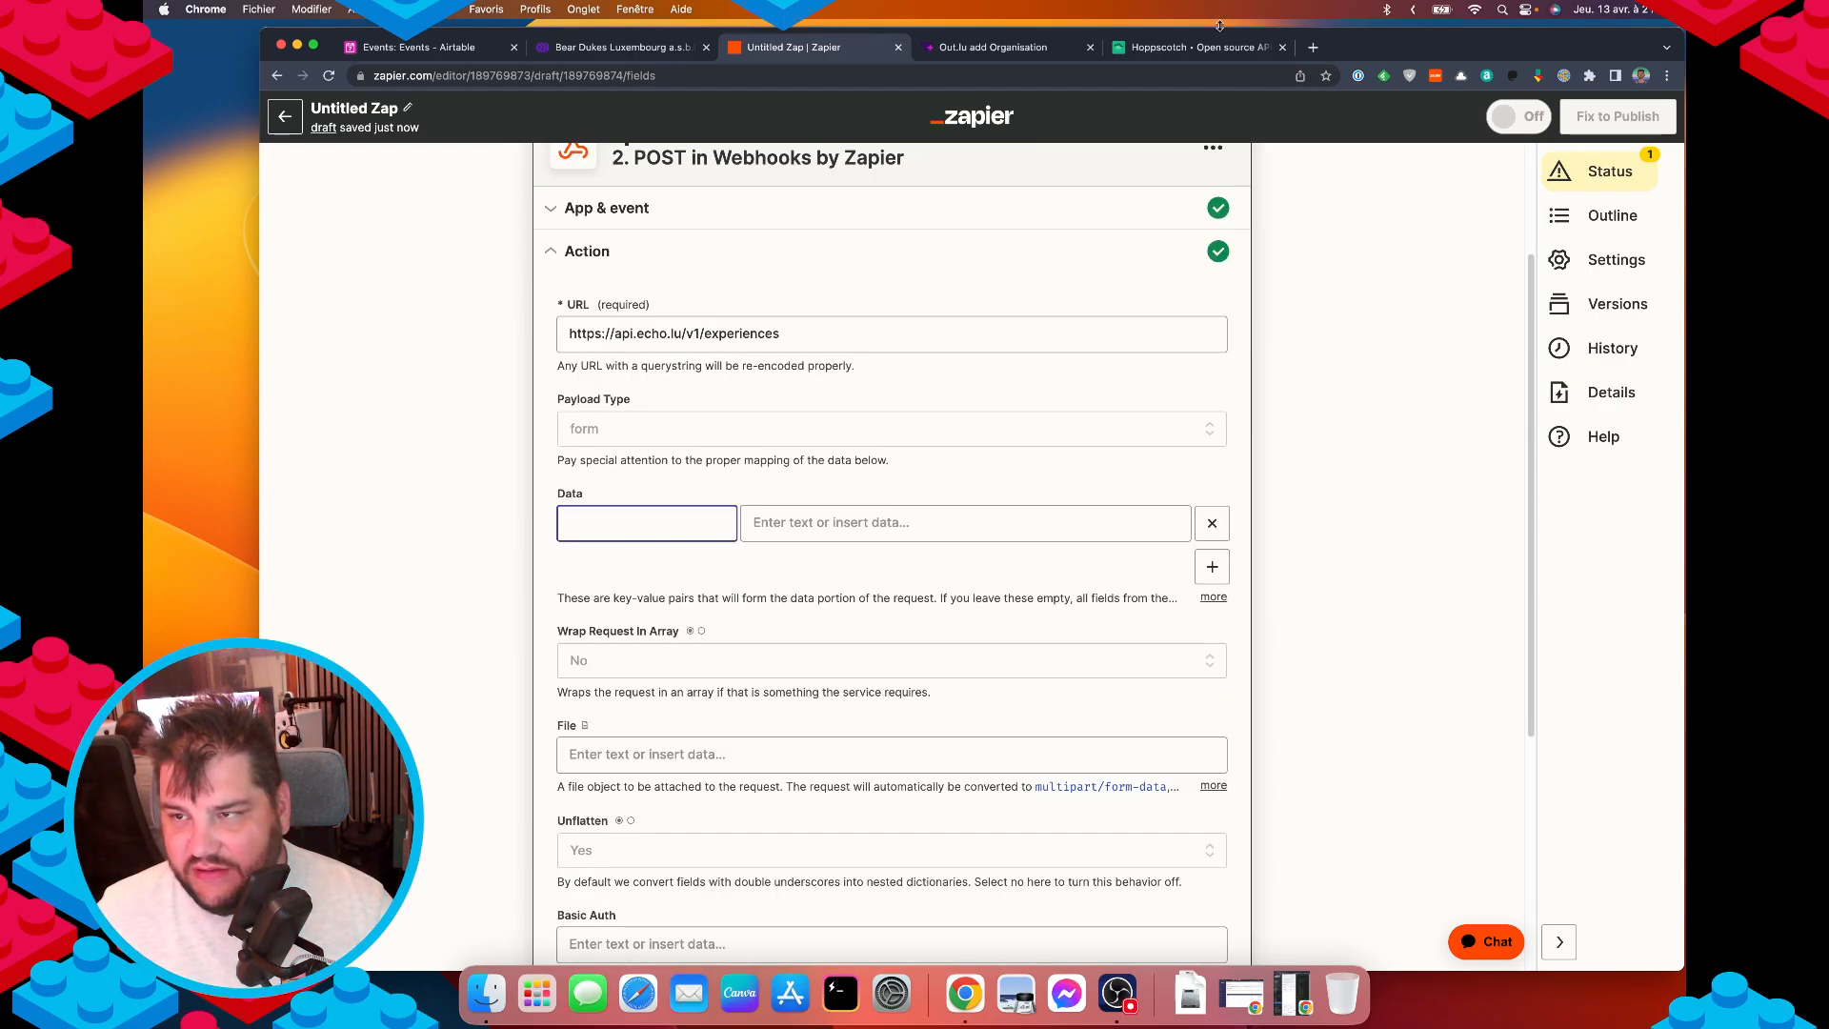
click(1157, 48)
click(539, 244)
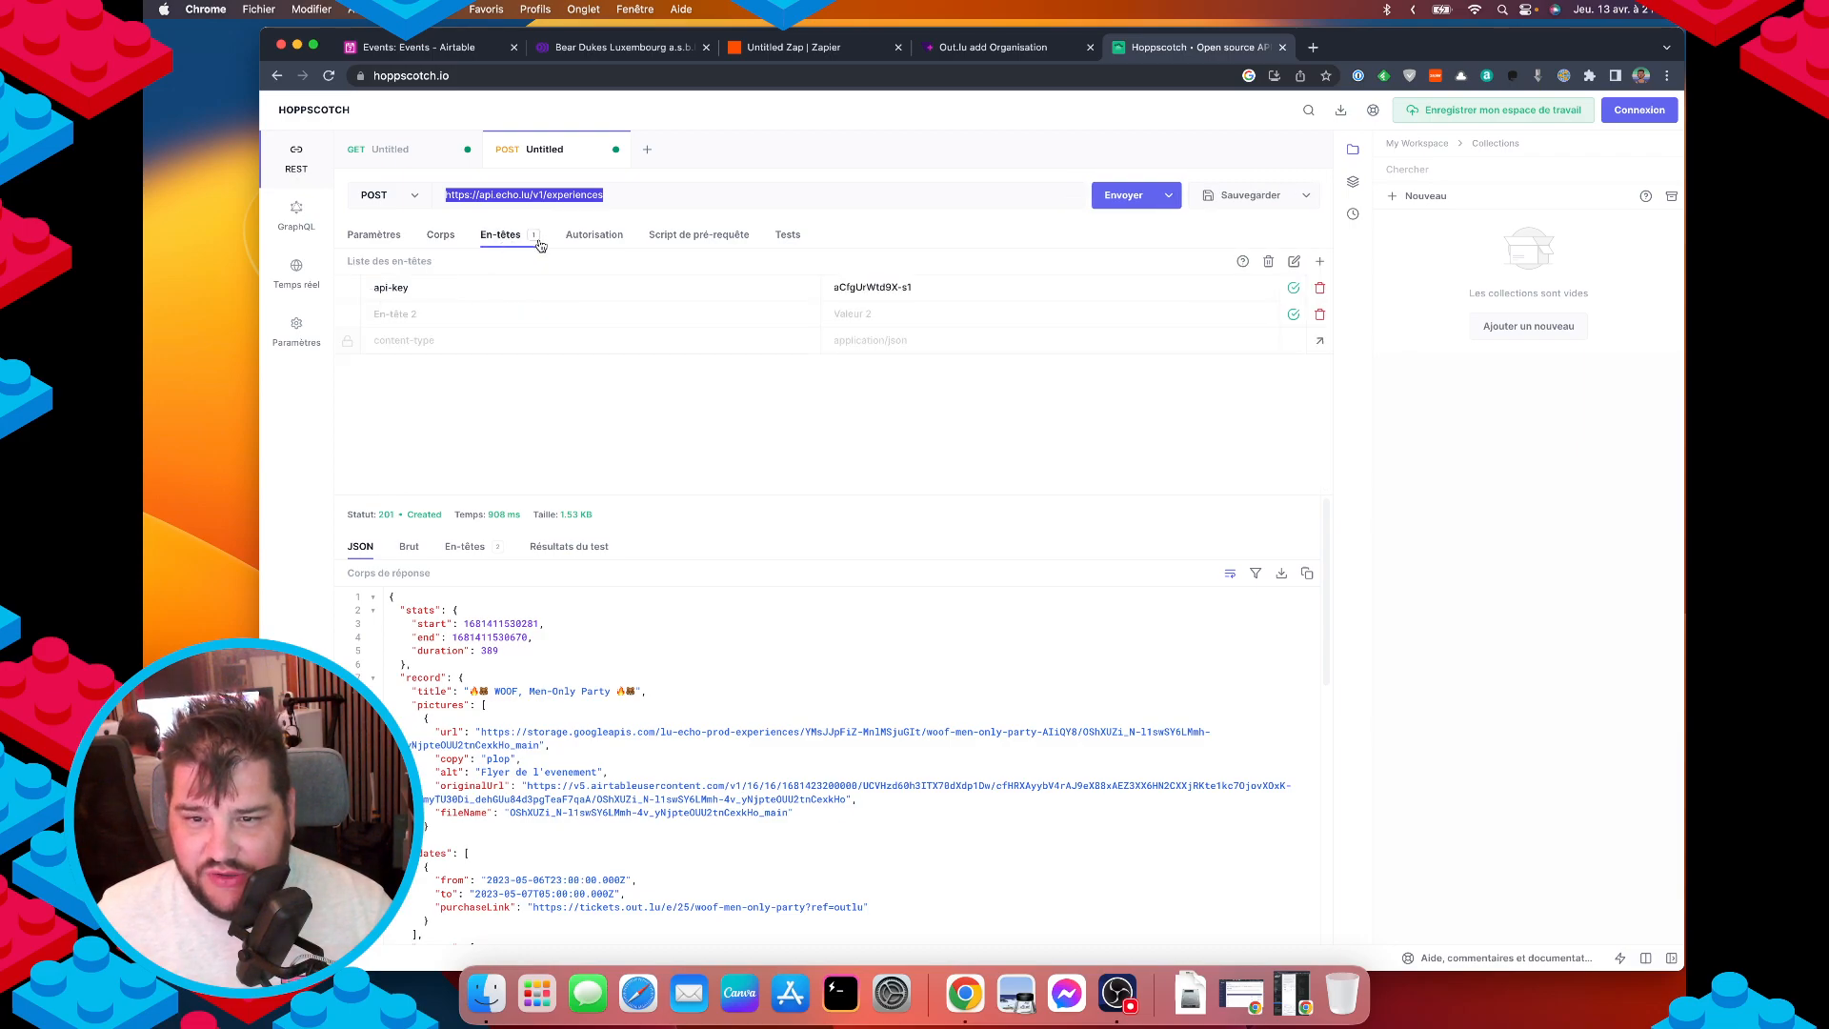
drag(428, 293, 326, 274)
key(super+c)
click(802, 54)
scroll(686, 707, down, 5)
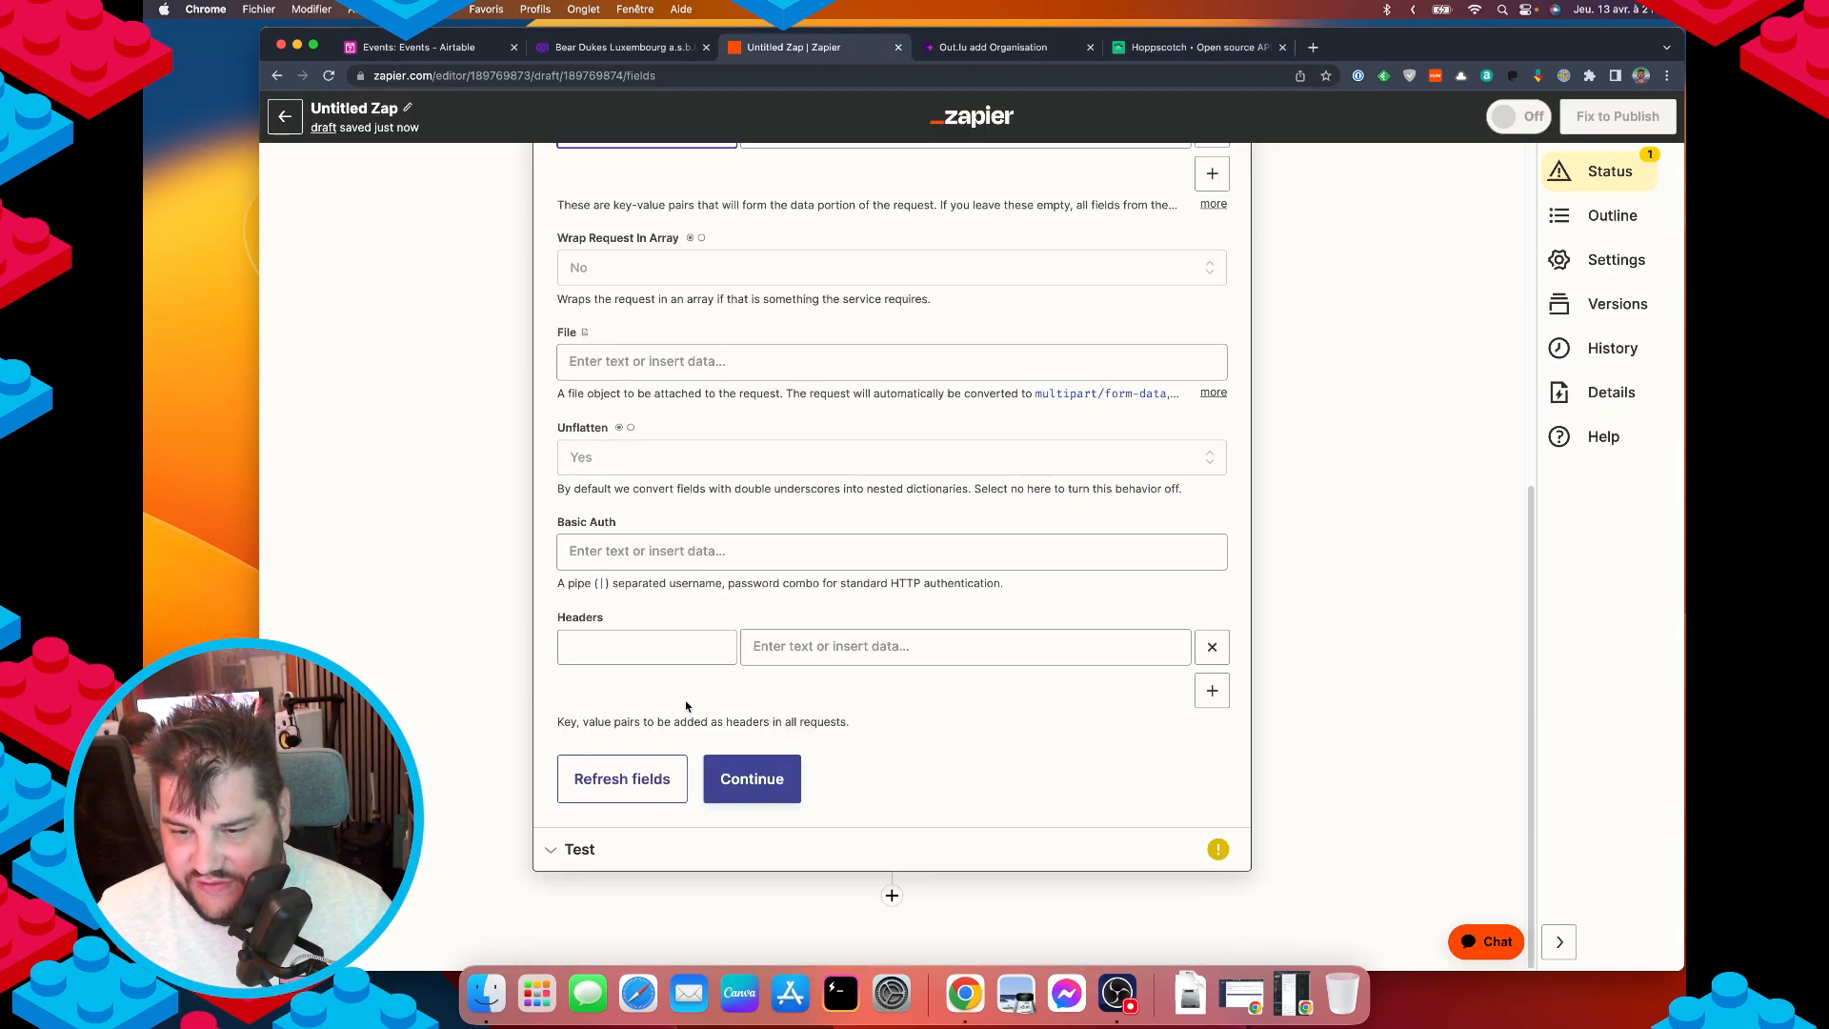
click(657, 652)
key(super+v)
Fill the api-key header value with the organiser's API key from Hoppscotch.
click(1157, 48)
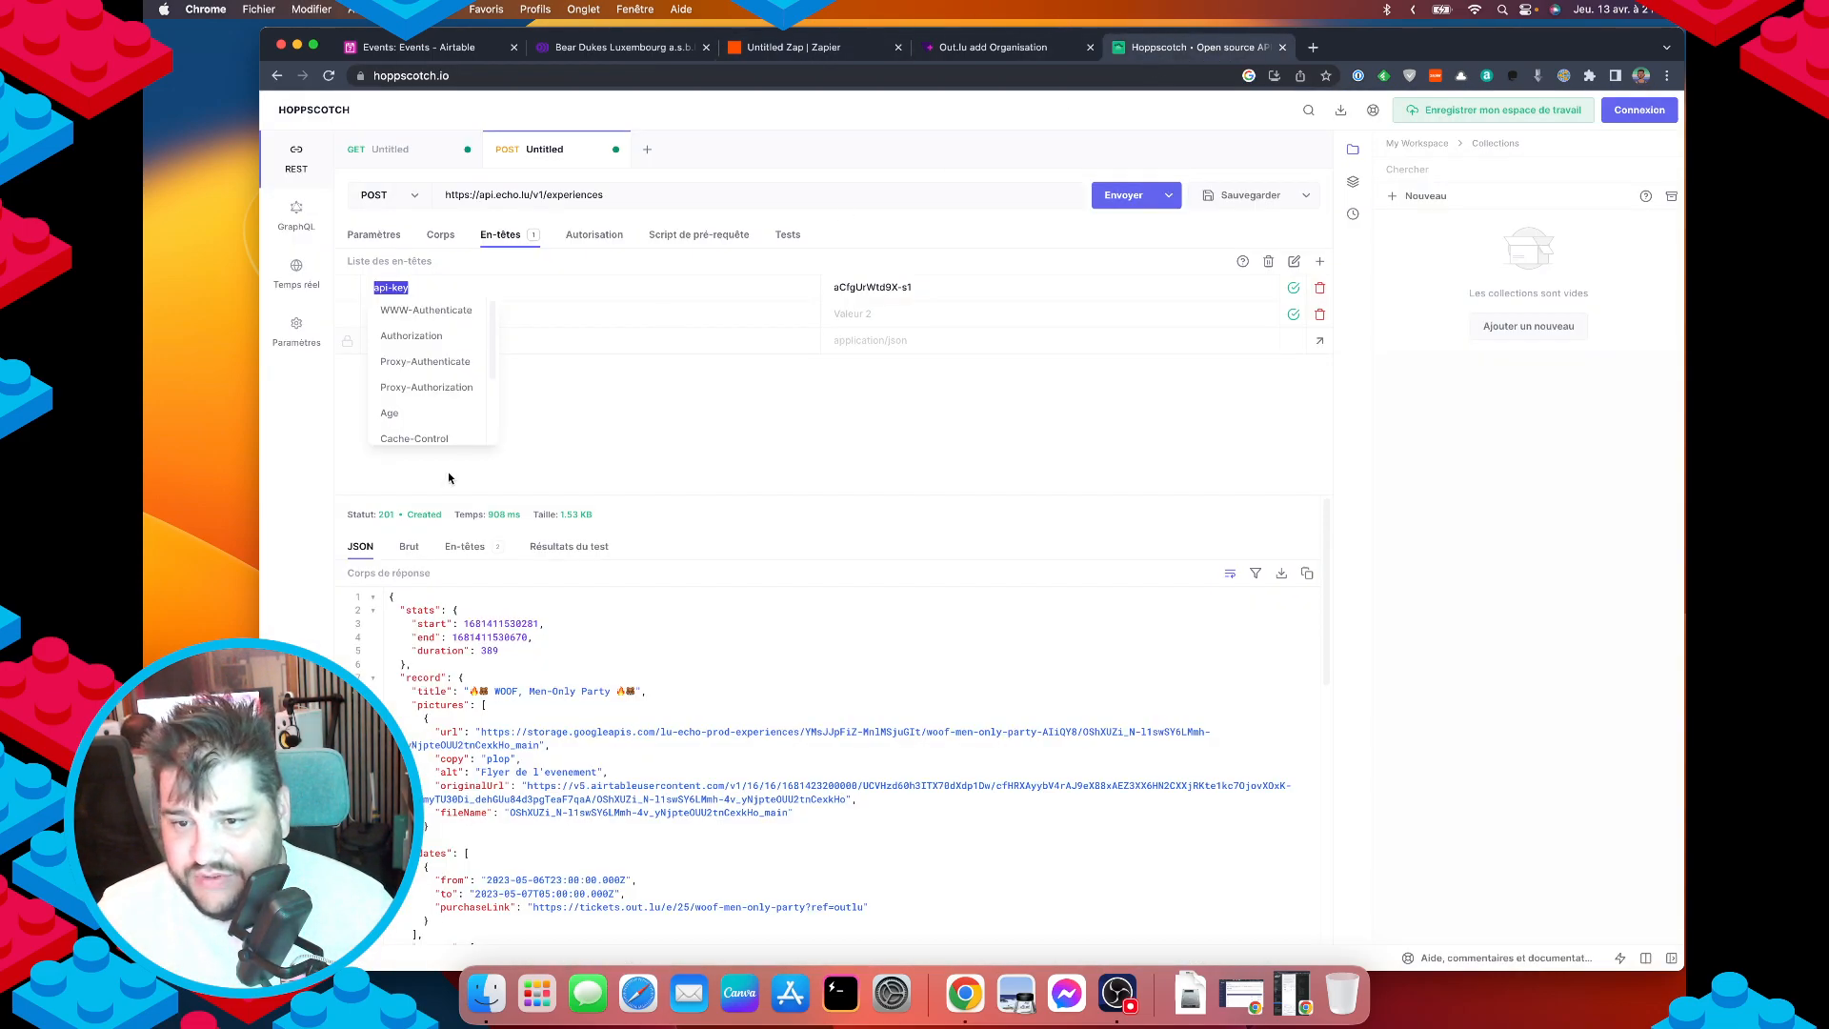
double_click(847, 288)
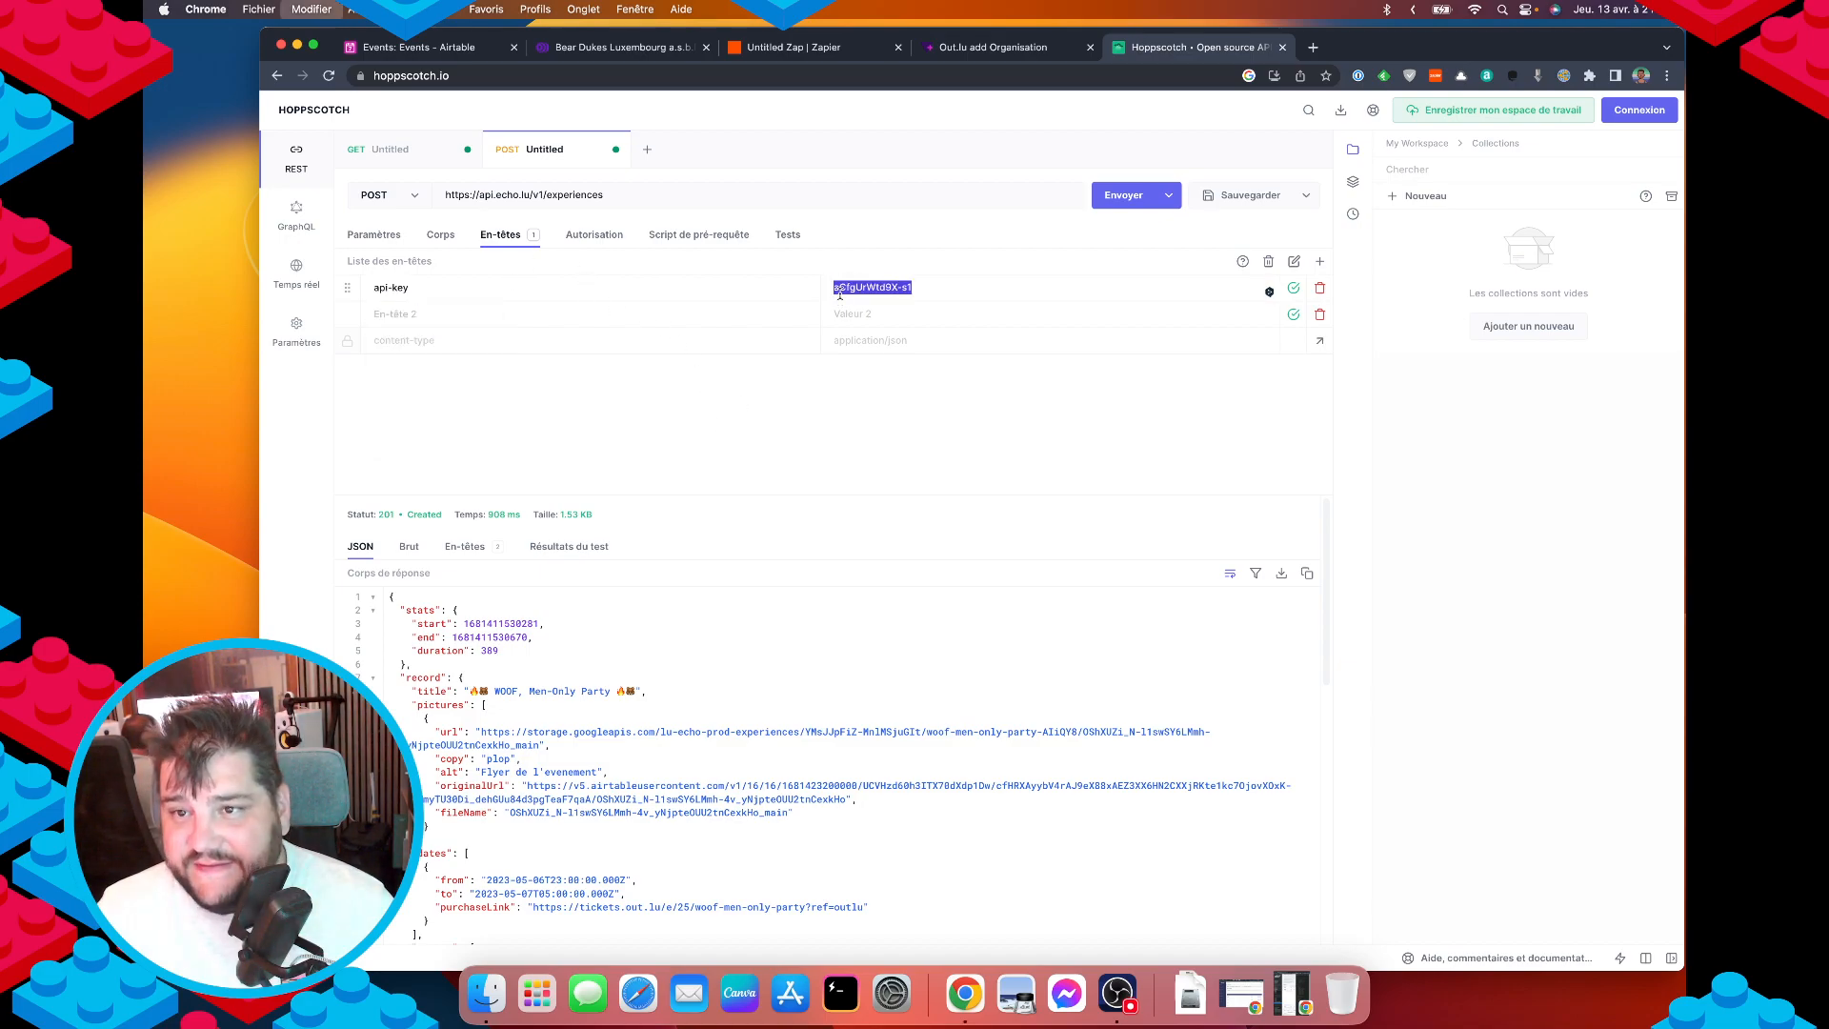
click(783, 47)
click(804, 648)
key(super+v)
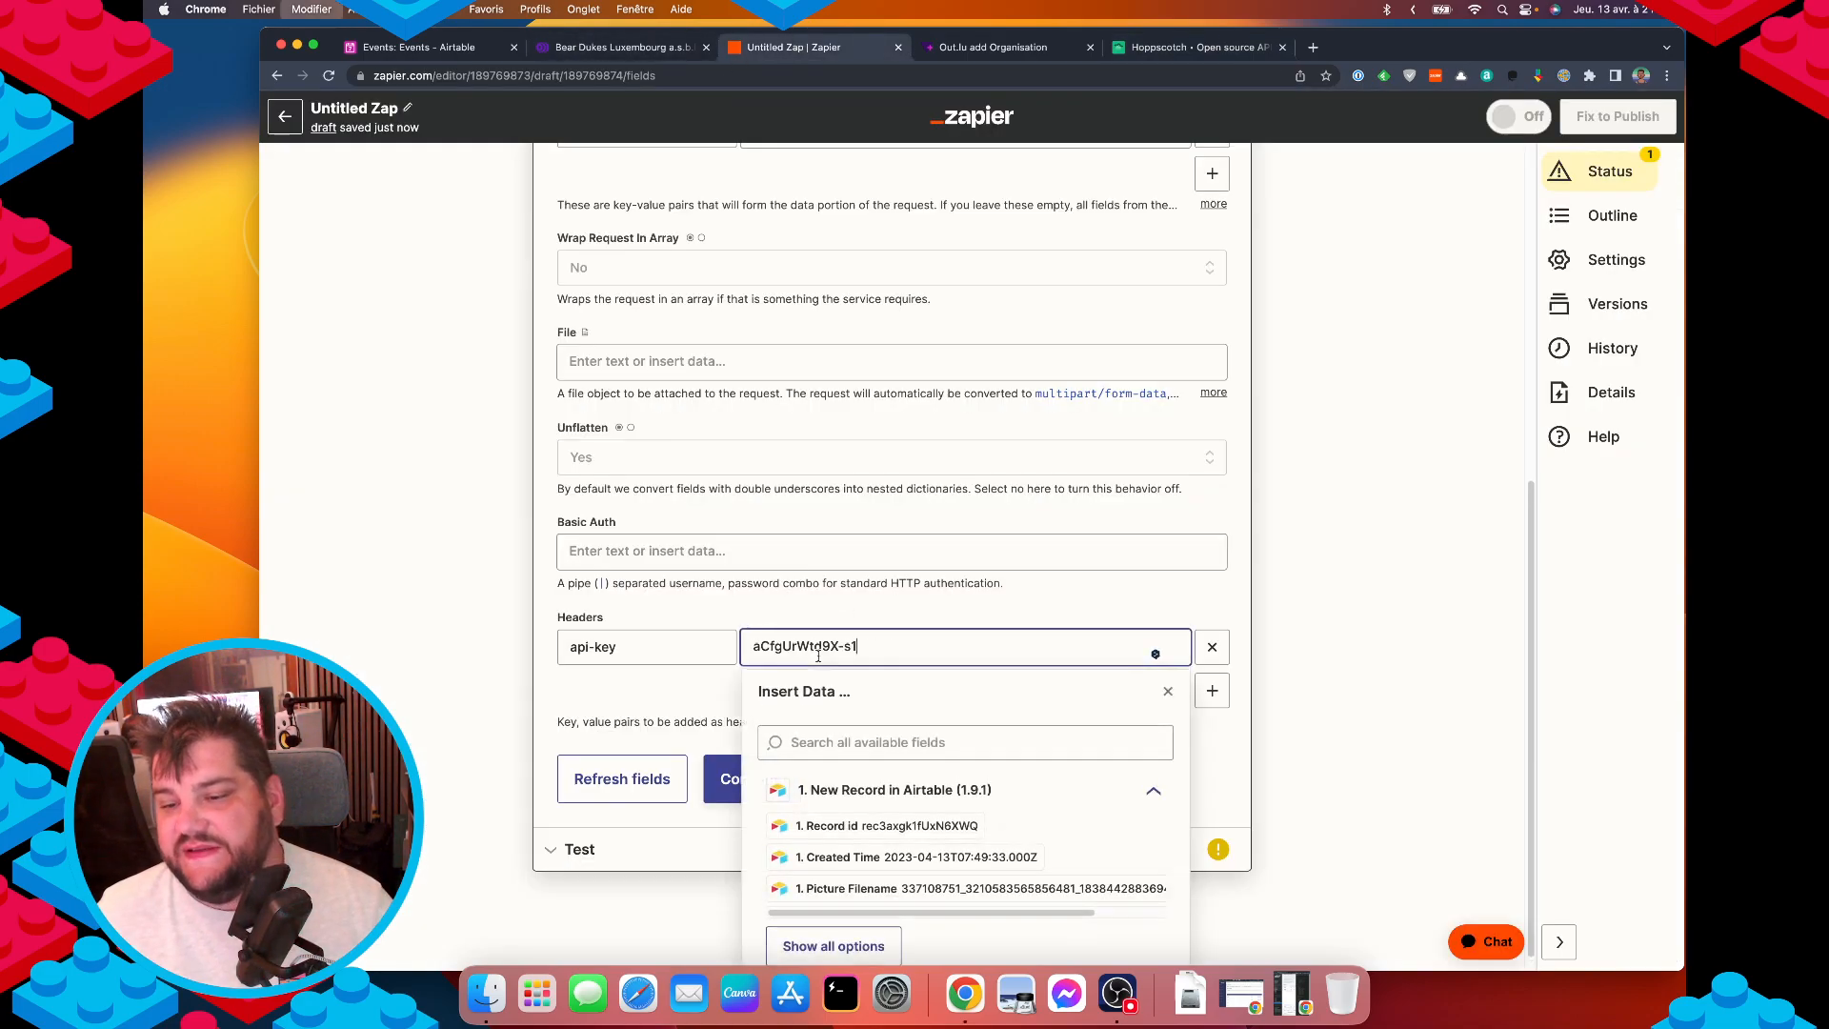
click(1152, 602)
scroll(1073, 693, up, 10)
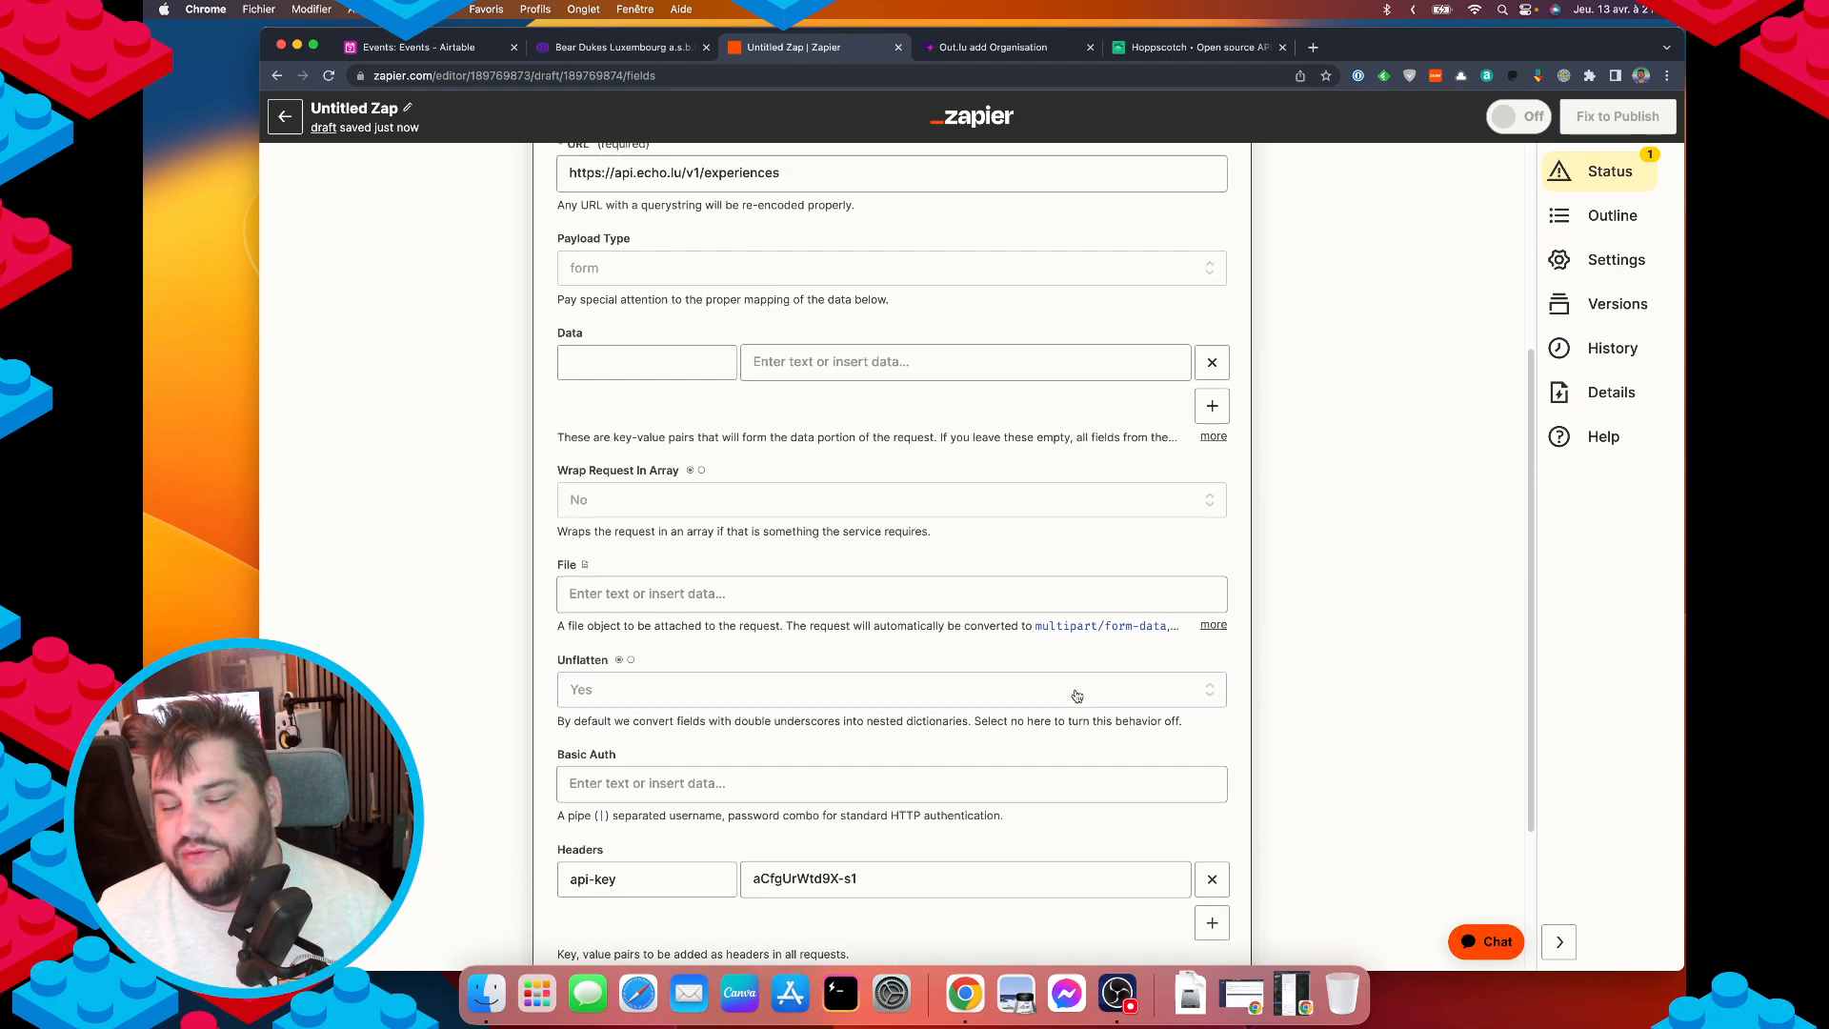
scroll(1064, 698, up, 2)
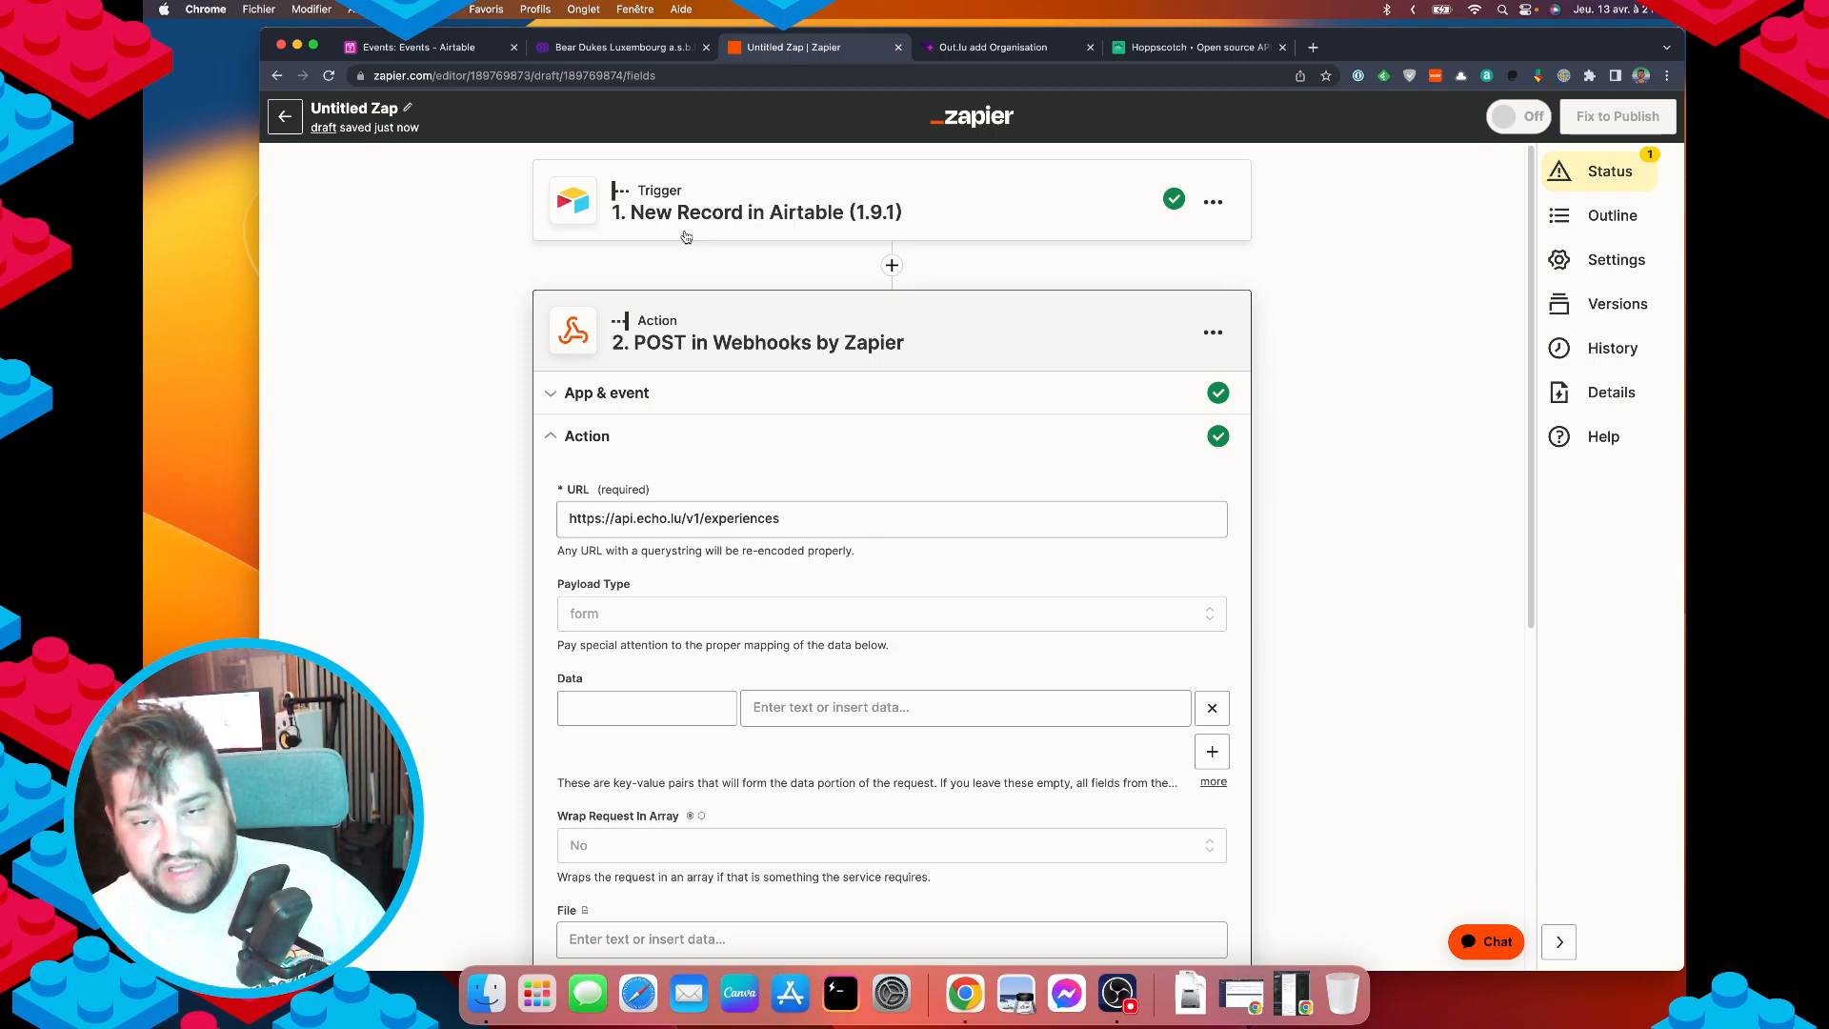
click(434, 49)
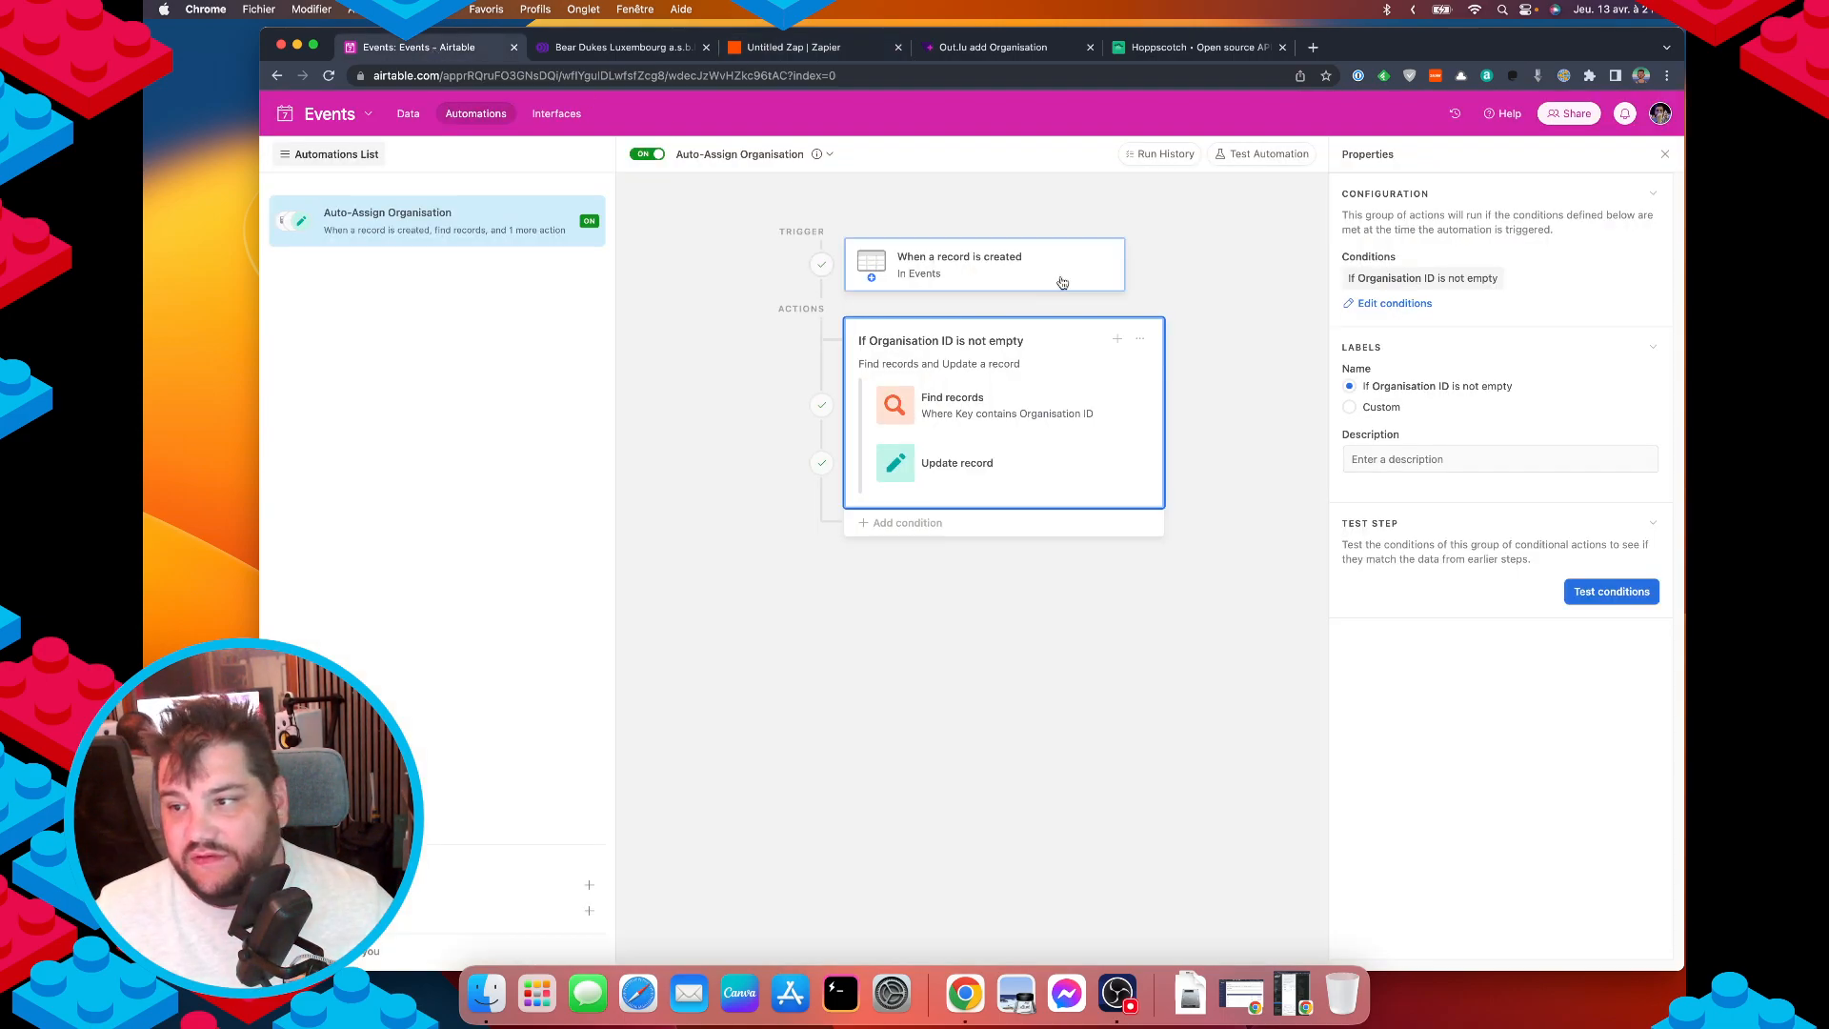
click(407, 113)
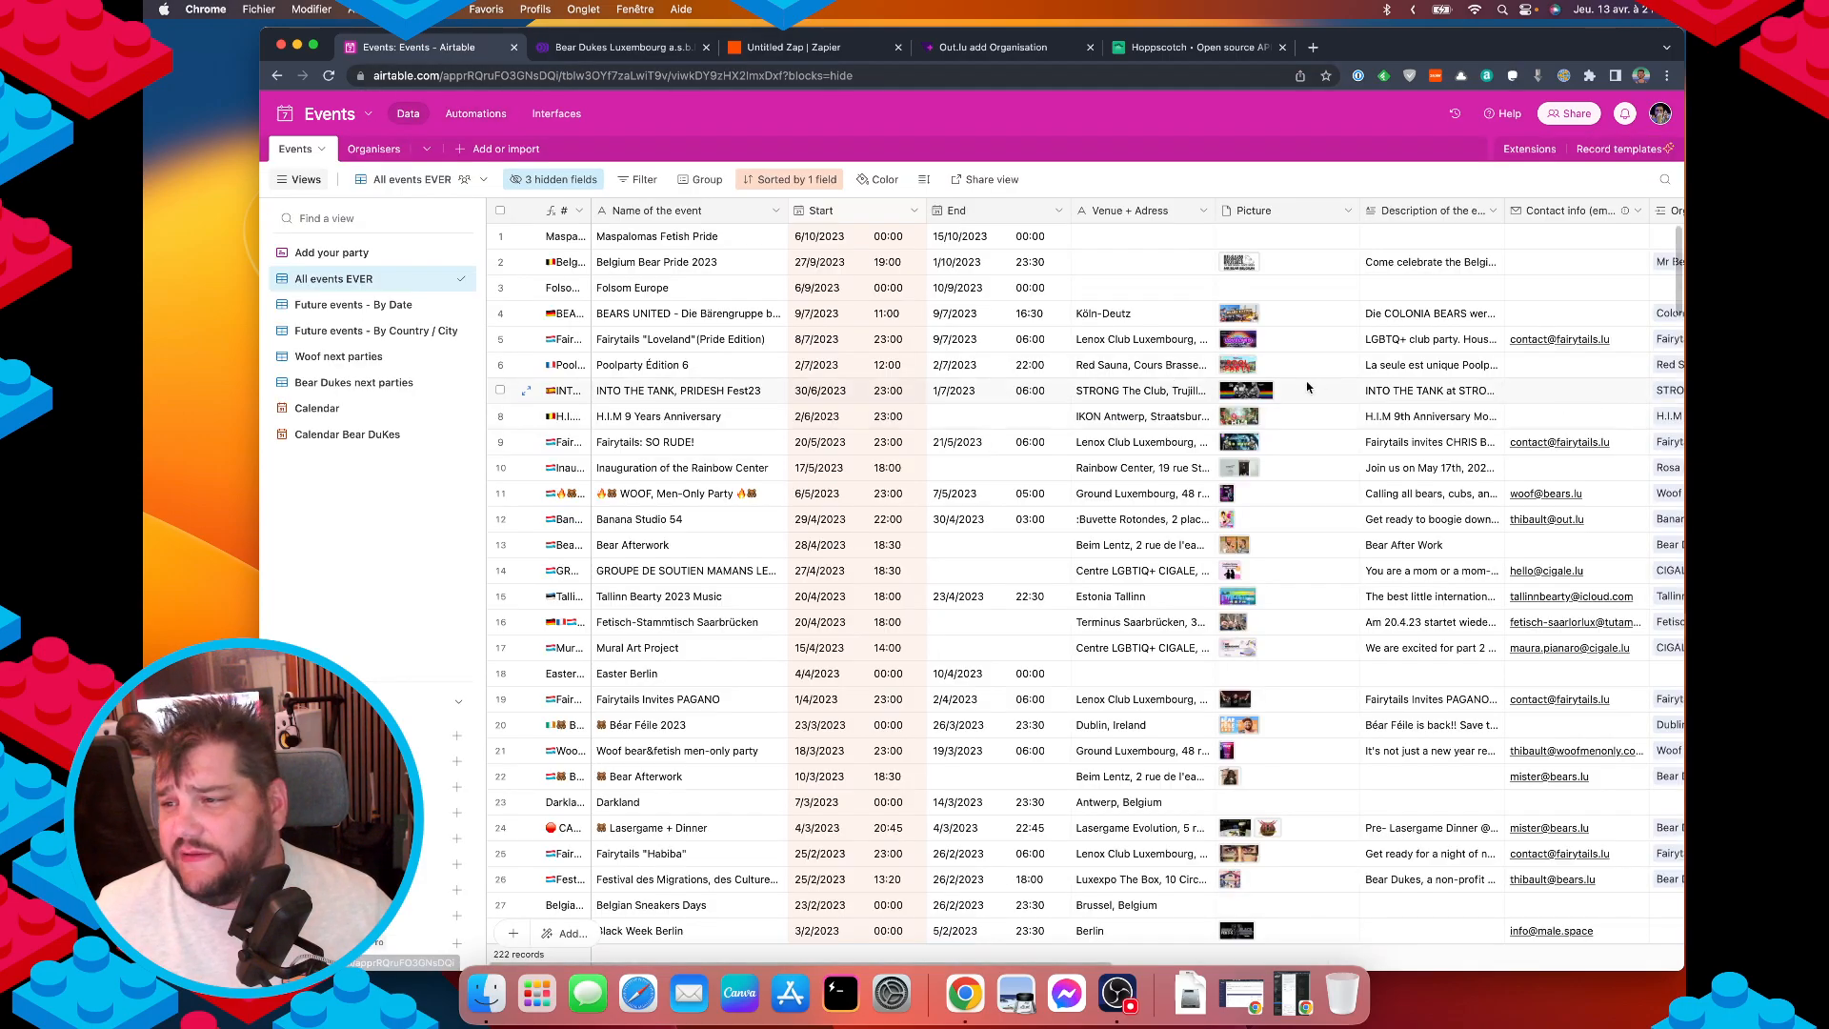
scroll(1149, 401, right, 10)
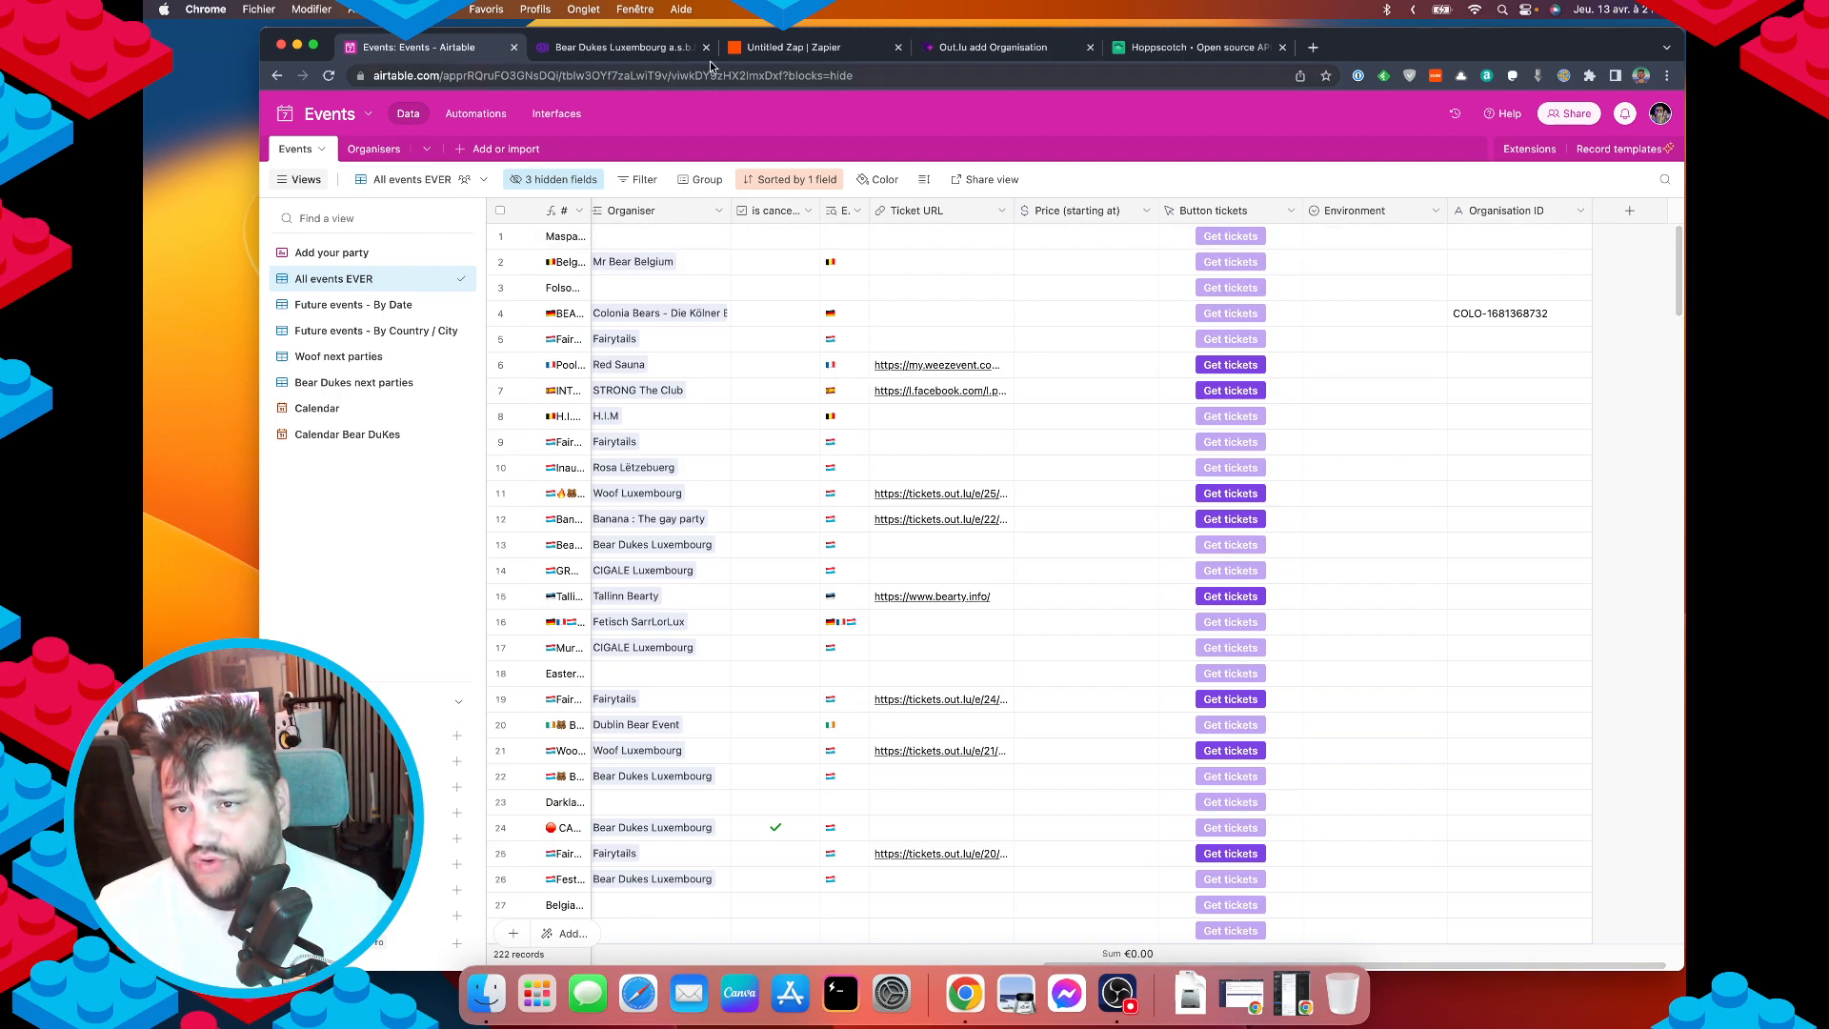
click(762, 47)
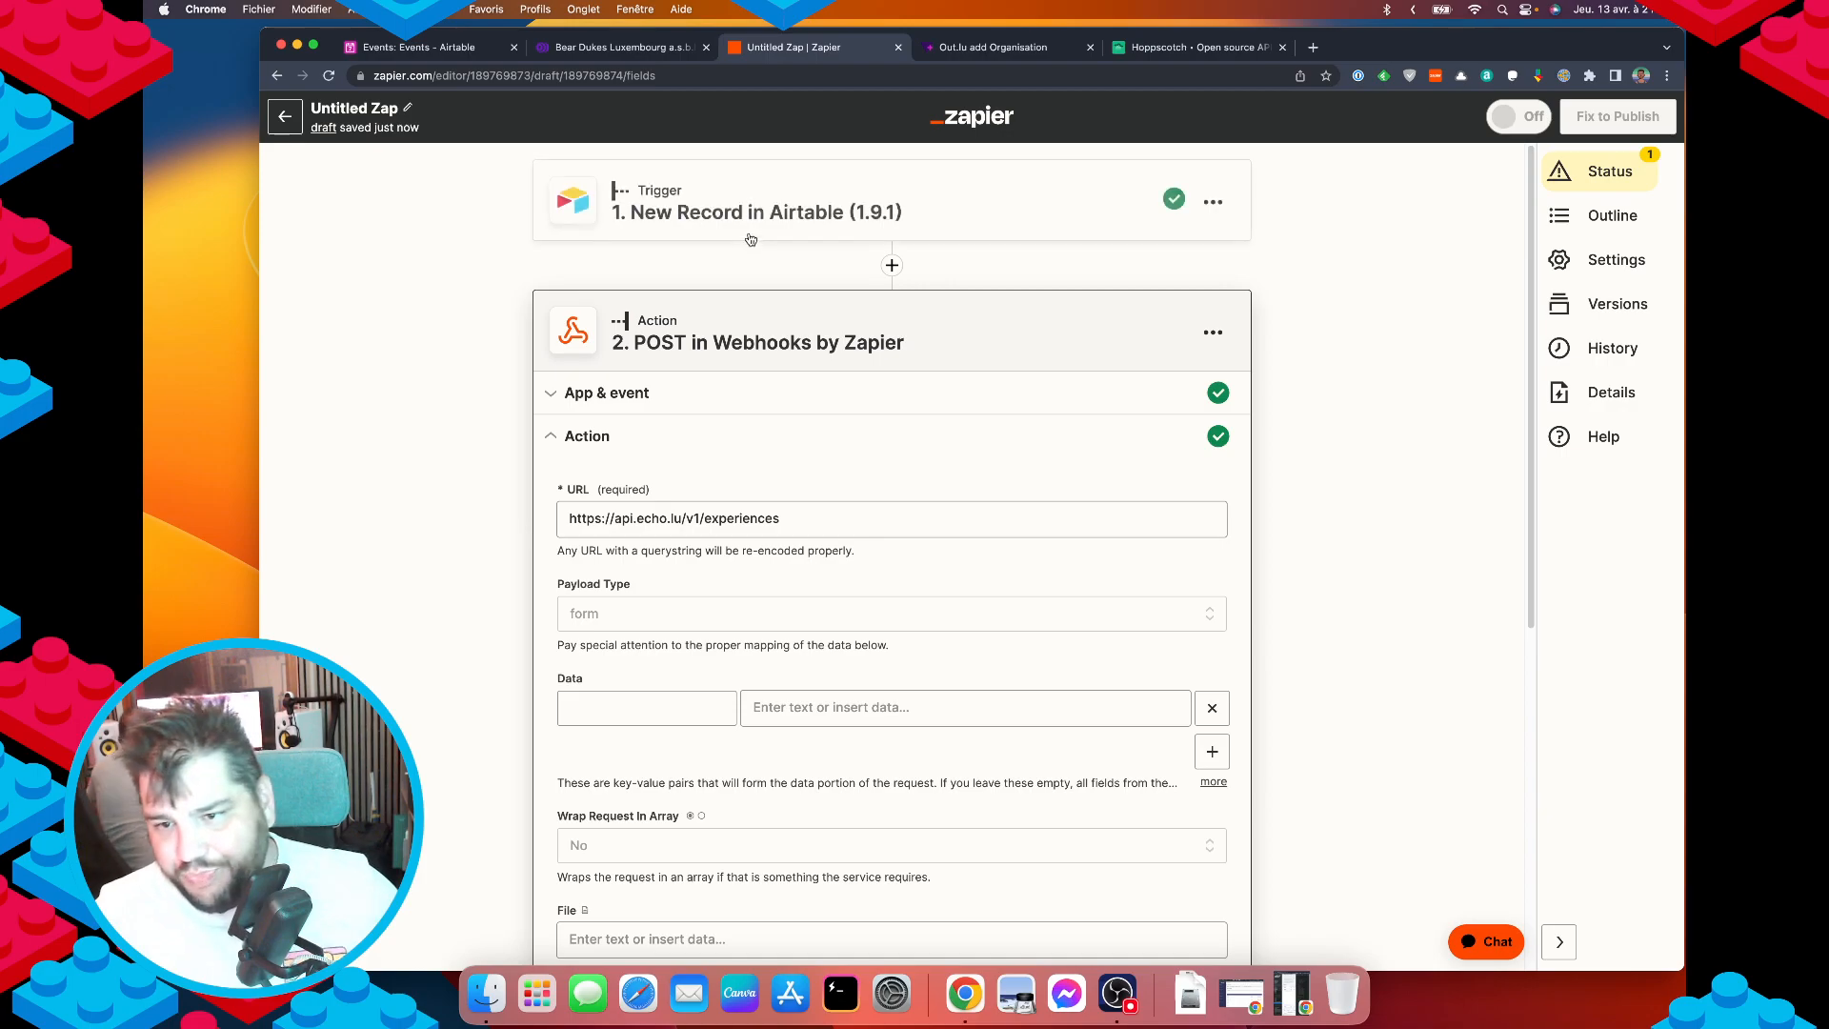
Set the webhook Payload Type to json after checking the Hoppscotch JSON body.
scroll(862, 759, down, 3)
scroll(862, 759, down, 1)
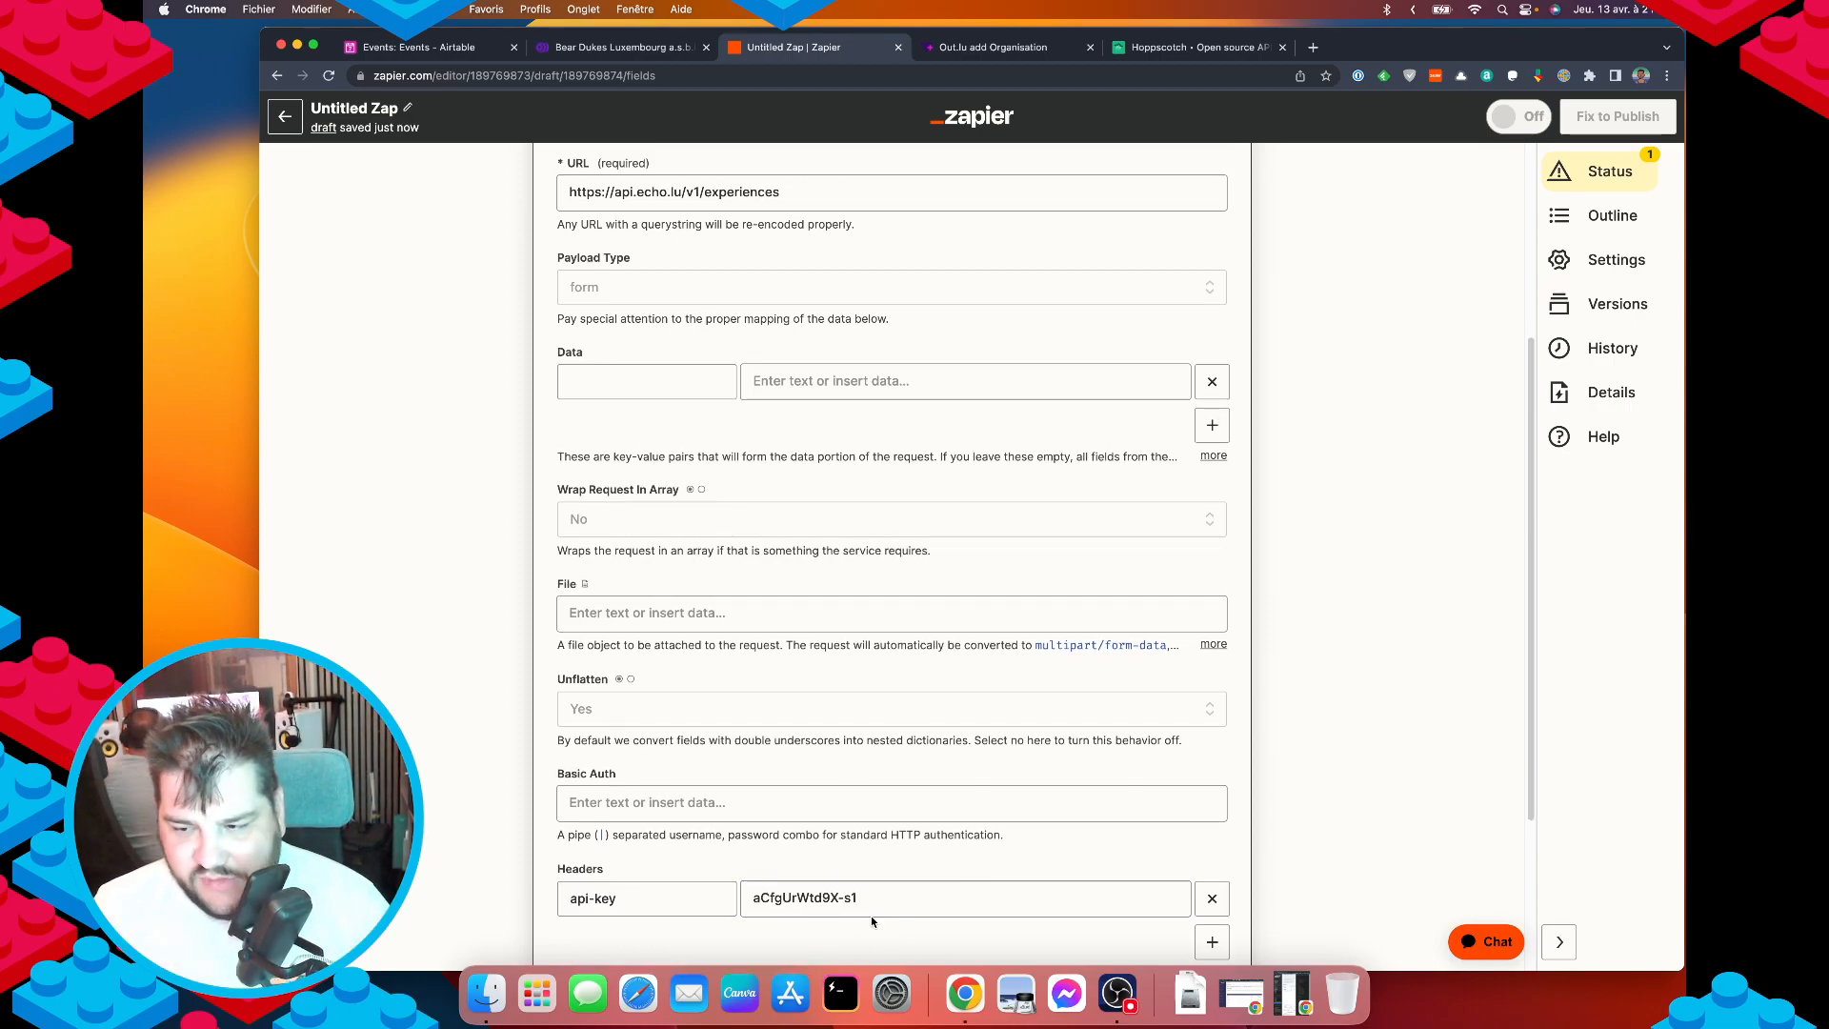
scroll(870, 857, up, 2)
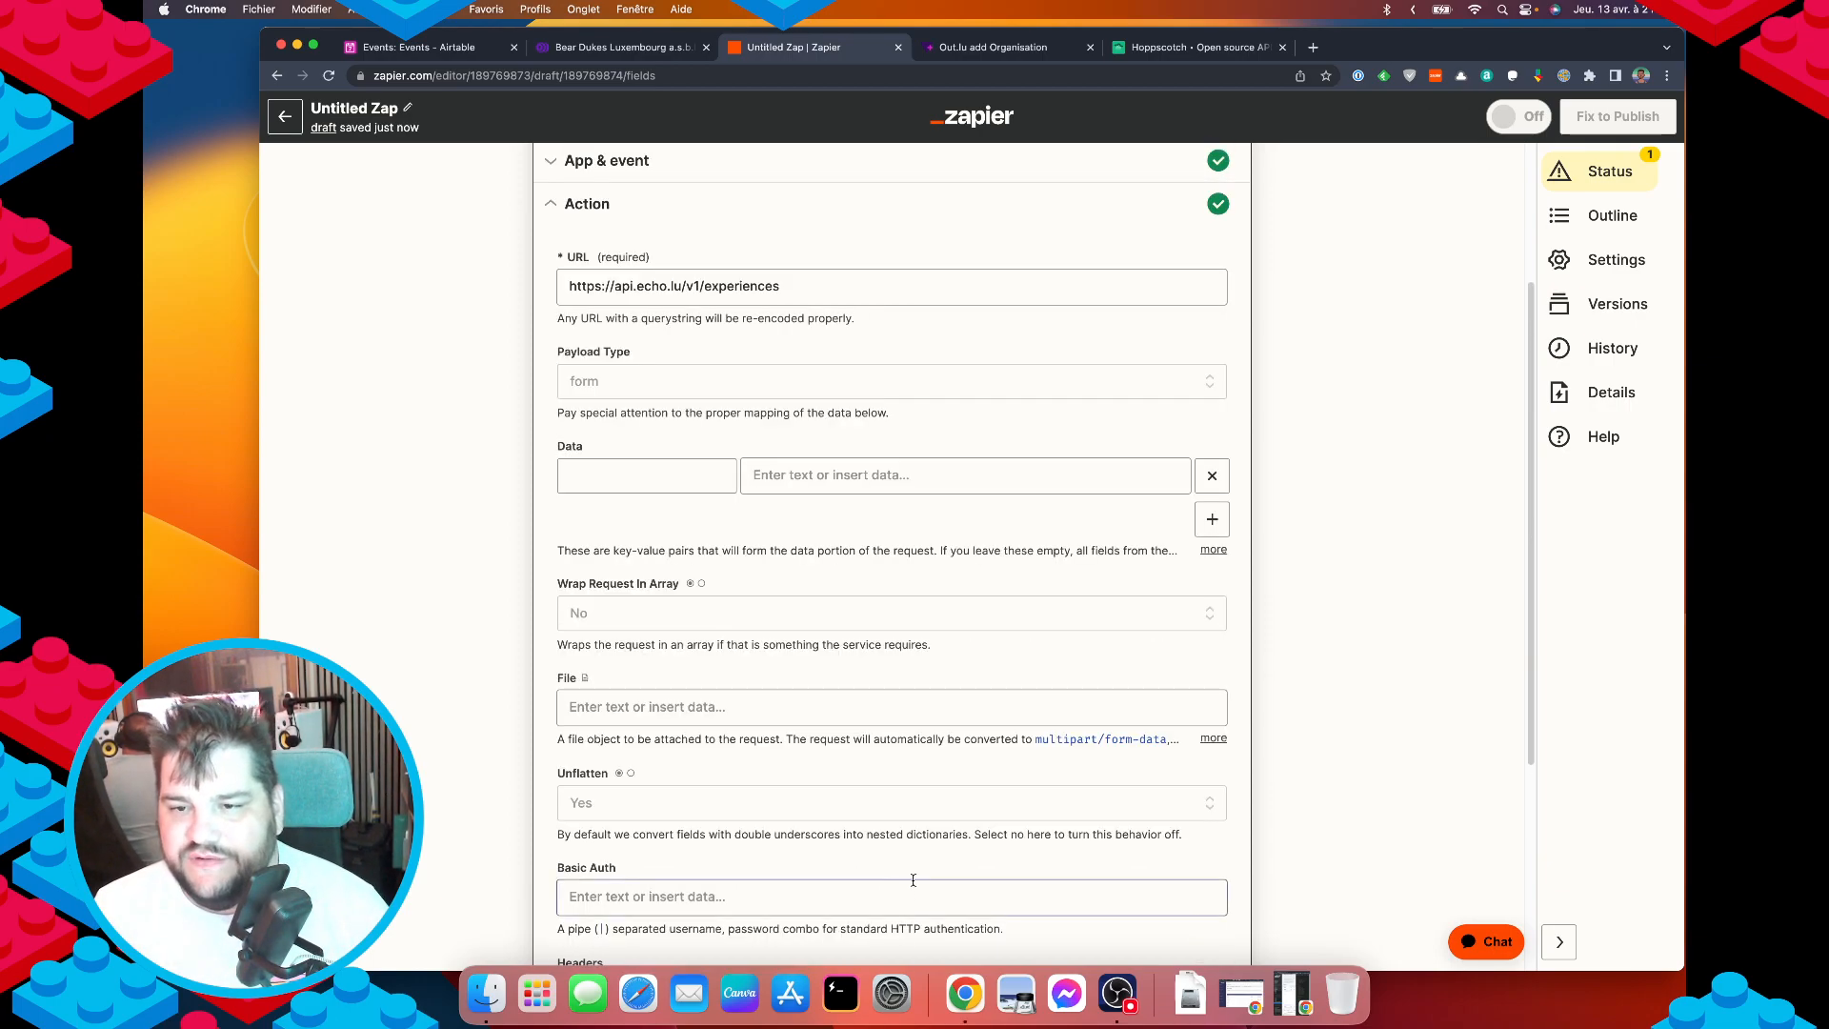
click(1015, 46)
click(1153, 47)
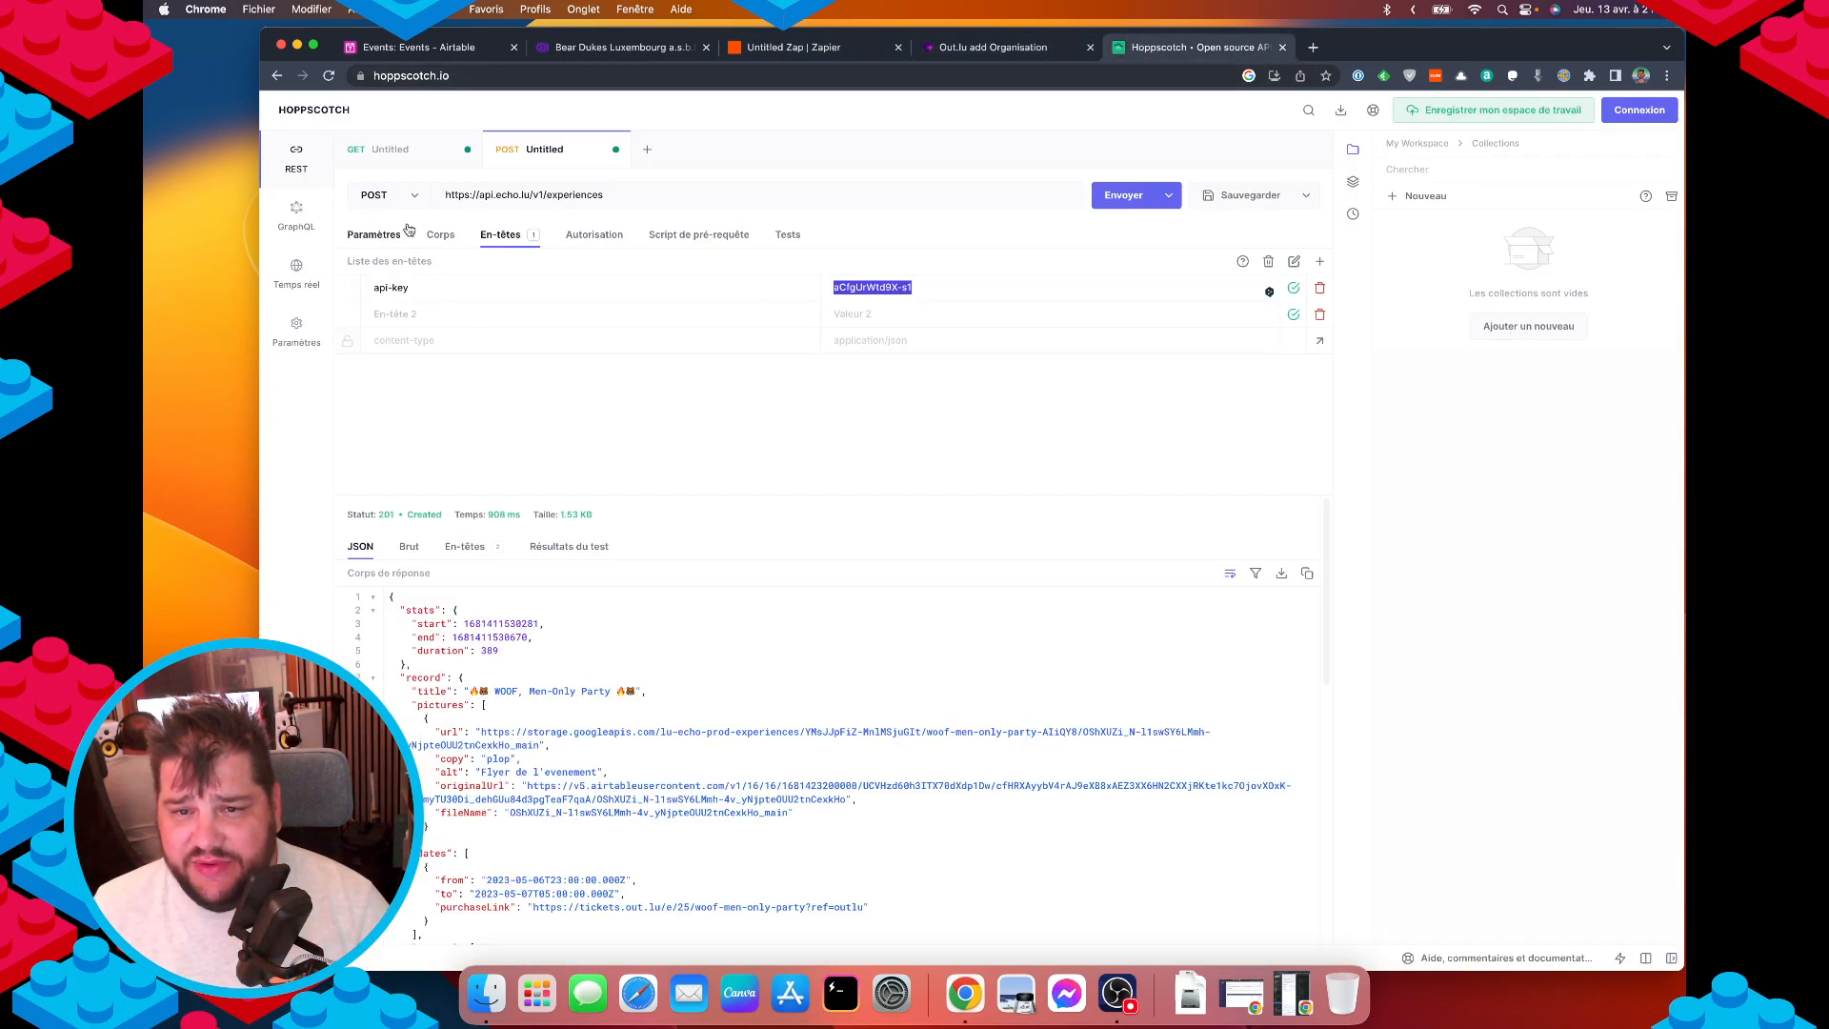
click(440, 235)
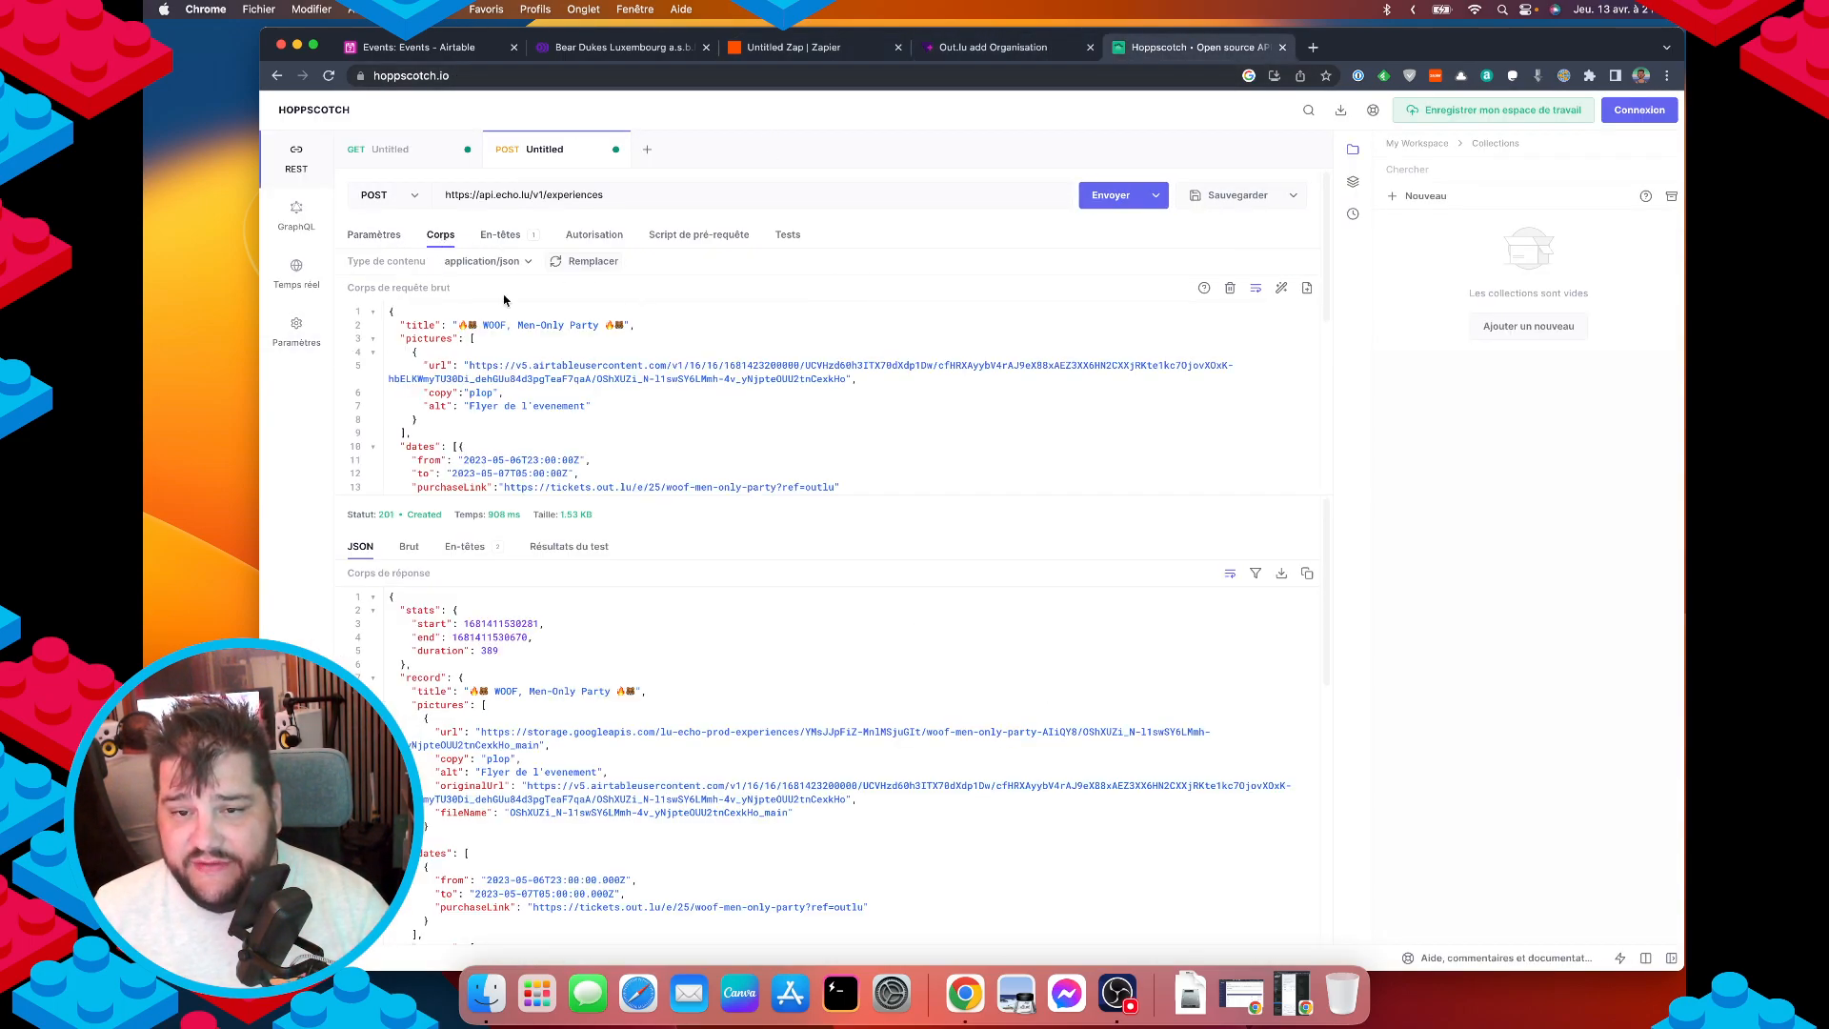
click(762, 47)
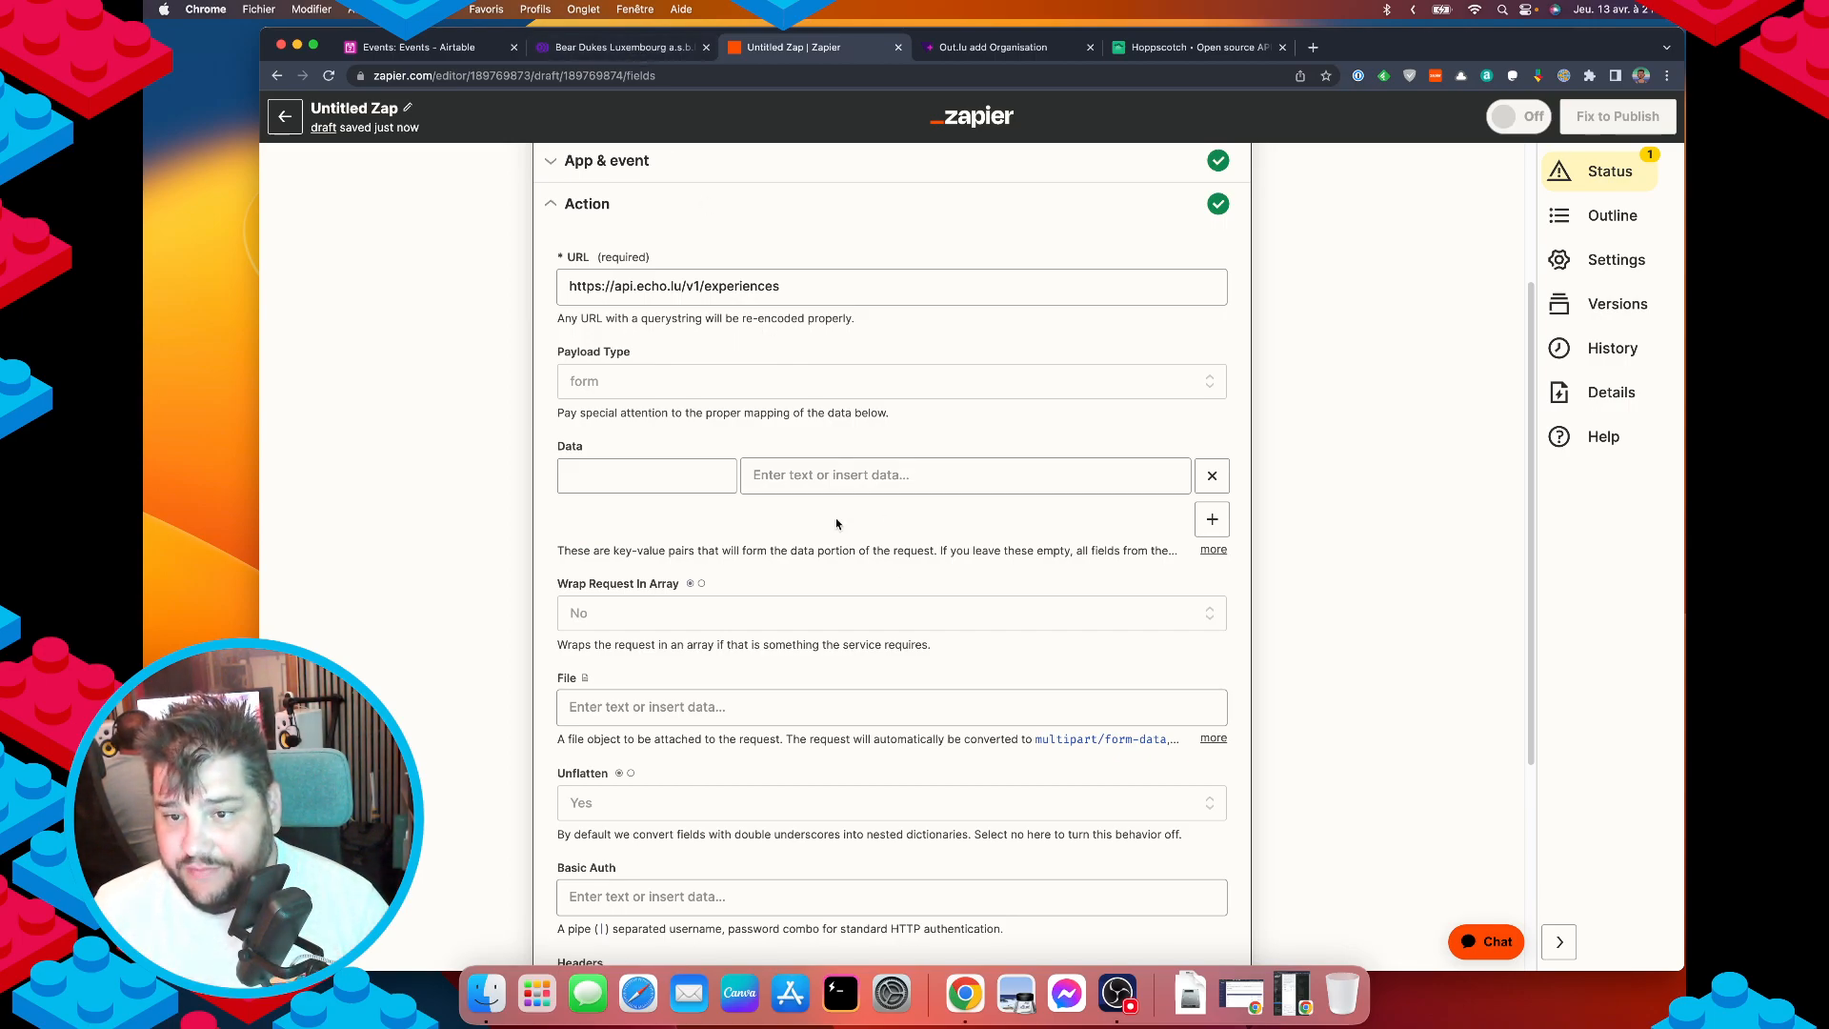
click(673, 381)
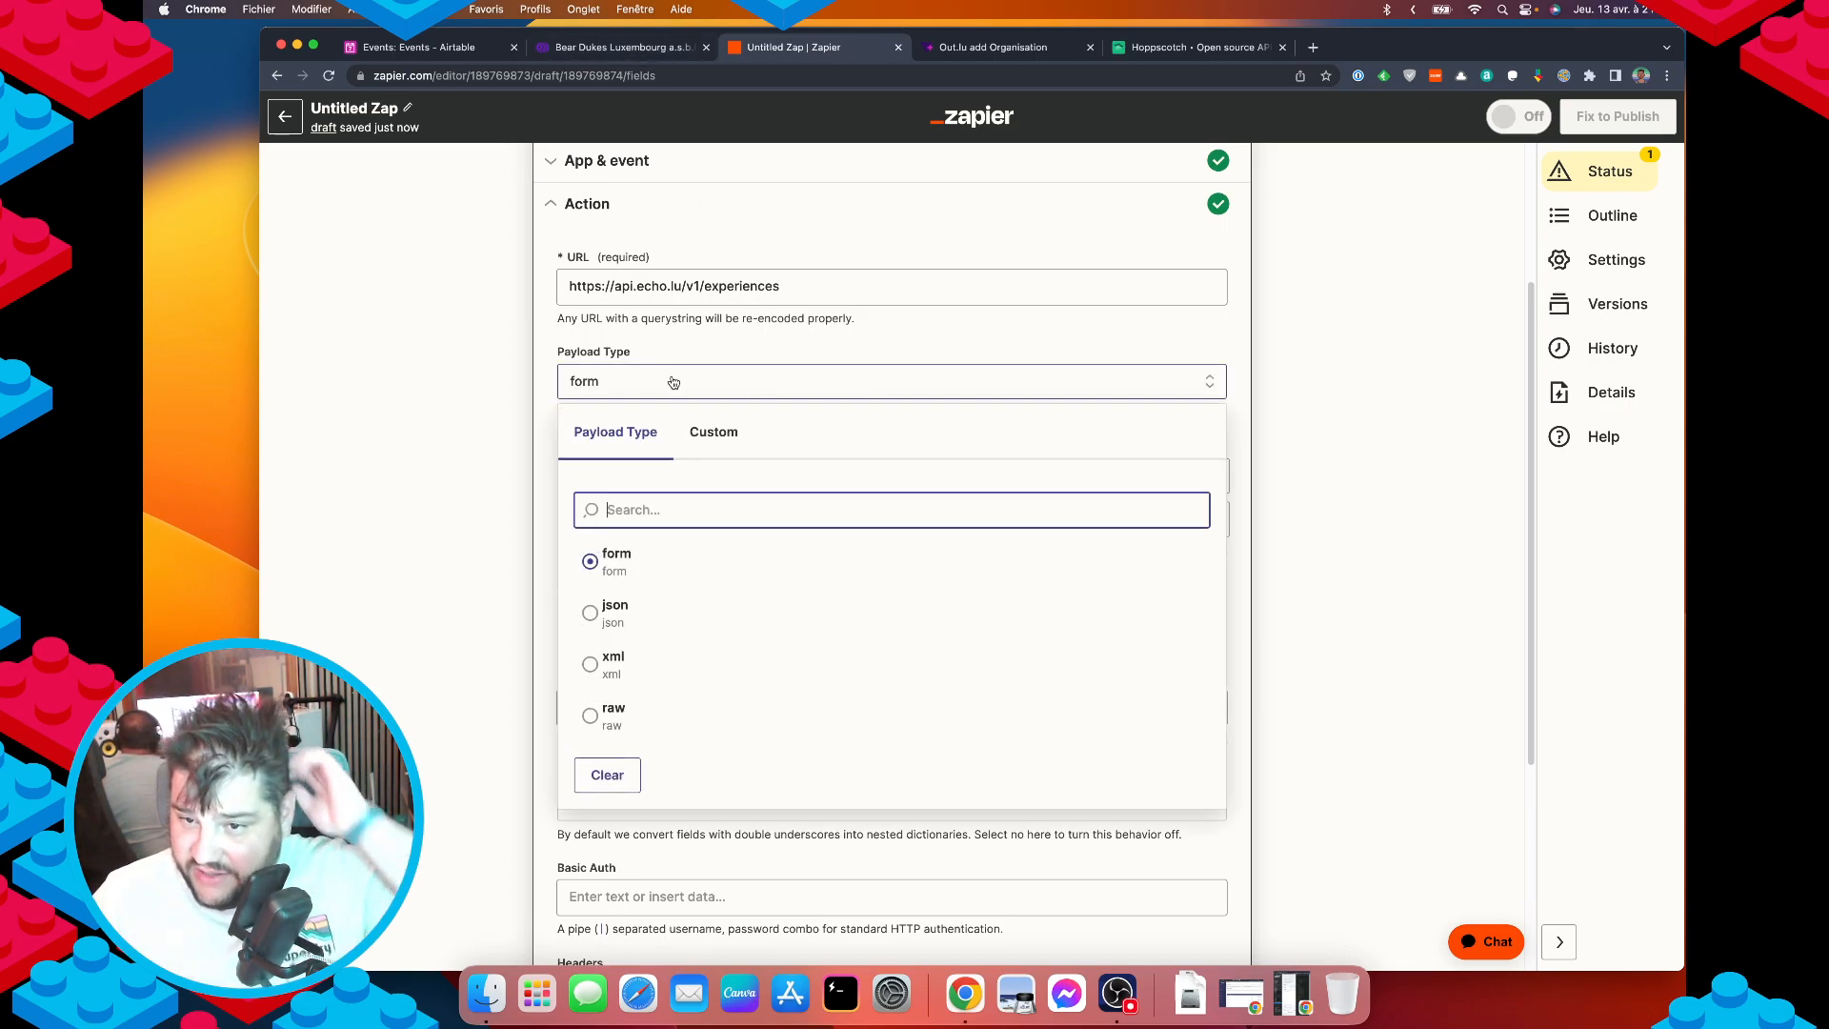
click(649, 616)
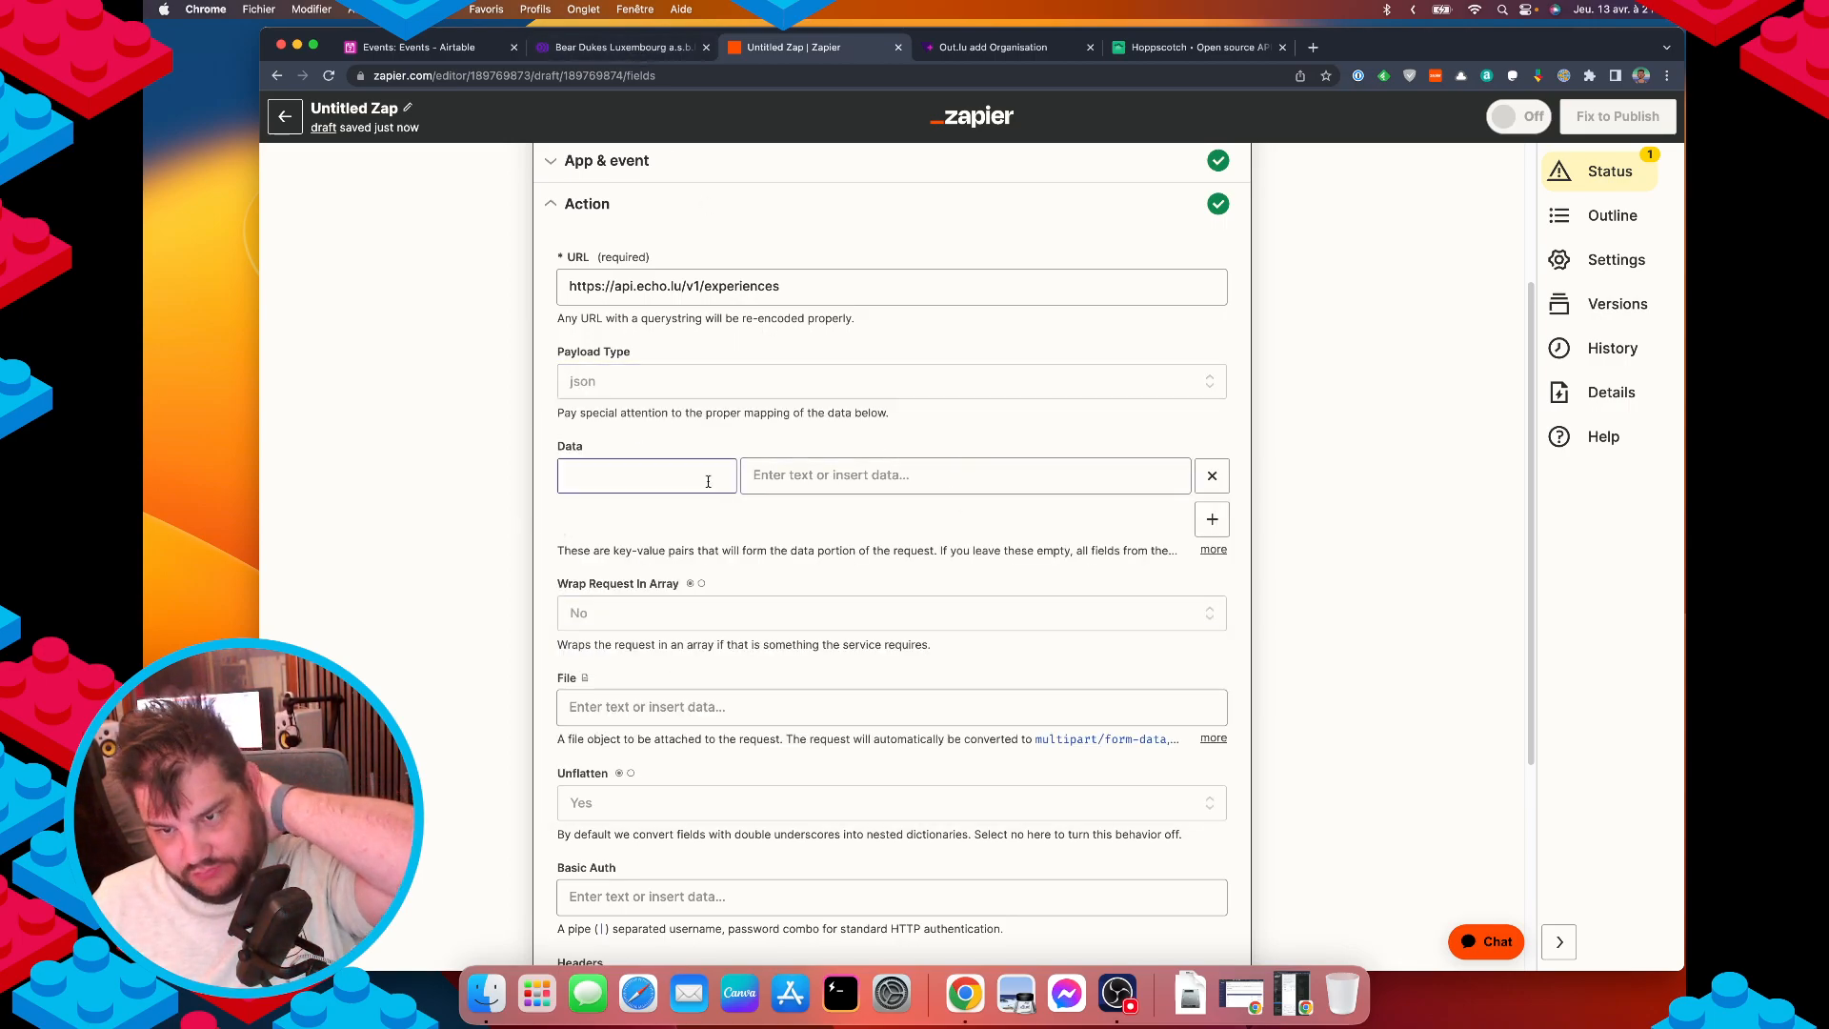
Copy the 'title' key from the Hoppscotch body into the first Data key field.
click(661, 483)
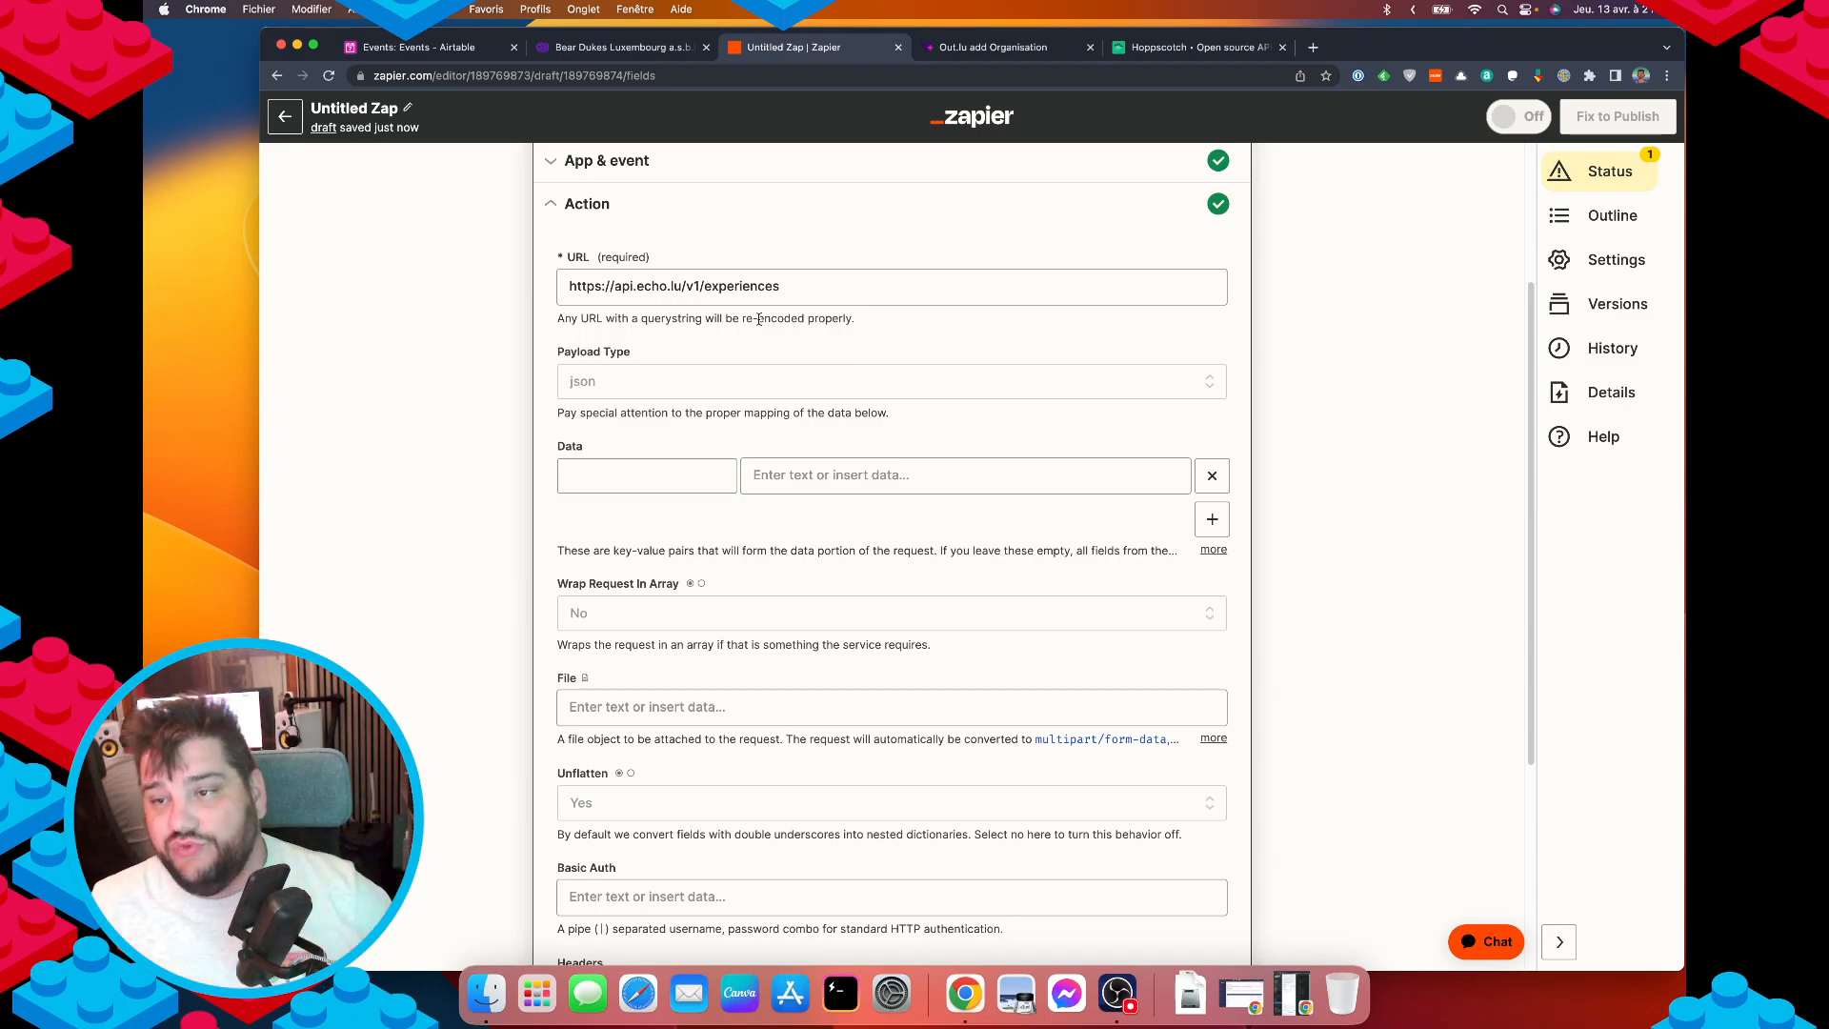
click(1197, 48)
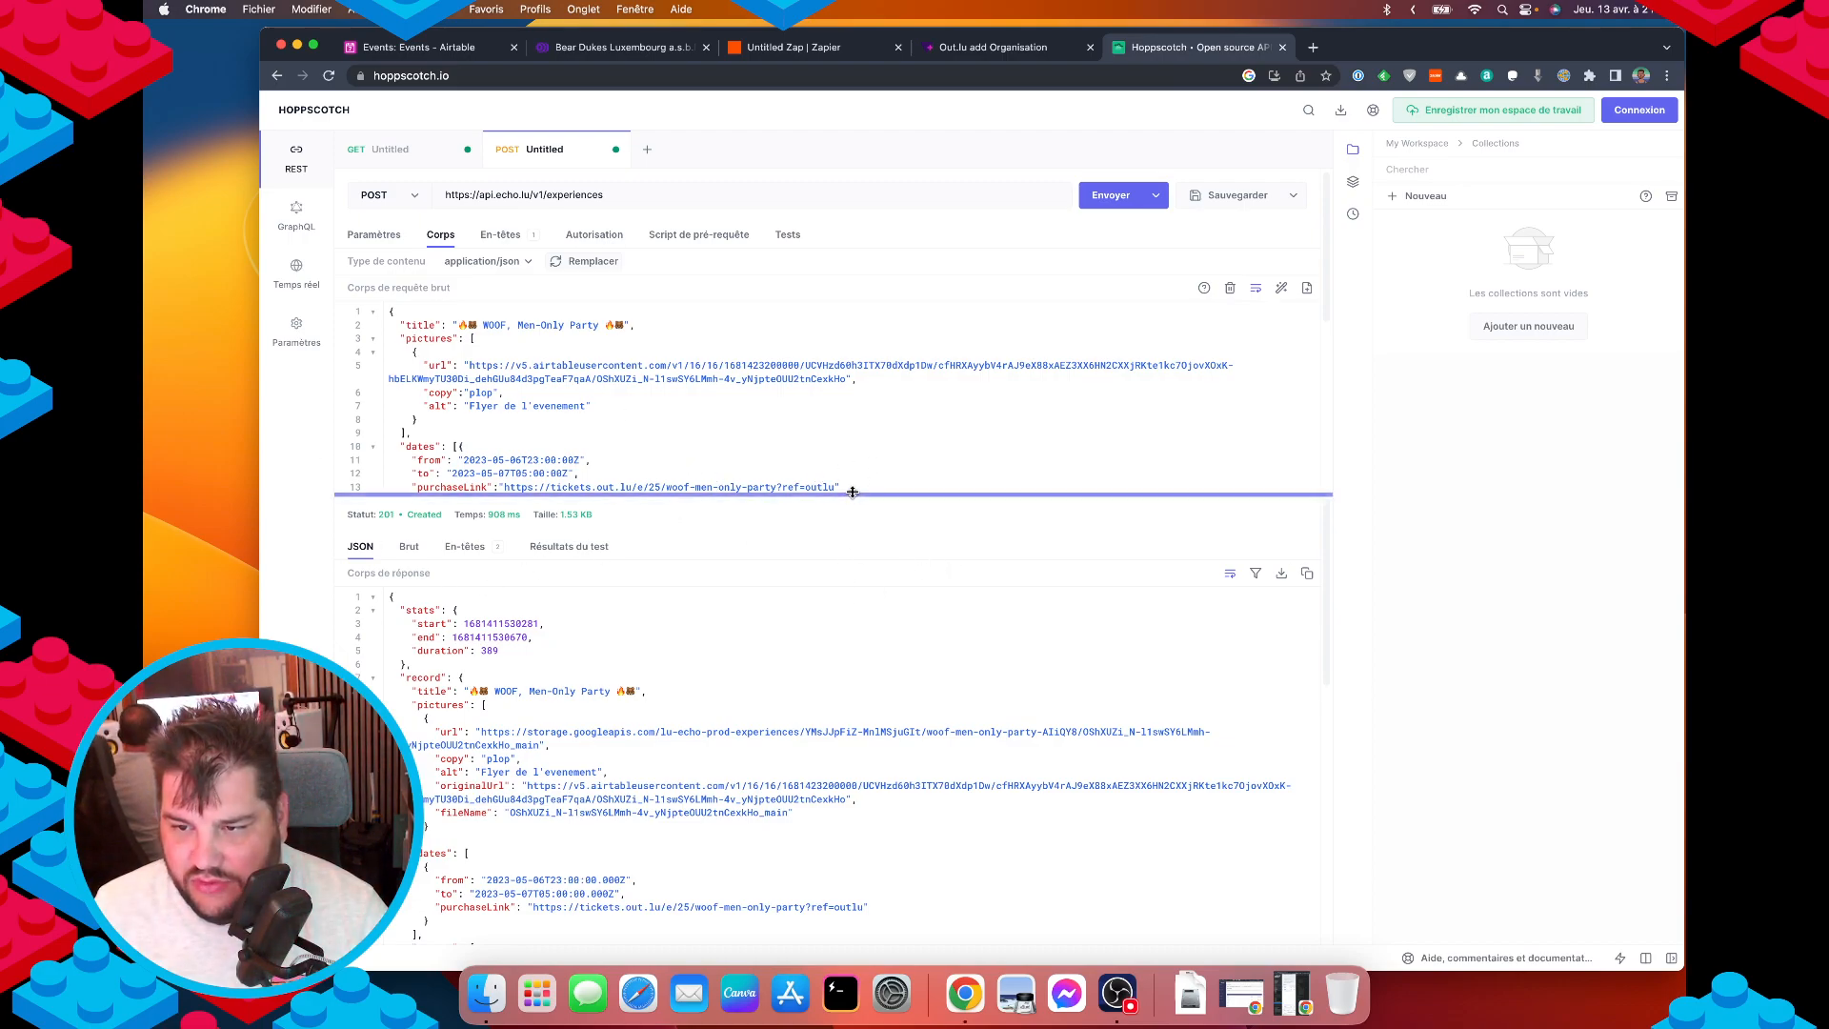
drag(843, 495, 831, 806)
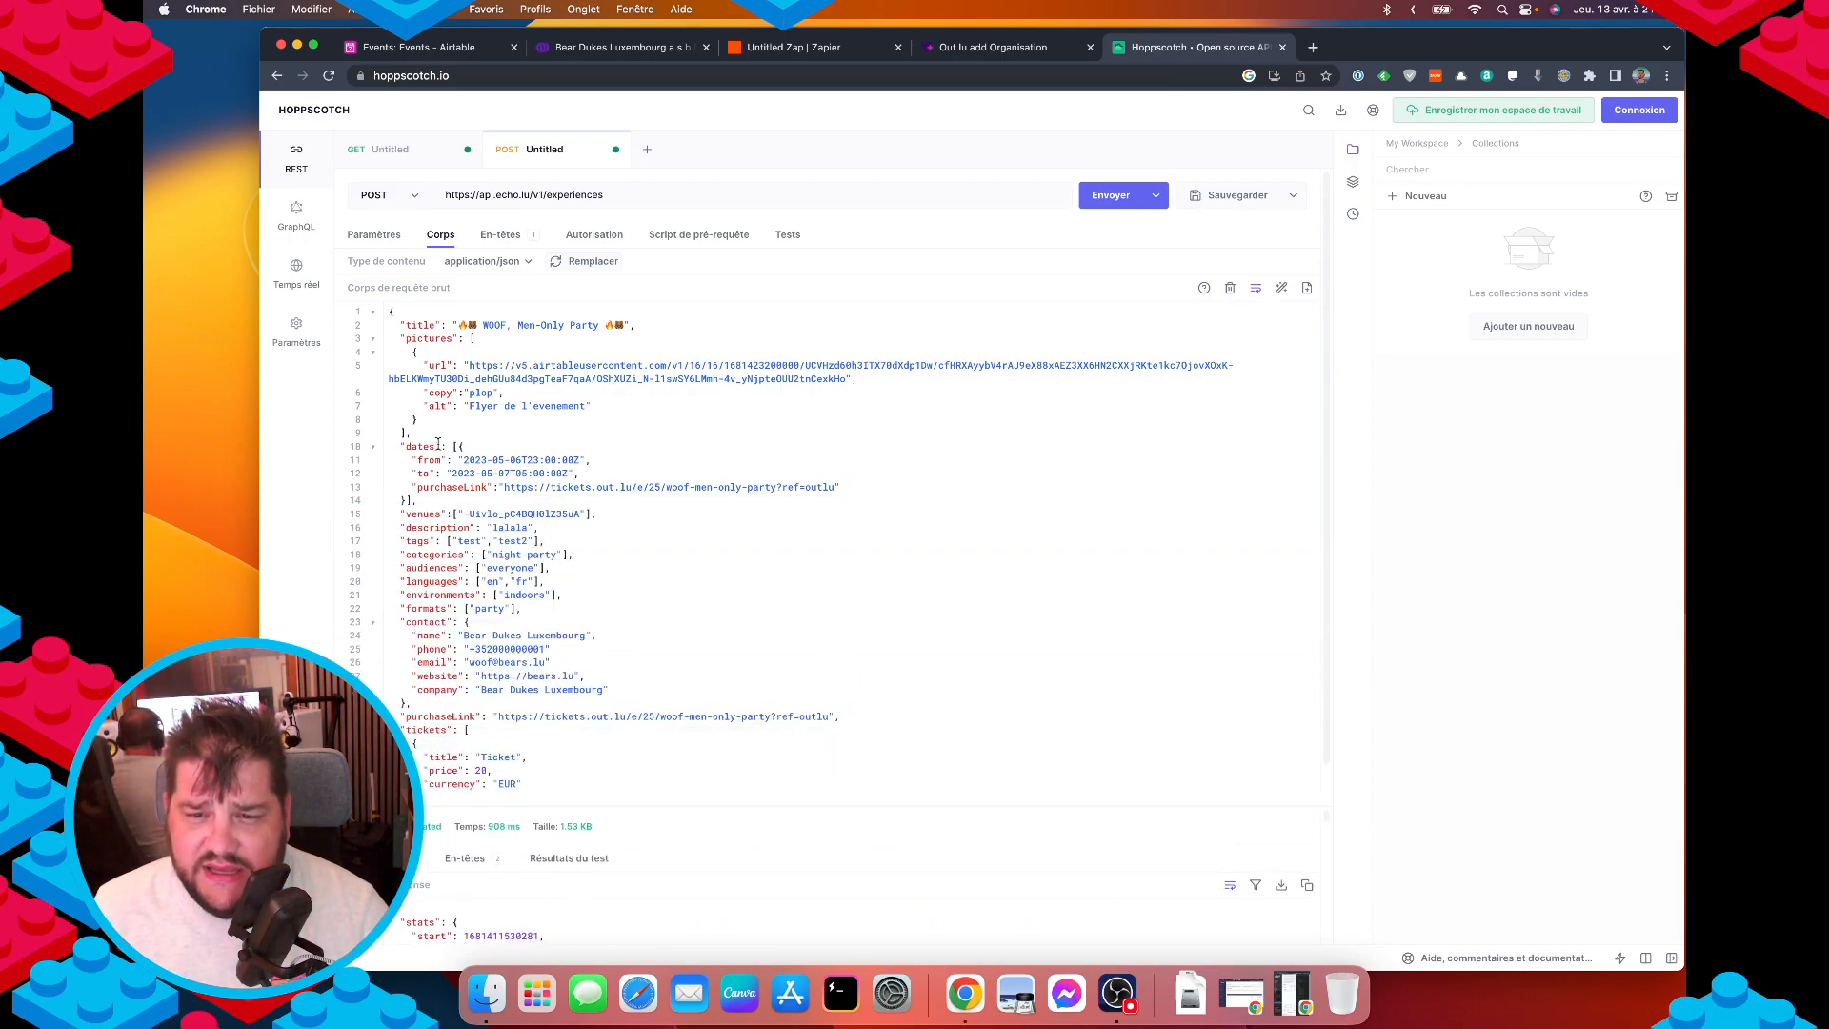
double_click(413, 325)
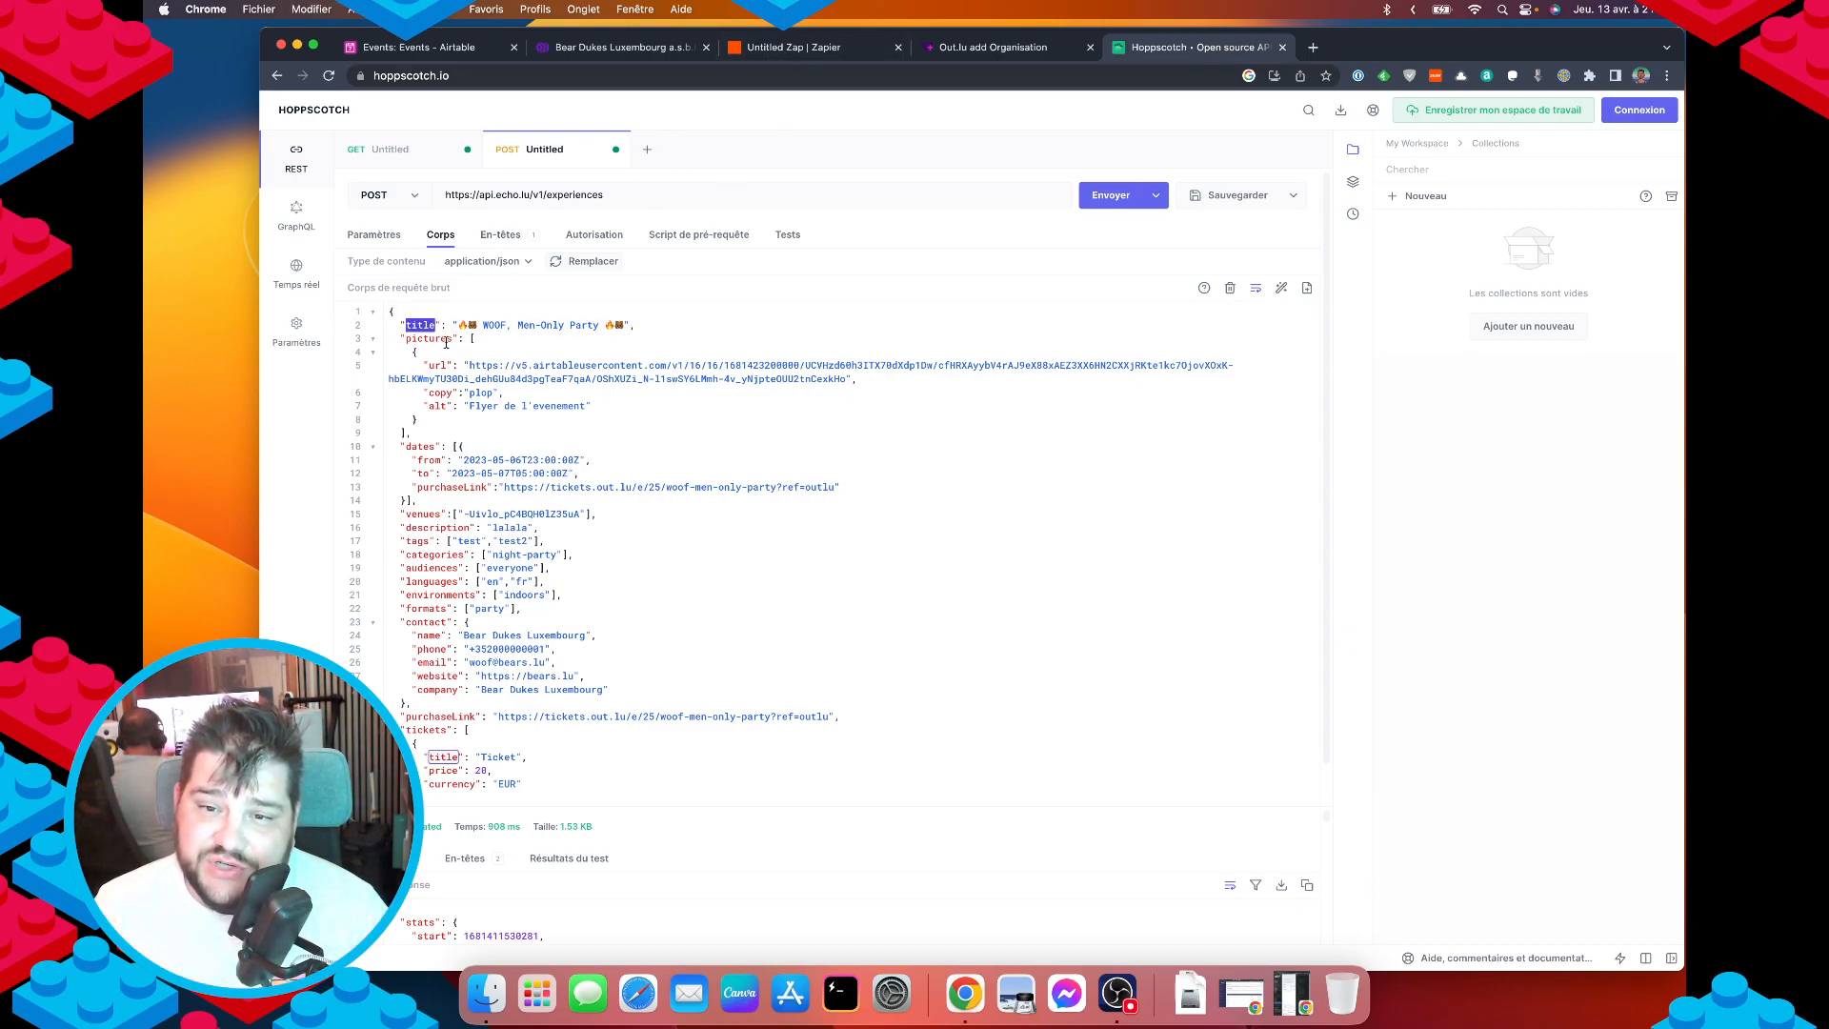
click(793, 47)
click(693, 474)
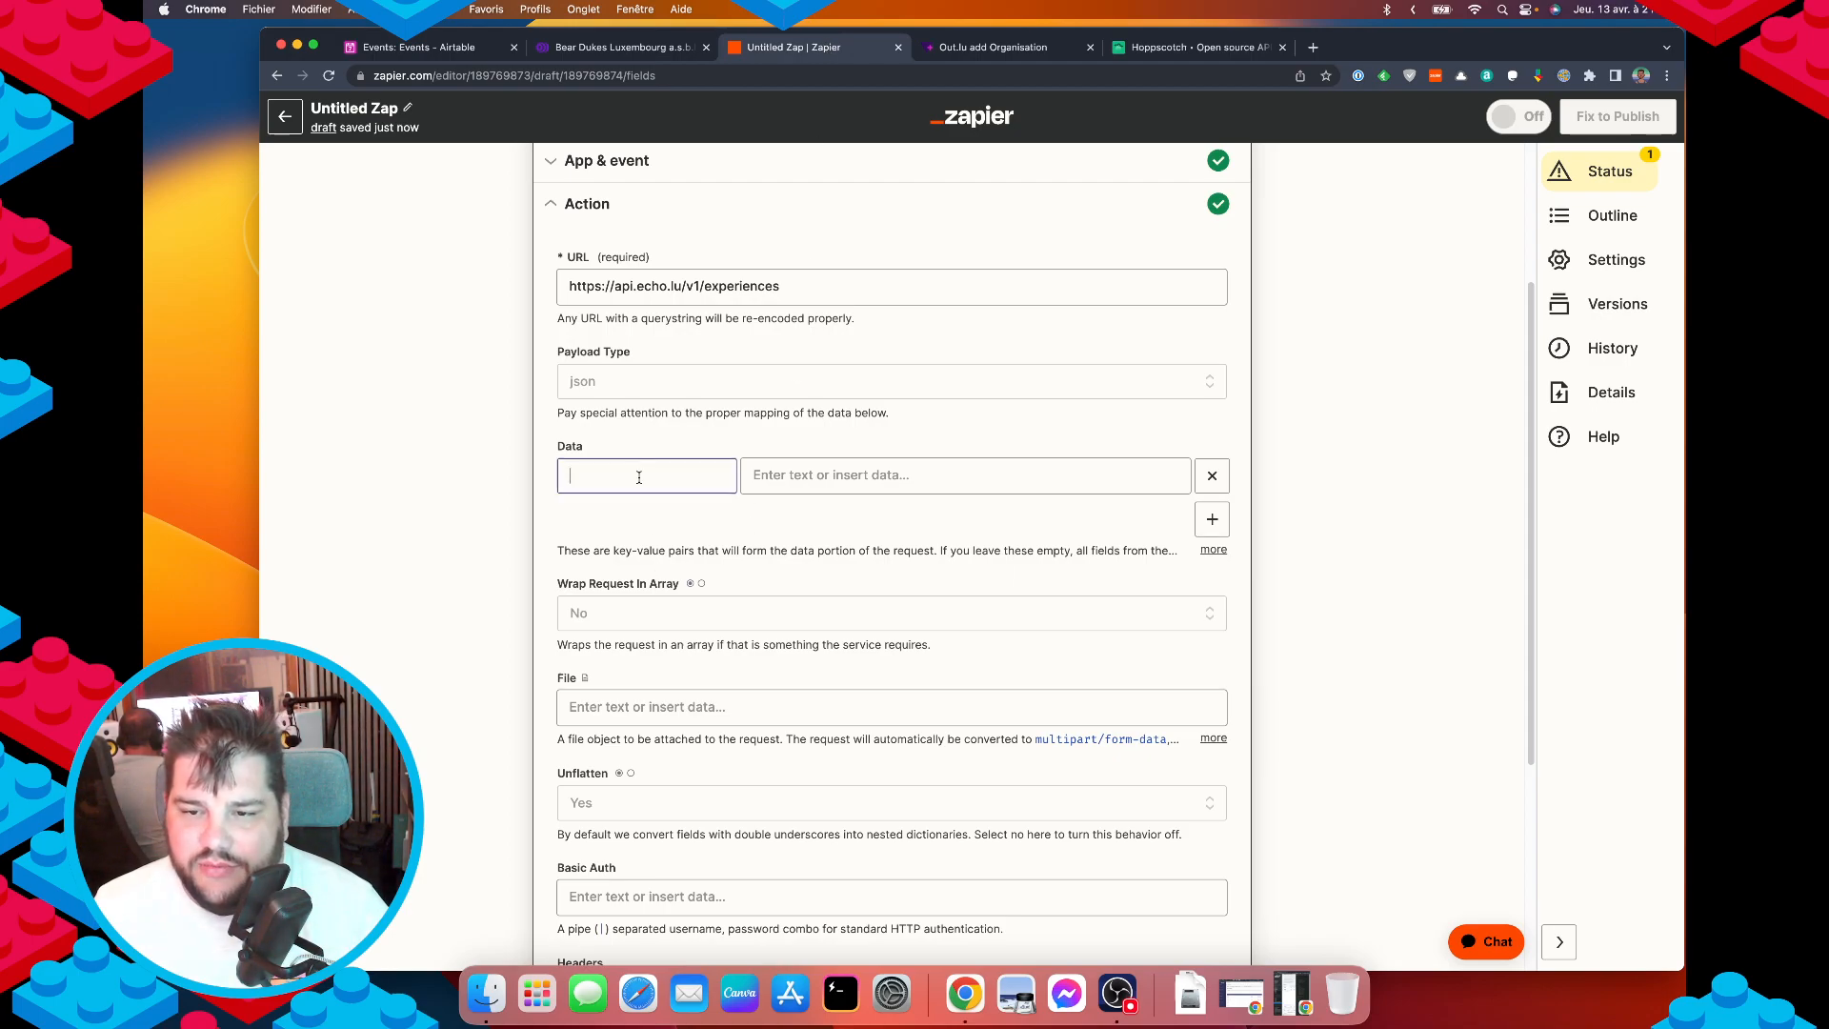
key(cmd+v)
click(835, 477)
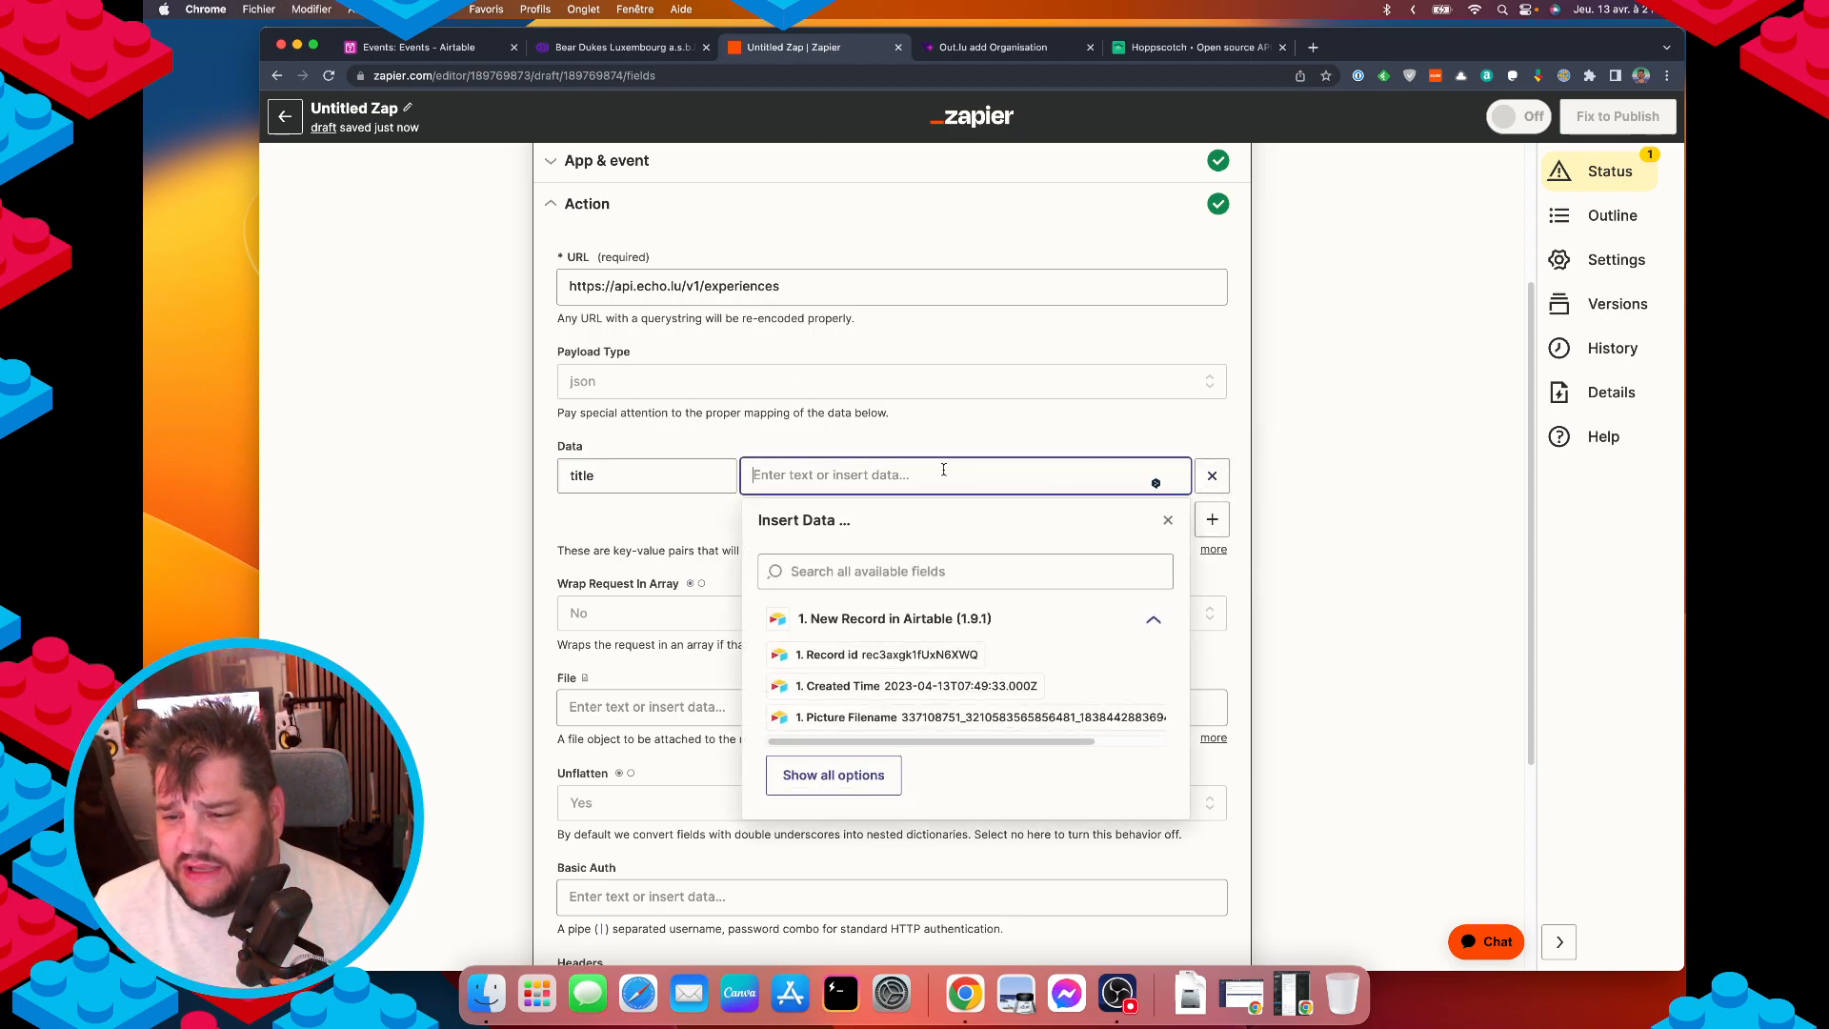
Search the Insert Data fields for 'title' and check the Events table's field names.
scroll(953, 629, down, 1)
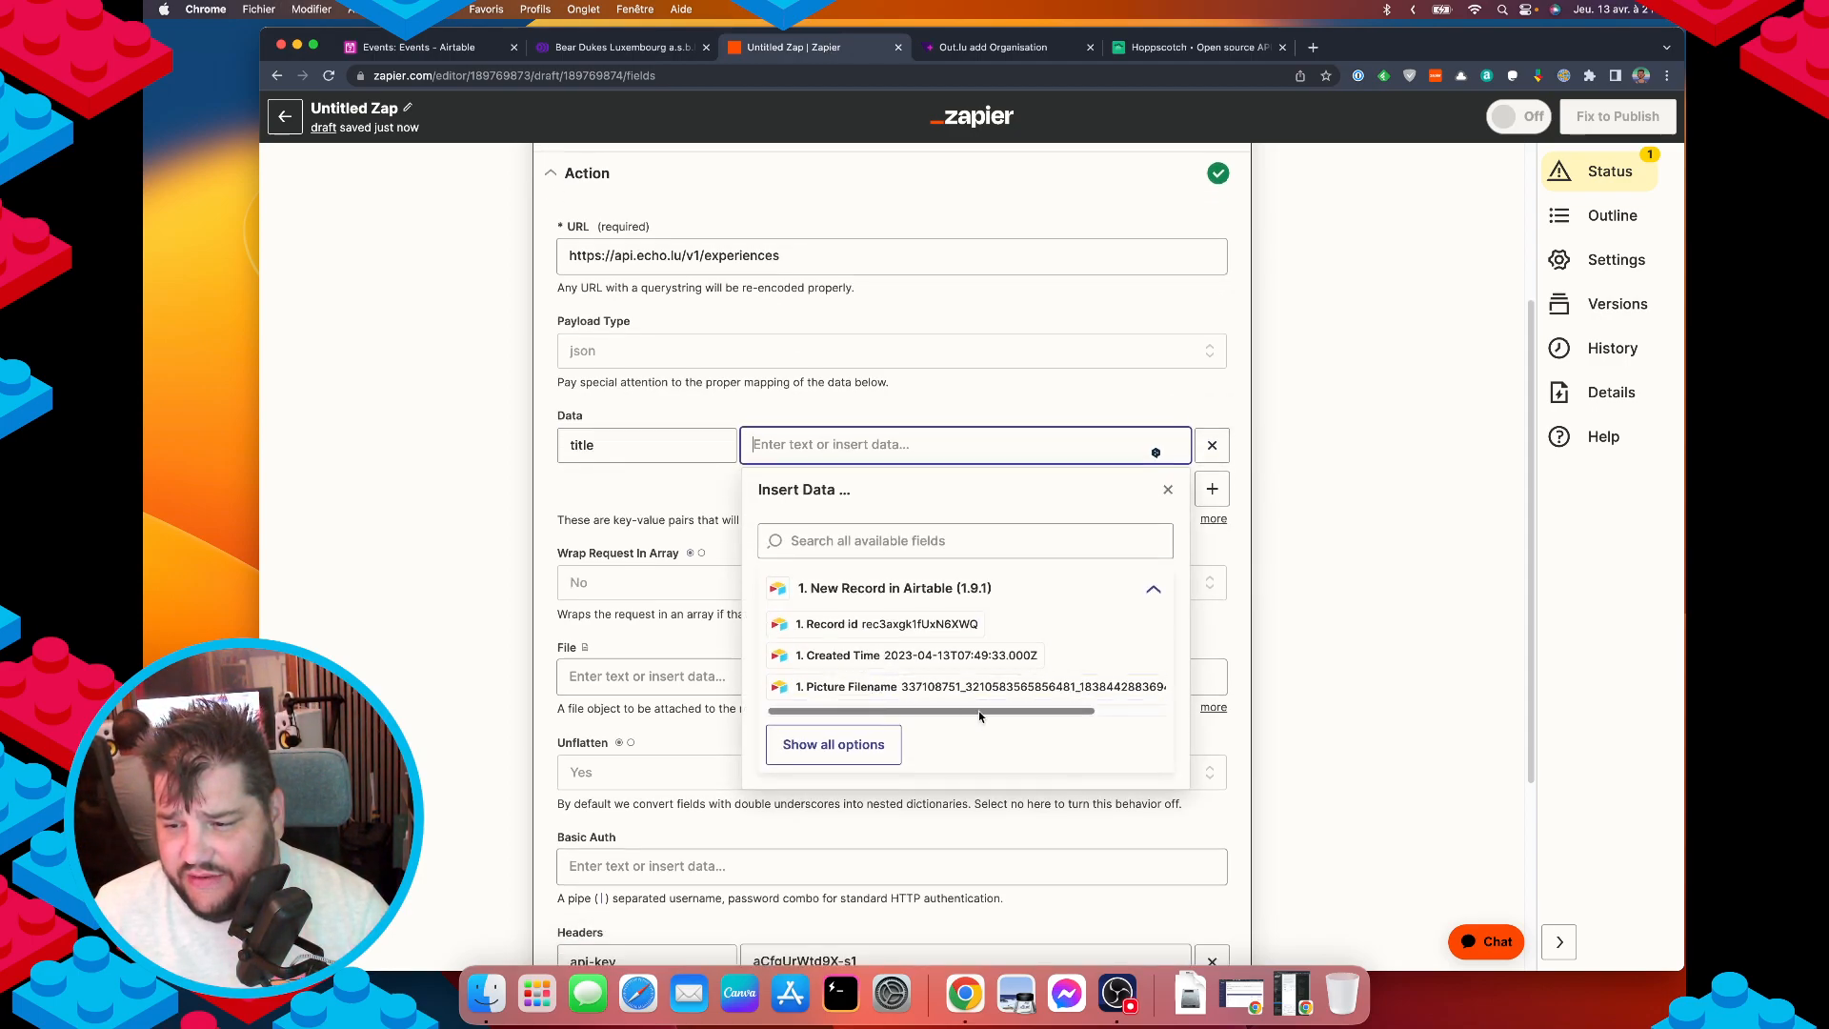
click(1017, 545)
text(titl)
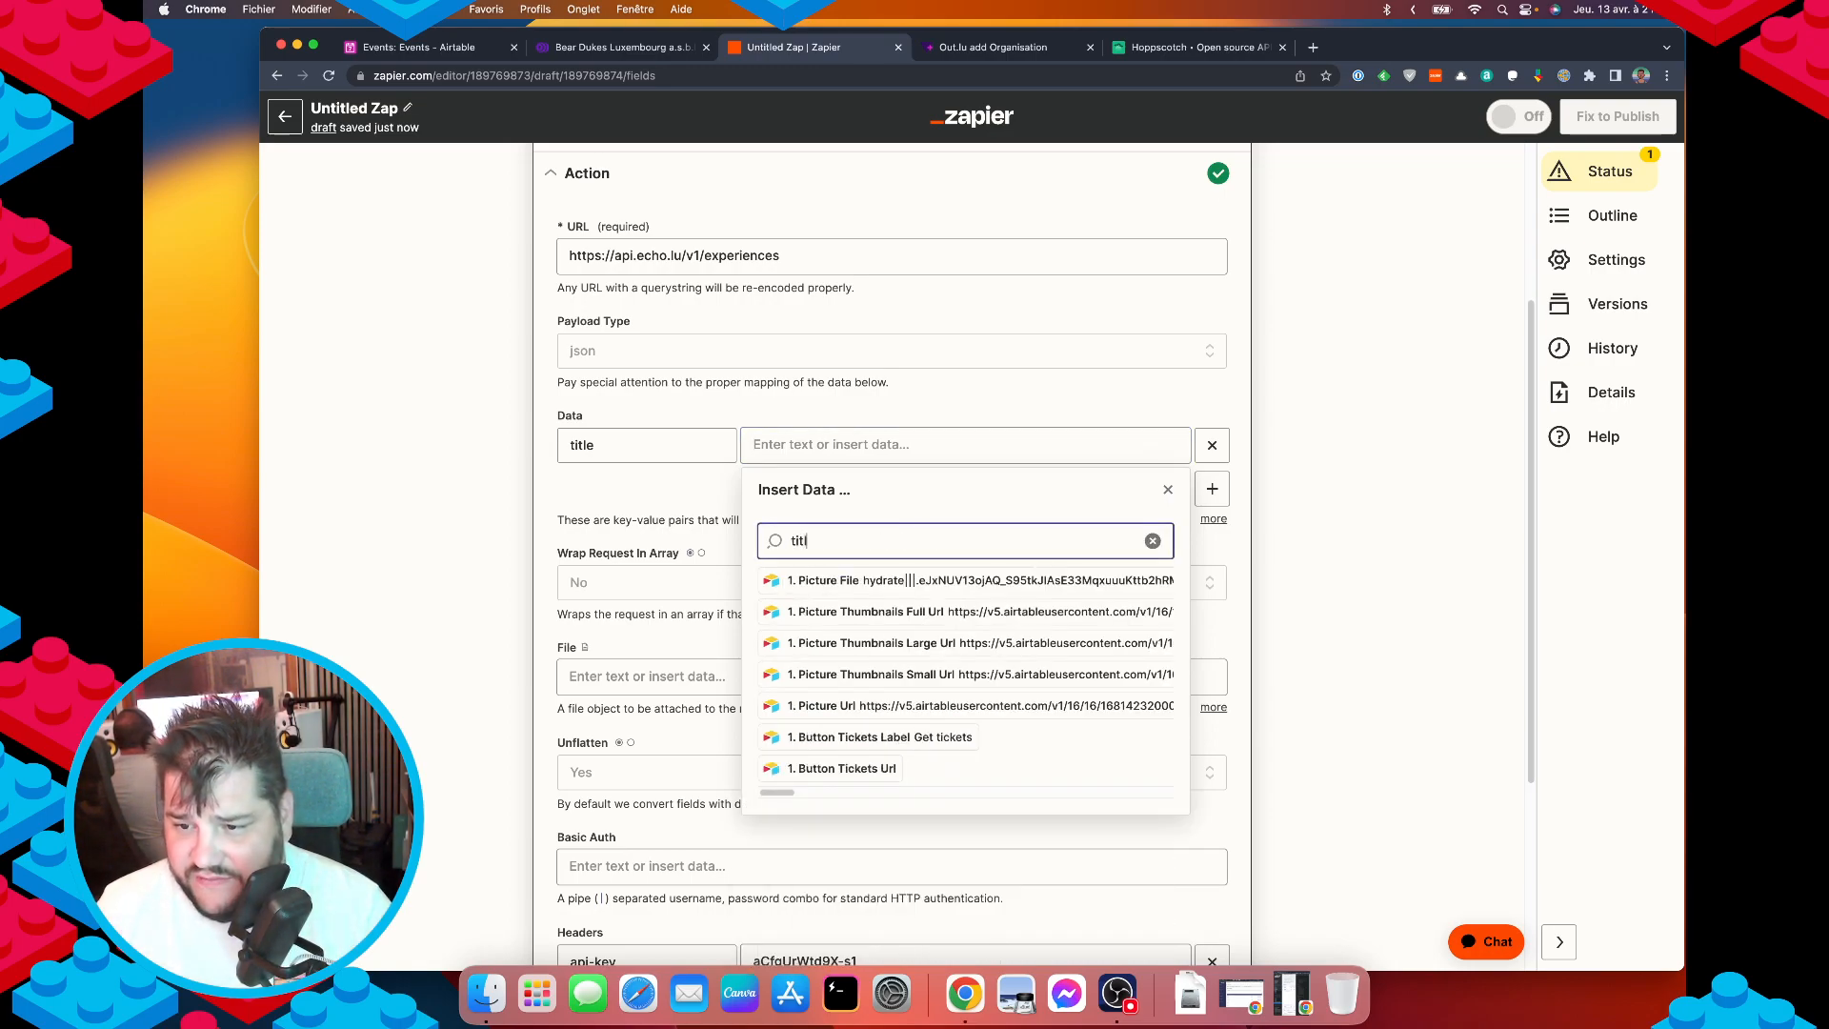
scroll(836, 731, down, 1)
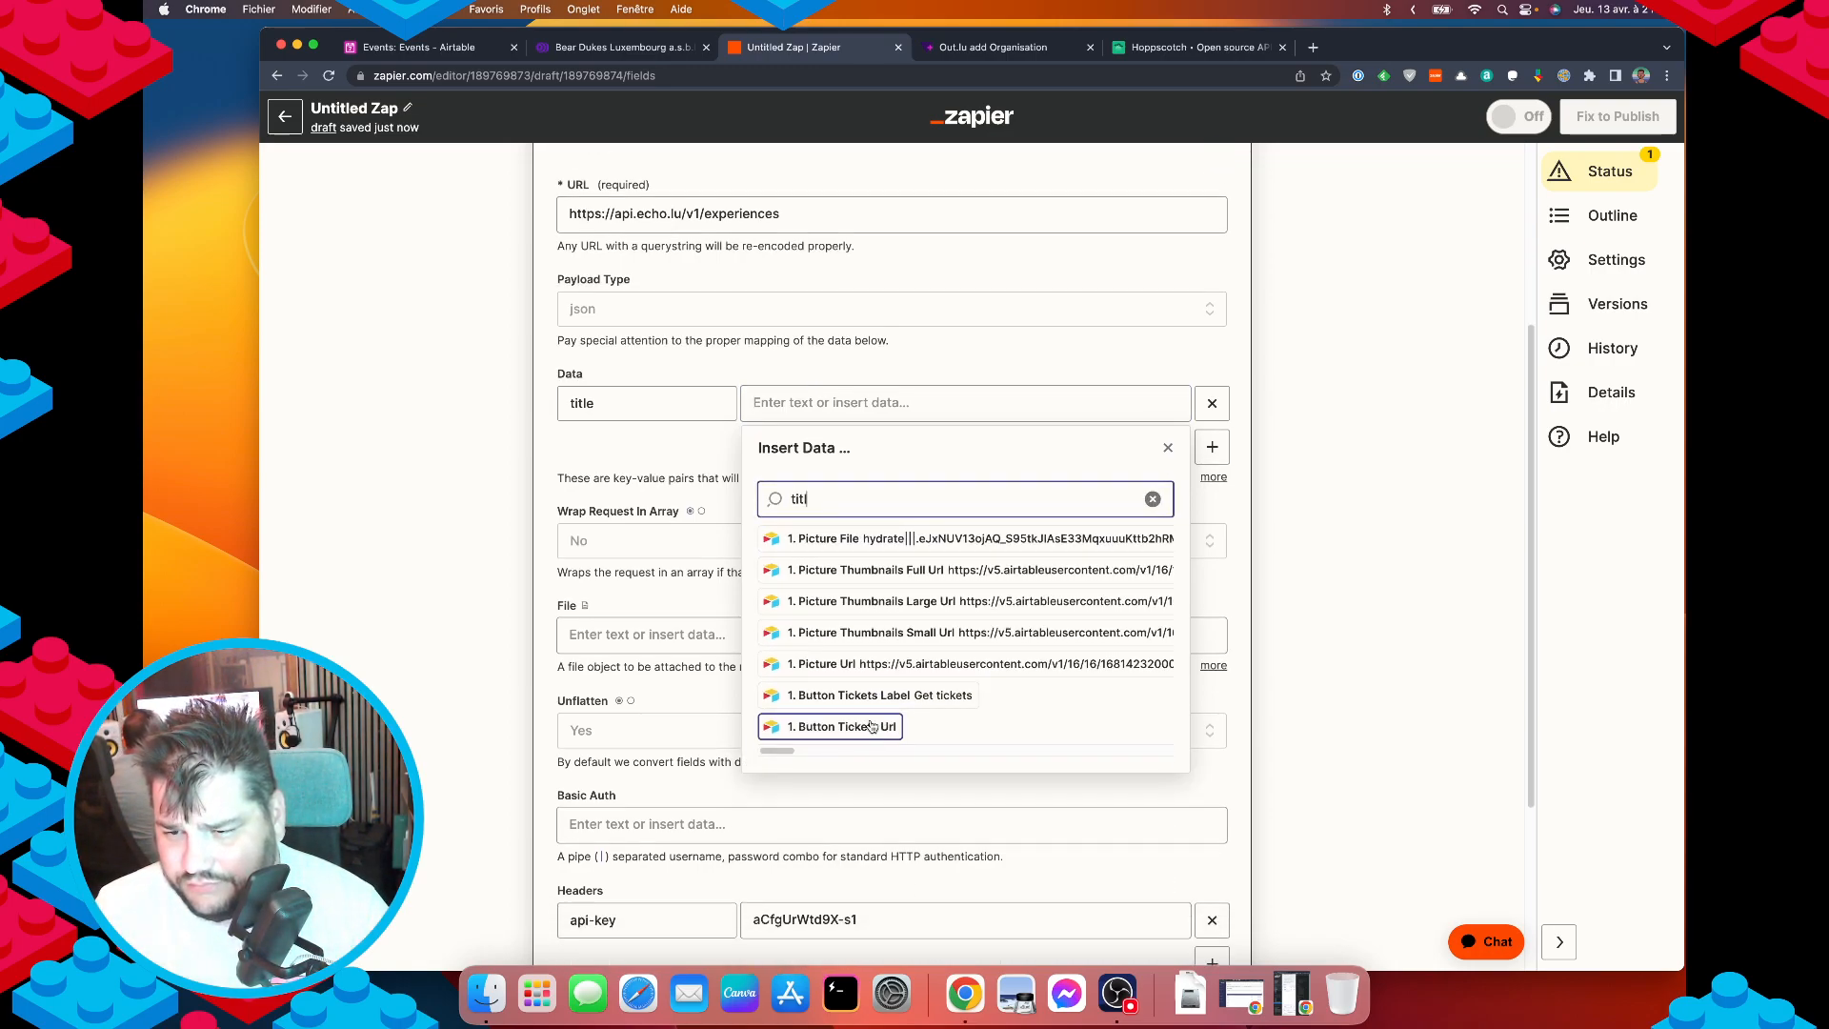
text(e)
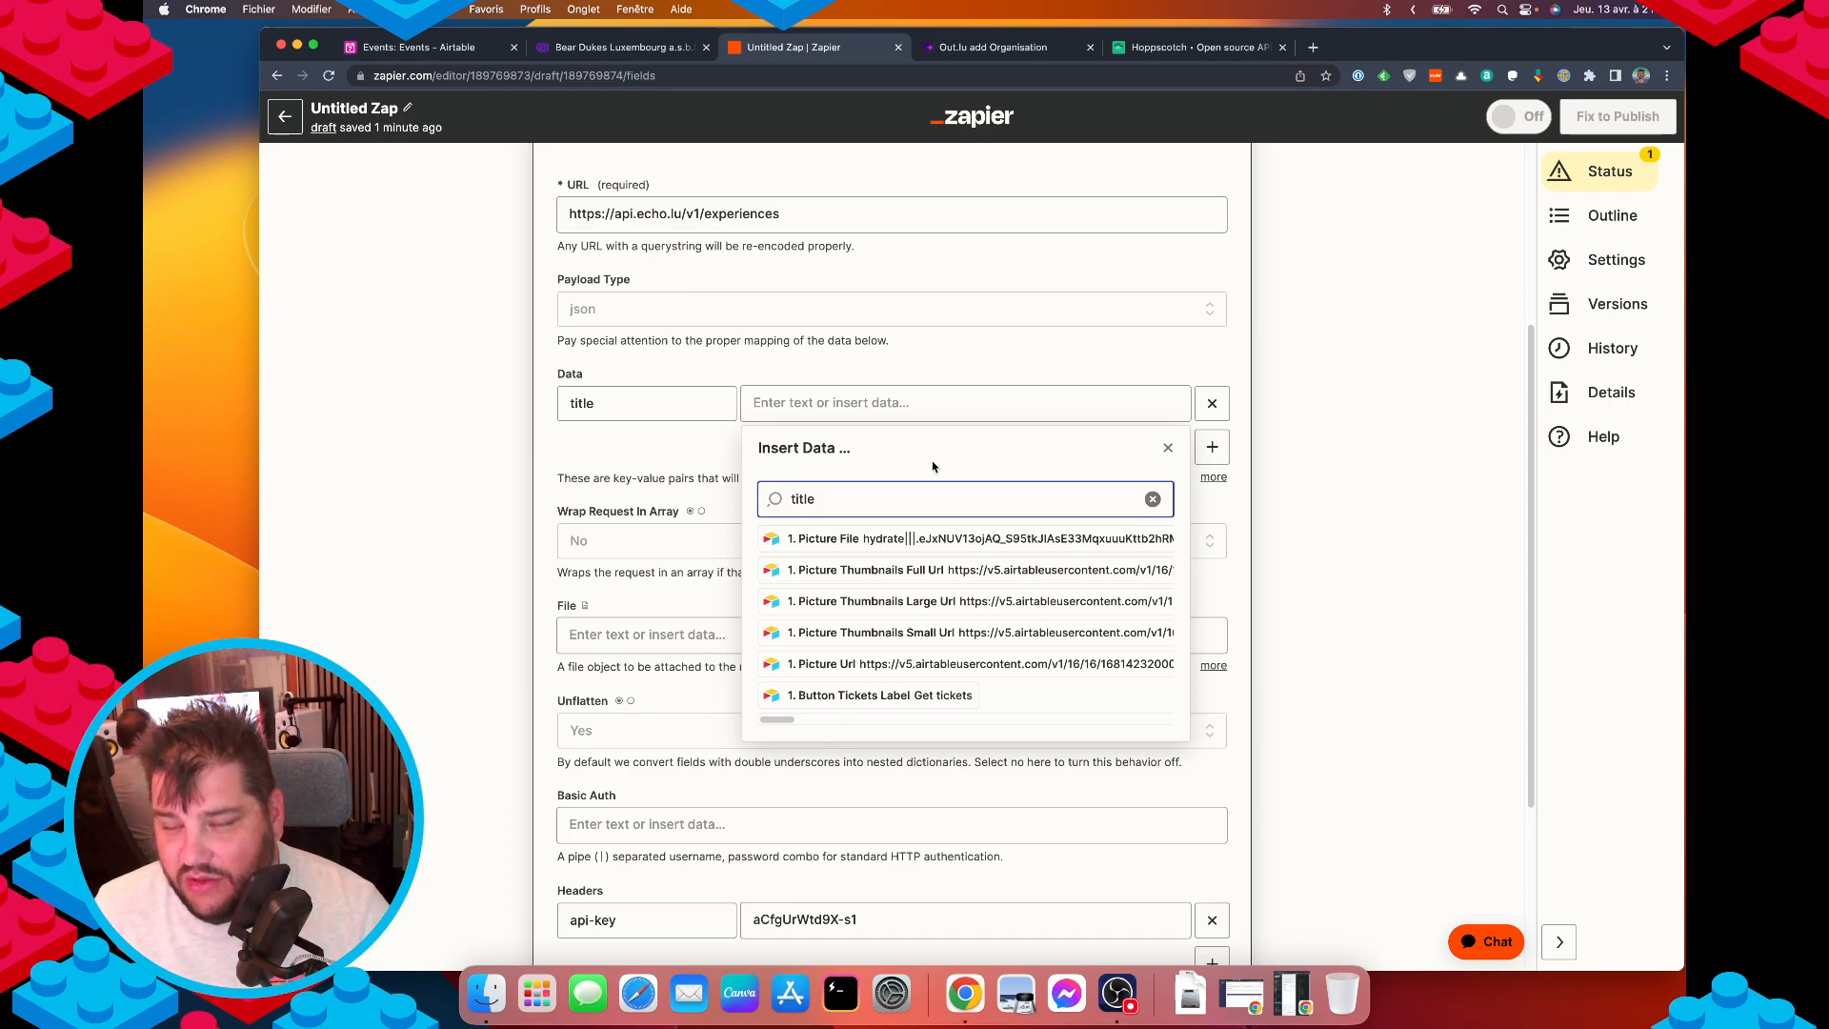
click(433, 47)
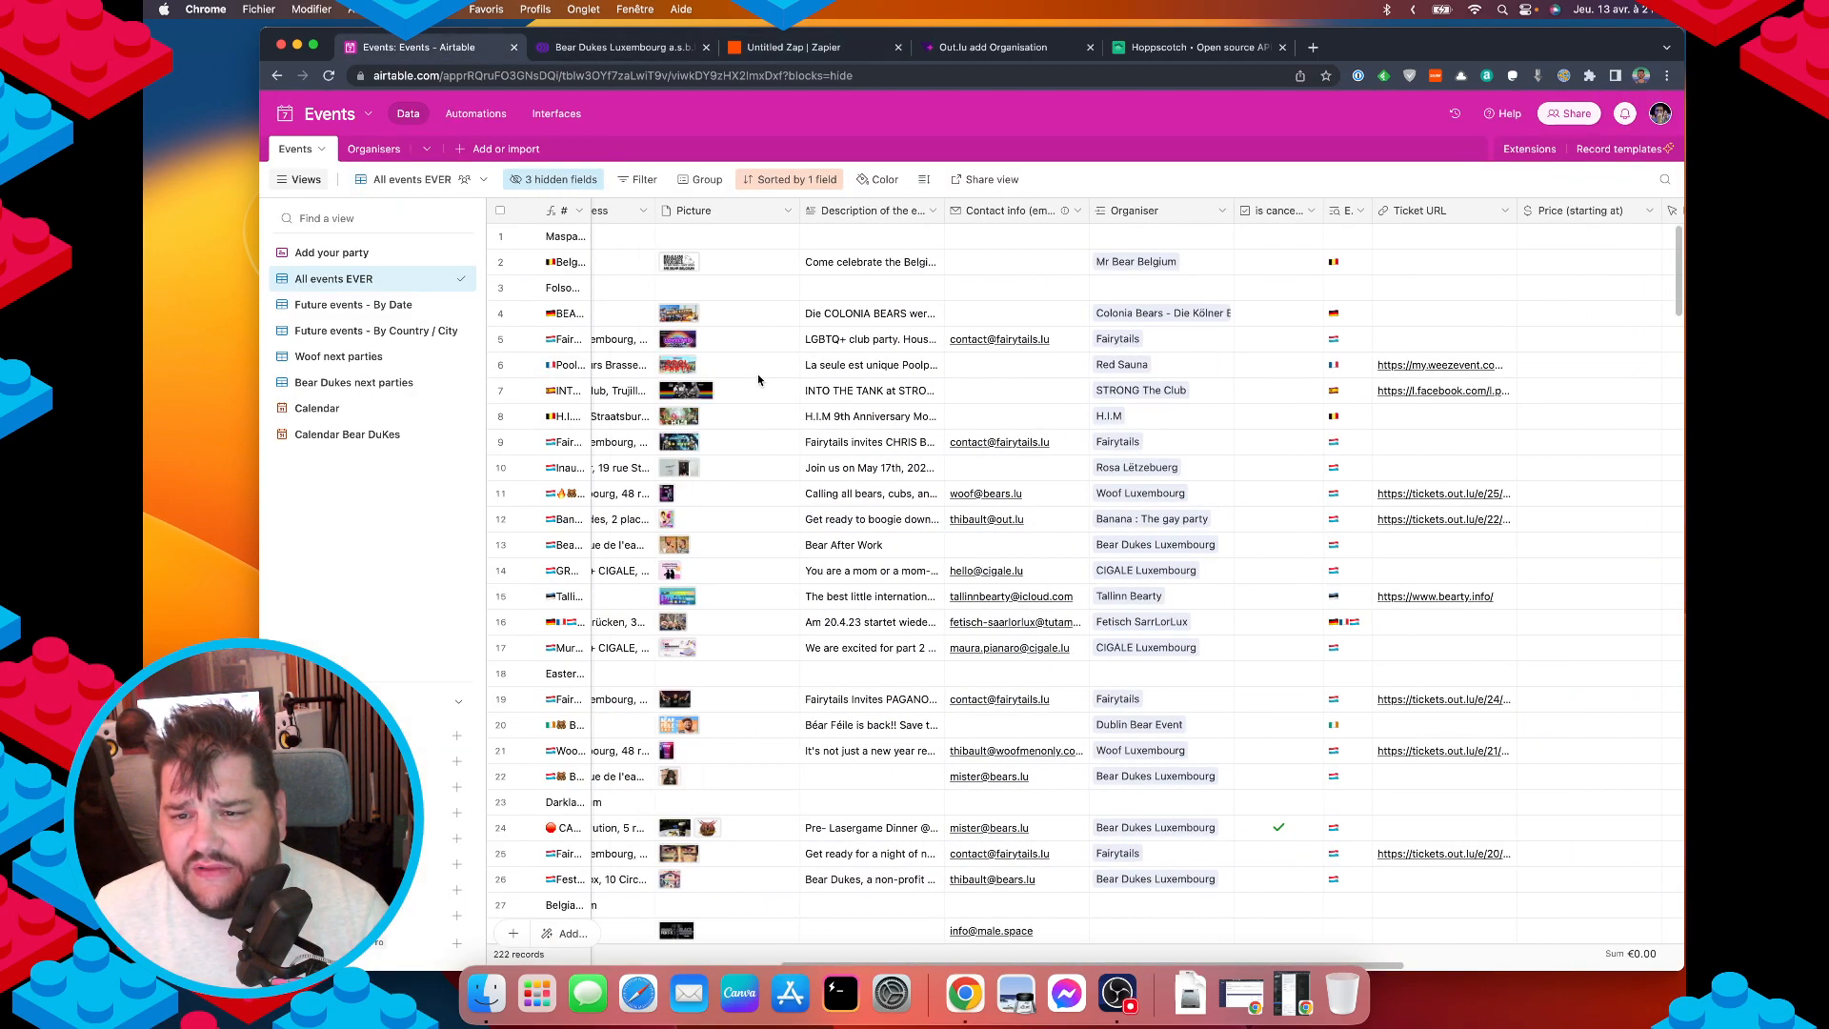
scroll(757, 378, left, 10)
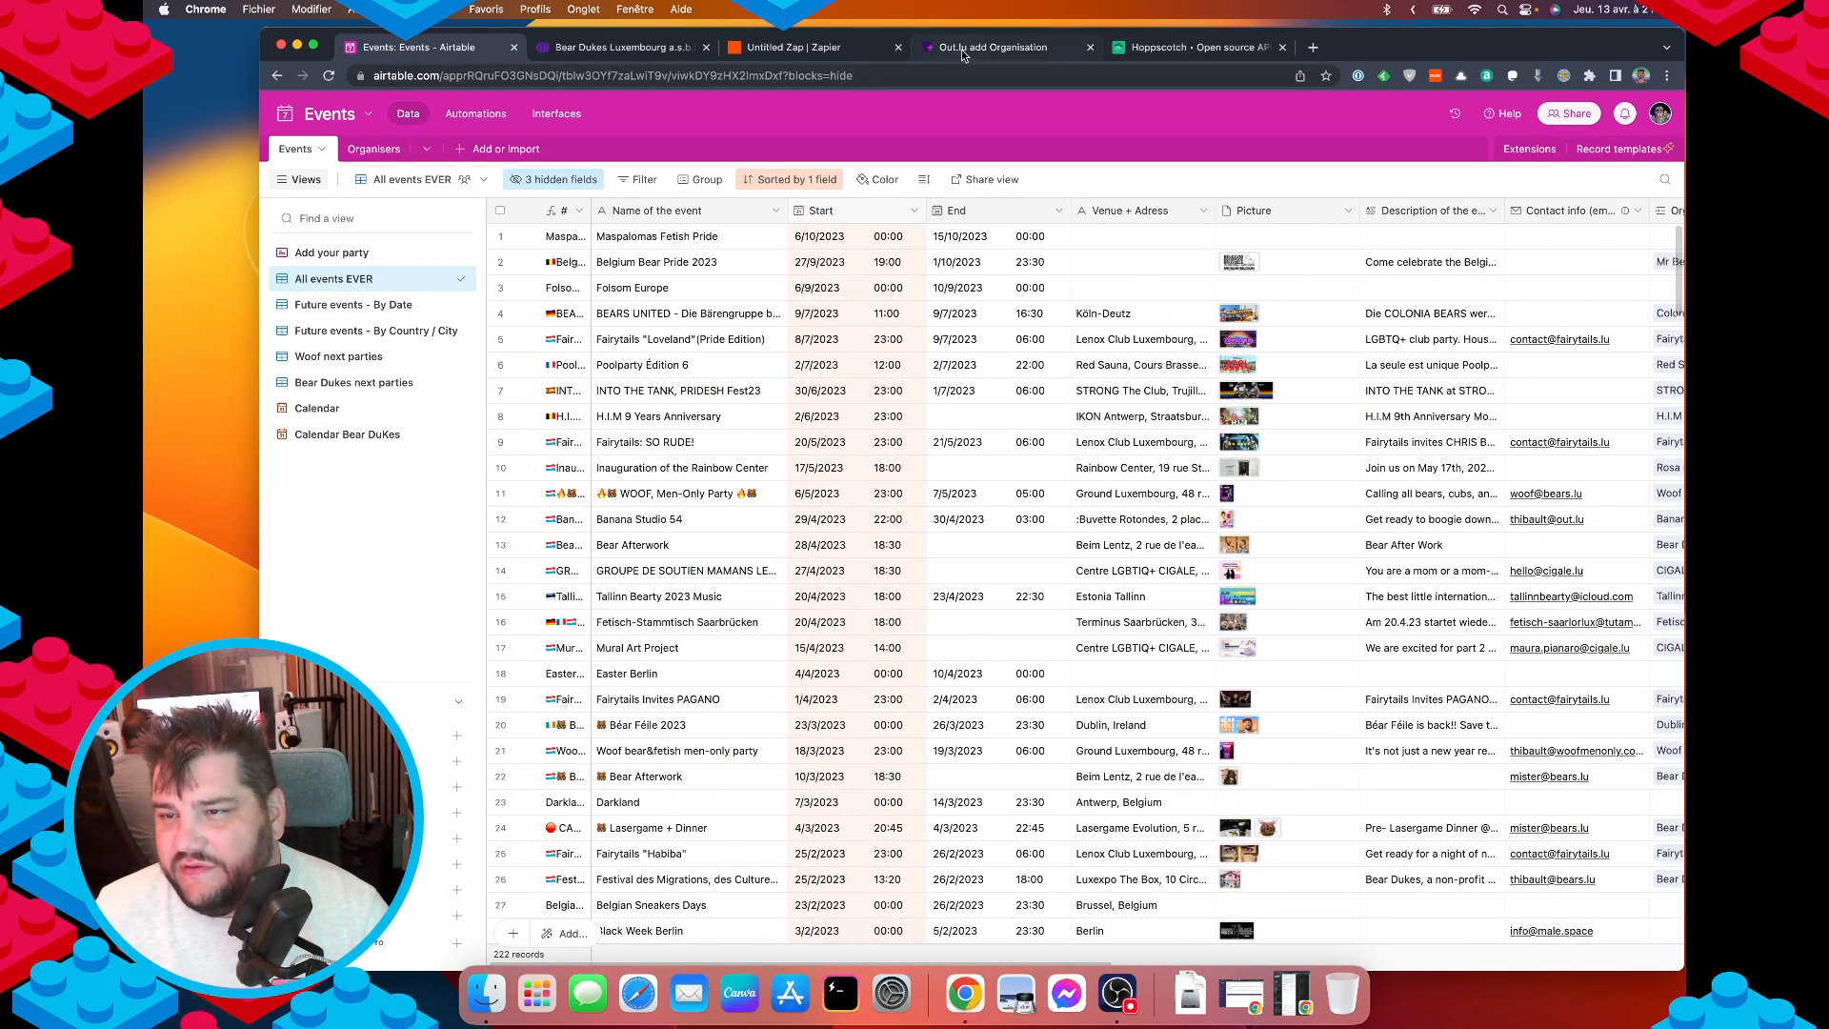
click(962, 47)
click(791, 47)
Map the title value to Name Of The Event and add a second empty Data row.
click(796, 408)
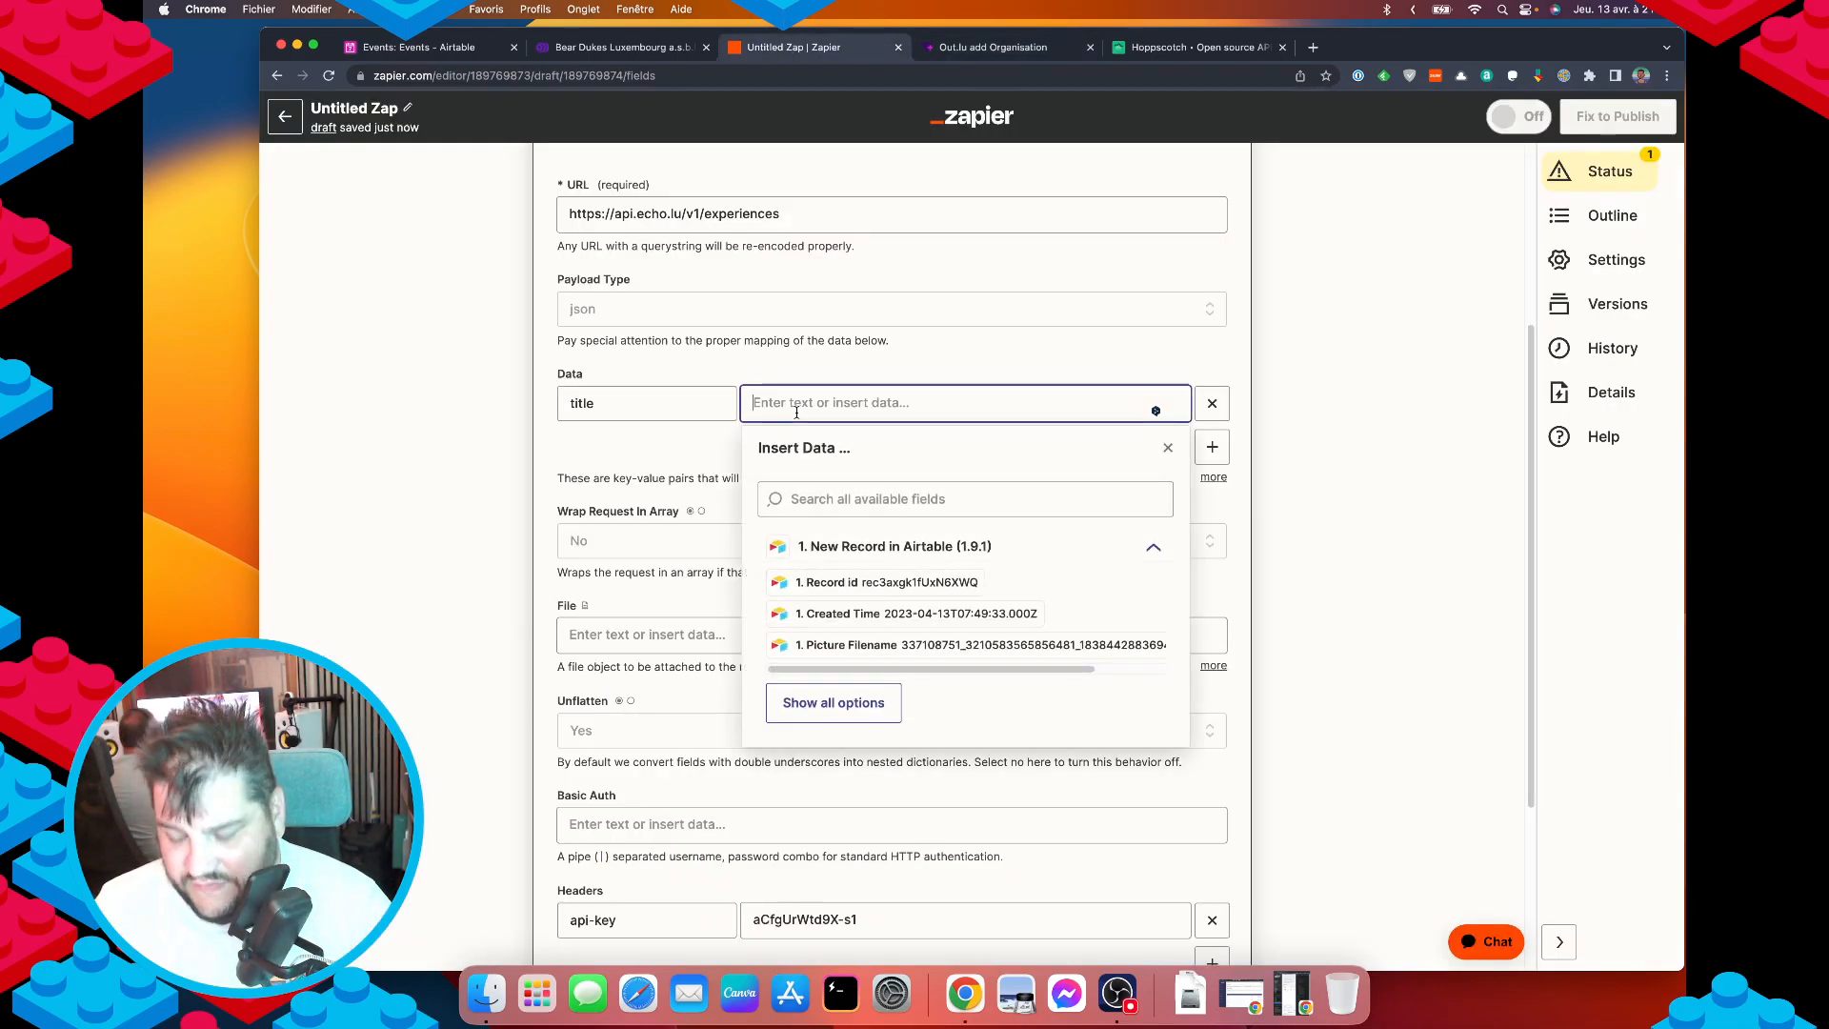
text(name)
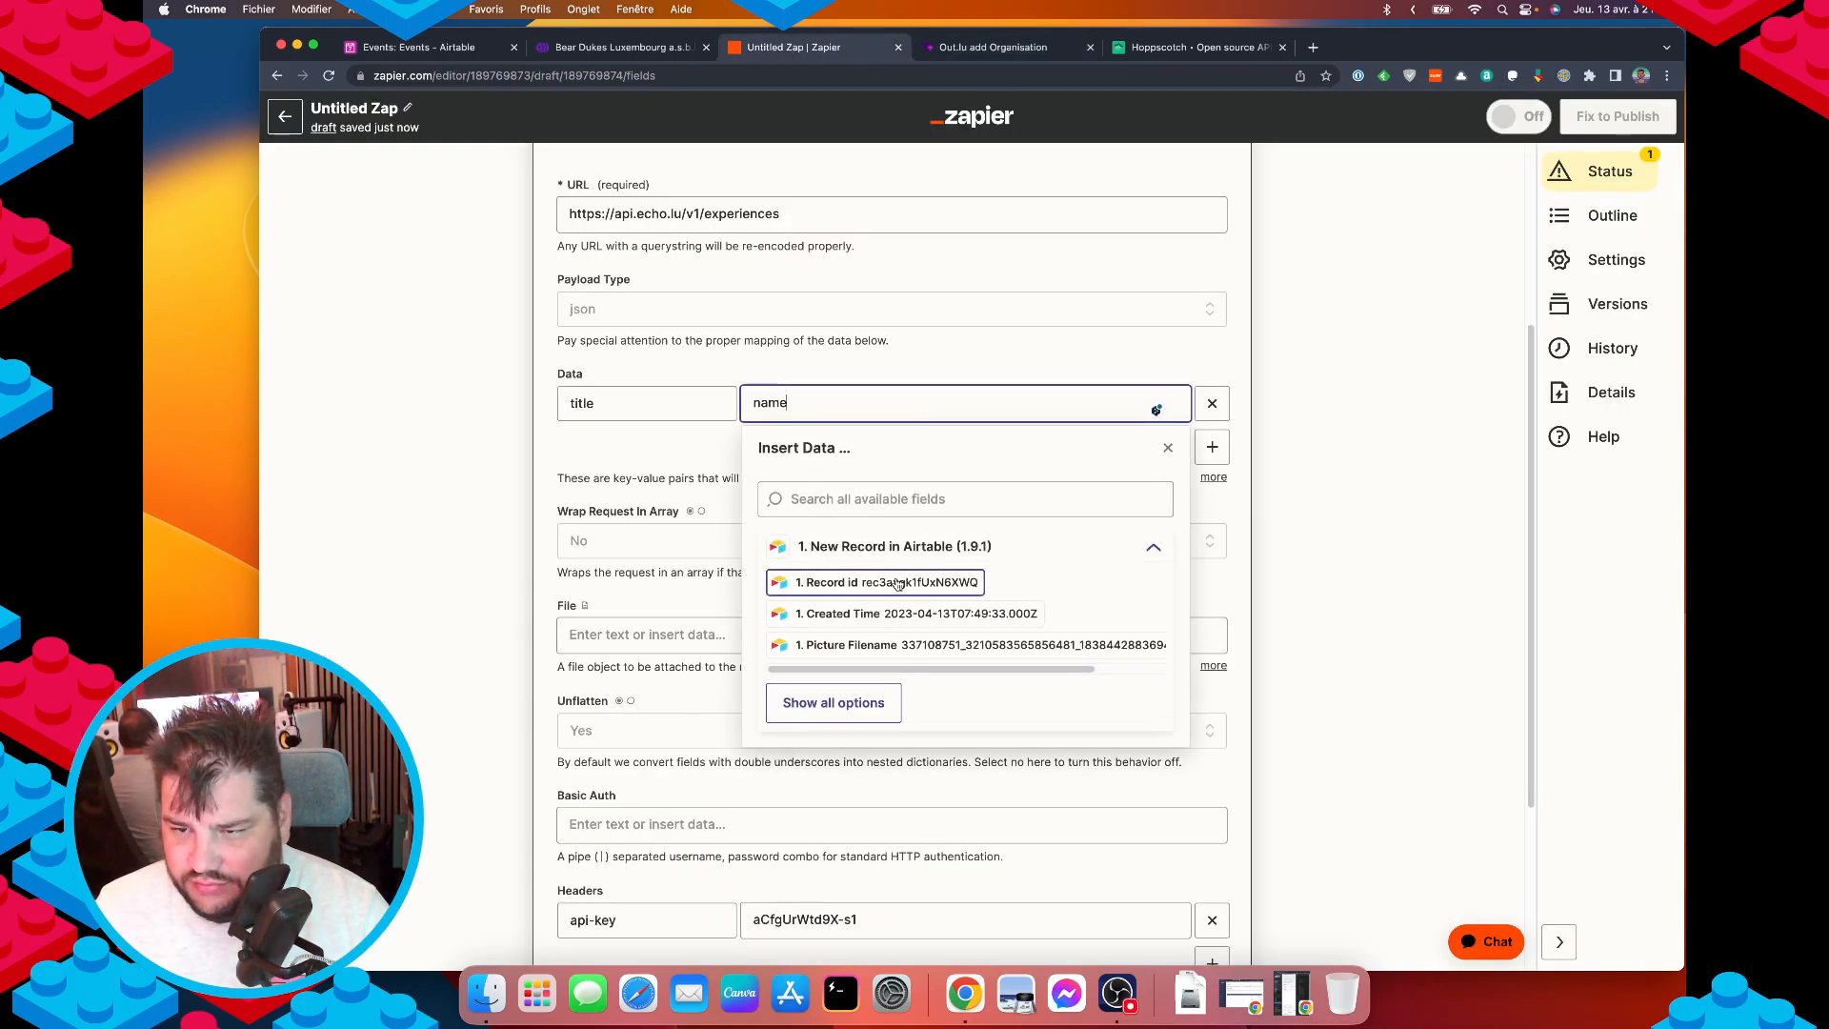
text( oif)
key(BackSpace)
key(BackSpace)
key(BackSpace)
key(BackSpace)
key(BackSpace)
key(BackSpace)
key(BackSpace)
key(BackSpace)
click(993, 496)
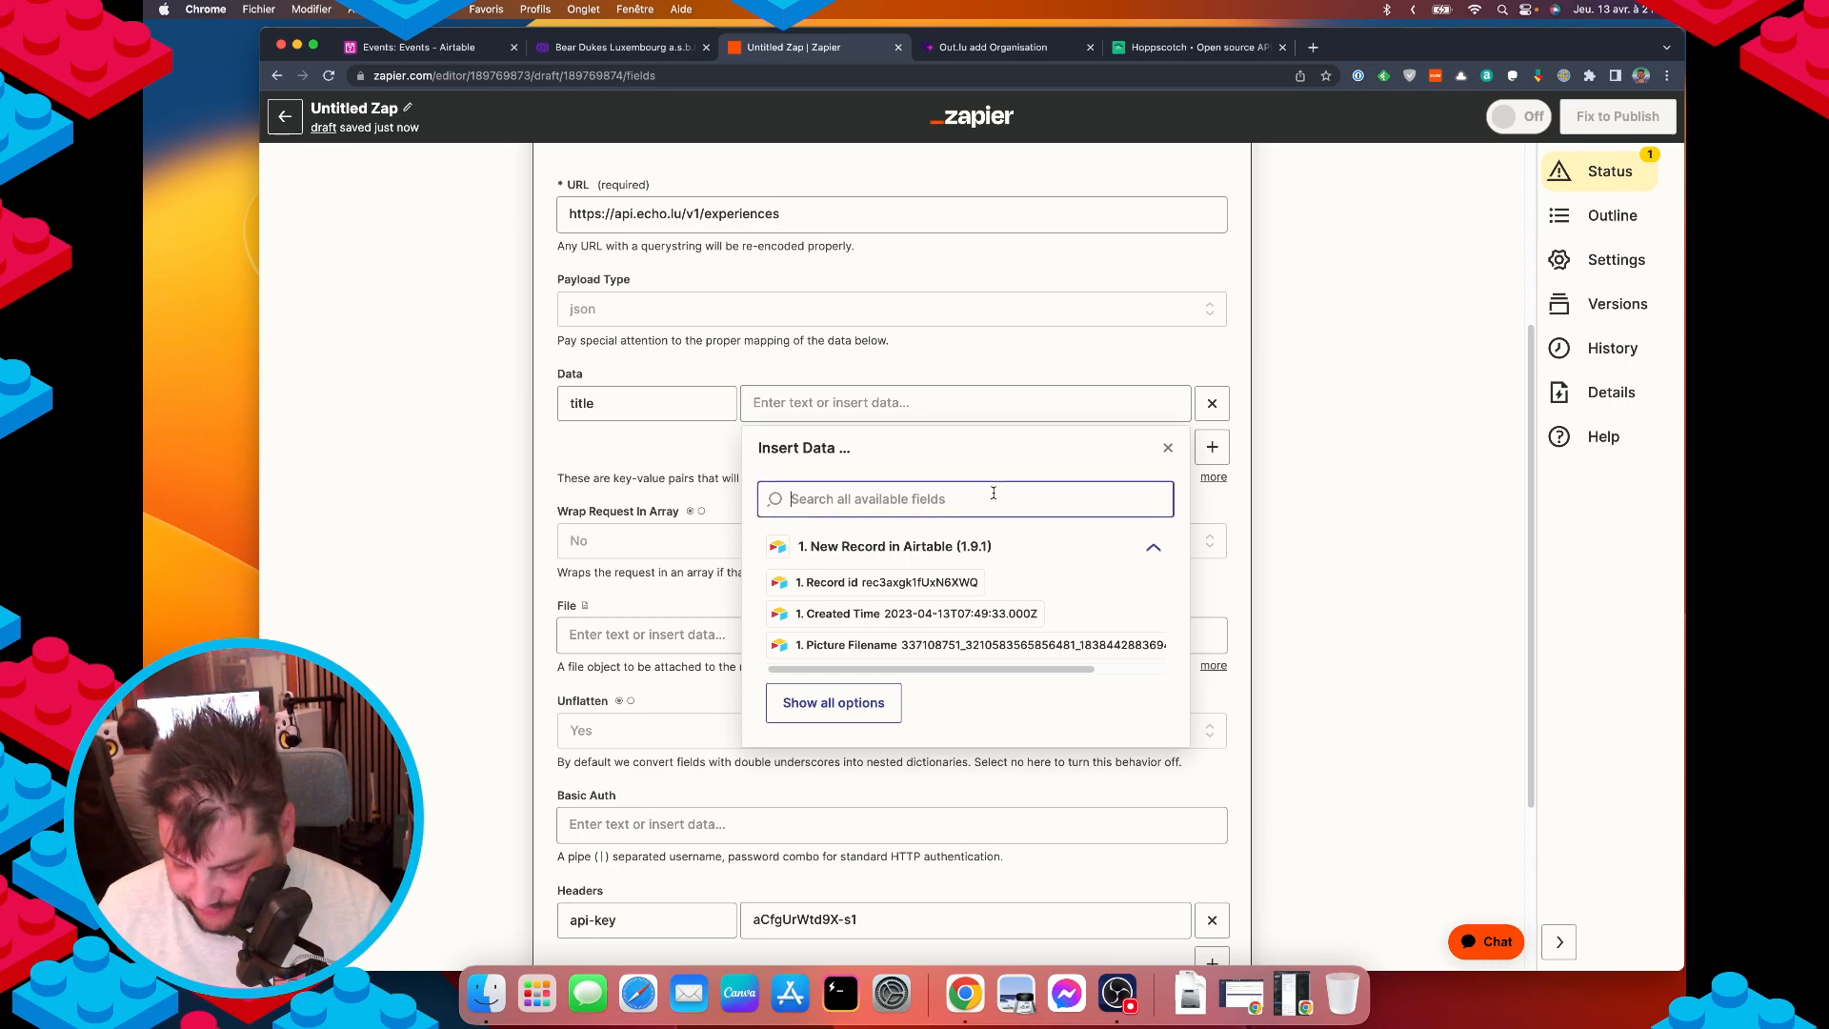
text(name)
scroll(952, 657, down, 5)
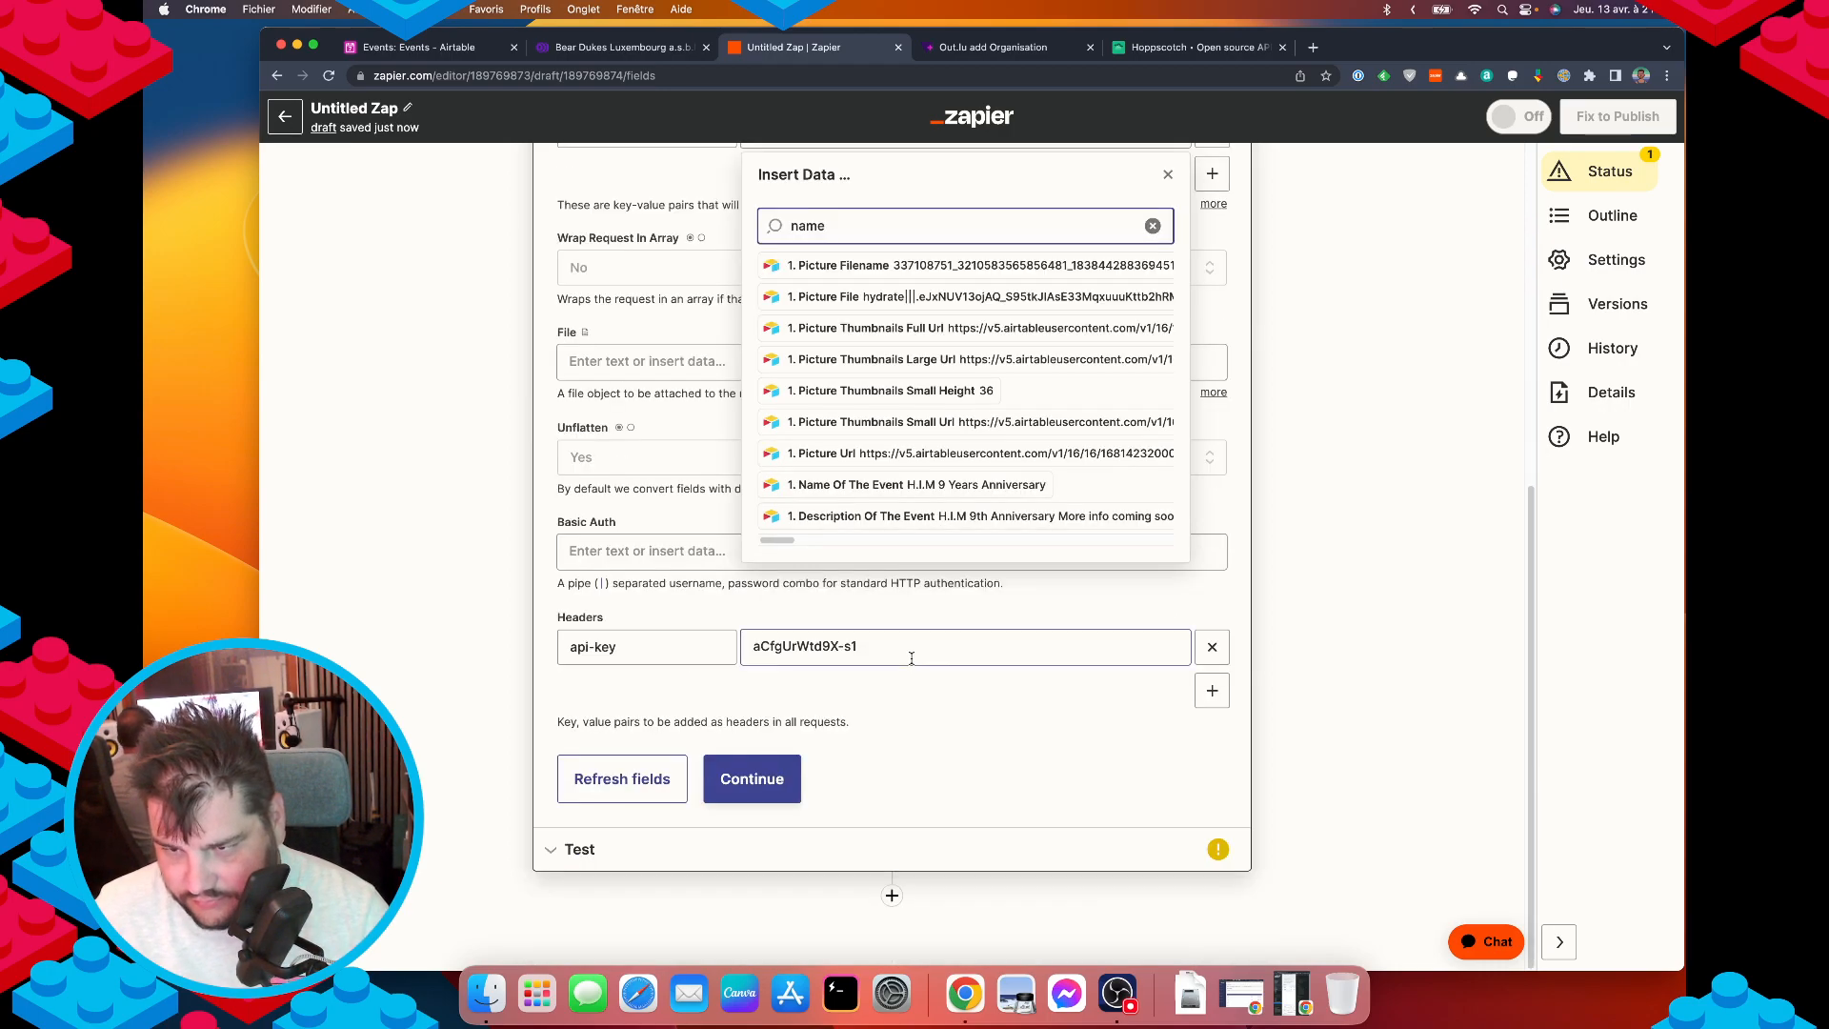
click(941, 547)
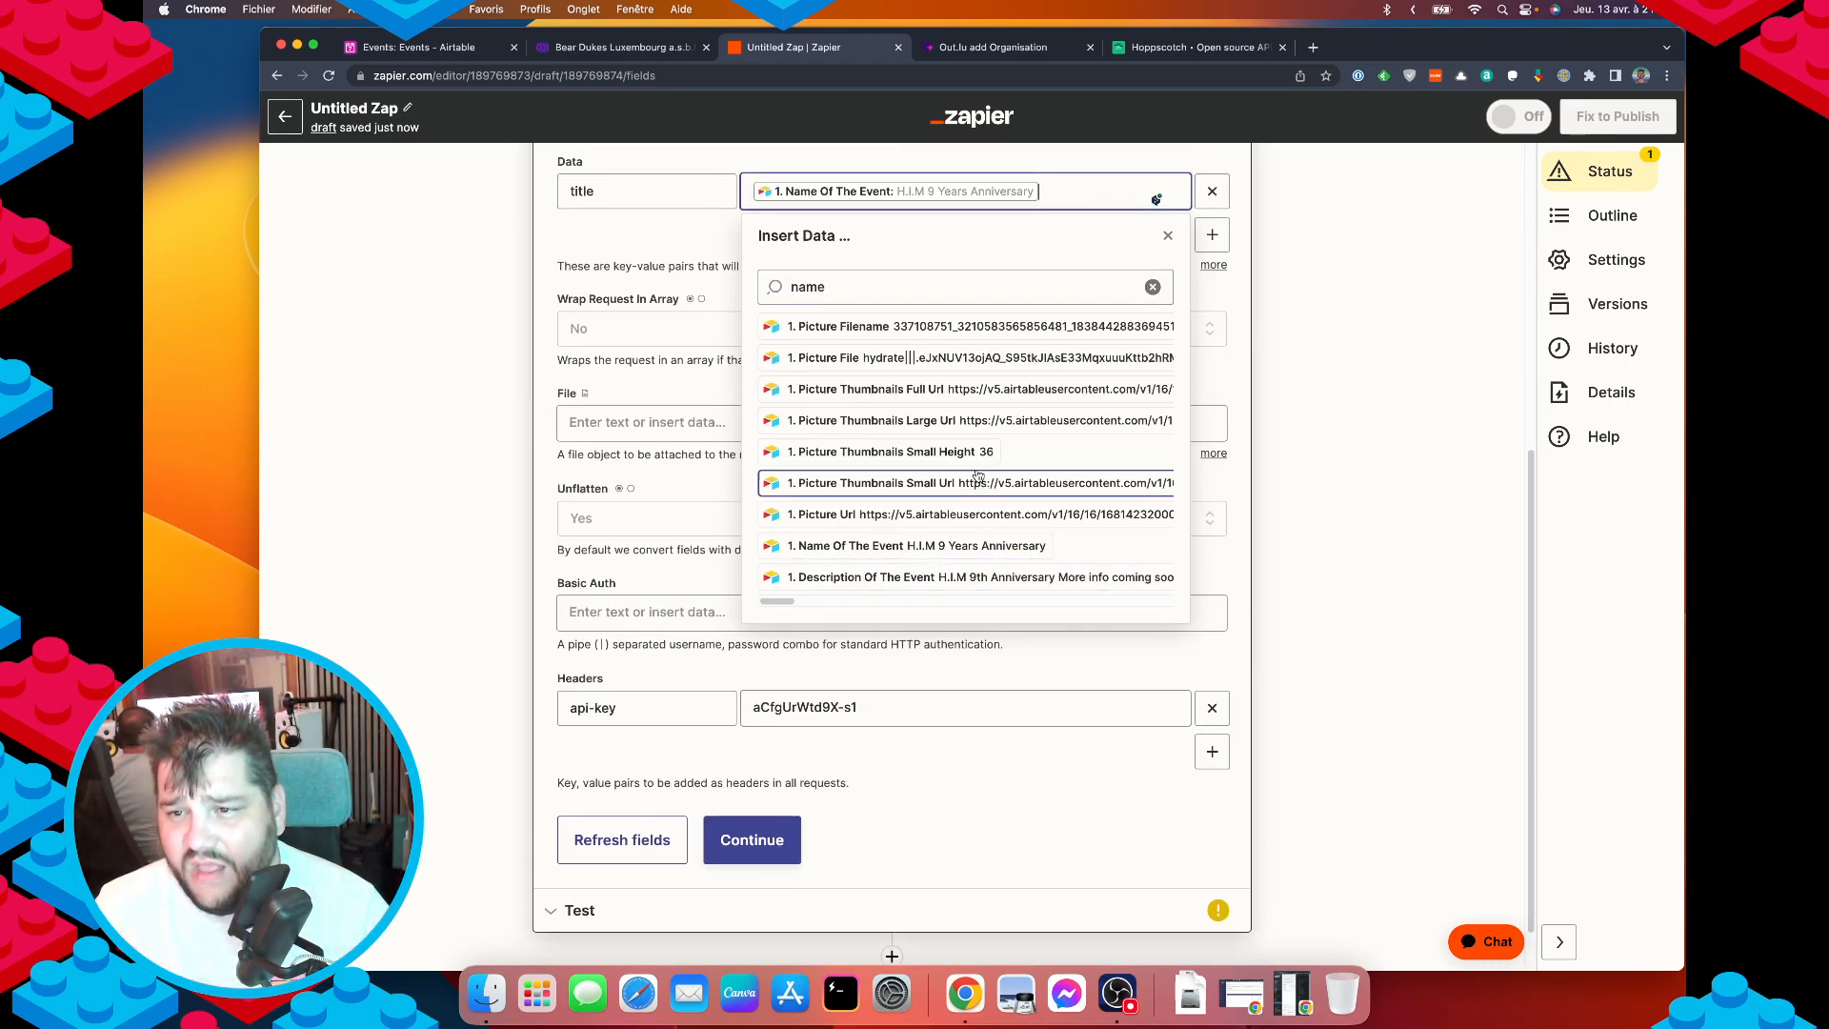
click(386, 257)
scroll(1280, 311, up, 3)
click(1212, 353)
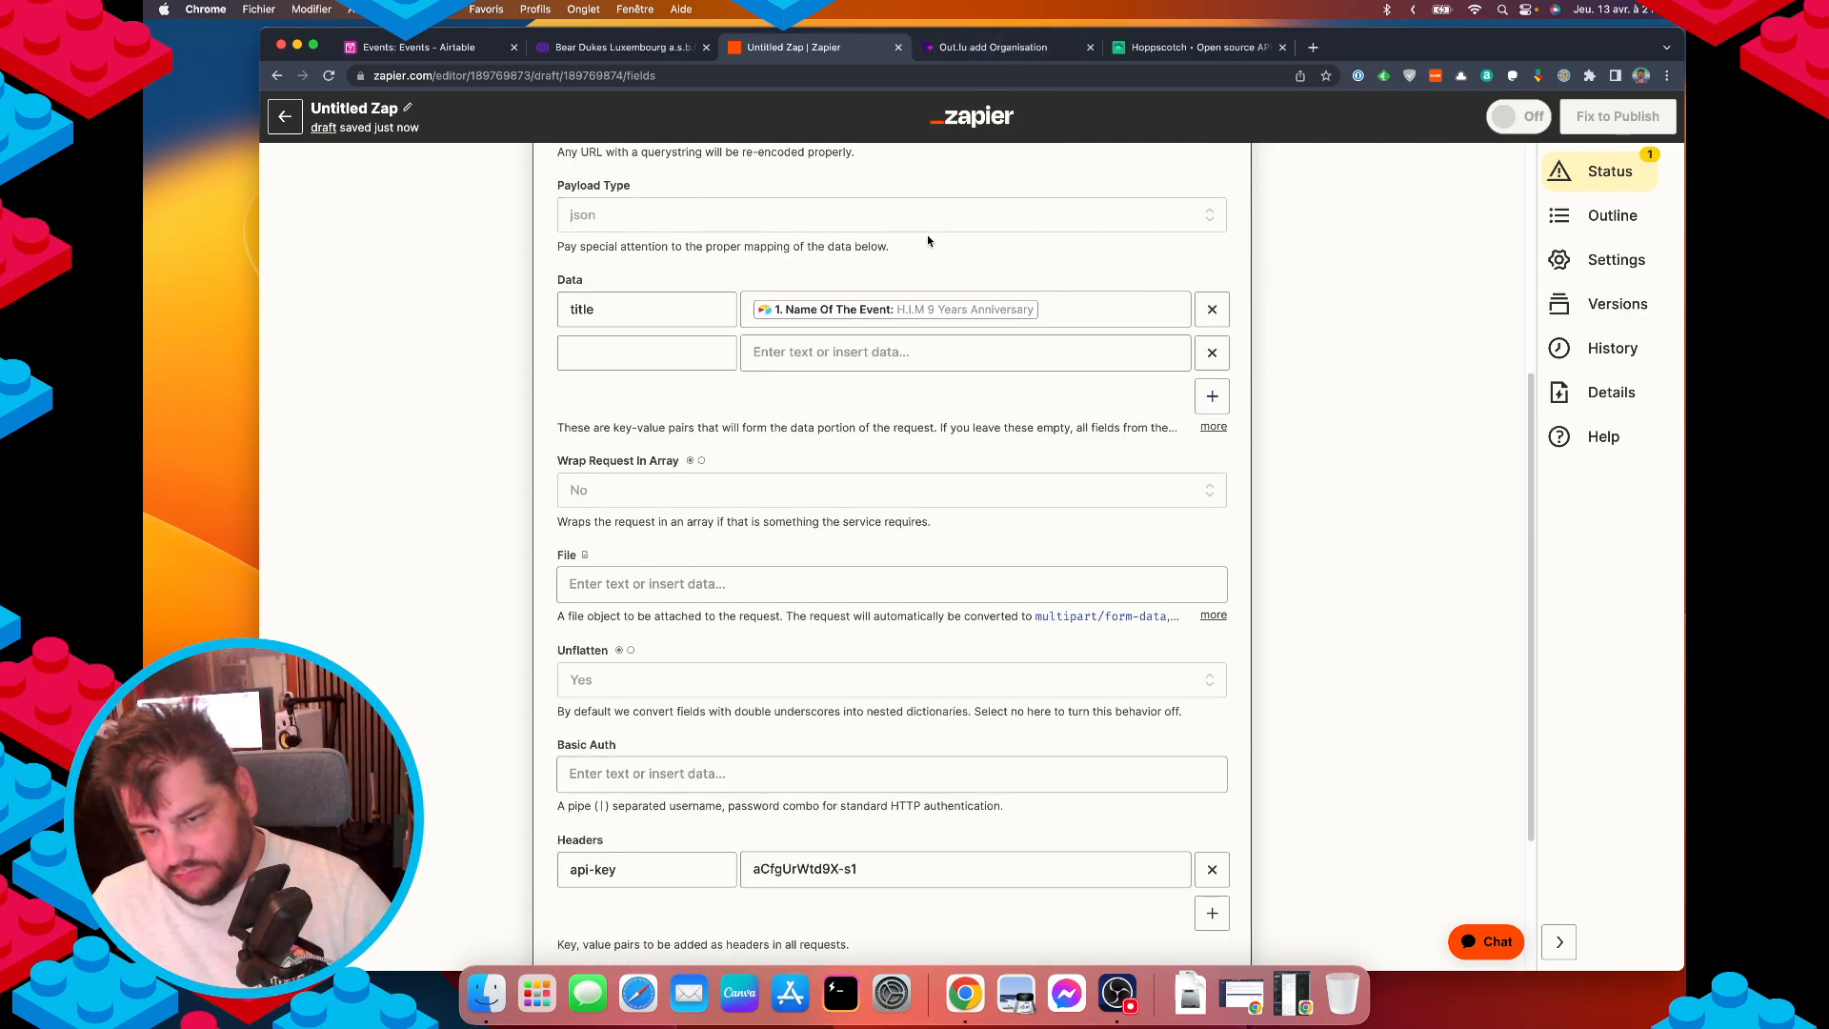
click(641, 359)
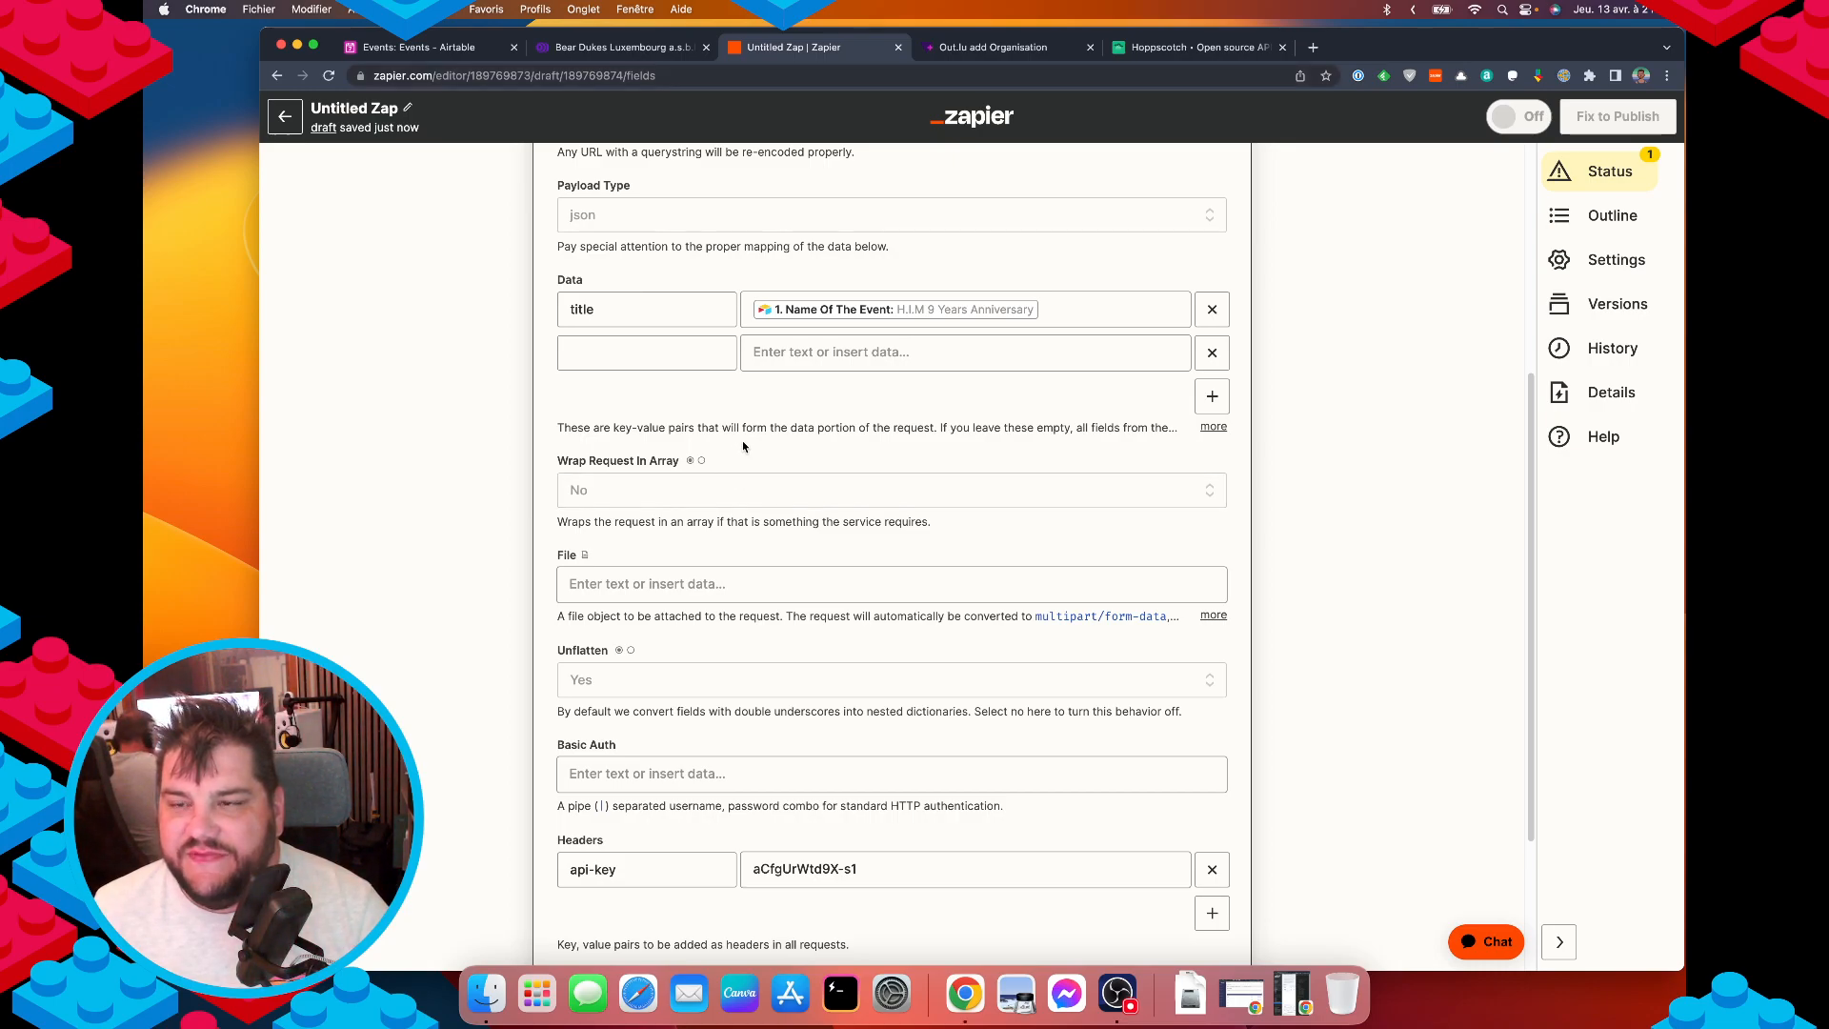
Compare the Out.lu form, Echo API keys page and sample request body with the Zap.
click(992, 49)
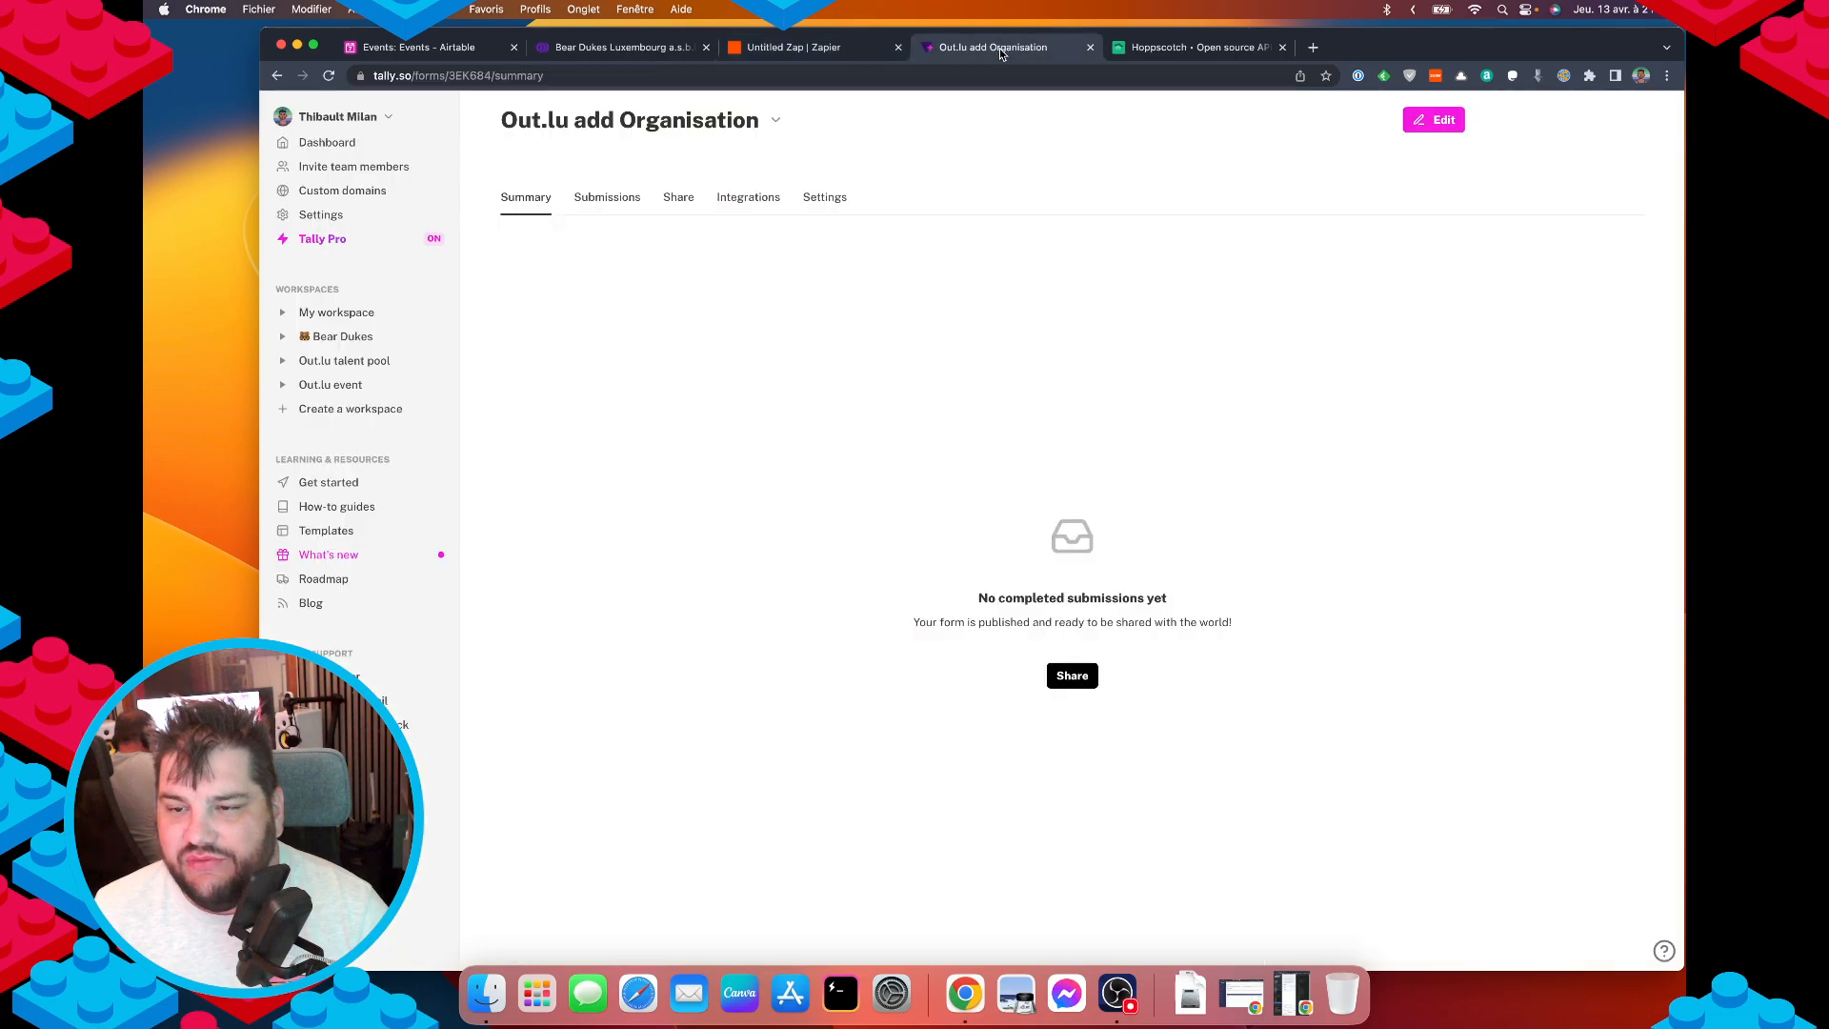
click(800, 48)
click(636, 49)
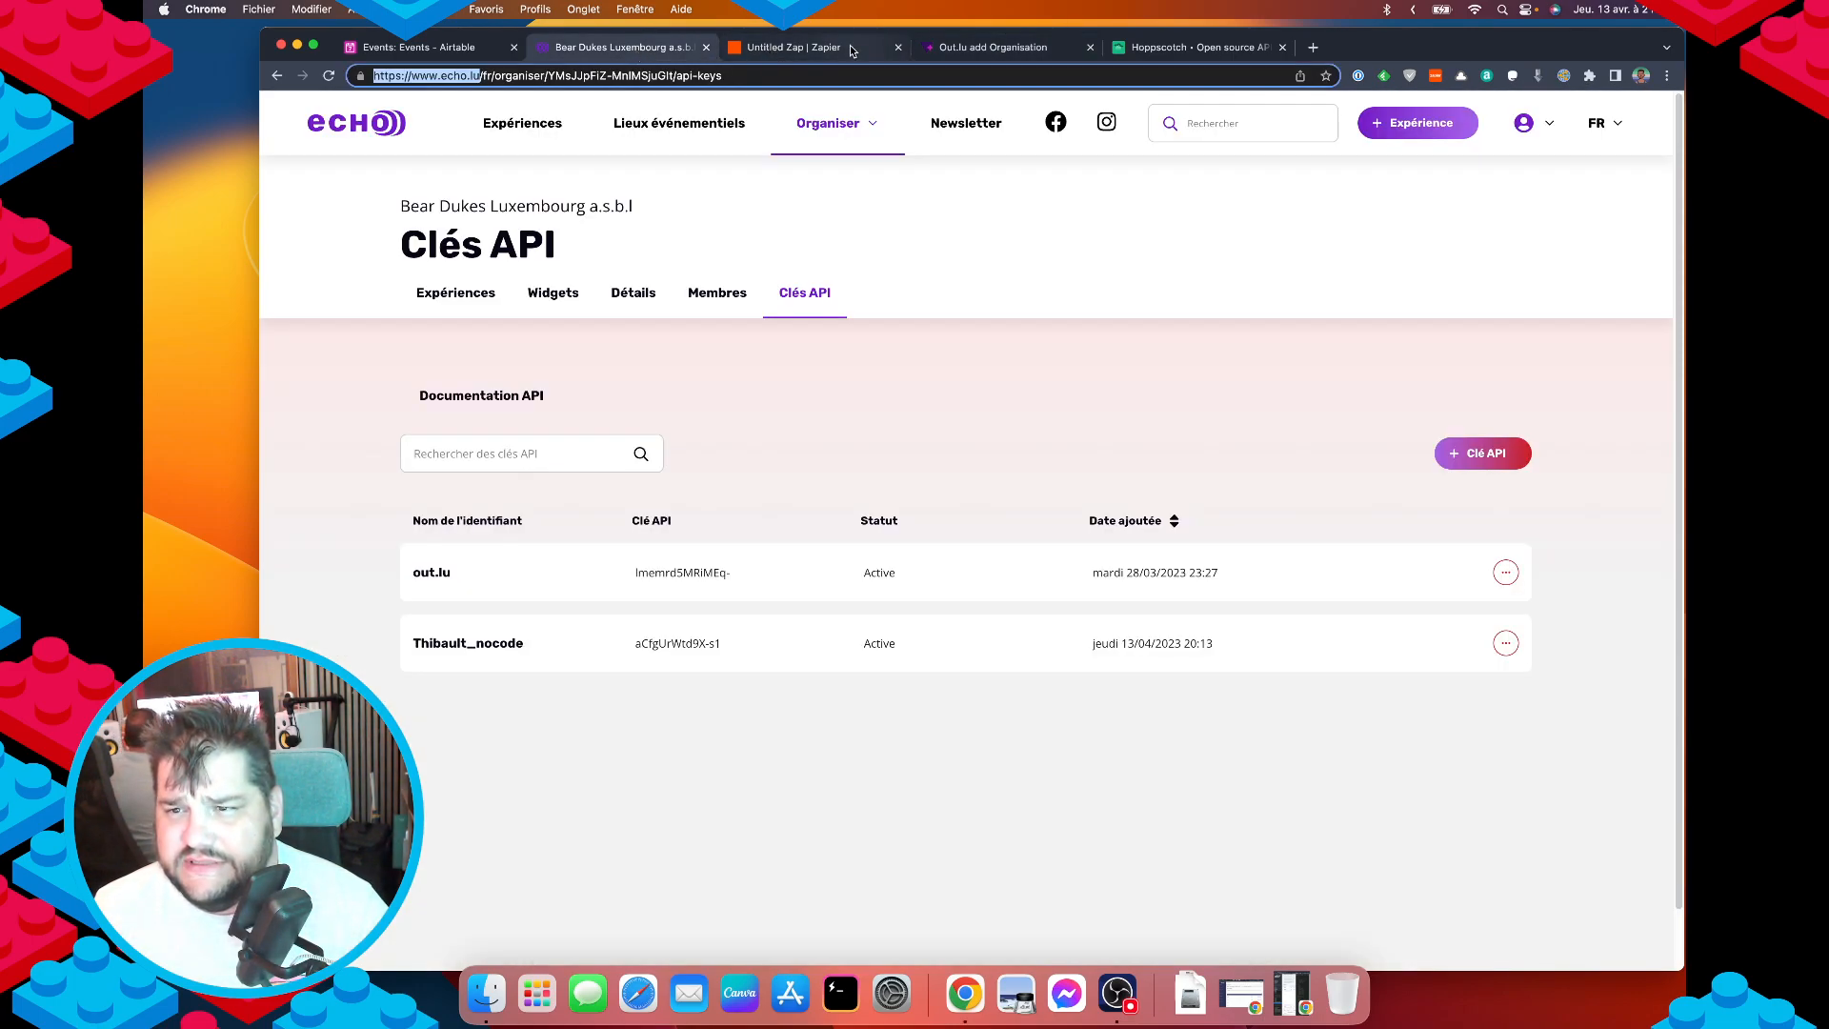
click(820, 48)
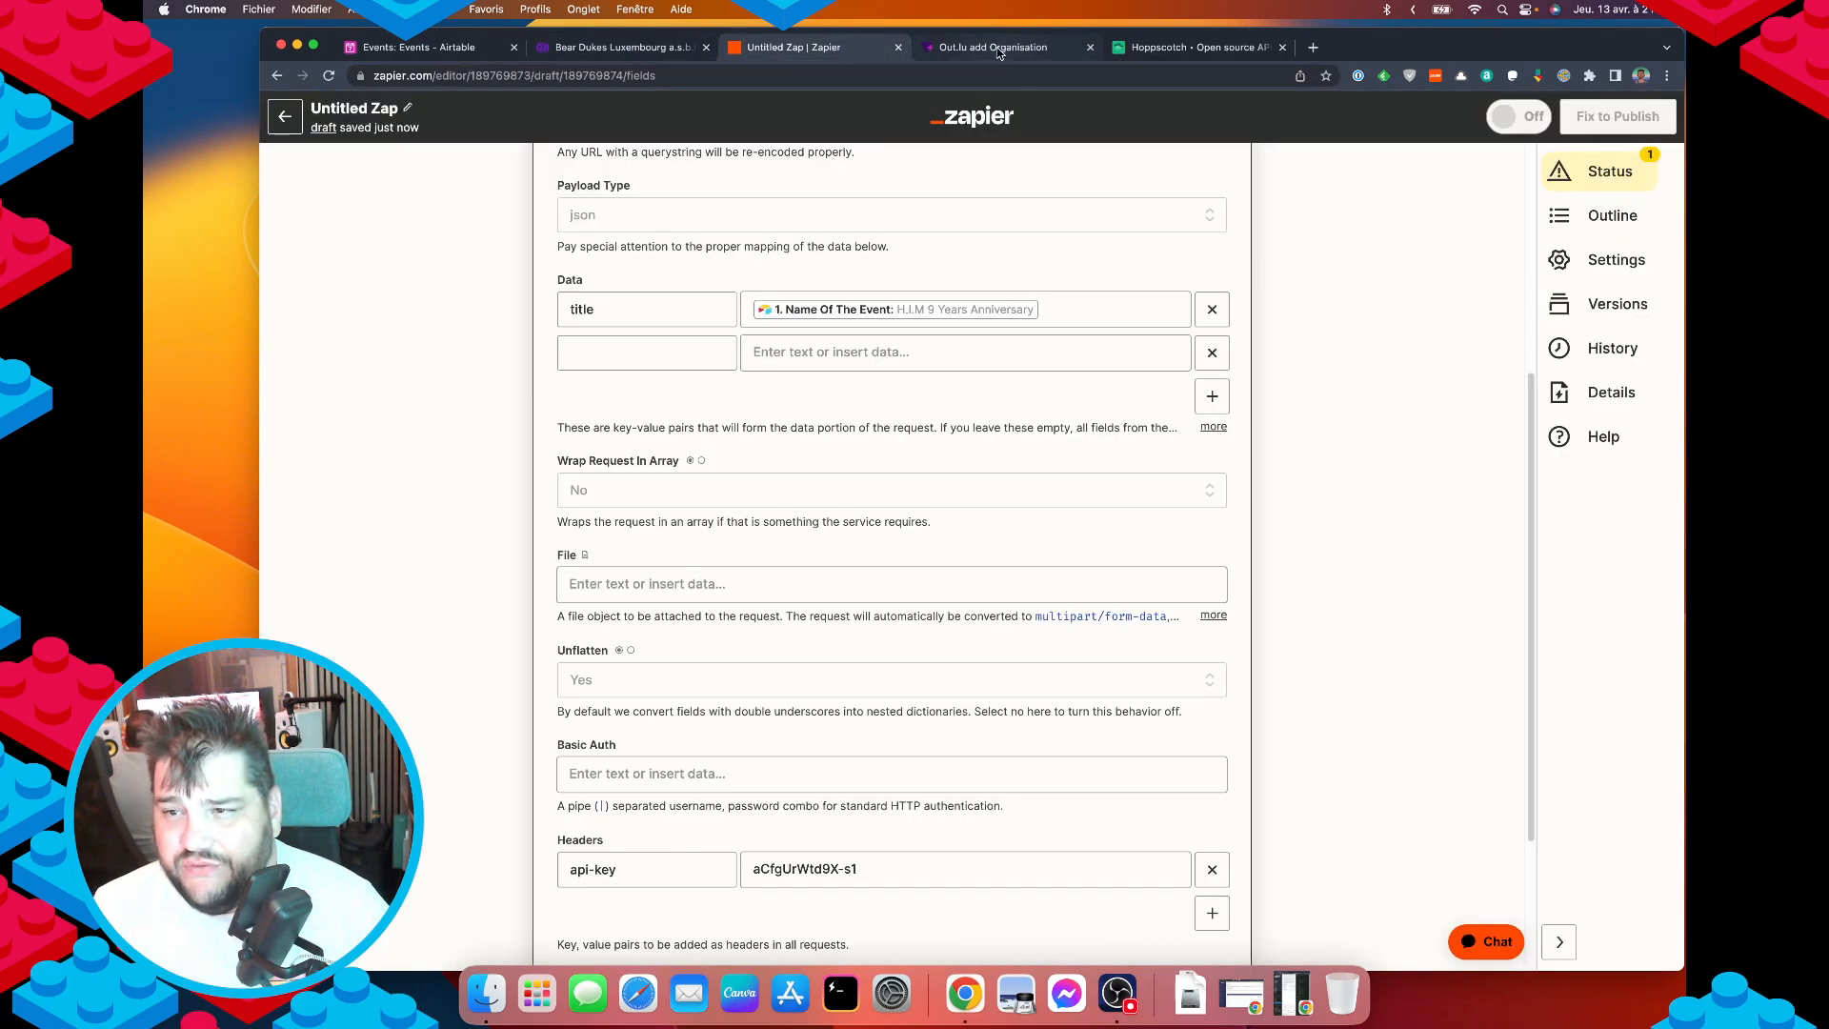
click(1172, 50)
drag(453, 446, 440, 499)
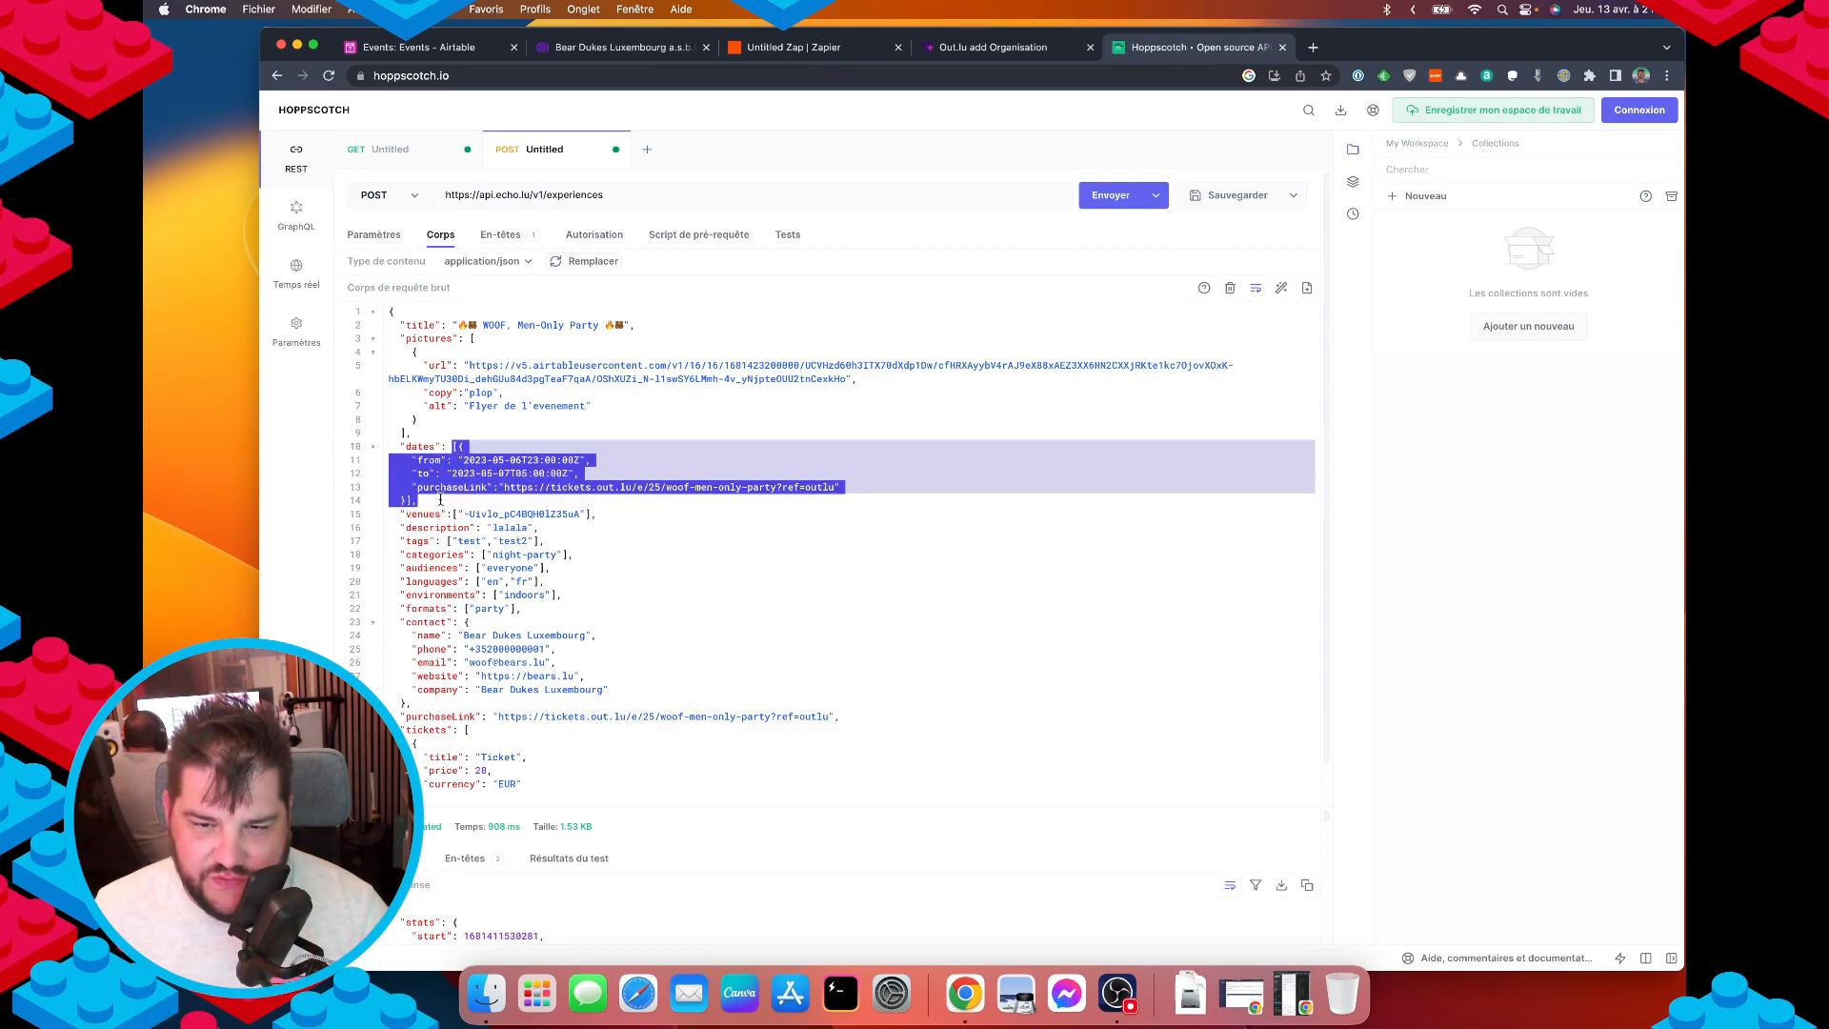
click(824, 46)
Clear the stray text accidentally typed into the second Data value.
click(564, 354)
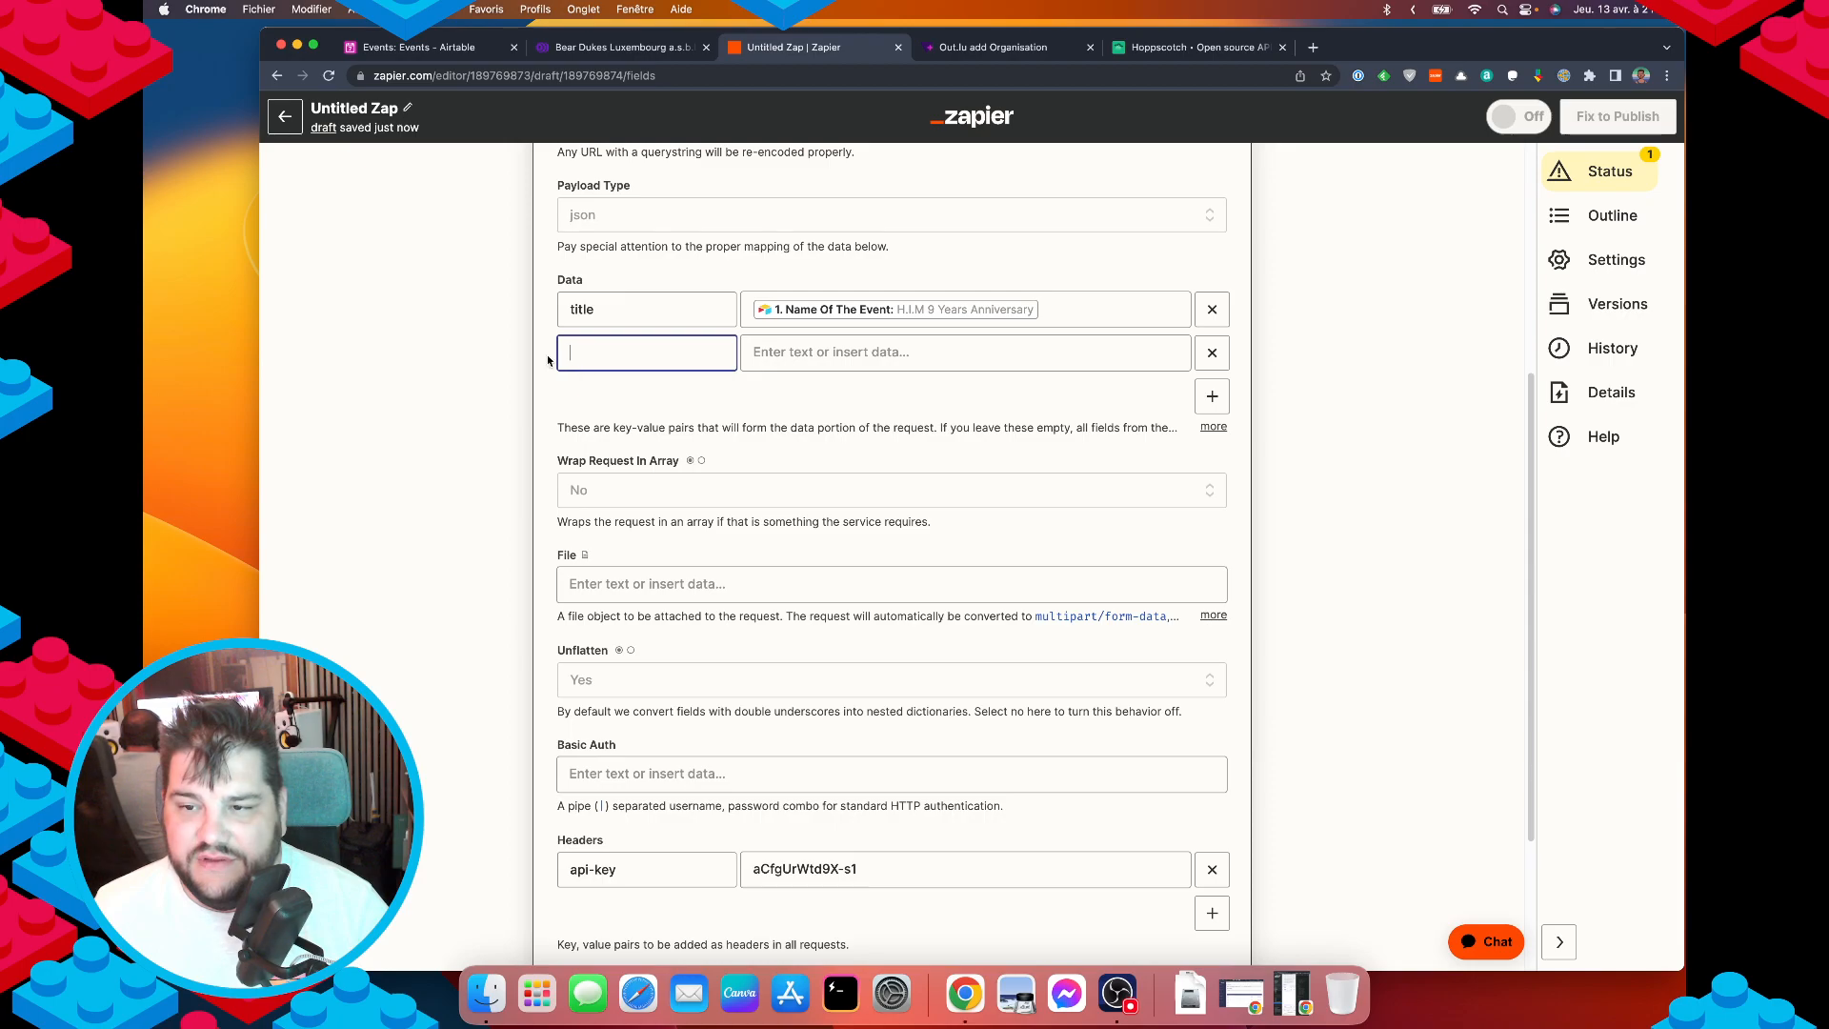
click(752, 355)
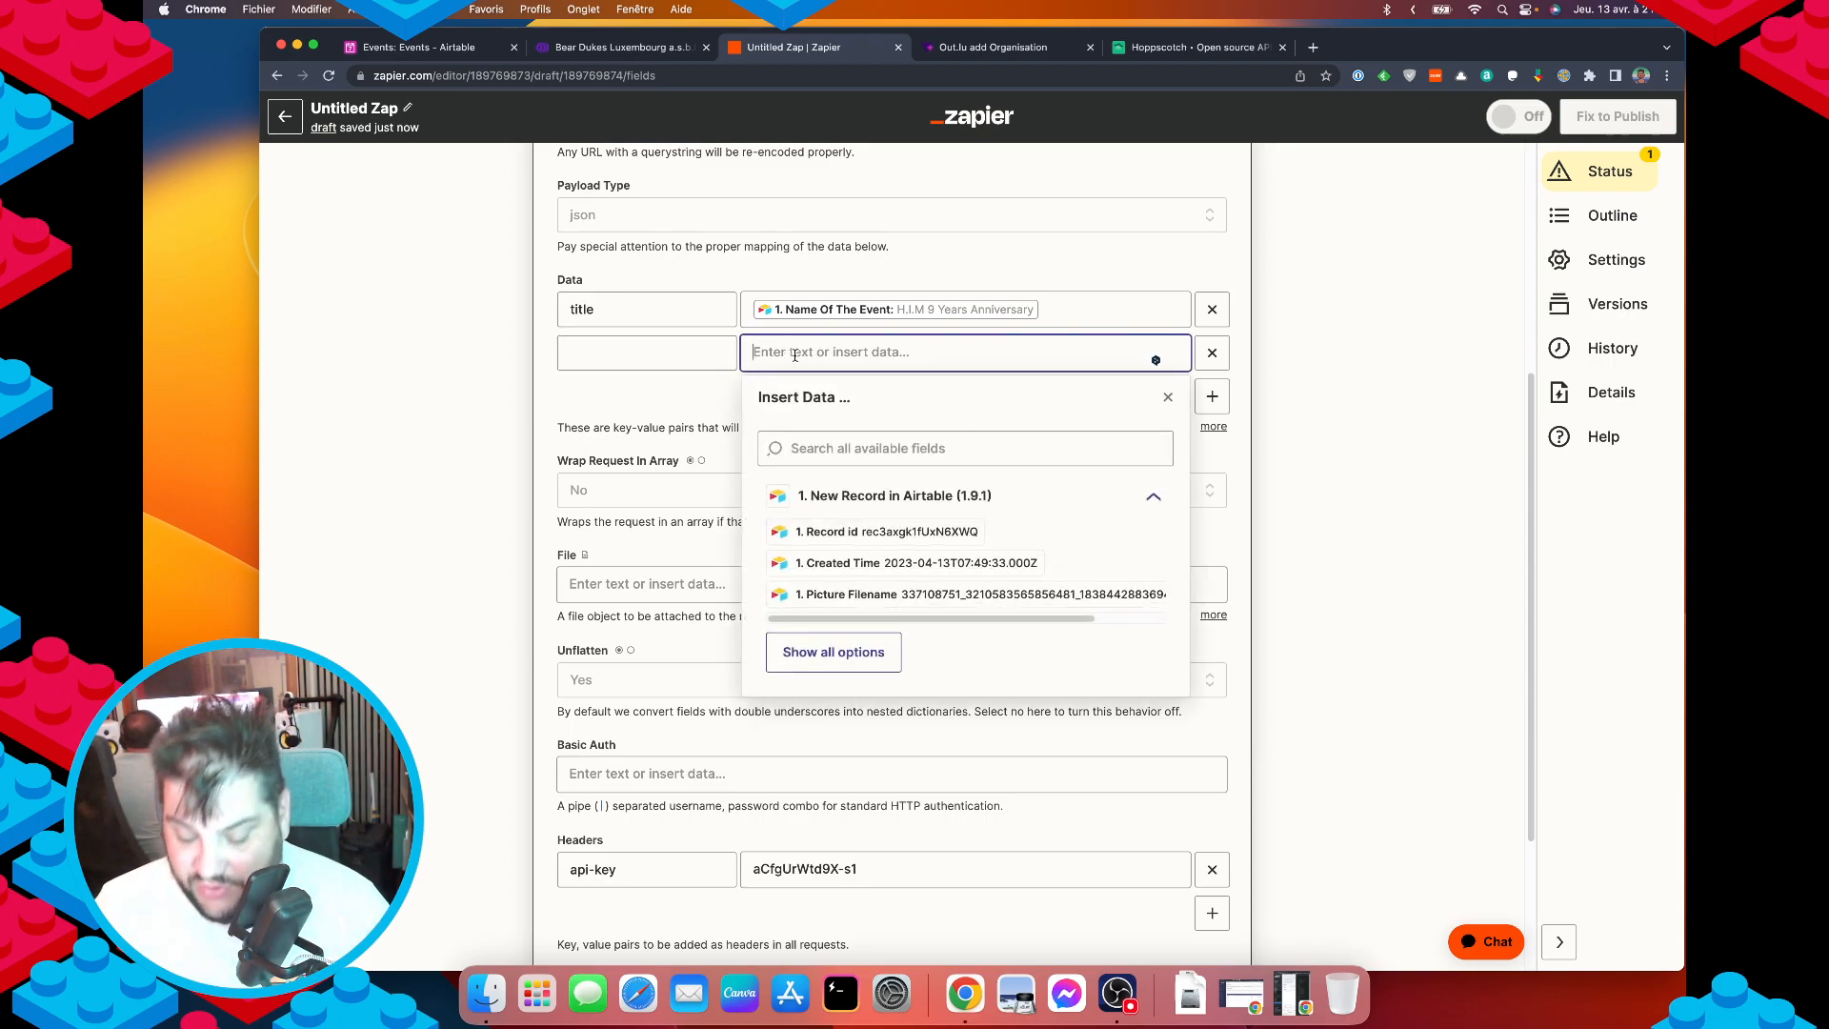
text([sd)
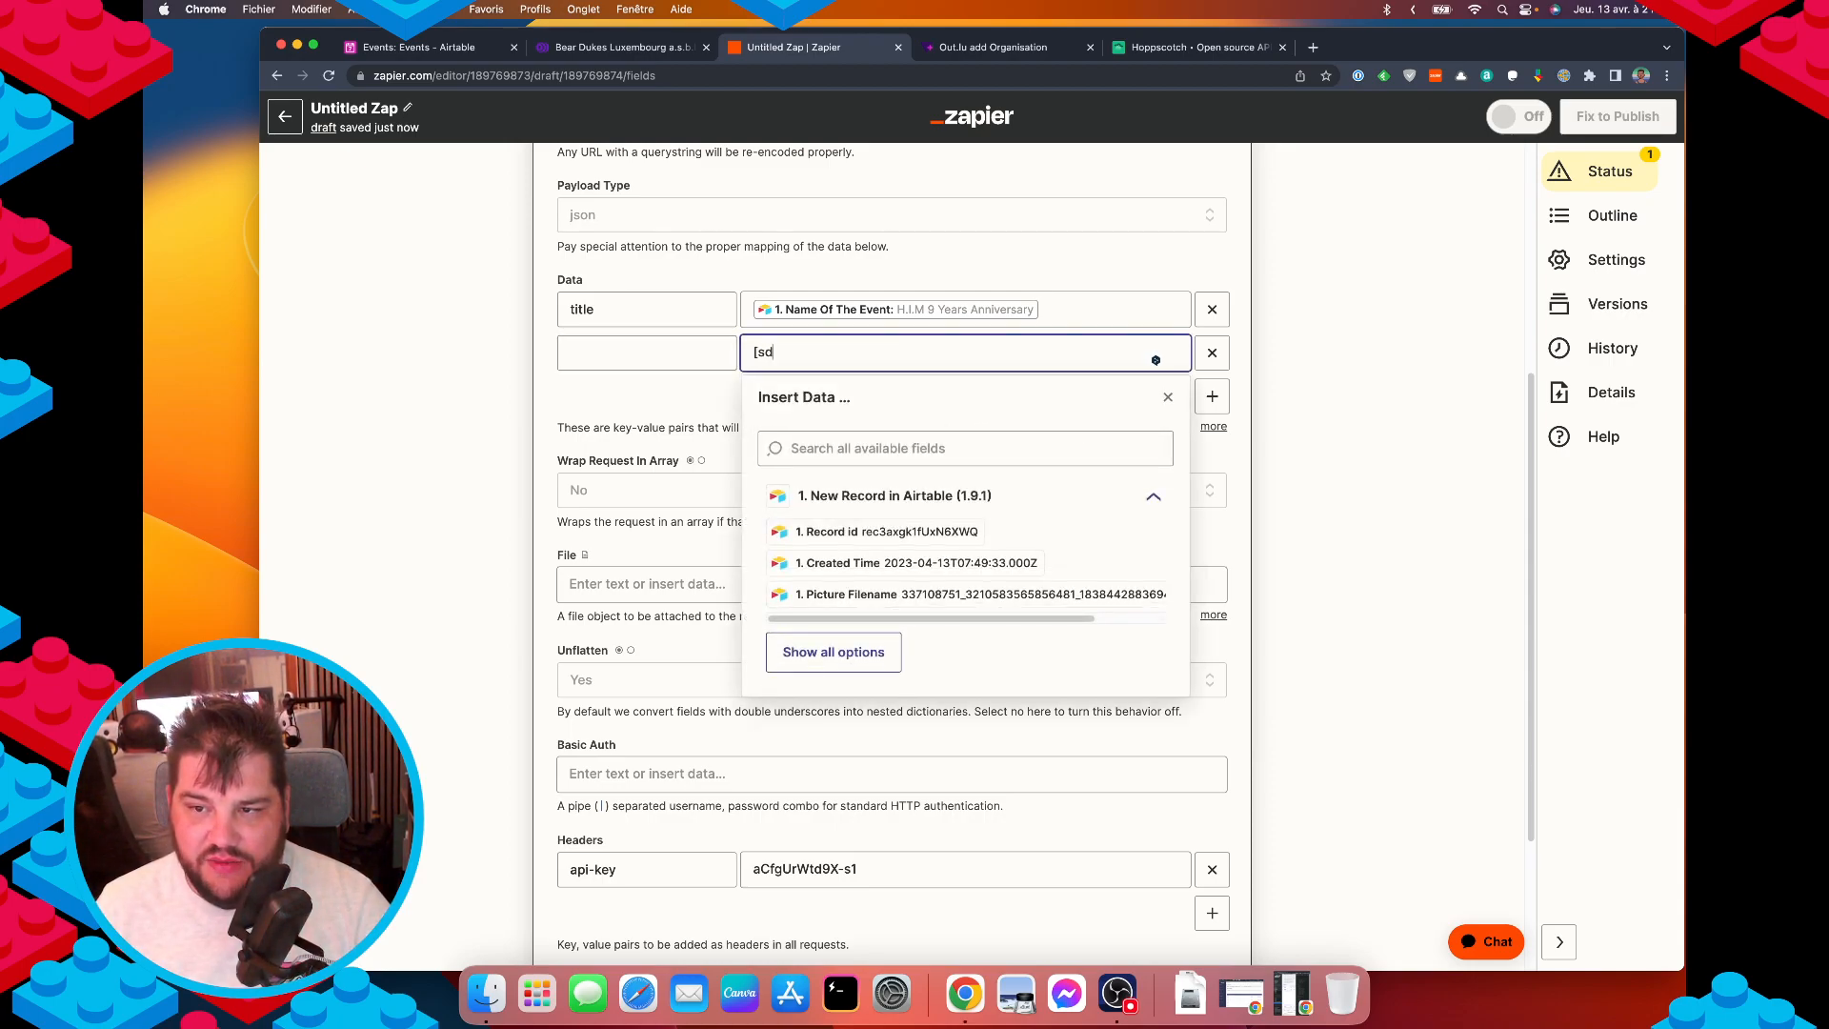
text(fsdf)
key(super+a)
key(BackSpace)
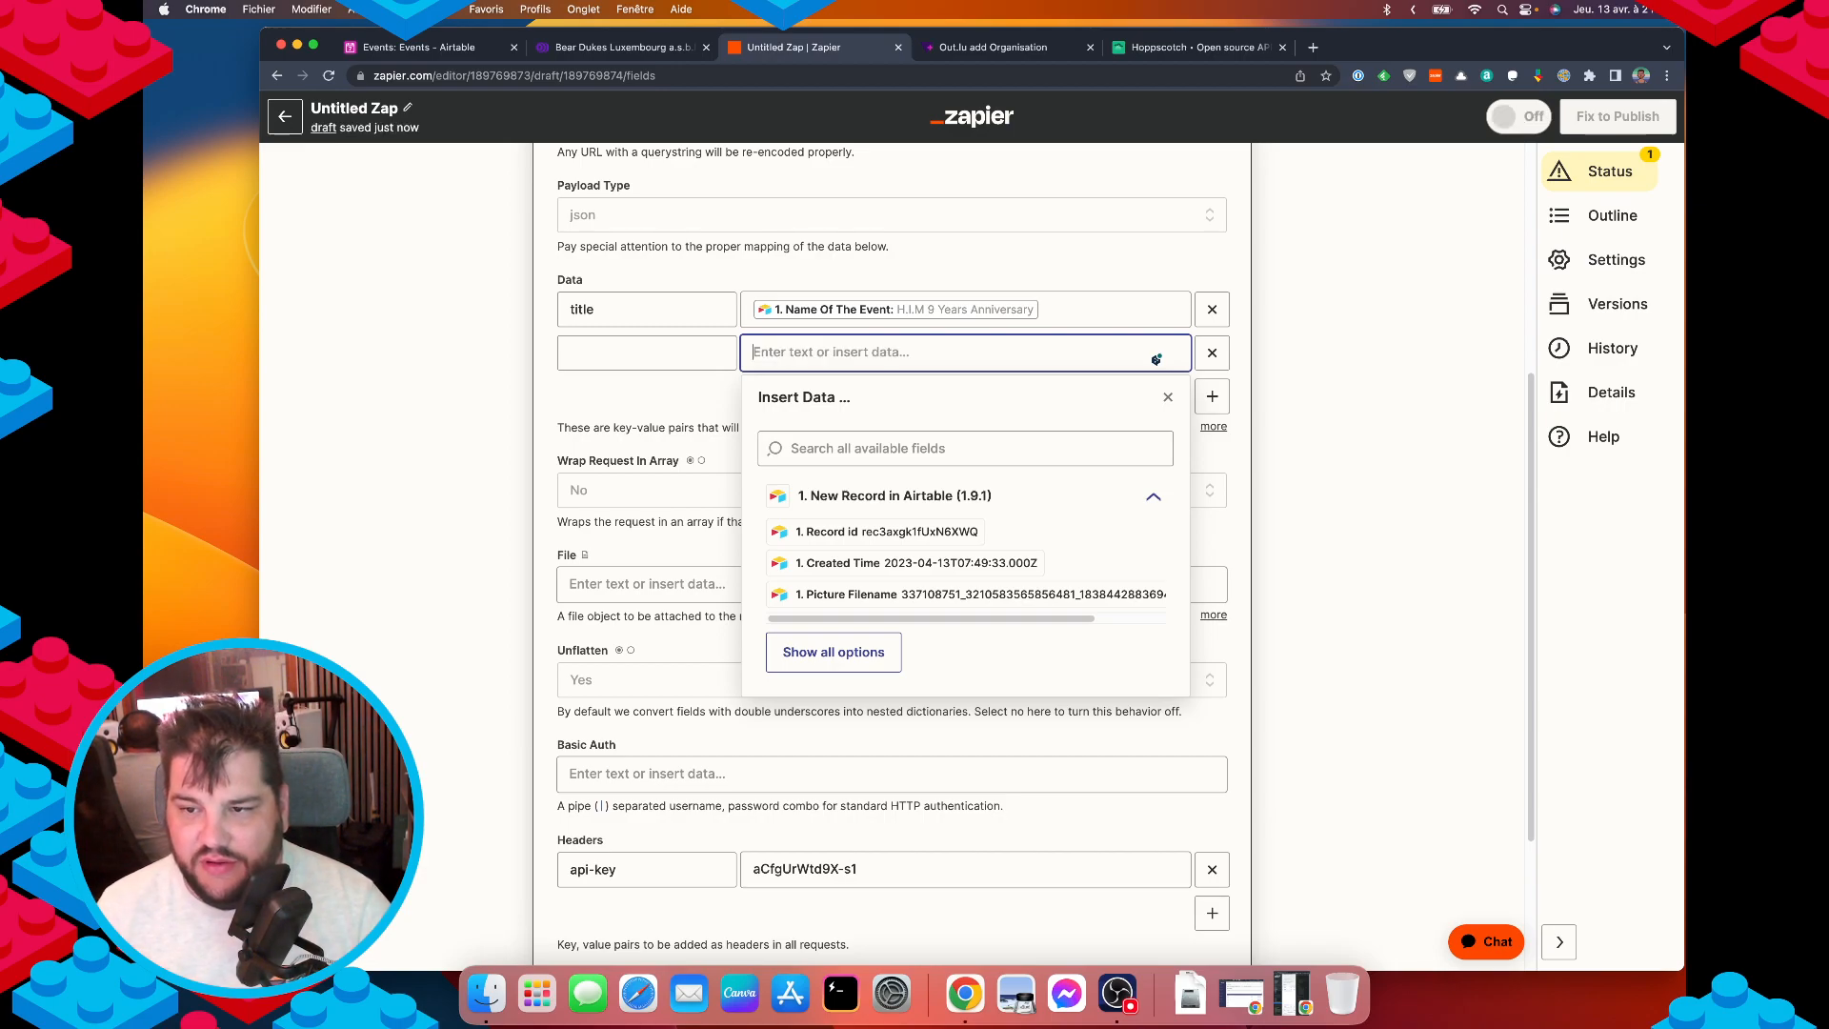
Copy 'pictures' from the sample body as the second Data key and start its value with [{}].
click(979, 50)
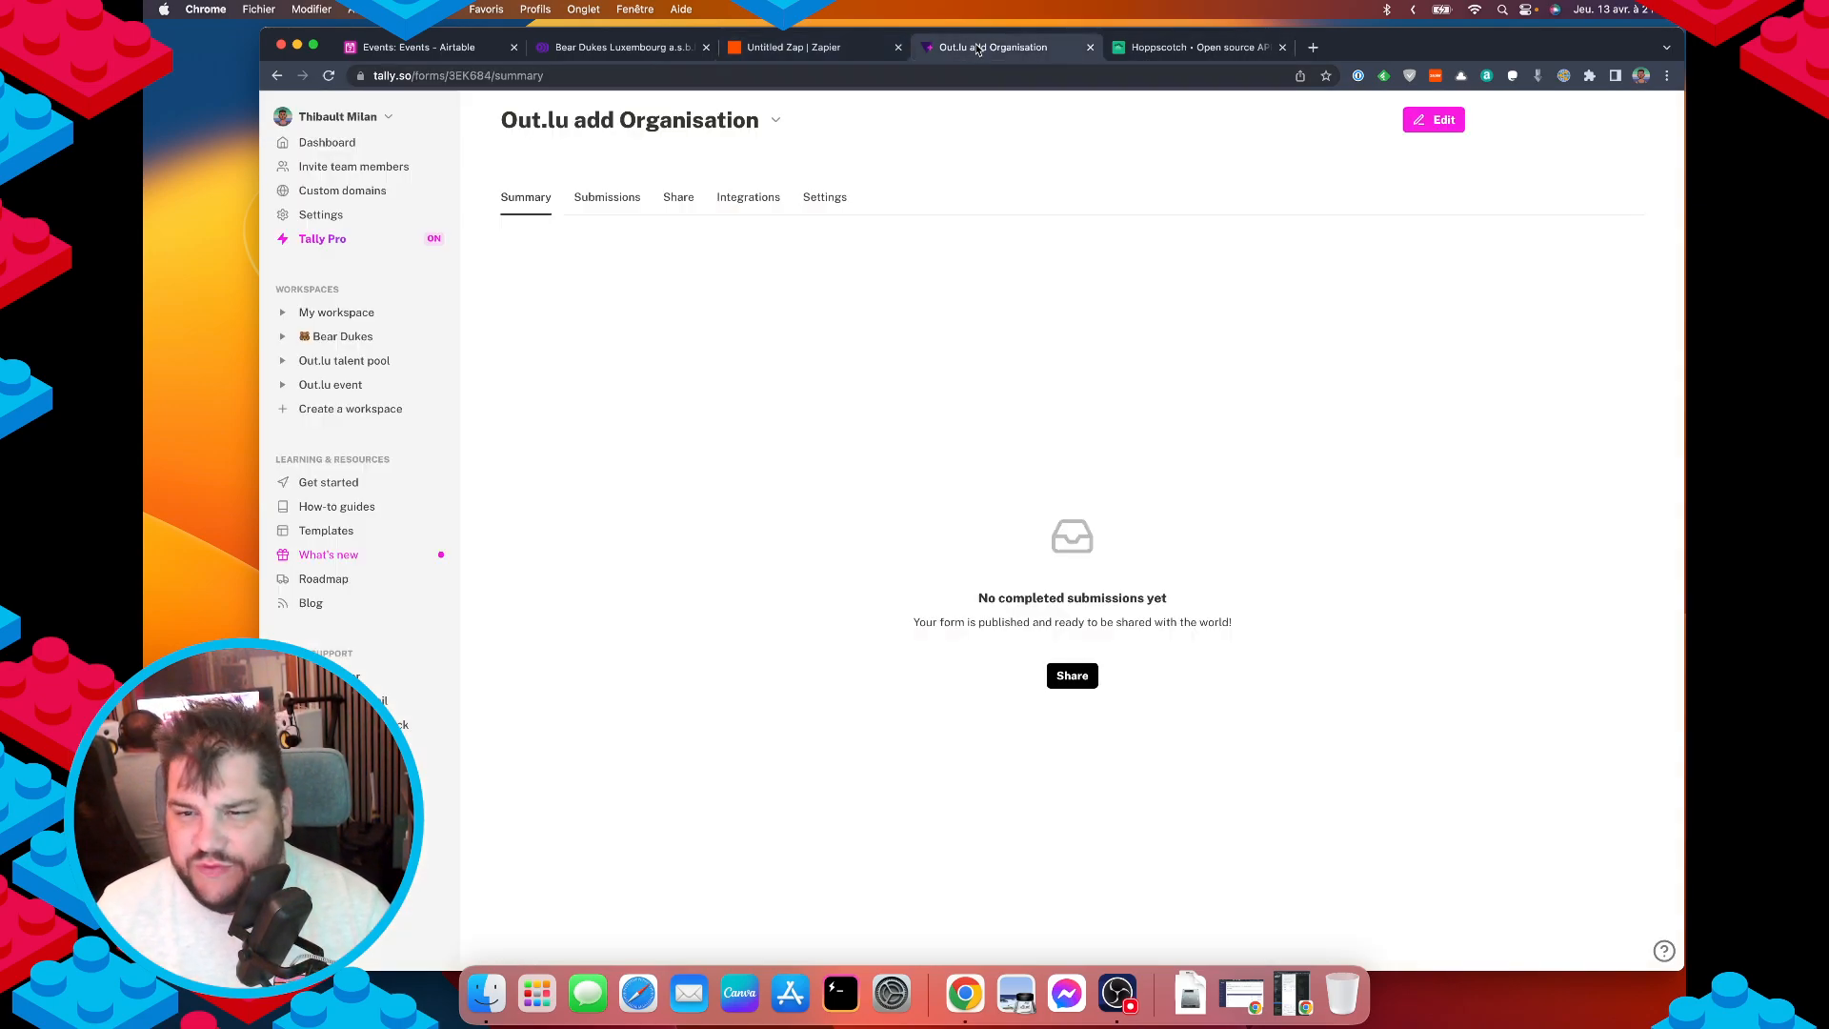
click(1191, 48)
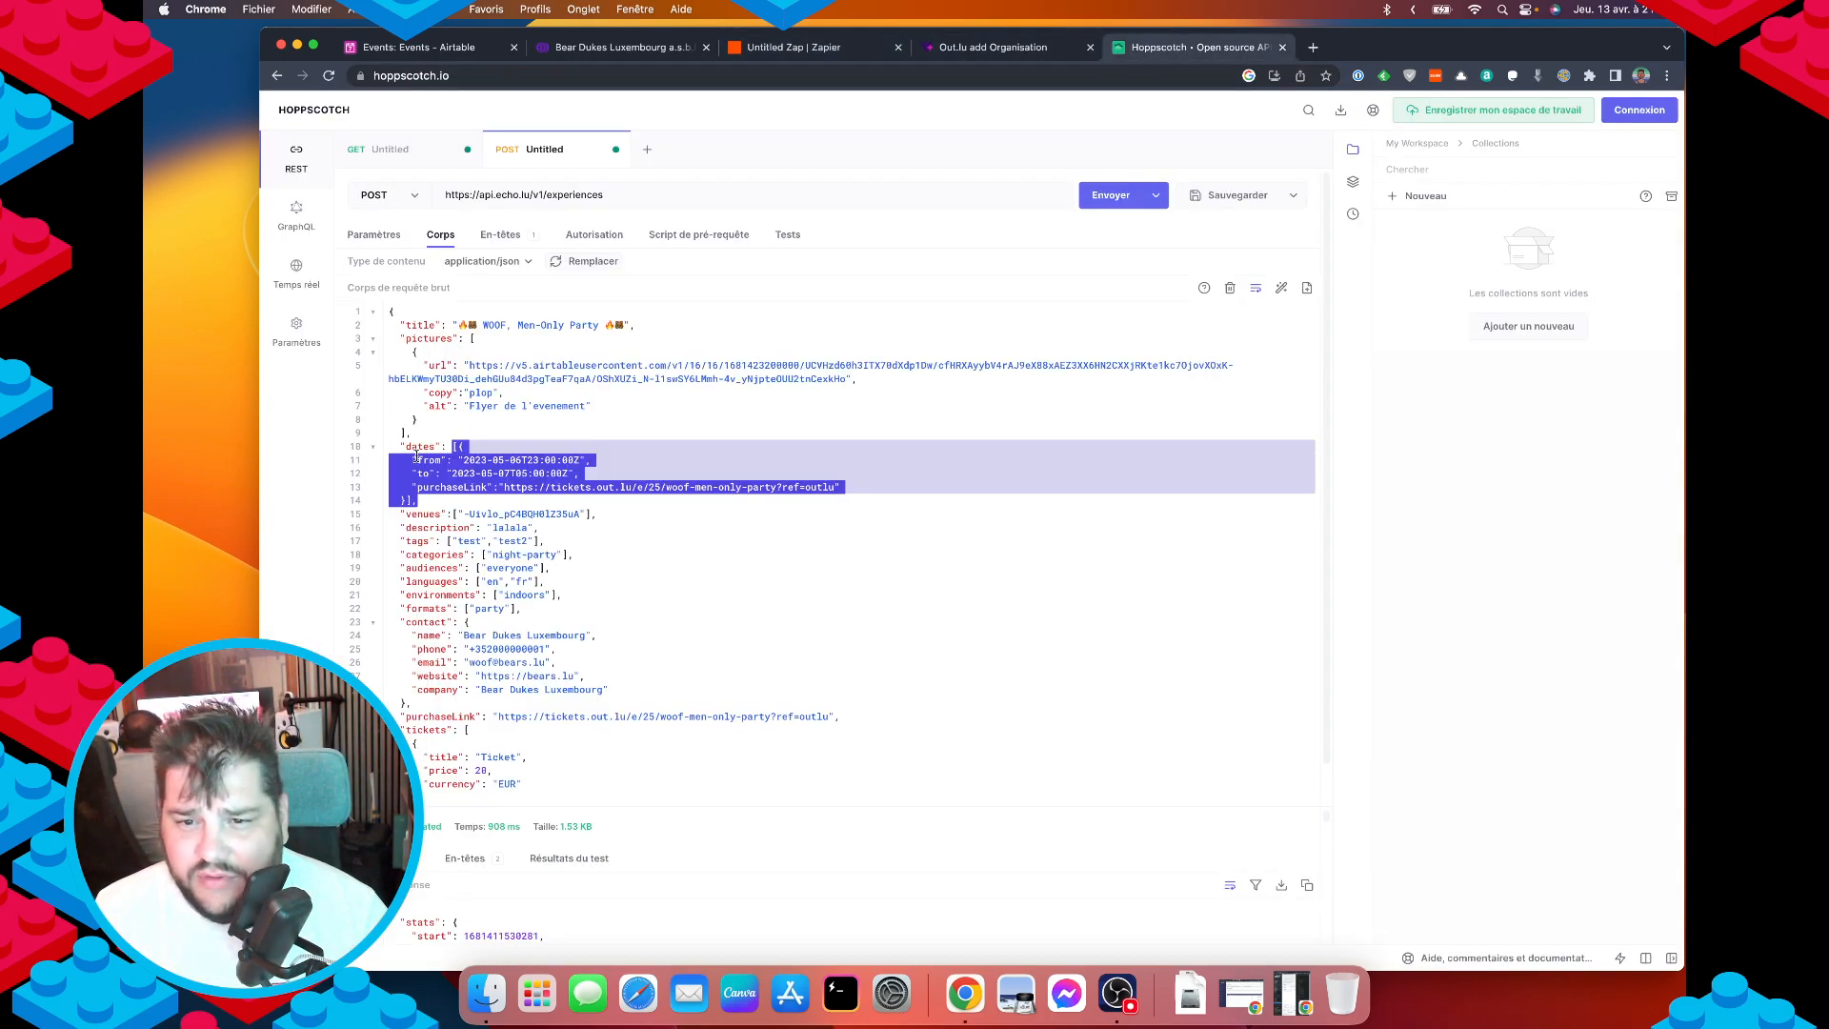
click(428, 347)
double_click(428, 338)
key(super+c)
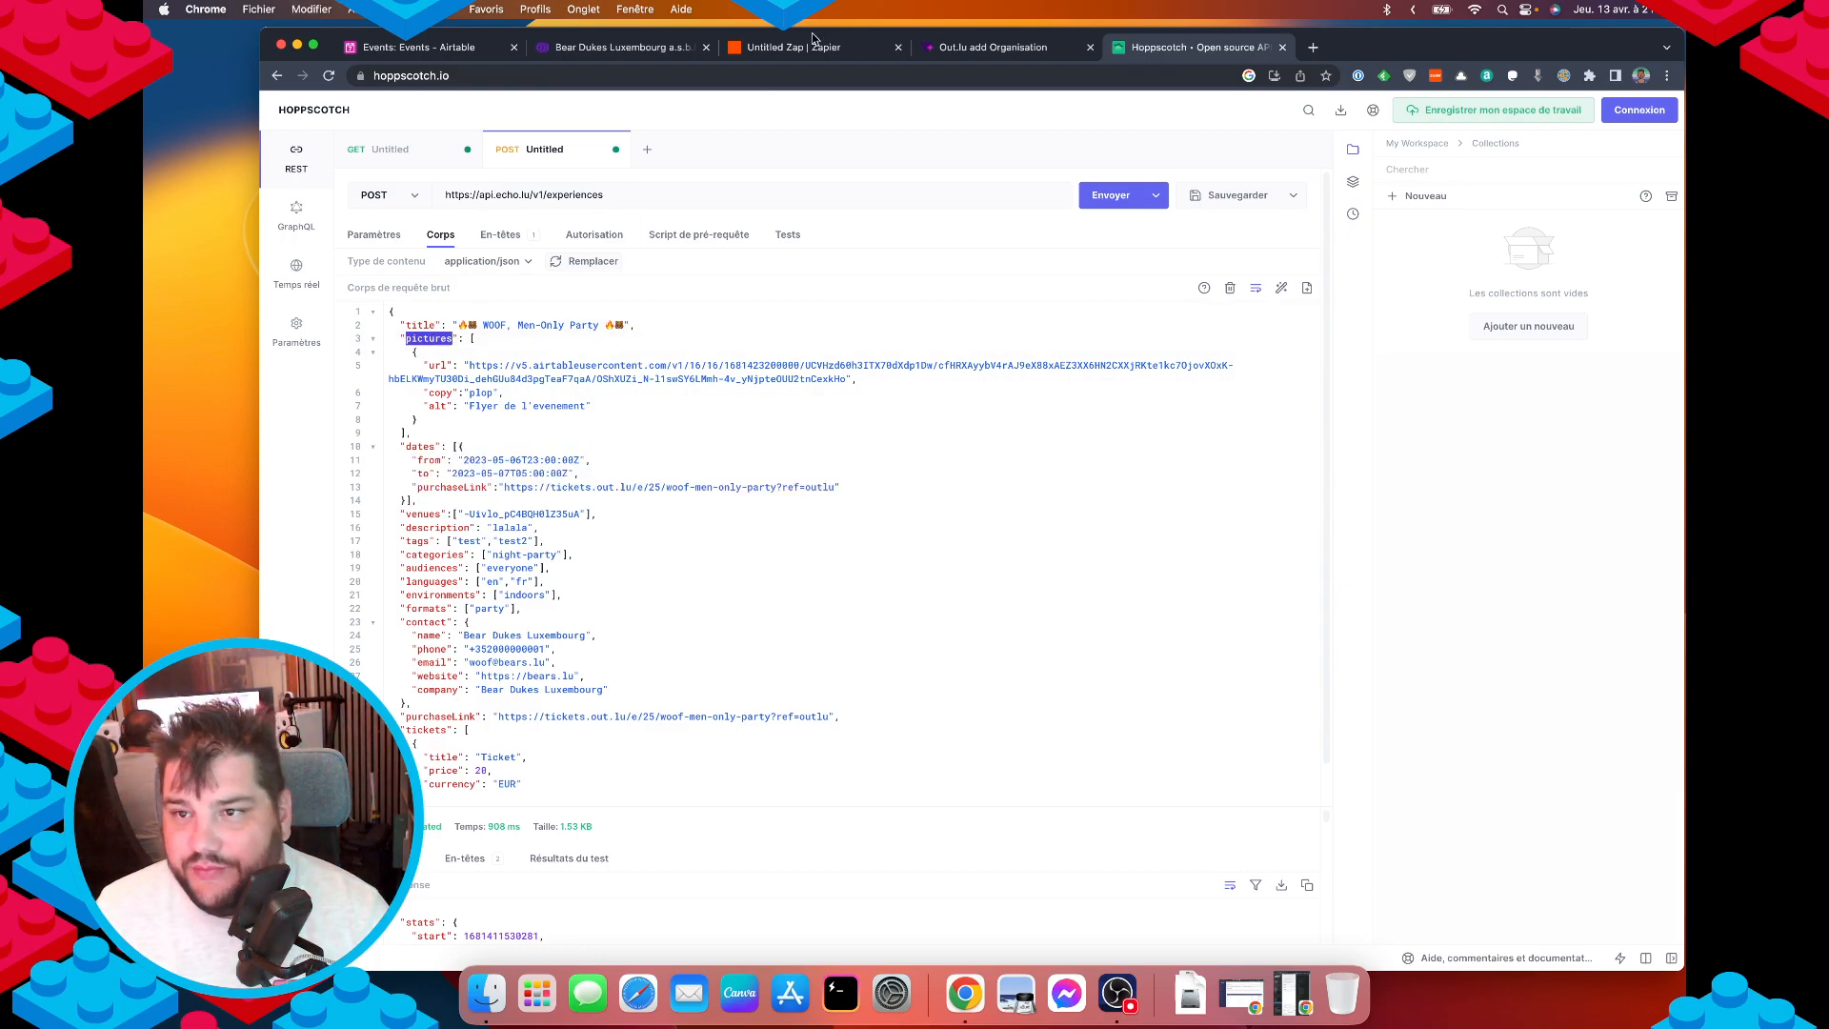
click(813, 44)
click(643, 354)
key(super+v)
click(773, 358)
click(785, 404)
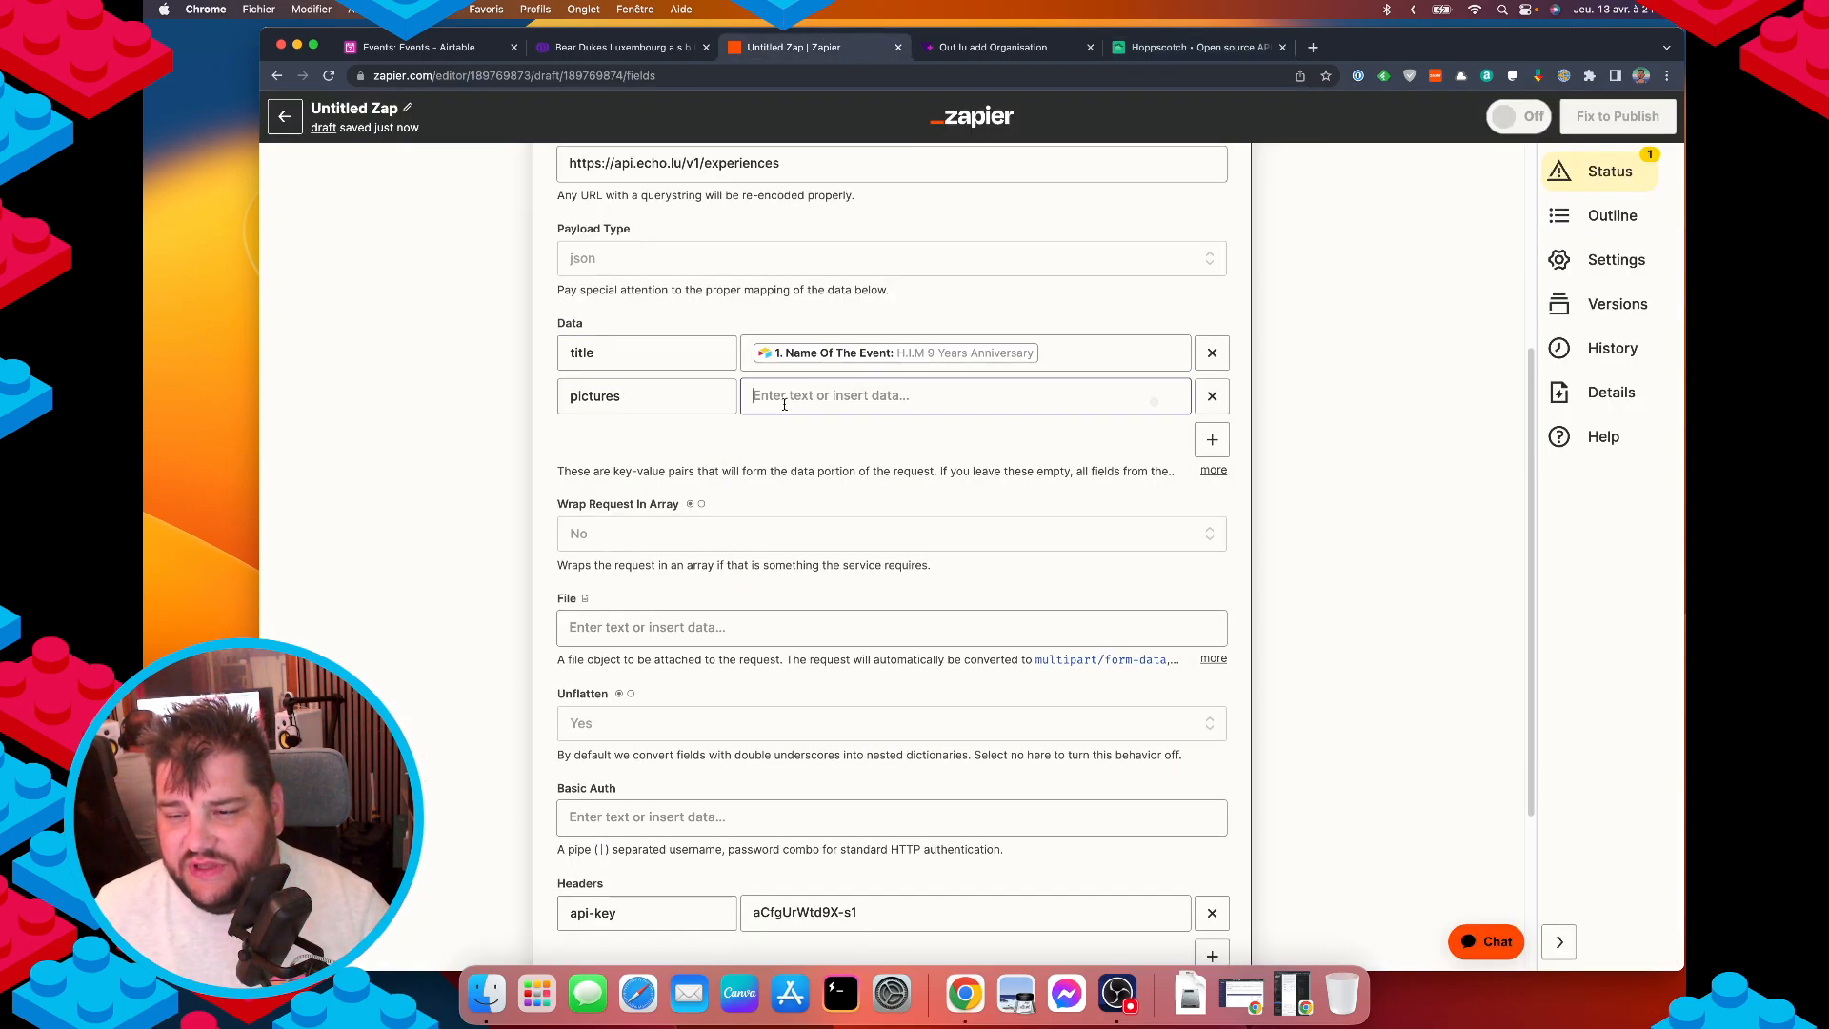
text([)
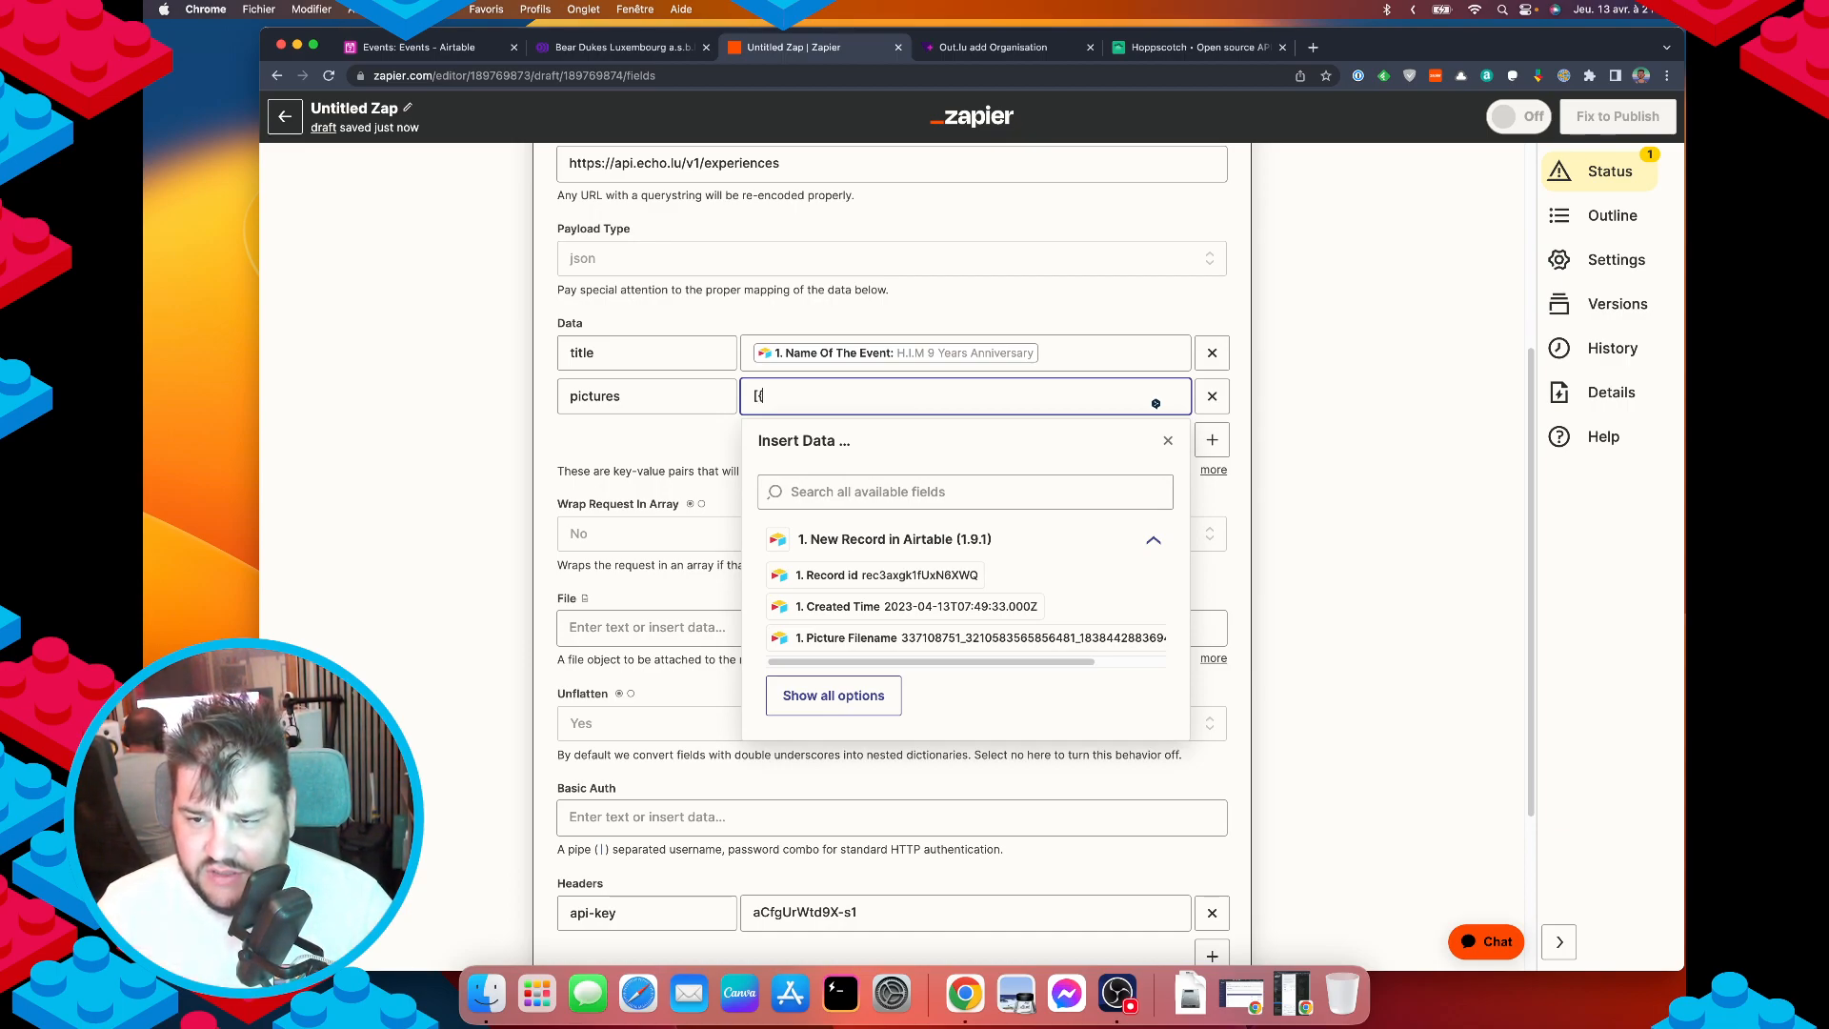
text({}])
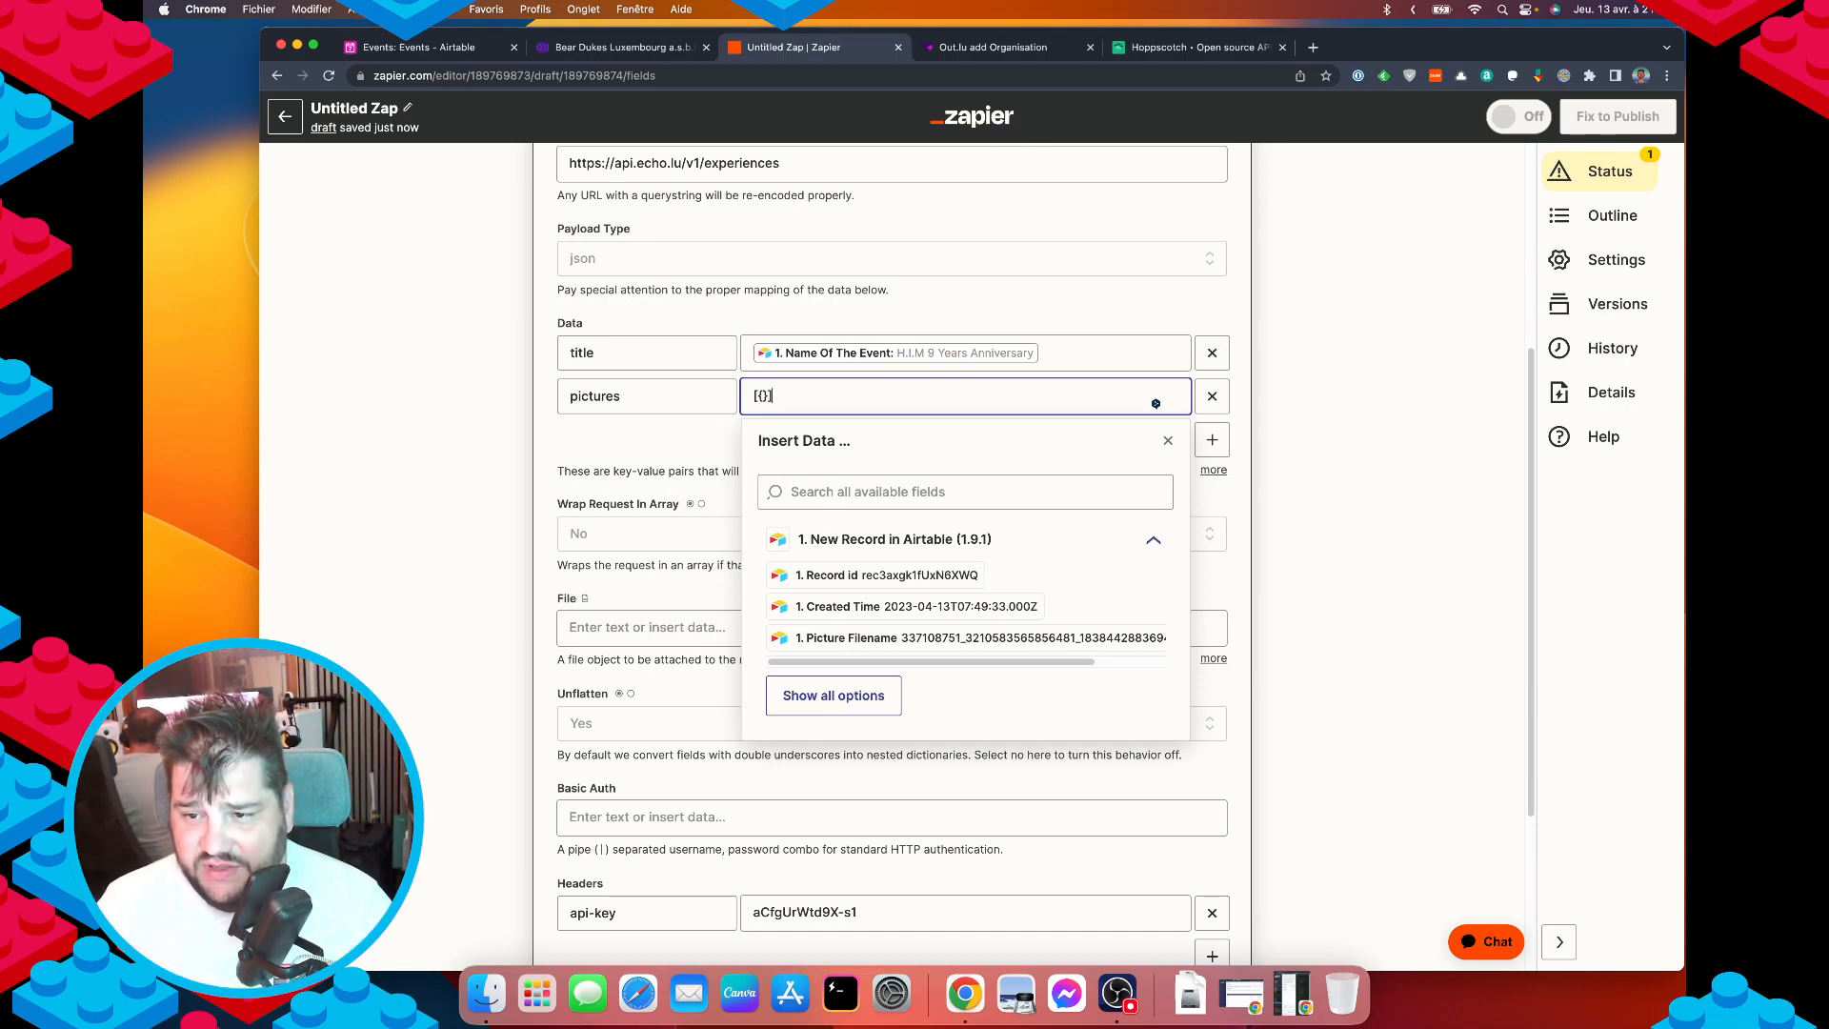
Insert the Airtable Picture Url field into the pictures value.
click(805, 492)
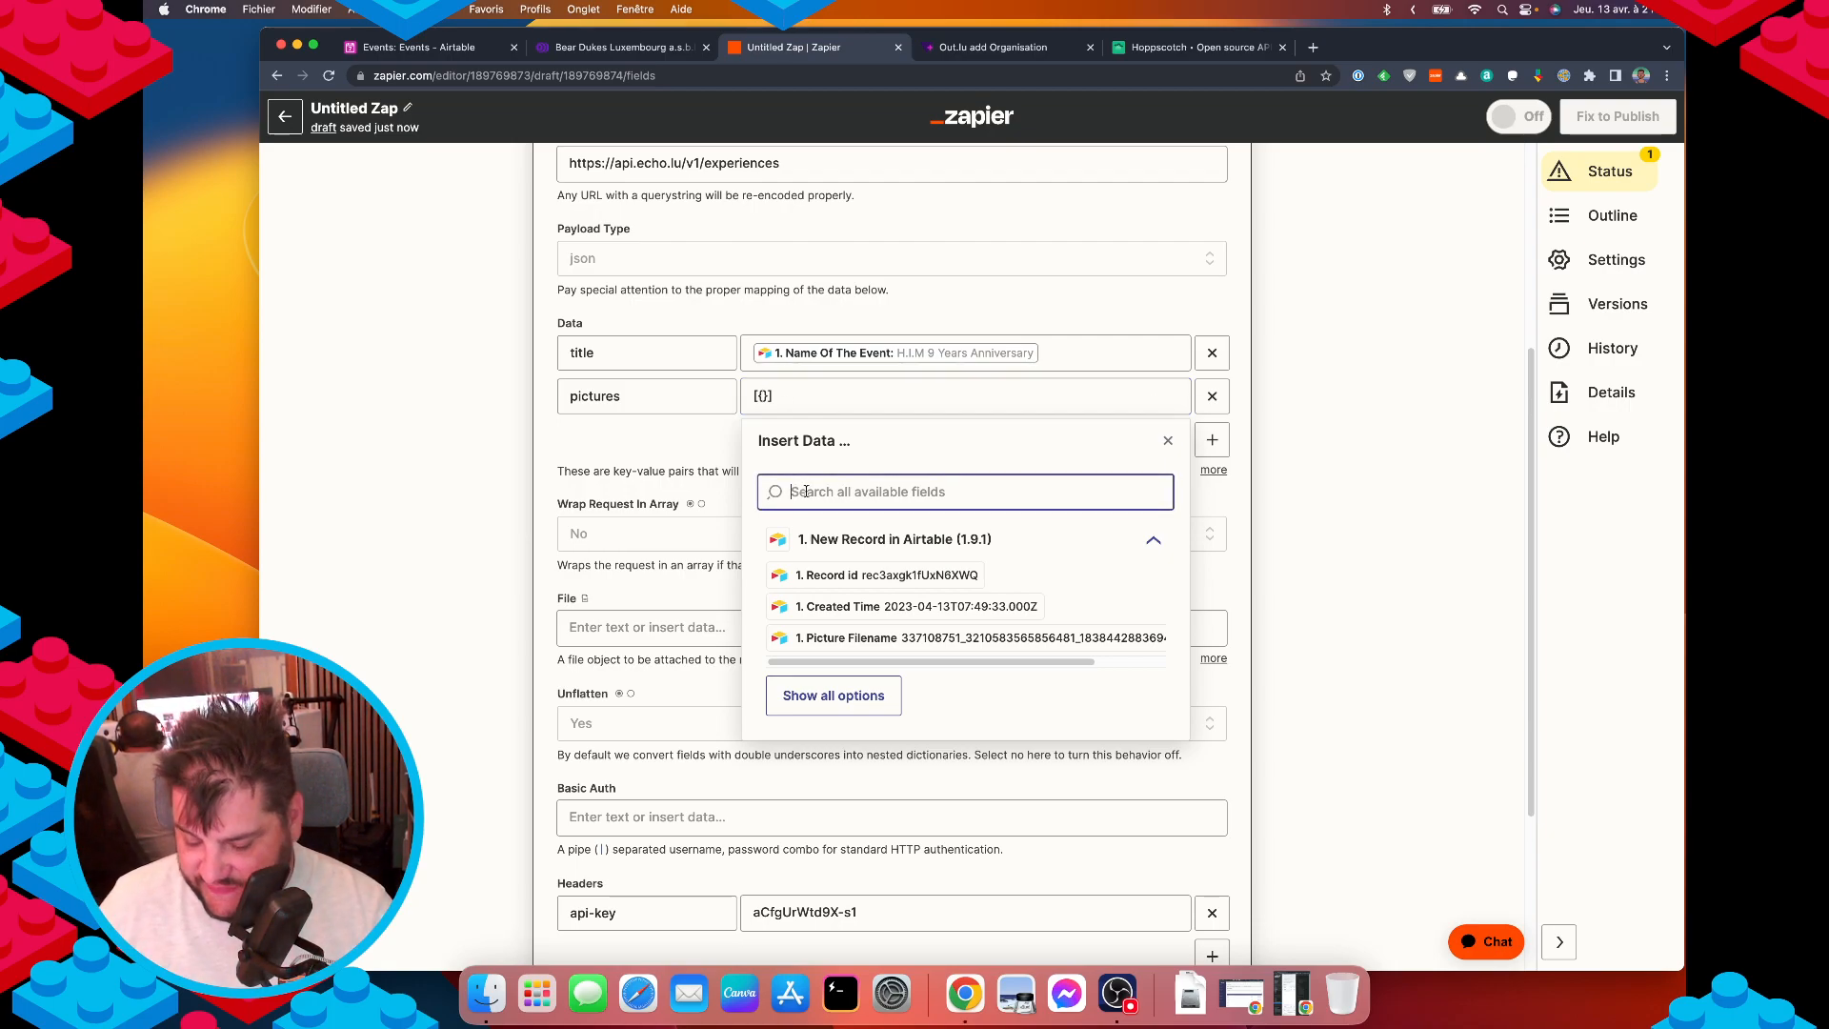
text(image)
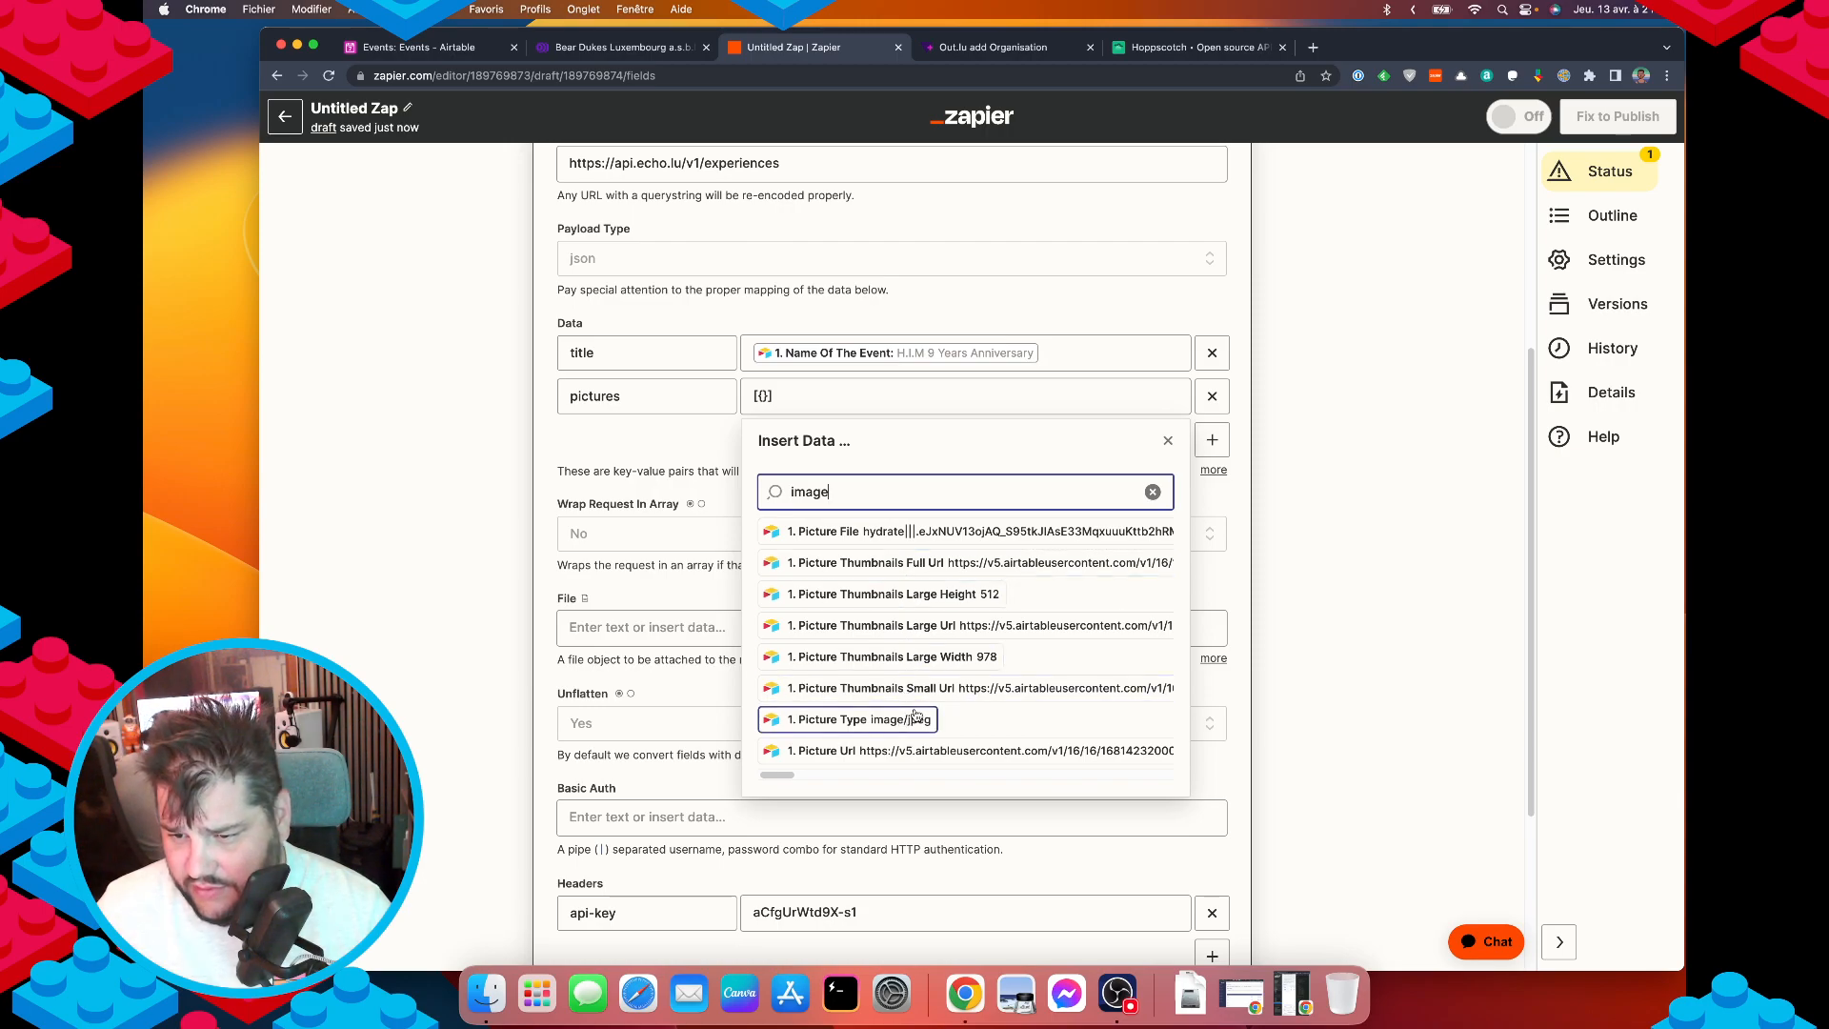
scroll(914, 714, down, 1)
click(865, 721)
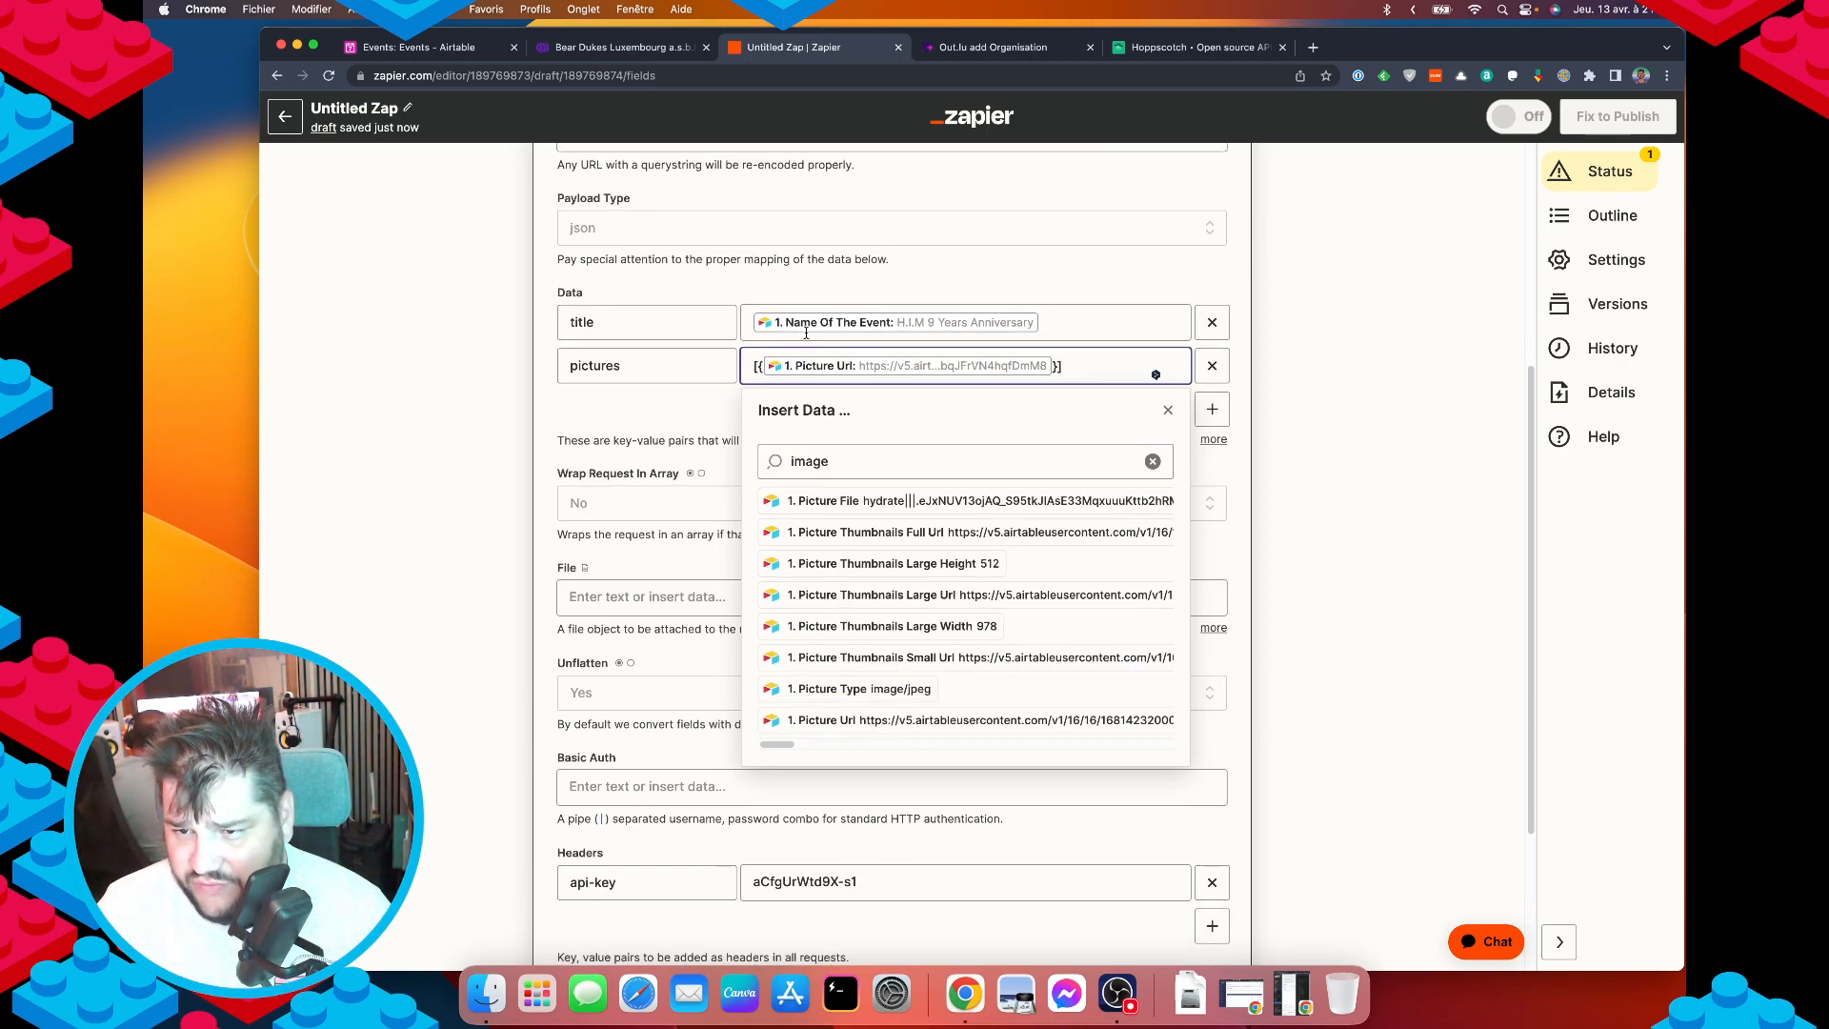
Complete the pictures JSON as [{"url":"<Picture Url>","copy":"plop","alt":"plop plop"}].
click(1185, 46)
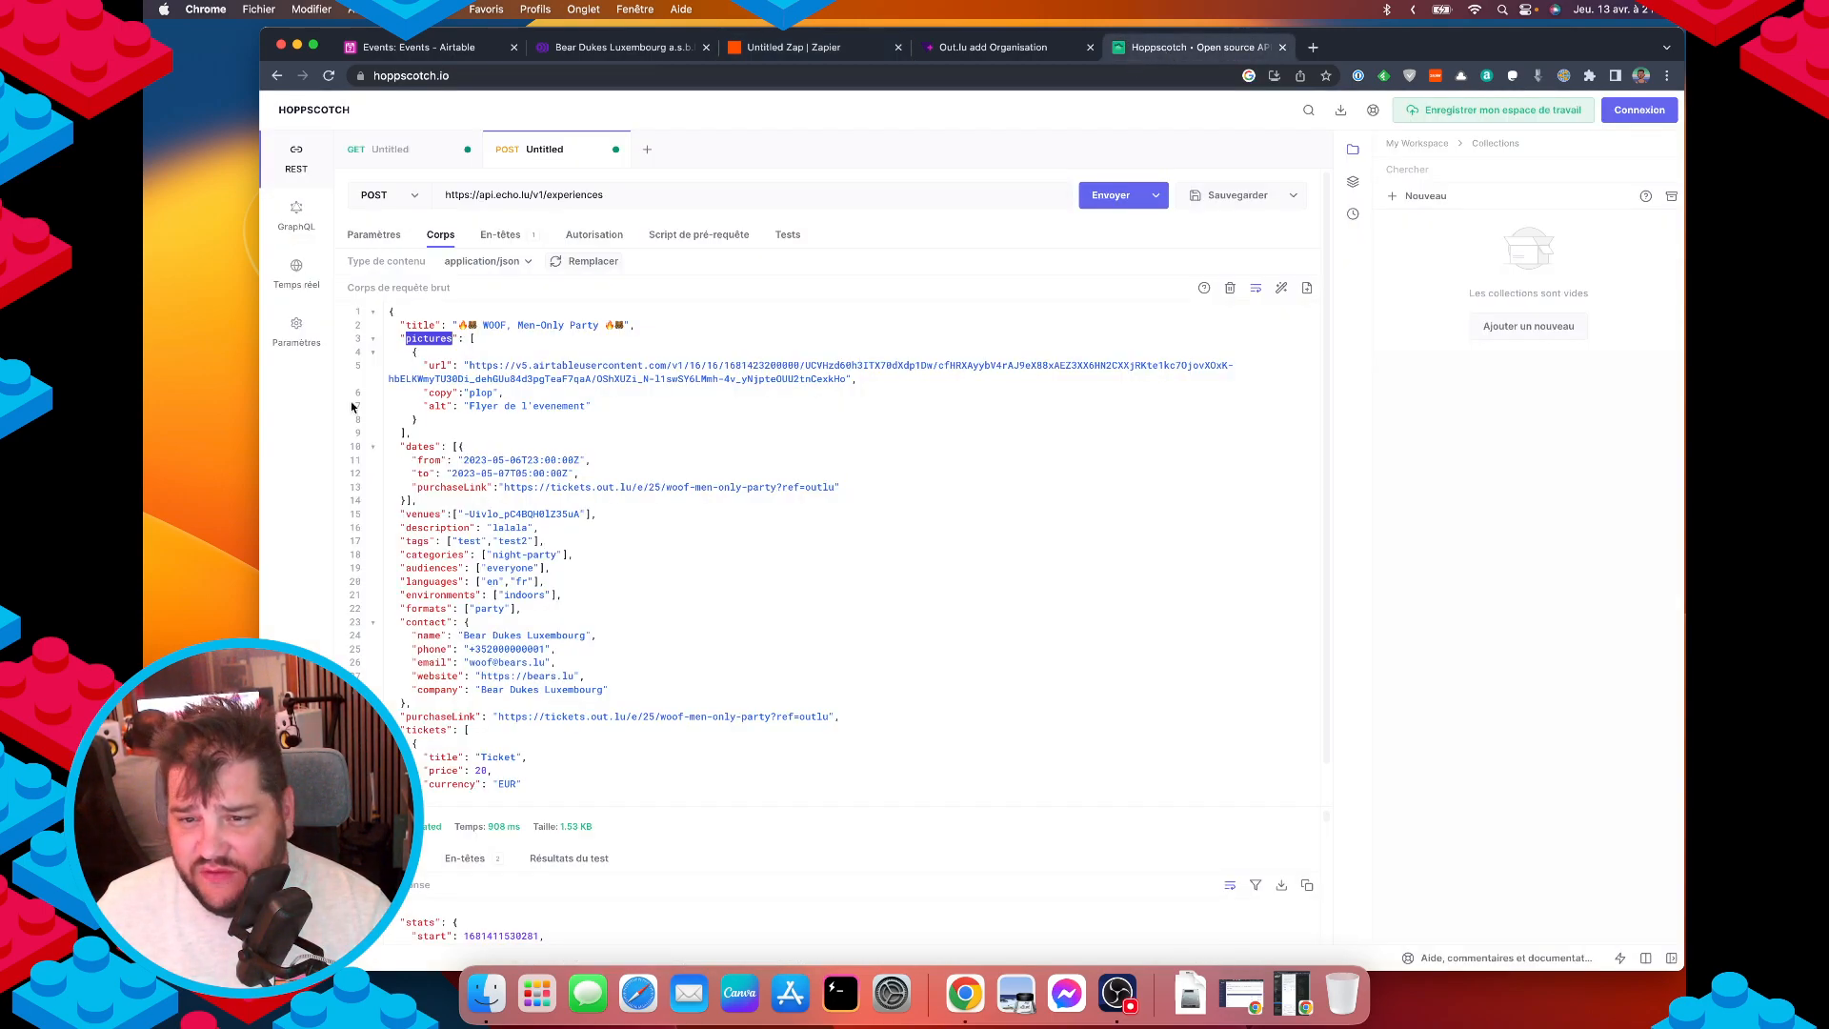
key(super+c)
click(738, 49)
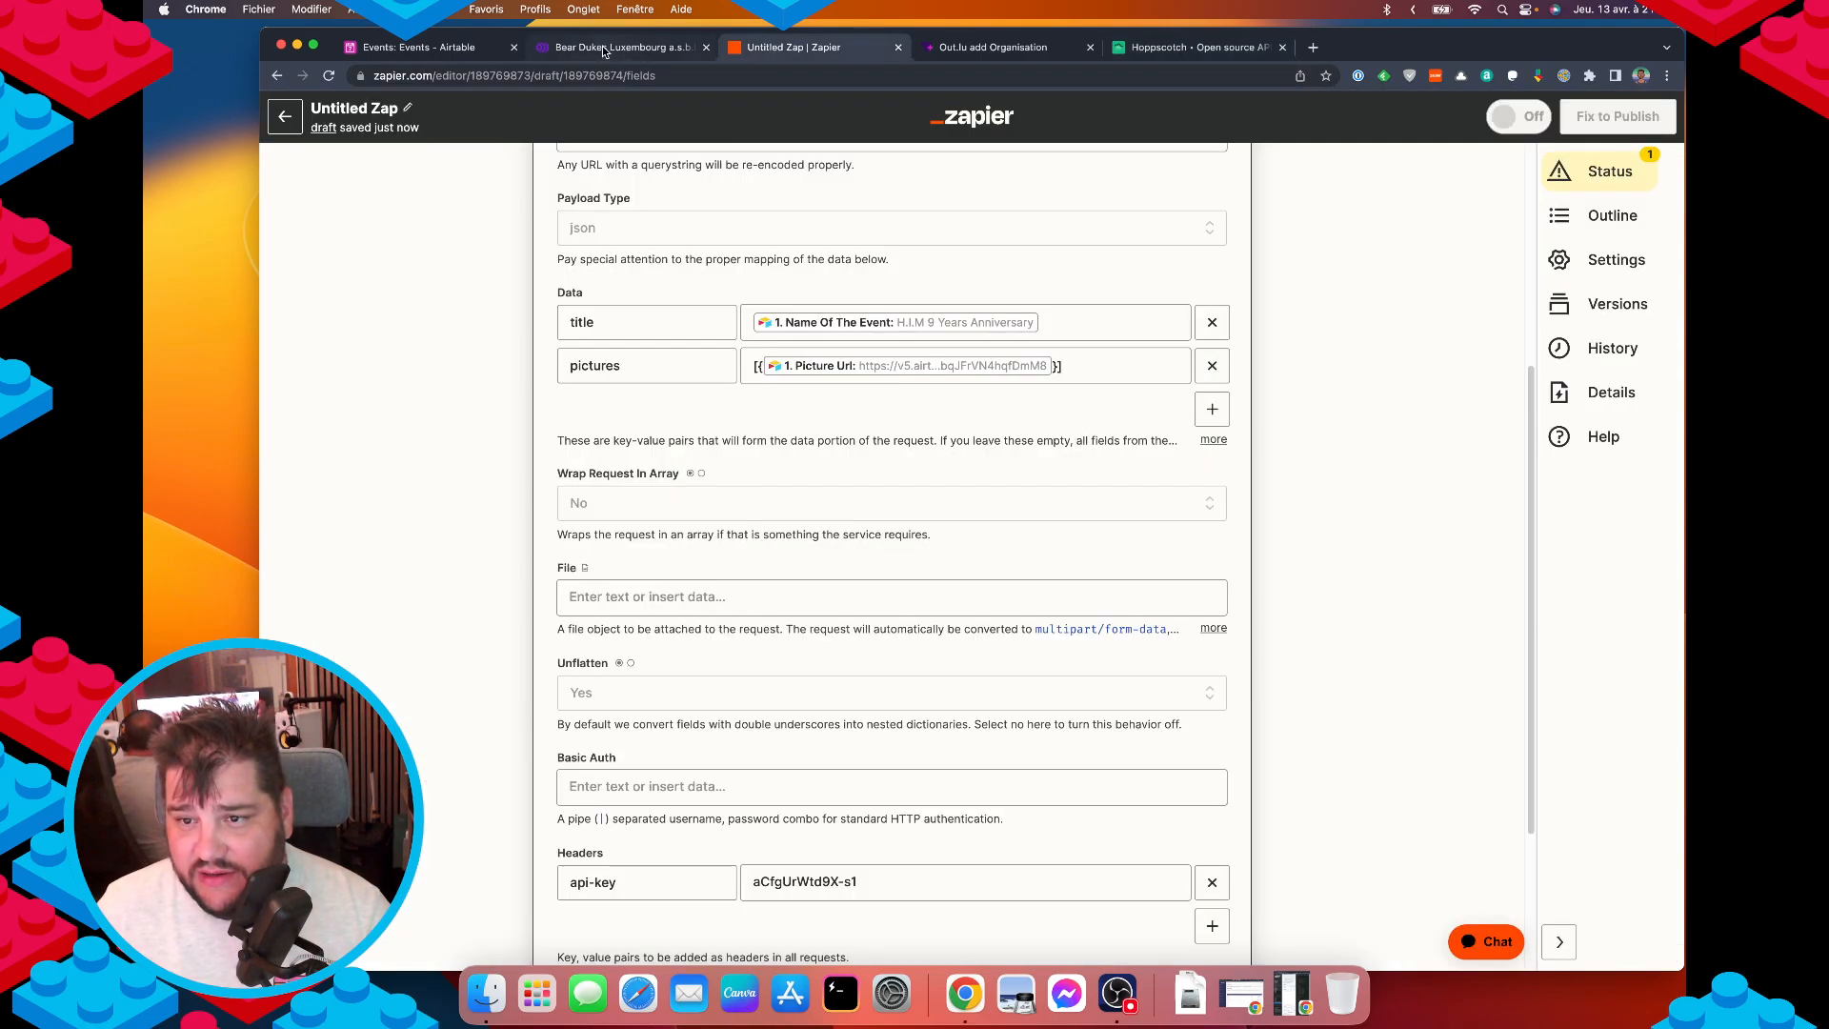
click(760, 366)
text(url)
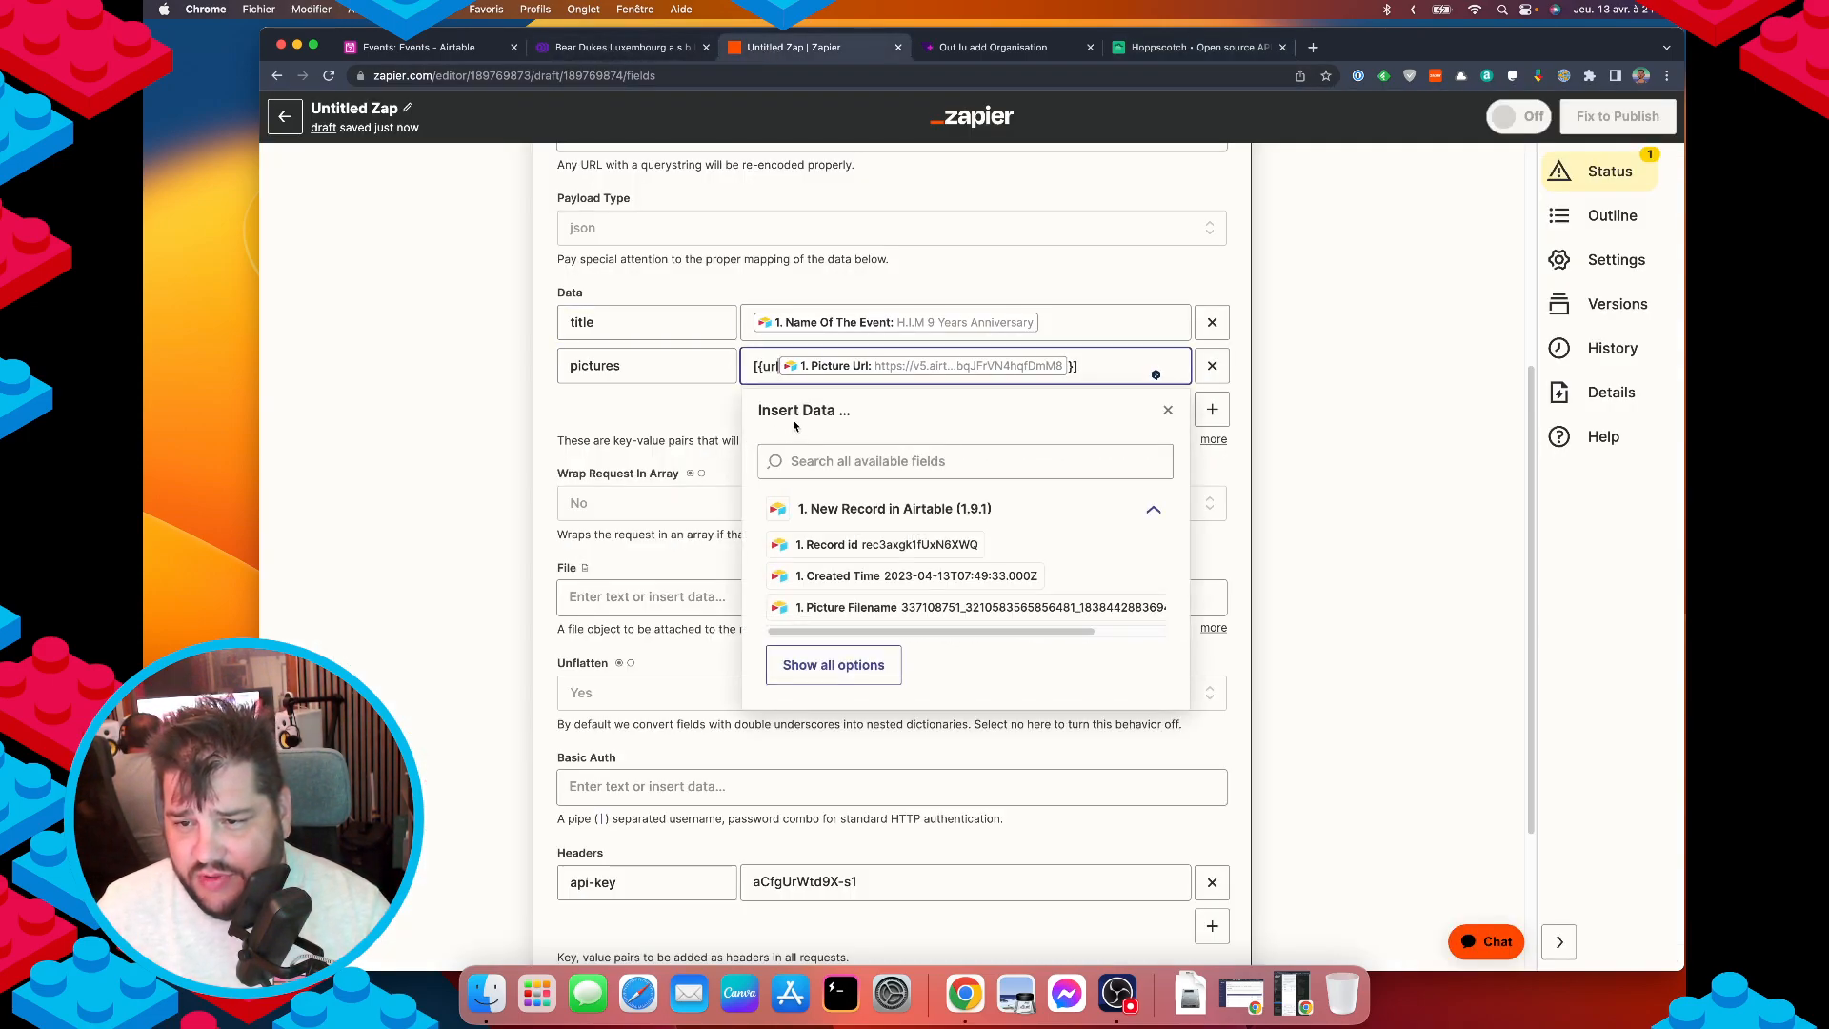
key(BackSpace)
key(BackSpace)
key(BackSpace)
text("url")
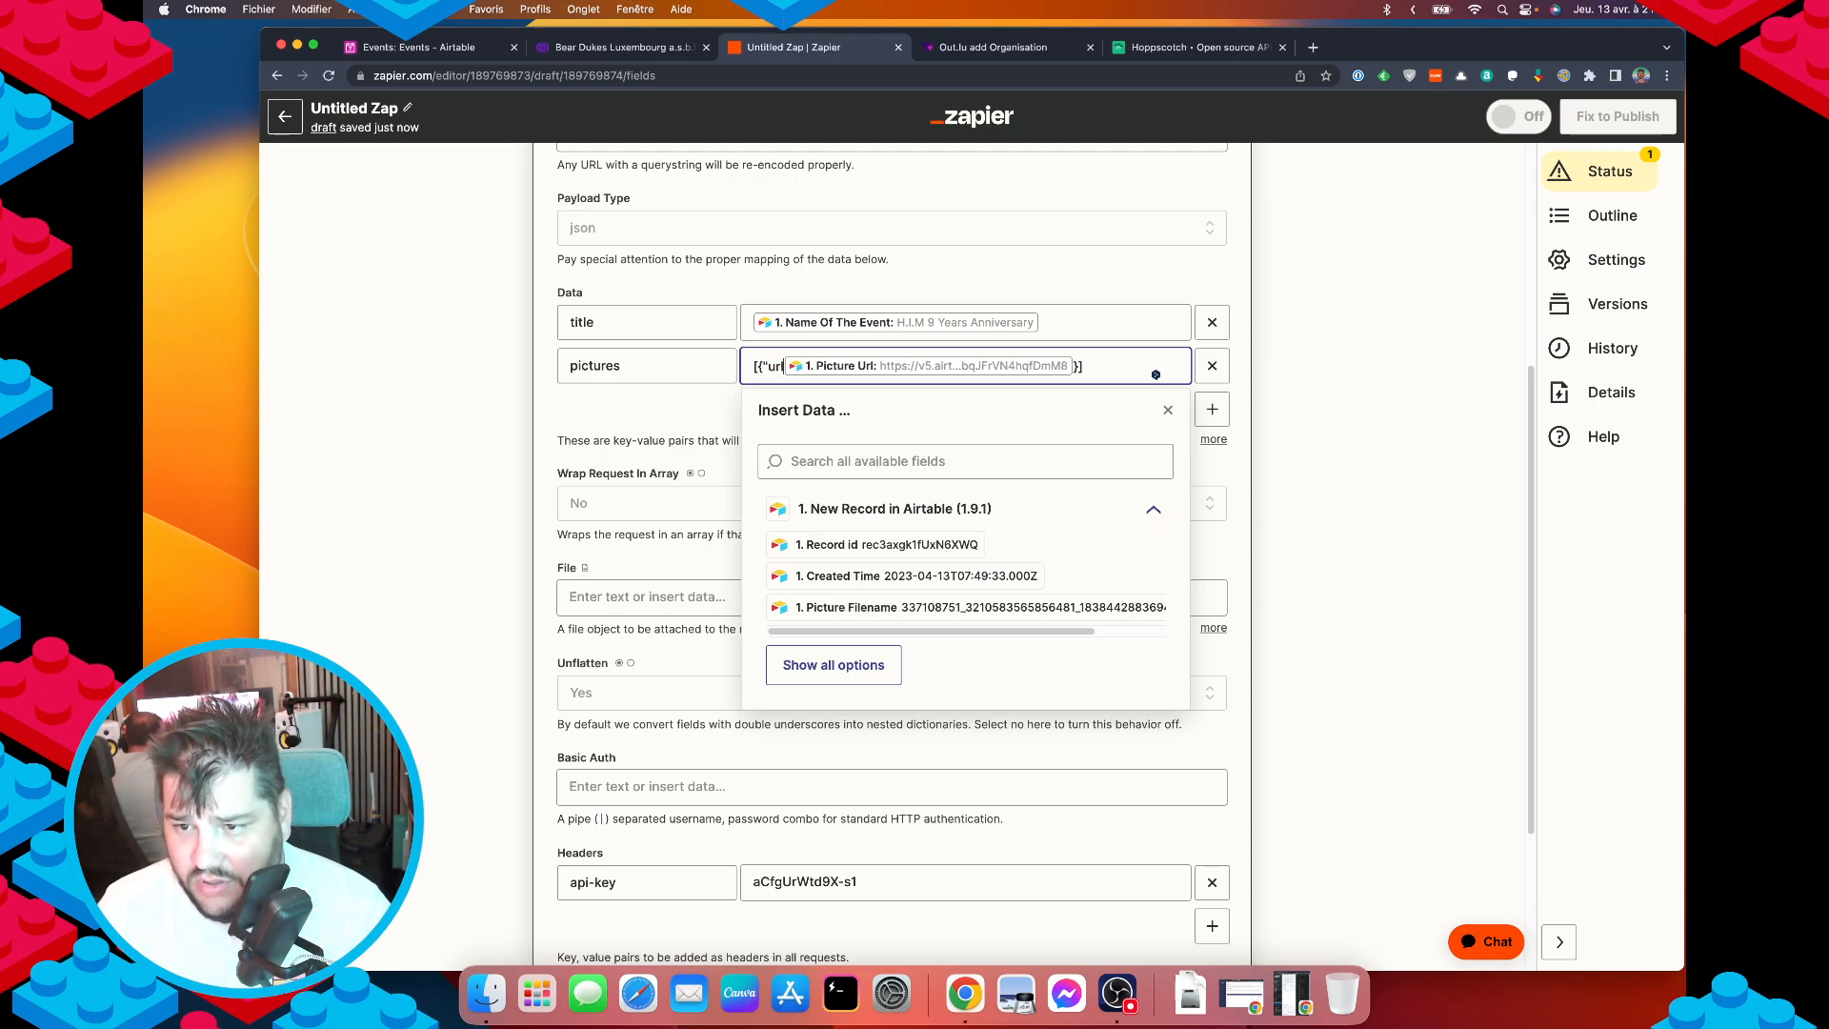
text(:)
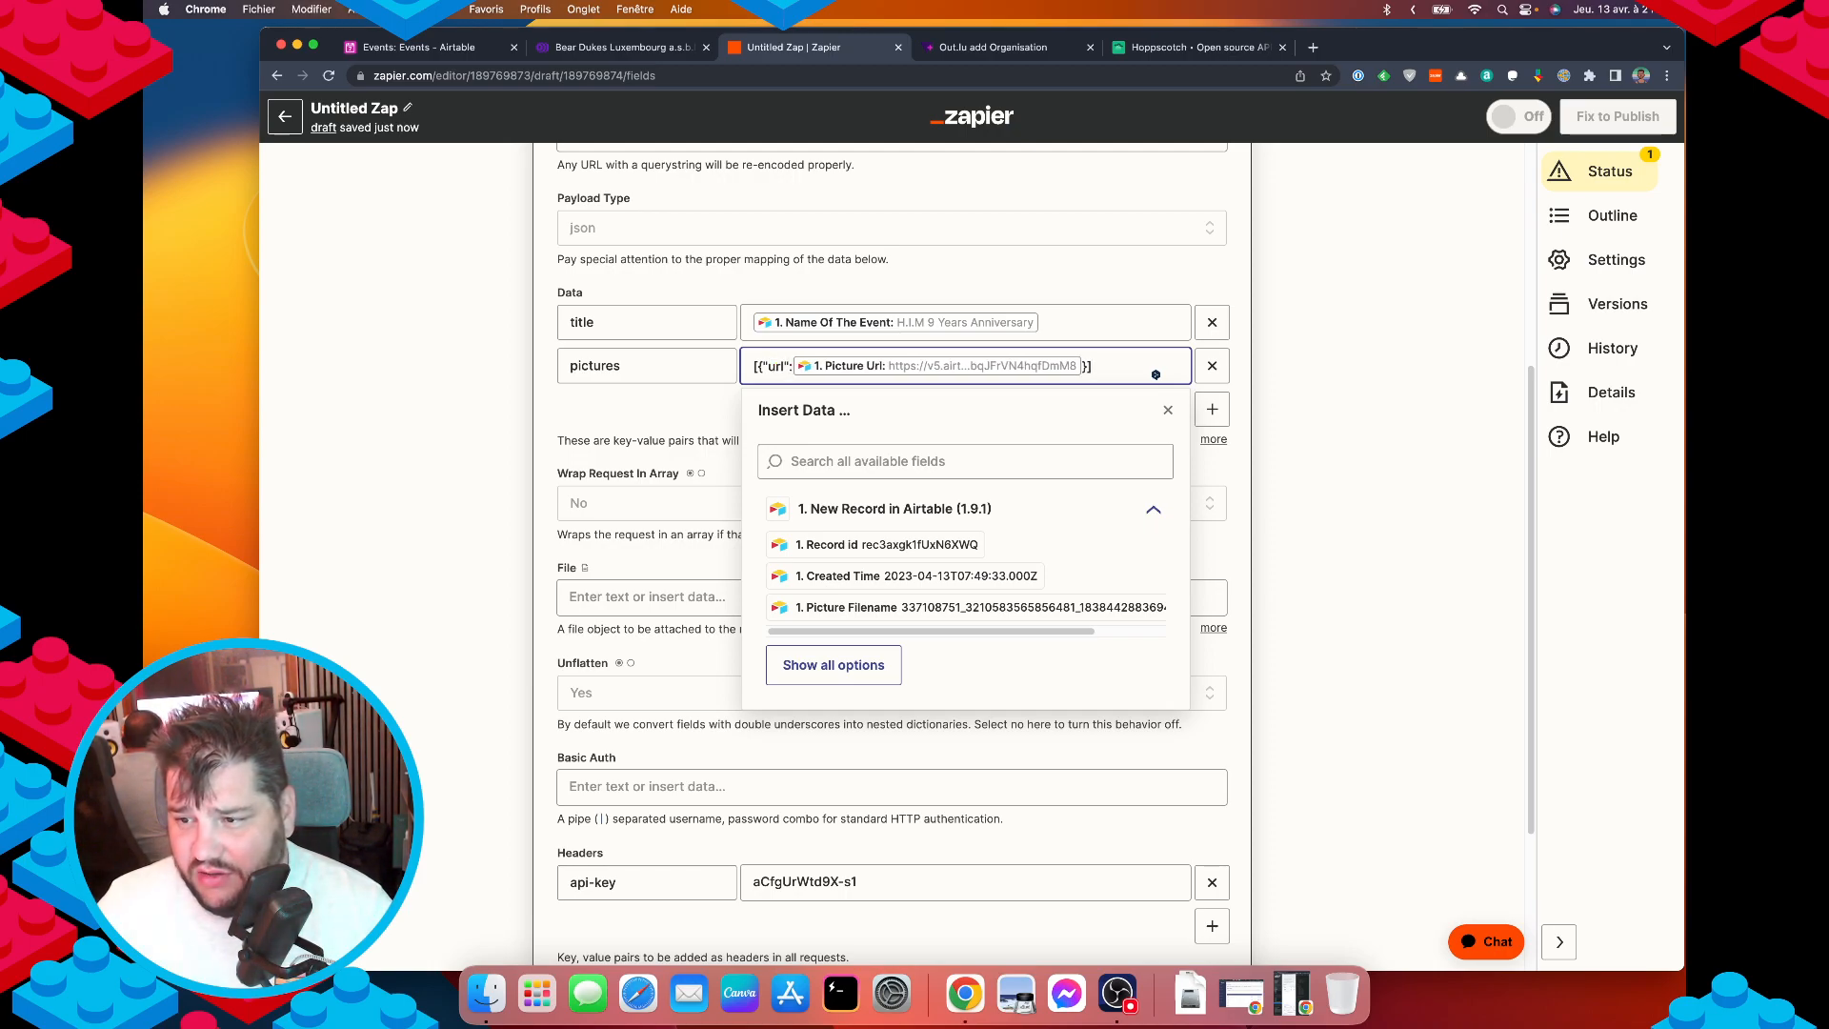
text(")
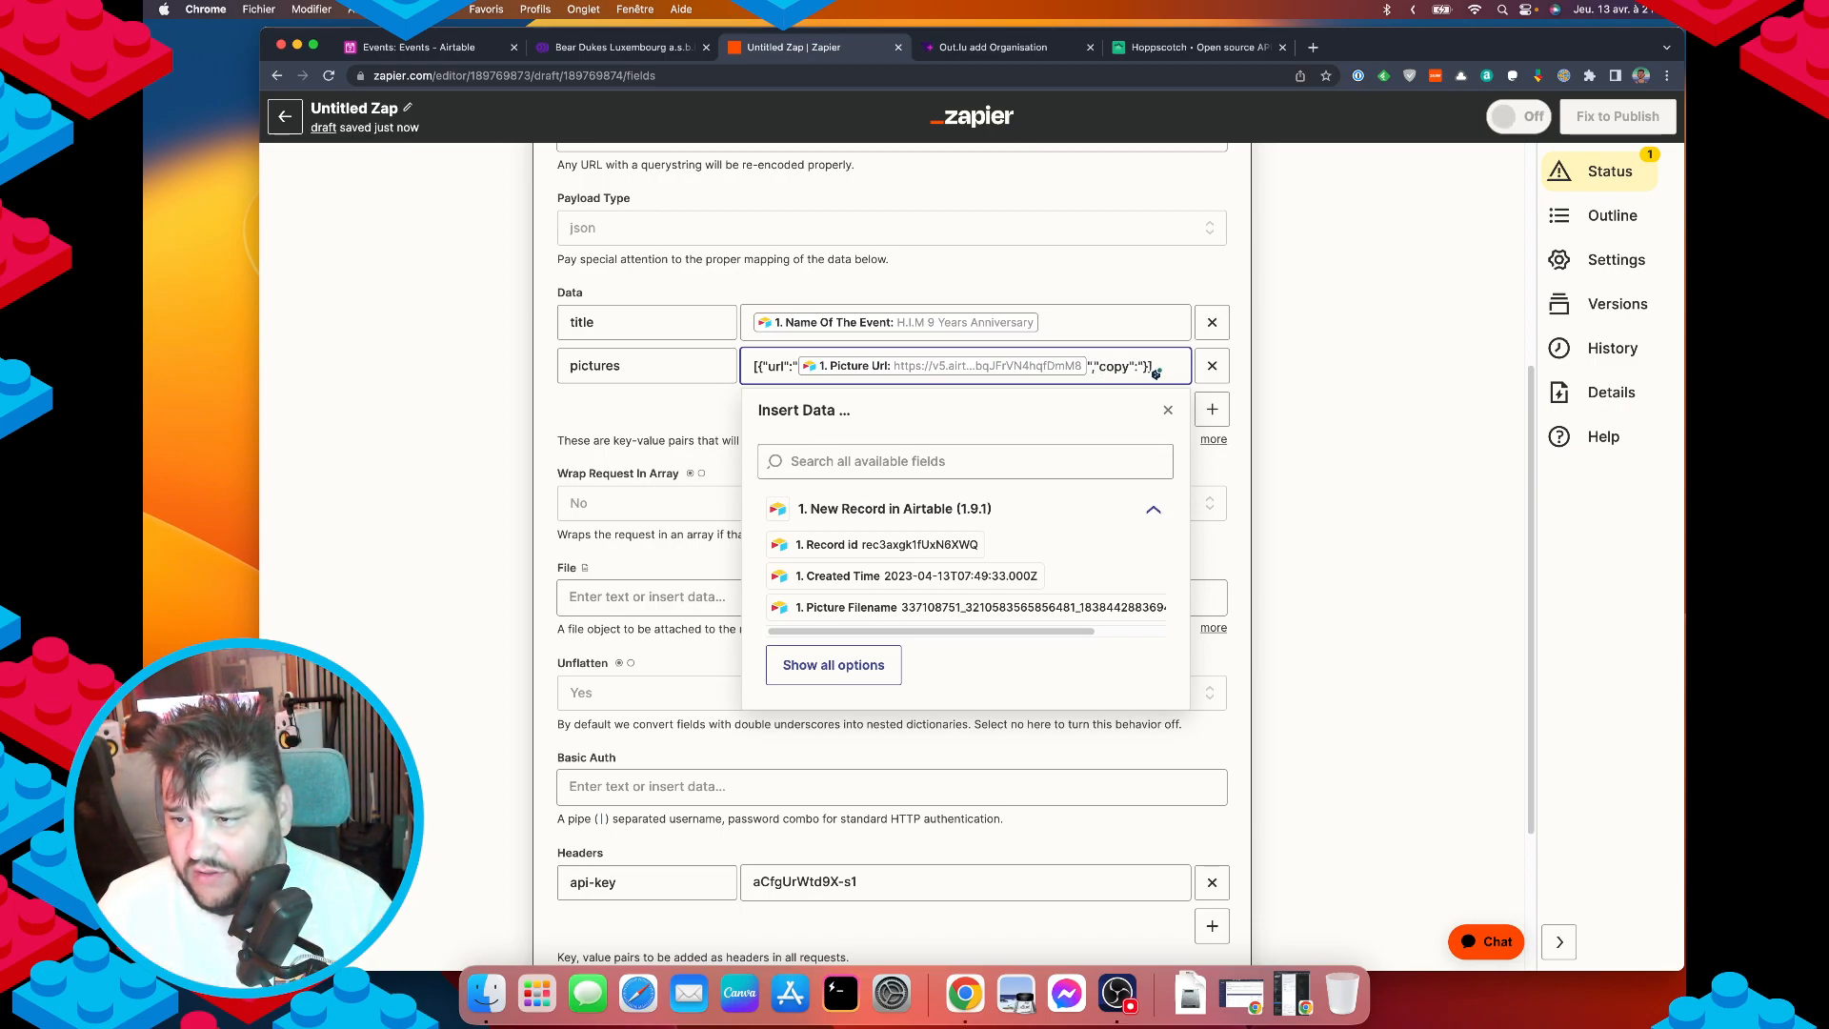
text("plop",)
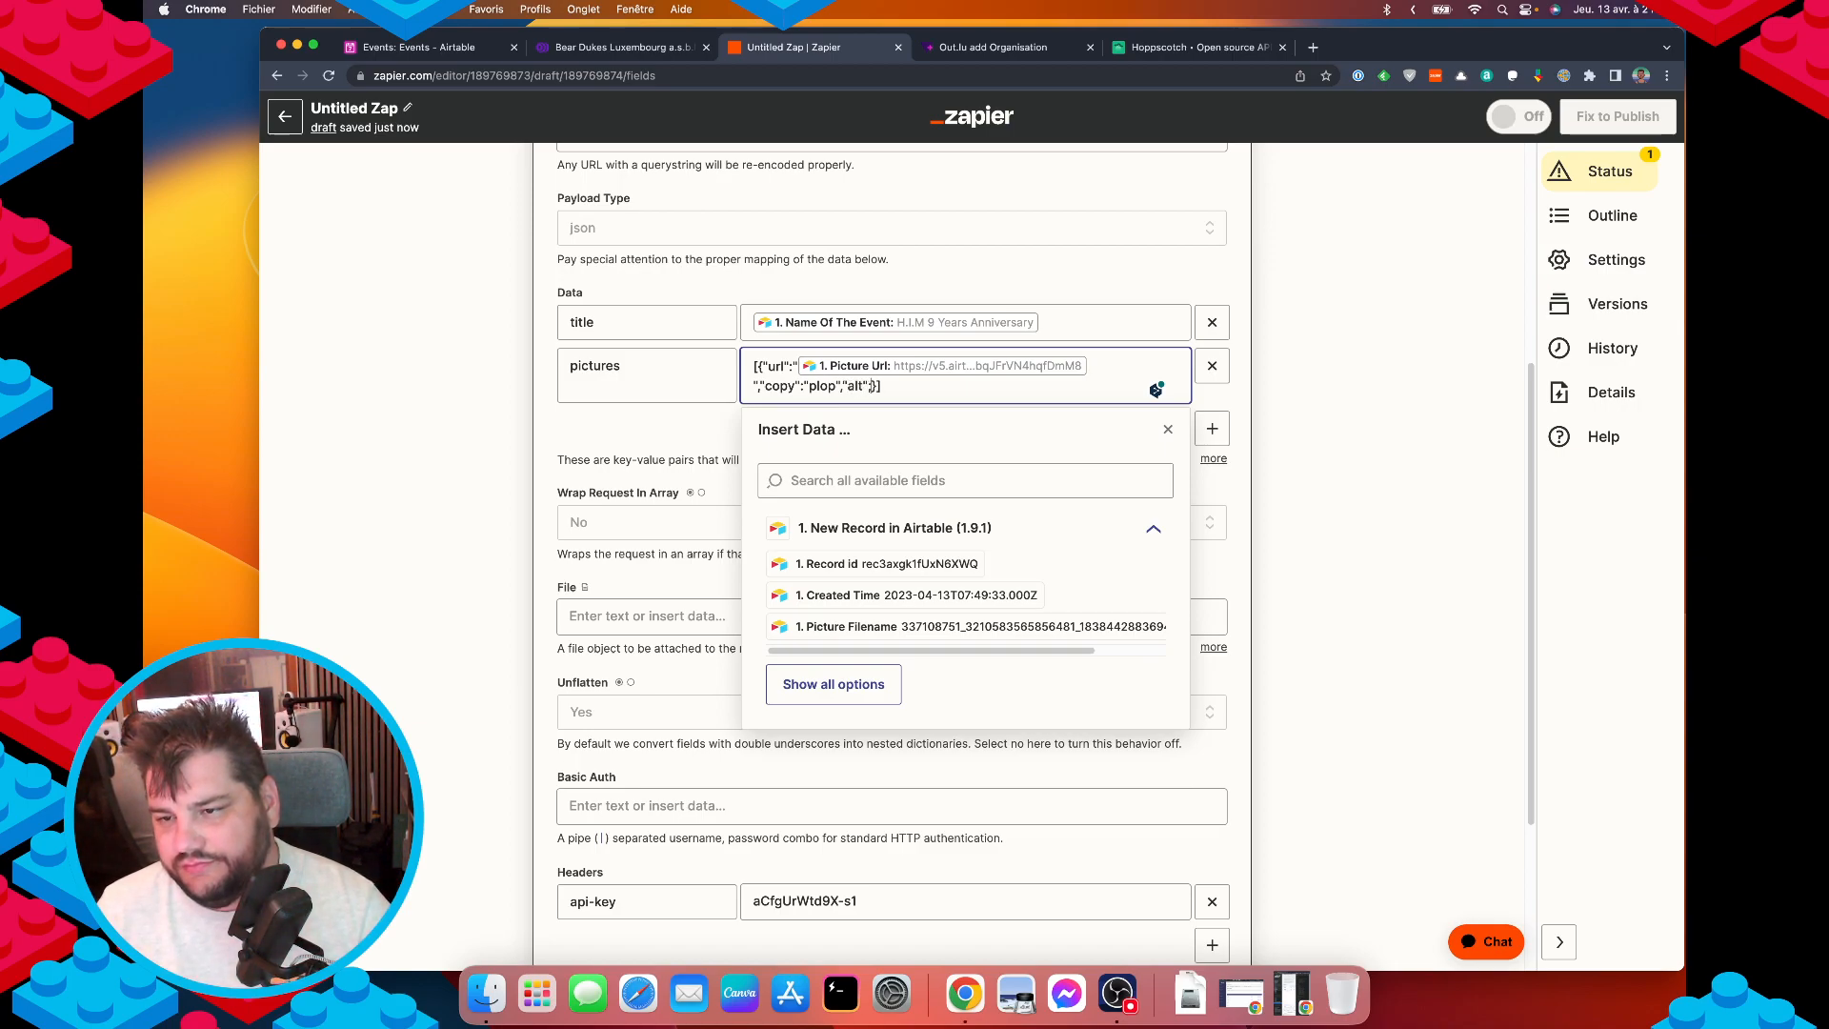
text("alt";")
key(BackSpace)
key(BackSpace)
text(:=")
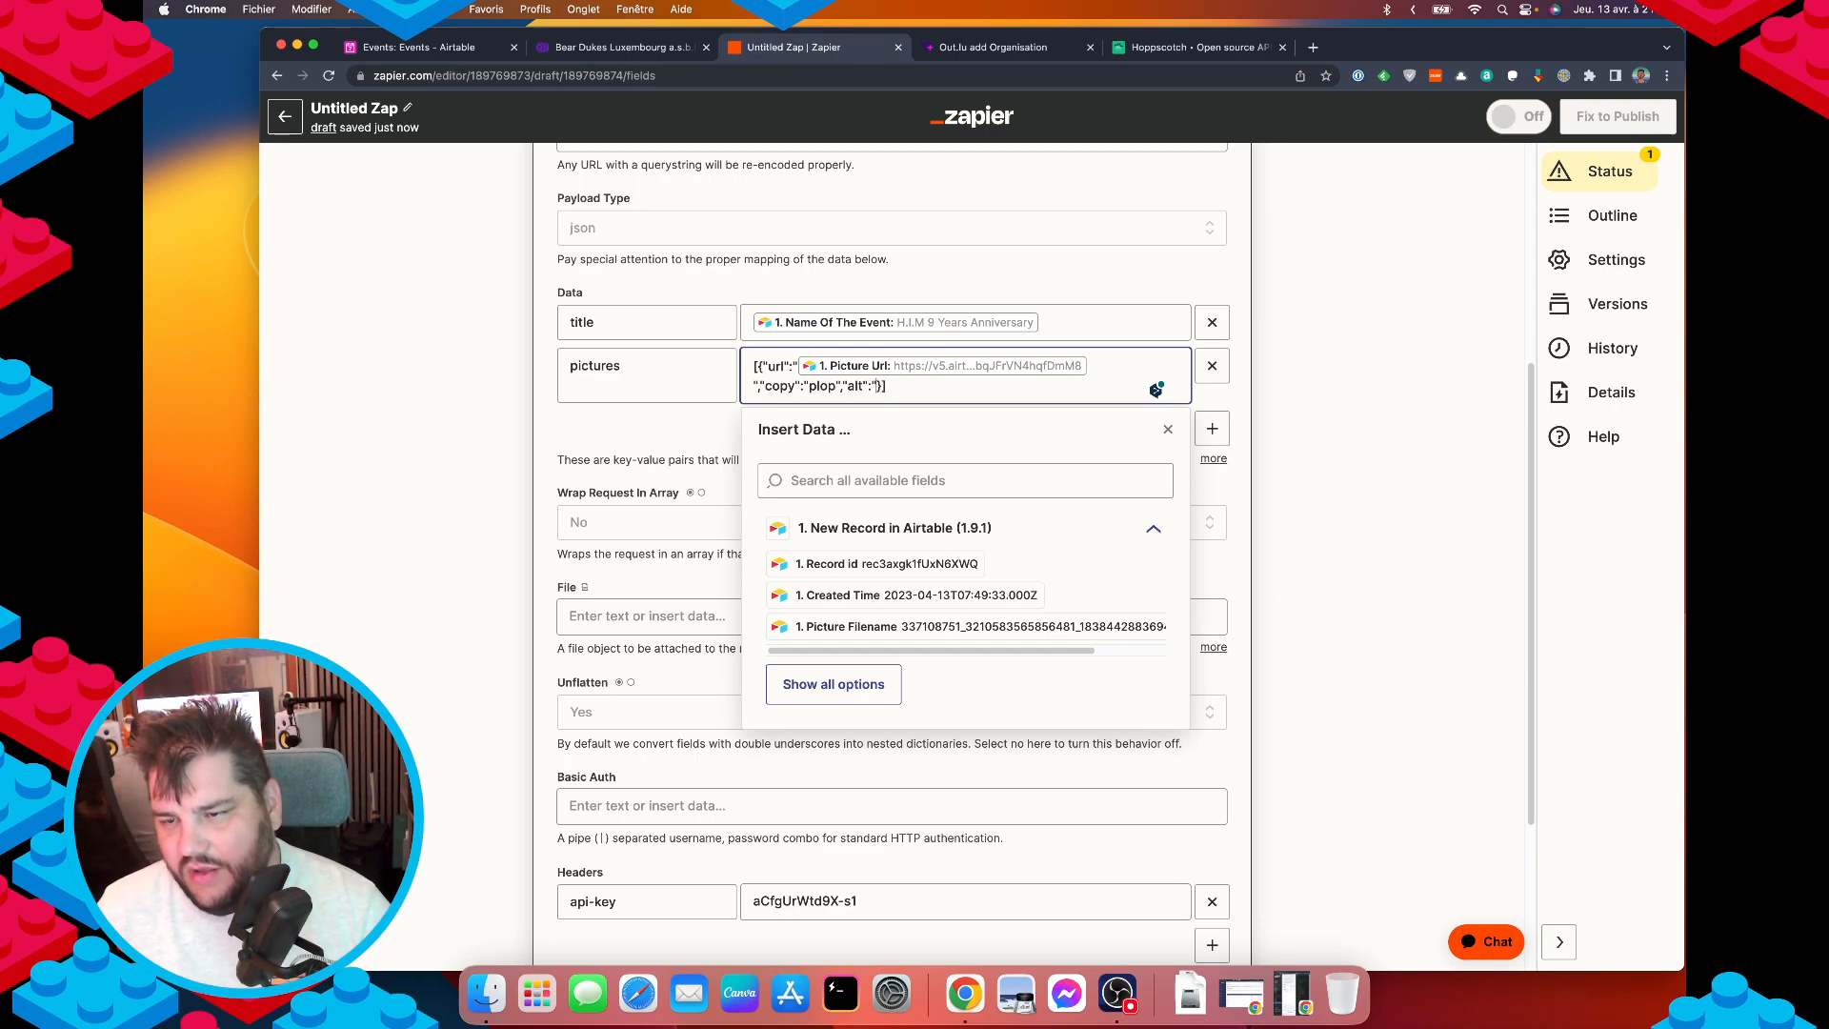
text(plop plop)
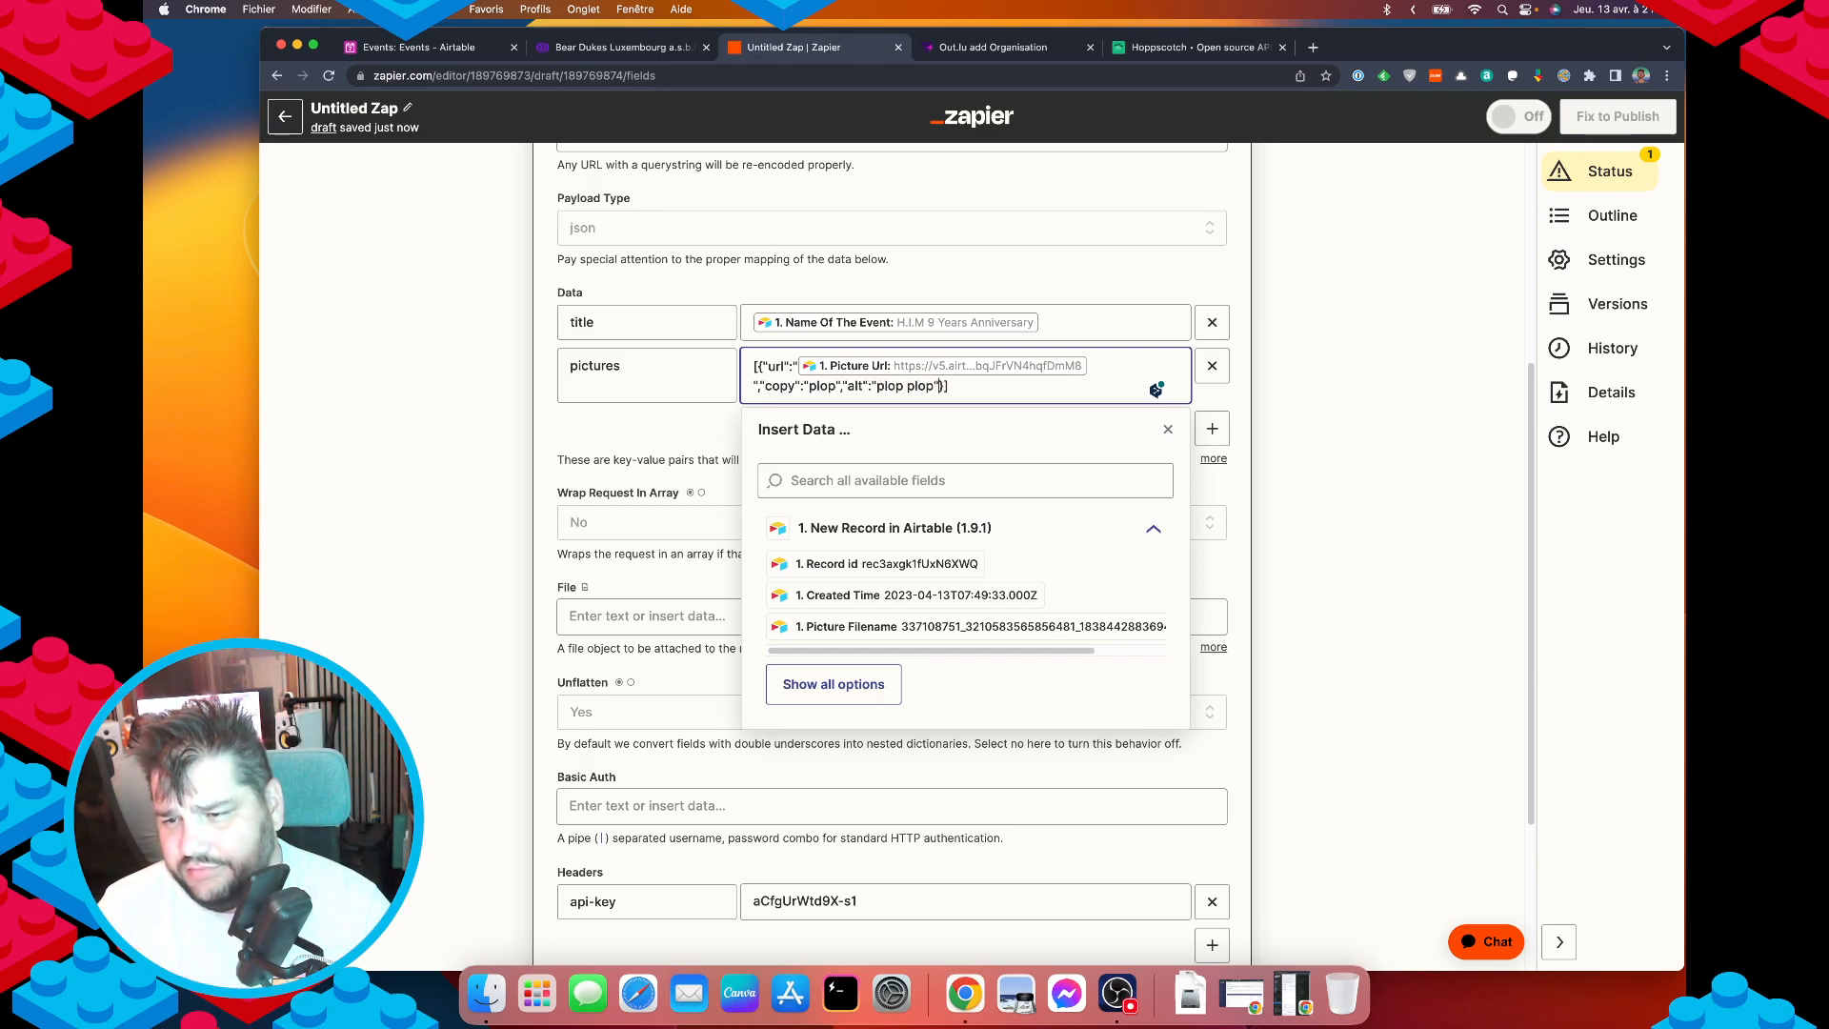
click(388, 388)
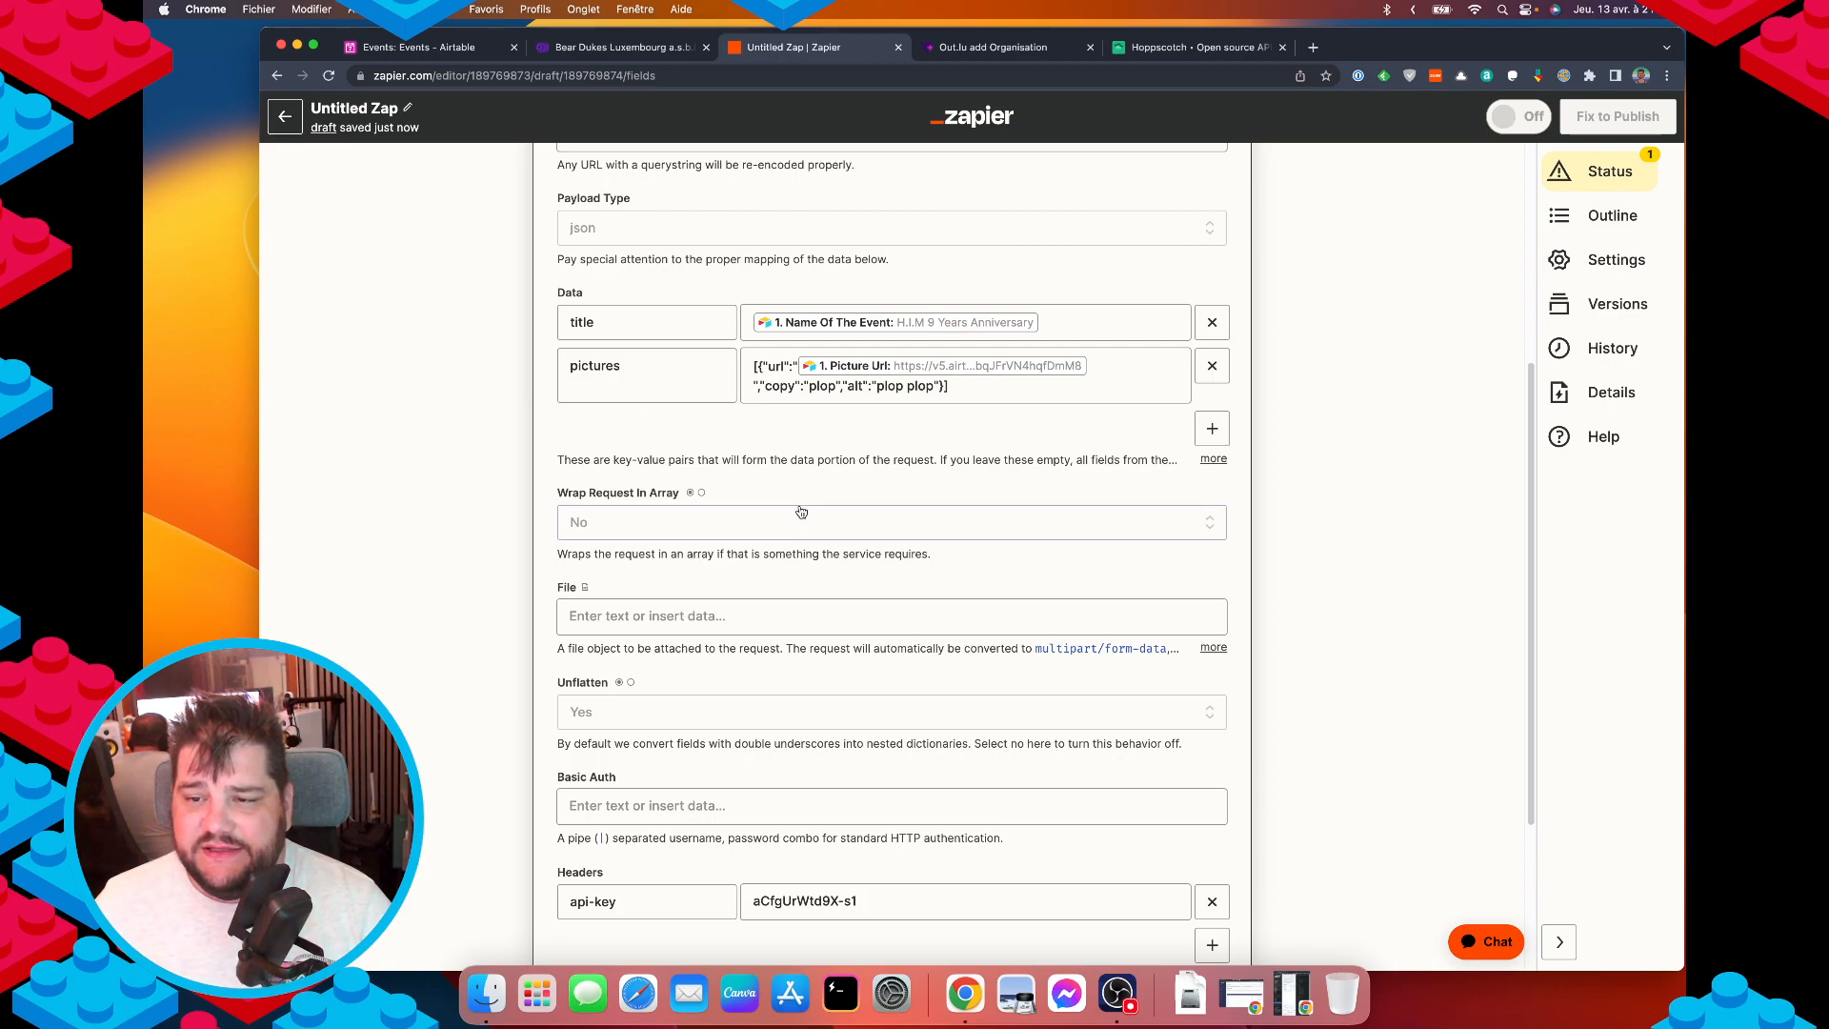
scroll(698, 672, down, 5)
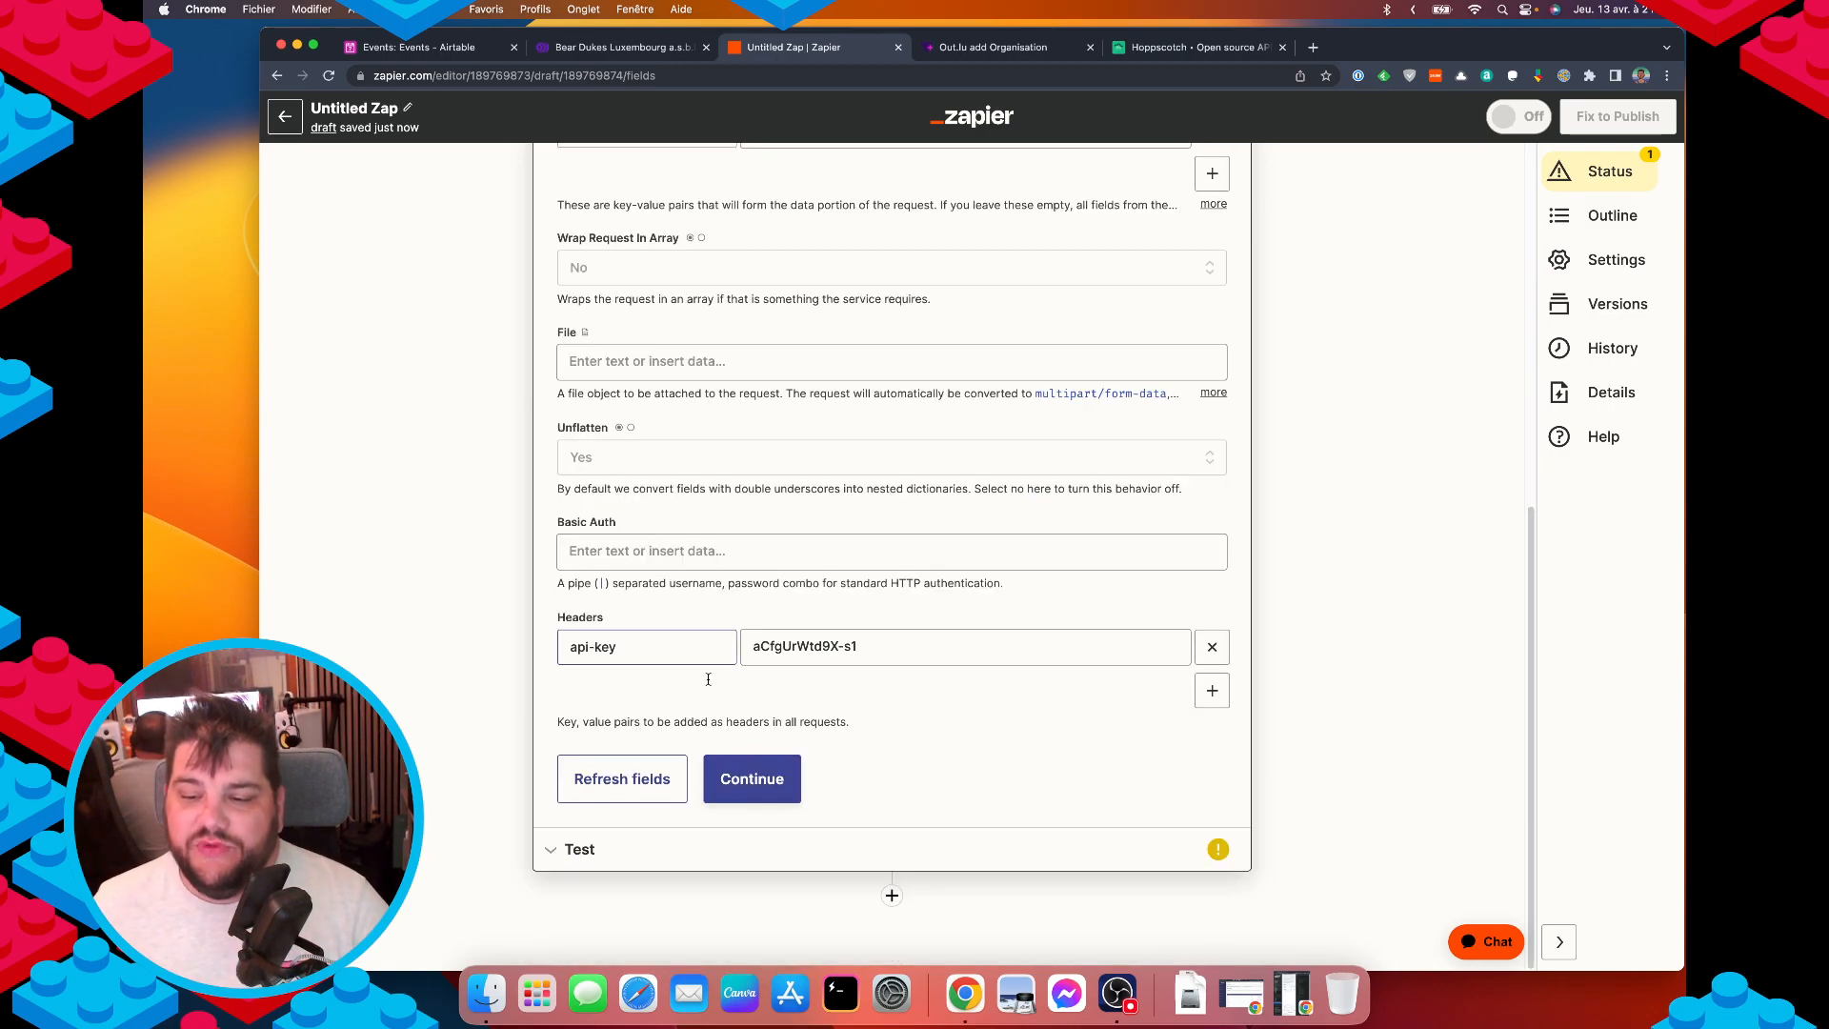
scroll(749, 661, up, 12)
scroll(748, 686, down, 2)
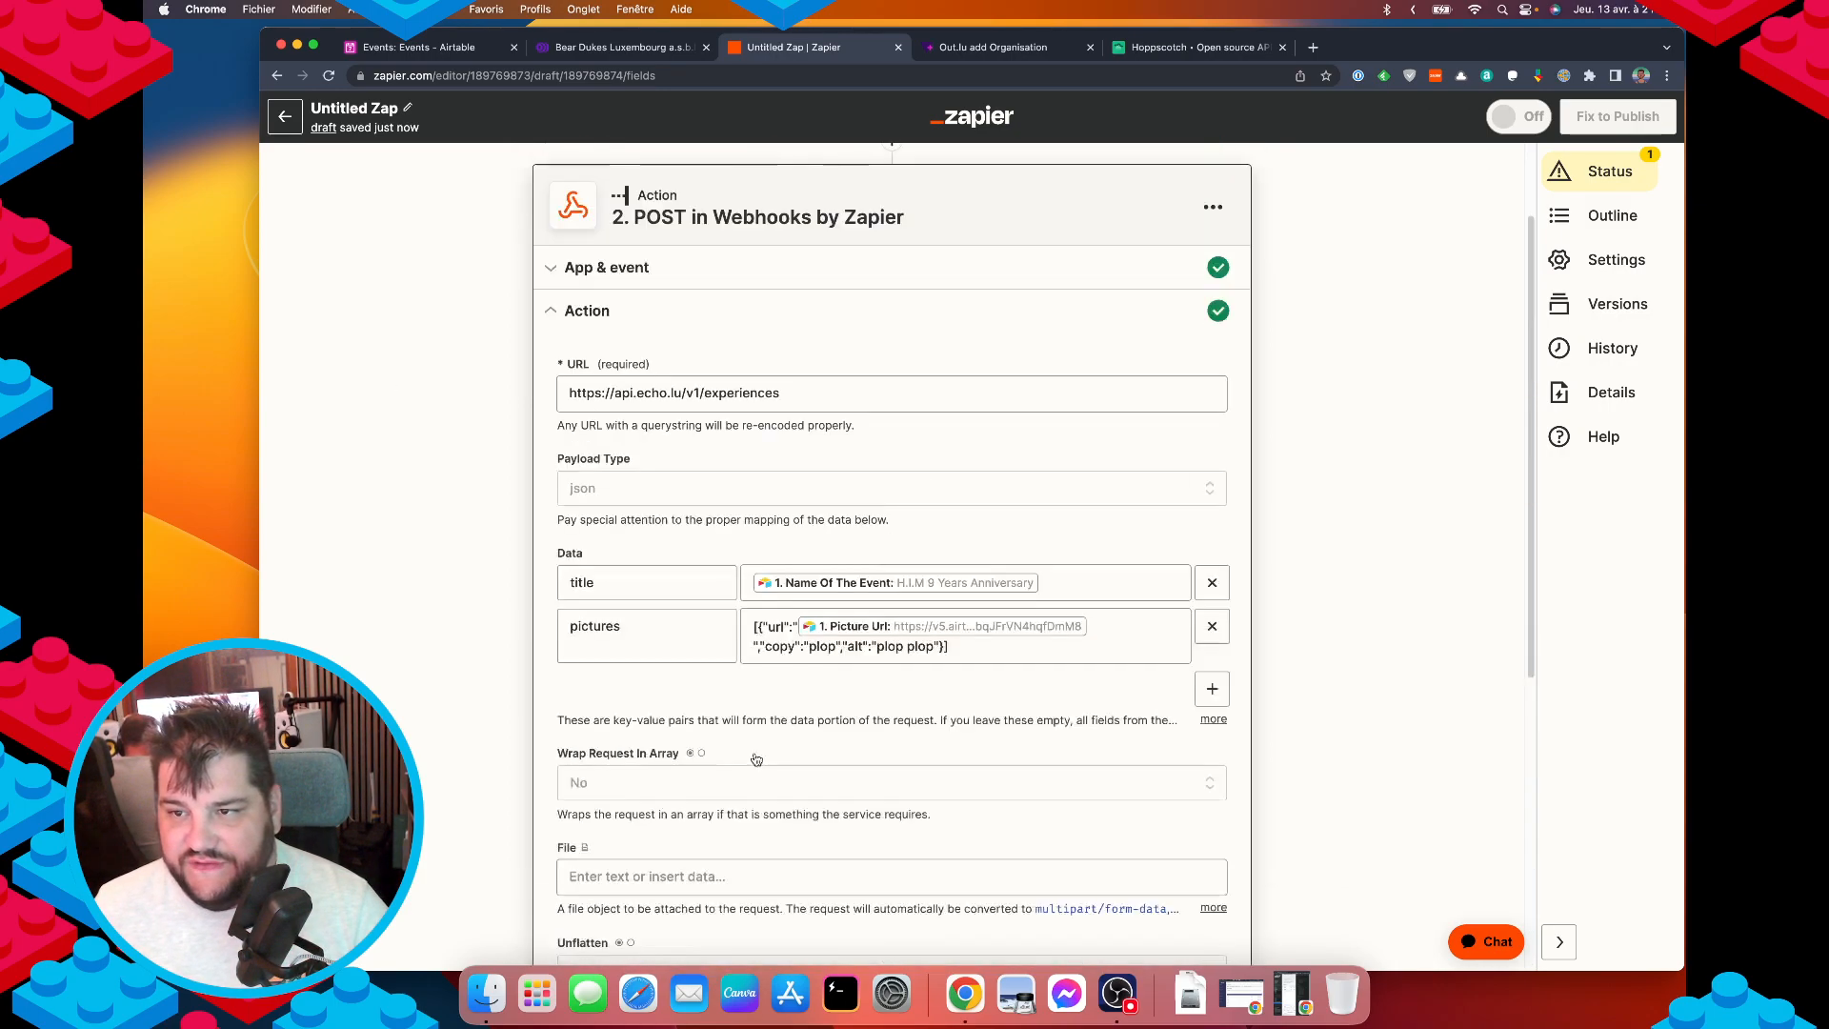
scroll(753, 691, up, 3)
Add a Date / Time formatter step with the Format transform between trigger and webhook.
click(962, 50)
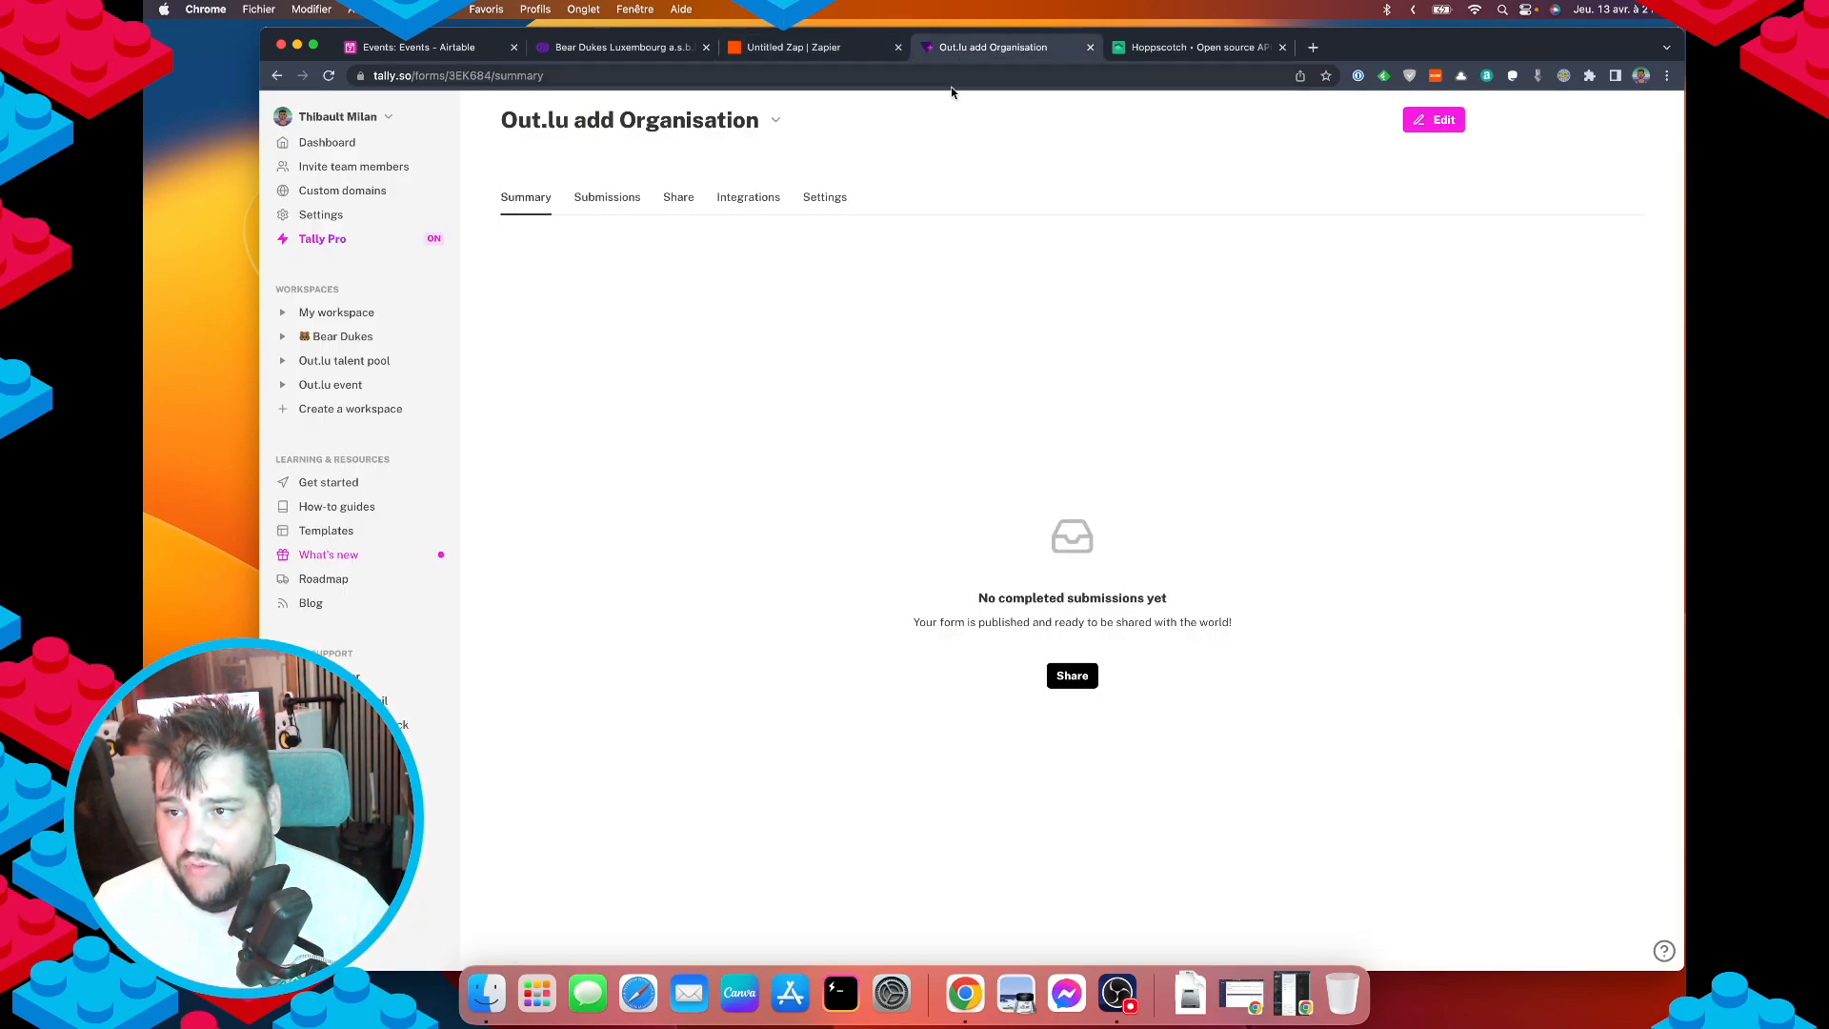
click(1163, 46)
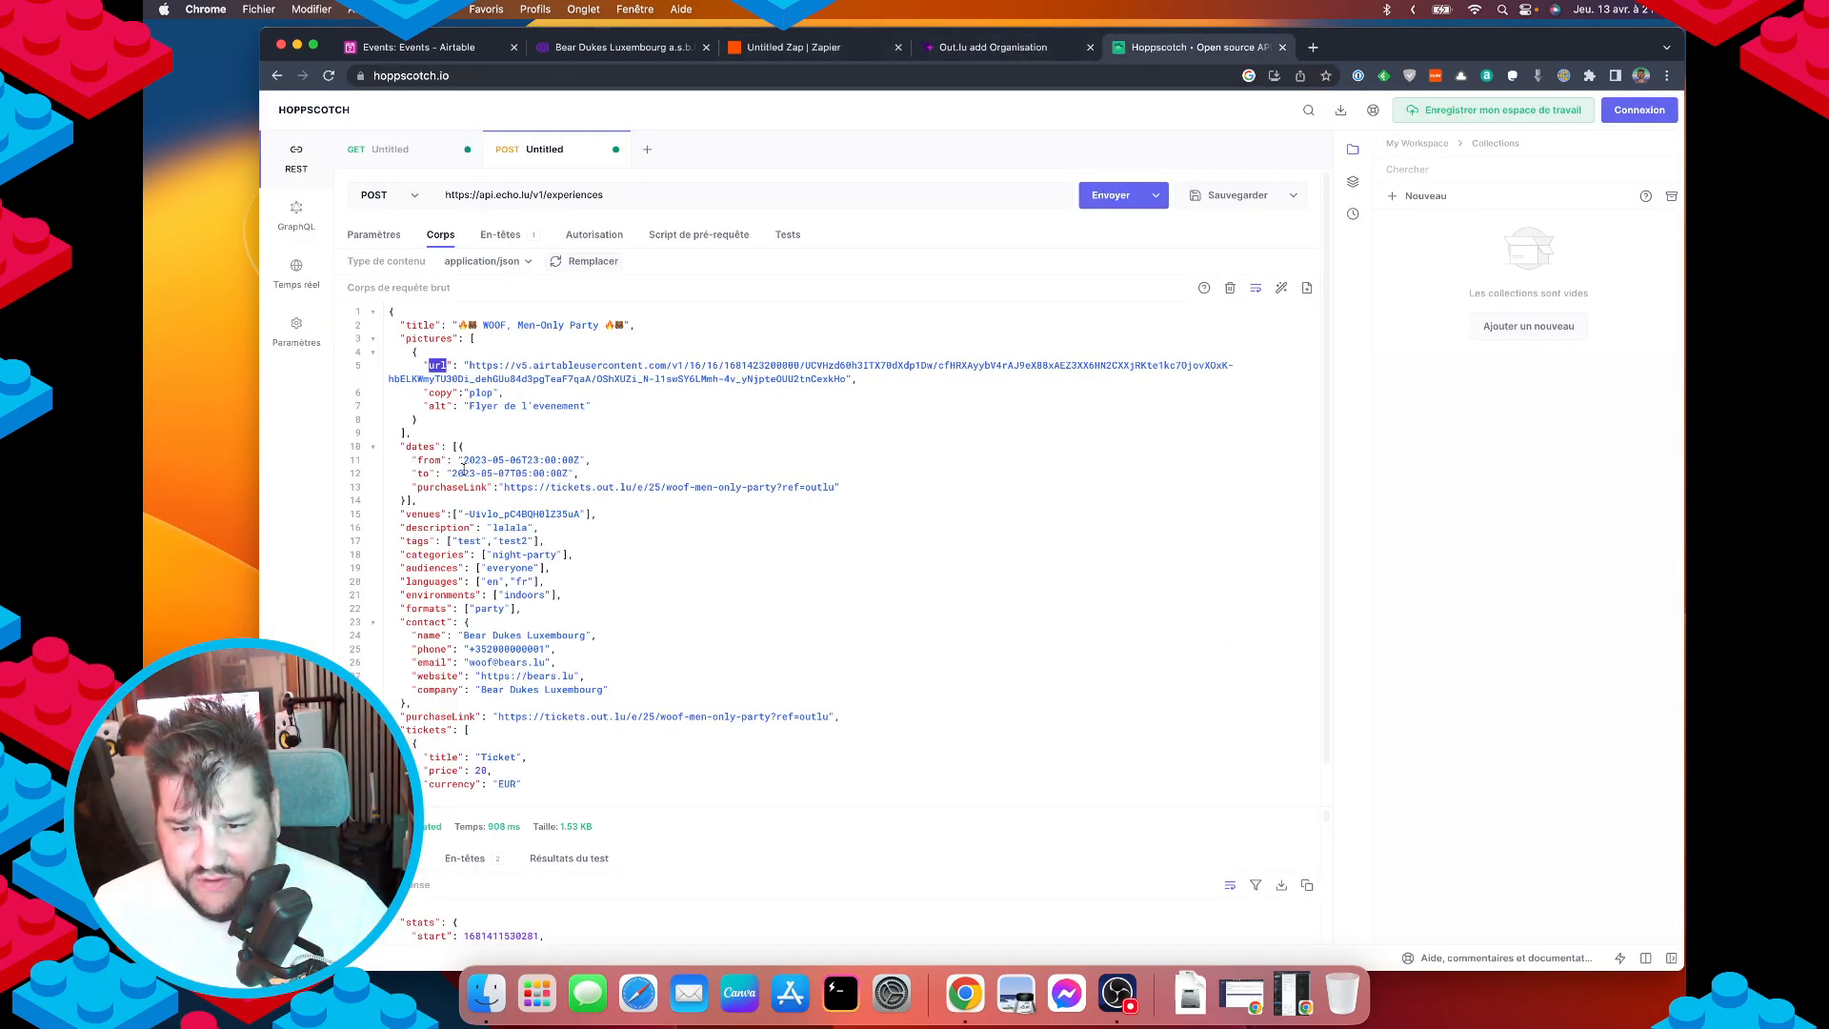
click(817, 48)
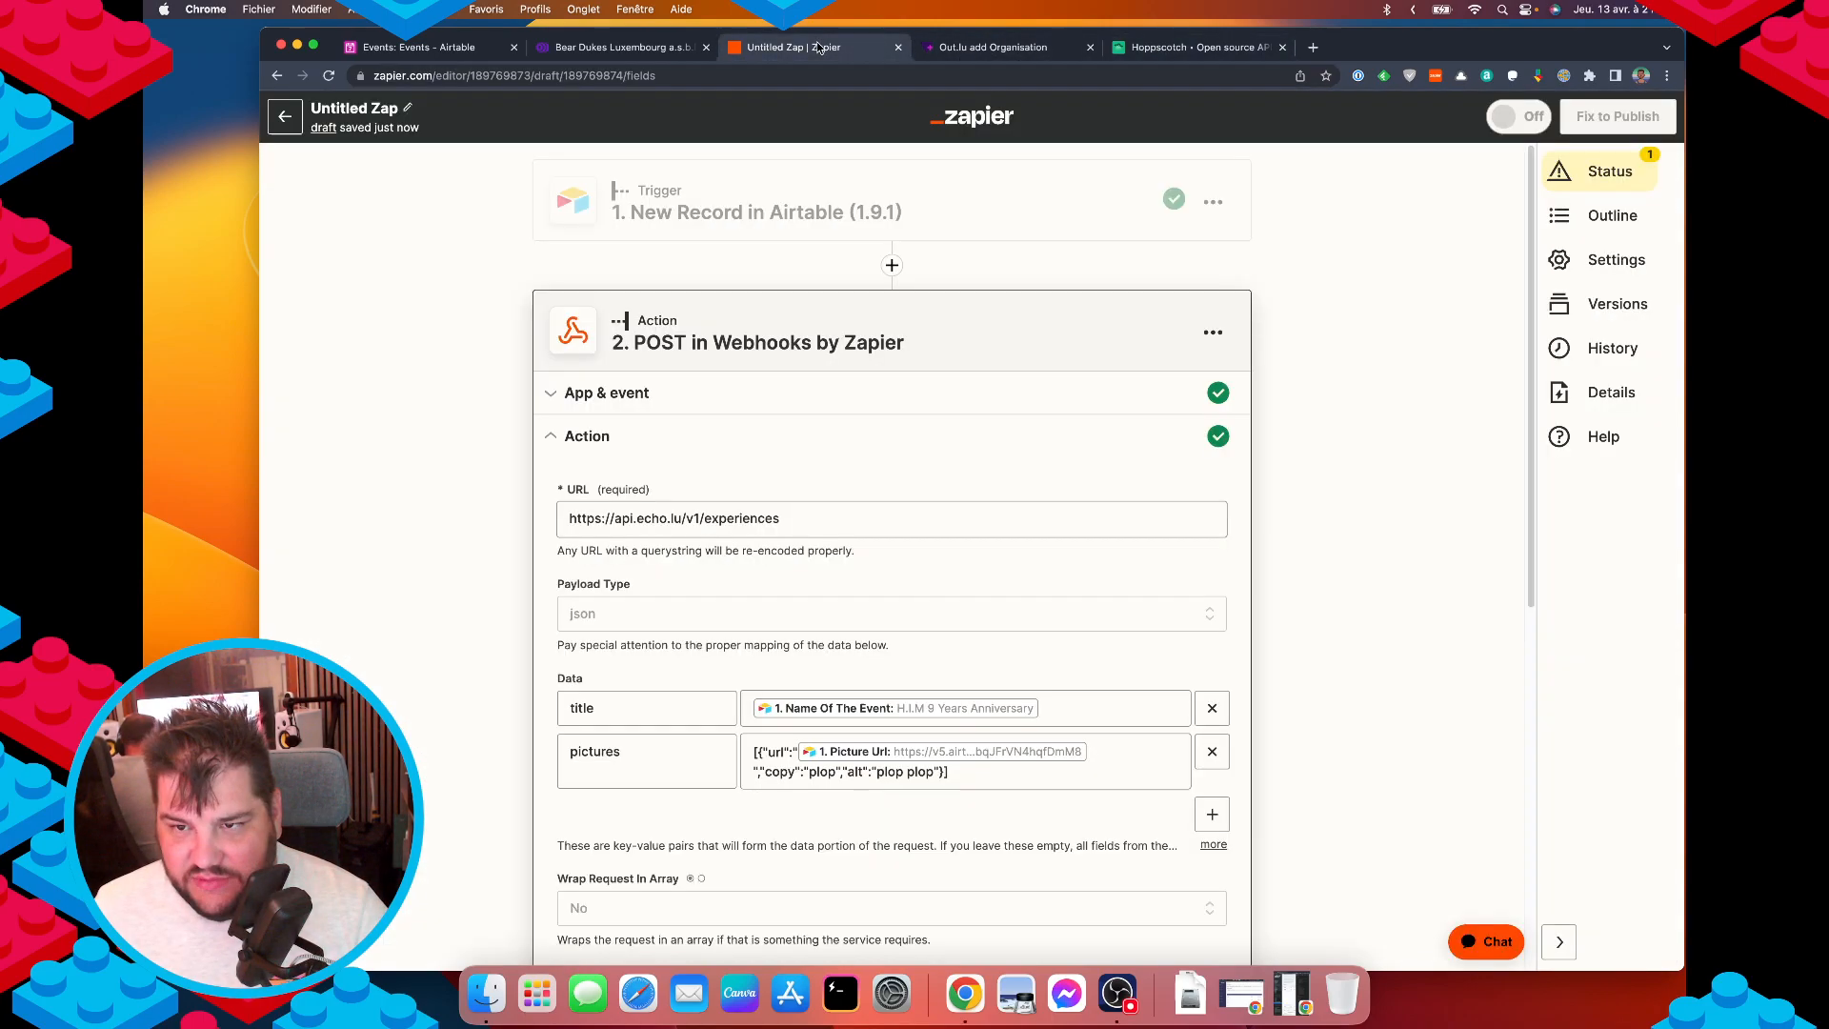
click(891, 266)
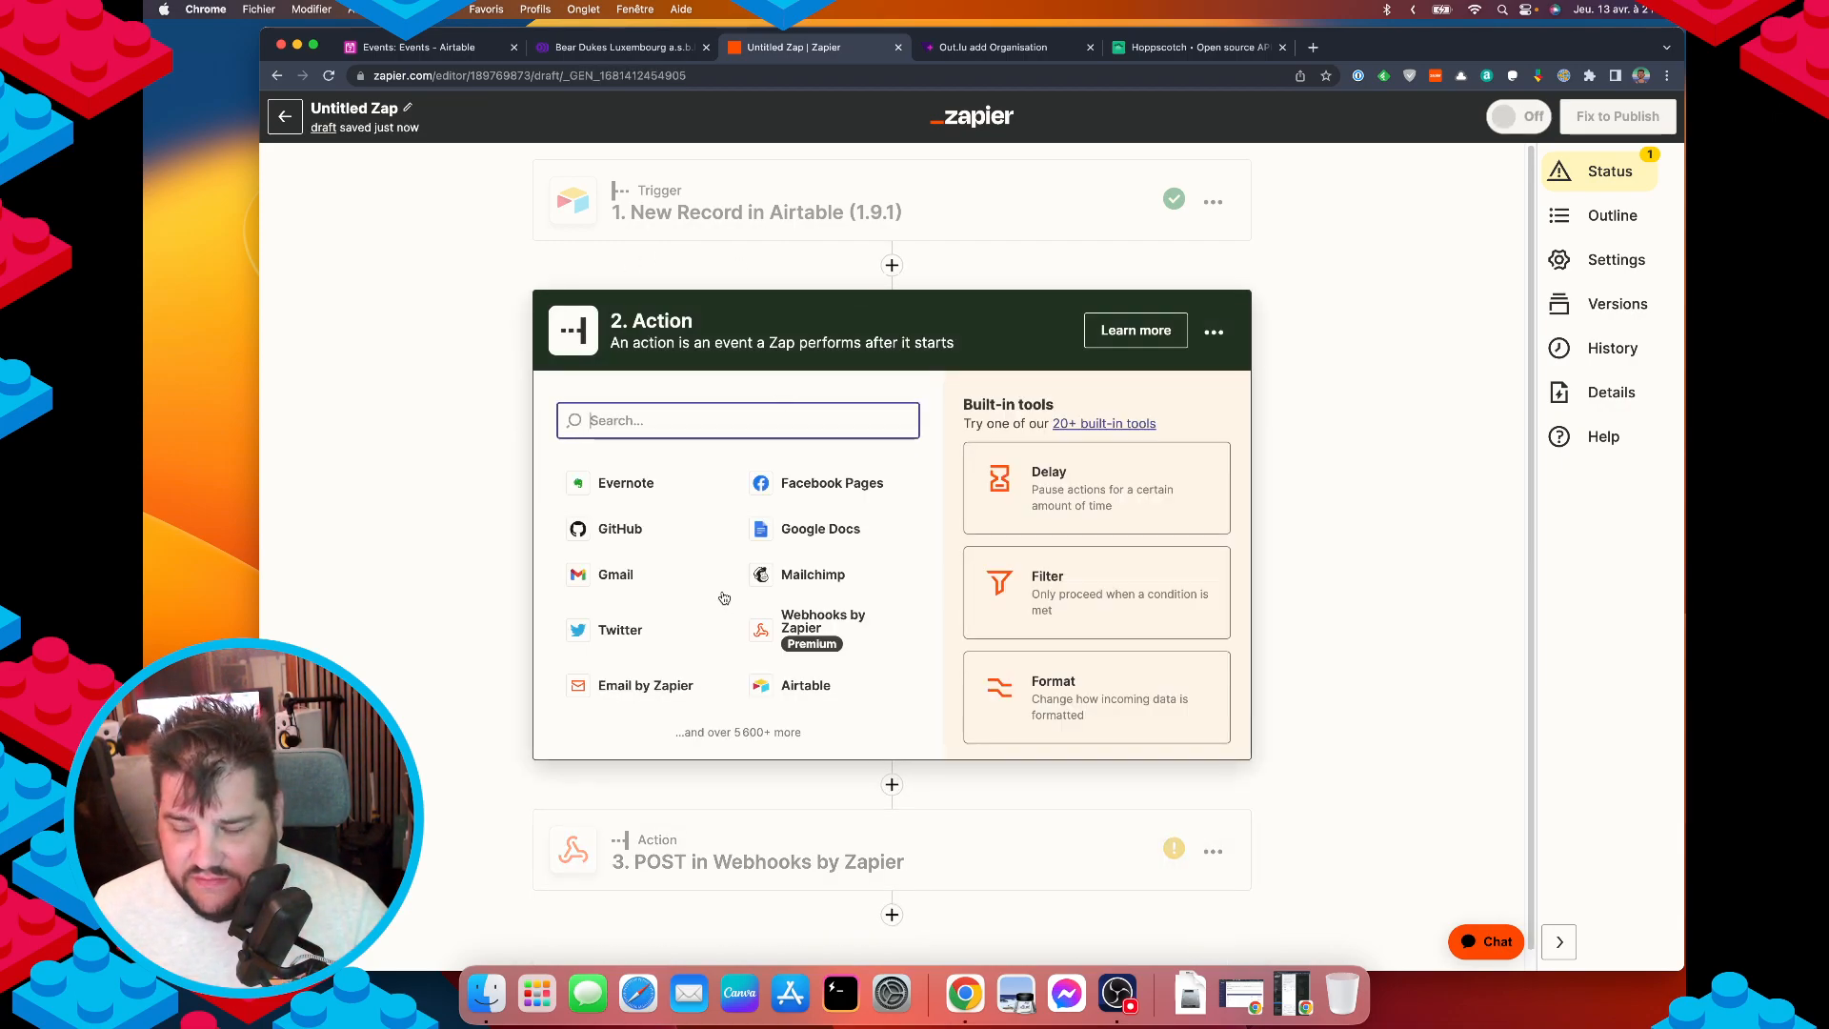
click(1060, 728)
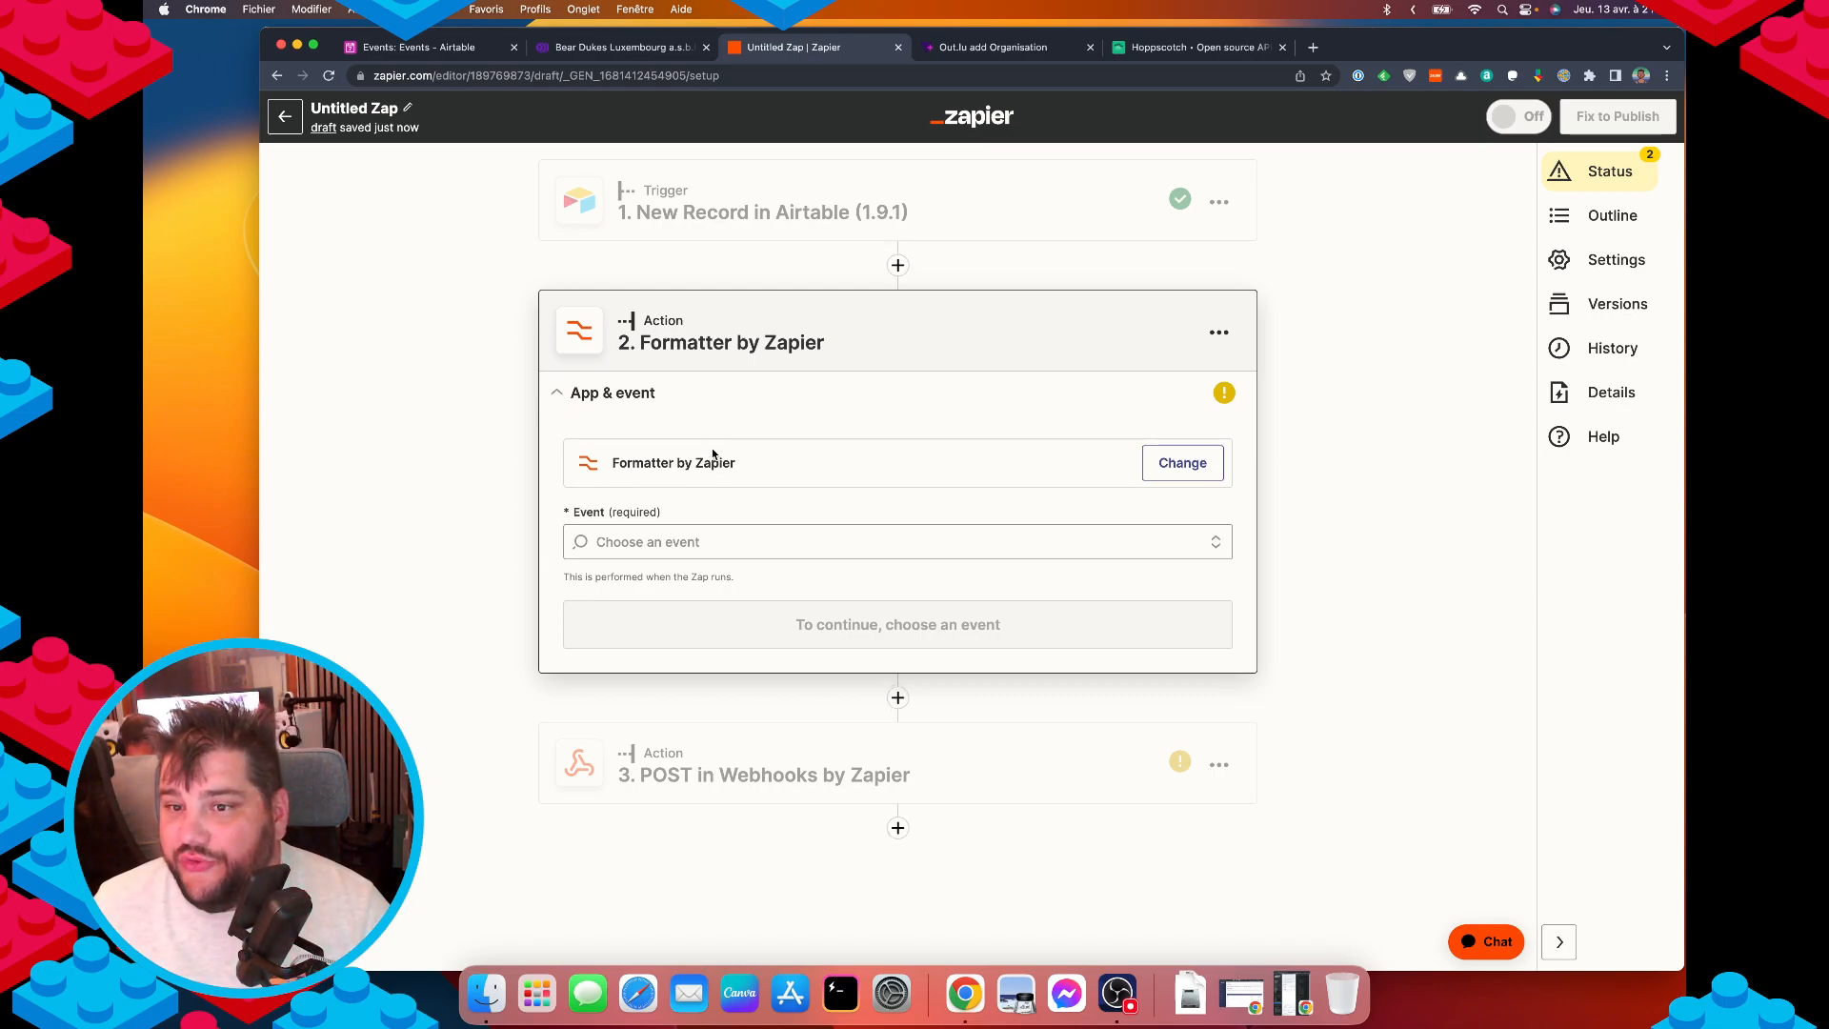
click(686, 542)
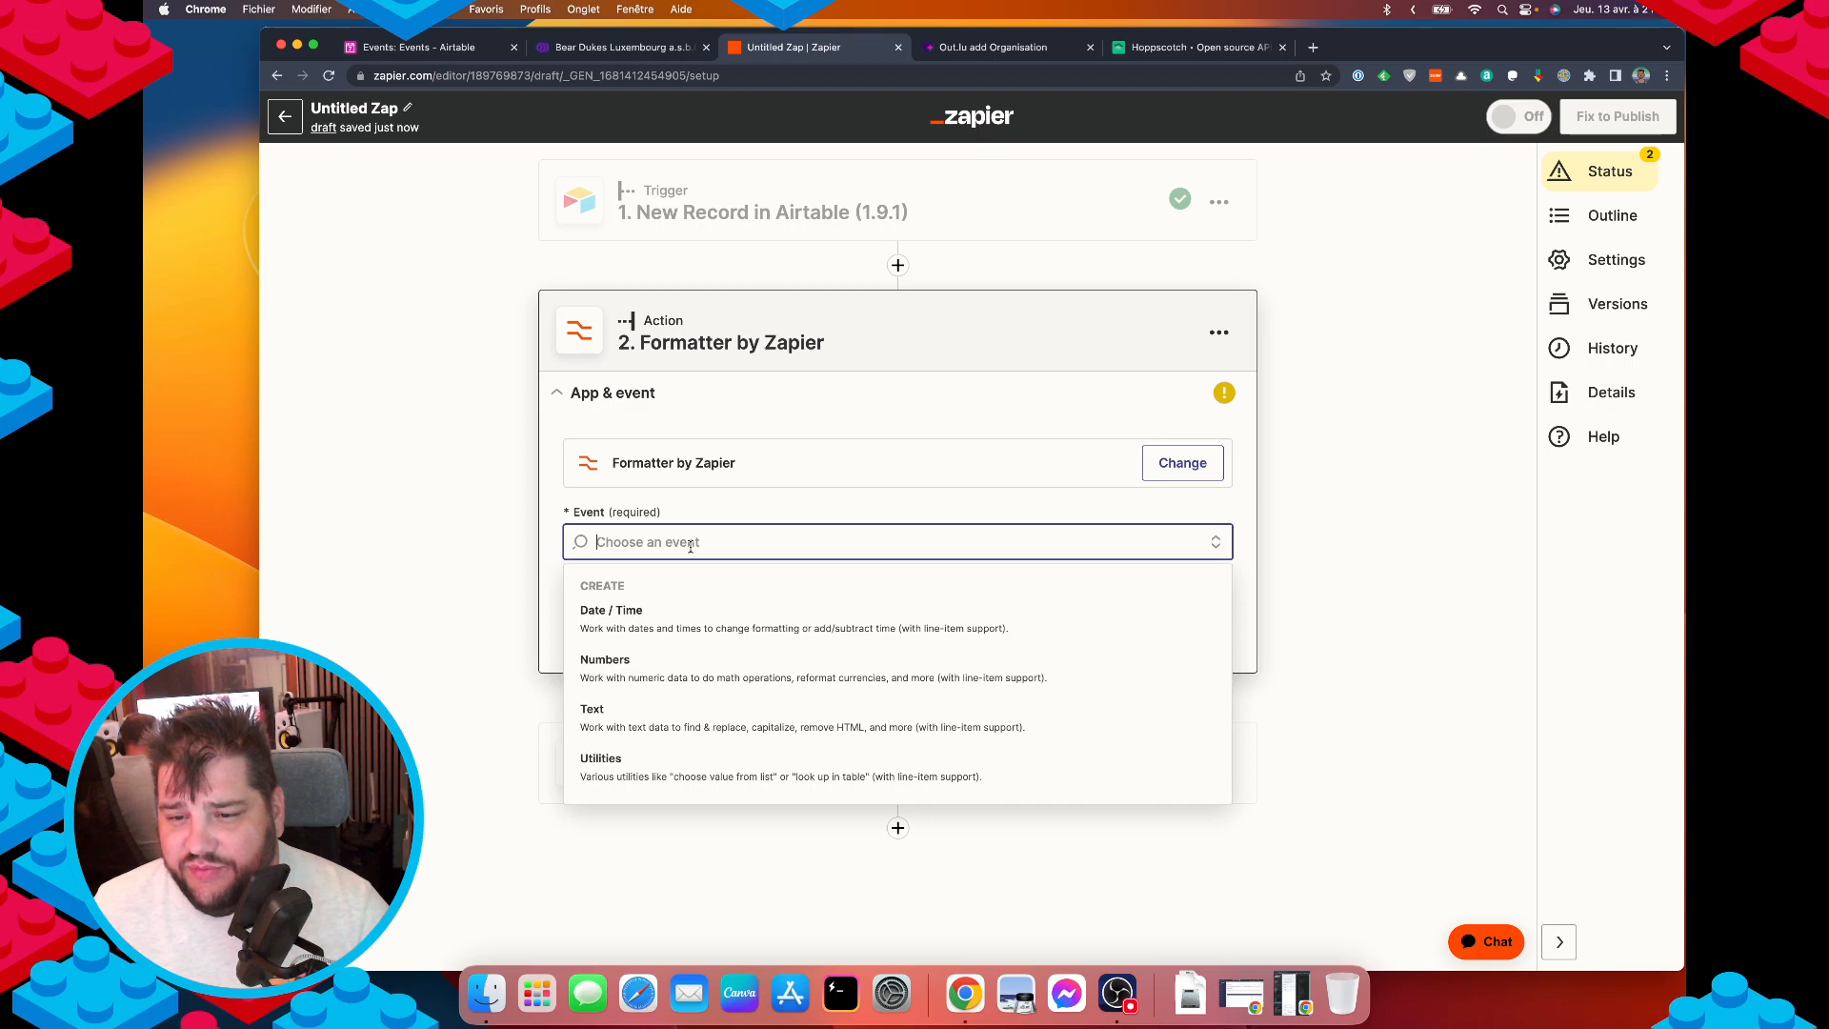
click(636, 628)
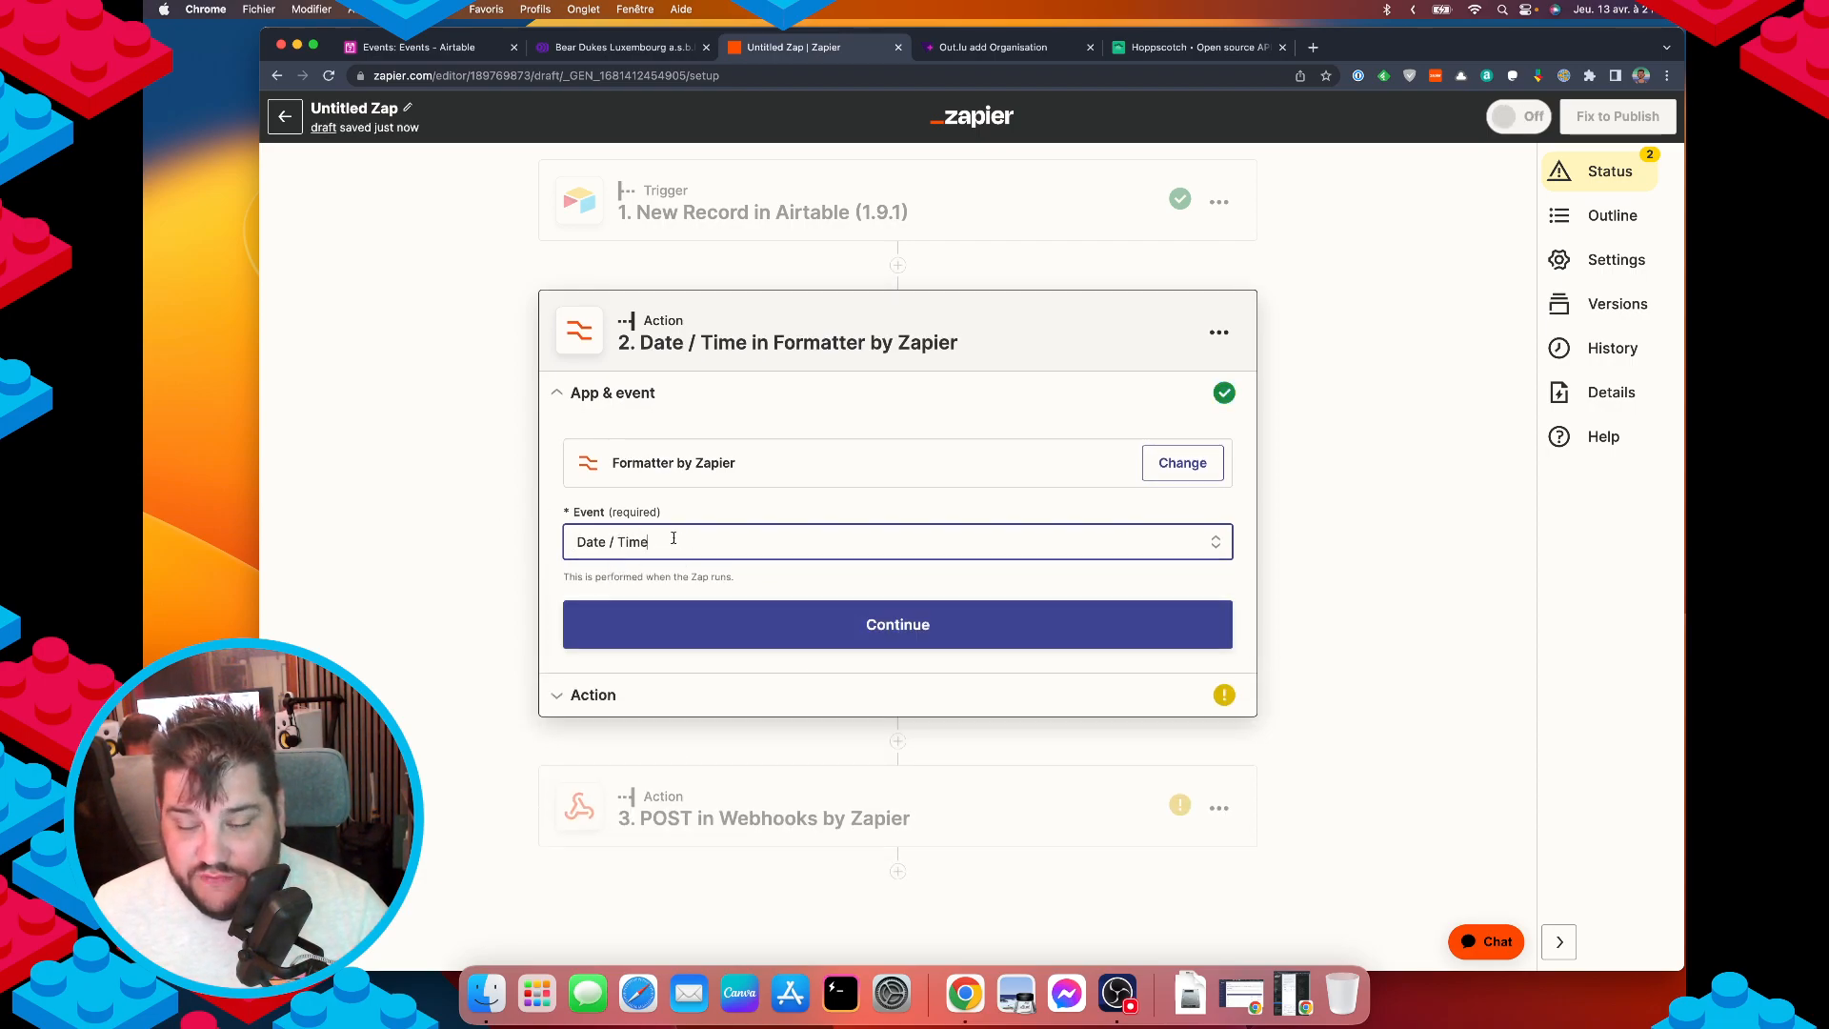
click(741, 638)
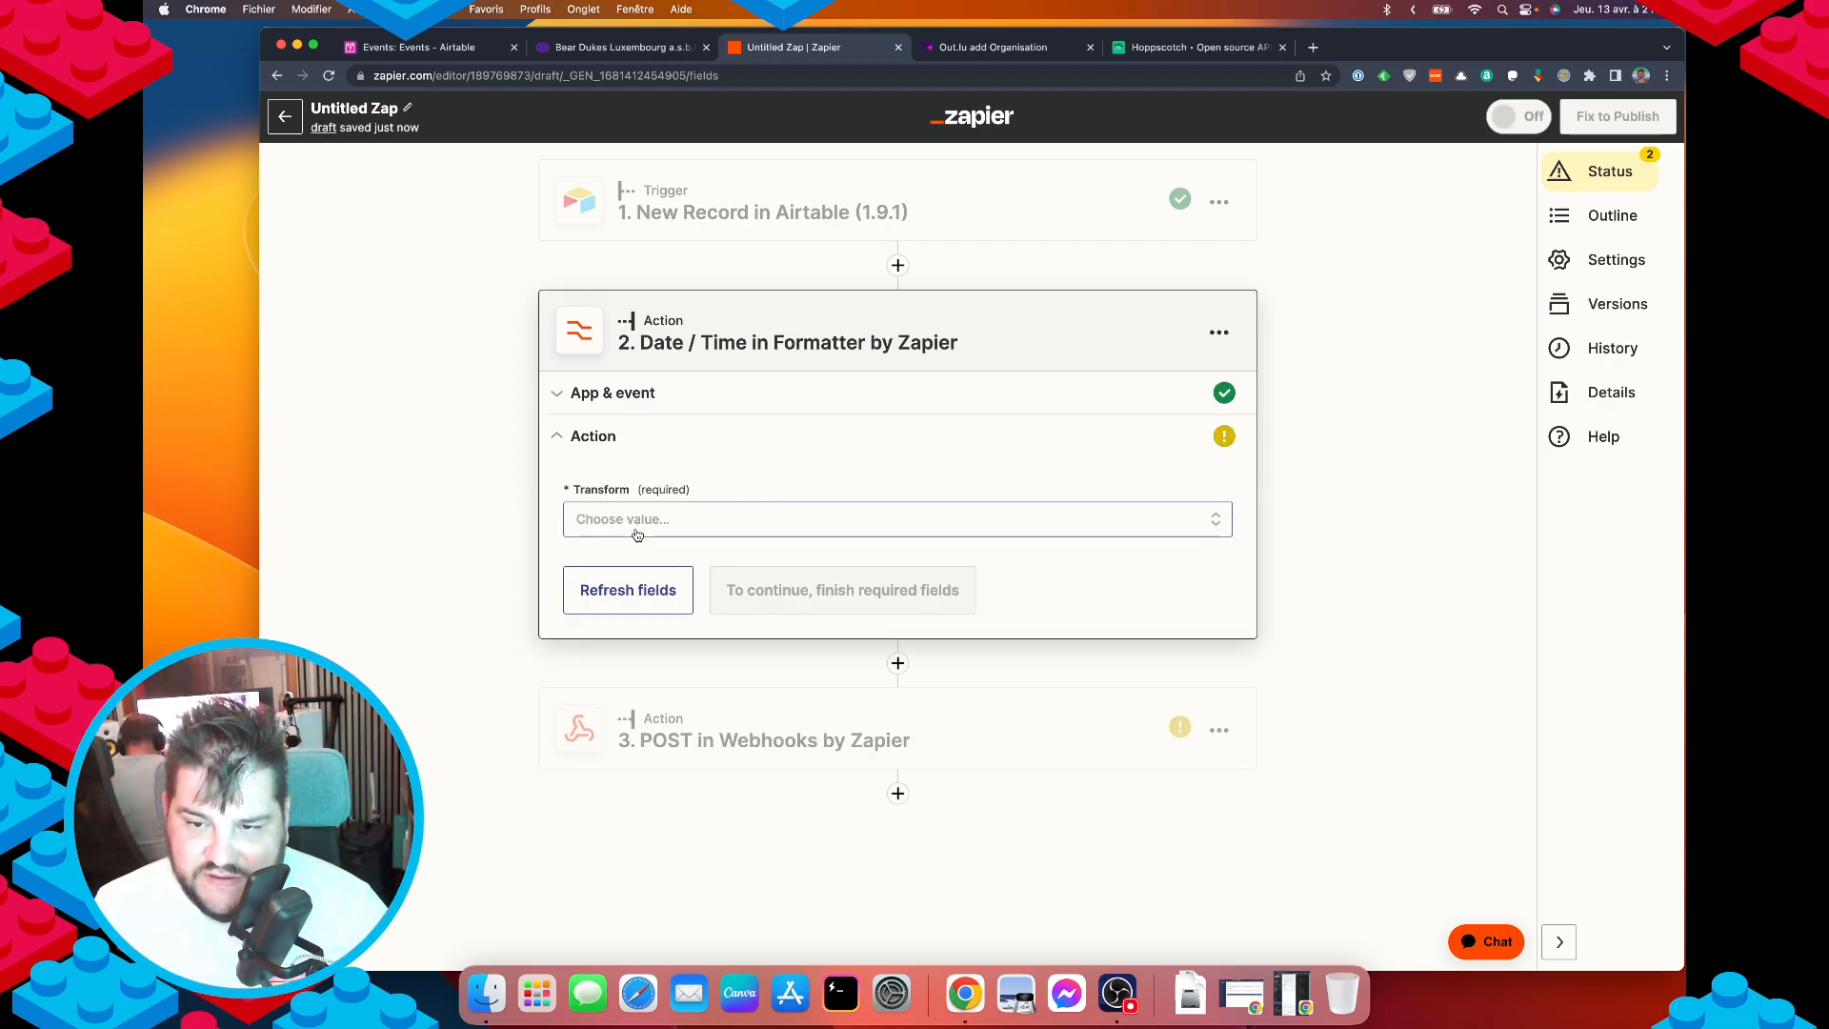
click(693, 526)
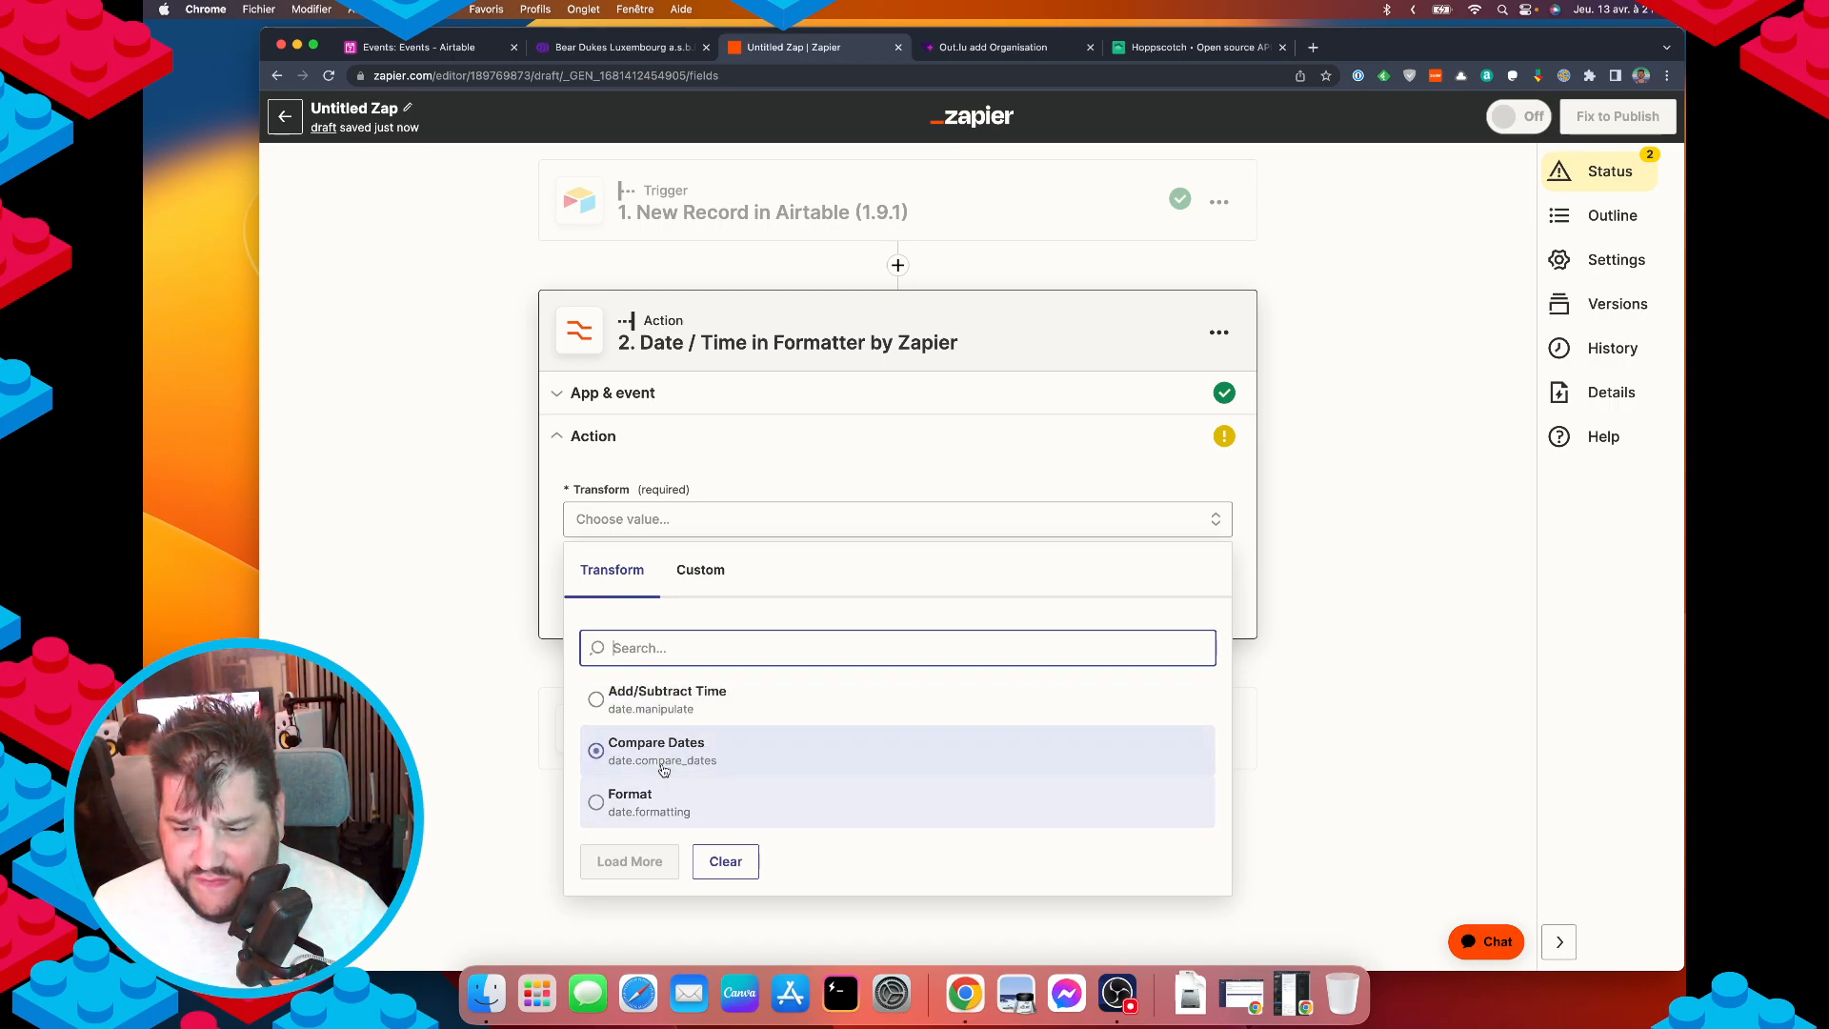
click(668, 808)
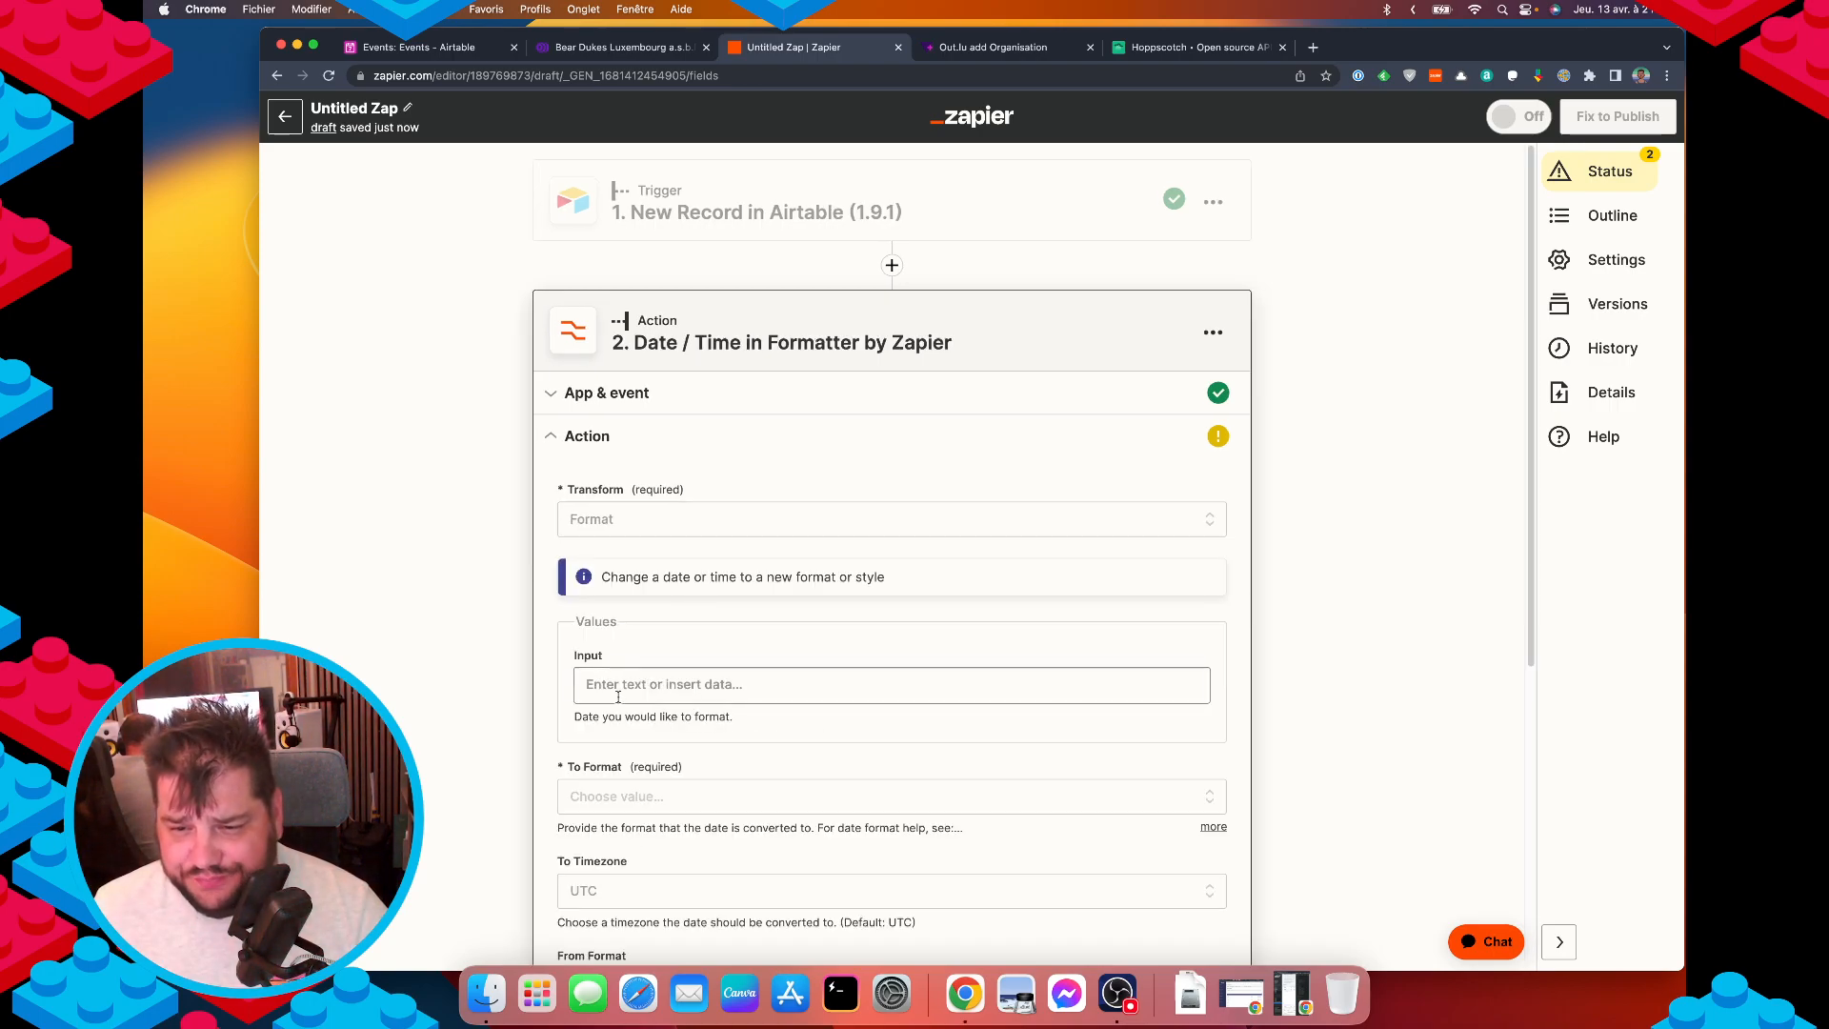
Search the Input data picker for 'date' and 'from' fields, checking the Airtable table for reference.
click(662, 688)
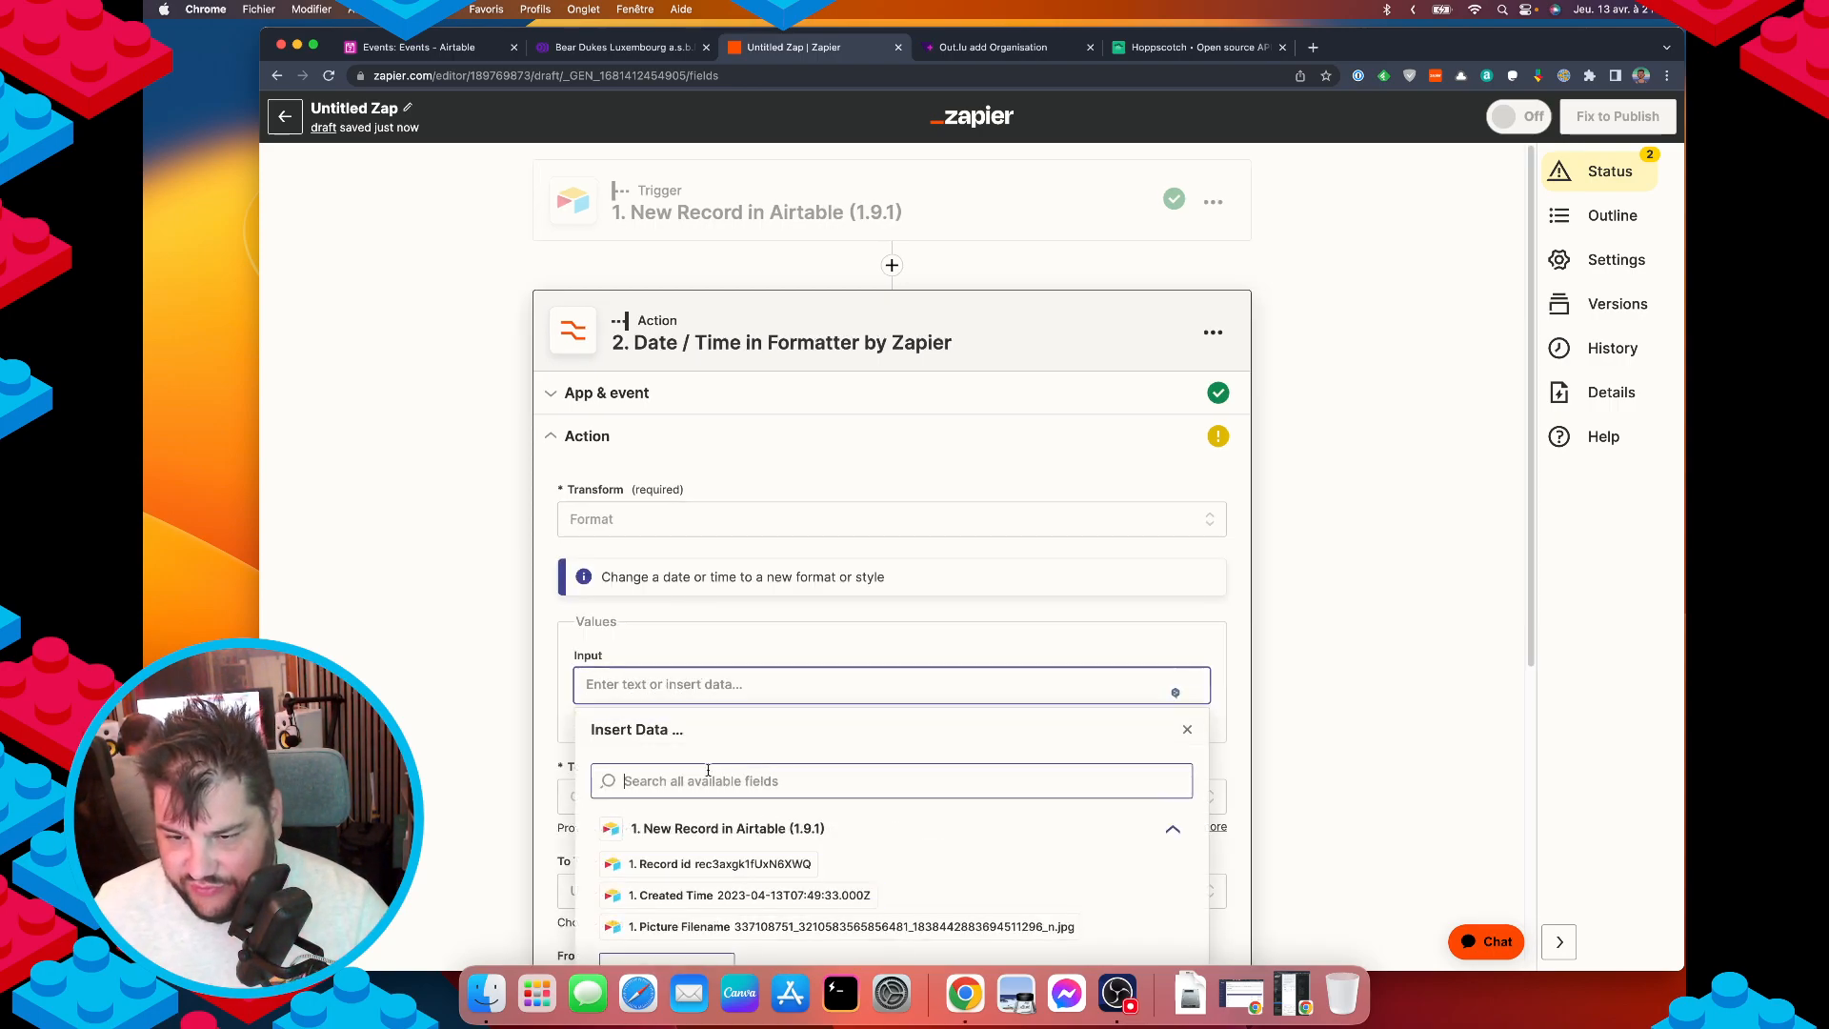
text(date)
key(super+a)
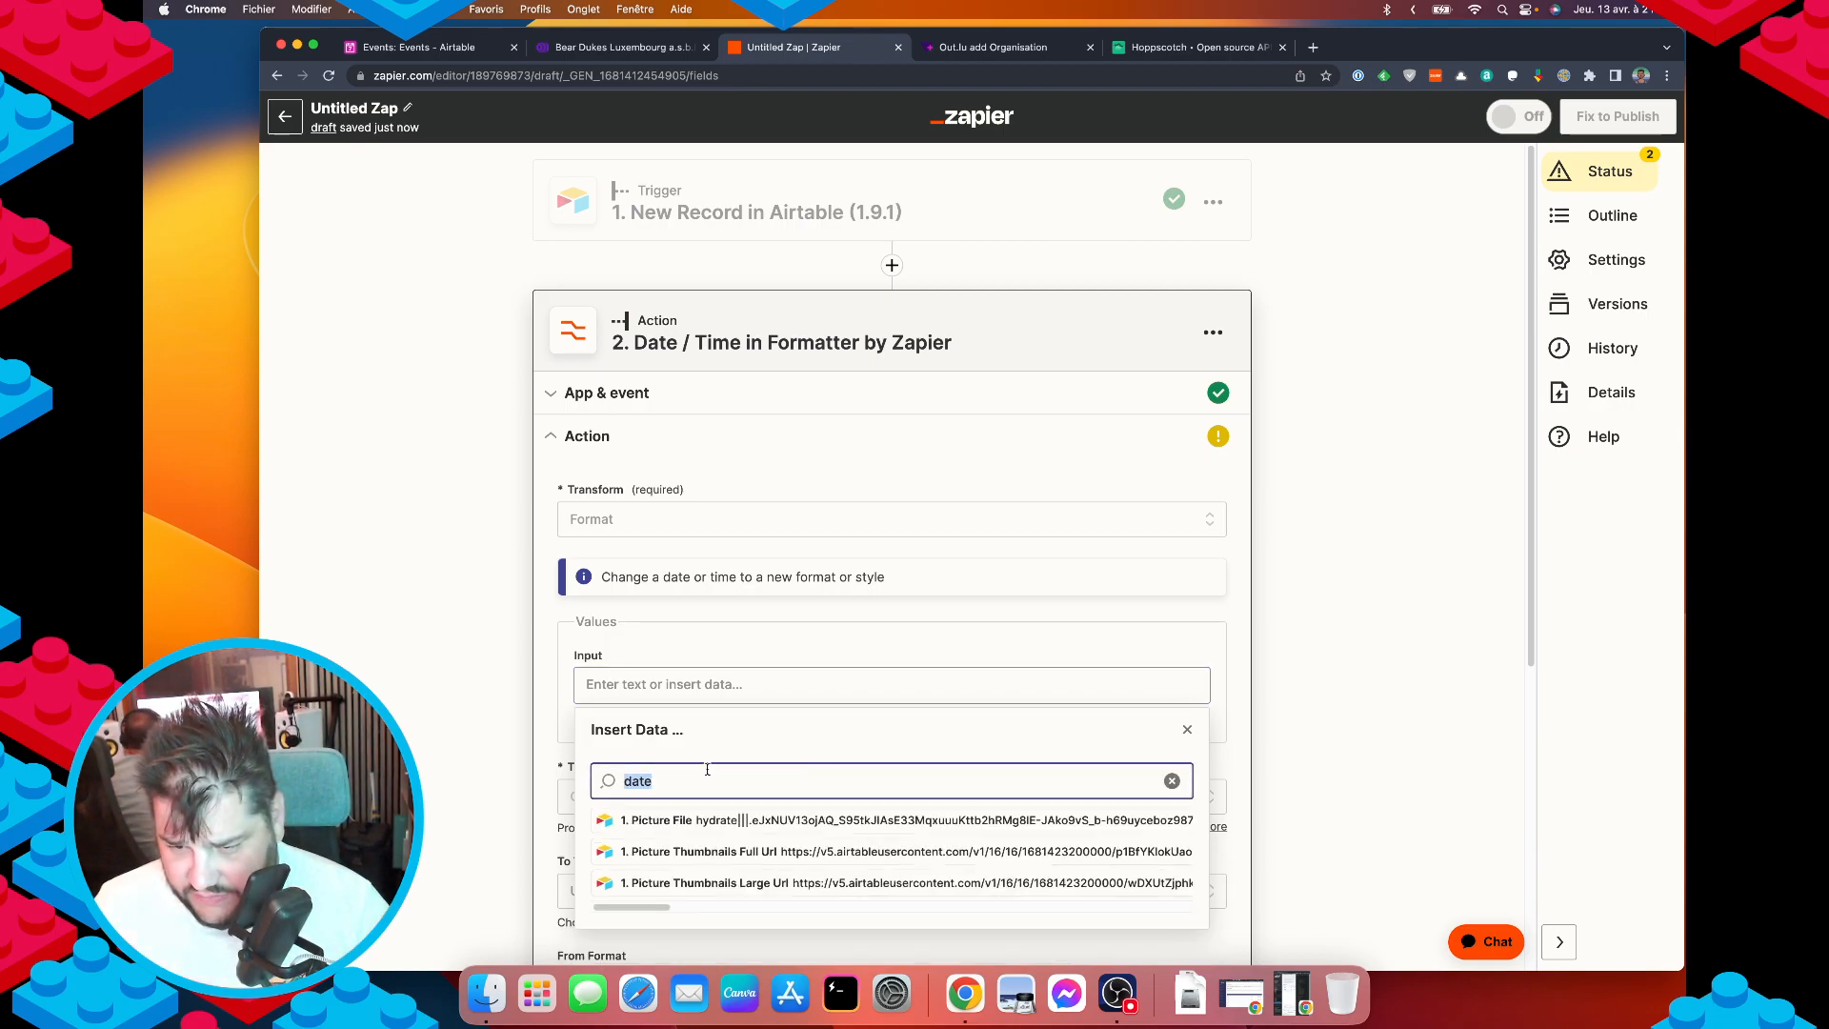
key(BackSpace)
text(from)
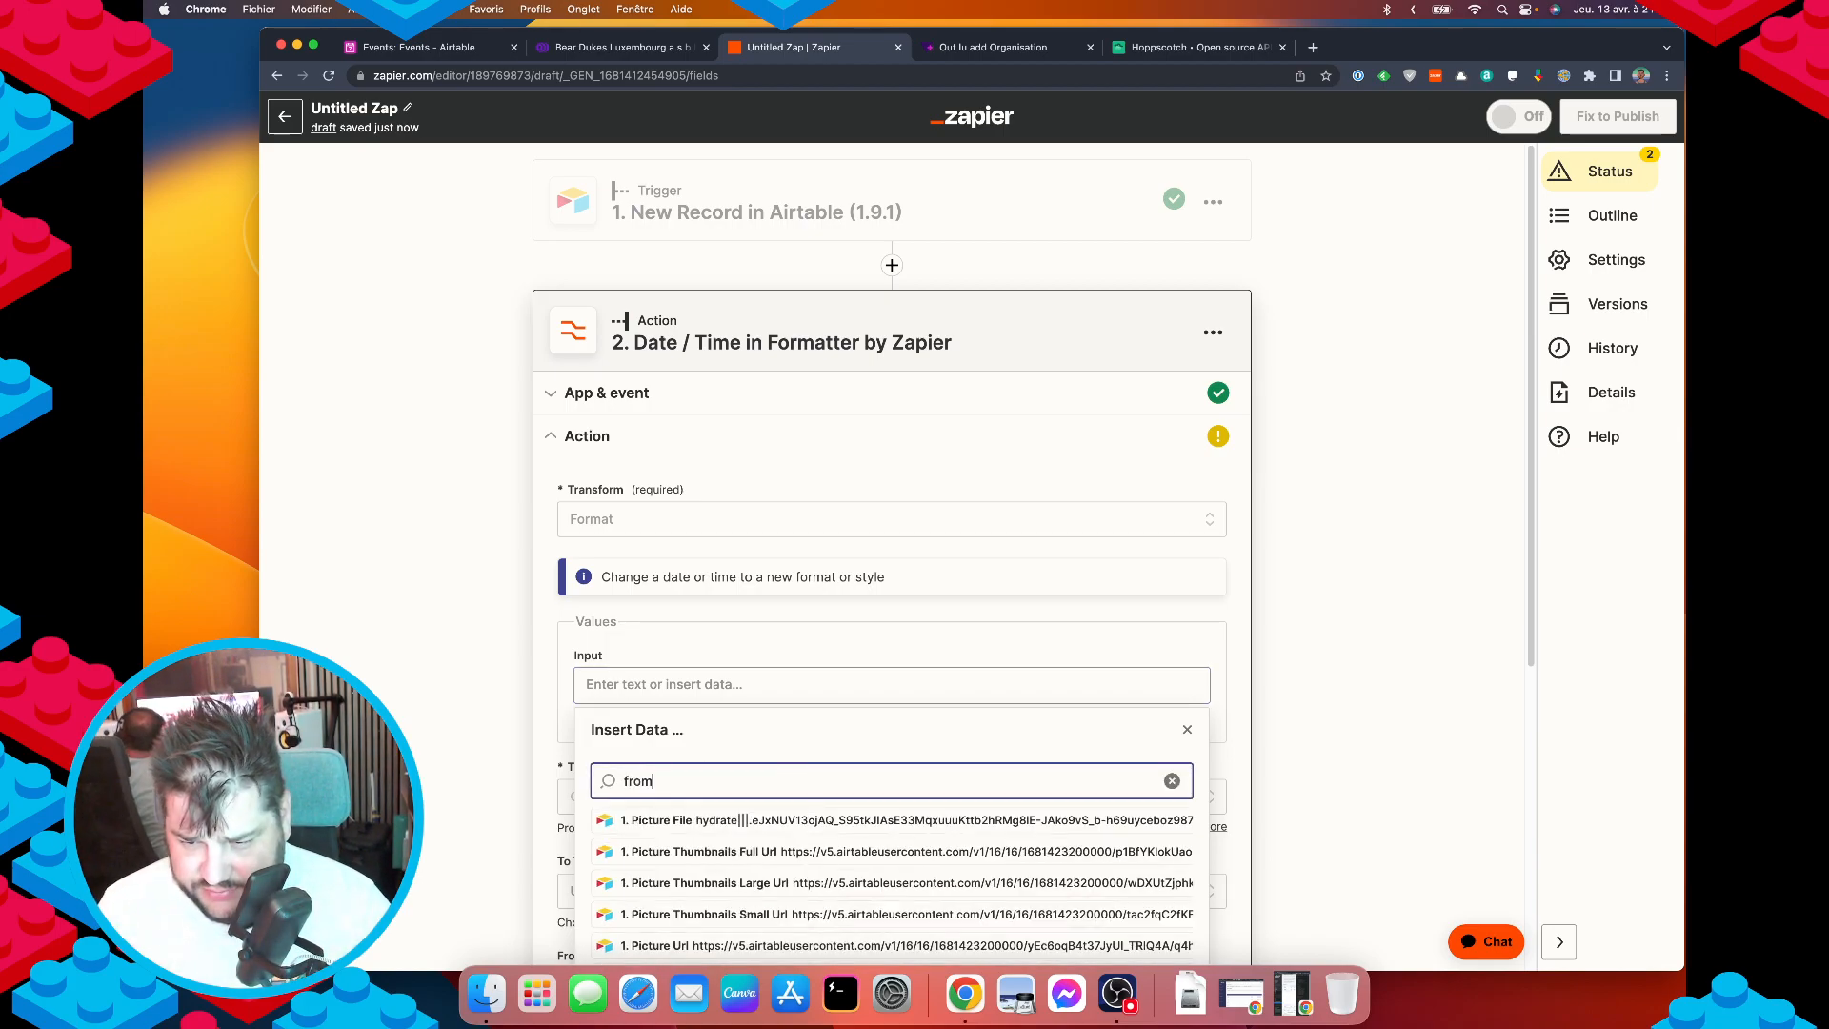
scroll(712, 775, down, 3)
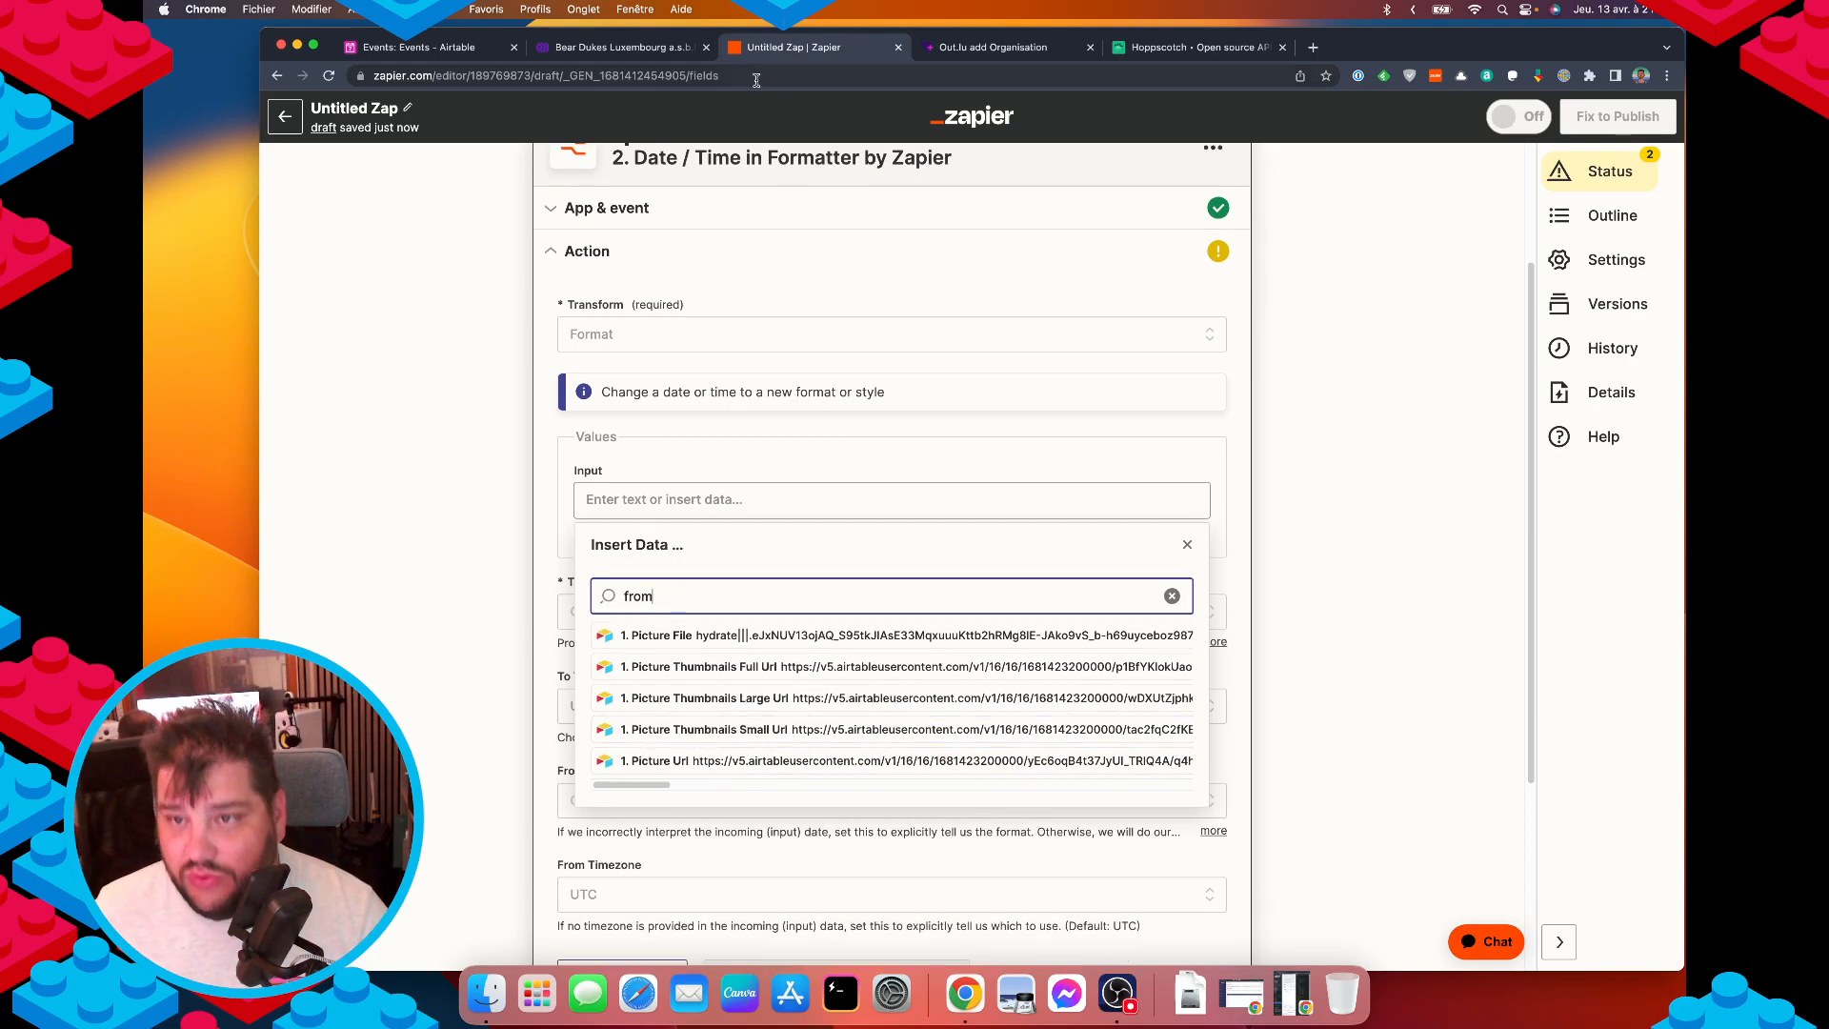
click(419, 47)
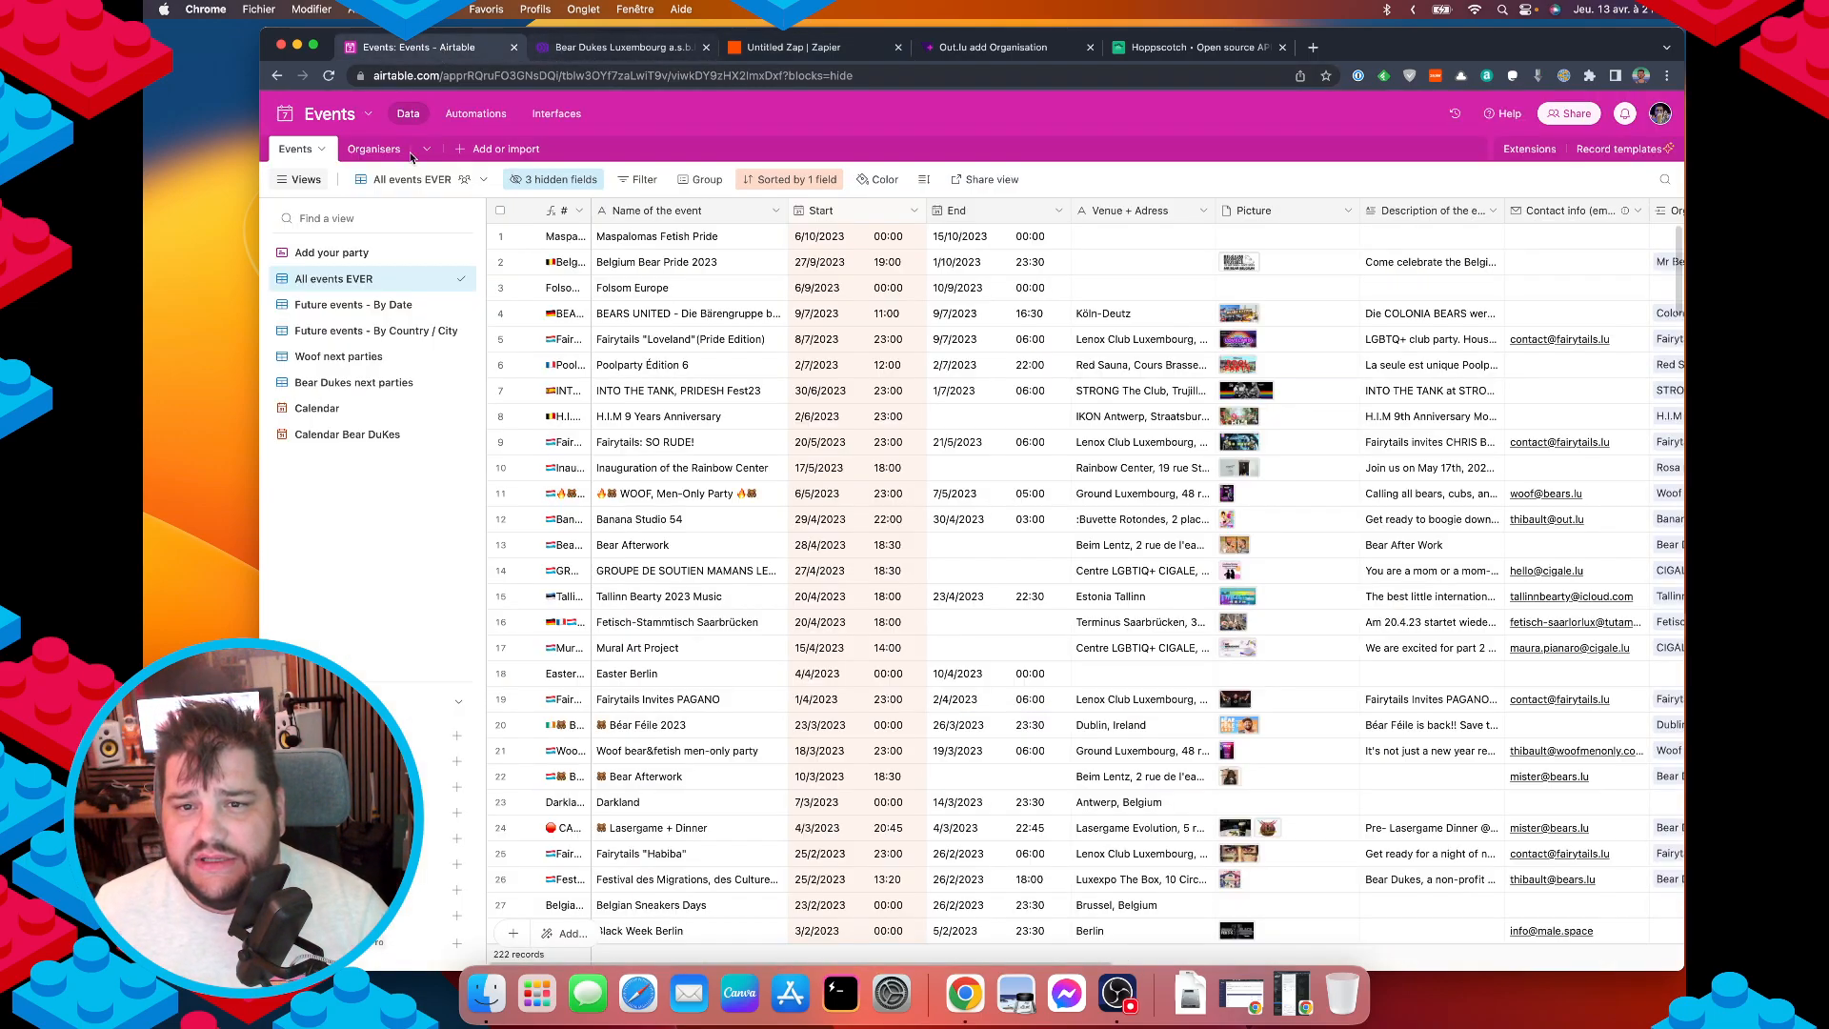
click(992, 46)
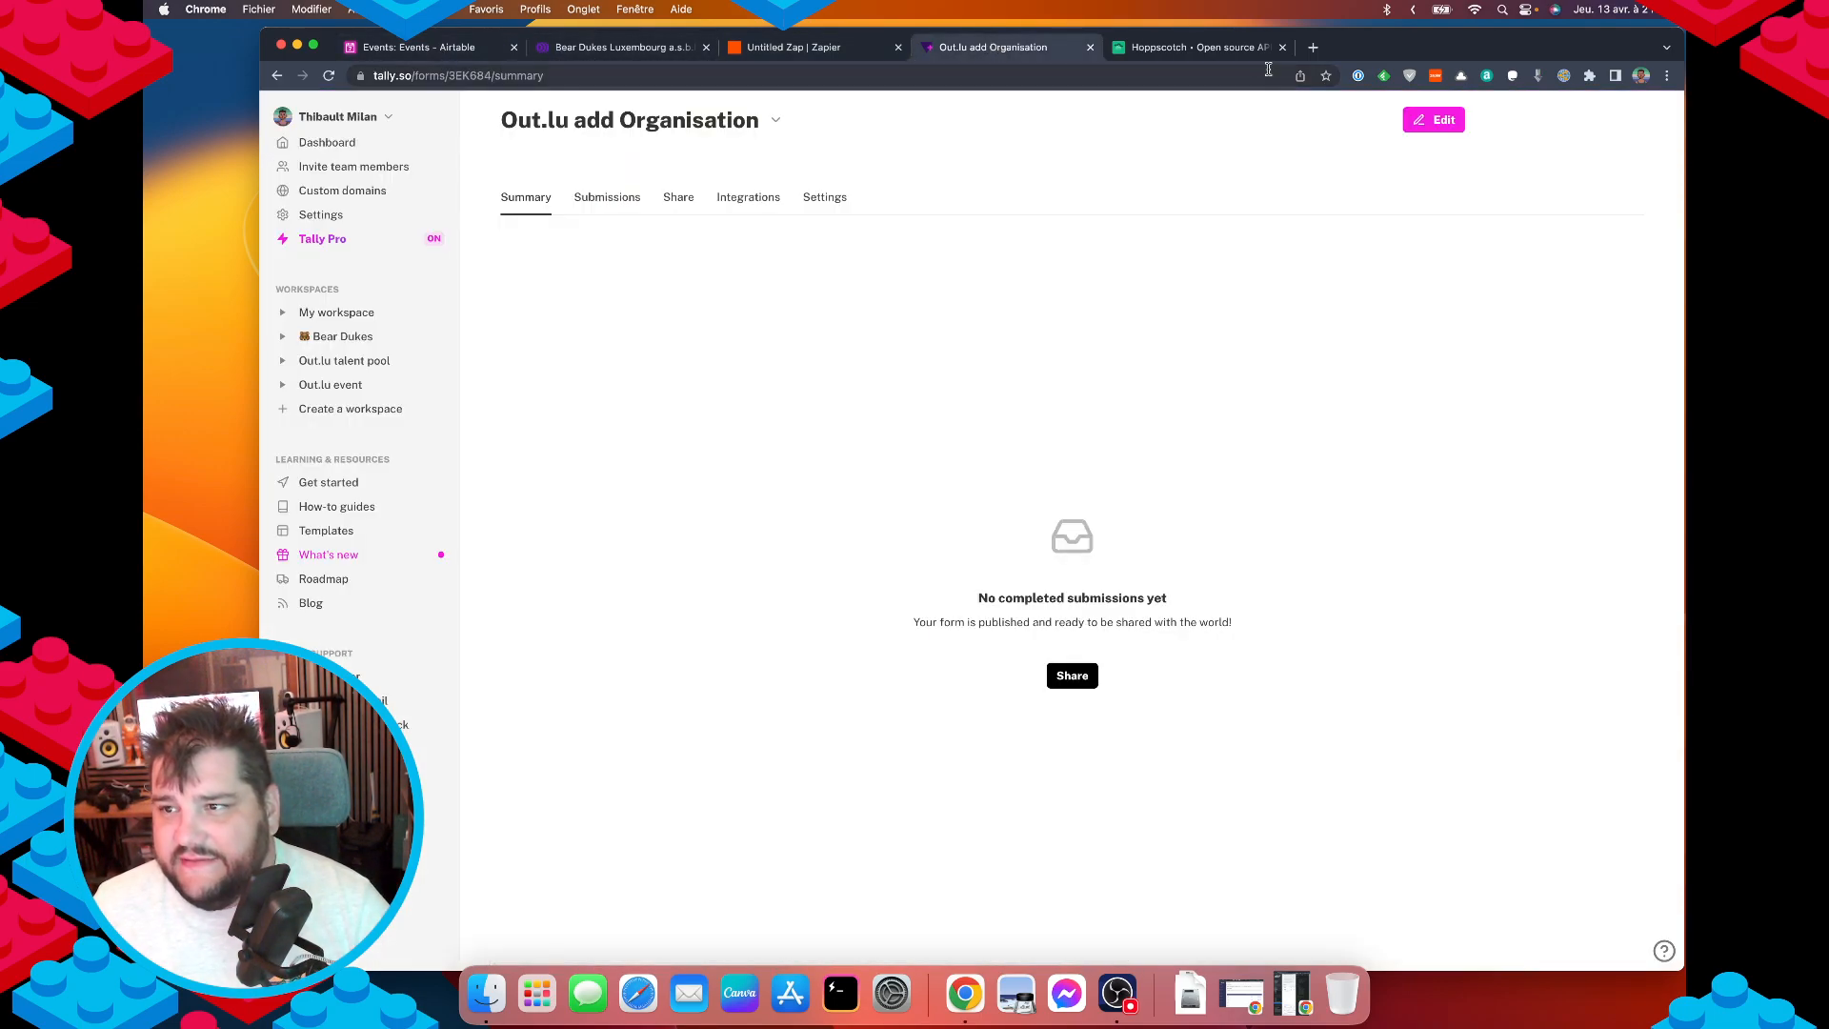
click(1173, 50)
click(786, 46)
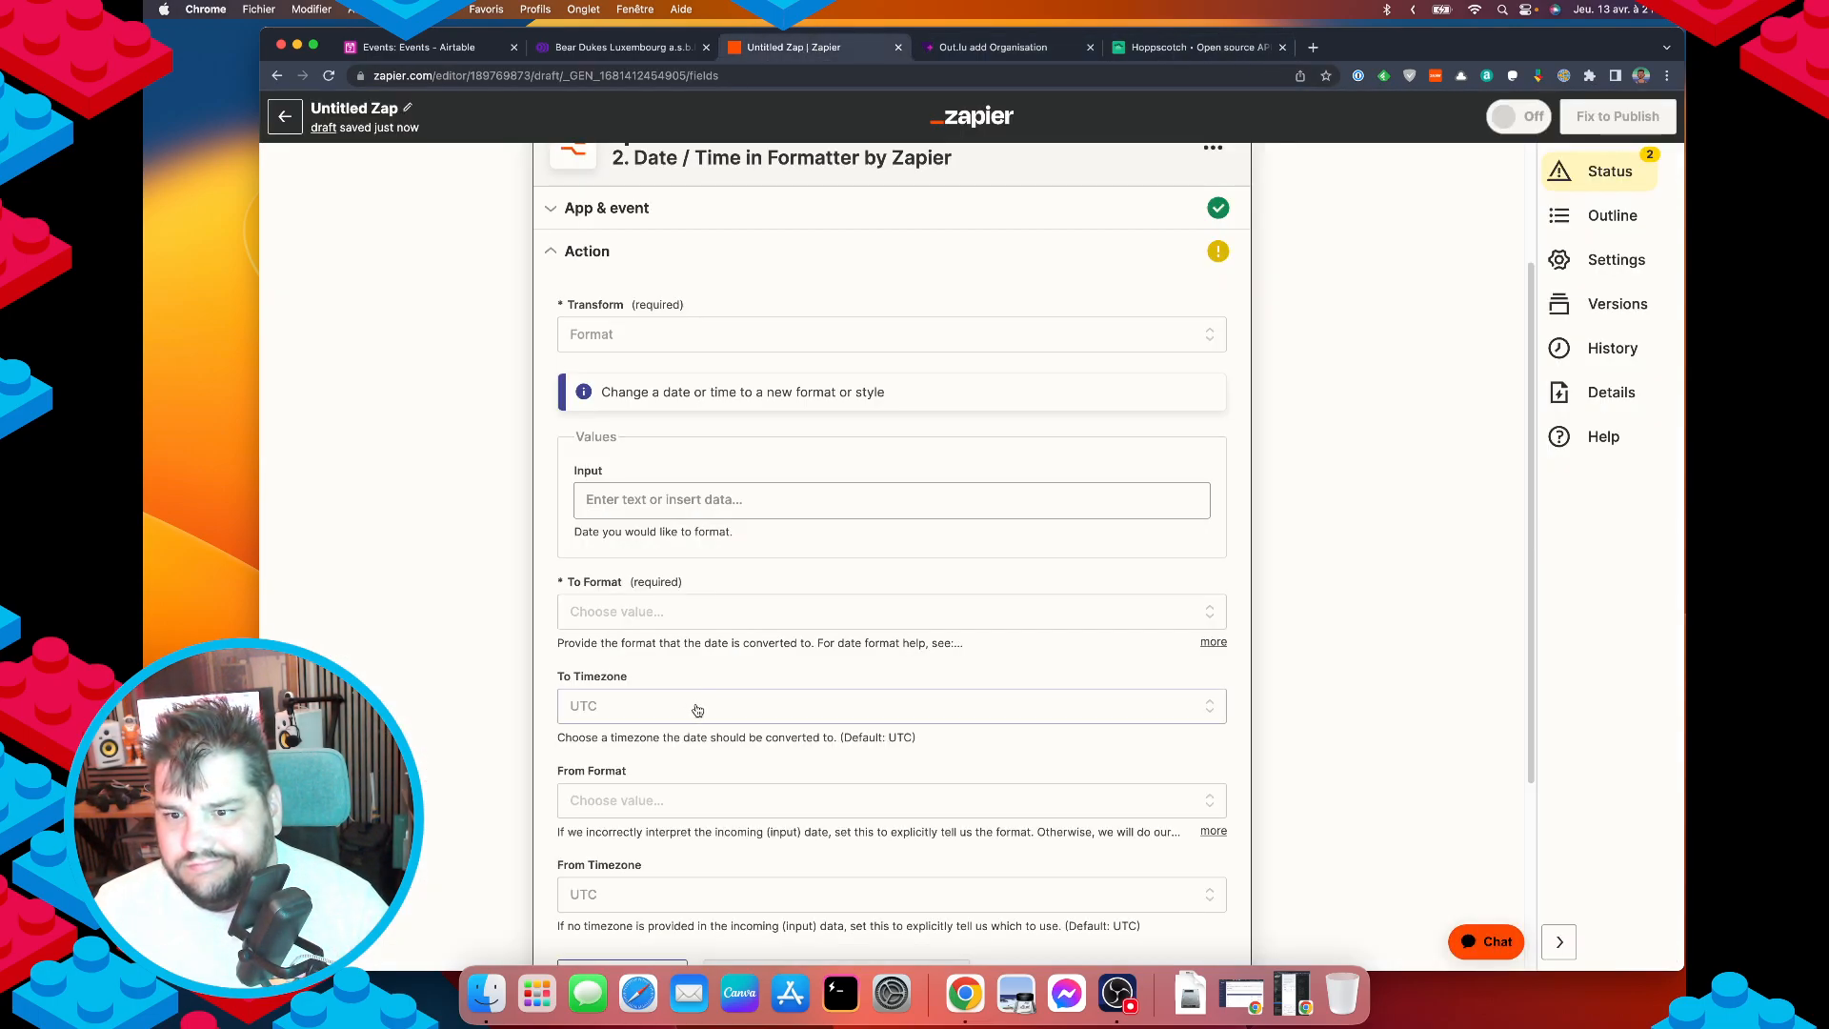
Map the Airtable '1. Start' field into the formatter's Input.
click(663, 498)
text(star)
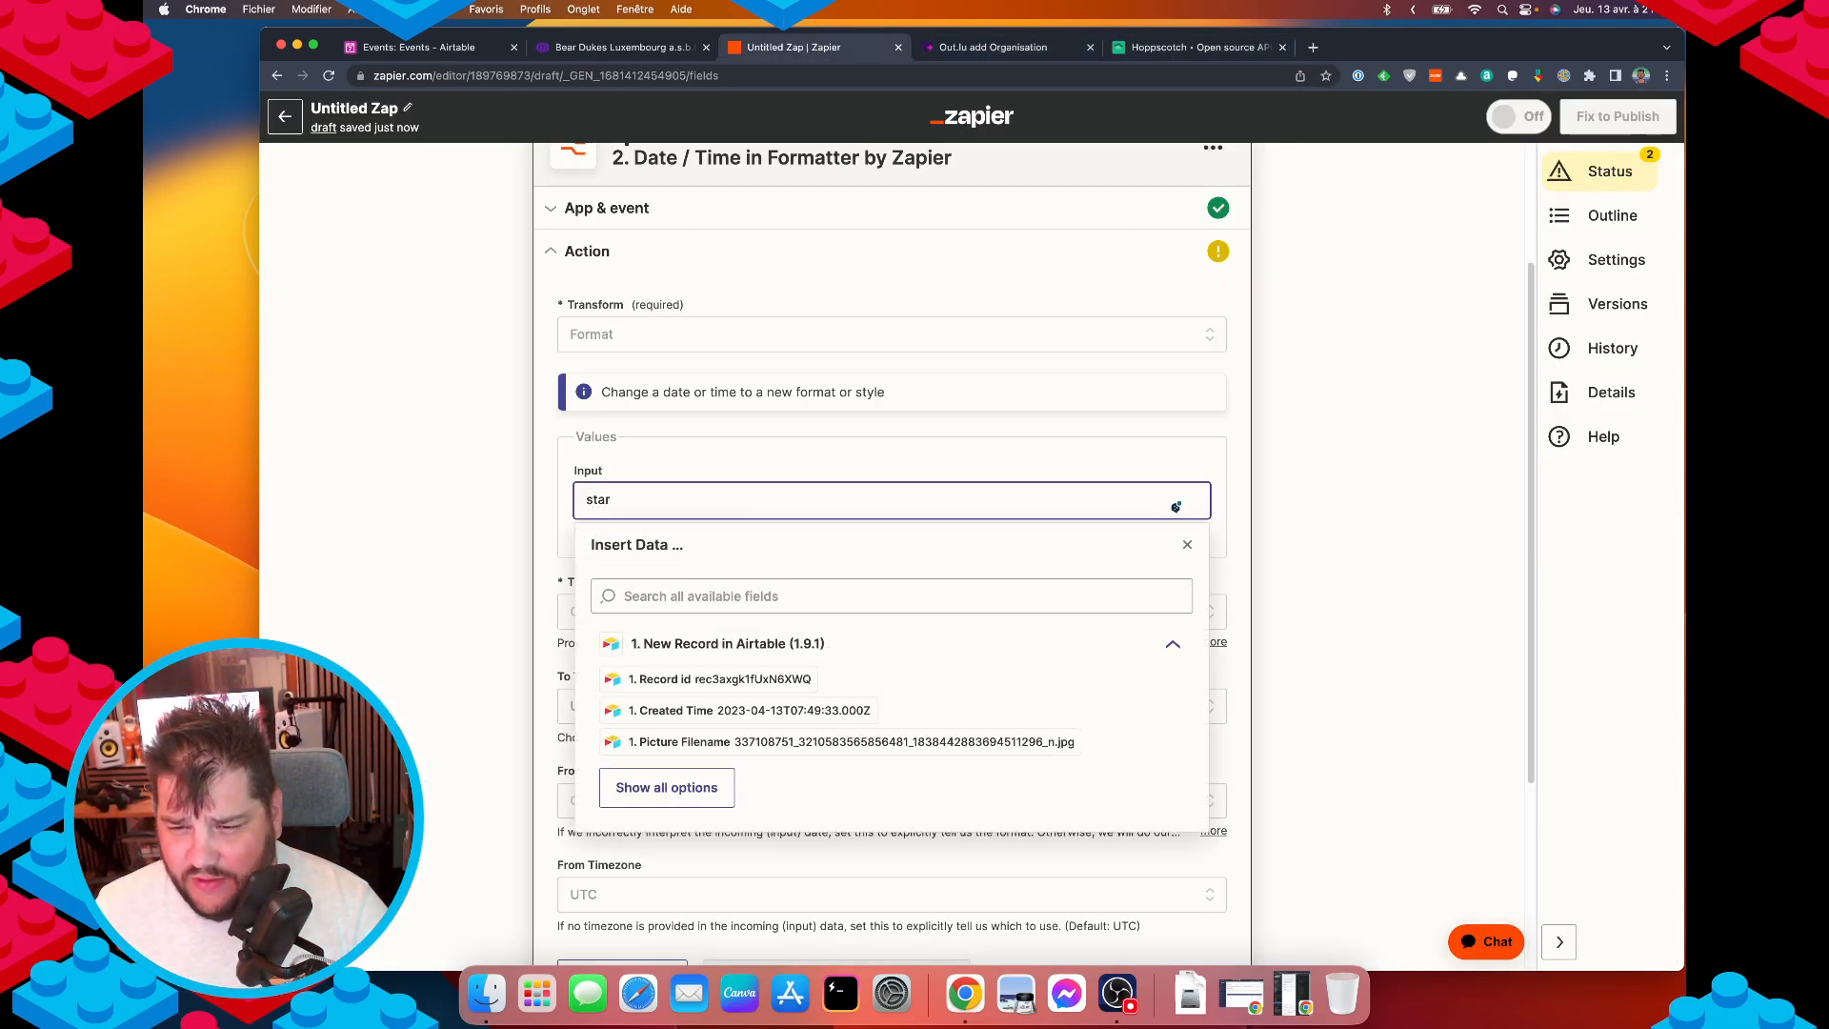
text(t)
key(super+a)
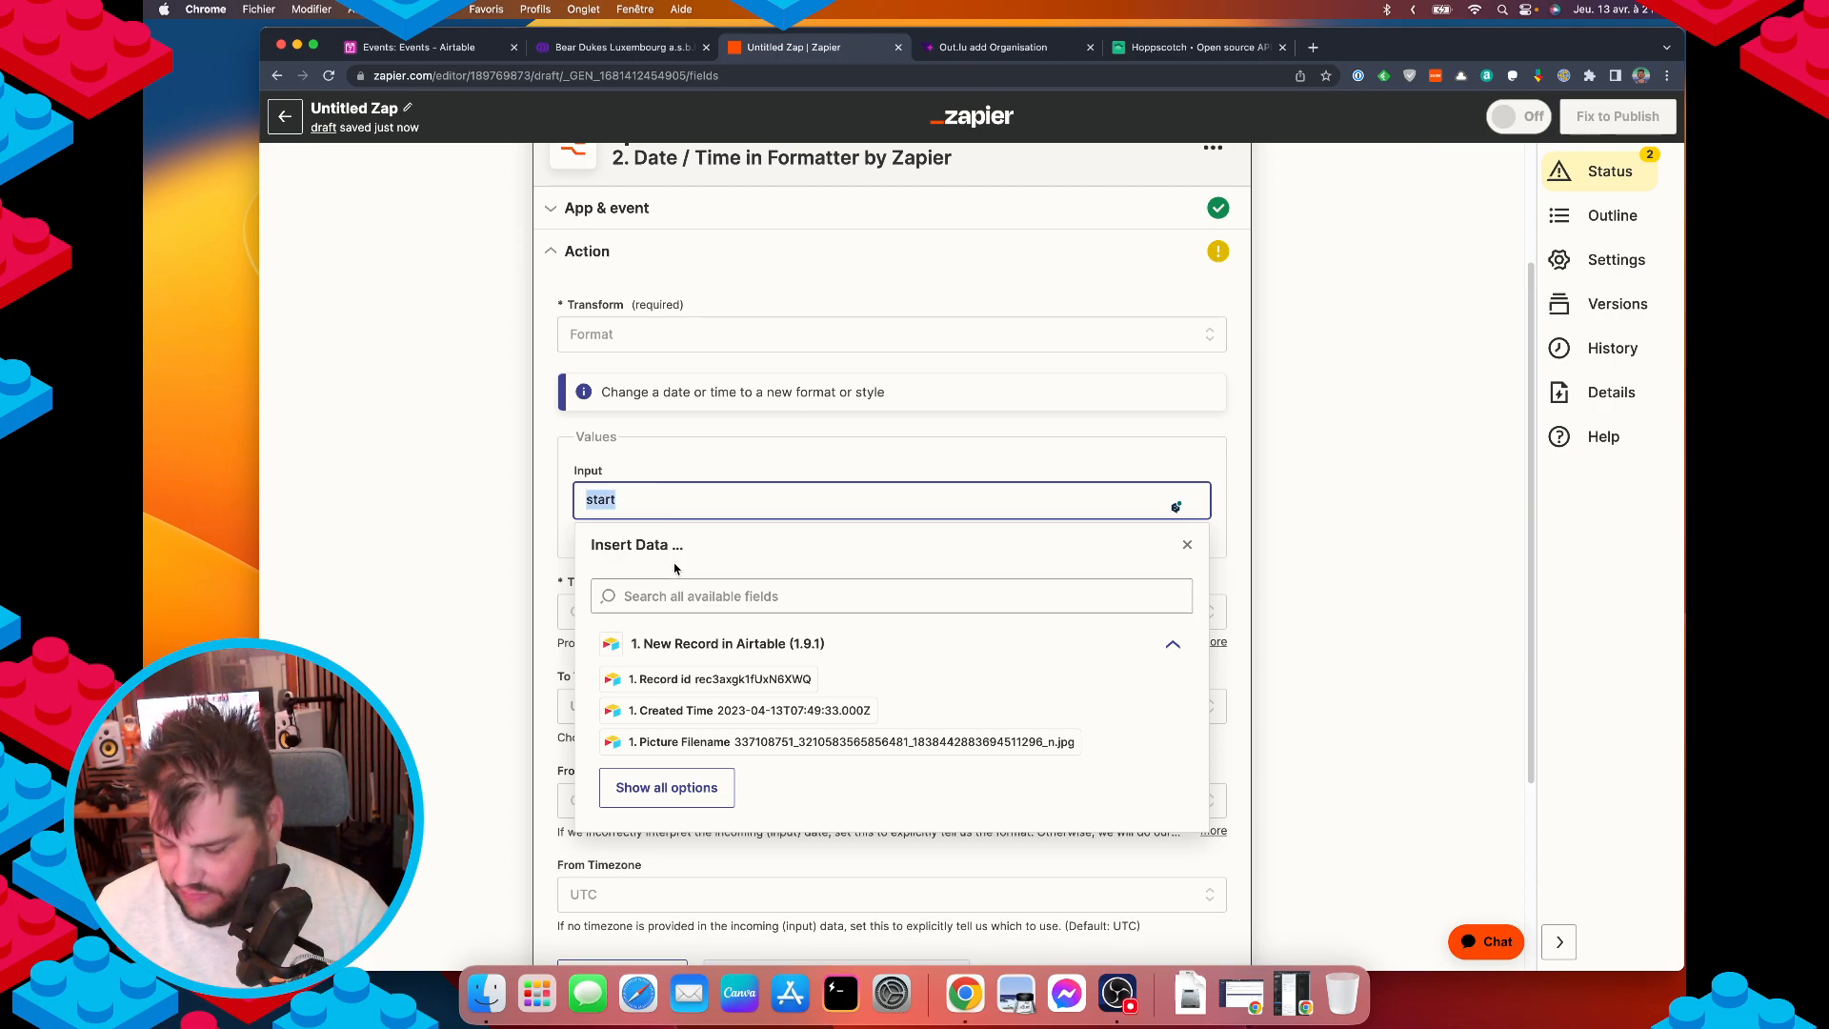
key(BackSpace)
click(670, 590)
text(star)
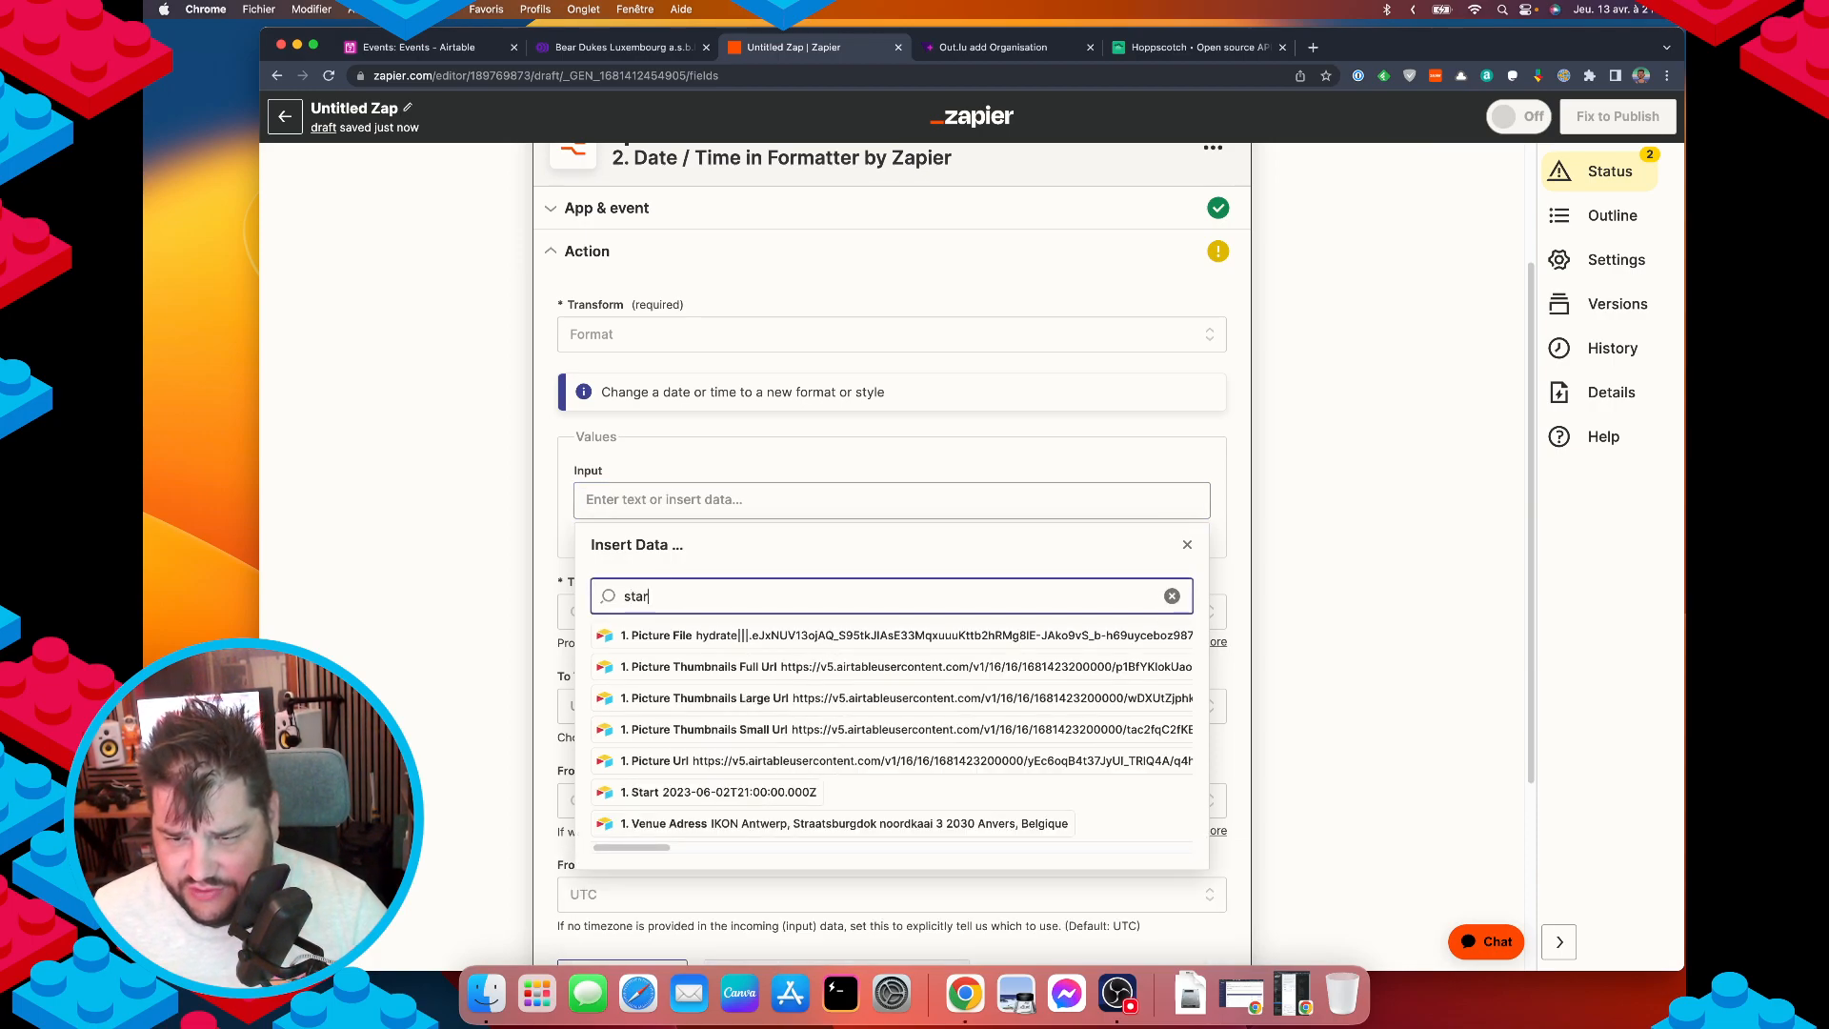
text(t)
click(705, 793)
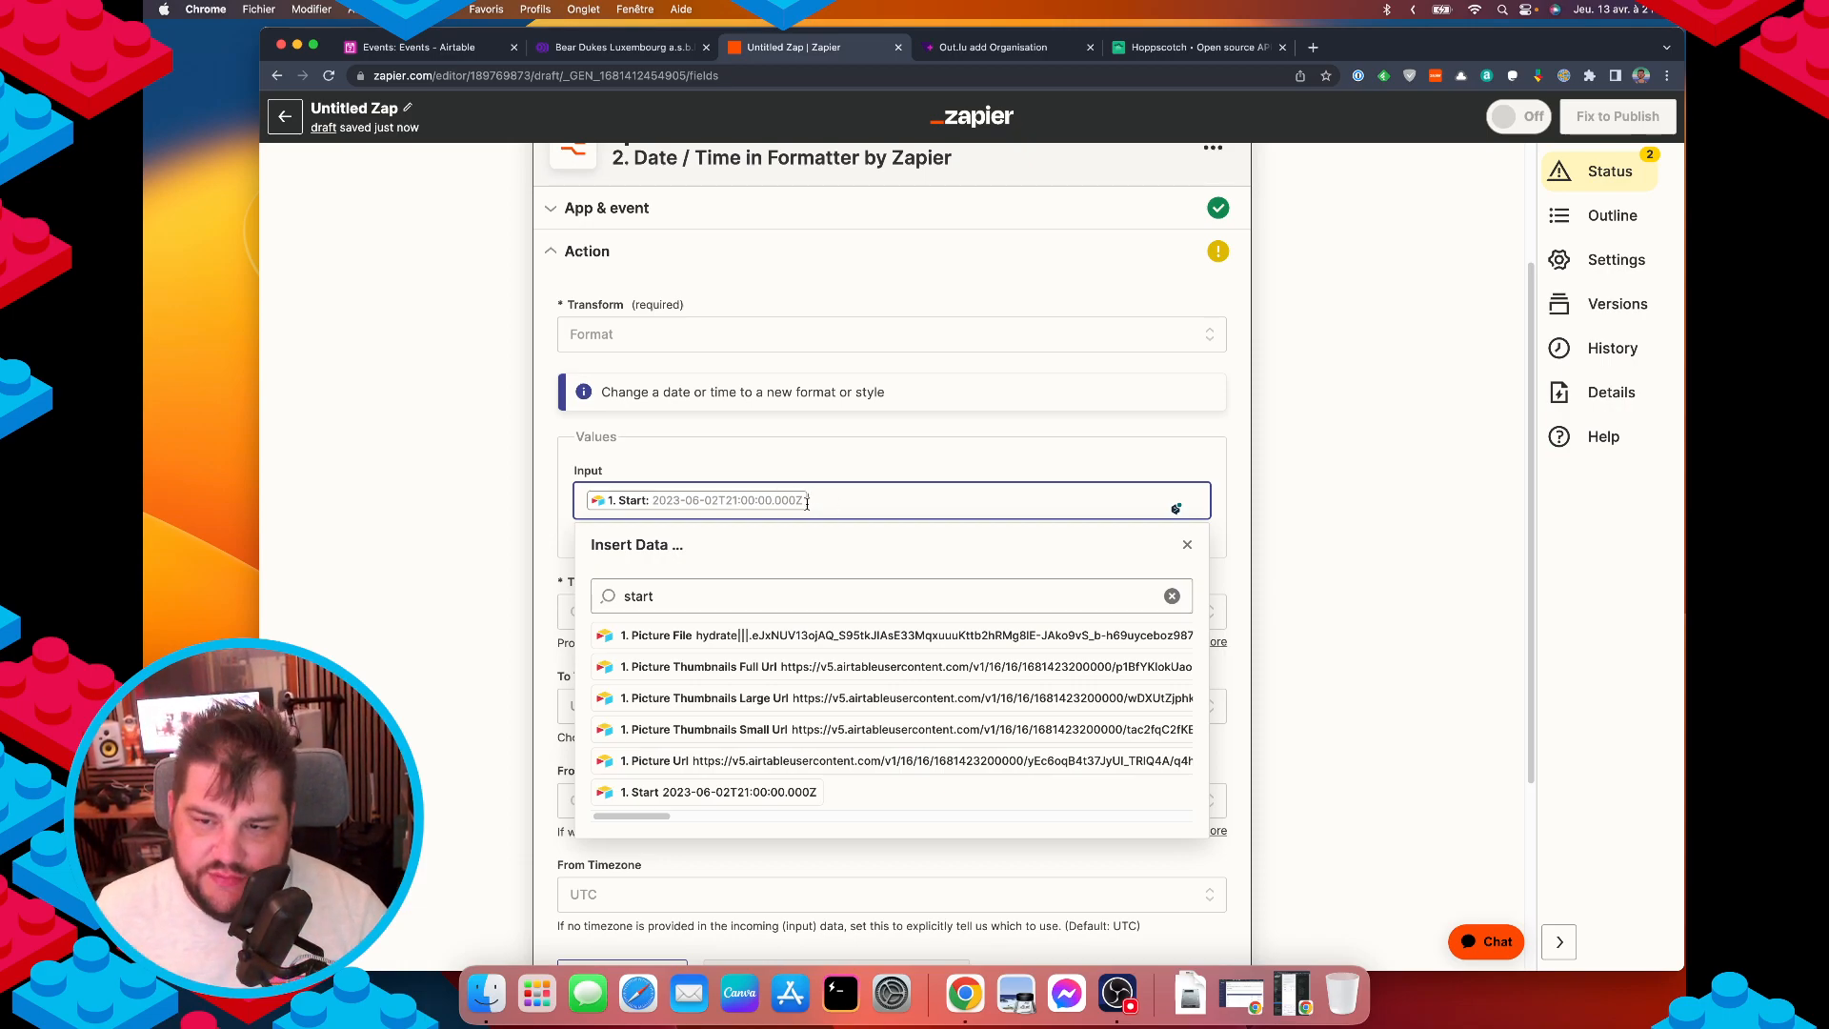
click(442, 596)
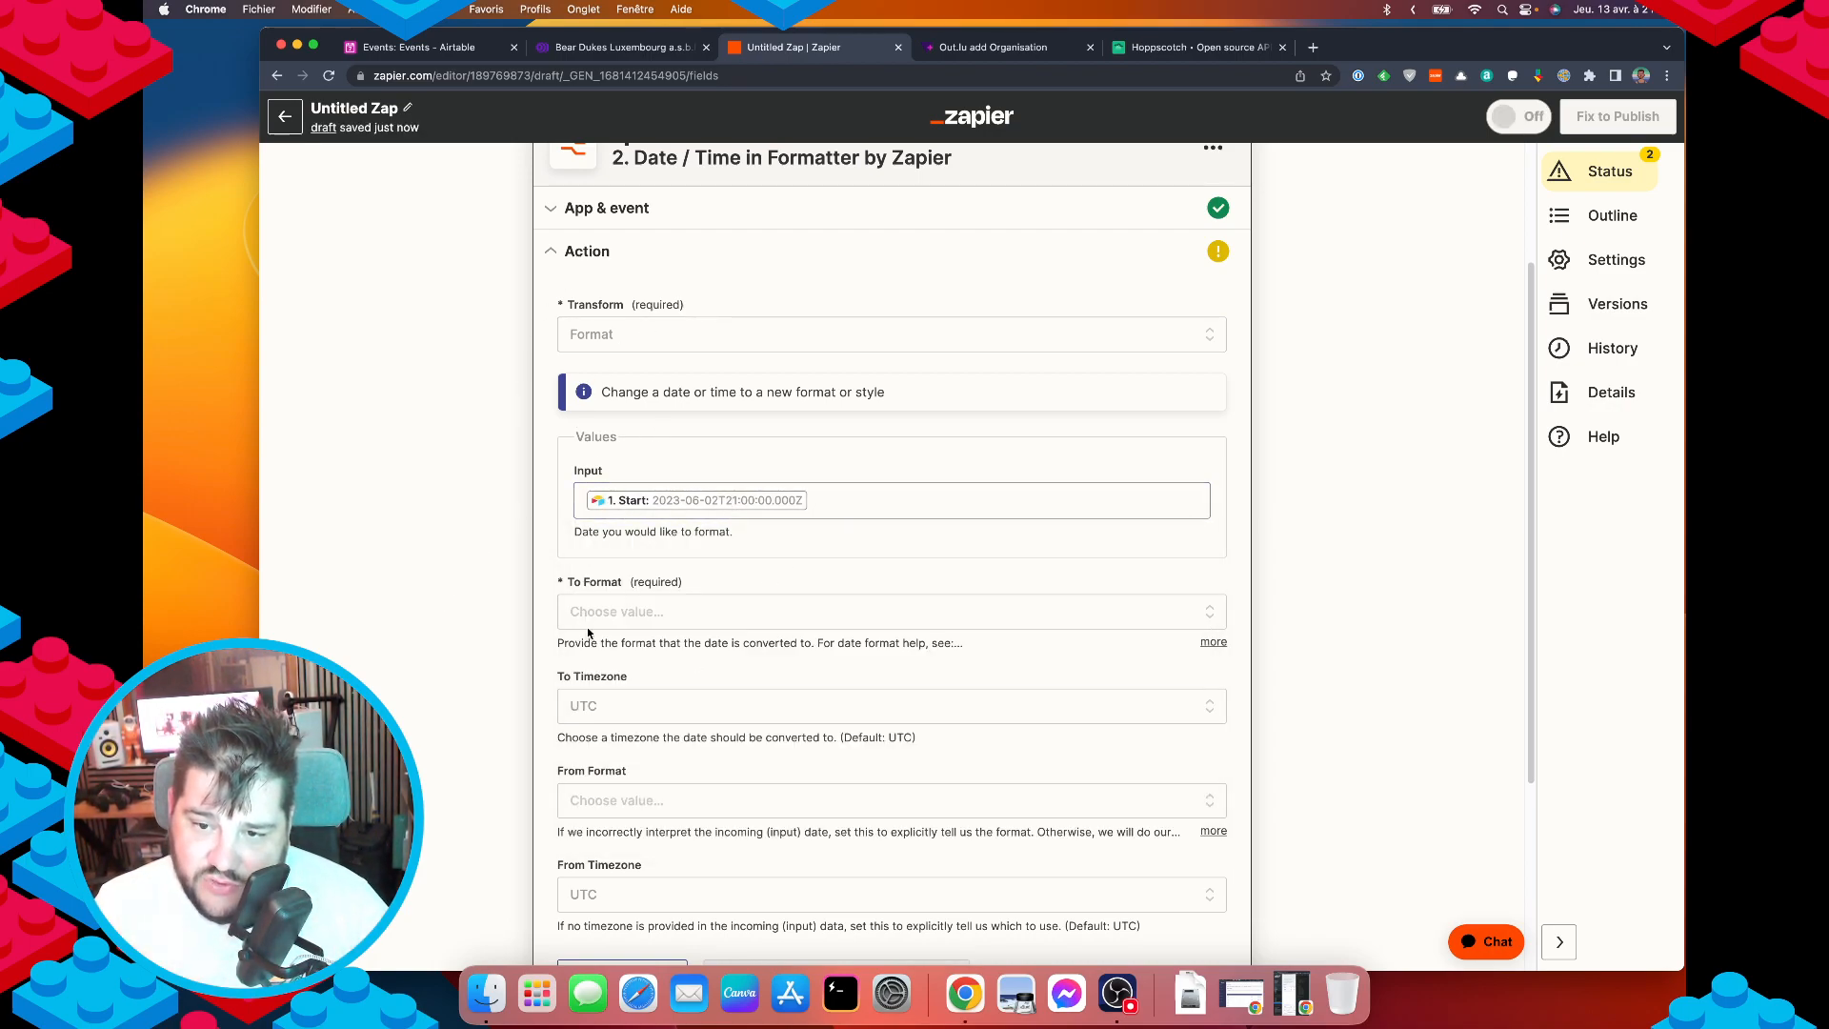
Look through the To Format and To Timezone dropdown options without changing them.
click(611, 612)
scroll(724, 825, down, 3)
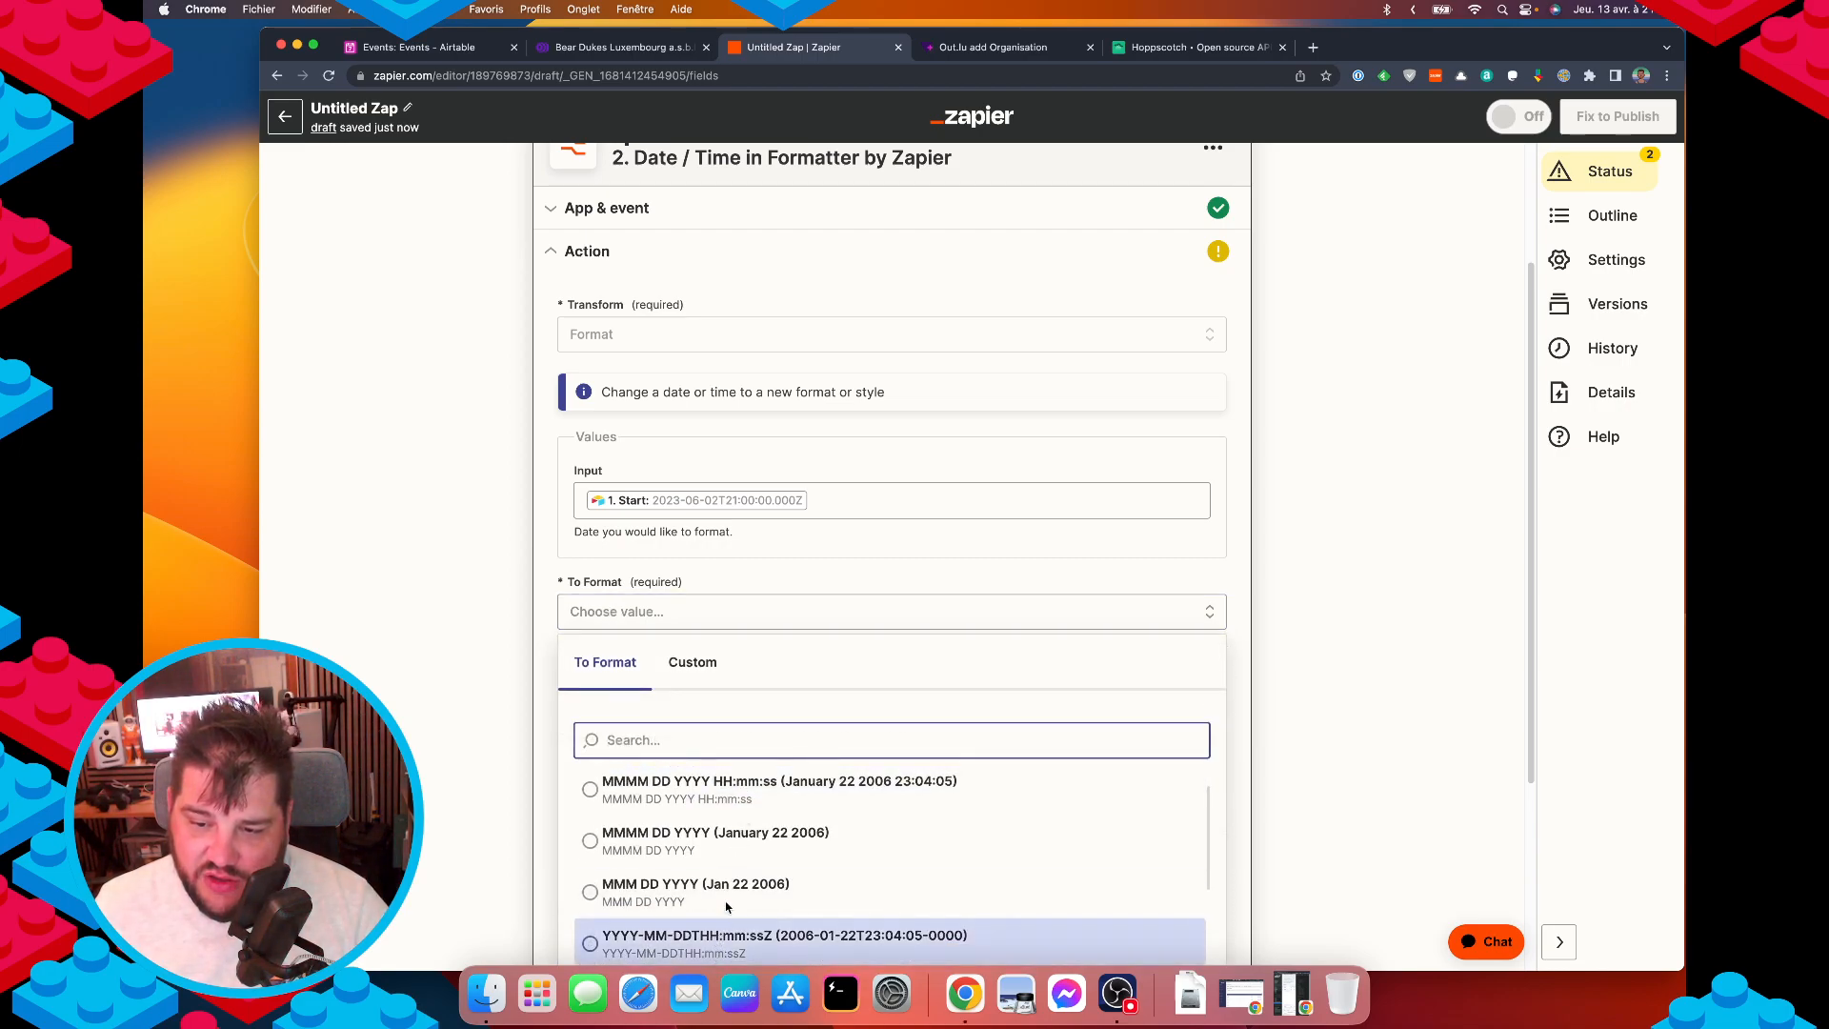
click(468, 801)
scroll(659, 661, down, 2)
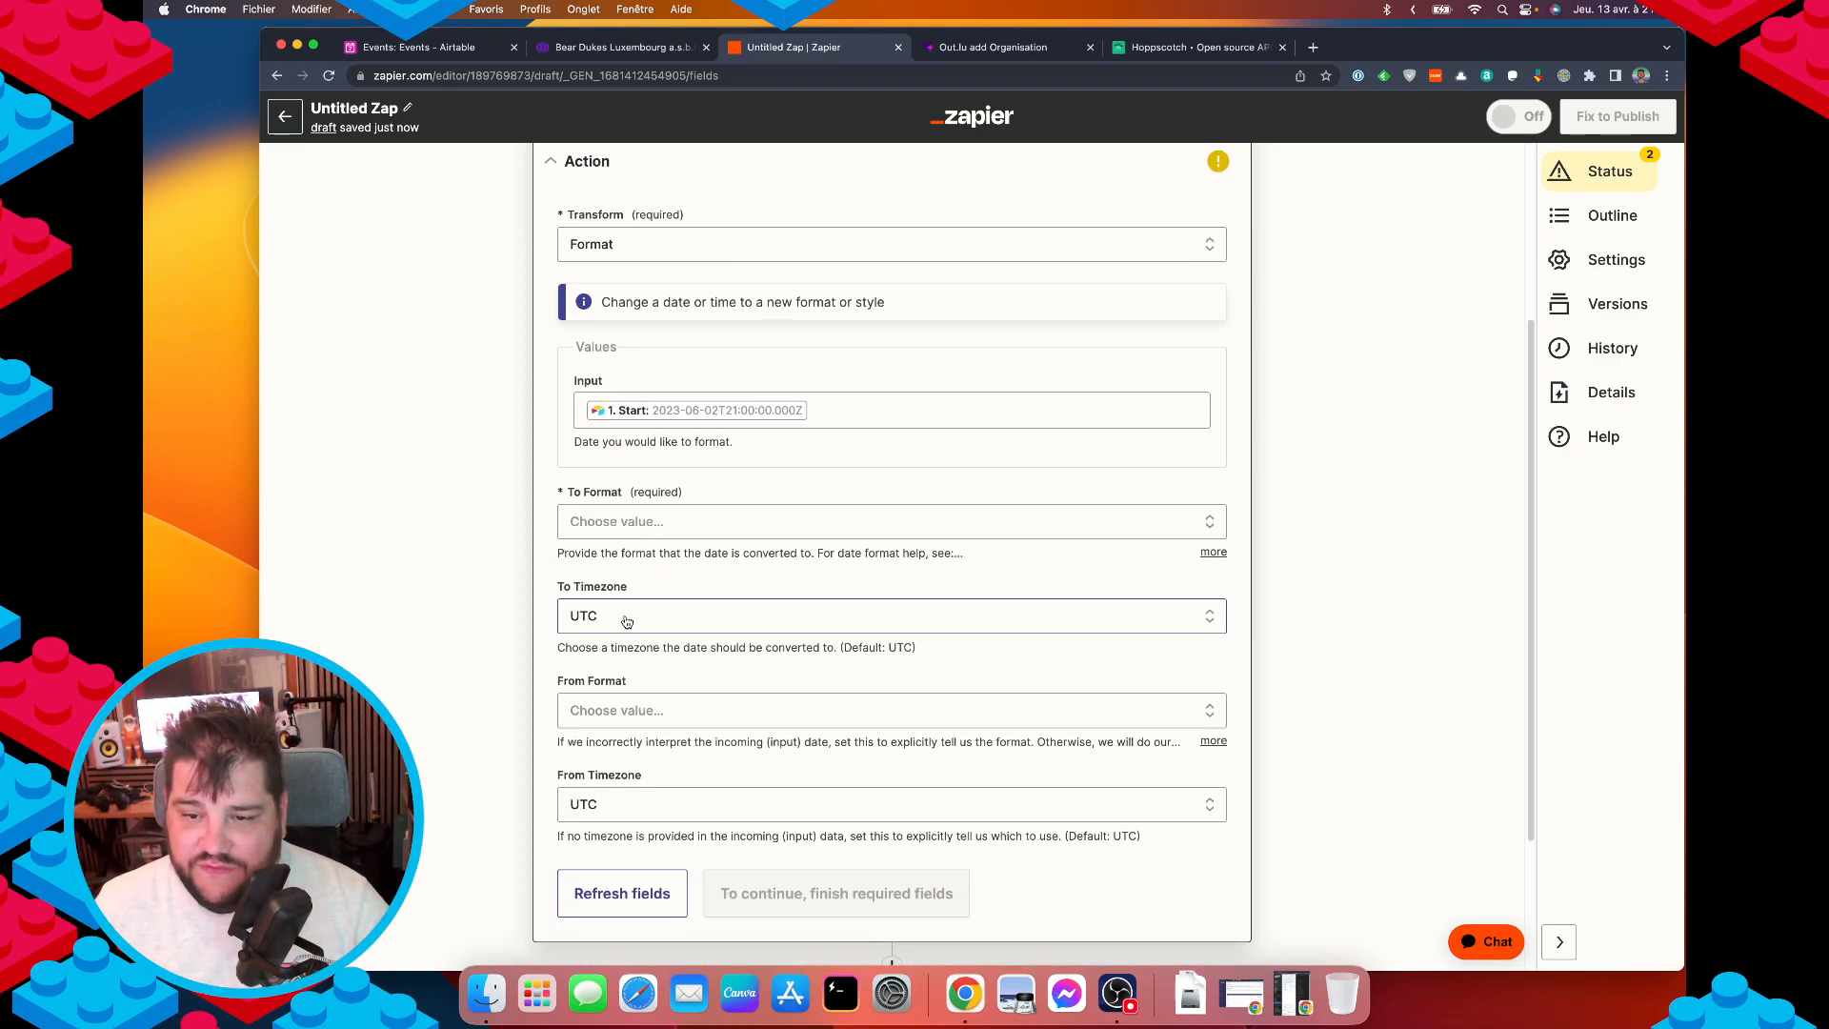
click(590, 617)
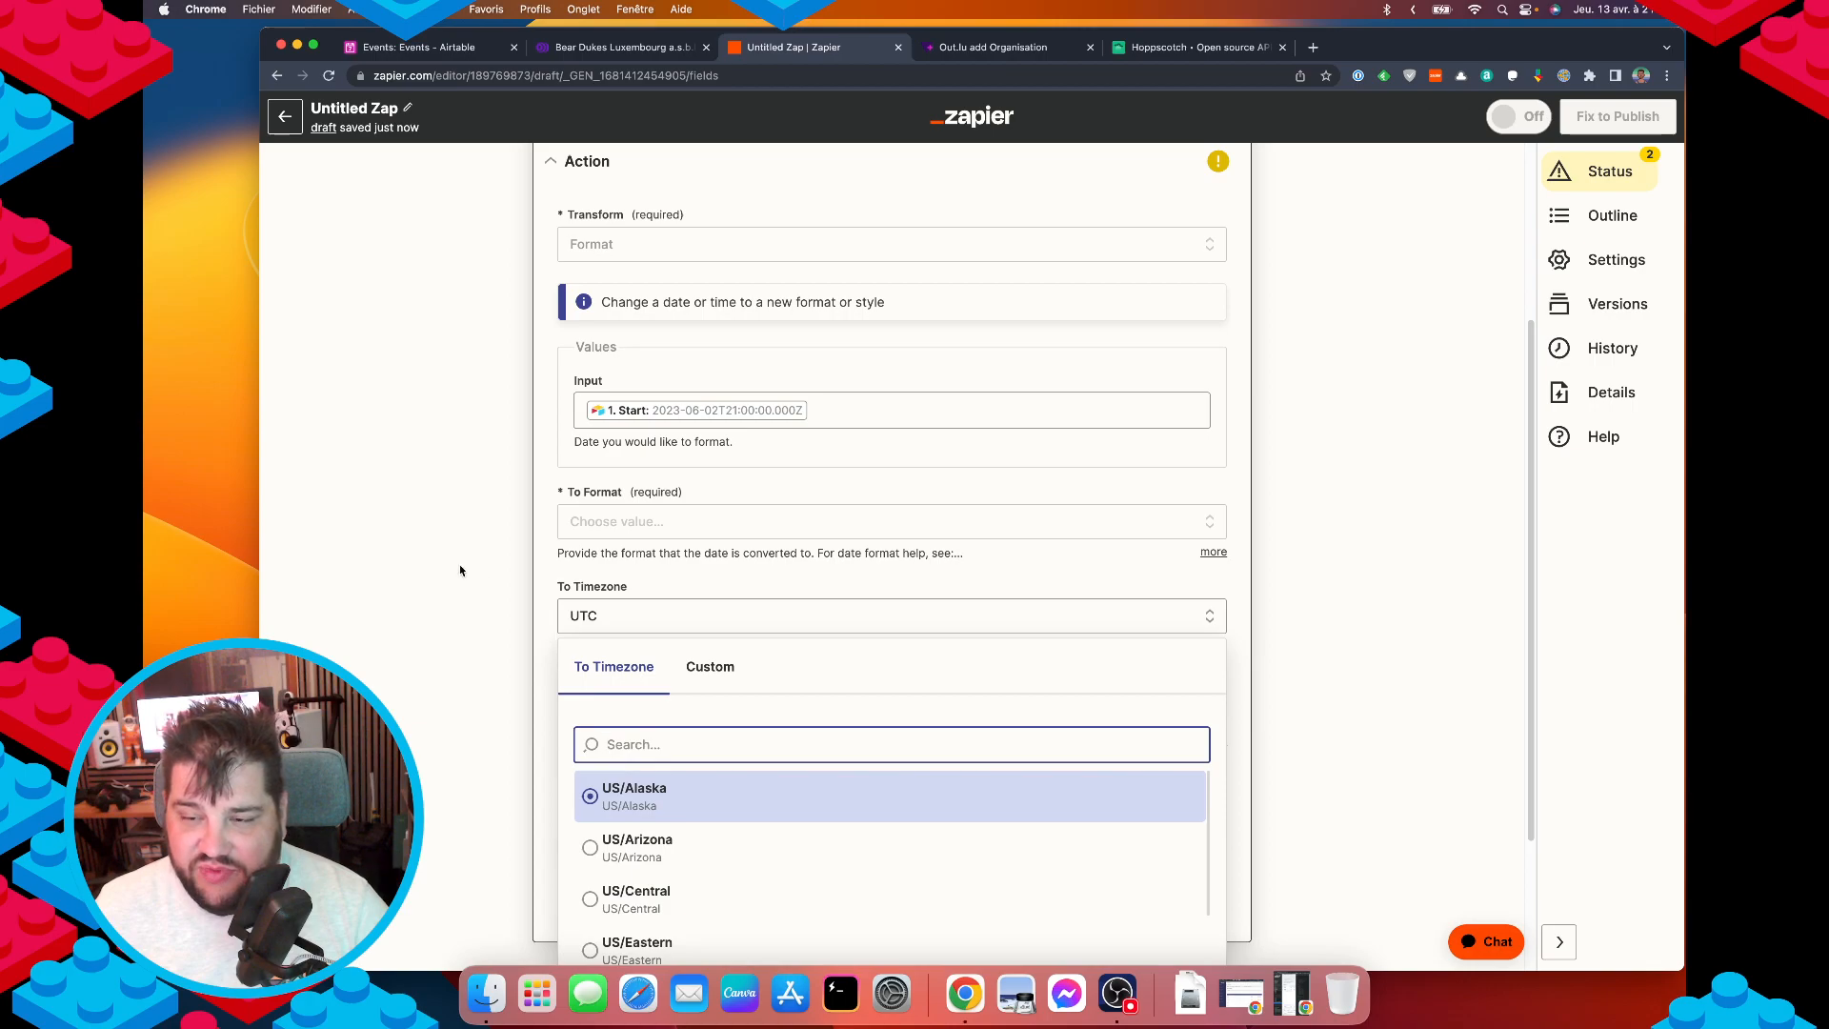
click(420, 718)
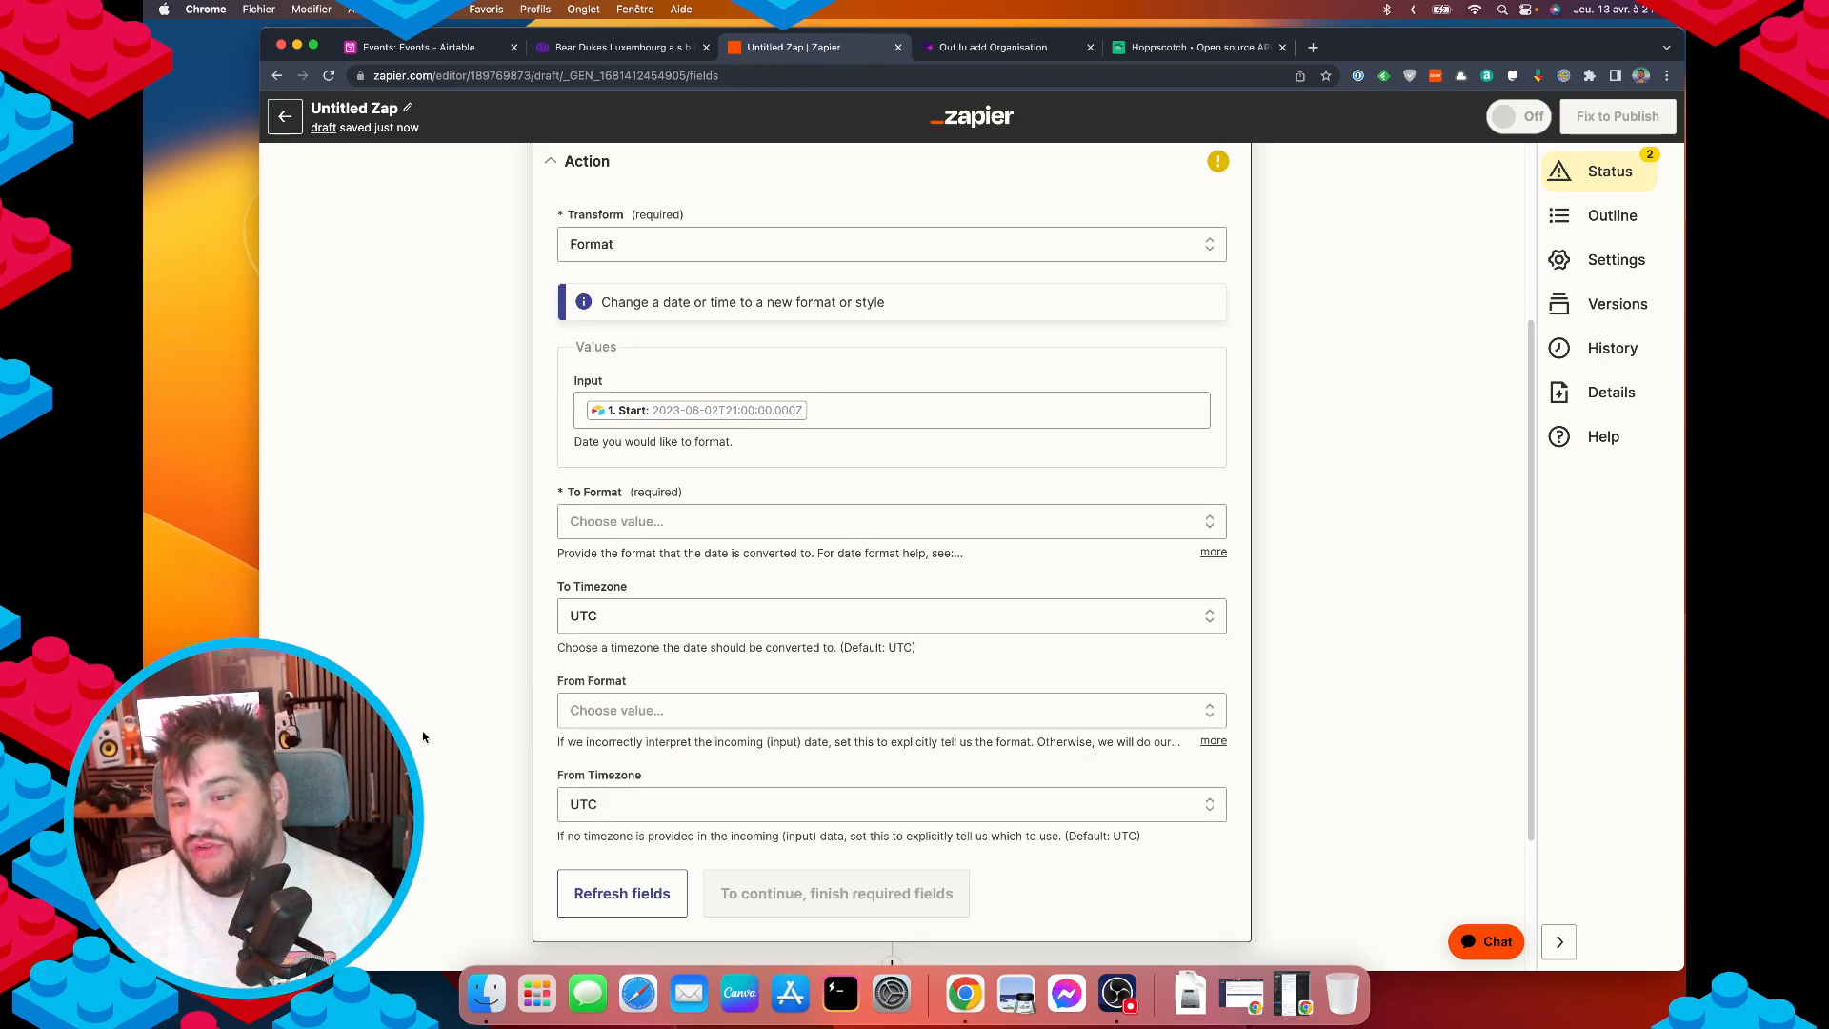
scroll(543, 769, down, 1)
scroll(543, 768, down, 1)
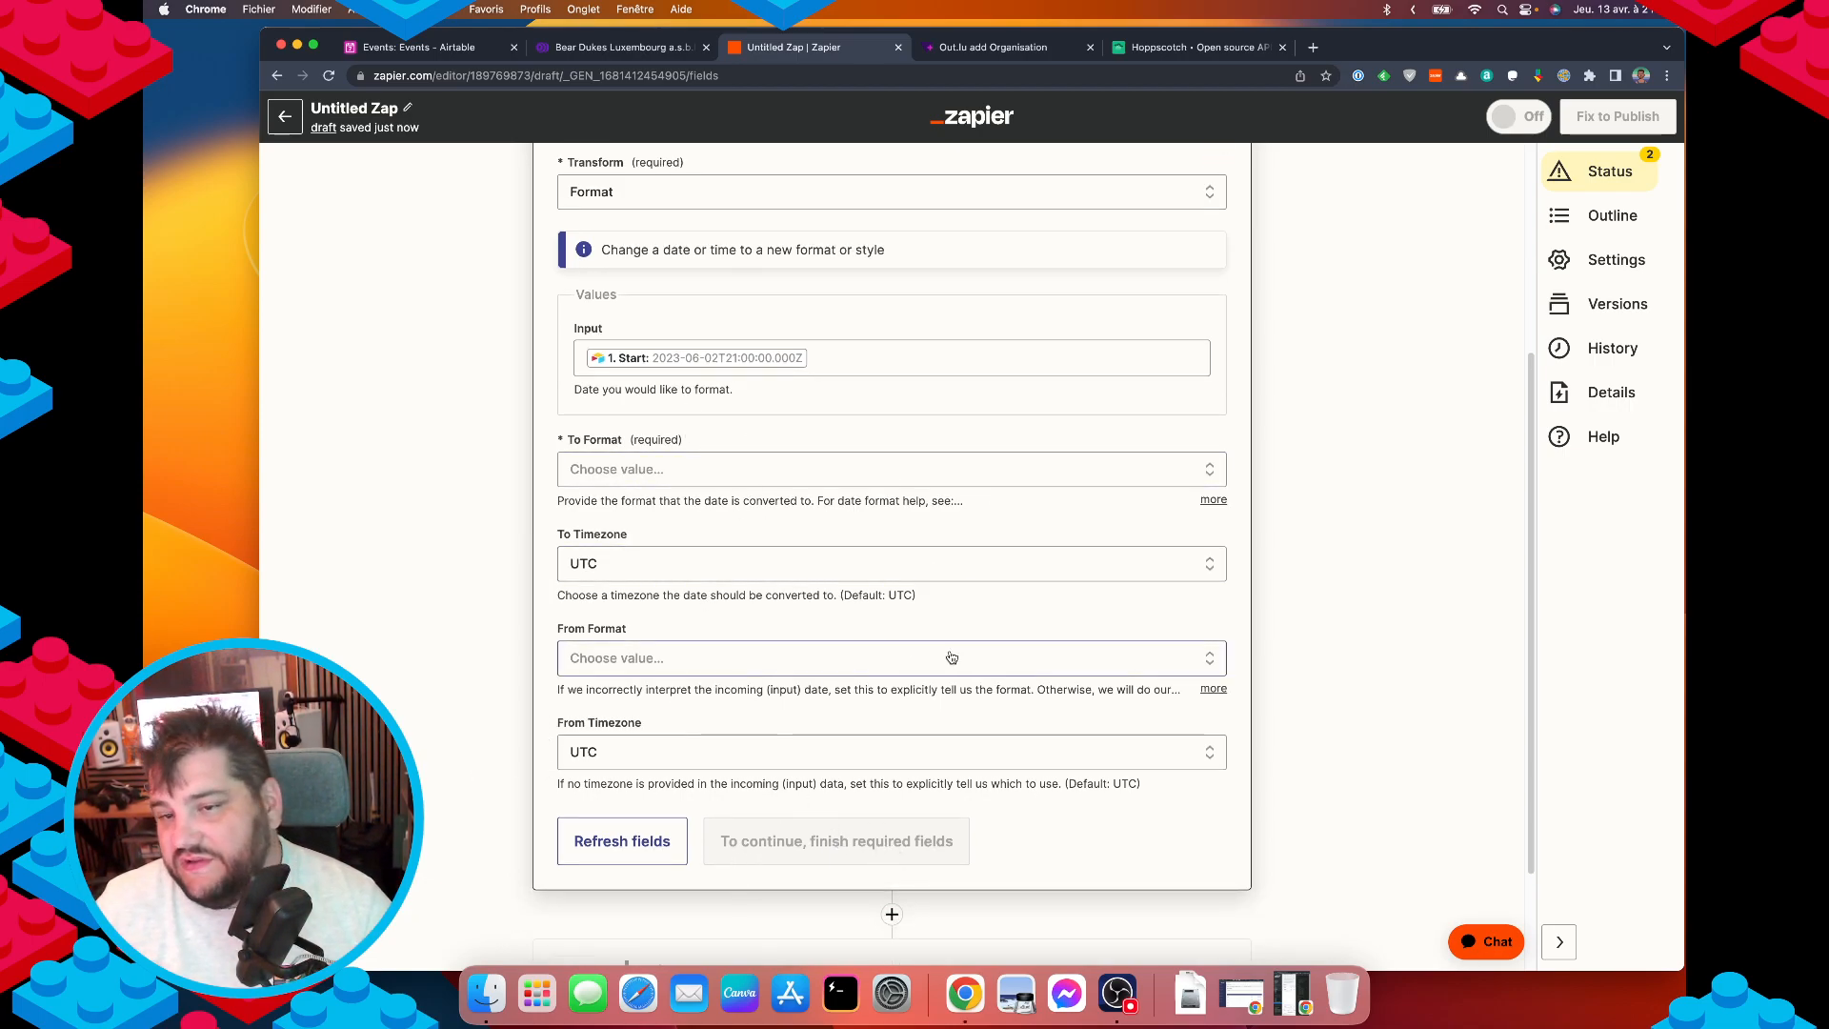
scroll(857, 419, up, 3)
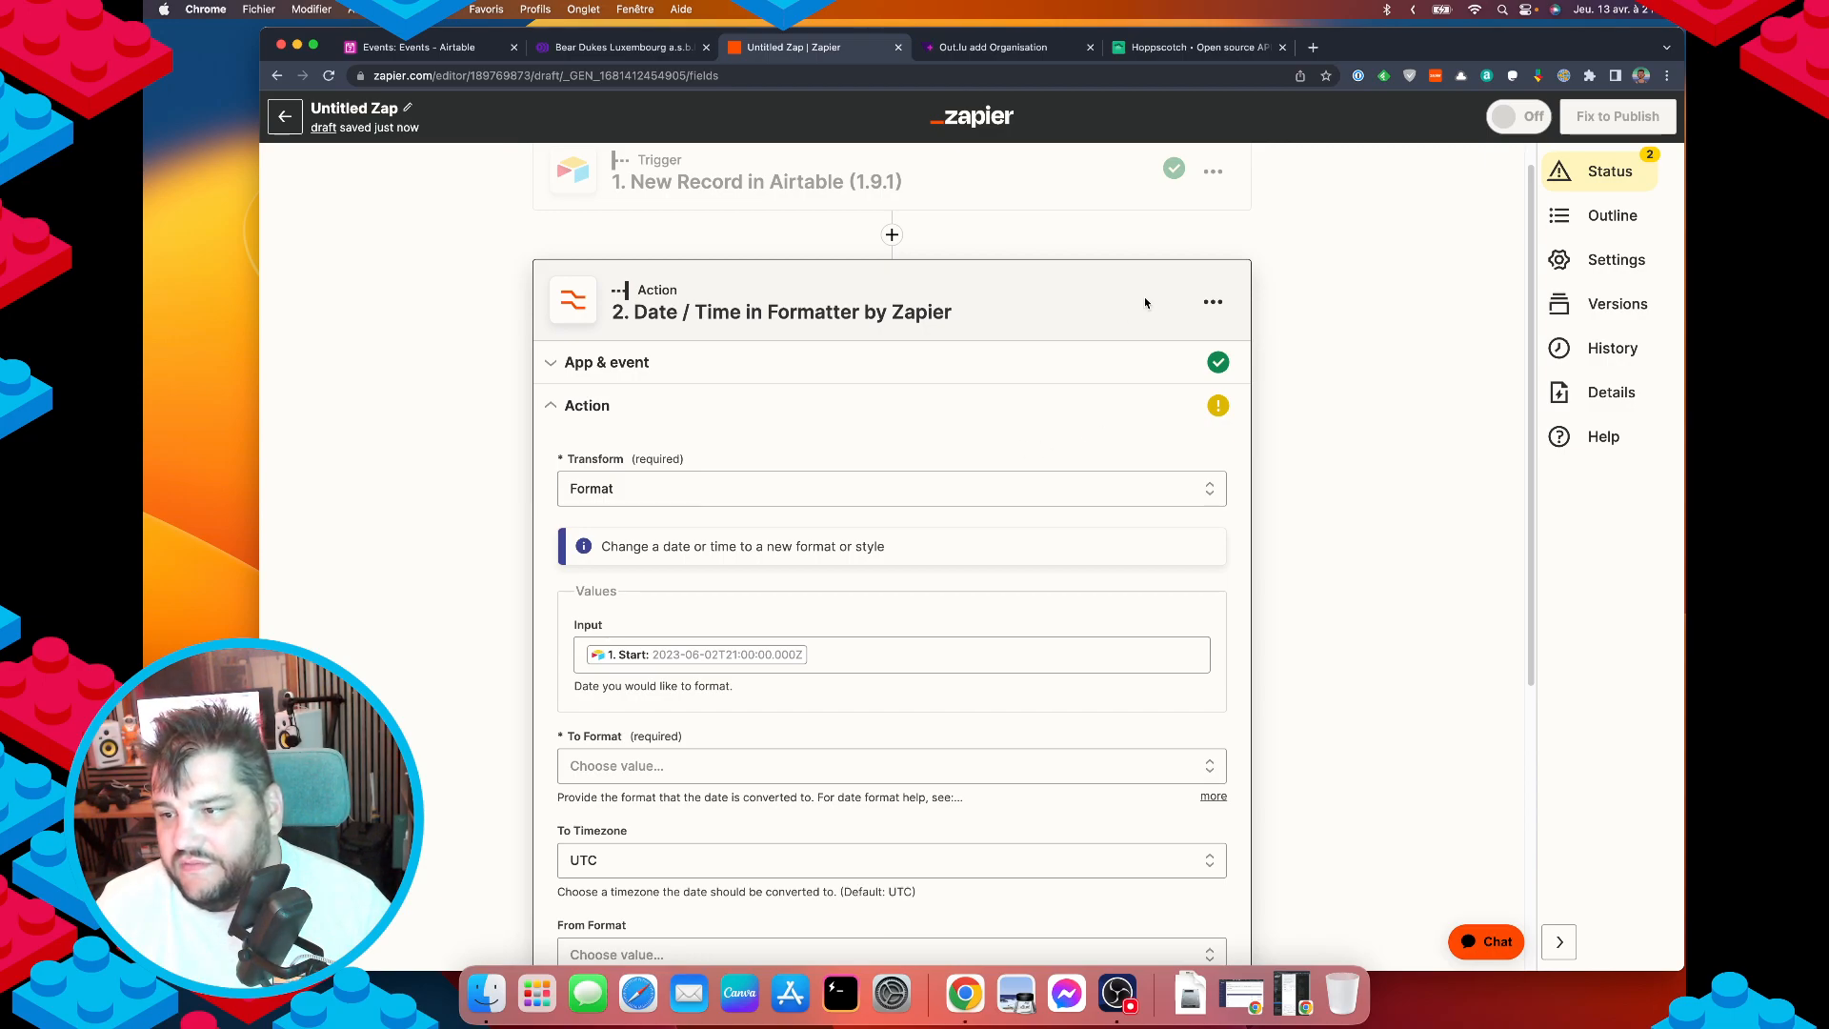
Delete the Date / Time formatter step and confirm 'Really delete?'.
click(1213, 301)
click(1141, 487)
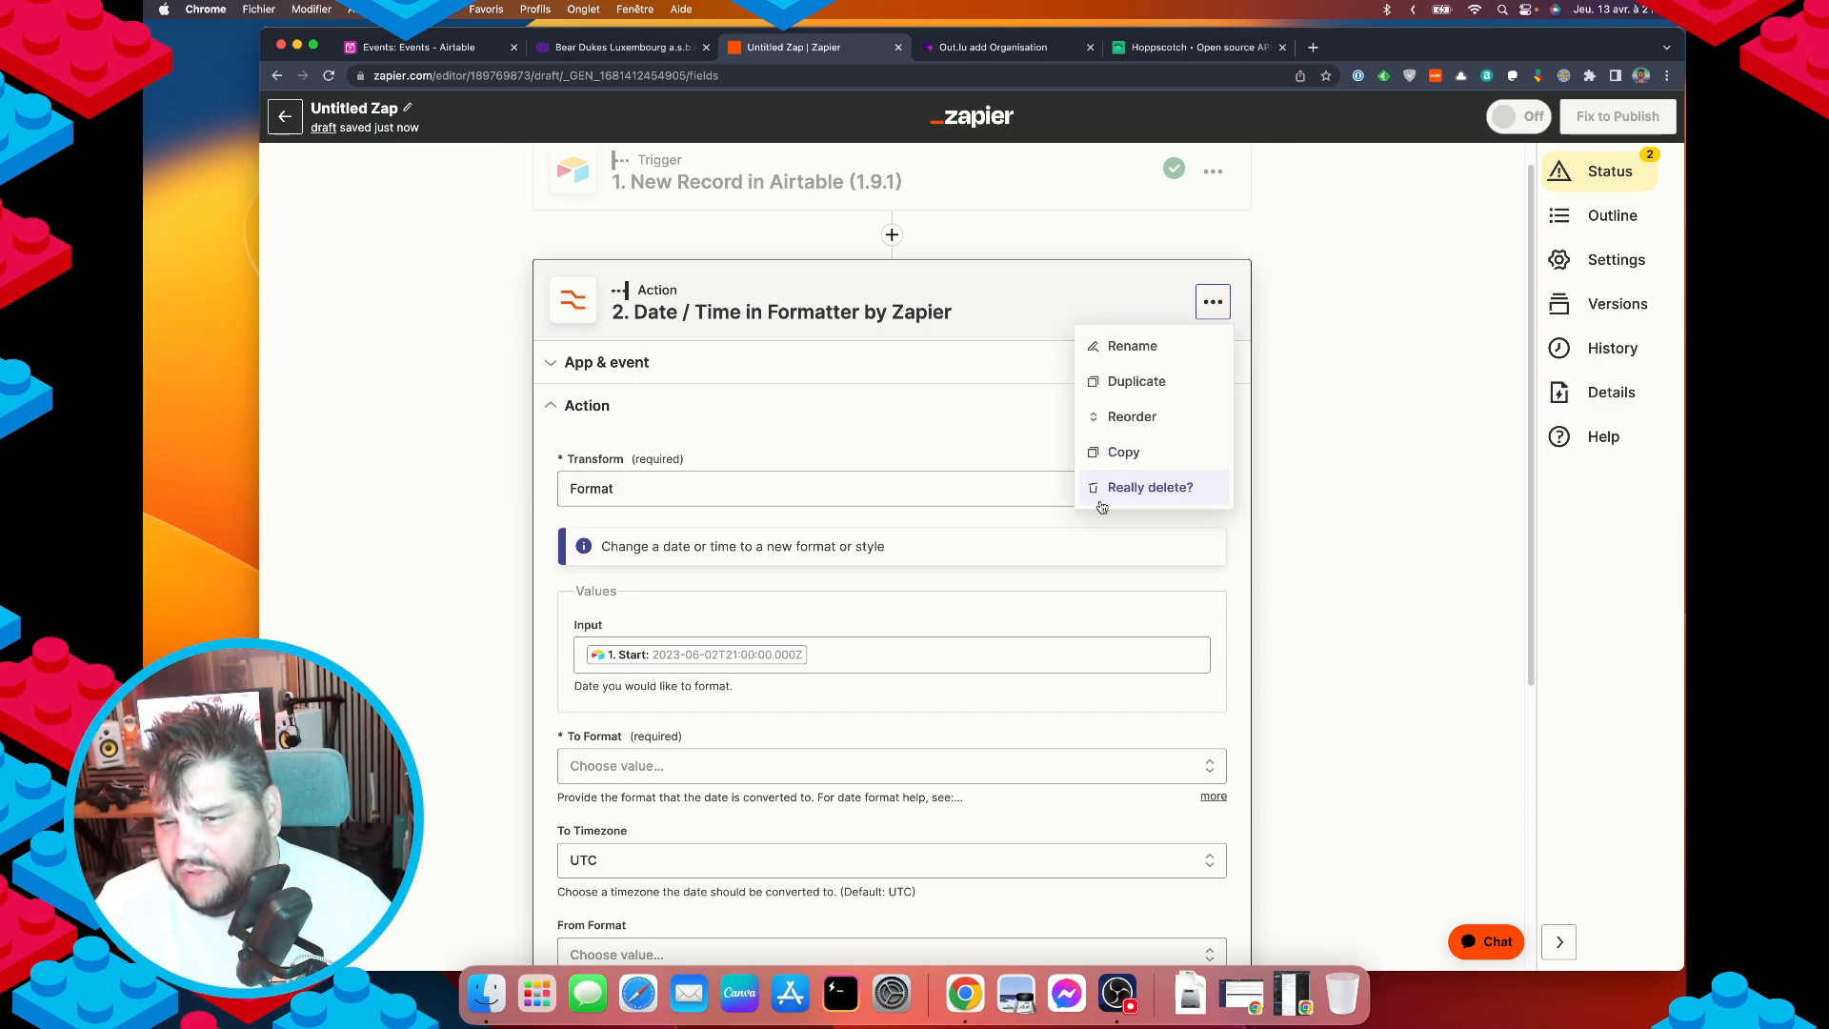
click(1142, 487)
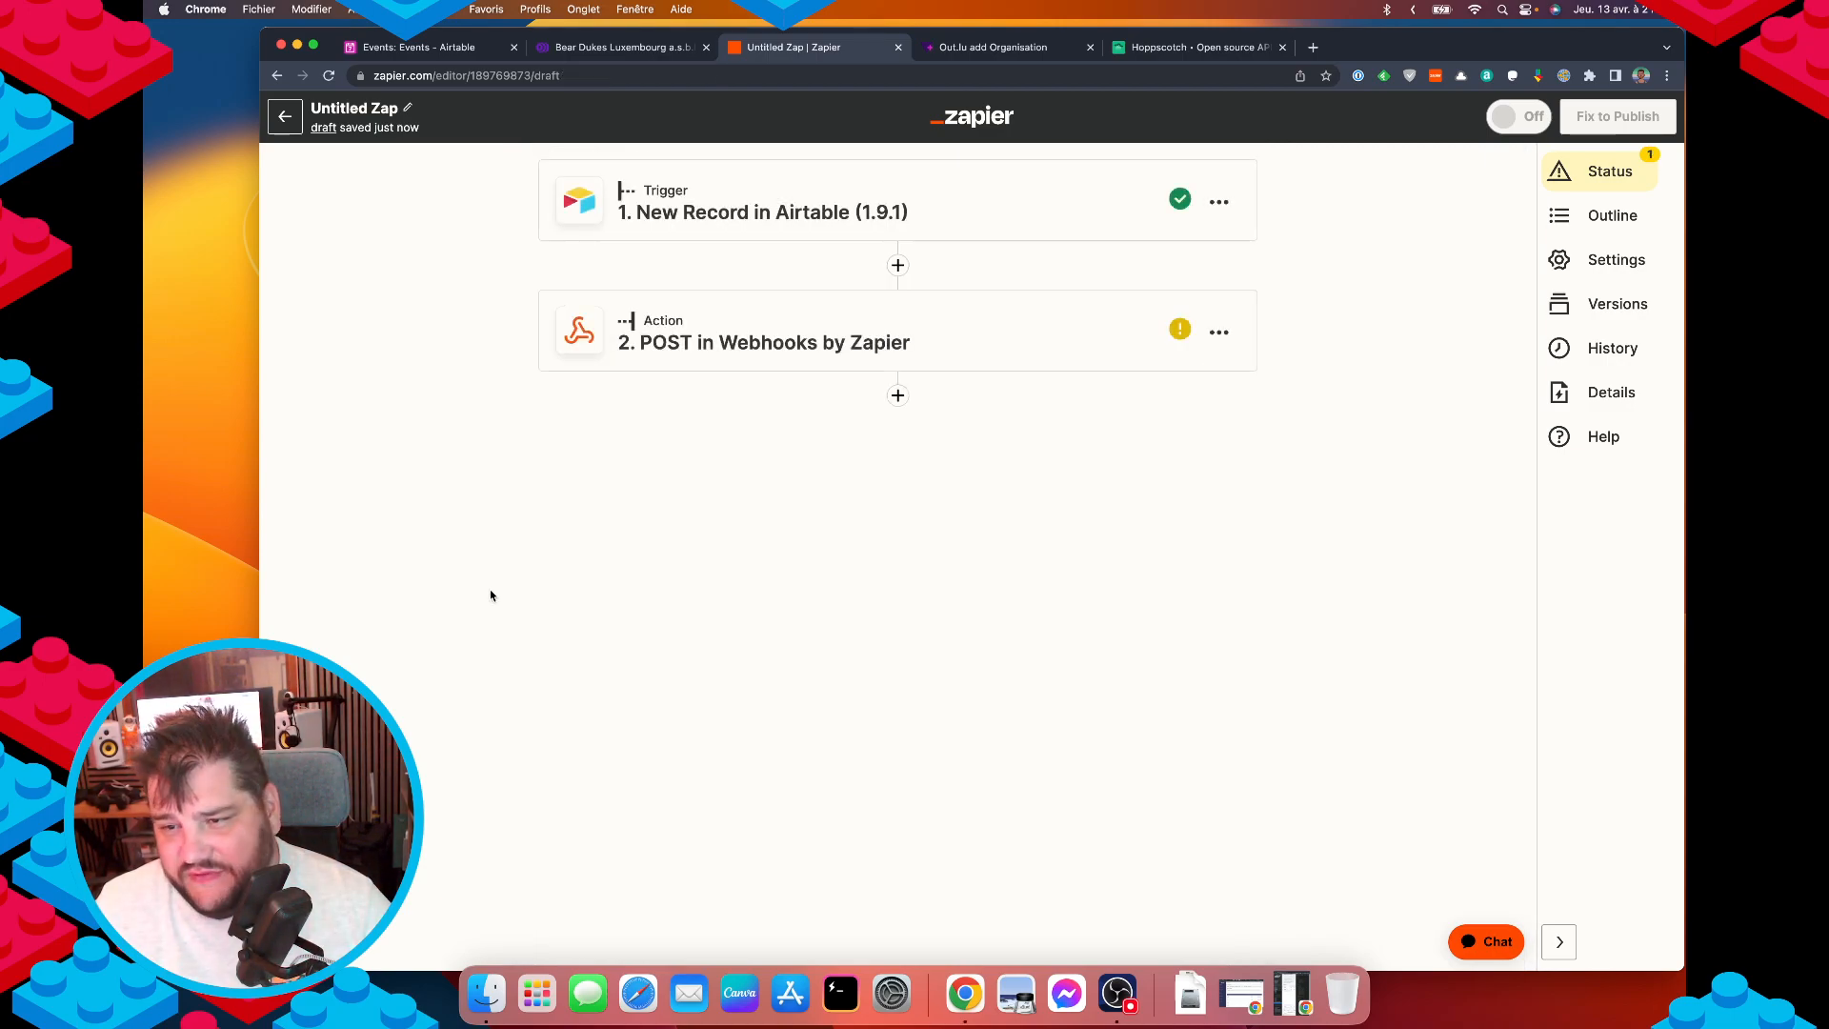
Check the Hoppscotch request, then expand the POST in Webhooks step's Action settings.
click(1157, 46)
scroll(688, 718, down, 2)
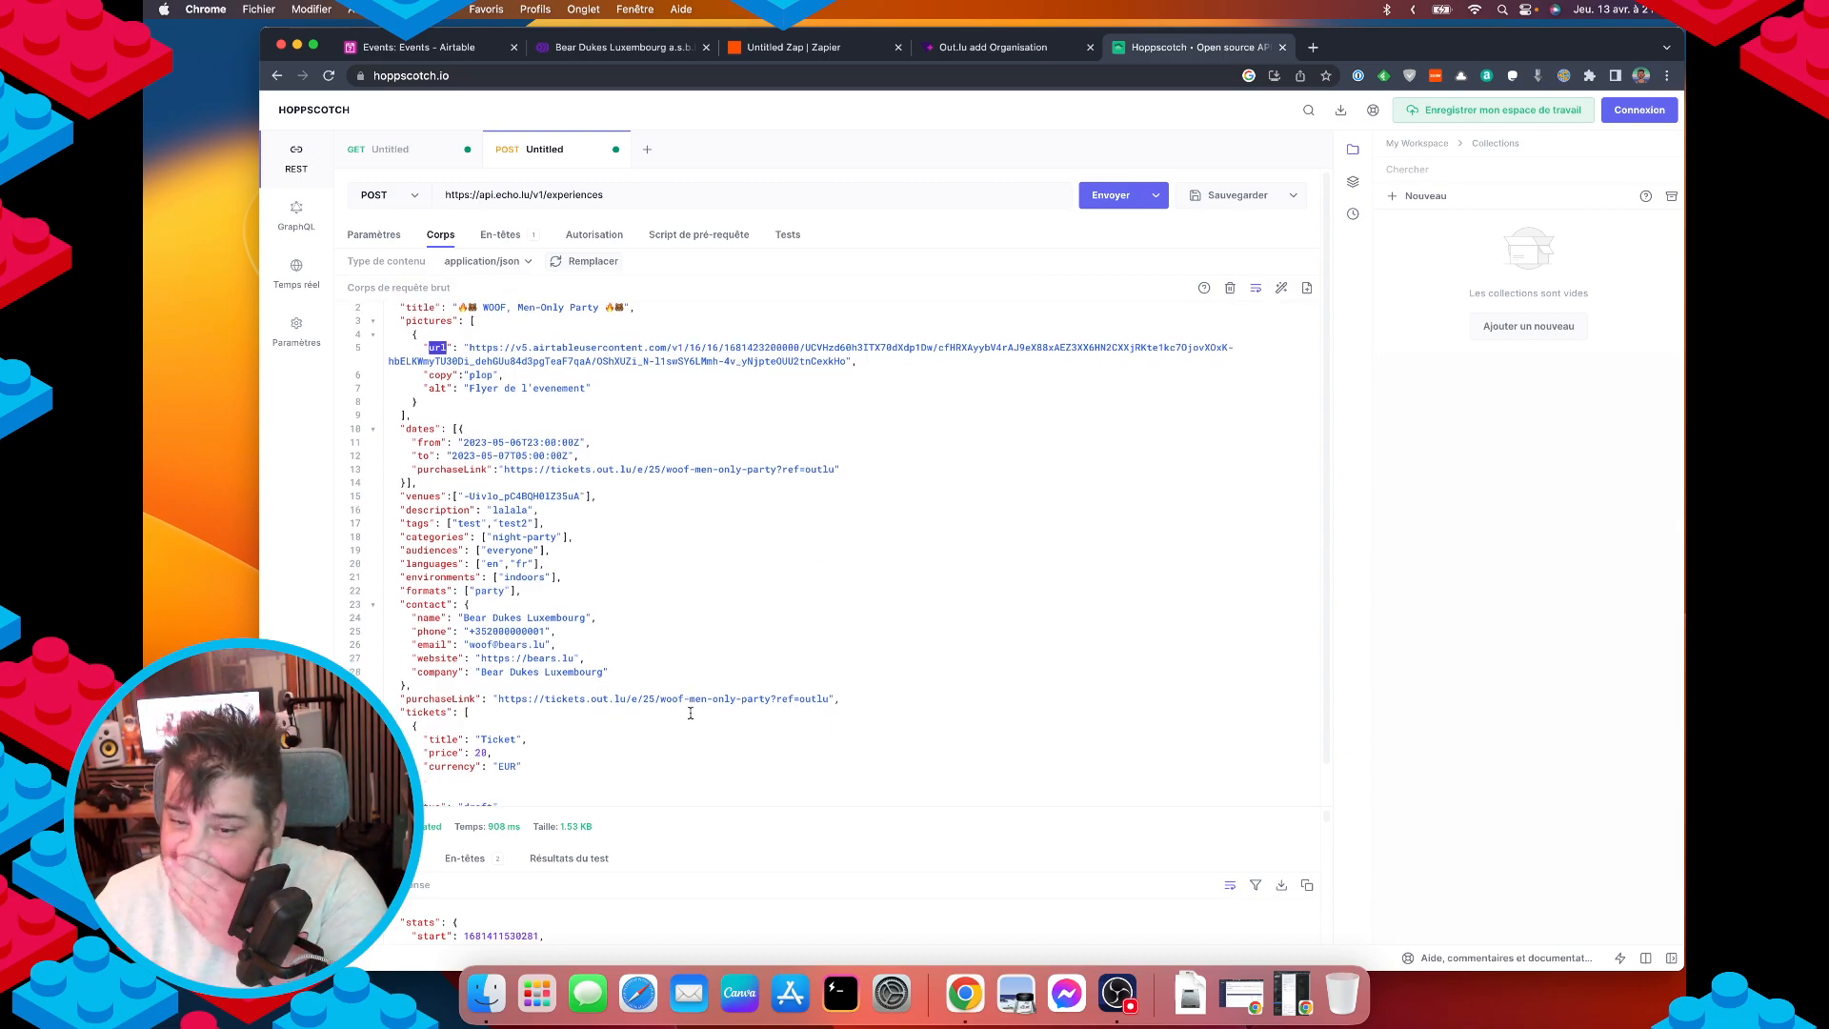
scroll(691, 752, up, 2)
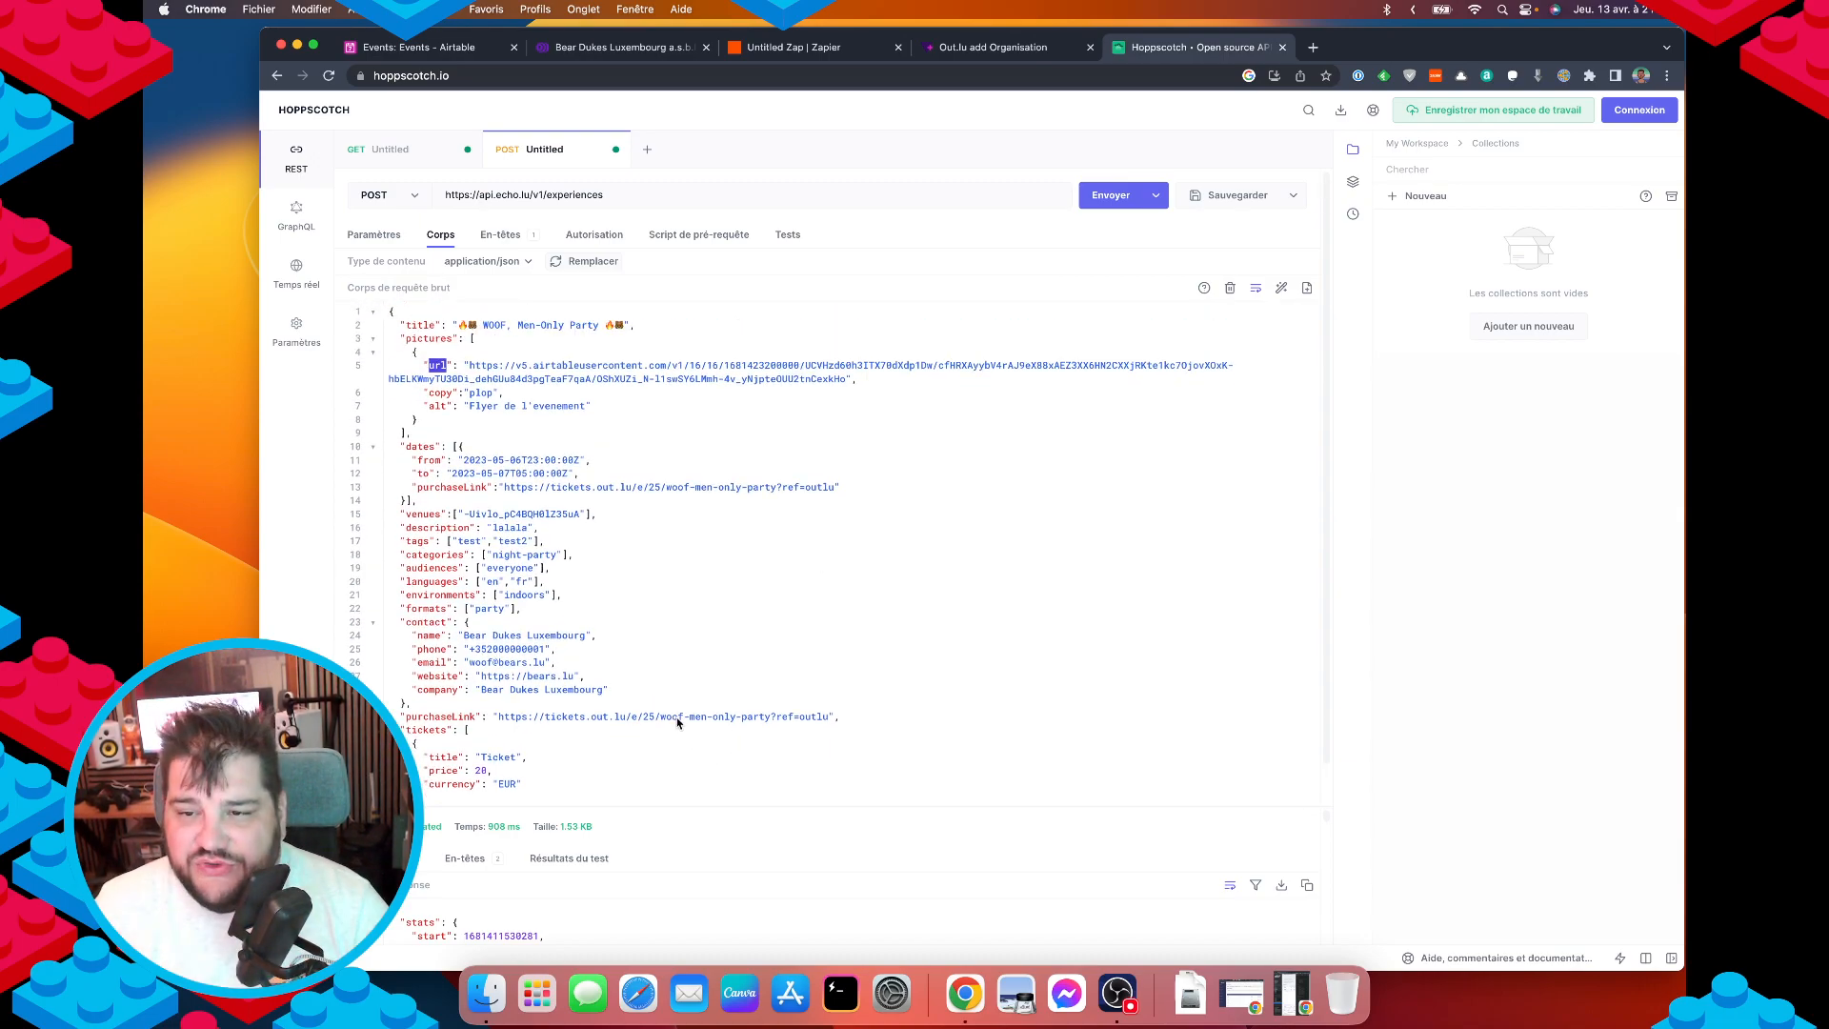
click(835, 50)
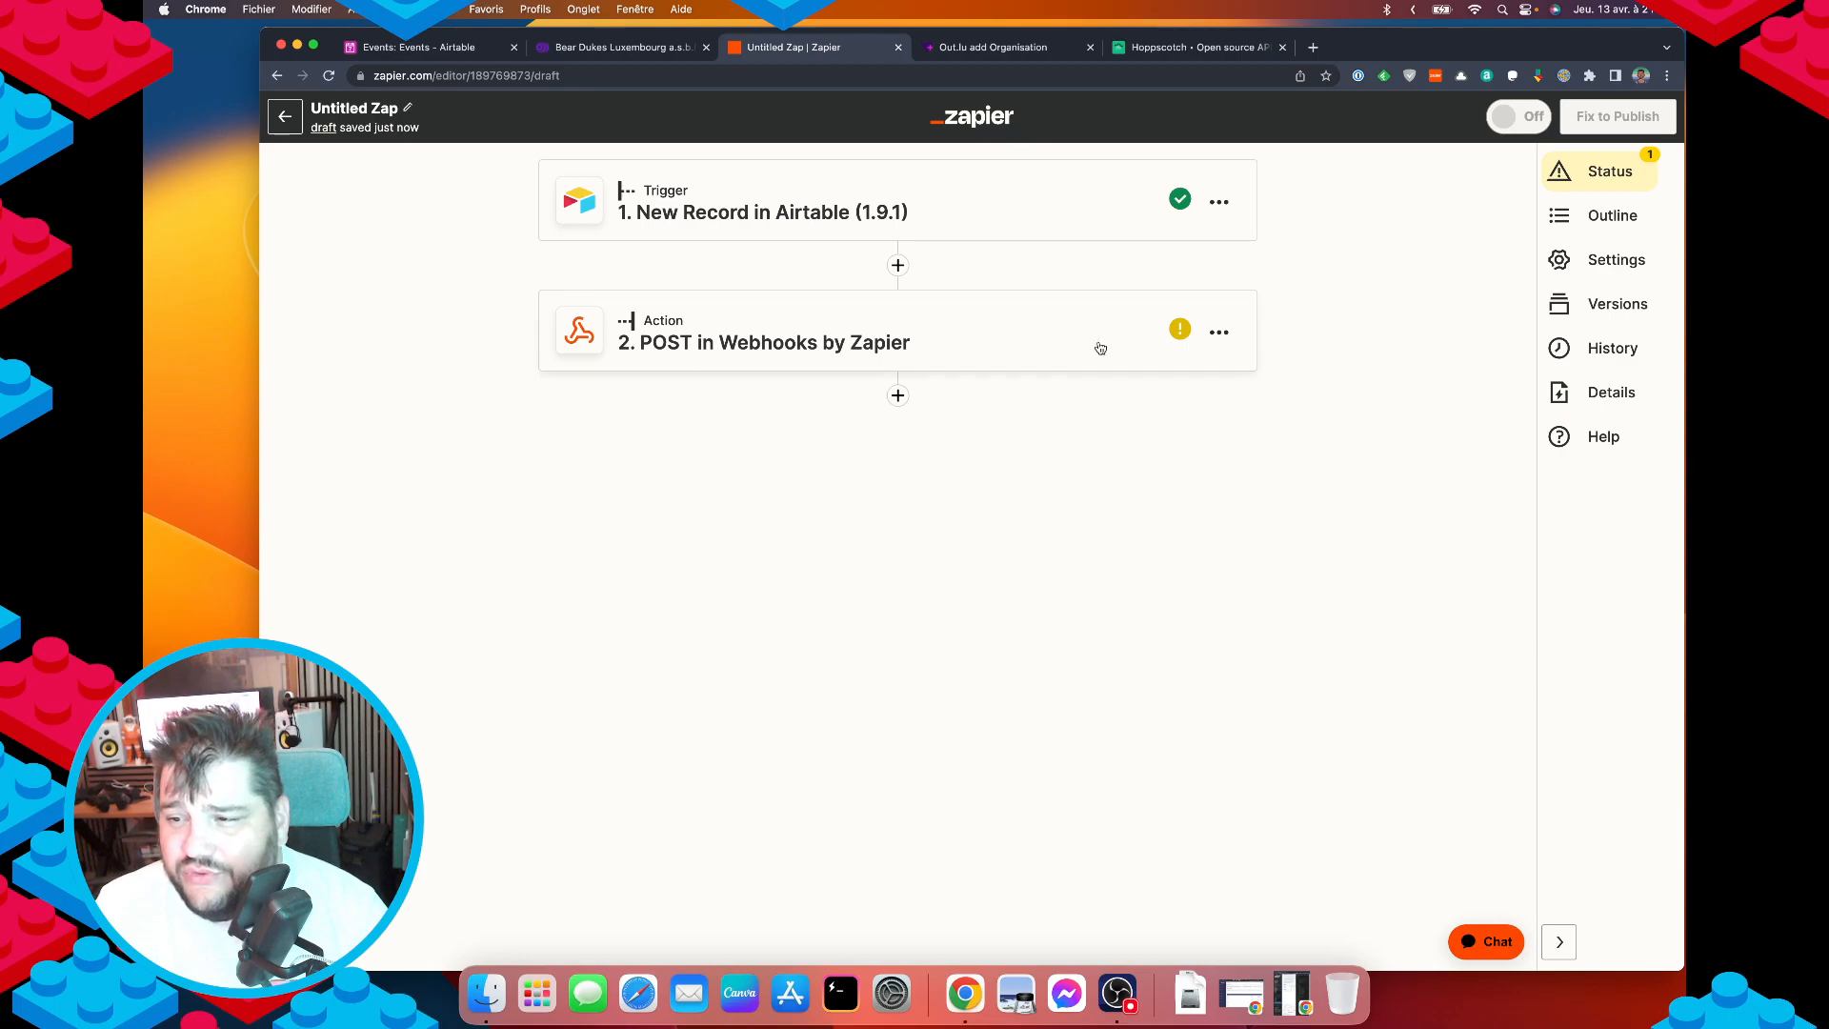
click(1055, 335)
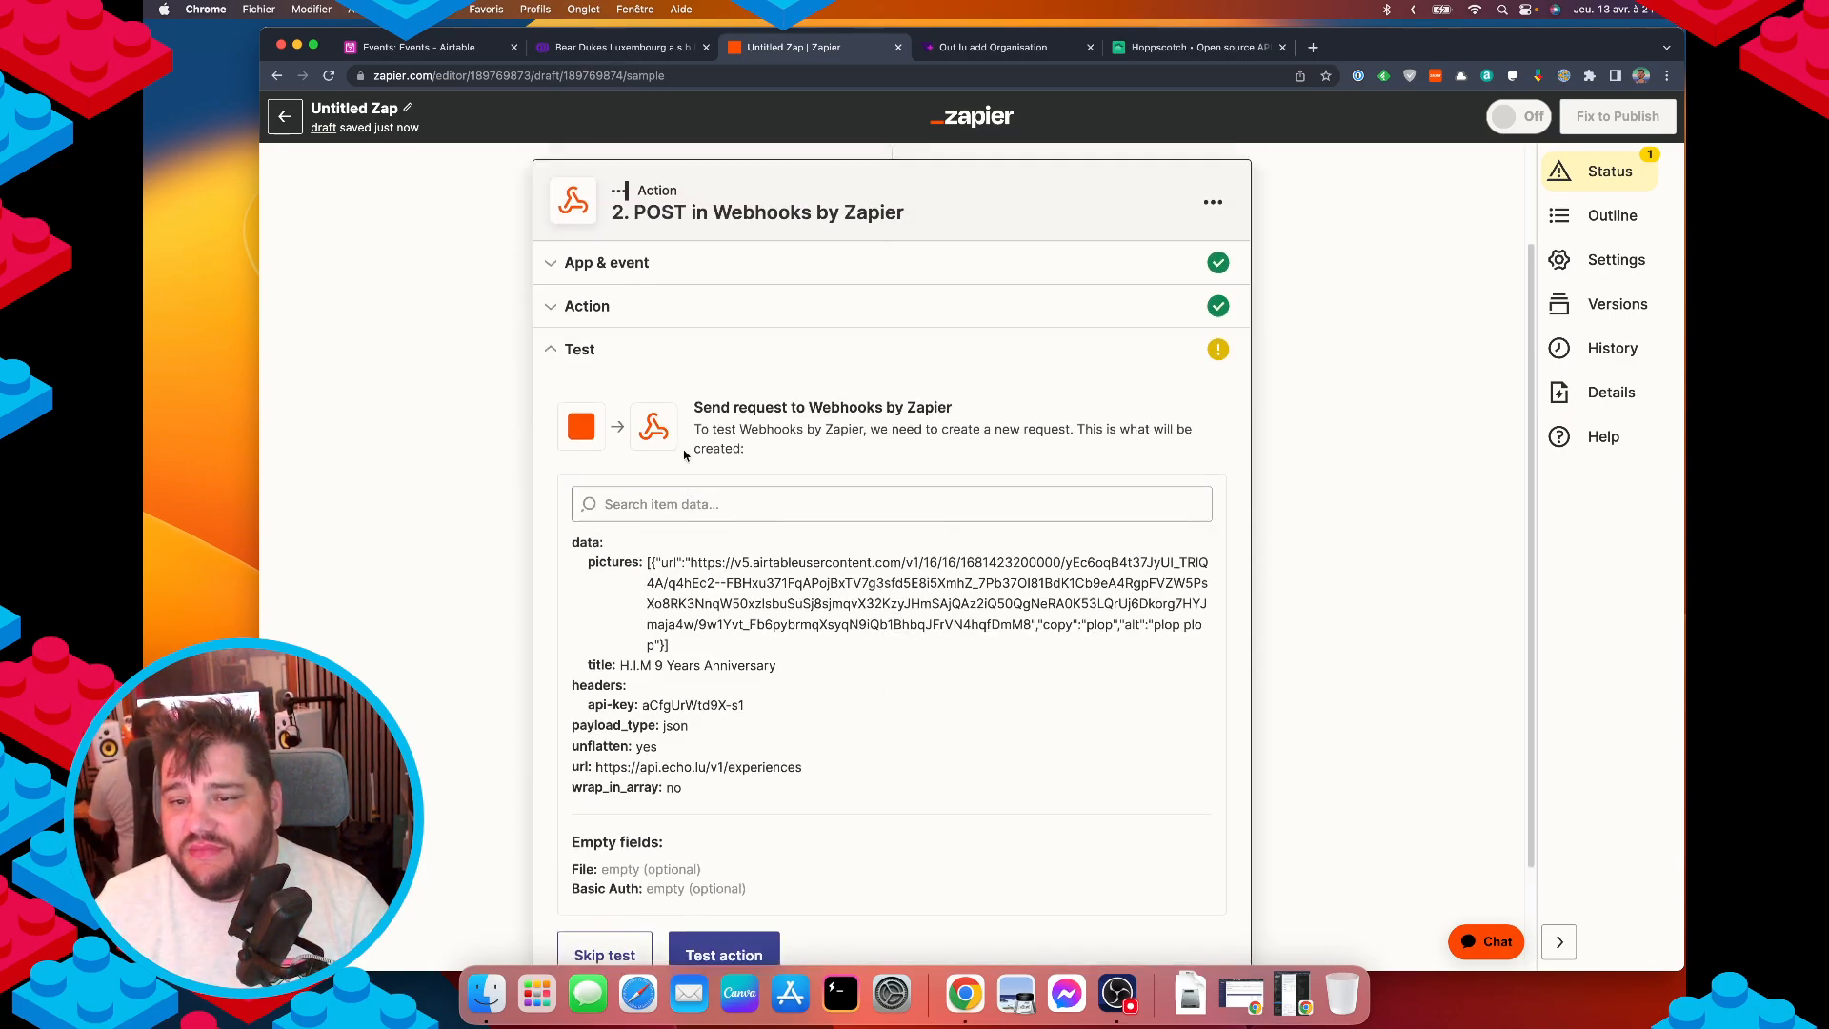
click(587, 436)
scroll(676, 548, down, 3)
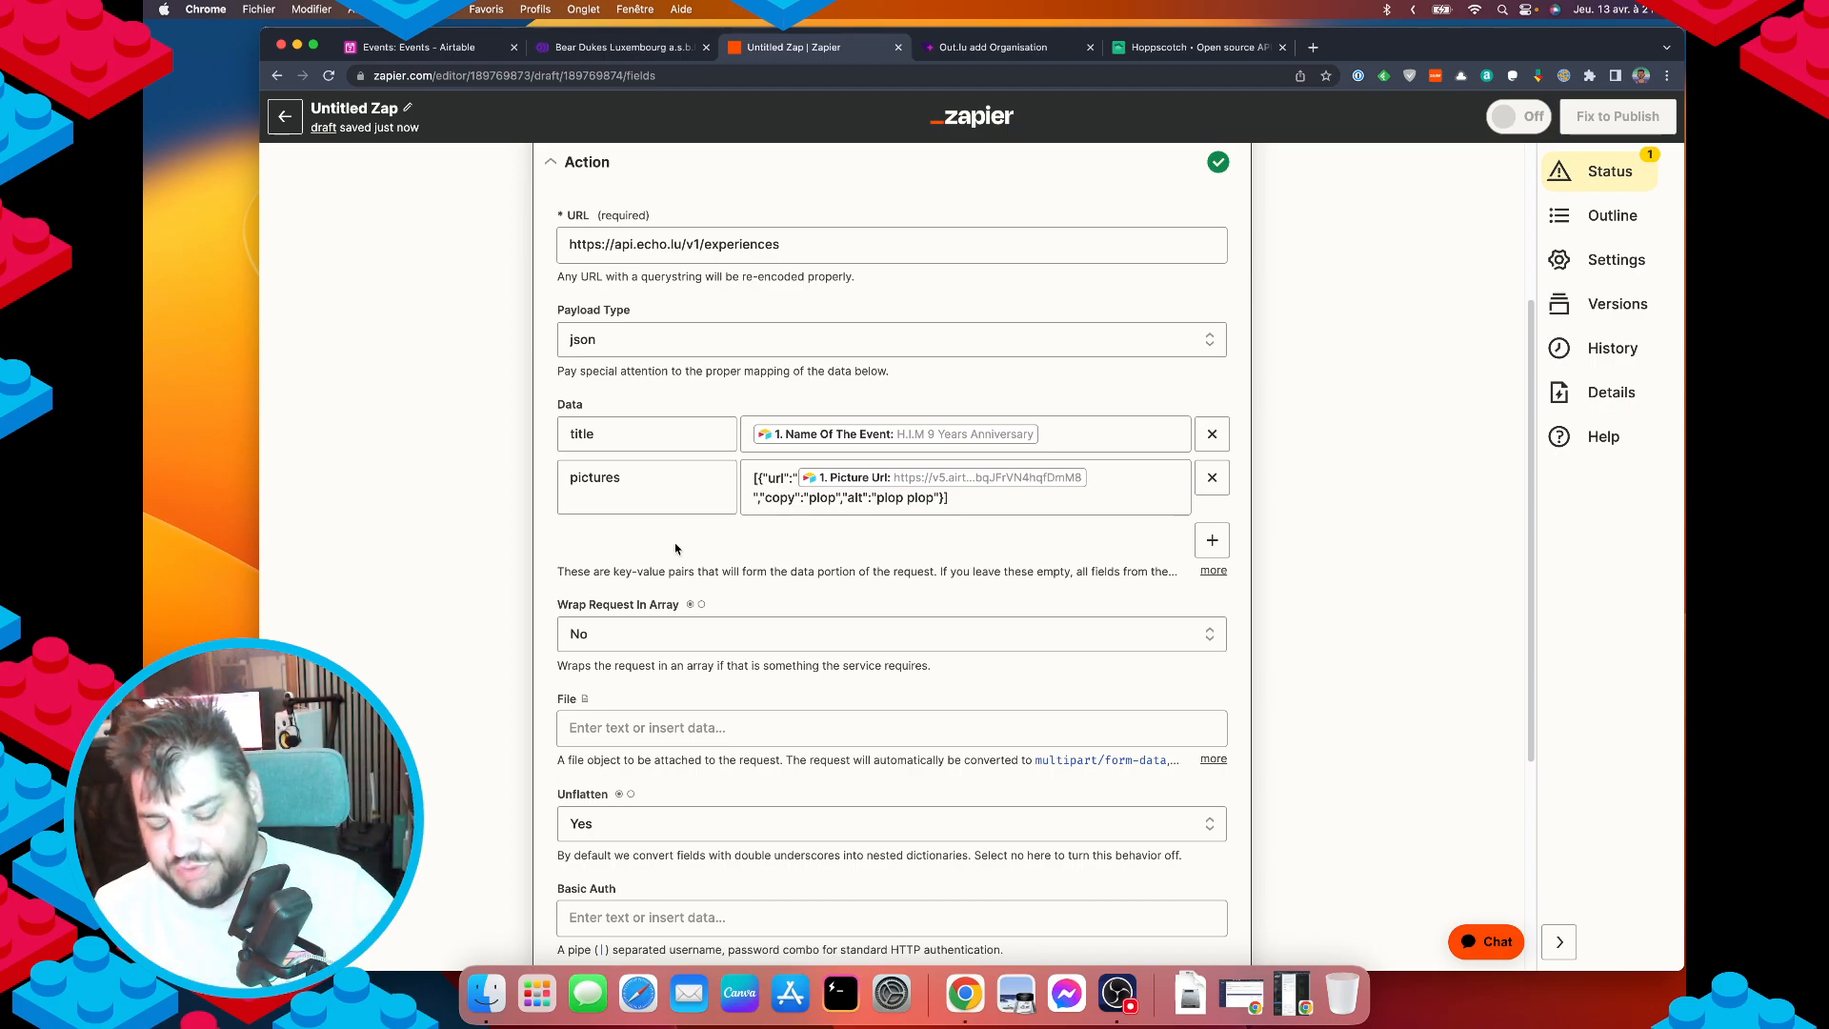
scroll(924, 734, down, 5)
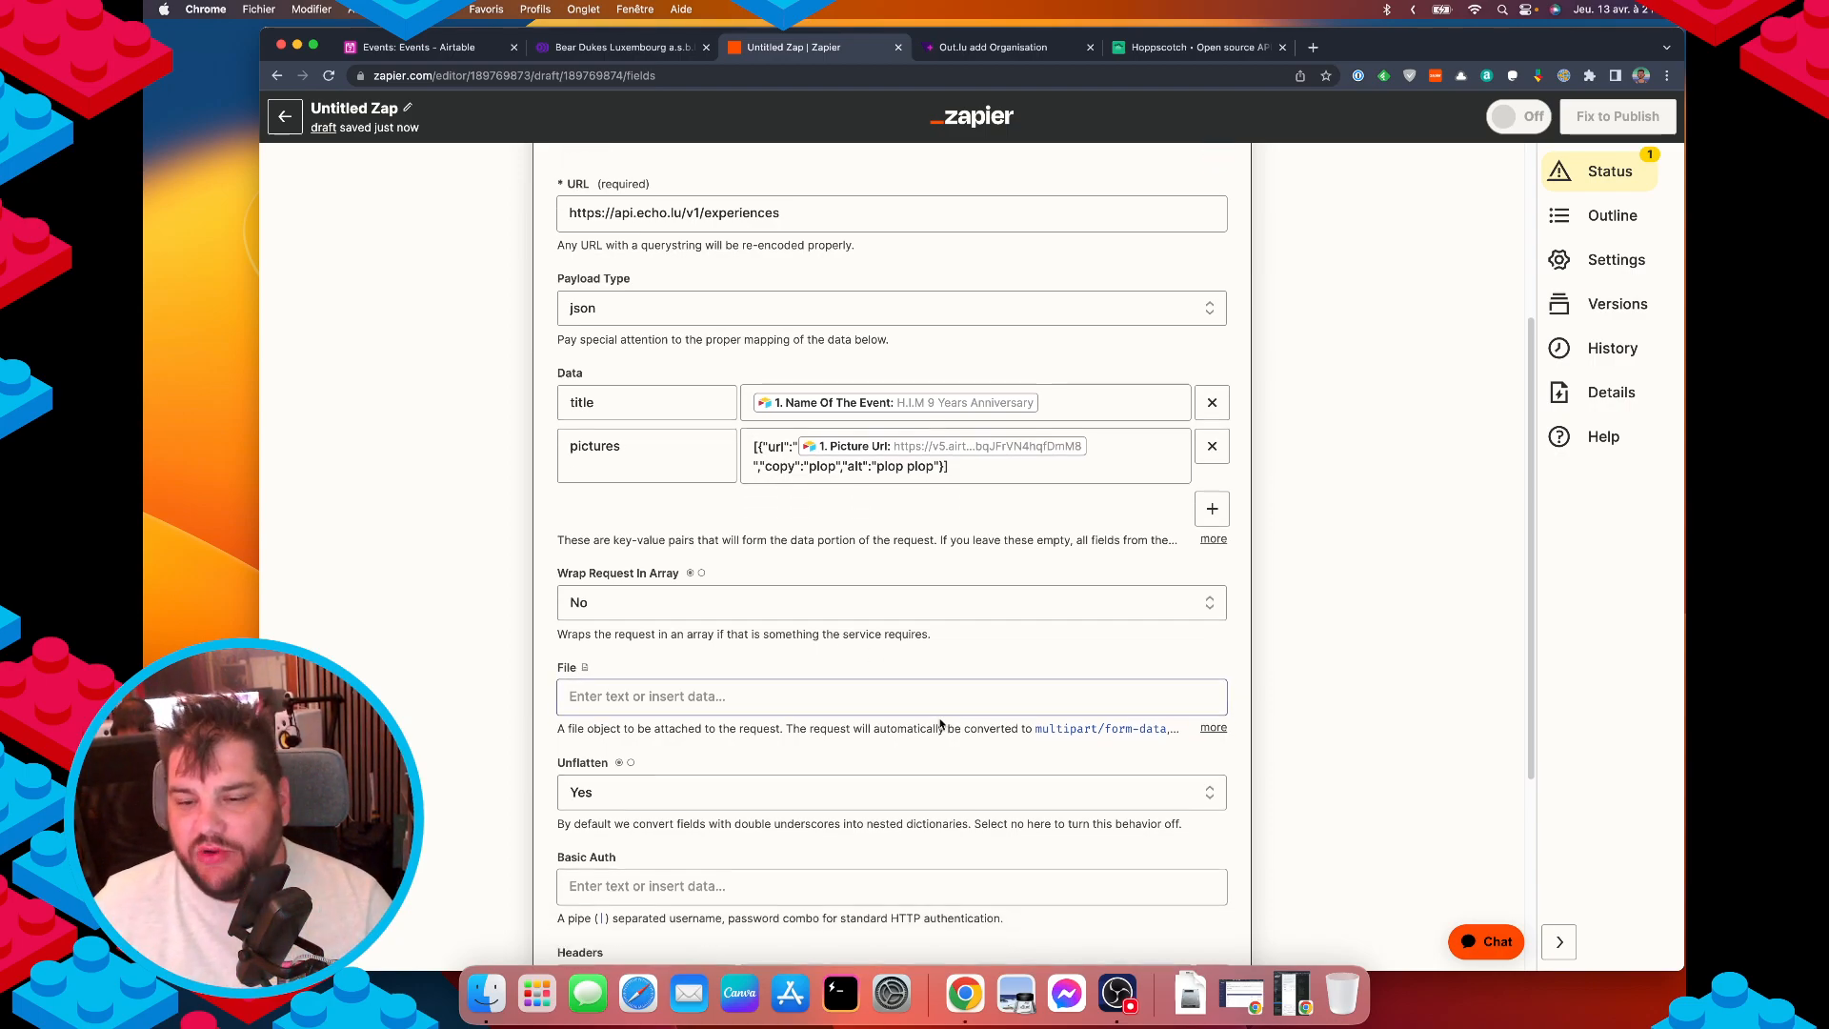
scroll(924, 734, up, 3)
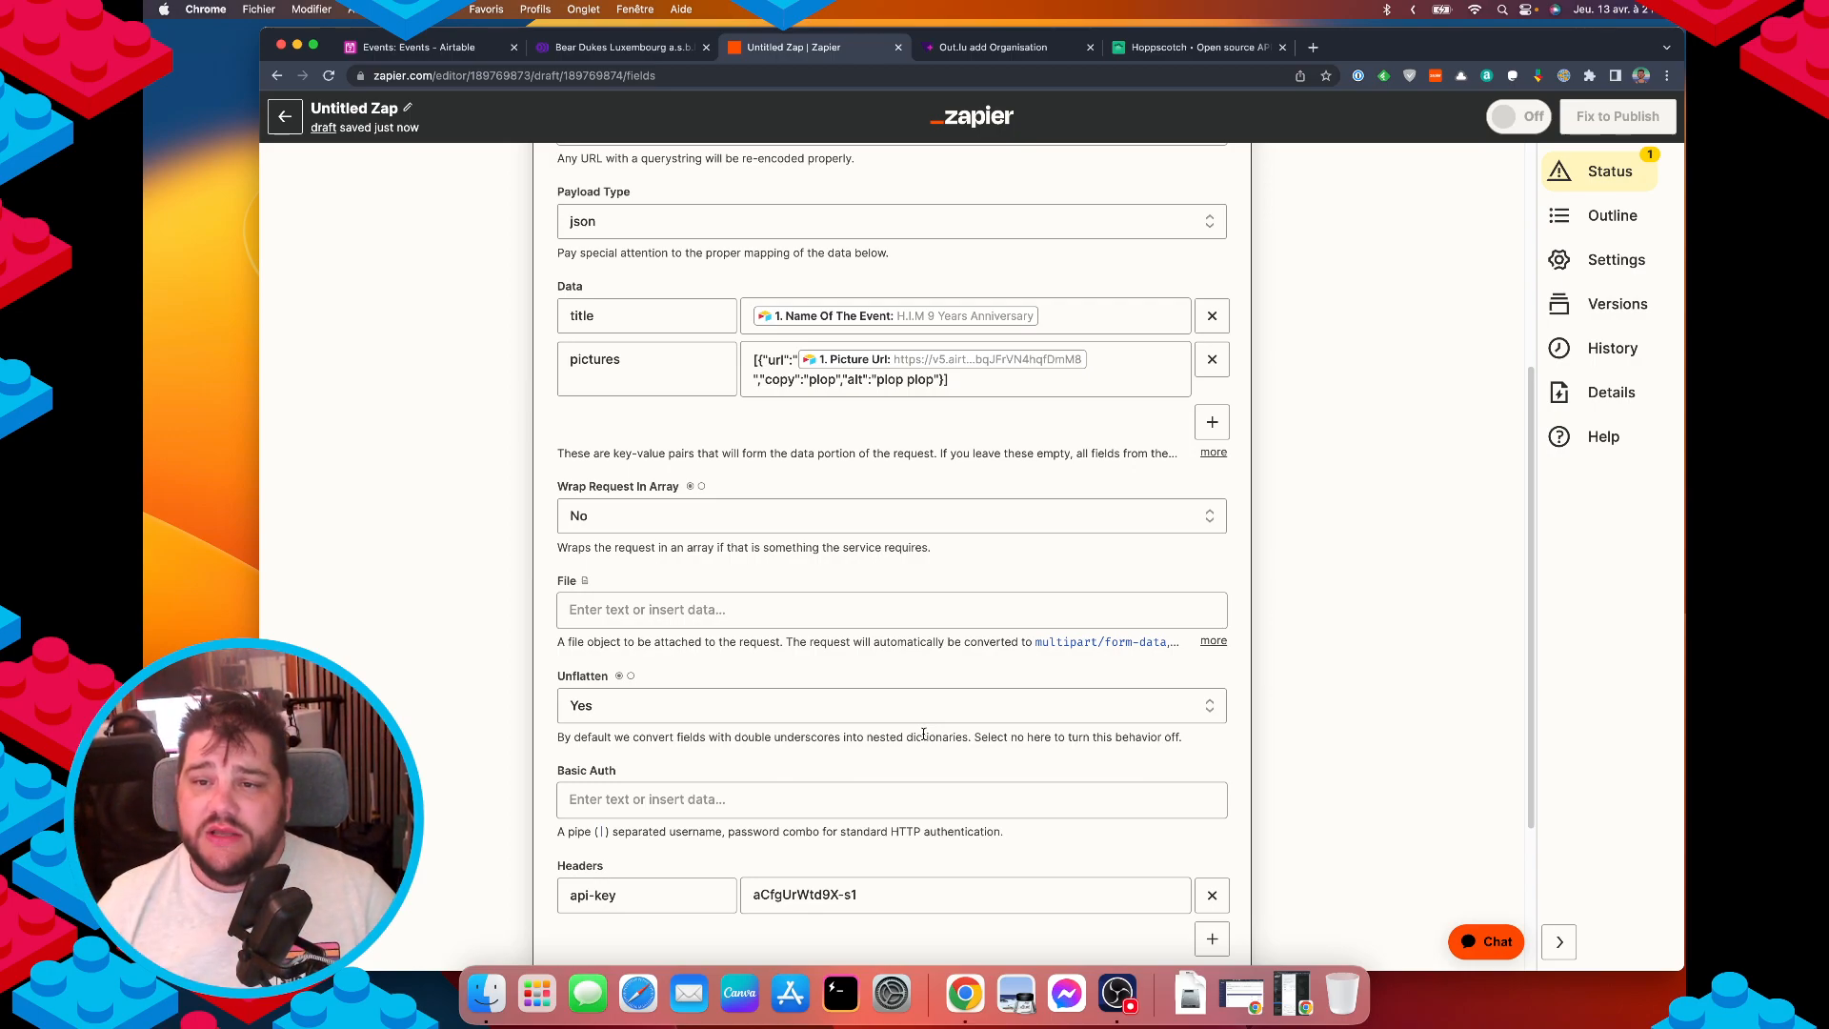
scroll(1305, 789, up, 8)
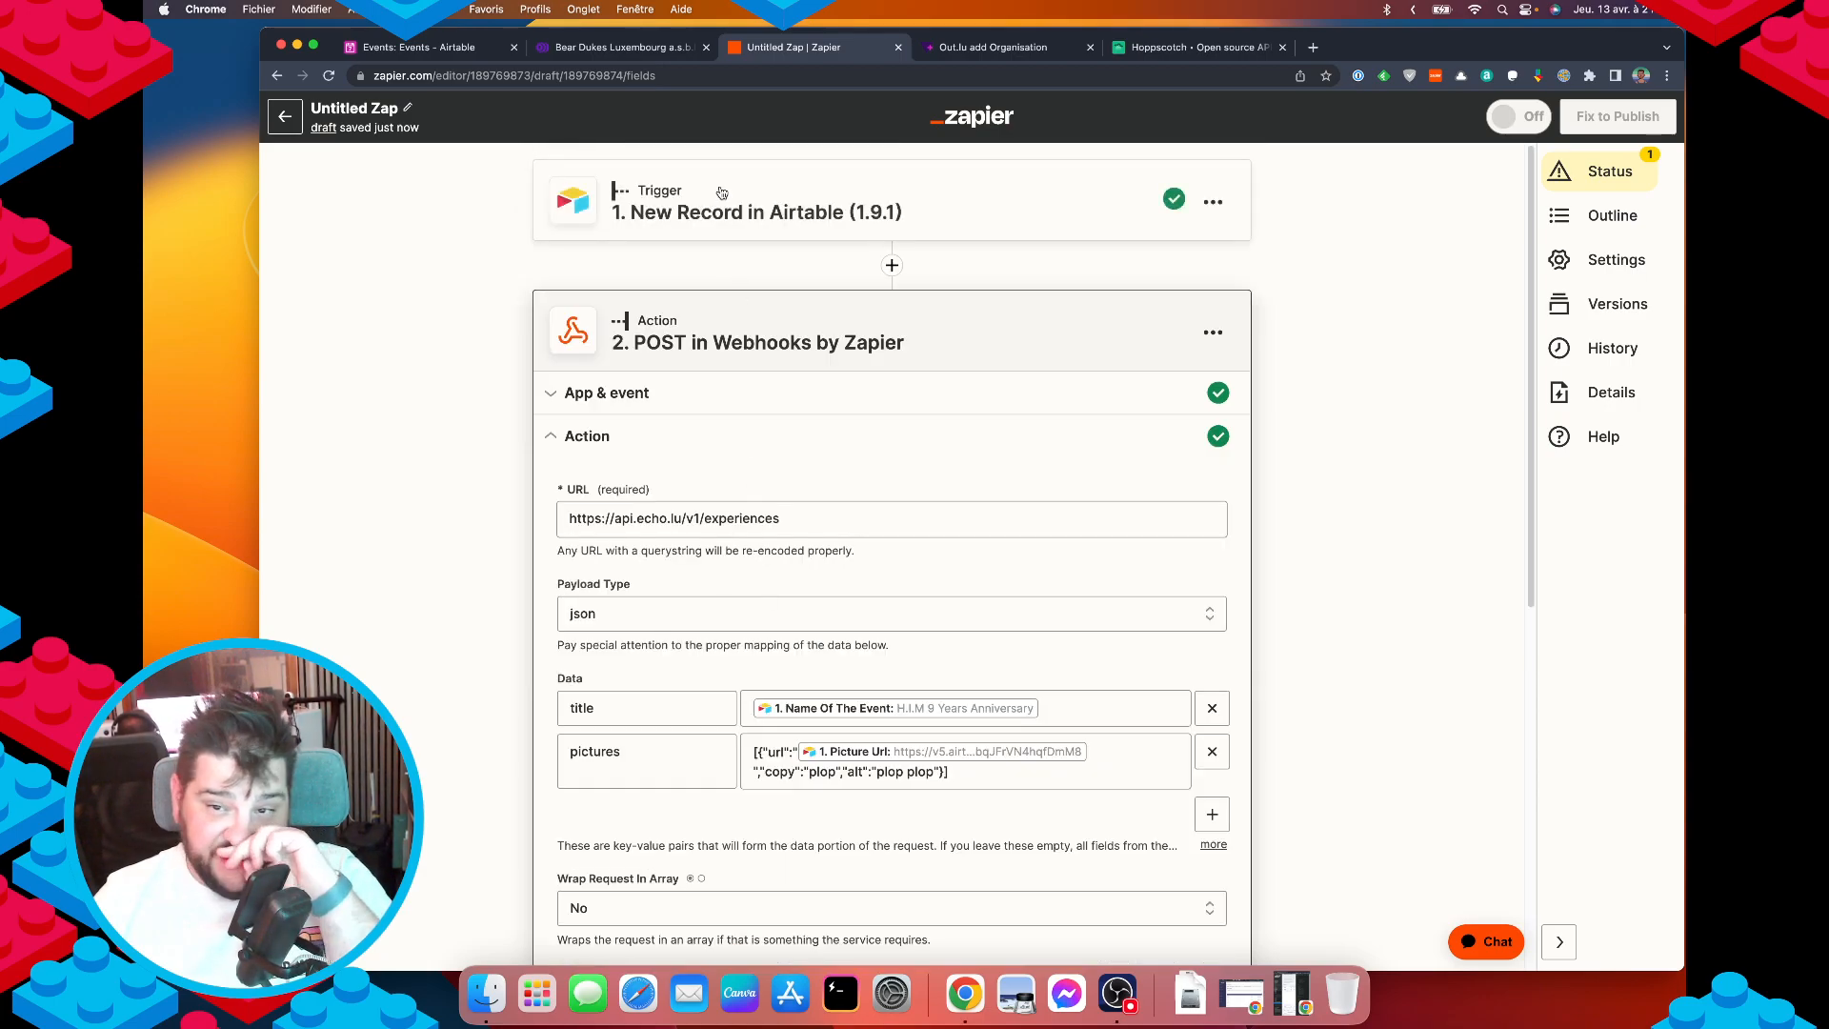
scroll(732, 704, down, 1)
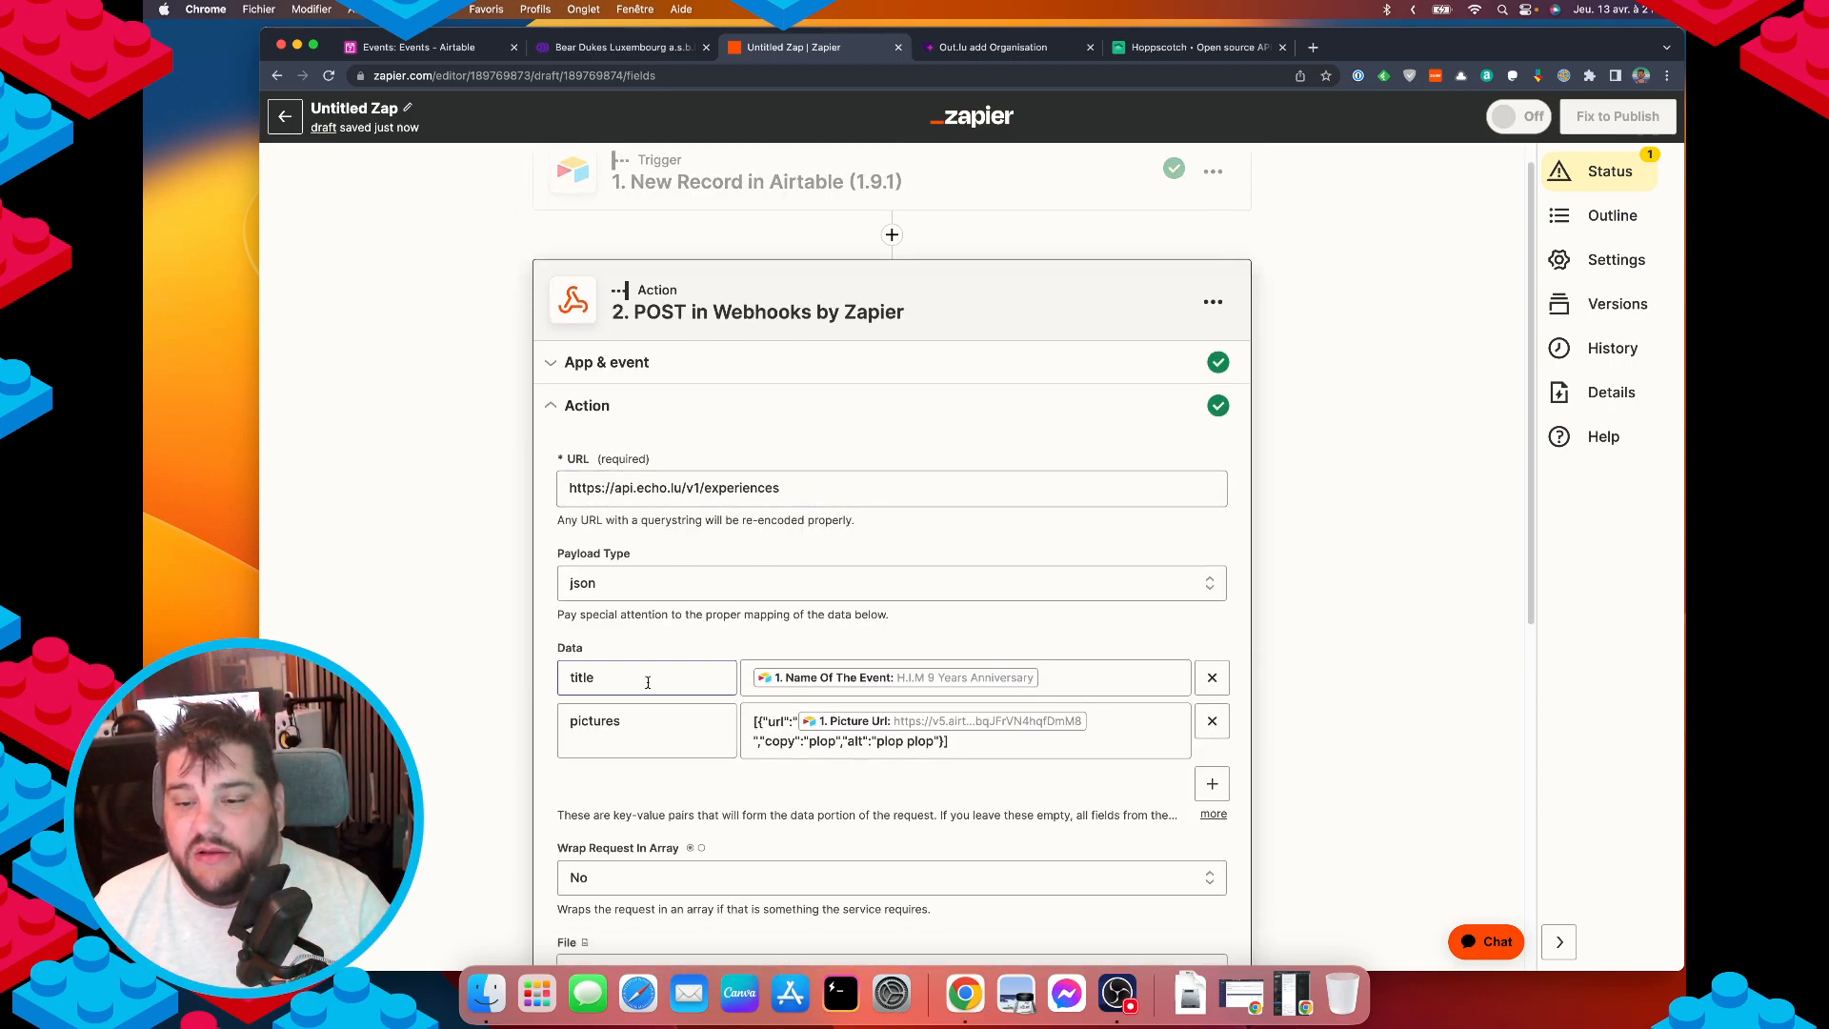
scroll(645, 682, down, 1)
scroll(638, 839, down, 5)
scroll(638, 839, down, 5)
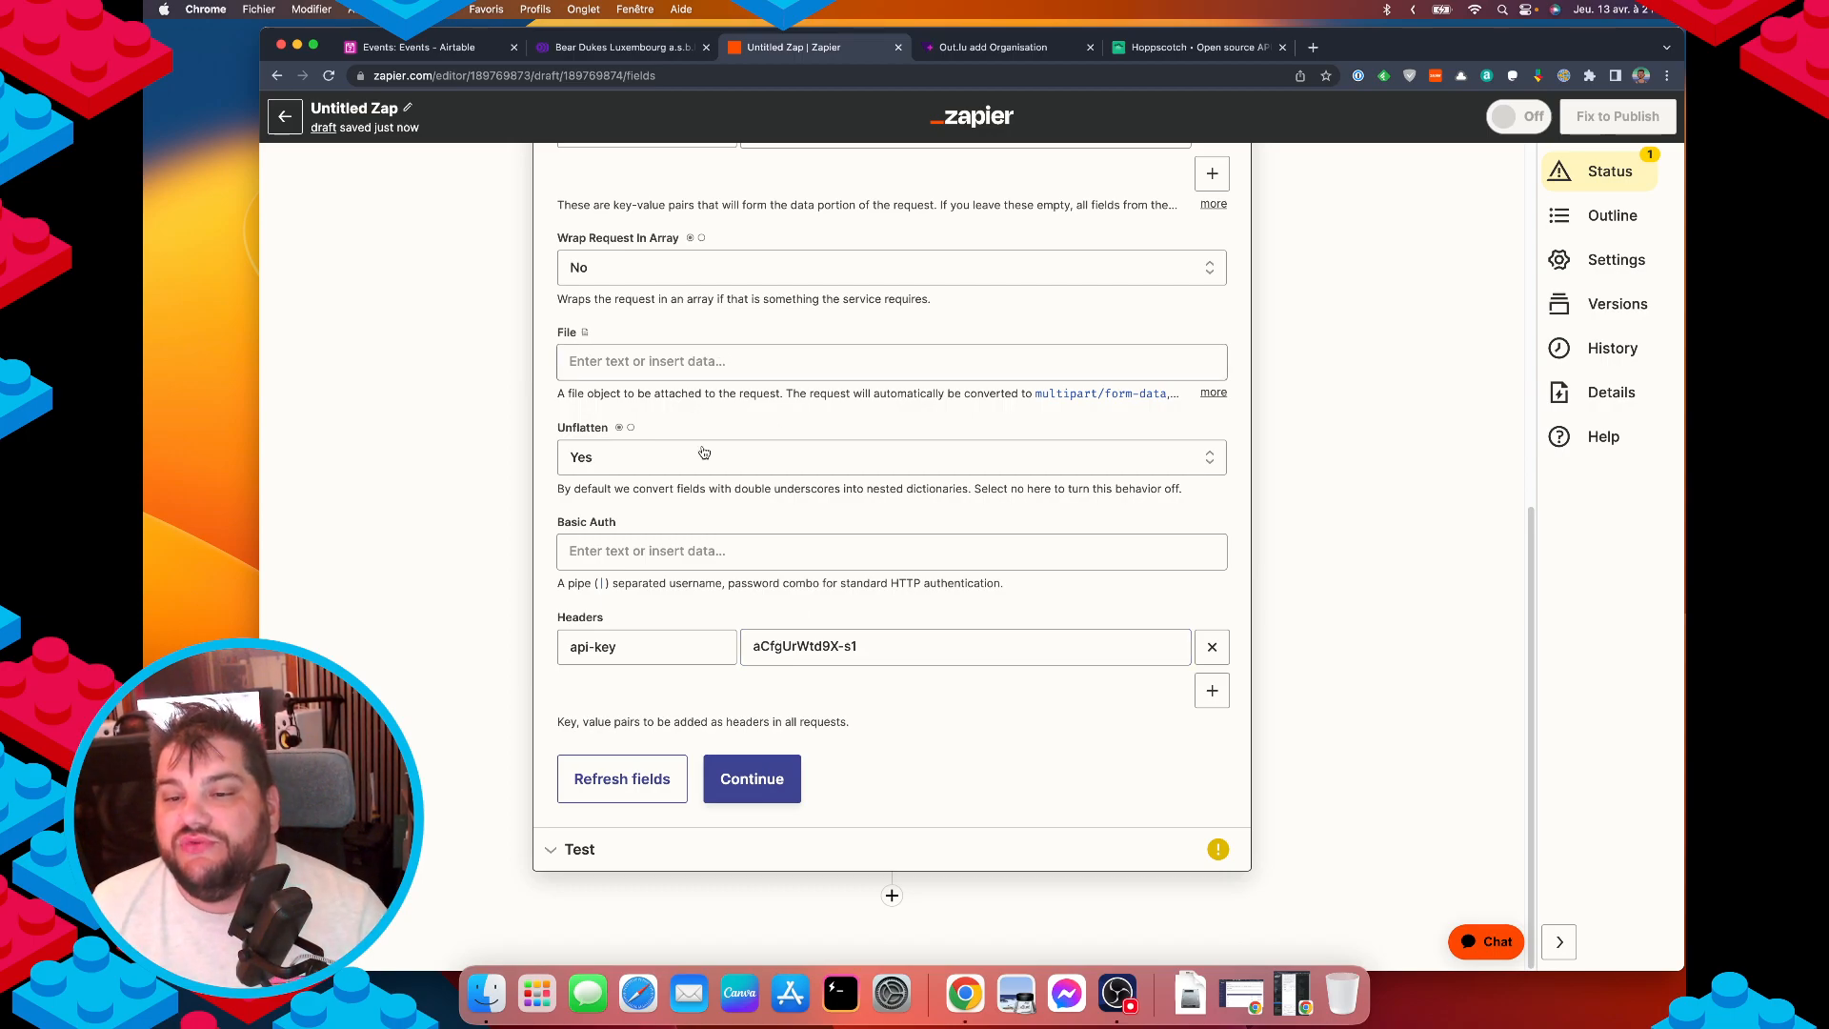
scroll(702, 454, up, 5)
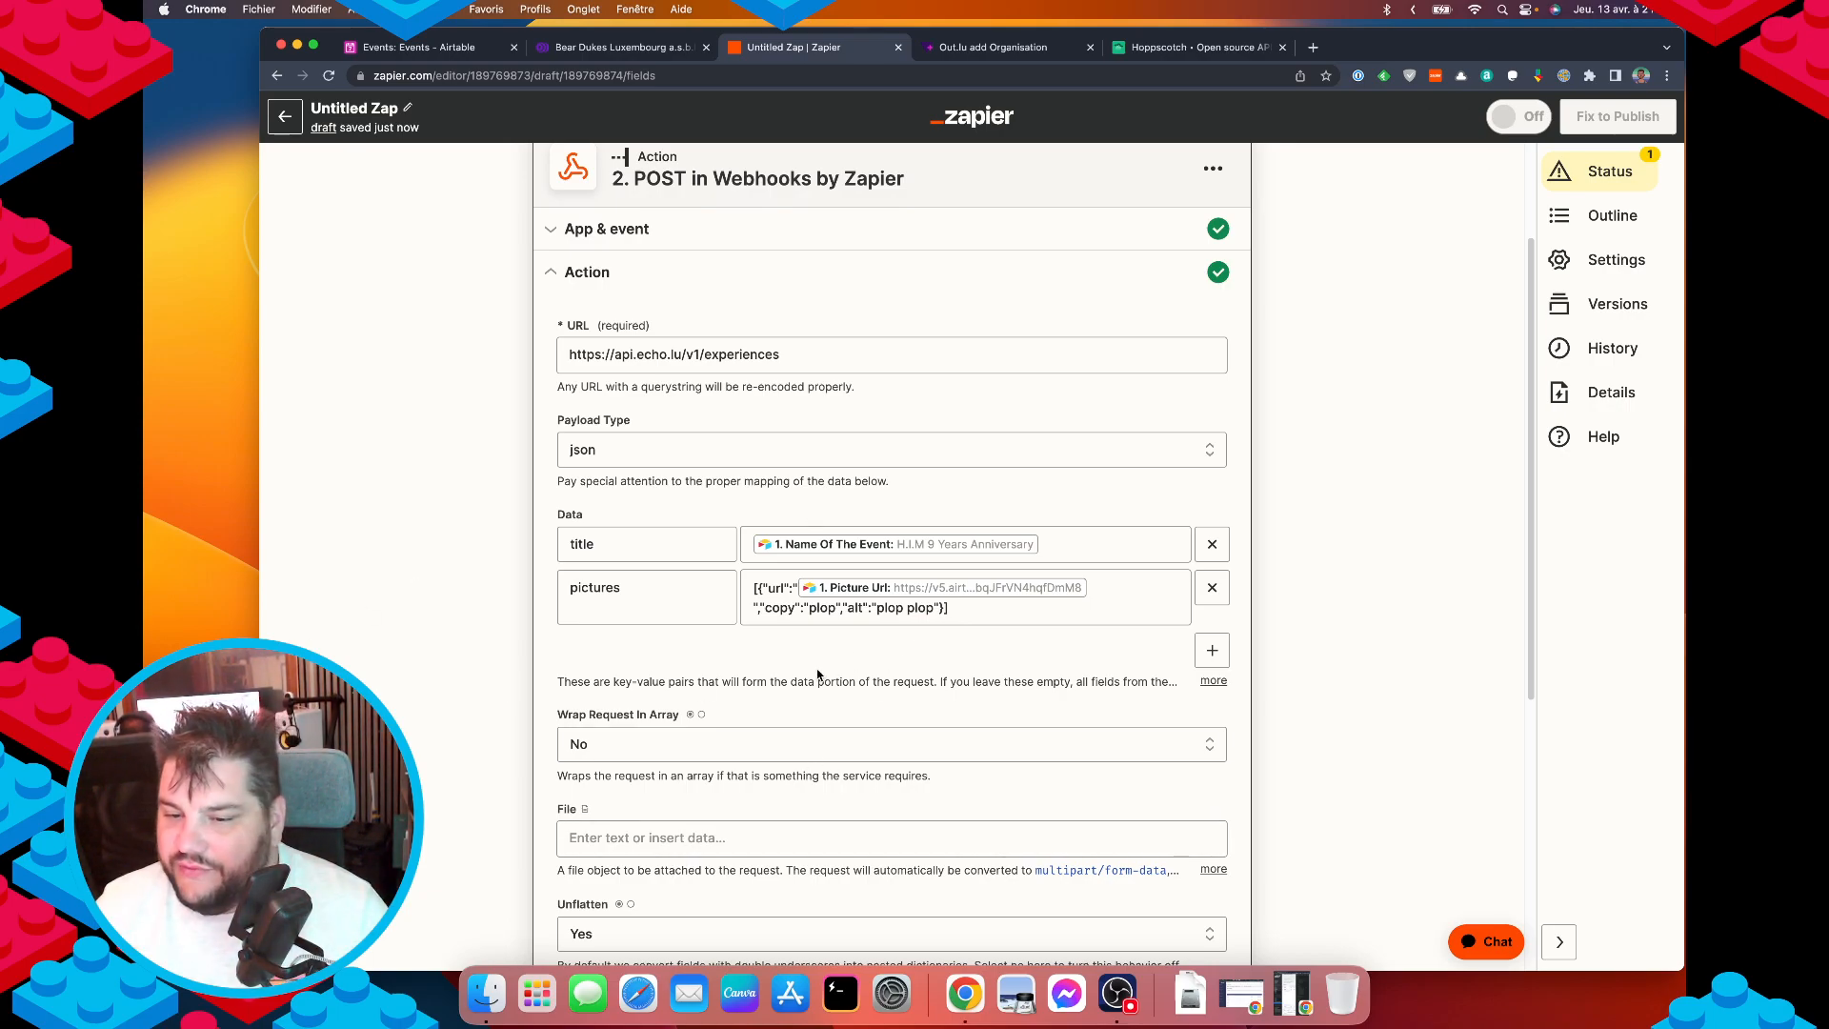
scroll(824, 677, down, 5)
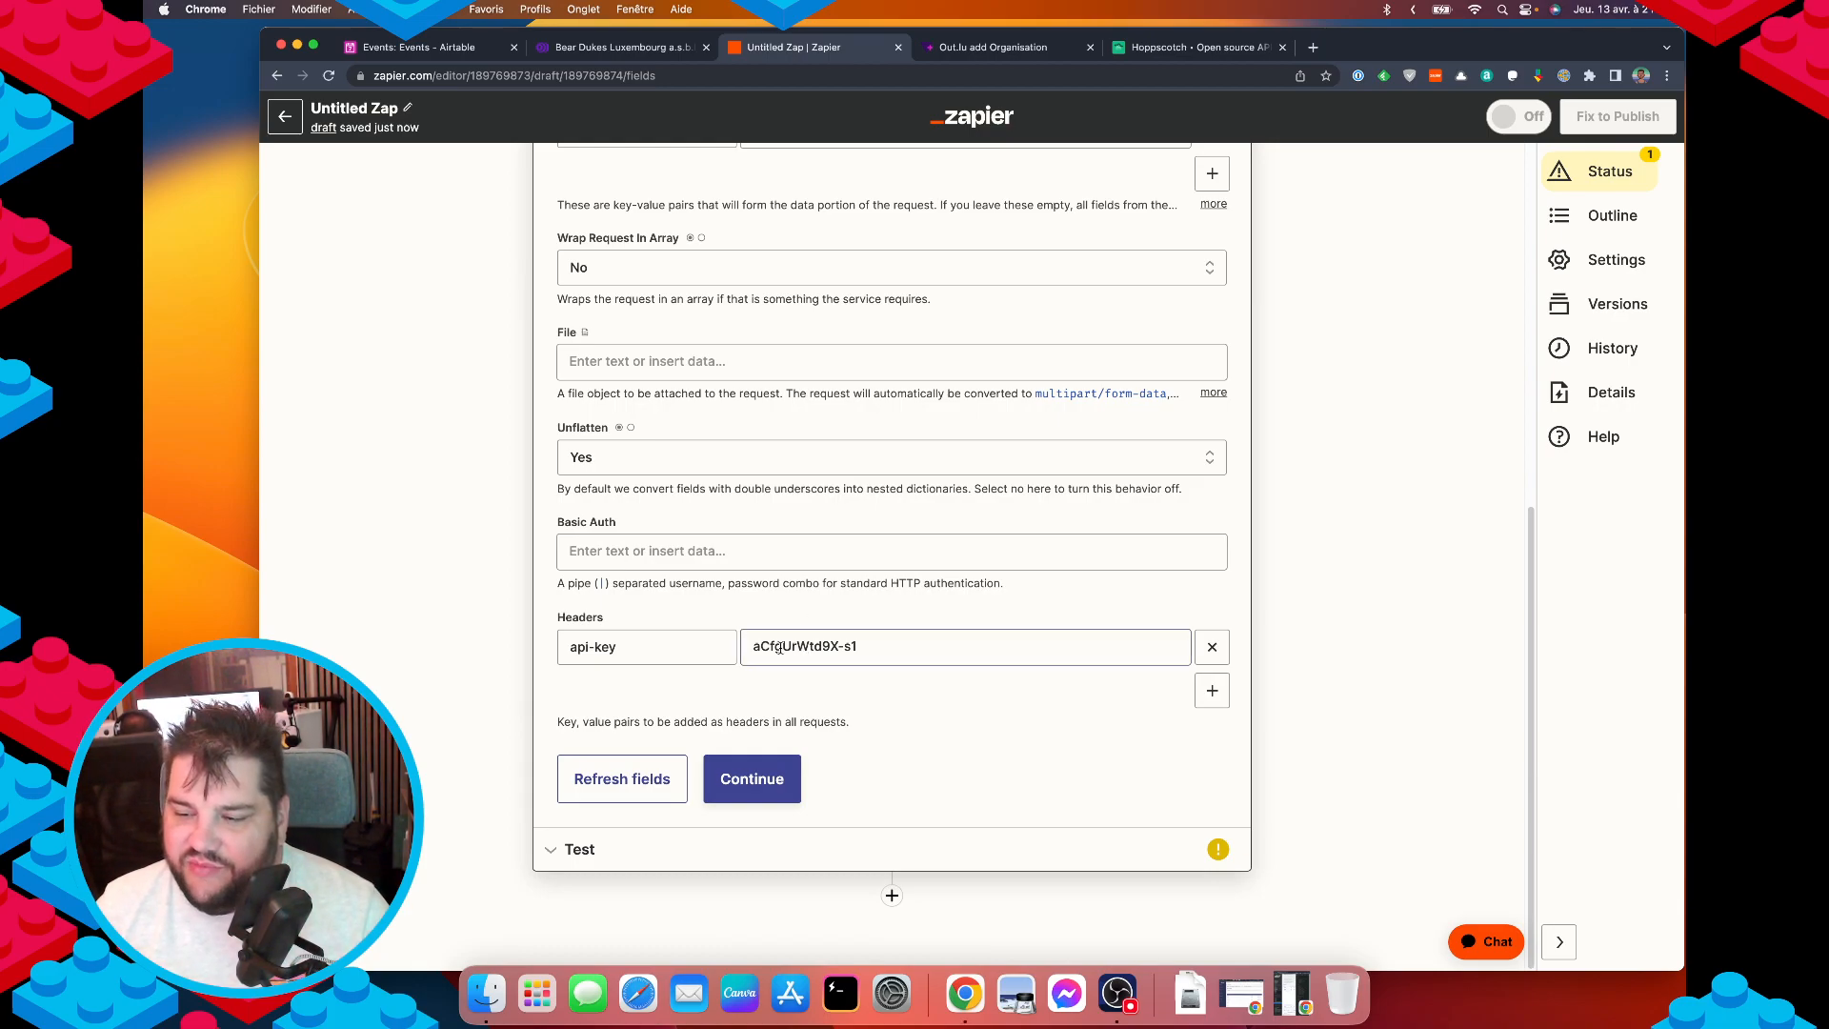
scroll(893, 653, up, 10)
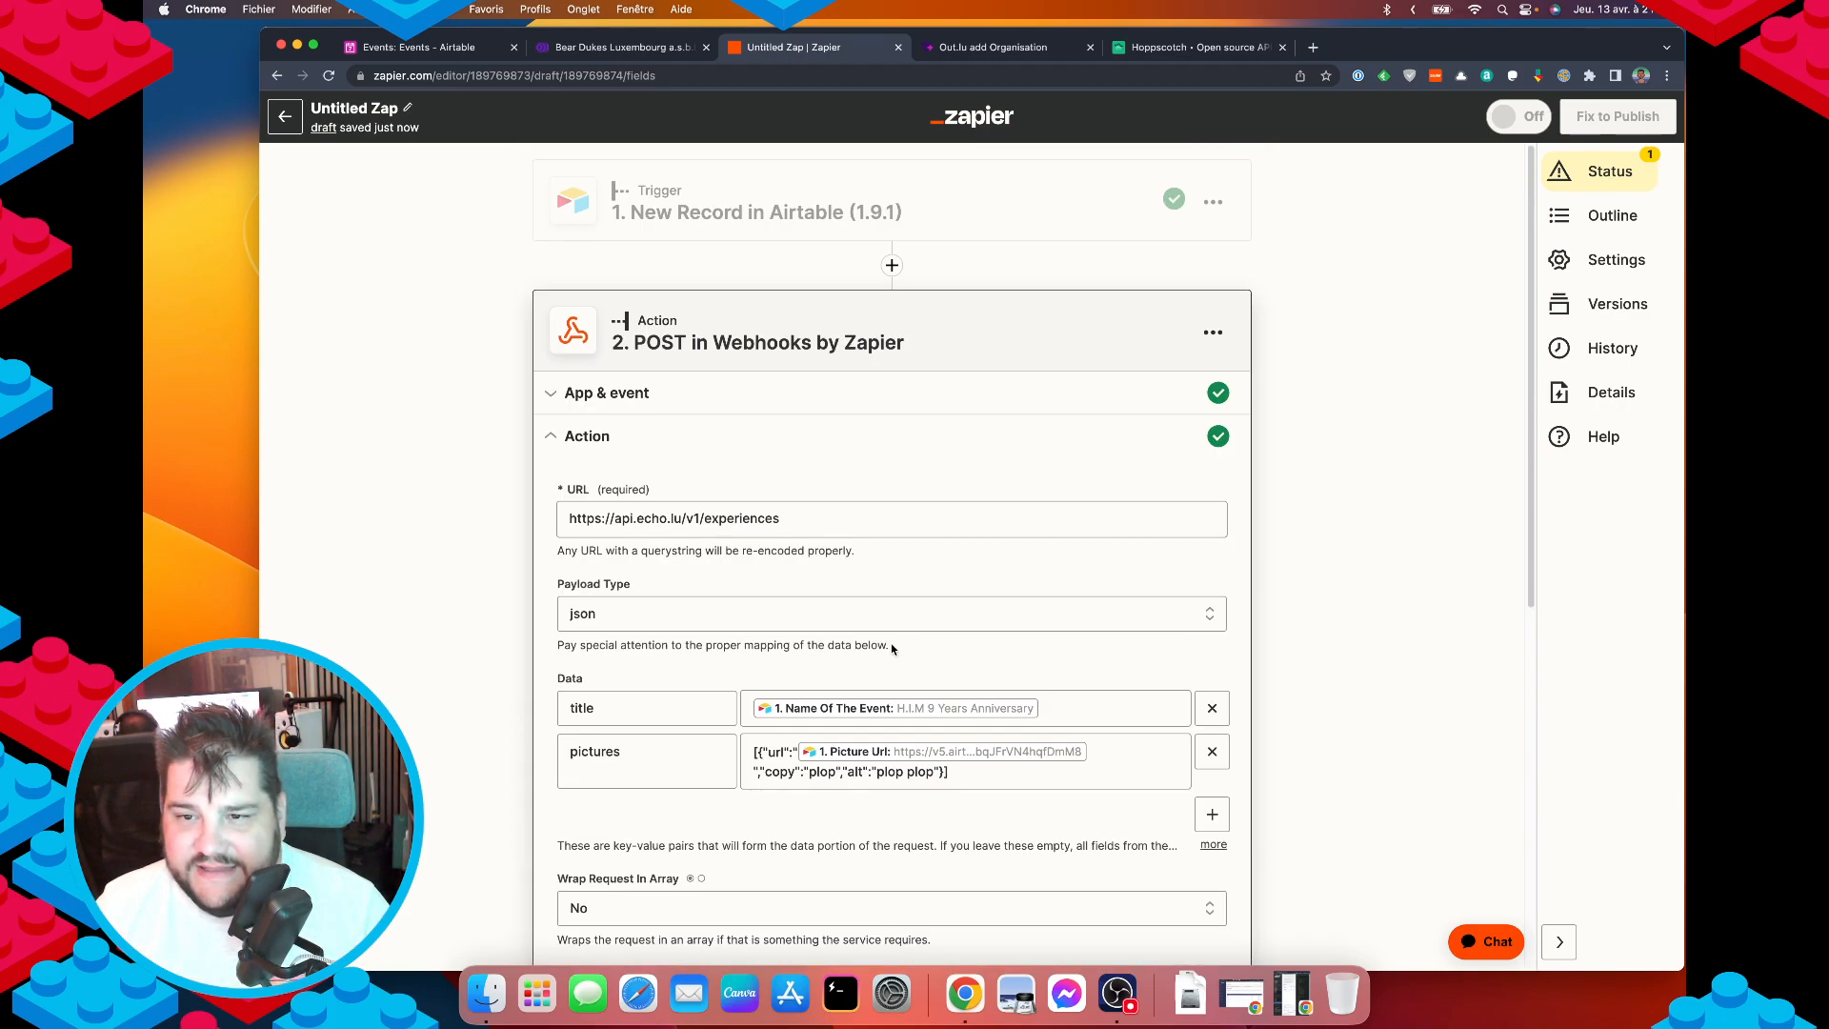